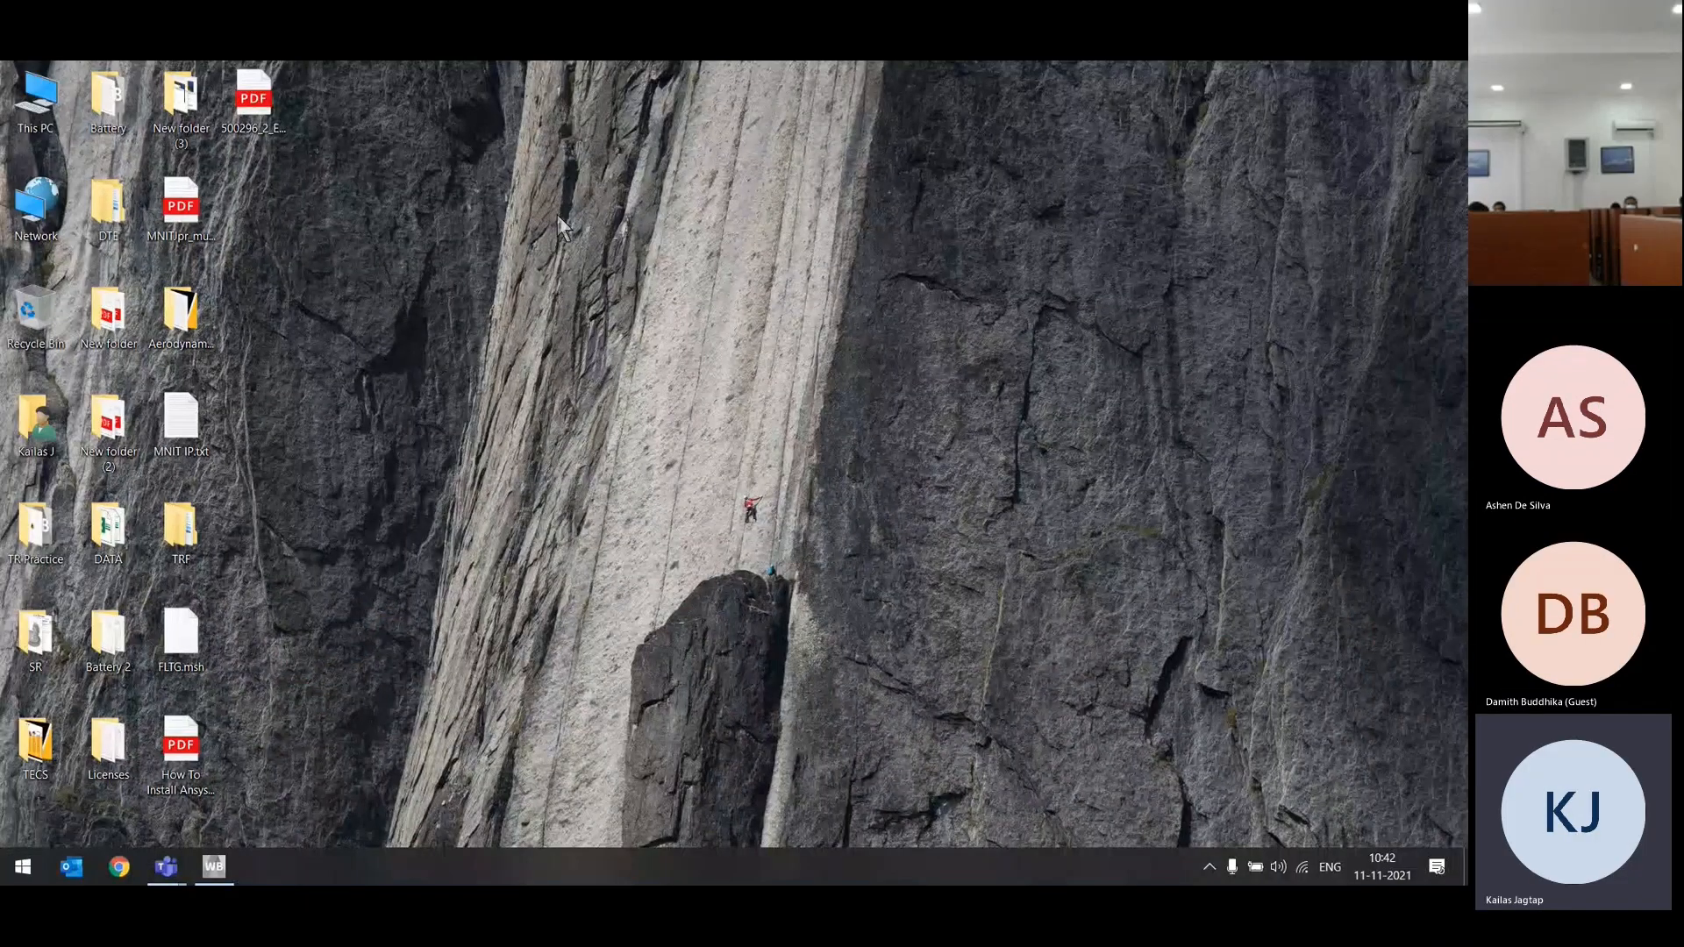
Step: Launch Workbench 2021 R1 and close the Files pane below the project schematic
{"action": "right_click", "coordinate": [561, 227]}
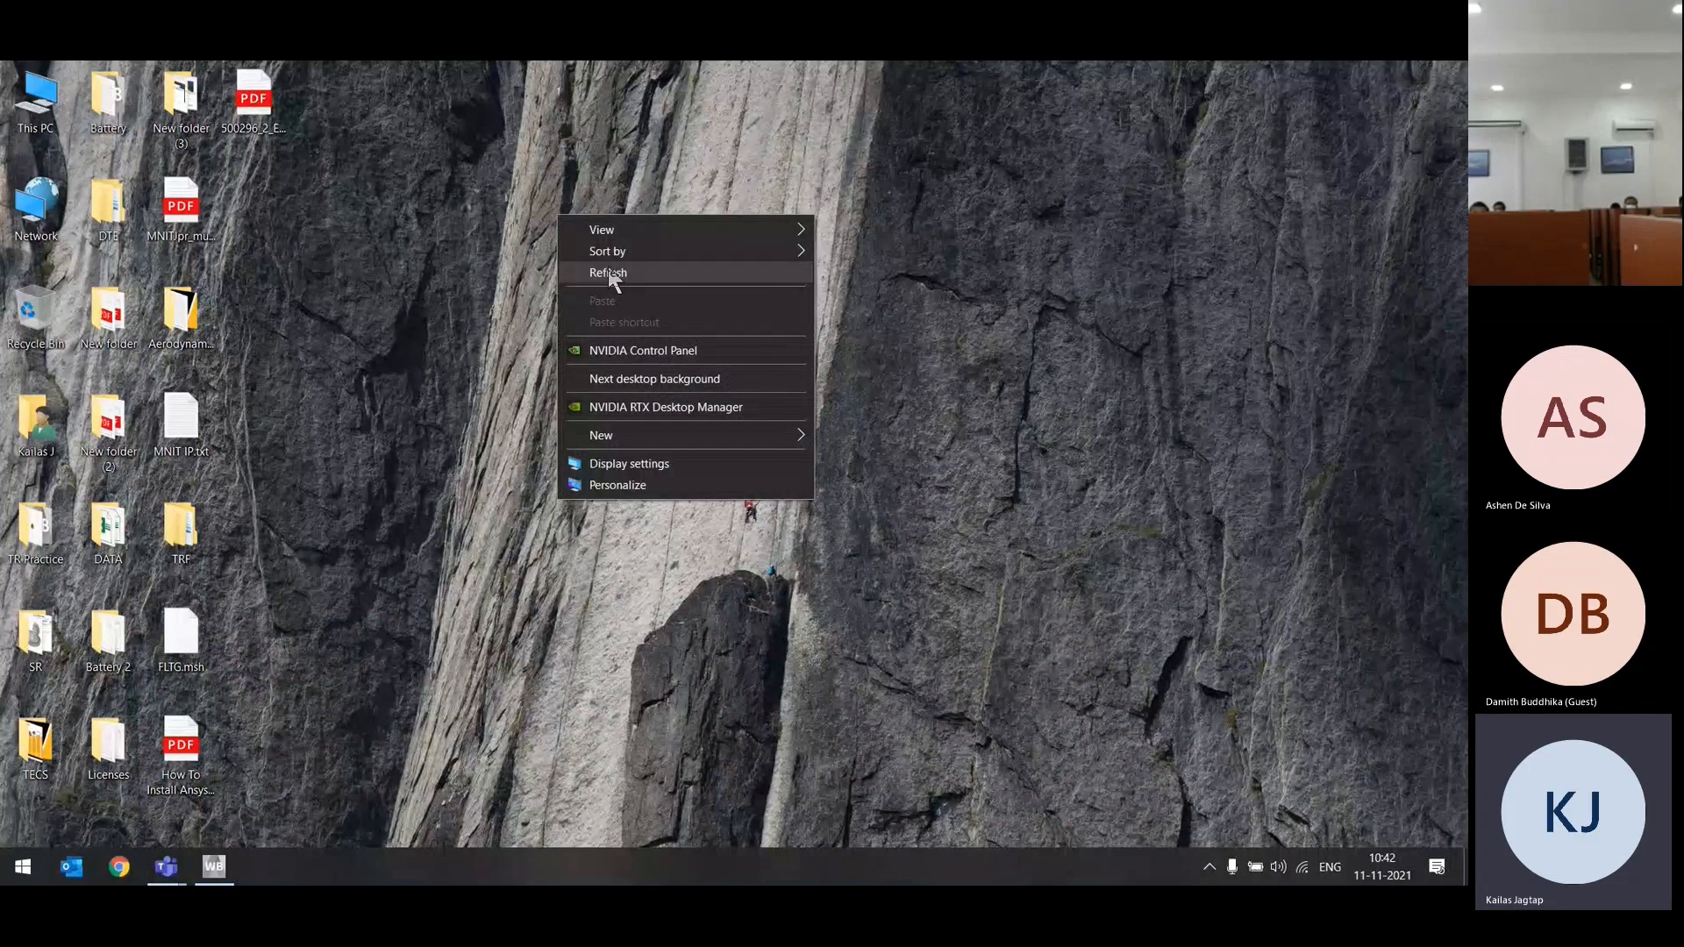
{"action": "left_click", "coordinate": [611, 272]}
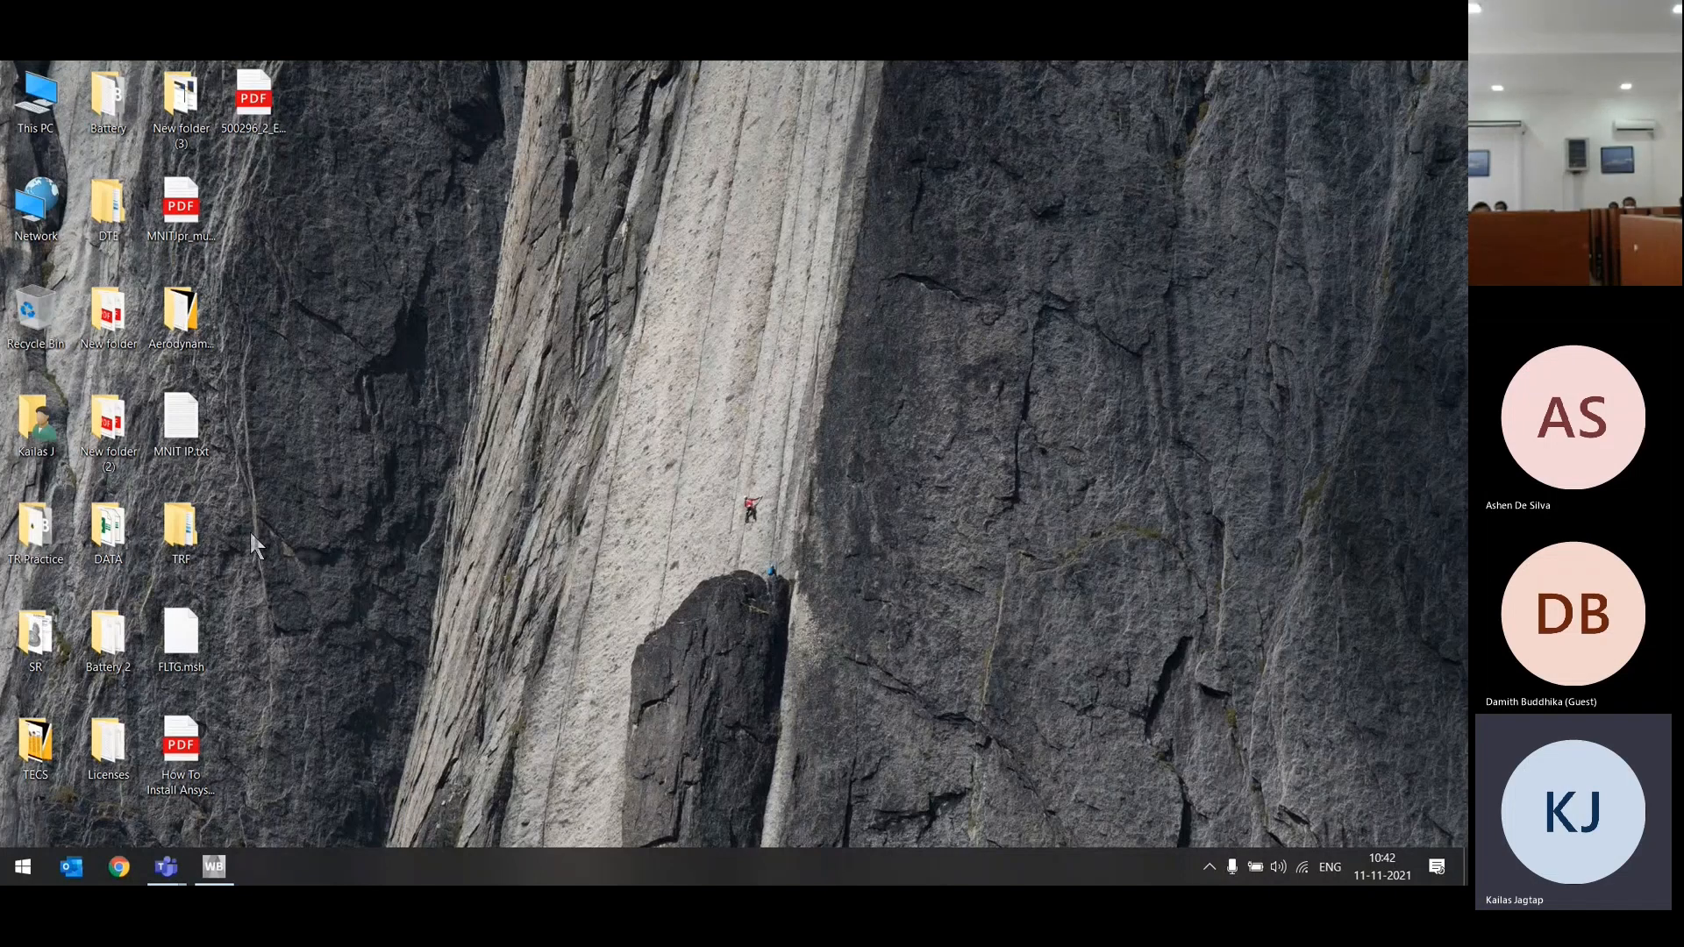
{"action": "key", "text": "super"}
{"action": "type", "text": "work"}
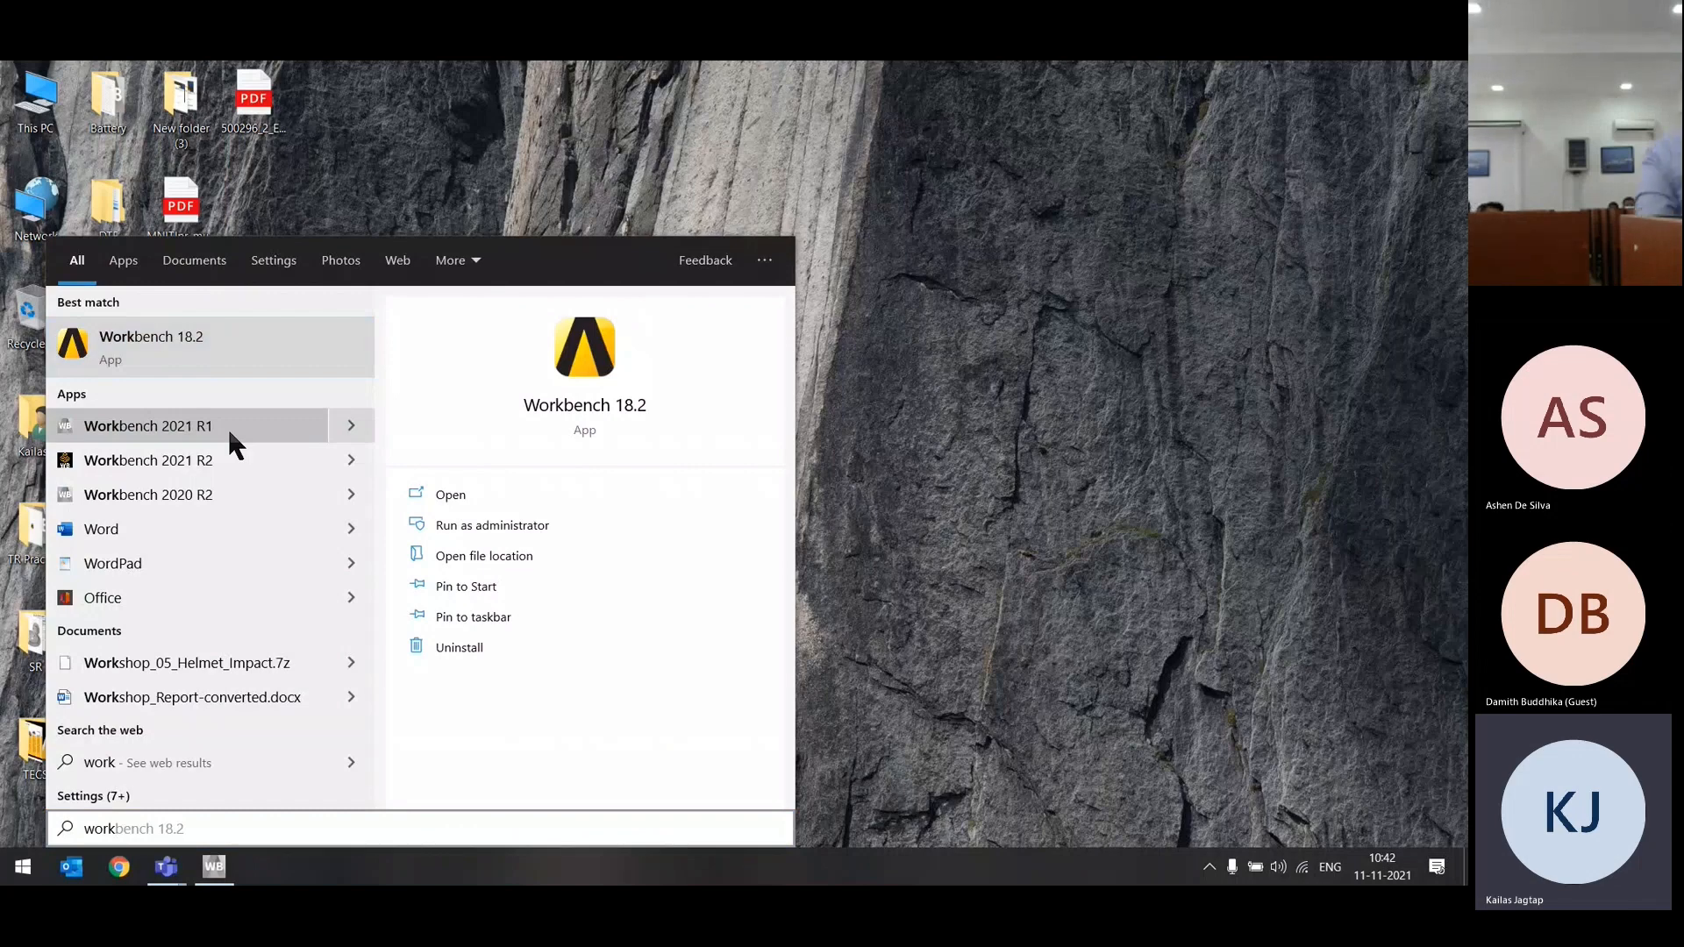
{"action": "left_click", "coordinate": [229, 431]}
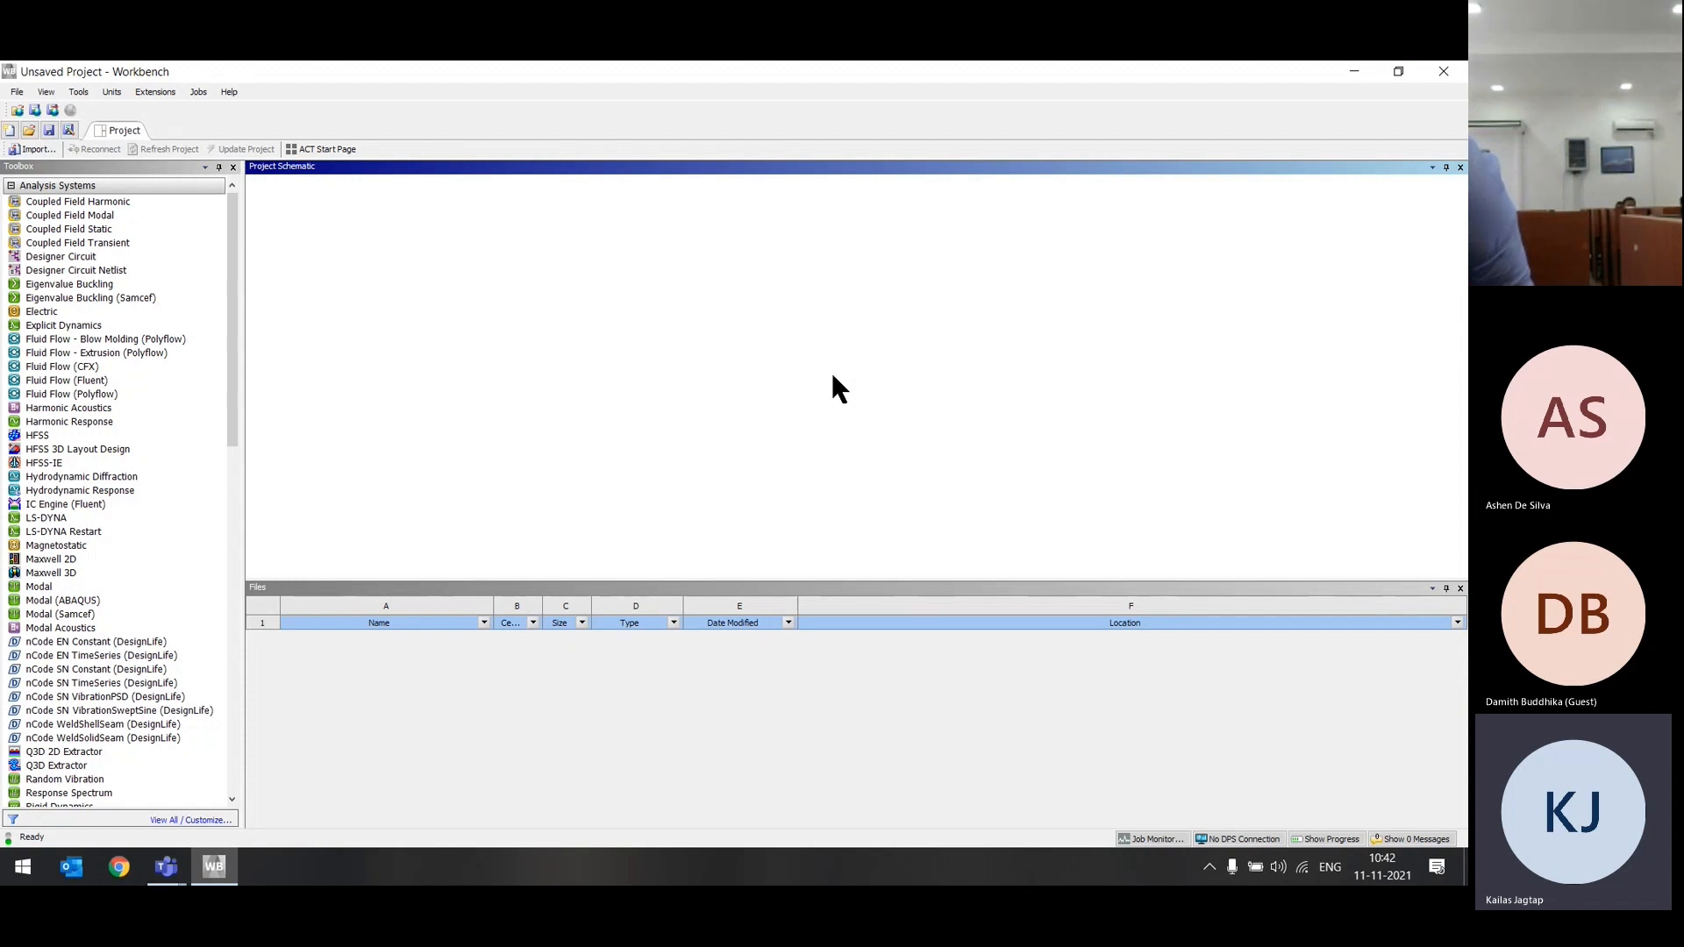
{"action": "left_click", "coordinate": [1461, 588]}
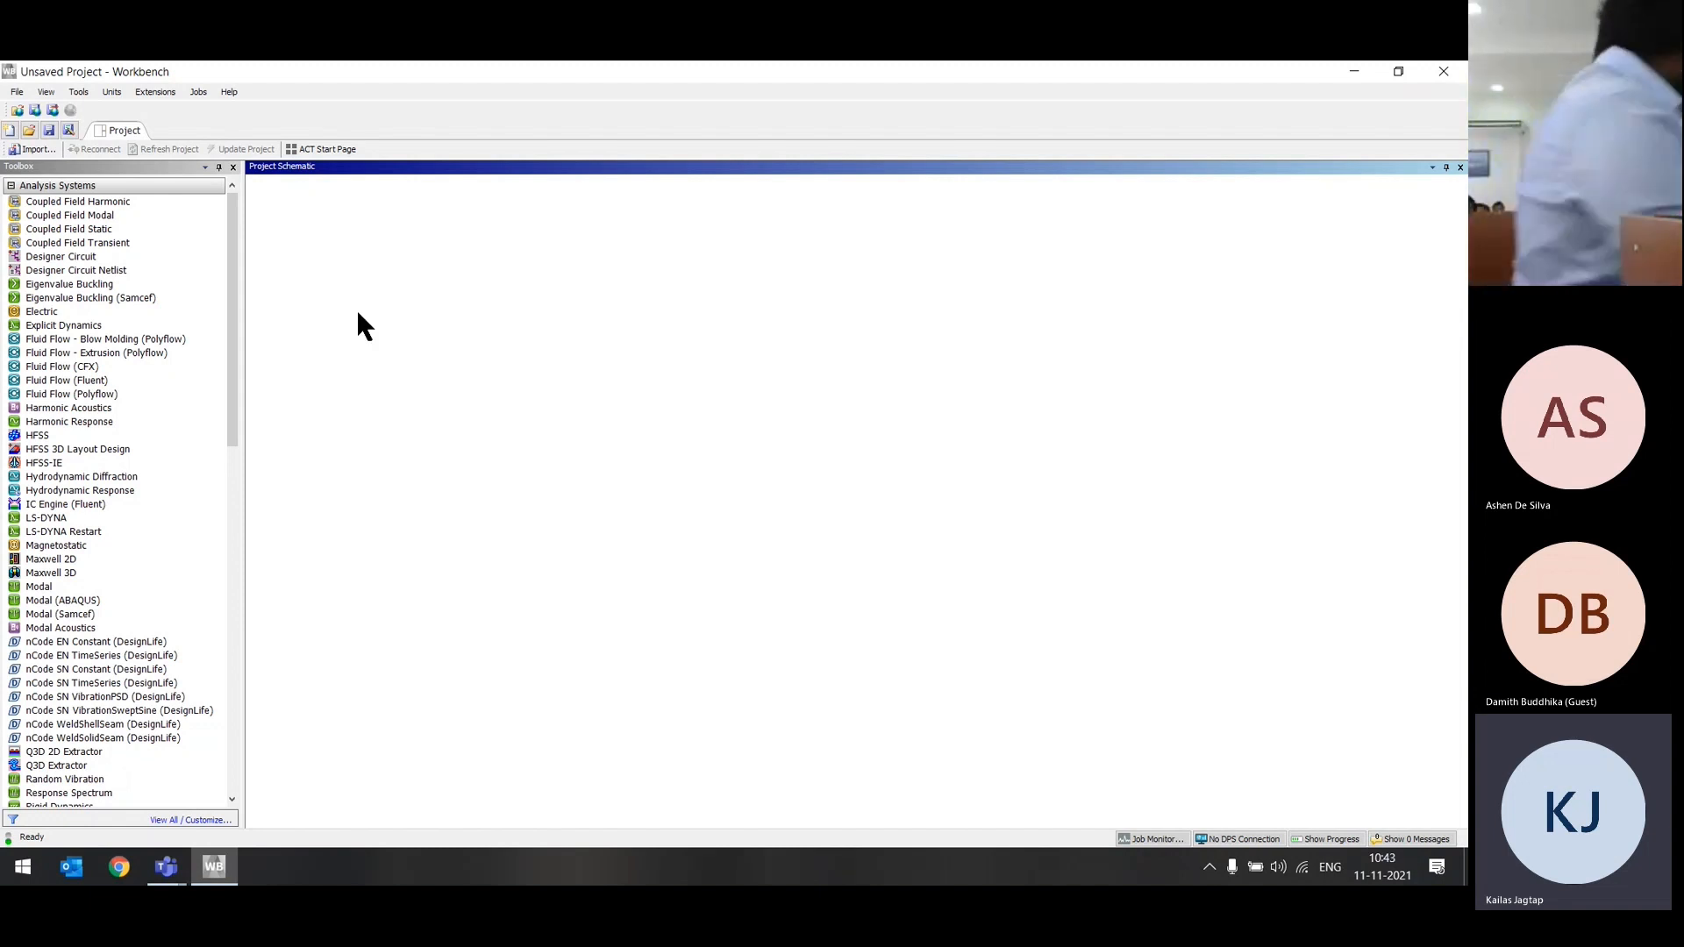
Step: Look through the analysis, component and custom systems available in the toolbox
{"action": "left_click", "coordinate": [166, 867]}
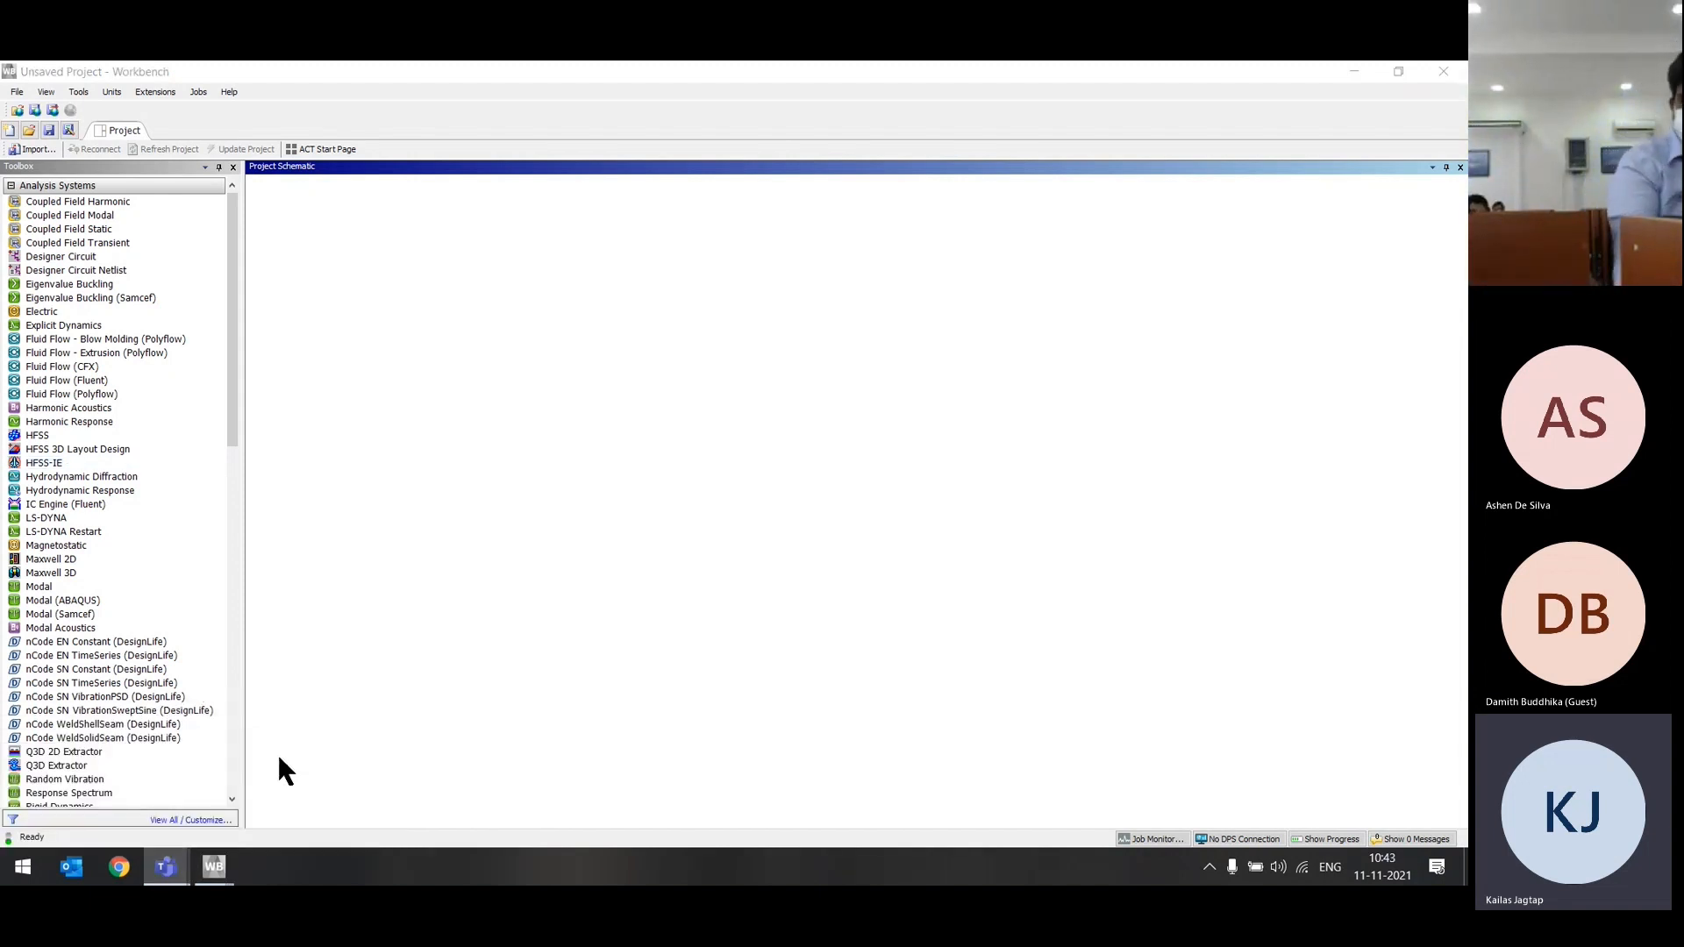
{"action": "left_click", "coordinate": [40, 353]}
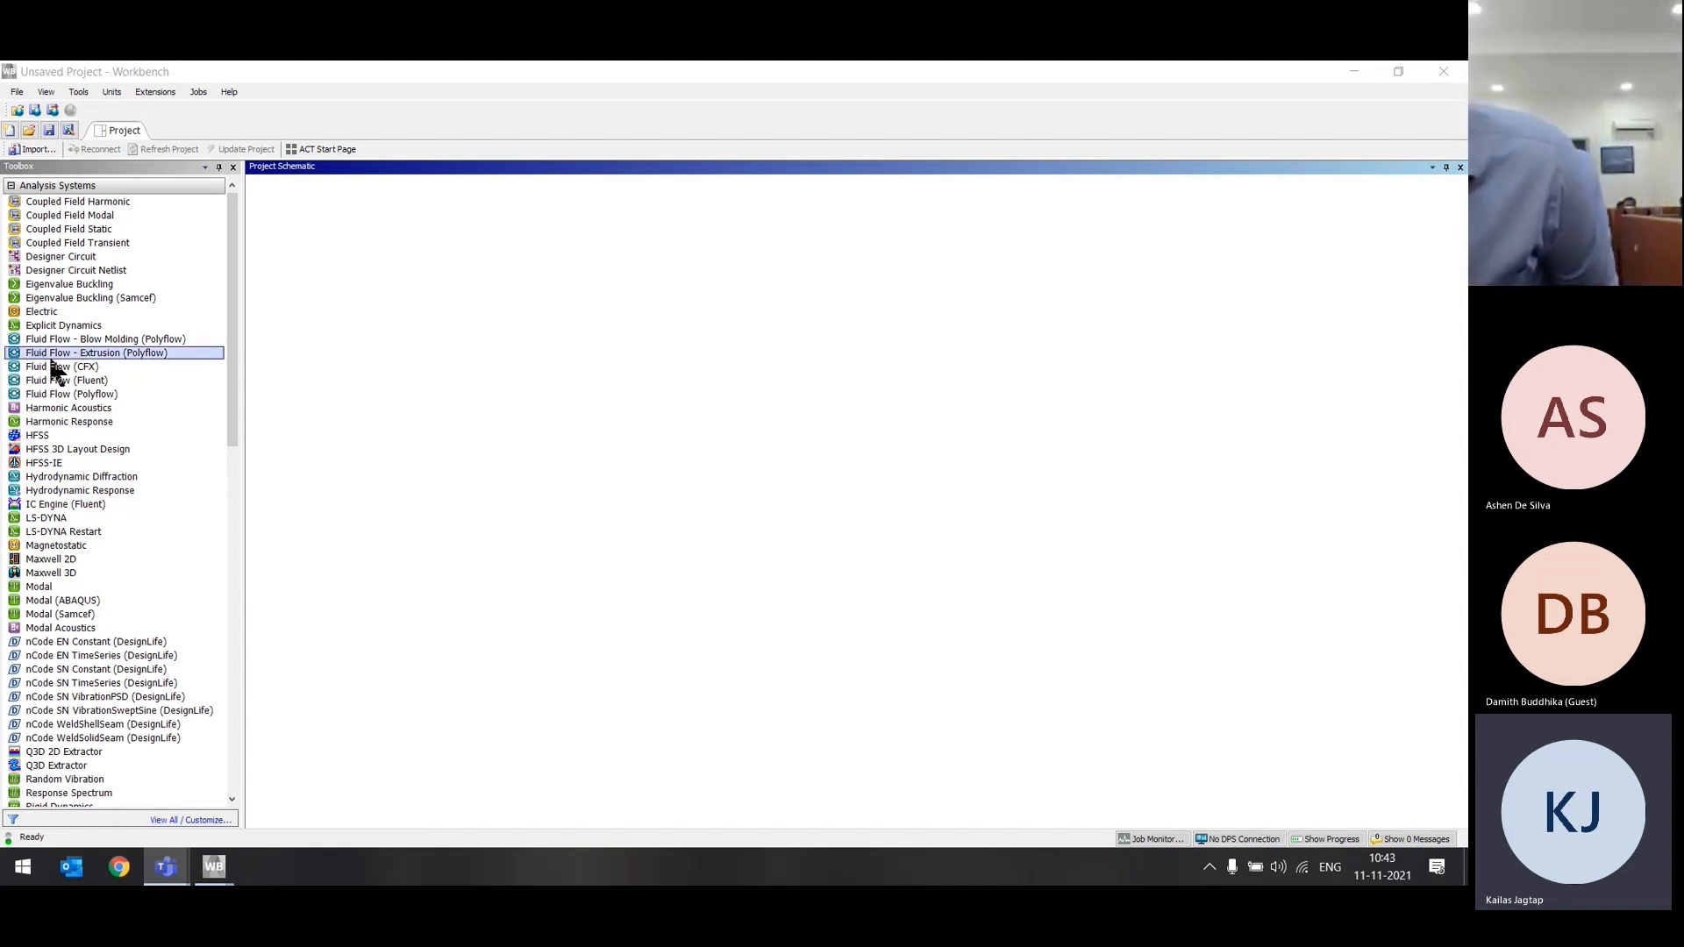
{"action": "left_click", "coordinate": [96, 394]}
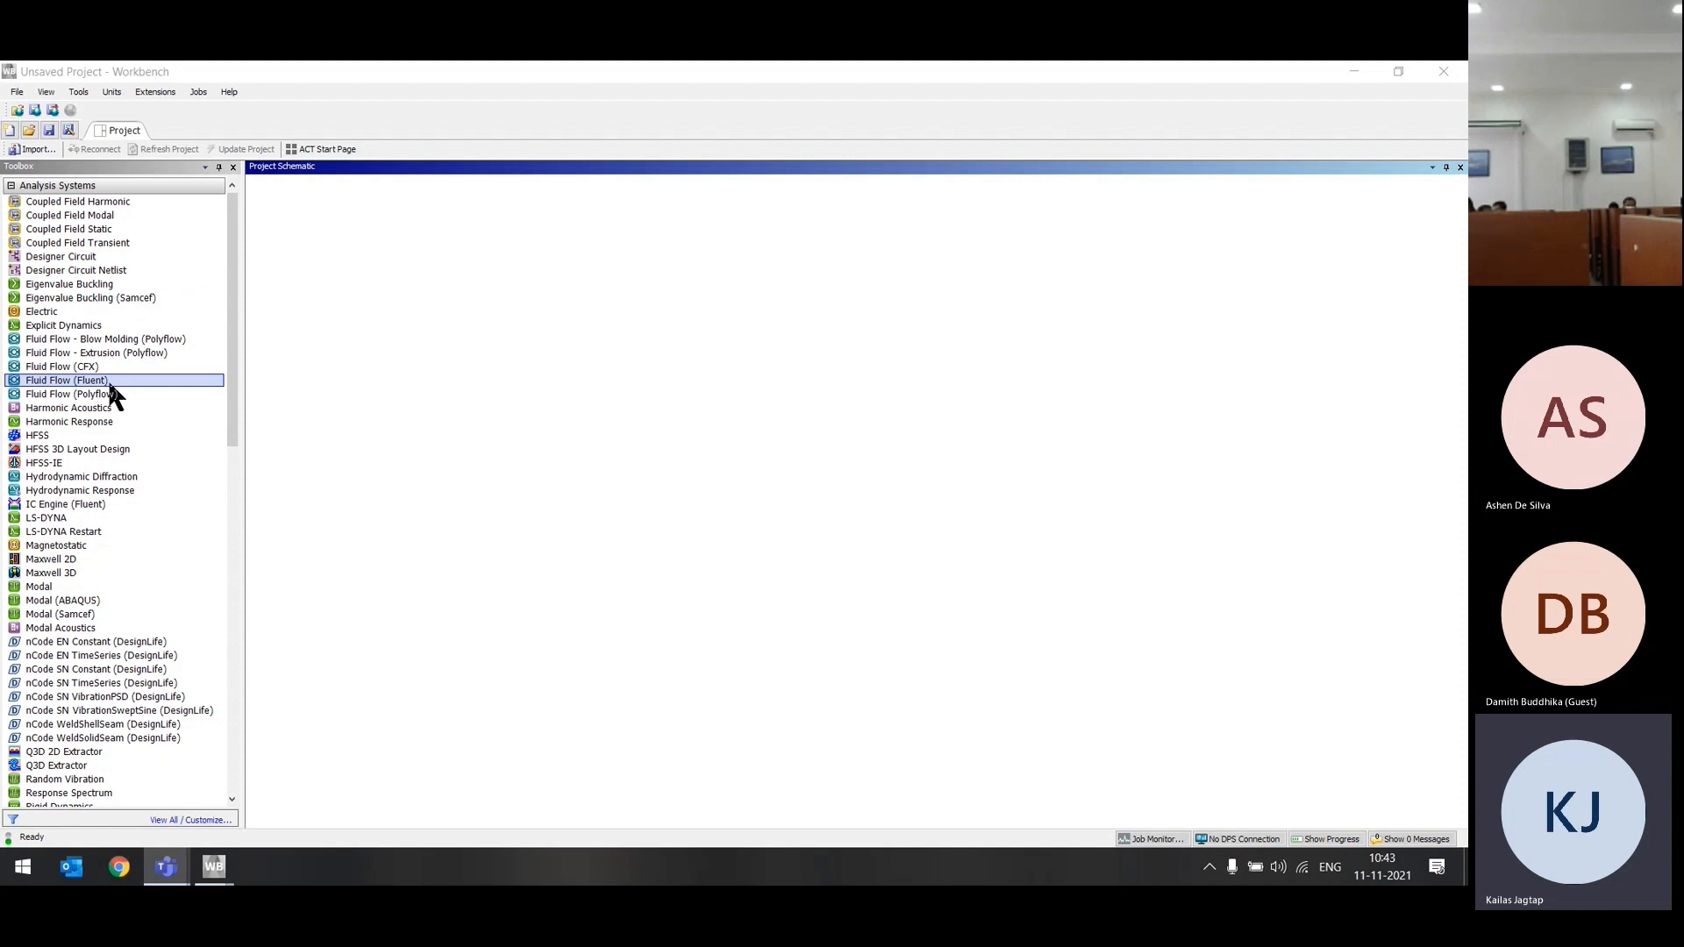
{"action": "scroll", "coordinate": [85, 208], "scroll_direction": "down", "scroll_amount": 2}
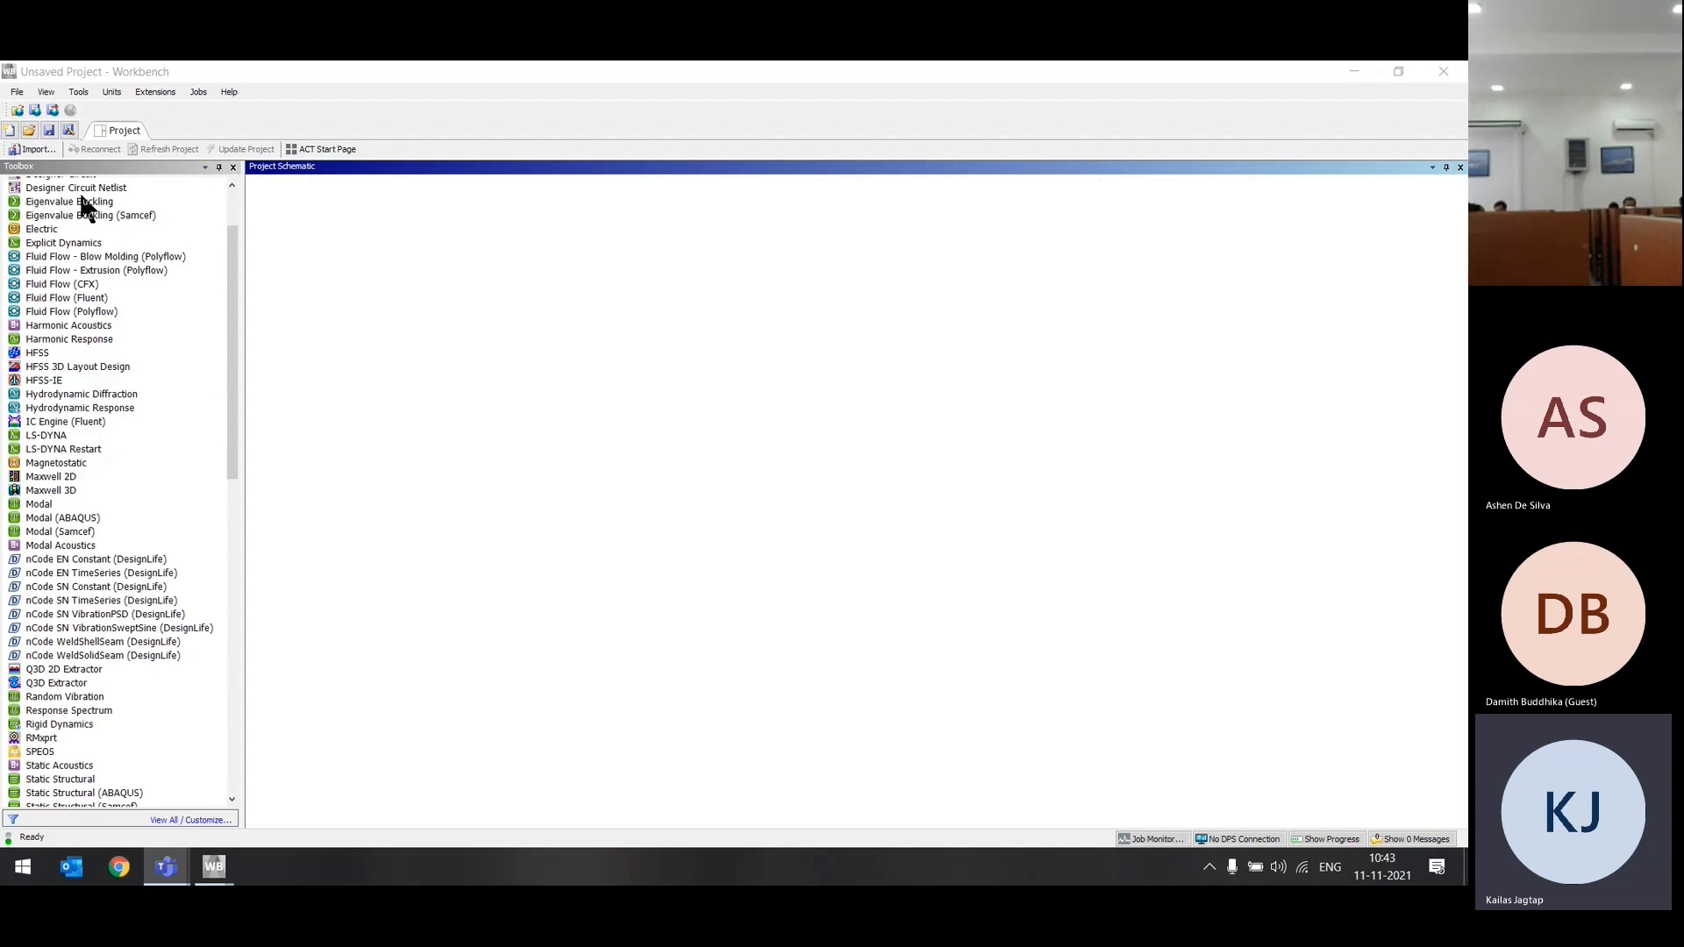
{"action": "scroll", "coordinate": [83, 215], "scroll_direction": "down", "scroll_amount": 2}
{"action": "scroll", "coordinate": [70, 438], "scroll_direction": "up", "scroll_amount": 4}
{"action": "scroll", "coordinate": [70, 491], "scroll_direction": "down", "scroll_amount": 2}
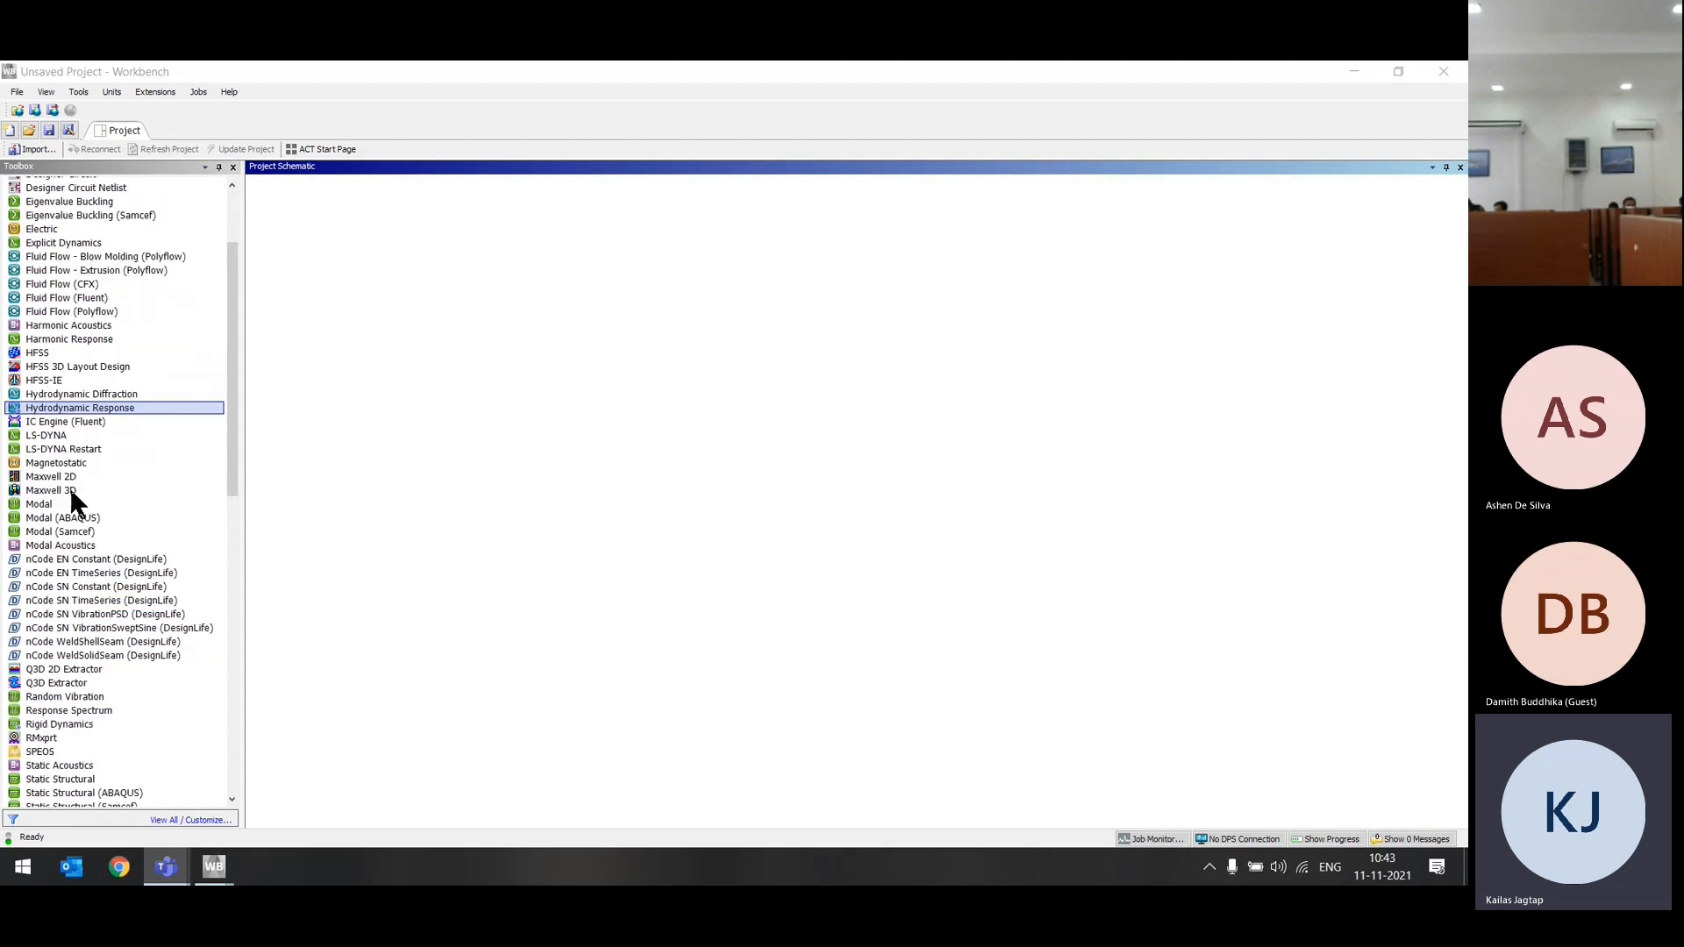
{"action": "scroll", "coordinate": [70, 487], "scroll_direction": "down", "scroll_amount": 15}
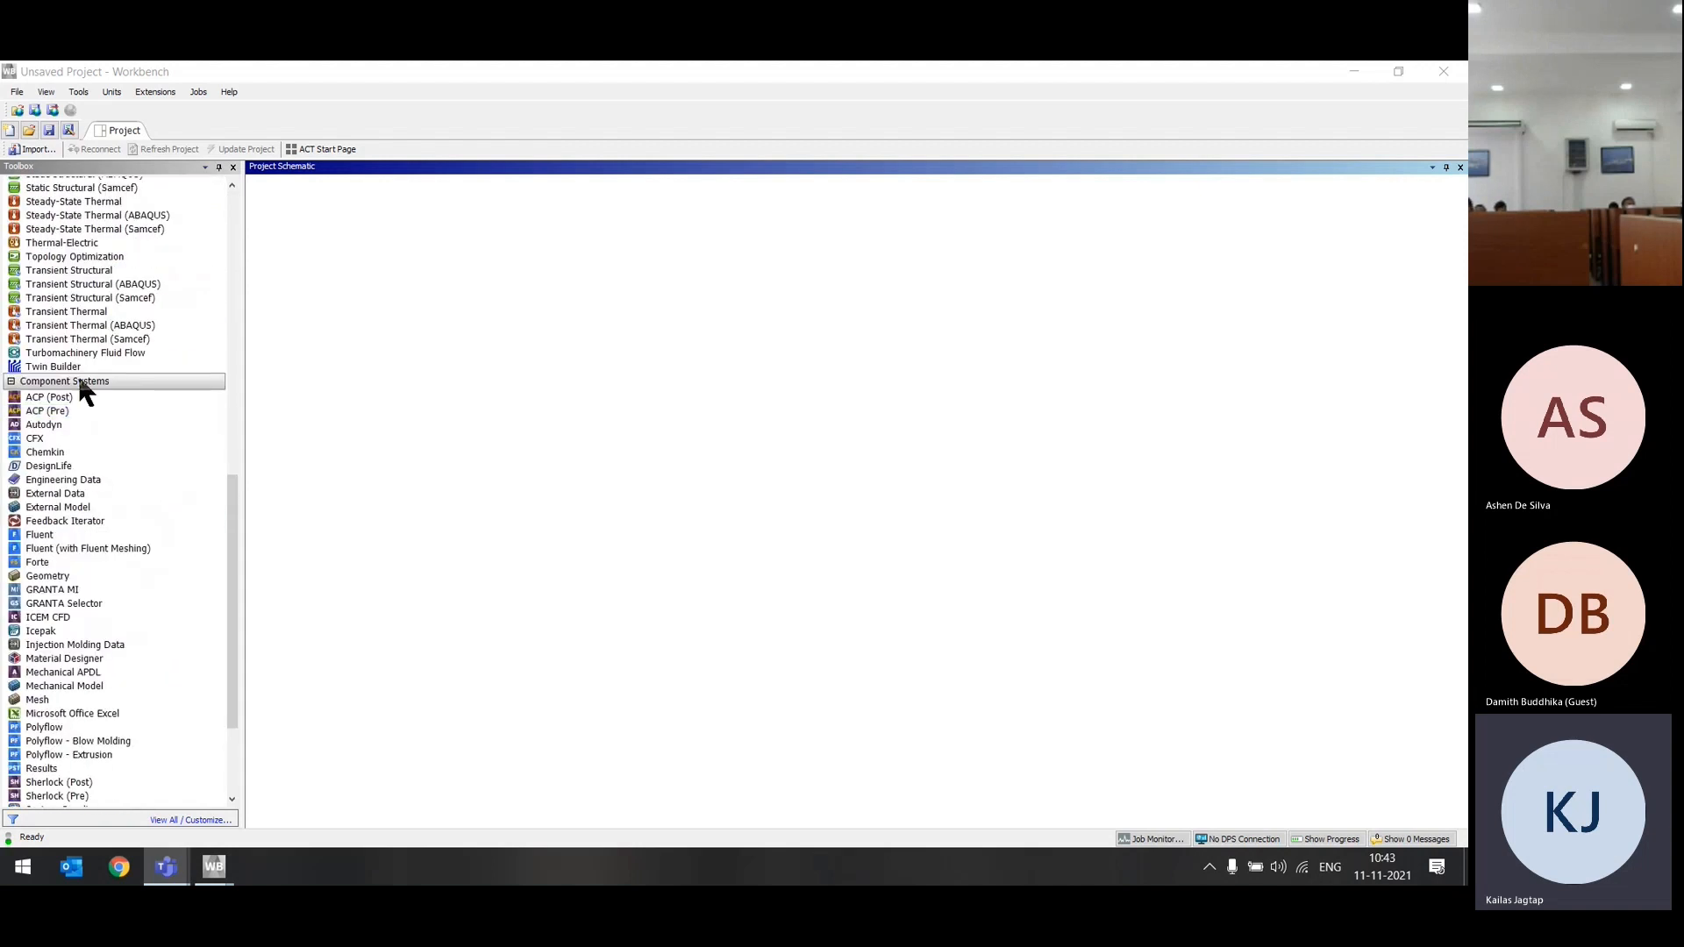
{"action": "scroll", "coordinate": [81, 474], "scroll_direction": "down", "scroll_amount": 4}
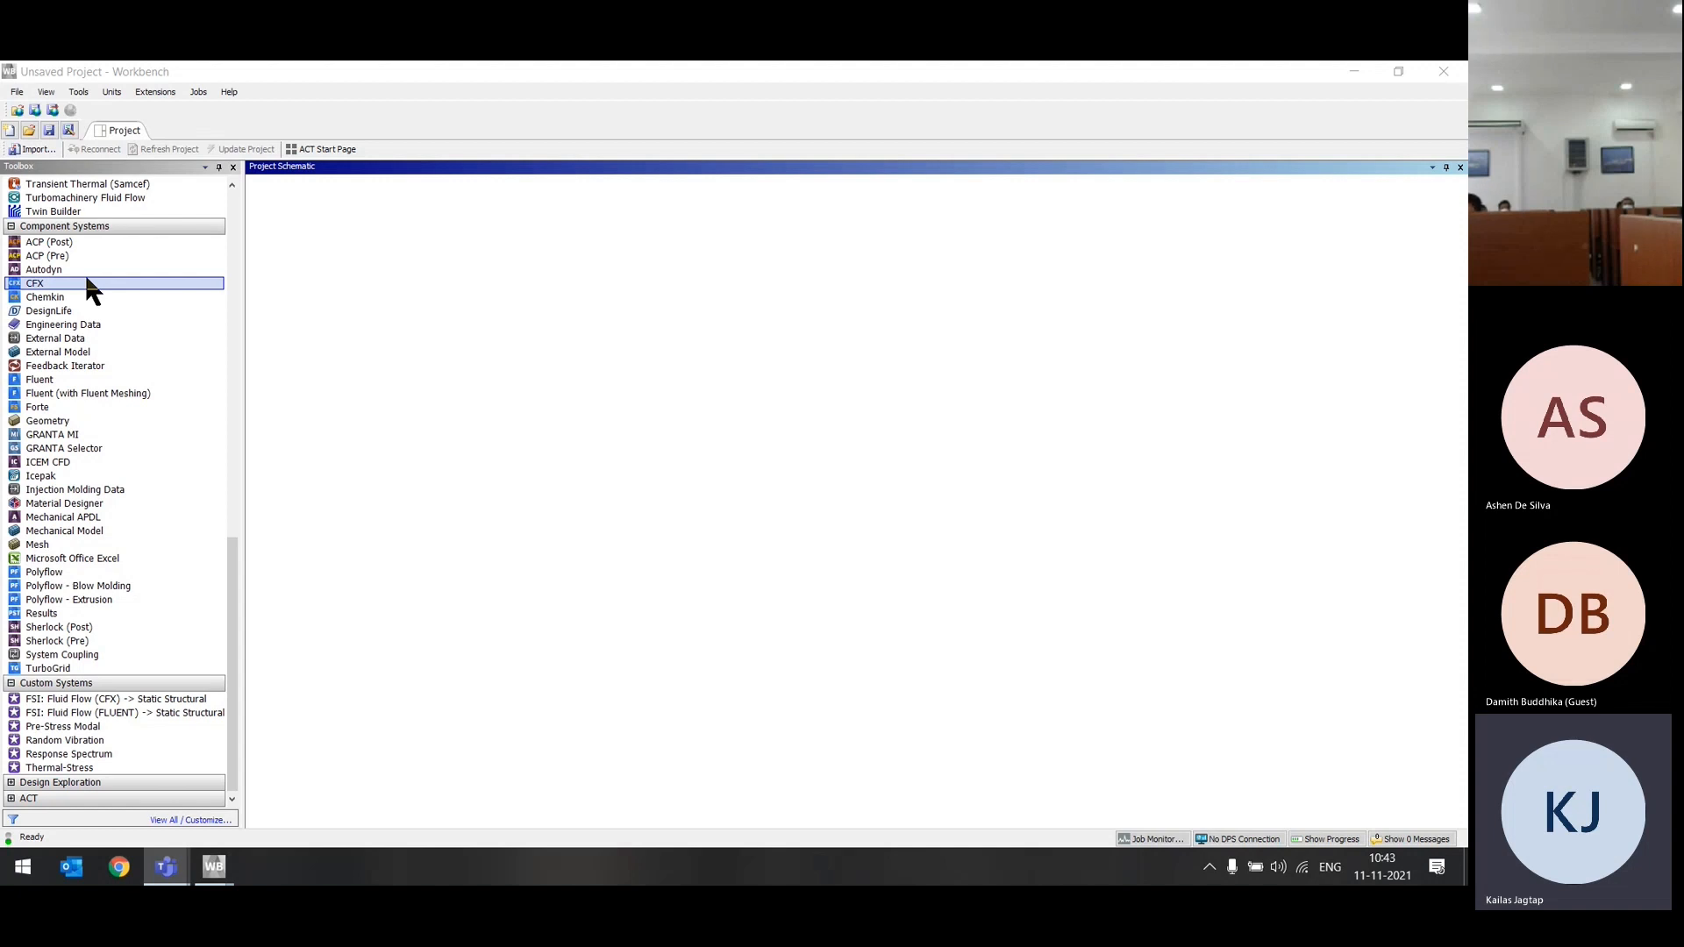
{"action": "scroll", "coordinate": [123, 297], "scroll_direction": "up", "scroll_amount": 15}
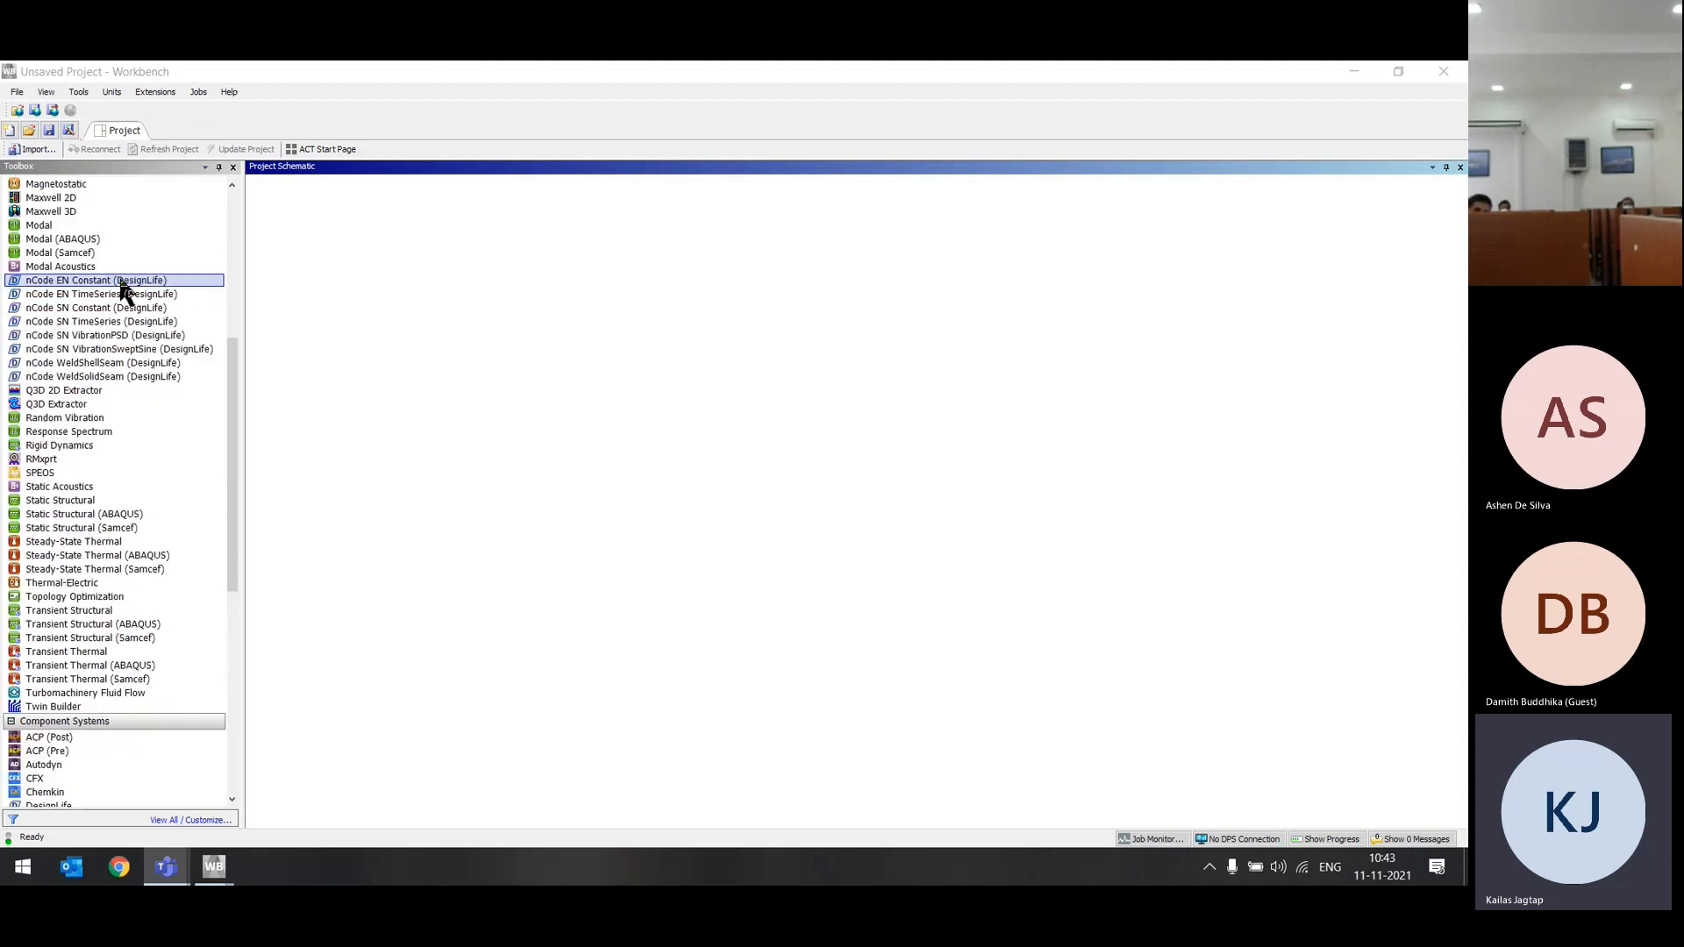
Step: Add a Fluid Flow (Fluent) analysis system to the empty project schematic and go through its cells down to Results
{"action": "left_click_drag", "start_coordinate": [79, 387], "coordinate": [351, 257]}
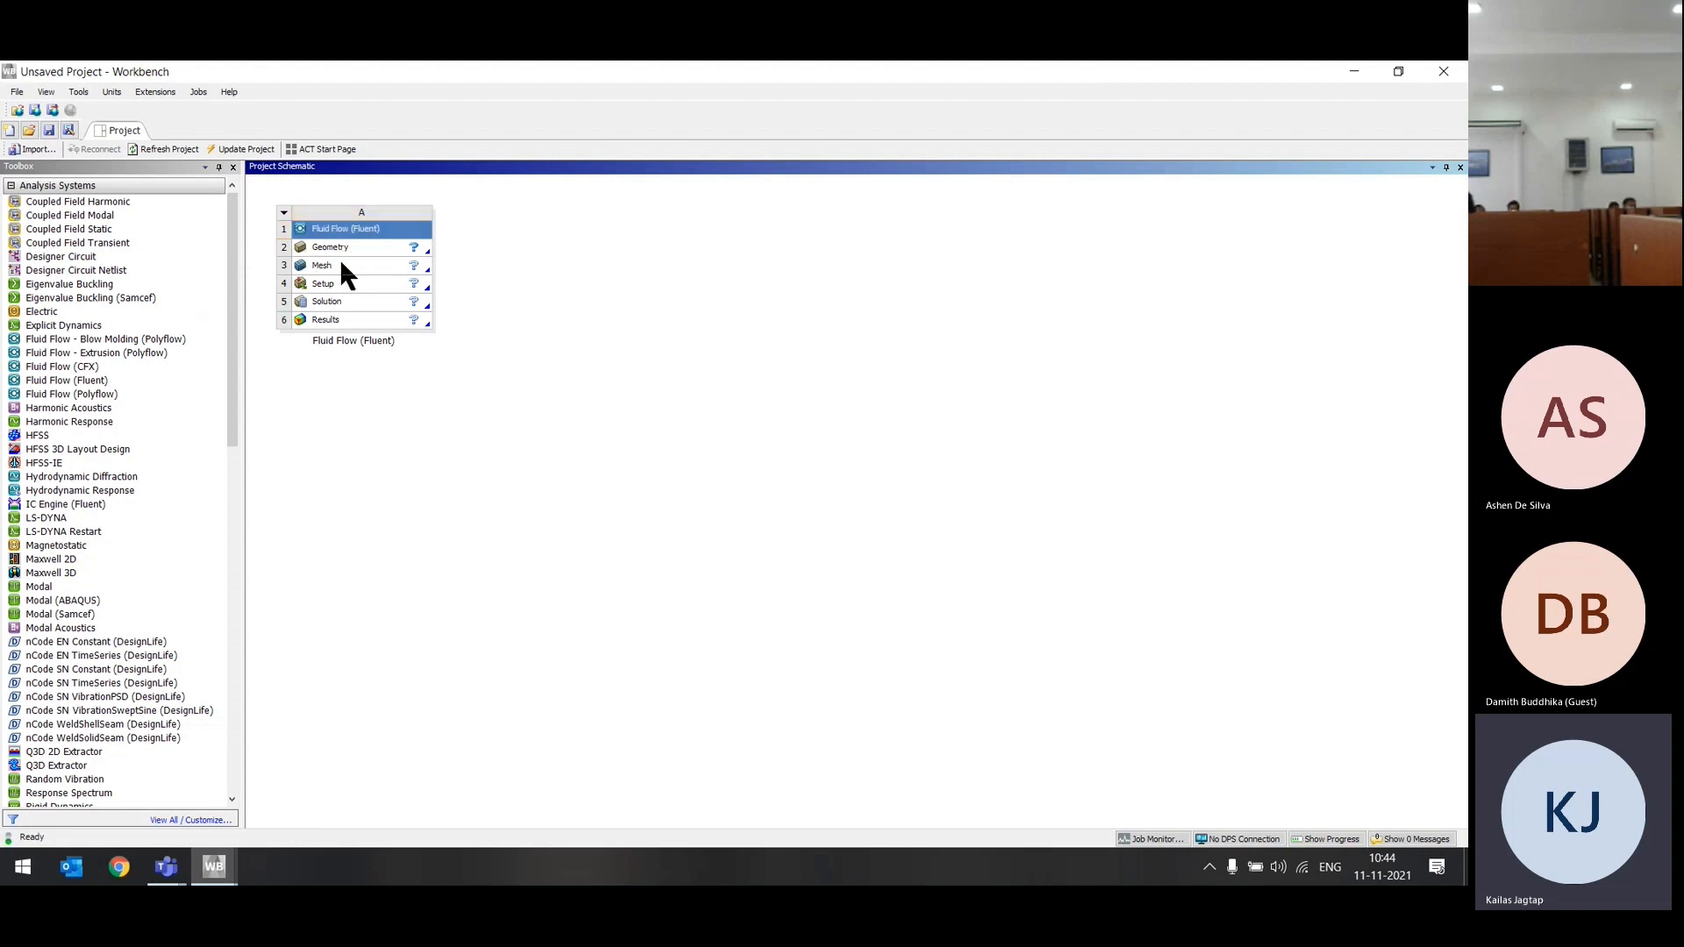
{"action": "left_click", "coordinate": [361, 283]}
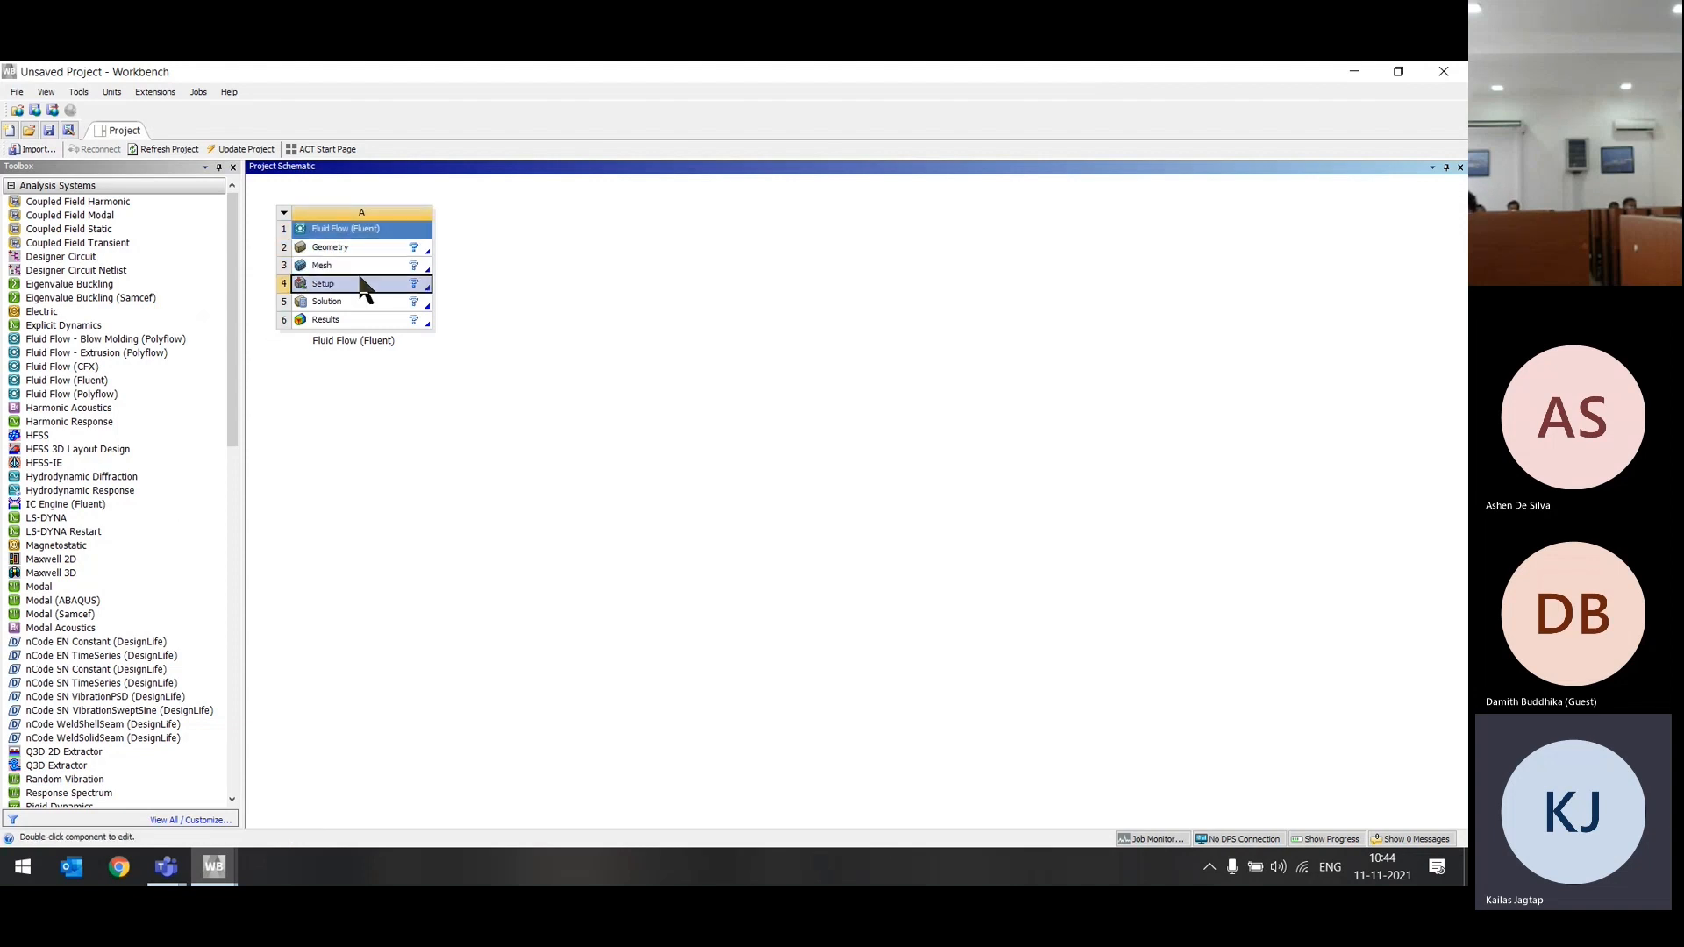
{"action": "left_click", "coordinate": [344, 265]}
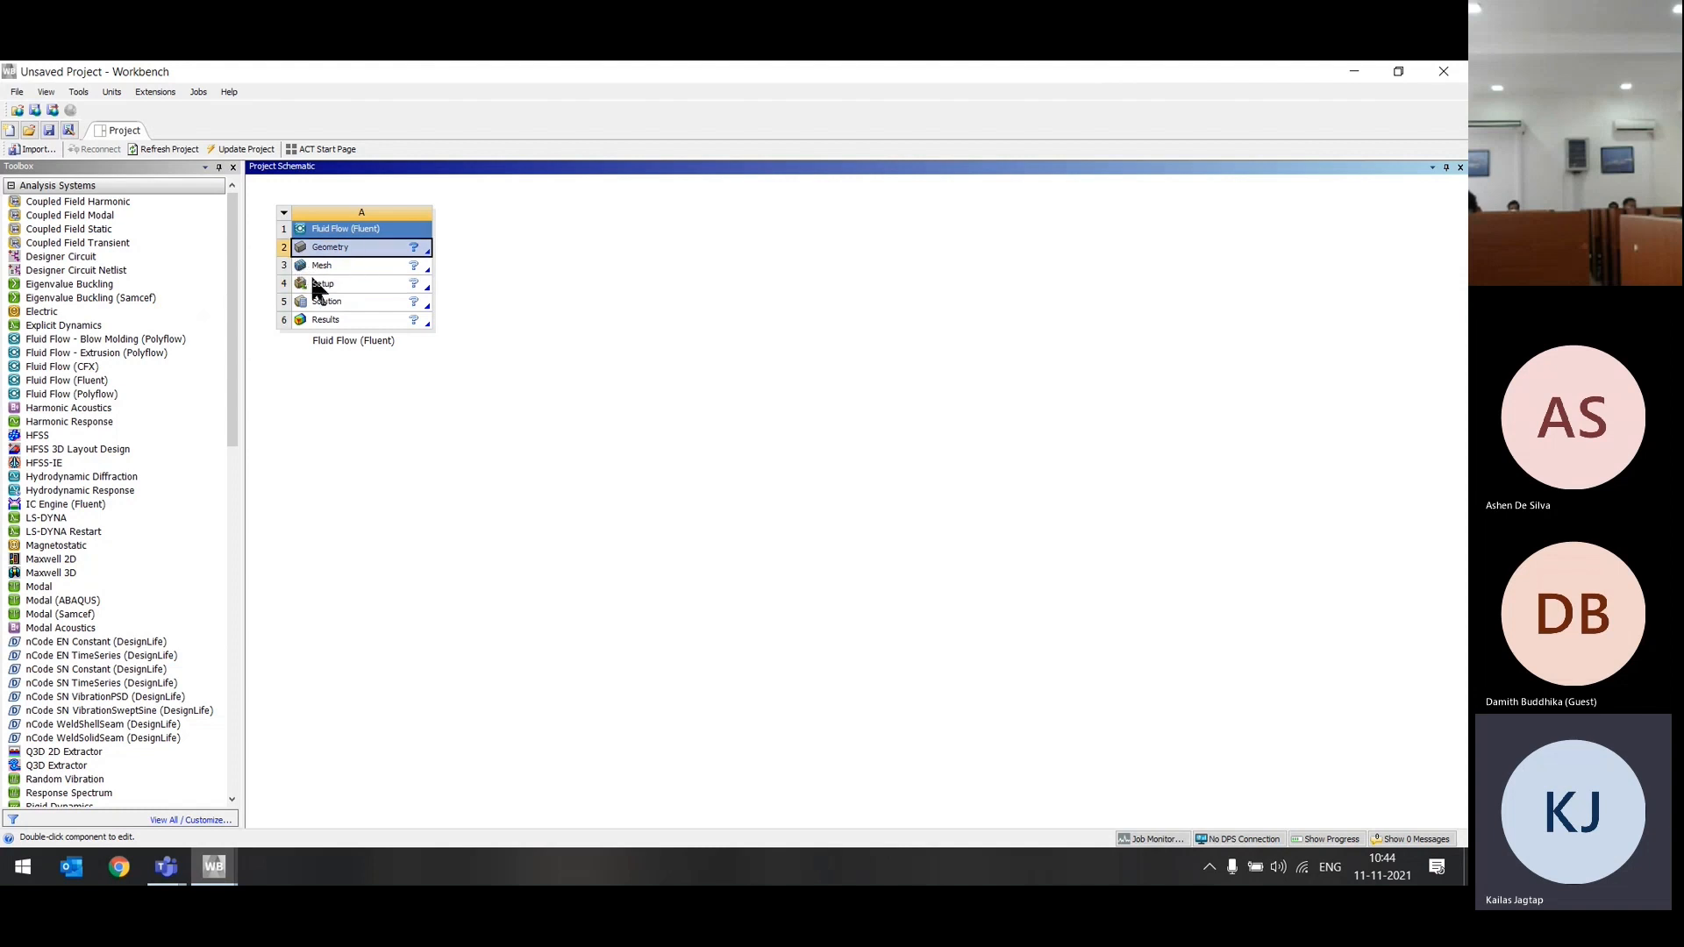
{"action": "left_click", "coordinate": [318, 284]}
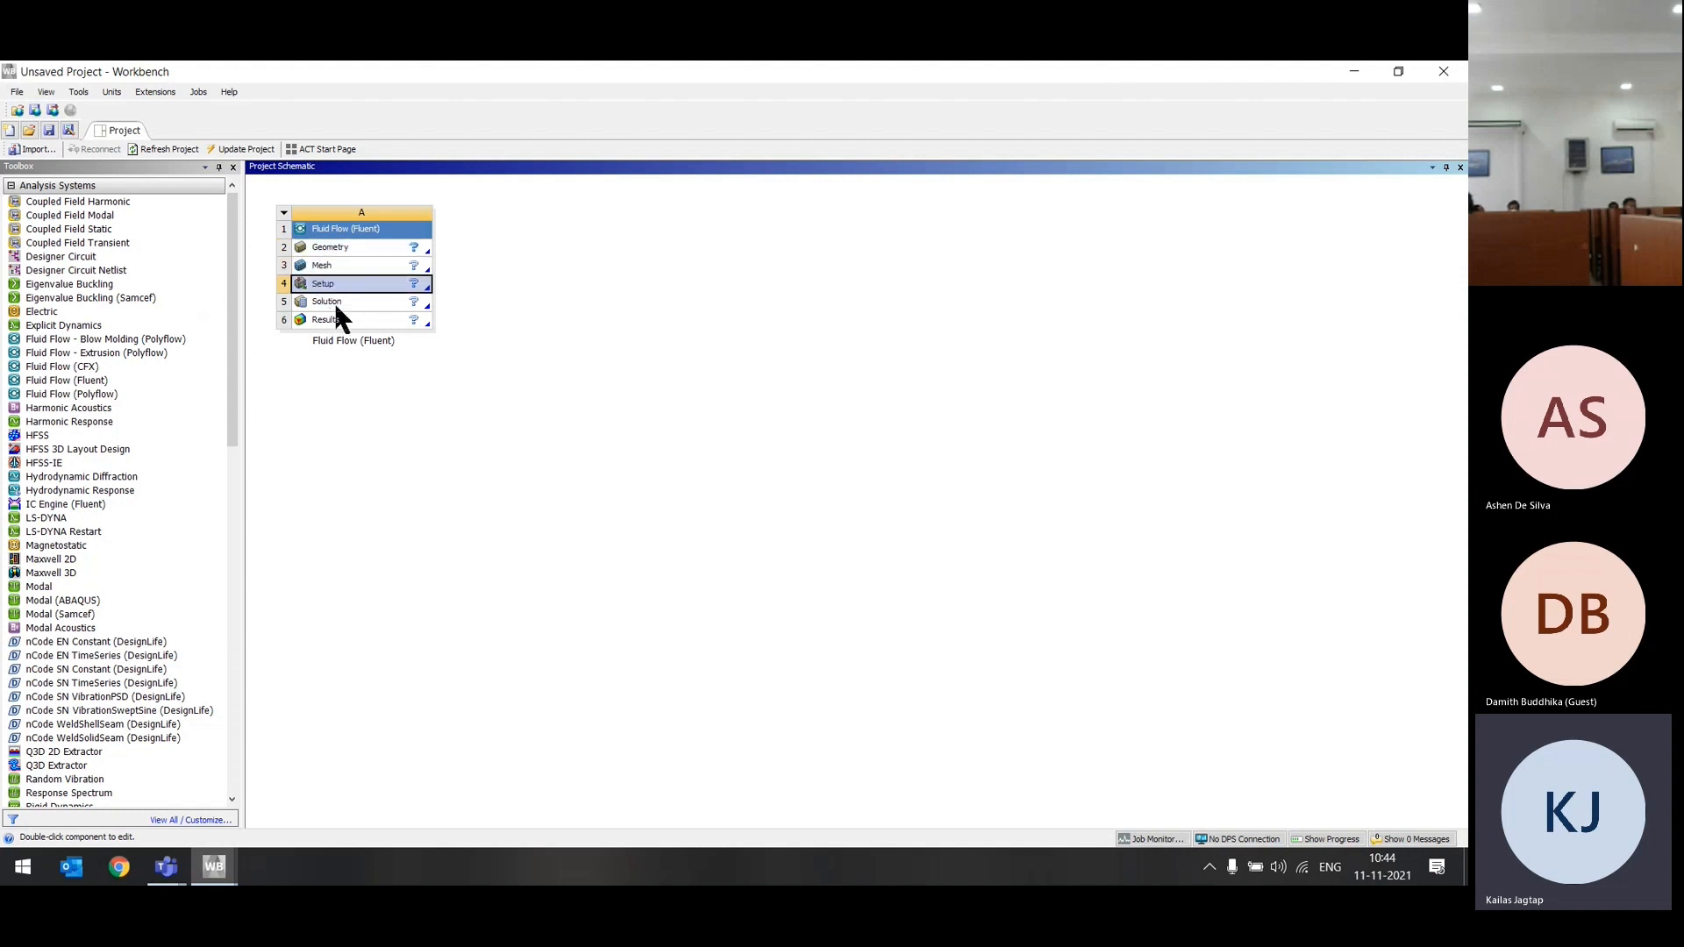
{"action": "left_click", "coordinate": [338, 305]}
{"action": "left_click", "coordinate": [350, 319]}
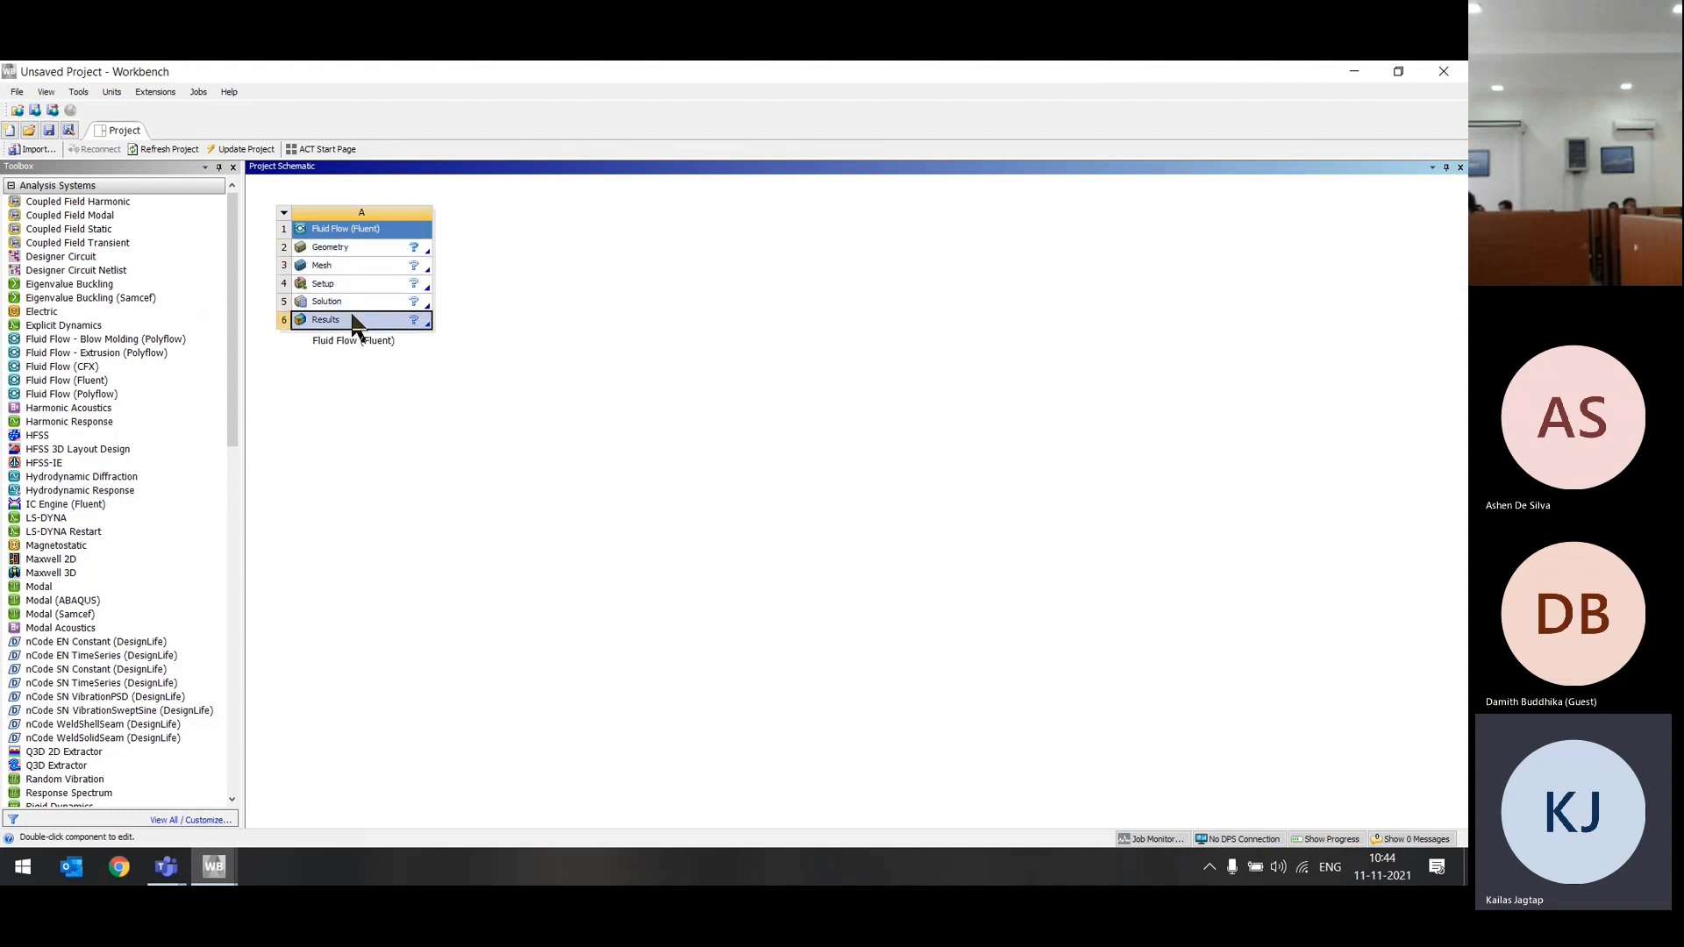
Step: Add standalone Geometry and Mesh component systems below the Fluid Flow (Fluent) system and share the Geometry cell with the Mesh system
{"action": "left_click", "coordinate": [11, 186]}
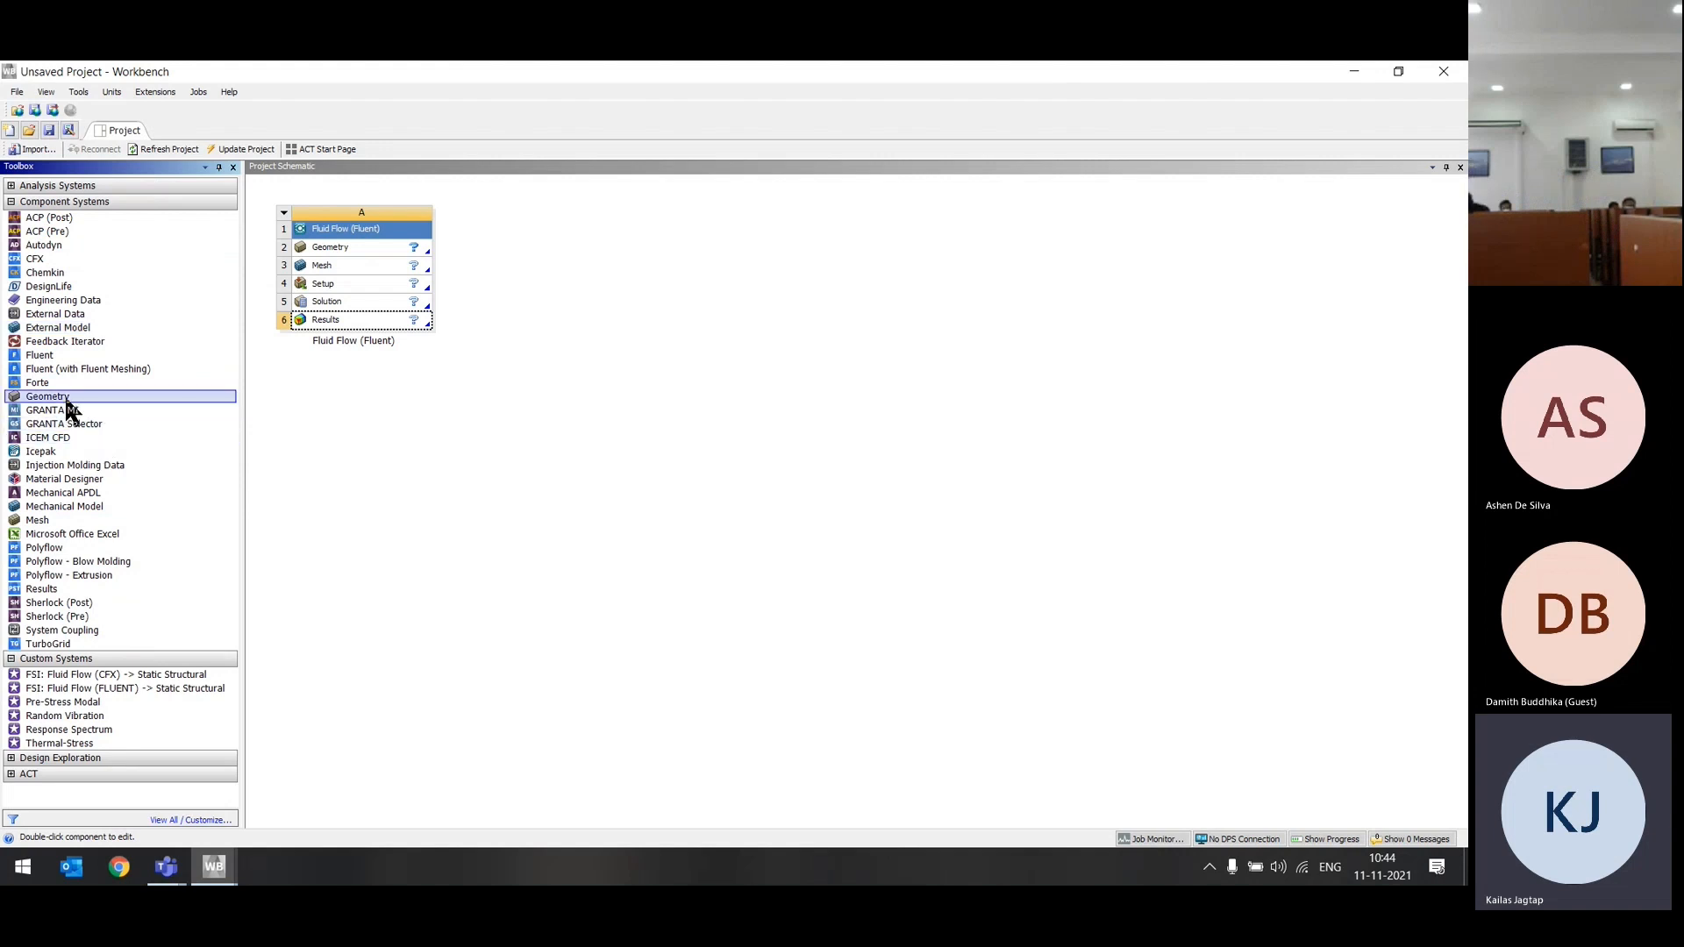
{"action": "left_click_drag", "start_coordinate": [67, 403], "coordinate": [359, 371]}
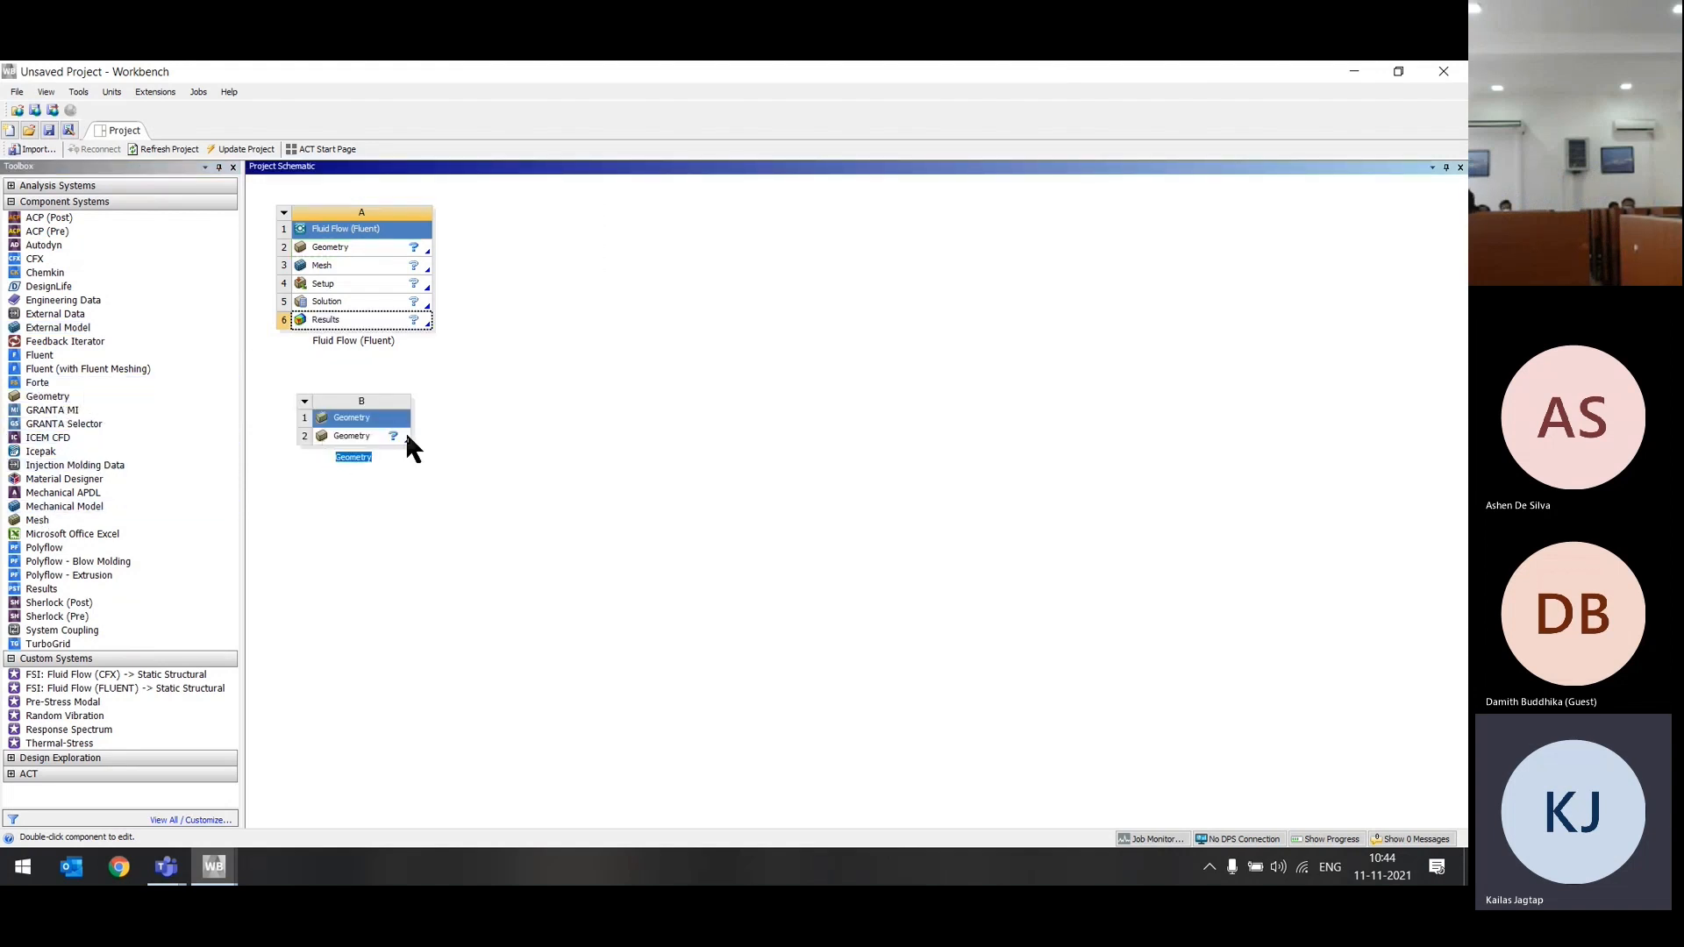
{"action": "left_click_drag", "start_coordinate": [39, 522], "coordinate": [497, 442]}
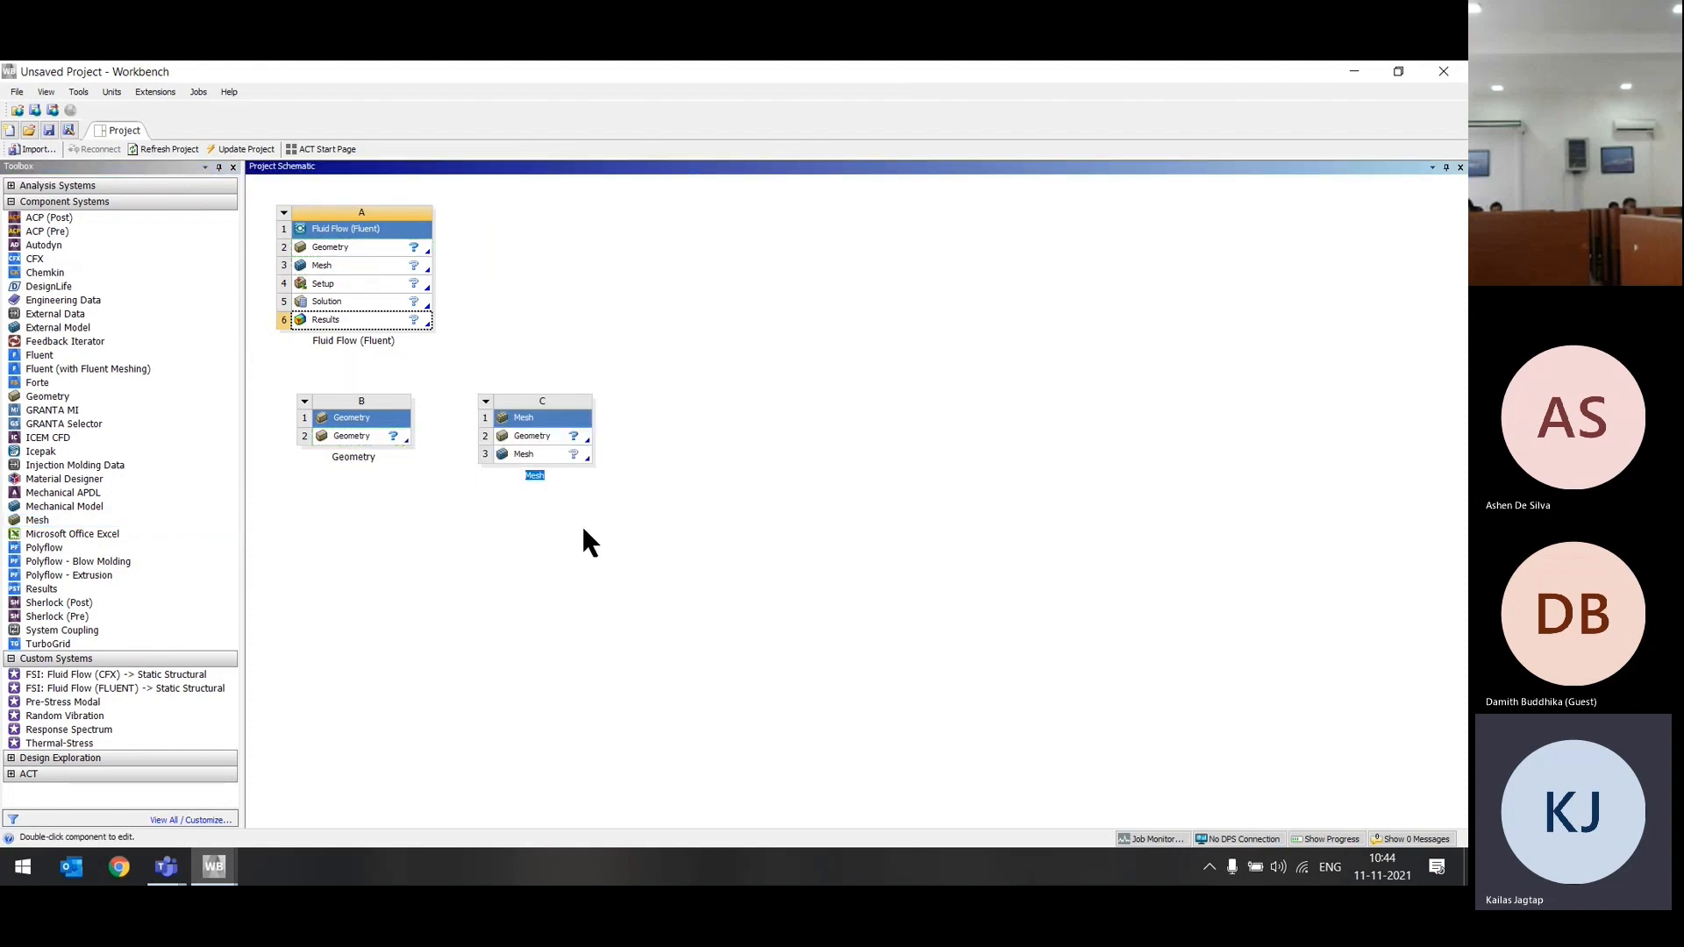
{"action": "left_click_drag", "start_coordinate": [386, 439], "coordinate": [541, 460]}
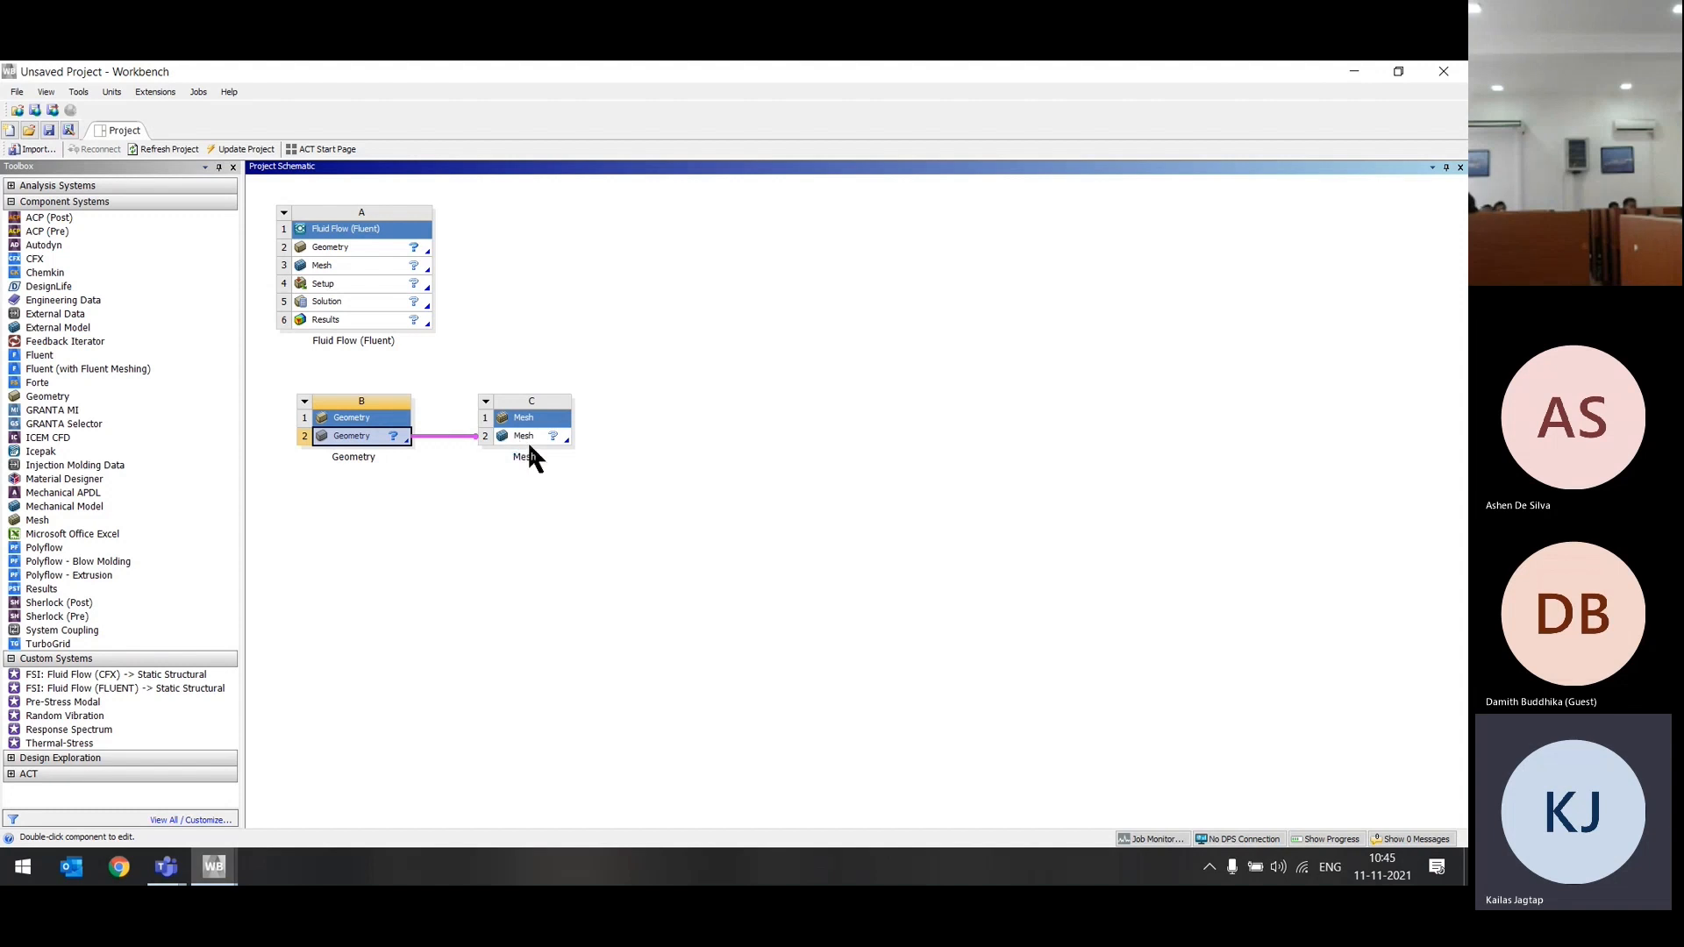
{"action": "left_click", "coordinate": [474, 580]}
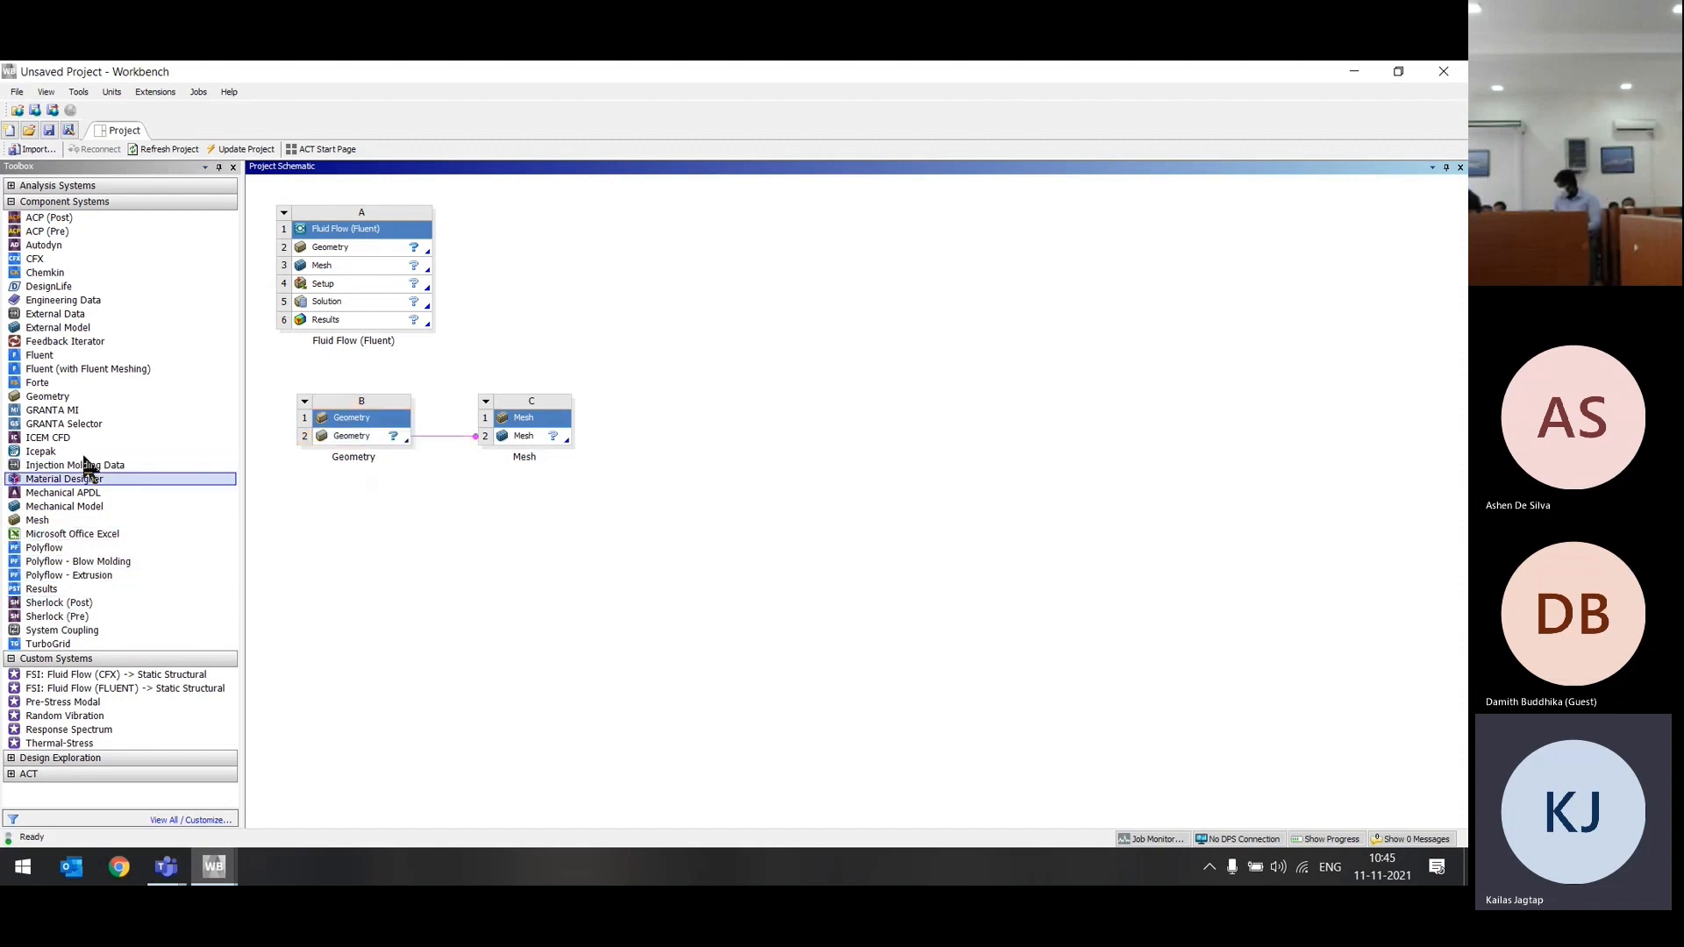
Step: Extend the component chain with a Fluent system linked to the Mesh cell and a Results system linked to the Fluent Solution cell
{"action": "left_click_drag", "start_coordinate": [61, 386], "coordinate": [536, 429]}
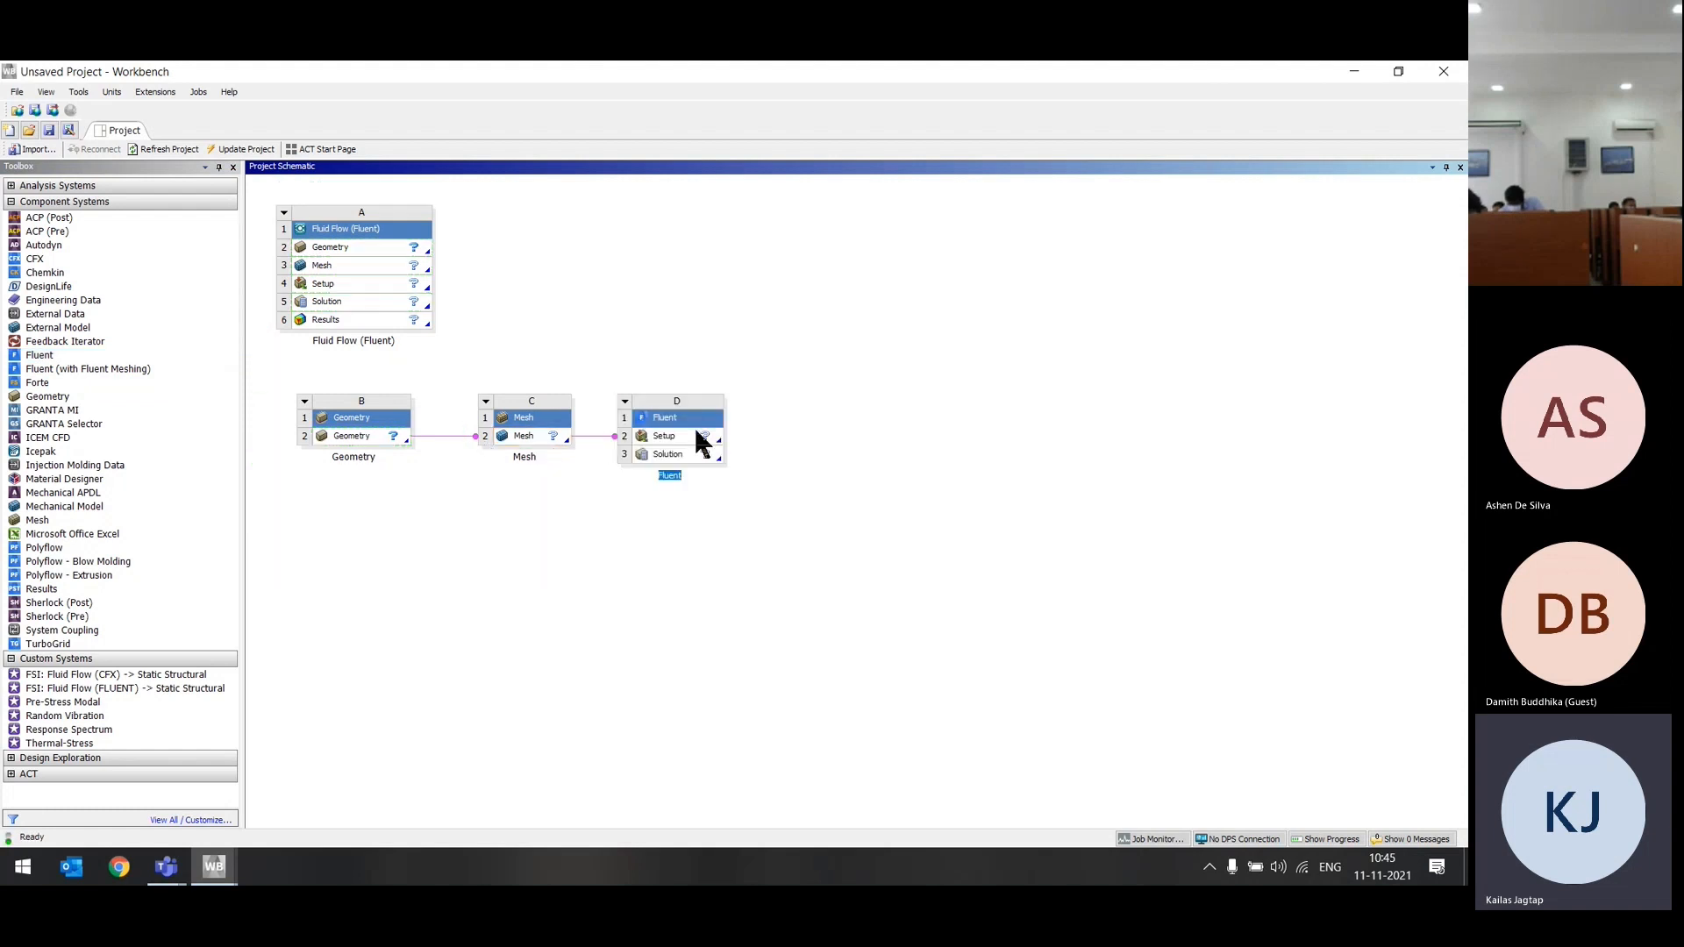
{"action": "left_click", "coordinate": [606, 538]}
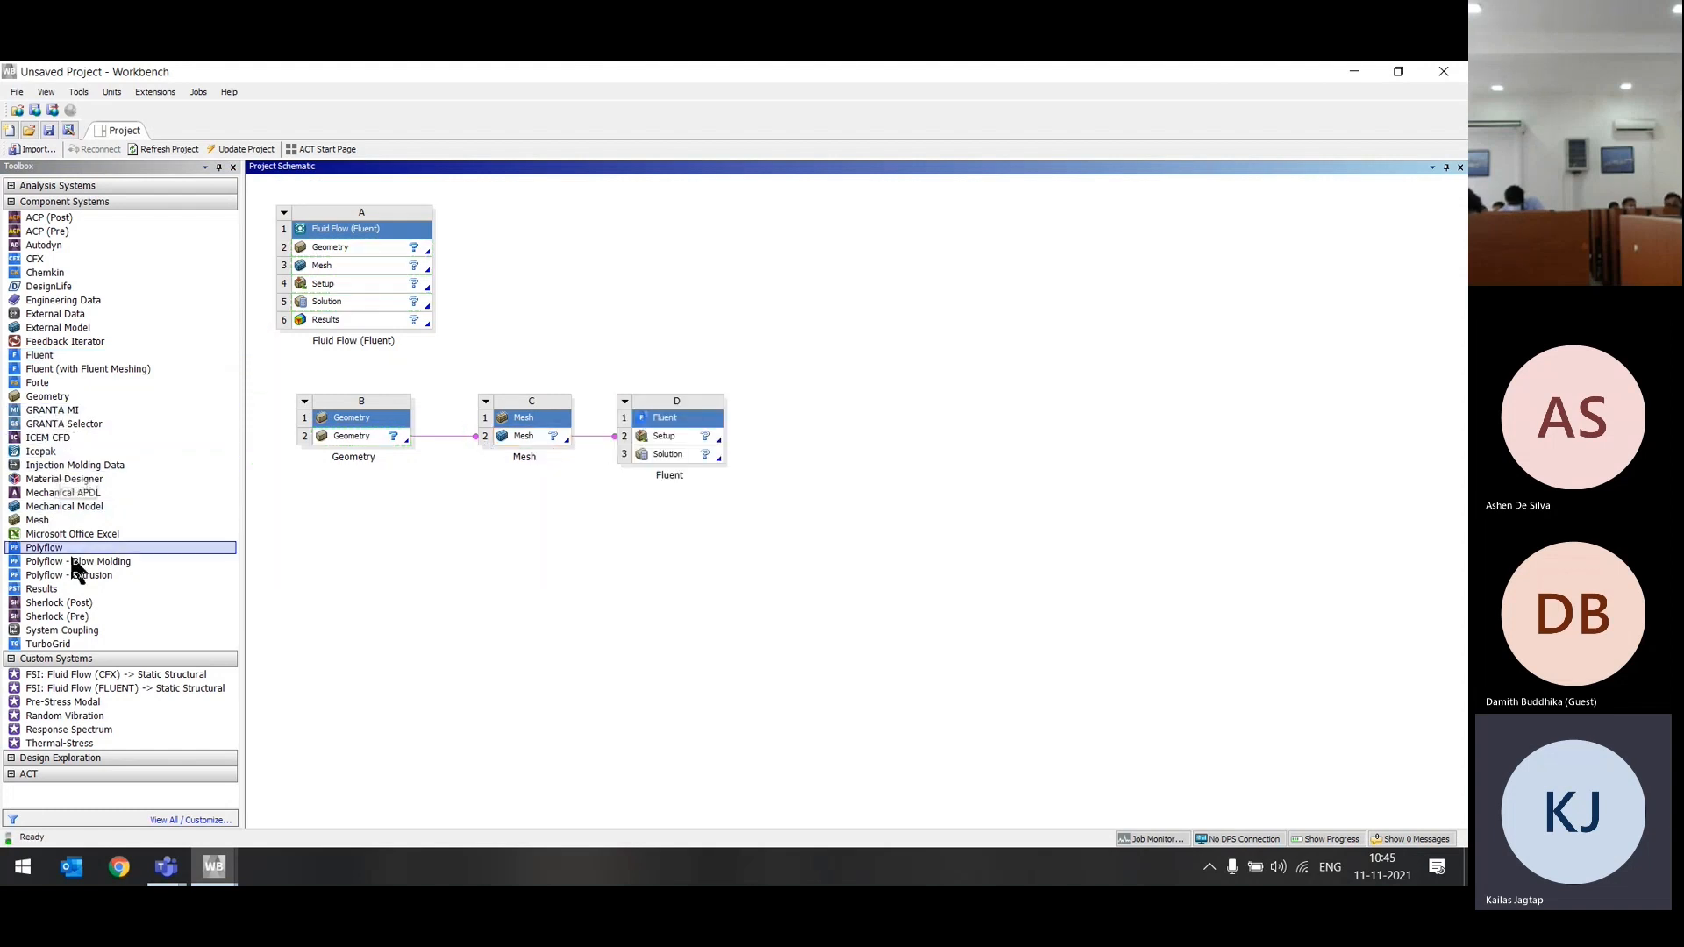
{"action": "left_click_drag", "start_coordinate": [68, 589], "coordinate": [693, 455]}
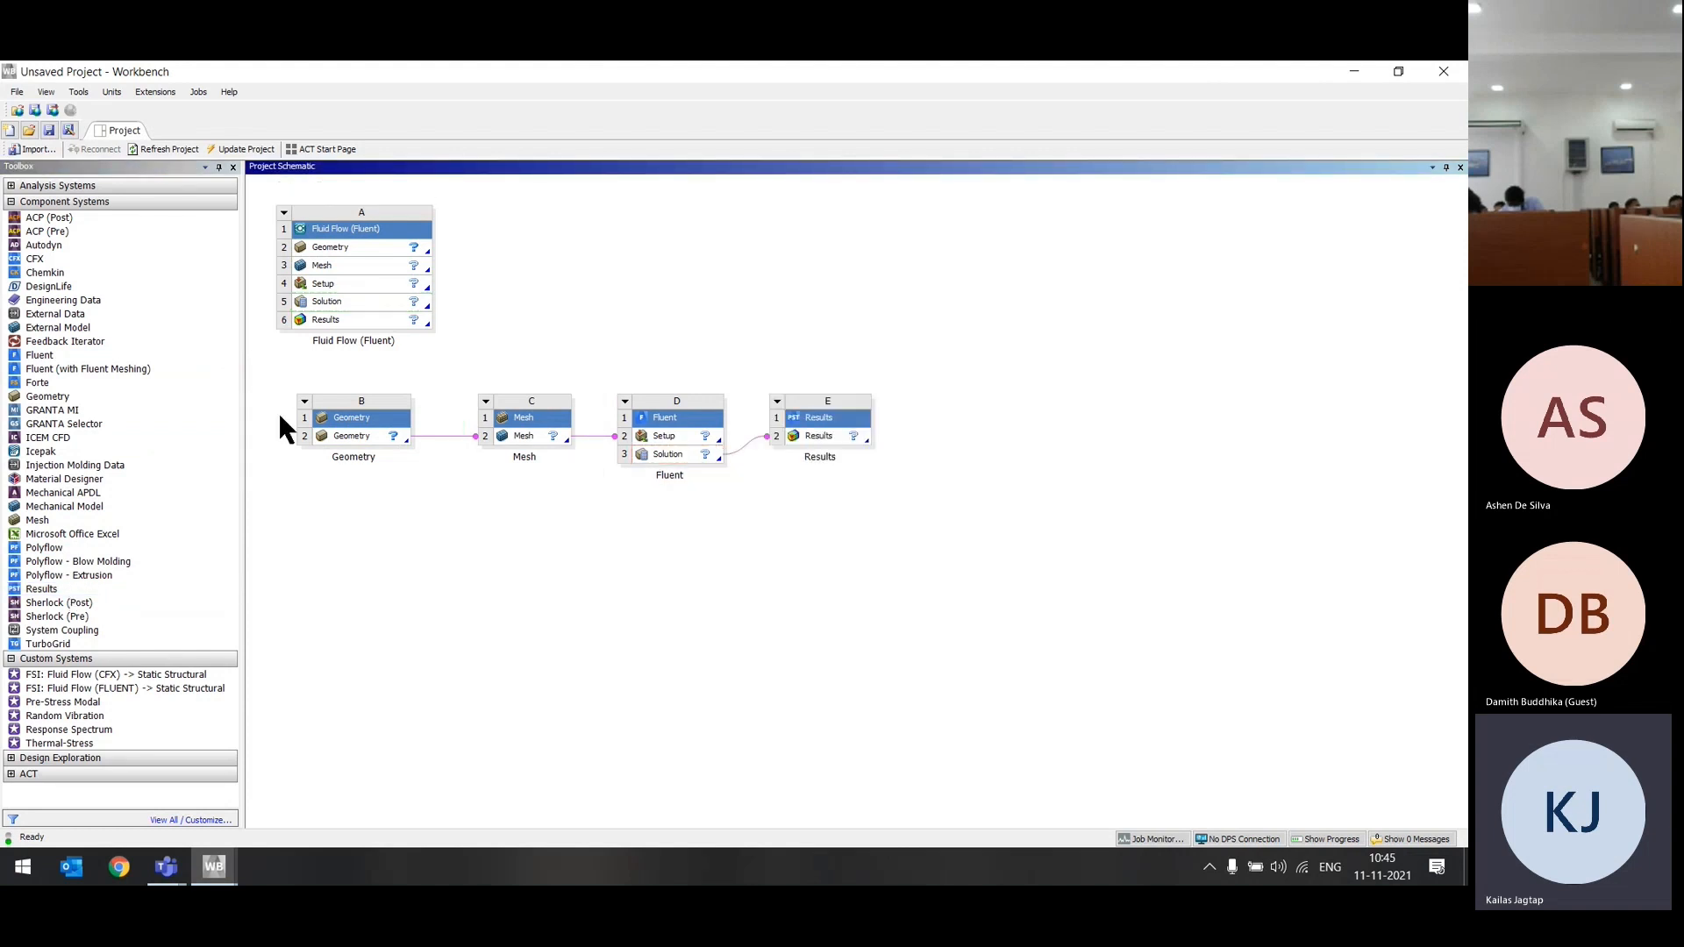
{"action": "left_click_drag", "start_coordinate": [277, 378], "coordinate": [880, 486]}
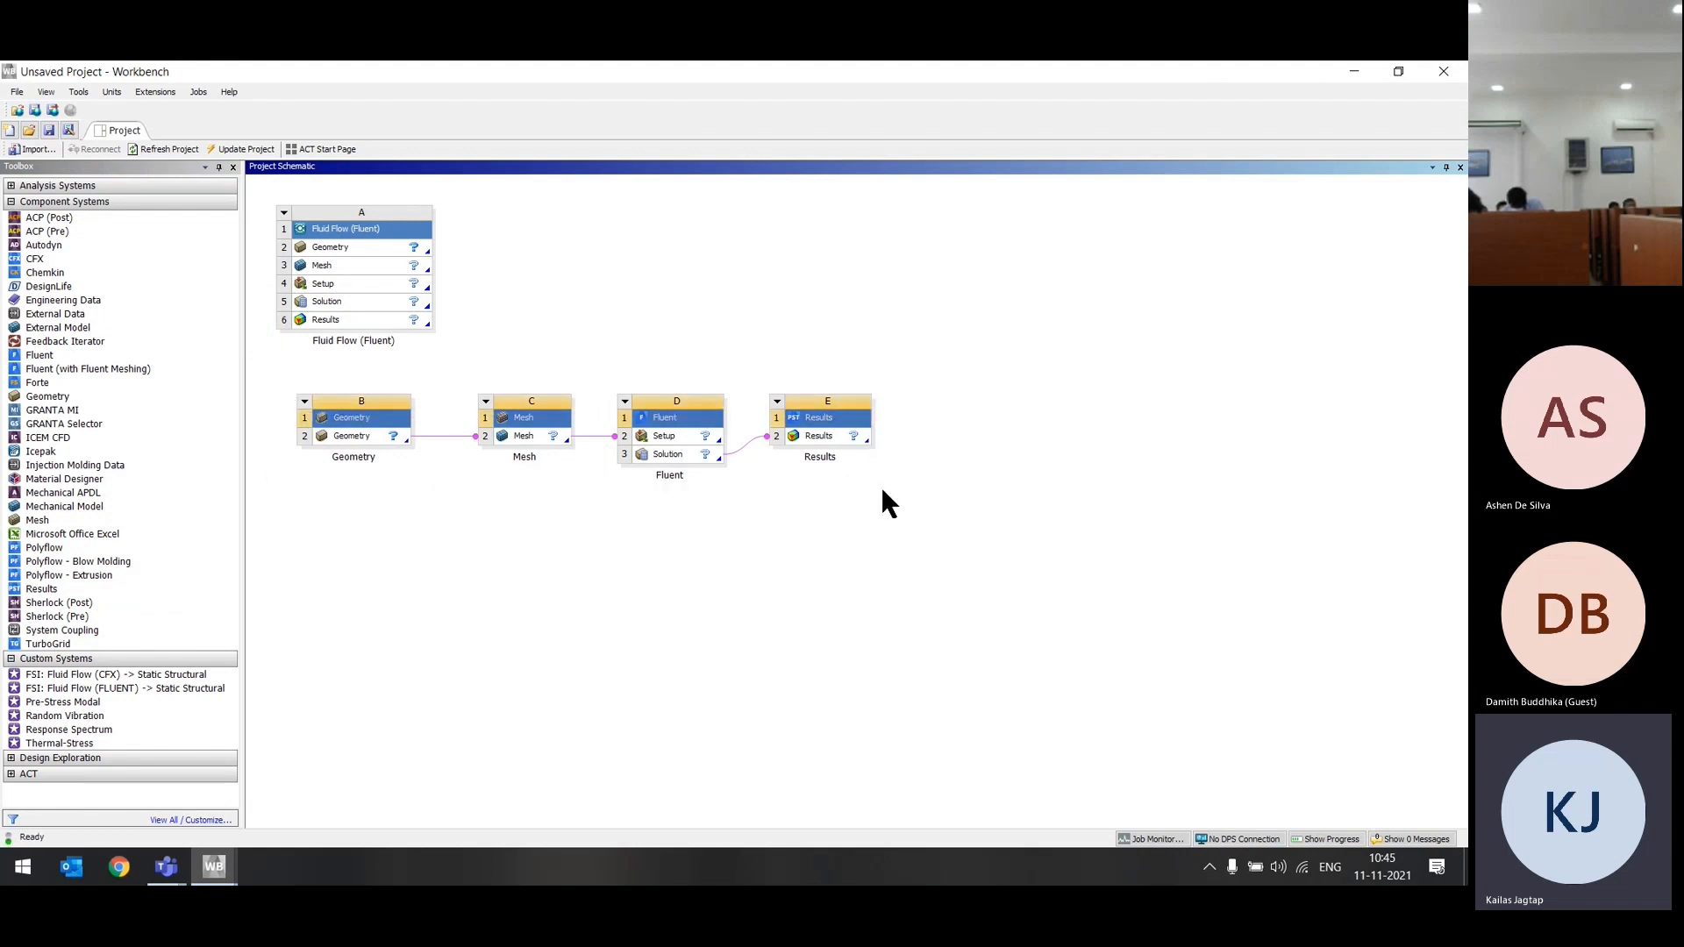
{"action": "key", "text": "Delete"}
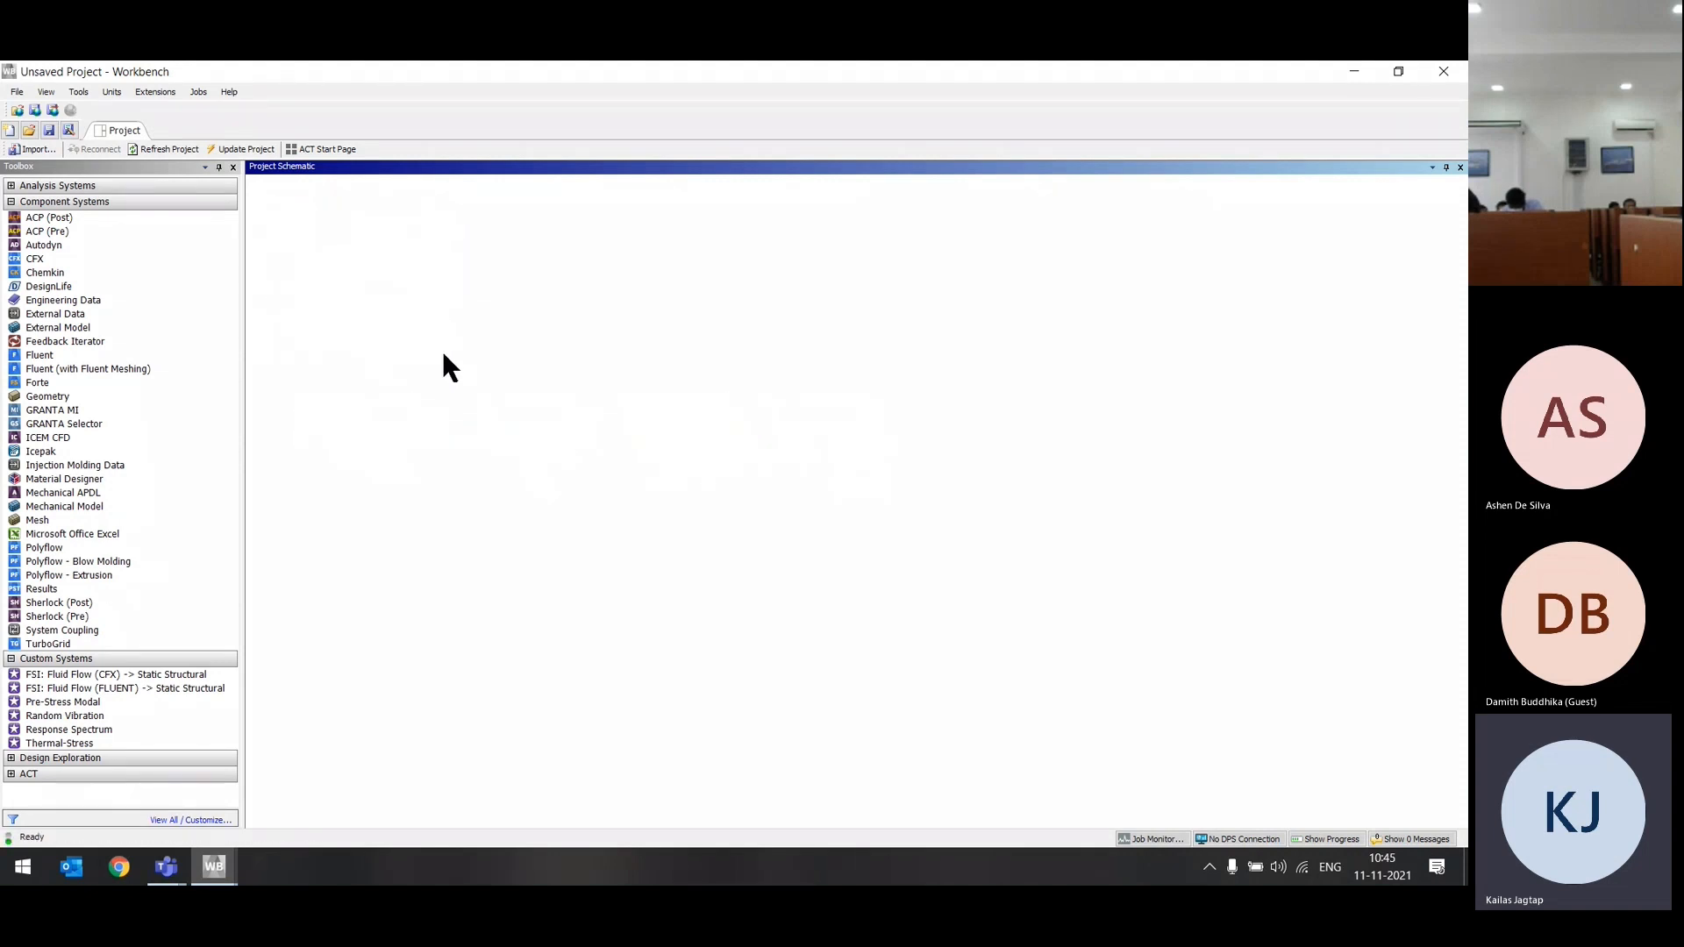
{"action": "left_click_drag", "start_coordinate": [283, 389], "coordinate": [965, 464]}
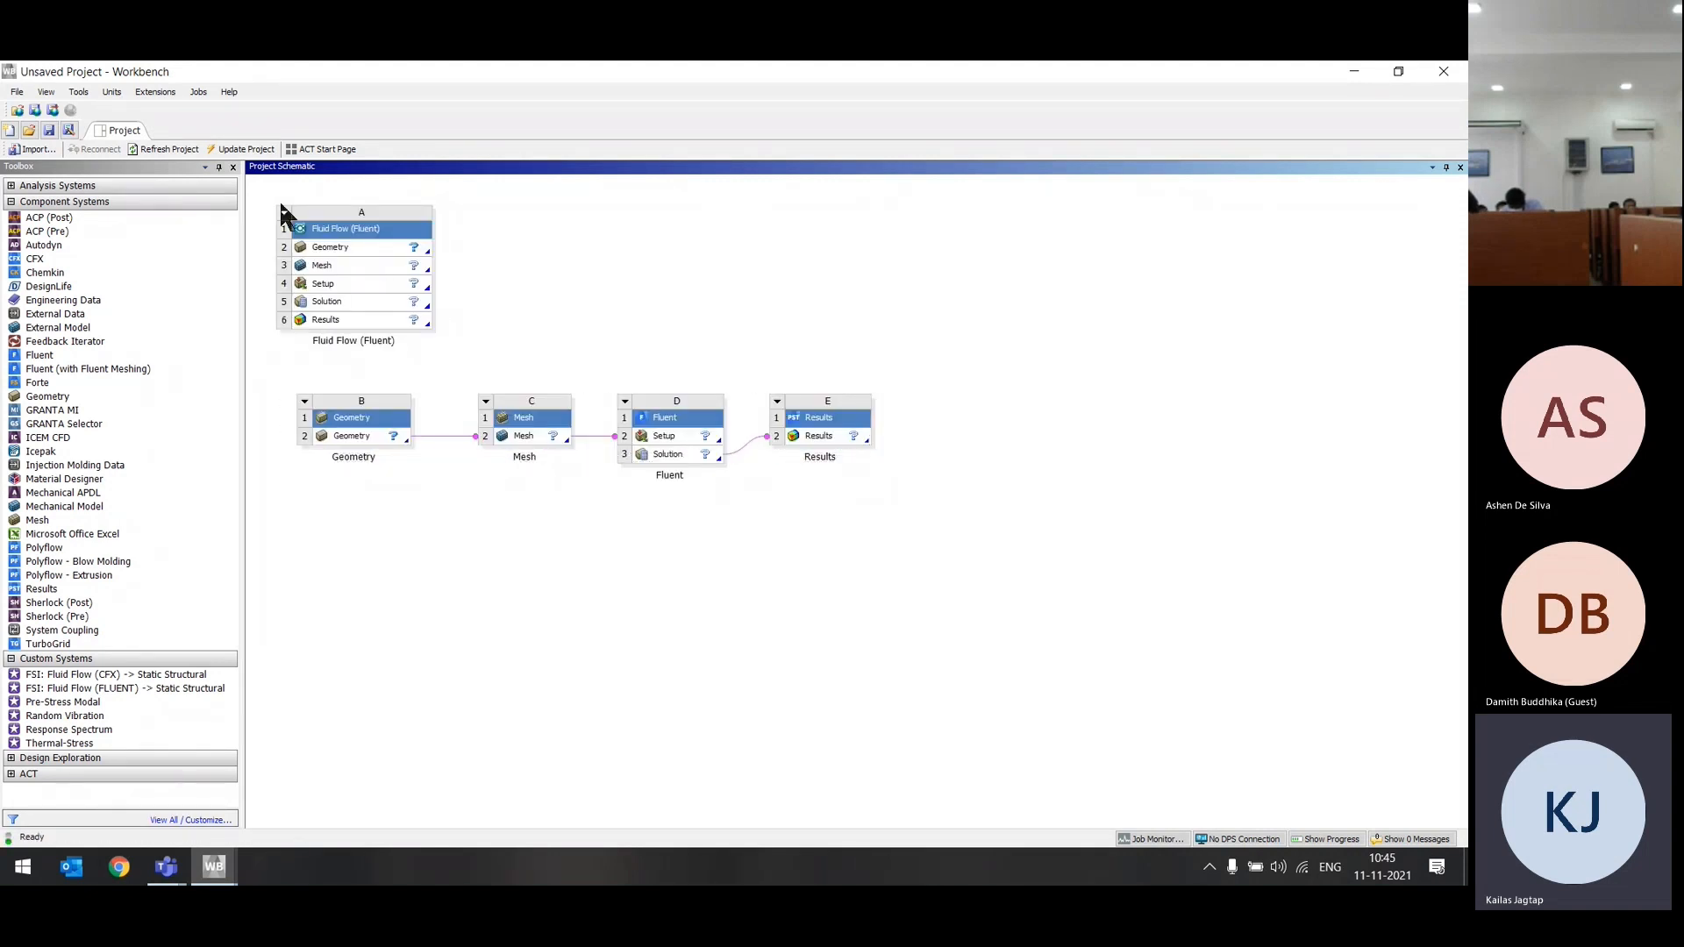
{"action": "left_click_drag", "start_coordinate": [265, 200], "coordinate": [462, 365]}
Step: Add three more Mesh component systems, each sharing the geometry of the standalone Geometry system
{"action": "left_click_drag", "start_coordinate": [37, 522], "coordinate": [525, 497]}
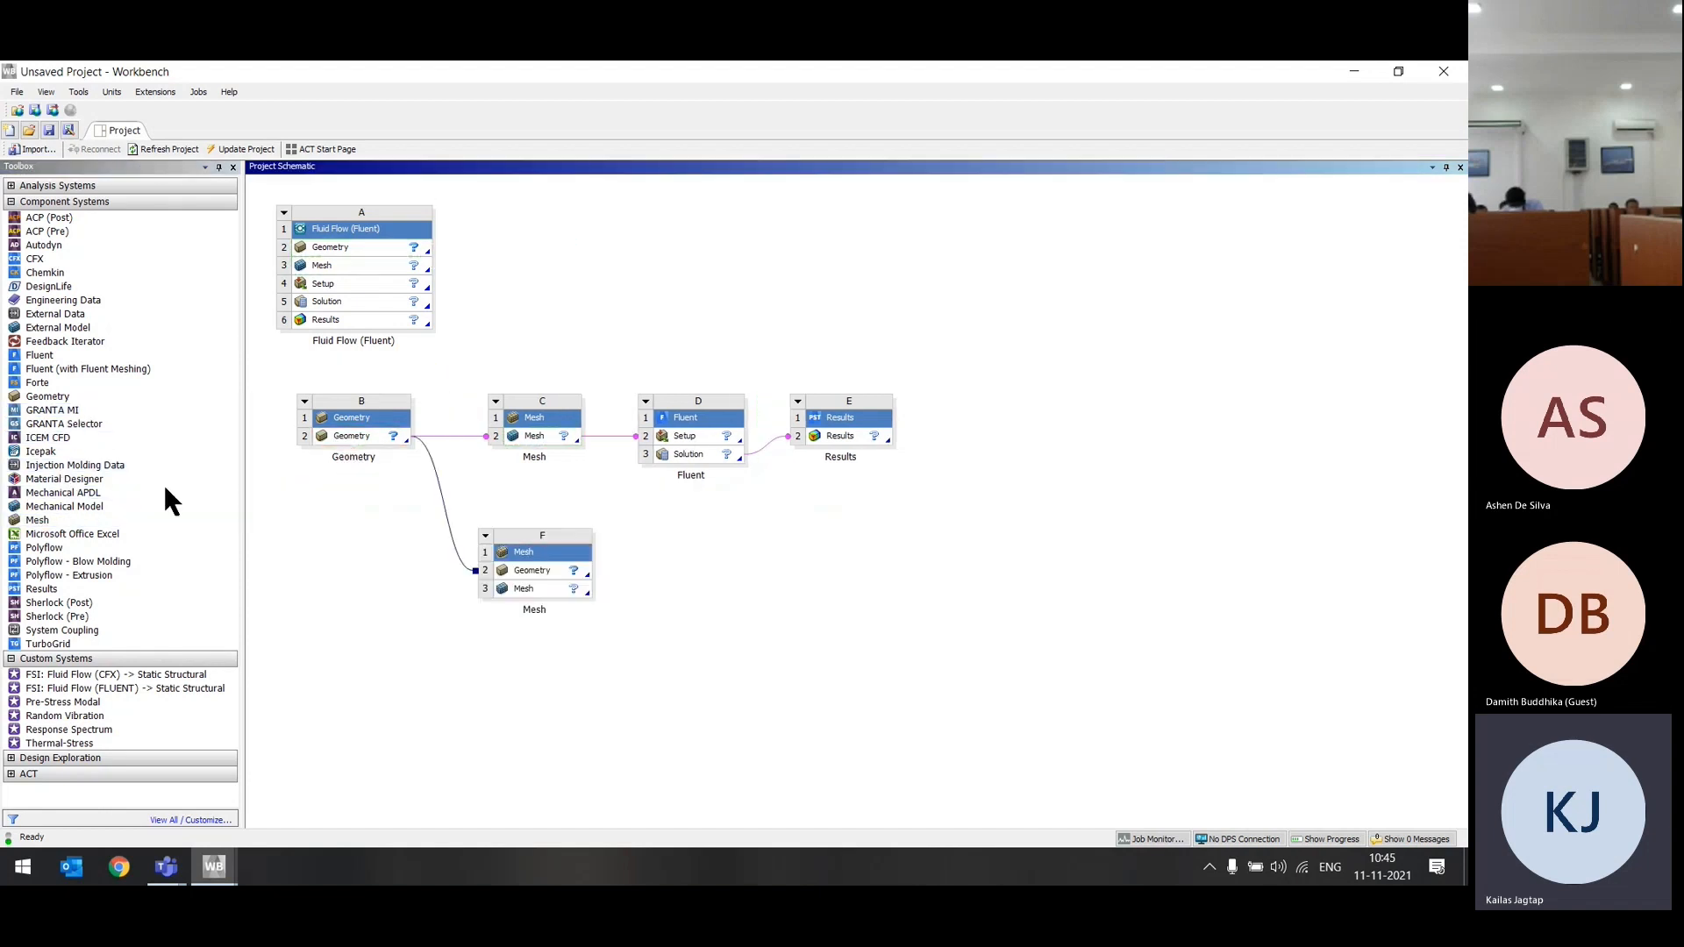
{"action": "left_click_drag", "start_coordinate": [75, 524], "coordinate": [365, 439]}
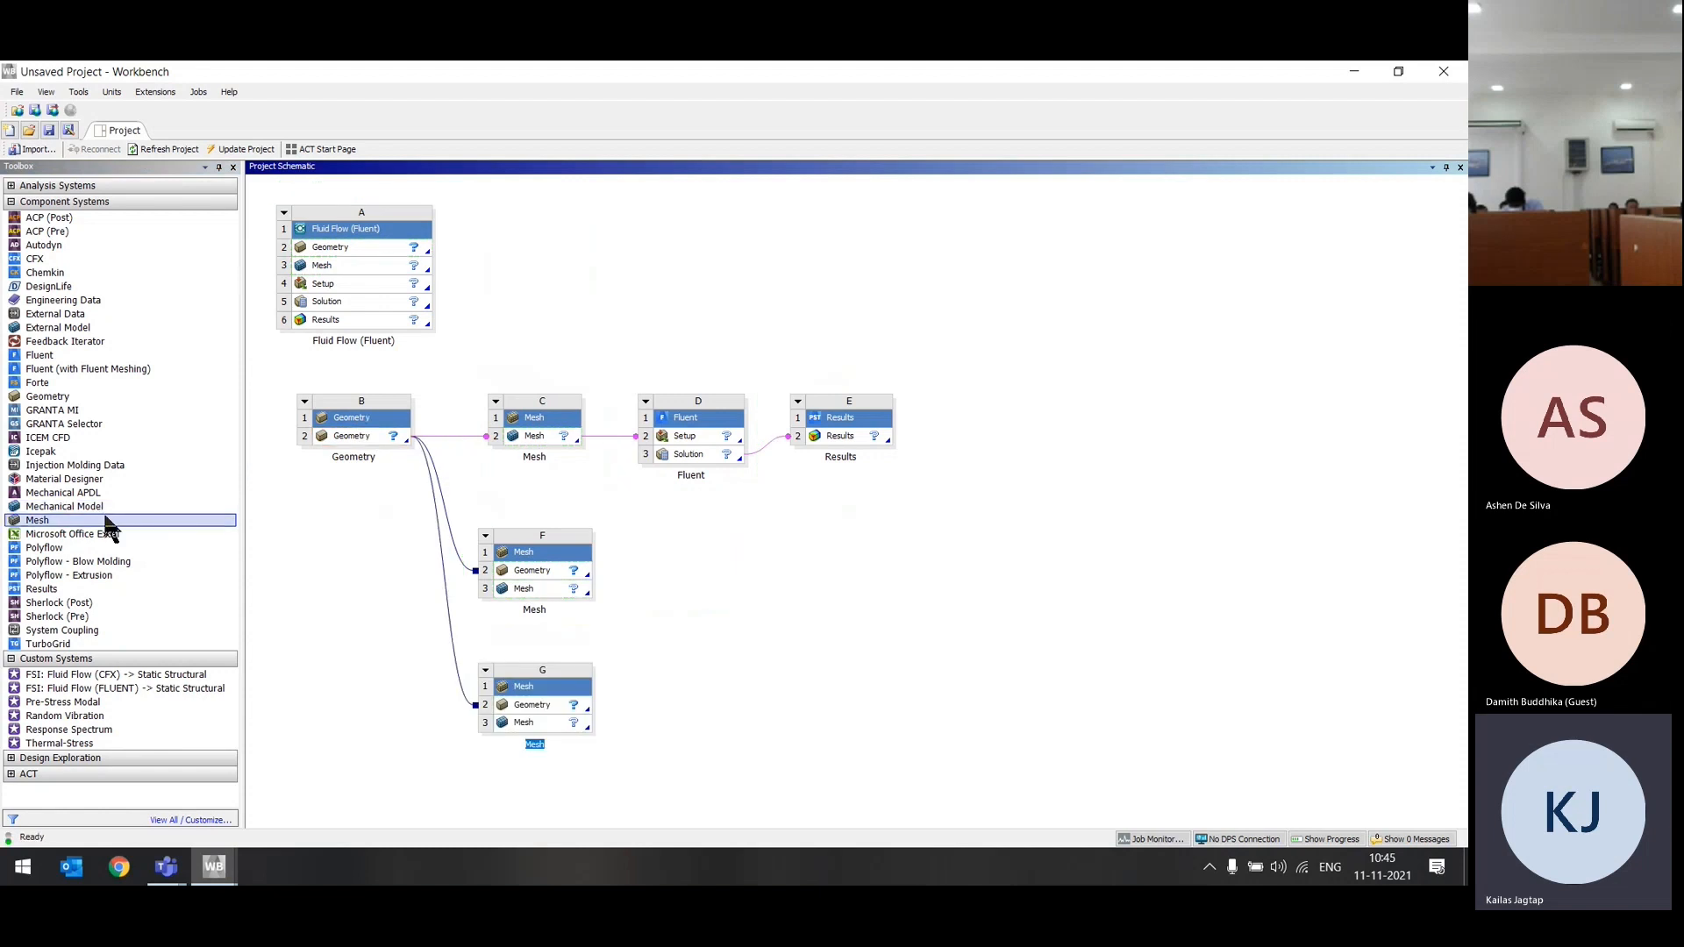
{"action": "left_click_drag", "start_coordinate": [104, 520], "coordinate": [364, 441]}
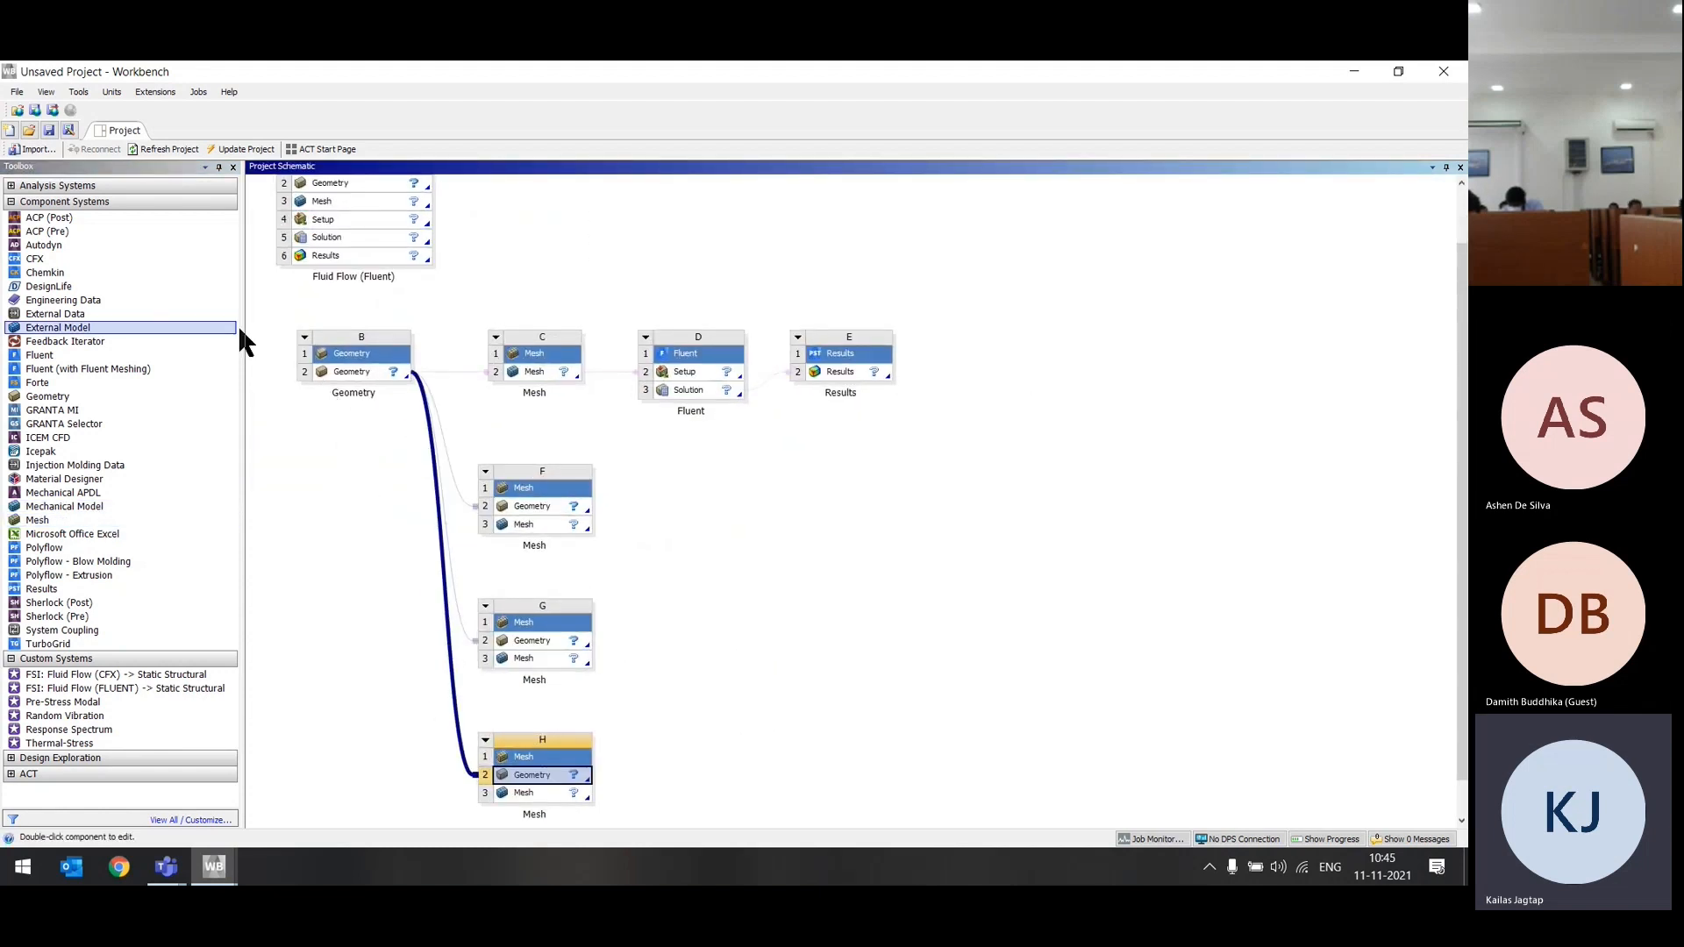
{"action": "left_click_drag", "start_coordinate": [266, 306], "coordinate": [652, 832]}
{"action": "left_click_drag", "start_coordinate": [520, 365], "coordinate": [635, 486]}
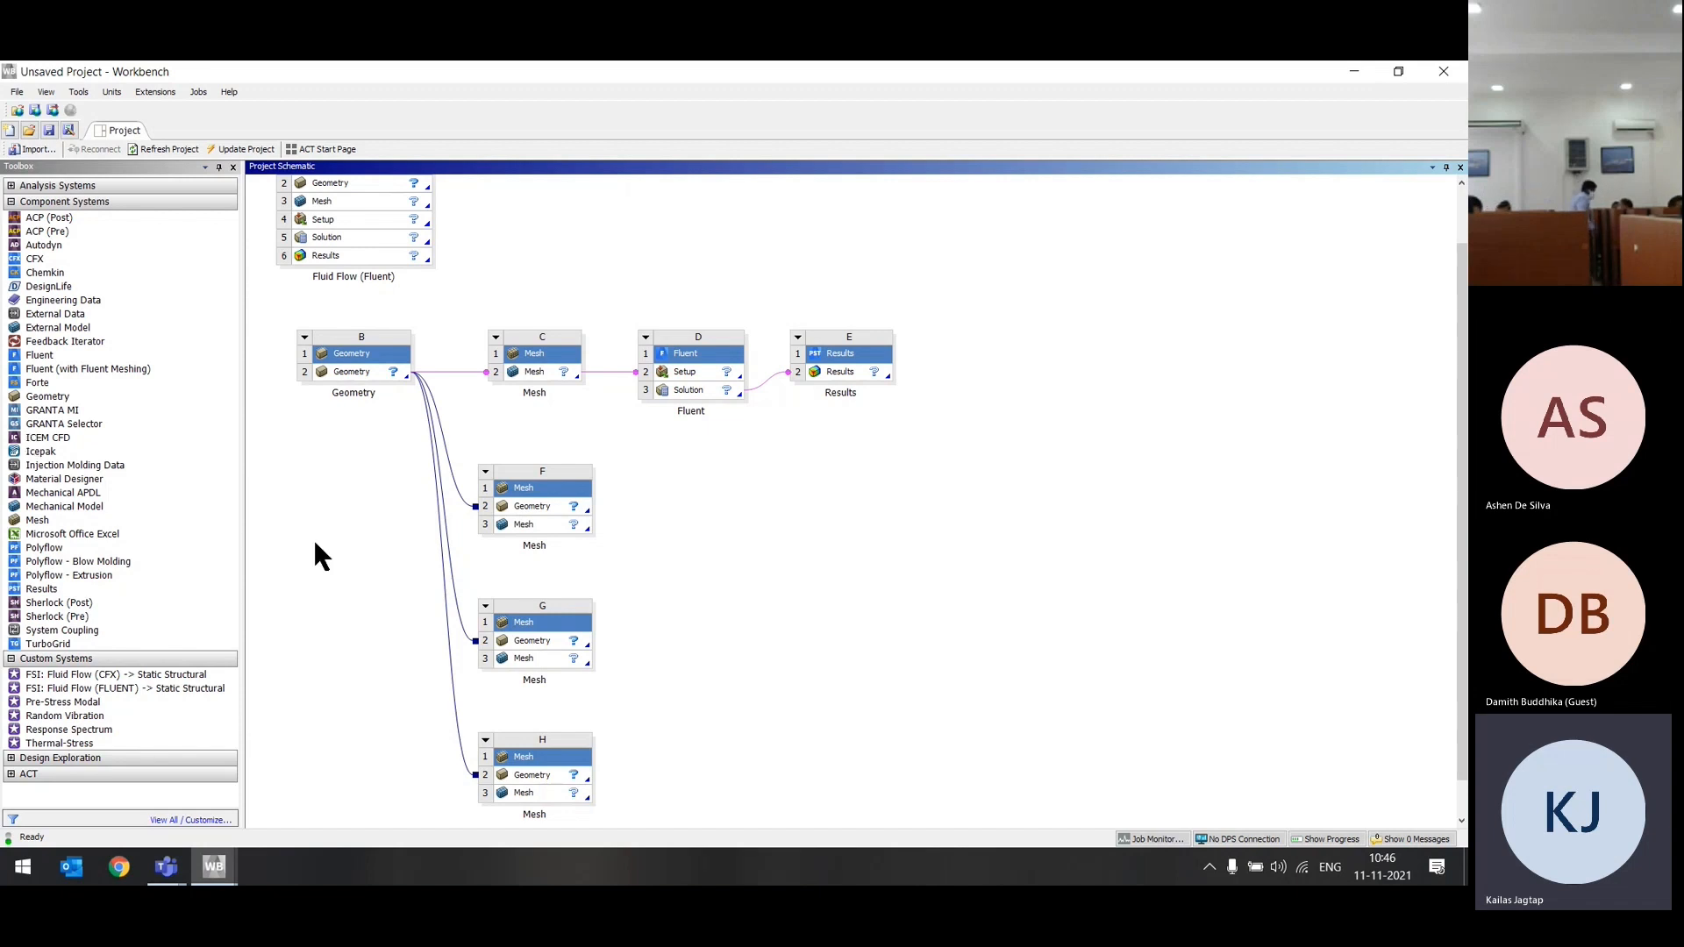
Step: Save the project as 1234 in the TR Practice folder on the Desktop
{"action": "left_click", "coordinate": [16, 92]}
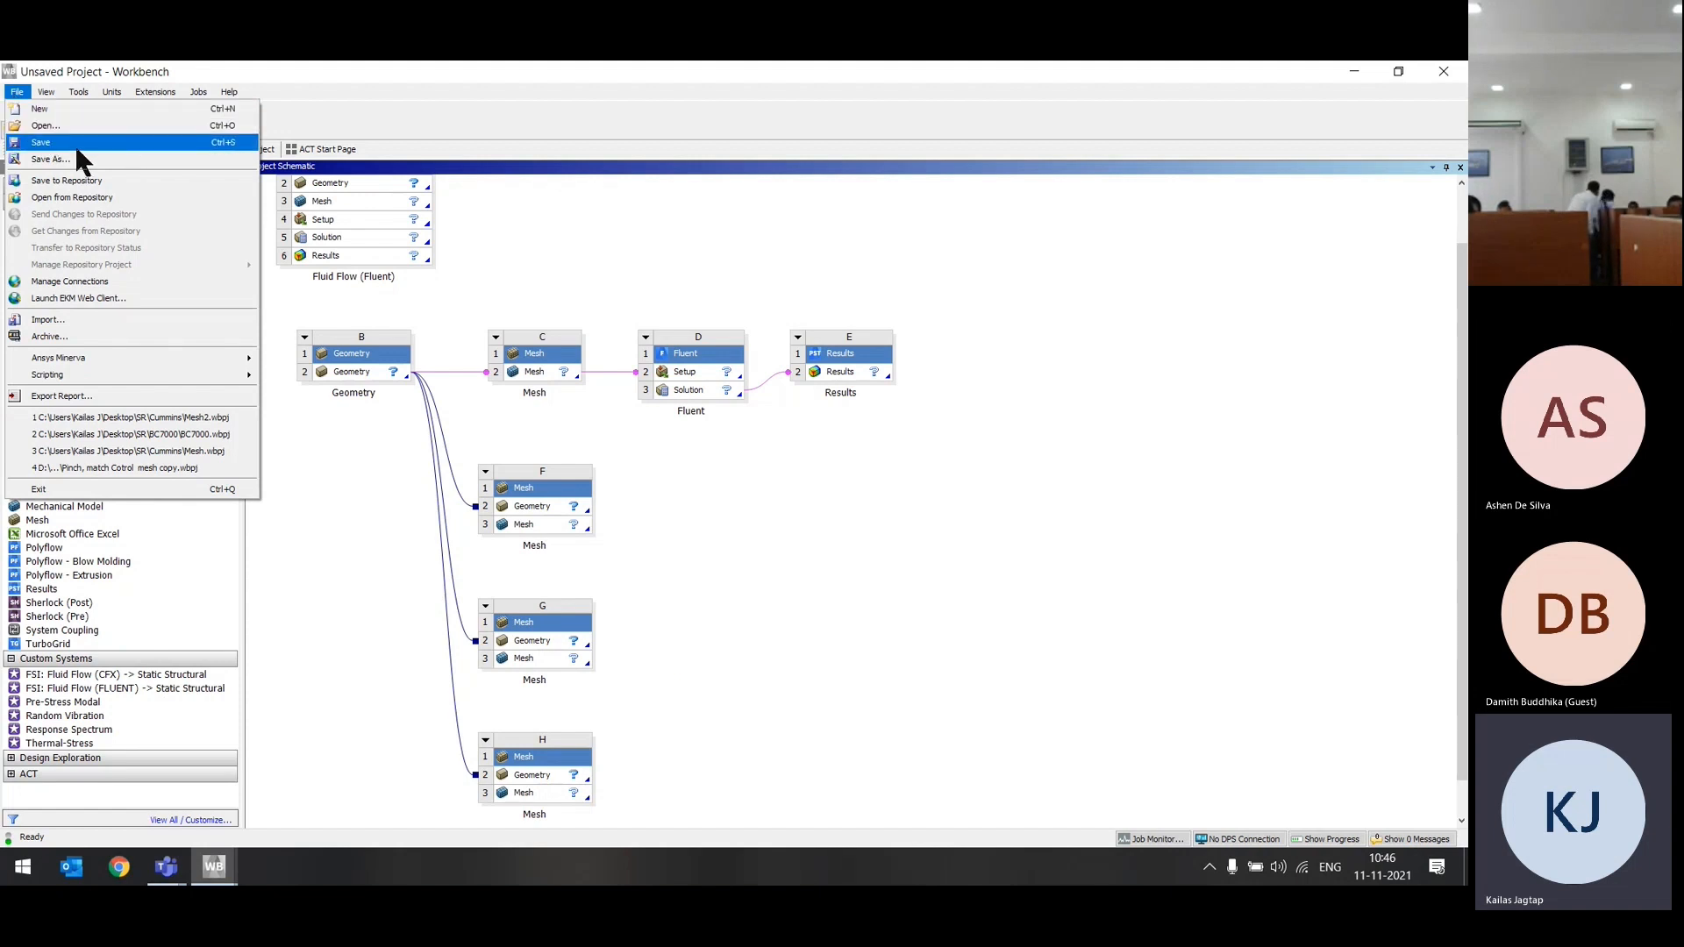
{"action": "left_click", "coordinate": [78, 148]}
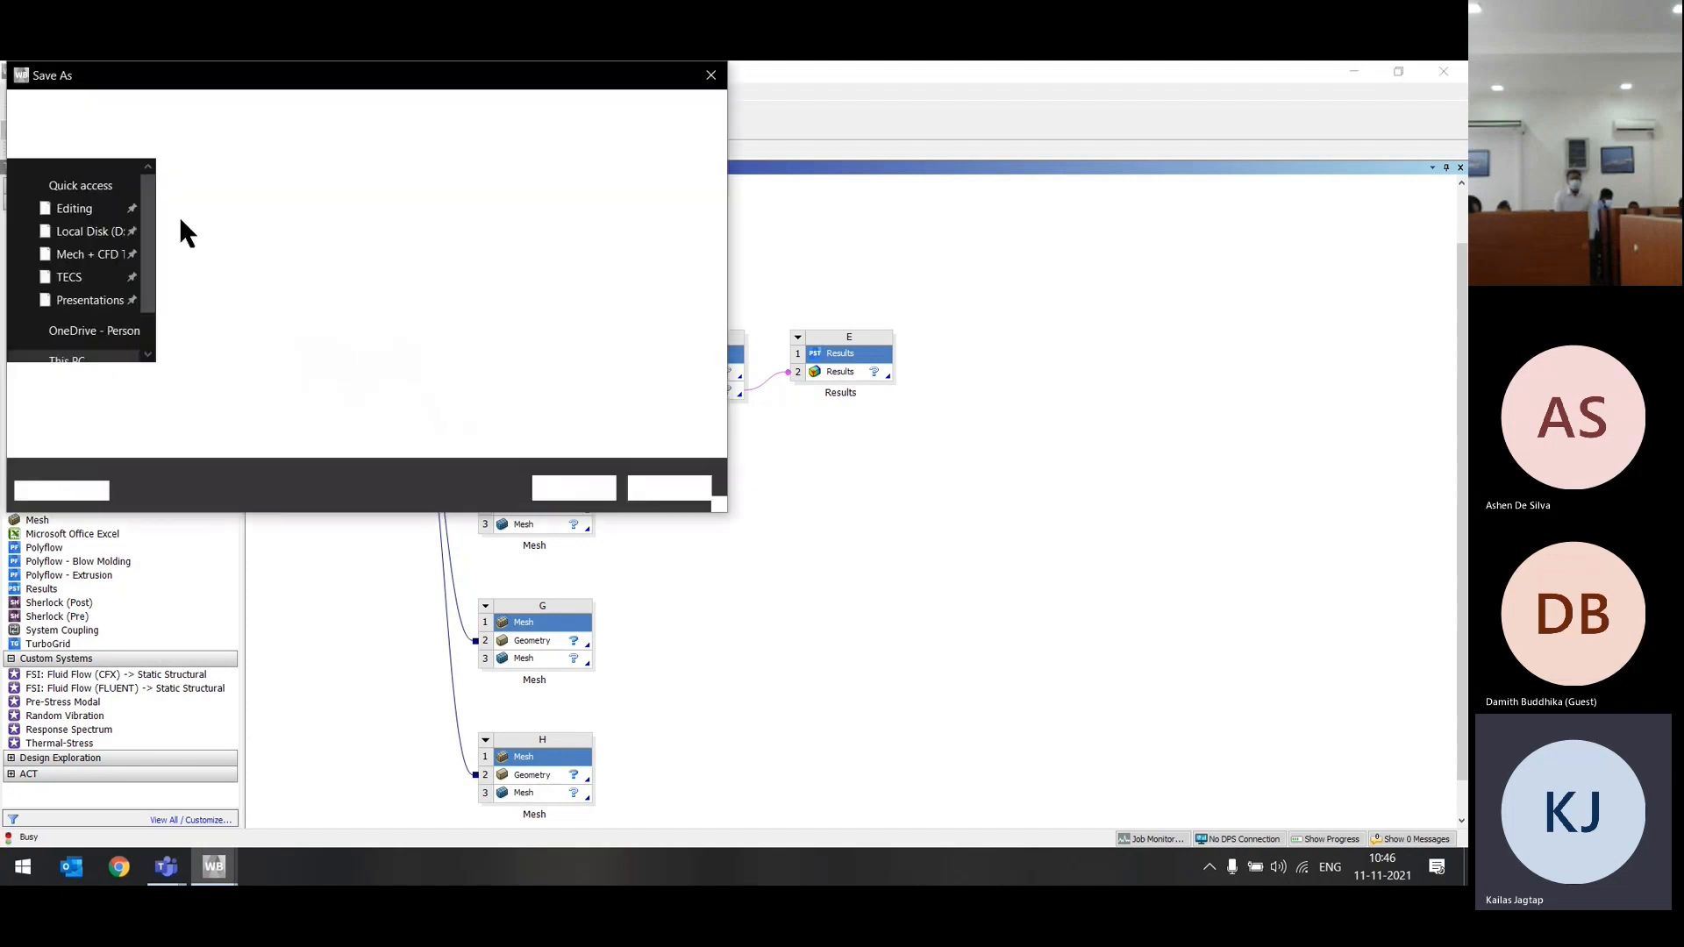
{"action": "left_click", "coordinate": [77, 193]}
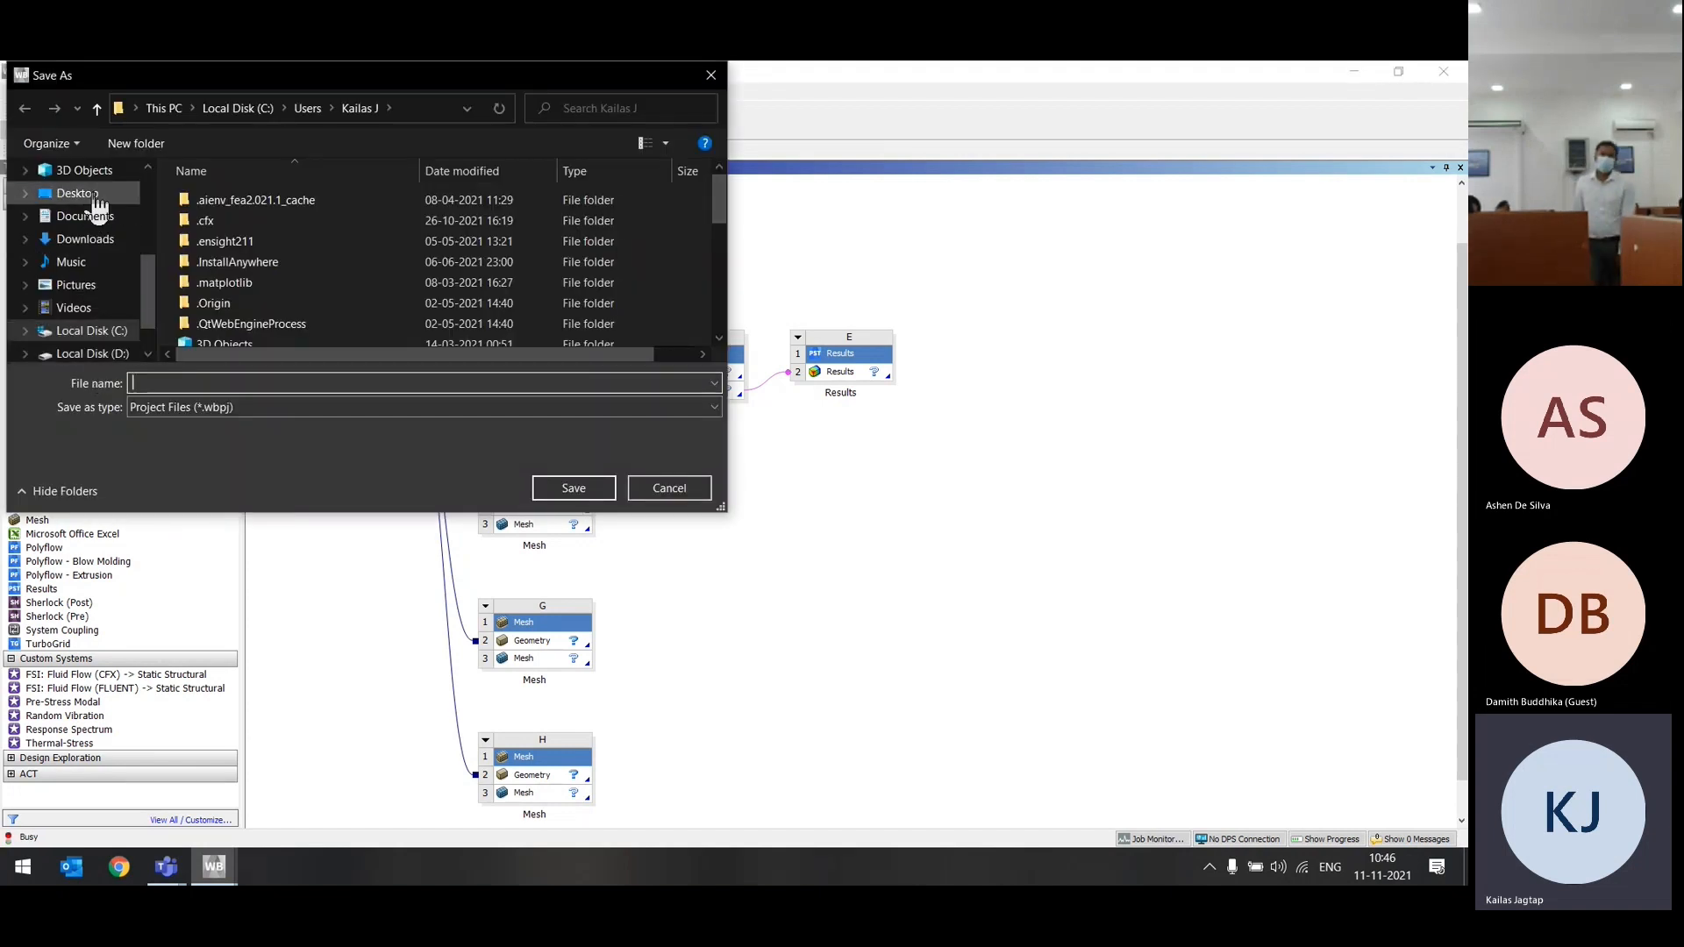
{"action": "scroll", "coordinate": [236, 215], "scroll_direction": "down", "scroll_amount": 2}
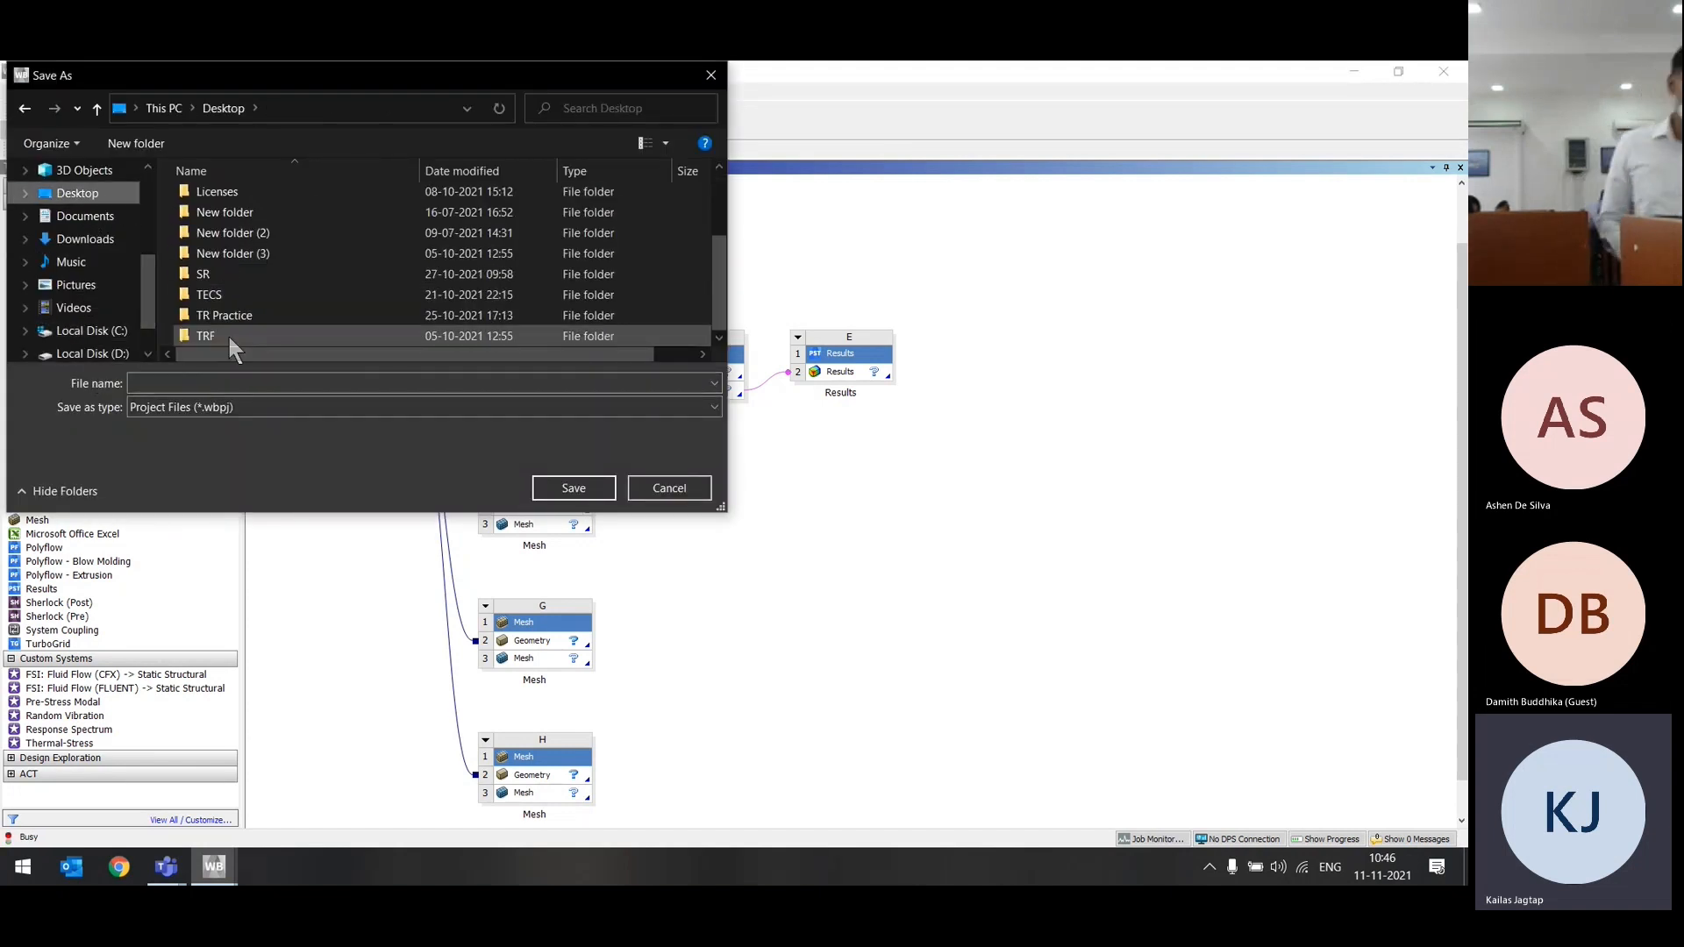
{"action": "double_click", "coordinate": [236, 315]}
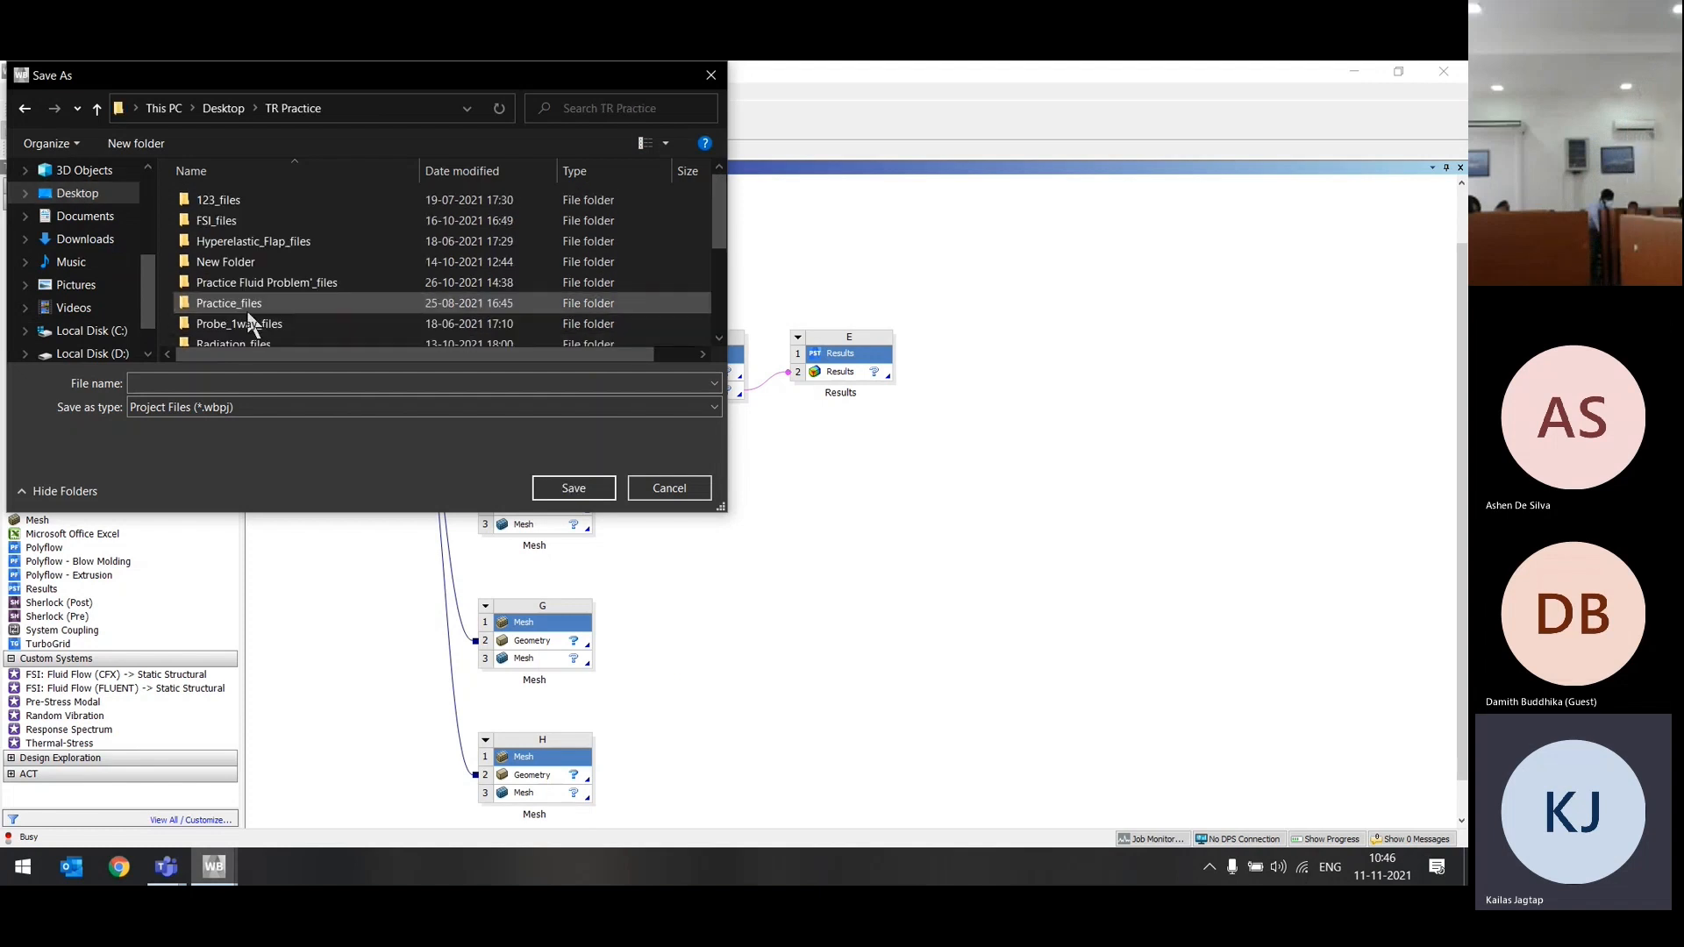
{"action": "left_click", "coordinate": [203, 383]}
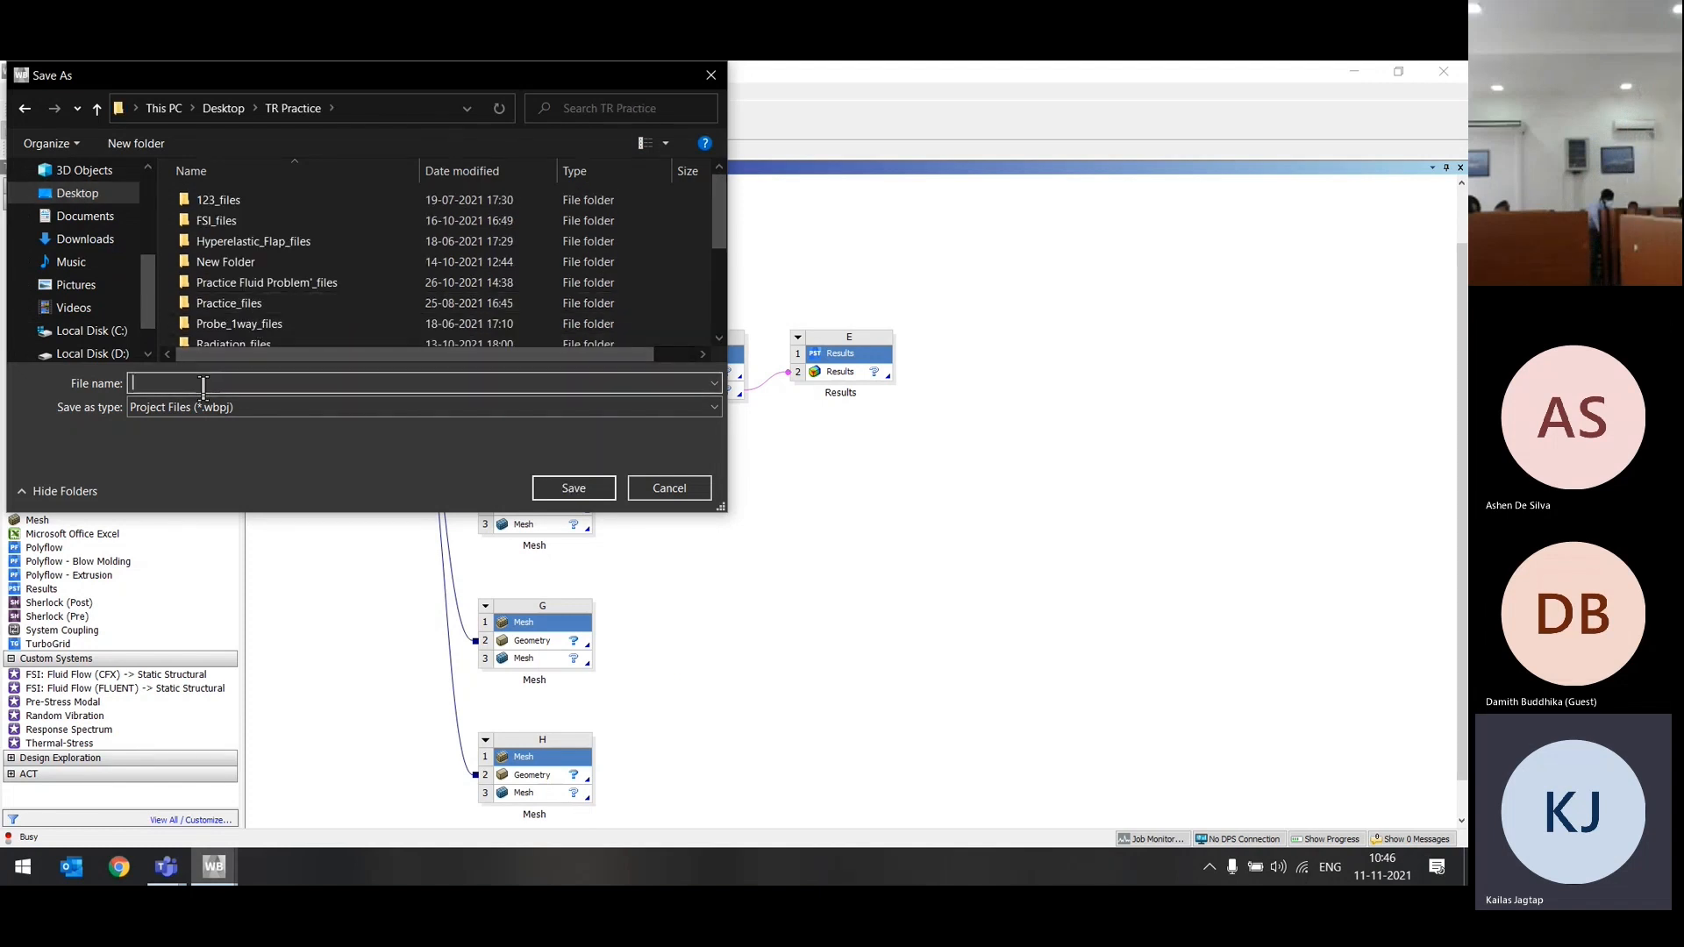
{"action": "type", "text": "1234"}
{"action": "left_click", "coordinate": [587, 494]}
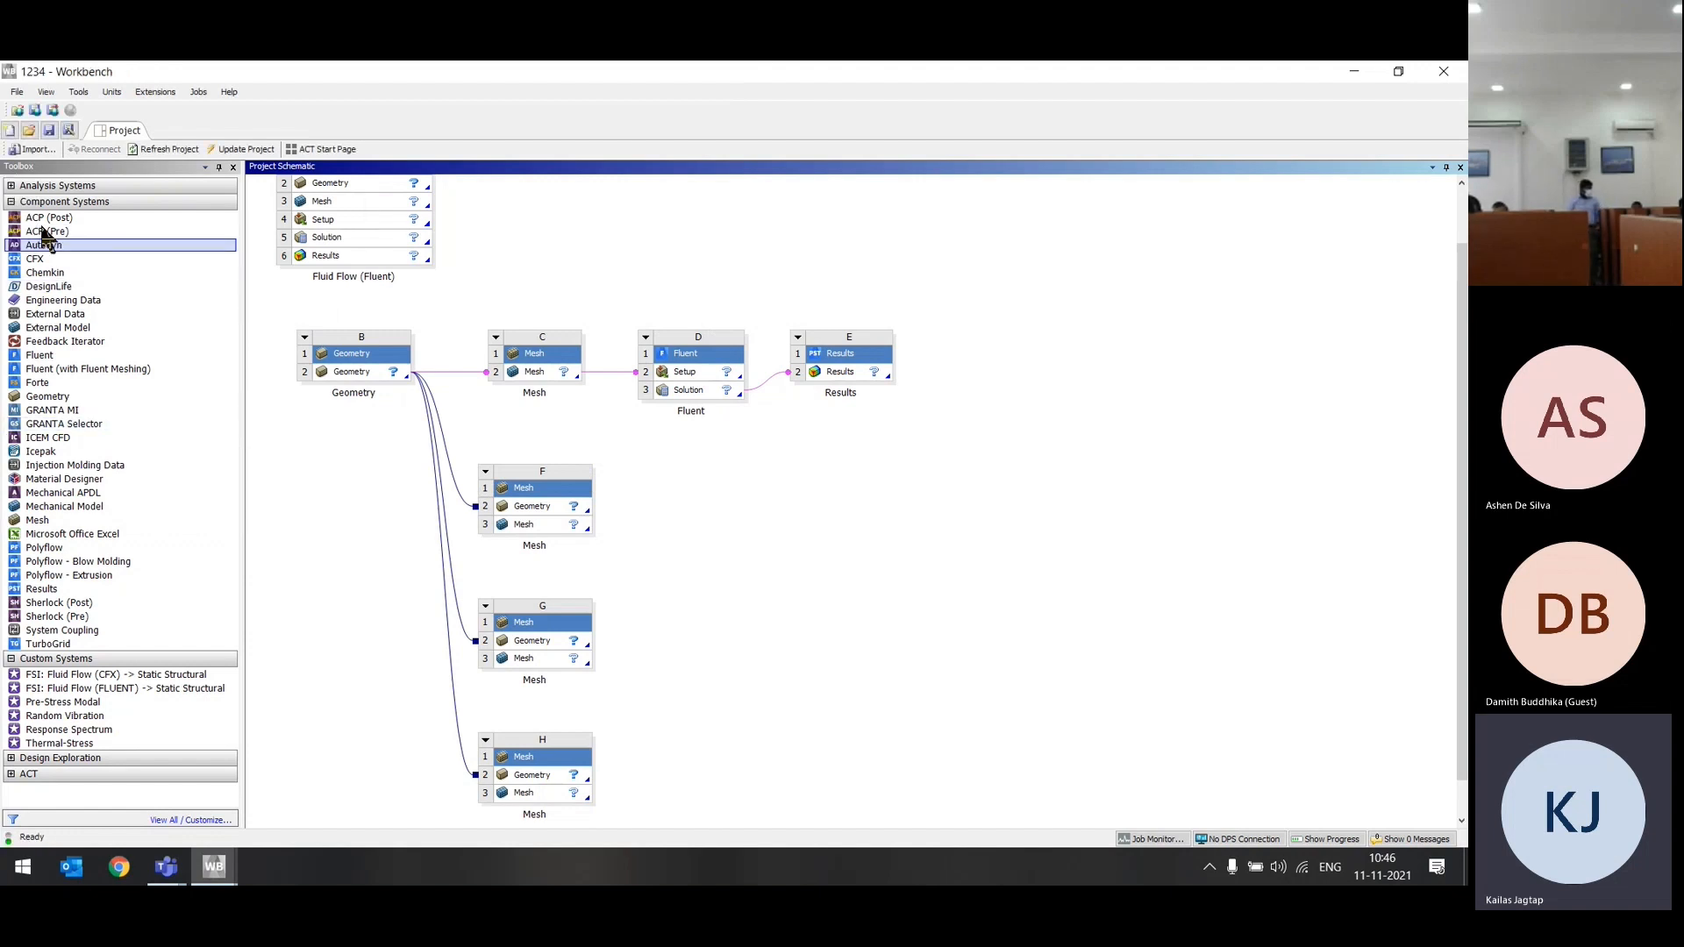
Step: Add Static Structural and Steady-State Thermal analysis systems beside the Fluid Flow (Fluent) system
{"action": "left_click", "coordinate": [82, 313]}
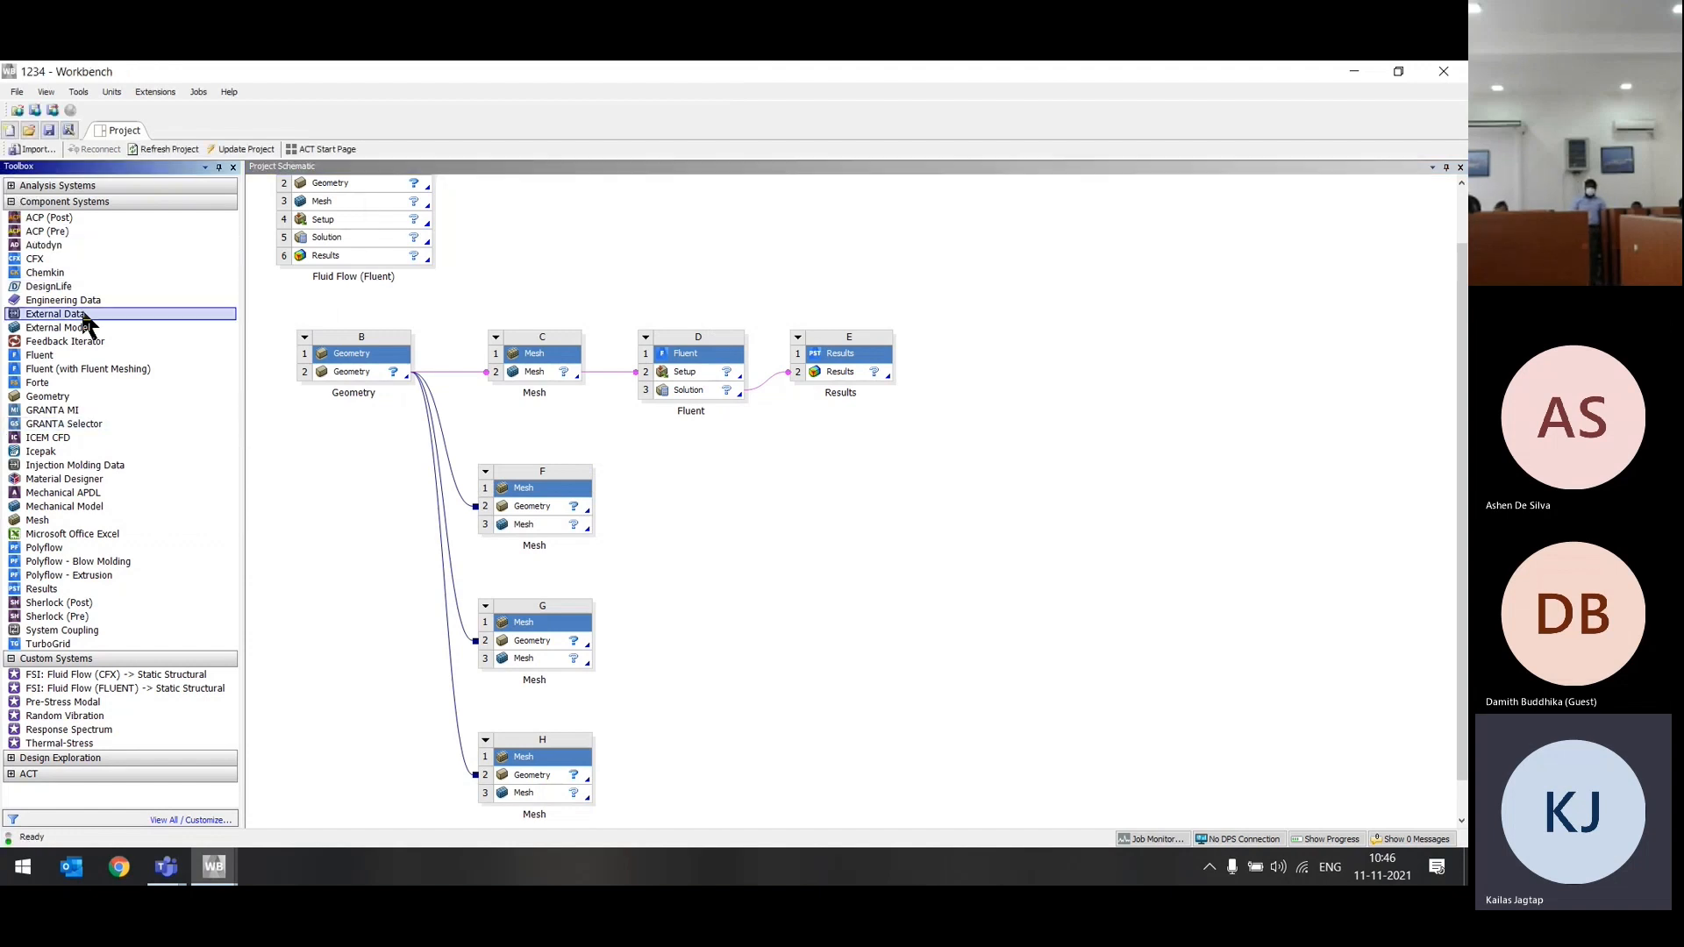
{"action": "left_click", "coordinate": [11, 186]}
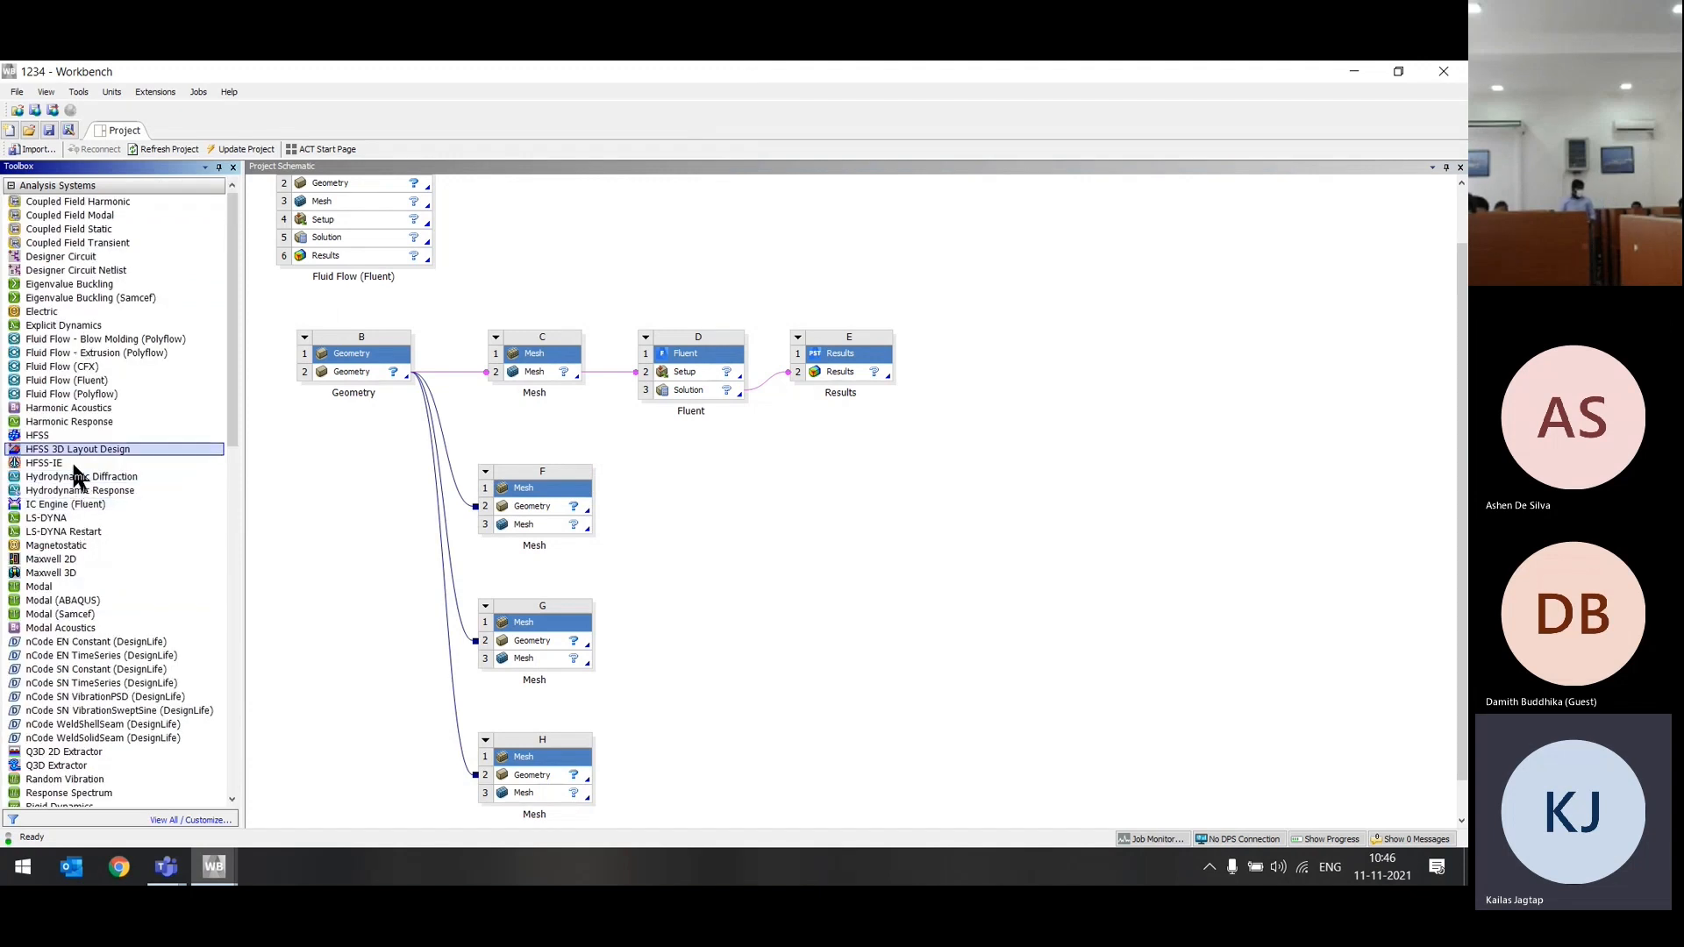
{"action": "scroll", "coordinate": [79, 701], "scroll_direction": "down", "scroll_amount": 3}
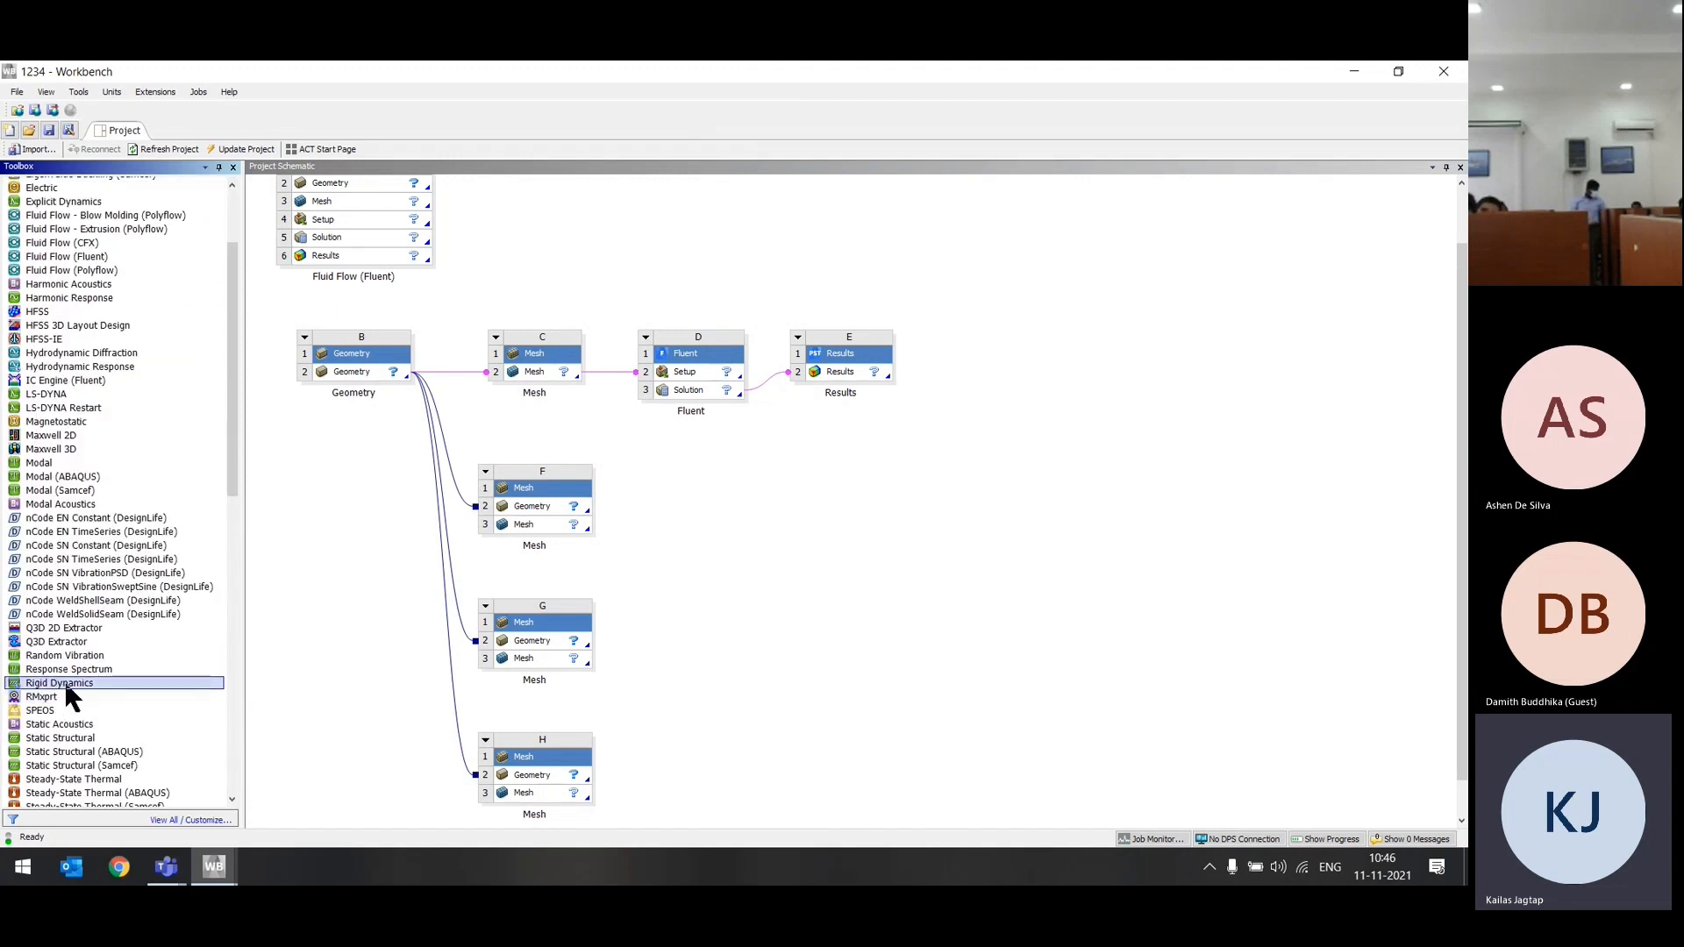
{"action": "left_click_drag", "start_coordinate": [79, 744], "coordinate": [1404, 263]}
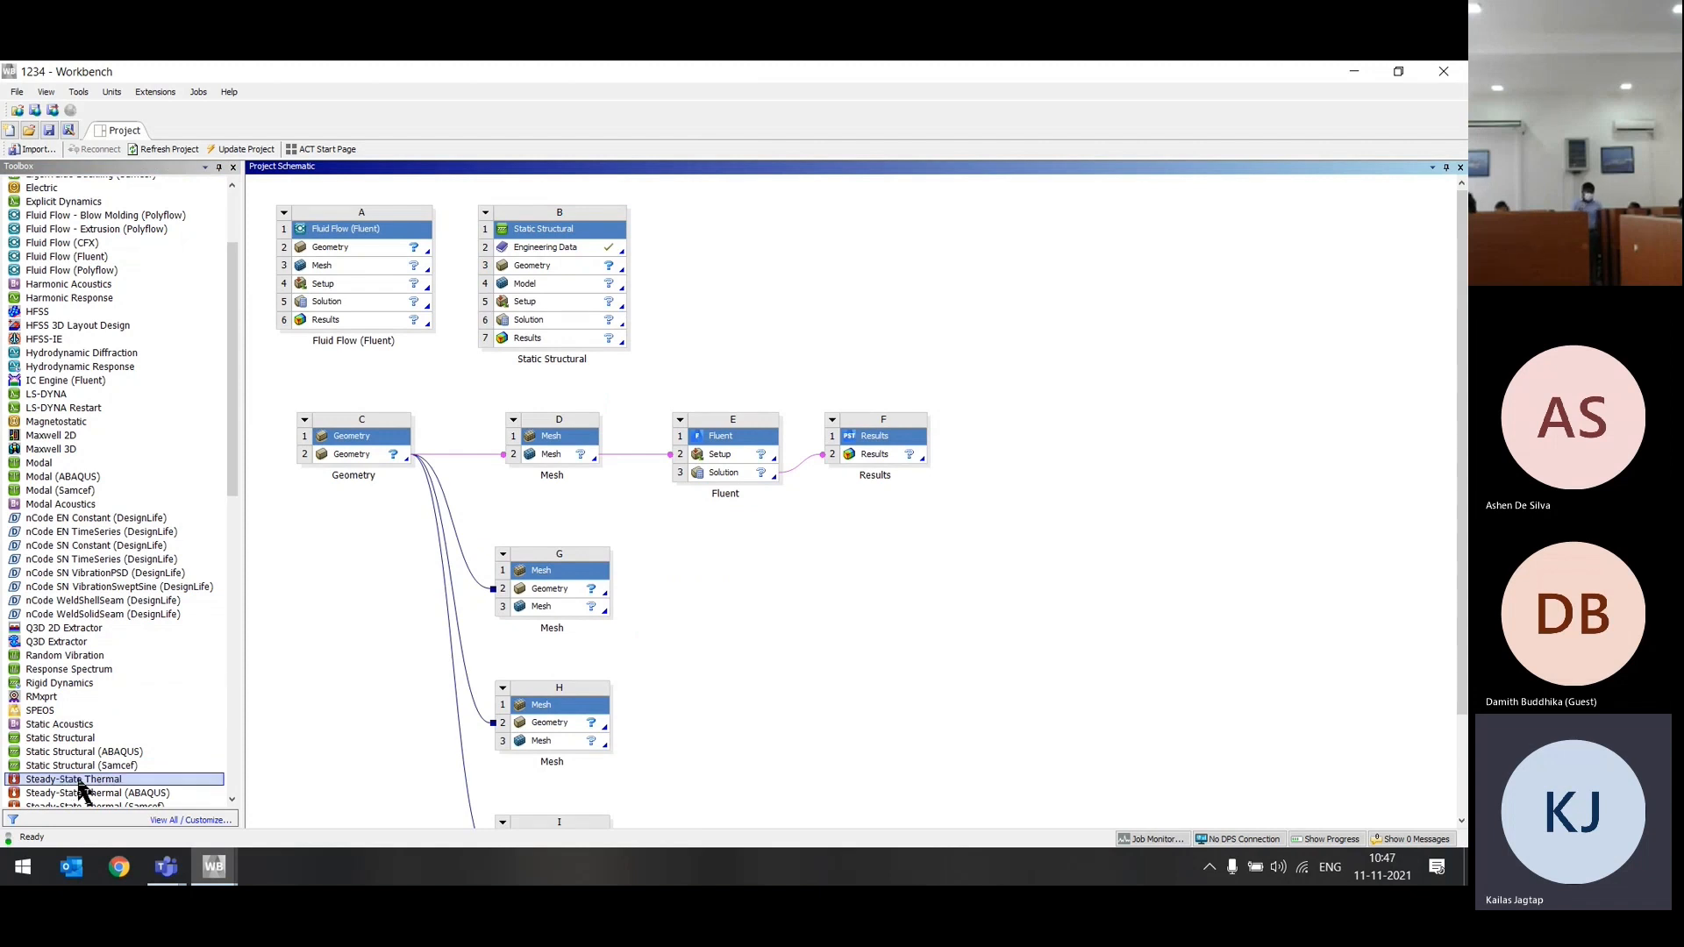
{"action": "left_click_drag", "start_coordinate": [79, 784], "coordinate": [789, 263]}
Step: Delete all the component systems below the three analysis systems, including the leftover Mesh system
{"action": "left_click_drag", "start_coordinate": [271, 186], "coordinate": [1015, 715]}
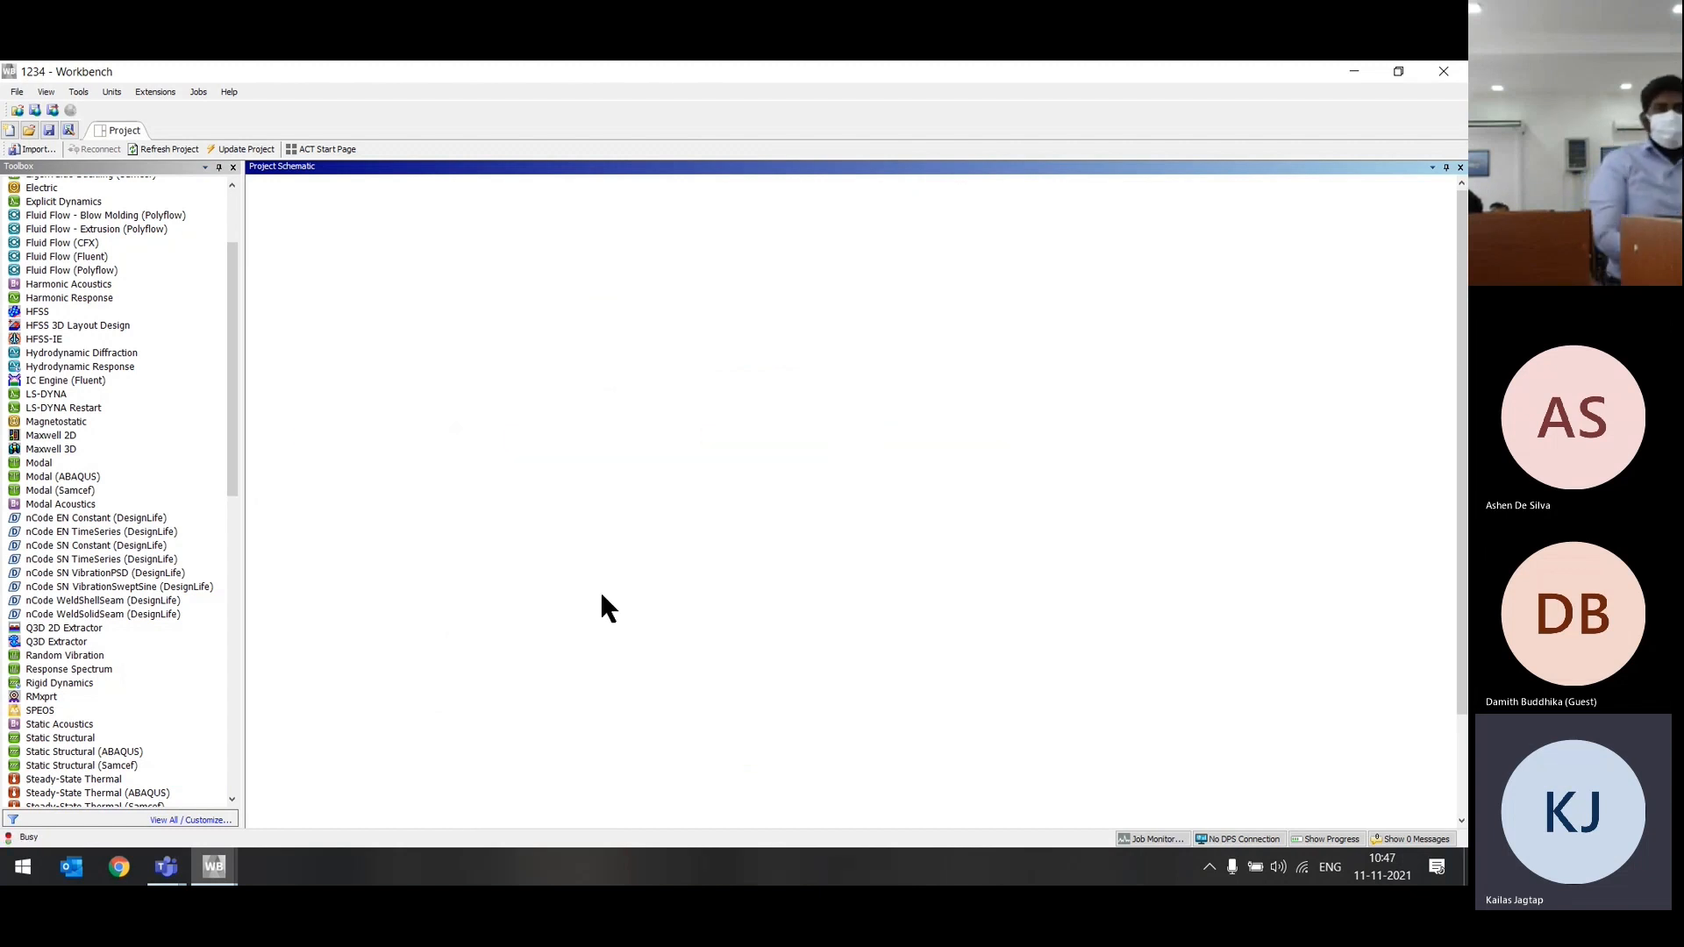
{"action": "left_click_drag", "start_coordinate": [266, 385], "coordinate": [1035, 807]}
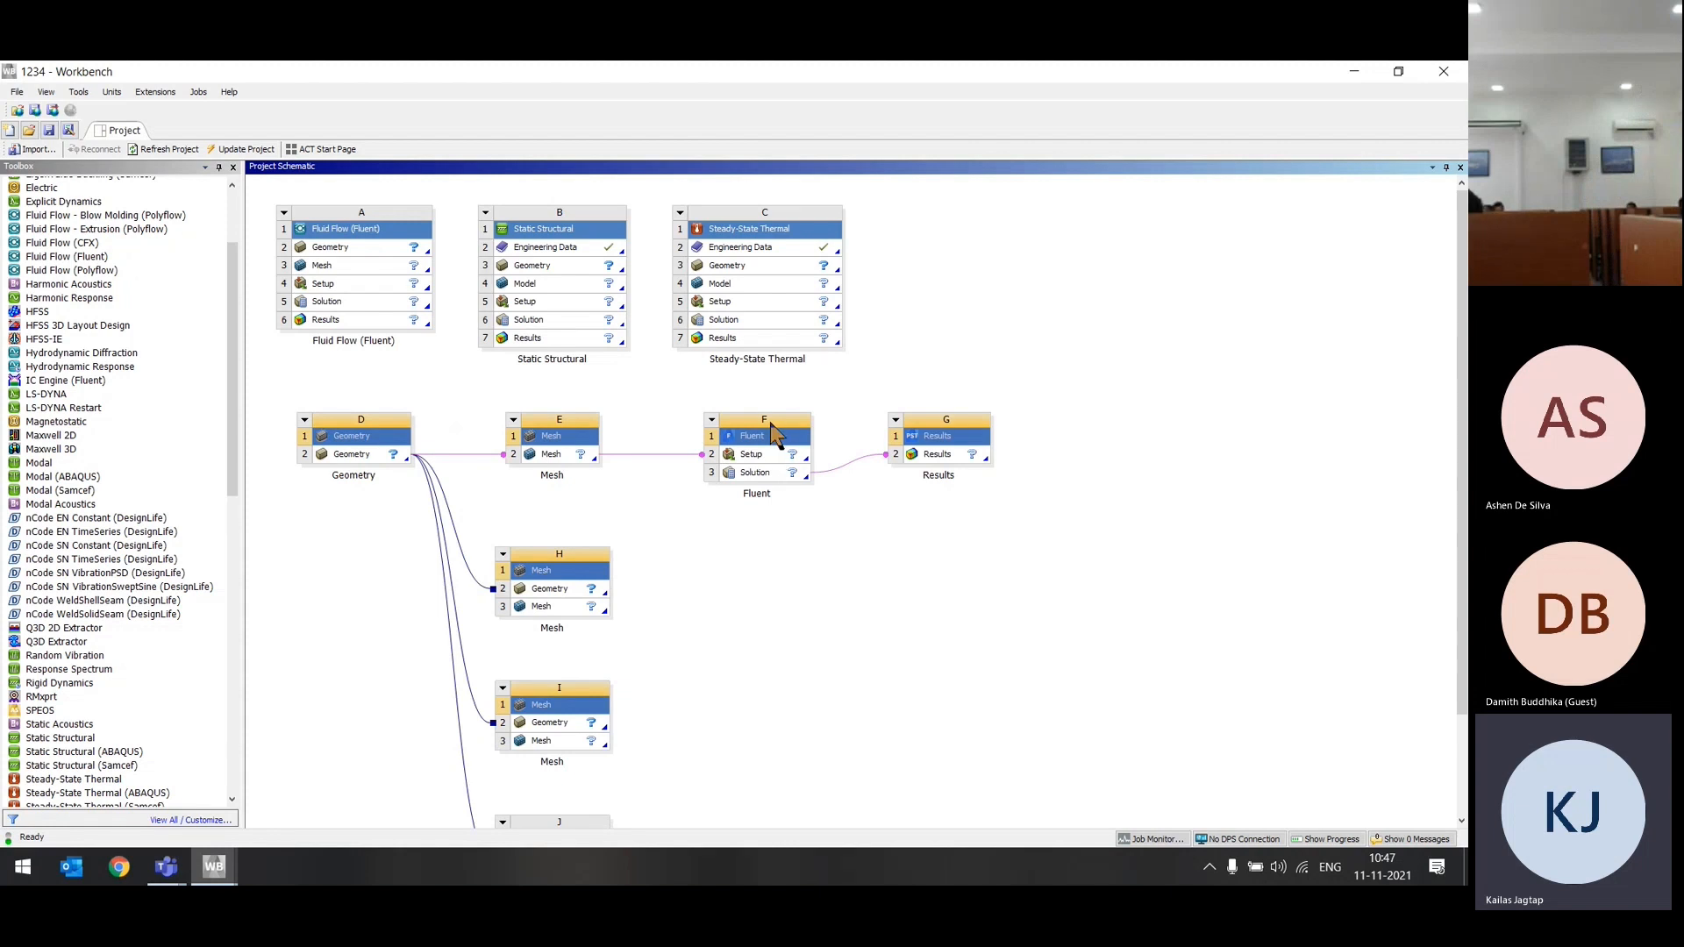
{"action": "key", "text": "Delete"}
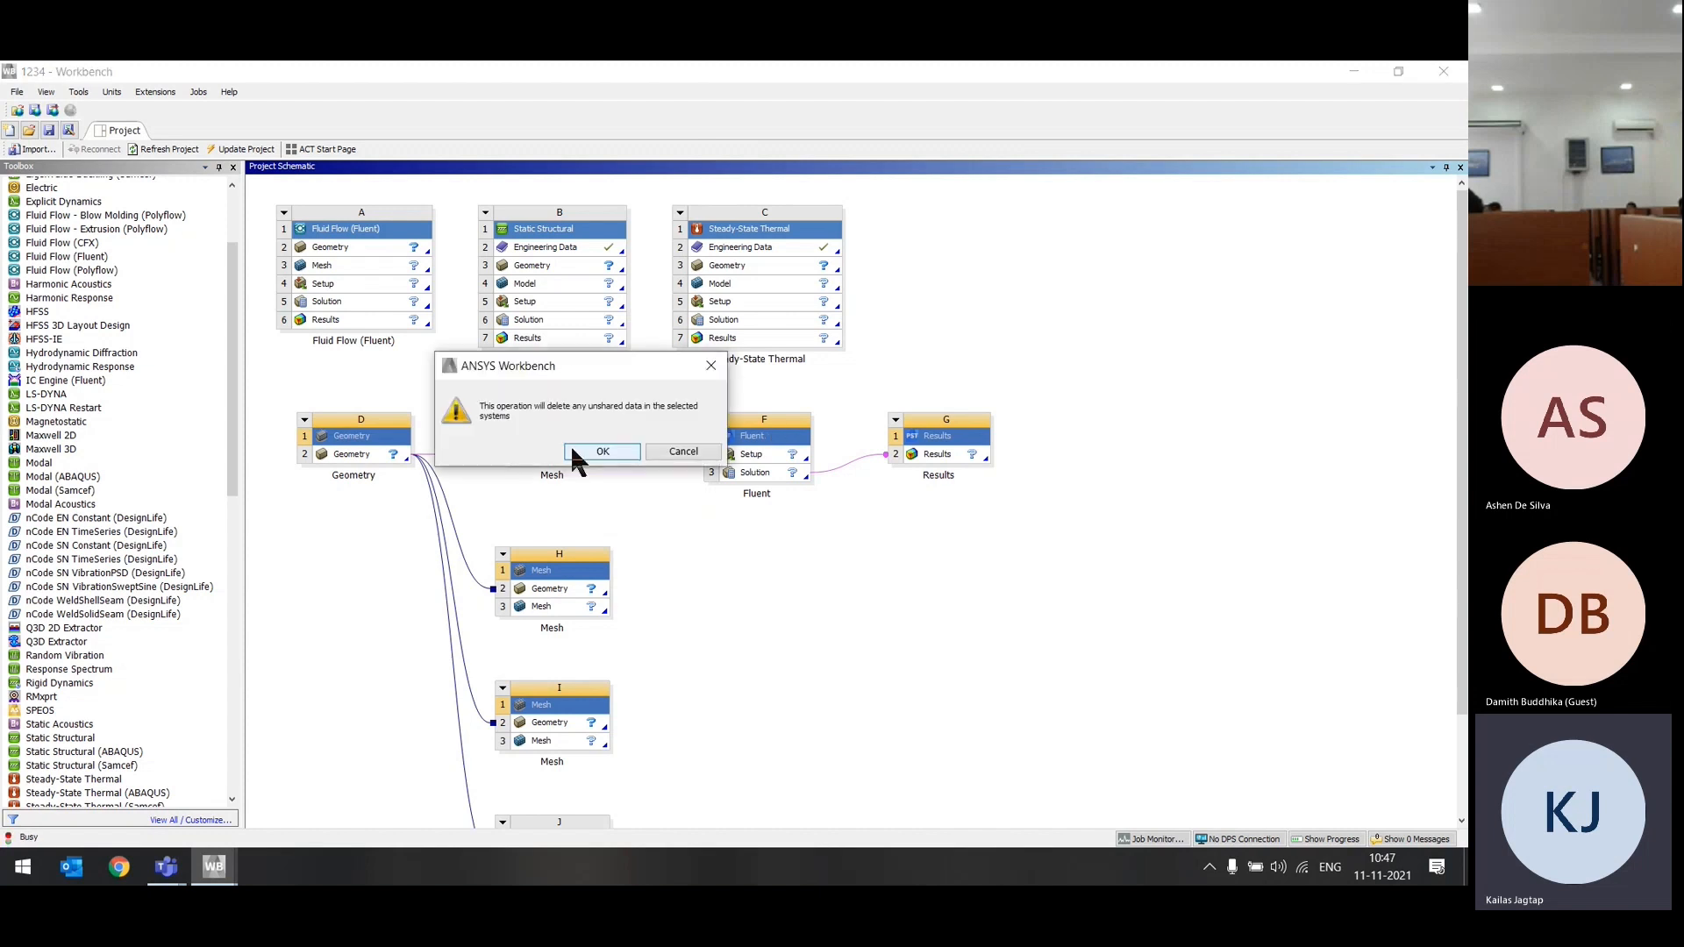
{"action": "left_click", "coordinate": [572, 451]}
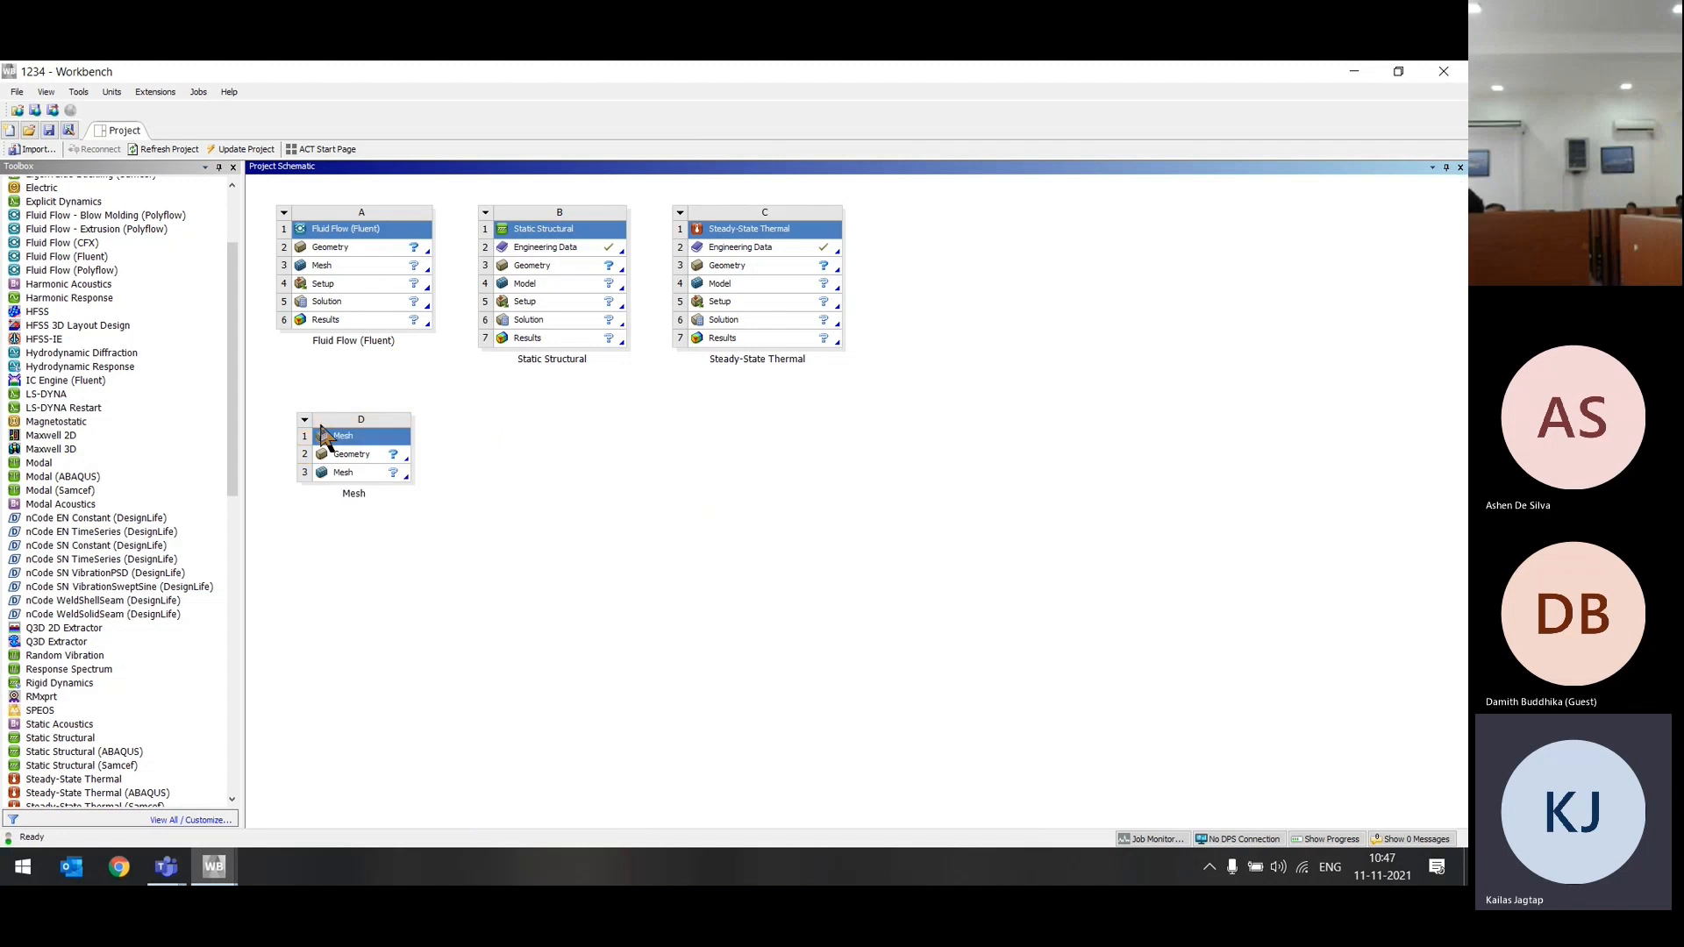
{"action": "left_click_drag", "start_coordinate": [276, 399], "coordinate": [444, 517]}
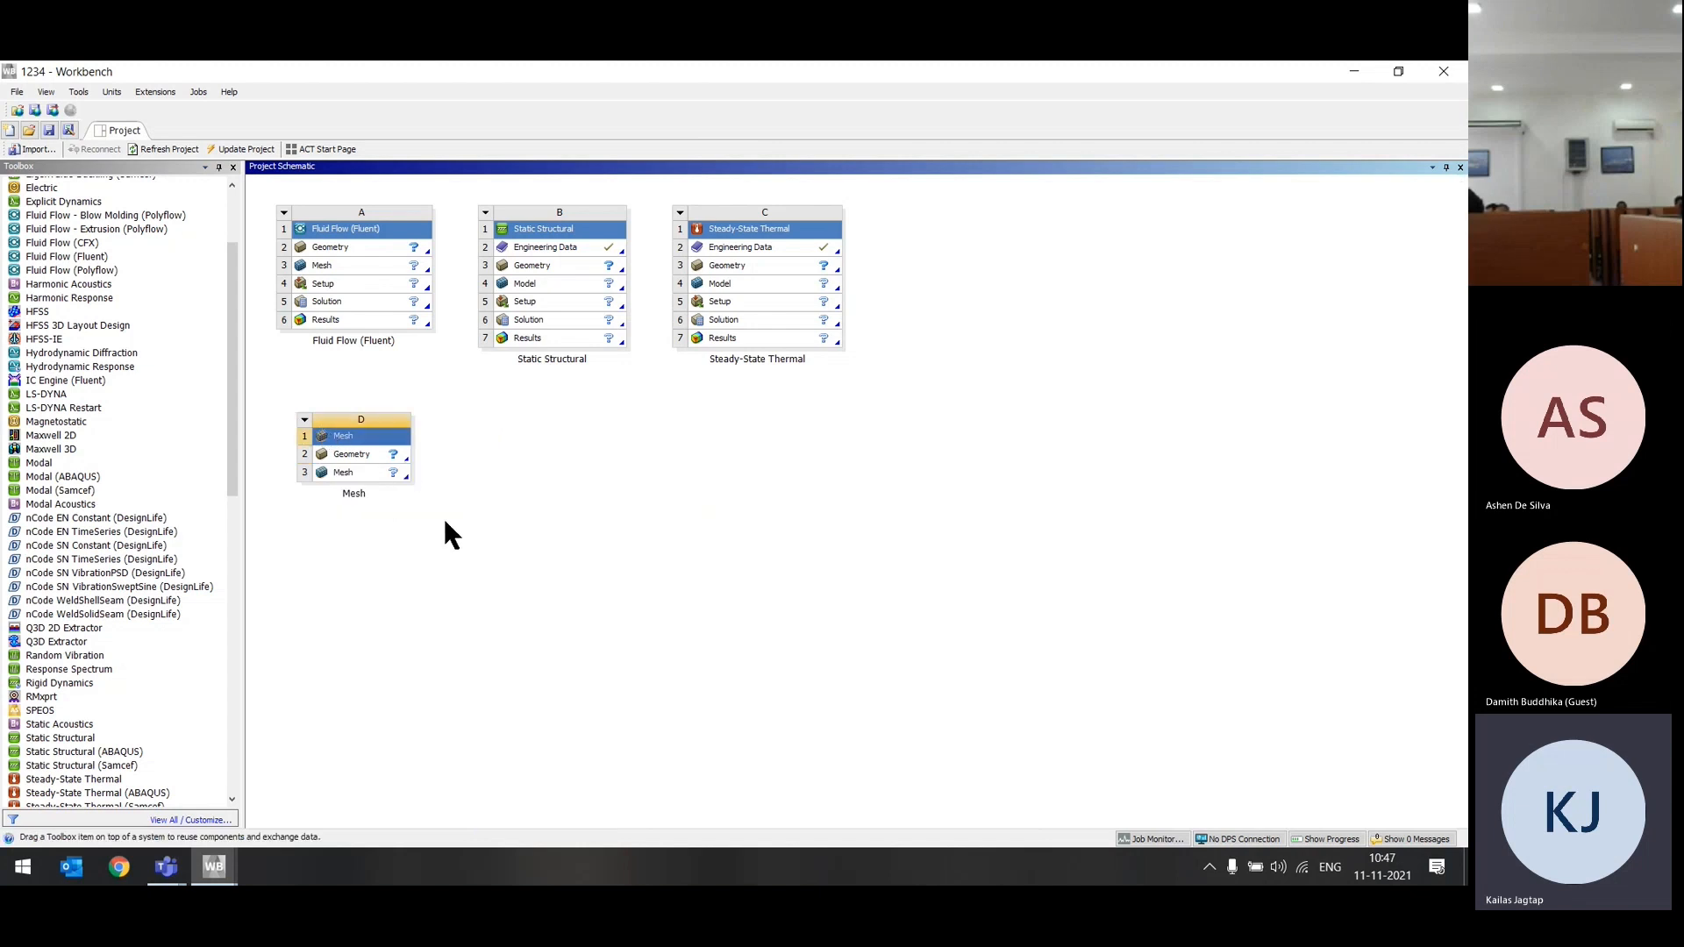
{"action": "key", "text": "Delete"}
{"action": "key", "text": "Return"}
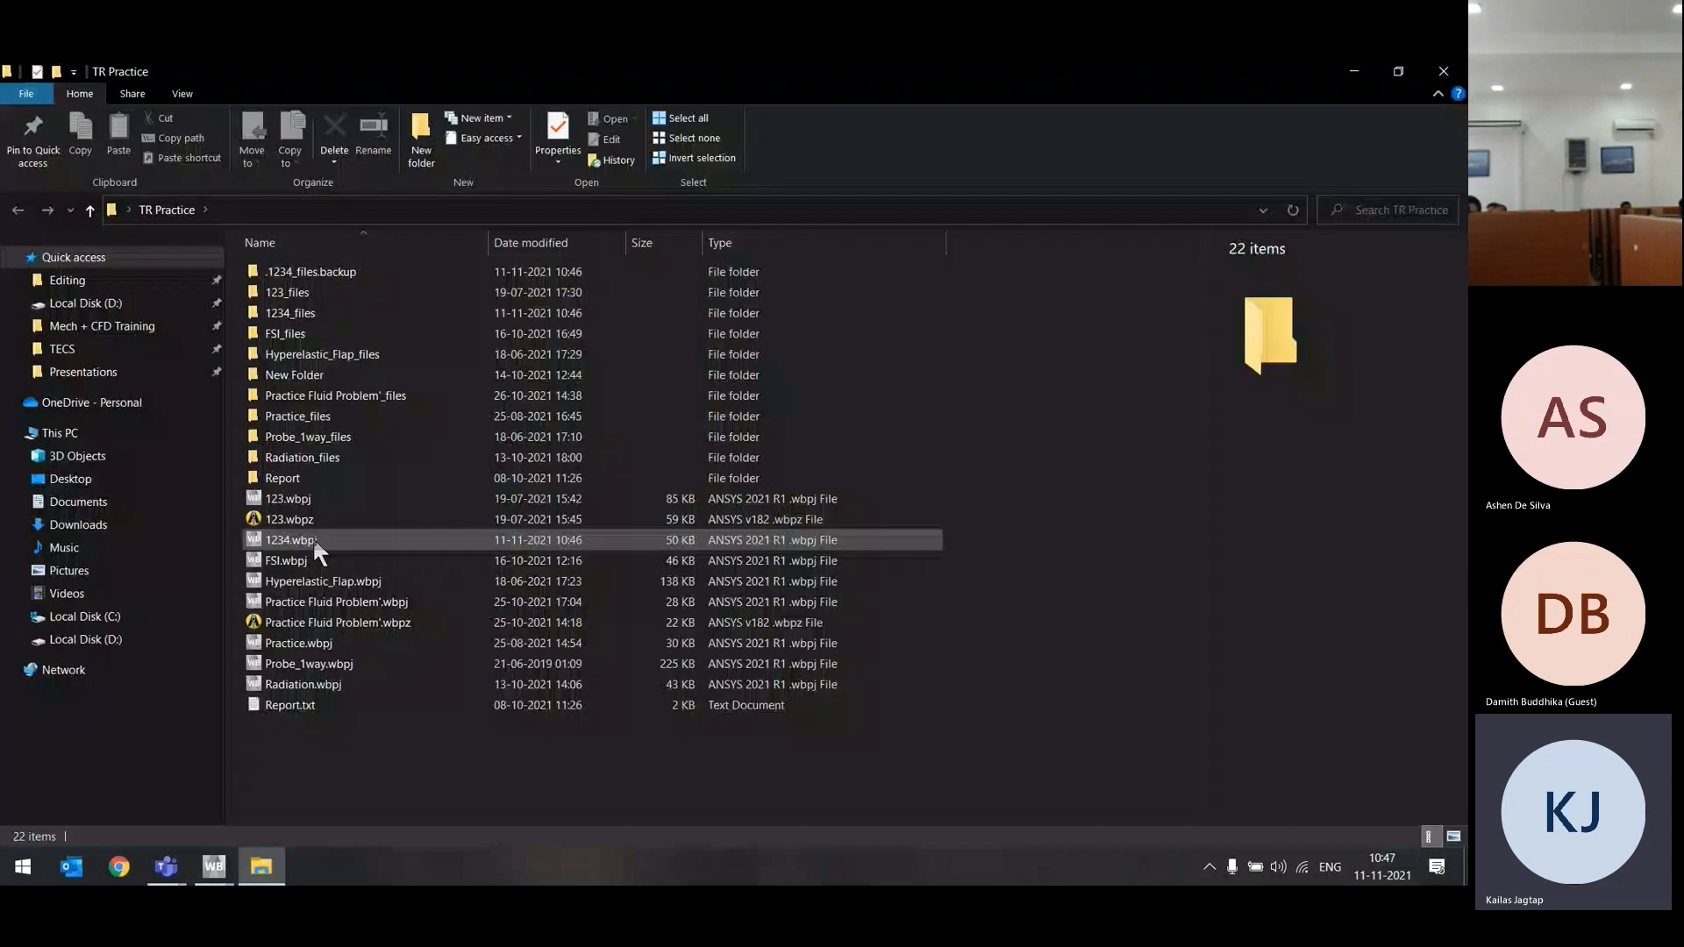
Step: Examine the saved 1234.wbpj project file and its 1234_files folder in File Explorer's TR Practice folder
{"action": "left_click", "coordinate": [316, 538]}
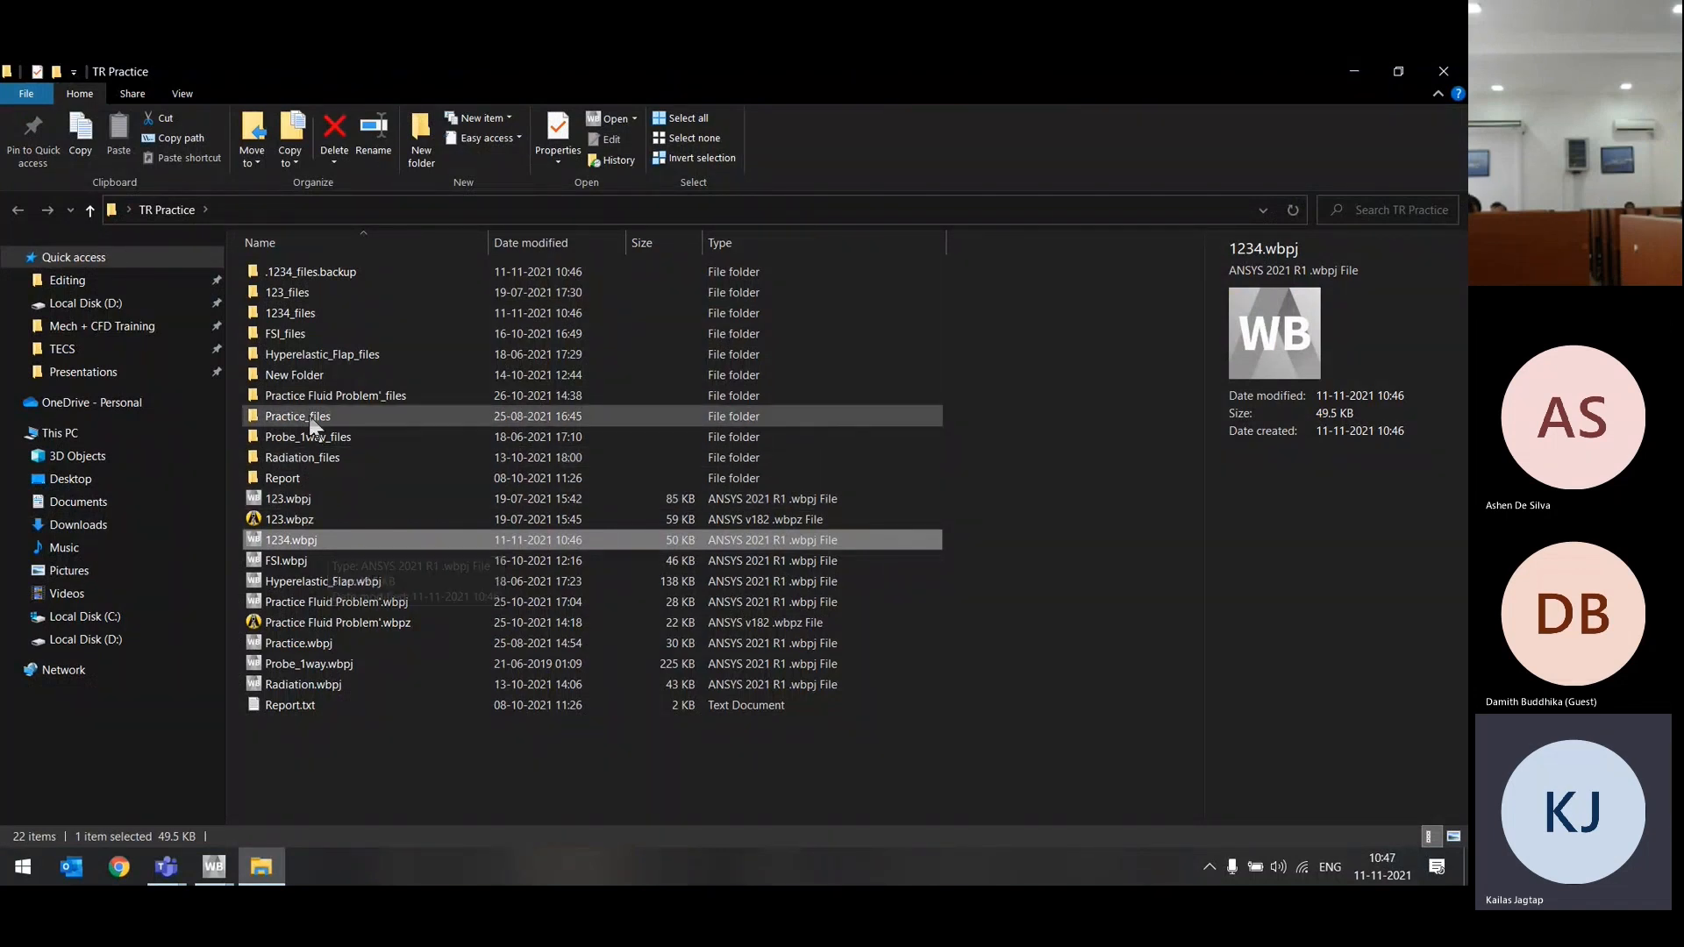
{"action": "left_click", "coordinate": [318, 314]}
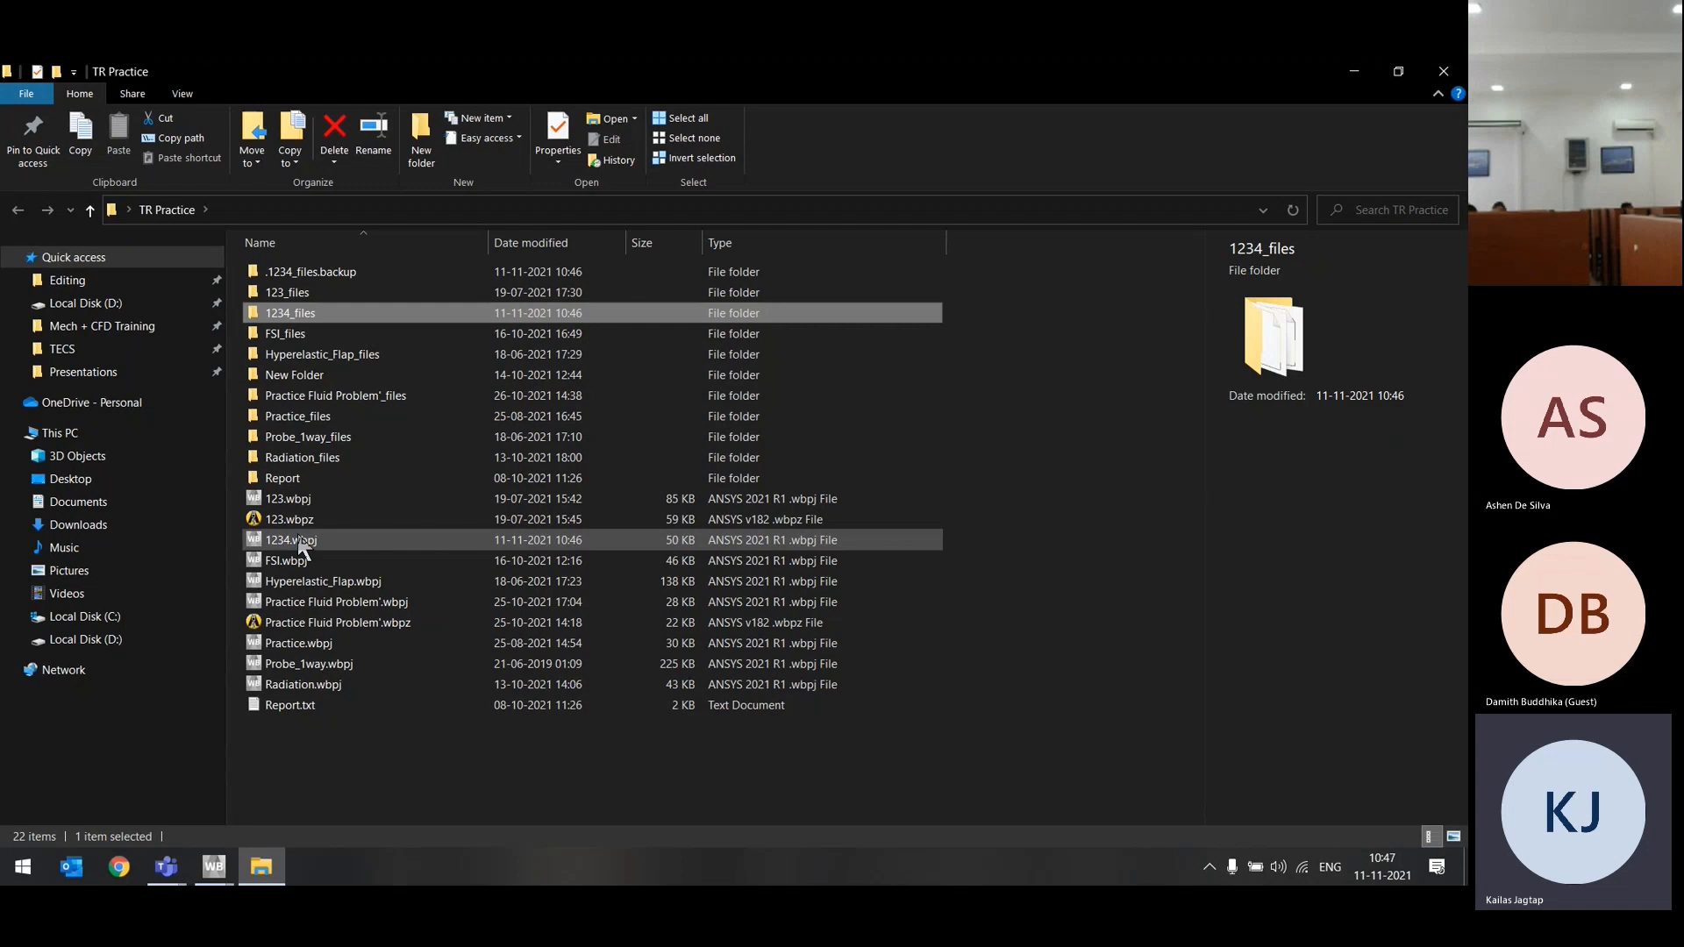
{"action": "left_click", "coordinate": [298, 536]}
{"action": "left_click", "coordinate": [389, 289]}
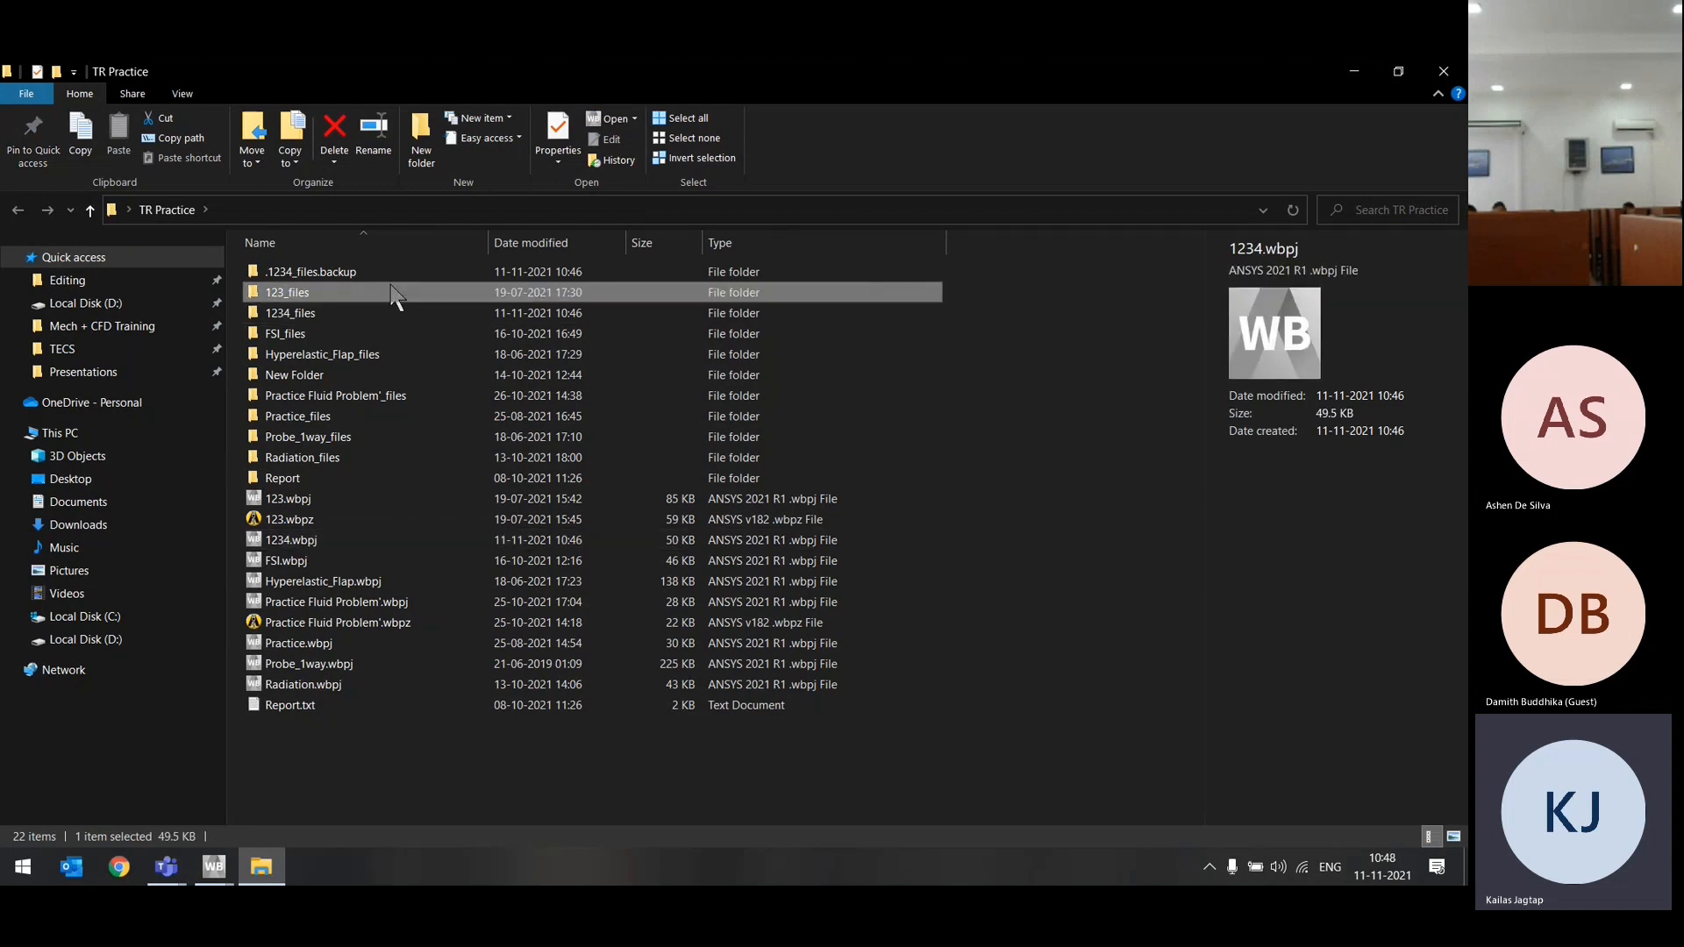
{"action": "left_click", "coordinate": [395, 312]}
{"action": "left_click", "coordinate": [312, 540]}
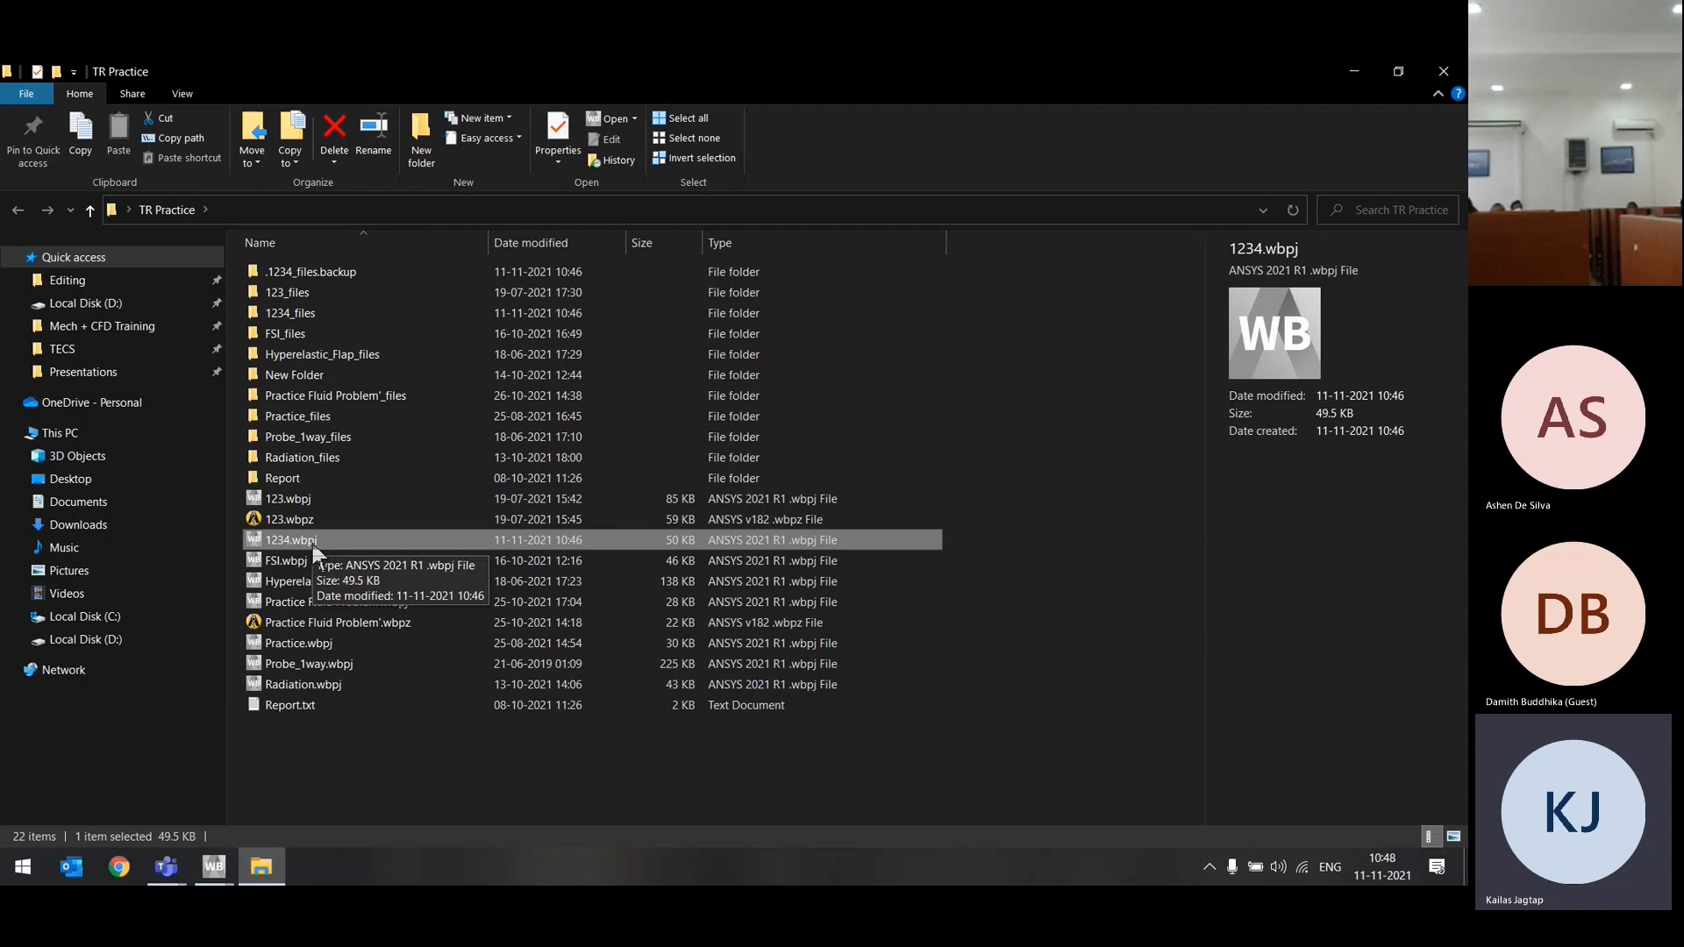
Step: Switch back to the 1234 Workbench project, save it and archive it as 1234.wbpz in the Cummins folder with result and imported external files included
{"action": "left_click", "coordinate": [214, 866]}
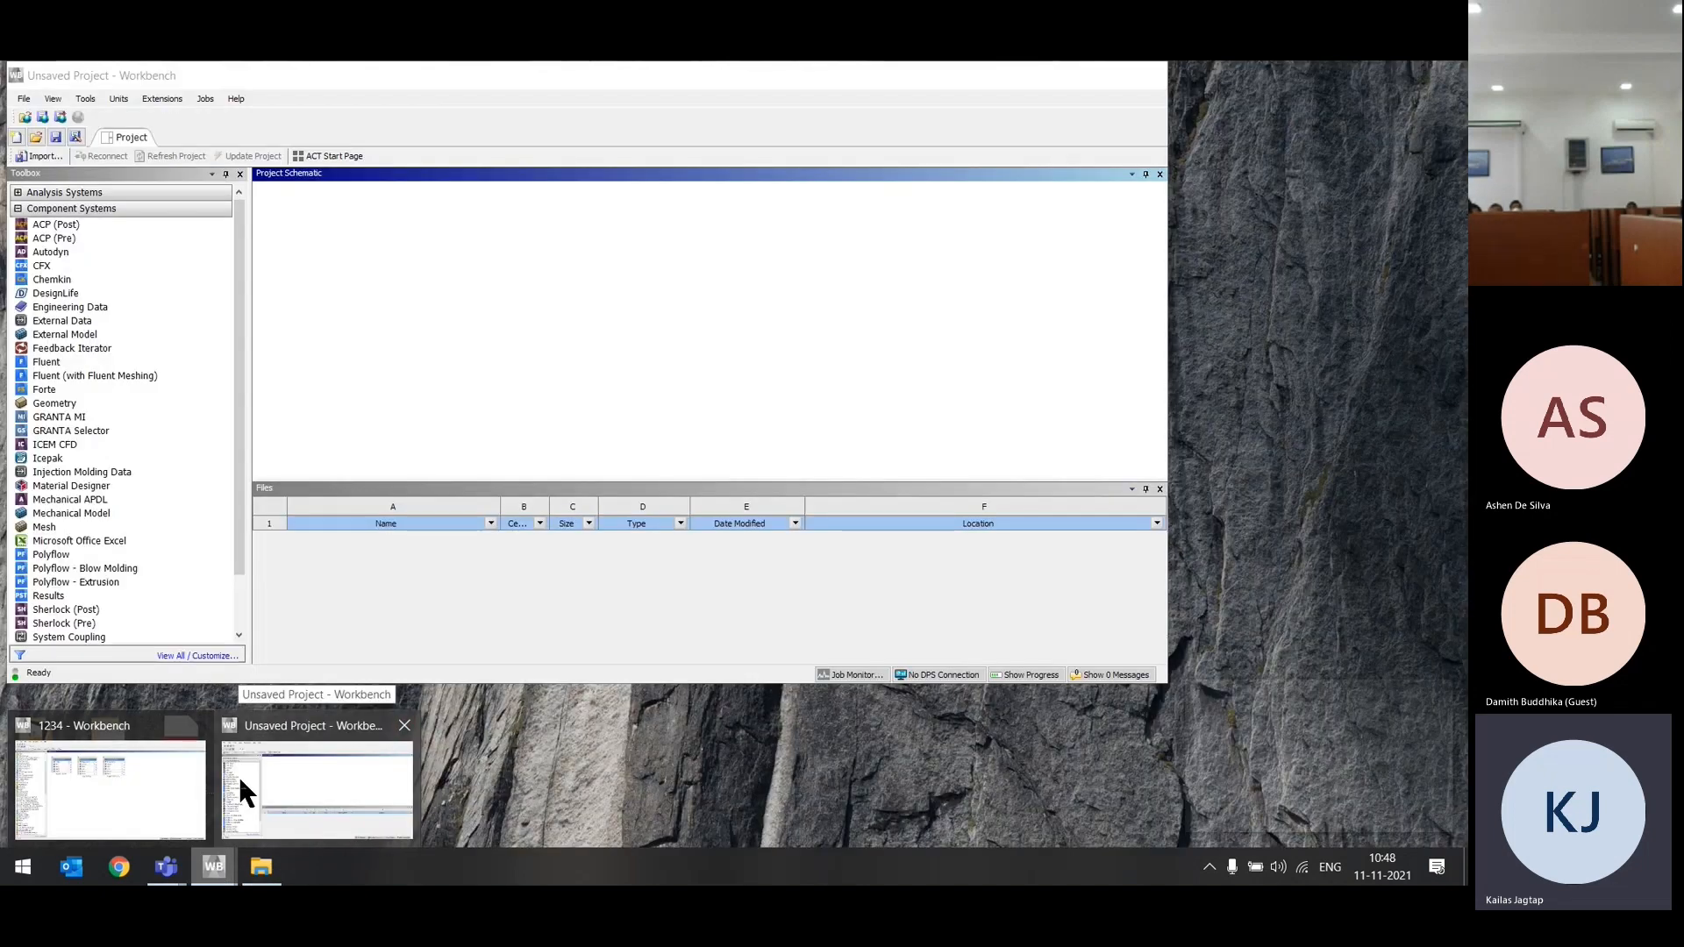
{"action": "left_click", "coordinate": [158, 781]}
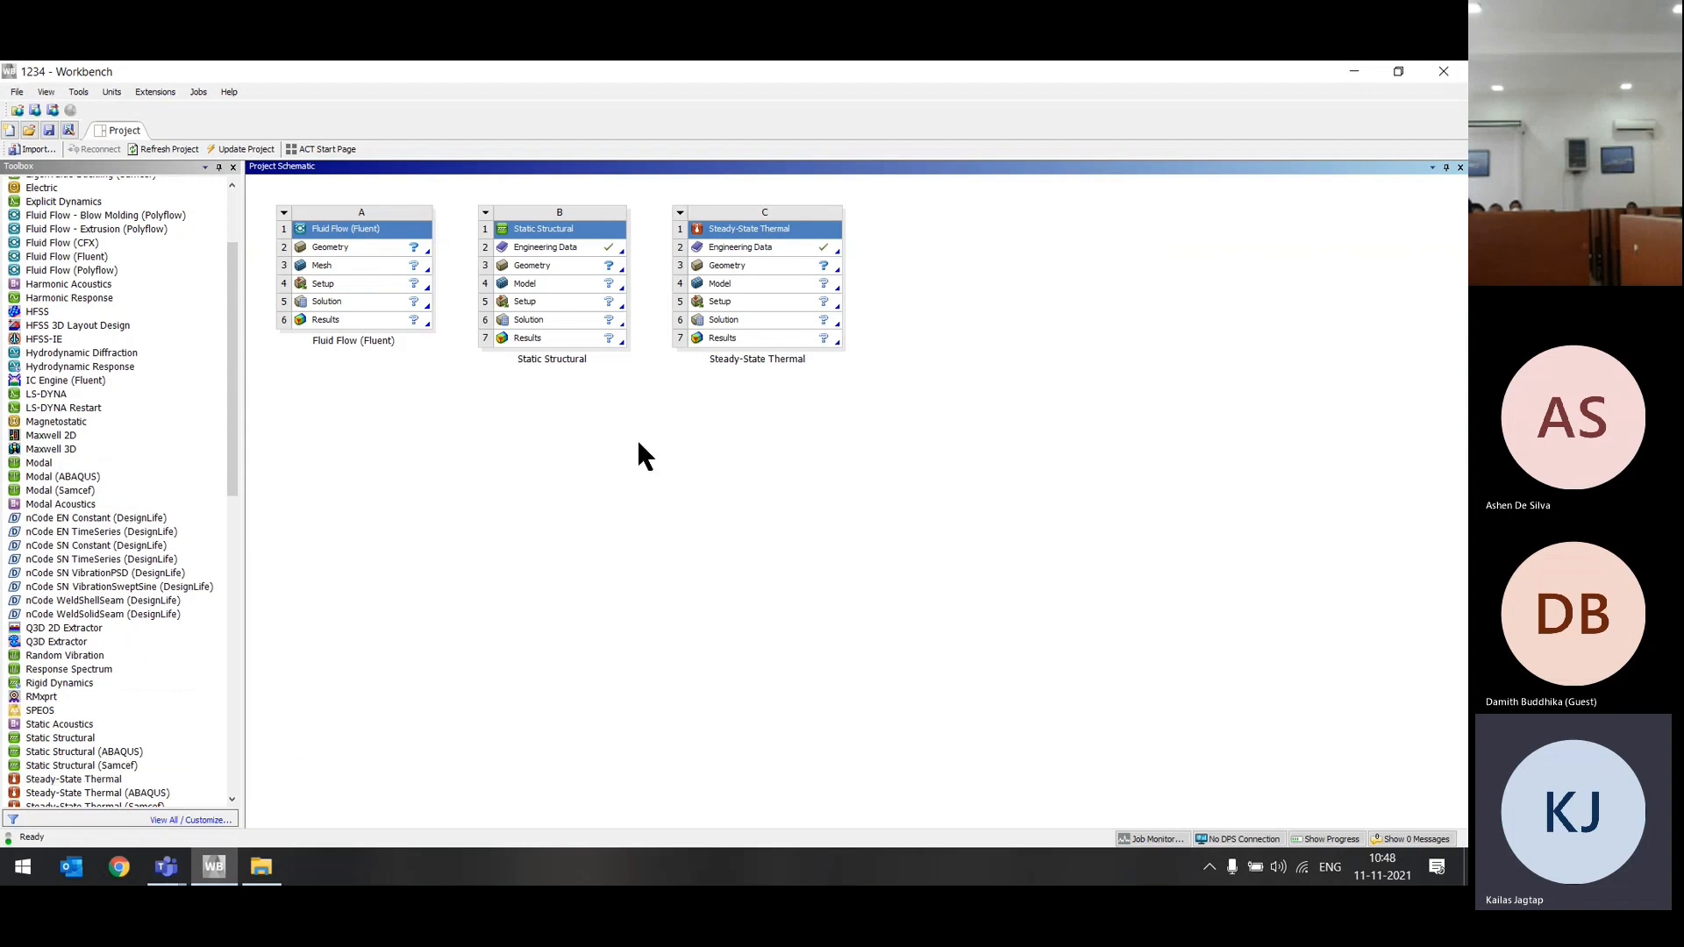
{"action": "left_click", "coordinate": [17, 91]}
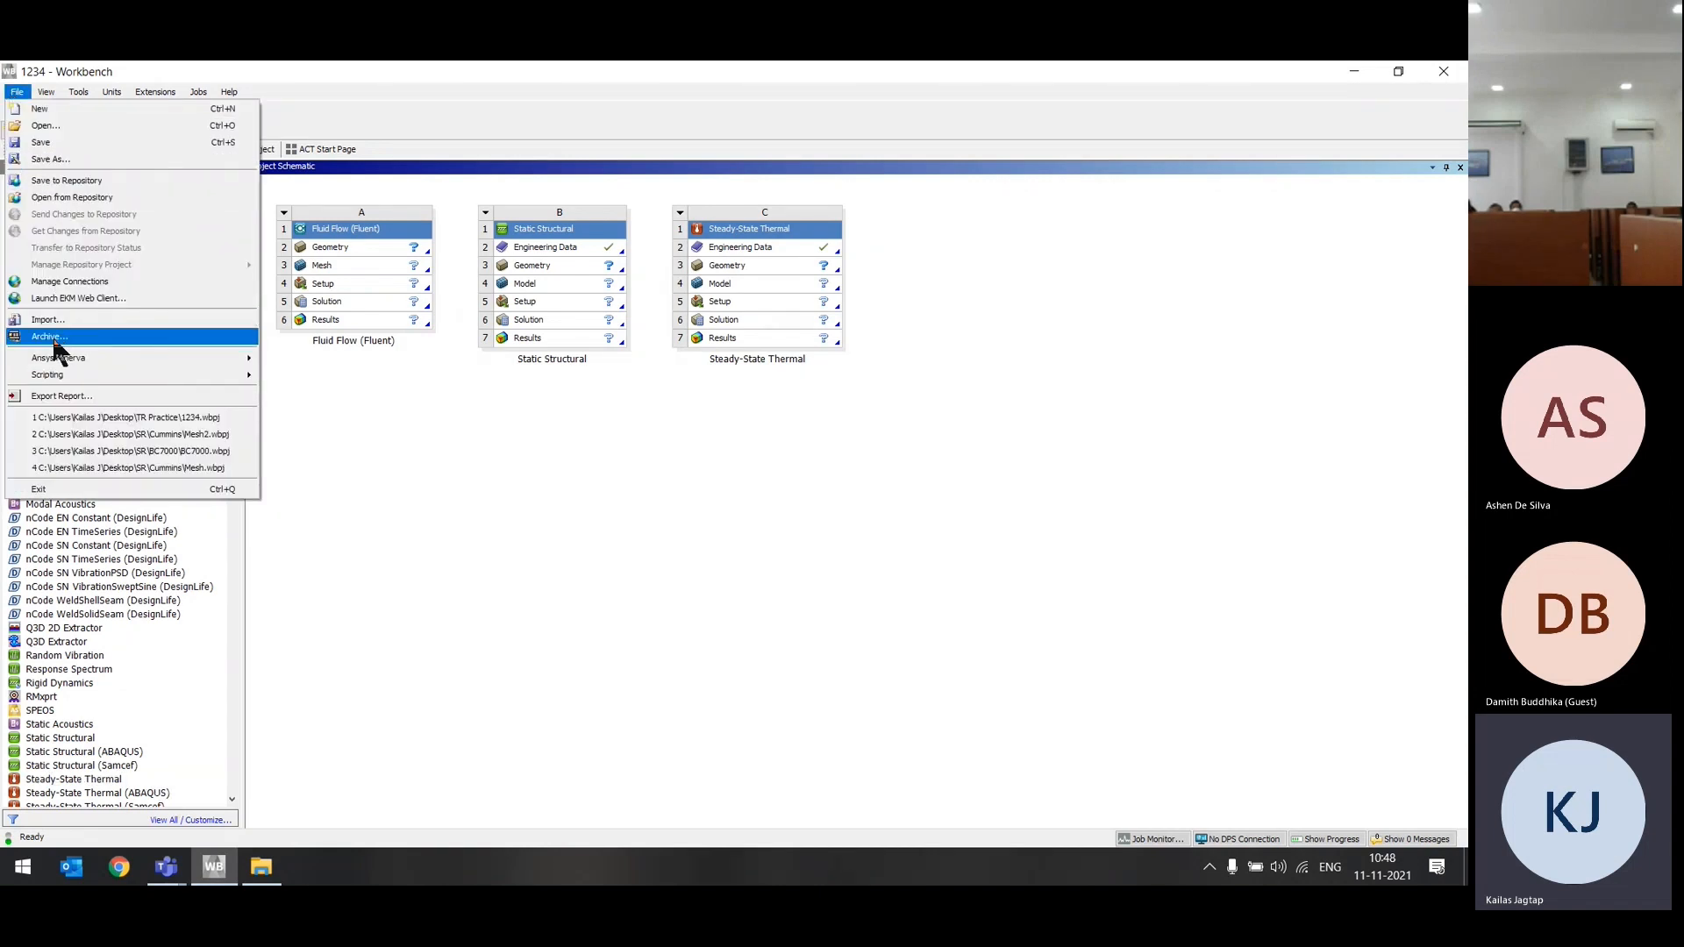
{"action": "left_click", "coordinate": [54, 340]}
{"action": "left_click", "coordinate": [568, 451]}
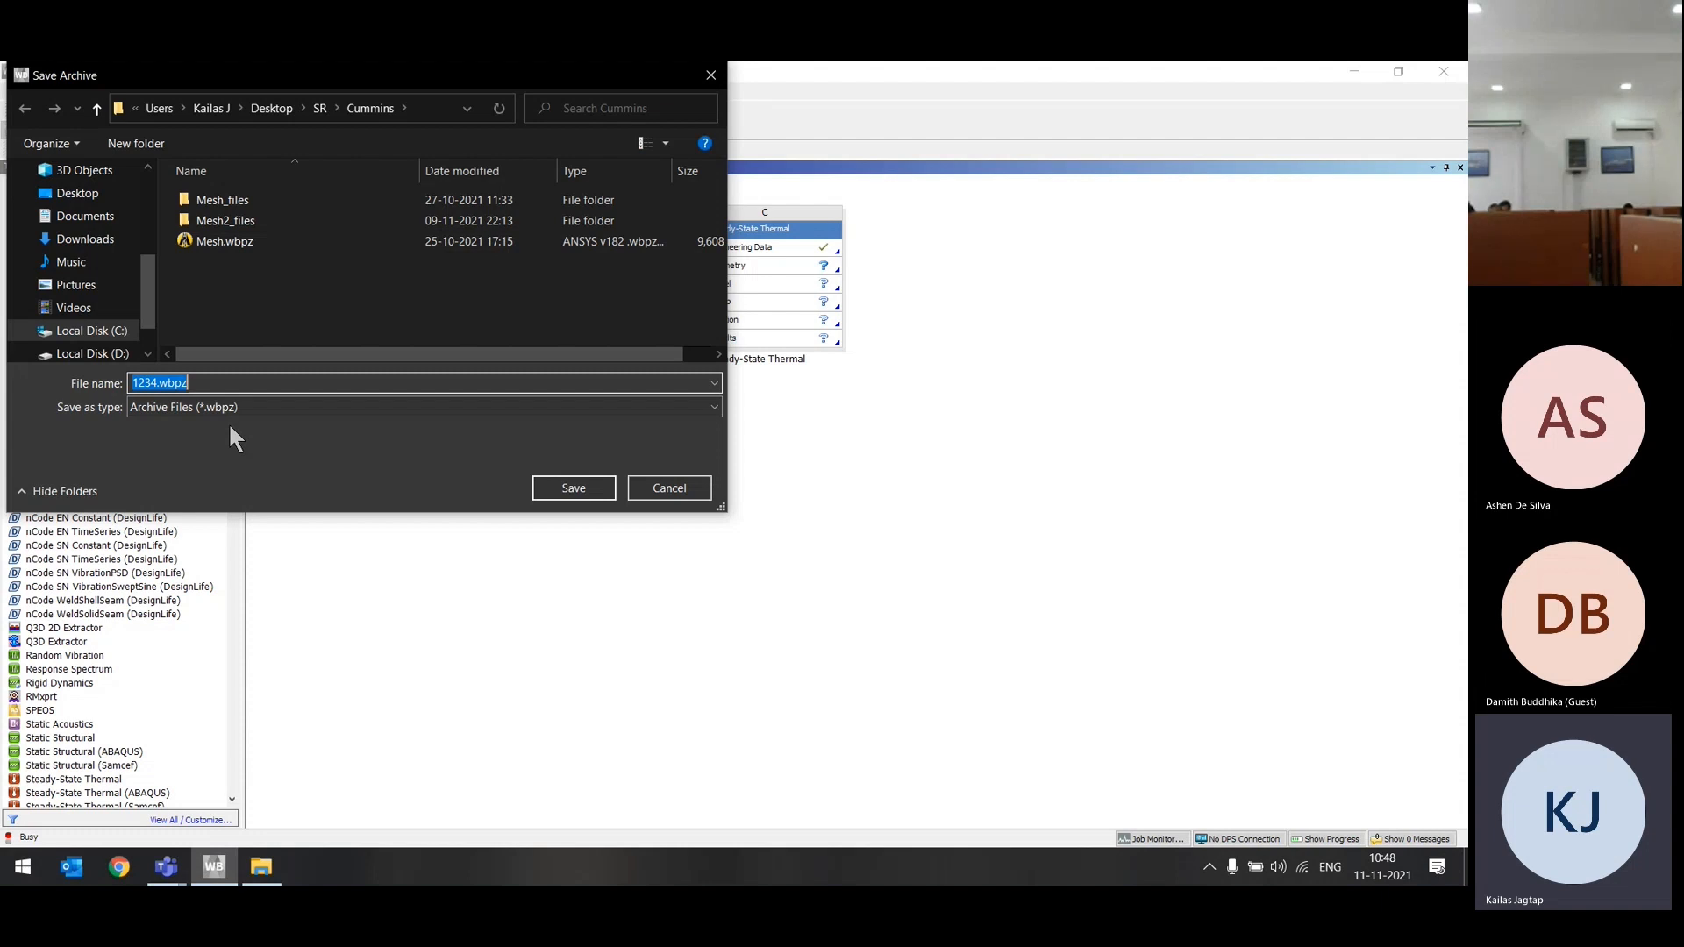
{"action": "left_click", "coordinate": [590, 492]}
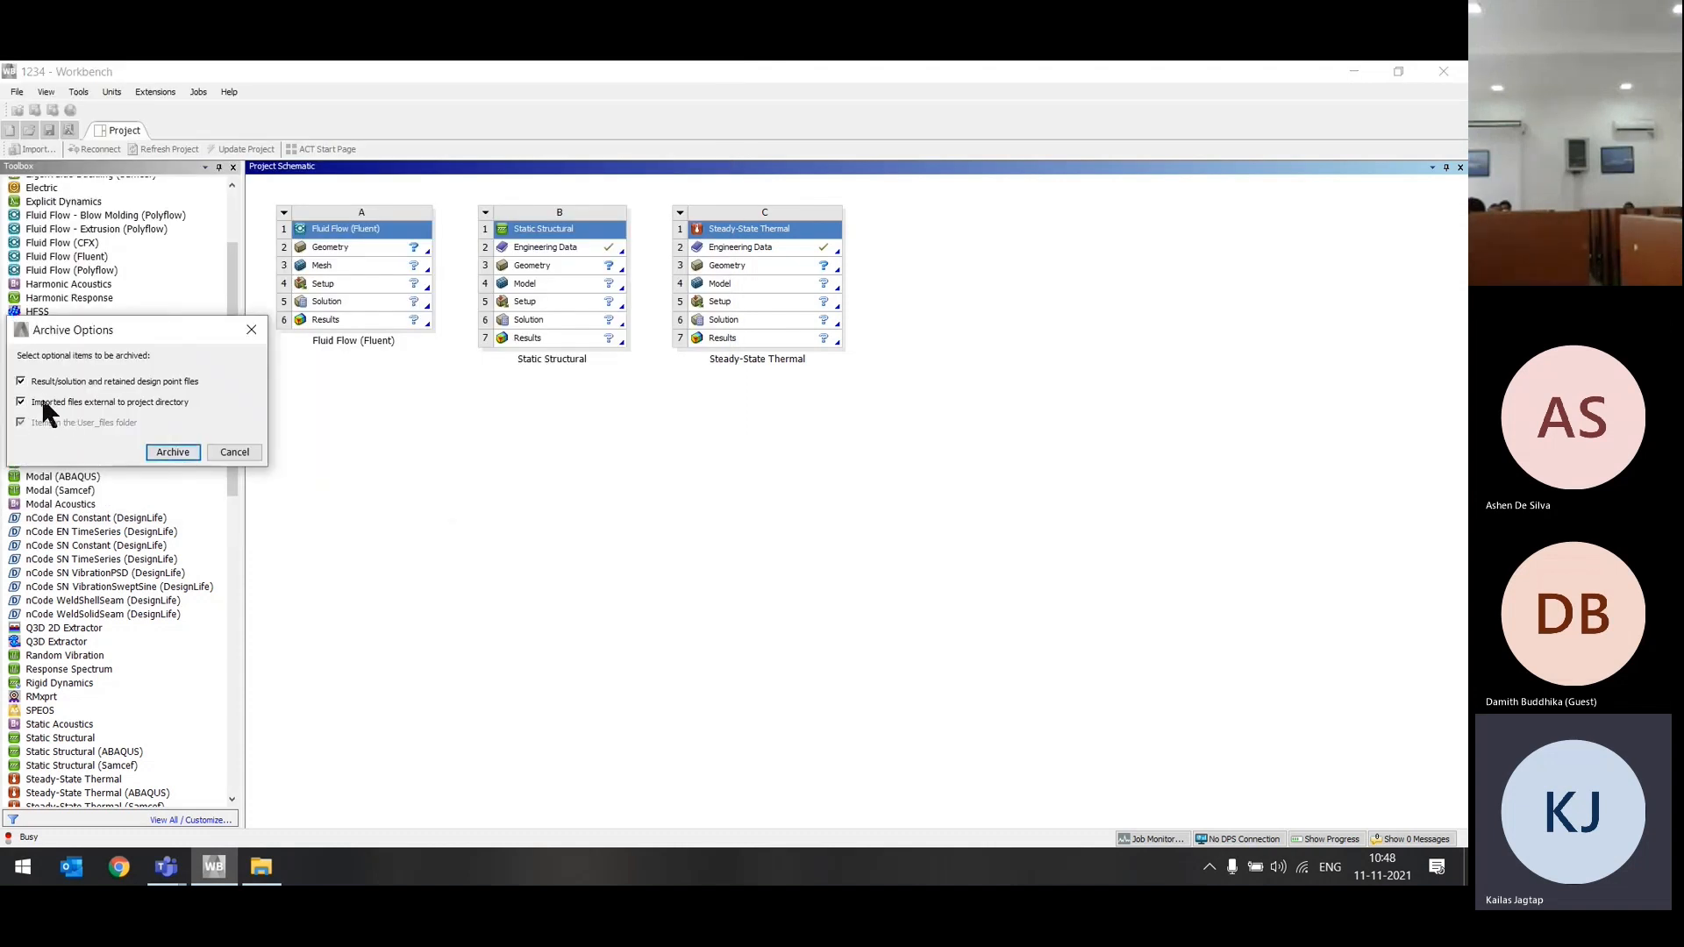
{"action": "left_click", "coordinate": [191, 453]}
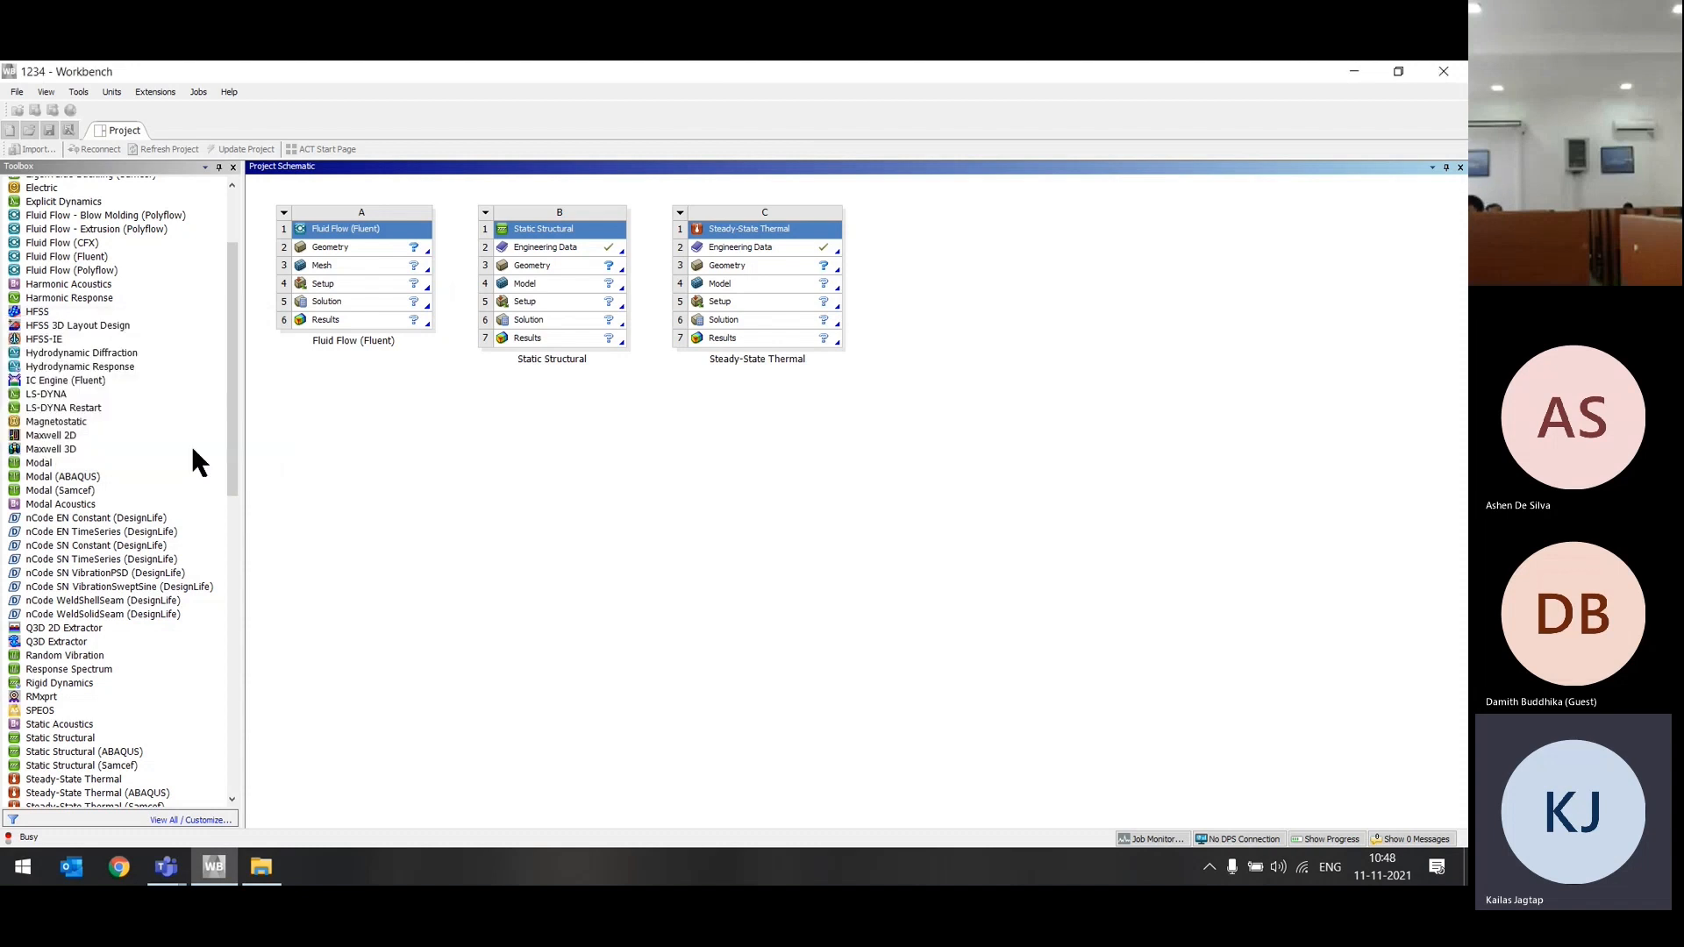
Step: Switch to File Explorer and refresh the TR Practice folder to look for the 1234 archive file
{"action": "left_click", "coordinate": [263, 868]}
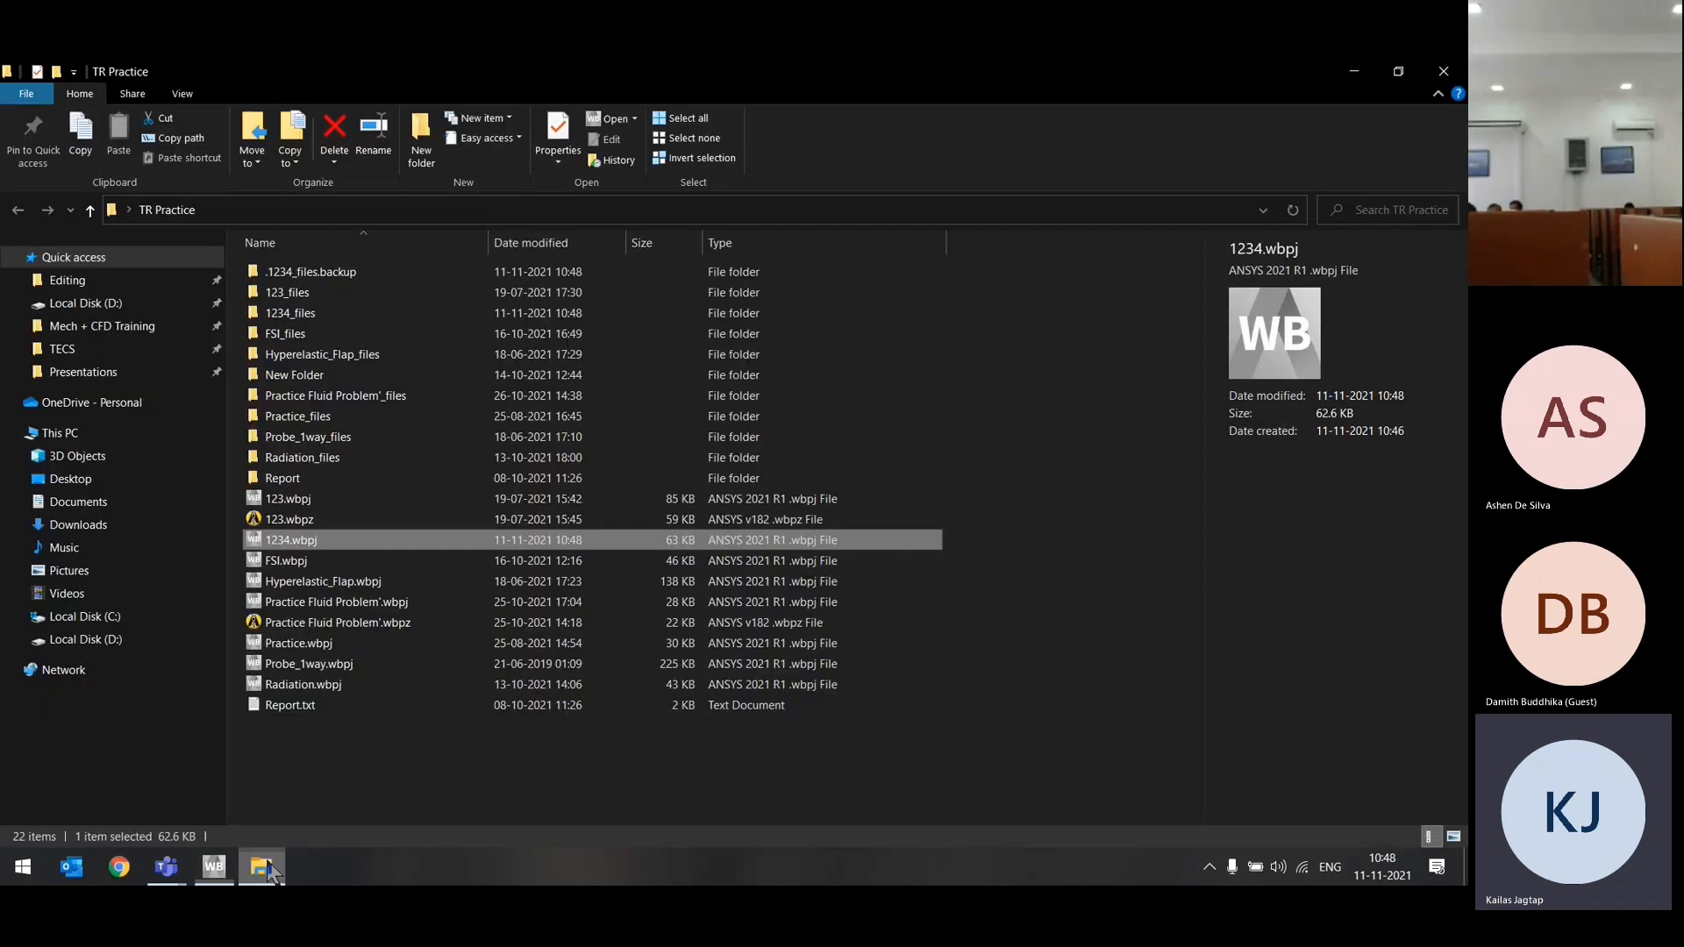
{"action": "right_click", "coordinate": [350, 511]}
{"action": "left_click", "coordinate": [355, 516]}
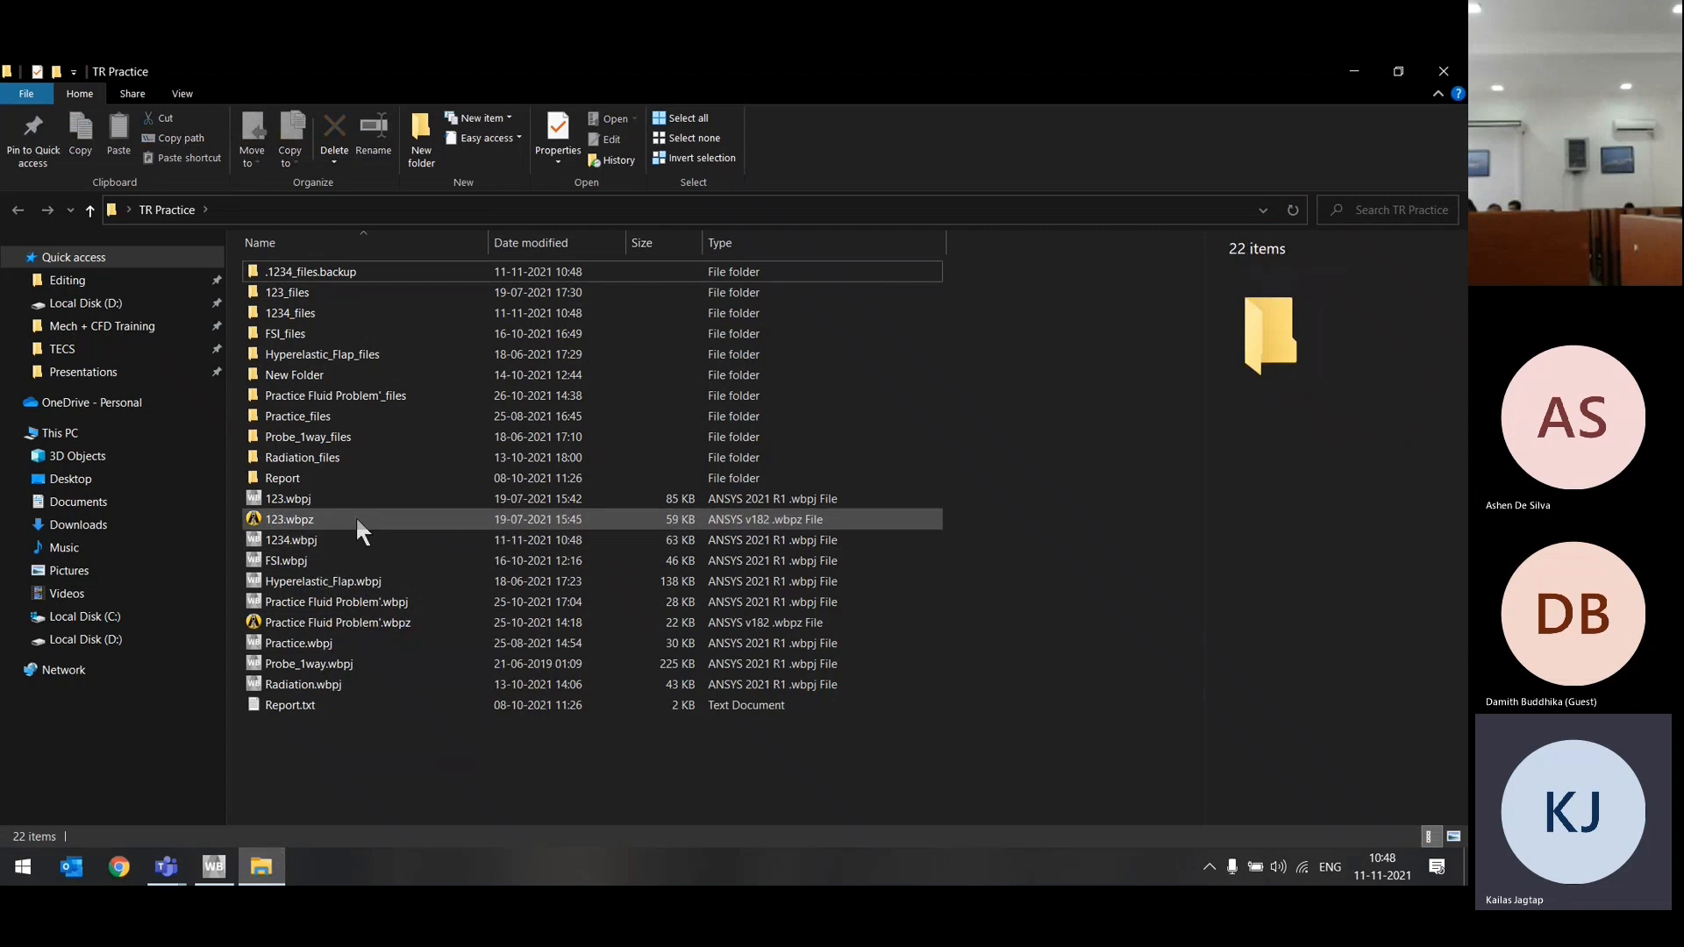
{"action": "right_click", "coordinate": [355, 759]}
{"action": "left_click", "coordinate": [353, 770]}
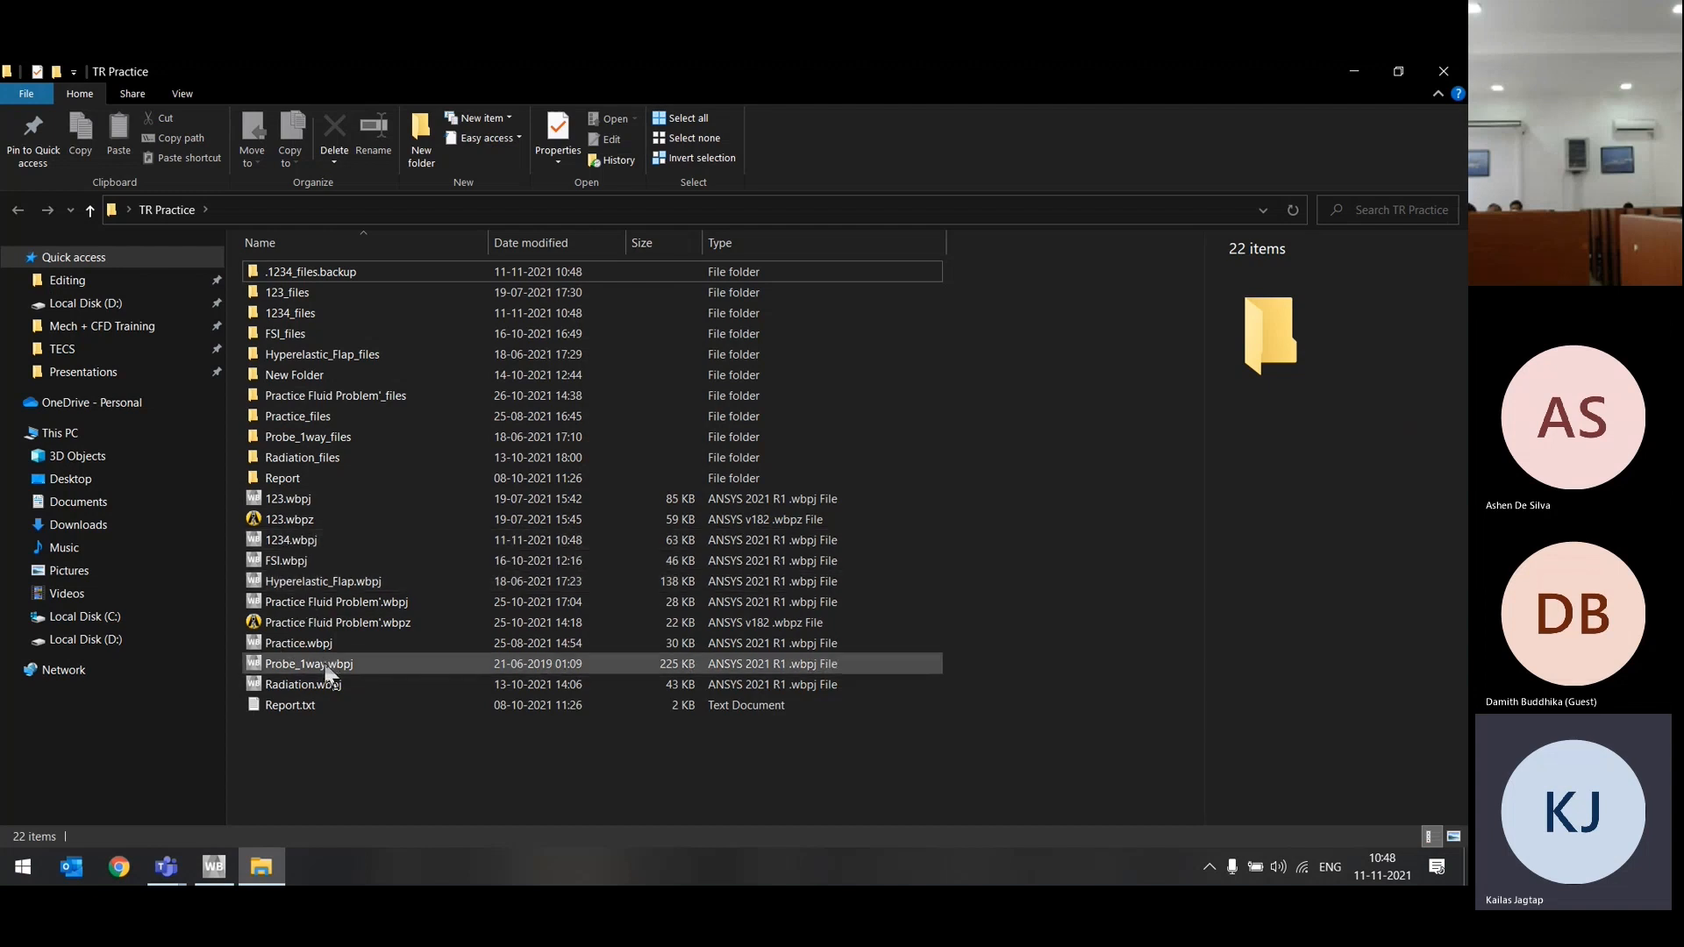
{"action": "left_click", "coordinate": [314, 539]}
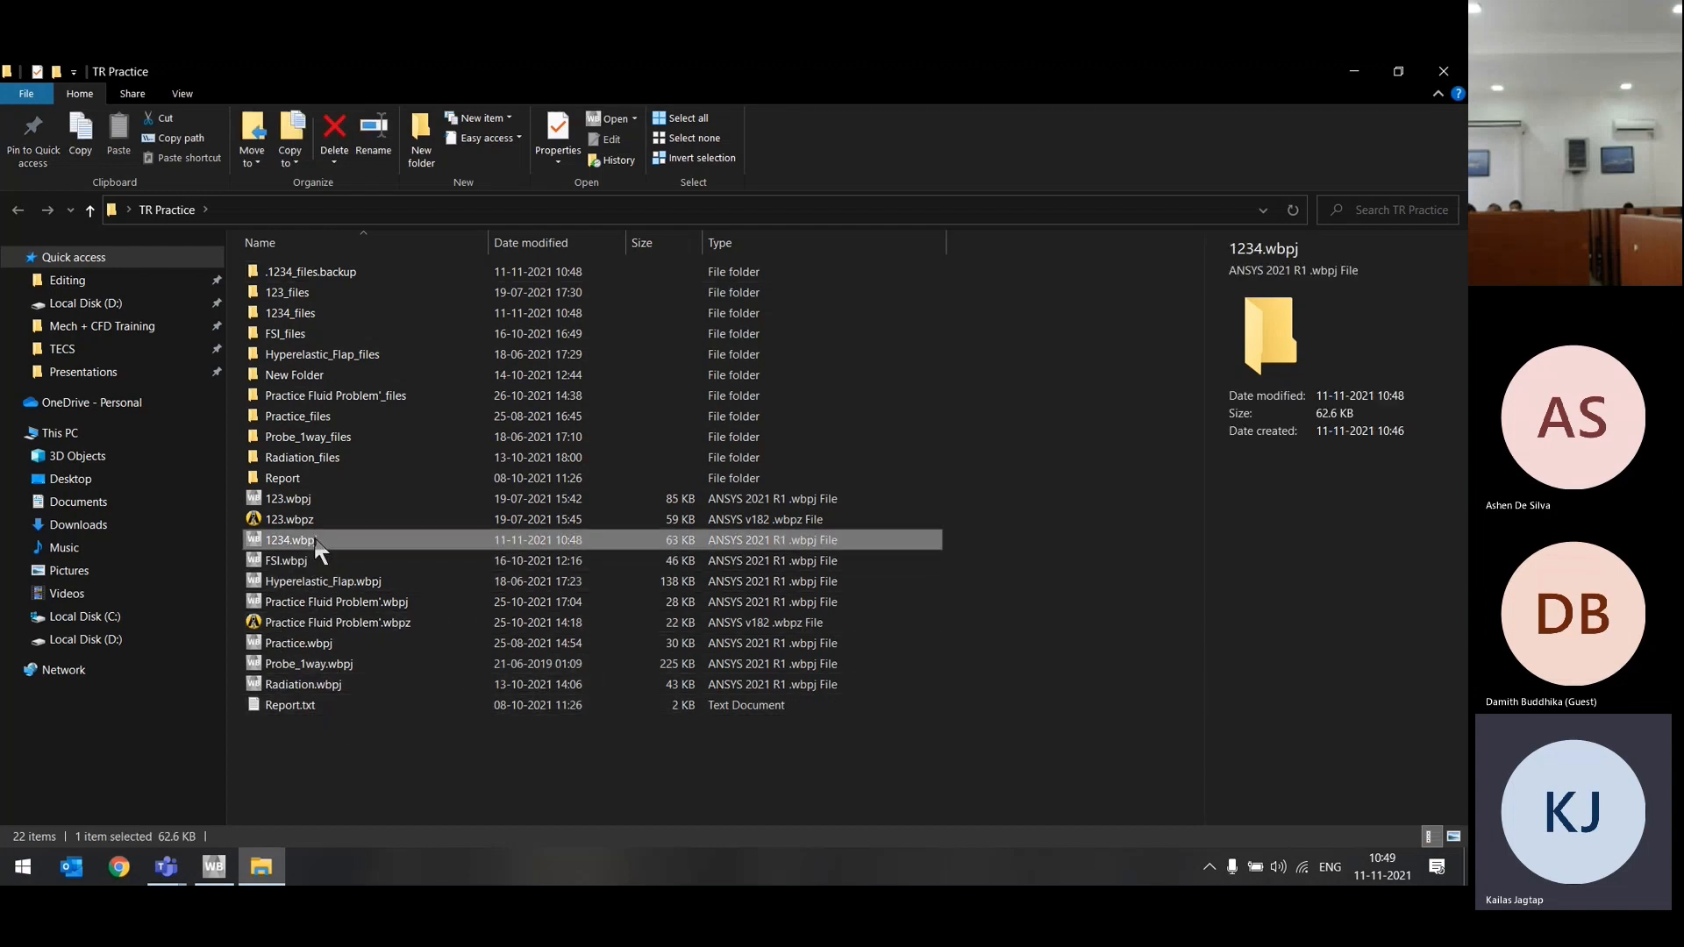
{"action": "right_click", "coordinate": [342, 777]}
{"action": "left_click", "coordinate": [394, 603]}
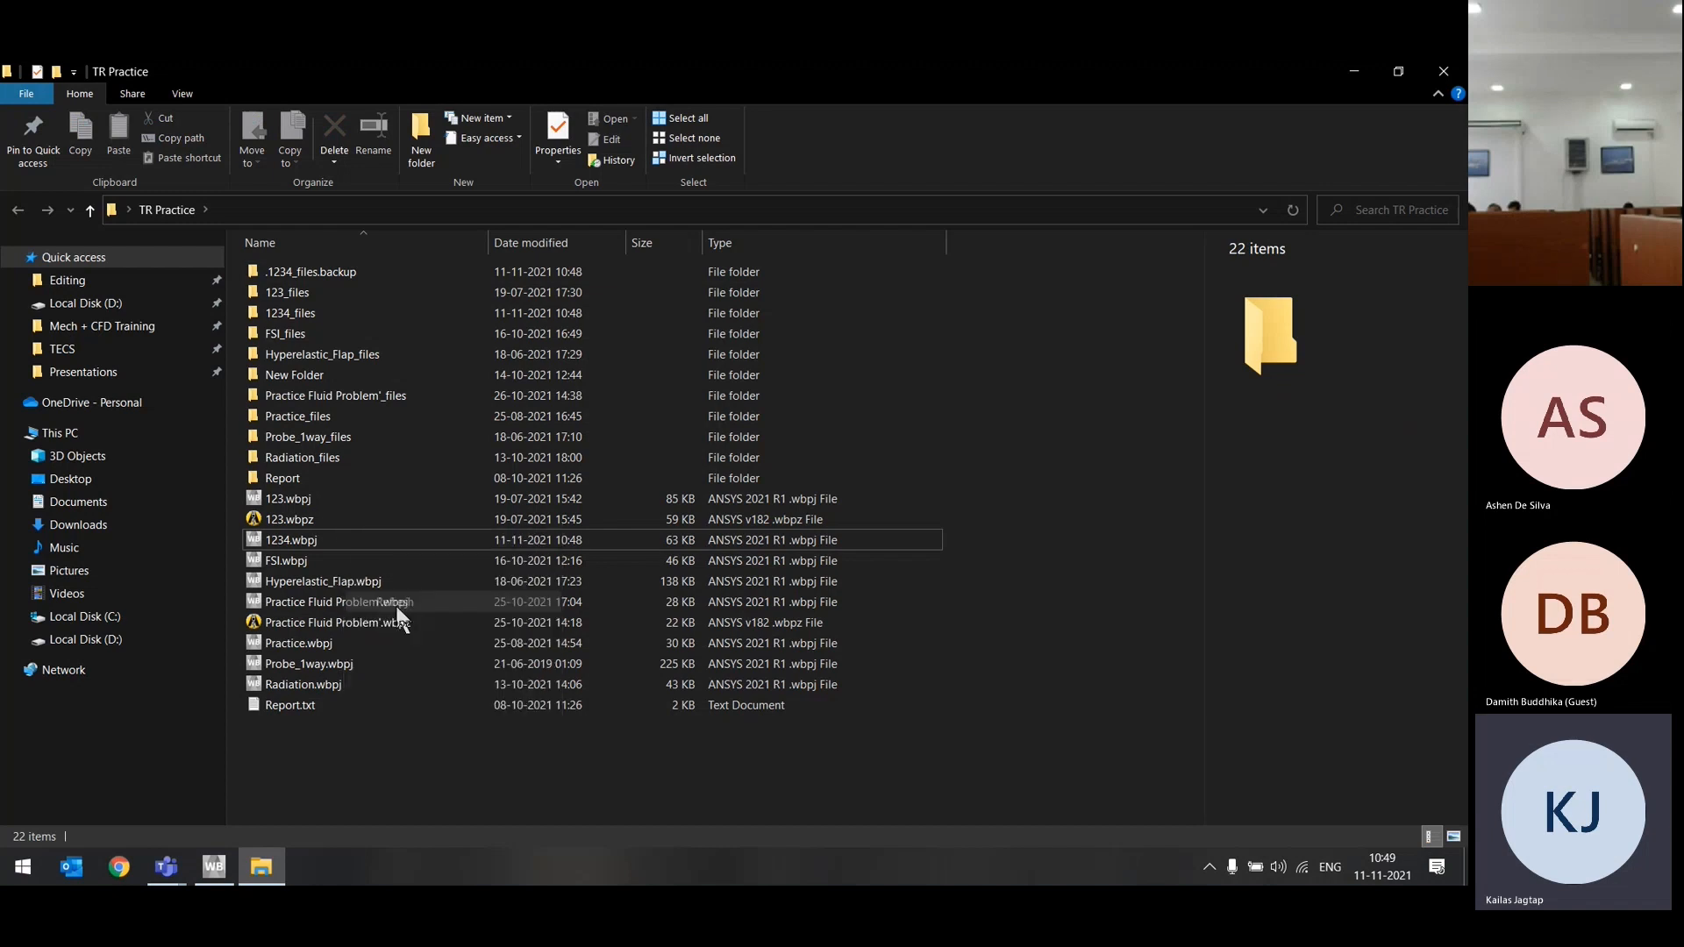
Step: Archive the 1234 Workbench project as 1234.wbpz in the Desktop's TR Practice folder and select the archive file in File Explorer
{"action": "left_click", "coordinate": [223, 866]}
{"action": "left_click", "coordinate": [14, 94]}
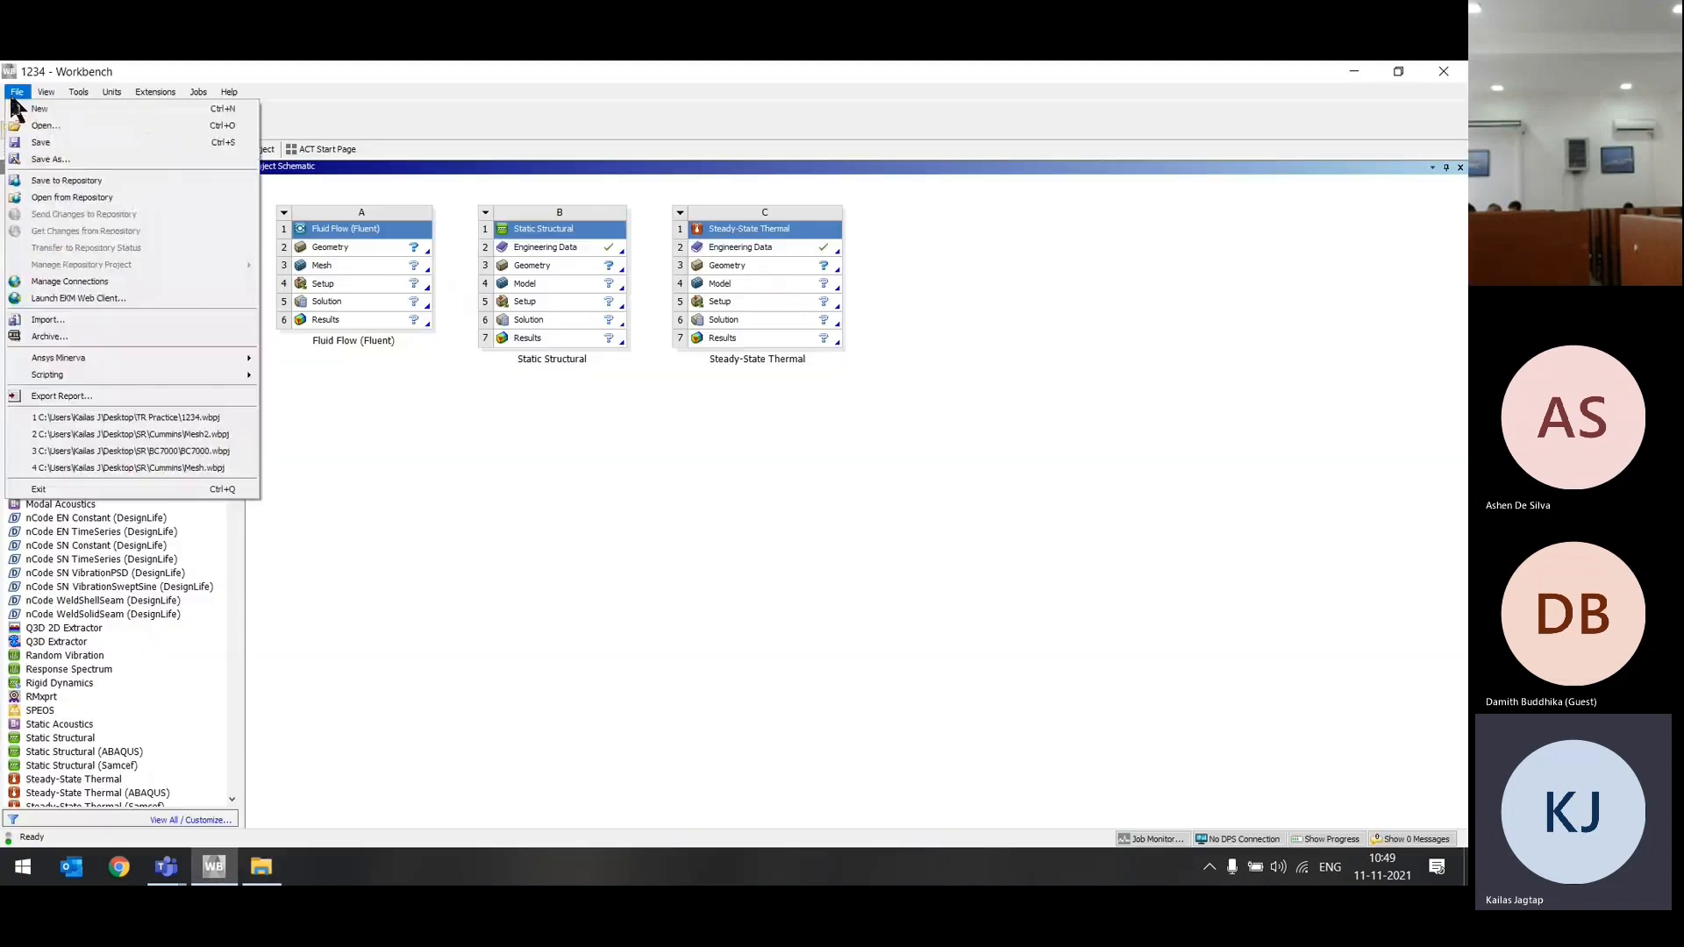
{"action": "left_click", "coordinate": [69, 336]}
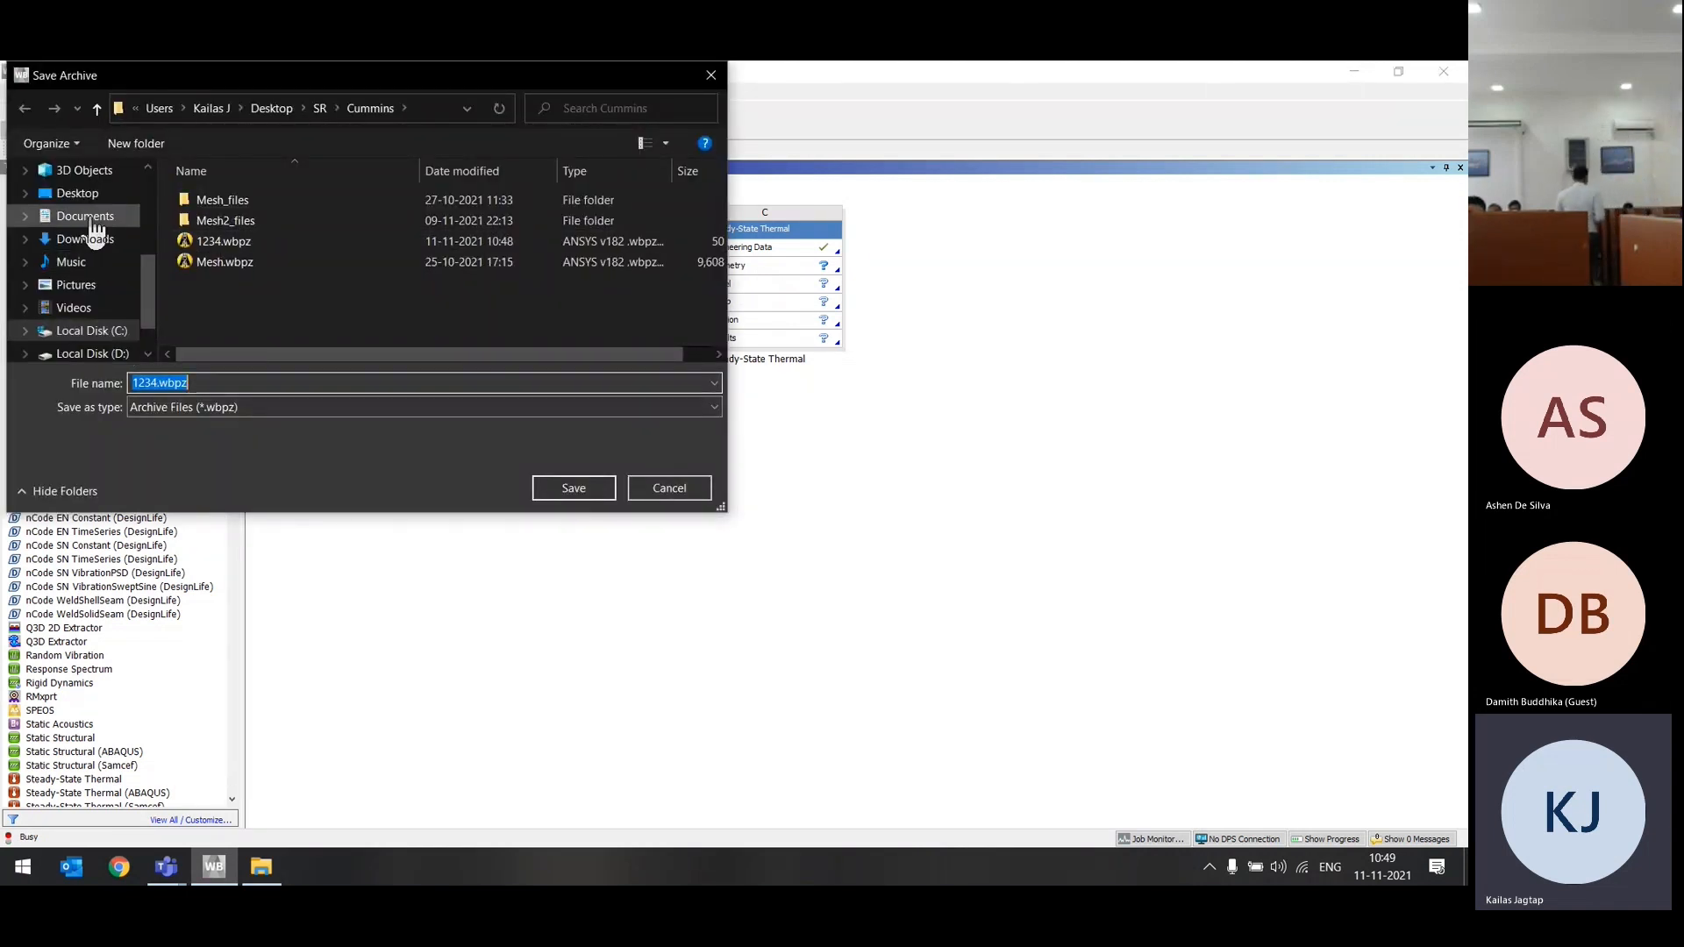
{"action": "left_click", "coordinate": [79, 194]}
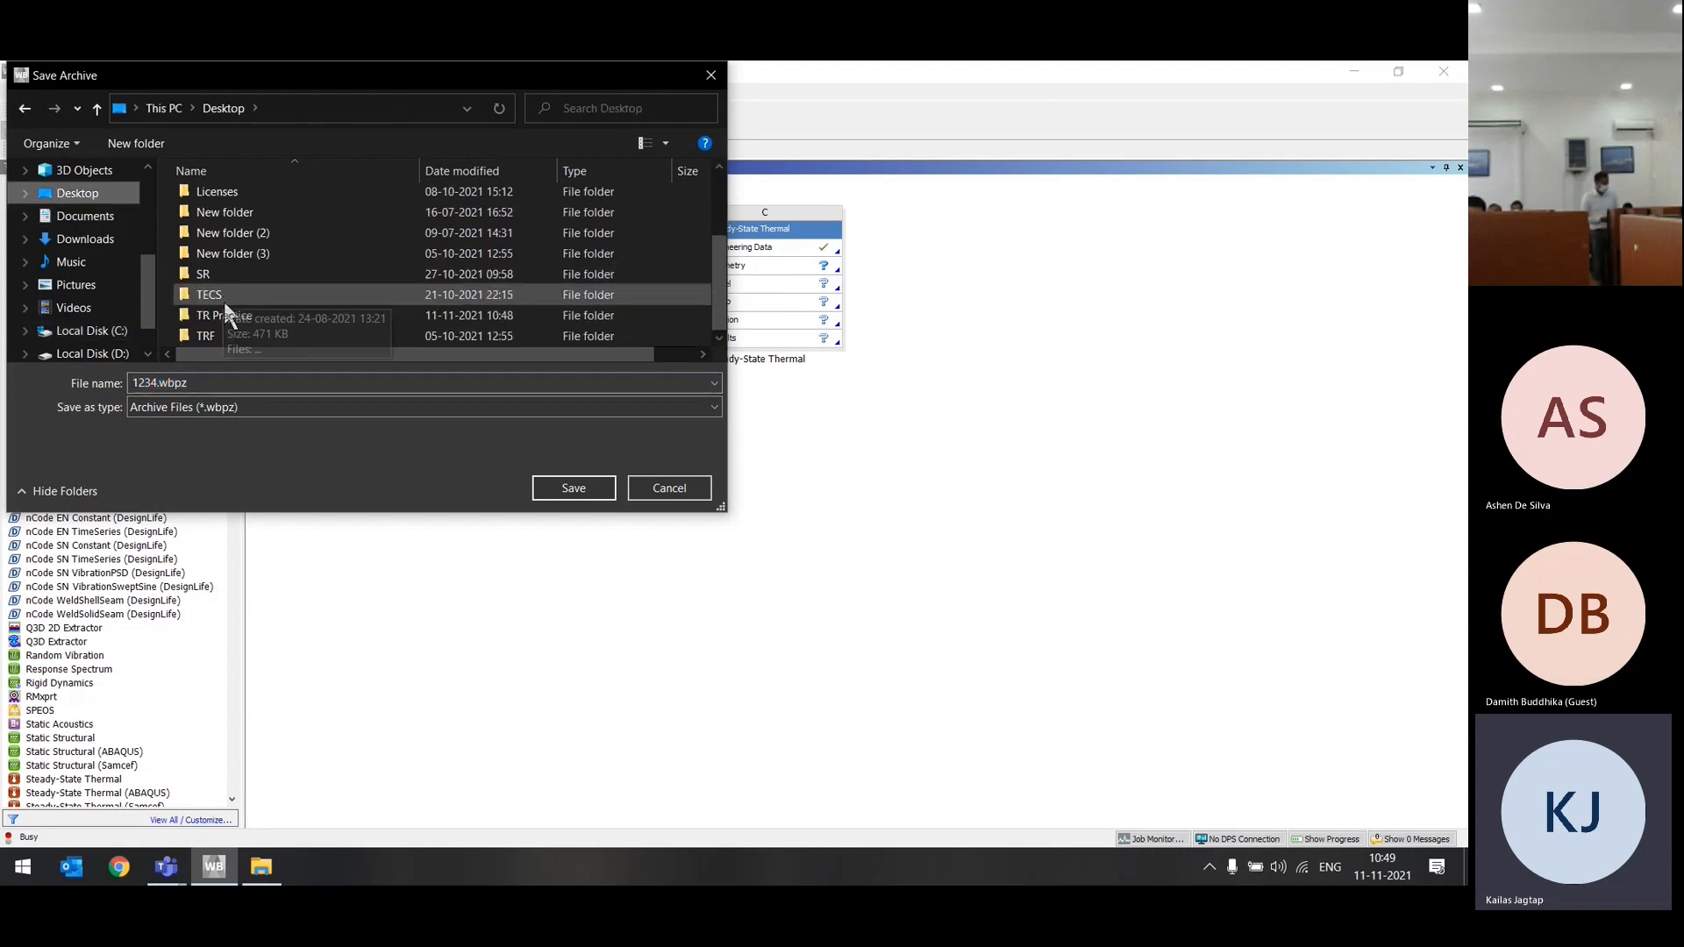
{"action": "double_click", "coordinate": [215, 315]}
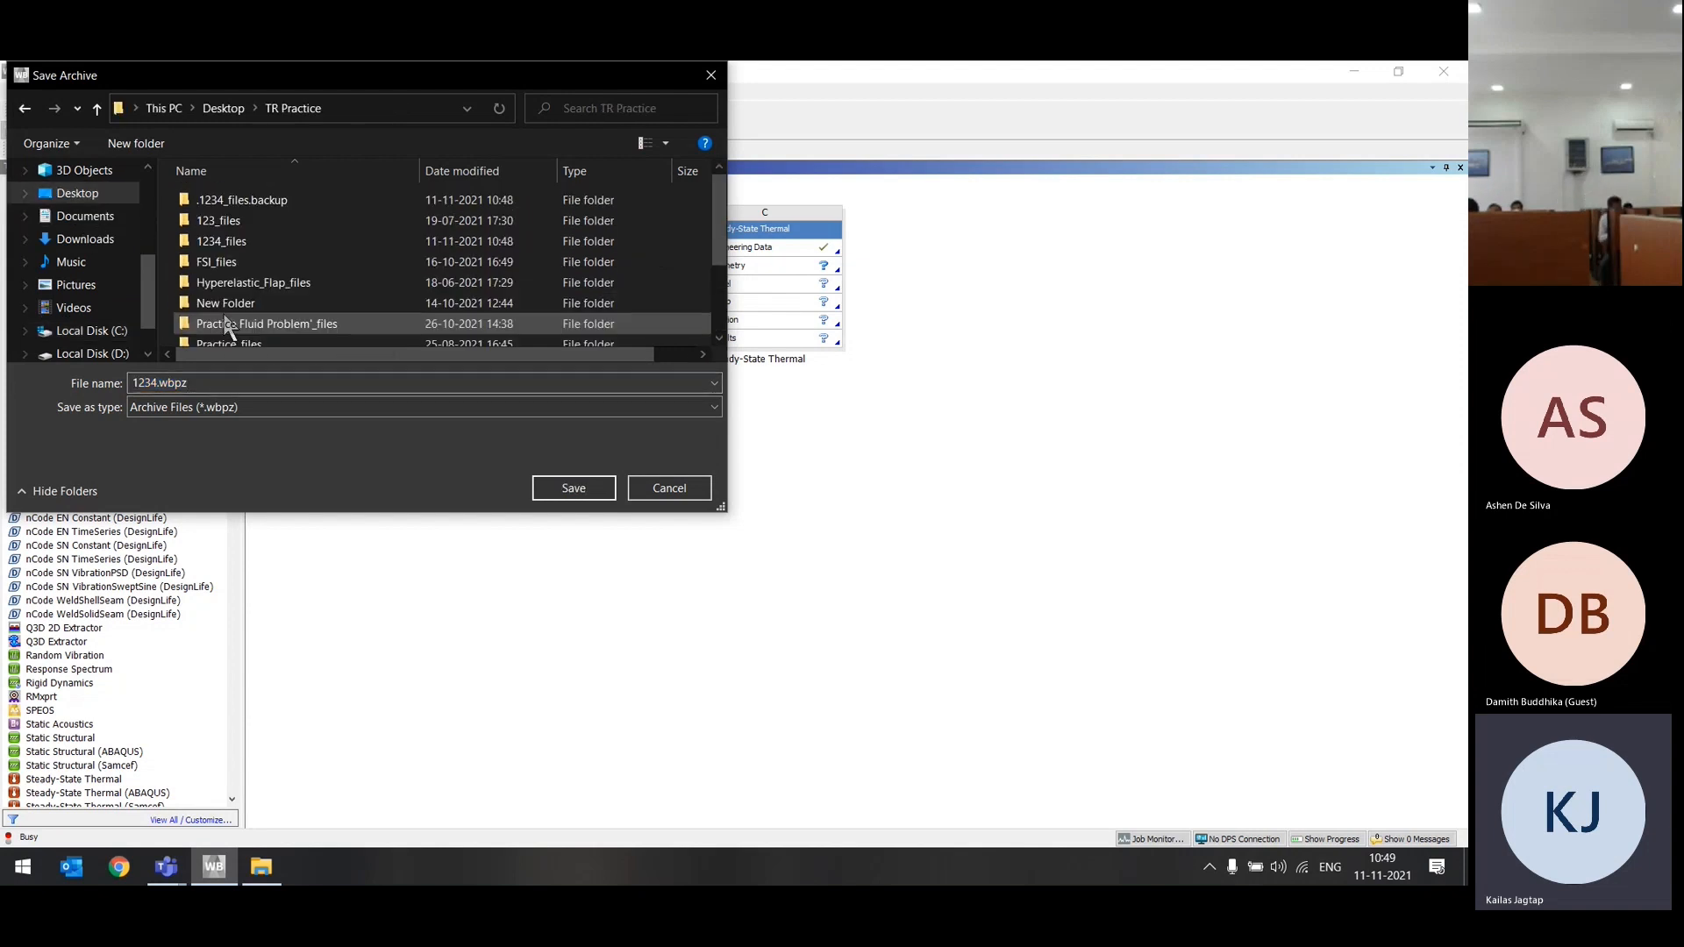
{"action": "left_click", "coordinate": [564, 487]}
{"action": "left_click", "coordinate": [173, 453]}
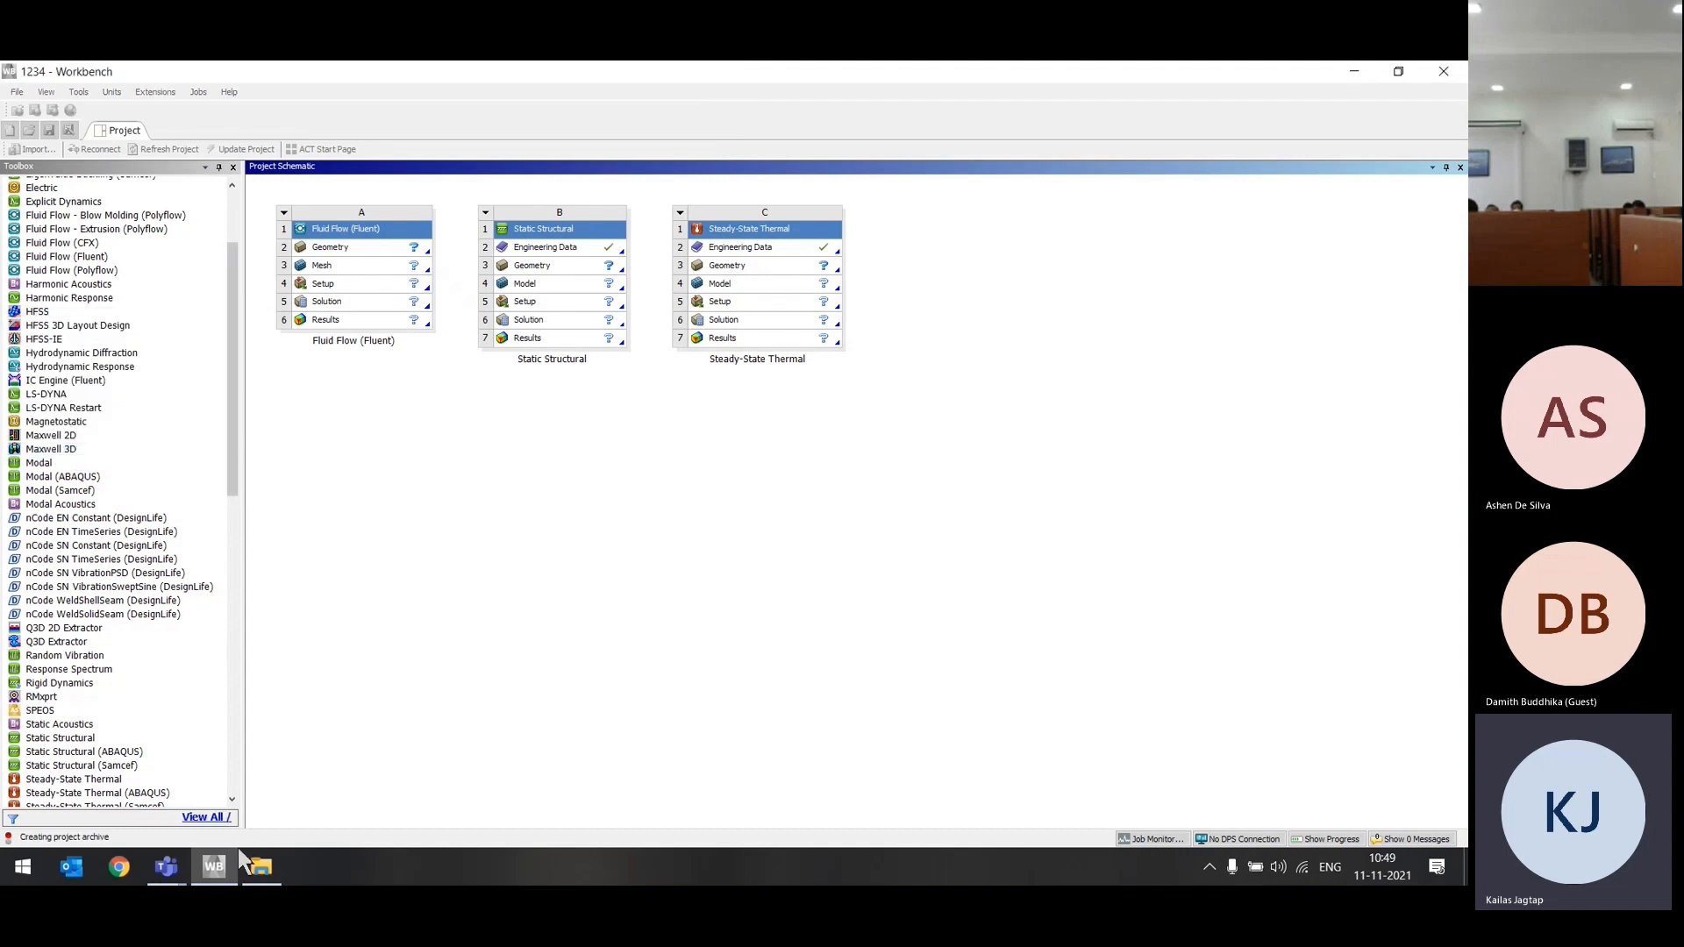
{"action": "left_click", "coordinate": [261, 867]}
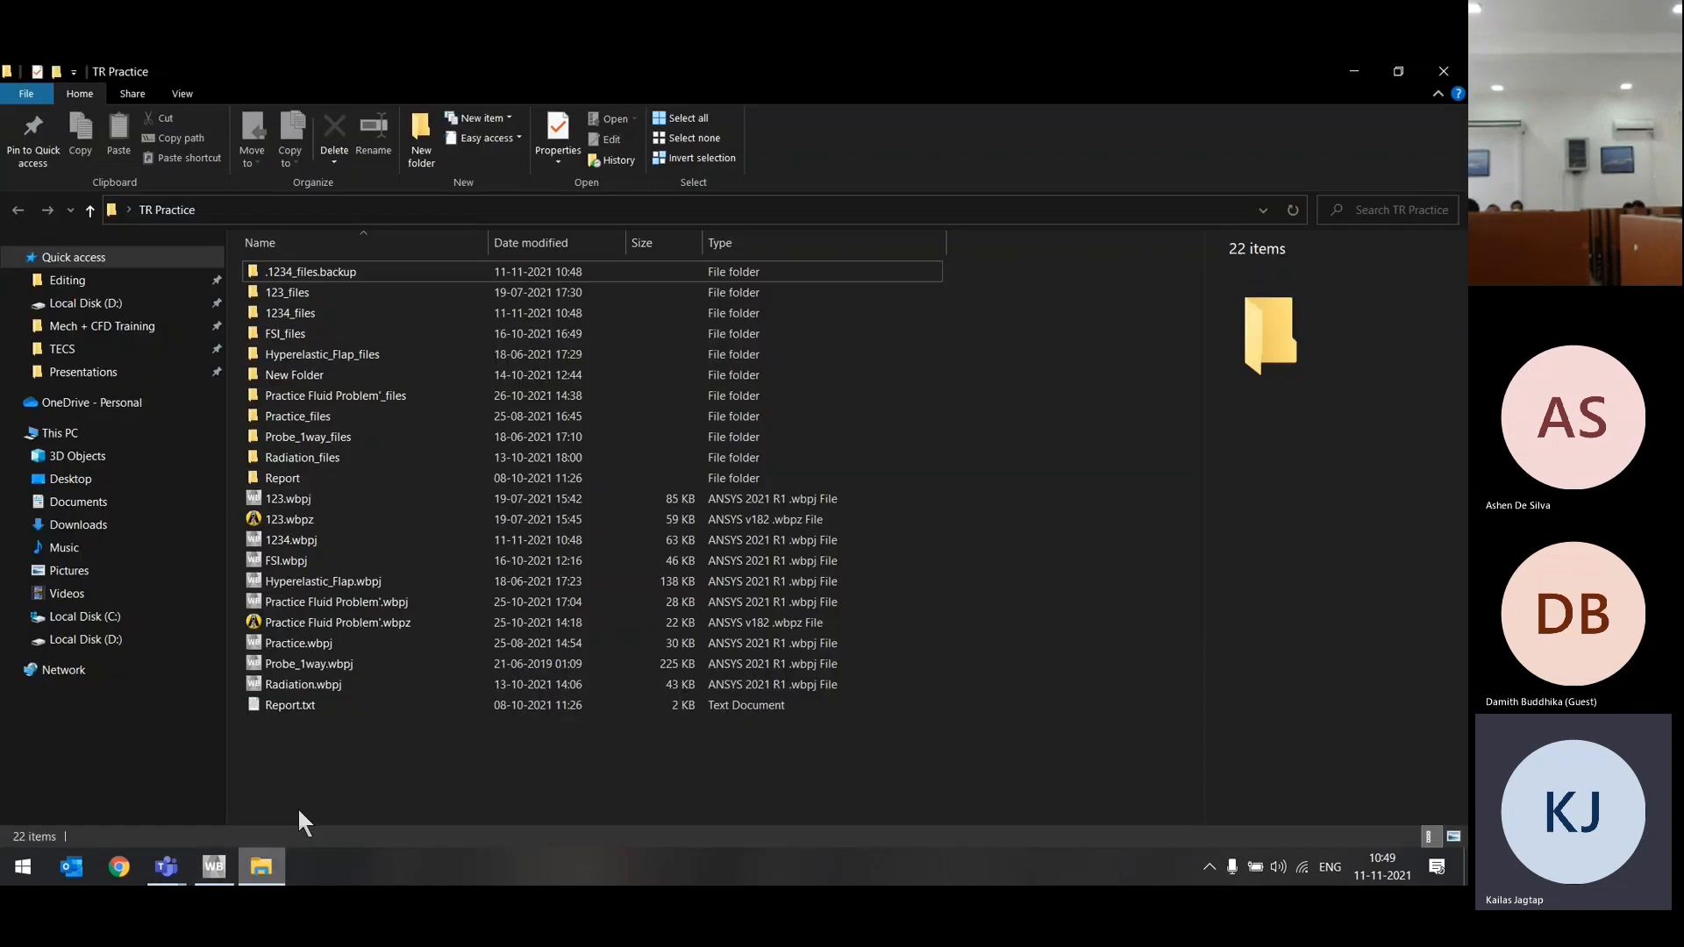
{"action": "left_click", "coordinate": [369, 560]}
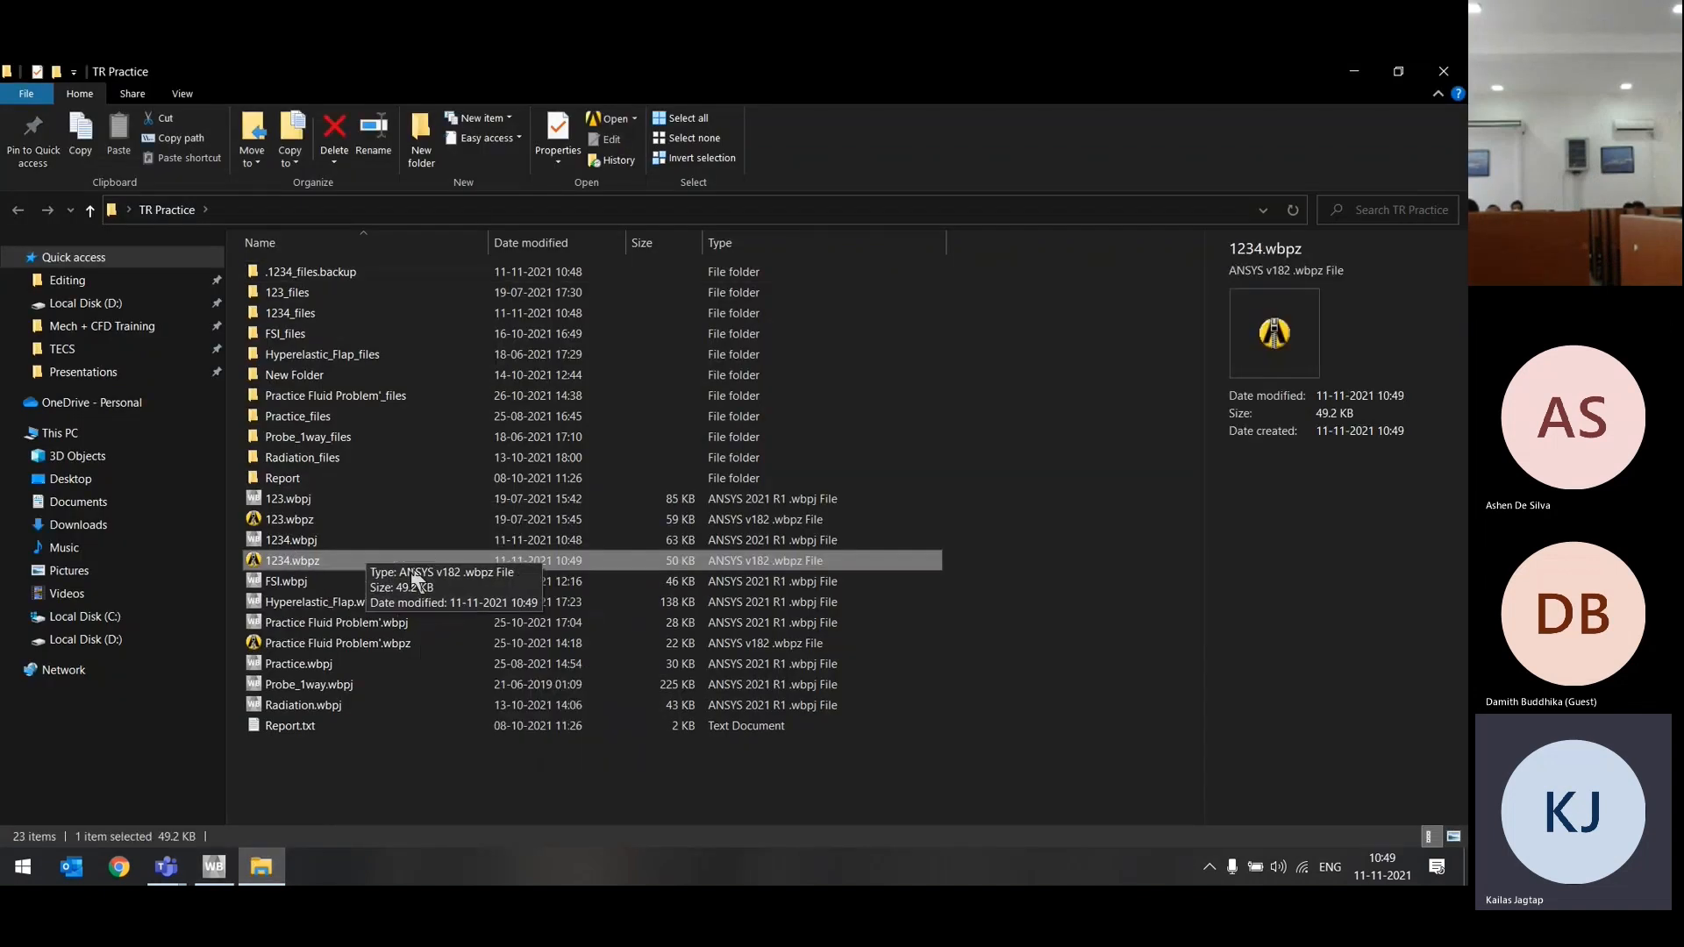
Step: Switch back to Workbench and delete the Fluid Flow (Fluent), Static Structural and Steady-State Thermal systems from the project schematic
{"action": "left_click", "coordinate": [215, 869]}
{"action": "right_click", "coordinate": [466, 460]}
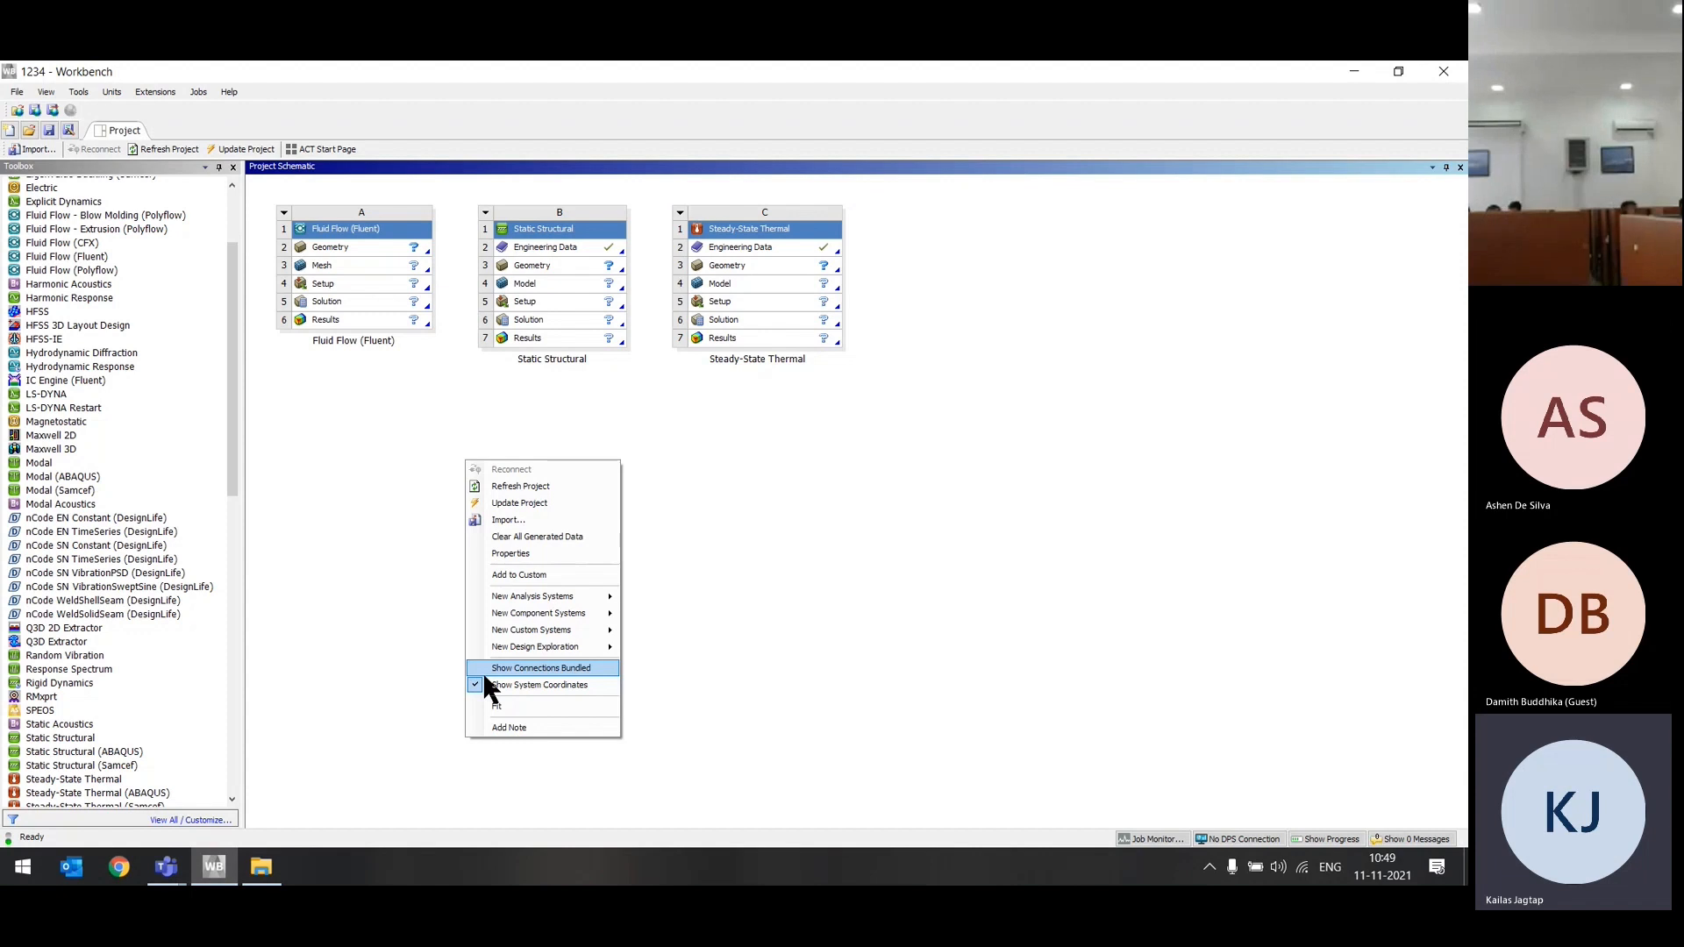
{"action": "left_click", "coordinate": [680, 604]}
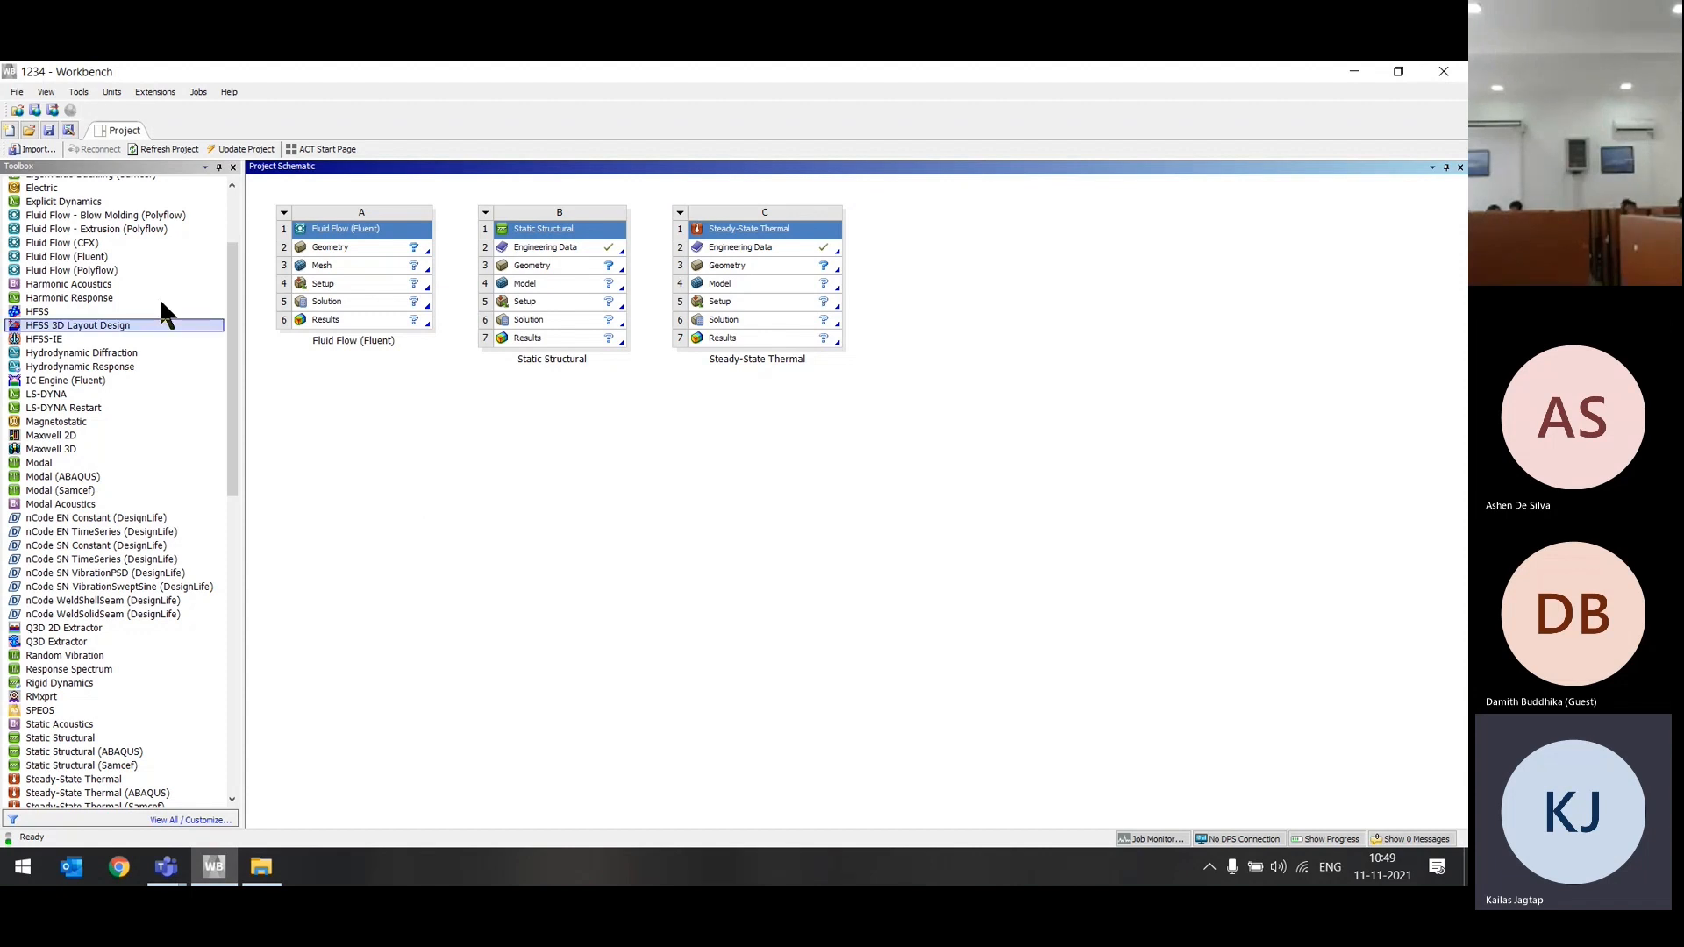
{"action": "left_click_drag", "start_coordinate": [265, 188], "coordinate": [917, 449]}
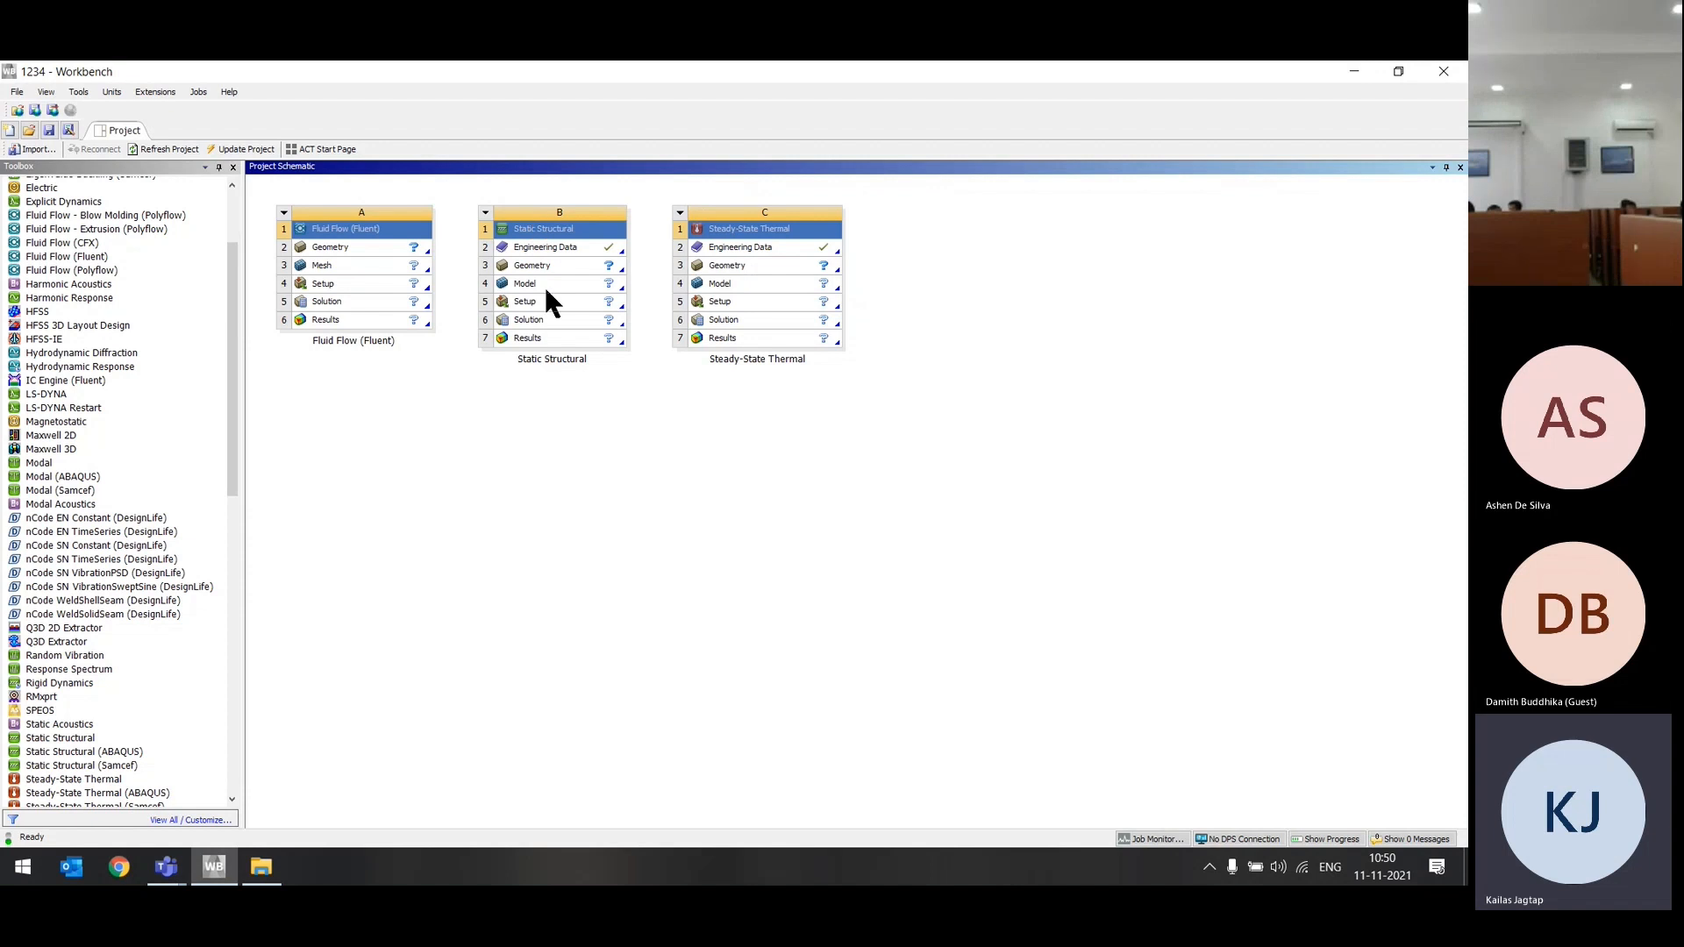
{"action": "double_click", "coordinate": [524, 338]}
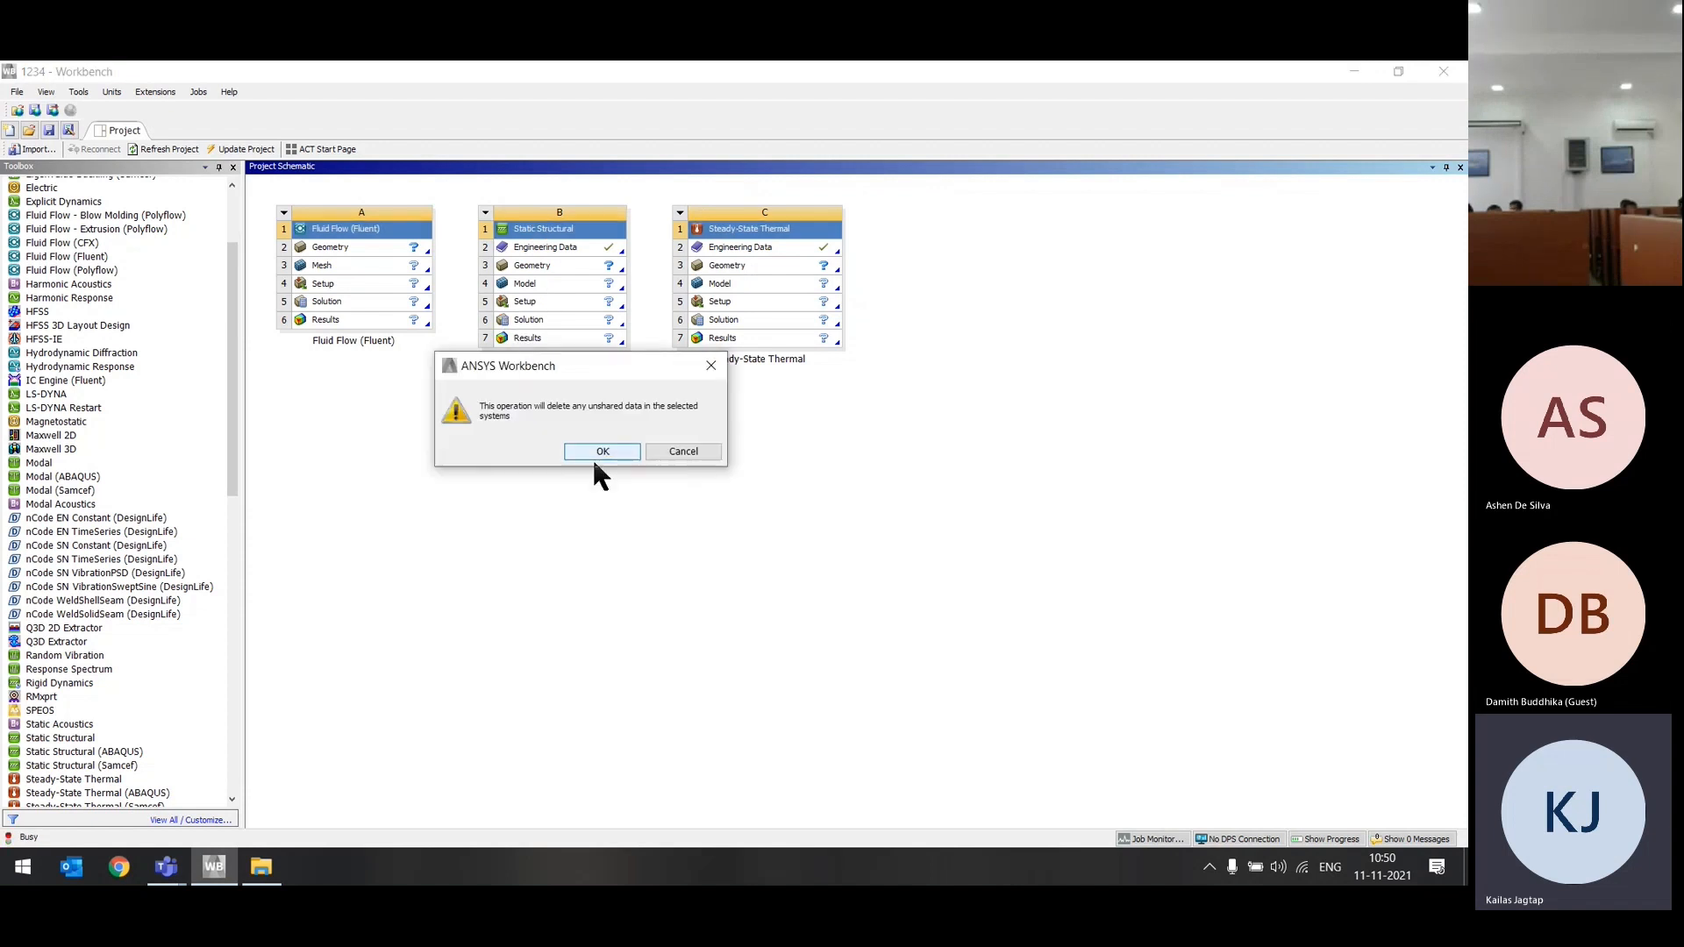
{"action": "left_click", "coordinate": [600, 453]}
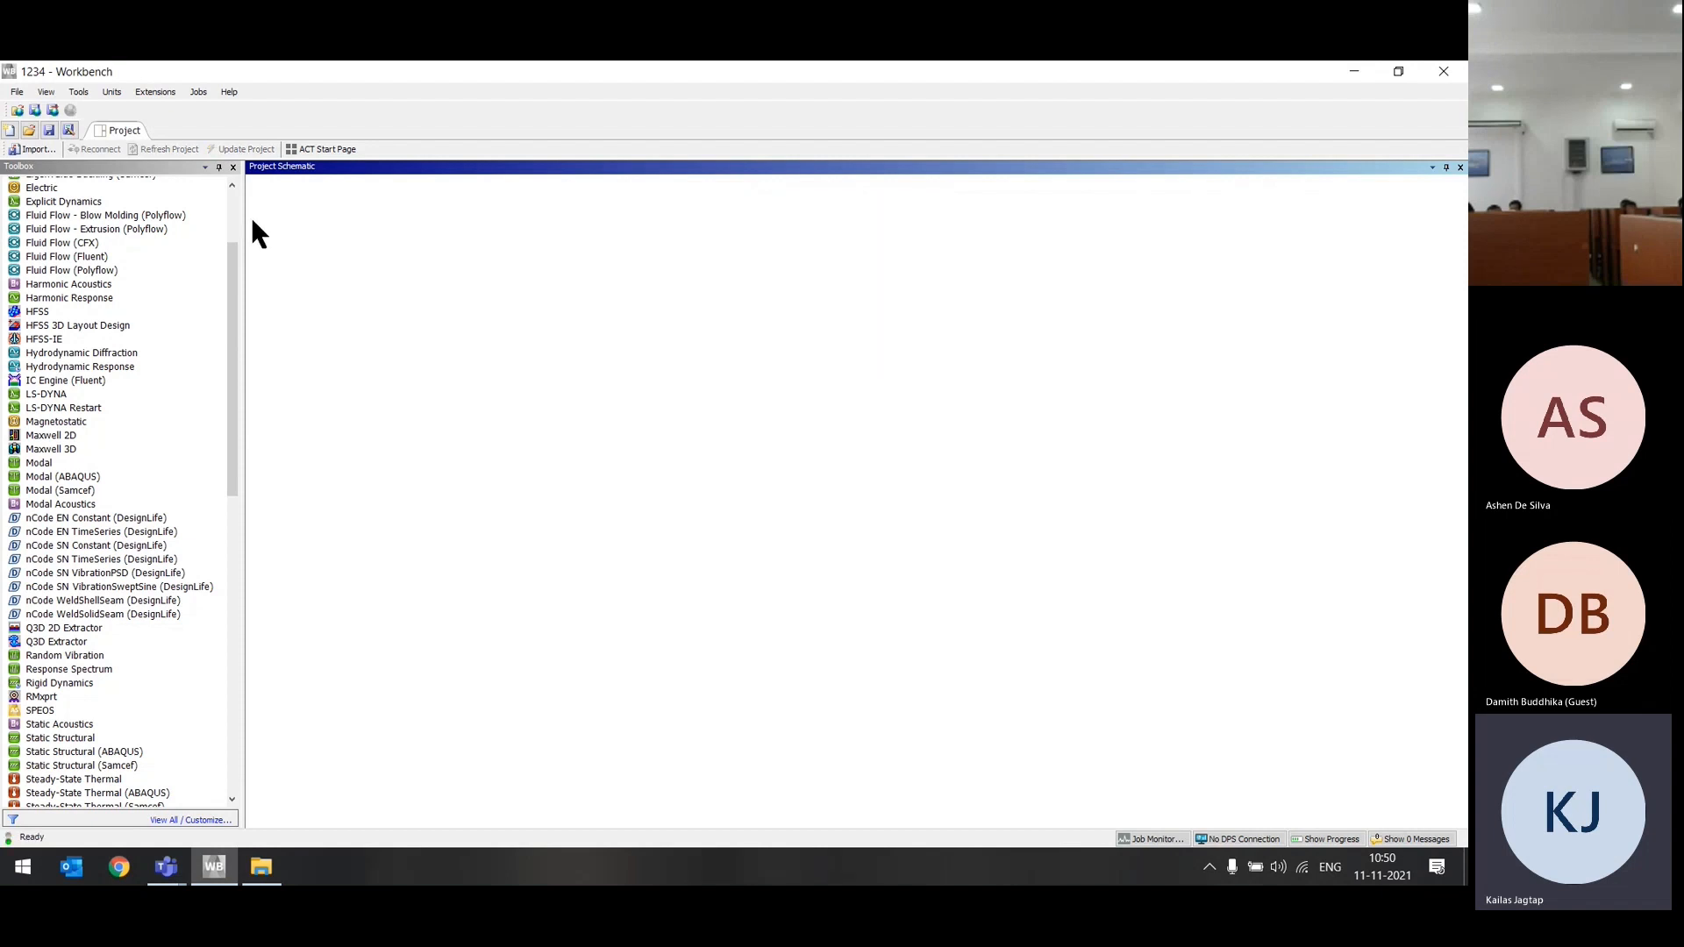
Step: Collapse the Analysis Systems group and add a standalone Geometry component system to the empty project schematic
{"action": "left_click_drag", "start_coordinate": [234, 246], "coordinate": [234, 183]}
{"action": "left_click", "coordinate": [10, 188]}
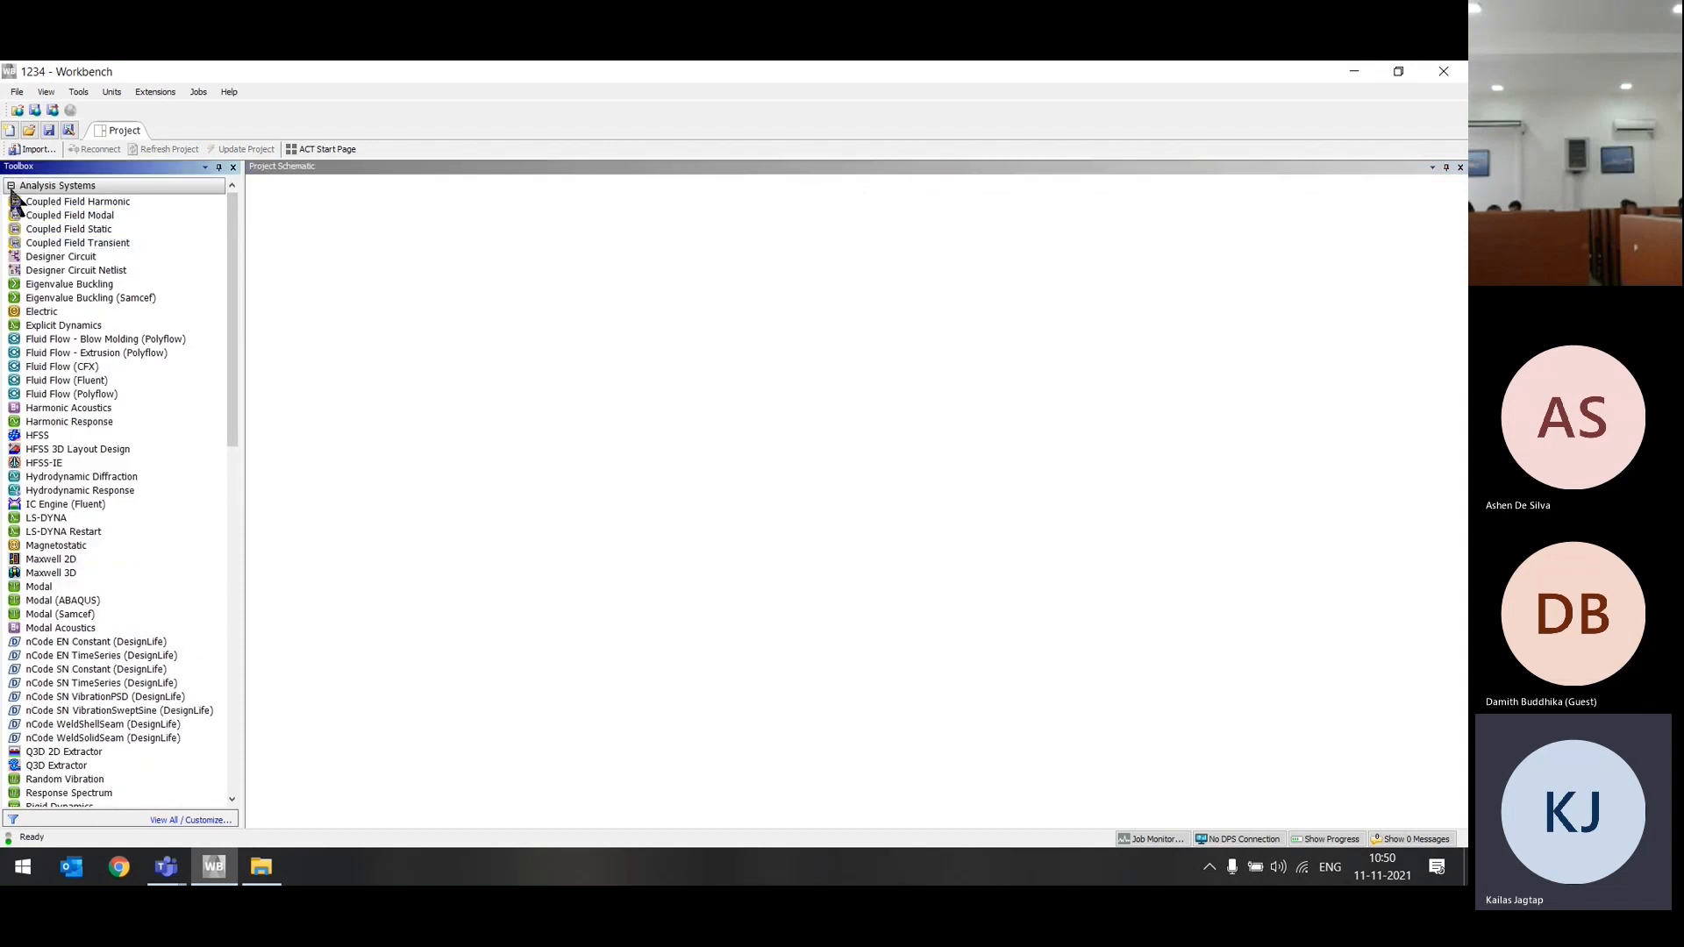
{"action": "left_click", "coordinate": [10, 186]}
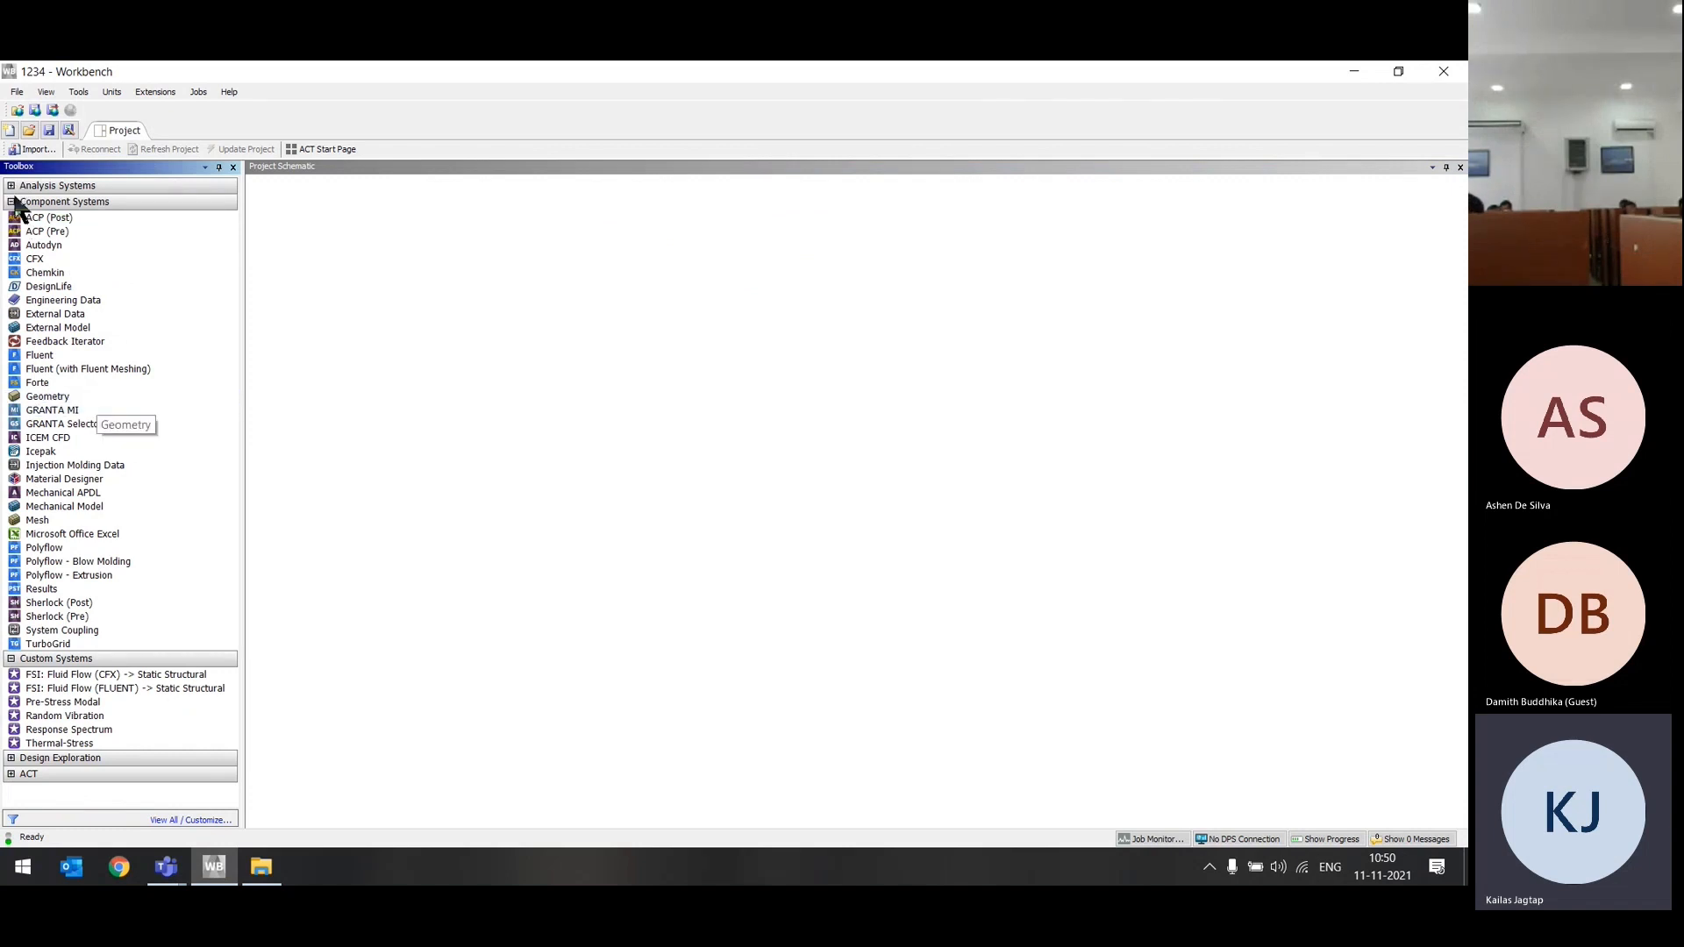
{"action": "left_click_drag", "start_coordinate": [76, 400], "coordinate": [352, 256]}
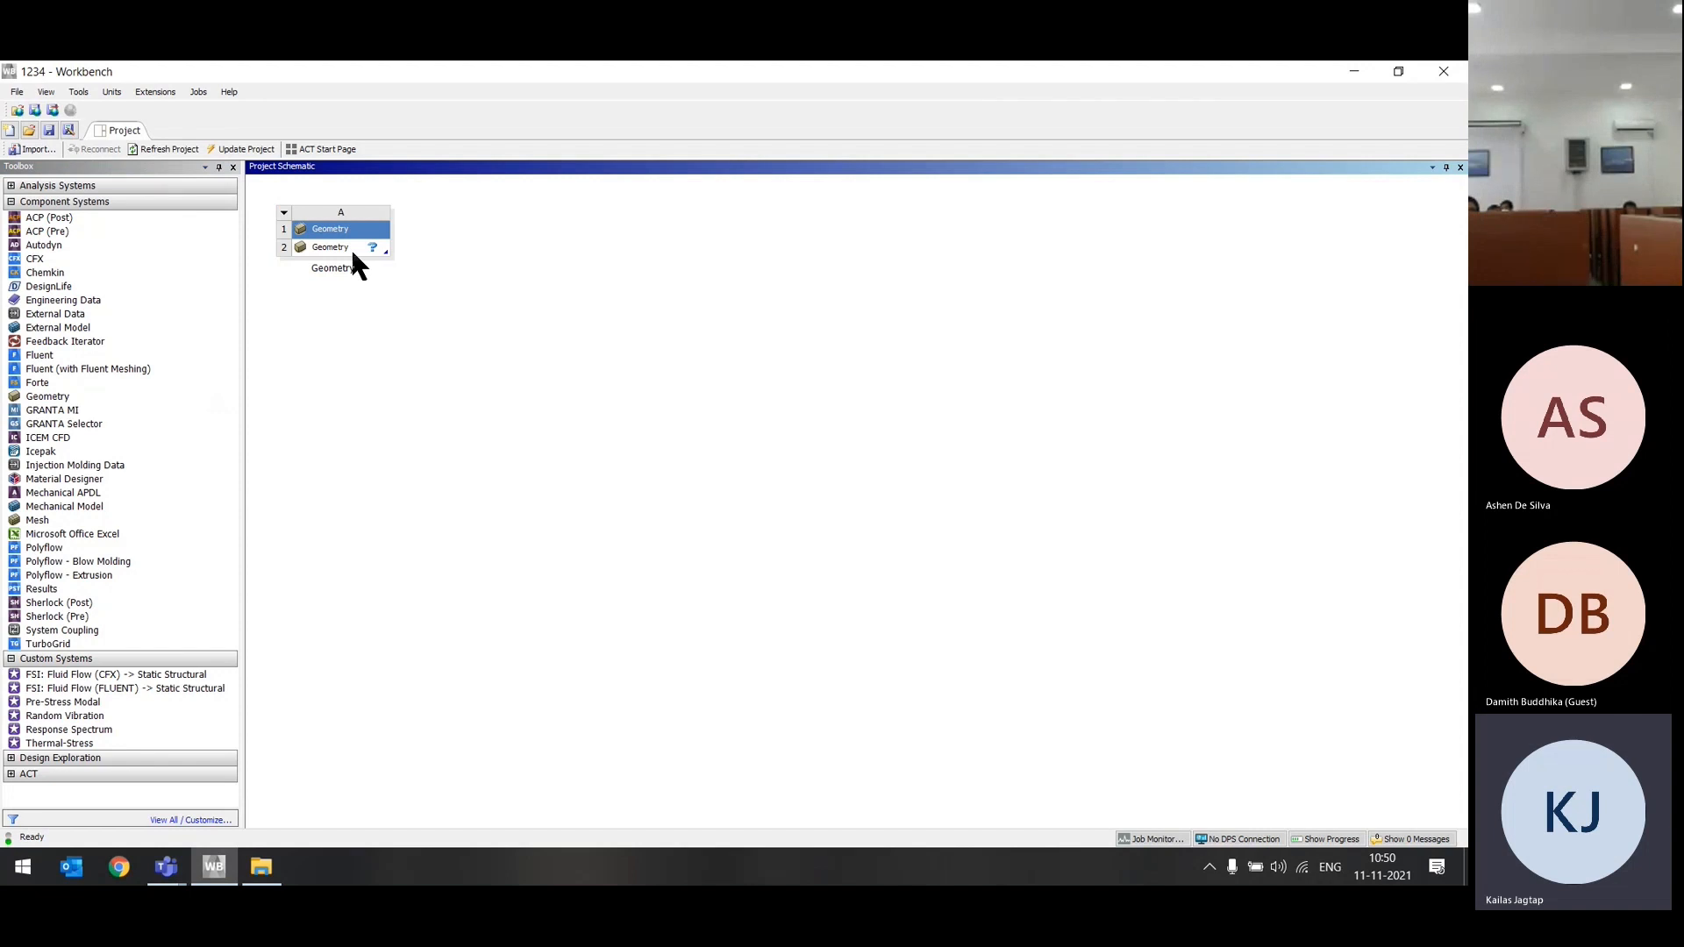
Step: Examine the Geometry cell's options for creating new SpaceClaim or DesignModeler geometry and importing geometry
{"action": "left_click", "coordinate": [354, 253]}
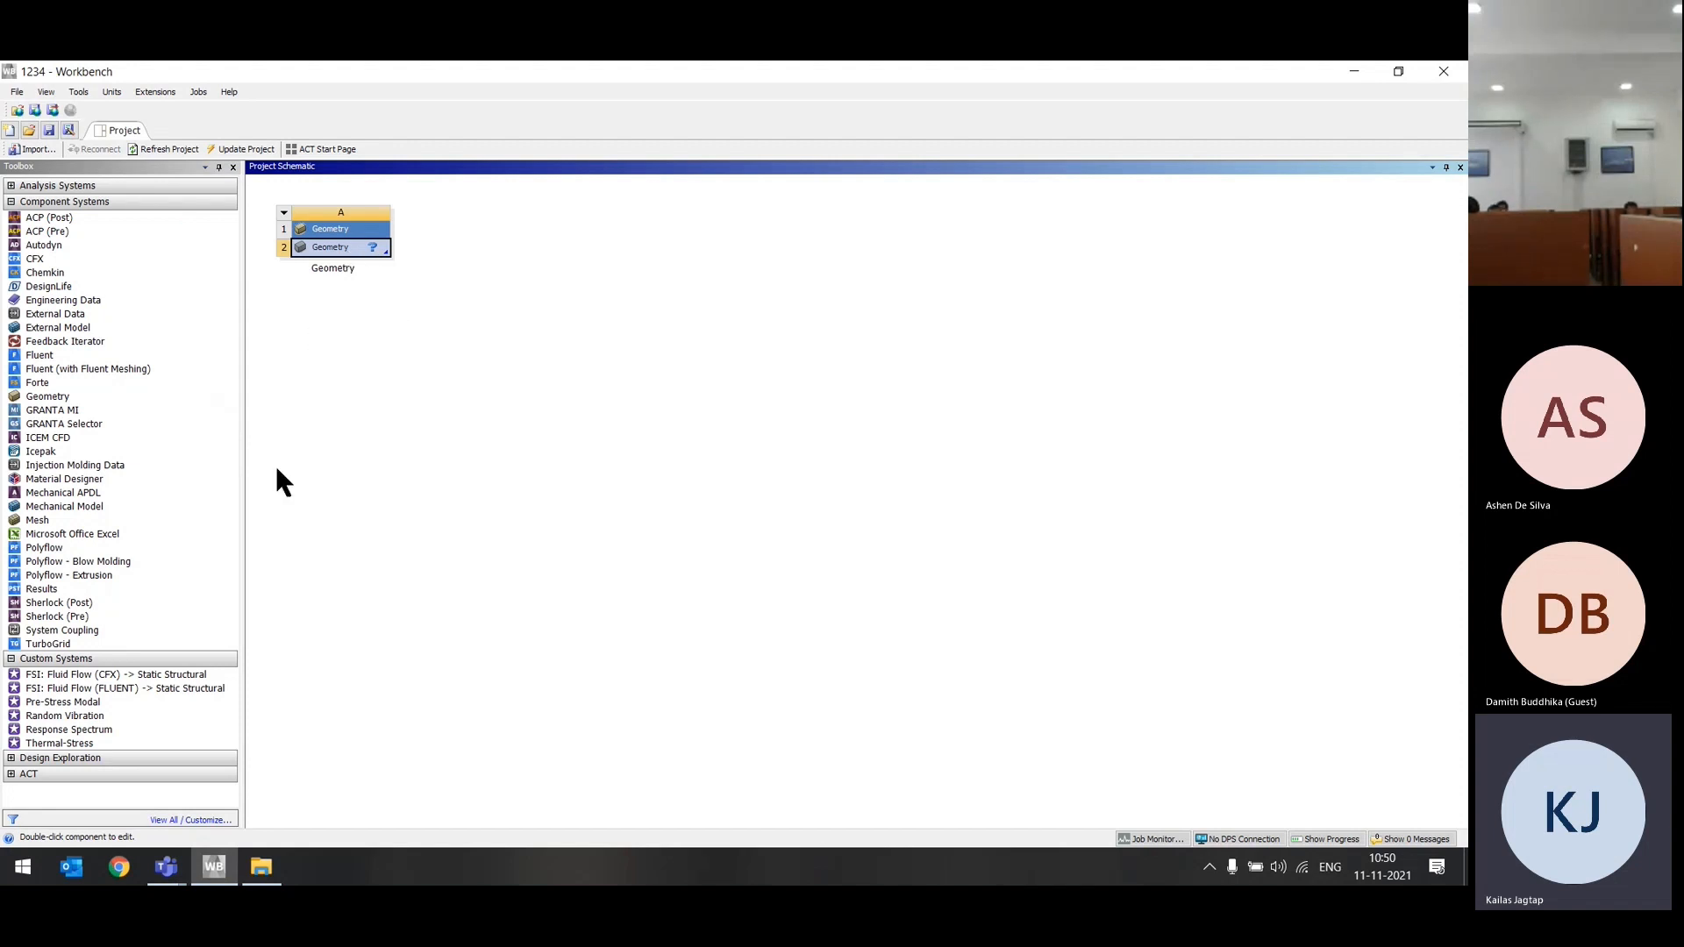
{"action": "right_click", "coordinate": [339, 248]}
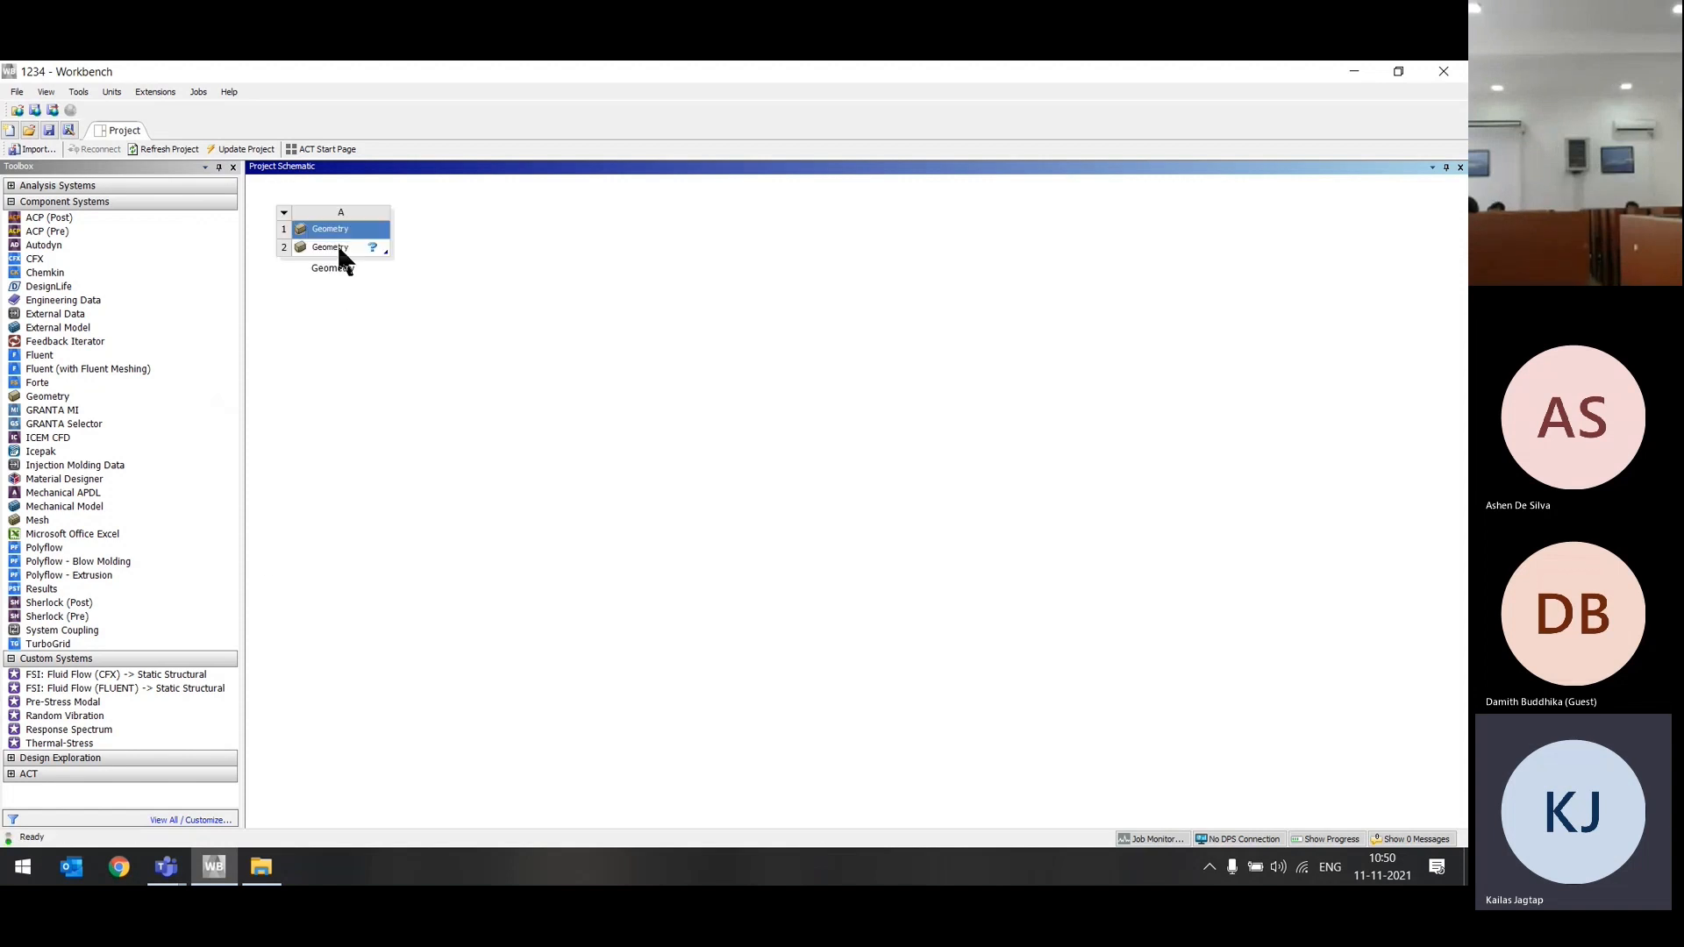
{"action": "left_click", "coordinate": [303, 268]}
{"action": "left_click", "coordinate": [319, 250]}
{"action": "right_click", "coordinate": [322, 252]}
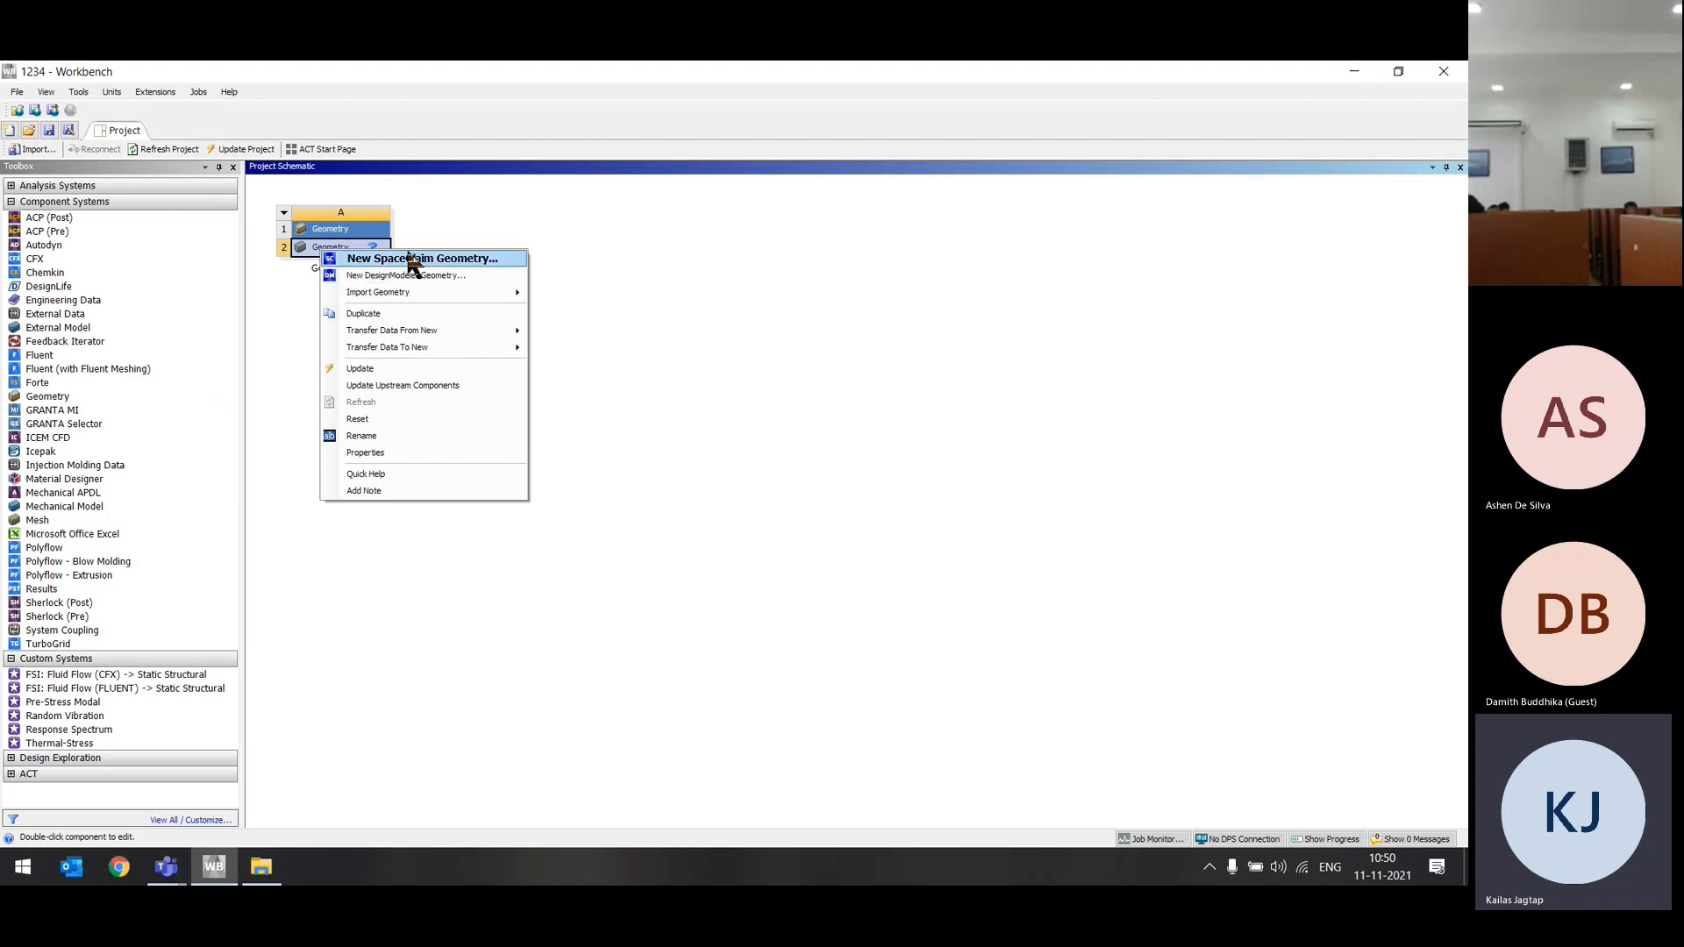
{"action": "left_click", "coordinate": [816, 326]}
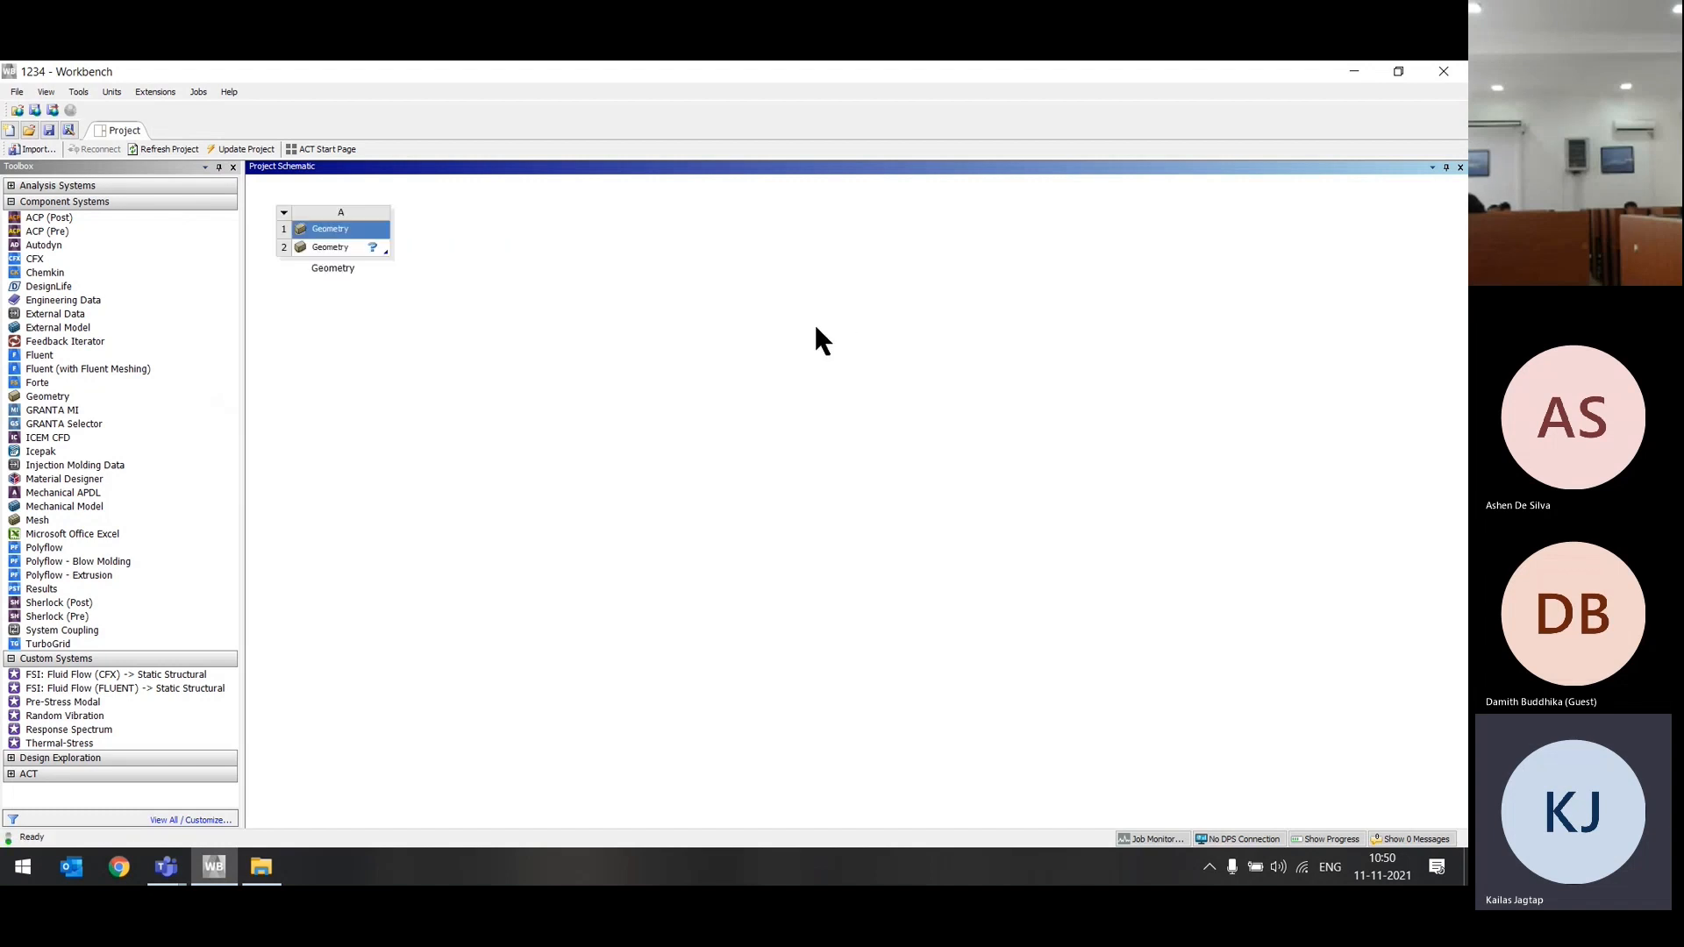
{"action": "left_click", "coordinate": [351, 248]}
{"action": "right_click", "coordinate": [352, 252]}
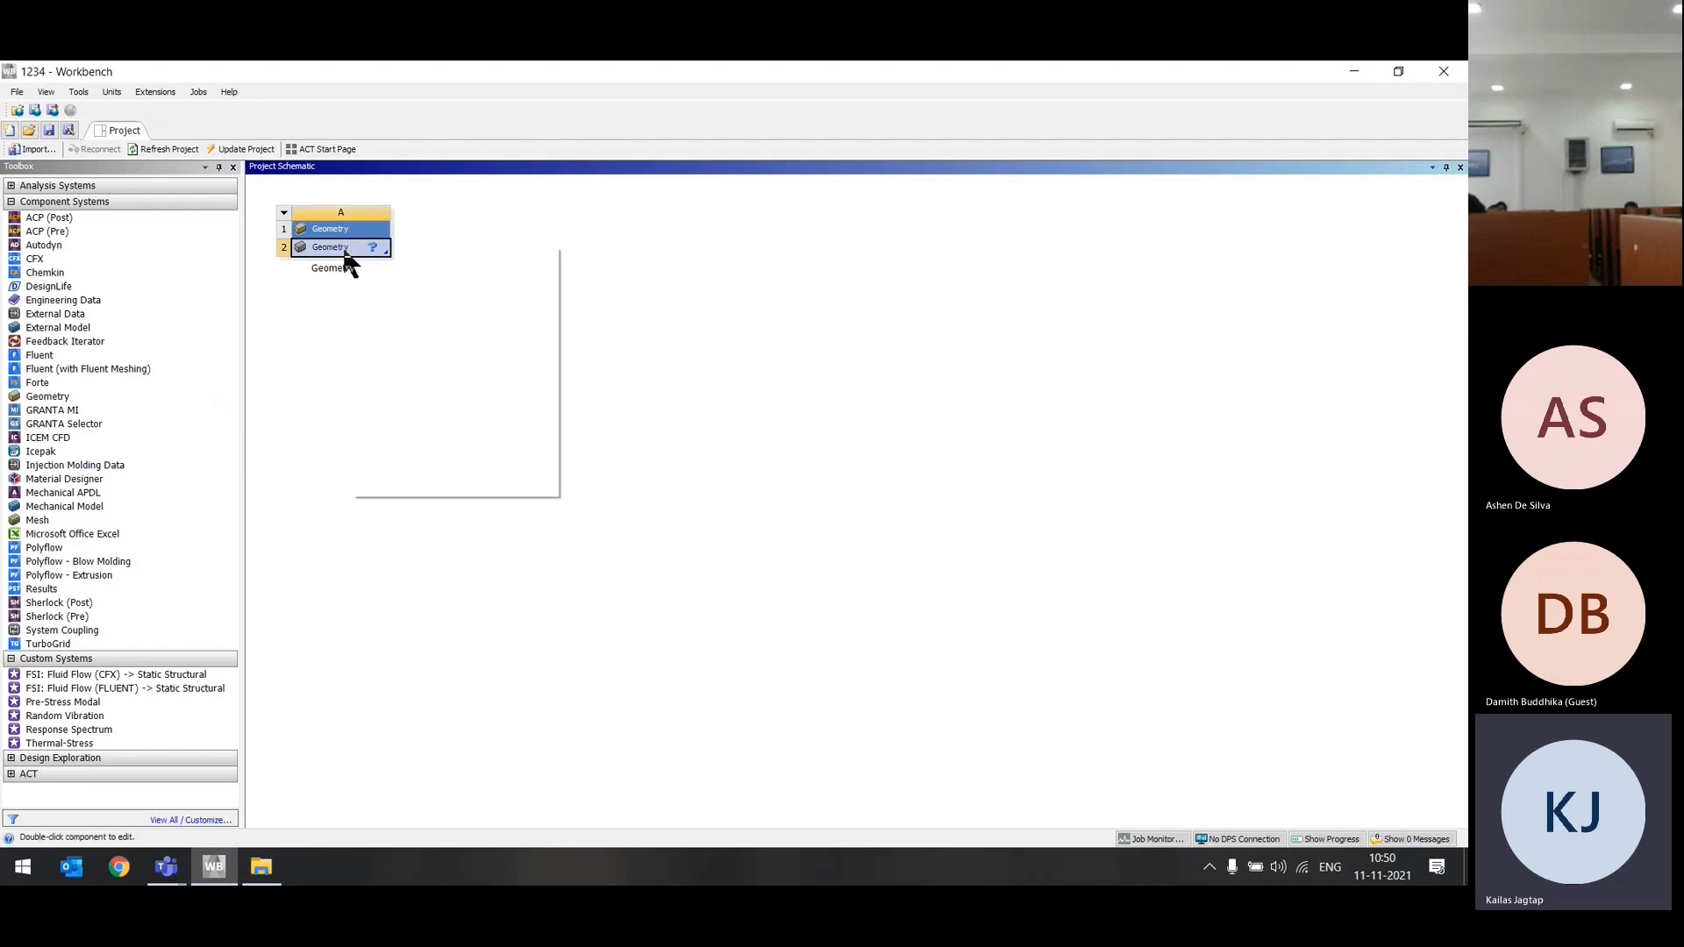
{"action": "left_click", "coordinate": [282, 321]}
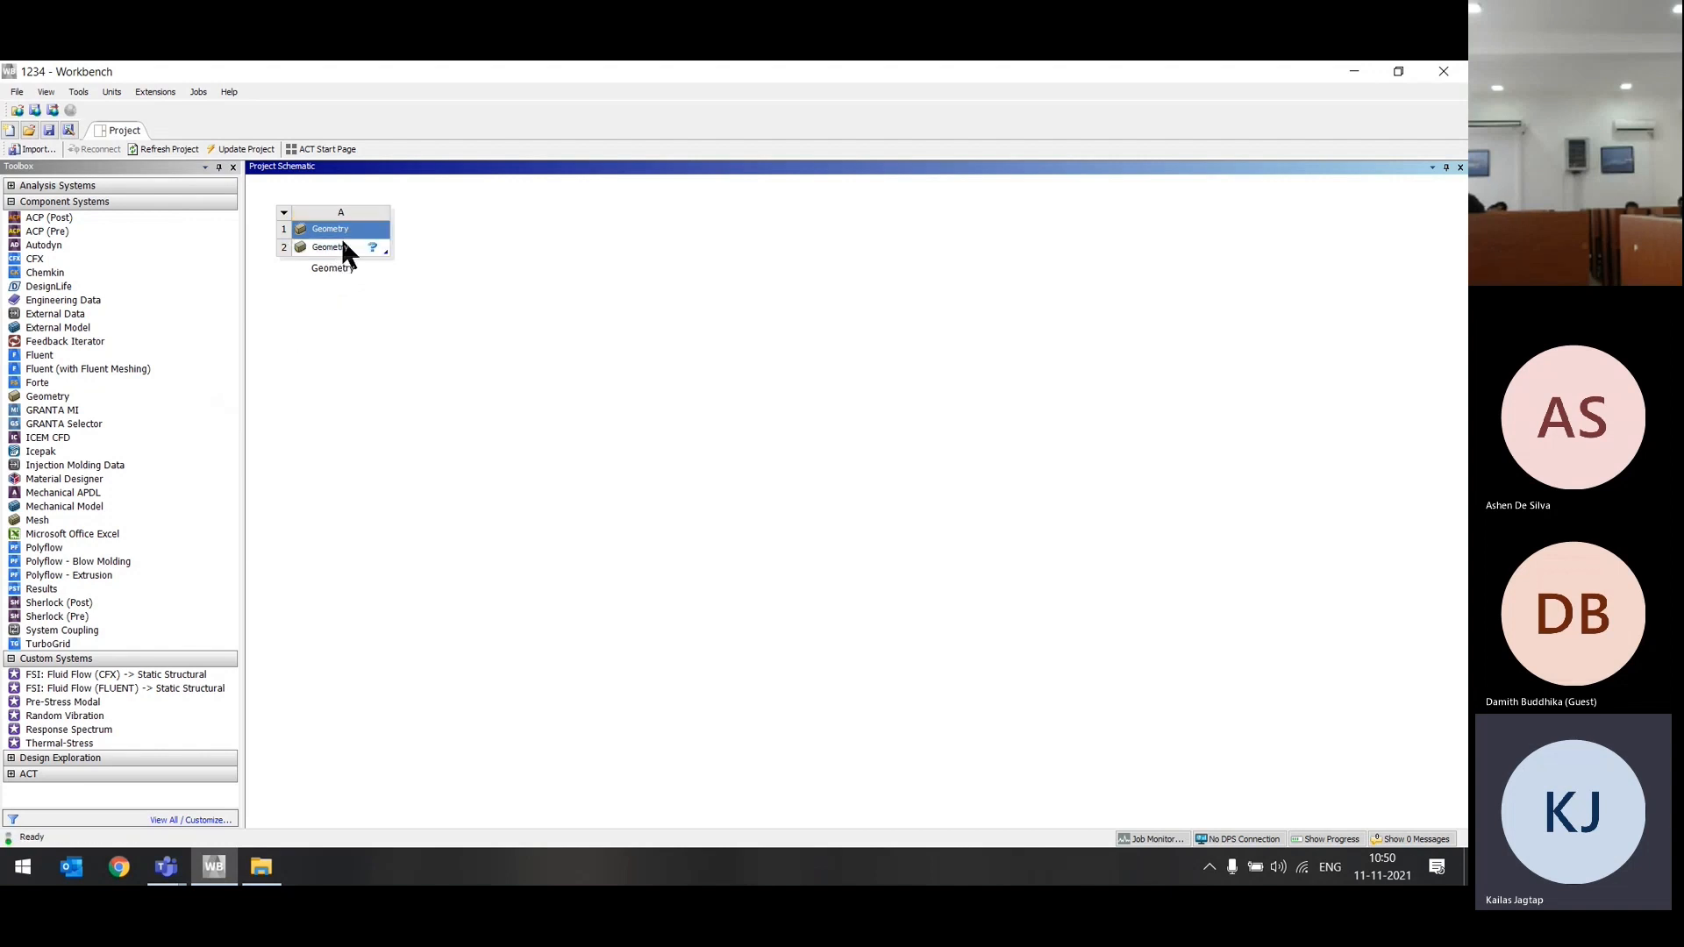
Step: Open the Geometry cell for editing in SpaceClaim
{"action": "double_click", "coordinate": [349, 247]}
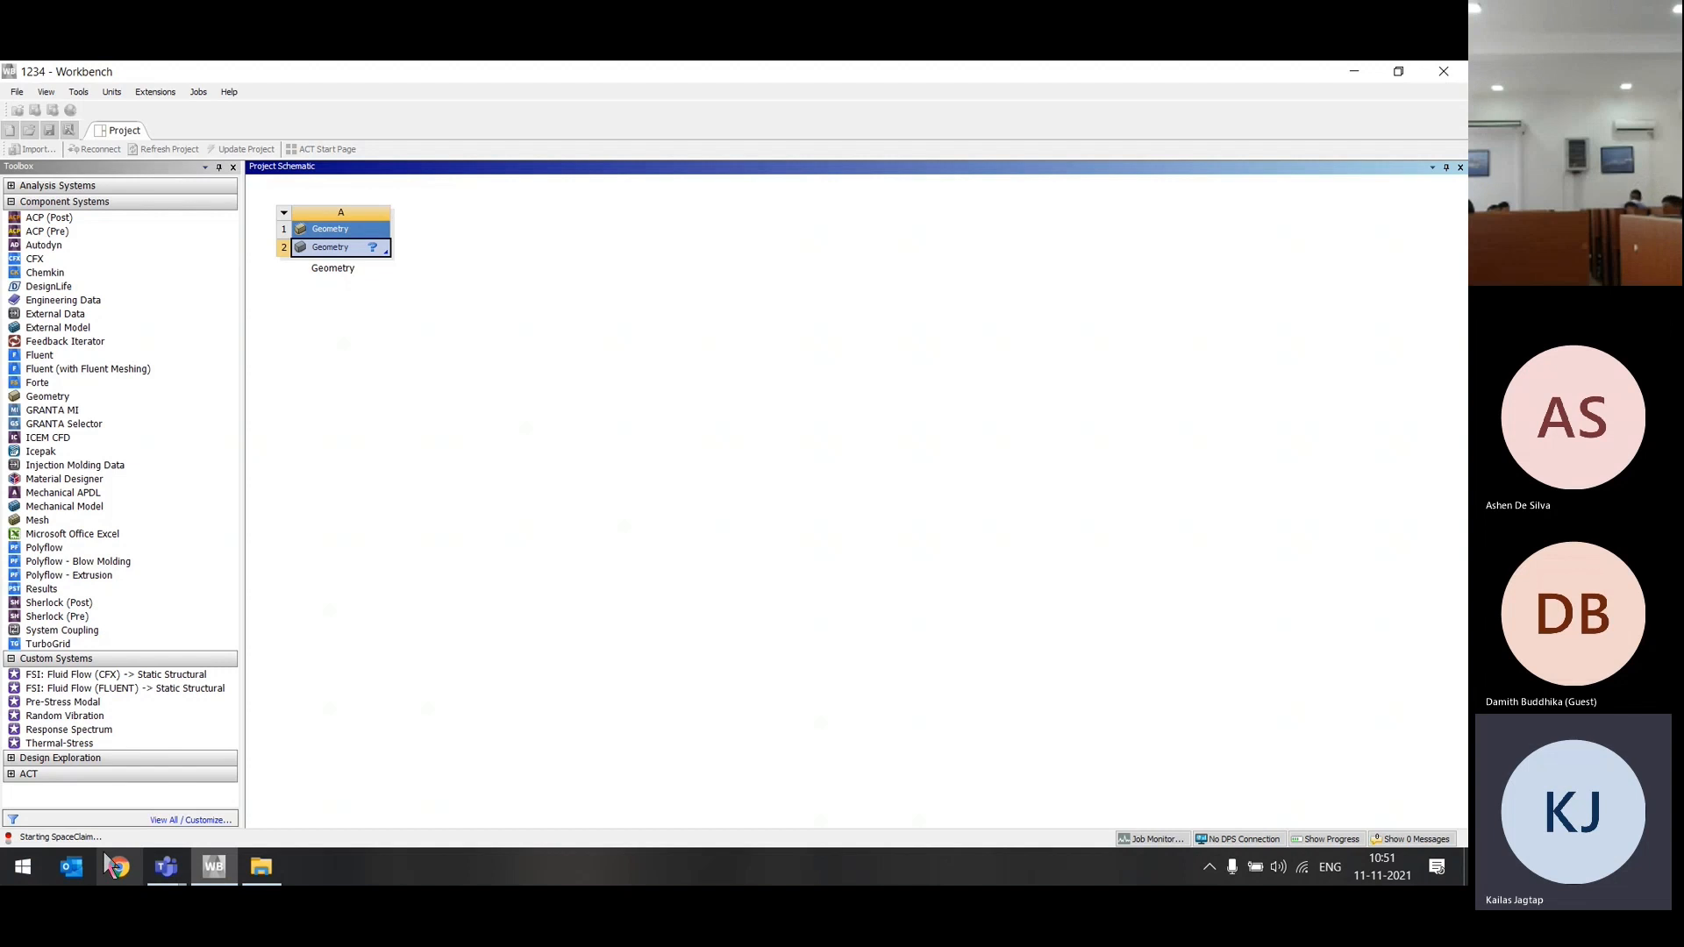
{"action": "left_click", "coordinate": [160, 866]}
{"action": "left_click", "coordinate": [311, 789]}
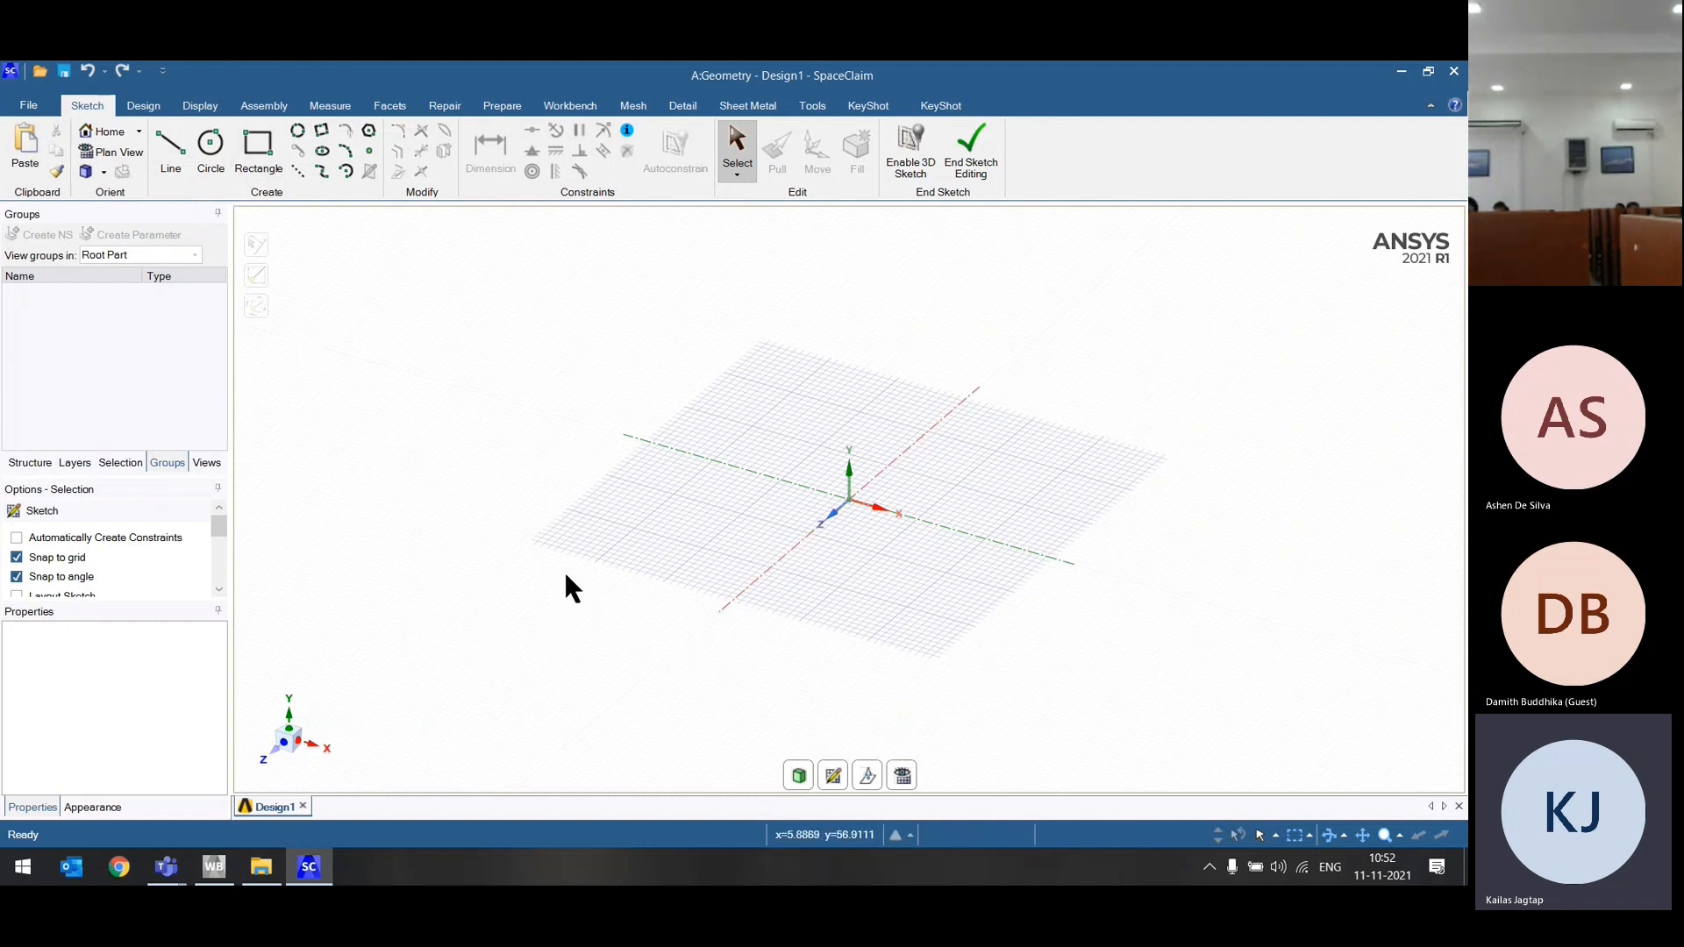
Step: Try zooming and moving the view, restore the home view and show Design1's structure tree
{"action": "scroll", "coordinate": [566, 577], "scroll_direction": "up", "scroll_amount": 1}
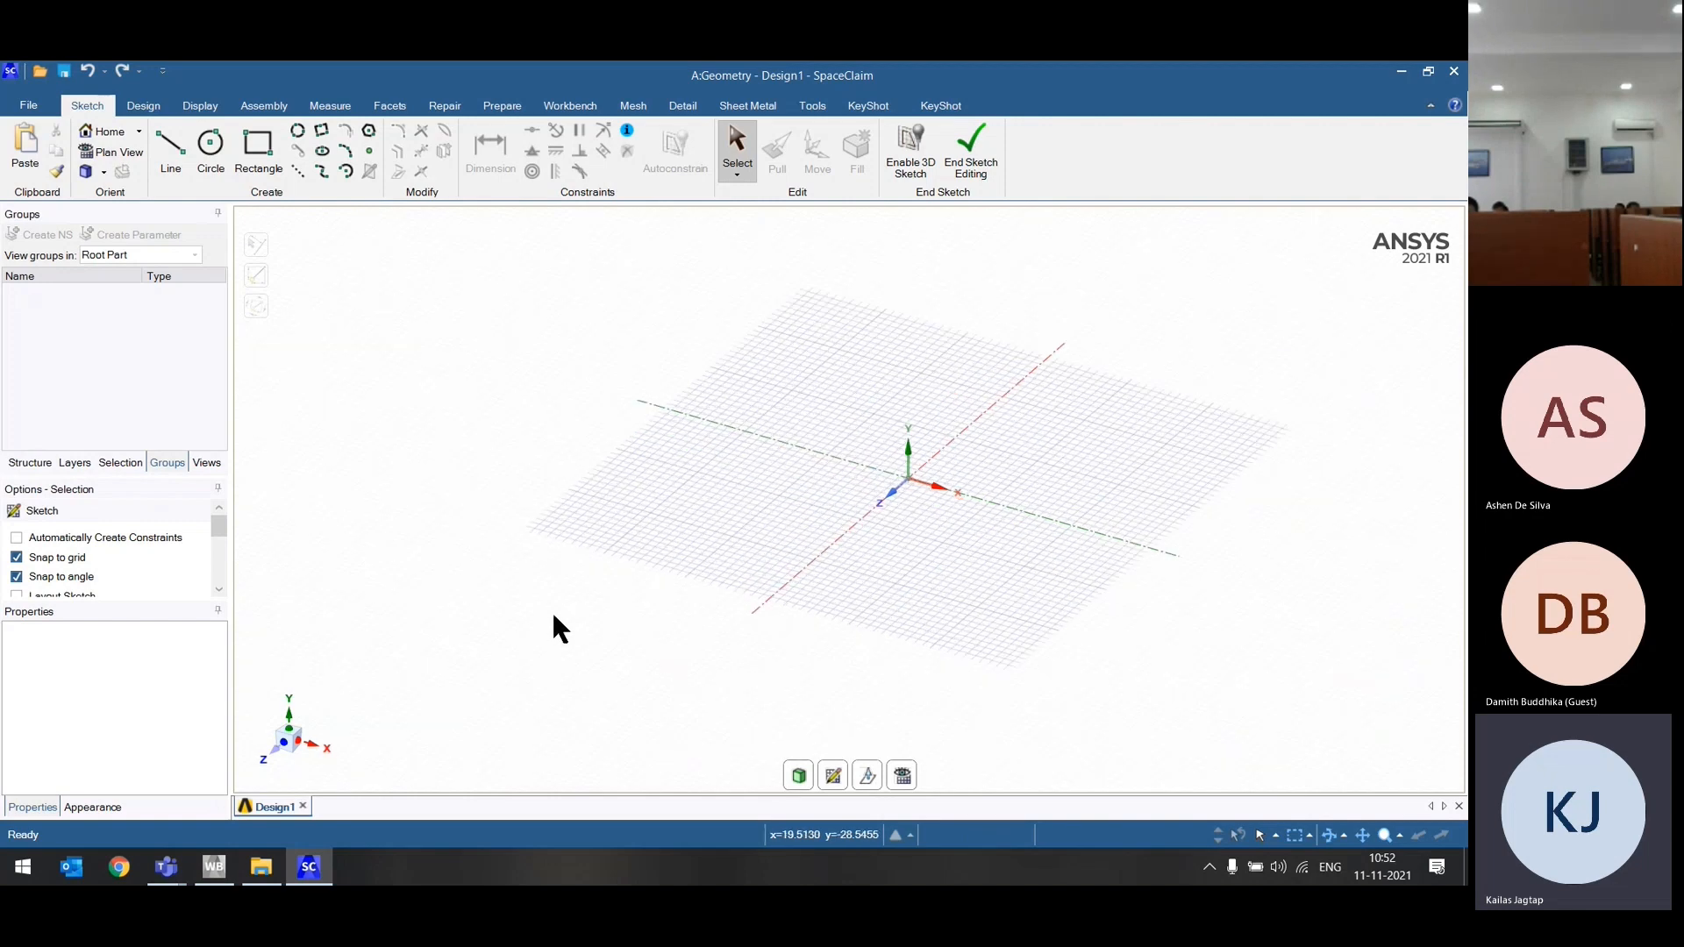
{"action": "mouse_move", "coordinate": [554, 628]}
{"action": "middle_mouse_down"}
{"action": "mouse_move", "coordinate": [572, 602]}
{"action": "mouse_move", "coordinate": [793, 570]}
{"action": "middle_mouse_up"}
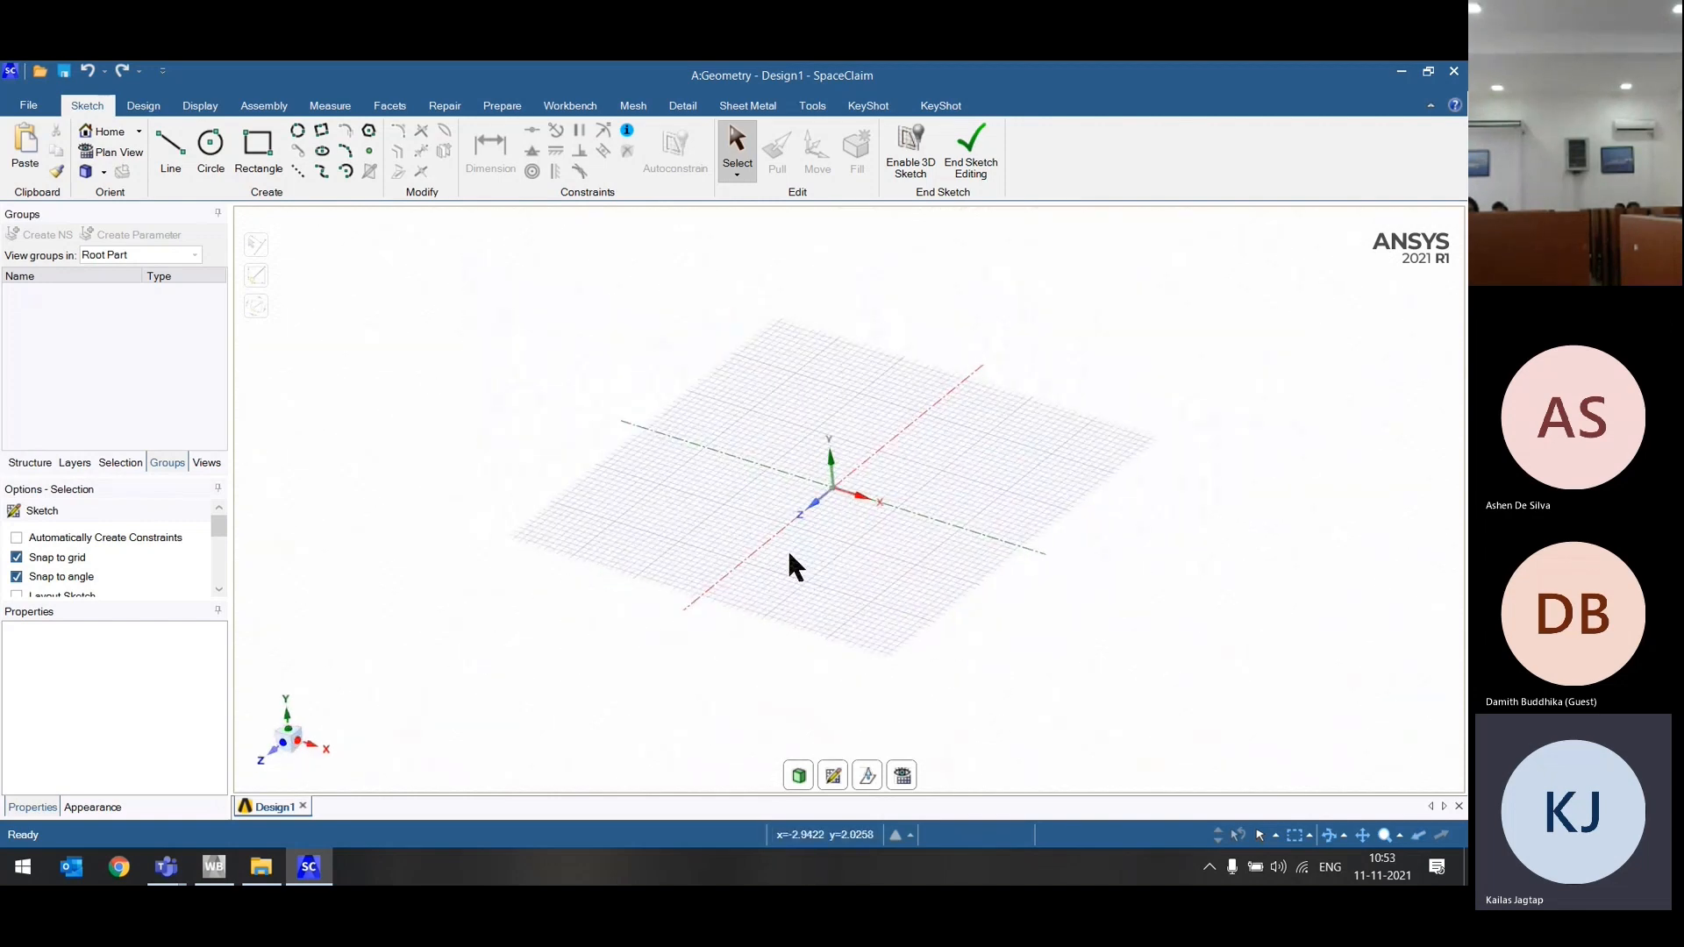
{"action": "key", "text": "h"}
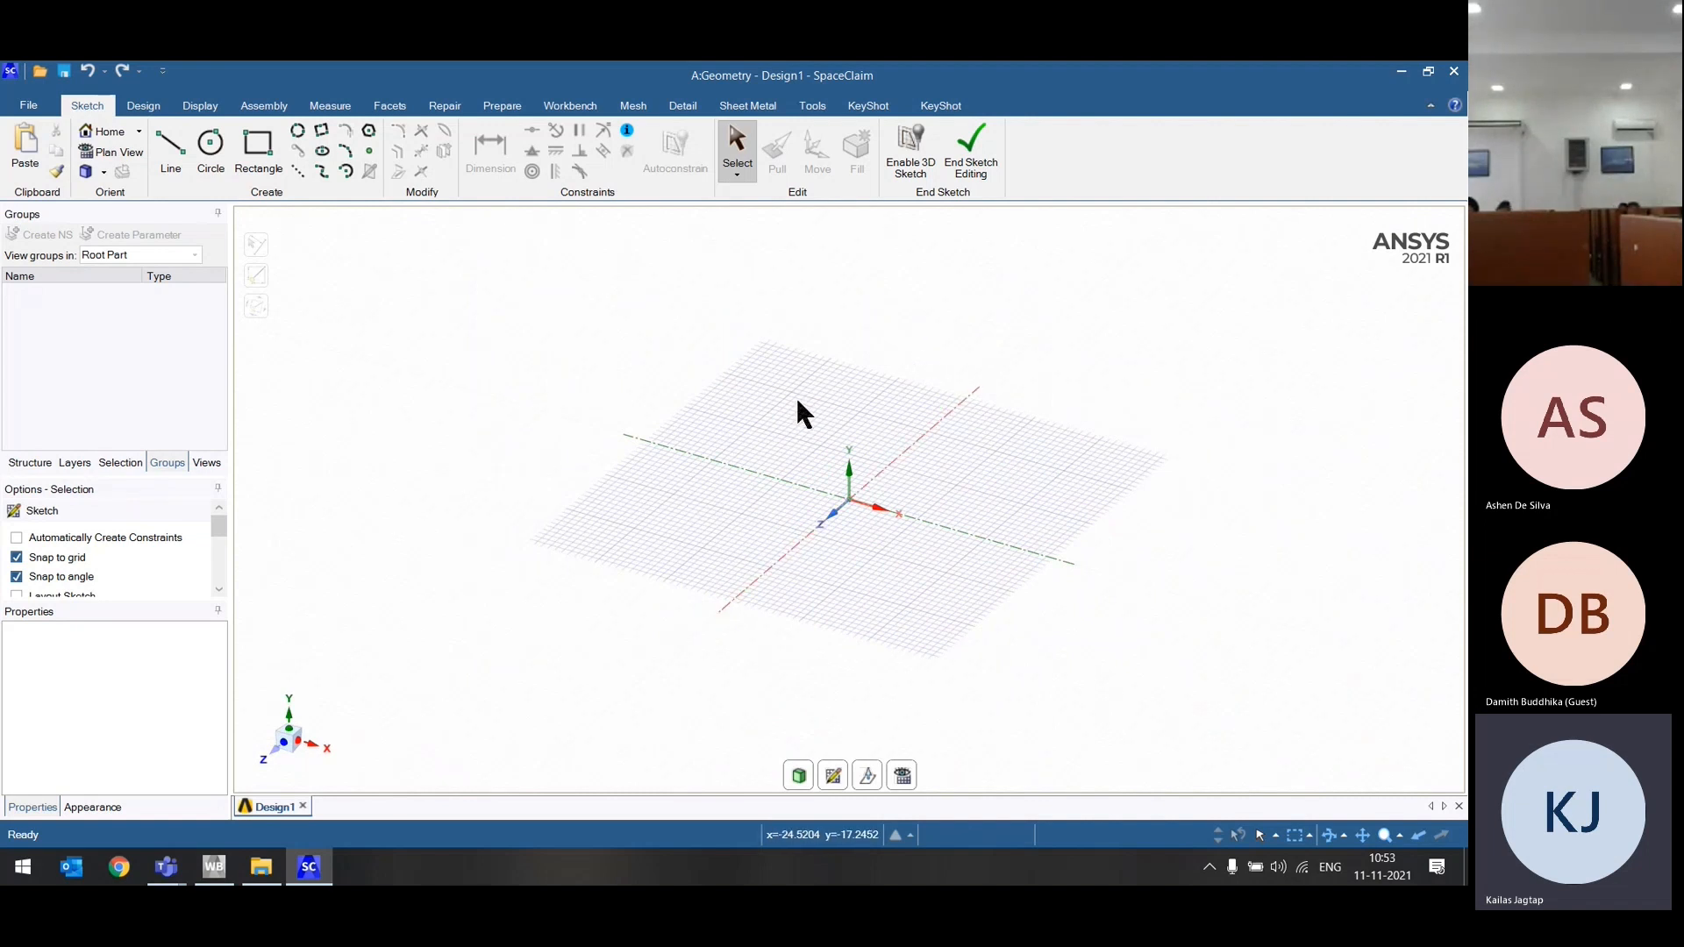
{"action": "left_click", "coordinate": [20, 462]}
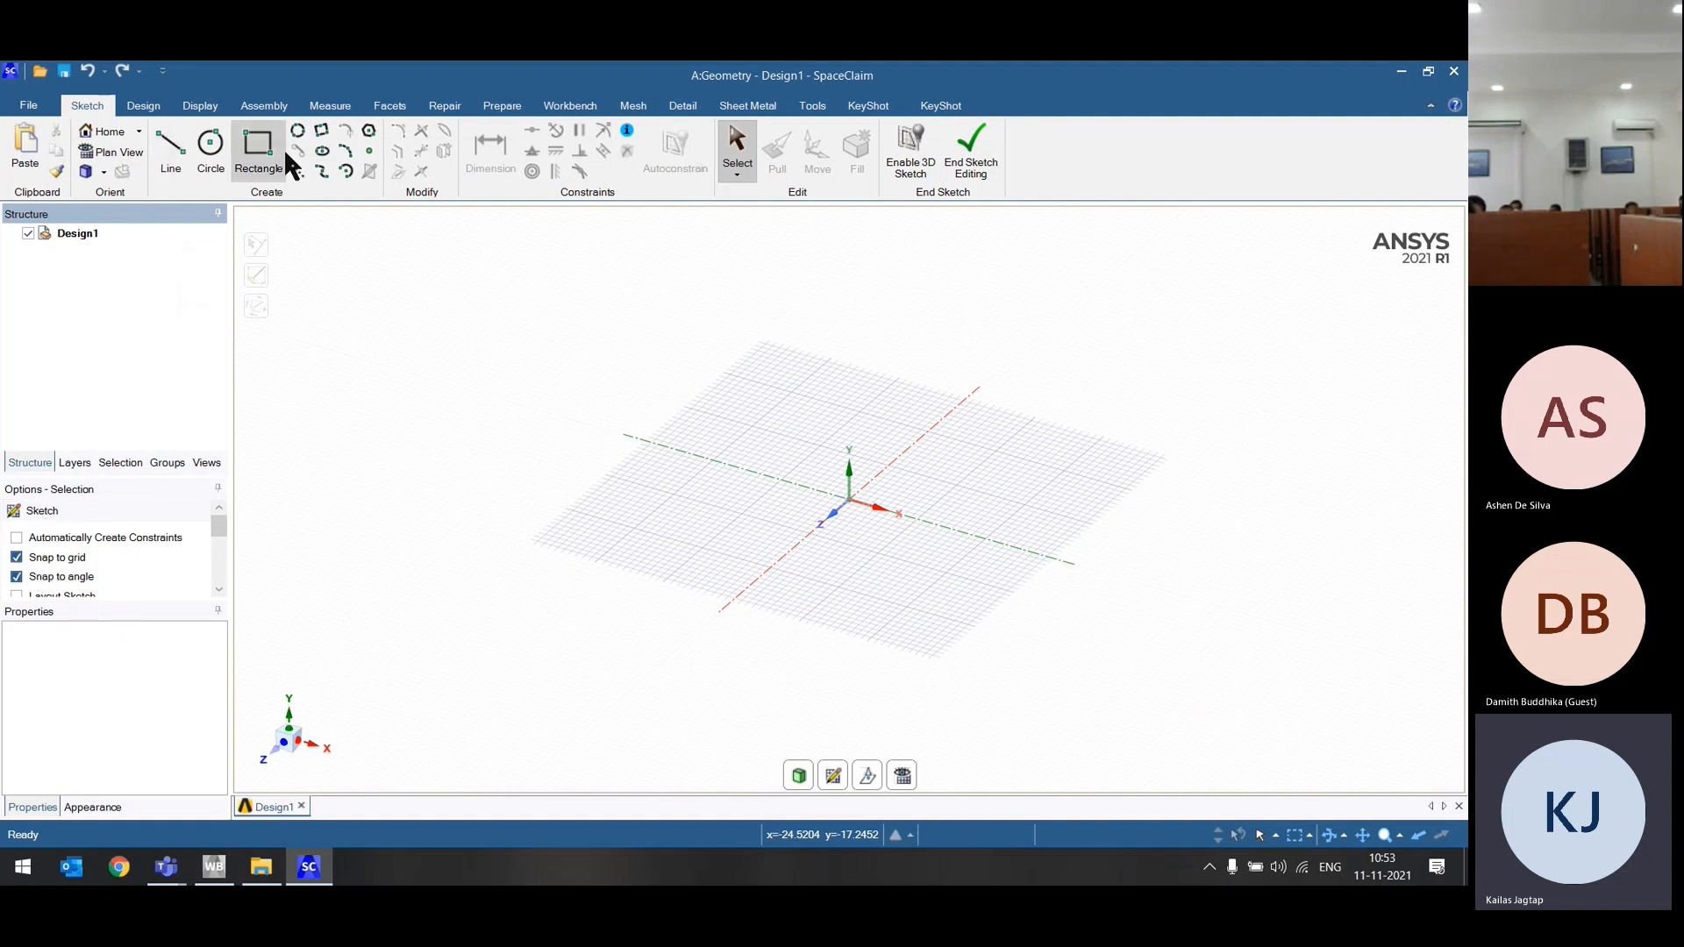
Step: Activate the Line sketch tool and examine the Sketch, Design, Display and Assembly command sets
{"action": "left_click", "coordinate": [182, 165]}
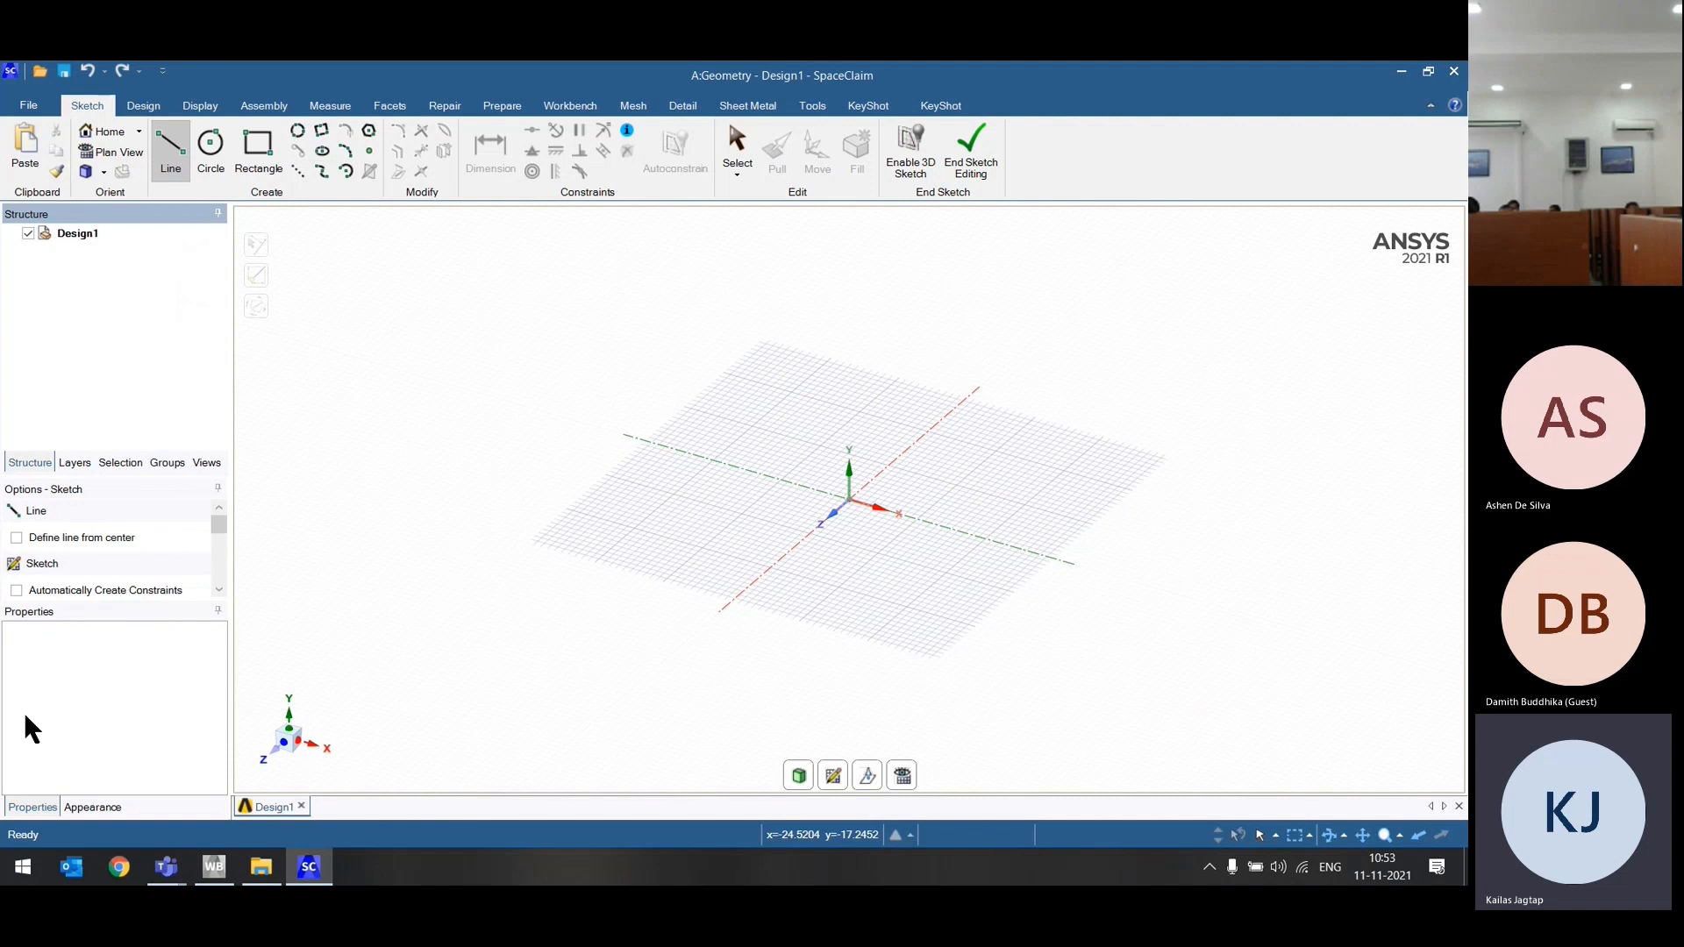
{"action": "left_click", "coordinate": [136, 109]}
{"action": "left_click", "coordinate": [90, 110]}
{"action": "left_click", "coordinate": [143, 108]}
{"action": "left_click", "coordinate": [198, 107]}
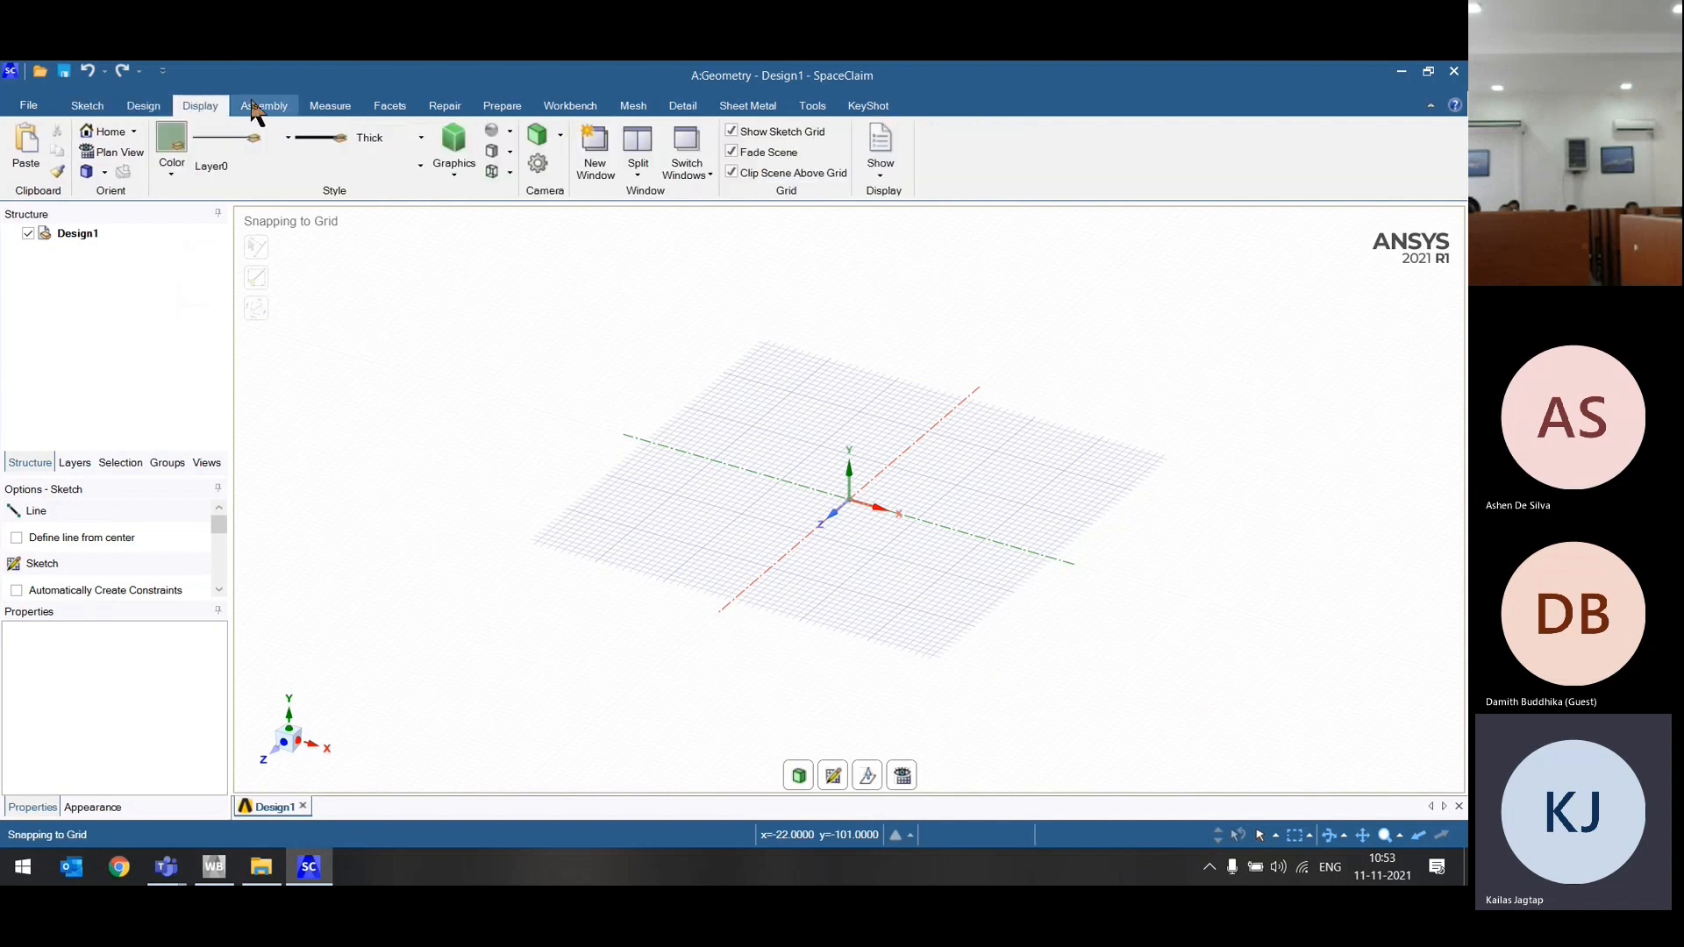
{"action": "left_click", "coordinate": [254, 107]}
{"action": "left_click", "coordinate": [75, 109]}
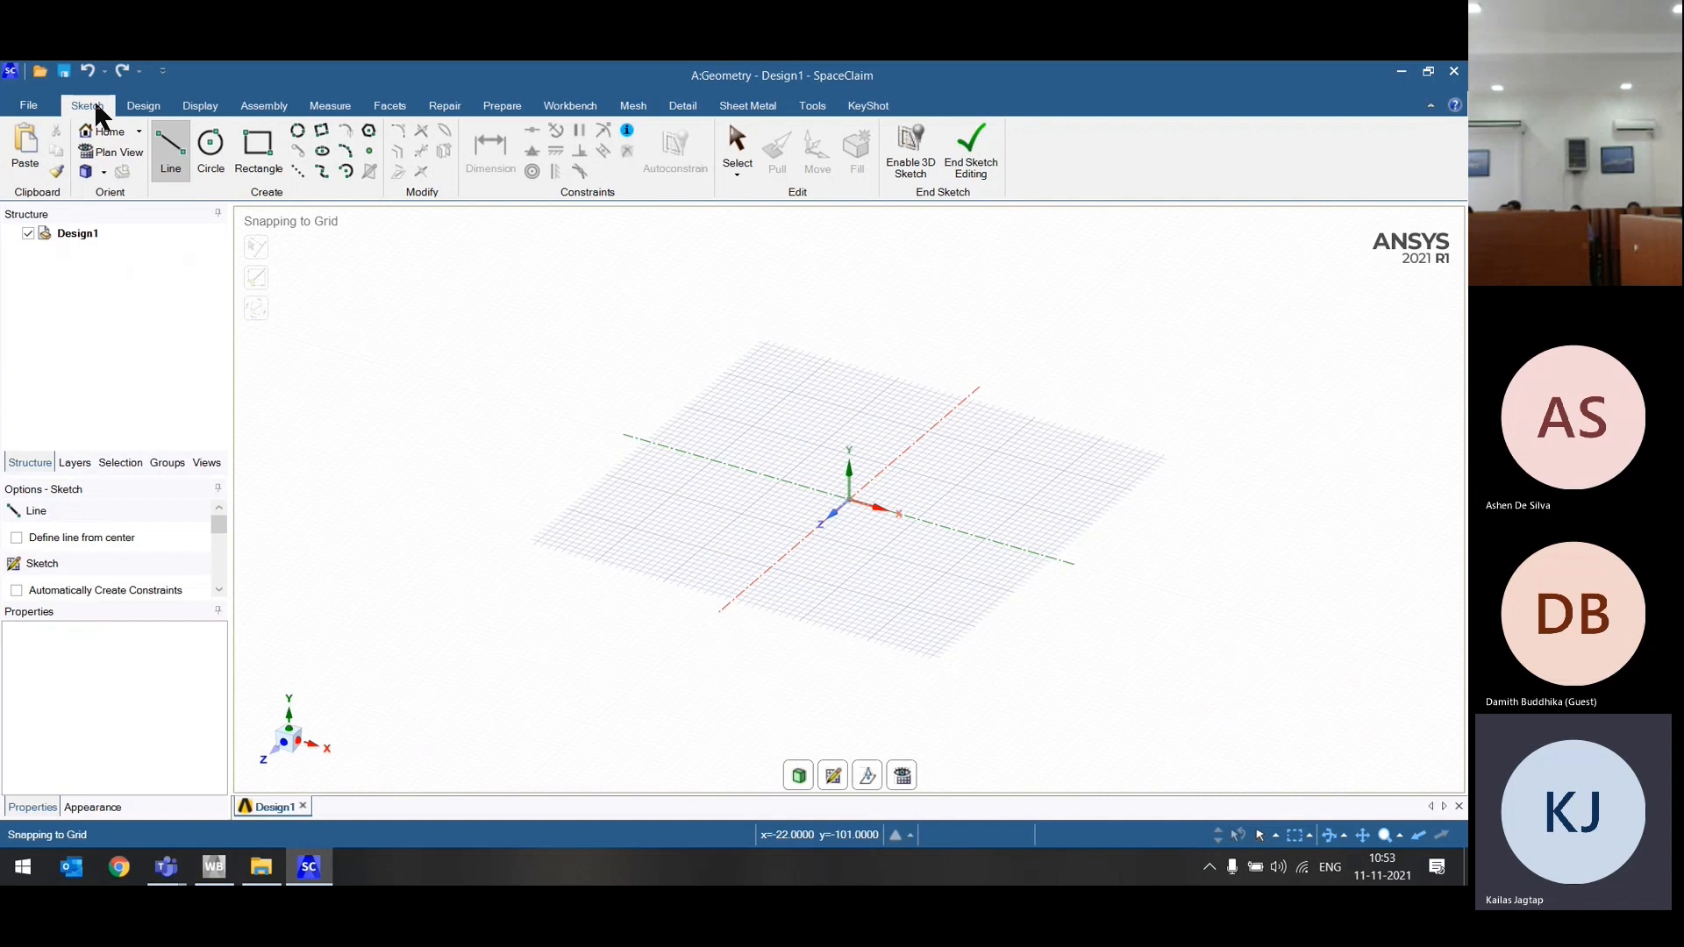
{"action": "left_click", "coordinate": [147, 106]}
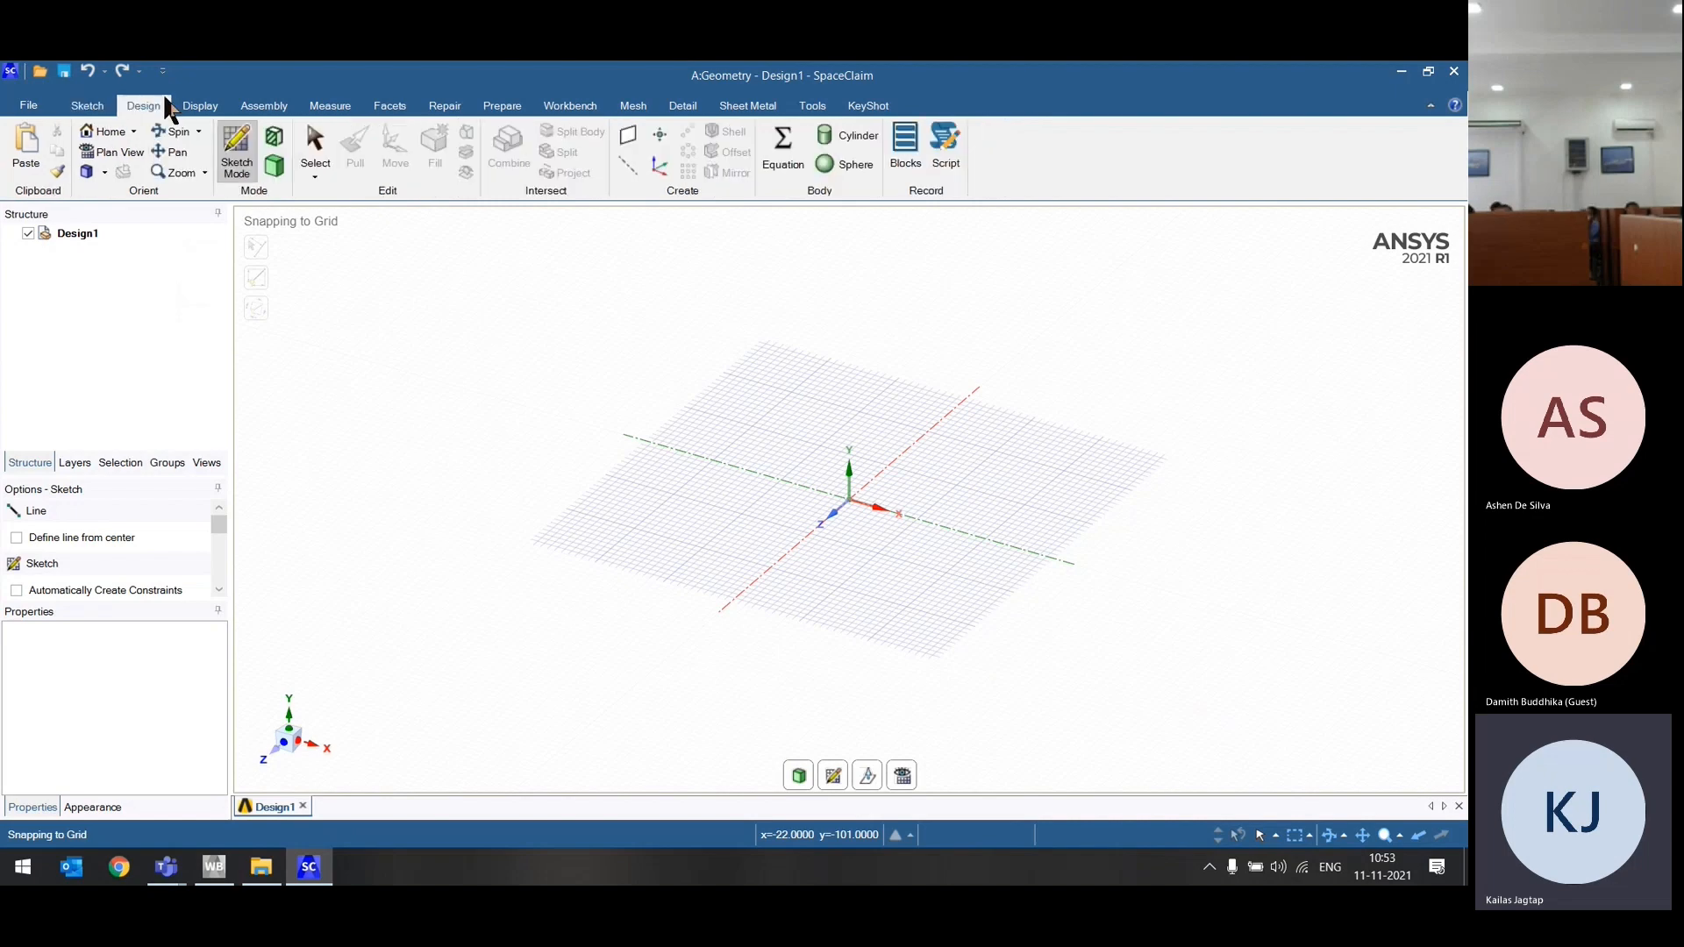
{"action": "key", "text": "super+Down"}
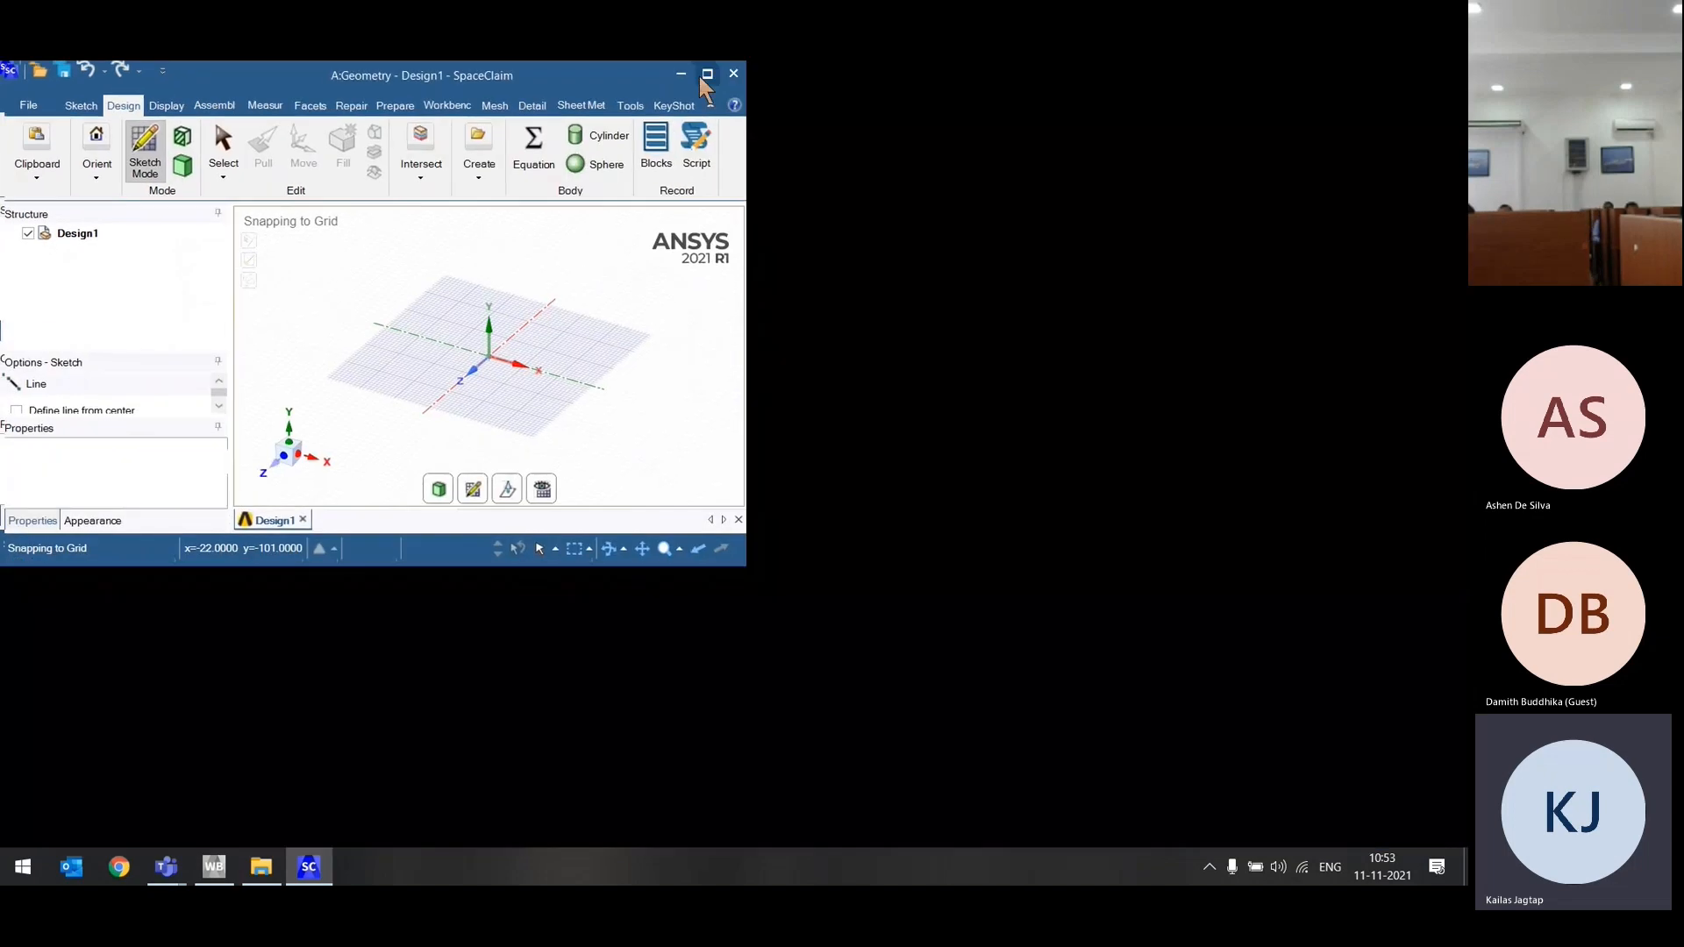
{"action": "left_click", "coordinate": [708, 74]}
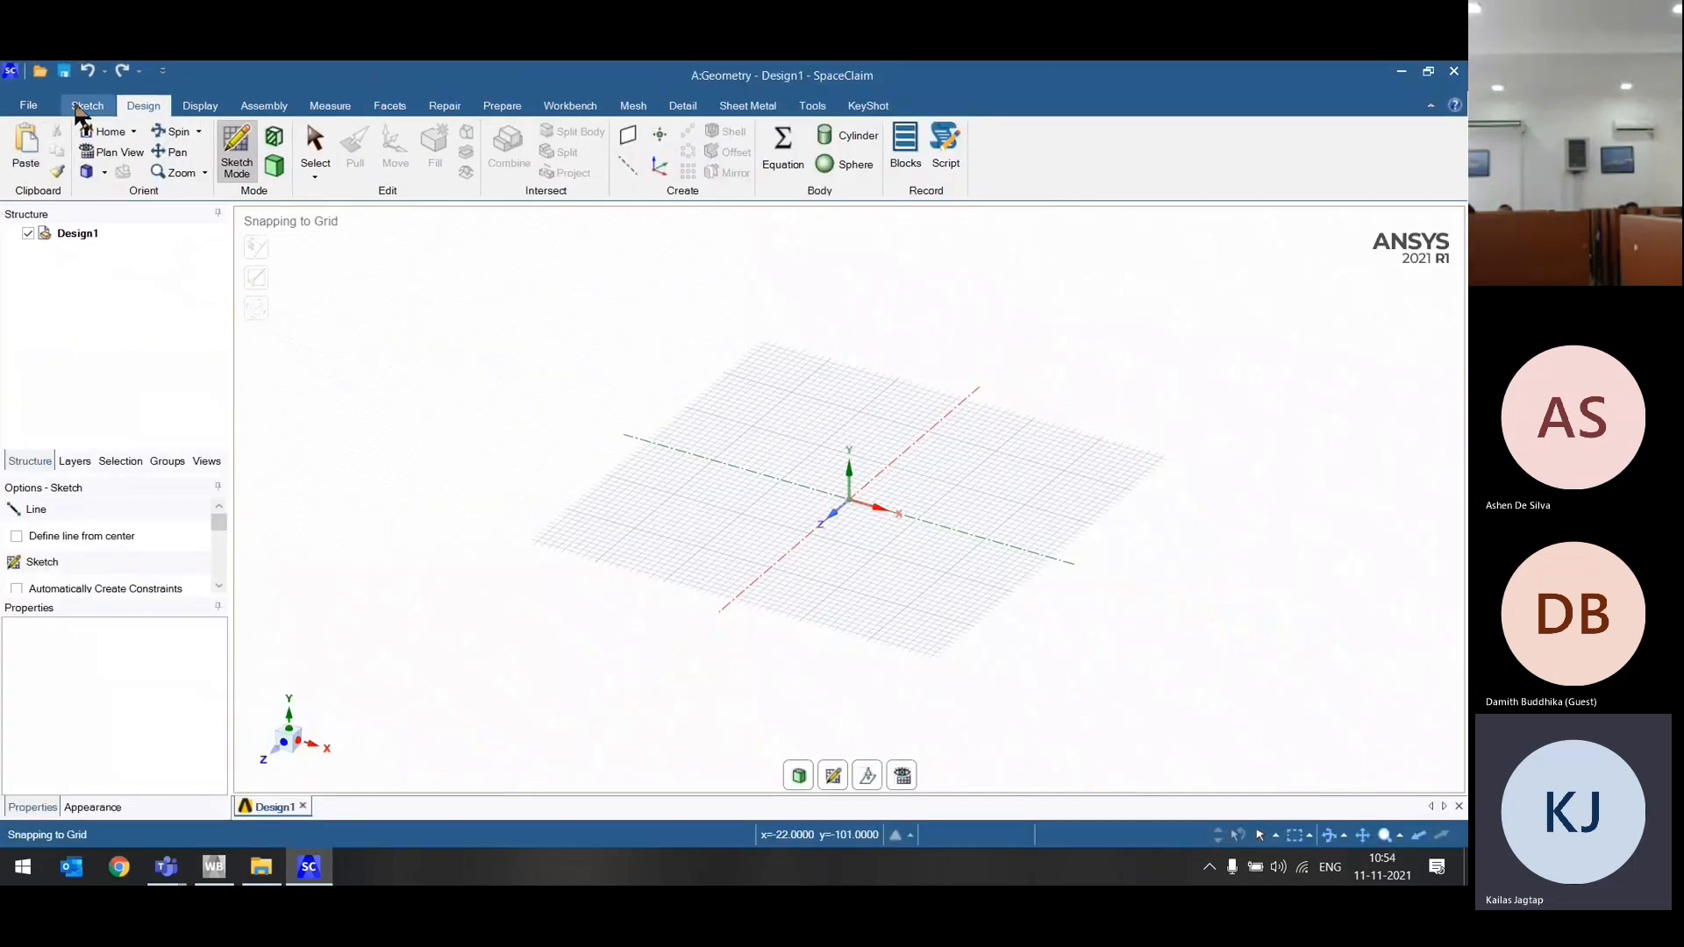
Step: Choose the vertical XY plane as the sketch plane and switch to the plan view of its grid
{"action": "left_click", "coordinate": [87, 105]}
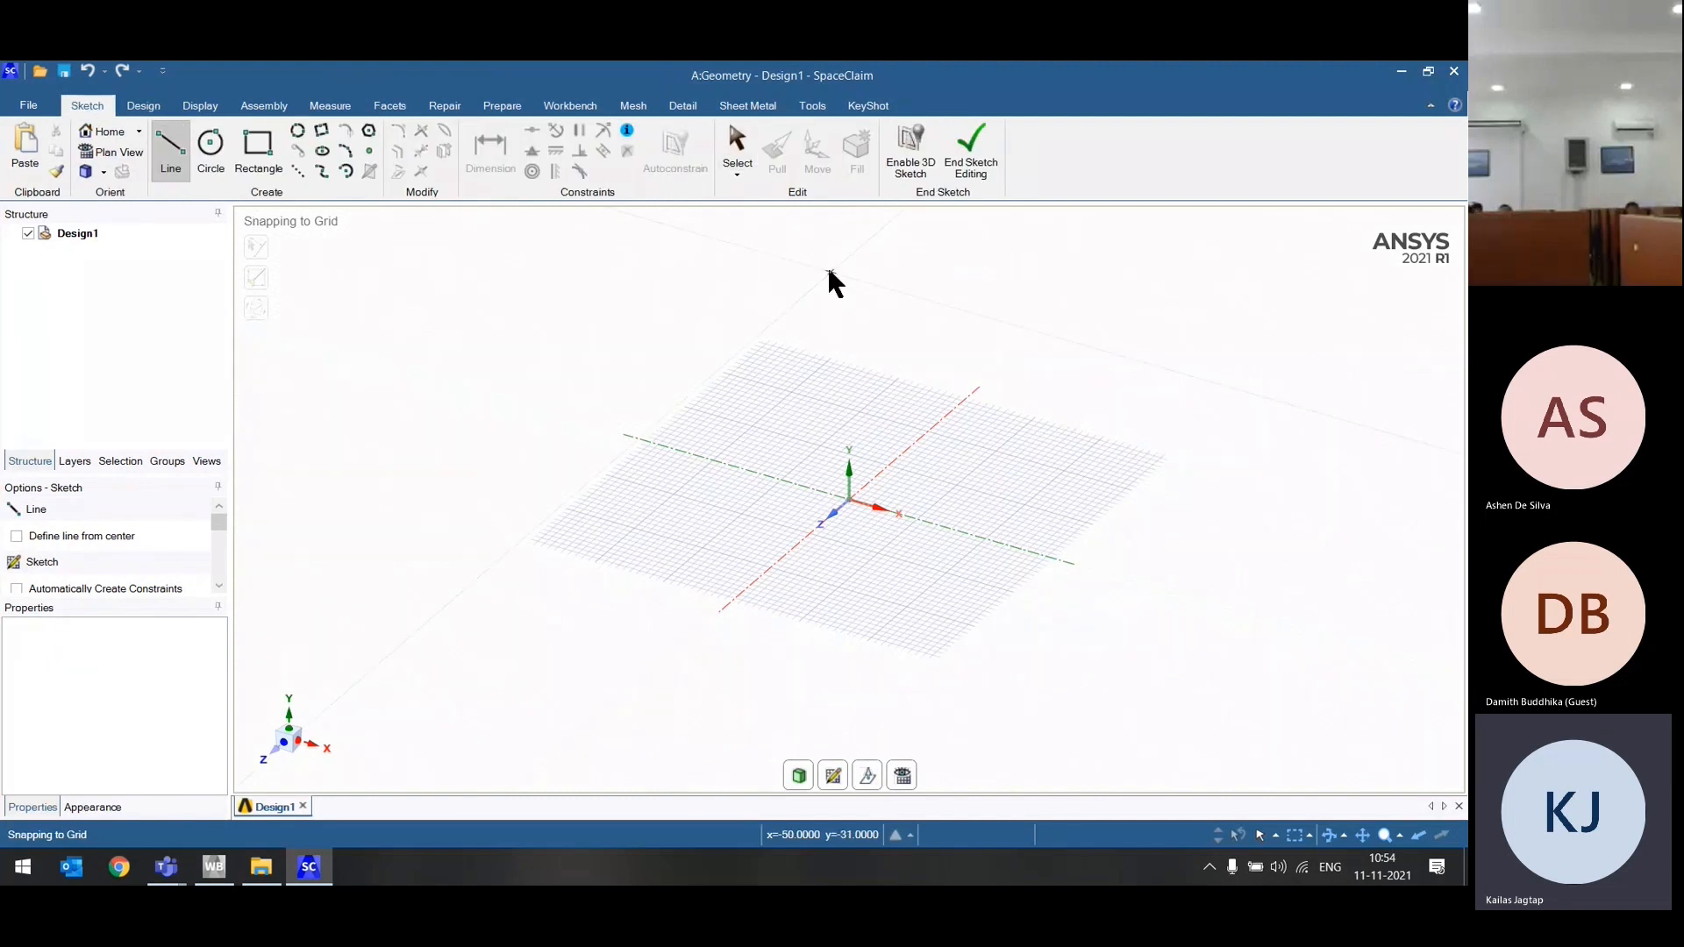
{"action": "left_click", "coordinate": [718, 608]}
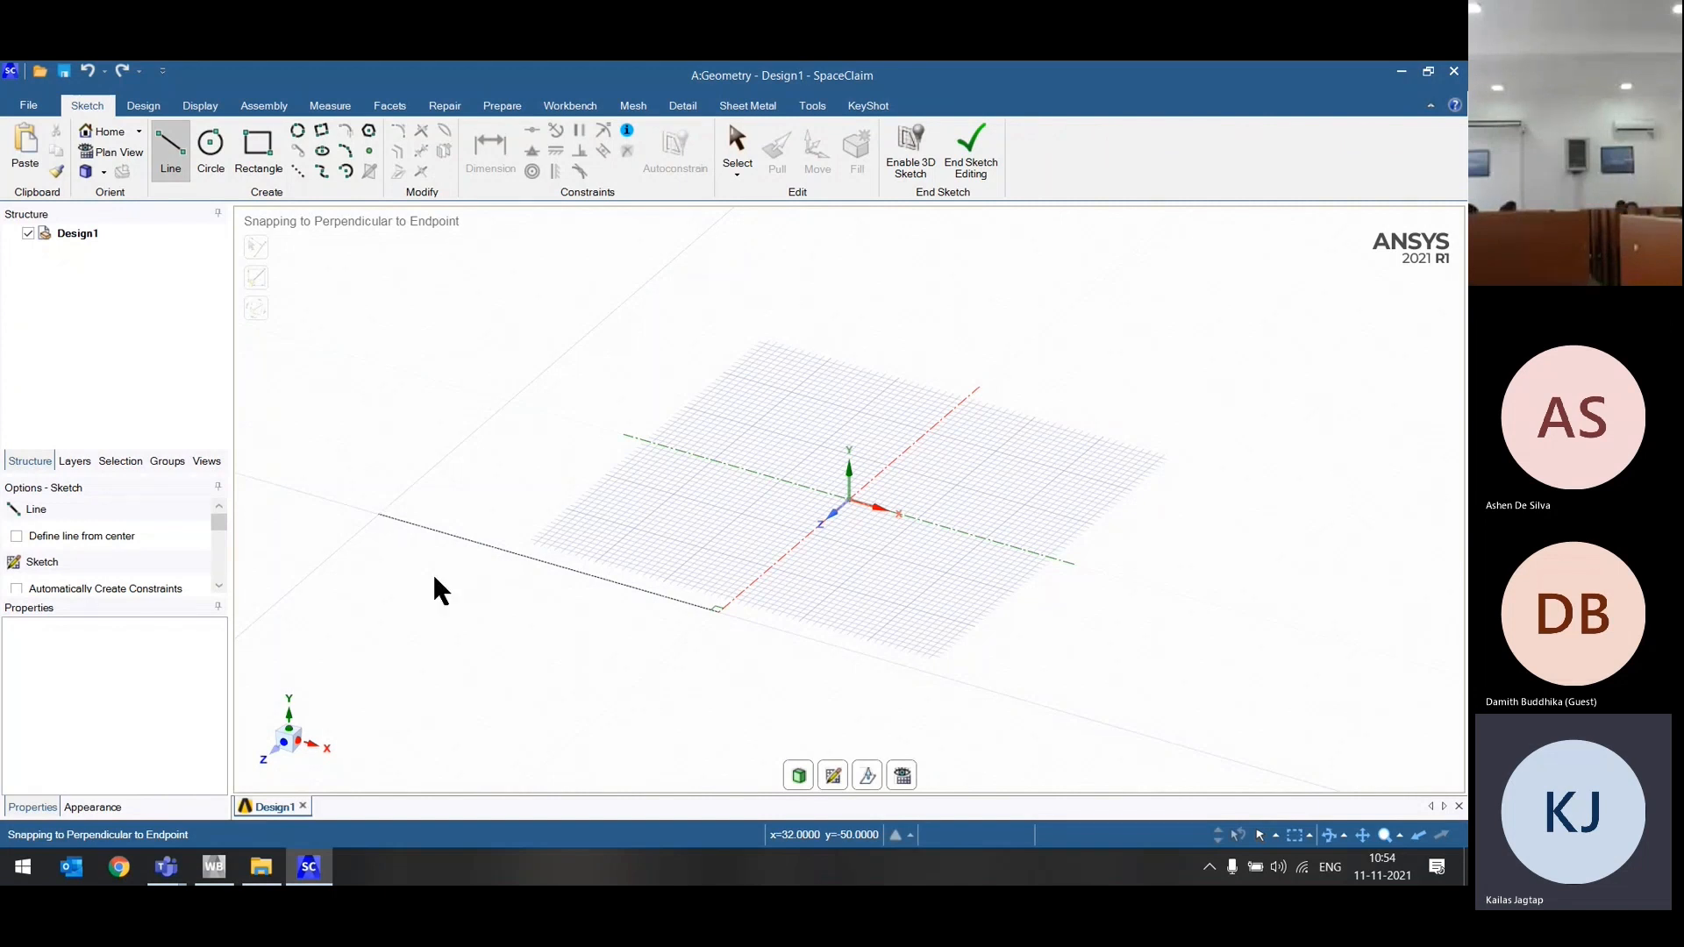
{"action": "left_click", "coordinate": [835, 780]}
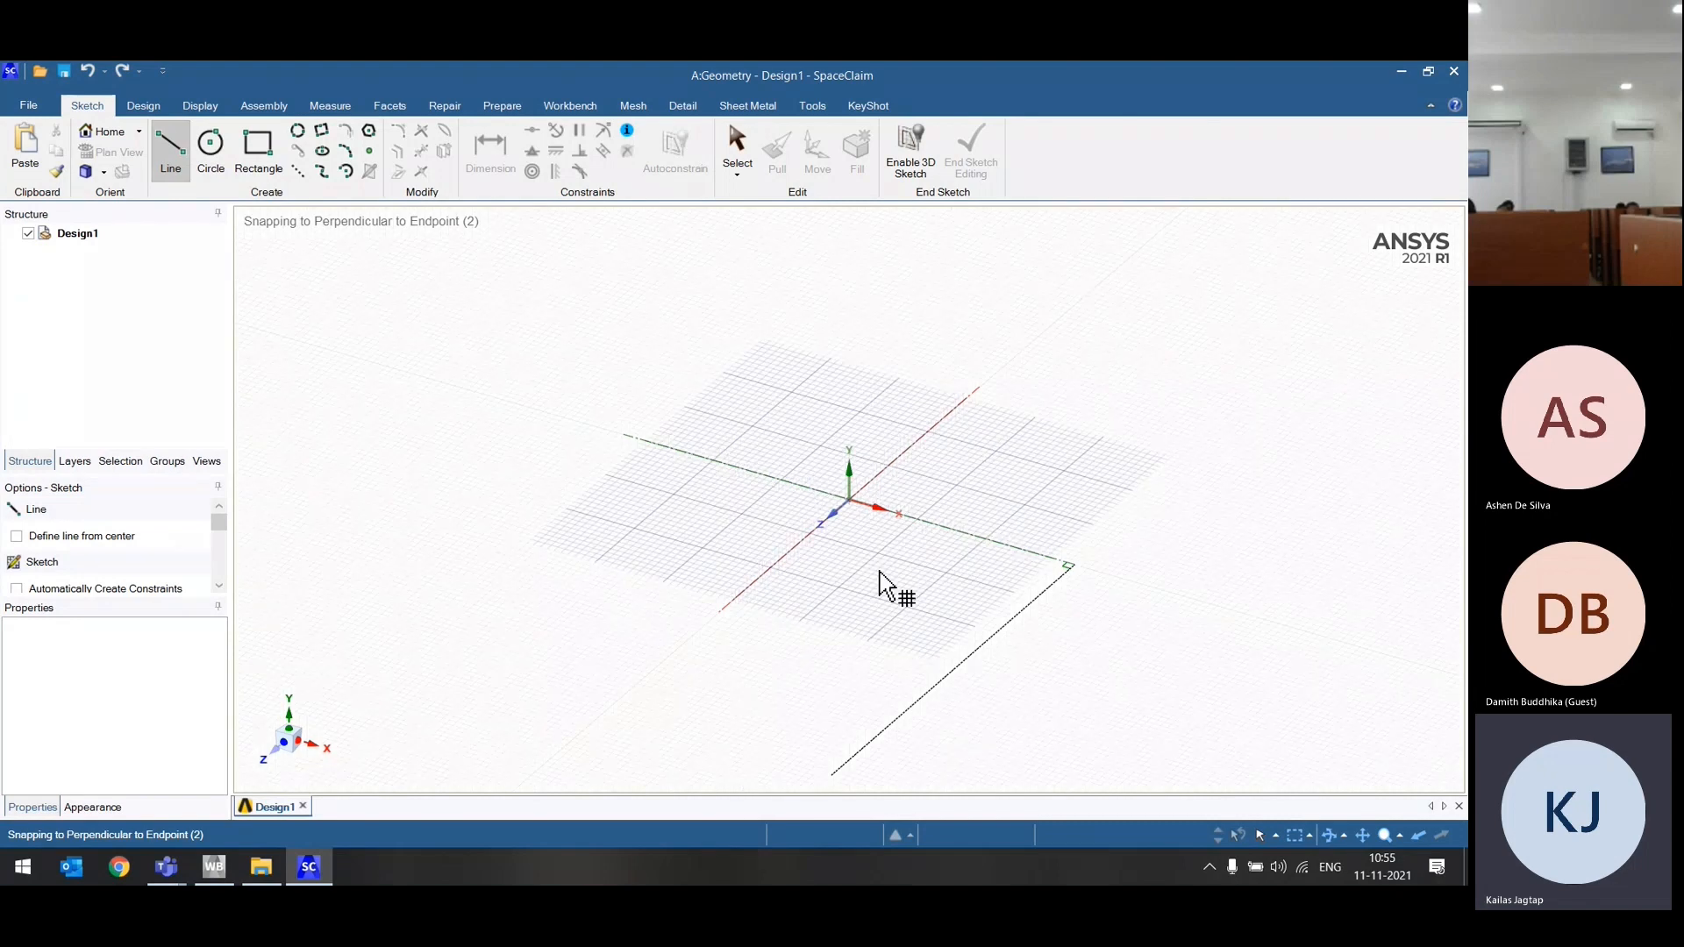
{"action": "left_click", "coordinate": [931, 474]}
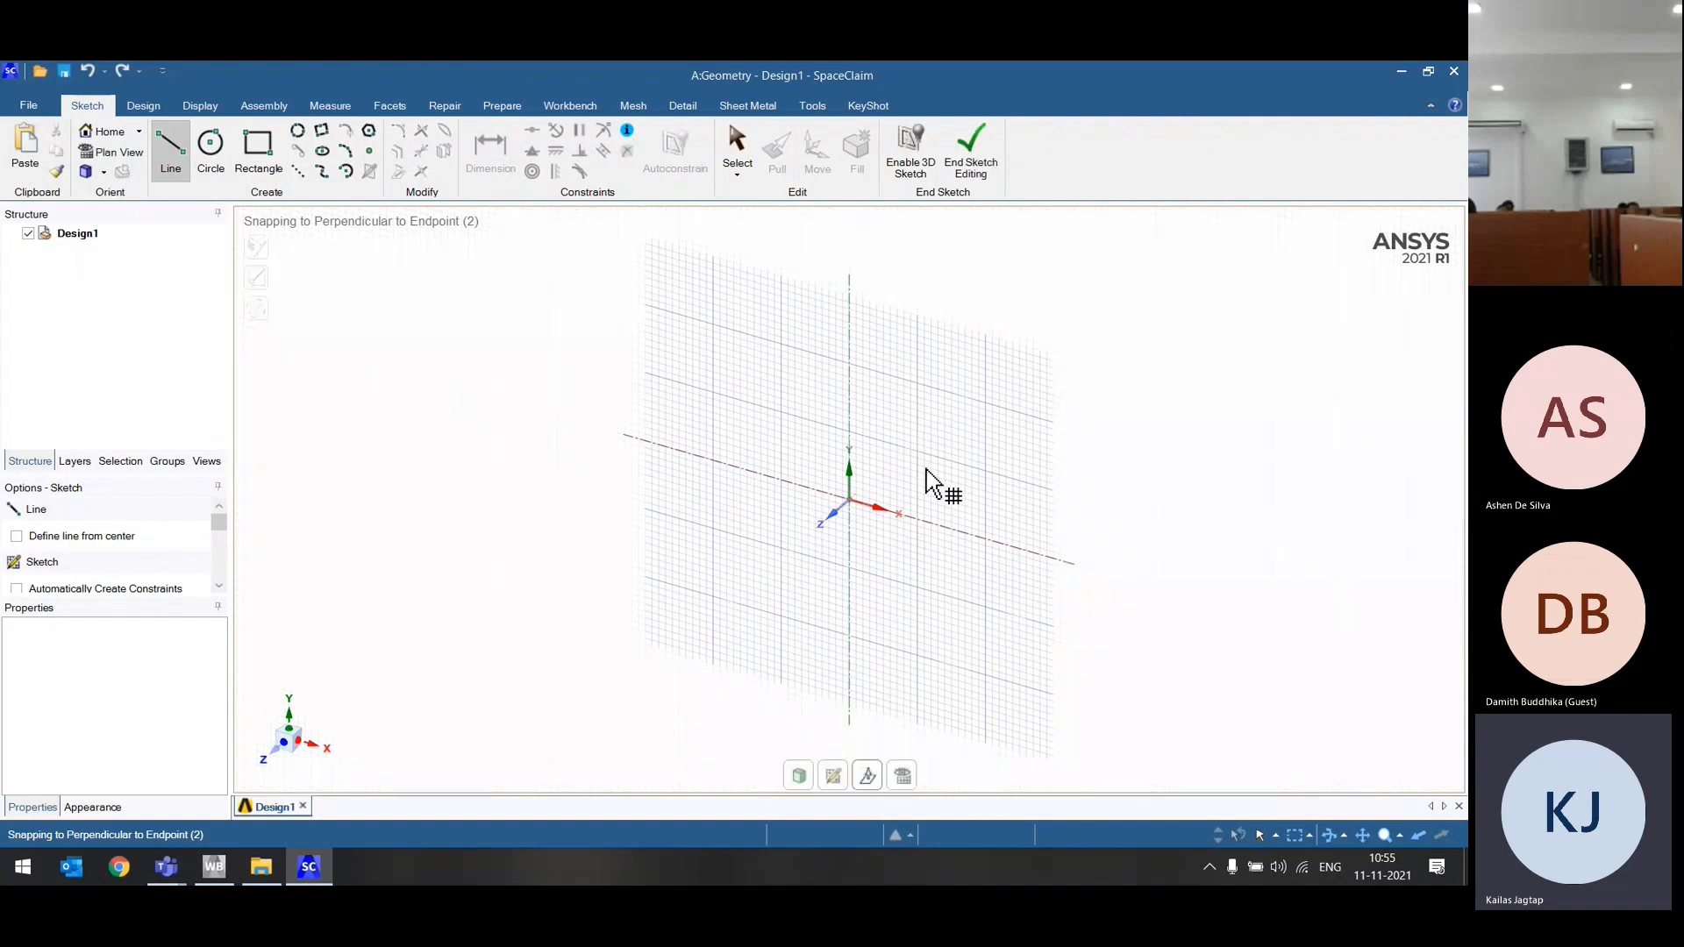
{"action": "left_click", "coordinate": [903, 778]}
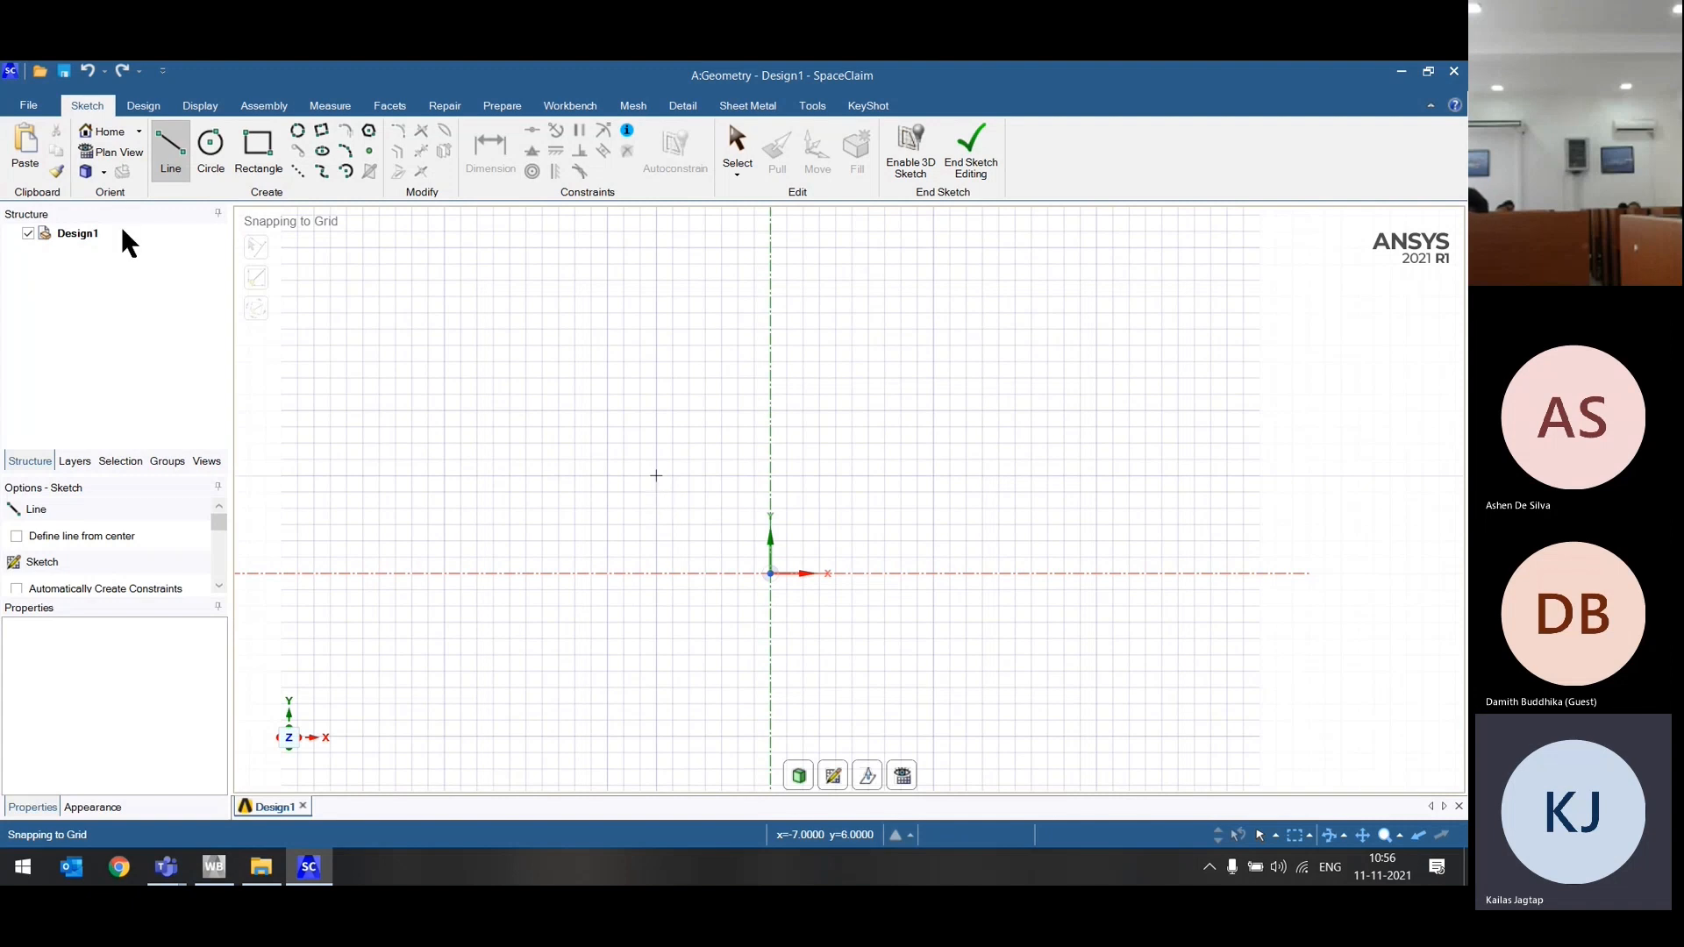
Step: Start a line at the sketch origin with the Line tool and give it a length of 50 mm
{"action": "left_click", "coordinate": [174, 156]}
{"action": "scroll", "coordinate": [456, 441], "scroll_direction": "down", "scroll_amount": 6}
{"action": "scroll", "coordinate": [546, 483], "scroll_direction": "up", "scroll_amount": 5}
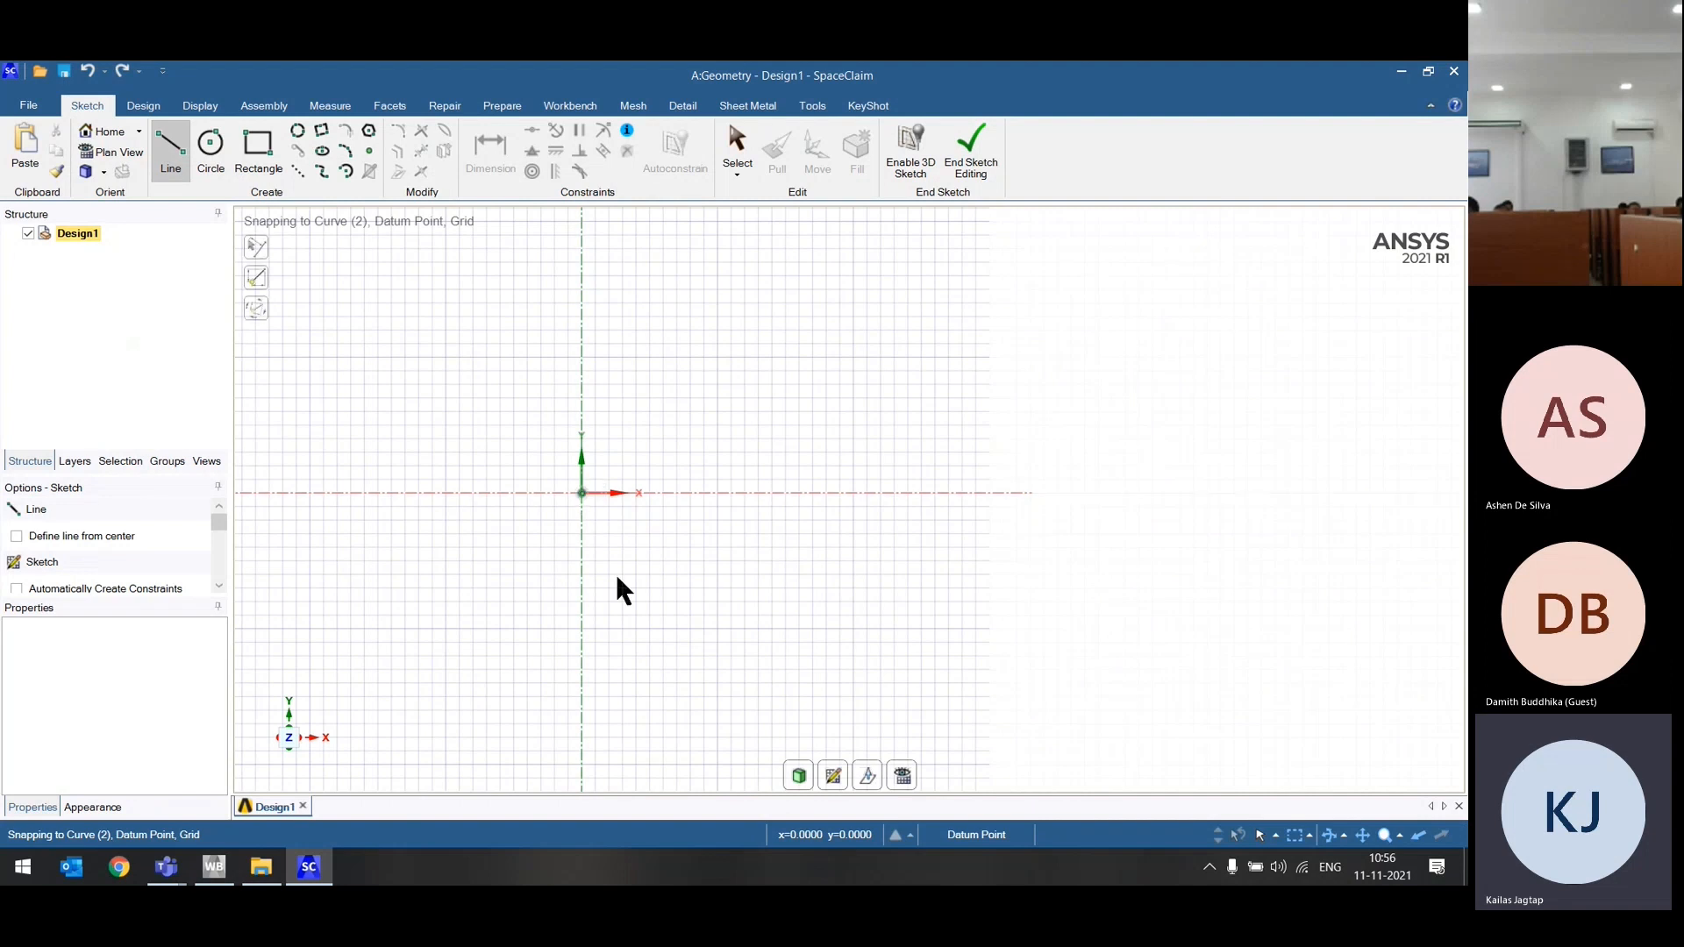
{"action": "left_click", "coordinate": [583, 494]}
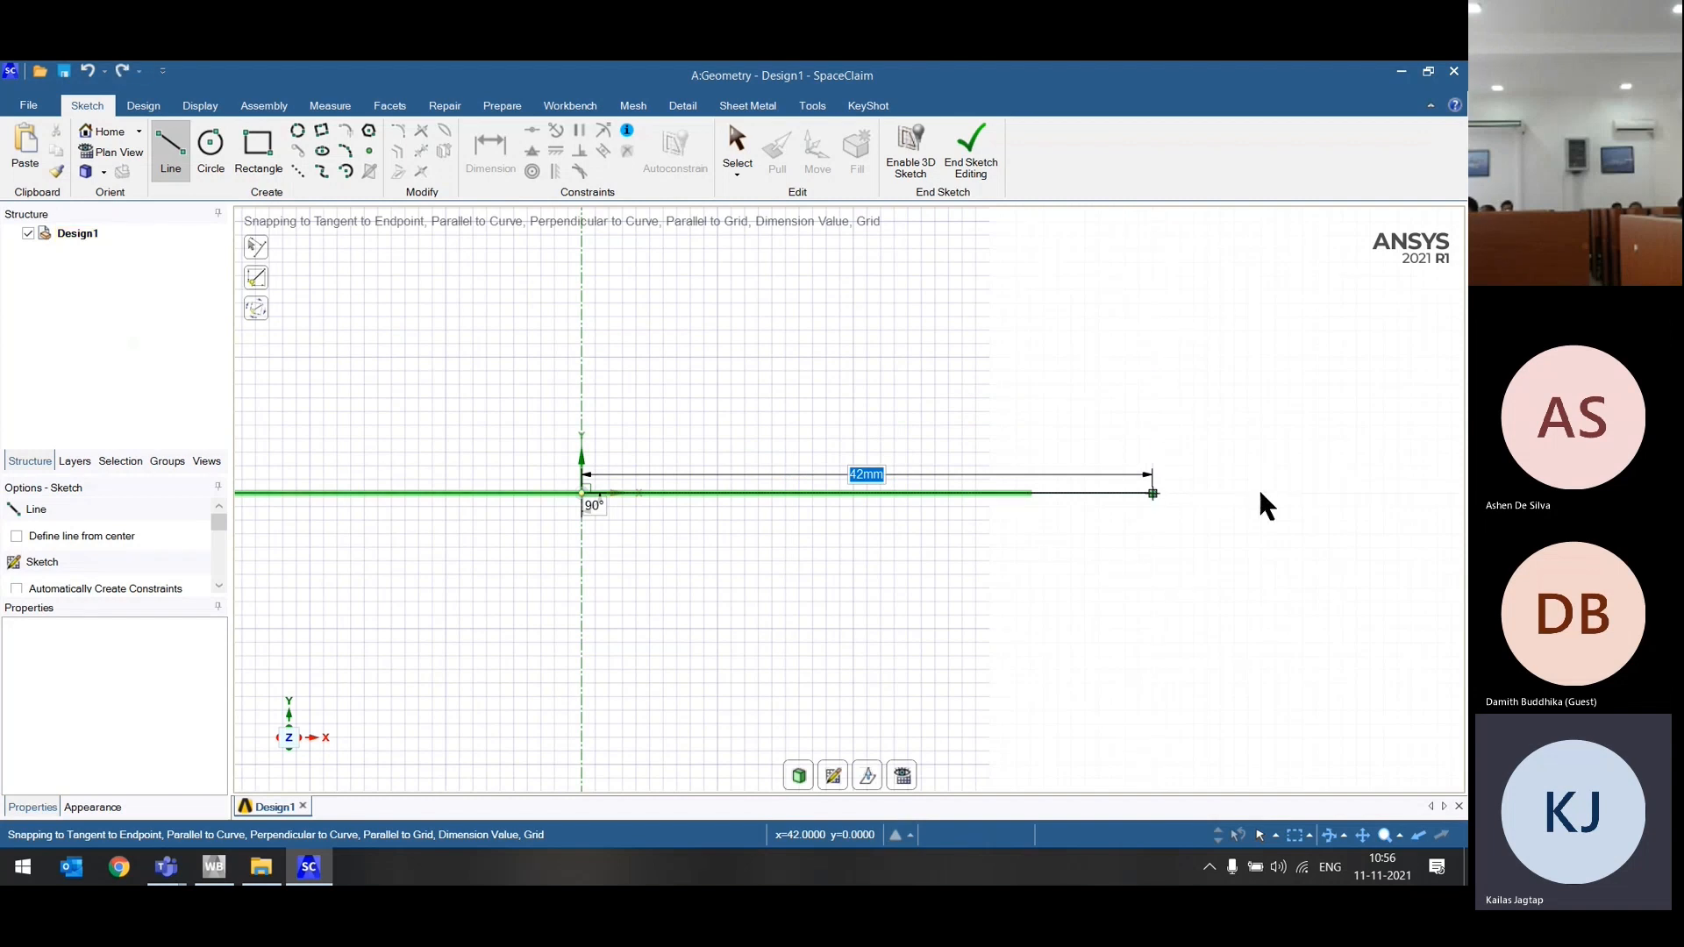
{"action": "type", "text": "50"}
{"action": "key", "text": "Tab"}
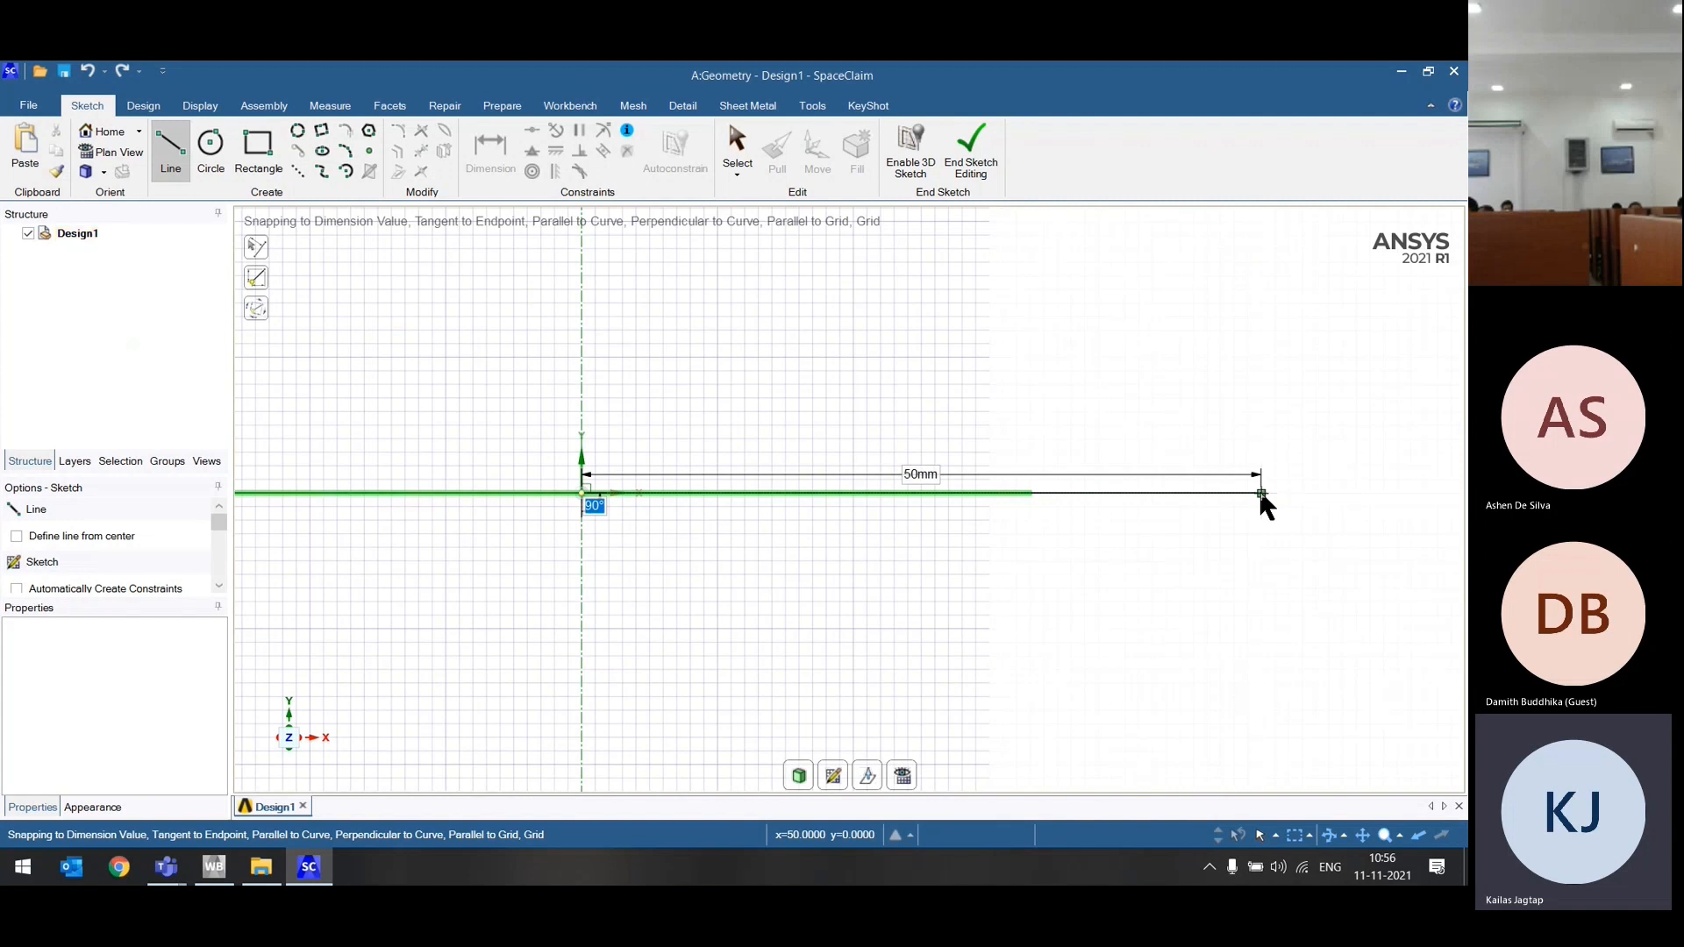
{"action": "scroll", "coordinate": [1261, 493], "scroll_direction": "down", "scroll_amount": 4}
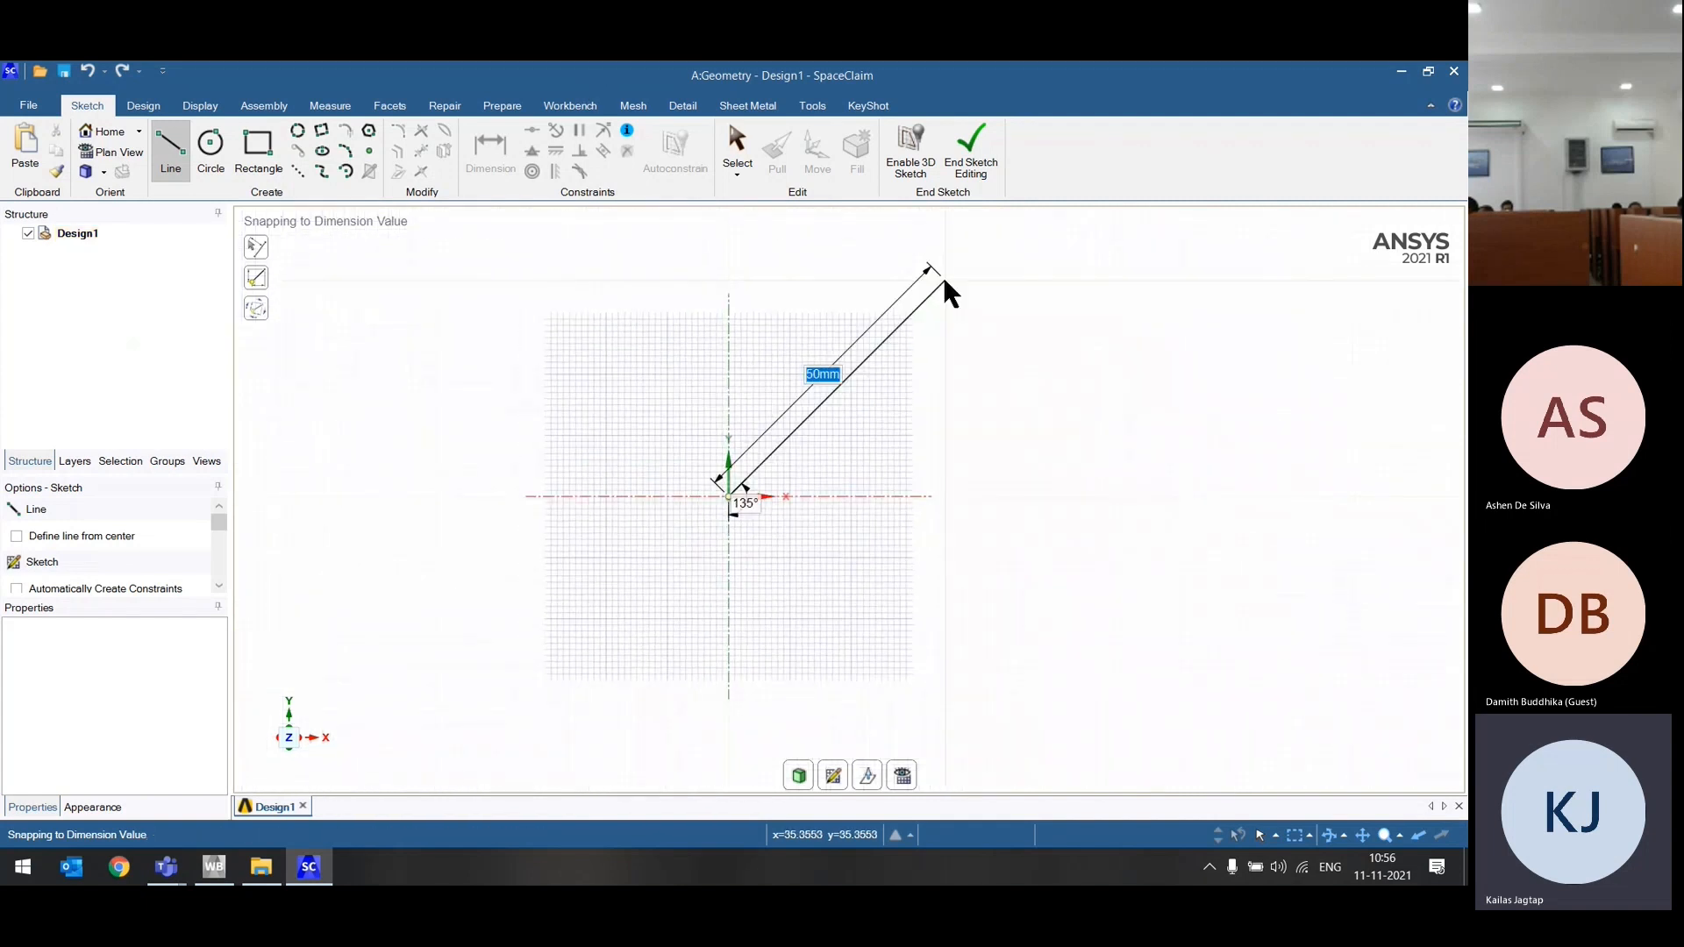
{"action": "key", "text": "Tab"}
{"action": "key", "text": "Tab"}
{"action": "key", "text": "Tab"}
{"action": "key", "text": "Tab"}
{"action": "key", "text": "Tab"}
{"action": "key", "text": "Tab"}
{"action": "key", "text": "Tab"}
{"action": "key", "text": "Tab"}
{"action": "key", "text": "Tab"}
{"action": "key", "text": "Tab"}
{"action": "key", "text": "Tab"}
{"action": "key", "text": "Tab"}
{"action": "key", "text": "Tab"}
{"action": "key", "text": "Tab"}
{"action": "key", "text": "Tab"}
{"action": "key", "text": "Tab"}
{"action": "key", "text": "Tab"}
{"action": "key", "text": "Tab"}
{"action": "key", "text": "Tab"}
{"action": "key", "text": "Tab"}
{"action": "key", "text": "Tab"}
{"action": "key", "text": "Tab"}
{"action": "key", "text": "Tab"}
{"action": "key", "text": "Tab"}
{"action": "key", "text": "Tab"}
{"action": "key", "text": "Tab"}
{"action": "key", "text": "Tab"}
{"action": "key", "text": "Tab"}
{"action": "key", "text": "Tab"}
{"action": "key", "text": "Tab"}
{"action": "key", "text": "Tab"}
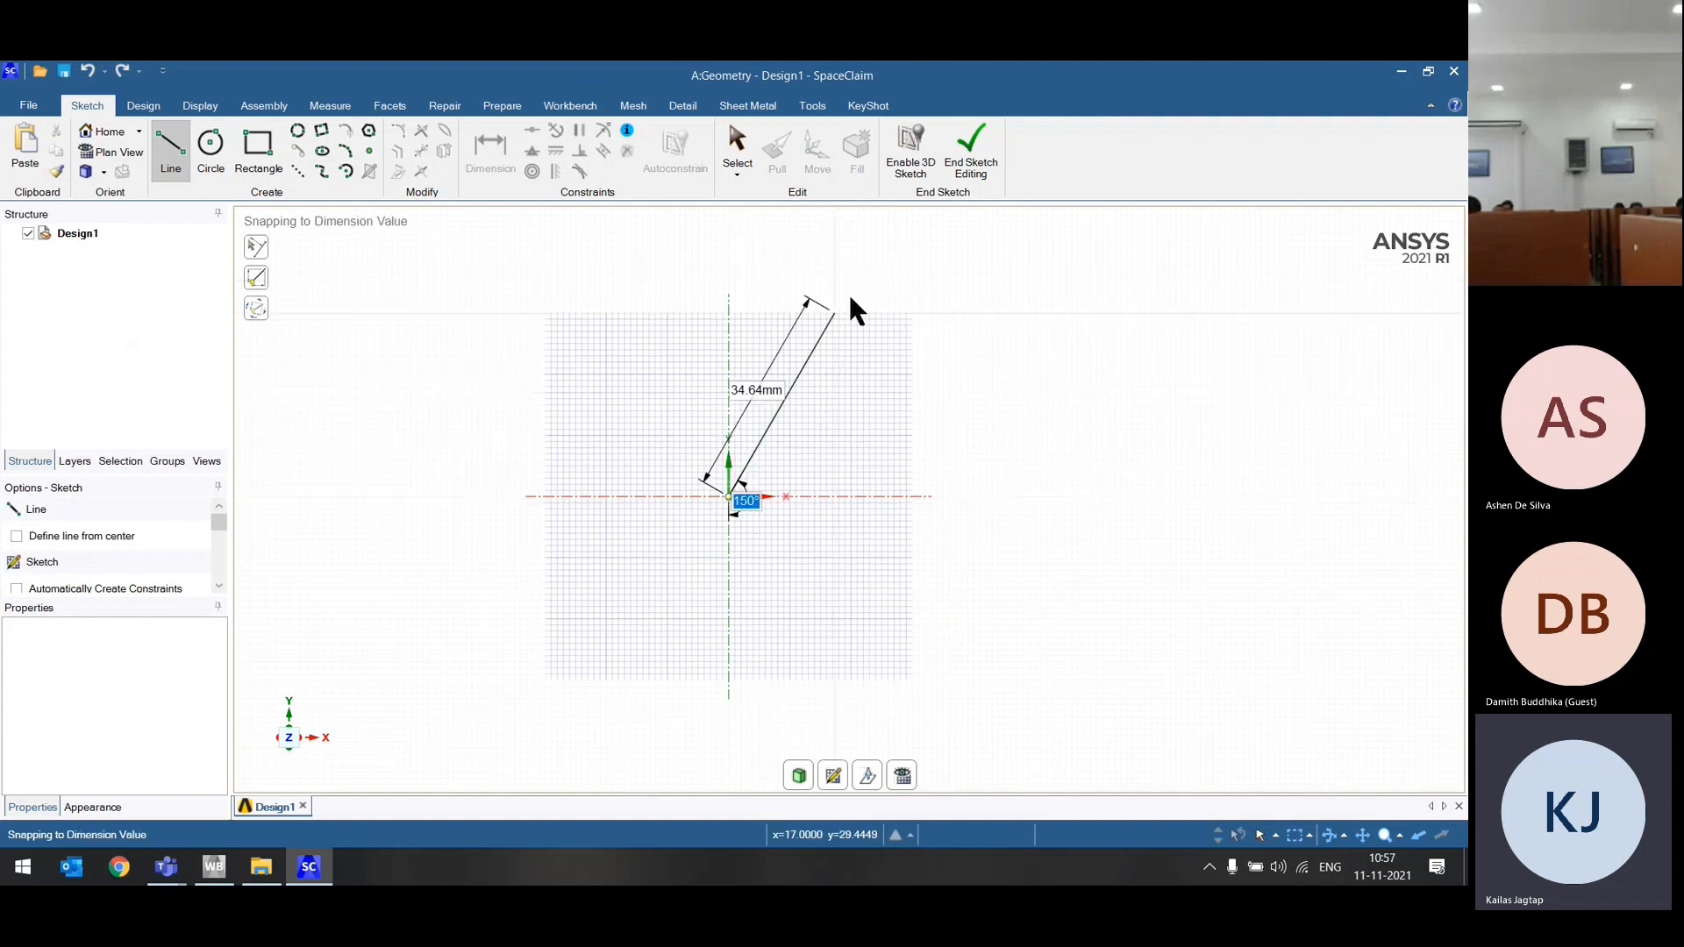
{"action": "key", "text": "Tab"}
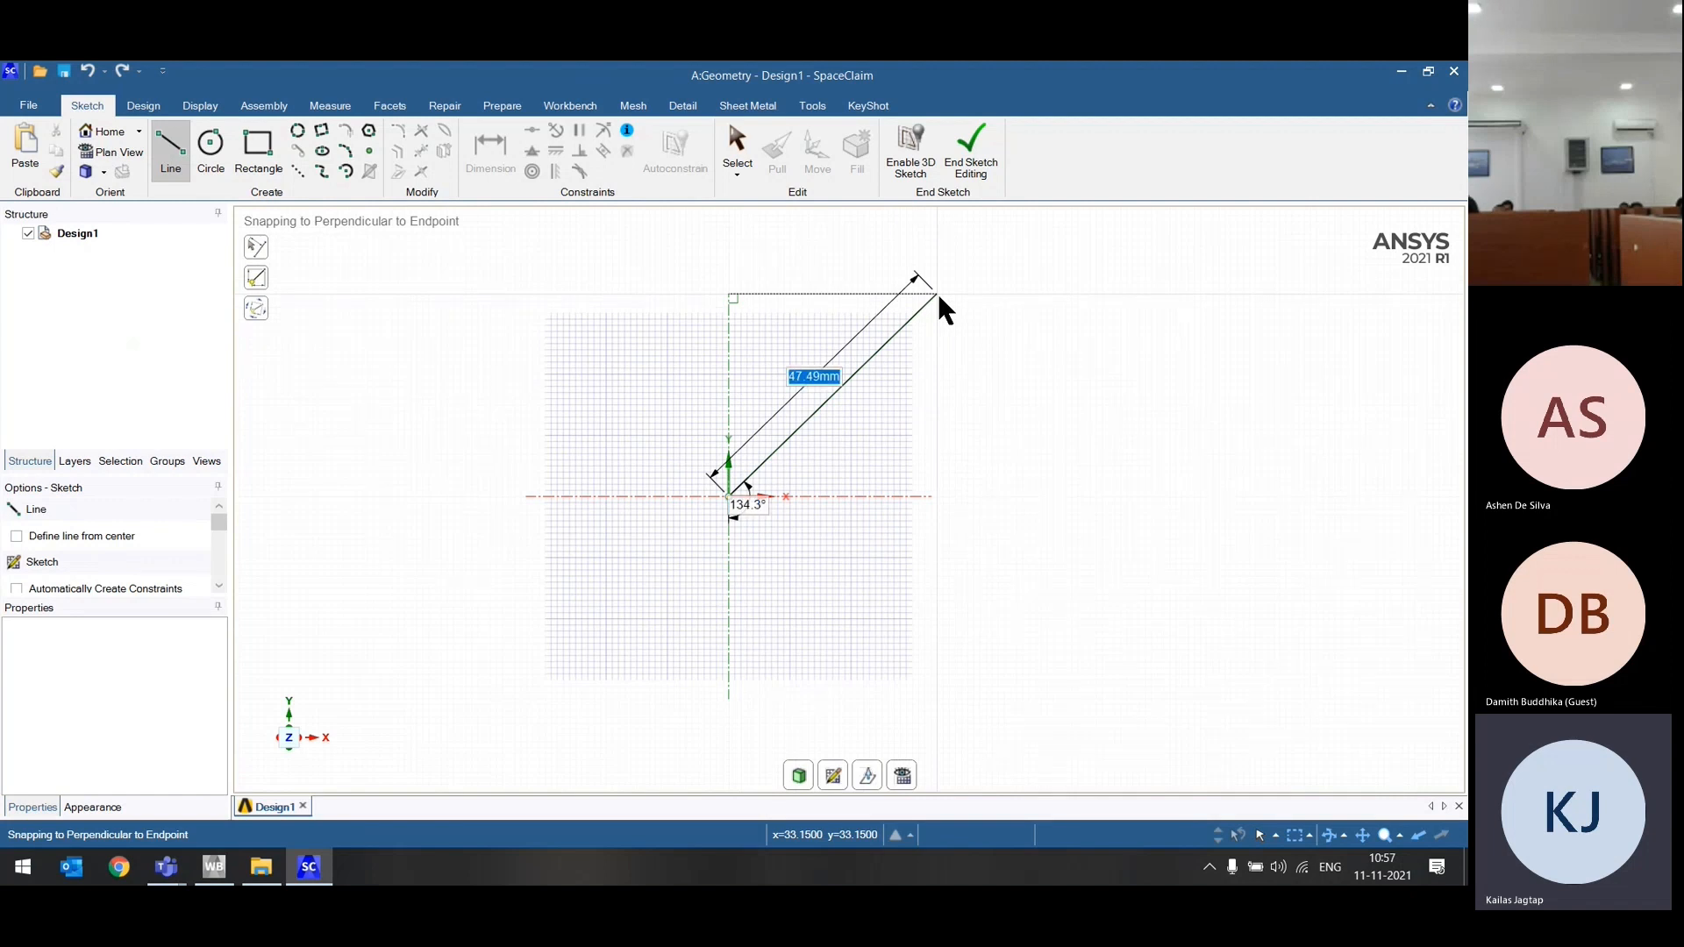
Step: Set the line from the origin to 50 mm long at an angle of 135° and place it
{"action": "type", "text": "50"}
{"action": "key", "text": "Tab"}
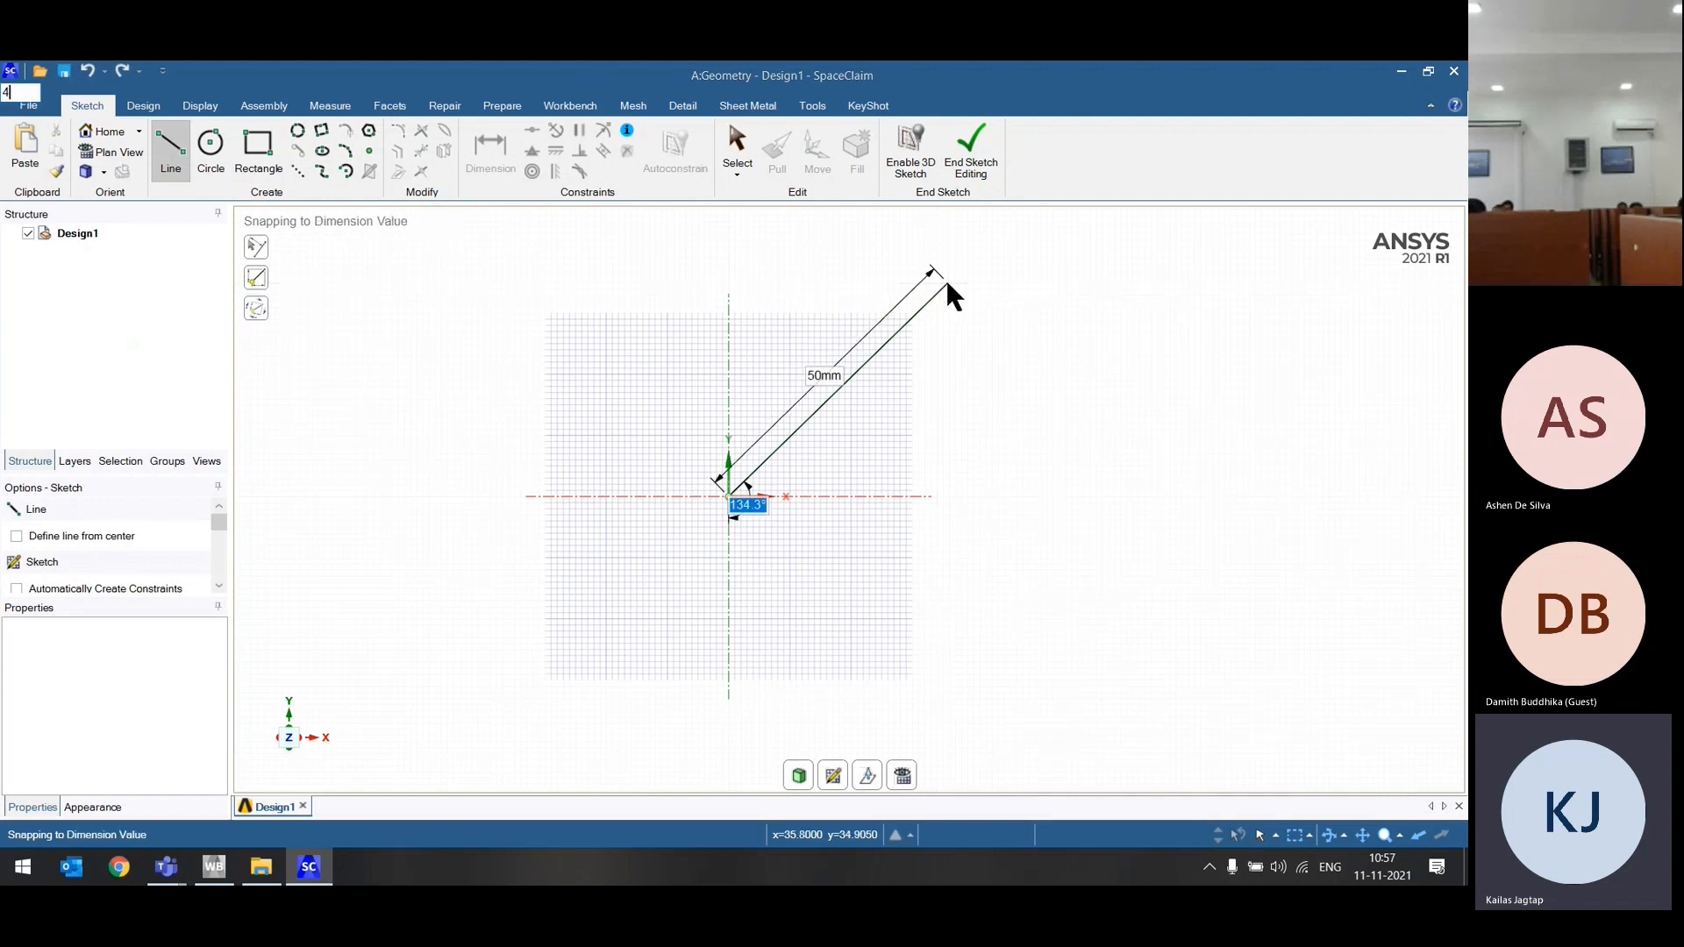
{"action": "type", "text": "135"}
{"action": "key", "text": "Tab"}
{"action": "key", "text": "Tab"}
{"action": "key", "text": "Tab"}
{"action": "key", "text": "Tab"}
{"action": "key", "text": "Tab"}
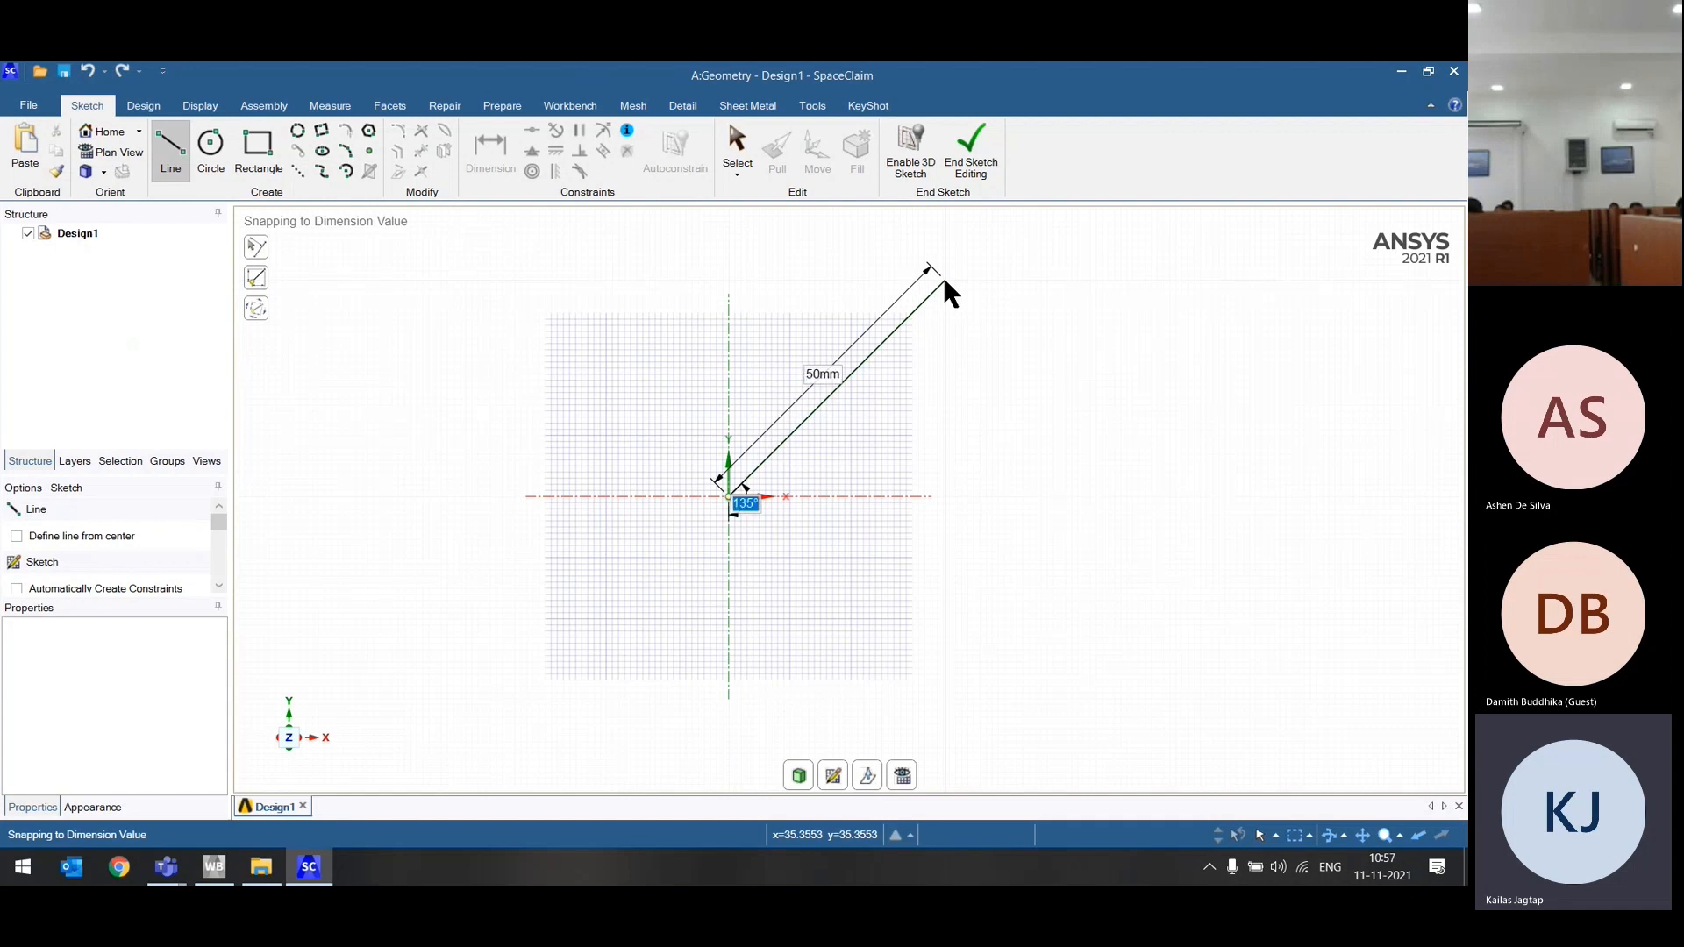
{"action": "key", "text": "Tab"}
{"action": "key", "text": "Tab"}
{"action": "key", "text": "Tab"}
{"action": "key", "text": "Tab"}
{"action": "key", "text": "Tab"}
{"action": "key", "text": "Tab"}
{"action": "key", "text": "Tab"}
{"action": "key", "text": "Tab"}
{"action": "key", "text": "Tab"}
{"action": "key", "text": "Tab"}
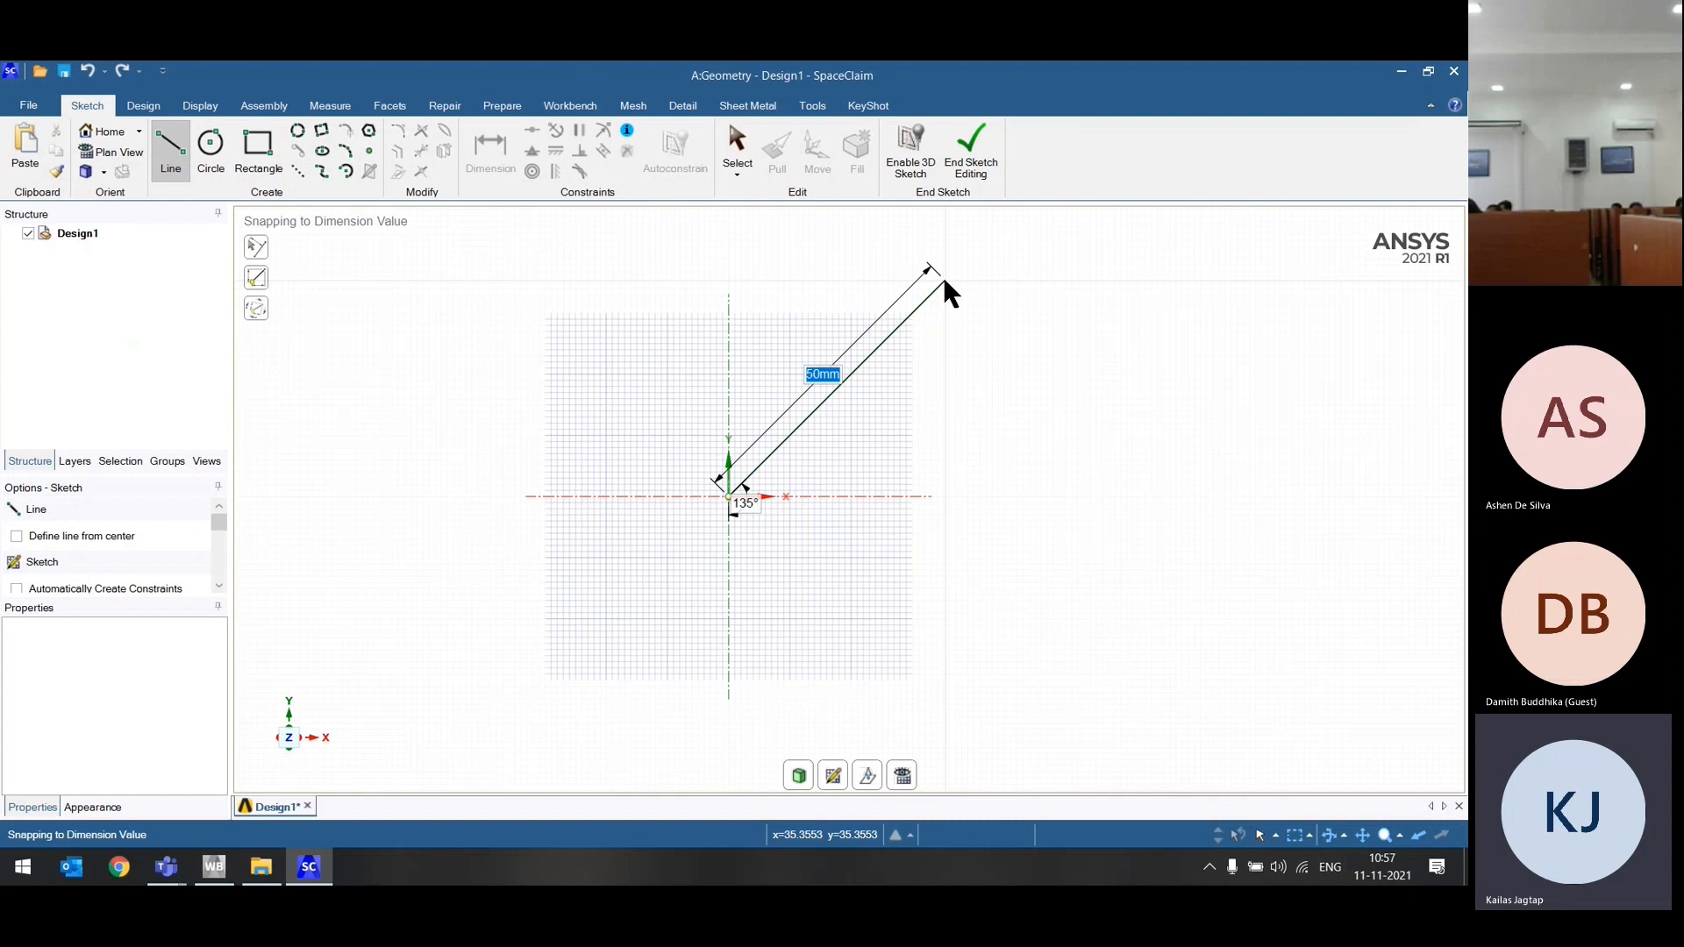
{"action": "key", "text": "Return"}
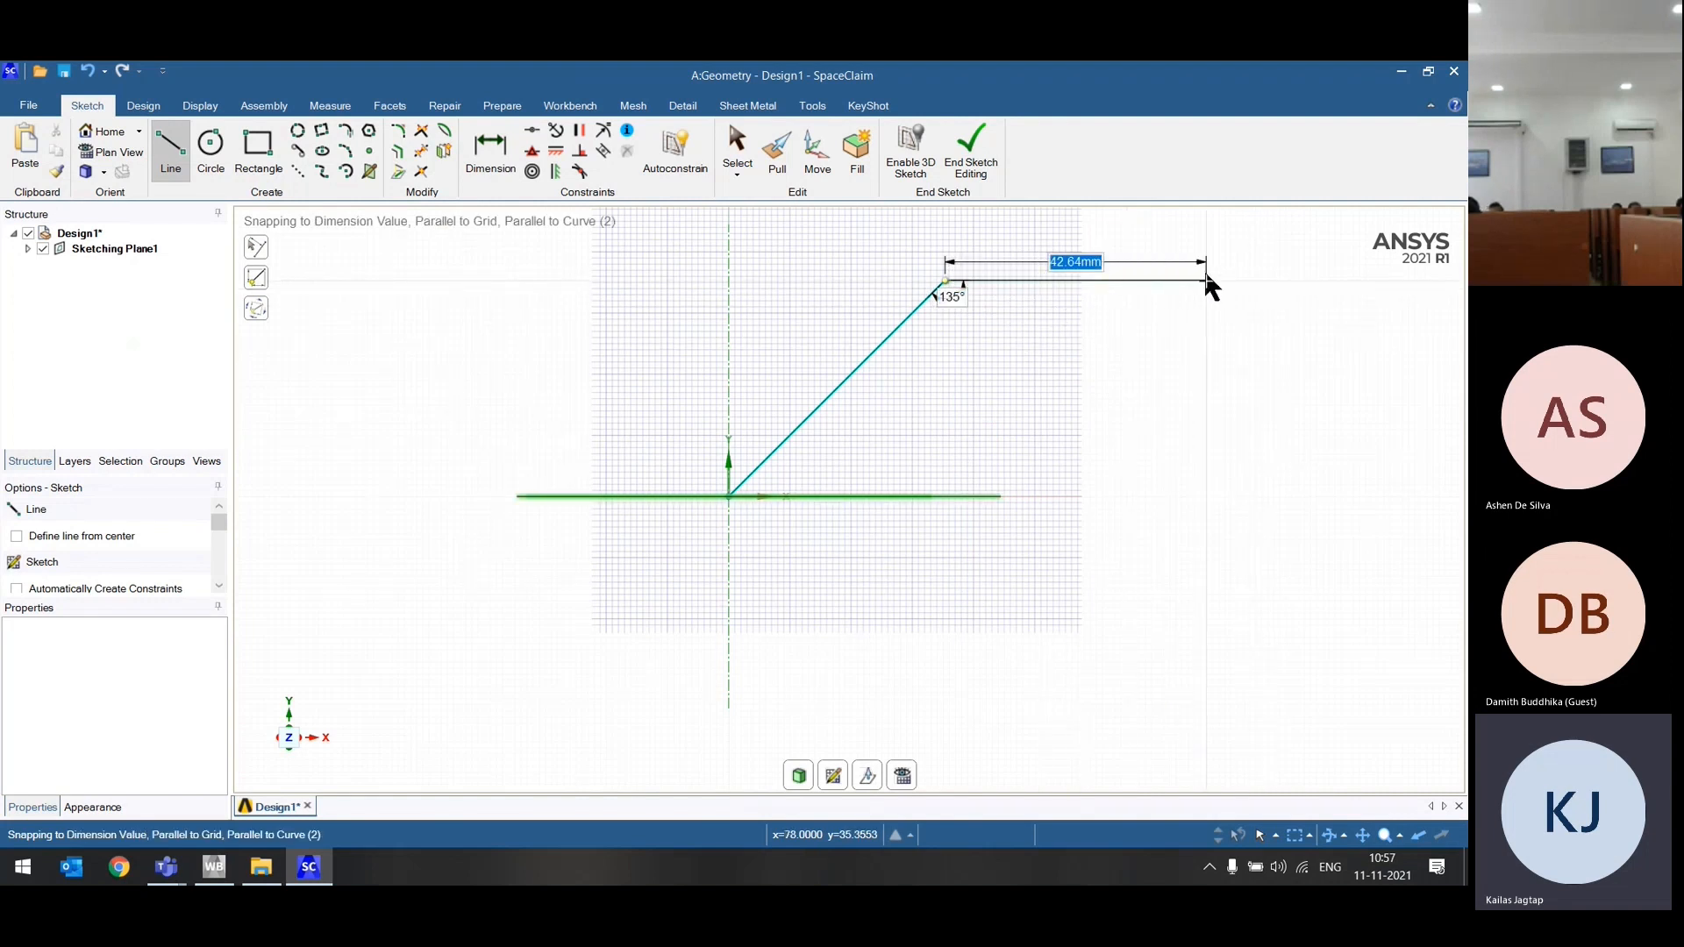
Step: Add a 50 mm horizontal line from the upper end of the slanted line and finish the line chain
{"action": "type", "text": "50"}
{"action": "key", "text": "Tab"}
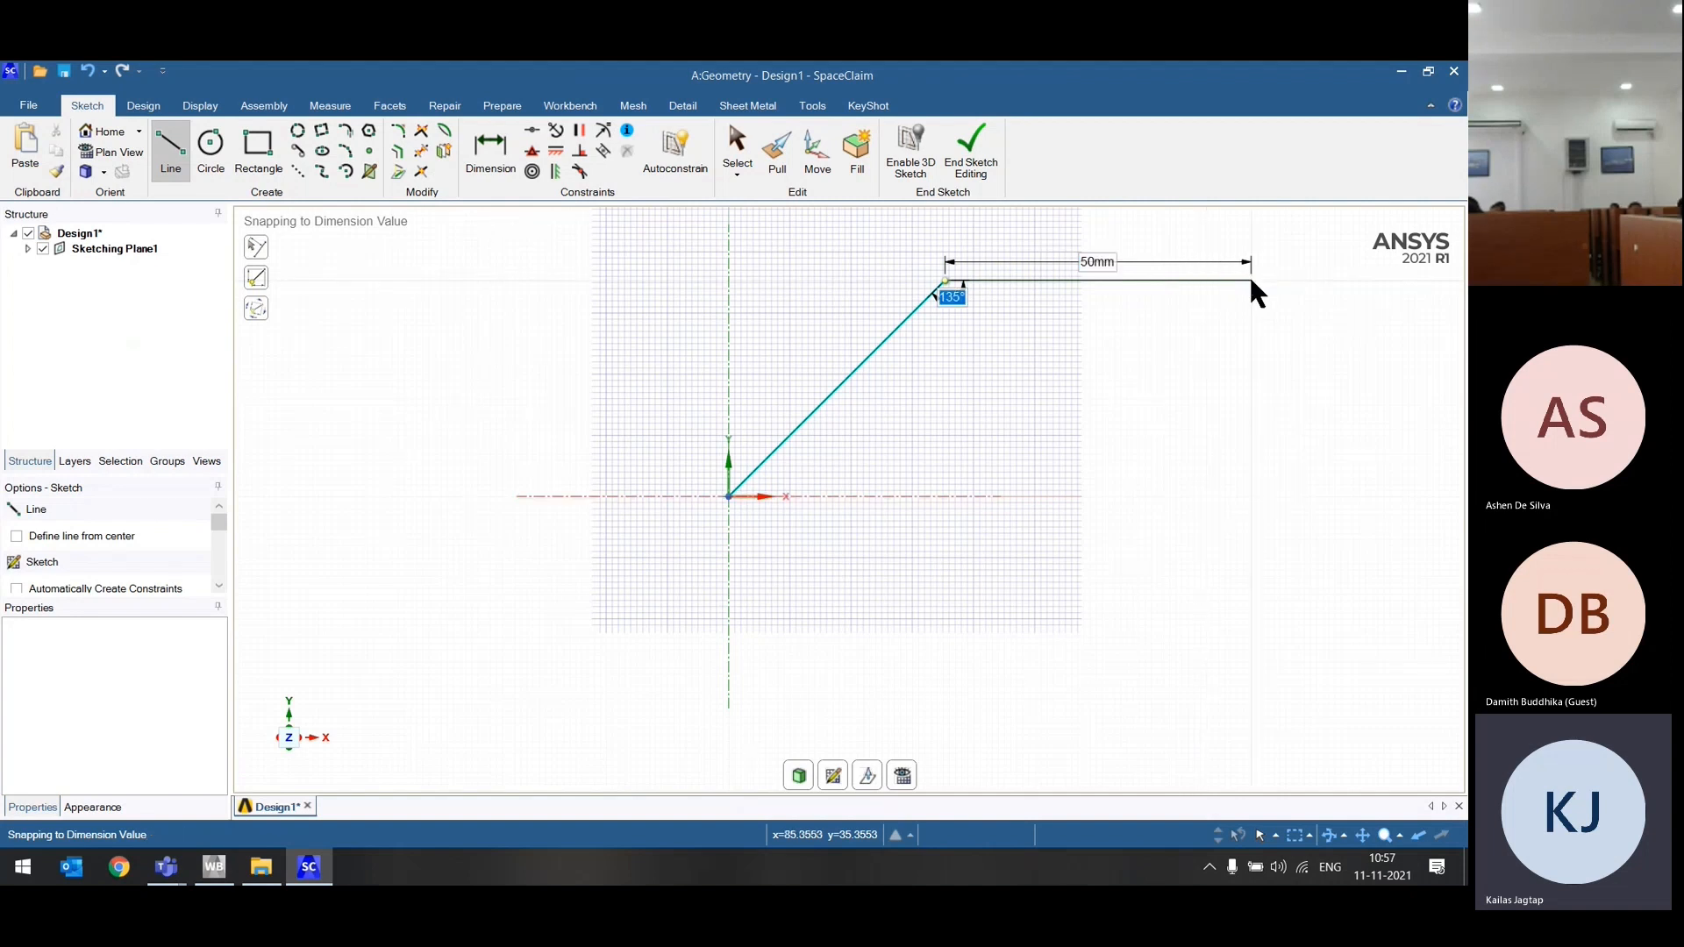
{"action": "key", "text": "Return"}
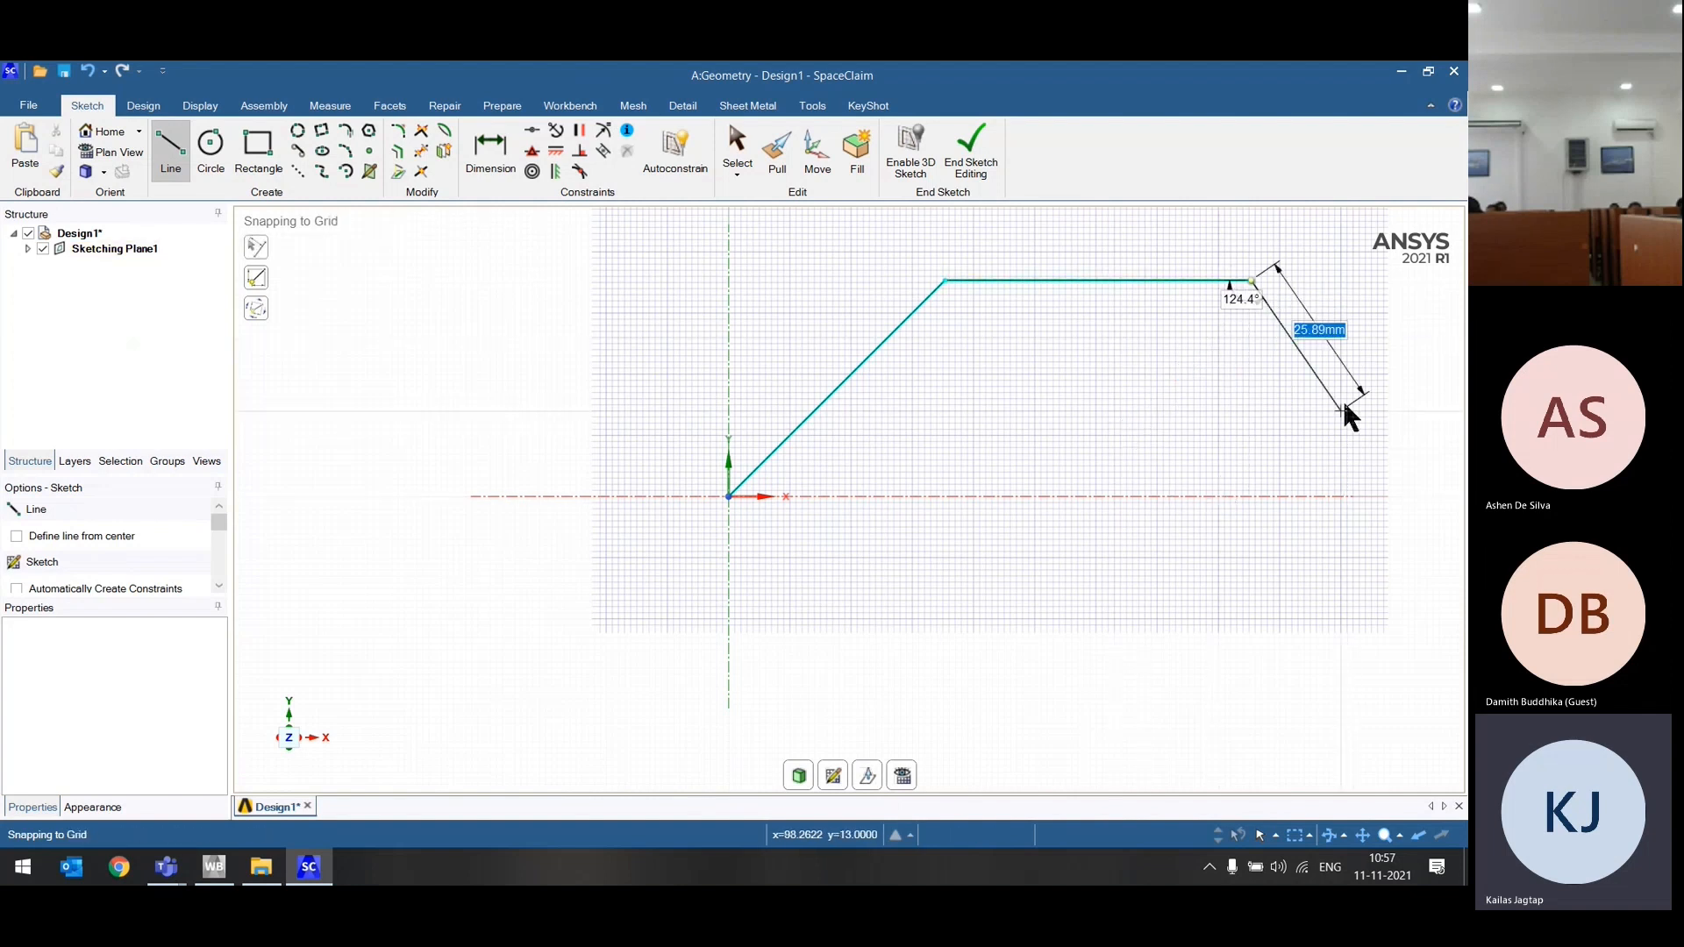
{"action": "right_click", "coordinate": [1349, 353]}
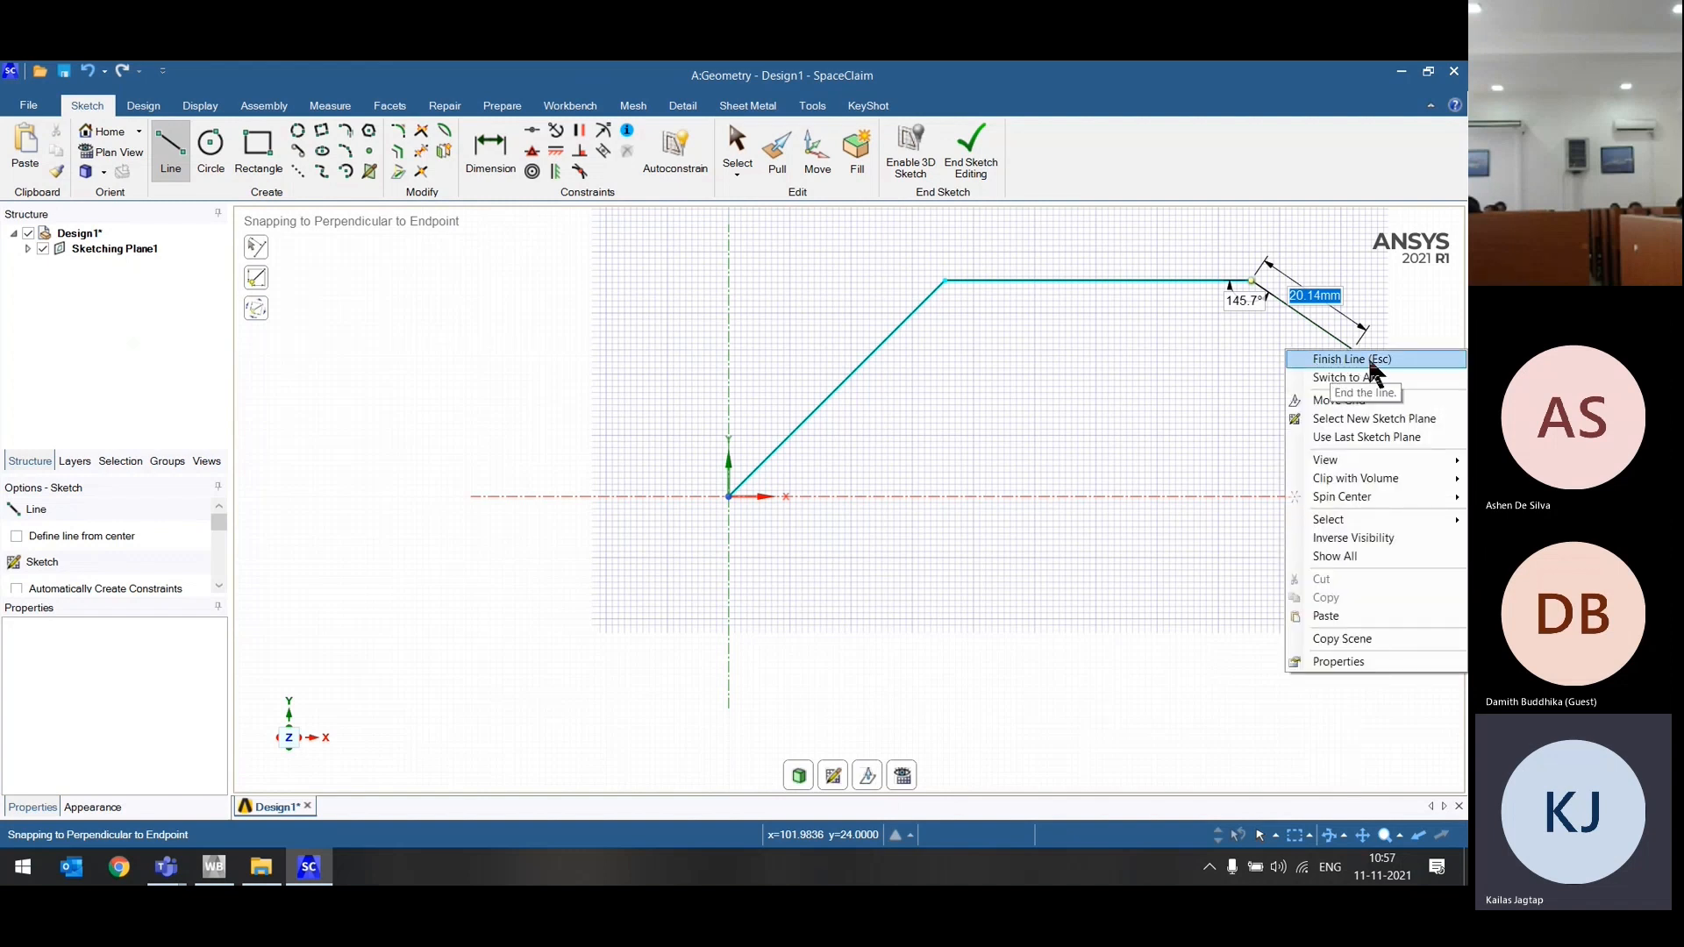
{"action": "left_click", "coordinate": [1346, 269]}
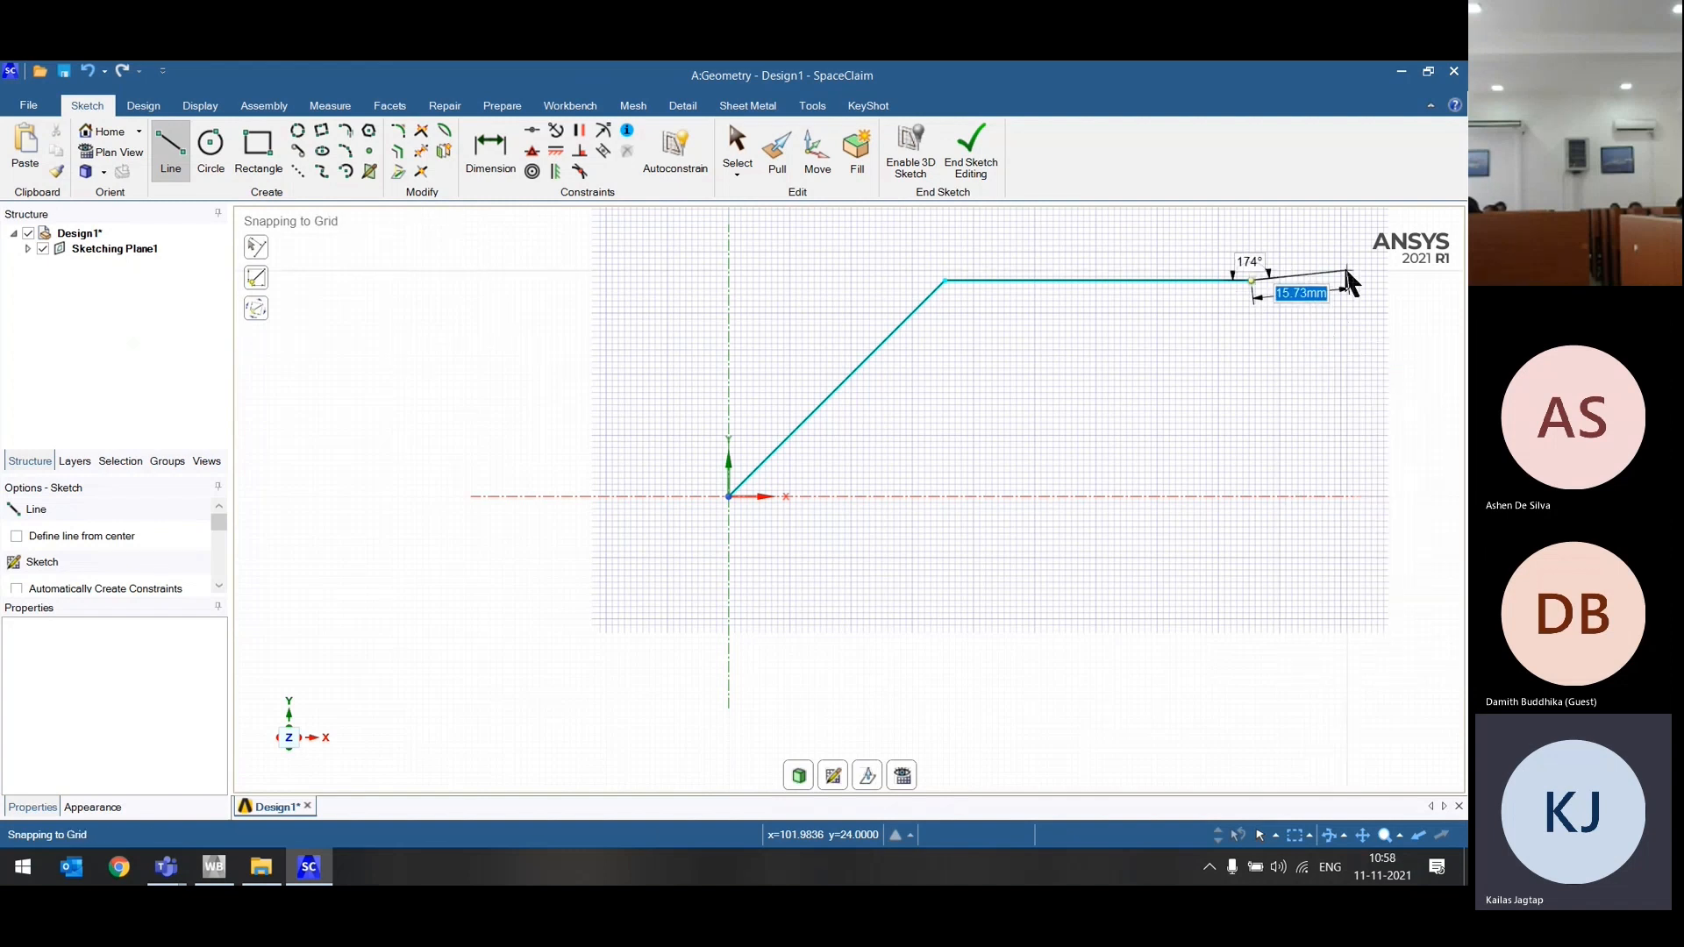
{"action": "key", "text": "Escape"}
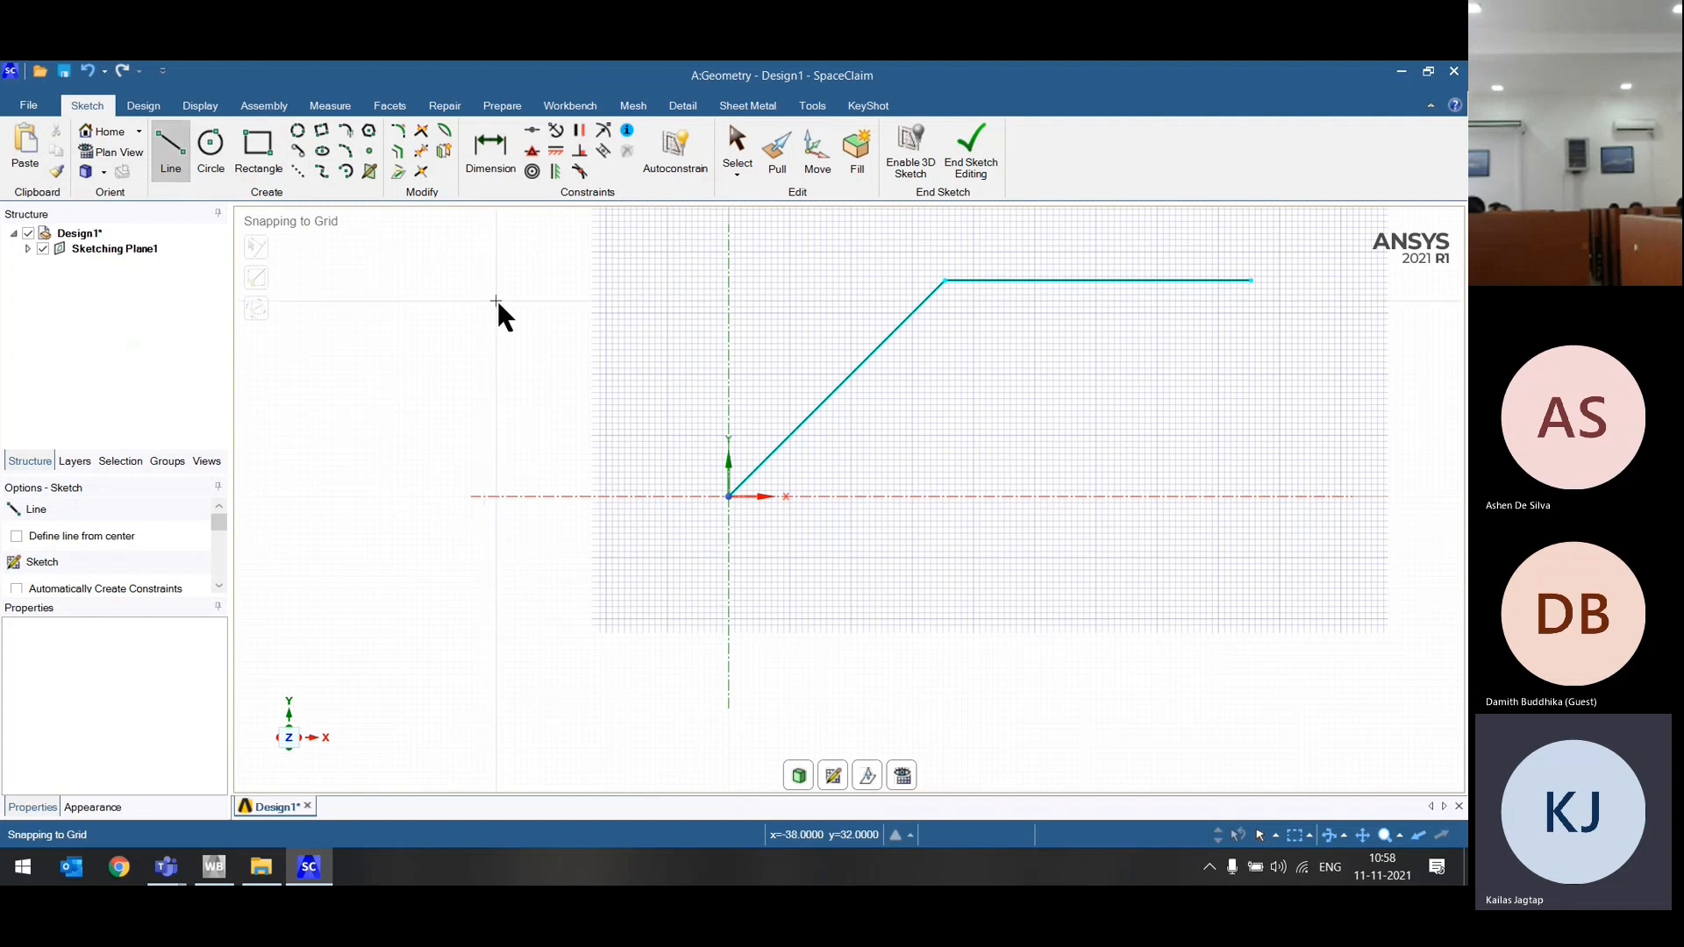
{"action": "key", "text": "Escape"}
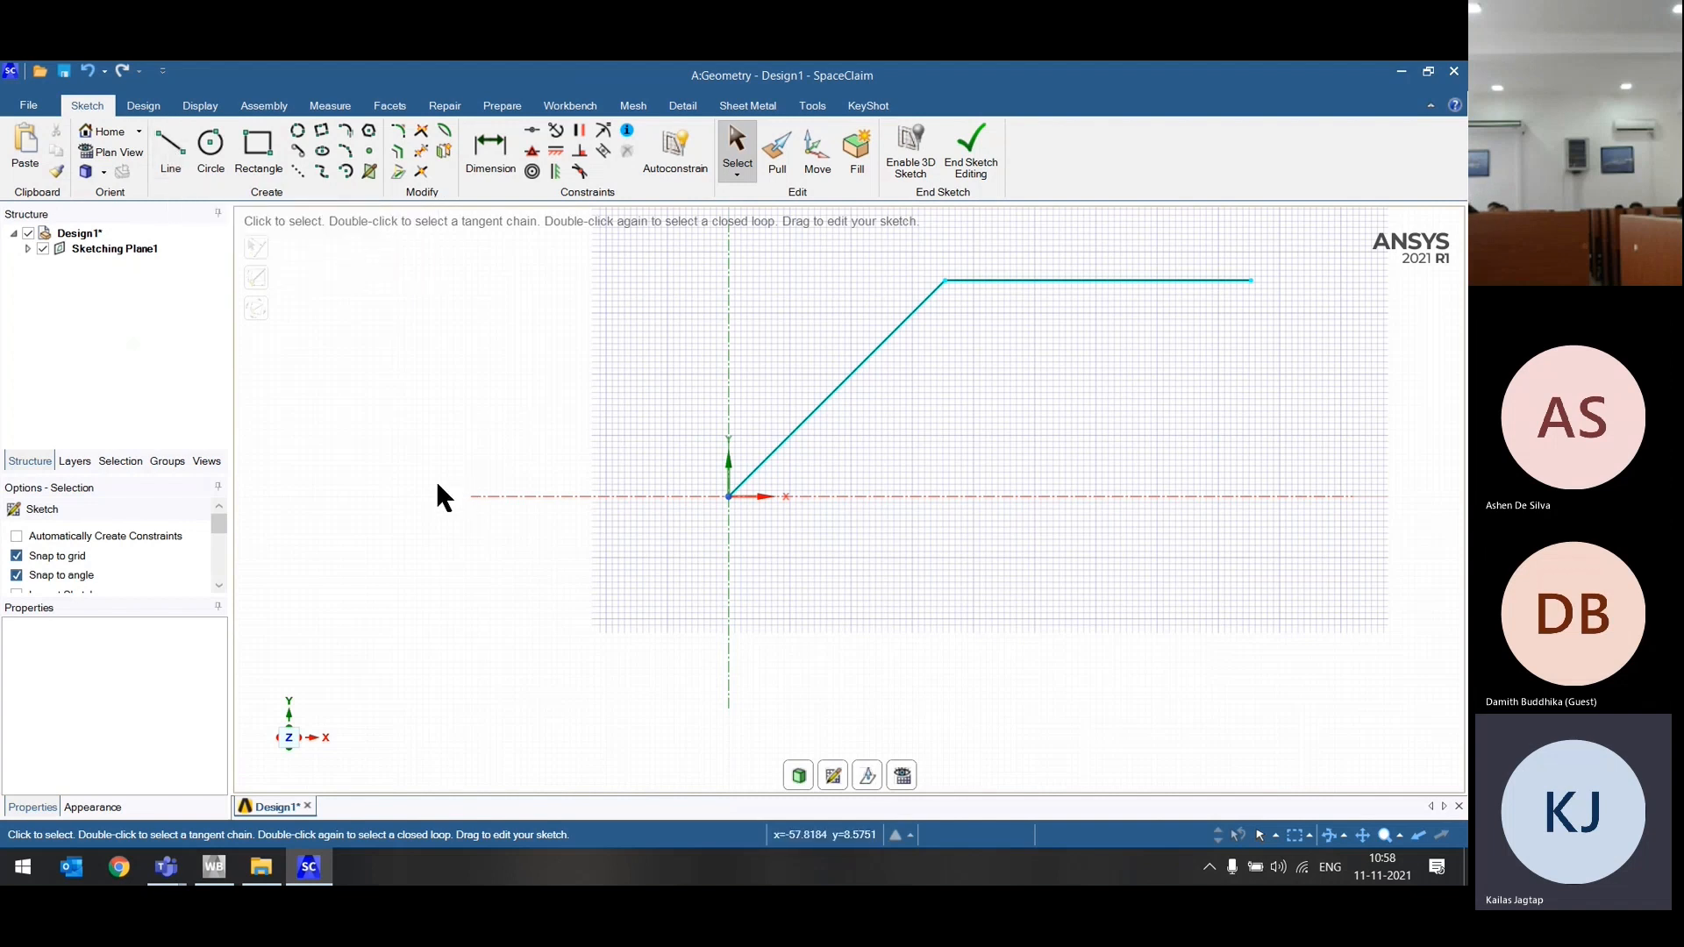
Step: Sketch a circle centred 10 mm right of and 10 mm above the junction of the two lines, passing through that junction
{"action": "scroll", "coordinate": [437, 482], "scroll_direction": "down", "scroll_amount": 6}
{"action": "scroll", "coordinate": [597, 451], "scroll_direction": "up", "scroll_amount": 5}
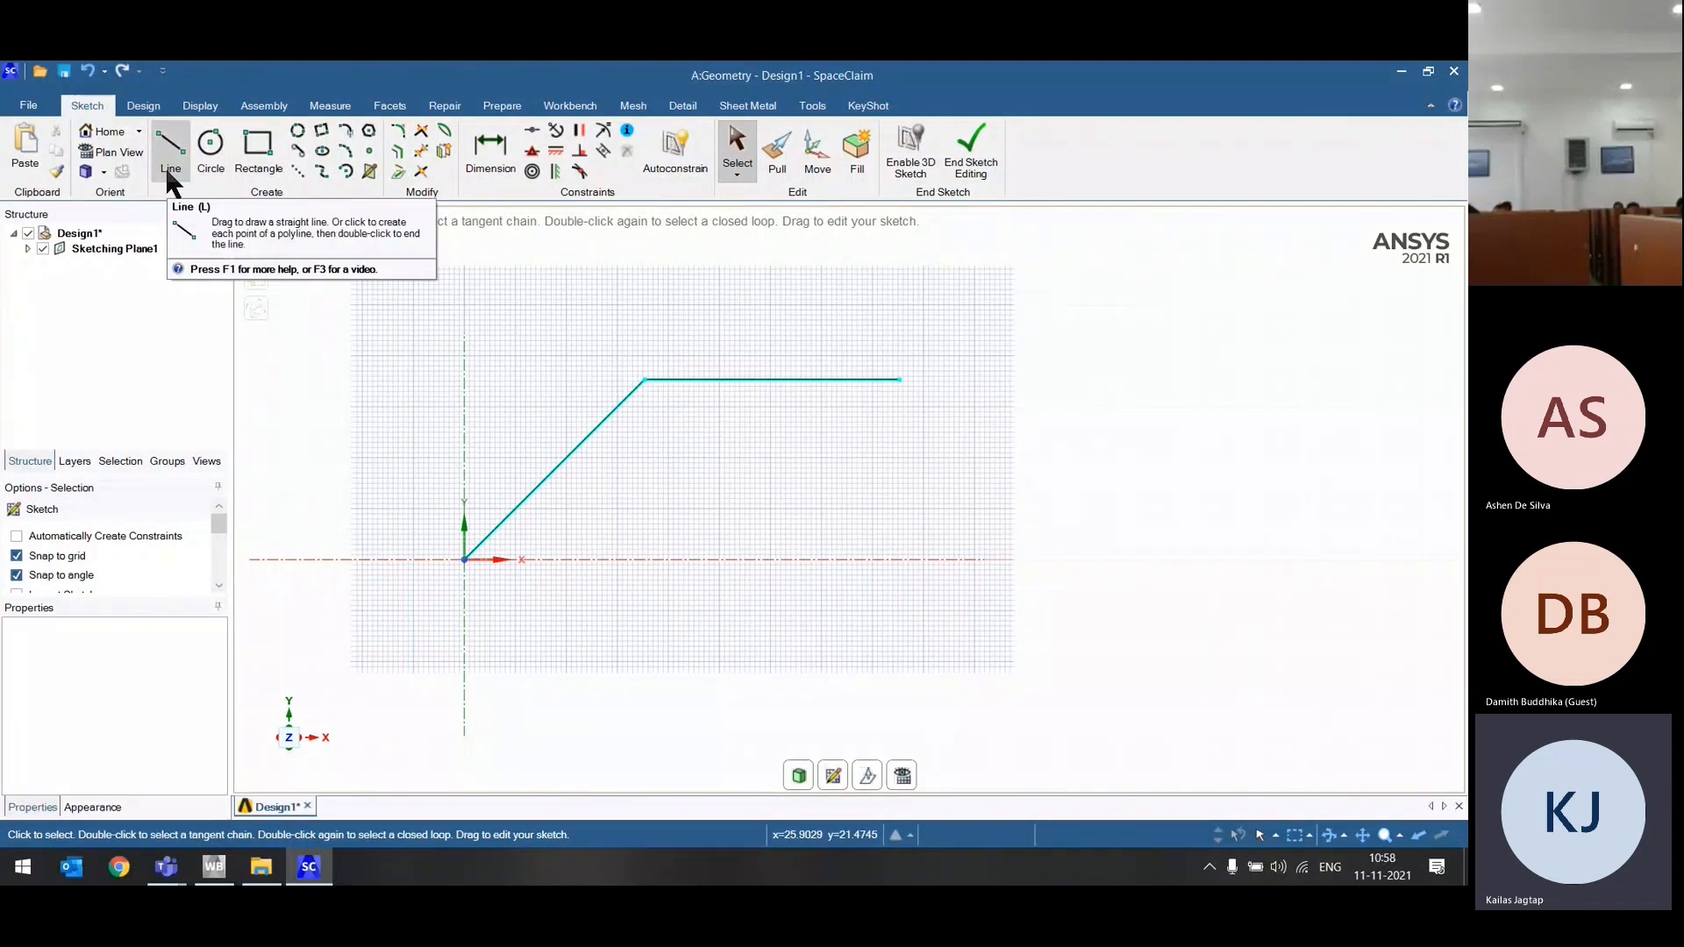
{"action": "left_click", "coordinate": [211, 154]}
{"action": "scroll", "coordinate": [498, 477], "scroll_direction": "down", "scroll_amount": 1}
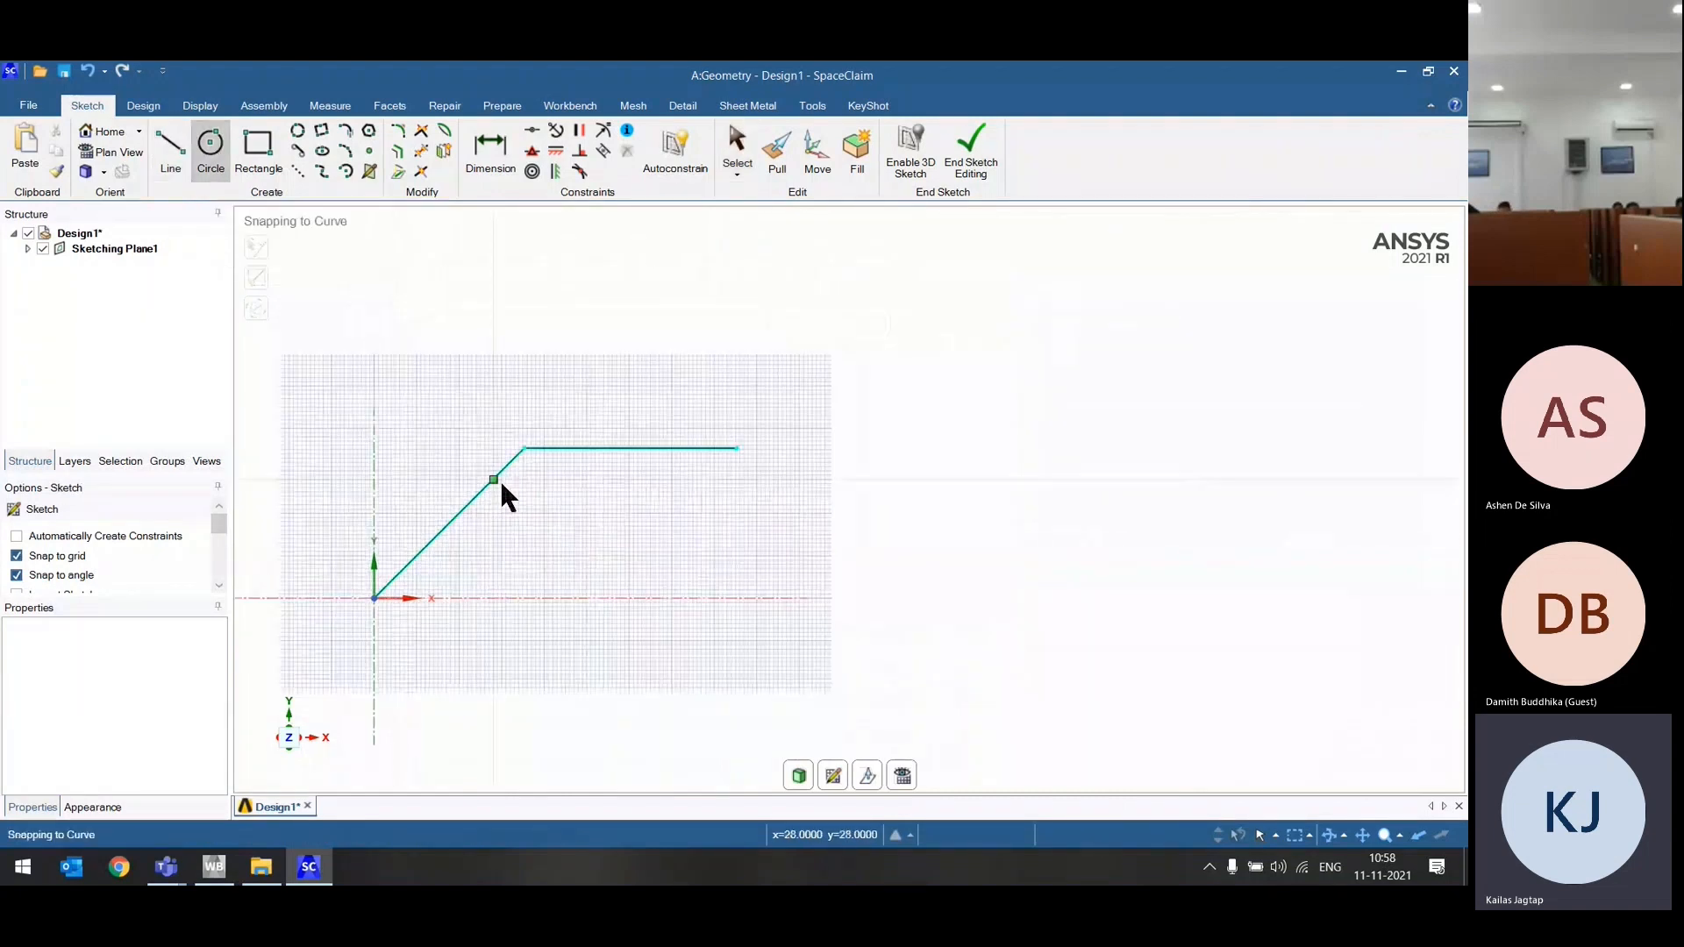
{"action": "scroll", "coordinate": [499, 477], "scroll_direction": "up", "scroll_amount": 2}
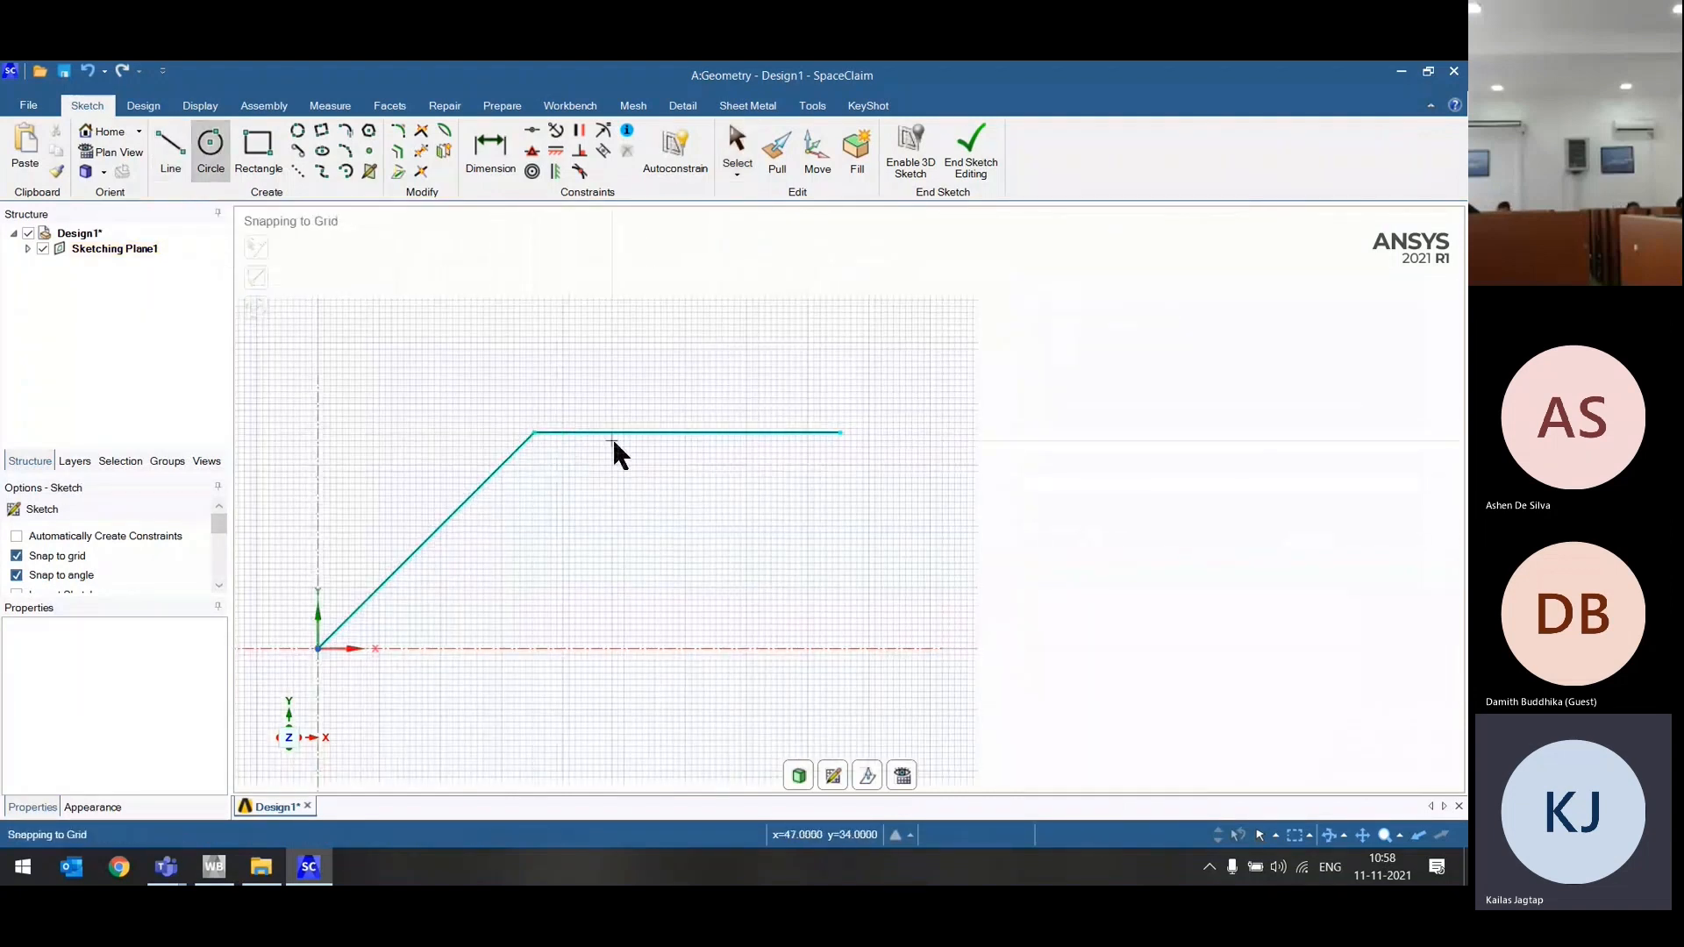
{"action": "left_click", "coordinate": [534, 433]}
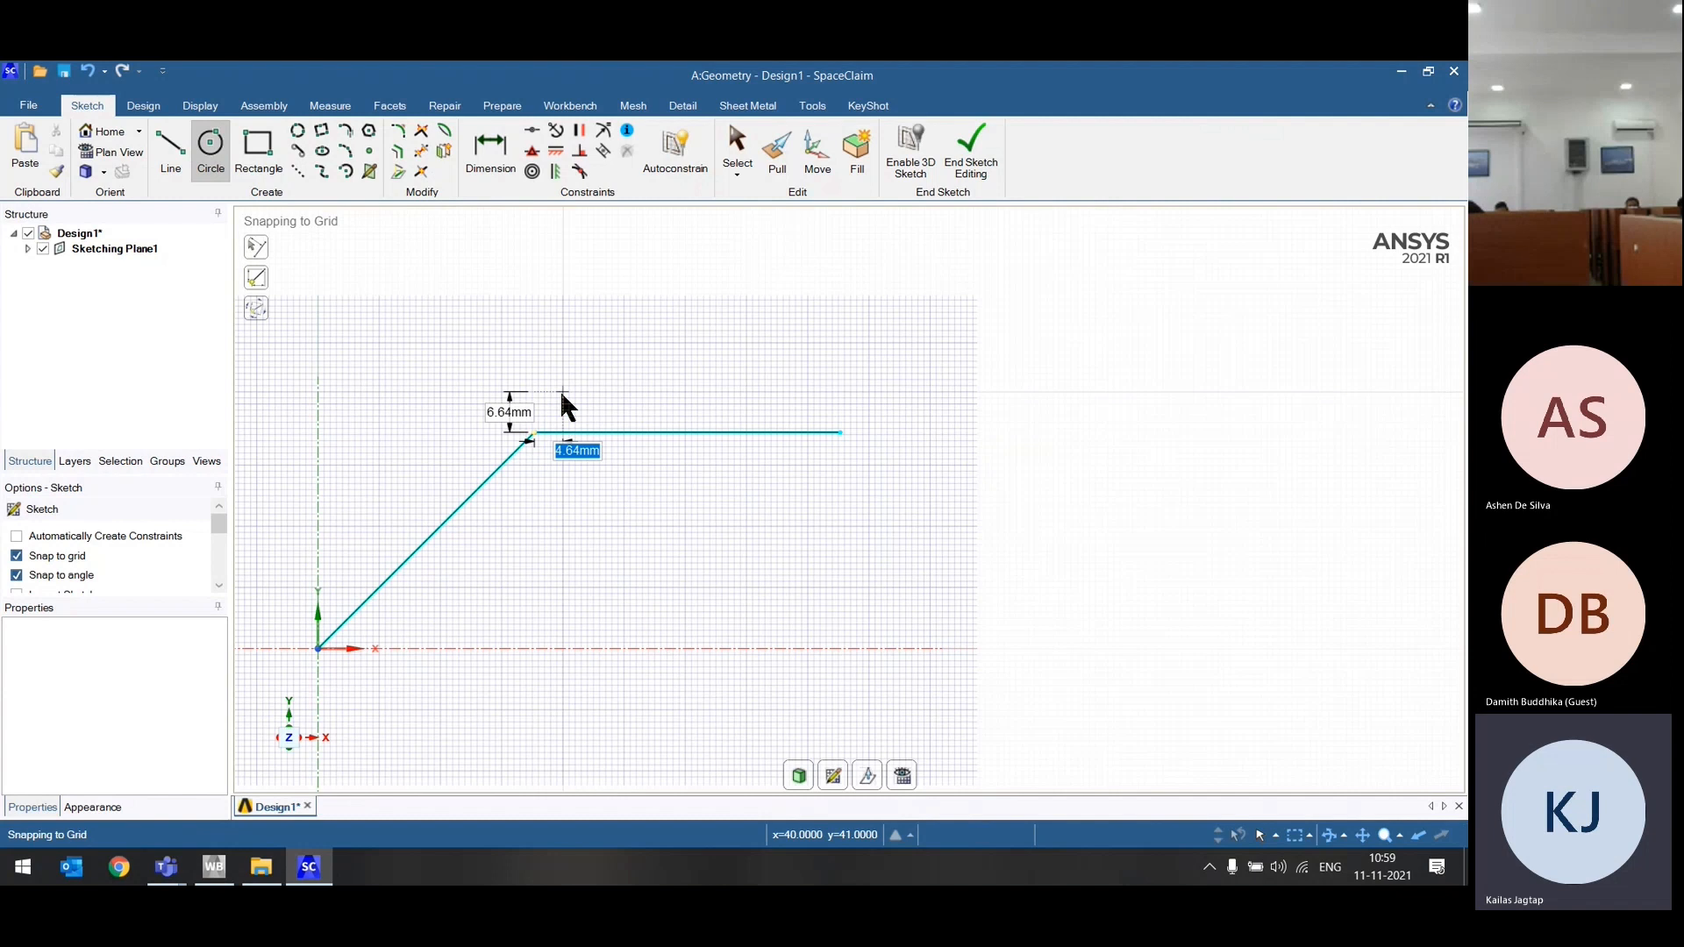
{"action": "type", "text": "100"}
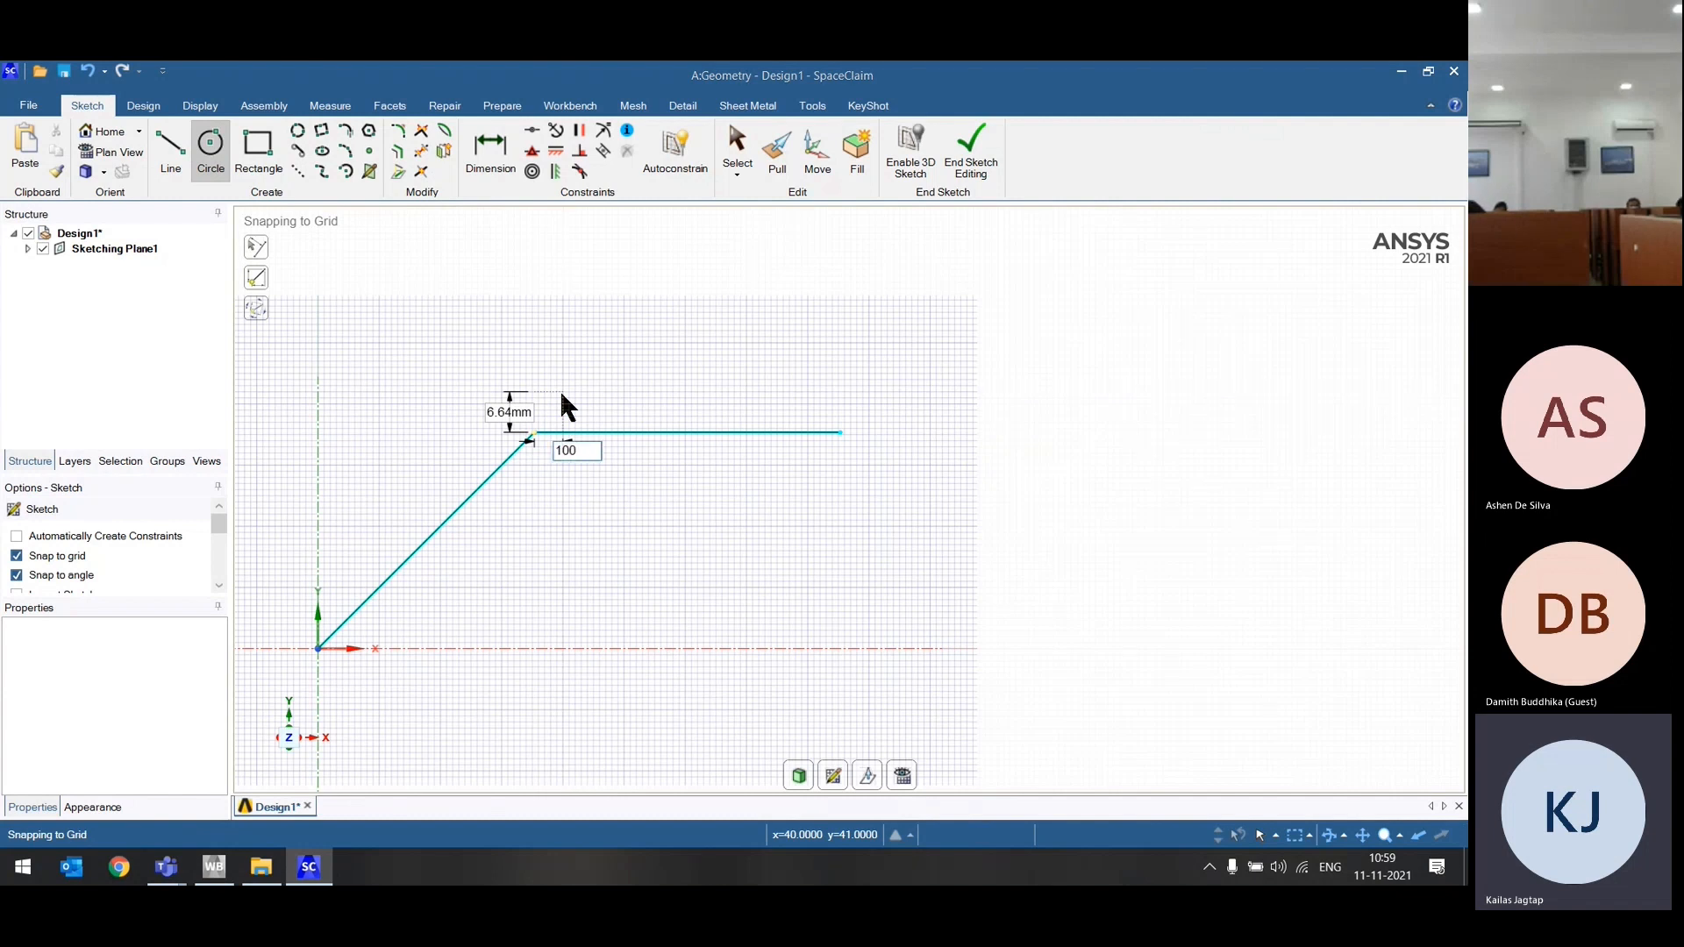
{"action": "key", "text": "BackSpace"}
{"action": "key", "text": "Tab"}
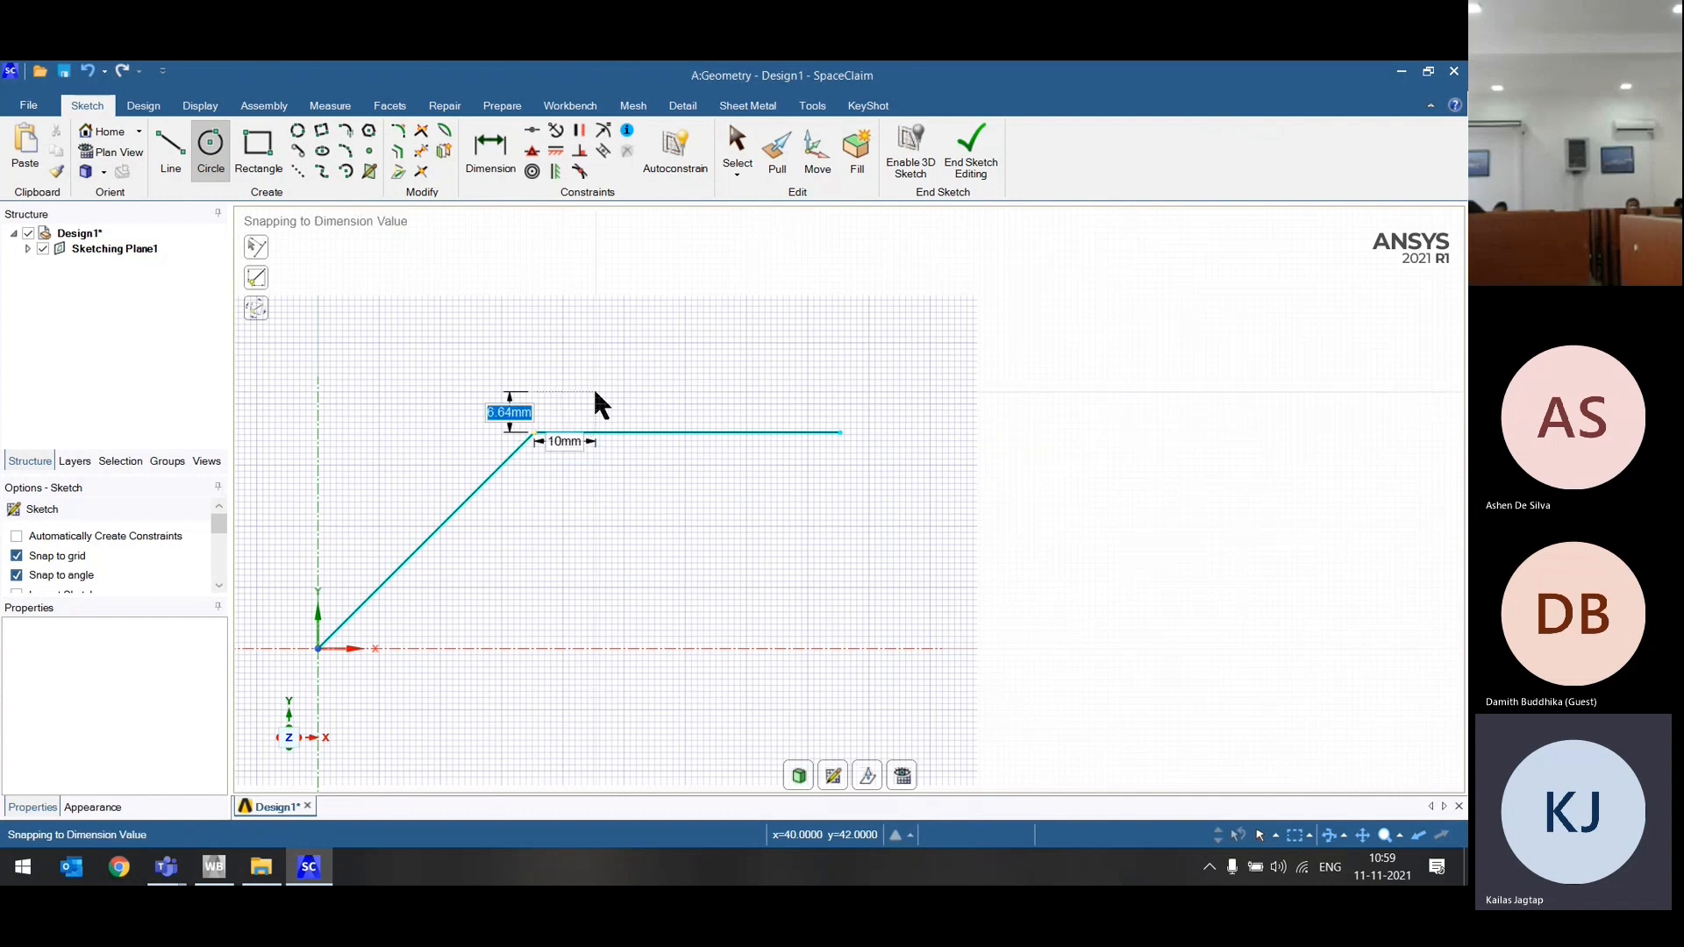
{"action": "type", "text": "10"}
{"action": "key", "text": "Tab"}
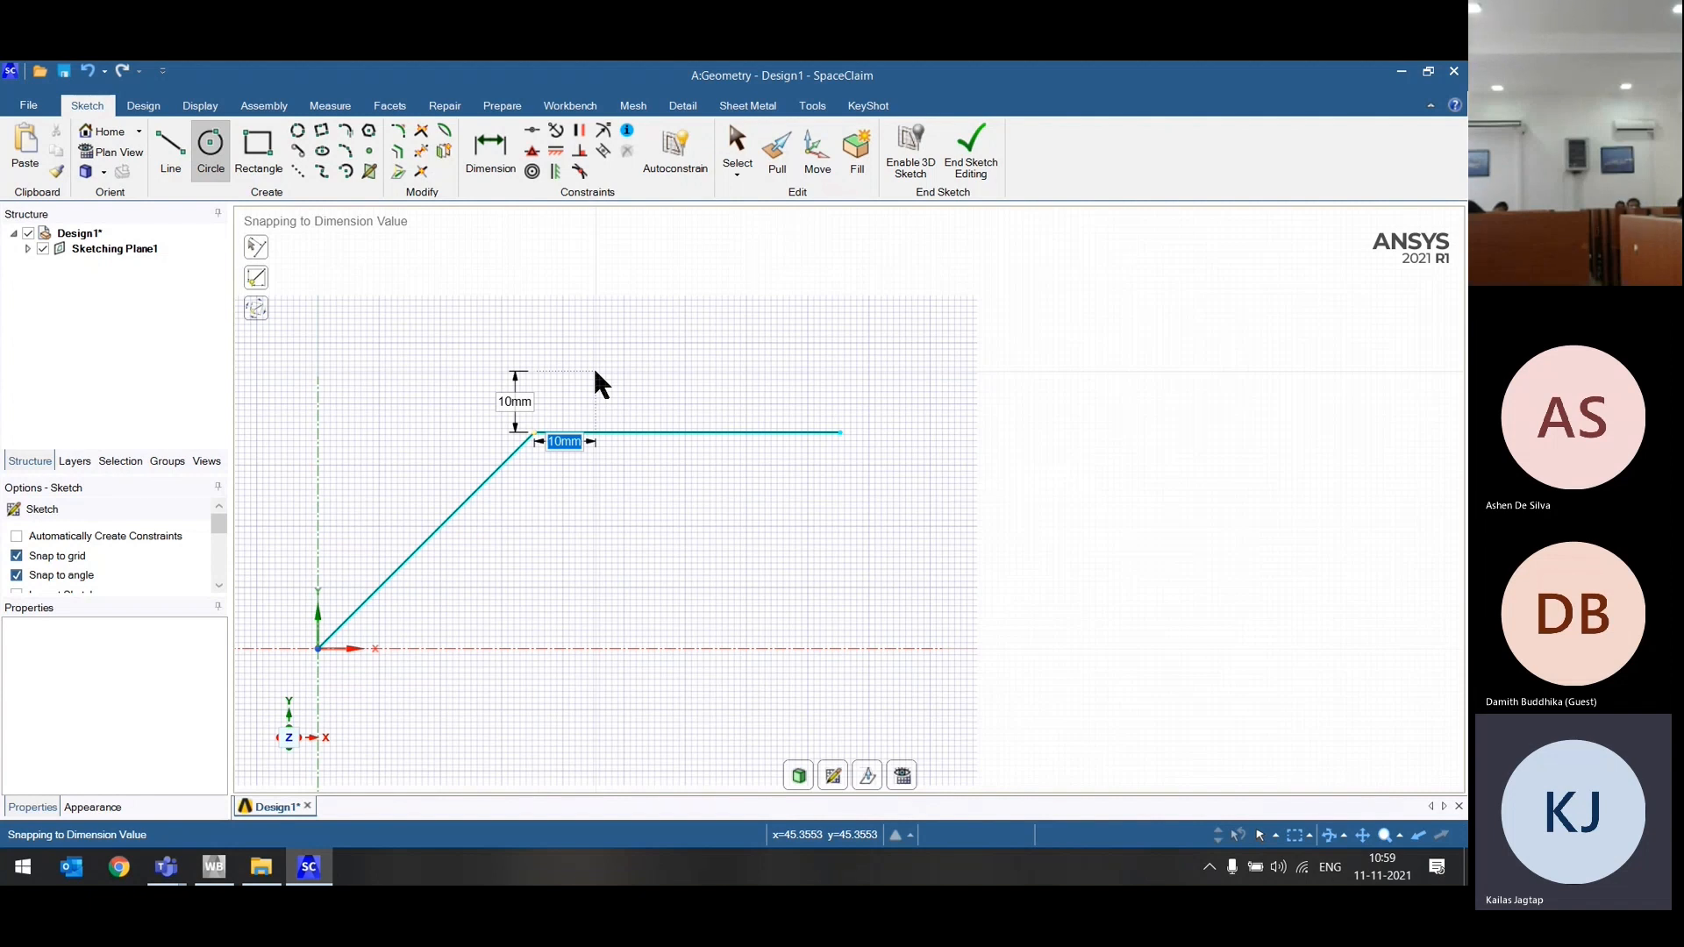
{"action": "key", "text": "Return"}
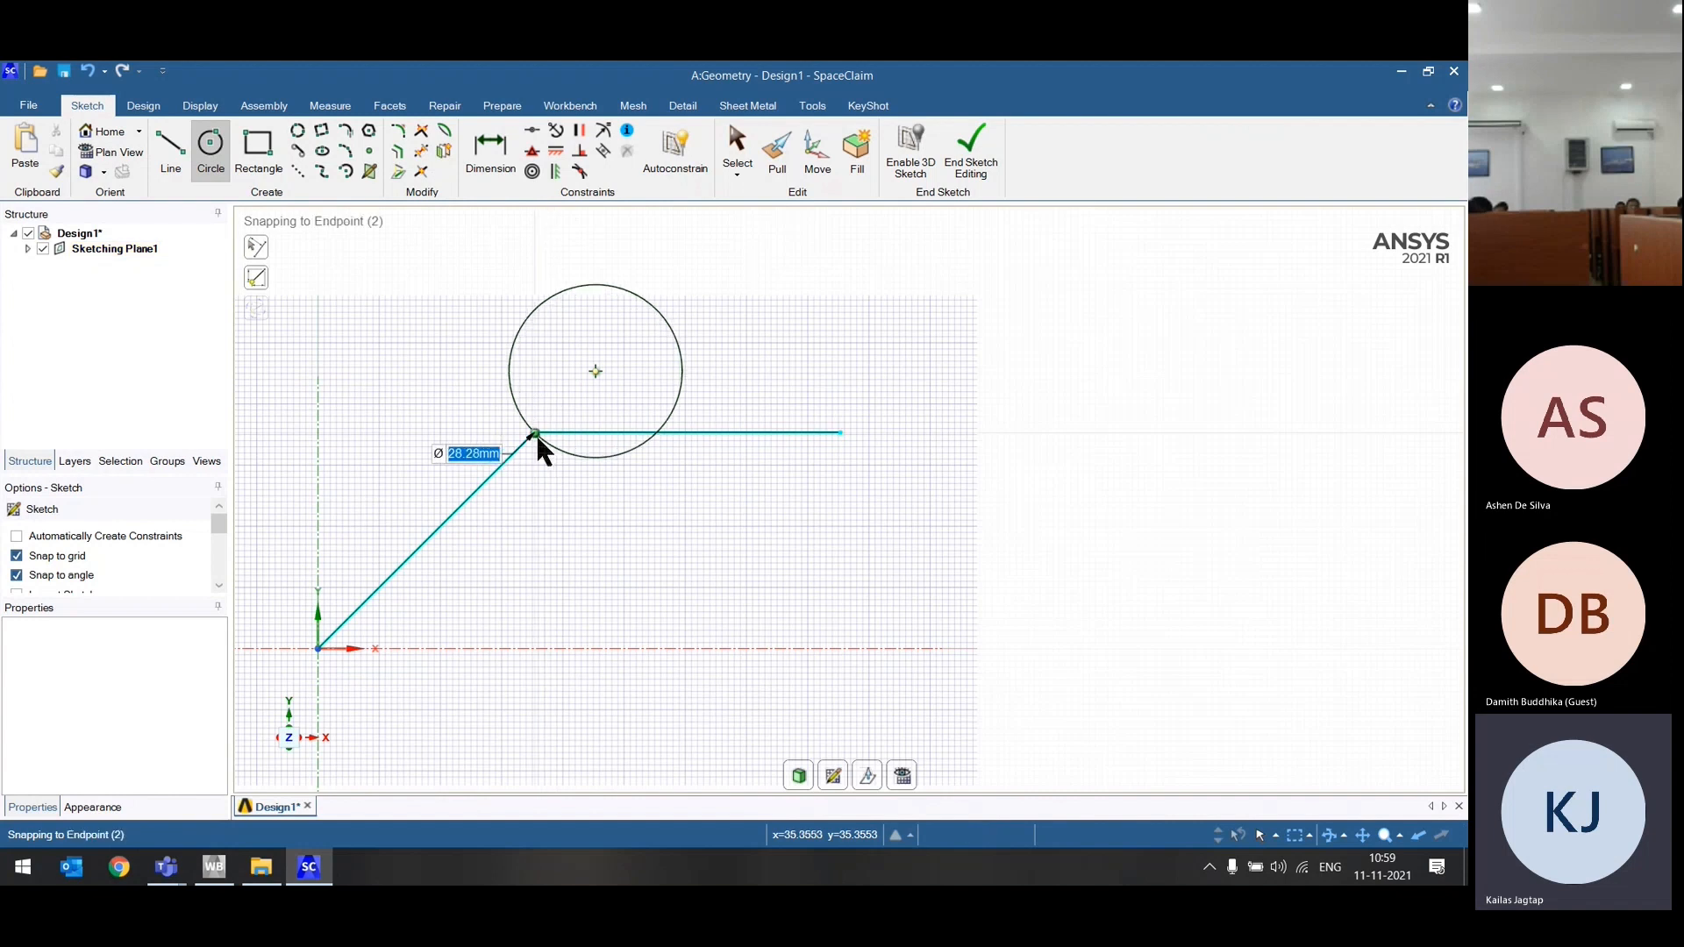
{"action": "left_click", "coordinate": [535, 433]}
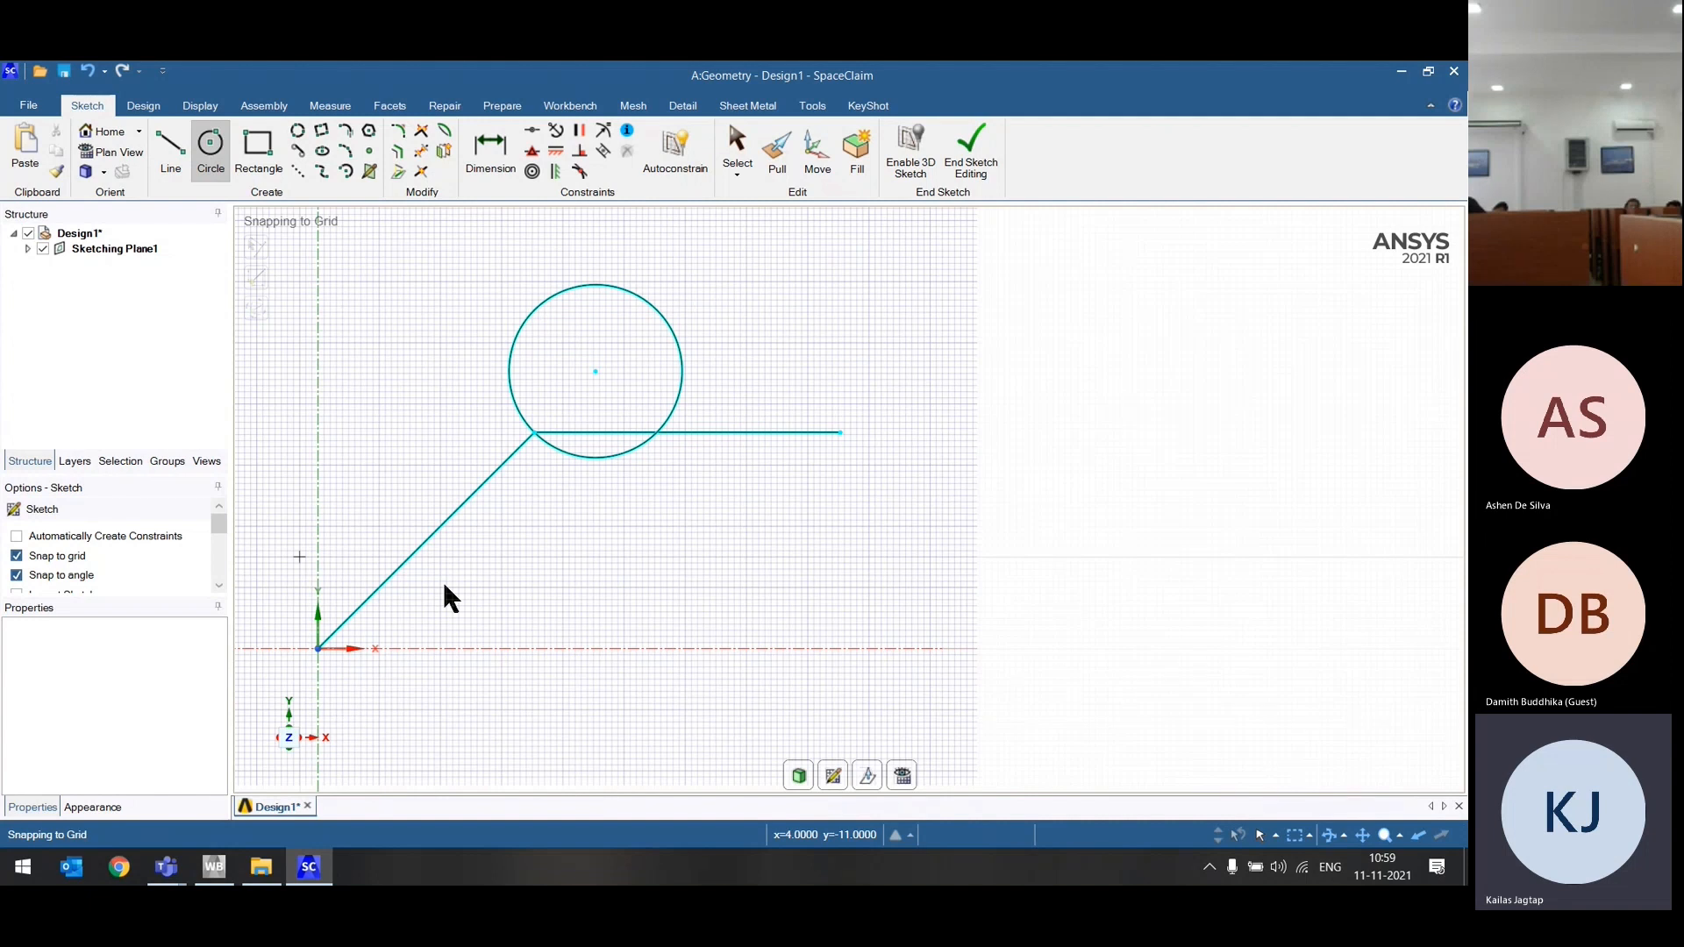
{"action": "scroll", "coordinate": [354, 618], "scroll_direction": "down", "scroll_amount": 2}
{"action": "scroll", "coordinate": [354, 625], "scroll_direction": "down", "scroll_amount": 2}
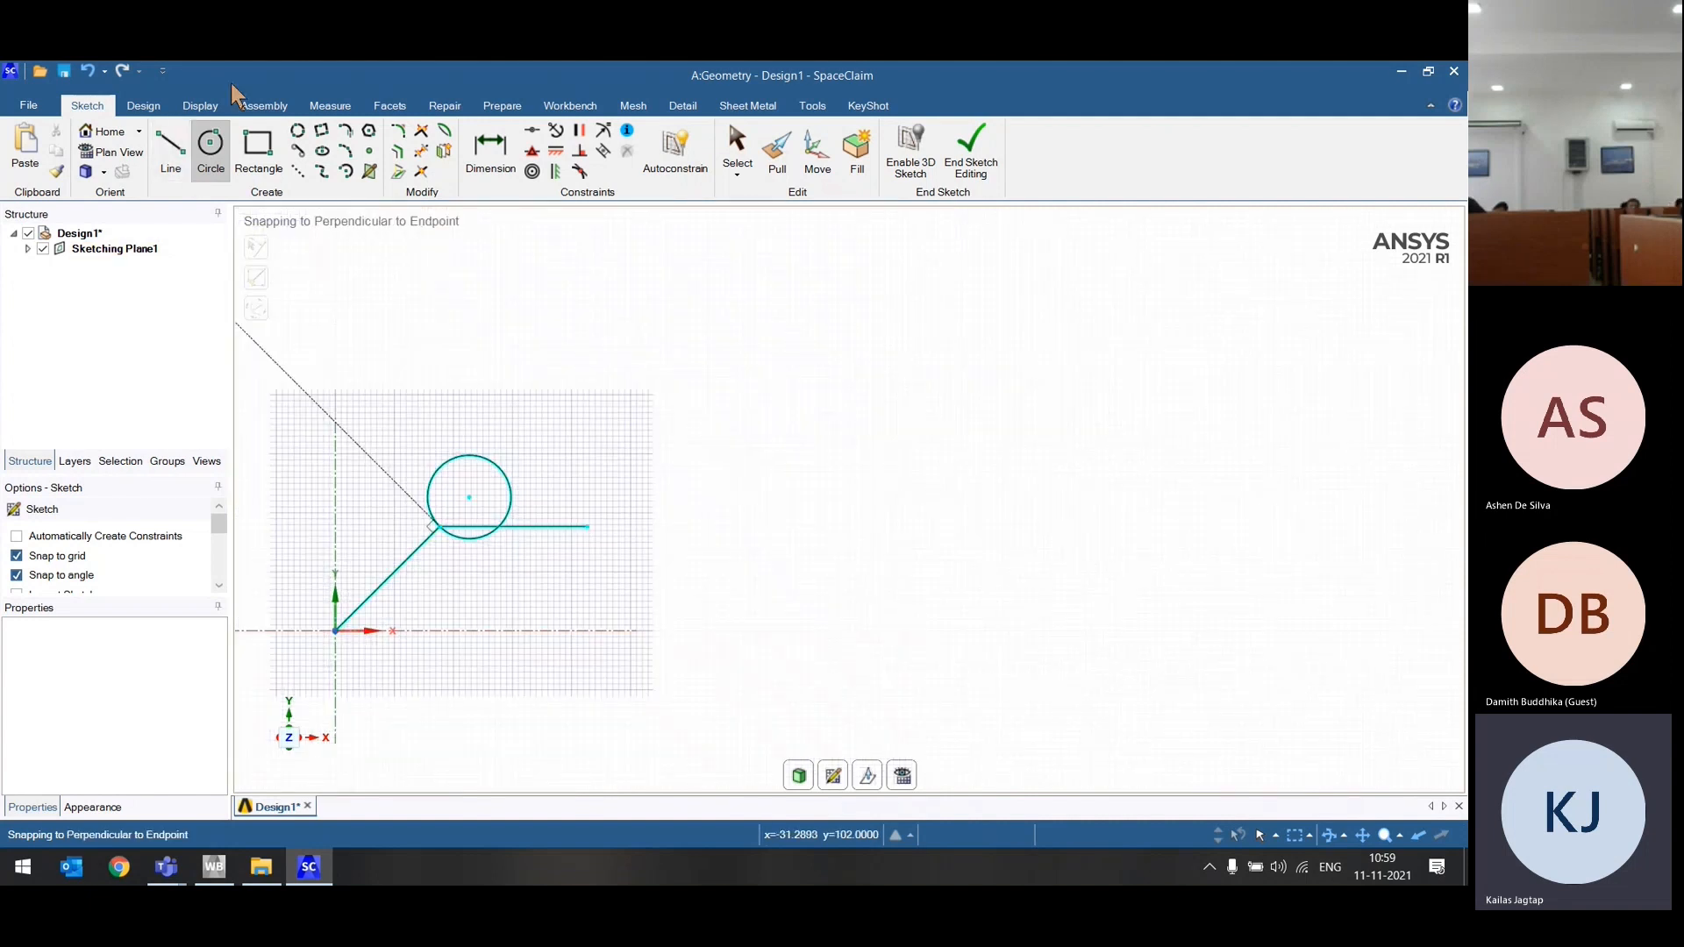
{"action": "scroll", "coordinate": [553, 302], "scroll_direction": "up", "scroll_amount": 2}
{"action": "scroll", "coordinate": [873, 421], "scroll_direction": "down", "scroll_amount": 3}
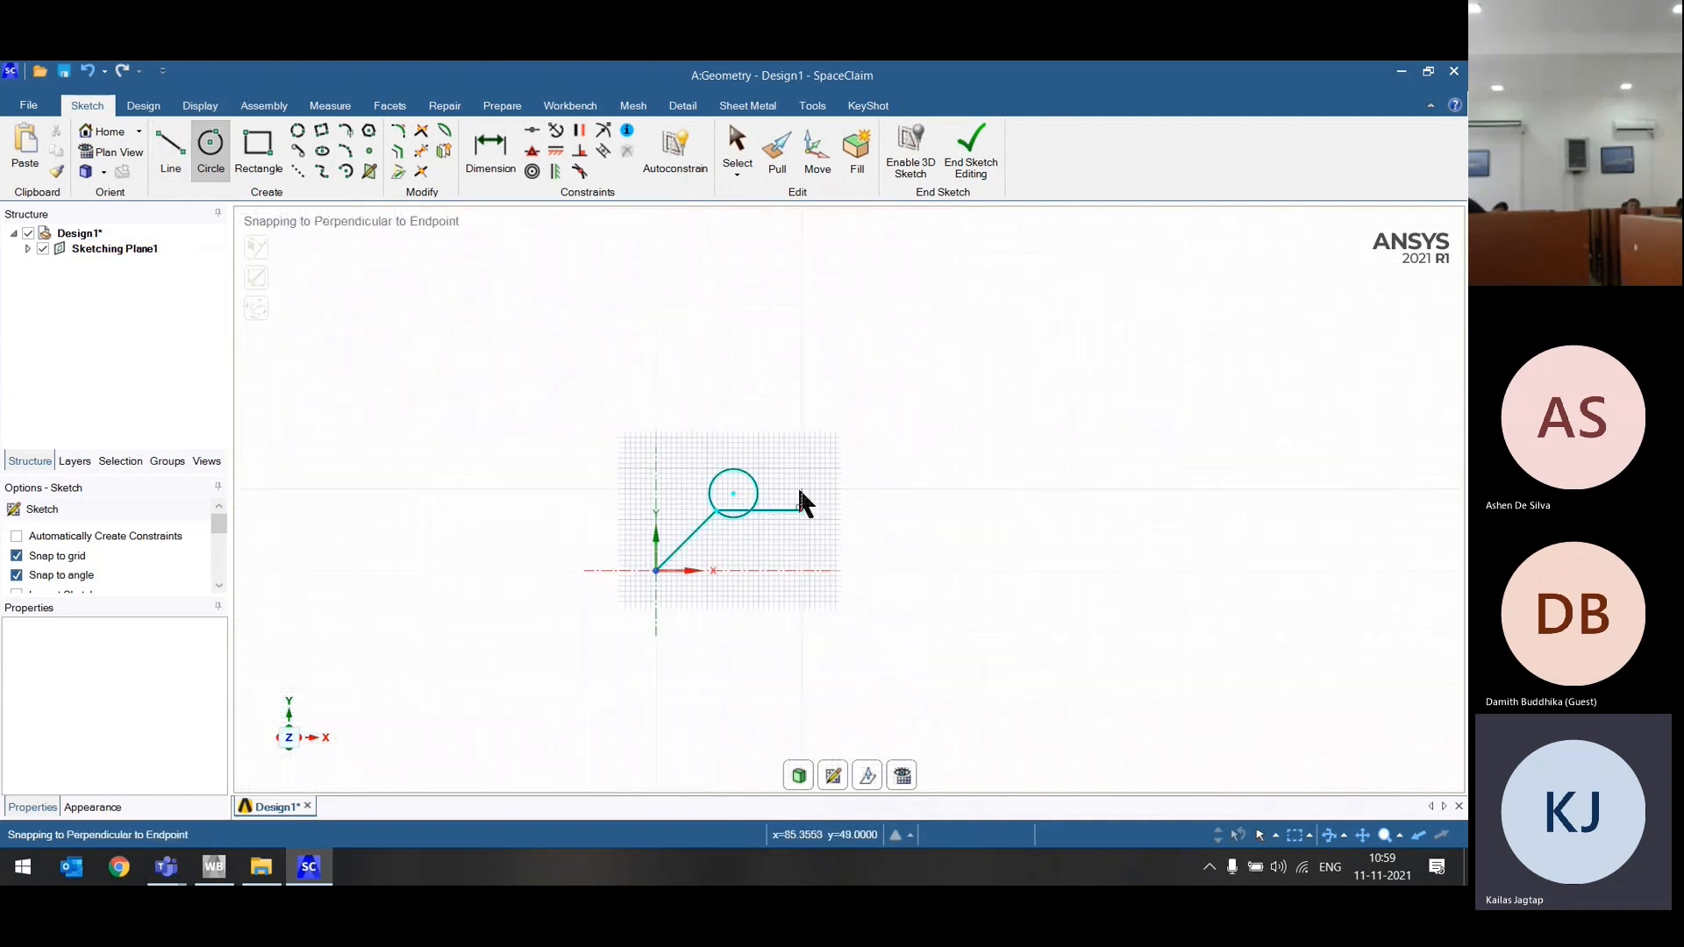
{"action": "scroll", "coordinate": [762, 540], "scroll_direction": "up", "scroll_amount": 4}
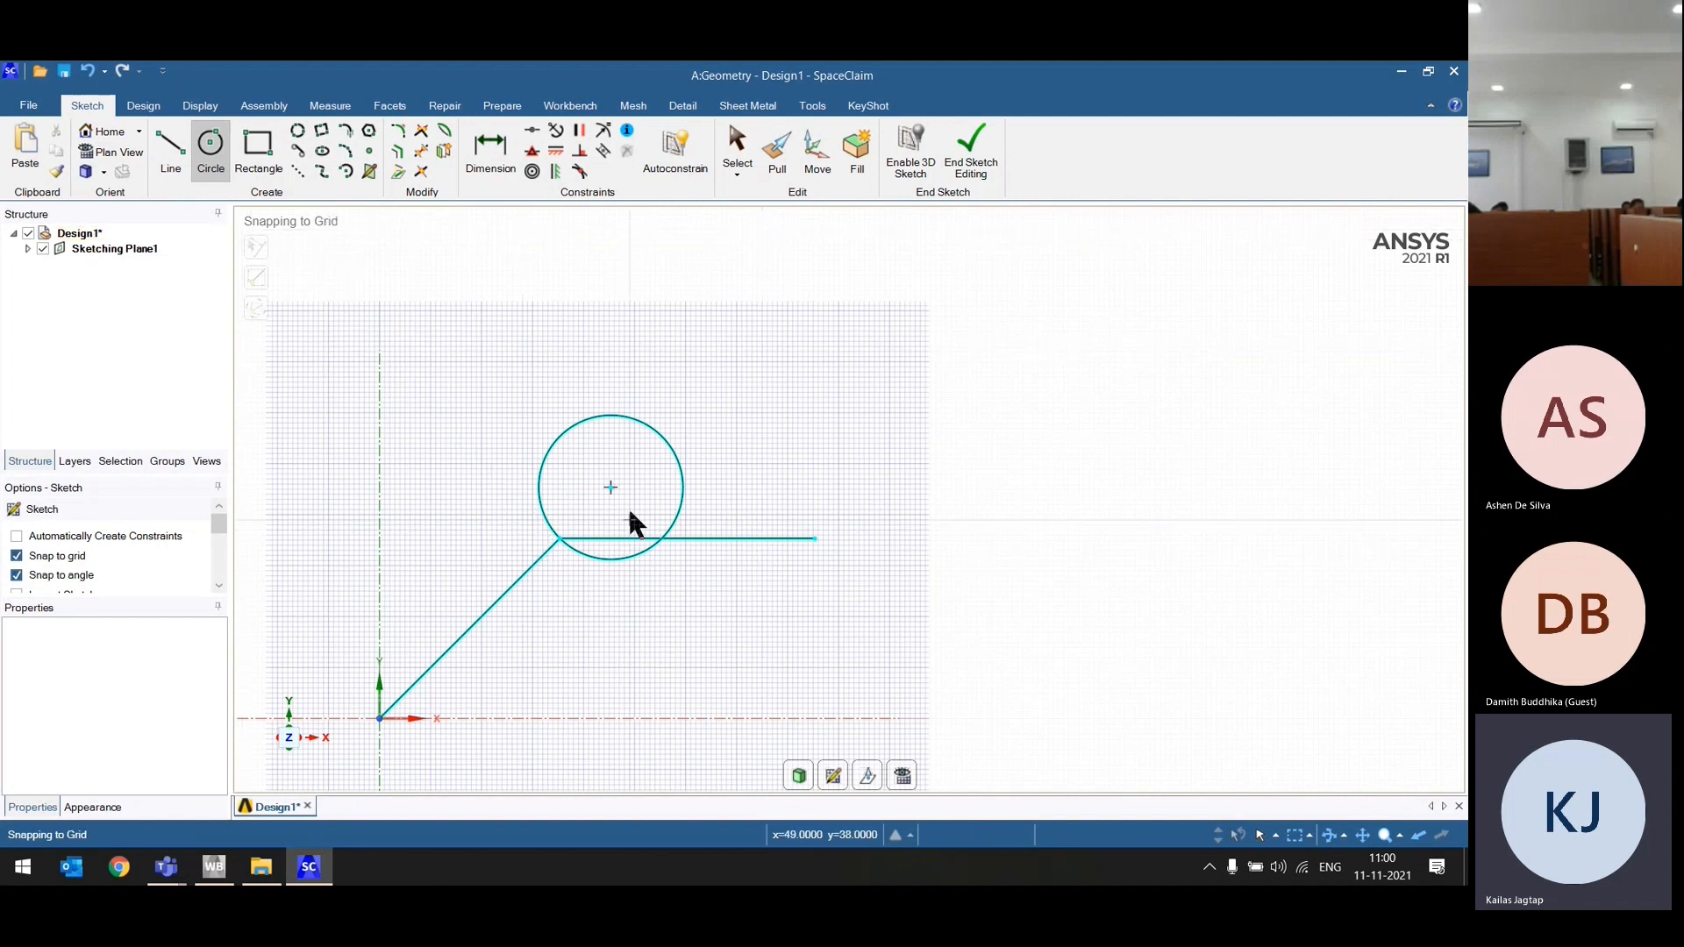
Step: Sketch a corner-to-corner rectangle in the free area above and to the right of the horizontal line's end
{"action": "left_click", "coordinate": [247, 177]}
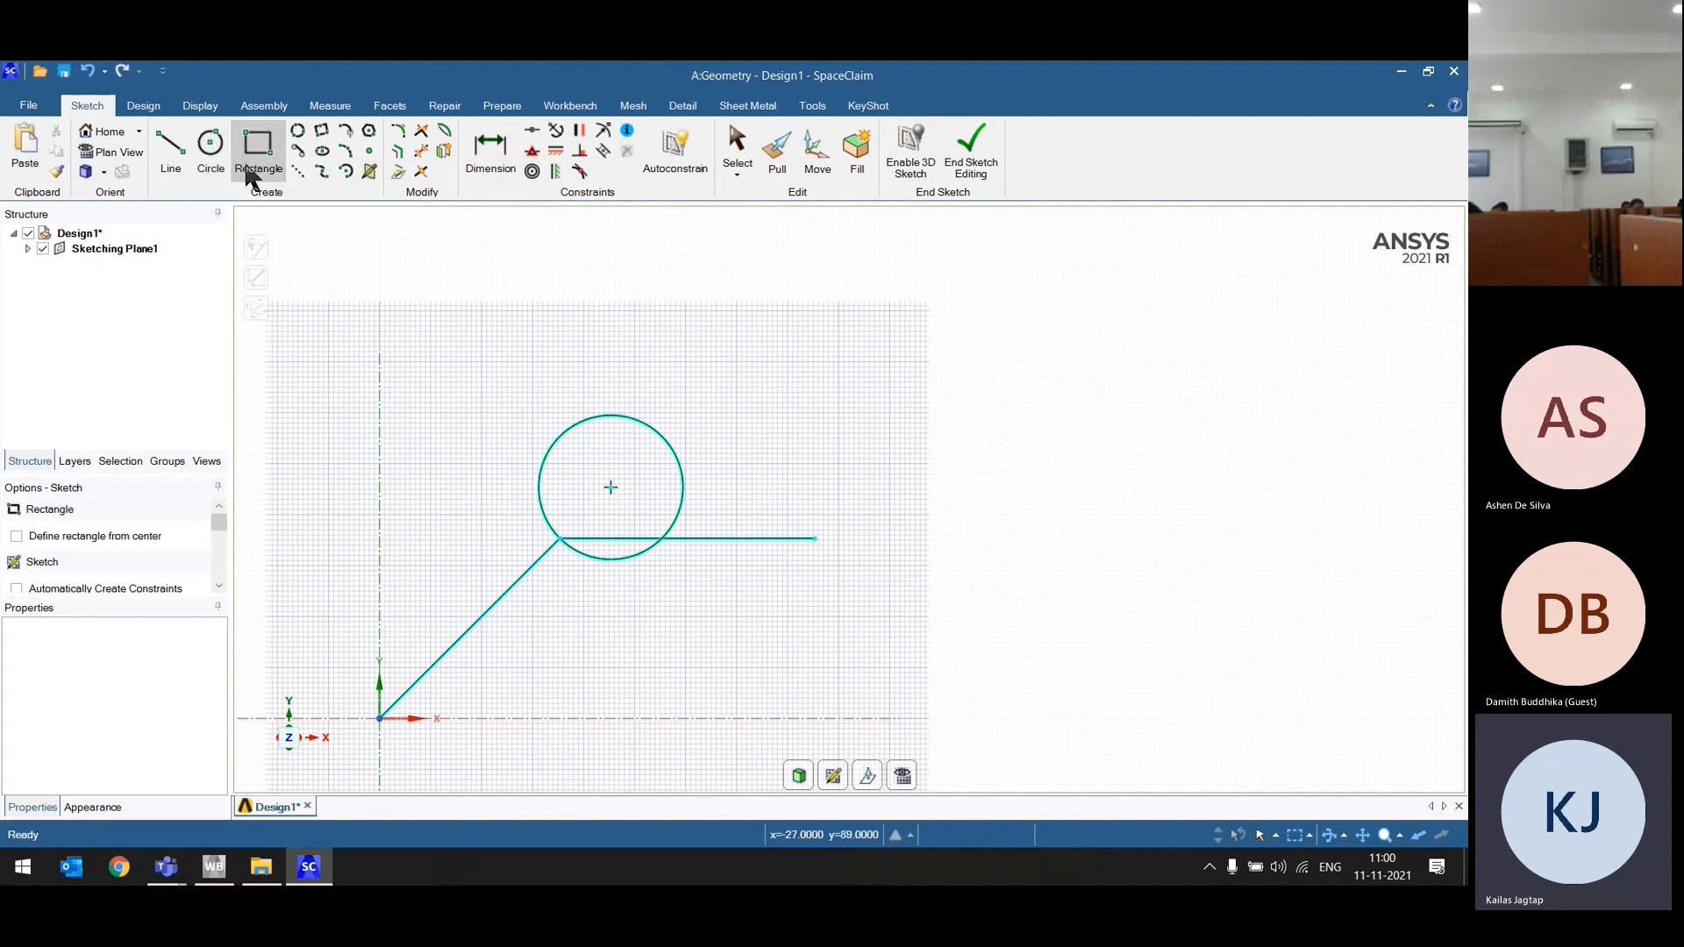
{"action": "scroll", "coordinate": [415, 389], "scroll_direction": "down", "scroll_amount": 3}
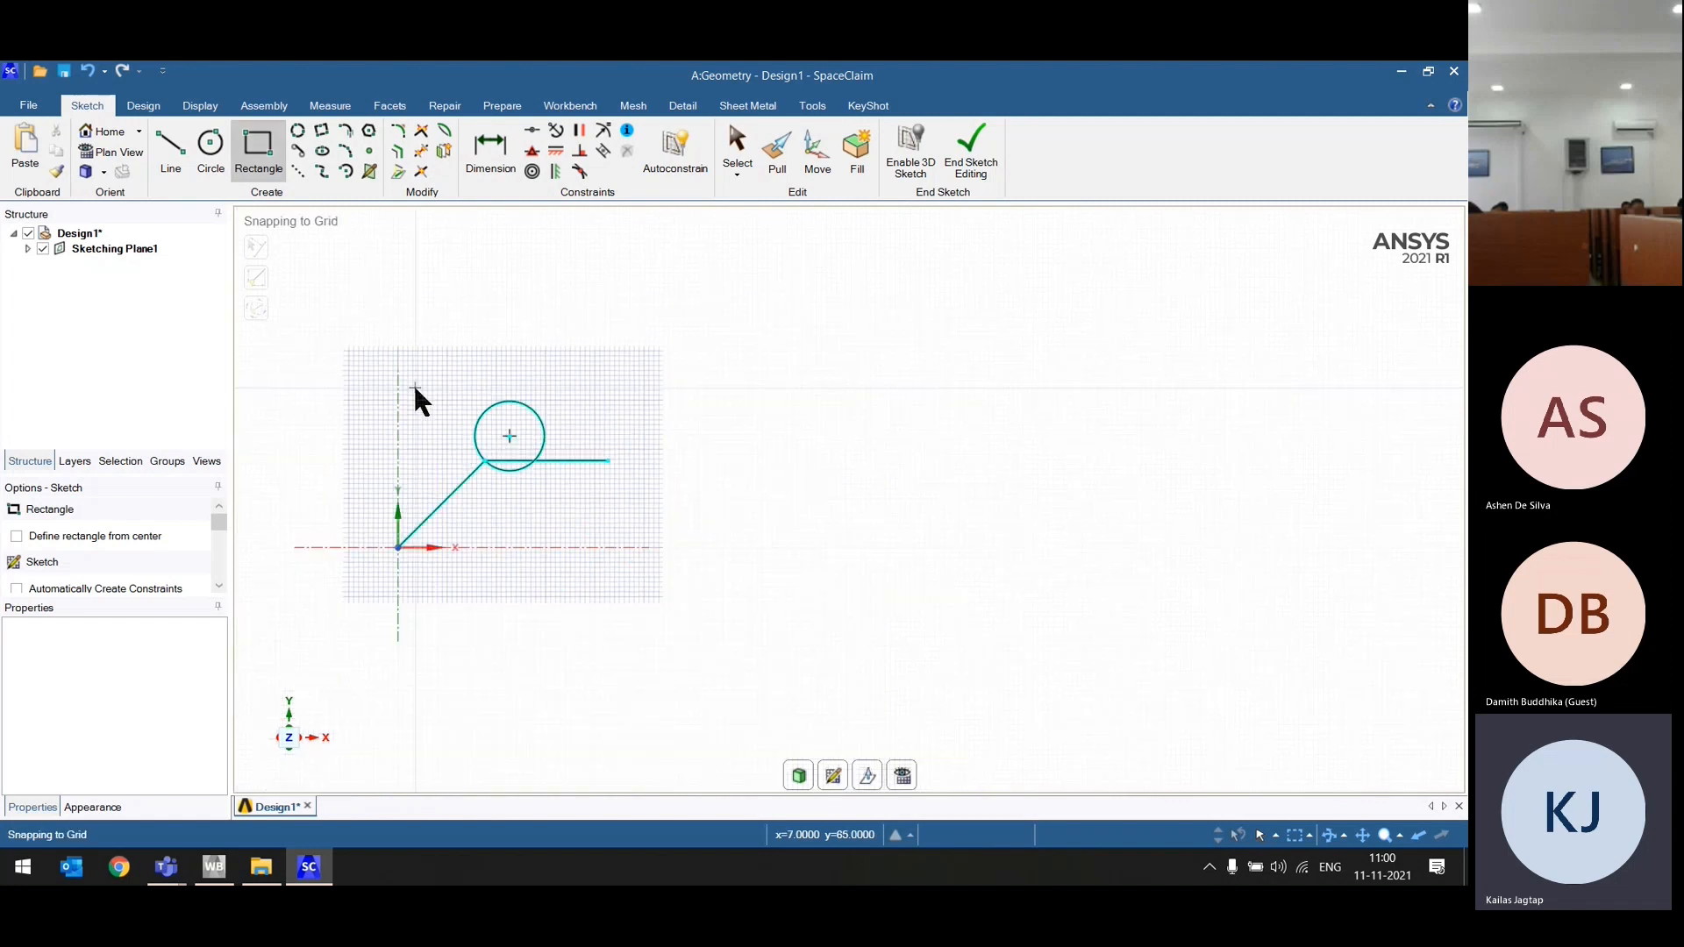
{"action": "scroll", "coordinate": [415, 388], "scroll_direction": "up", "scroll_amount": 2}
{"action": "left_click", "coordinate": [705, 304]}
{"action": "left_click", "coordinate": [871, 421]}
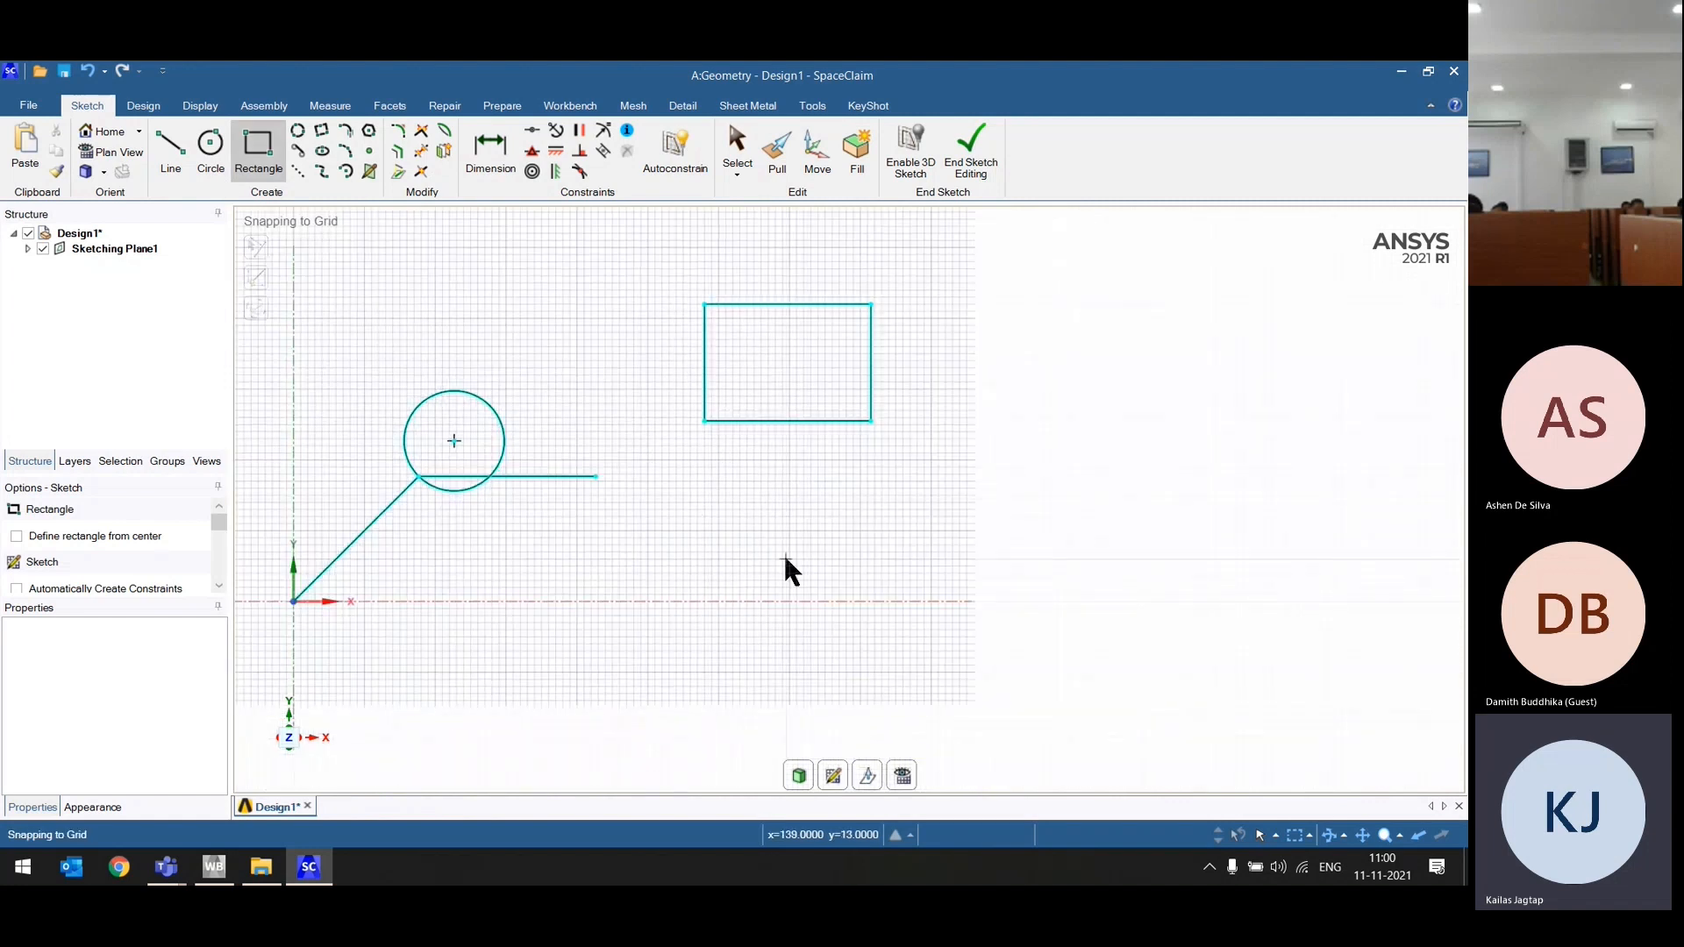
{"action": "key", "text": "Escape"}
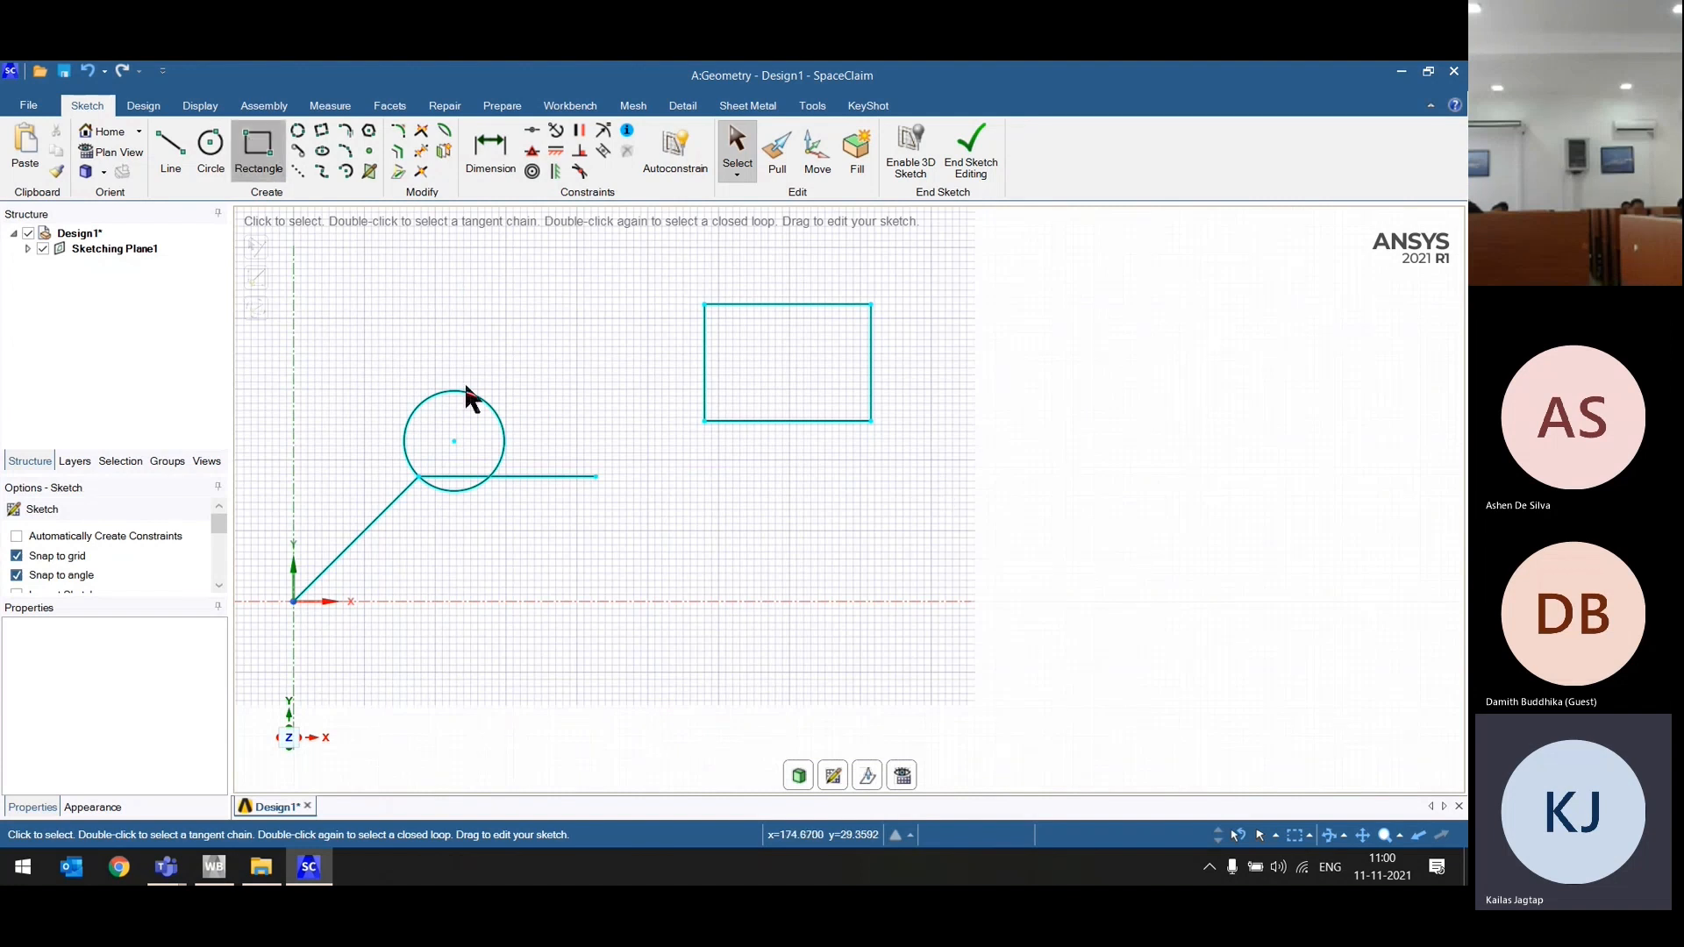
Step: Sketch a second, nearly square rectangle straddling the X axis, below and to the right of the first rectangle
{"action": "key", "text": "r"}
{"action": "left_click", "coordinate": [972, 485]}
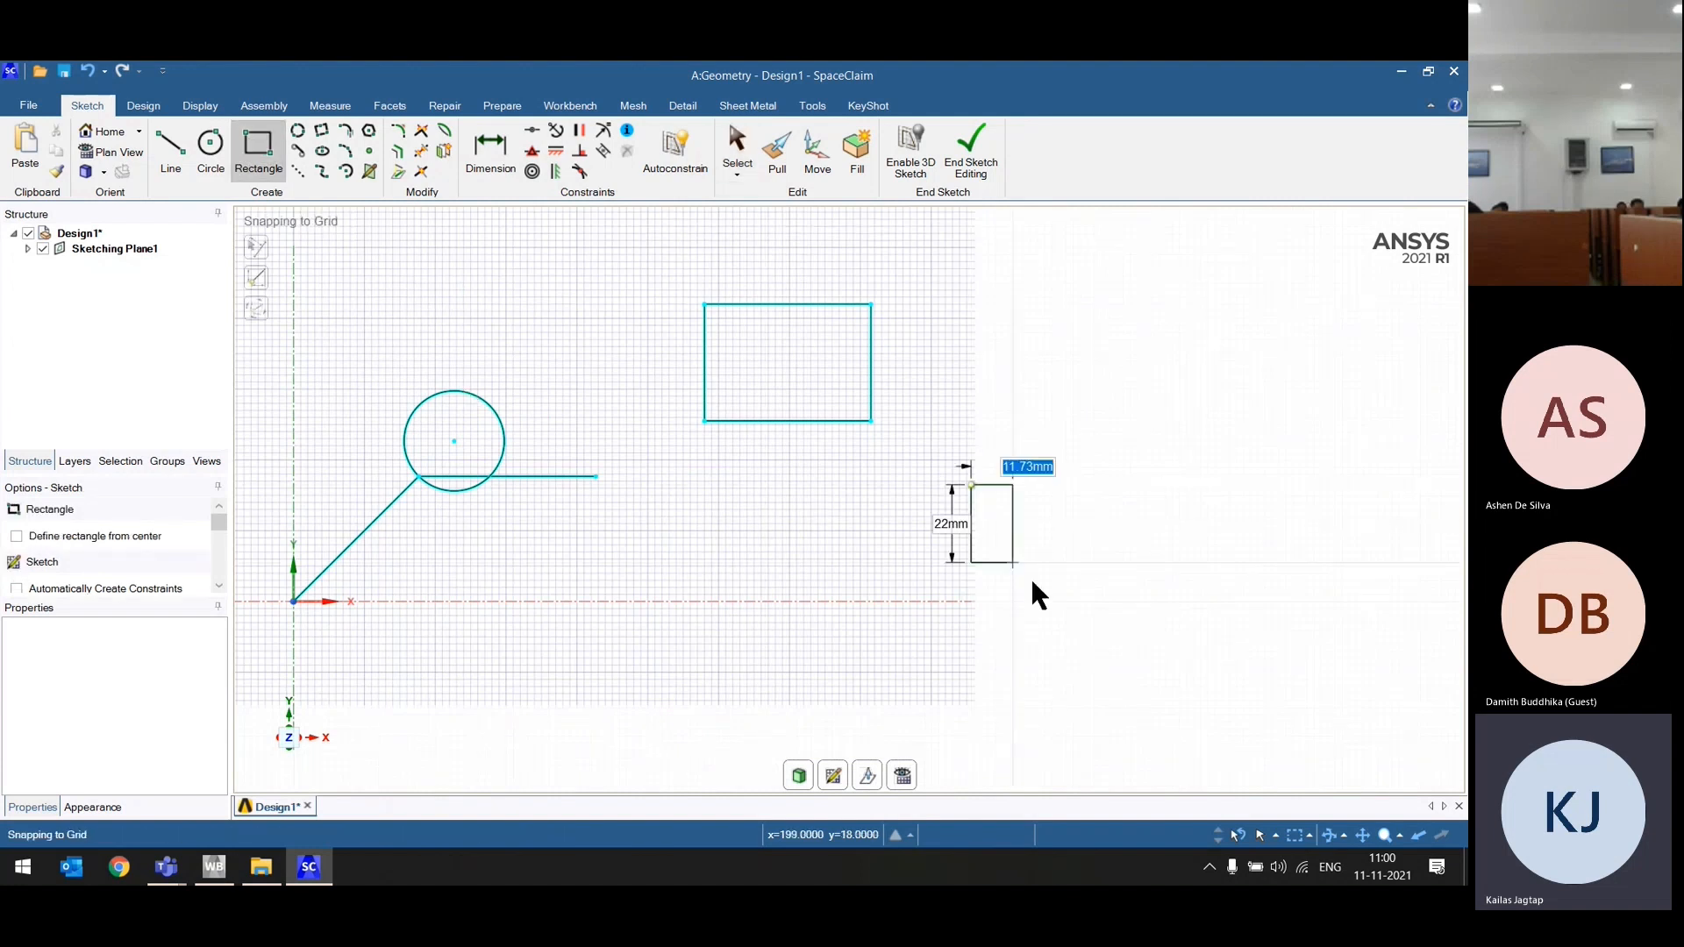
{"action": "left_click", "coordinate": [1136, 630]}
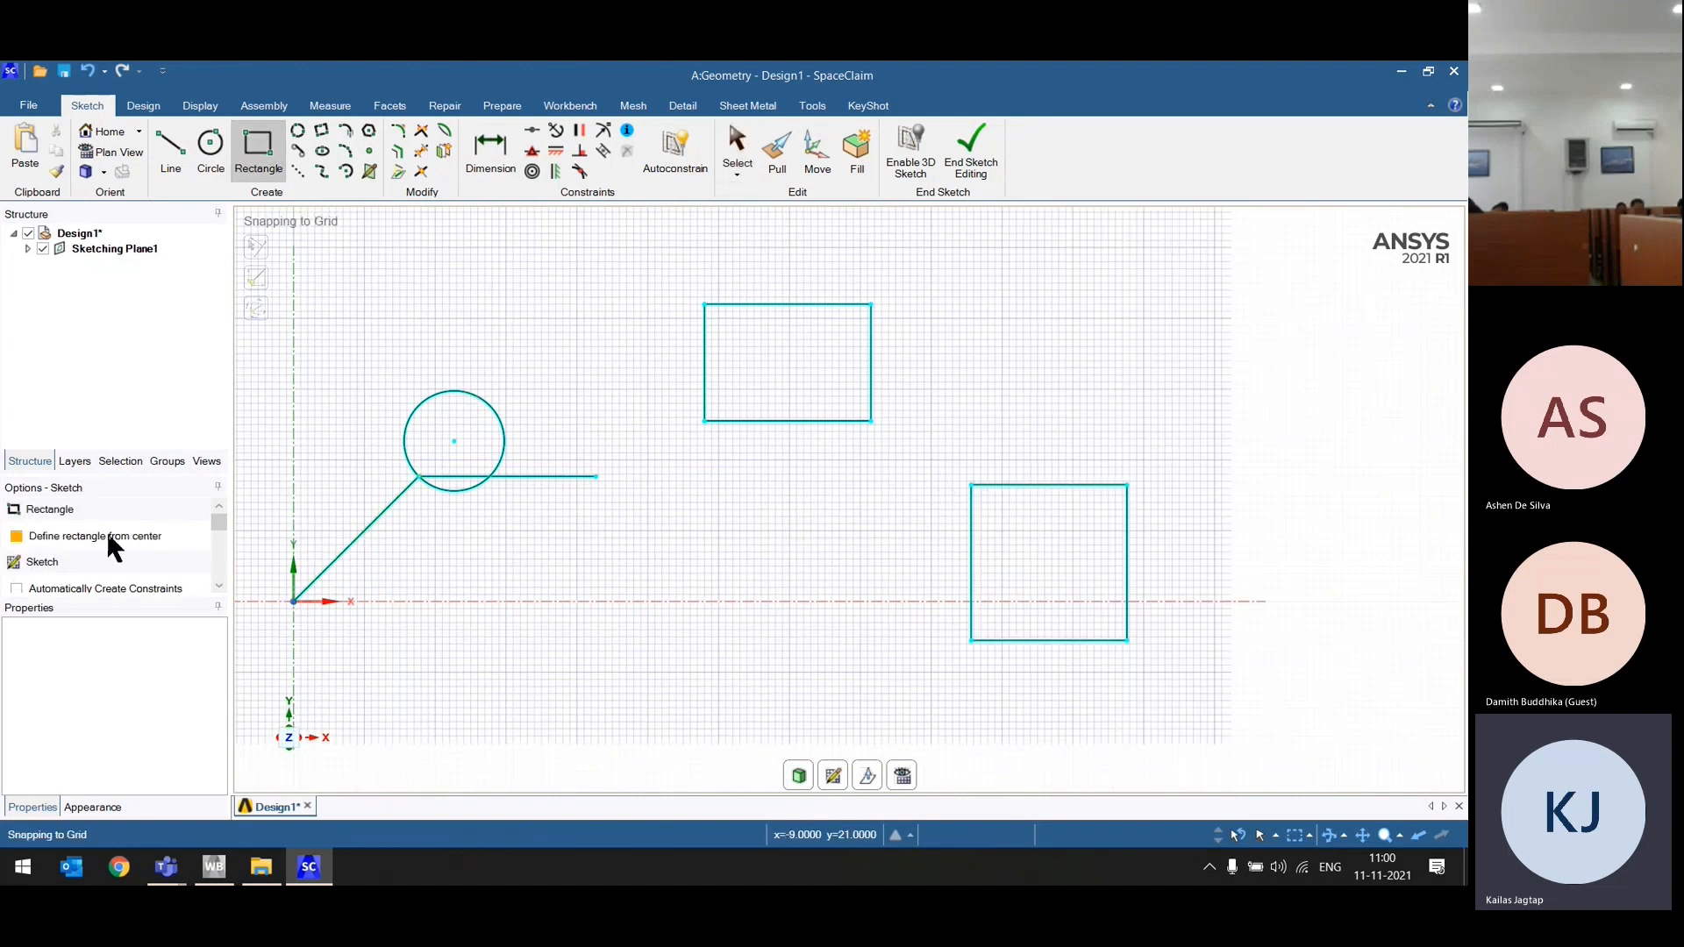
Step: Enable defining rectangles from the center and sketch a wide rectangle below the first one, centred just above the X axis
{"action": "left_click", "coordinate": [54, 532]}
{"action": "left_click", "coordinate": [737, 579]}
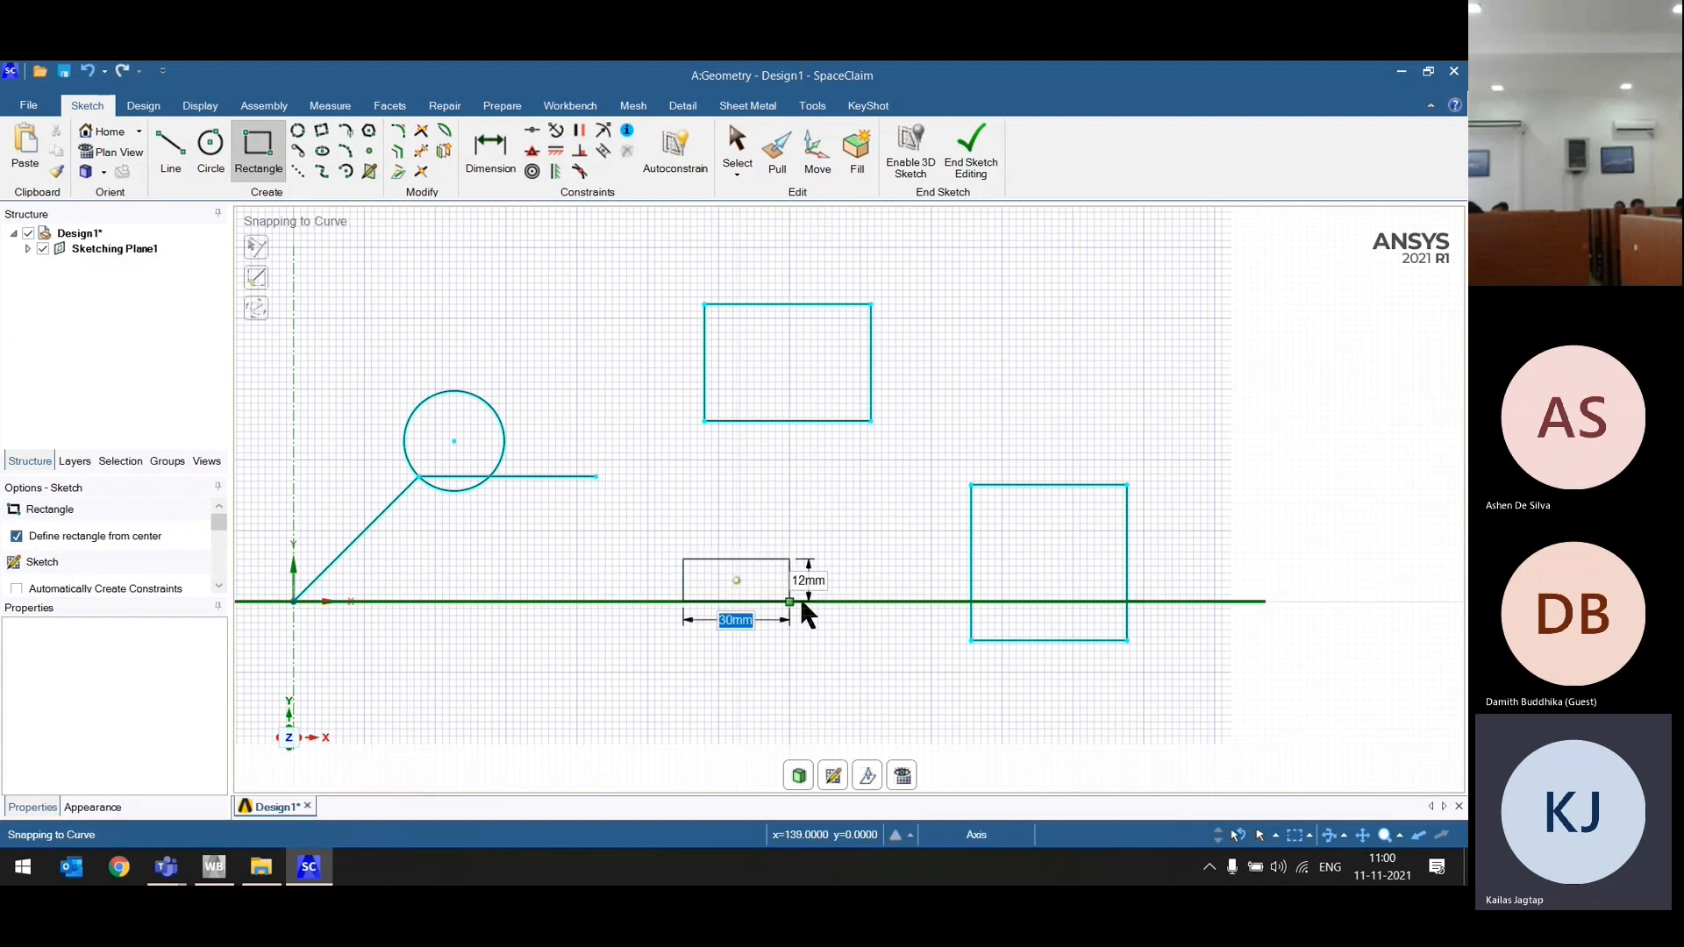
{"action": "left_click", "coordinate": [863, 643]}
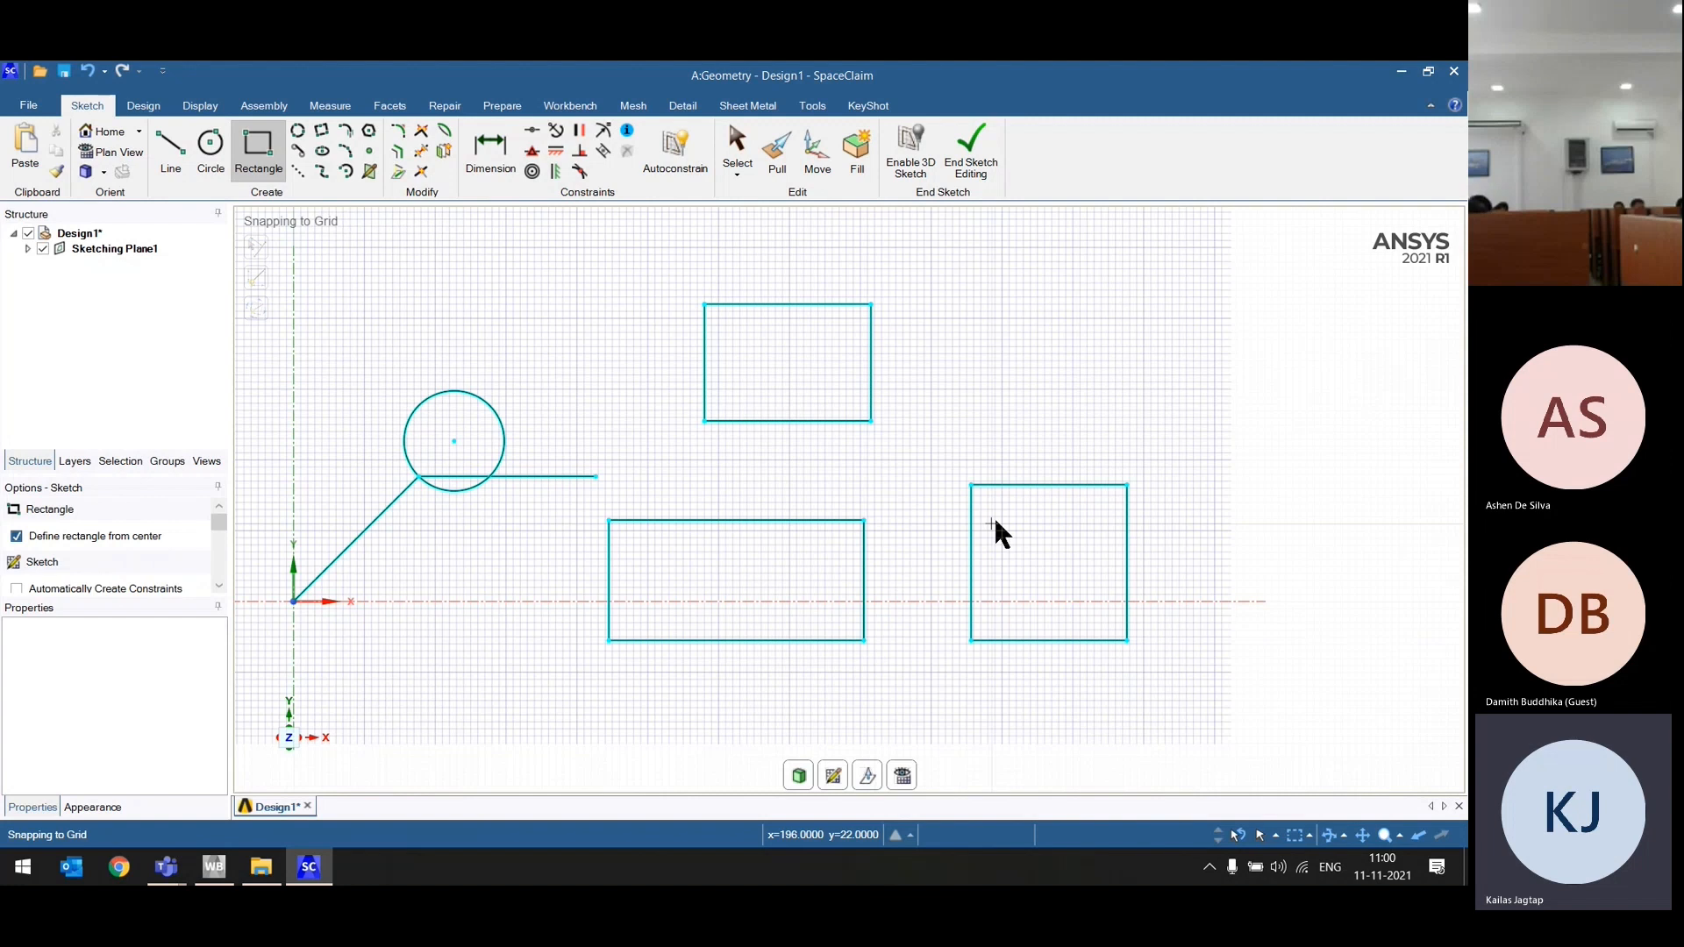
Step: Turn off center definition and sketch a 100 × 50 mm rectangle up and left from a corner 20 mm left of and 20 mm above the origin
{"action": "scroll", "coordinate": [993, 516], "scroll_direction": "down", "scroll_amount": 3}
{"action": "scroll", "coordinate": [993, 517], "scroll_direction": "up", "scroll_amount": 3}
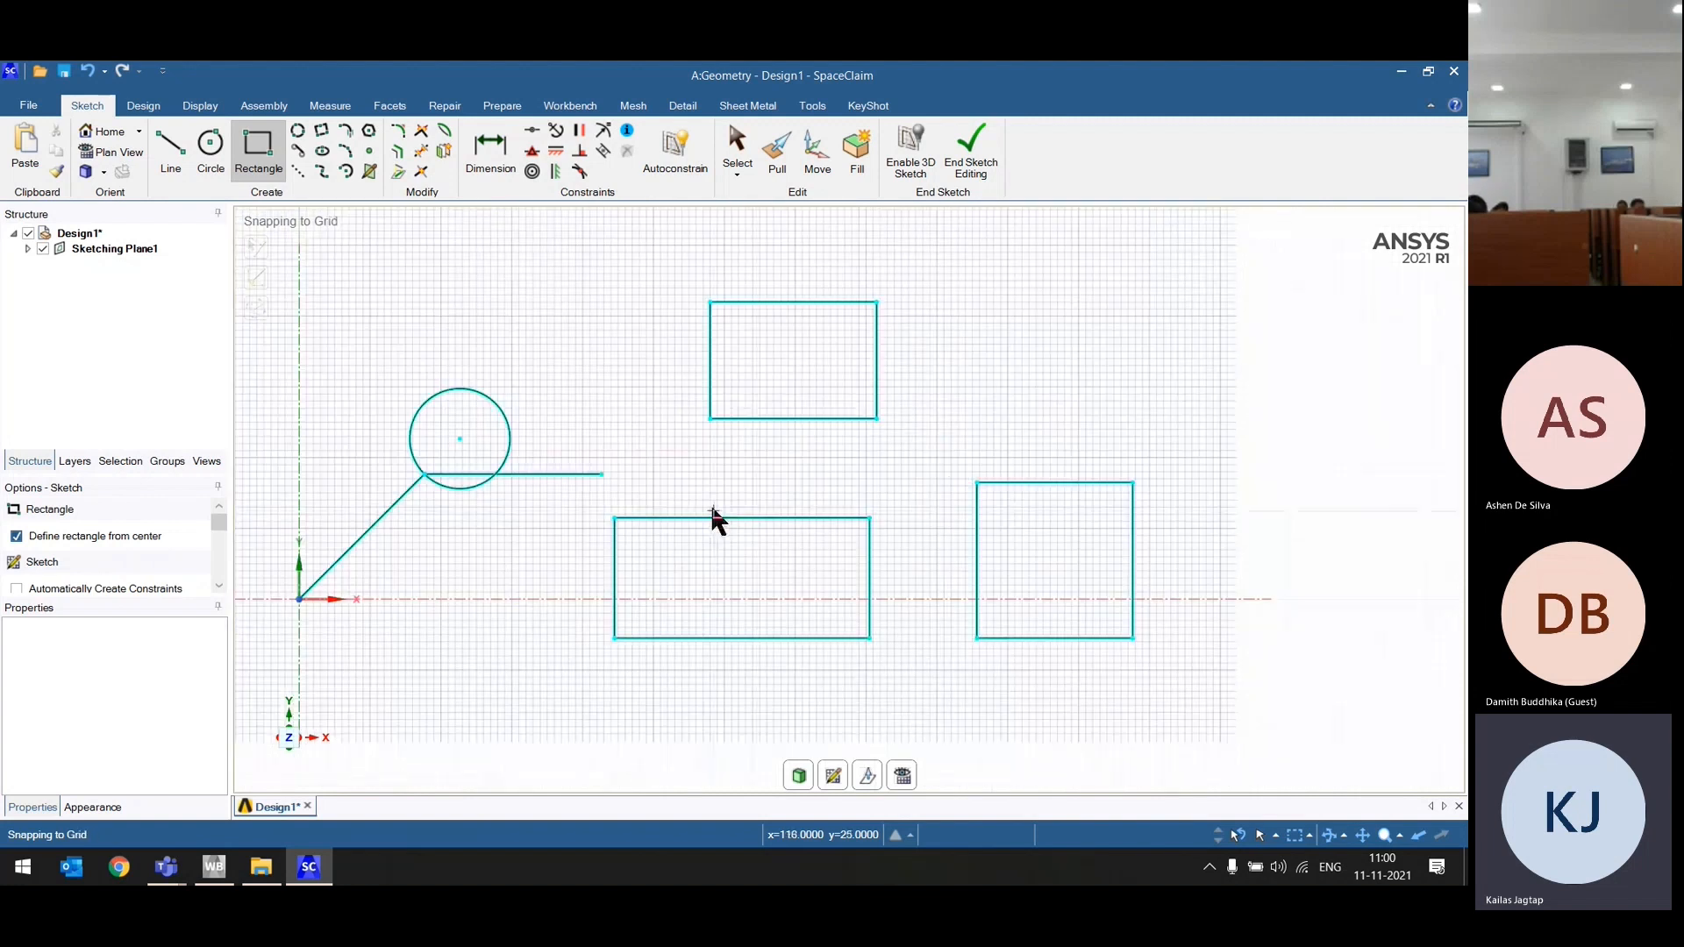
{"action": "scroll", "coordinate": [713, 511], "scroll_direction": "down", "scroll_amount": 2}
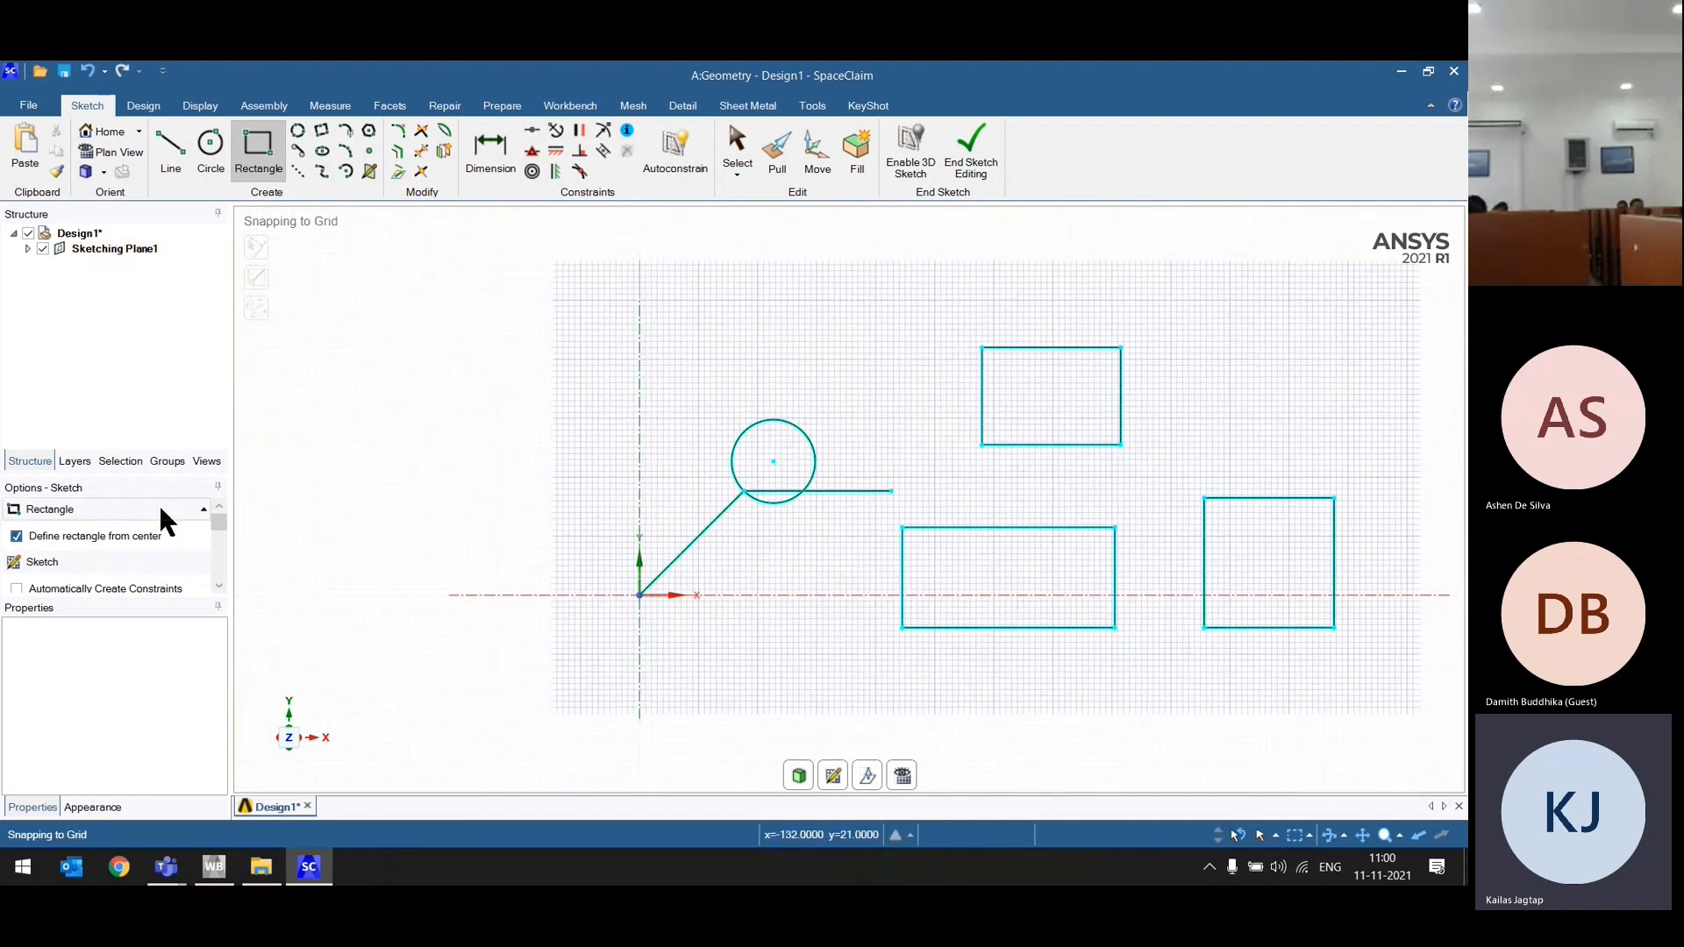
{"action": "left_click", "coordinate": [70, 536]}
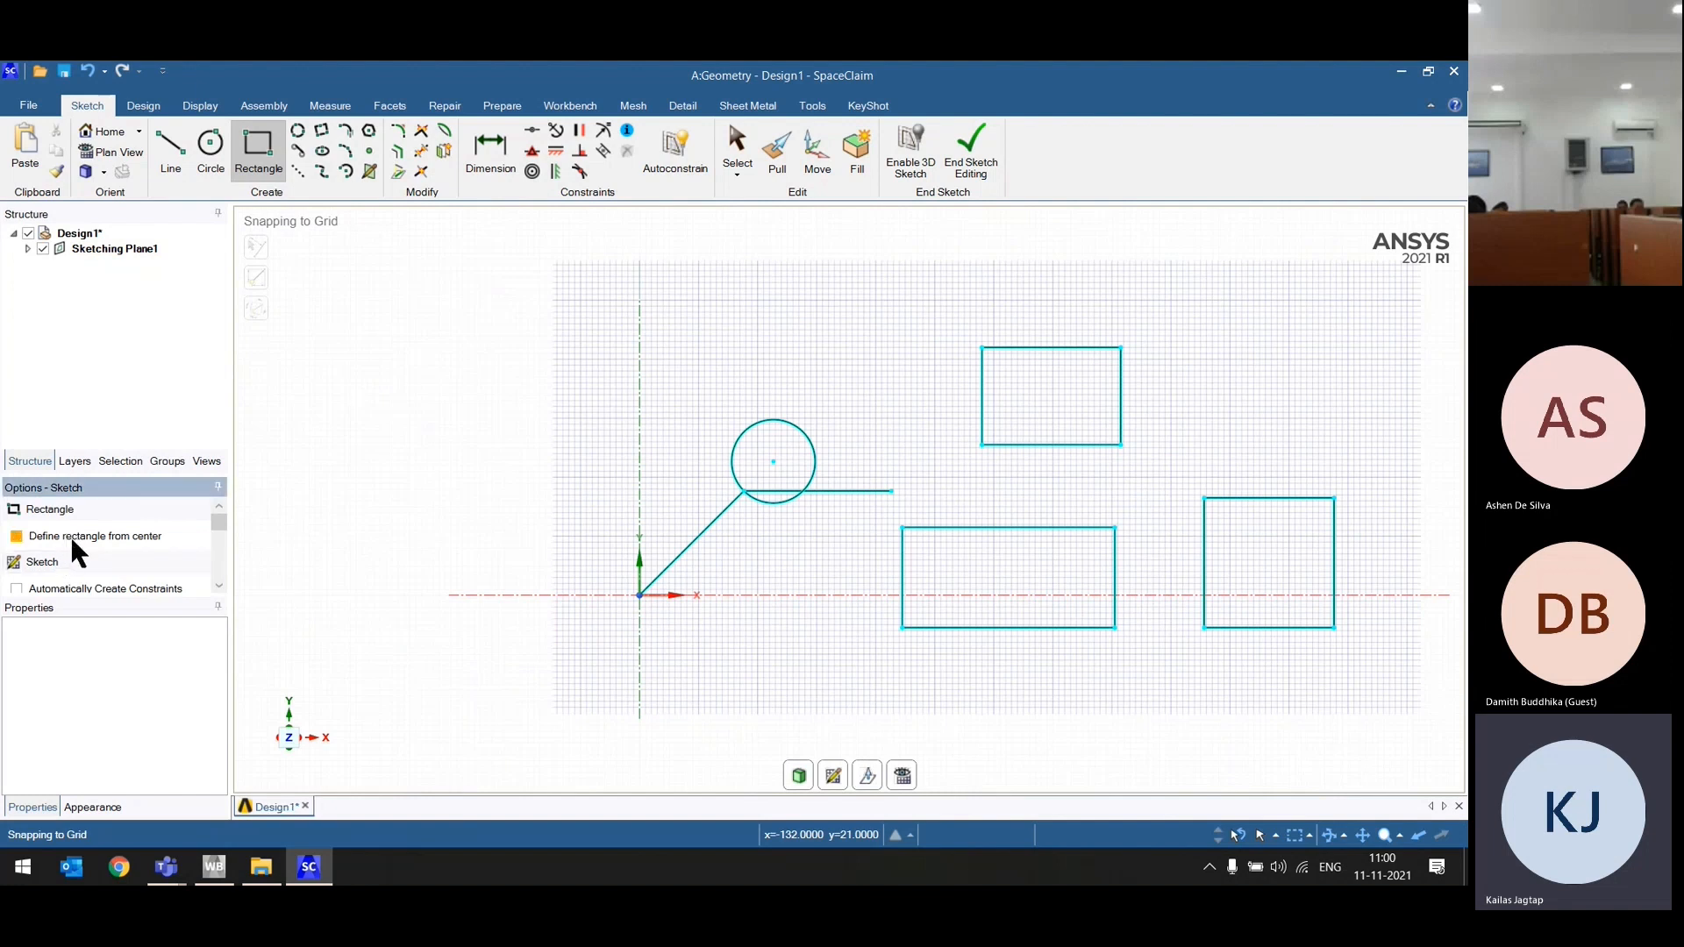
{"action": "left_click", "coordinate": [639, 595]}
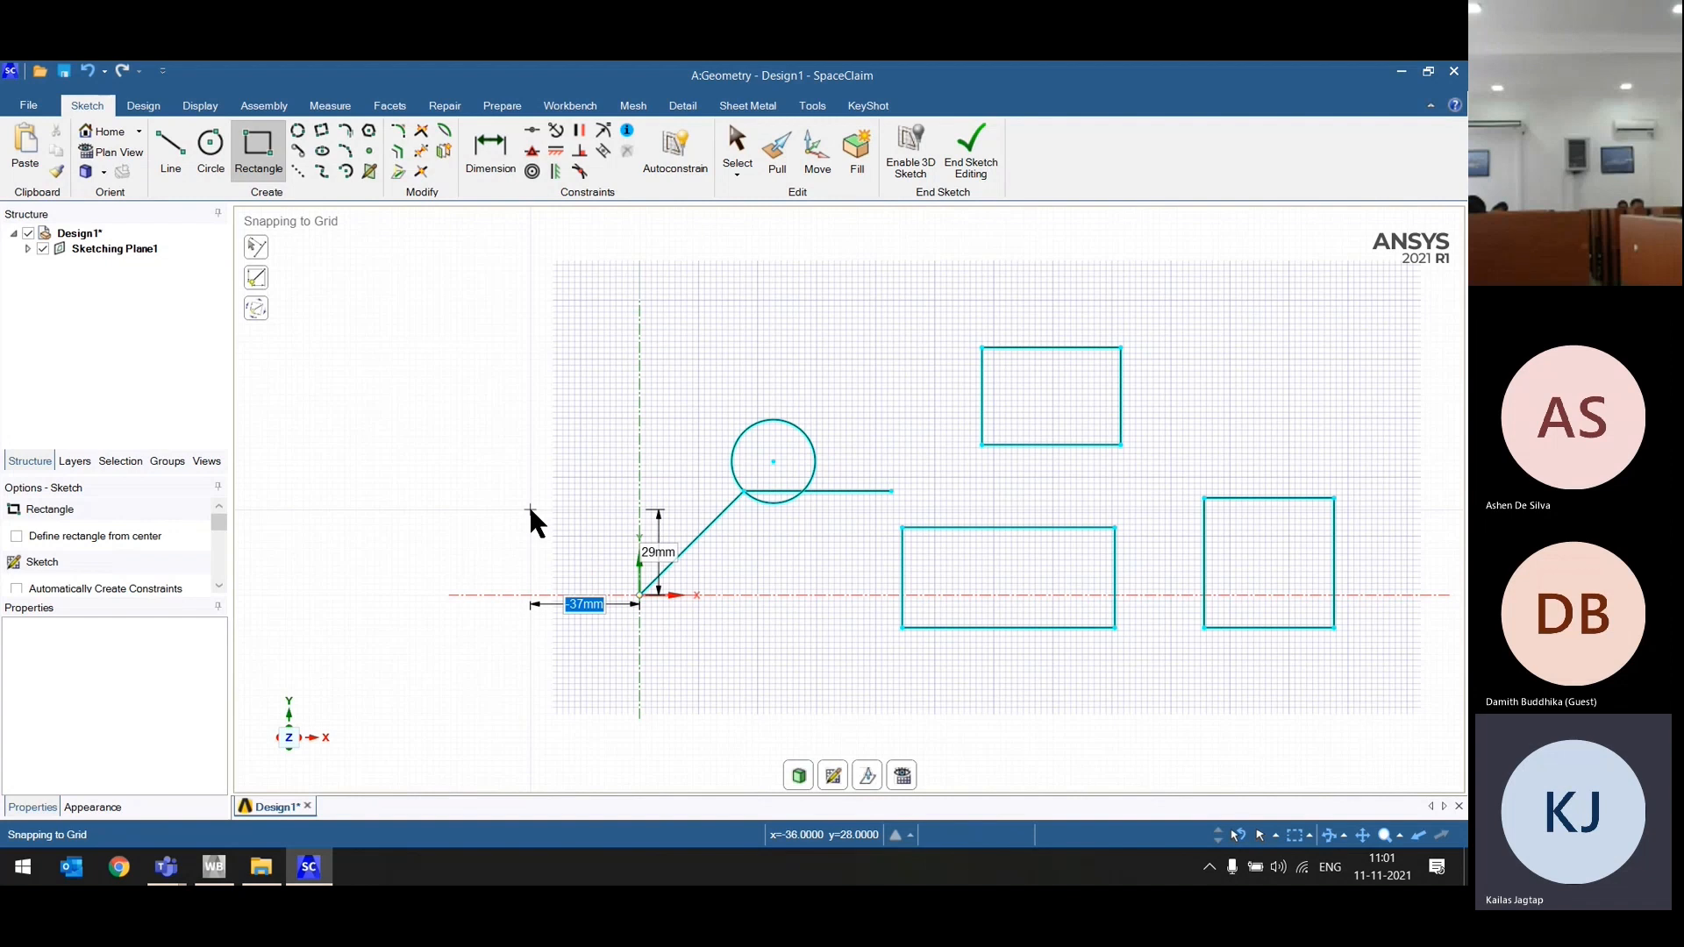
{"action": "type", "text": "-20"}
{"action": "key", "text": "Tab"}
{"action": "type", "text": "20"}
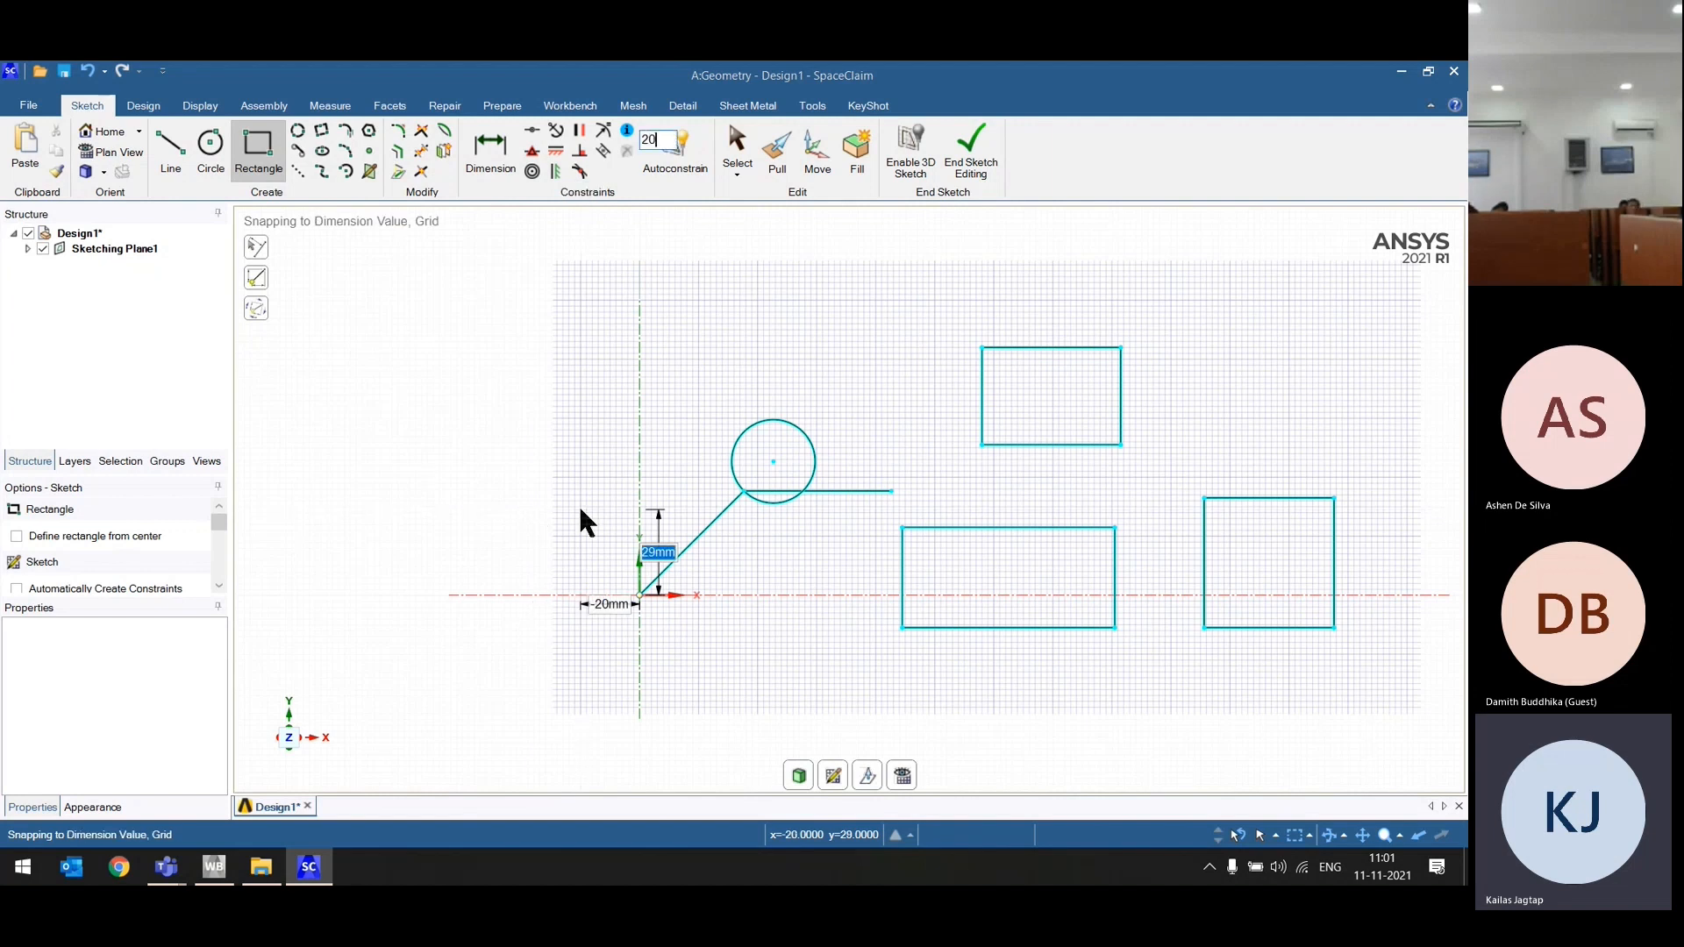
{"action": "key", "text": "Tab"}
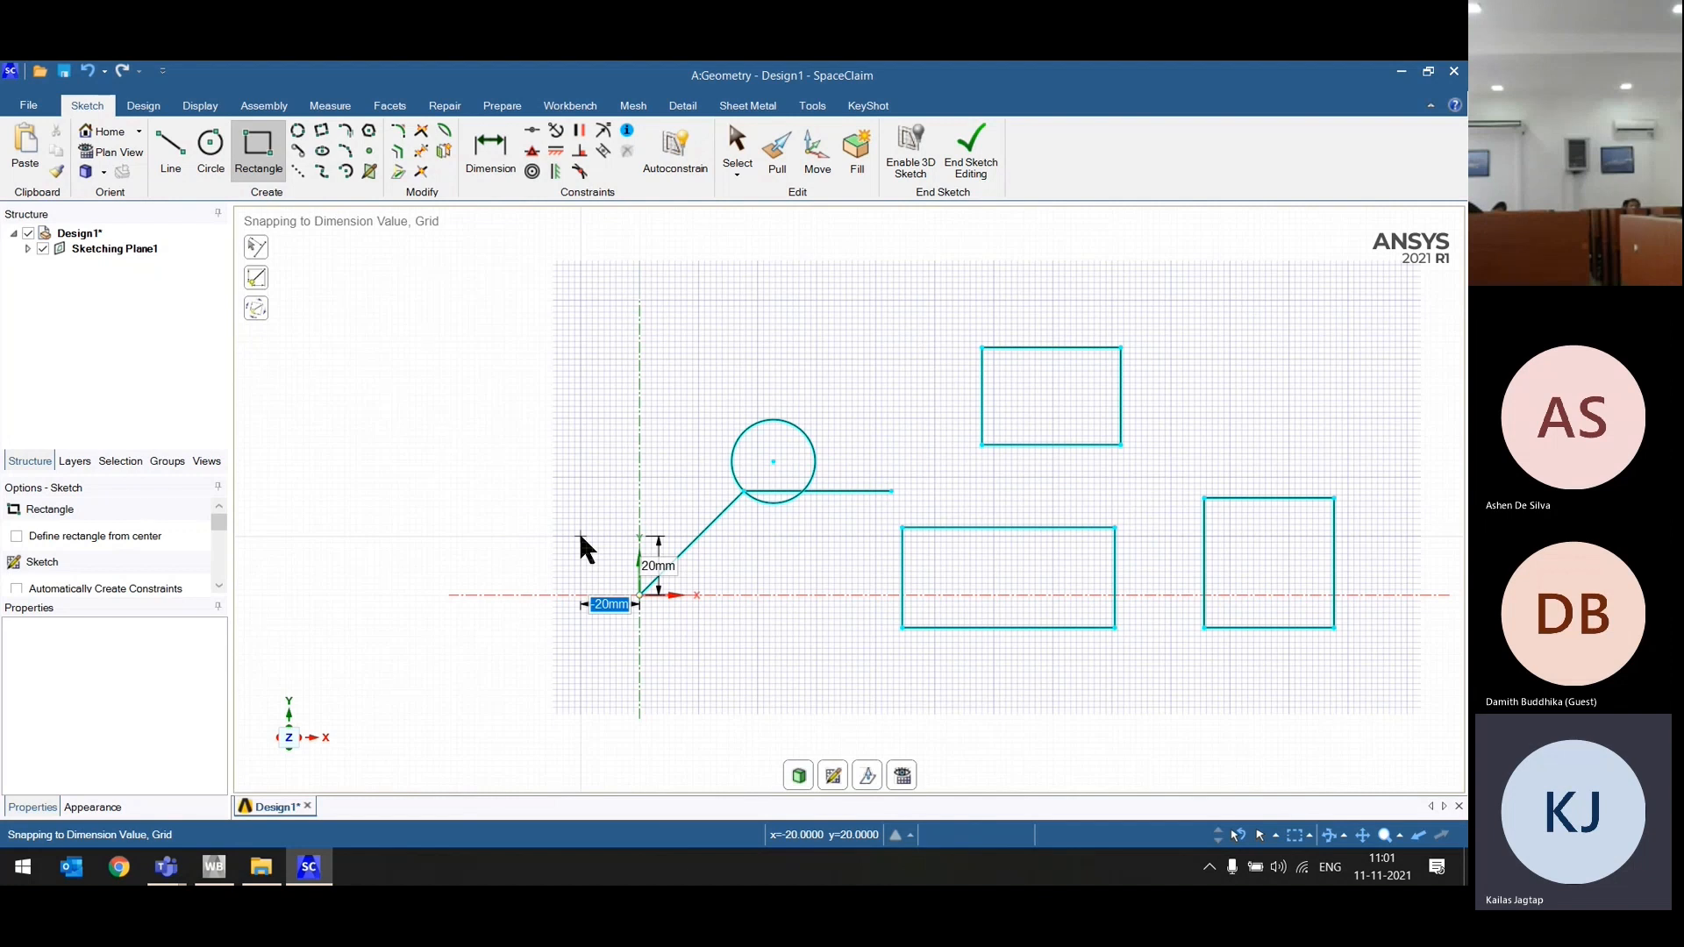
{"action": "left_click", "coordinate": [580, 536]}
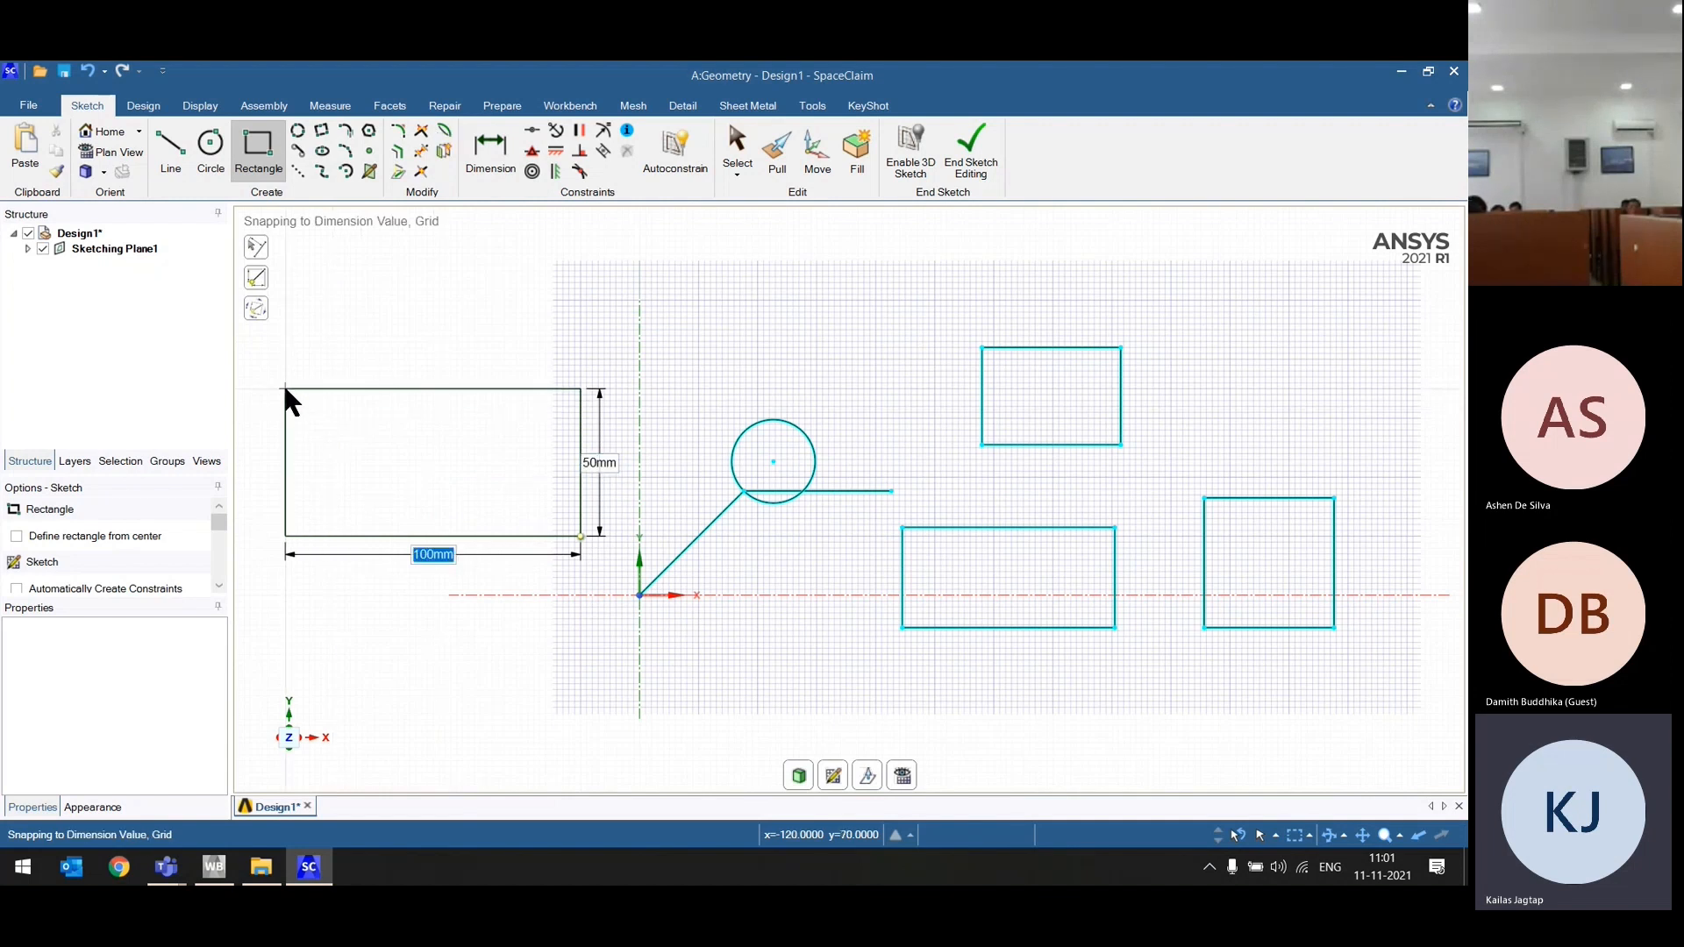
{"action": "left_click", "coordinate": [285, 387]}
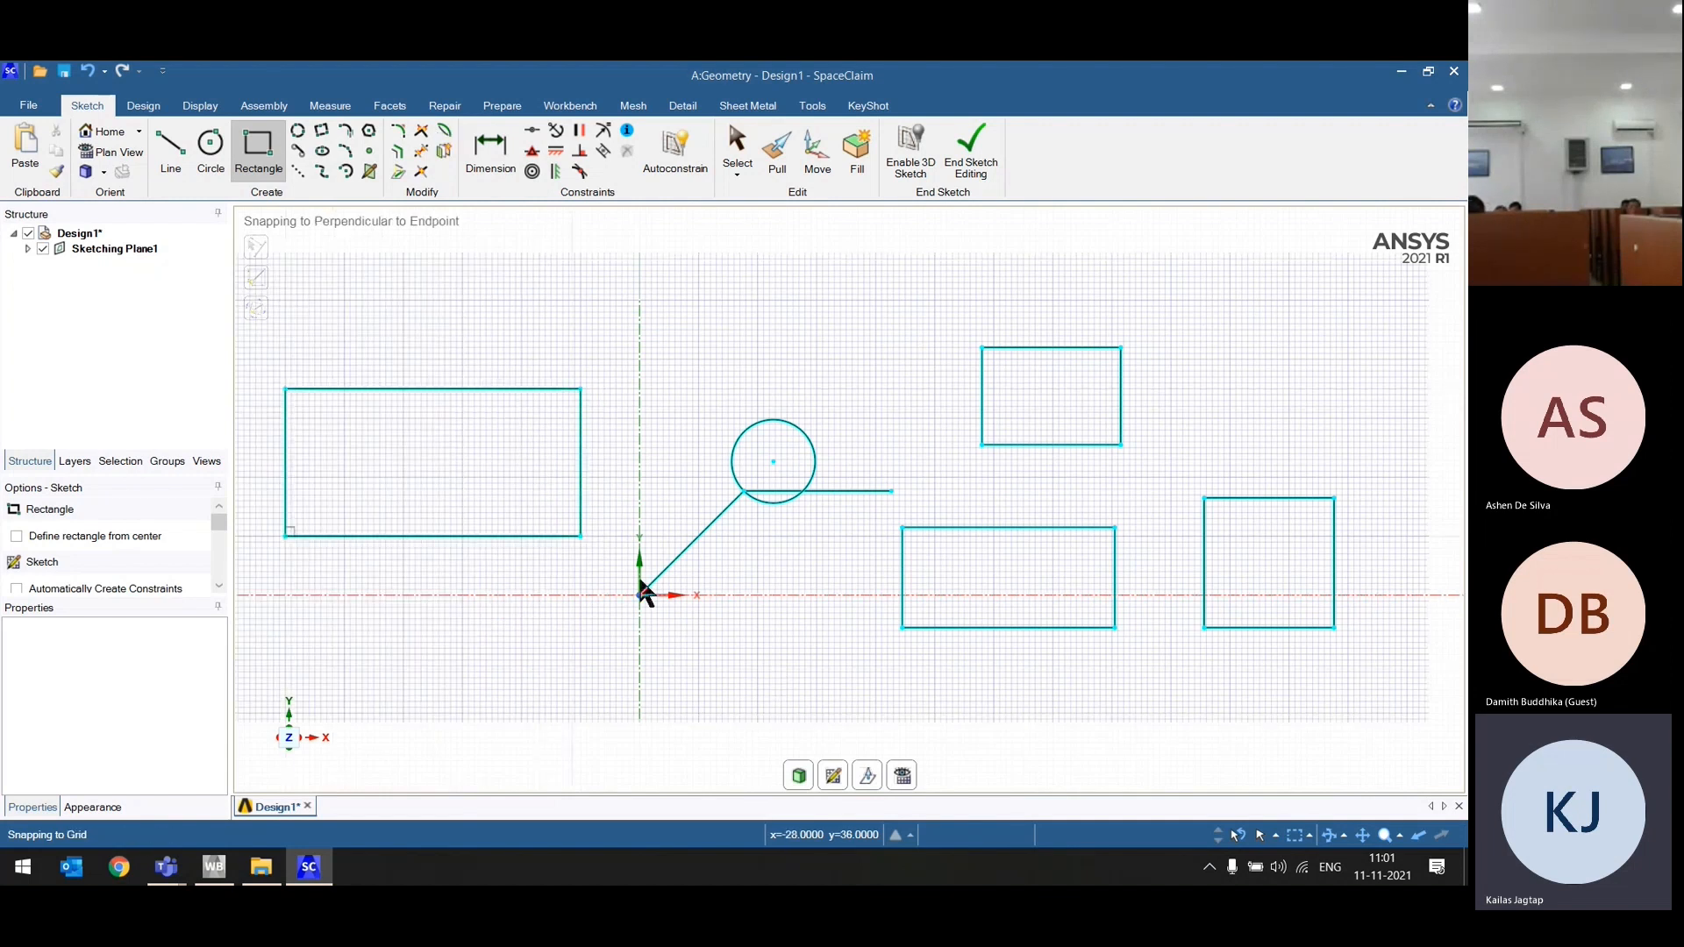
{"action": "scroll", "coordinate": [743, 489], "scroll_direction": "down", "scroll_amount": 4}
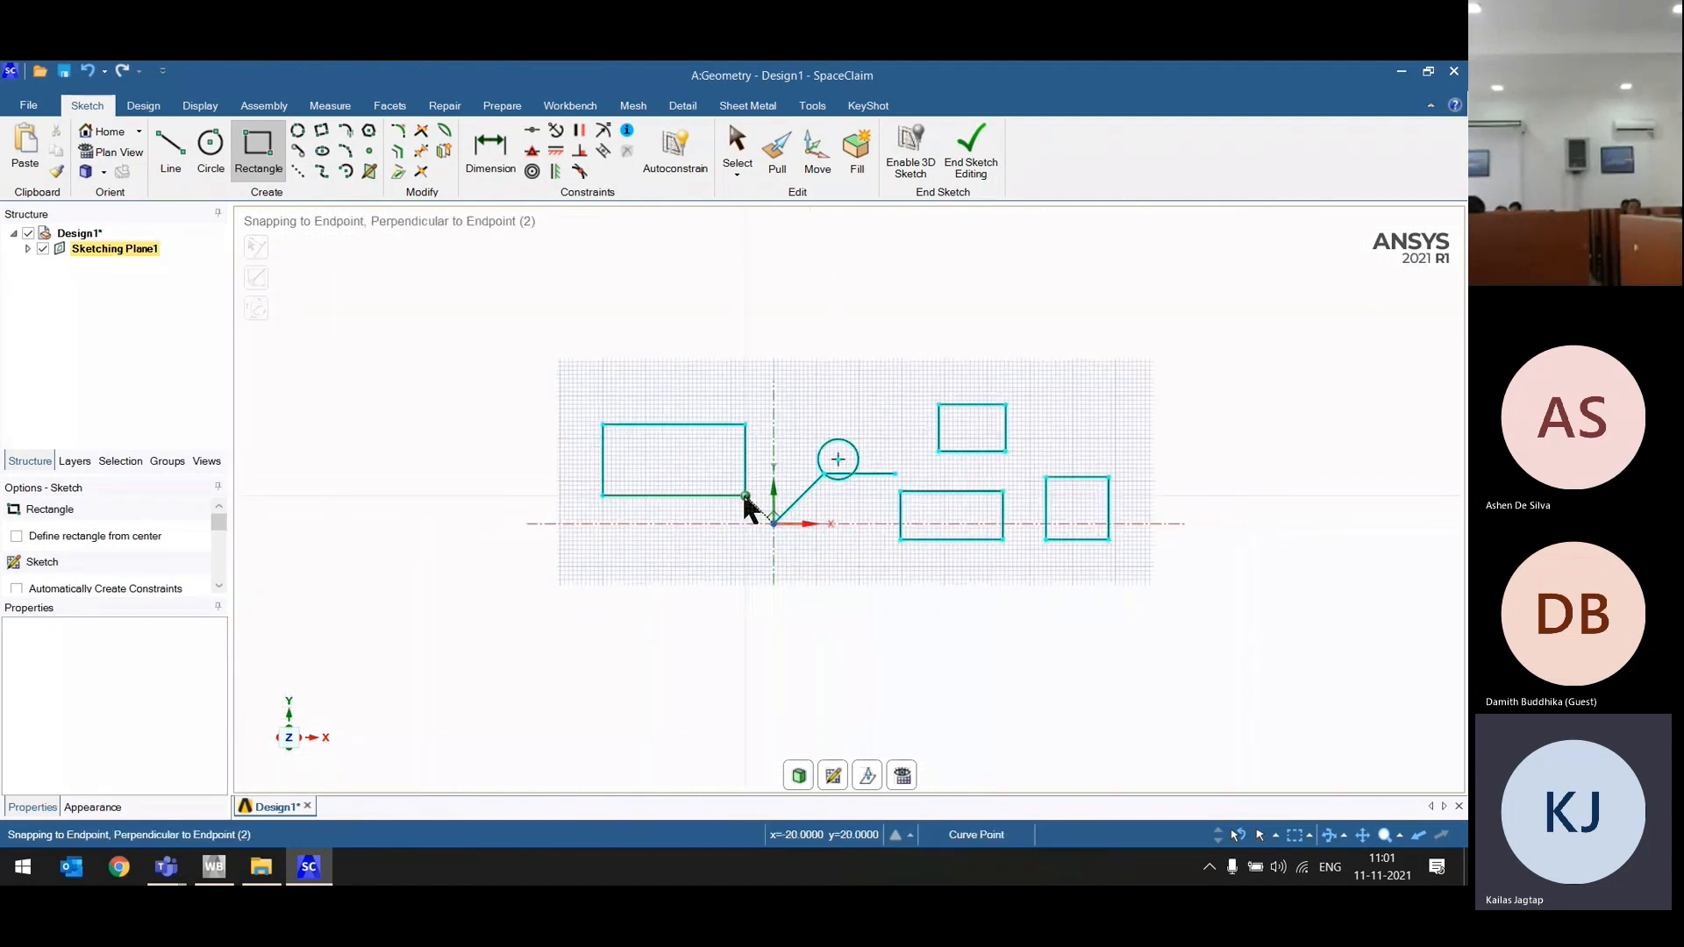
{"action": "scroll", "coordinate": [802, 546], "scroll_direction": "up", "scroll_amount": 3}
{"action": "scroll", "coordinate": [802, 545], "scroll_direction": "up", "scroll_amount": 3}
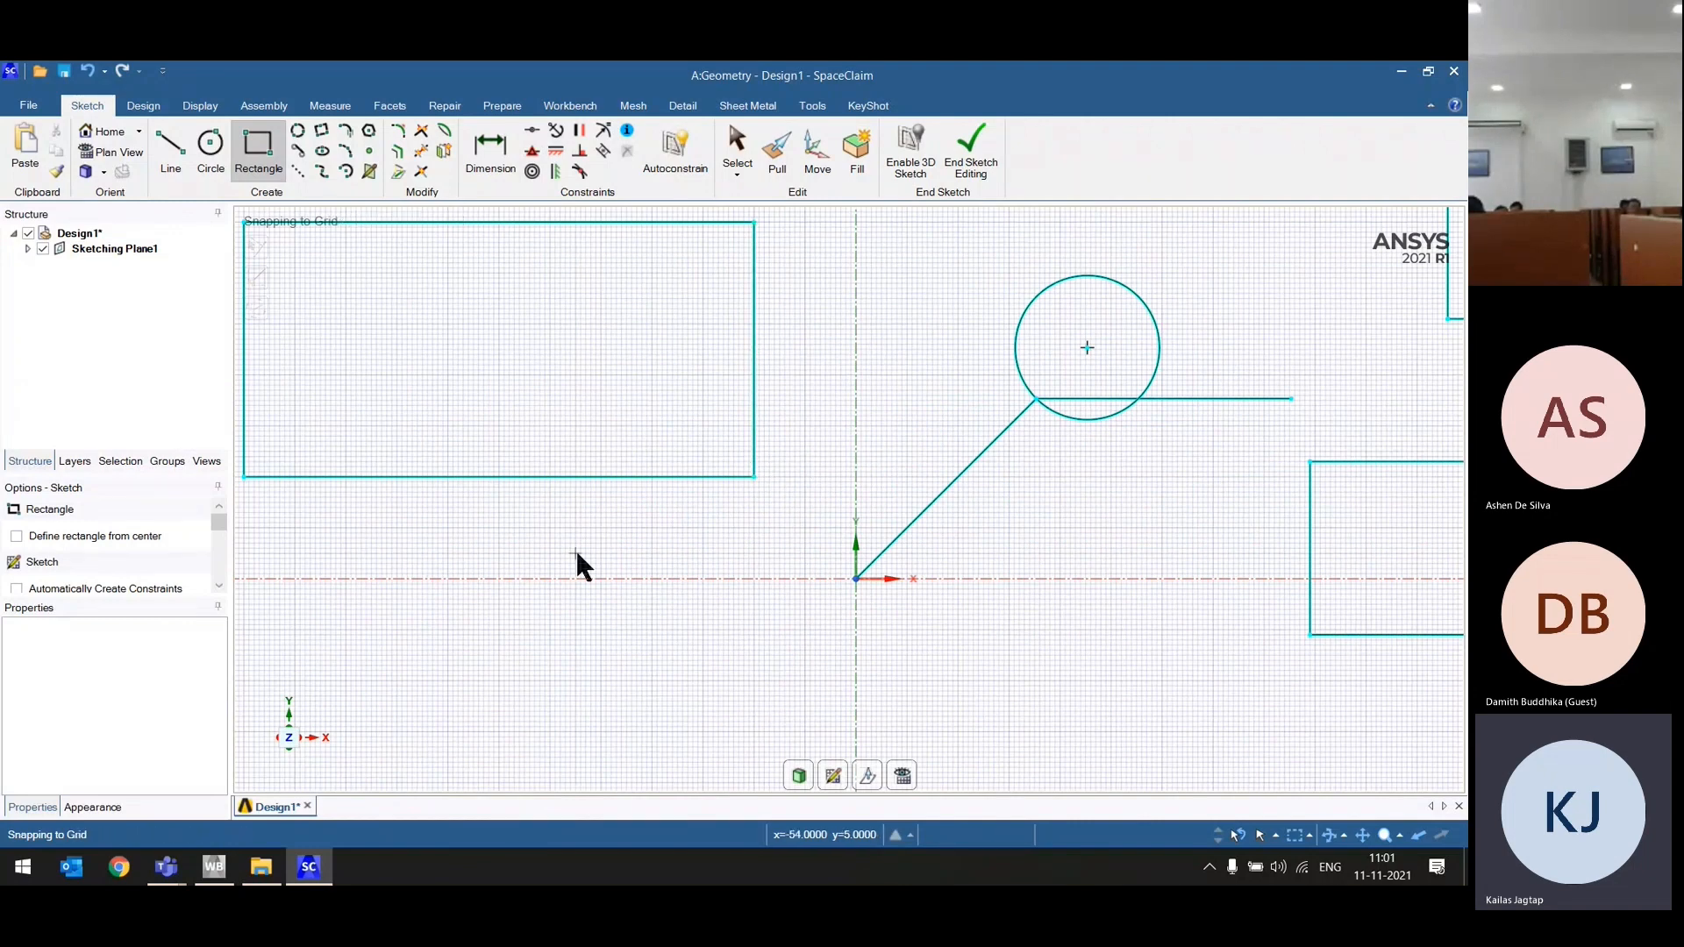
{"action": "scroll", "coordinate": [617, 602], "scroll_direction": "down", "scroll_amount": 1}
{"action": "scroll", "coordinate": [804, 575], "scroll_direction": "down", "scroll_amount": 4}
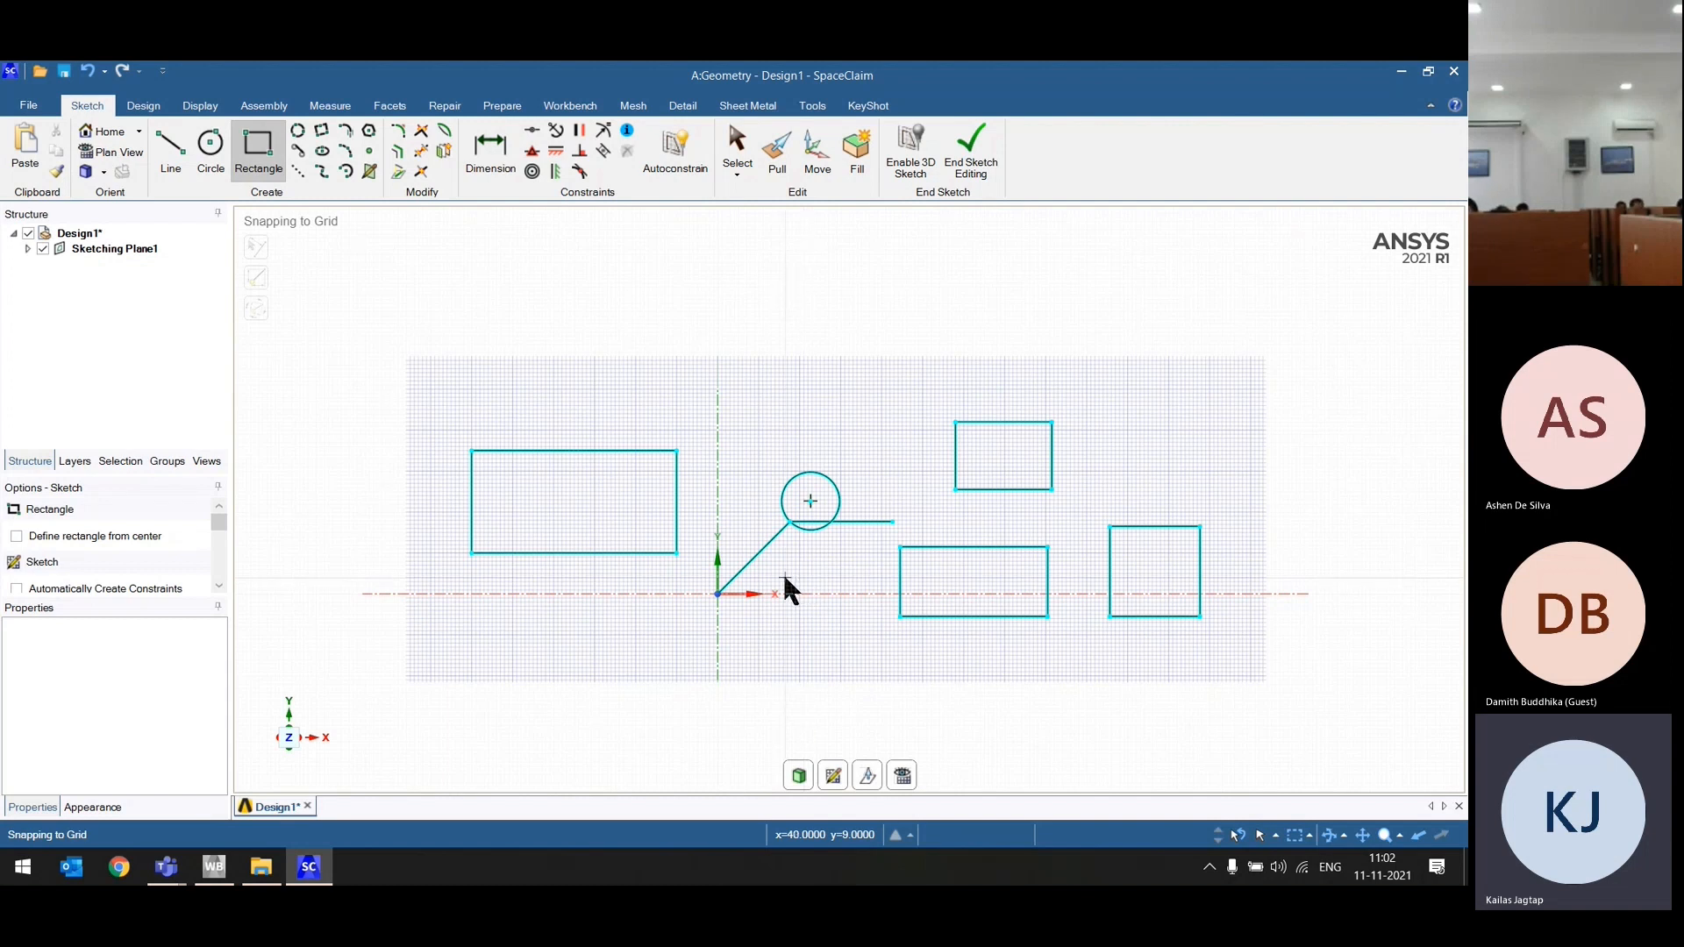
Step: Sketch a circle through three points above the 100 × 50 mm rectangle with the Three-Point Circle tool
{"action": "left_click", "coordinate": [298, 133]}
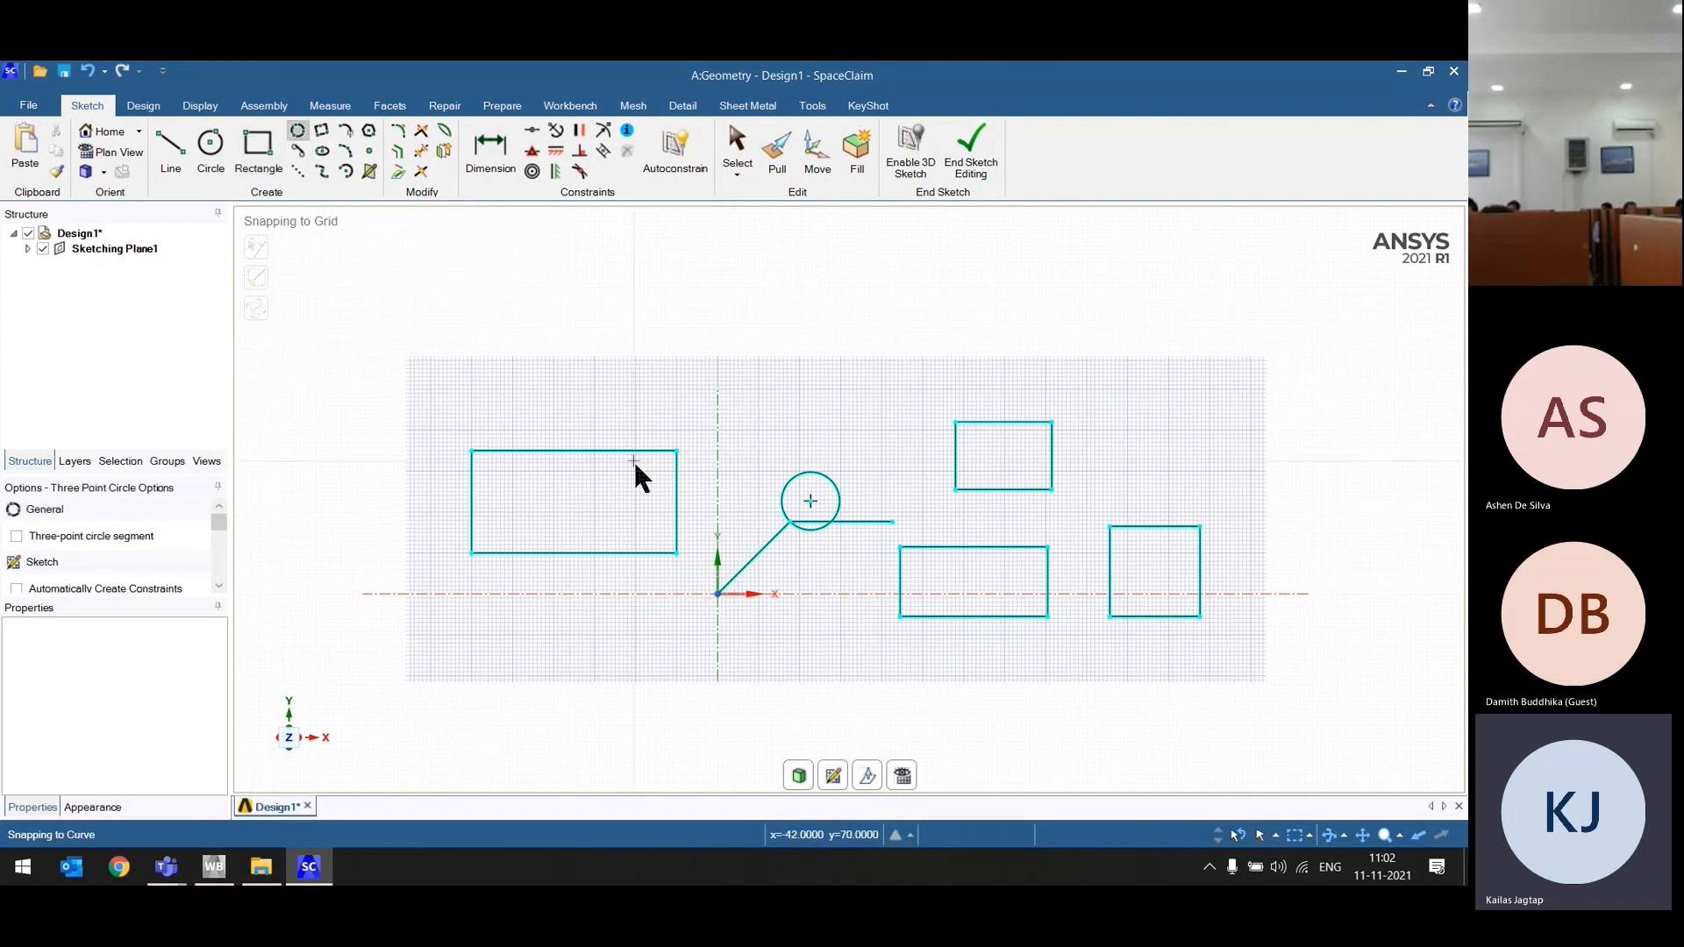
{"action": "scroll", "coordinate": [635, 461], "scroll_direction": "down", "scroll_amount": 3}
{"action": "scroll", "coordinate": [574, 444], "scroll_direction": "up", "scroll_amount": 5}
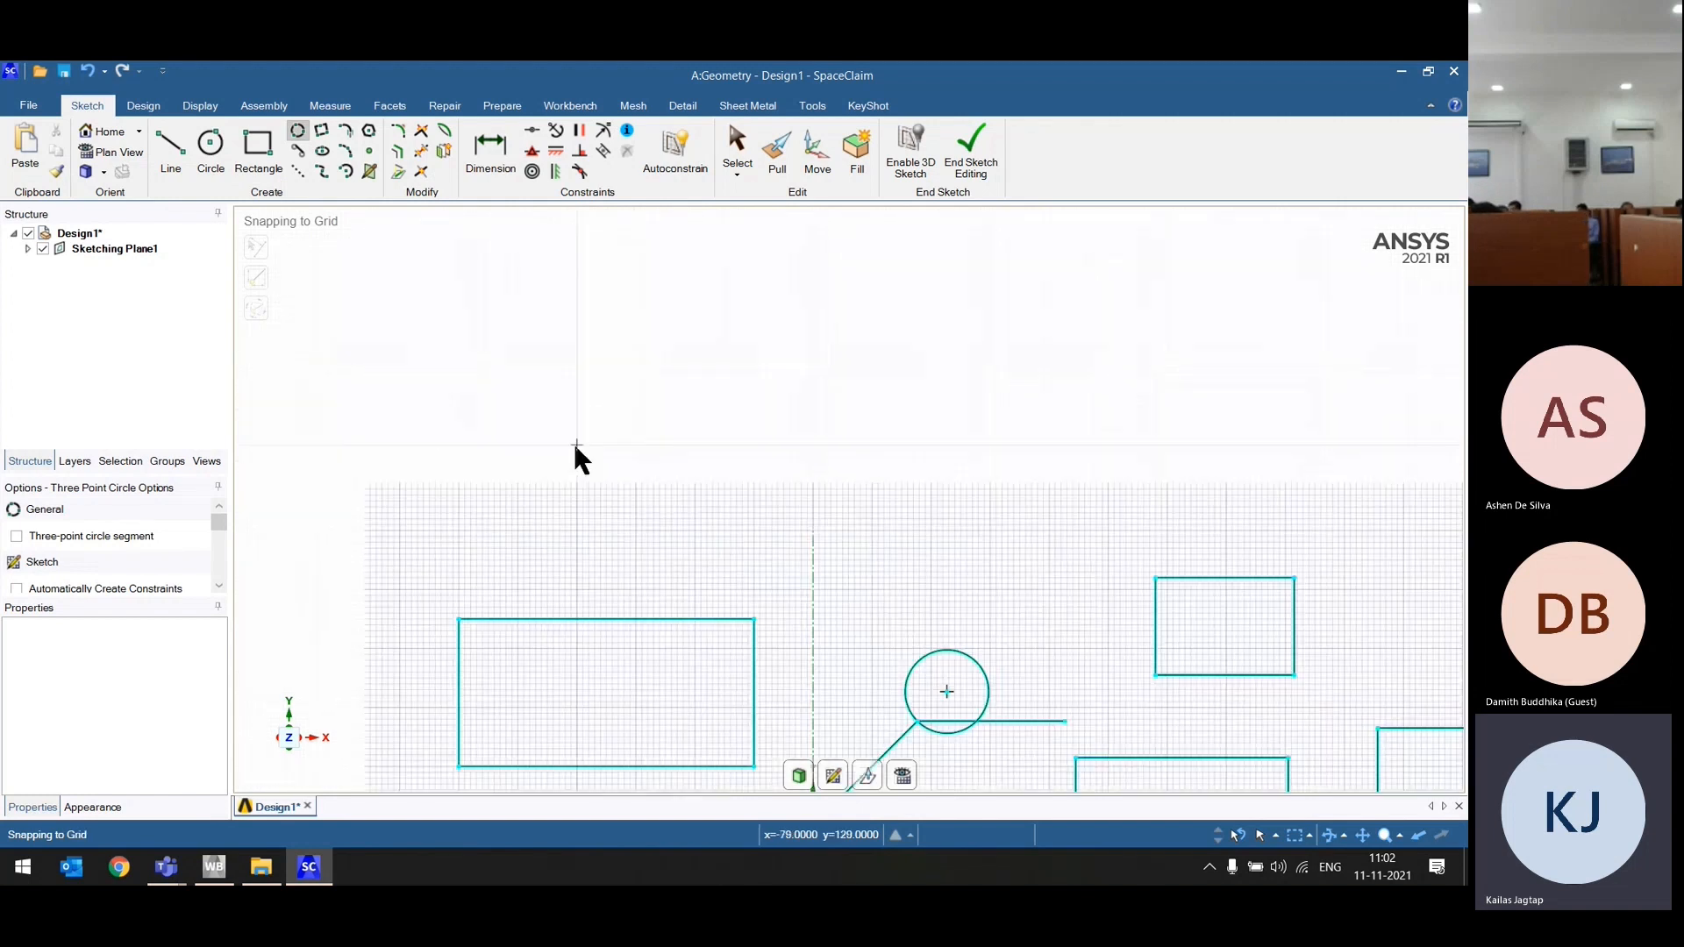
{"action": "left_click", "coordinate": [657, 385]}
{"action": "left_click", "coordinate": [605, 475]}
{"action": "left_click", "coordinate": [753, 464]}
Step: Sketch a smaller three-point circle to the right of the first one, across the Y axis
{"action": "left_click", "coordinate": [972, 368]}
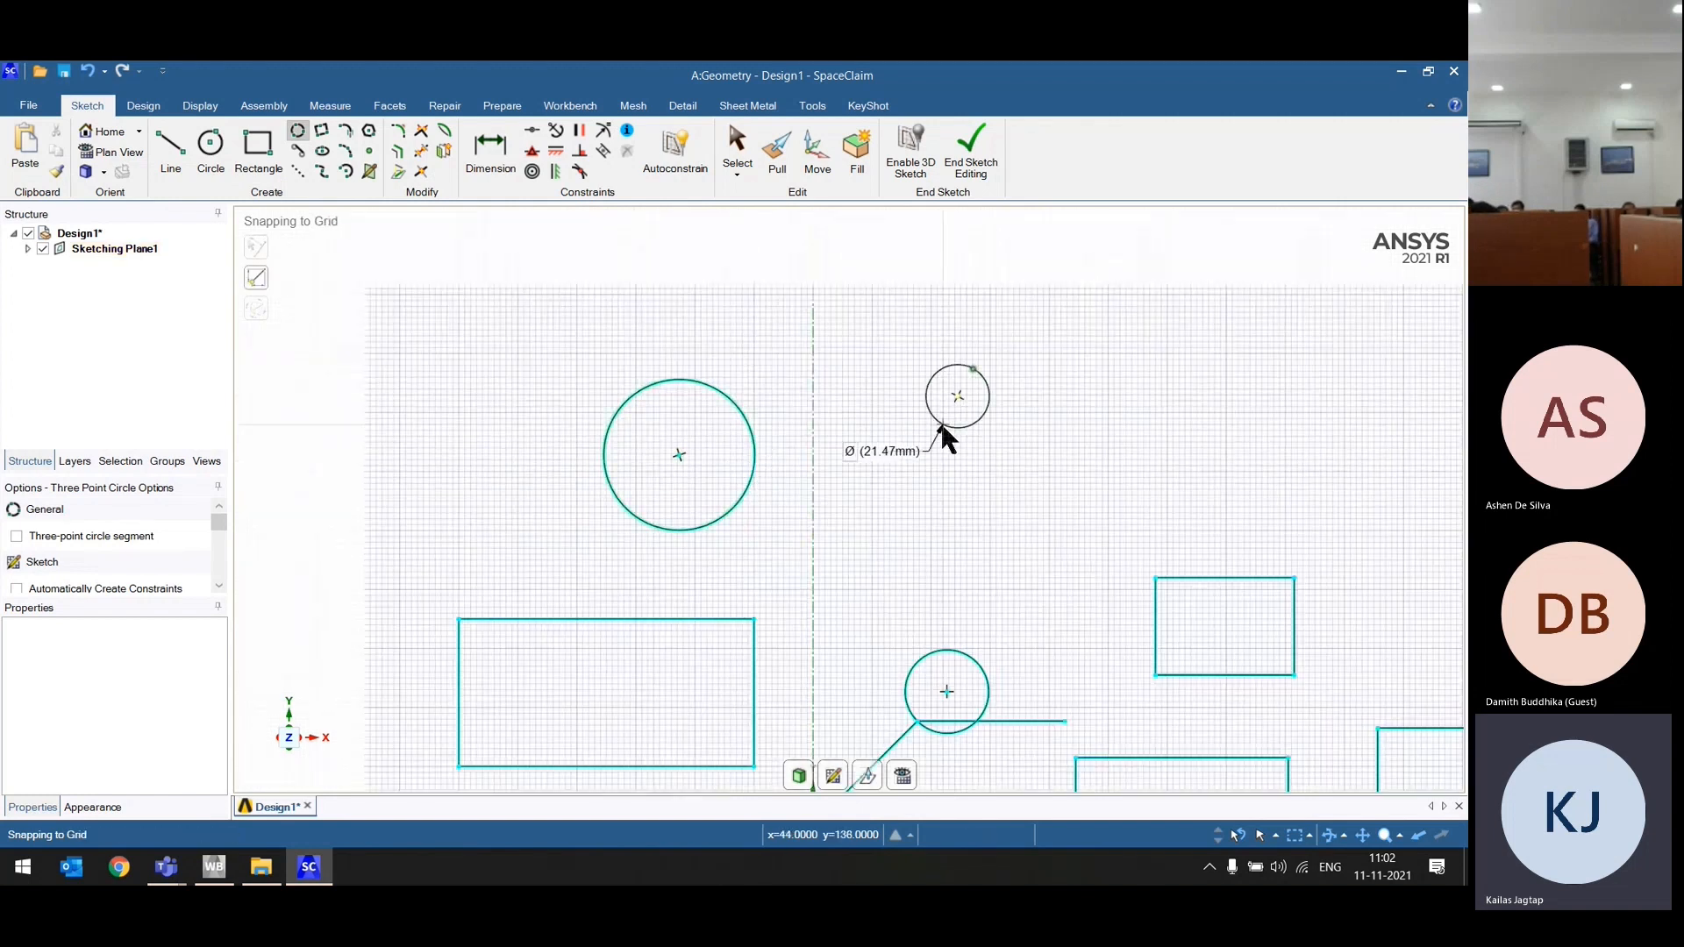
{"action": "left_click", "coordinate": [942, 428]}
{"action": "left_click", "coordinate": [1023, 418]}
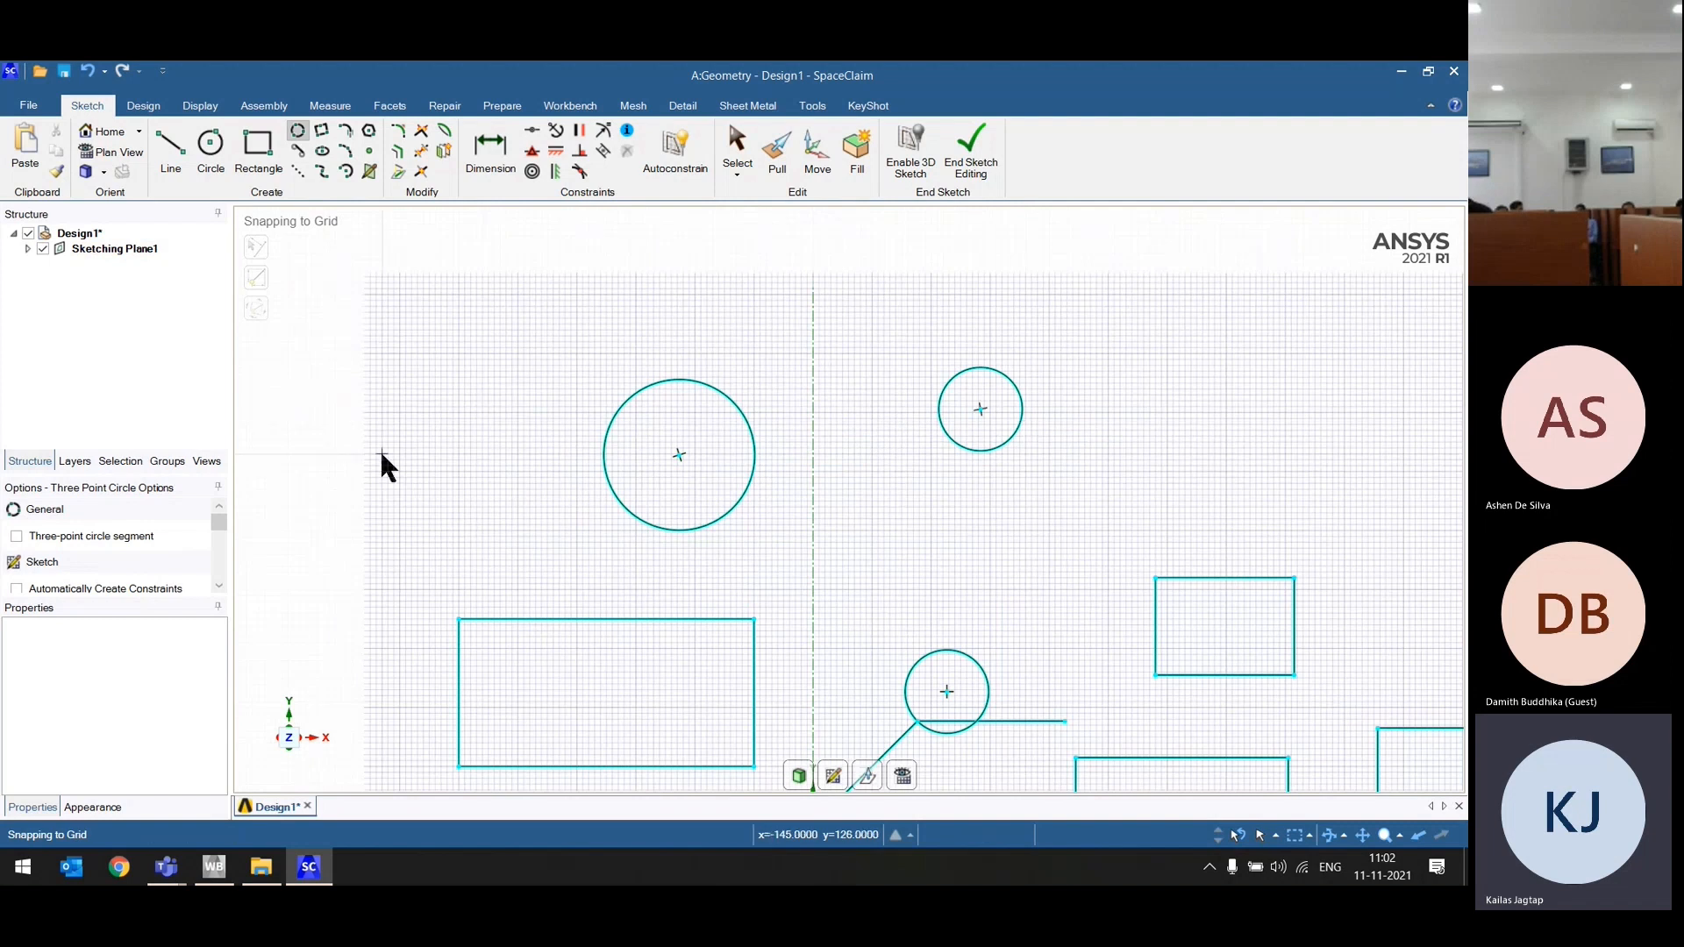
Step: Draw three tangent lines between the two three-point circles: one joining their tops and two crossing between opposite sides
{"action": "left_click", "coordinate": [298, 151]}
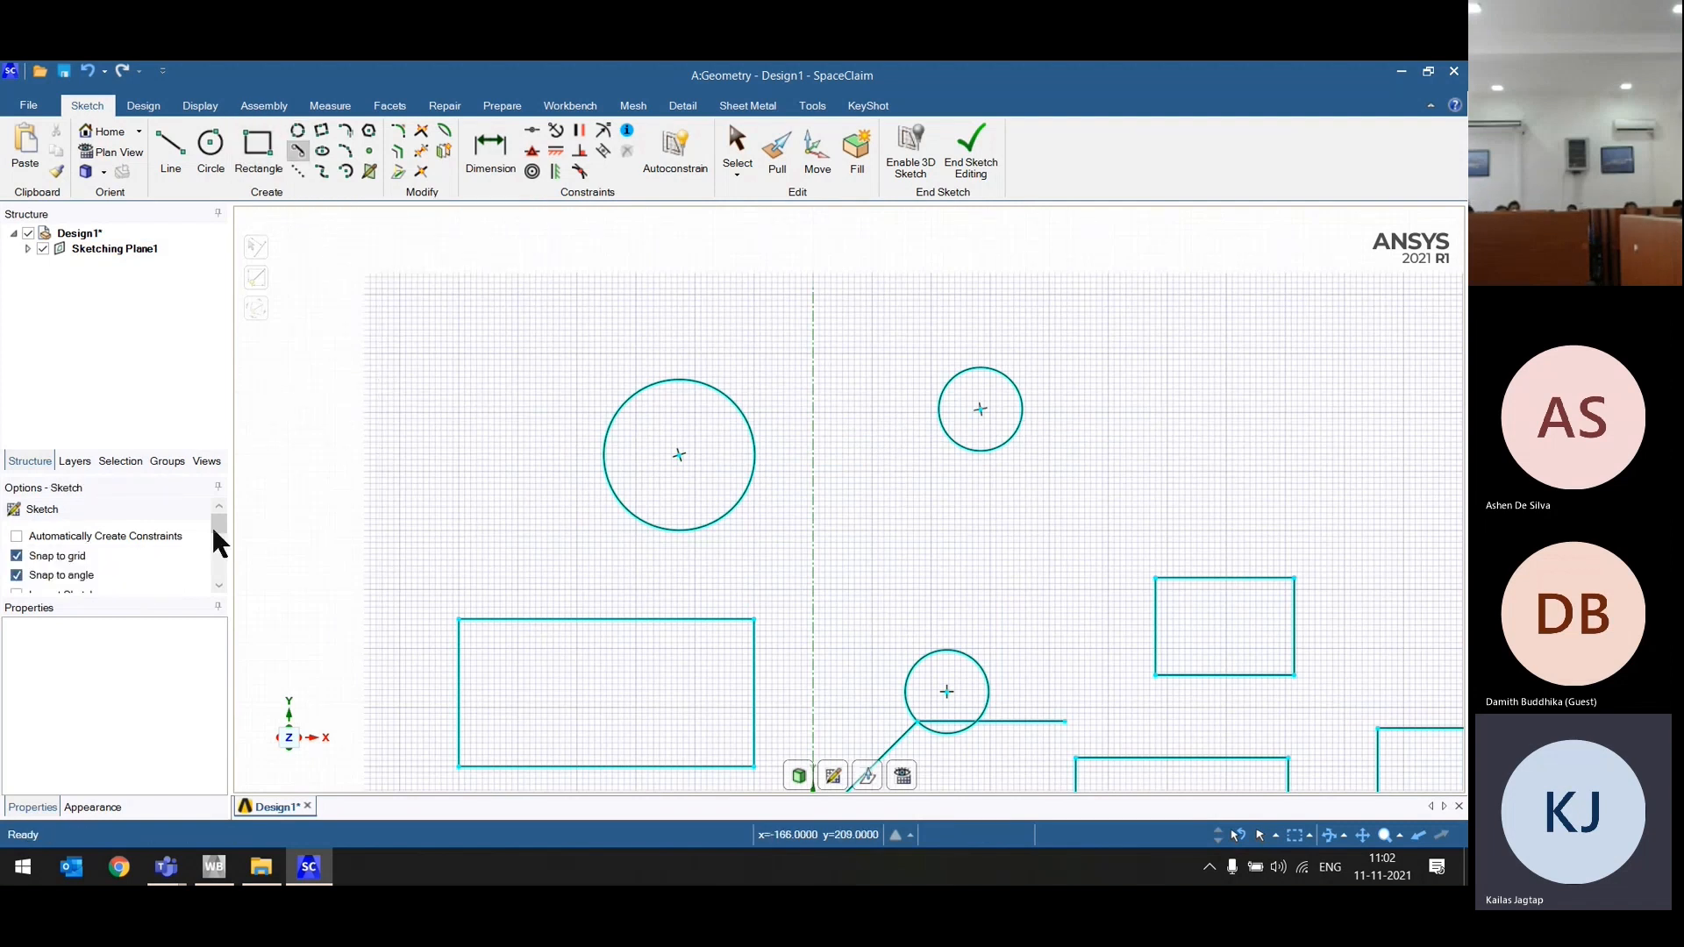
{"action": "left_click", "coordinate": [746, 374]}
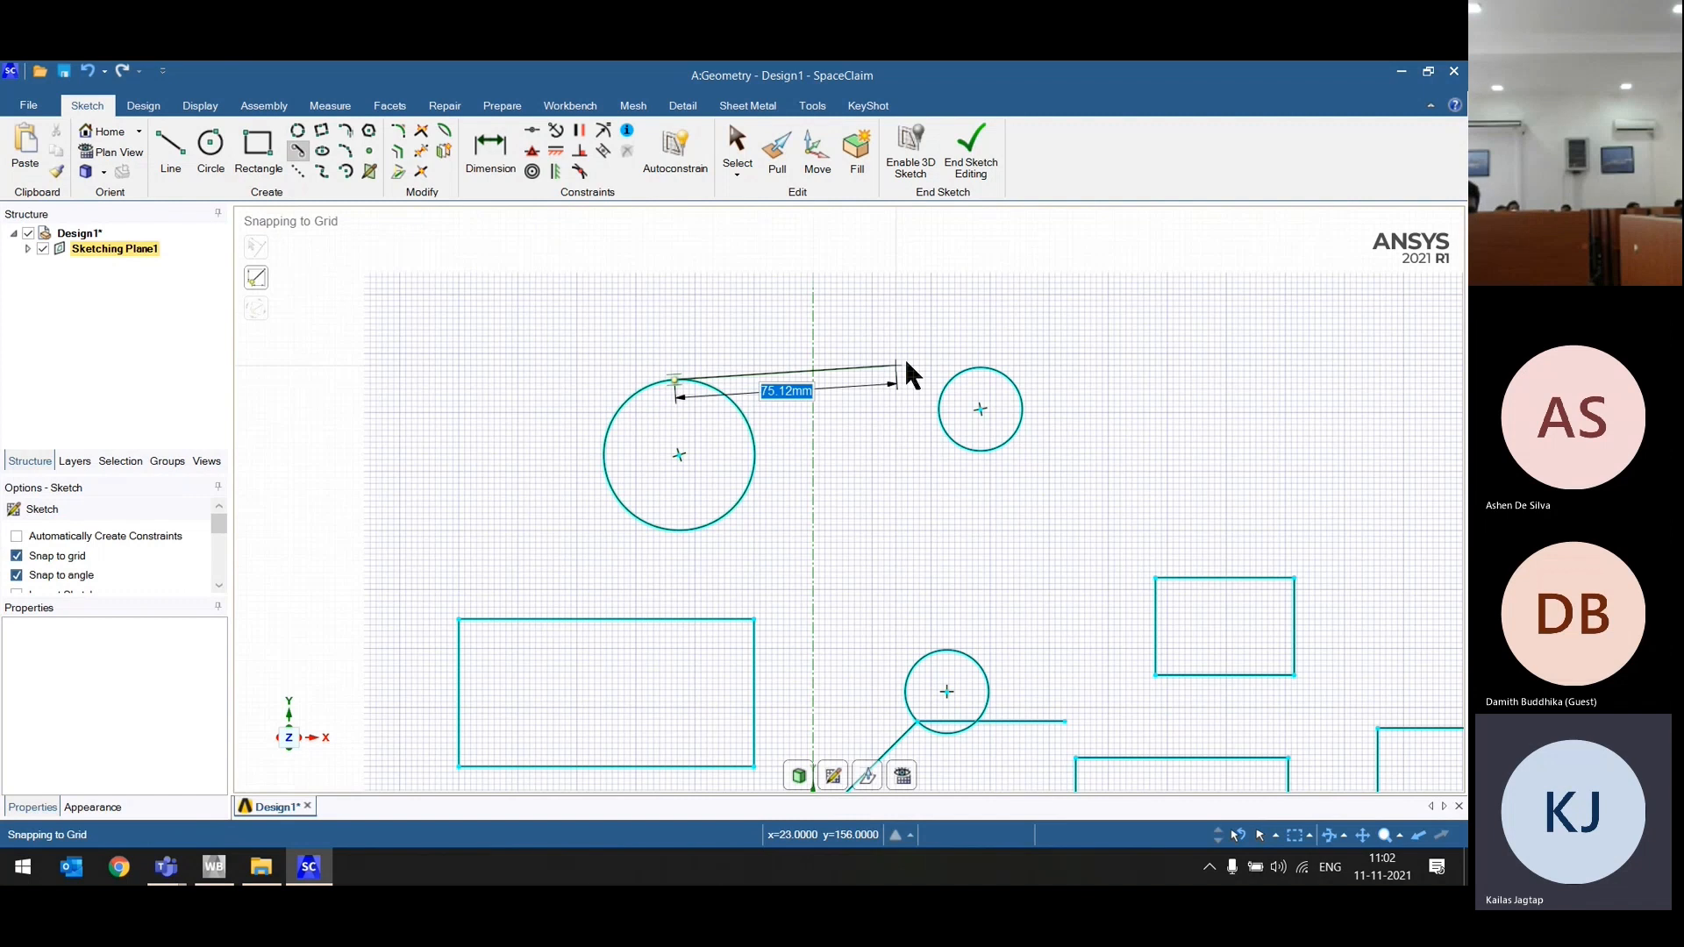
{"action": "left_click", "coordinate": [978, 370]}
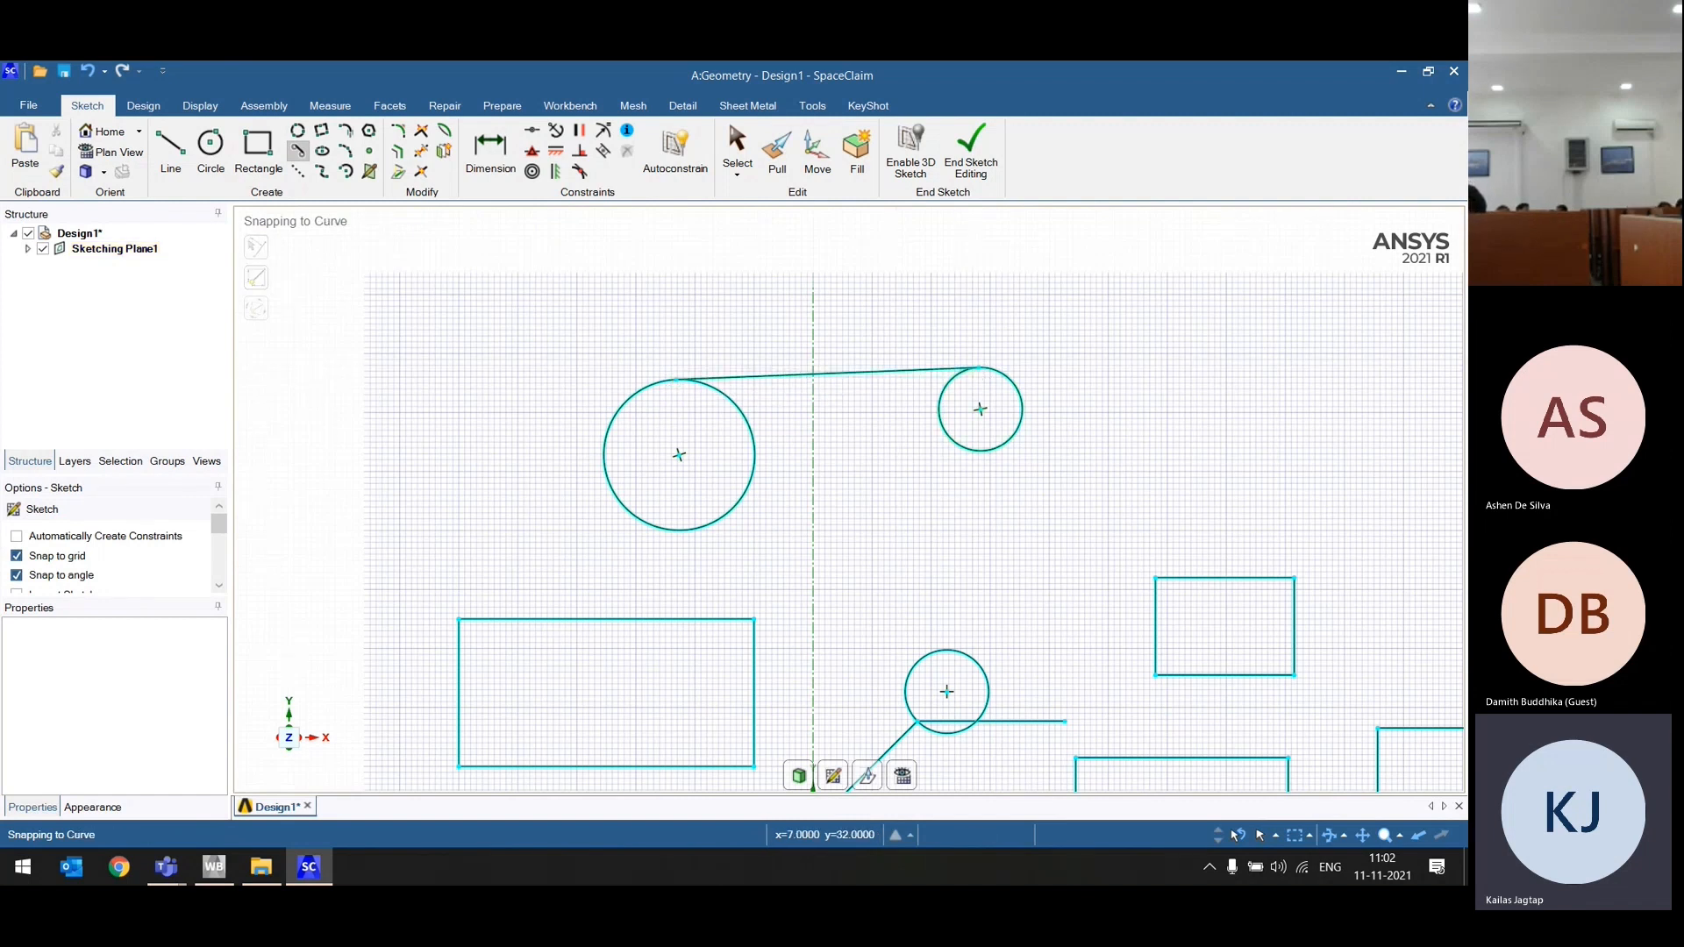
{"action": "left_click", "coordinate": [735, 506]}
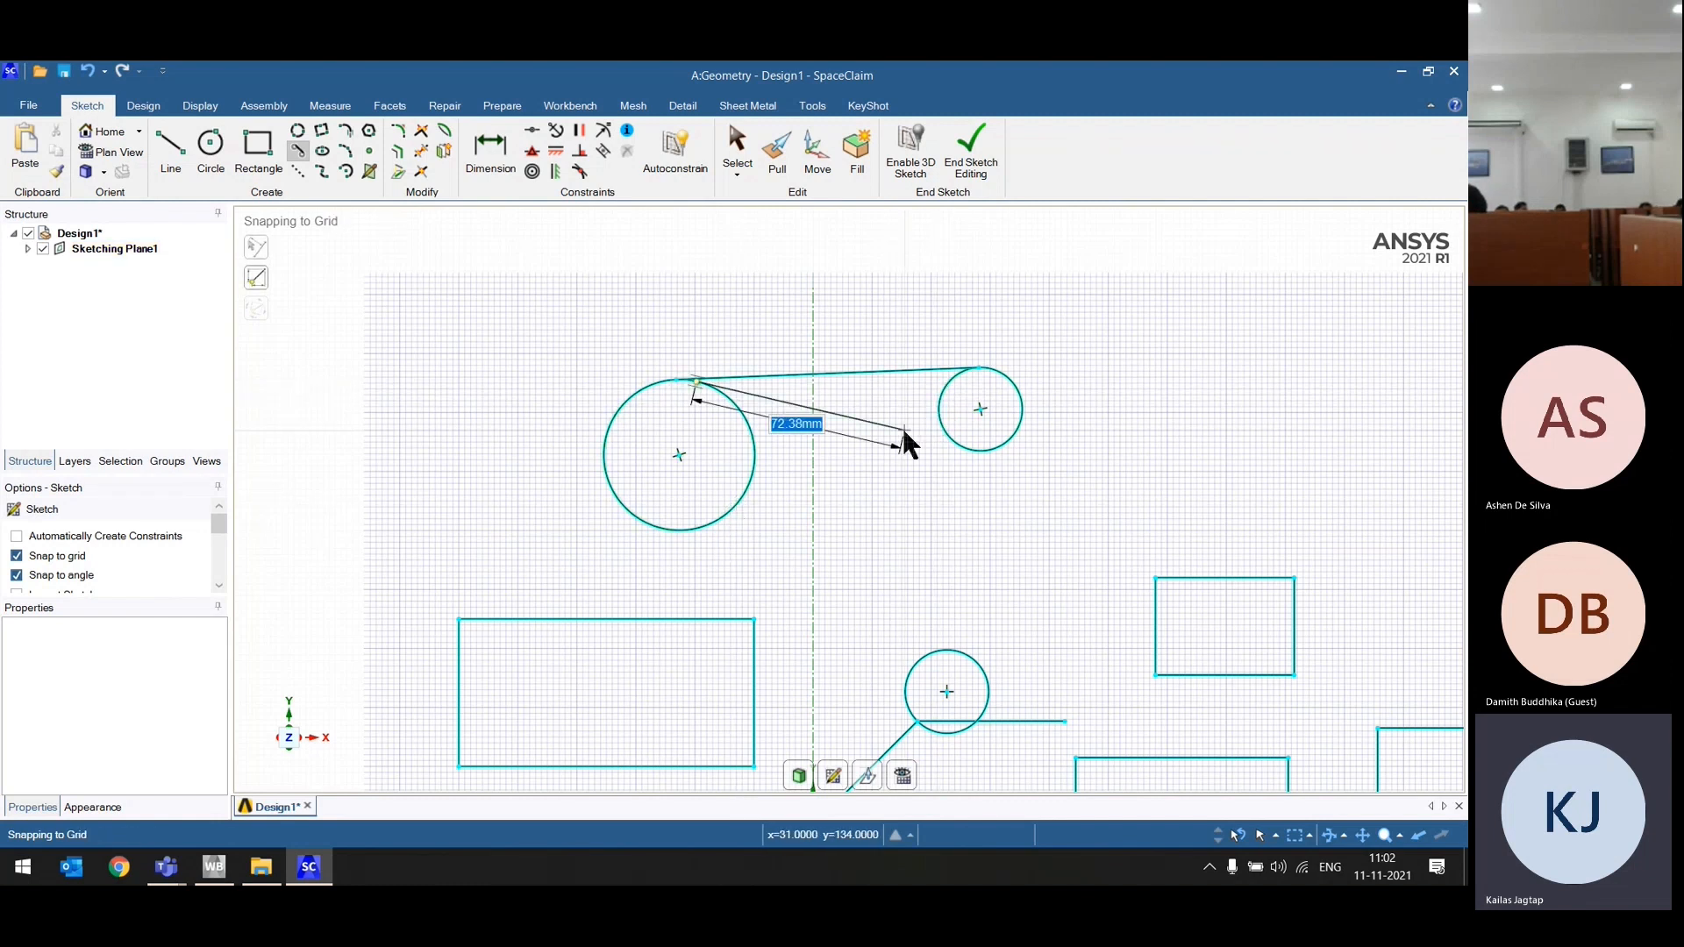
{"action": "left_click", "coordinate": [945, 434]}
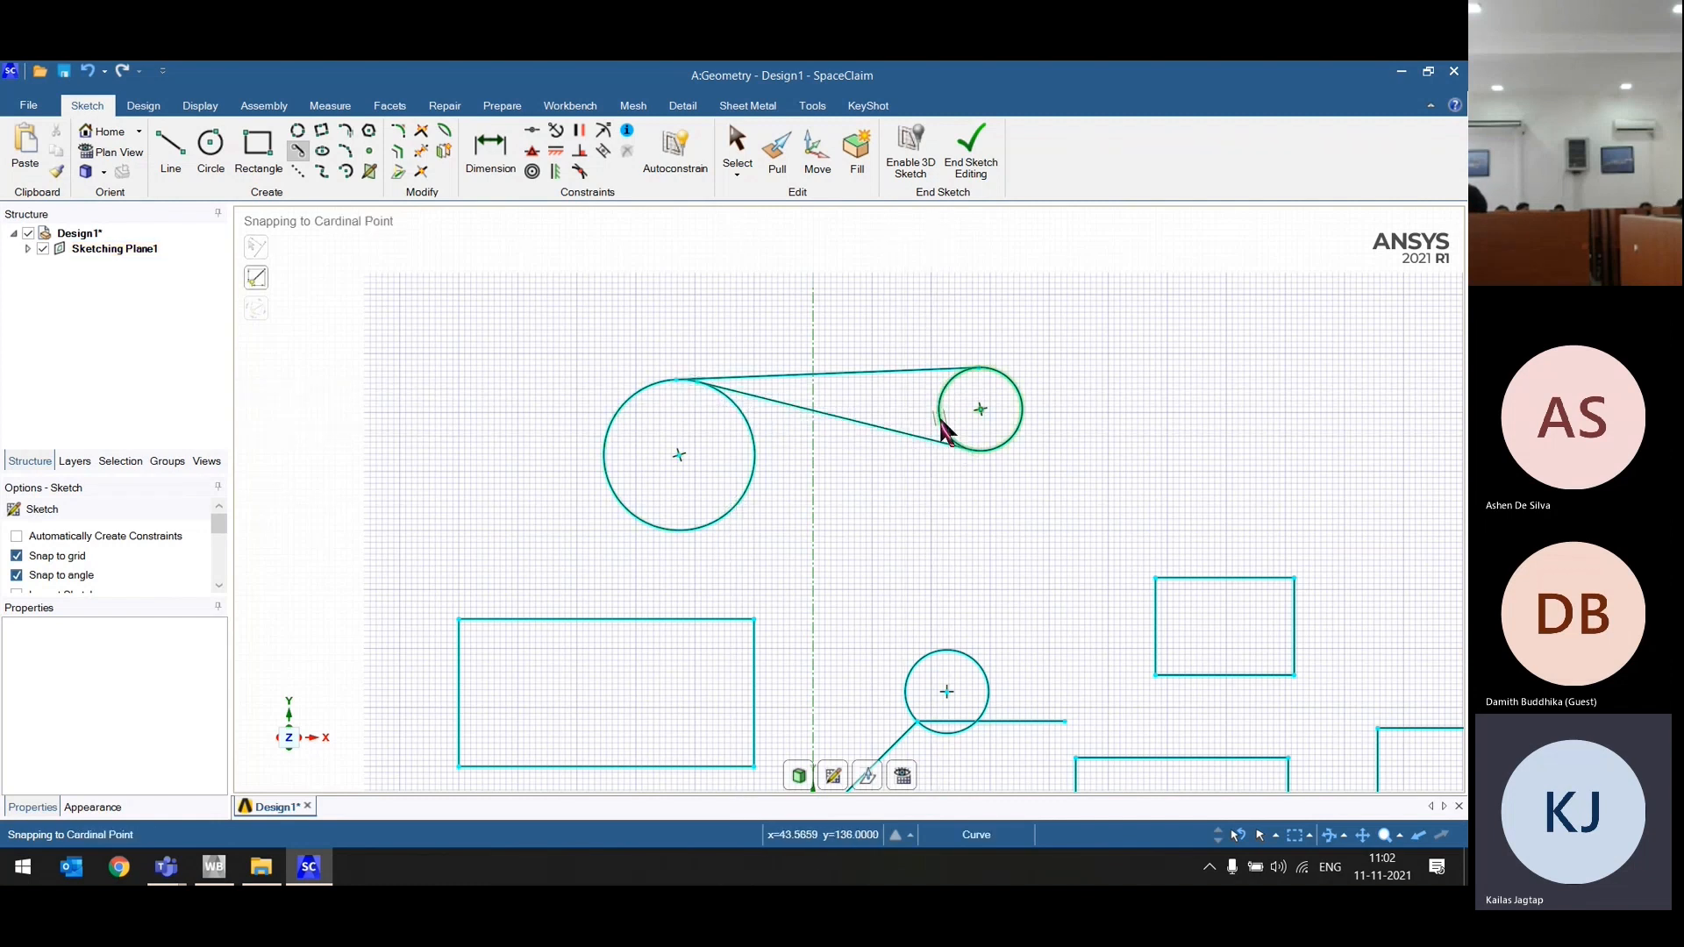
{"action": "left_click", "coordinate": [740, 507]}
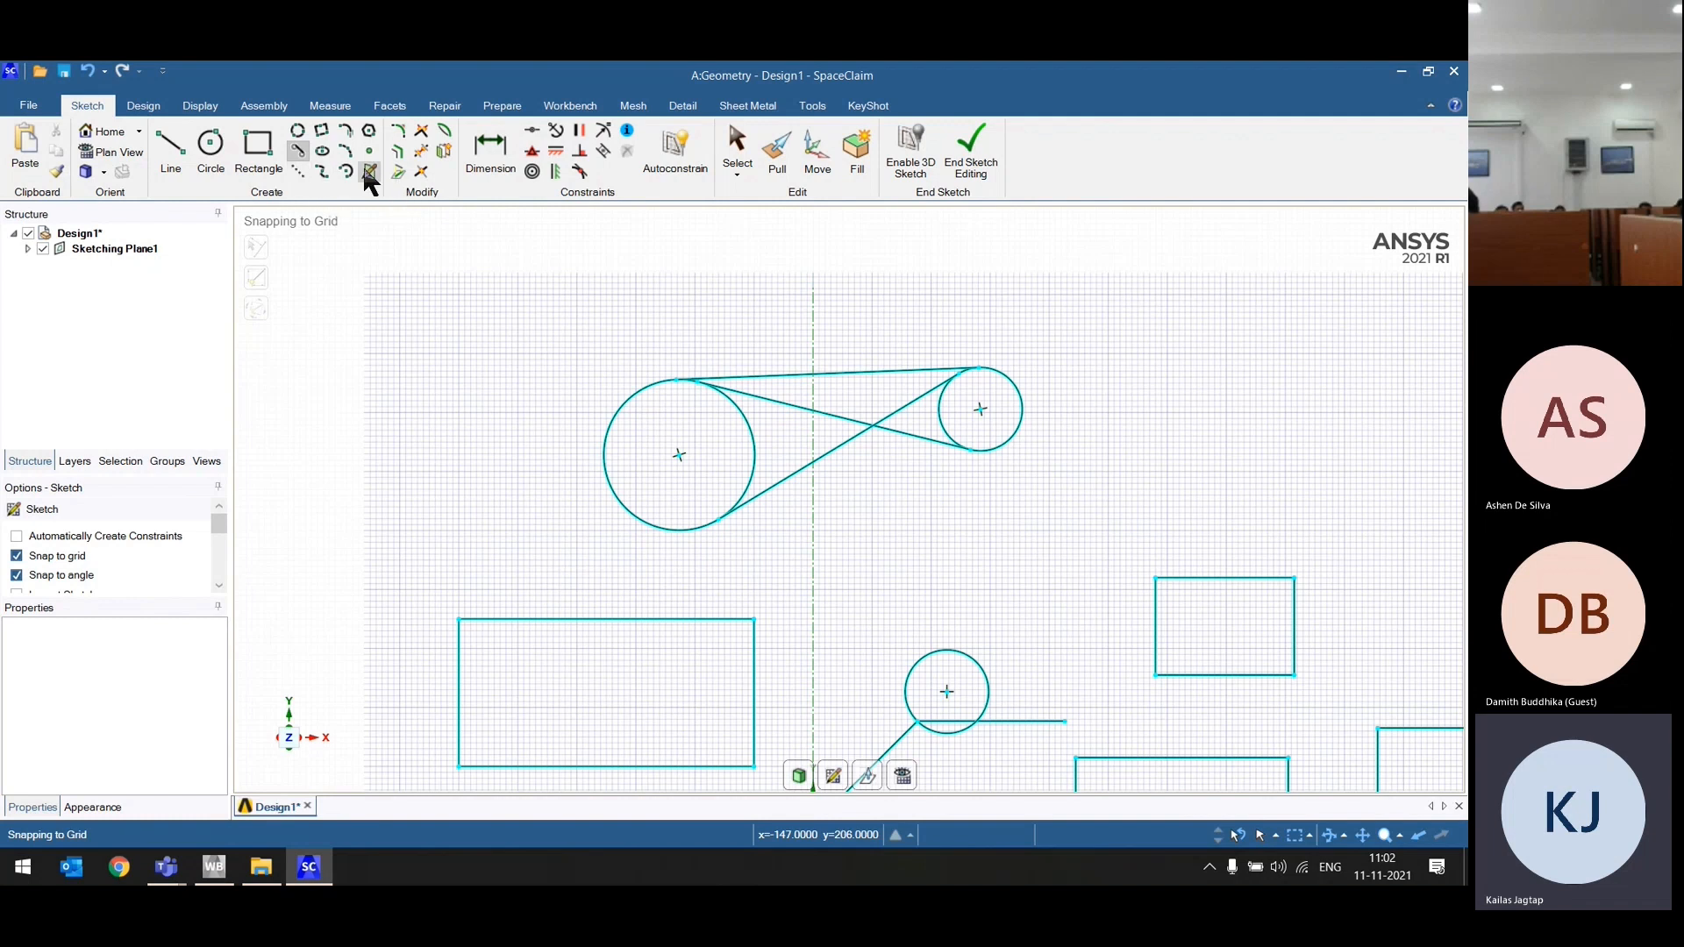
Step: Draw horizontal and vertical construction lines joining the midpoints of opposite sides of the 100 × 50 mm rectangle
{"action": "left_click", "coordinate": [294, 172]}
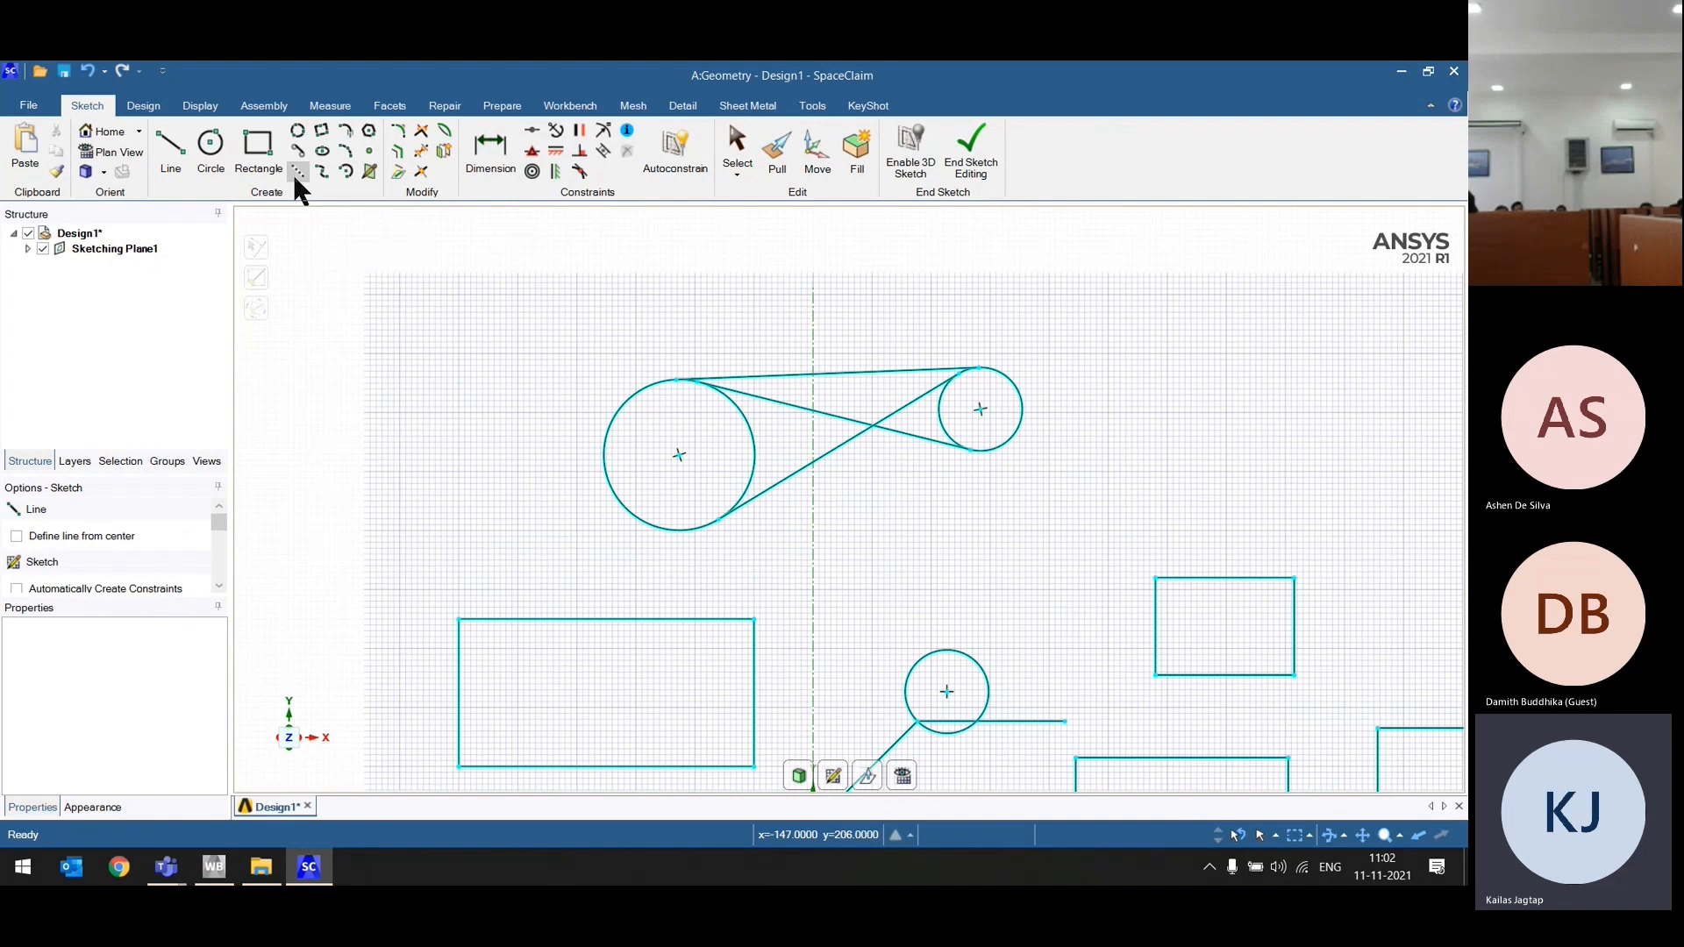
{"action": "scroll", "coordinate": [451, 472], "scroll_direction": "down", "scroll_amount": 1}
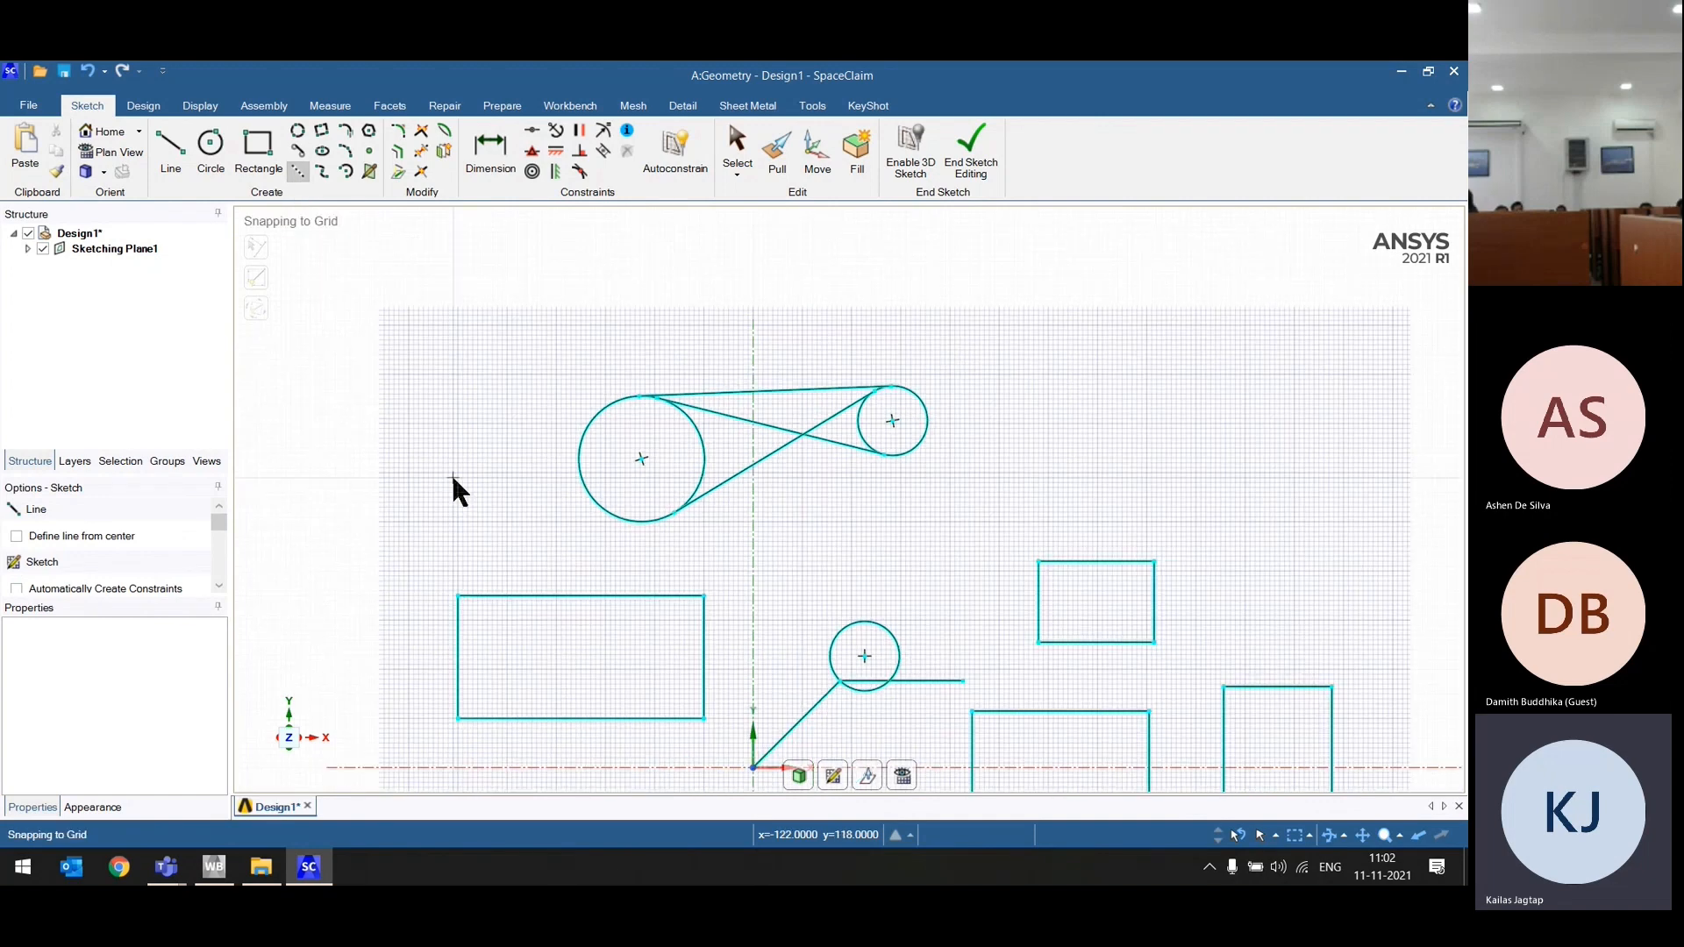
{"action": "scroll", "coordinate": [452, 478], "scroll_direction": "down", "scroll_amount": 4}
{"action": "scroll", "coordinate": [805, 535], "scroll_direction": "up", "scroll_amount": 3}
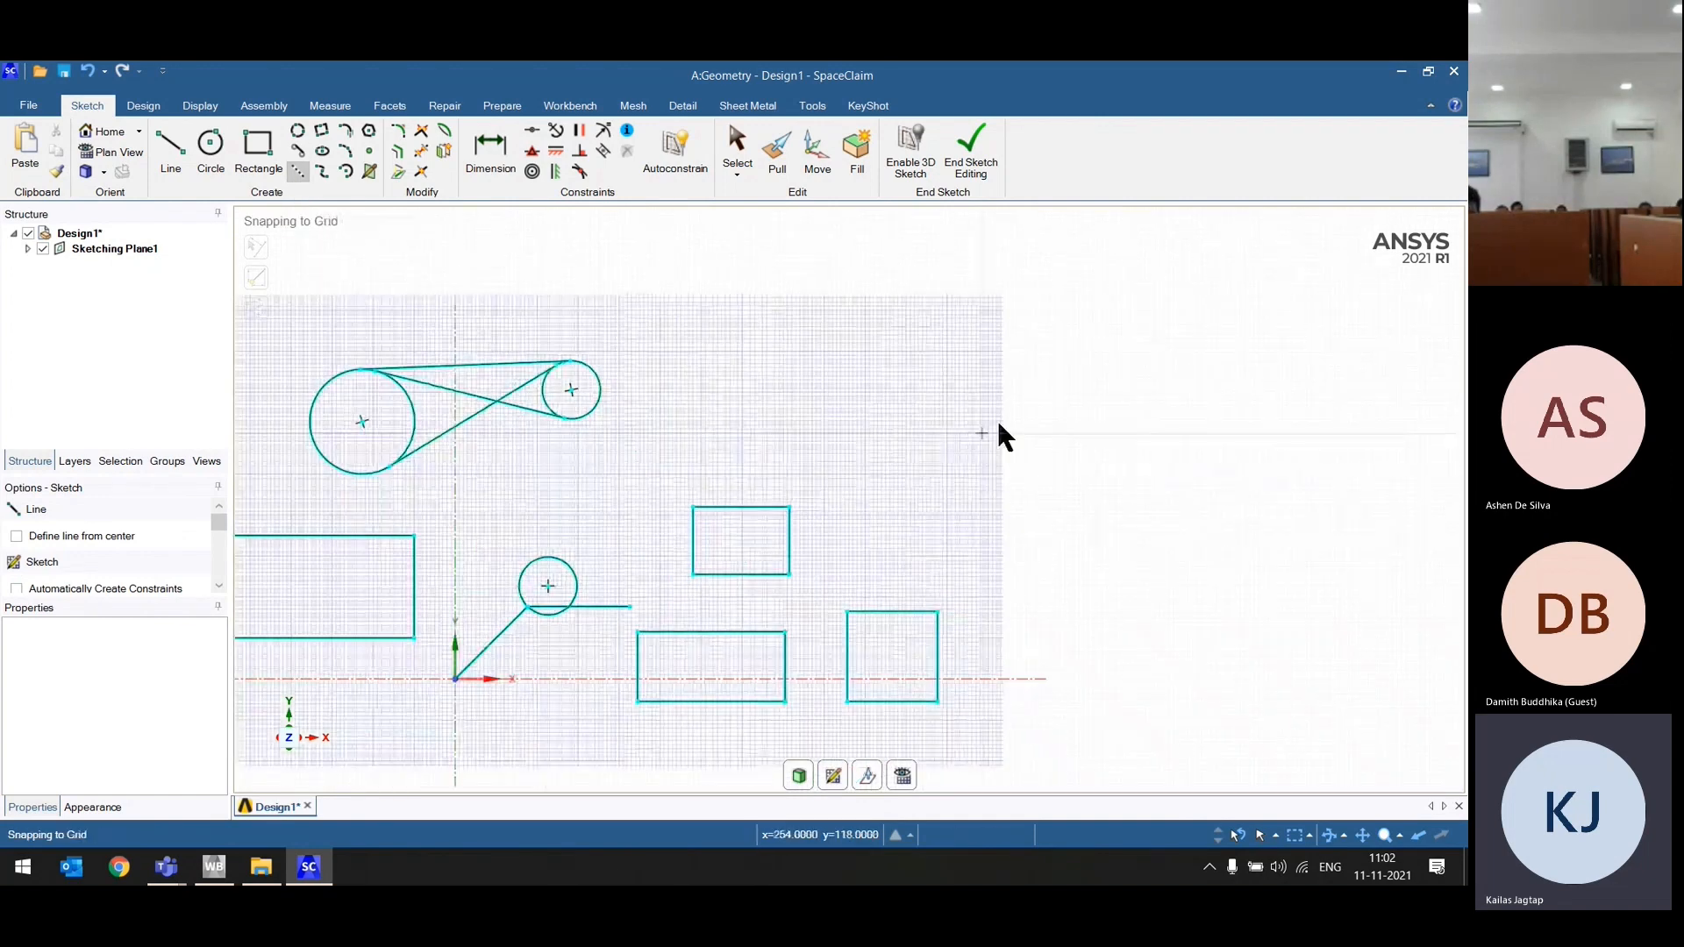
{"action": "scroll", "coordinate": [997, 425], "scroll_direction": "down", "scroll_amount": 4}
{"action": "scroll", "coordinate": [808, 541], "scroll_direction": "up", "scroll_amount": 5}
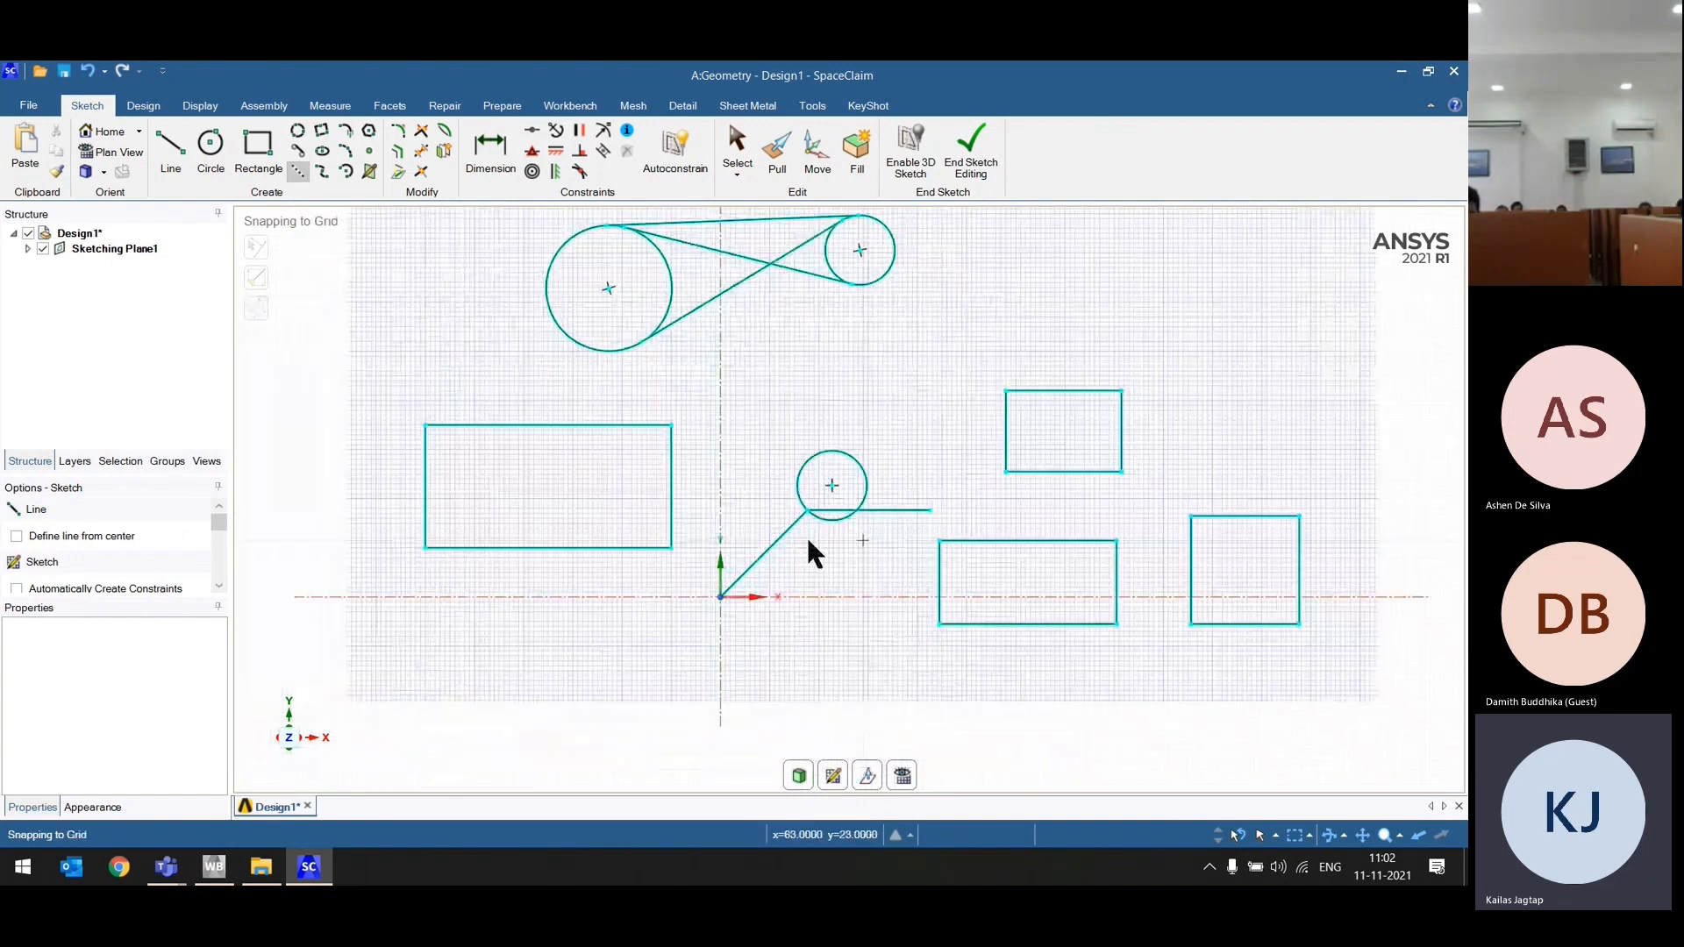
{"action": "left_click", "coordinate": [425, 493]}
{"action": "left_click", "coordinate": [672, 487]}
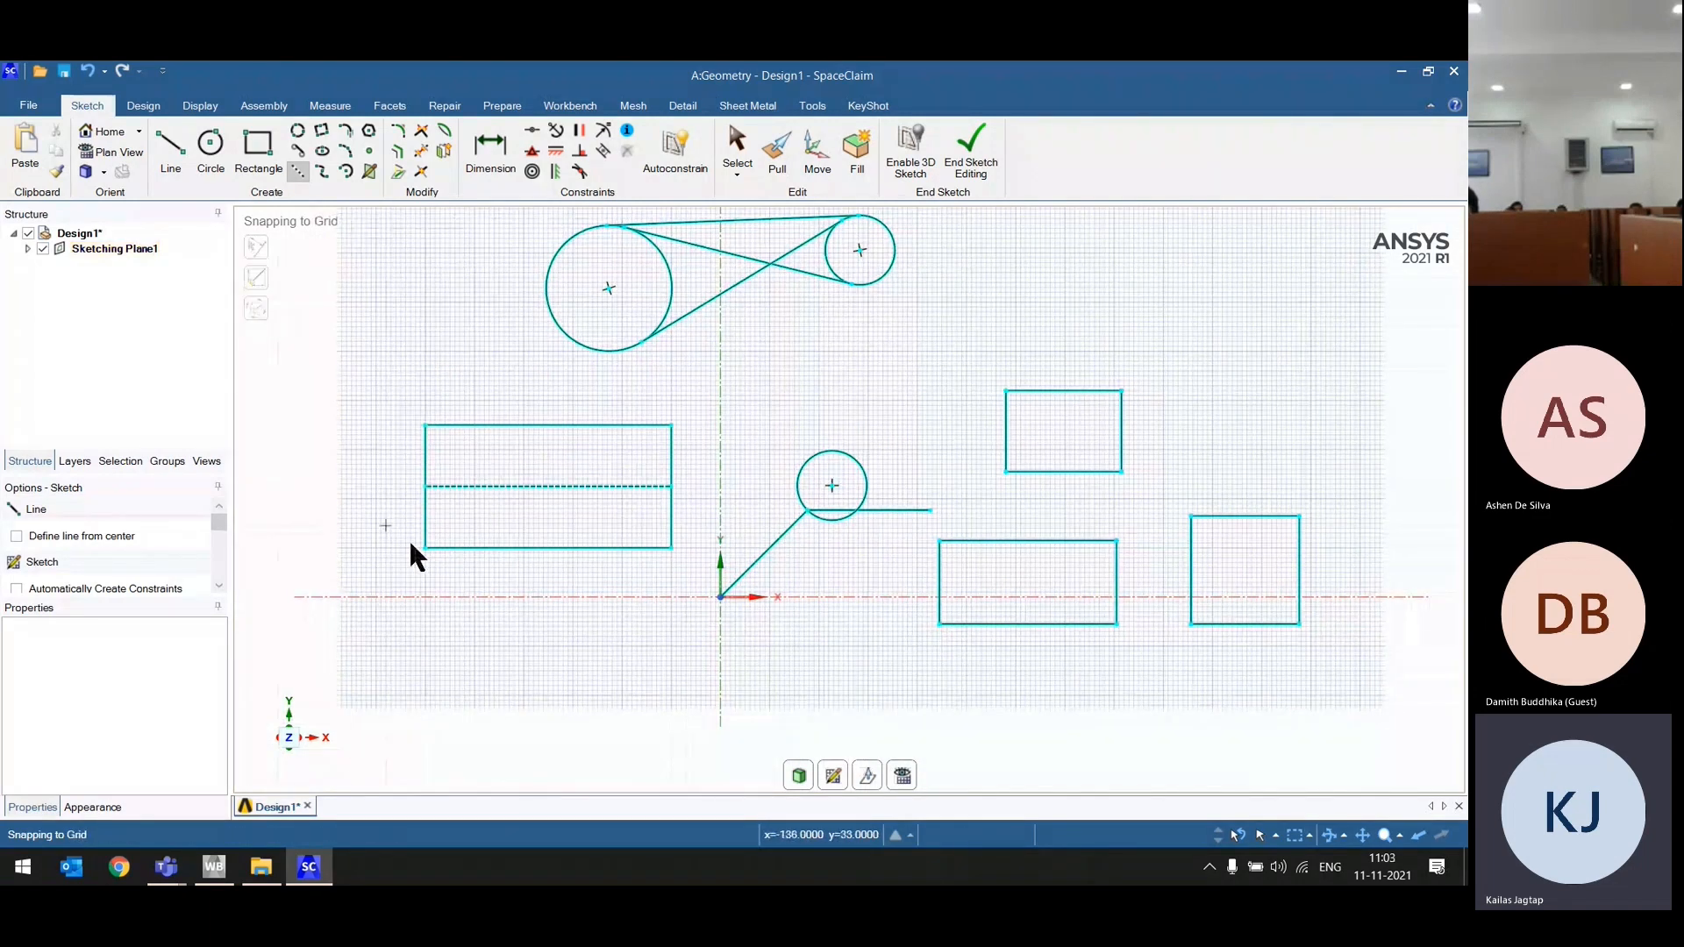
{"action": "left_click", "coordinate": [548, 426]}
{"action": "left_click", "coordinate": [549, 548]}
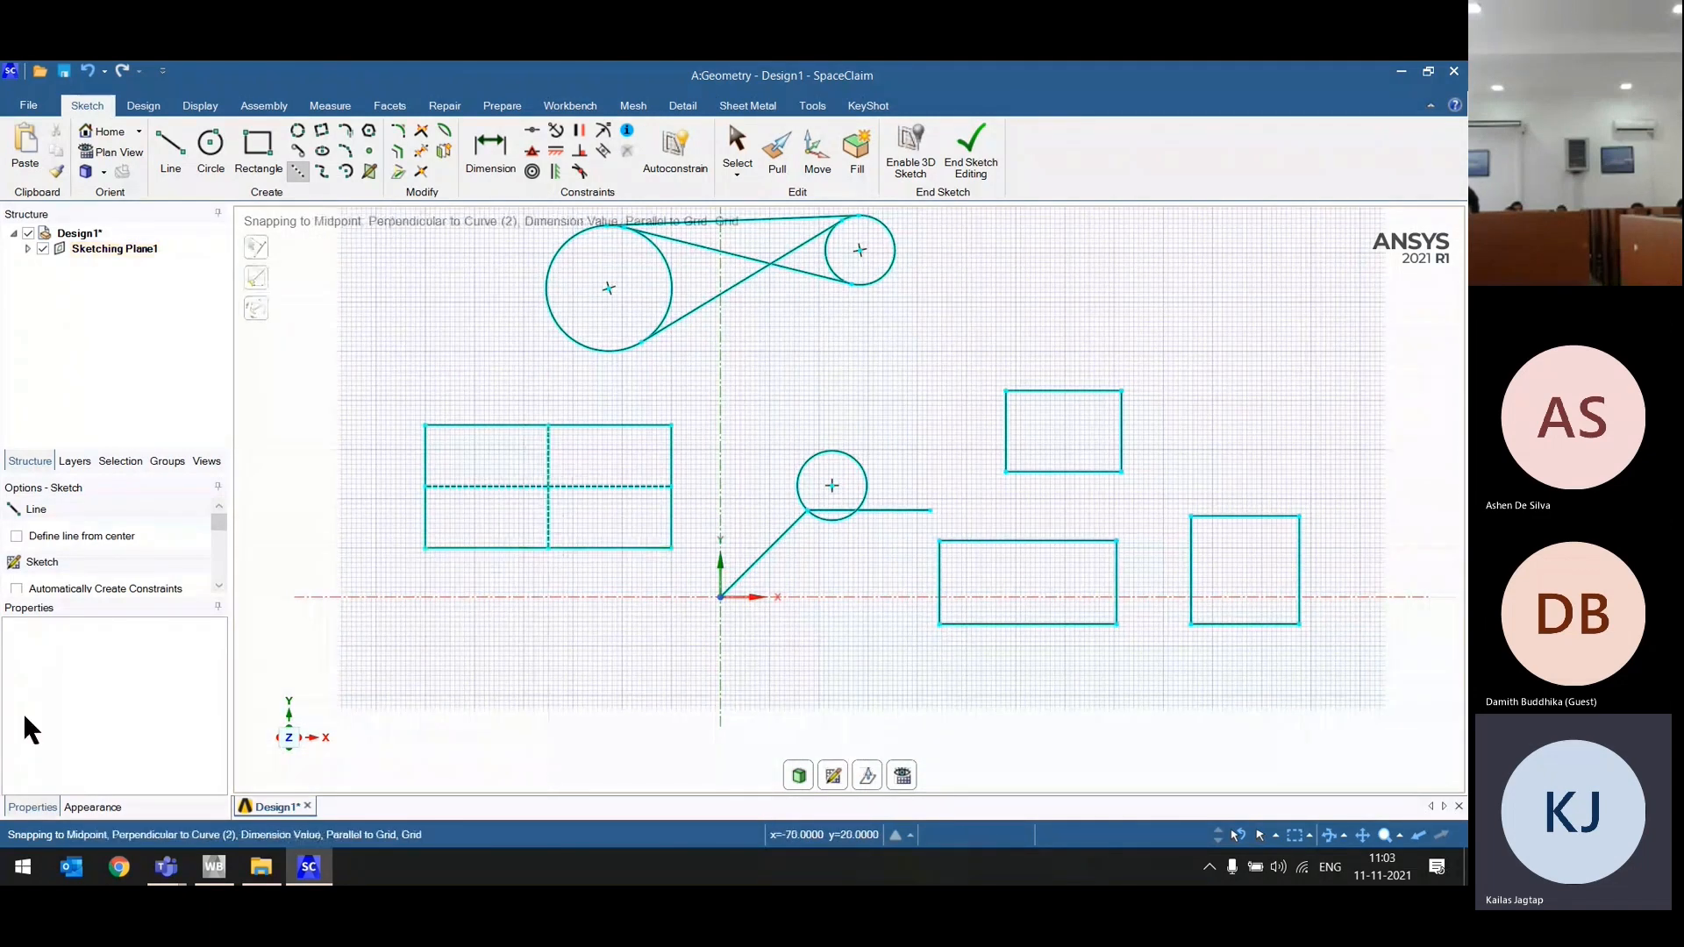
Step: Sketch a tilted three-point rectangle above and to the left of the rectangle with the construction lines
{"action": "left_click", "coordinate": [319, 133]}
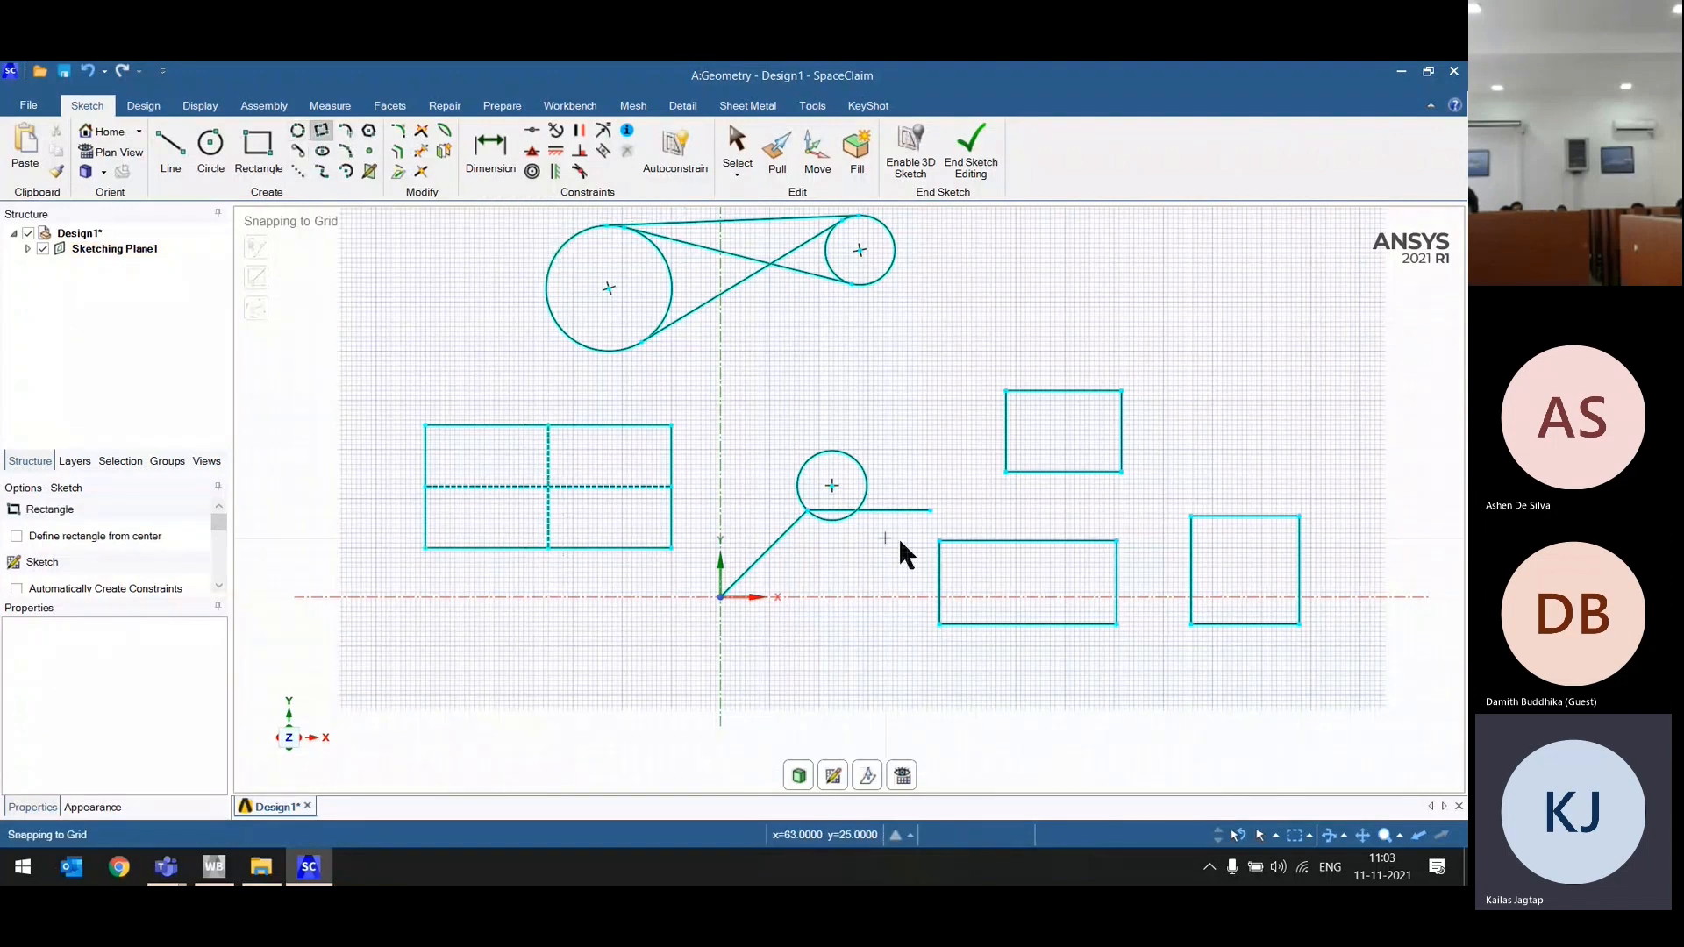
{"action": "scroll", "coordinate": [901, 543], "scroll_direction": "down", "scroll_amount": 3}
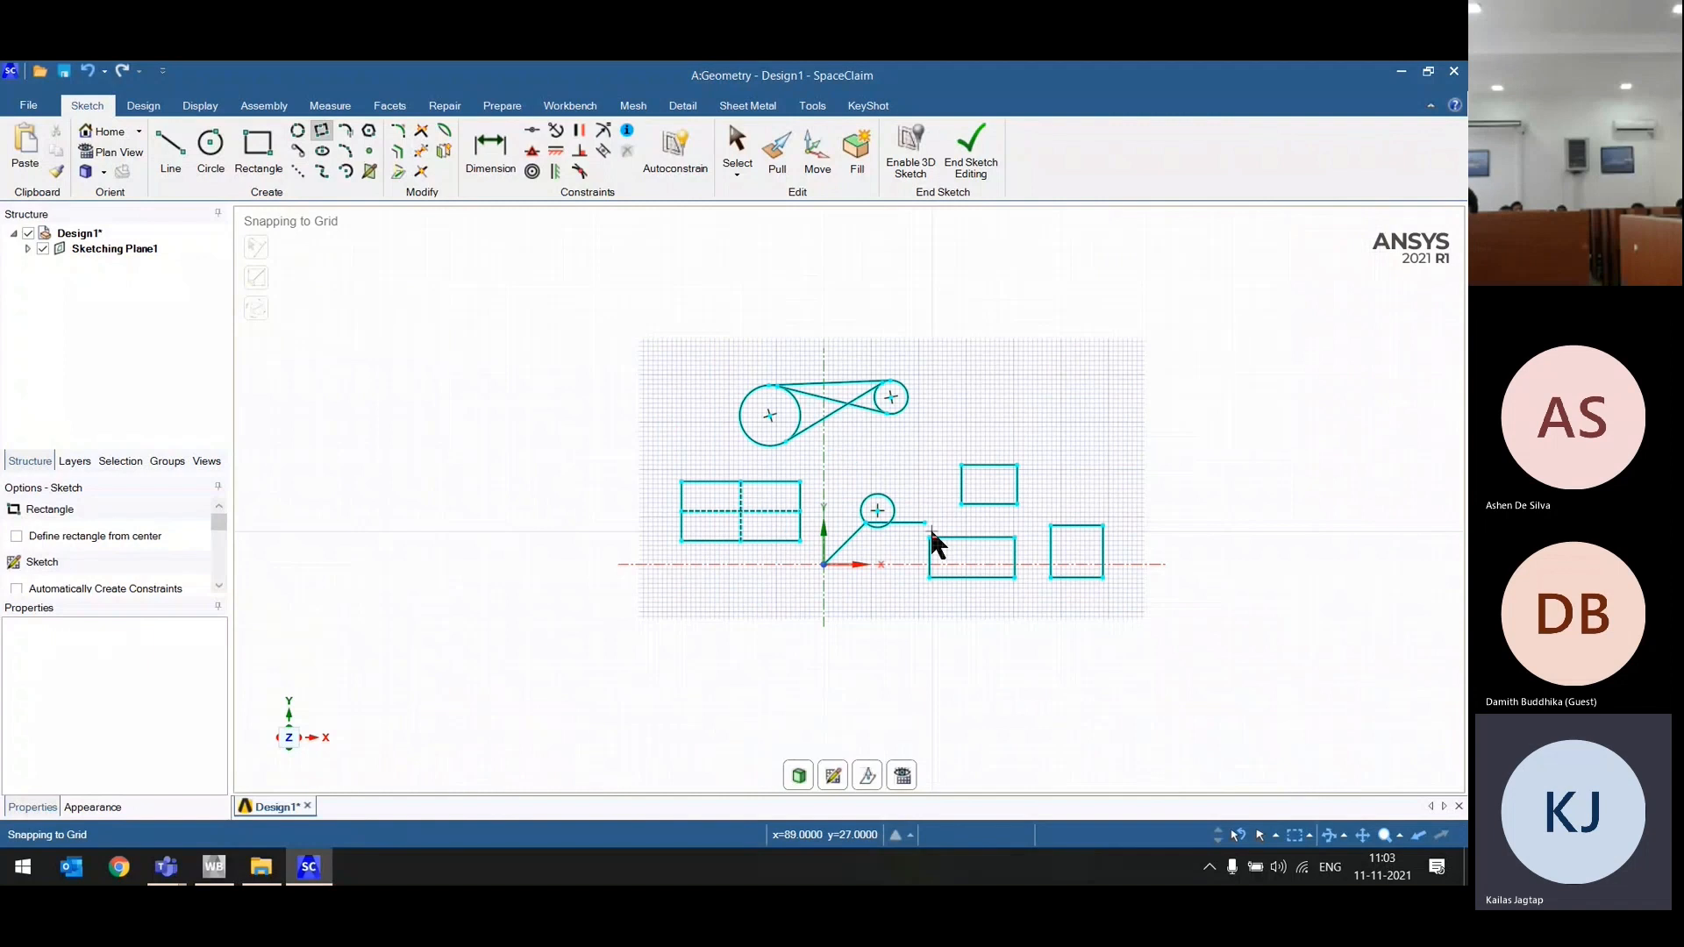
{"action": "scroll", "coordinate": [931, 532], "scroll_direction": "up", "scroll_amount": 2}
{"action": "left_click", "coordinate": [372, 275]}
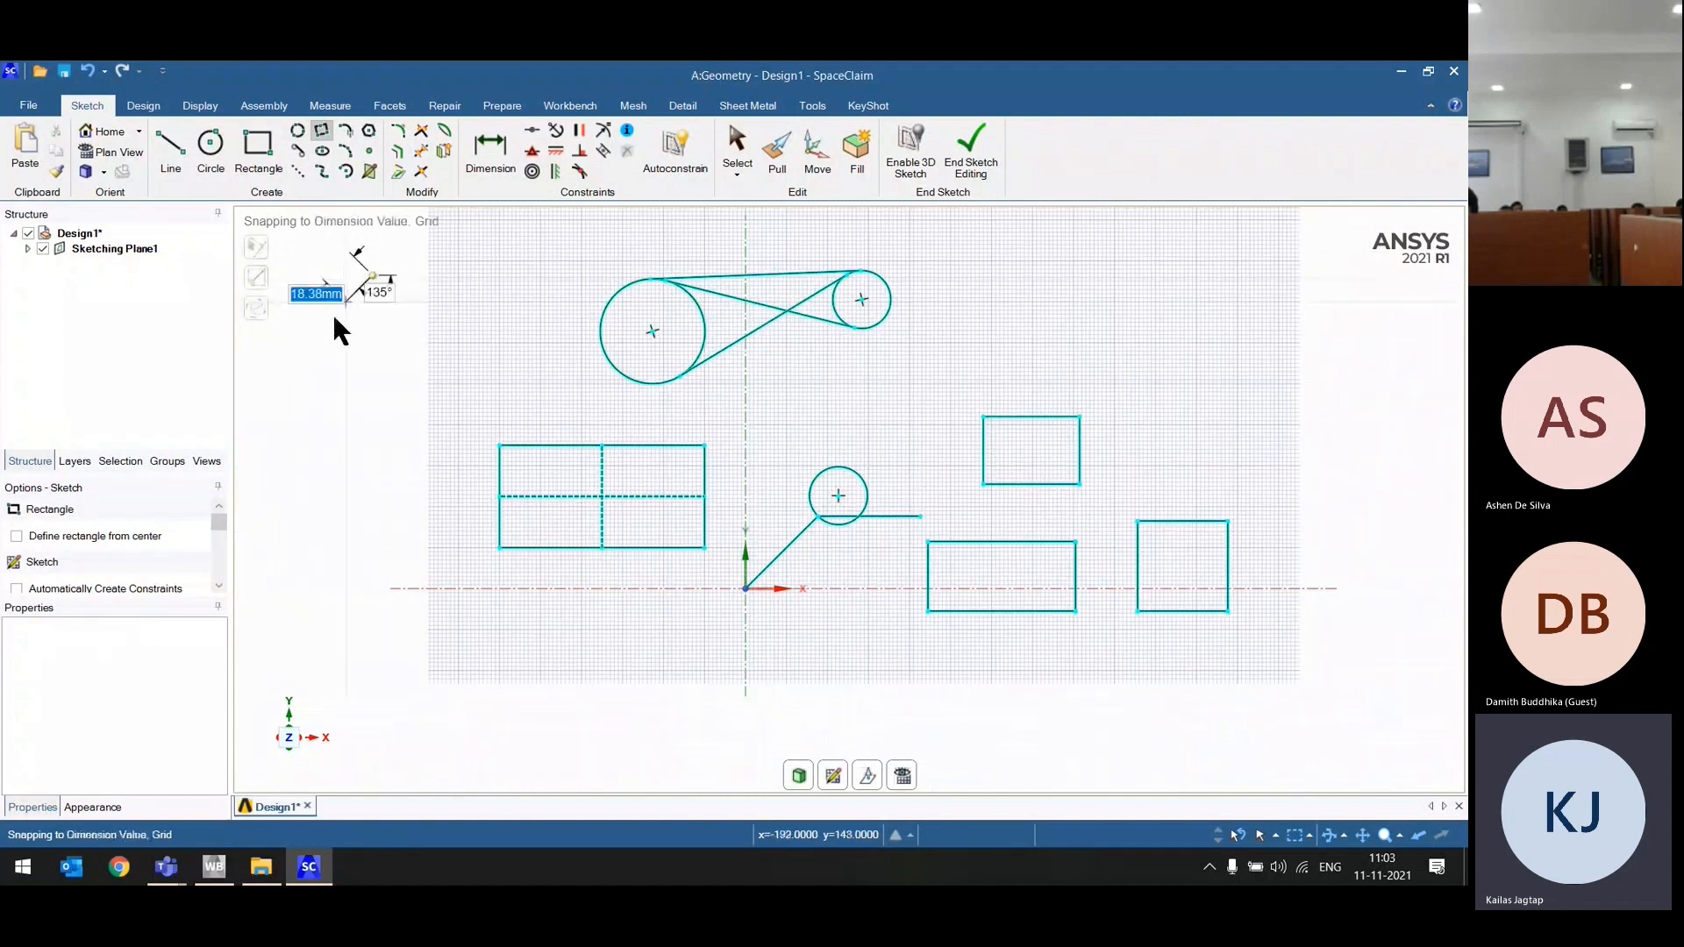
{"action": "left_click", "coordinate": [314, 404]}
{"action": "left_click", "coordinate": [443, 463]}
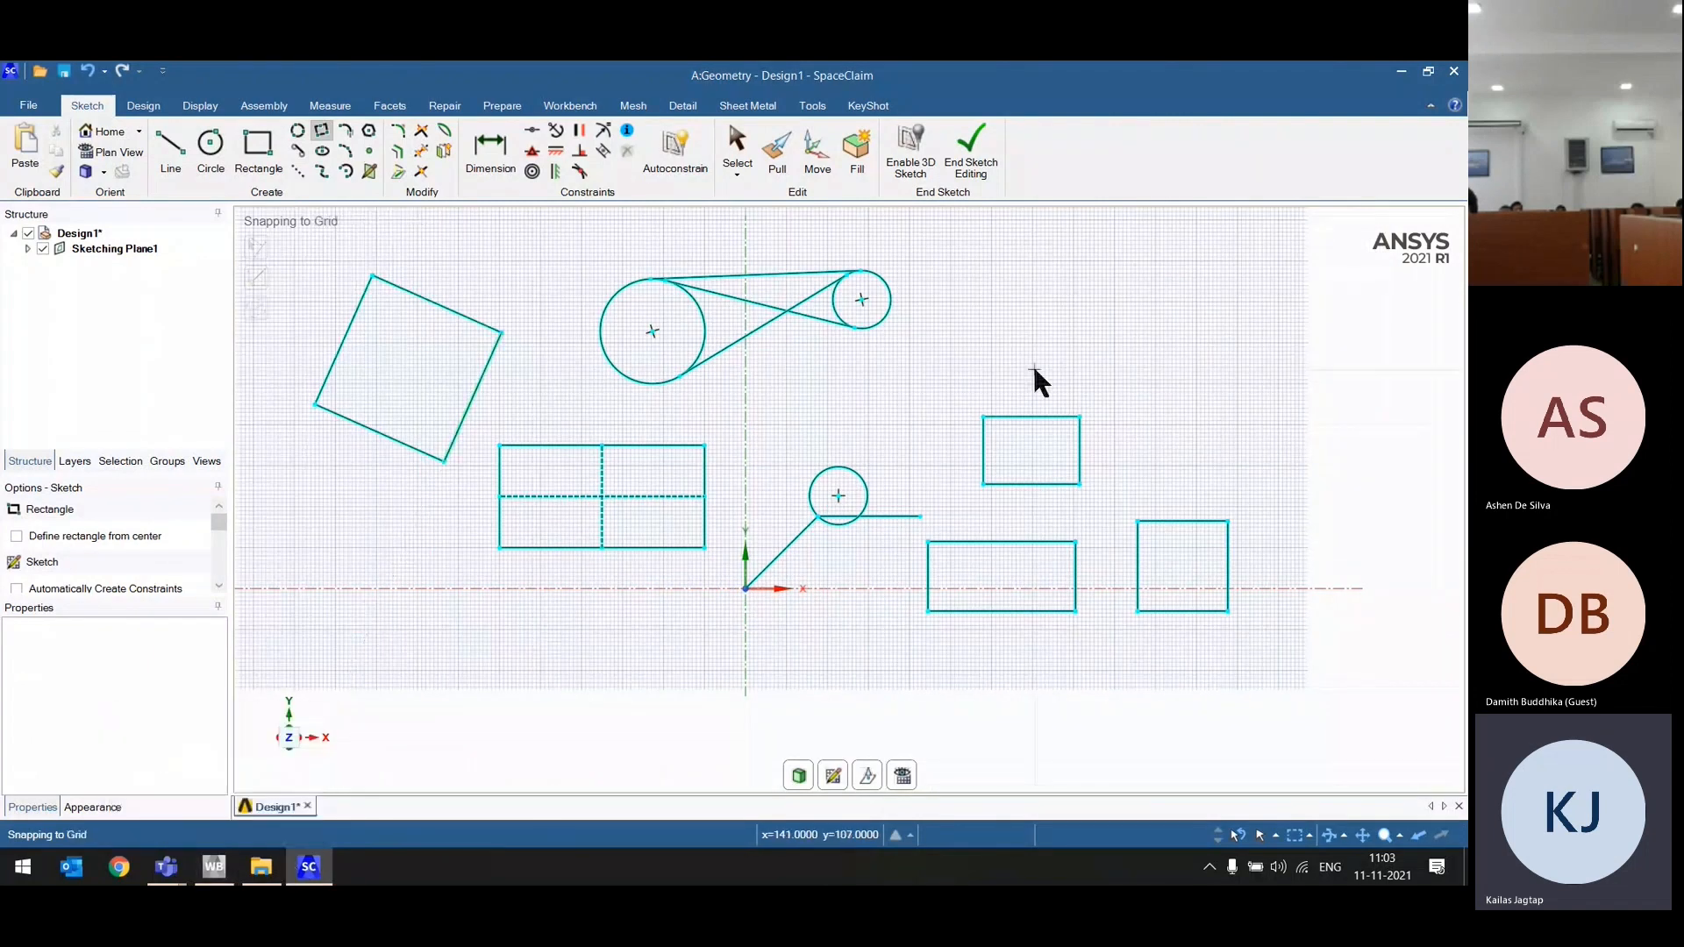
Step: Sketch a larger tilted three-point rectangle to the right of the two tangent-connected circles
{"action": "scroll", "coordinate": [958, 436], "scroll_direction": "down", "scroll_amount": 2}
{"action": "scroll", "coordinate": [1007, 386], "scroll_direction": "up", "scroll_amount": 1}
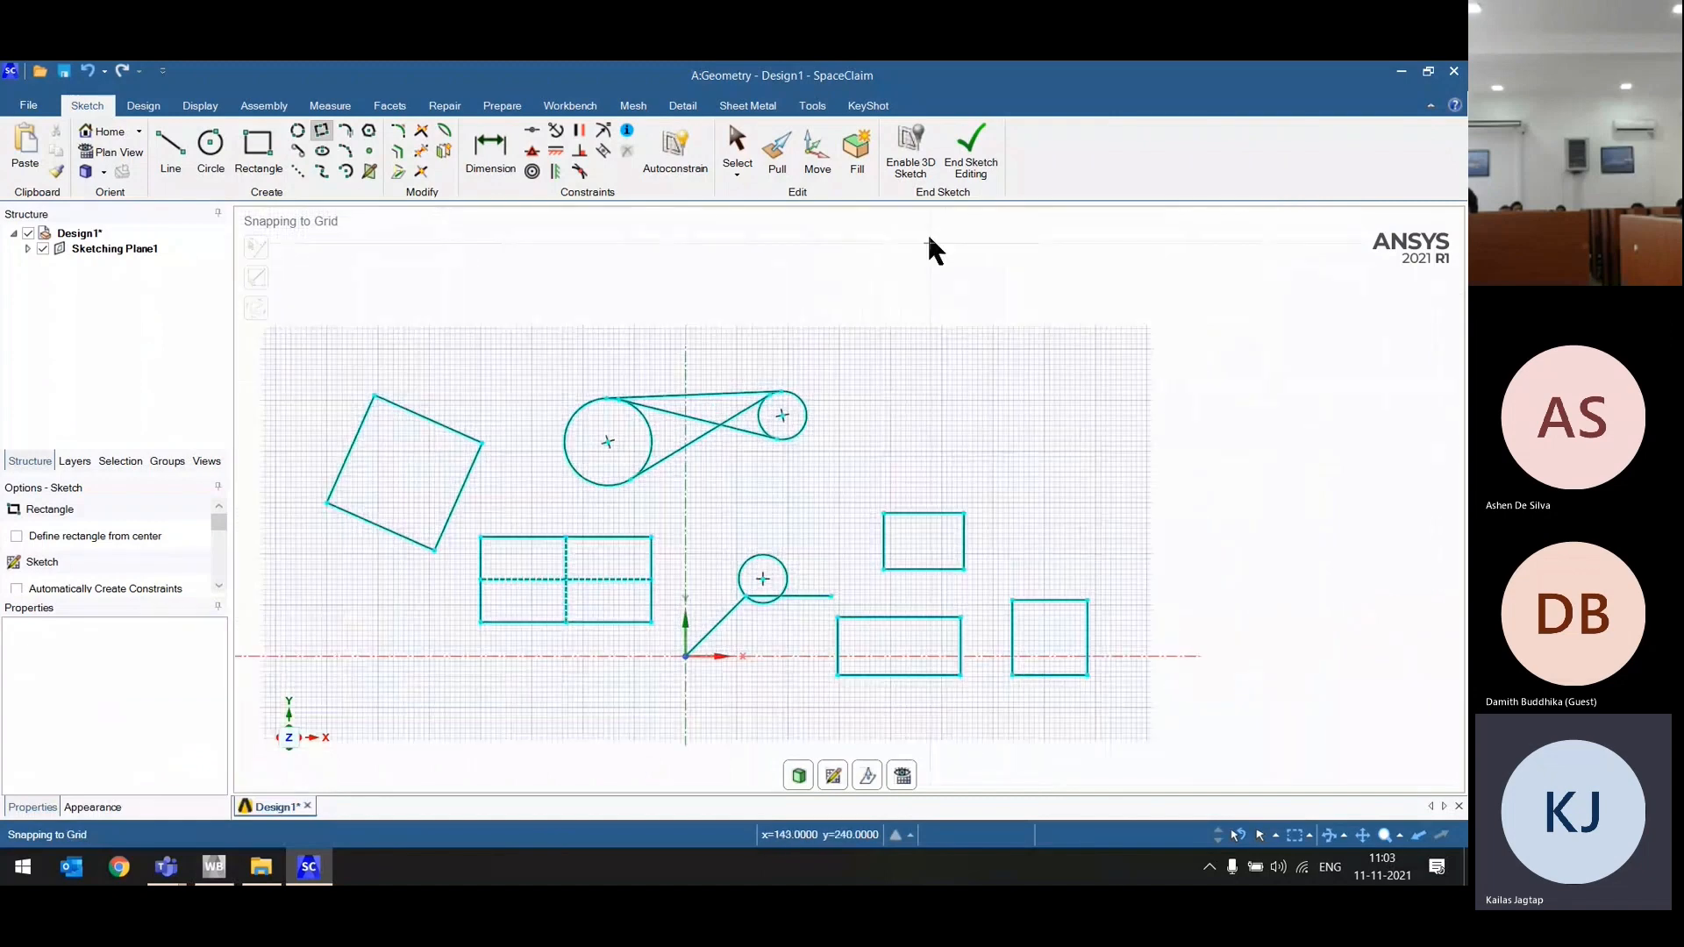
{"action": "left_click", "coordinate": [920, 269]}
{"action": "left_click", "coordinate": [883, 442]}
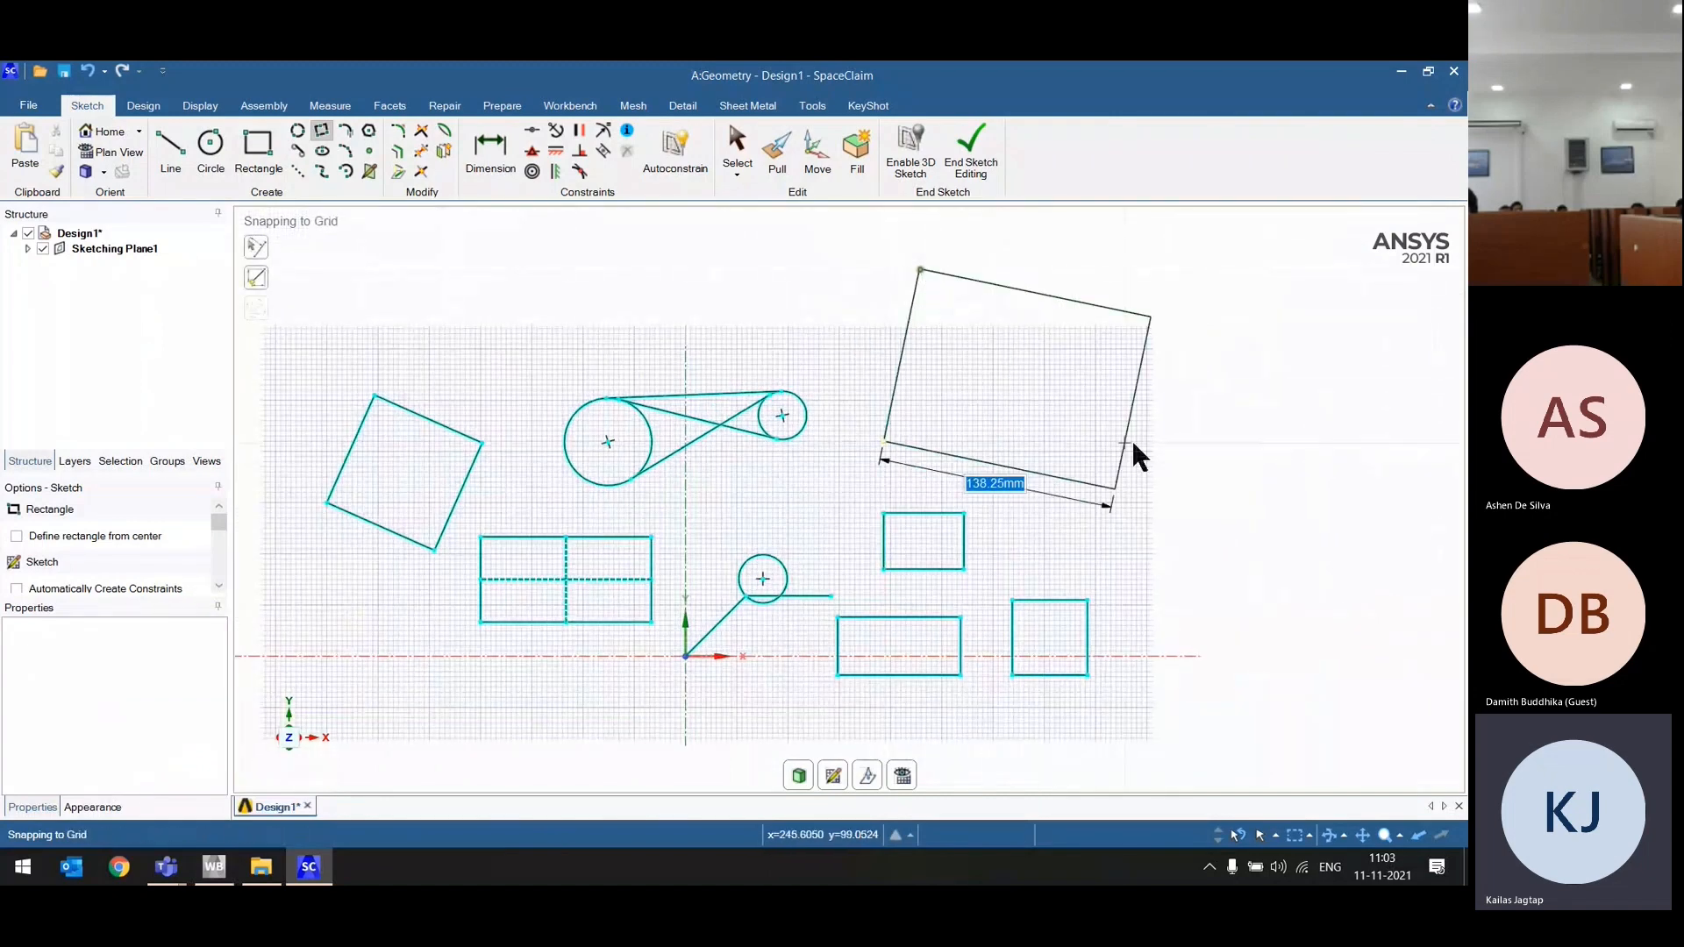
{"action": "left_click", "coordinate": [1130, 445]}
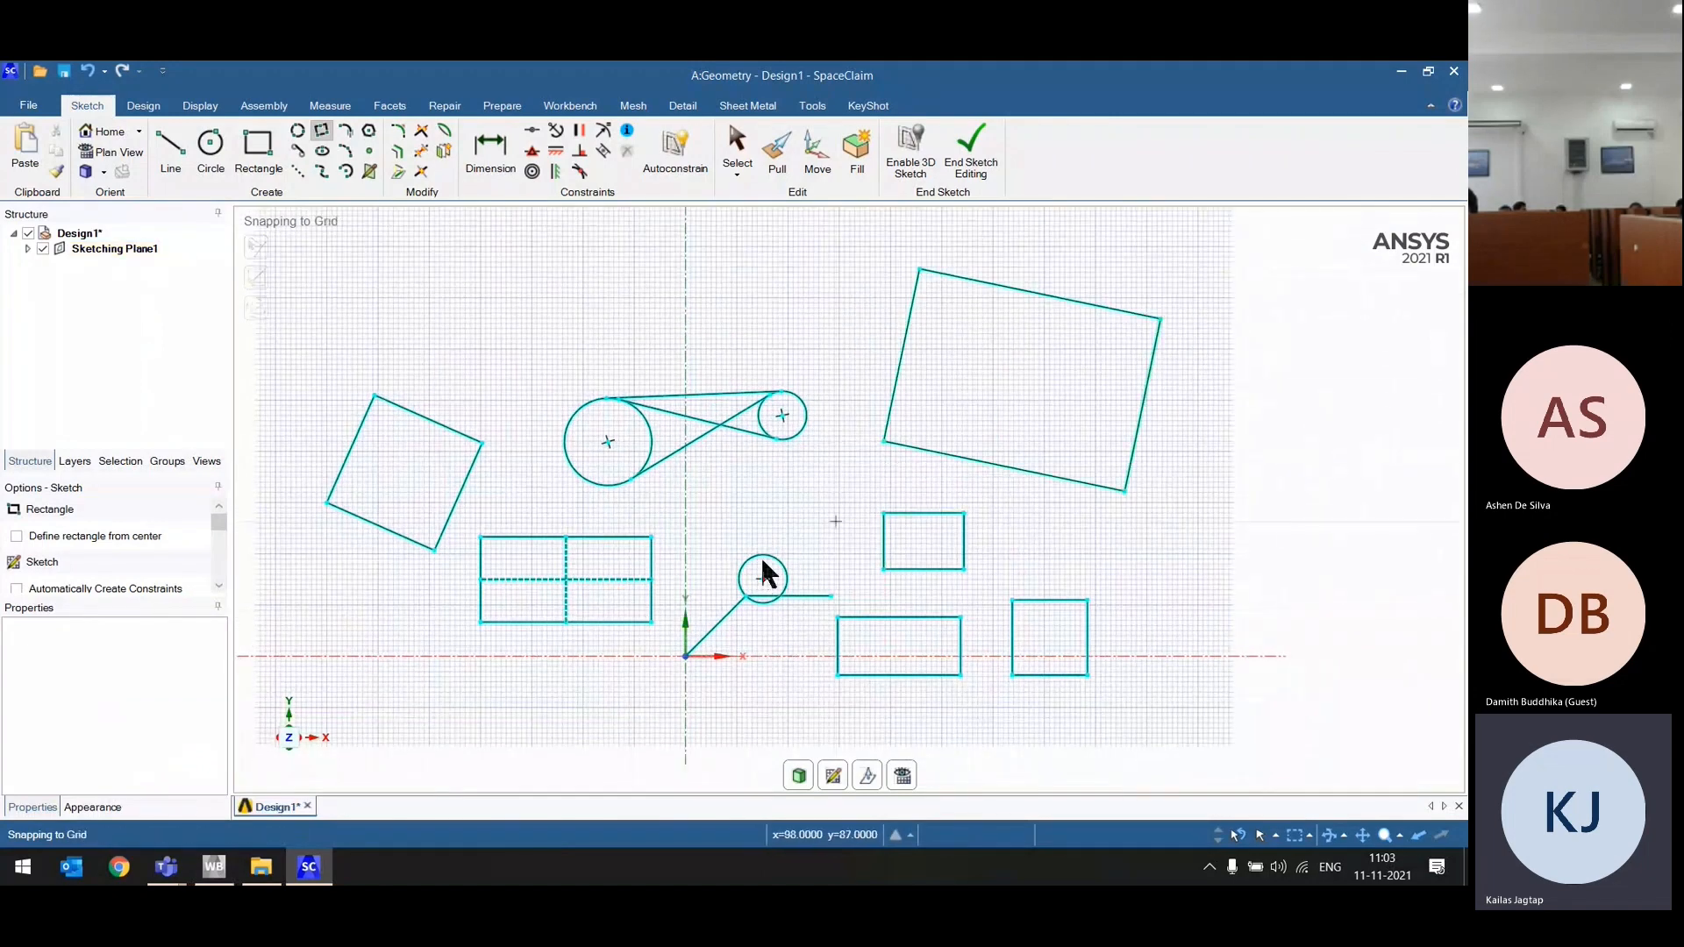
Step: Sketch a large upright rectangle above the existing shapes, left of the Y axis, with the standard Rectangle tool
{"action": "scroll", "coordinate": [763, 575], "scroll_direction": "down", "scroll_amount": 5}
{"action": "left_click", "coordinate": [588, 309]}
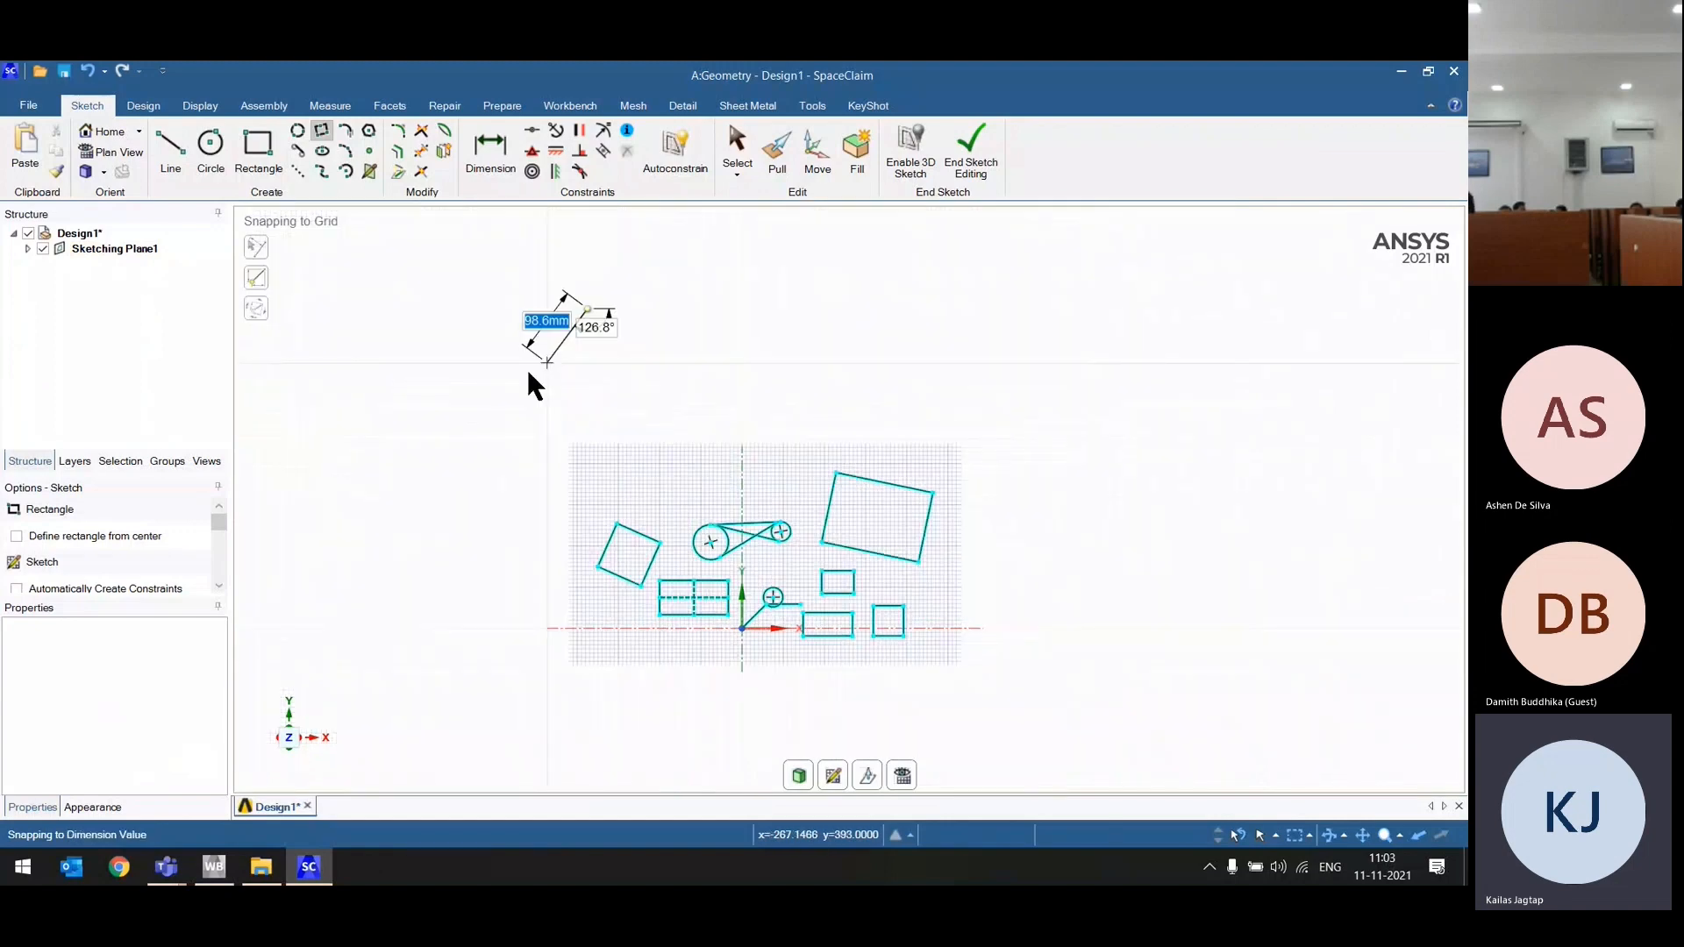
{"action": "left_click", "coordinate": [254, 140]}
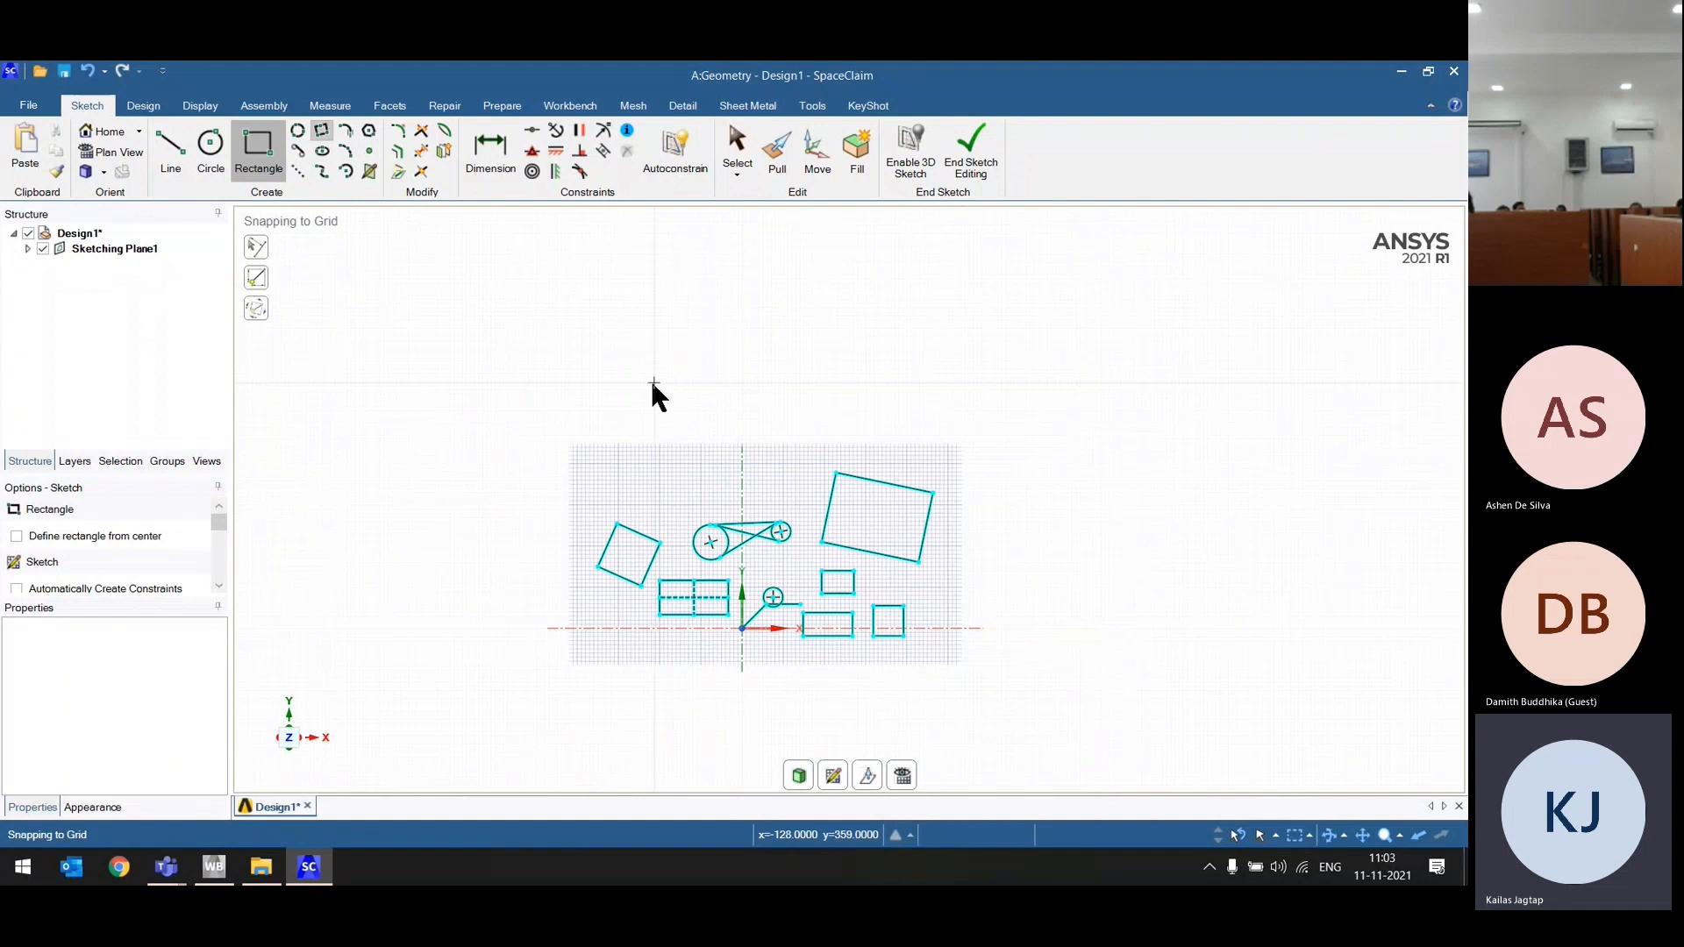
{"action": "left_click", "coordinate": [473, 254]}
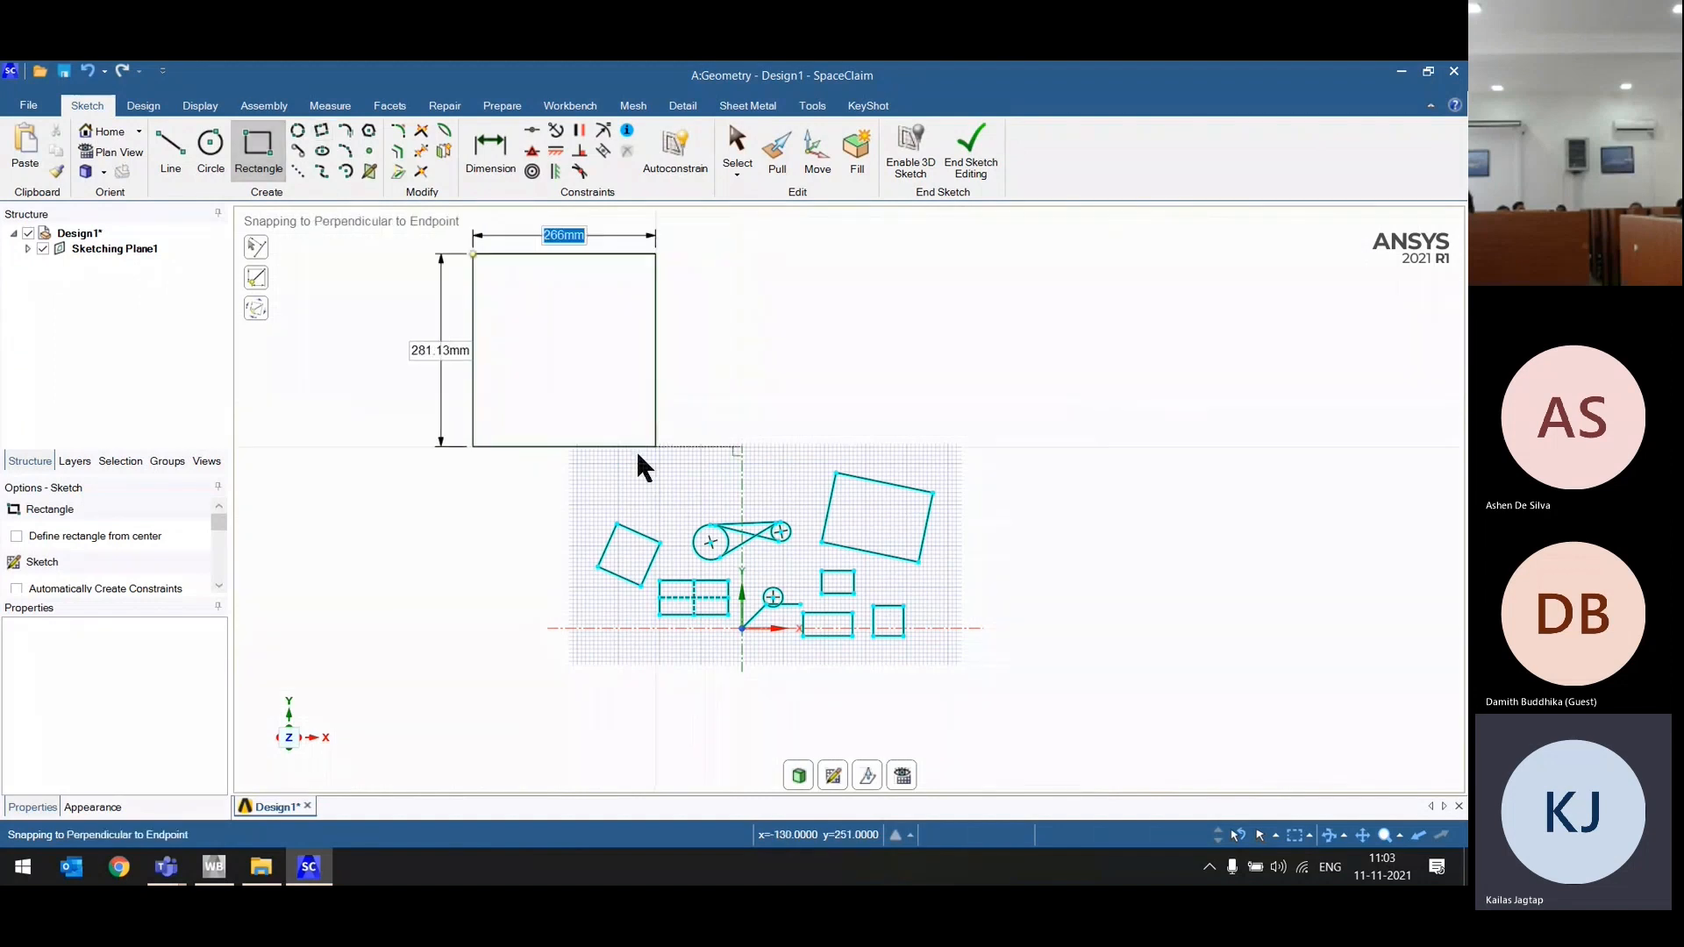
{"action": "left_click", "coordinate": [671, 421]}
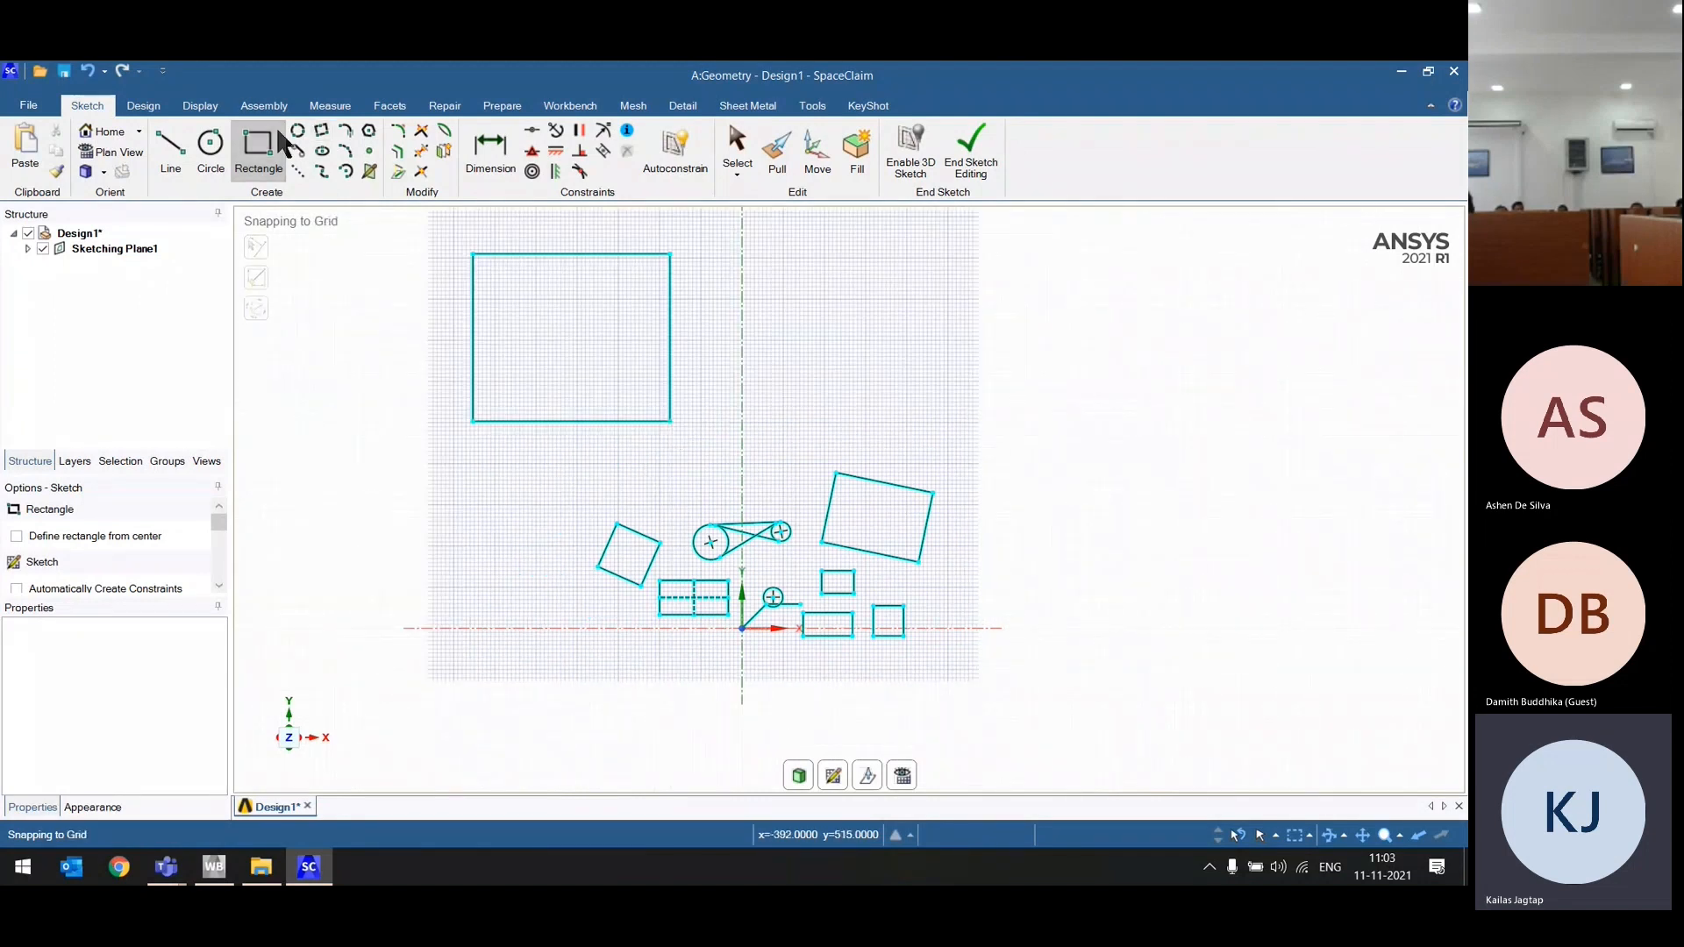
{"action": "key", "text": "Escape"}
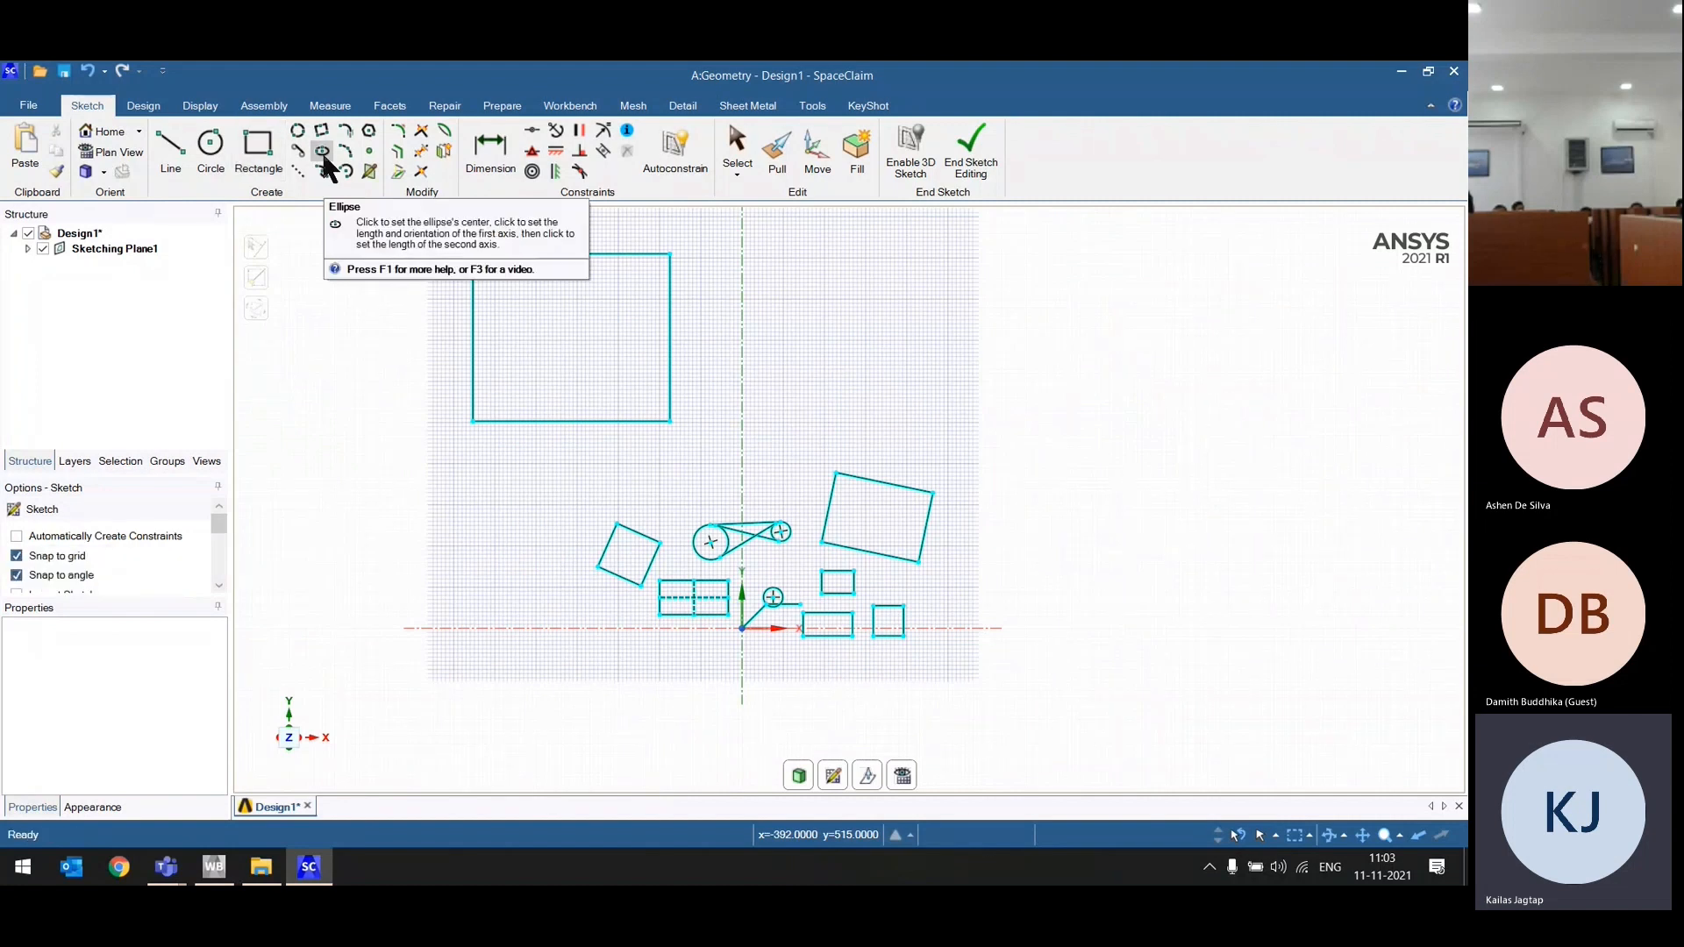
Step: Sketch an ellipse with a horizontal long axis to the right of the large rectangle, across the Y axis
{"action": "left_click", "coordinate": [322, 154]}
{"action": "left_click", "coordinate": [895, 367]}
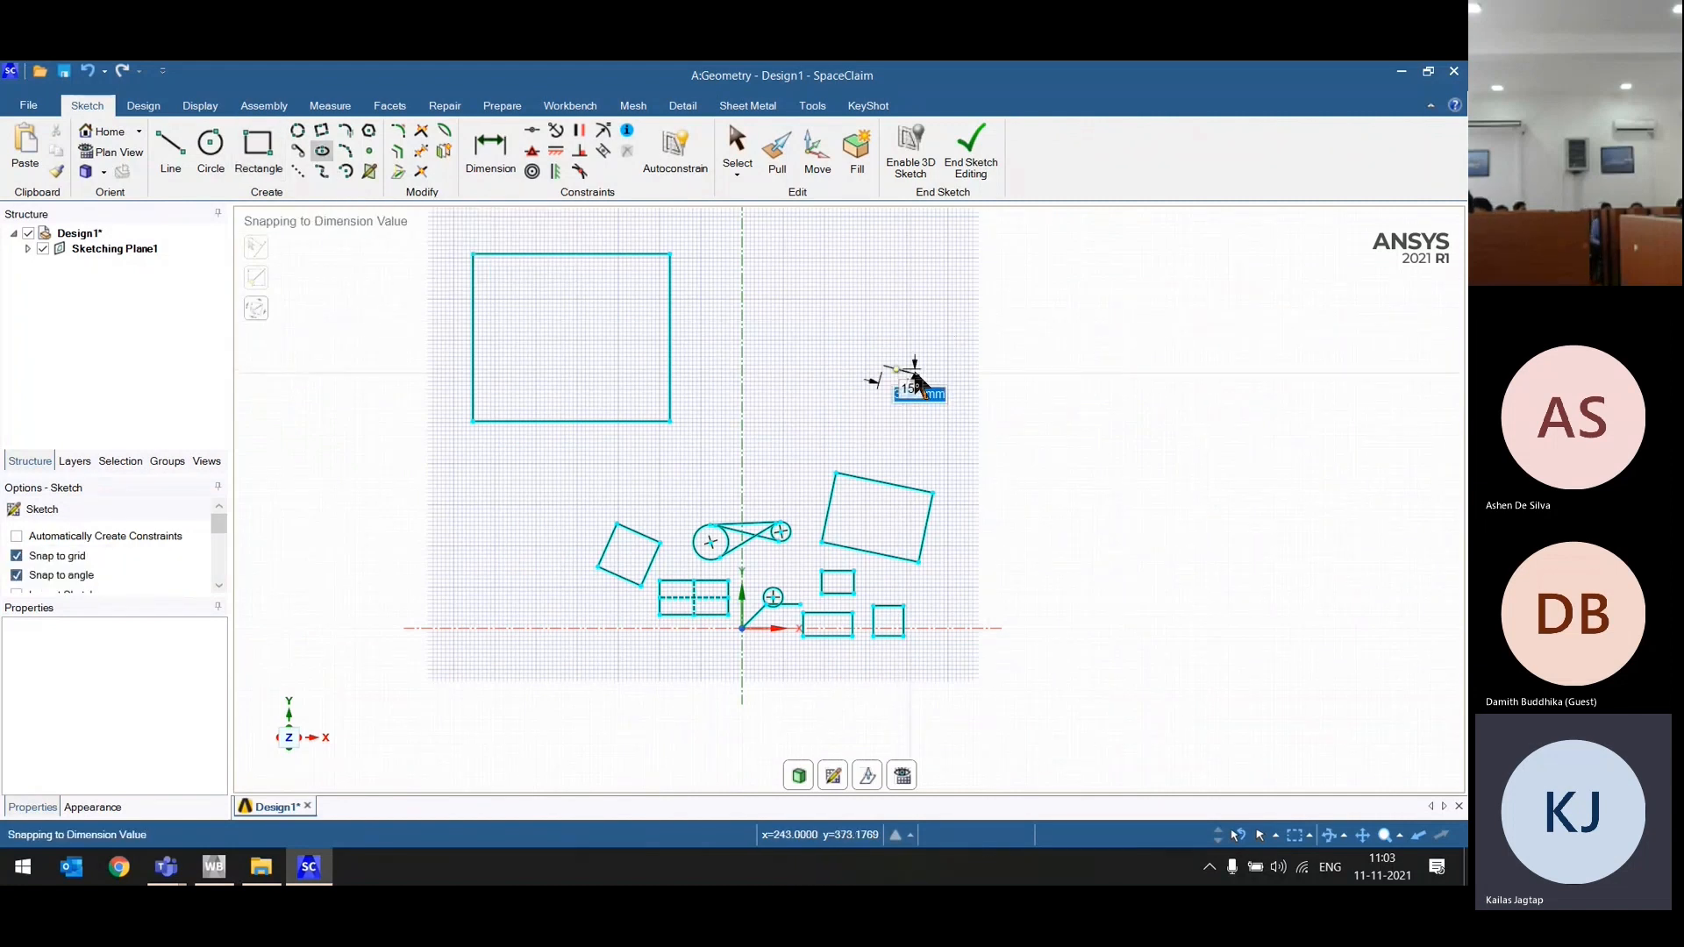
{"action": "left_click", "coordinate": [1003, 368]}
{"action": "left_click", "coordinate": [948, 330]}
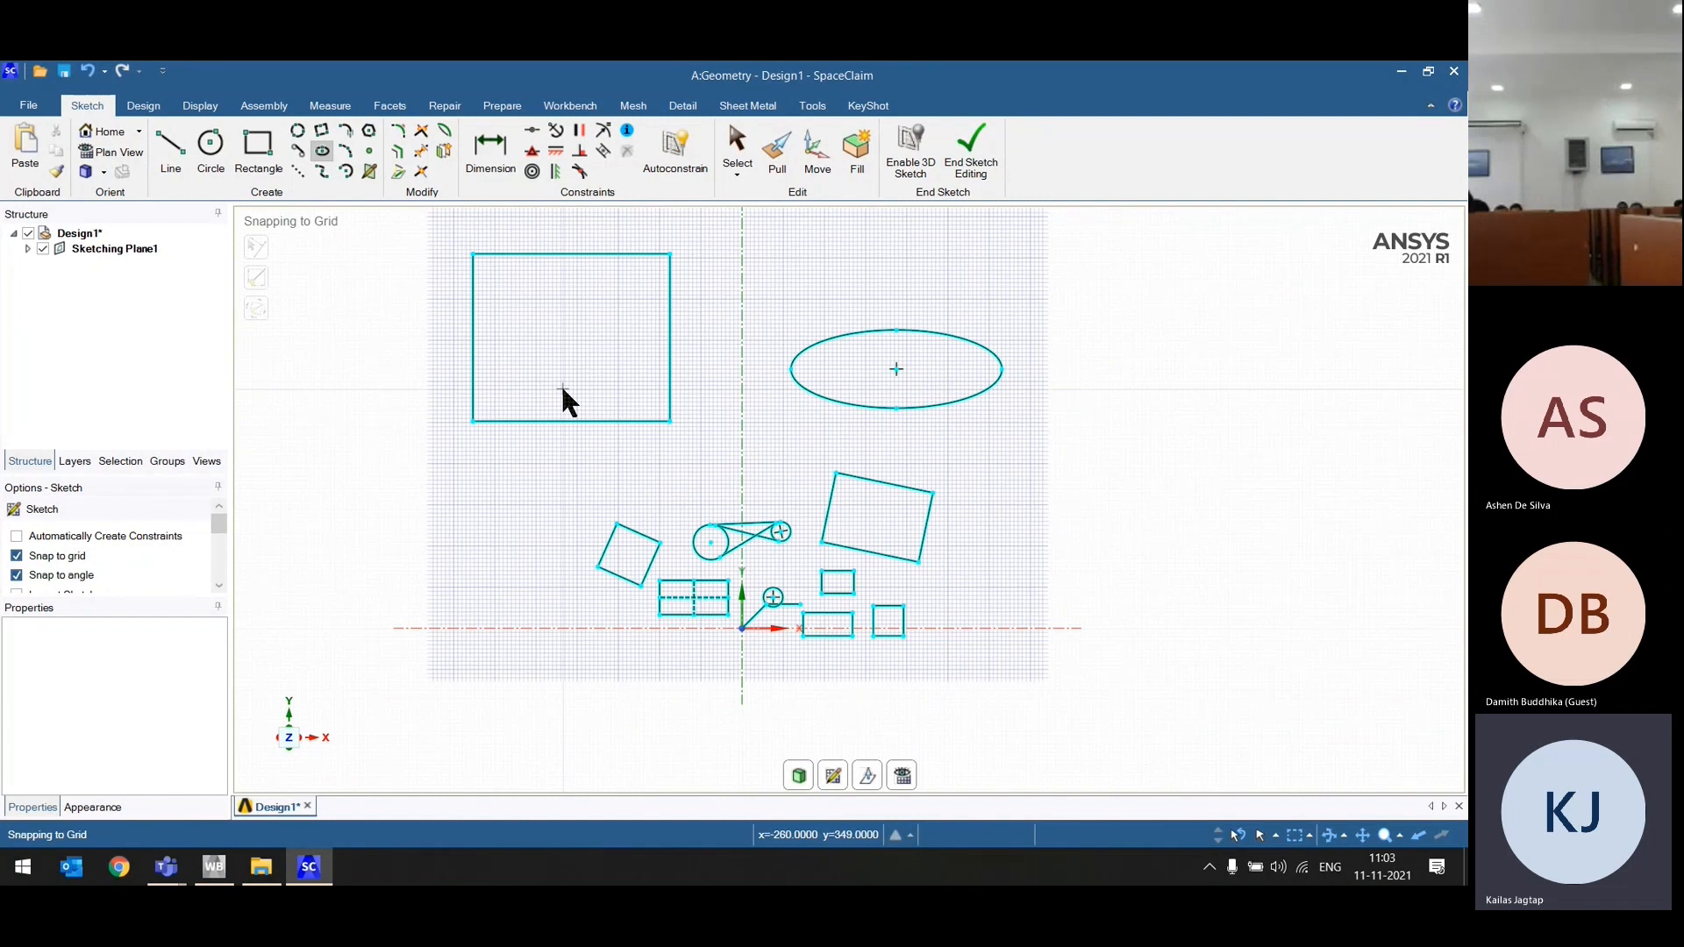
Step: Sketch an open wavy spline through four points below and to the left of the existing shapes
{"action": "left_click", "coordinate": [323, 173]}
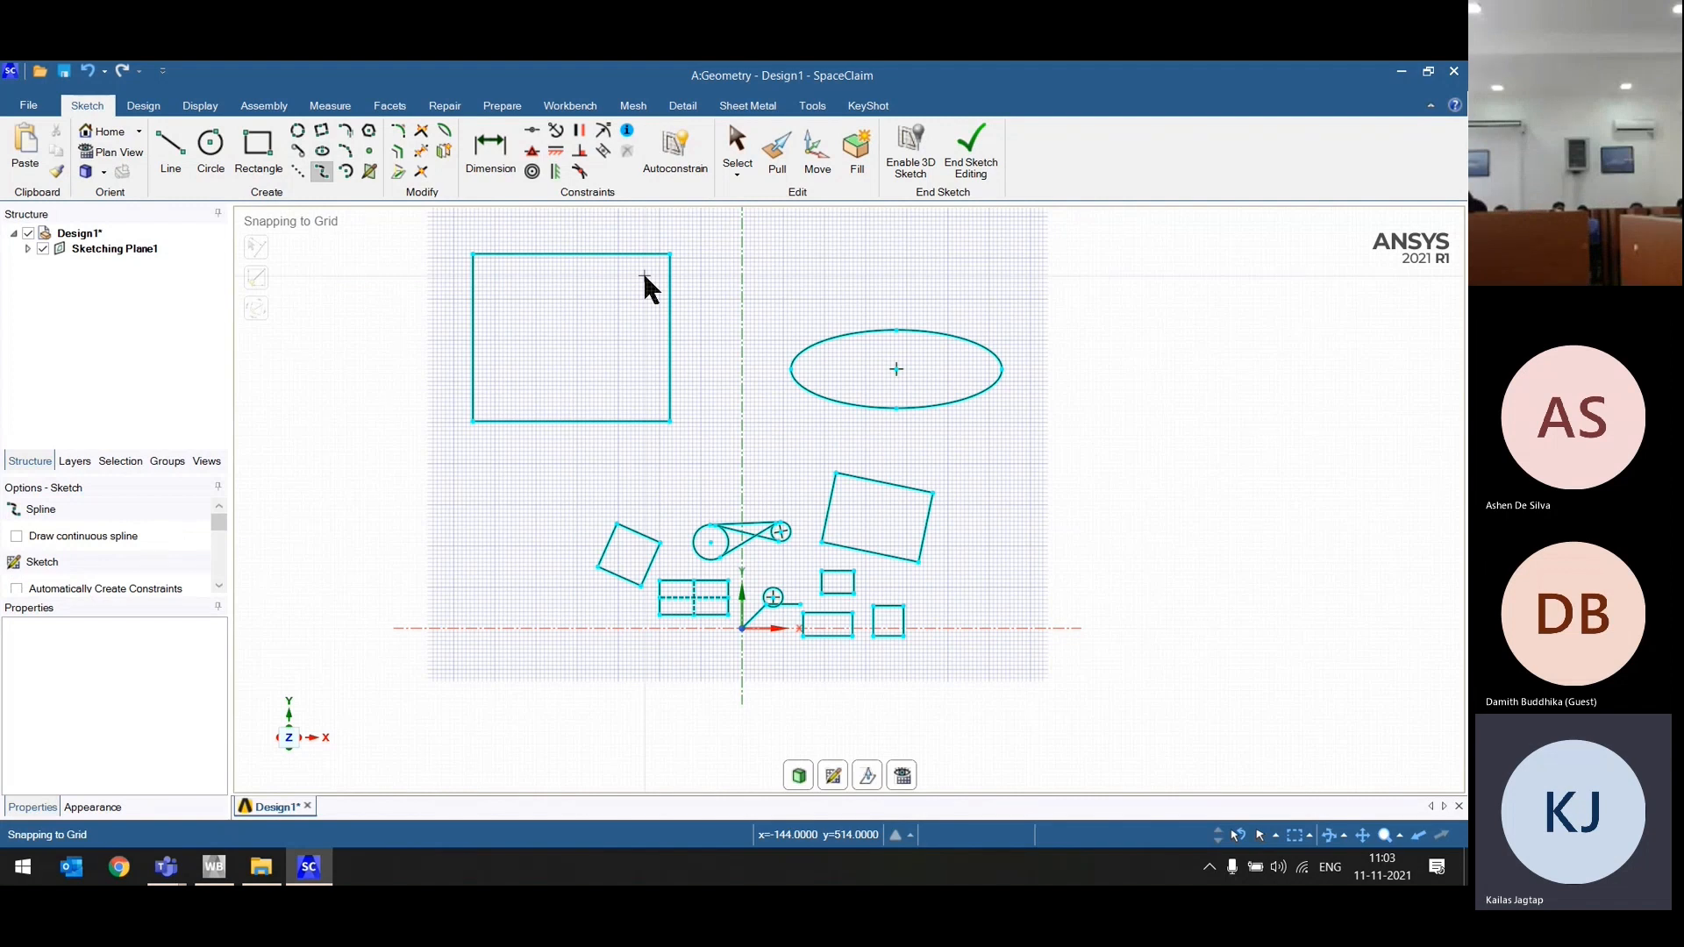
{"action": "scroll", "coordinate": [970, 350], "scroll_direction": "down", "scroll_amount": 6}
{"action": "scroll", "coordinate": [856, 437], "scroll_direction": "up", "scroll_amount": 7}
{"action": "left_click", "coordinate": [477, 559]}
{"action": "left_click", "coordinate": [528, 431]}
{"action": "left_click", "coordinate": [725, 569]}
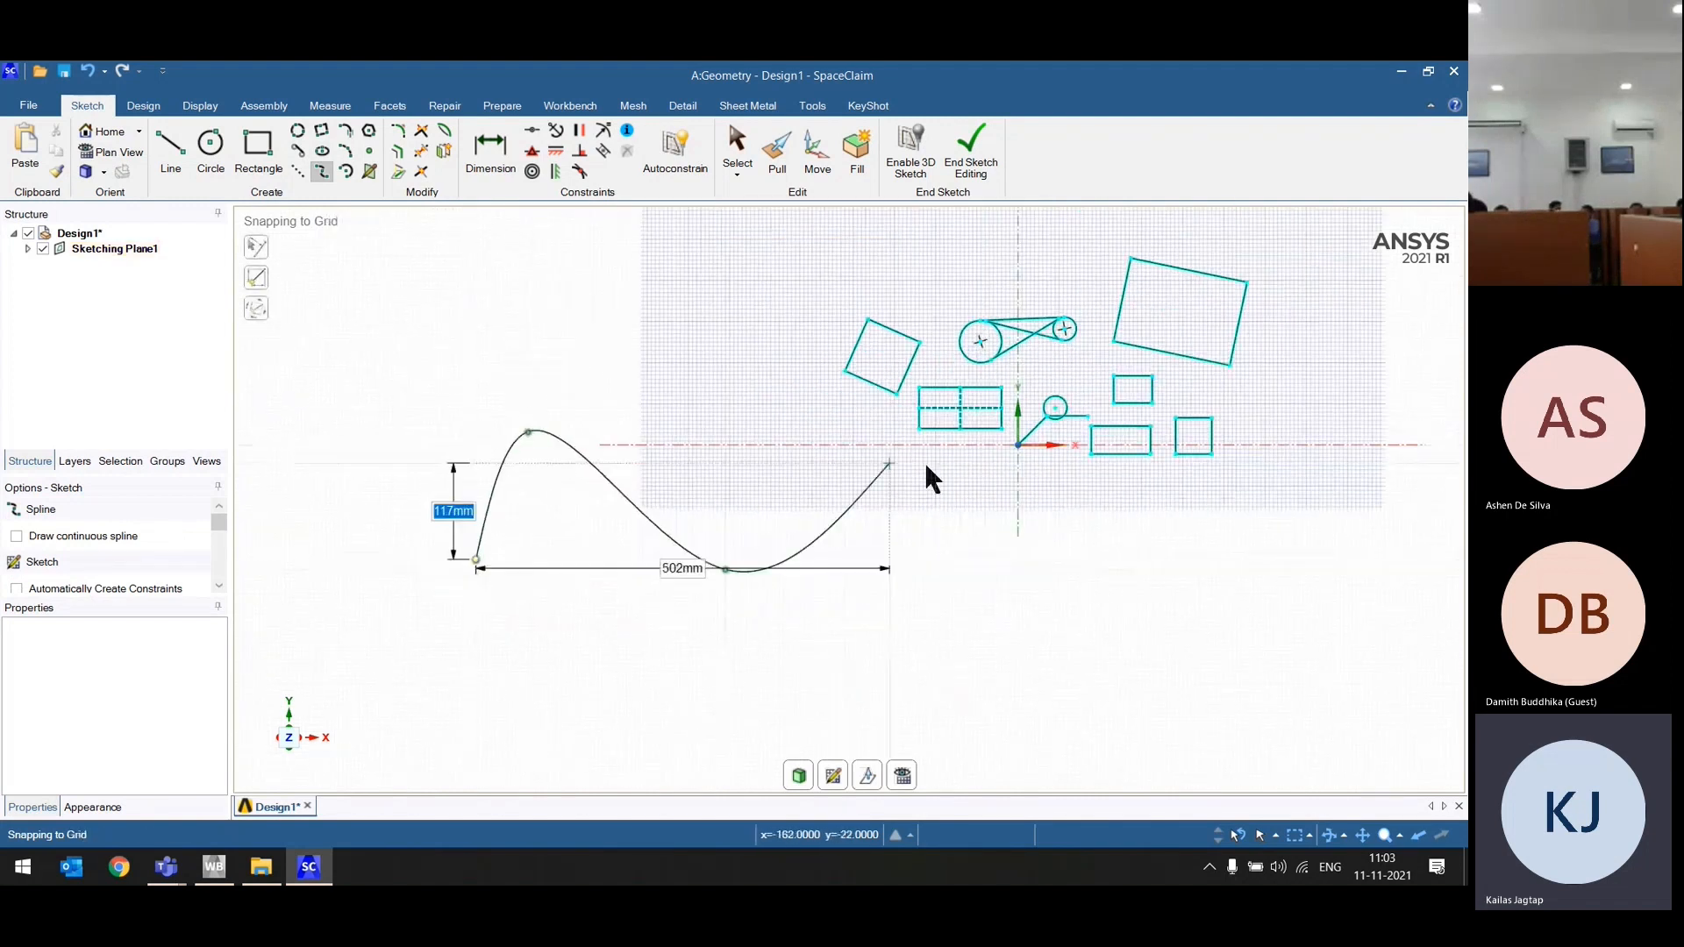
{"action": "left_click", "coordinate": [941, 487]}
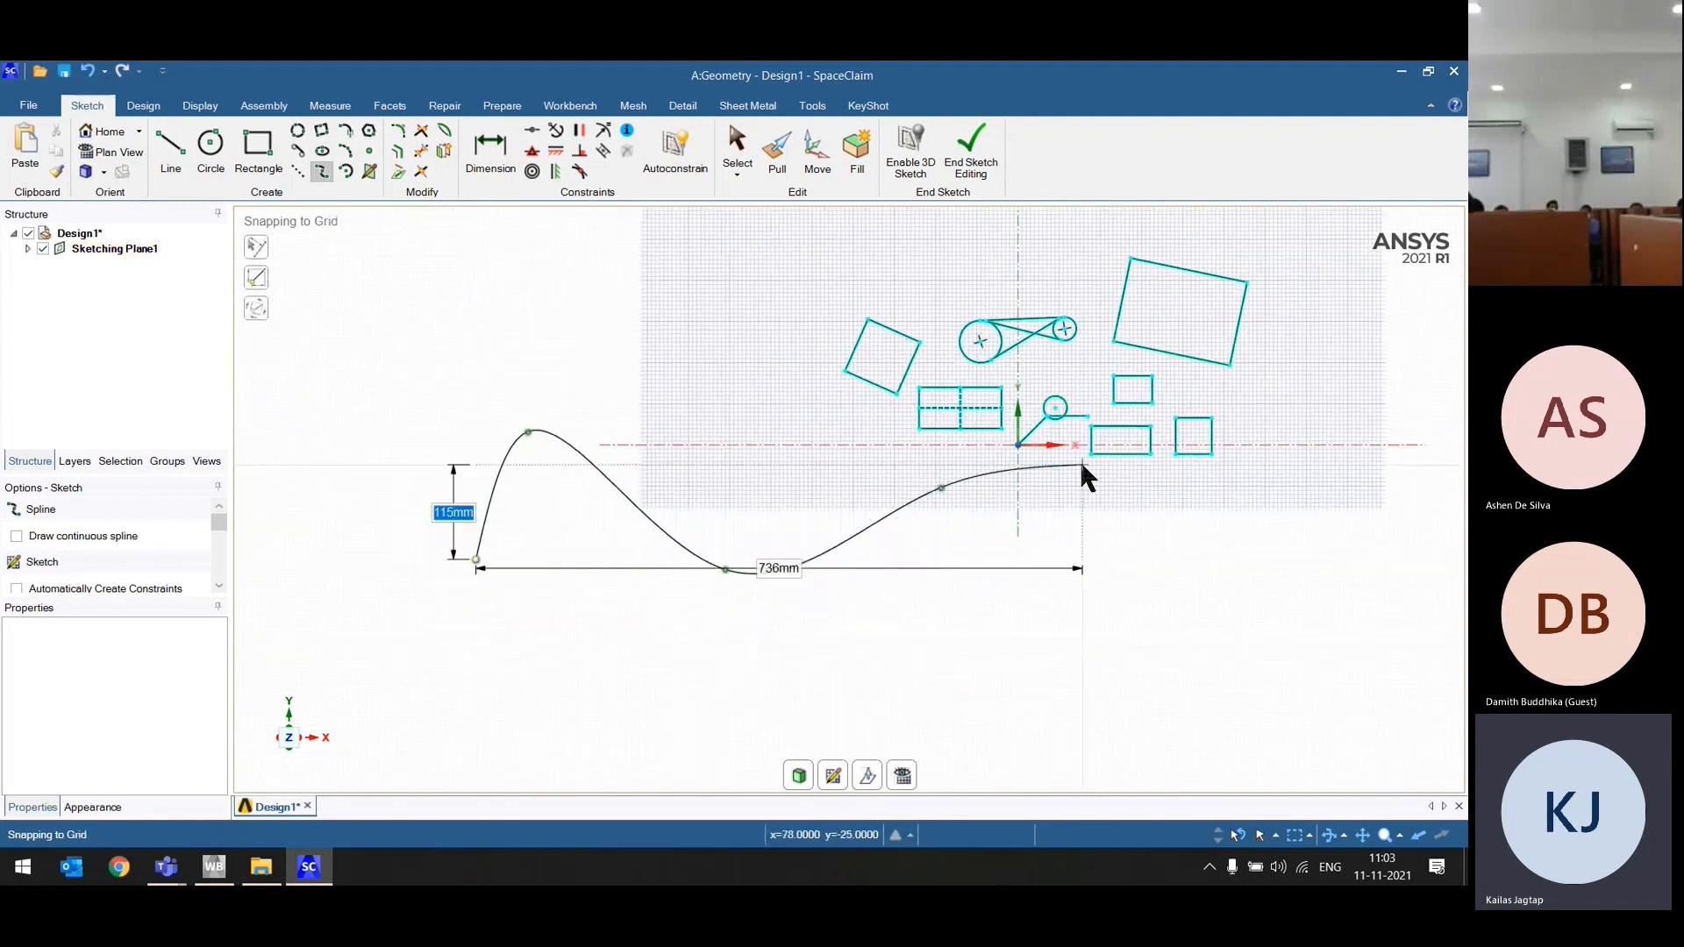
{"action": "right_click", "coordinate": [1085, 473]}
{"action": "left_click", "coordinate": [1110, 481]}
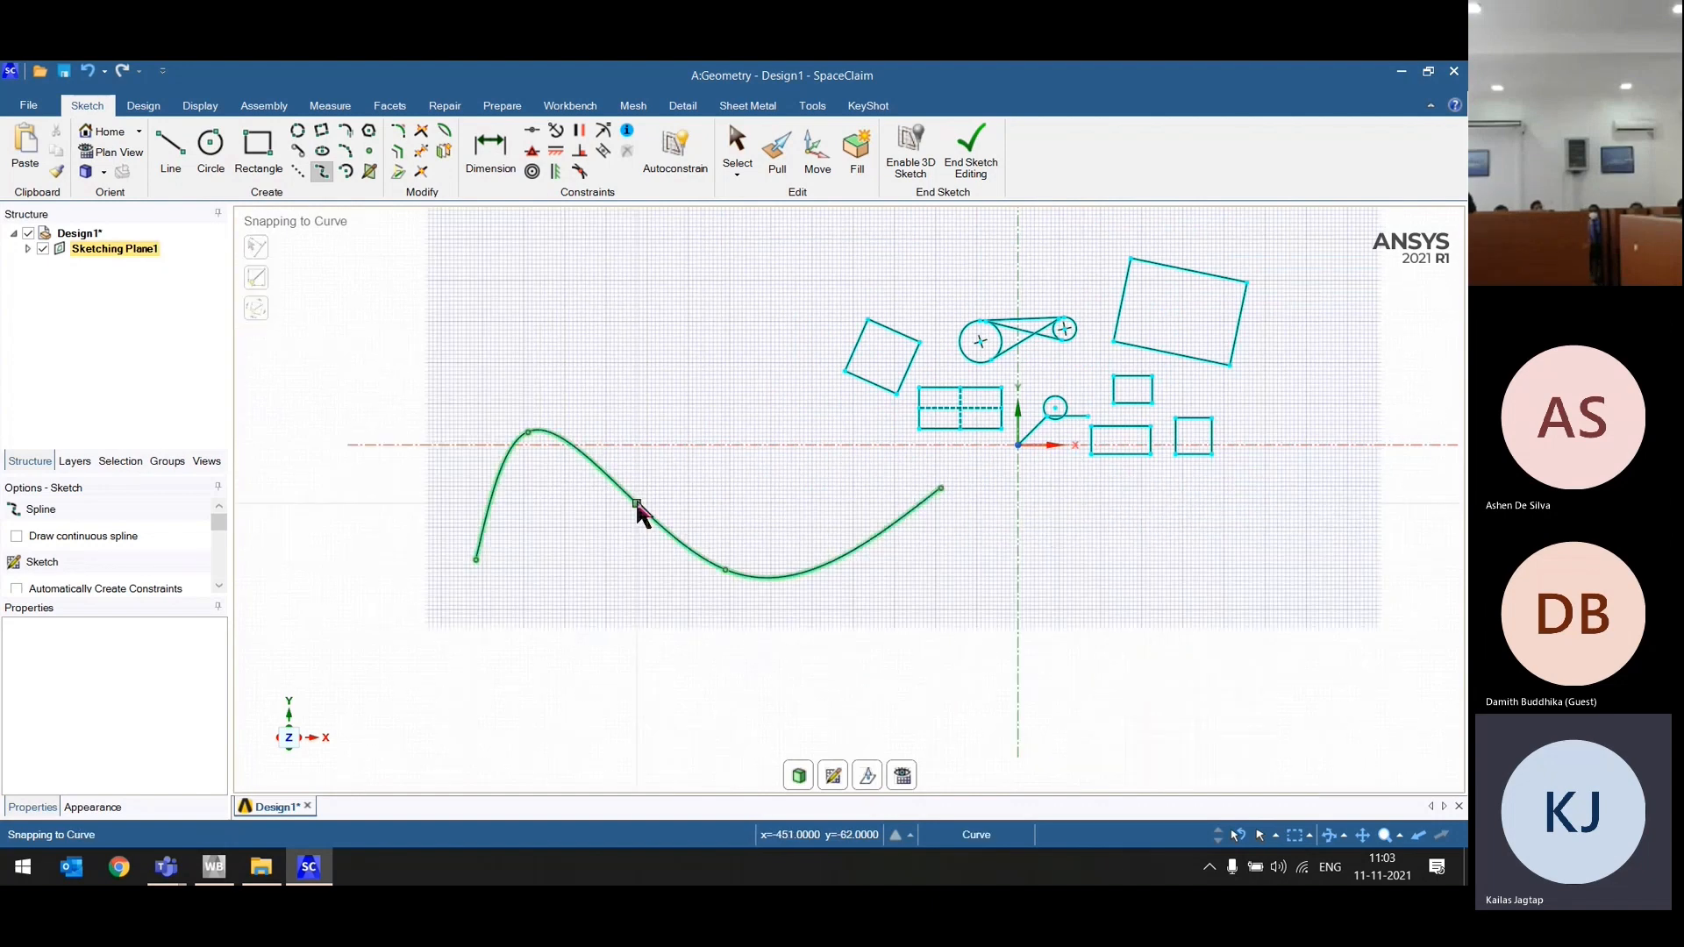
Step: Sketch a large closed freeform spline through eleven points far to the left of the open spline, ending at its start point
{"action": "scroll", "coordinate": [677, 750], "scroll_direction": "down", "scroll_amount": 3}
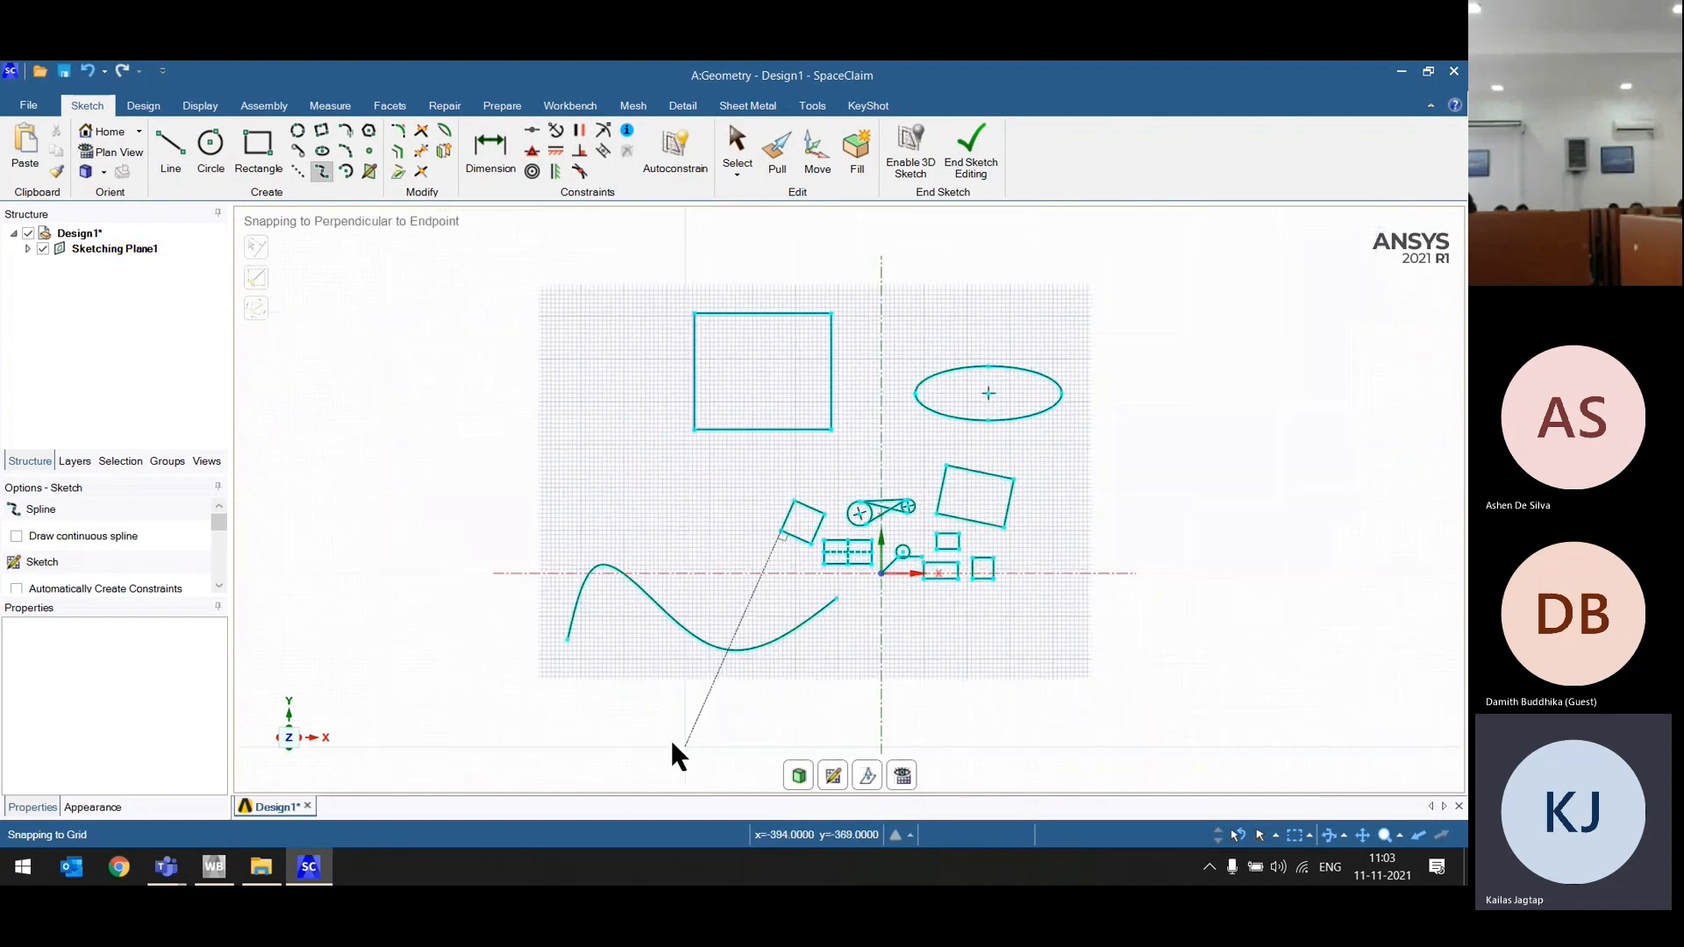
{"action": "scroll", "coordinate": [958, 566], "scroll_direction": "down", "scroll_amount": 3}
{"action": "scroll", "coordinate": [676, 557], "scroll_direction": "up", "scroll_amount": 6}
{"action": "left_click", "coordinate": [660, 535]}
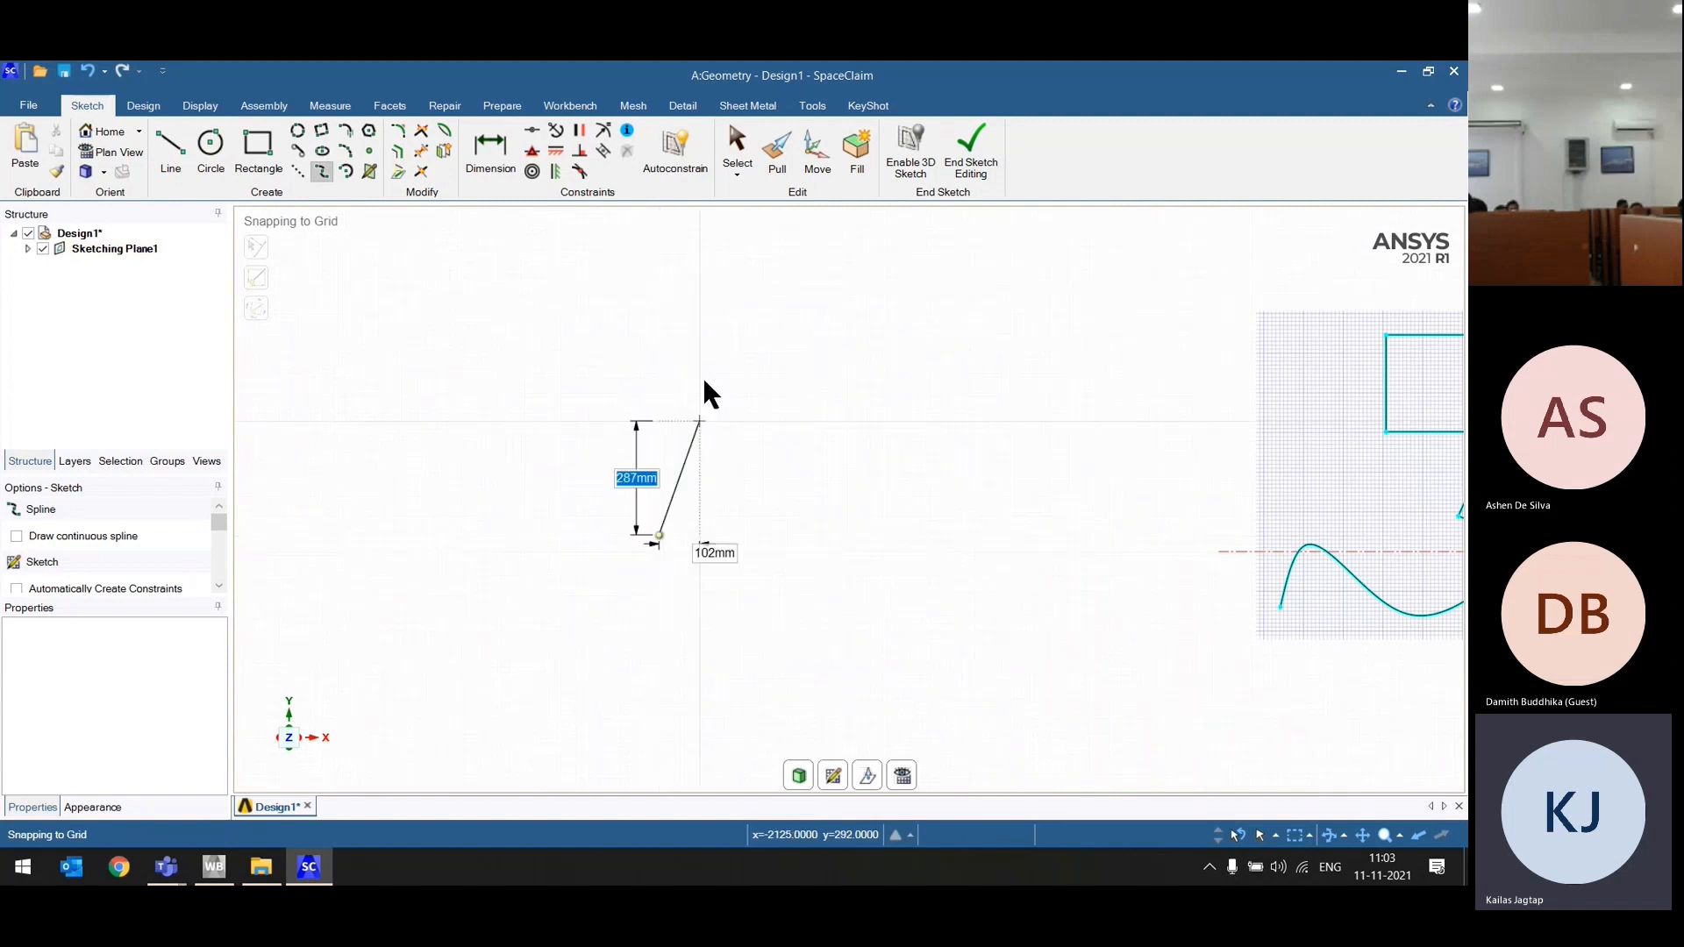
{"action": "left_click", "coordinate": [711, 348]}
{"action": "left_click", "coordinate": [848, 379]}
{"action": "left_click", "coordinate": [961, 271]}
{"action": "left_click", "coordinate": [1089, 351]}
{"action": "left_click", "coordinate": [1098, 536]}
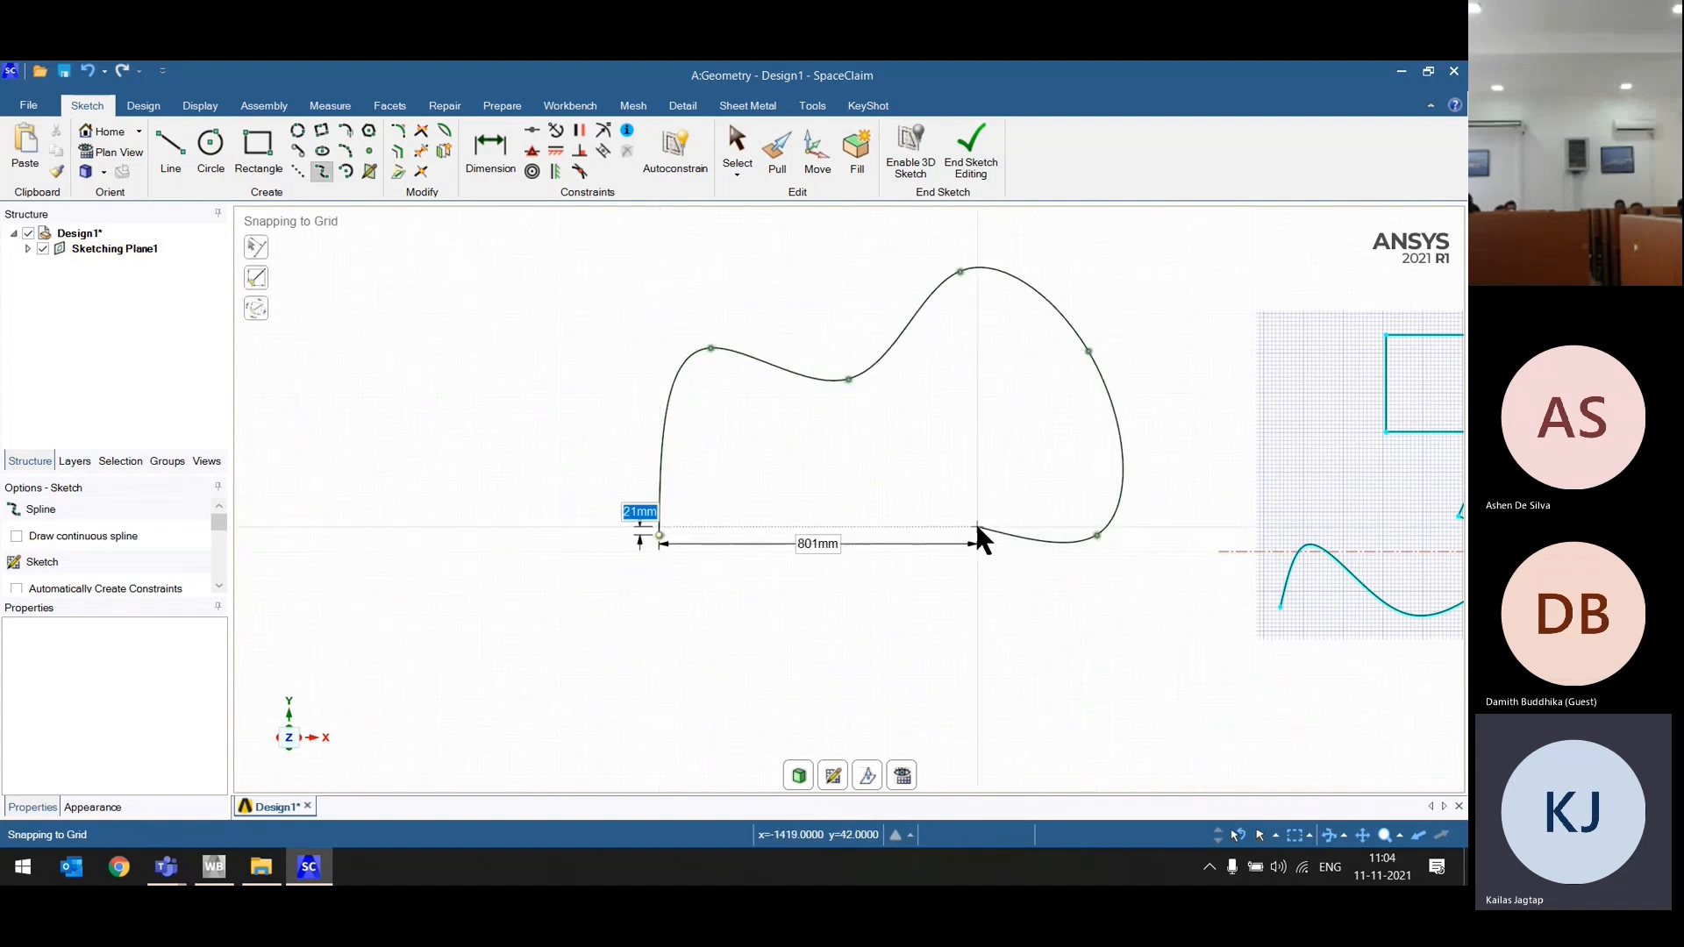
{"action": "left_click", "coordinate": [978, 527]}
{"action": "left_click", "coordinate": [991, 664]}
{"action": "left_click", "coordinate": [828, 598]}
{"action": "left_click", "coordinate": [682, 682]}
{"action": "left_click", "coordinate": [711, 522]}
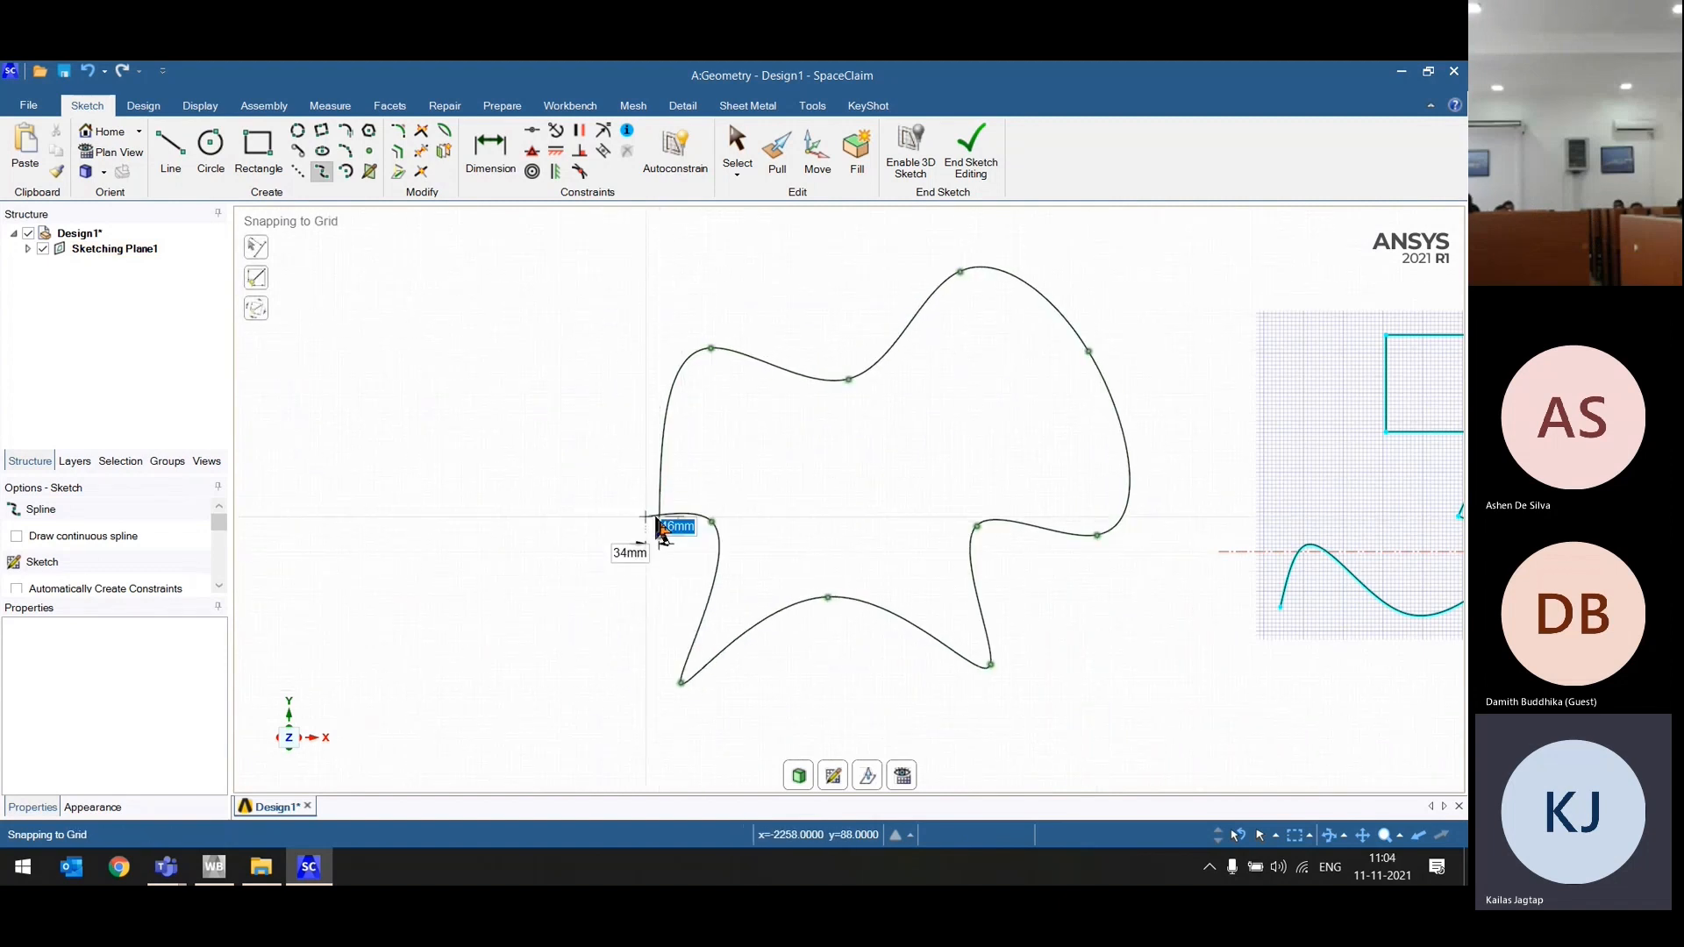
{"action": "left_click", "coordinate": [660, 535]}
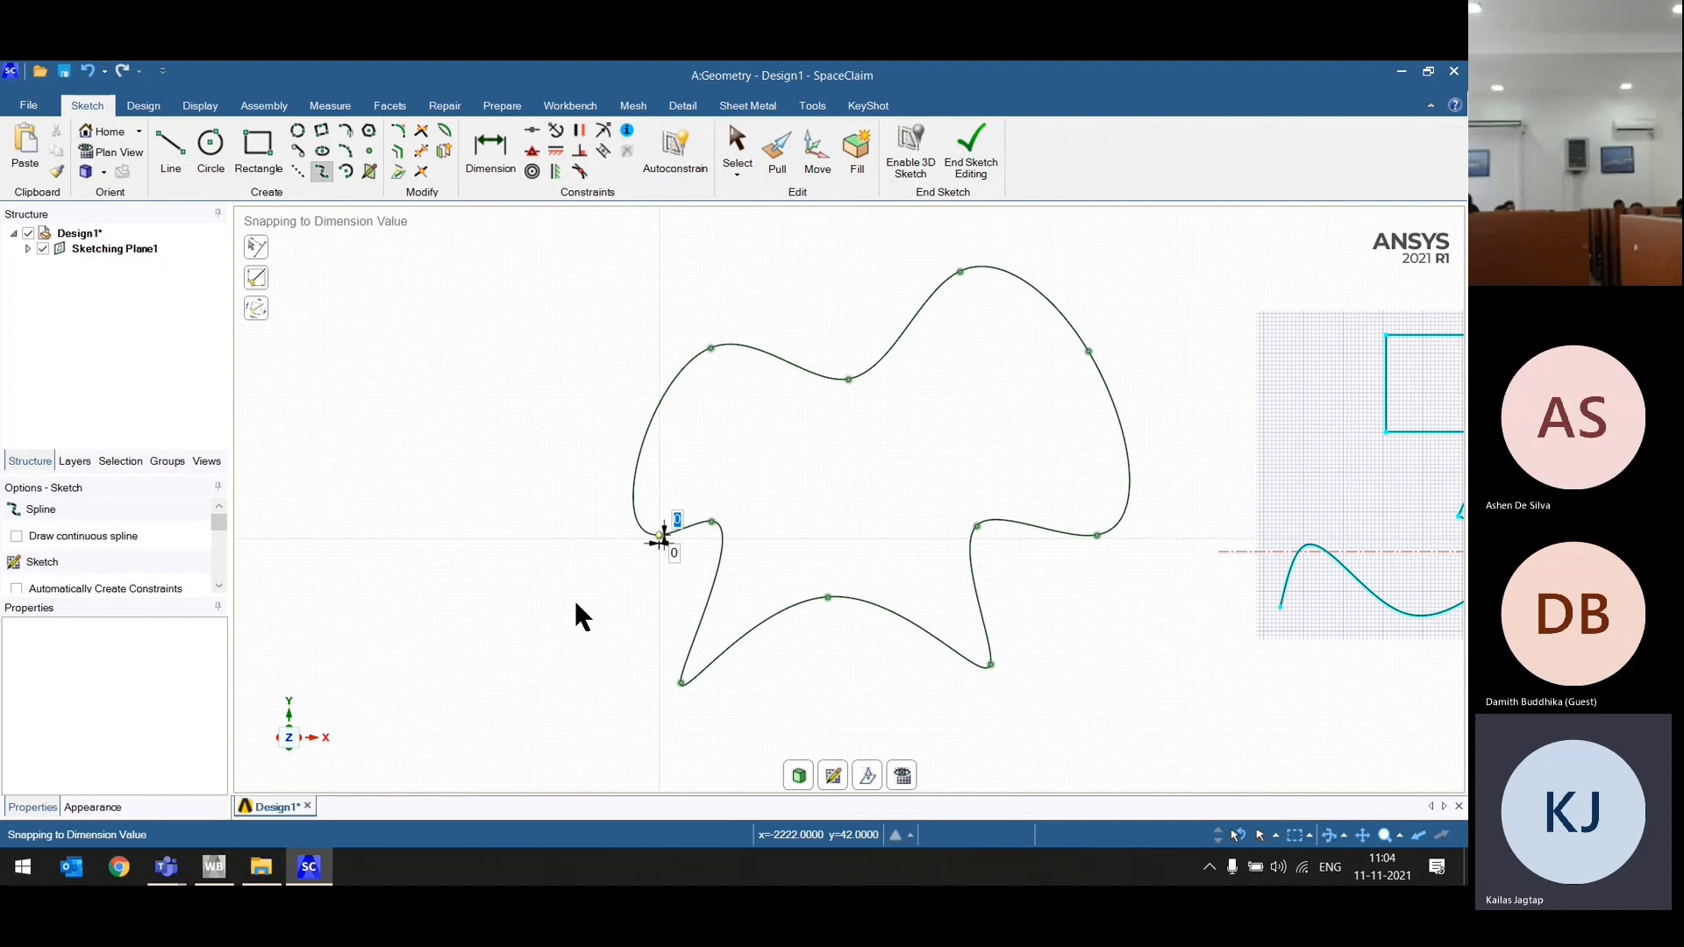
{"action": "key", "text": "Escape"}
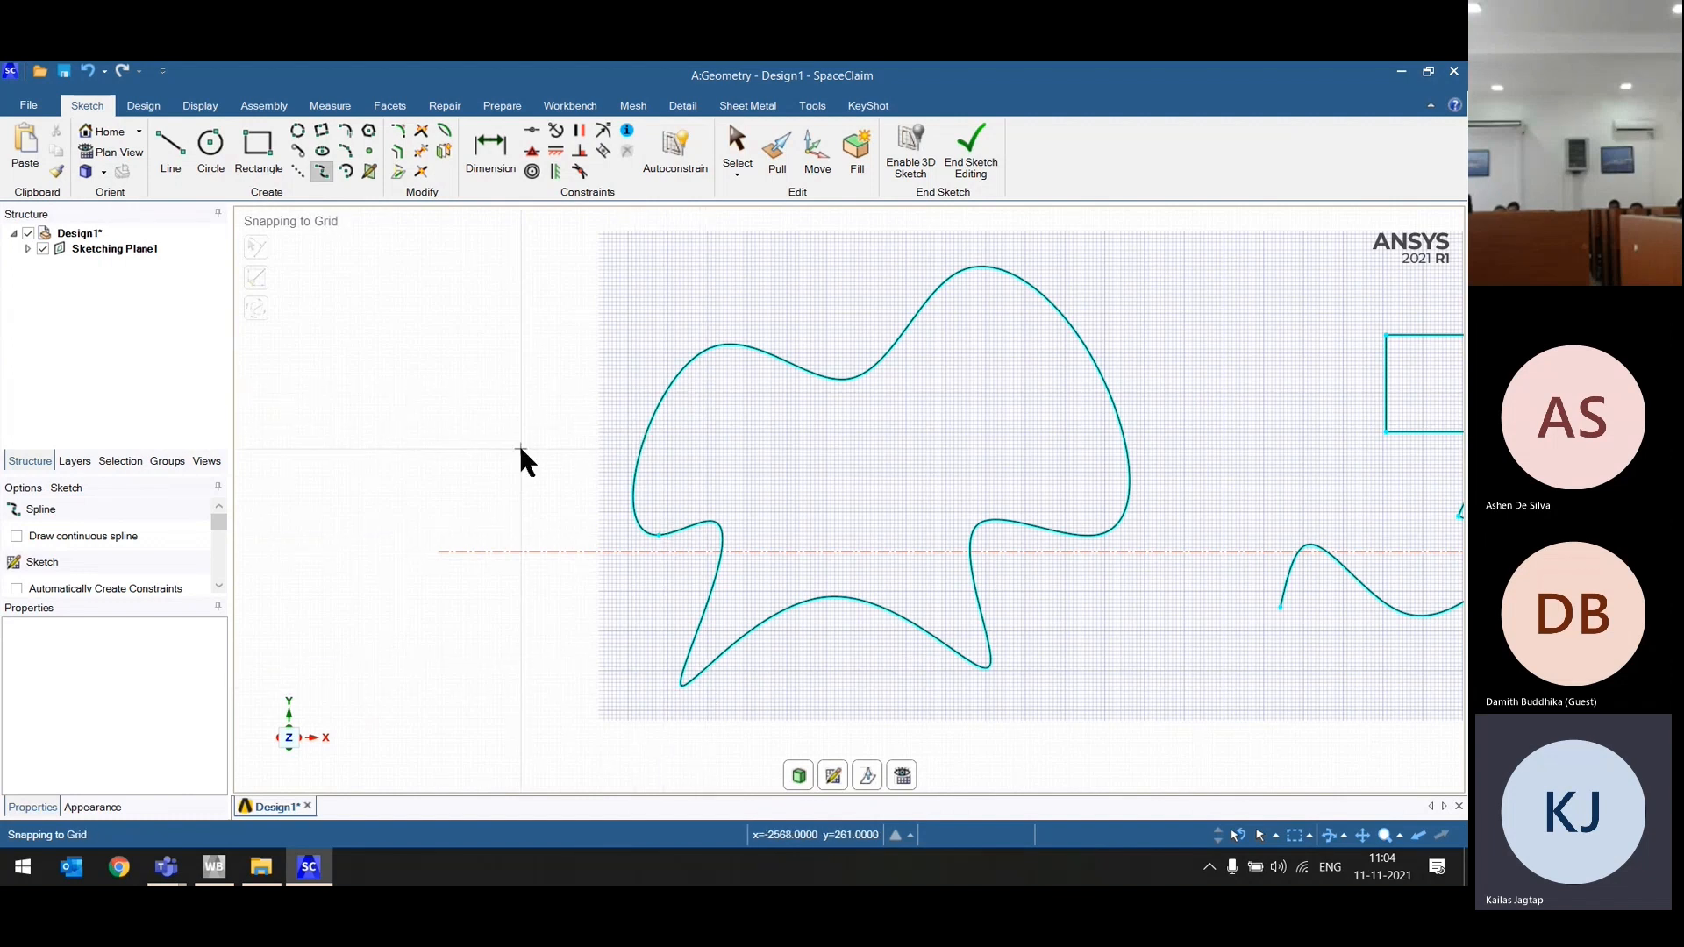
Step: Draw a quarter-circle tangent arc upward from the upper-left corner of the large upright rectangle, continuing its left side
{"action": "scroll", "coordinate": [521, 449], "scroll_direction": "down", "scroll_amount": 5}
{"action": "scroll", "coordinate": [654, 428], "scroll_direction": "up", "scroll_amount": 3}
{"action": "left_click", "coordinate": [351, 128]}
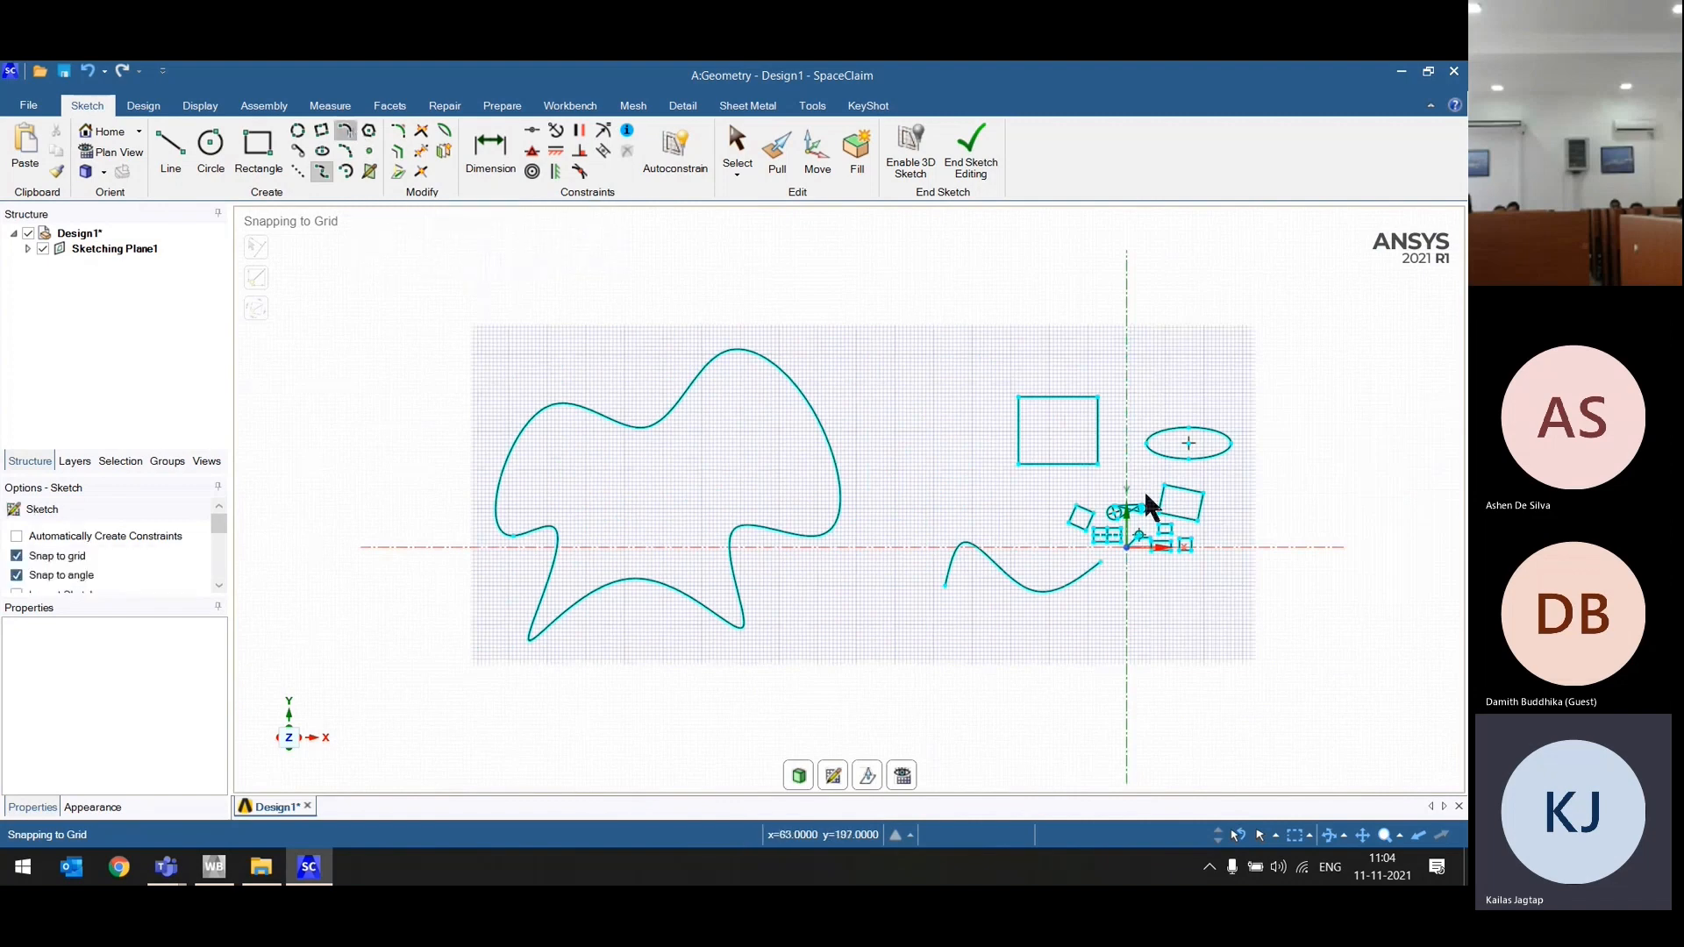
{"action": "scroll", "coordinate": [1149, 506], "scroll_direction": "up", "scroll_amount": 1}
{"action": "scroll", "coordinate": [993, 530], "scroll_direction": "up", "scroll_amount": 2}
{"action": "scroll", "coordinate": [977, 478], "scroll_direction": "down", "scroll_amount": 3}
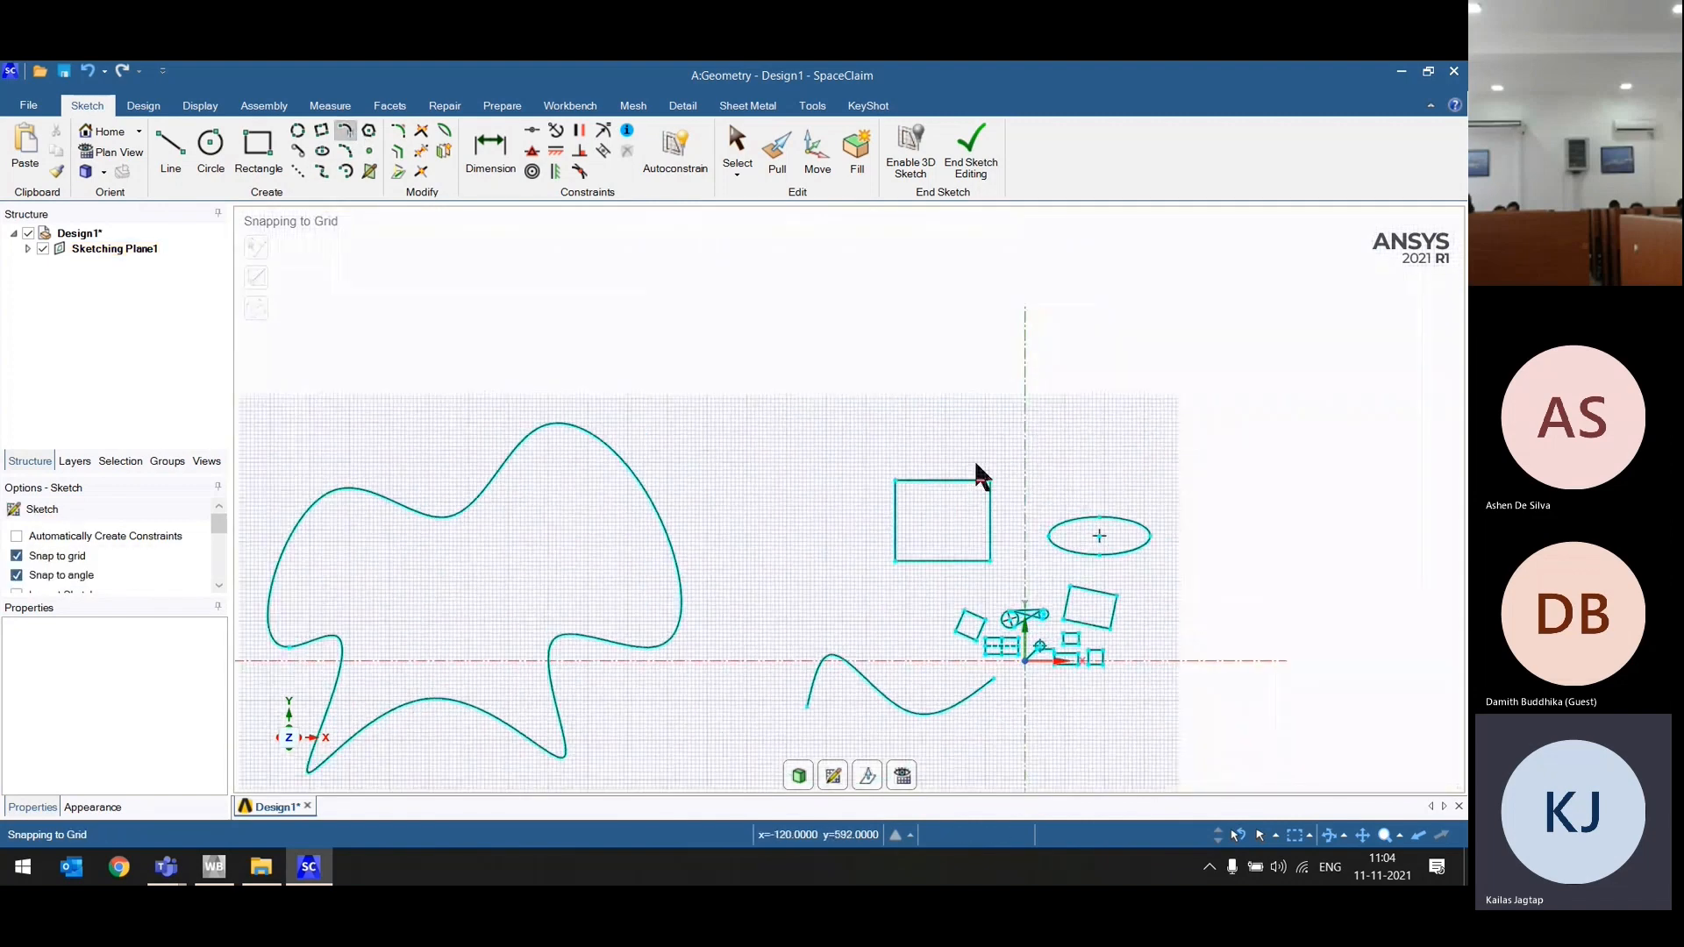
{"action": "scroll", "coordinate": [737, 523], "scroll_direction": "up", "scroll_amount": 5}
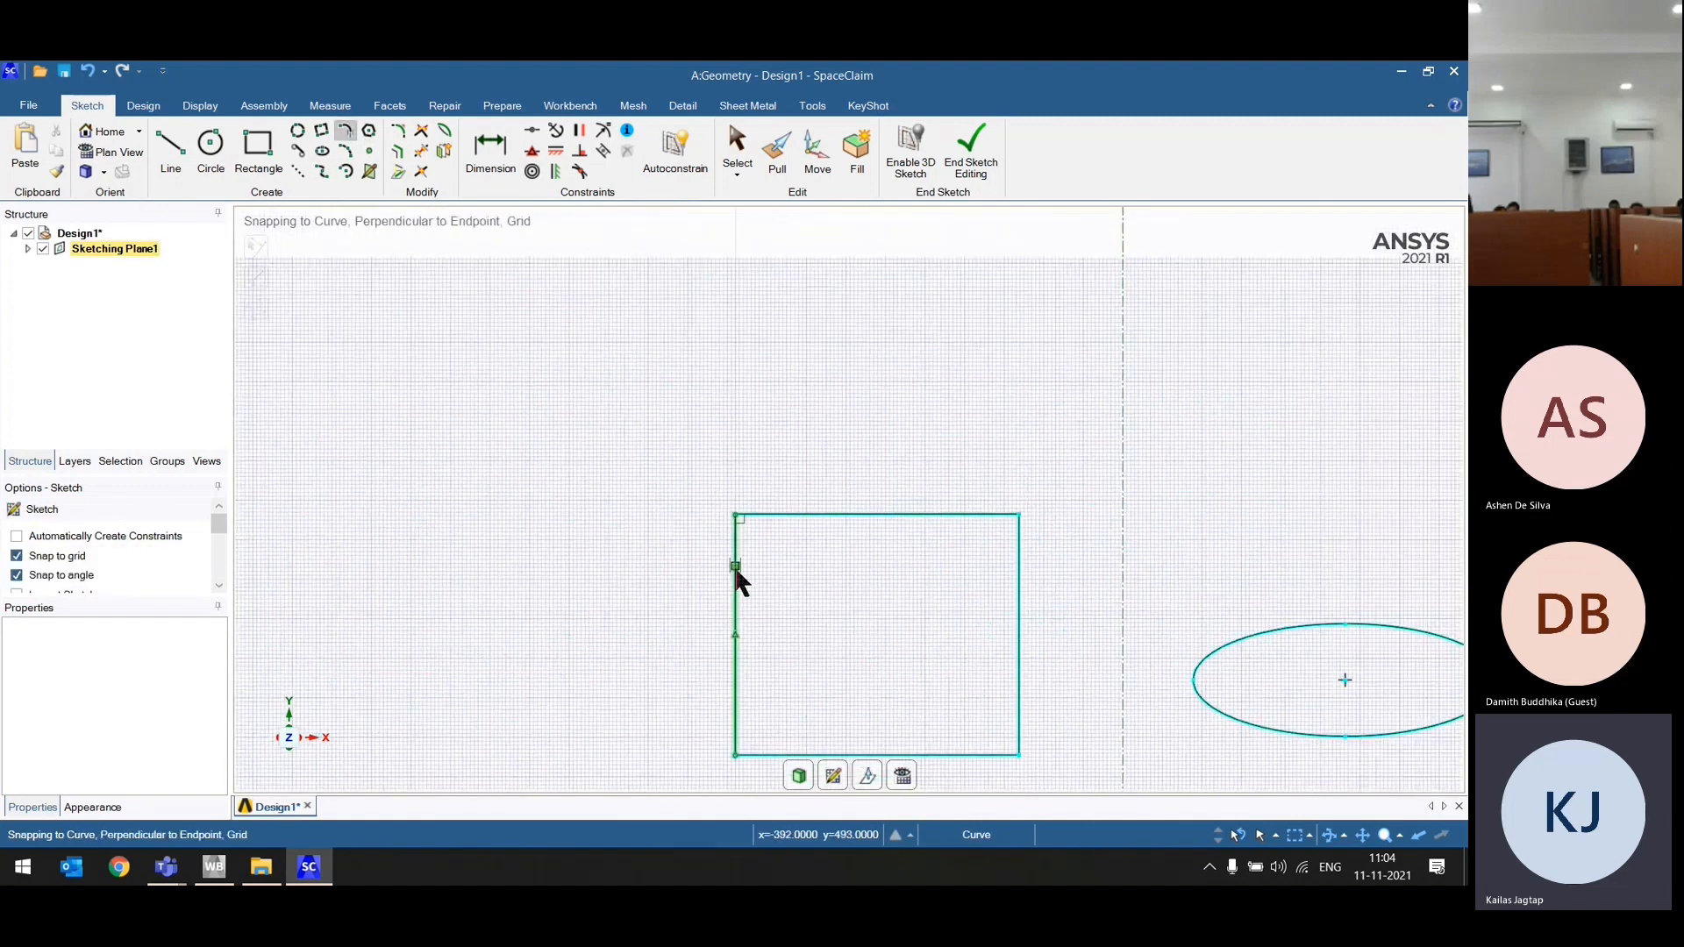
{"action": "left_click", "coordinate": [735, 515]}
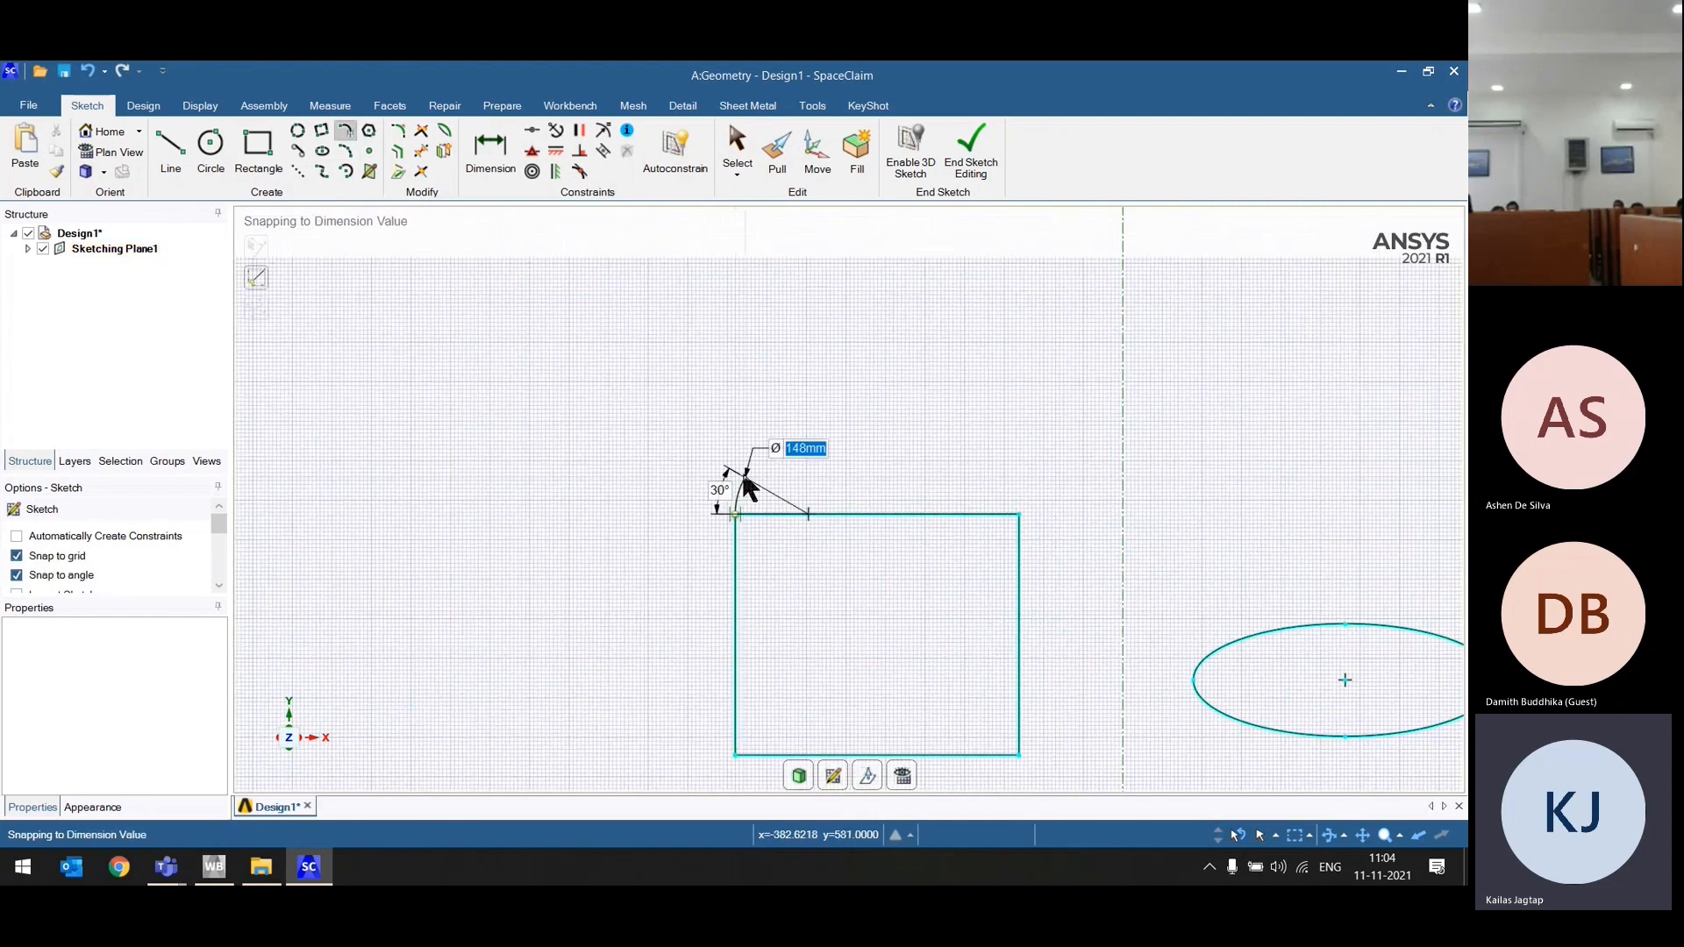
{"action": "left_click", "coordinate": [829, 423]}
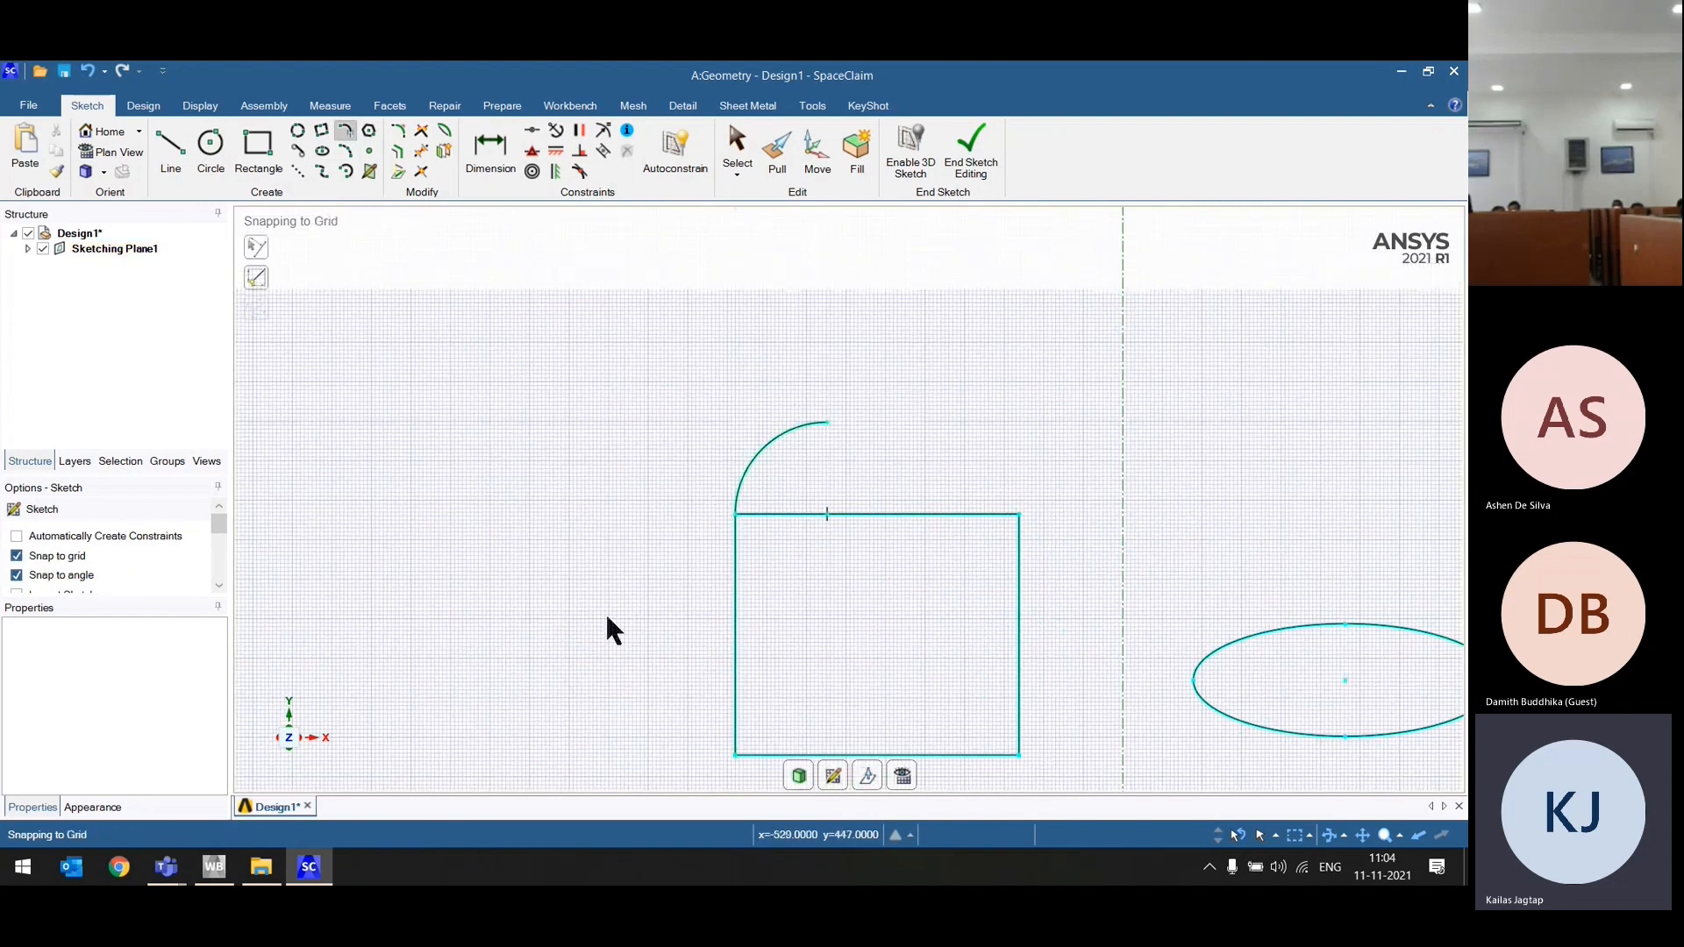
Step: Draw a 90° tangent arc, 186 mm in diameter, from the large rectangle's upper-left corner, curving outward and down beside its left side
{"action": "left_click", "coordinate": [737, 515]}
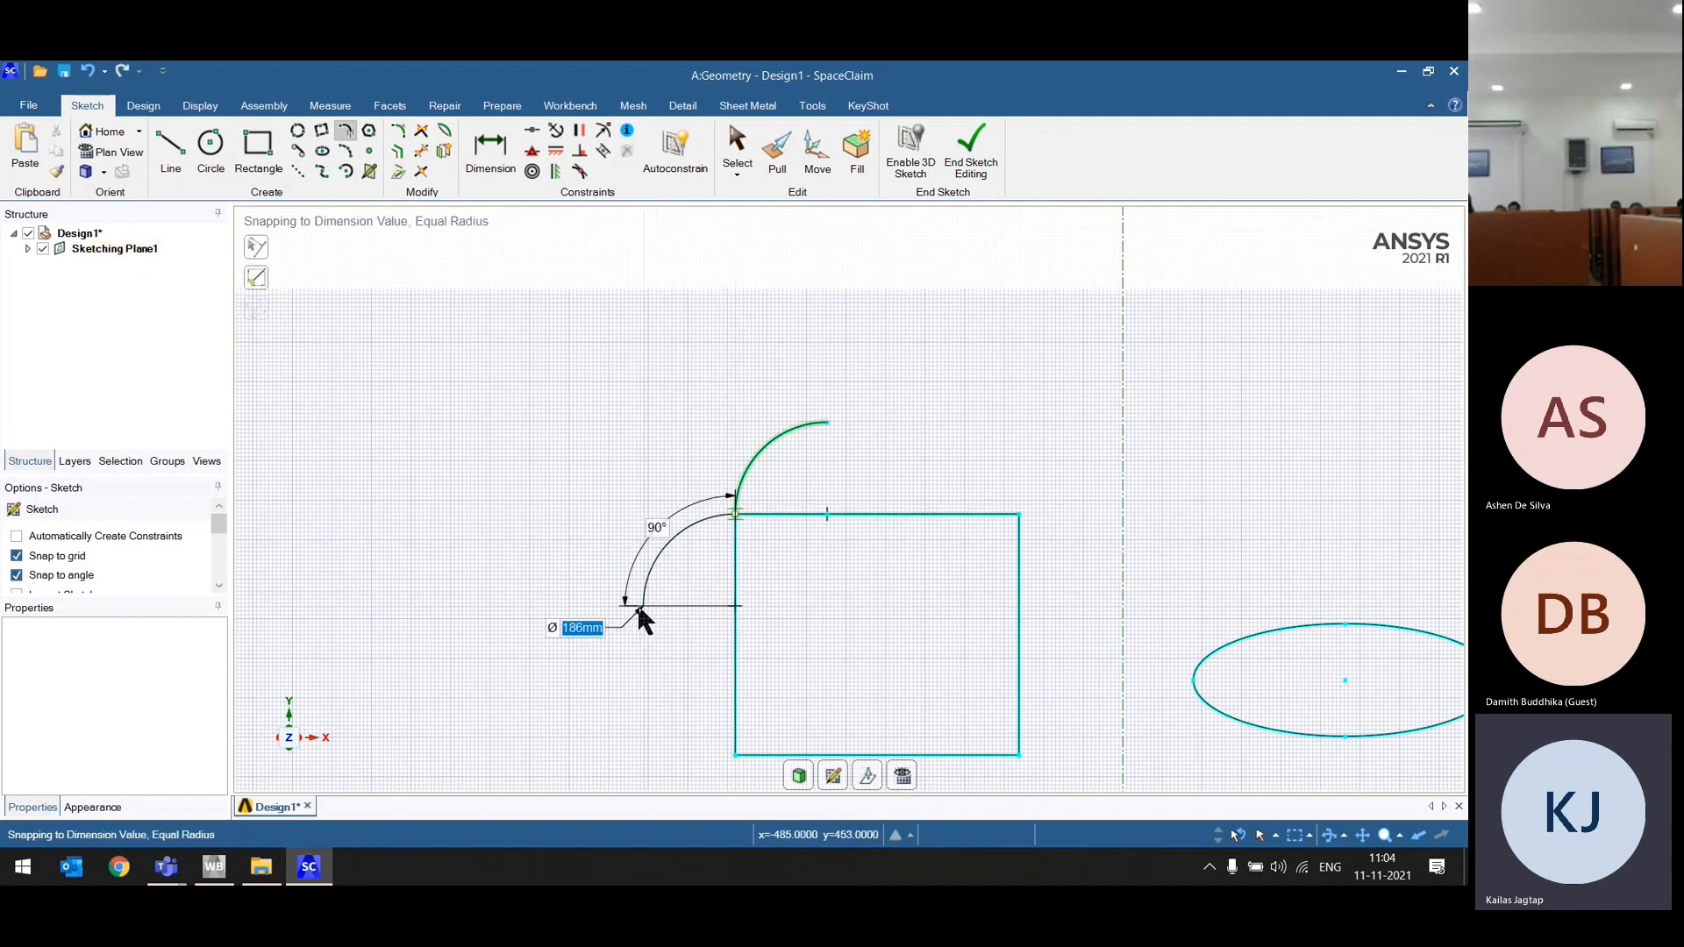
{"action": "left_click", "coordinate": [643, 606]}
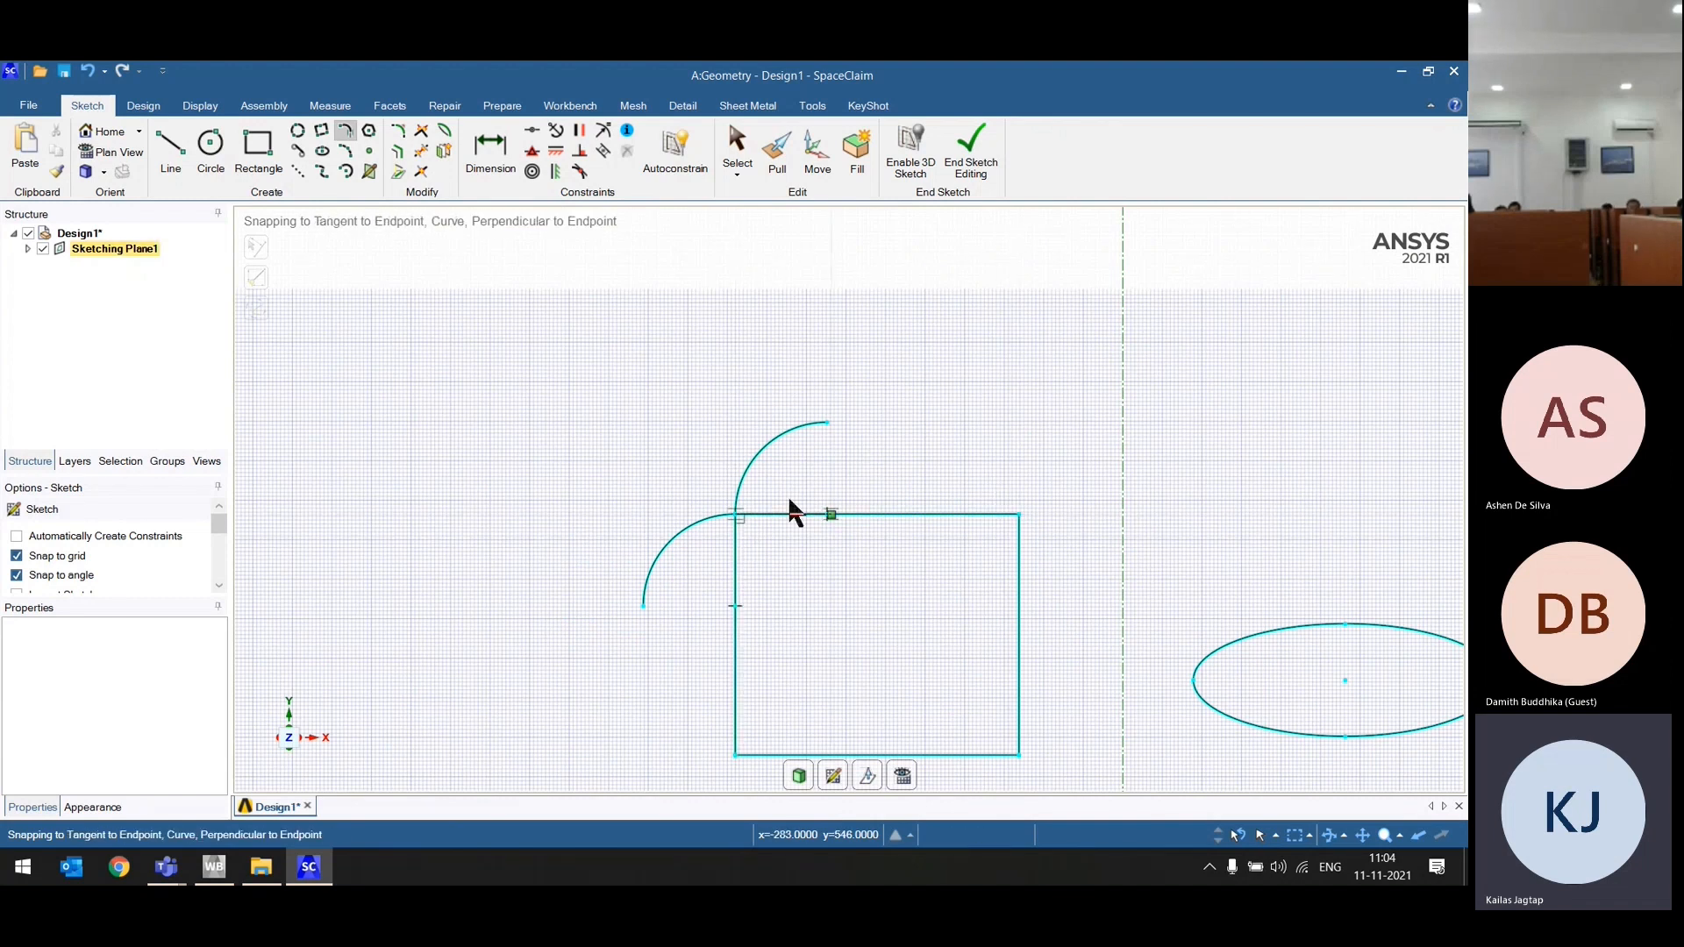
Step: Draw a tangent arc from the origin that continues the sloped line downward below the X axis
{"action": "scroll", "coordinate": [737, 413], "scroll_direction": "down", "scroll_amount": 5}
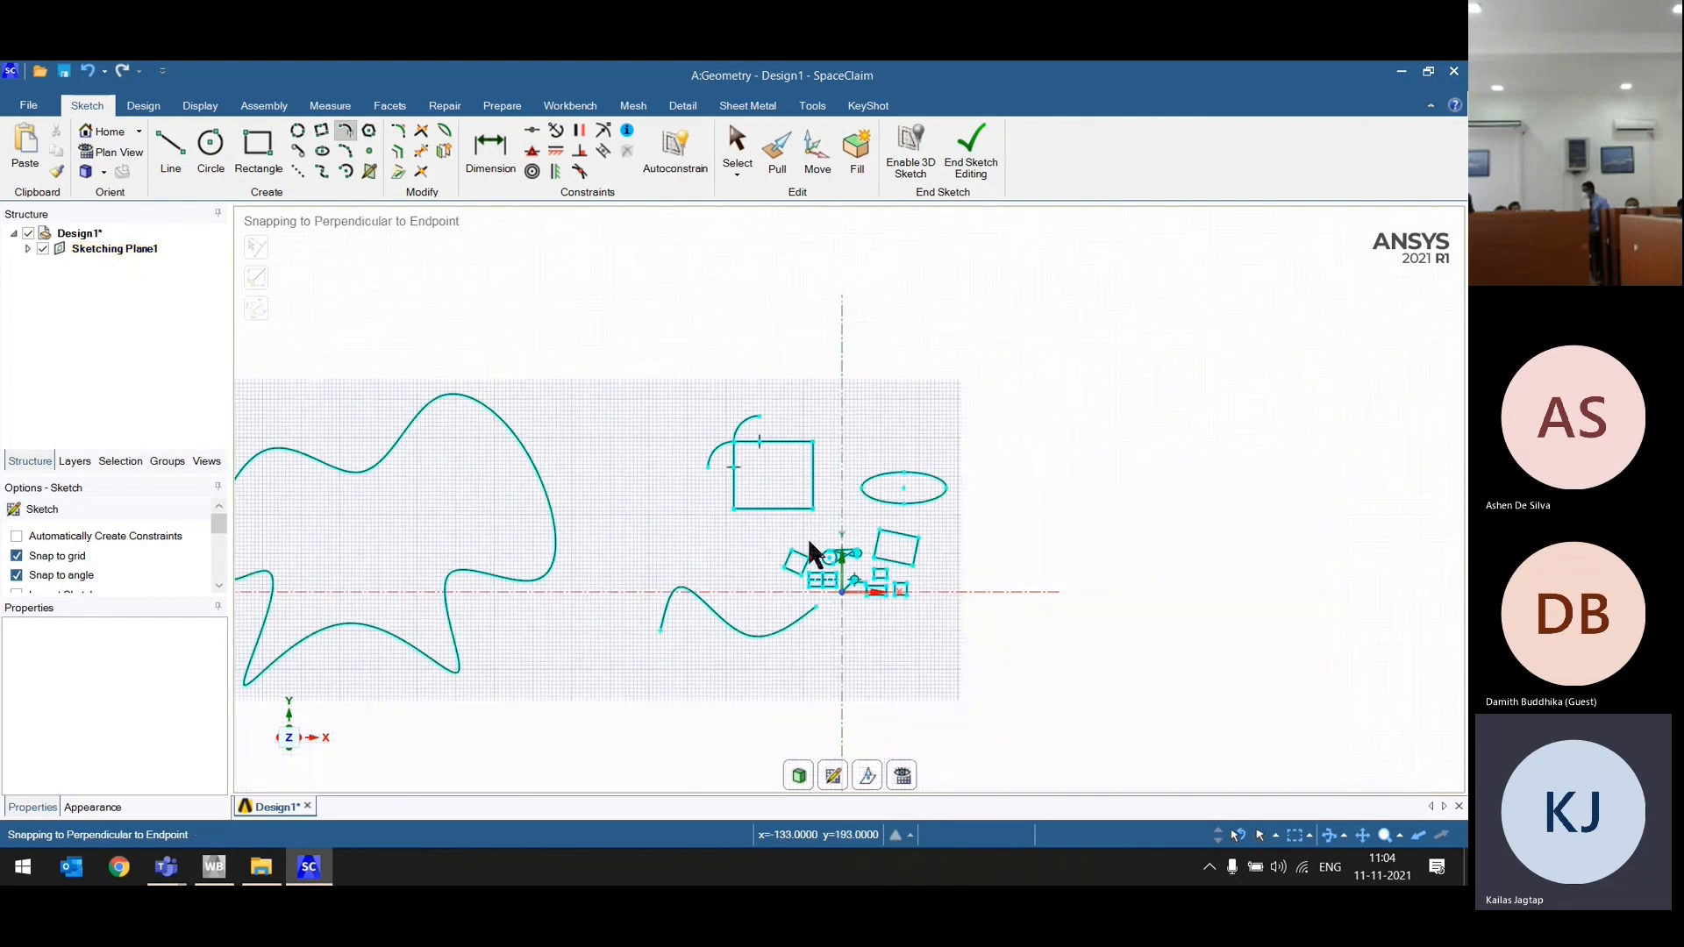
{"action": "scroll", "coordinate": [808, 539], "scroll_direction": "up", "scroll_amount": 5}
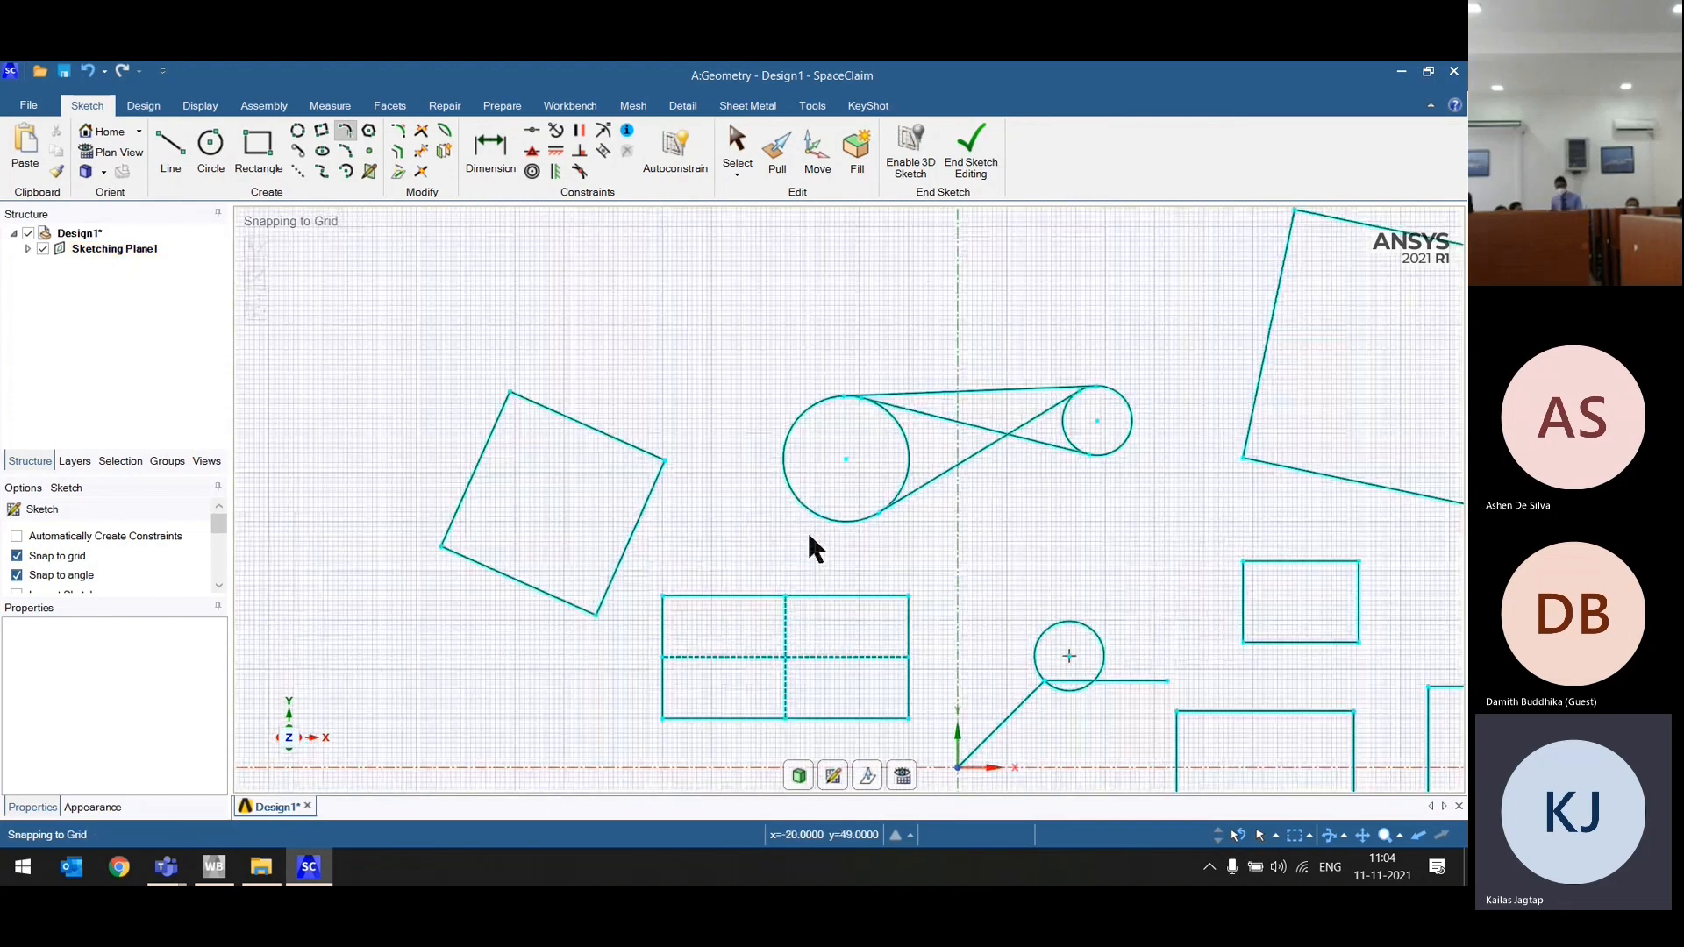
{"action": "middle_click_drag", "start_coordinate": [809, 536], "coordinate": [764, 331], "text": "shift"}
{"action": "scroll", "coordinate": [987, 610], "scroll_direction": "up", "scroll_amount": 5}
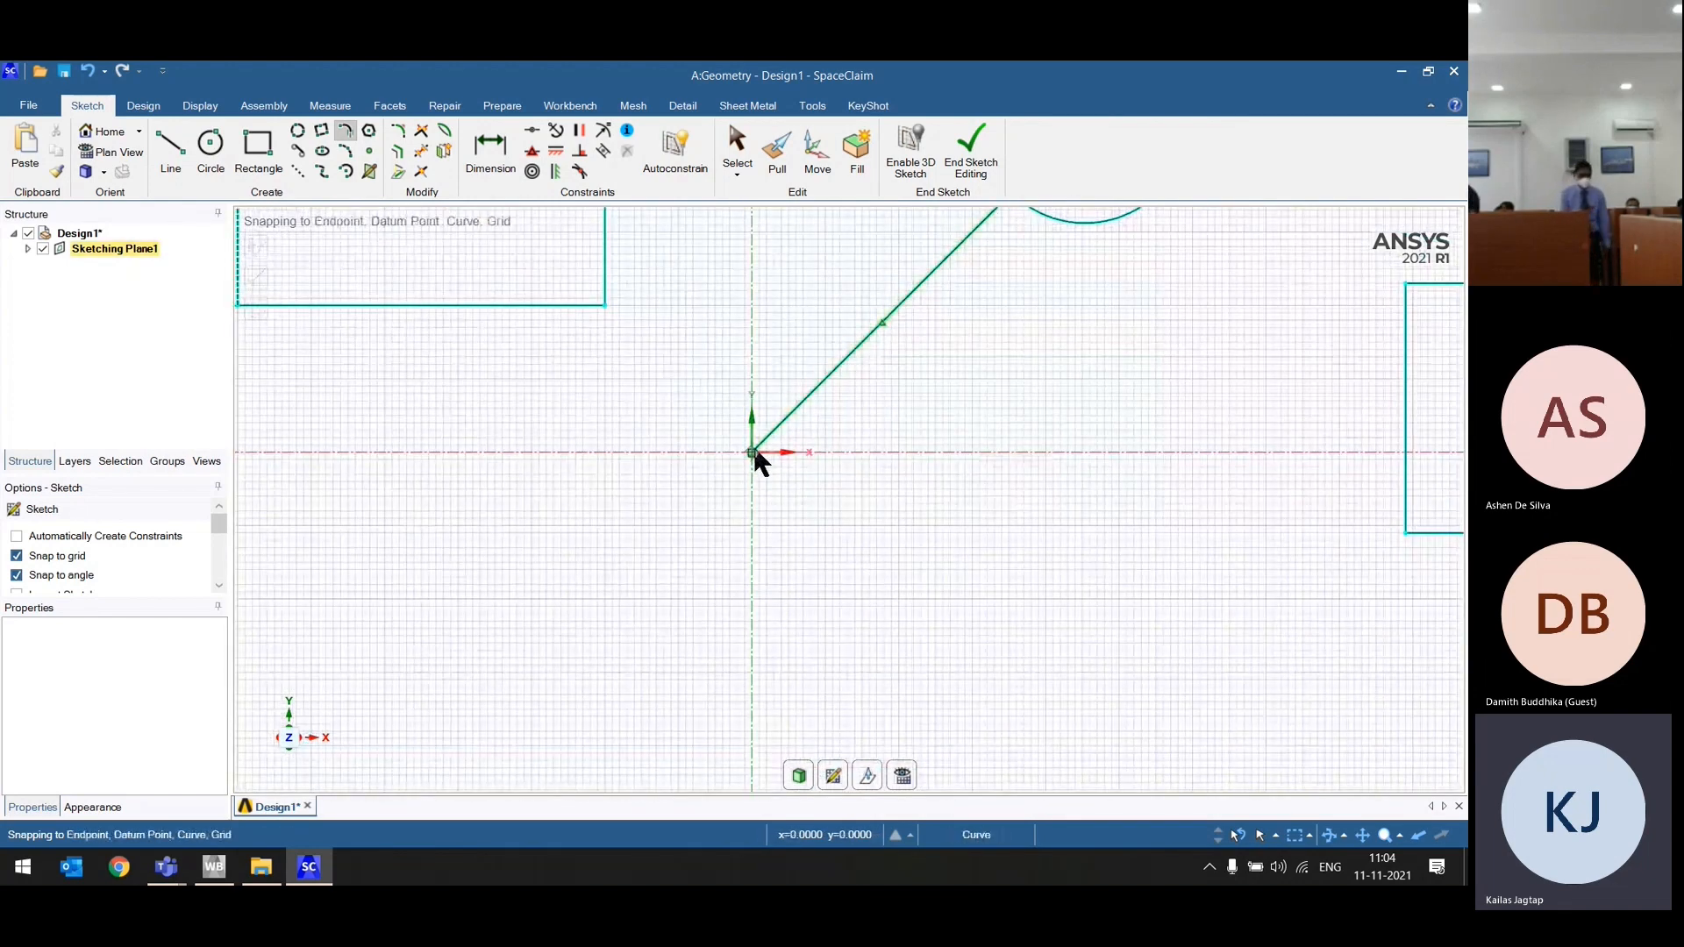
{"action": "left_click", "coordinate": [751, 452]}
{"action": "left_click", "coordinate": [715, 635]}
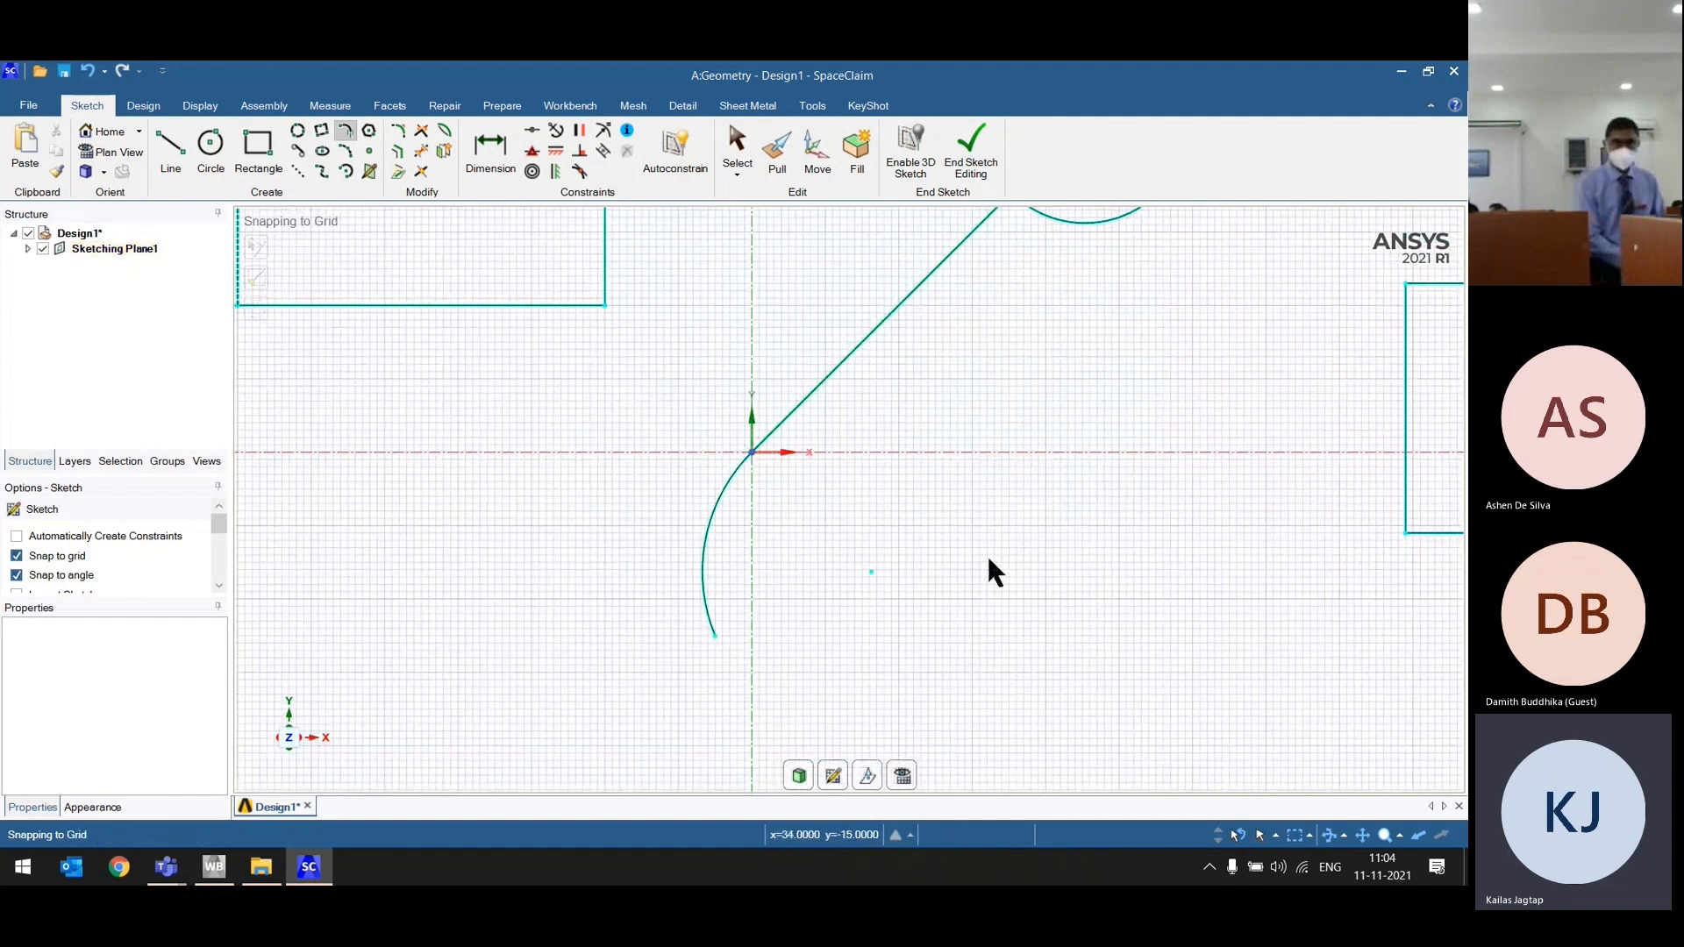
Step: Sketch an upward-bulging three-point arc with level endpoints between the closed freeform spline and the large upright rectangle
{"action": "scroll", "coordinate": [988, 570], "scroll_direction": "down", "scroll_amount": 4}
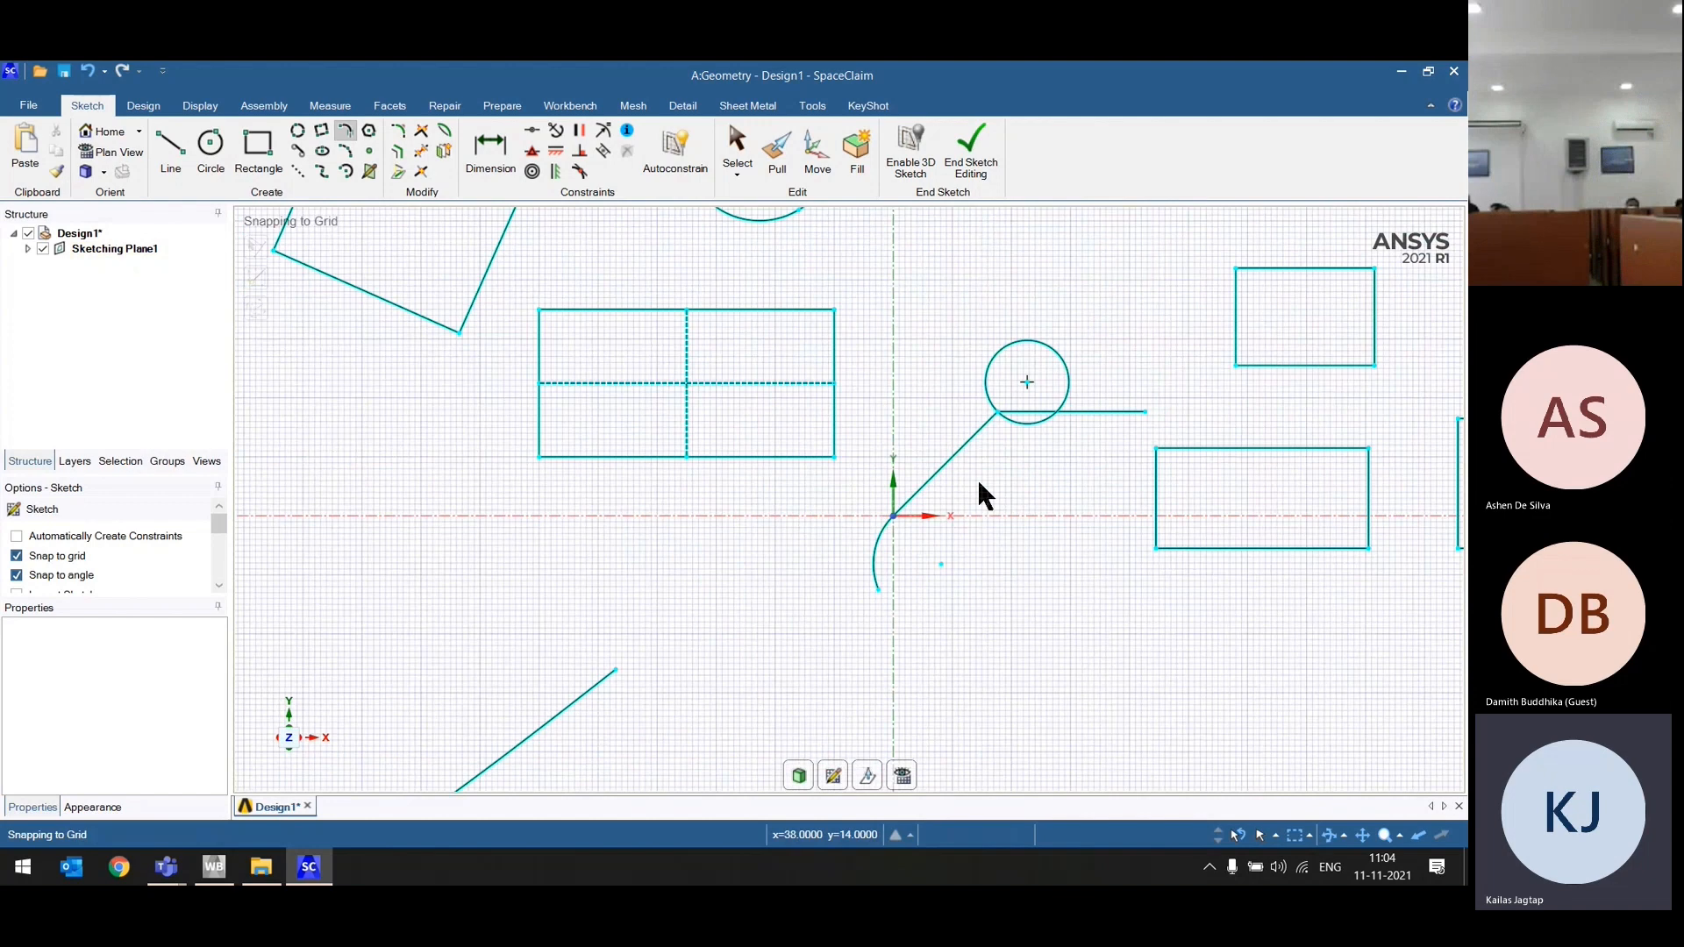
{"action": "scroll", "coordinate": [979, 482], "scroll_direction": "down", "scroll_amount": 6}
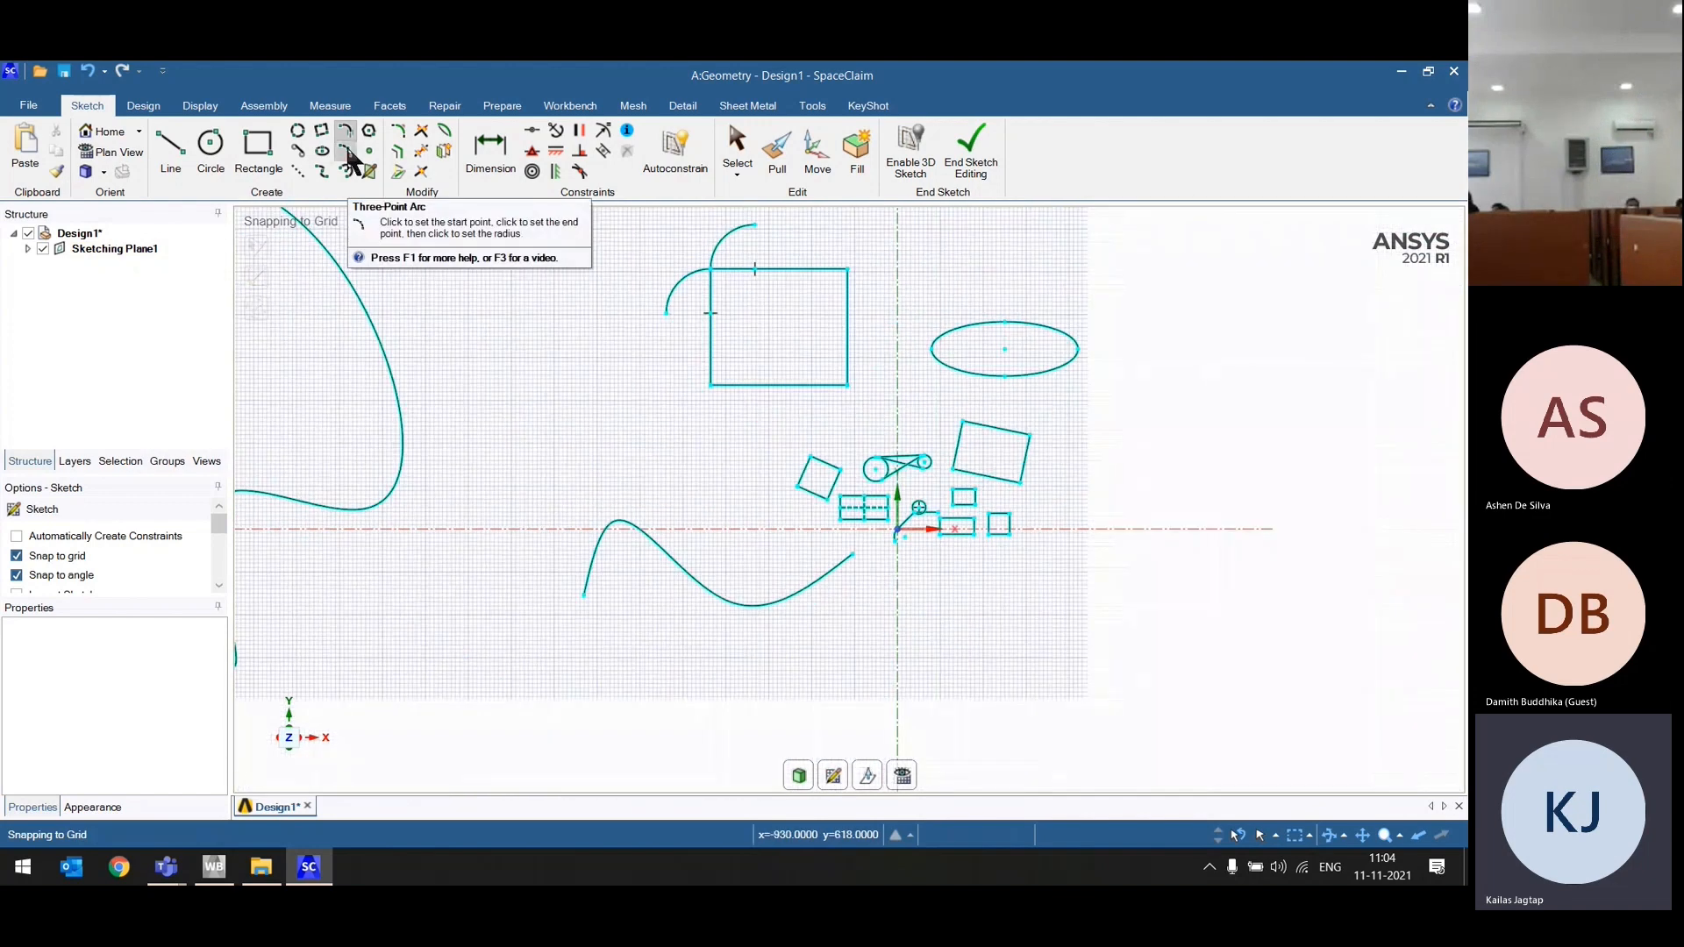
{"action": "scroll", "coordinate": [757, 445], "scroll_direction": "down", "scroll_amount": 3}
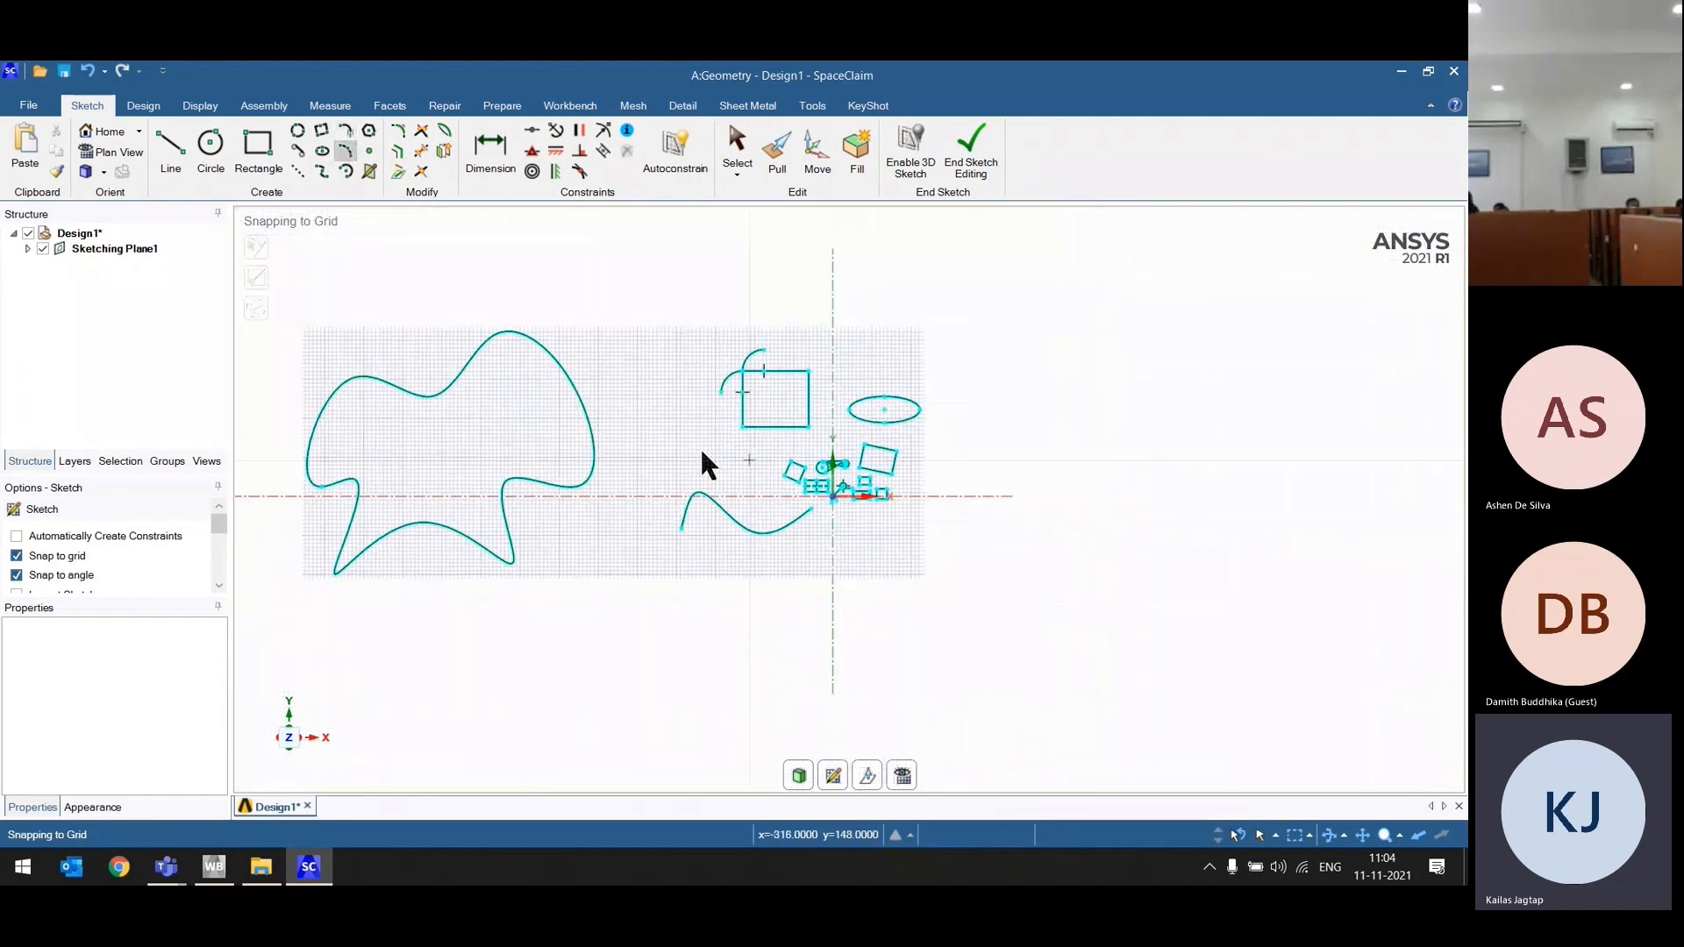
{"action": "scroll", "coordinate": [631, 418], "scroll_direction": "up", "scroll_amount": 4}
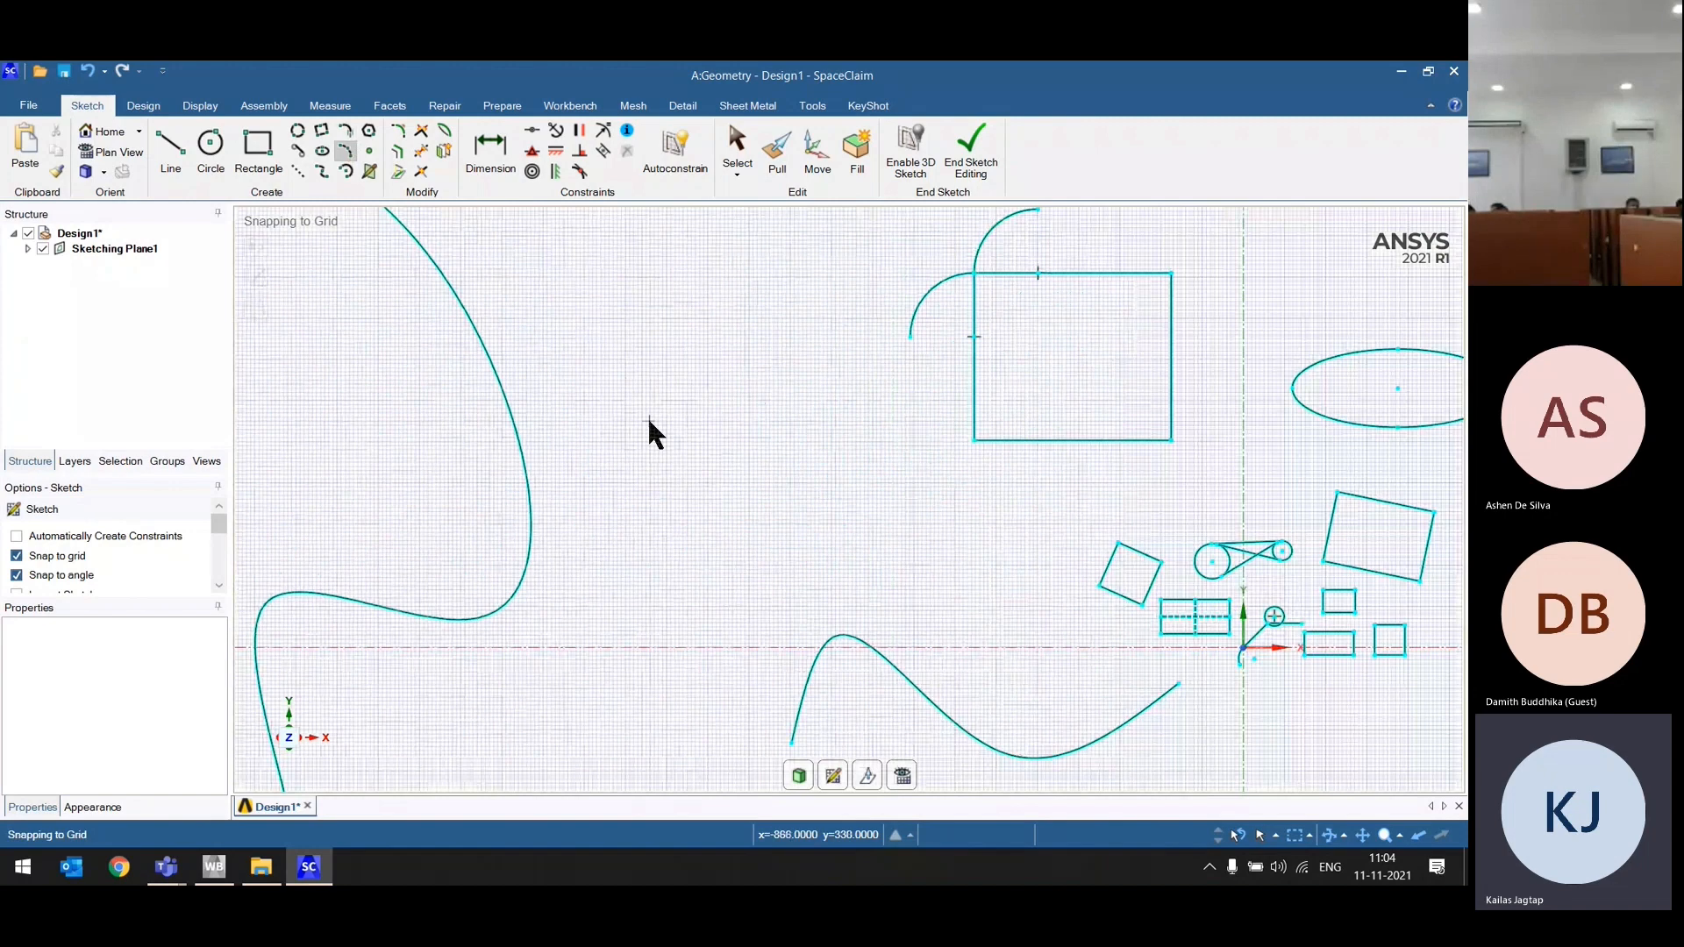
{"action": "left_click", "coordinate": [610, 452]}
{"action": "left_click", "coordinate": [774, 452]}
{"action": "left_click", "coordinate": [691, 380]}
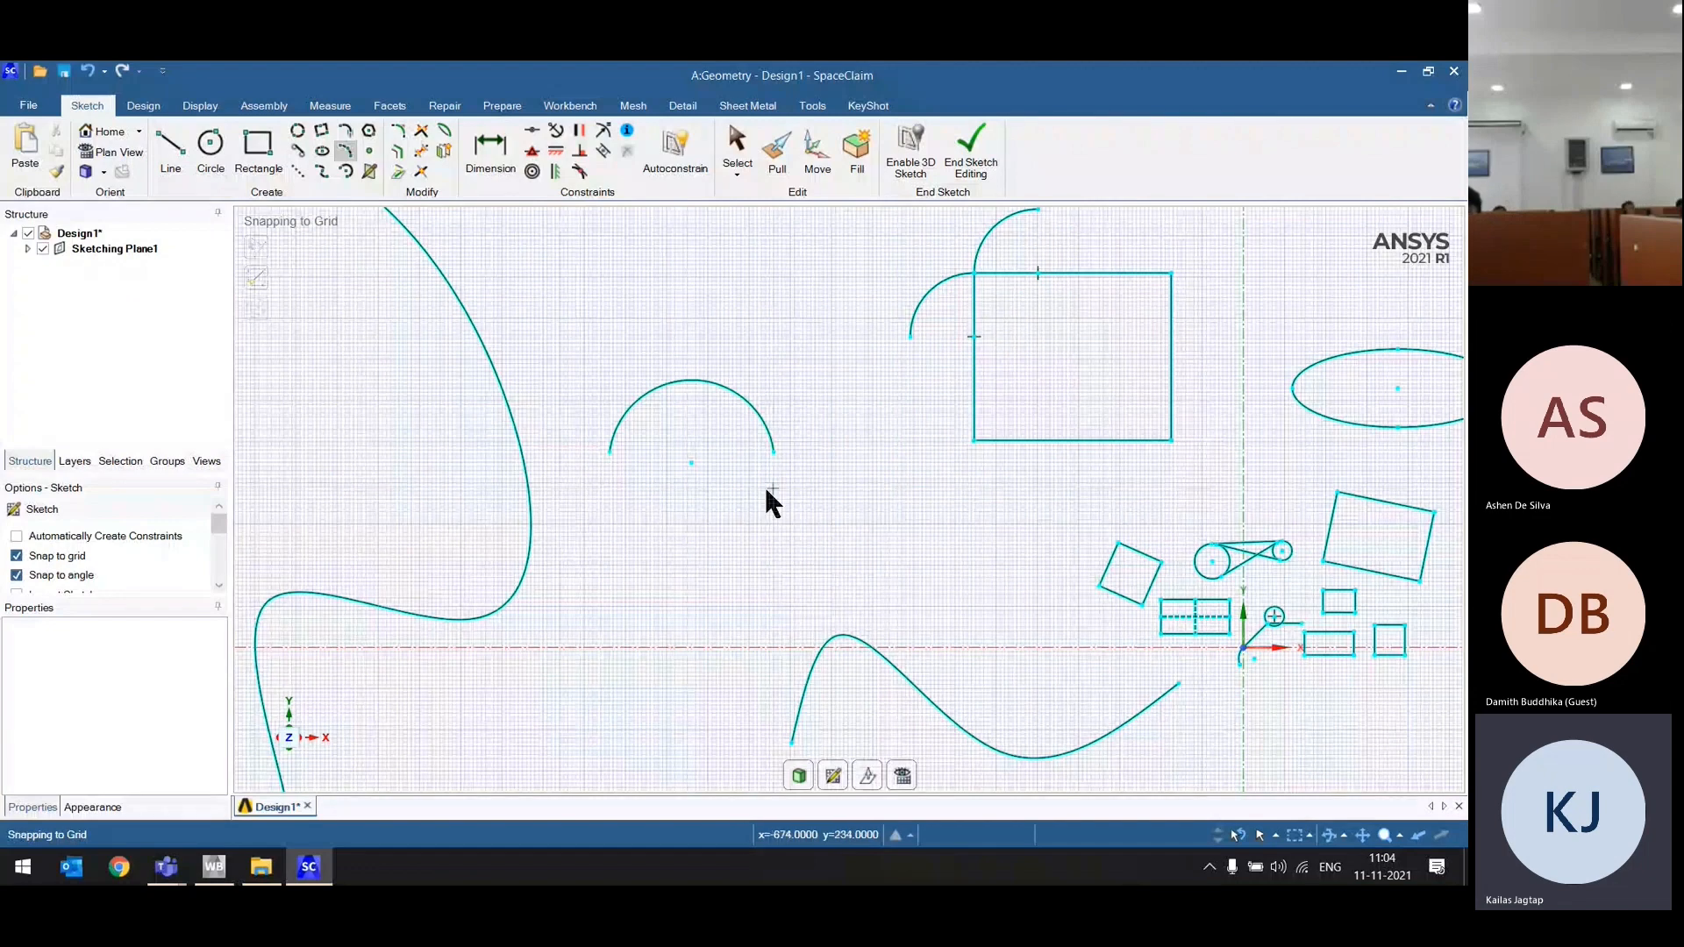
Step: Sketch a left-bulging sweep arc about 499 mm in diameter below the X axis, between the closed spline and the open wavy spline
{"action": "left_click", "coordinate": [349, 171]}
{"action": "scroll", "coordinate": [787, 514], "scroll_direction": "down", "scroll_amount": 5}
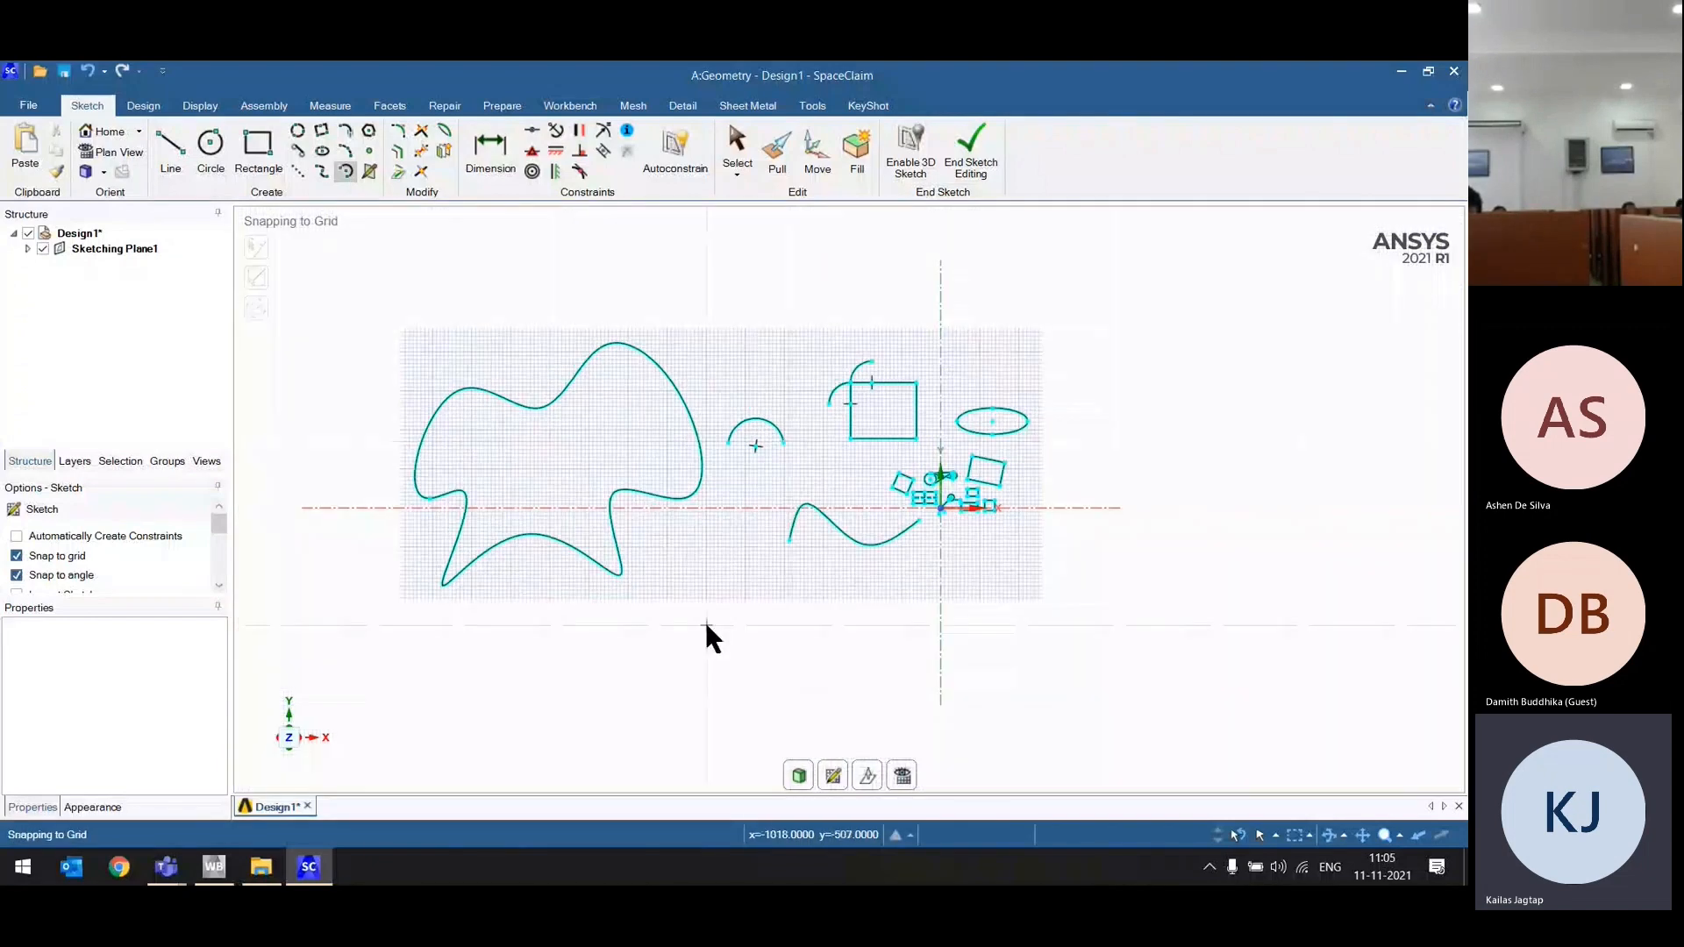
{"action": "scroll", "coordinate": [705, 623], "scroll_direction": "up", "scroll_amount": 5}
{"action": "left_click", "coordinate": [739, 456]}
{"action": "left_click", "coordinate": [605, 404]}
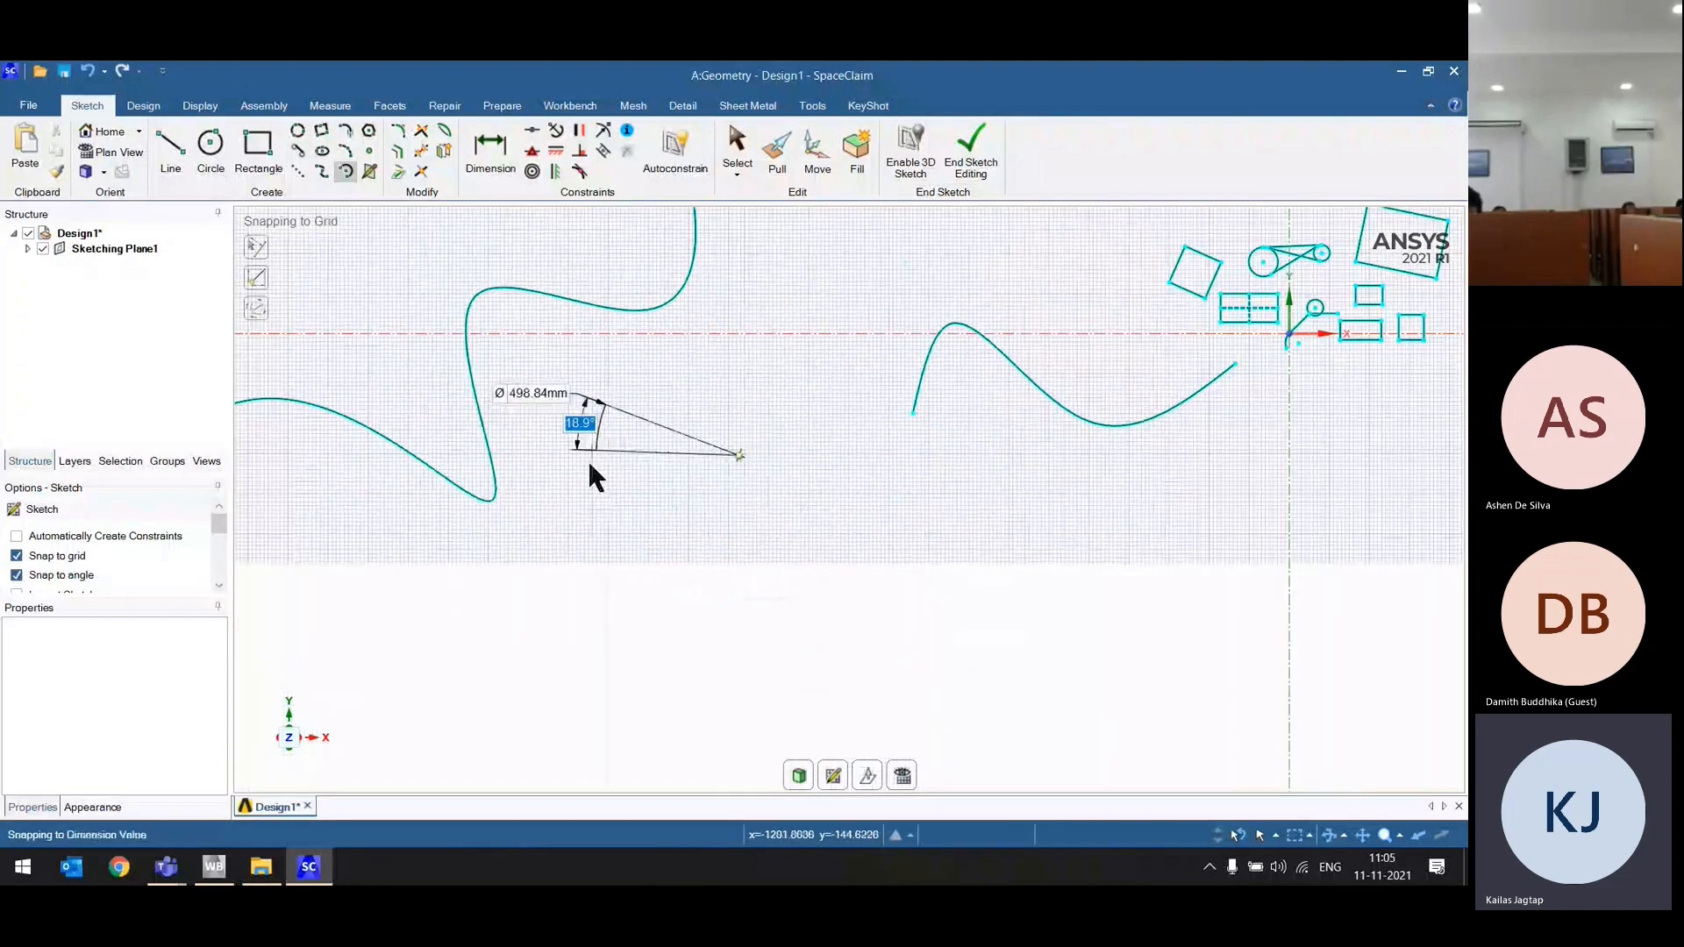
{"action": "left_click", "coordinate": [612, 567]}
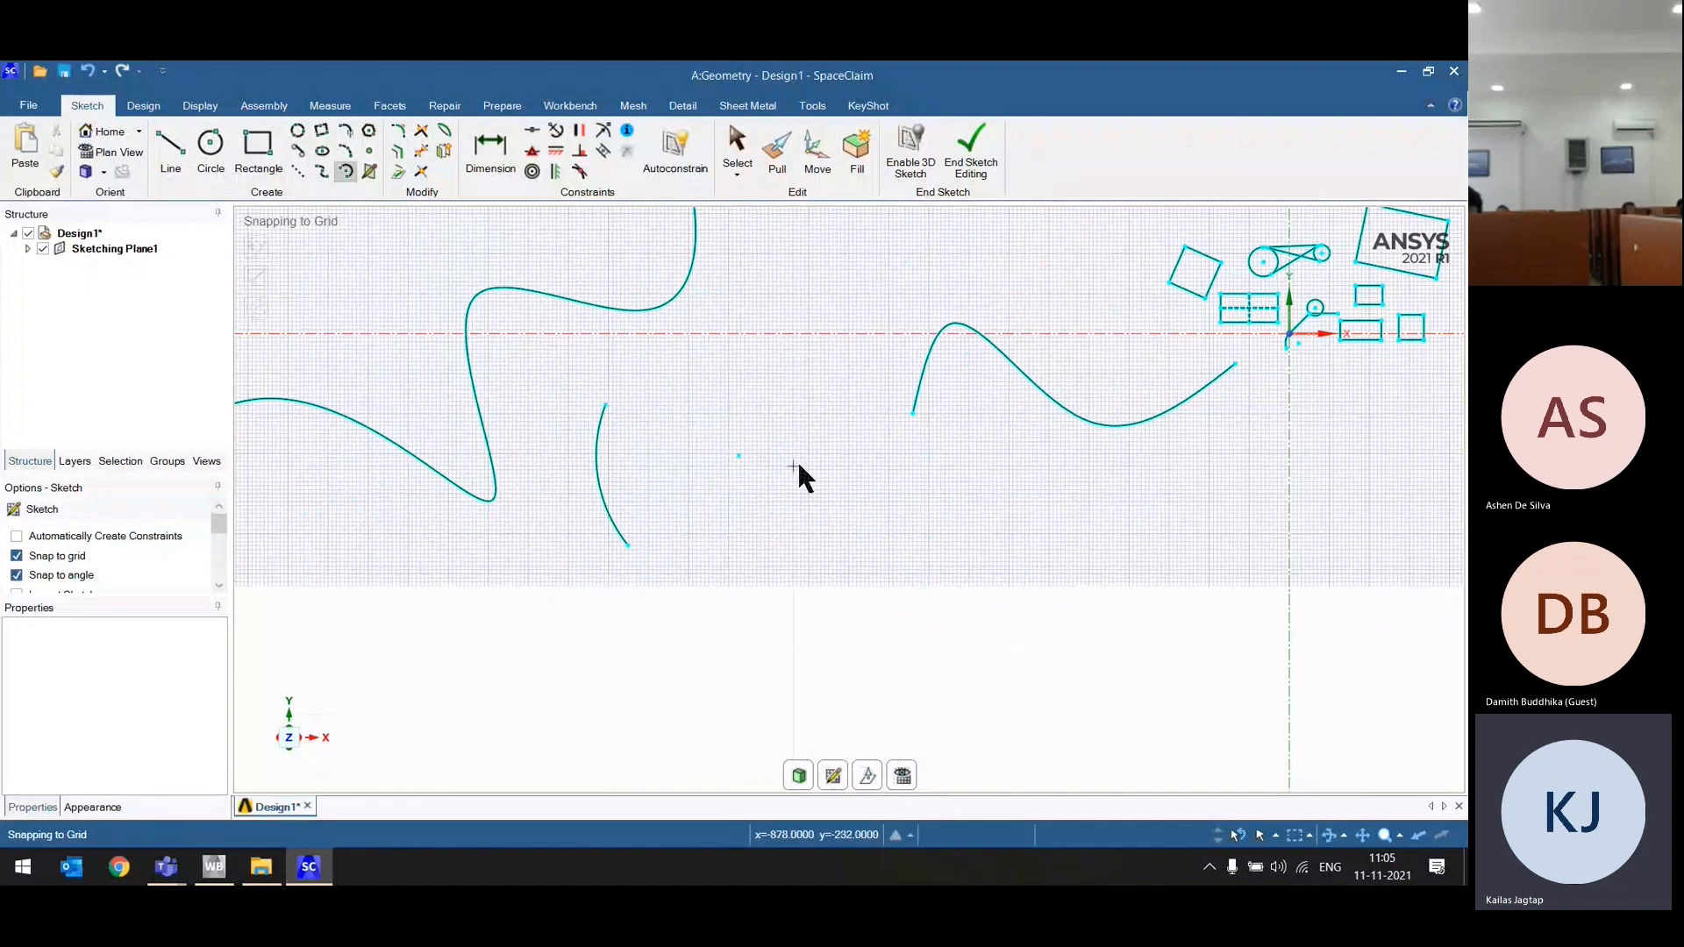
Step: Start a polygon centred below the left end of the open wavy spline and set its number of sides to 8
{"action": "scroll", "coordinate": [656, 483], "scroll_direction": "down", "scroll_amount": 2}
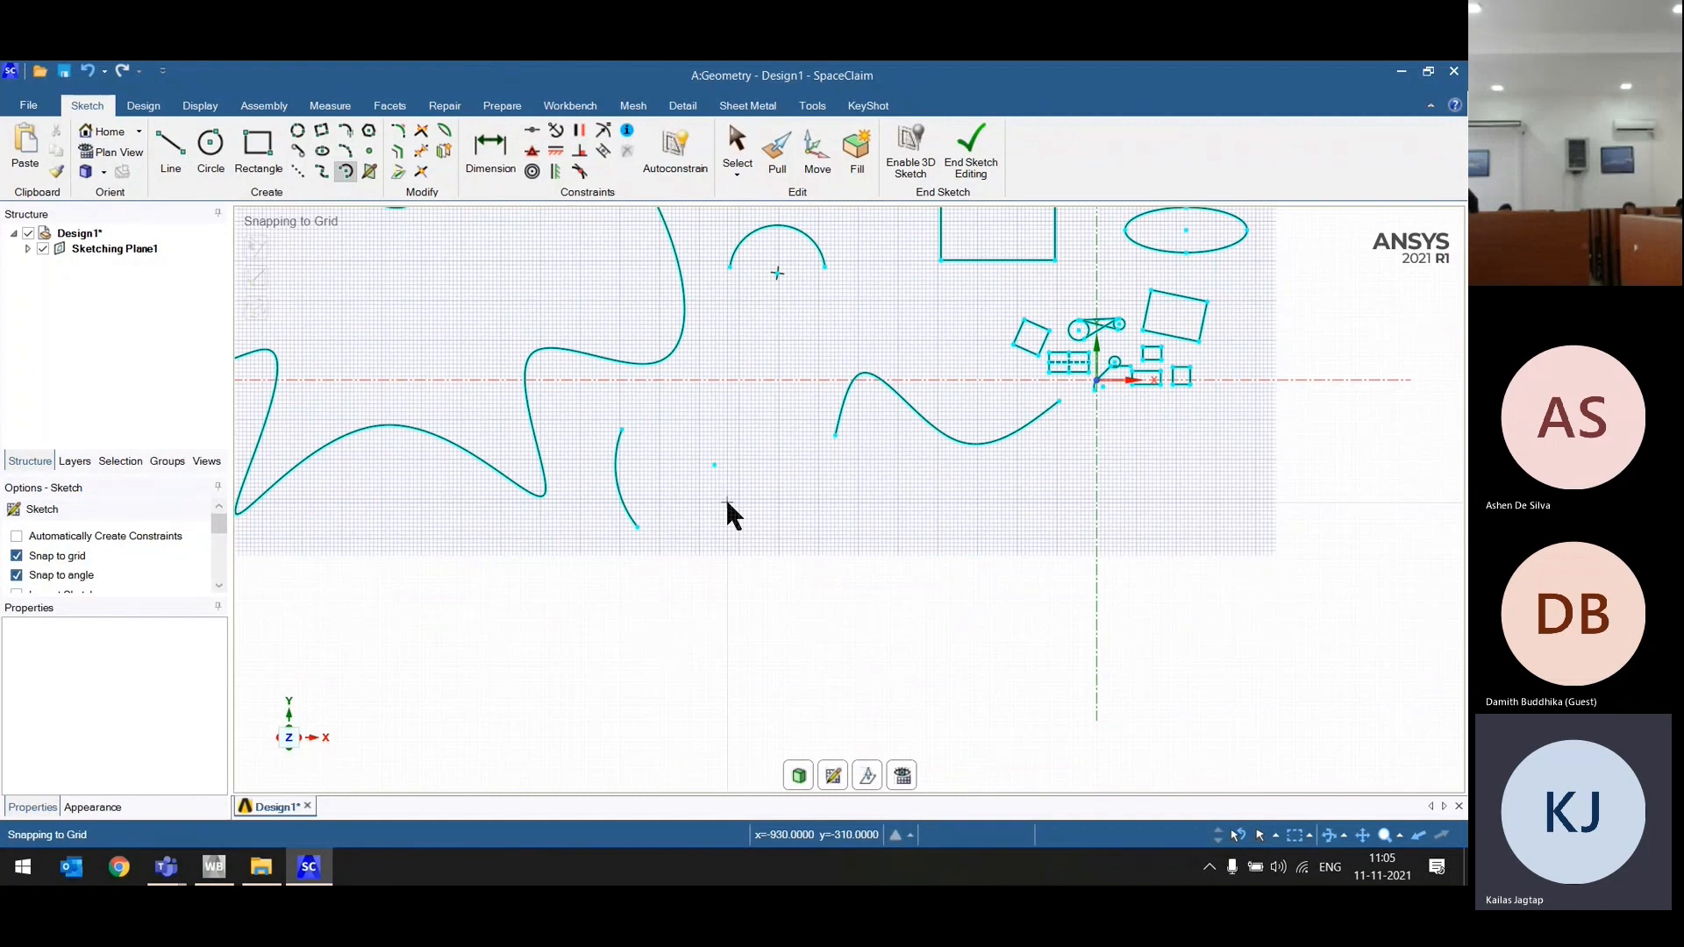
{"action": "left_click", "coordinate": [371, 132]}
{"action": "scroll", "coordinate": [468, 271], "scroll_direction": "down", "scroll_amount": 3}
{"action": "middle_click_drag", "start_coordinate": [630, 409], "coordinate": [660, 522], "text": "shift"}
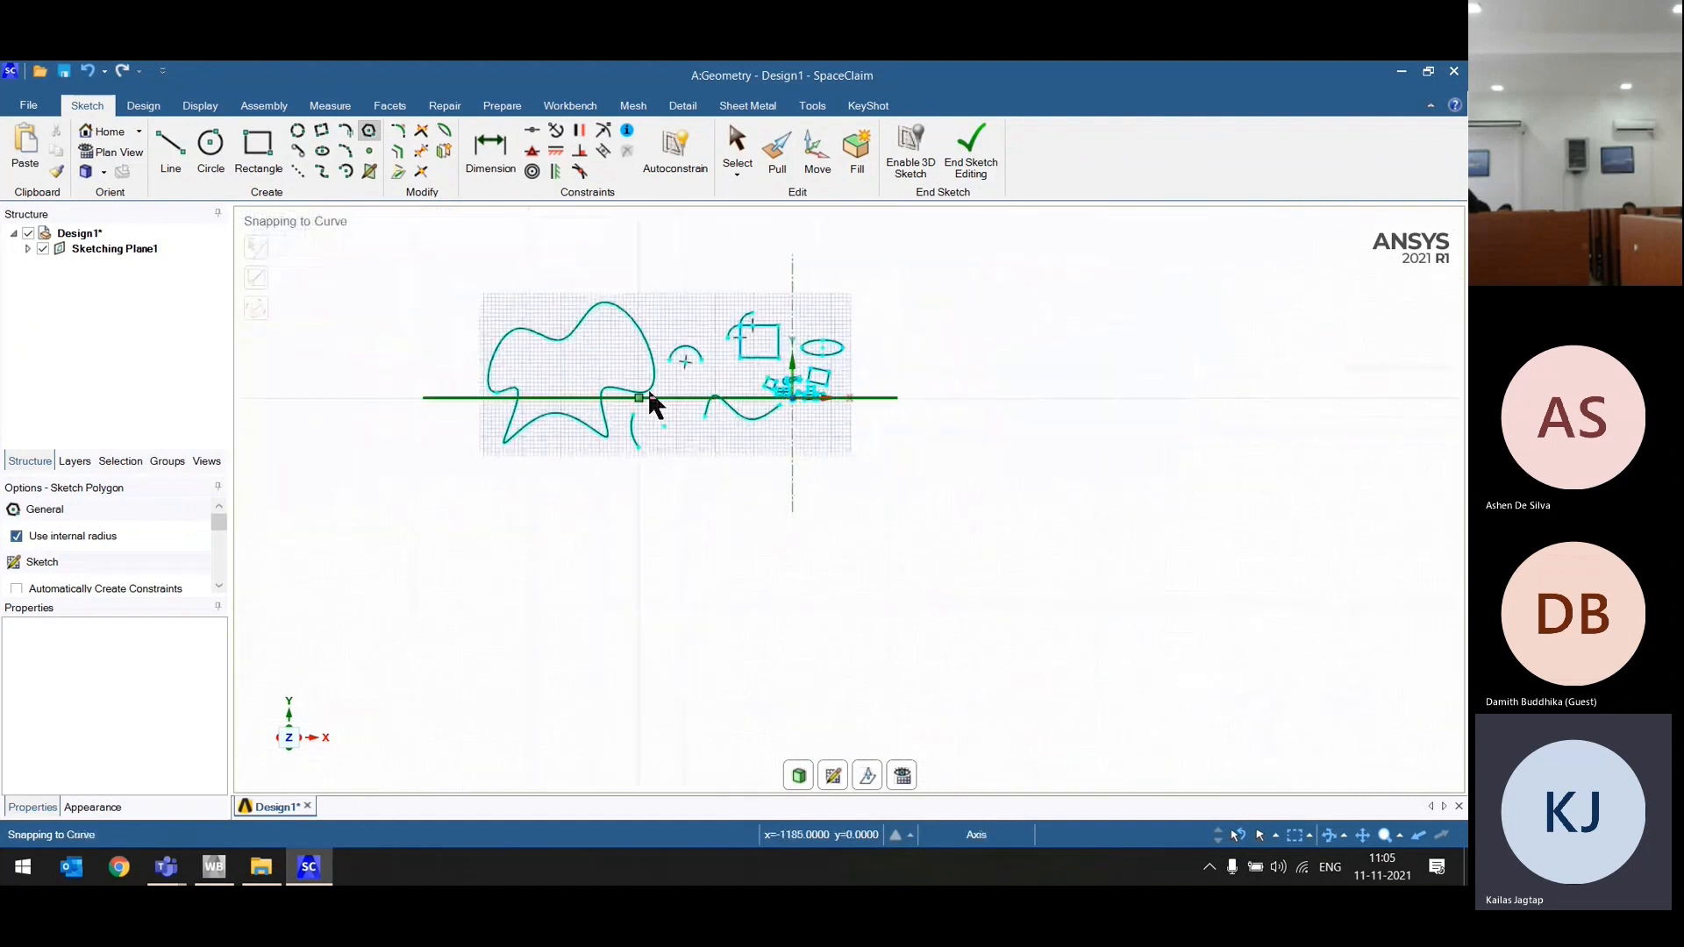
{"action": "scroll", "coordinate": [654, 405], "scroll_direction": "up", "scroll_amount": 5}
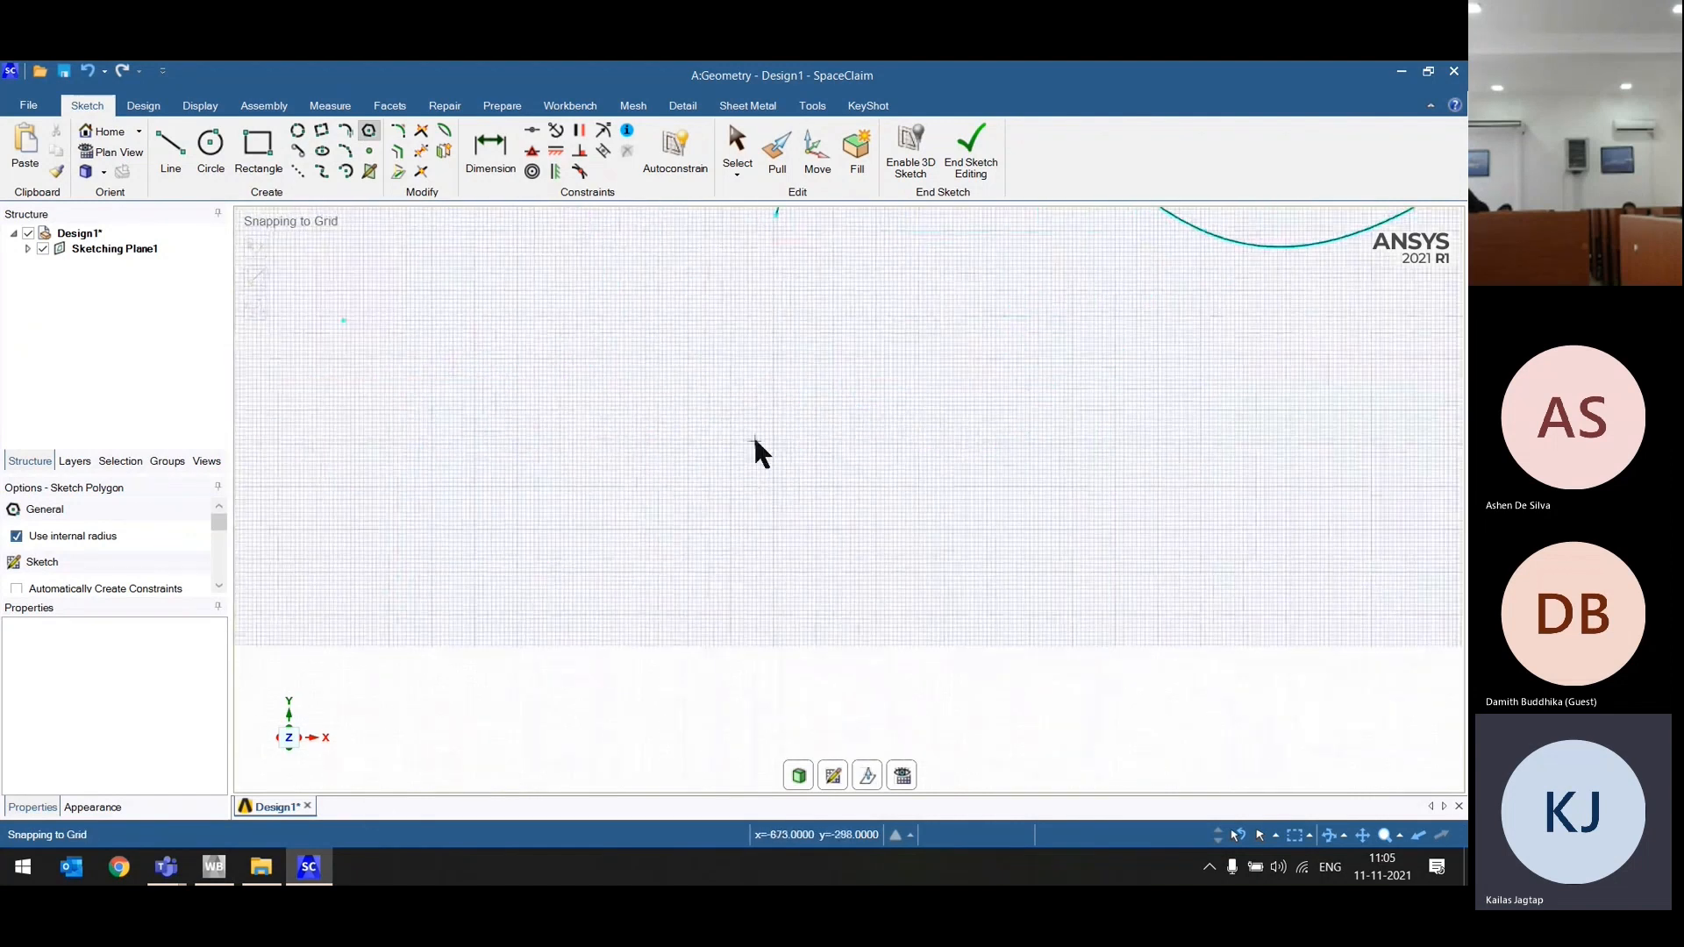
{"action": "left_click", "coordinate": [800, 414]}
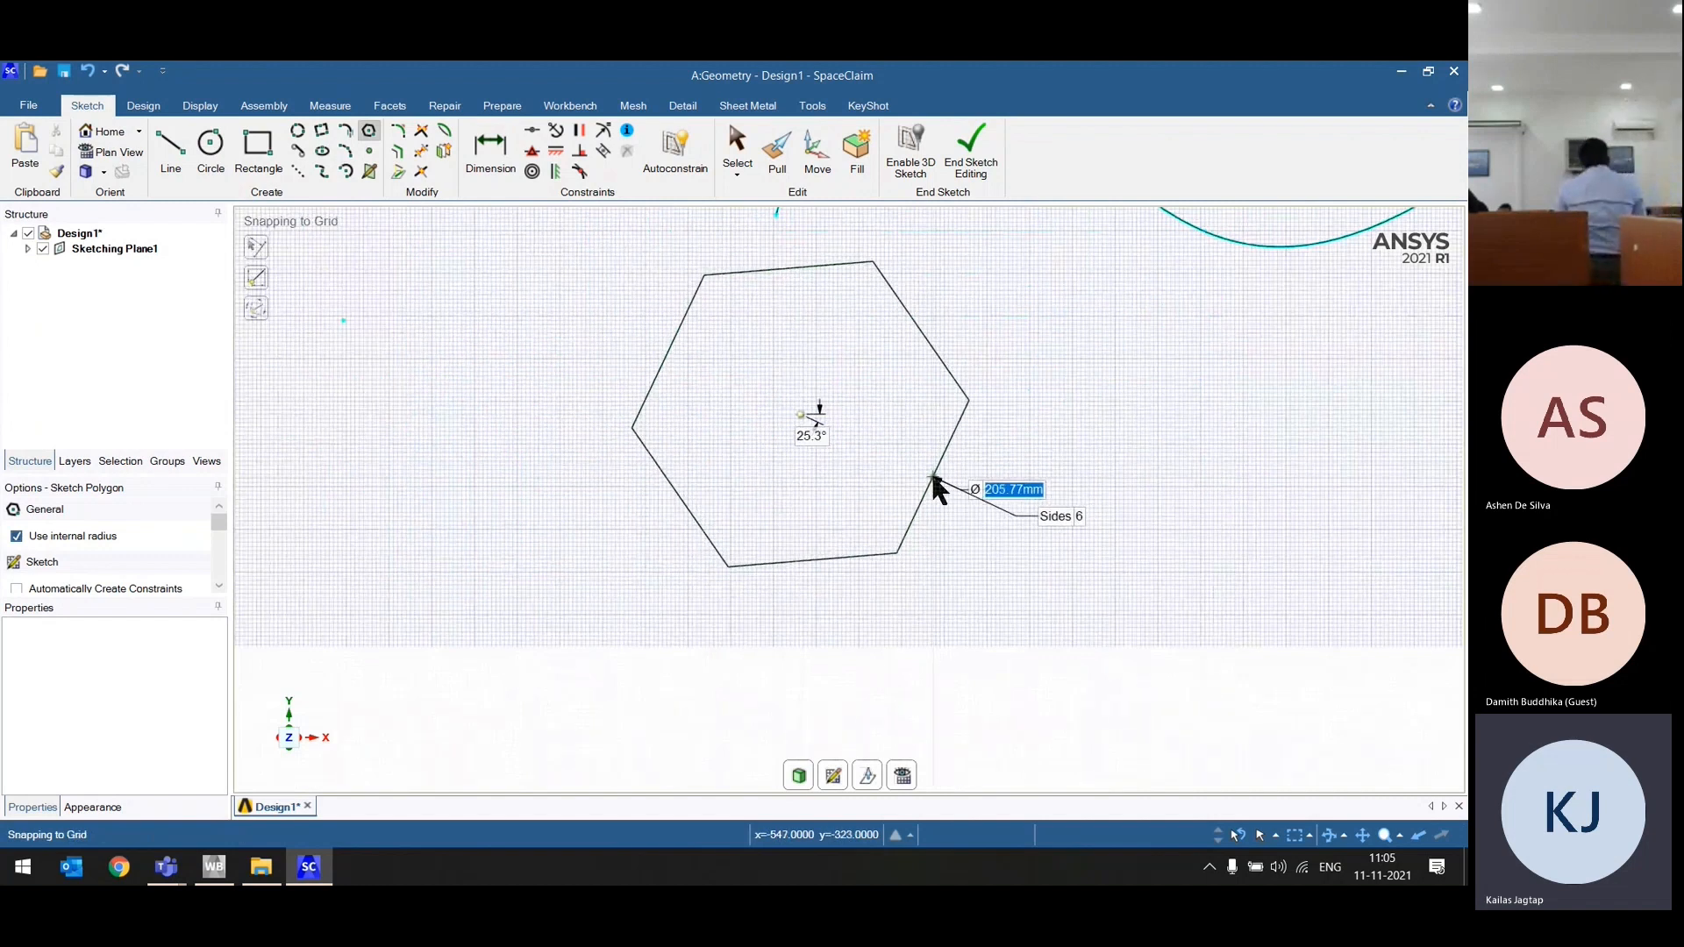
{"action": "key", "text": "Tab"}
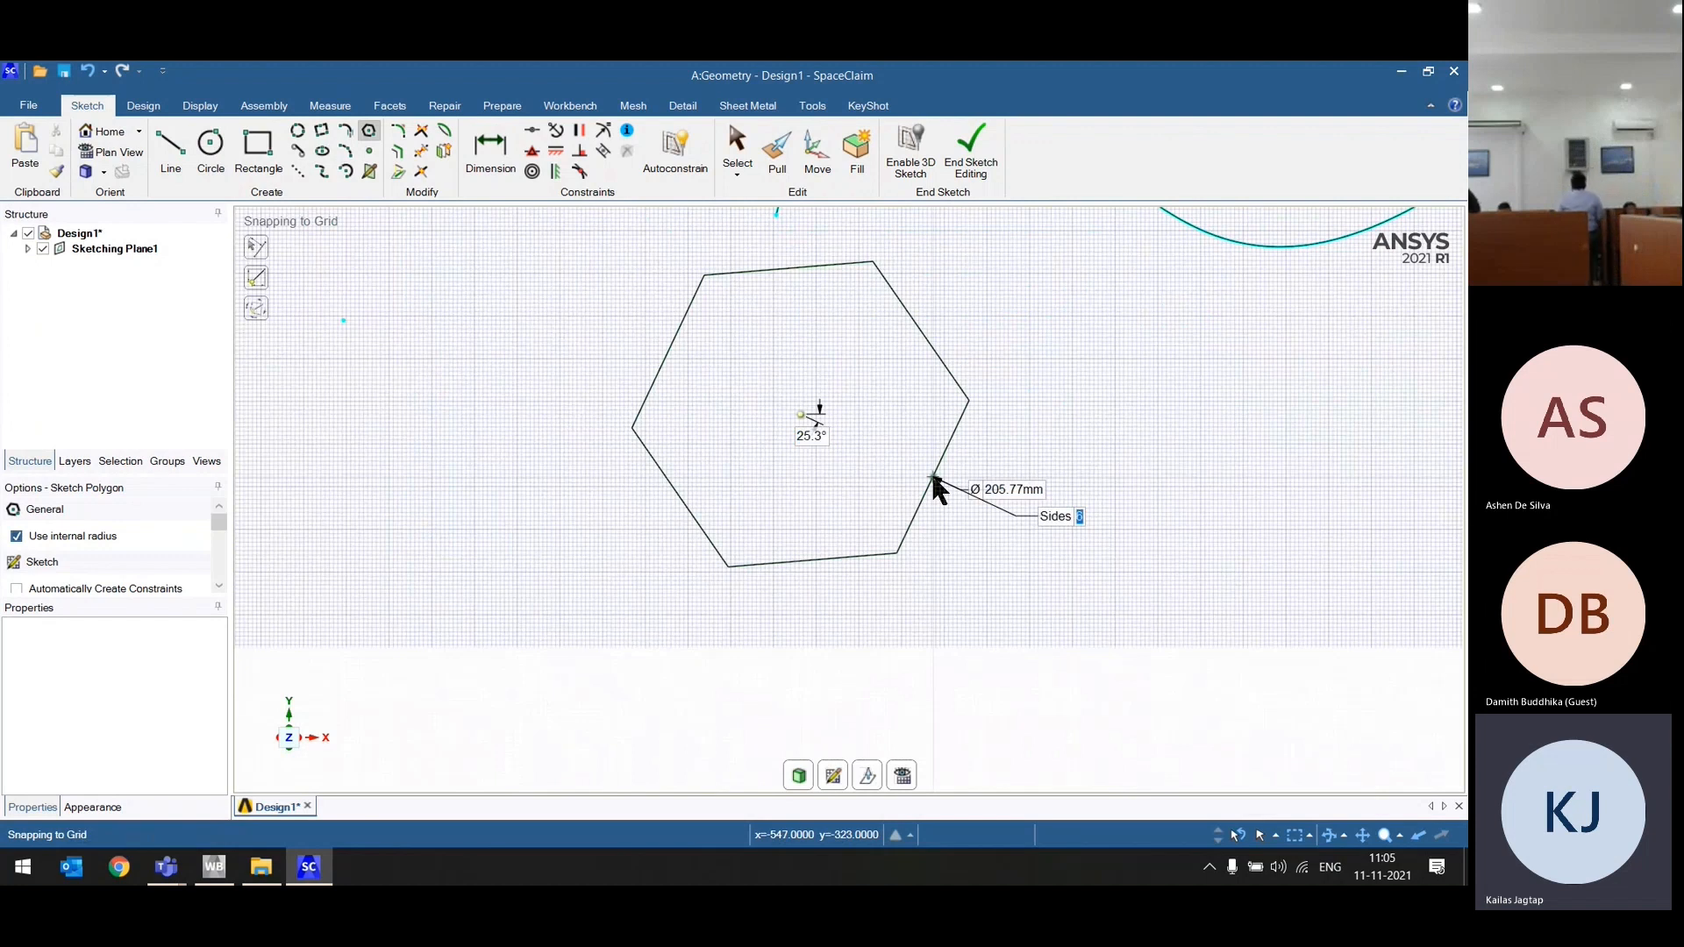
{"action": "key", "text": "Tab"}
{"action": "key", "text": "Tab"}
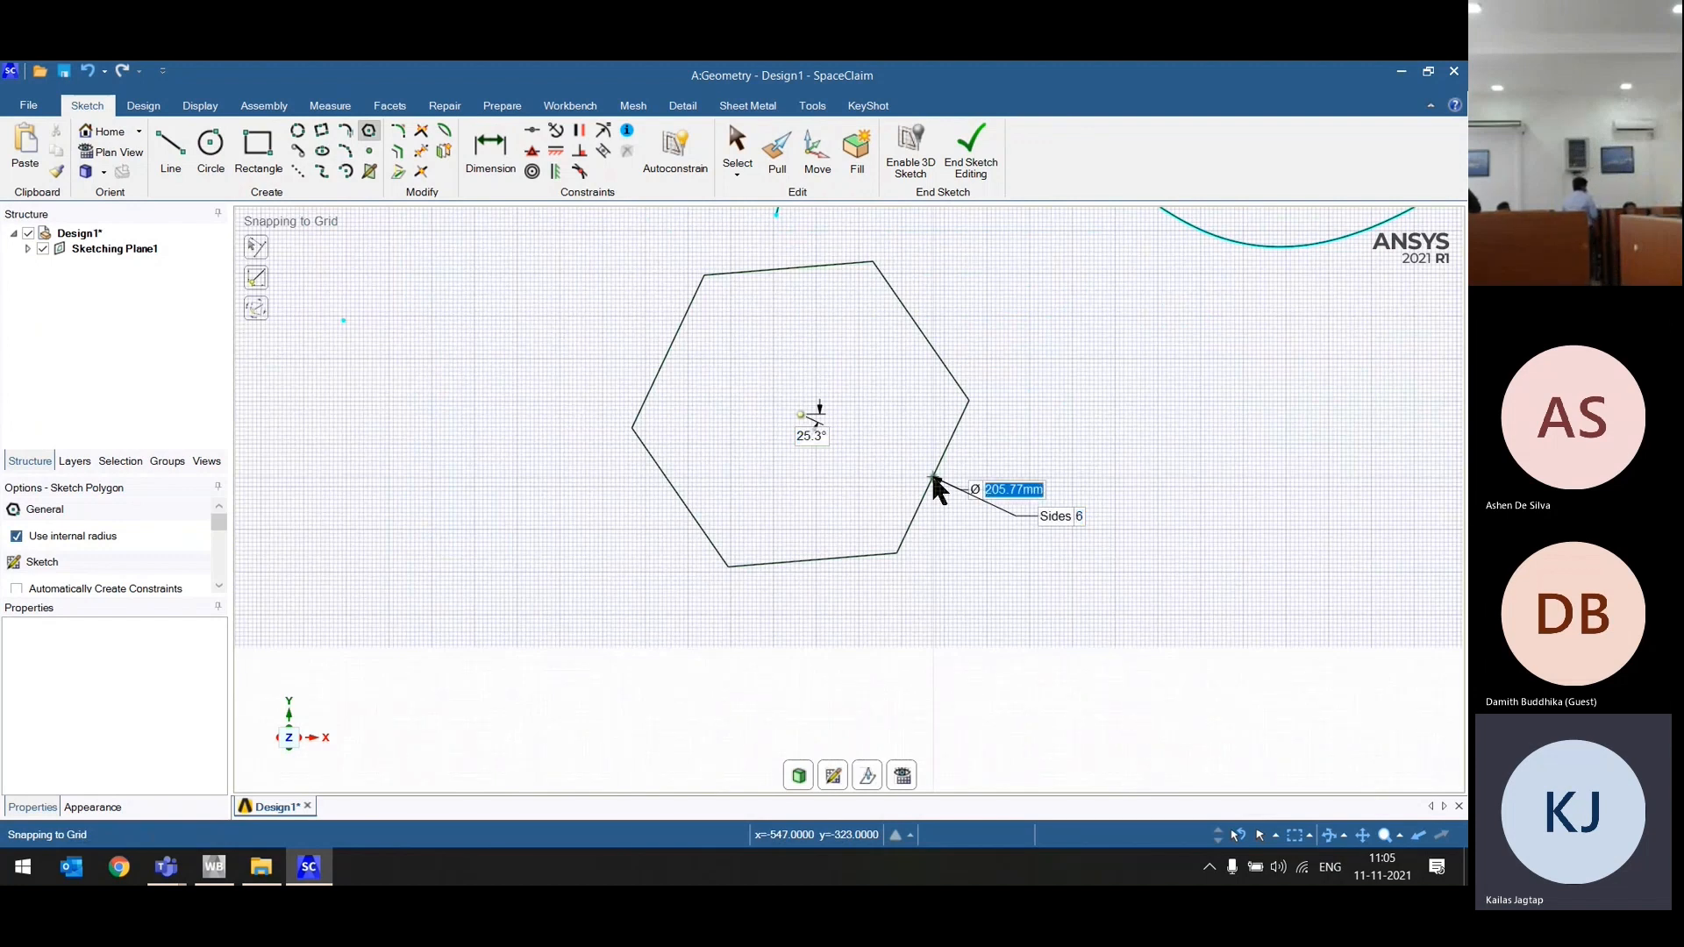
{"action": "key", "text": "Tab"}
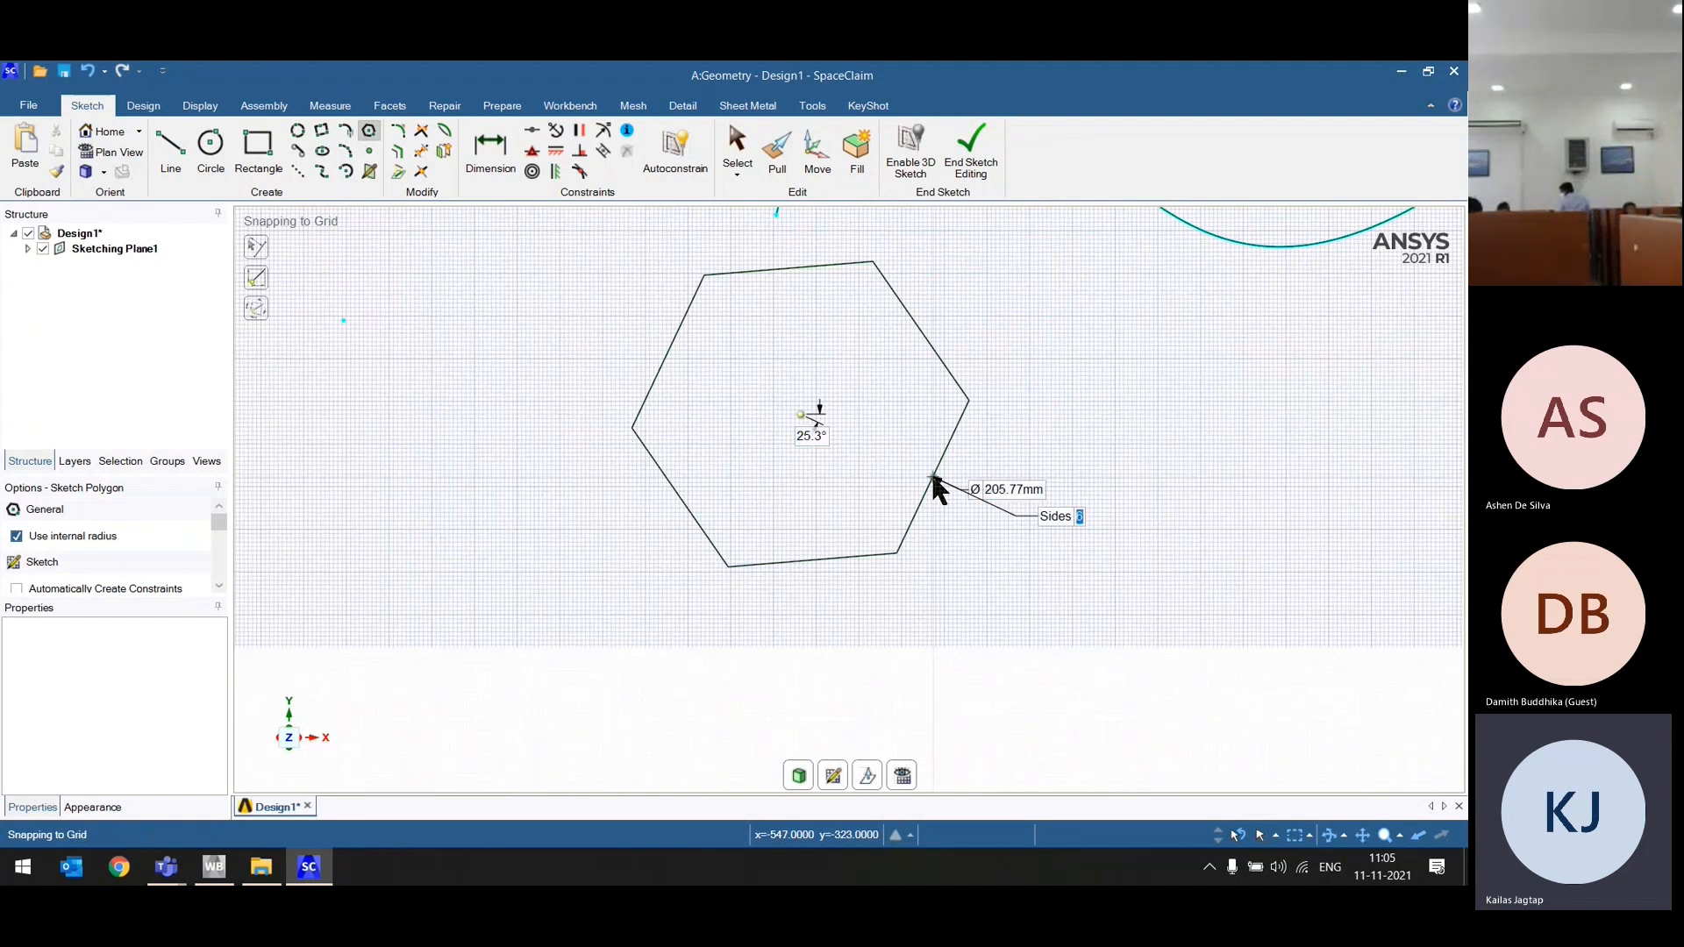
{"action": "type", "text": "8"}
Step: Set the octagon's orientation angle to 0°
{"action": "key", "text": "Tab"}
{"action": "key", "text": "Tab"}
{"action": "key", "text": "Tab"}
{"action": "key", "text": "Tab"}
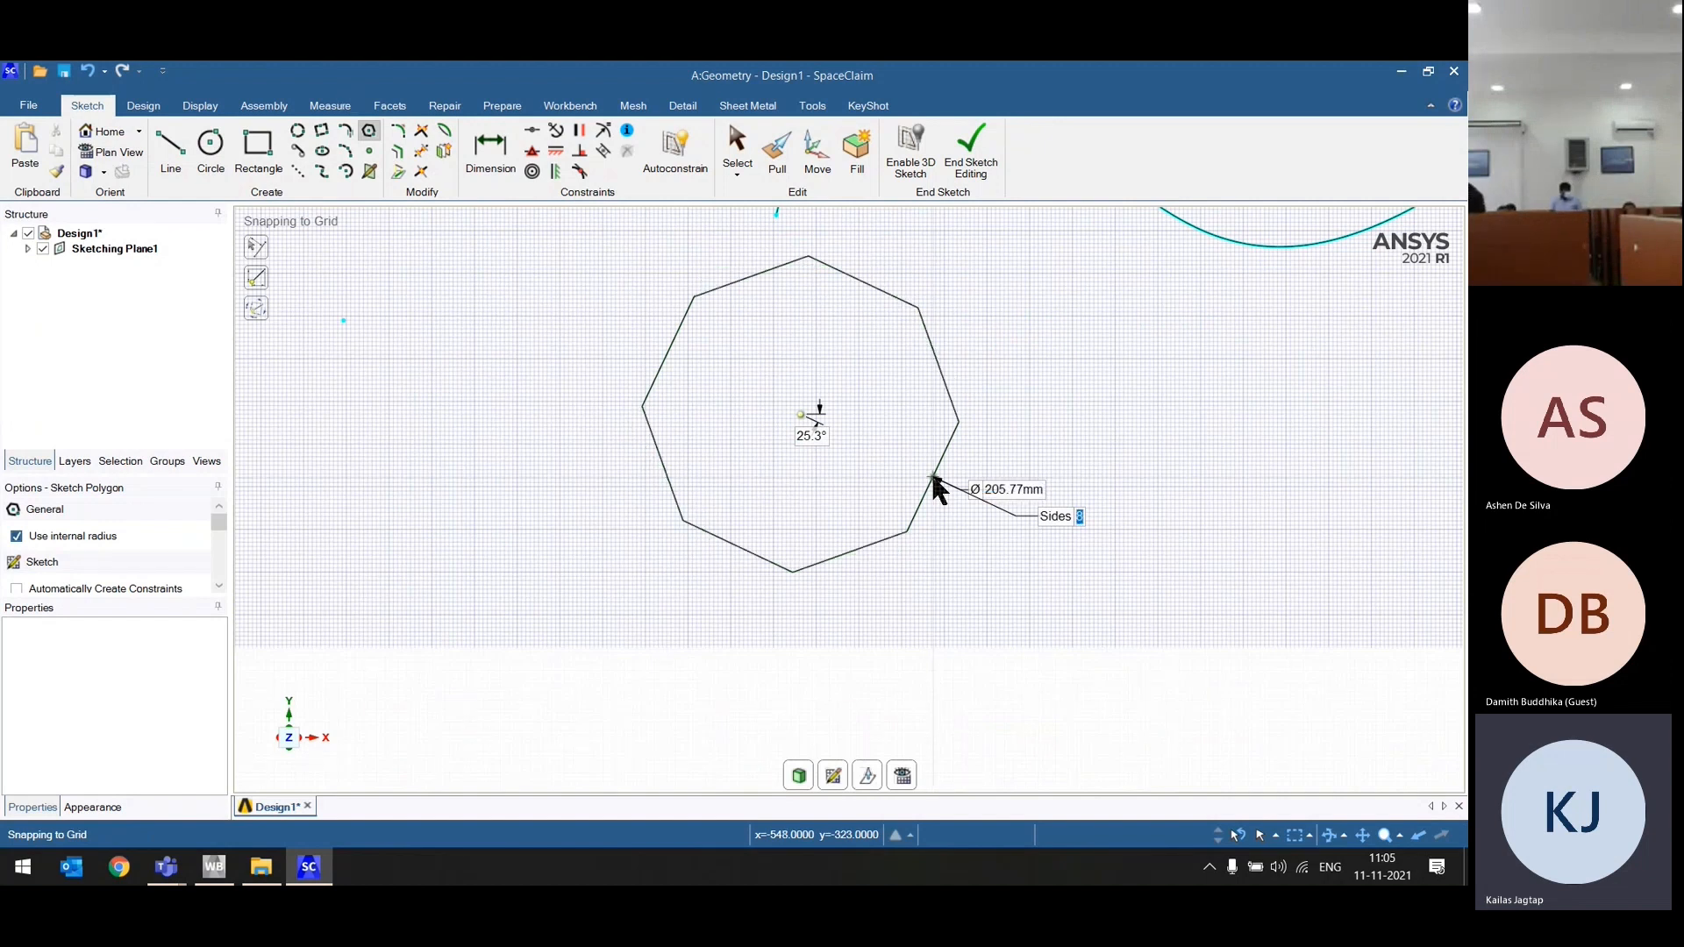
{"action": "key", "text": "Tab"}
{"action": "key", "text": "Tab"}
{"action": "key", "text": "Tab"}
{"action": "key", "text": "Tab"}
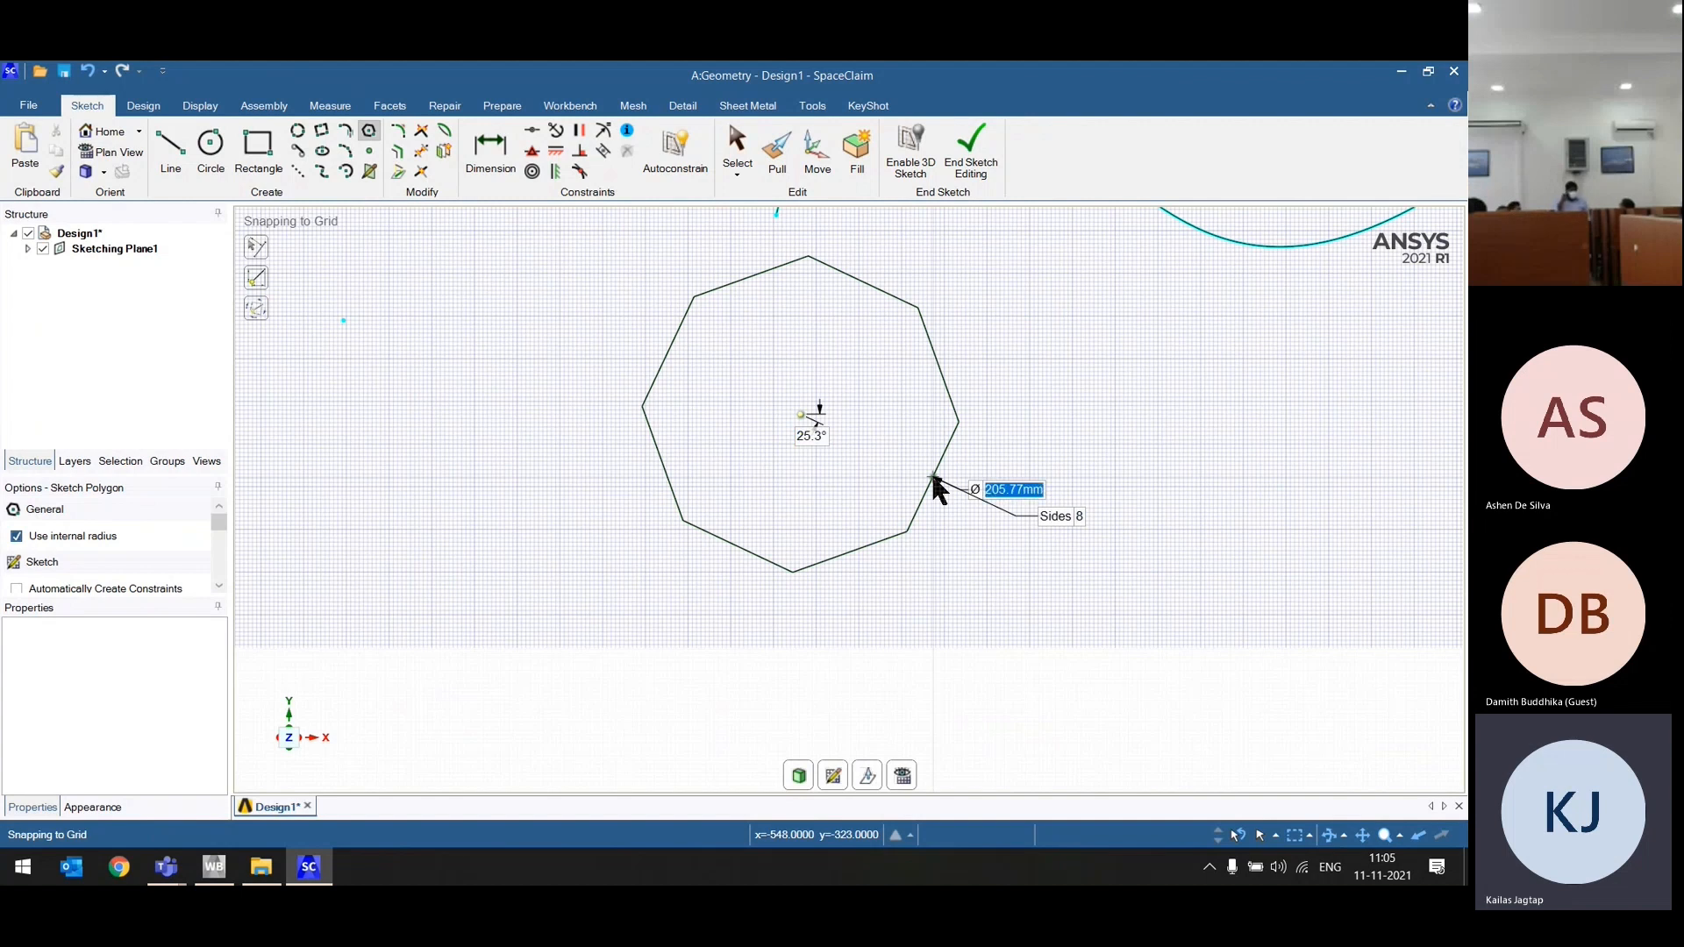
{"action": "key", "text": "Tab"}
{"action": "type", "text": "0"}
{"action": "key", "text": "Tab"}
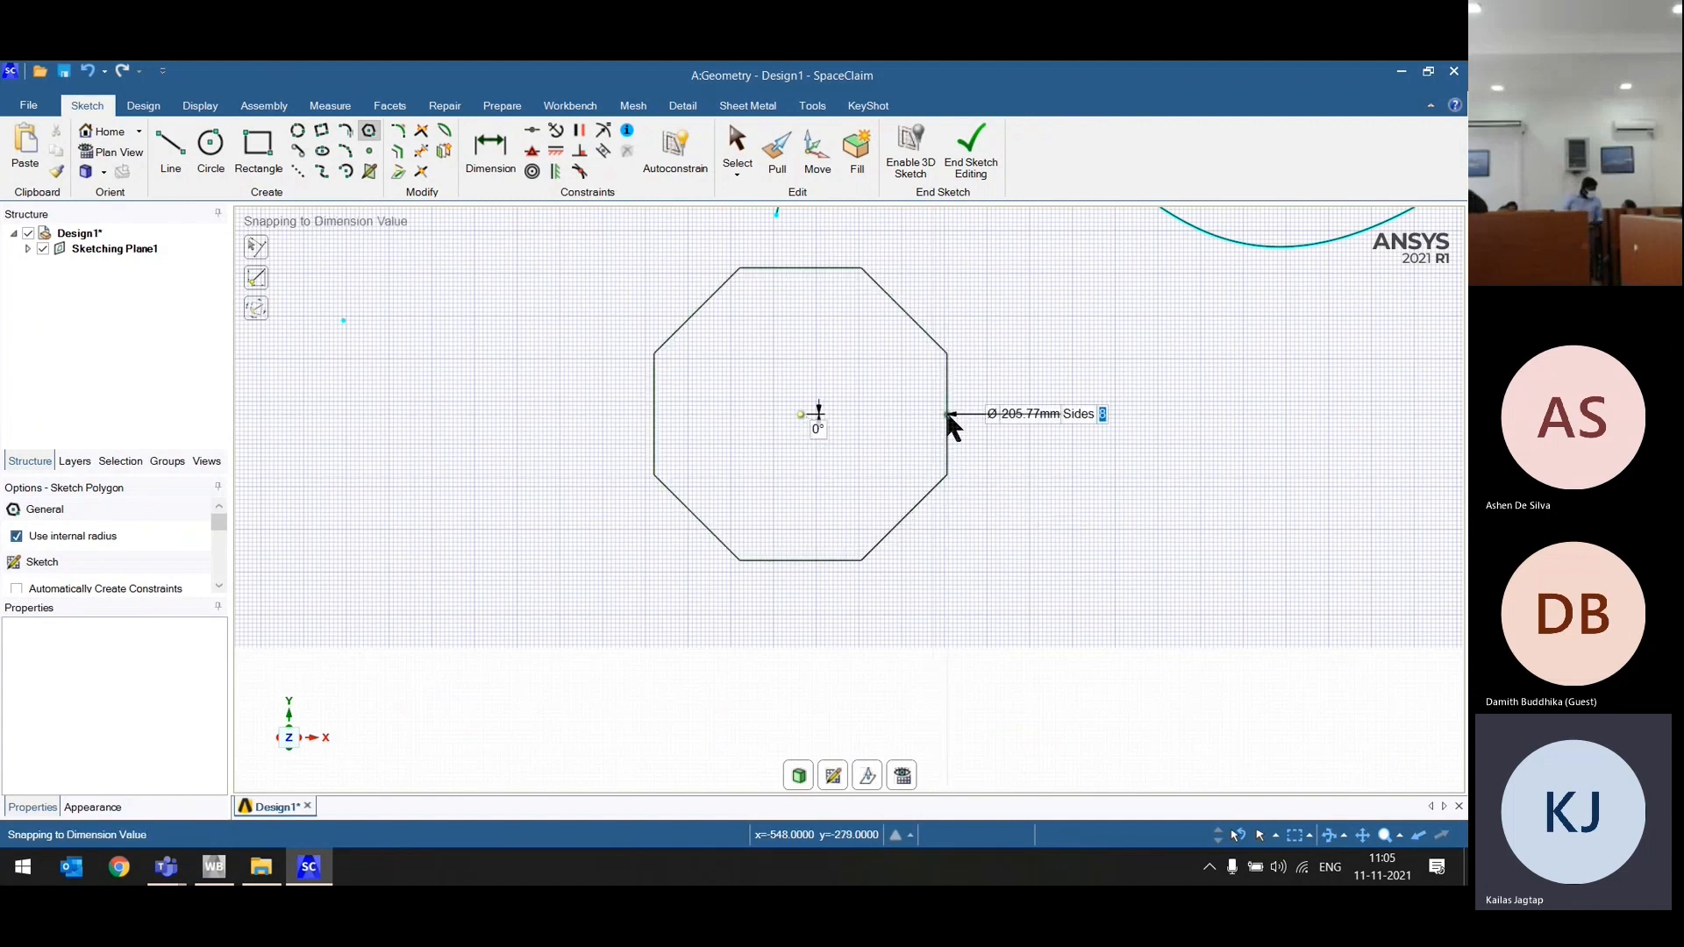
Step: Place the slightly rotated octagon with an internal diameter of about 241 mm
{"action": "key", "text": "Tab"}
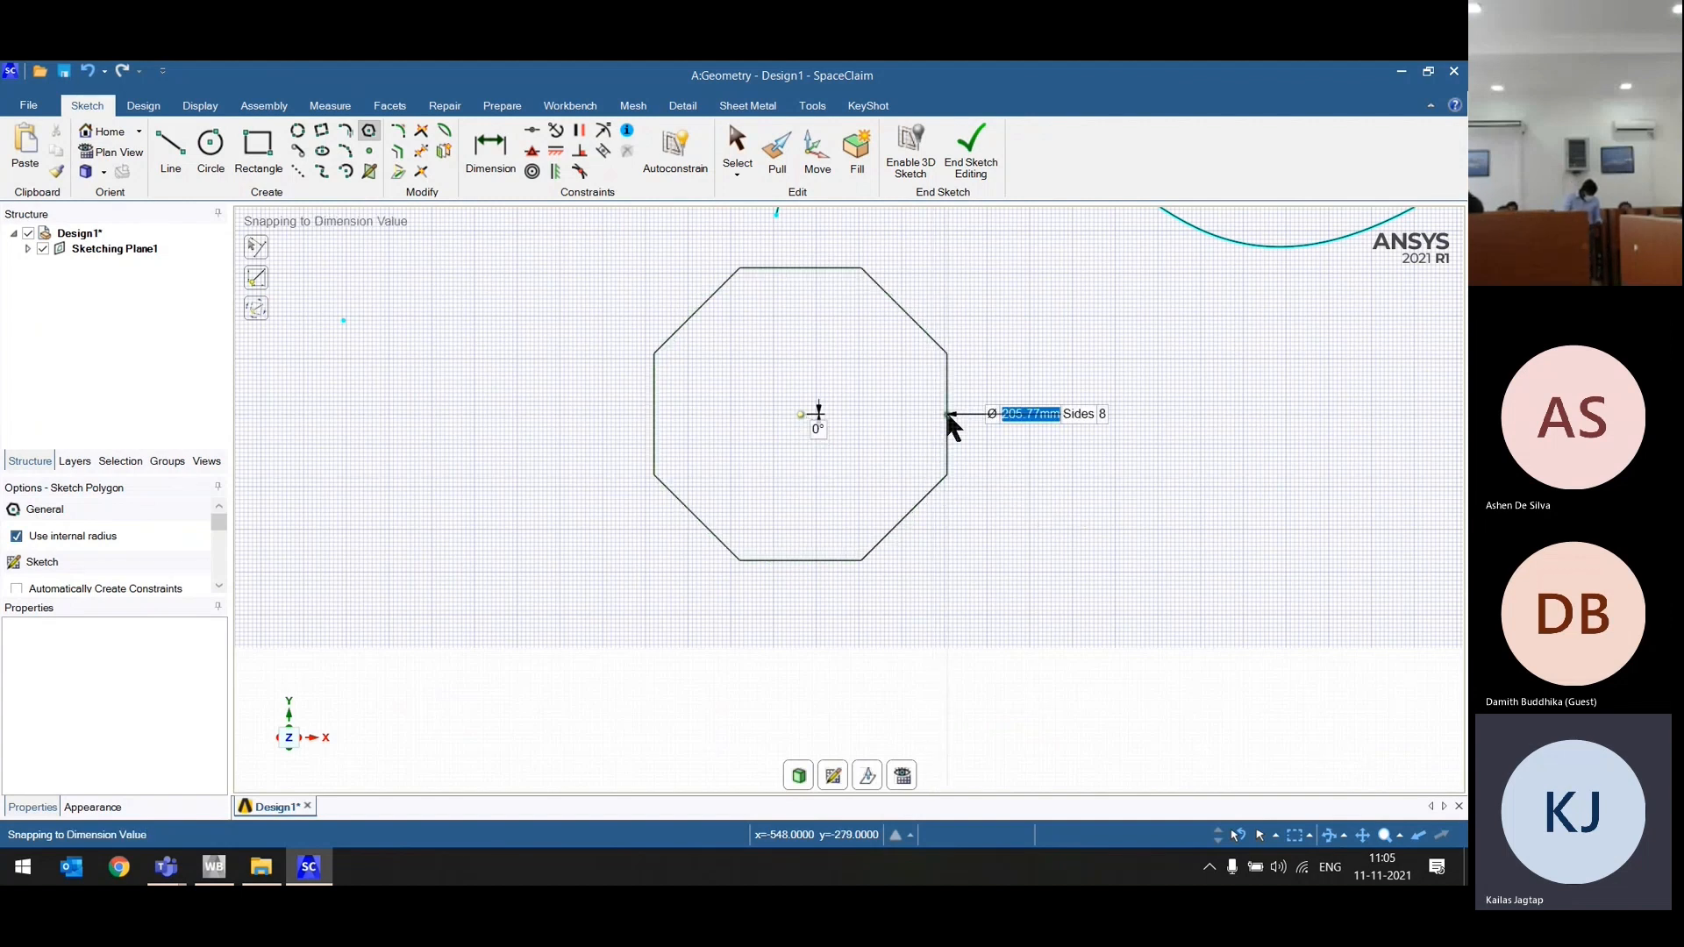
{"action": "key", "text": "Tab"}
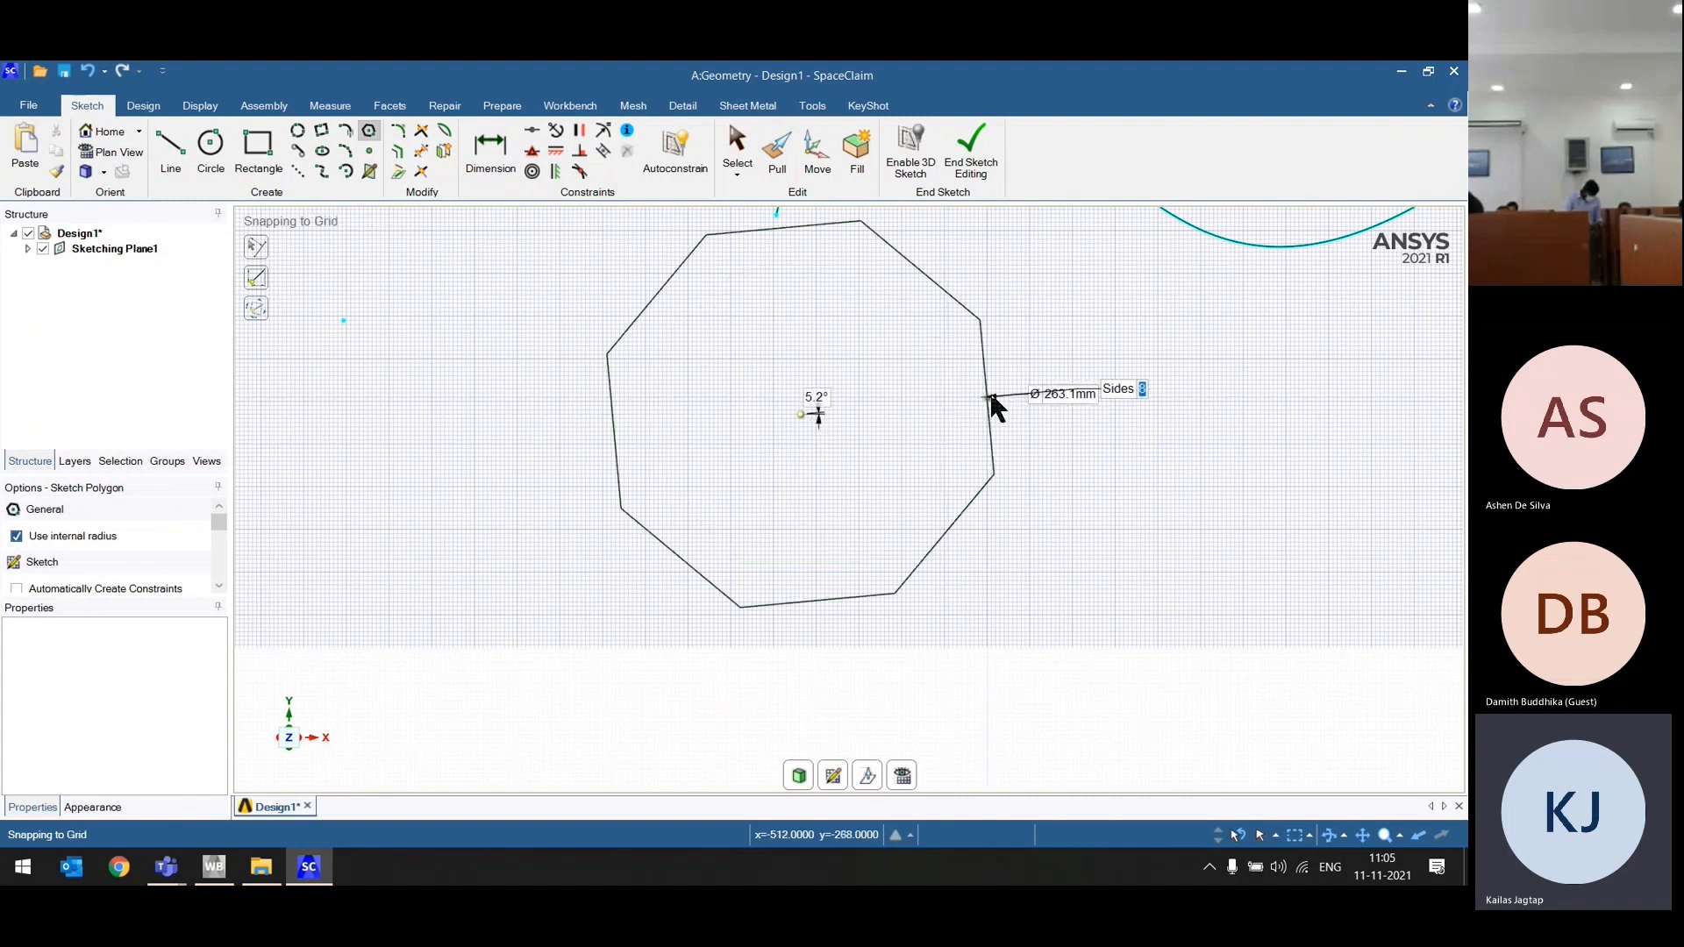
{"action": "left_click", "coordinate": [971, 407]}
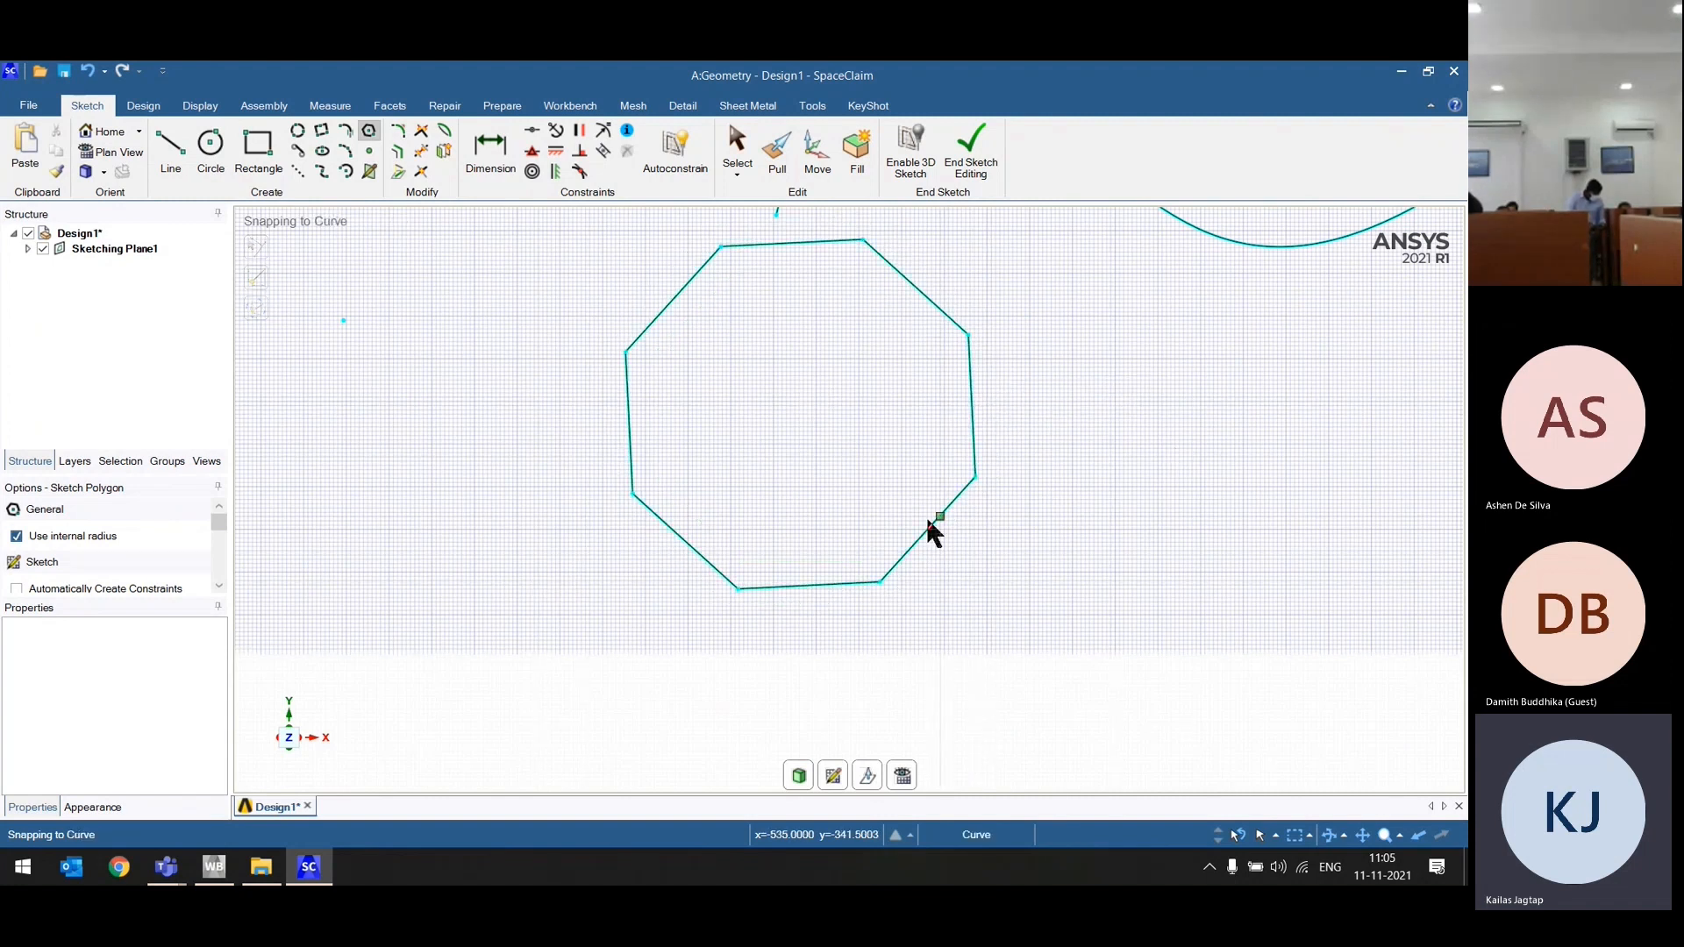
Step: Sketch a hexagon about 241 mm in internal diameter, rotated about 21.4°, between the octagon and the Y axis
{"action": "scroll", "coordinate": [928, 525], "scroll_direction": "down", "scroll_amount": 4}
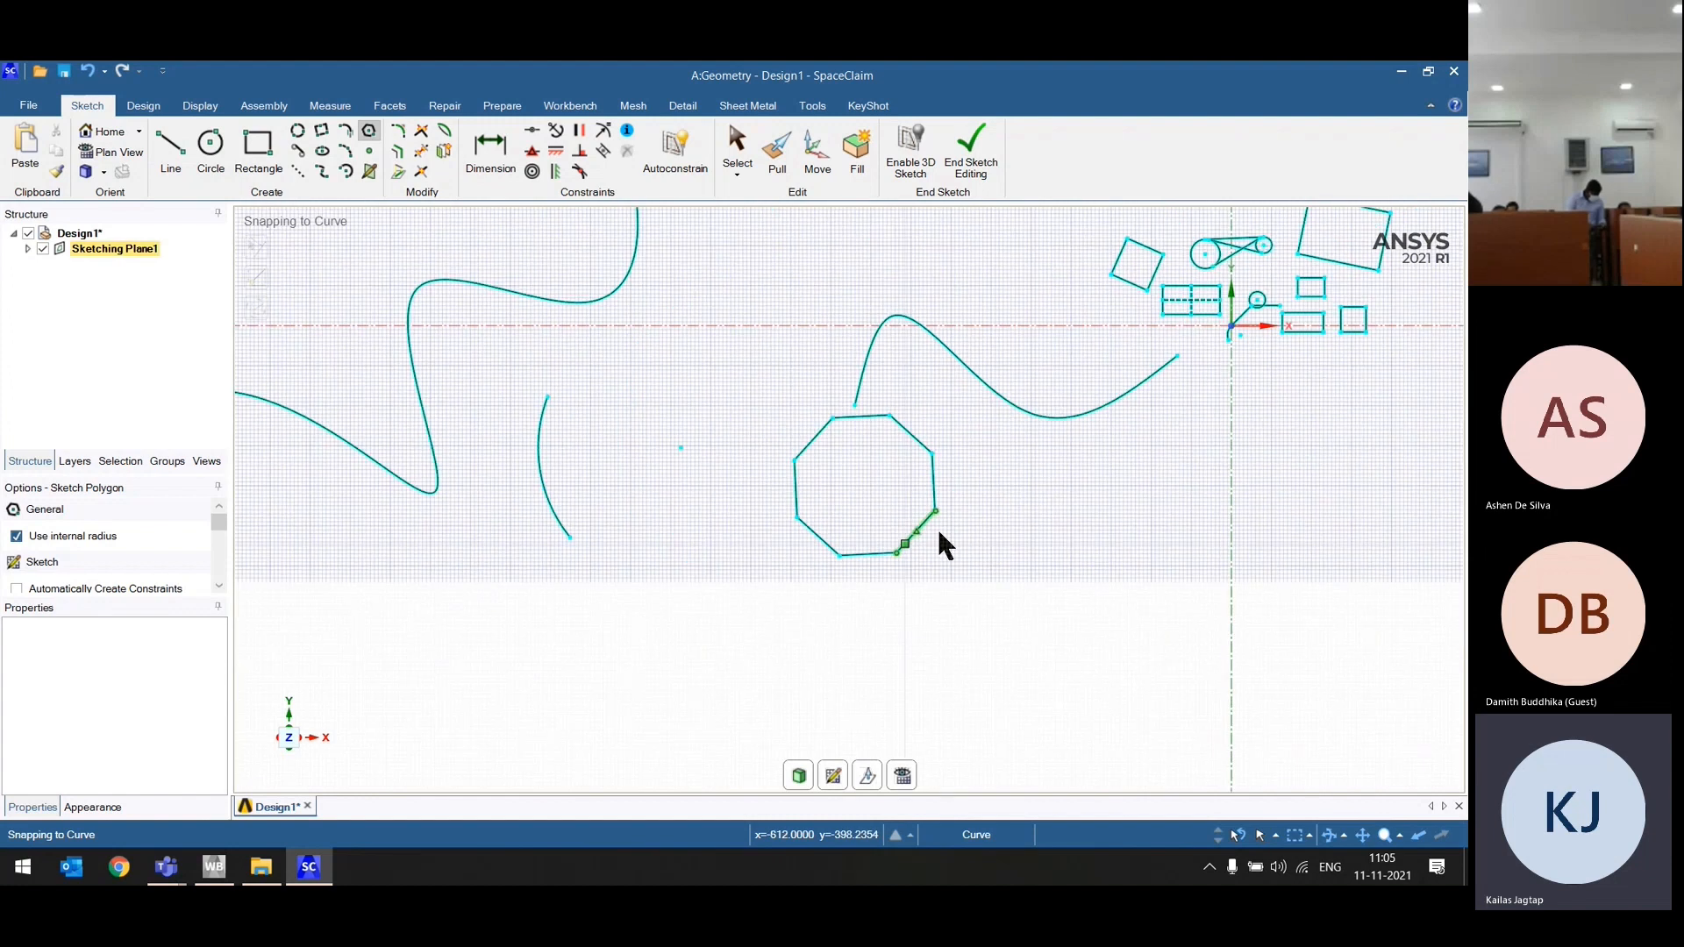
{"action": "scroll", "coordinate": [1023, 485], "scroll_direction": "up", "scroll_amount": 3}
{"action": "scroll", "coordinate": [783, 532], "scroll_direction": "down", "scroll_amount": 3}
{"action": "left_click", "coordinate": [783, 536]}
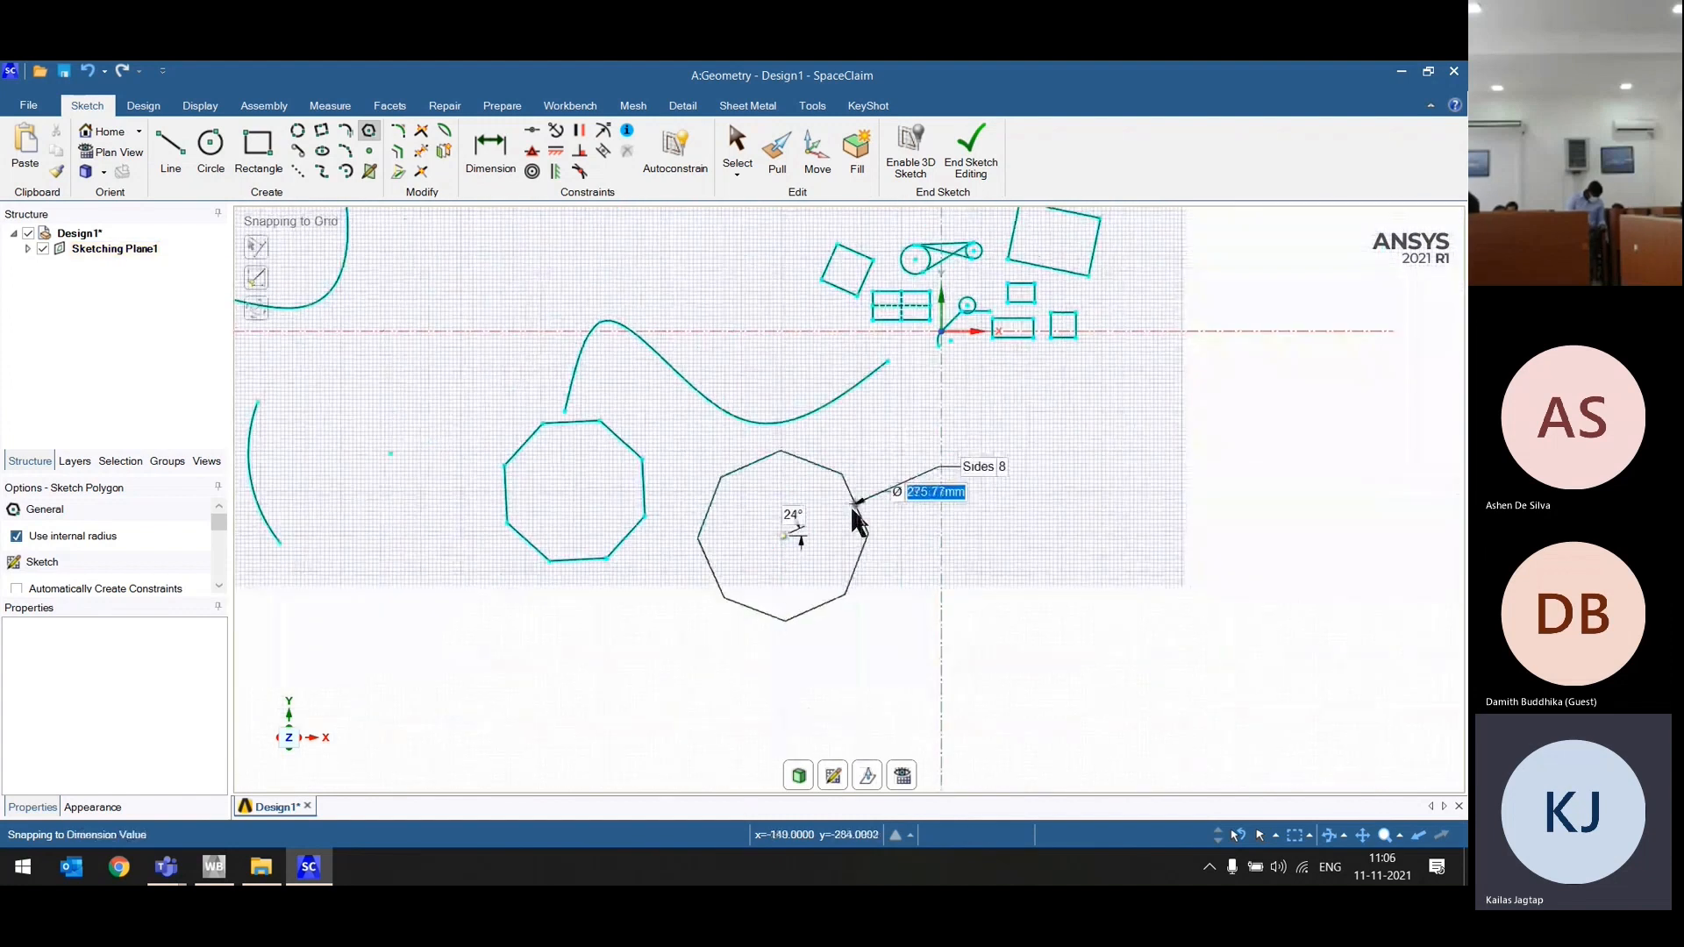
{"action": "key", "text": "Tab"}
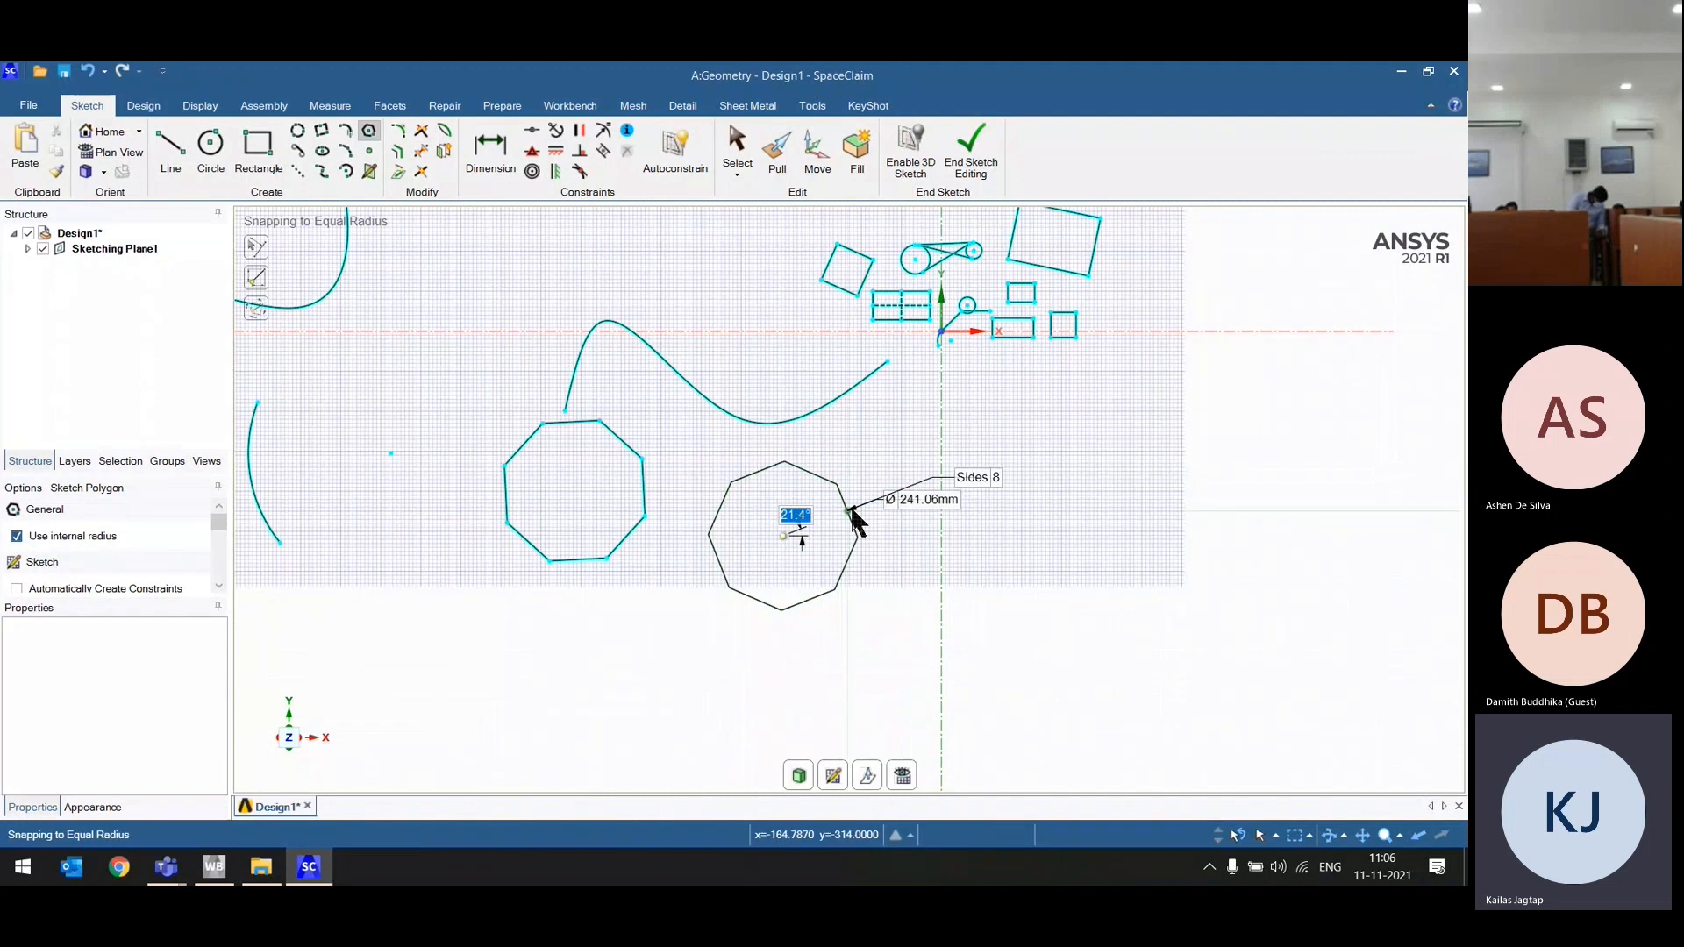
{"action": "key", "text": "Tab"}
{"action": "type", "text": "6"}
{"action": "key", "text": "Return"}
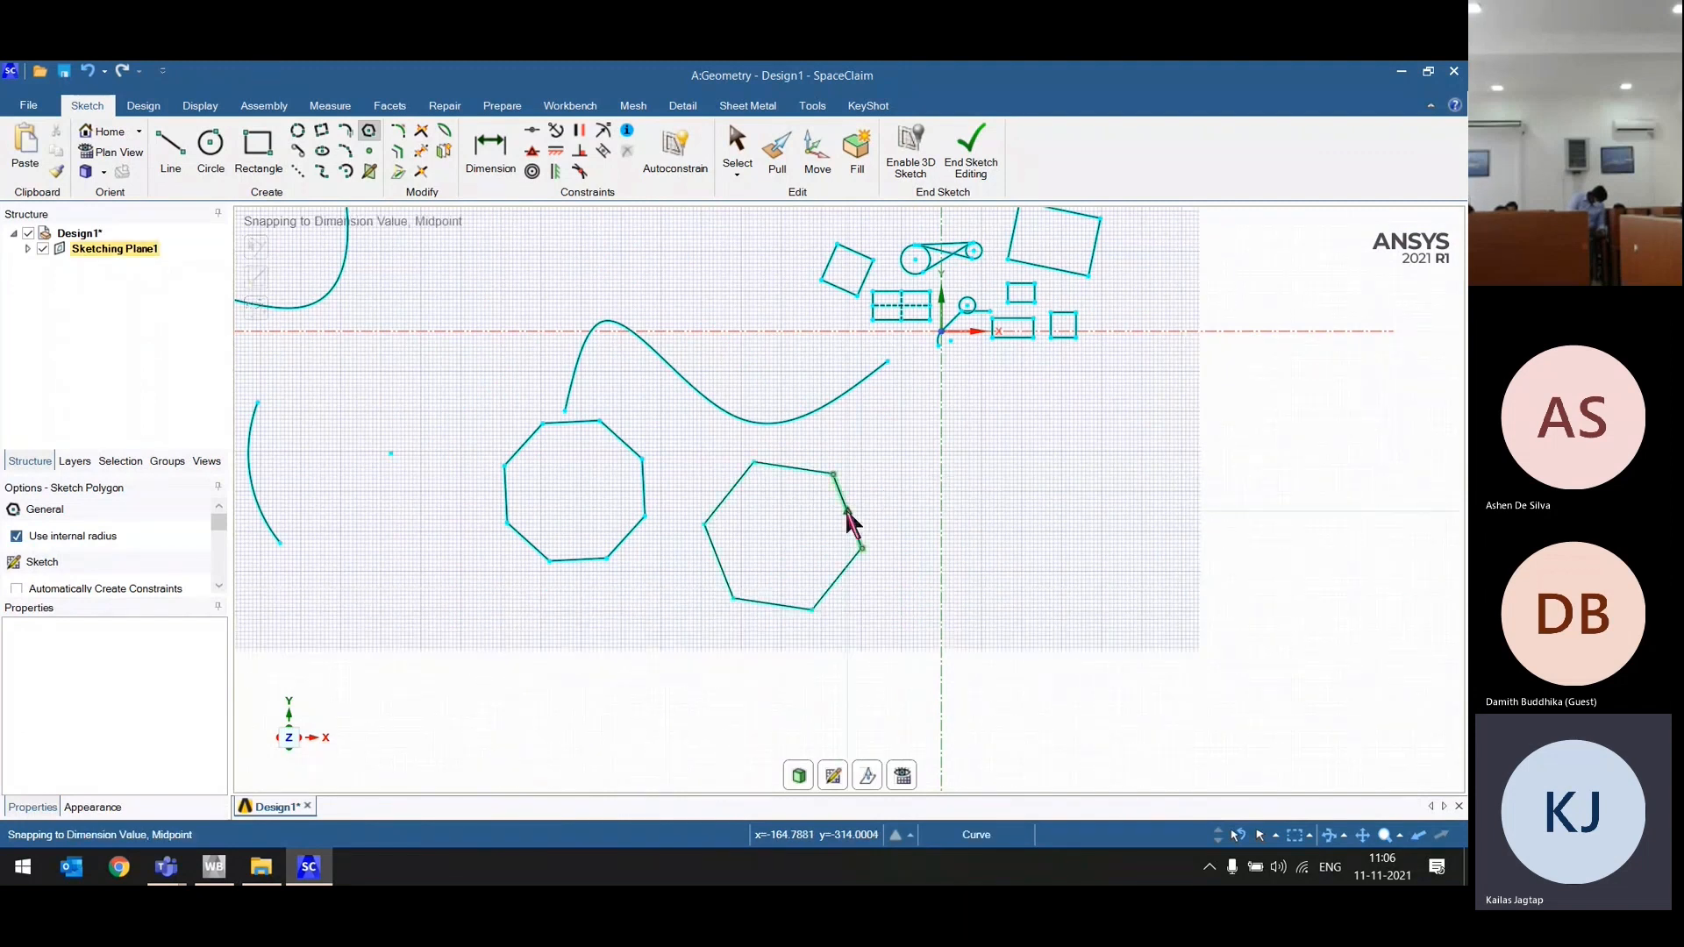
Step: Sketch a five-sided polygon about 241 mm in internal diameter to the right of the Y axis, below the X axis
{"action": "left_click", "coordinate": [1129, 496]}
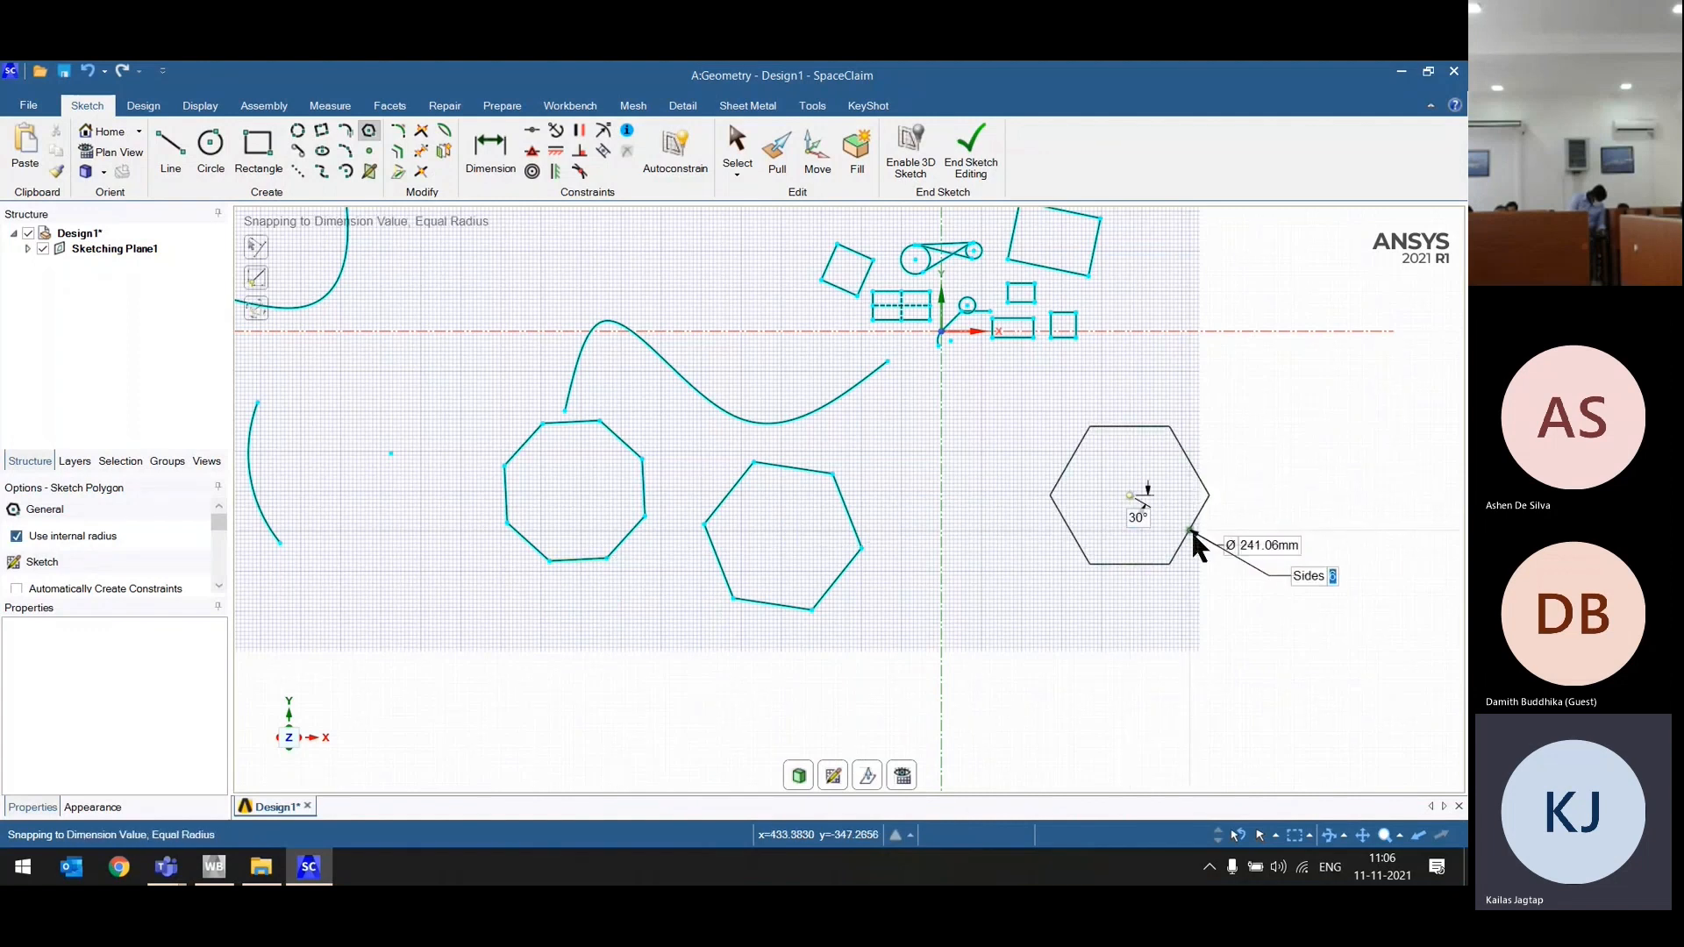
{"action": "type", "text": "5"}
{"action": "left_click", "coordinate": [1193, 545]}
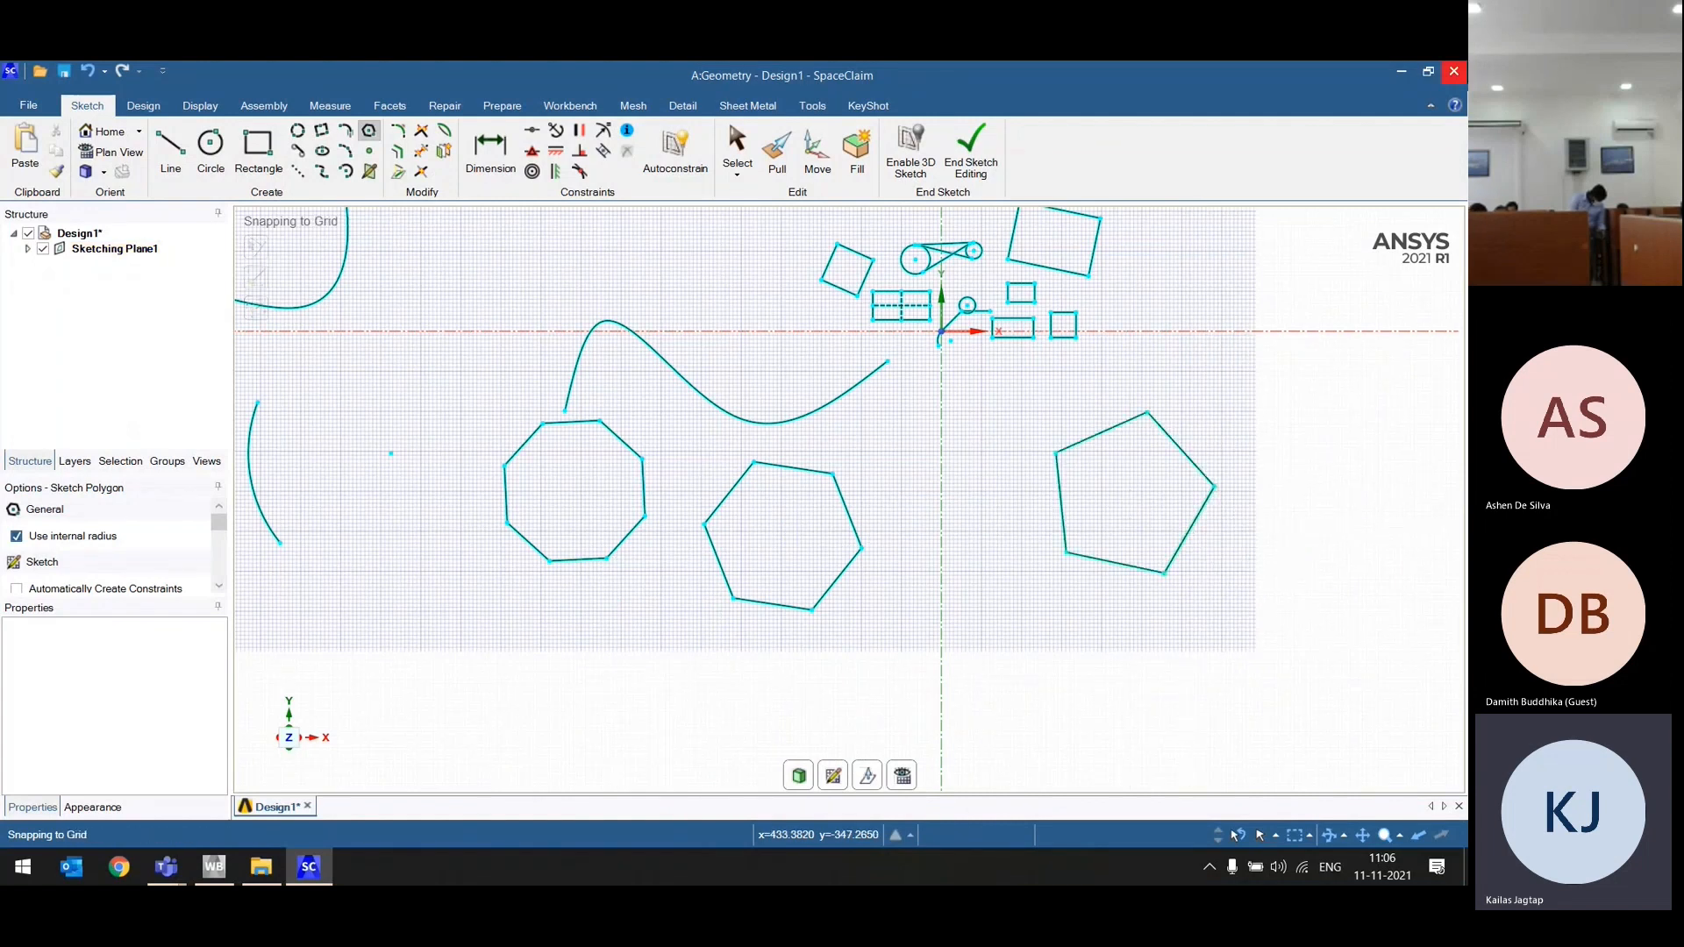
Step: Place several sketch points around the right end of the spline and beside the Y axis
{"action": "left_click", "coordinate": [372, 151]}
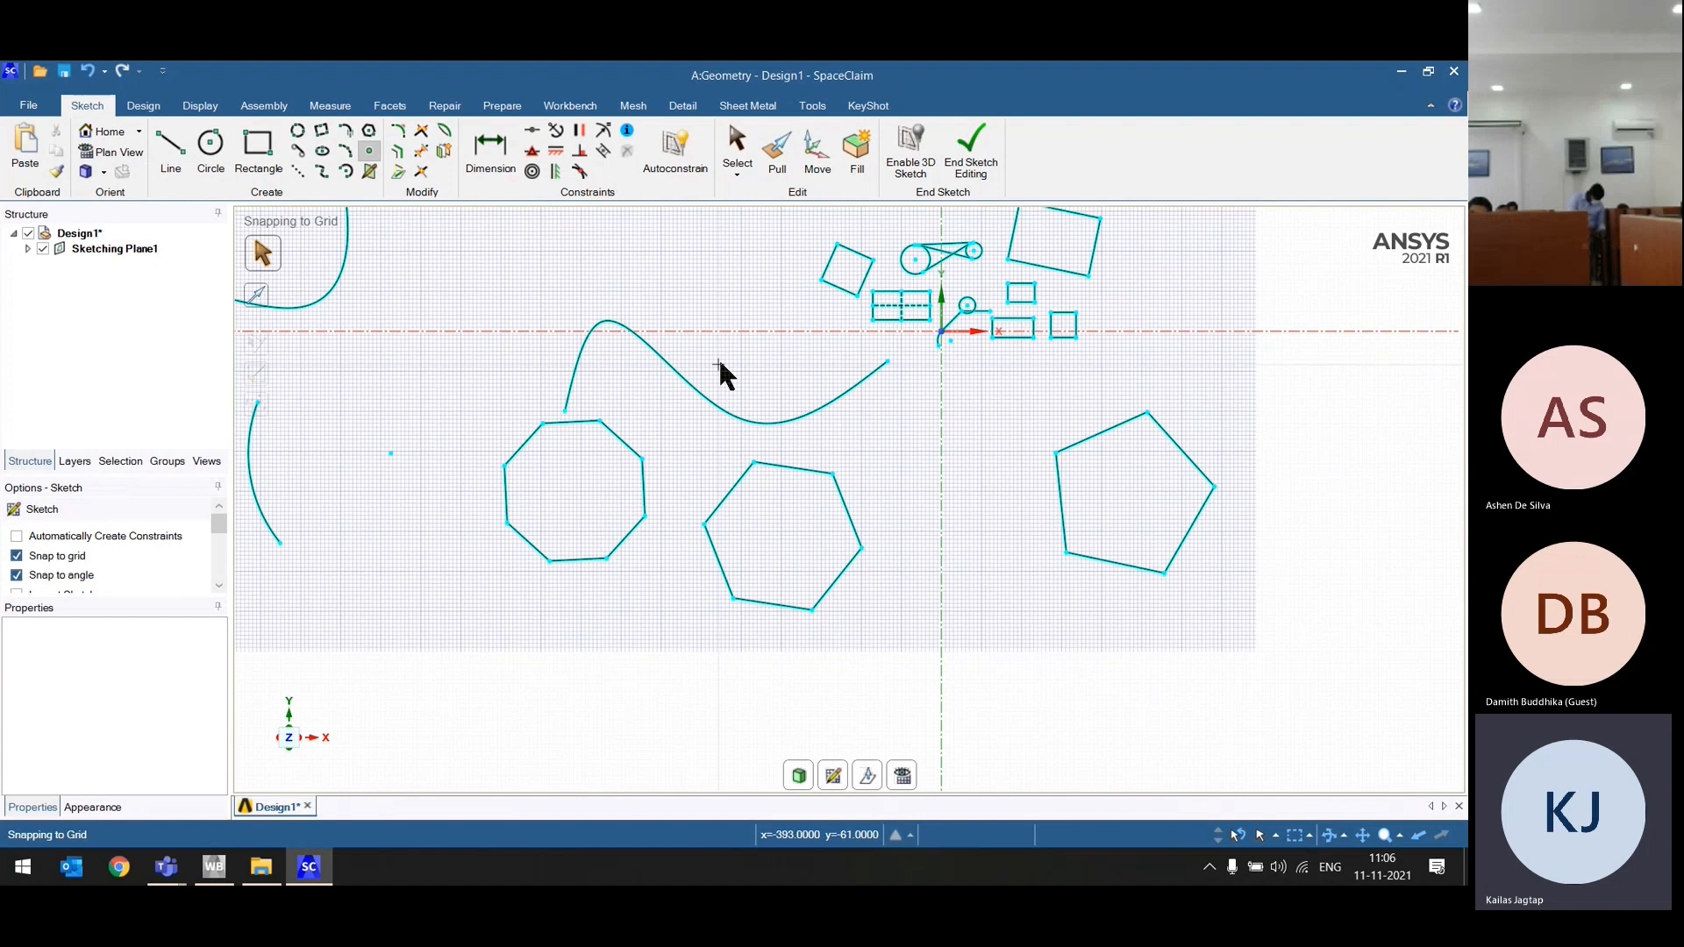
{"action": "scroll", "coordinate": [750, 358], "scroll_direction": "up", "scroll_amount": 2}
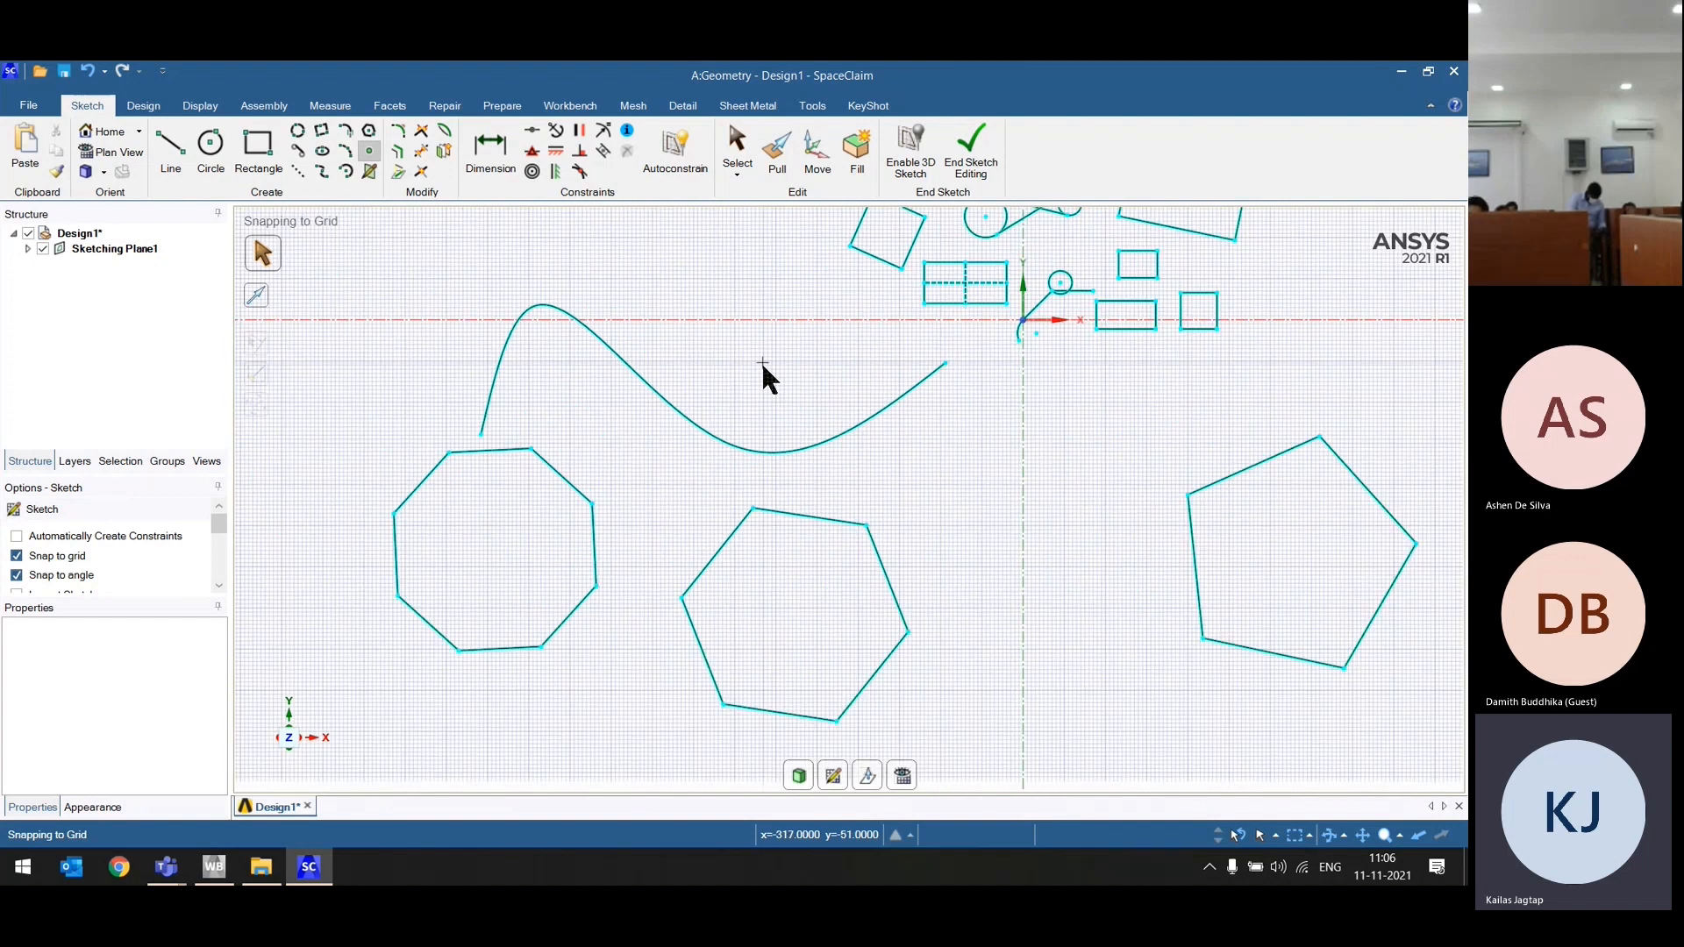
{"action": "scroll", "coordinate": [839, 496], "scroll_direction": "down", "scroll_amount": 7}
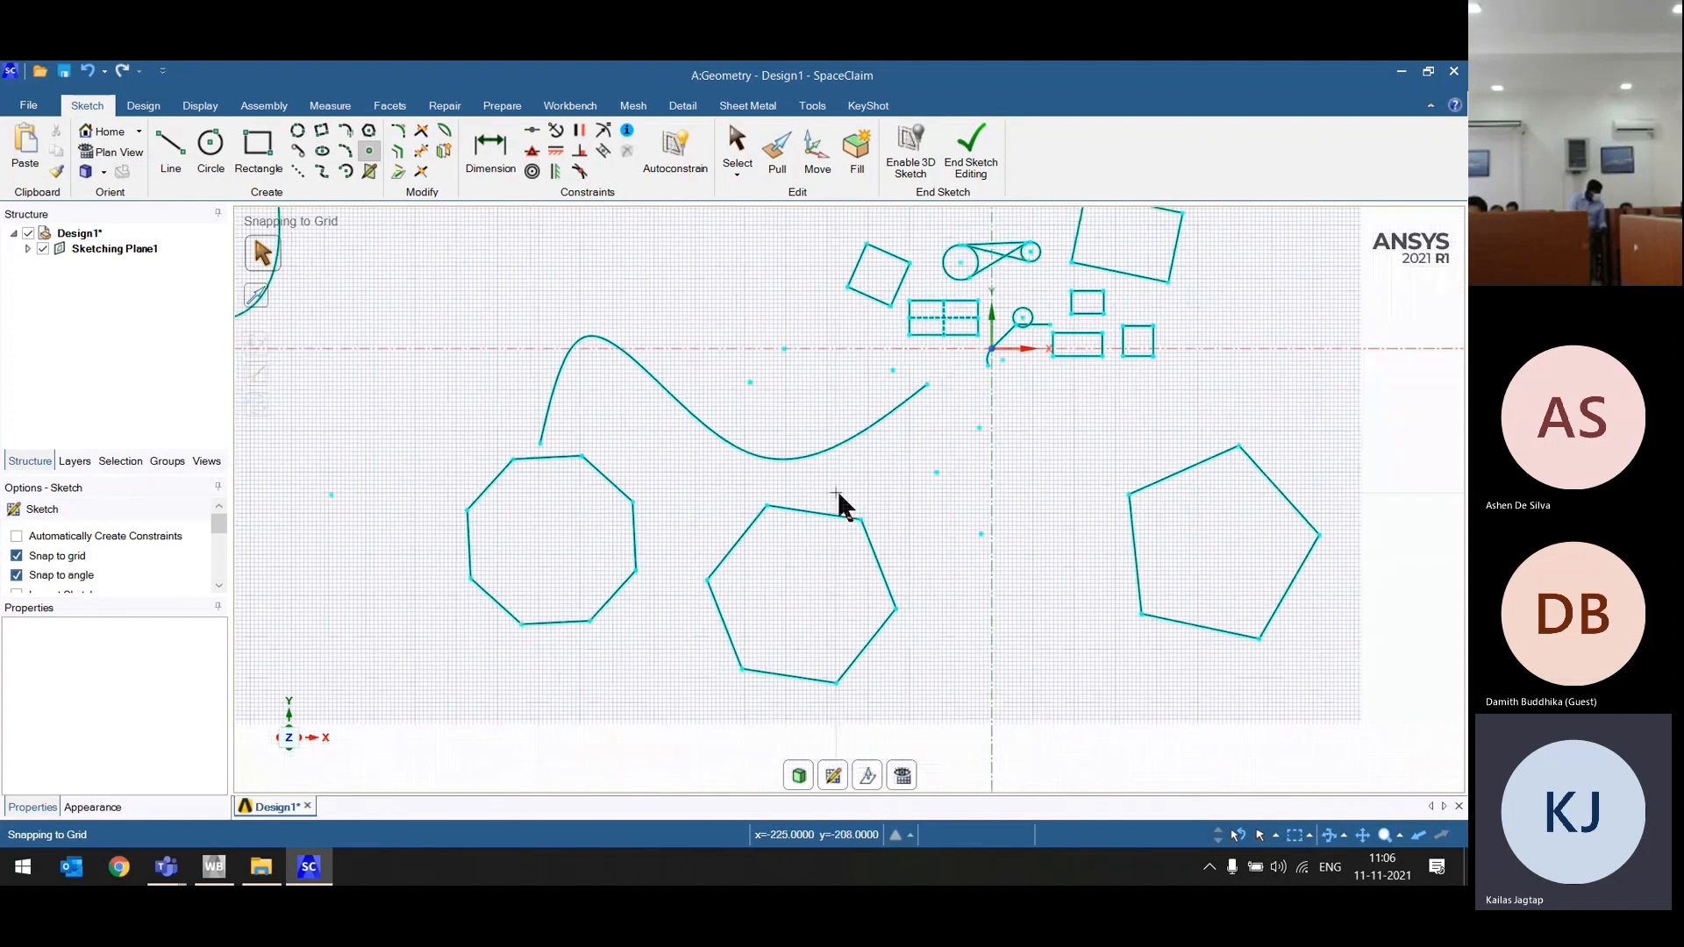
{"action": "scroll", "coordinate": [968, 481], "scroll_direction": "up", "scroll_amount": 5}
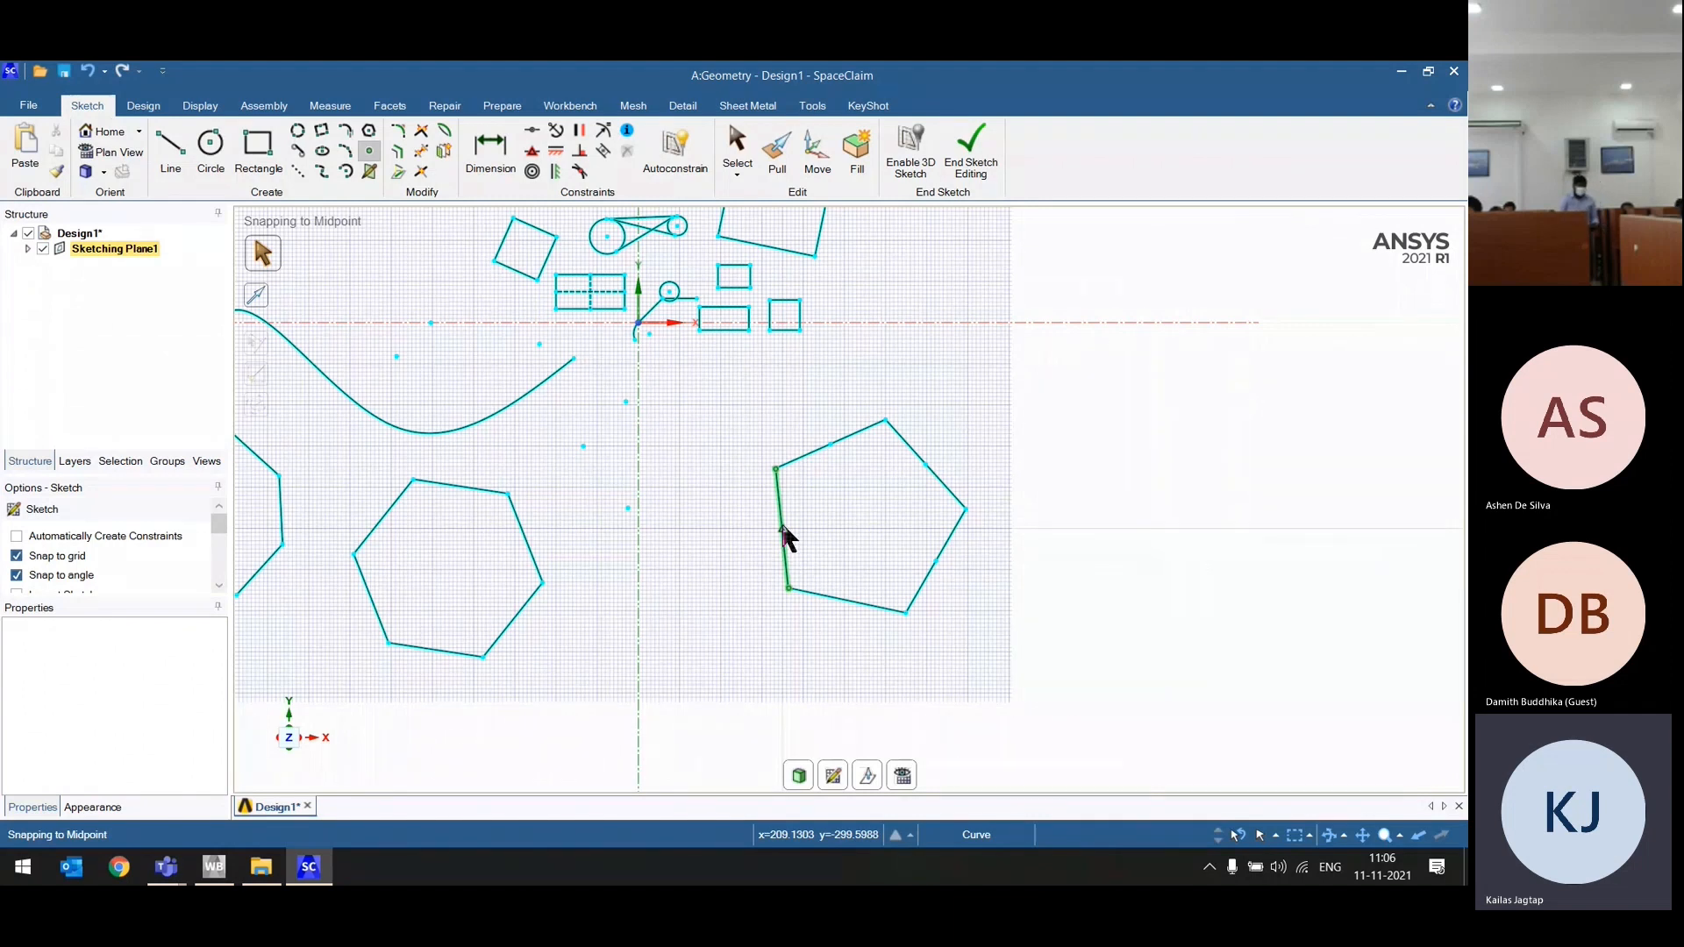
Step: Sketch a closed five-sided loop of lines inside the pentagon, joining the midpoints of its sides
{"action": "key", "text": "l"}
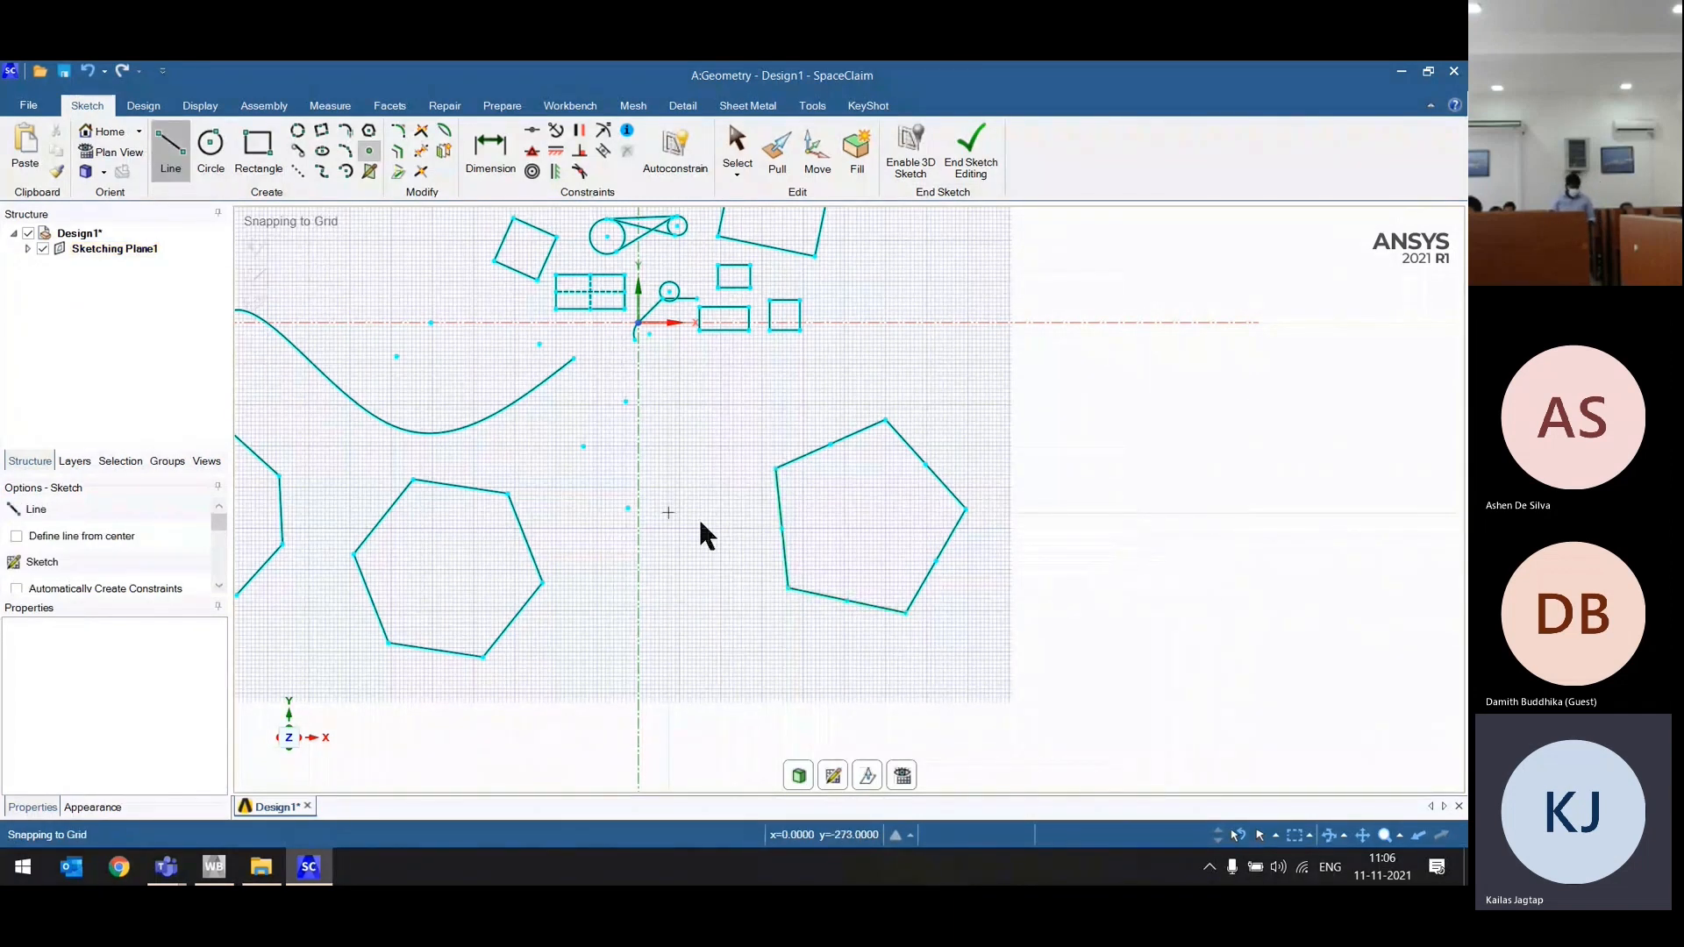
{"action": "left_click", "coordinate": [782, 529]}
{"action": "left_click", "coordinate": [830, 445]}
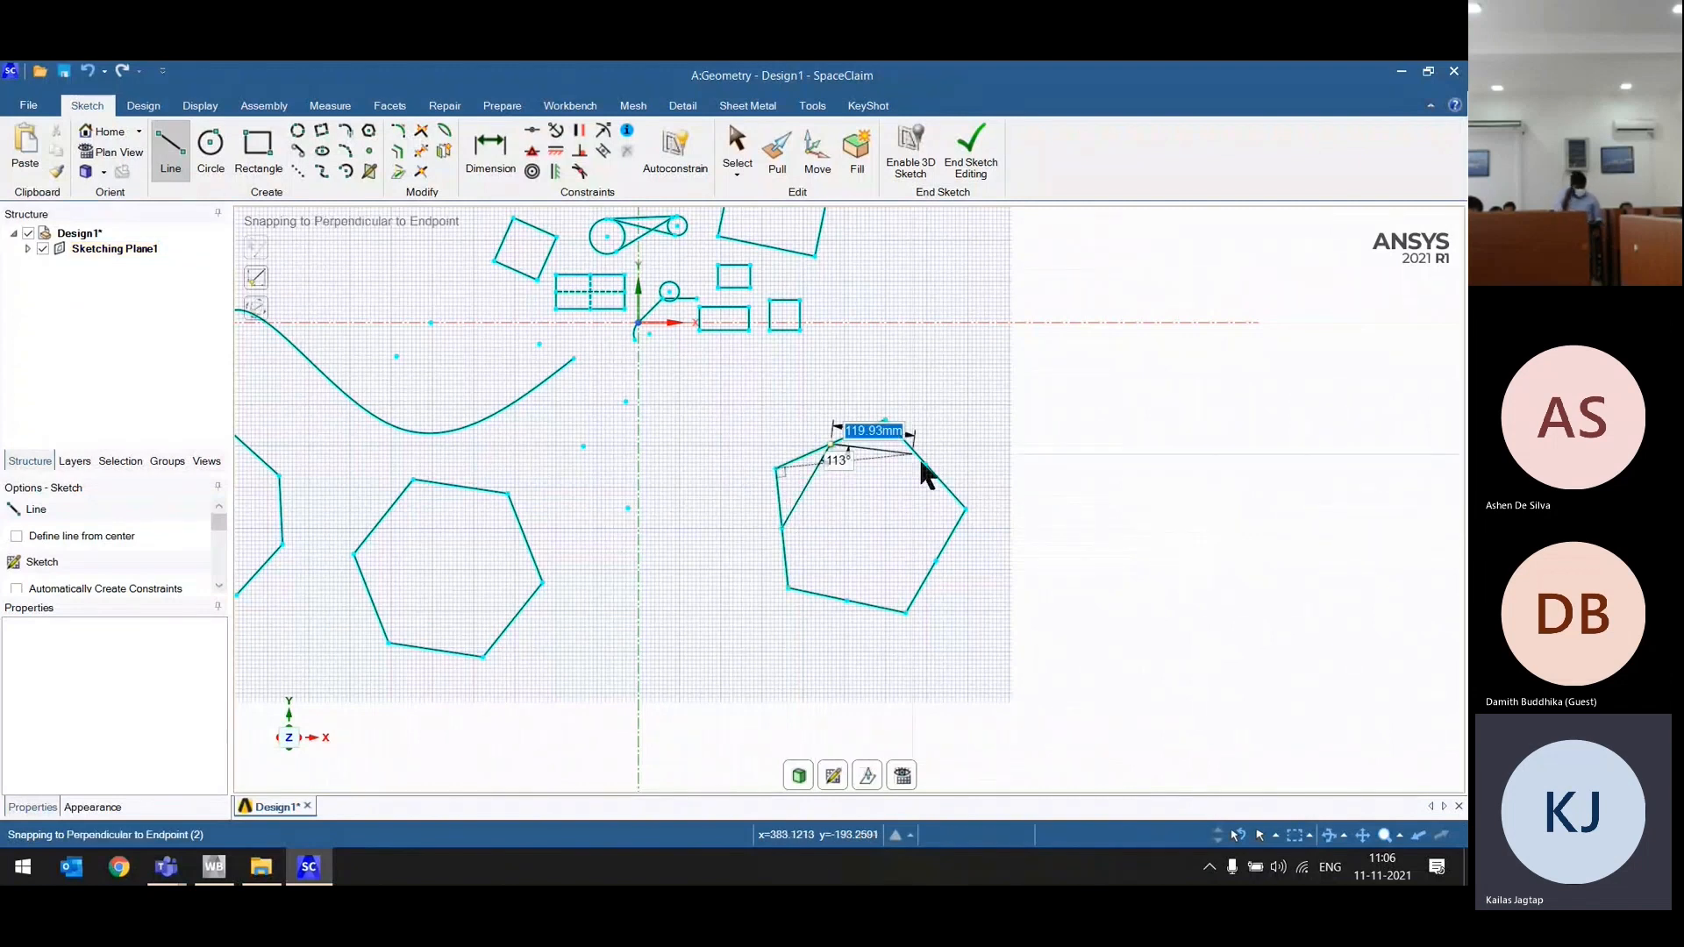
{"action": "left_click", "coordinate": [926, 462]}
{"action": "left_click", "coordinate": [936, 562]}
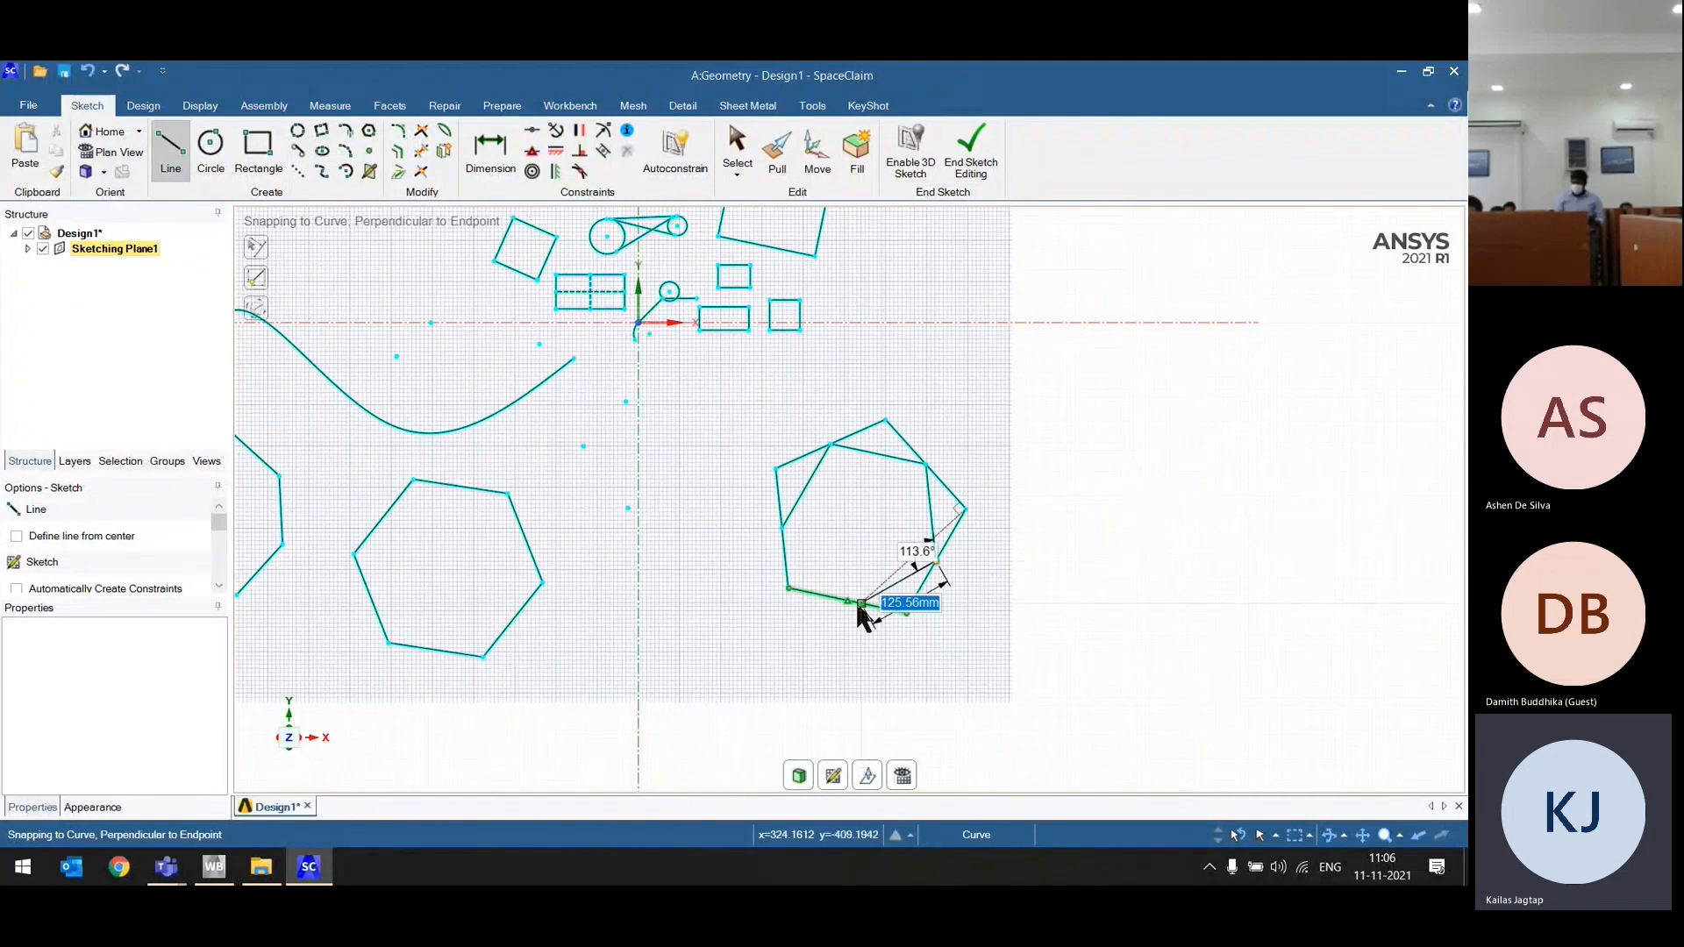
{"action": "left_click", "coordinate": [849, 602]}
{"action": "left_click", "coordinate": [783, 530]}
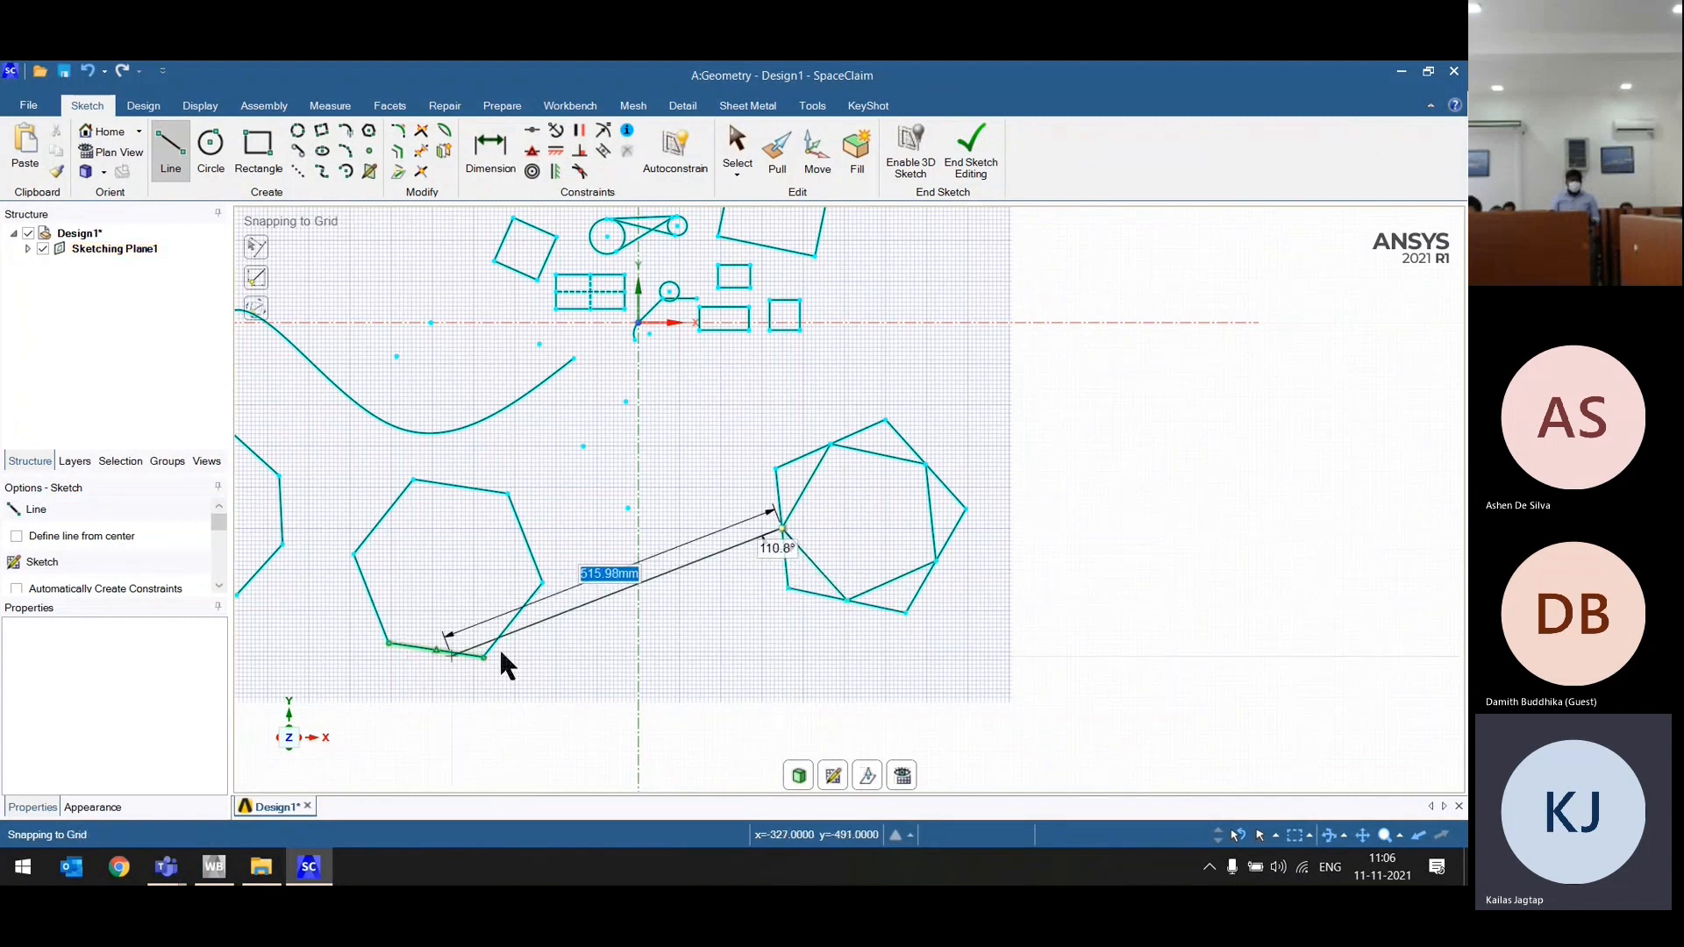
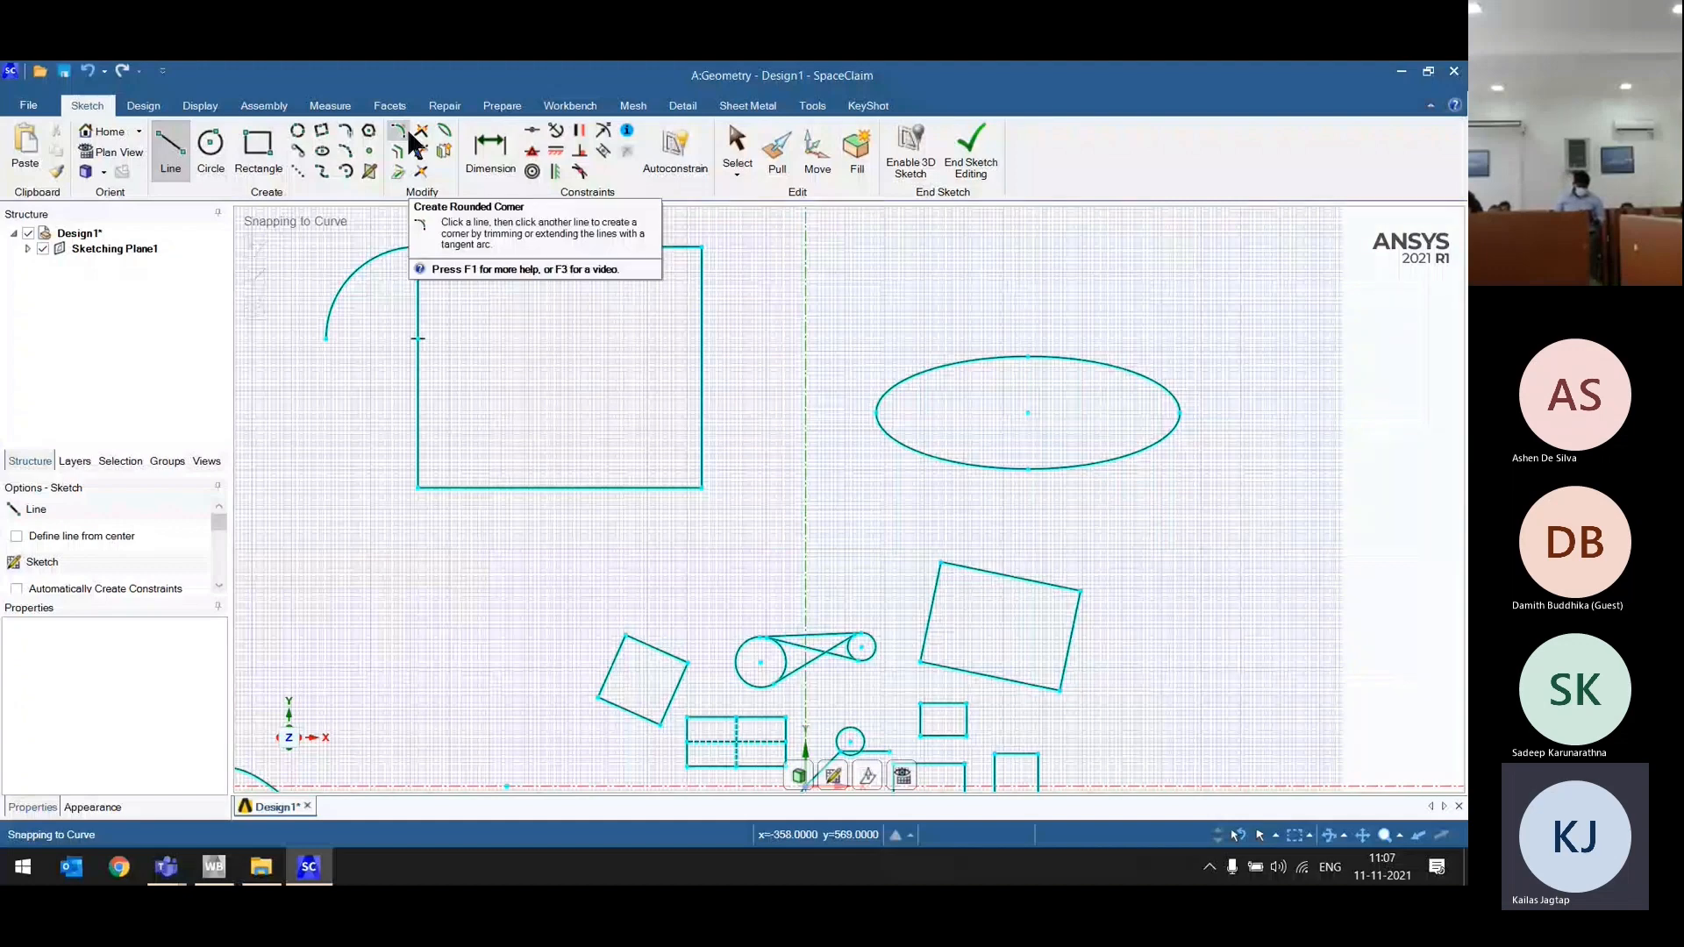
Step: Round the large rectangle's right corners, the lower one at about 58 mm radius, and its left corners with trimming disabled
{"action": "left_click", "coordinate": [405, 133]}
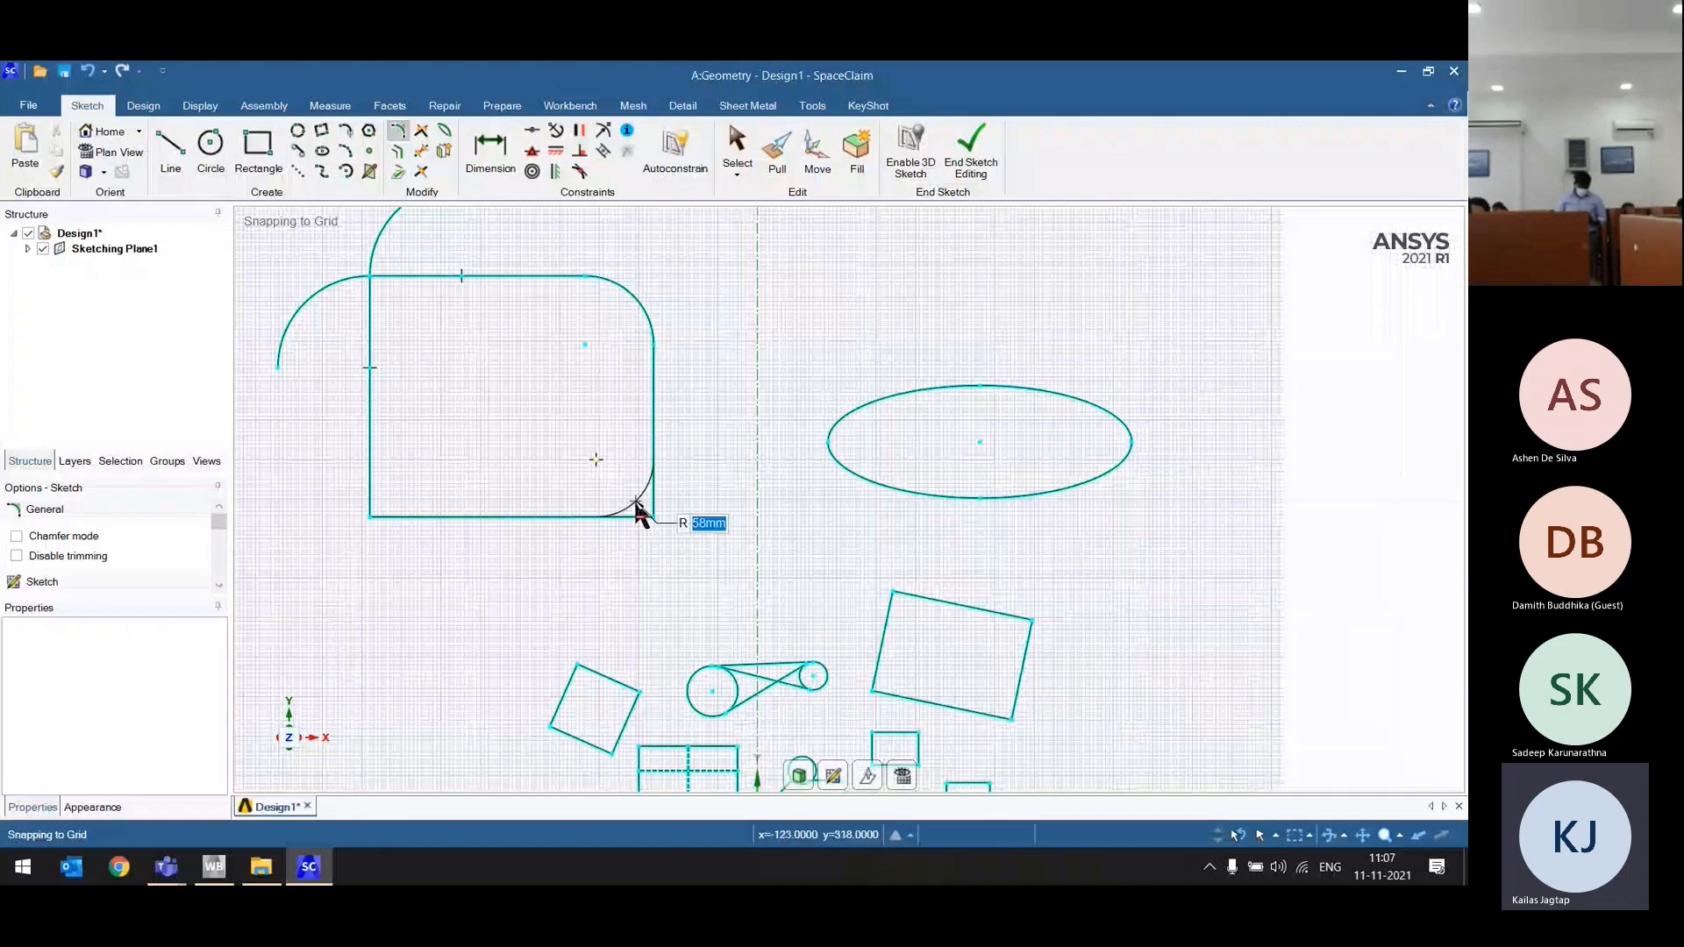
{"action": "left_click", "coordinate": [637, 501]}
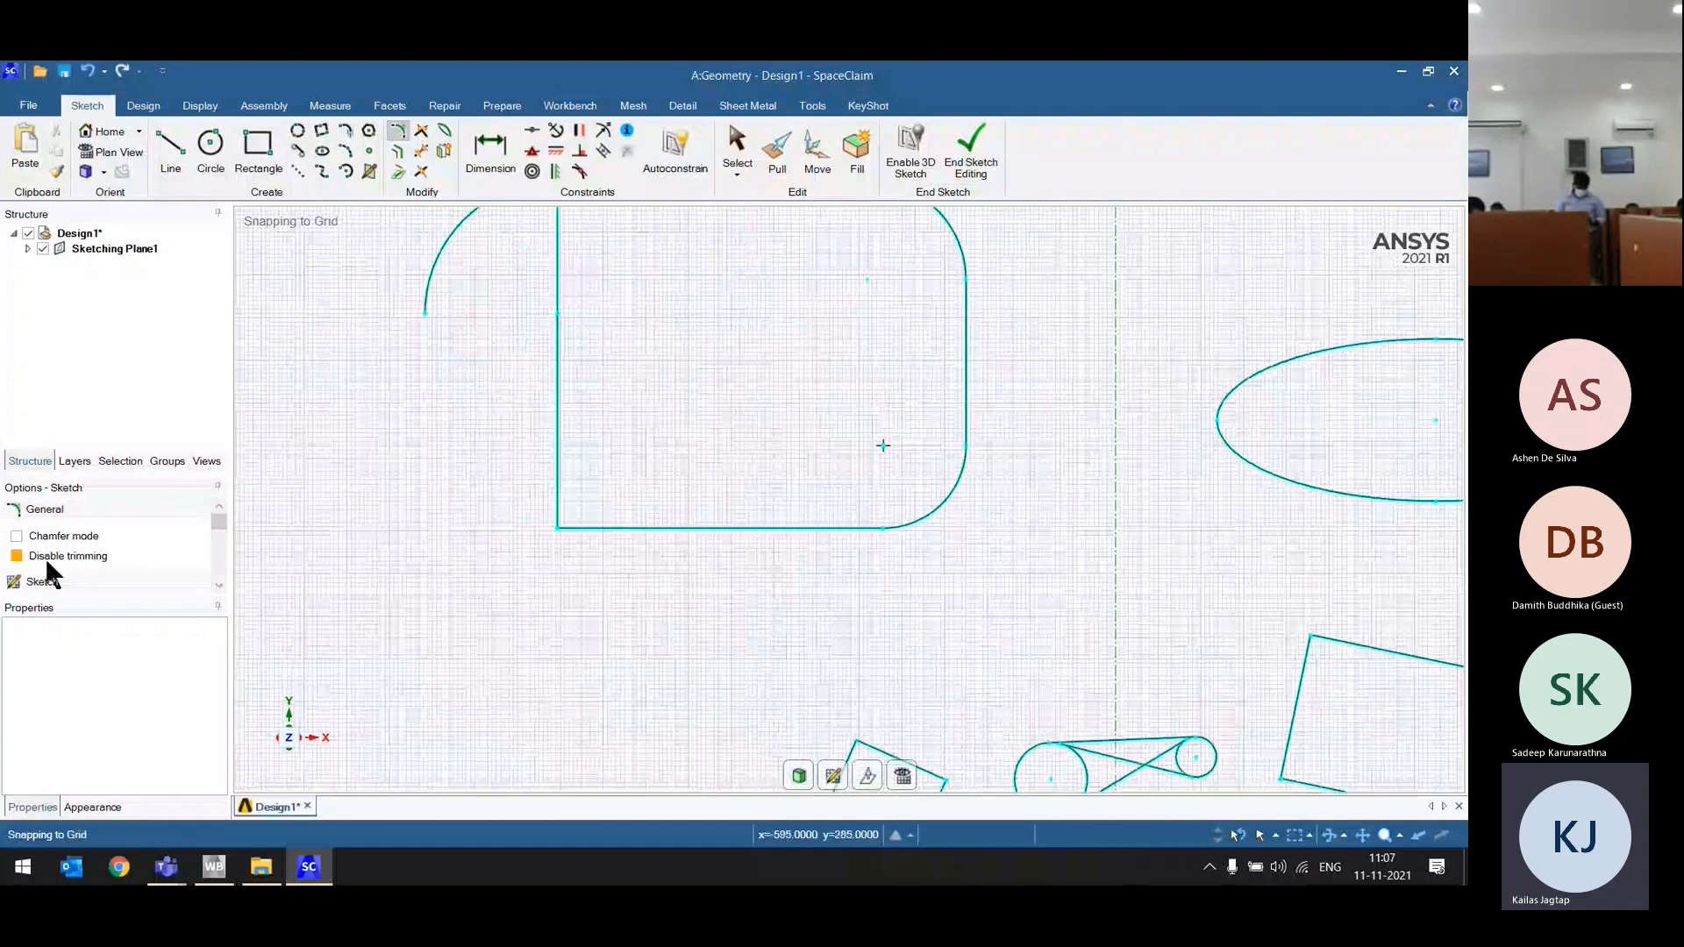
{"action": "left_click", "coordinate": [45, 556]}
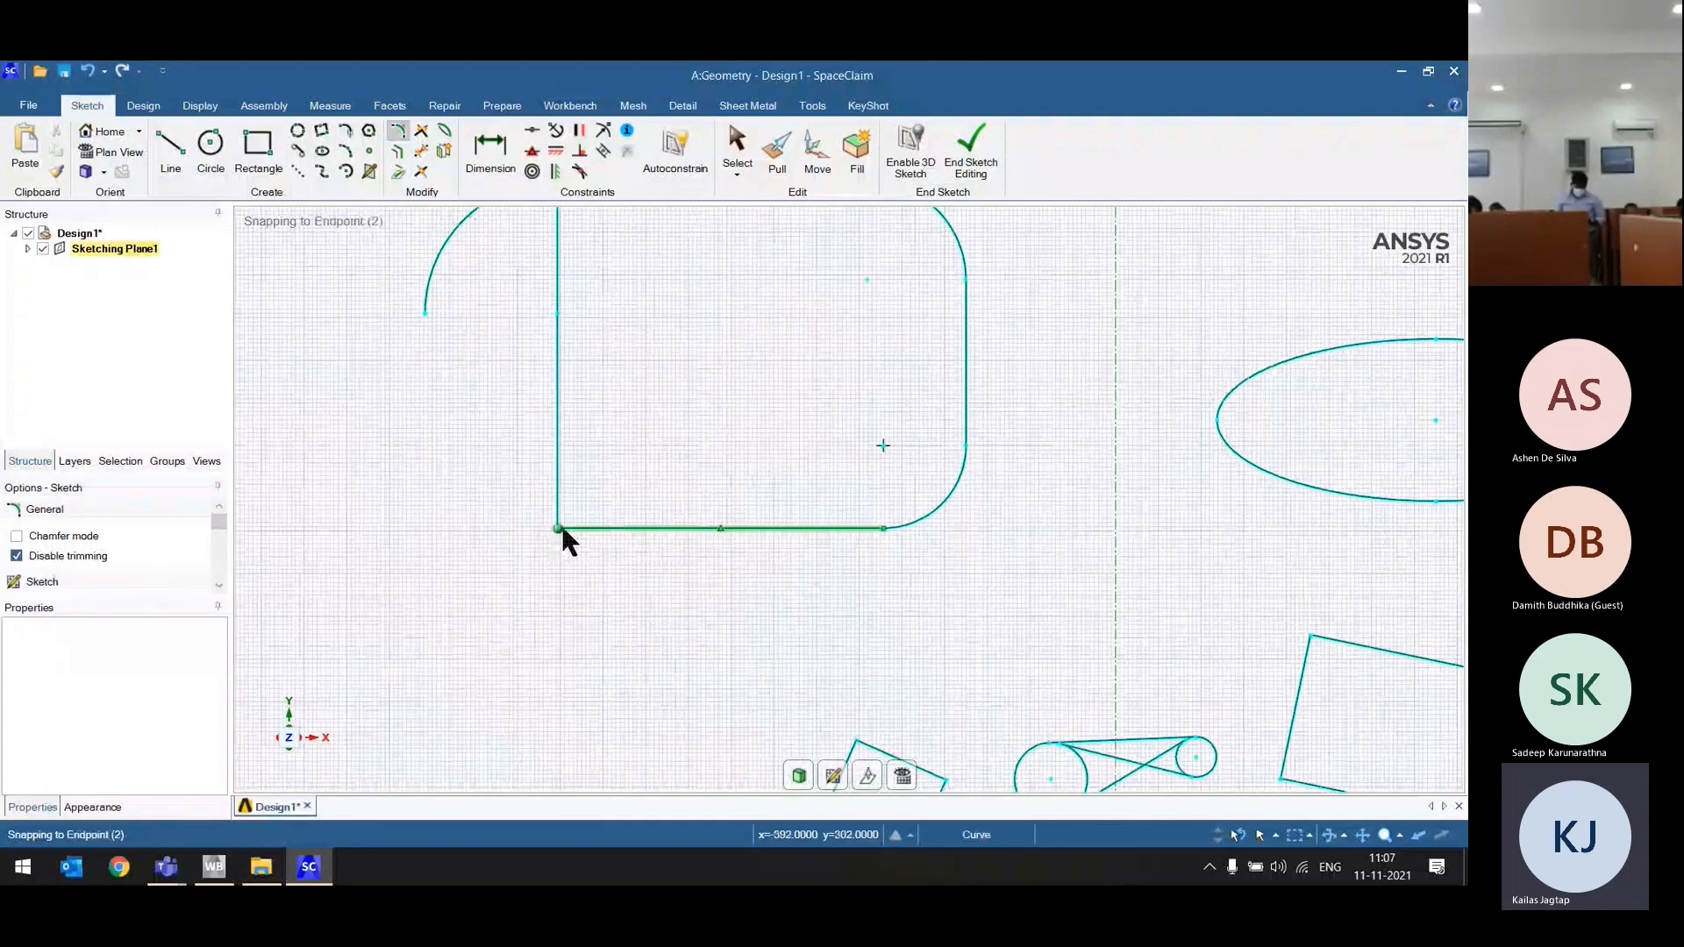
{"action": "left_click", "coordinate": [561, 525]}
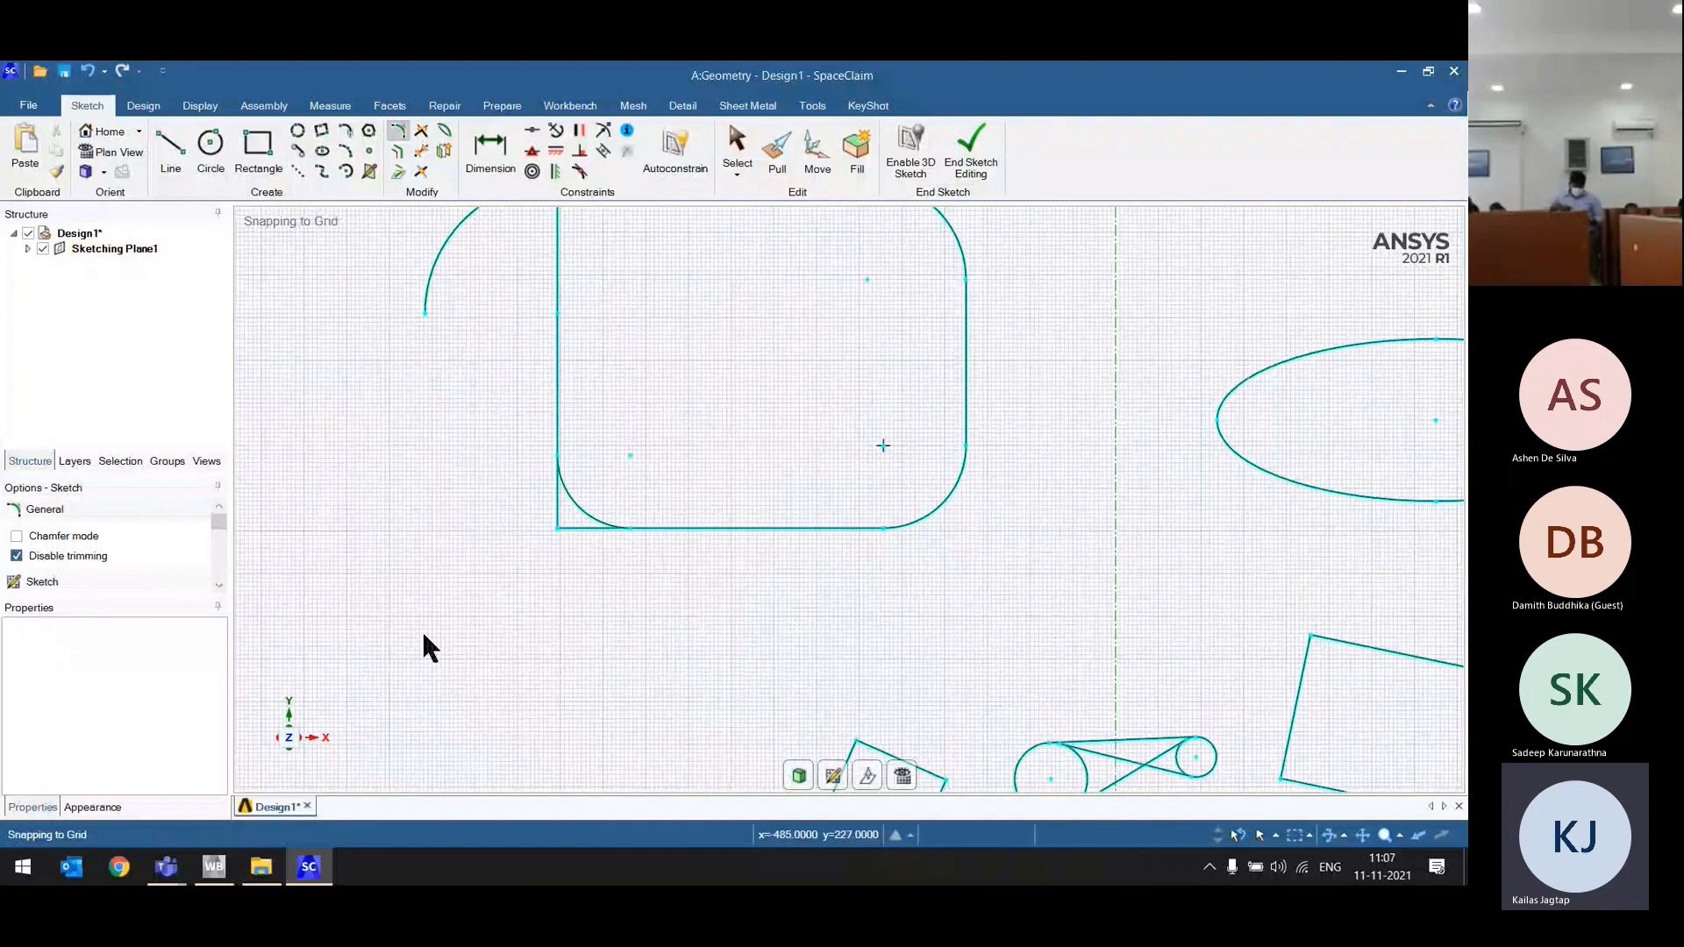
{"action": "scroll", "coordinate": [437, 643], "scroll_direction": "down", "scroll_amount": 5}
{"action": "scroll", "coordinate": [538, 410], "scroll_direction": "up", "scroll_amount": 1}
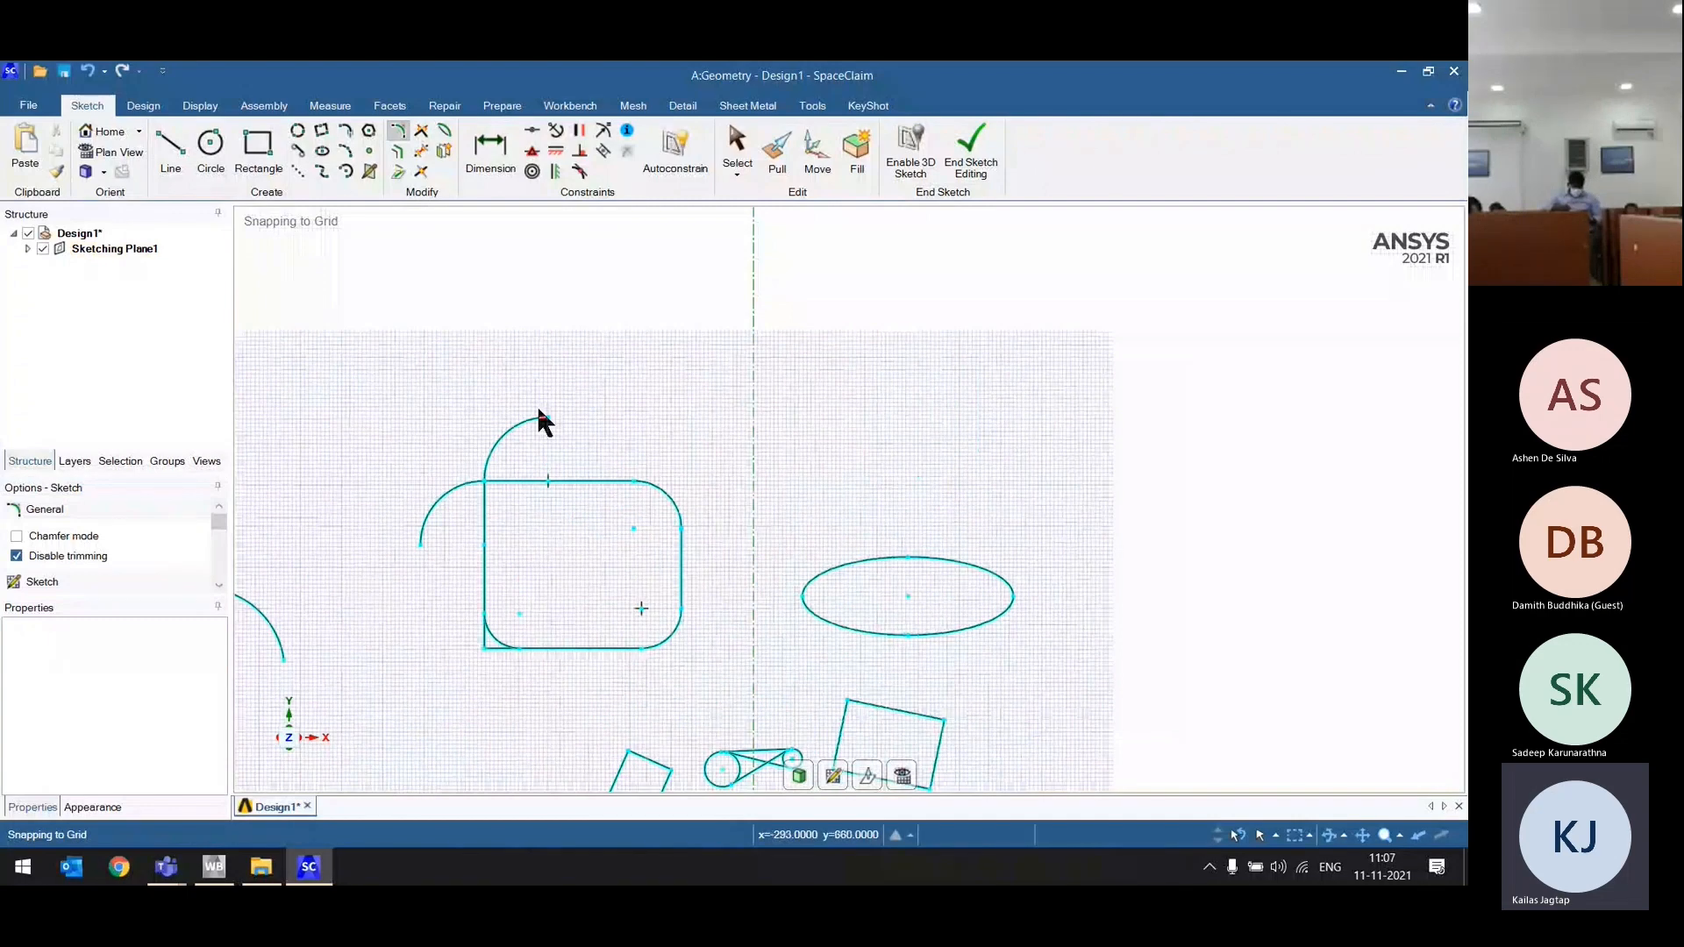
{"action": "scroll", "coordinate": [539, 413], "scroll_direction": "up", "scroll_amount": 3}
{"action": "scroll", "coordinate": [634, 367], "scroll_direction": "down", "scroll_amount": 1}
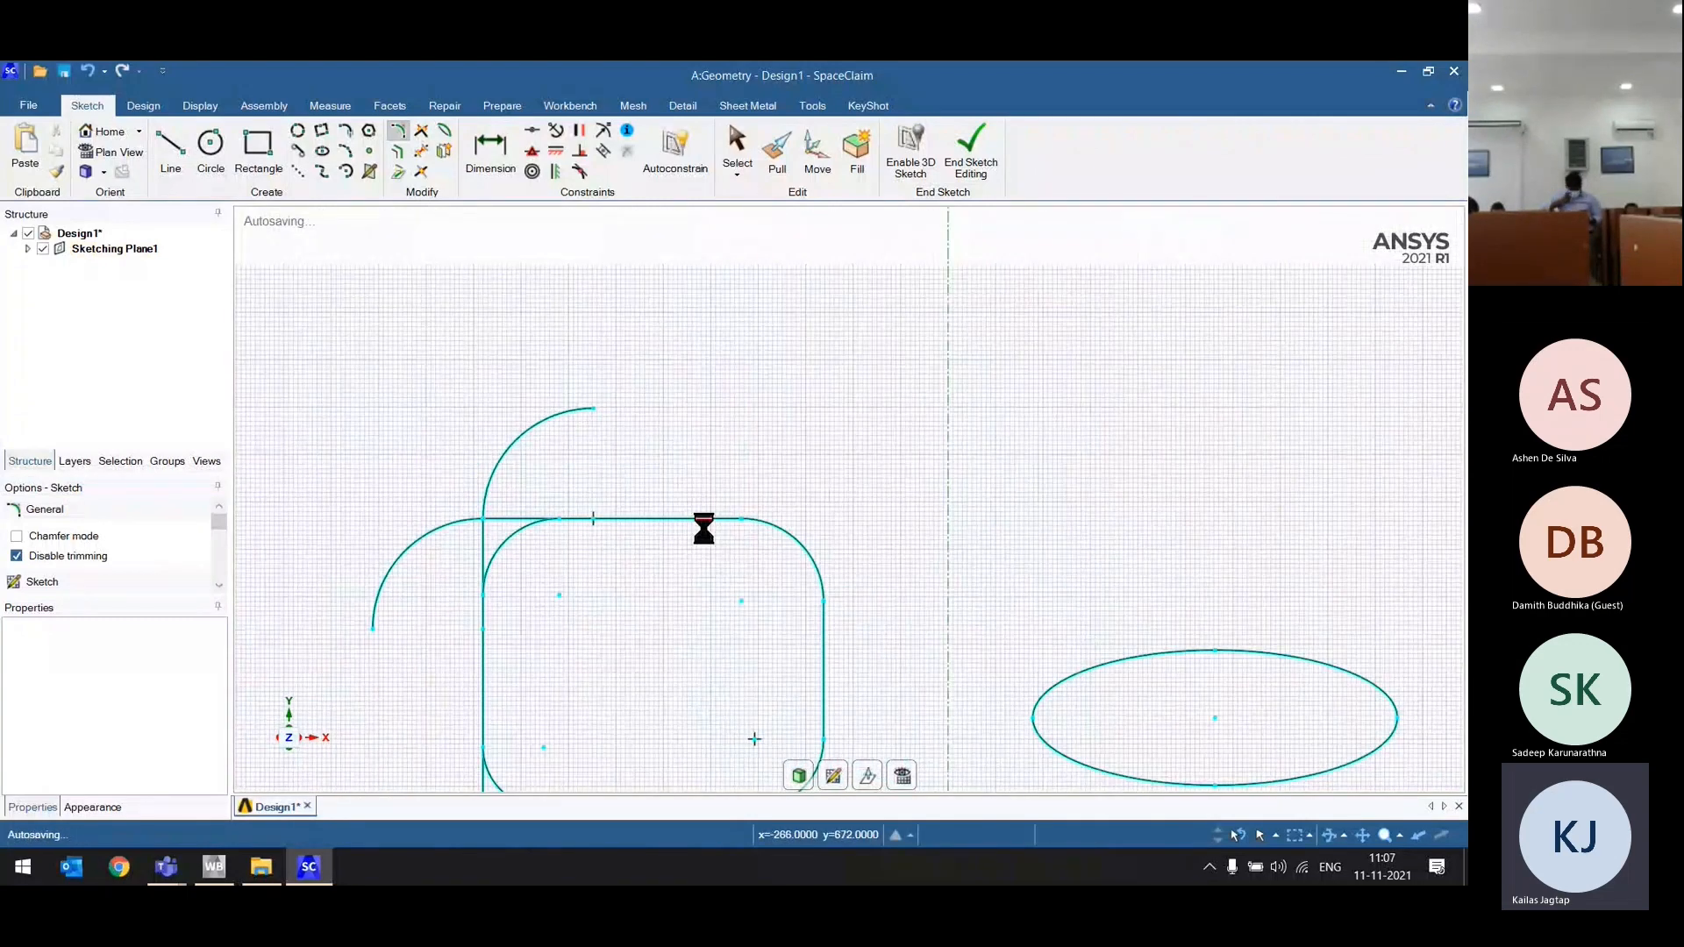
Step: Enable chamfer mode and chamfer the small tilted square's top corner with trimming still disabled
{"action": "left_click", "coordinate": [55, 539]}
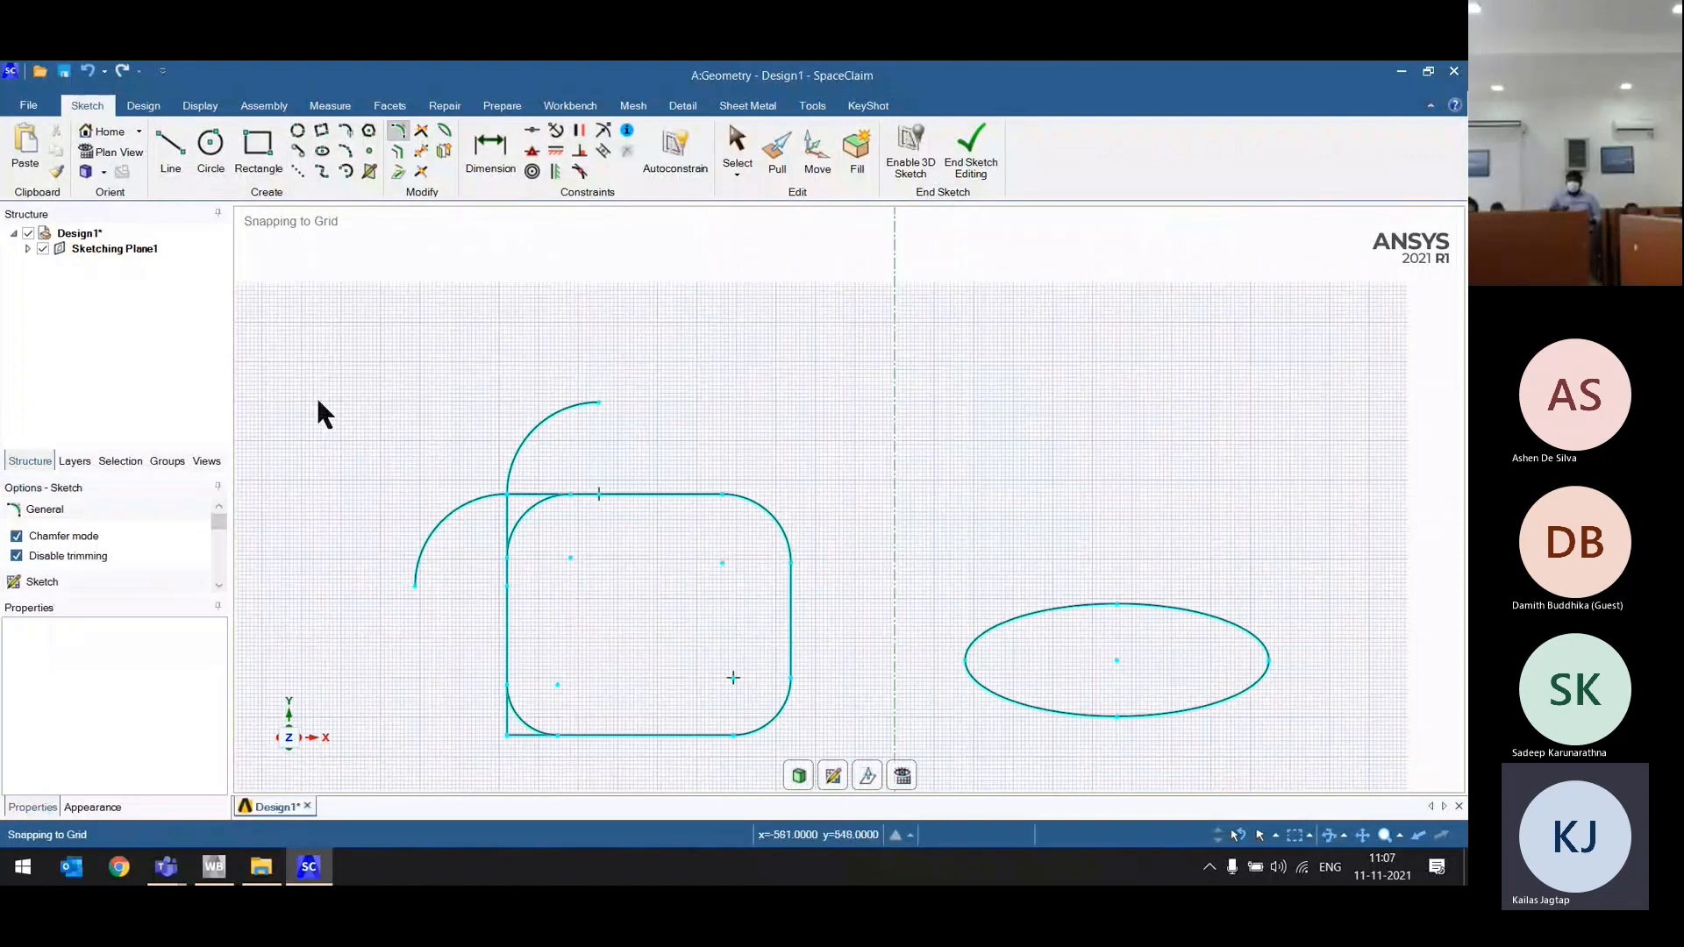
{"action": "scroll", "coordinate": [317, 402], "scroll_direction": "down", "scroll_amount": 2}
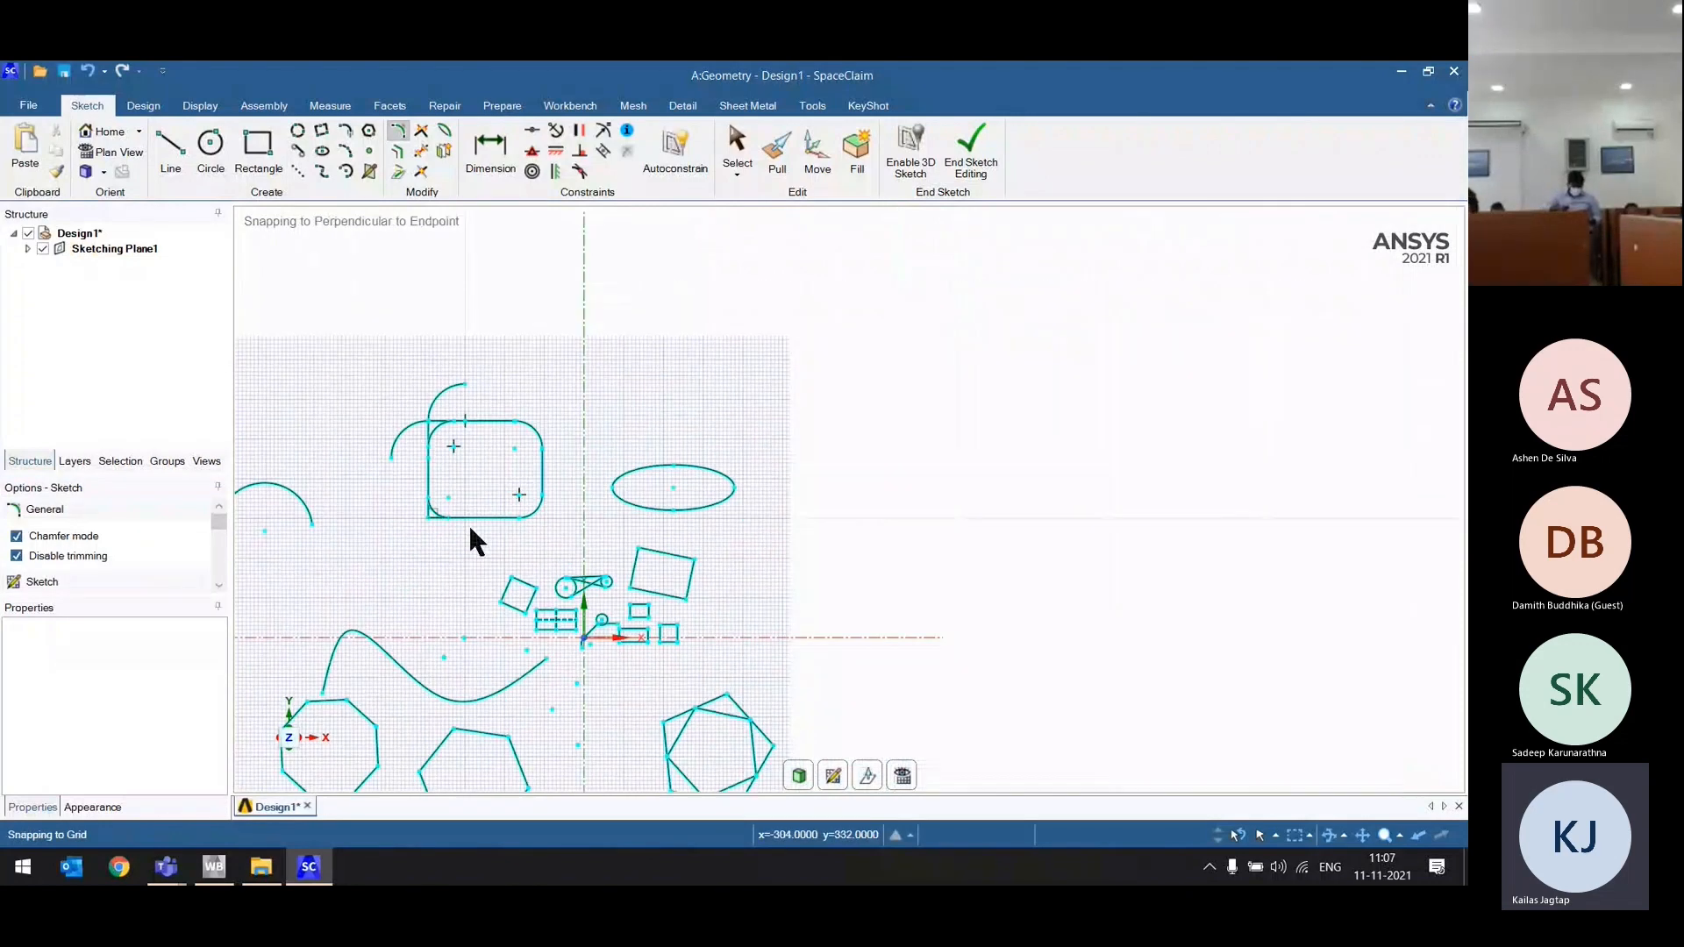
{"action": "scroll", "coordinate": [468, 524], "scroll_direction": "up", "scroll_amount": 2}
{"action": "scroll", "coordinate": [537, 668], "scroll_direction": "up", "scroll_amount": 3}
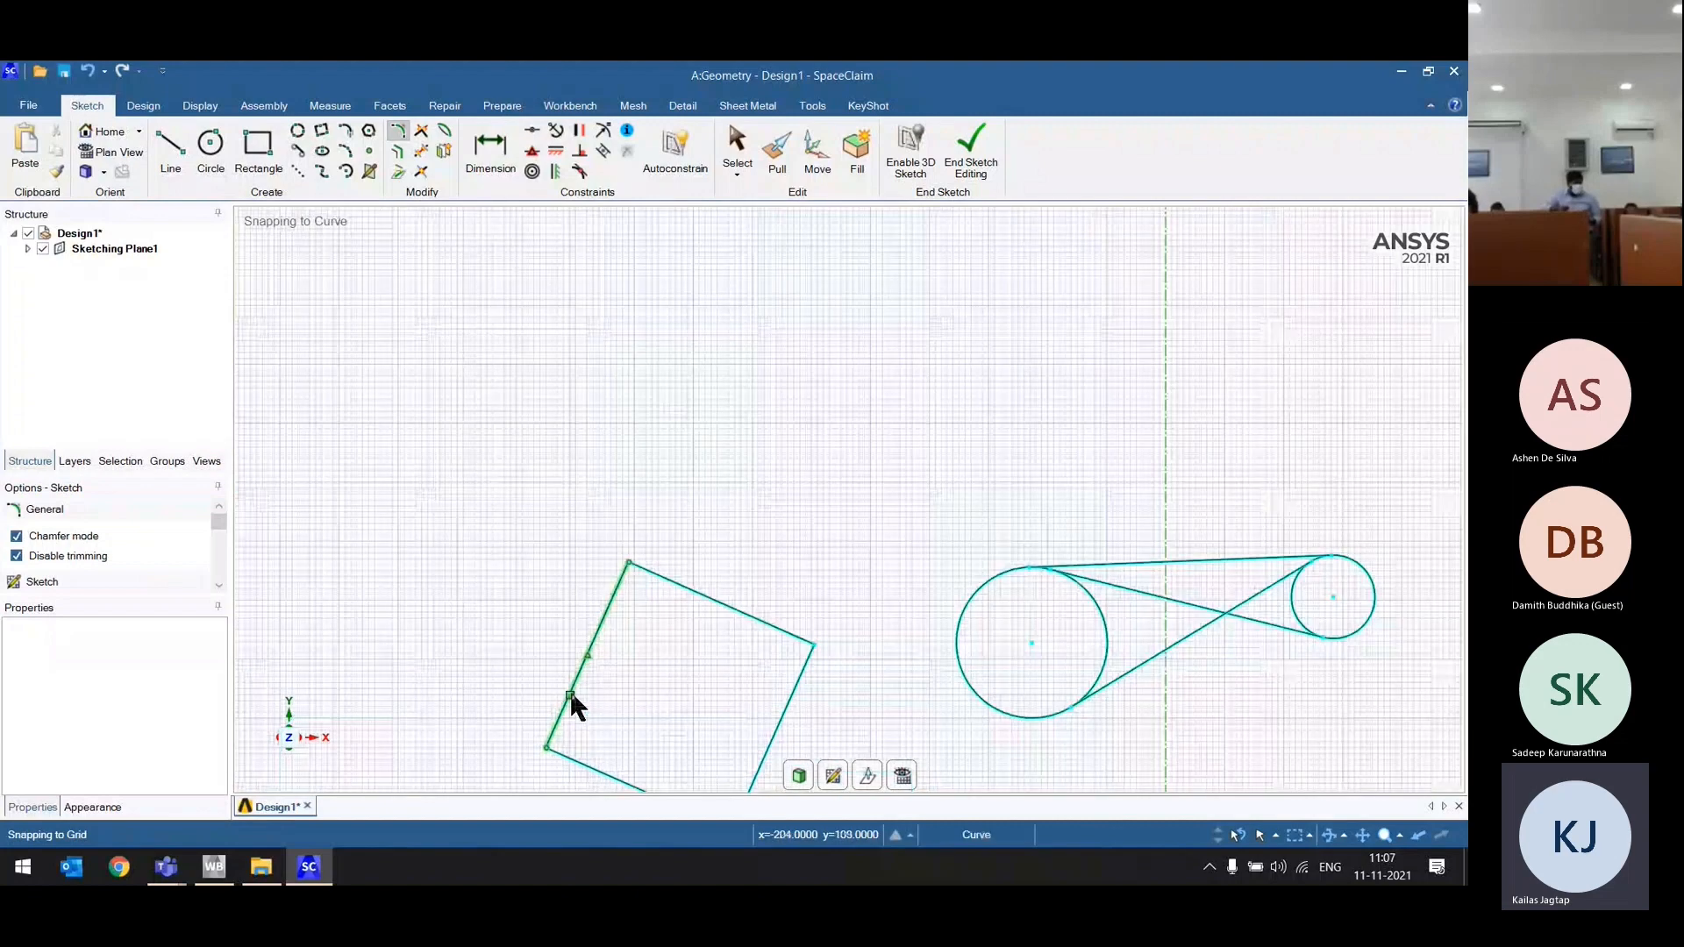
{"action": "left_click", "coordinate": [635, 580]}
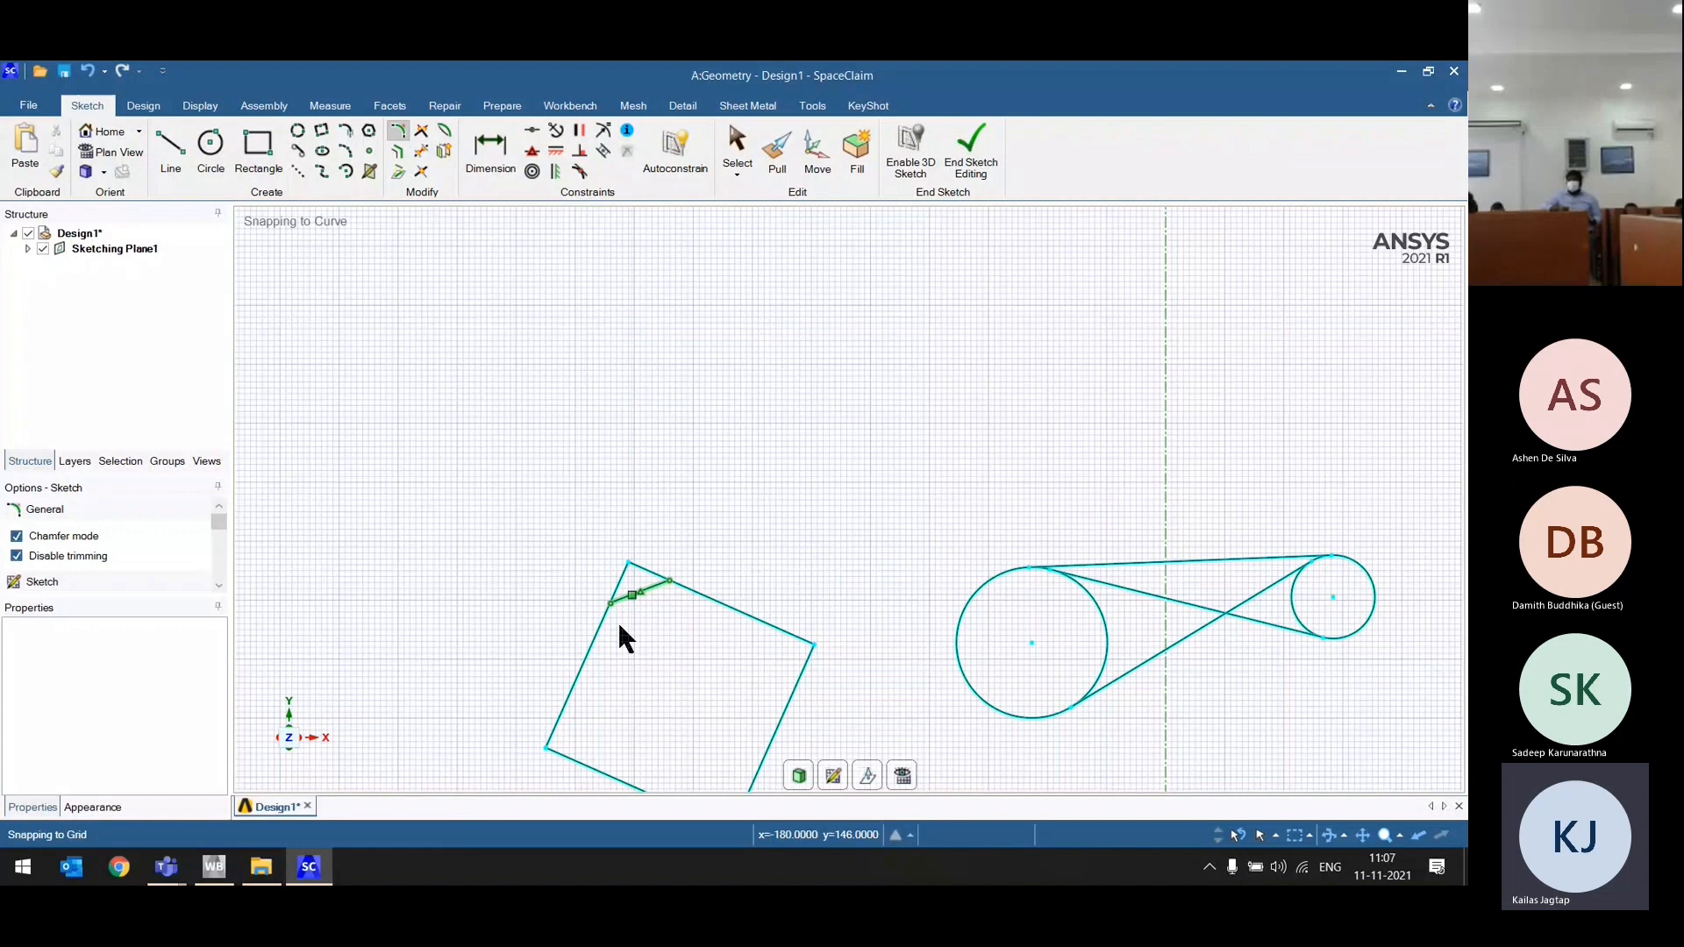
{"action": "scroll", "coordinate": [620, 627], "scroll_direction": "down", "scroll_amount": 5}
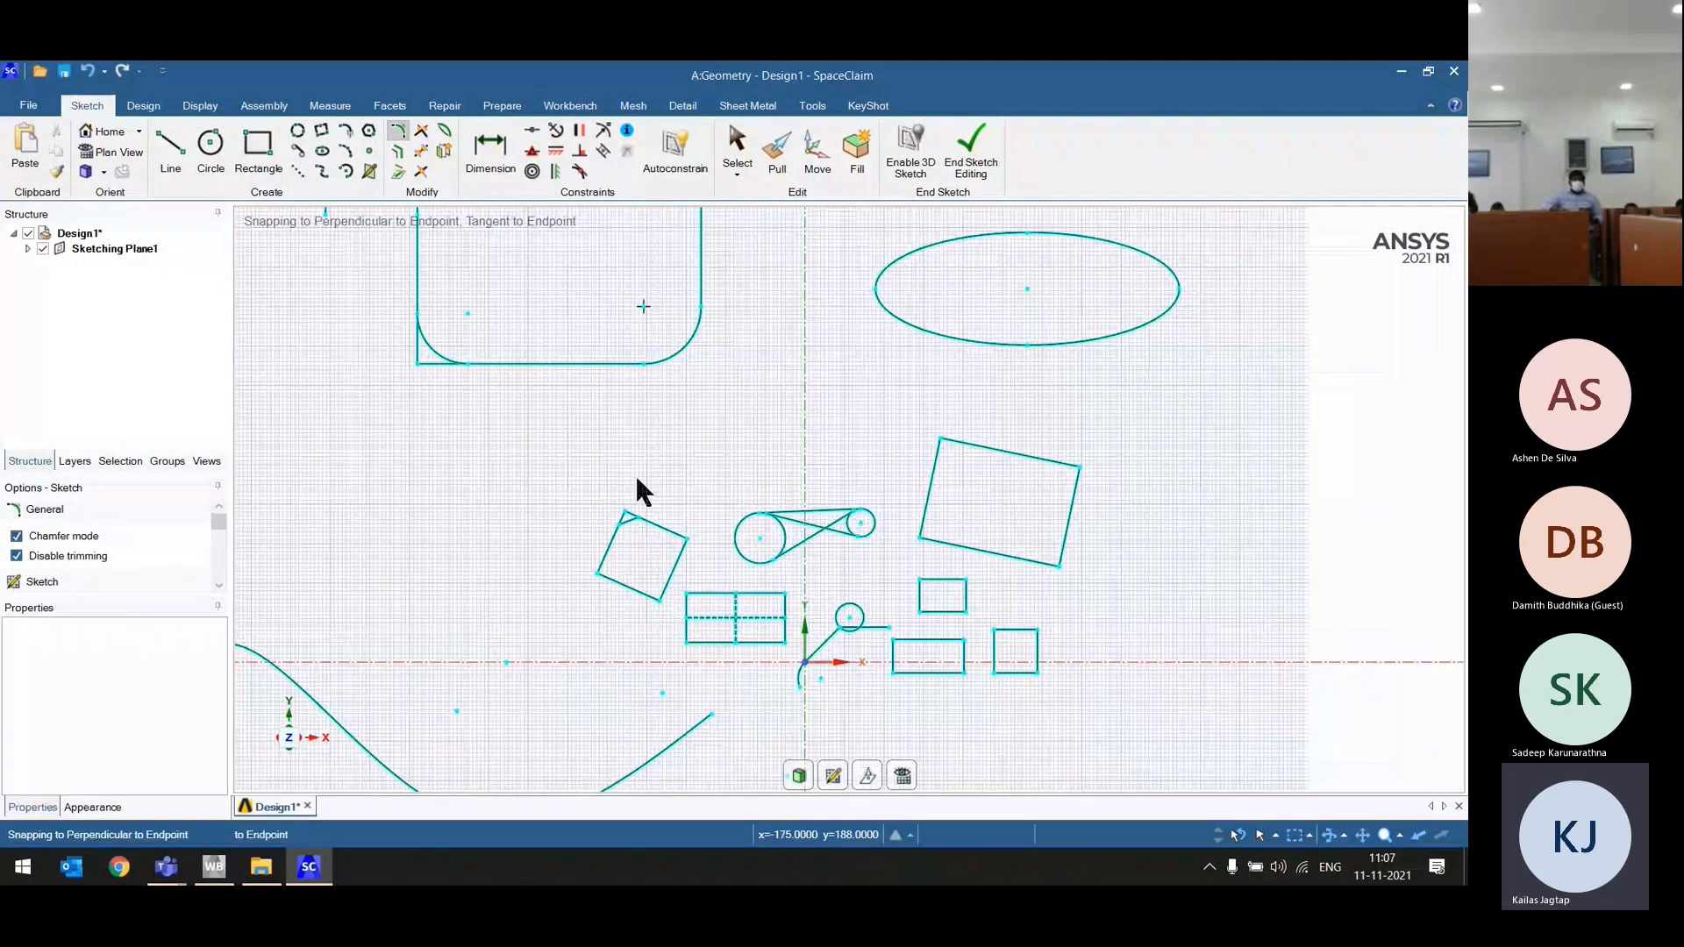
Step: Turn trimming back on and chamfer the small tilted square's other three corners
{"action": "left_click", "coordinate": [42, 556]}
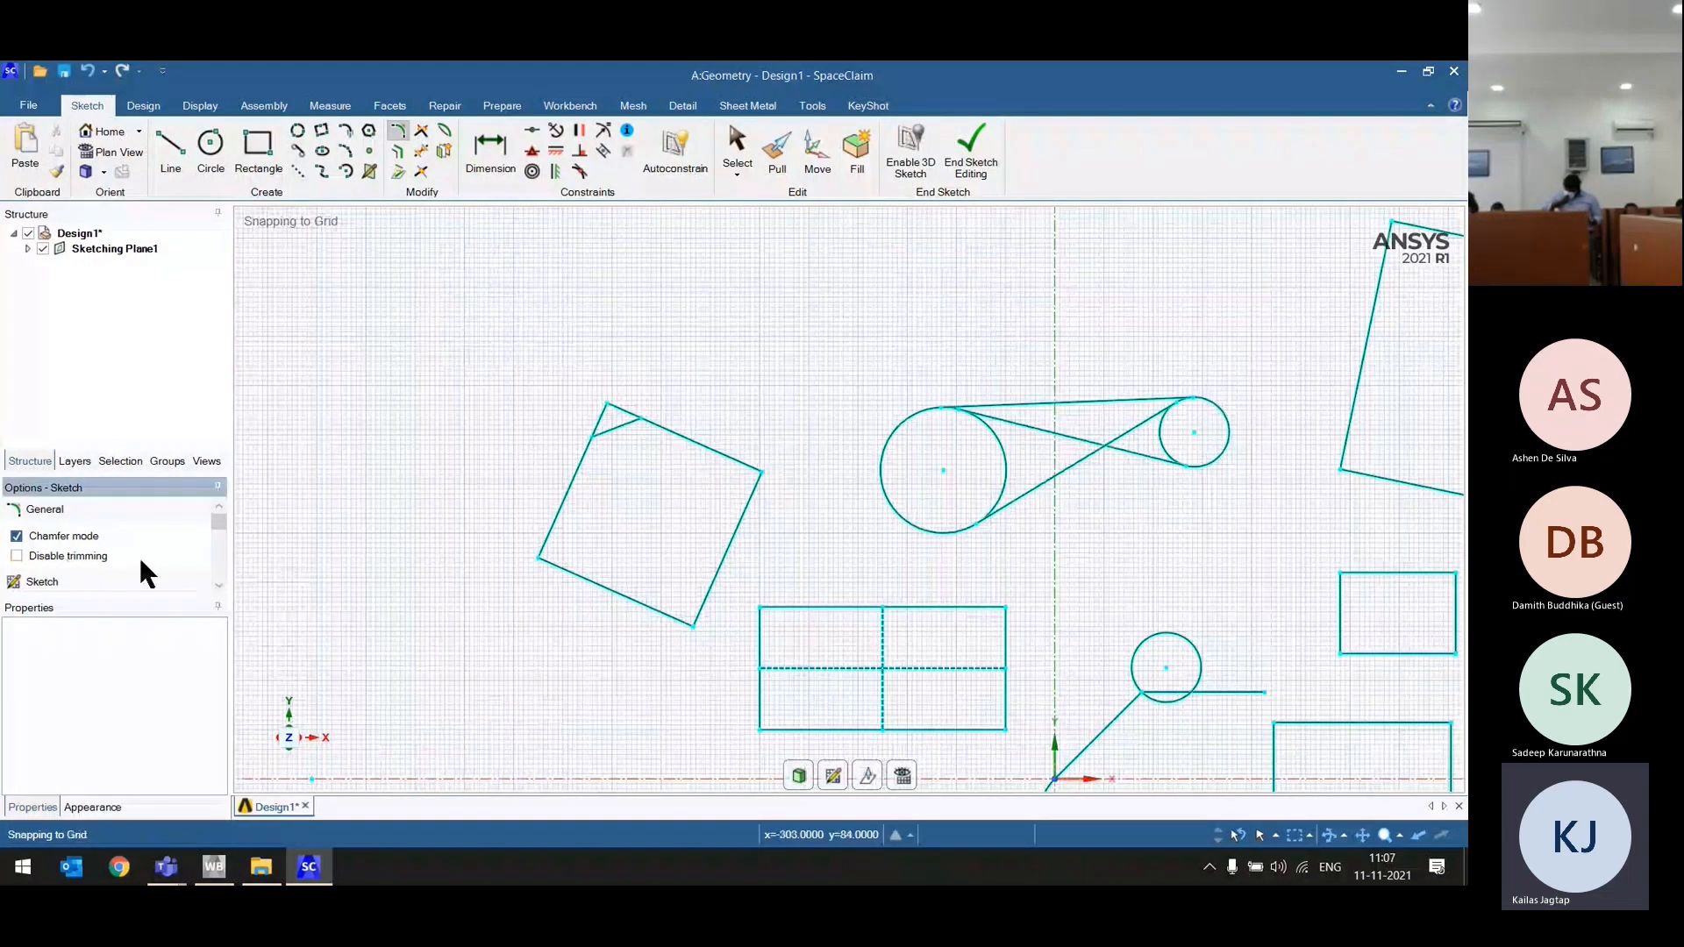
{"action": "left_click", "coordinate": [569, 561]}
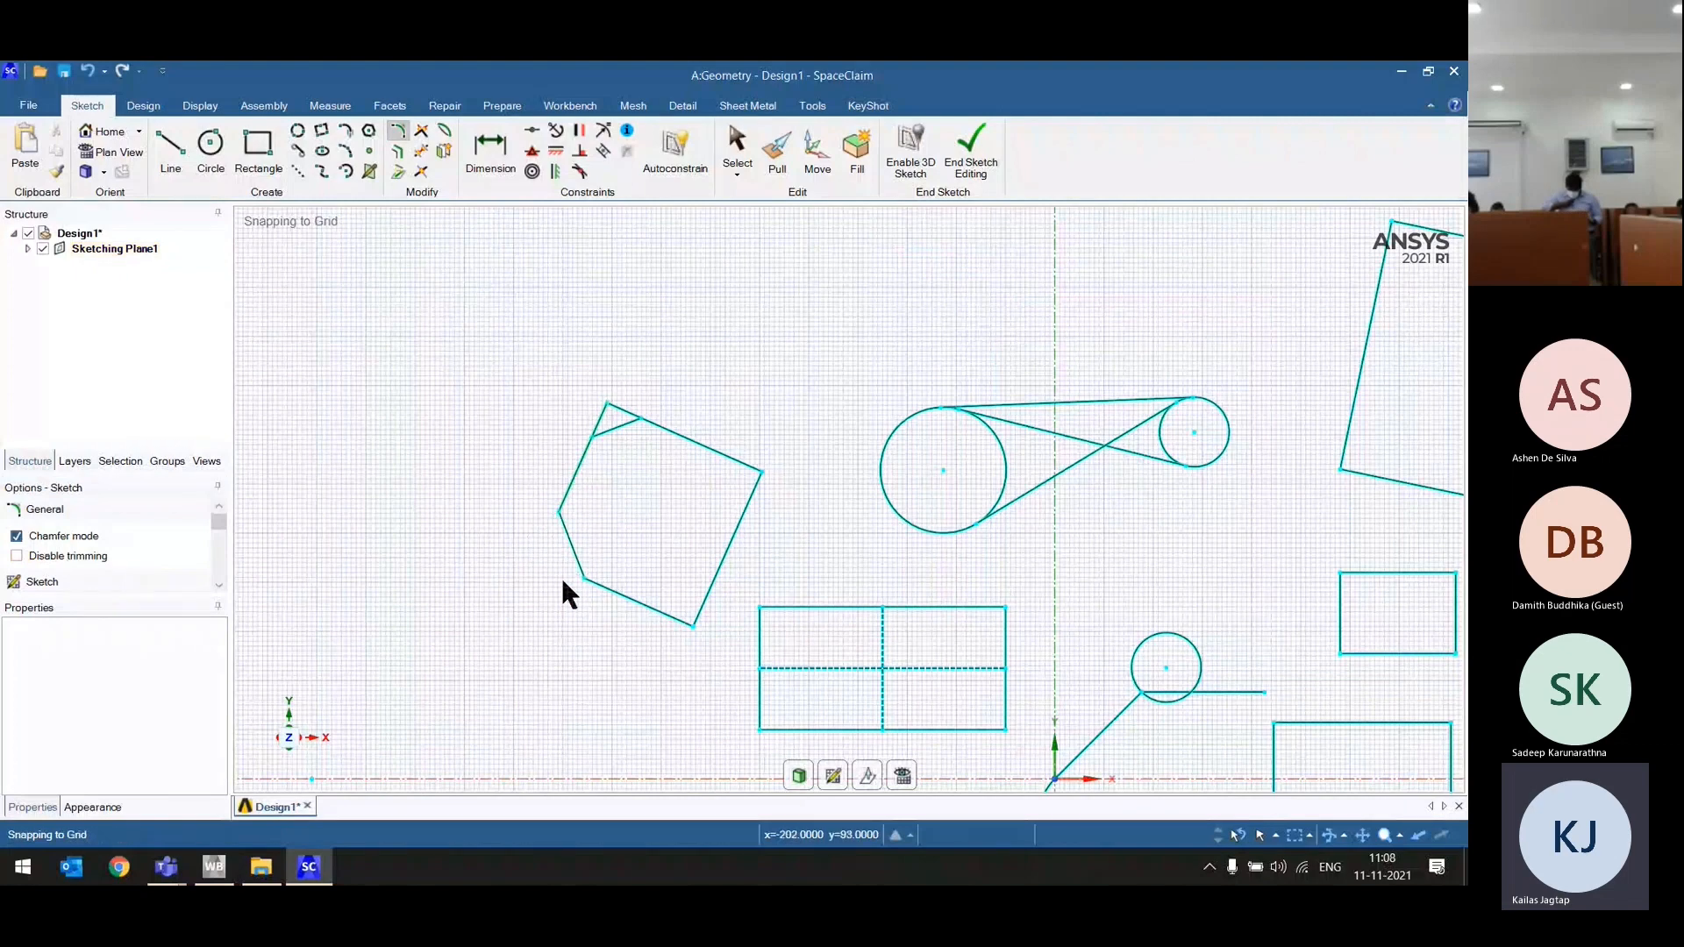
{"action": "left_click", "coordinate": [695, 620]}
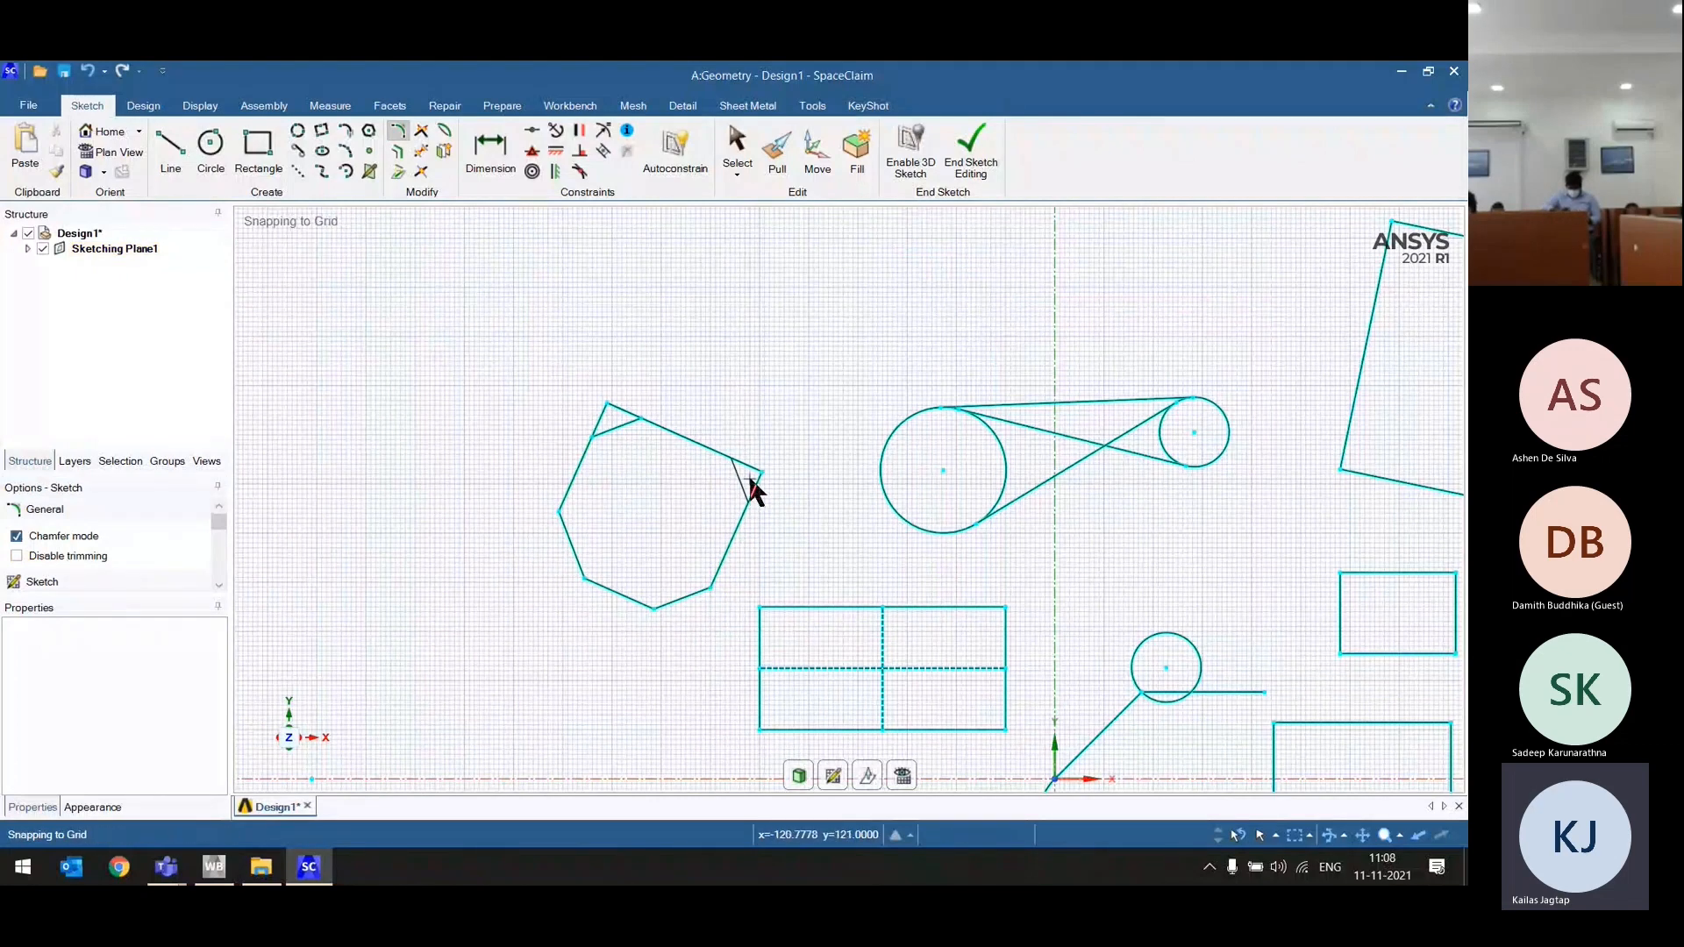
{"action": "left_click", "coordinate": [750, 480]}
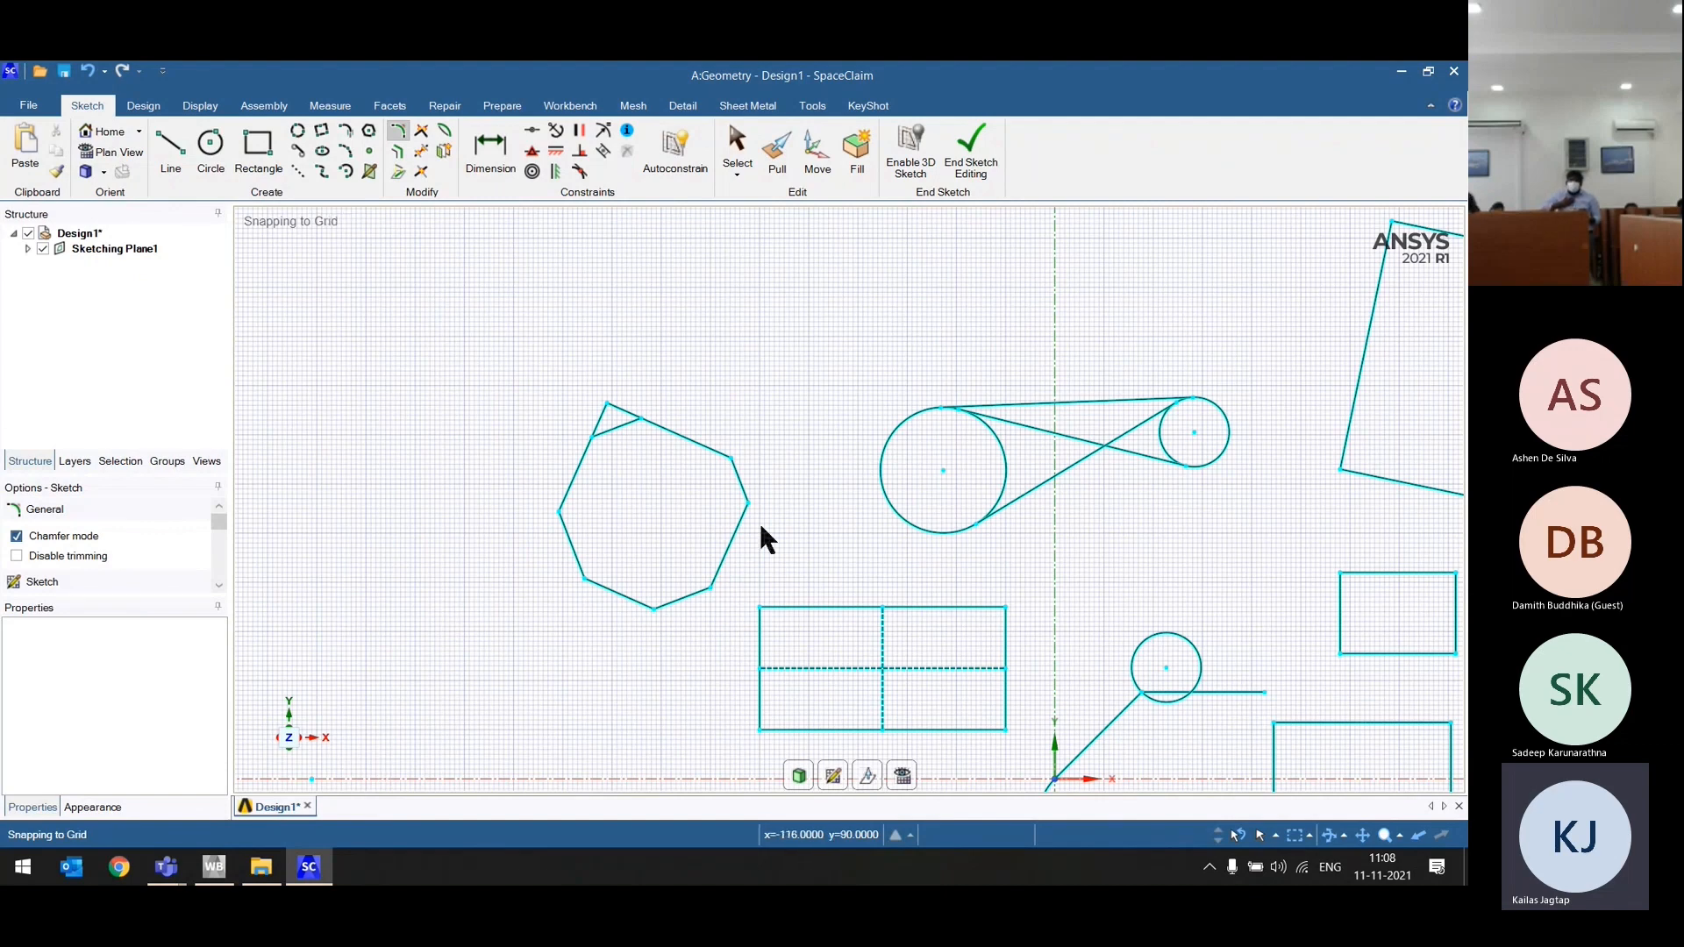
Step: Offset the large tilted rectangle's right edge once inward and three times outward, with the second outward copy about 27 mm from the first
{"action": "scroll", "coordinate": [762, 537], "scroll_direction": "down", "scroll_amount": 5}
{"action": "middle_click_drag", "start_coordinate": [787, 514], "coordinate": [737, 493], "text": "shift"}
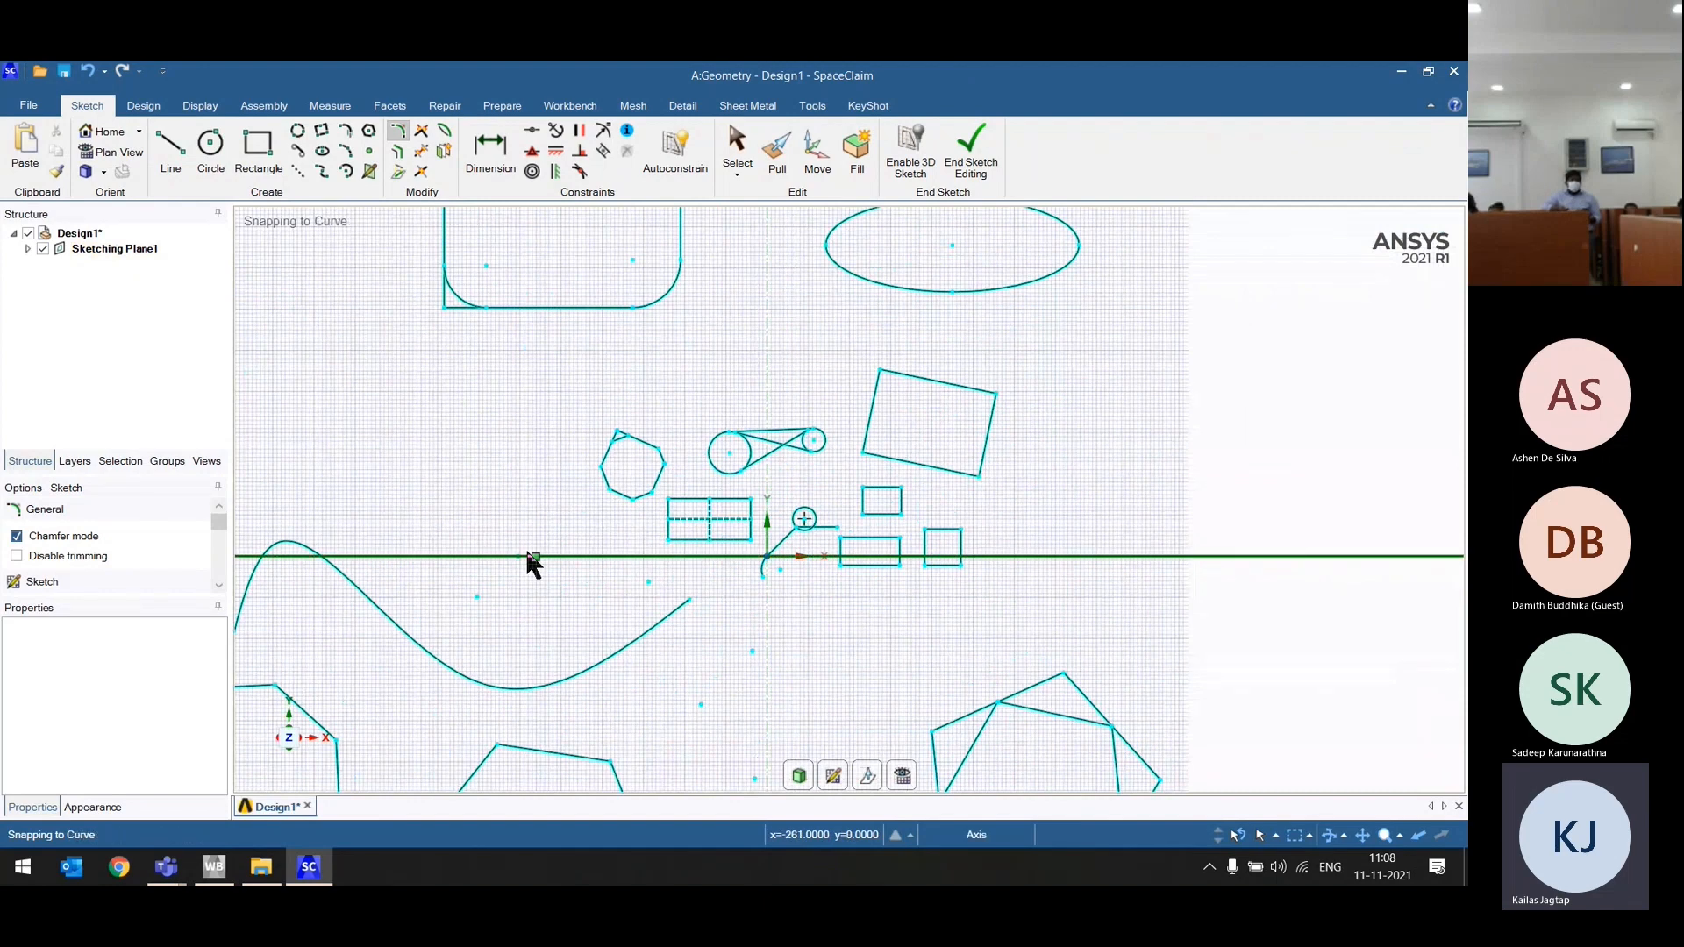
{"action": "left_click", "coordinate": [399, 153]}
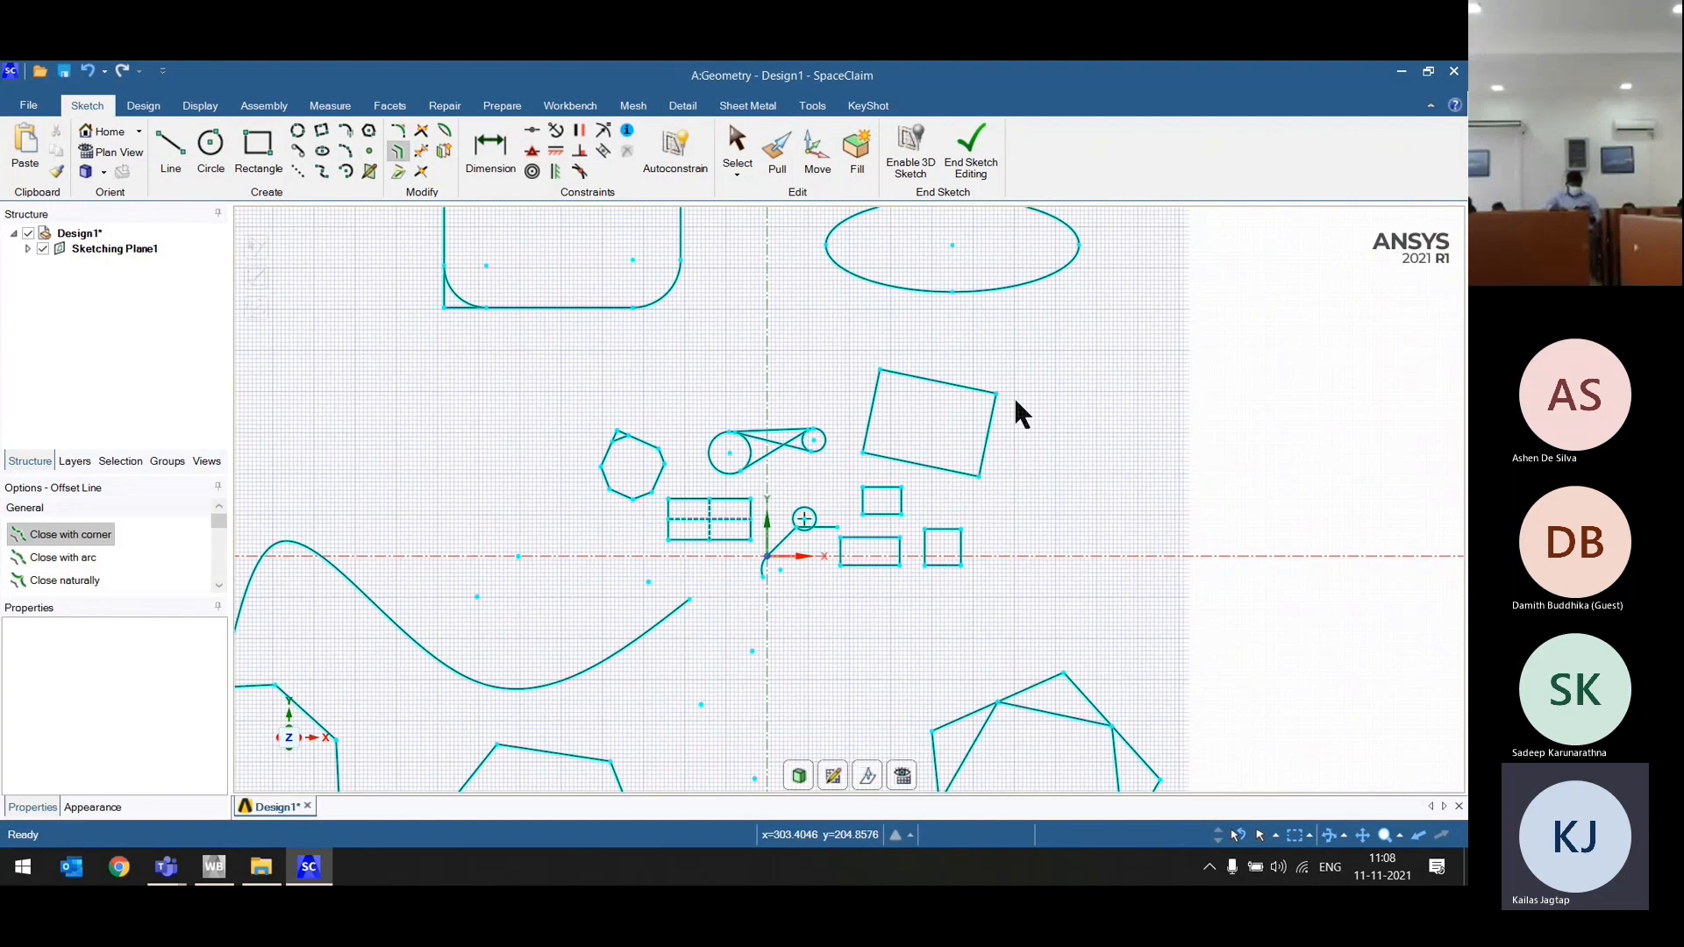
{"action": "scroll", "coordinate": [1001, 430], "scroll_direction": "up", "scroll_amount": 2}
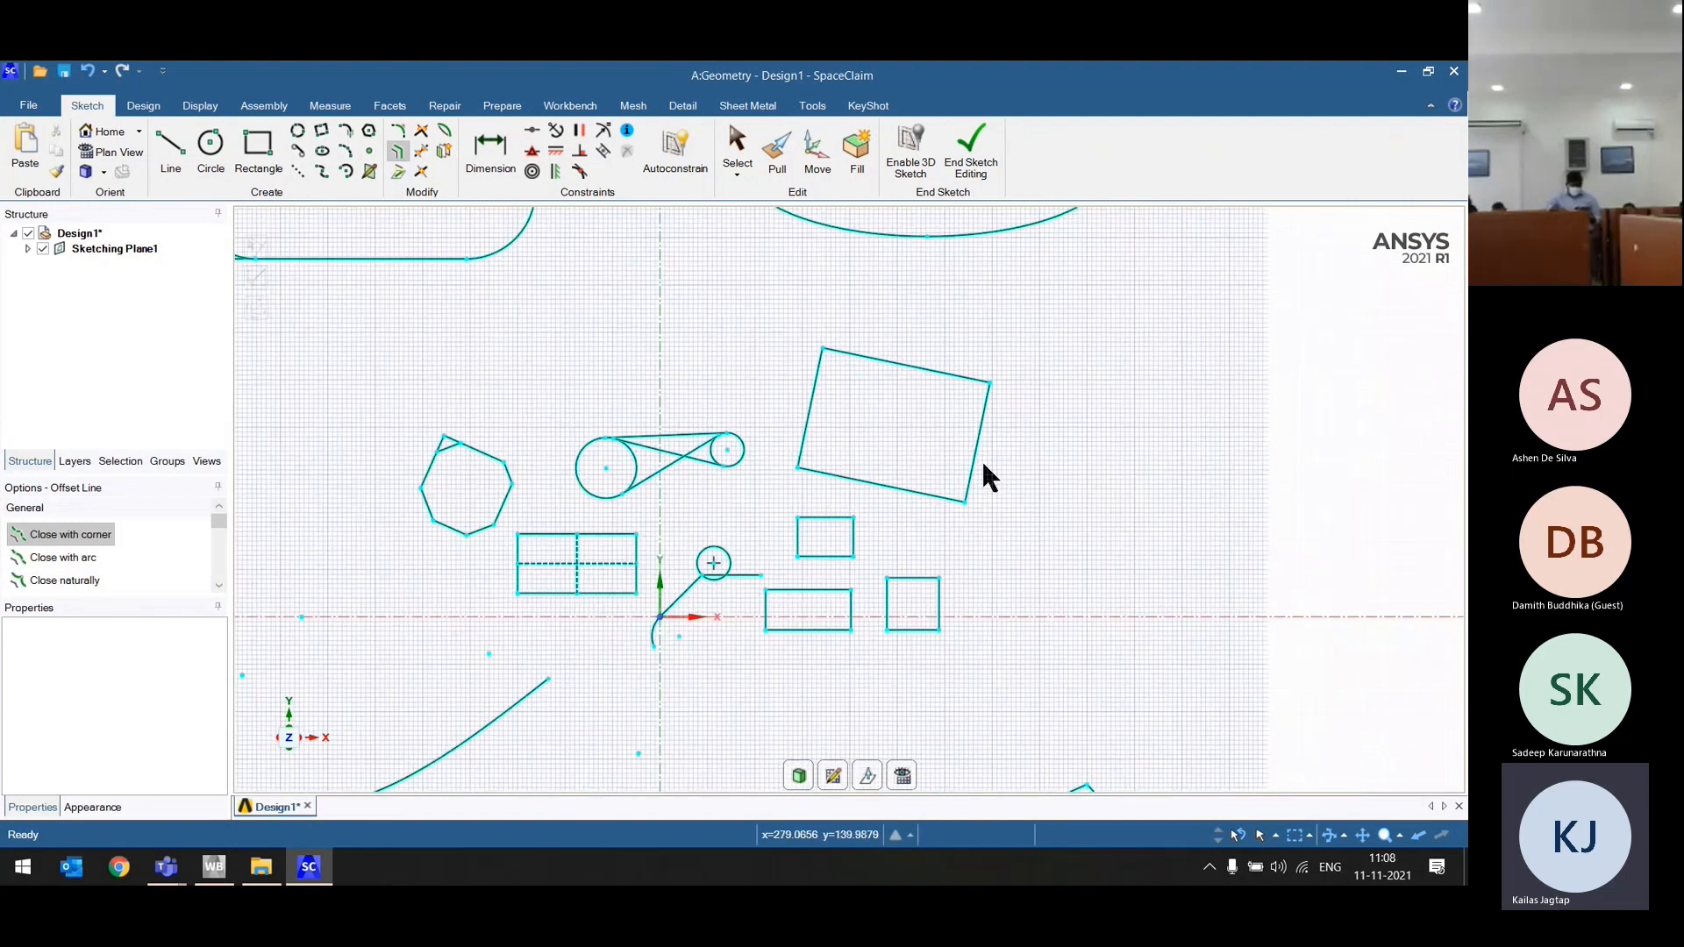
{"action": "scroll", "coordinate": [983, 466], "scroll_direction": "up", "scroll_amount": 2}
{"action": "left_click", "coordinate": [970, 463]}
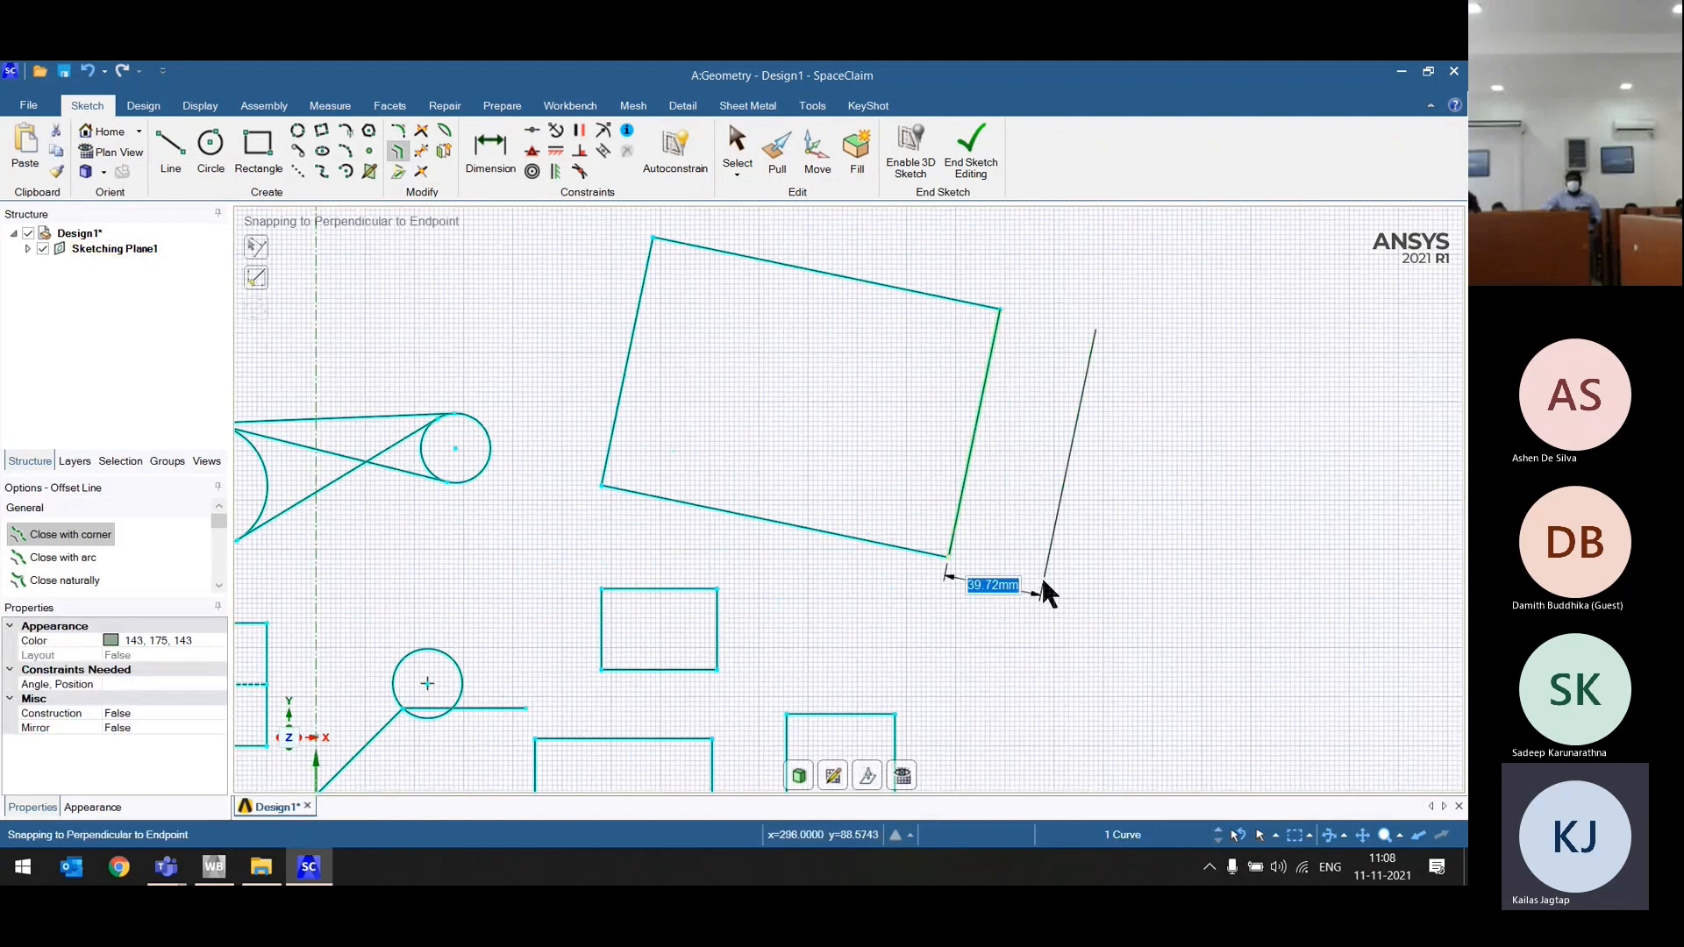
{"action": "left_click", "coordinate": [891, 548]}
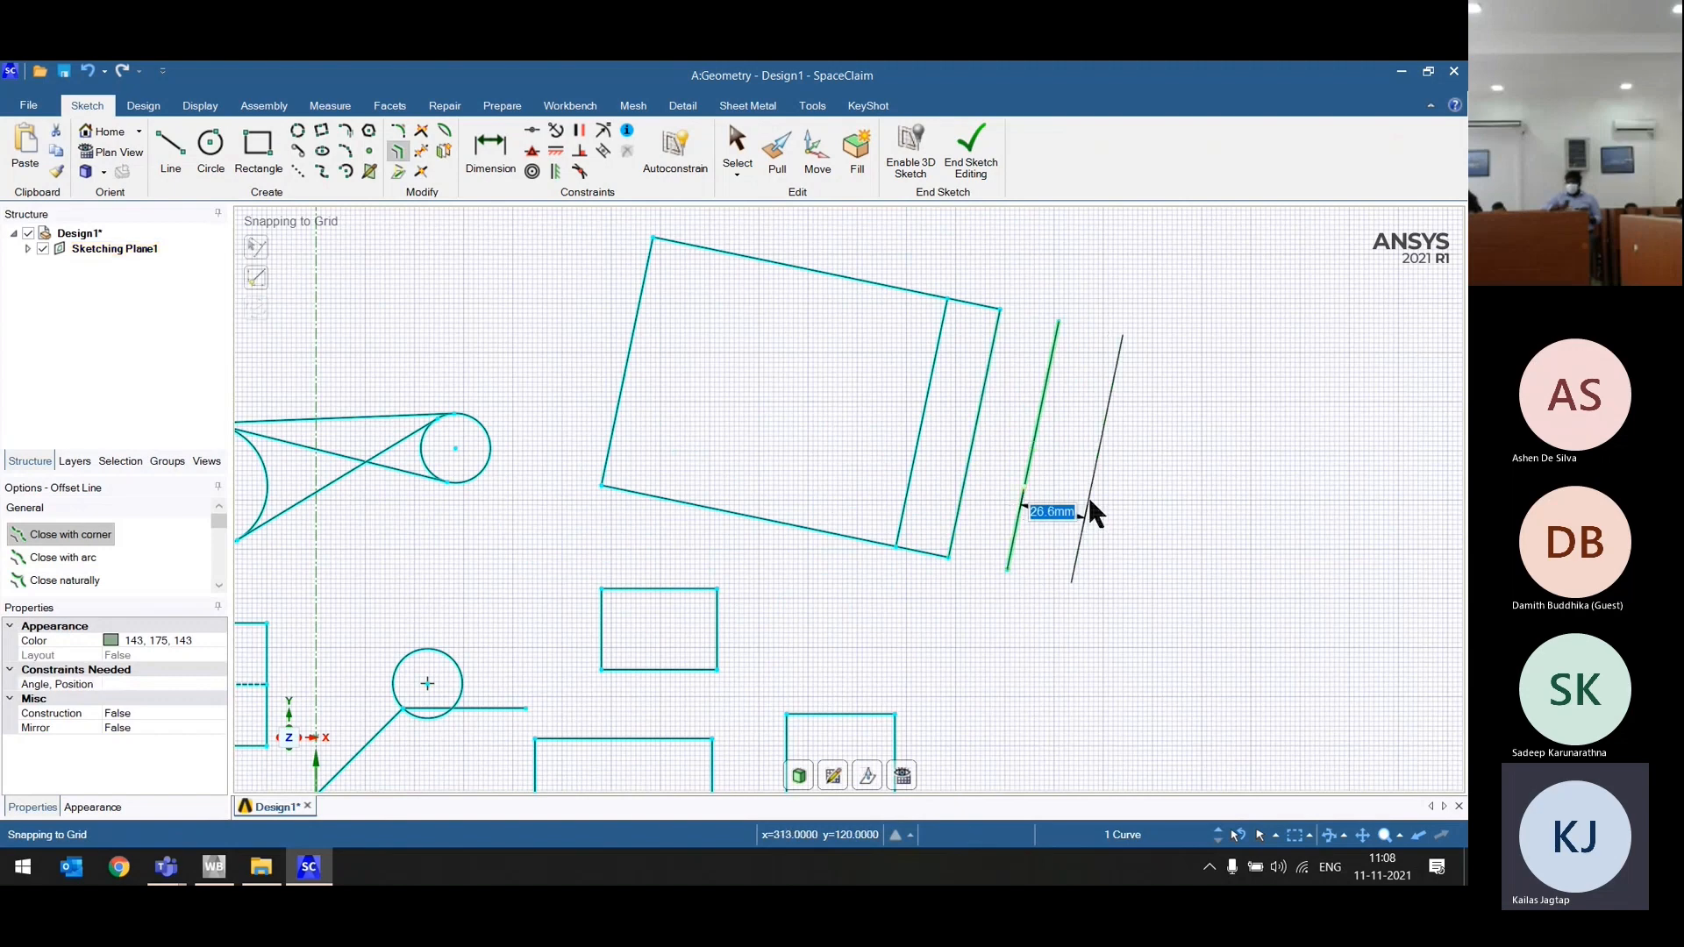
{"action": "left_click", "coordinate": [1088, 496]}
{"action": "left_click", "coordinate": [1169, 493]}
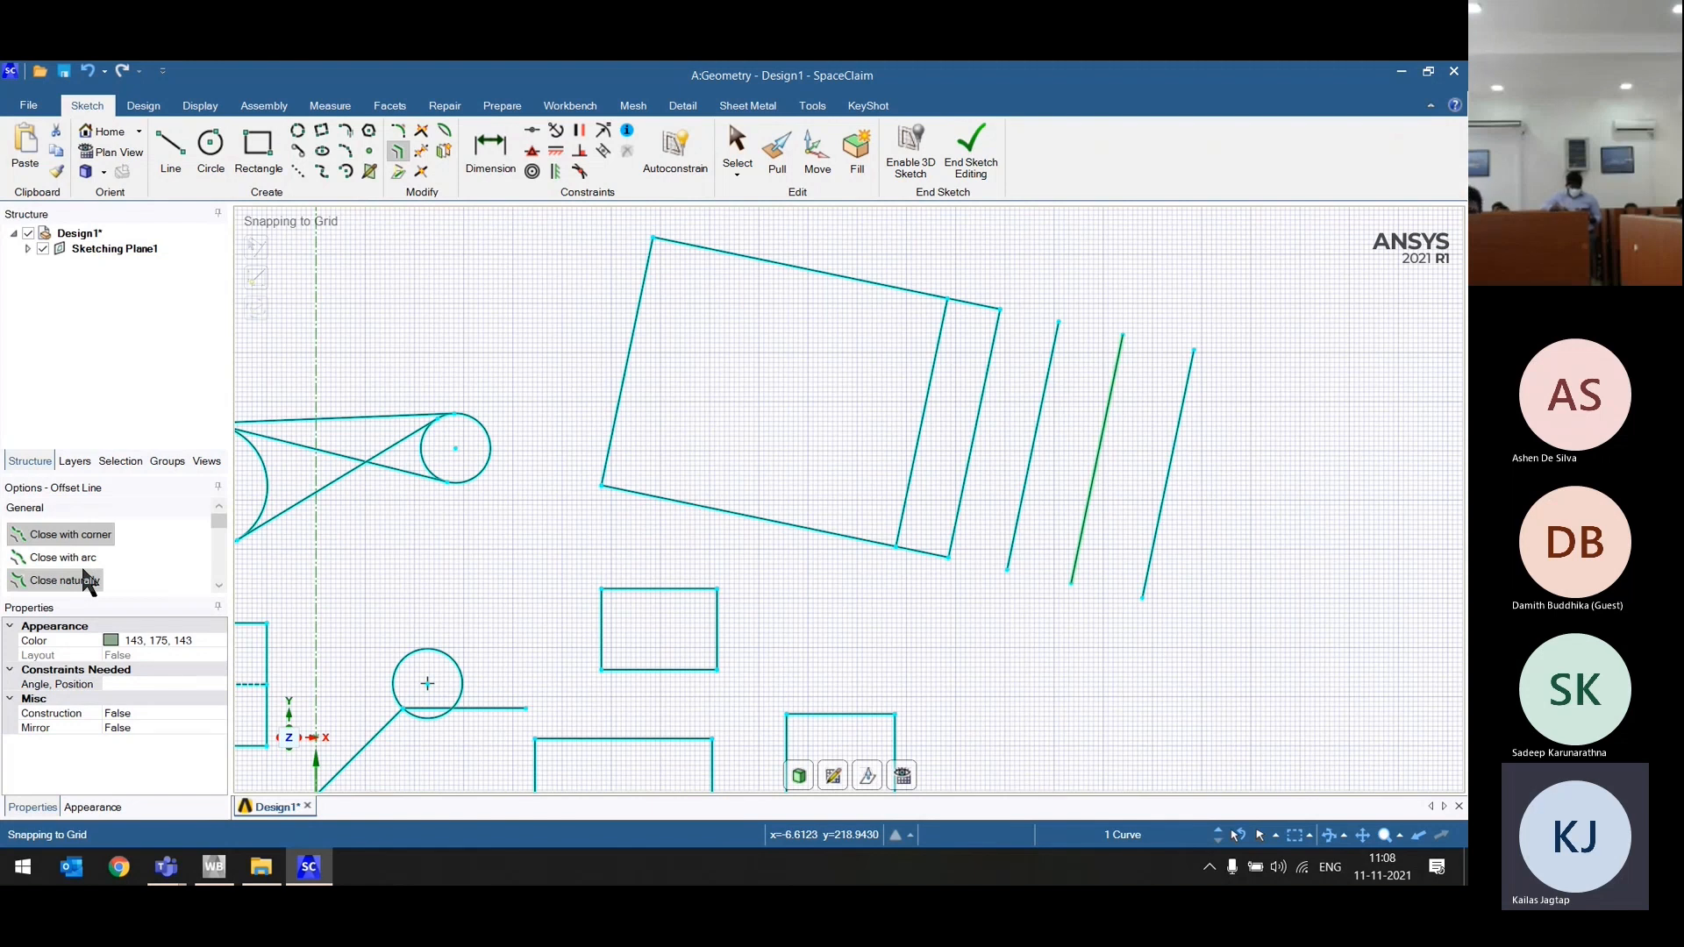
Step: Enable Offset both ways and offset the middle outer line about 17 mm to each side, plus the rectangle's upper edge
{"action": "scroll", "coordinate": [105, 570], "scroll_direction": "down", "scroll_amount": 1}
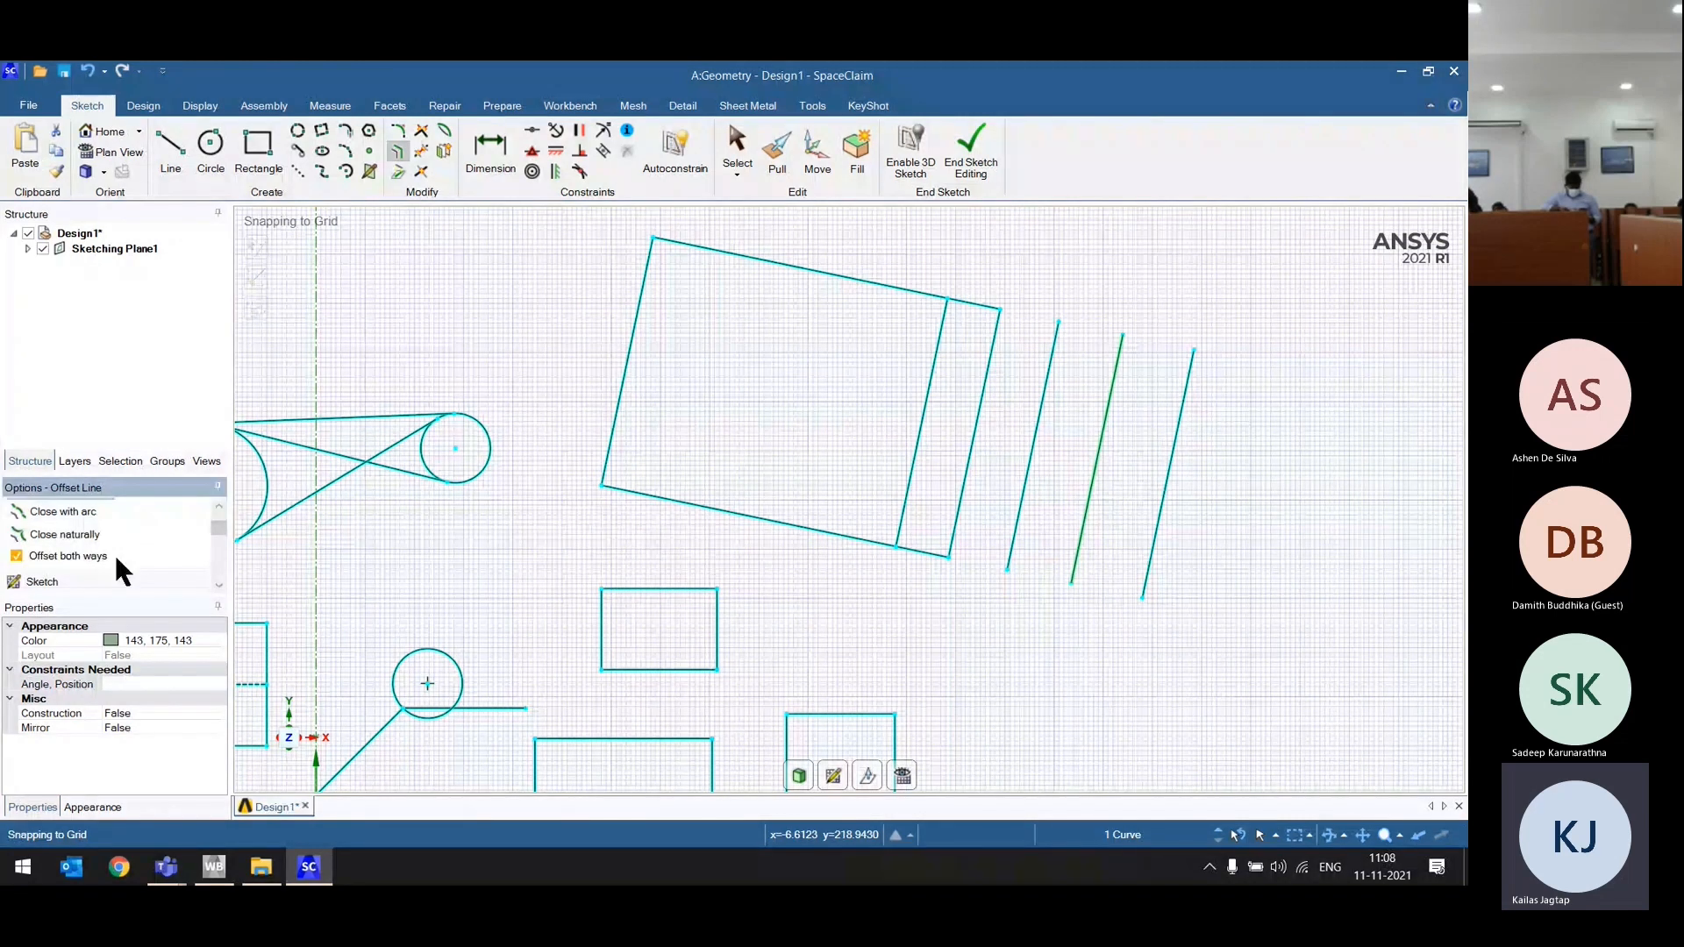
{"action": "left_click", "coordinate": [1083, 527]}
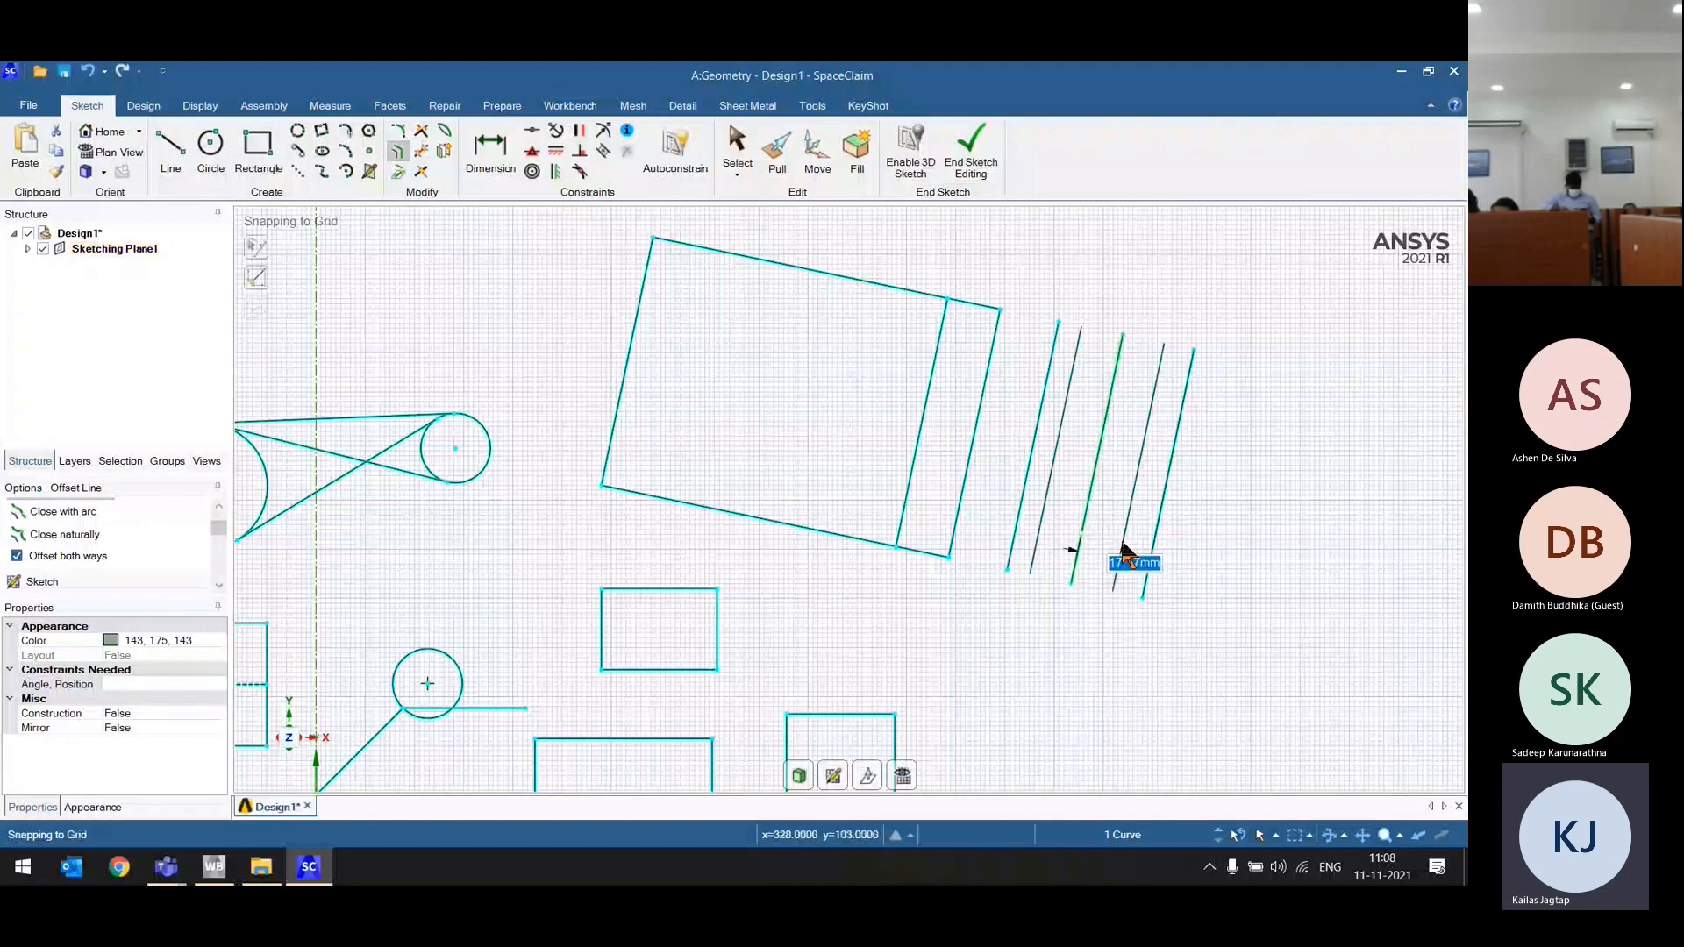
{"action": "left_click", "coordinate": [1127, 552]}
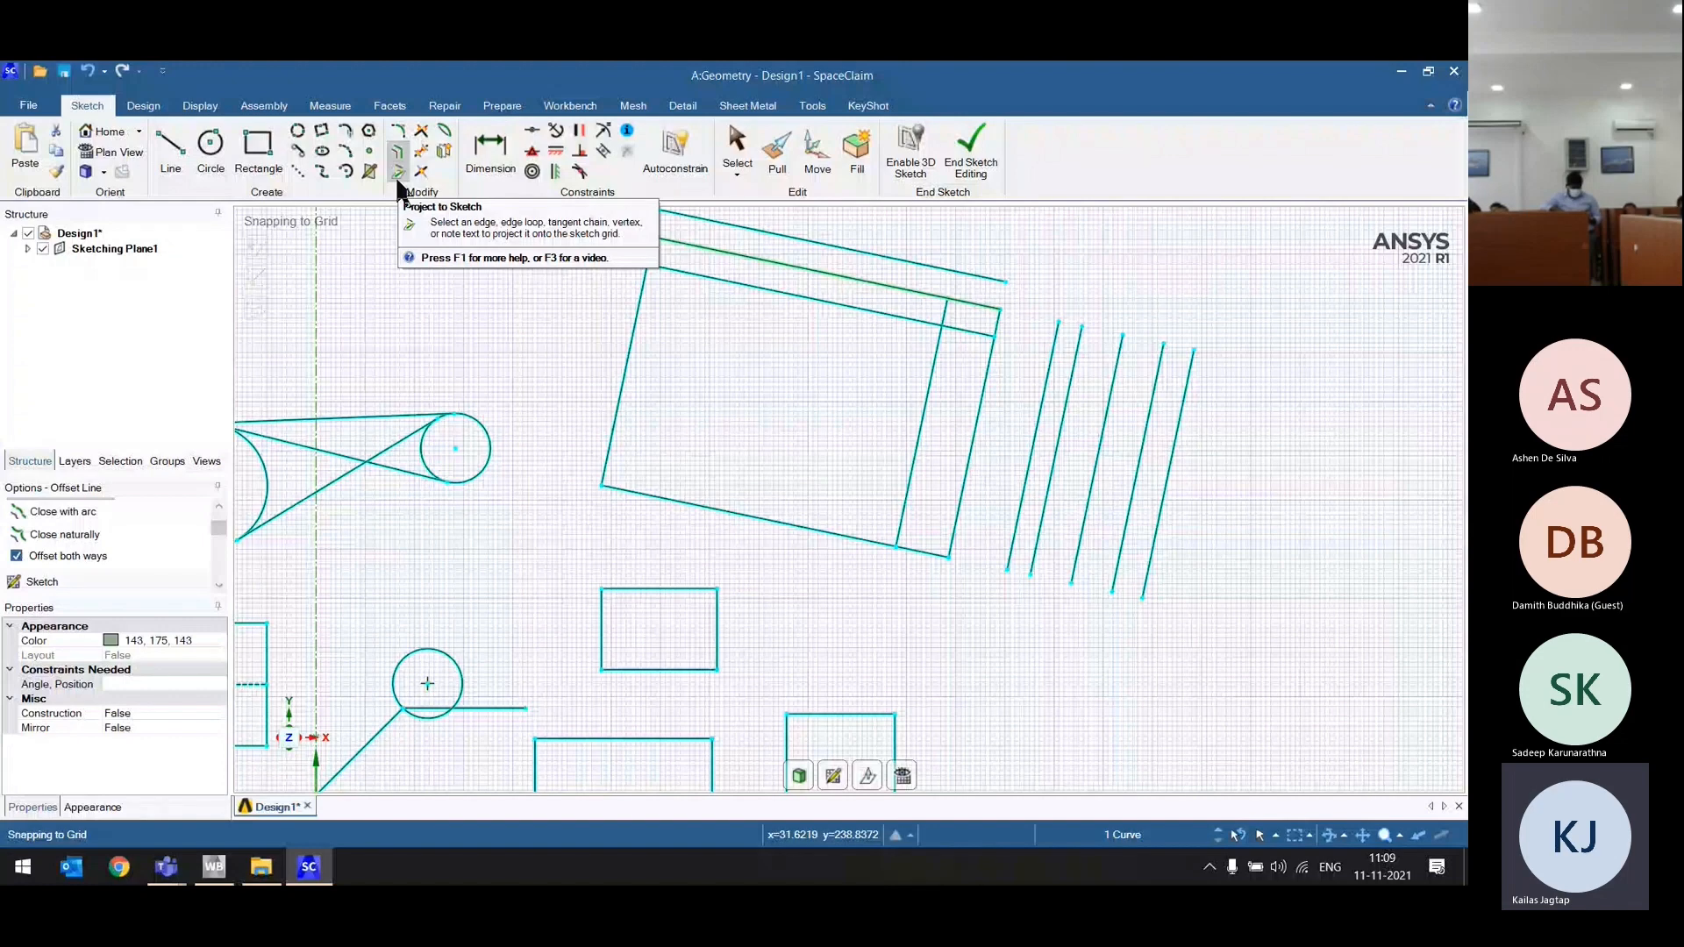
Step: Create corners joining the tilted rectangle's upper edge and its outer offset line with the two nearest right-hand offset lines
{"action": "left_click", "coordinate": [422, 134]}
{"action": "scroll", "coordinate": [945, 232], "scroll_direction": "up", "scroll_amount": 3}
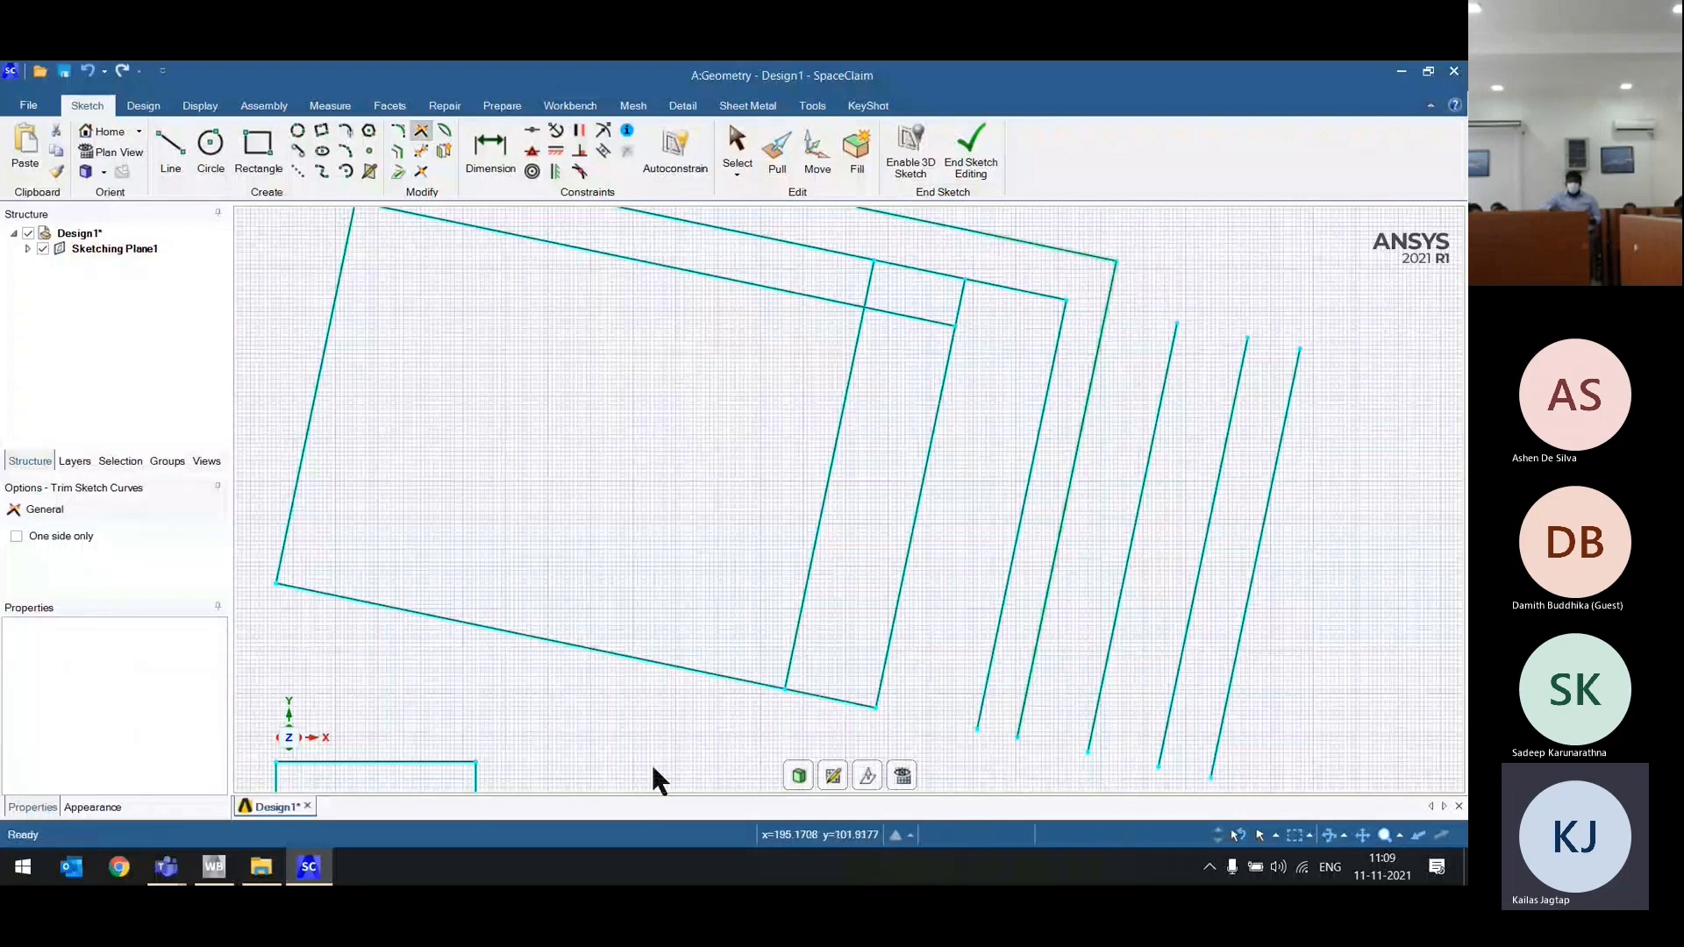
{"action": "scroll", "coordinate": [651, 762], "scroll_direction": "down", "scroll_amount": 3}
{"action": "scroll", "coordinate": [903, 495], "scroll_direction": "up", "scroll_amount": 5}
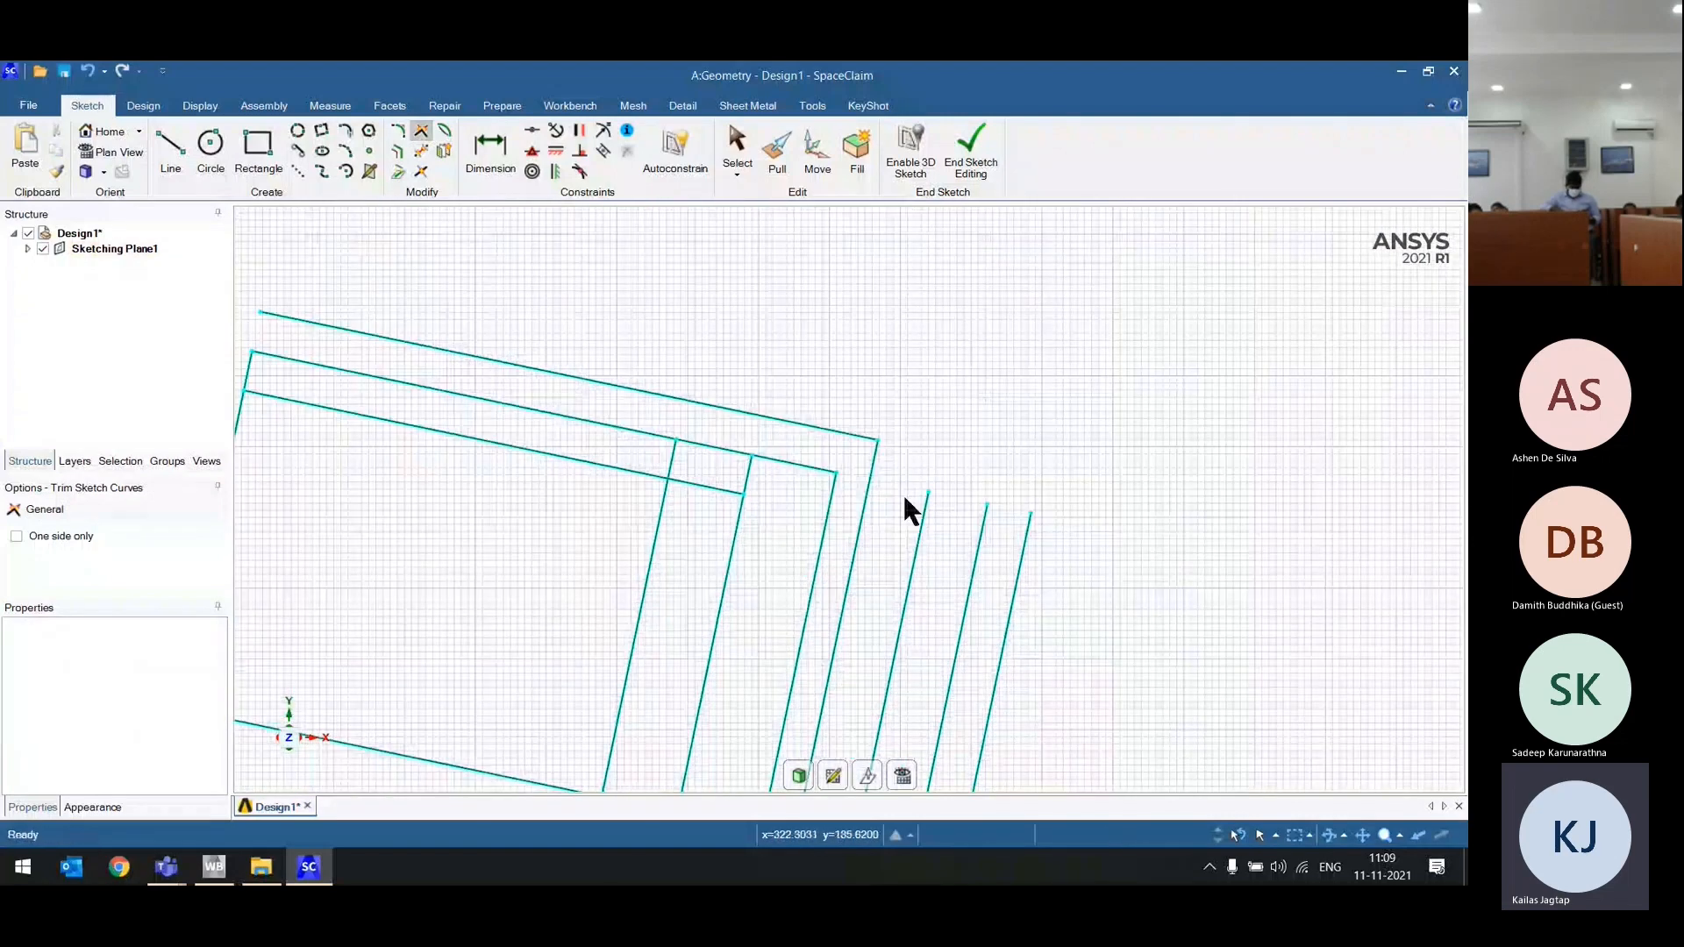
Step: Create corners joining the outermost upper offset line with the third right-hand outer line, and the inner upper offset line with the tilted rectangle's right edge
{"action": "left_click", "coordinate": [855, 434]}
{"action": "left_click", "coordinate": [919, 513]}
{"action": "scroll", "coordinate": [891, 496], "scroll_direction": "down", "scroll_amount": 1}
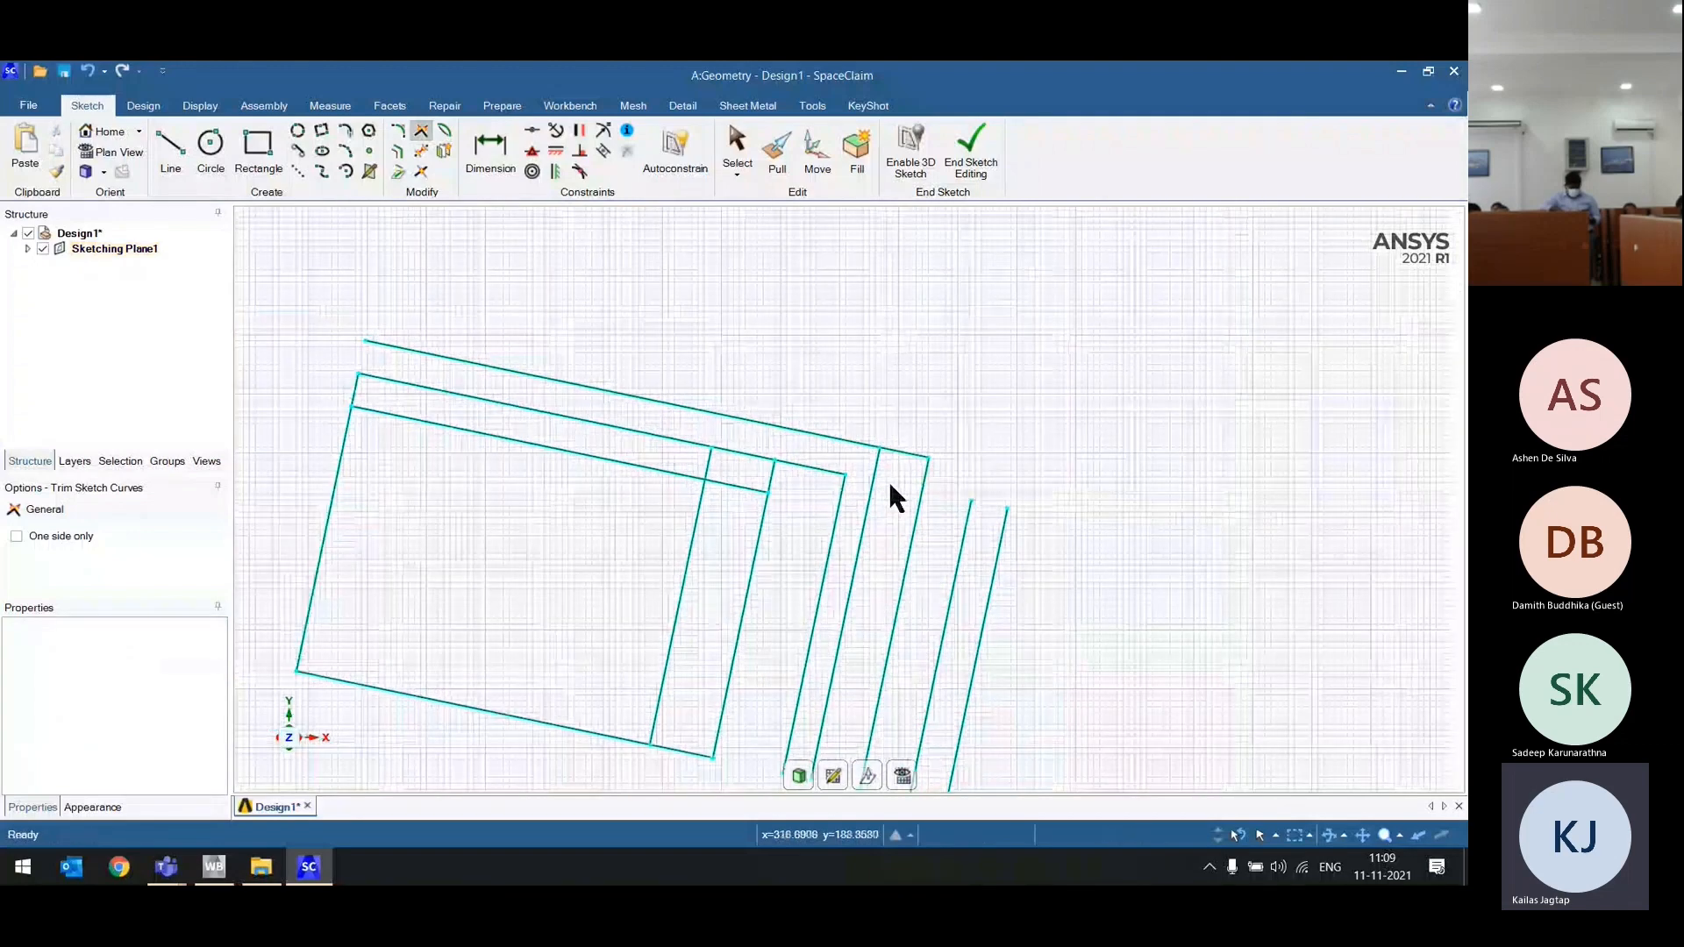
{"action": "scroll", "coordinate": [888, 481], "scroll_direction": "down", "scroll_amount": 3}
{"action": "scroll", "coordinate": [872, 482], "scroll_direction": "up", "scroll_amount": 5}
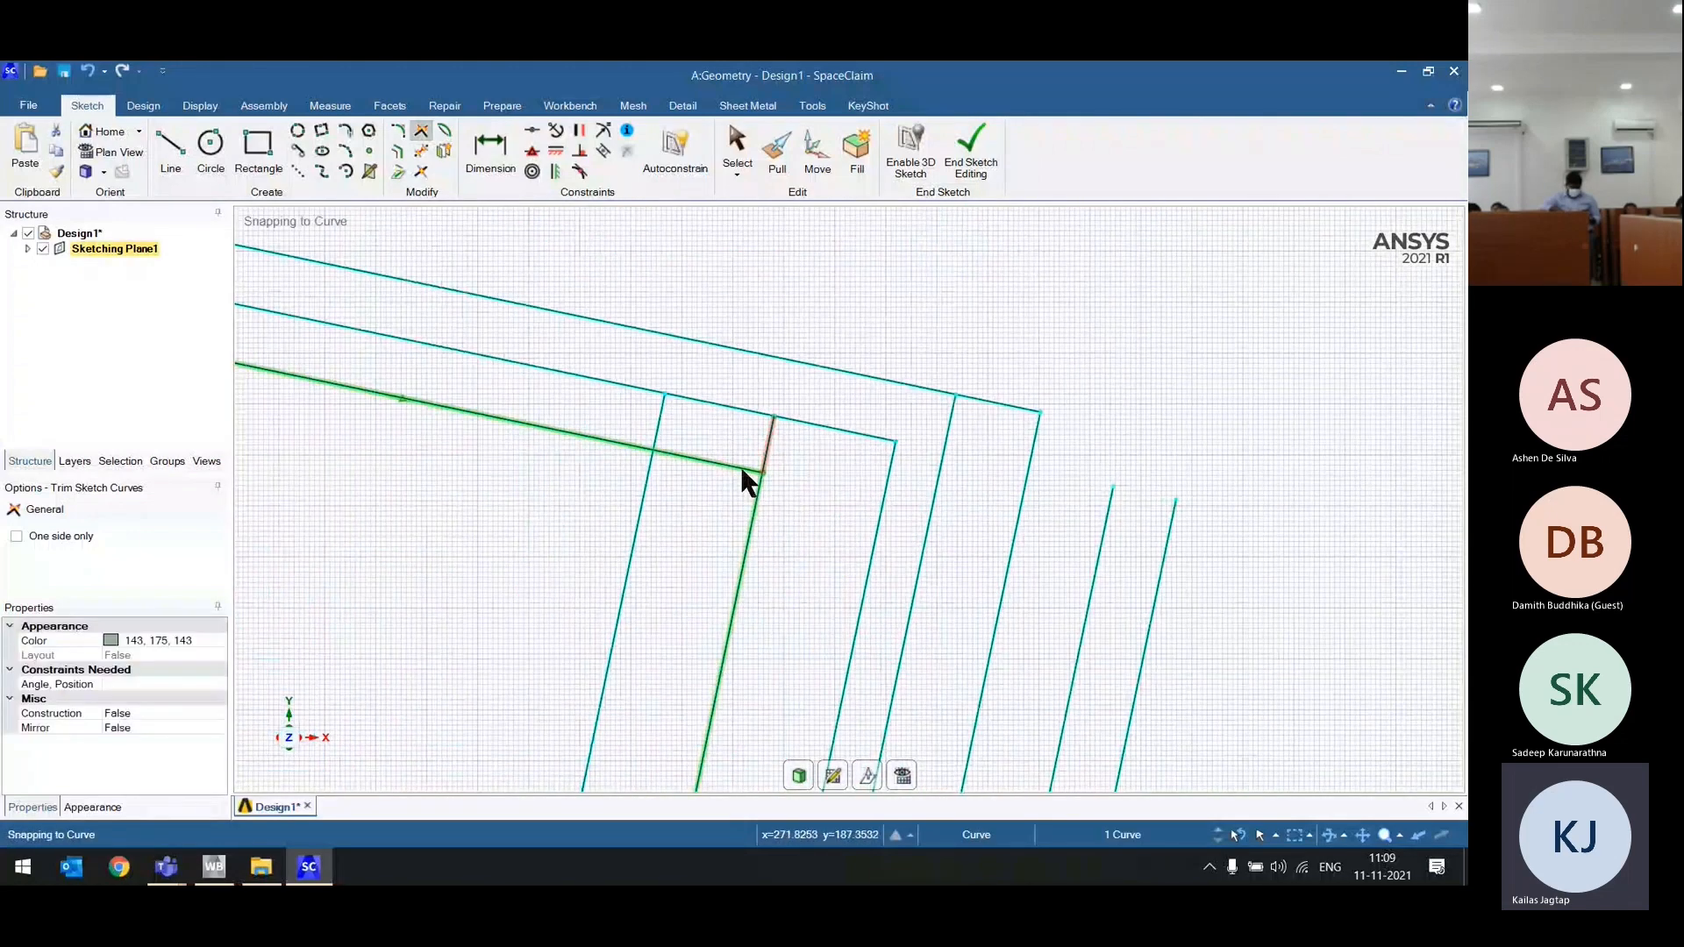
{"action": "left_click", "coordinate": [742, 471]}
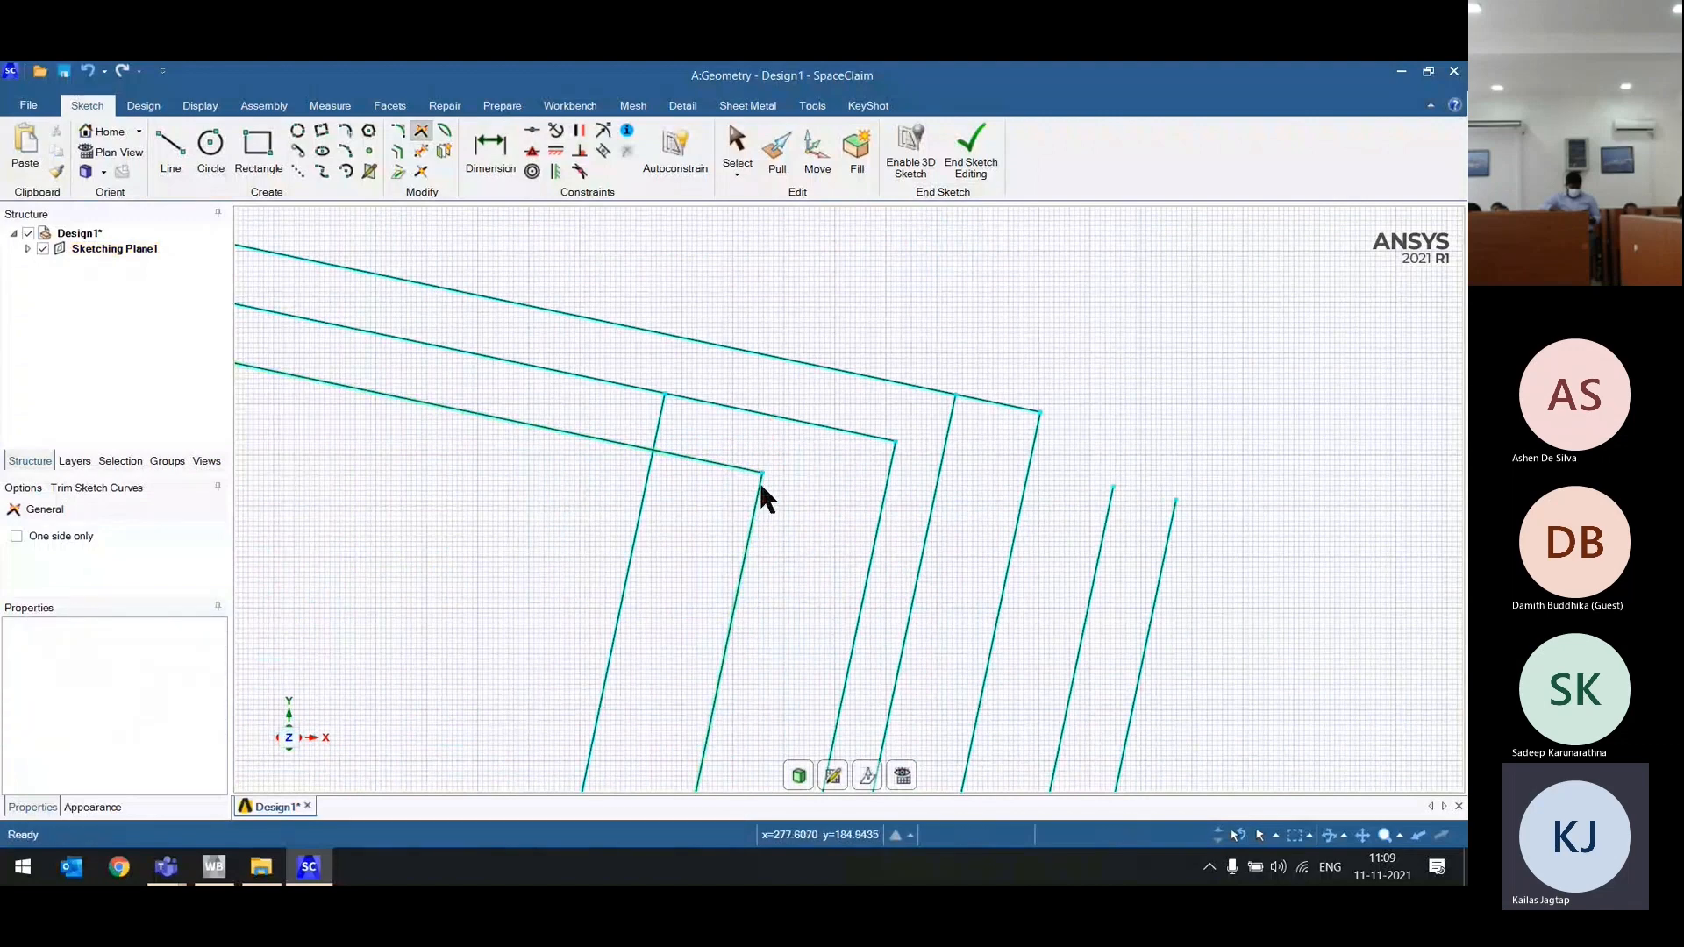
Step: Create corners joining the inward offset of the right edge with the inner upper line and with the tilted rectangle's lower edge
{"action": "left_click", "coordinate": [644, 467]}
{"action": "left_click", "coordinate": [633, 441]}
{"action": "scroll", "coordinate": [734, 476], "scroll_direction": "down", "scroll_amount": 3}
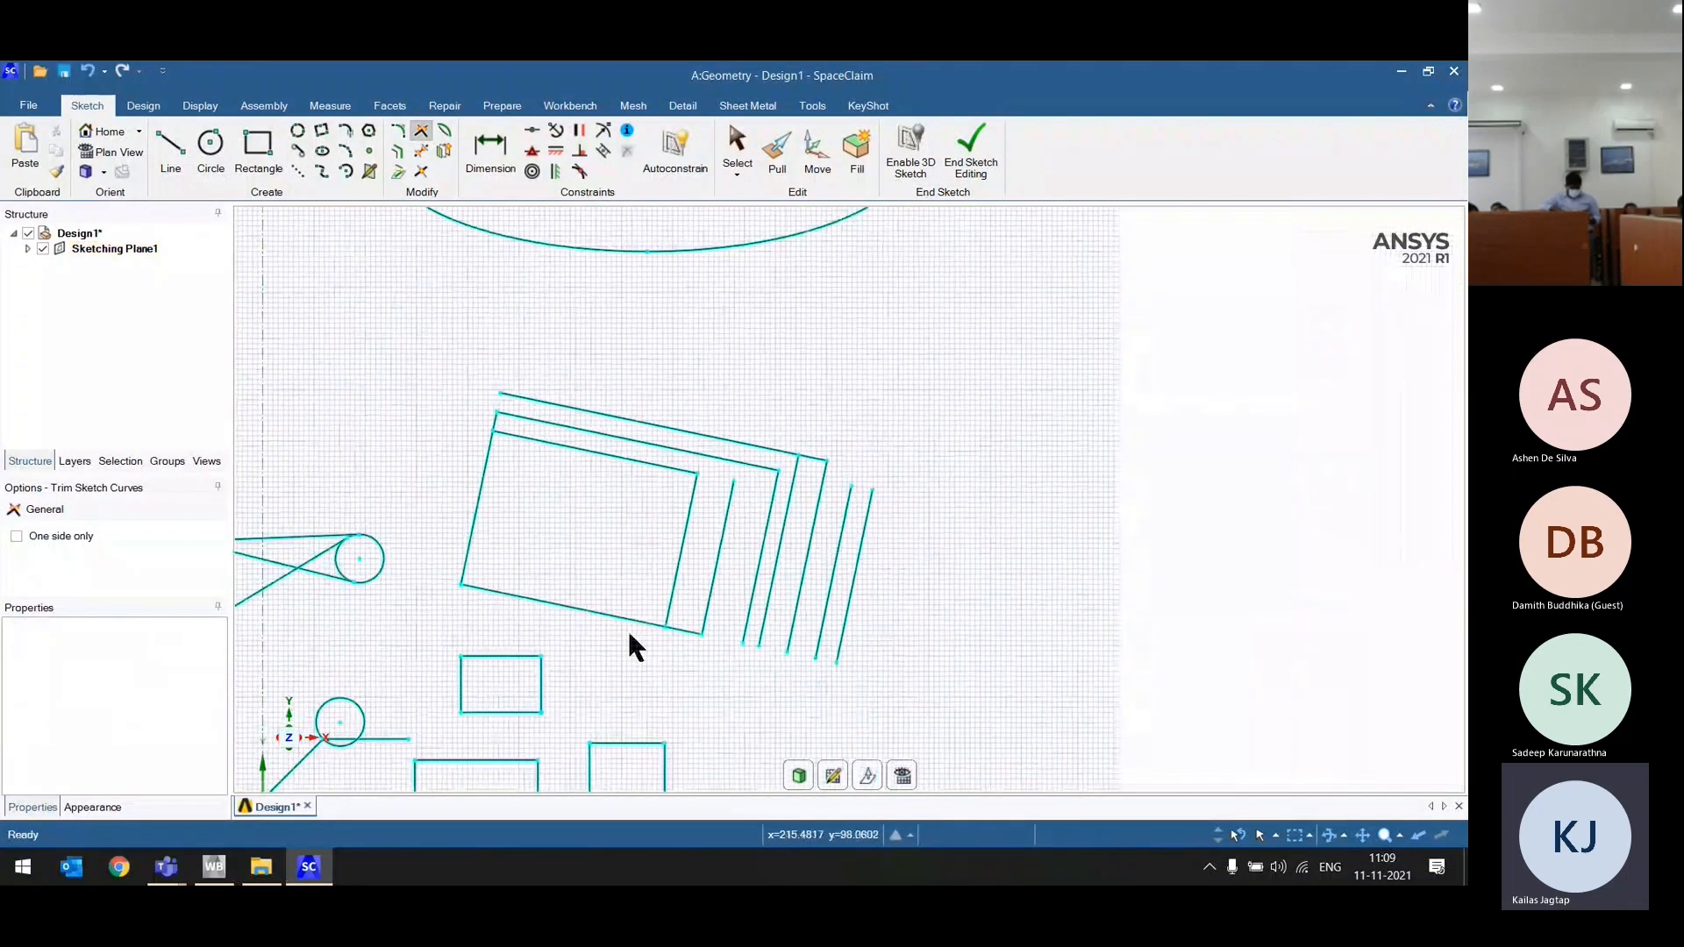
{"action": "scroll", "coordinate": [667, 614], "scroll_direction": "up", "scroll_amount": 6}
{"action": "left_click", "coordinate": [743, 605]}
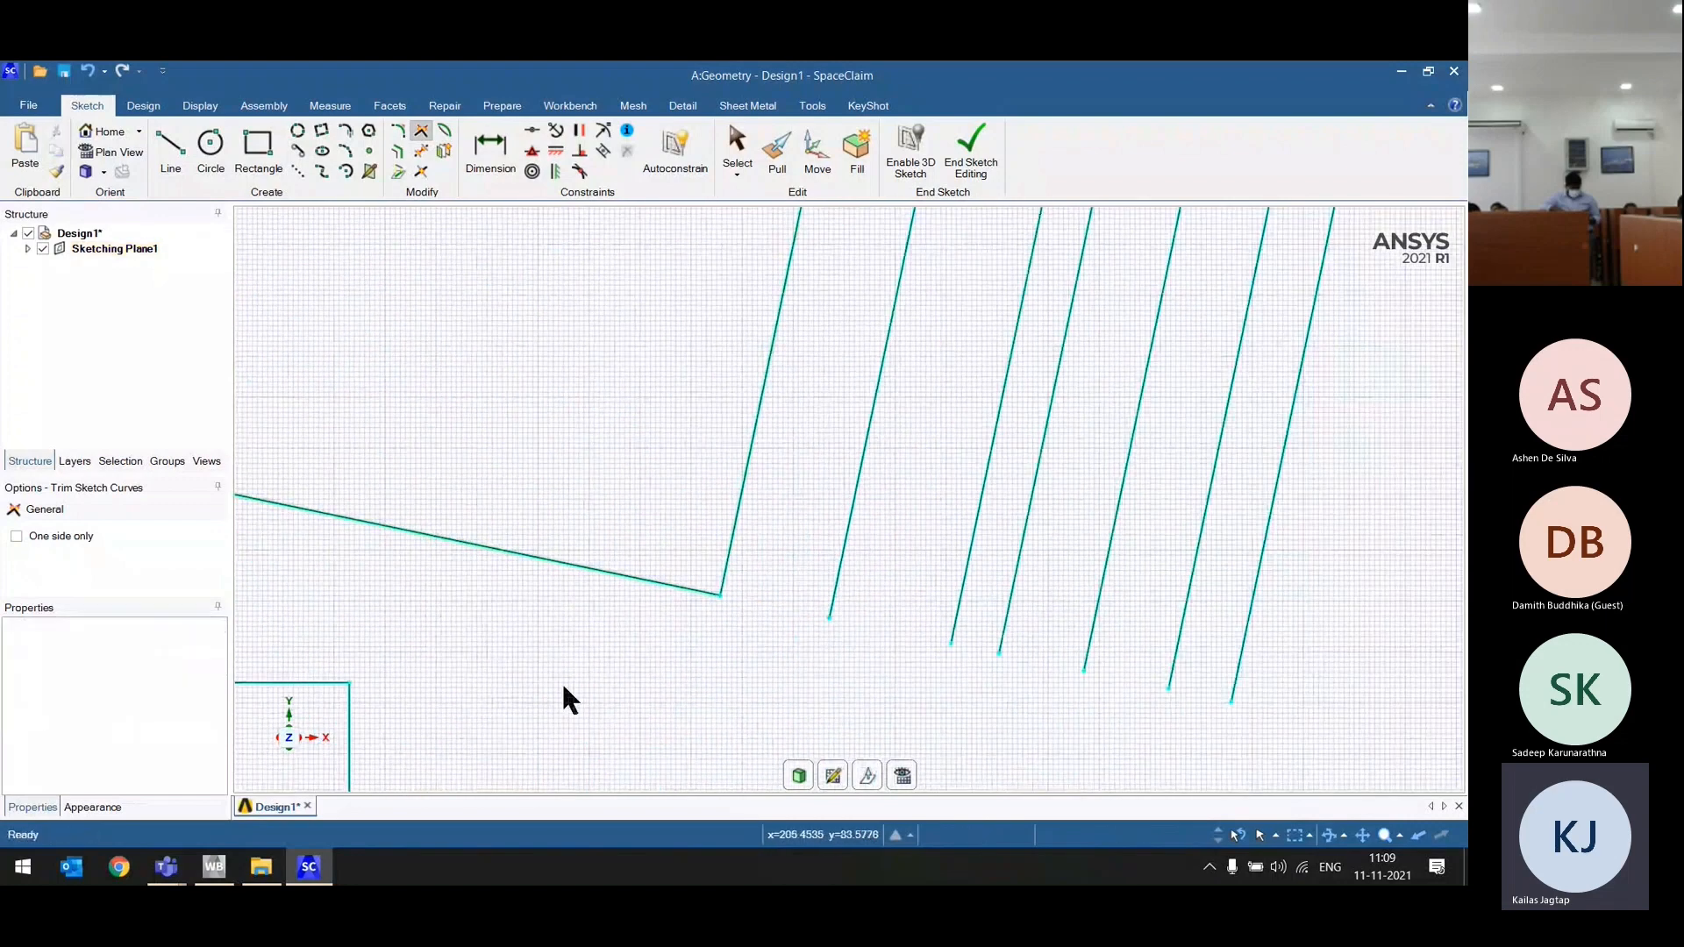
{"action": "scroll", "coordinate": [563, 687], "scroll_direction": "down", "scroll_amount": 2}
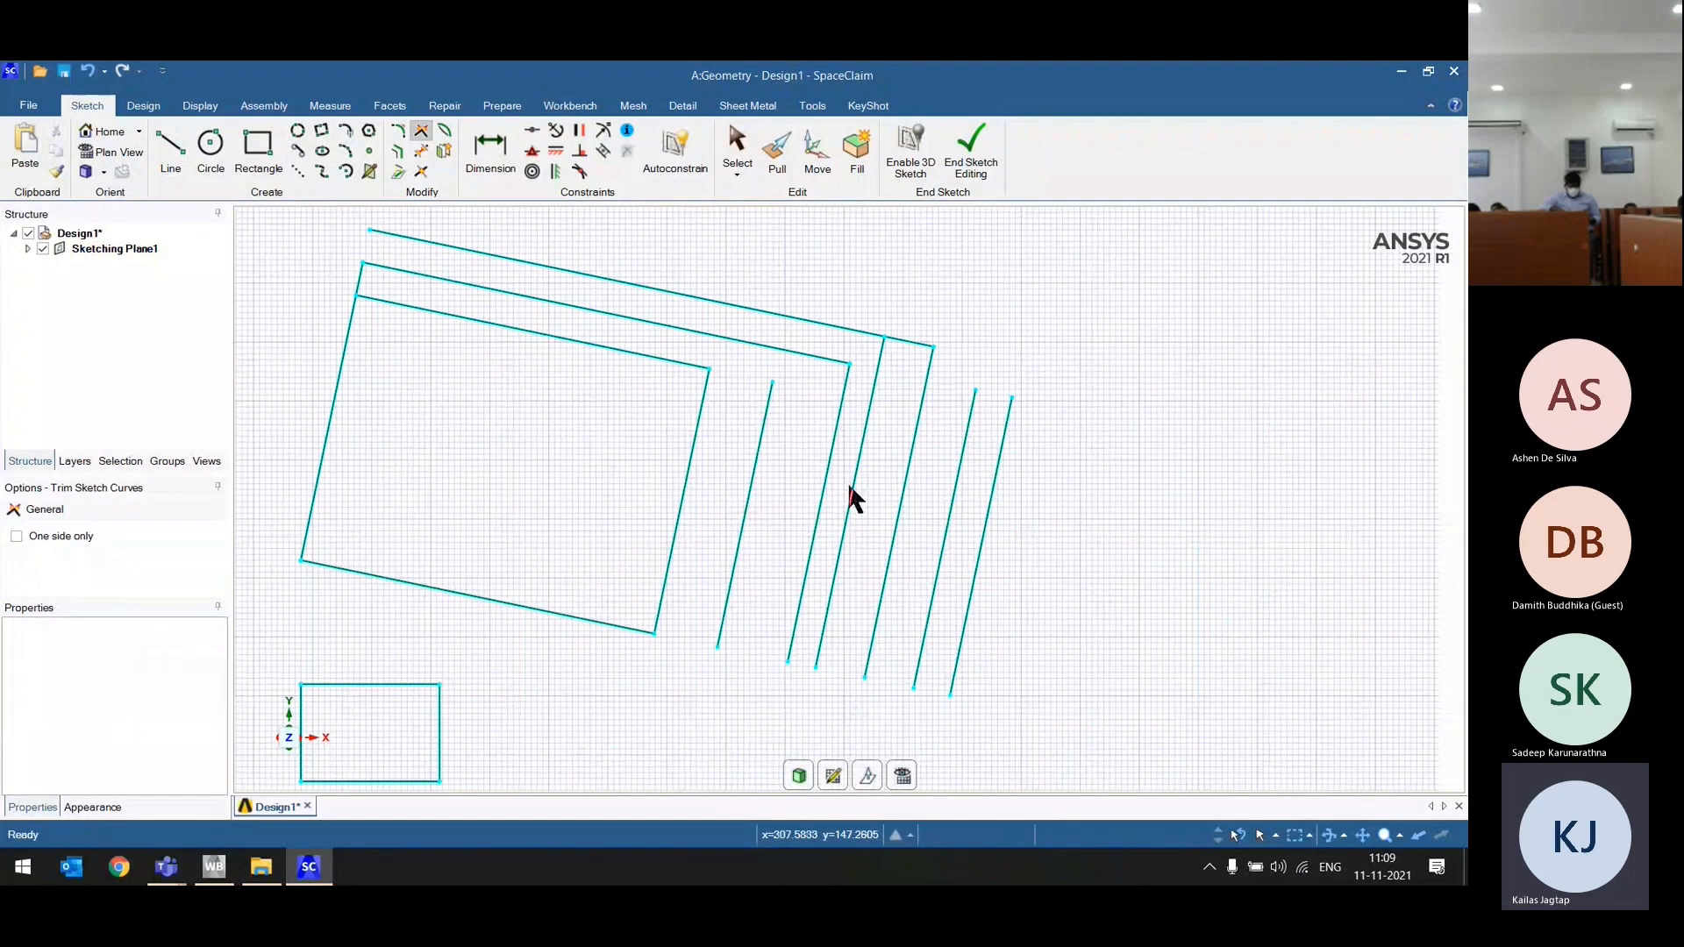
Step: Trim away the original upper edge with its side stub and the long portion of the outermost upper offset line
{"action": "scroll", "coordinate": [849, 486], "scroll_direction": "down", "scroll_amount": 3}
{"action": "scroll", "coordinate": [526, 446], "scroll_direction": "up", "scroll_amount": 3}
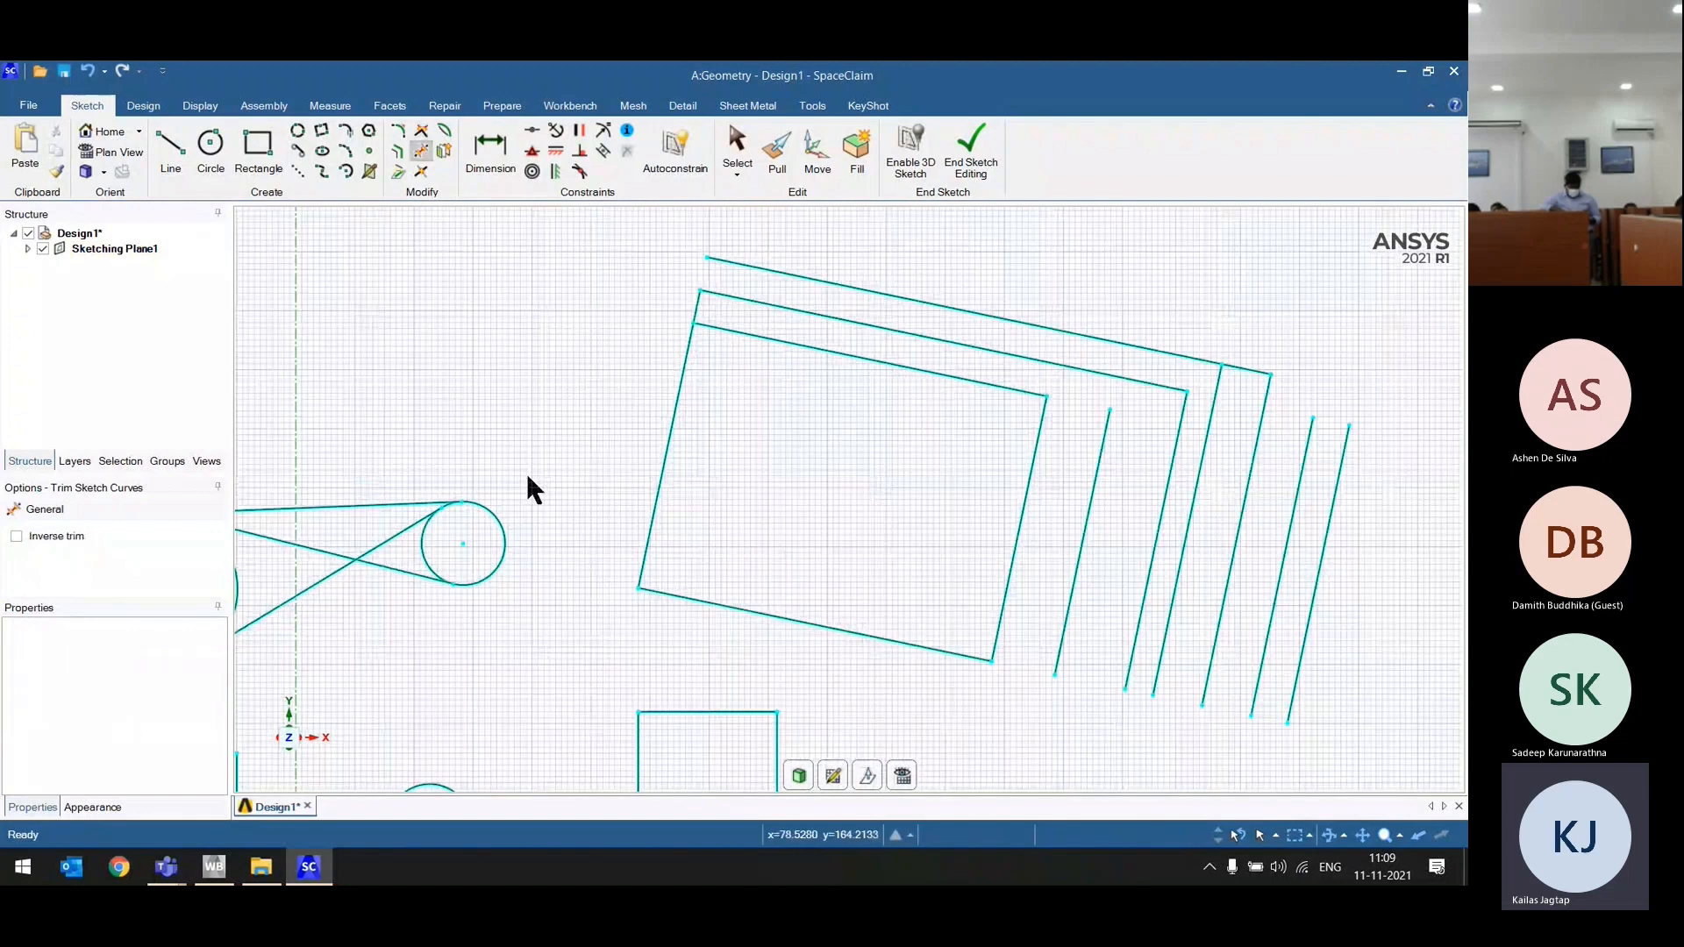
{"action": "scroll", "coordinate": [528, 476], "scroll_direction": "up", "scroll_amount": 1}
{"action": "left_click_drag", "start_coordinate": [713, 288], "coordinate": [805, 230]}
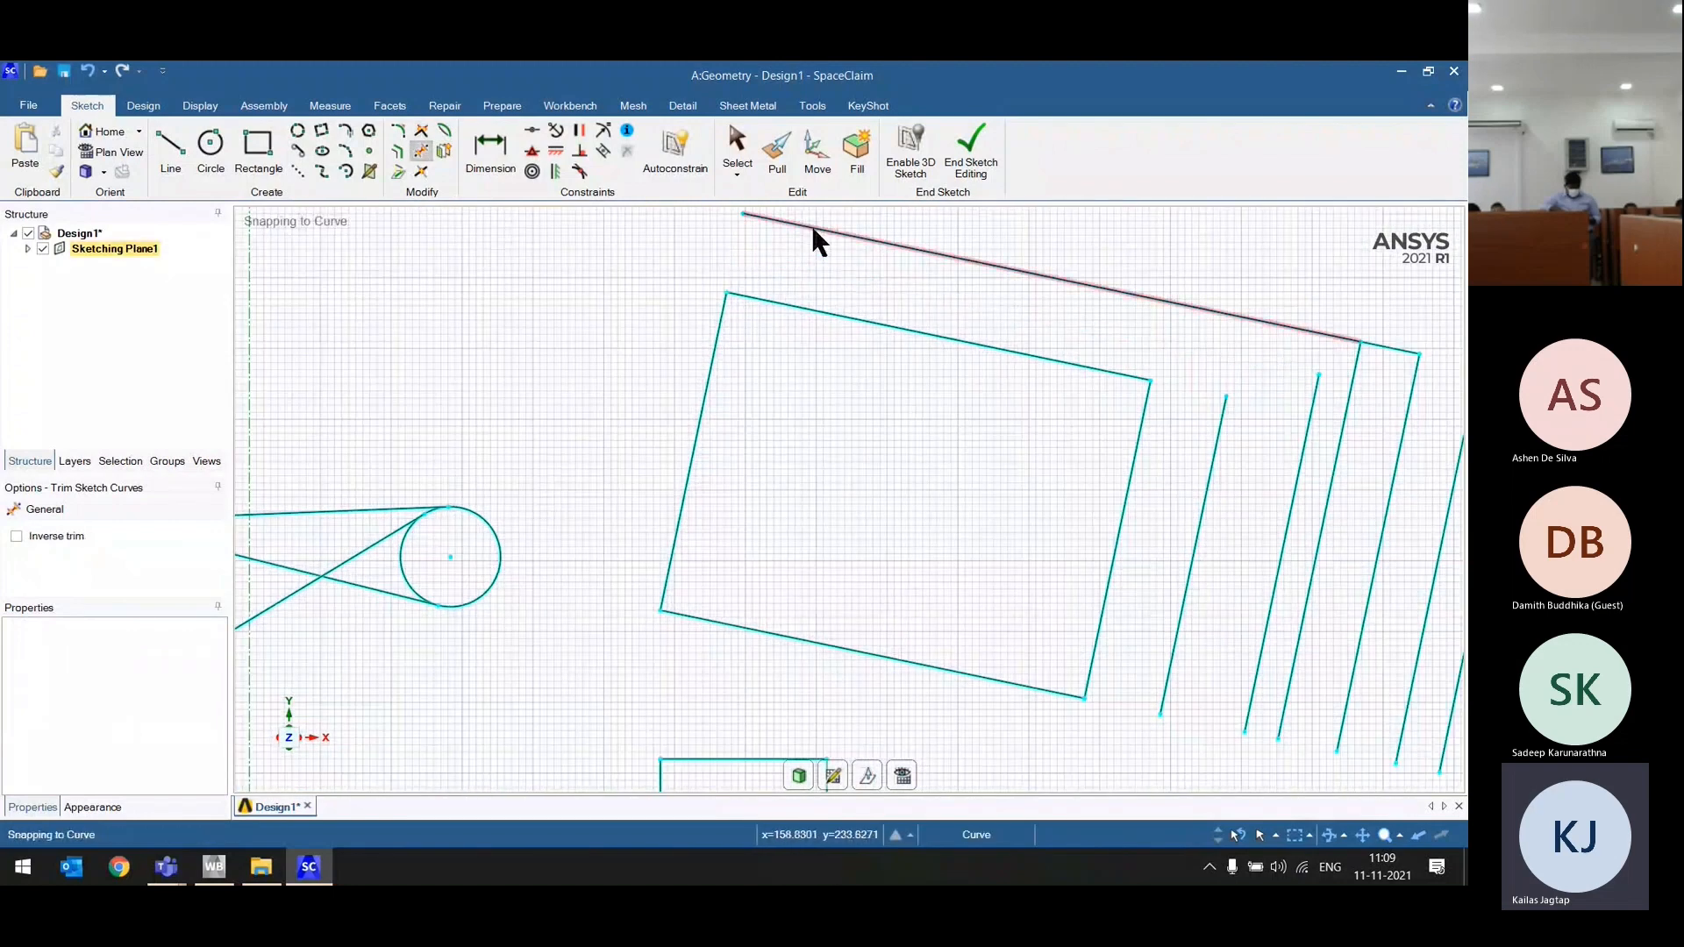
{"action": "left_click", "coordinate": [812, 225]}
Step: Trim away the short remaining upper segment and the two slanted offset lines just inside it
{"action": "scroll", "coordinate": [845, 386], "scroll_direction": "down", "scroll_amount": 3}
{"action": "scroll", "coordinate": [1019, 342], "scroll_direction": "up", "scroll_amount": 2}
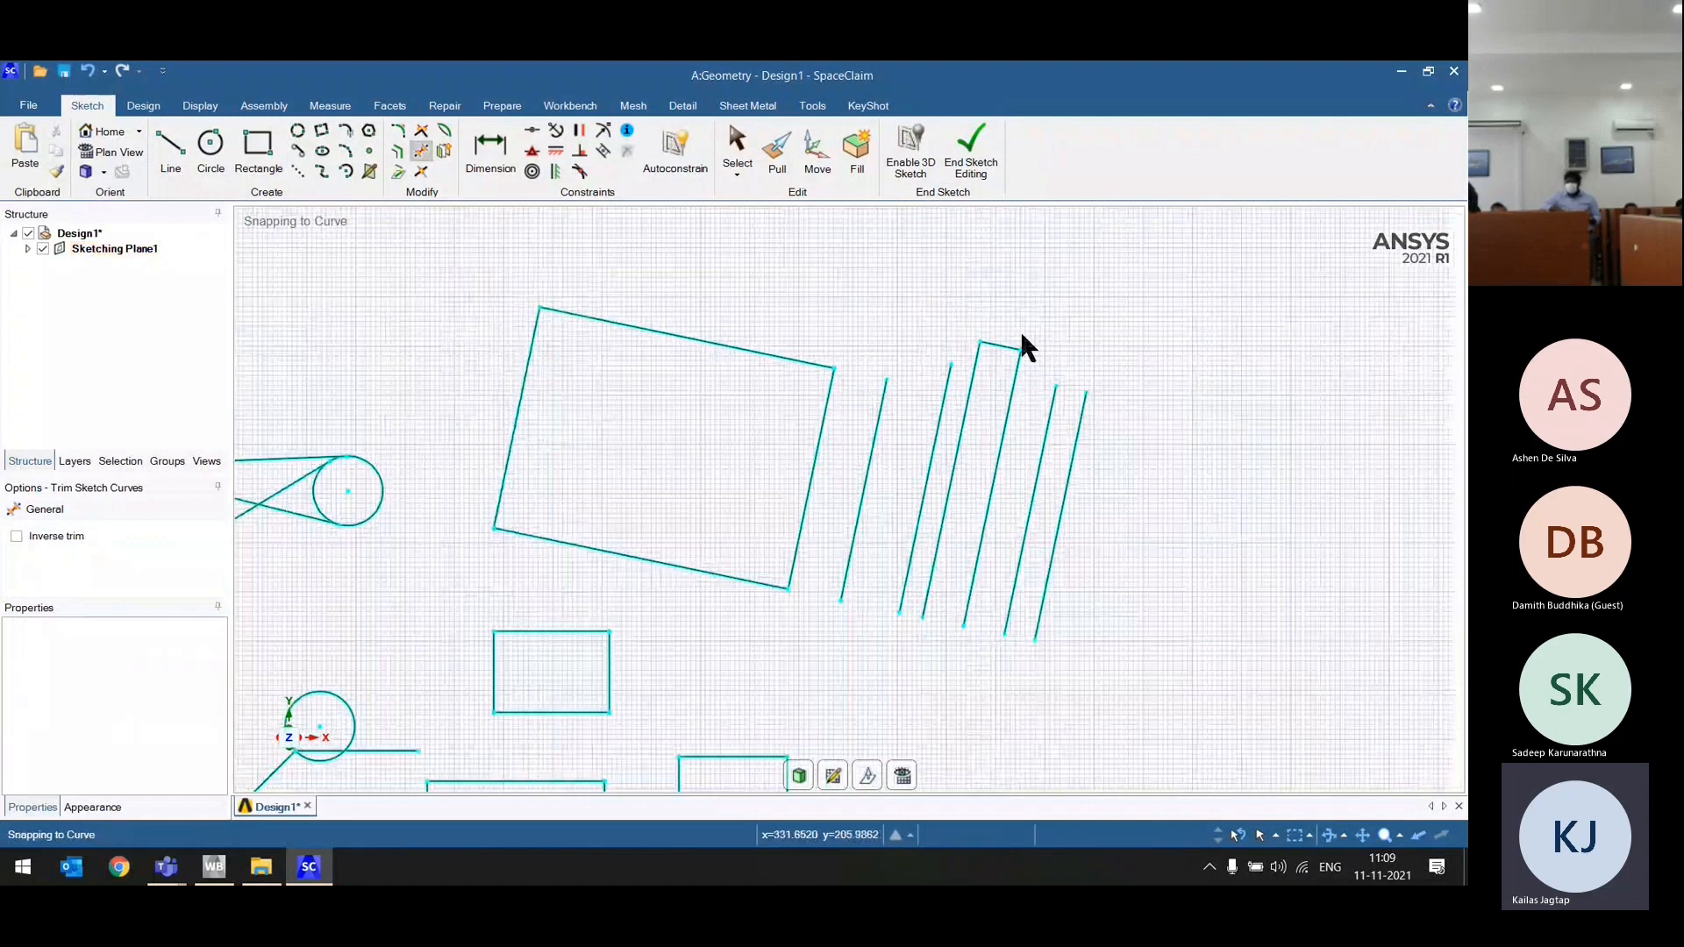
{"action": "scroll", "coordinate": [1020, 332], "scroll_direction": "up", "scroll_amount": 1}
{"action": "left_click_drag", "start_coordinate": [993, 347], "coordinate": [913, 406]}
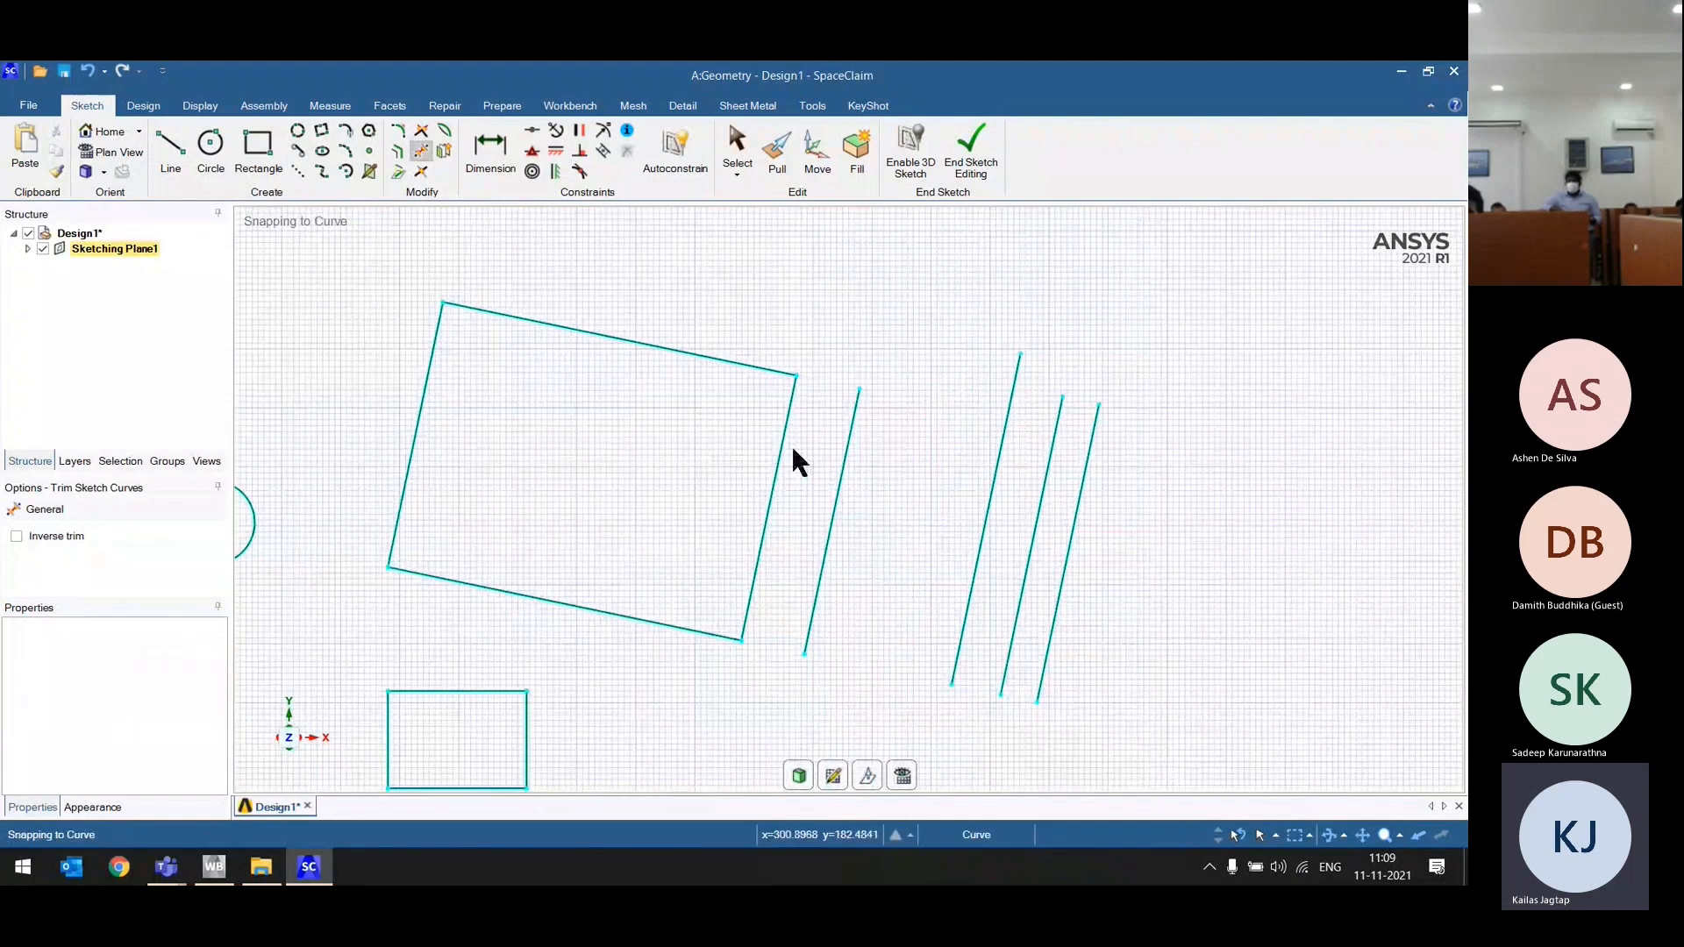
Step: Trim away the slanted line nearest the rectangle, the rectangle's right and upper edges, and the middle of the three outer lines
{"action": "left_click", "coordinate": [842, 466]}
{"action": "left_click", "coordinate": [788, 414]}
{"action": "left_click", "coordinate": [765, 365]}
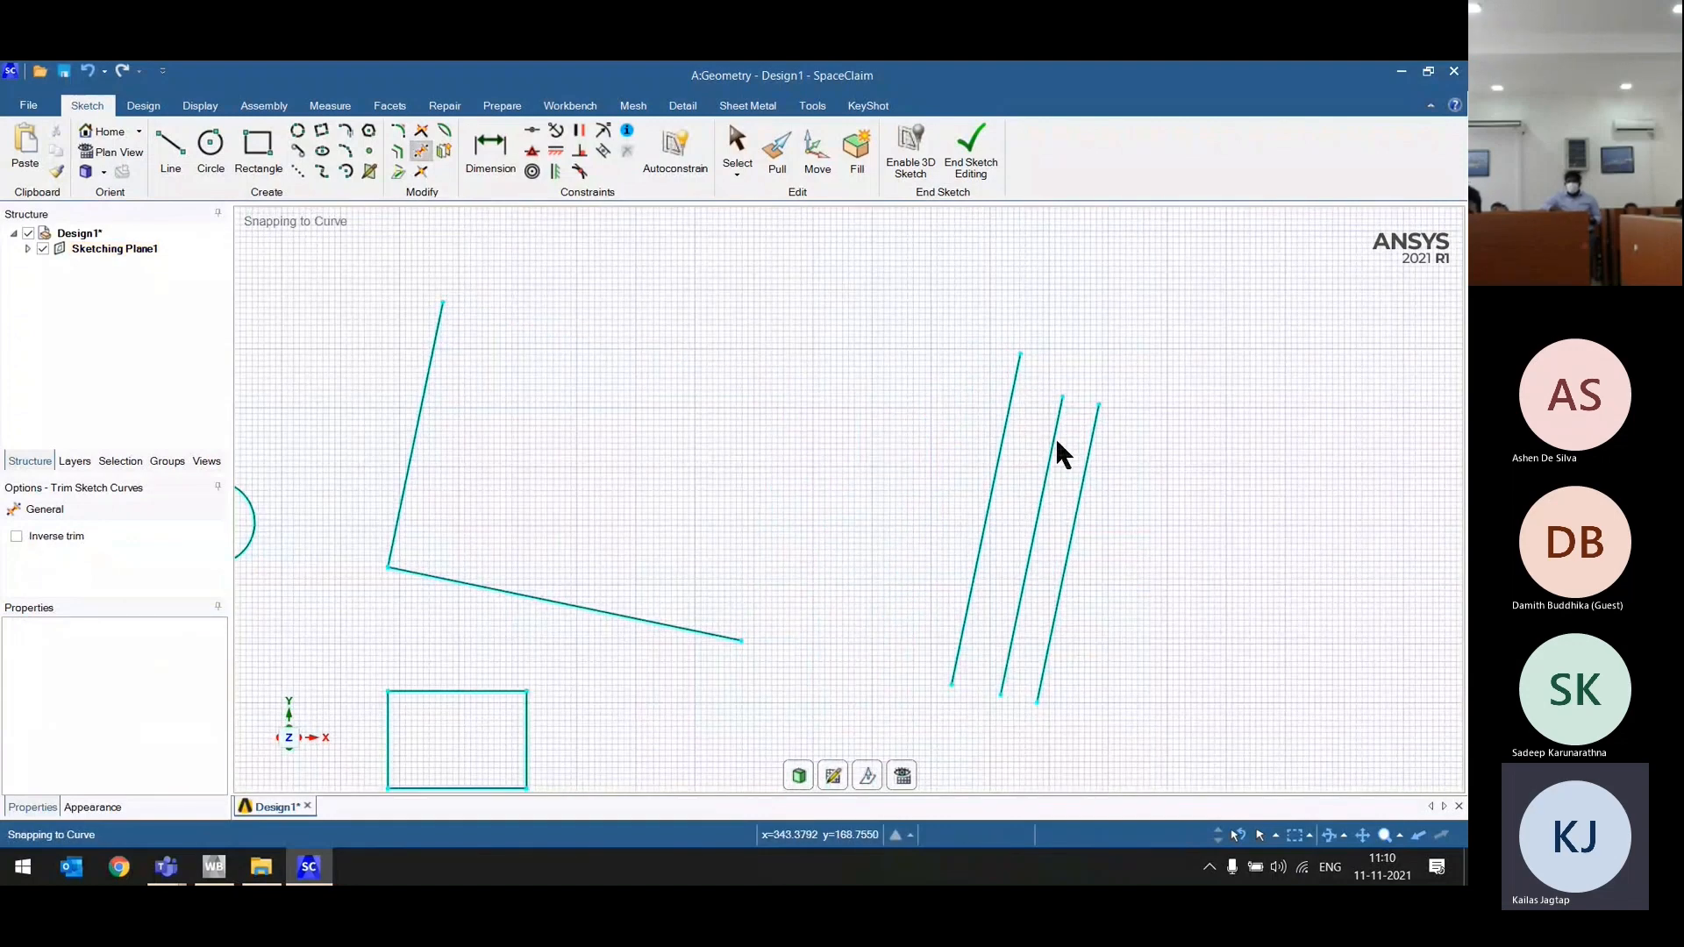
{"action": "left_click", "coordinate": [1057, 441]}
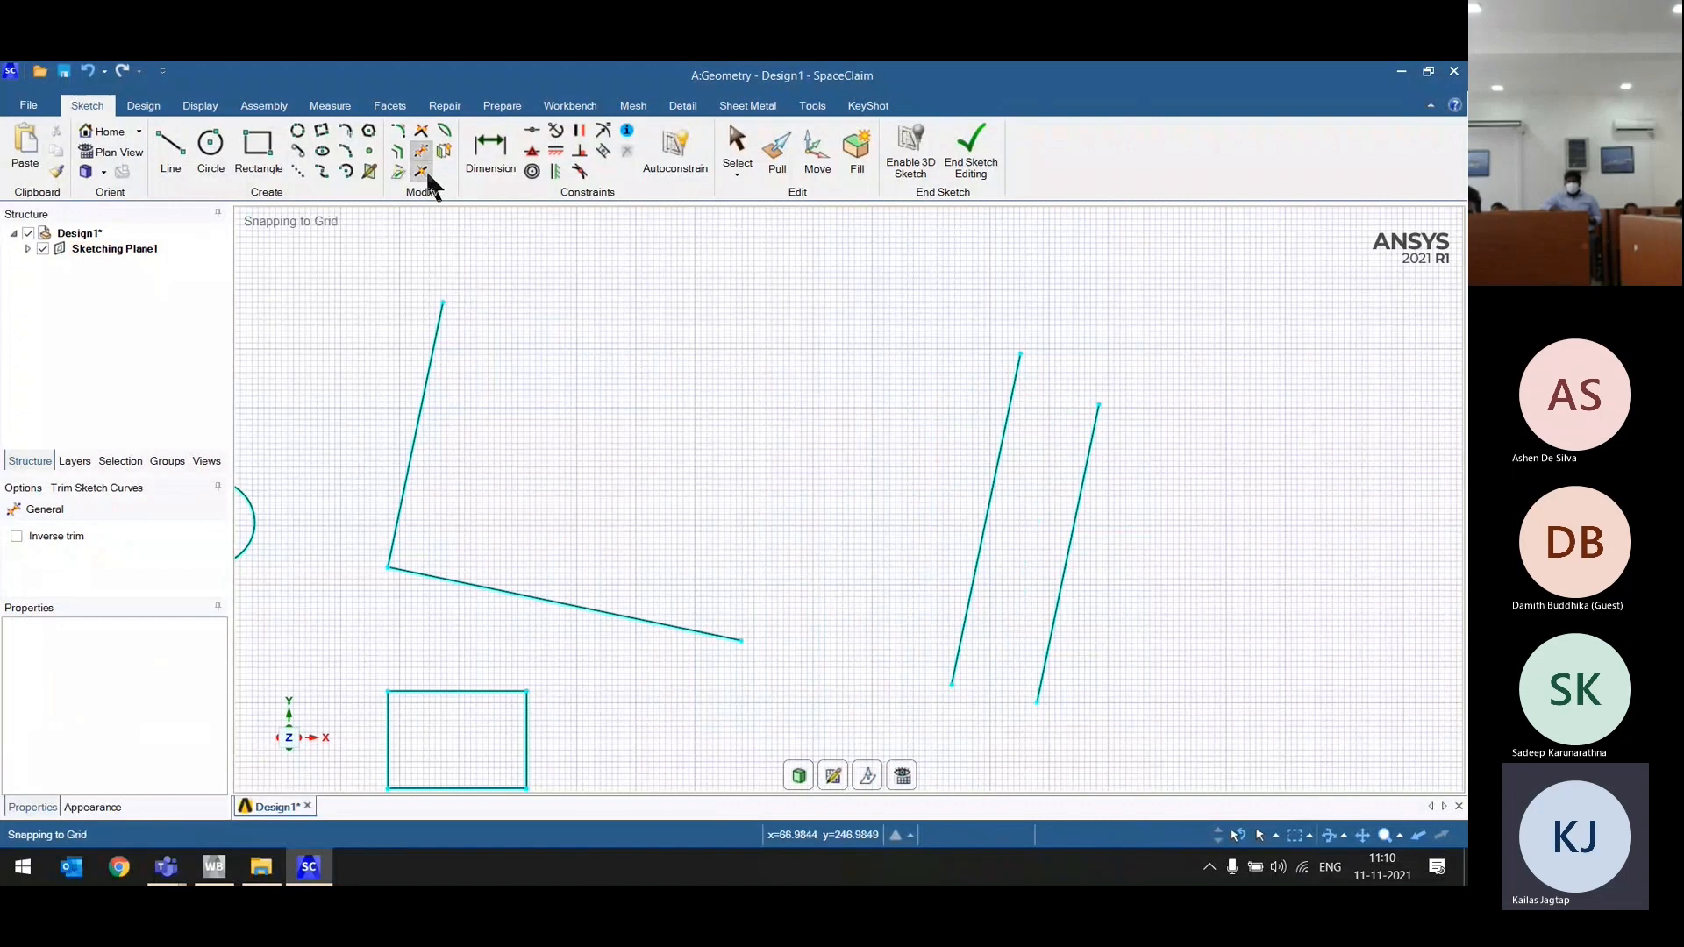
Step: Split the longer of the two remaining slanted lines into segments at successive midpoints using Split Curve
{"action": "left_click", "coordinate": [423, 173]}
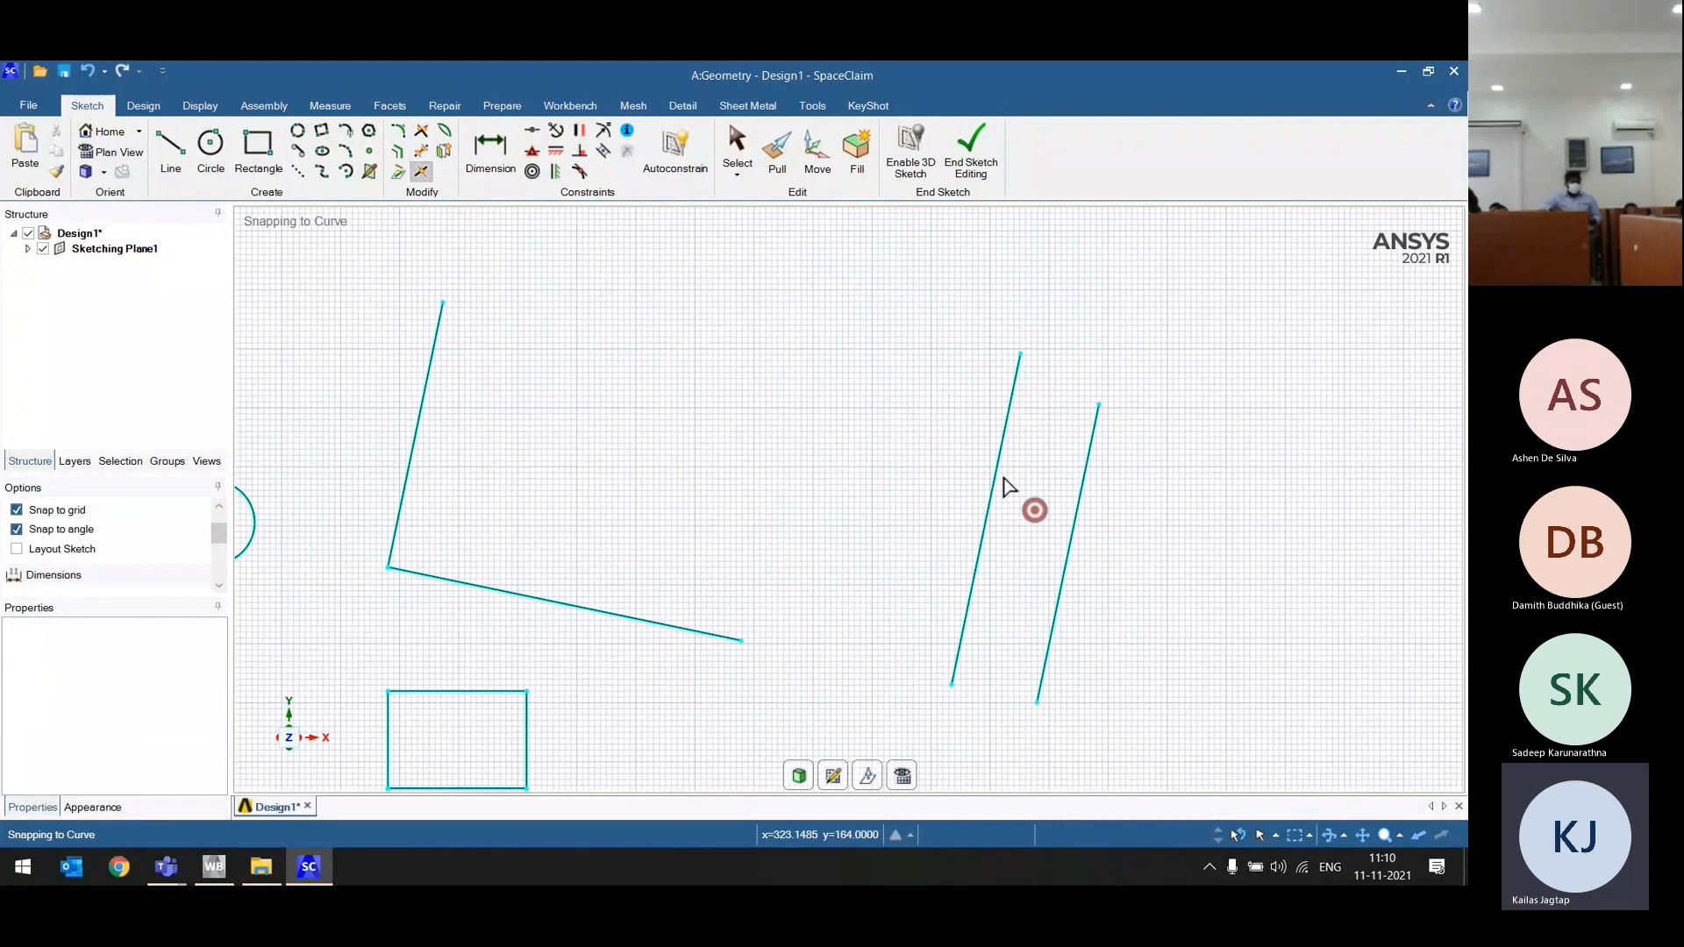
{"action": "scroll", "coordinate": [1000, 513], "scroll_direction": "up", "scroll_amount": 1}
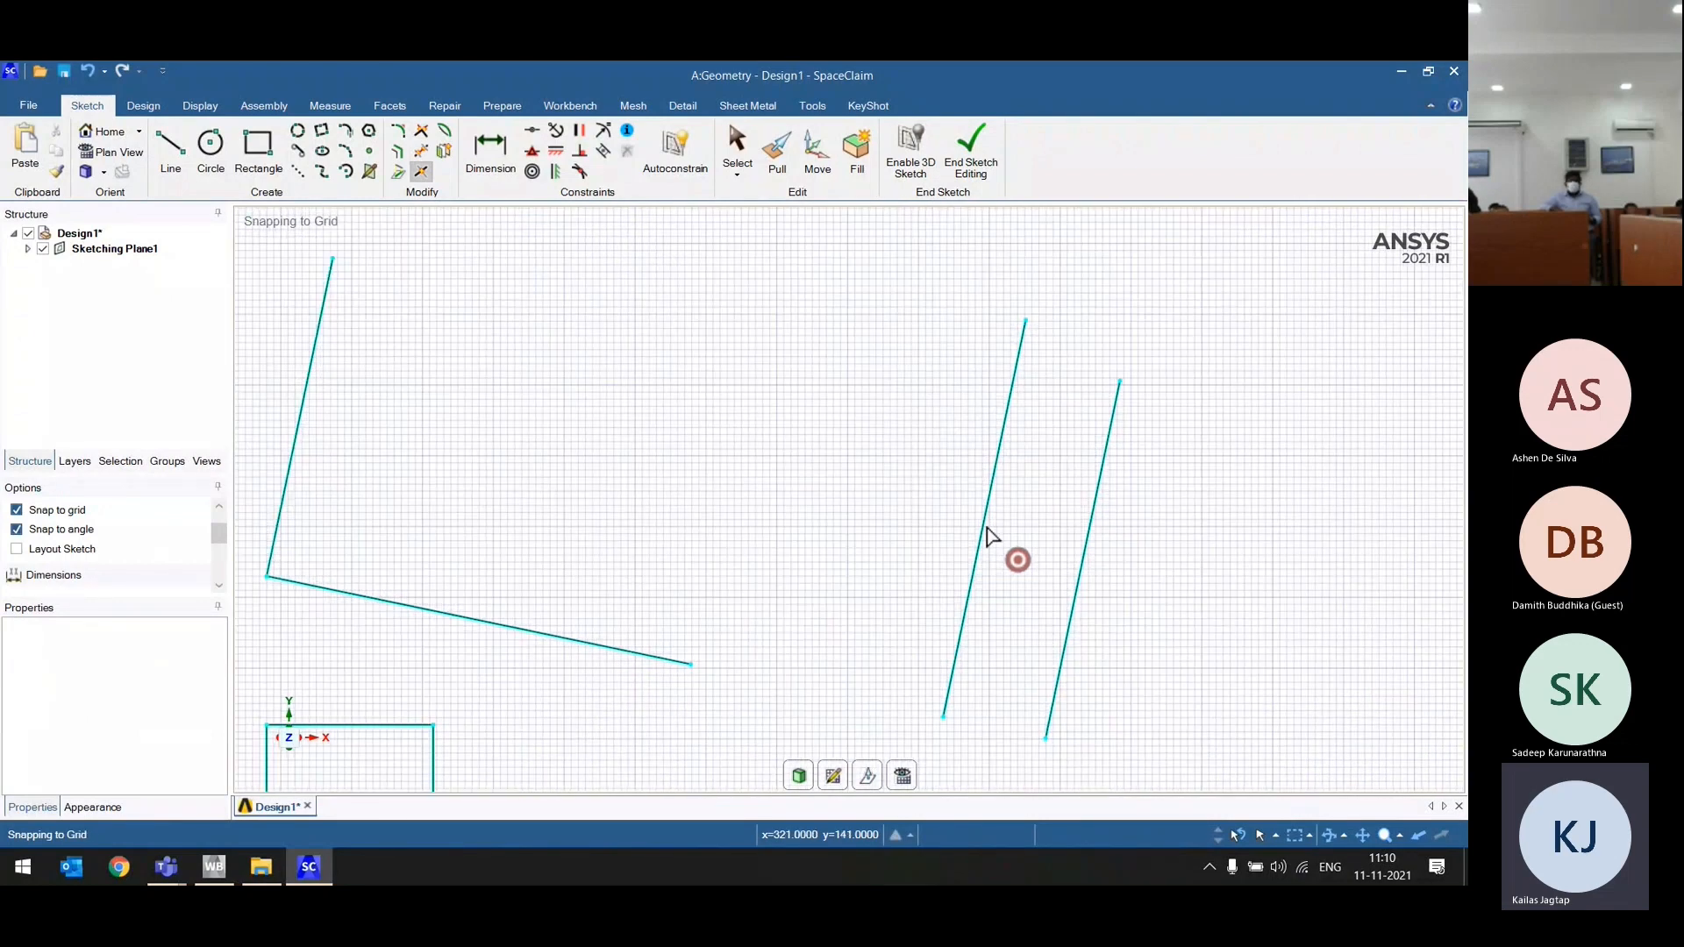
{"action": "scroll", "coordinate": [683, 476], "scroll_direction": "up", "scroll_amount": 1}
{"action": "middle_click_drag", "start_coordinate": [1067, 475], "coordinate": [919, 414], "text": "shift"}
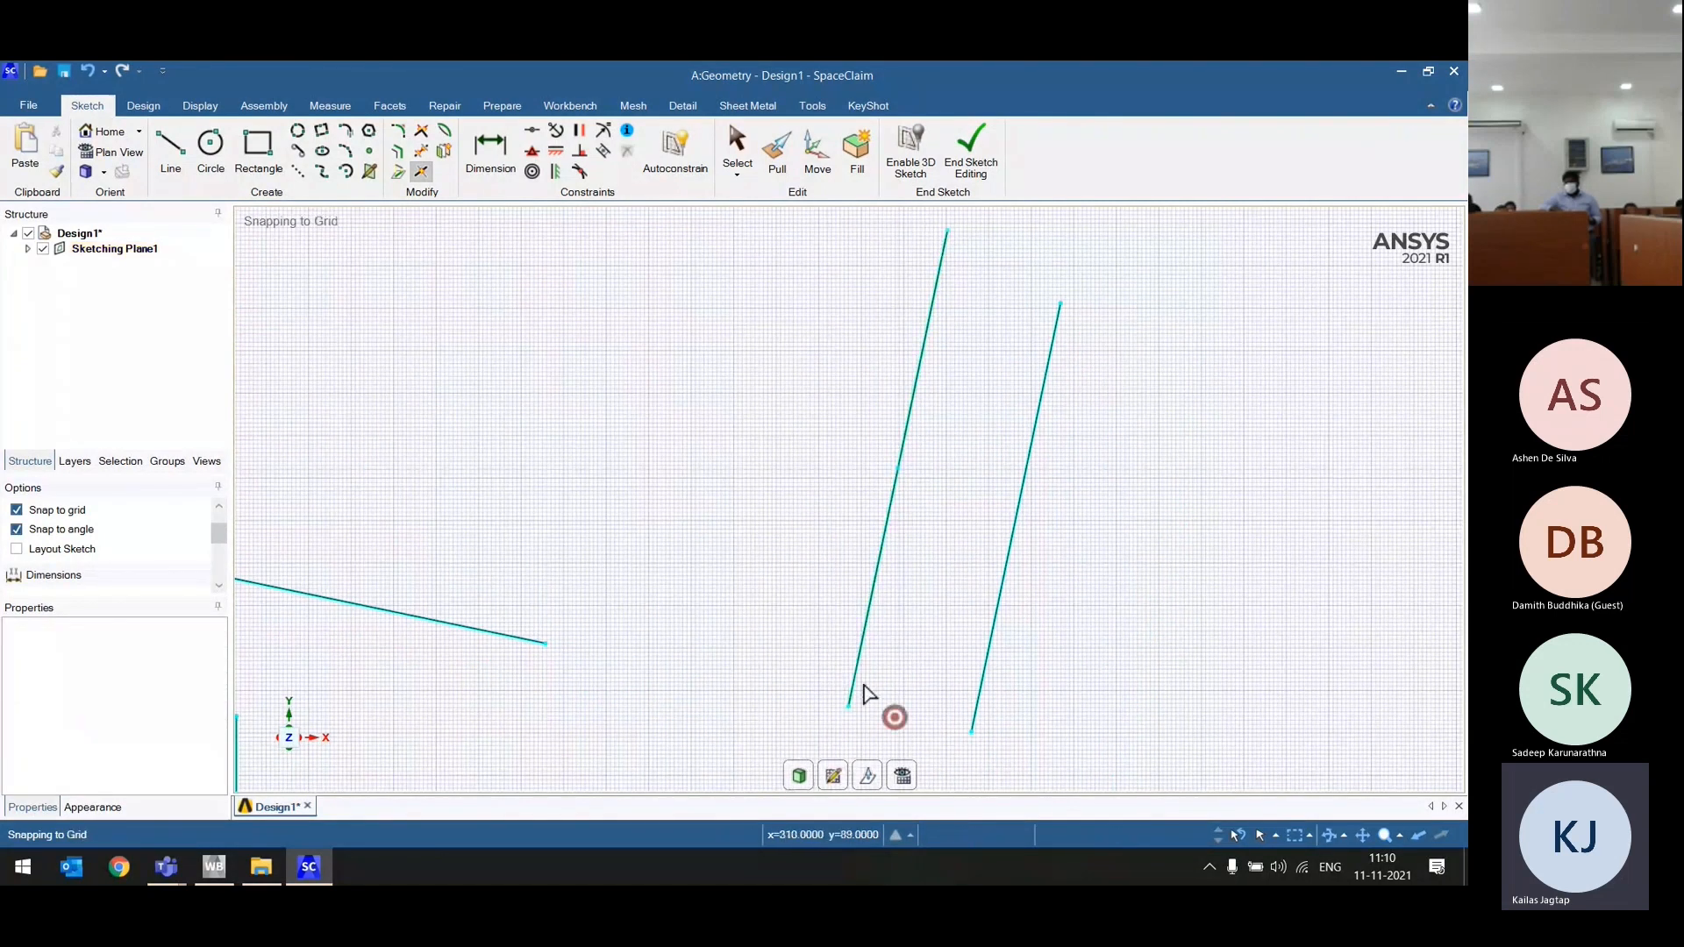
{"action": "left_click", "coordinate": [918, 383]}
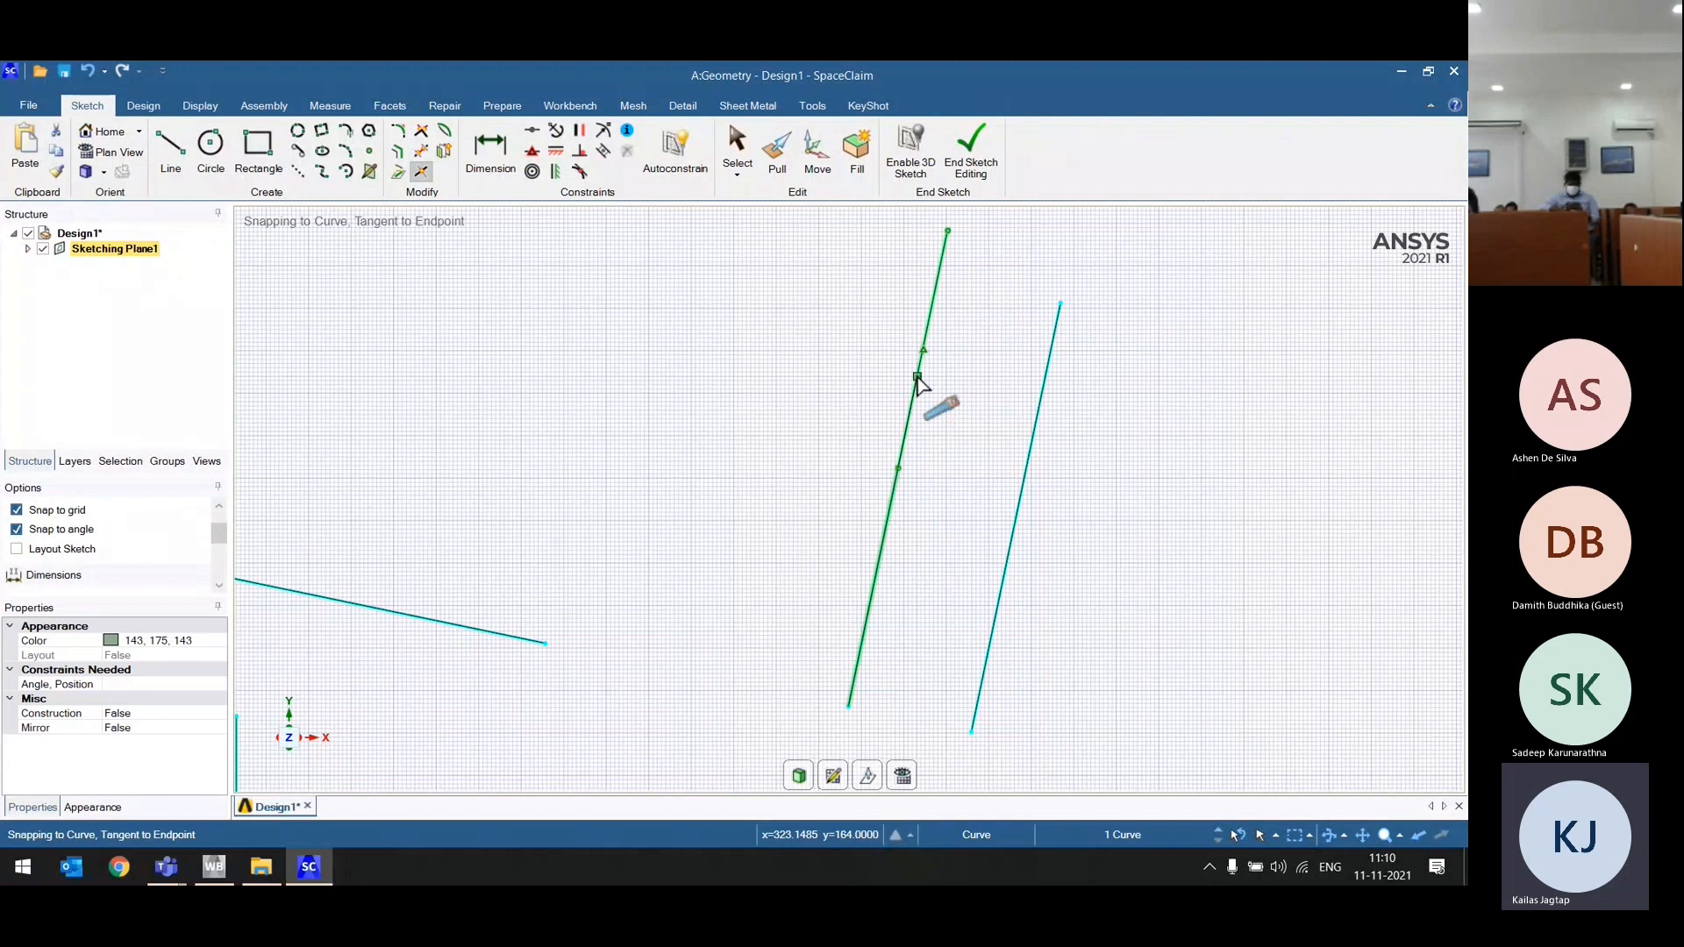
{"action": "left_click", "coordinate": [923, 350]}
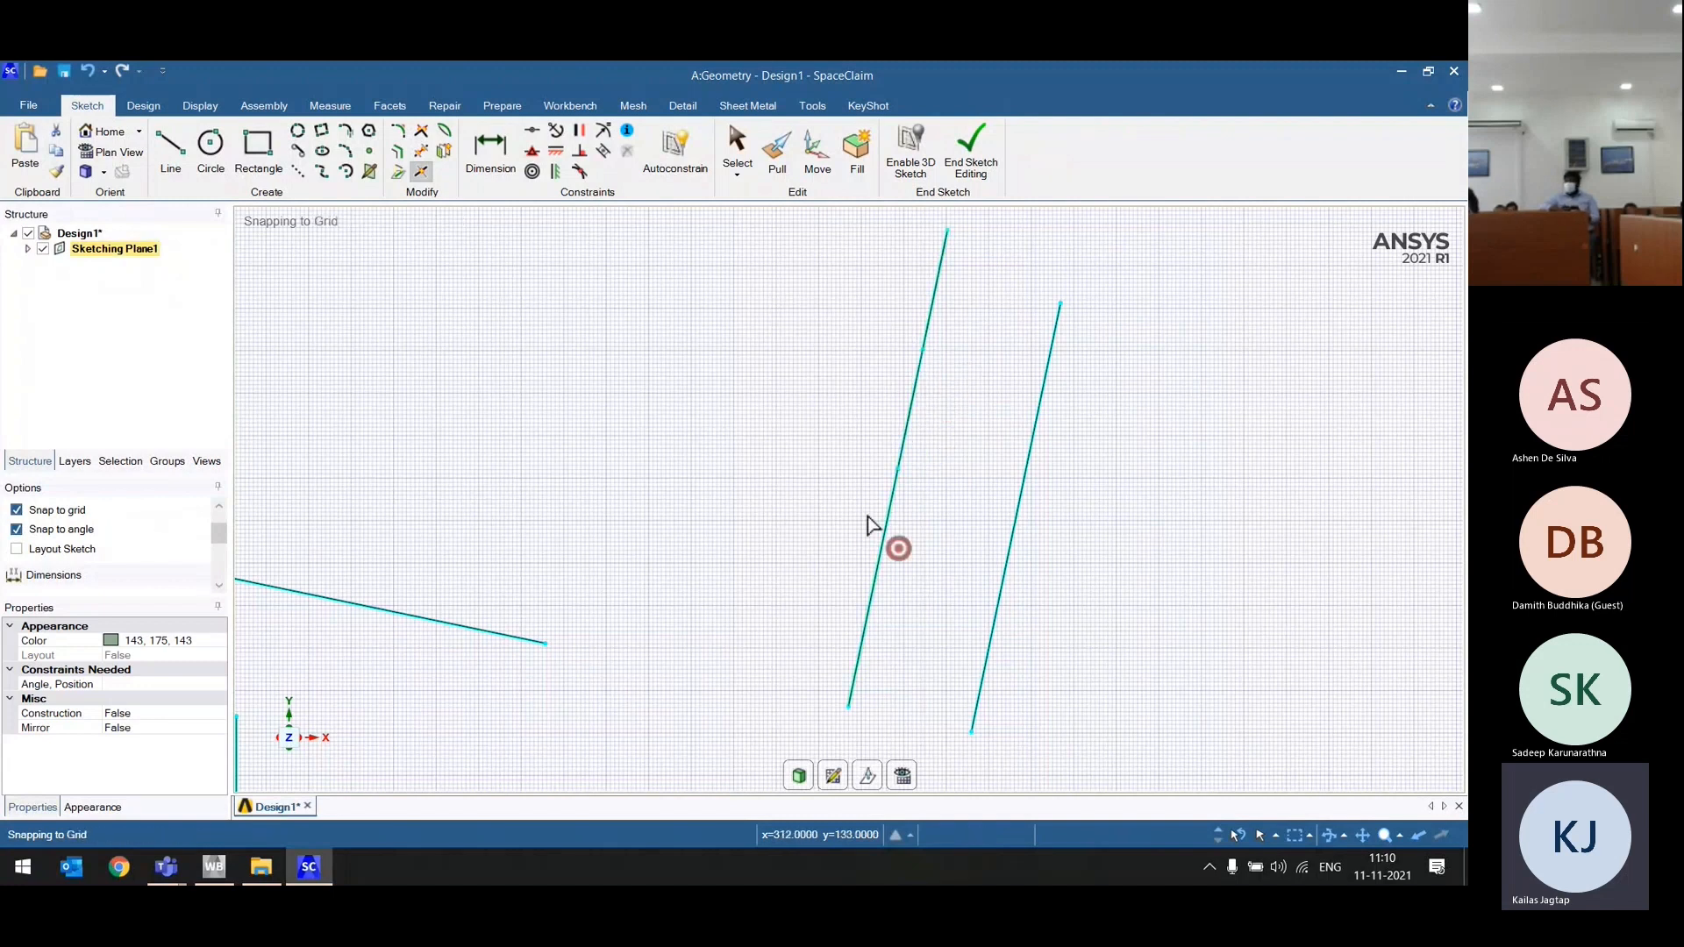
{"action": "left_click", "coordinate": [929, 326]}
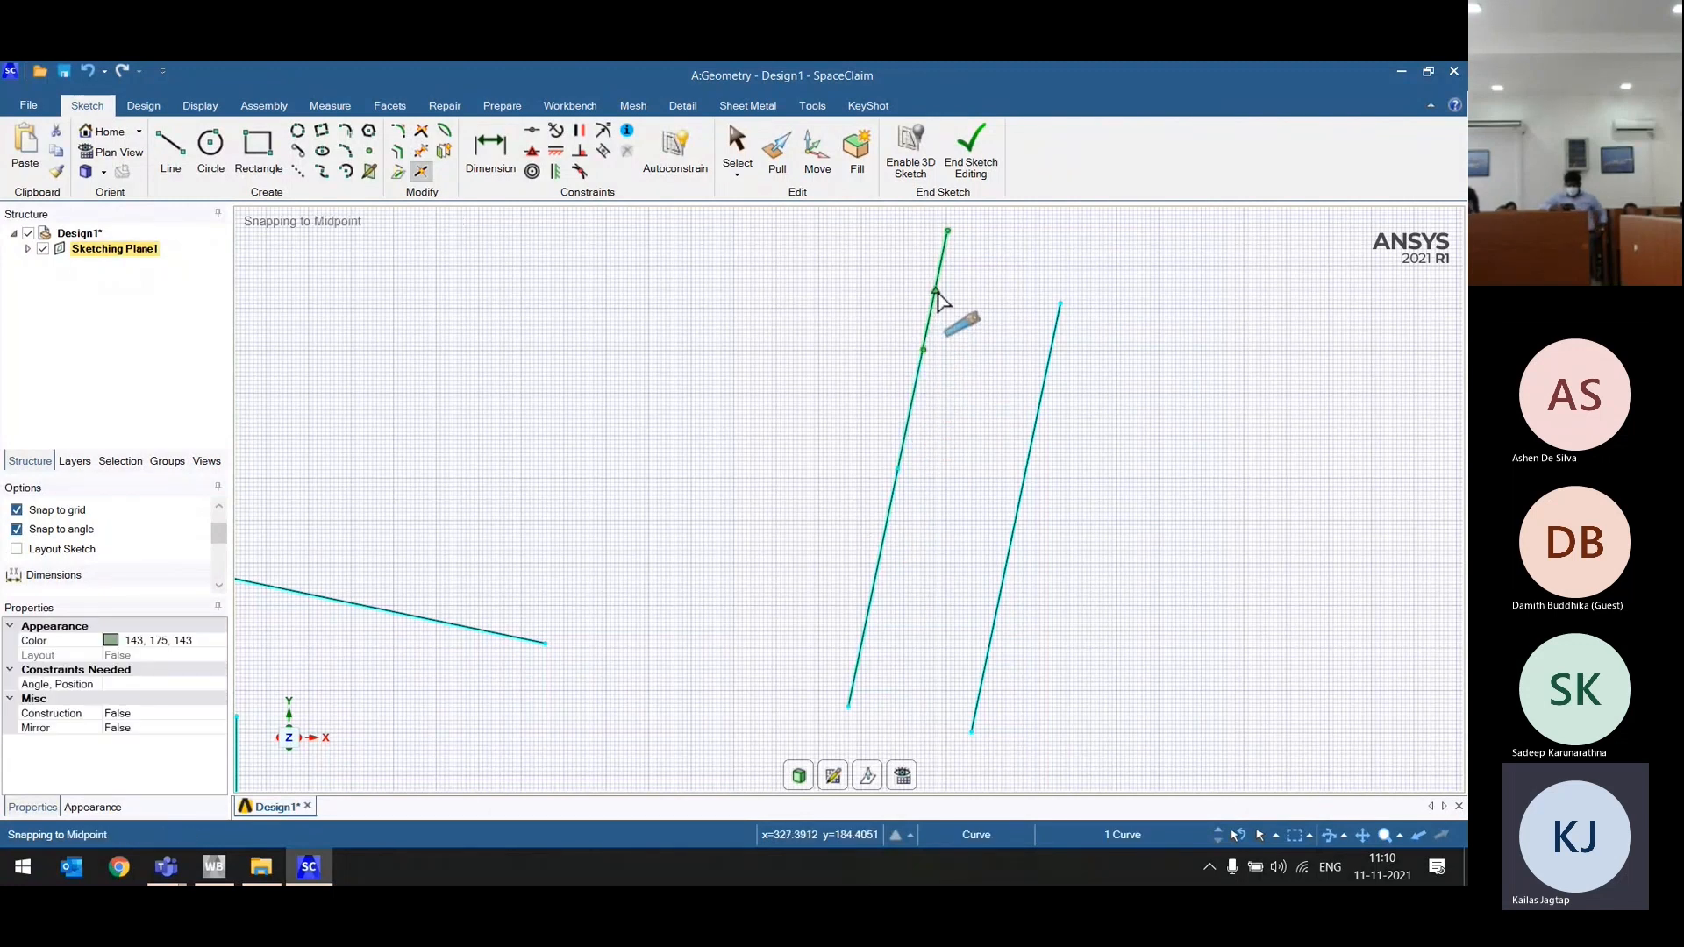
{"action": "left_click", "coordinate": [935, 291]}
{"action": "left_click", "coordinate": [944, 270]}
{"action": "left_click", "coordinate": [941, 261]}
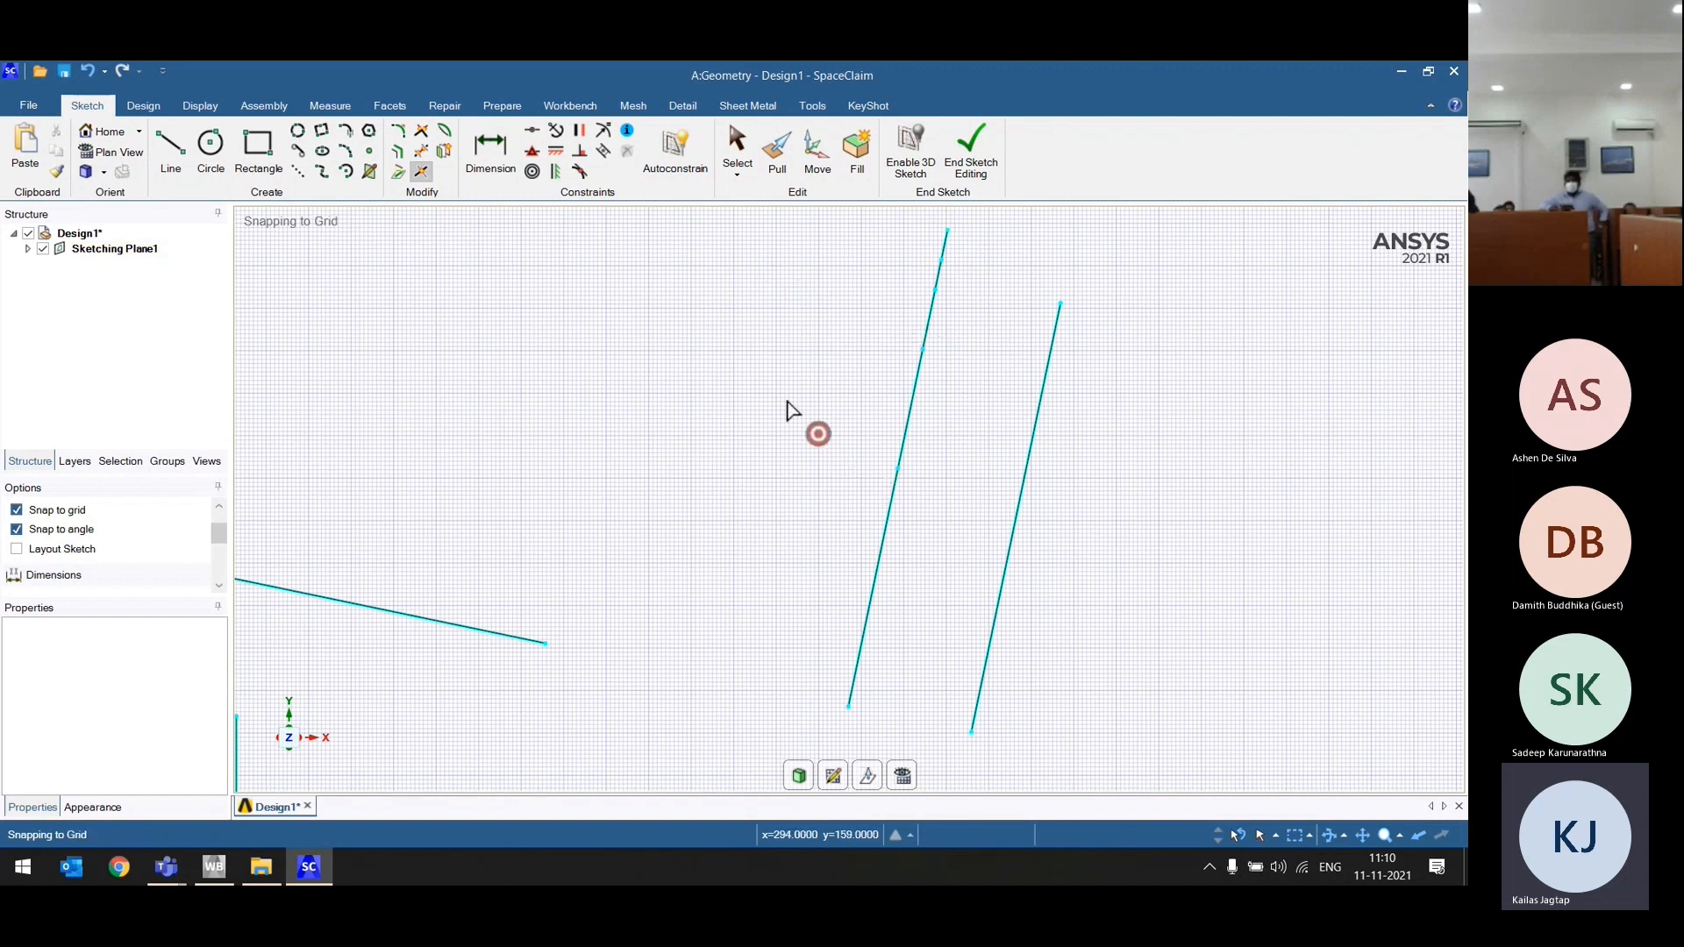
Step: Bend the lower edge of the trimmed tilted rectangle downward into an arc with a radius of about 137 mm
{"action": "scroll", "coordinate": [786, 411], "scroll_direction": "down", "scroll_amount": 5}
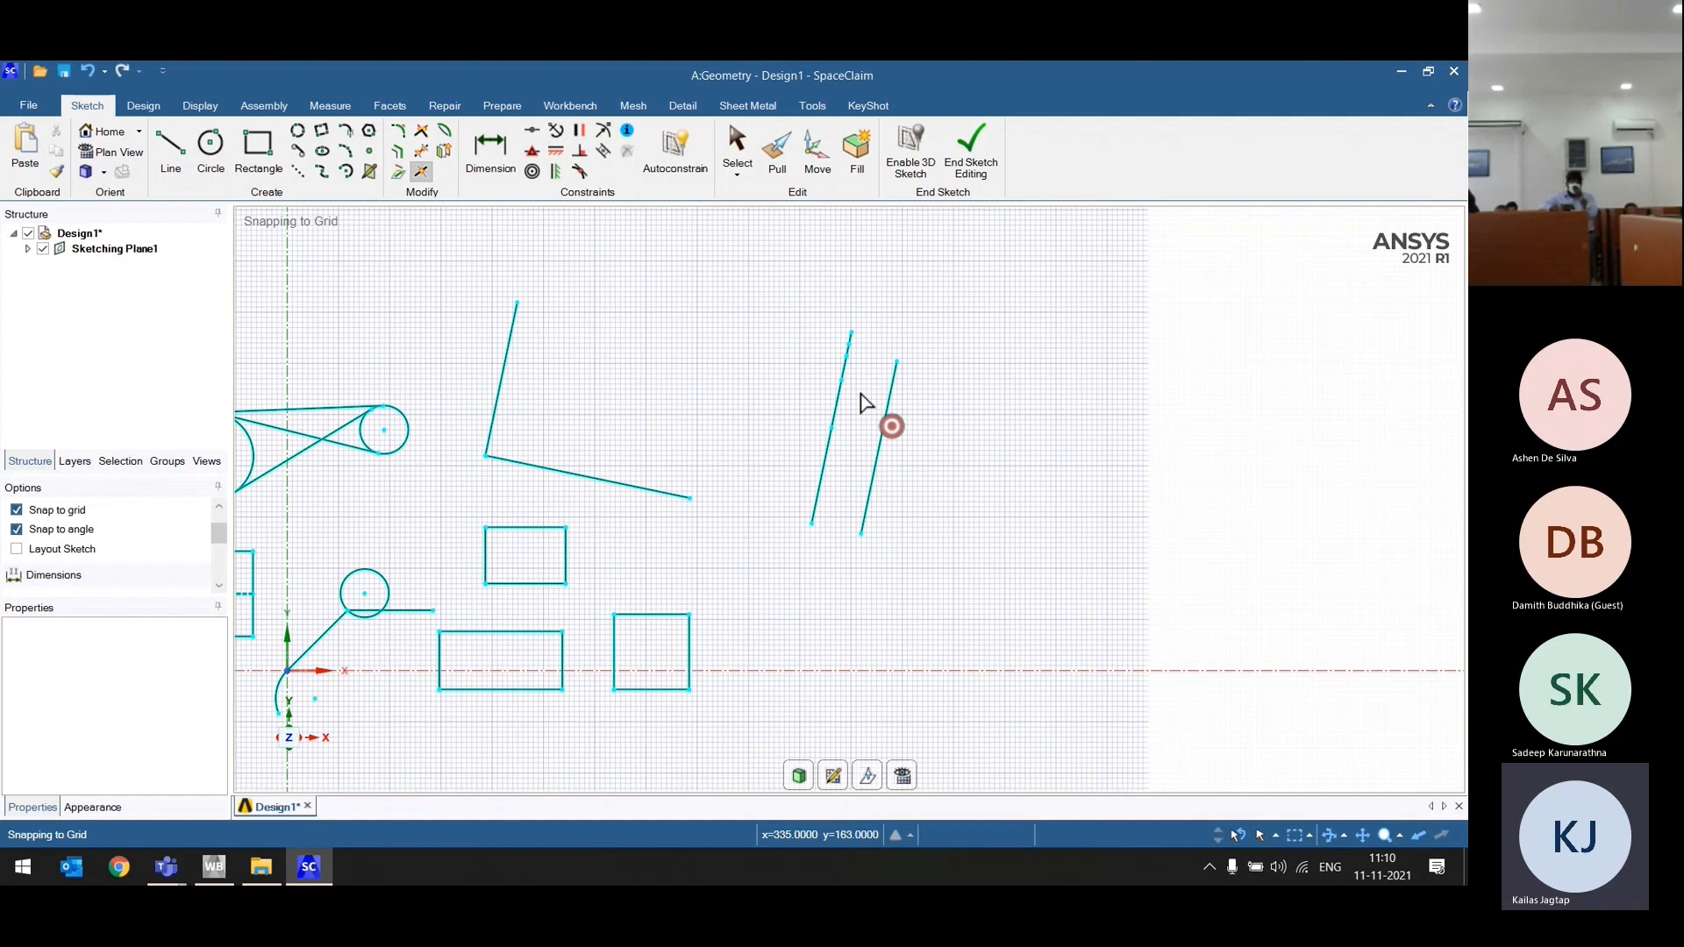
{"action": "scroll", "coordinate": [789, 432], "scroll_direction": "up", "scroll_amount": 1}
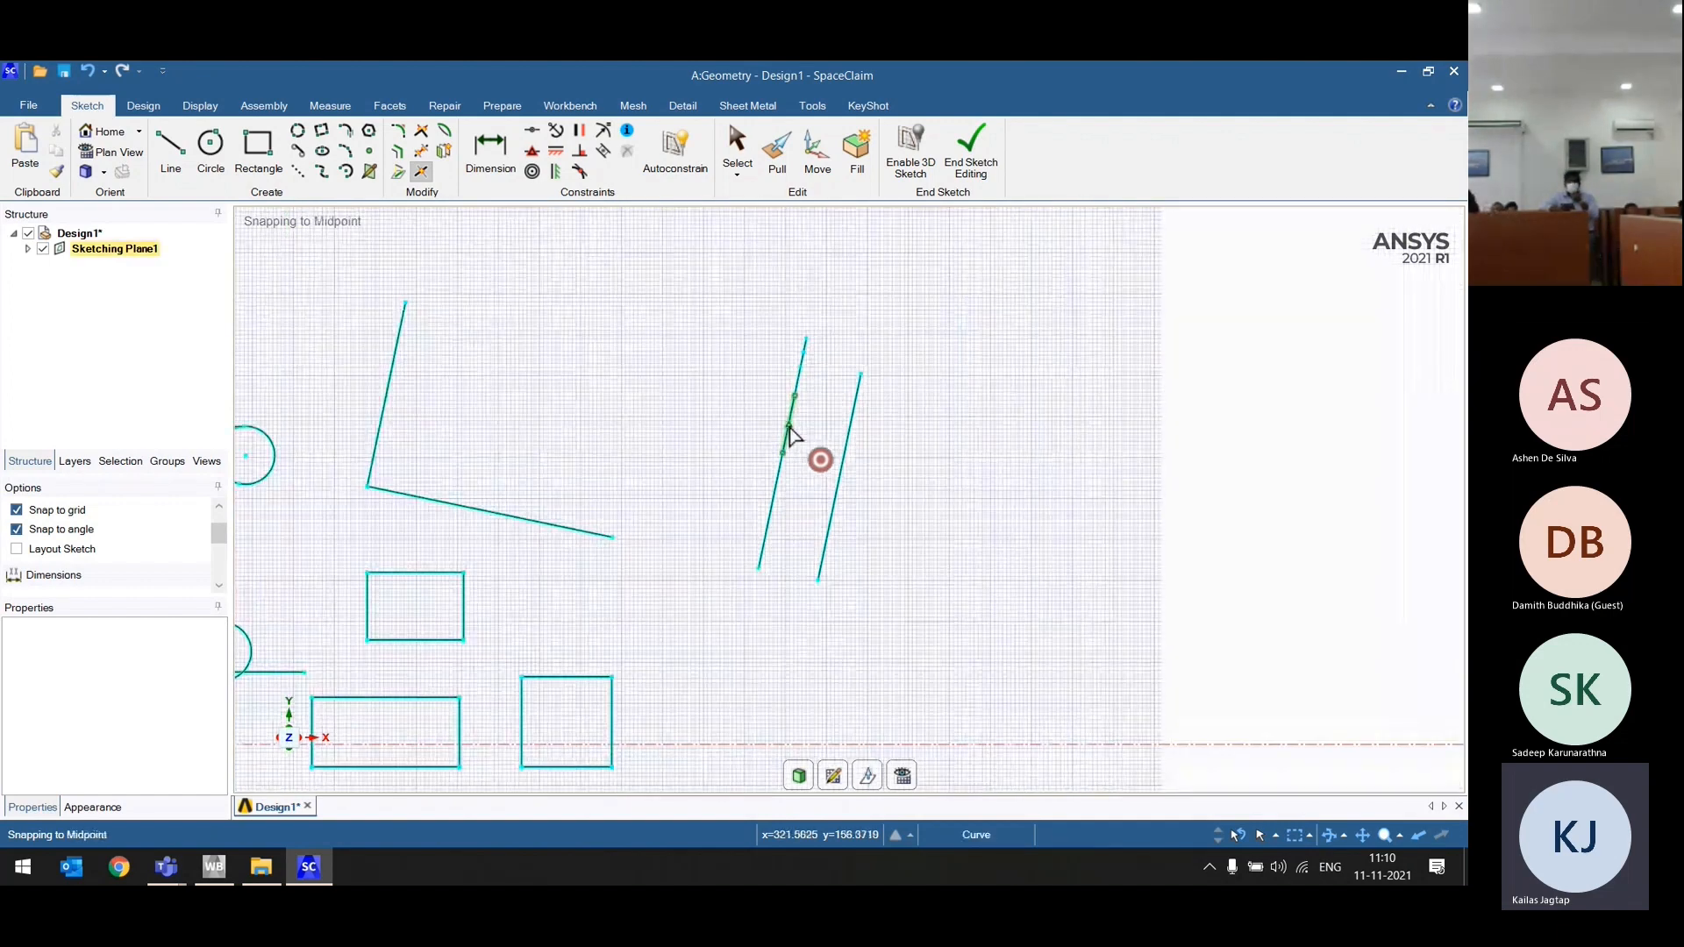
{"action": "left_click", "coordinate": [444, 134]}
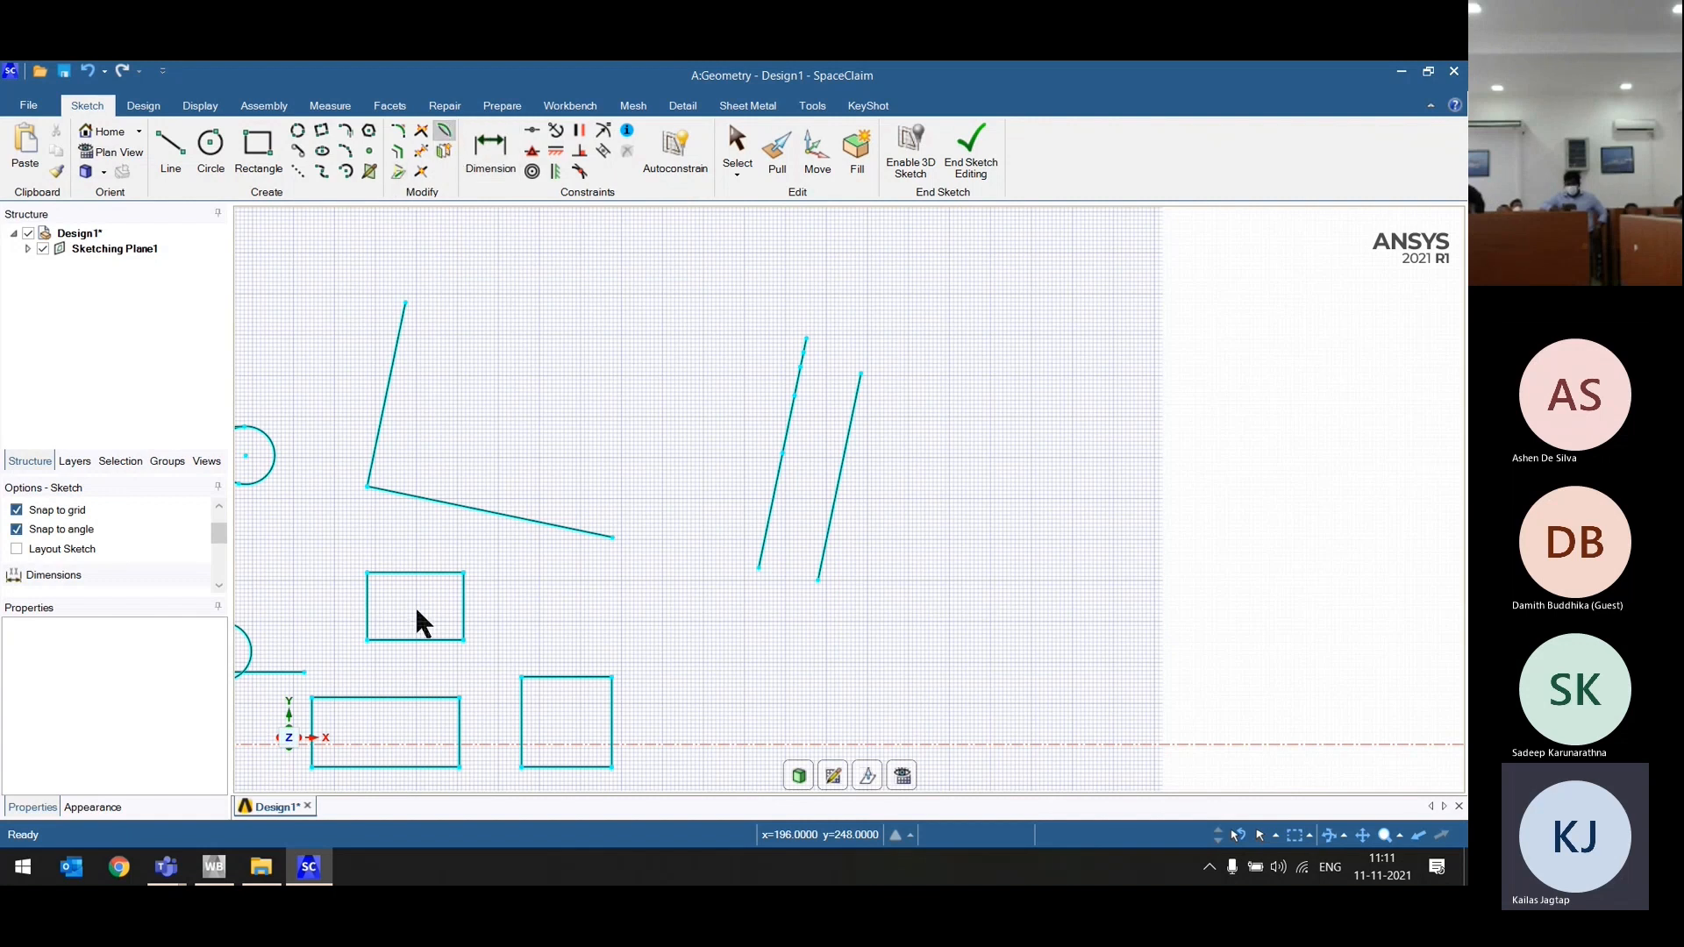
{"action": "left_click", "coordinate": [499, 516]}
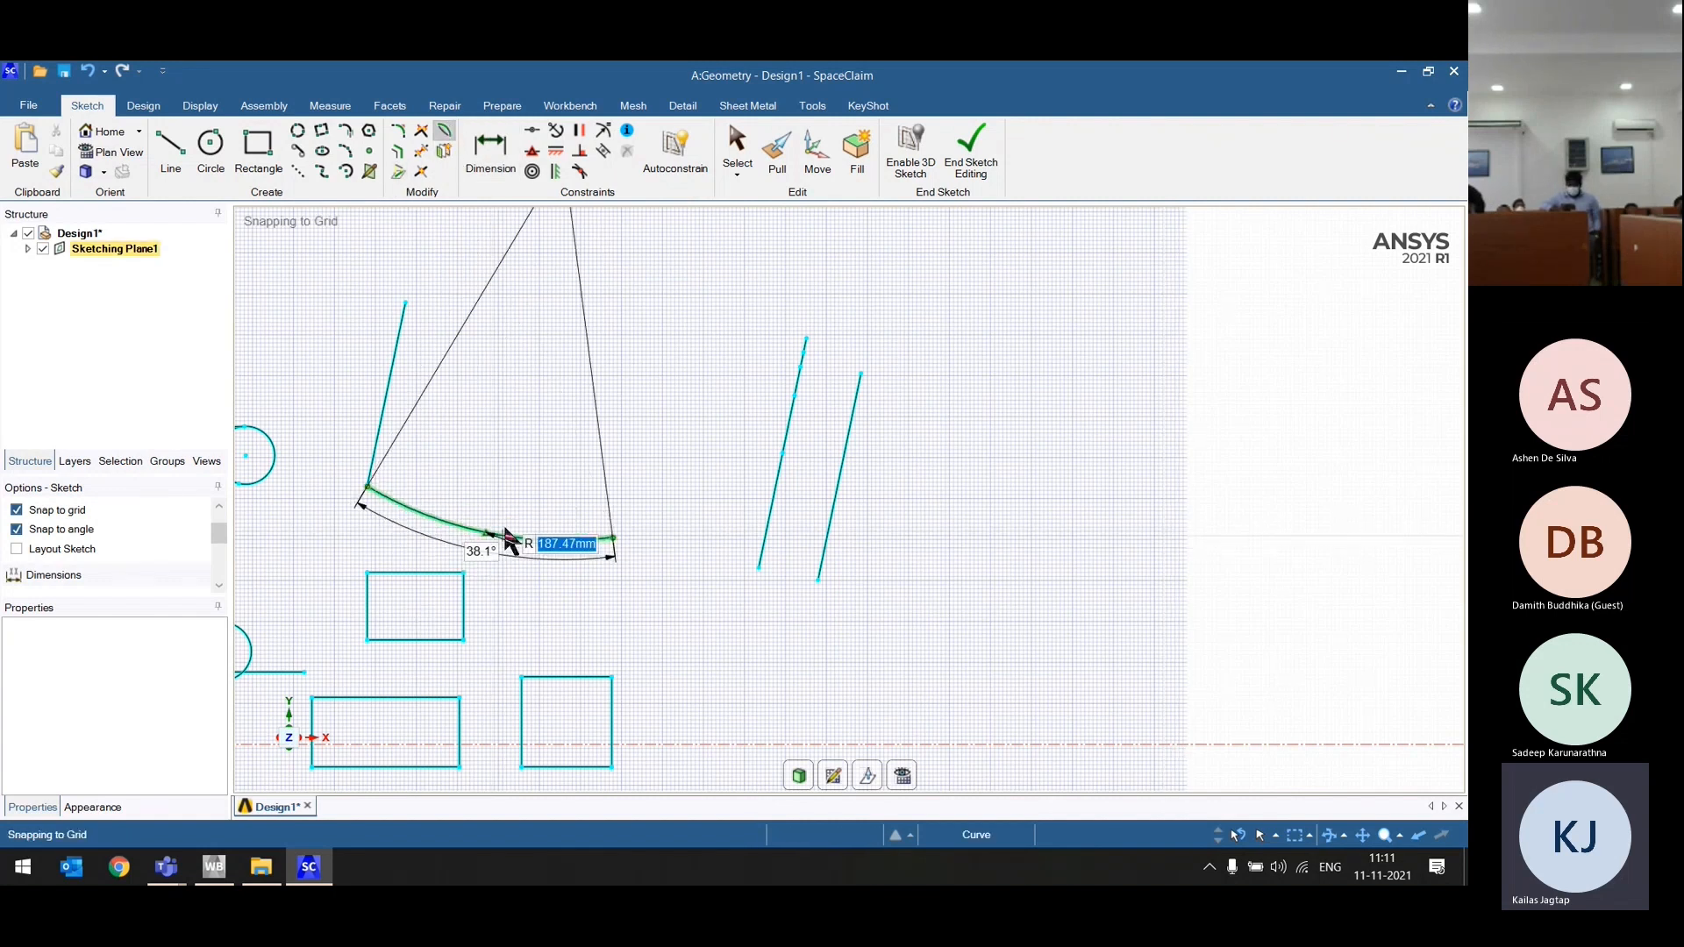
{"action": "left_click", "coordinate": [502, 557]}
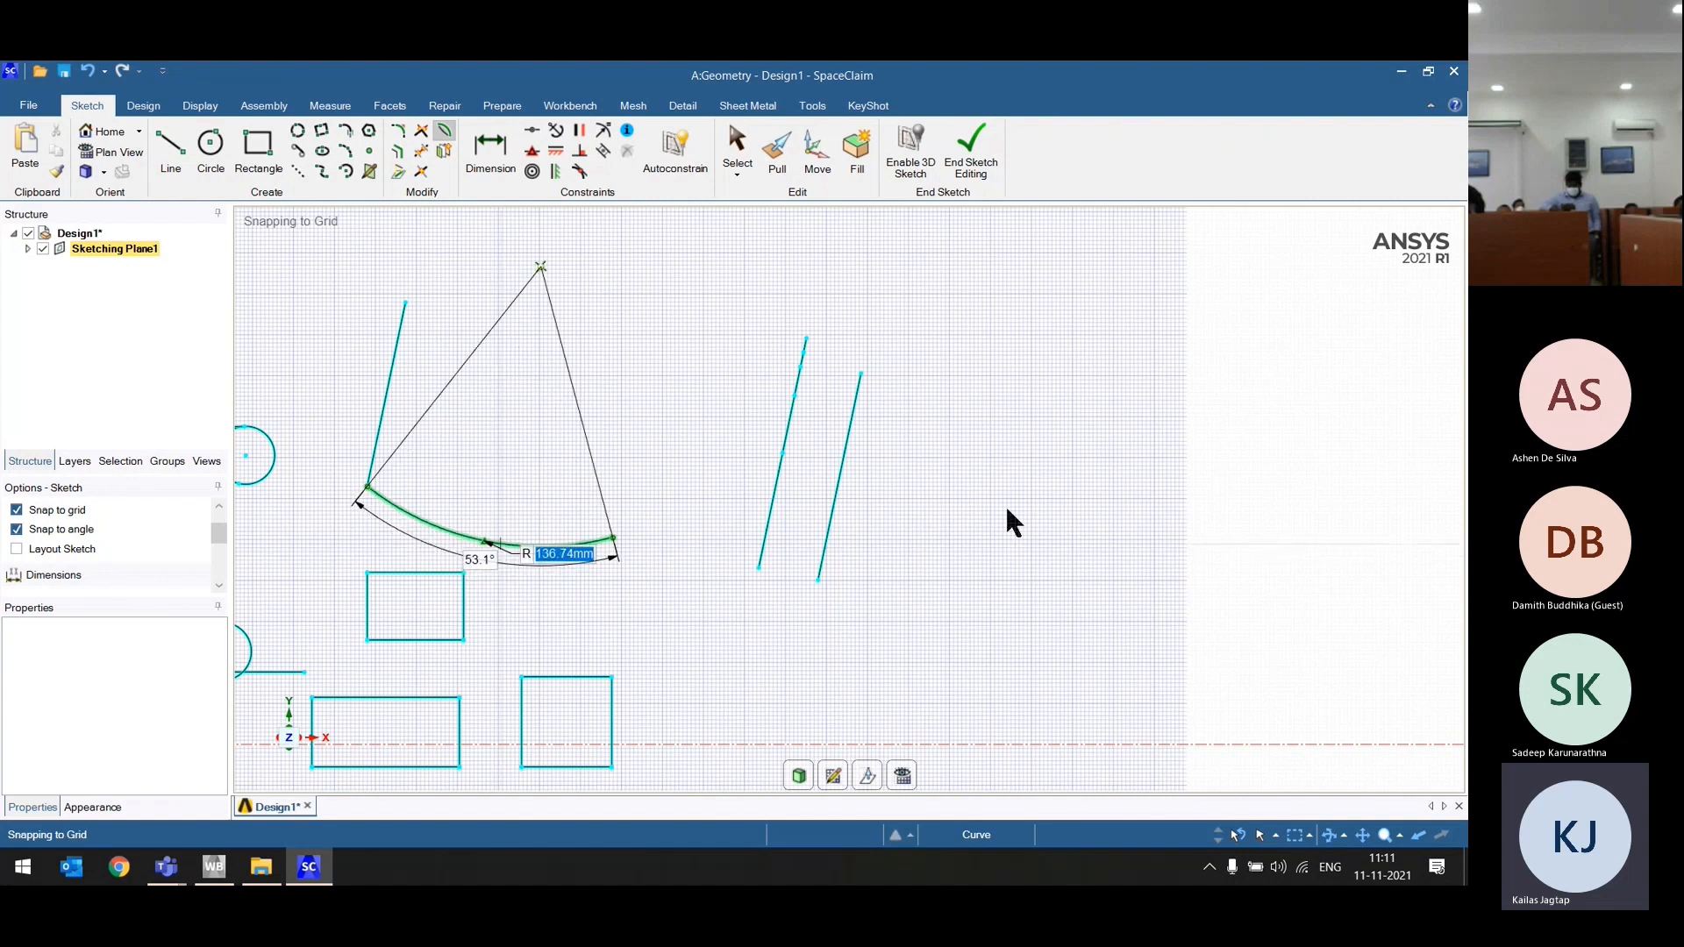
Step: Bend the shorter slanted line outward to the right and the split line's middle segment to the left into arcs
{"action": "left_click", "coordinate": [829, 526]}
{"action": "left_click", "coordinate": [874, 531]}
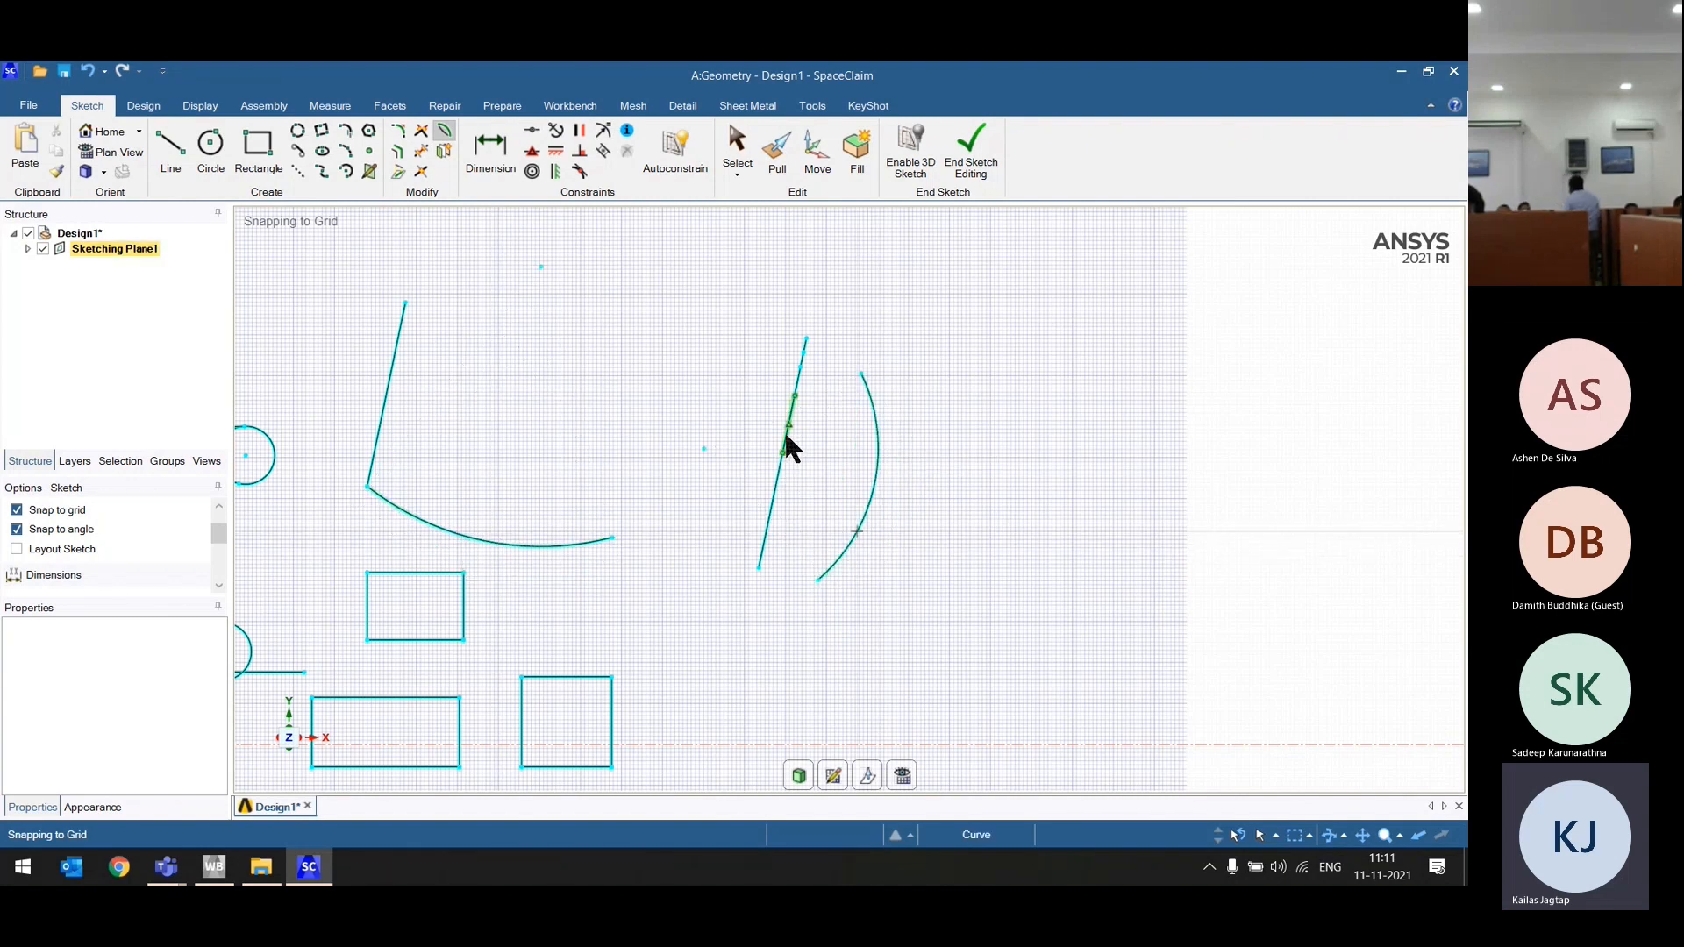
{"action": "left_click", "coordinate": [783, 428]}
{"action": "left_click", "coordinate": [773, 433]}
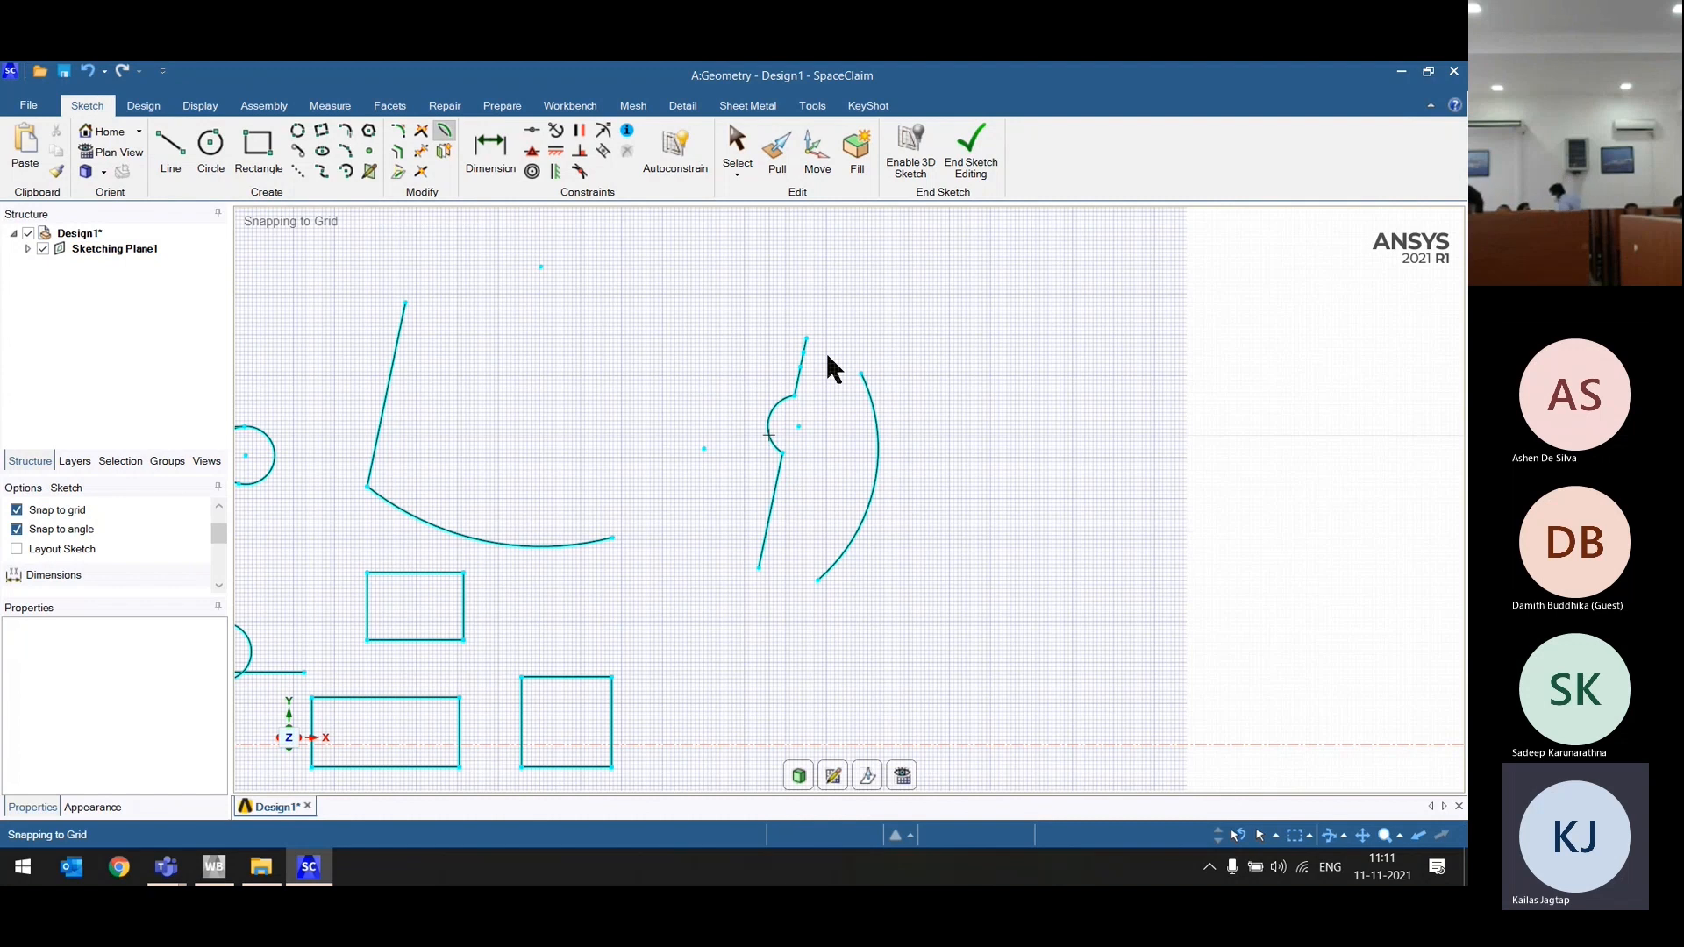
Step: Bend the small square's lower edge and the outer pentagon's upper-right side outward into arcs
{"action": "scroll", "coordinate": [828, 357], "scroll_direction": "down", "scroll_amount": 5}
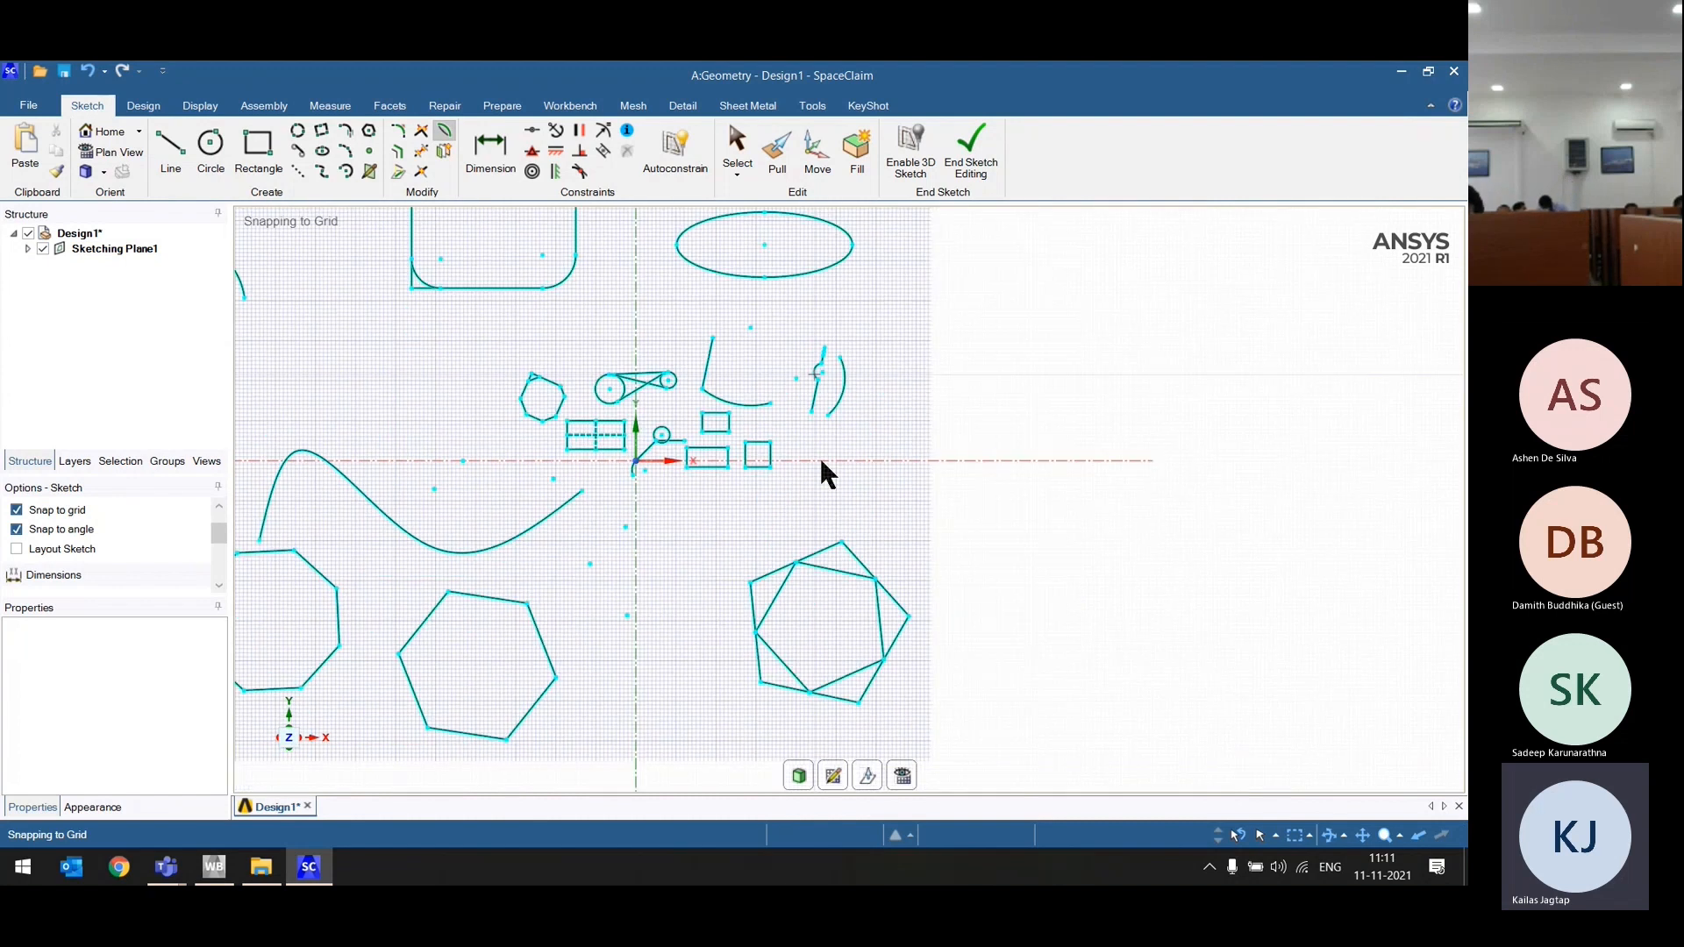
{"action": "scroll", "coordinate": [805, 475], "scroll_direction": "up", "scroll_amount": 5}
{"action": "scroll", "coordinate": [793, 477], "scroll_direction": "down", "scroll_amount": 4}
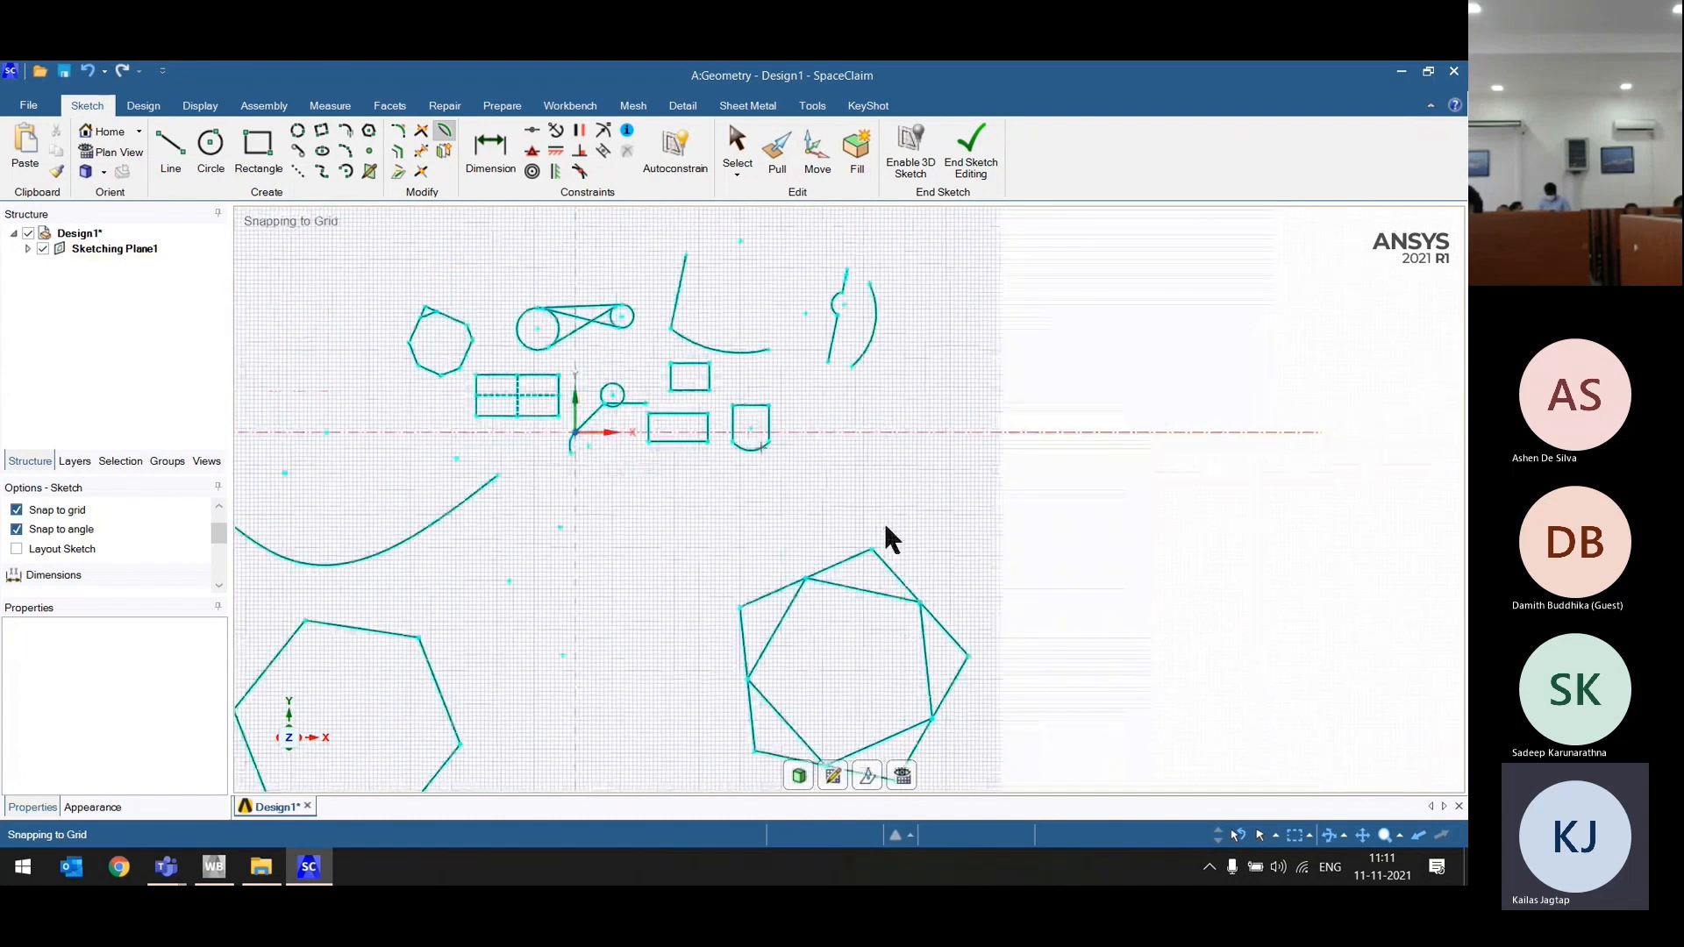
{"action": "scroll", "coordinate": [878, 579], "scroll_direction": "up", "scroll_amount": 5}
{"action": "left_click", "coordinate": [947, 548]}
{"action": "left_click", "coordinate": [968, 537]}
{"action": "scroll", "coordinate": [829, 581], "scroll_direction": "down", "scroll_amount": 5}
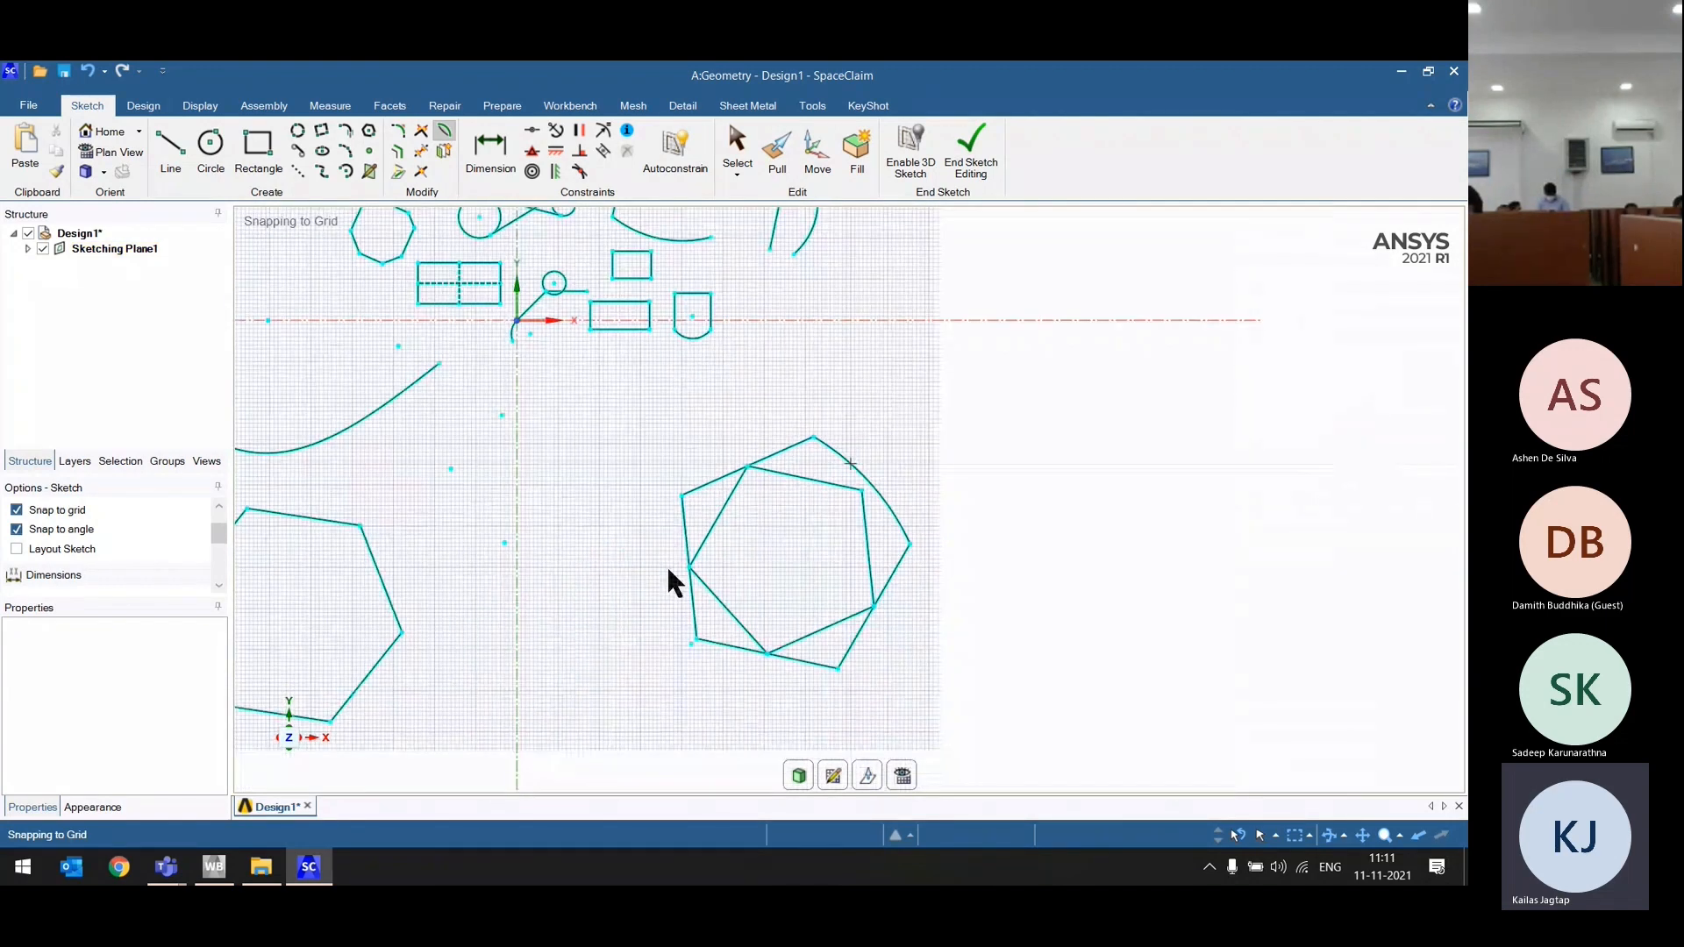
Step: Bend the outer pentagon's remaining four sides outward into arcs around the inner pentagon
{"action": "left_click", "coordinate": [715, 481]}
{"action": "left_click", "coordinate": [736, 441]}
{"action": "left_click", "coordinate": [686, 538]}
{"action": "left_click", "coordinate": [662, 551]}
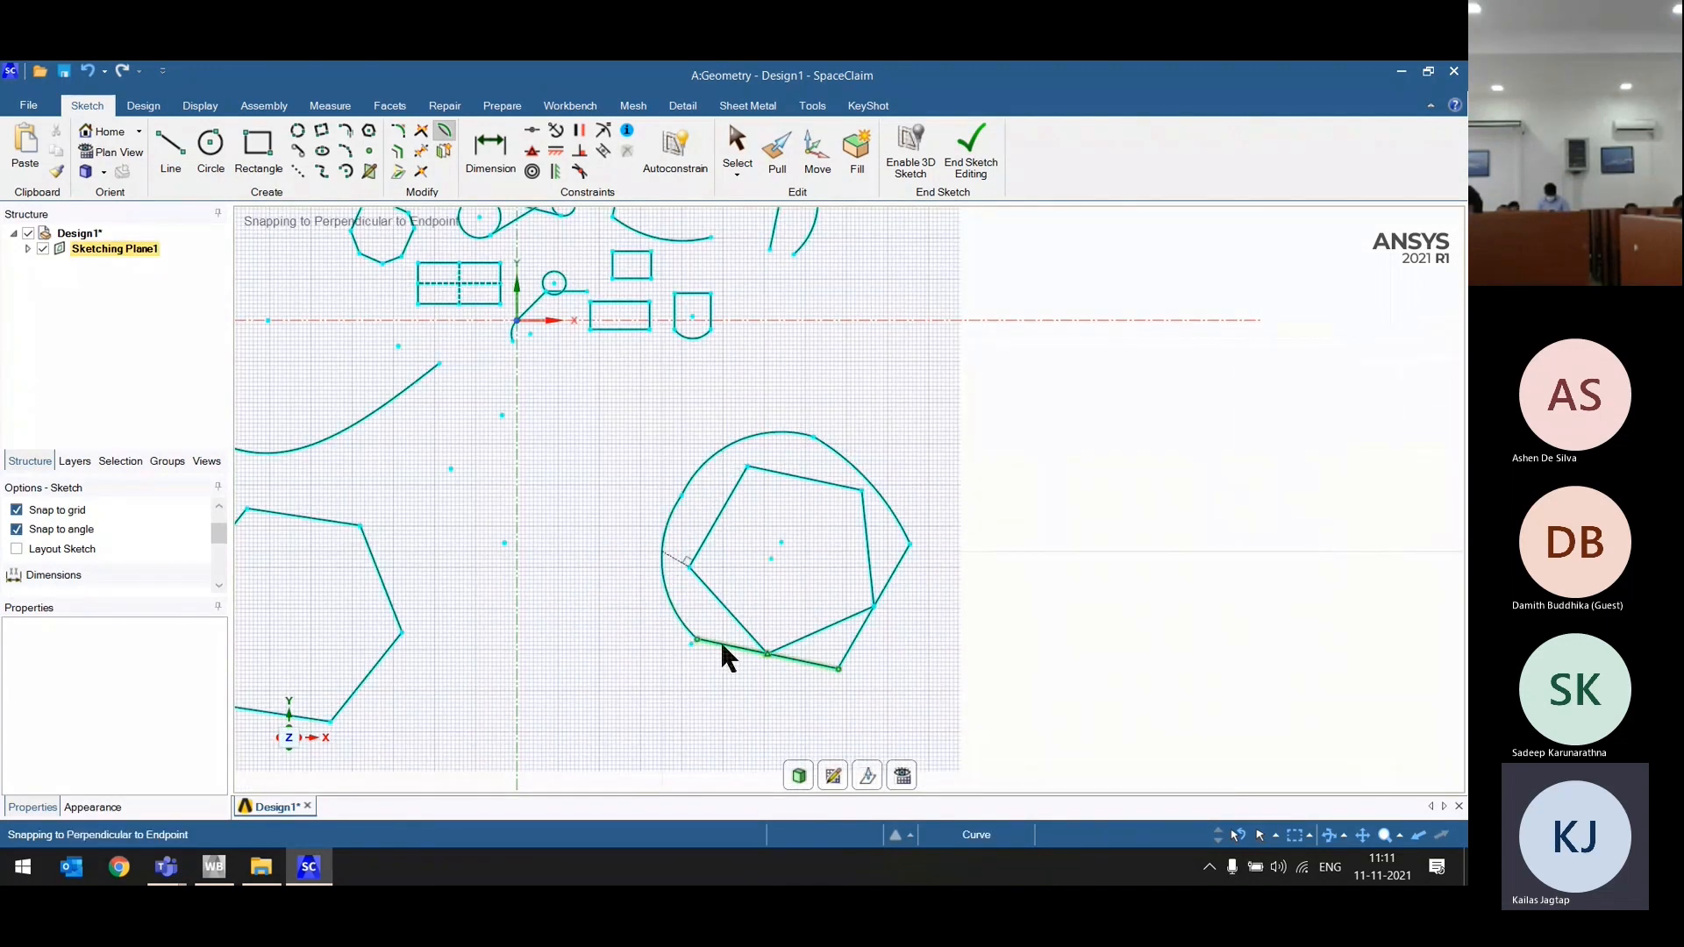
{"action": "left_click", "coordinate": [723, 646]}
{"action": "left_click", "coordinate": [725, 665]}
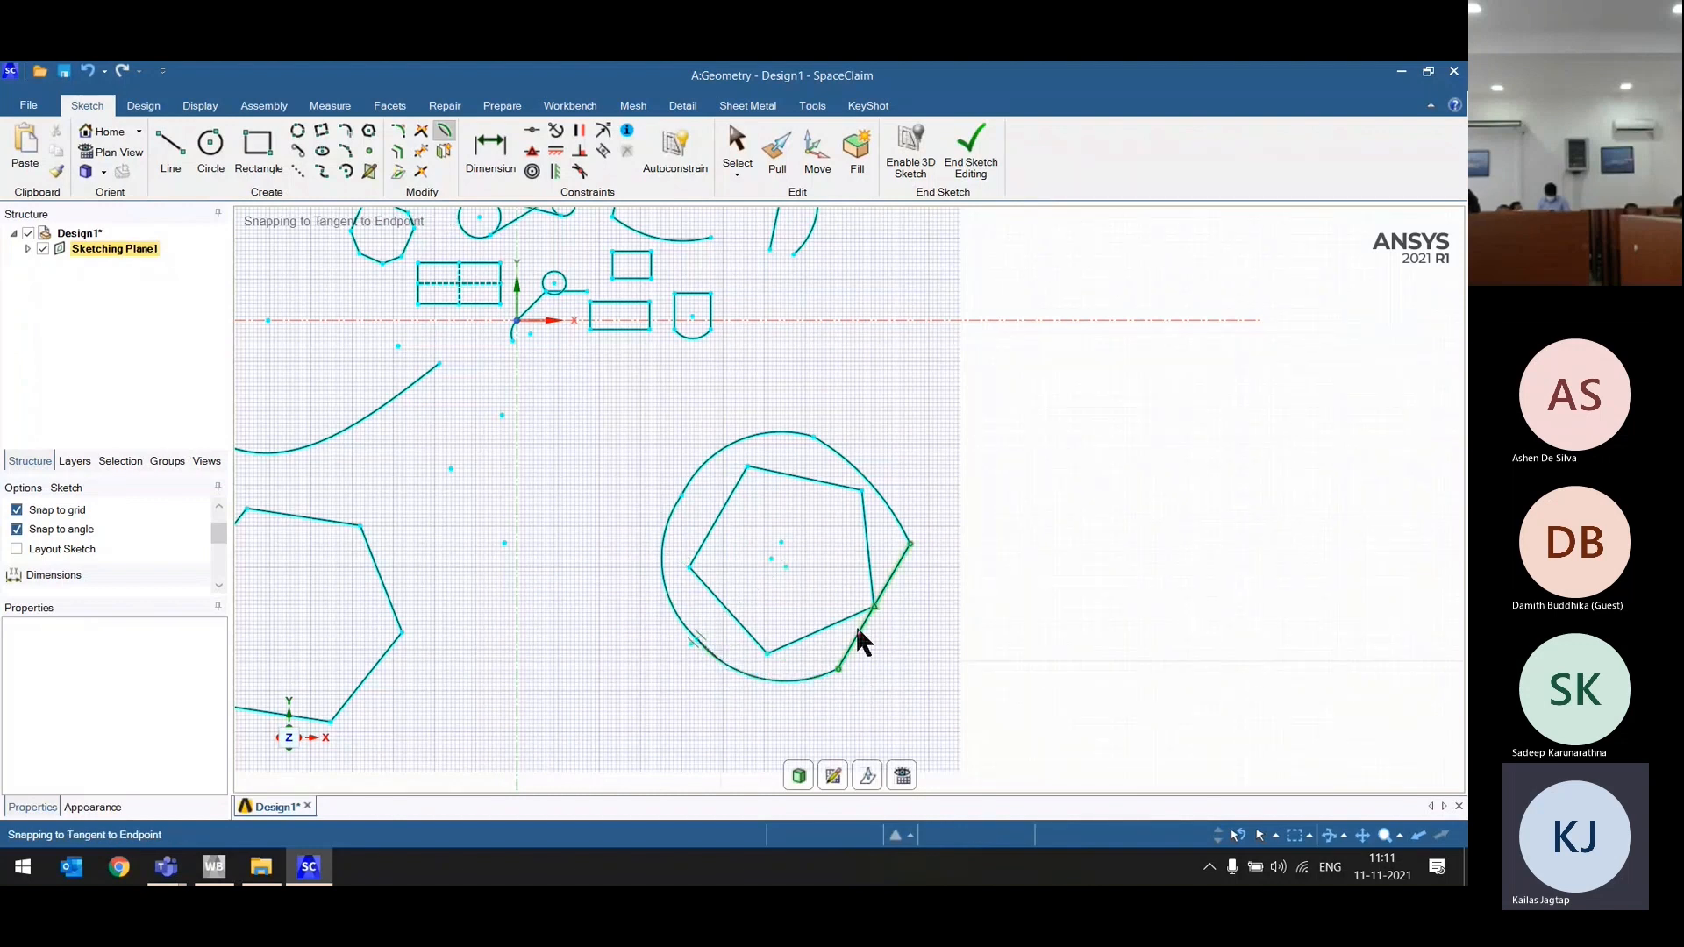
{"action": "left_click", "coordinate": [866, 632]}
{"action": "left_click", "coordinate": [875, 631]}
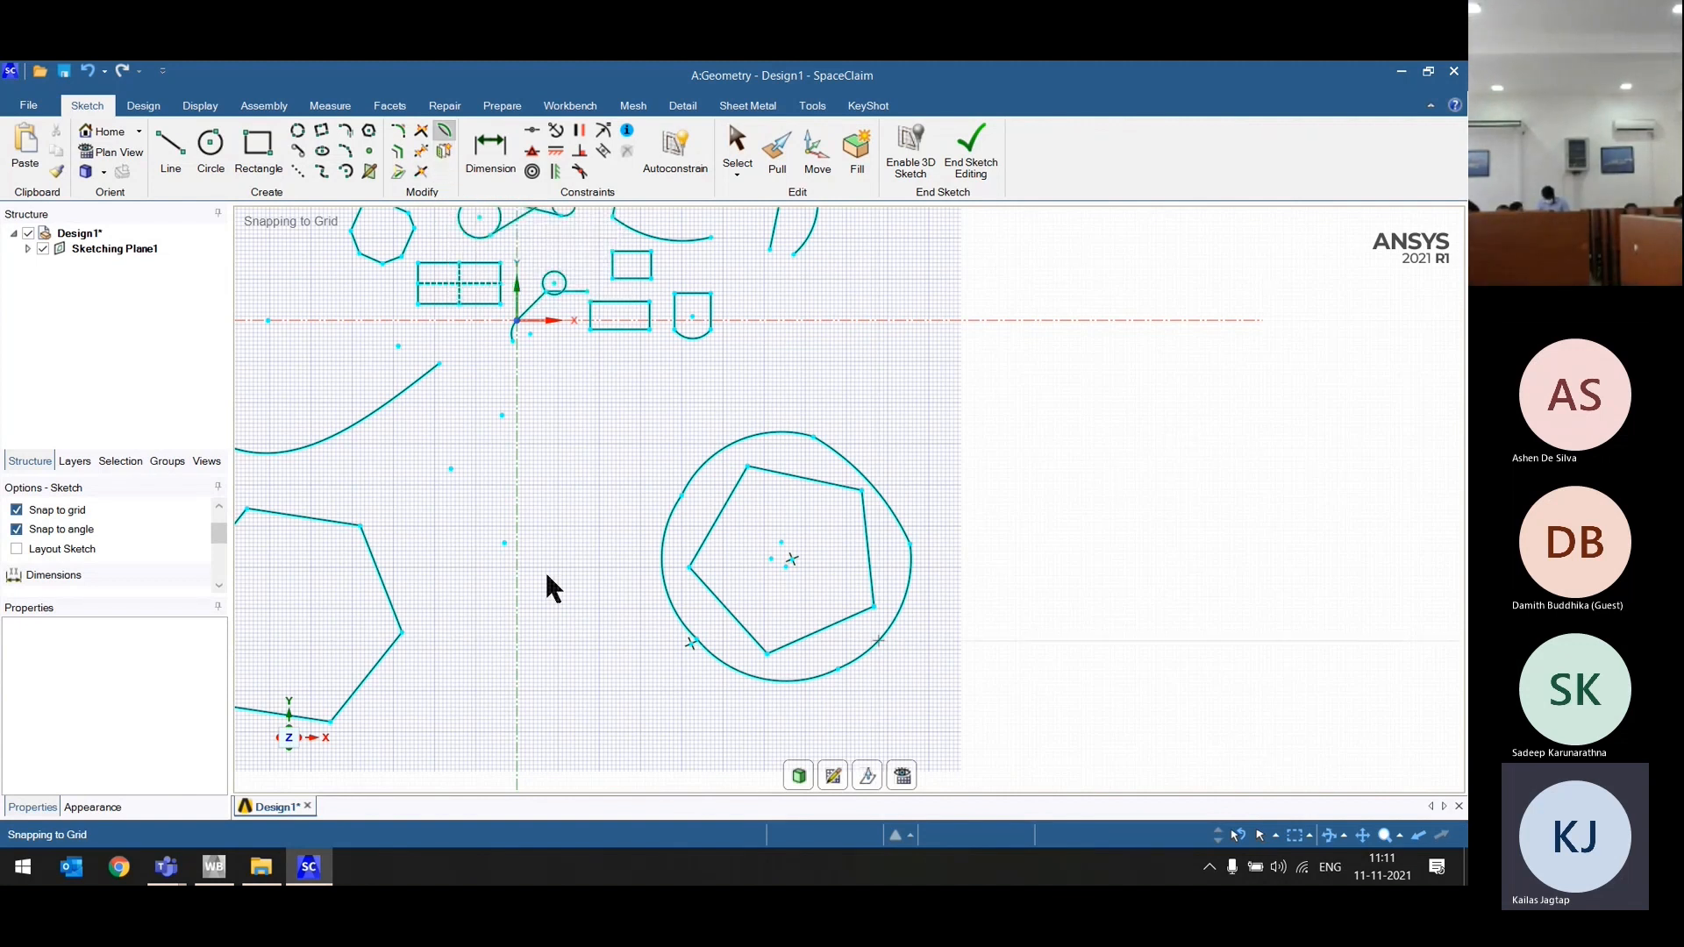
Step: Draw a vertical construction line about 475 mm long to the right of the rounded pentagon
{"action": "scroll", "coordinate": [548, 581], "scroll_direction": "down", "scroll_amount": 6}
{"action": "scroll", "coordinate": [614, 592], "scroll_direction": "up", "scroll_amount": 8}
{"action": "scroll", "coordinate": [572, 634], "scroll_direction": "down", "scroll_amount": 2}
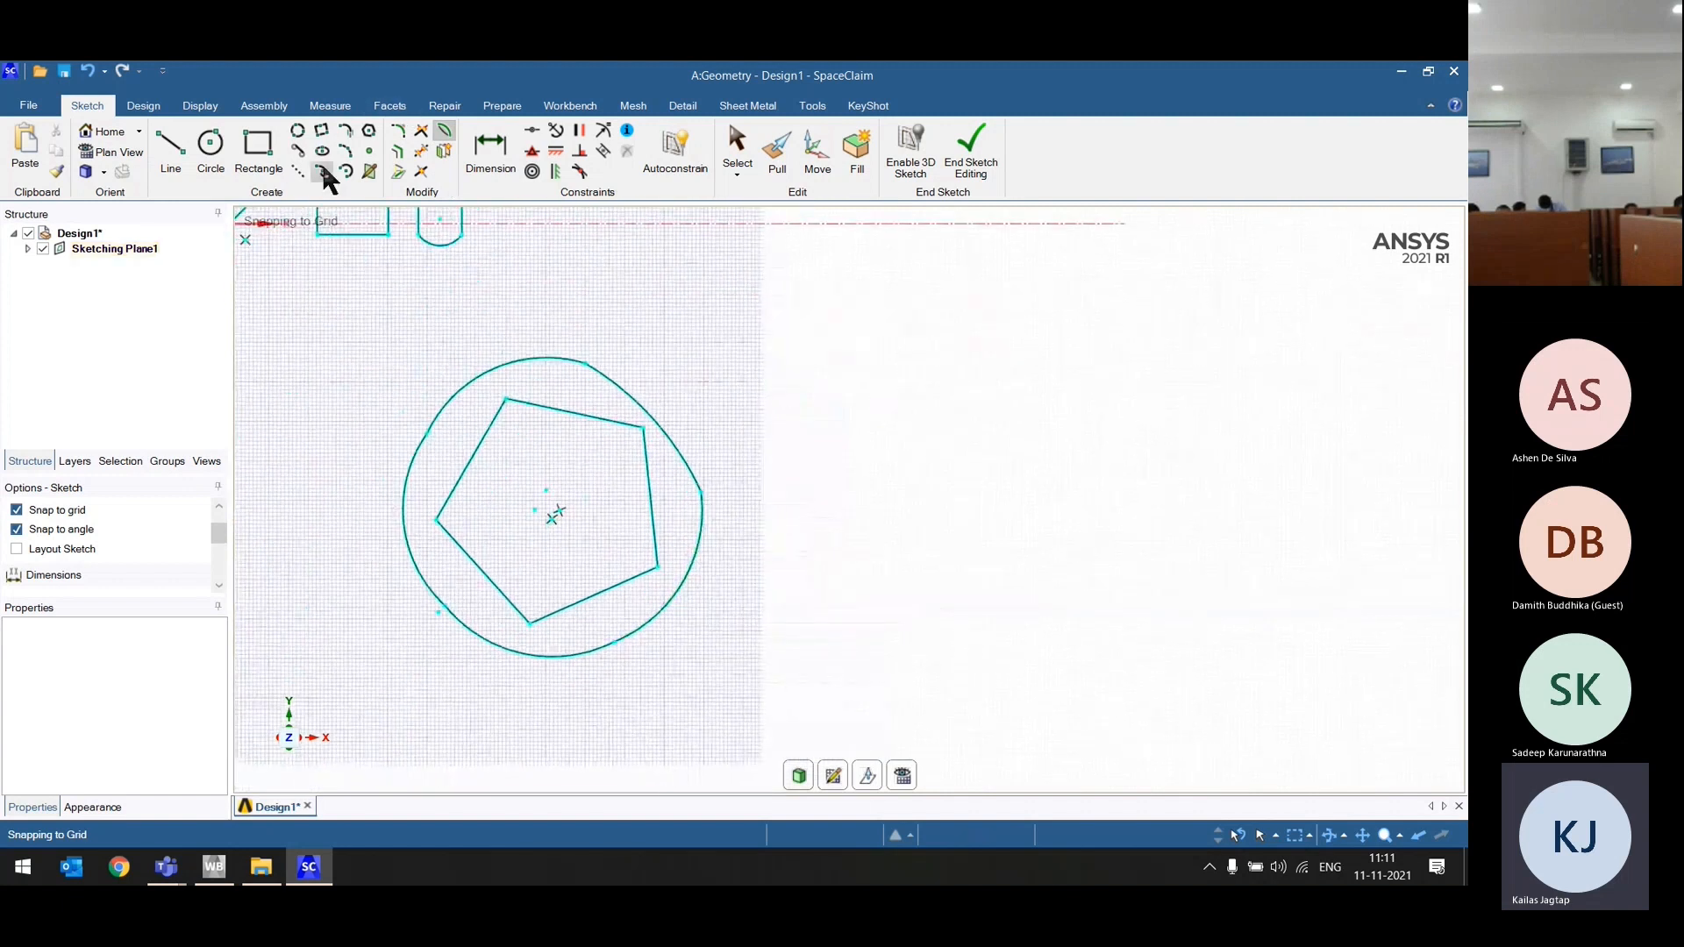
{"action": "left_click", "coordinate": [886, 251]}
{"action": "left_click", "coordinate": [885, 720]}
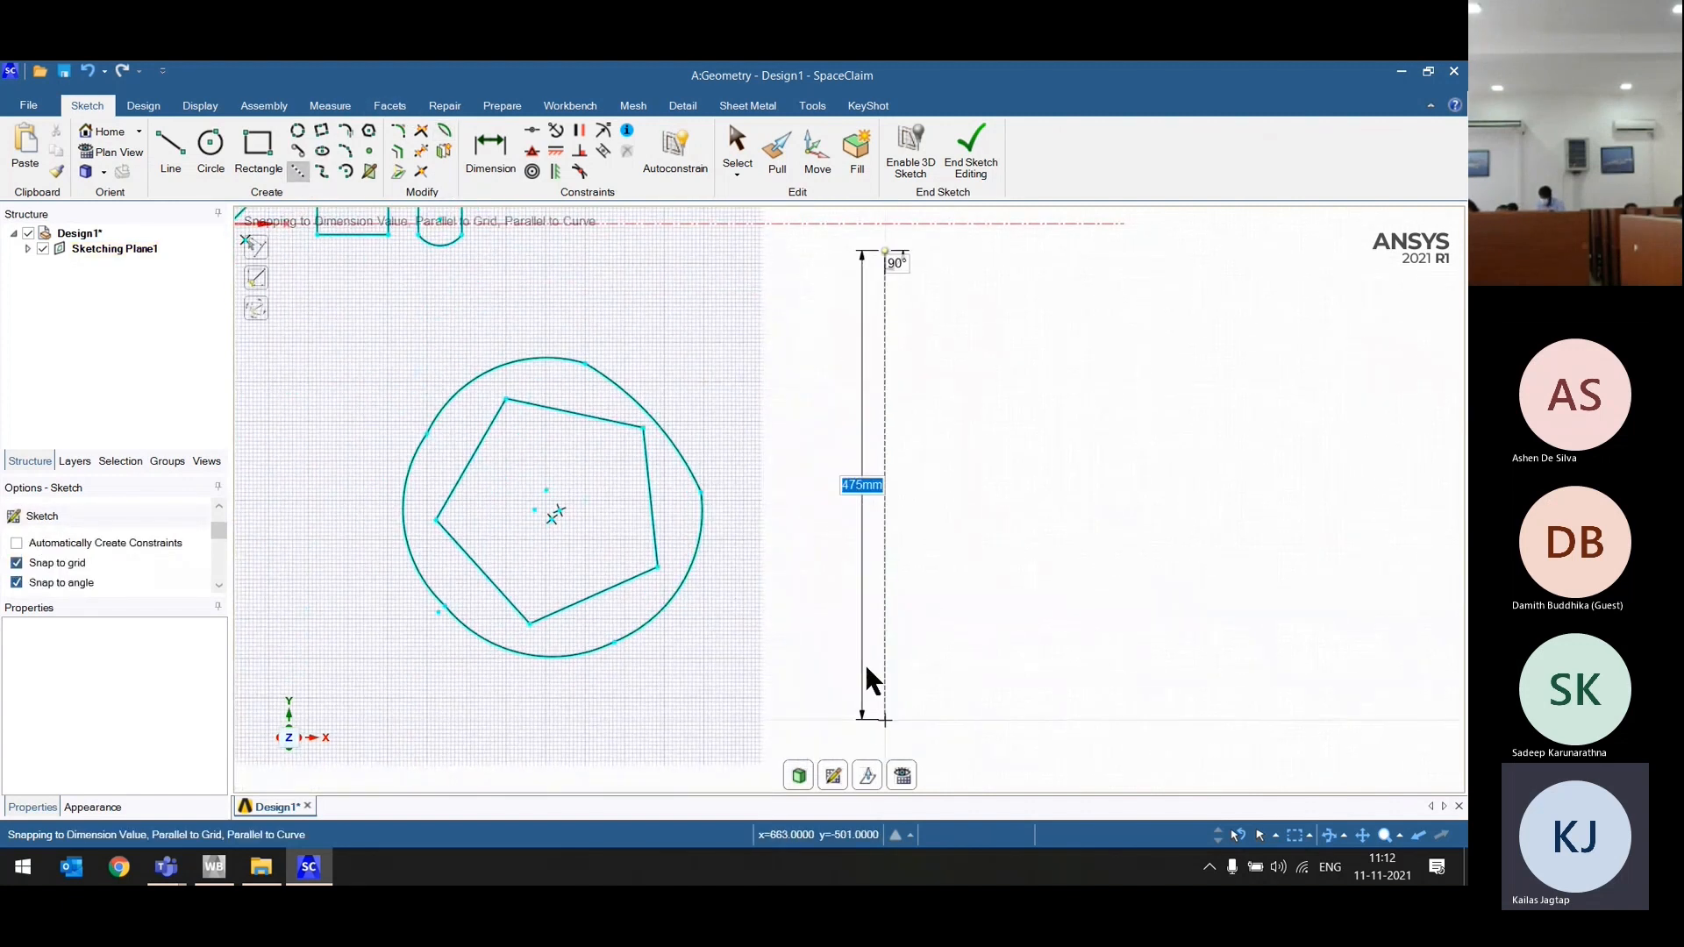
Step: Mirror the rounded outer pentagon and the straight-sided inner pentagon about the vertical construction line
{"action": "left_click", "coordinate": [443, 151]}
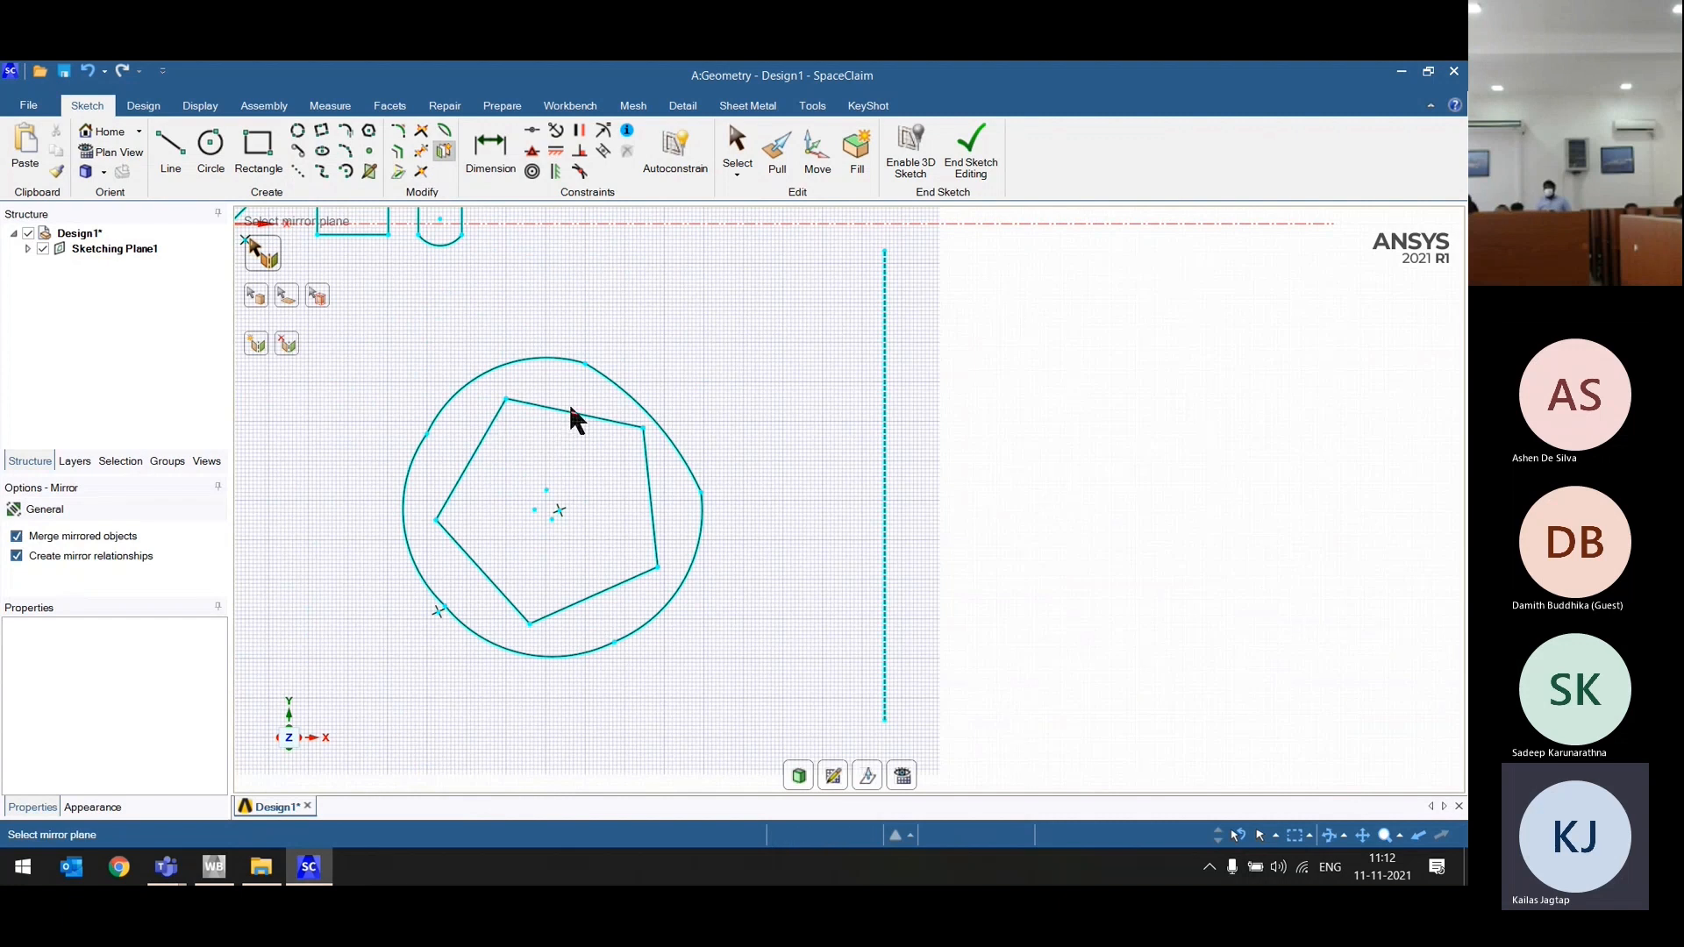
{"action": "left_click", "coordinate": [887, 452]}
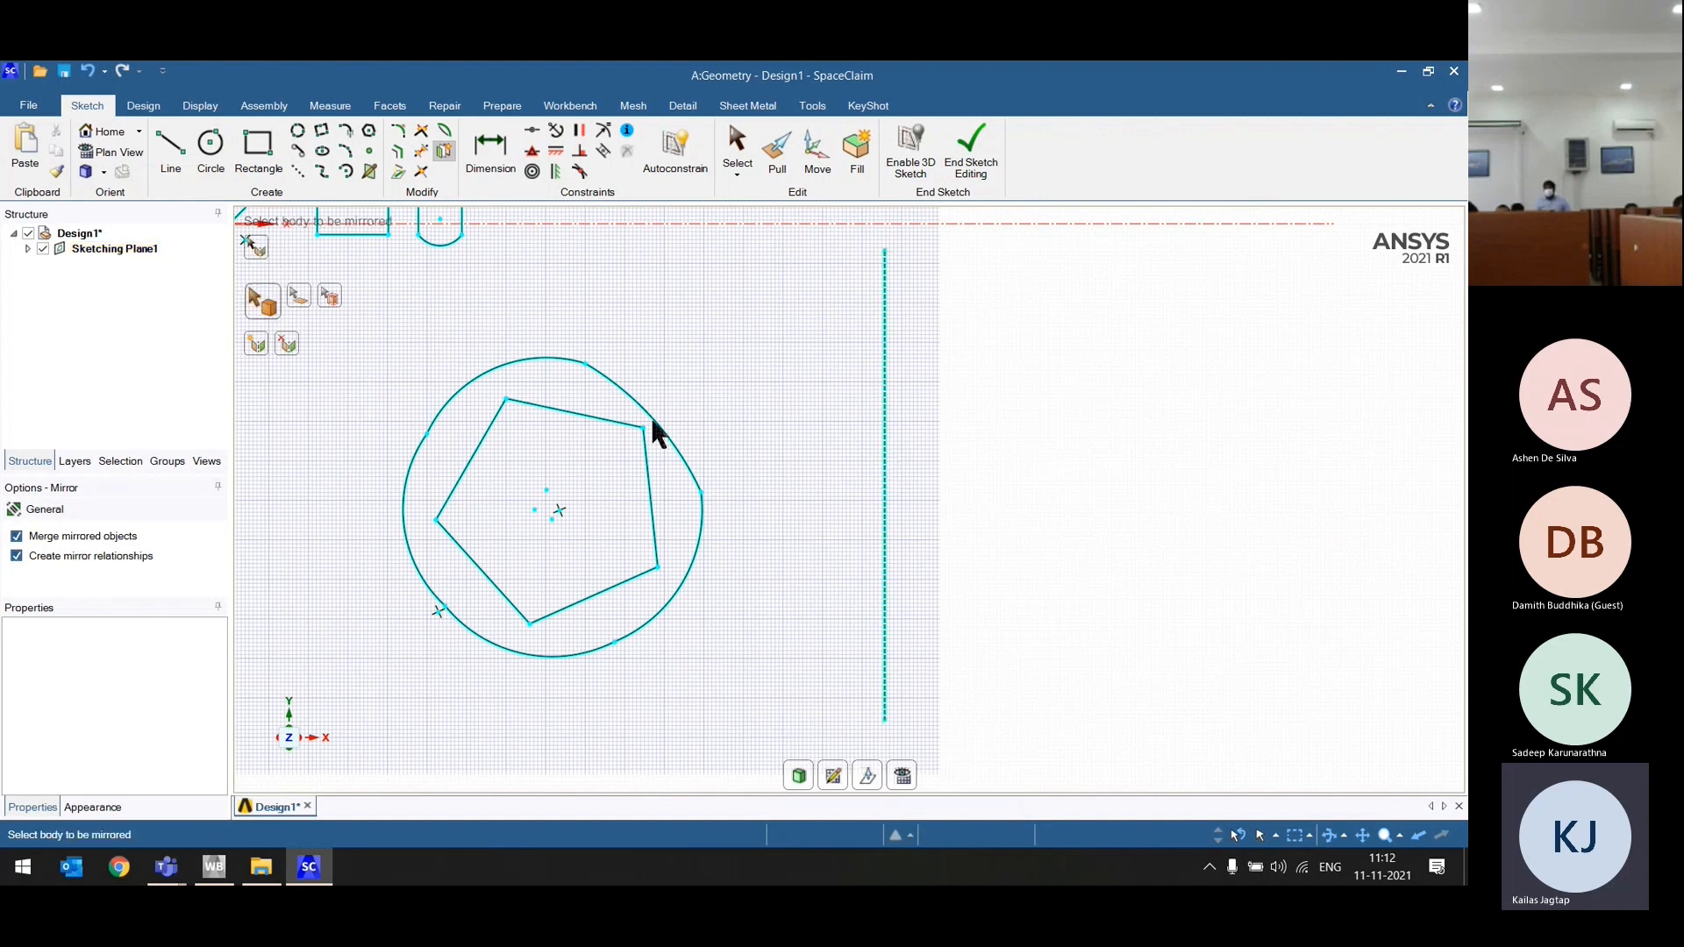
{"action": "left_click", "coordinate": [515, 364]}
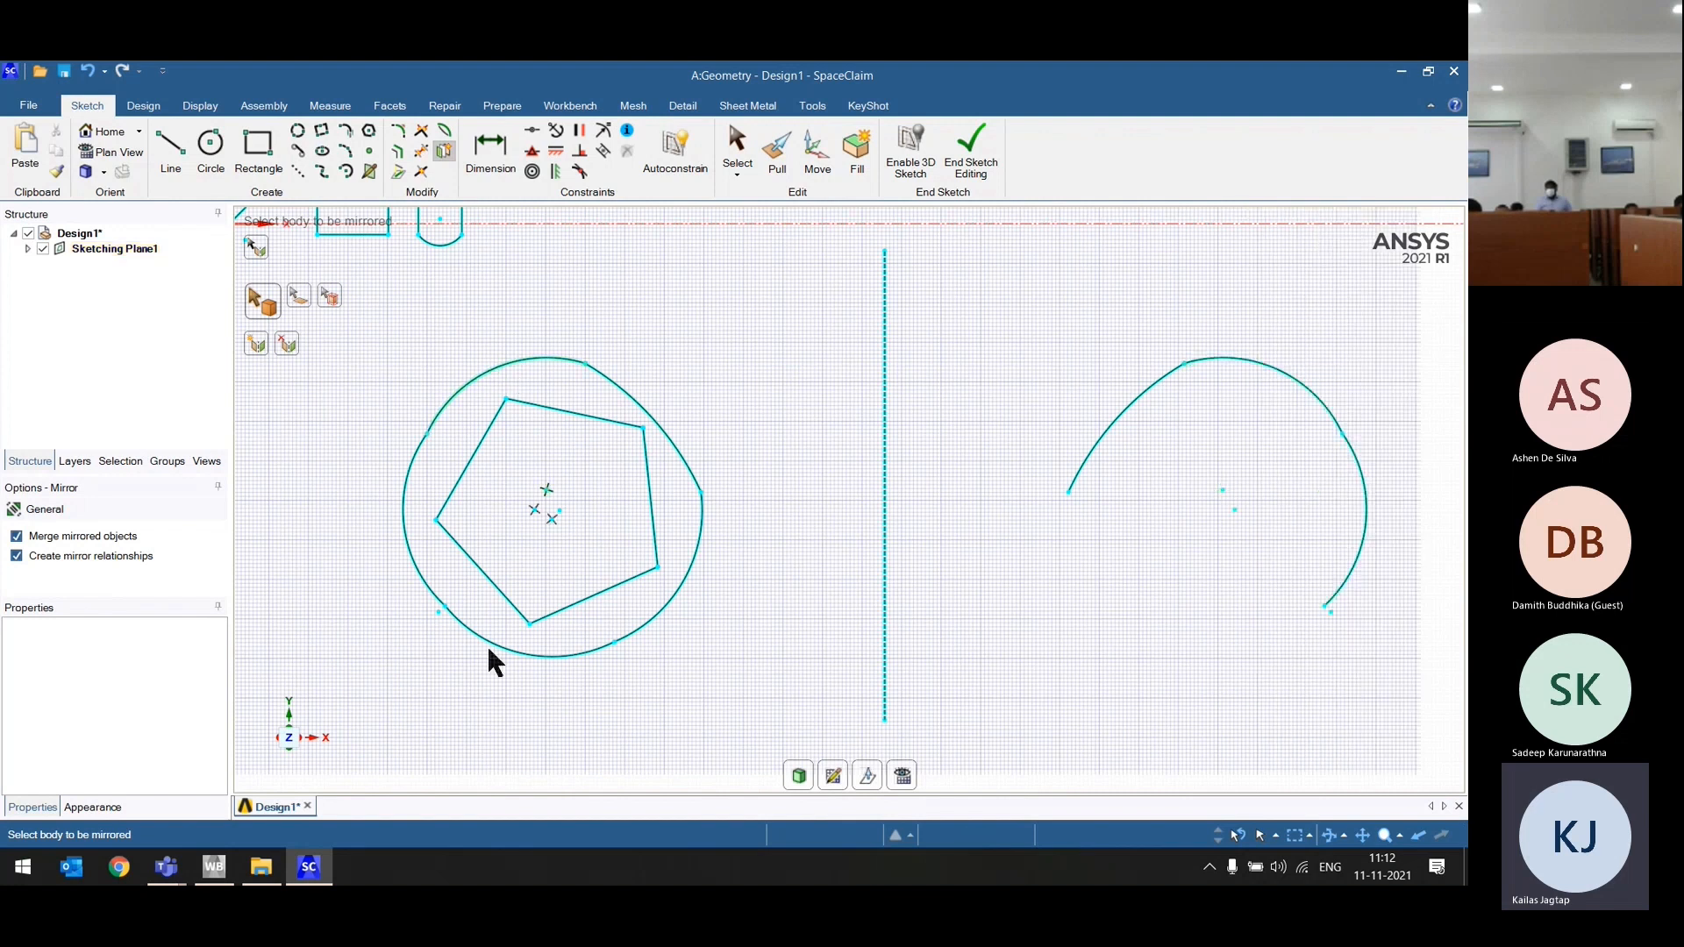
{"action": "left_click", "coordinate": [630, 631]}
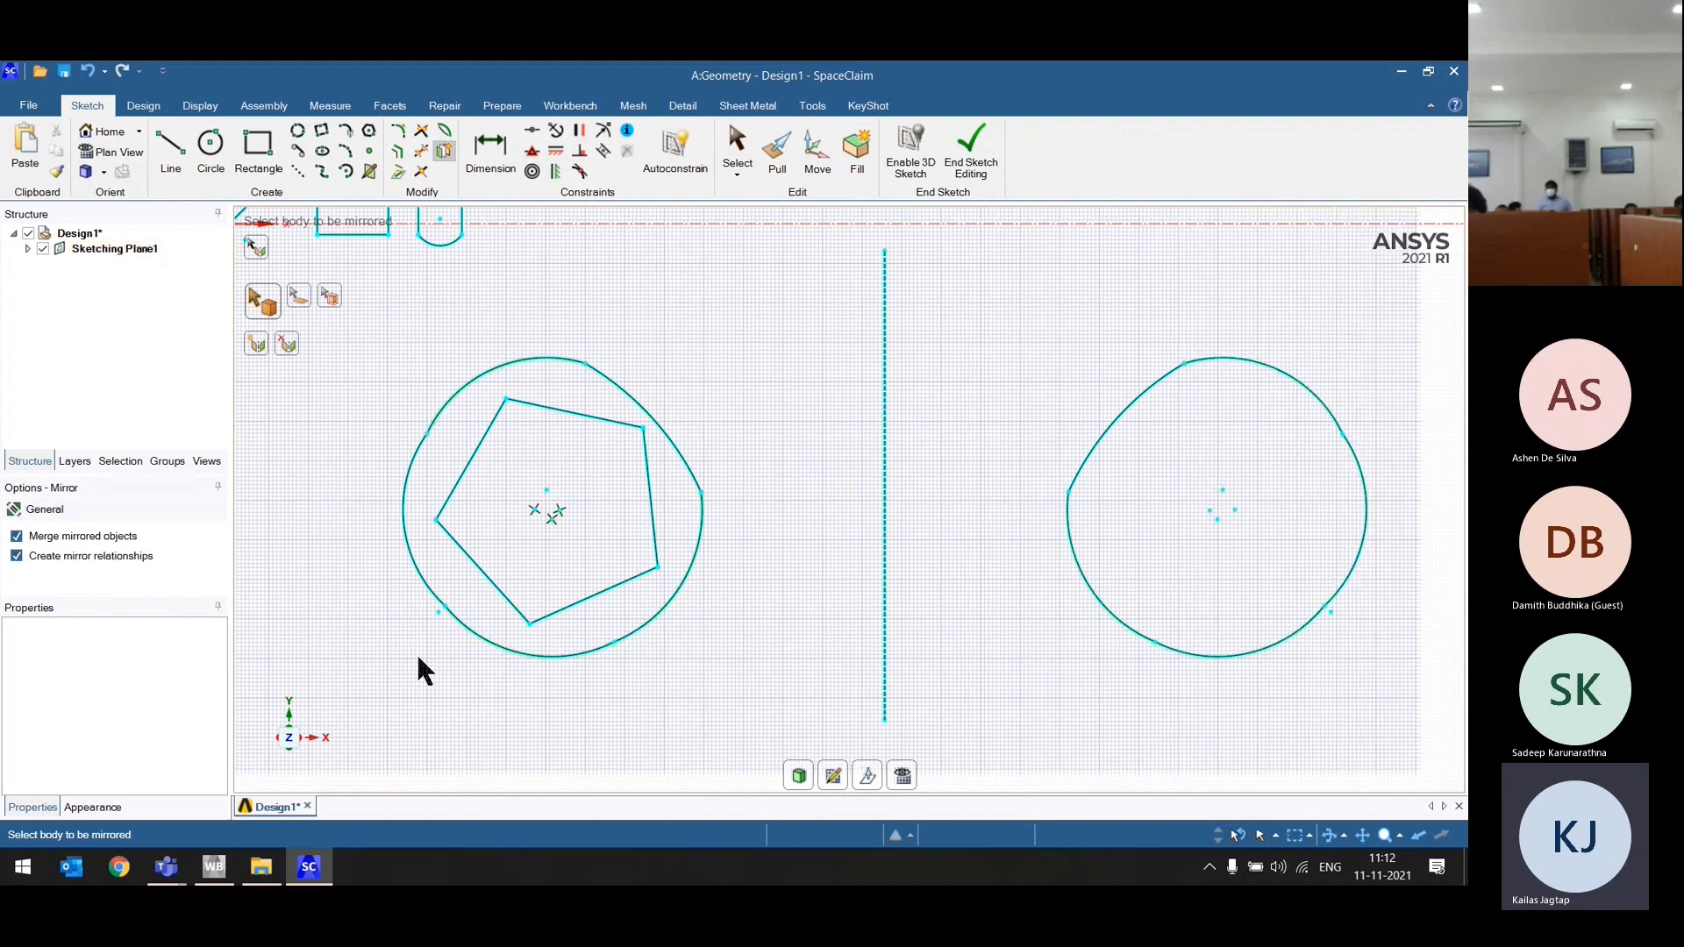
{"action": "left_click", "coordinate": [632, 453]}
{"action": "left_click", "coordinate": [551, 609]}
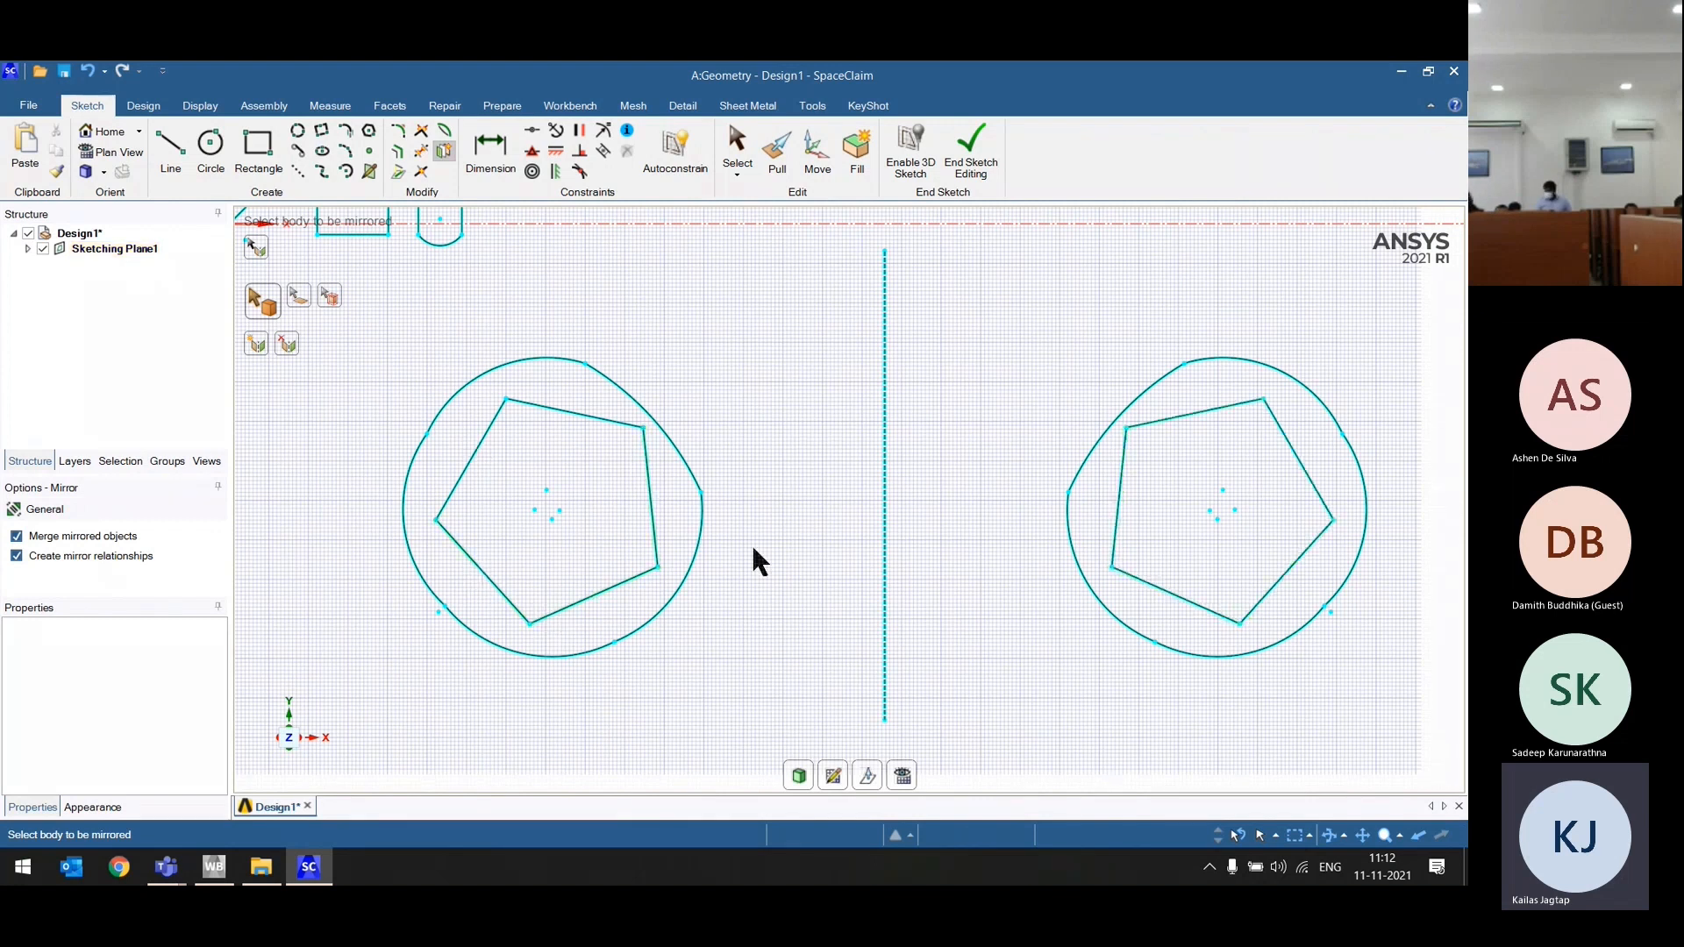
Step: Delete all curves from the sketch and face the empty XY sketching plane in plan view
{"action": "scroll", "coordinate": [792, 507], "scroll_direction": "down", "scroll_amount": 4}
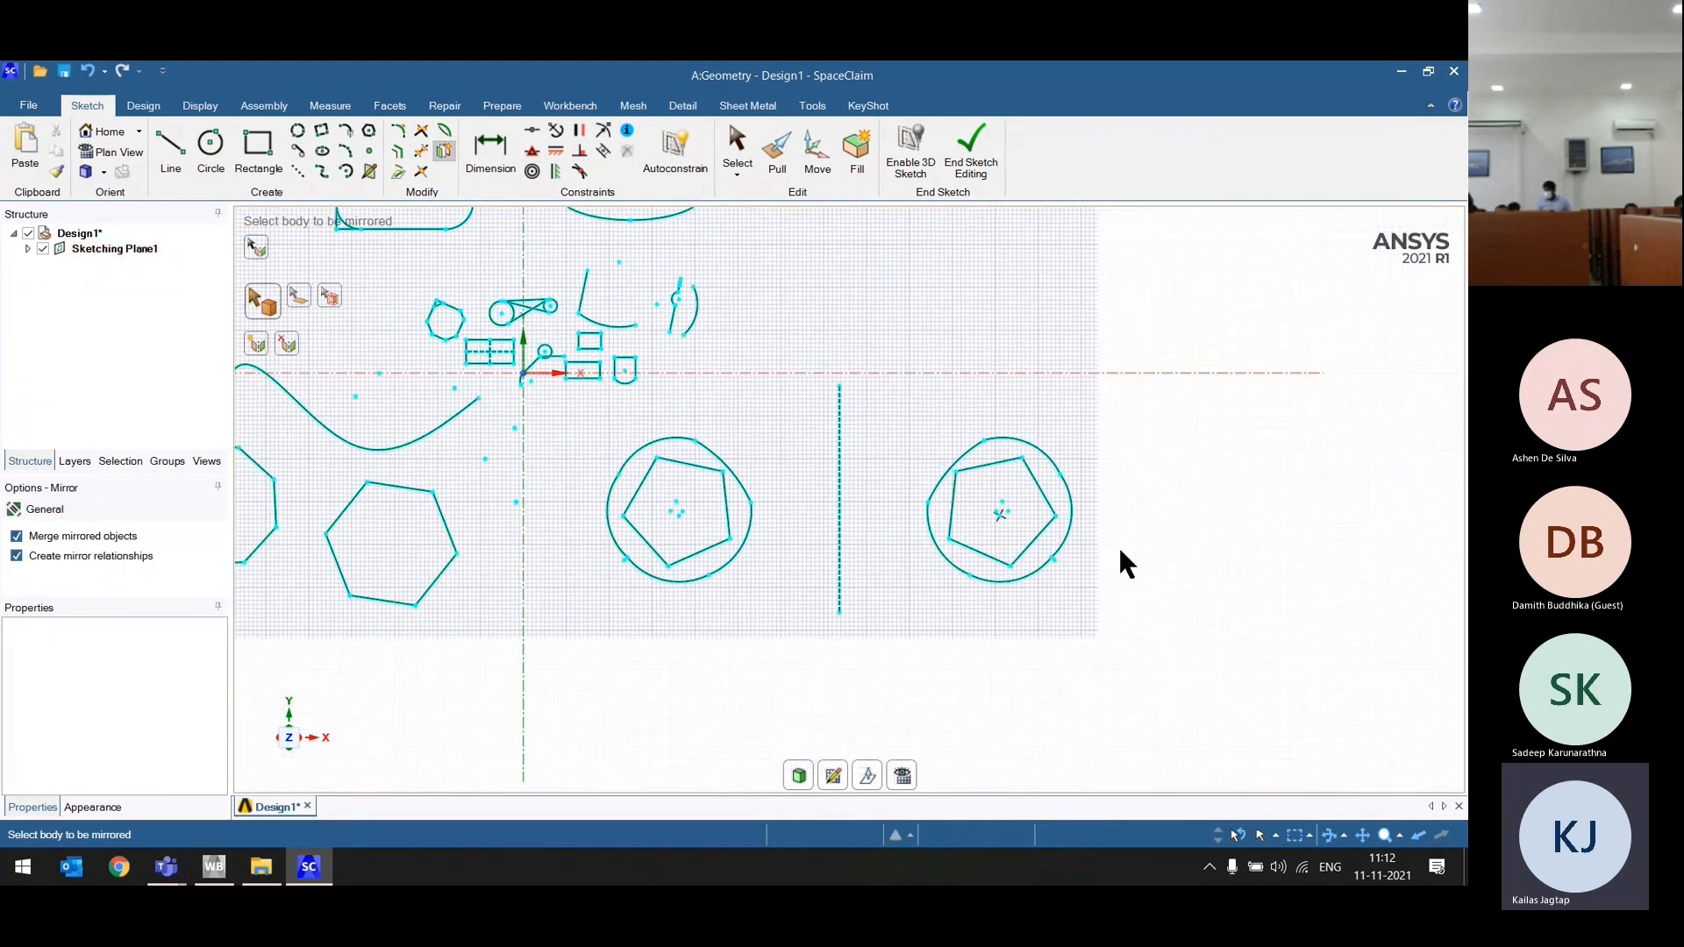
{"action": "scroll", "coordinate": [1119, 546], "scroll_direction": "up", "scroll_amount": 4}
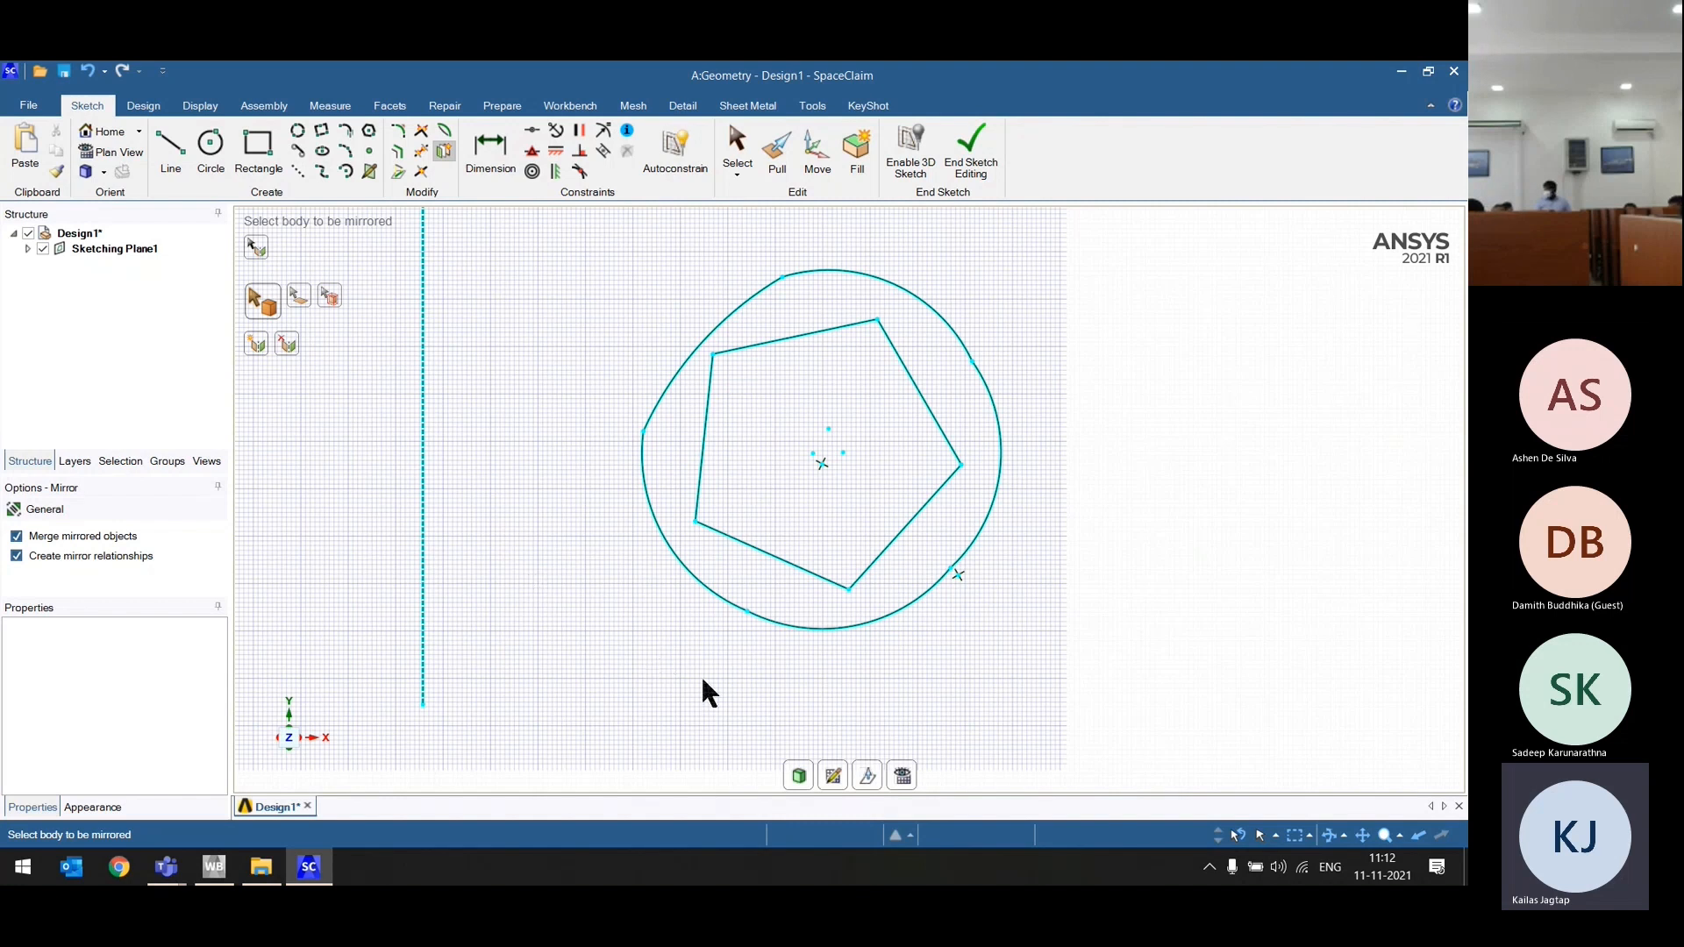
{"action": "scroll", "coordinate": [1005, 665], "scroll_direction": "down", "scroll_amount": 6}
{"action": "key", "text": "Delete"}
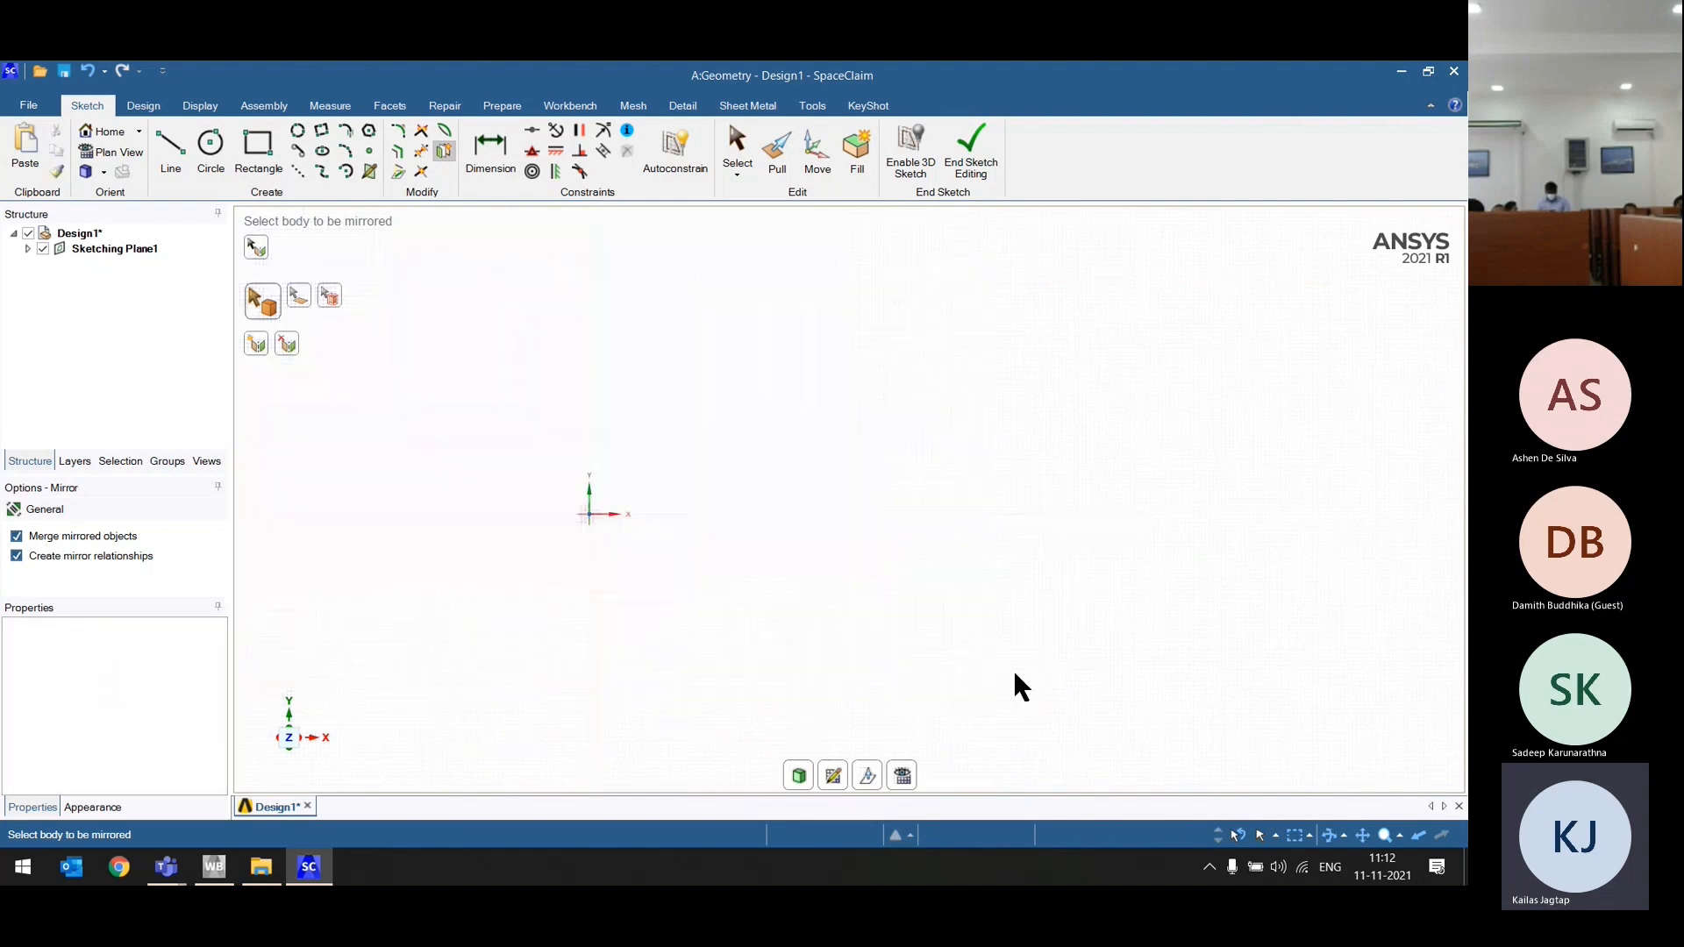
{"action": "key", "text": "h"}
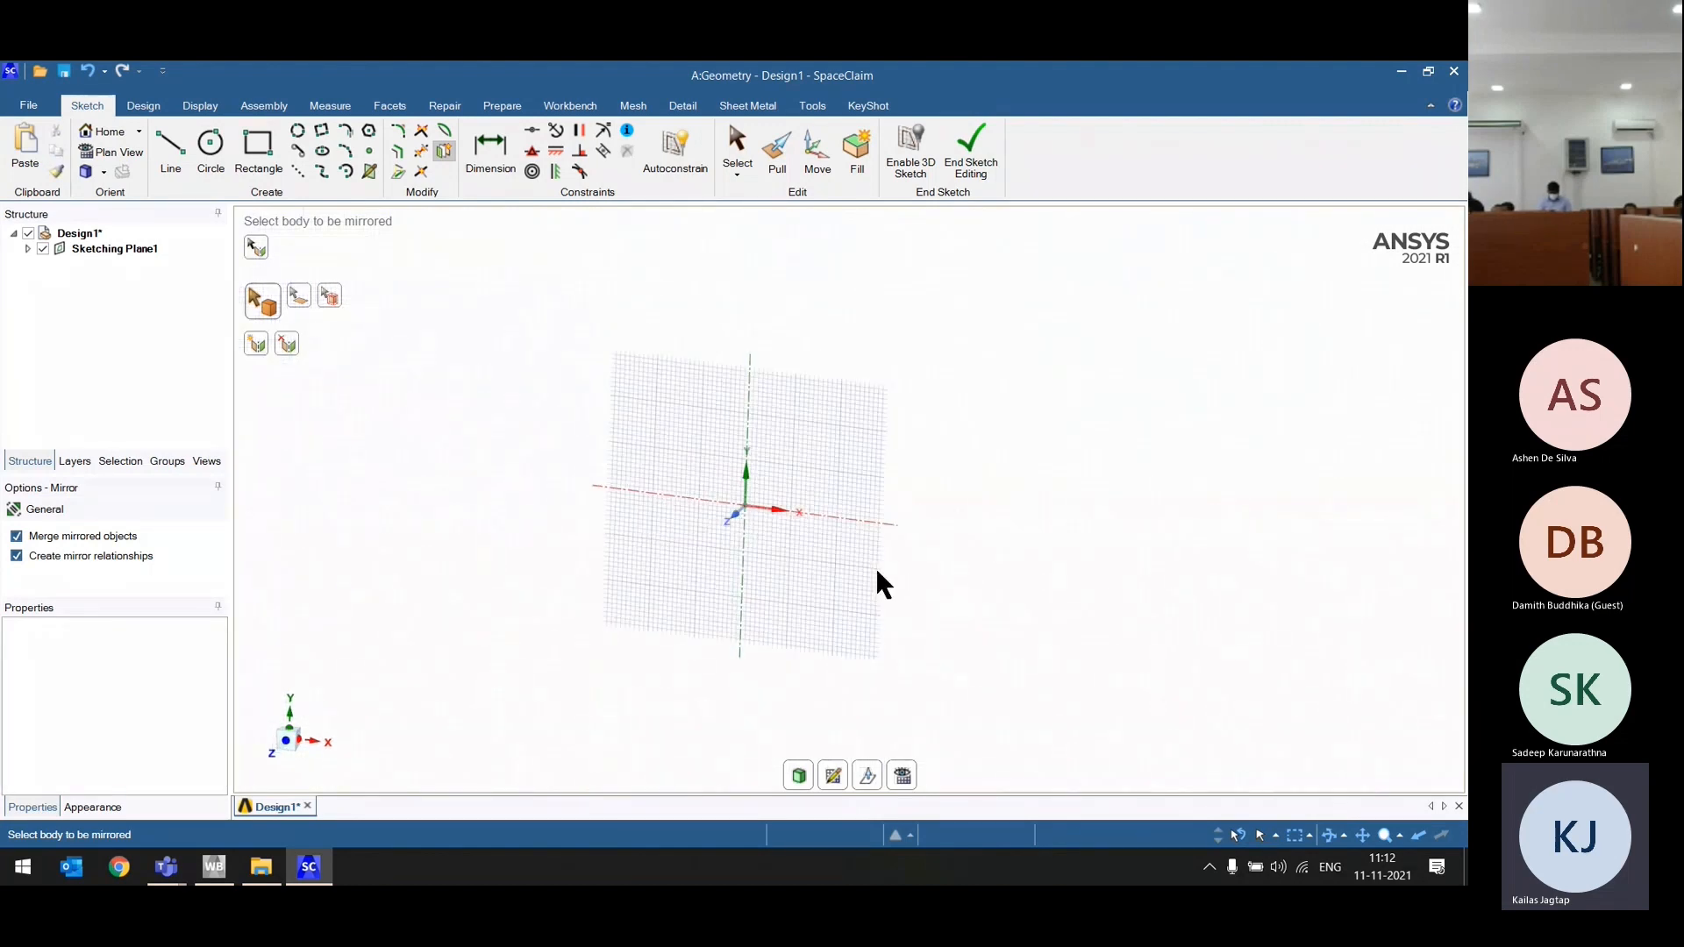
{"action": "key", "text": "v"}
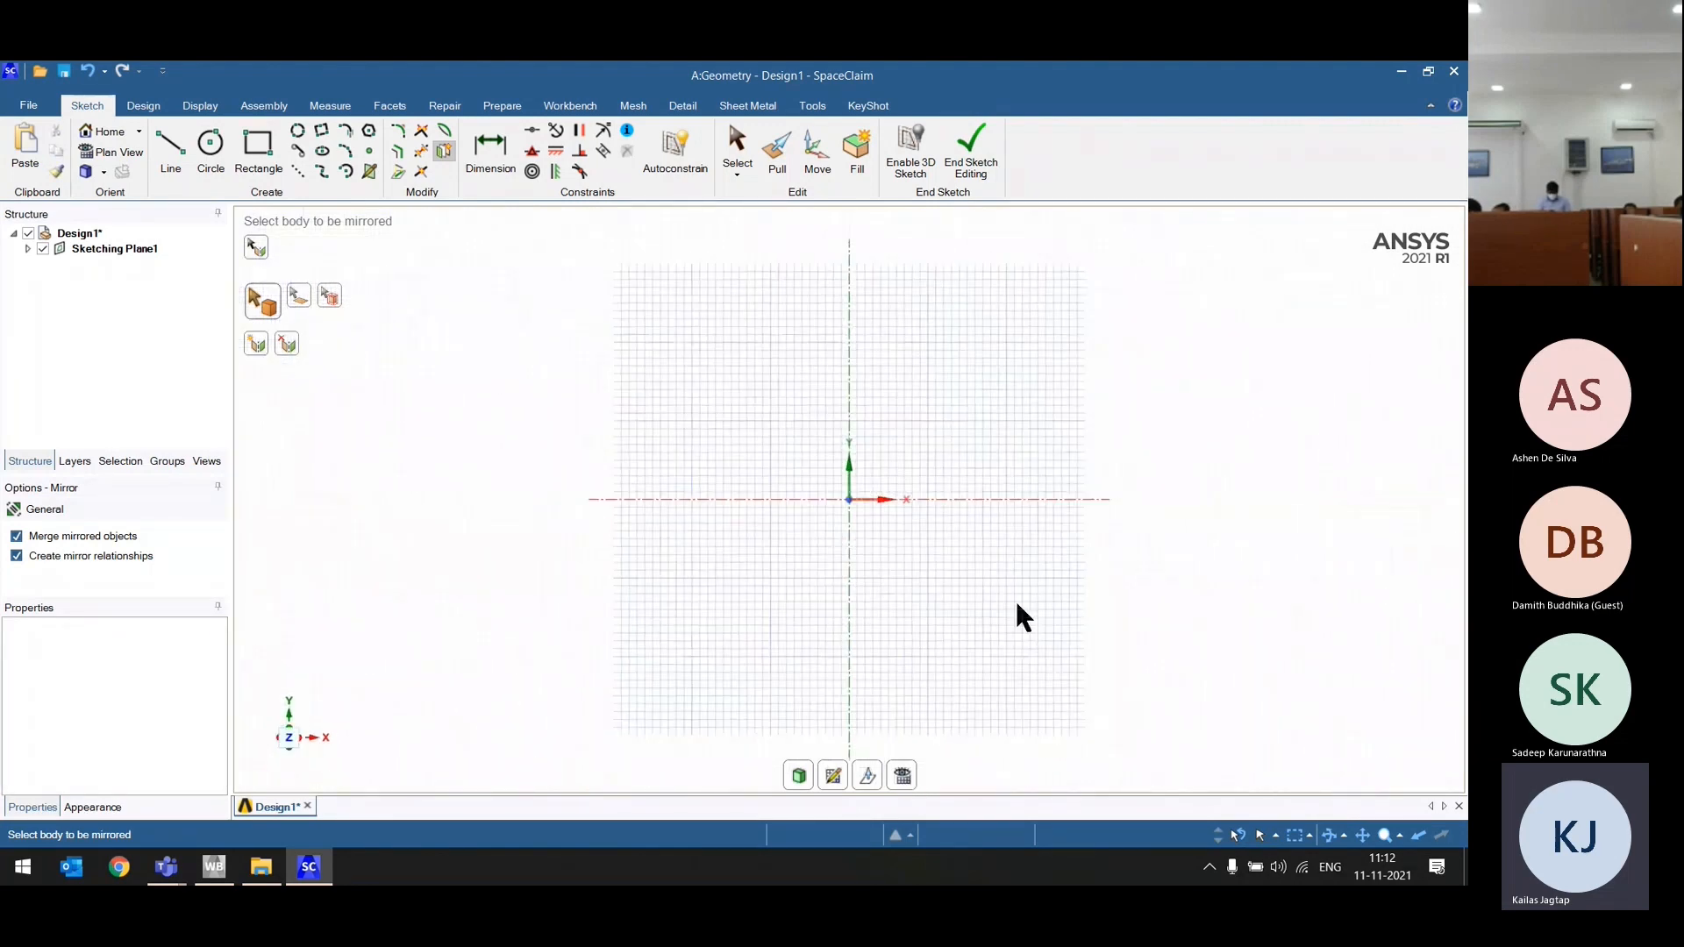
{"action": "scroll", "coordinate": [965, 566], "scroll_direction": "up", "scroll_amount": 3}
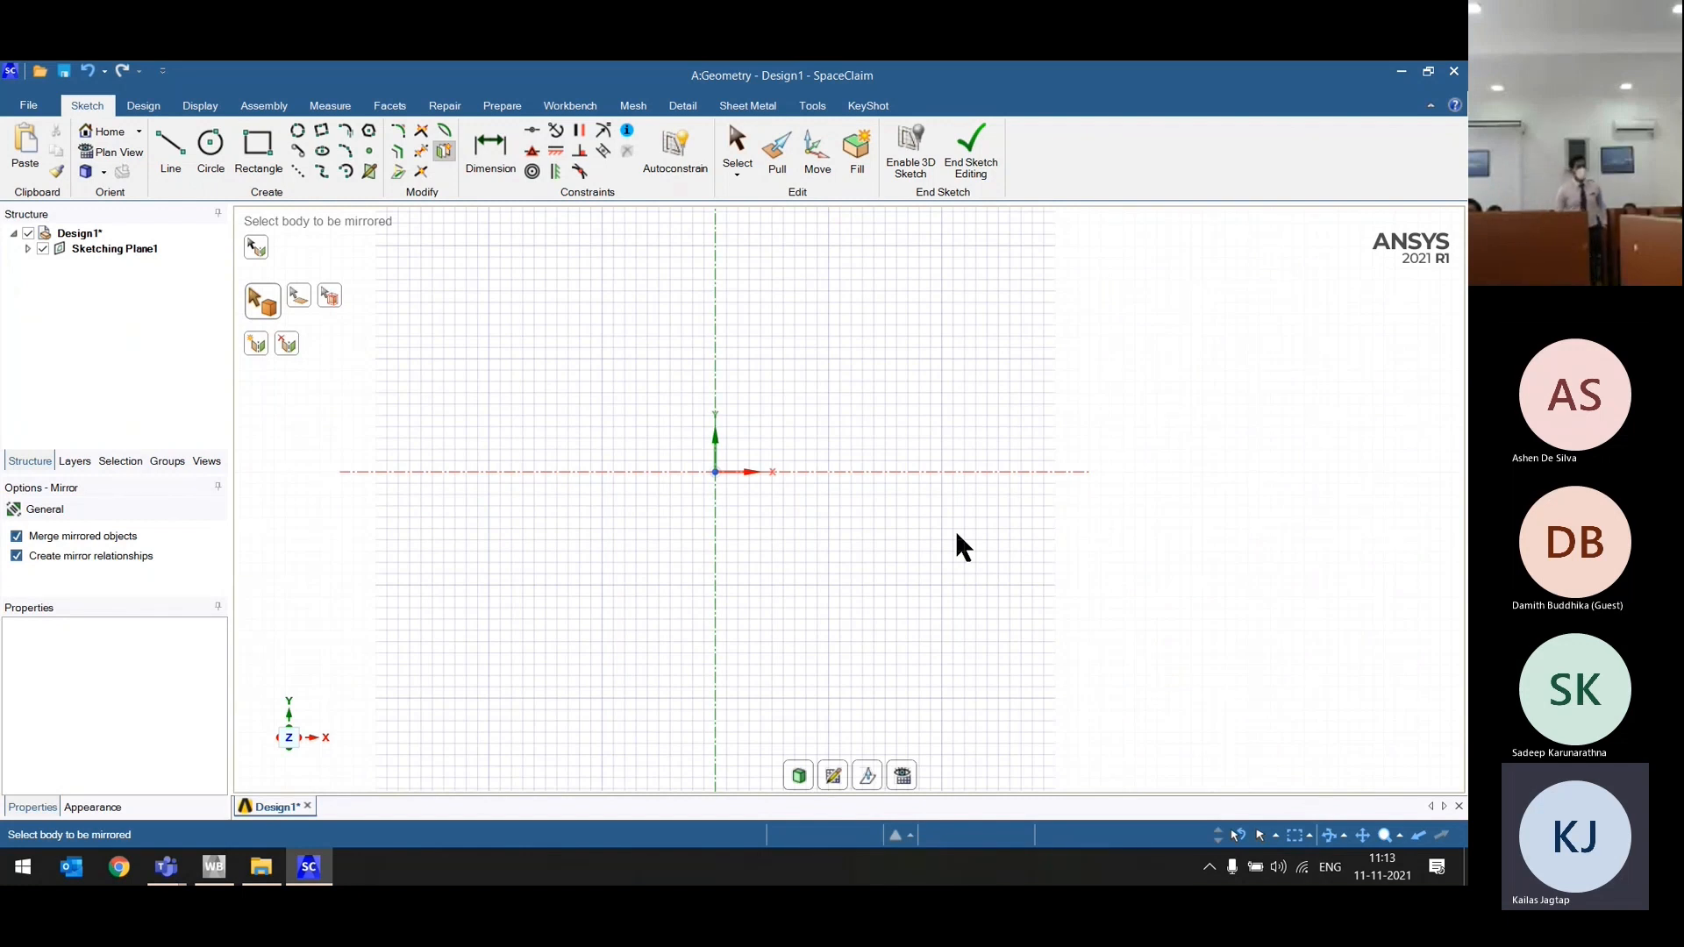
Step: Draw a circle about 12.65 mm in diameter below the X axis and just left of the Y axis
{"action": "left_click", "coordinate": [212, 166]}
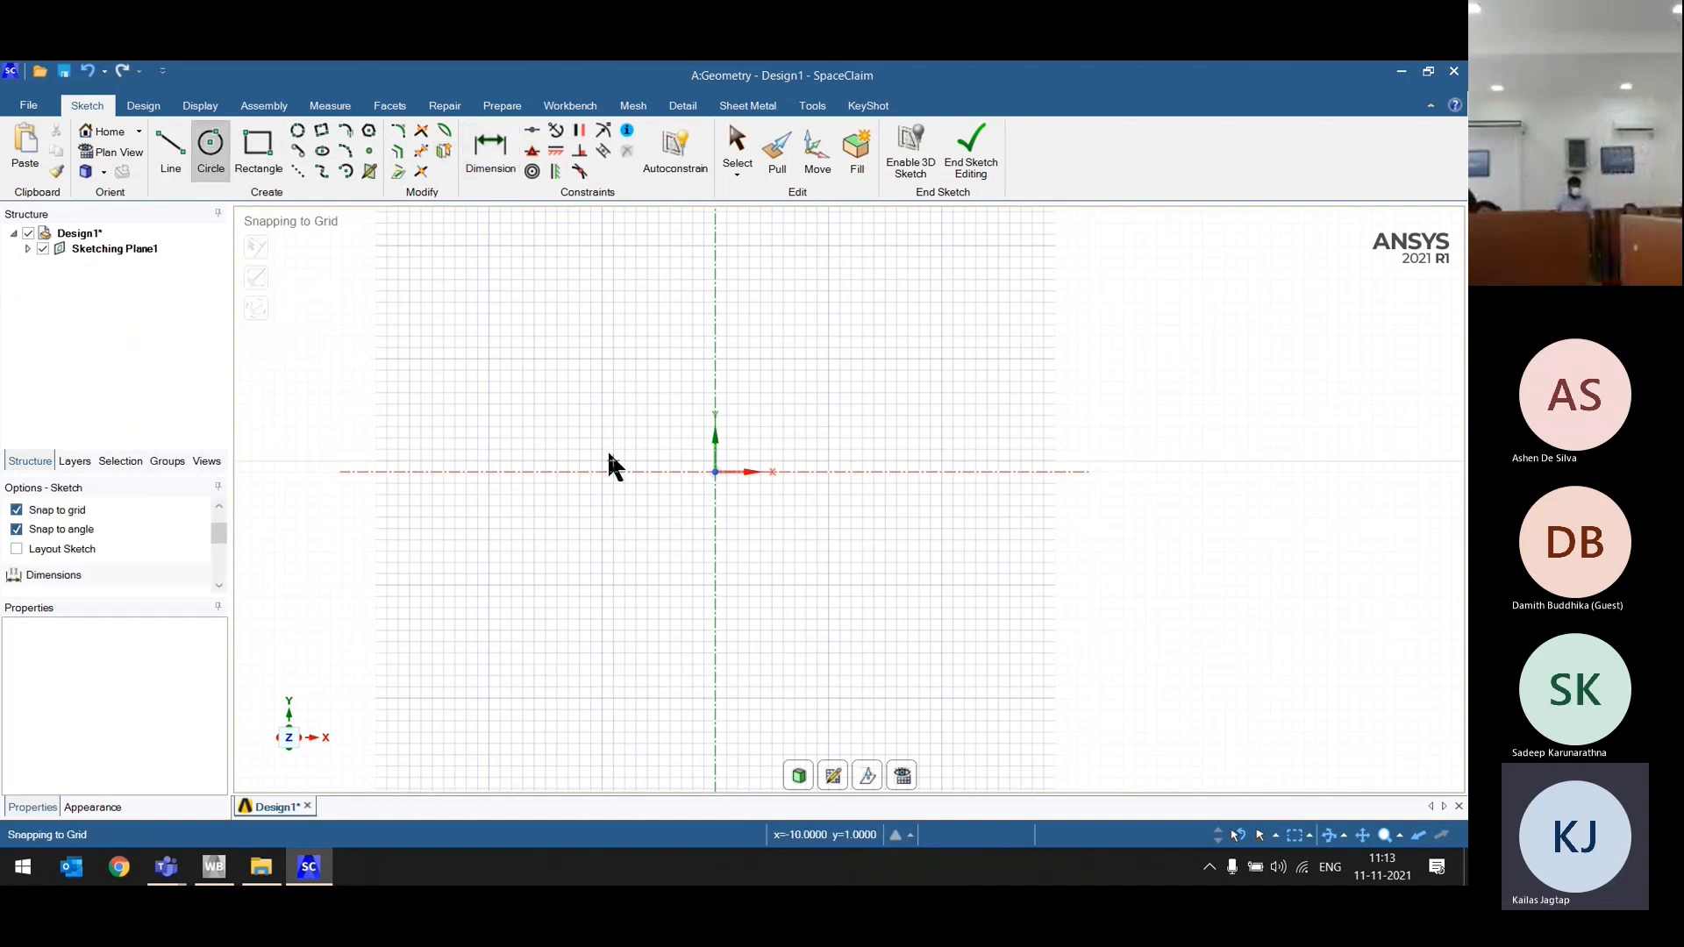
{"action": "scroll", "coordinate": [608, 455], "scroll_direction": "down", "scroll_amount": 6}
{"action": "scroll", "coordinate": [582, 545], "scroll_direction": "up", "scroll_amount": 5}
{"action": "left_click", "coordinate": [619, 477]}
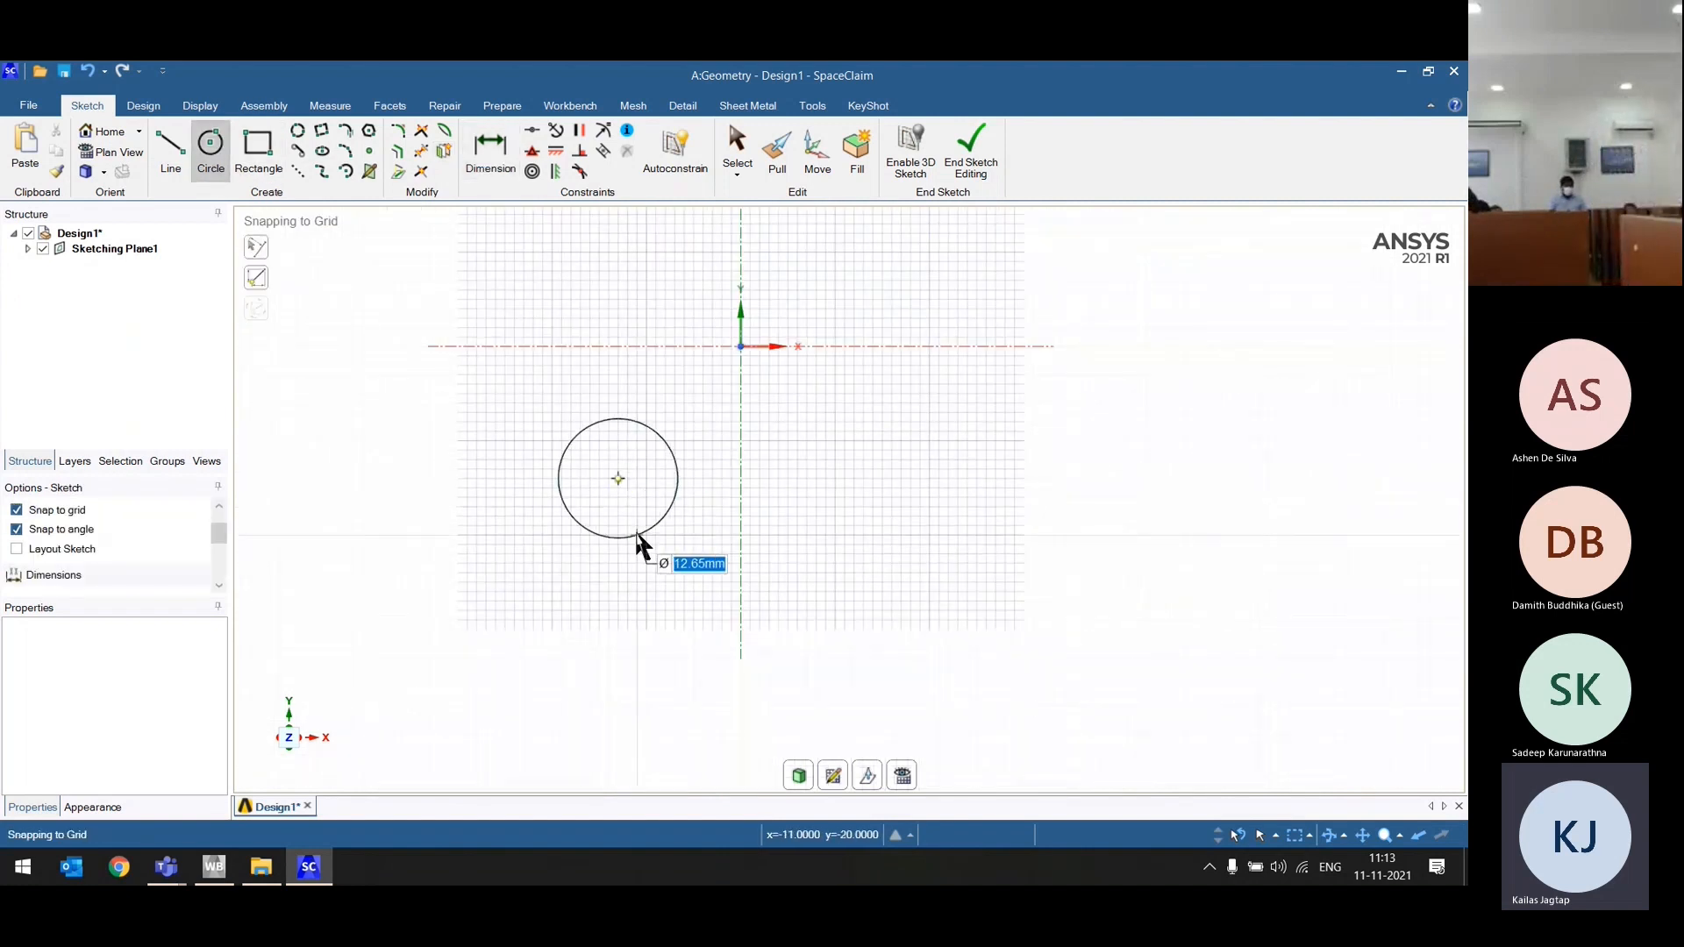
{"action": "left_click", "coordinate": [638, 534]}
{"action": "scroll", "coordinate": [582, 579], "scroll_direction": "down", "scroll_amount": 2}
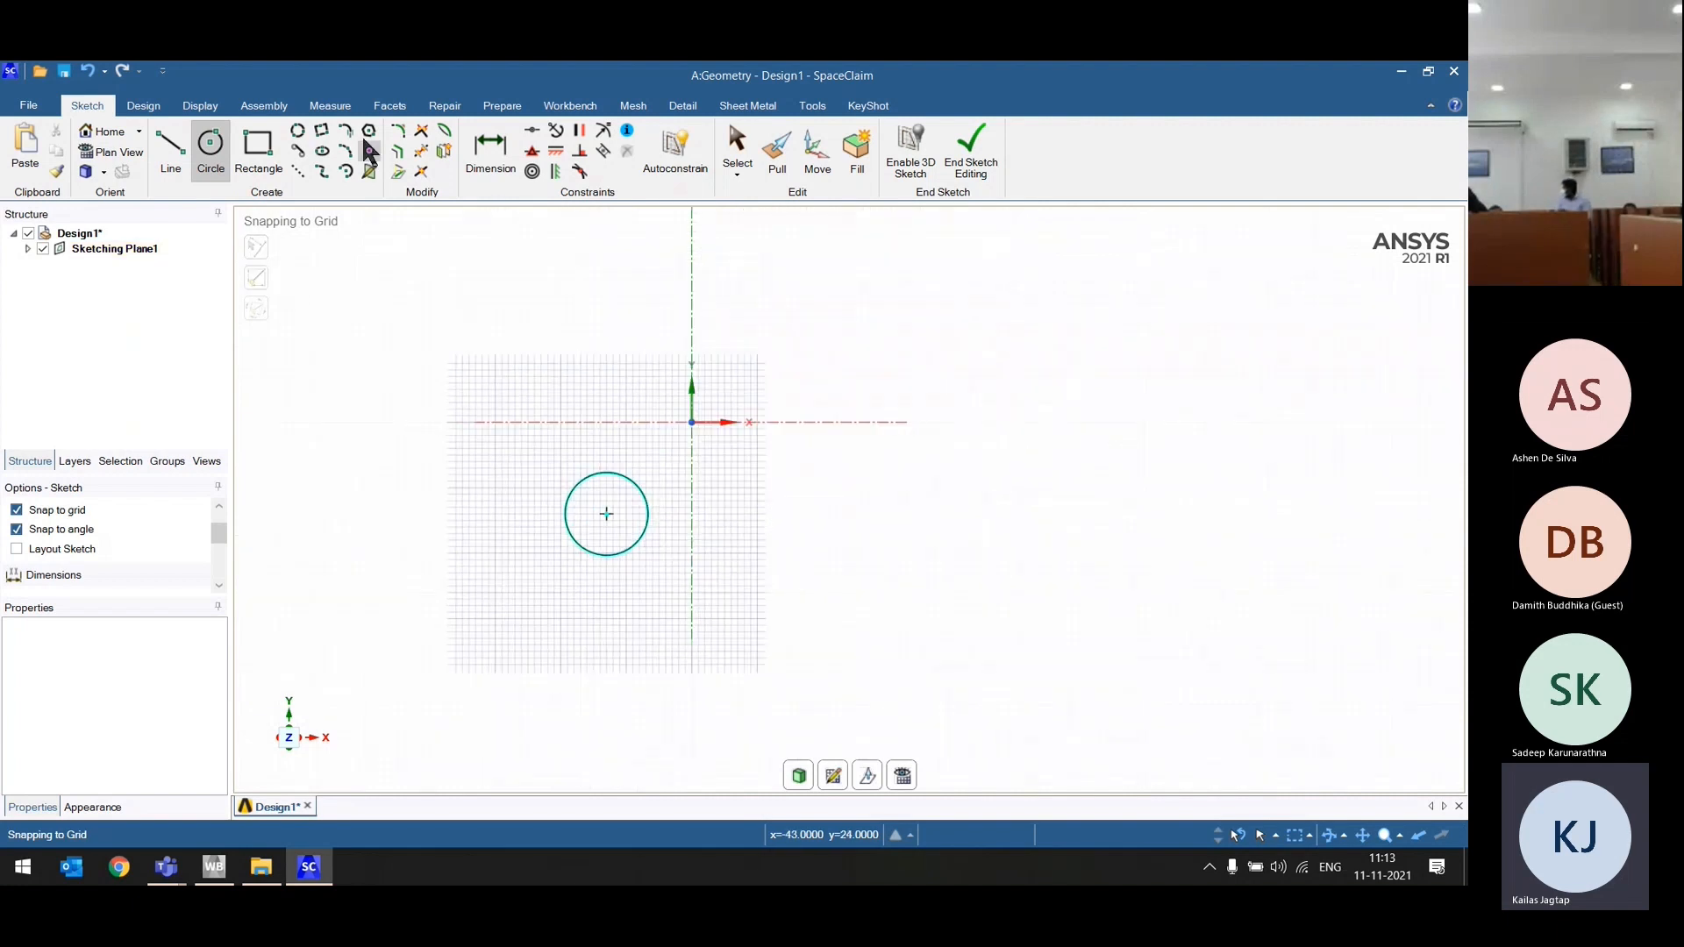
Step: Draw an axis-aligned rectangle above the X axis, left of the Y axis
{"action": "left_click", "coordinate": [274, 135]}
{"action": "left_click", "coordinate": [436, 232]}
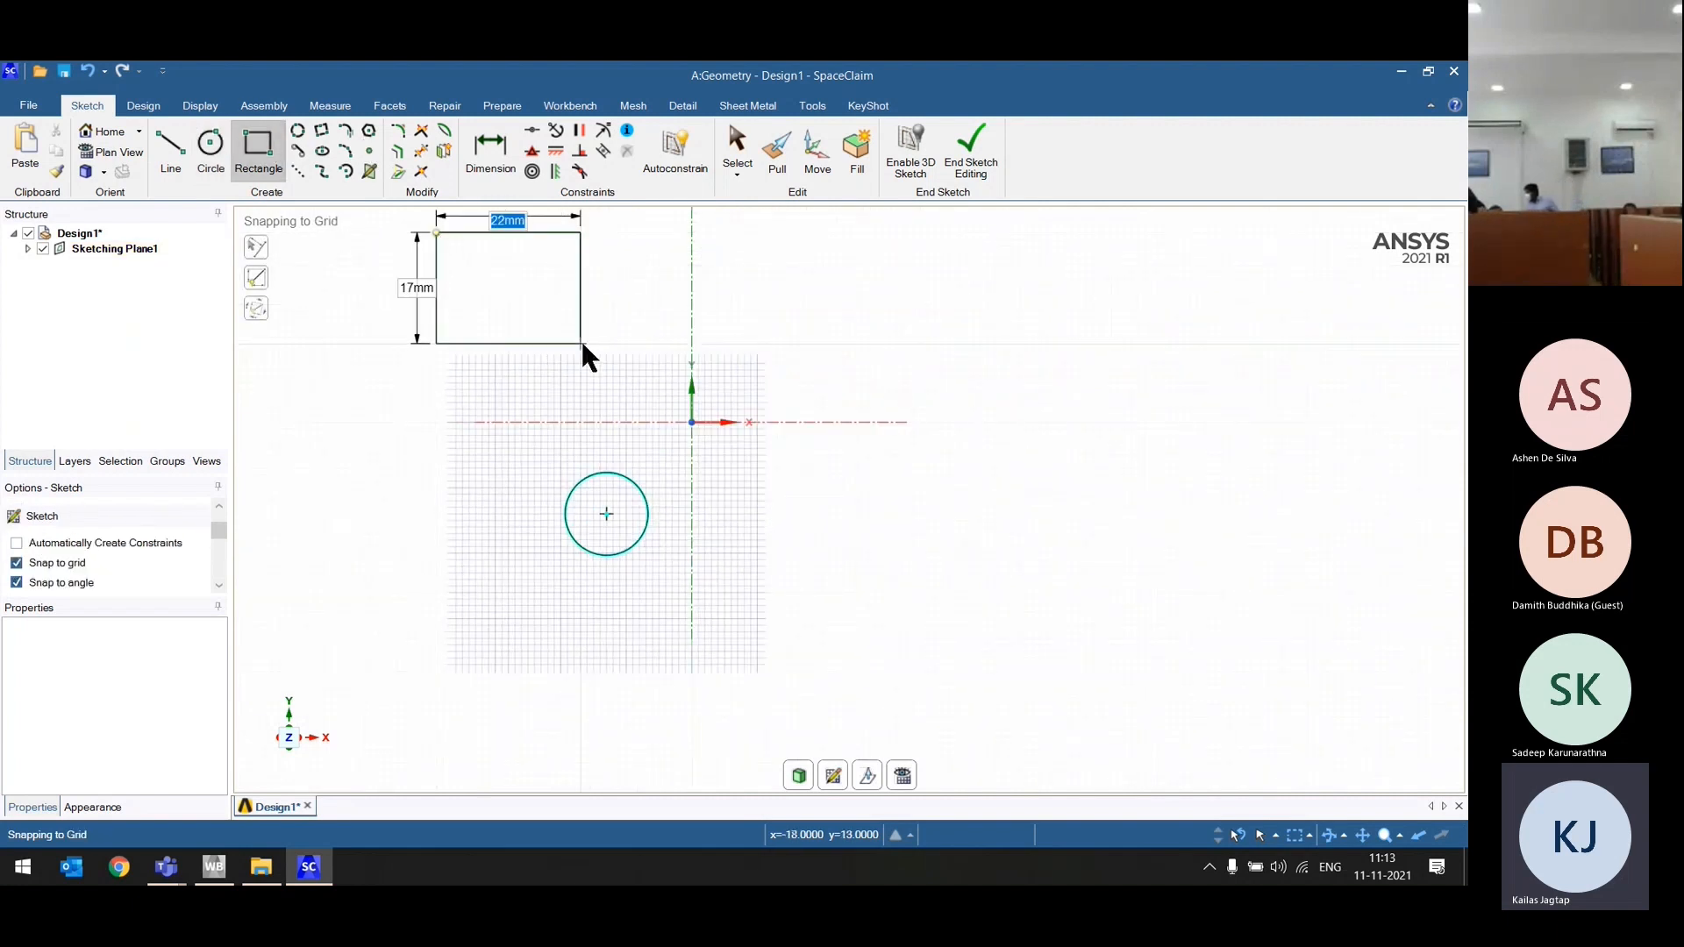
{"action": "left_click", "coordinate": [620, 370]}
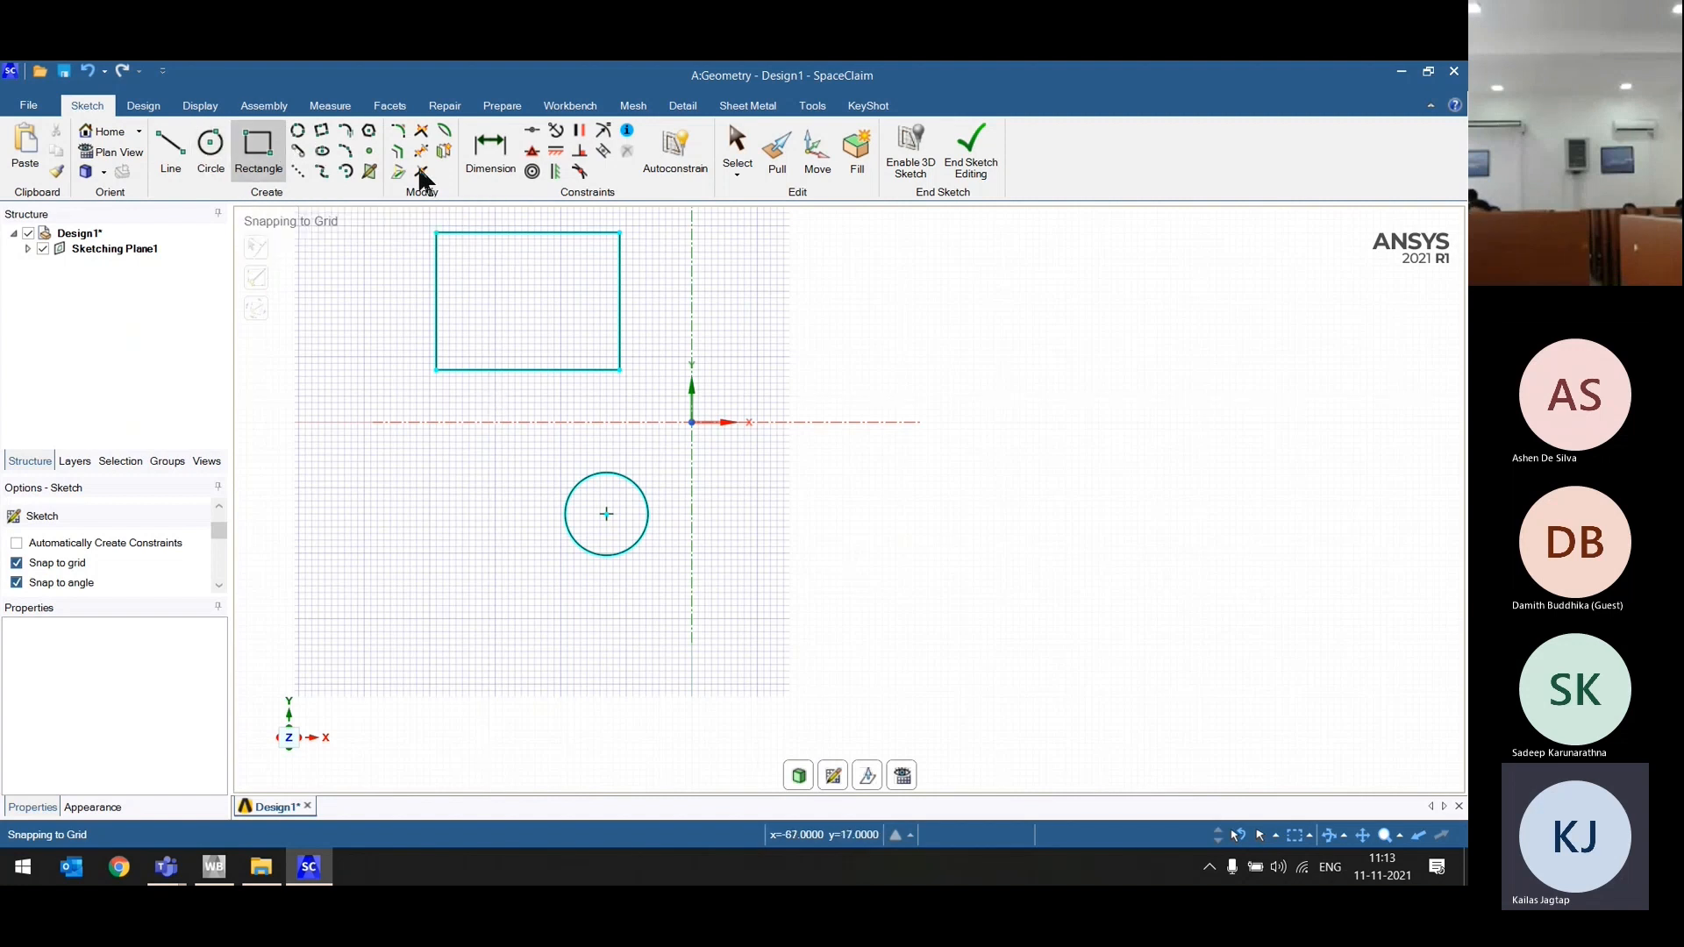
Step: Draw a large circle left of the small one, a circle about 14.7 mm in diameter below it, and one about 19.8 mm right of the Y axis
{"action": "left_click", "coordinate": [211, 147]}
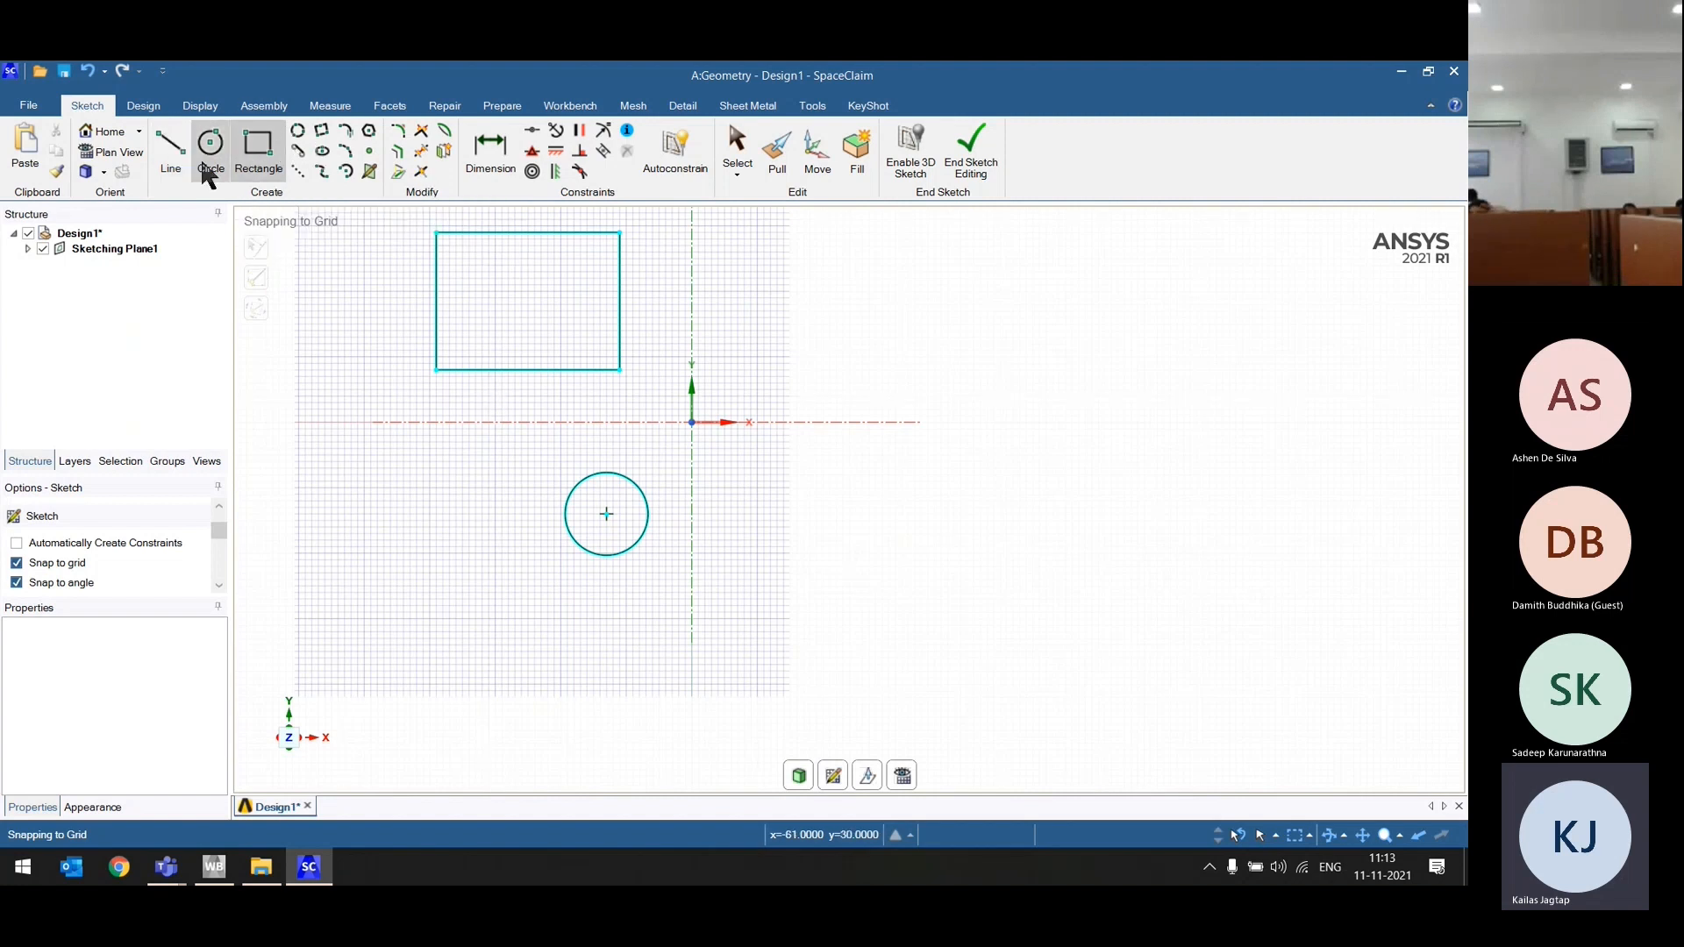
{"action": "left_click", "coordinate": [396, 553]}
{"action": "left_click", "coordinate": [446, 625]}
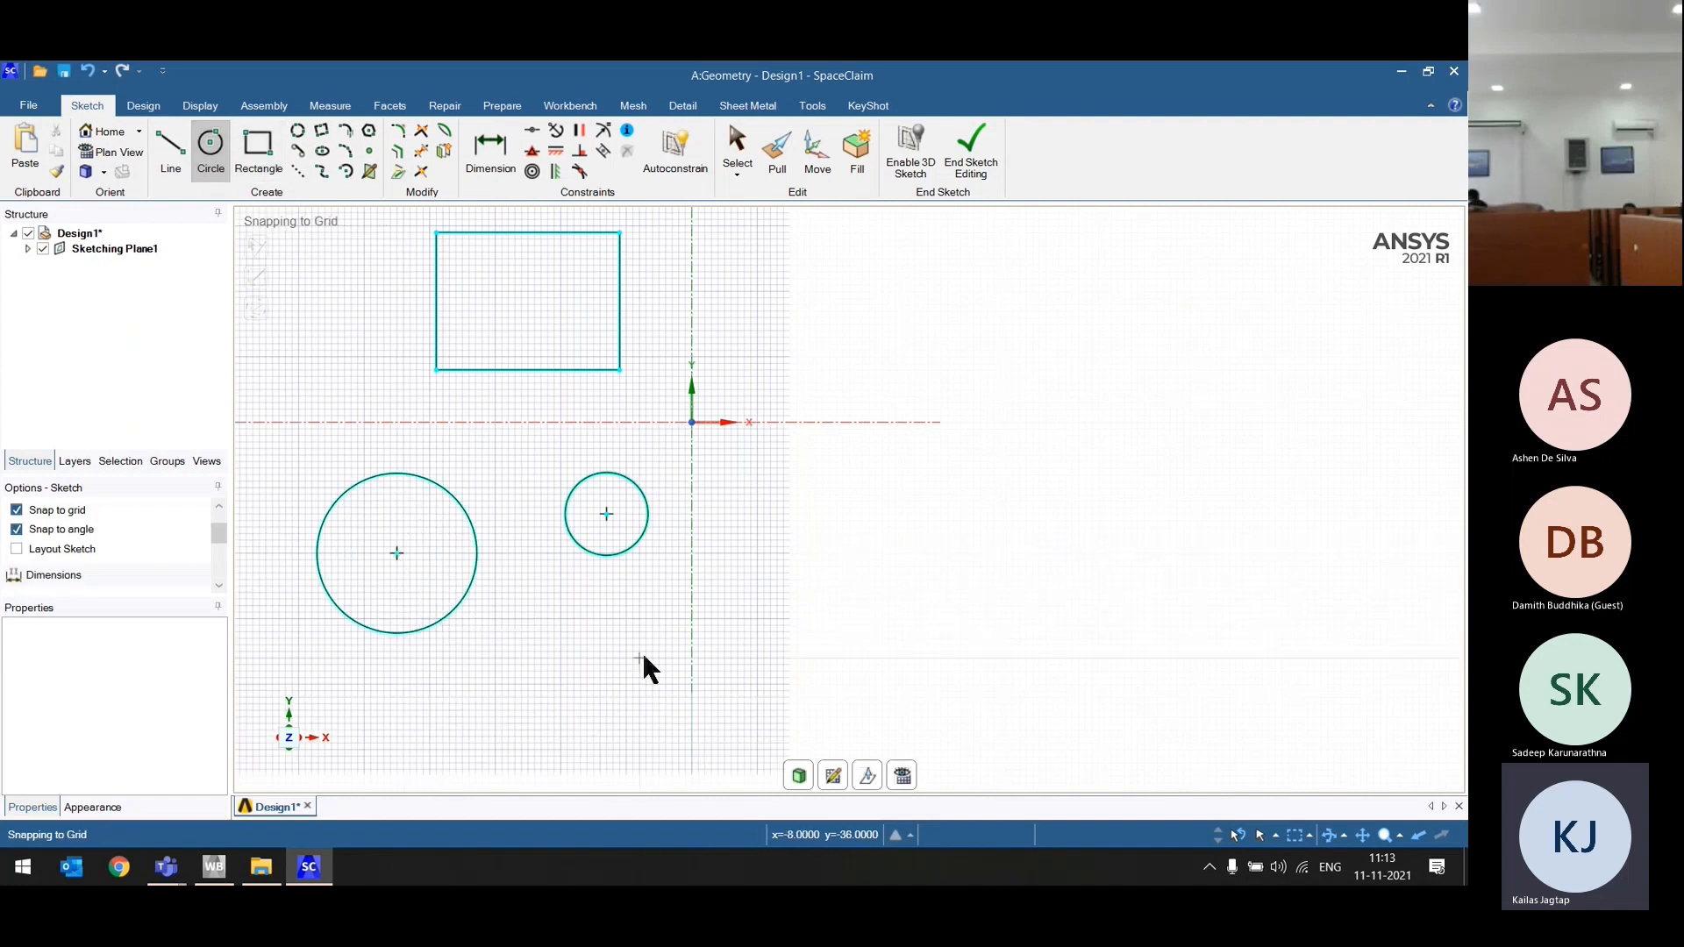
{"action": "left_click", "coordinate": [645, 657]}
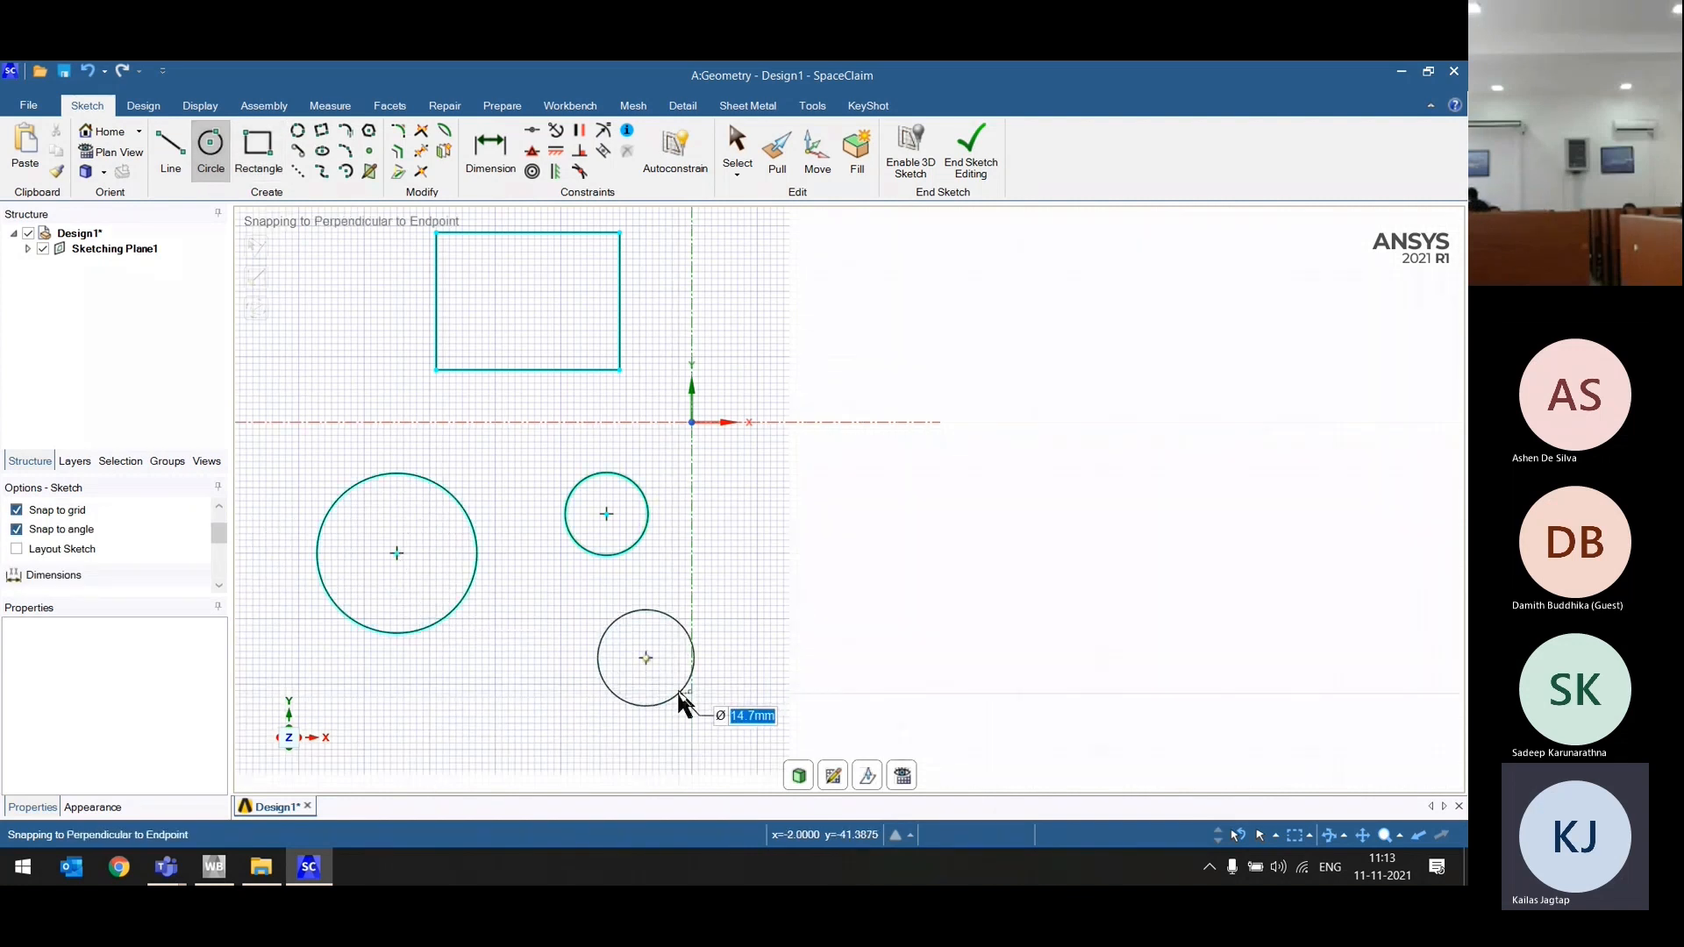
{"action": "left_click", "coordinate": [678, 691]}
{"action": "left_click", "coordinate": [848, 507]}
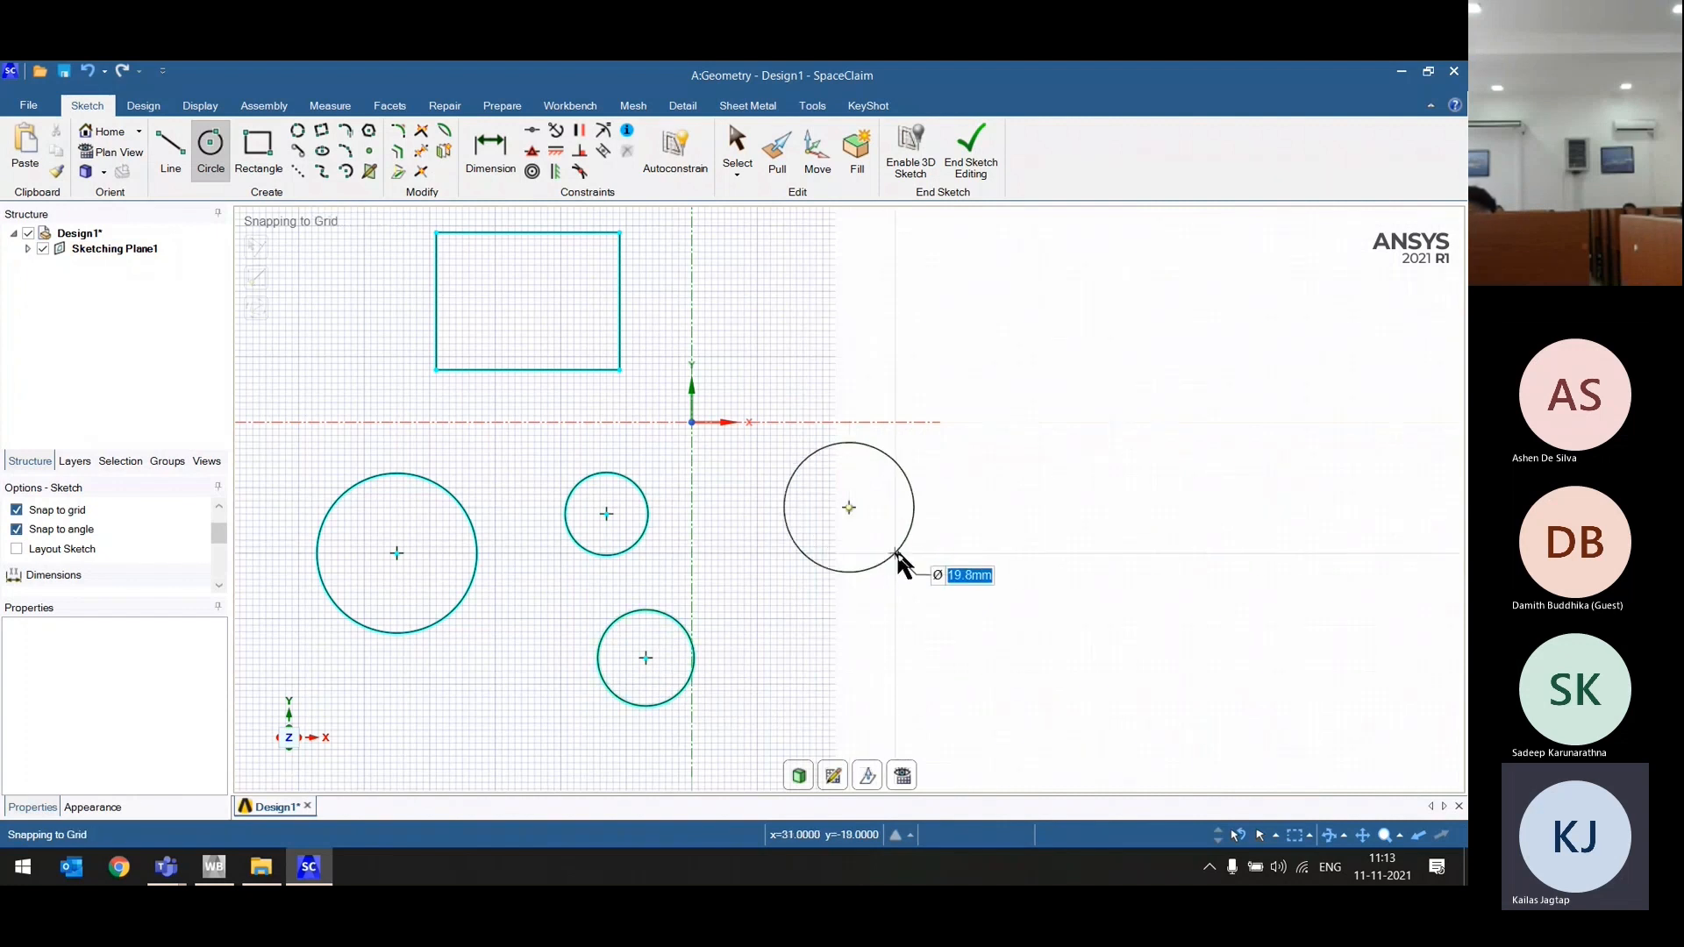
{"action": "left_click", "coordinate": [895, 554]}
Step: Draw a wide rectangle above the X axis, right of the Y axis
{"action": "key", "text": "r"}
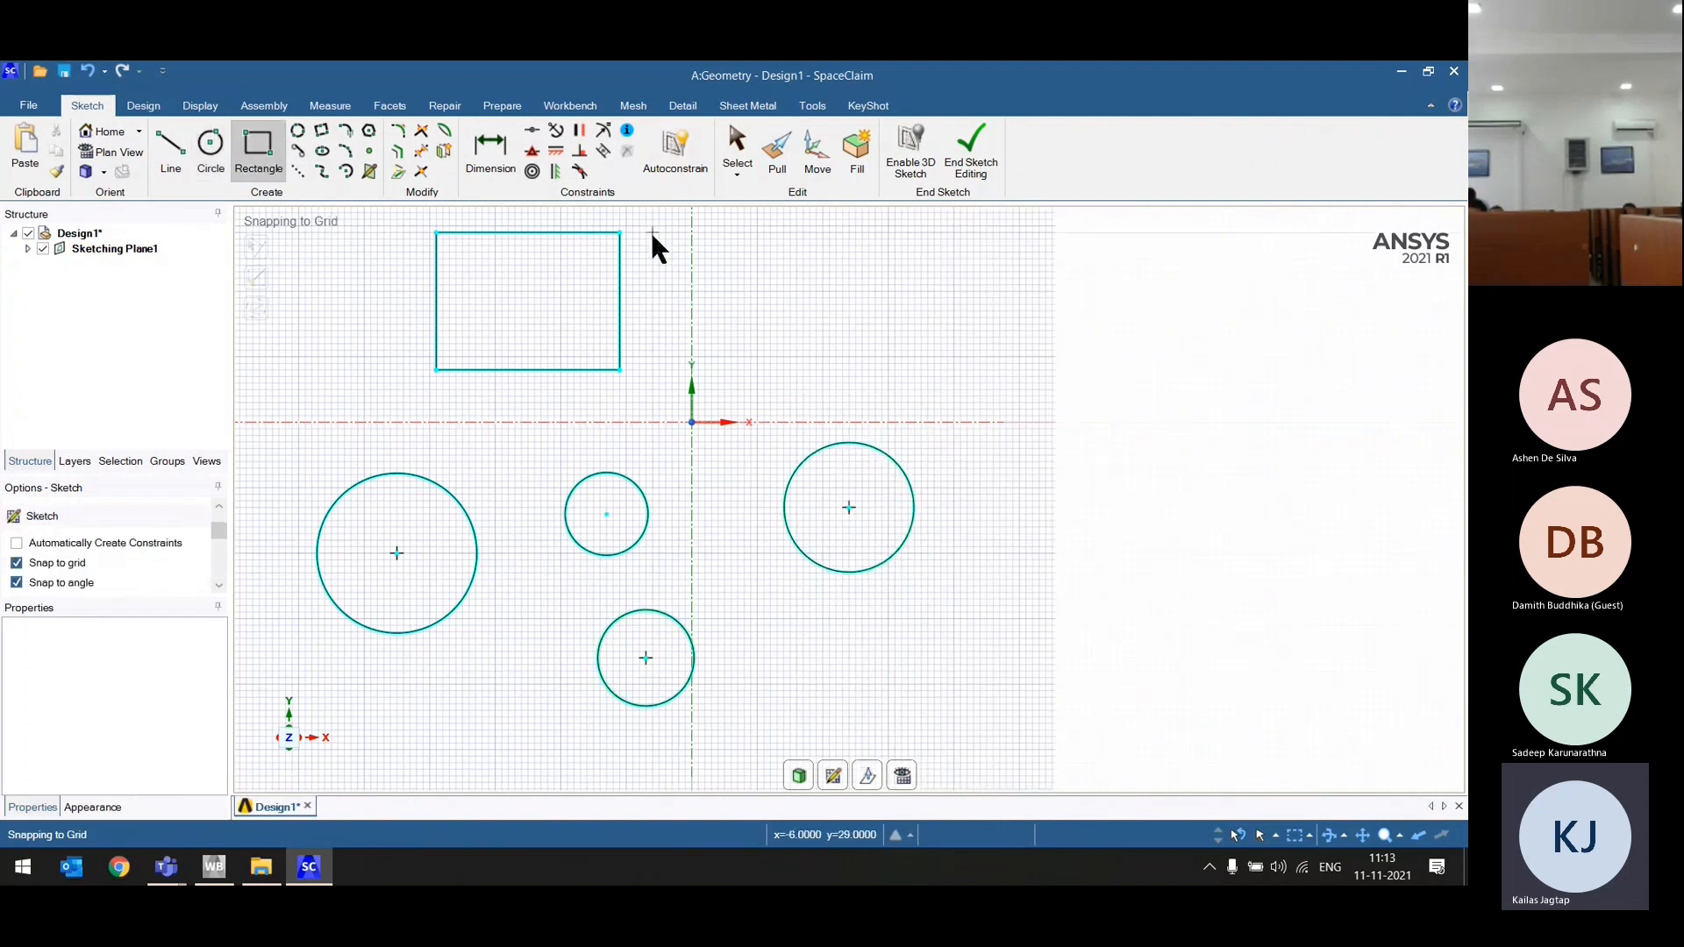
{"action": "left_click", "coordinate": [738, 272]}
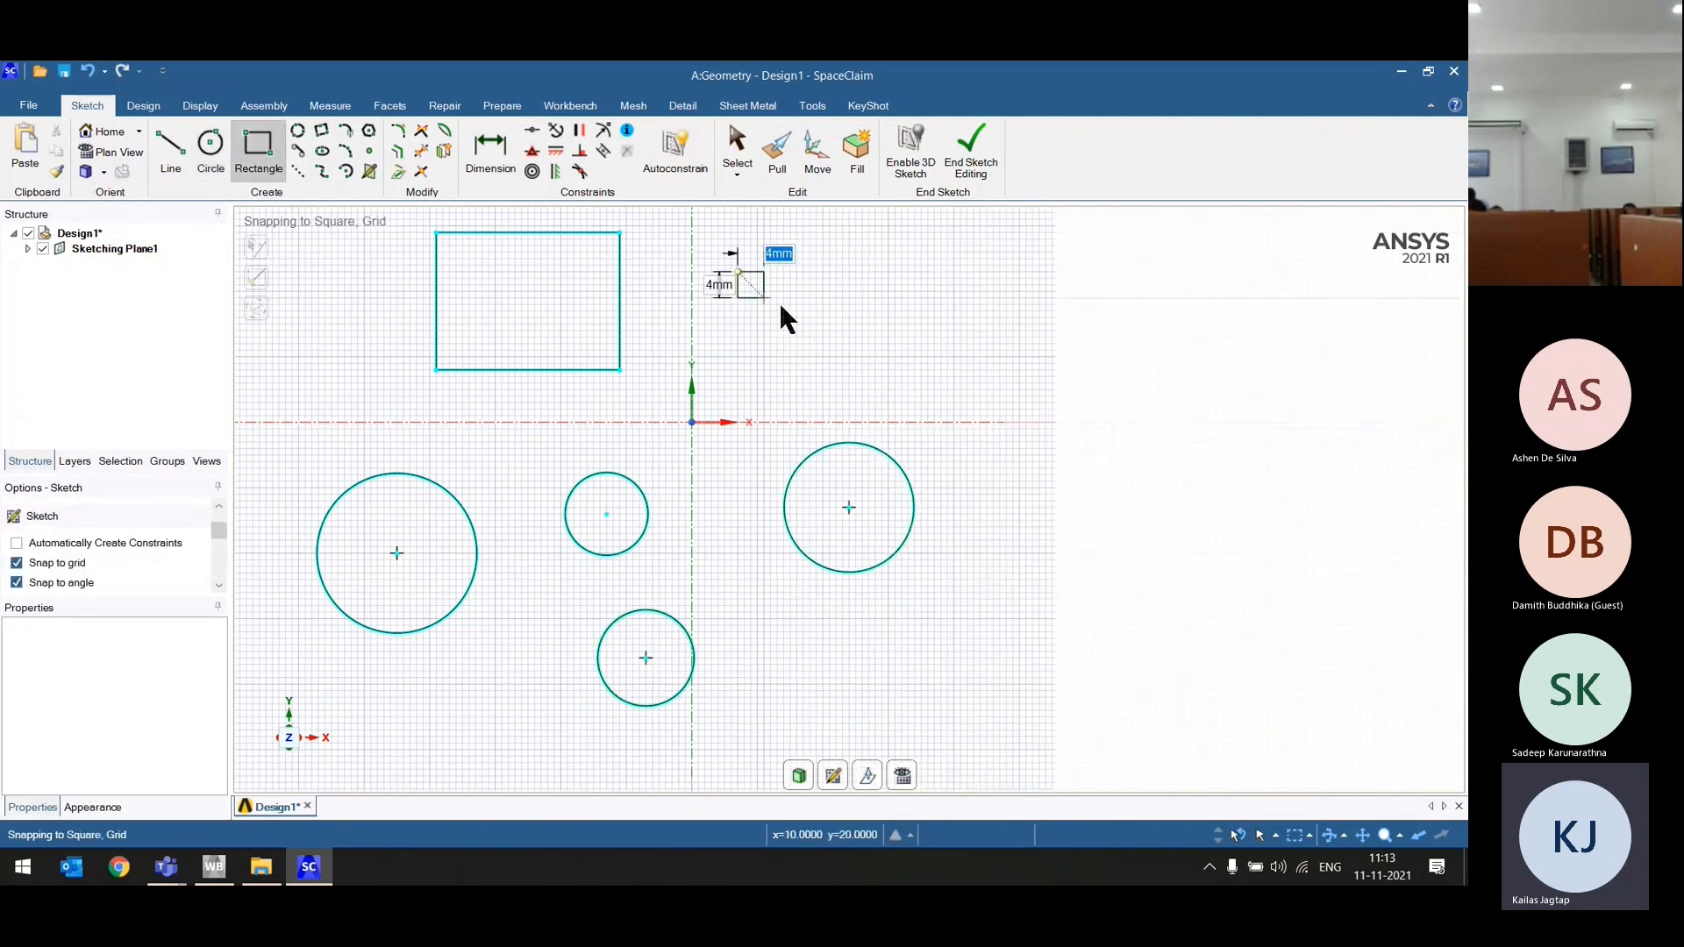
{"action": "left_click", "coordinate": [952, 383]}
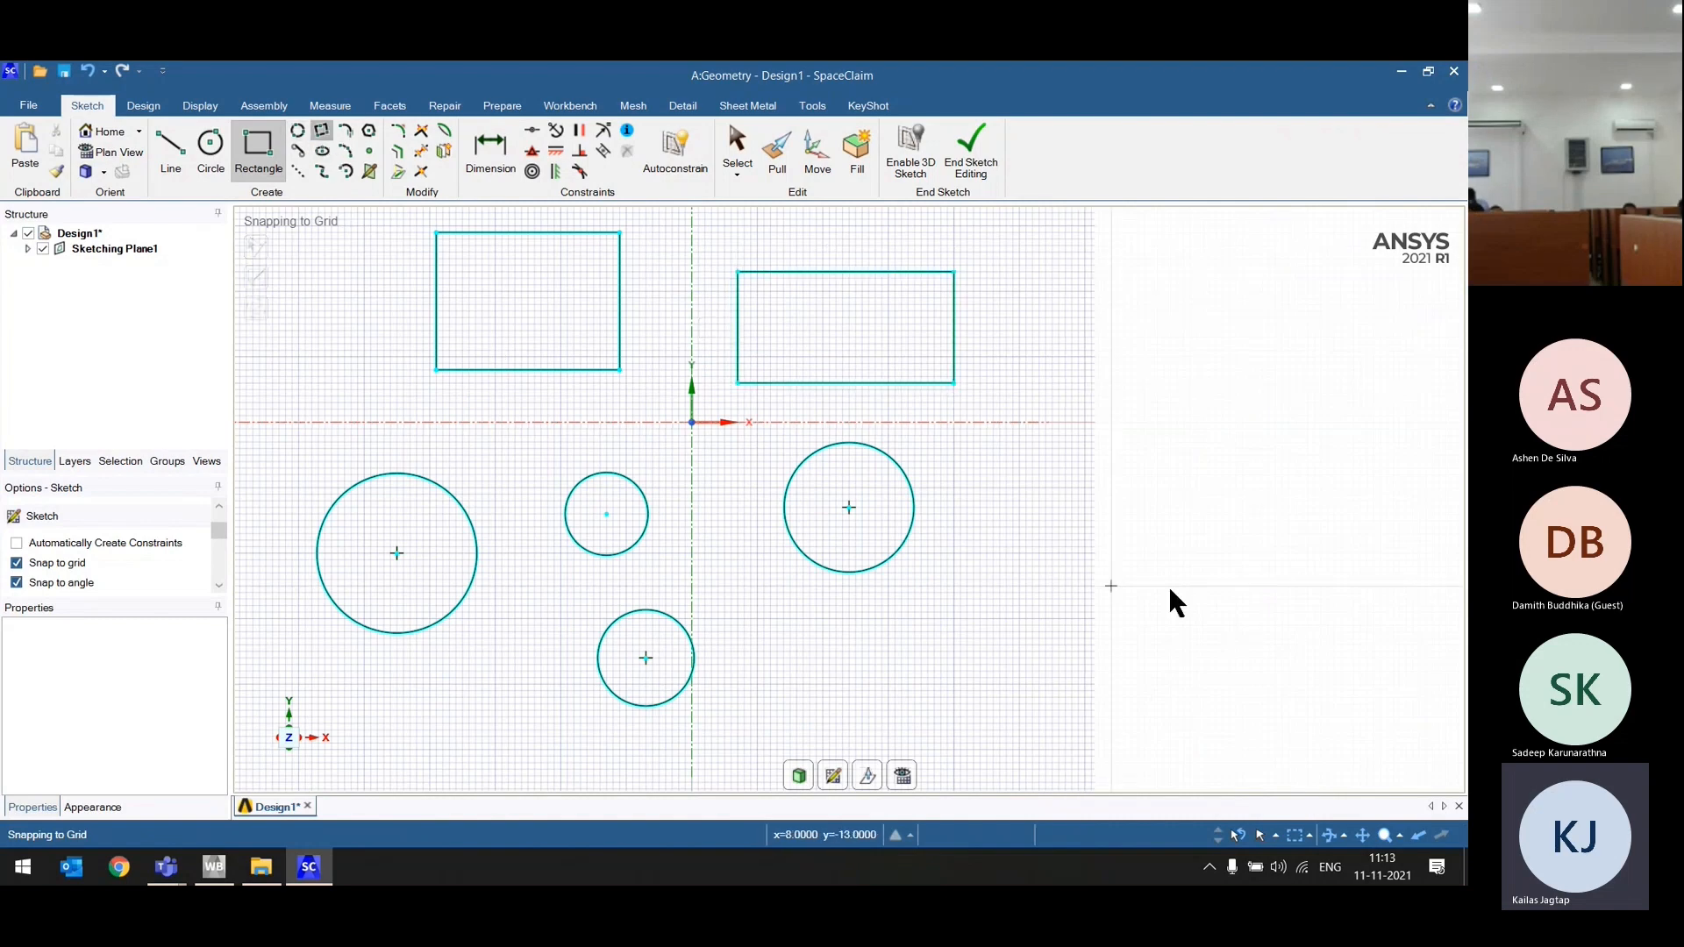
Step: Draw a three-point rectangle tilted 45° to the left of the existing rectangles, with its first side about 14.14 mm long
{"action": "scroll", "coordinate": [1168, 586], "scroll_direction": "down", "scroll_amount": 2}
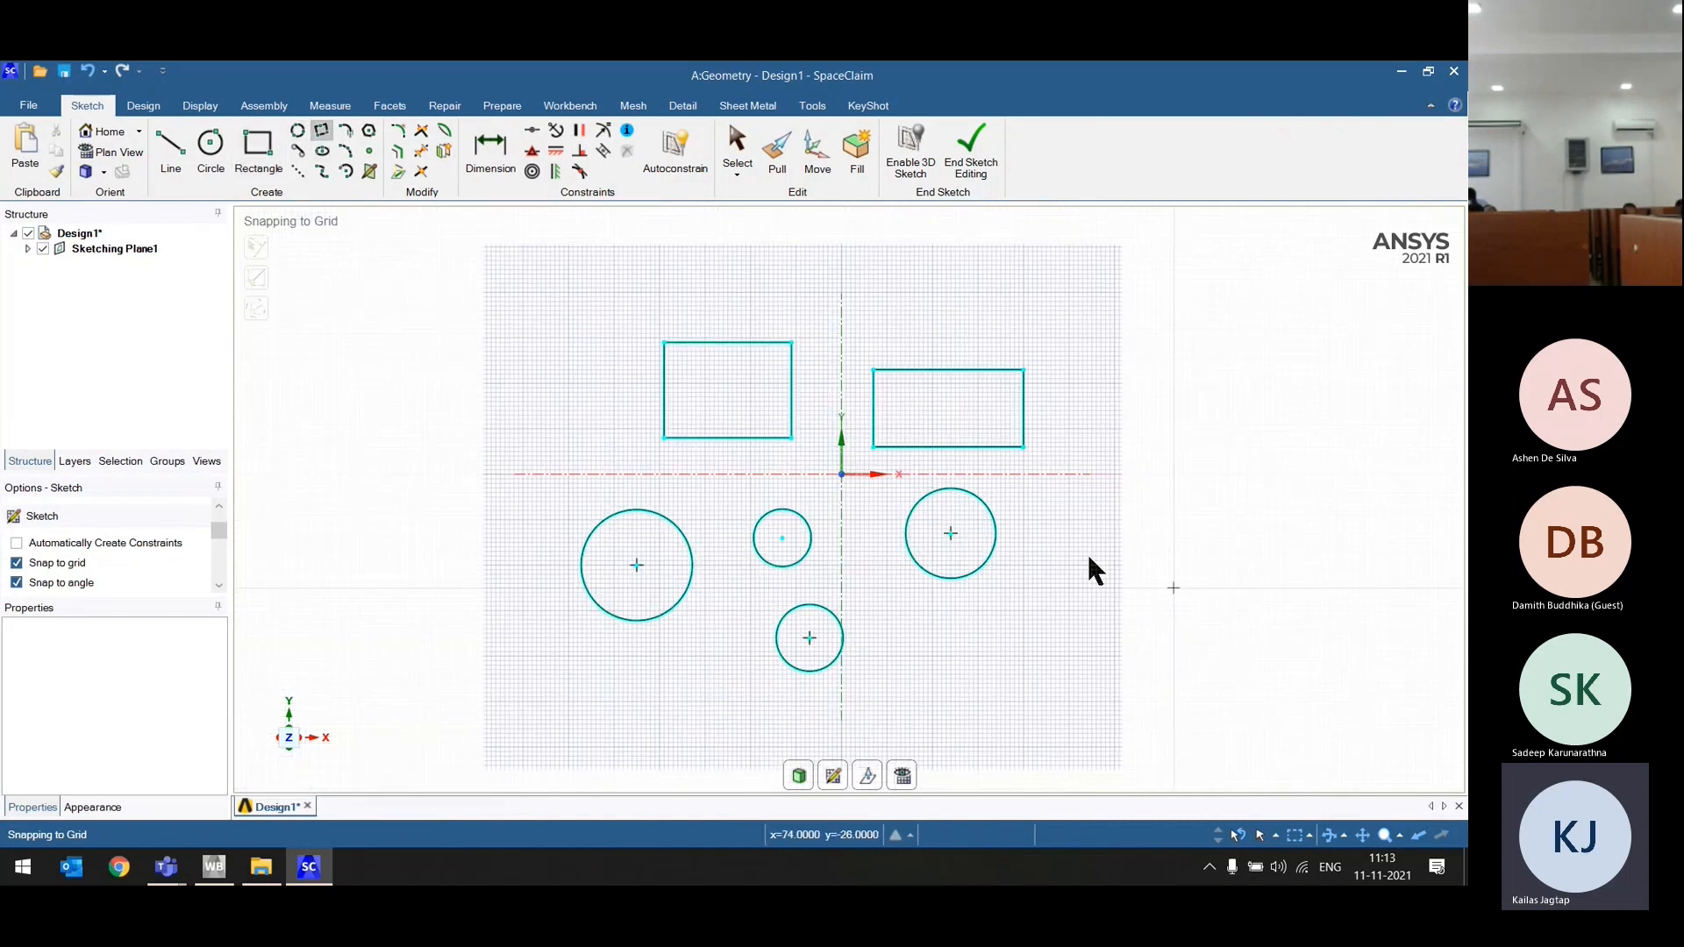
{"action": "scroll", "coordinate": [1084, 554], "scroll_direction": "up", "scroll_amount": 3}
{"action": "scroll", "coordinate": [936, 554], "scroll_direction": "down", "scroll_amount": 5}
{"action": "left_click", "coordinate": [585, 415]}
{"action": "left_click", "coordinate": [554, 446]}
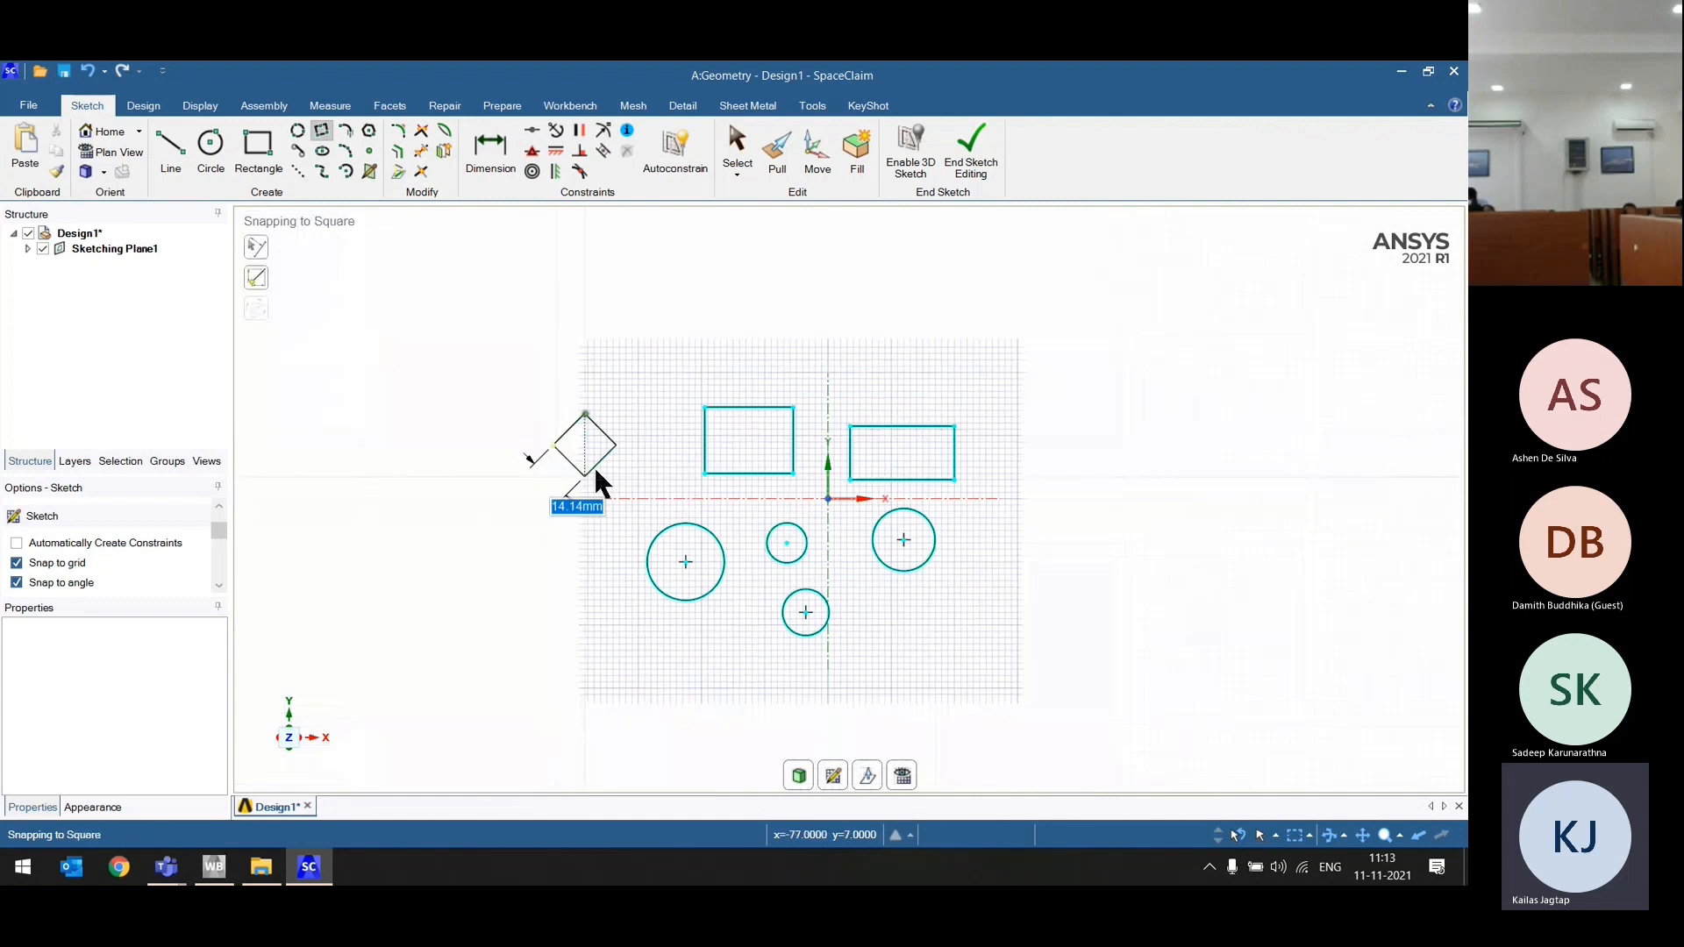
{"action": "left_click", "coordinate": [608, 472]}
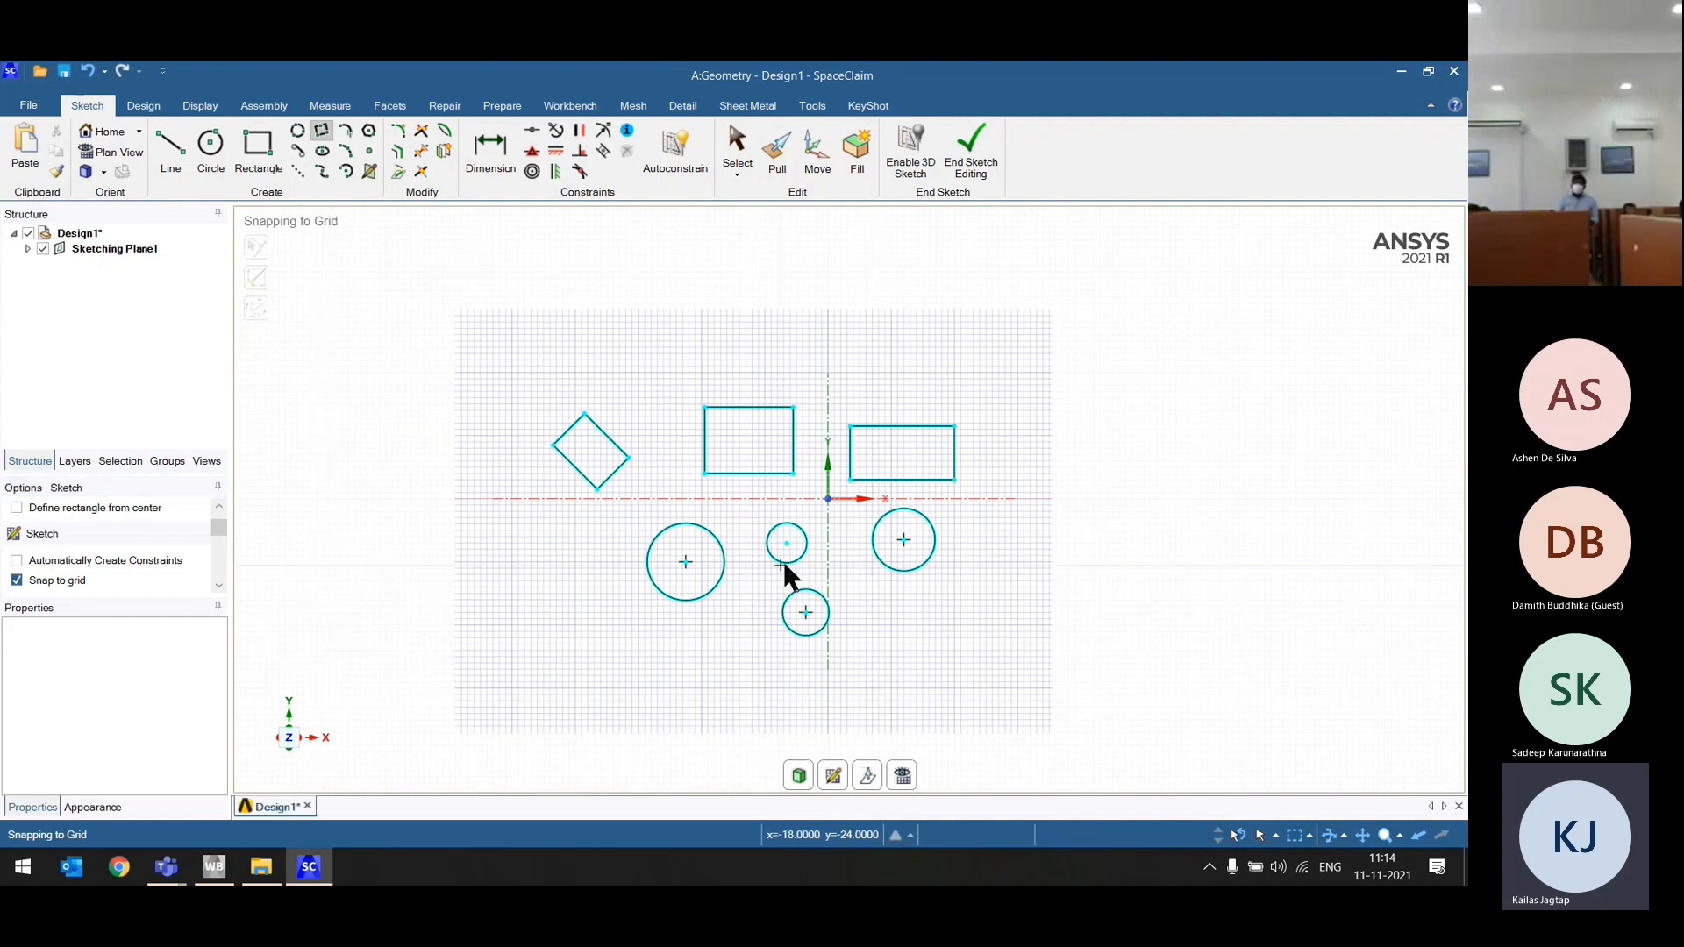
Step: Draw a slanted ellipse above and left of the tilted rectangle
{"action": "left_click", "coordinate": [322, 150]}
{"action": "left_click", "coordinate": [409, 375]}
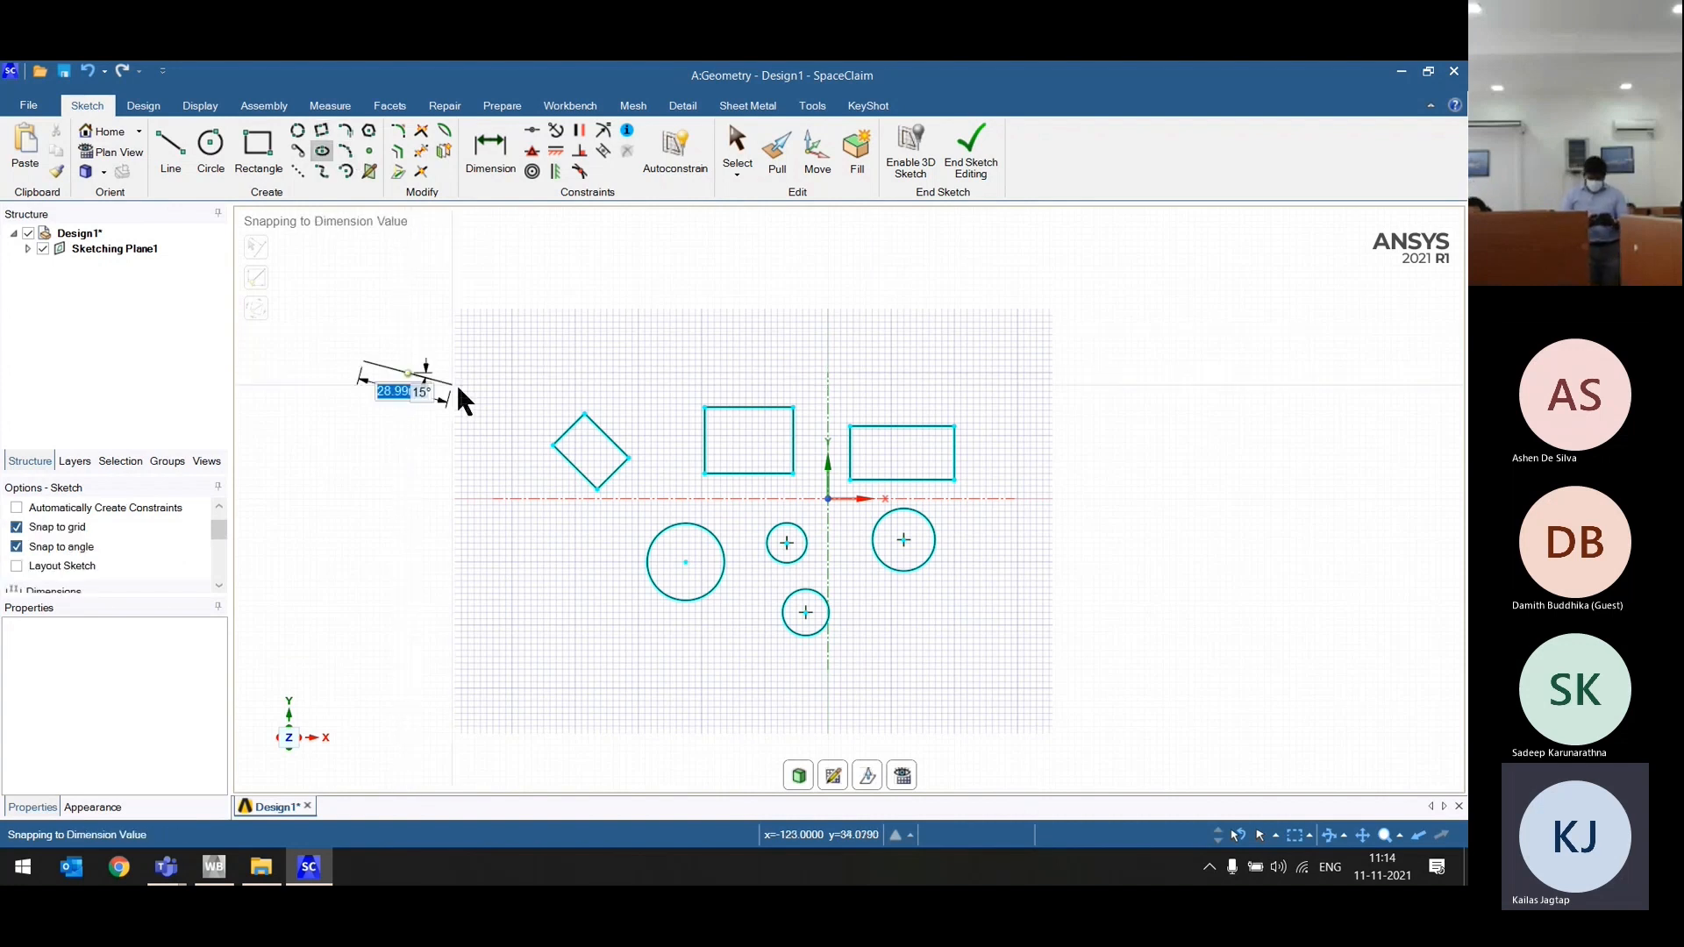
{"action": "left_click", "coordinate": [505, 344]}
{"action": "left_click", "coordinate": [513, 375]}
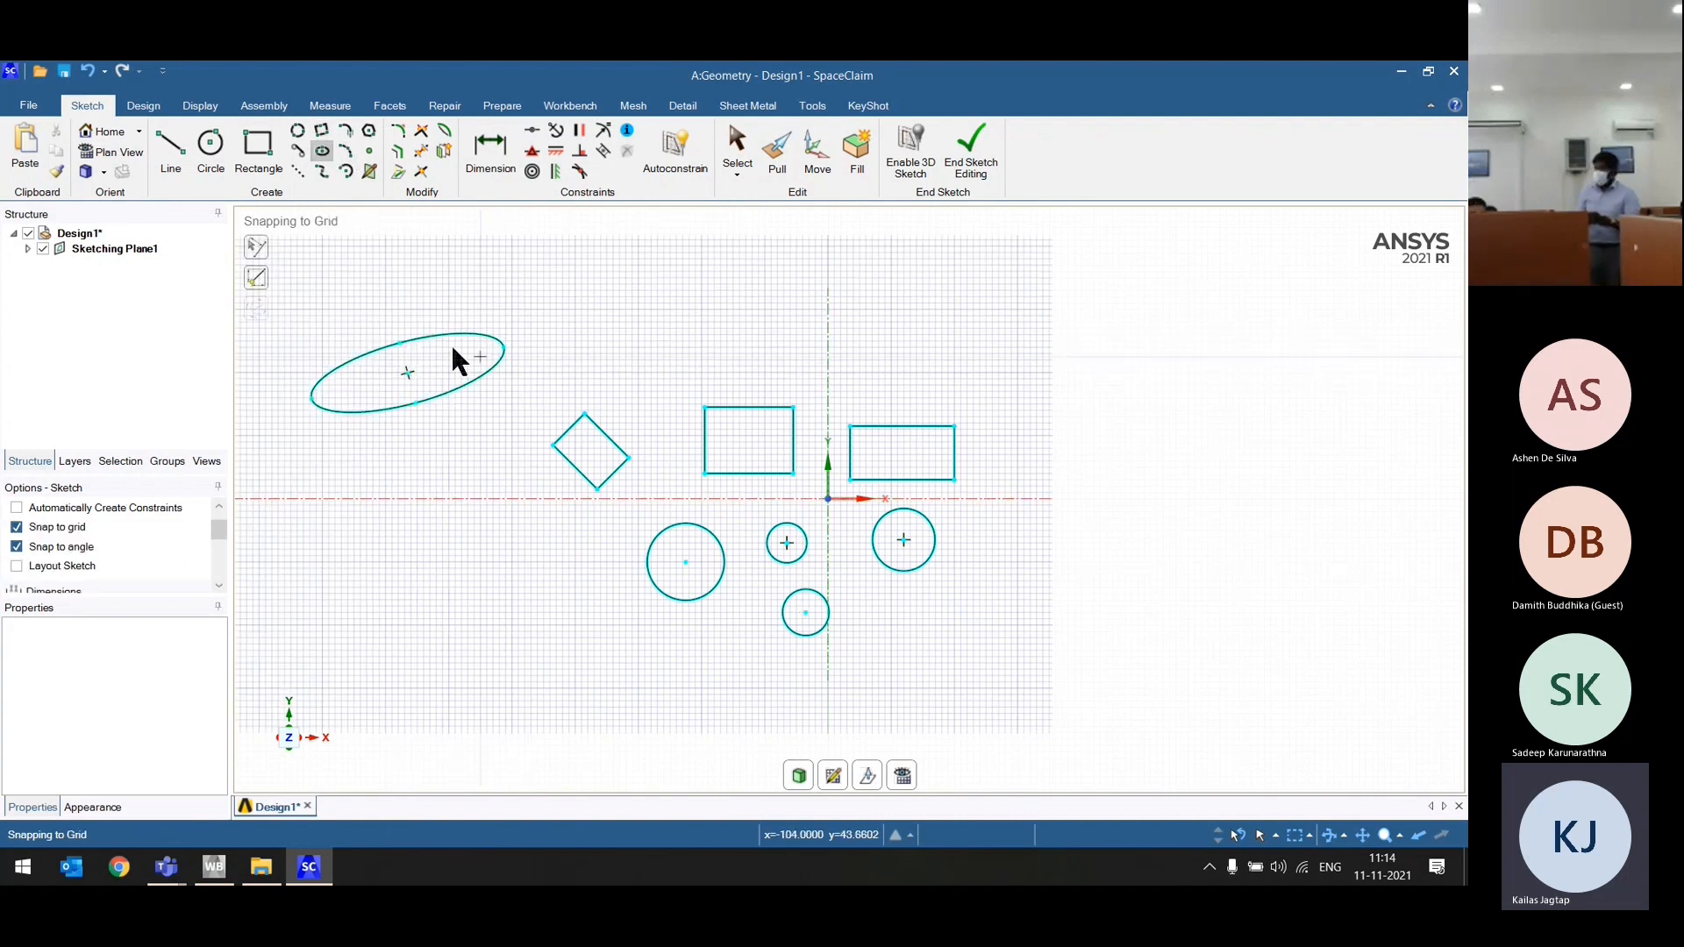
Step: Draw a circle below the ellipse, slightly larger than the biggest existing circle
{"action": "left_click", "coordinate": [217, 166]}
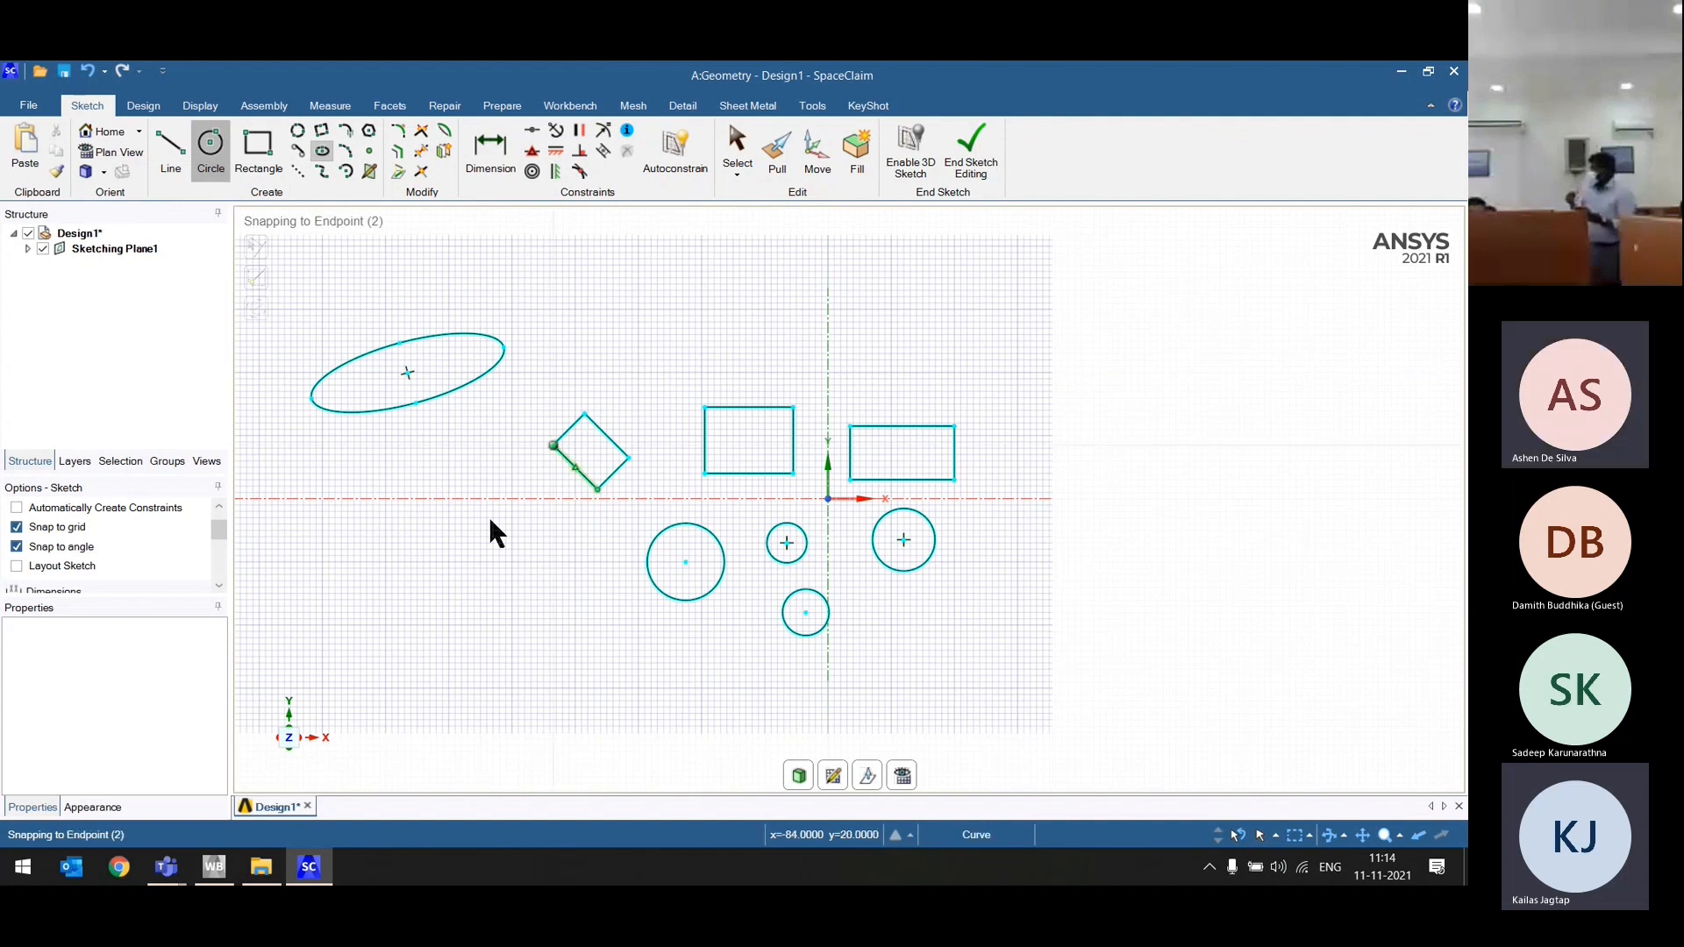
{"action": "left_click", "coordinate": [414, 613]}
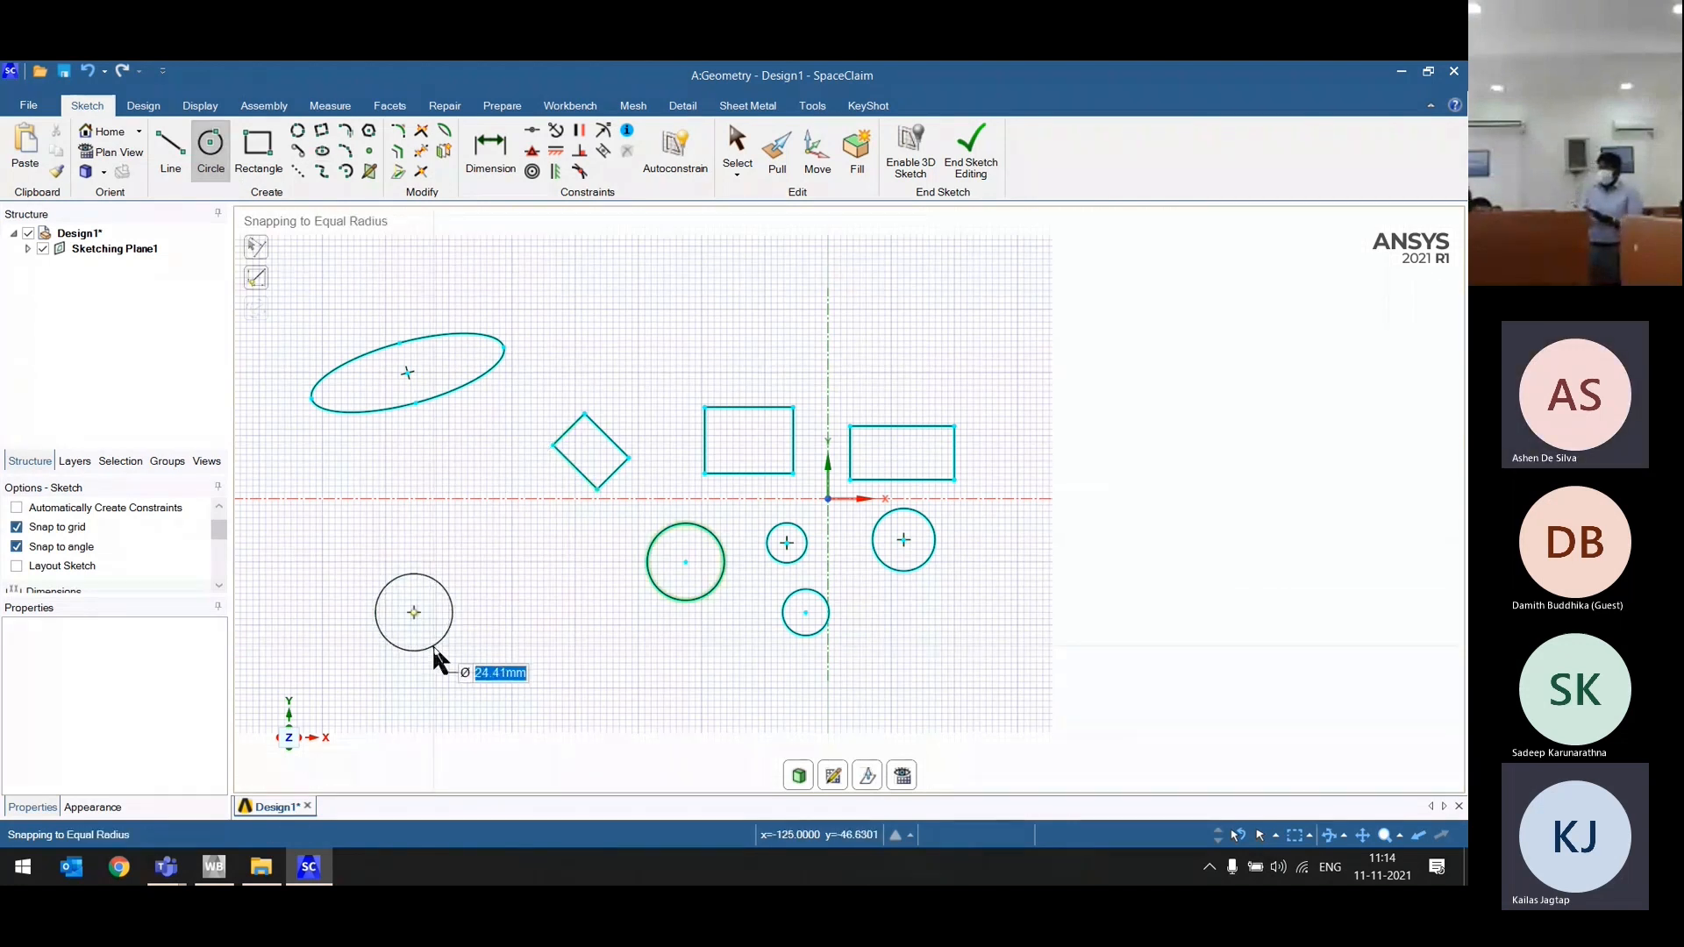
{"action": "left_click", "coordinate": [441, 655]}
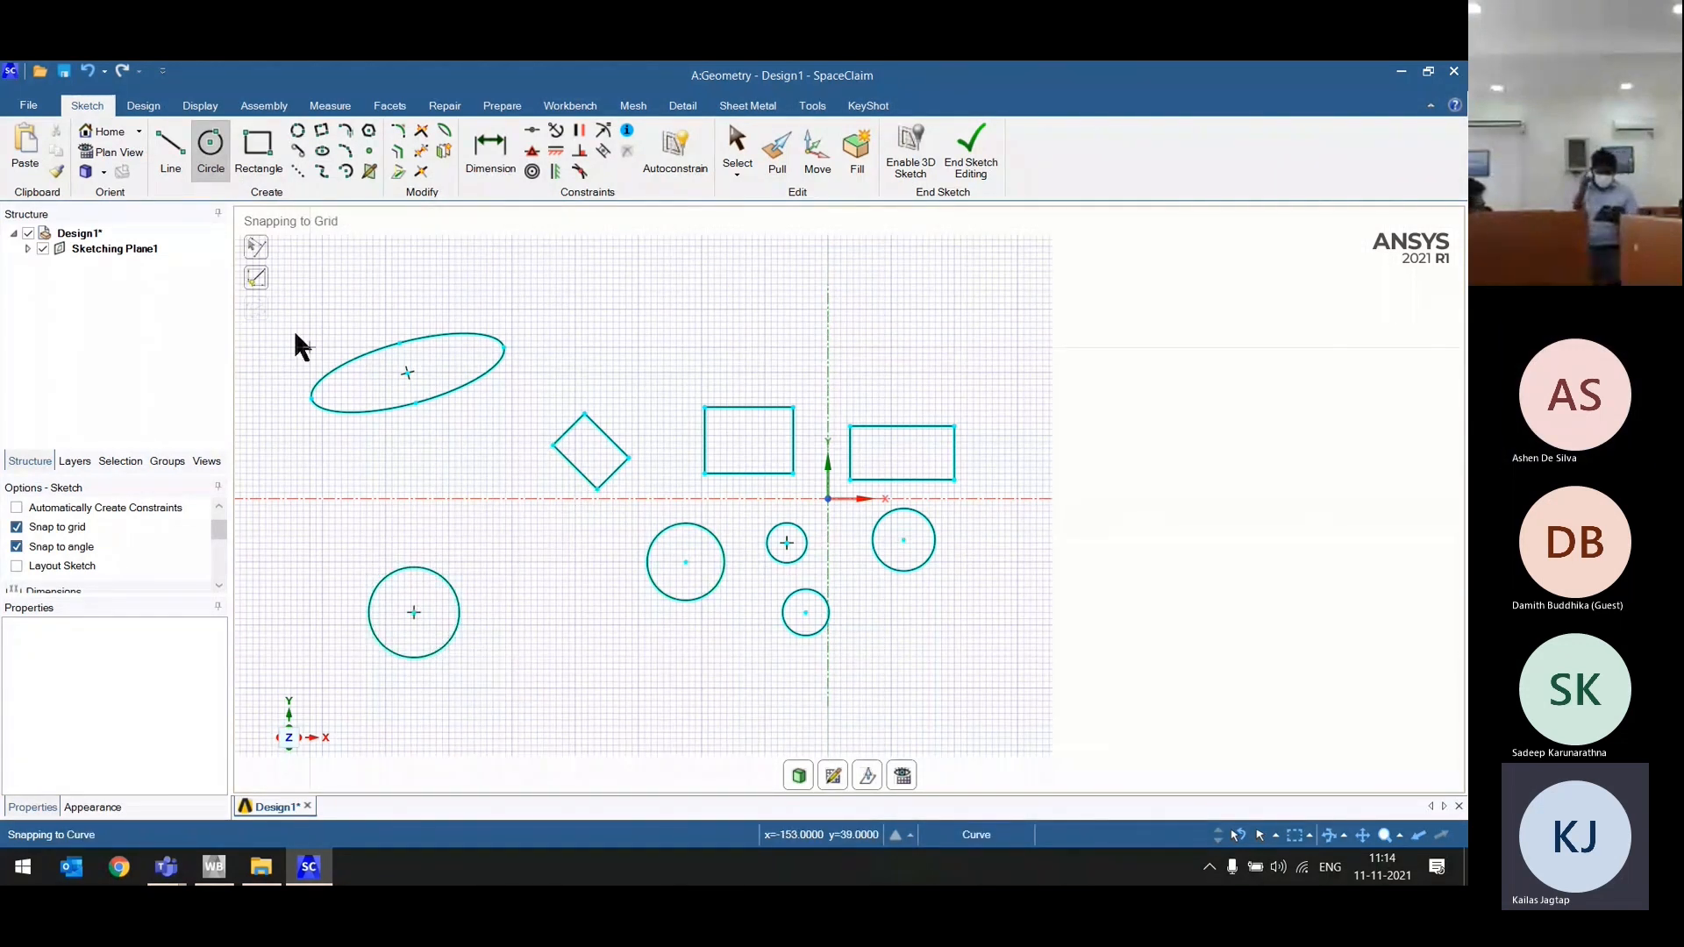
Step: Draw three slanted lines below the circles left of the Y axis: one descending at 45° about 44 mm long, and two rising gently
{"action": "key", "text": "l"}
{"action": "left_click", "coordinate": [515, 581]}
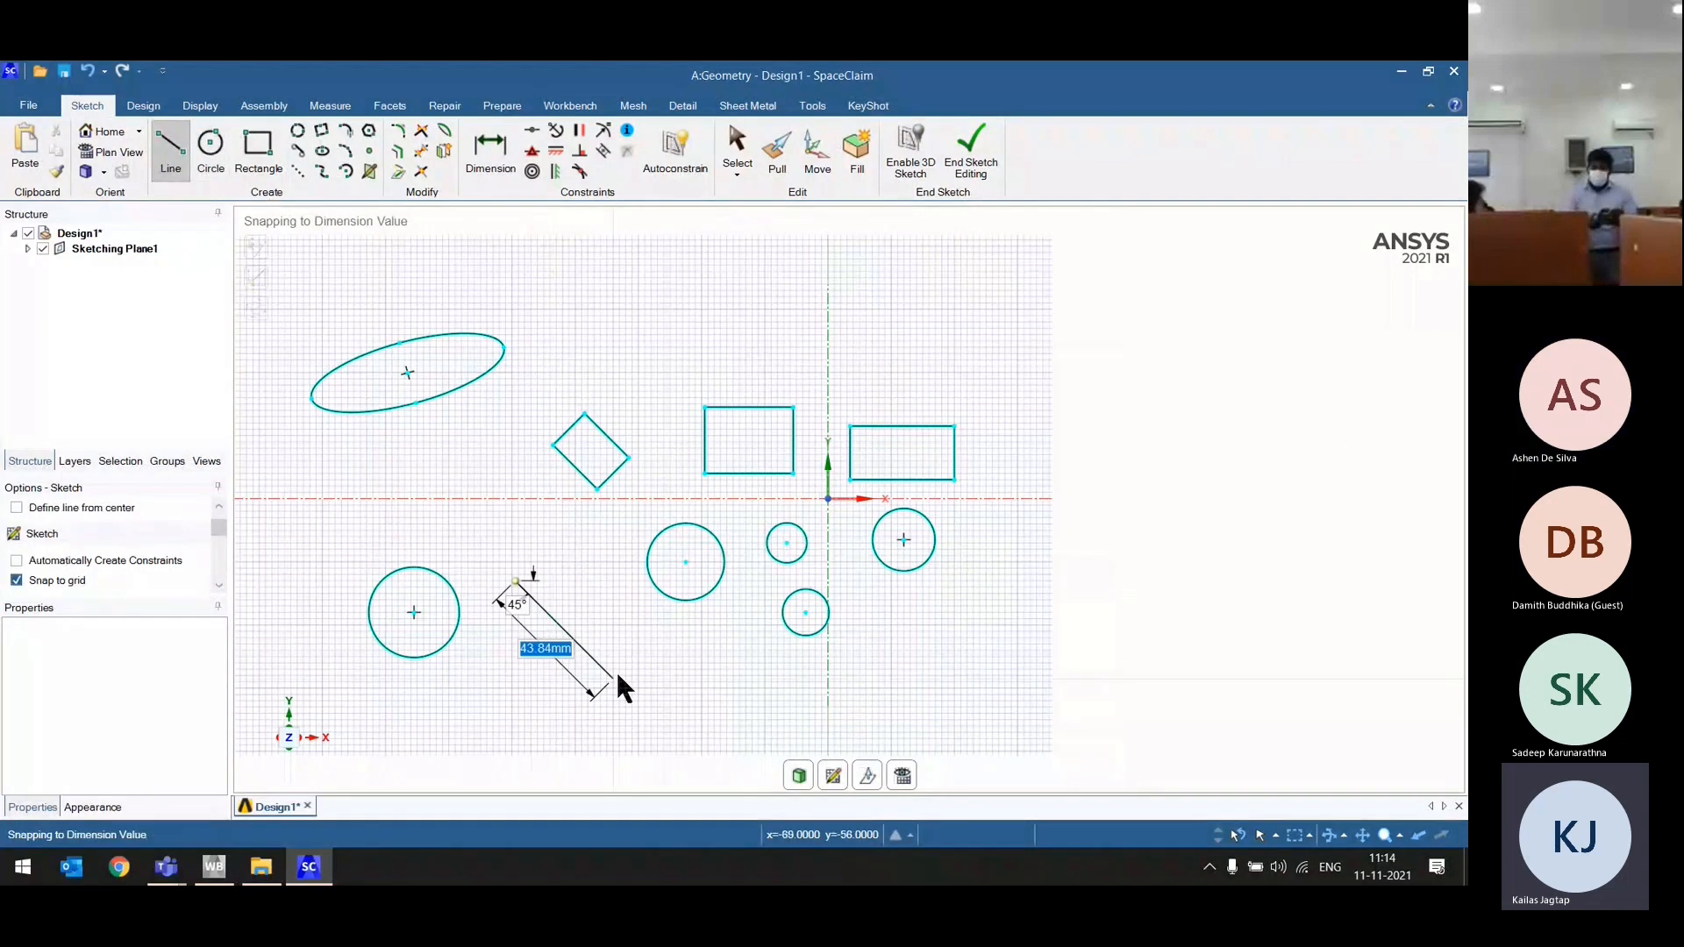
{"action": "left_click", "coordinate": [614, 680]}
{"action": "left_click", "coordinate": [827, 698]}
{"action": "left_click", "coordinate": [689, 730]}
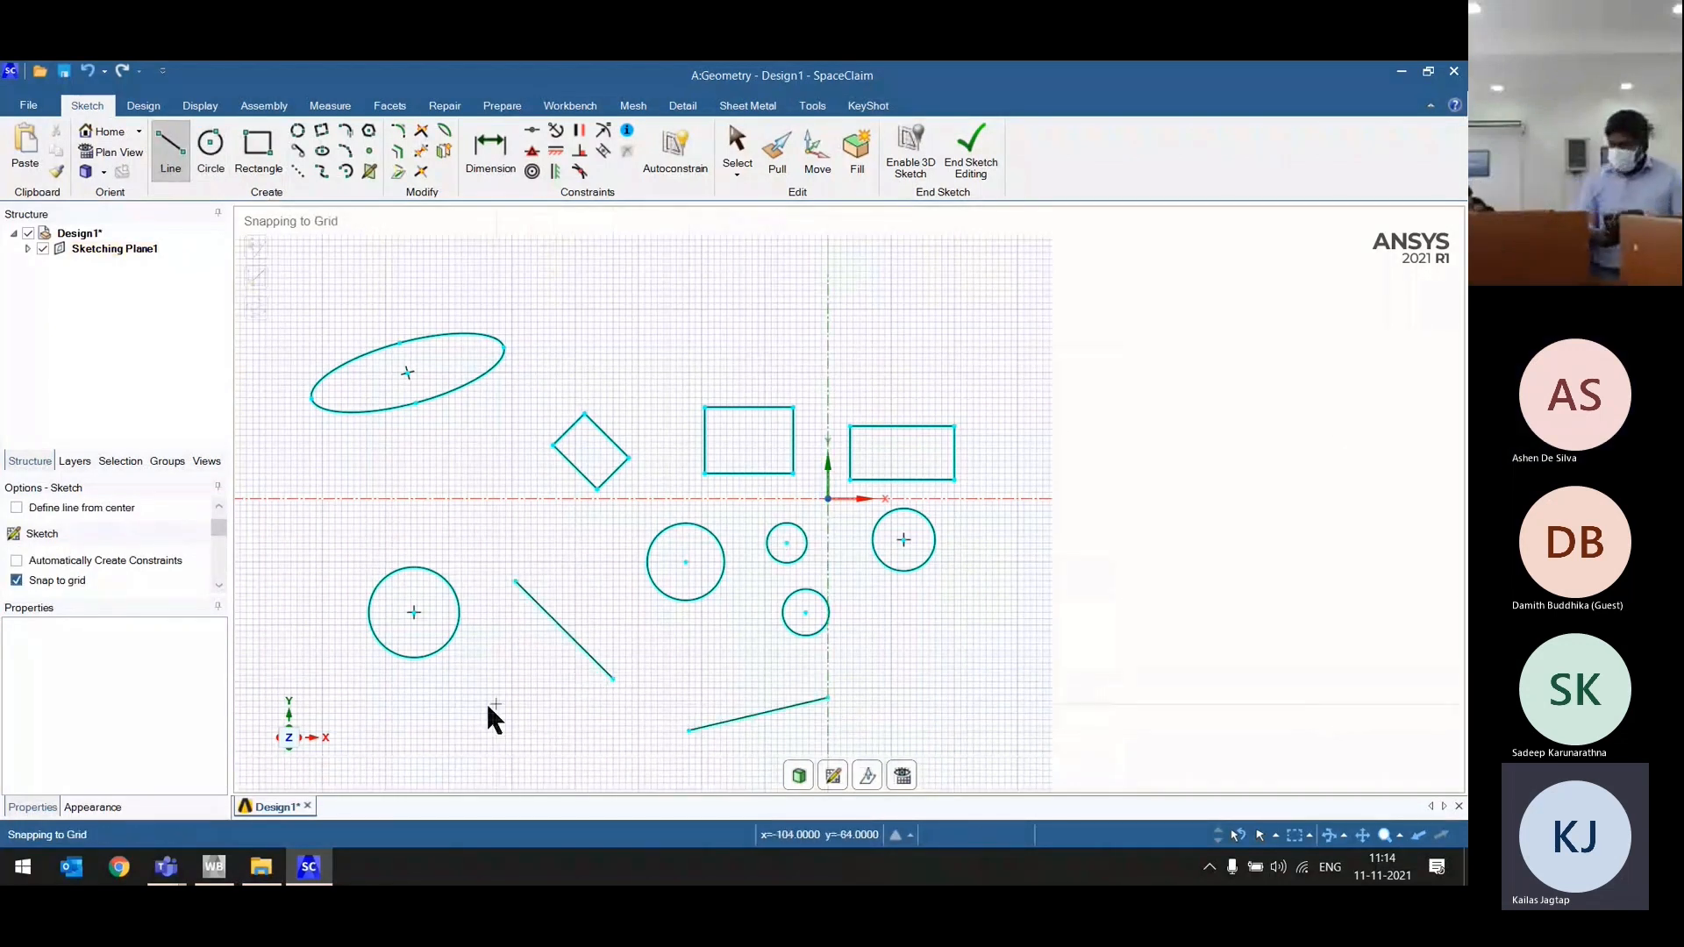
{"action": "left_click", "coordinate": [449, 720]}
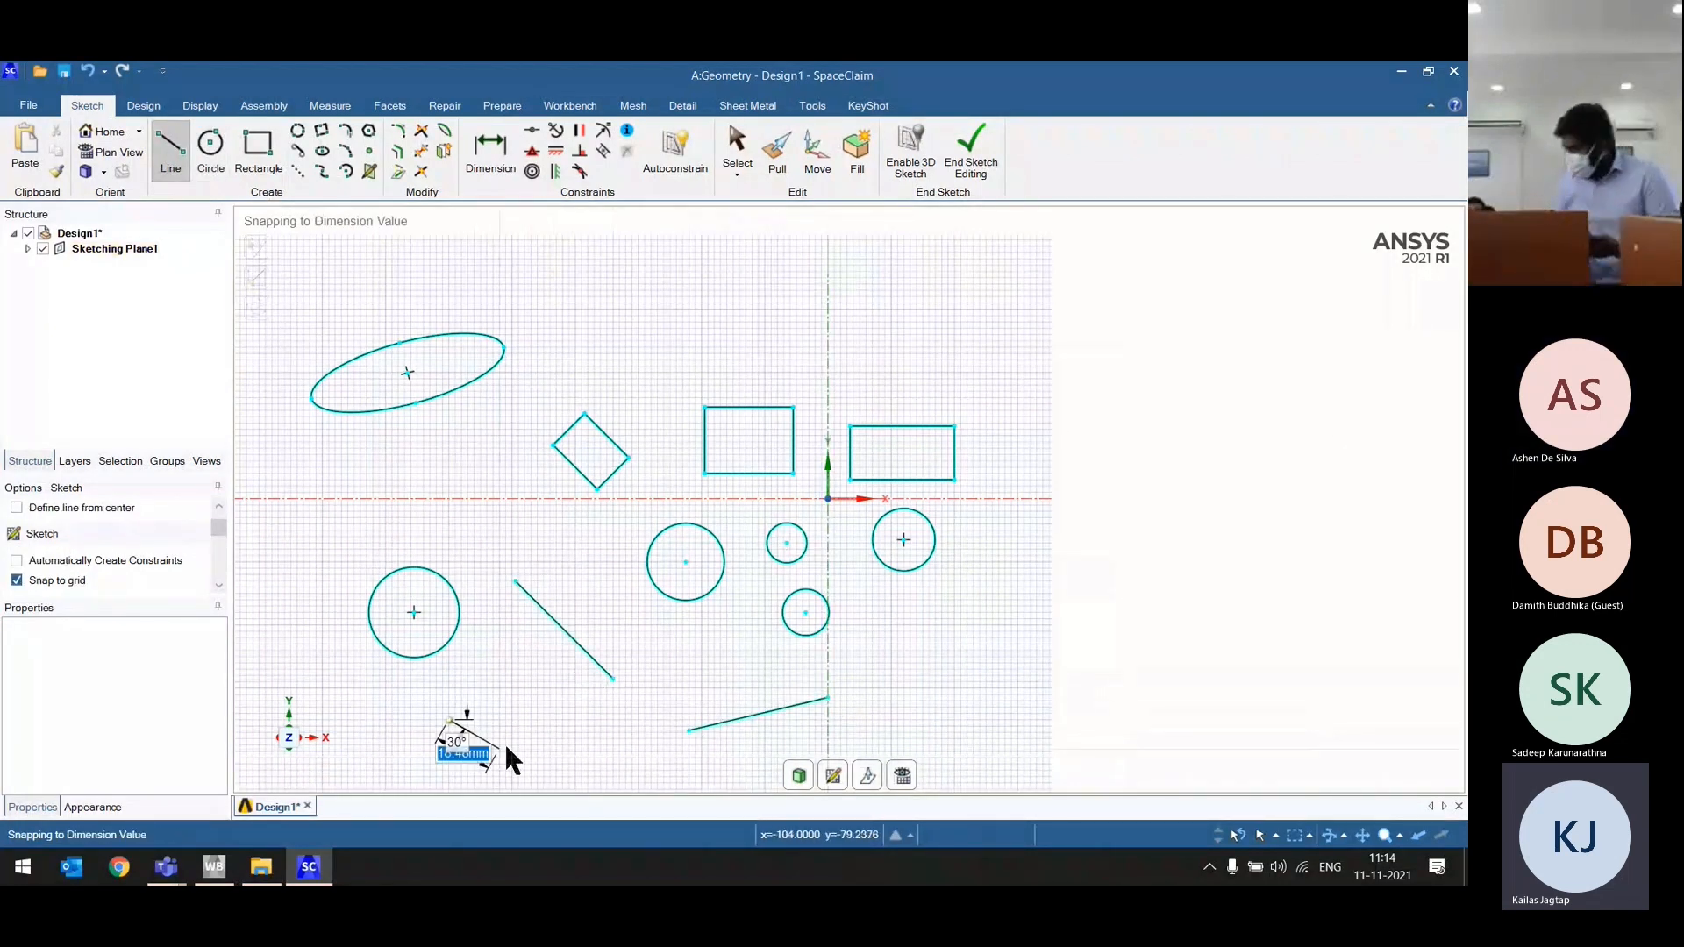
{"action": "left_click", "coordinate": [547, 693]}
Step: Draw two slanted lines below the circle right of the Y axis, the upper one about 36 mm long
{"action": "left_click", "coordinate": [1020, 620]}
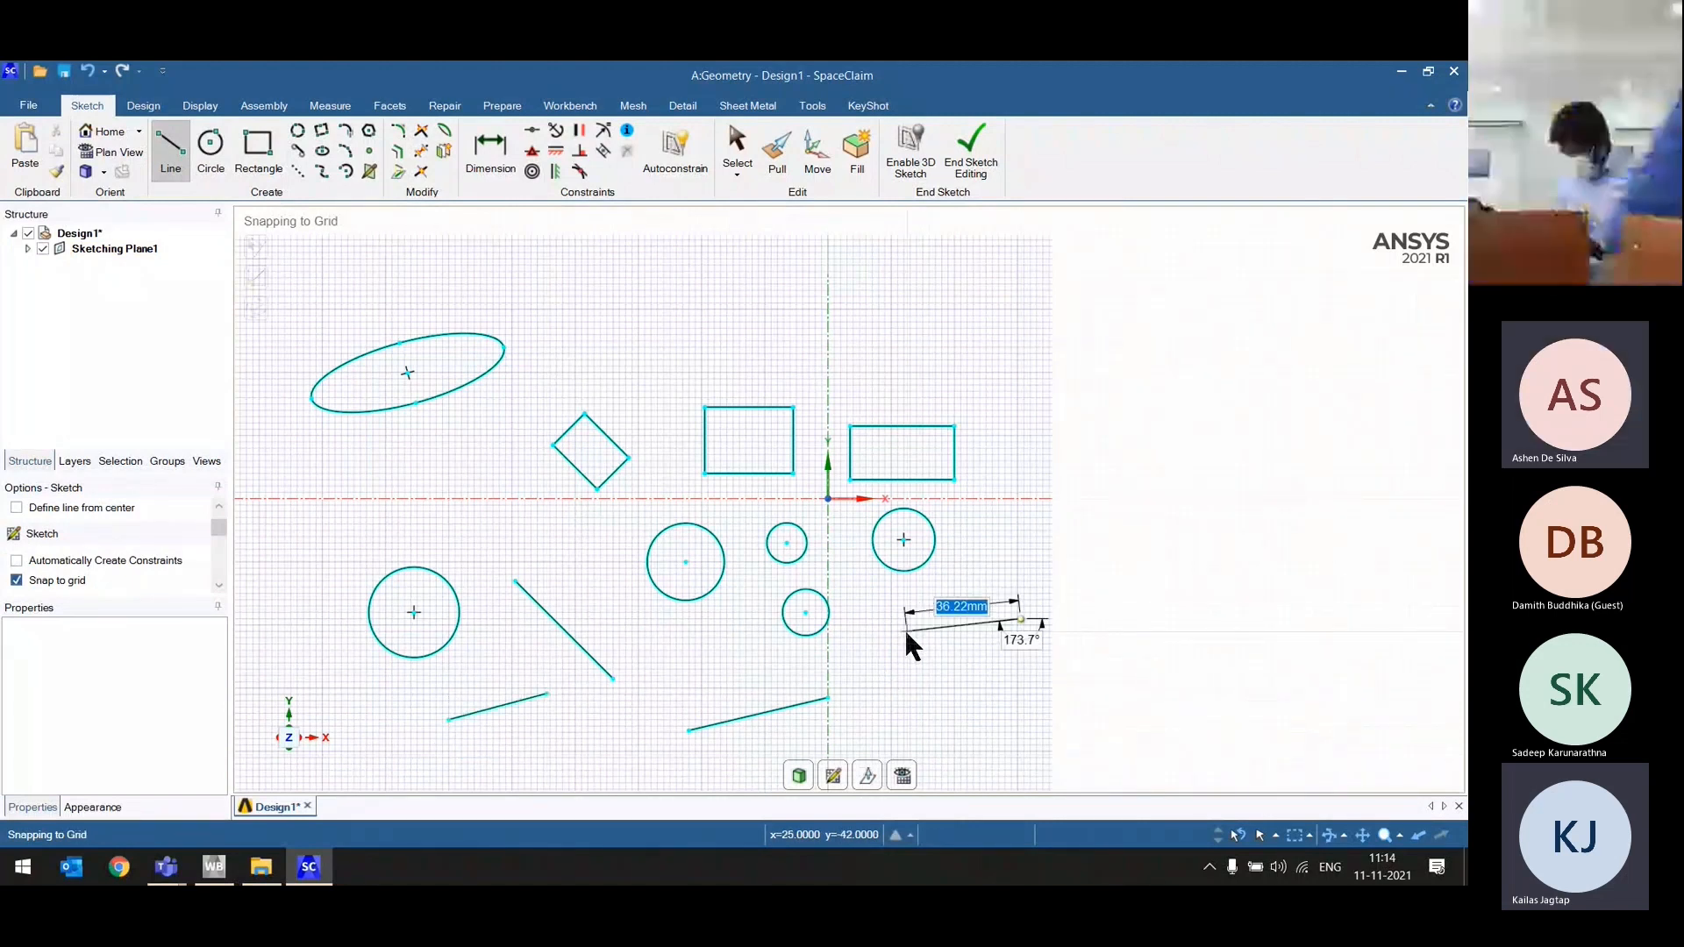
{"action": "left_click", "coordinate": [906, 630]}
{"action": "left_click", "coordinate": [1015, 670]}
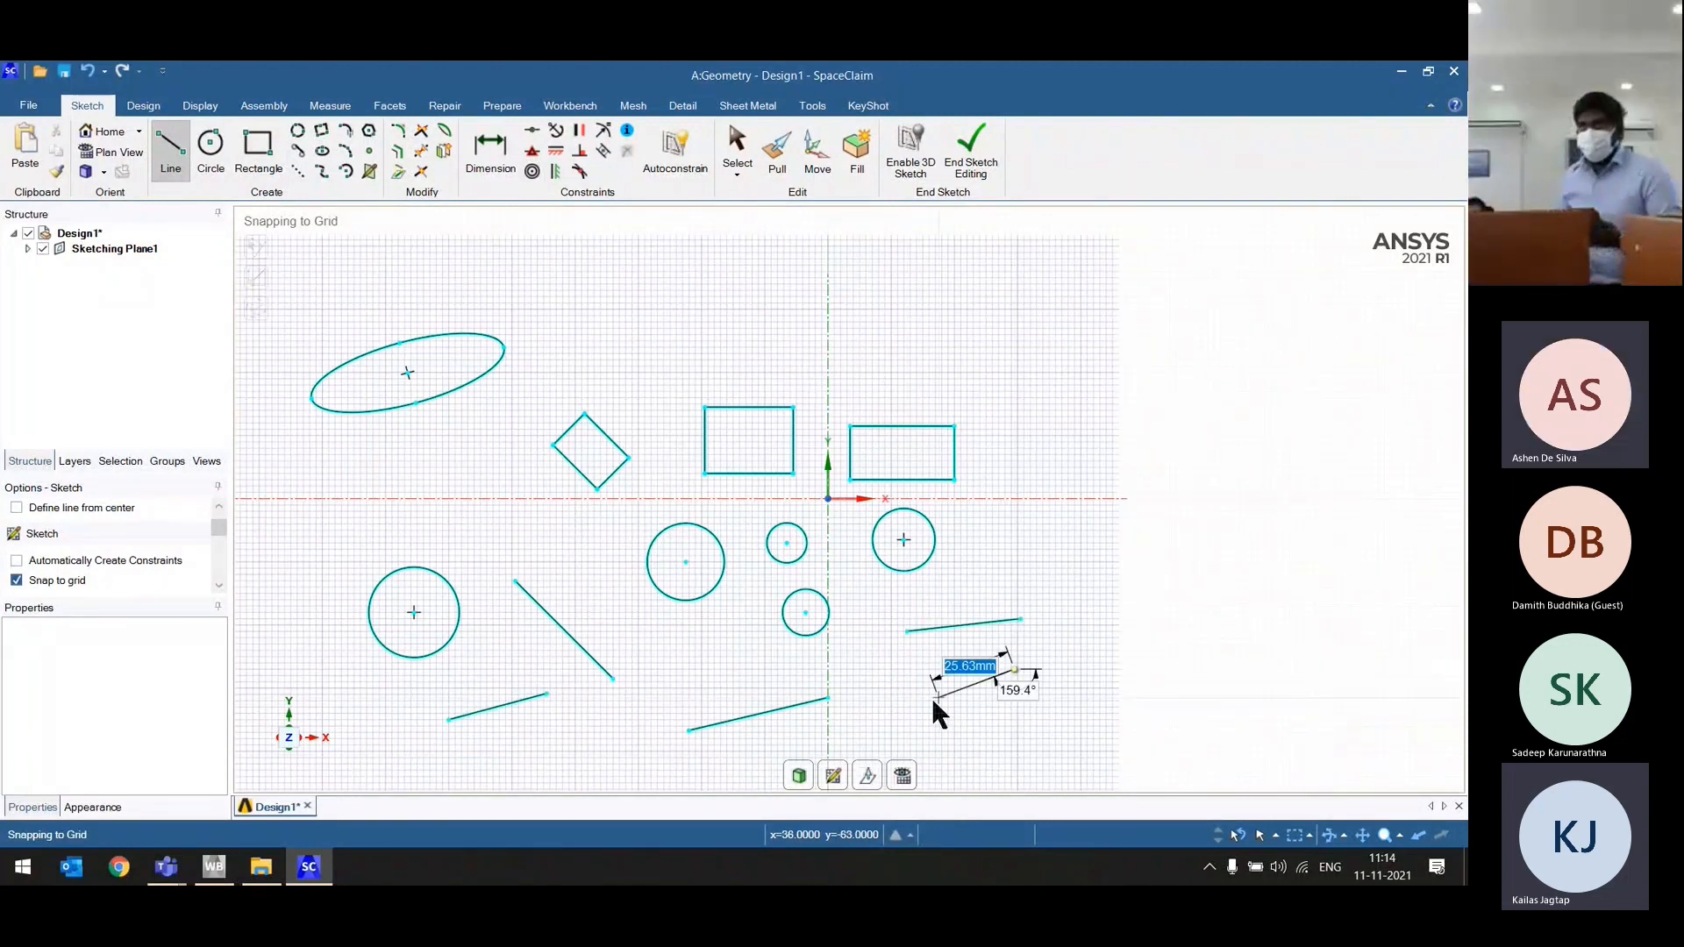
{"action": "left_click", "coordinate": [913, 713]}
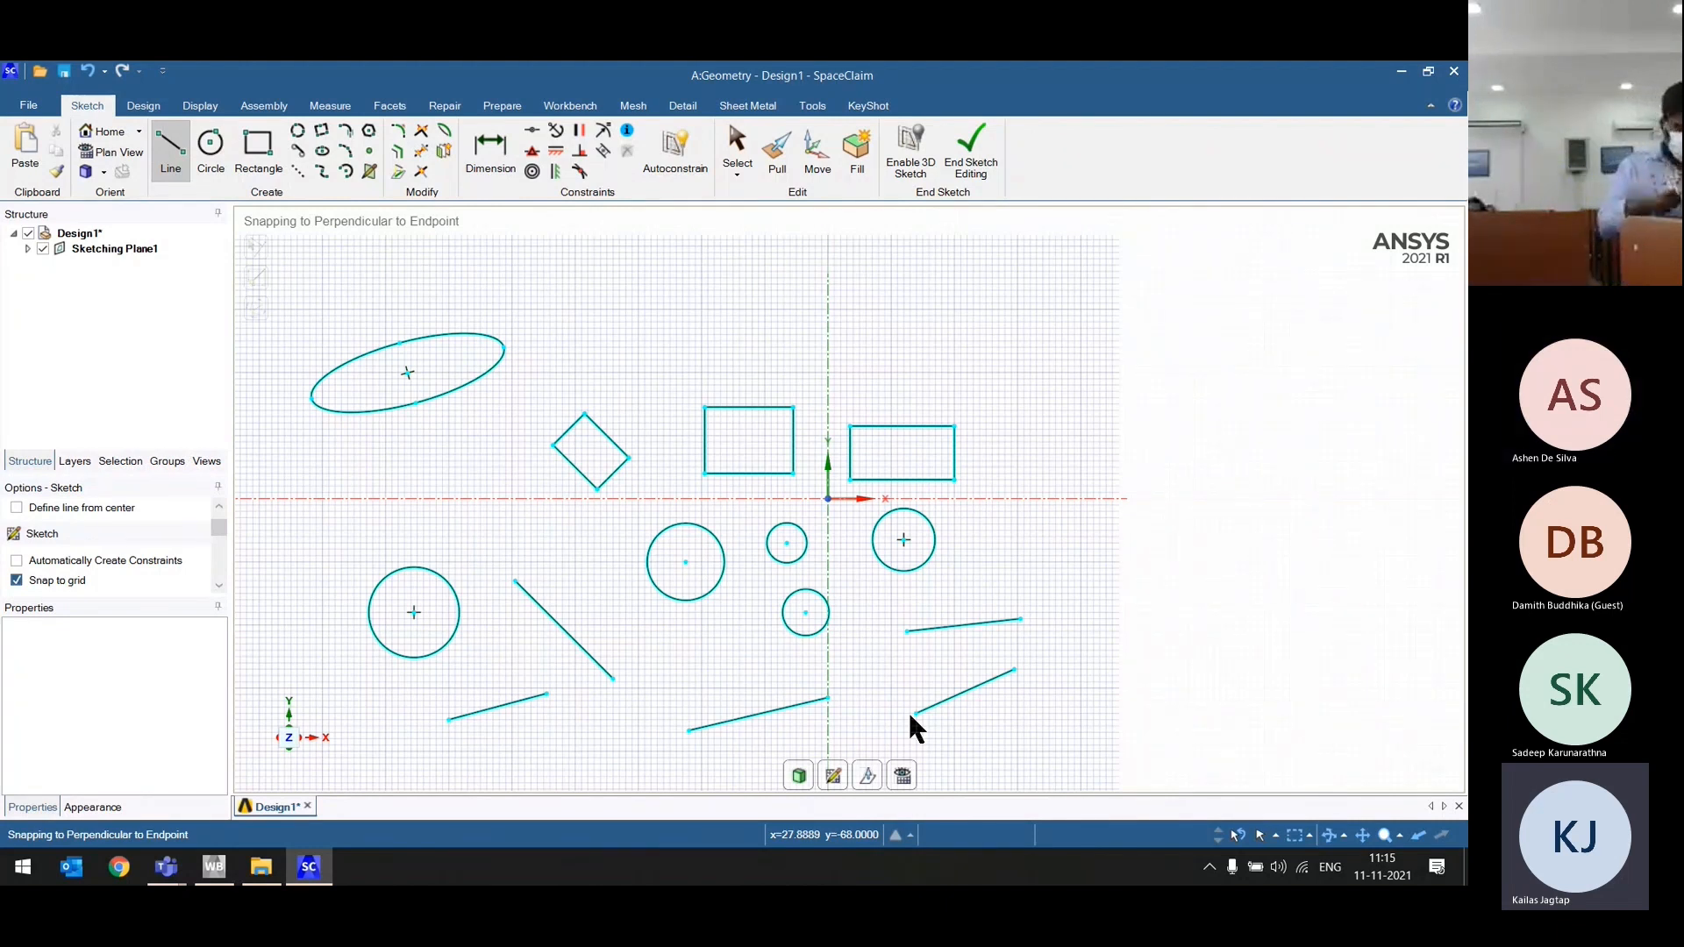
Step: Dimension the vertical distance between the X axis and the bottom edge of the rectangle just left of the Y axis
{"action": "left_click", "coordinate": [493, 150]}
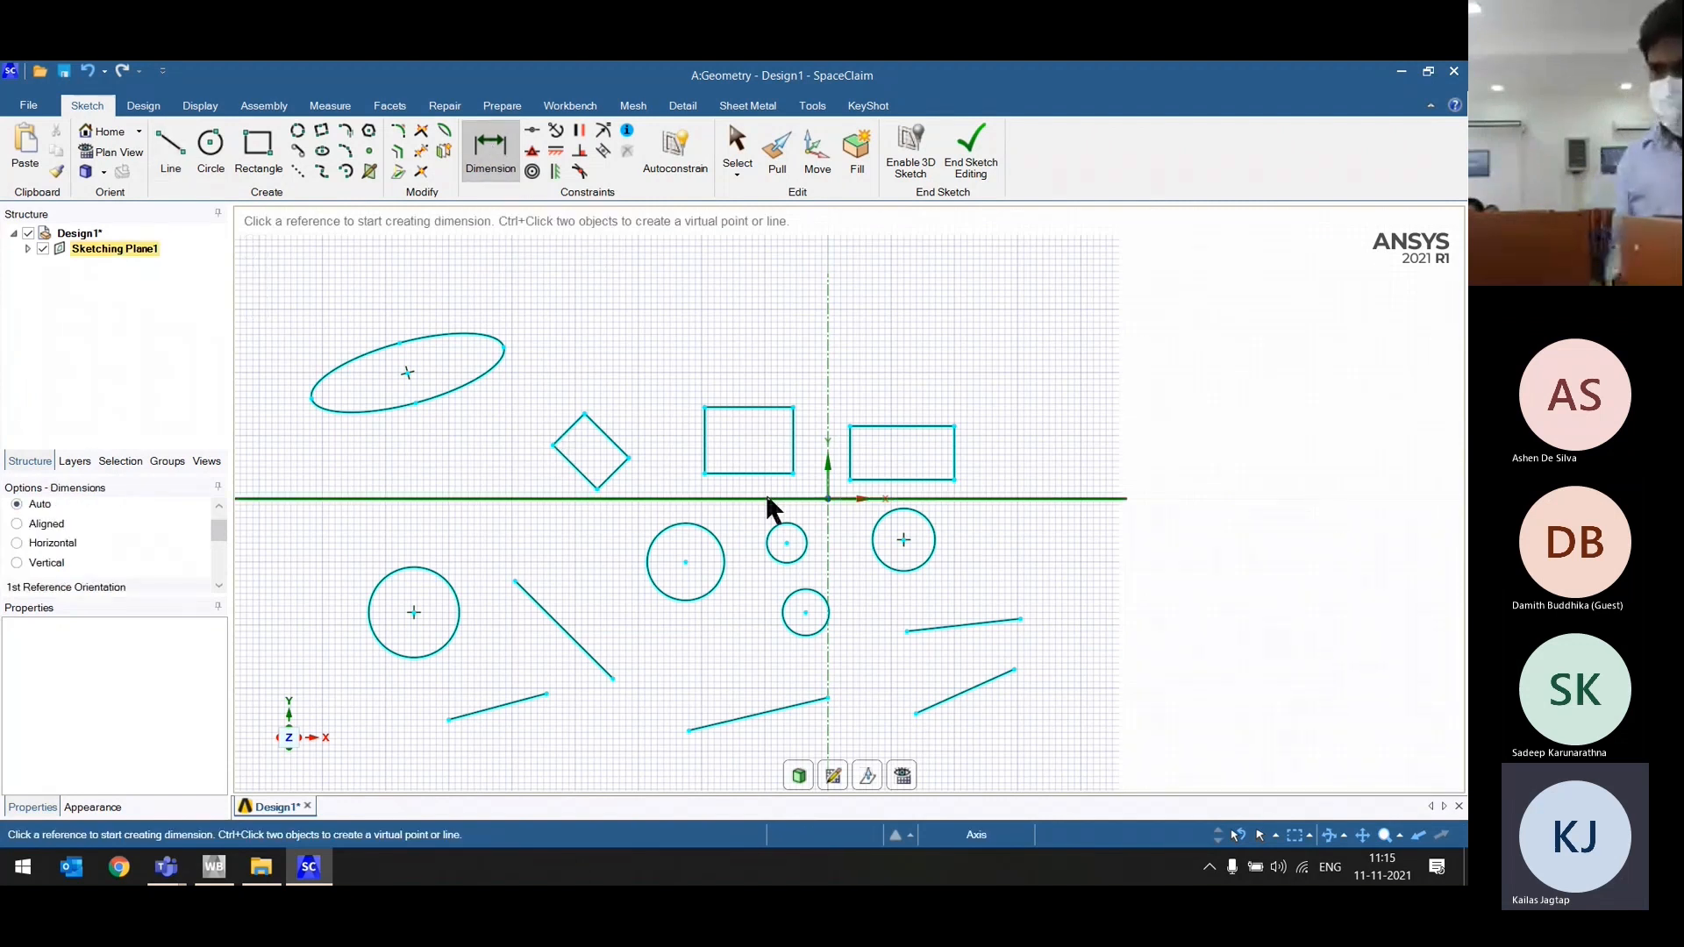
{"action": "scroll", "coordinate": [767, 498], "scroll_direction": "up", "scroll_amount": 2}
{"action": "left_click", "coordinate": [781, 458]}
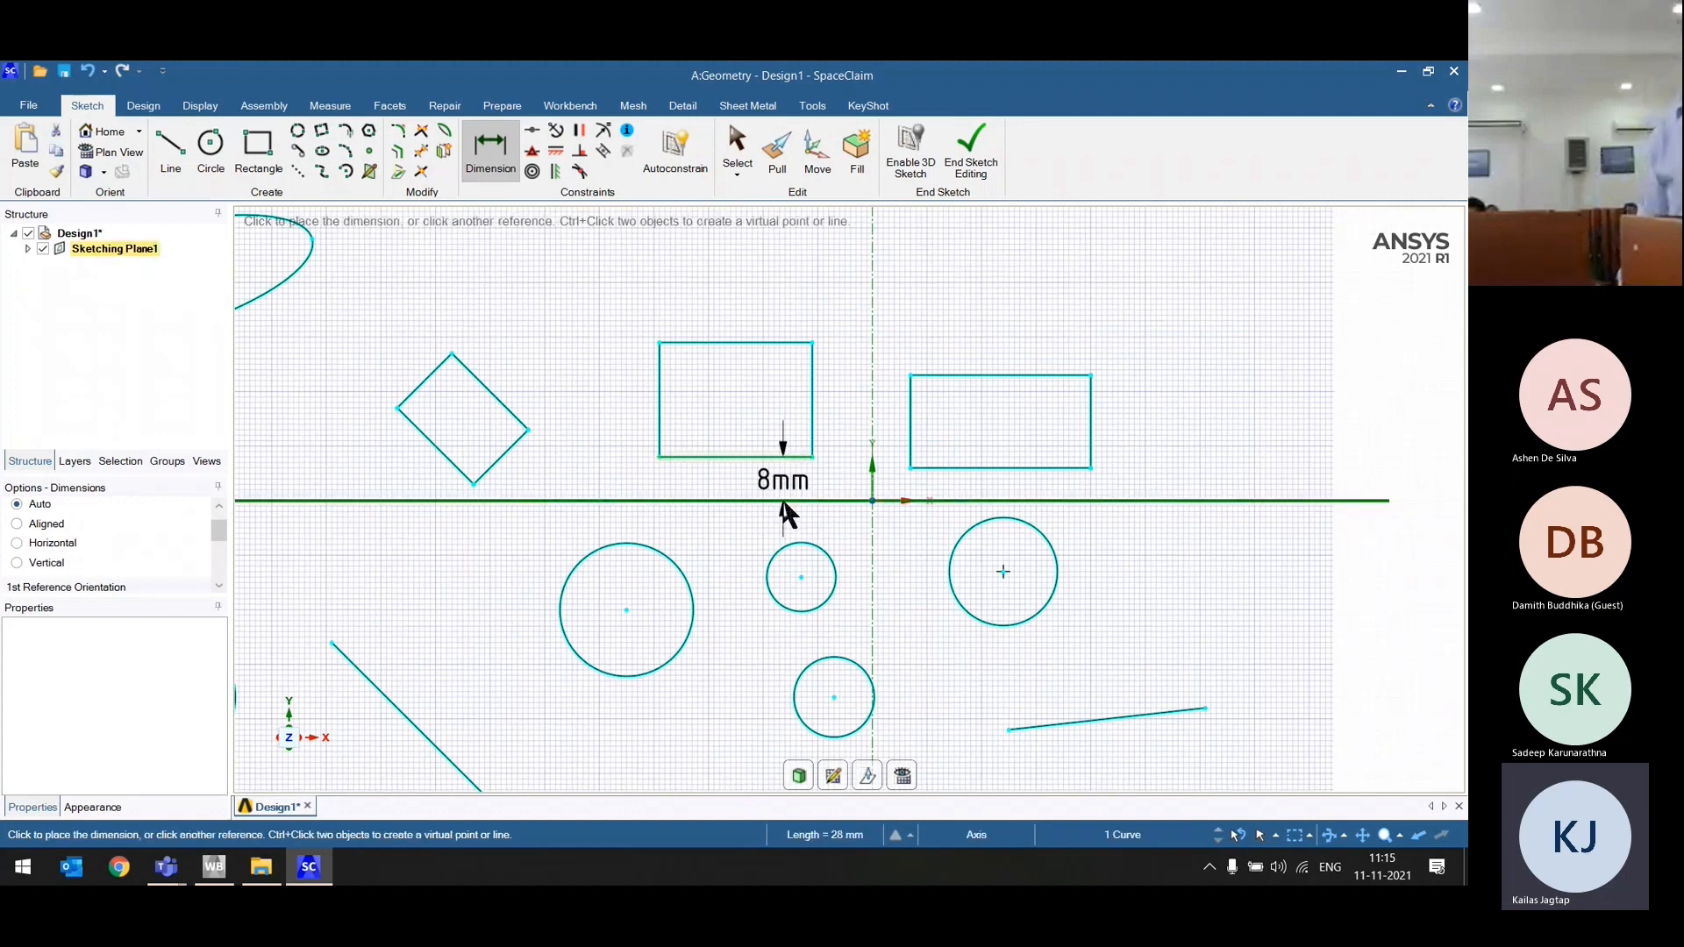
{"action": "left_click", "coordinate": [786, 500]}
{"action": "left_click", "coordinate": [857, 495]}
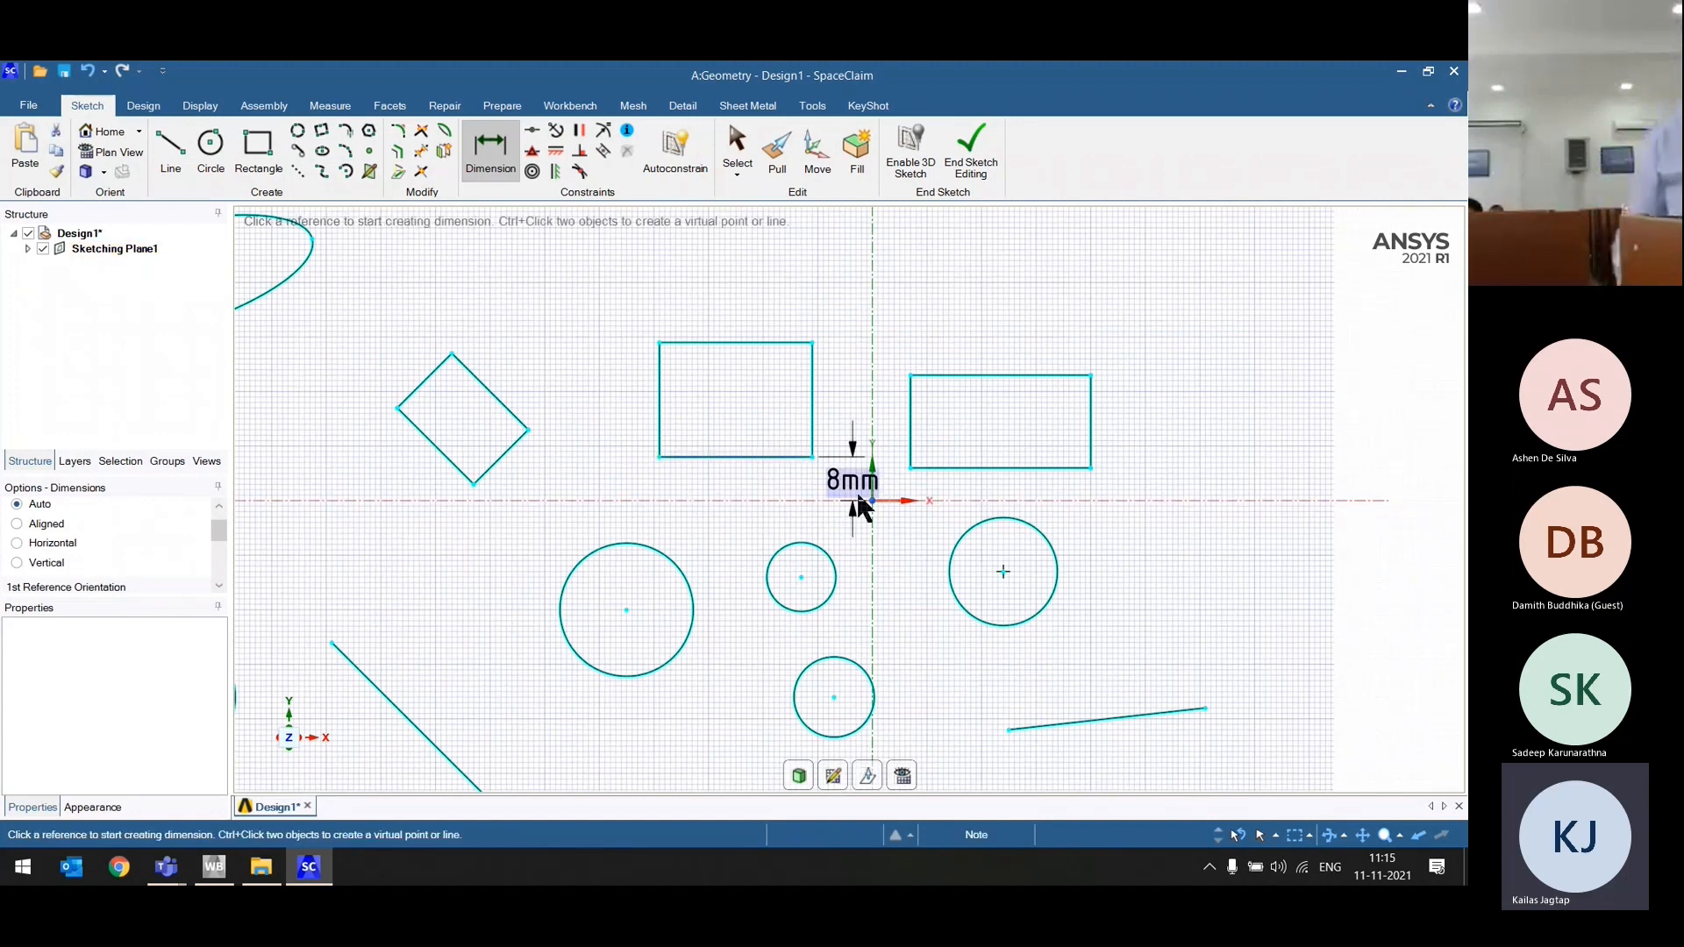
Step: Set the distance between that rectangle's bottom edge and the X axis to 10 mm
{"action": "scroll", "coordinate": [856, 490], "scroll_direction": "up", "scroll_amount": 2}
{"action": "scroll", "coordinate": [838, 472], "scroll_direction": "up", "scroll_amount": 3}
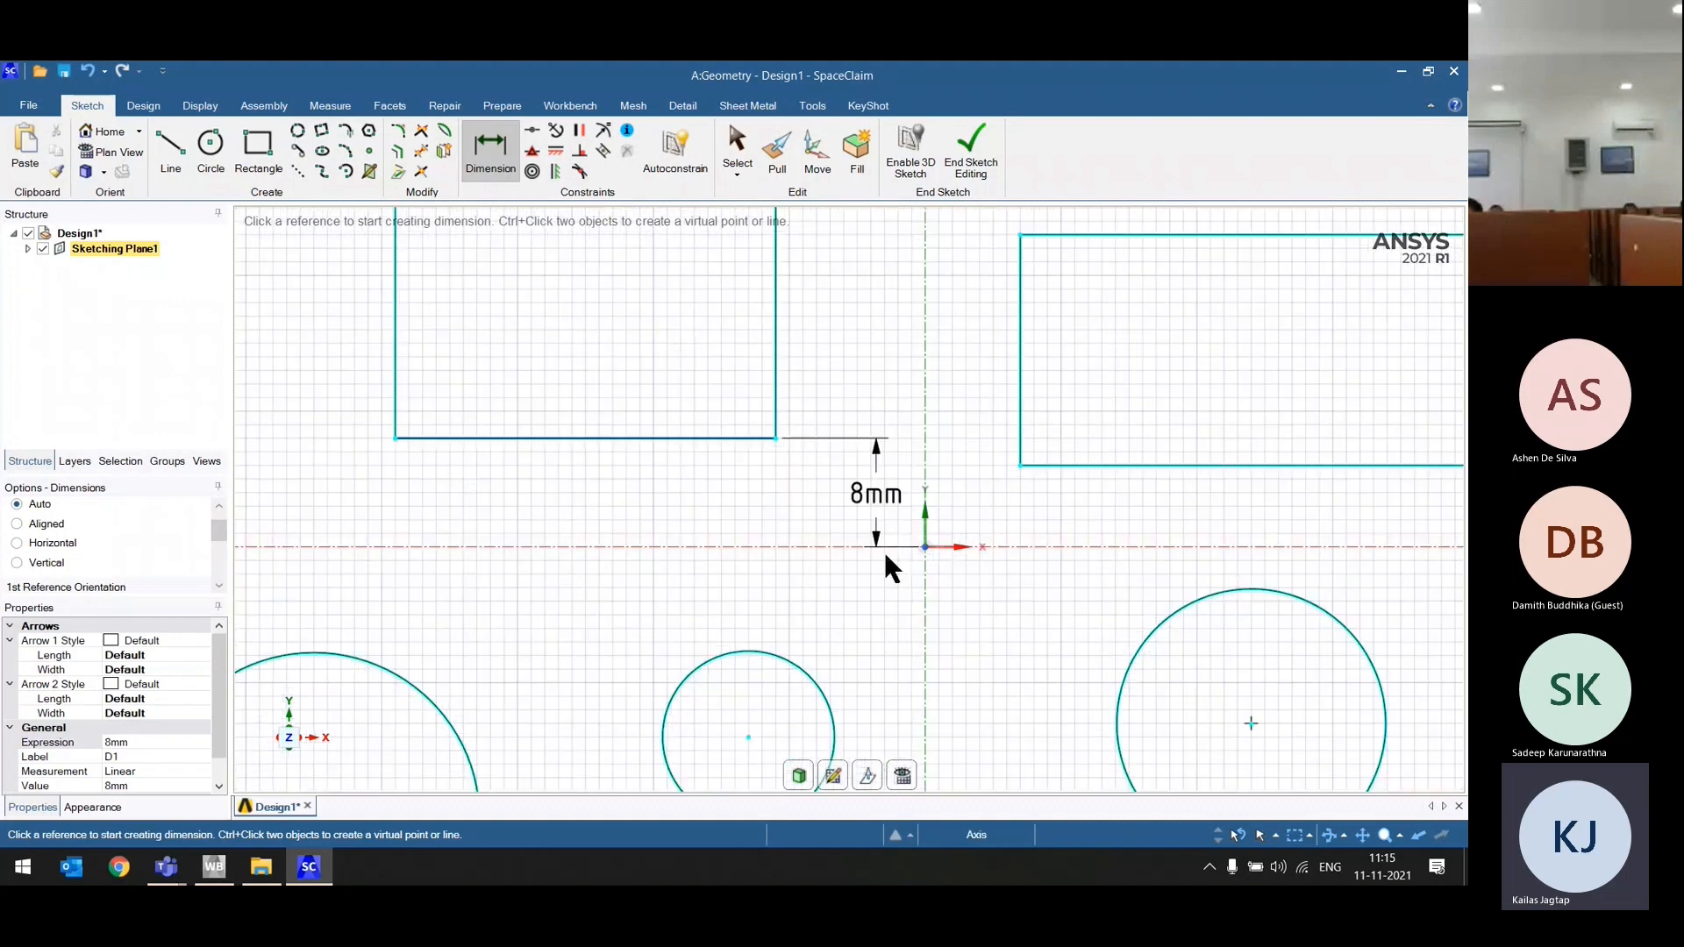
{"action": "scroll", "coordinate": [884, 555], "scroll_direction": "down", "scroll_amount": 3}
{"action": "scroll", "coordinate": [869, 351], "scroll_direction": "up", "scroll_amount": 2}
{"action": "left_click", "coordinate": [875, 614]}
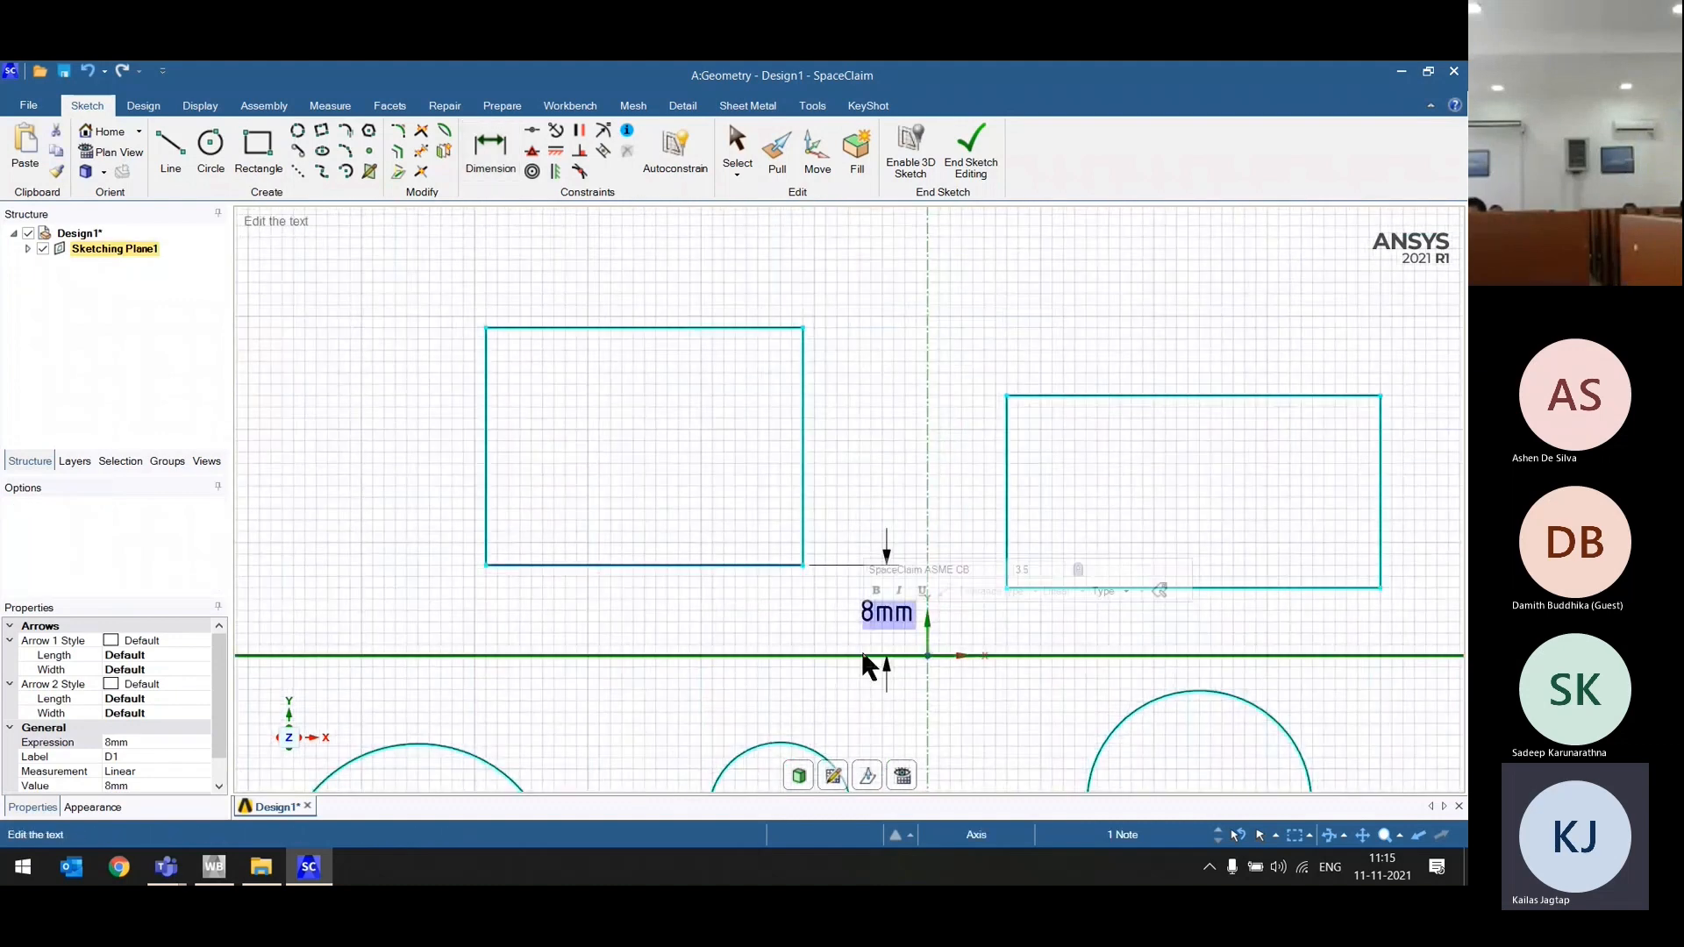
{"action": "key", "text": "BackSpace"}
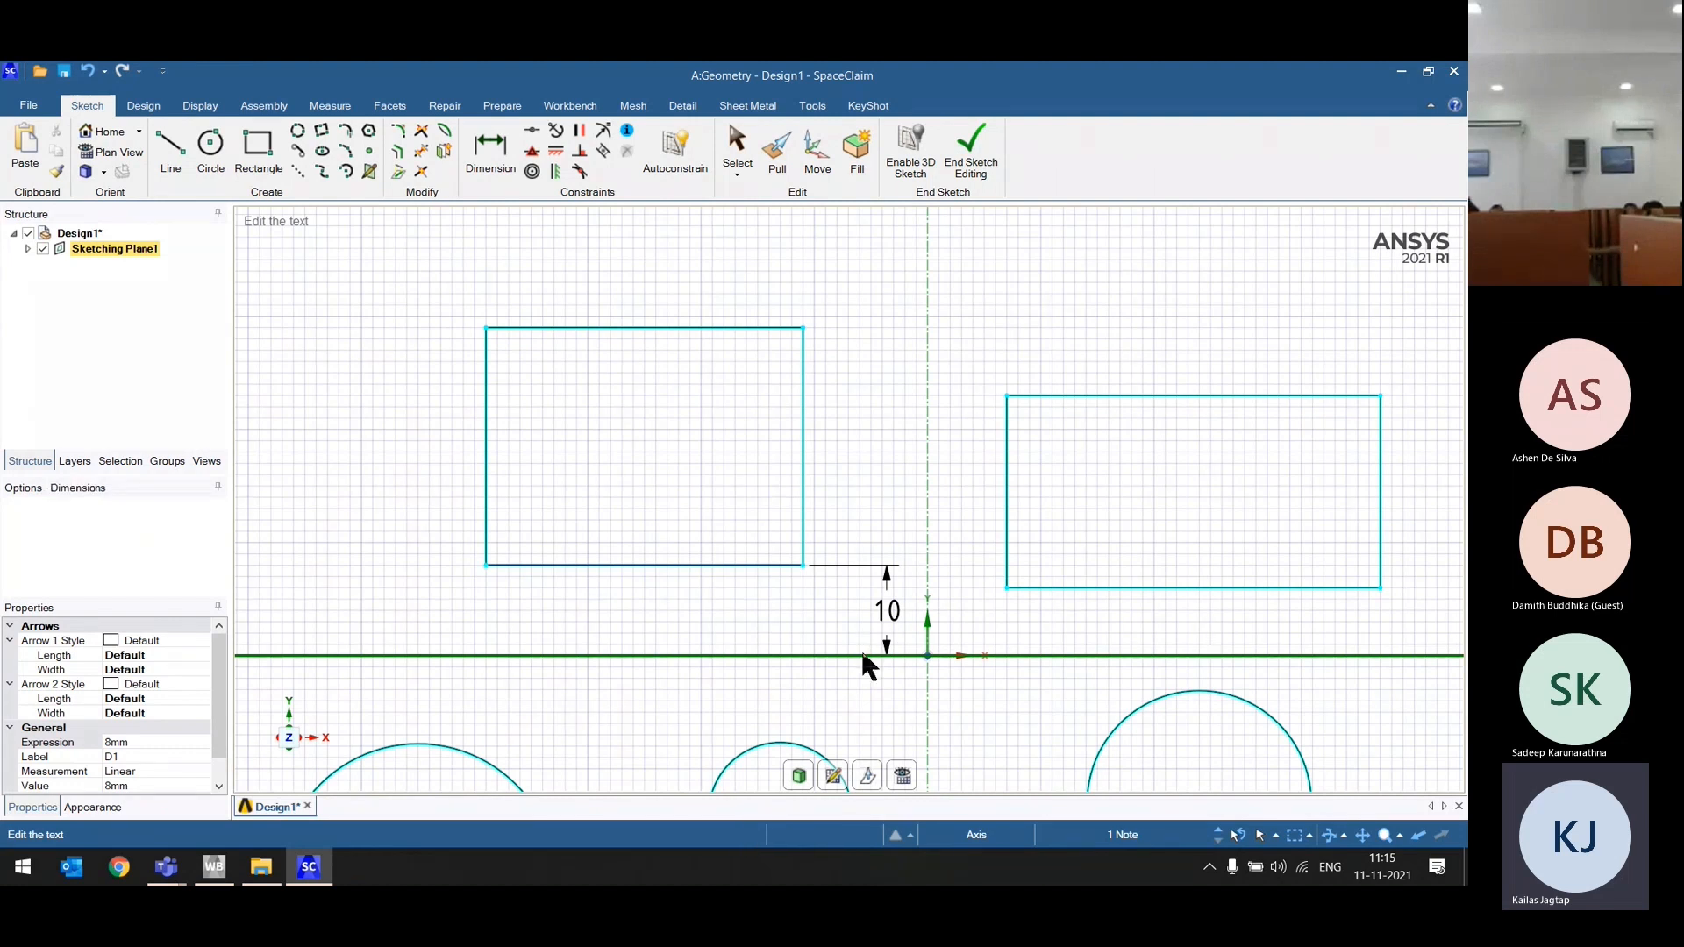
{"action": "key", "text": "Return"}
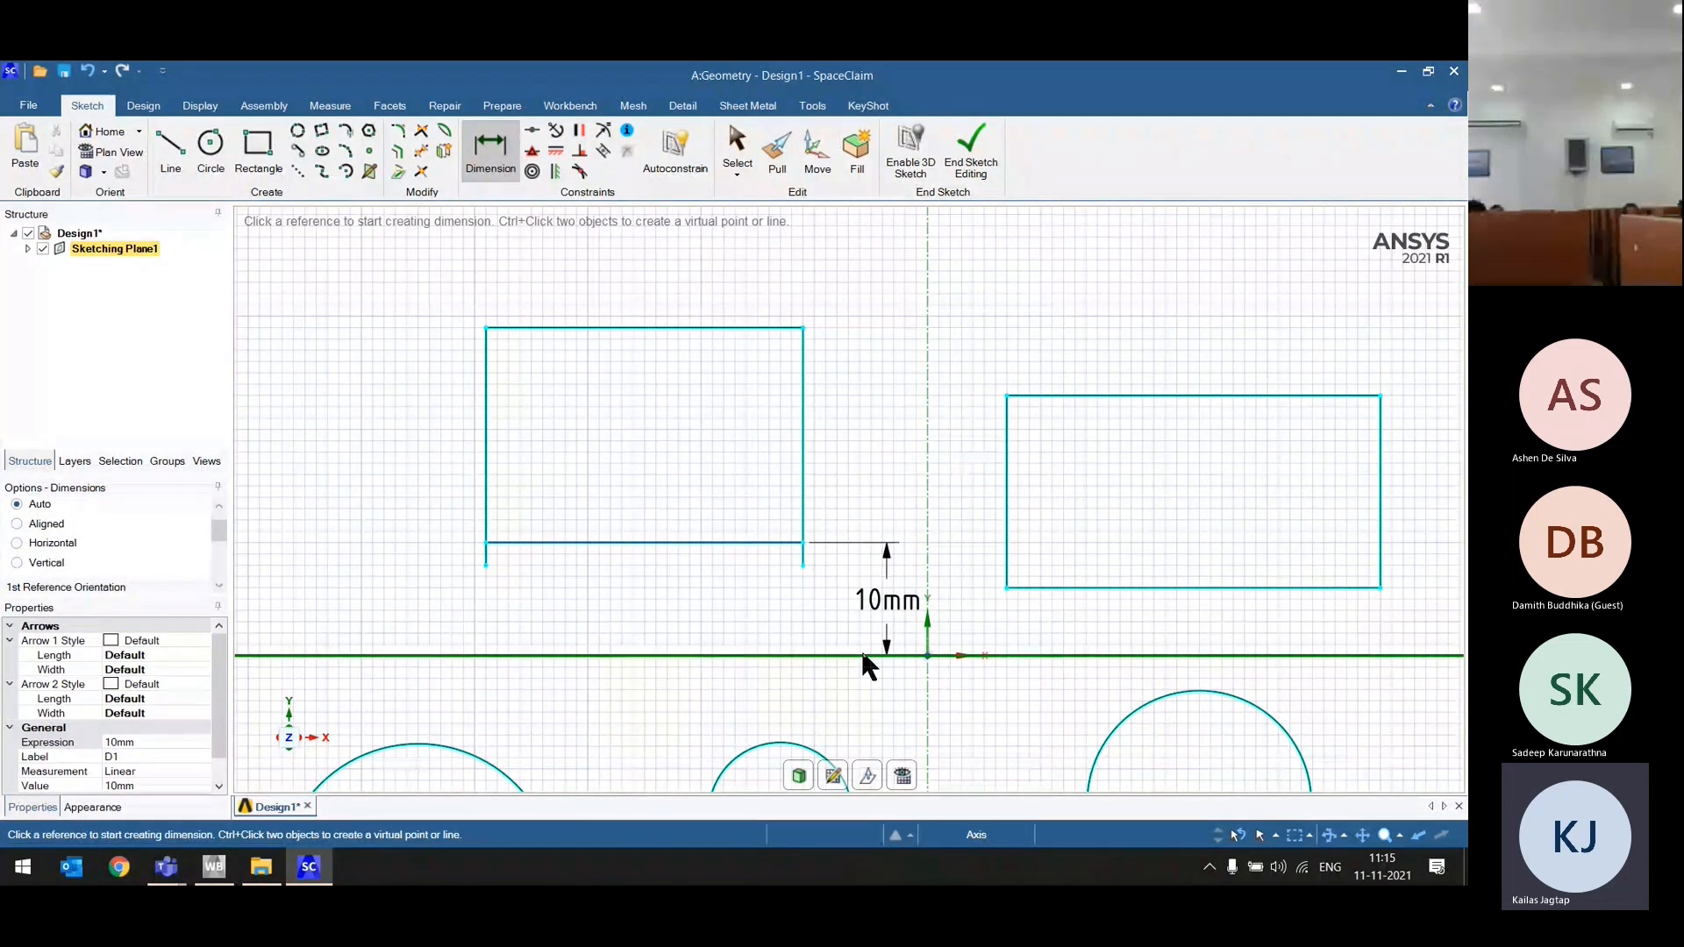
{"action": "left_click", "coordinate": [803, 521]}
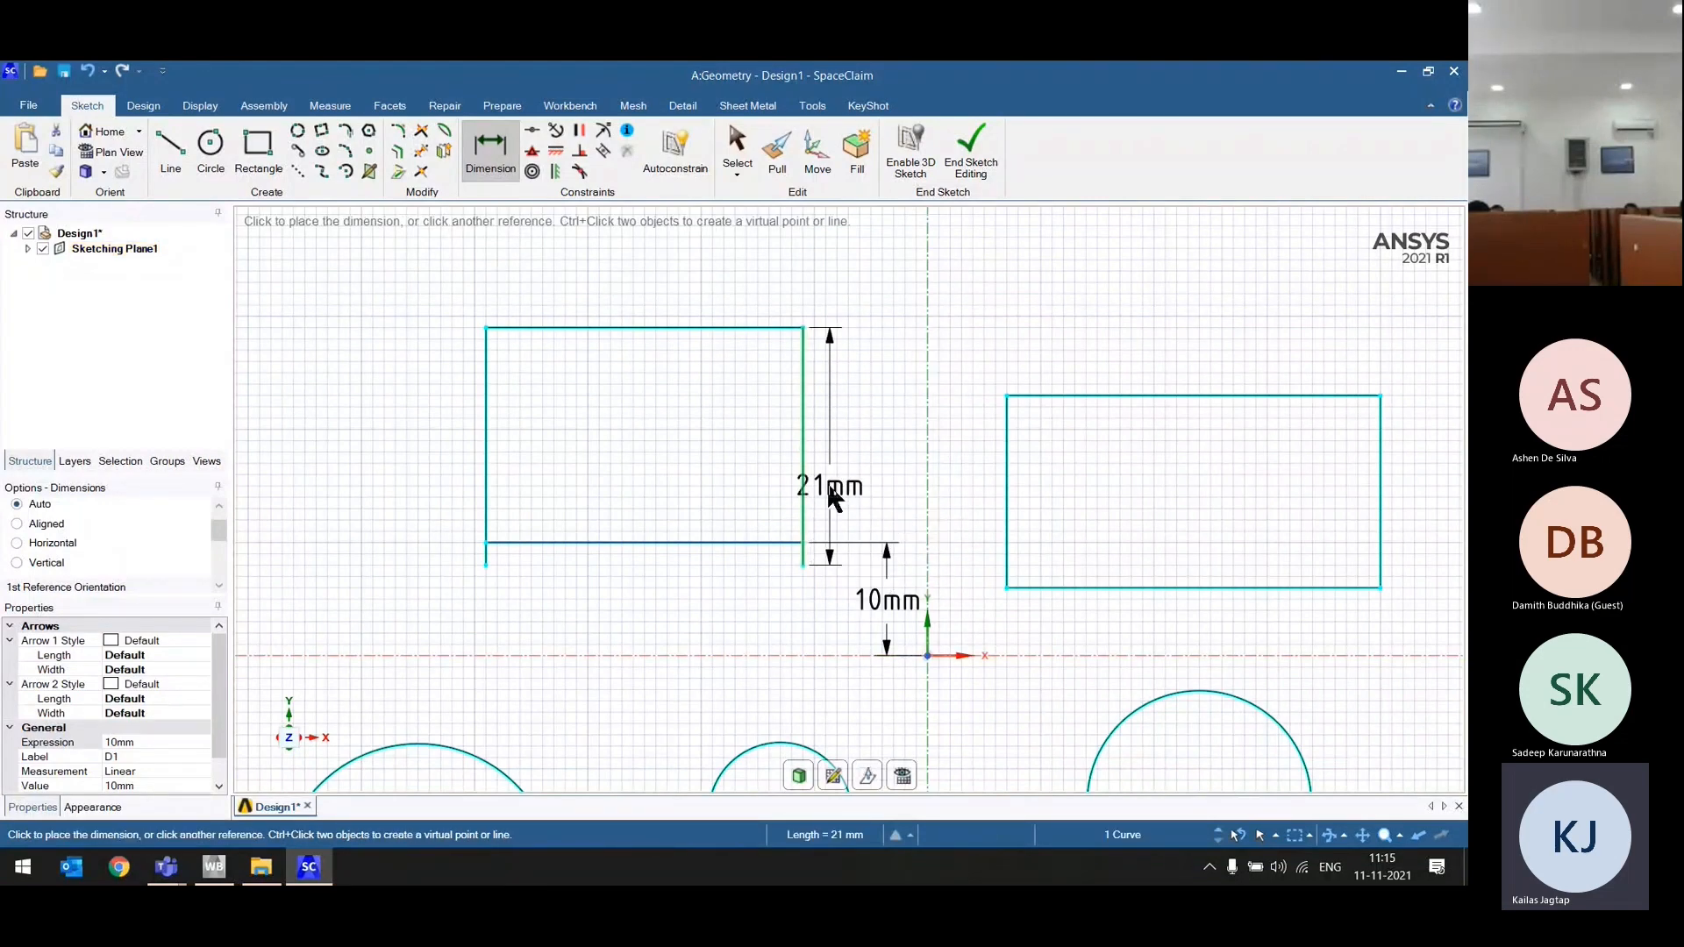
{"action": "key", "text": "Escape"}
{"action": "scroll", "coordinate": [816, 397], "scroll_direction": "down", "scroll_amount": 5}
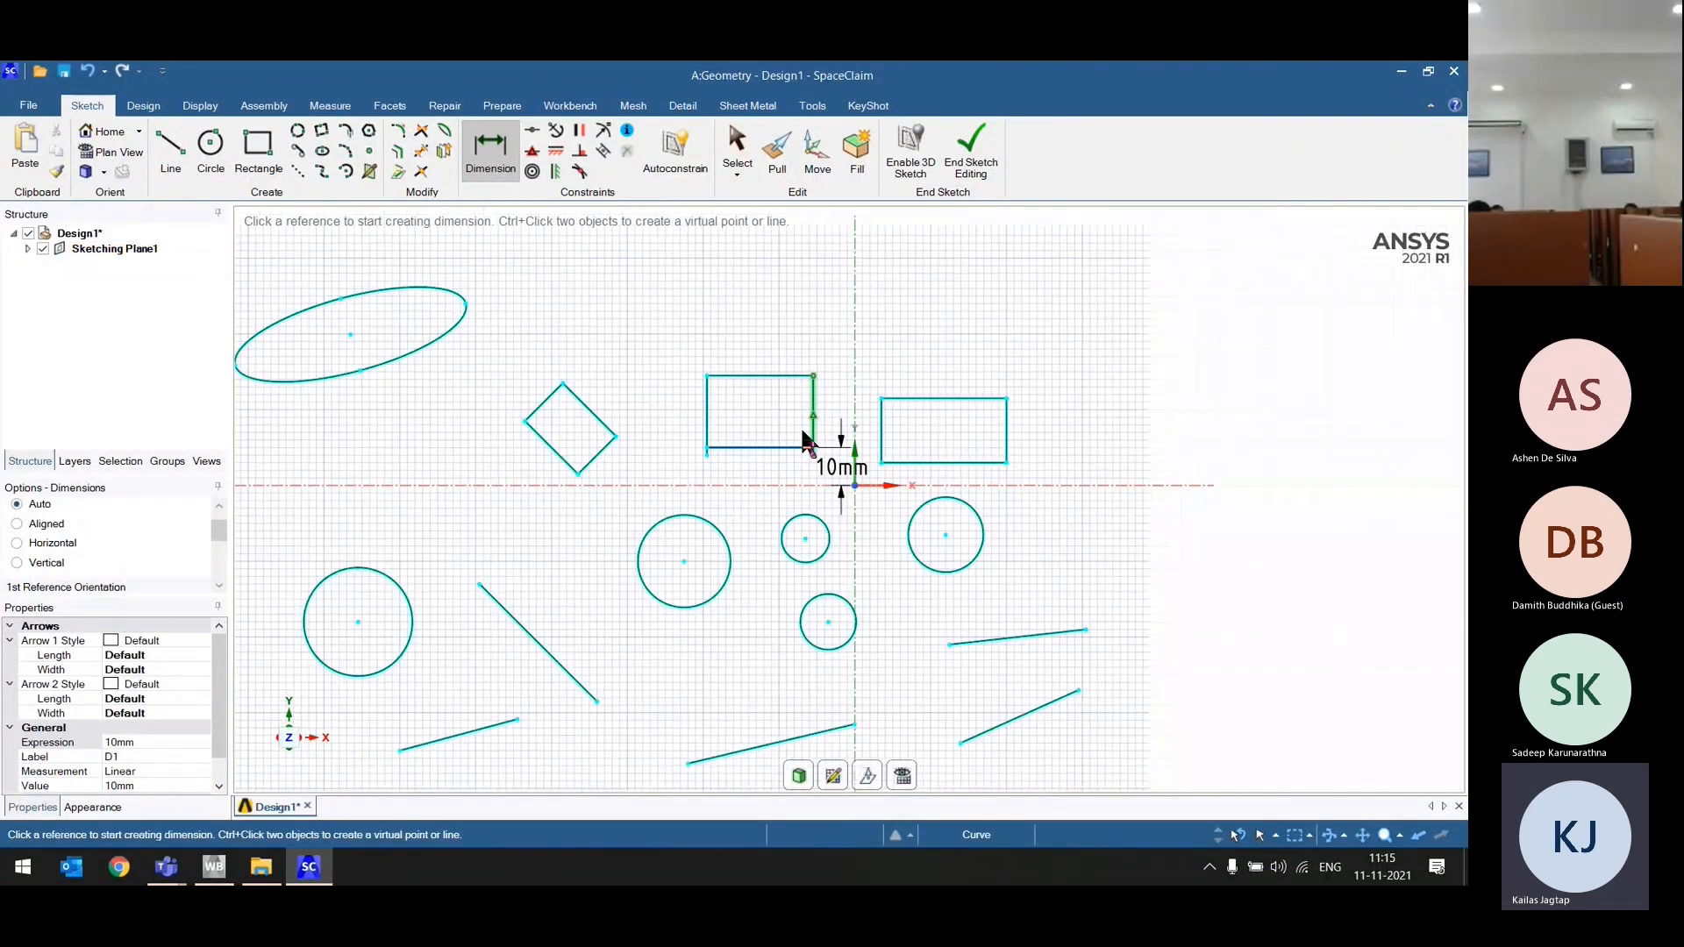
Step: Dimension the gap between the X axis and the top of the circle right of the Y axis, and set it to 5 mm
{"action": "scroll", "coordinate": [806, 439], "scroll_direction": "up", "scroll_amount": 6}
{"action": "left_click", "coordinate": [932, 499]}
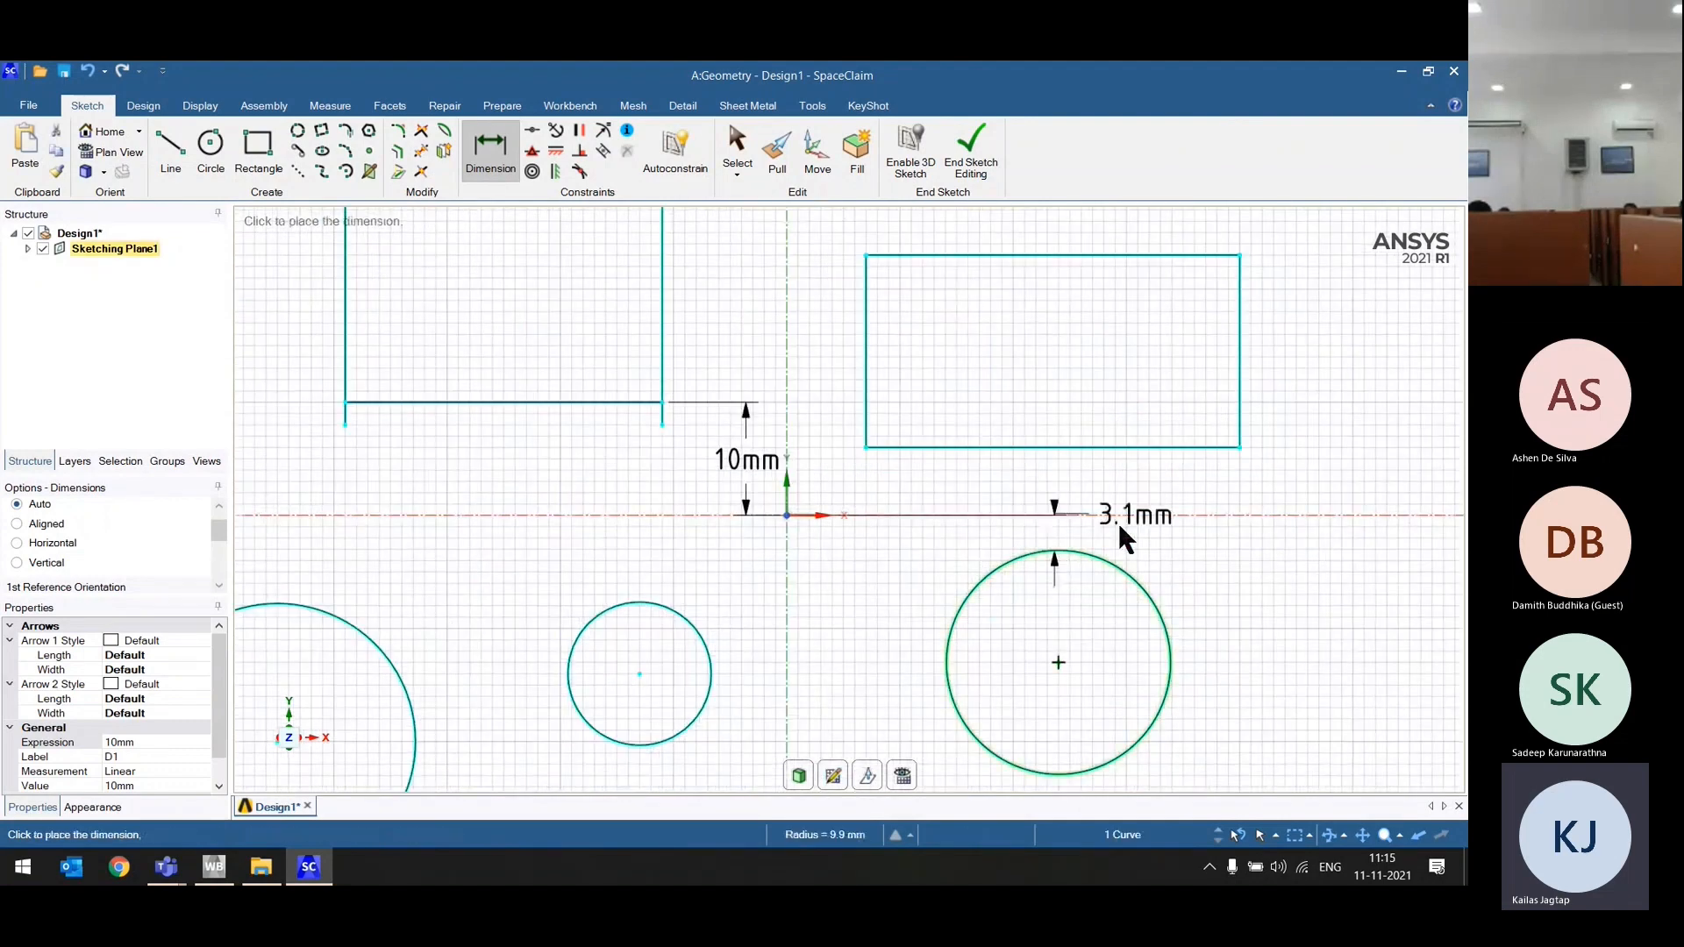
{"action": "left_click", "coordinate": [1287, 565]}
{"action": "type", "text": "5"}
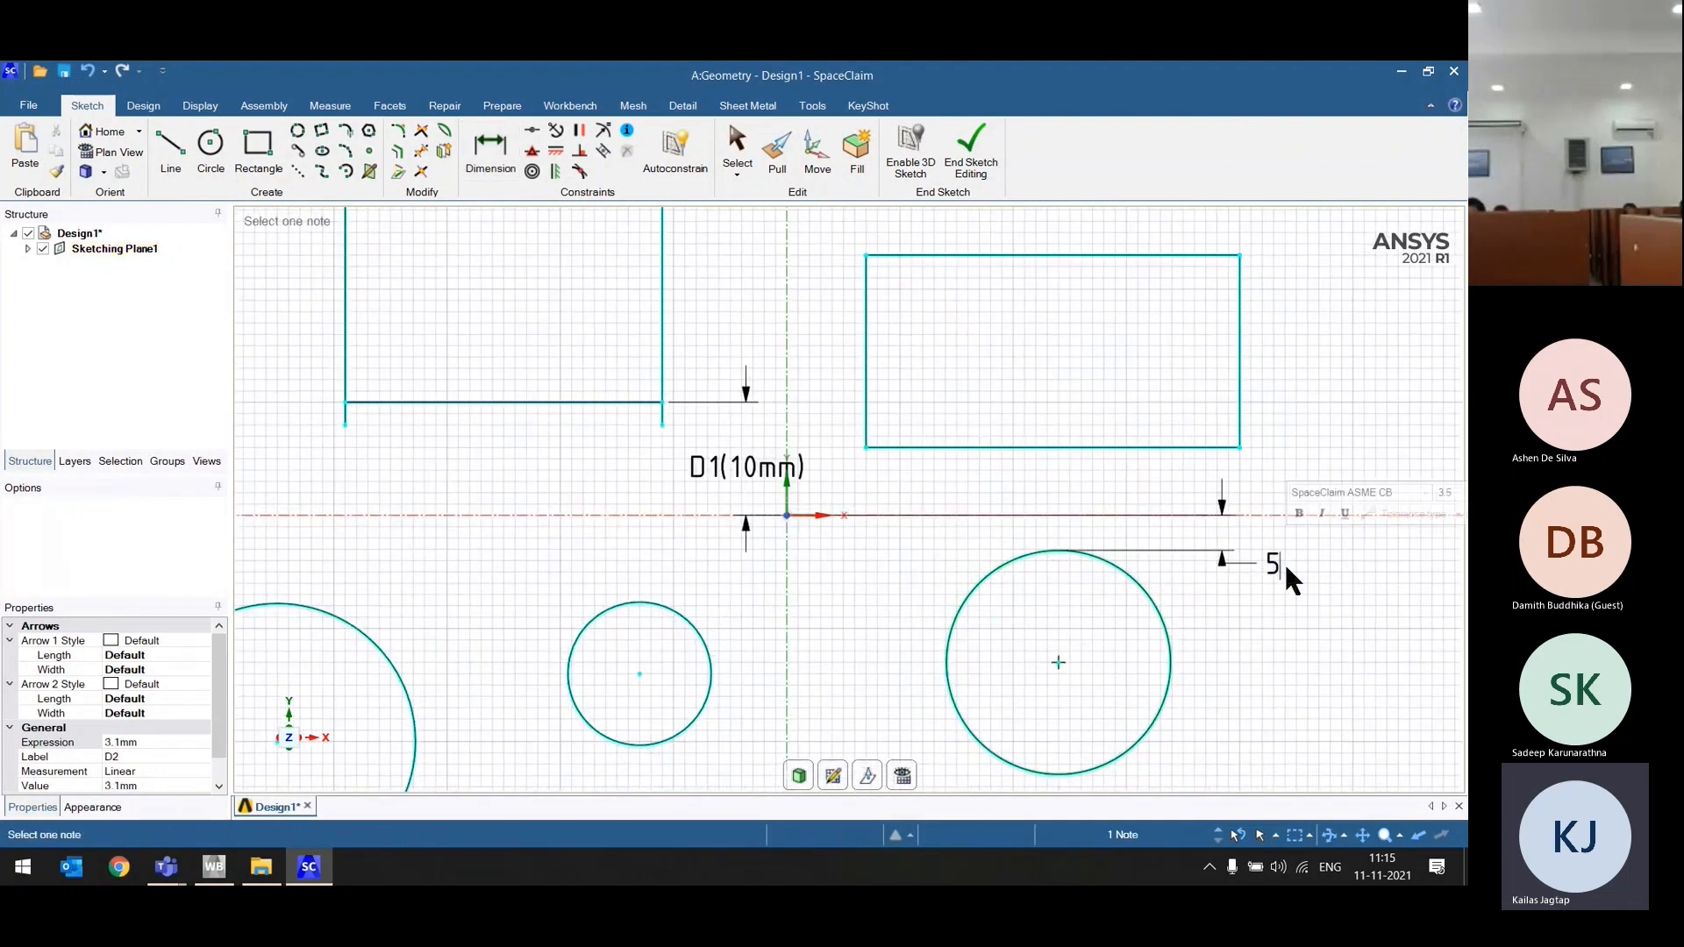
{"action": "key", "text": "Return"}
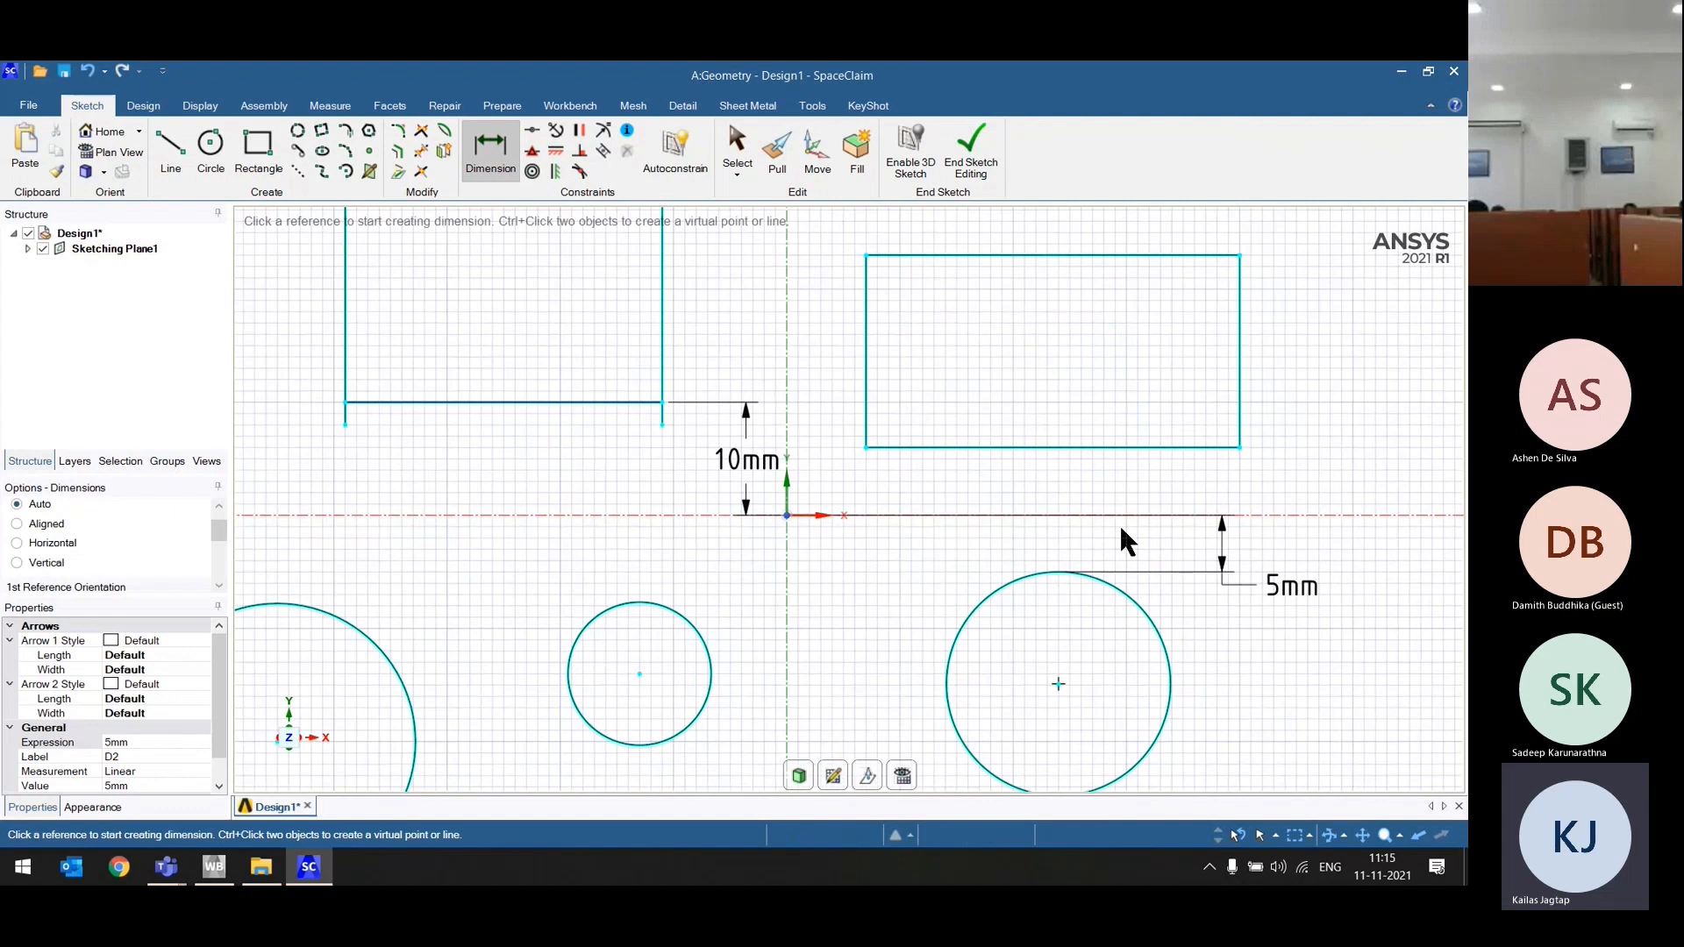
Step: Dimension the diameter of the circle right of the Y axis and set it to 20 mm
{"action": "scroll", "coordinate": [1023, 544], "scroll_direction": "down", "scroll_amount": 3}
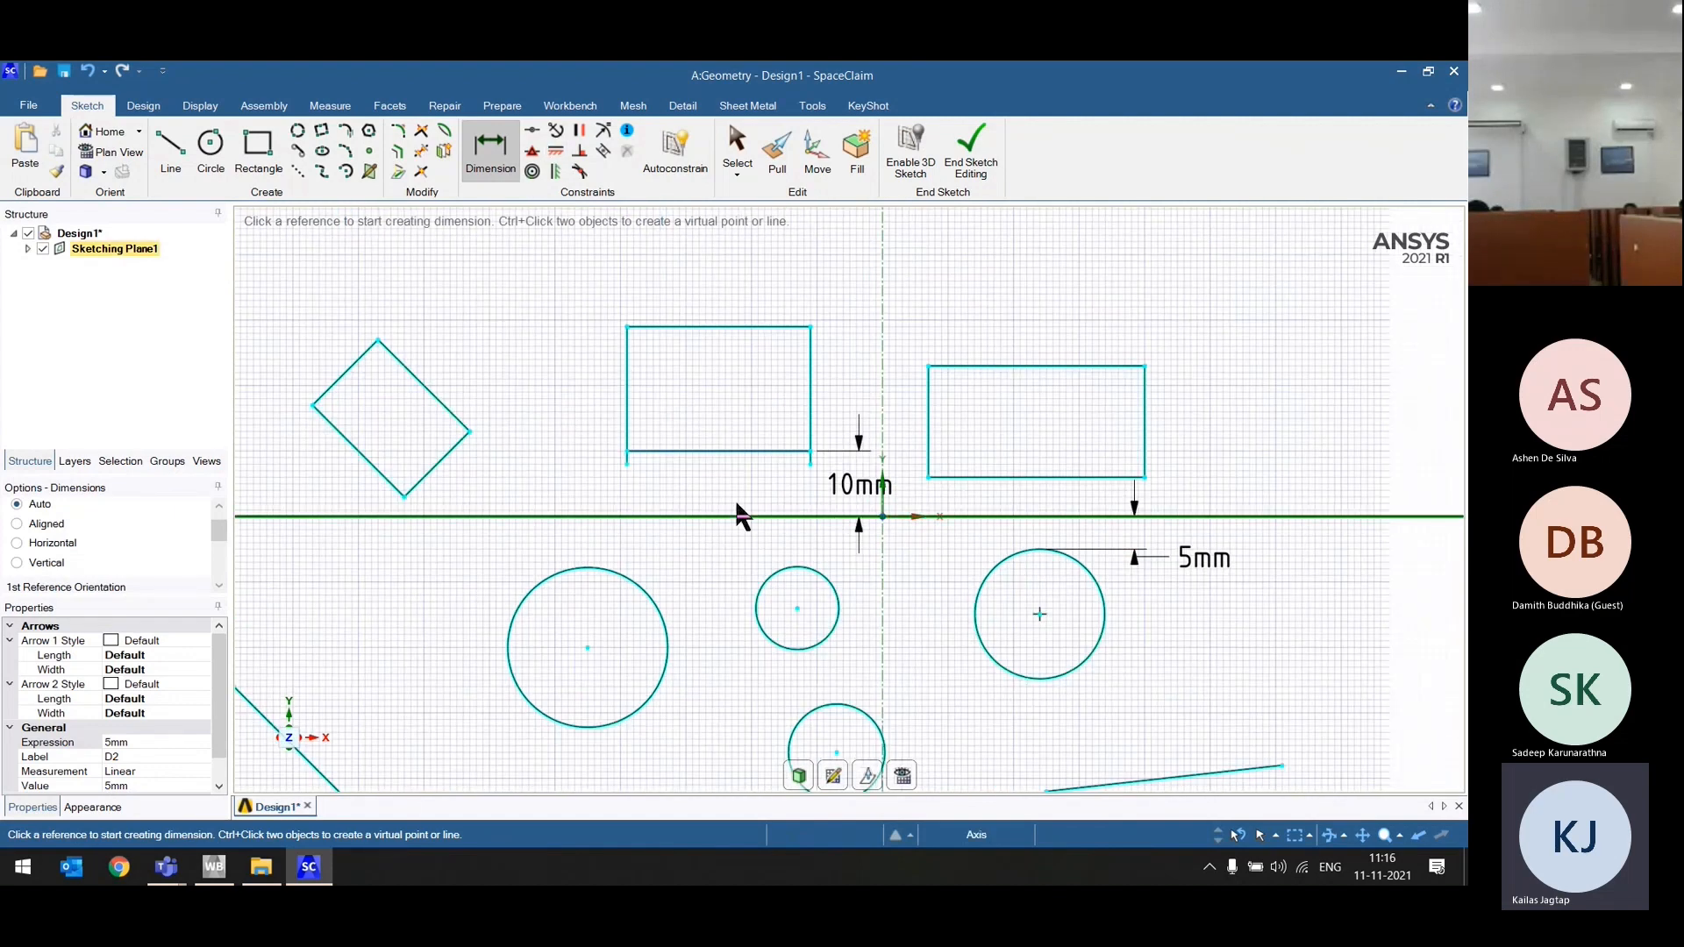
{"action": "scroll", "coordinate": [682, 580], "scroll_direction": "down", "scroll_amount": 3}
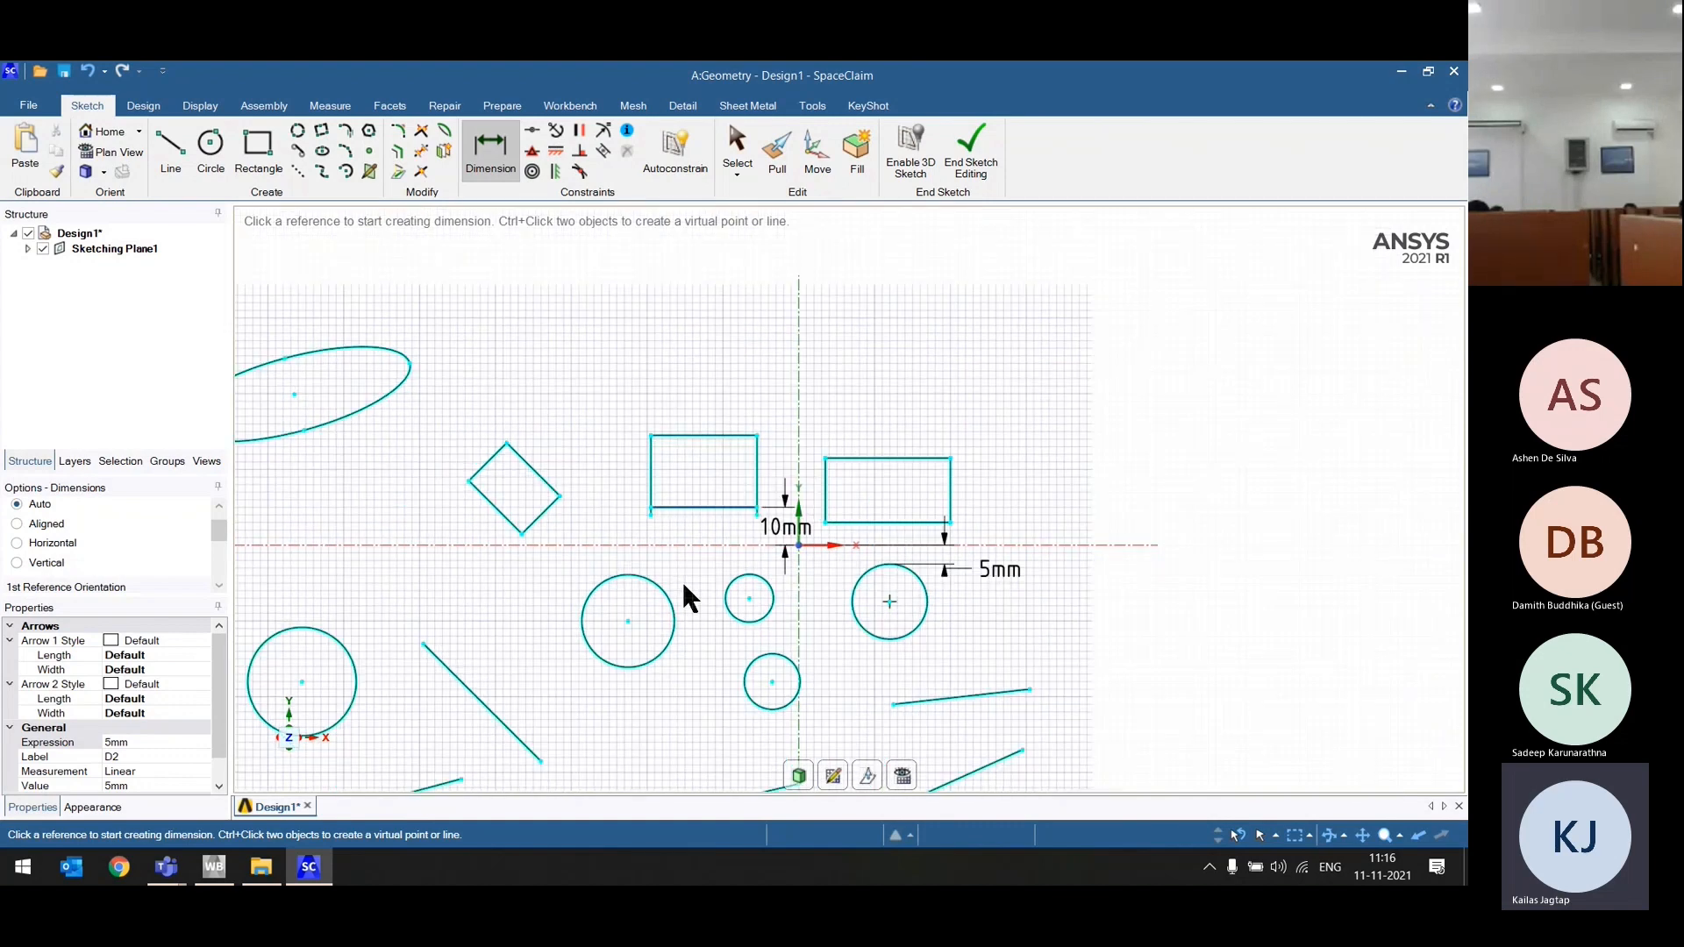
{"action": "middle_click_drag", "start_coordinate": [681, 580], "coordinate": [744, 583], "text": "shift"}
{"action": "scroll", "coordinate": [965, 494], "scroll_direction": "up", "scroll_amount": 4}
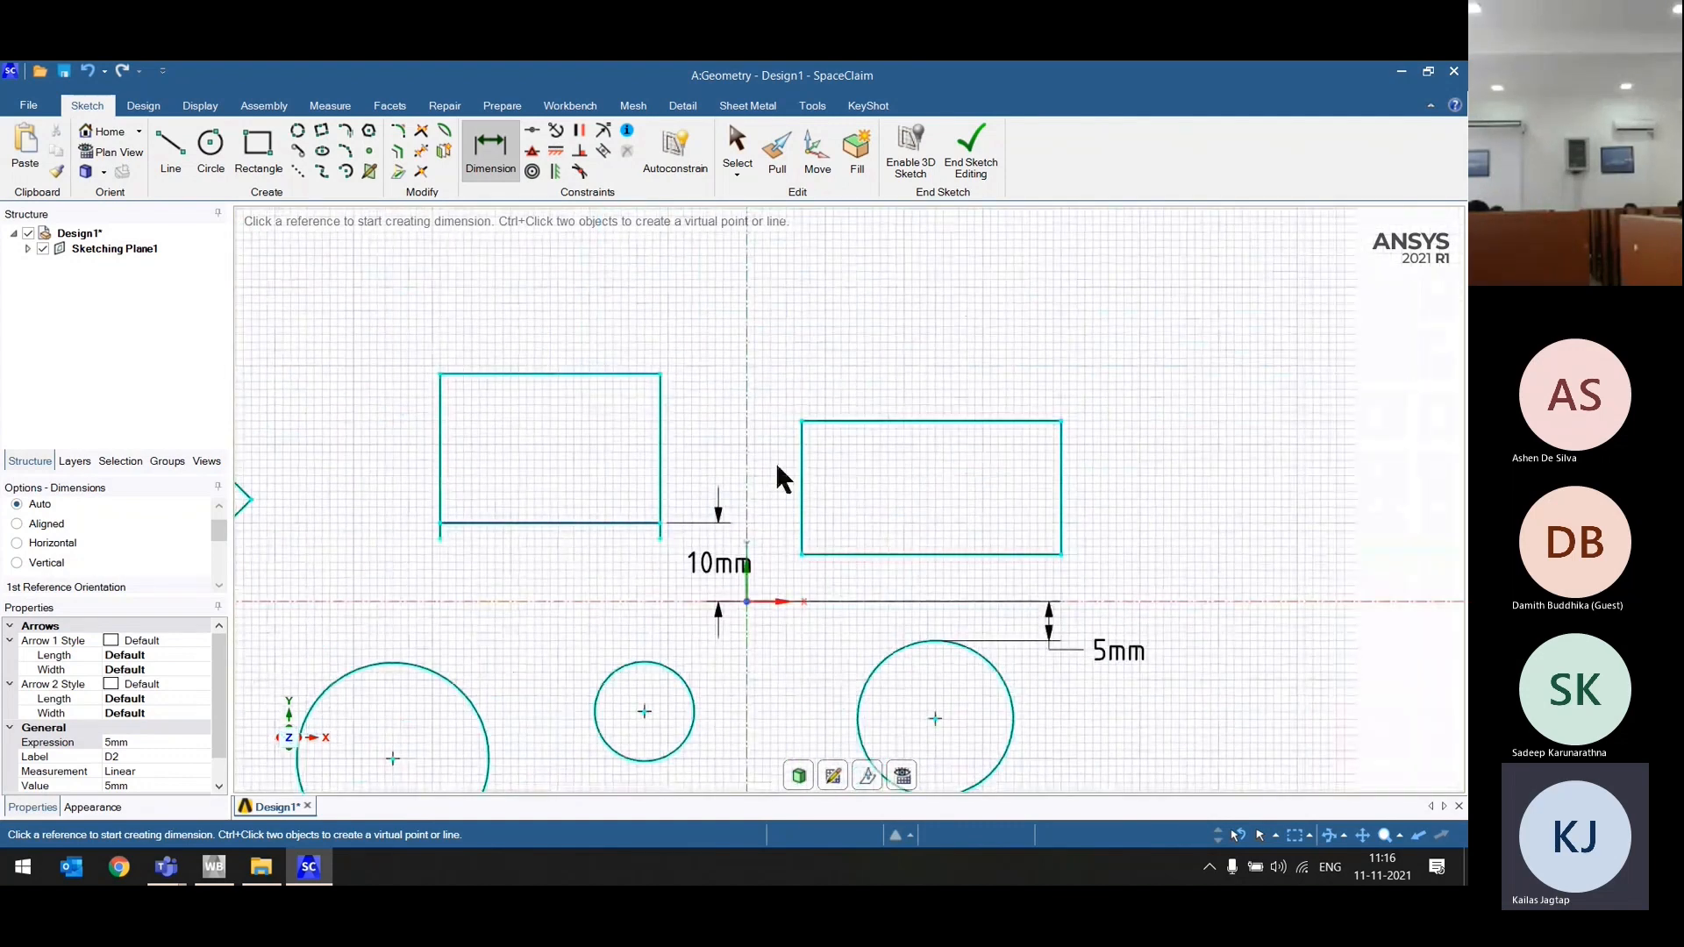
{"action": "scroll", "coordinate": [776, 461], "scroll_direction": "down", "scroll_amount": 1}
{"action": "middle_click_drag", "start_coordinate": [972, 695], "coordinate": [858, 487], "text": "shift"}
{"action": "left_click", "coordinate": [858, 487]}
{"action": "left_click", "coordinate": [945, 515]}
{"action": "double_click", "coordinate": [1045, 517]}
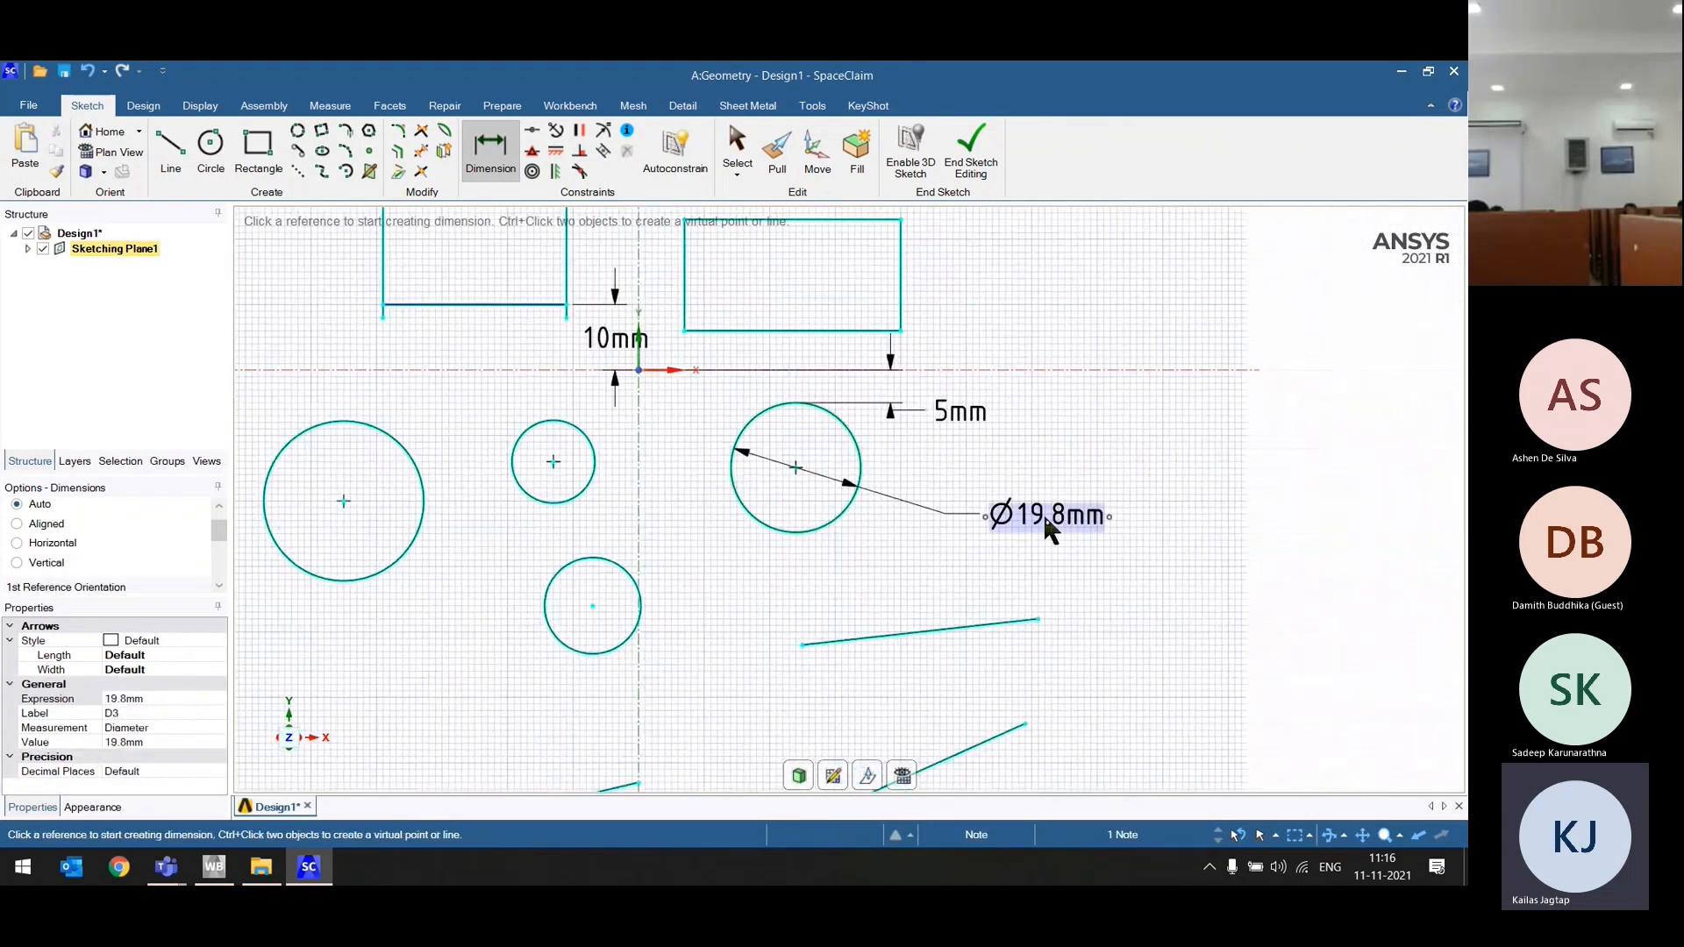
{"action": "type", "text": "20"}
{"action": "key", "text": "Return"}
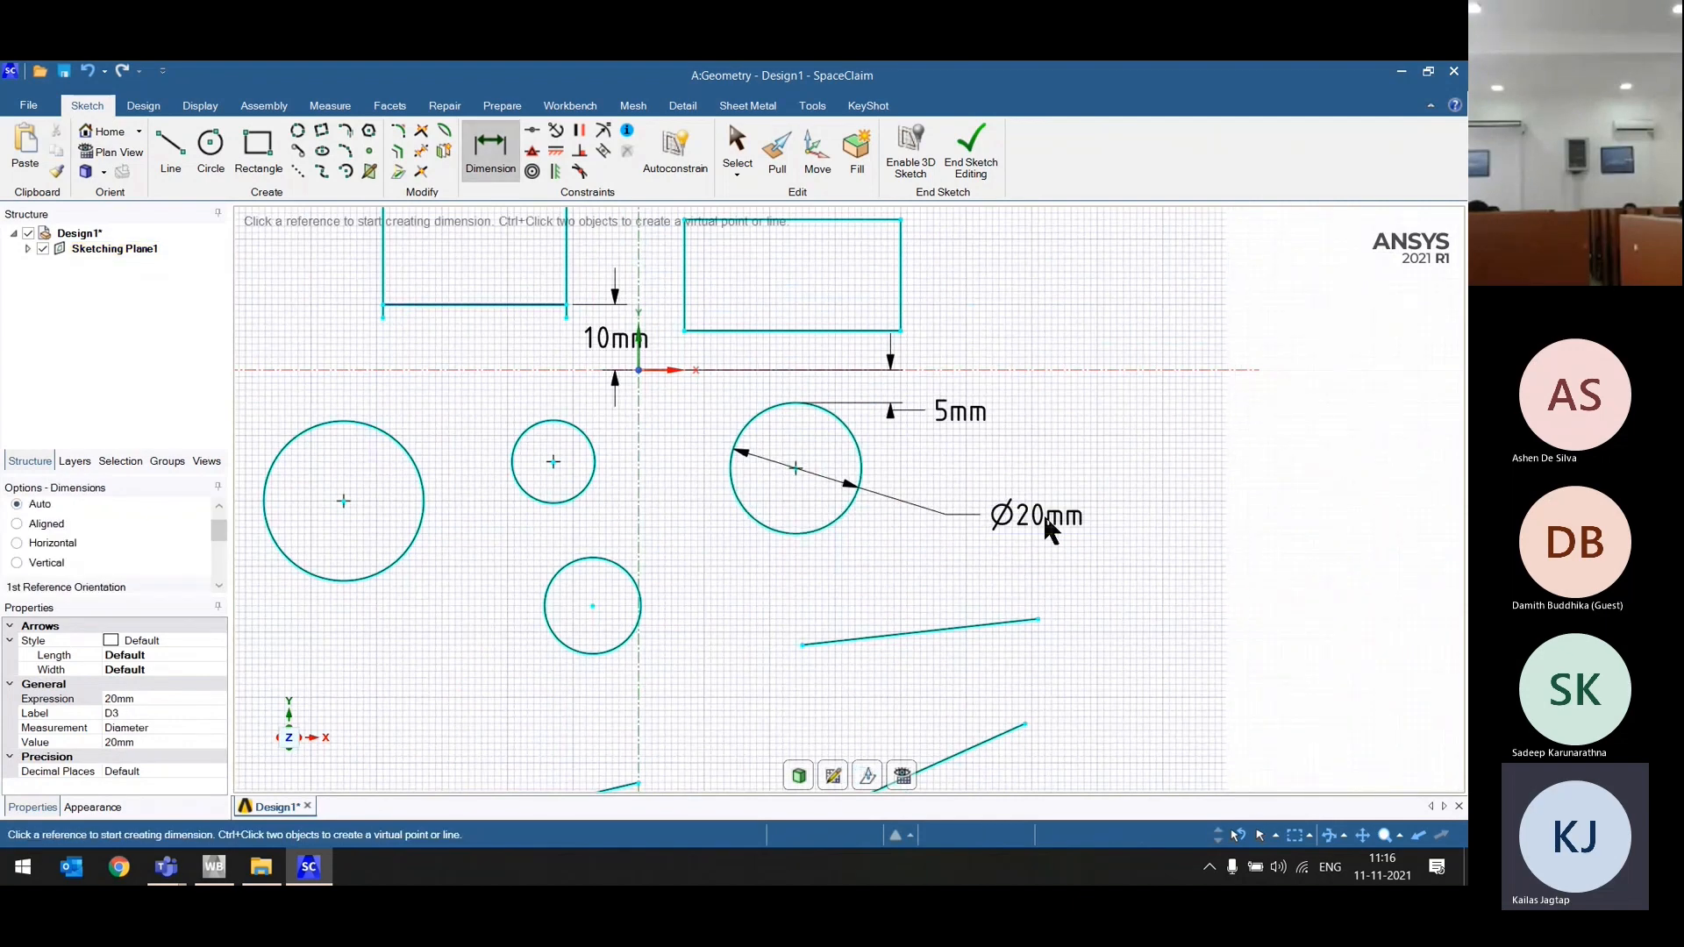
Step: Set the gap between the X axis and the circle right of the Y axis to 10 mm
{"action": "scroll", "coordinate": [667, 386], "scroll_direction": "up", "scroll_amount": 1}
{"action": "scroll", "coordinate": [812, 582], "scroll_direction": "down", "scroll_amount": 4}
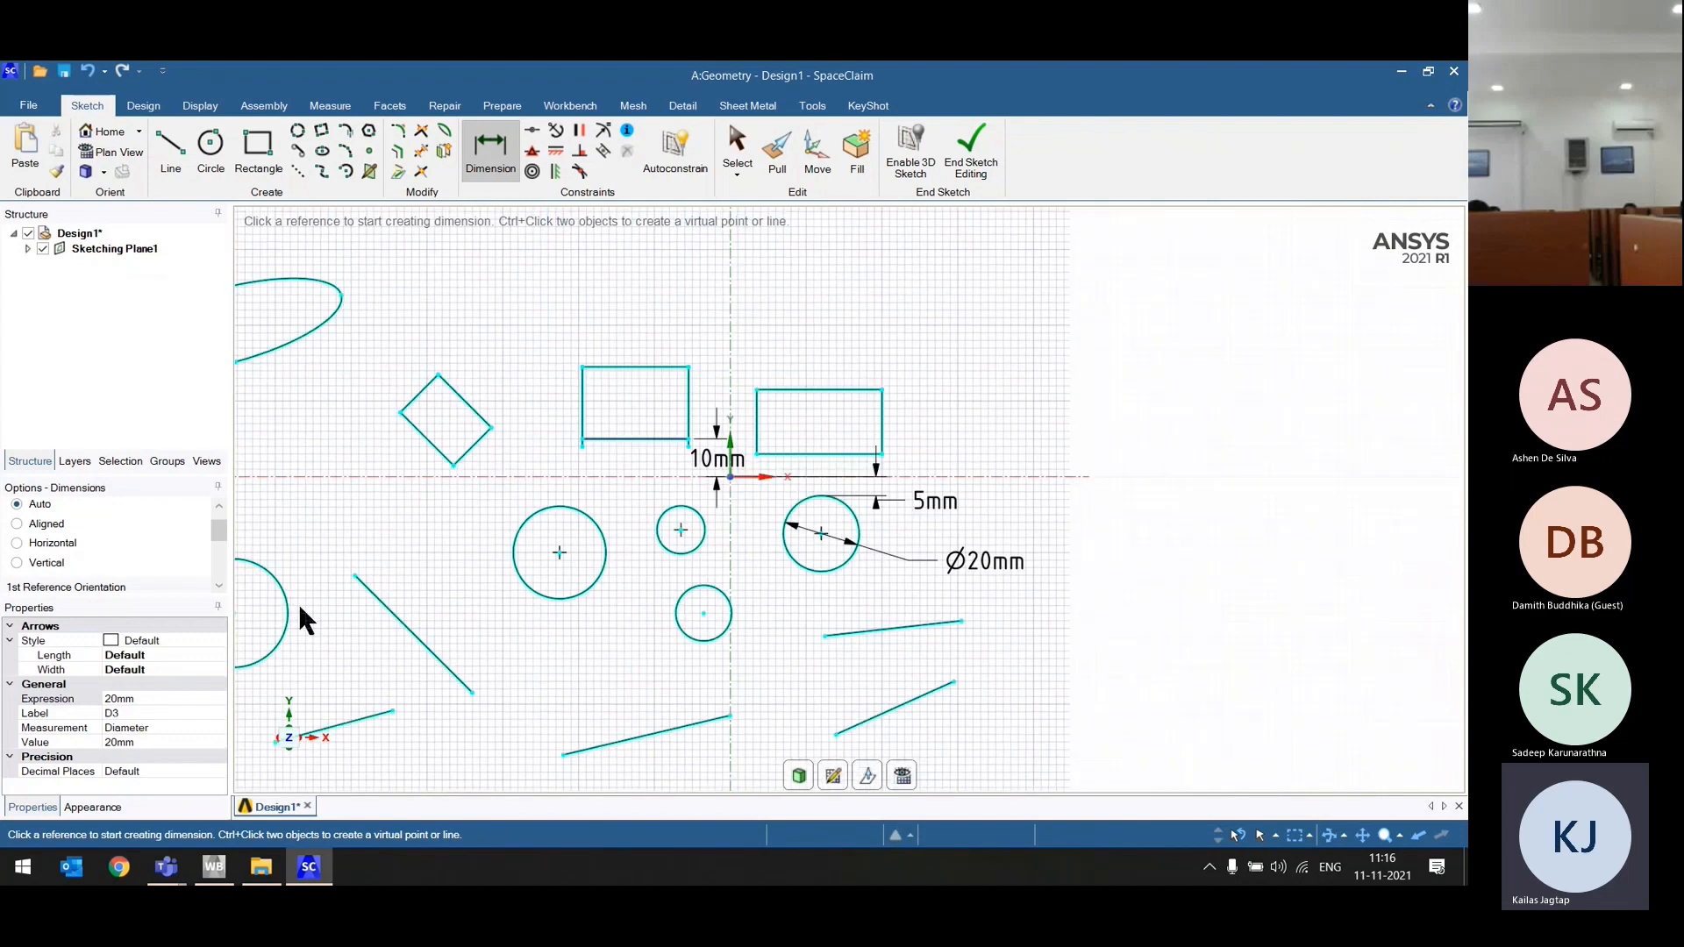
{"action": "double_click", "coordinate": [936, 505]}
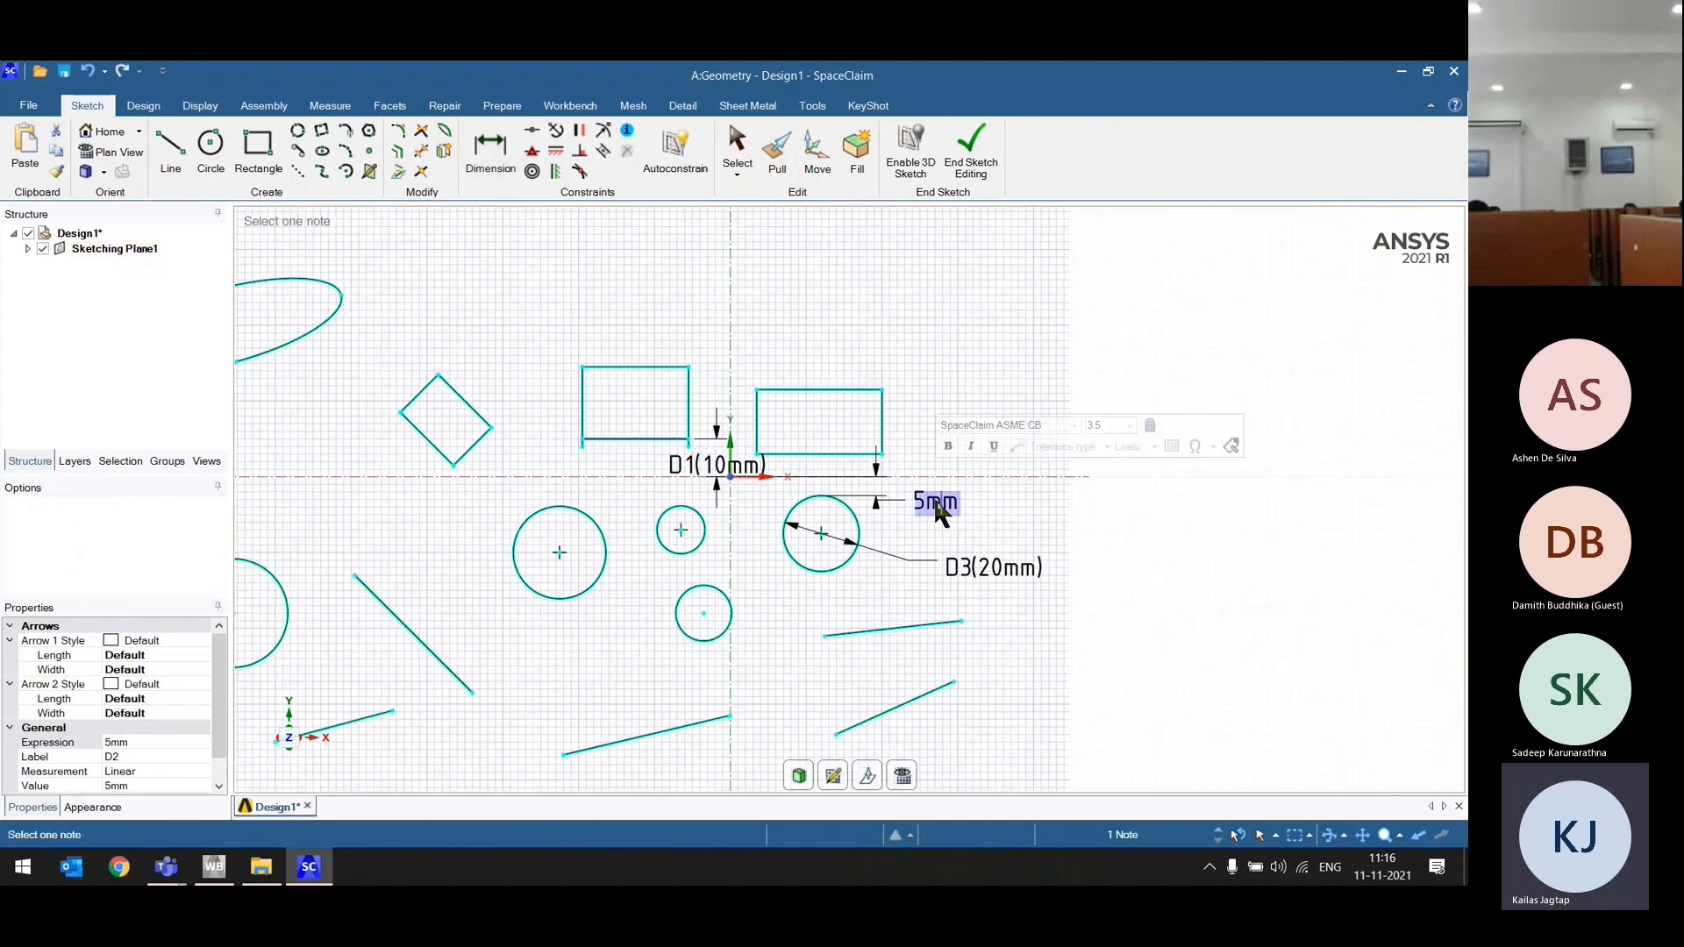
{"action": "type", "text": "10"}
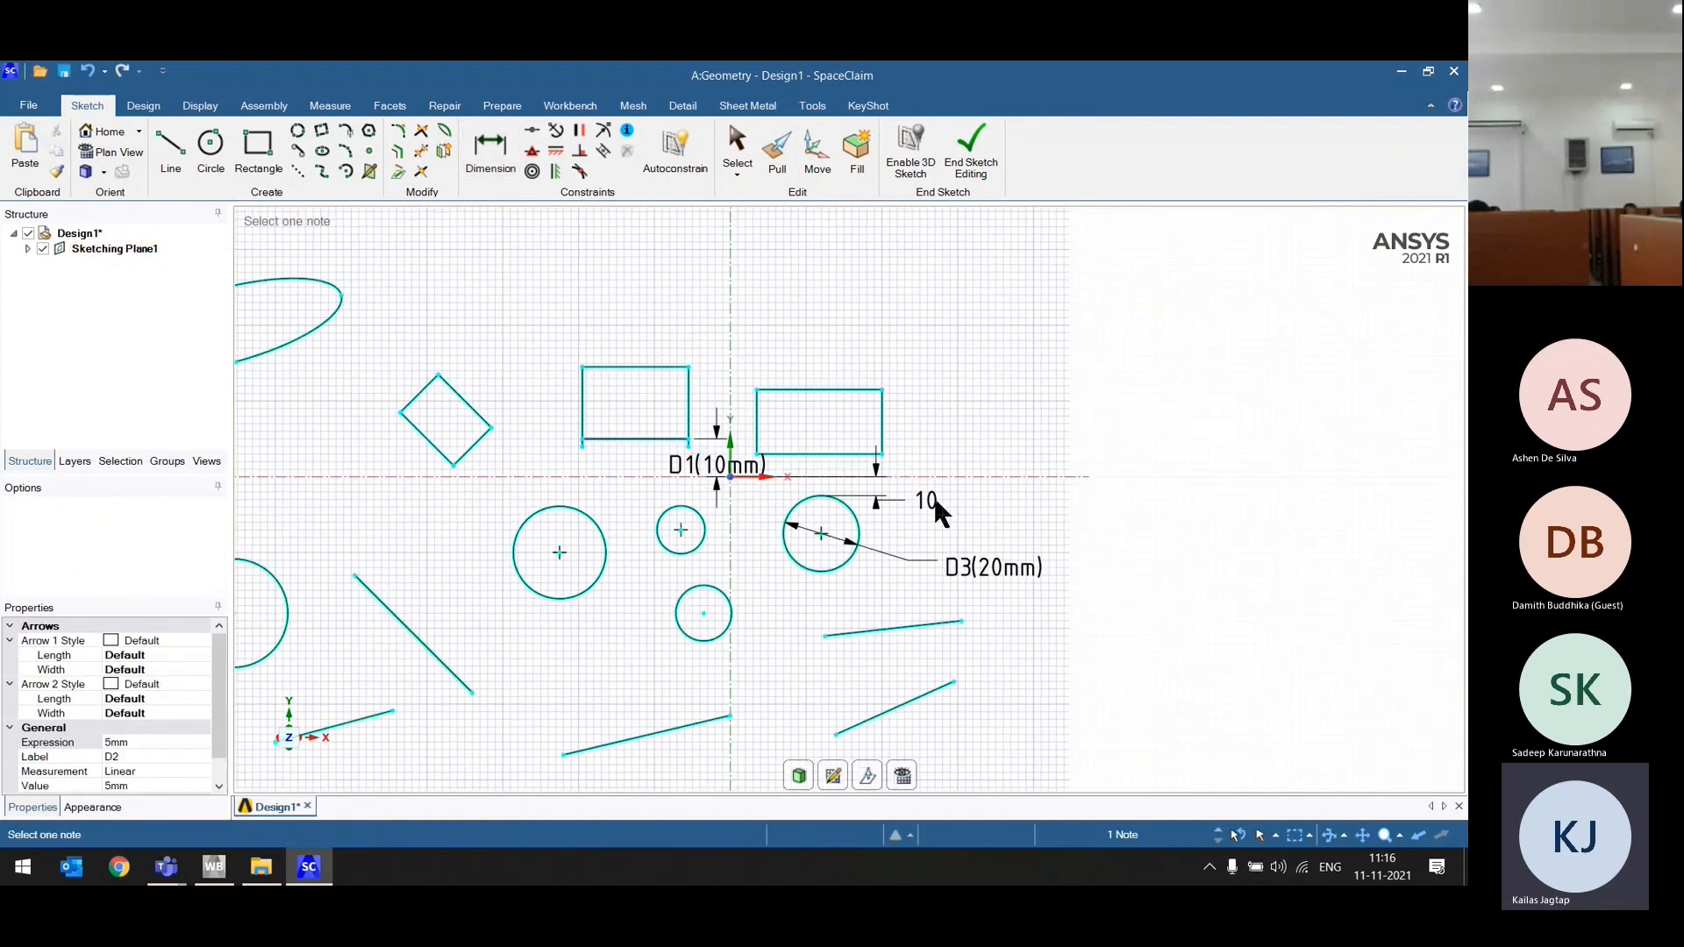
{"action": "key", "text": "Return"}
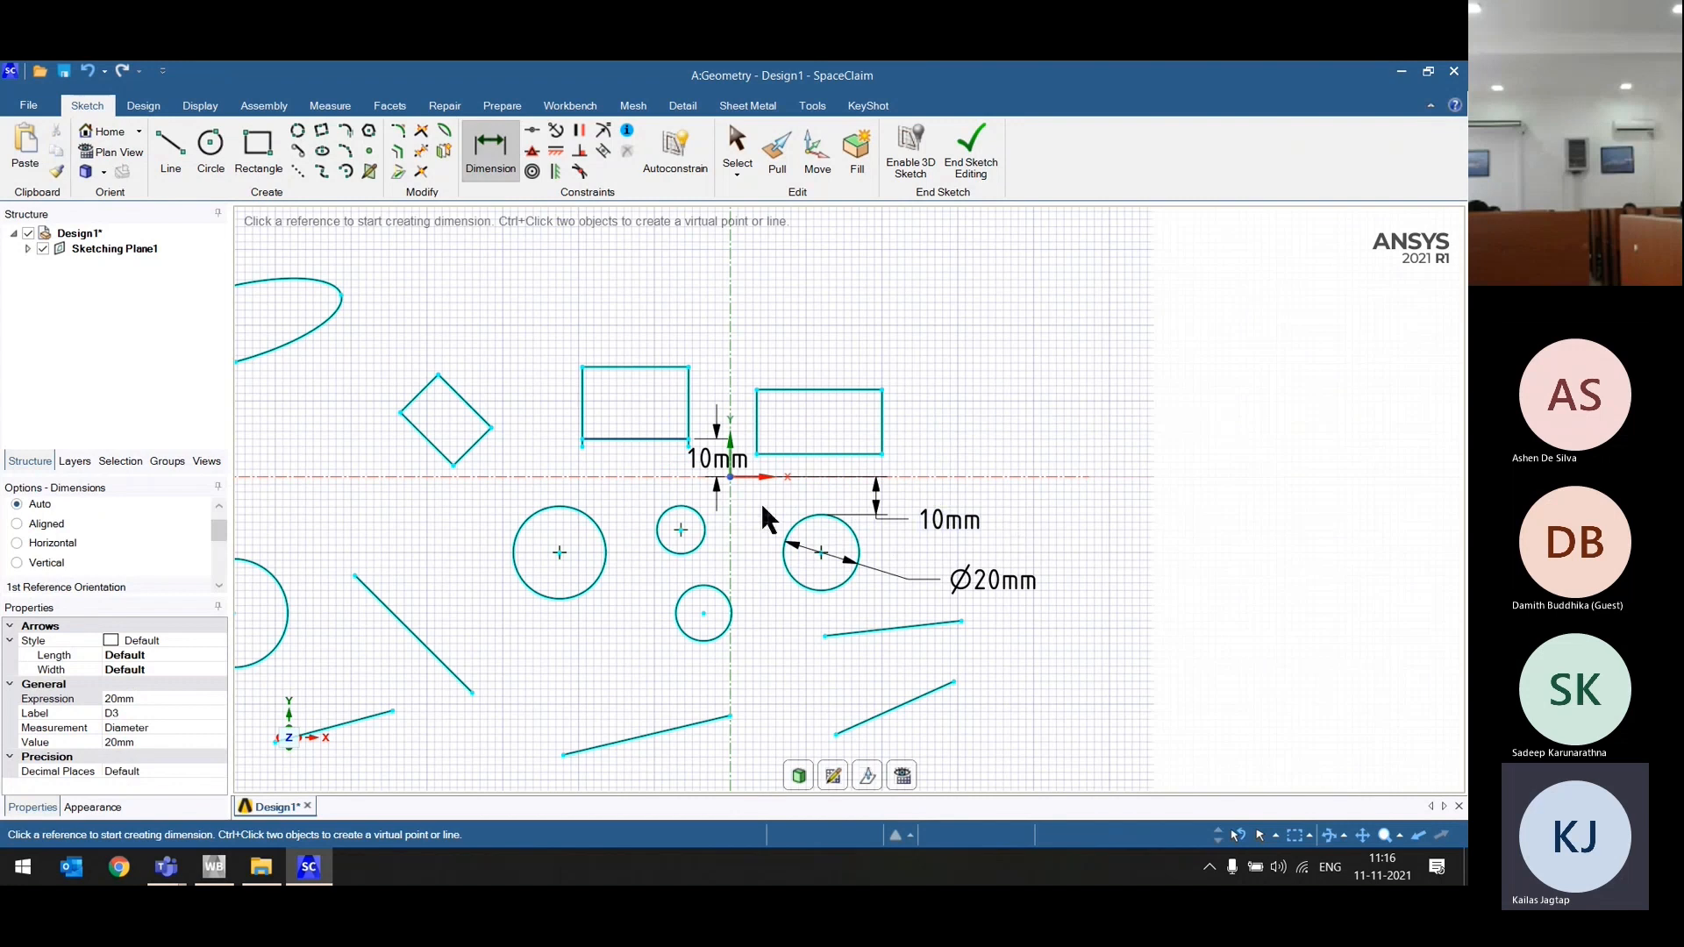
Step: Make the separated edge endpoints of the rectangle left of the Y axis coincident, closing its bottom and top corners
{"action": "left_click", "coordinate": [535, 131]}
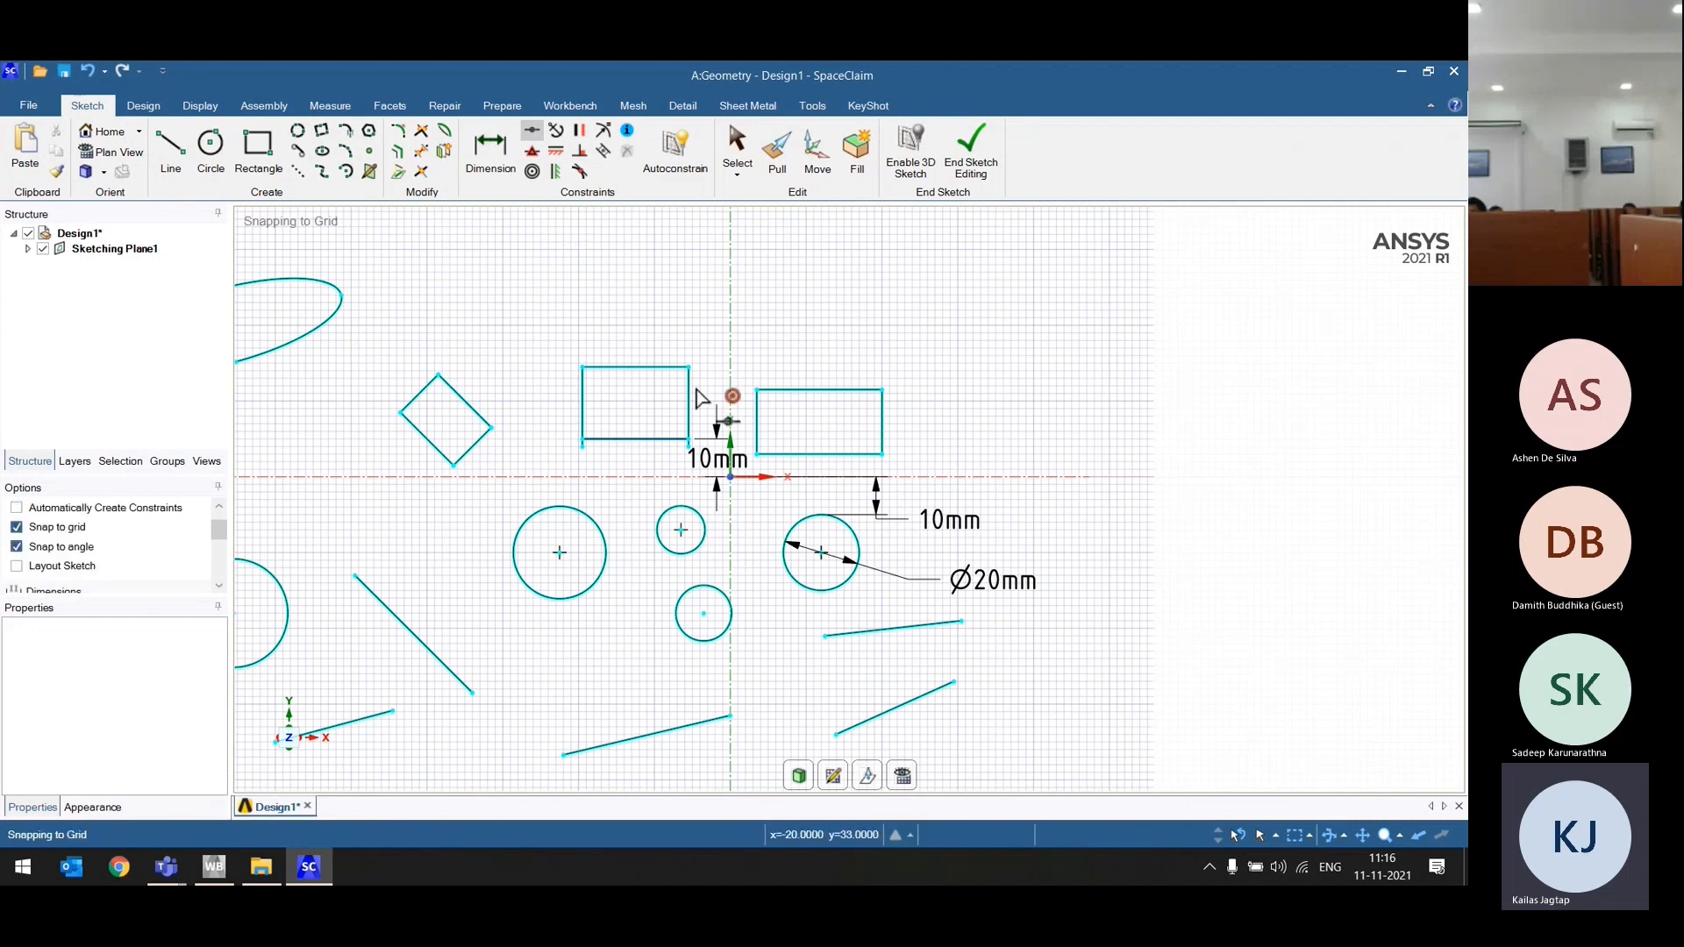
{"action": "scroll", "coordinate": [693, 436], "scroll_direction": "up", "scroll_amount": 3}
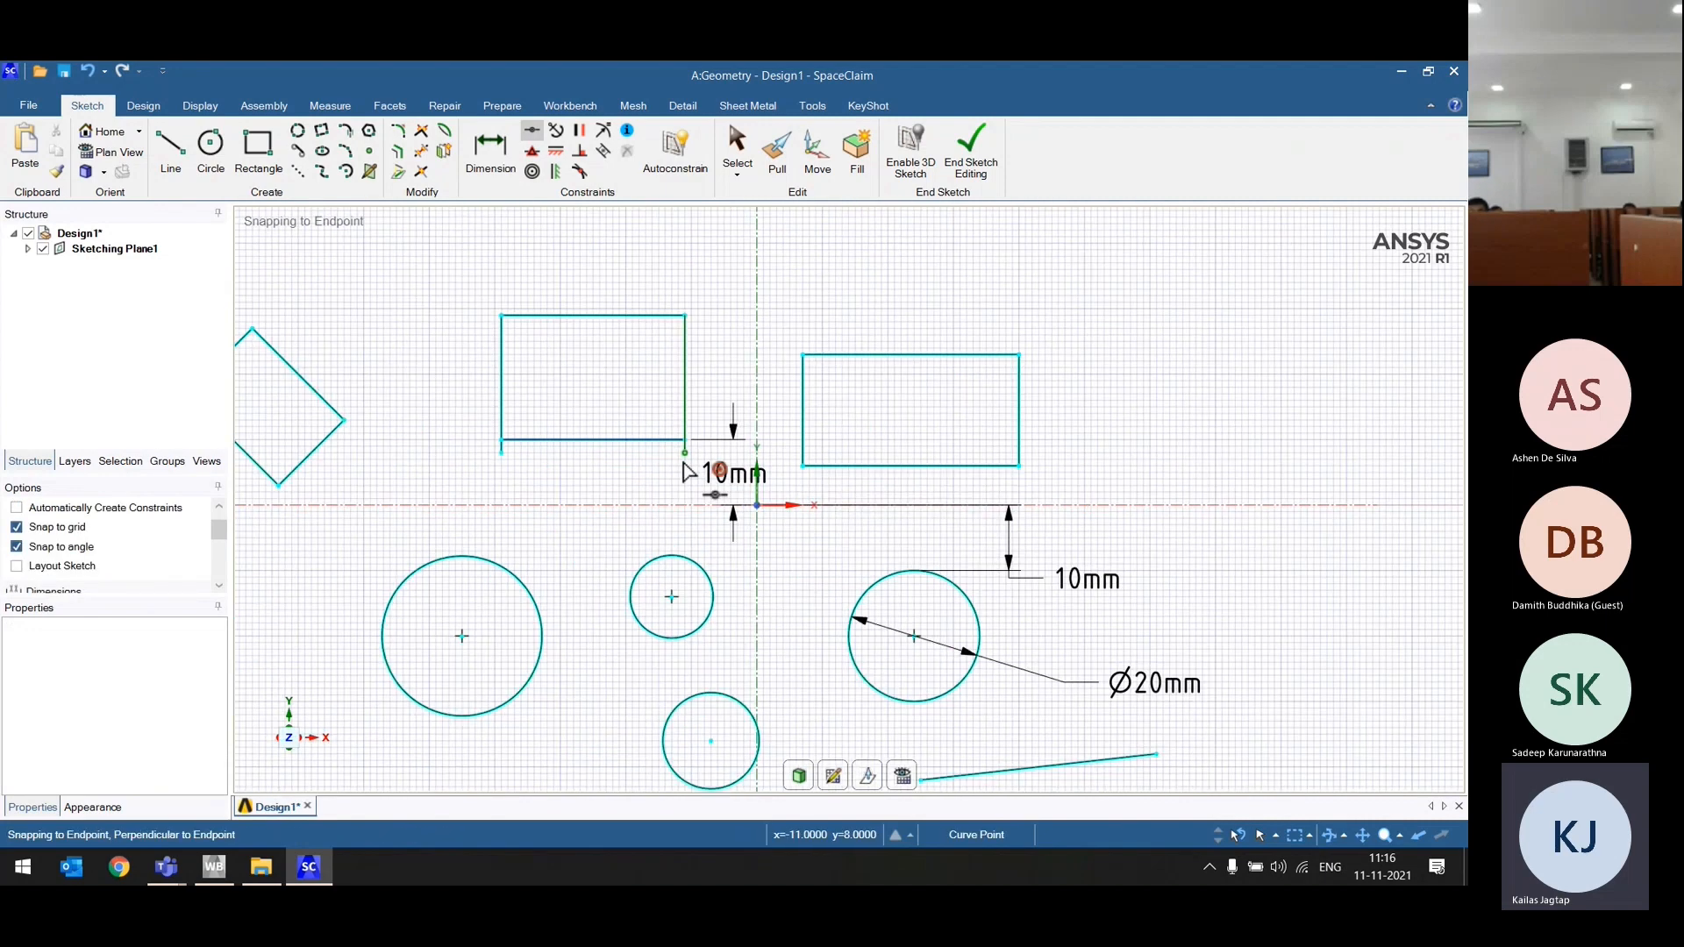
{"action": "scroll", "coordinate": [609, 481], "scroll_direction": "up", "scroll_amount": 2}
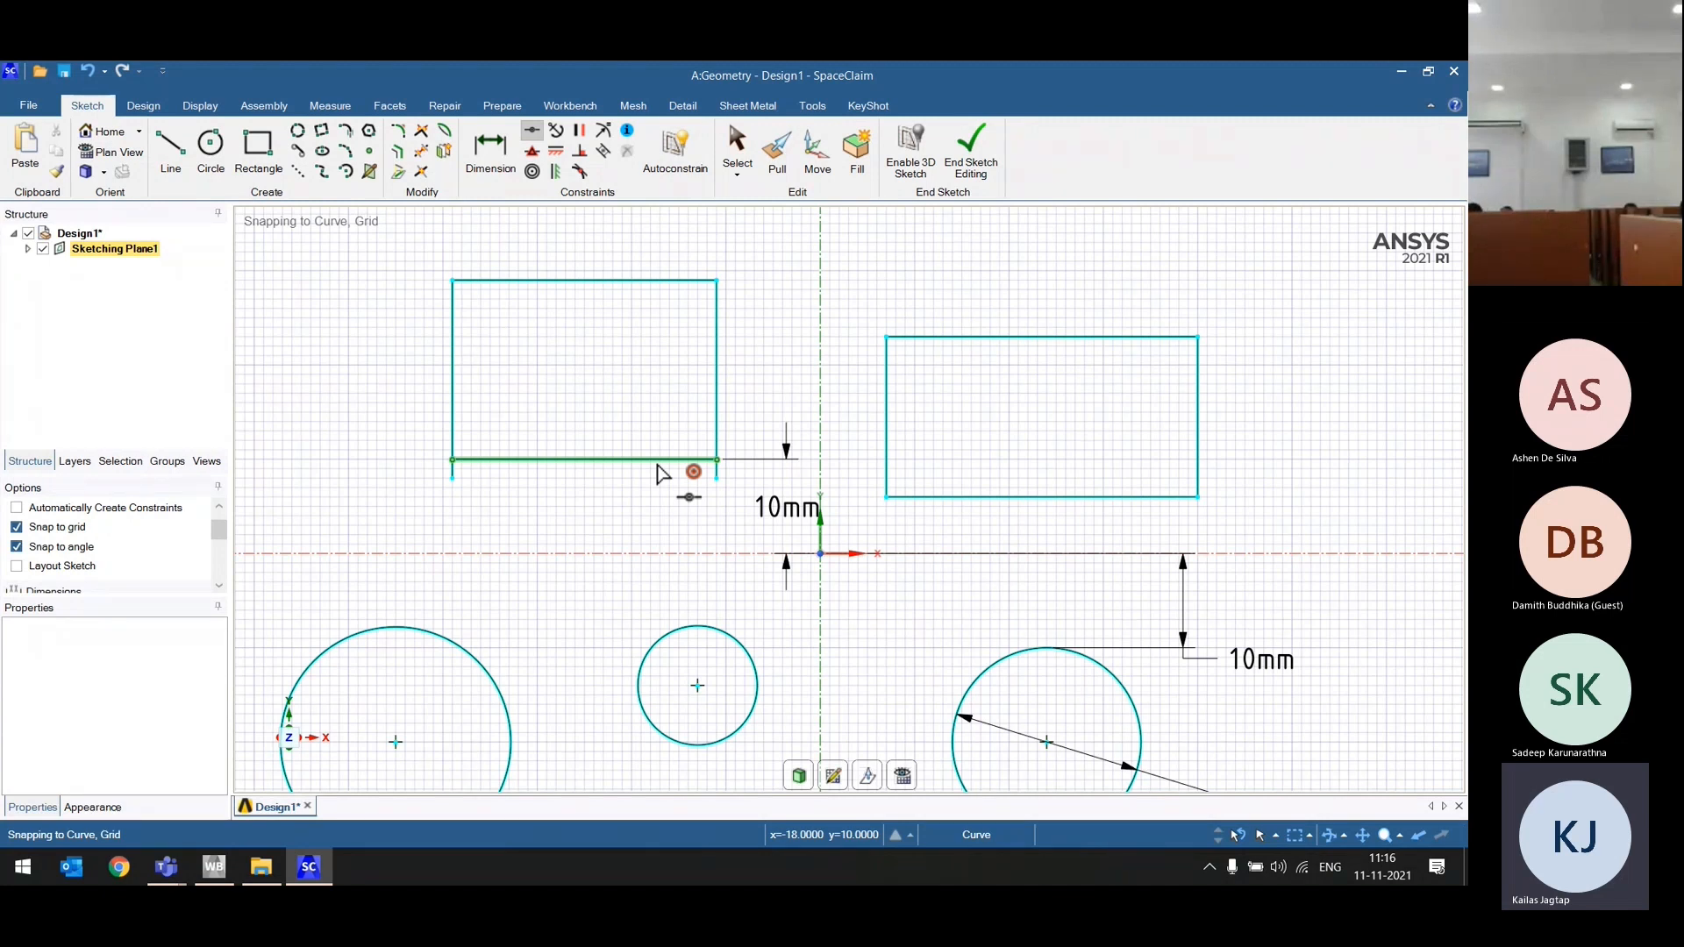
{"action": "left_click", "coordinate": [716, 479]}
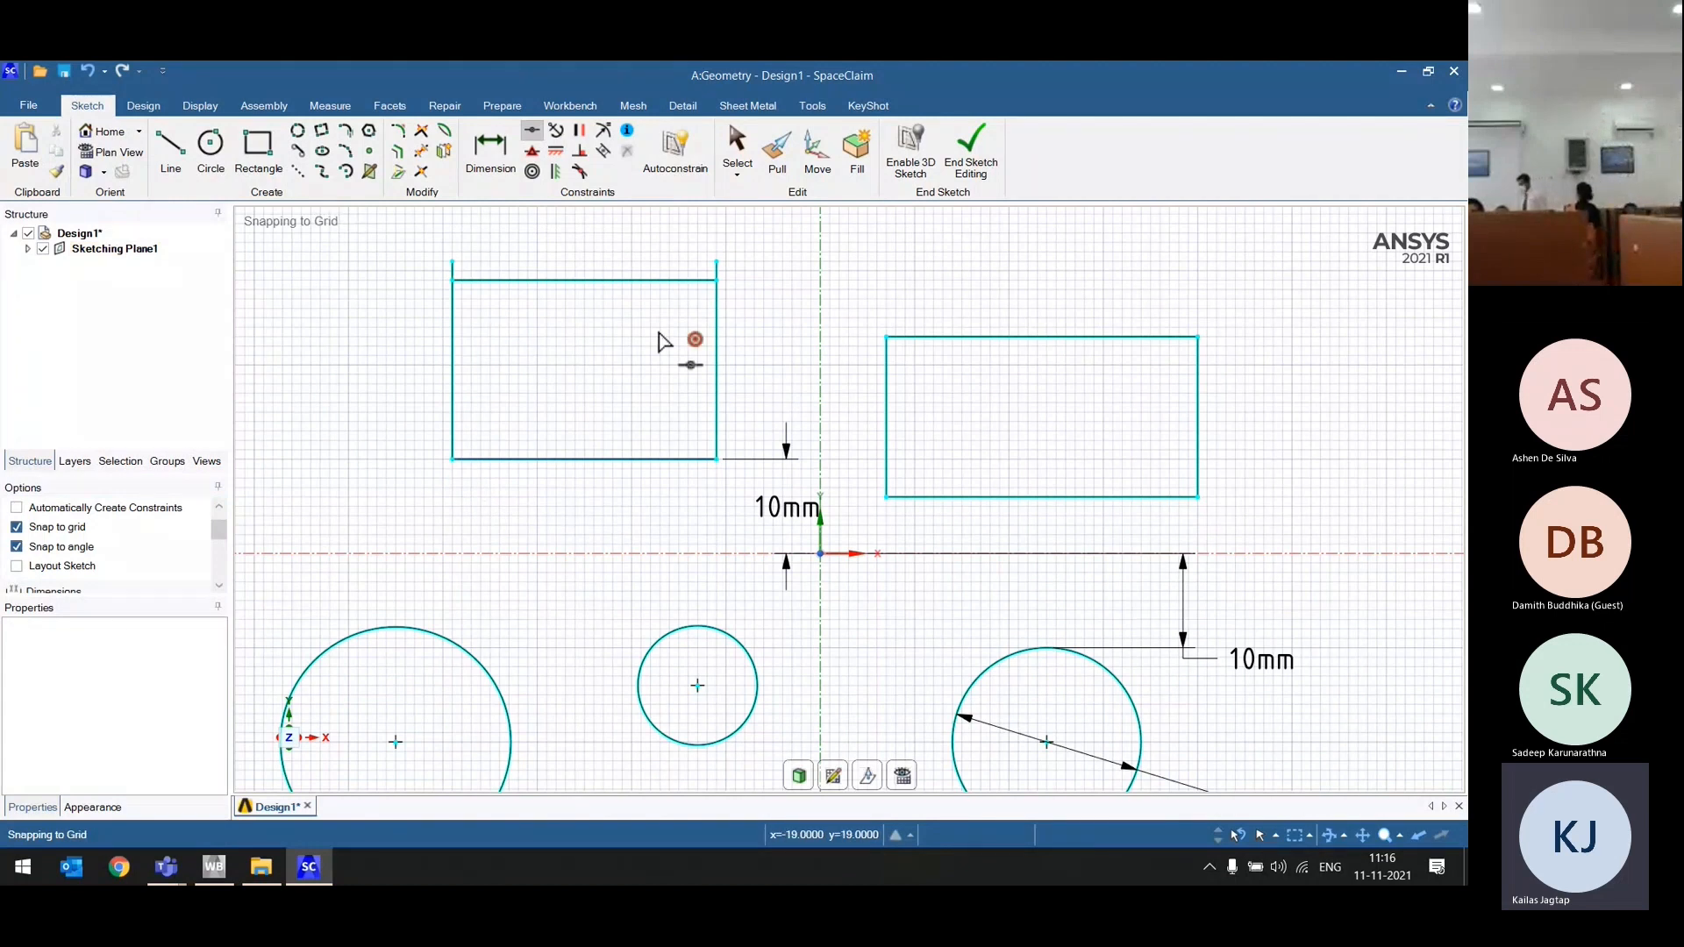
{"action": "left_click", "coordinate": [715, 281]}
{"action": "left_click", "coordinate": [453, 262]}
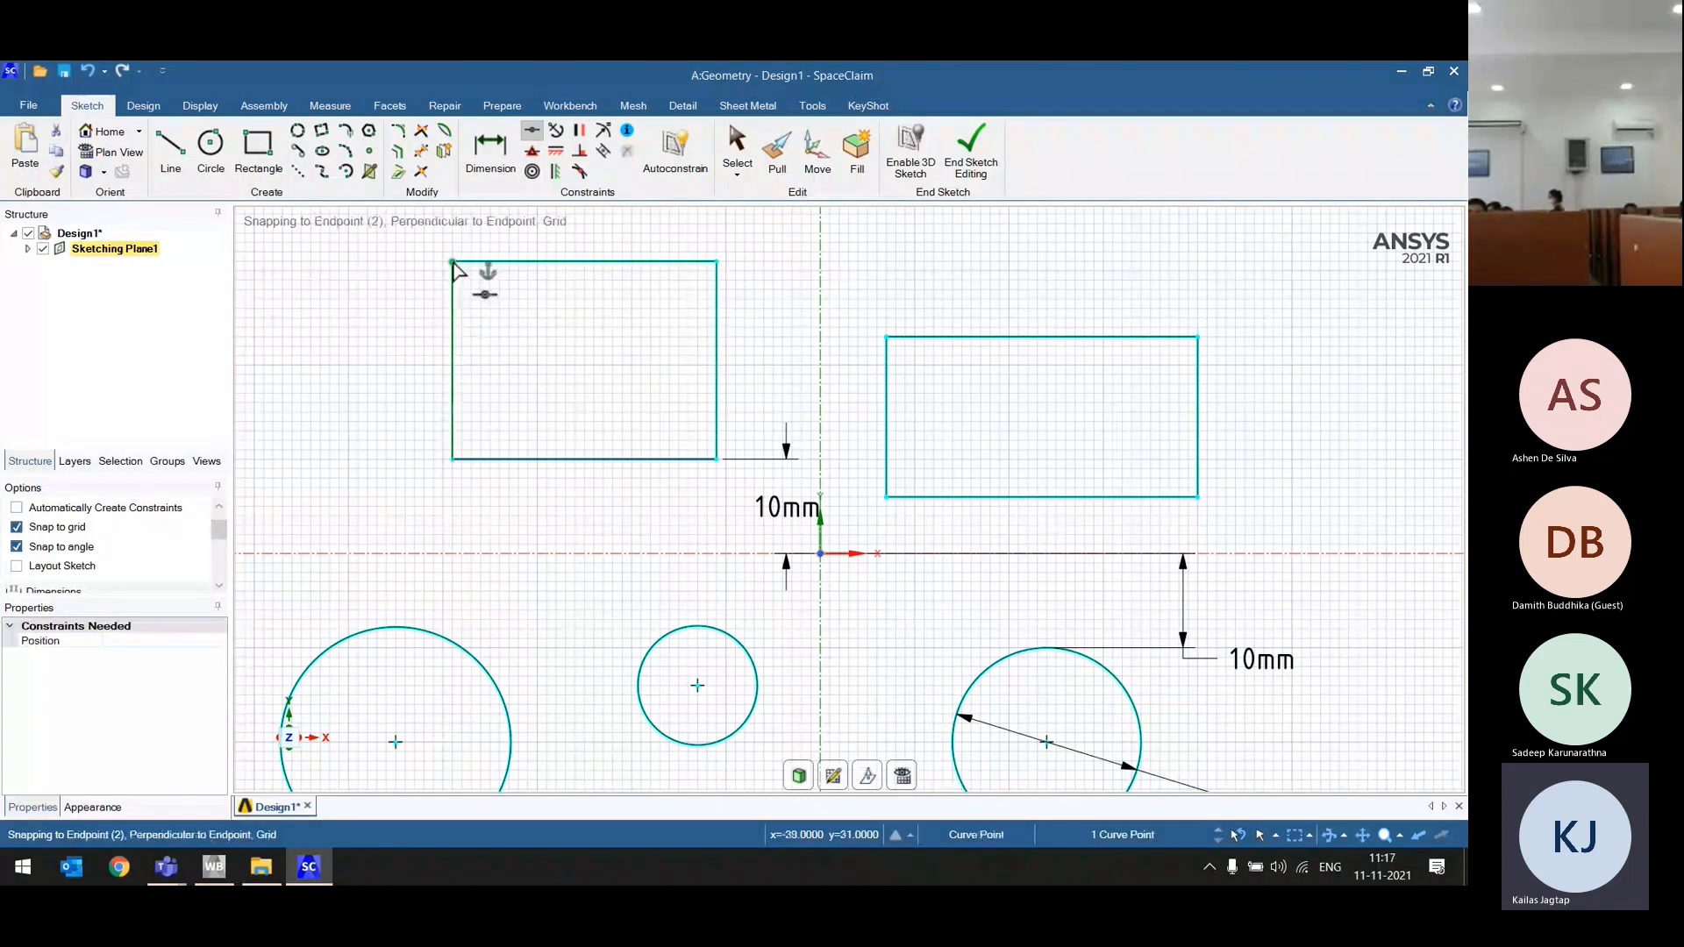
Step: Dimension the gap between the Y axis and the near vertical edge of the rectangle left of it, and set it to 10 mm
{"action": "key", "text": "d"}
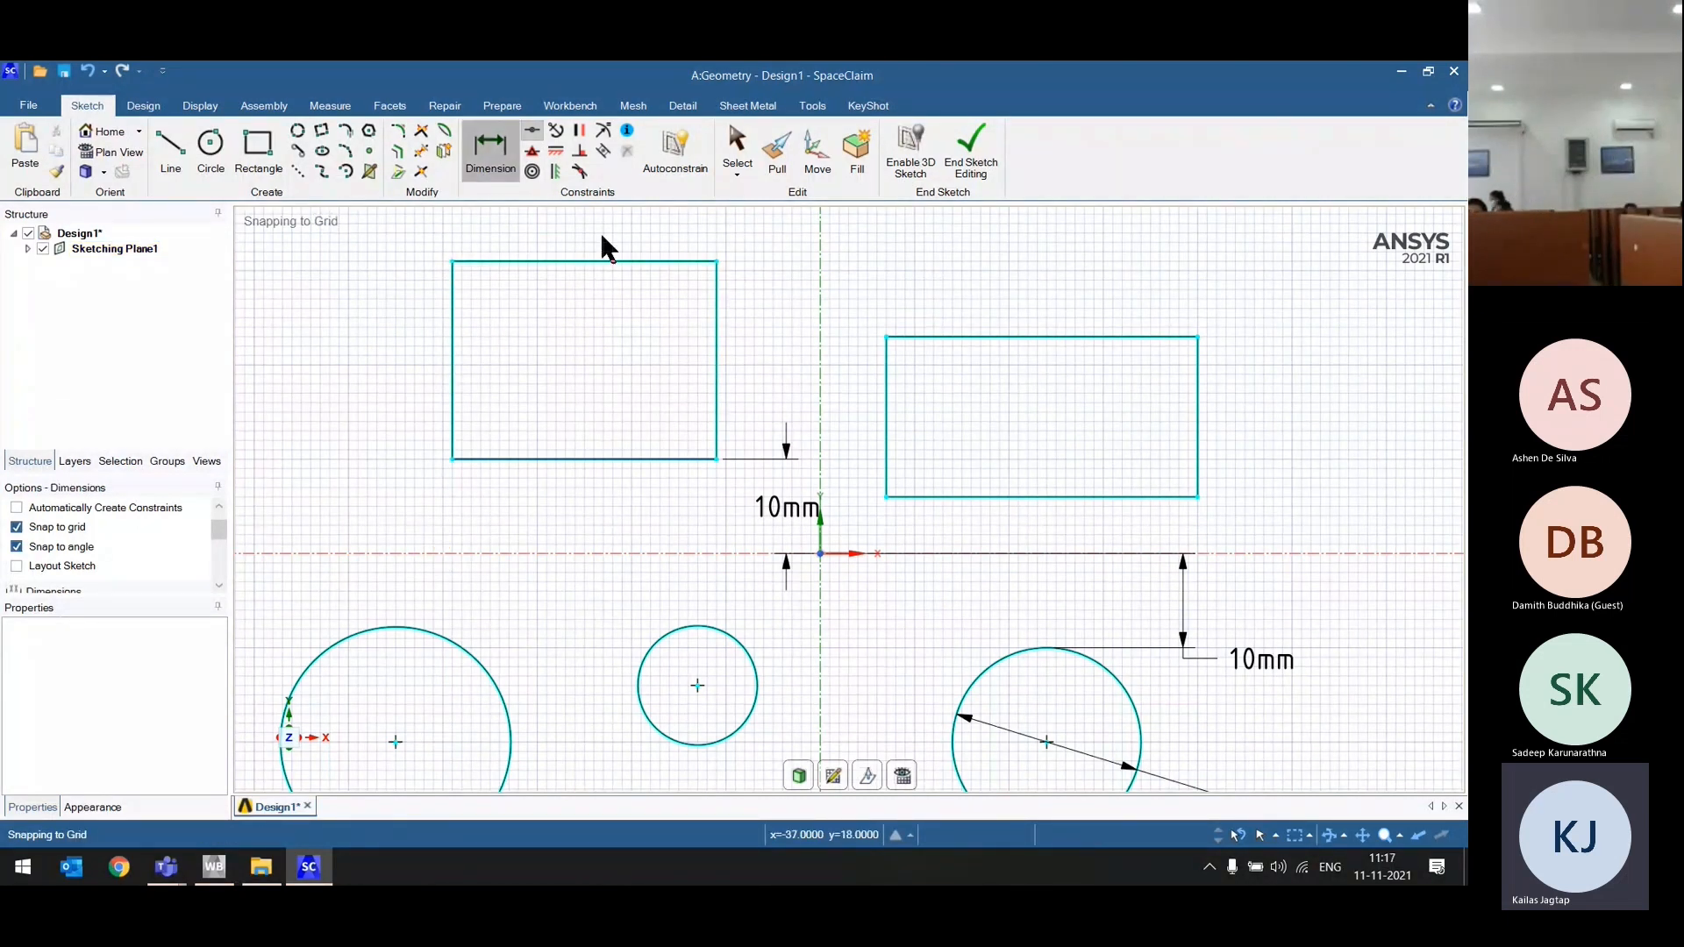
{"action": "left_click", "coordinate": [819, 372]}
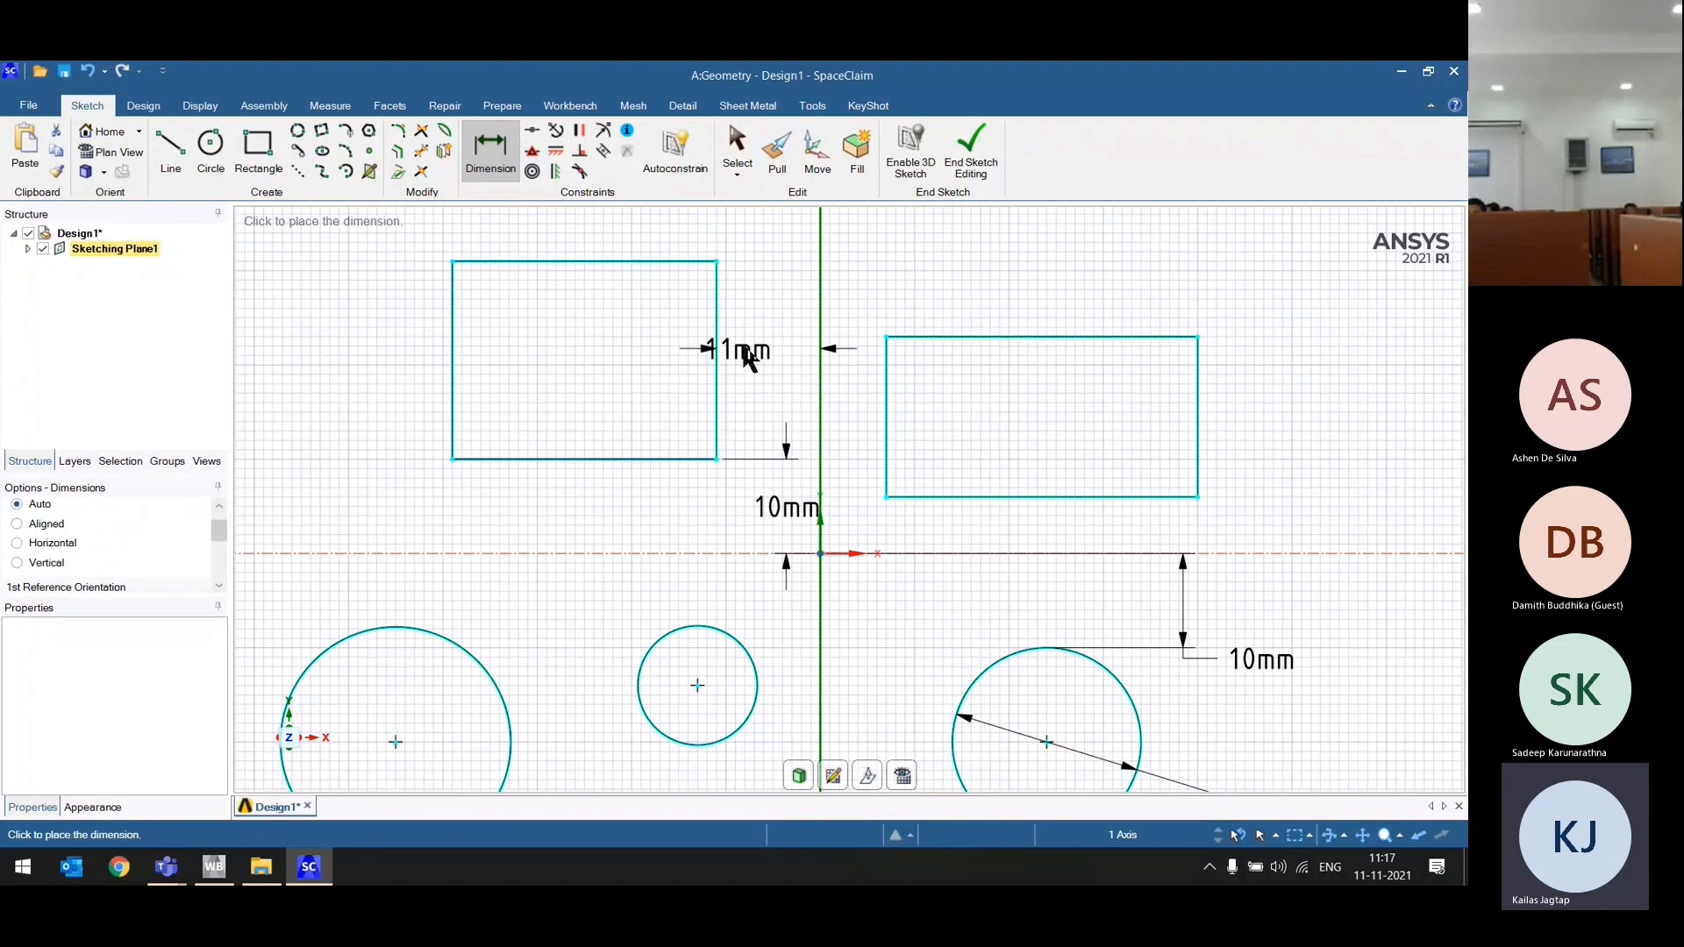
{"action": "left_click", "coordinate": [772, 331]}
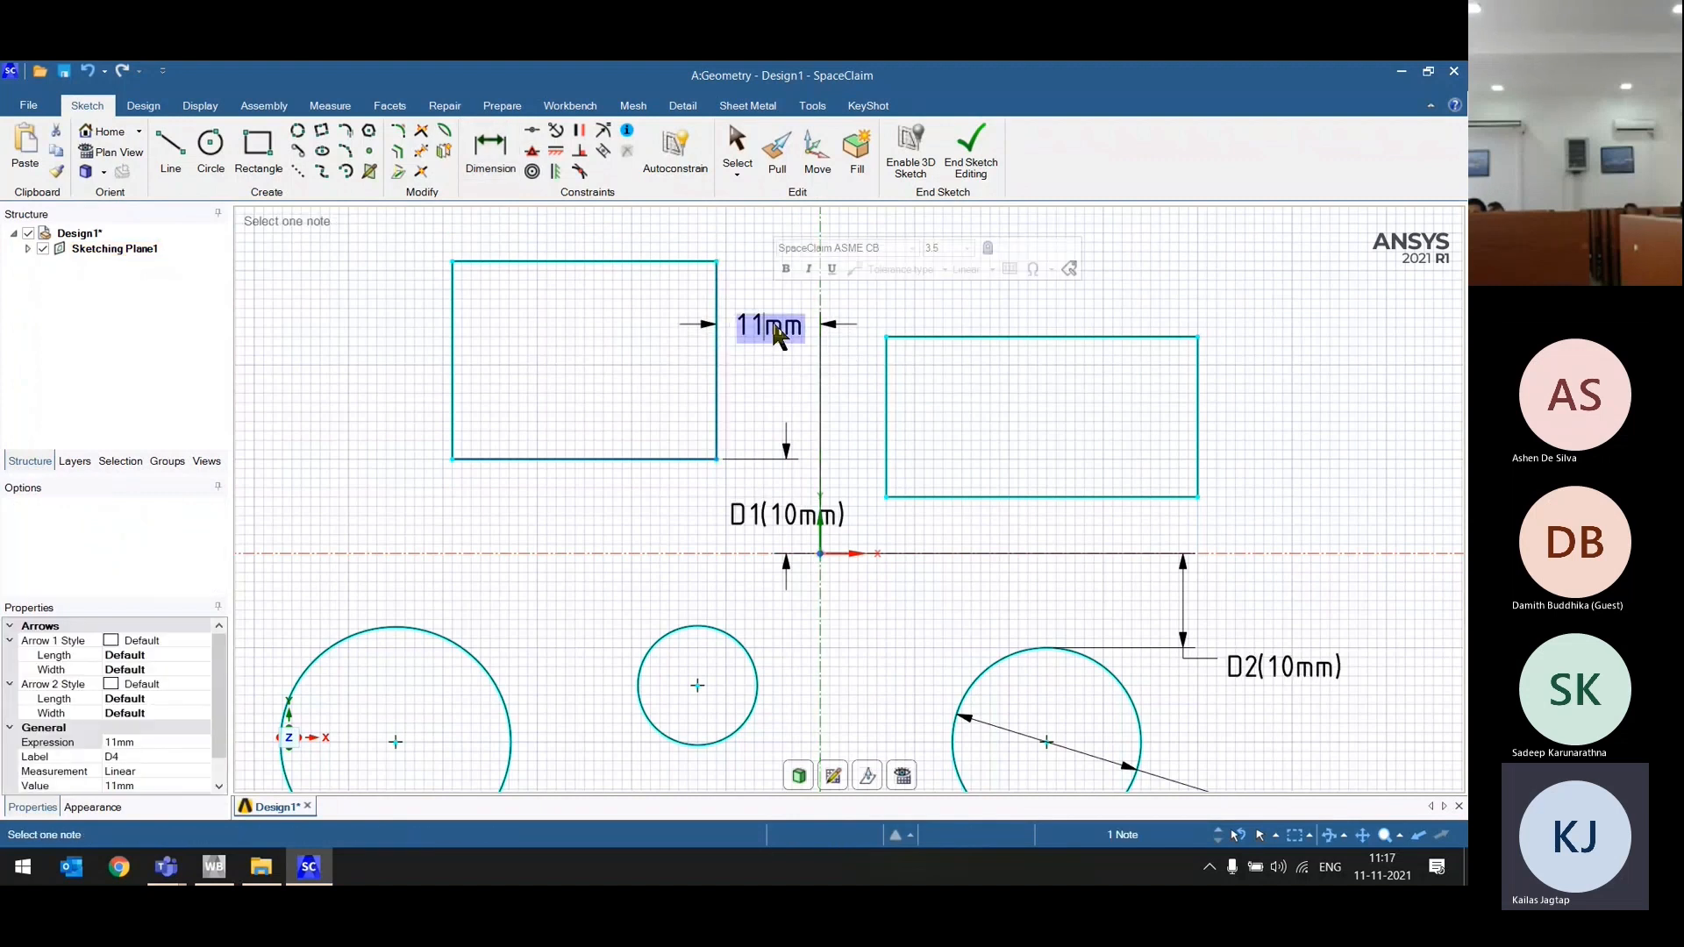
{"action": "type", "text": "10"}
{"action": "key", "text": "Return"}
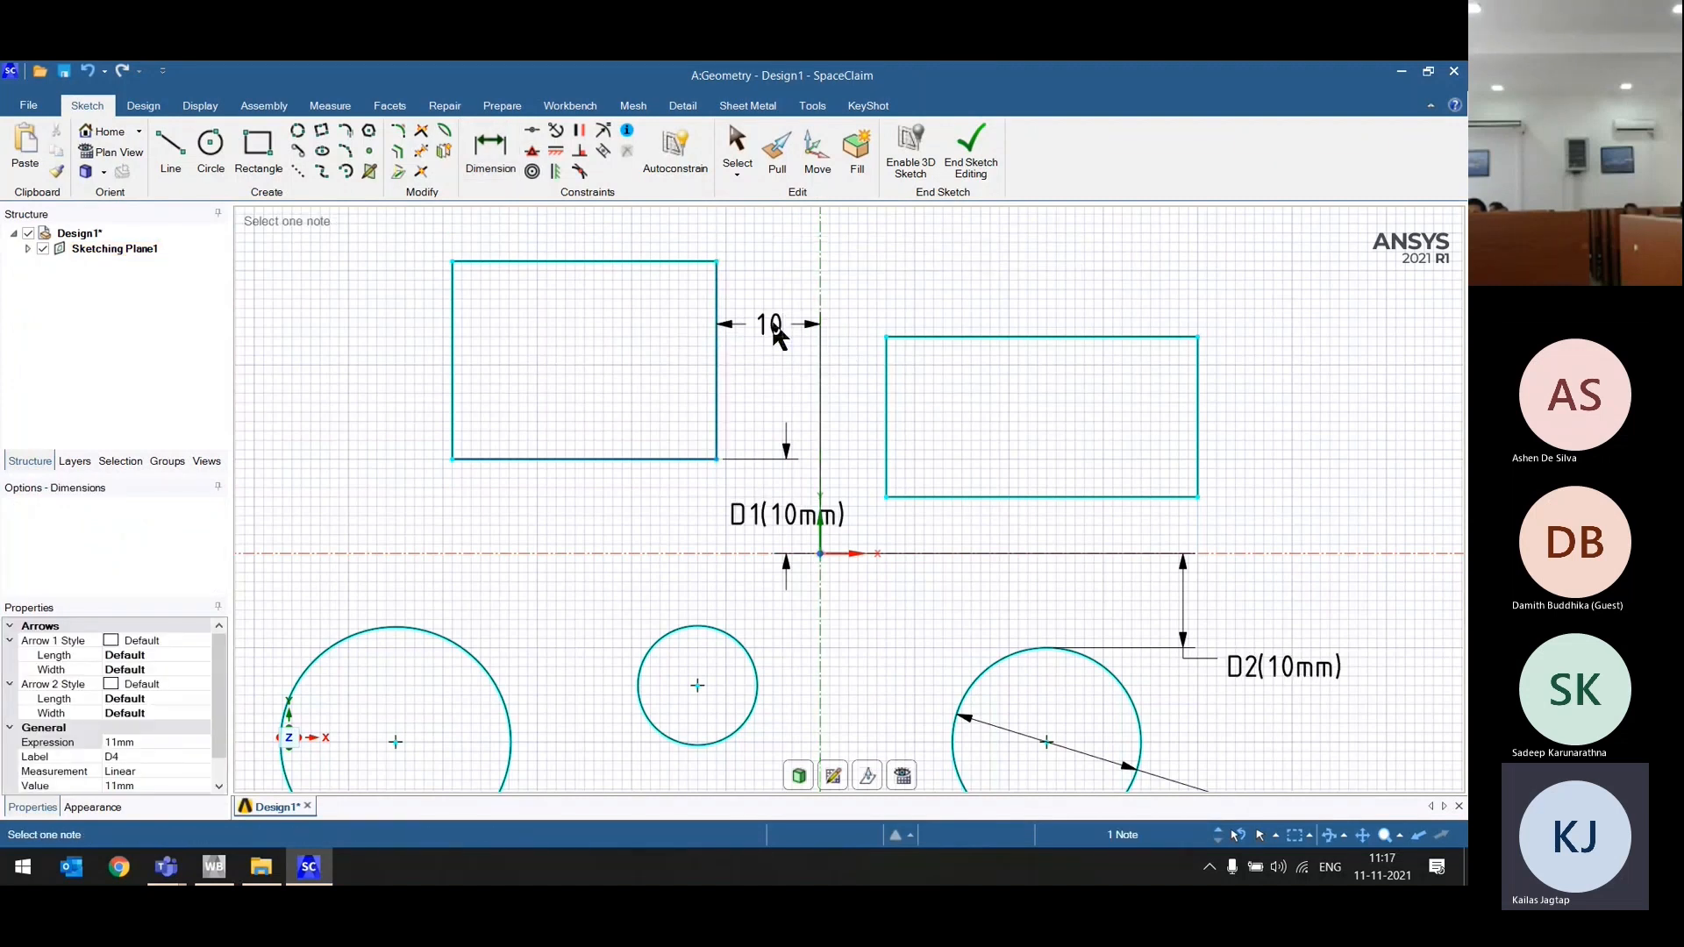
Step: Dimension the width and height of the rectangle left of the Y axis, and set them to 30 mm and 20 mm
{"action": "left_click", "coordinate": [433, 459]}
{"action": "left_click", "coordinate": [572, 494]}
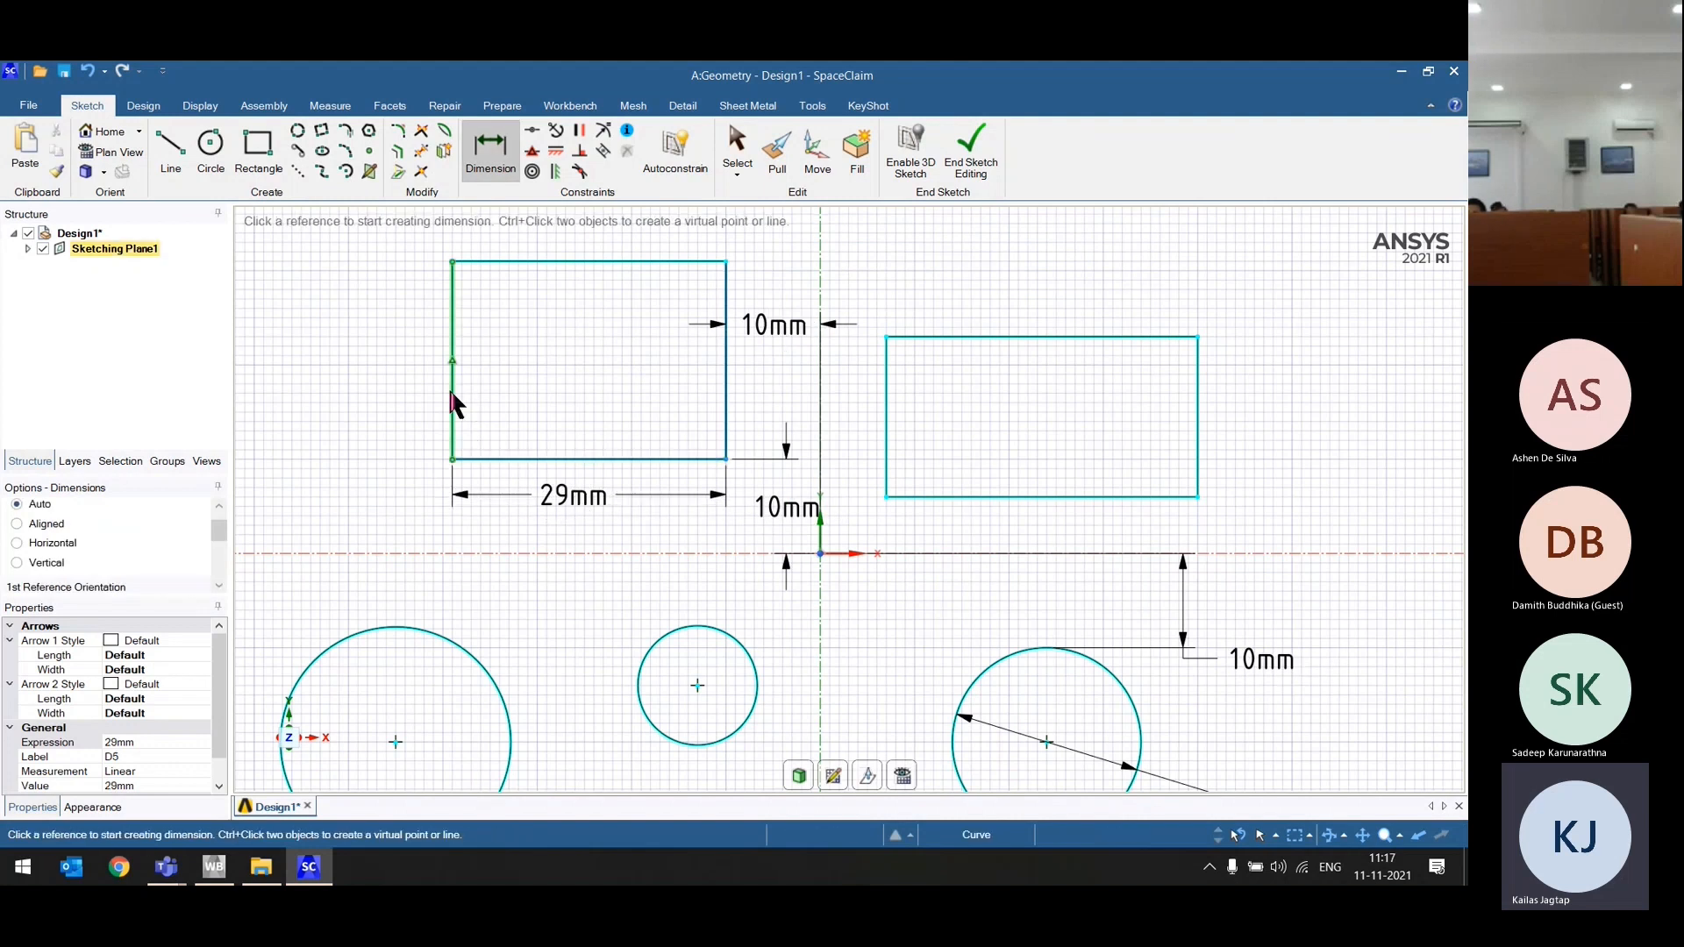
{"action": "left_click", "coordinate": [452, 386]}
{"action": "left_click", "coordinate": [399, 390]}
{"action": "left_click", "coordinate": [561, 502]}
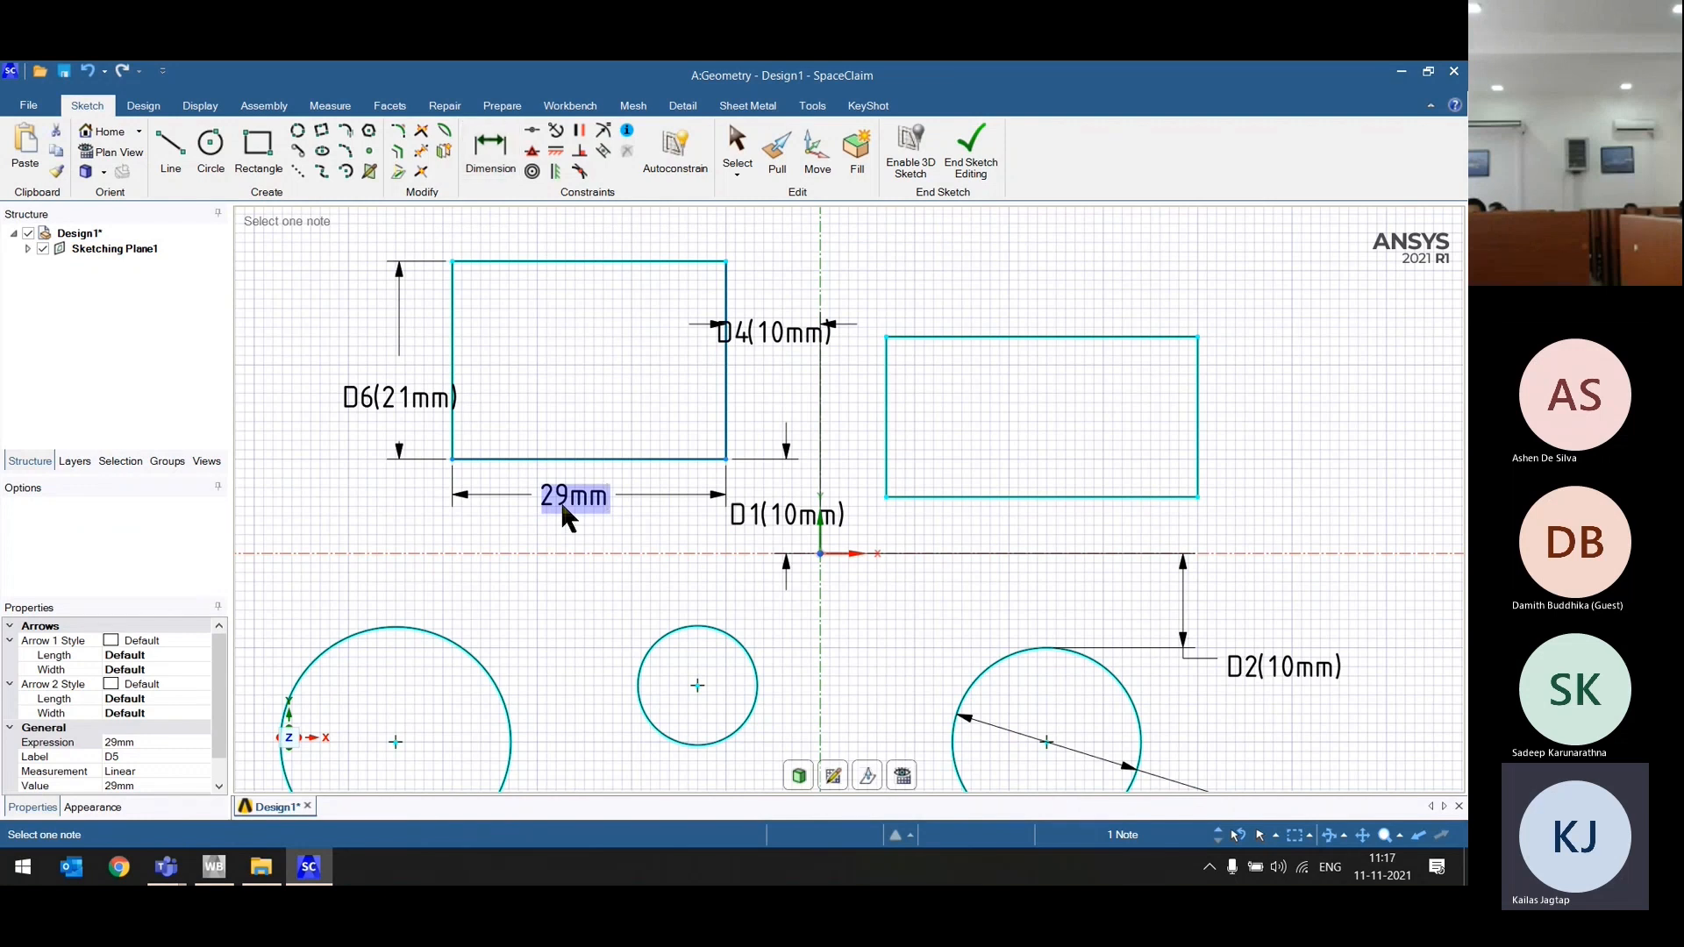
{"action": "type", "text": "30"}
{"action": "key", "text": "Return"}
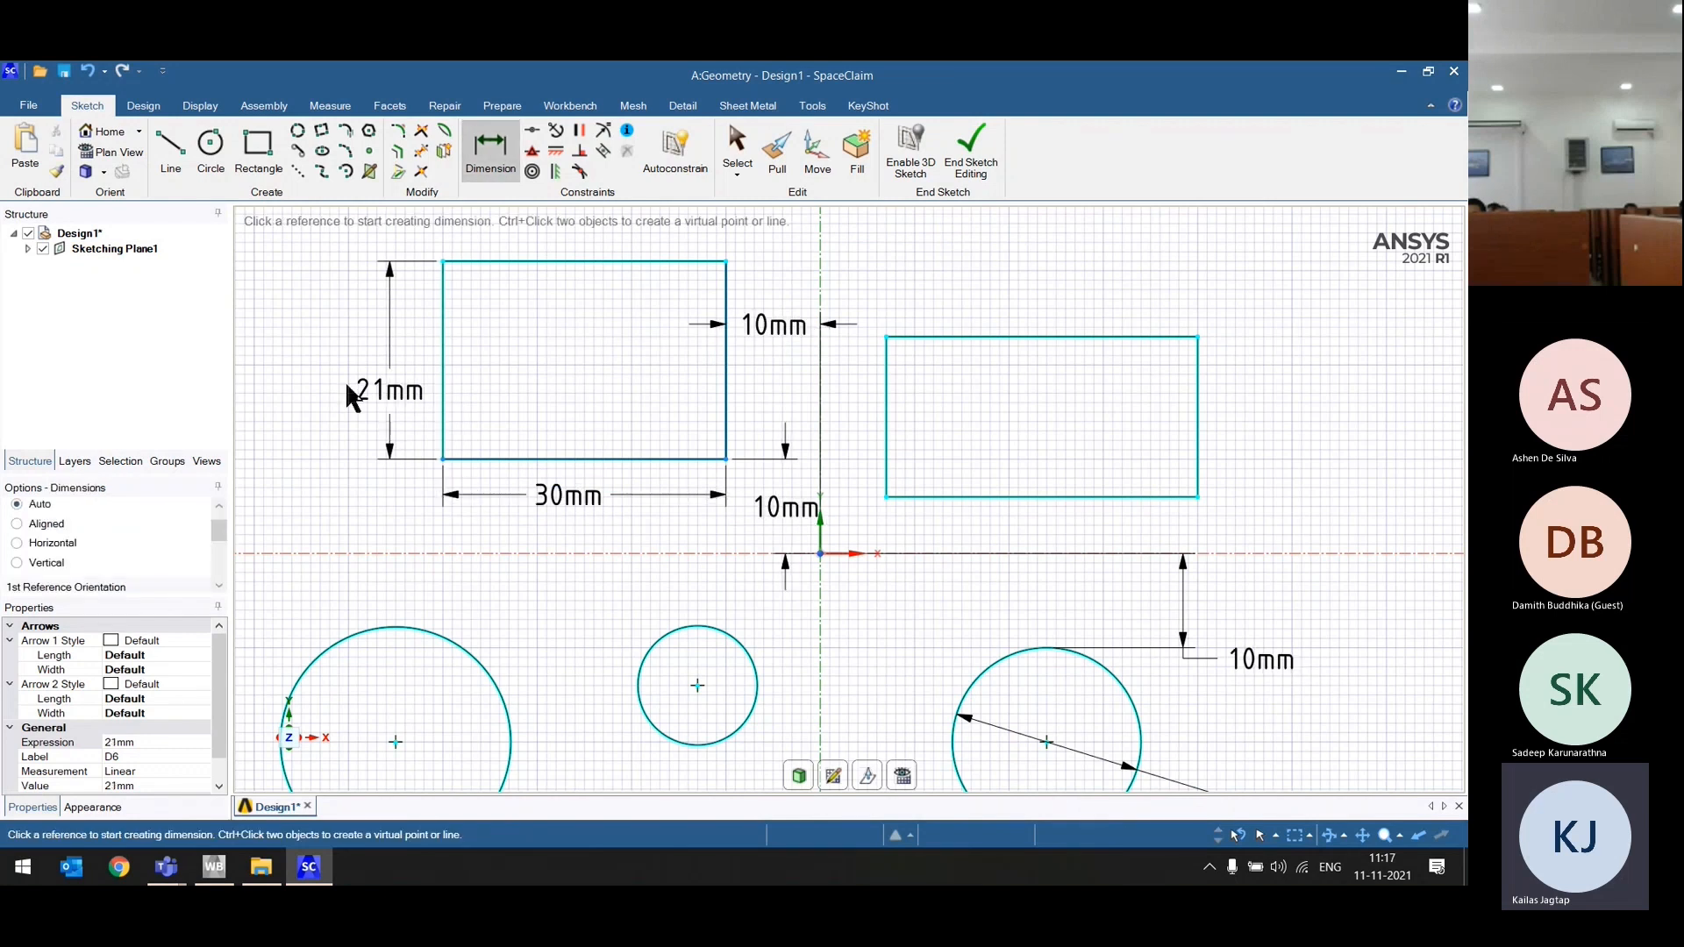
{"action": "left_click", "coordinate": [379, 391]}
{"action": "type", "text": "20"}
{"action": "key", "text": "Return"}
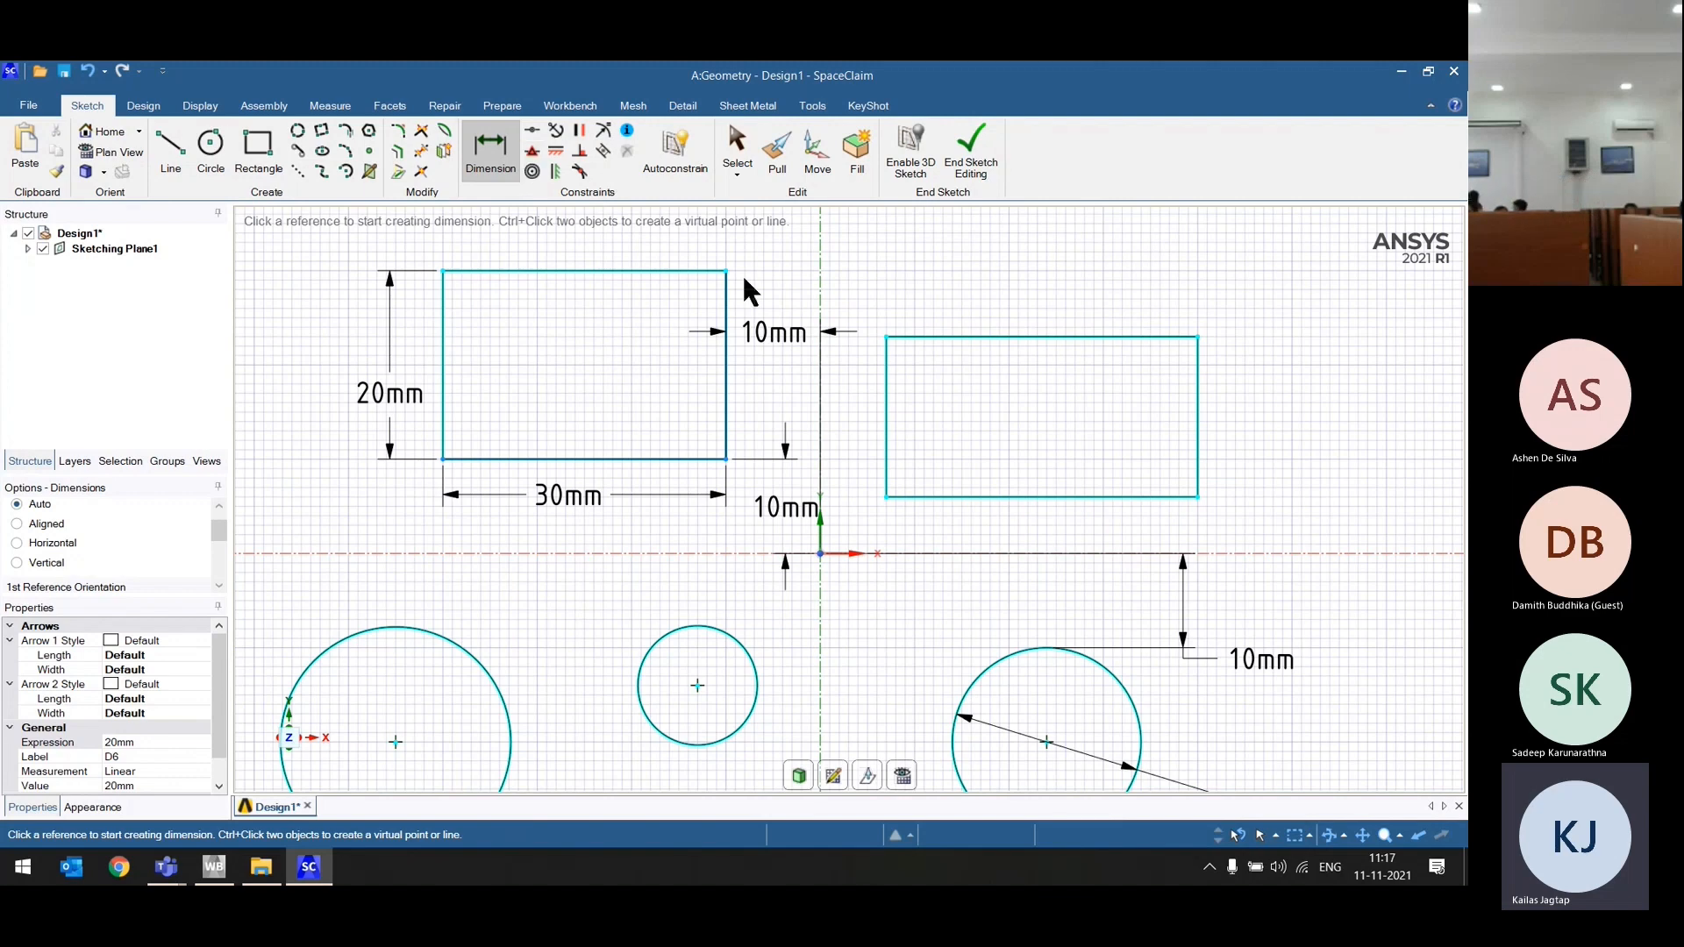
Step: Apply a midpoint constraint that centres the lower small circle left of the Y axis on the sloped line ending at that axis
{"action": "scroll", "coordinate": [744, 278], "scroll_direction": "down", "scroll_amount": 3}
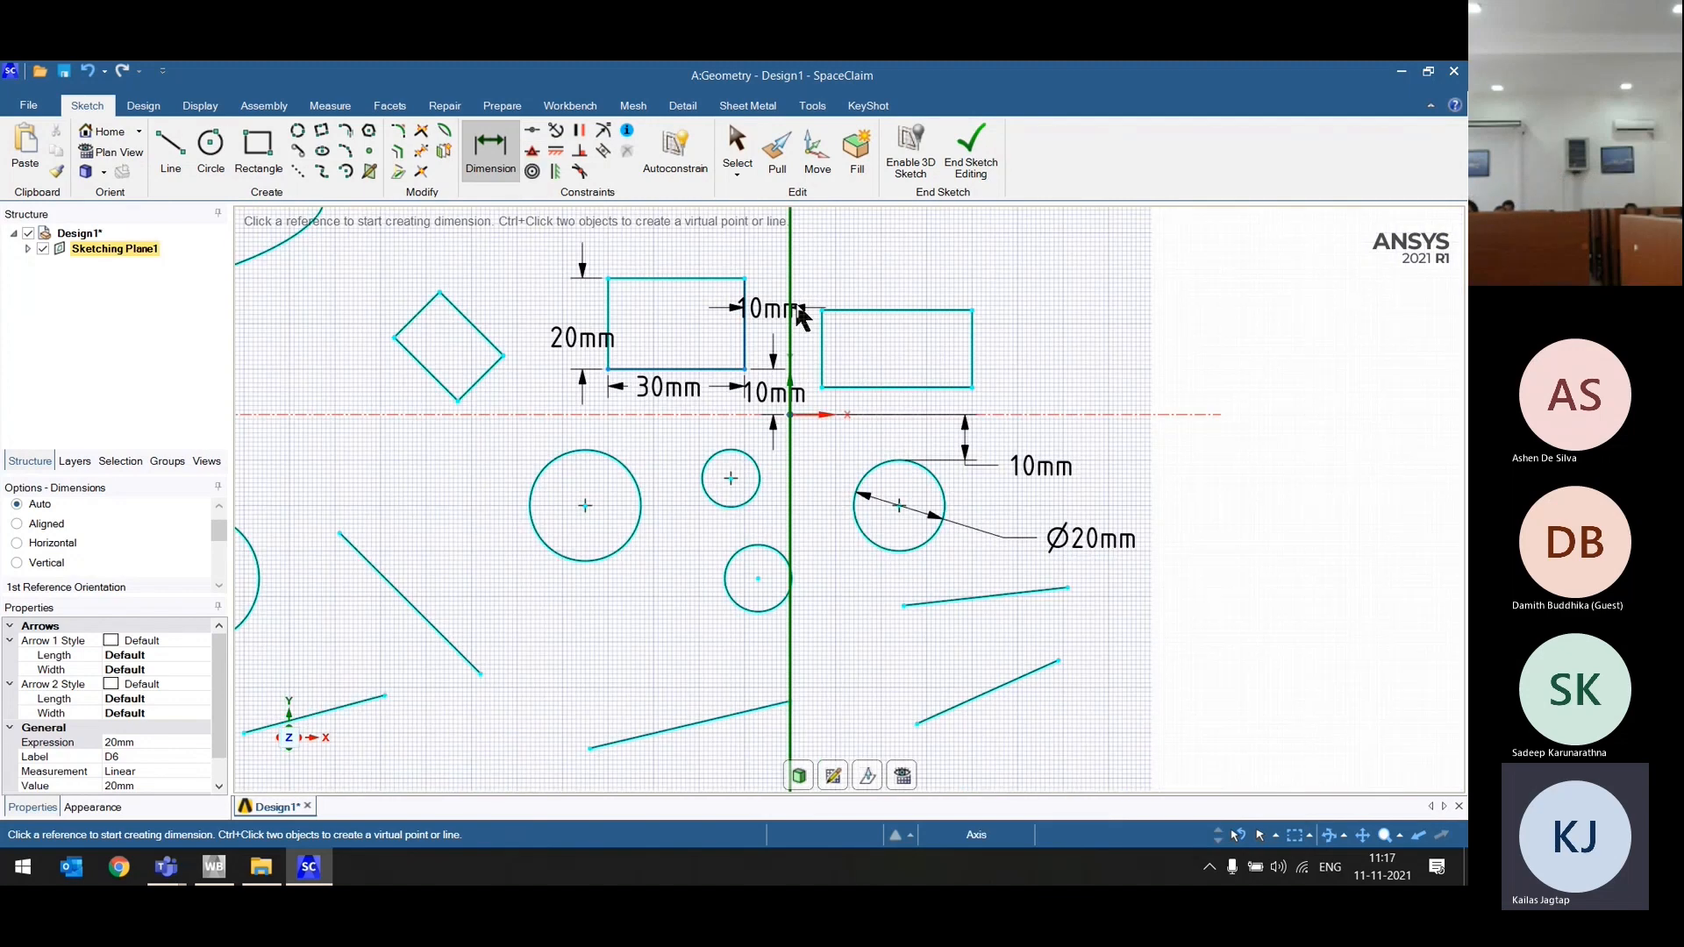
{"action": "left_click", "coordinate": [533, 150]}
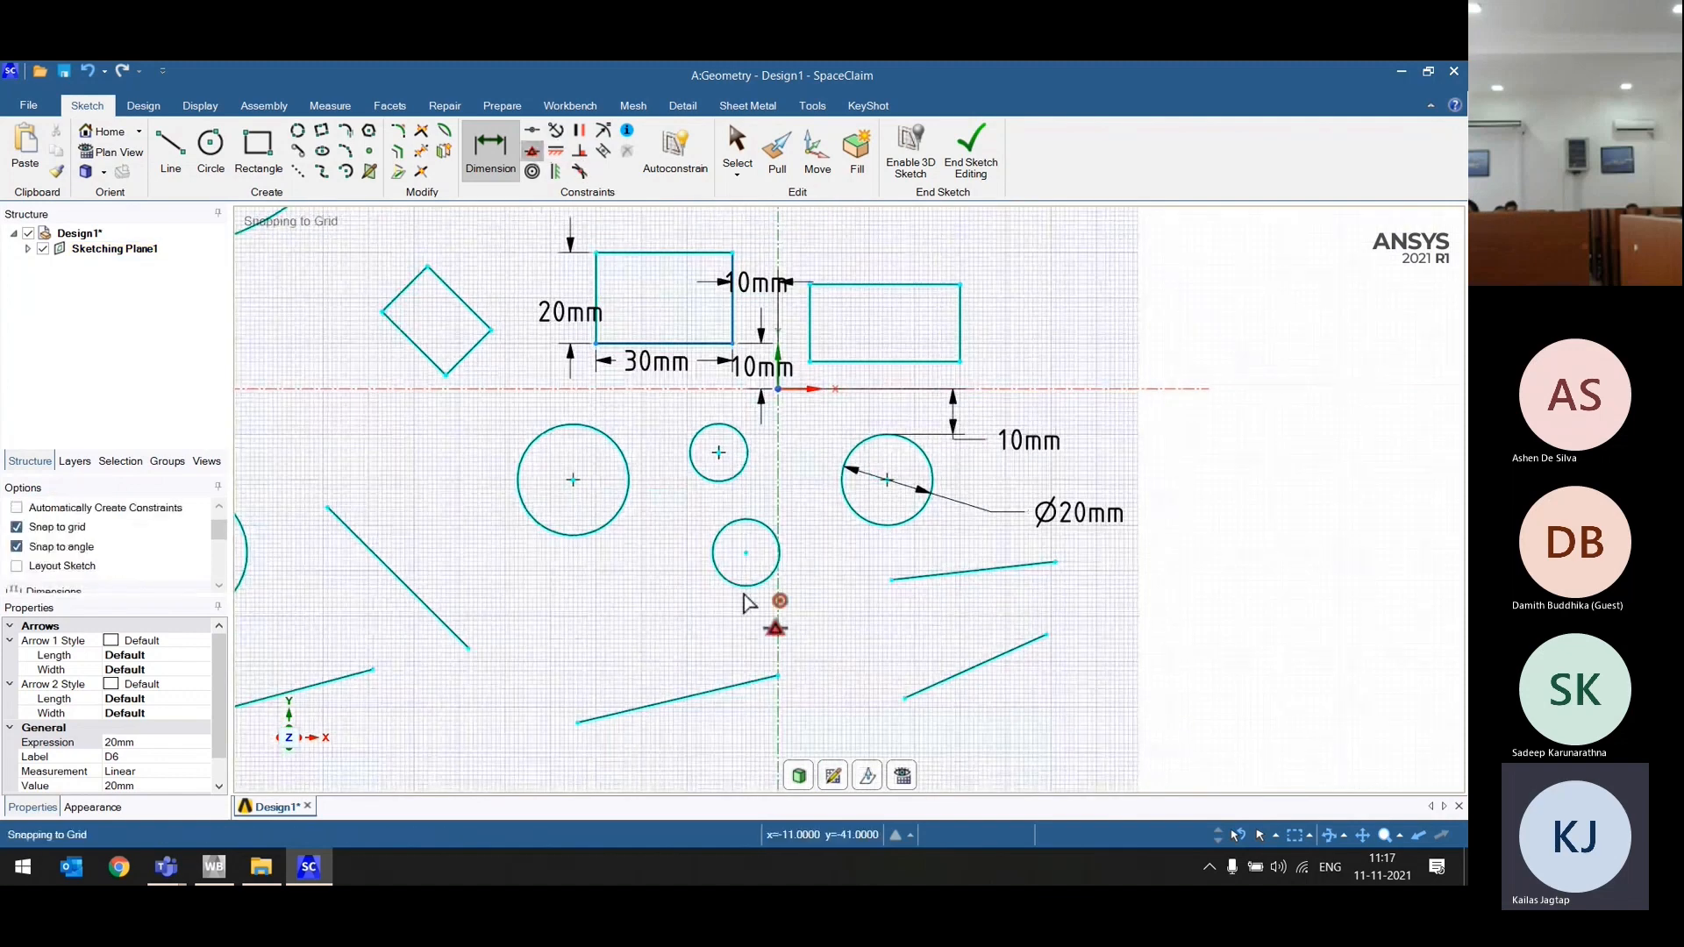
{"action": "scroll", "coordinate": [759, 632], "scroll_direction": "down", "scroll_amount": 3}
{"action": "scroll", "coordinate": [750, 566], "scroll_direction": "up", "scroll_amount": 5}
{"action": "scroll", "coordinate": [746, 564], "scroll_direction": "down", "scroll_amount": 3}
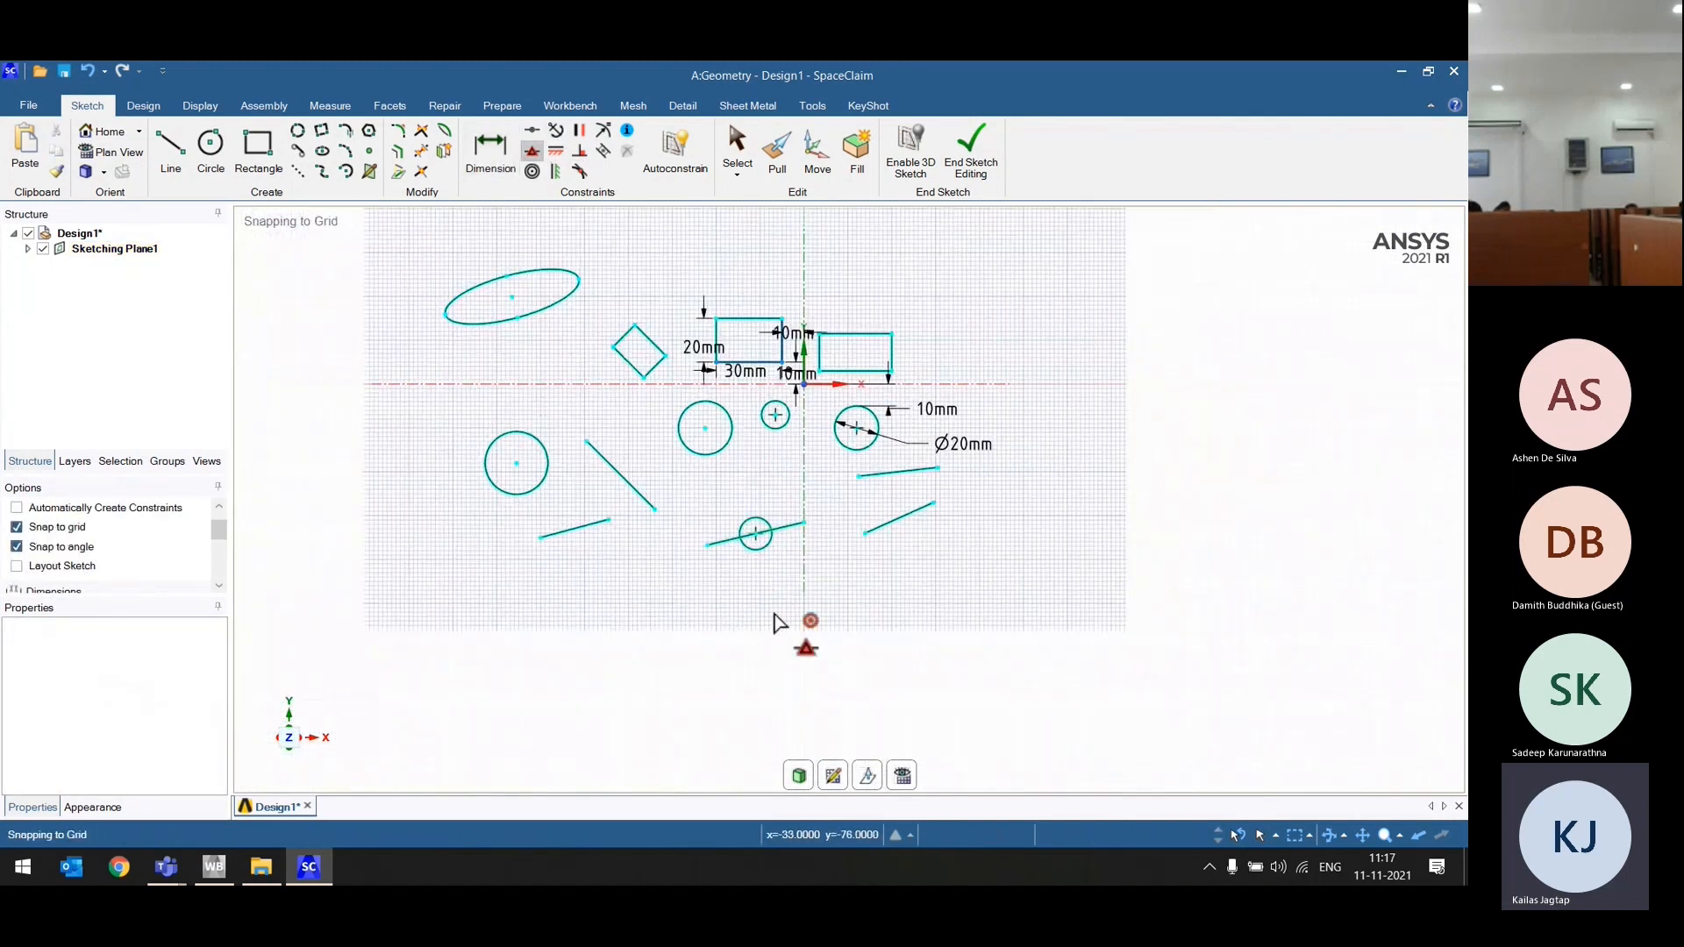
{"action": "scroll", "coordinate": [787, 577], "scroll_direction": "up", "scroll_amount": 3}
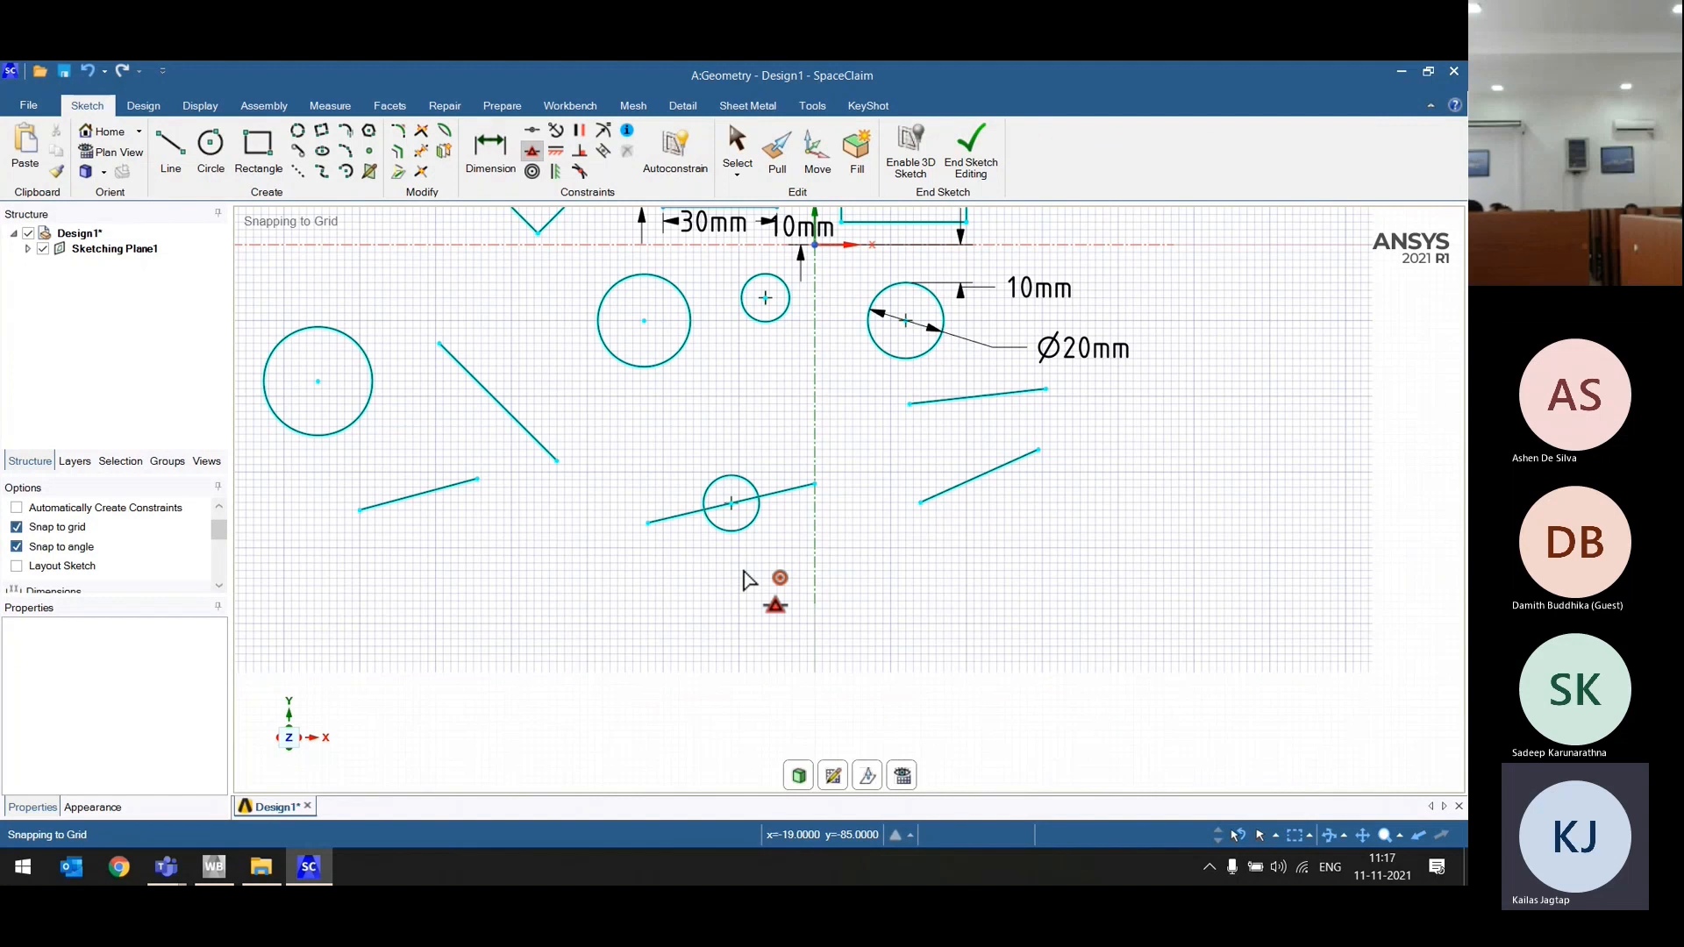
Step: Dimension the horizontal distance from the centre of the circle on the sloped line to the line's end at the Y axis
{"action": "left_click", "coordinate": [468, 161]}
{"action": "scroll", "coordinate": [741, 523], "scroll_direction": "up", "scroll_amount": 2}
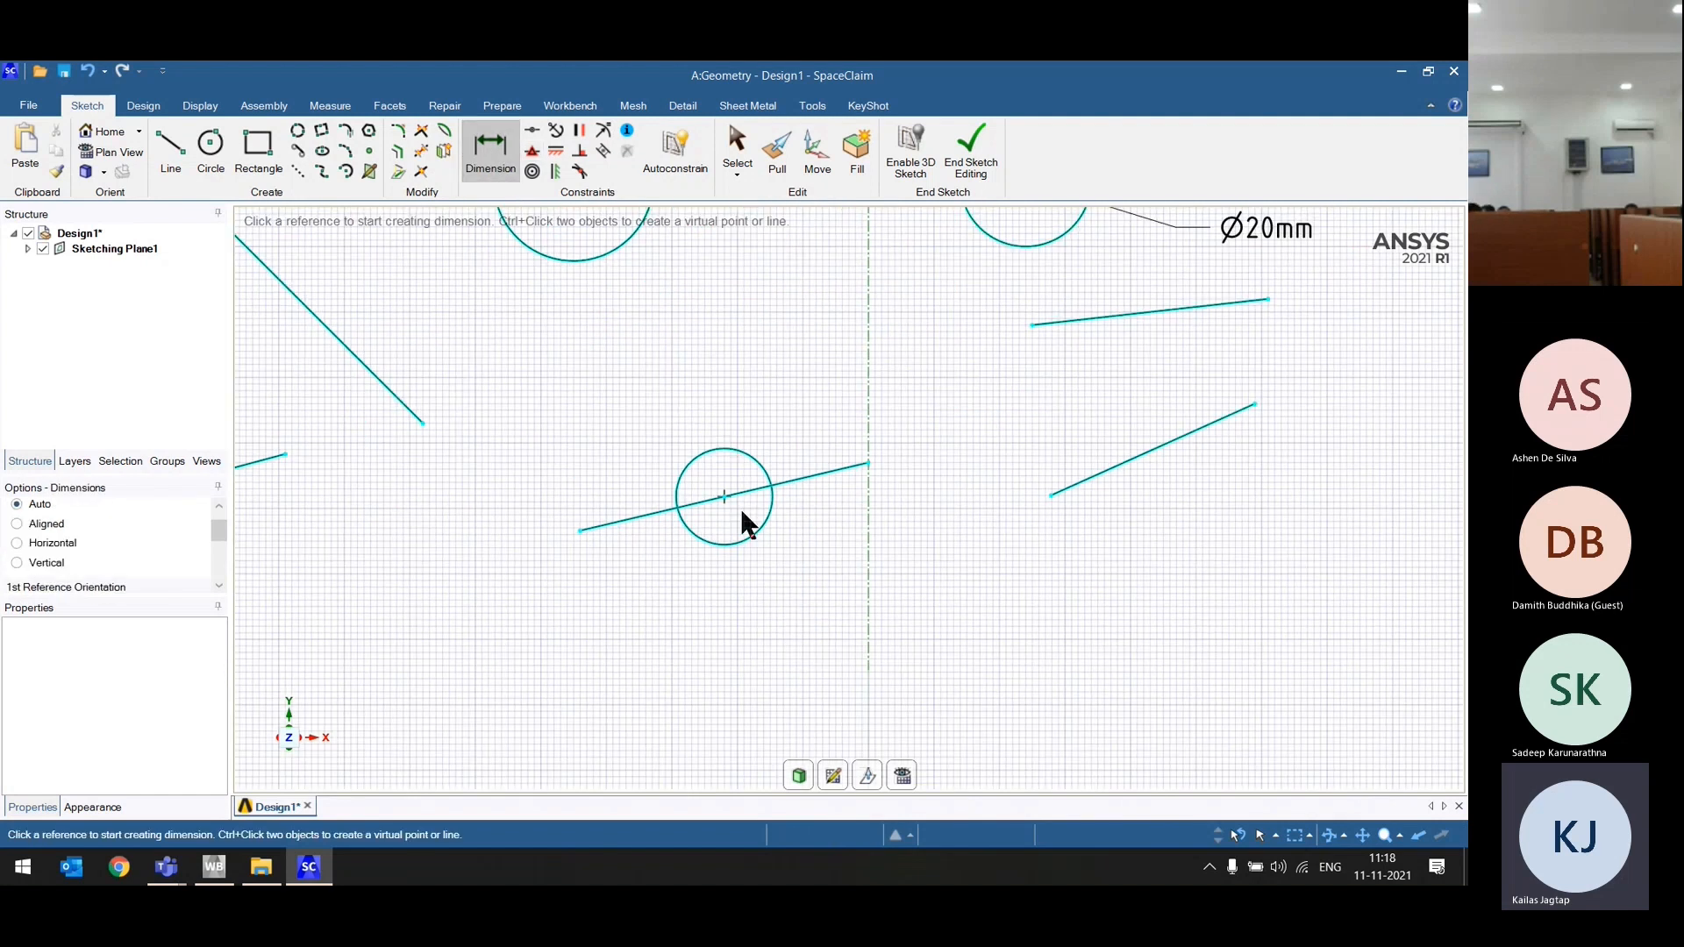
{"action": "left_click", "coordinate": [724, 497]}
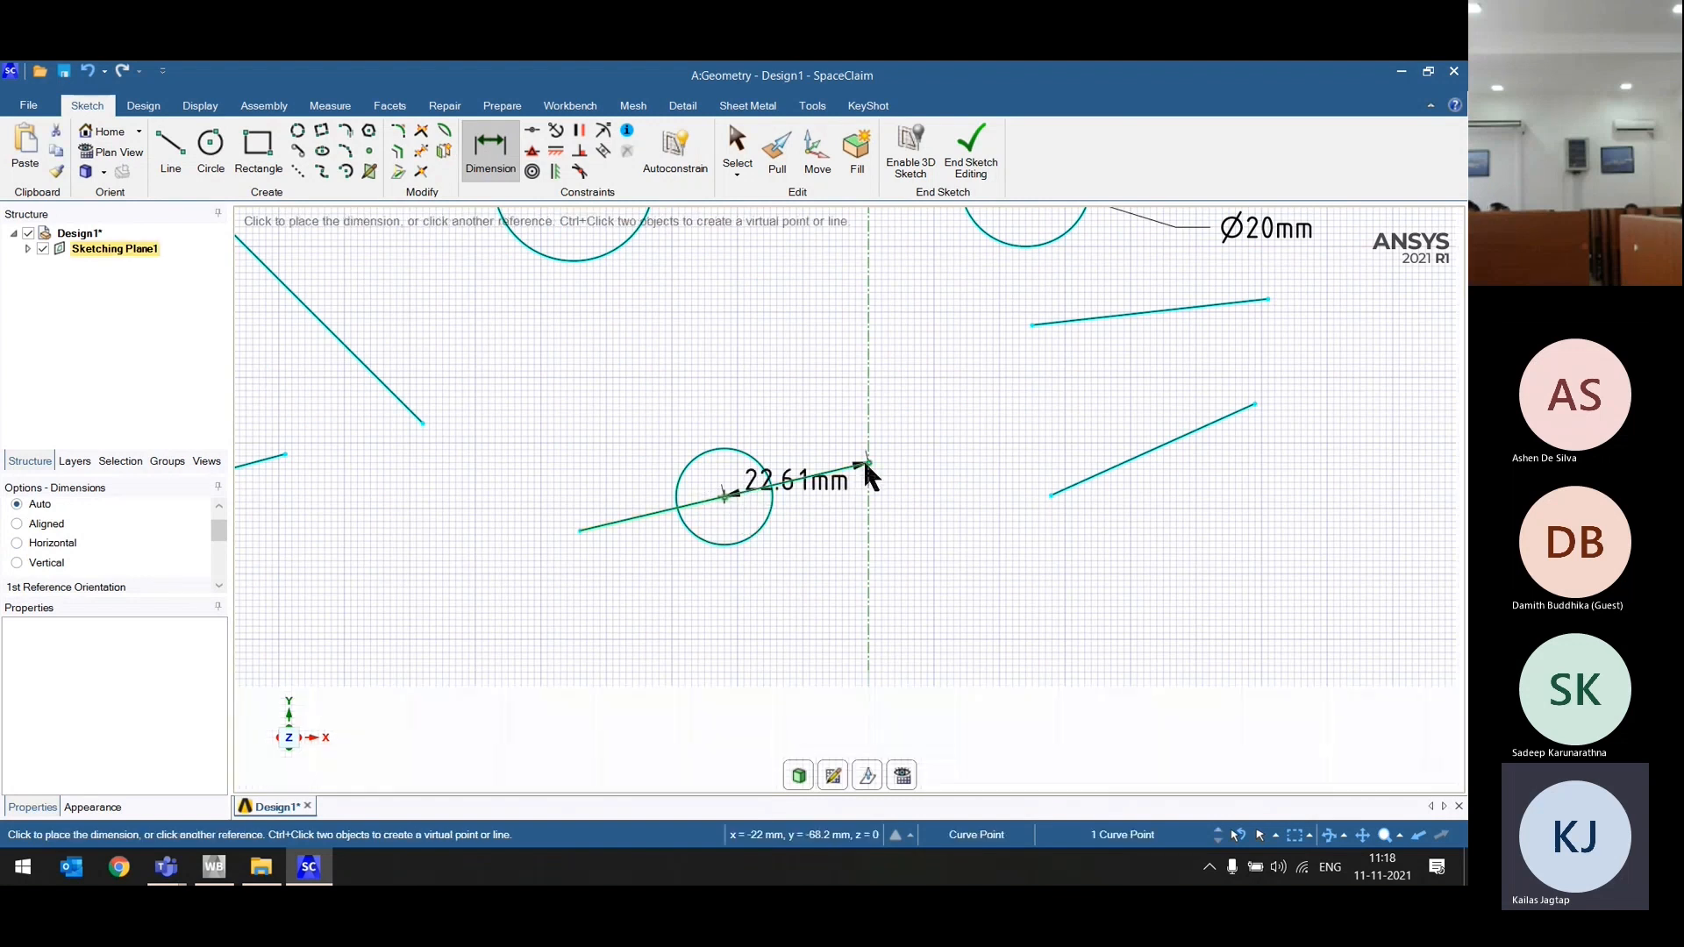
{"action": "left_click", "coordinate": [869, 465]}
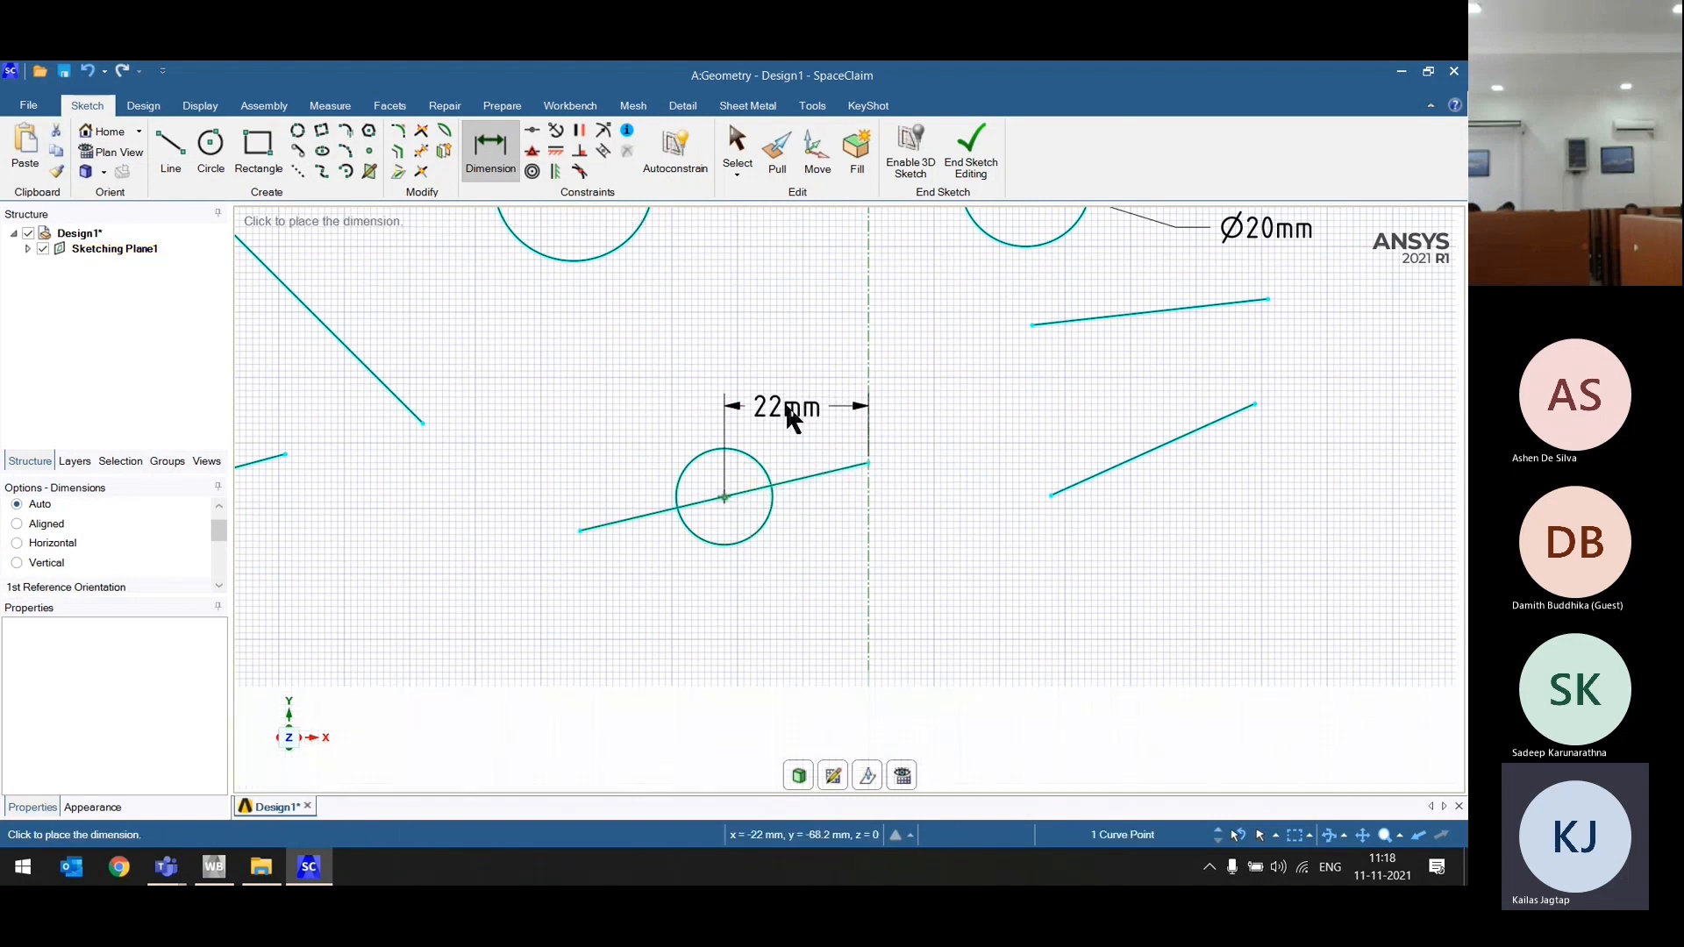
{"action": "left_click", "coordinate": [789, 415]}
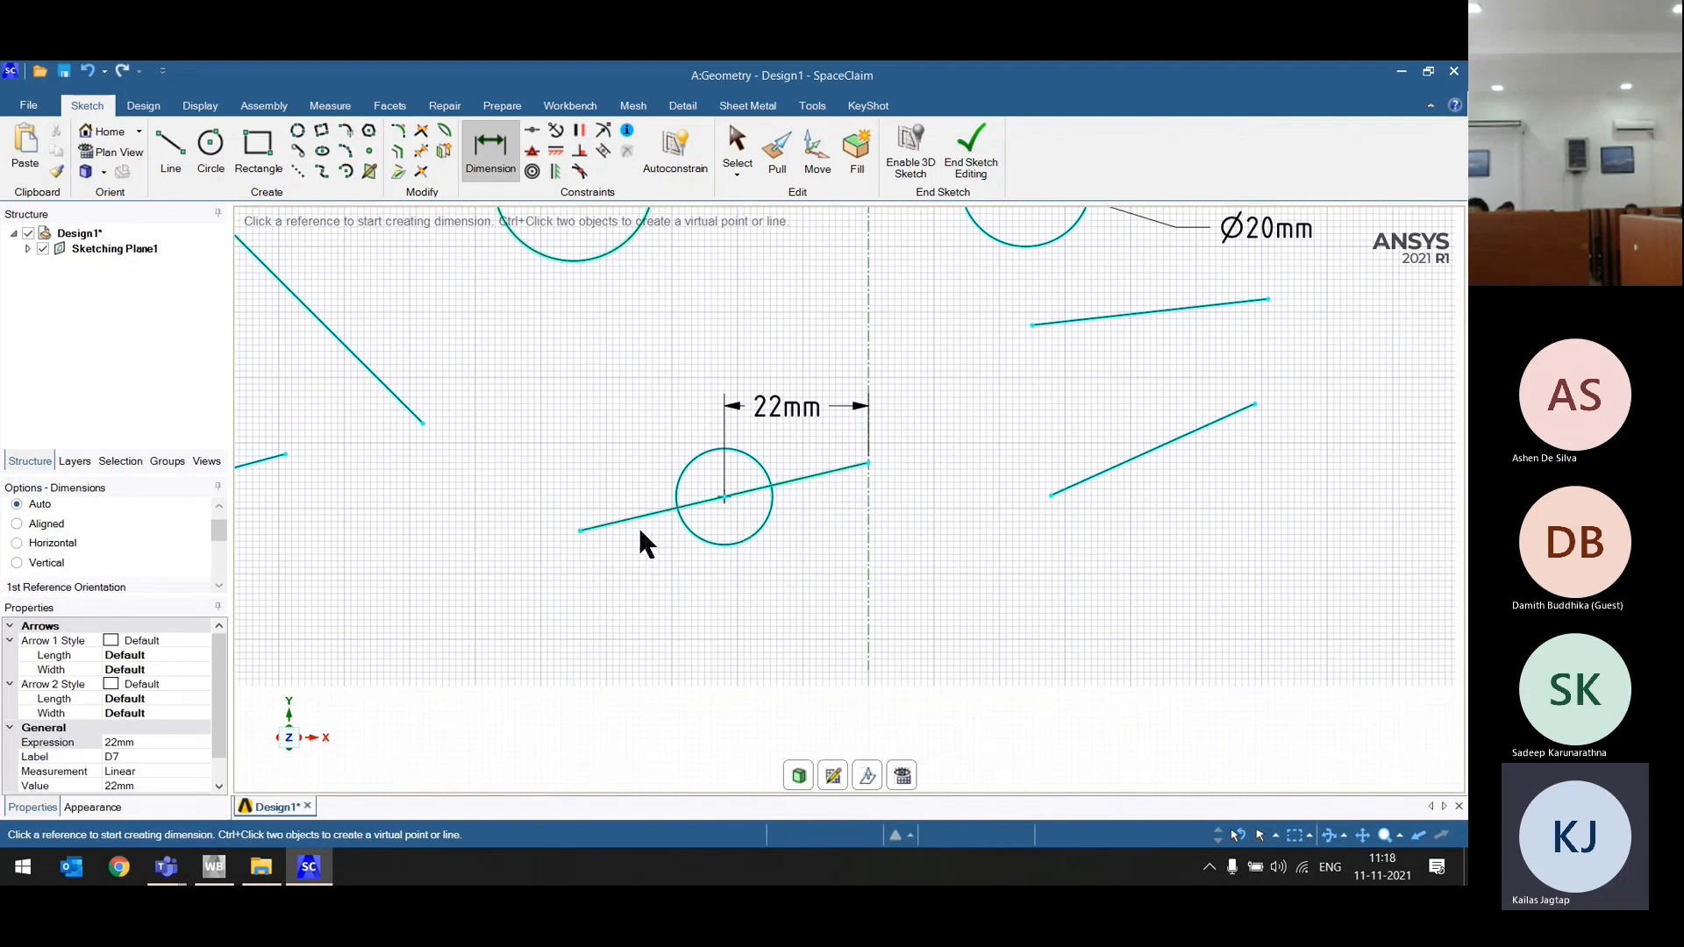
Step: Make the sloped line through the dimensioned small circle left of the Y axis horizontal
{"action": "left_click", "coordinate": [556, 151]}
{"action": "left_click", "coordinate": [723, 502]}
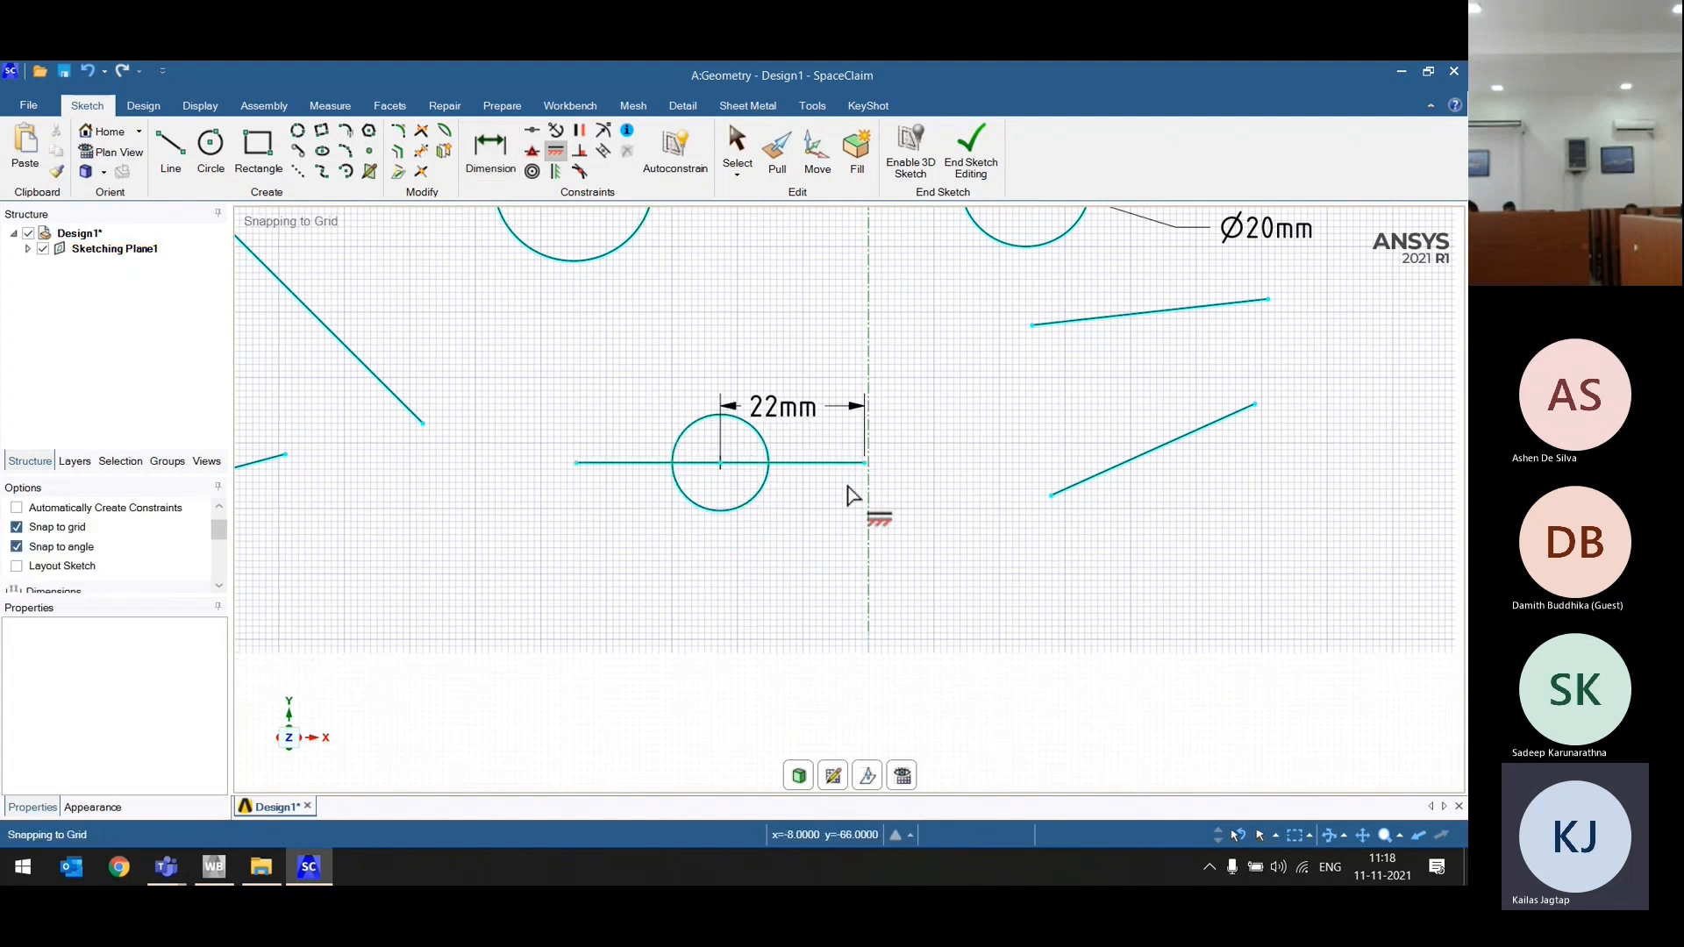
{"action": "scroll", "coordinate": [811, 499], "scroll_direction": "up", "scroll_amount": 1}
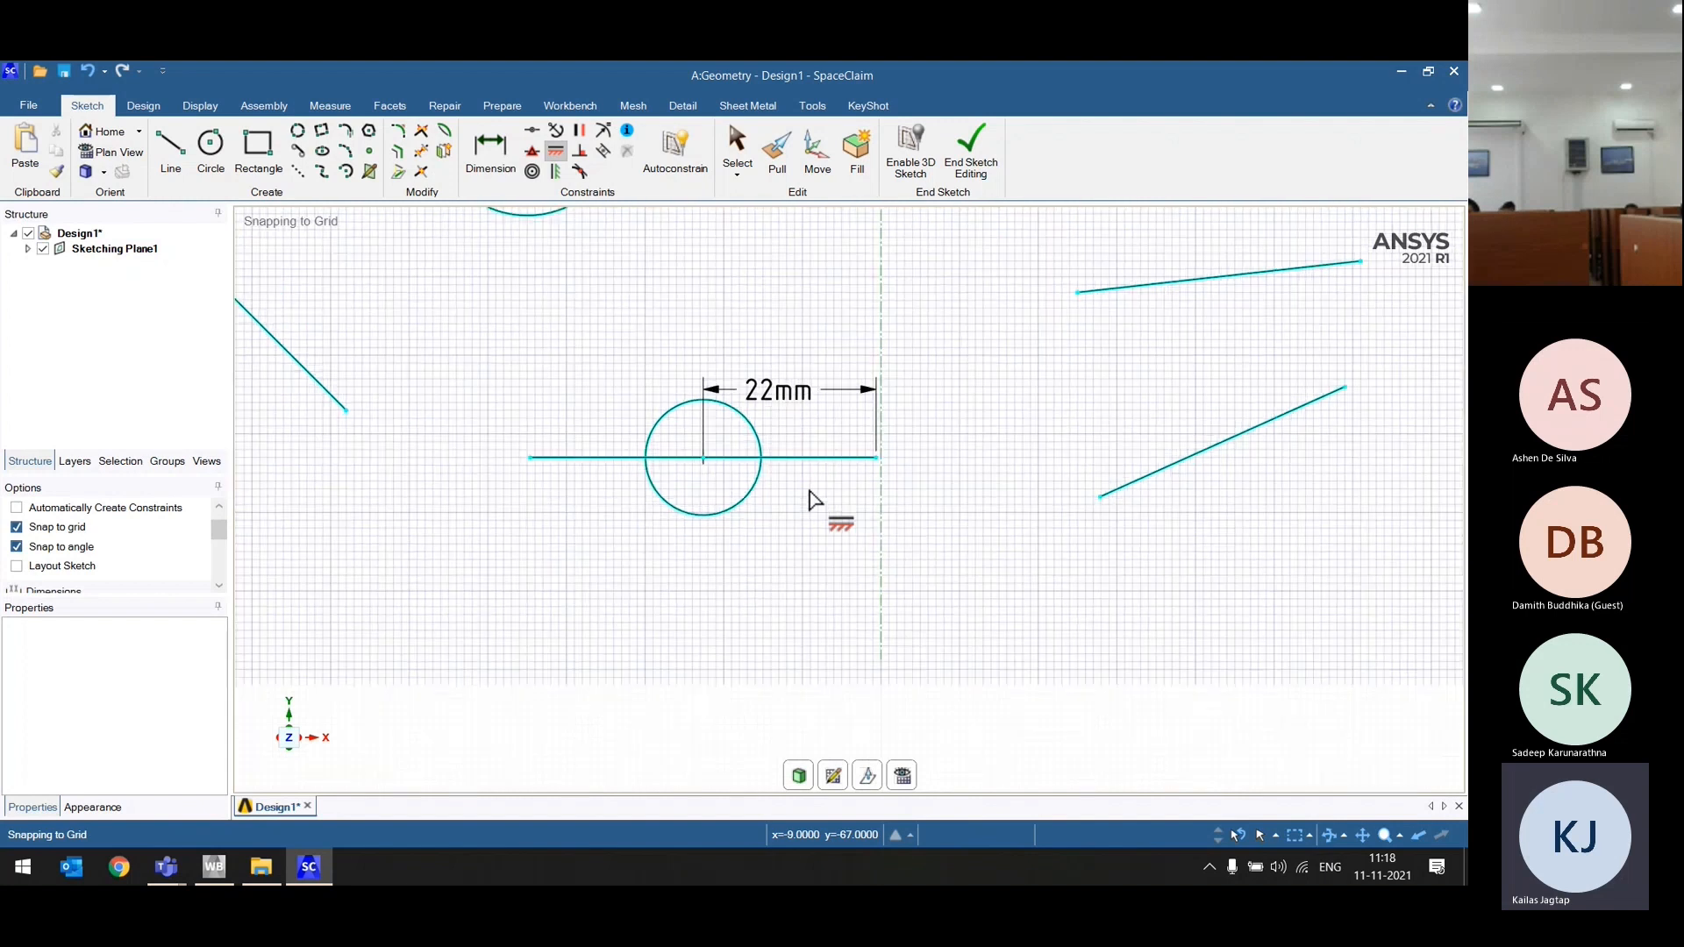
{"action": "scroll", "coordinate": [811, 499], "scroll_direction": "up", "scroll_amount": 2}
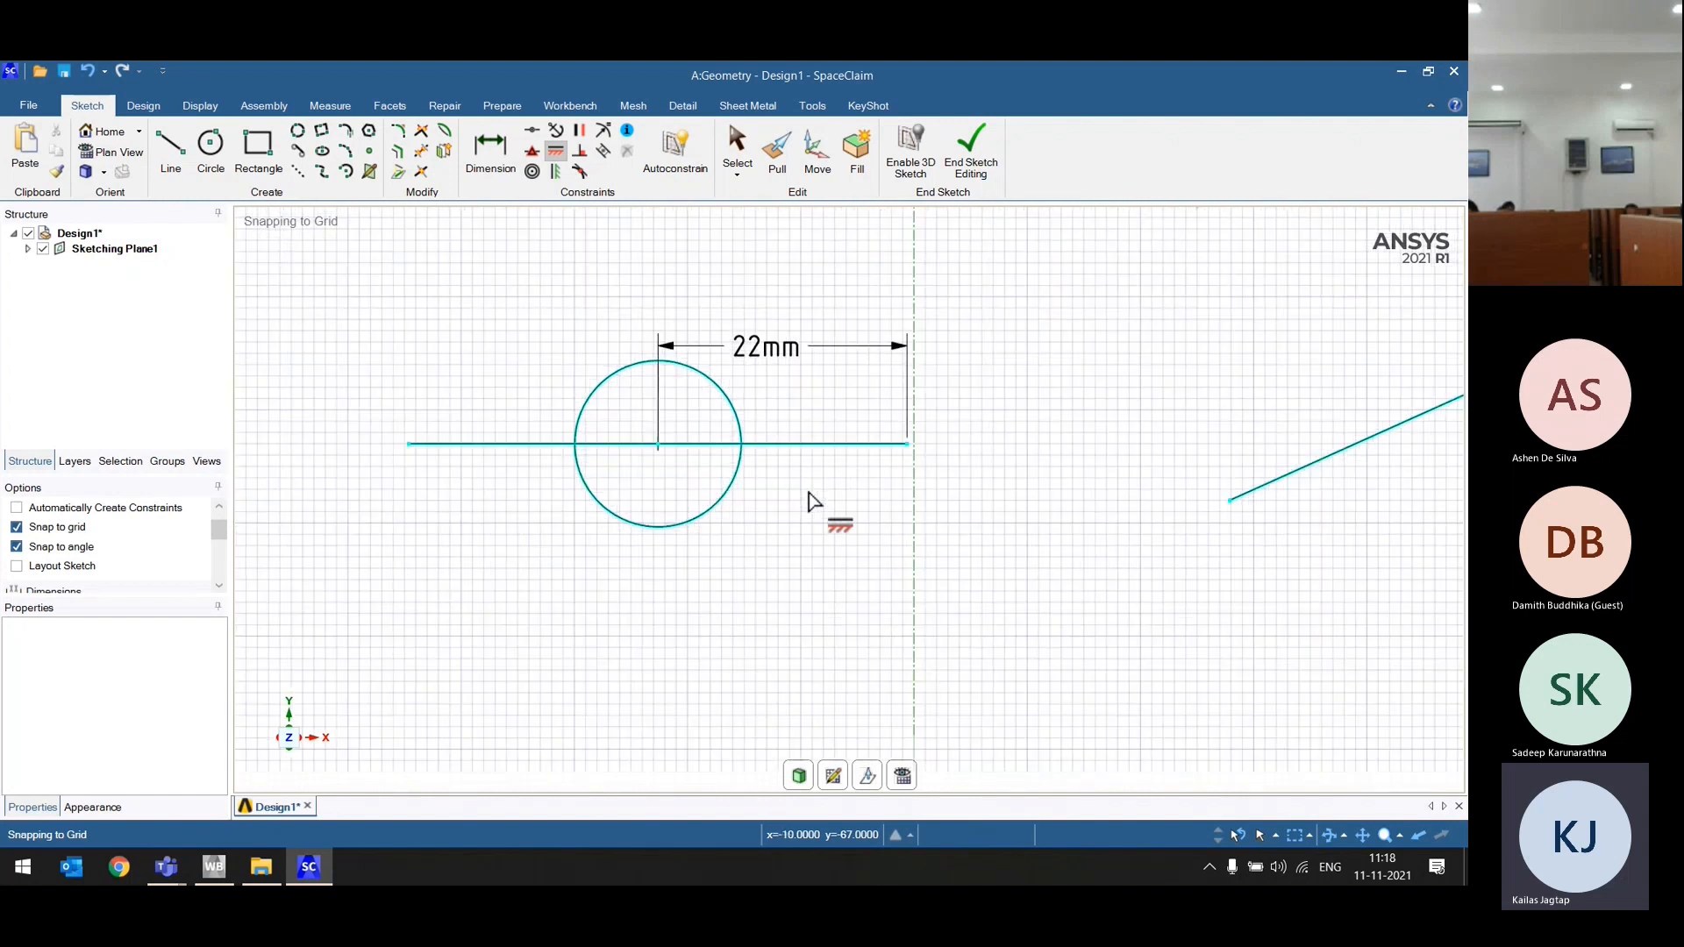
Step: Constrain the small circle just below the X axis to the midpoint of the upper sloped line right of the Y axis
{"action": "scroll", "coordinate": [810, 499], "scroll_direction": "down", "scroll_amount": 4}
{"action": "scroll", "coordinate": [767, 470], "scroll_direction": "down", "scroll_amount": 3}
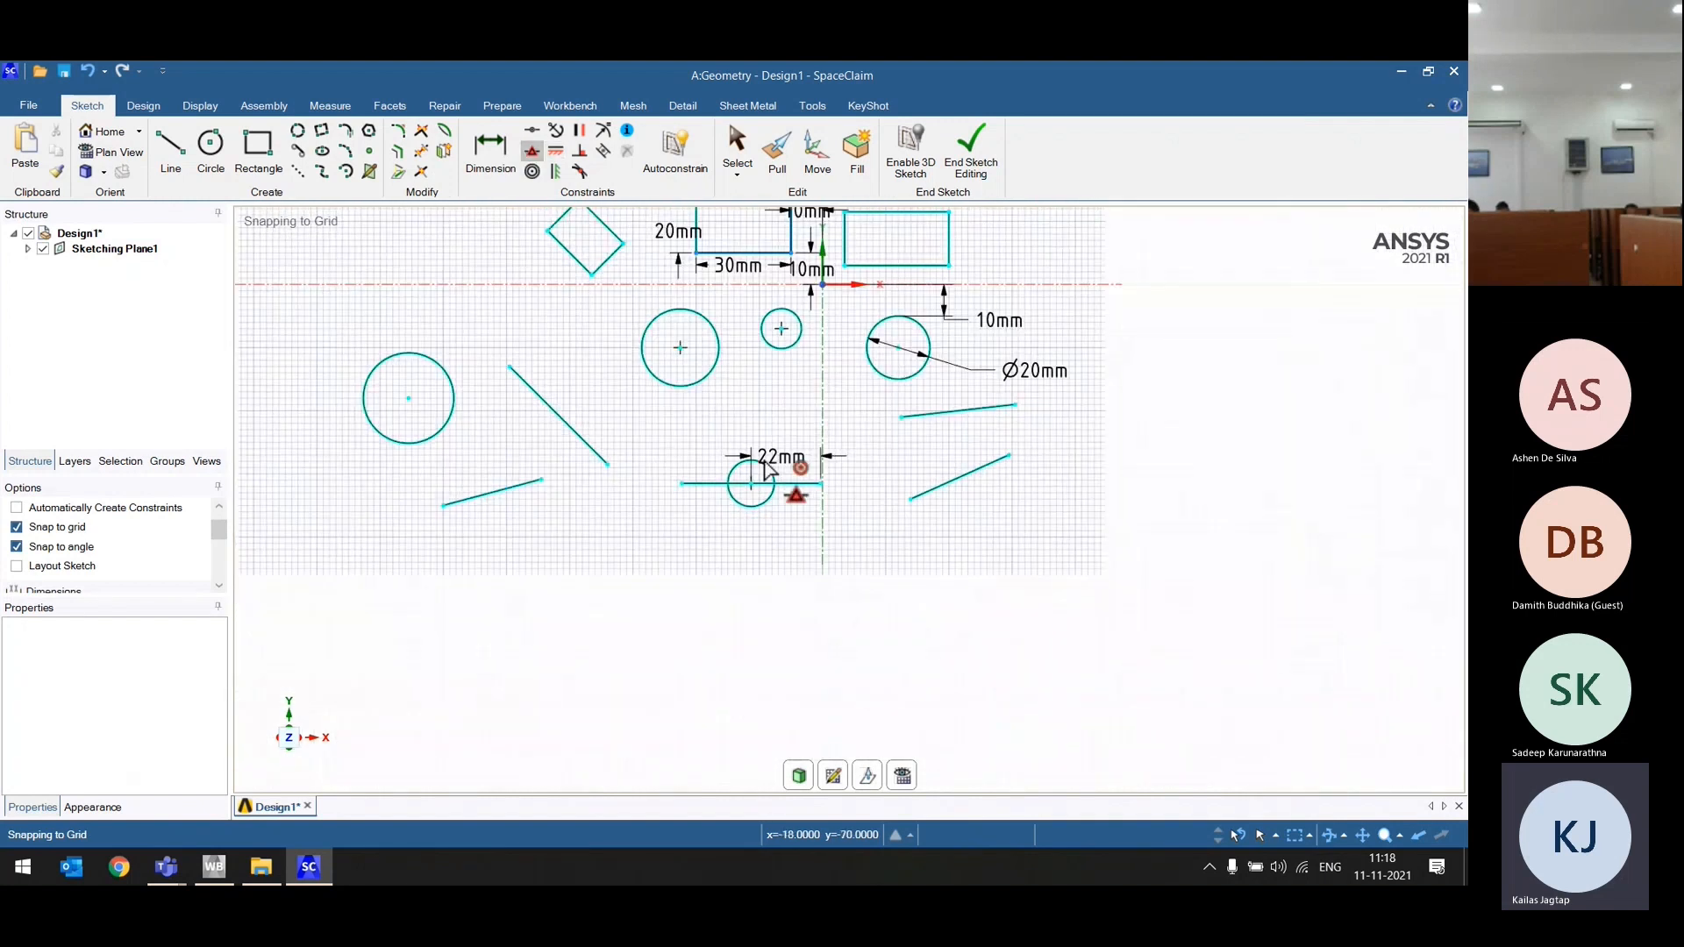
{"action": "left_click", "coordinate": [781, 328]}
{"action": "left_click", "coordinate": [959, 411]}
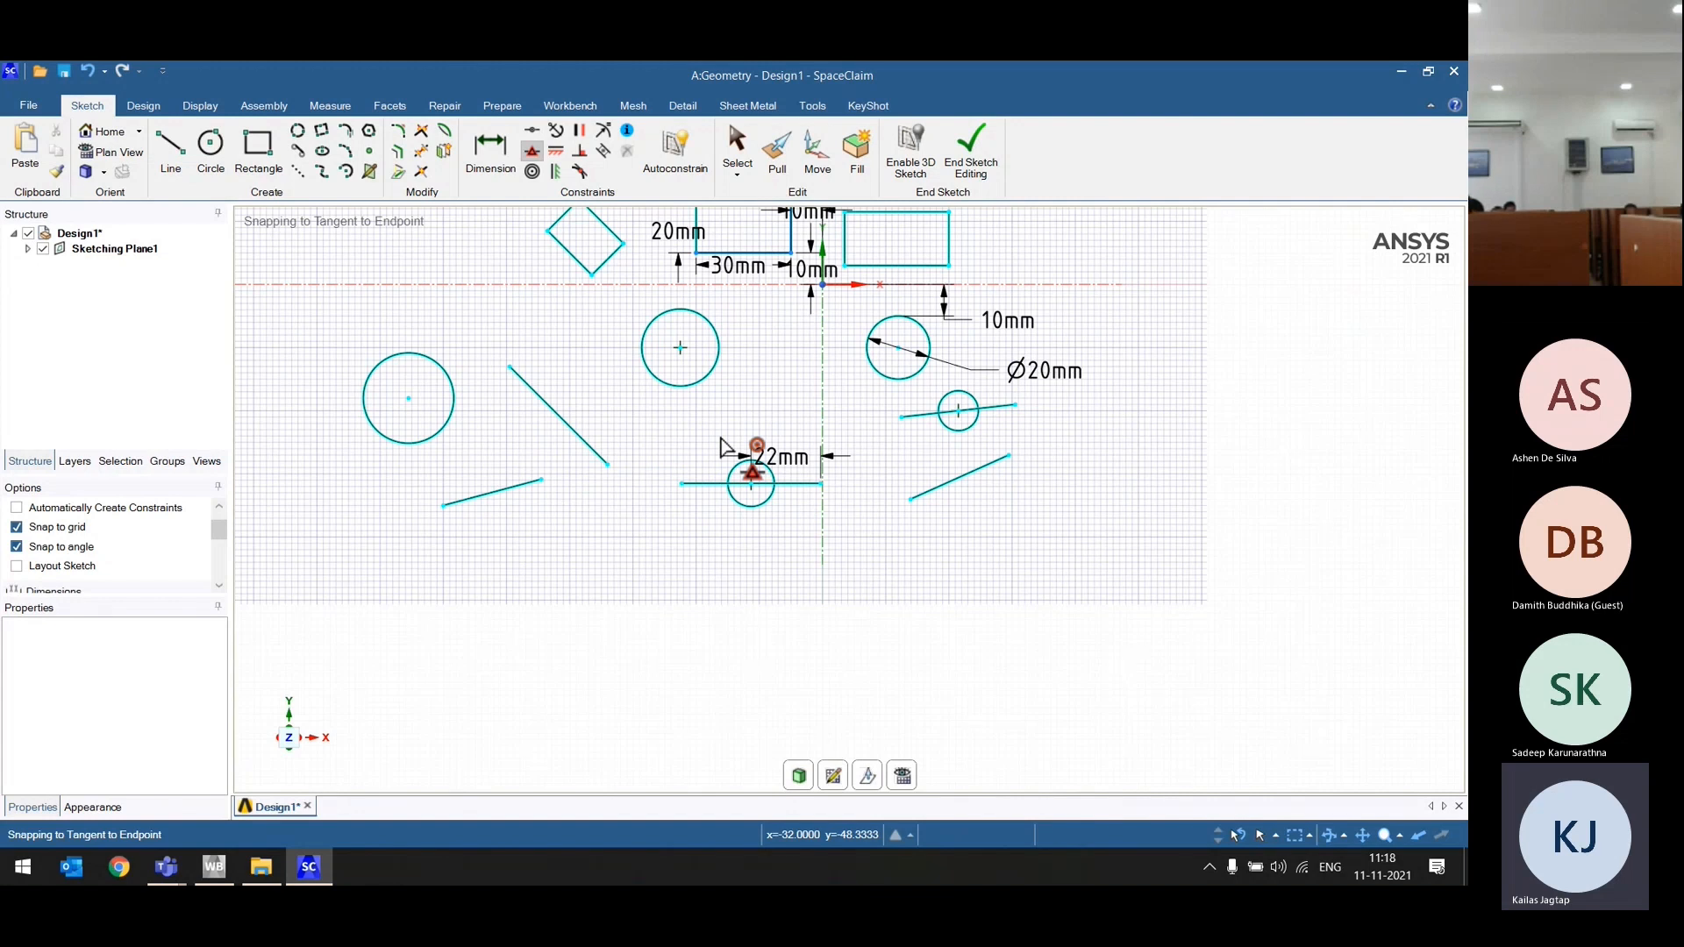
Step: Make the large circle nearest the Y axis on its left side concentric with the small circle on the horizontal line
{"action": "left_click", "coordinate": [533, 172]}
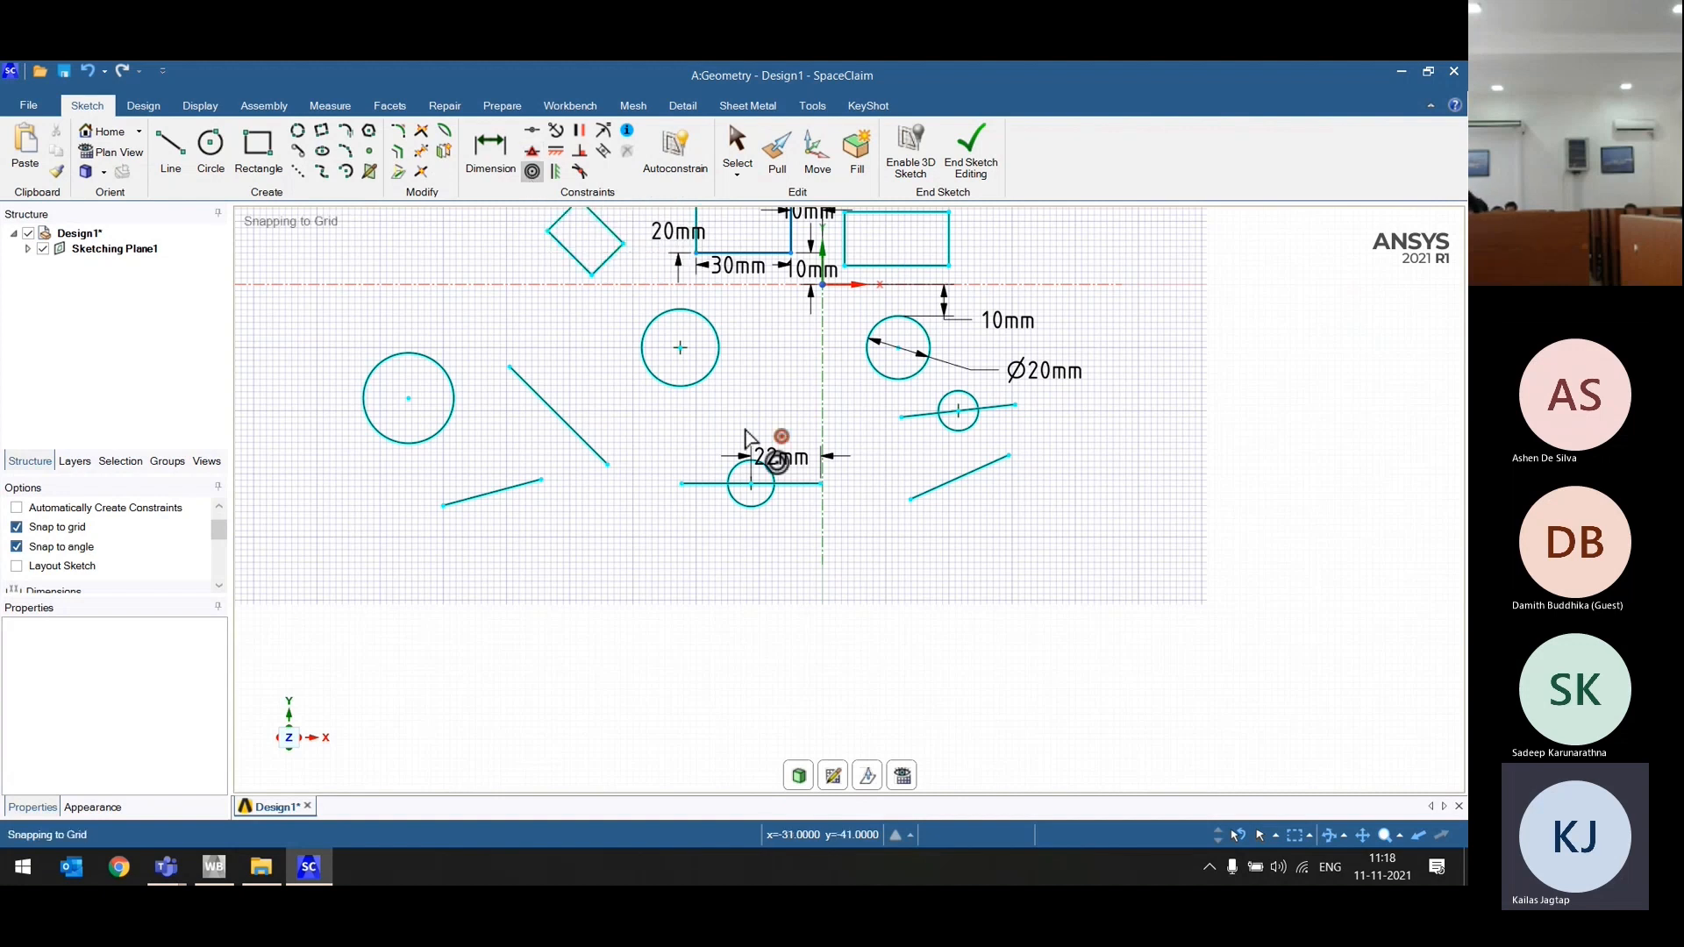
{"action": "scroll", "coordinate": [748, 439], "scroll_direction": "up", "scroll_amount": 3}
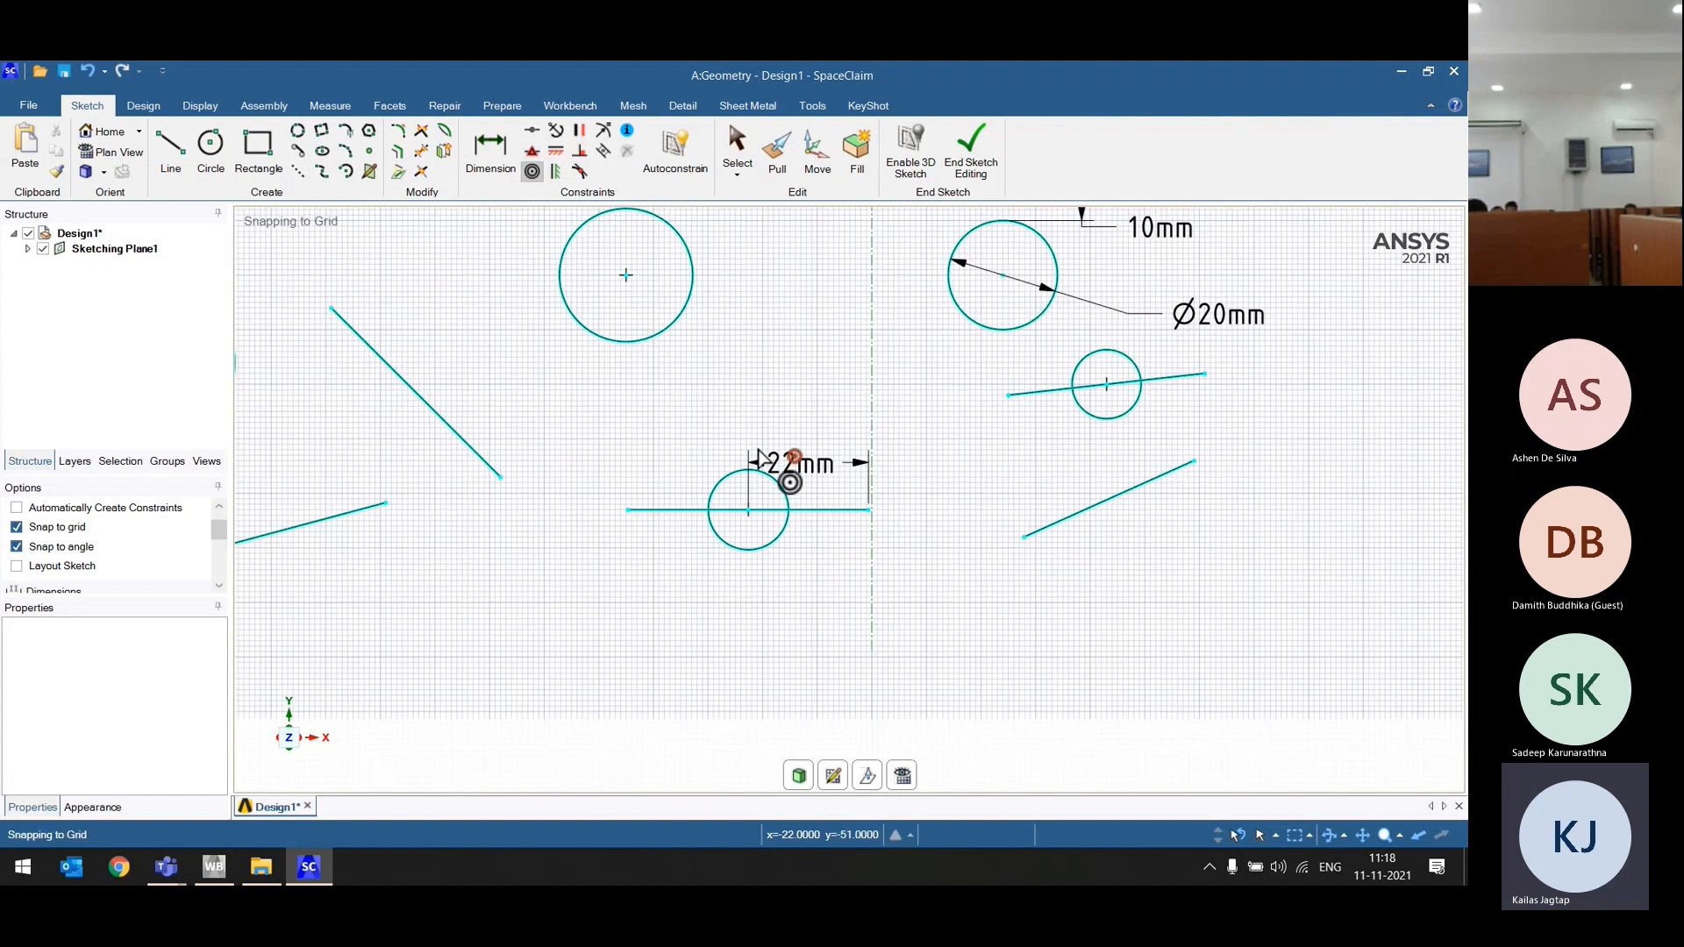
{"action": "scroll", "coordinate": [760, 456], "scroll_direction": "up", "scroll_amount": 1}
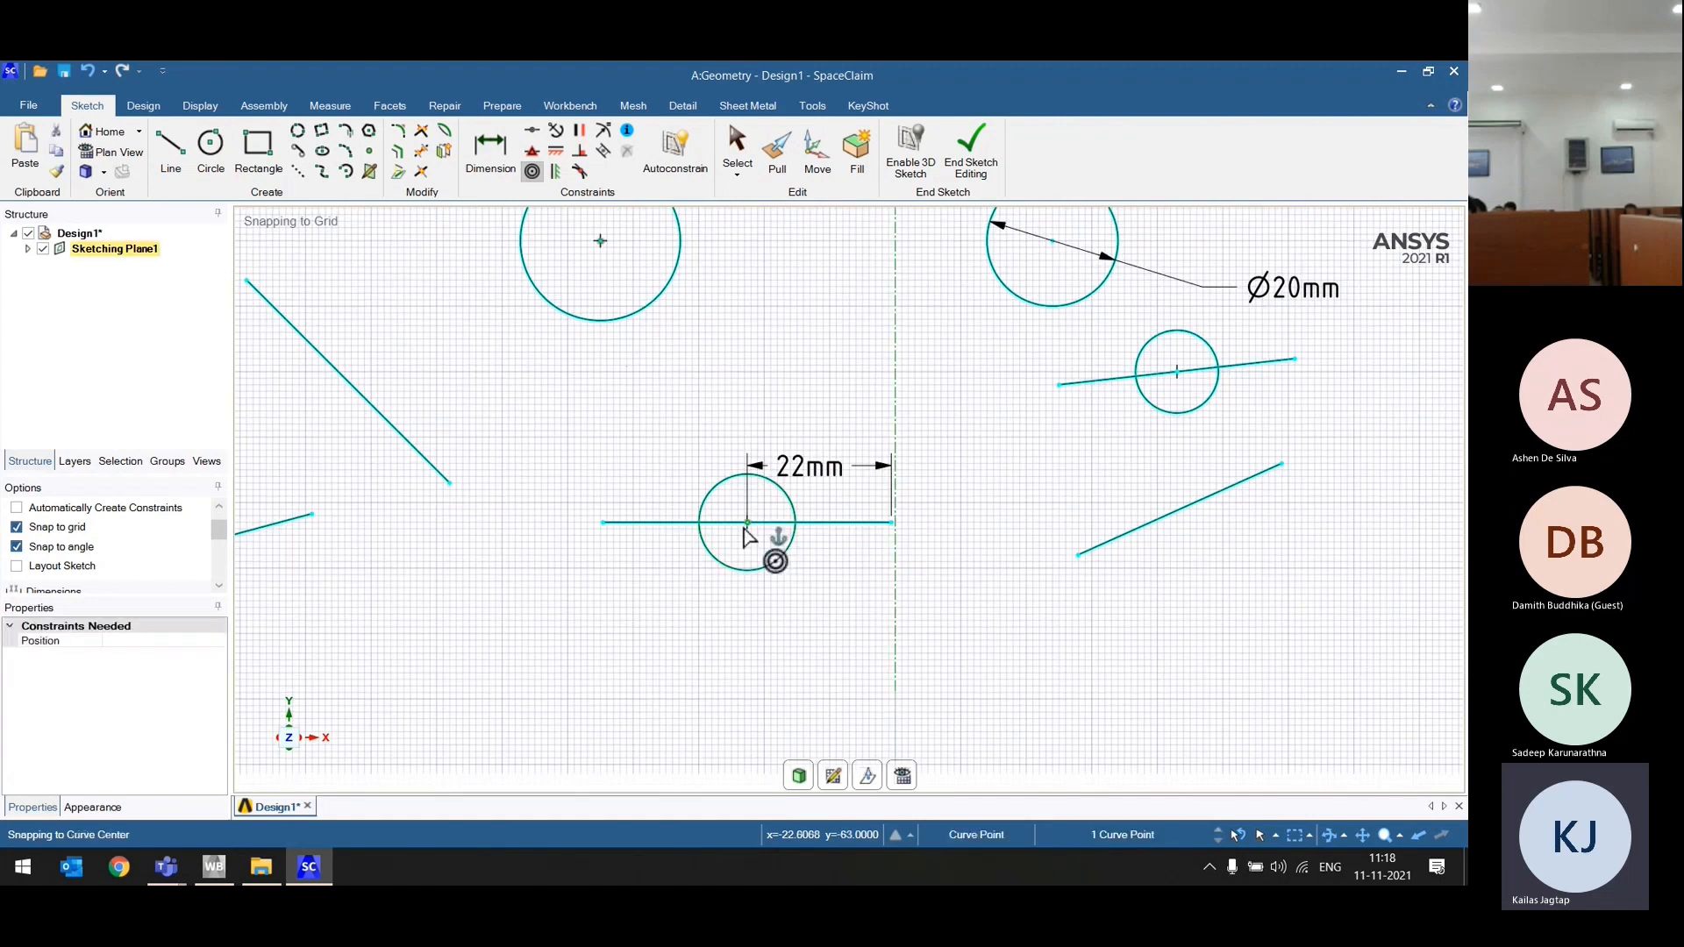
{"action": "left_click", "coordinate": [746, 524]}
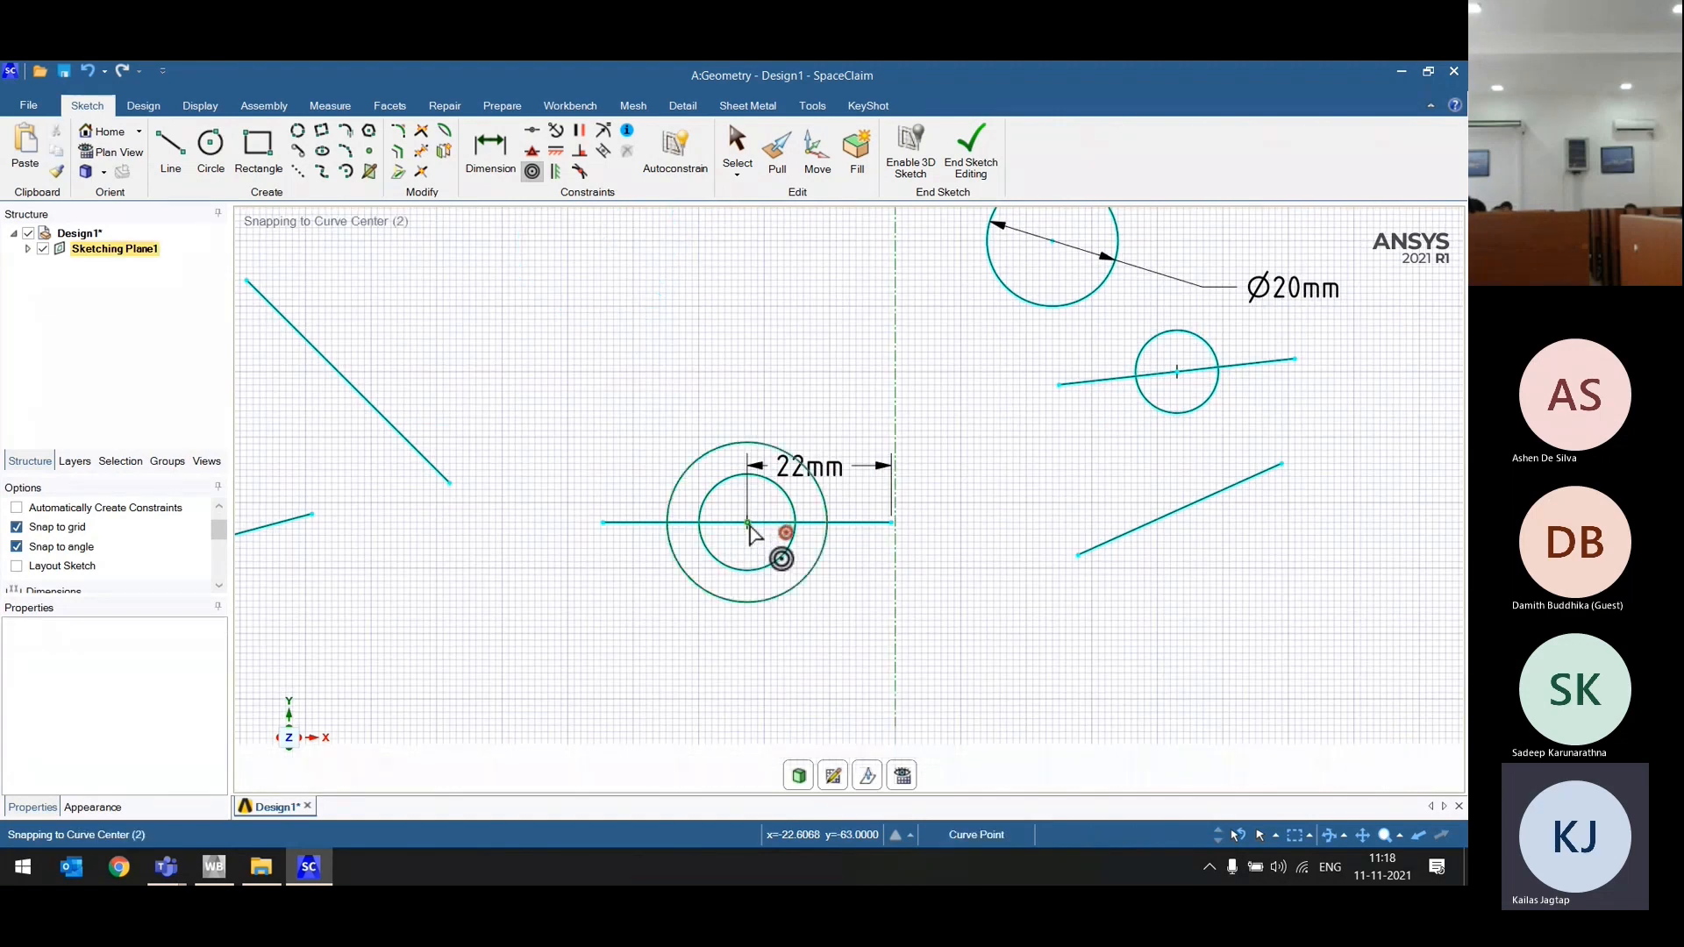
Step: Apply fixed constraints to all four edges of the tilted rectangle above the X axis
{"action": "scroll", "coordinate": [747, 530], "scroll_direction": "down", "scroll_amount": 6}
{"action": "scroll", "coordinate": [516, 523], "scroll_direction": "up", "scroll_amount": 2}
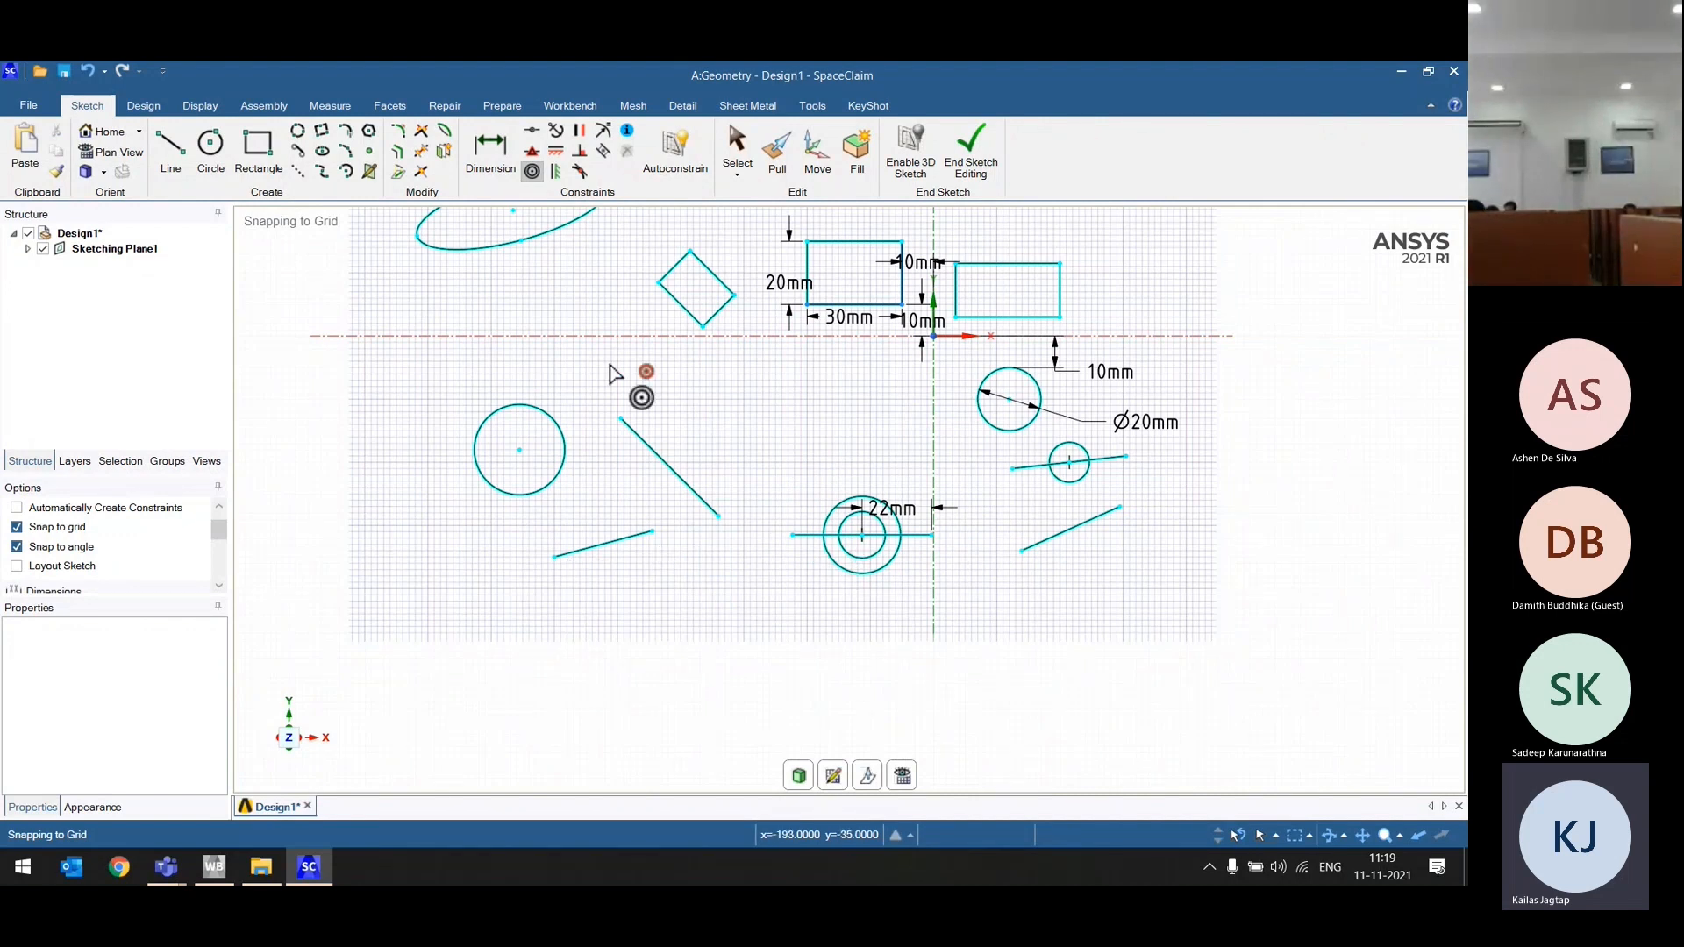
{"action": "left_click", "coordinate": [554, 133]}
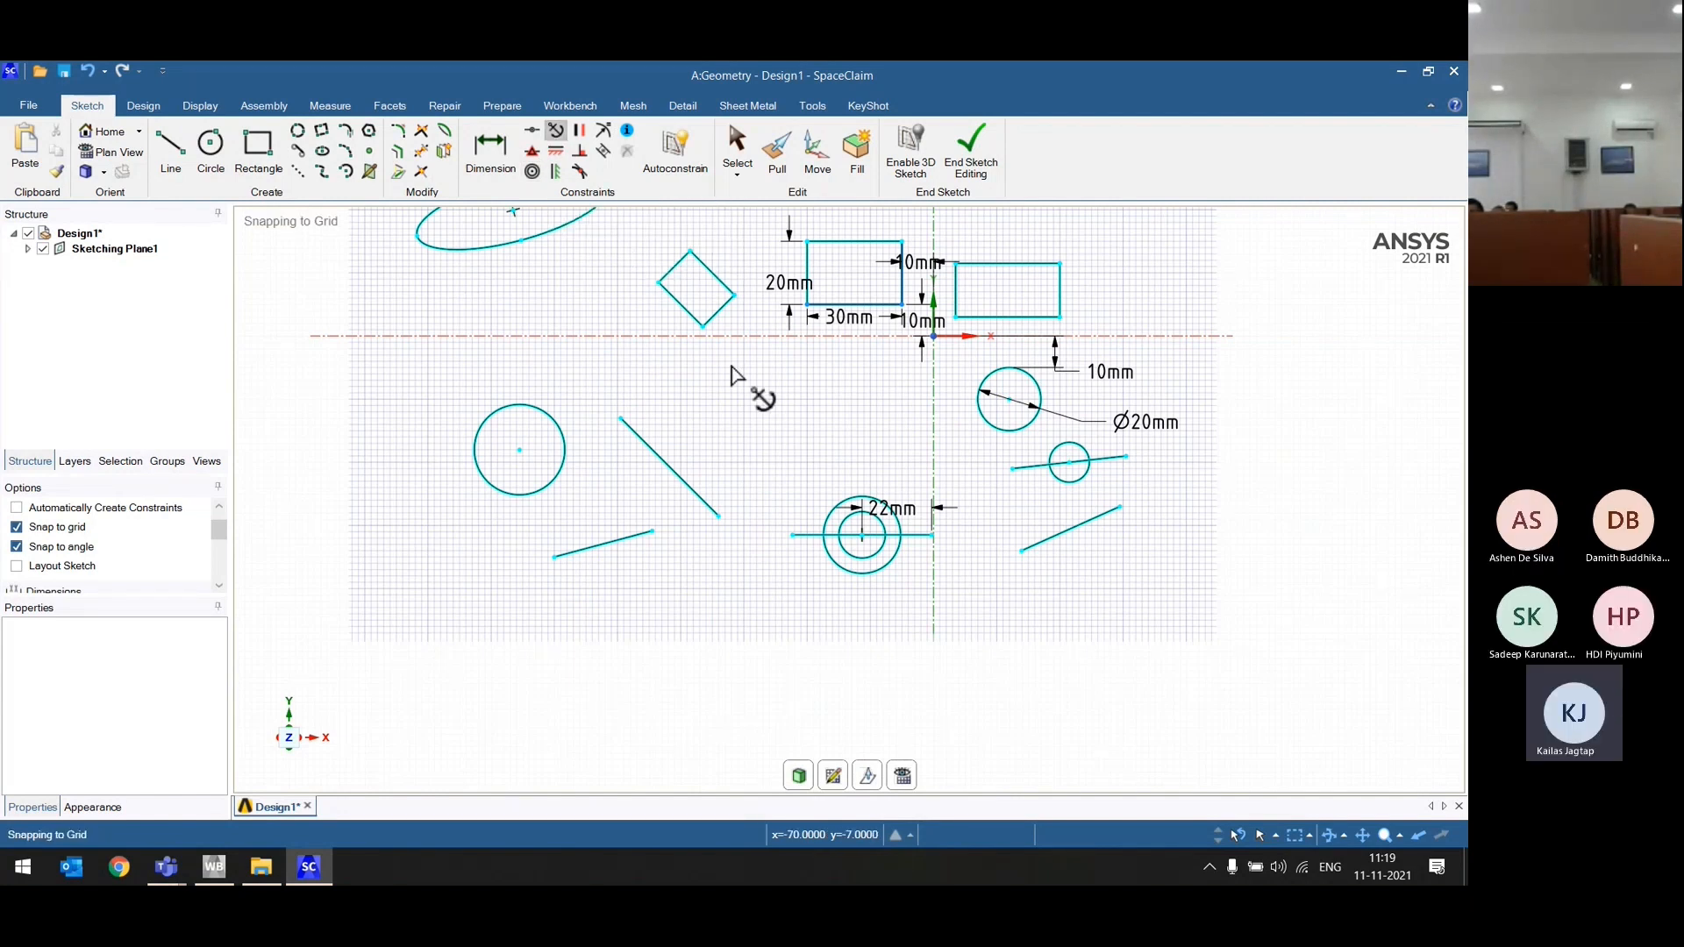
{"action": "scroll", "coordinate": [734, 369], "scroll_direction": "down", "scroll_amount": 1}
{"action": "scroll", "coordinate": [840, 385], "scroll_direction": "up", "scroll_amount": 4}
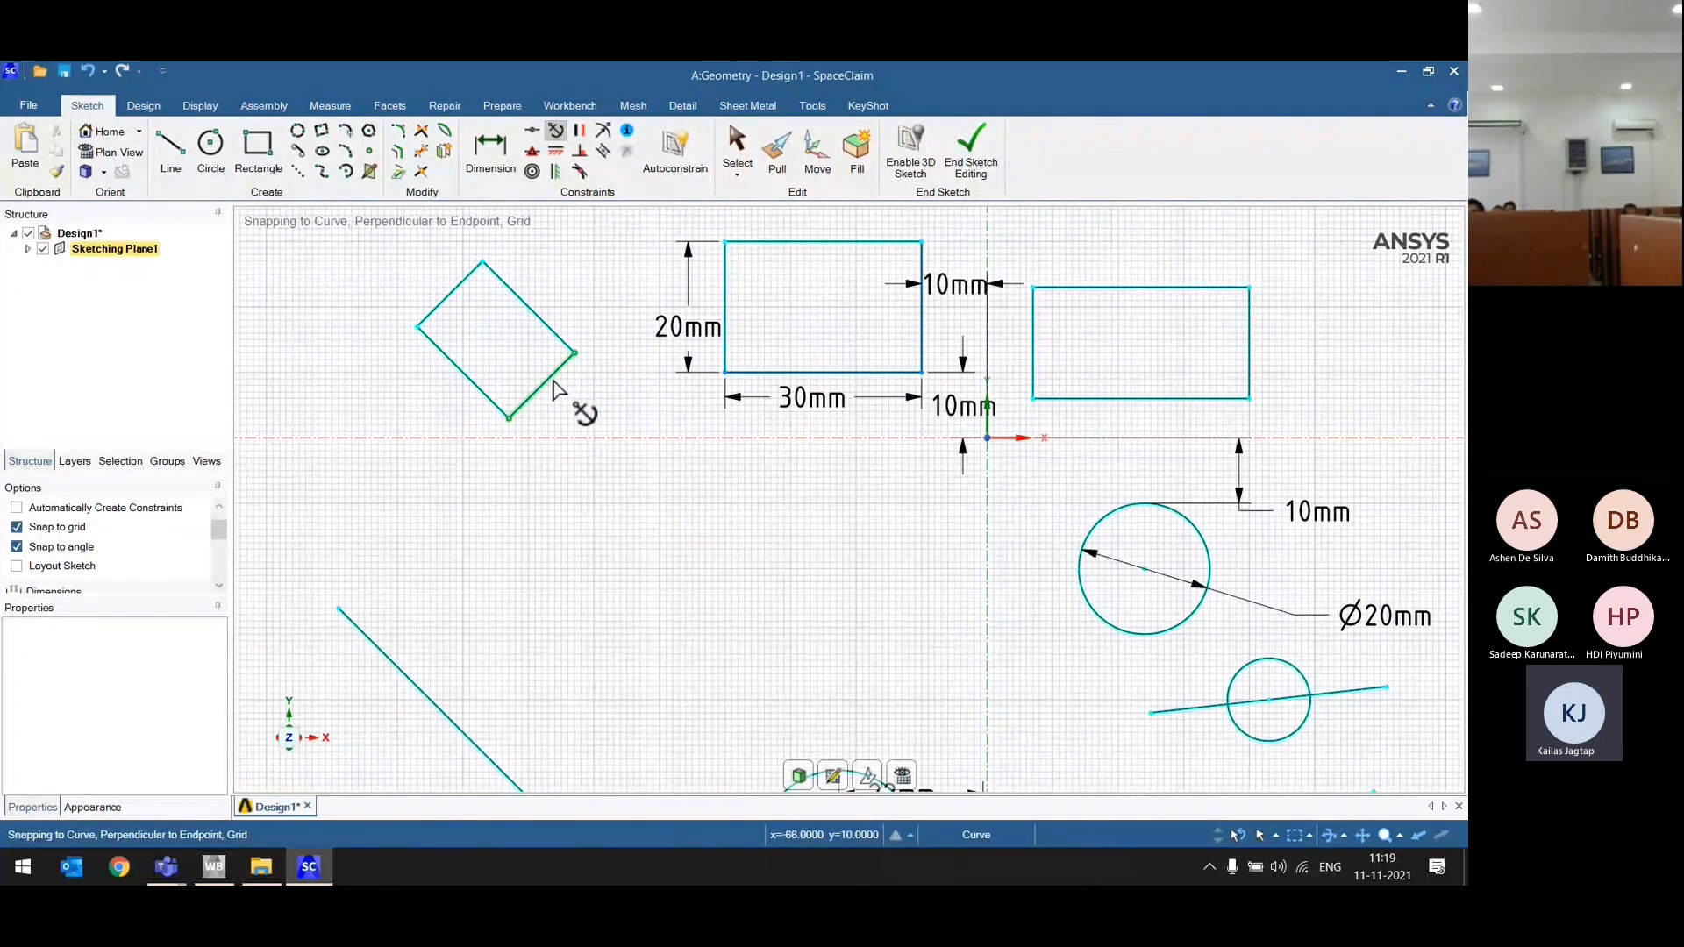
{"action": "left_click", "coordinate": [554, 382]}
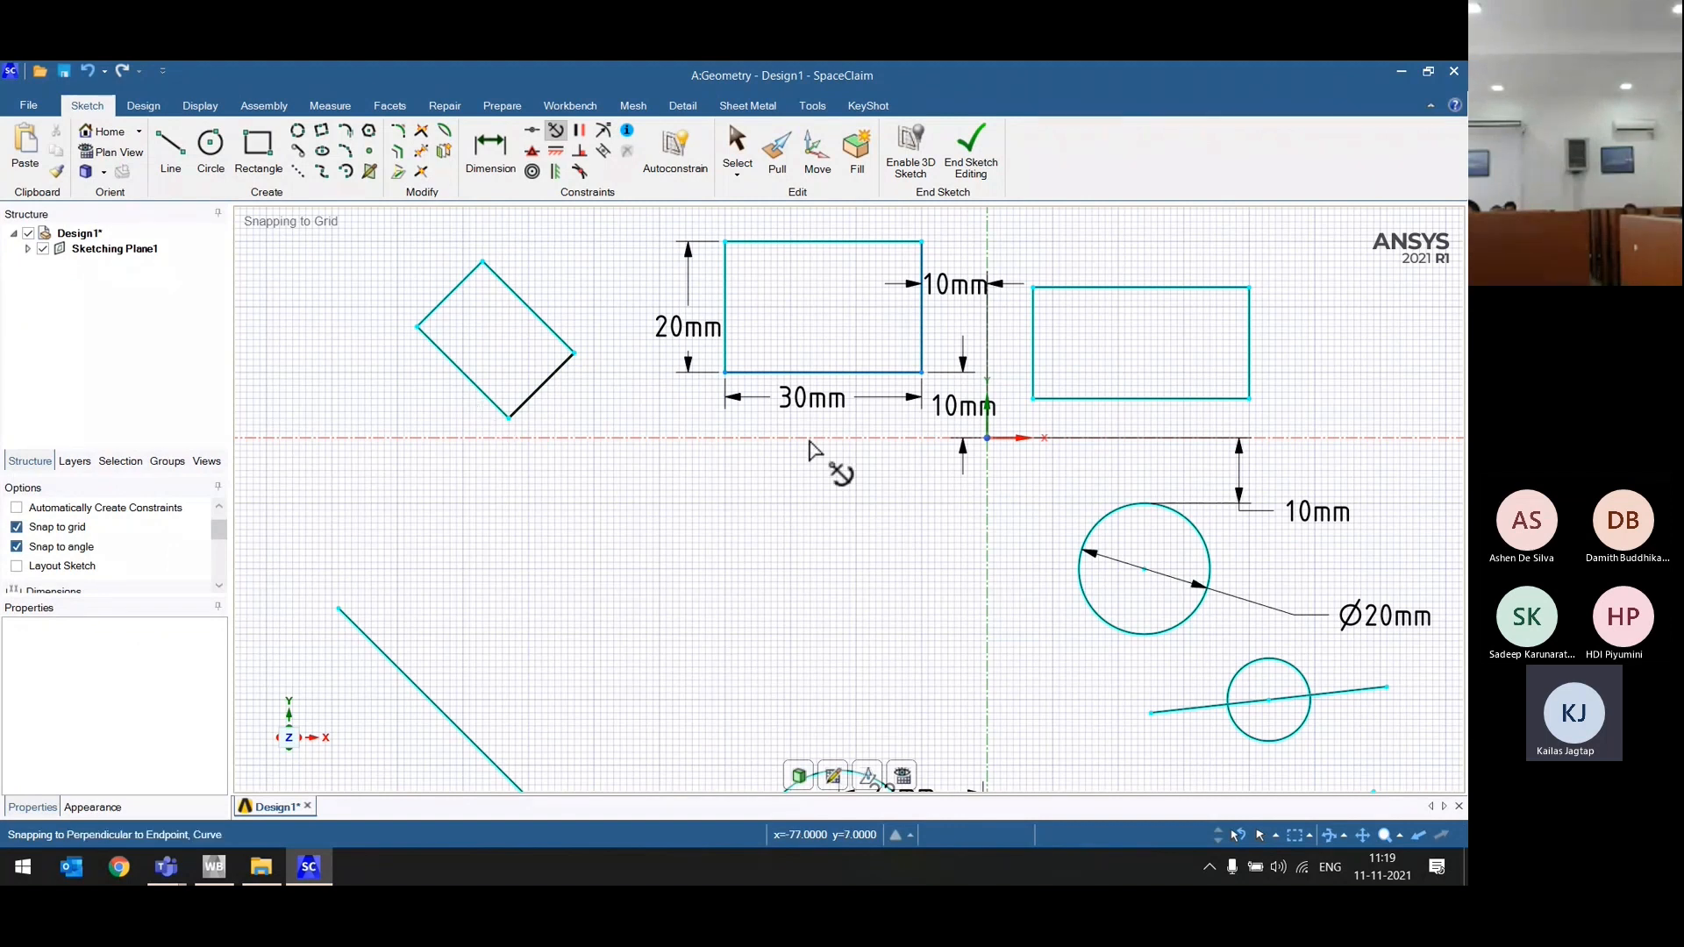
{"action": "left_click", "coordinate": [469, 378]}
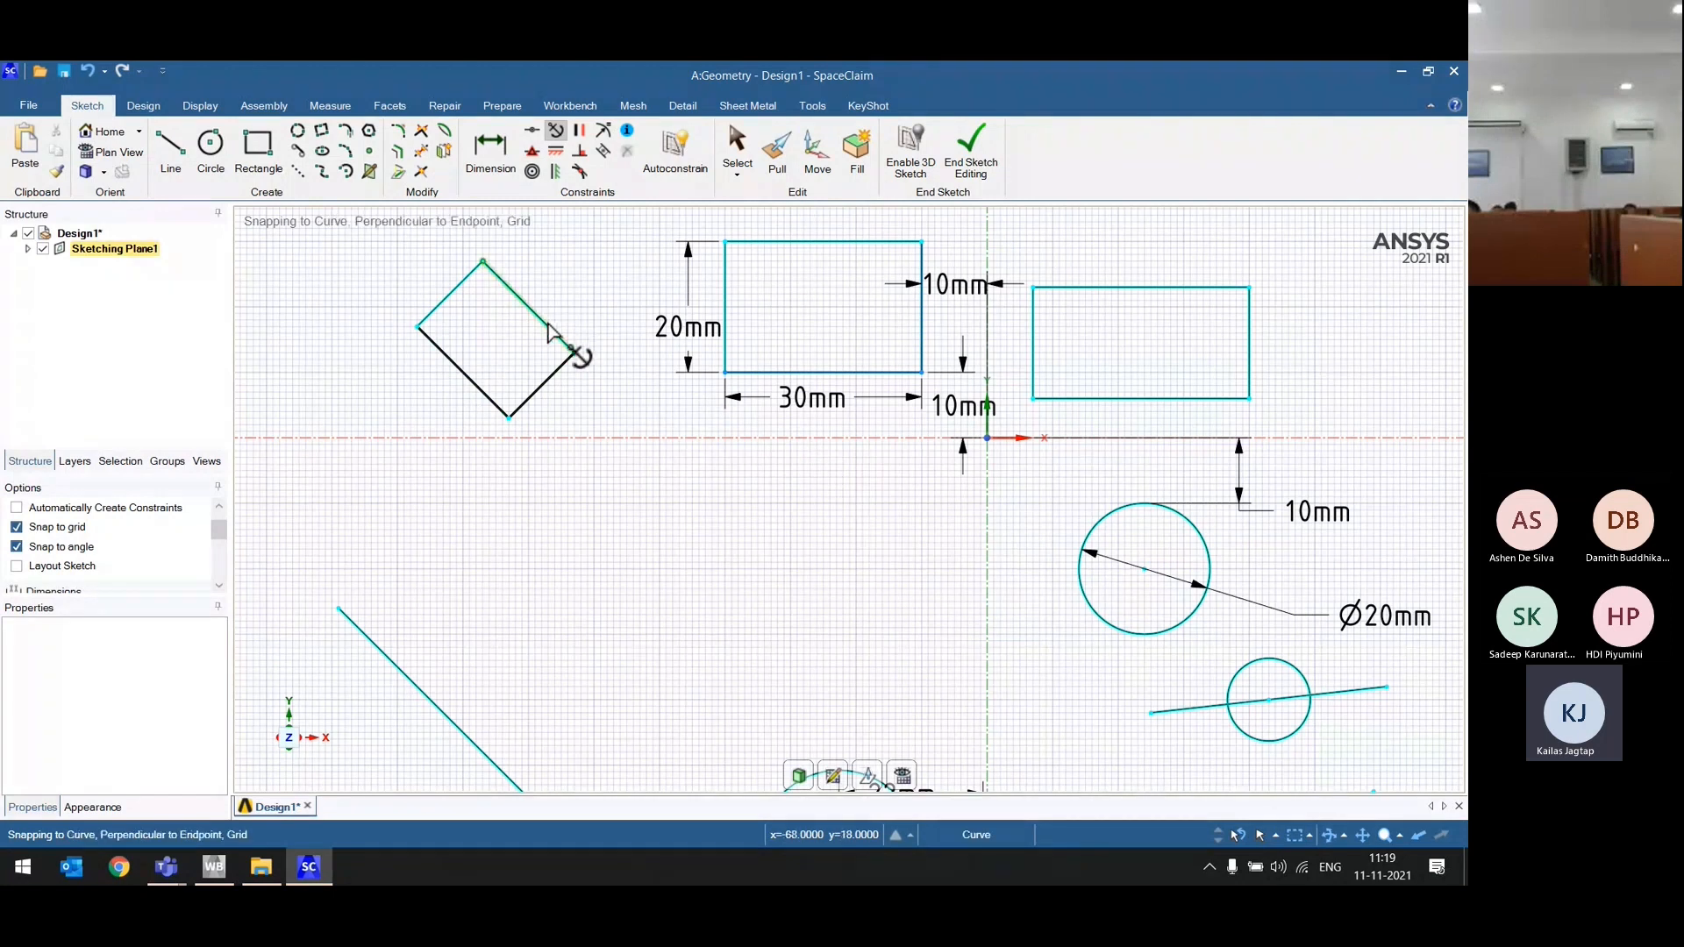
{"action": "left_click", "coordinate": [548, 326]}
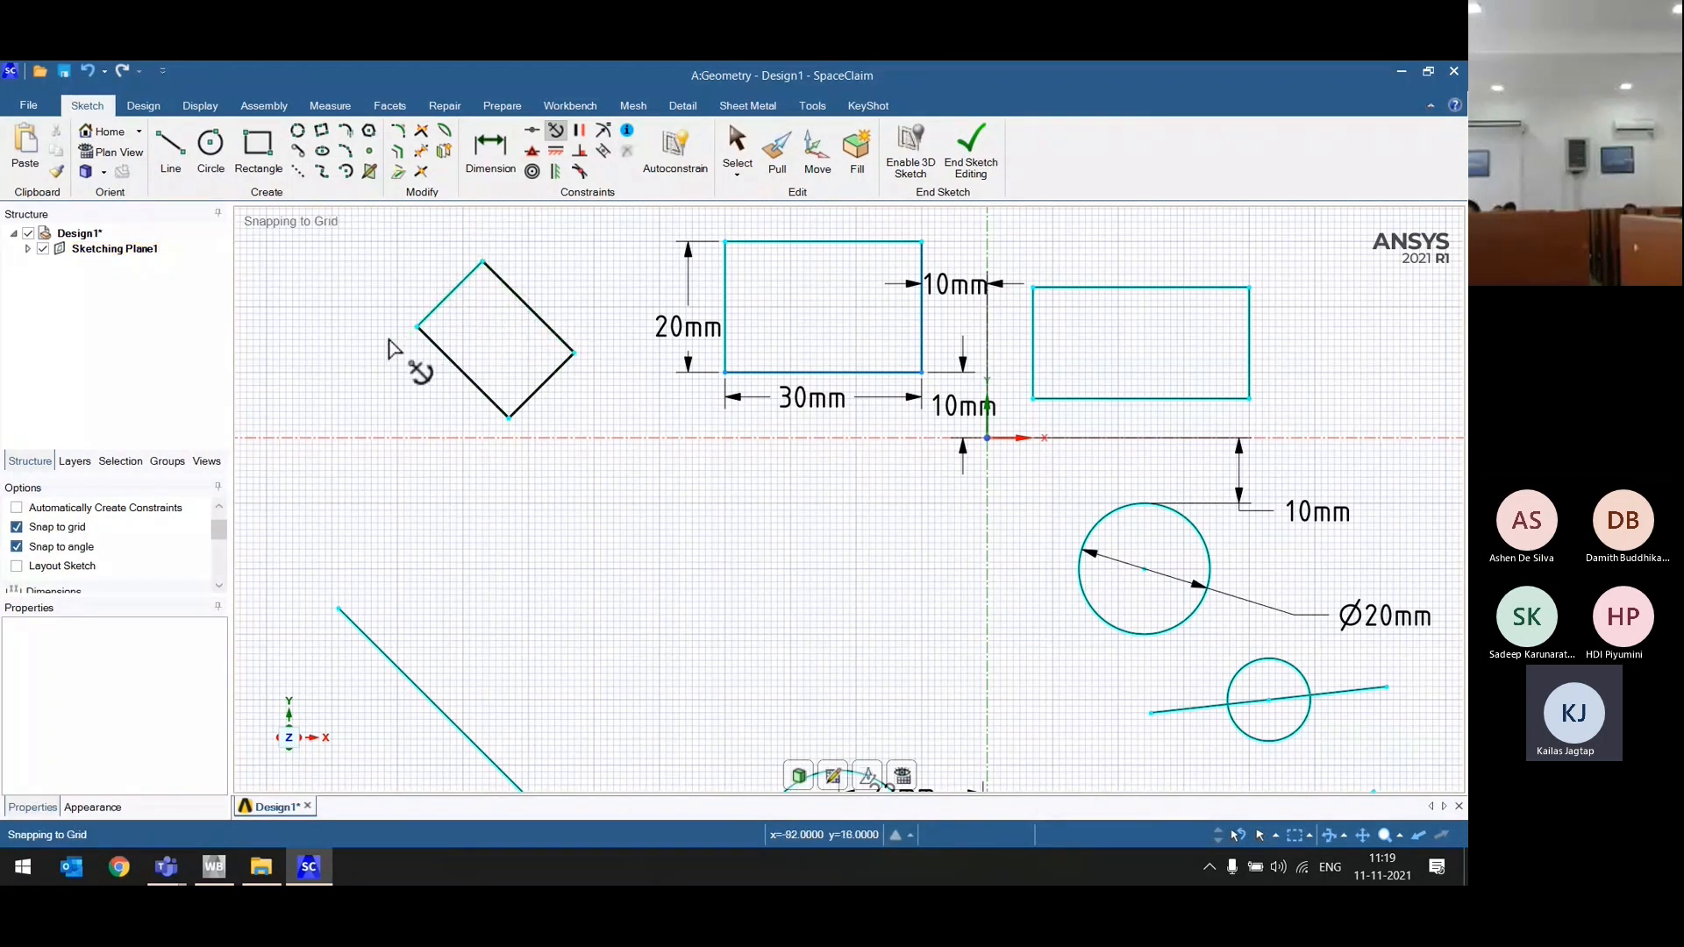
Step: Make the sloped line through the small circle right of the Y axis horizontal
{"action": "left_click", "coordinate": [555, 151]}
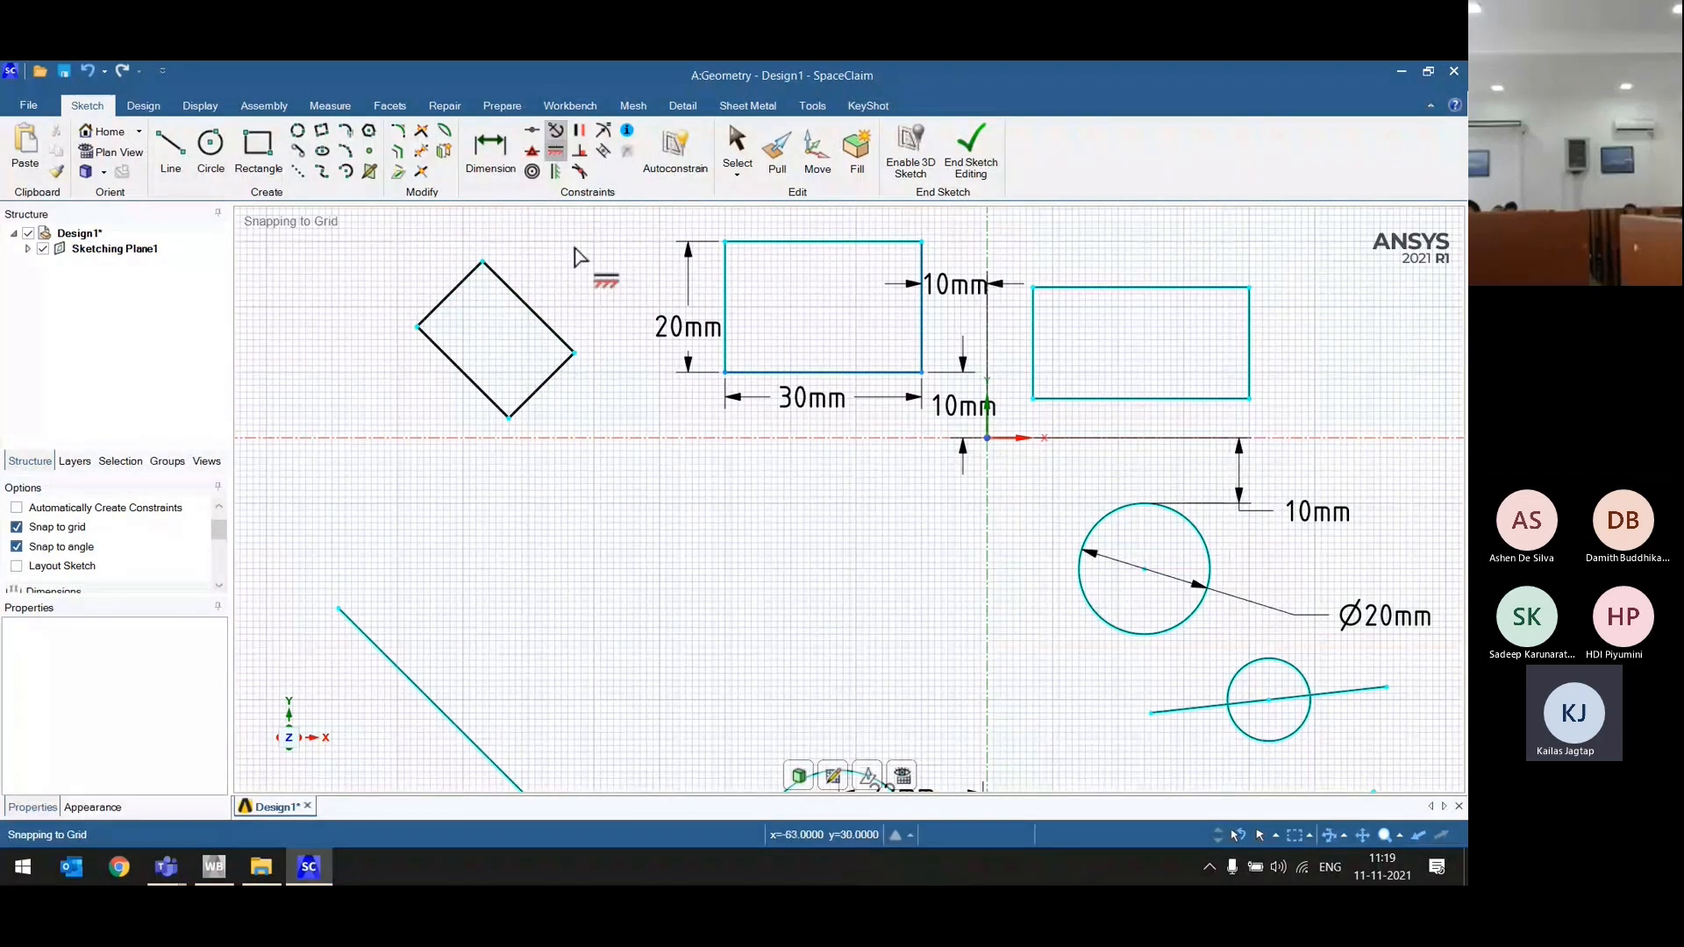
{"action": "scroll", "coordinate": [576, 254], "scroll_direction": "down", "scroll_amount": 4}
{"action": "scroll", "coordinate": [664, 499], "scroll_direction": "up", "scroll_amount": 2}
{"action": "scroll", "coordinate": [1009, 579], "scroll_direction": "up", "scroll_amount": 3}
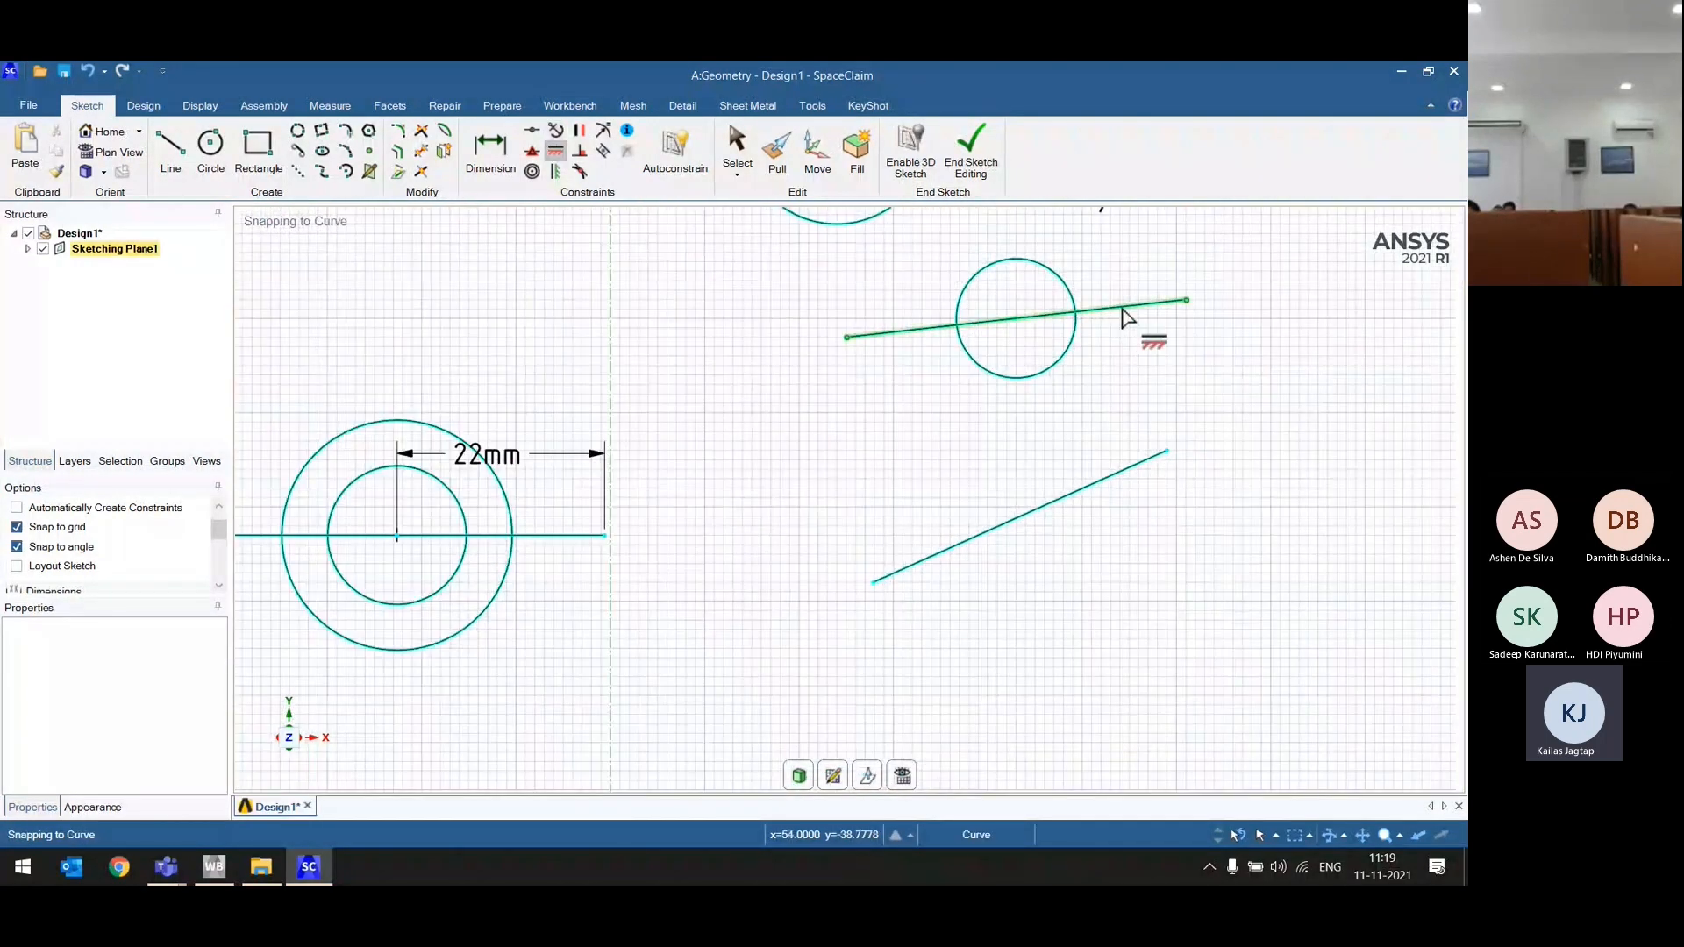
{"action": "left_click", "coordinate": [1123, 307]}
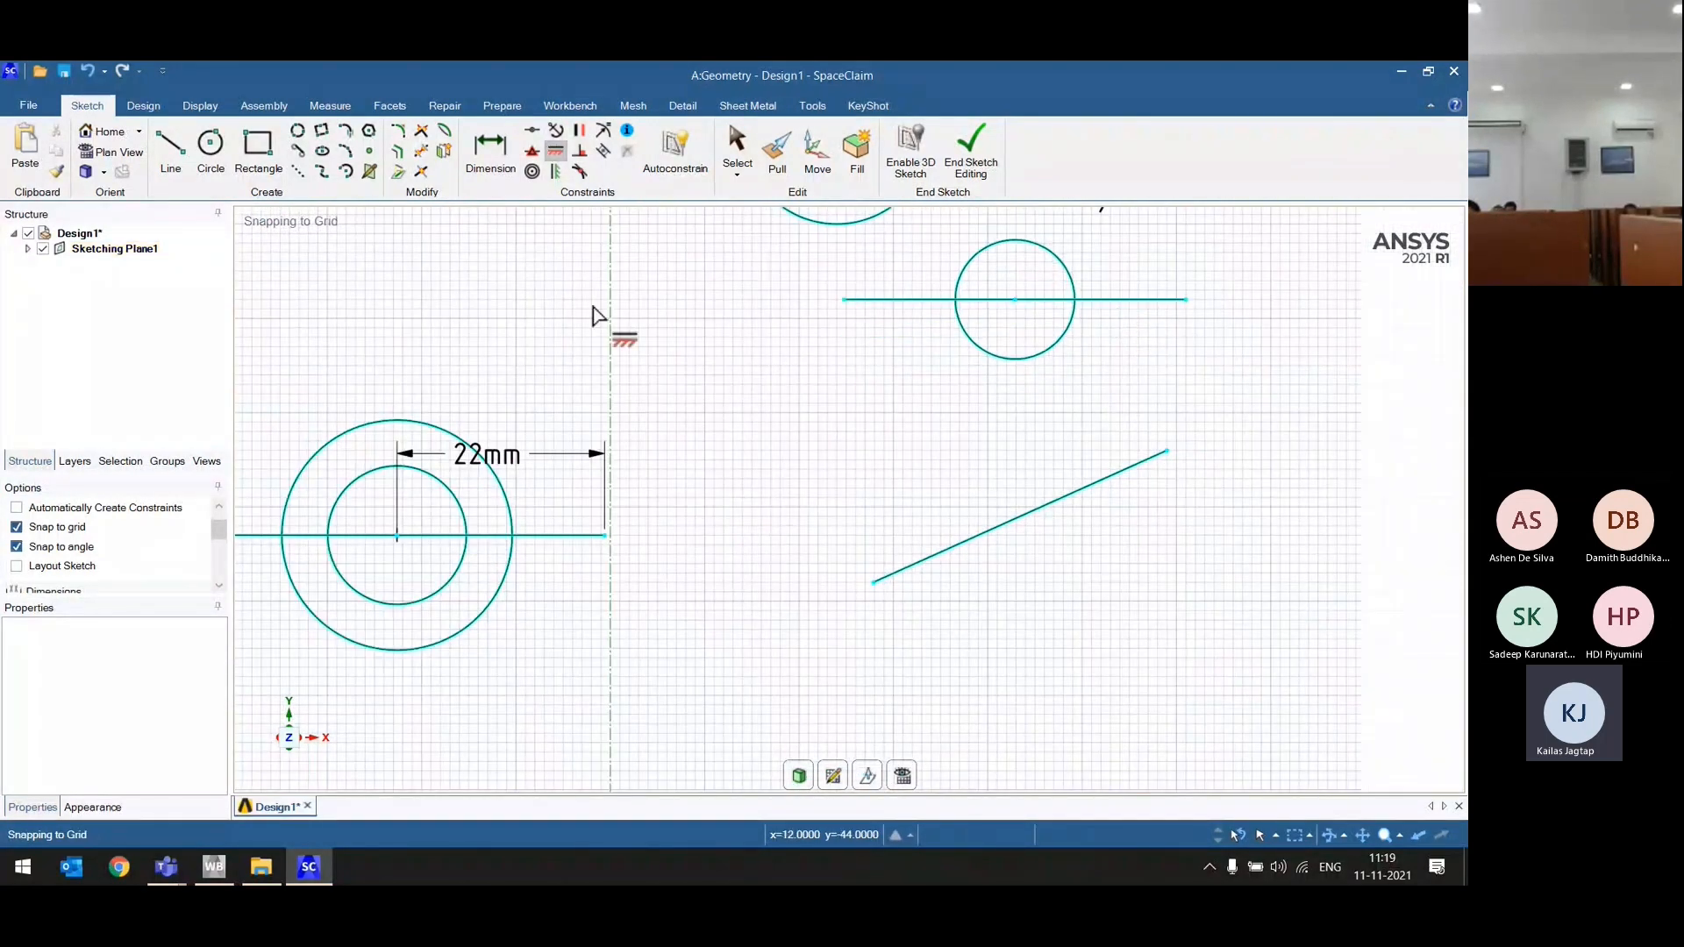
Step: Make the long diagonal line beside the far-left circle vertical
{"action": "left_click", "coordinate": [556, 171]}
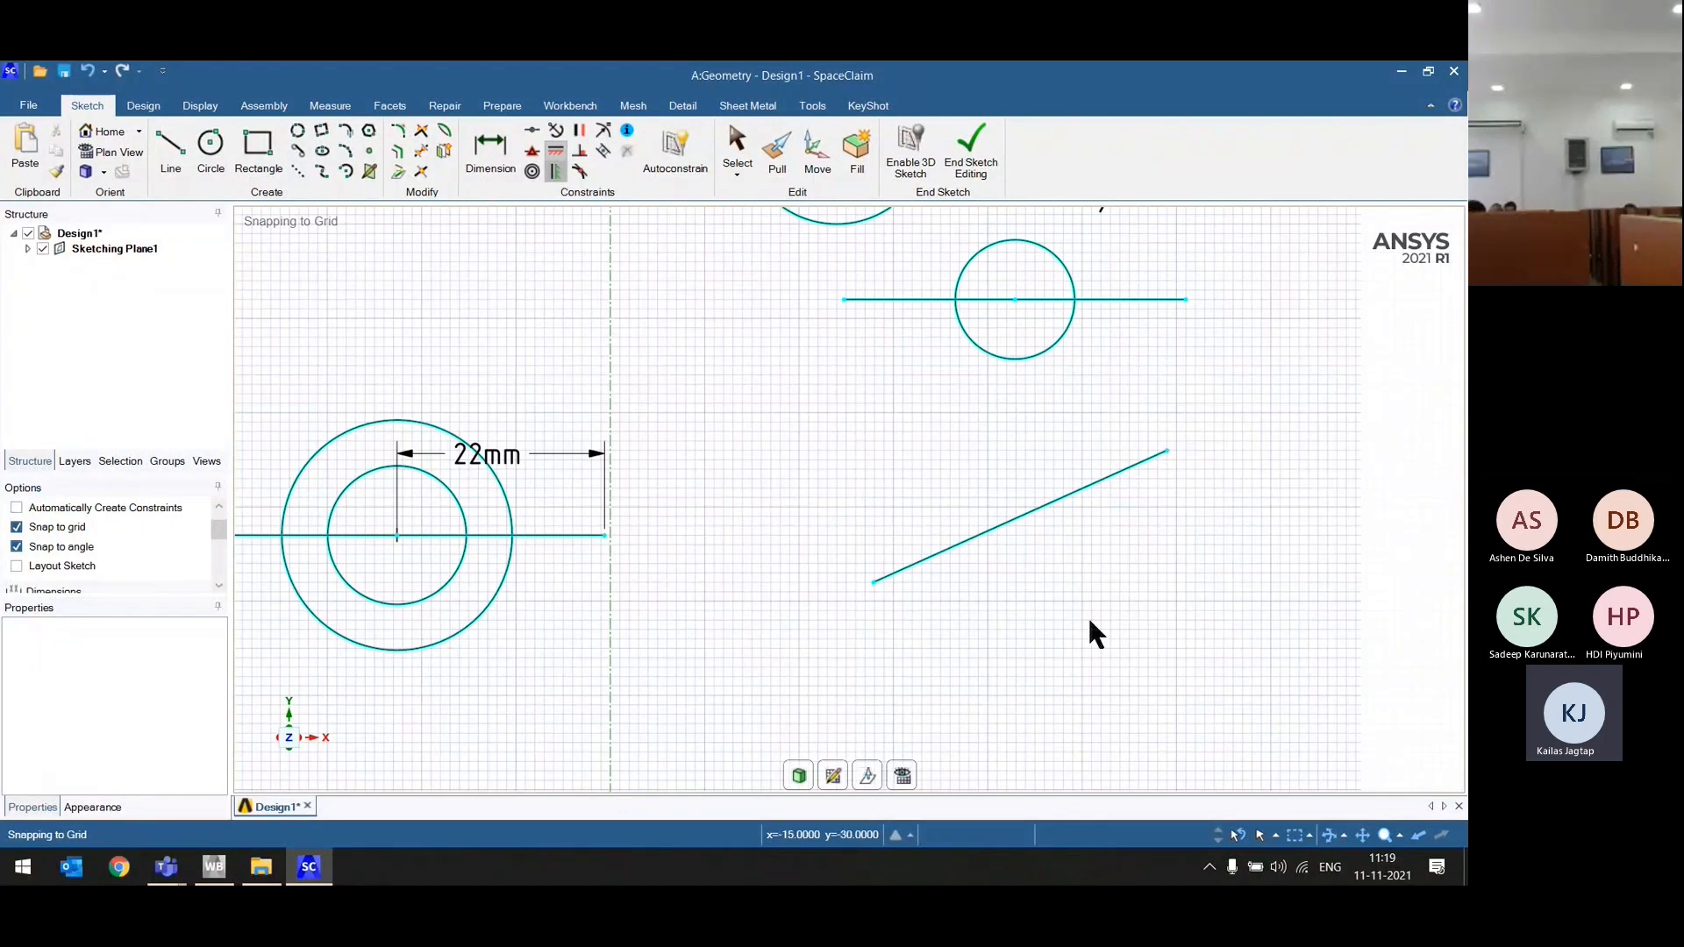
{"action": "scroll", "coordinate": [1090, 621], "scroll_direction": "down", "scroll_amount": 3}
{"action": "scroll", "coordinate": [555, 621], "scroll_direction": "up", "scroll_amount": 1}
{"action": "left_click", "coordinate": [630, 511]}
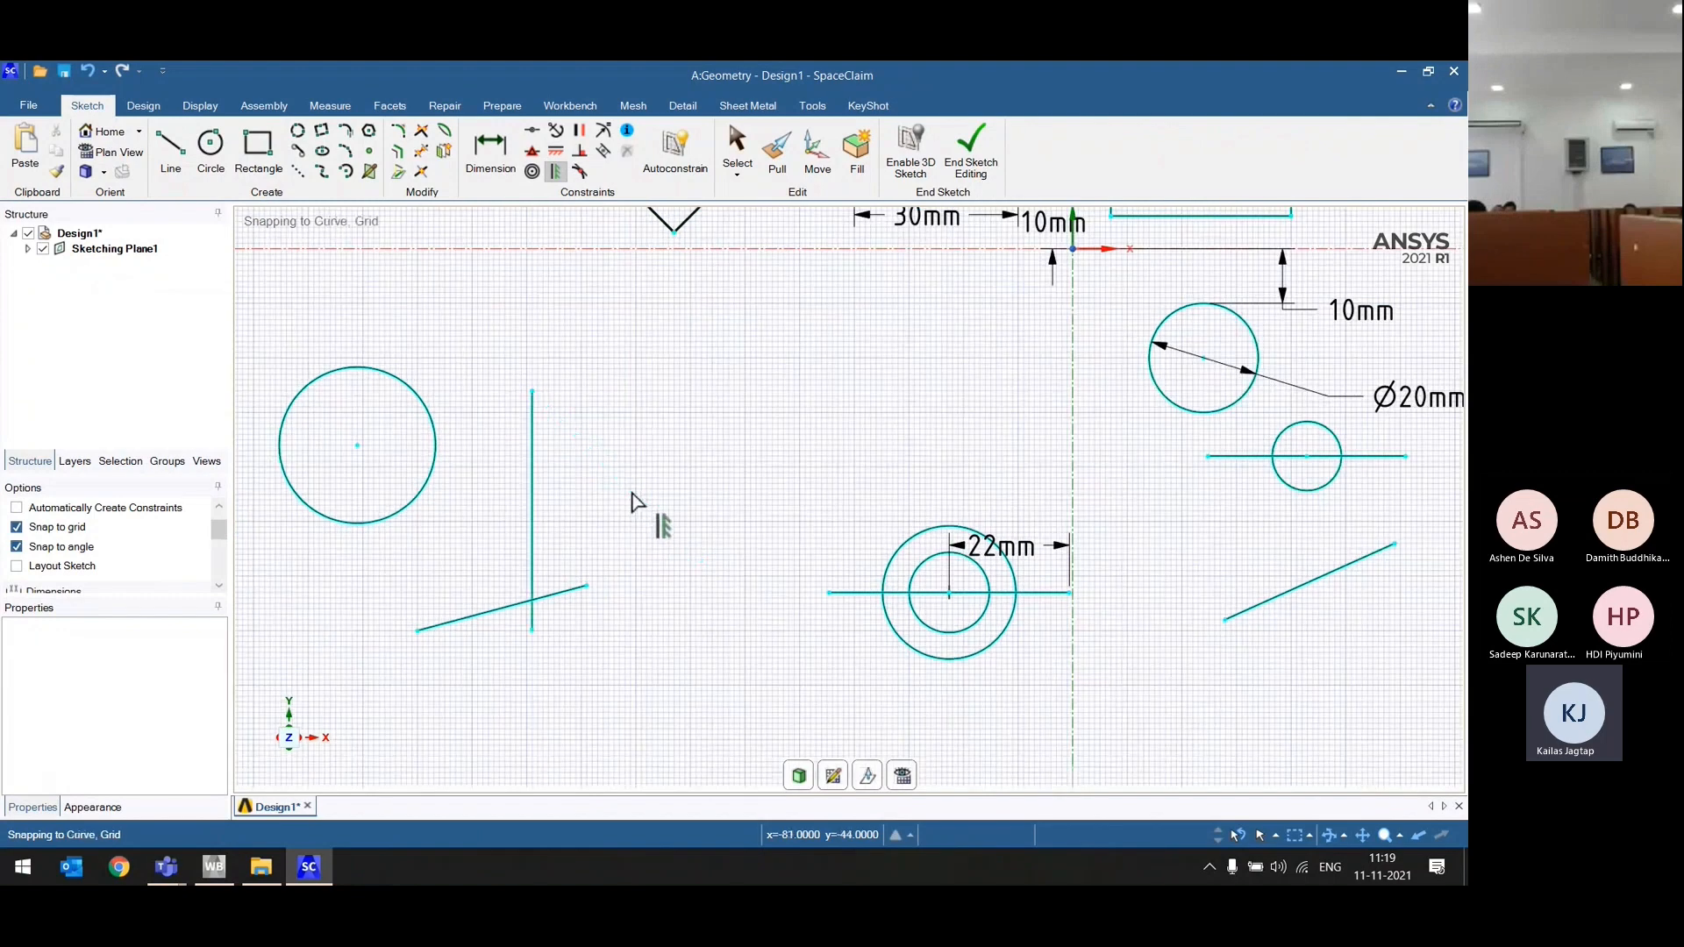
Step: Sketch three separate steep slanted lines below the existing circles and crossing lines at the lower left of the sketch
{"action": "left_click", "coordinate": [581, 132]}
{"action": "scroll", "coordinate": [650, 471], "scroll_direction": "down", "scroll_amount": 3}
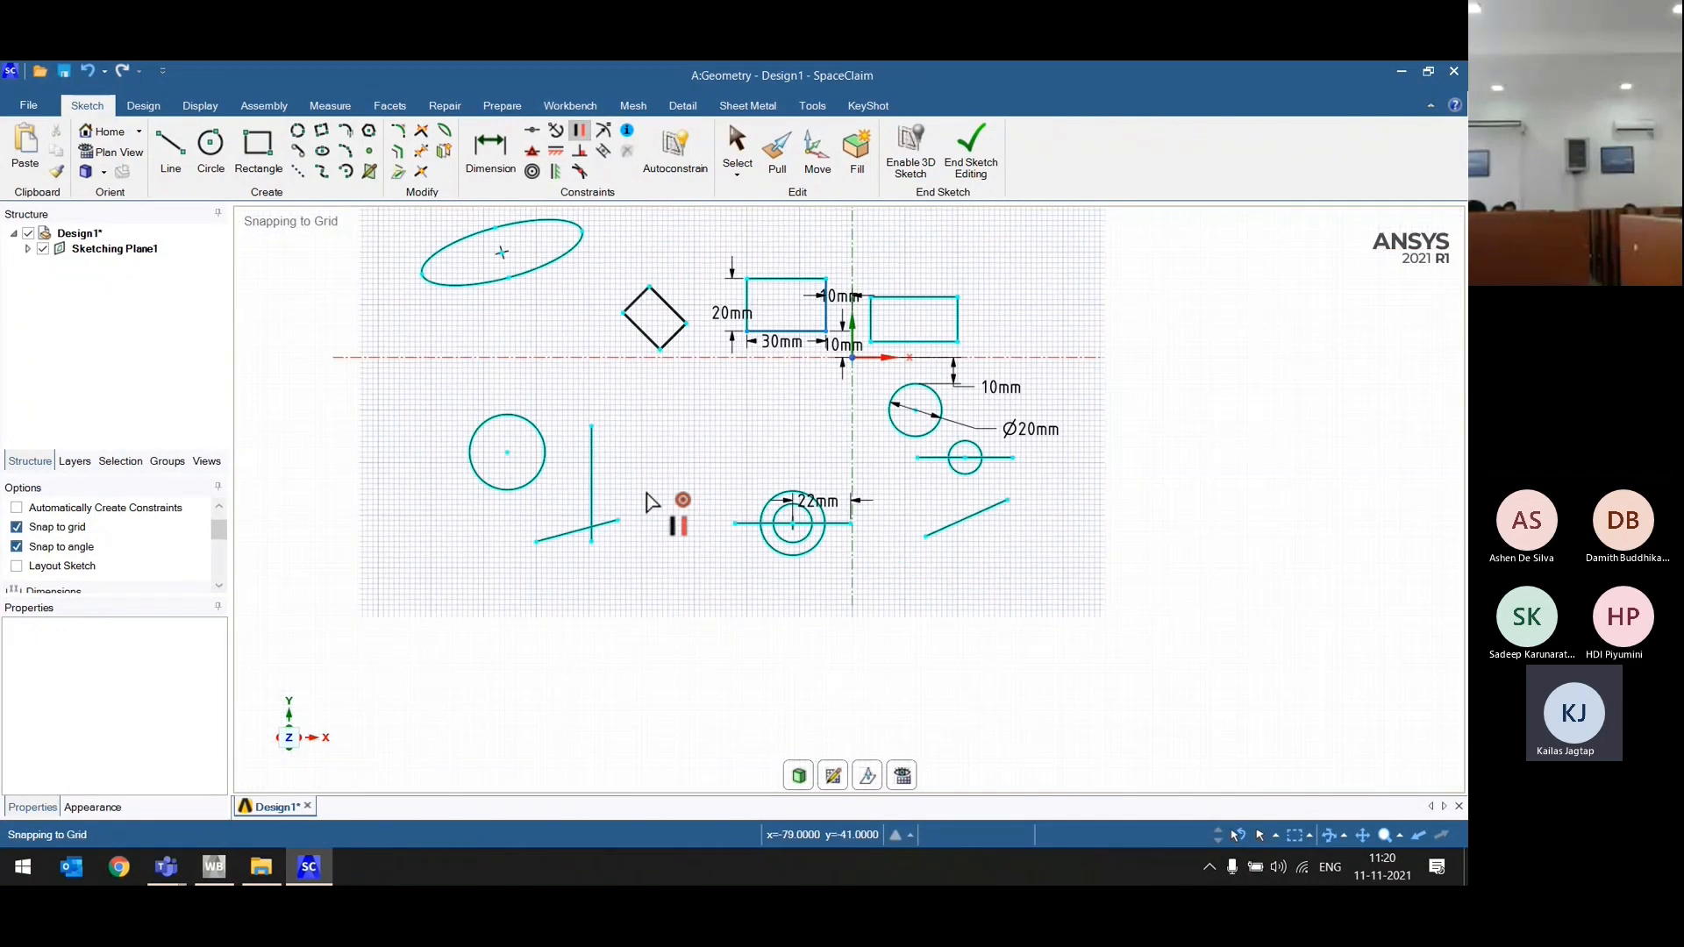
{"action": "key", "text": "l"}
{"action": "left_click", "coordinate": [692, 475]}
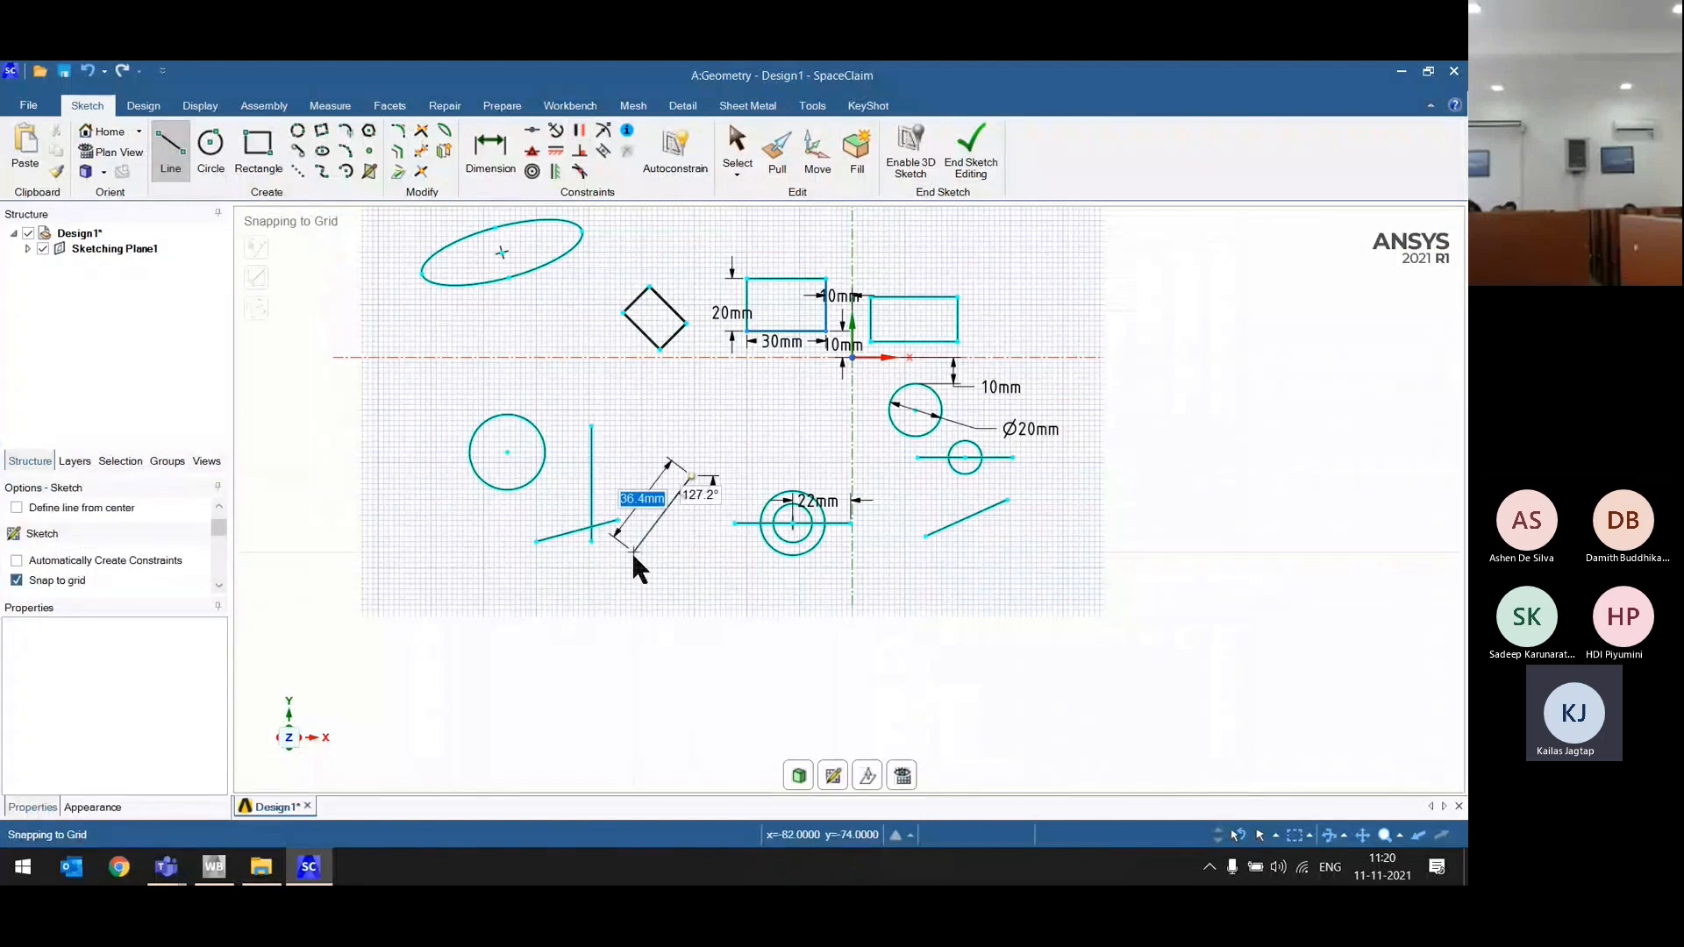
{"action": "left_click", "coordinate": [631, 555]}
{"action": "left_click", "coordinate": [465, 533]}
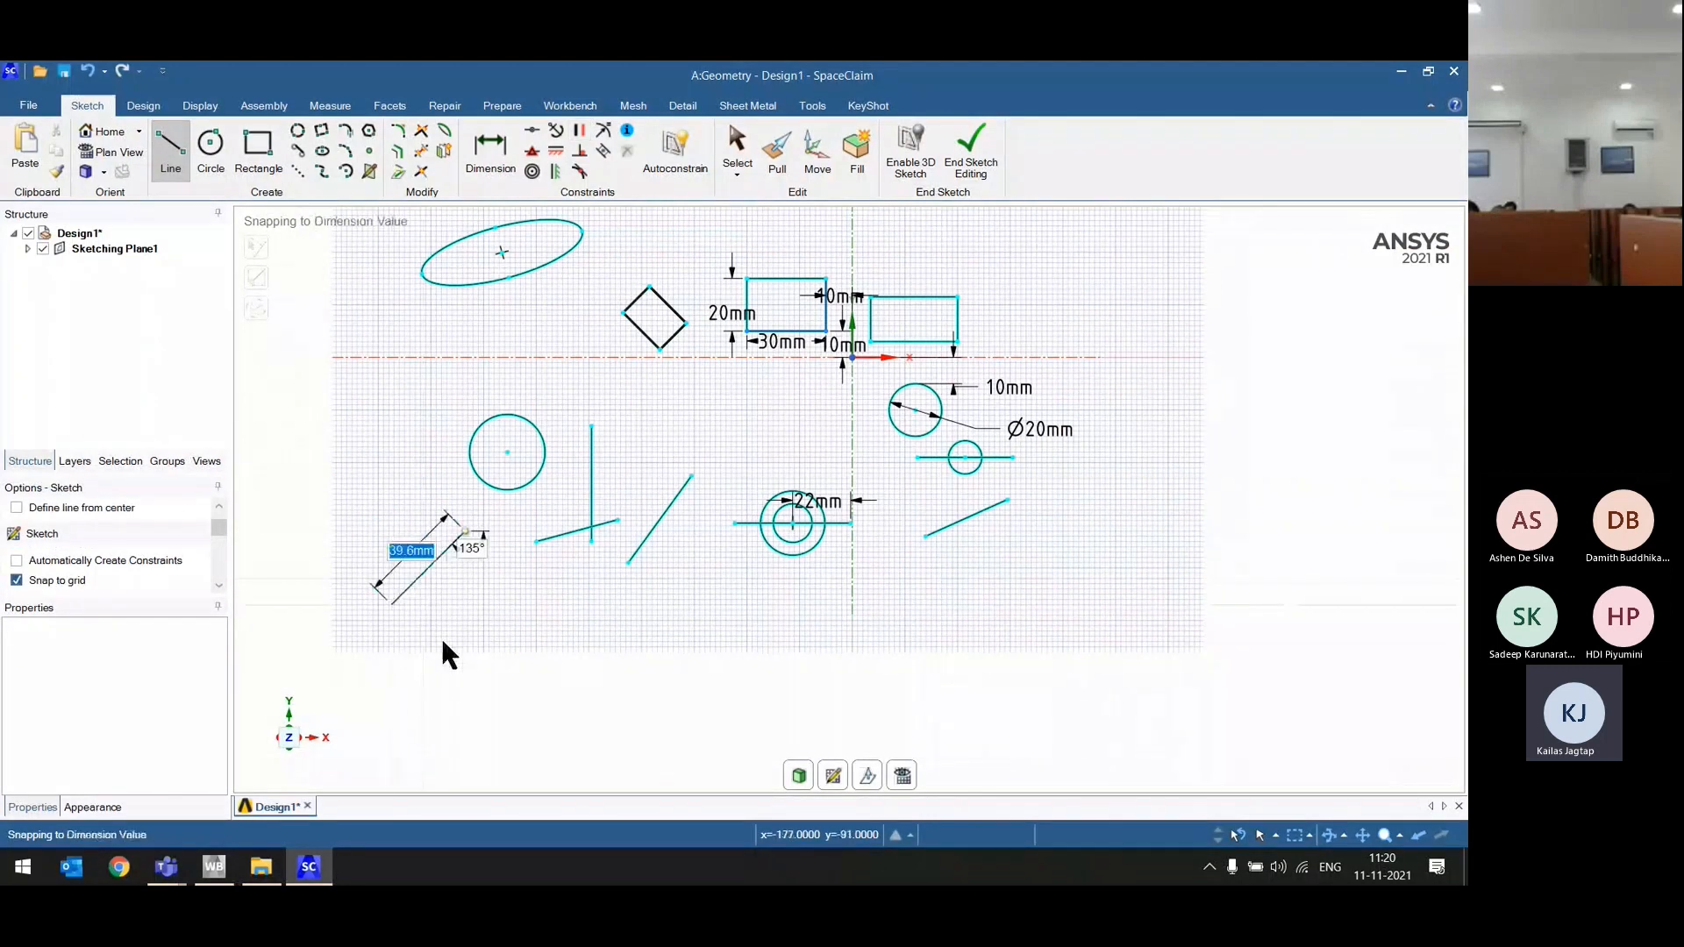
{"action": "left_click", "coordinate": [488, 658]}
{"action": "left_click", "coordinate": [673, 601]}
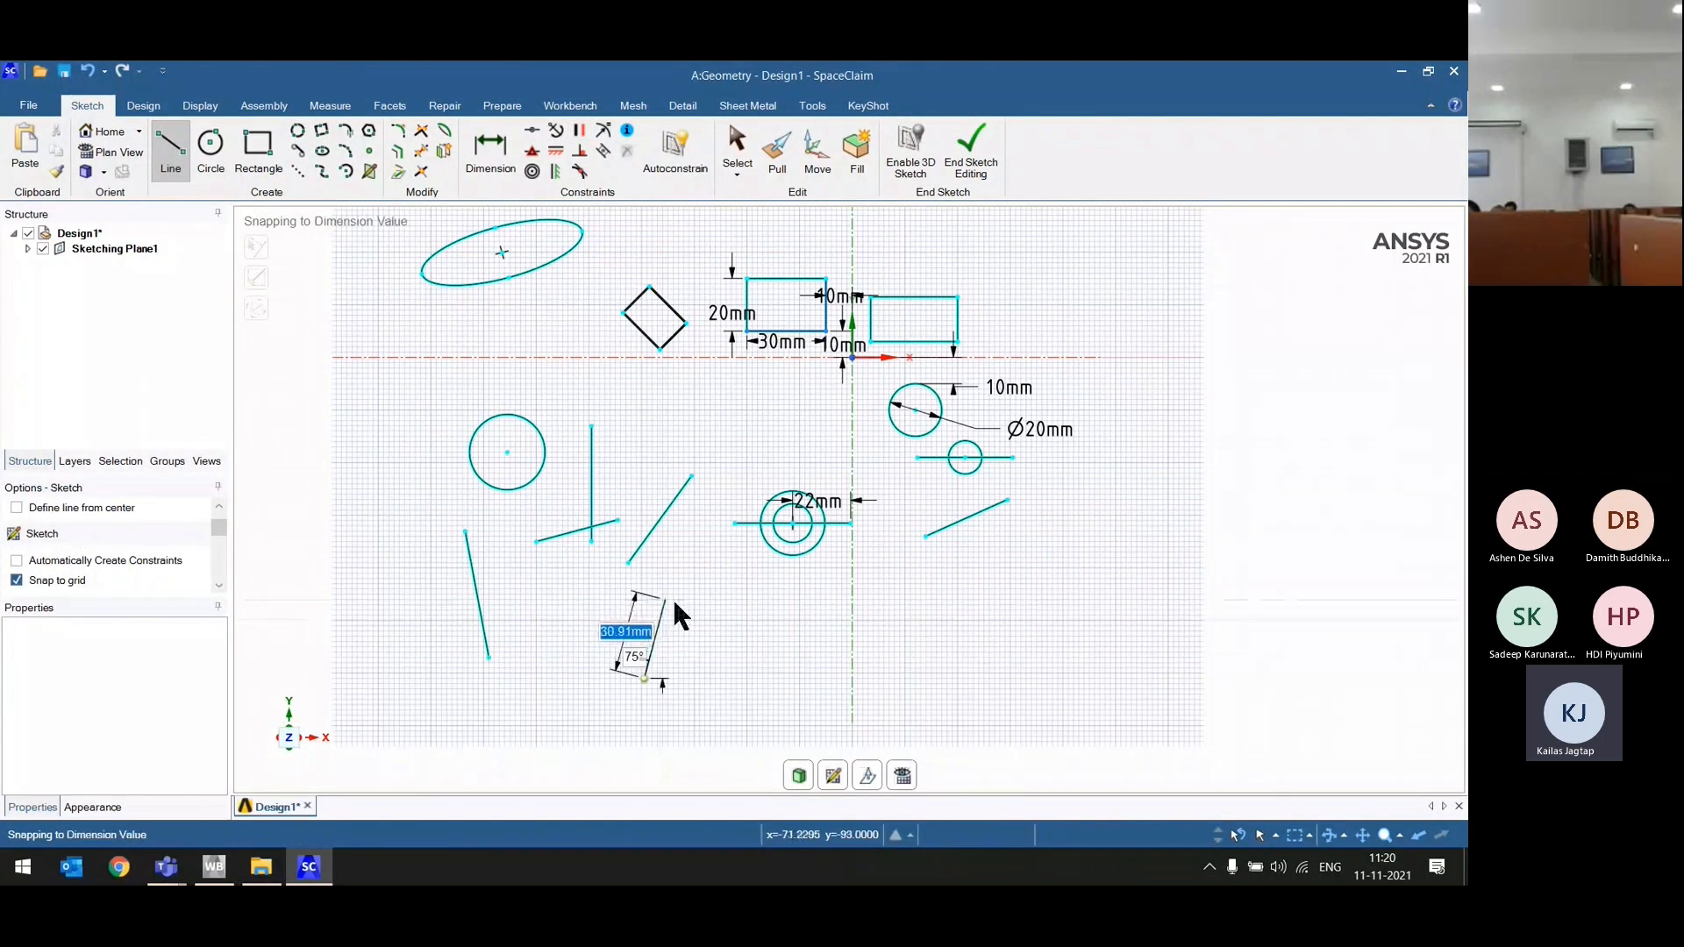
{"action": "left_click", "coordinate": [645, 678]}
Step: Sketch three more separate slanted lines near the bottom of the sketch, the middle one about 40 mm long at 15°
{"action": "left_click", "coordinate": [720, 648]}
{"action": "left_click", "coordinate": [816, 674]}
{"action": "left_click", "coordinate": [953, 615]}
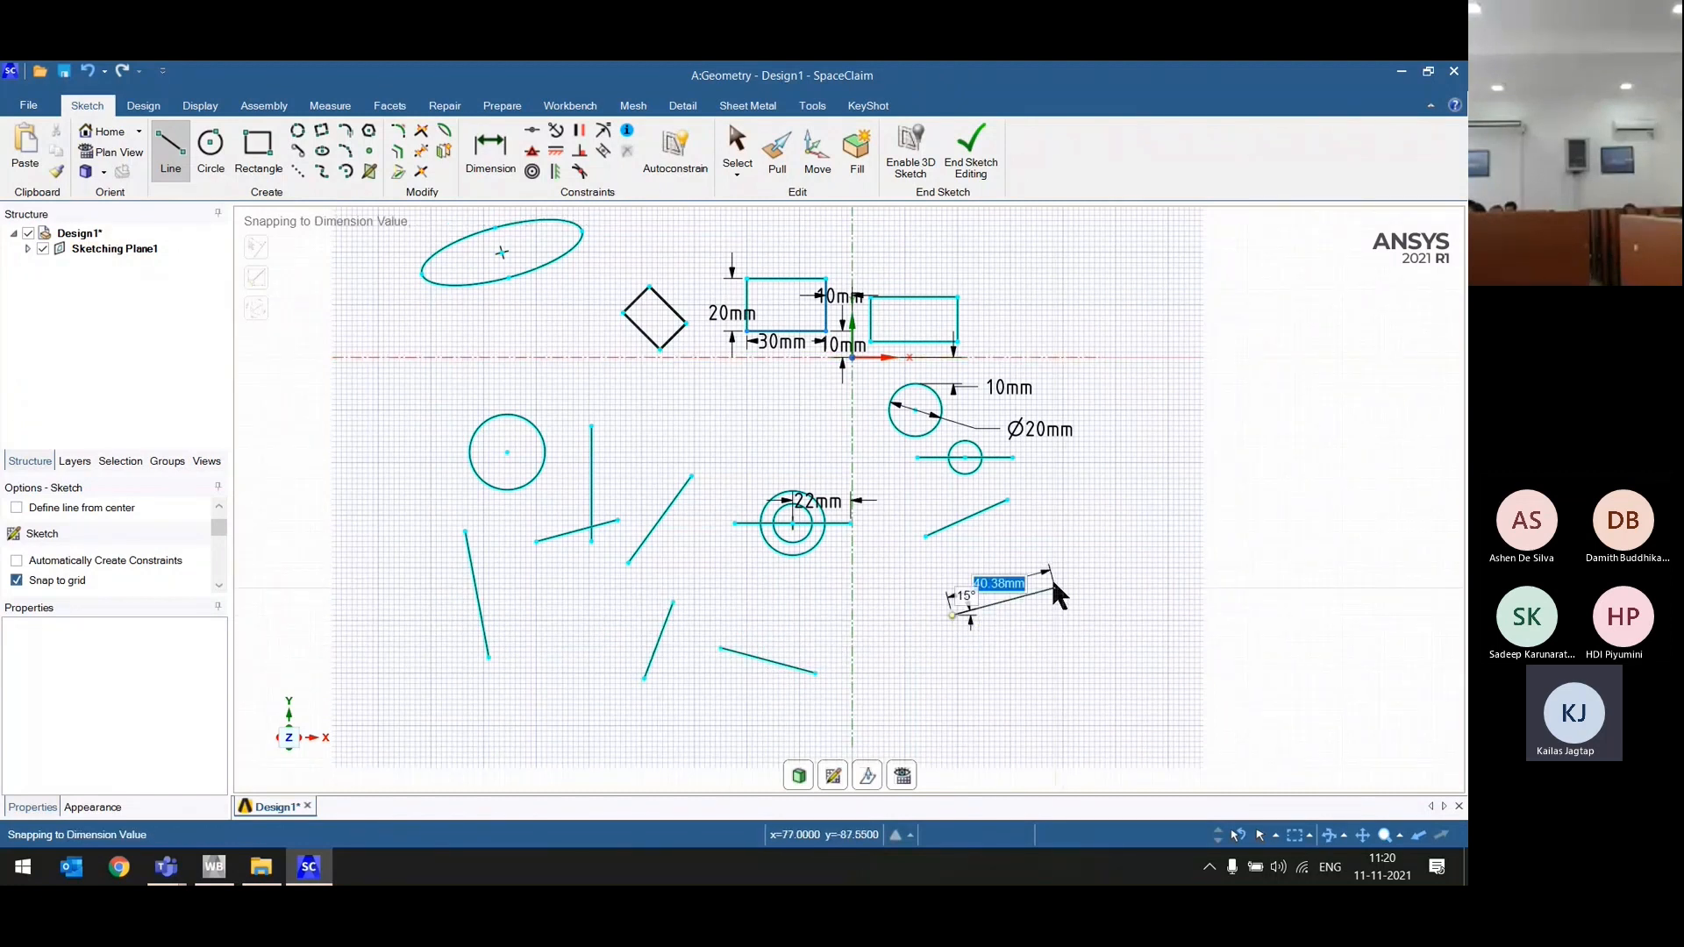
{"action": "left_click", "coordinate": [1055, 588]}
{"action": "left_click", "coordinate": [966, 687]}
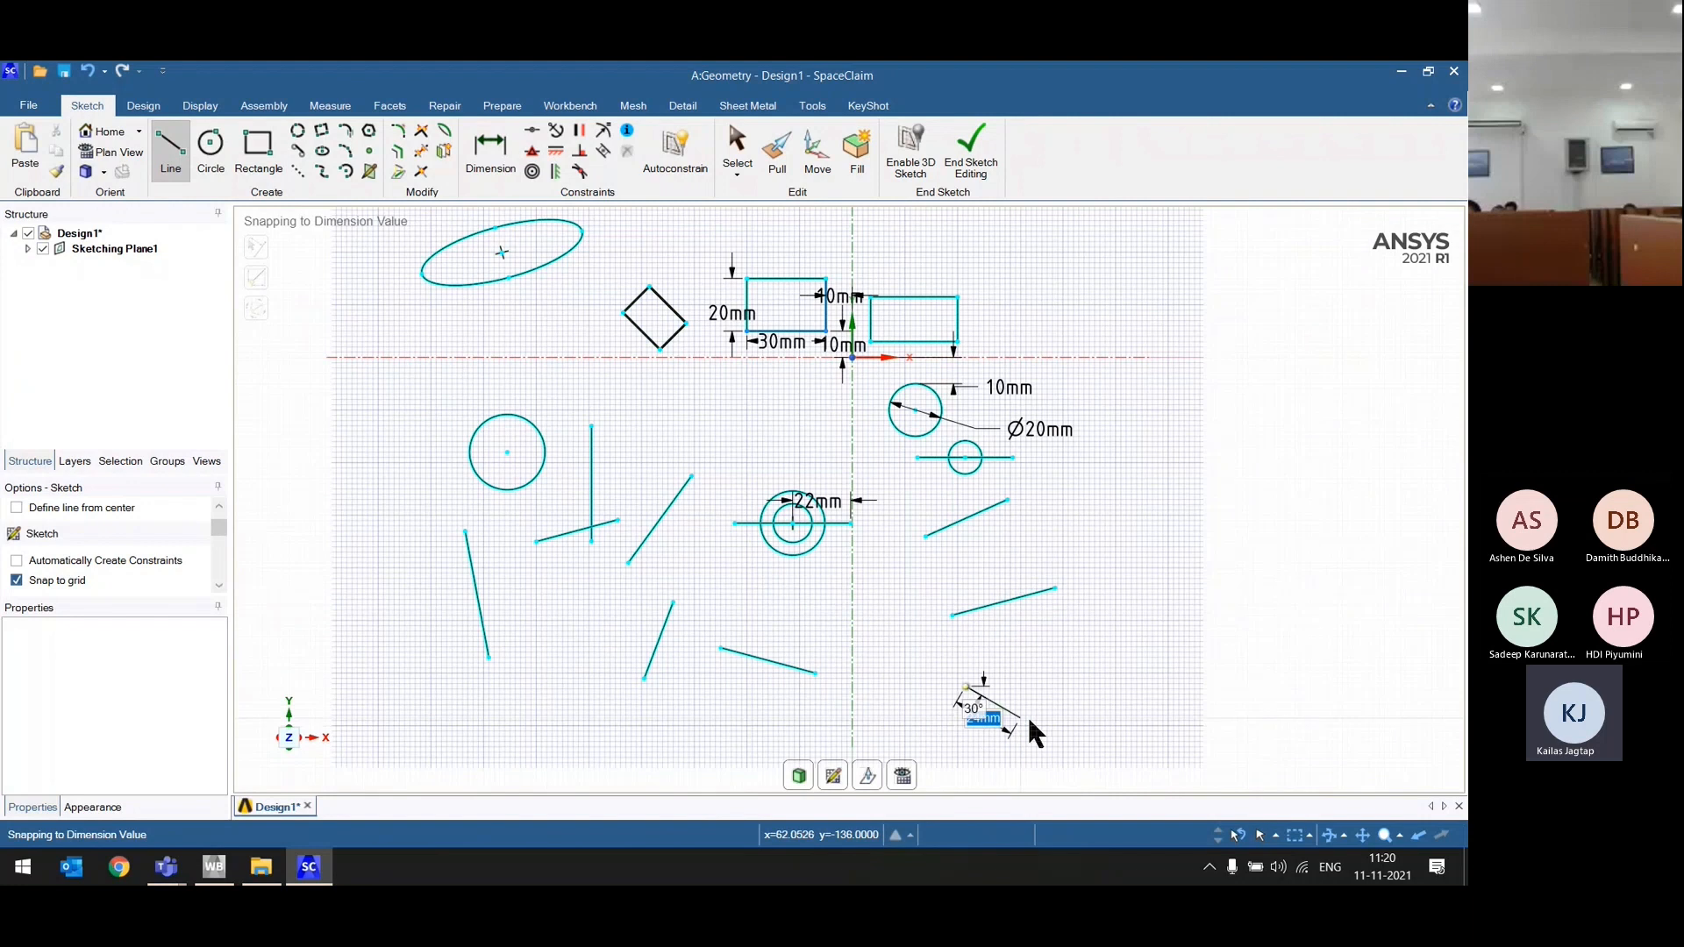
{"action": "left_click", "coordinate": [1029, 724]}
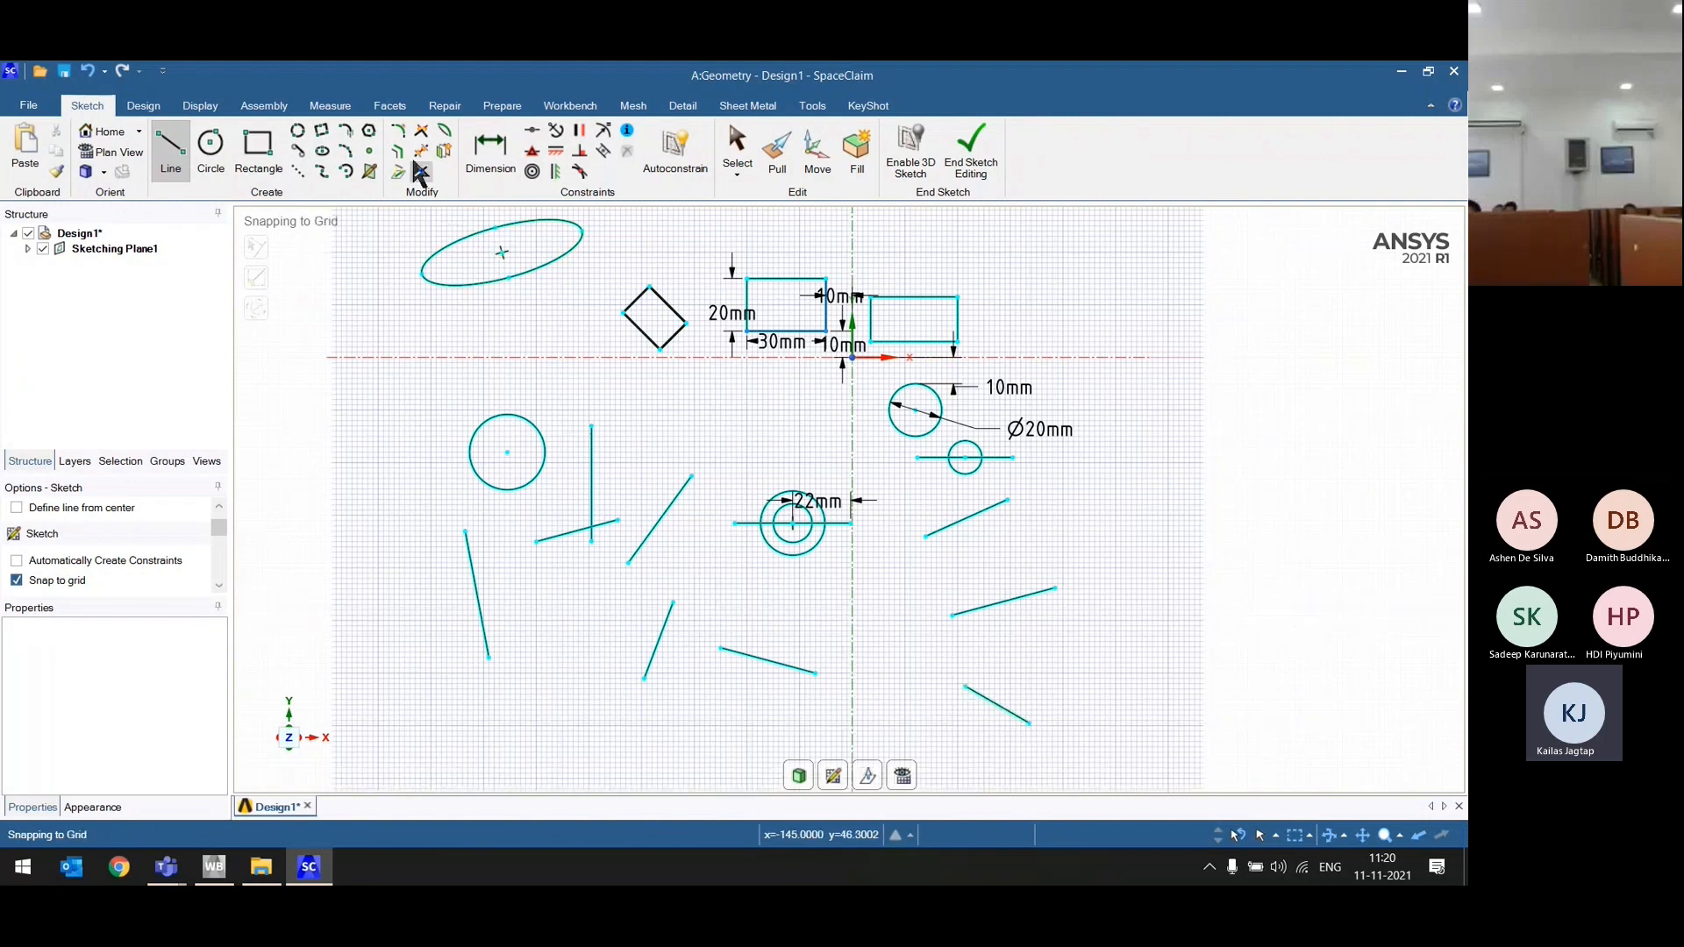
{"action": "key", "text": "Escape"}
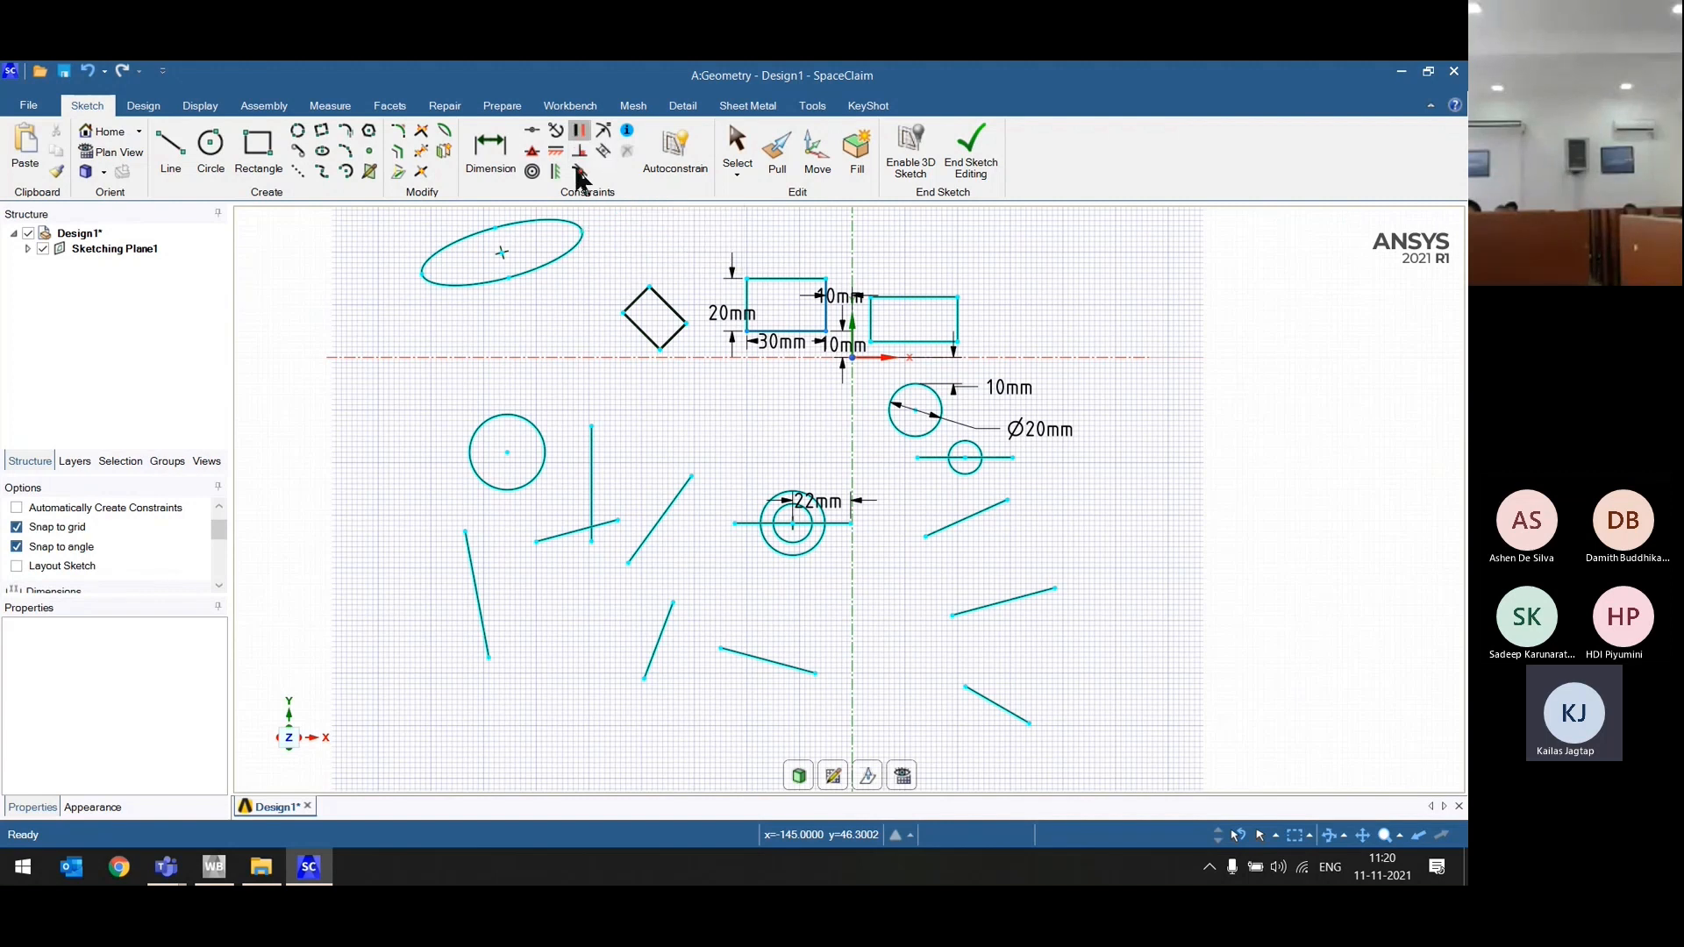
Step: Make the steep line below the large circle parallel to the short slanted line crossing the vertical line
{"action": "left_click", "coordinate": [579, 132]}
{"action": "left_click", "coordinate": [478, 606]}
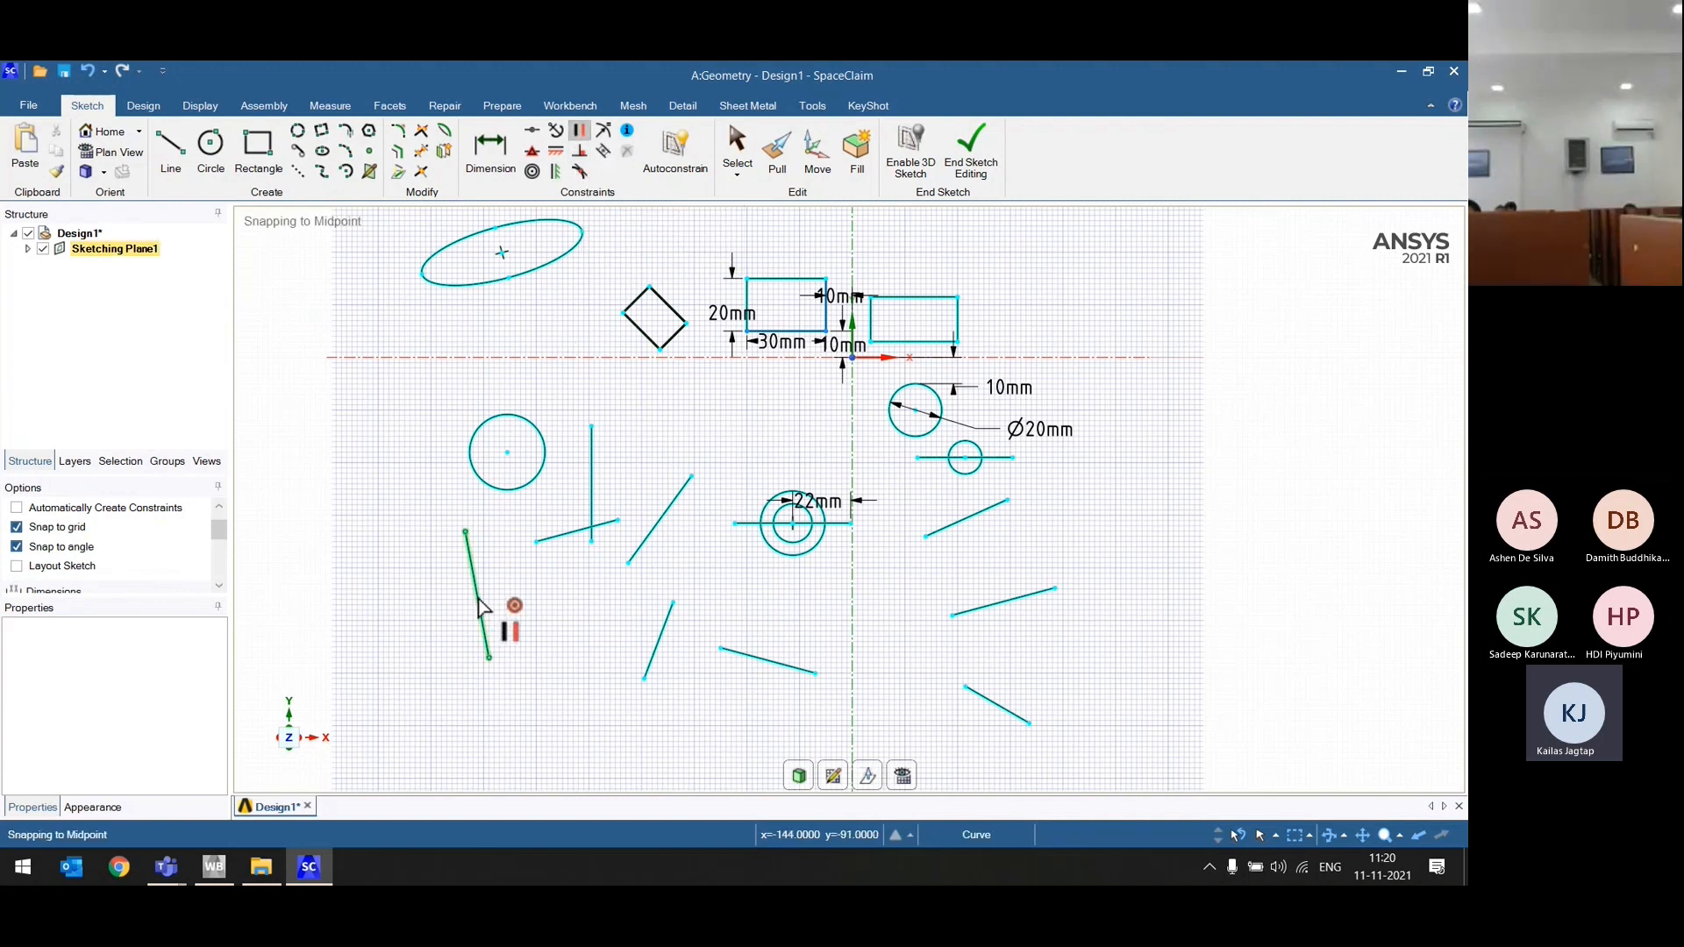
{"action": "left_click", "coordinate": [566, 536]}
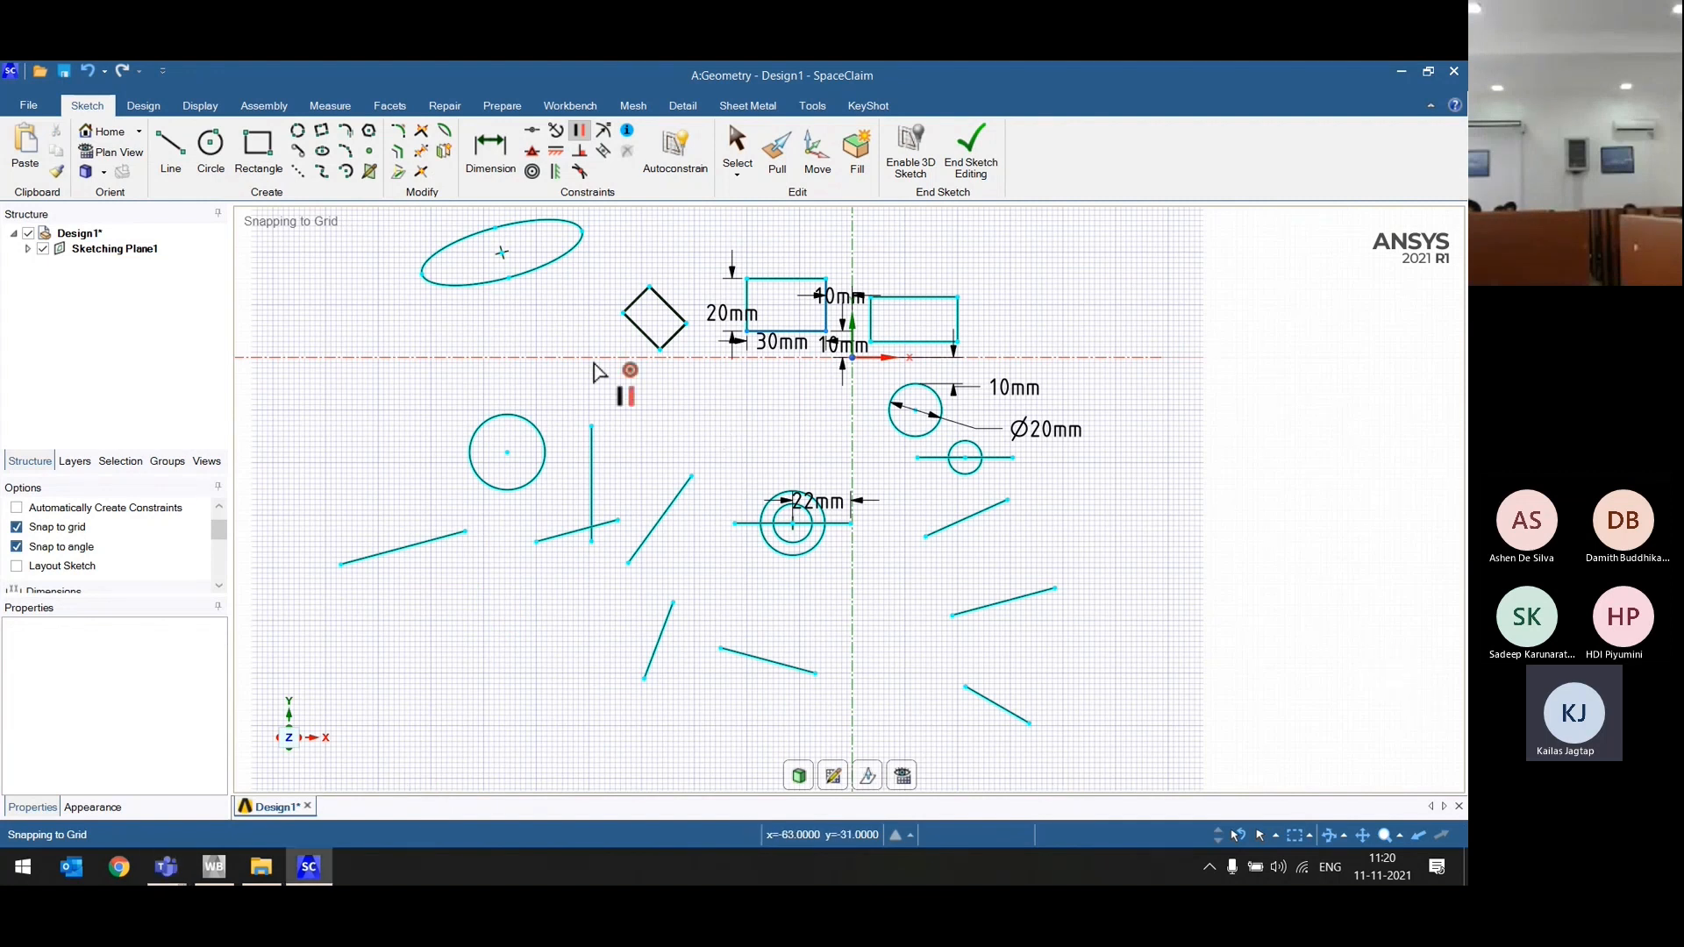
Step: Make the slanted line beside the crossing lines perpendicular to the short slanted line that crosses the vertical line
{"action": "left_click", "coordinate": [579, 151]}
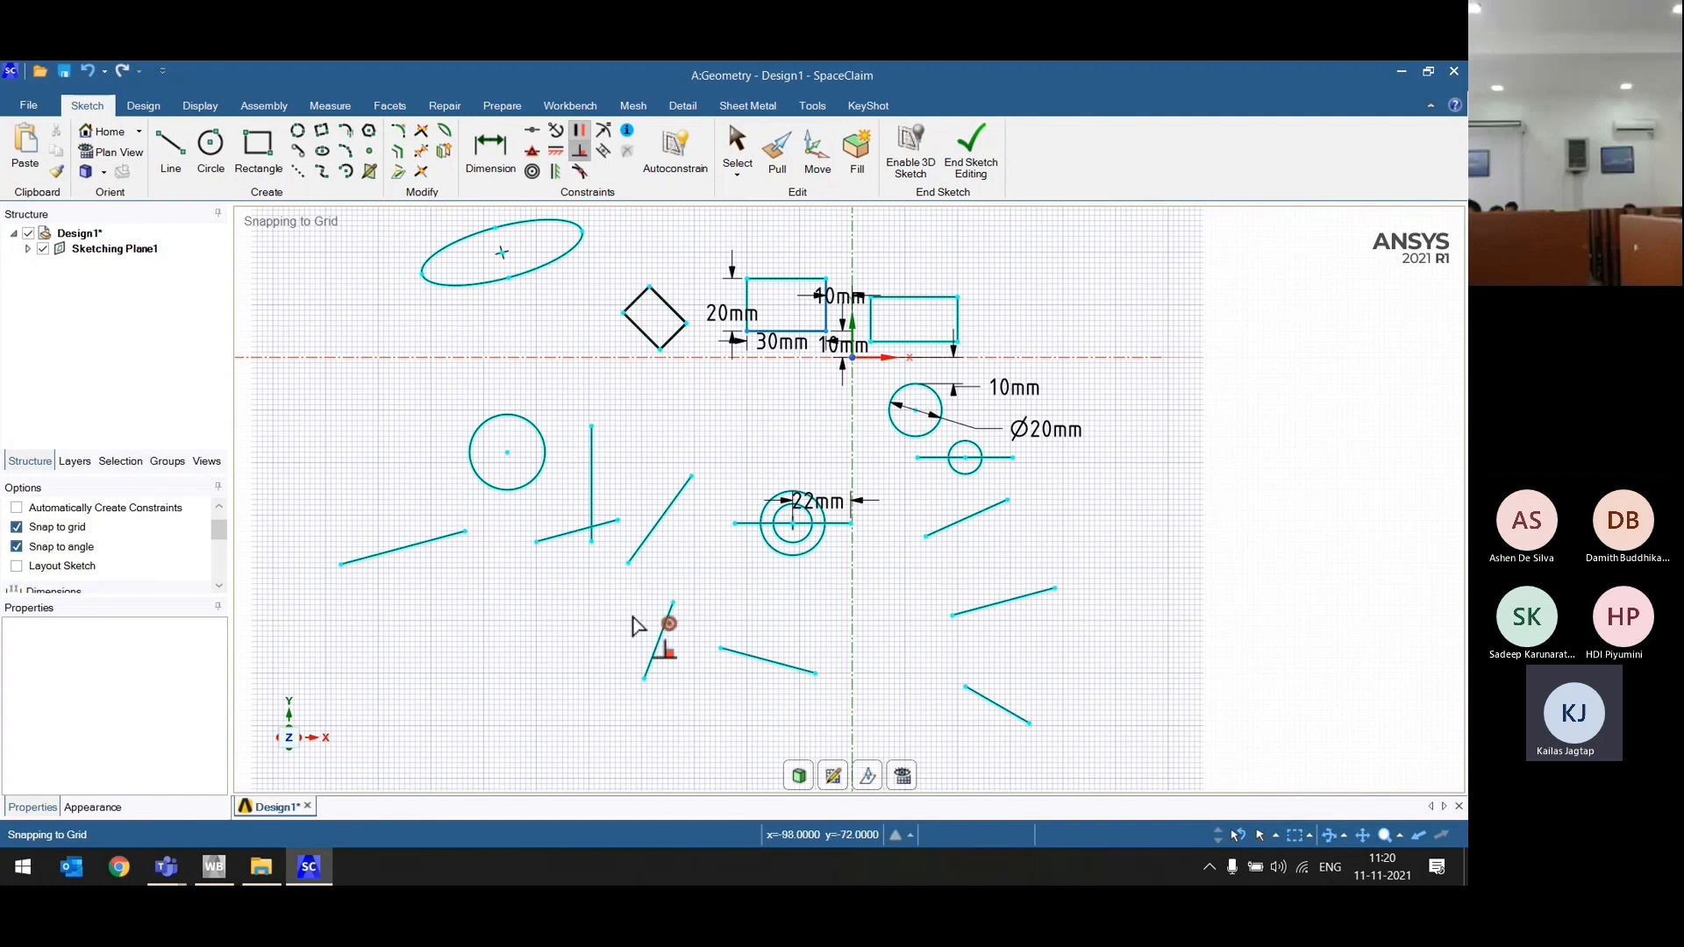
{"action": "left_click", "coordinate": [639, 551]}
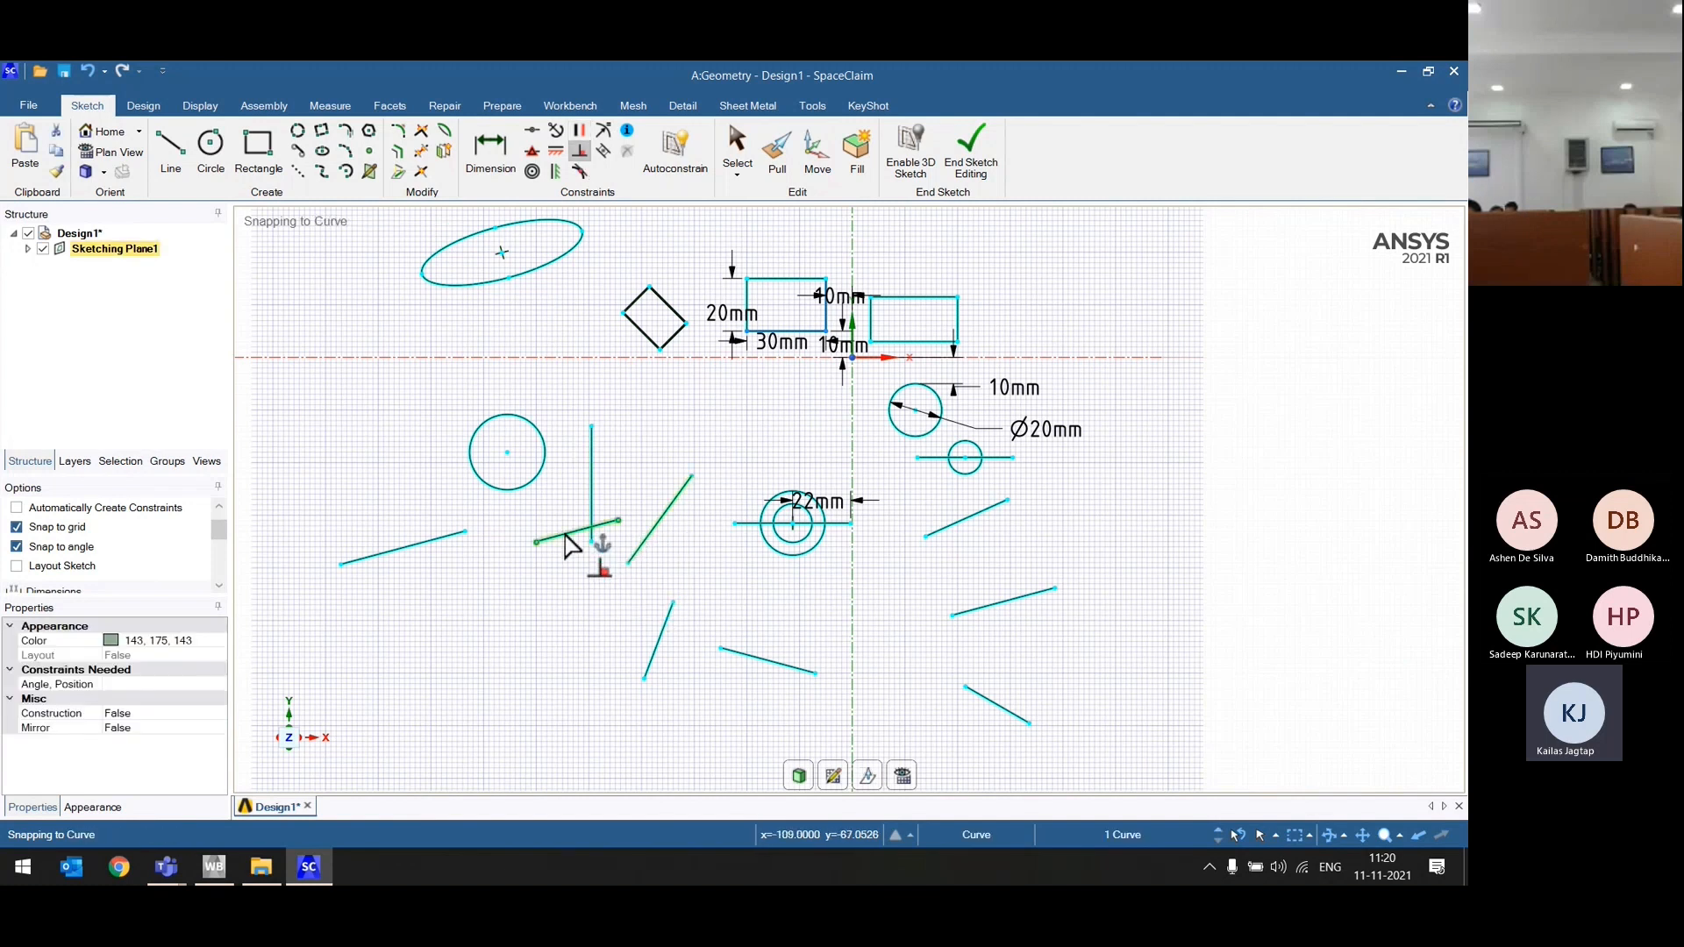
{"action": "left_click", "coordinate": [567, 535]}
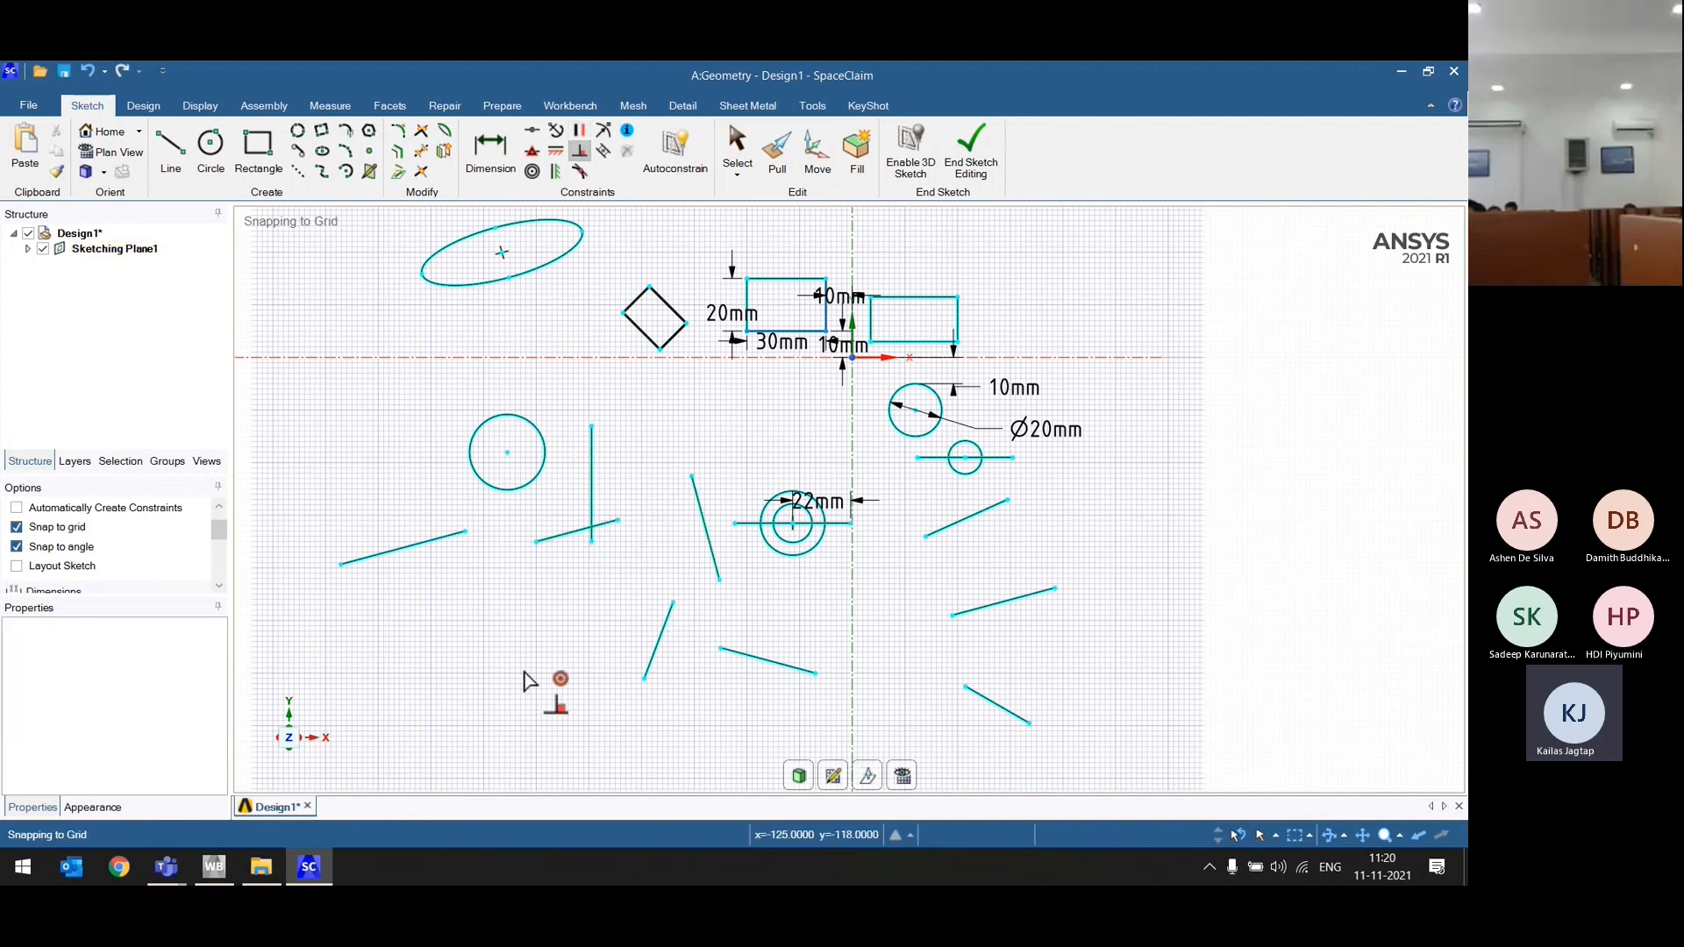
Step: Apply tangent constraints between the large circle and the long slanted line below it, and between the circle and the vertical line
{"action": "left_click", "coordinate": [579, 172]}
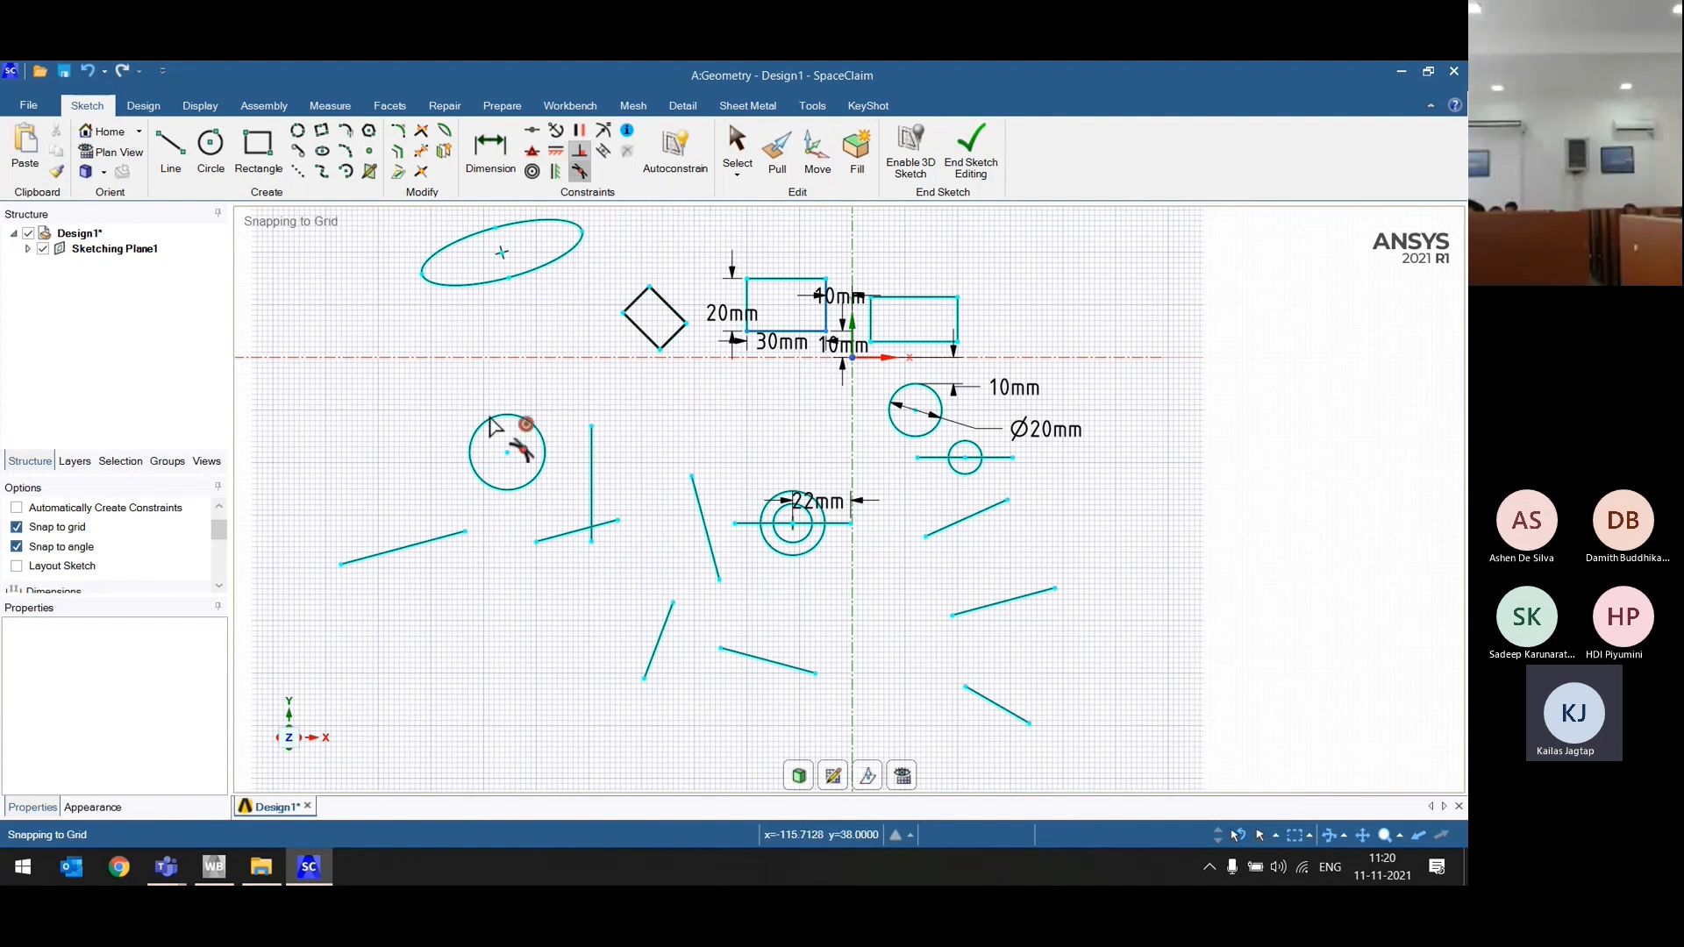
{"action": "left_click", "coordinate": [450, 537]}
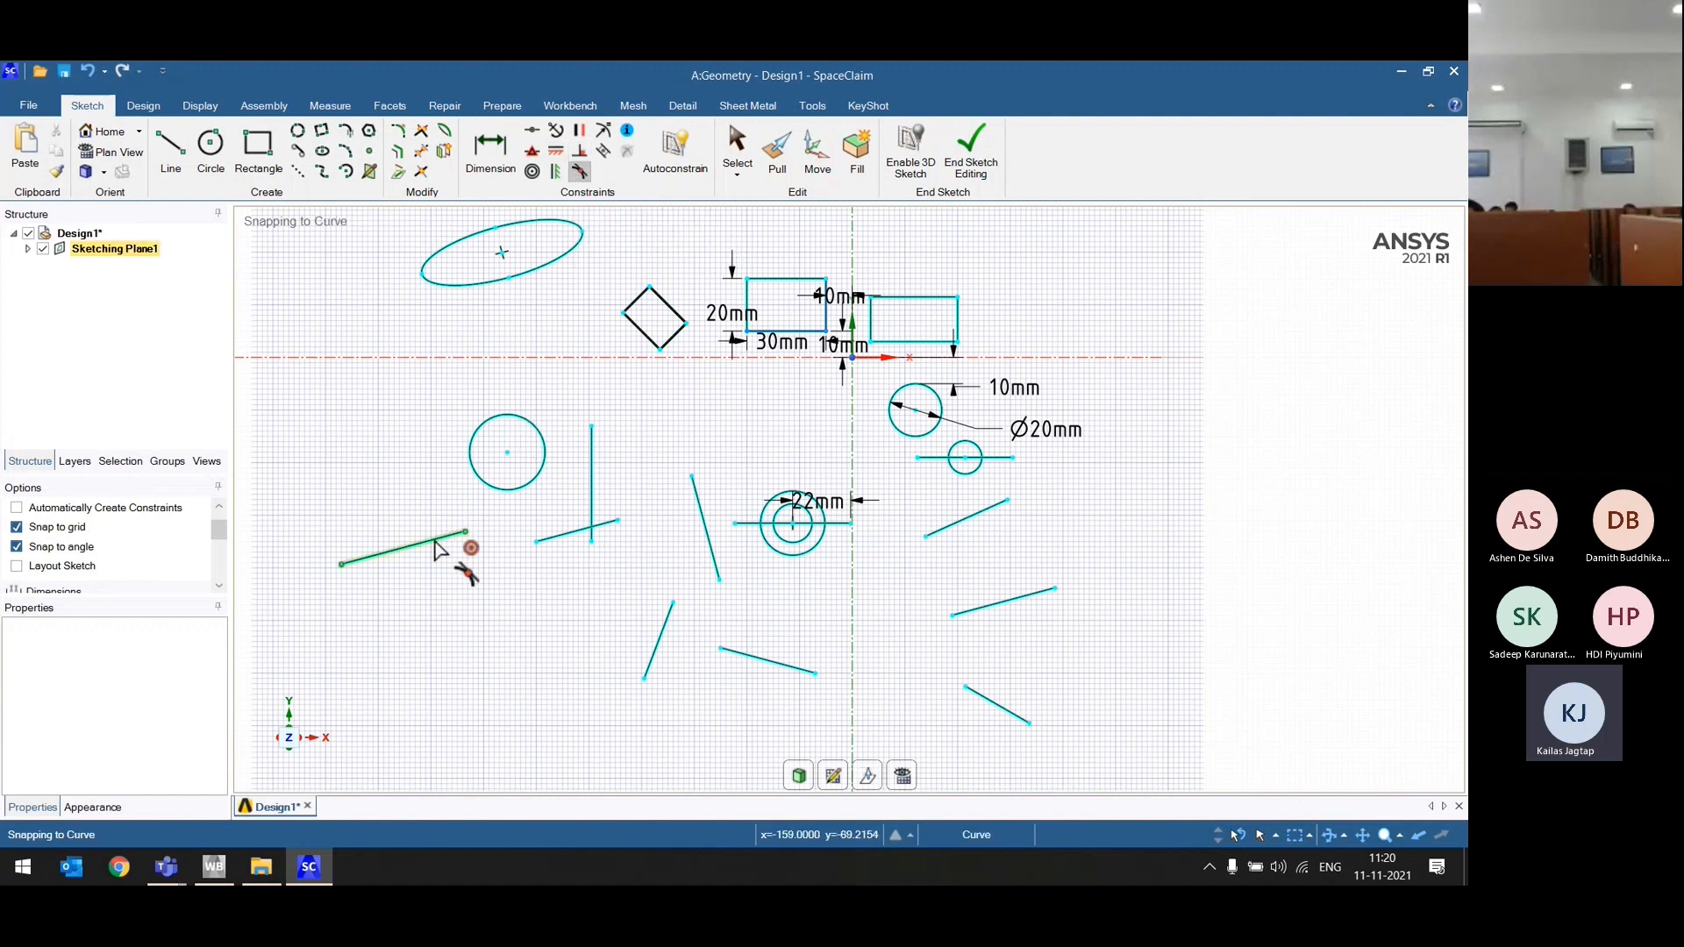
{"action": "left_click", "coordinate": [490, 435]}
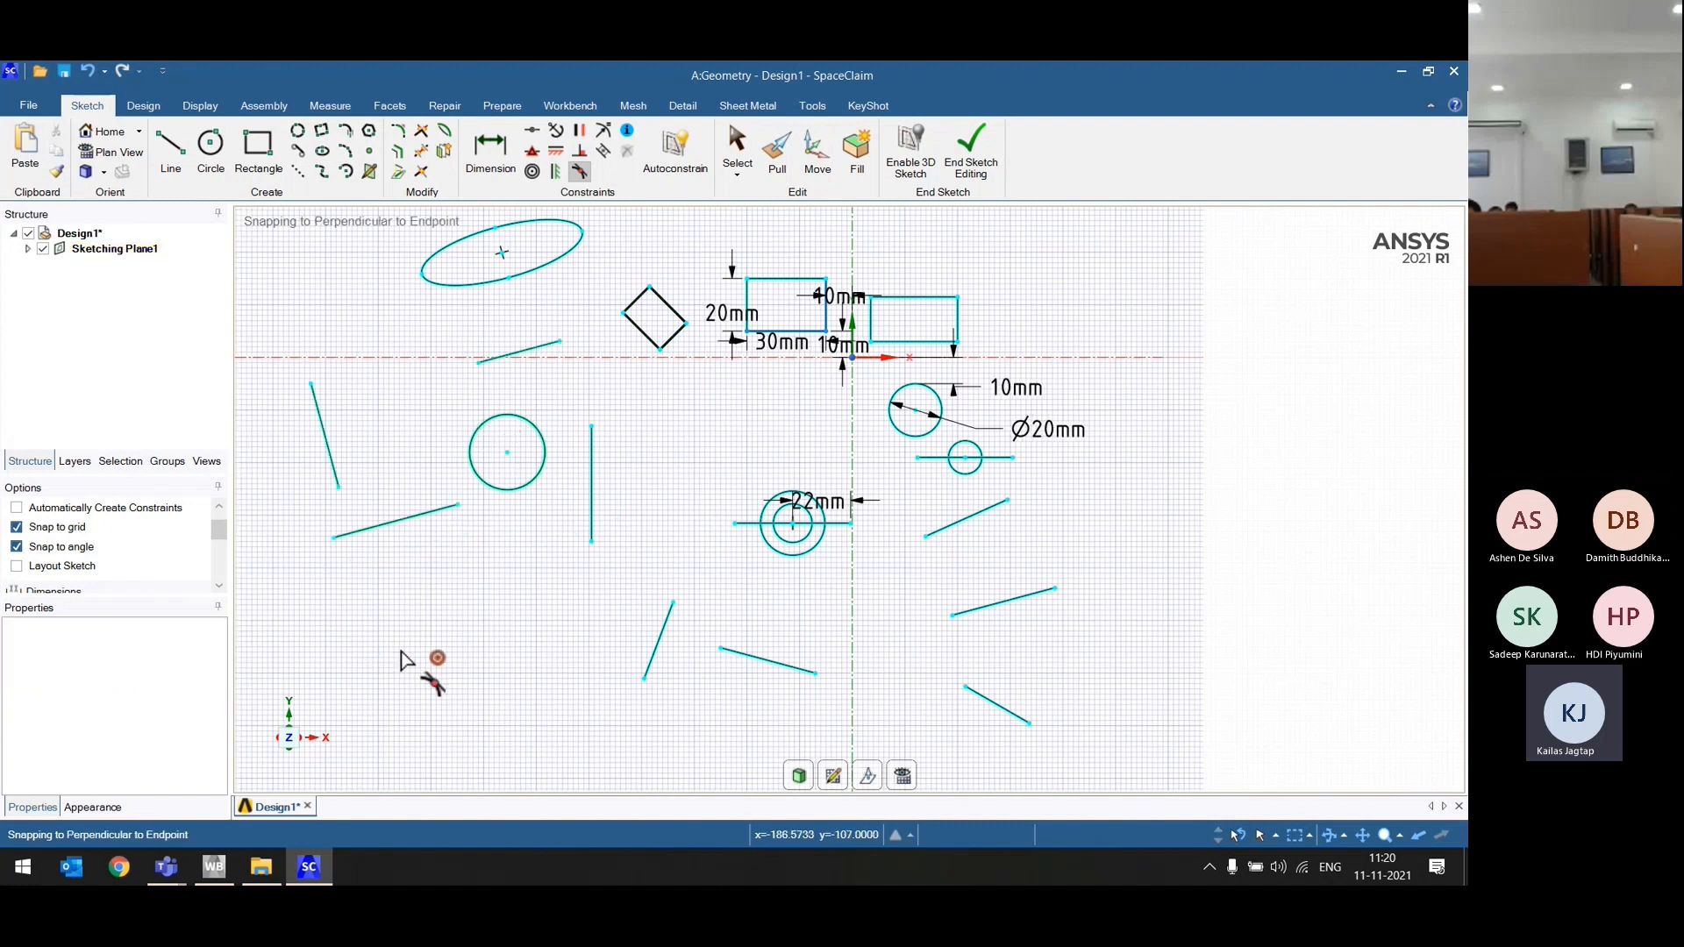
{"action": "left_click", "coordinate": [542, 470]}
{"action": "left_click", "coordinate": [593, 495]}
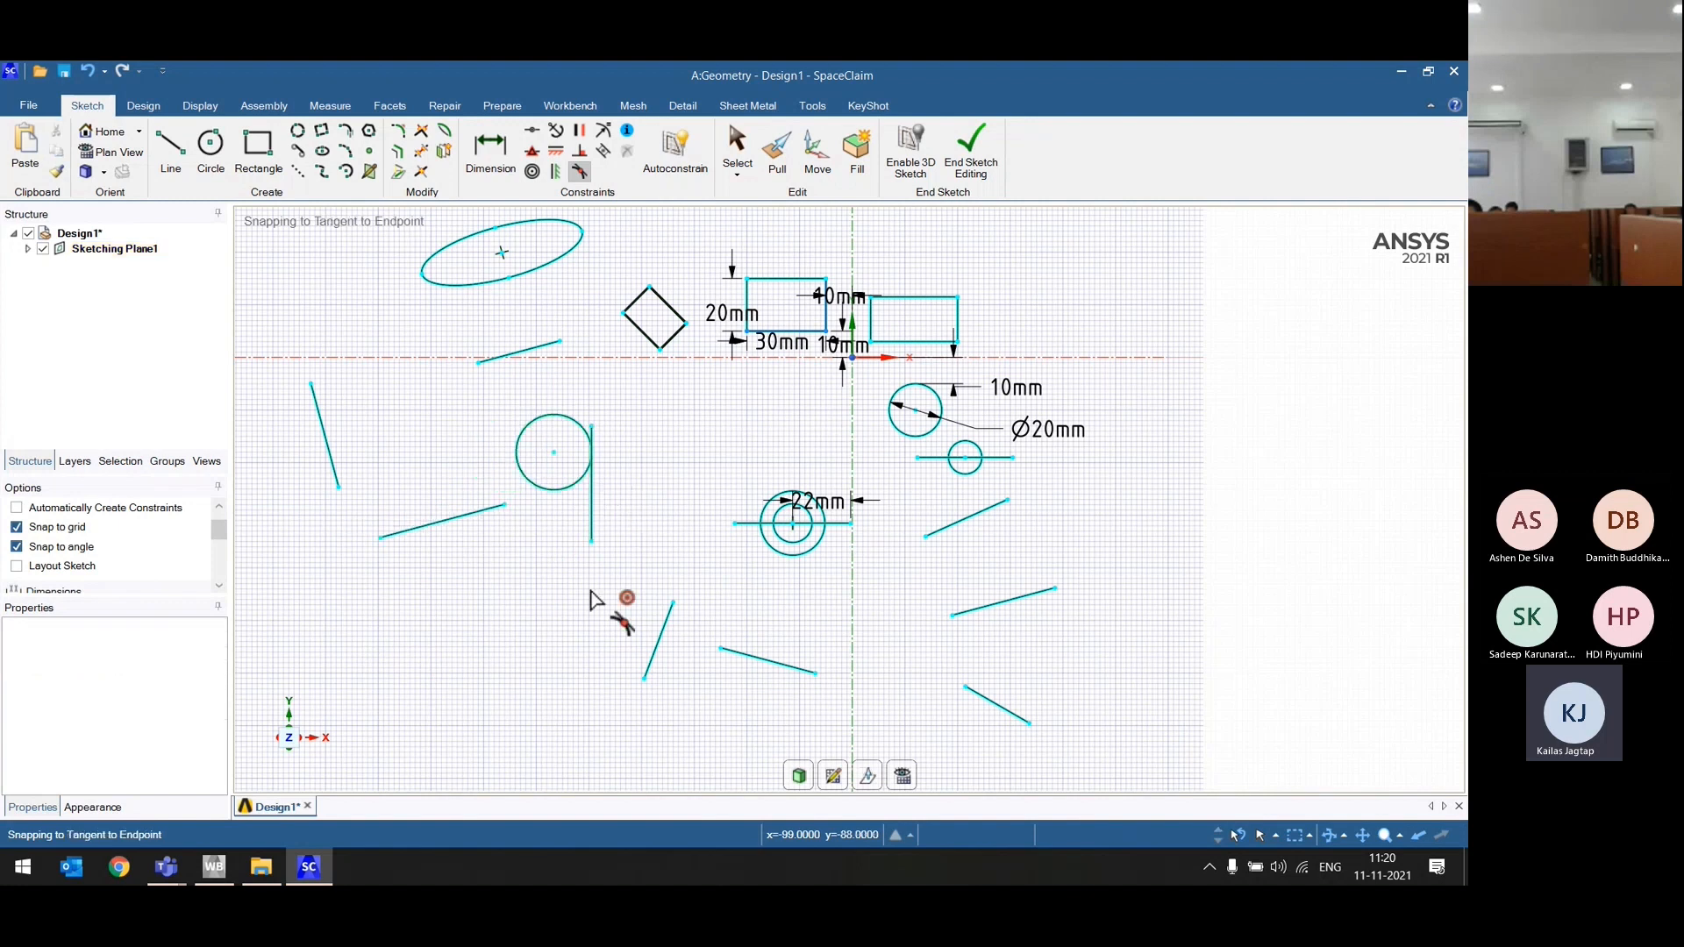
Step: Apply an equal radius constraint between the small circle on the horizontal line and the 20 mm diameter circle
{"action": "left_click", "coordinate": [605, 133]}
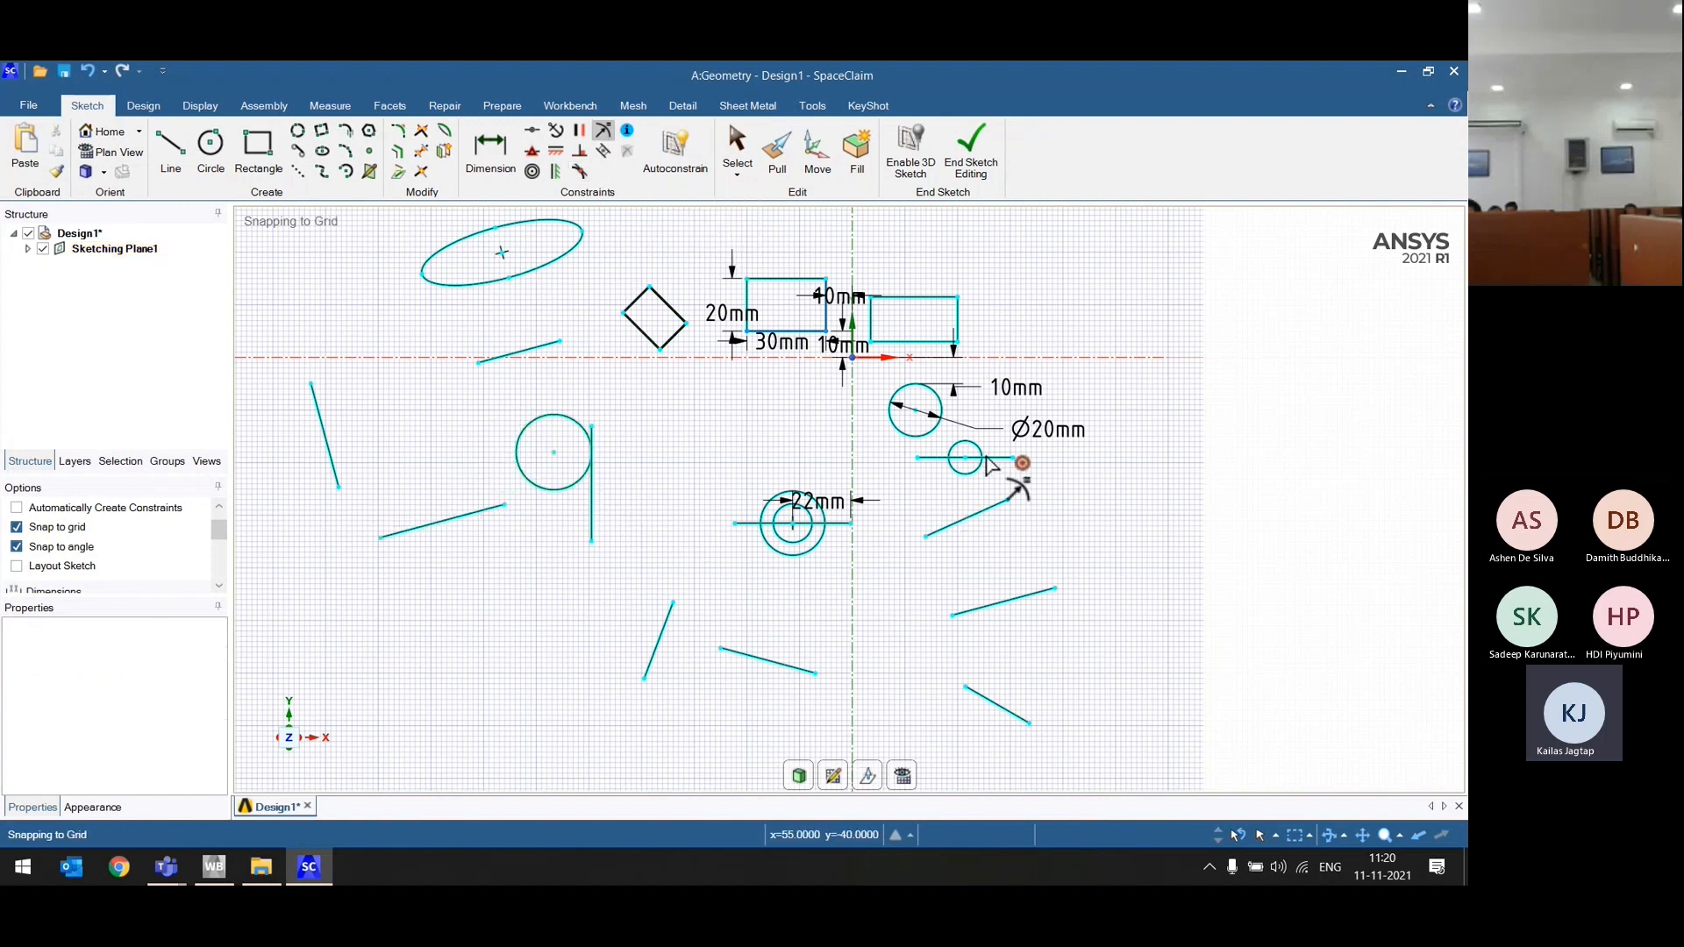
{"action": "scroll", "coordinate": [982, 467], "scroll_direction": "up", "scroll_amount": 3}
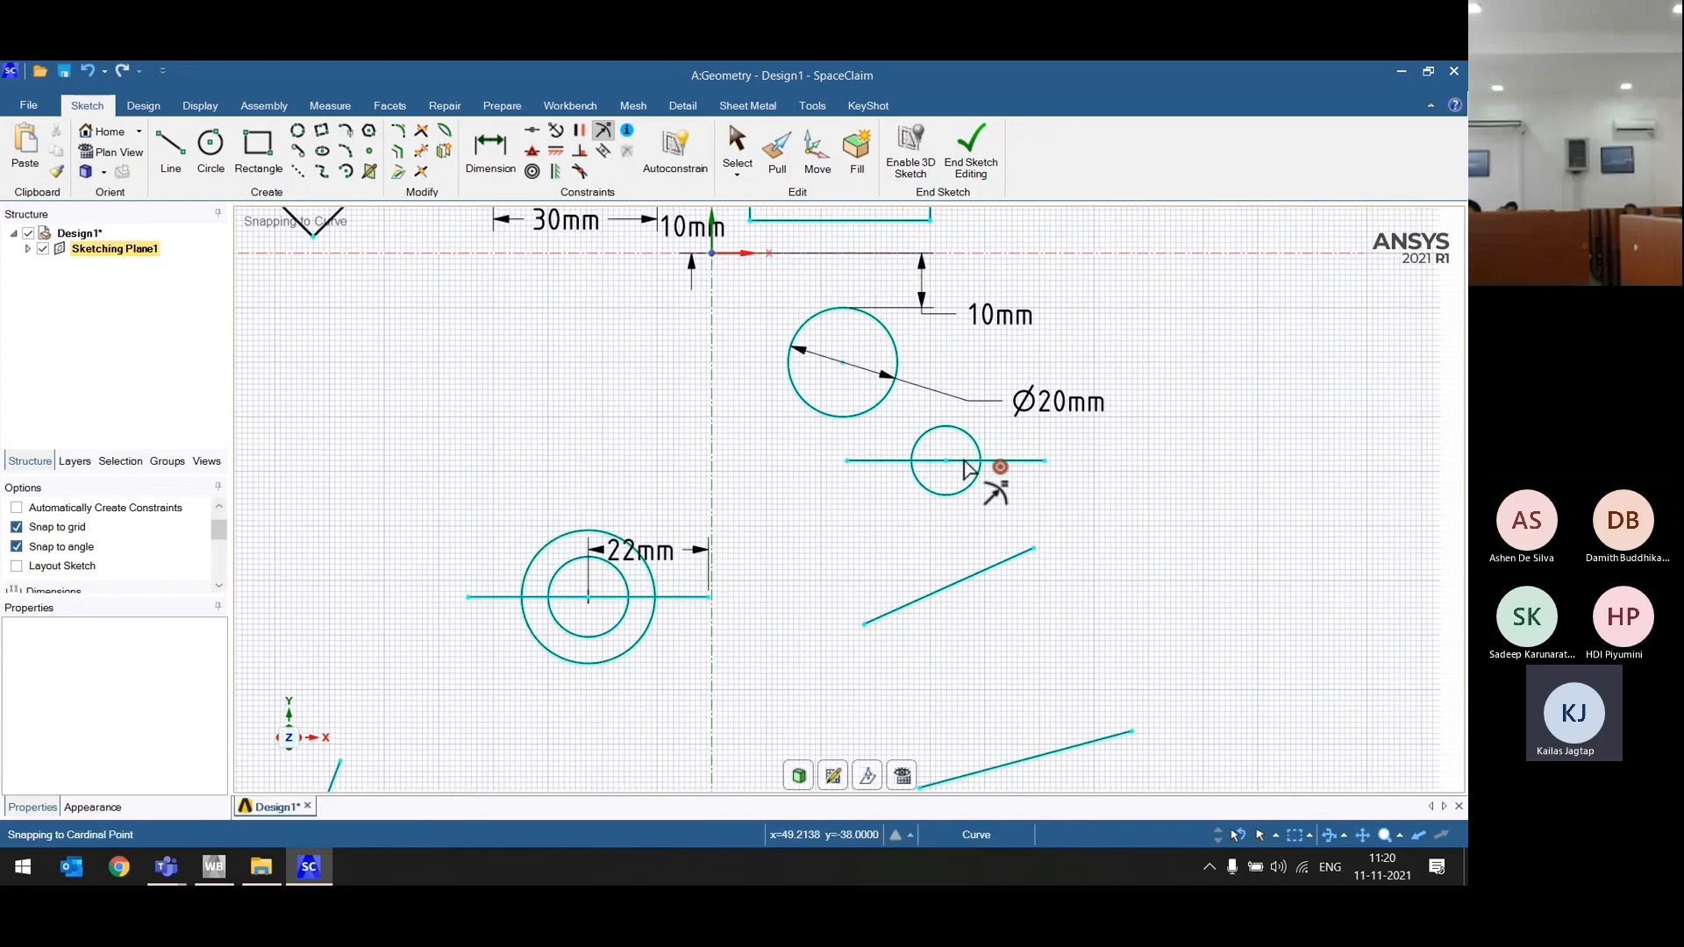
{"action": "left_click", "coordinate": [923, 485]}
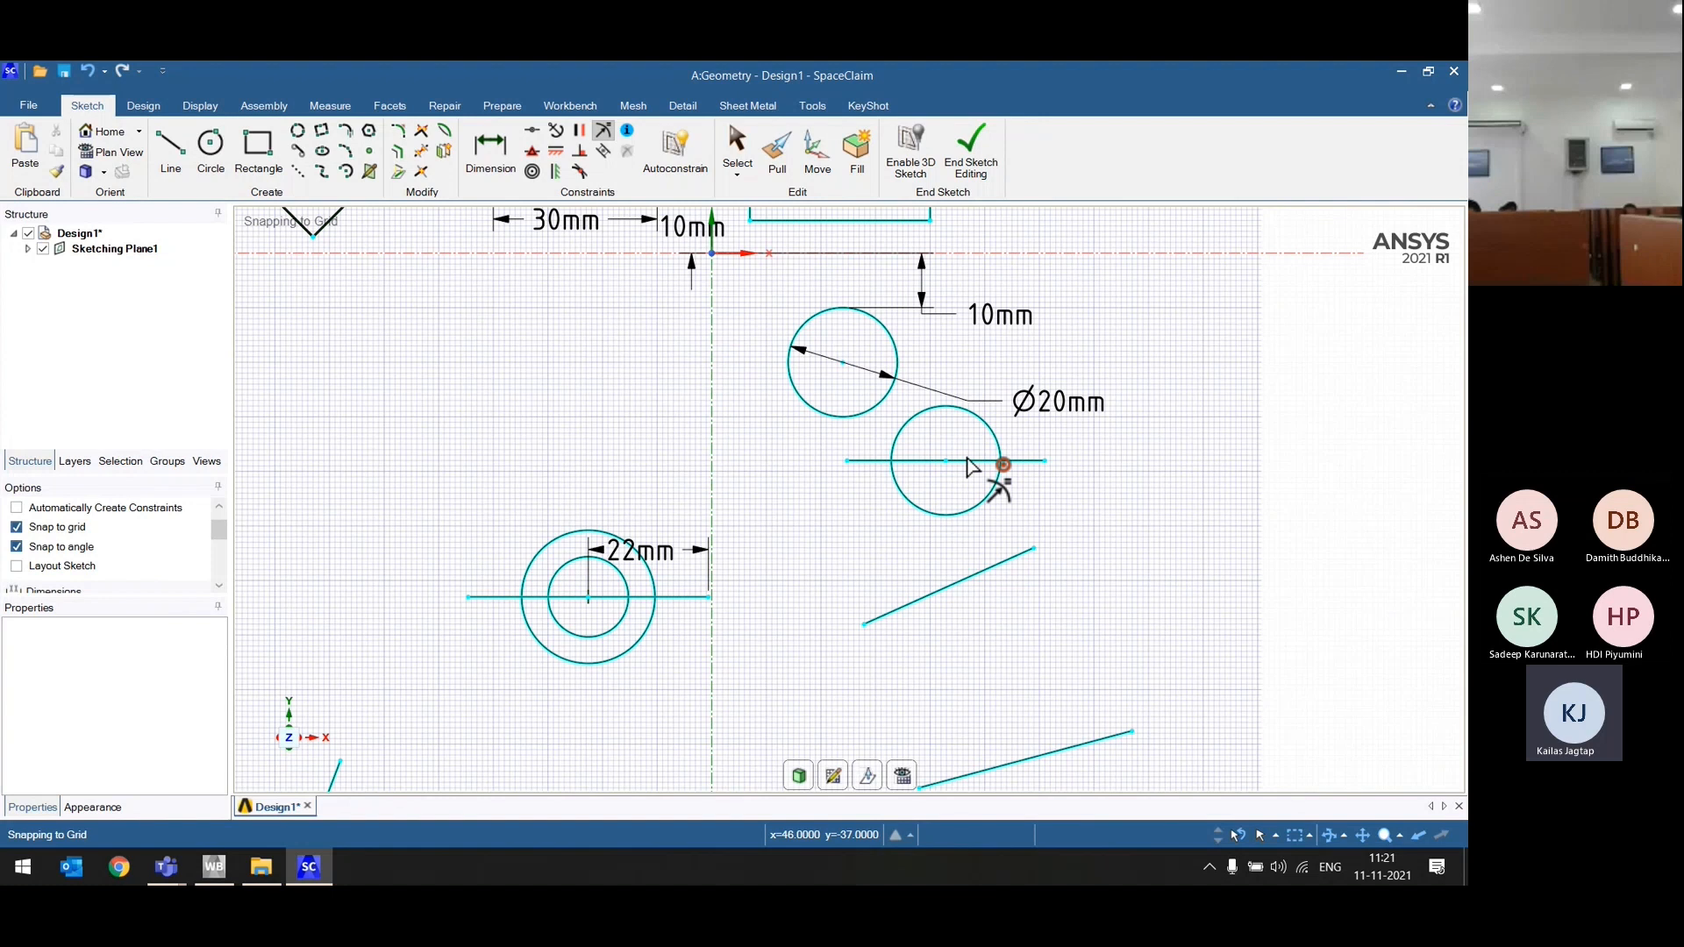
Step: Try to apply an equal distance constraint using the two slanted lines below the equal-radius circles
{"action": "left_click", "coordinate": [602, 152]}
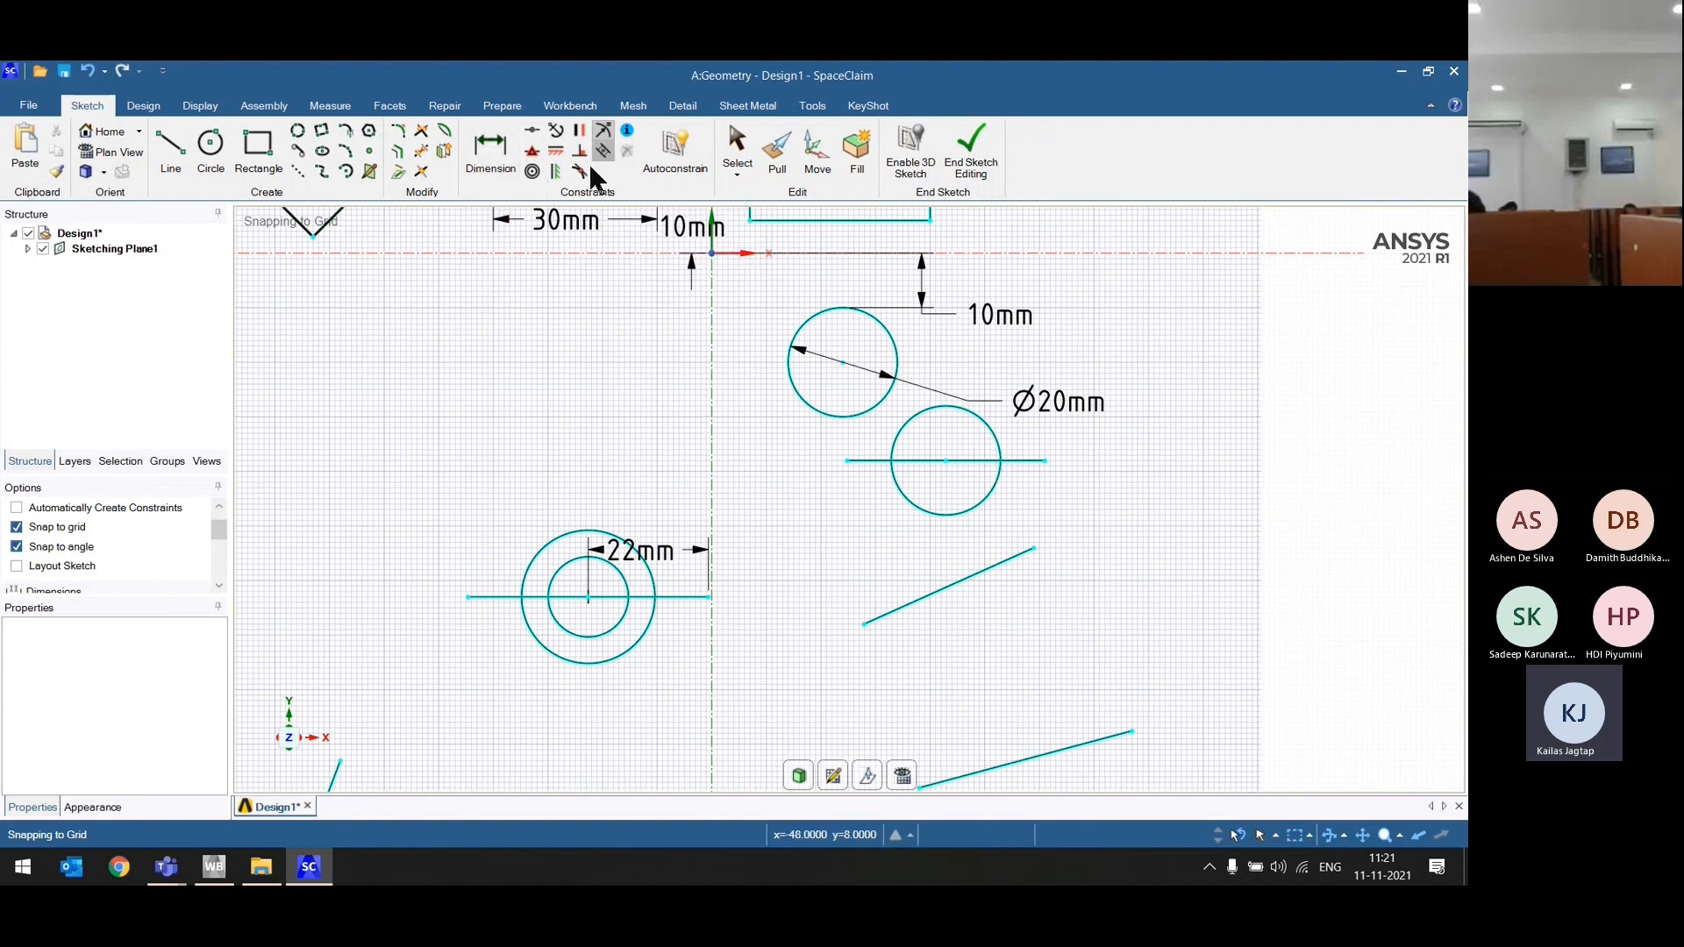
{"action": "scroll", "coordinate": [684, 291], "scroll_direction": "down", "scroll_amount": 3}
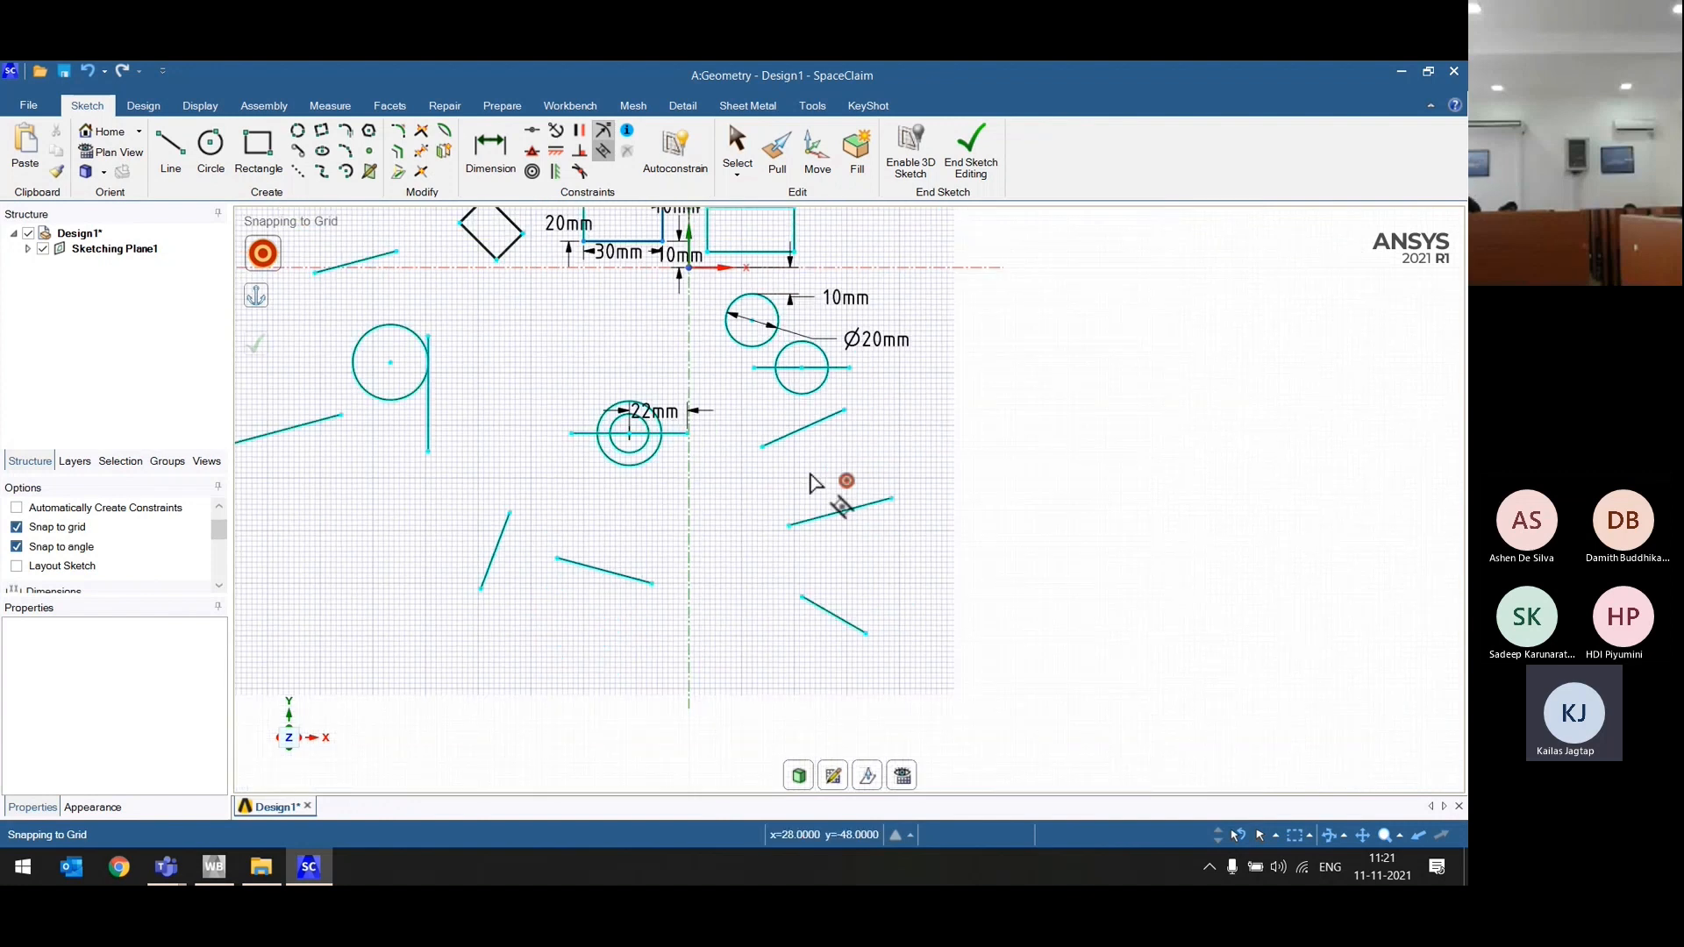
{"action": "left_click", "coordinate": [814, 484]}
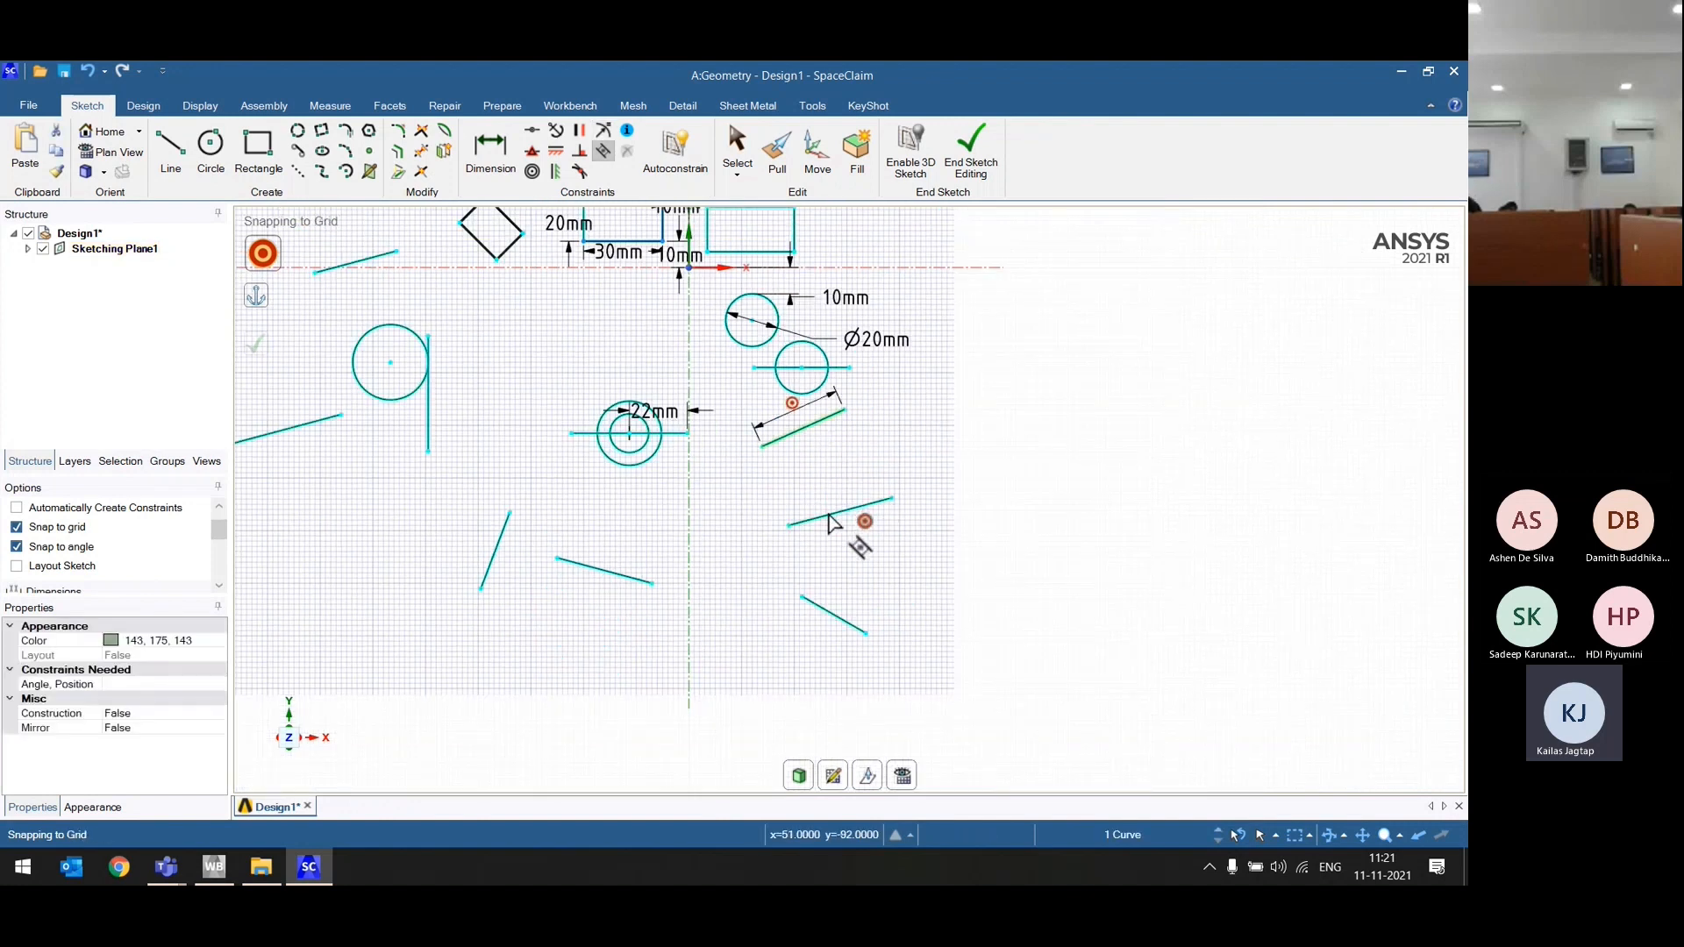
{"action": "left_click", "coordinate": [831, 520]}
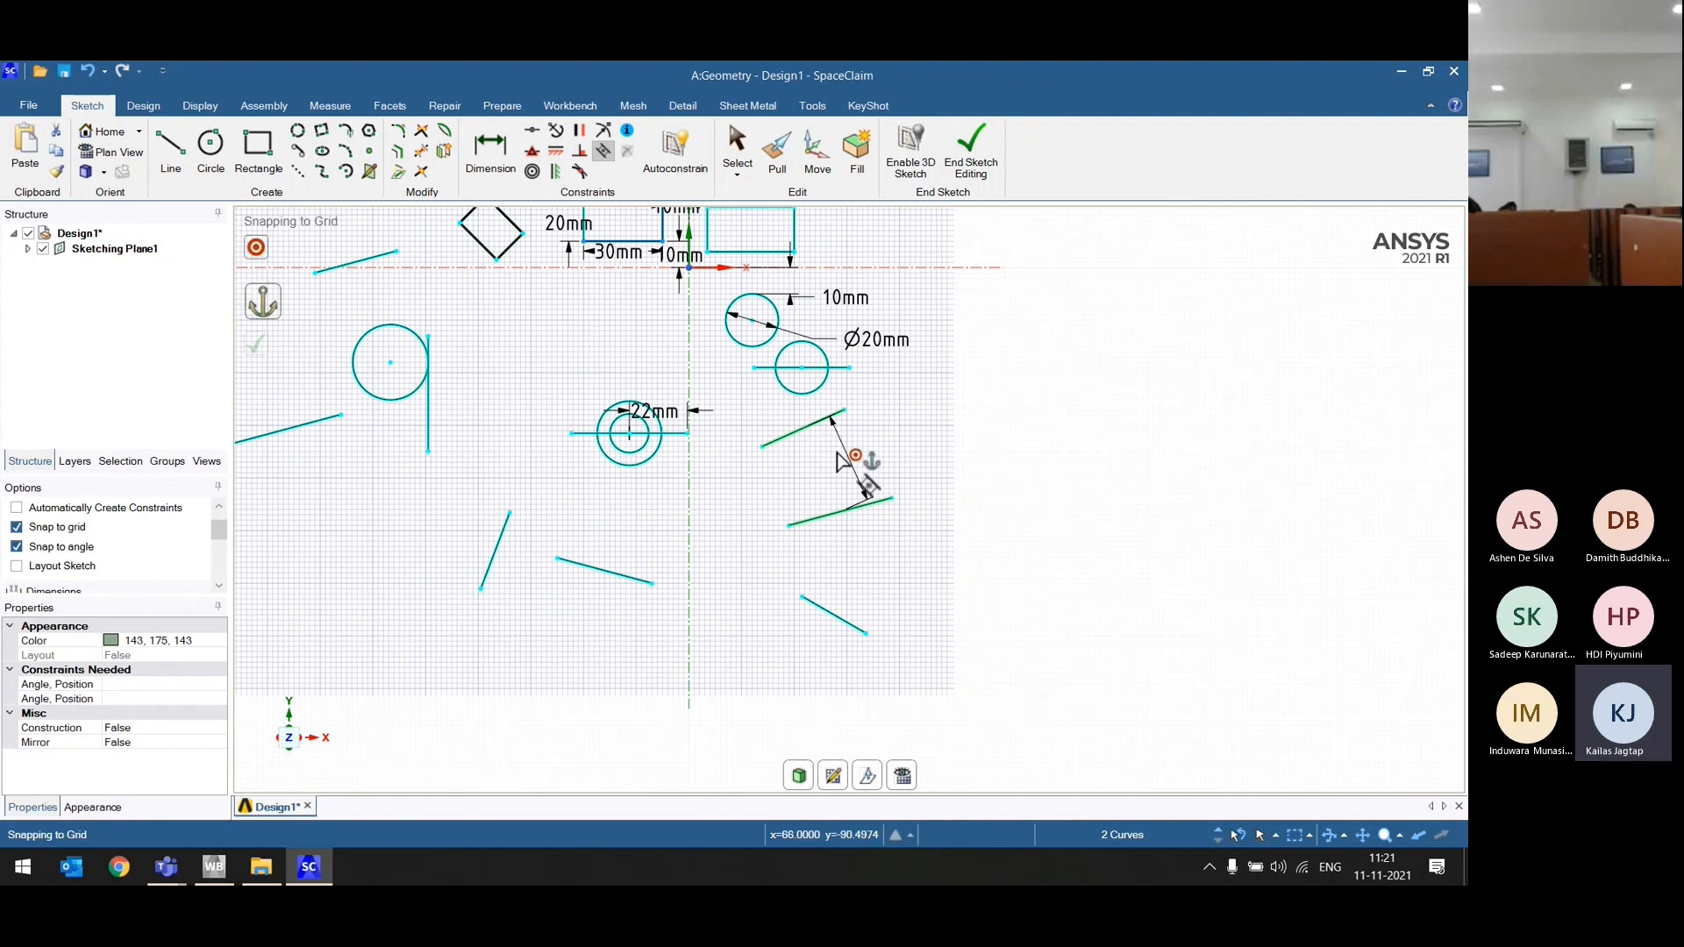
Step: Display the constraint icons for the whole sketch and clear the selection of the two slanted lines
{"action": "left_click", "coordinate": [626, 132]}
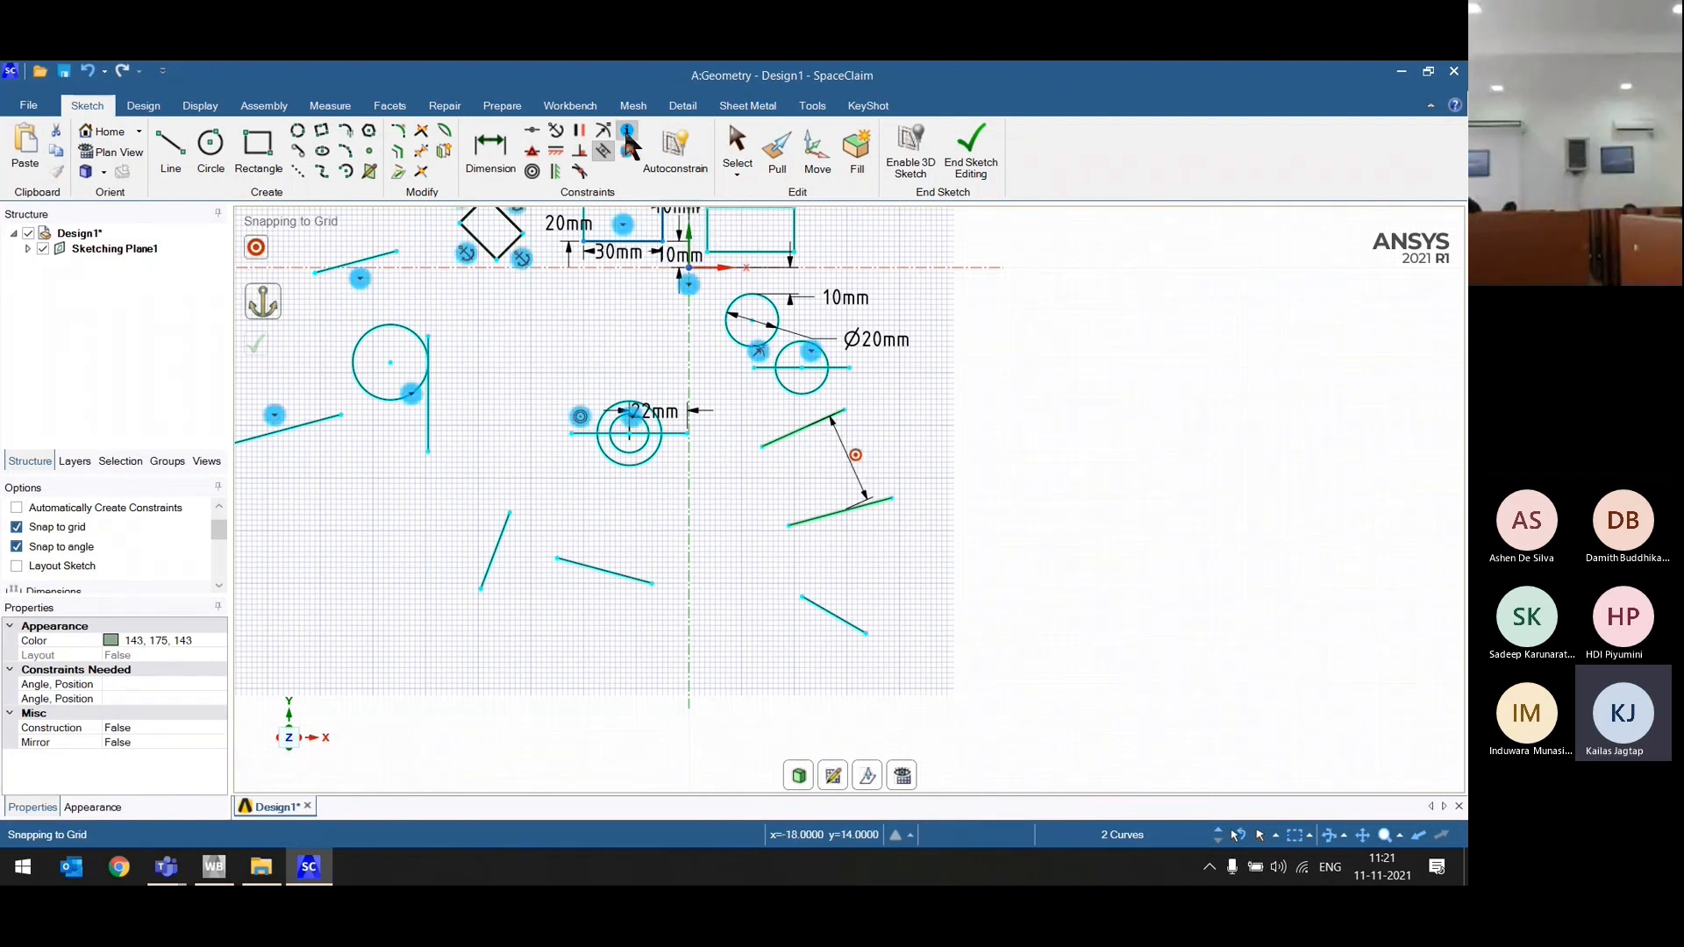
{"action": "scroll", "coordinate": [908, 465], "scroll_direction": "down", "scroll_amount": 3}
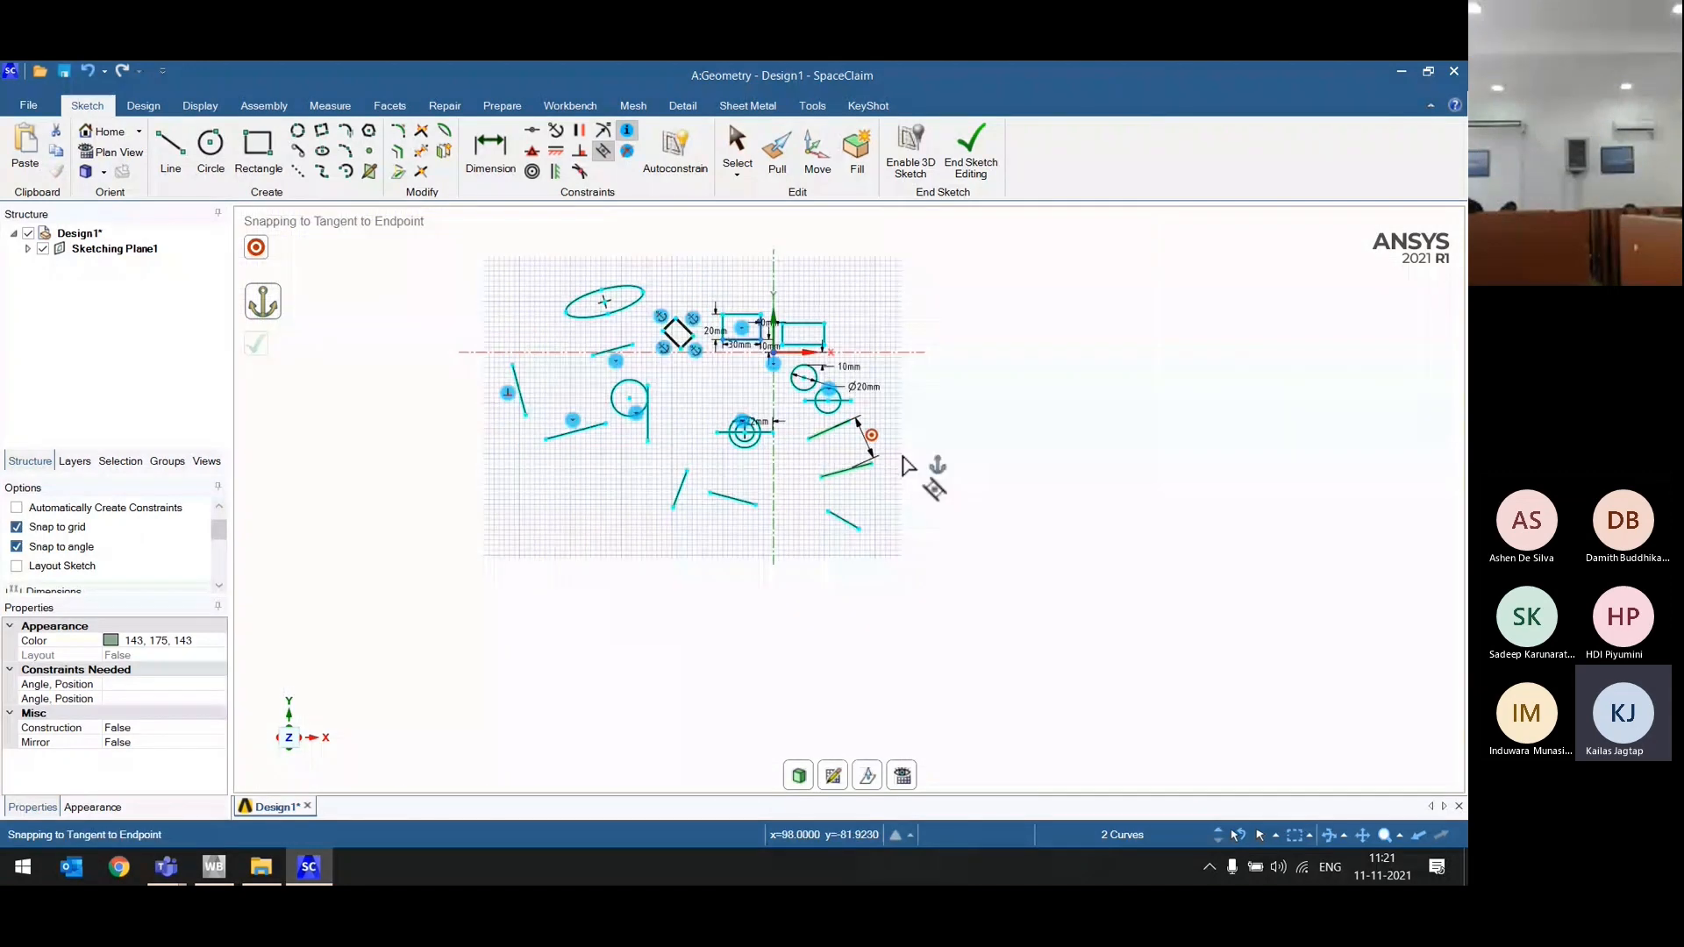
{"action": "scroll", "coordinate": [702, 344], "scroll_direction": "up", "scroll_amount": 1}
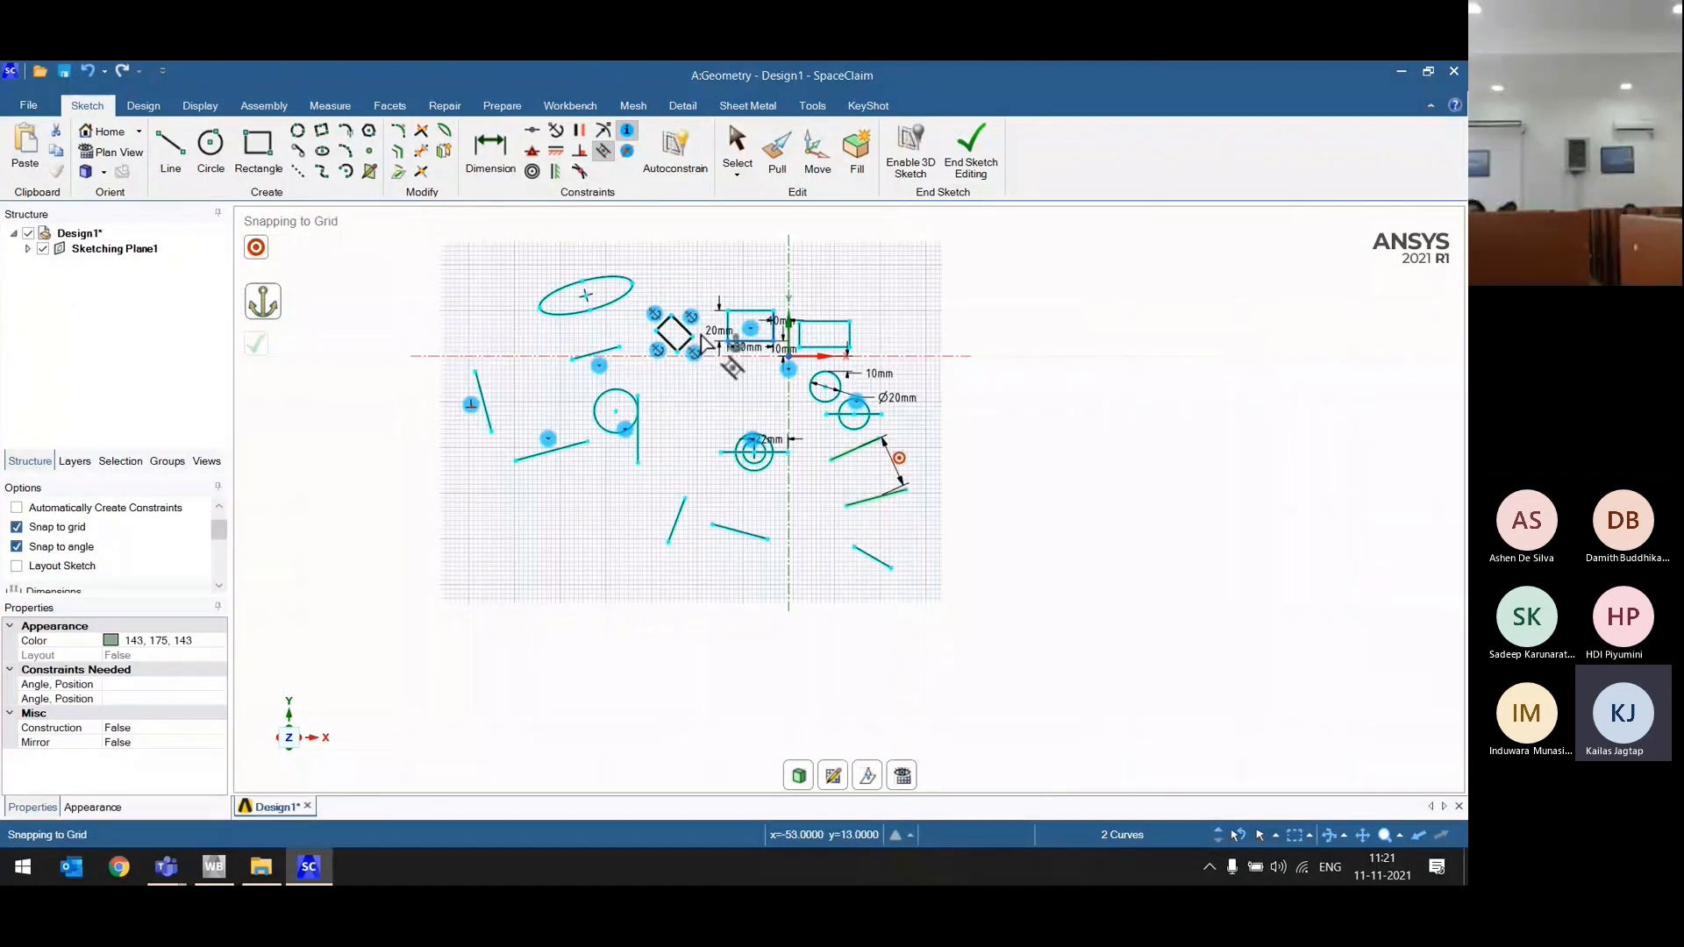
{"action": "scroll", "coordinate": [702, 344], "scroll_direction": "up", "scroll_amount": 3}
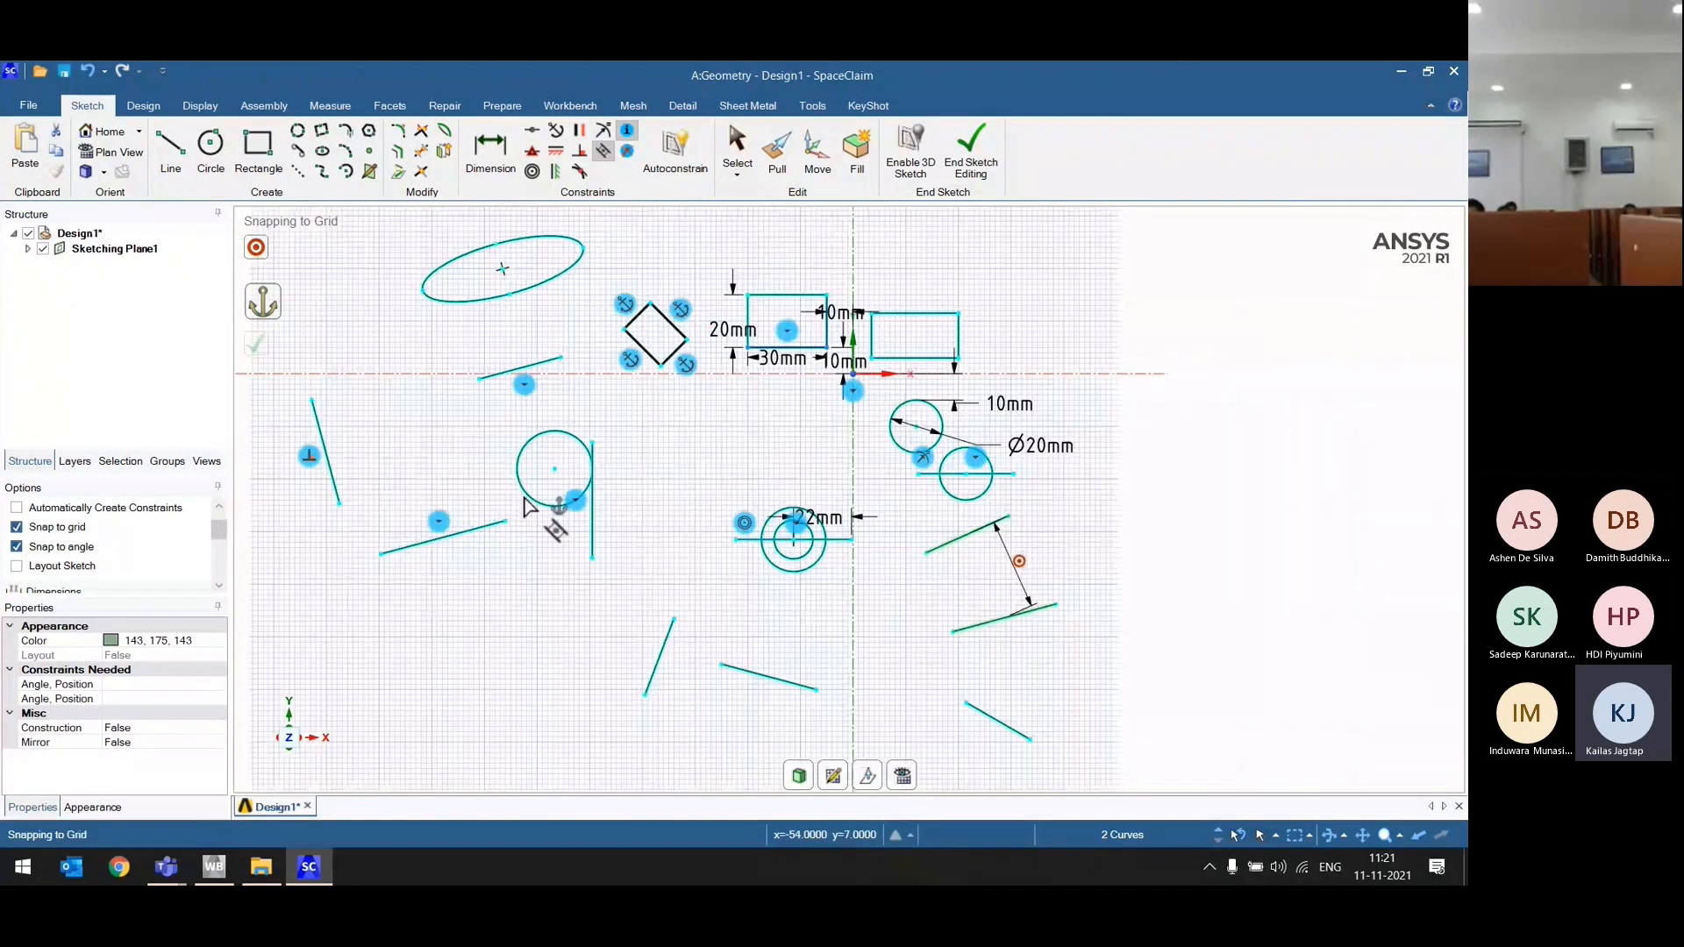
{"action": "left_click", "coordinate": [517, 402]}
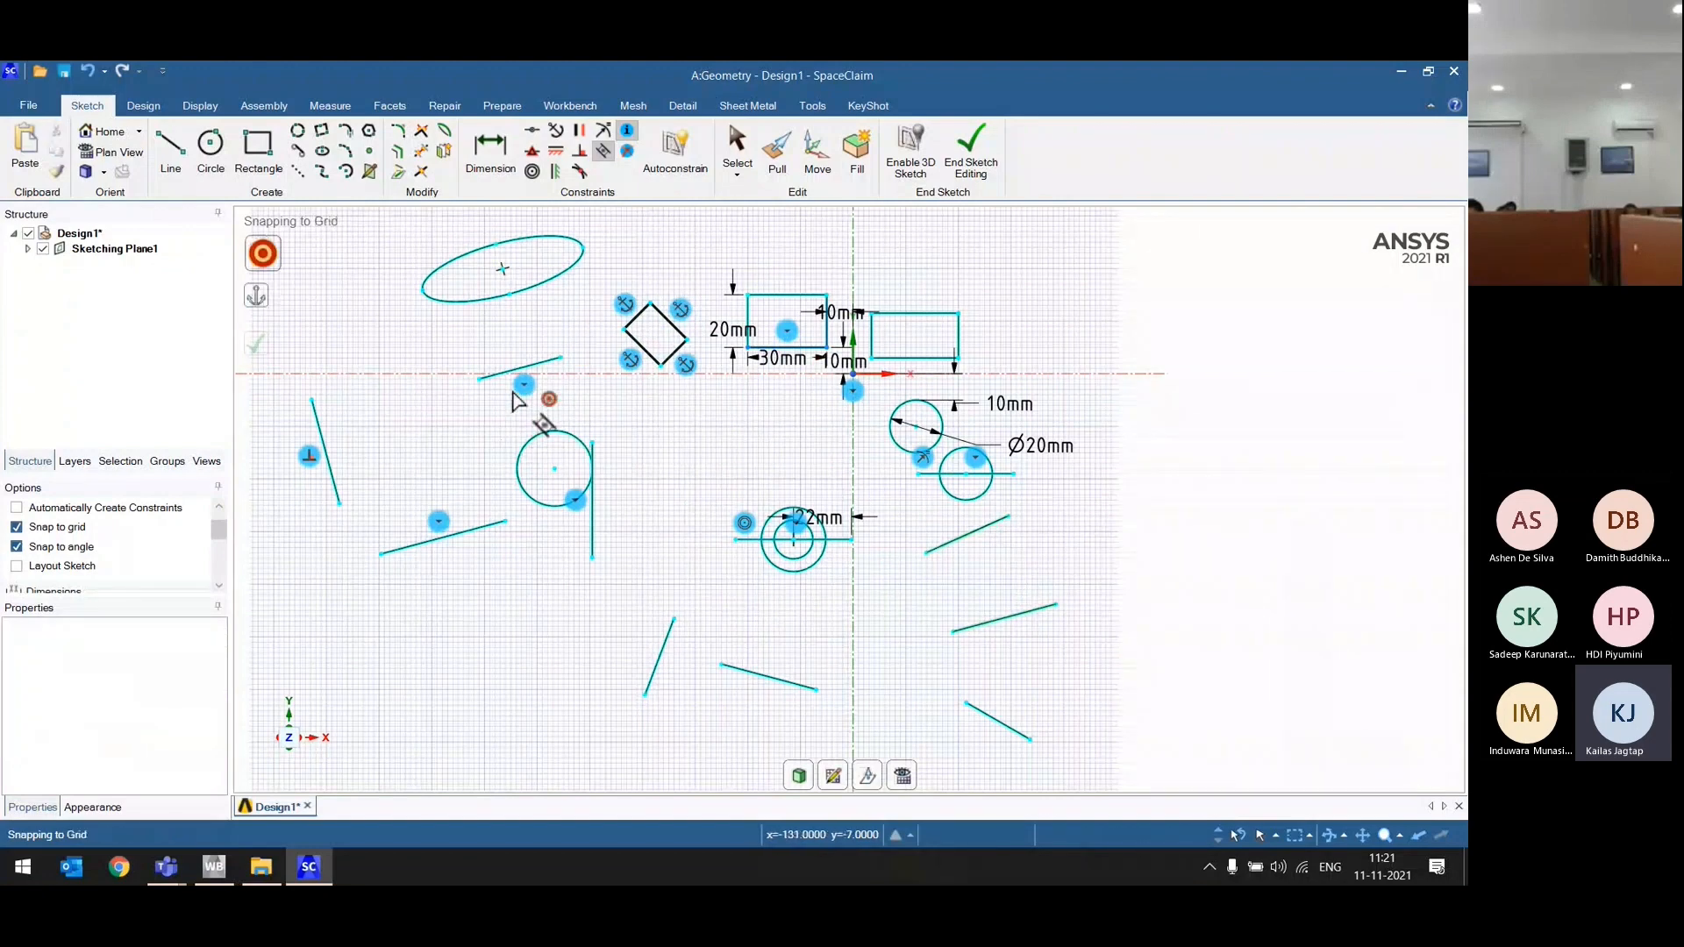
Step: Switch to constraint editing, expand the short slanted line's constraint group and remove the large circle's tangent constraints
{"action": "left_click", "coordinate": [623, 153]}
{"action": "left_click", "coordinate": [524, 386]}
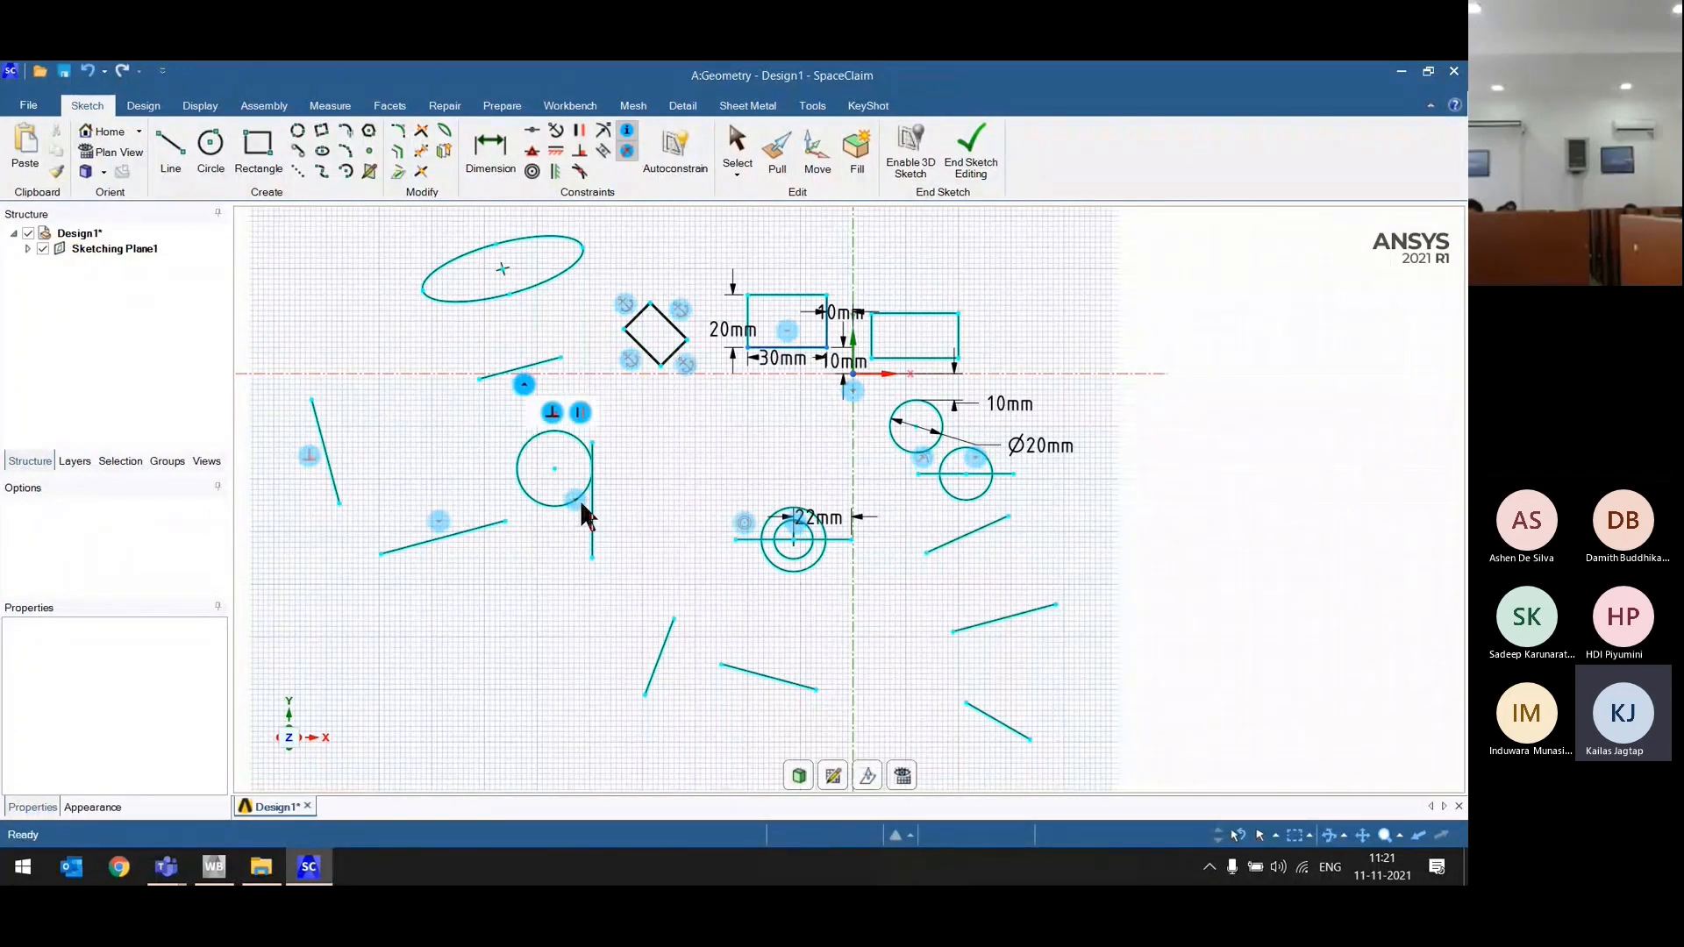
{"action": "mouse_move", "coordinate": [436, 537]}
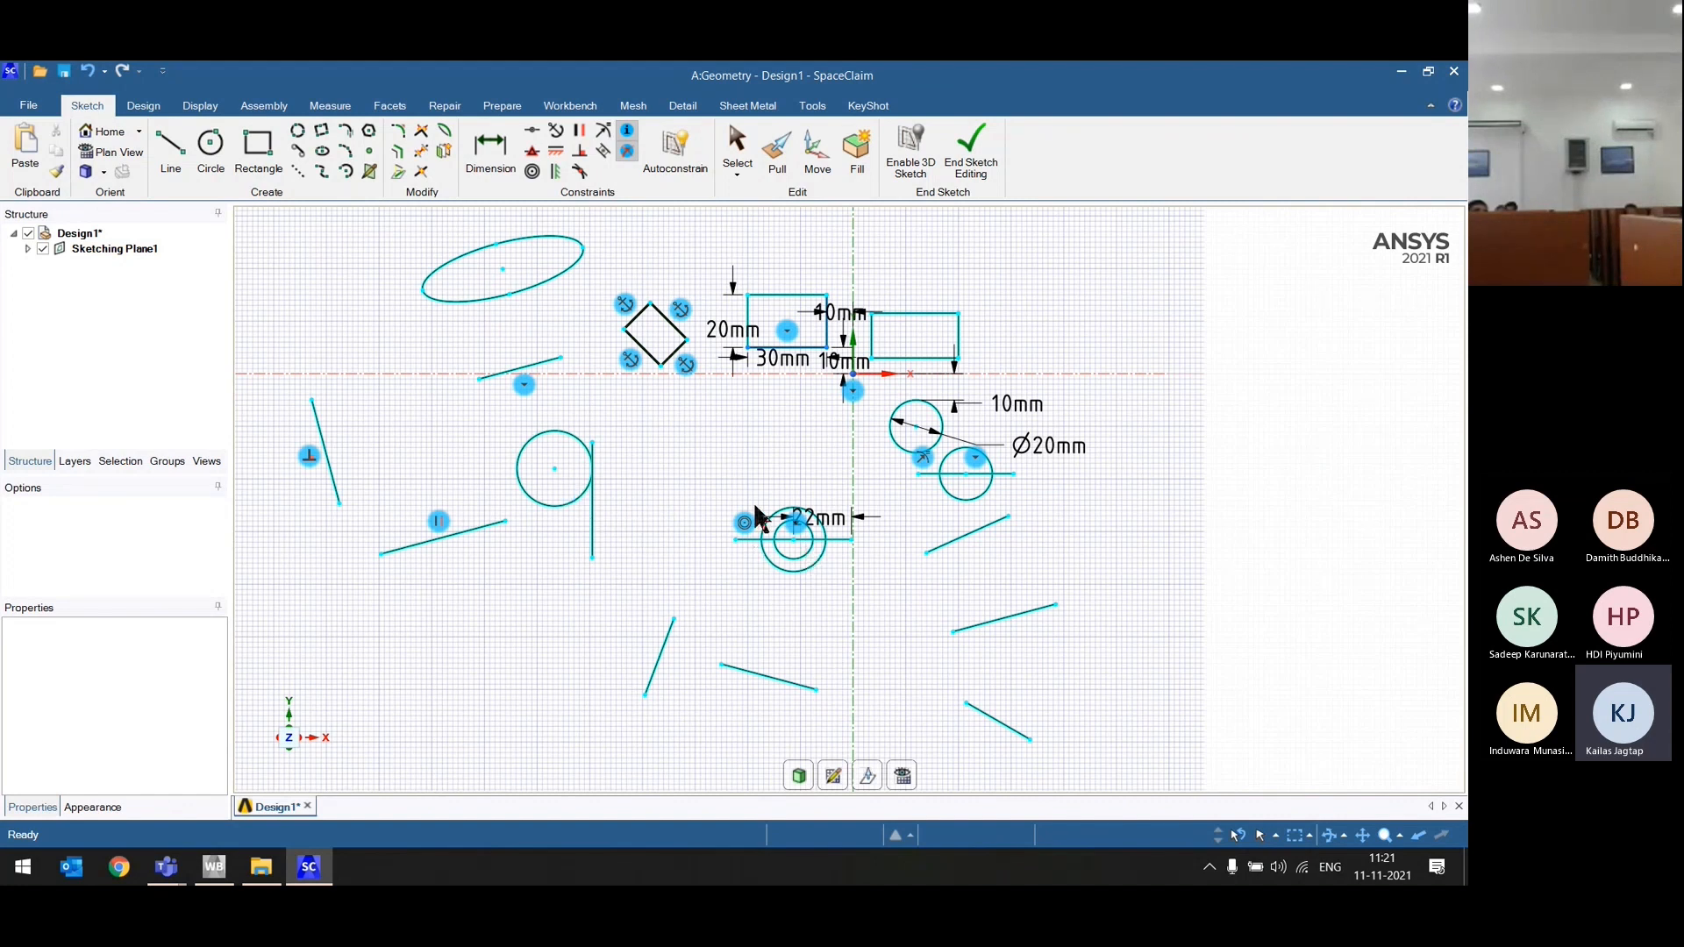
Step: Remove the concentric constraint from the two nested circles and the corner constraints from the rotated square
{"action": "scroll", "coordinate": [756, 517], "scroll_direction": "up", "scroll_amount": 3}
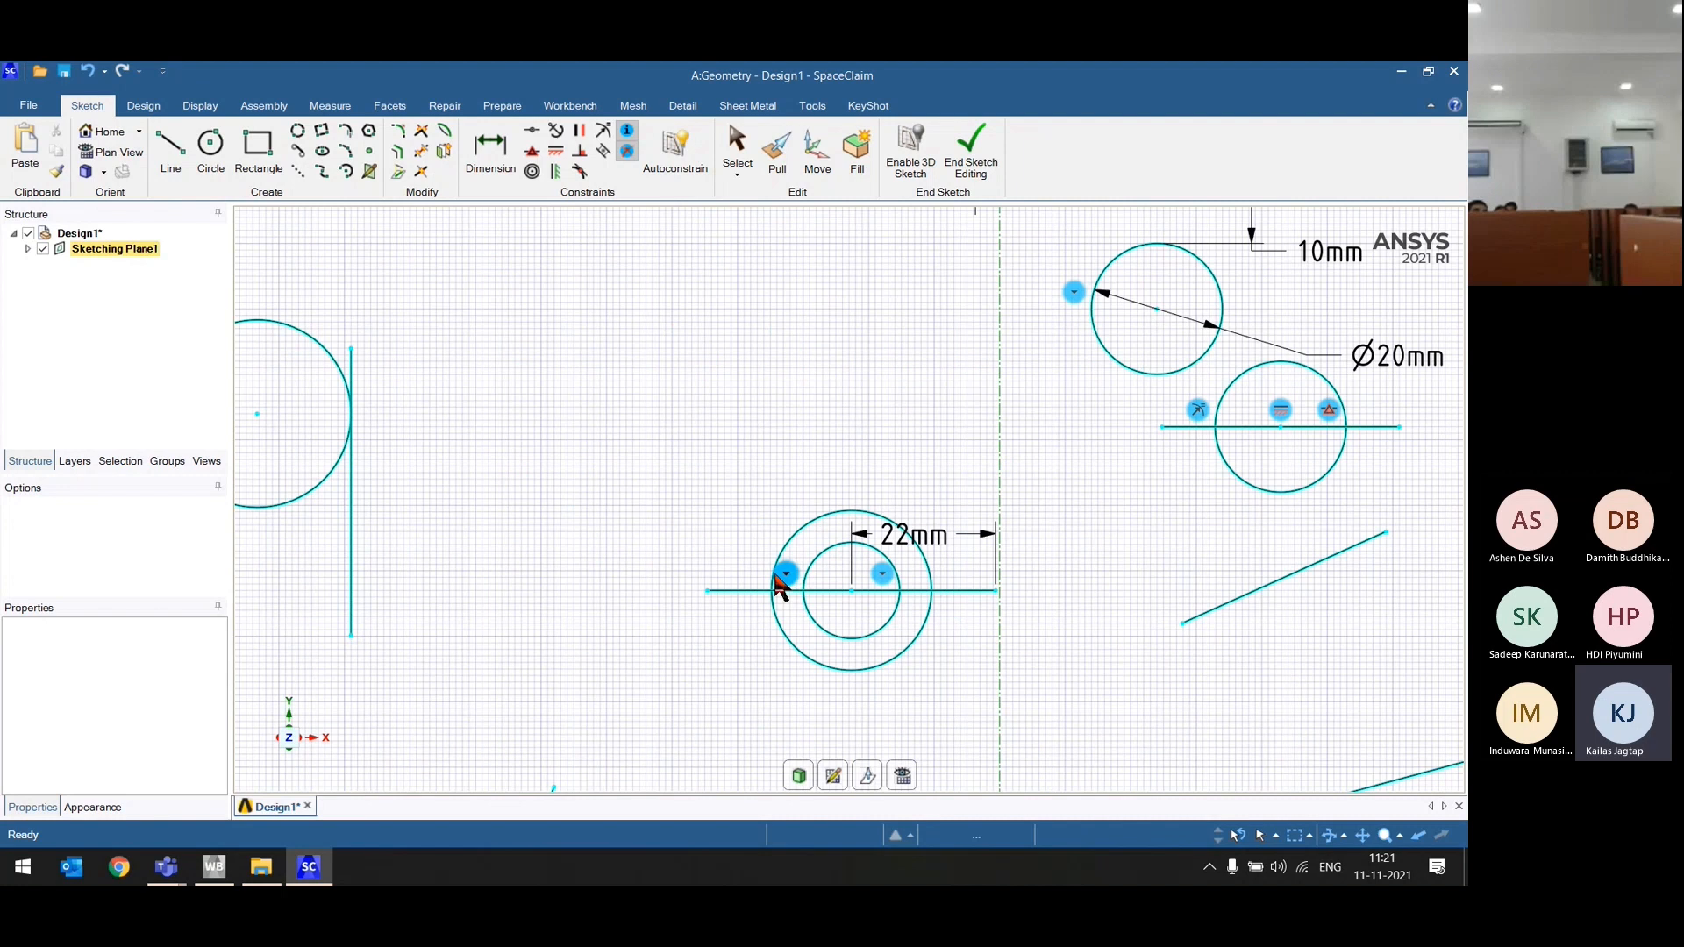
{"action": "scroll", "coordinate": [780, 586], "scroll_direction": "down", "scroll_amount": 3}
{"action": "key", "text": "ctrl+z"}
{"action": "key", "text": "ctrl+z"}
{"action": "key", "text": "ctrl+z"}
{"action": "key", "text": "ctrl+z"}
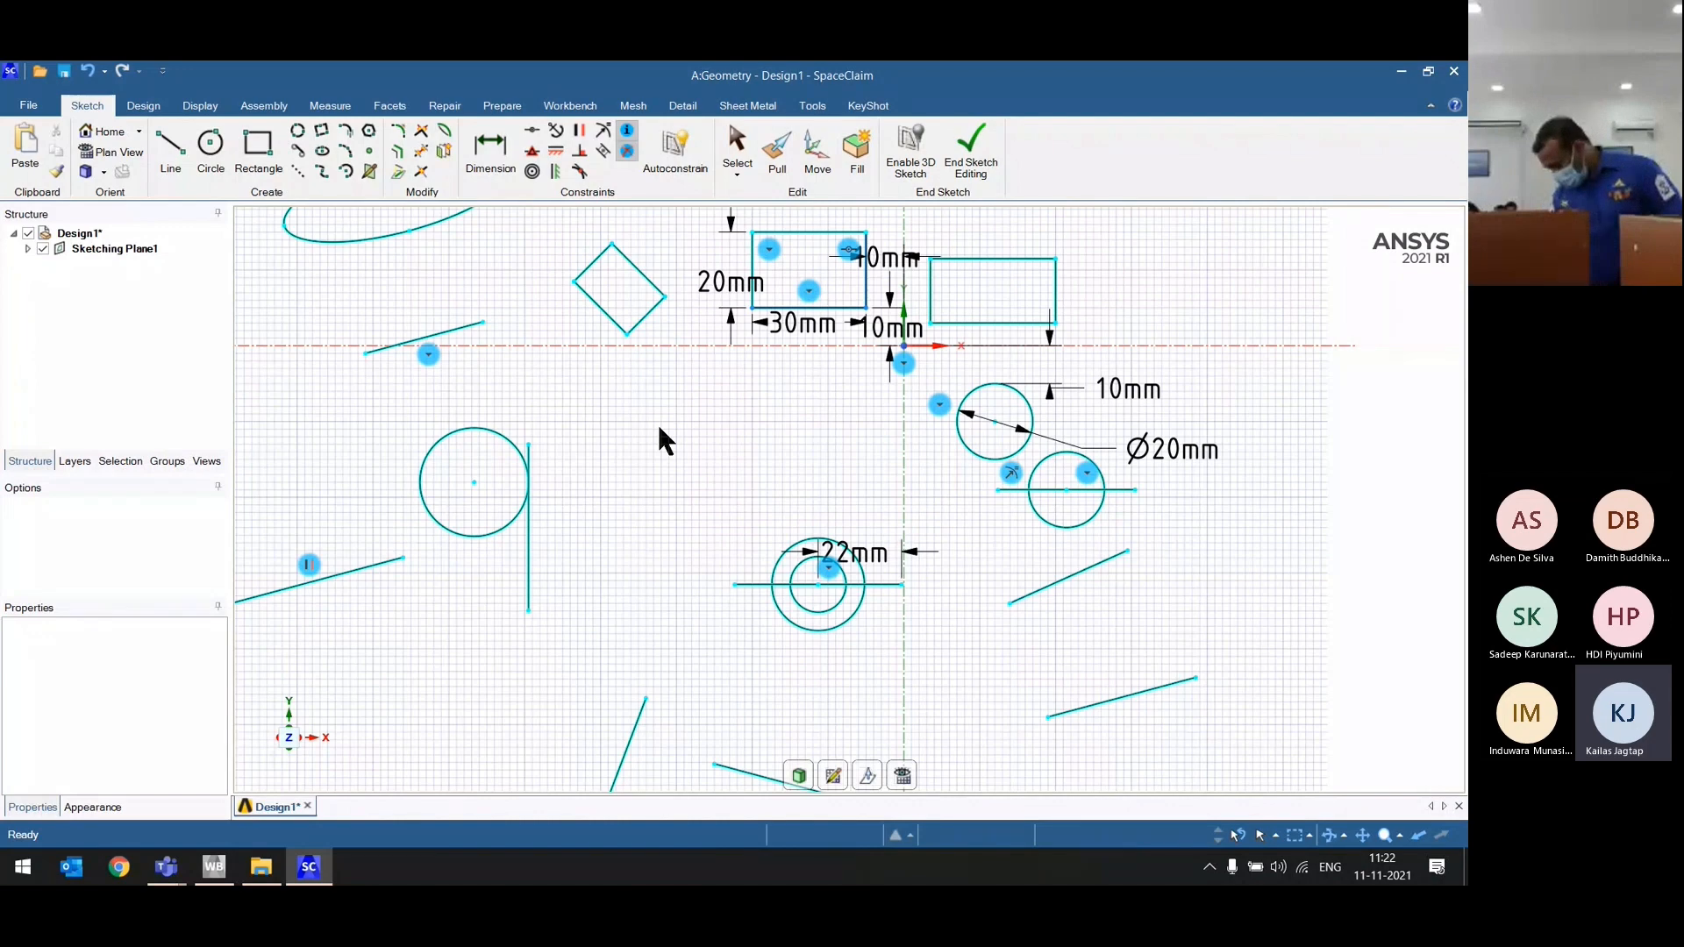
Step: Run Autoconstrain on the whole sketch and apply all the constraints it finds
{"action": "left_click", "coordinate": [675, 158]}
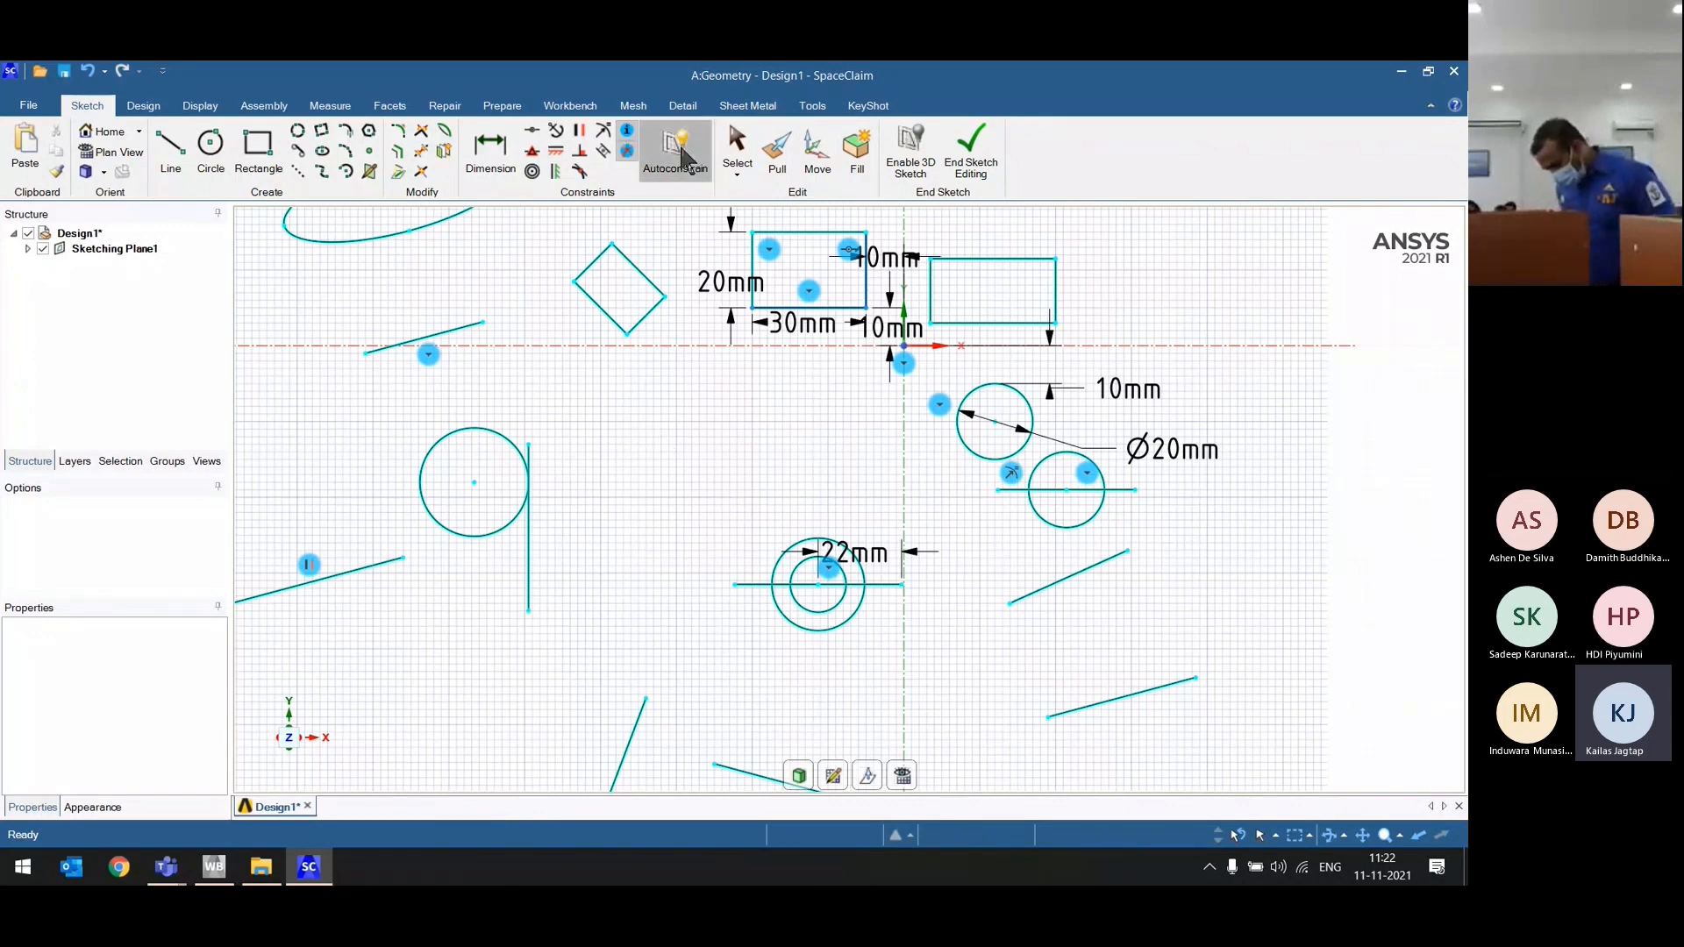
{"action": "scroll", "coordinate": [753, 404], "scroll_direction": "down", "scroll_amount": 5}
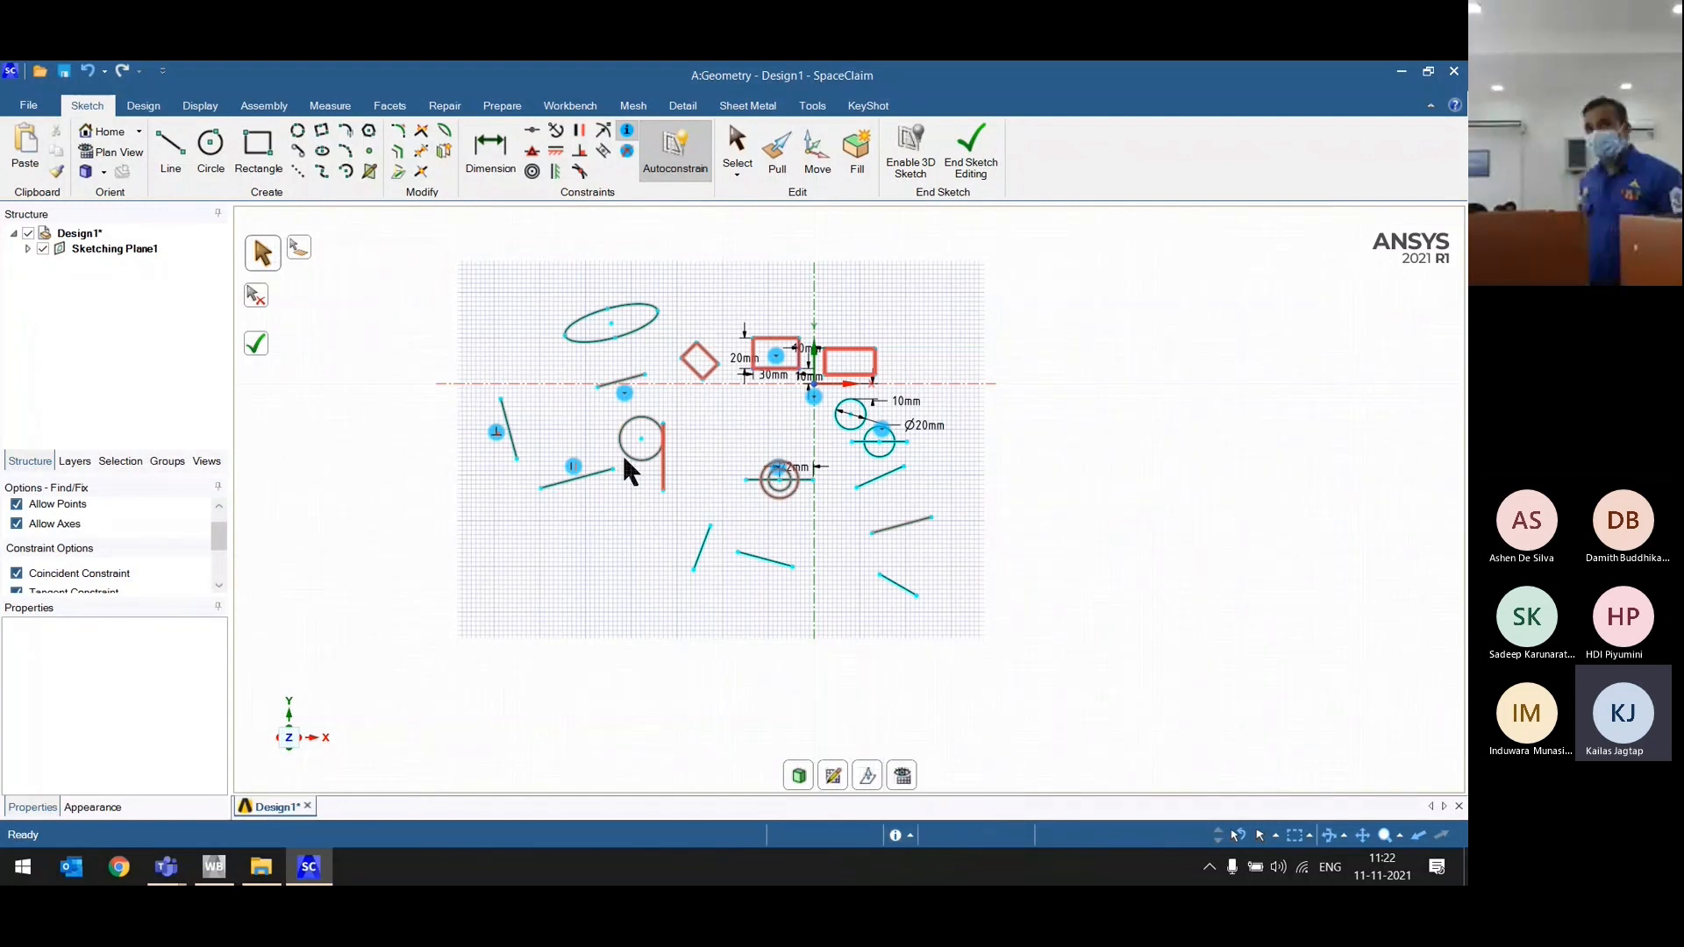
{"action": "left_click", "coordinate": [260, 351]}
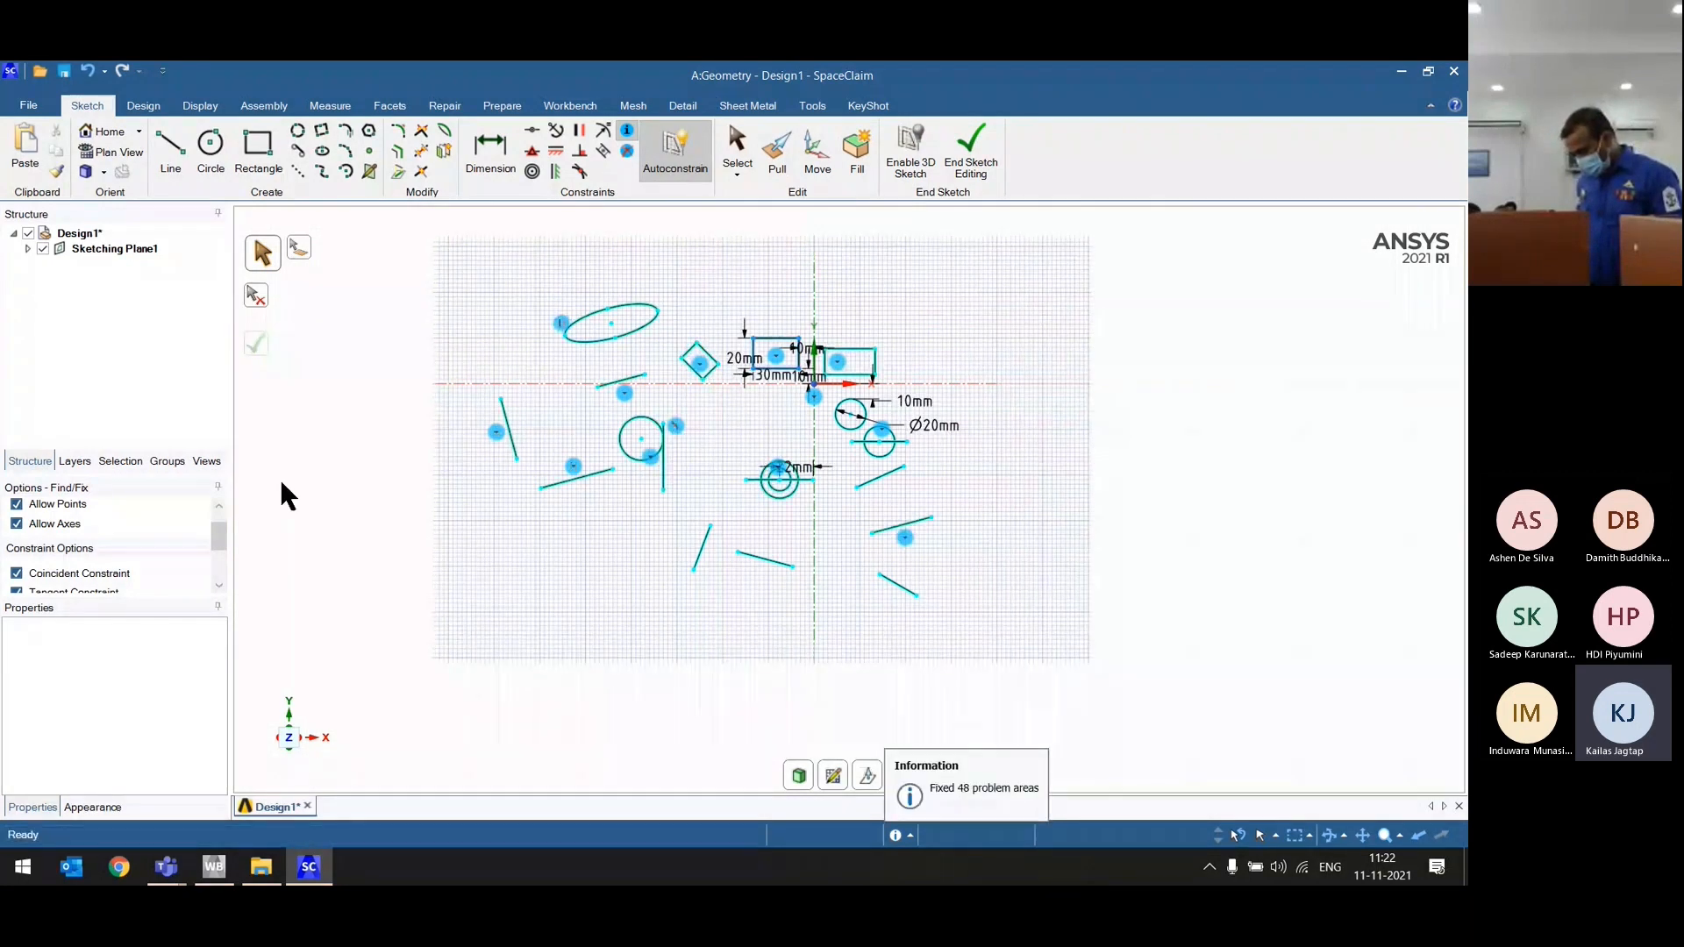
Step: Examine the constraint icons on the ellipse, rectangles, circles and slanted lines across the sketch
{"action": "scroll", "coordinate": [428, 484], "scroll_direction": "up", "scroll_amount": 2}
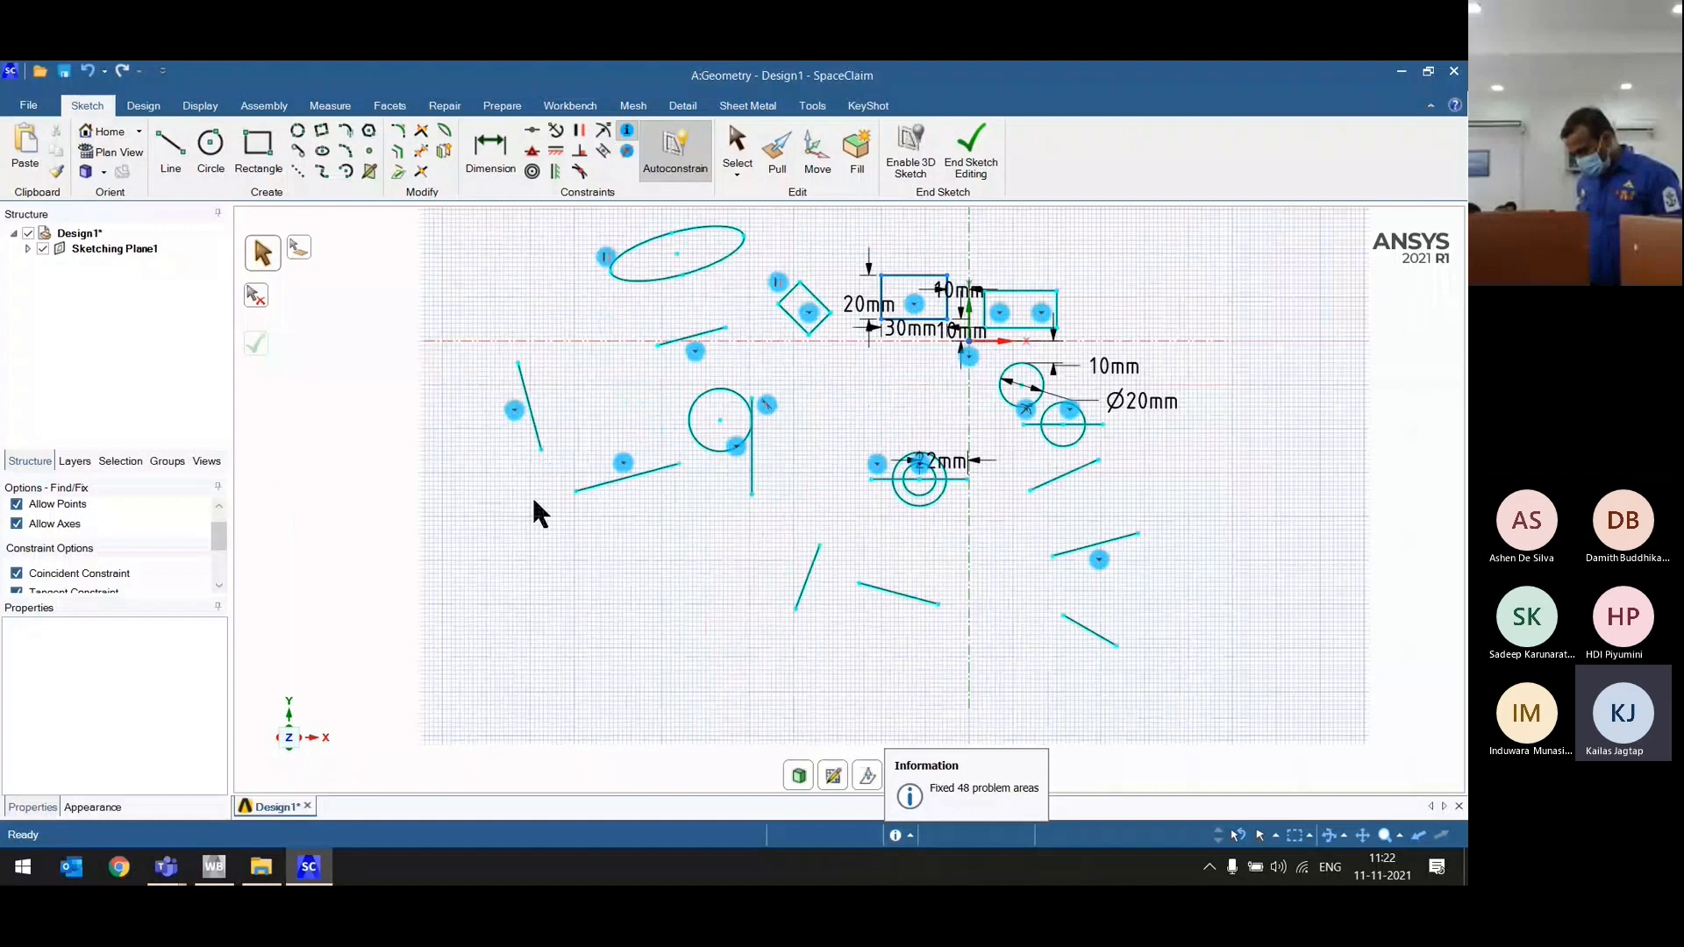
{"action": "scroll", "coordinate": [532, 495], "scroll_direction": "up", "scroll_amount": 4}
{"action": "scroll", "coordinate": [842, 430], "scroll_direction": "down", "scroll_amount": 5}
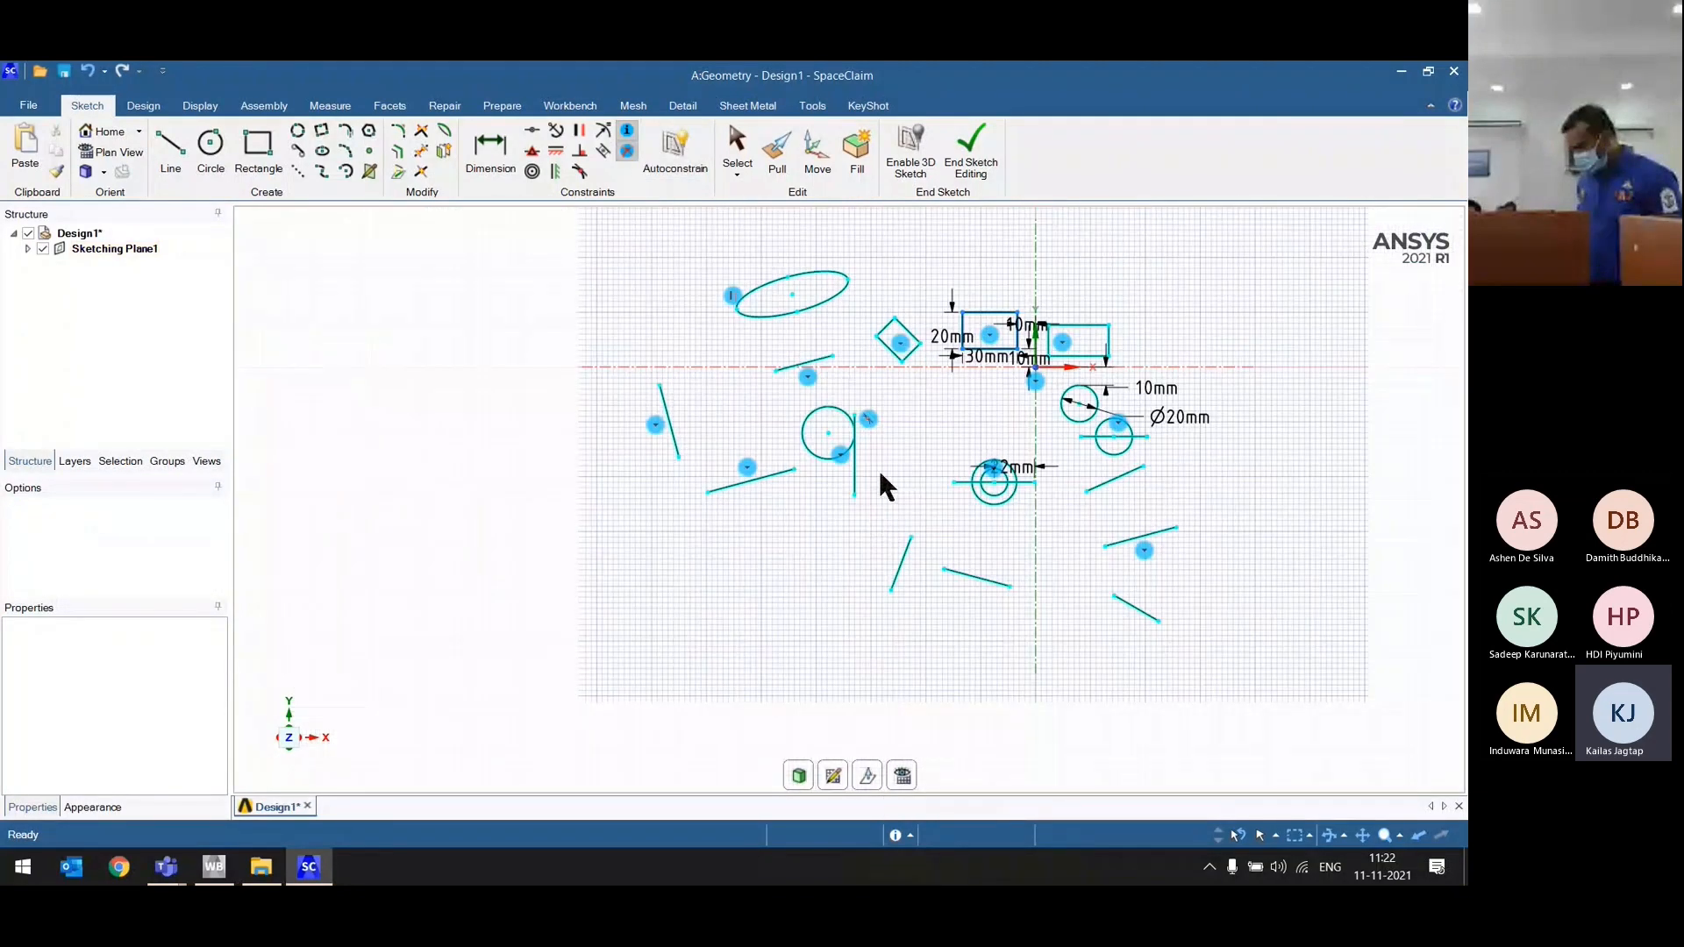
{"action": "scroll", "coordinate": [880, 473], "scroll_direction": "up", "scroll_amount": 5}
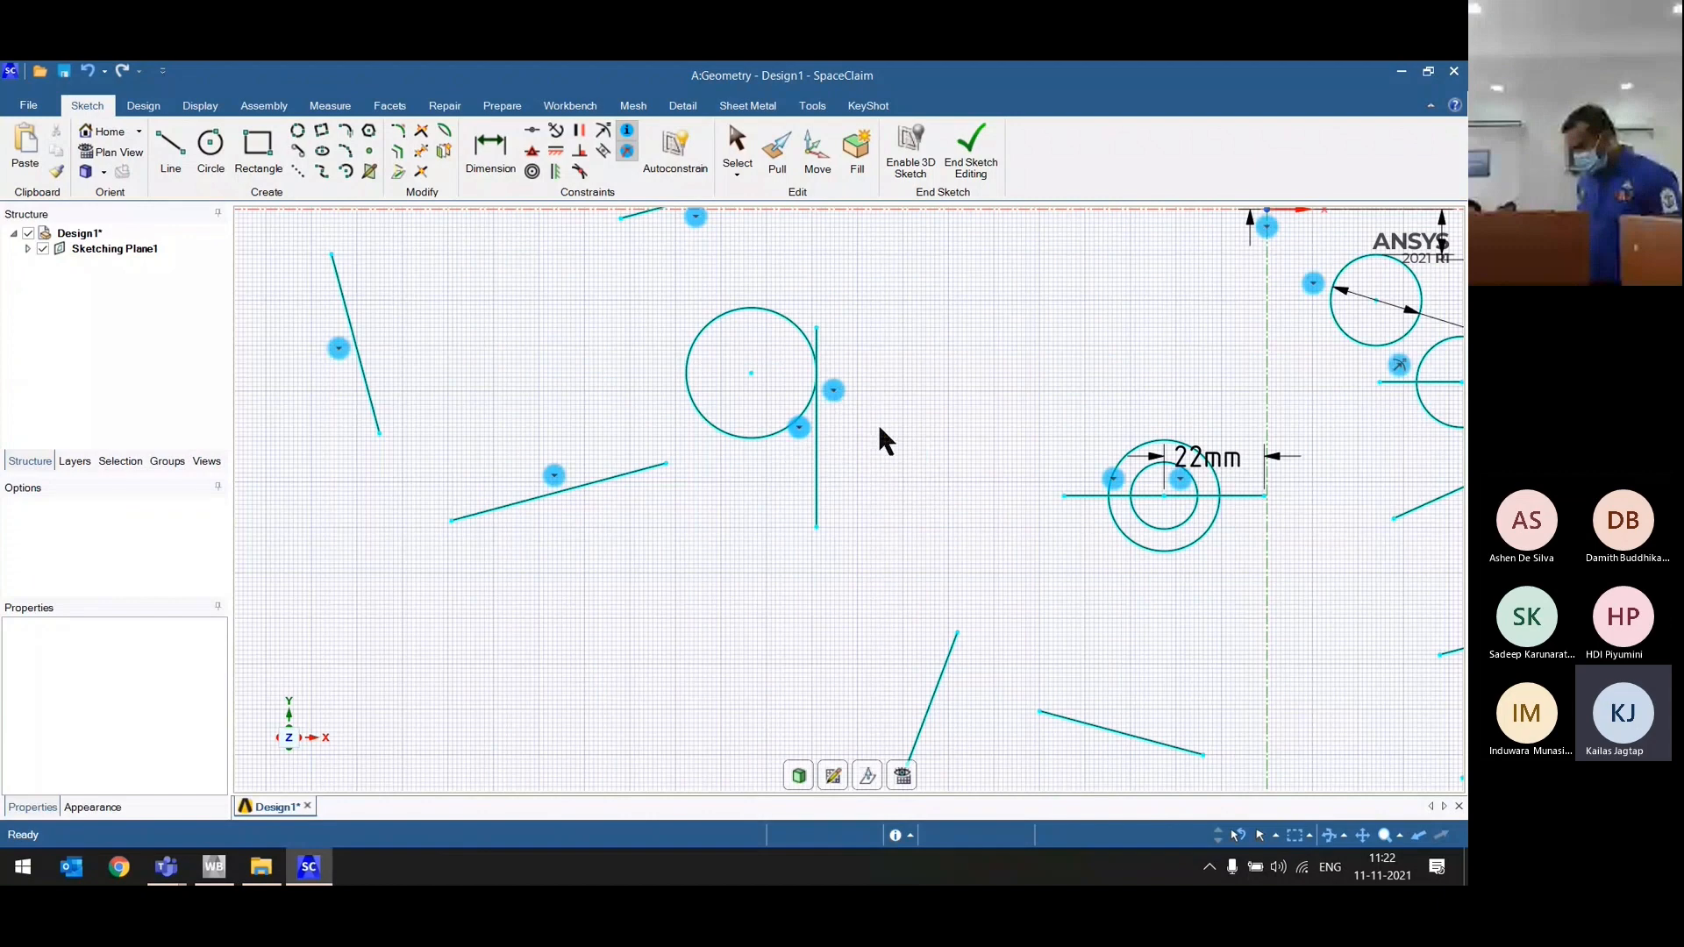
{"action": "scroll", "coordinate": [857, 470], "scroll_direction": "down", "scroll_amount": 5}
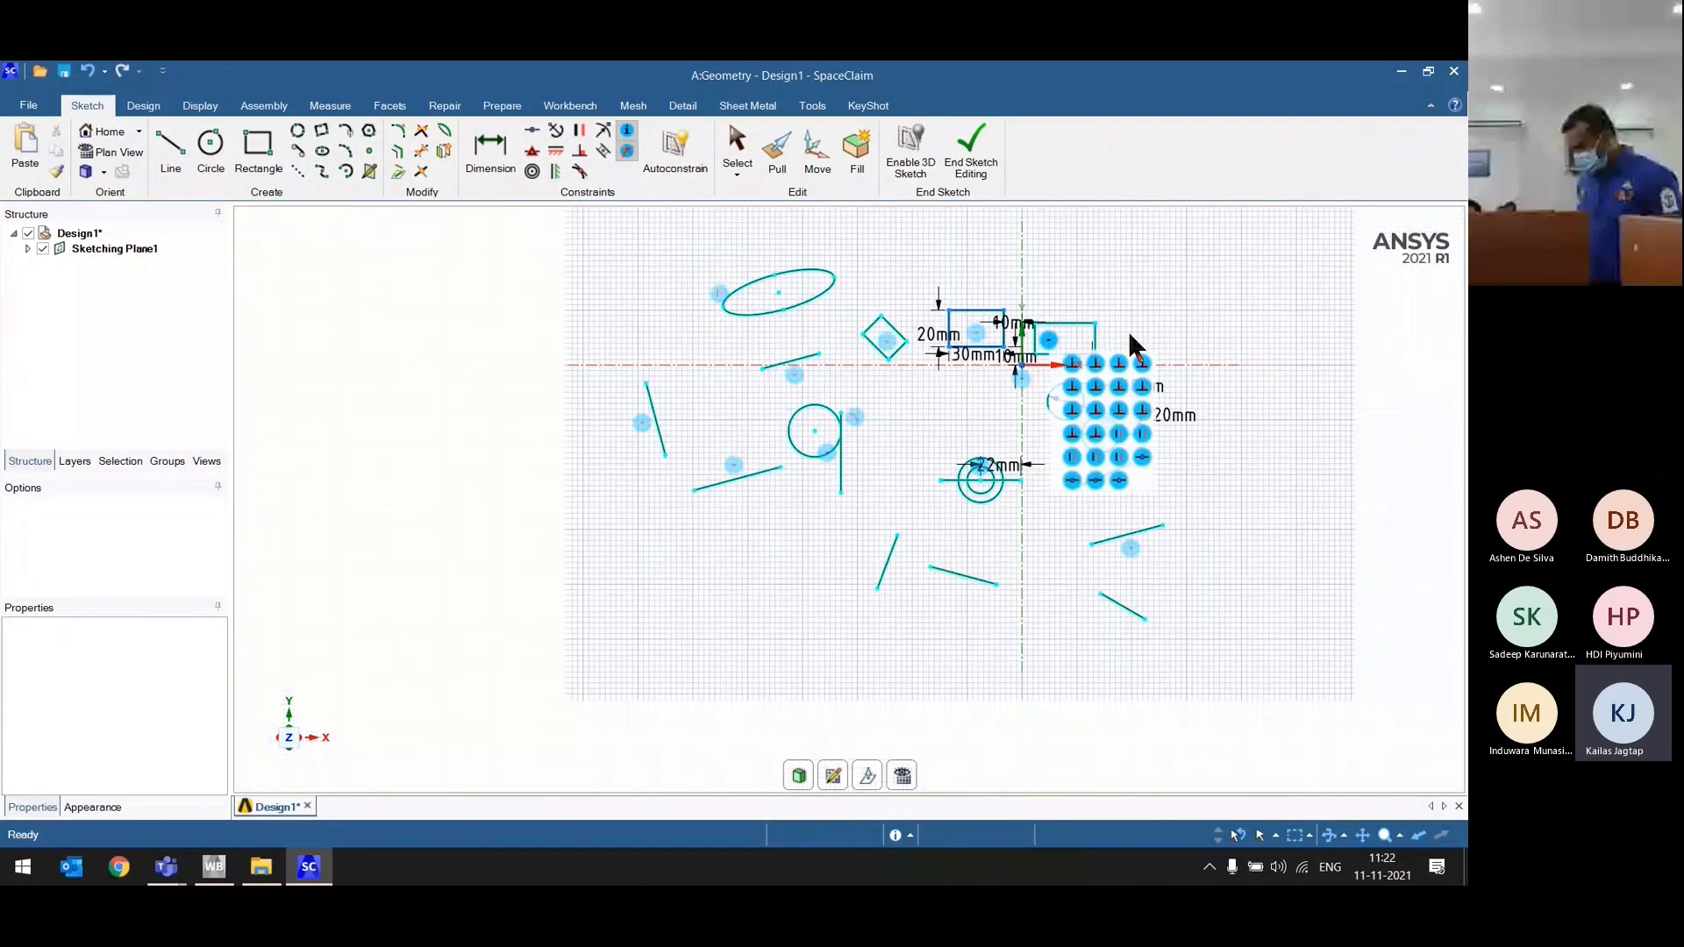
{"action": "scroll", "coordinate": [1128, 330], "scroll_direction": "up", "scroll_amount": 2}
{"action": "scroll", "coordinate": [1119, 393], "scroll_direction": "up", "scroll_amount": 2}
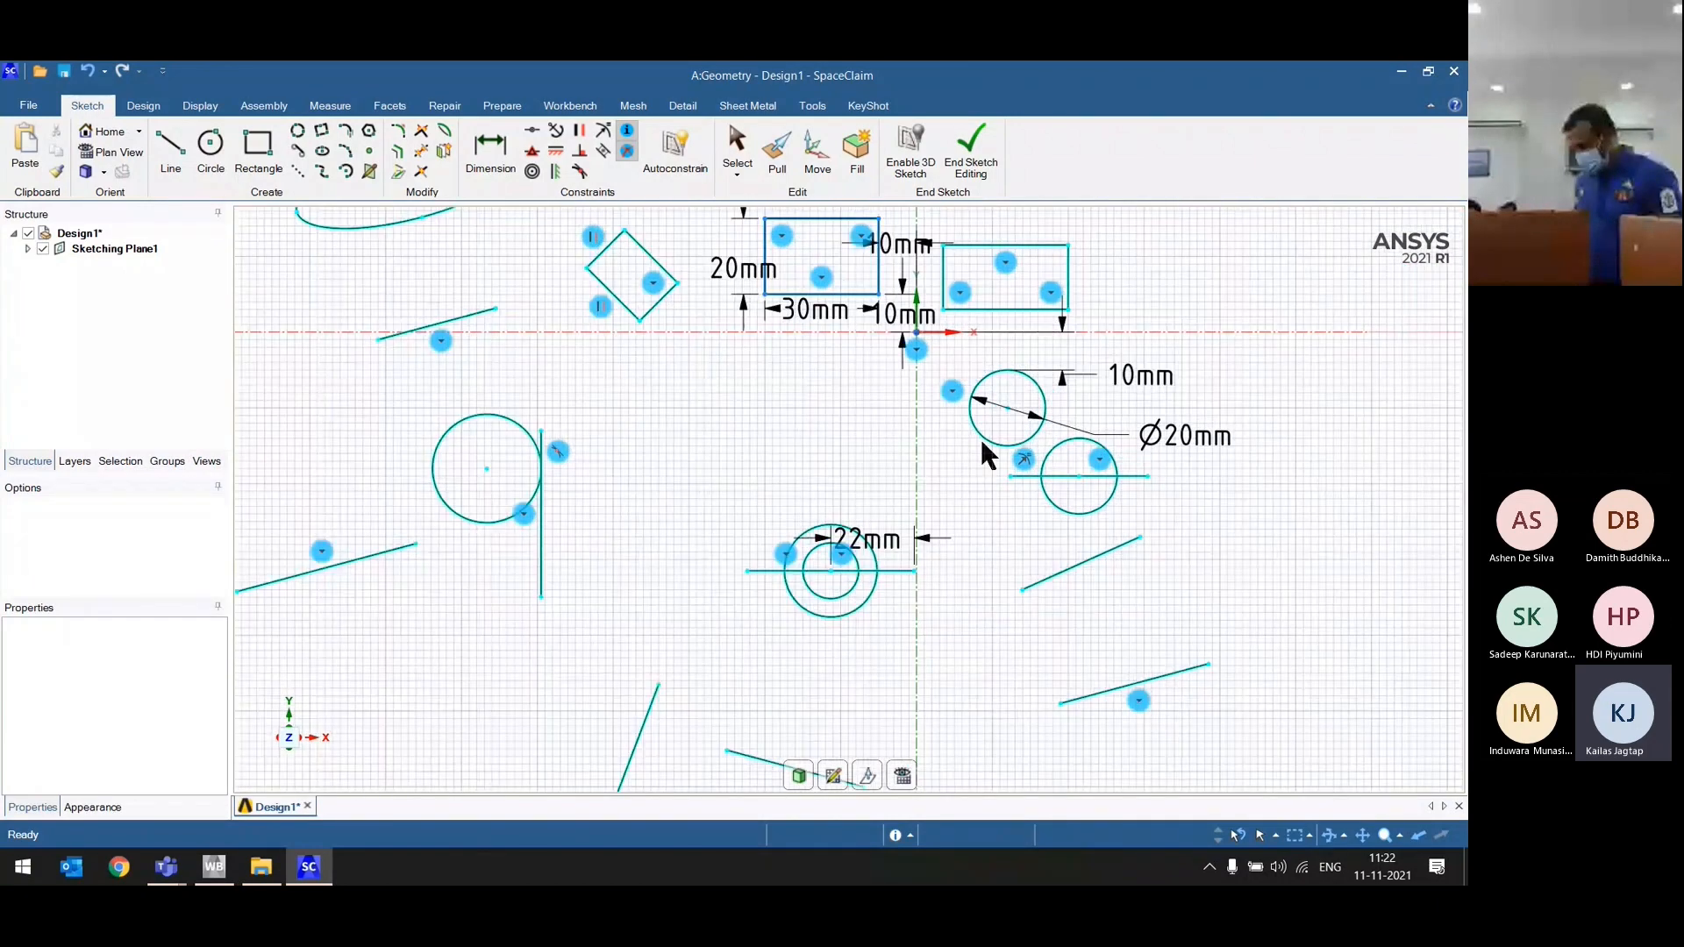
{"action": "scroll", "coordinate": [965, 553], "scroll_direction": "down", "scroll_amount": 4}
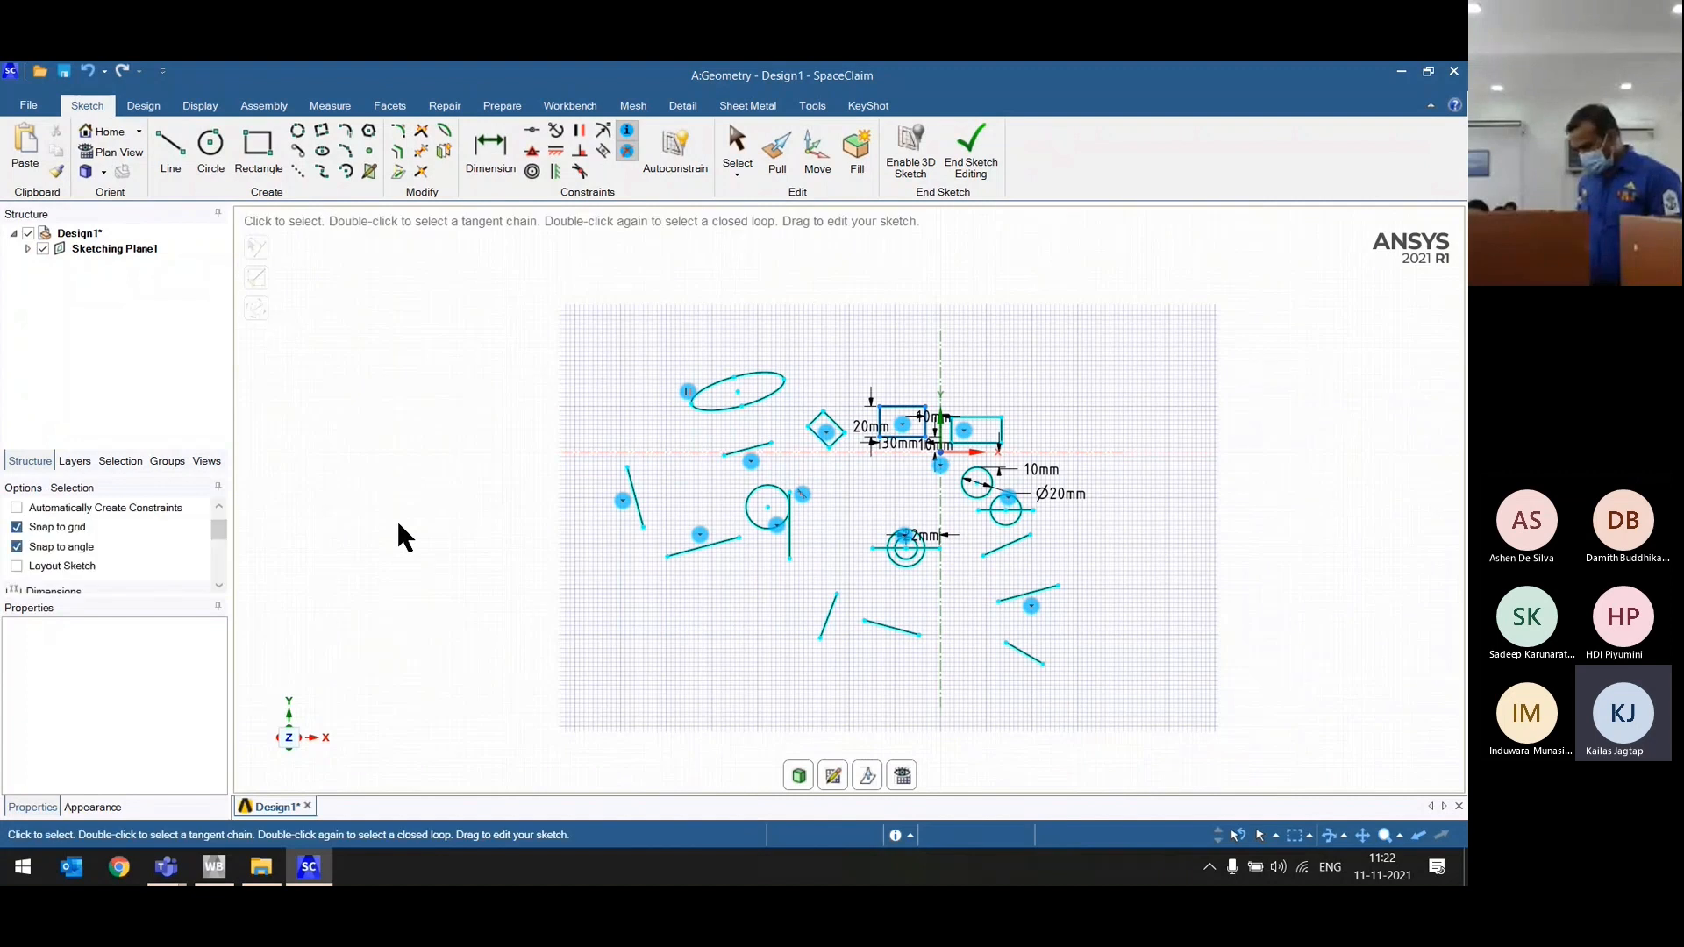
Step: Delete all the geometry, dimensions and constraints from the sketch and face the empty sketch grid in plan view
{"action": "key", "text": "ctrl+a"}
{"action": "key", "text": "Delete"}
{"action": "key", "text": "h"}
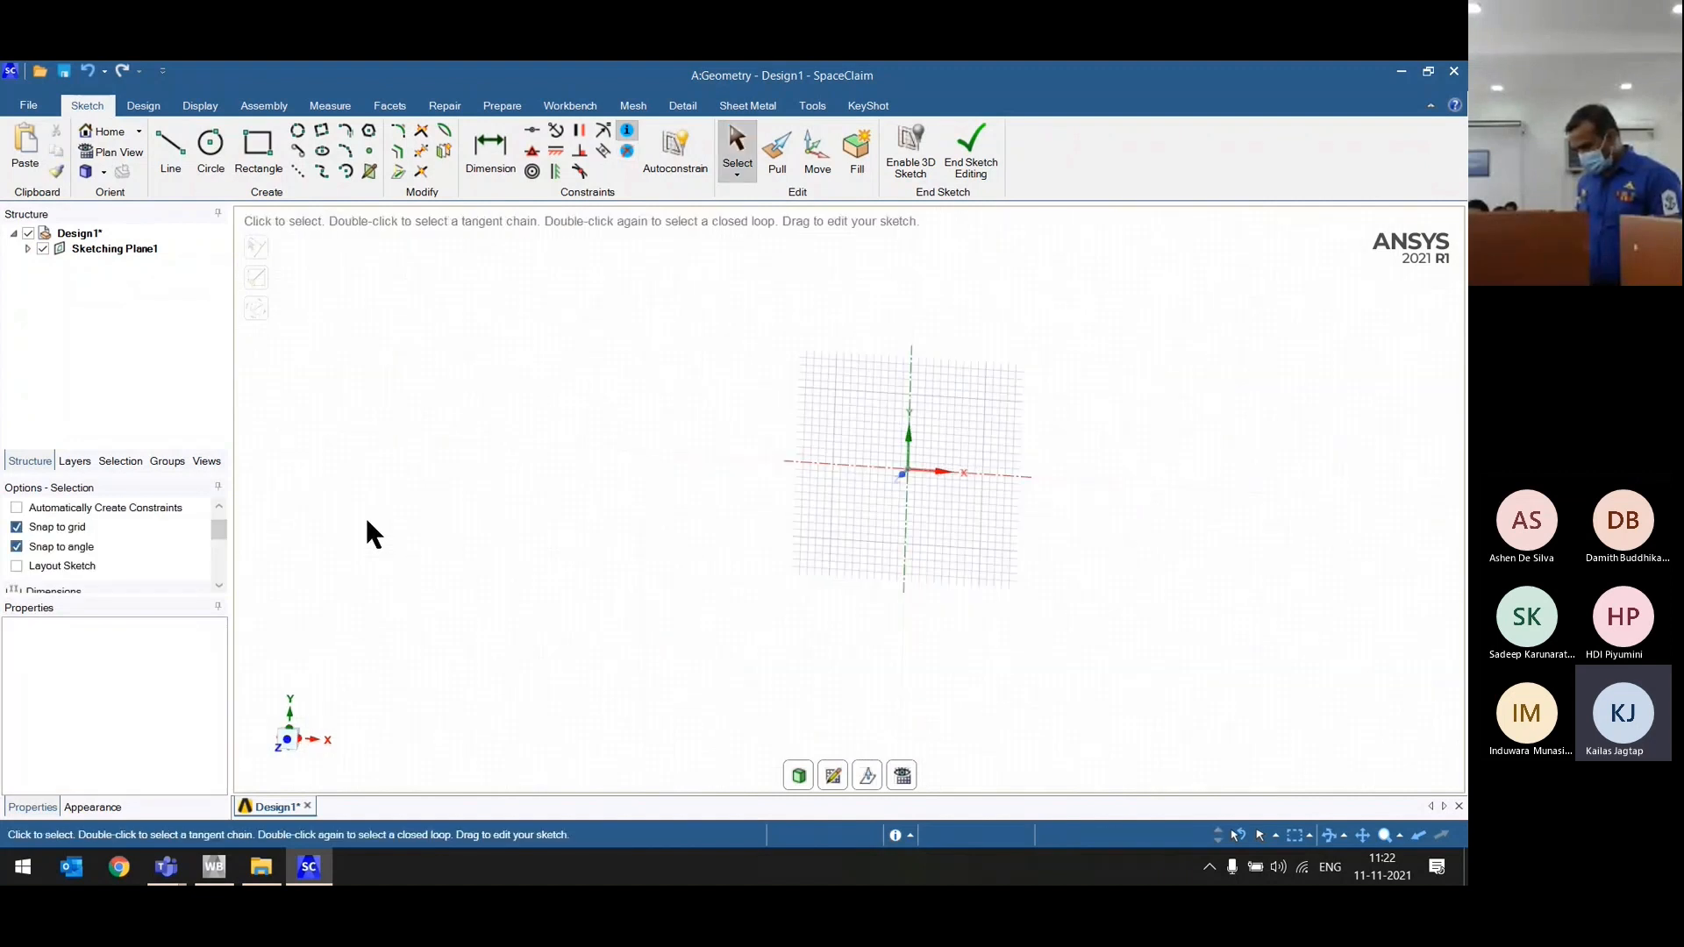
{"action": "left_click", "coordinate": [902, 776]}
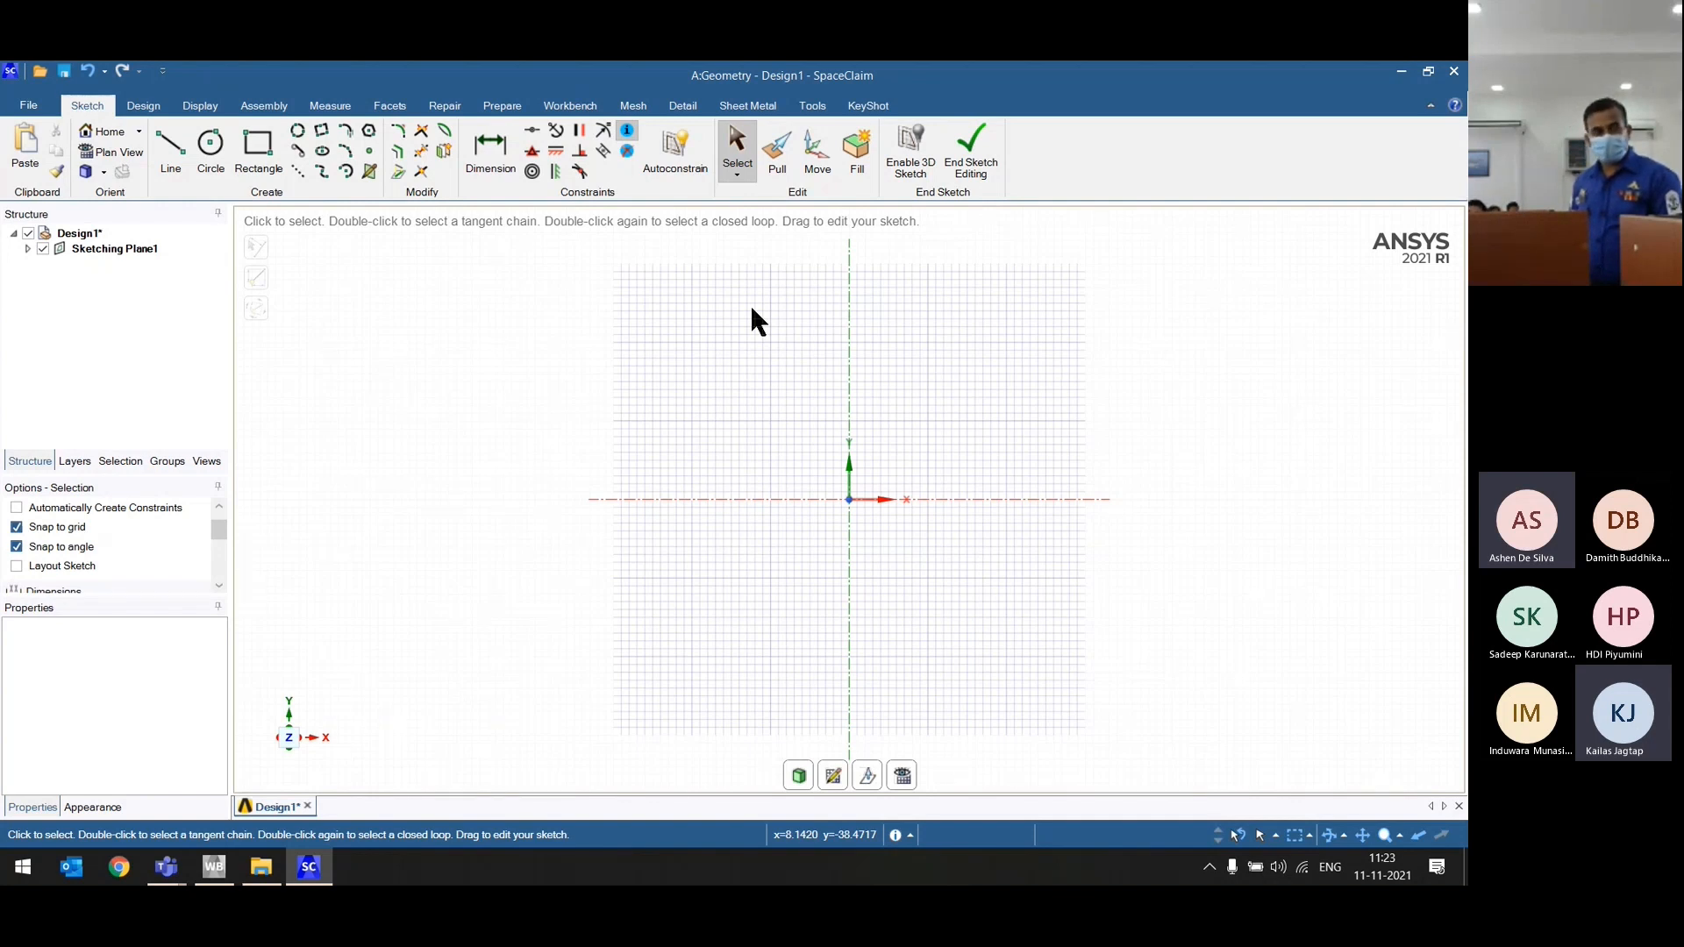
Step: Sketch a 50 mm by 50 mm square with the Rectangle tool, starting from the origin
{"action": "left_click", "coordinate": [261, 167]}
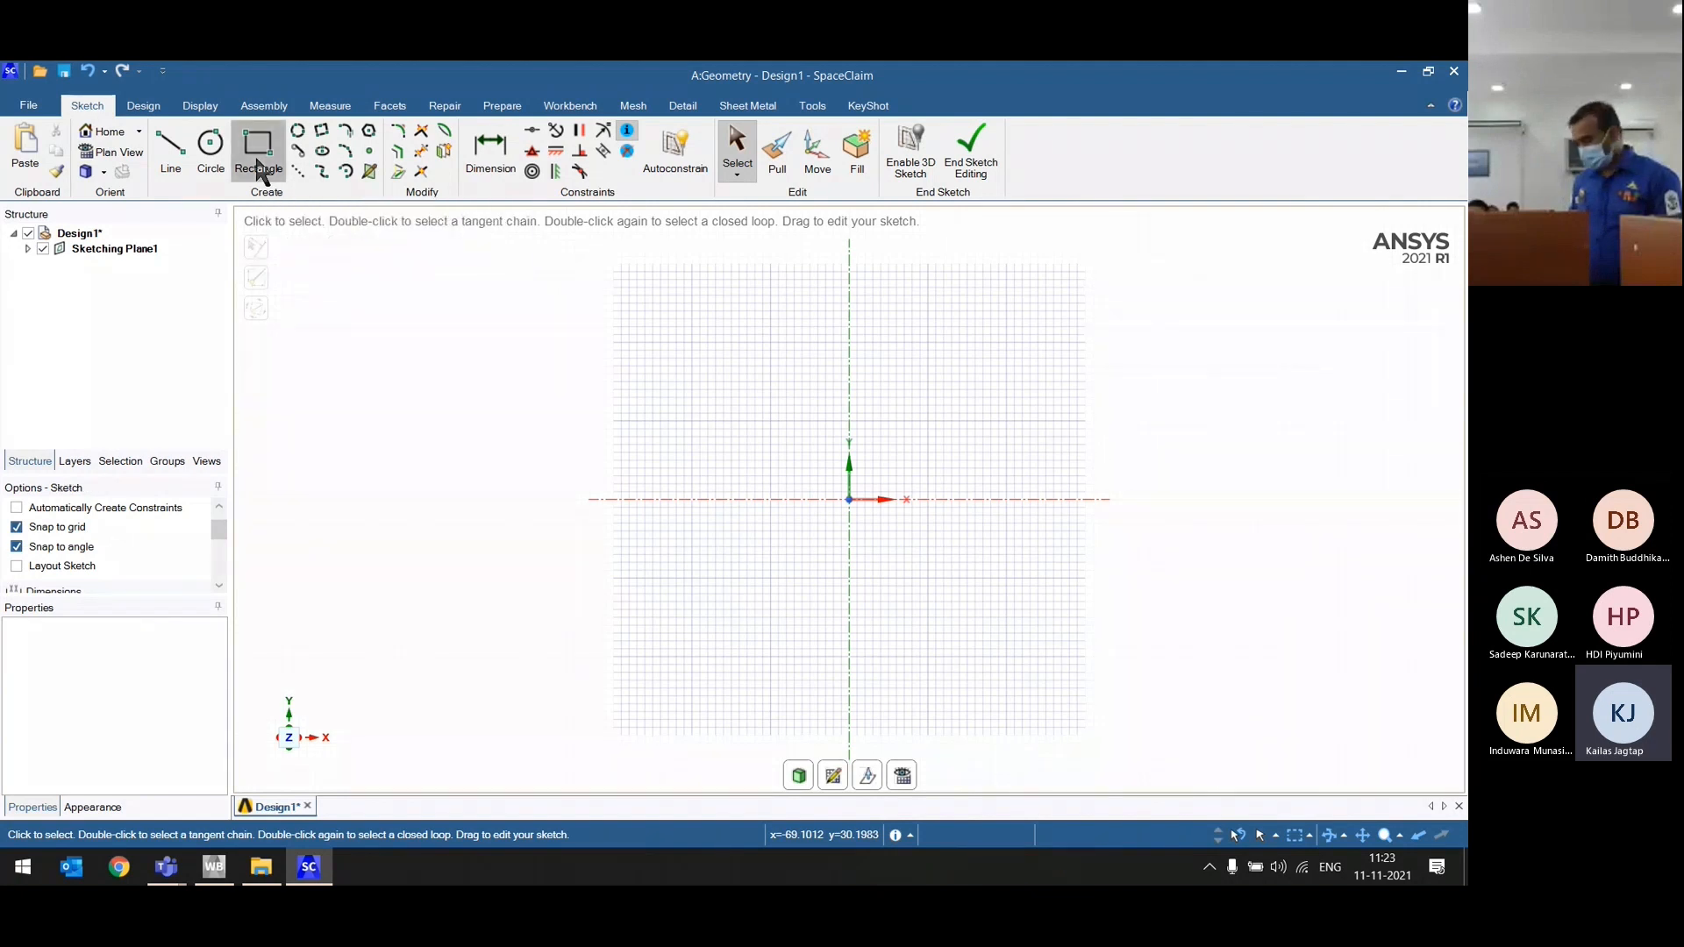
{"action": "scroll", "coordinate": [650, 628], "scroll_direction": "down", "scroll_amount": 5}
{"action": "scroll", "coordinate": [715, 598], "scroll_direction": "up", "scroll_amount": 5}
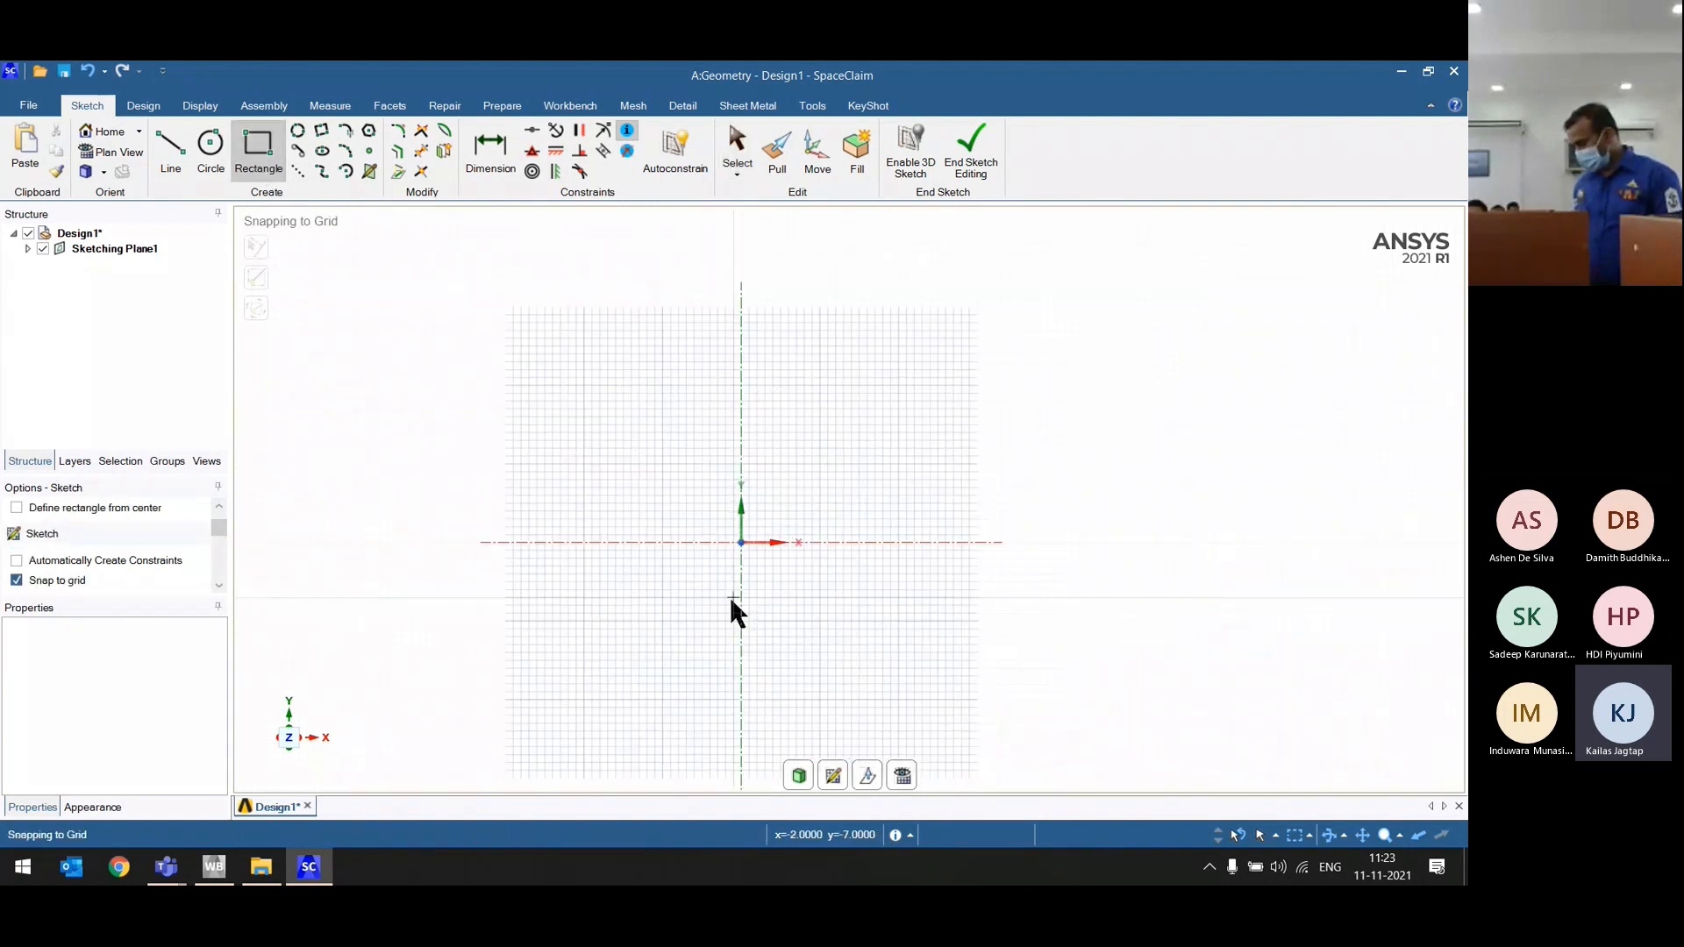
{"action": "left_click", "coordinate": [741, 542]}
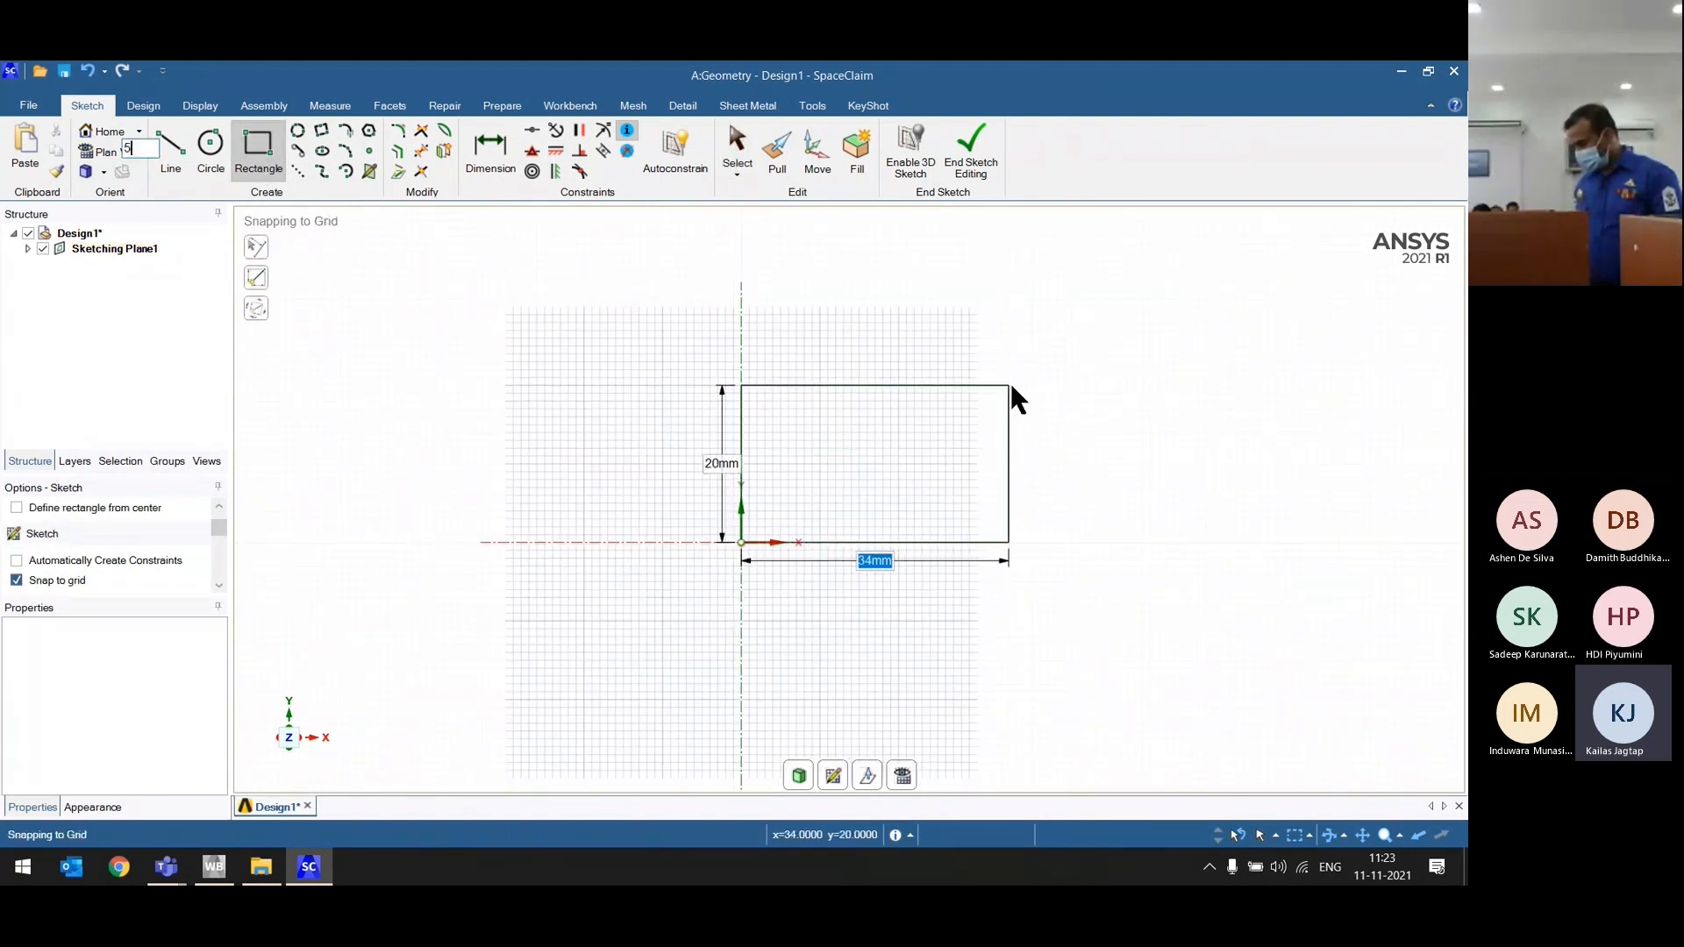
{"action": "type", "text": "50"}
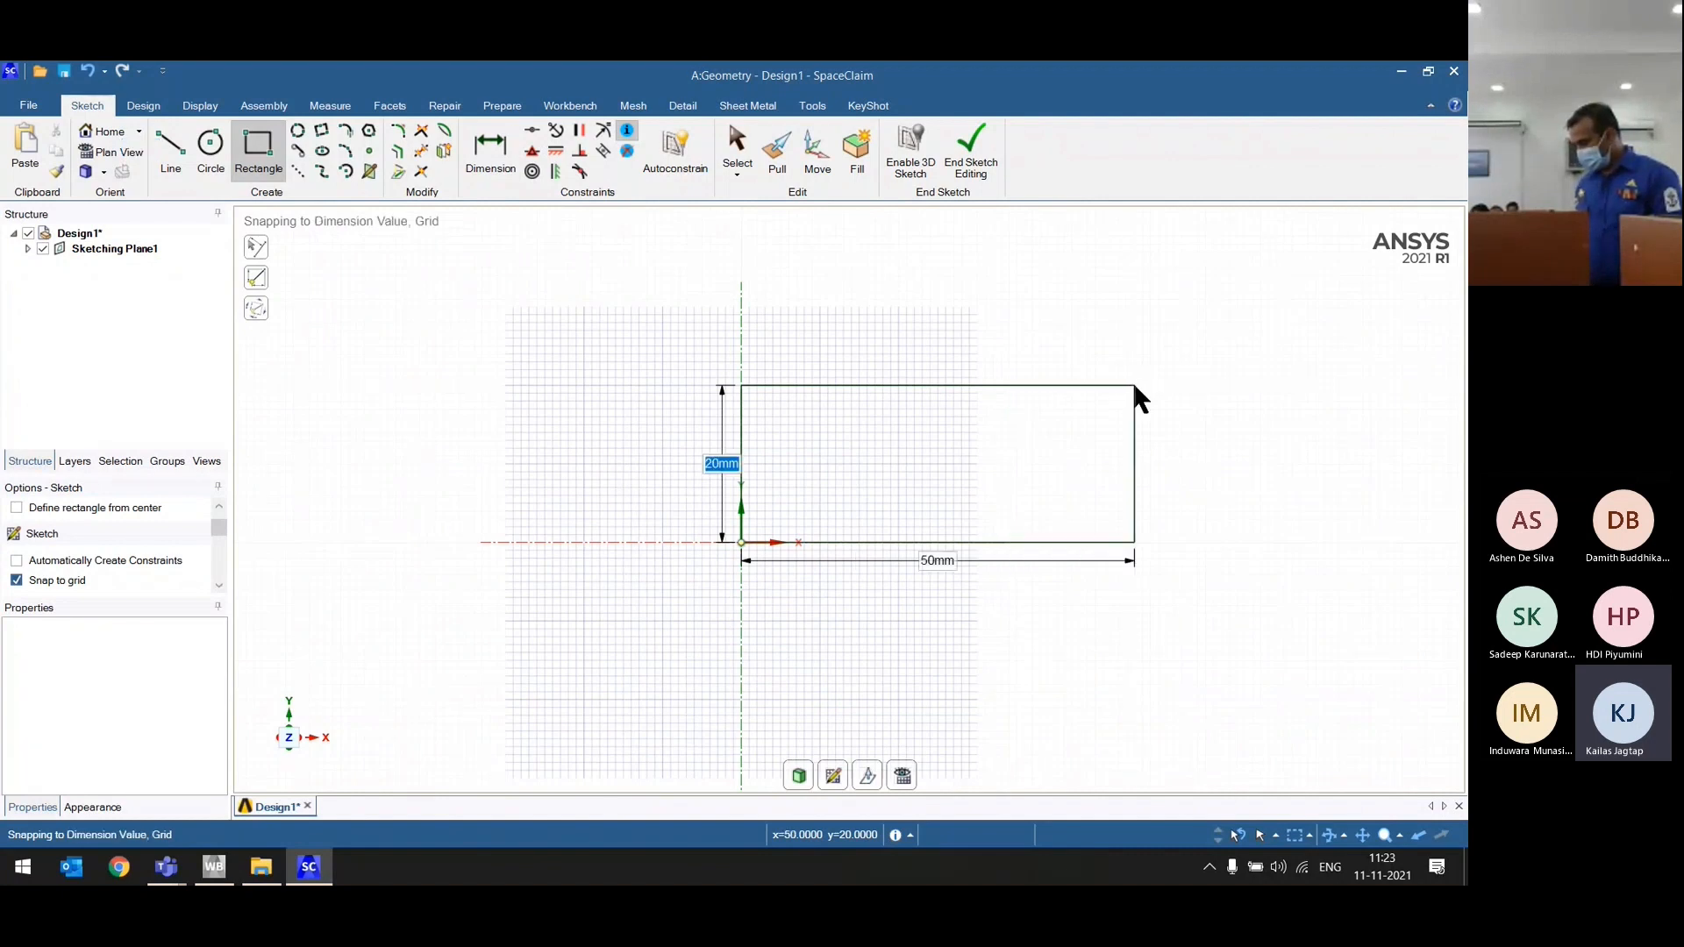
{"action": "key", "text": "Tab"}
{"action": "left_click", "coordinate": [1027, 280]}
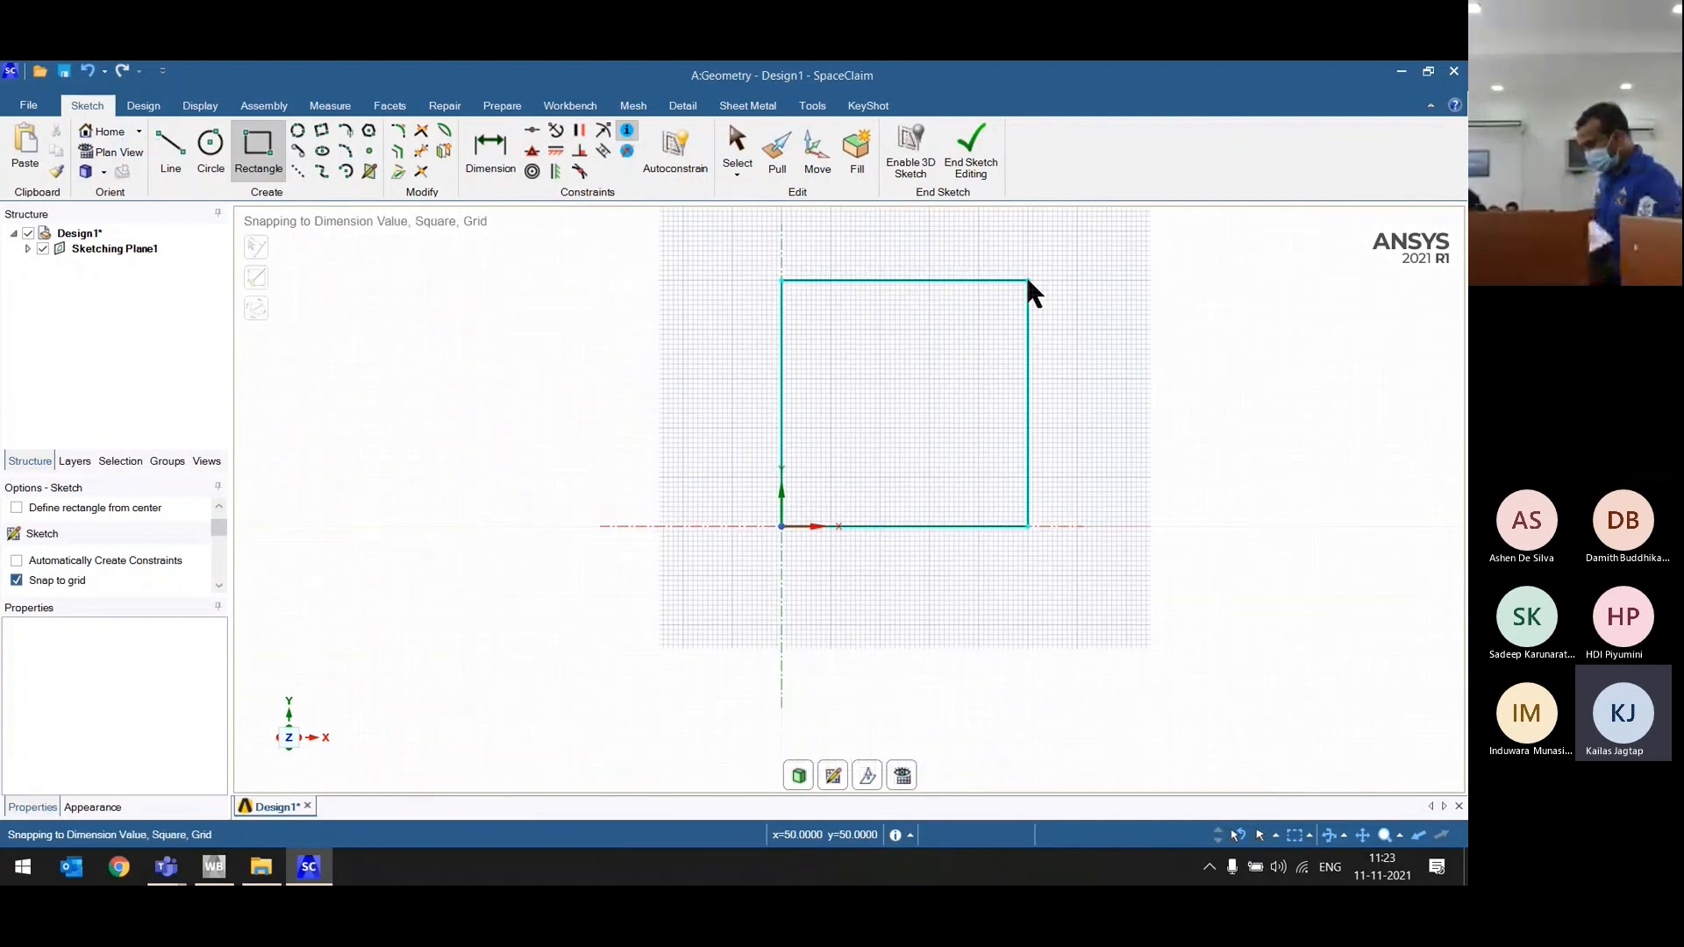
Step: Convert the square sketch into a surface in 3D mode and undo the conversion
{"action": "left_click", "coordinate": [800, 777]}
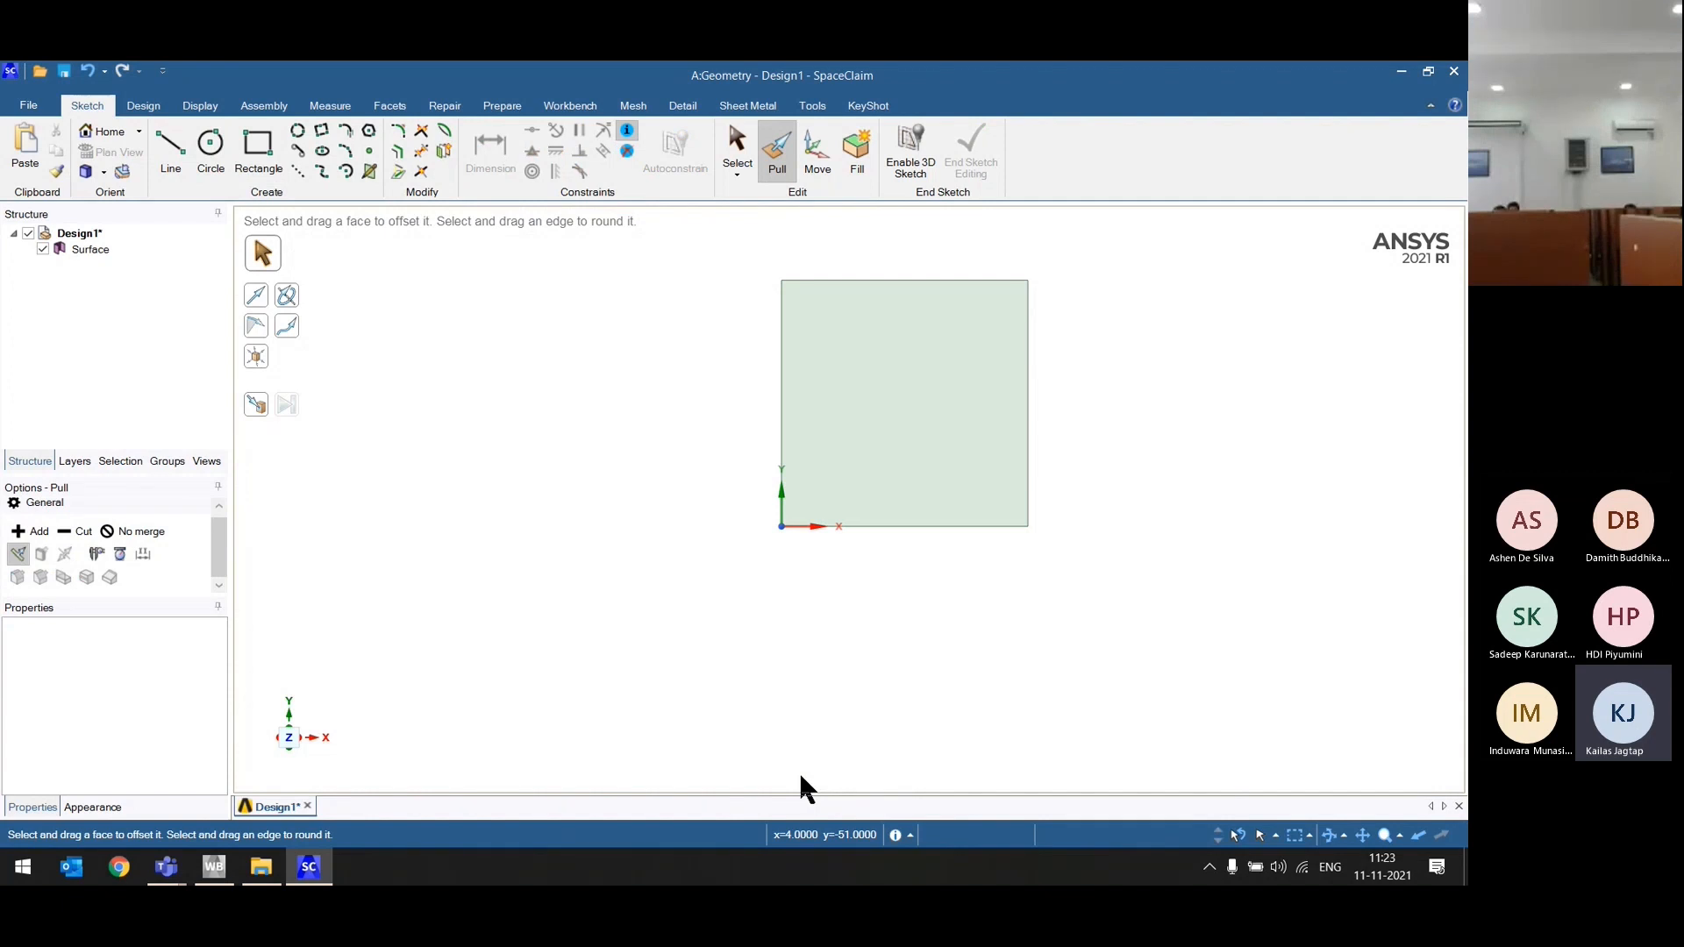
{"action": "middle_click_drag", "start_coordinate": [1079, 650], "coordinate": [965, 691]}
{"action": "left_click", "coordinate": [88, 251]}
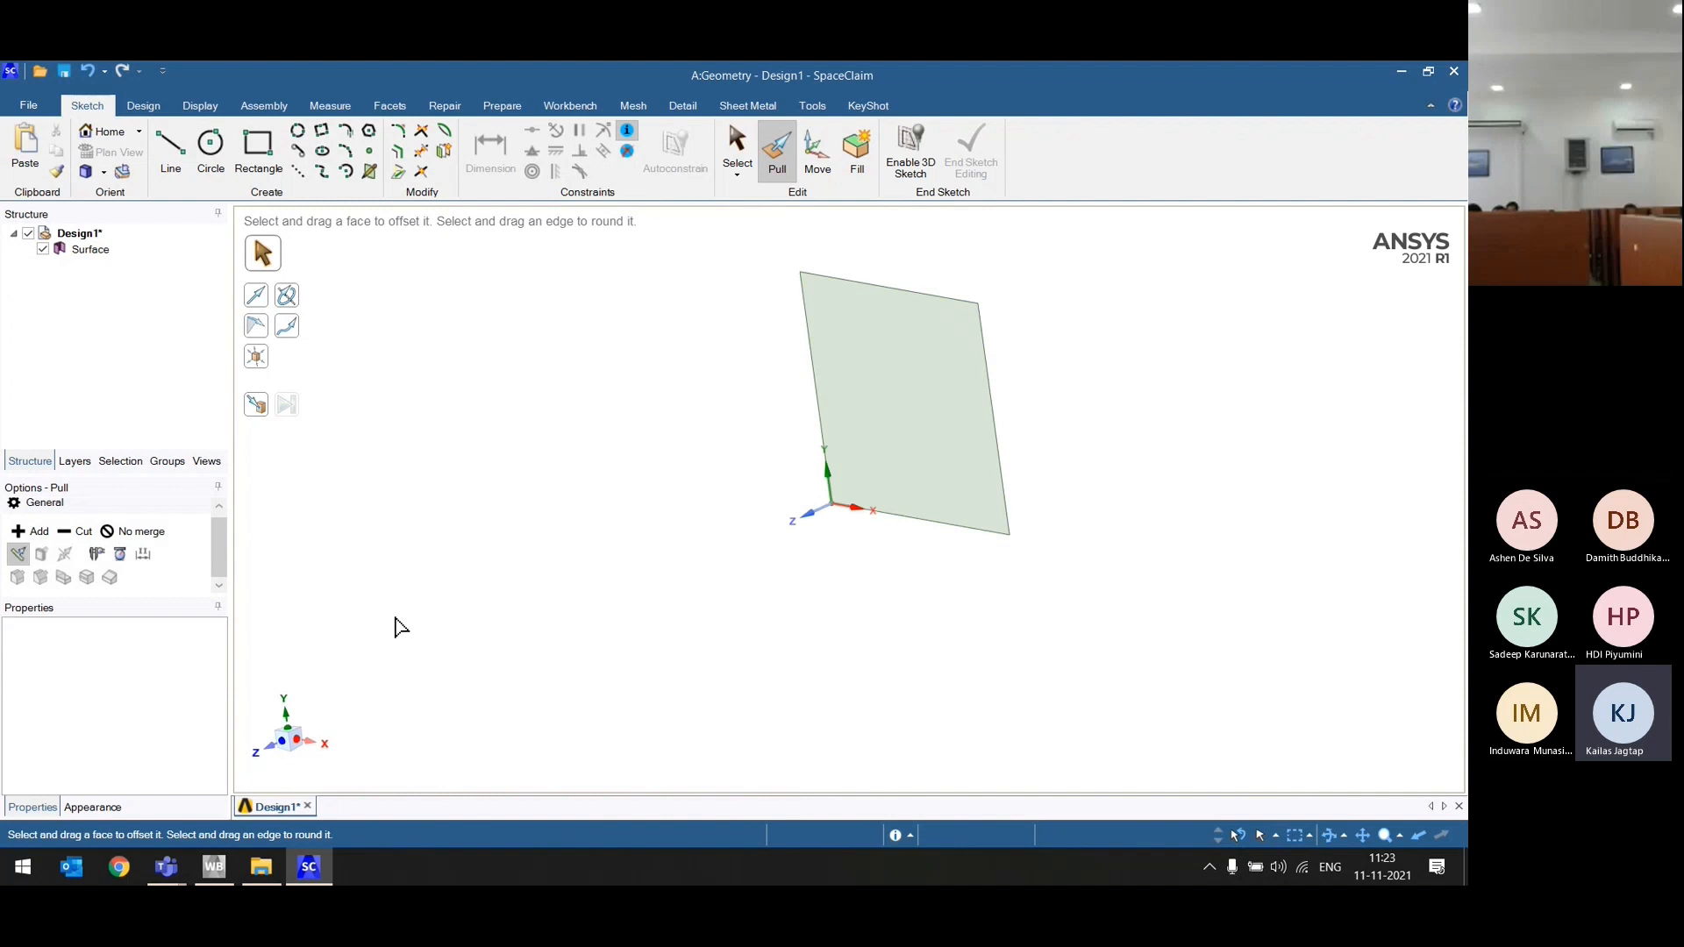
{"action": "key", "text": "k"}
{"action": "key", "text": "ctrl+z"}
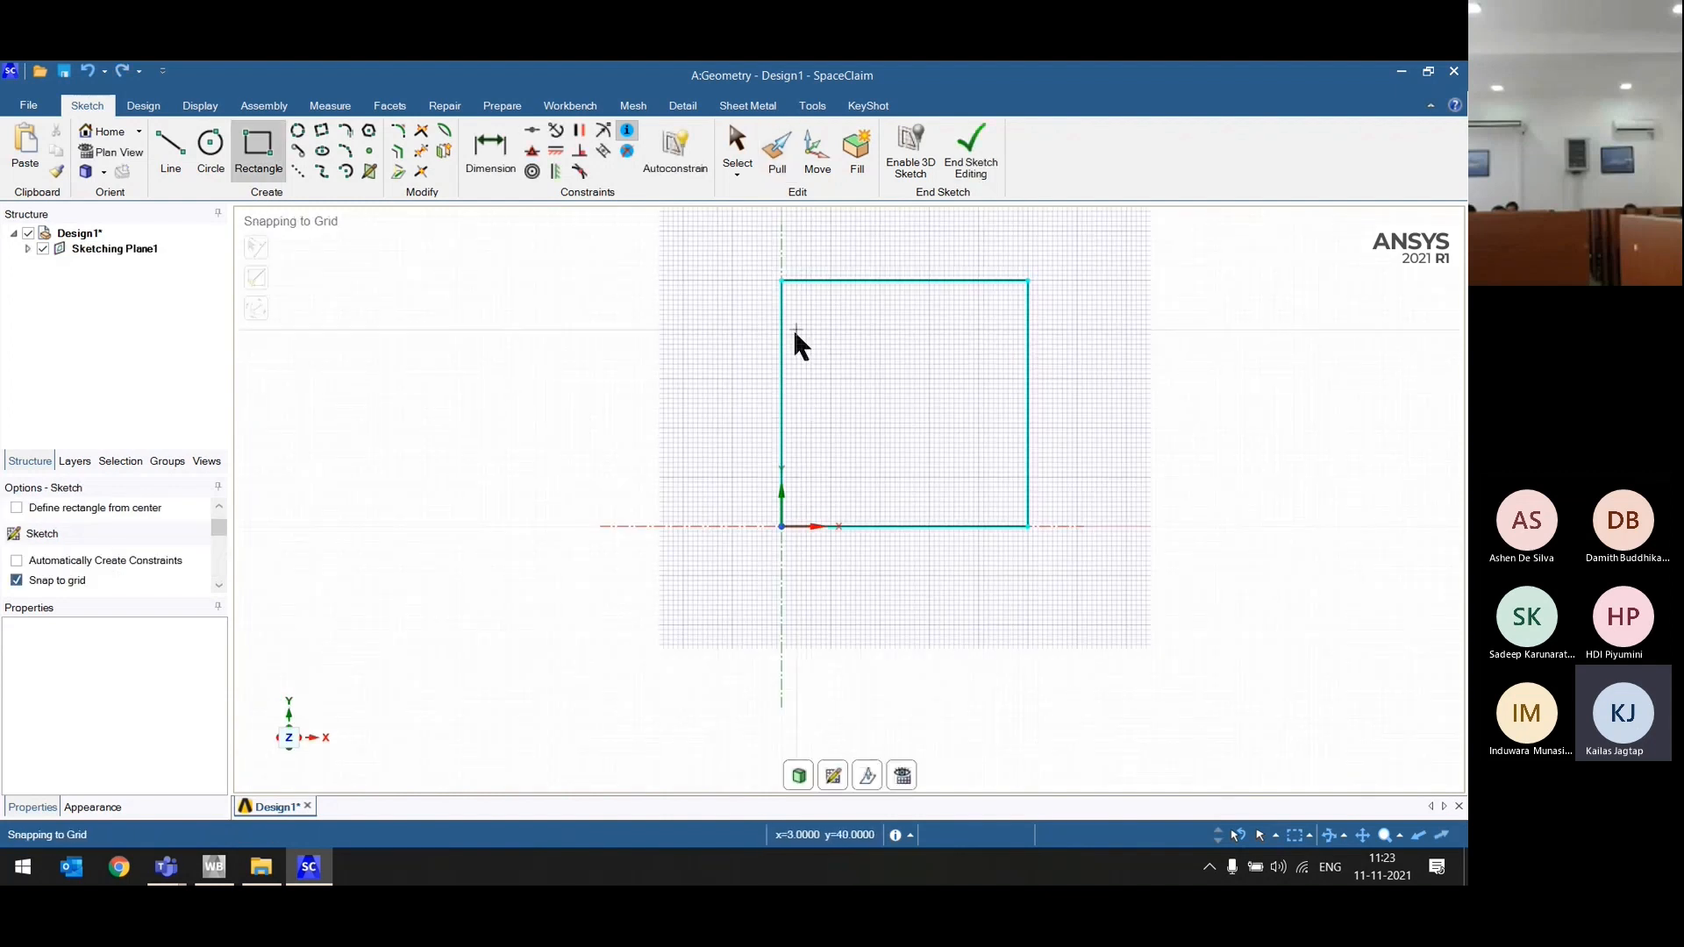
Step: Expand the sketch in the structure tree to list its lines and convert the closed square into a surface in 3D mode
{"action": "left_click", "coordinate": [27, 248]}
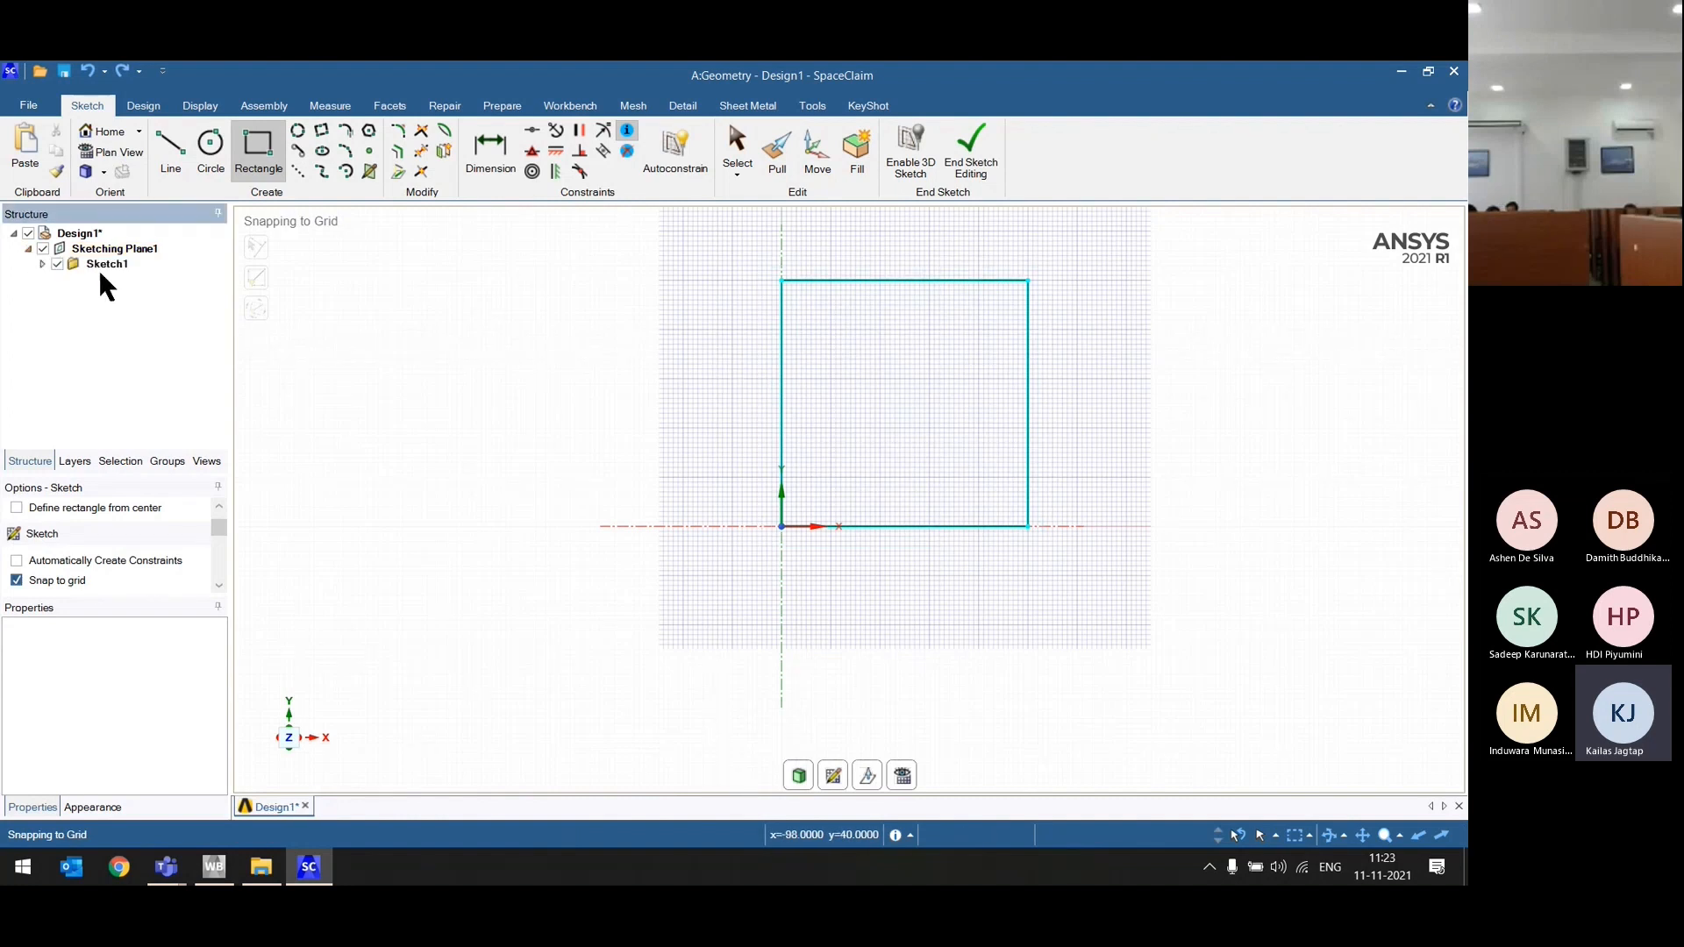
{"action": "left_click", "coordinate": [42, 263]}
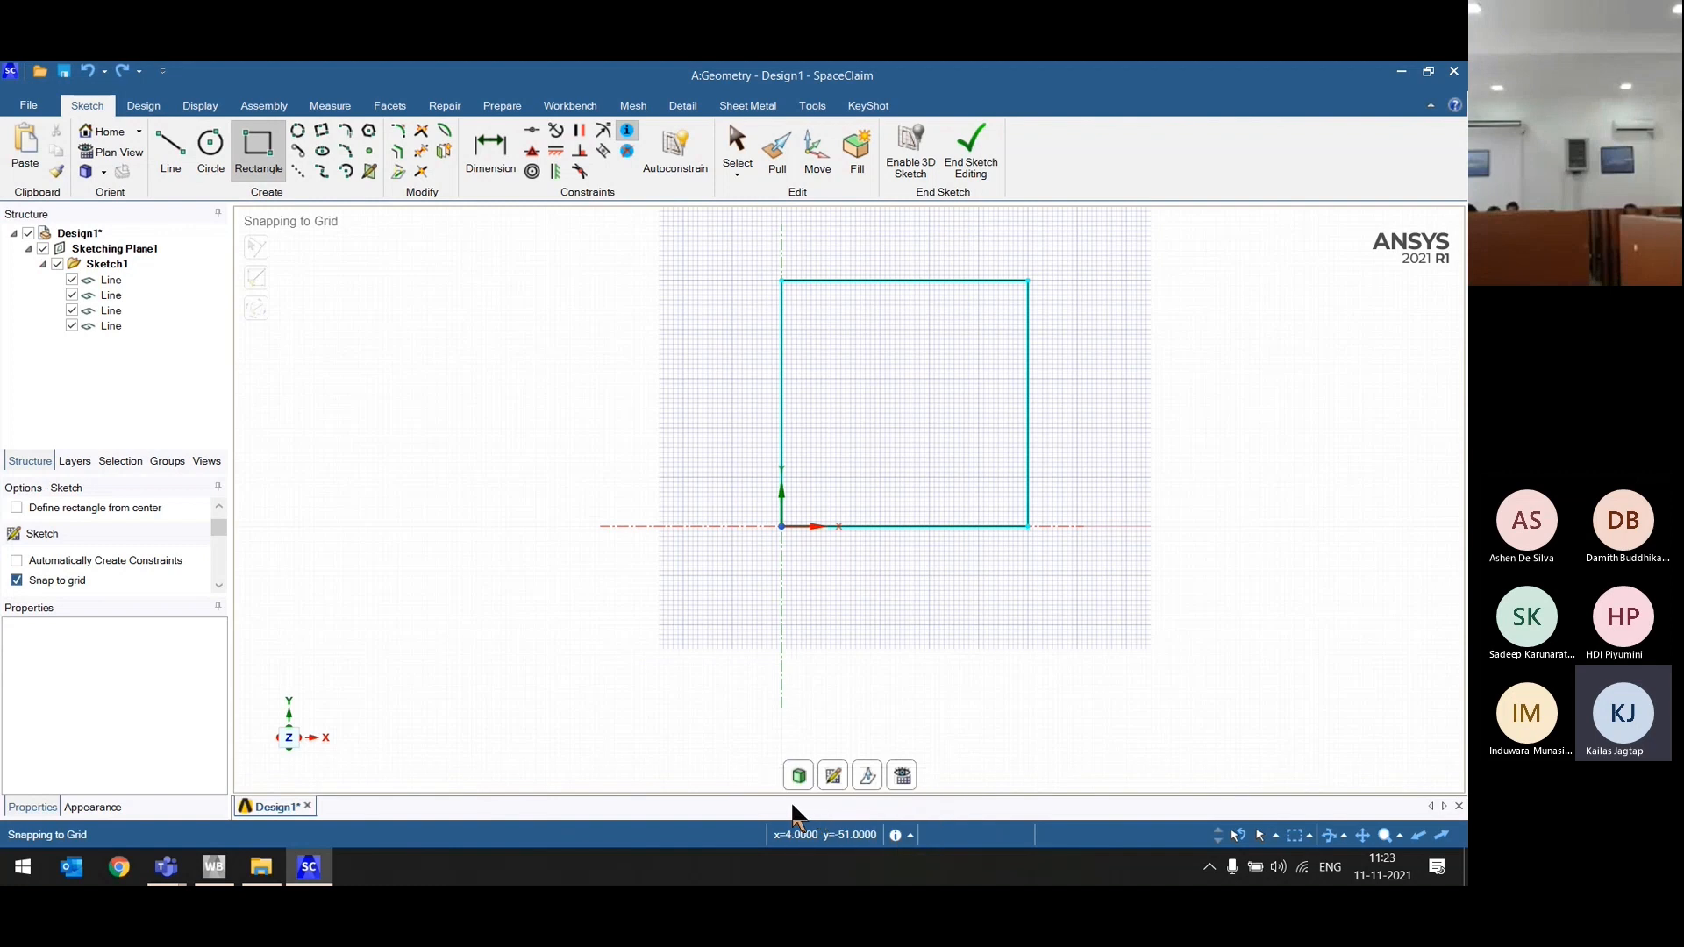
{"action": "left_click", "coordinate": [797, 777]}
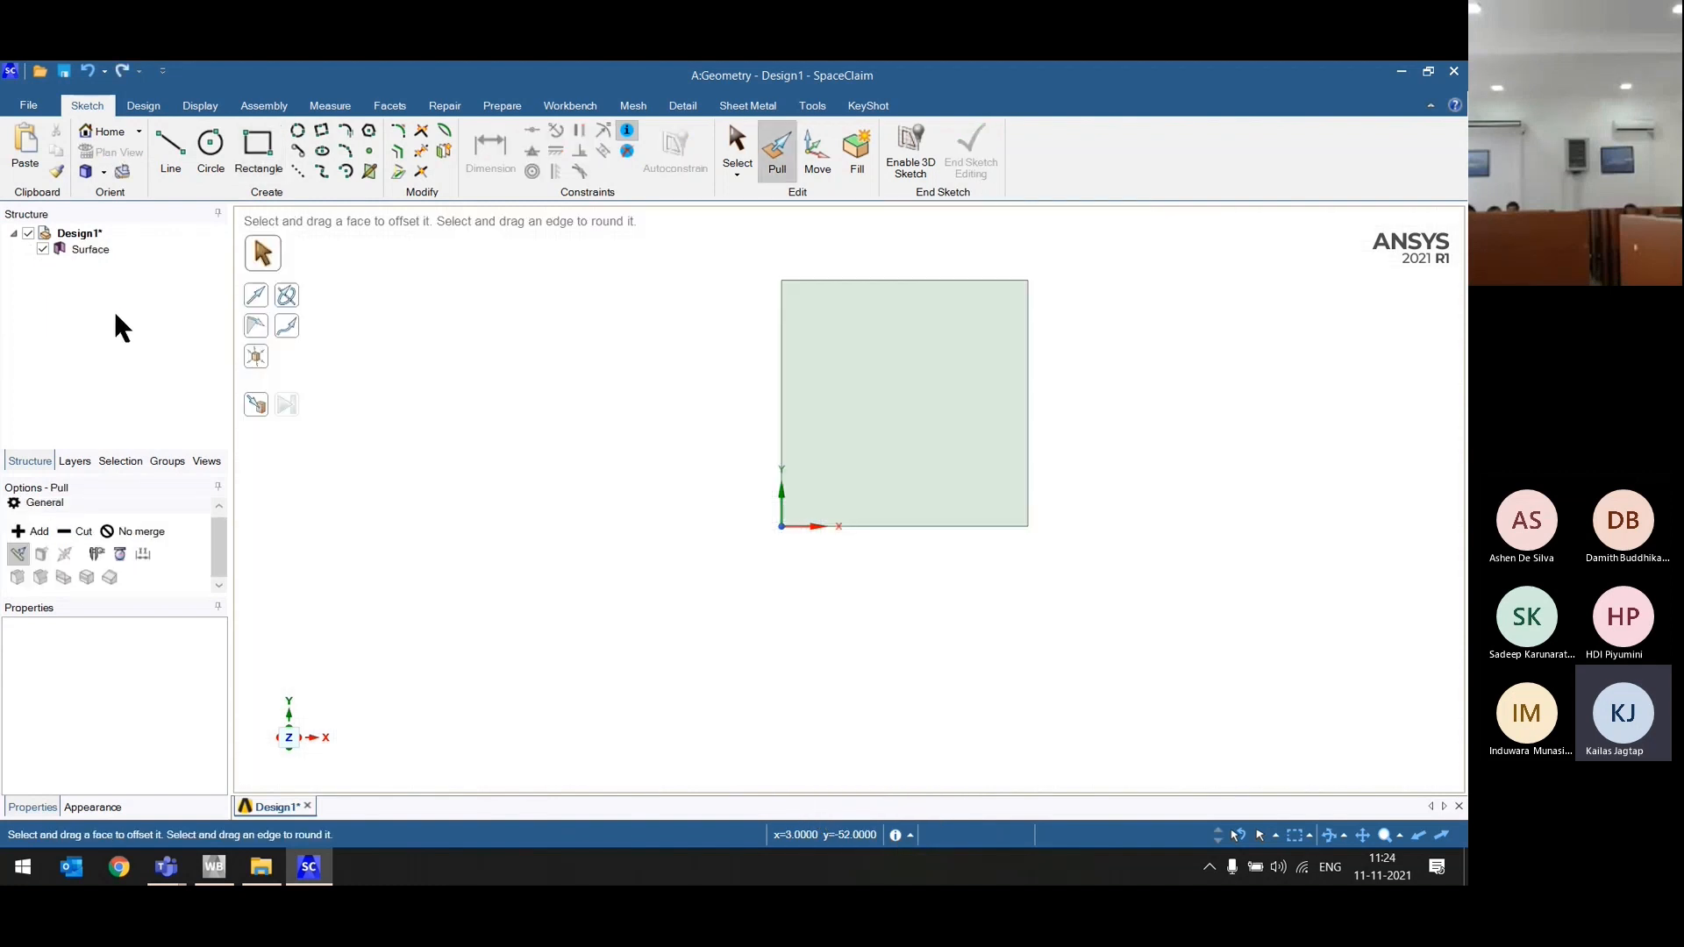
{"action": "key", "text": "h"}
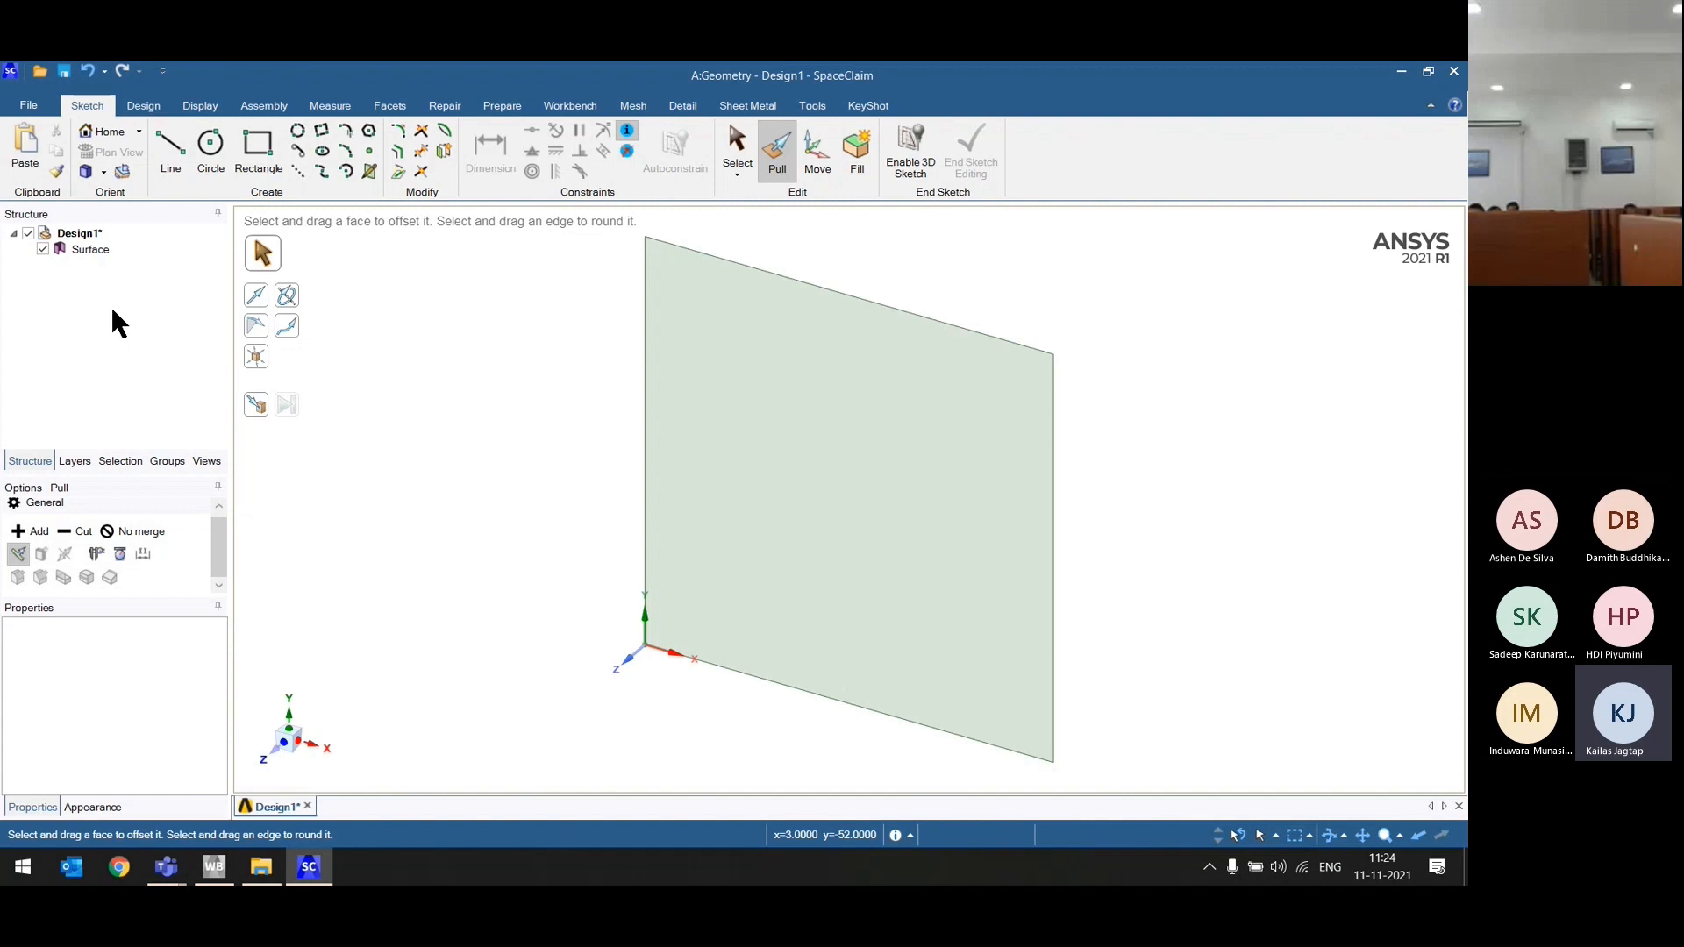
Step: Pull the square surface 100 mm along the positive Z direction into a solid block and clear the selection
{"action": "scroll", "coordinate": [658, 594], "scroll_direction": "down", "scroll_amount": 3}
{"action": "left_click", "coordinate": [662, 605]}
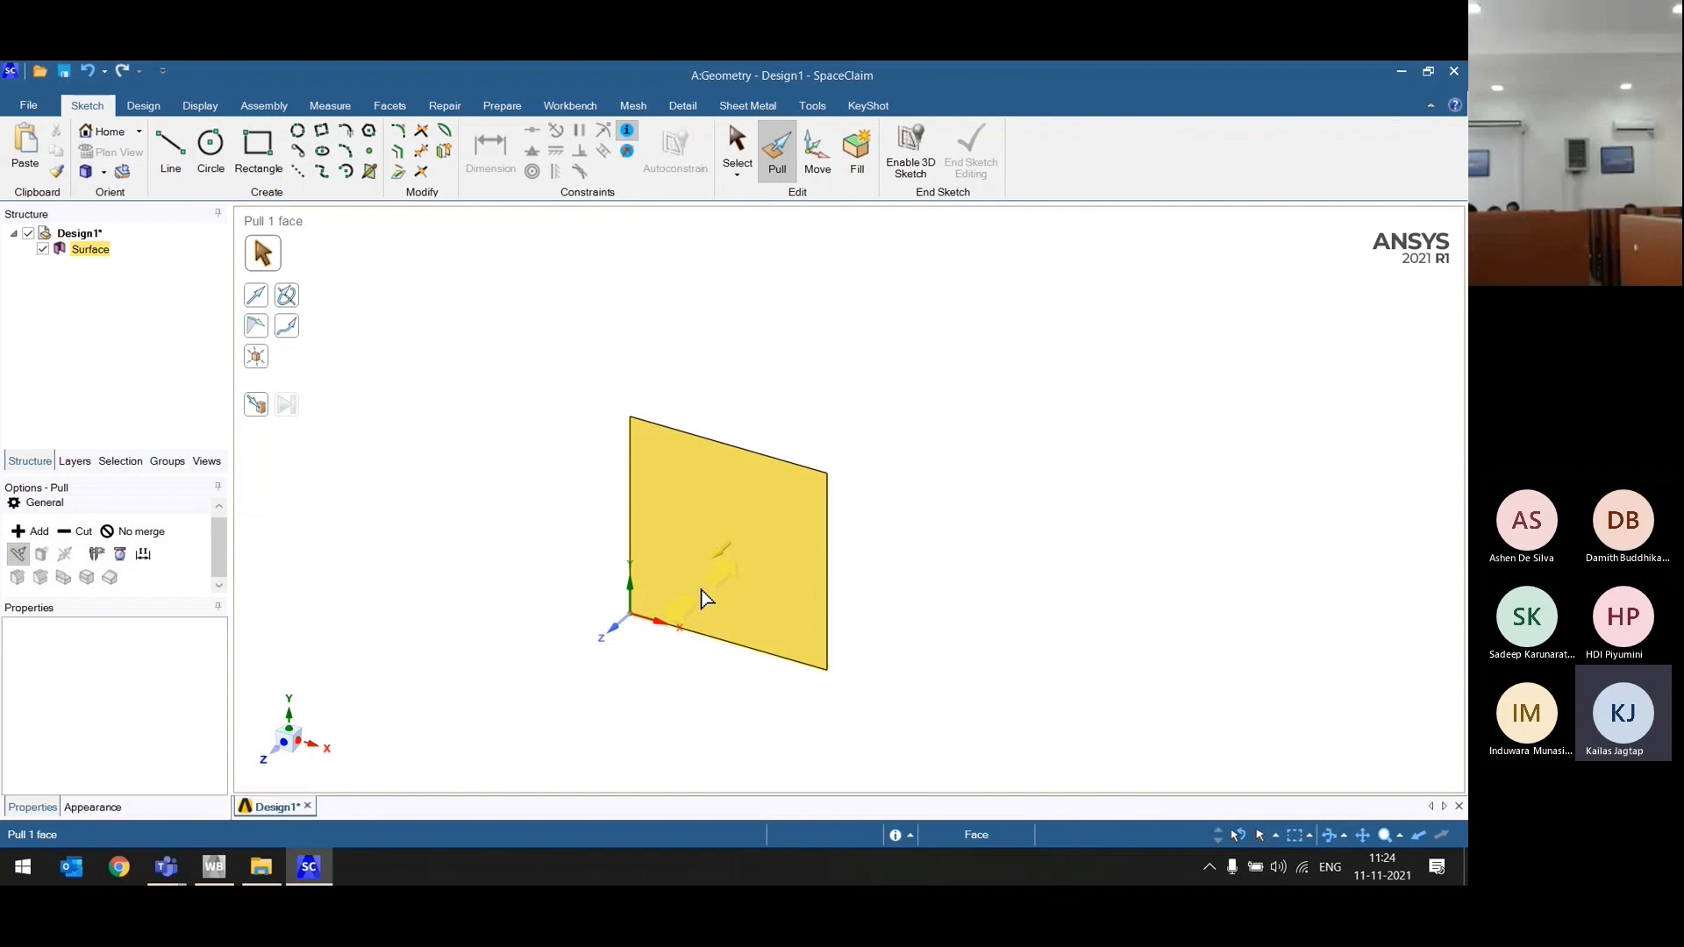
{"action": "left_click", "coordinate": [917, 439]}
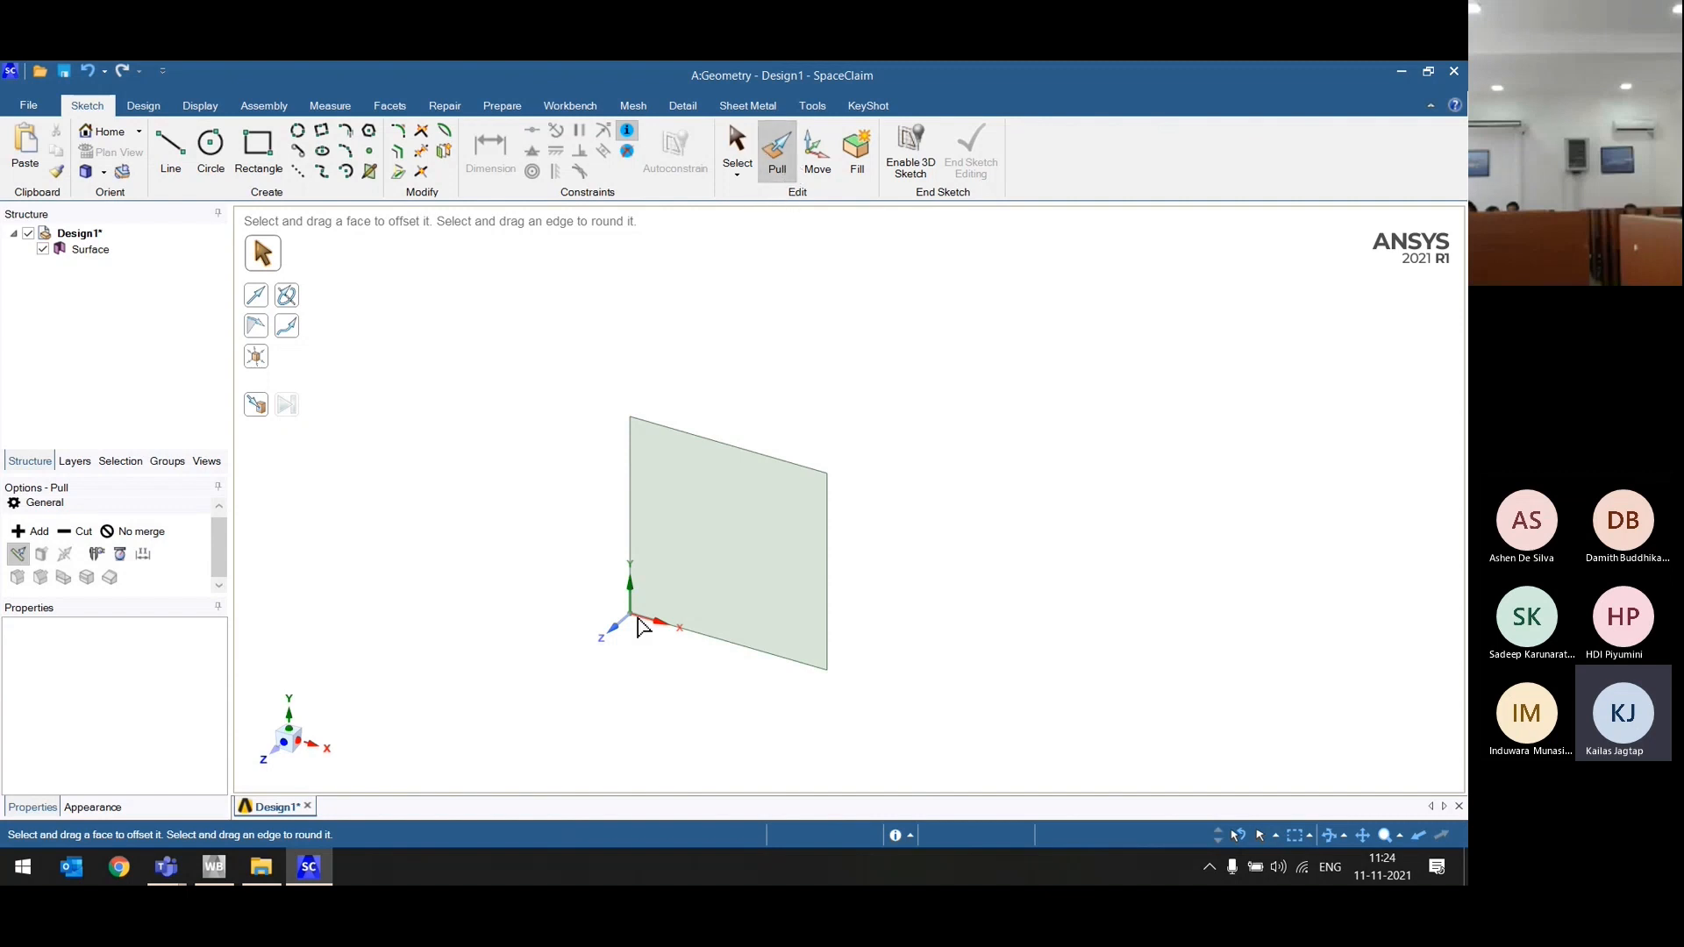
{"action": "left_click", "coordinate": [667, 632]}
{"action": "left_click", "coordinate": [714, 553]}
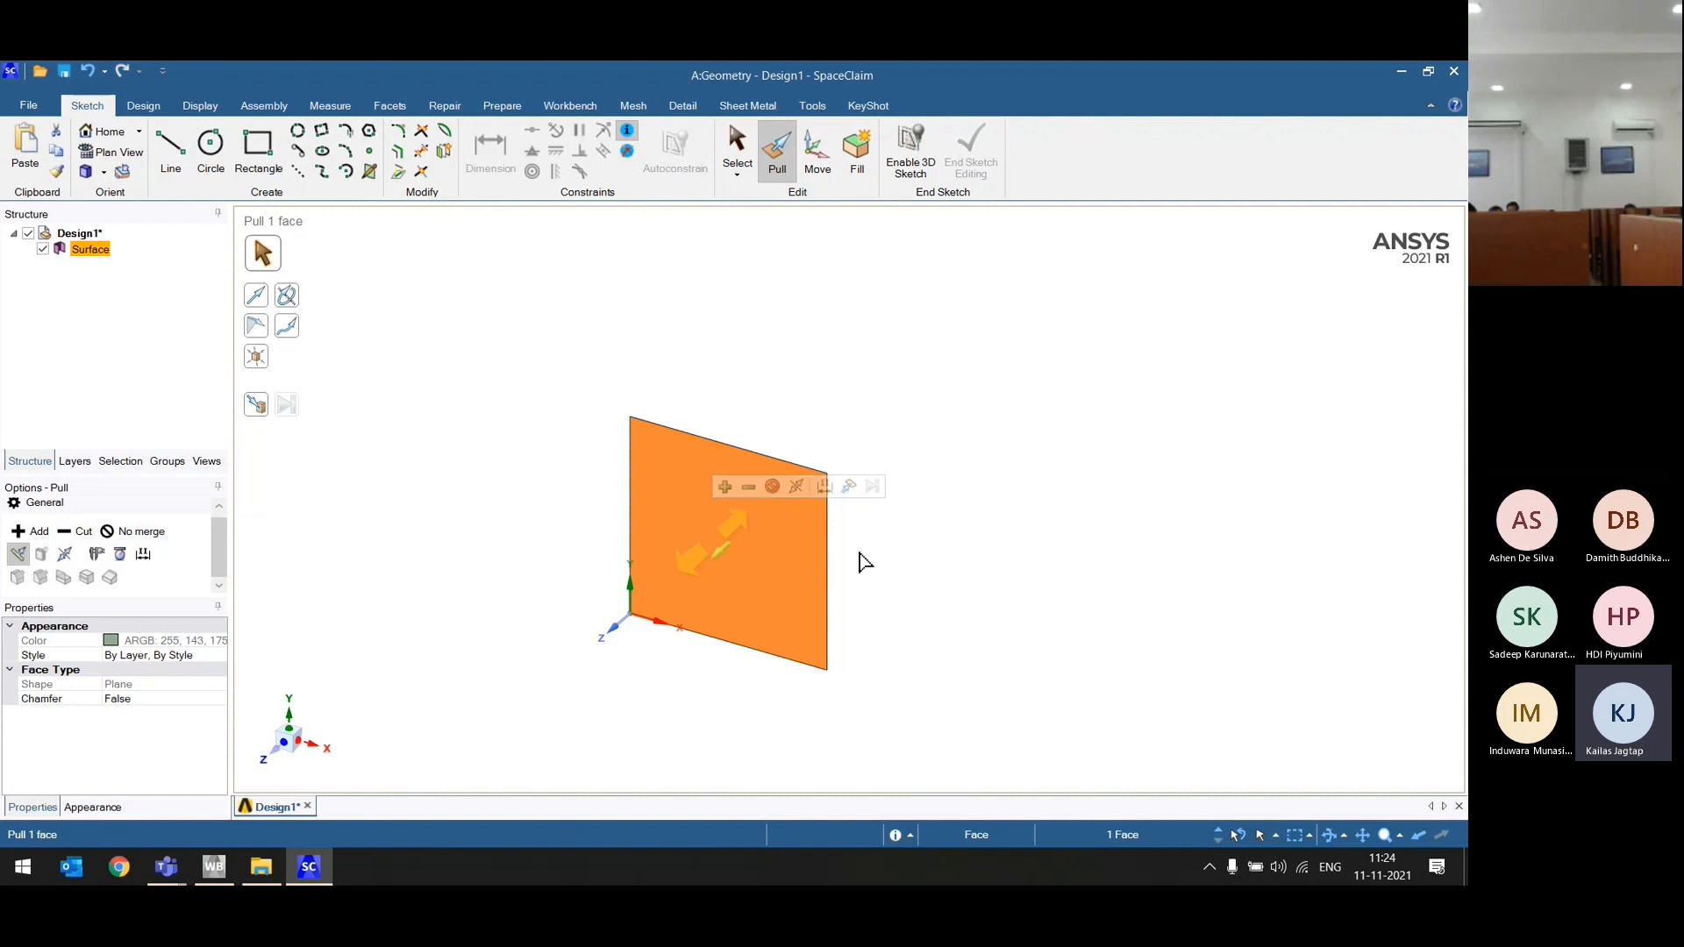
{"action": "scroll", "coordinate": [903, 564], "scroll_direction": "down", "scroll_amount": 3}
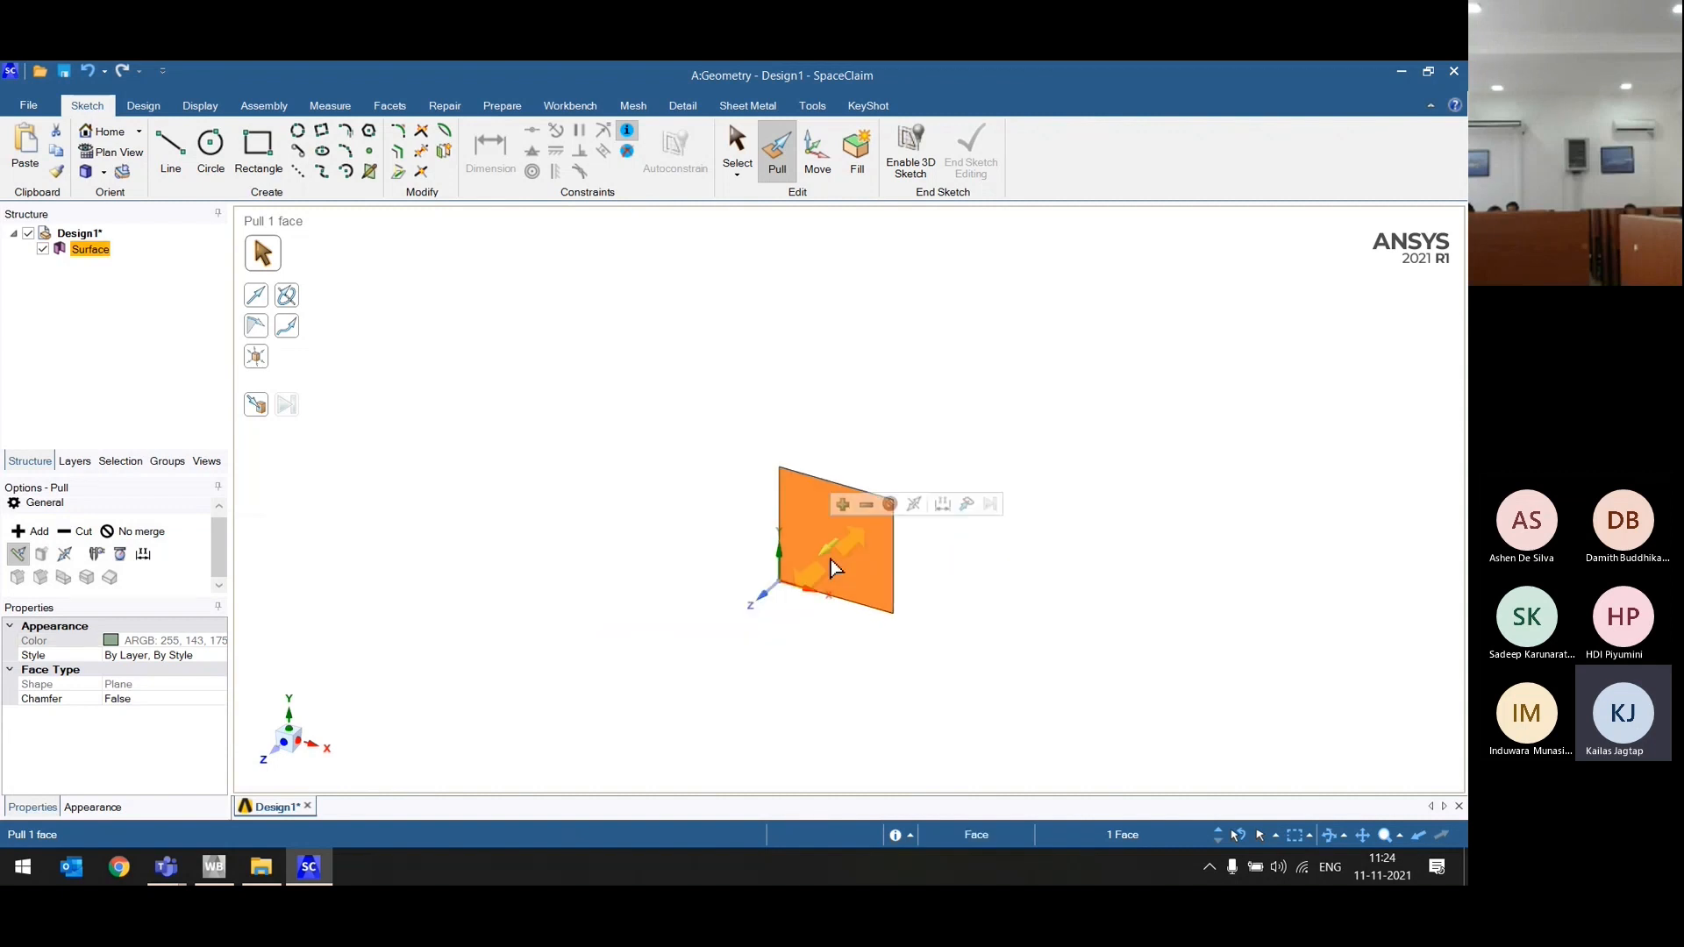
{"action": "left_click_drag", "start_coordinate": [832, 566], "coordinate": [582, 701]}
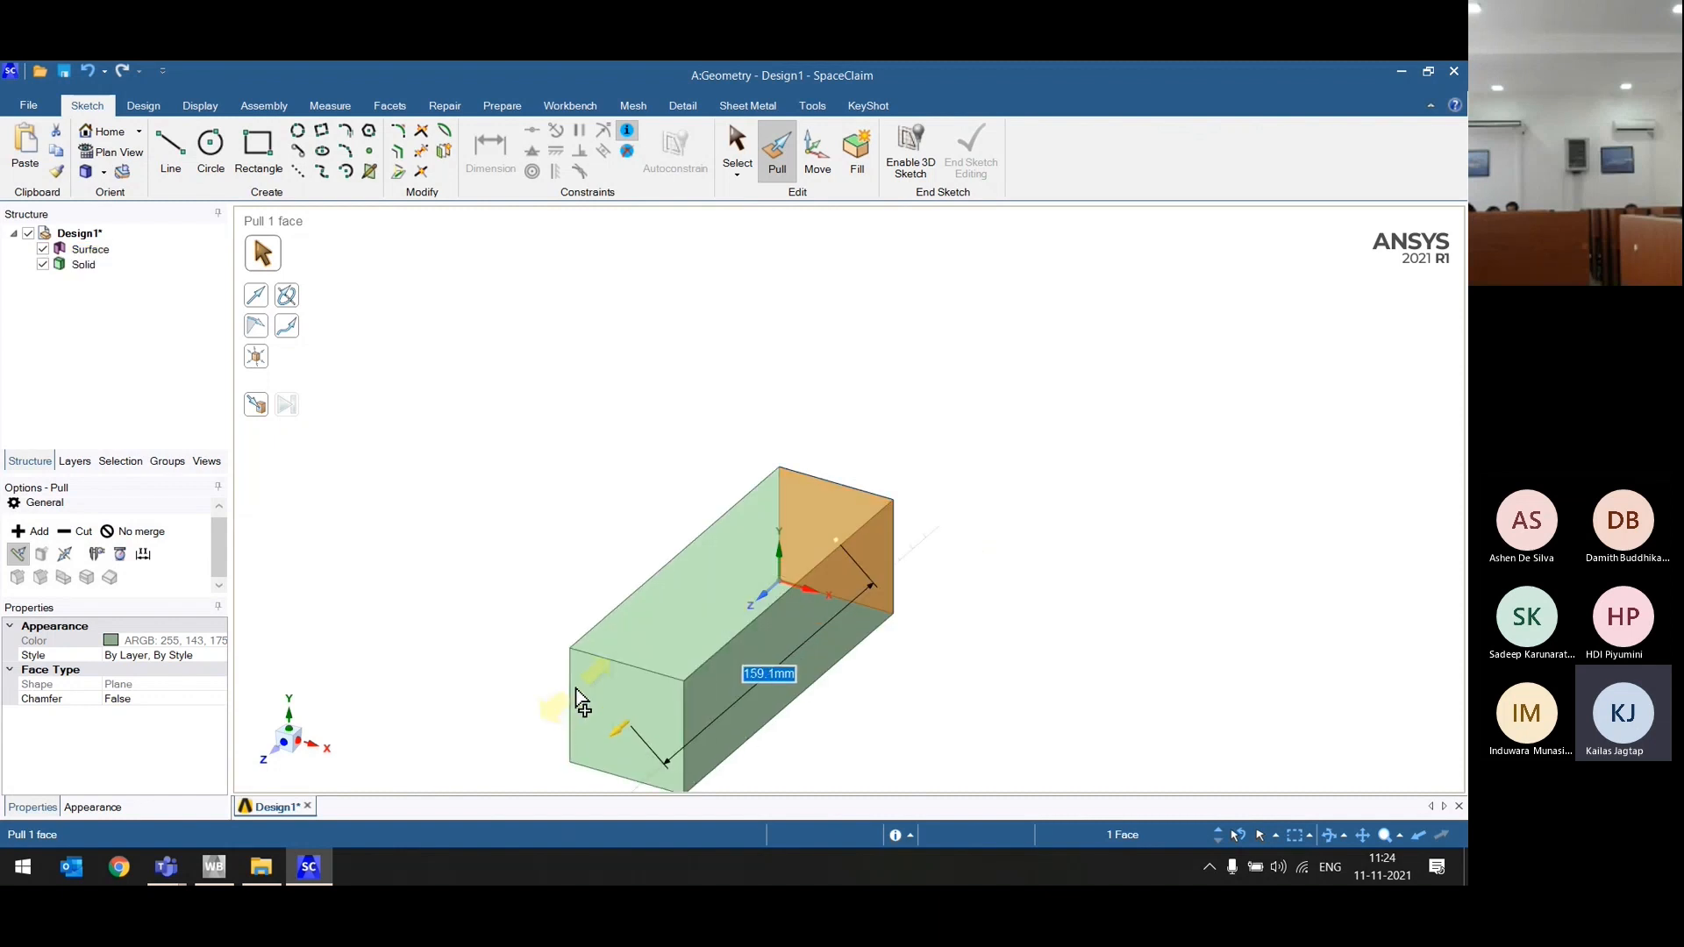
{"action": "left_click_drag", "start_coordinate": [582, 701], "coordinate": [565, 705]}
{"action": "type", "text": "100"}
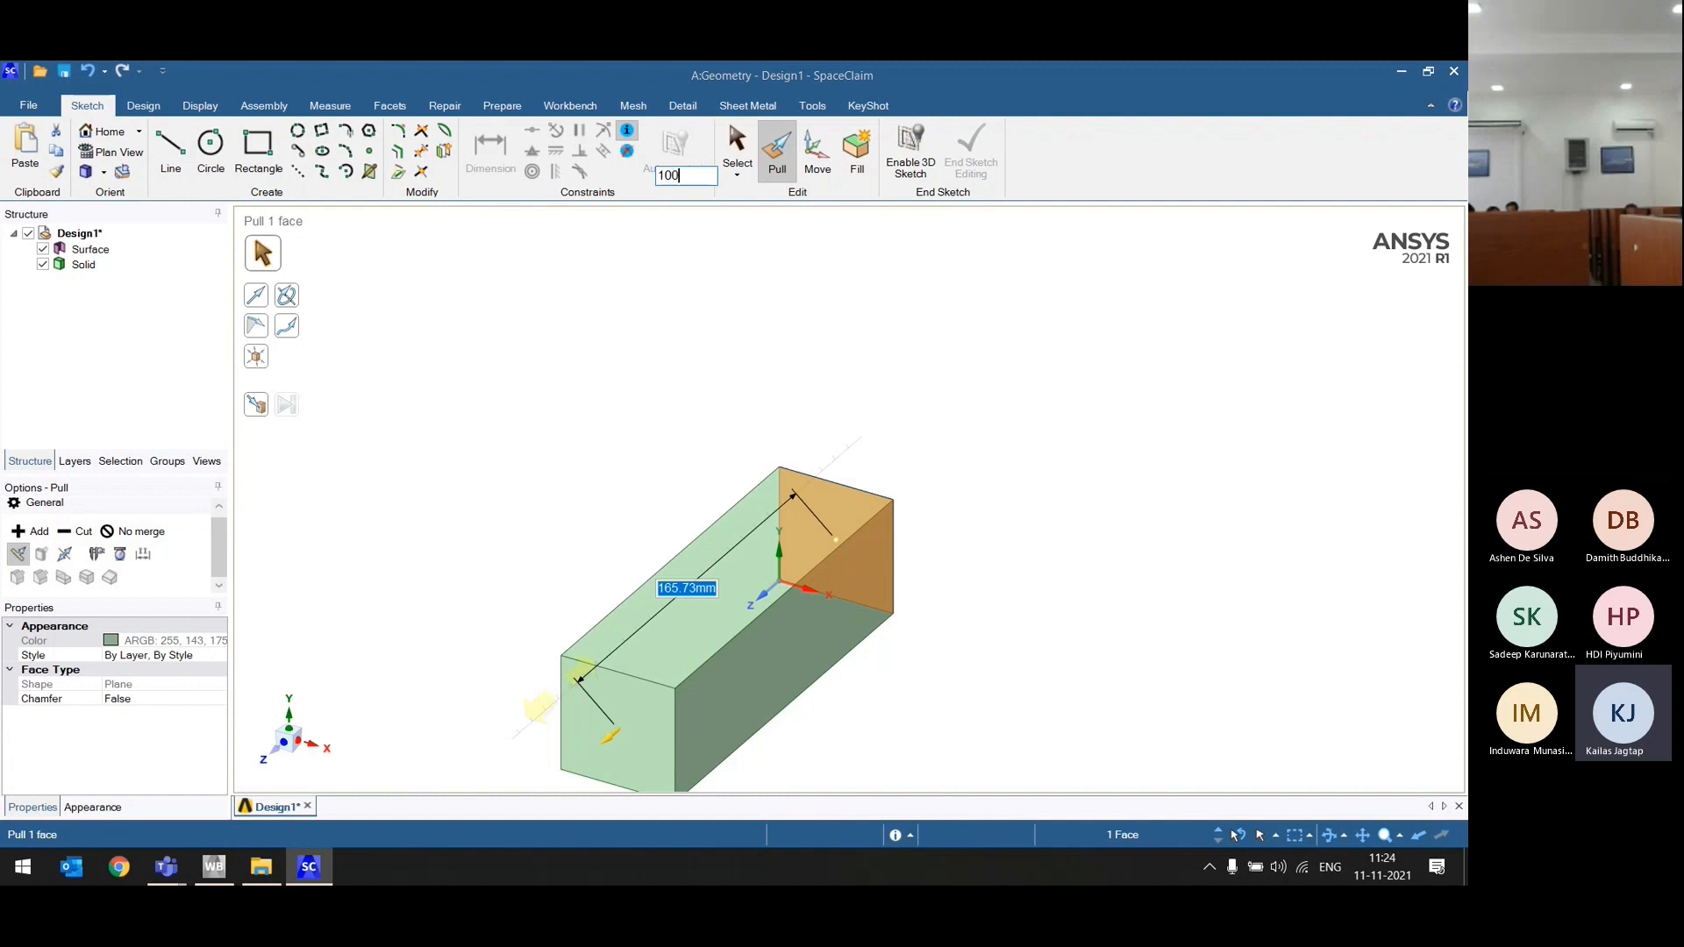
{"action": "key", "text": "Return"}
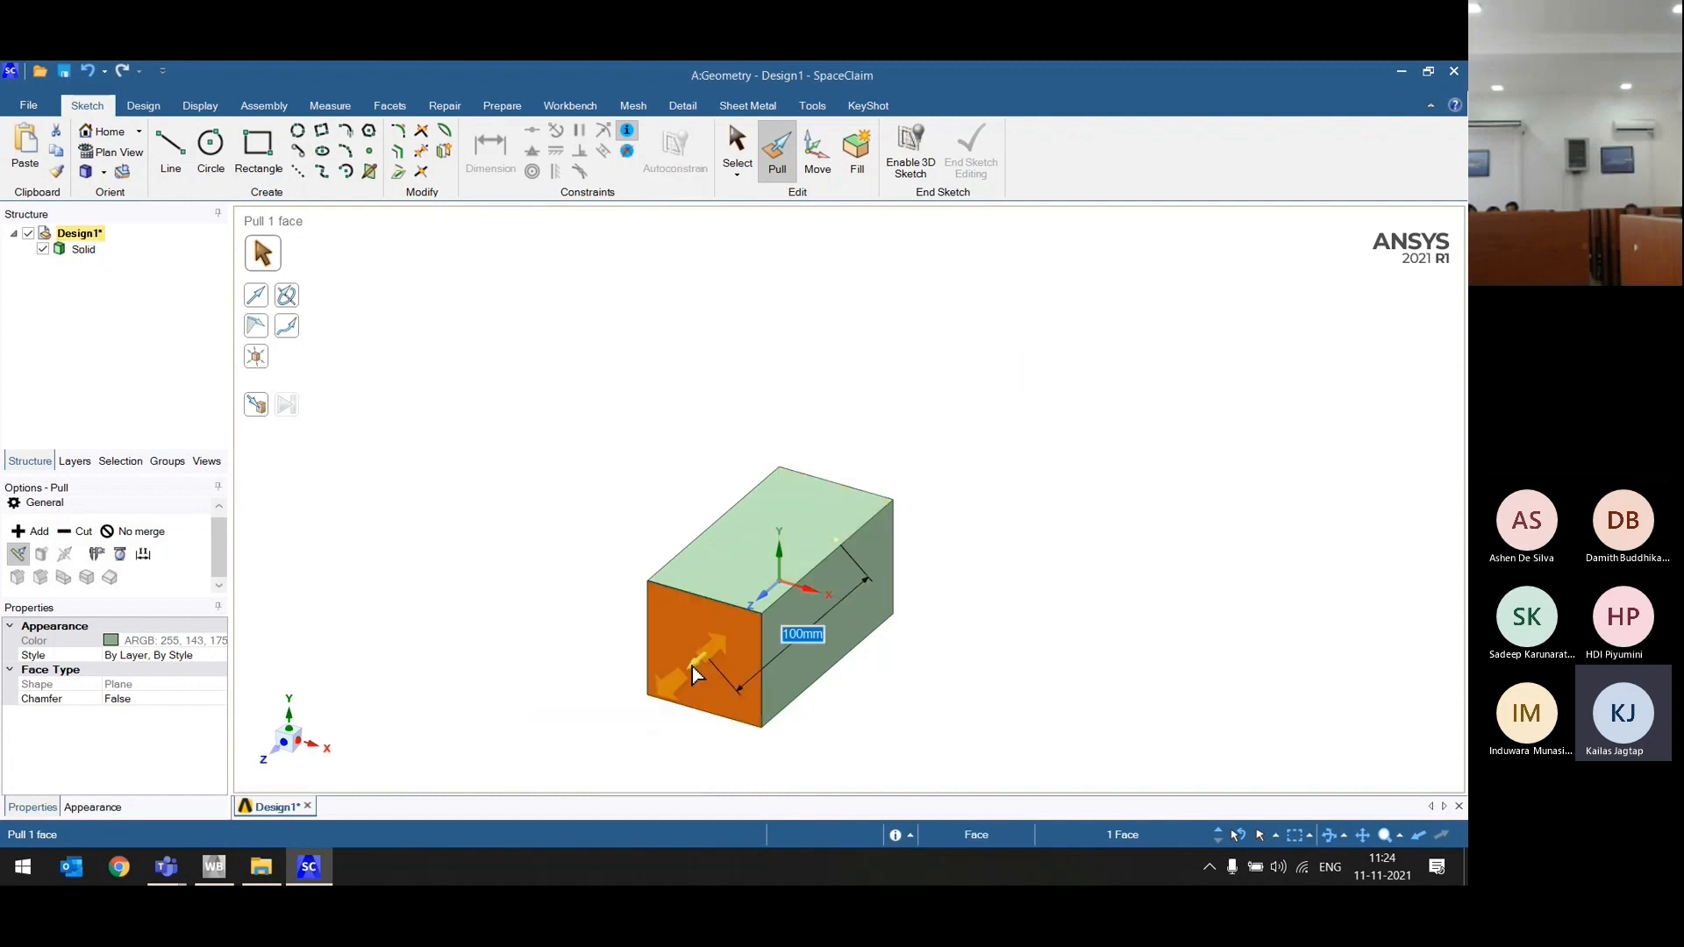
{"action": "left_click", "coordinate": [955, 639]}
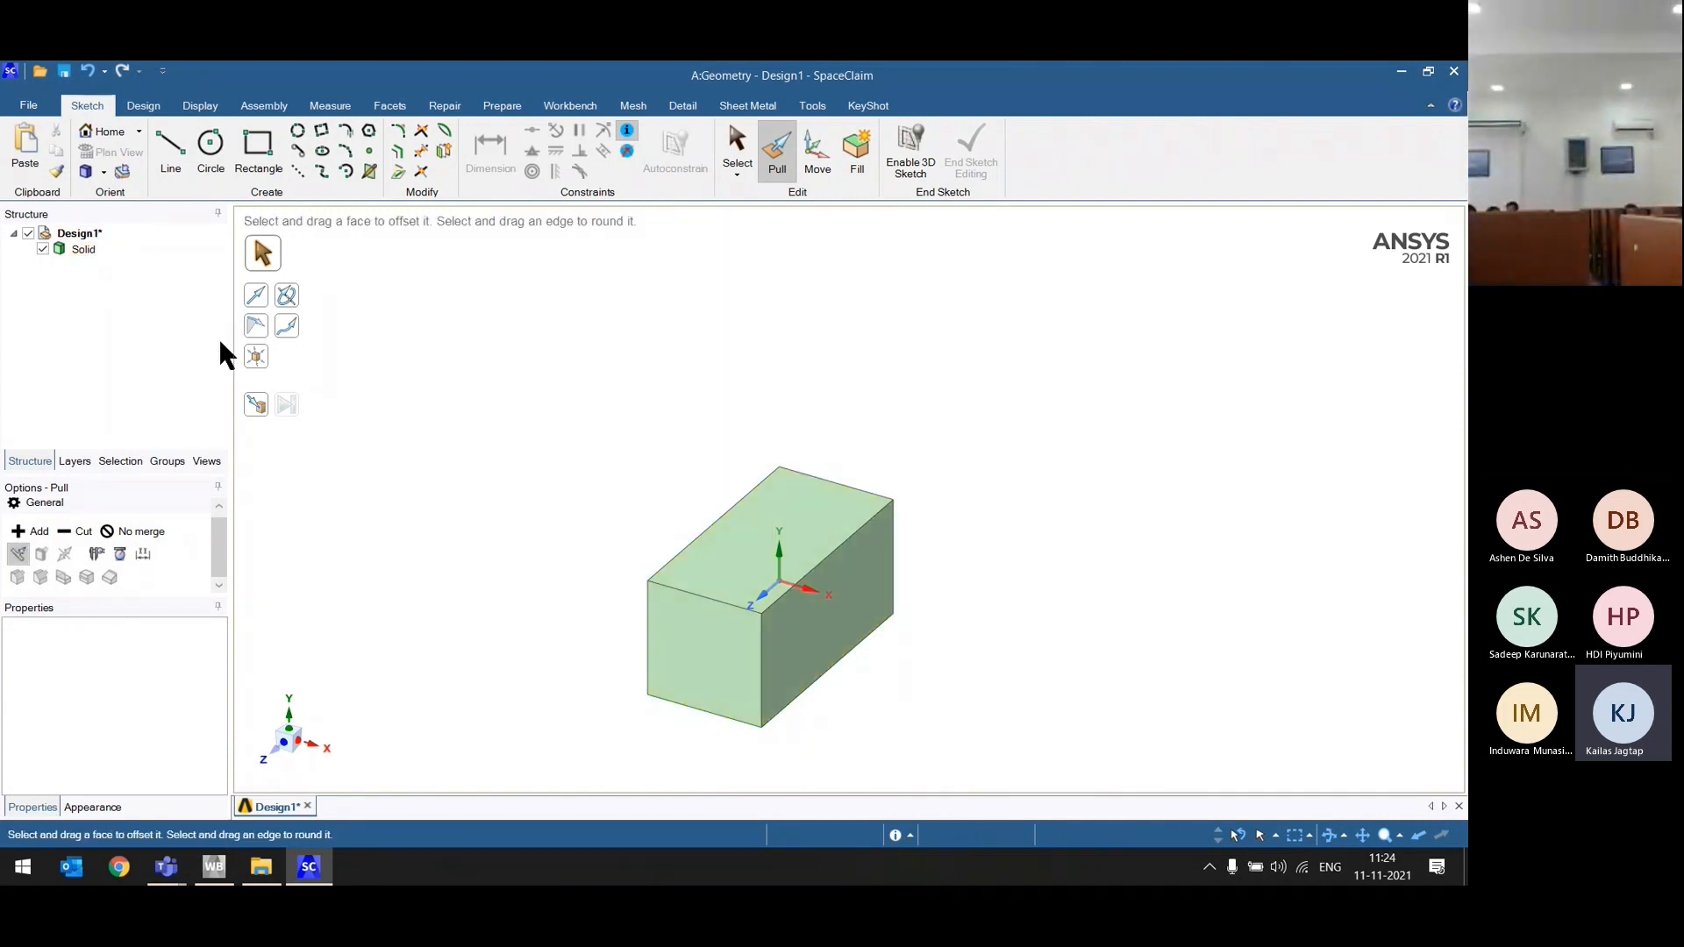
Step: Sketch a 20 mm diameter circle at the centre of the block's top face in plan view and return to 3D mode
{"action": "scroll", "coordinate": [576, 432], "scroll_direction": "down", "scroll_amount": 2}
{"action": "scroll", "coordinate": [620, 621], "scroll_direction": "down", "scroll_amount": 2}
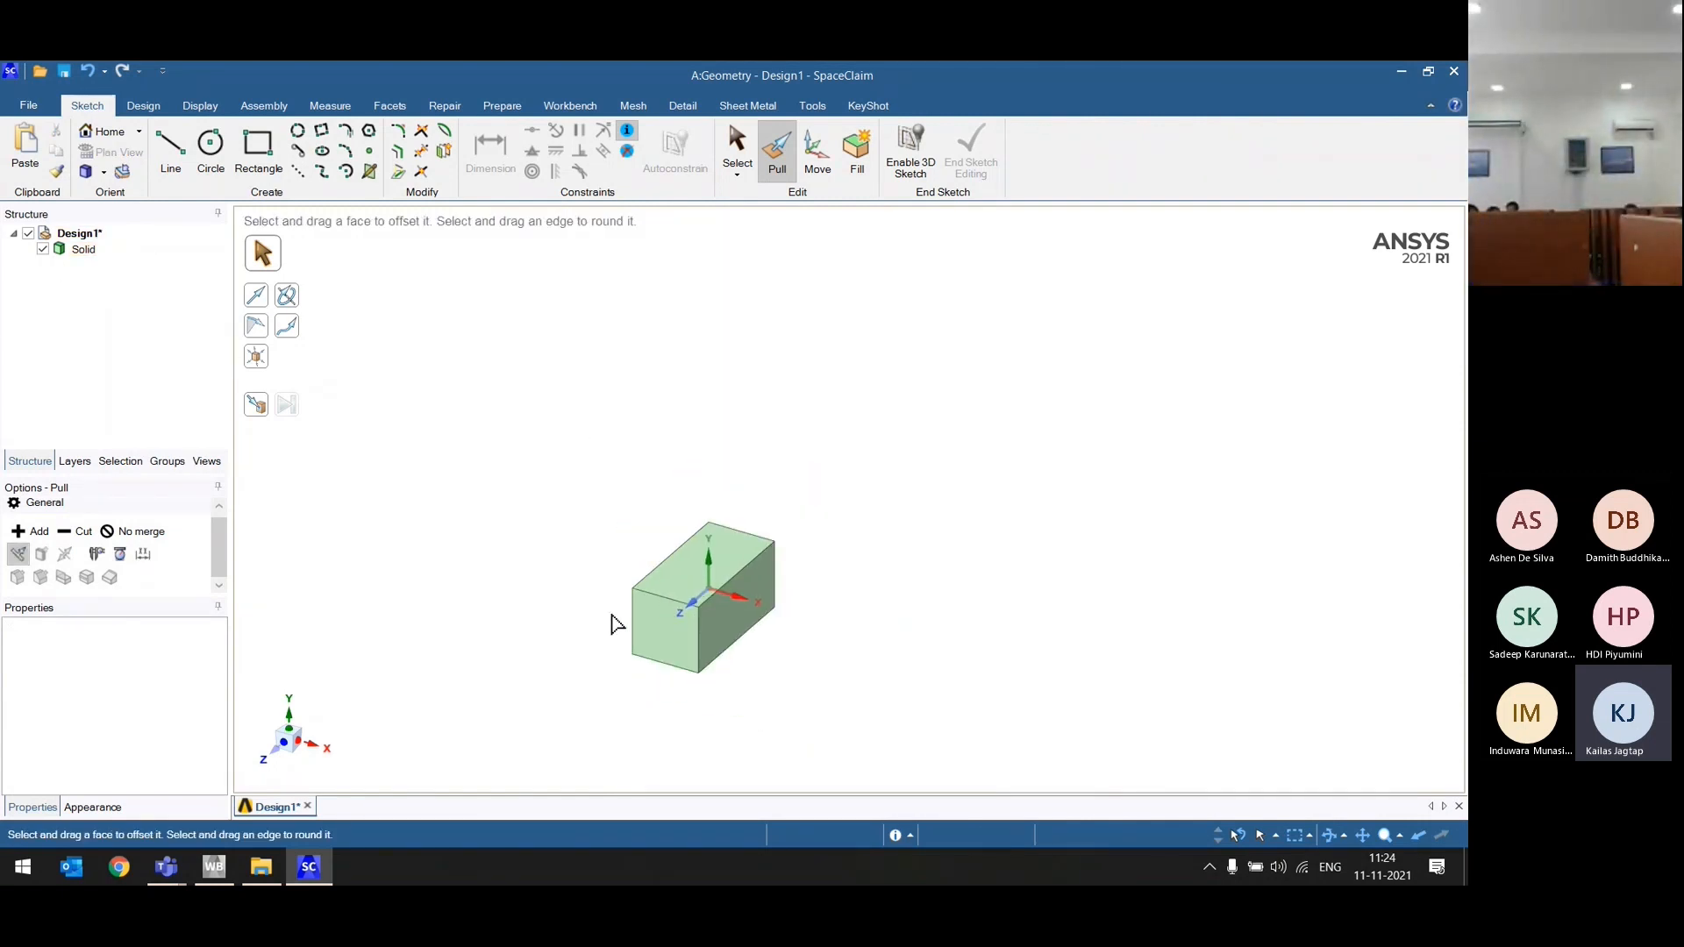
{"action": "scroll", "coordinate": [611, 625], "scroll_direction": "up", "scroll_amount": 3}
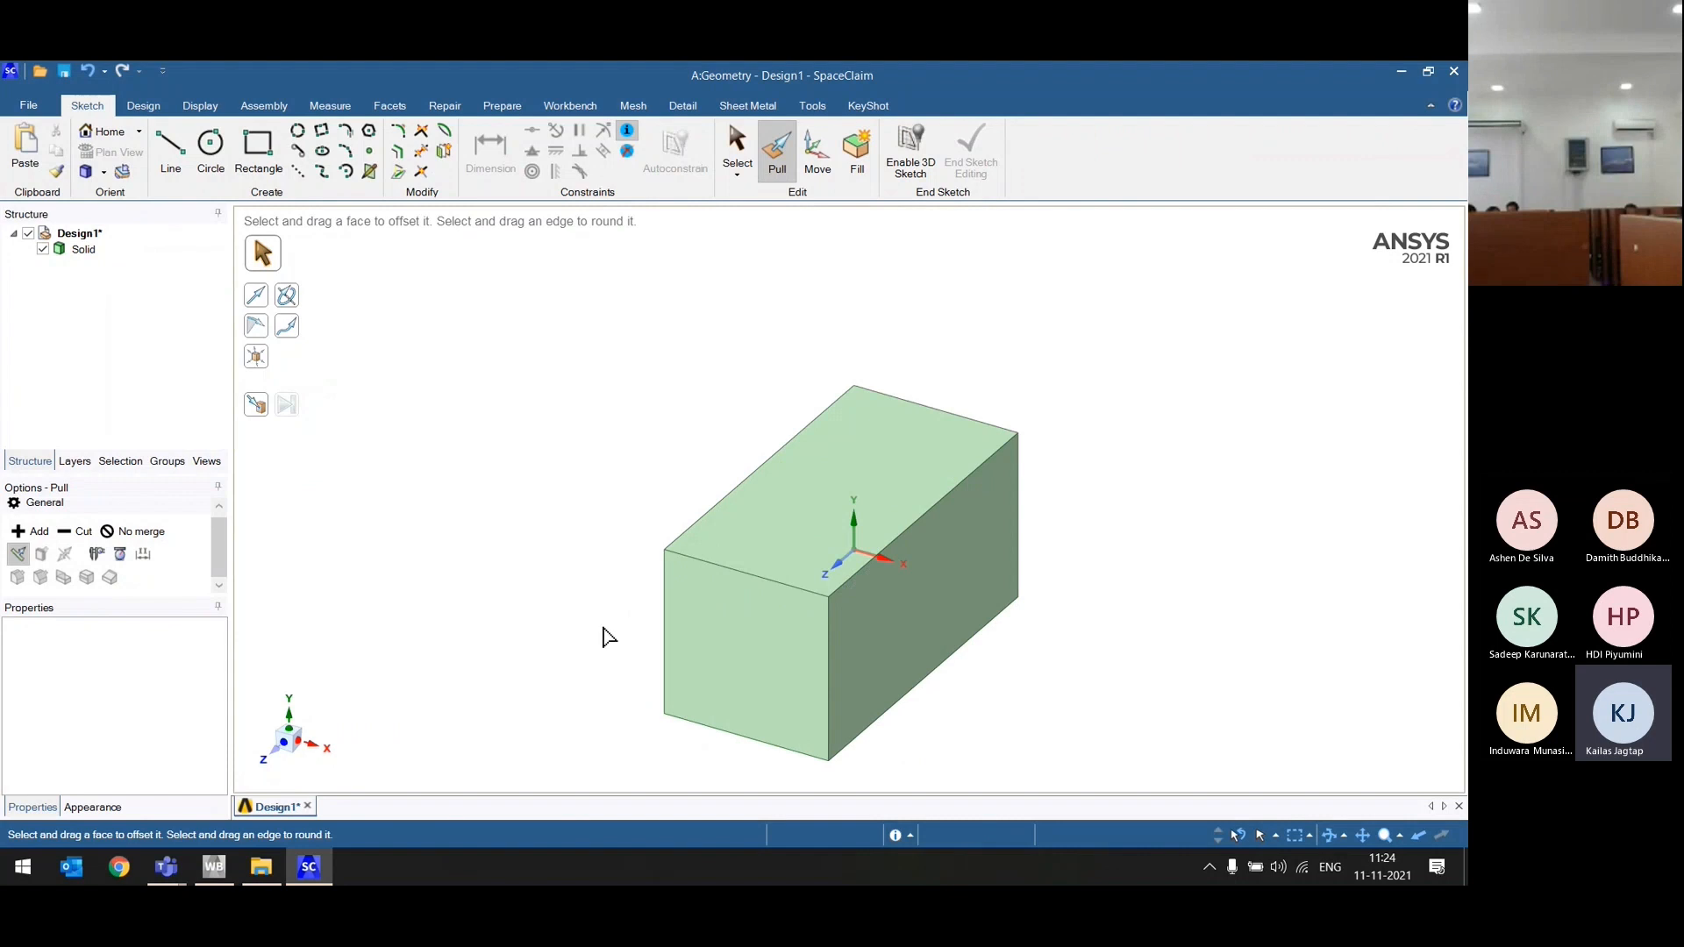
{"action": "left_click", "coordinate": [226, 155]}
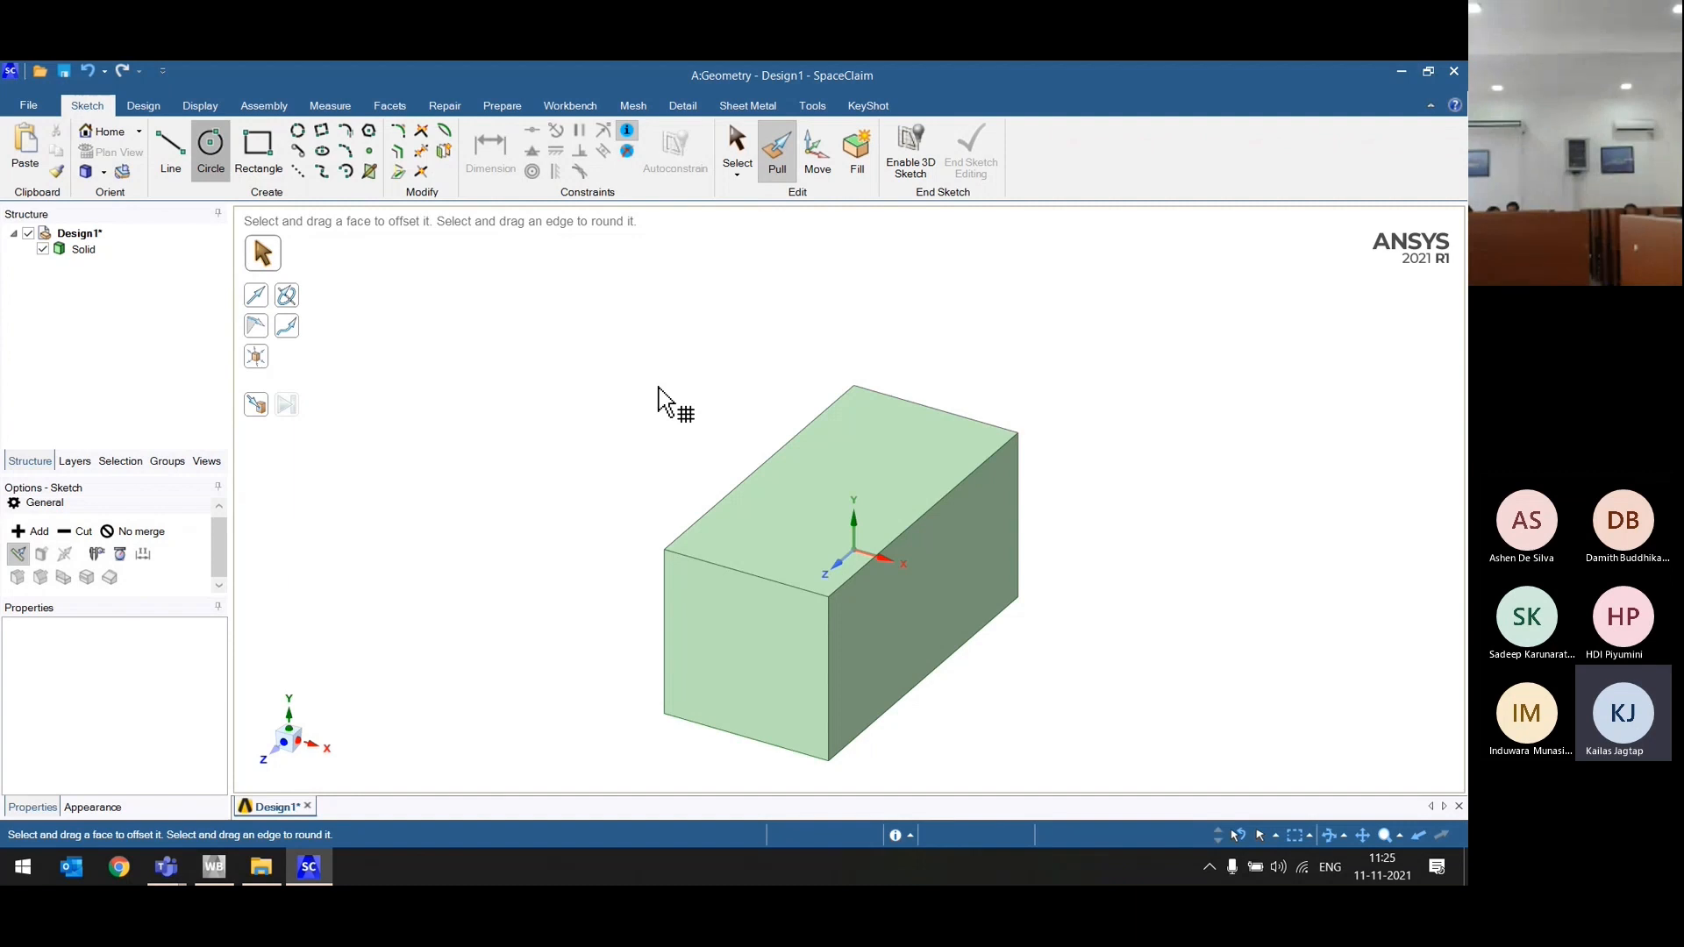
{"action": "left_click", "coordinate": [928, 481]}
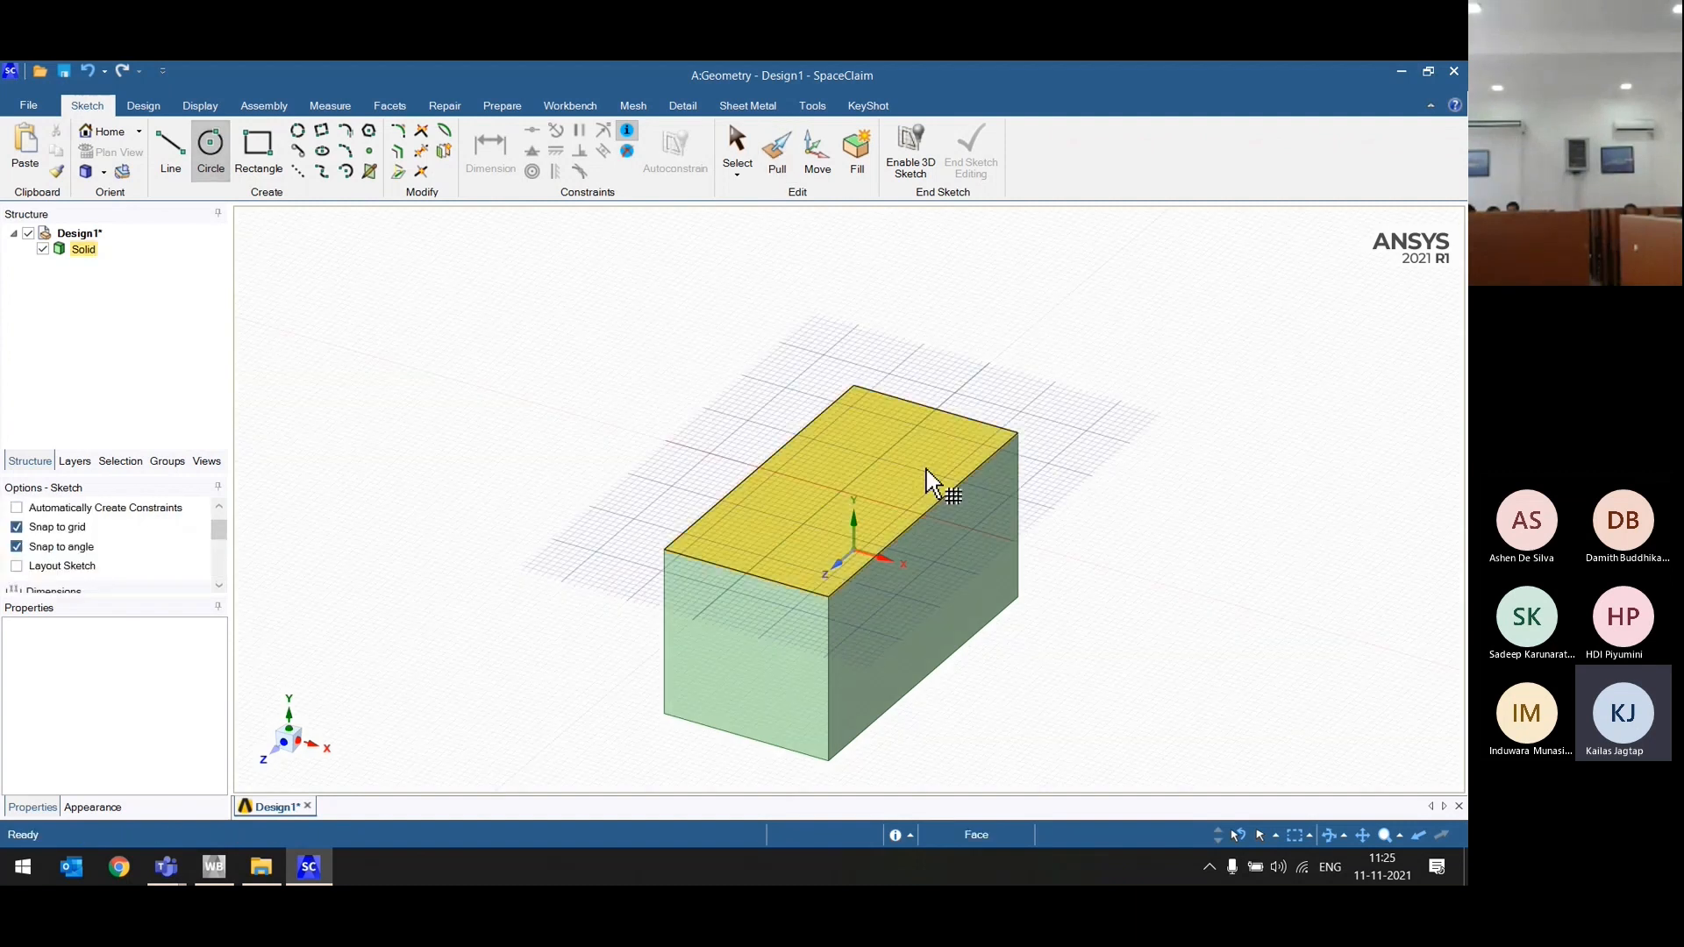
{"action": "left_click", "coordinate": [904, 778]}
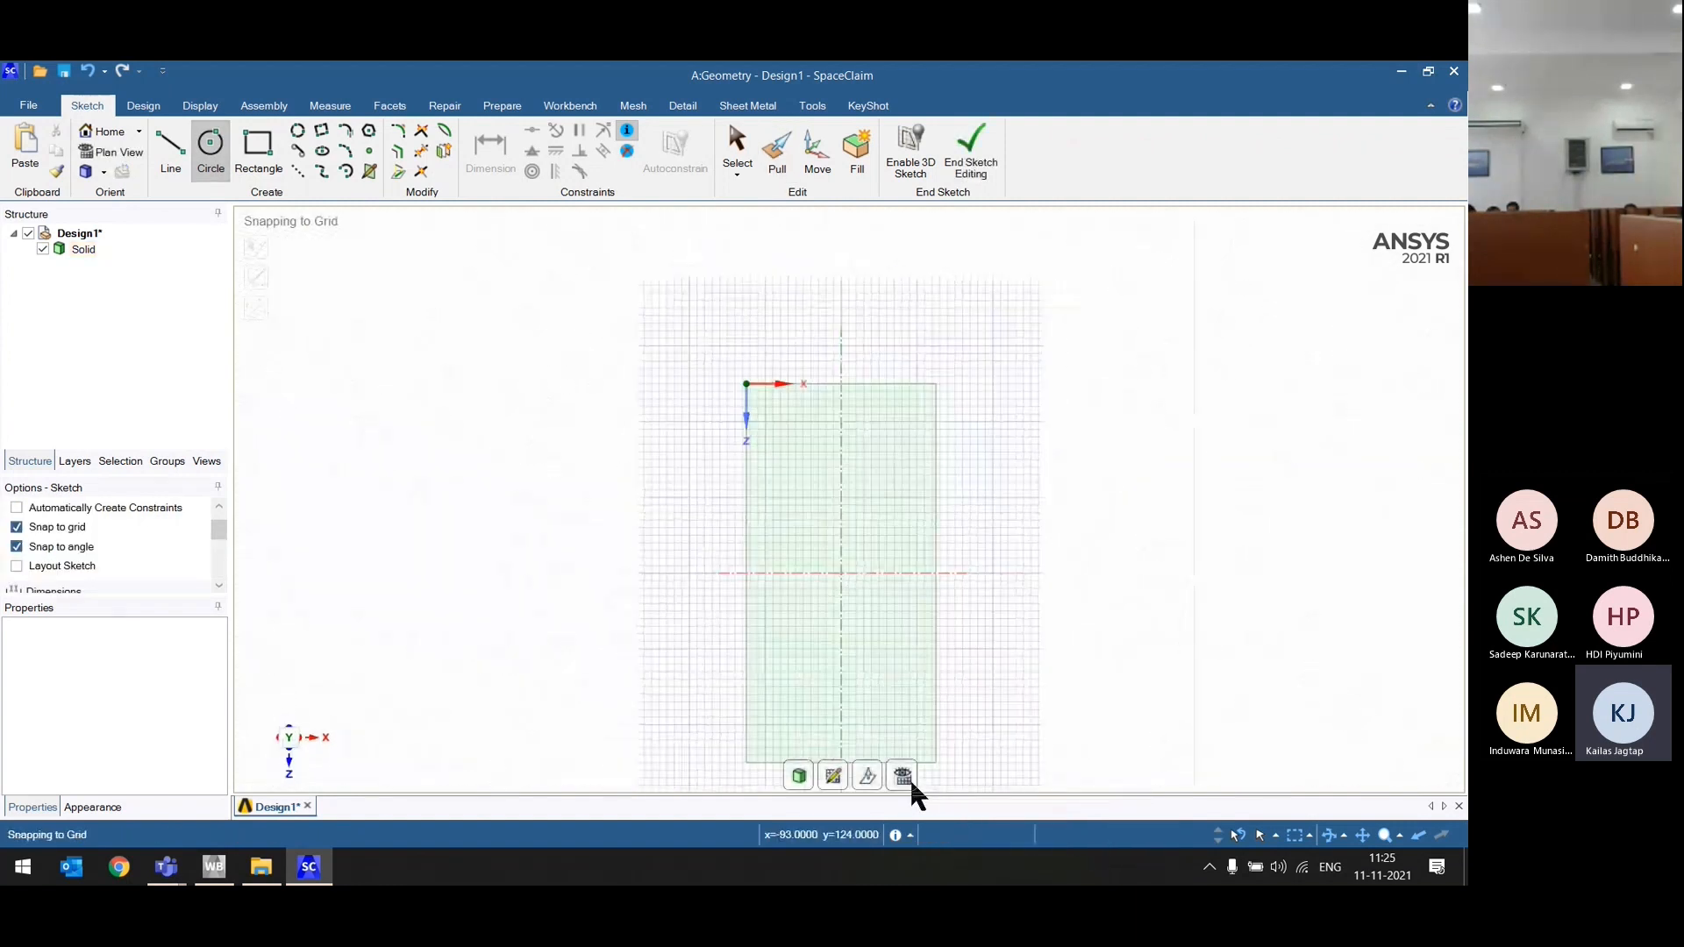
{"action": "left_click", "coordinate": [842, 574]}
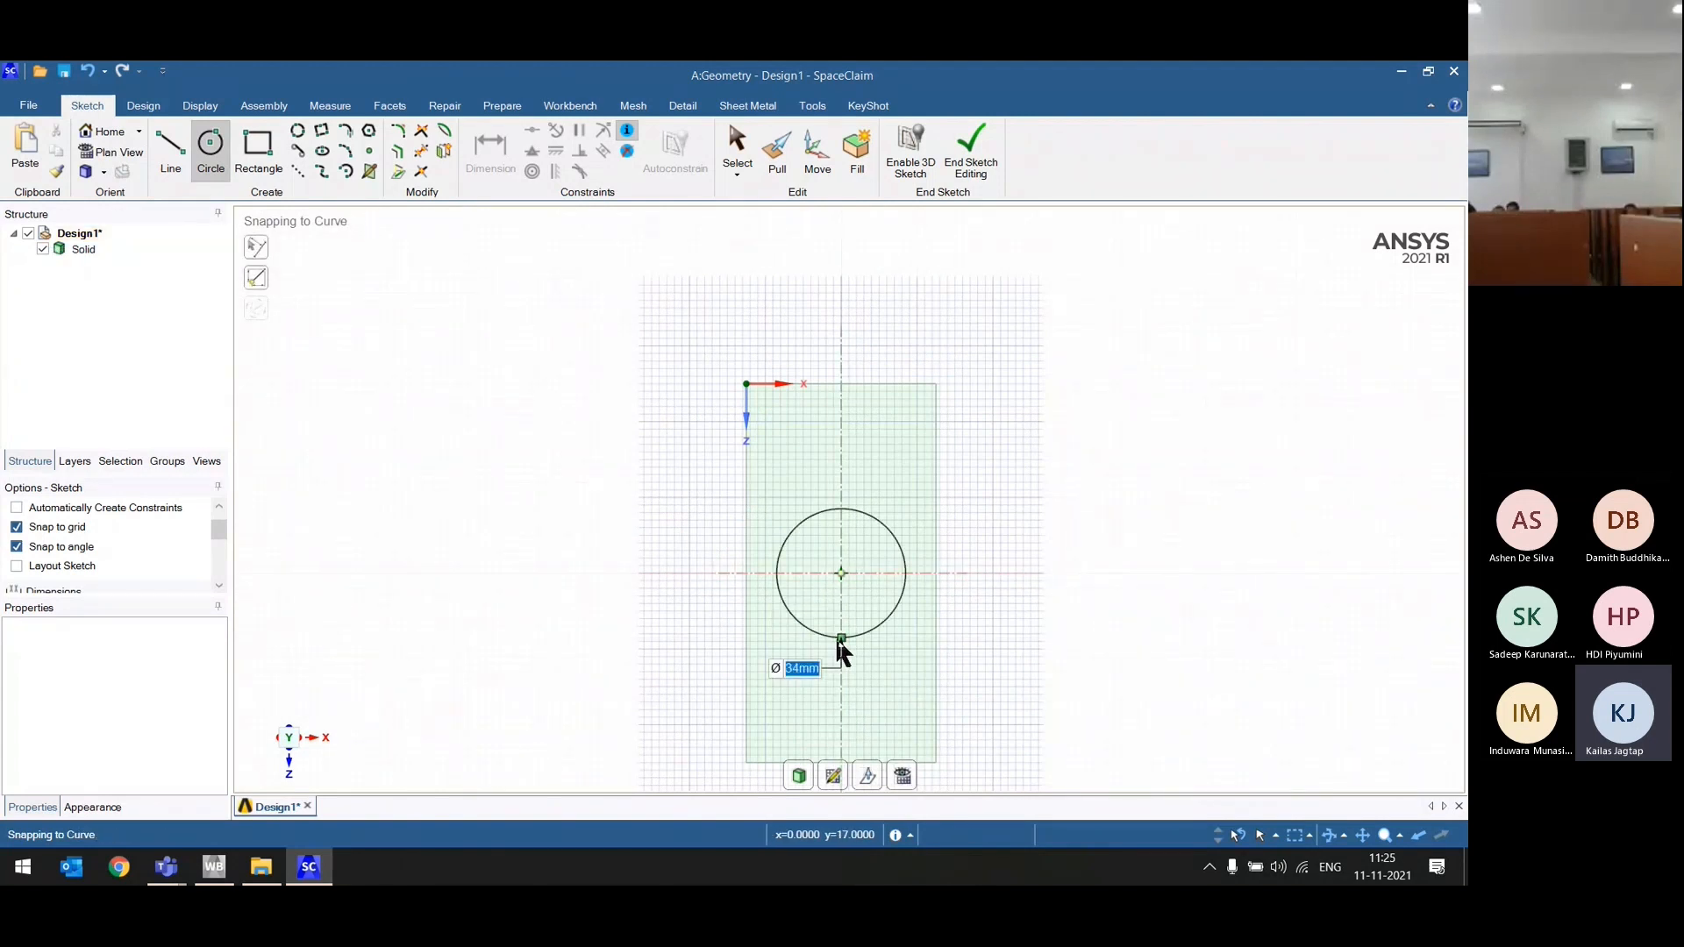
{"action": "type", "text": "20"}
{"action": "key", "text": "Return"}
{"action": "left_click", "coordinate": [791, 776]}
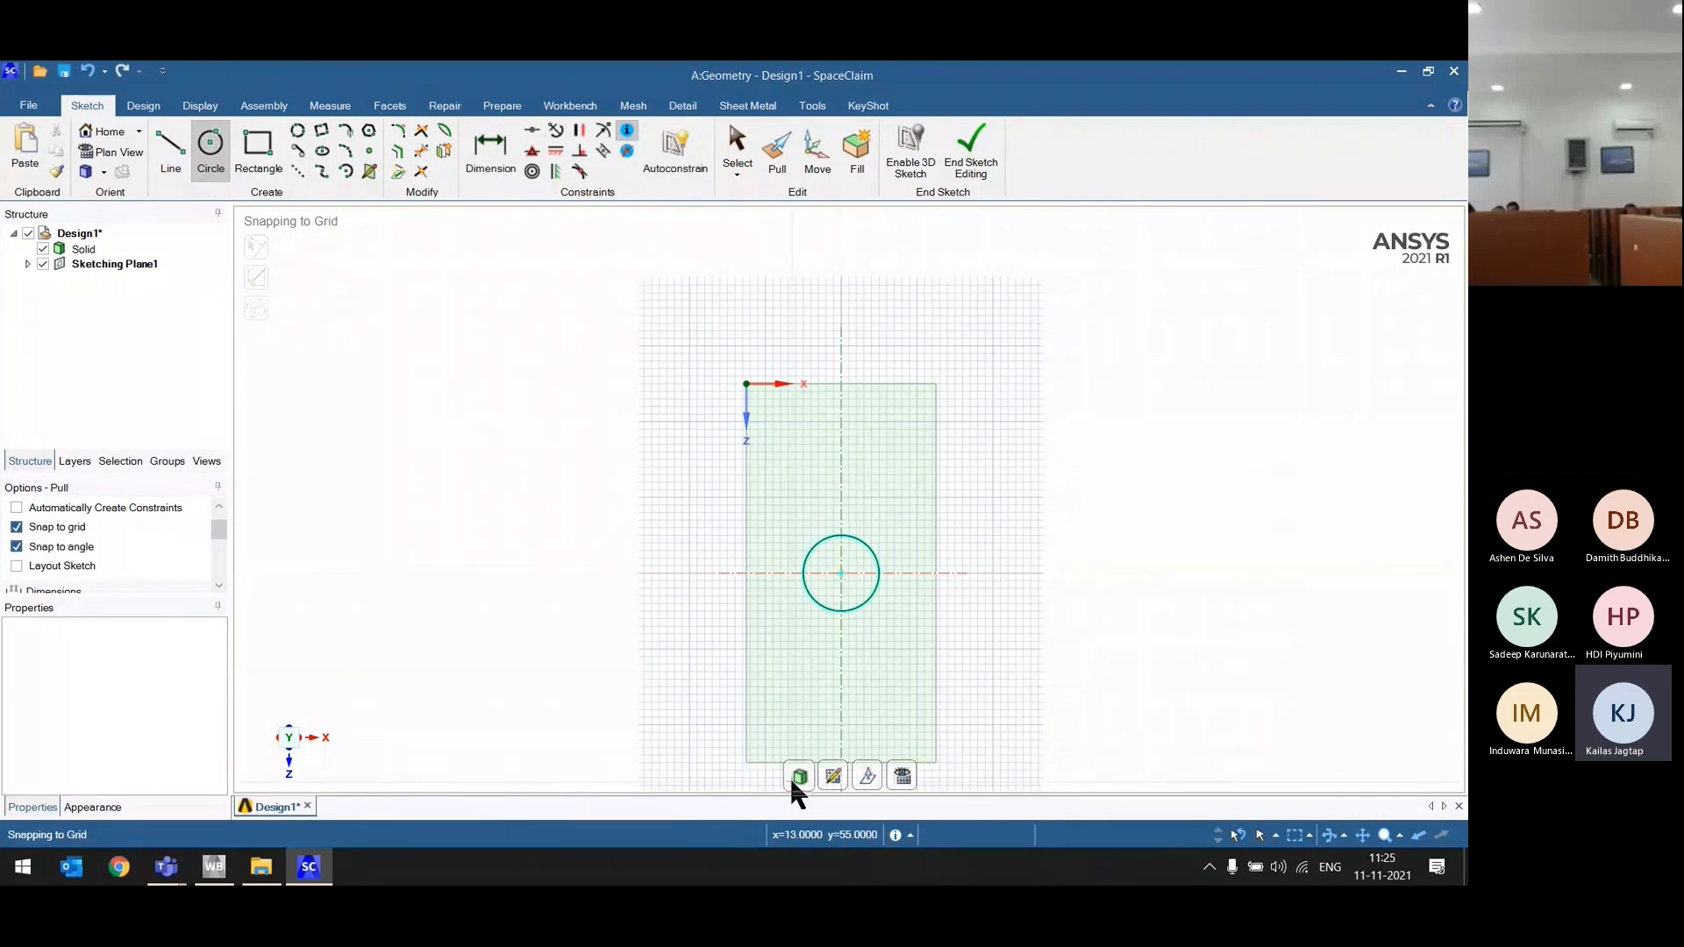
Step: Pull the circular face down into the block to form a hole, then undo the pull
{"action": "left_click", "coordinate": [844, 497]}
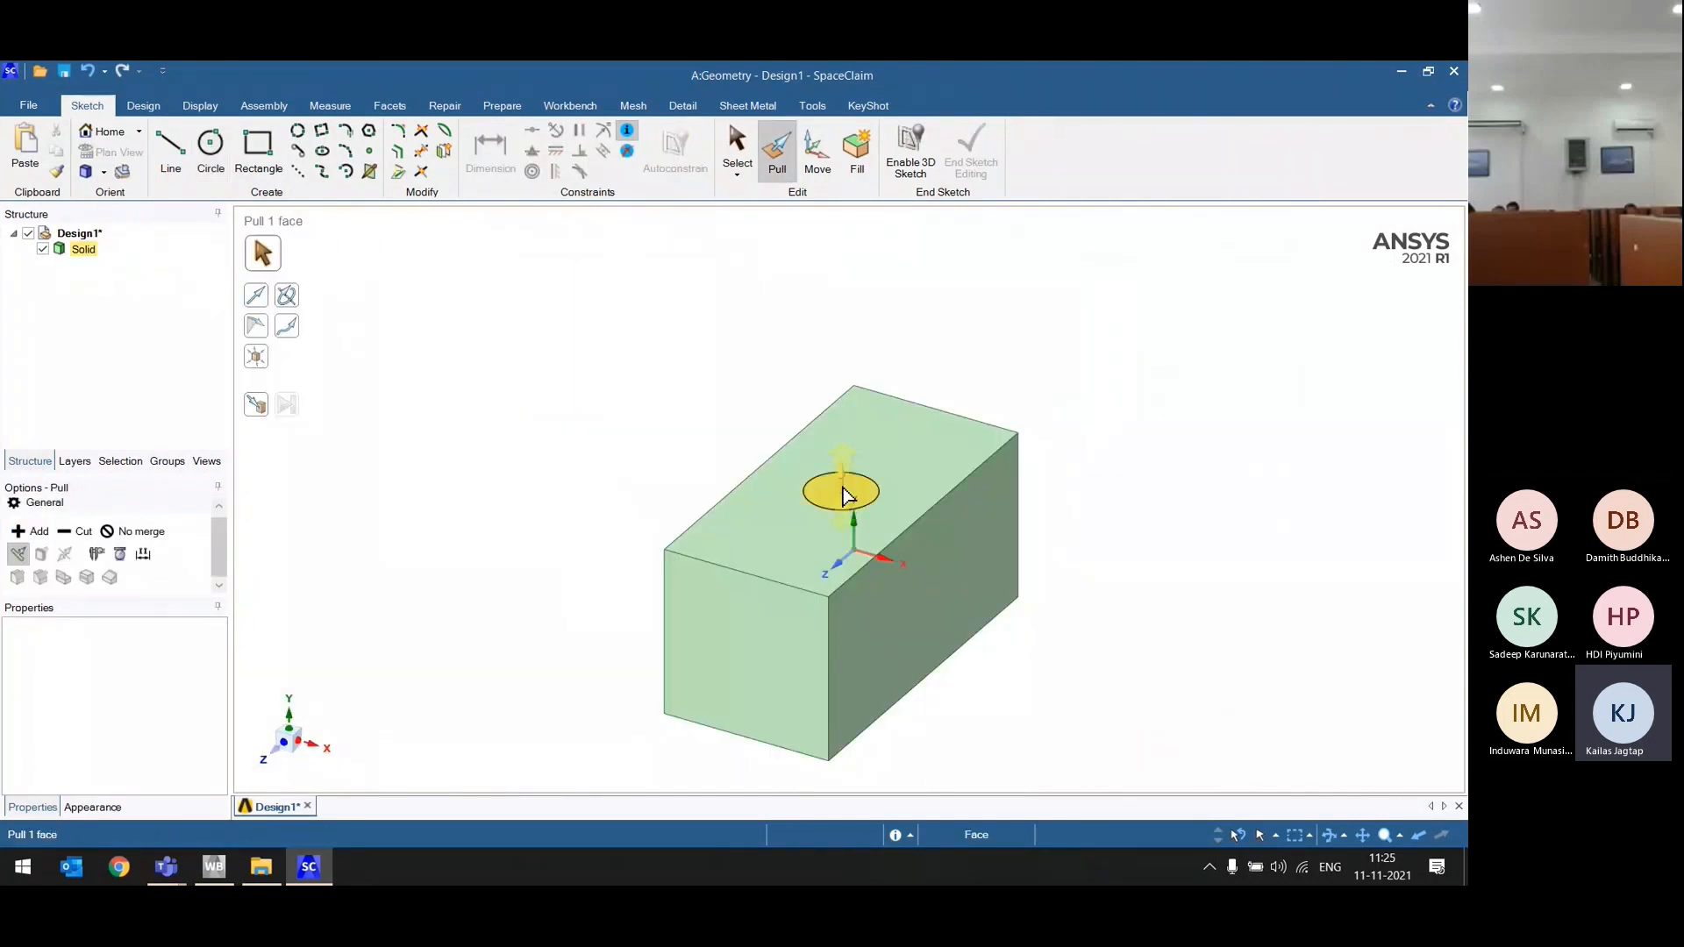
{"action": "left_click", "coordinate": [844, 496]}
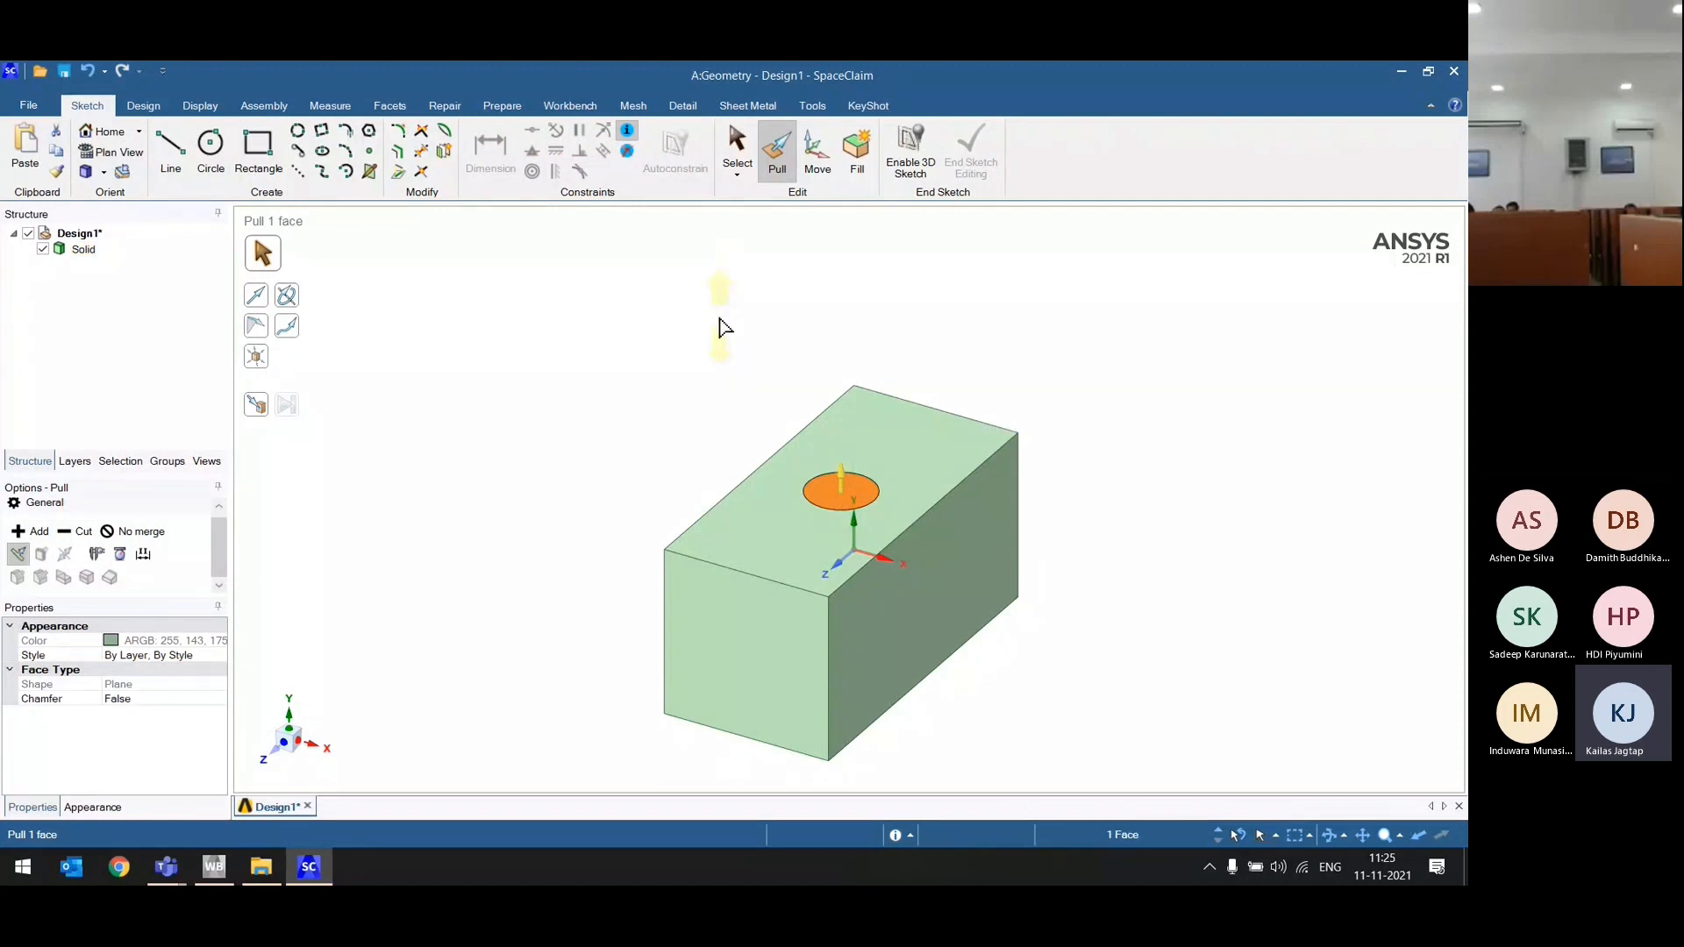
{"action": "left_click_drag", "start_coordinate": [662, 278], "coordinate": [742, 739]}
{"action": "key", "text": "Escape"}
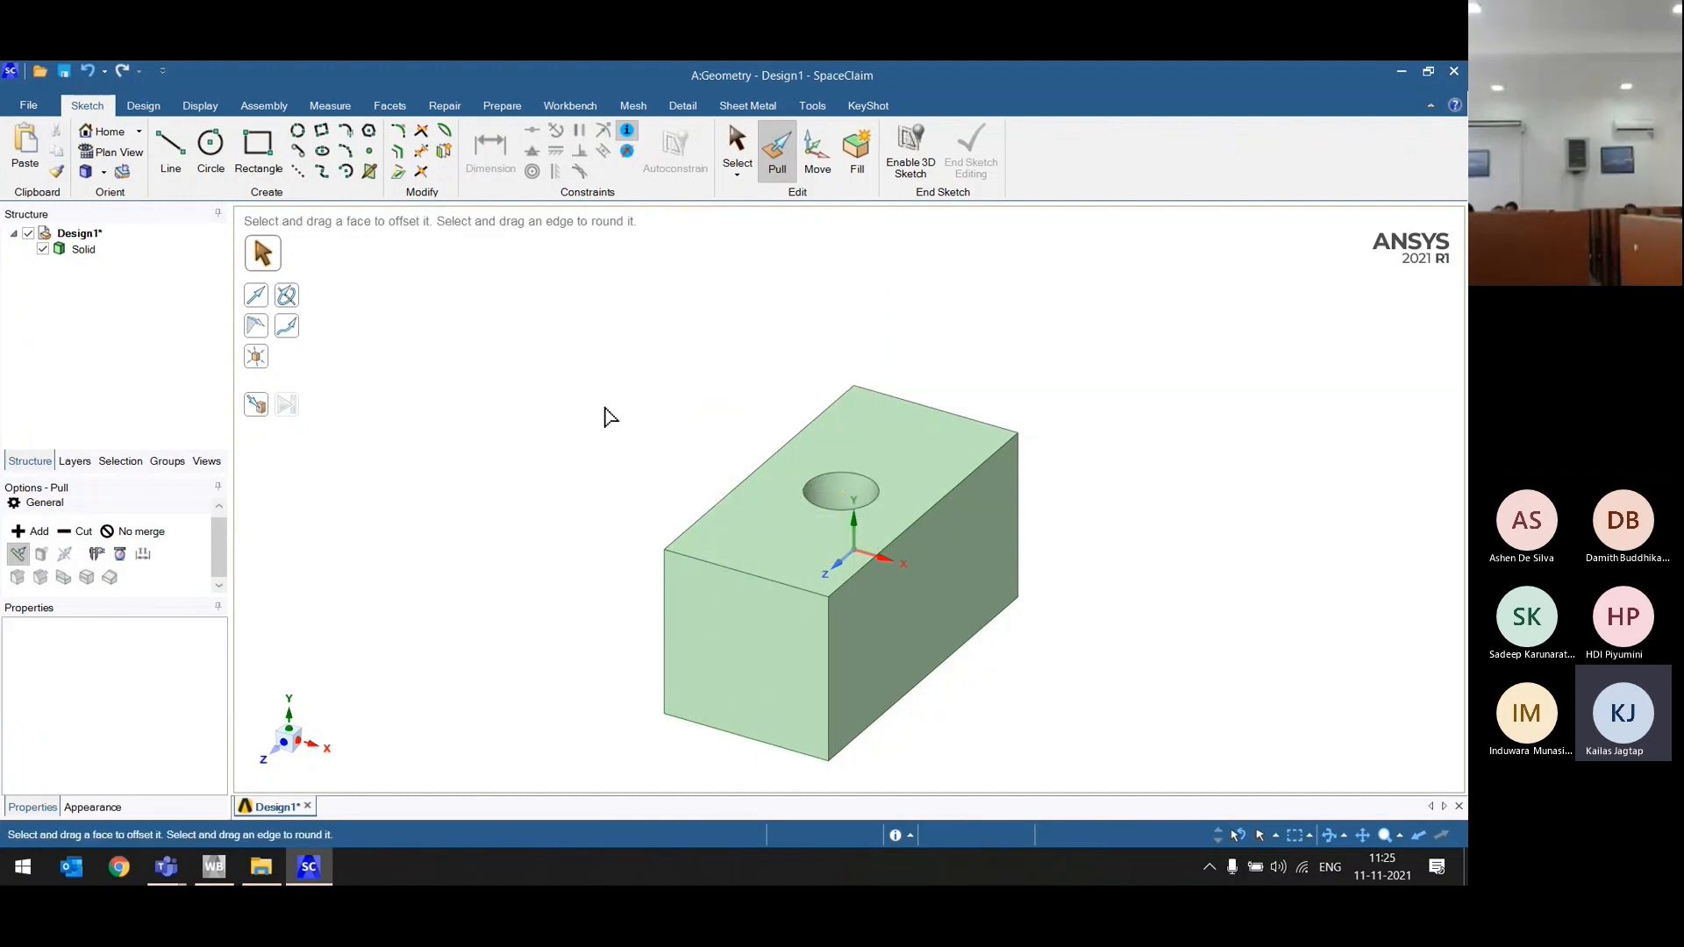
{"action": "mouse_move", "coordinate": [605, 417]}
{"action": "middle_mouse_down"}
{"action": "mouse_move", "coordinate": [593, 575]}
{"action": "mouse_move", "coordinate": [559, 492]}
{"action": "middle_mouse_up"}
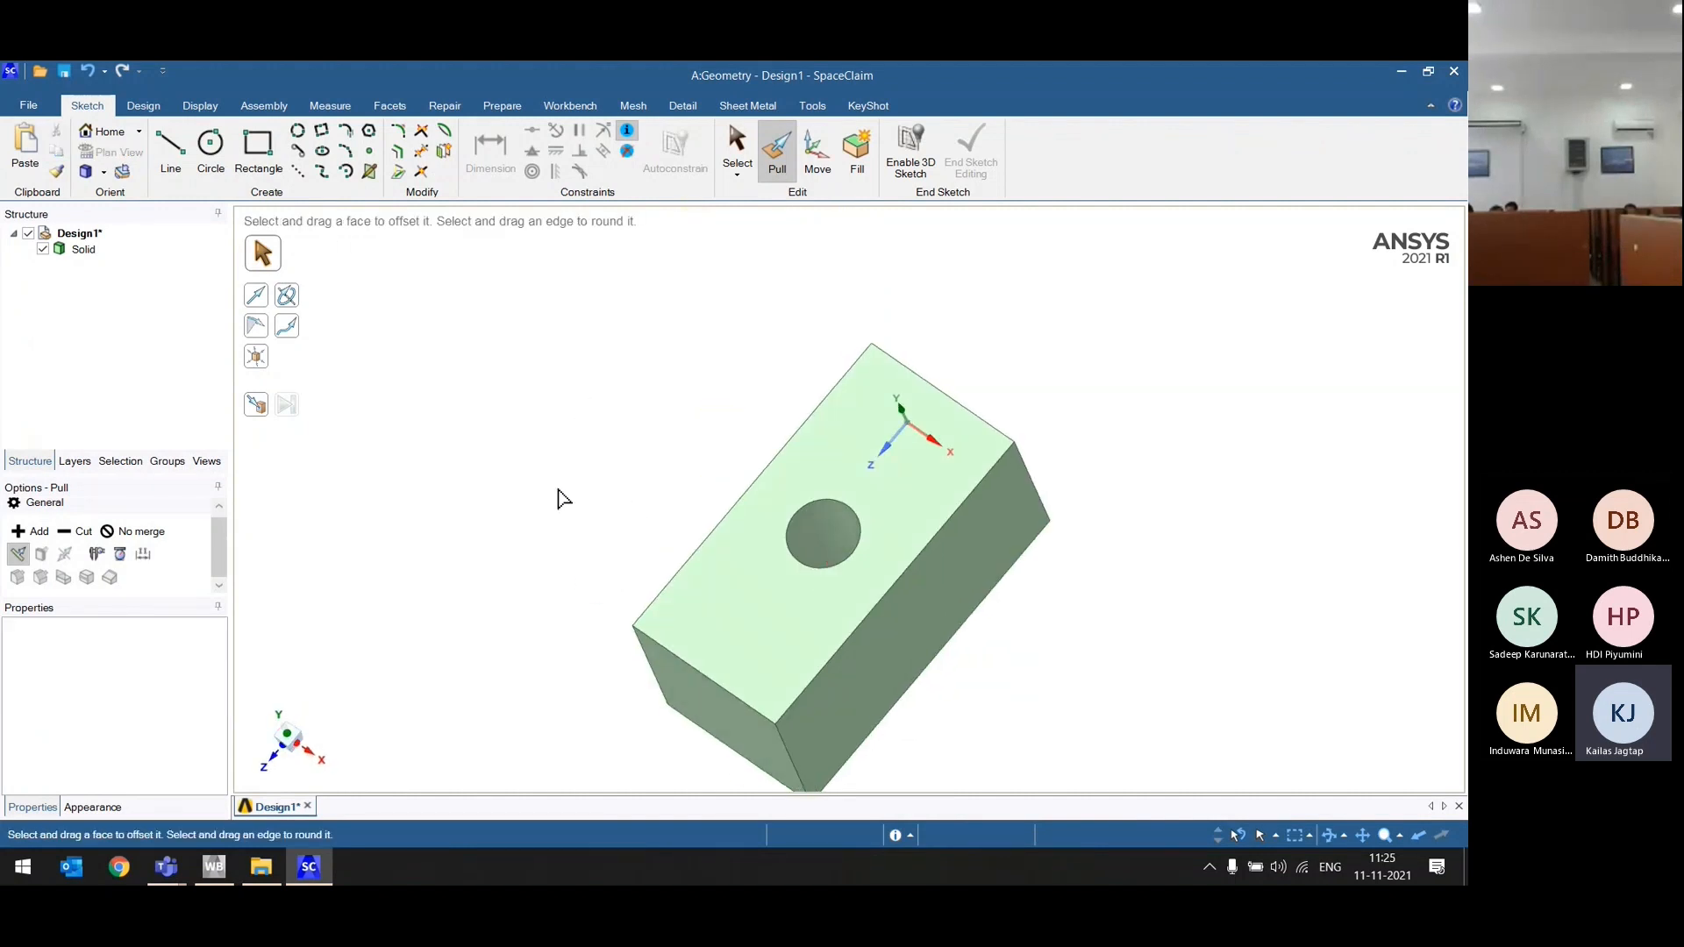
{"action": "key", "text": "ctrl+z"}
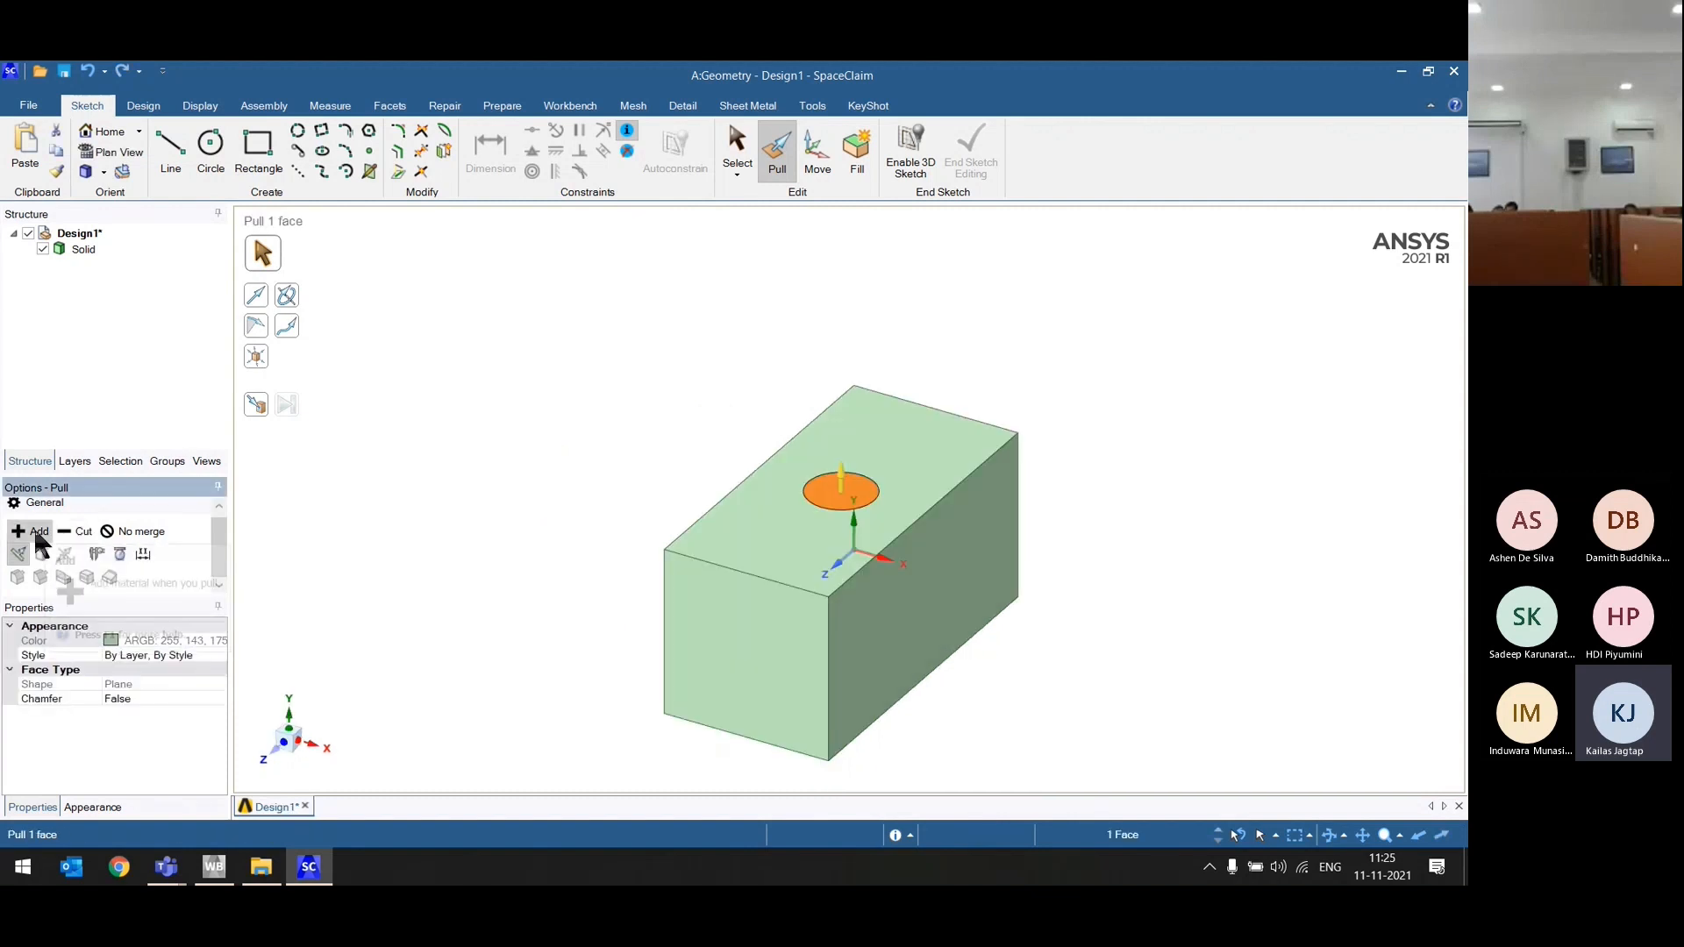
Step: Pull the circular face down through the block with the Cut option to make a through hole and inspect it
{"action": "left_click", "coordinate": [70, 534]}
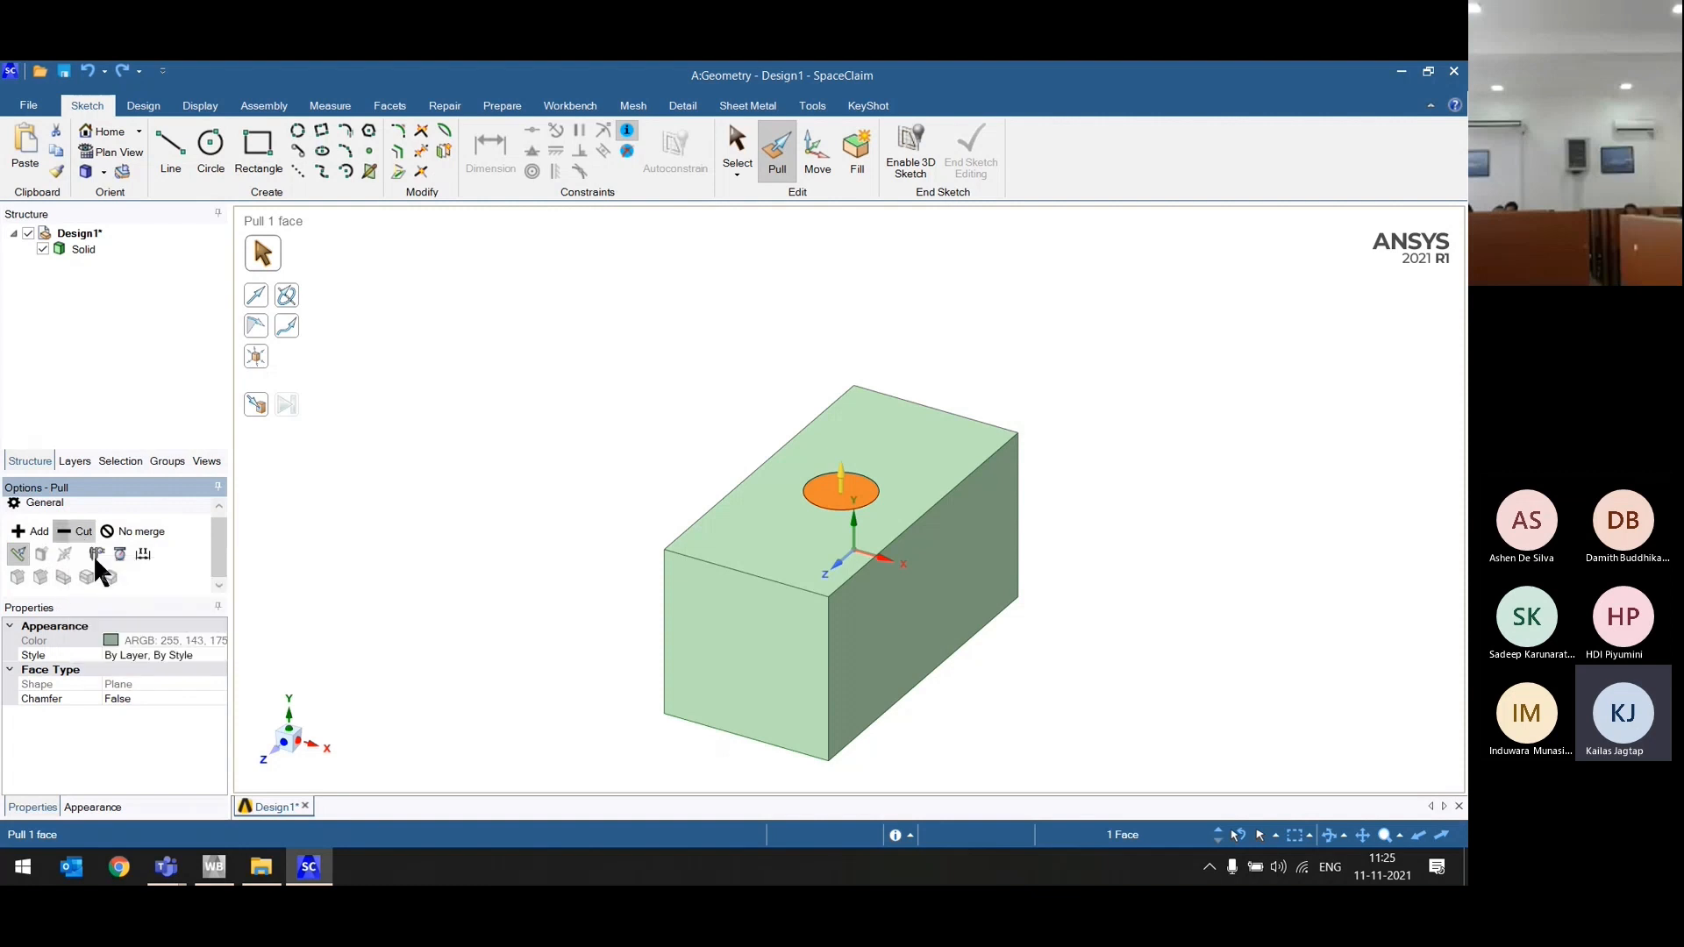
{"action": "left_click_drag", "start_coordinate": [714, 346], "coordinate": [609, 668]}
{"action": "middle_click_drag", "start_coordinate": [624, 500], "coordinate": [568, 654]}
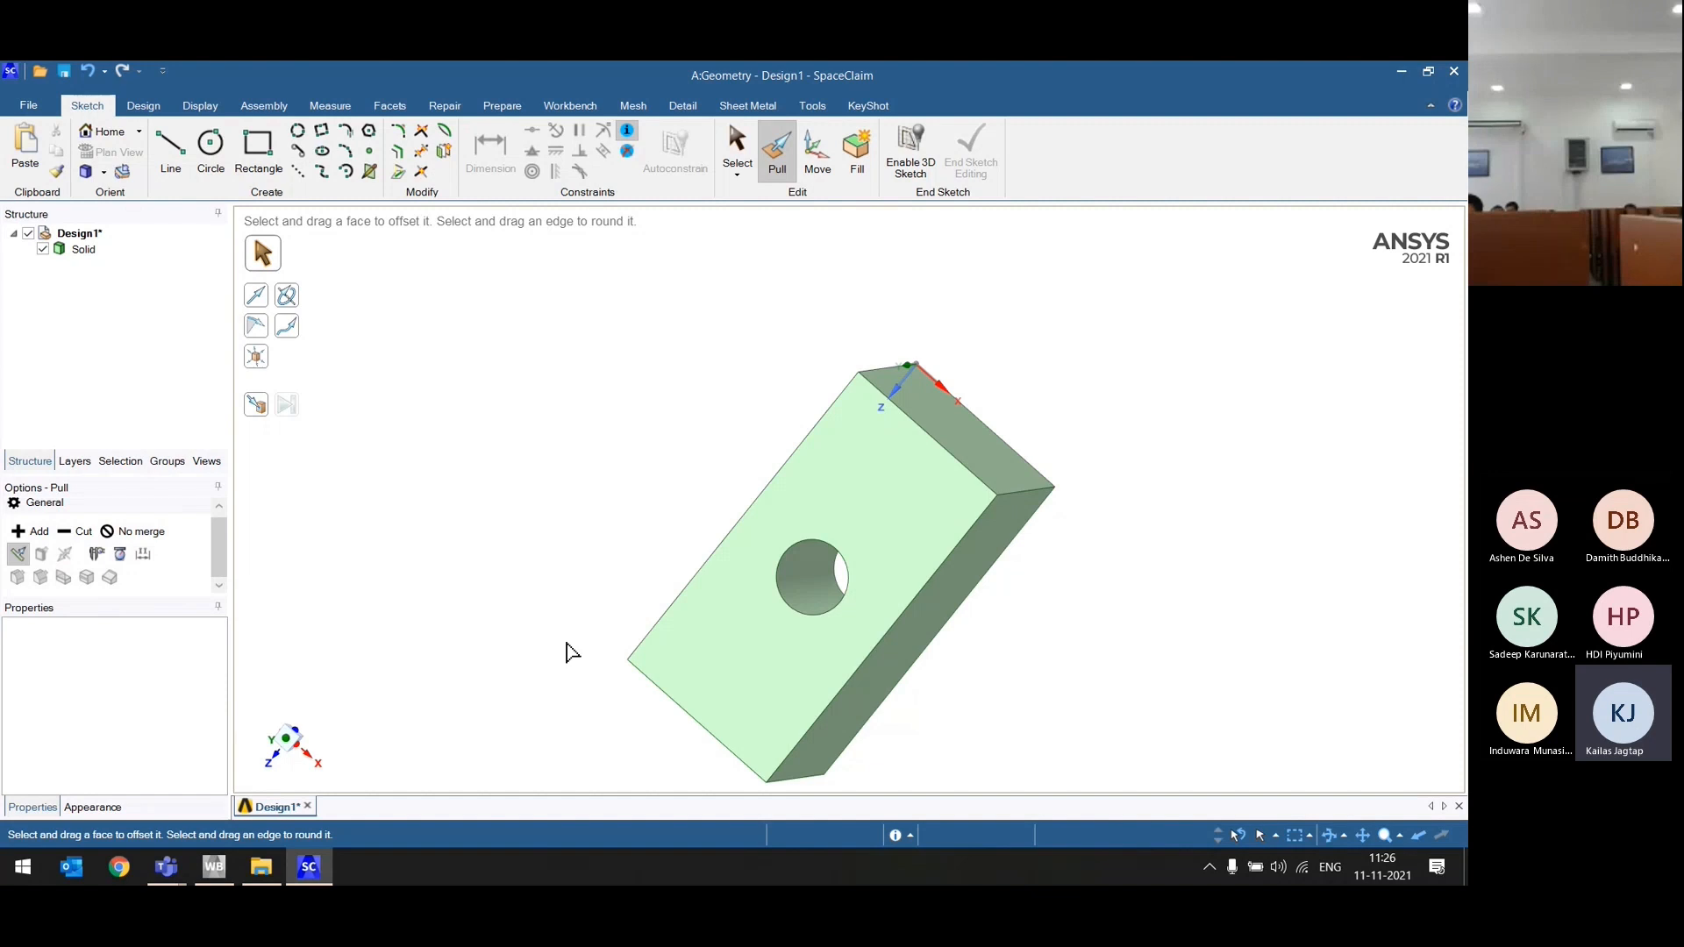
{"action": "middle_click_drag", "start_coordinate": [489, 537], "coordinate": [559, 457]}
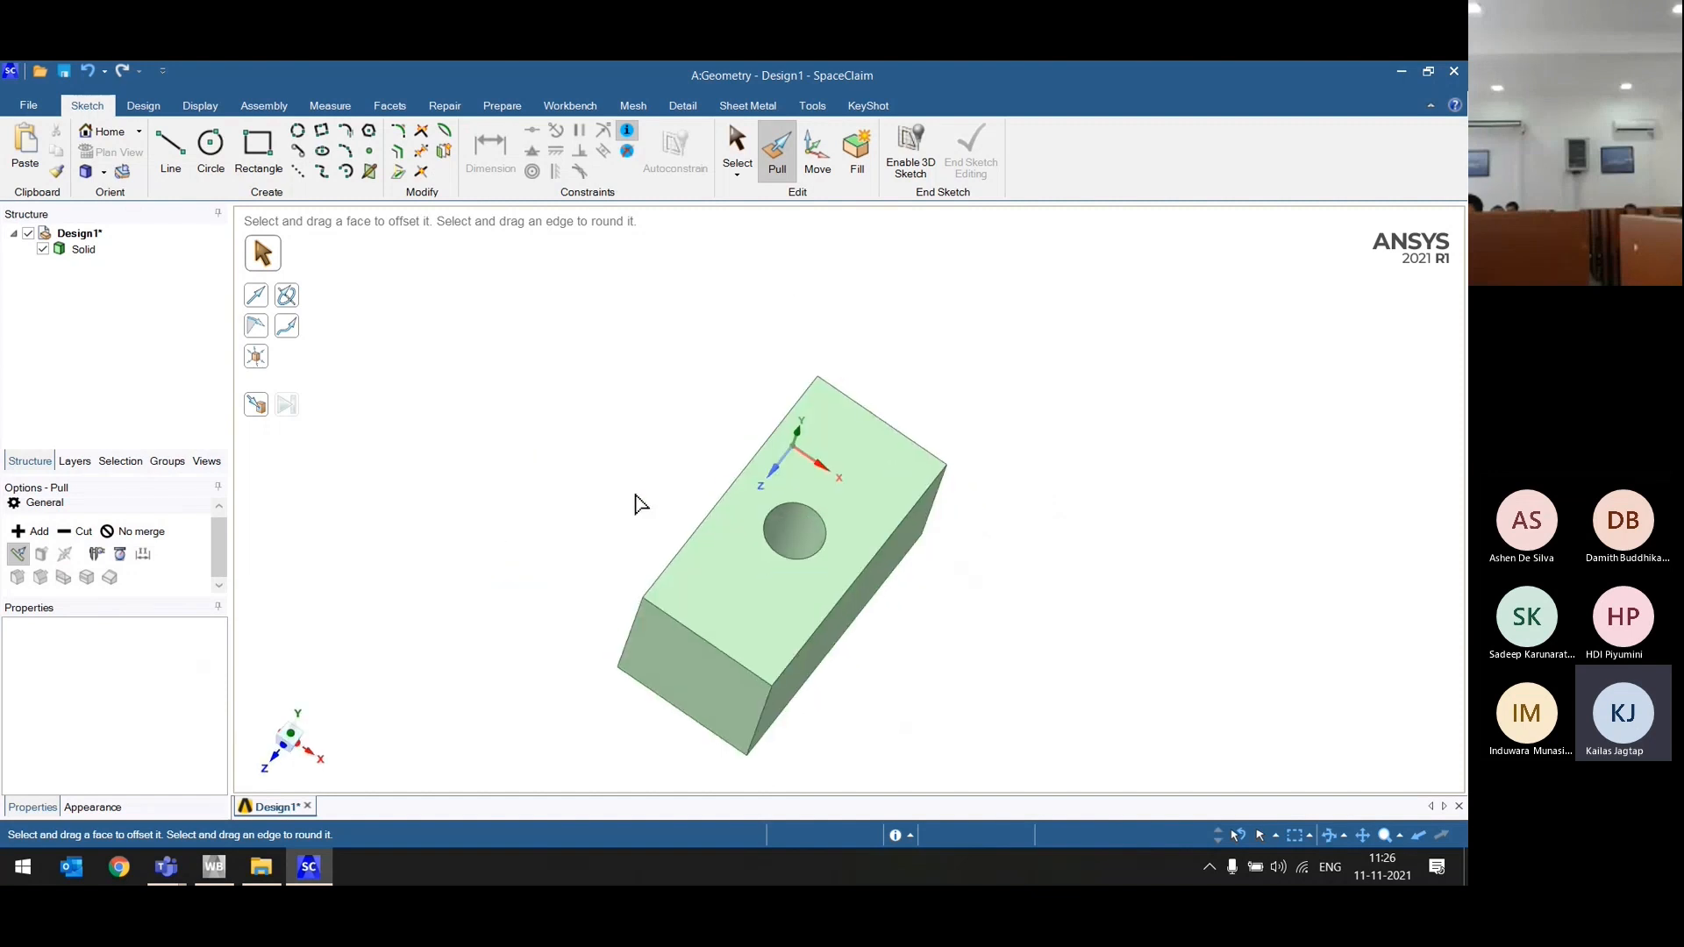
Step: Delete the entire solid body and switch to Sketch mode for a new sketch
{"action": "key", "text": "ctrl+a"}
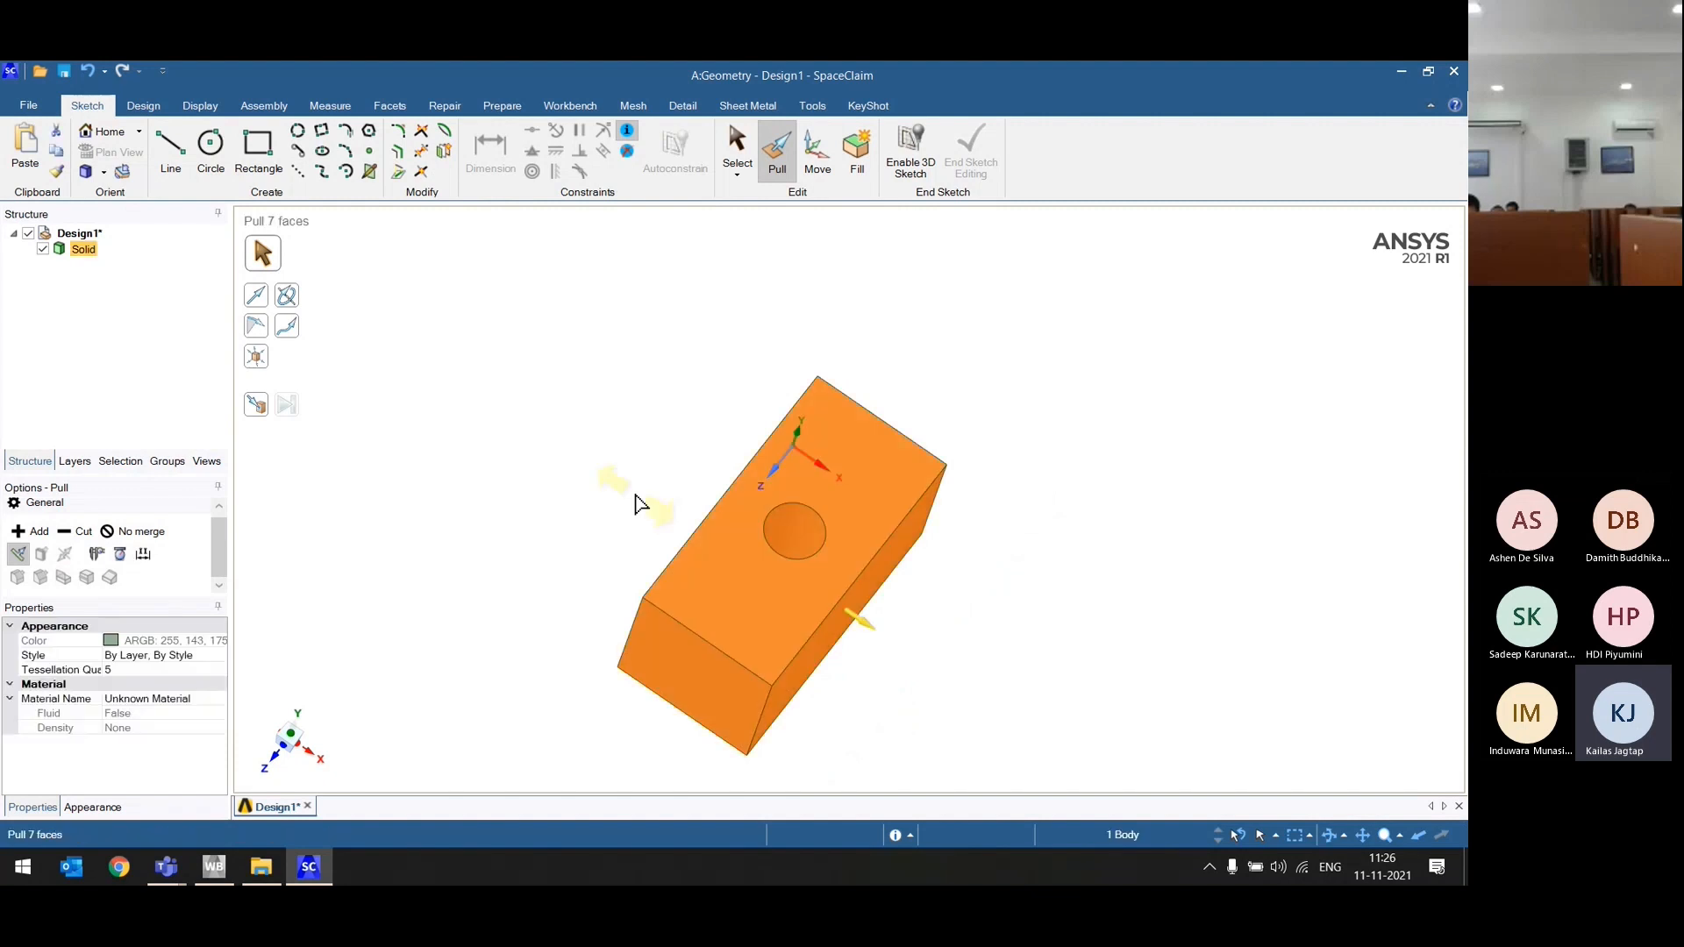
{"action": "key", "text": "Delete"}
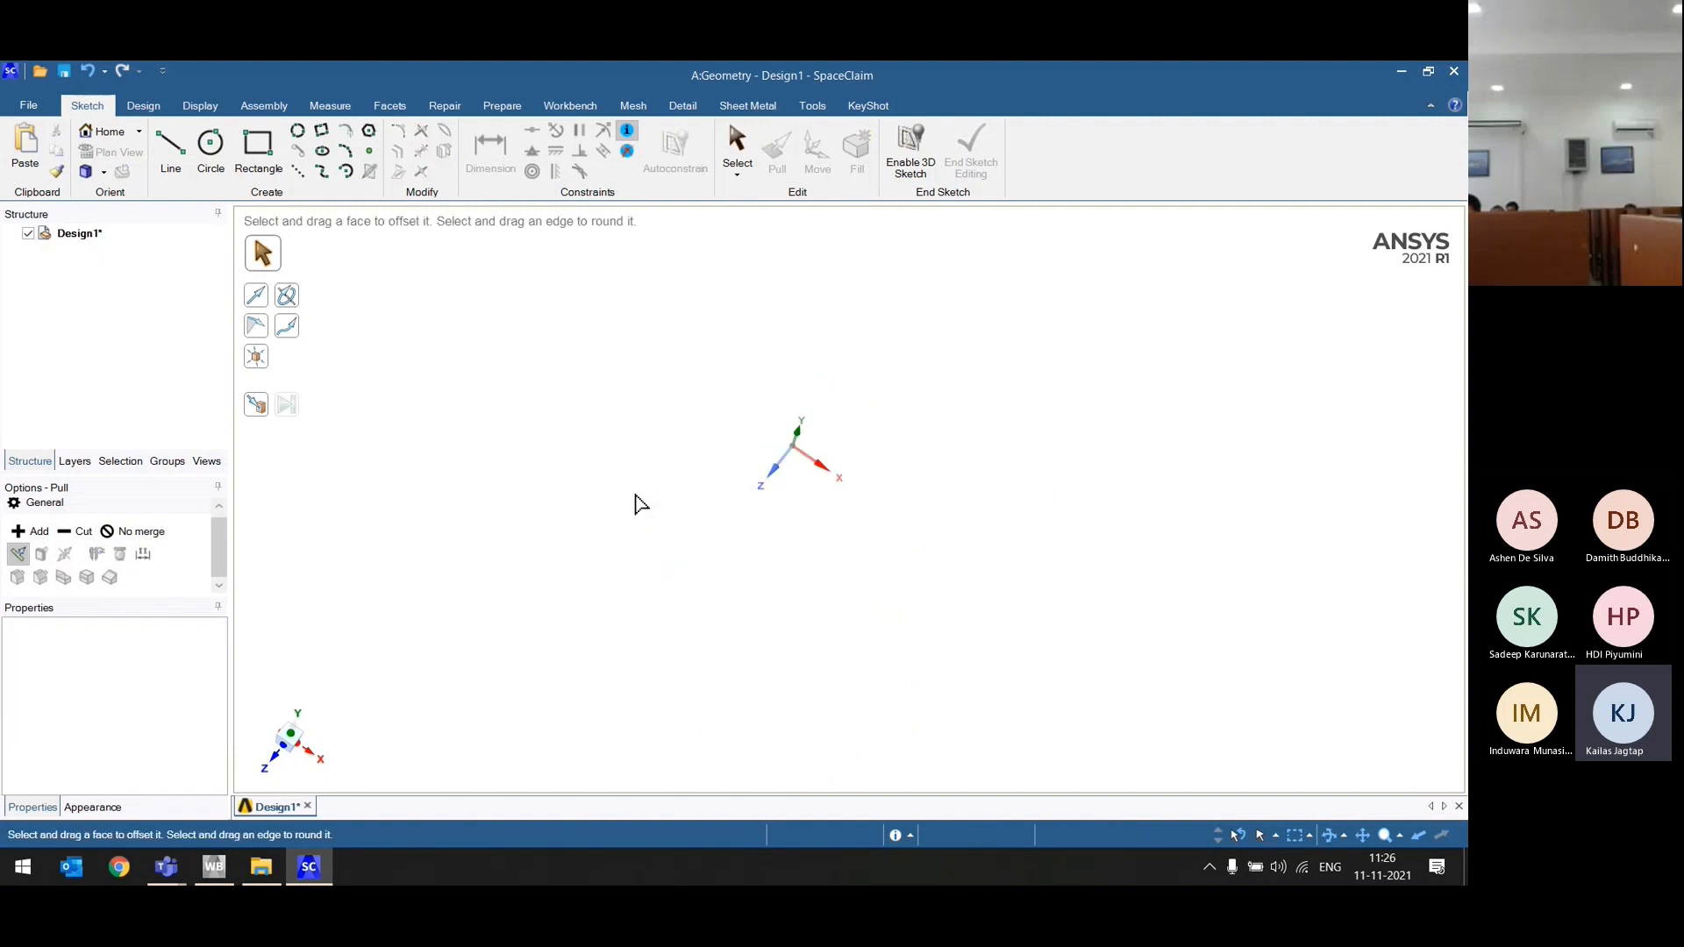
{"action": "left_click", "coordinate": [138, 111]}
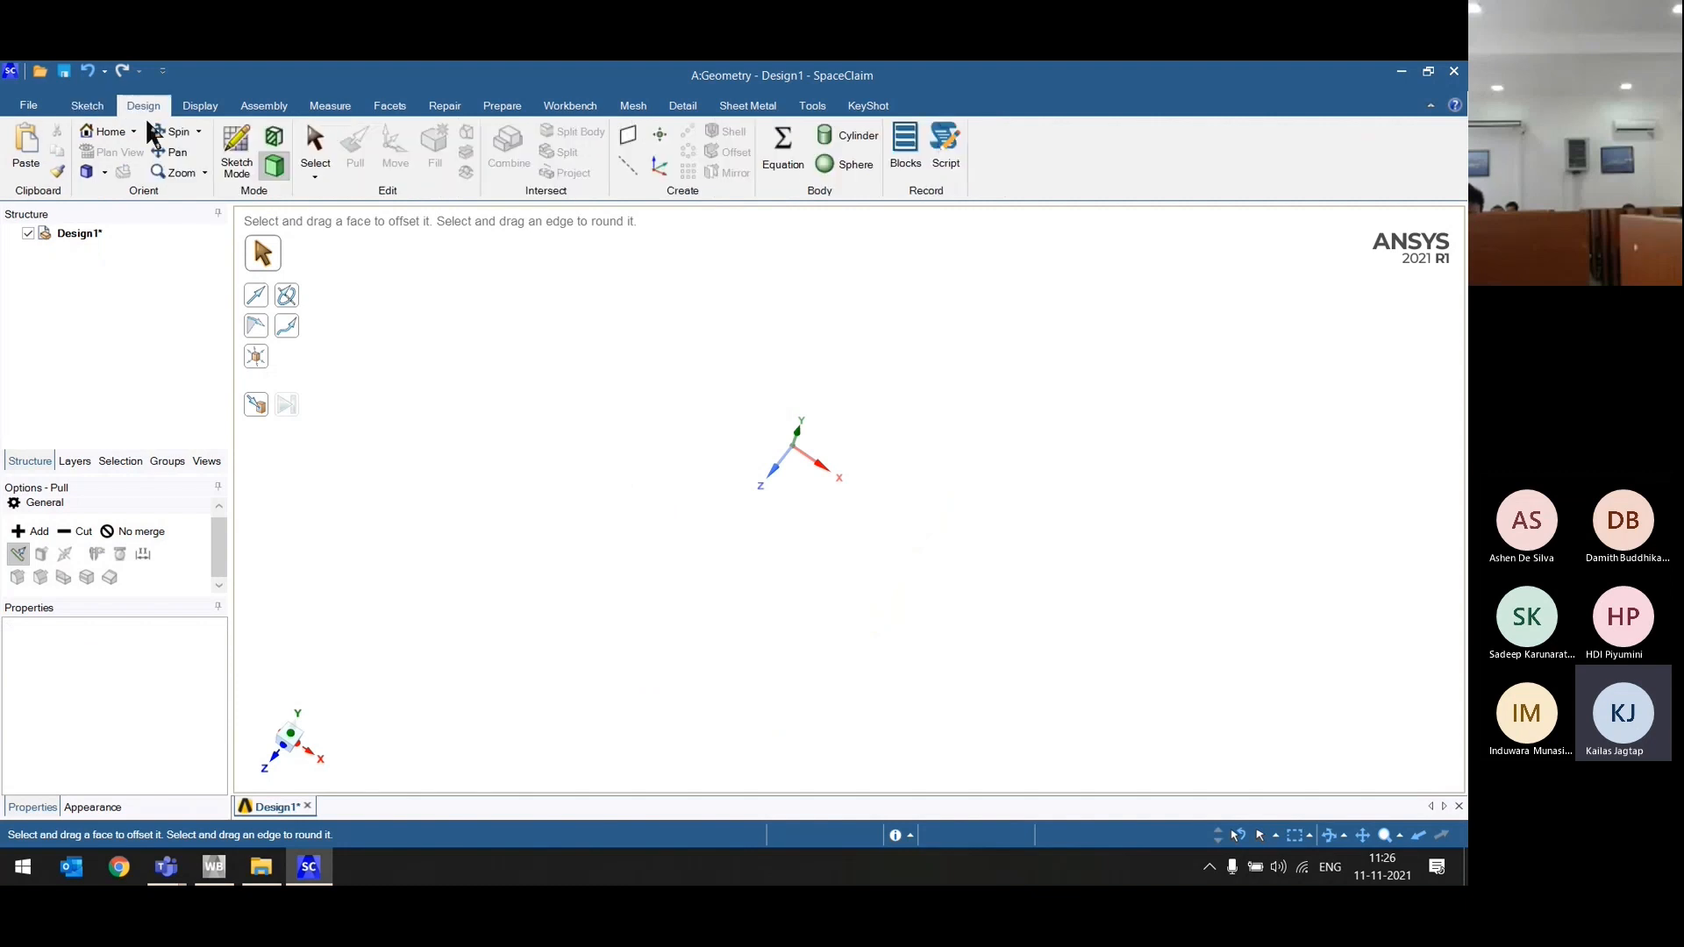
{"action": "left_click", "coordinate": [244, 174]}
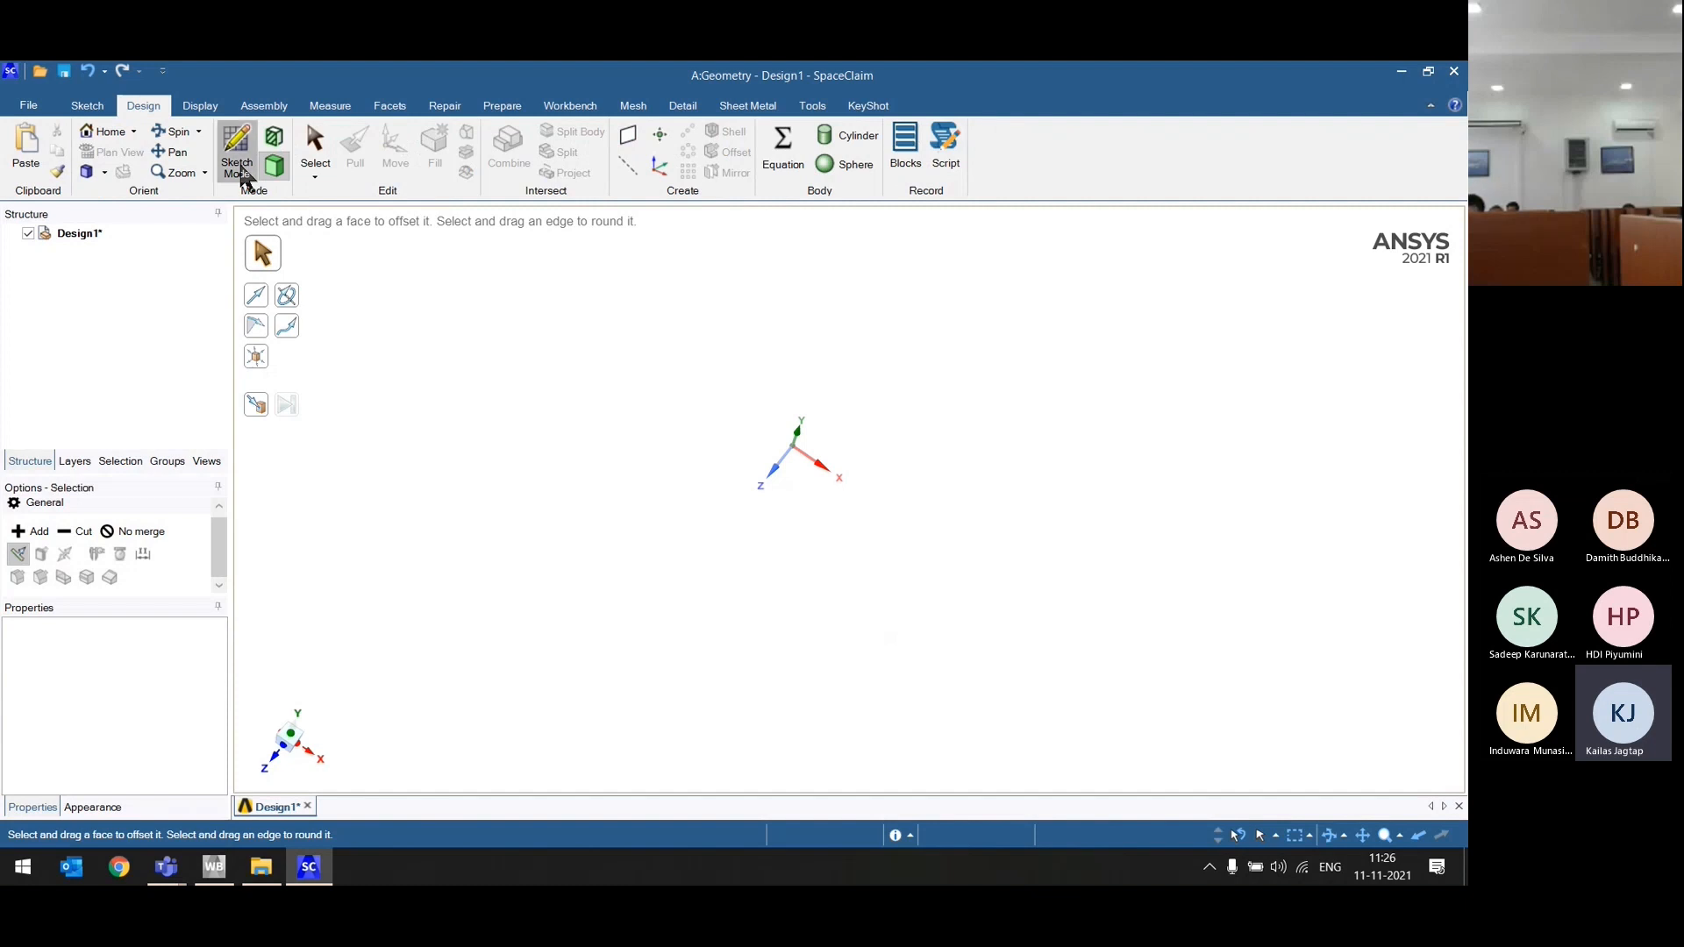
{"action": "left_click", "coordinate": [245, 174]}
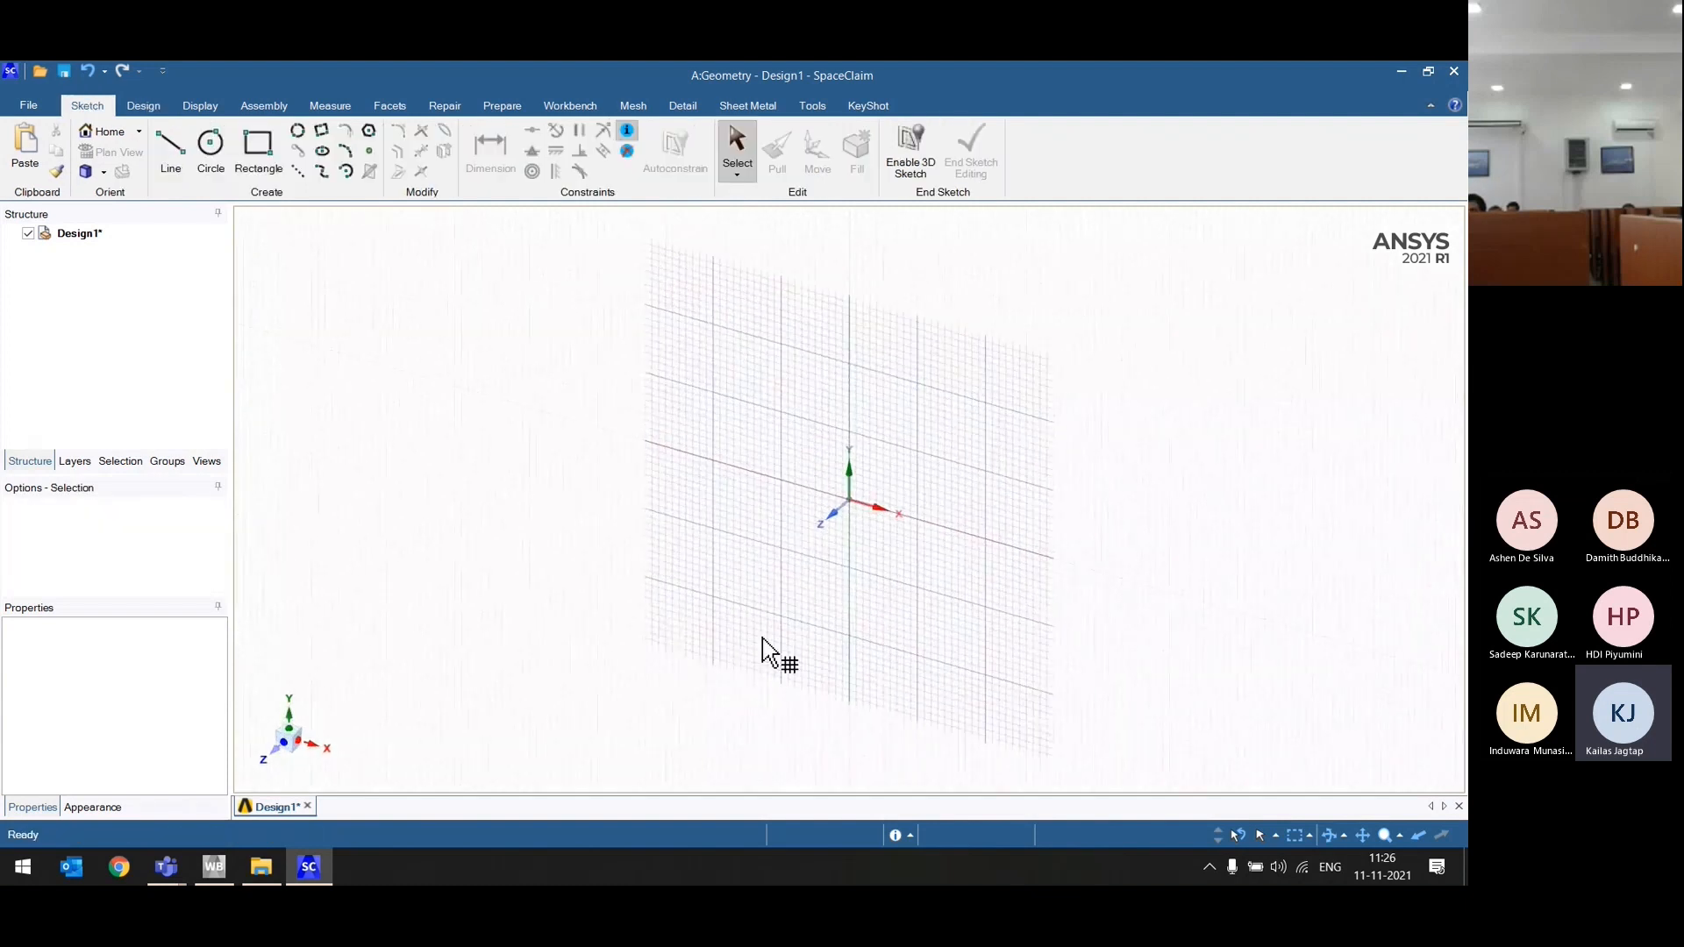
Step: Place a sketch point at x = -31 mm, y = 19 mm on the XY plane in plan view and switch to 3D mode
{"action": "scroll", "coordinate": [991, 531], "scroll_direction": "down", "scroll_amount": 8}
{"action": "scroll", "coordinate": [1054, 550], "scroll_direction": "up", "scroll_amount": 3}
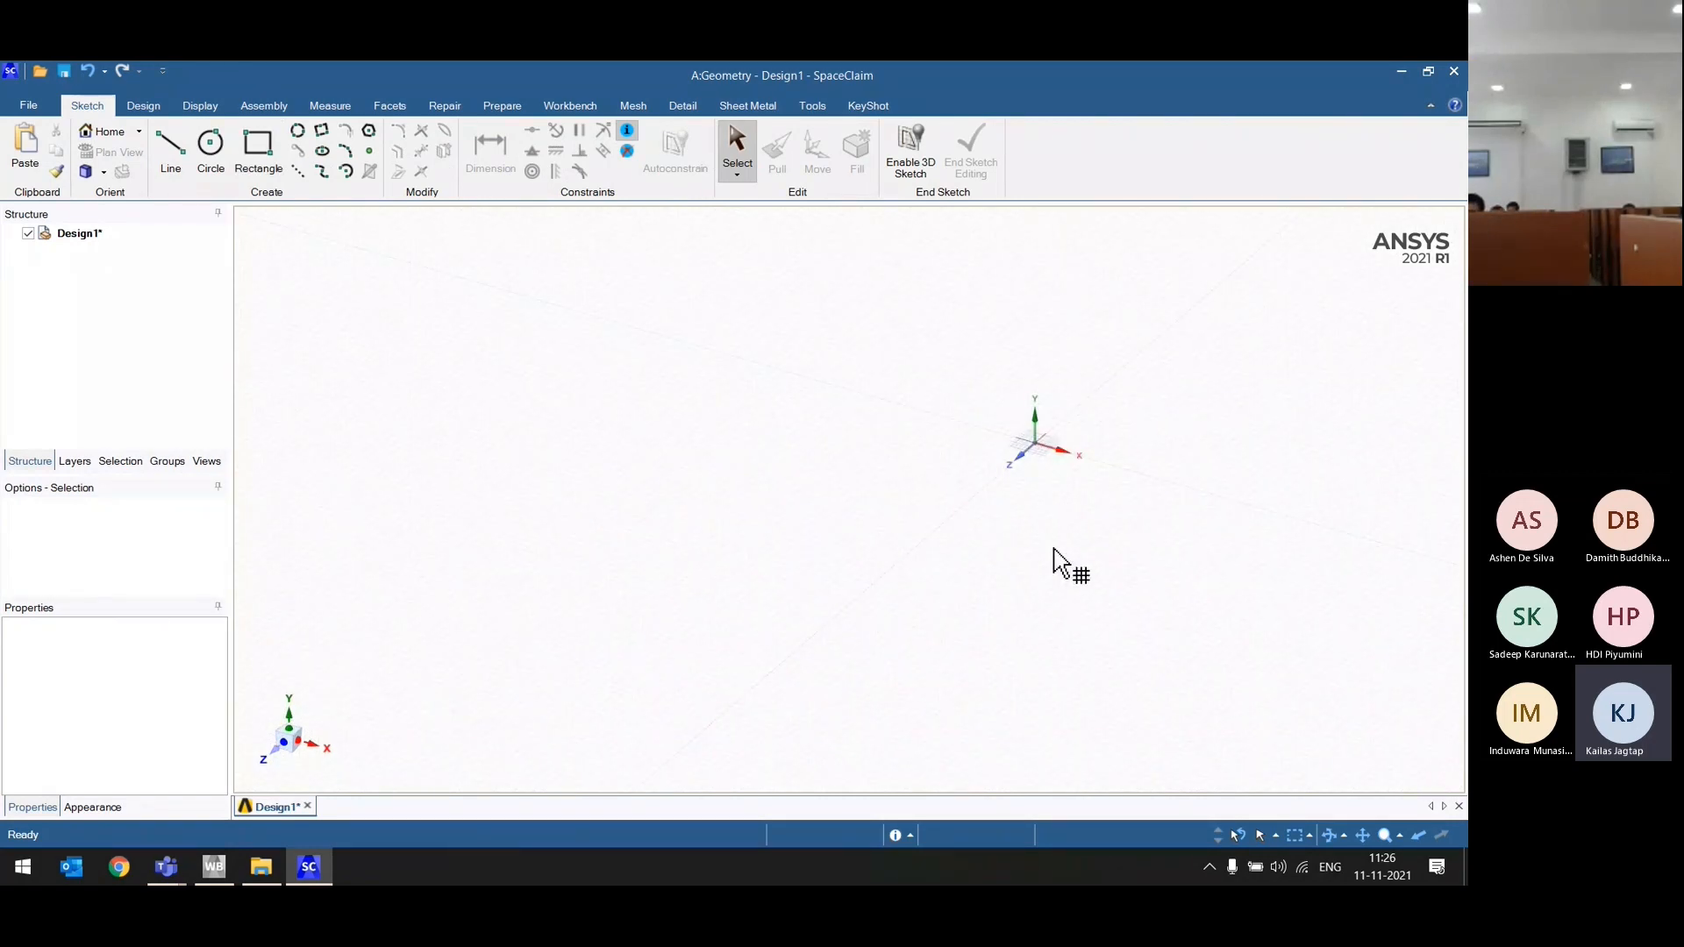
{"action": "scroll", "coordinate": [1054, 550], "scroll_direction": "up", "scroll_amount": 5}
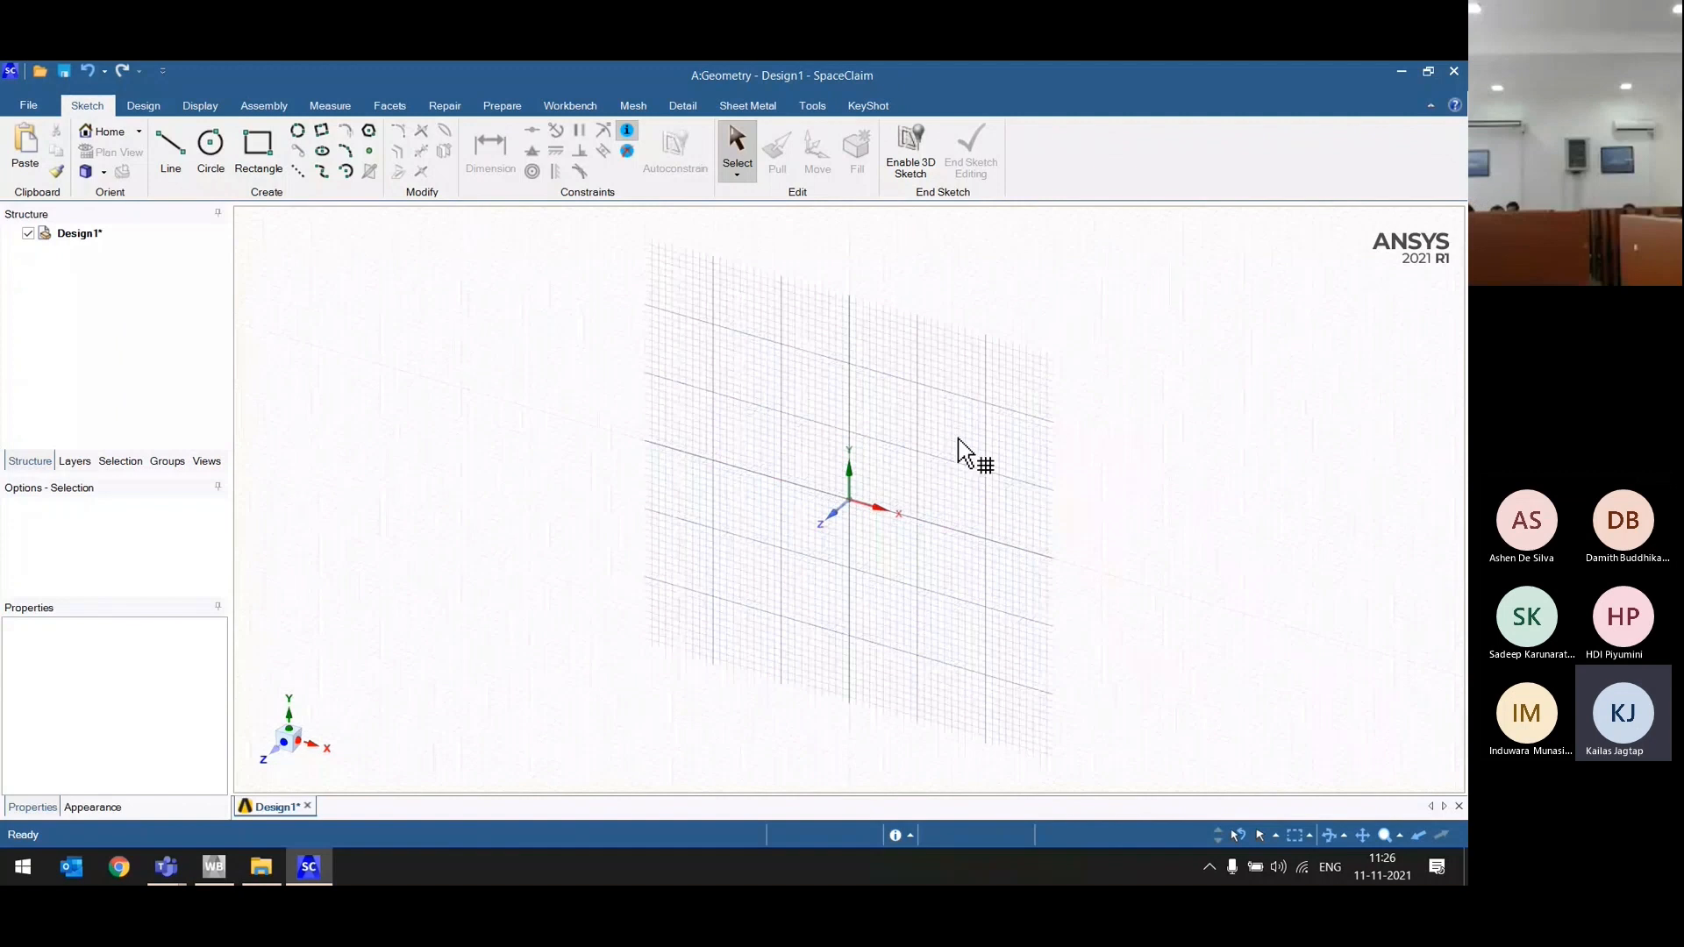
{"action": "left_click", "coordinate": [959, 440]}
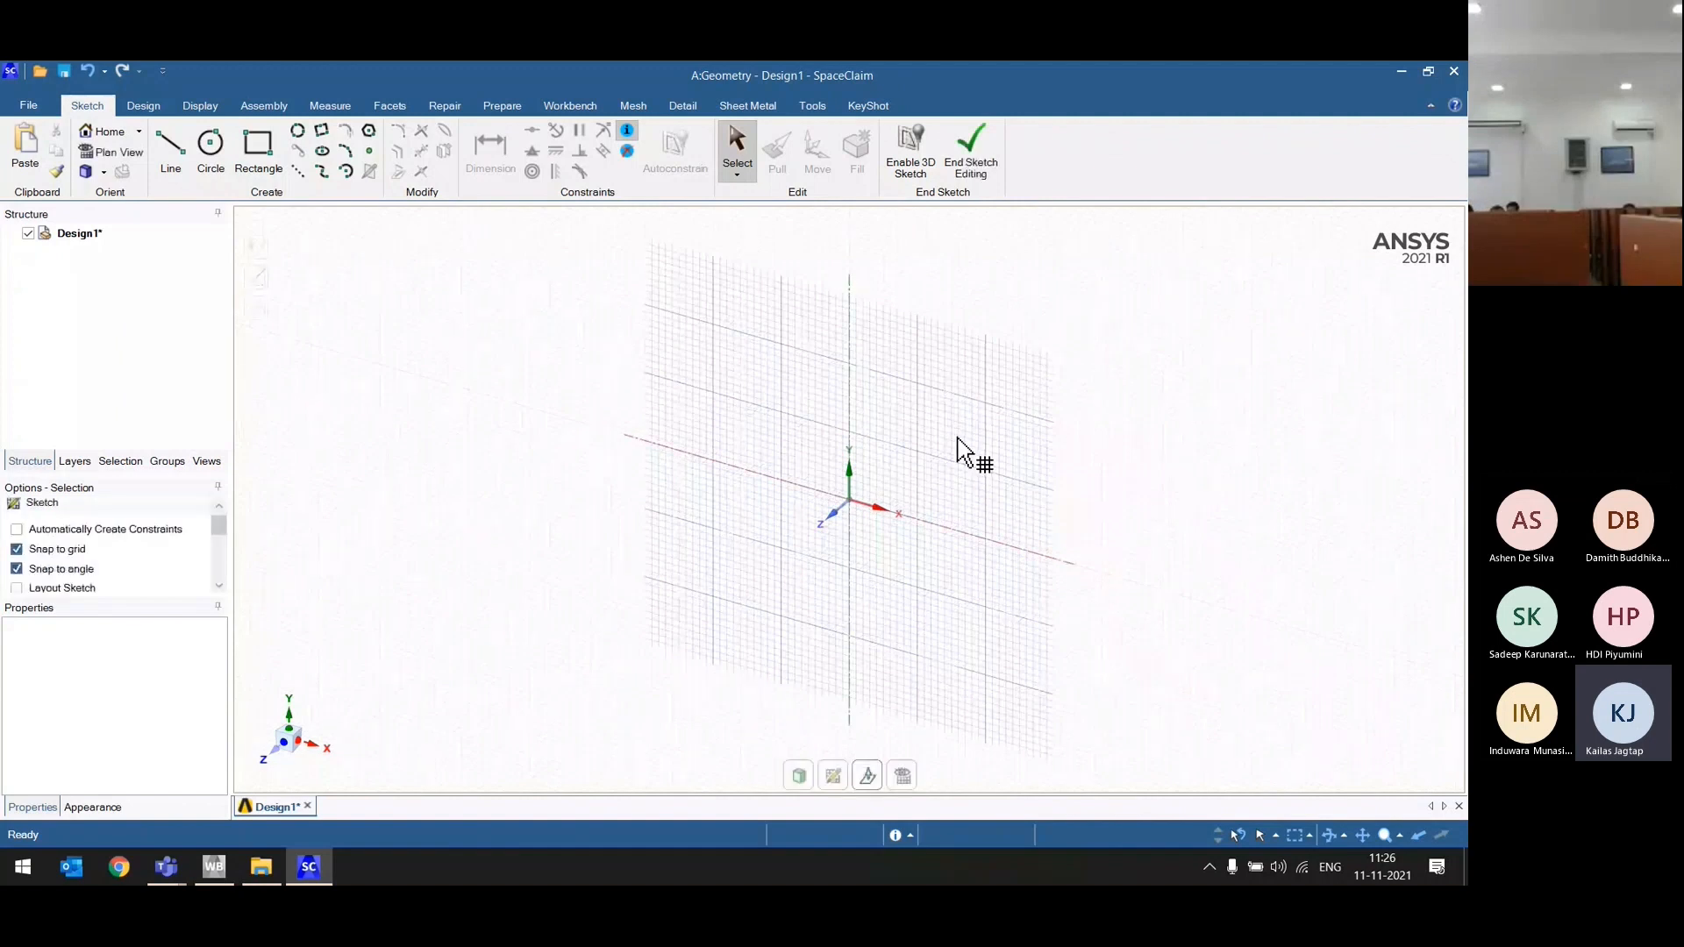
{"action": "left_click", "coordinate": [905, 775]}
{"action": "left_click", "coordinate": [370, 151]}
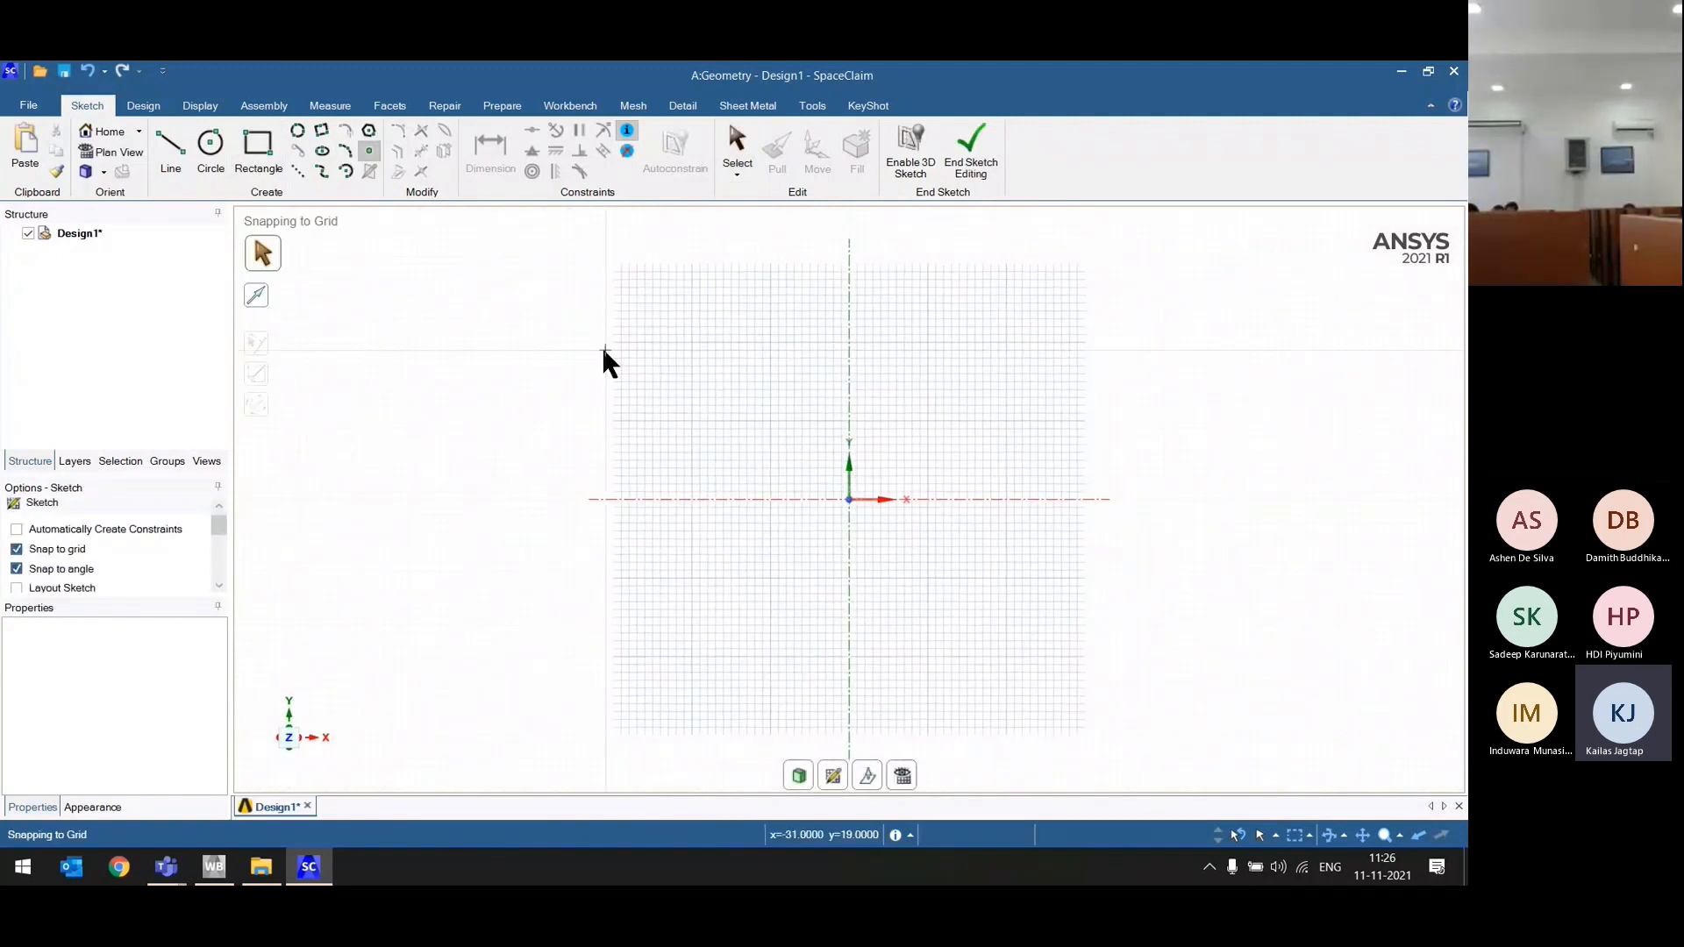
{"action": "left_click", "coordinate": [604, 350]}
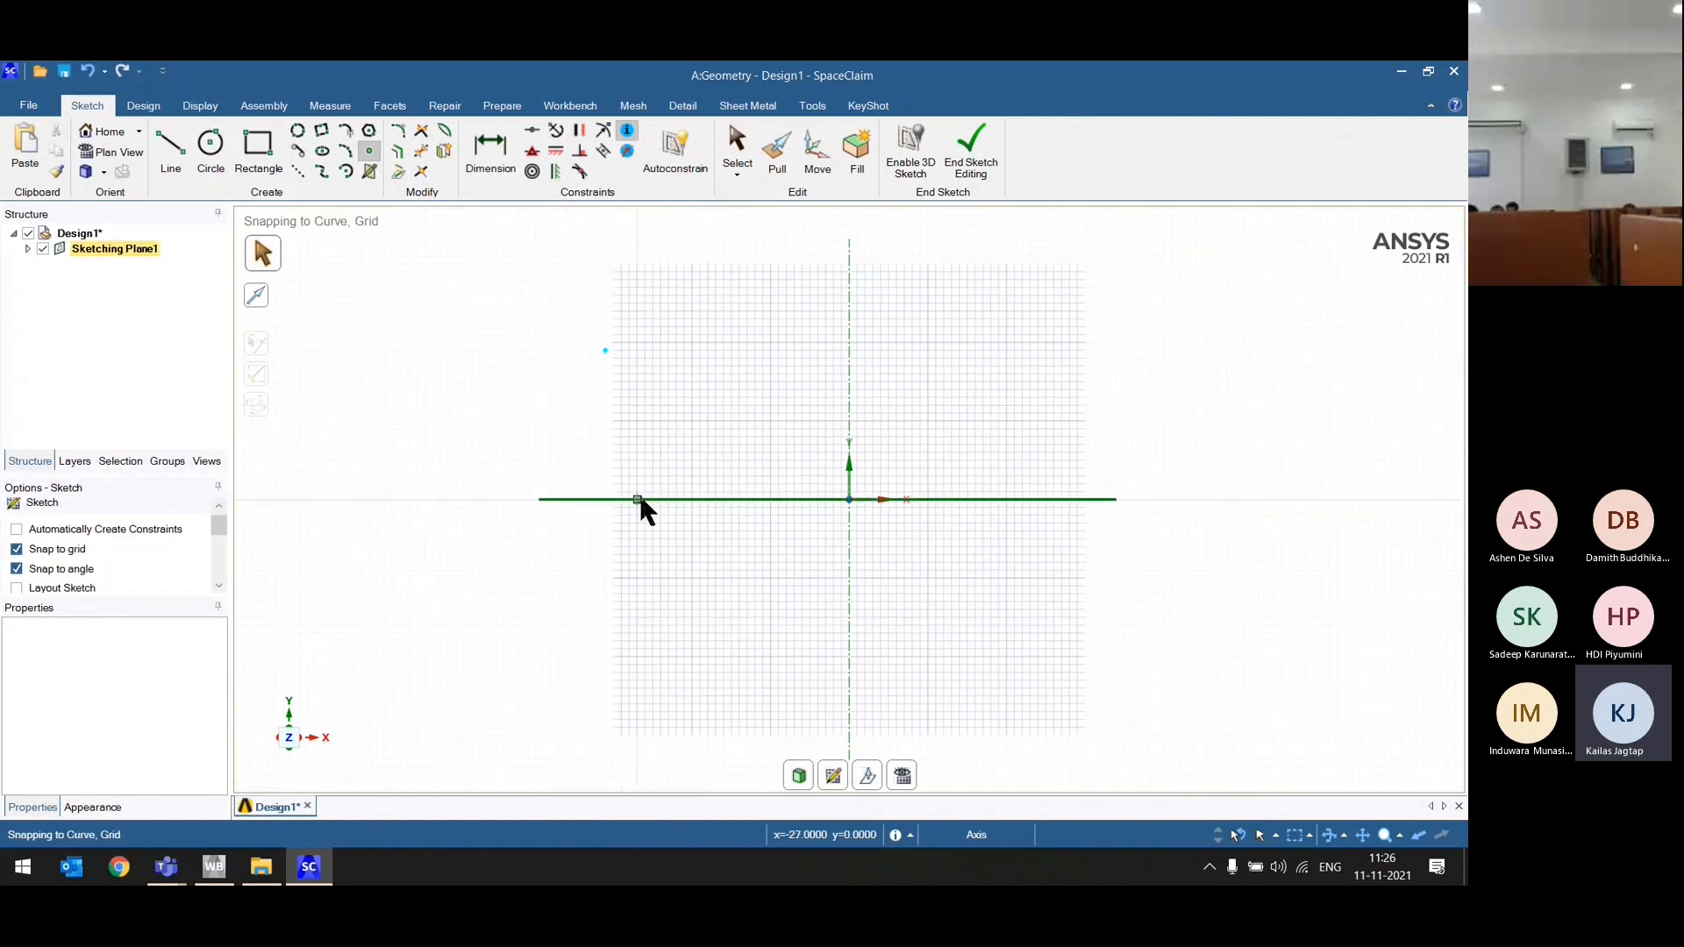
{"action": "left_click", "coordinate": [786, 772]}
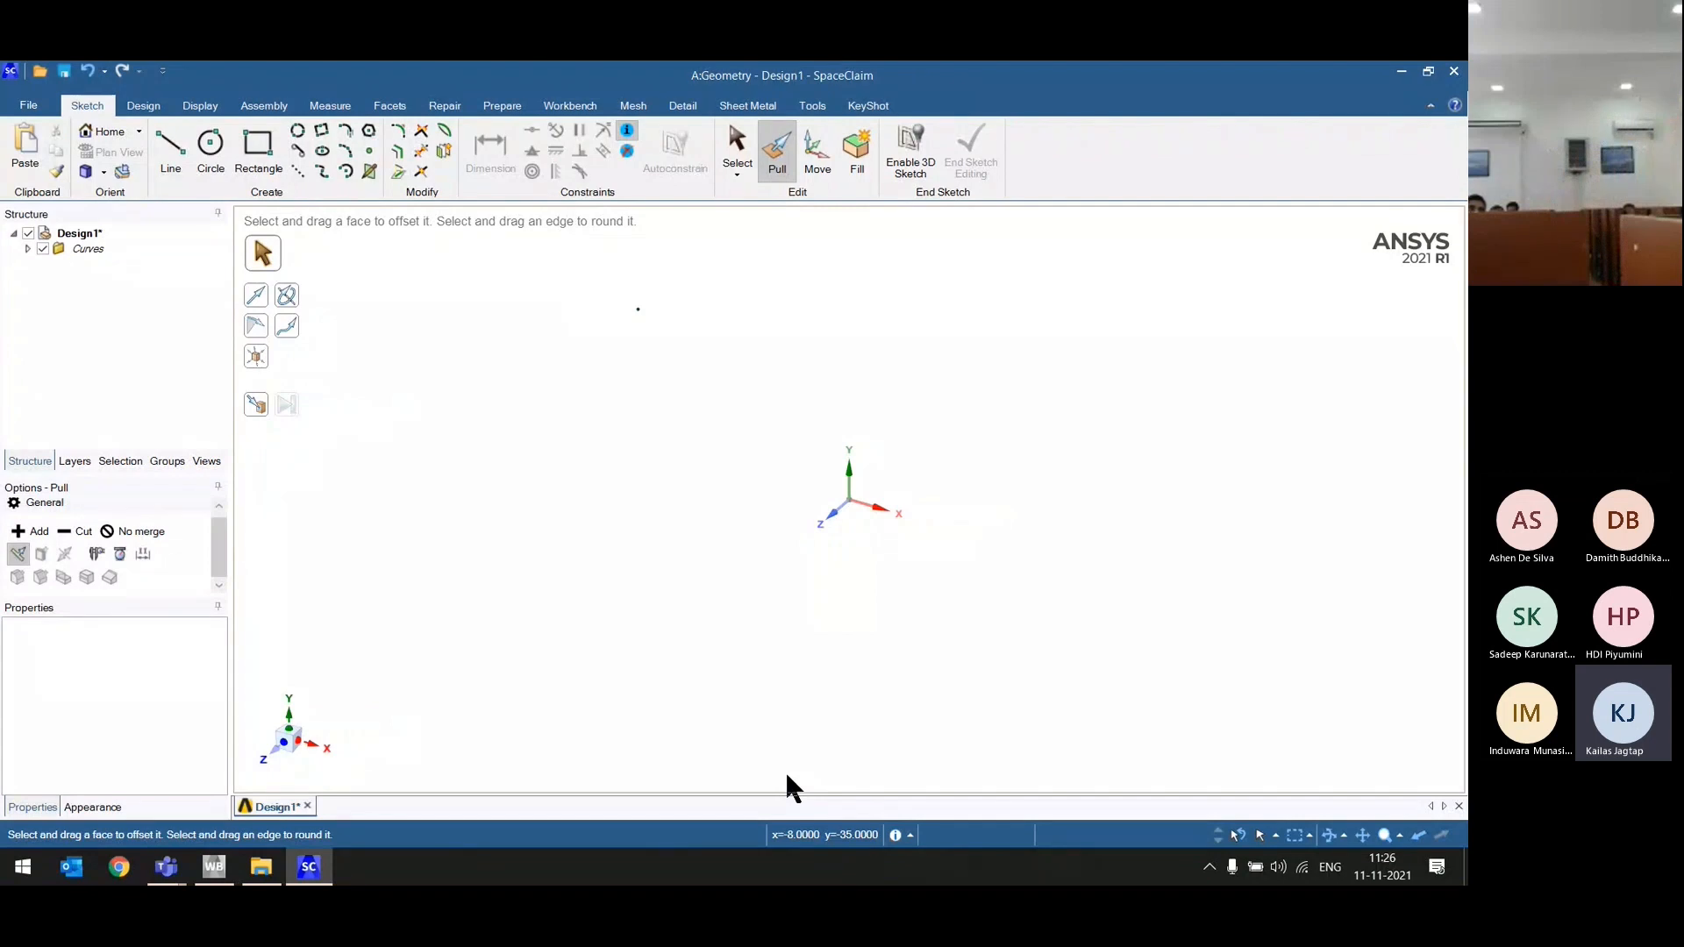
Step: Expand the curves in the structure tree and pull the point 50 mm along the positive Z direction into a line
{"action": "scroll", "coordinate": [839, 579], "scroll_direction": "down", "scroll_amount": 4}
{"action": "scroll", "coordinate": [841, 584], "scroll_direction": "up", "scroll_amount": 4}
{"action": "scroll", "coordinate": [880, 564], "scroll_direction": "down", "scroll_amount": 4}
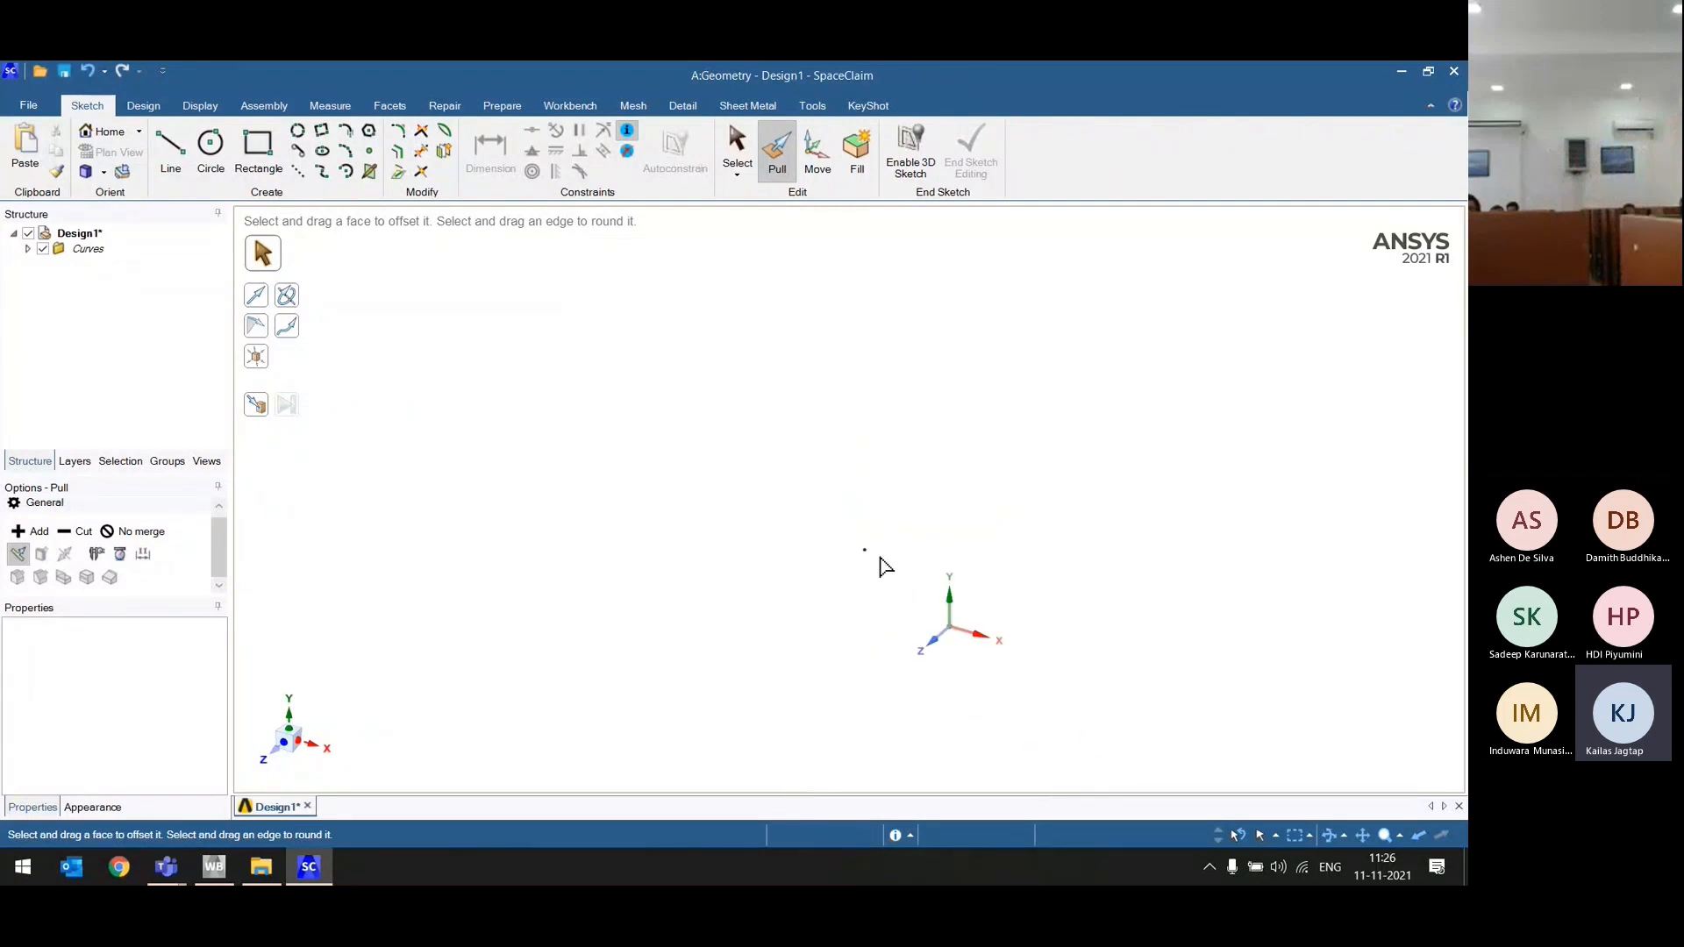
{"action": "scroll", "coordinate": [801, 500], "scroll_direction": "up", "scroll_amount": 5}
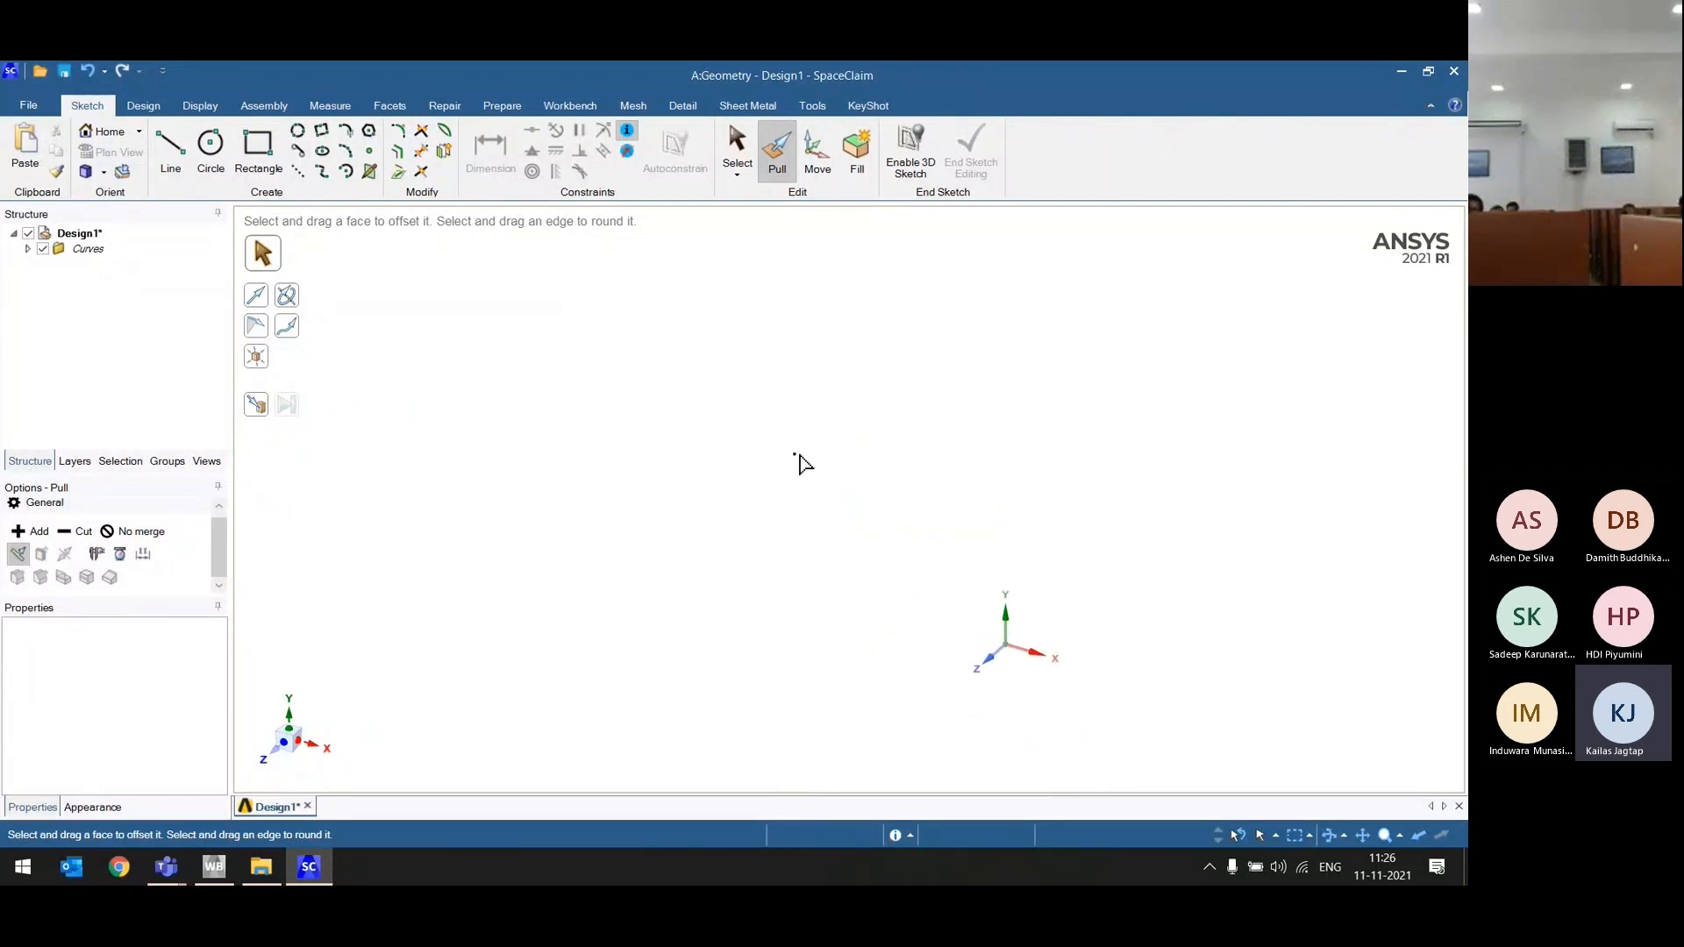
{"action": "left_click", "coordinate": [796, 459]}
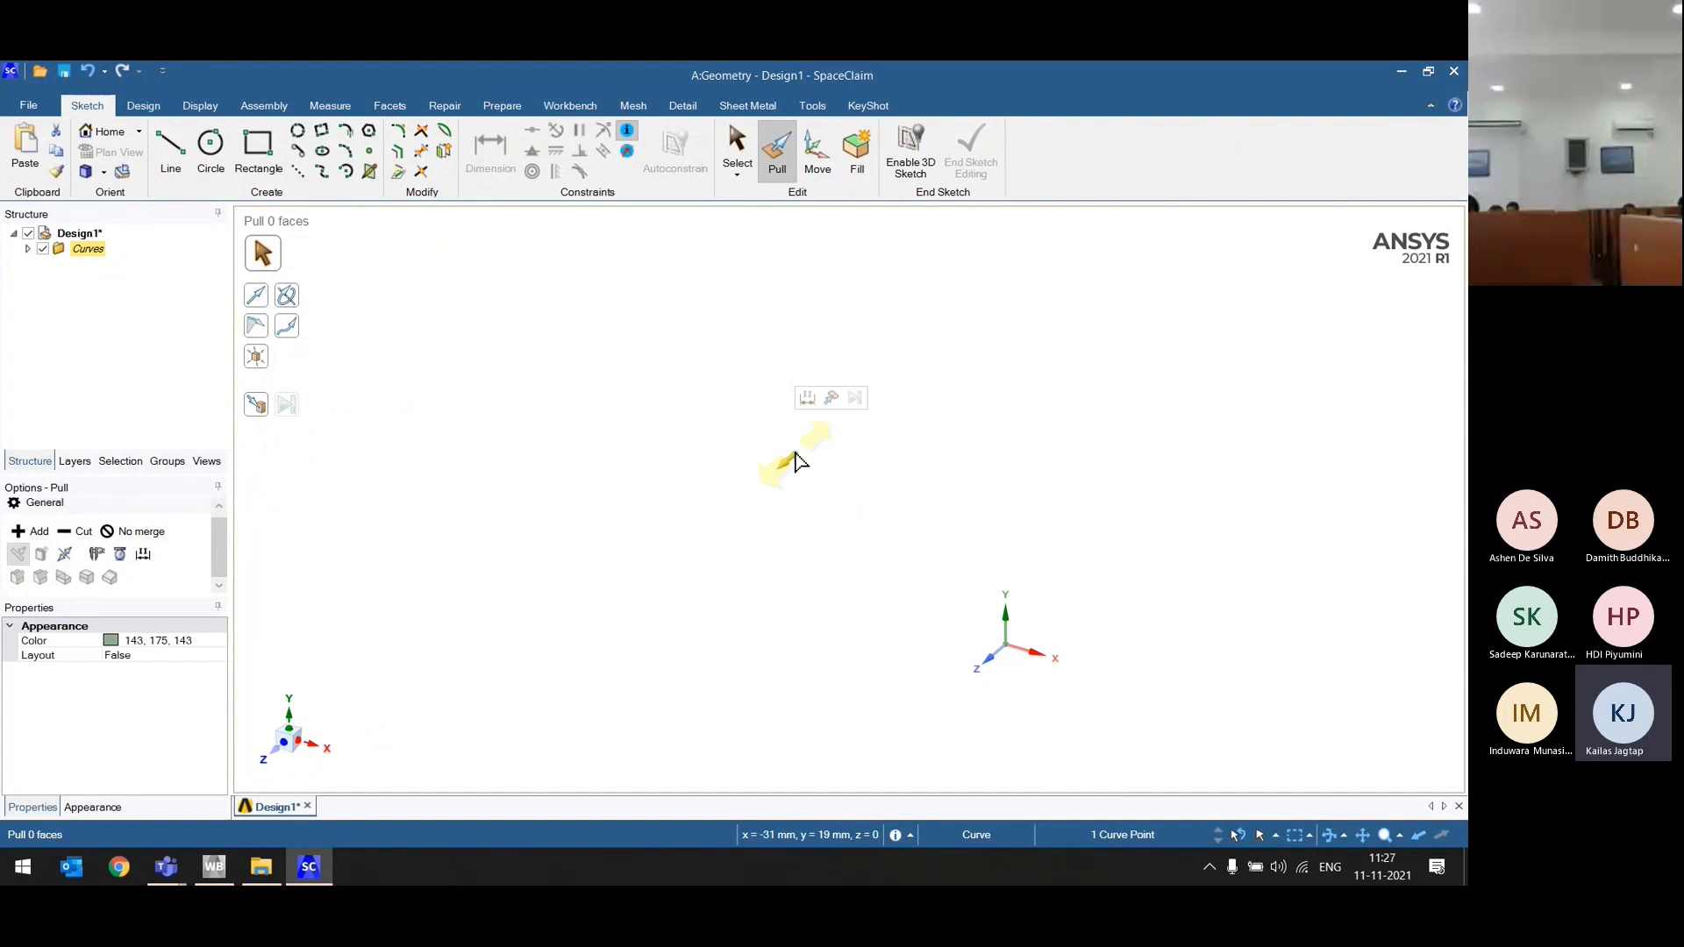
{"action": "left_click", "coordinate": [27, 248]}
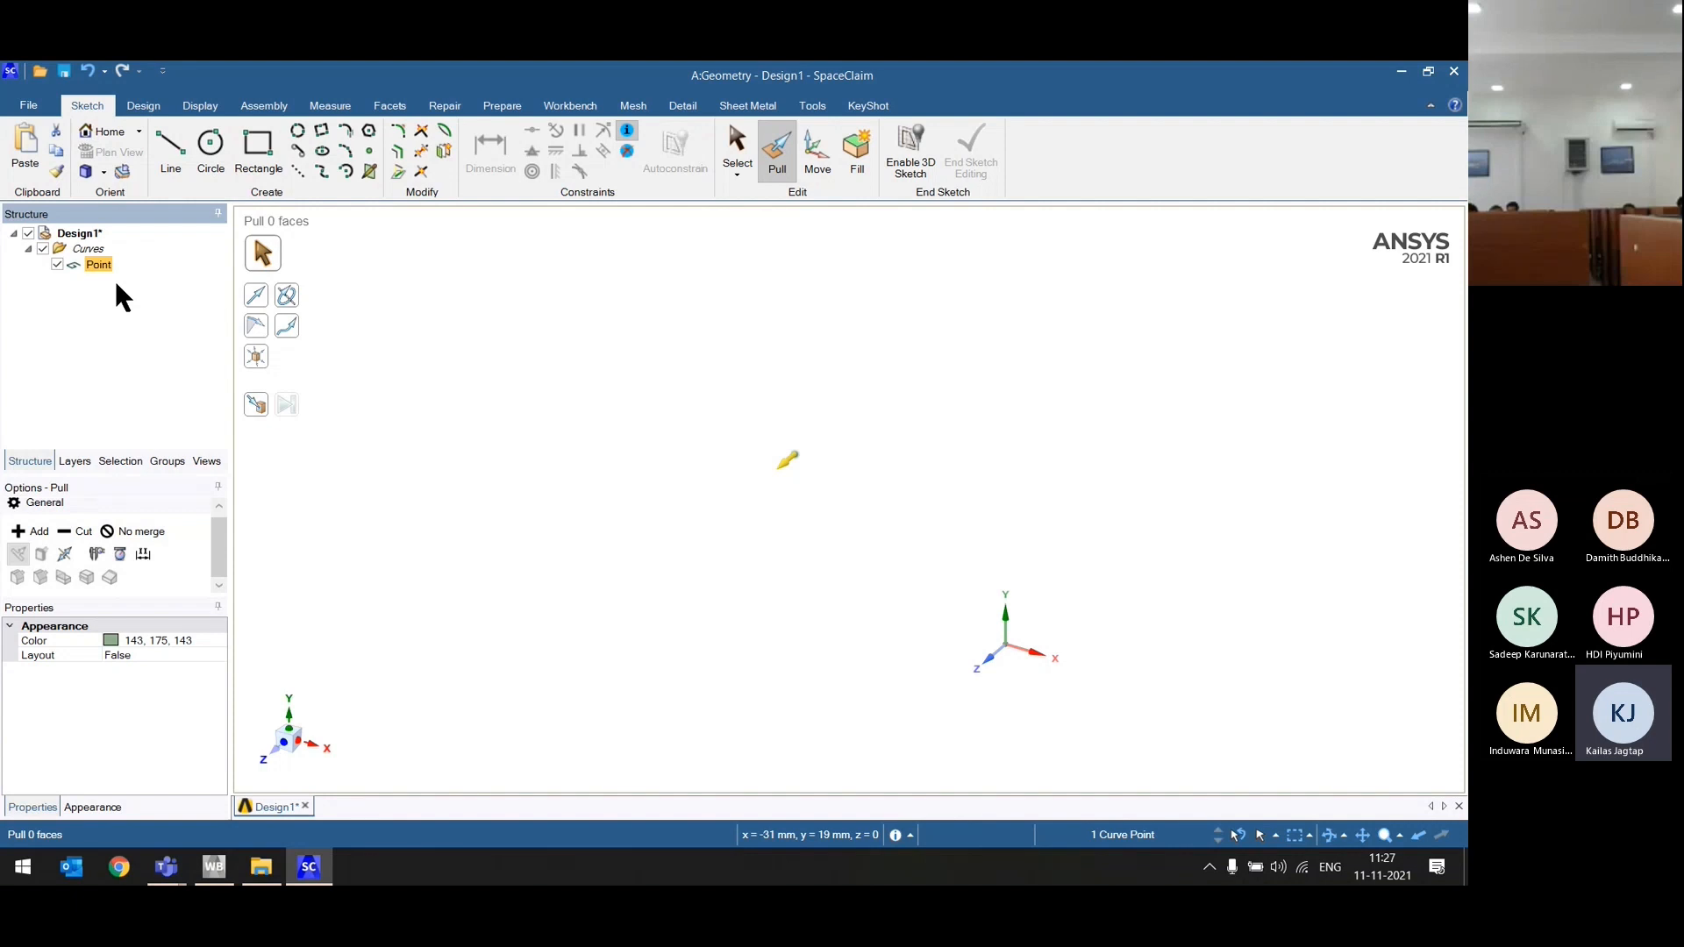
{"action": "scroll", "coordinate": [643, 417], "scroll_direction": "down", "scroll_amount": 2}
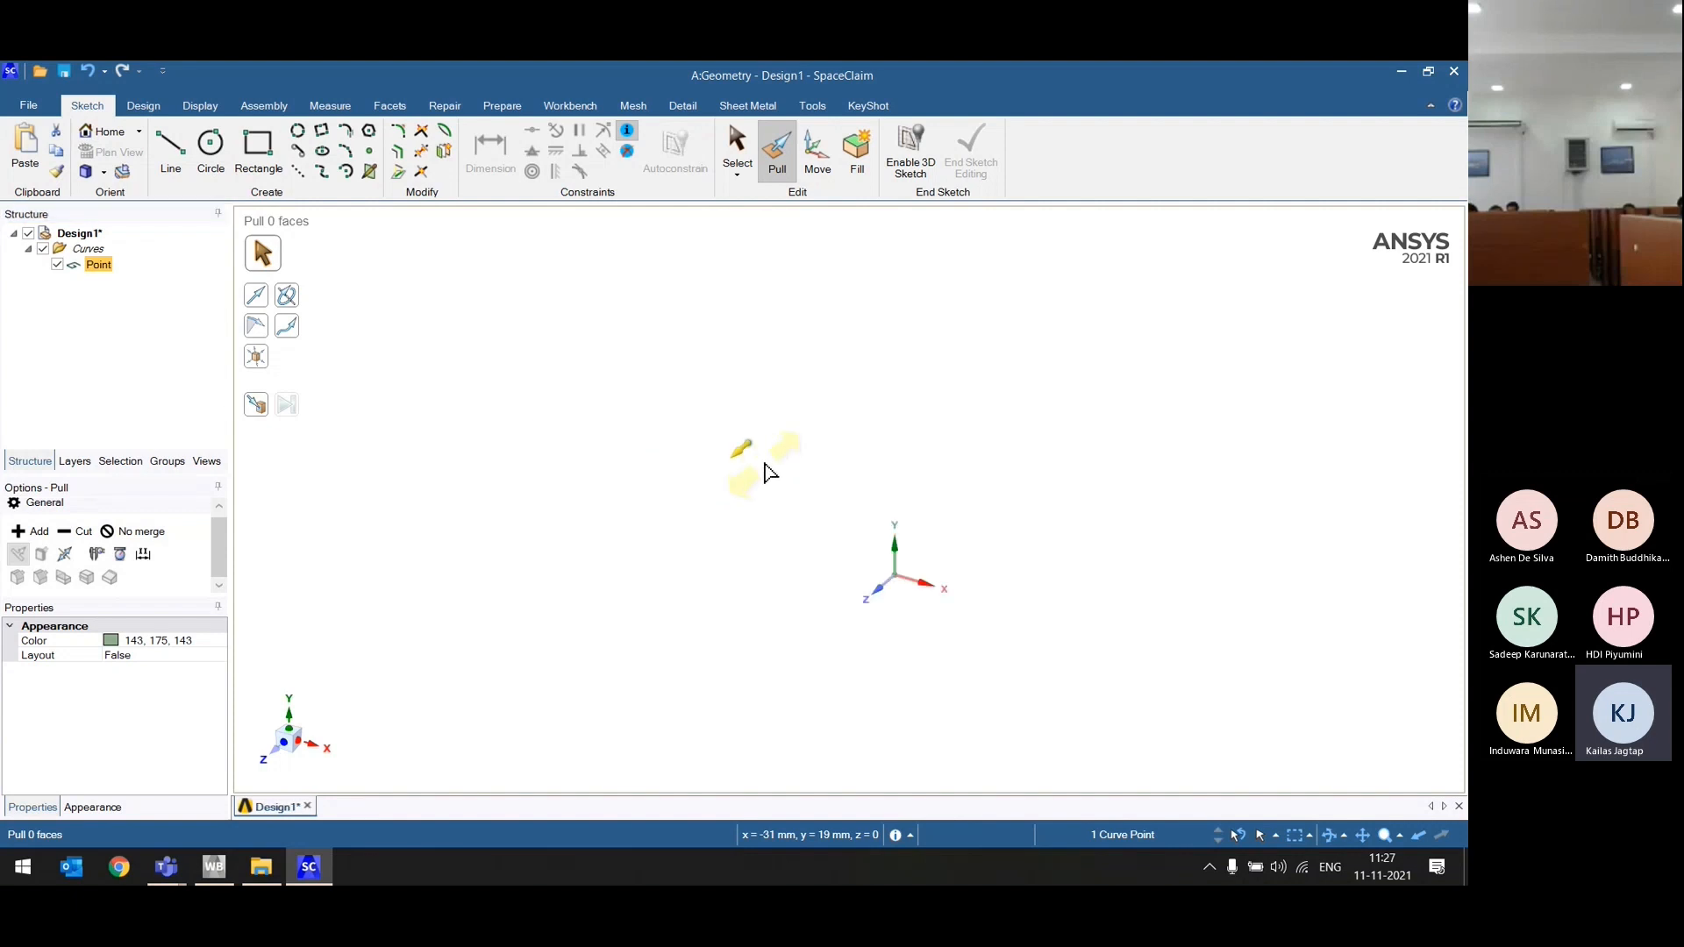
{"action": "left_click_drag", "start_coordinate": [766, 470], "coordinate": [597, 593]}
{"action": "left_click", "coordinate": [882, 429]}
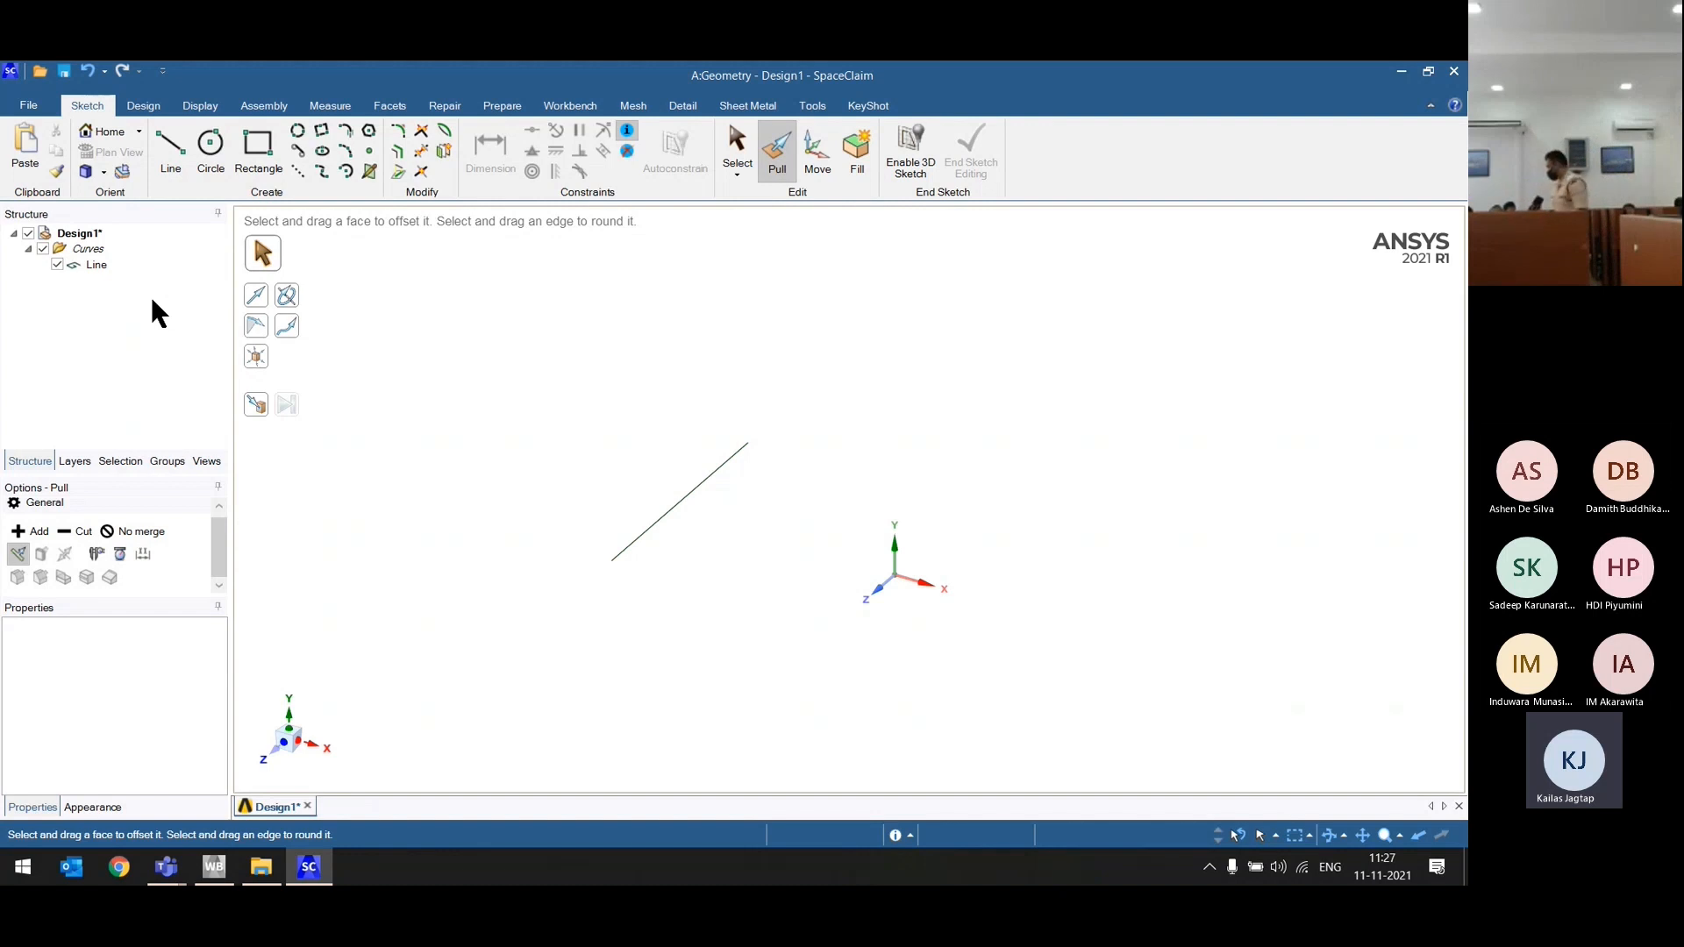
Step: Pull the line 50 mm along the positive Y direction into a surface and clear the selection
{"action": "left_click", "coordinate": [724, 486]}
{"action": "left_click_drag", "start_coordinate": [700, 620], "coordinate": [744, 469]}
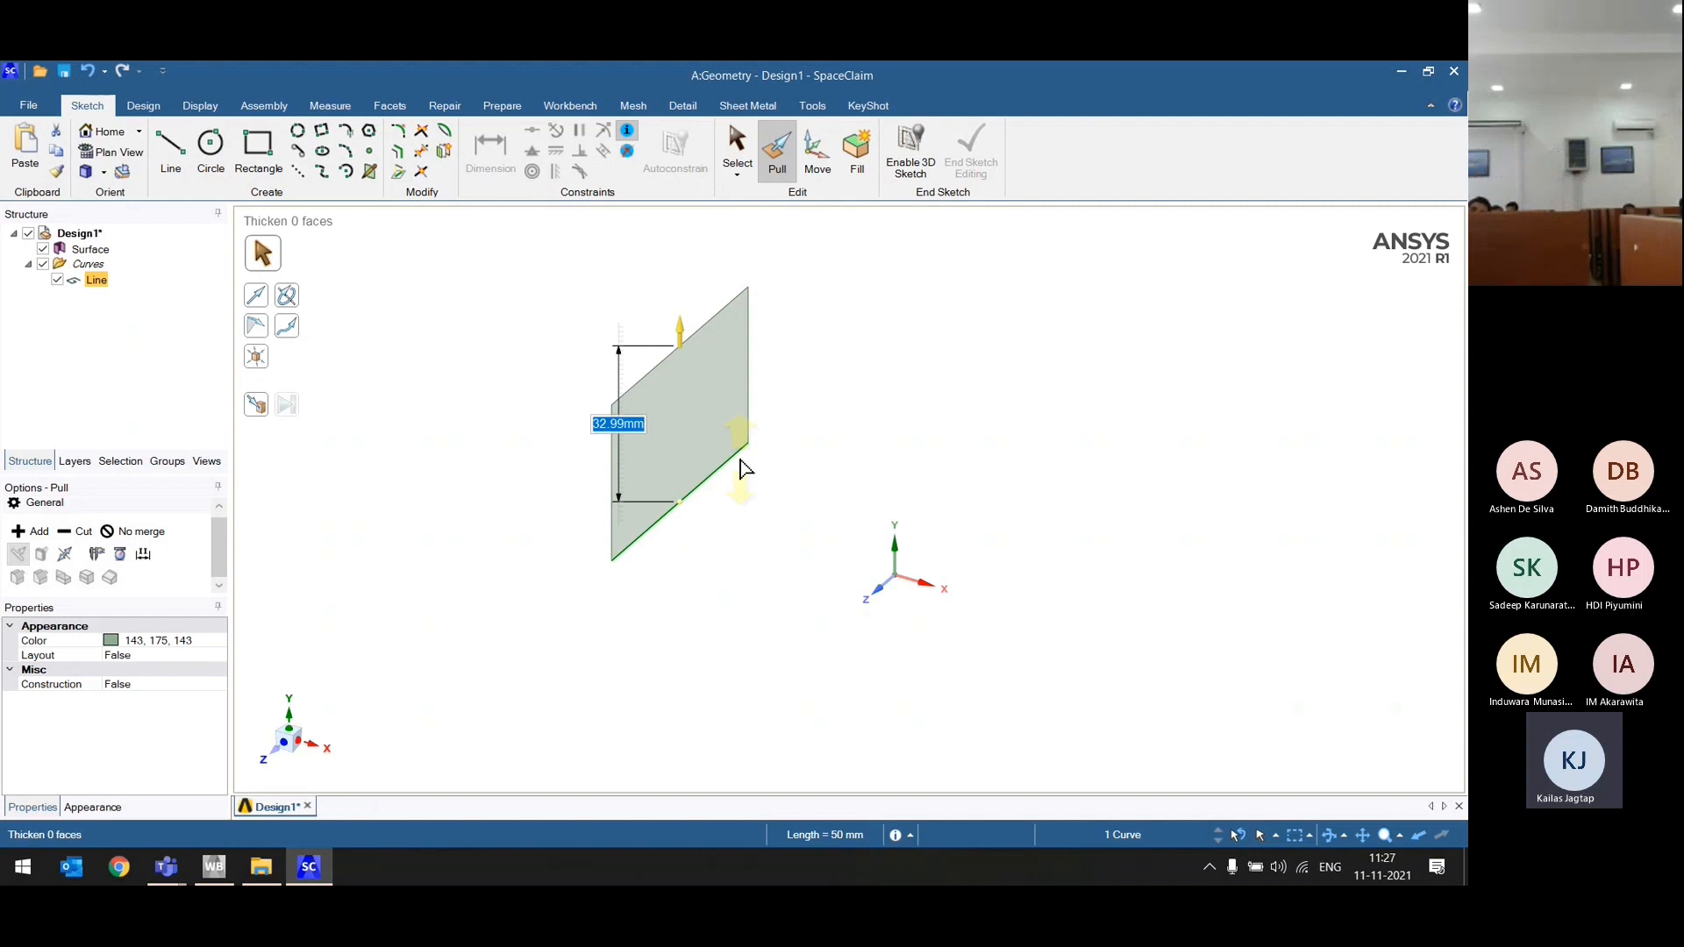
{"action": "type", "text": "50"}
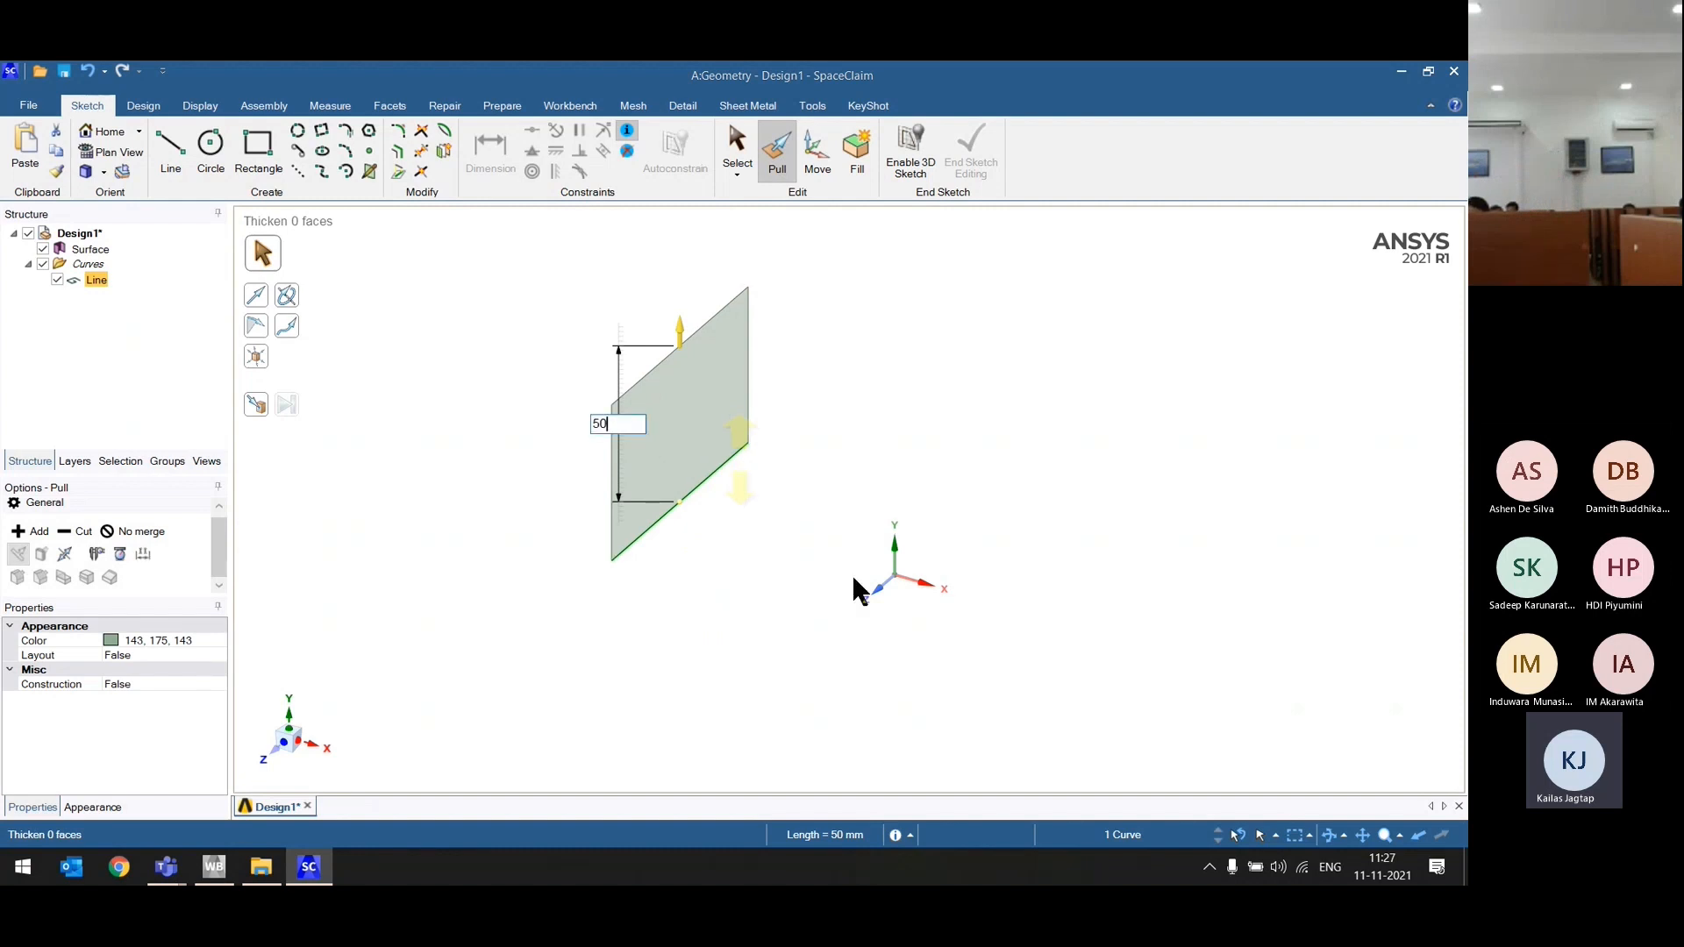
{"action": "key", "text": "Return"}
{"action": "left_click", "coordinate": [777, 550]}
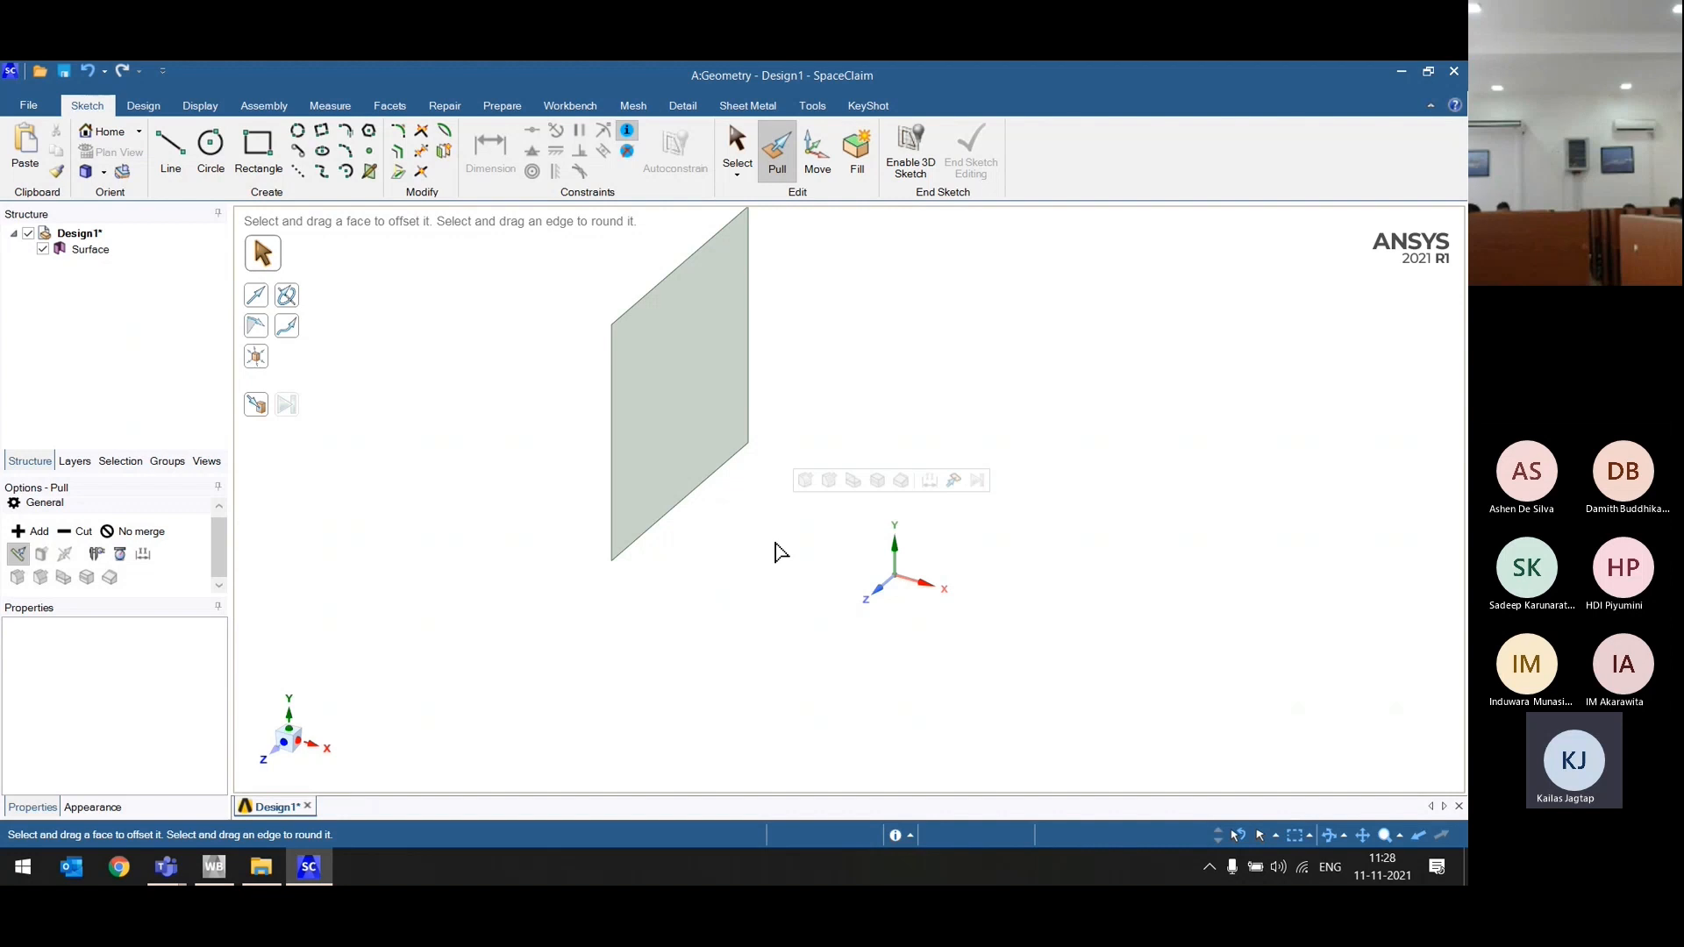
Step: Pull the square surface 50 mm along the positive X direction into a solid cube and clear the selection
{"action": "scroll", "coordinate": [781, 553], "scroll_direction": "down", "scroll_amount": 3}
{"action": "left_click", "coordinate": [746, 481]}
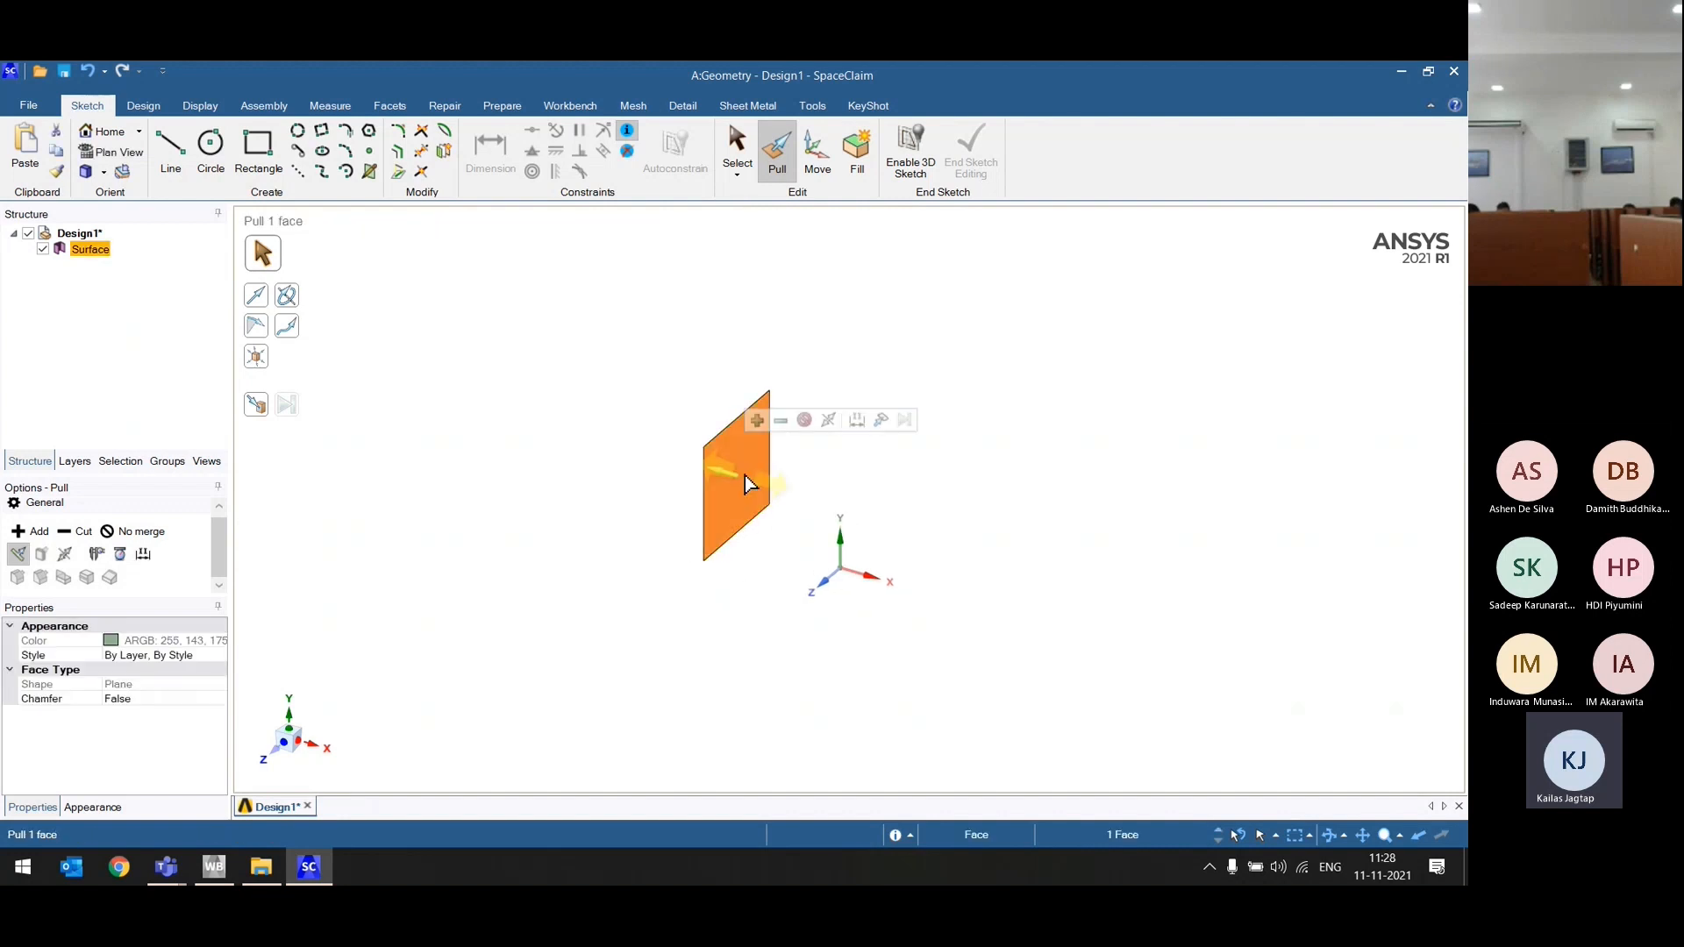
{"action": "left_click_drag", "start_coordinate": [746, 482], "coordinate": [851, 516]}
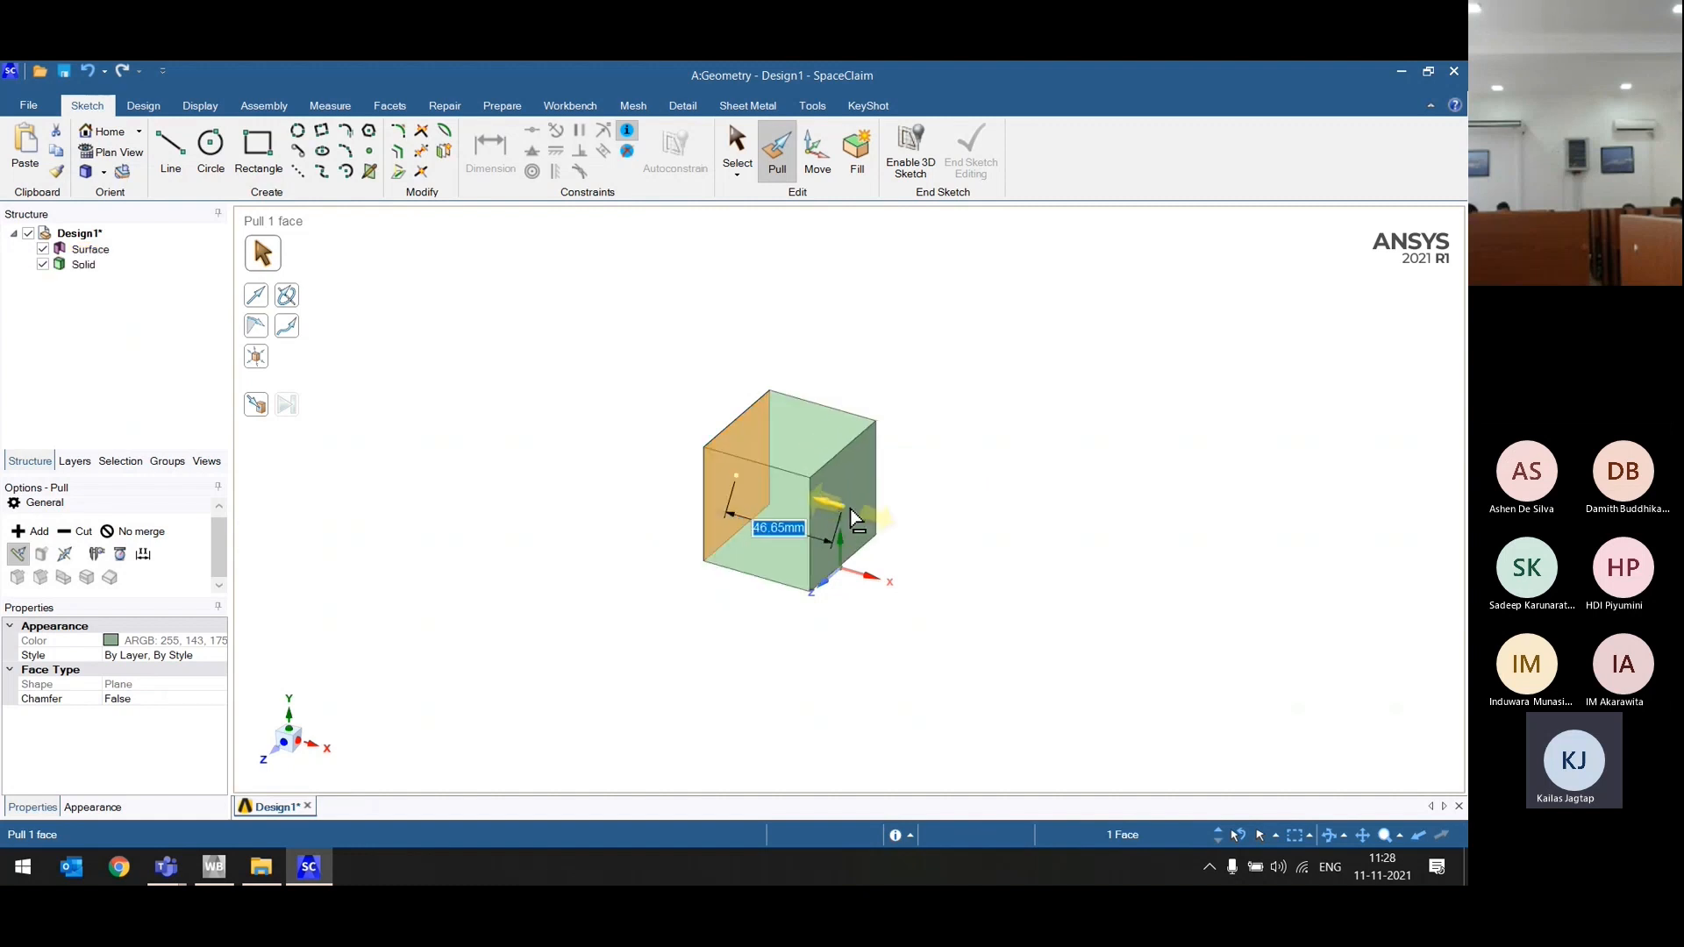
{"action": "type", "text": "50"}
{"action": "key", "text": "Return"}
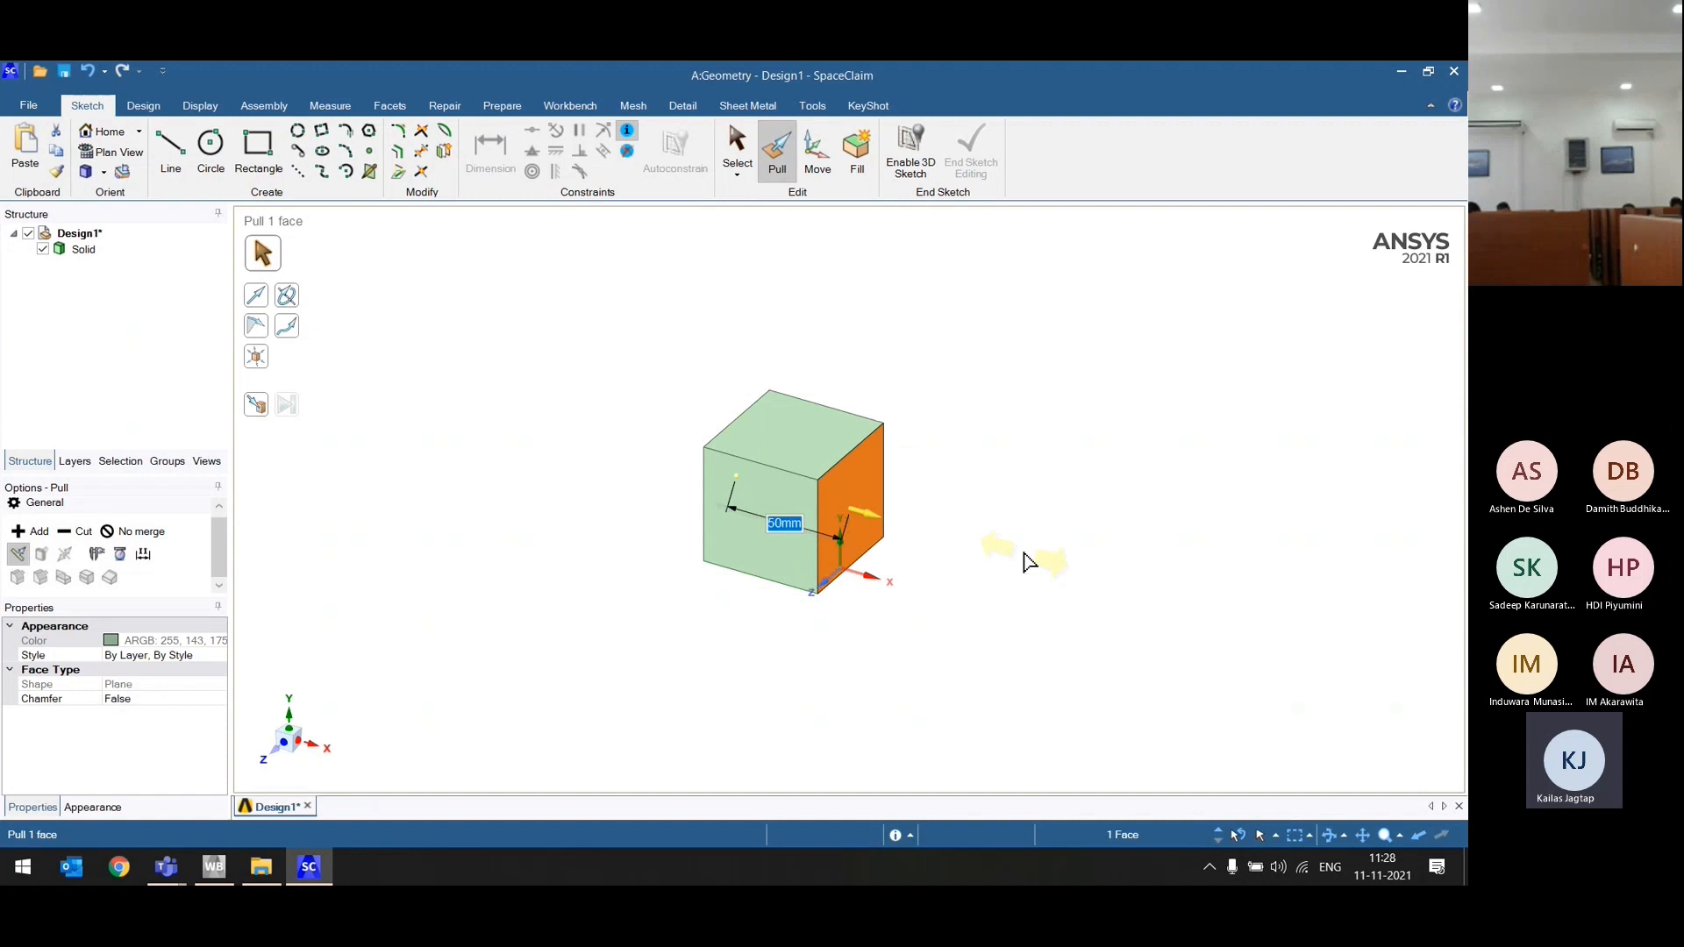
{"action": "left_click", "coordinate": [1030, 559]}
{"action": "key", "text": "z"}
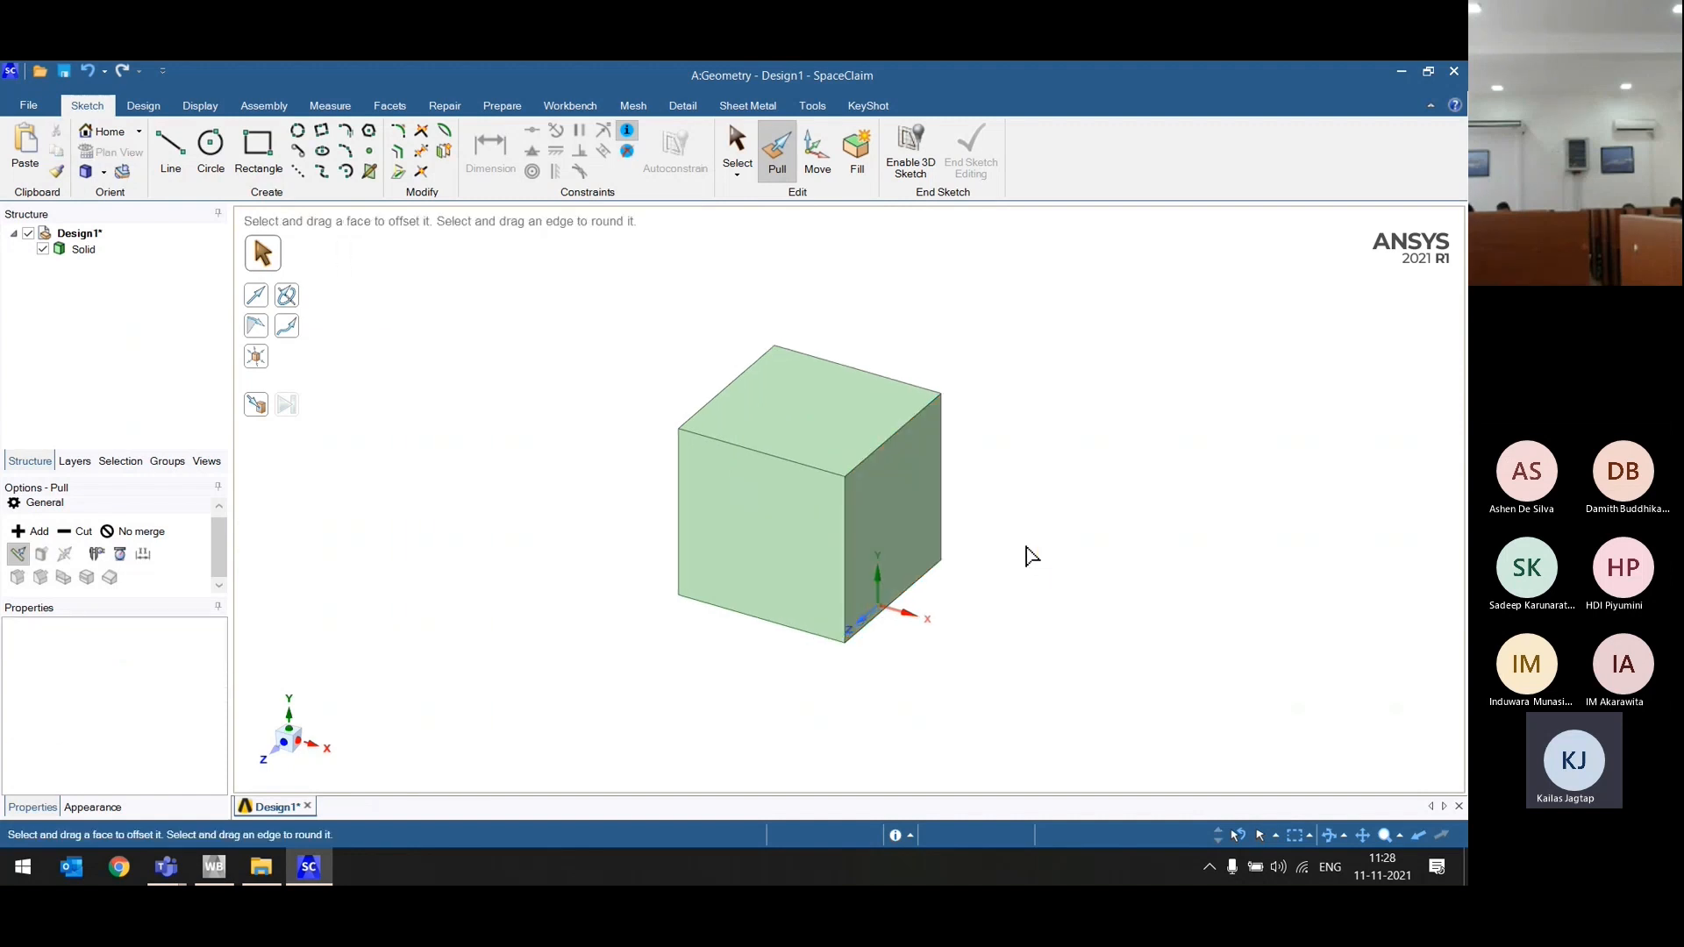
{"action": "scroll", "coordinate": [418, 548], "scroll_direction": "down", "scroll_amount": 1}
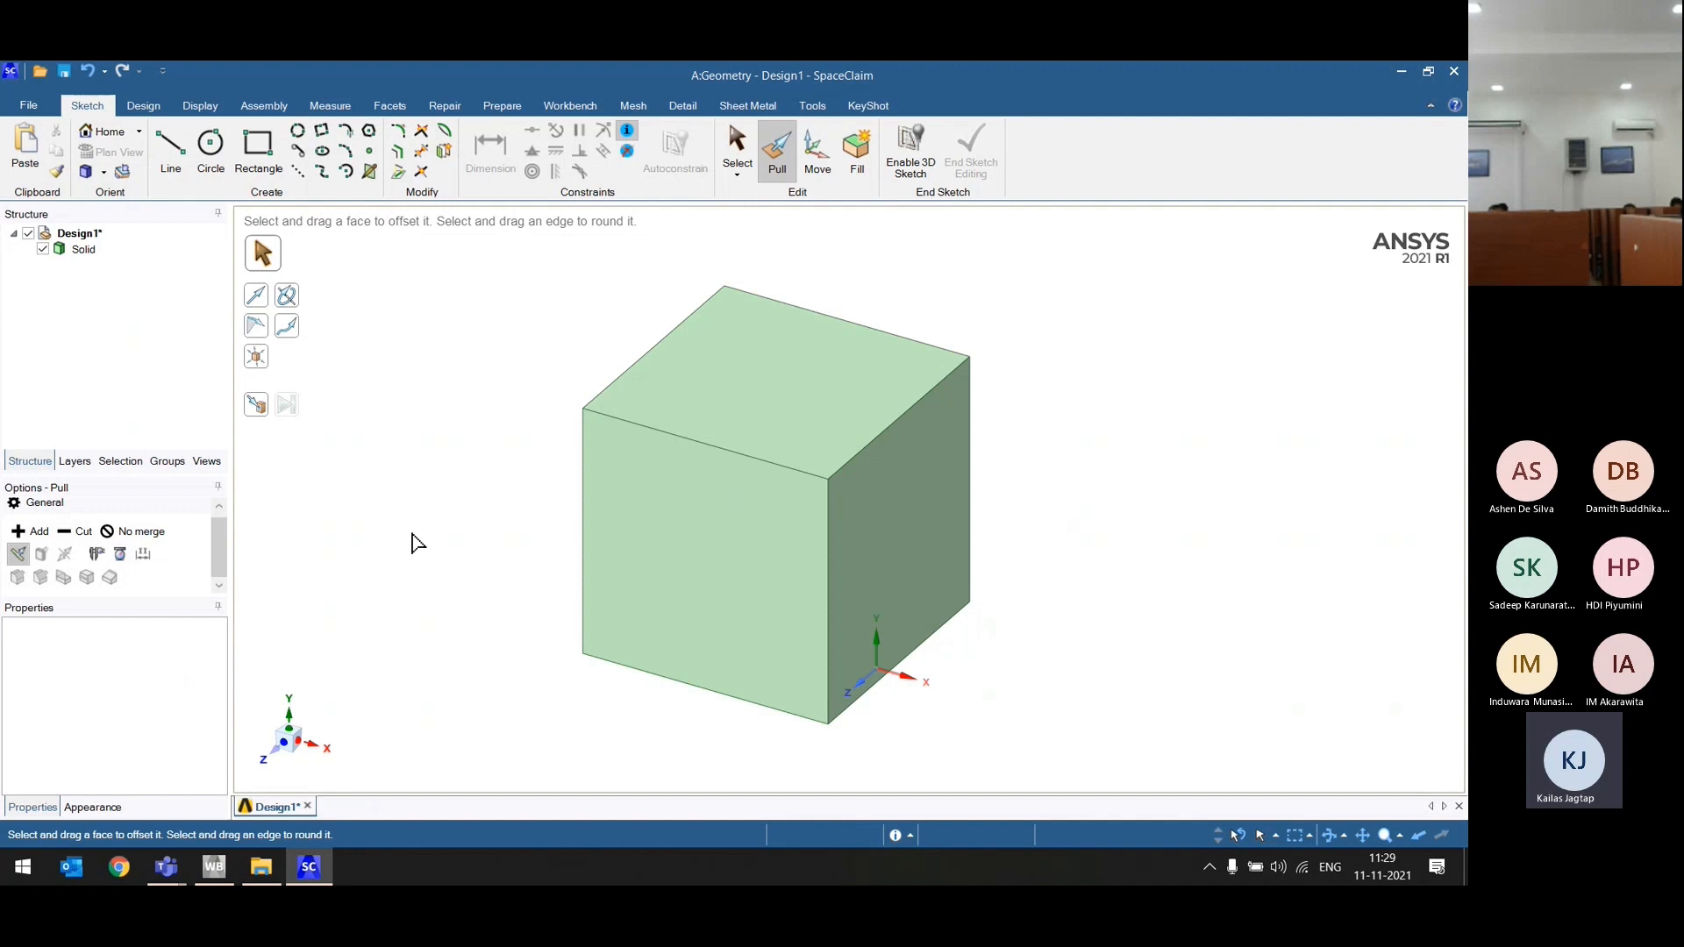
Step: Round the cube's top edge on the positive X side with a 10 mm radius
{"action": "scroll", "coordinate": [558, 503], "scroll_direction": "down", "scroll_amount": 2}
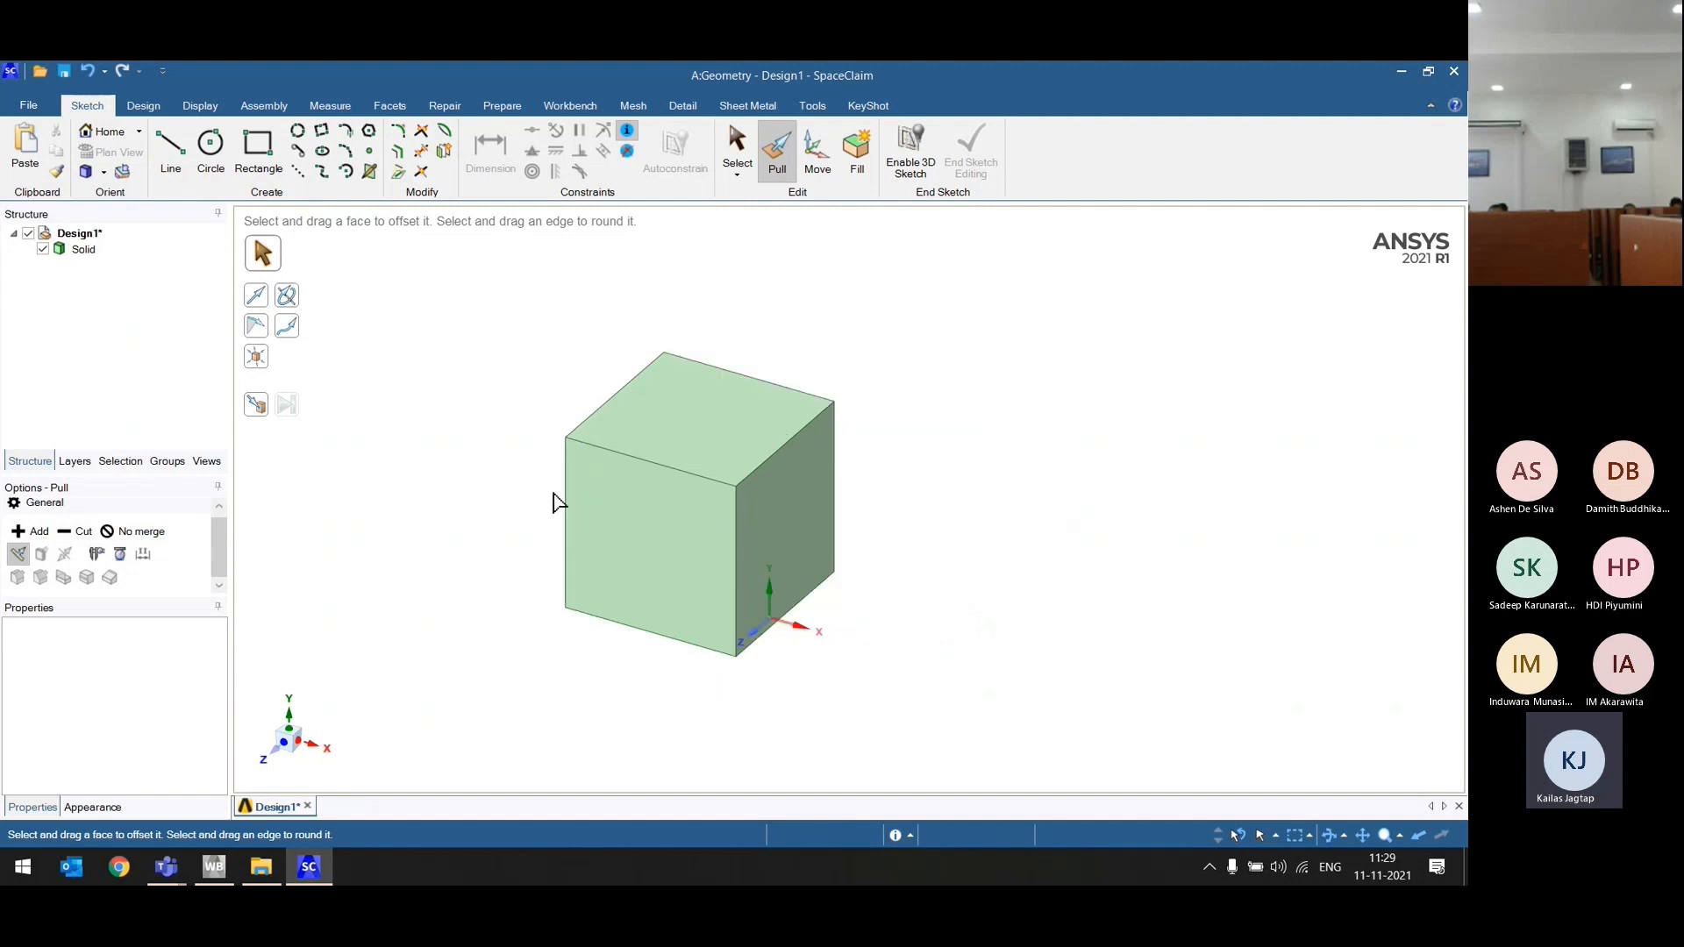
{"action": "left_click", "coordinate": [780, 451]}
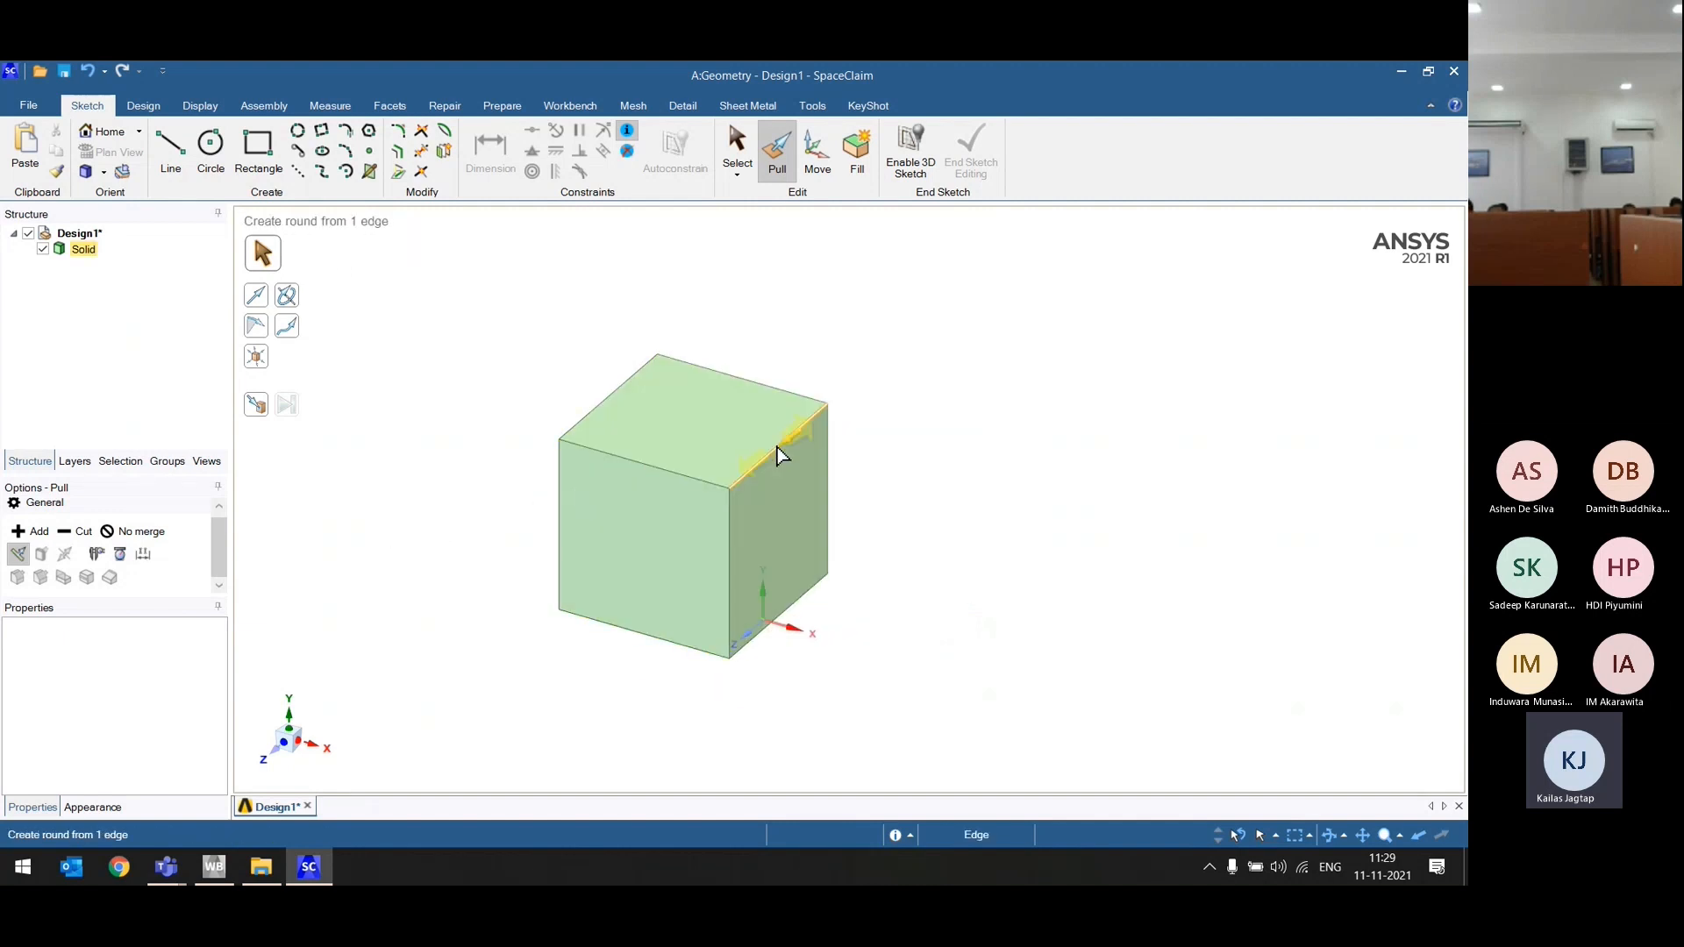
{"action": "left_click", "coordinate": [777, 453]}
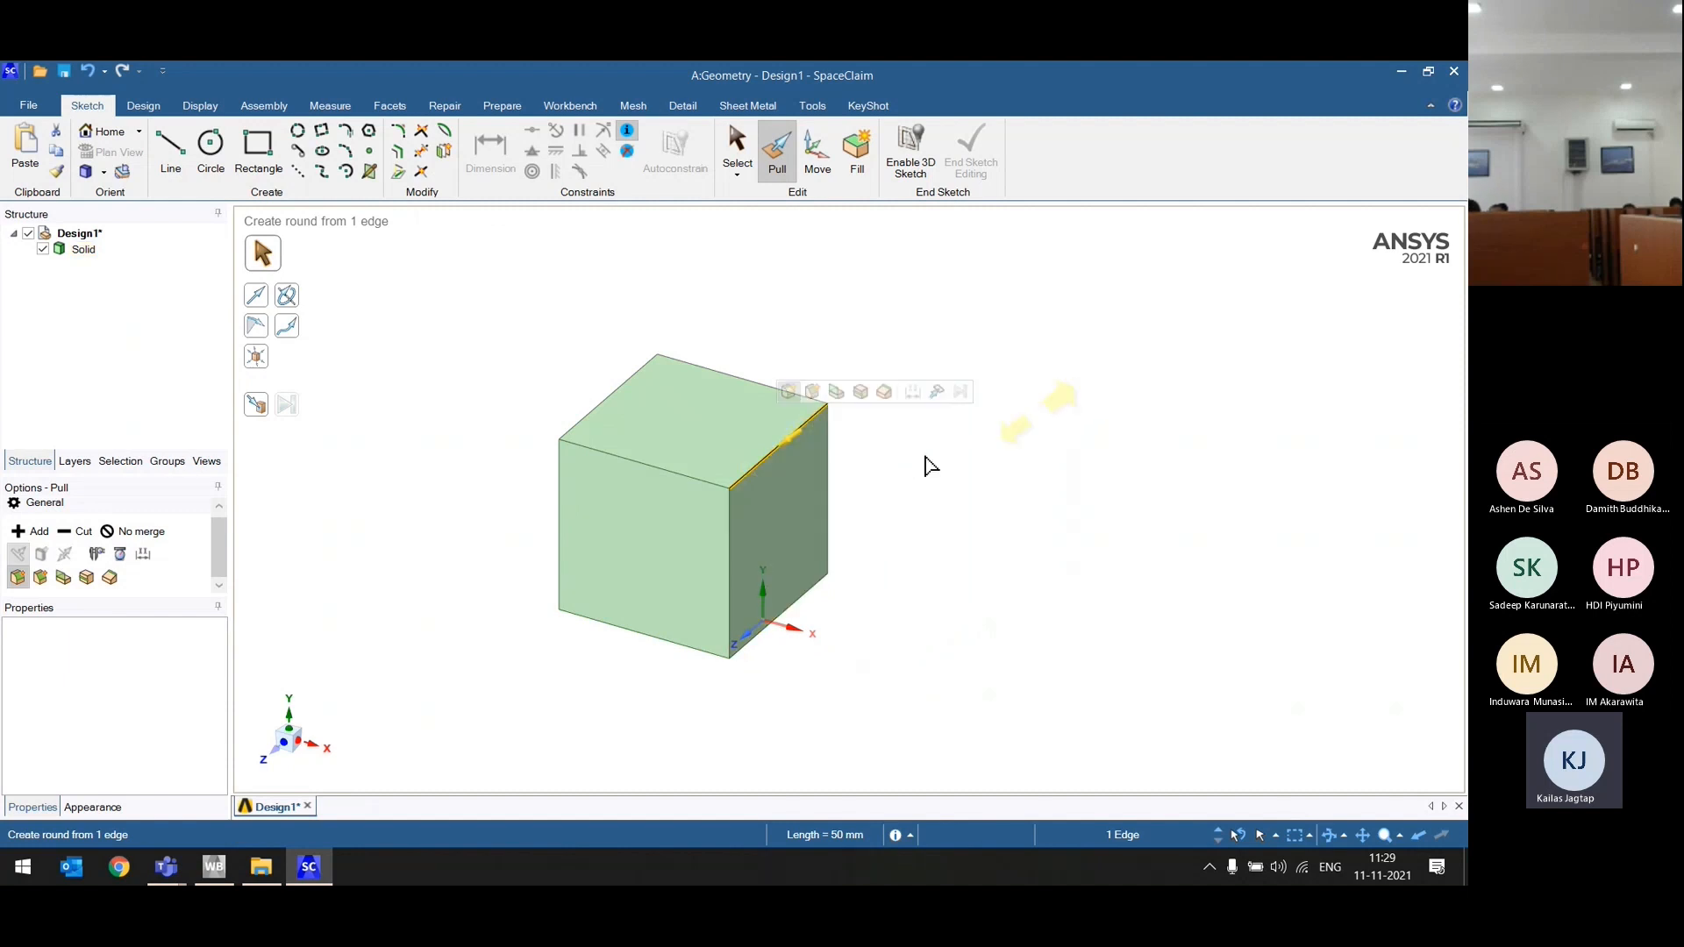
{"action": "left_click_drag", "start_coordinate": [925, 463], "coordinate": [937, 456]}
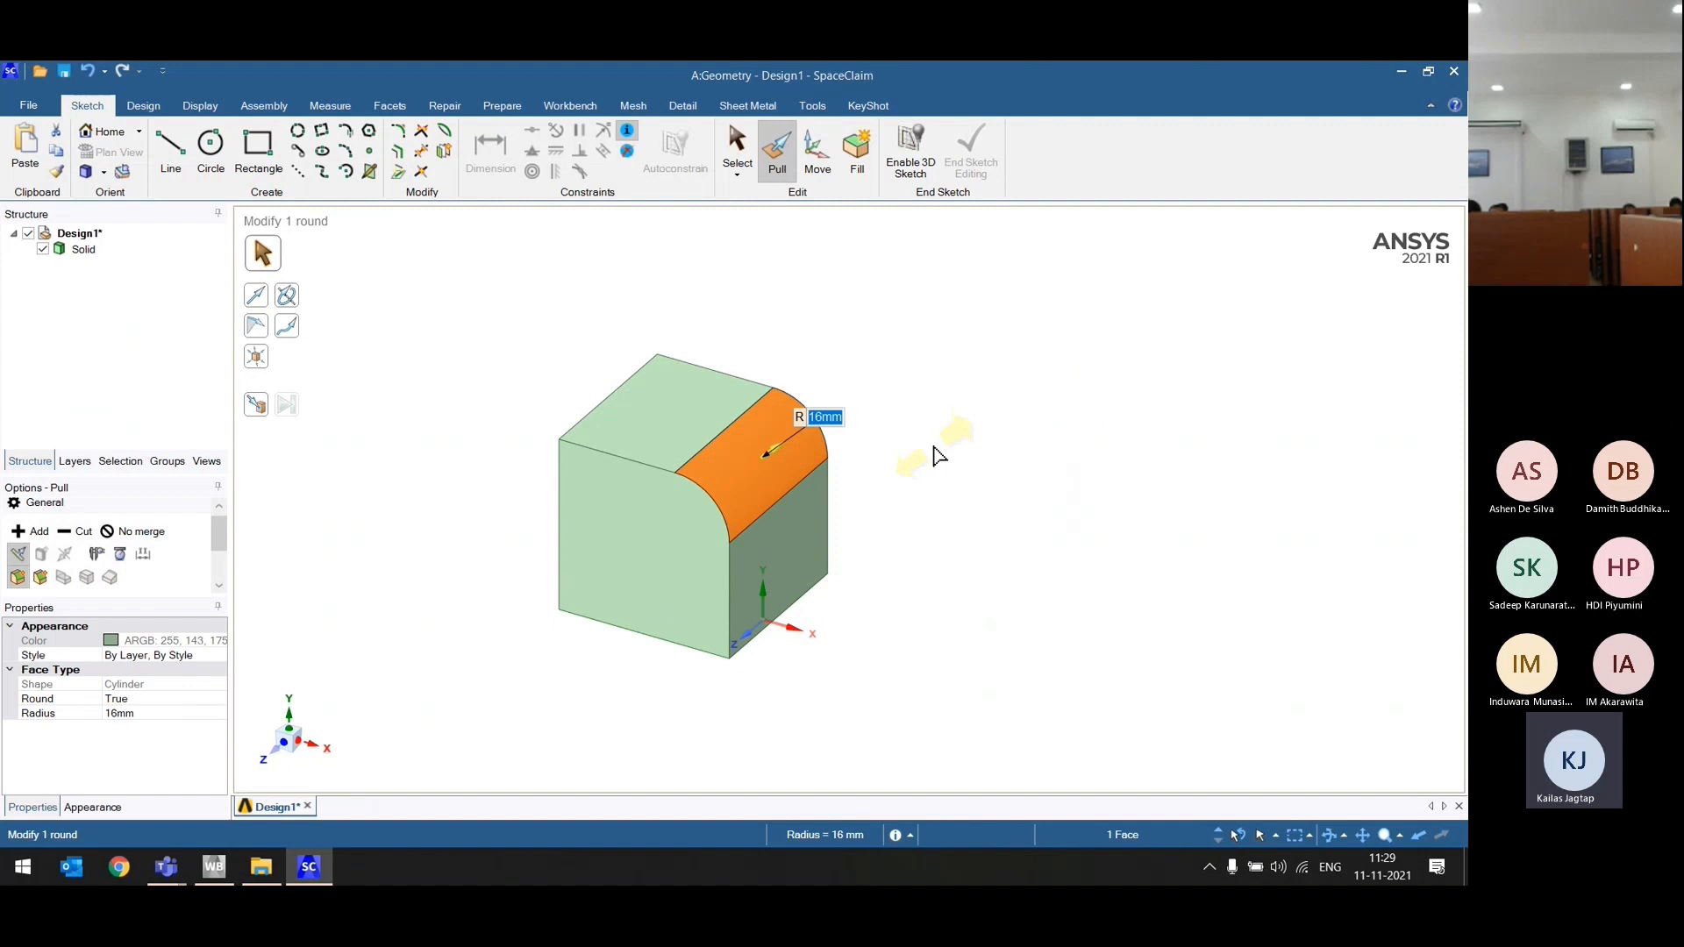
{"action": "type", "text": "10"}
{"action": "key", "text": "Return"}
Step: Round the cube's opposite top edge, on the negative X side, by pulling it freehand
{"action": "middle_click_drag", "start_coordinate": [917, 685], "coordinate": [1027, 688]}
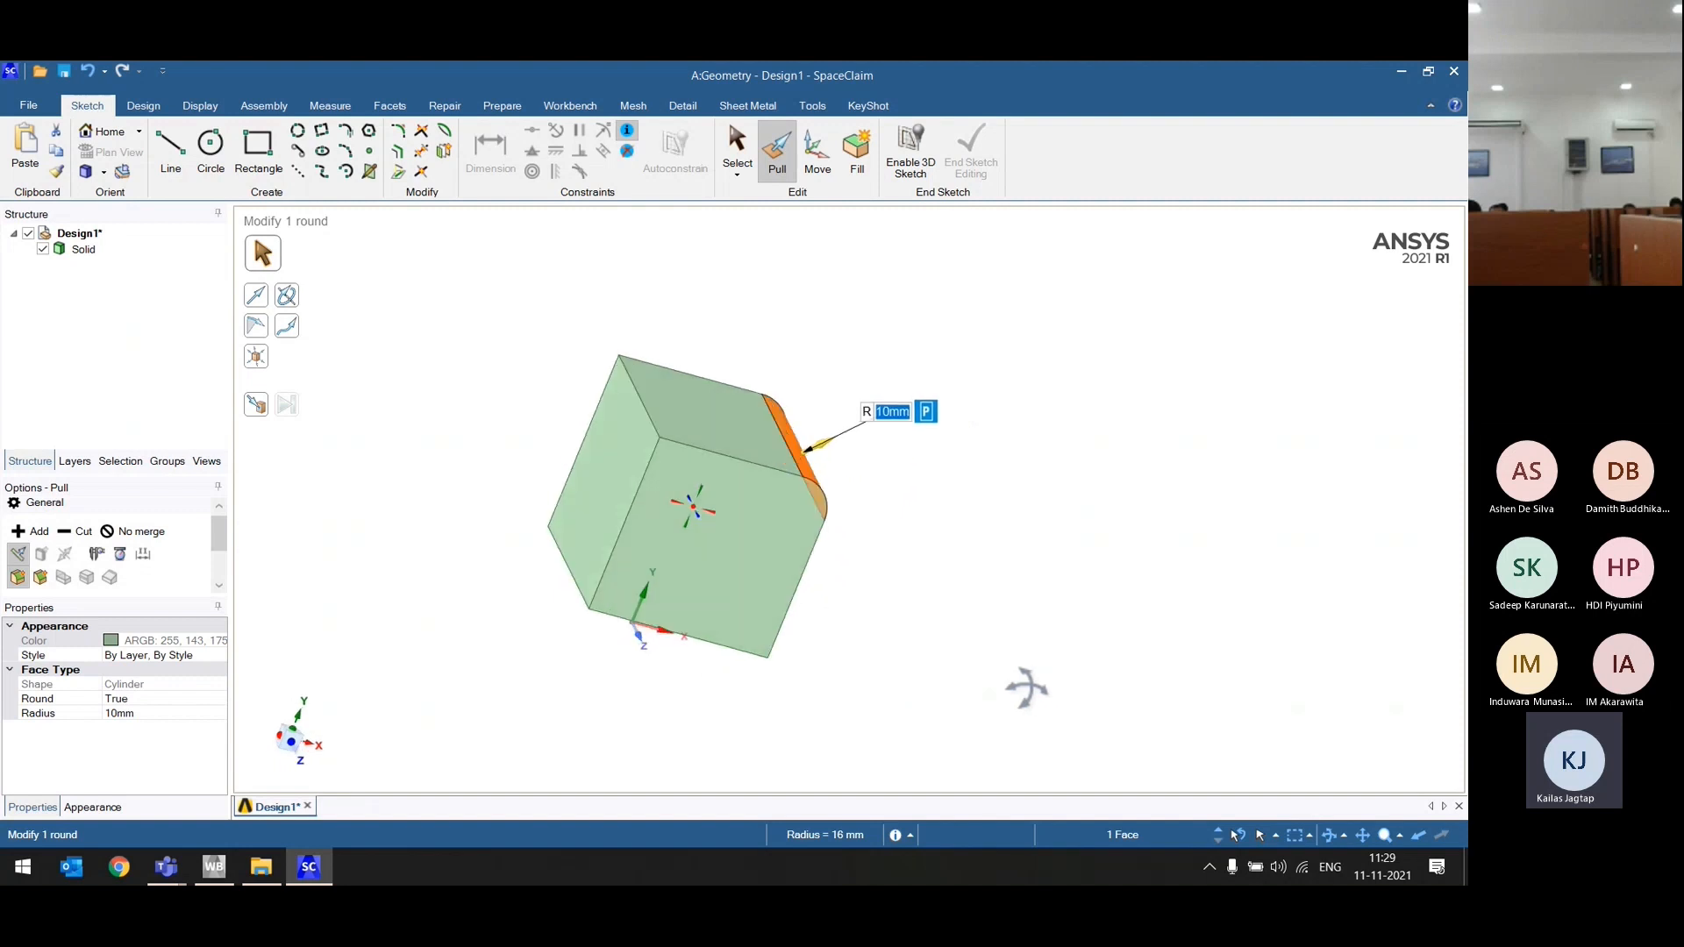
{"action": "left_click", "coordinate": [651, 423]}
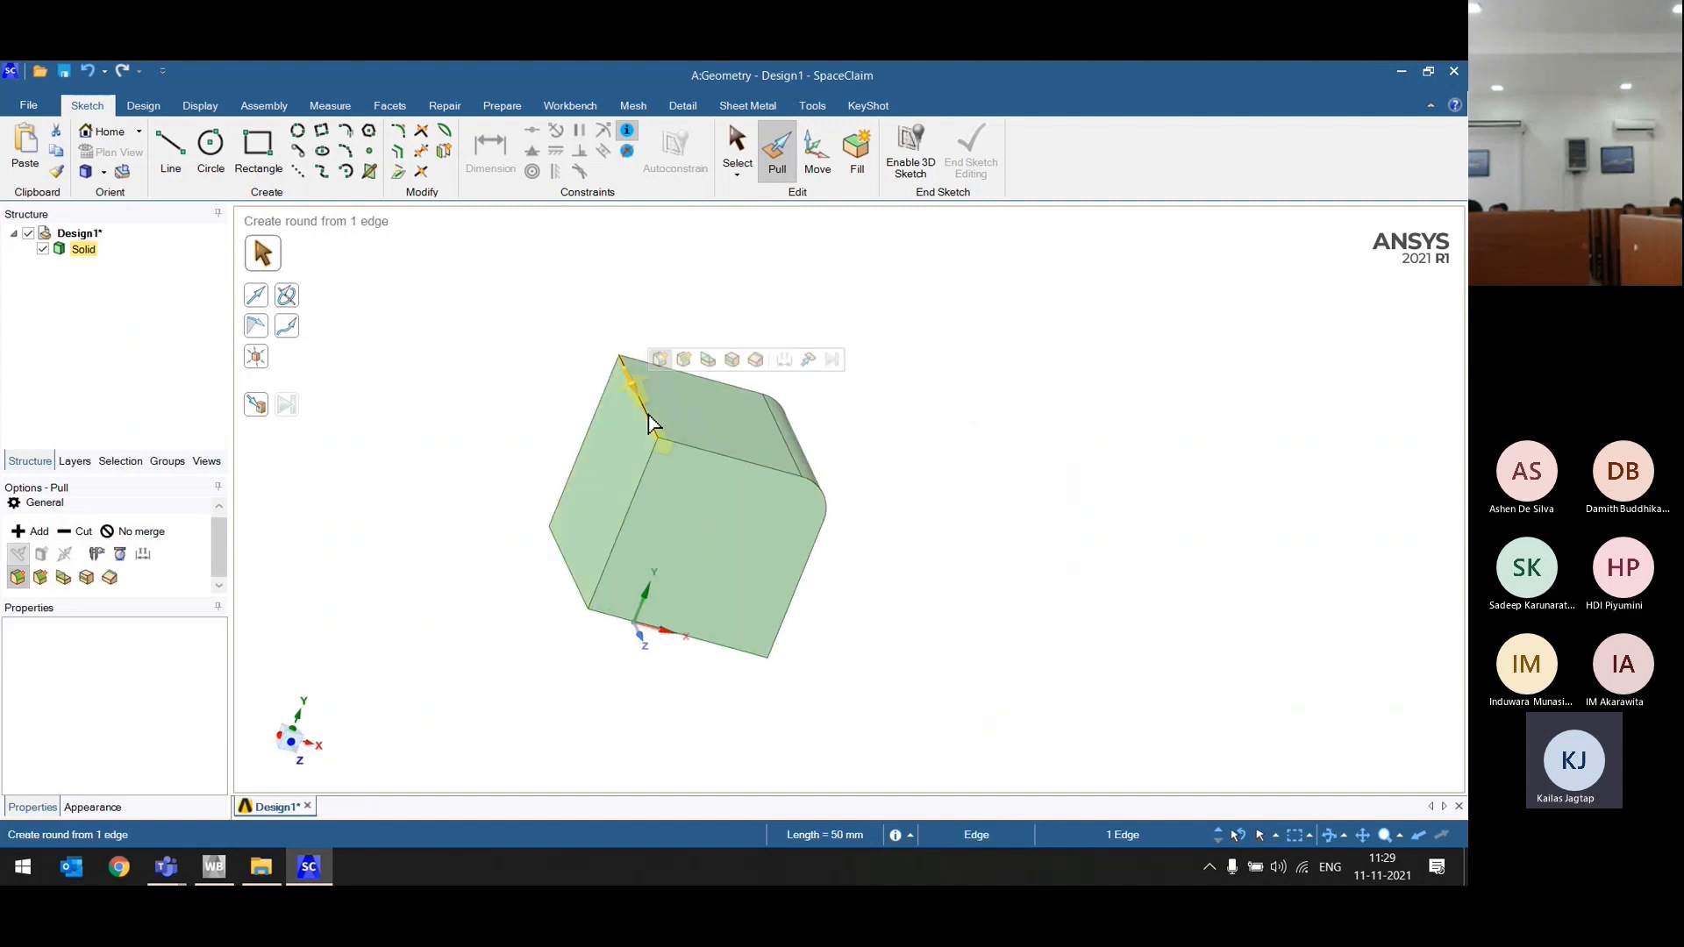
{"action": "left_click_drag", "start_coordinate": [651, 423], "coordinate": [463, 519]}
{"action": "middle_click_drag", "start_coordinate": [460, 512], "coordinate": [526, 289]}
{"action": "middle_click_drag", "start_coordinate": [480, 459], "coordinate": [563, 315]}
Step: Chamfer the cube's bottom edge on the negative X side by about 7 mm and pull its second setback to about 11 mm
{"action": "left_click", "coordinate": [641, 385]}
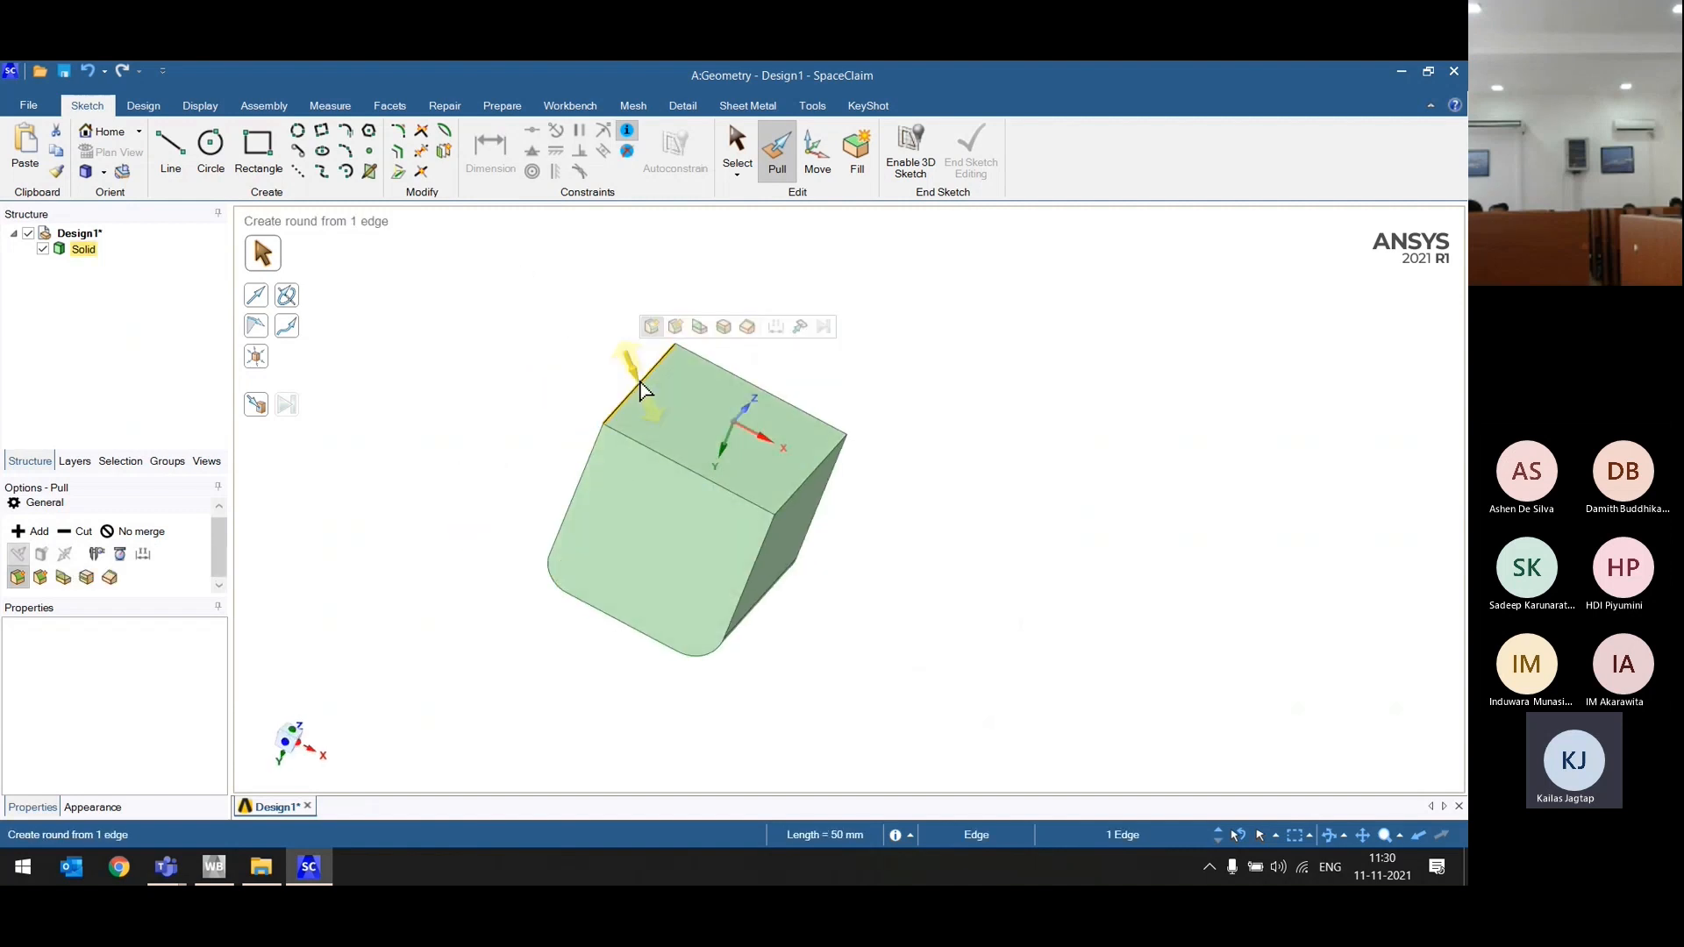
{"action": "left_click", "coordinate": [676, 337]}
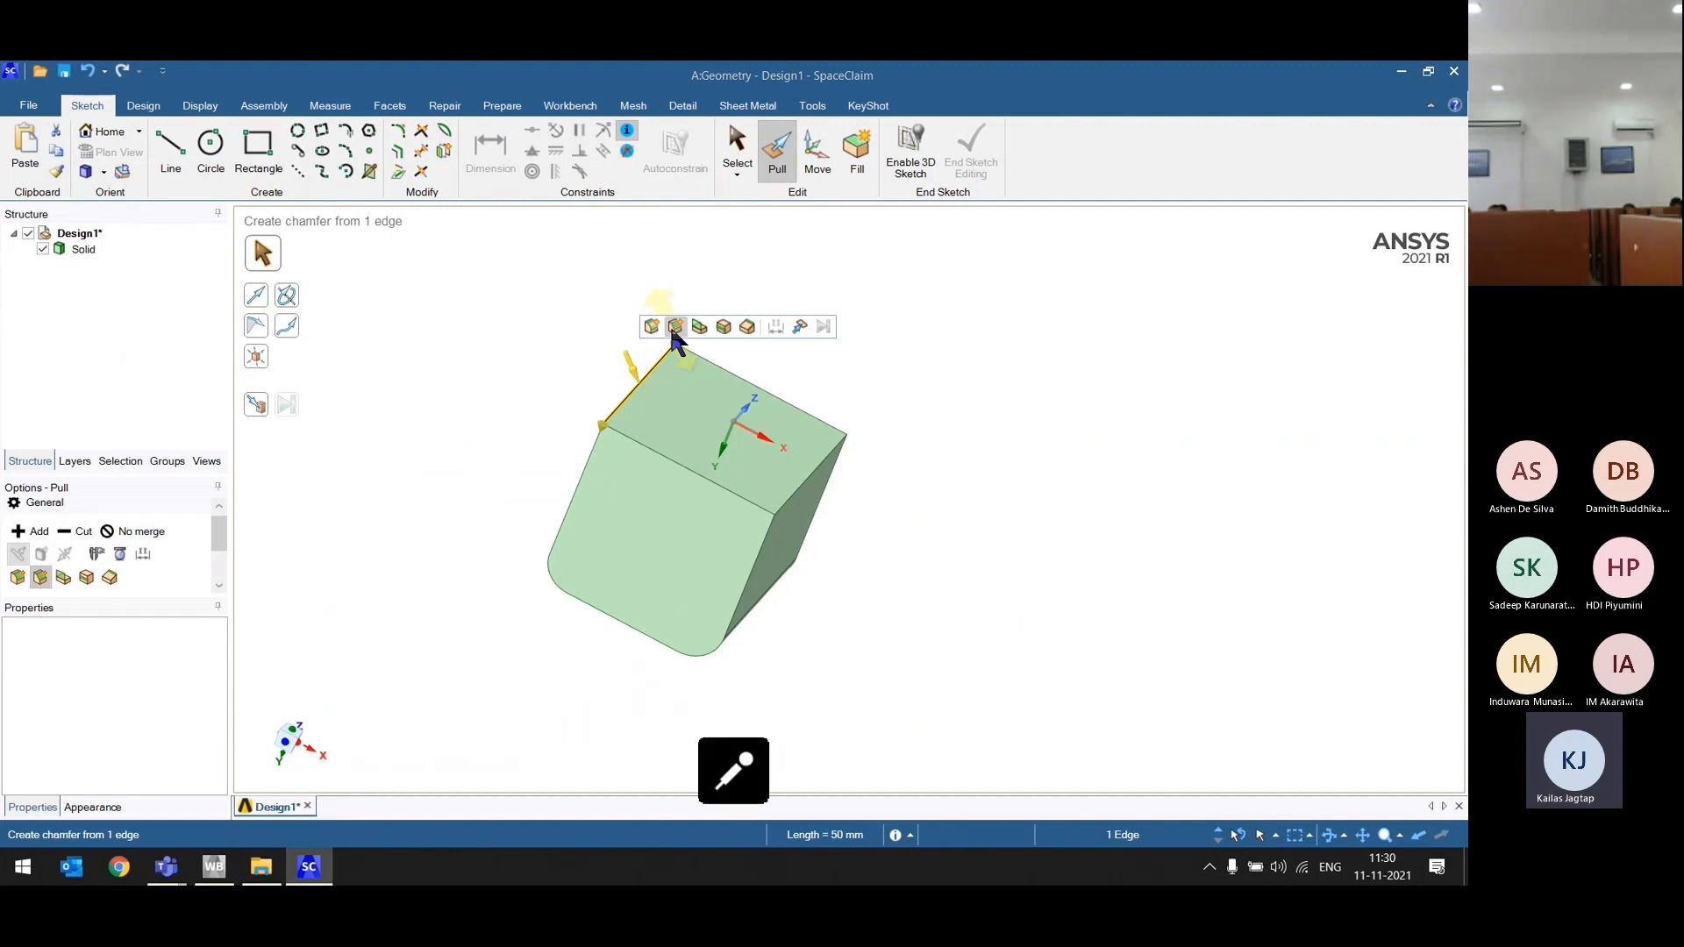
{"action": "left_click_drag", "start_coordinate": [515, 331], "coordinate": [563, 380]}
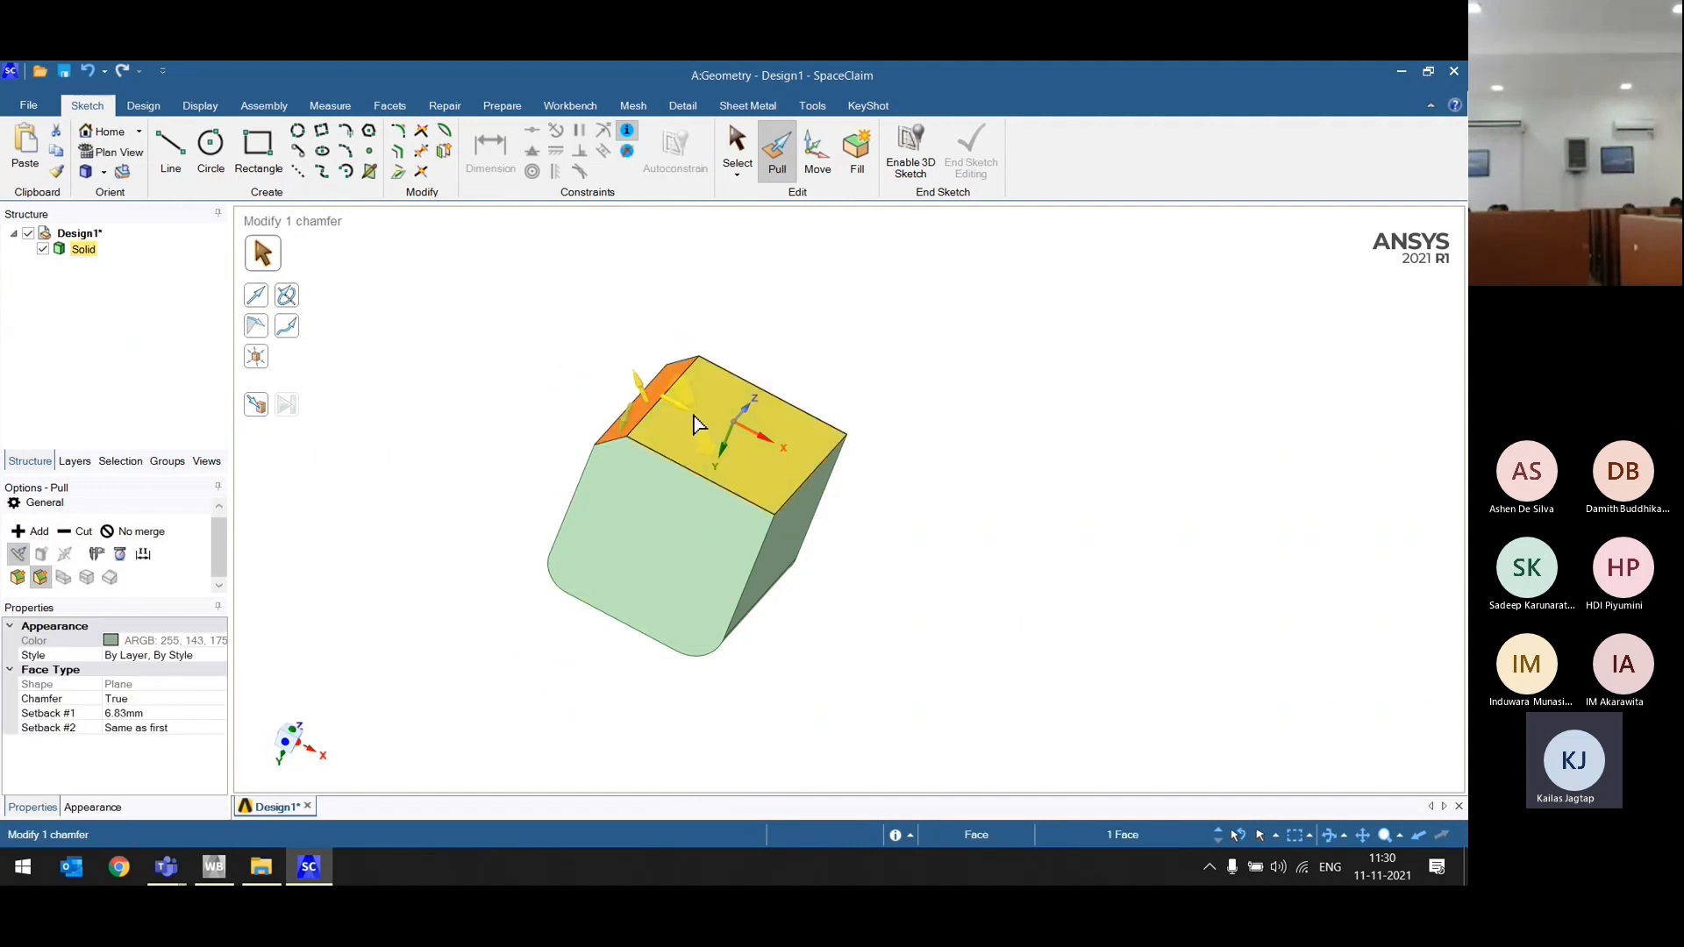
{"action": "left_click_drag", "start_coordinate": [689, 409], "coordinate": [701, 417]}
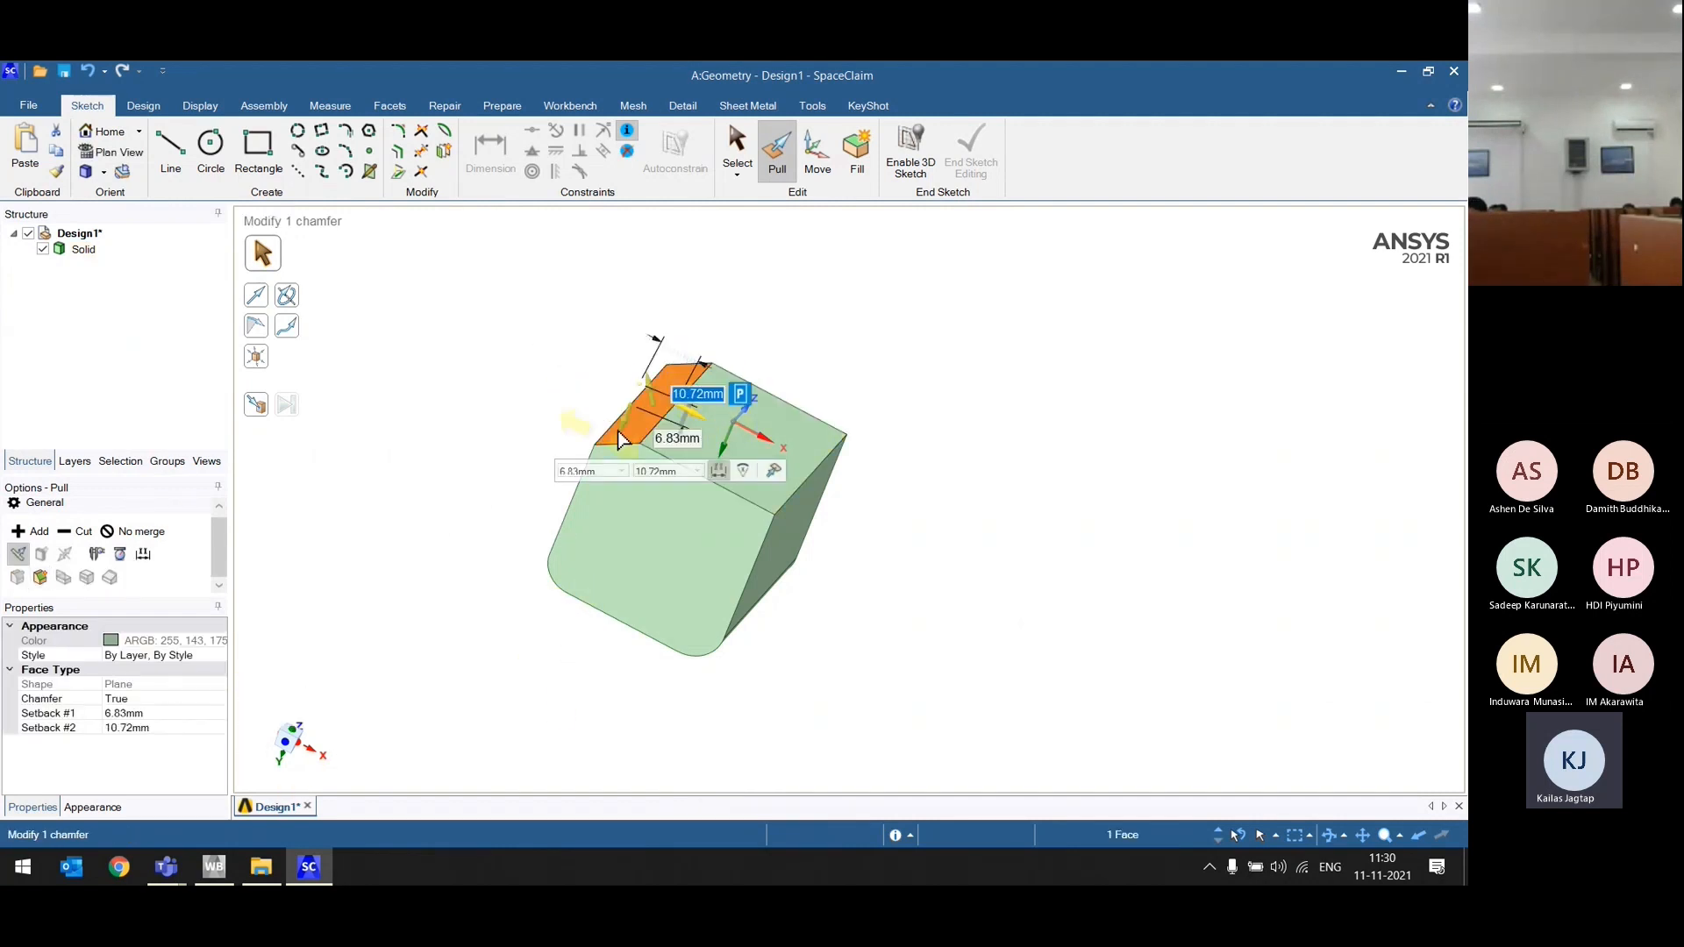
Step: Set the chamfer's first setback to 5 mm and its second setback to 10 mm, then clear the selection
{"action": "type", "text": "10"}
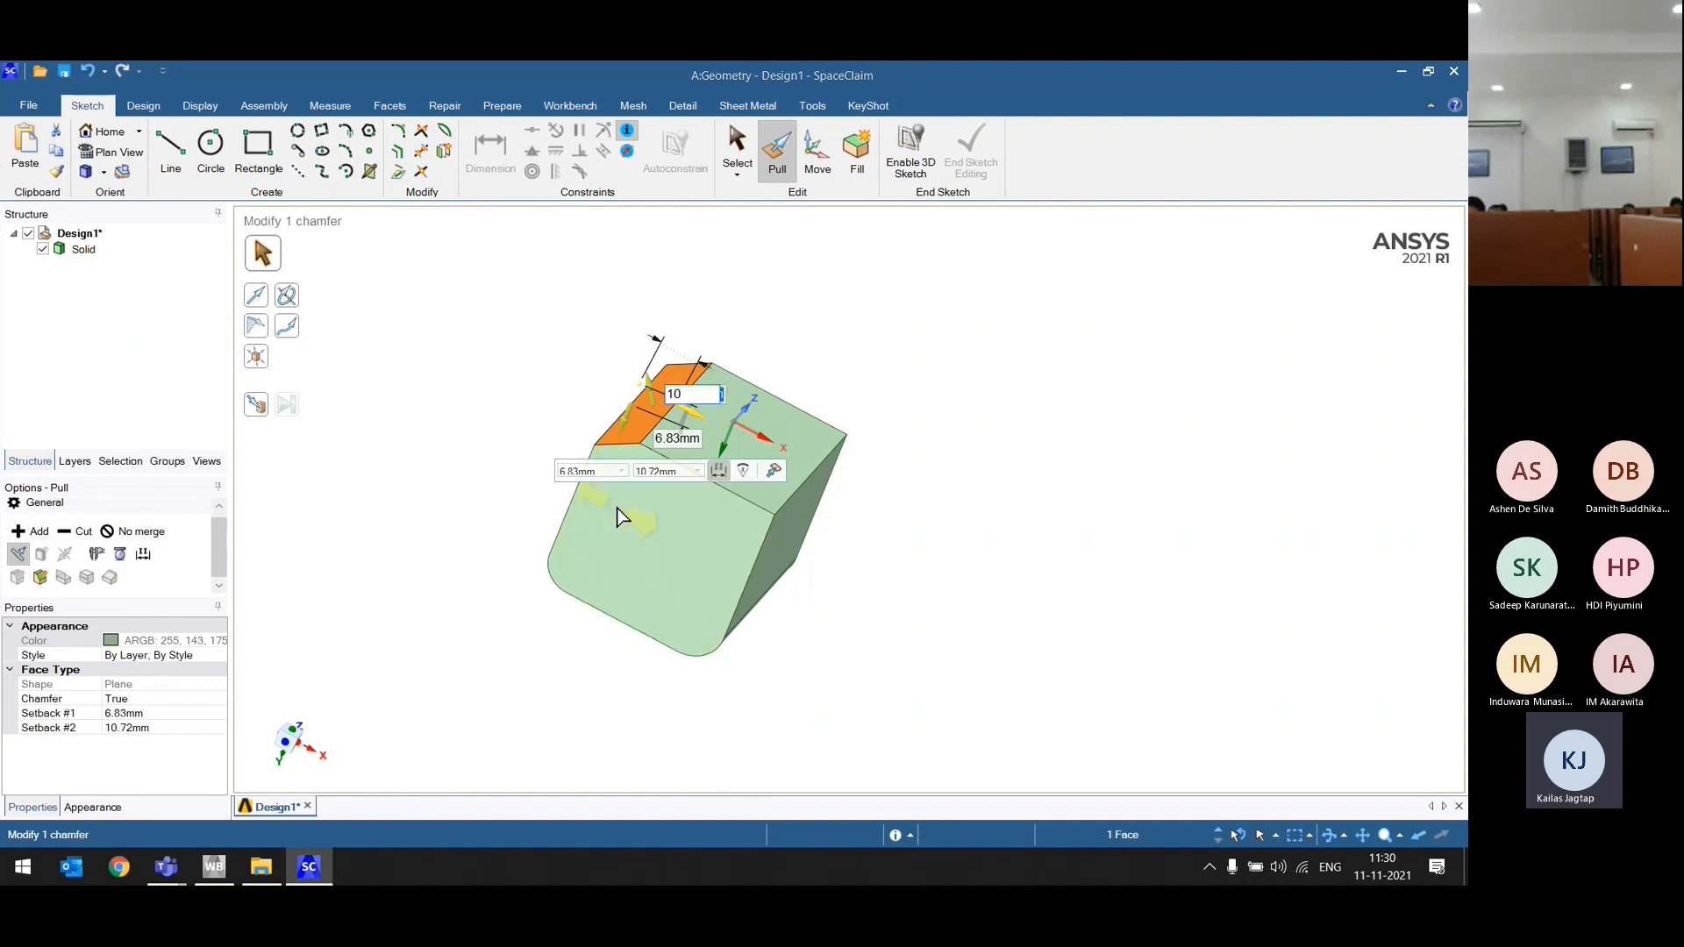
{"action": "key", "text": "Tab"}
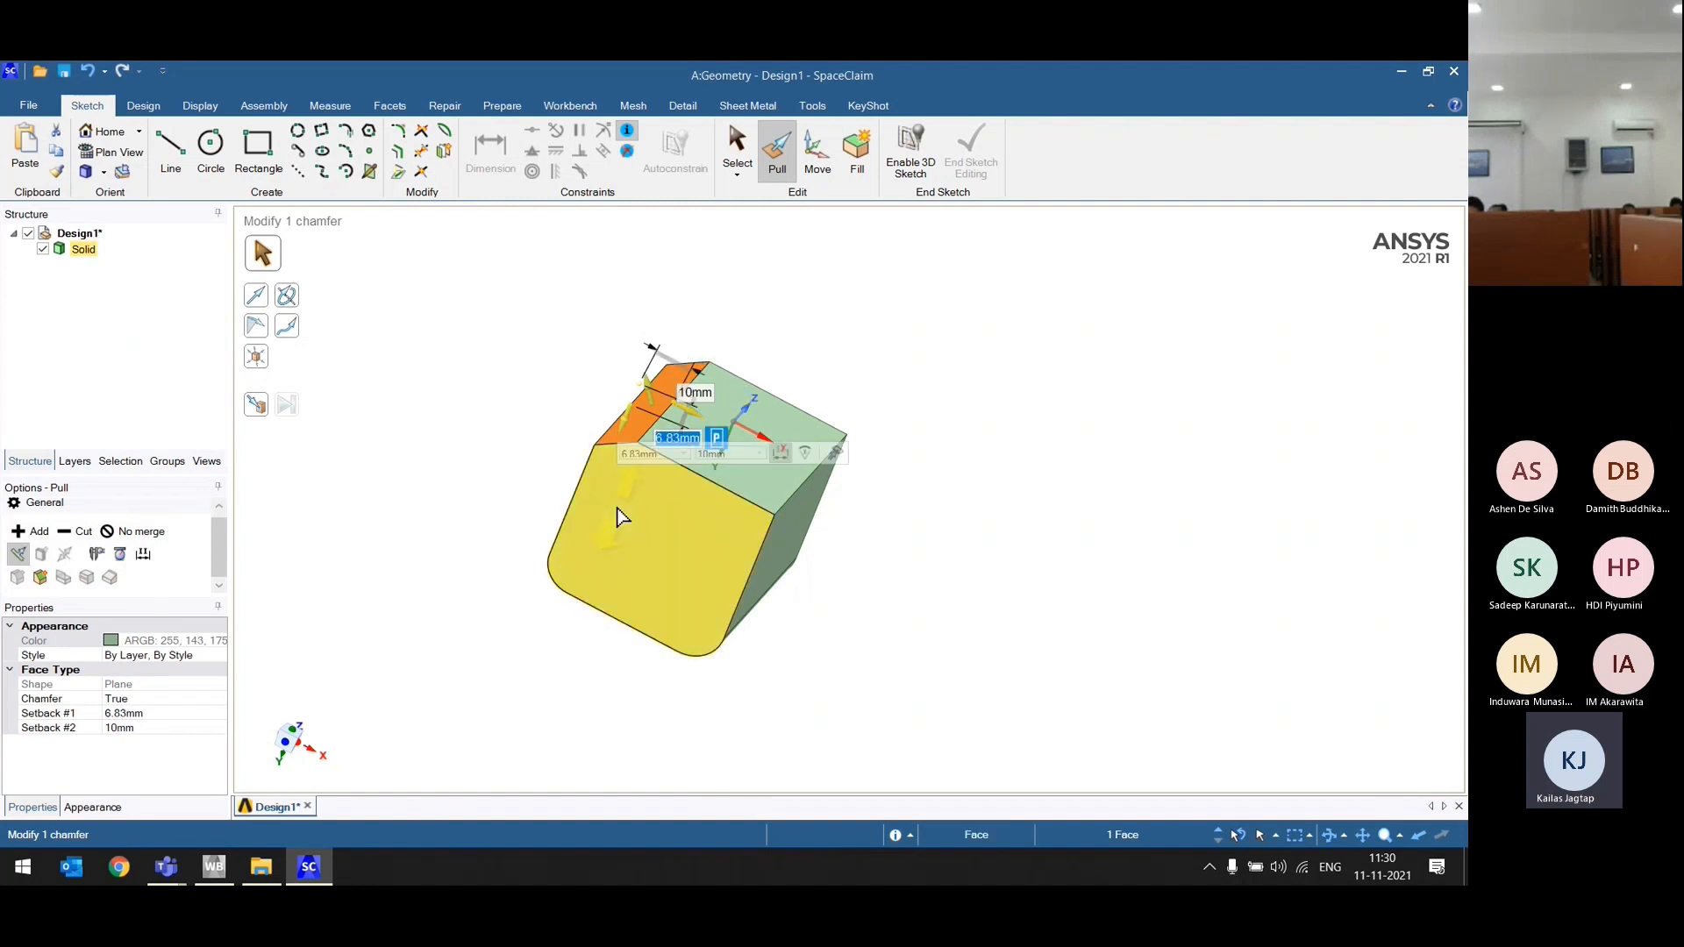
{"action": "type", "text": "5"}
{"action": "key", "text": "Tab"}
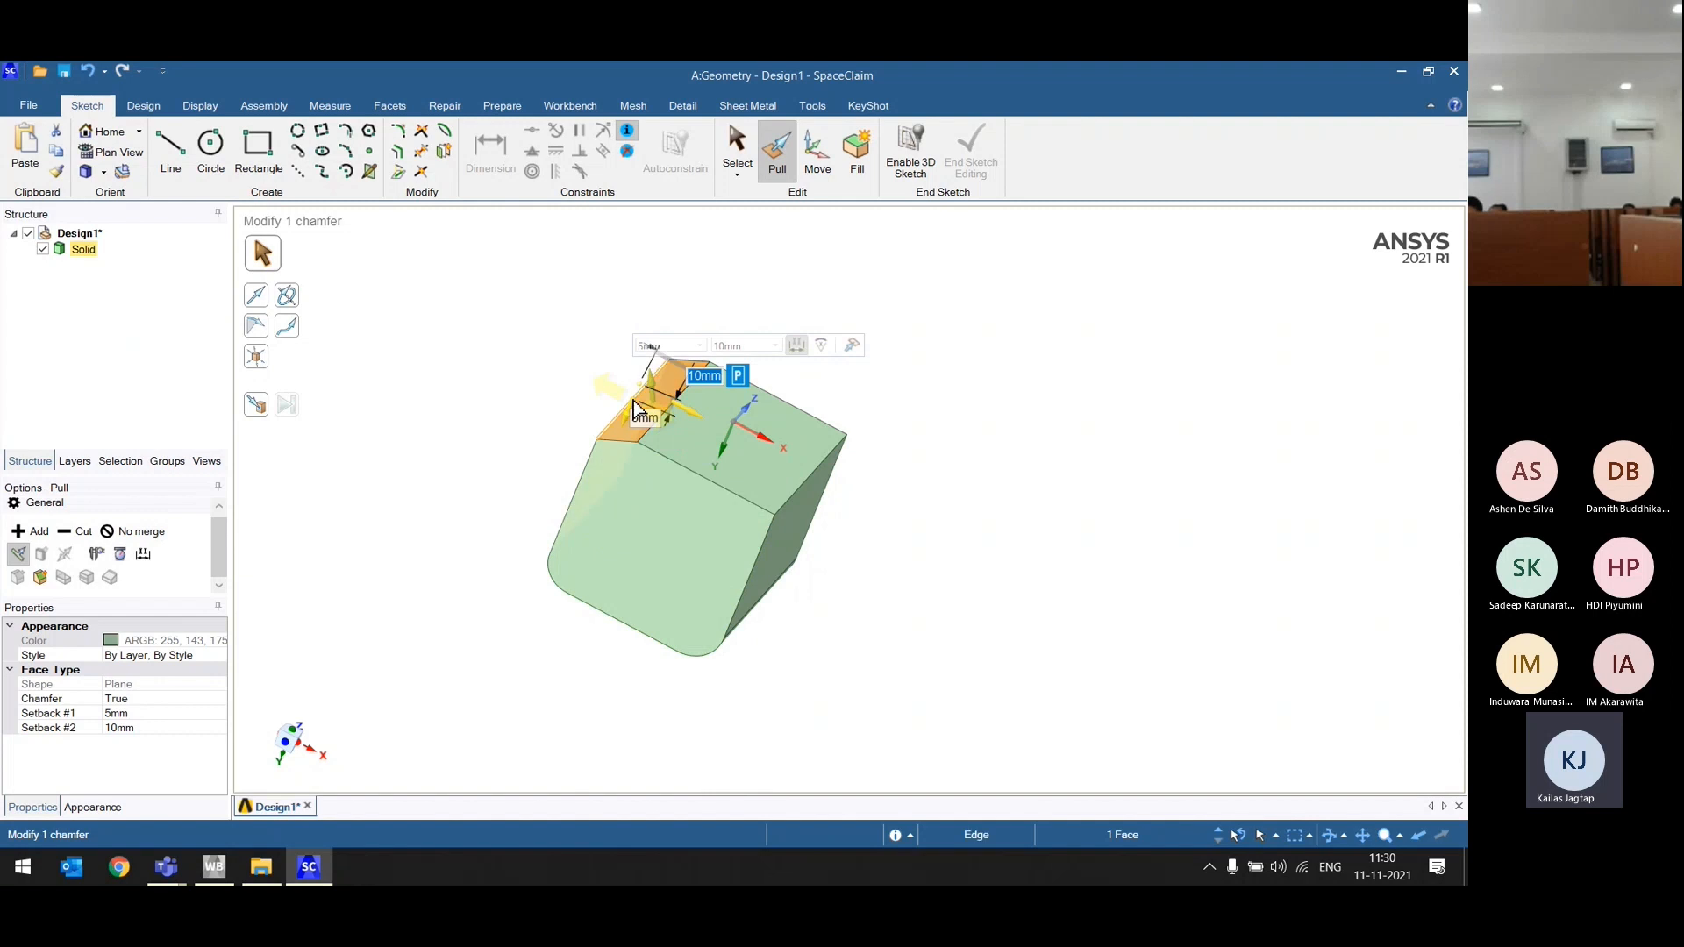
{"action": "middle_click_drag", "start_coordinate": [724, 285], "coordinate": [753, 607]}
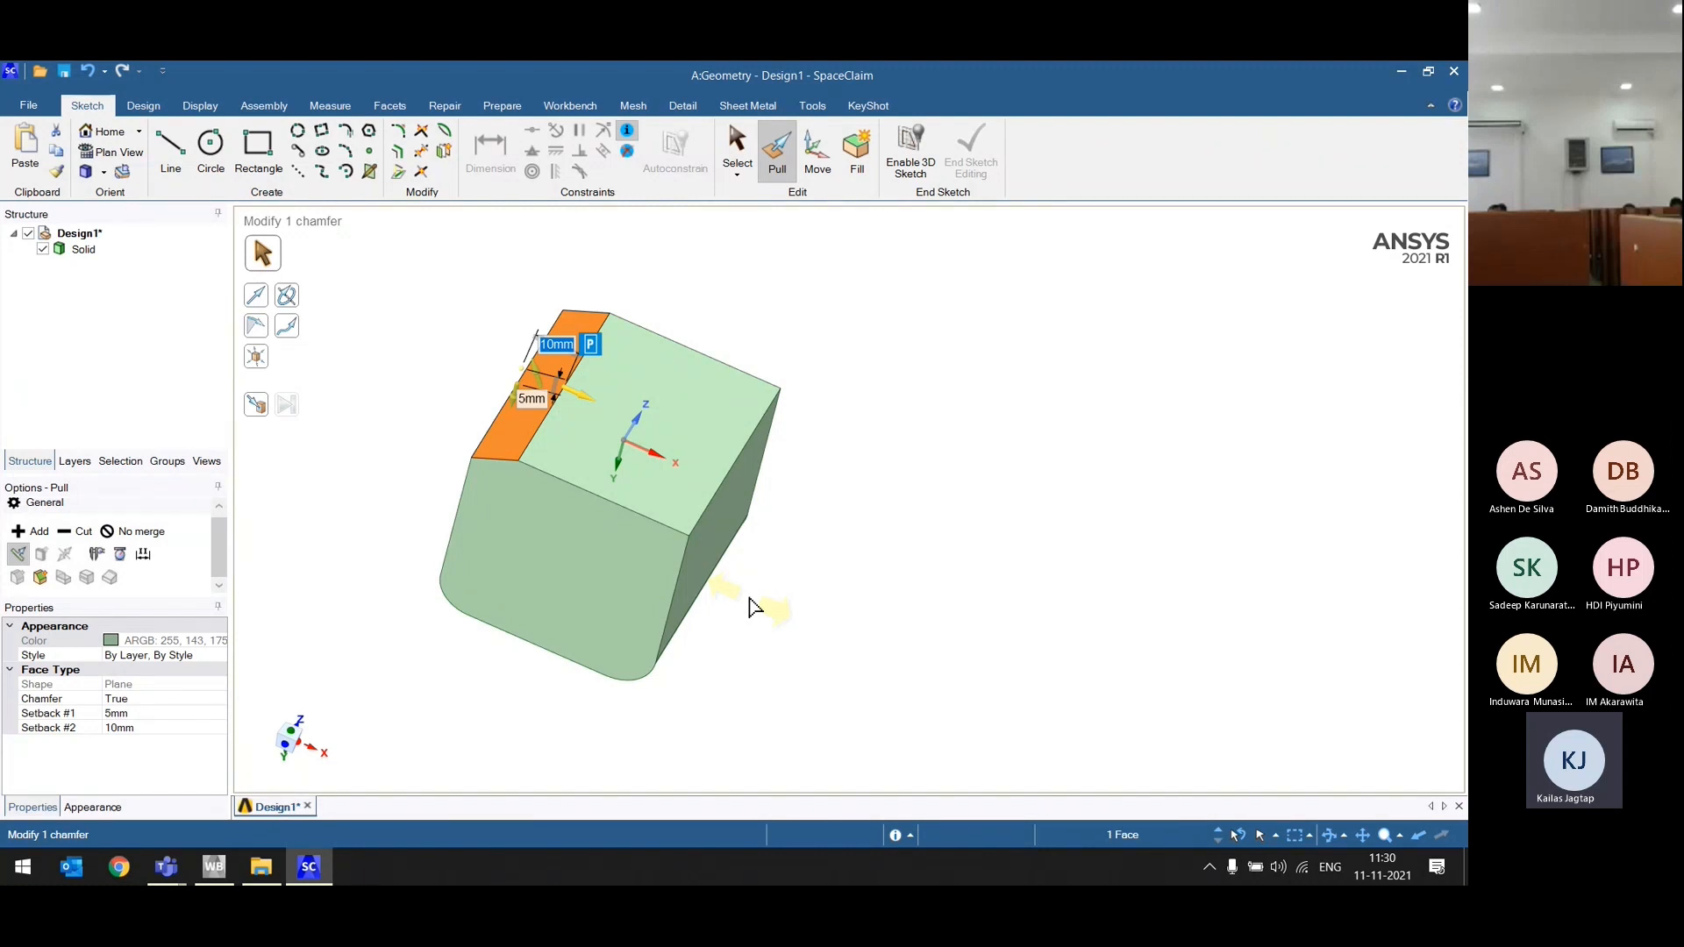
{"action": "left_click", "coordinate": [887, 556]}
Step: Extrude the bottom edge on the positive X side into three connected surfaces running along X, along Y and along X again
{"action": "left_click", "coordinate": [739, 467]}
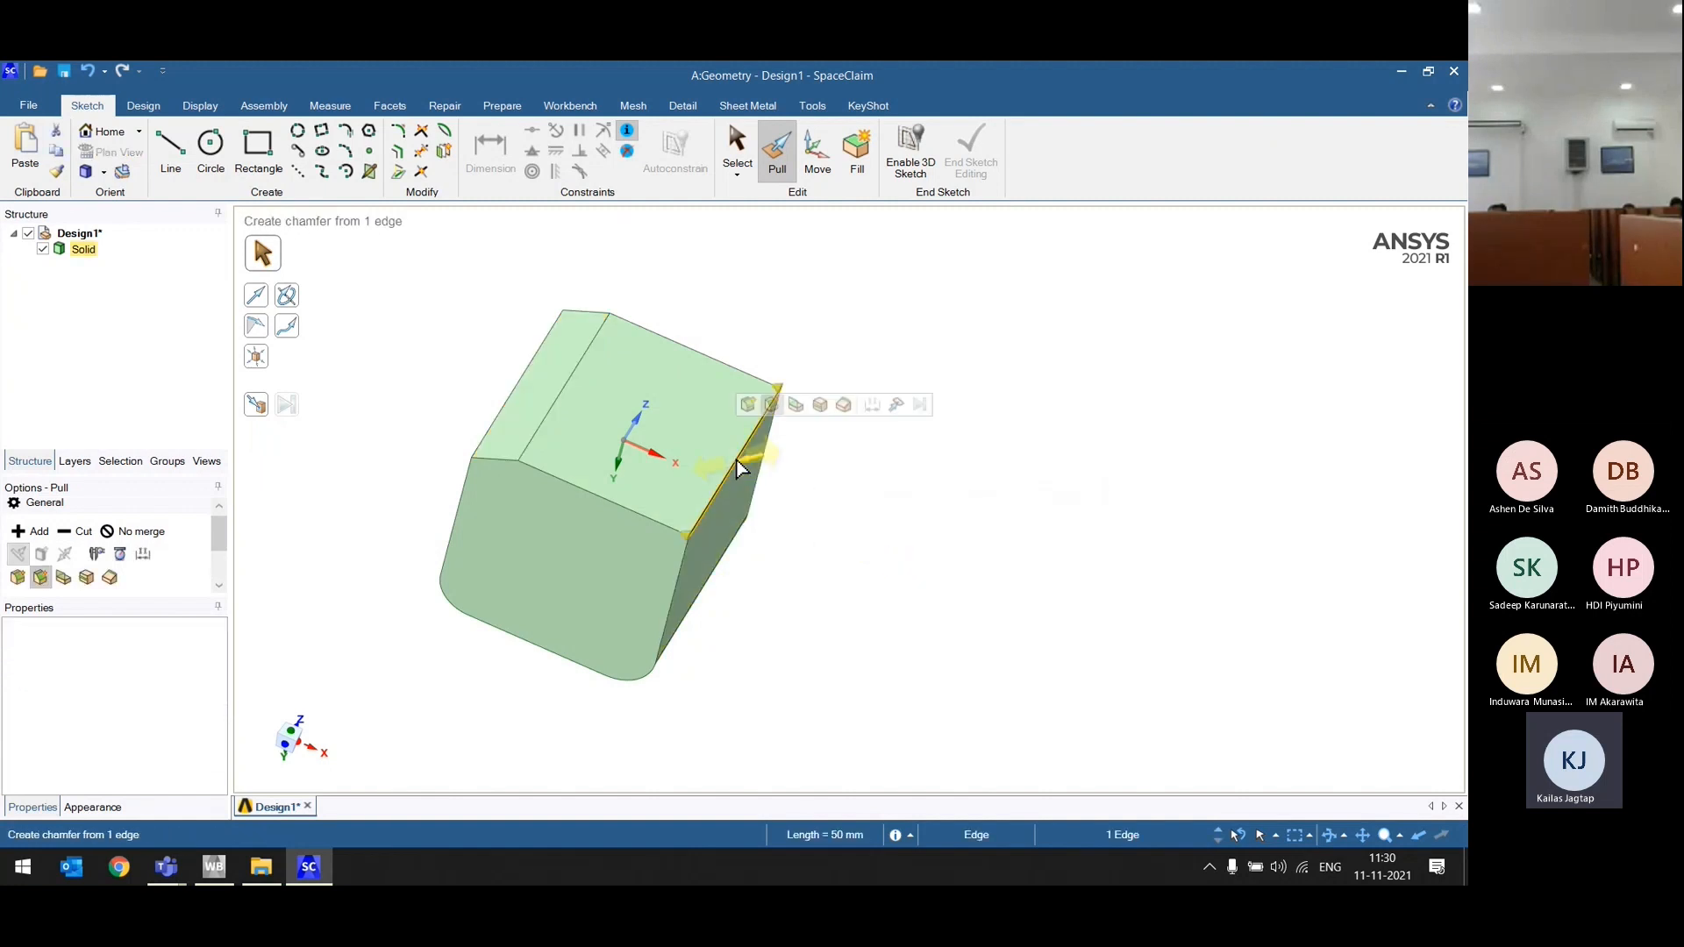
{"action": "left_click", "coordinate": [789, 409]}
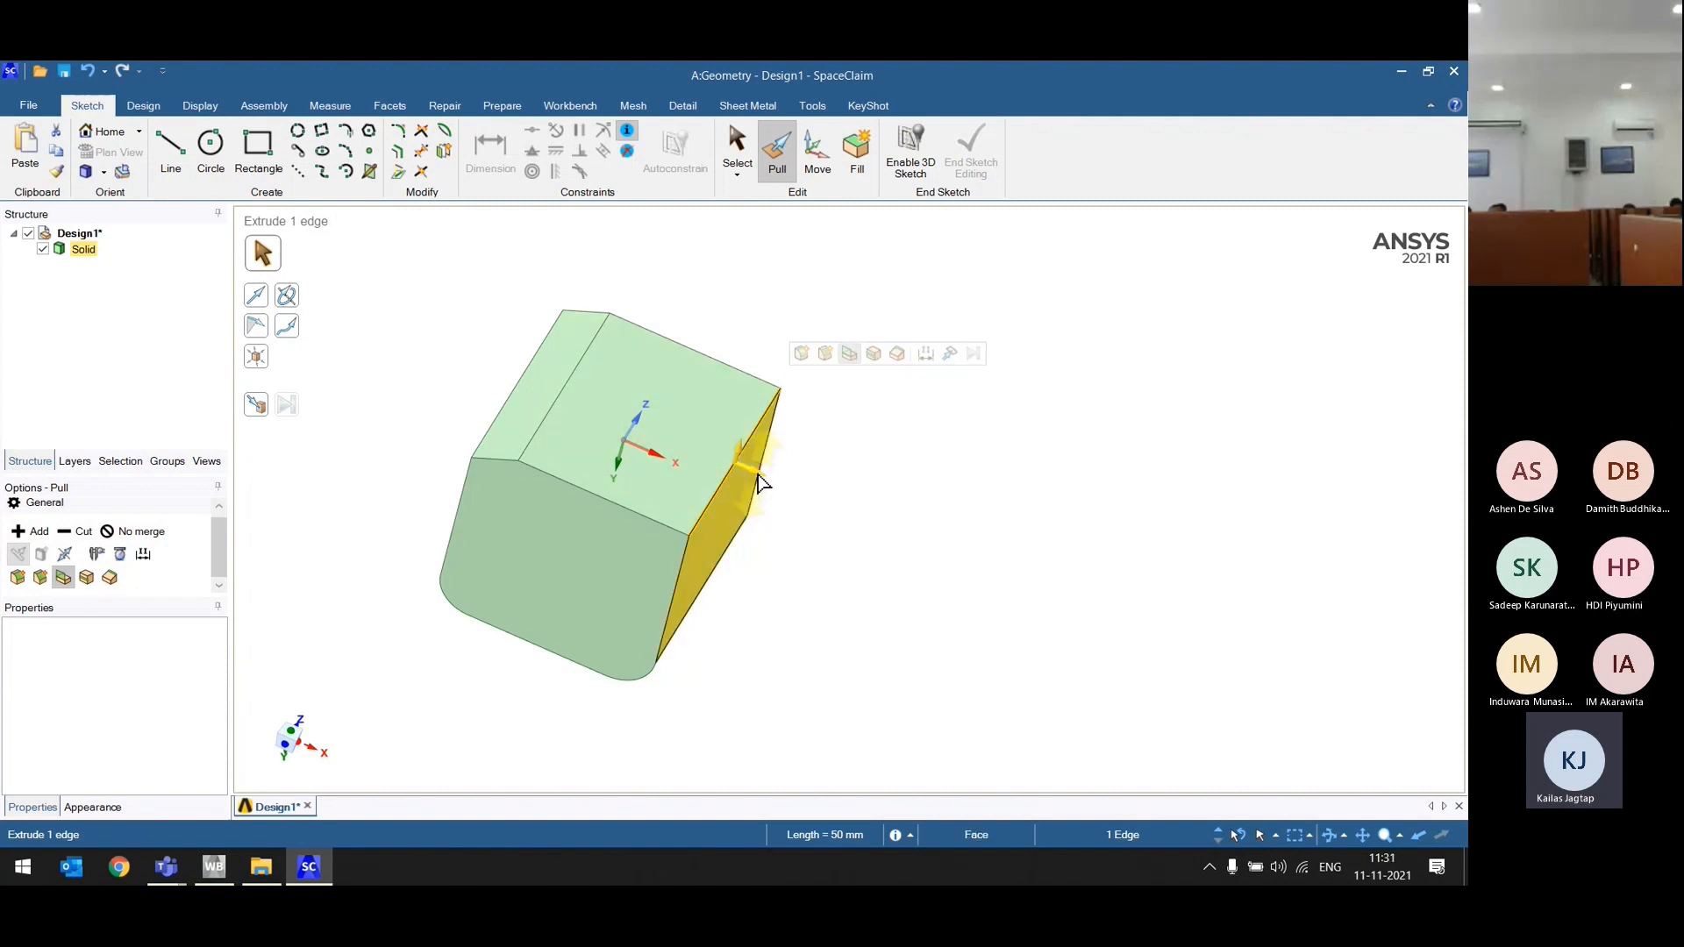
{"action": "left_click_drag", "start_coordinate": [760, 483], "coordinate": [1099, 551]}
{"action": "middle_click_drag", "start_coordinate": [1099, 551], "coordinate": [998, 453]}
{"action": "left_click_drag", "start_coordinate": [965, 432], "coordinate": [980, 616]}
{"action": "middle_click_drag", "start_coordinate": [1094, 538], "coordinate": [1009, 395]}
{"action": "left_click_drag", "start_coordinate": [874, 586], "coordinate": [1150, 505]}
{"action": "middle_click_drag", "start_coordinate": [1028, 647], "coordinate": [1128, 764]}
{"action": "left_click", "coordinate": [1128, 763]}
Step: Pull the surface adjoining the cube along positive Y into a solid and thicken the vertical surface toward the cube with the Add option
{"action": "left_click", "coordinate": [801, 451]}
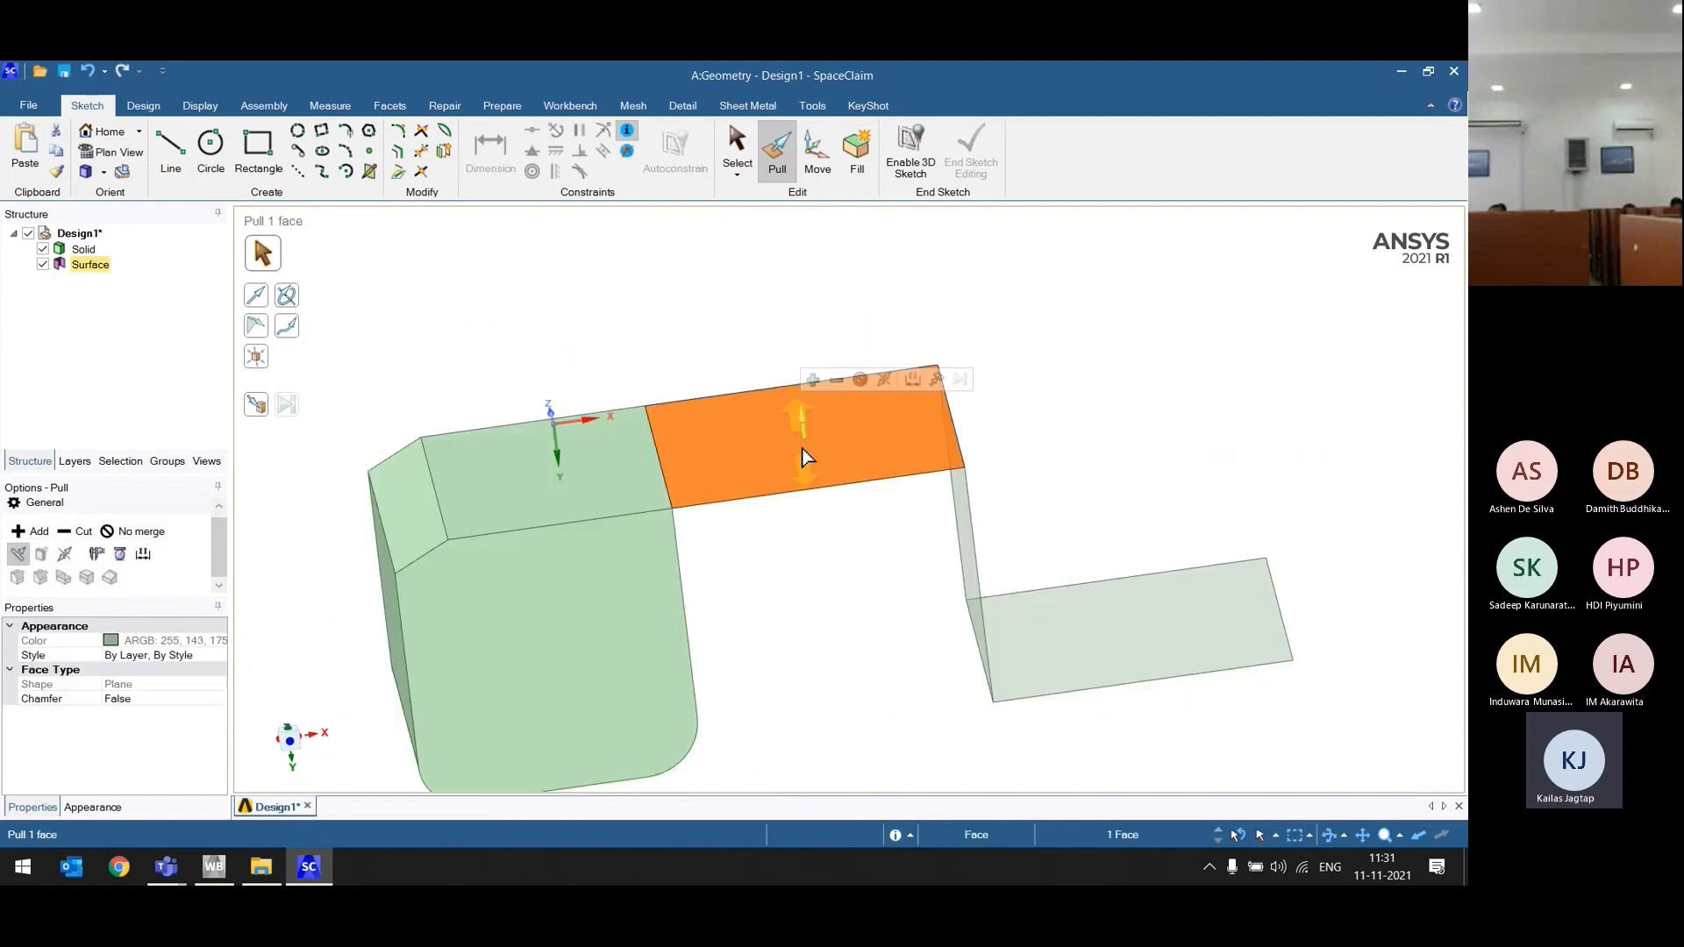
{"action": "left_click_drag", "start_coordinate": [801, 451], "coordinate": [814, 502]}
{"action": "left_click", "coordinate": [962, 570]}
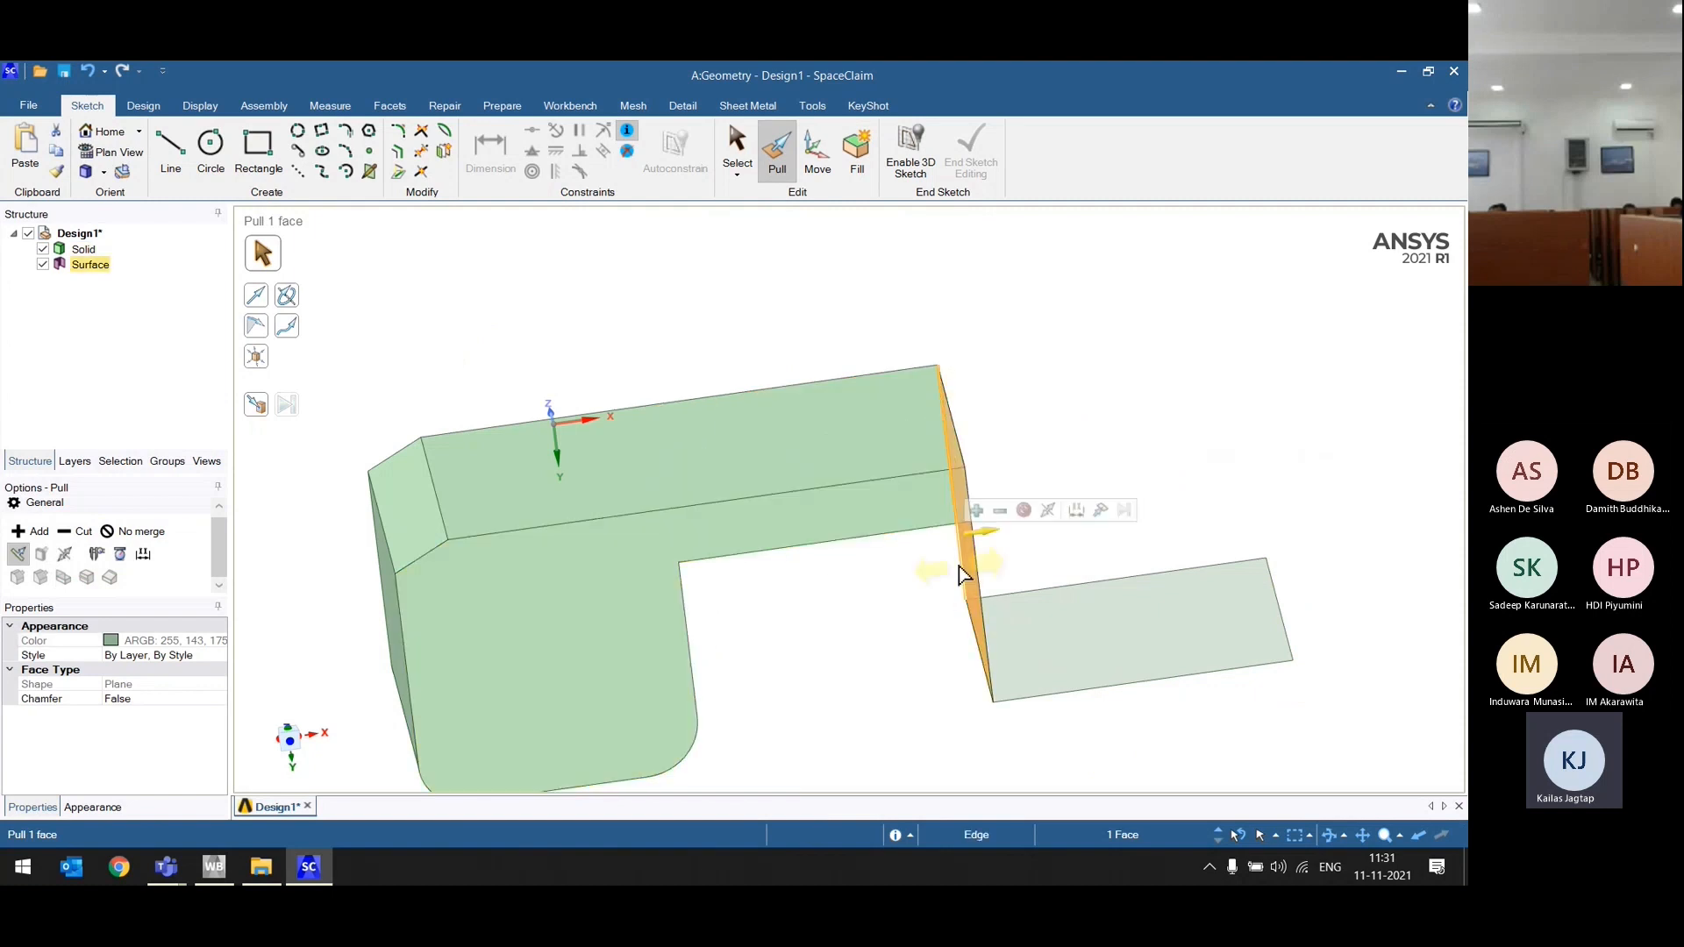
{"action": "mouse_move", "coordinate": [959, 571]}
{"action": "left_mouse_down"}
{"action": "mouse_move", "coordinate": [922, 577]}
{"action": "mouse_move", "coordinate": [959, 571]}
{"action": "left_mouse_up"}
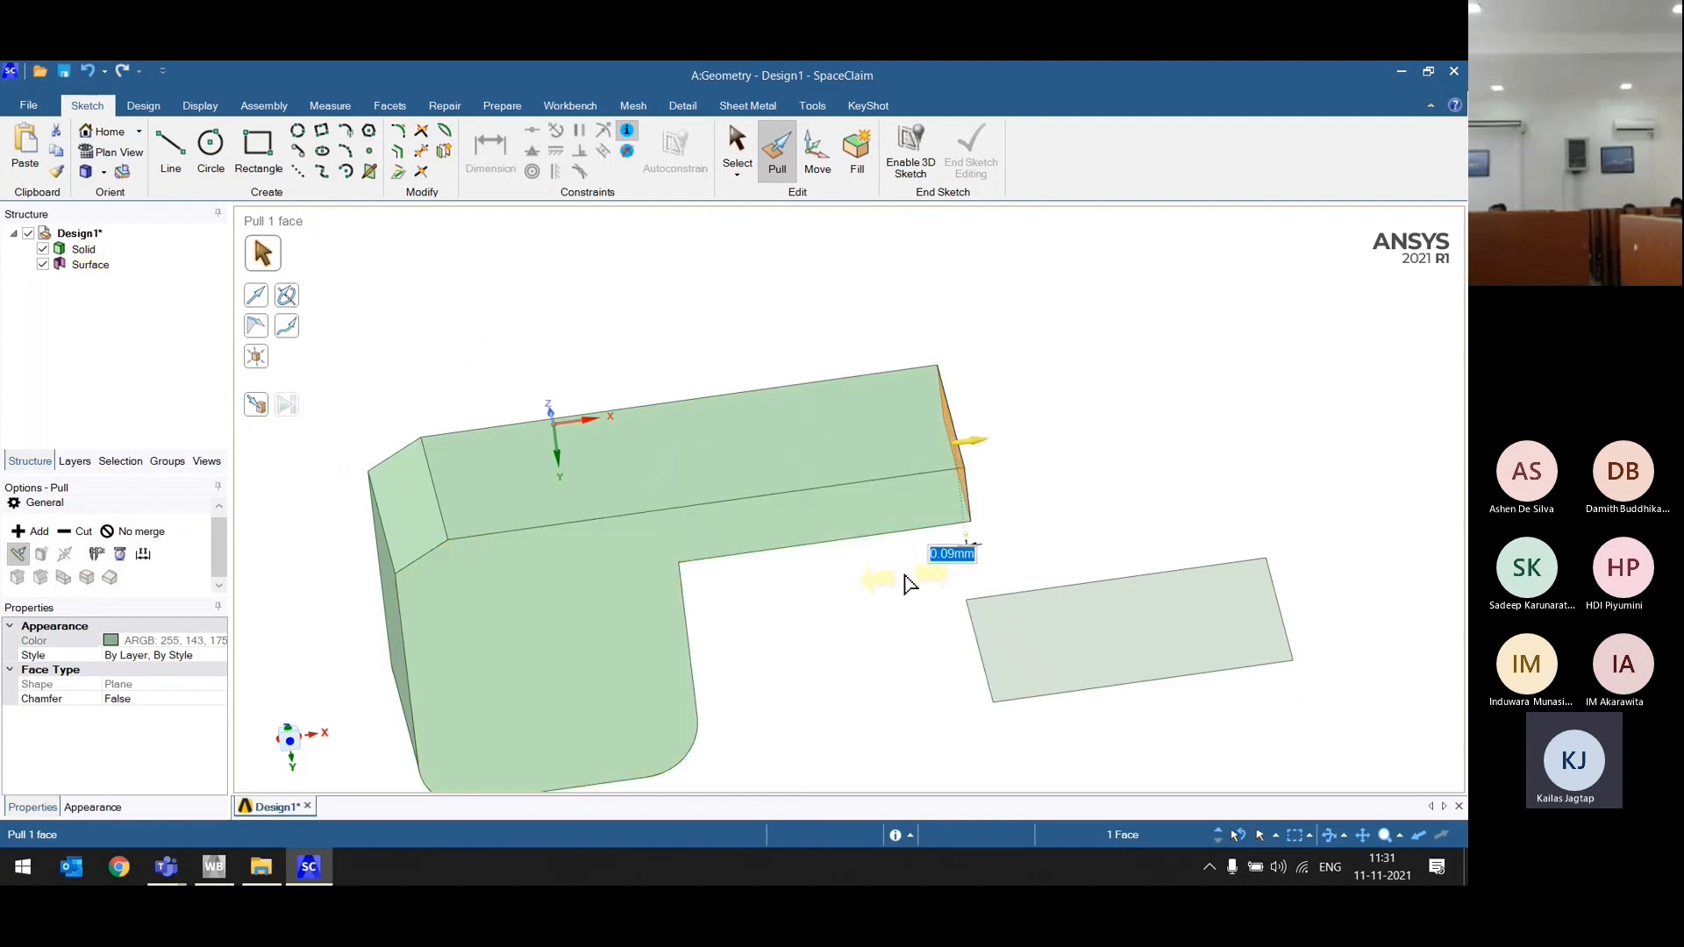
{"action": "key", "text": "ctrl"}
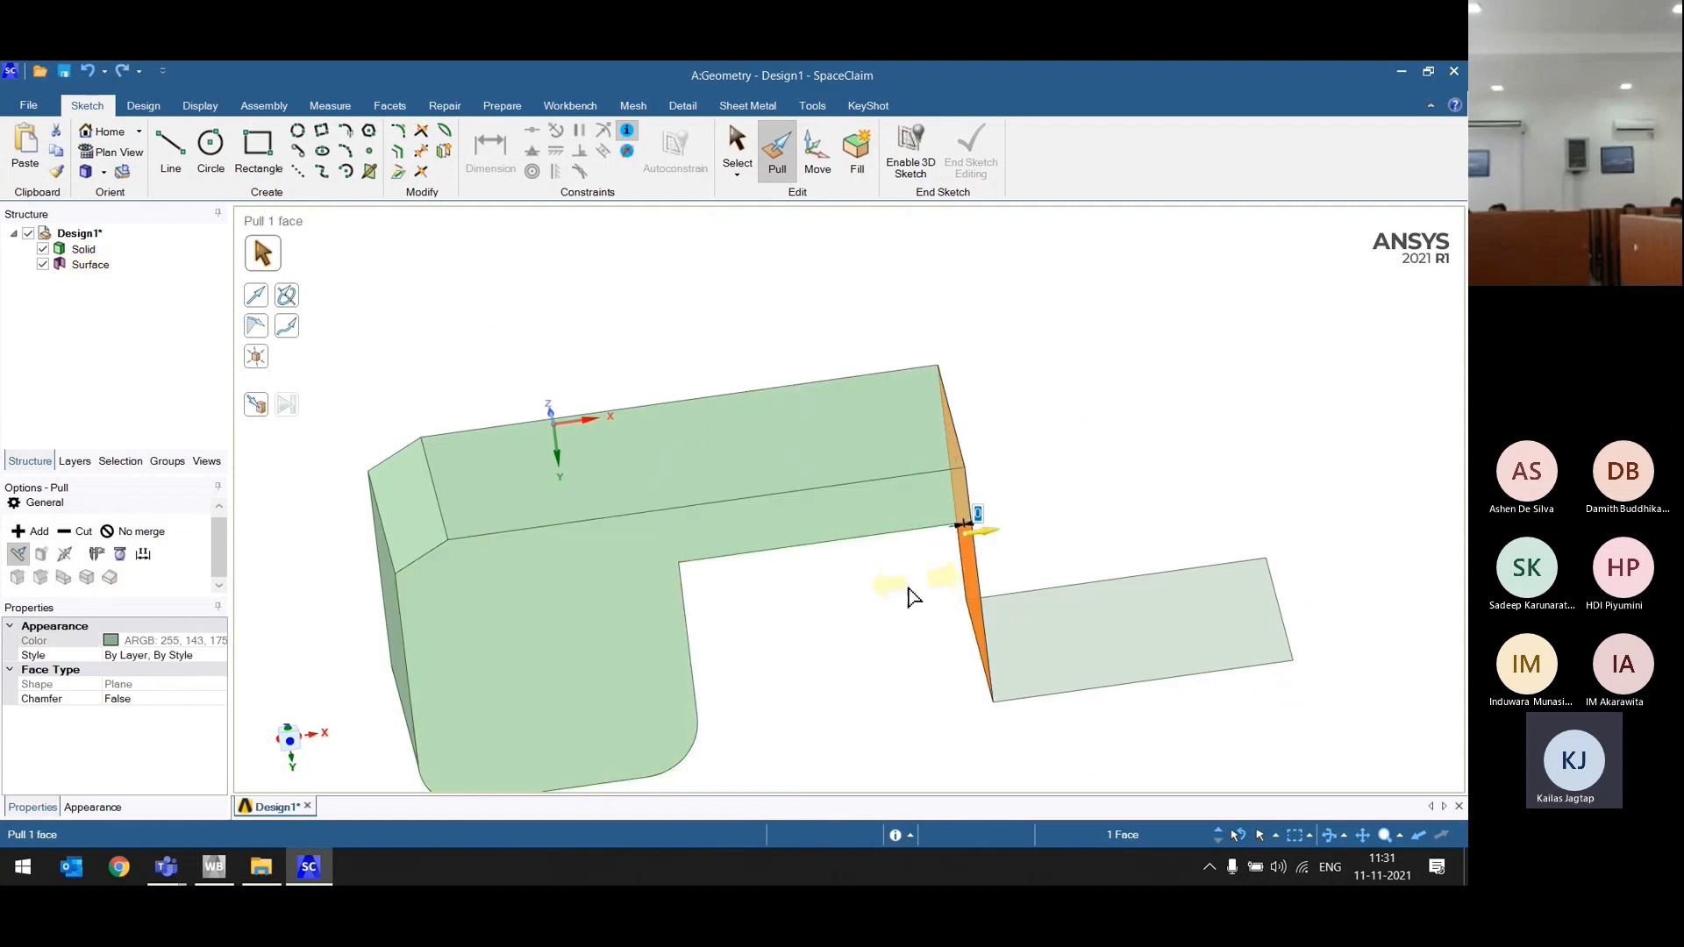
{"action": "left_click", "coordinate": [32, 532]}
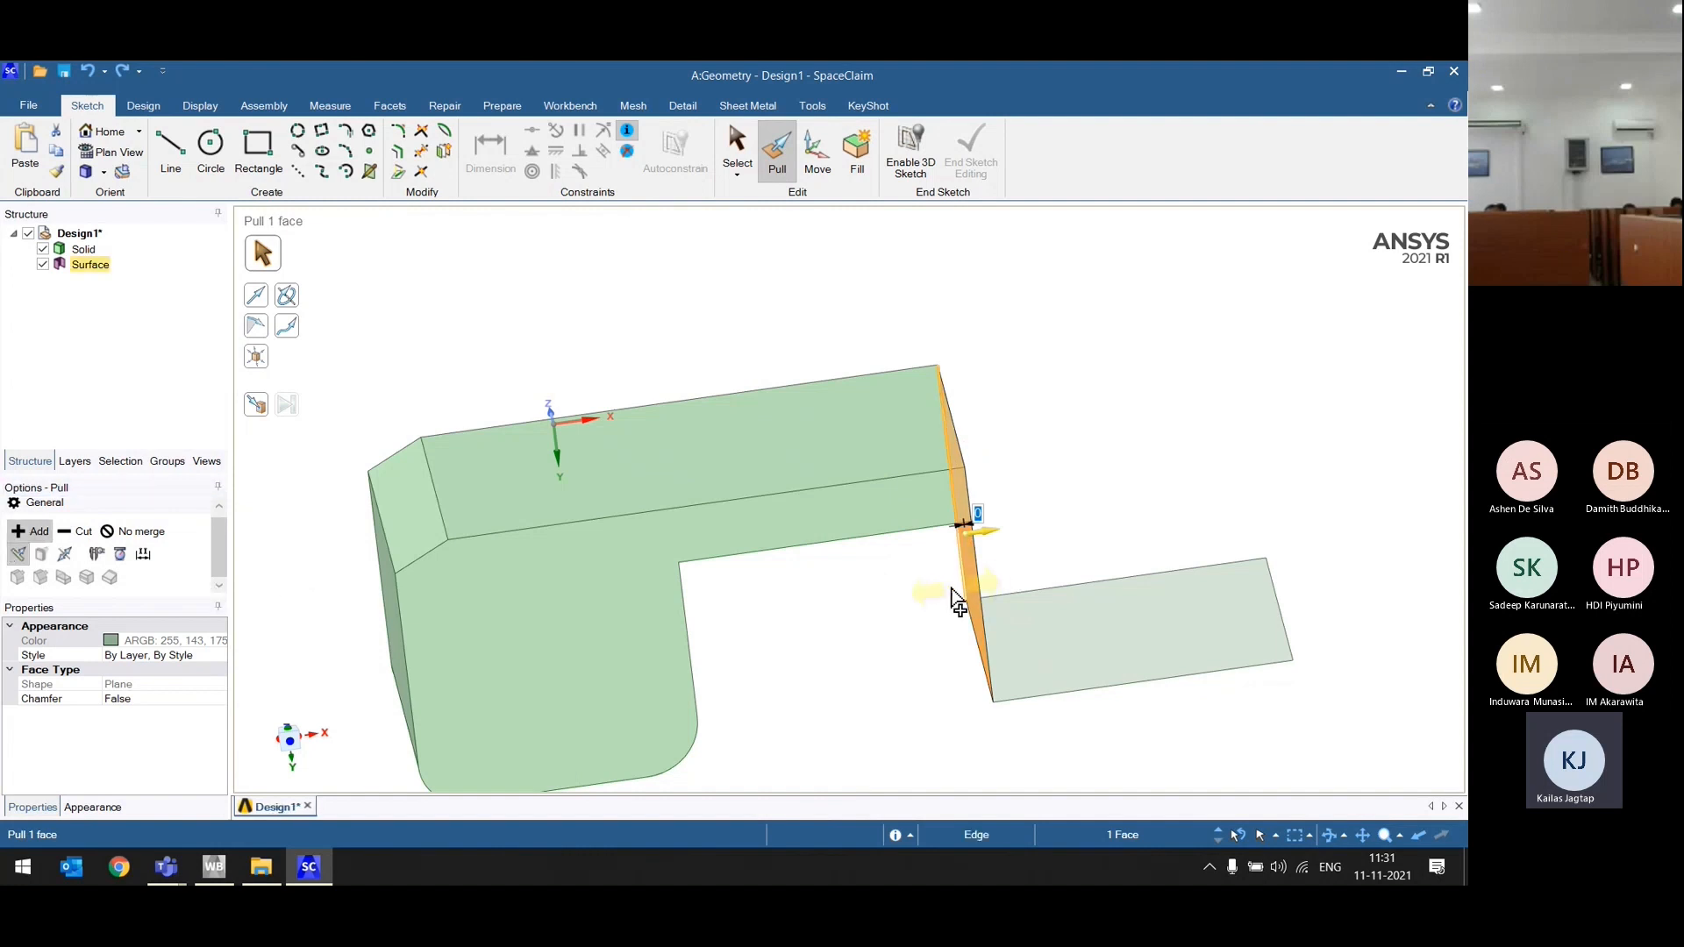
{"action": "left_click_drag", "start_coordinate": [959, 602], "coordinate": [899, 609]}
Step: Pull the outermost surface upward into a solid merged with the block and clear the selection
{"action": "left_click", "coordinate": [1175, 612]}
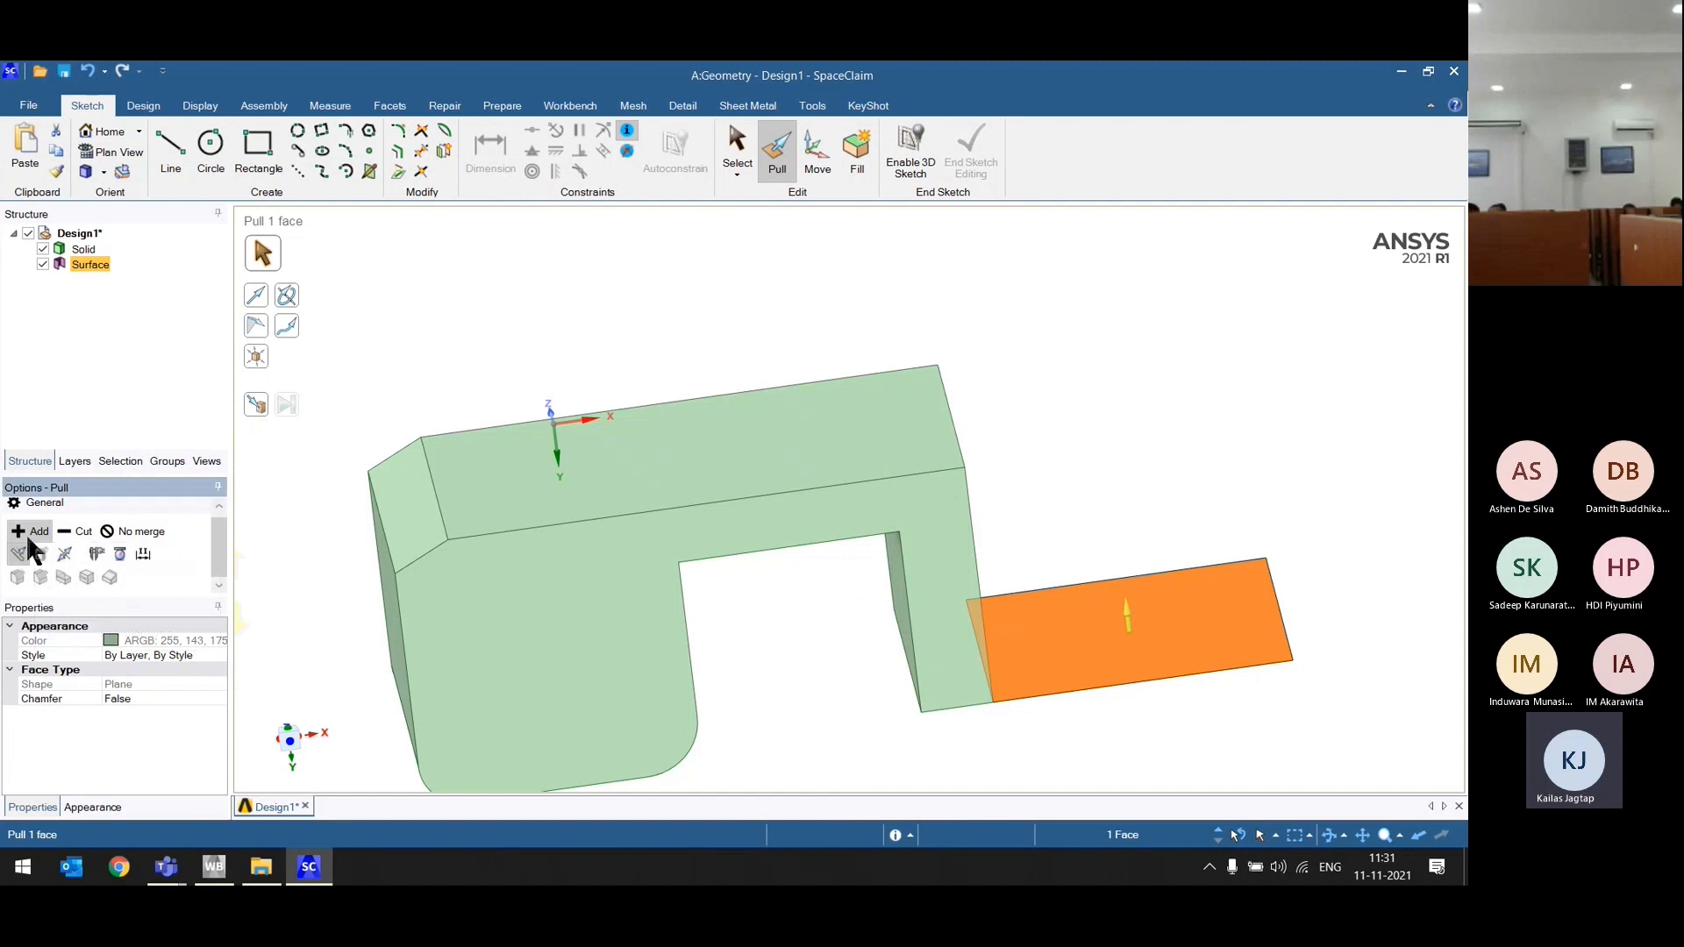
{"action": "left_click_drag", "start_coordinate": [1086, 696], "coordinate": [1072, 613]}
{"action": "left_click", "coordinate": [1097, 446]}
{"action": "scroll", "coordinate": [1030, 443], "scroll_direction": "down", "scroll_amount": 5}
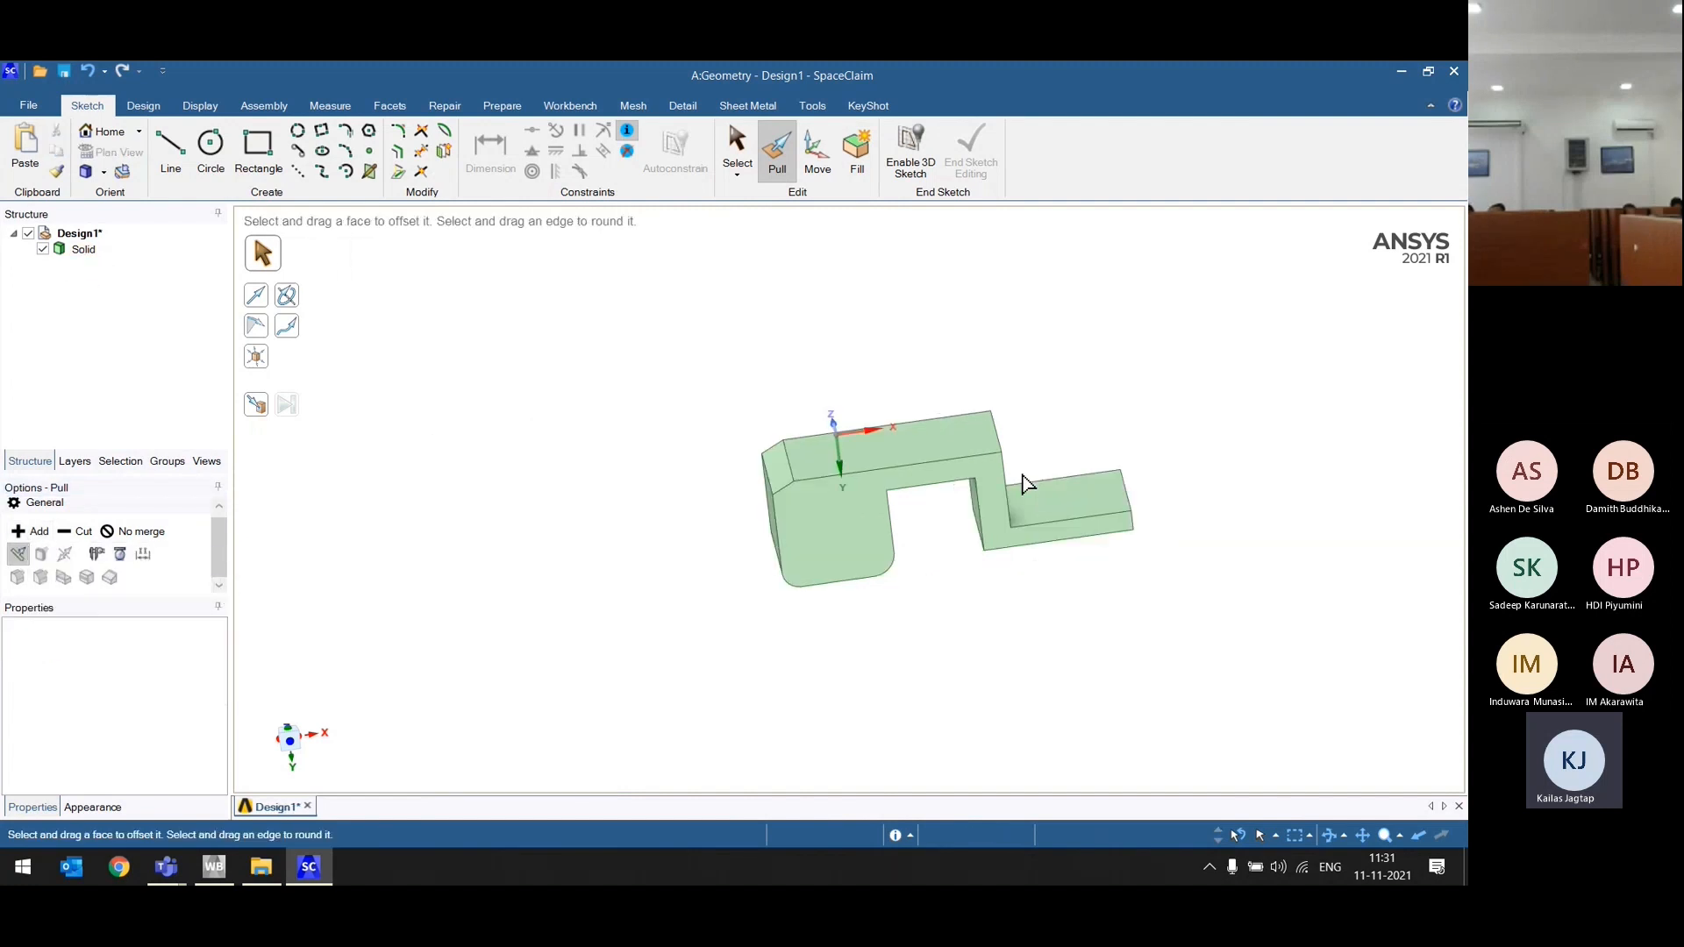
{"action": "scroll", "coordinate": [1023, 485], "scroll_direction": "up", "scroll_amount": 4}
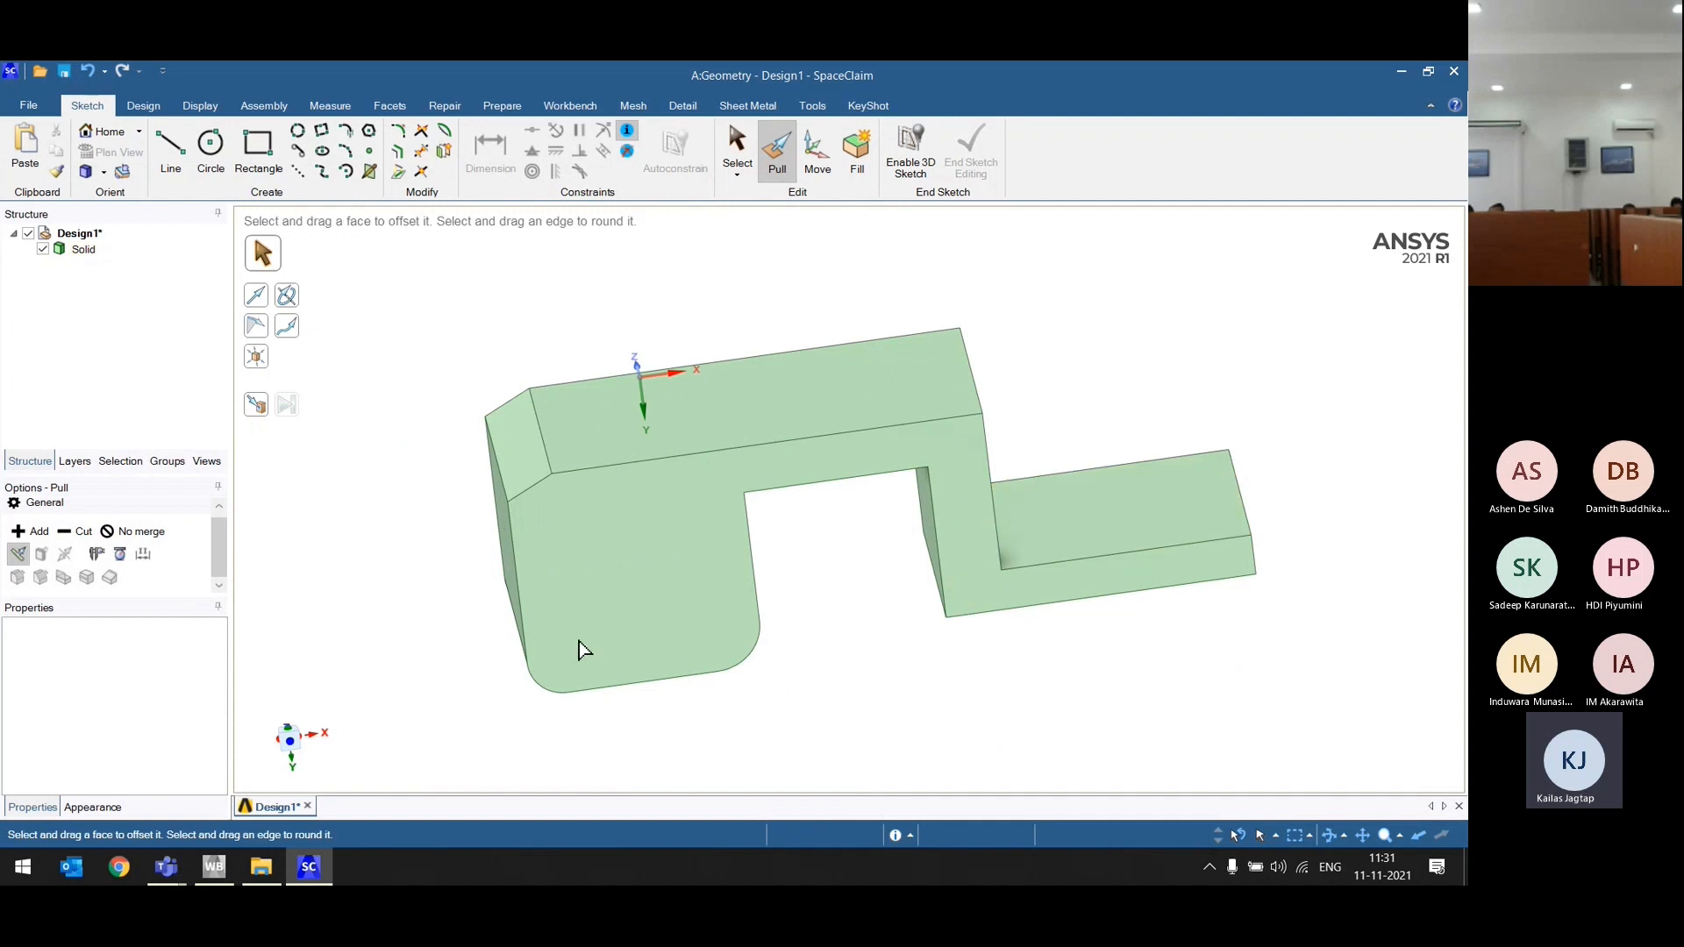
Step: Undo the thickened surfaces and the edge extrusions
{"action": "key", "text": "ctrl+z"}
{"action": "key", "text": "ctrl+z"}
{"action": "key", "text": "ctrl+z"}
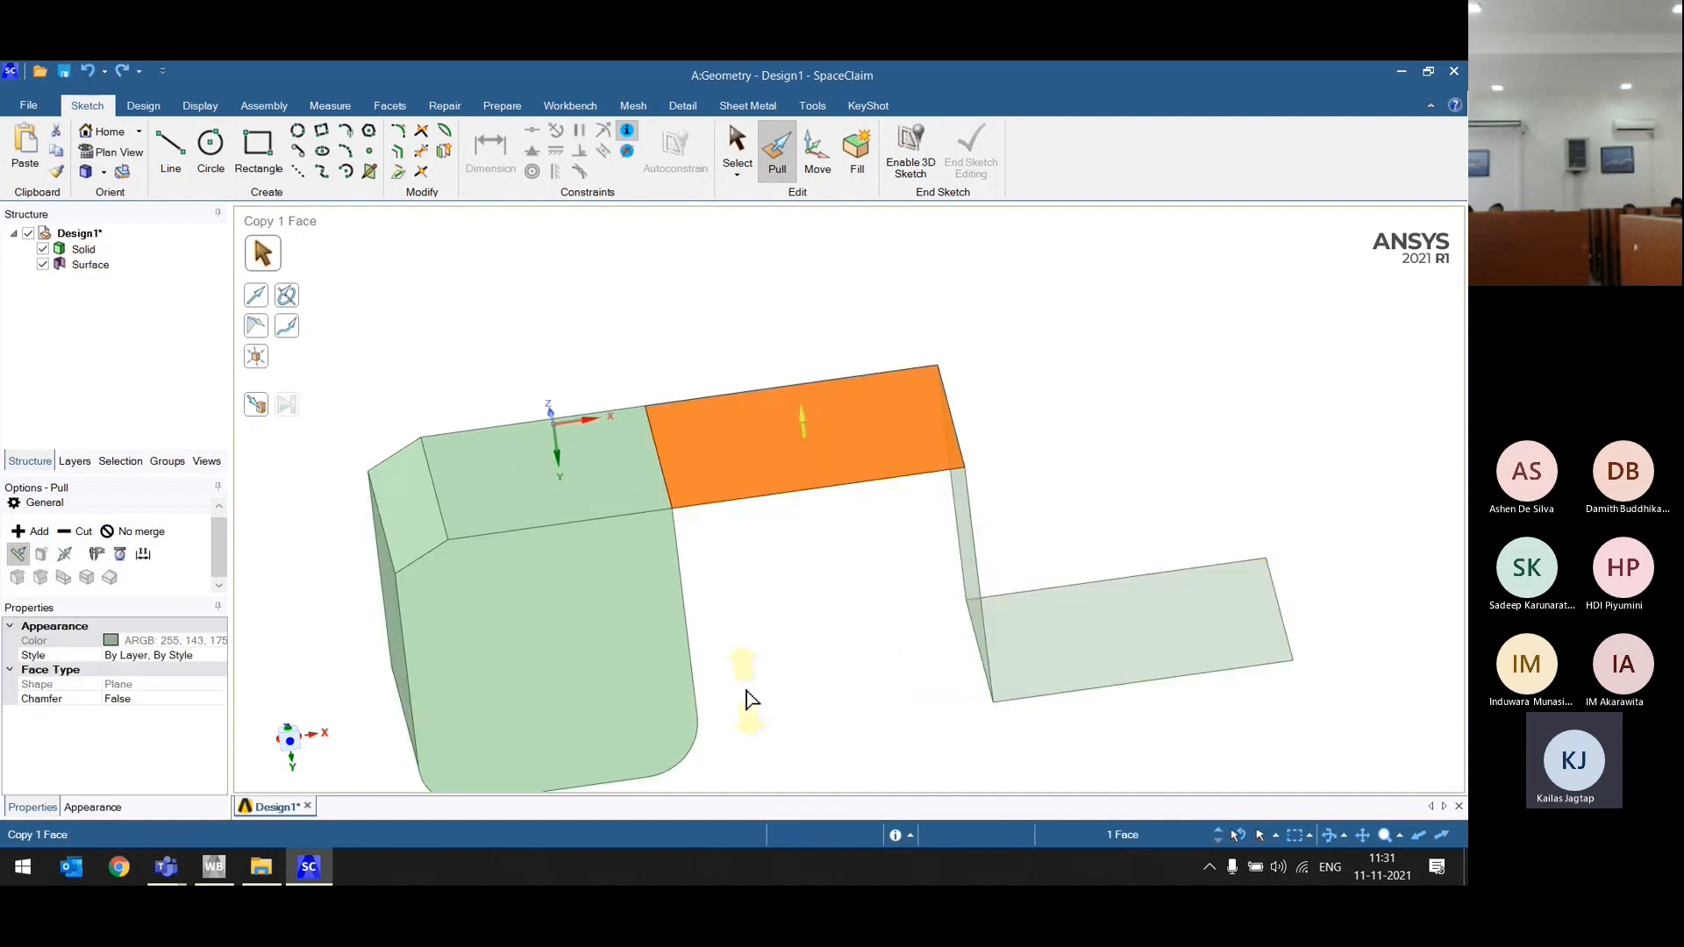
{"action": "key", "text": "ctrl+z"}
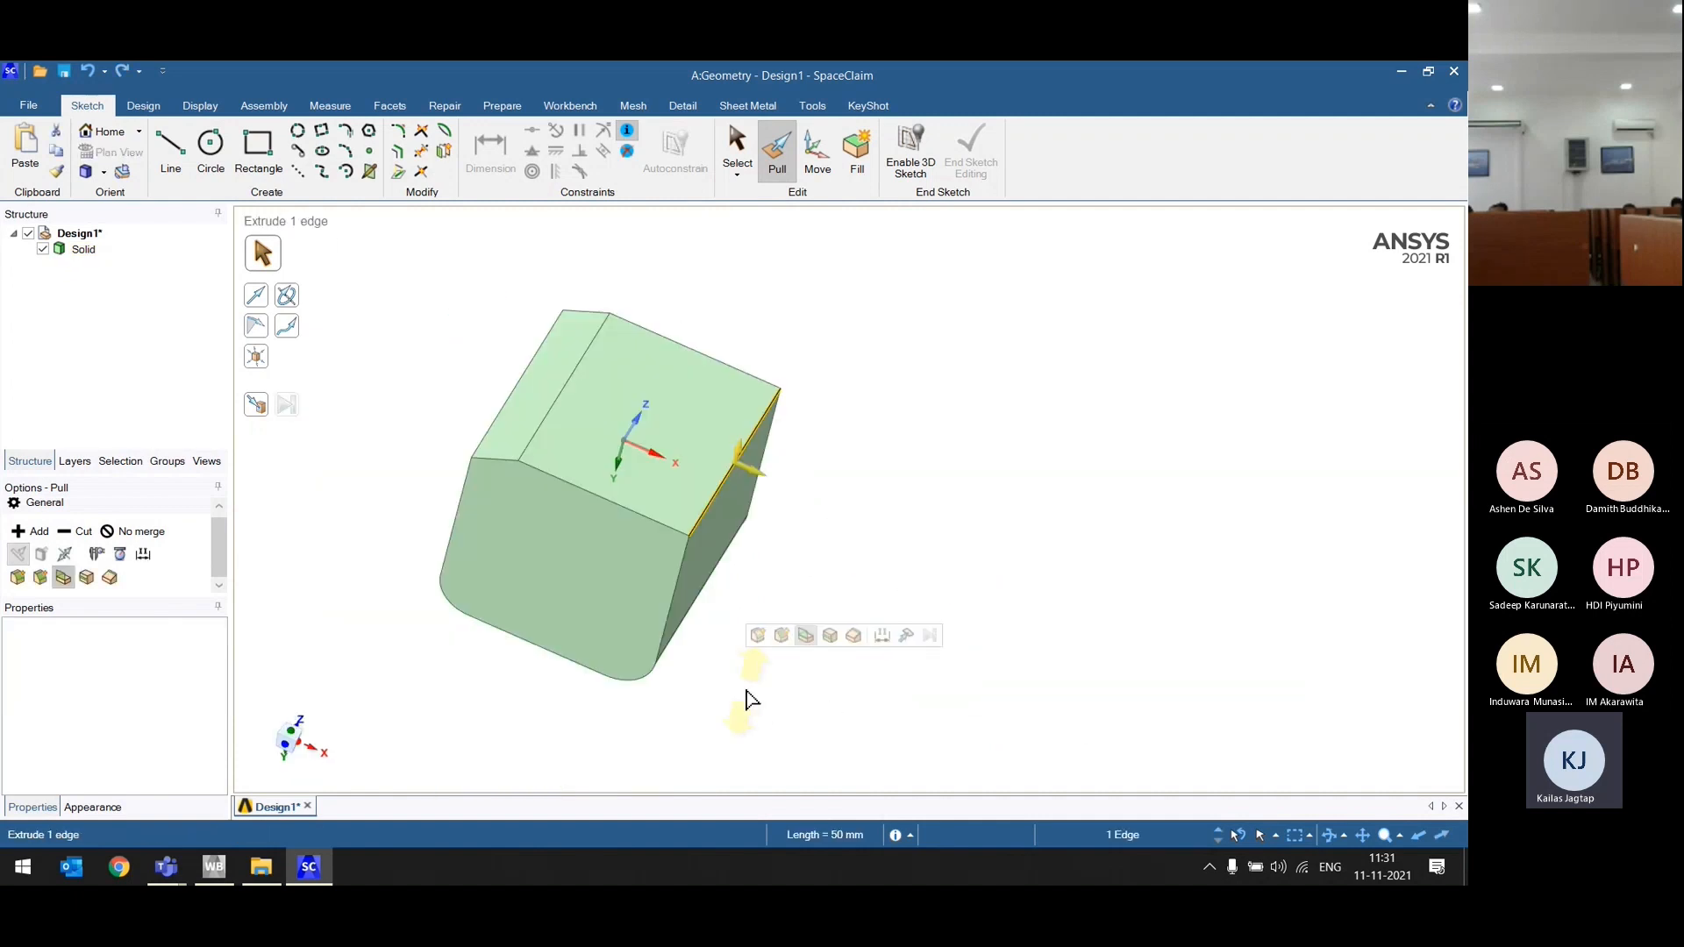
Step: Copy the positive X edge 20 mm inward across the block's bottom face with the Copy Edge option
{"action": "left_click", "coordinate": [830, 635]}
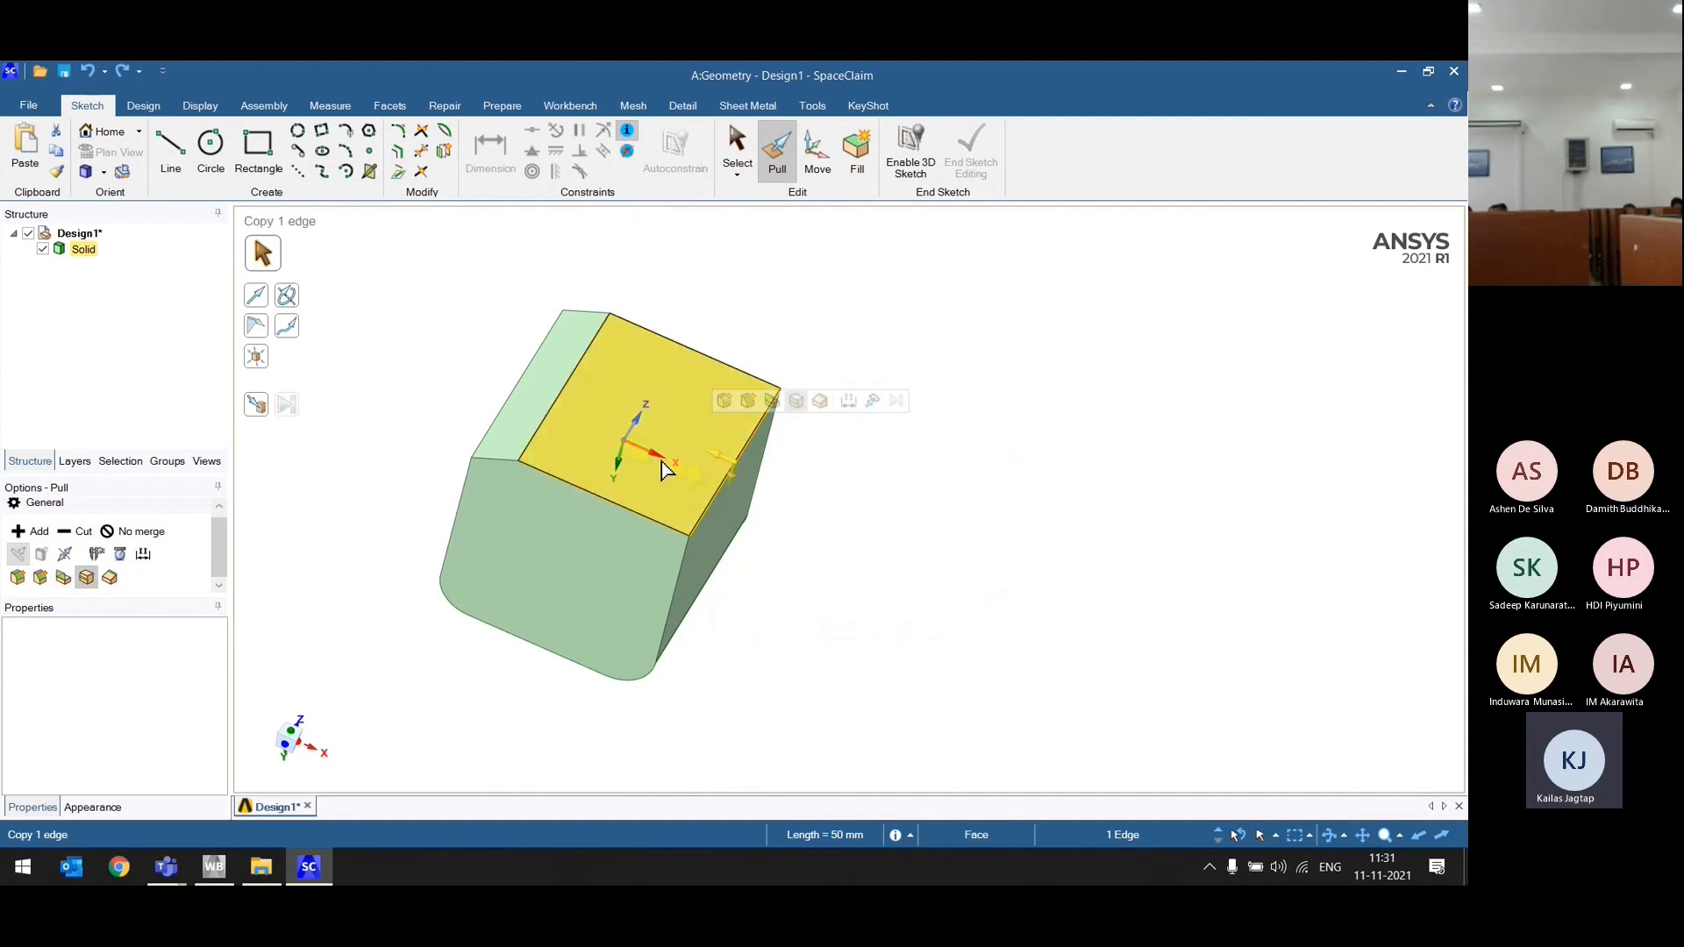
{"action": "left_click_drag", "start_coordinate": [662, 462], "coordinate": [574, 437]}
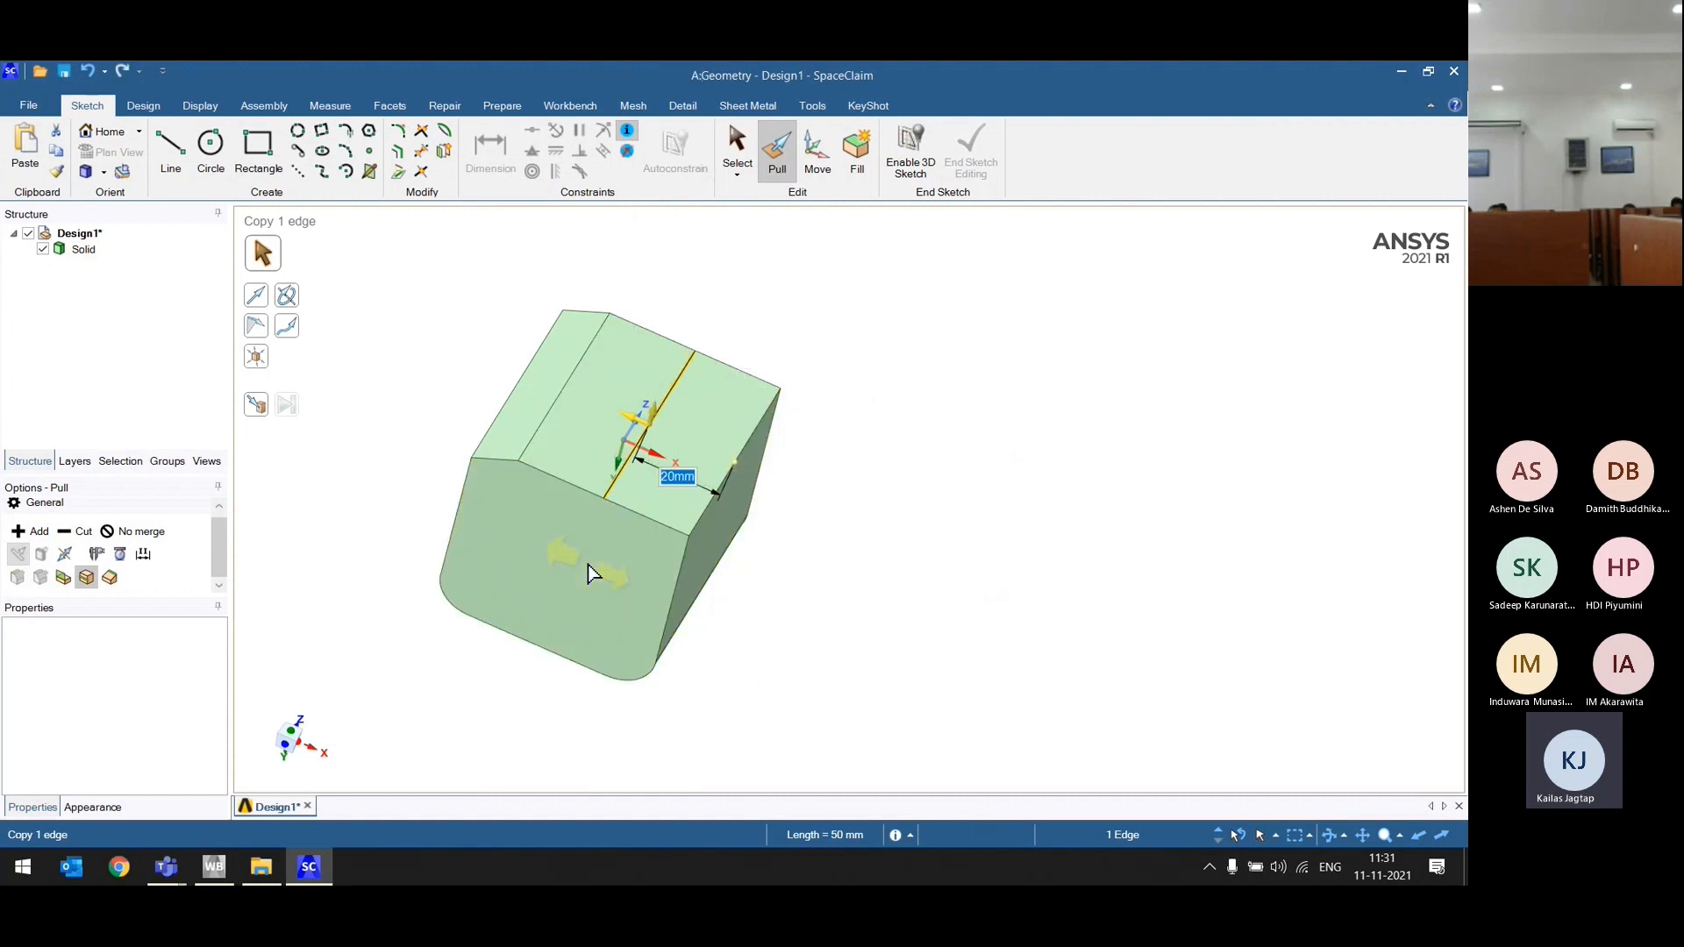
{"action": "left_click", "coordinate": [892, 588]}
Step: Pull the bottom-face strip between the copied edge and the positive X edge deep into the block to form a step
{"action": "scroll", "coordinate": [893, 588], "scroll_direction": "down", "scroll_amount": 2}
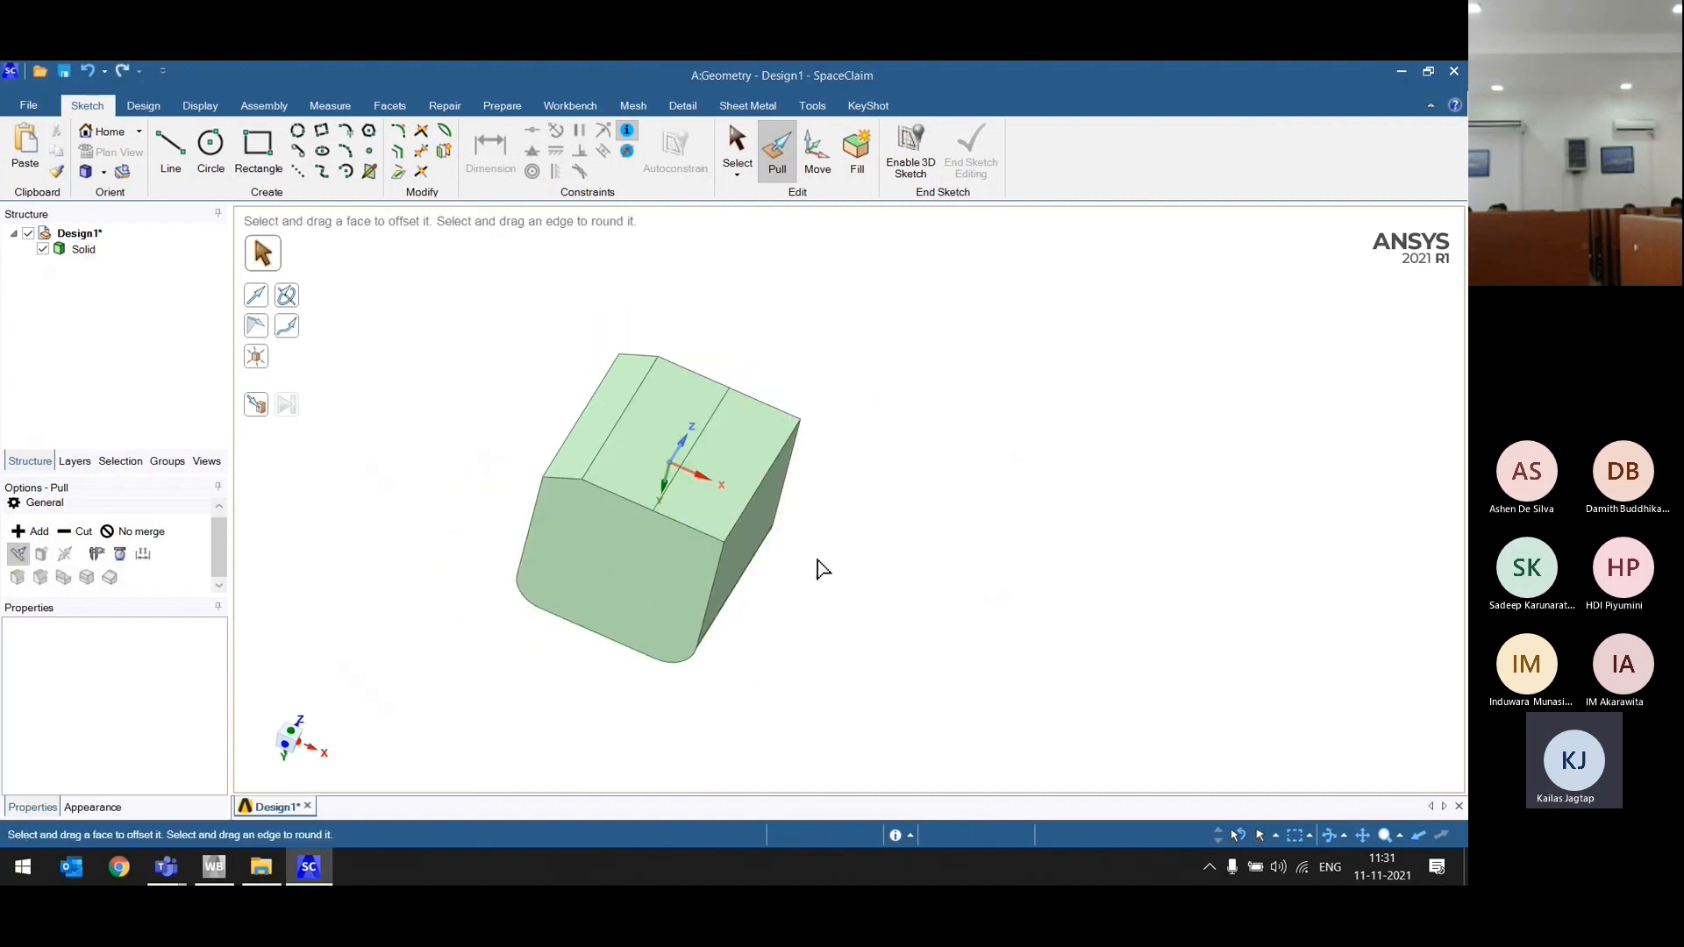
{"action": "left_click", "coordinate": [748, 451]}
{"action": "mouse_move", "coordinate": [730, 460]}
{"action": "left_mouse_down"}
{"action": "mouse_move", "coordinate": [747, 418]}
{"action": "mouse_move", "coordinate": [714, 535]}
{"action": "mouse_move", "coordinate": [722, 466]}
{"action": "left_mouse_up"}
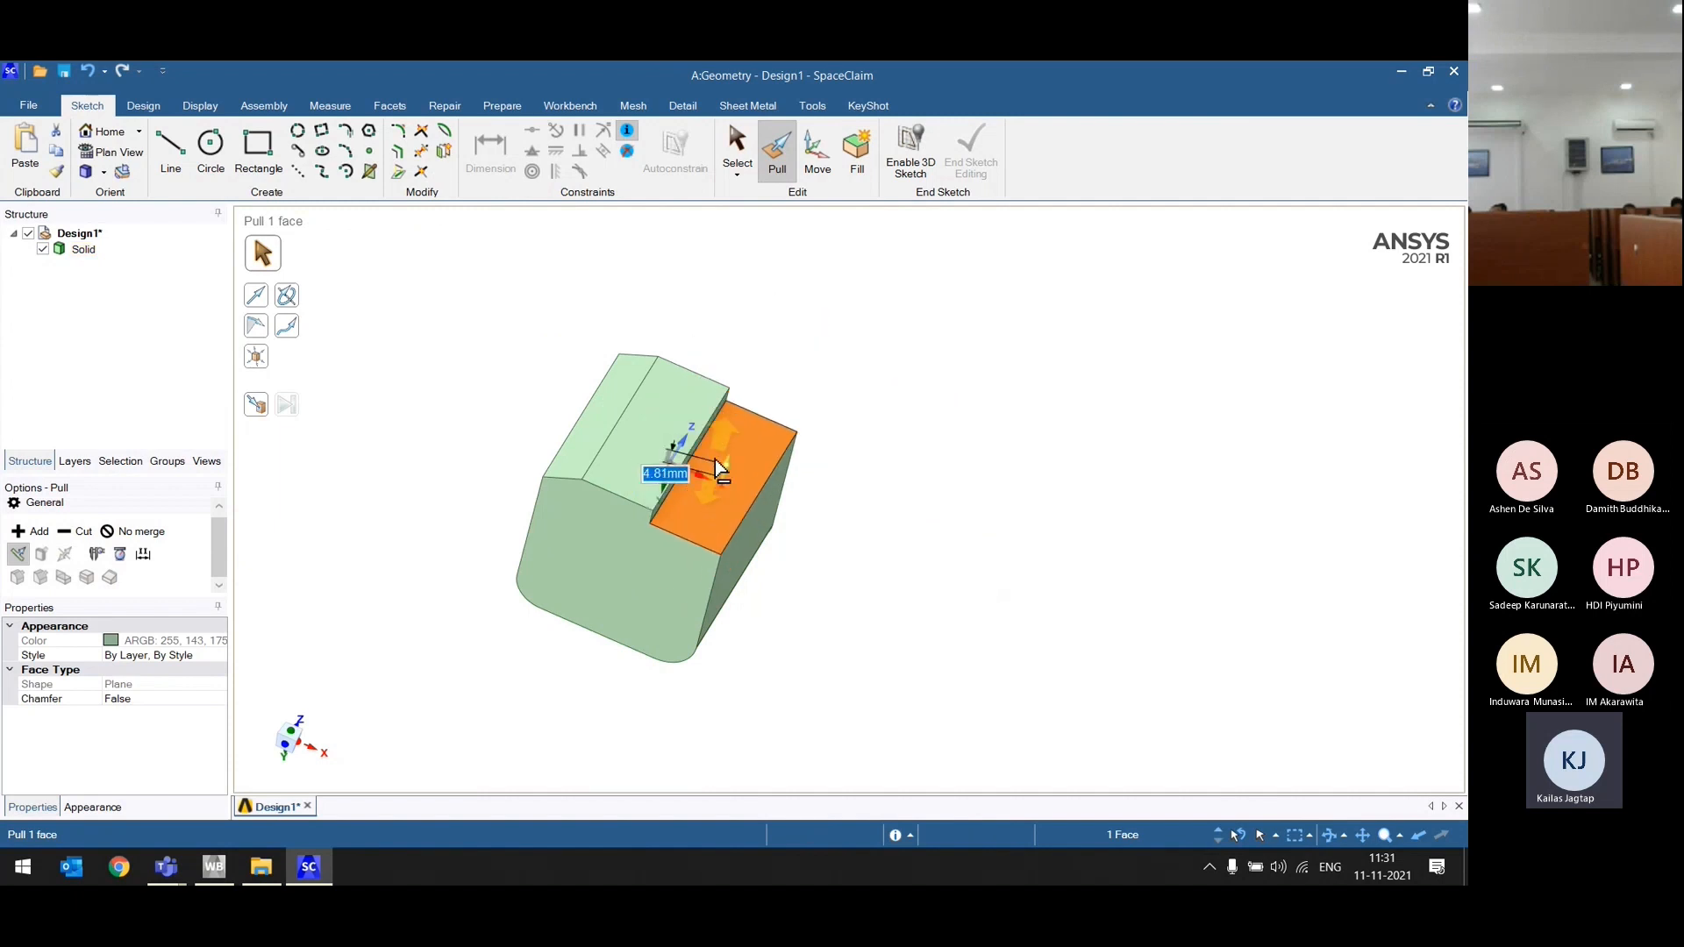
{"action": "left_click", "coordinate": [934, 450]}
{"action": "middle_click_drag", "start_coordinate": [939, 456], "coordinate": [741, 403]}
{"action": "left_click", "coordinate": [677, 426]}
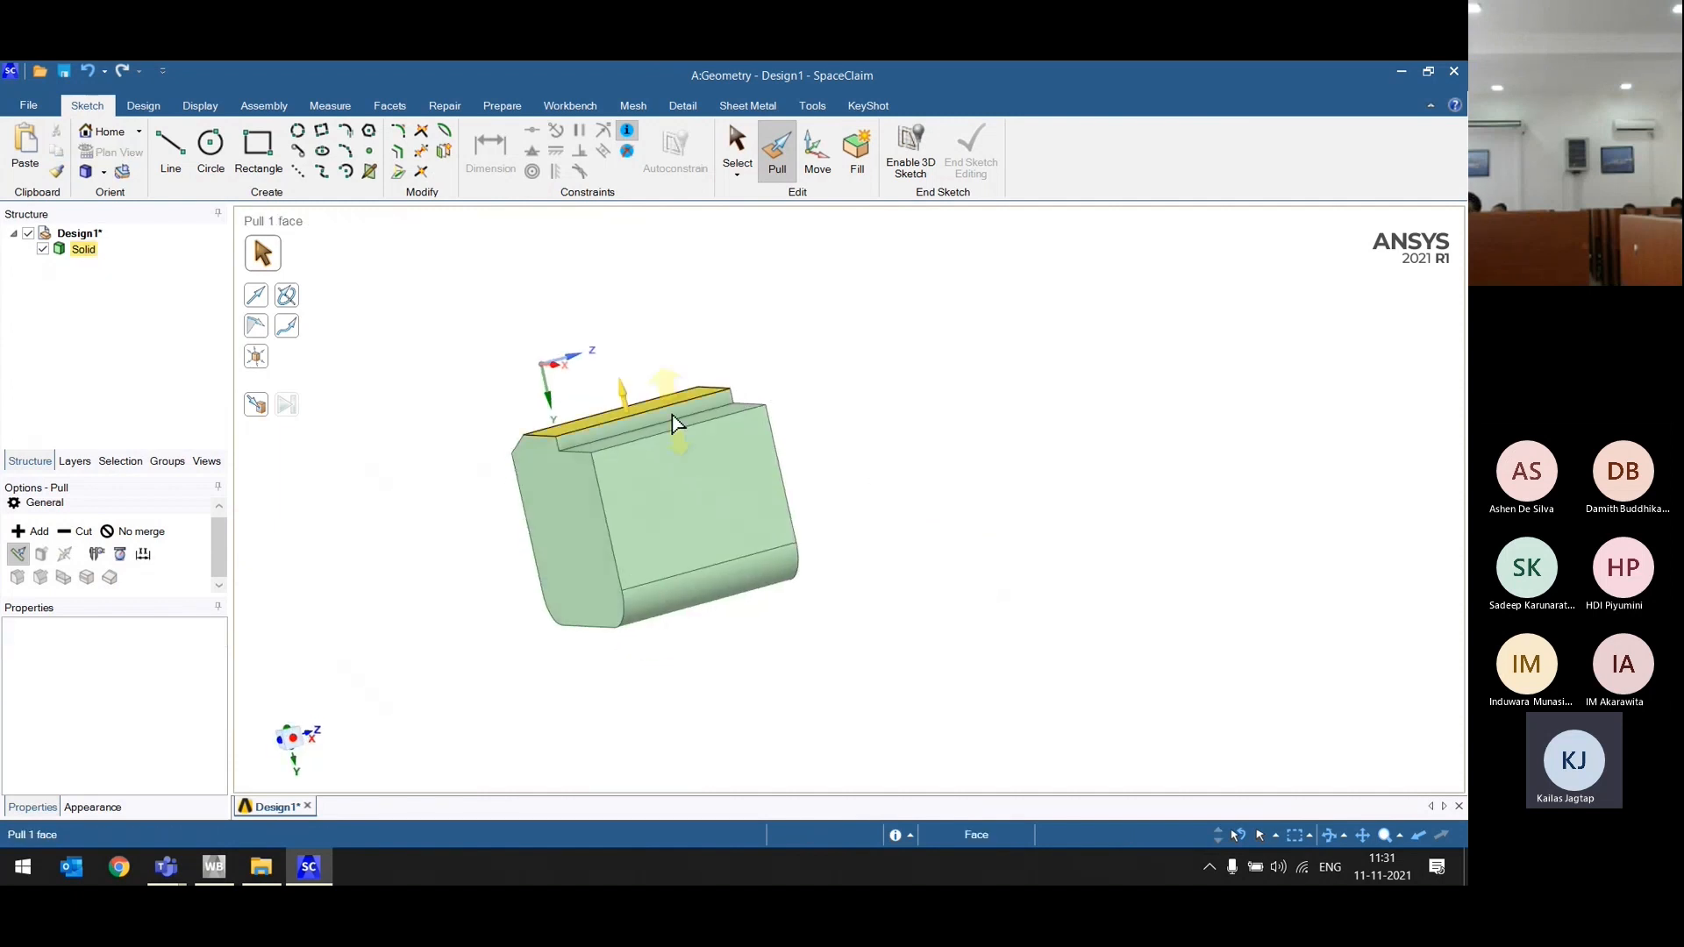
{"action": "left_click_drag", "start_coordinate": [678, 428], "coordinate": [697, 512]}
Step: Pull the flat bottom face beside the step inward about 1.22 mm and clear the selection
{"action": "scroll", "coordinate": [836, 527], "scroll_direction": "down", "scroll_amount": 2}
{"action": "middle_click_drag", "start_coordinate": [947, 564], "coordinate": [754, 447]}
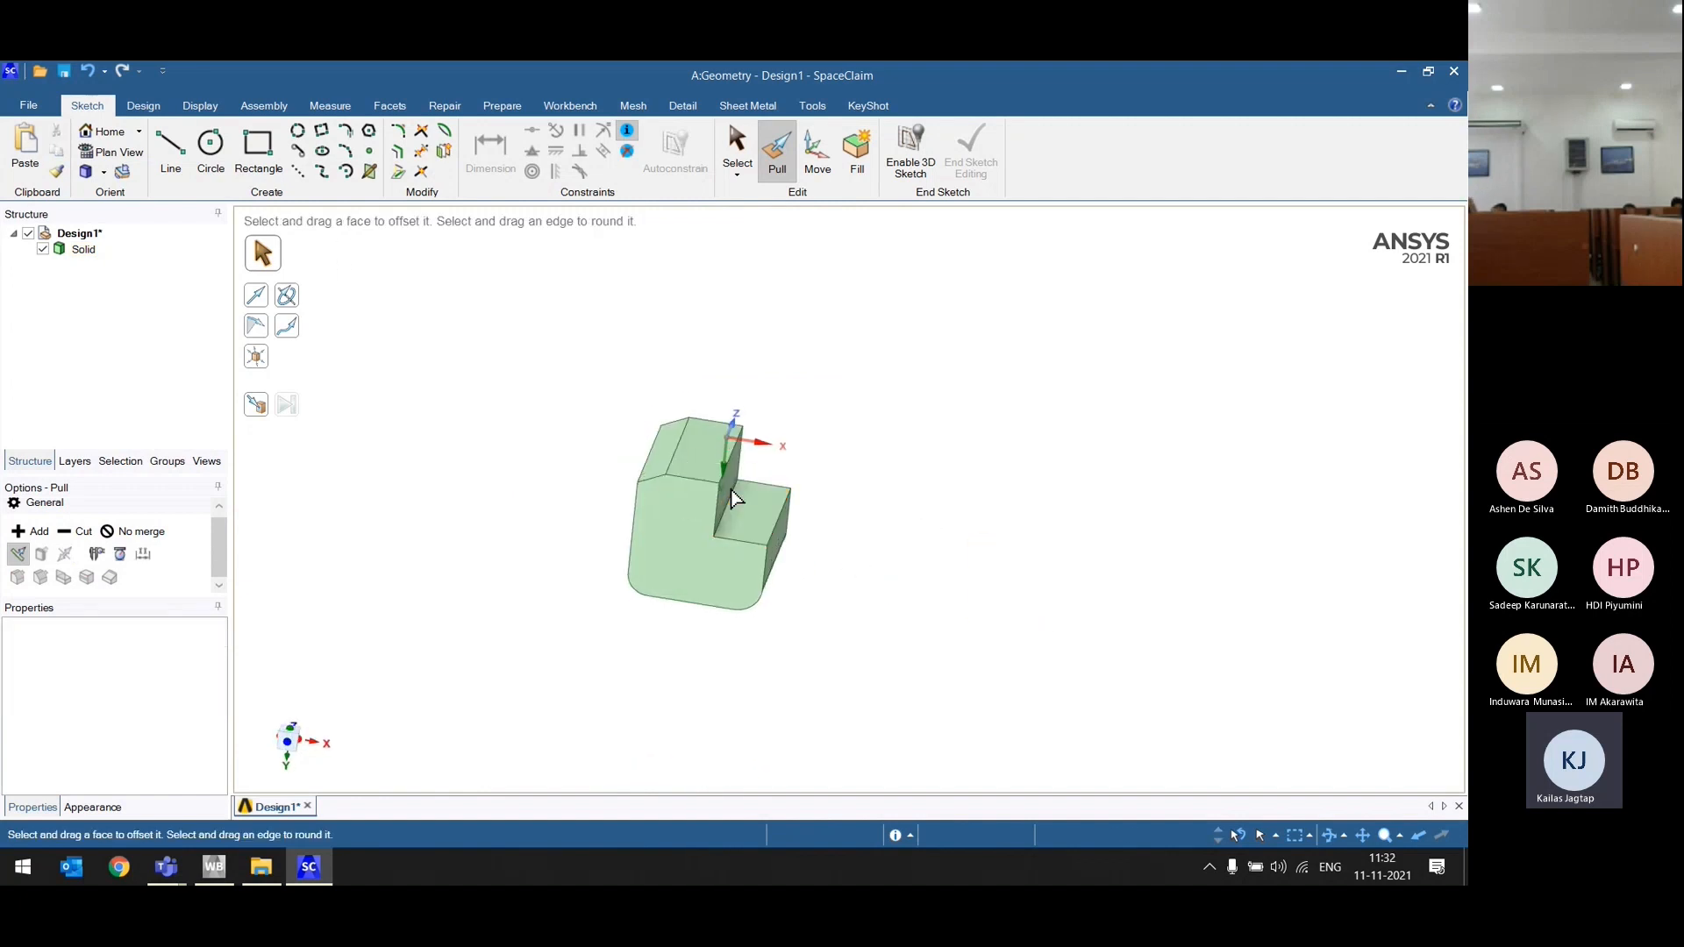
{"action": "left_click", "coordinate": [709, 474]}
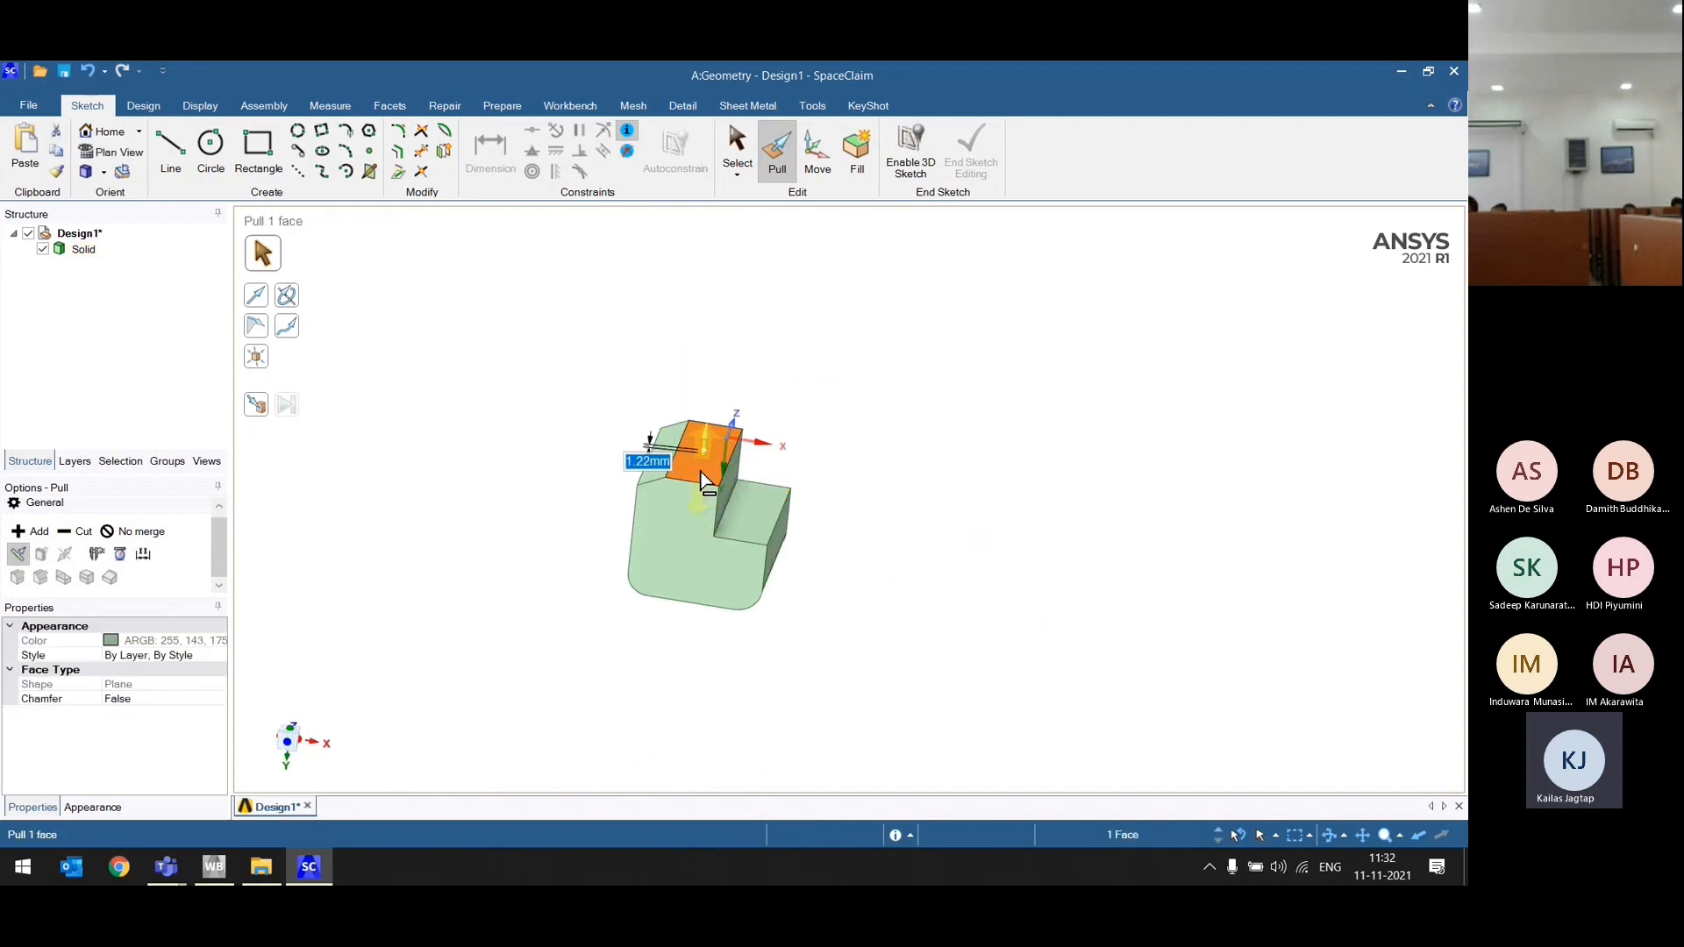
{"action": "left_click", "coordinate": [871, 452]}
{"action": "scroll", "coordinate": [813, 556], "scroll_direction": "up", "scroll_amount": 2}
{"action": "left_click", "coordinate": [763, 540]}
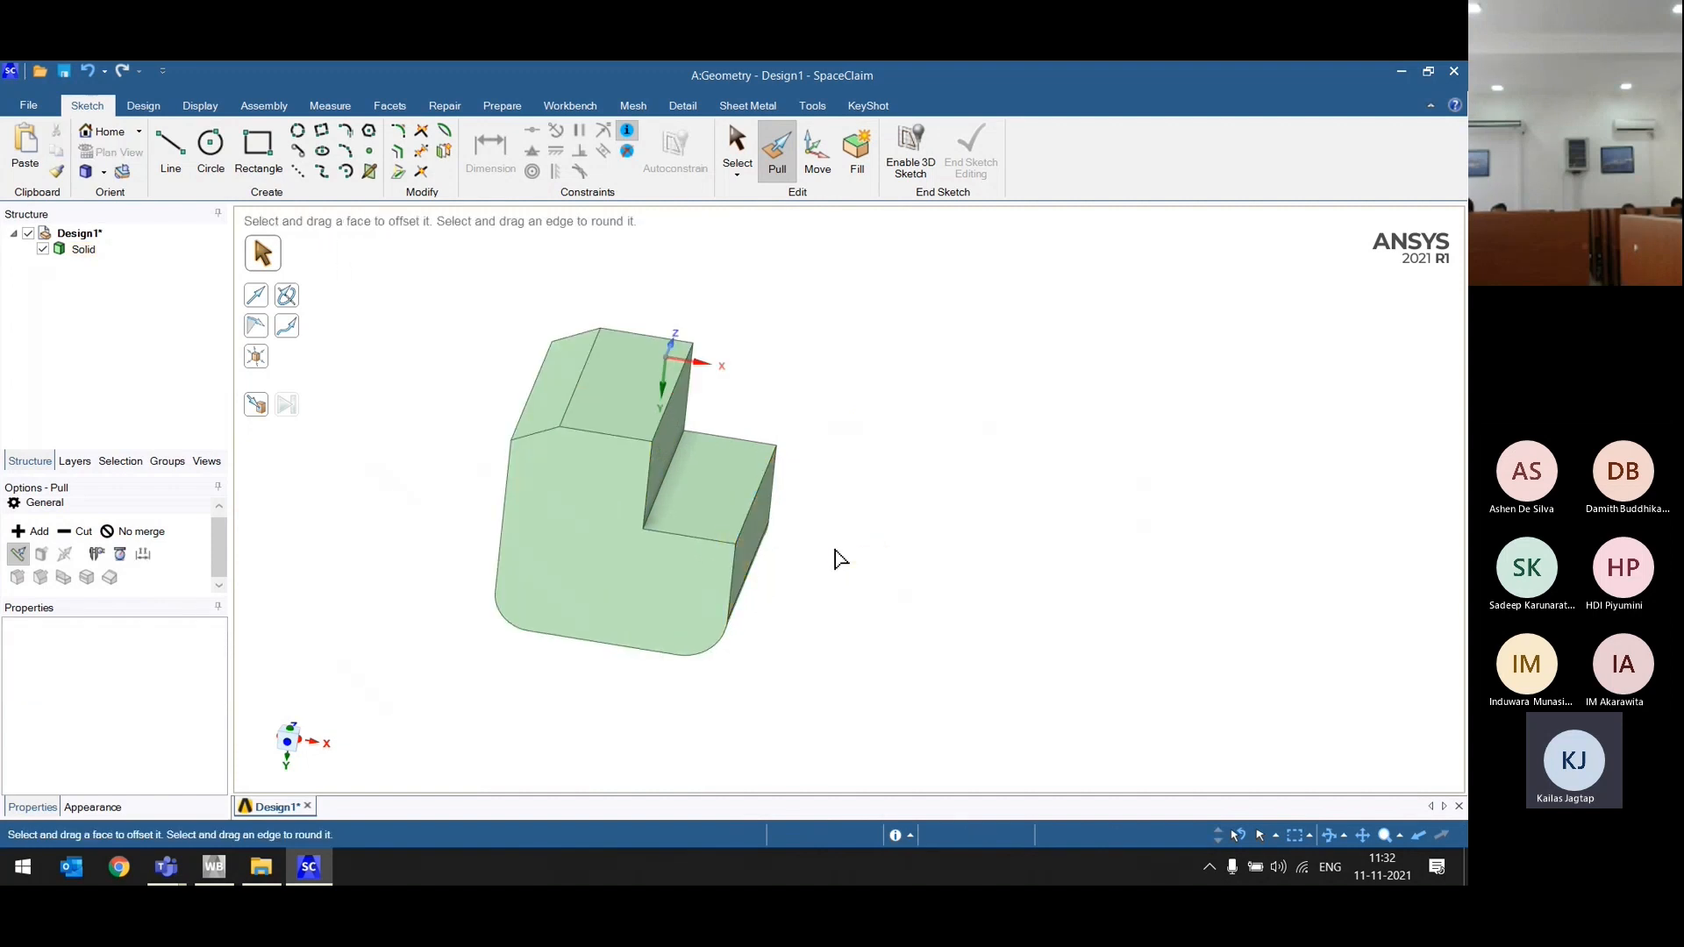
Step: Undo the face pulls so only the copied edge remains on the block
{"action": "key", "text": "ctrl+z"}
{"action": "key", "text": "ctrl+z"}
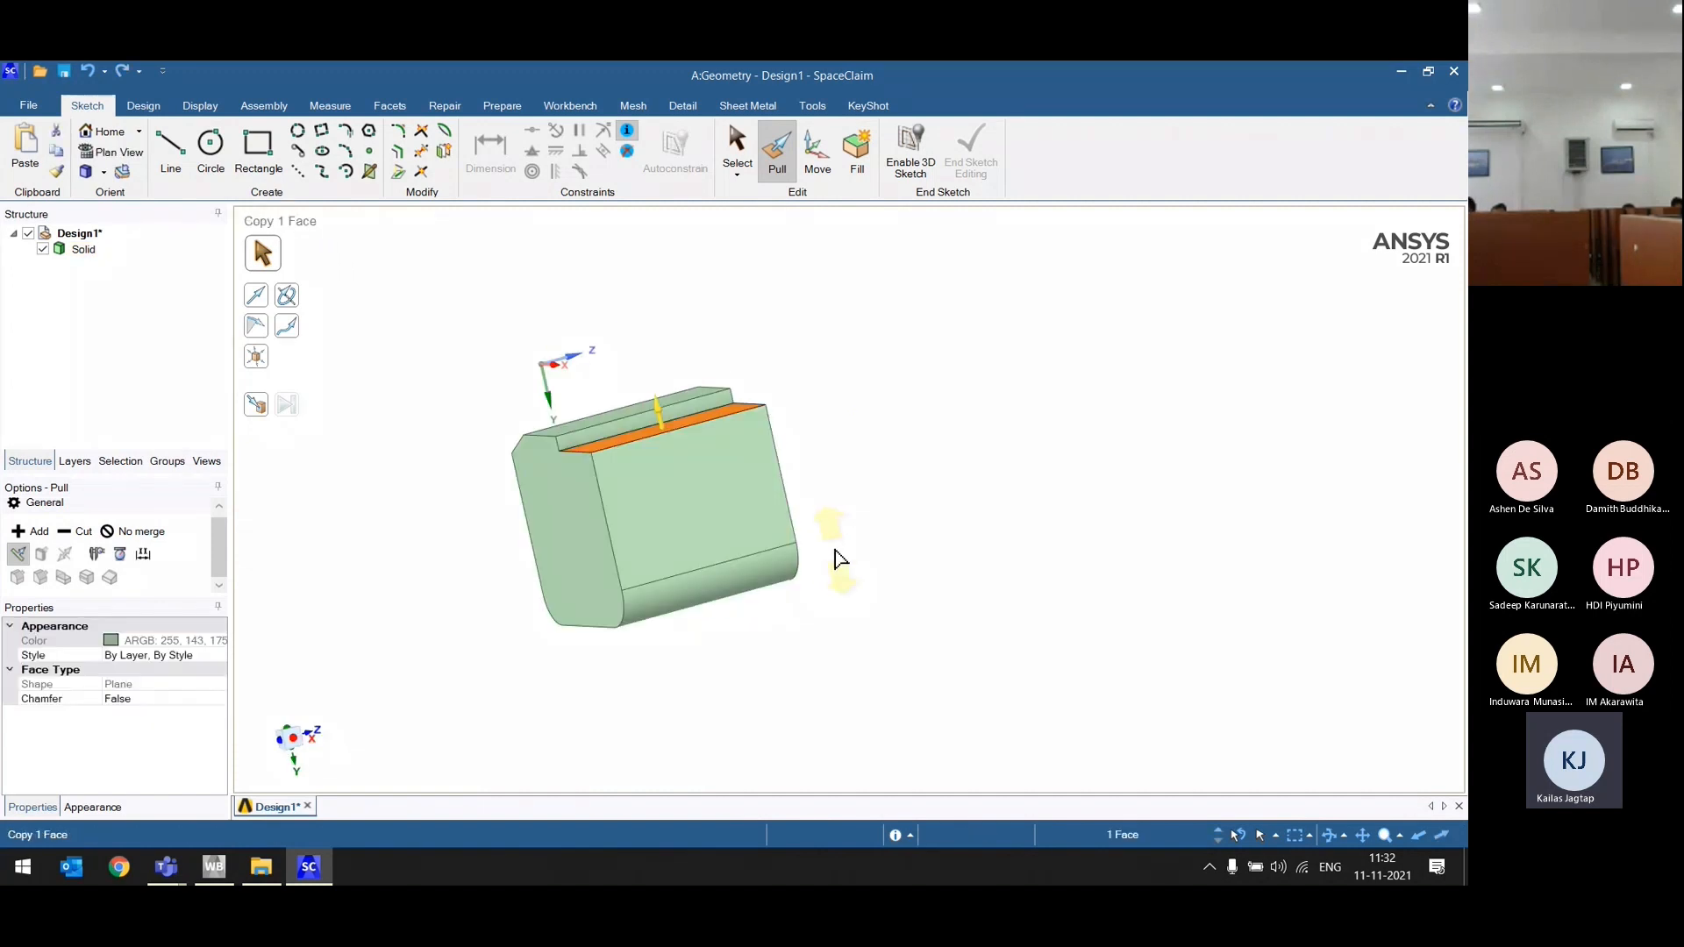
{"action": "key", "text": "ctrl+z"}
{"action": "left_click", "coordinate": [833, 551]}
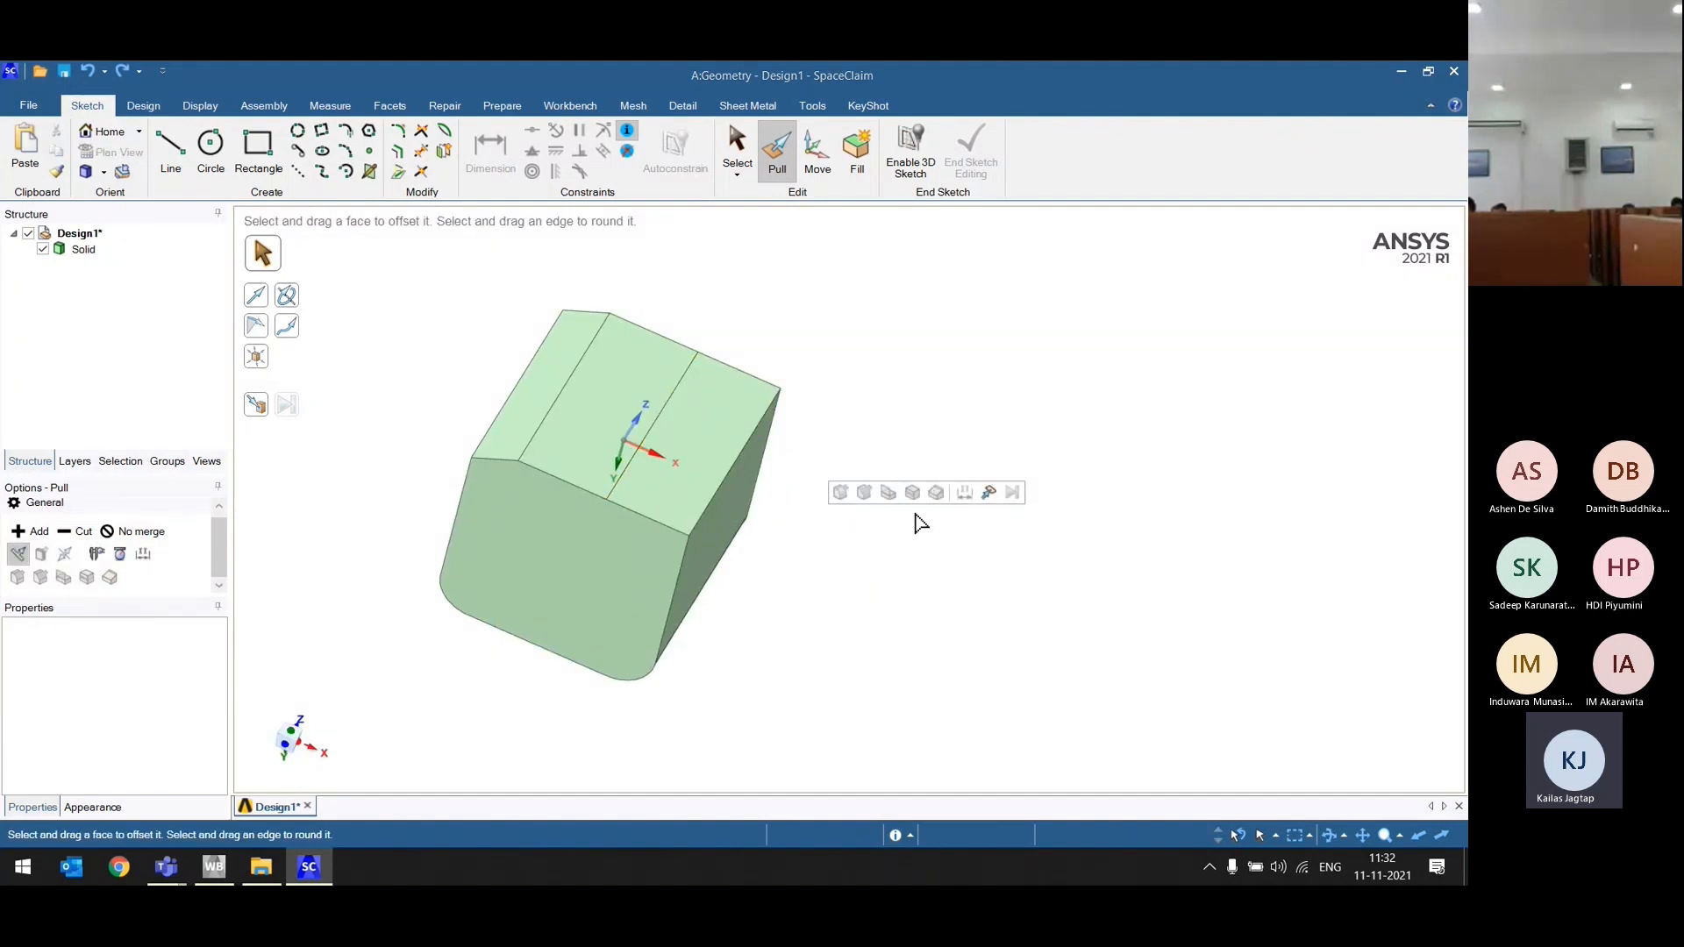
Step: Pivot the bottom face's positive X edge outward about 12.65 mm, and then inward to about 17.8 mm in the front view
{"action": "left_click", "coordinate": [740, 474]}
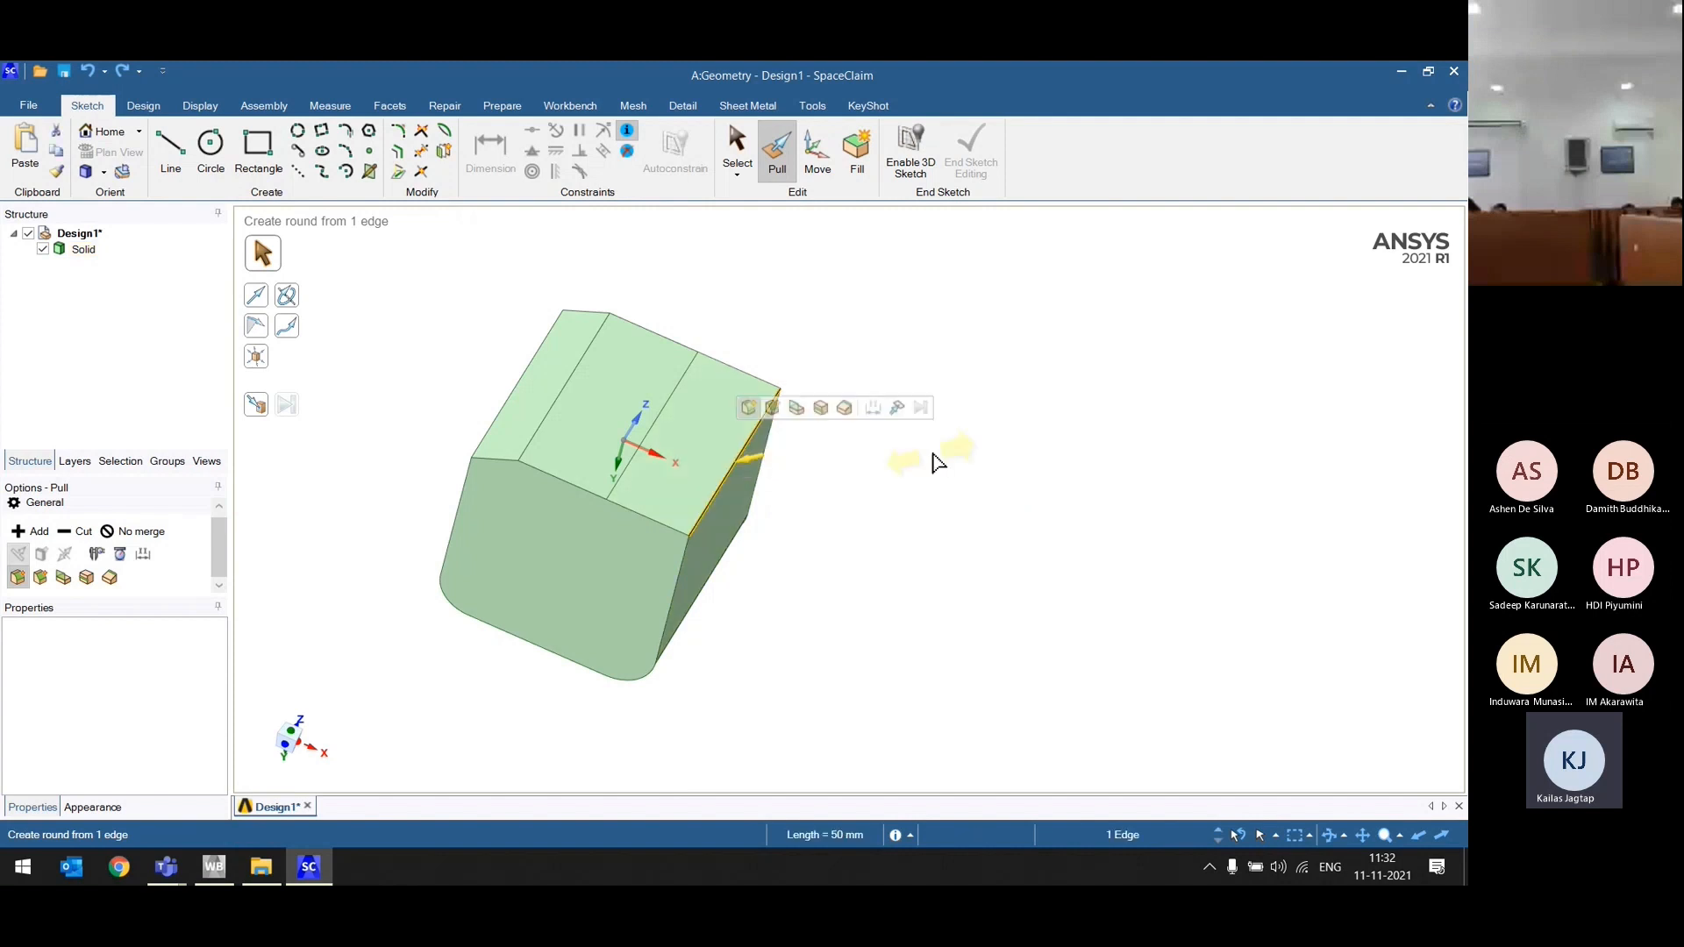
{"action": "left_click", "coordinate": [845, 409]}
{"action": "left_click", "coordinate": [715, 459]}
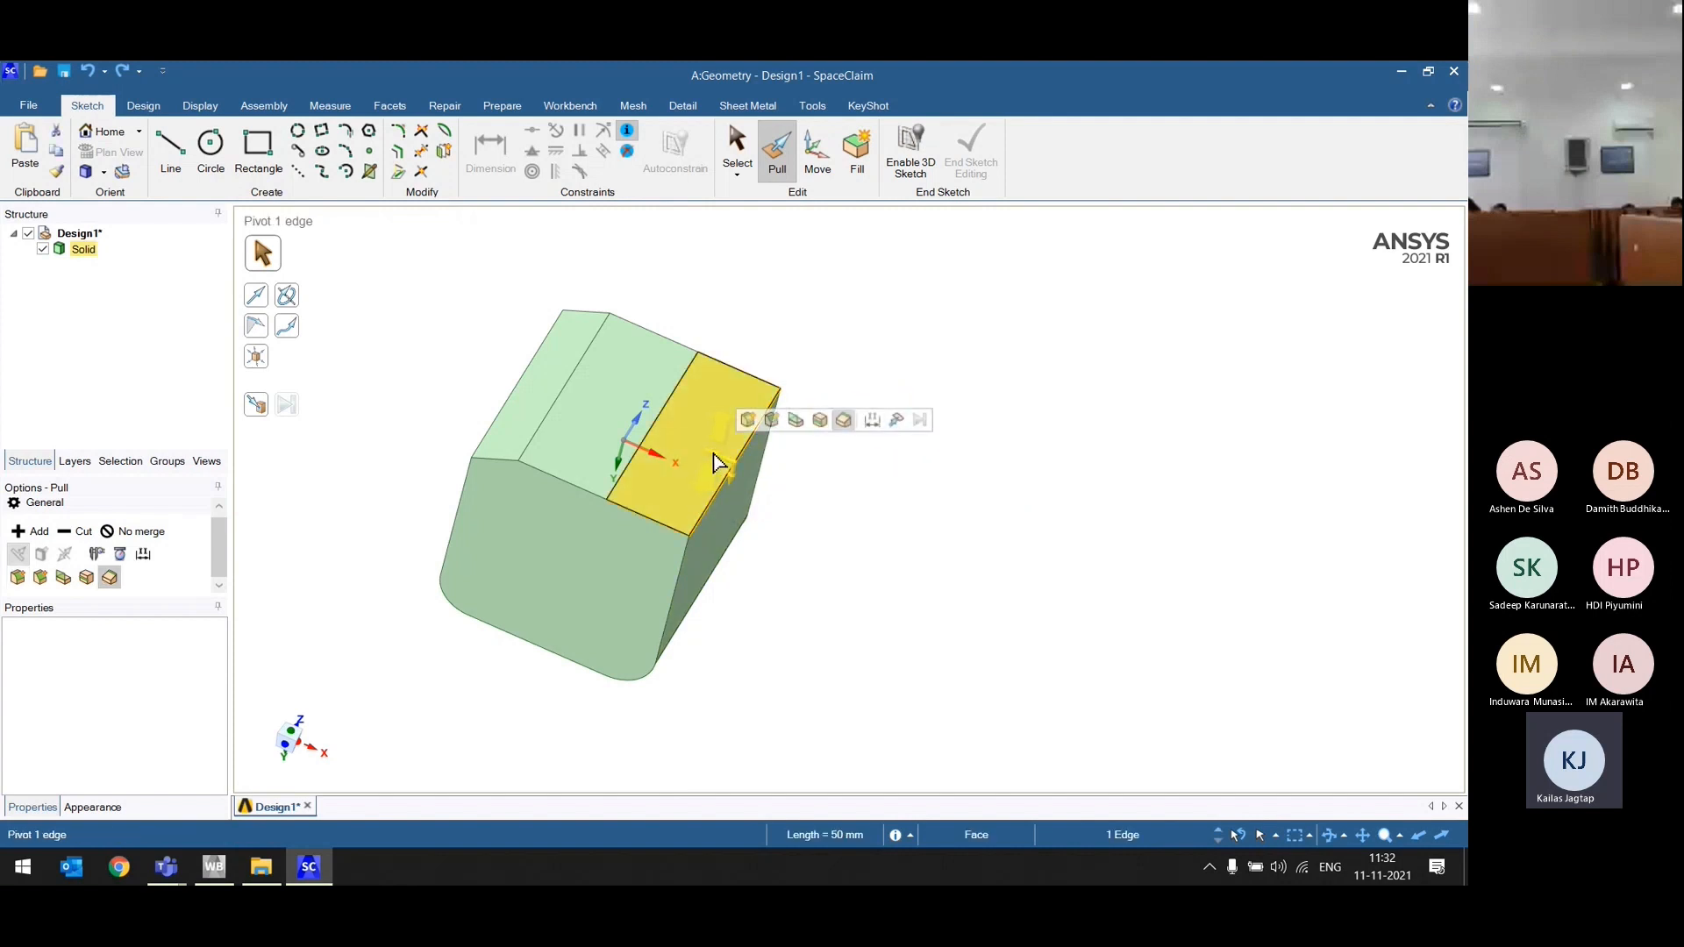
{"action": "left_click_drag", "start_coordinate": [719, 467], "coordinate": [741, 545]}
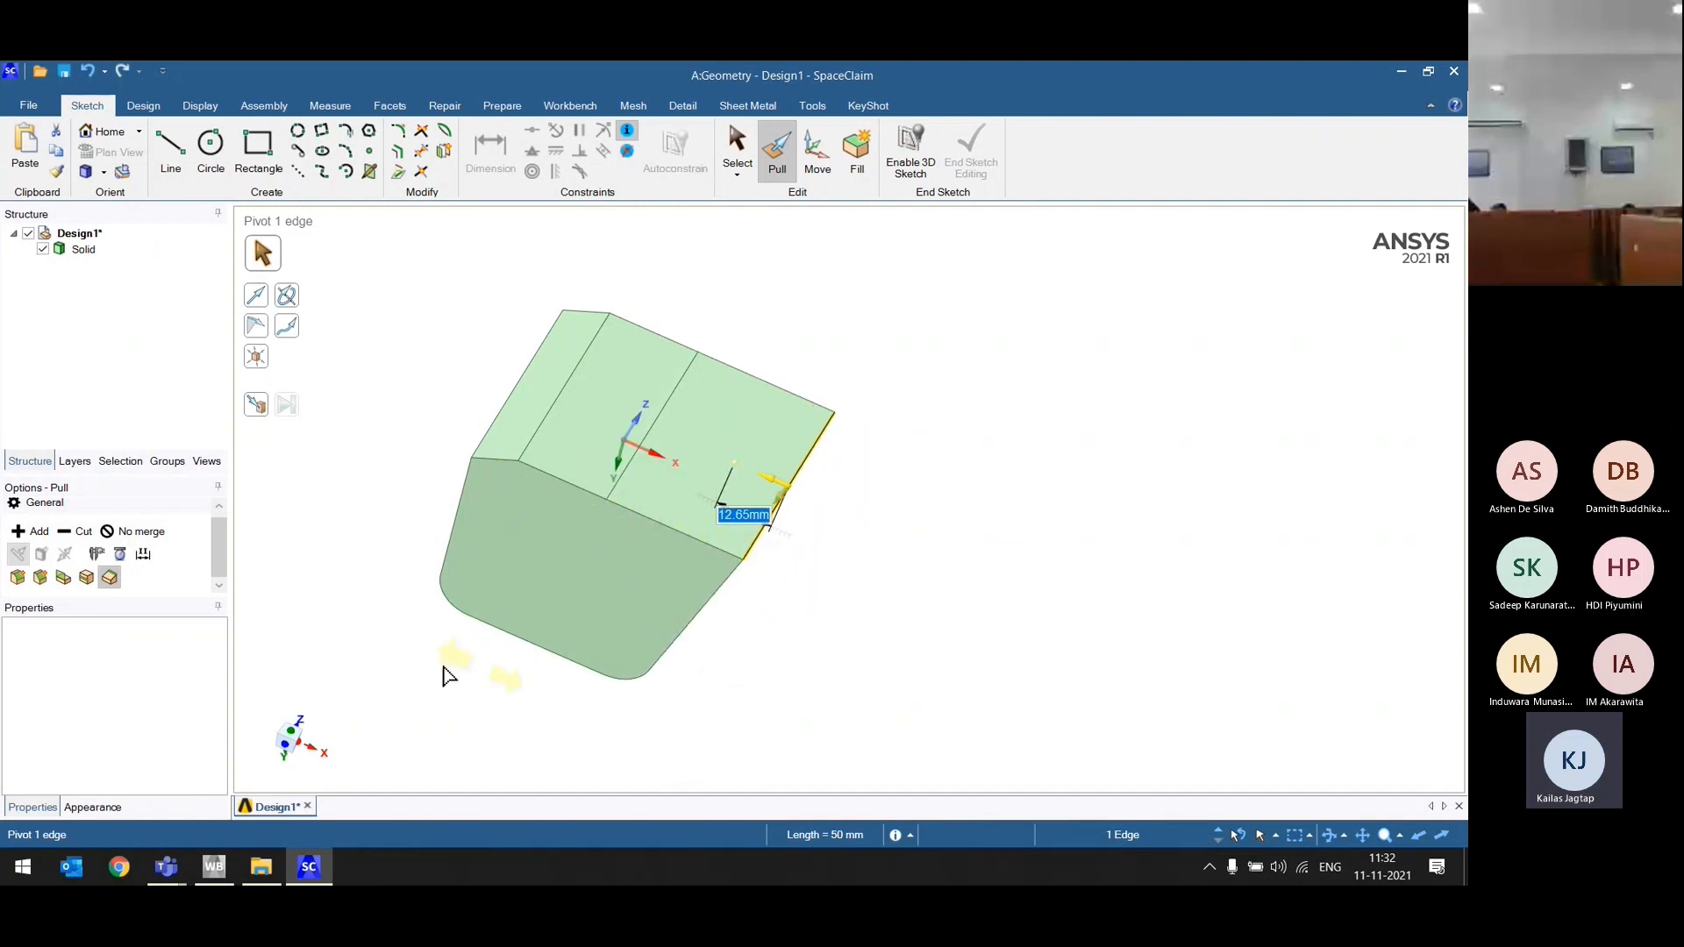
{"action": "left_click", "coordinate": [289, 739]}
{"action": "left_click_drag", "start_coordinate": [427, 702], "coordinate": [858, 590]}
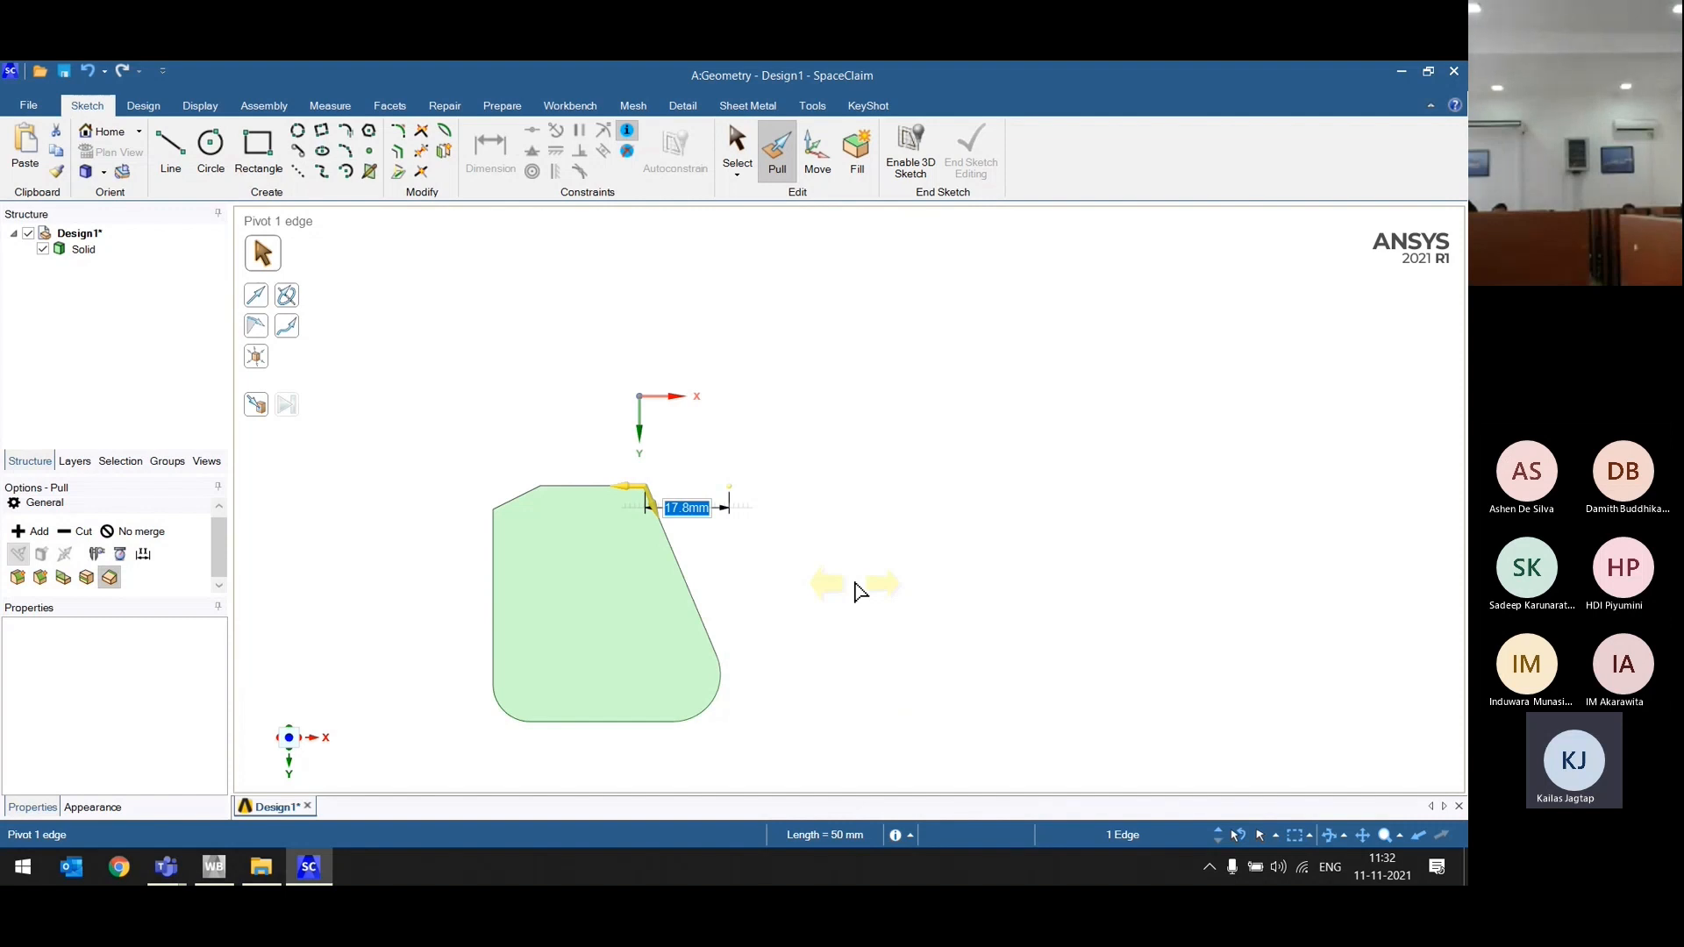
Step: Delete the entire solid body to clear the design
{"action": "left_click", "coordinate": [1035, 533]}
{"action": "key", "text": "ctrl+a"}
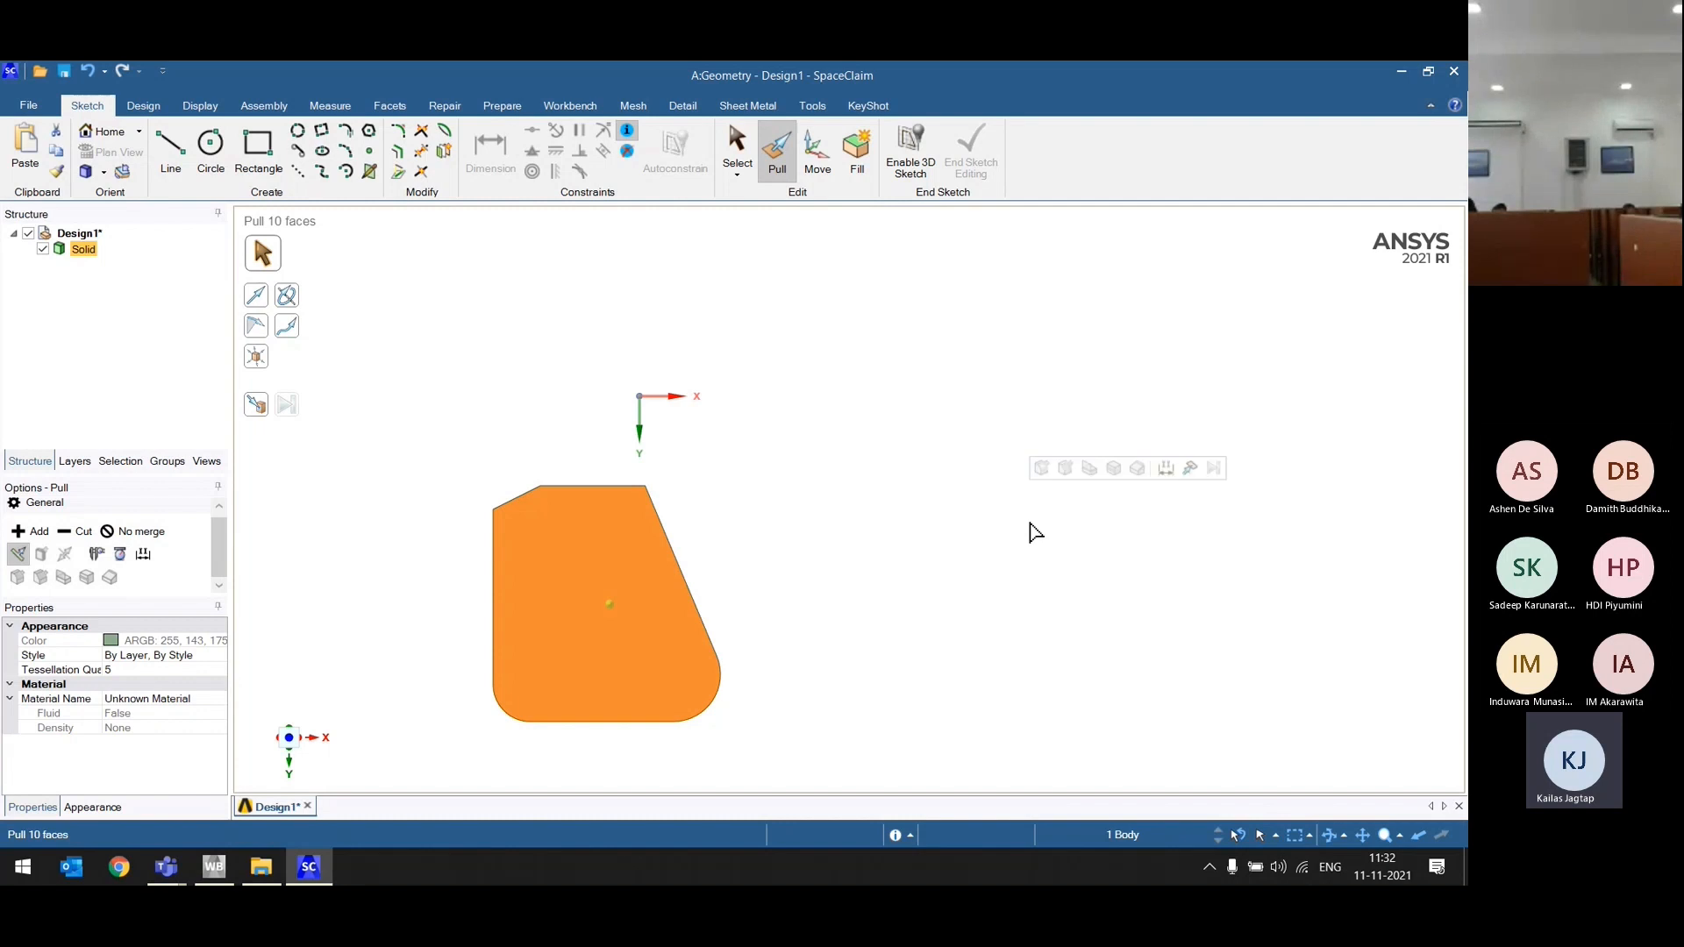
{"action": "key", "text": "Escape"}
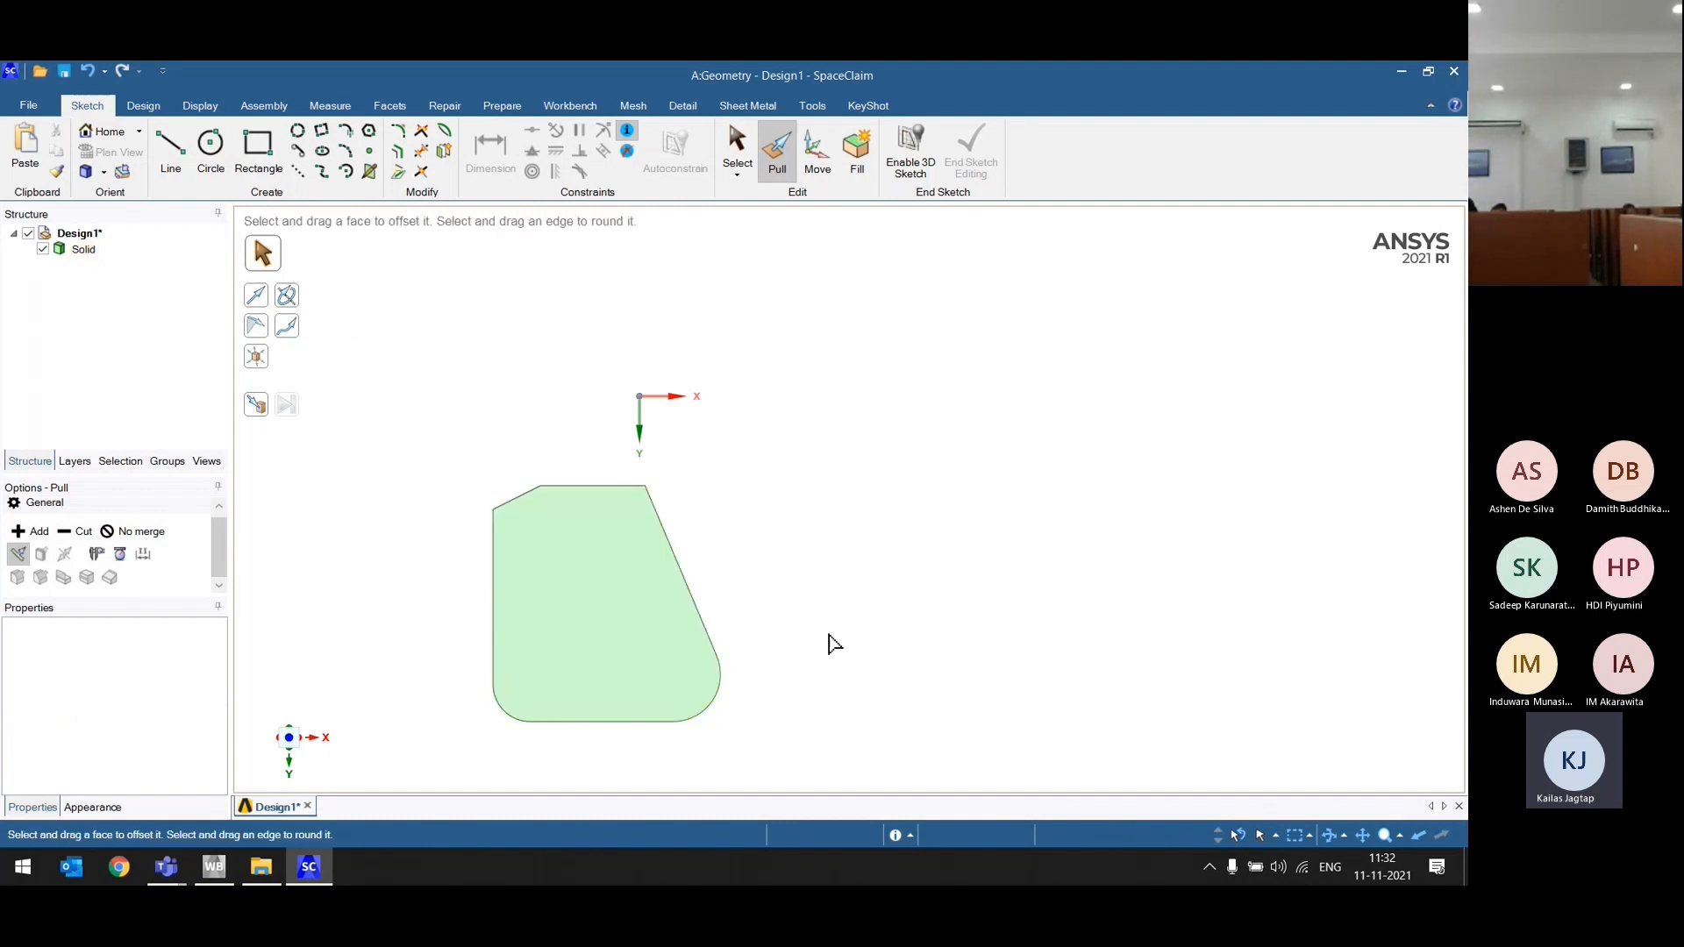
{"action": "key", "text": "ctrl+a"}
{"action": "key", "text": "Delete"}
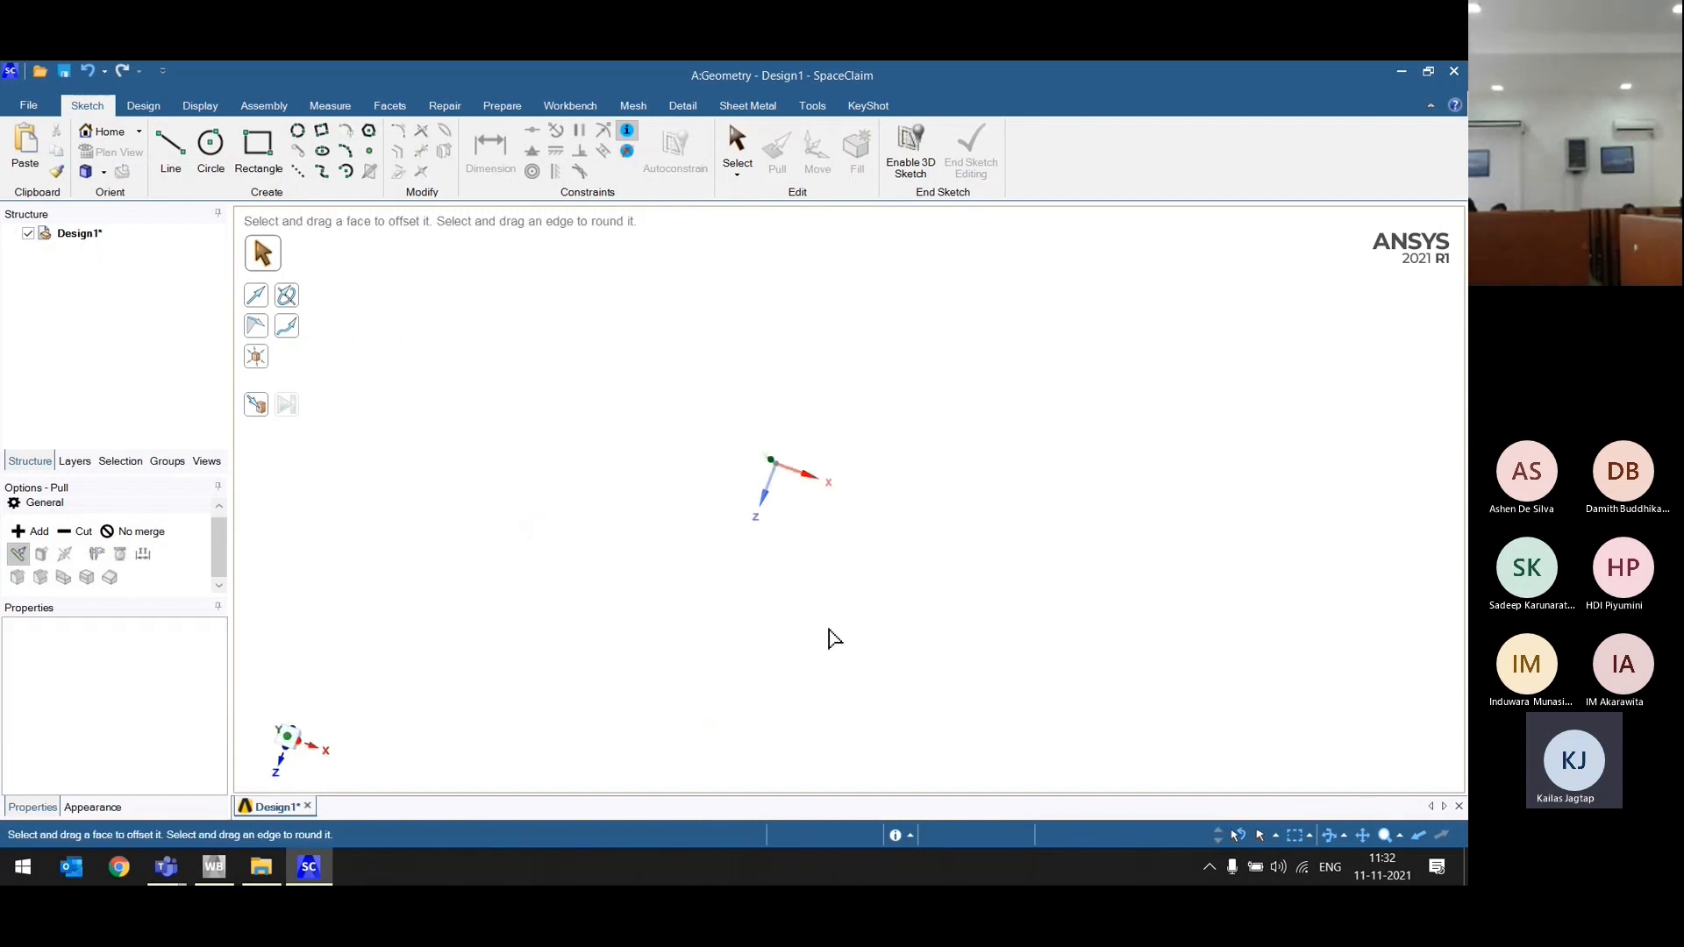
Step: Sketch a rectangle around the origin on the horizontal XZ plane and turn it into a surface
{"action": "left_click", "coordinate": [271, 151]}
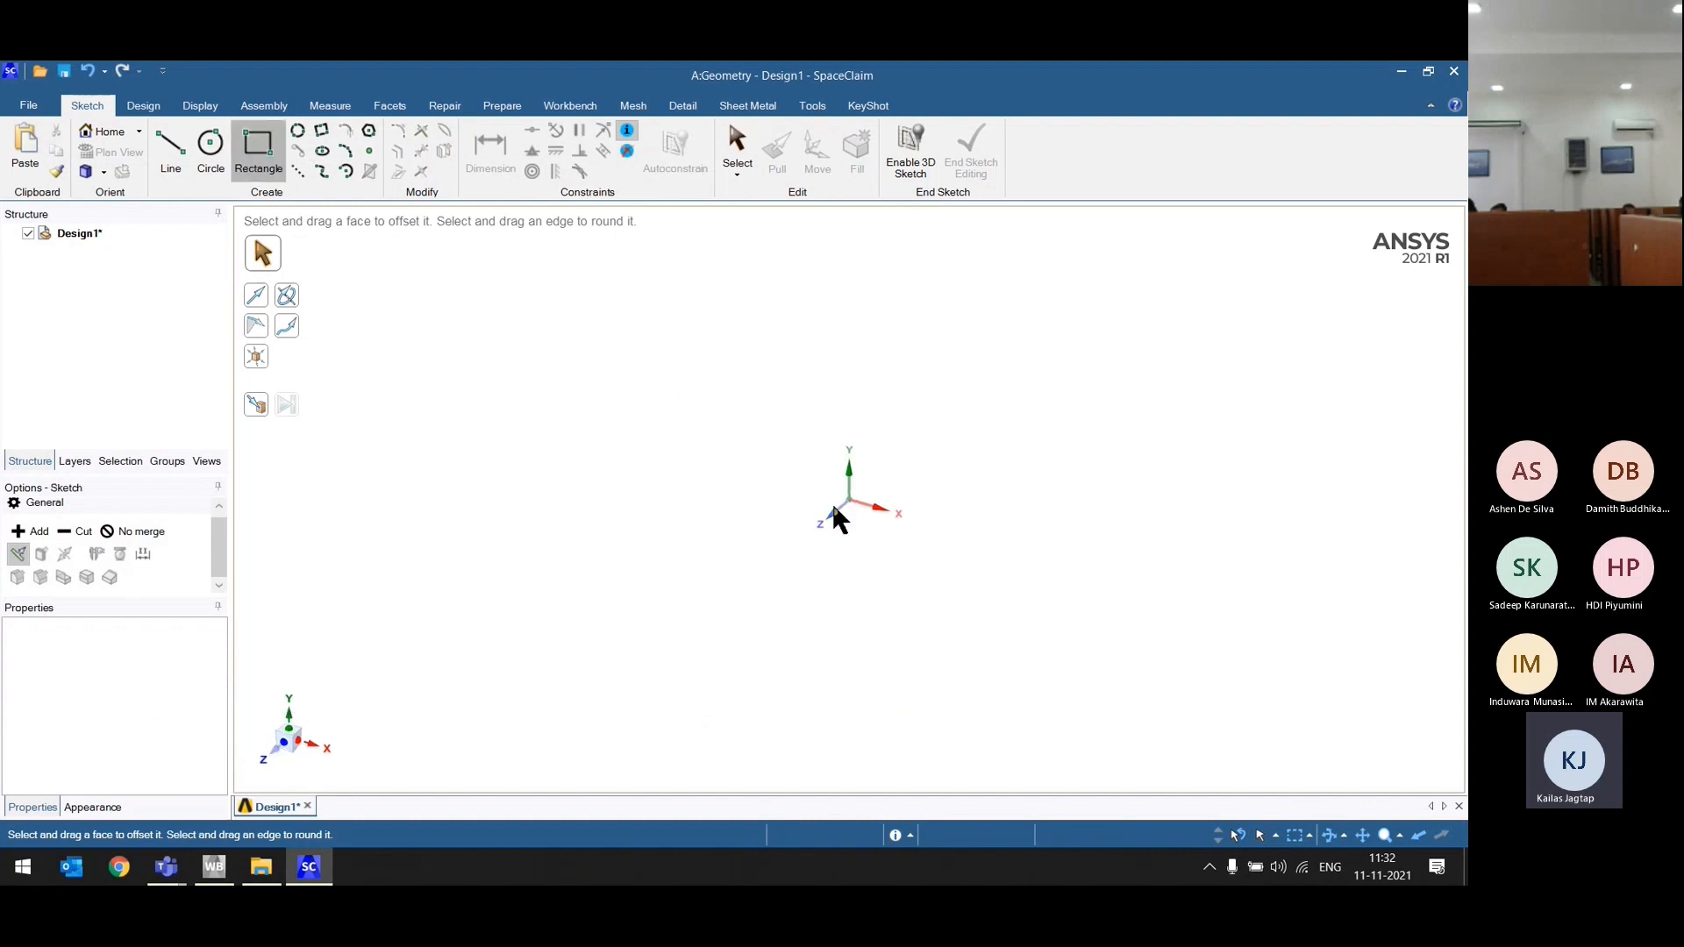
{"action": "left_click", "coordinate": [834, 509]}
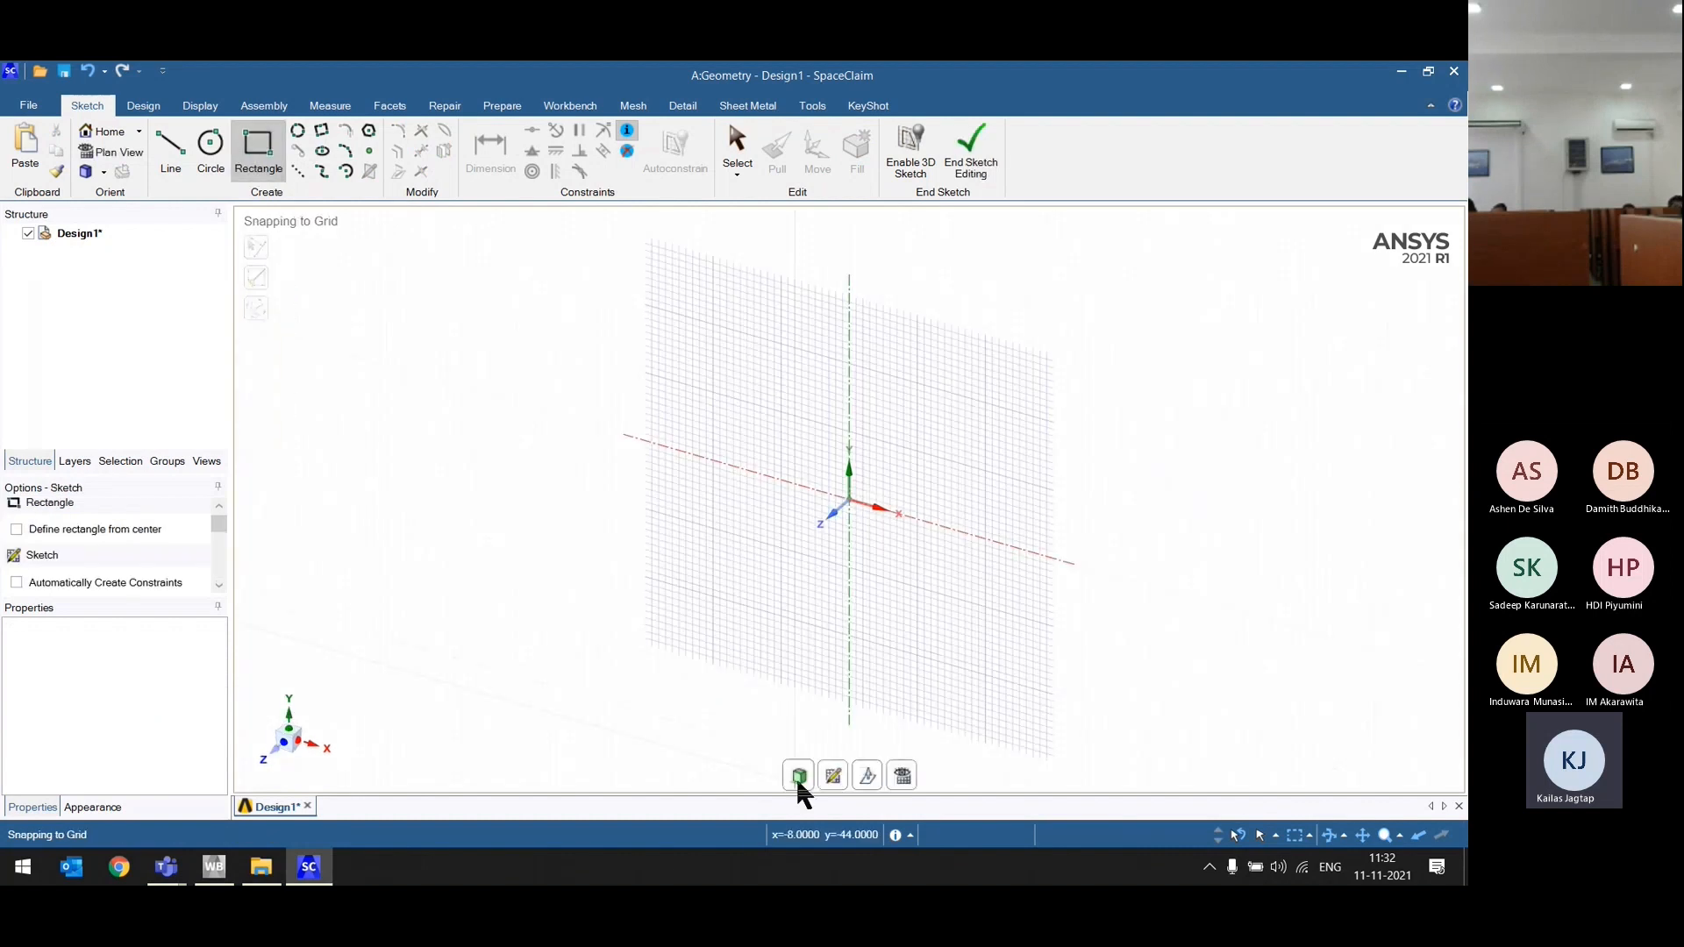
{"action": "left_click", "coordinate": [833, 775]}
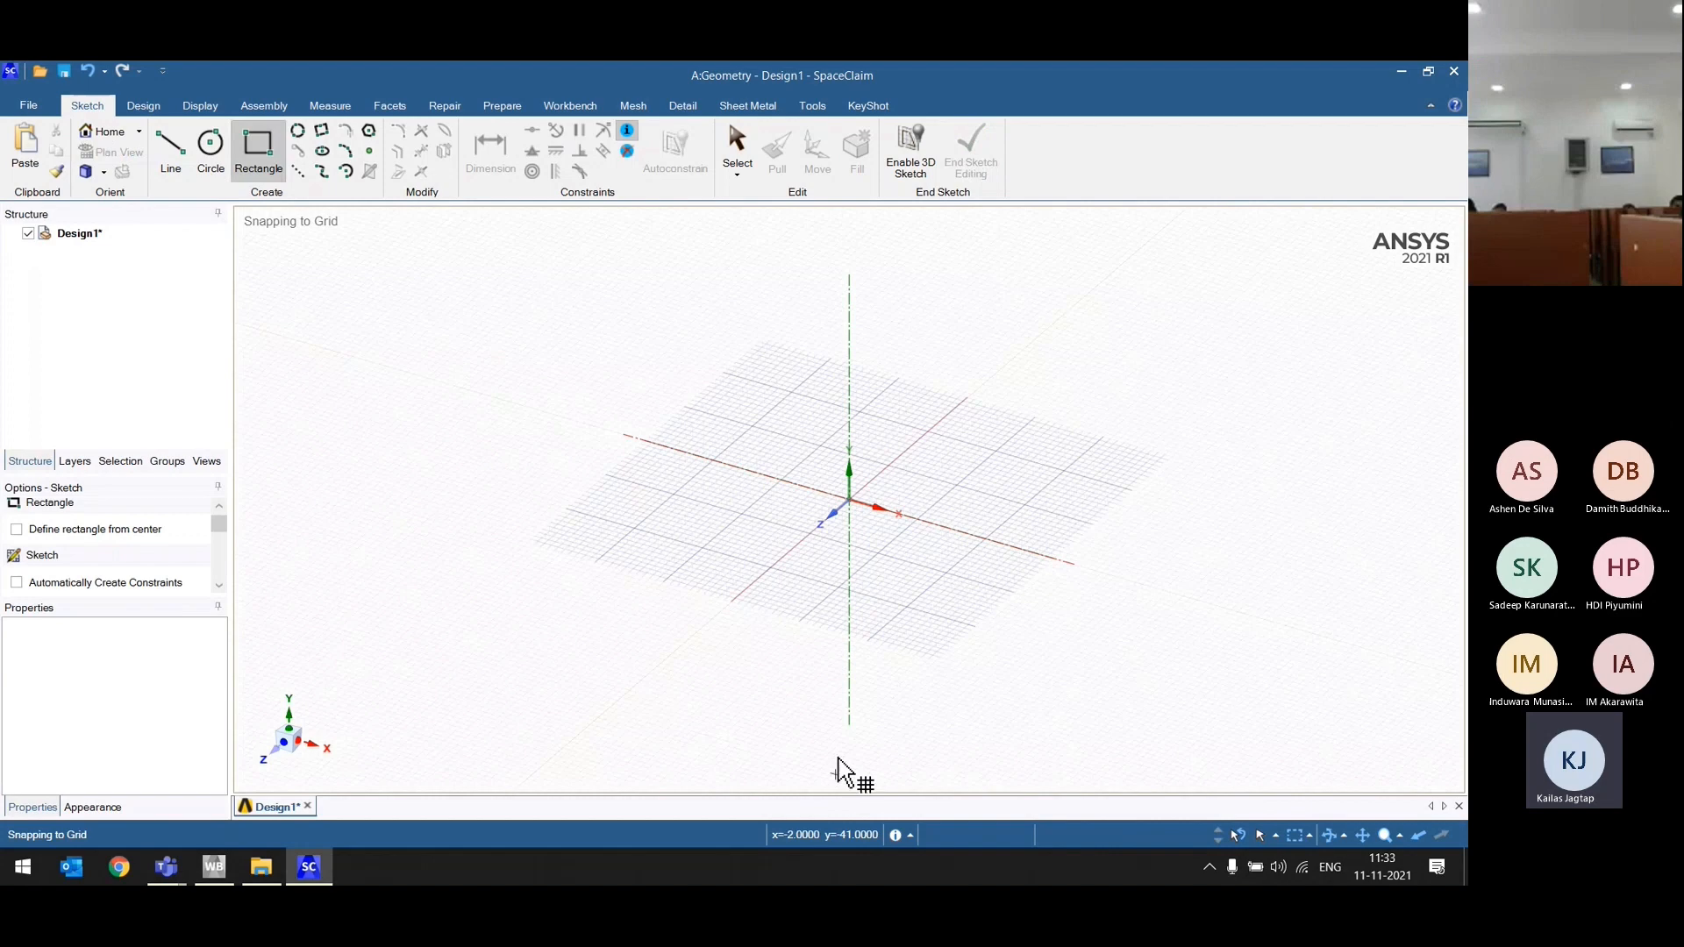
{"action": "left_click", "coordinate": [848, 436]}
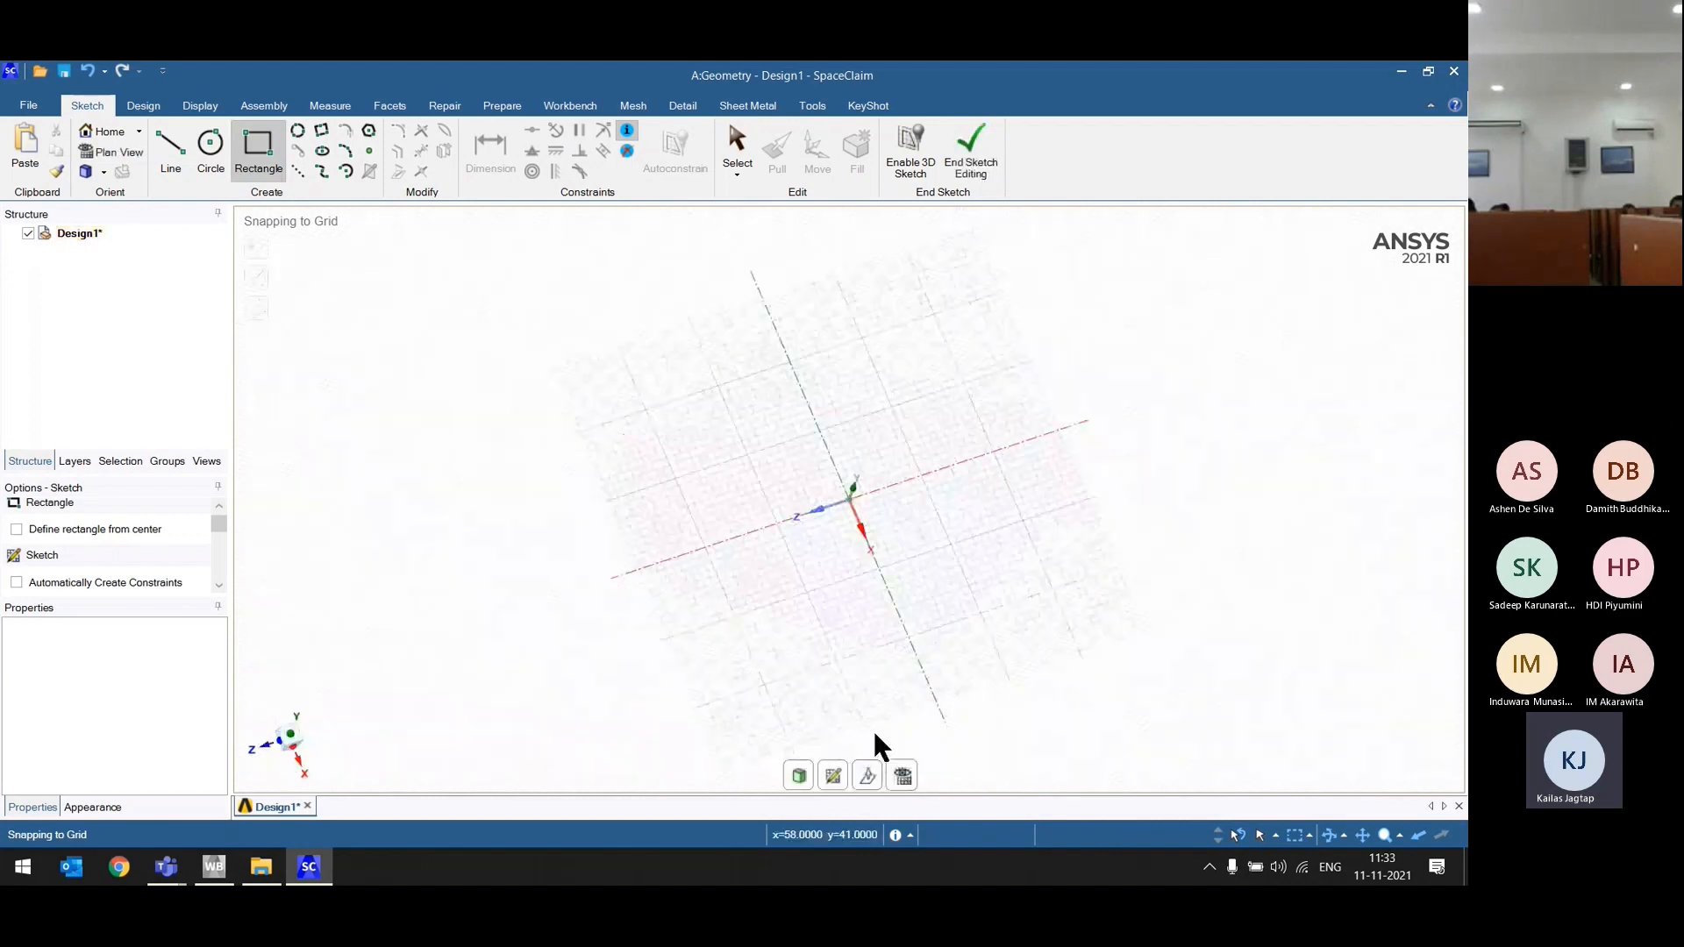
{"action": "left_click", "coordinate": [809, 776]}
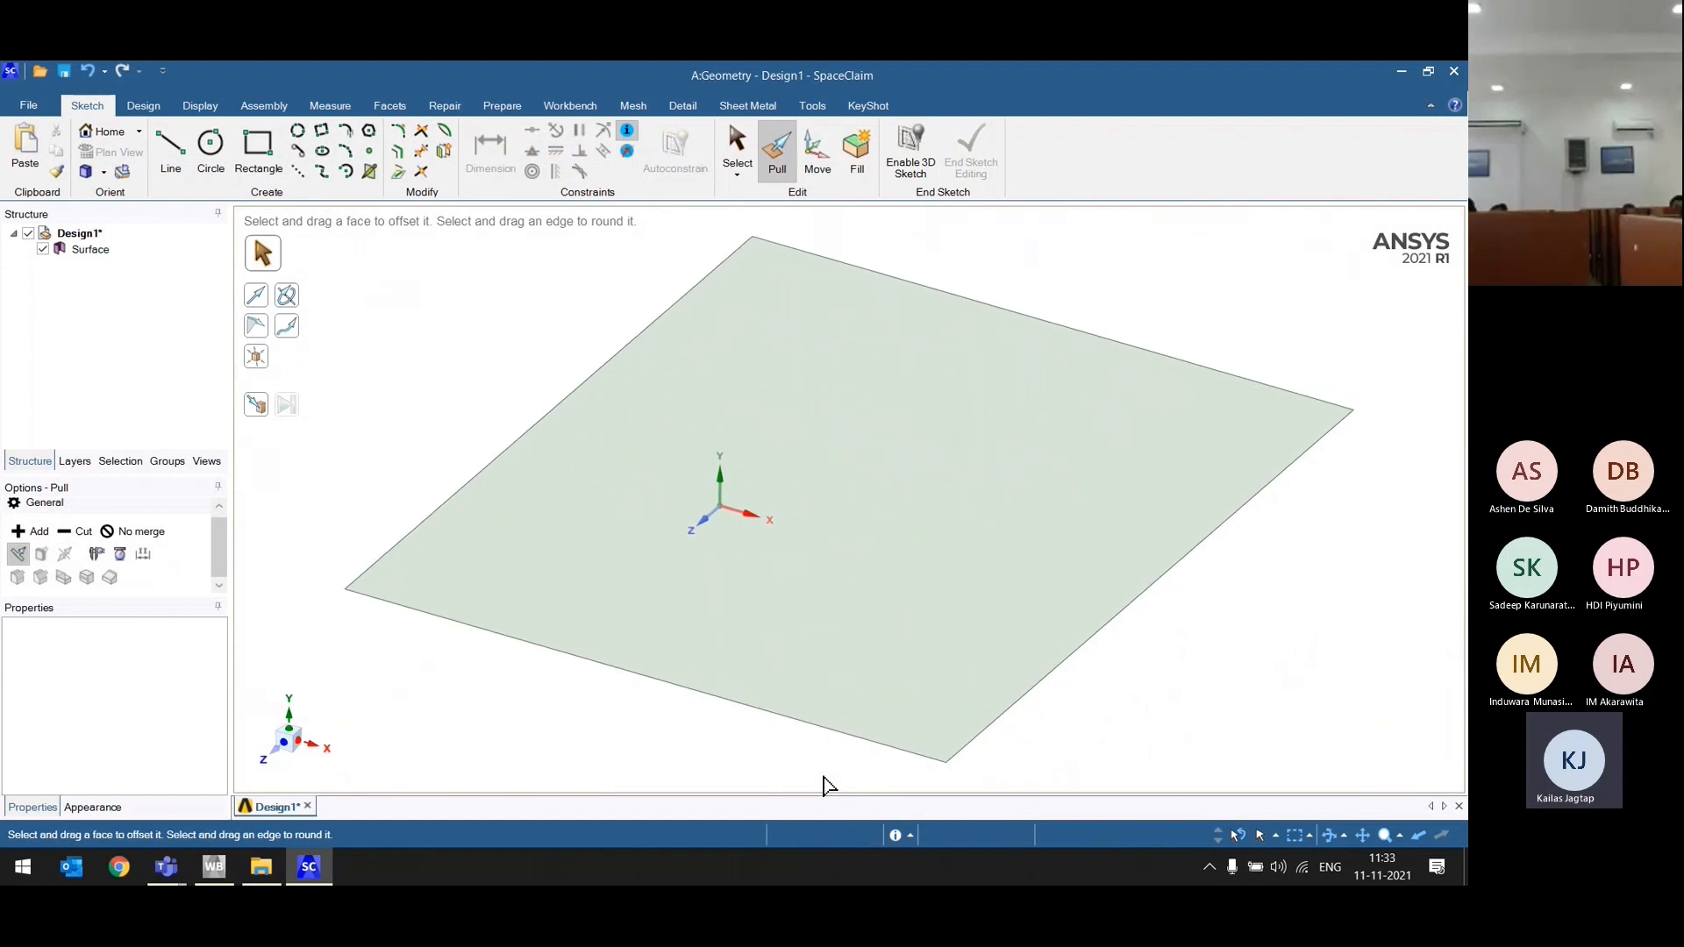
Step: Pull the rectangular surface upward about 18.45 mm, reduce it to a thin plate, and undo the extrusion
{"action": "scroll", "coordinate": [742, 657], "scroll_direction": "down", "scroll_amount": 5}
{"action": "left_click", "coordinate": [741, 658]}
{"action": "left_click_drag", "start_coordinate": [741, 658], "coordinate": [794, 507]}
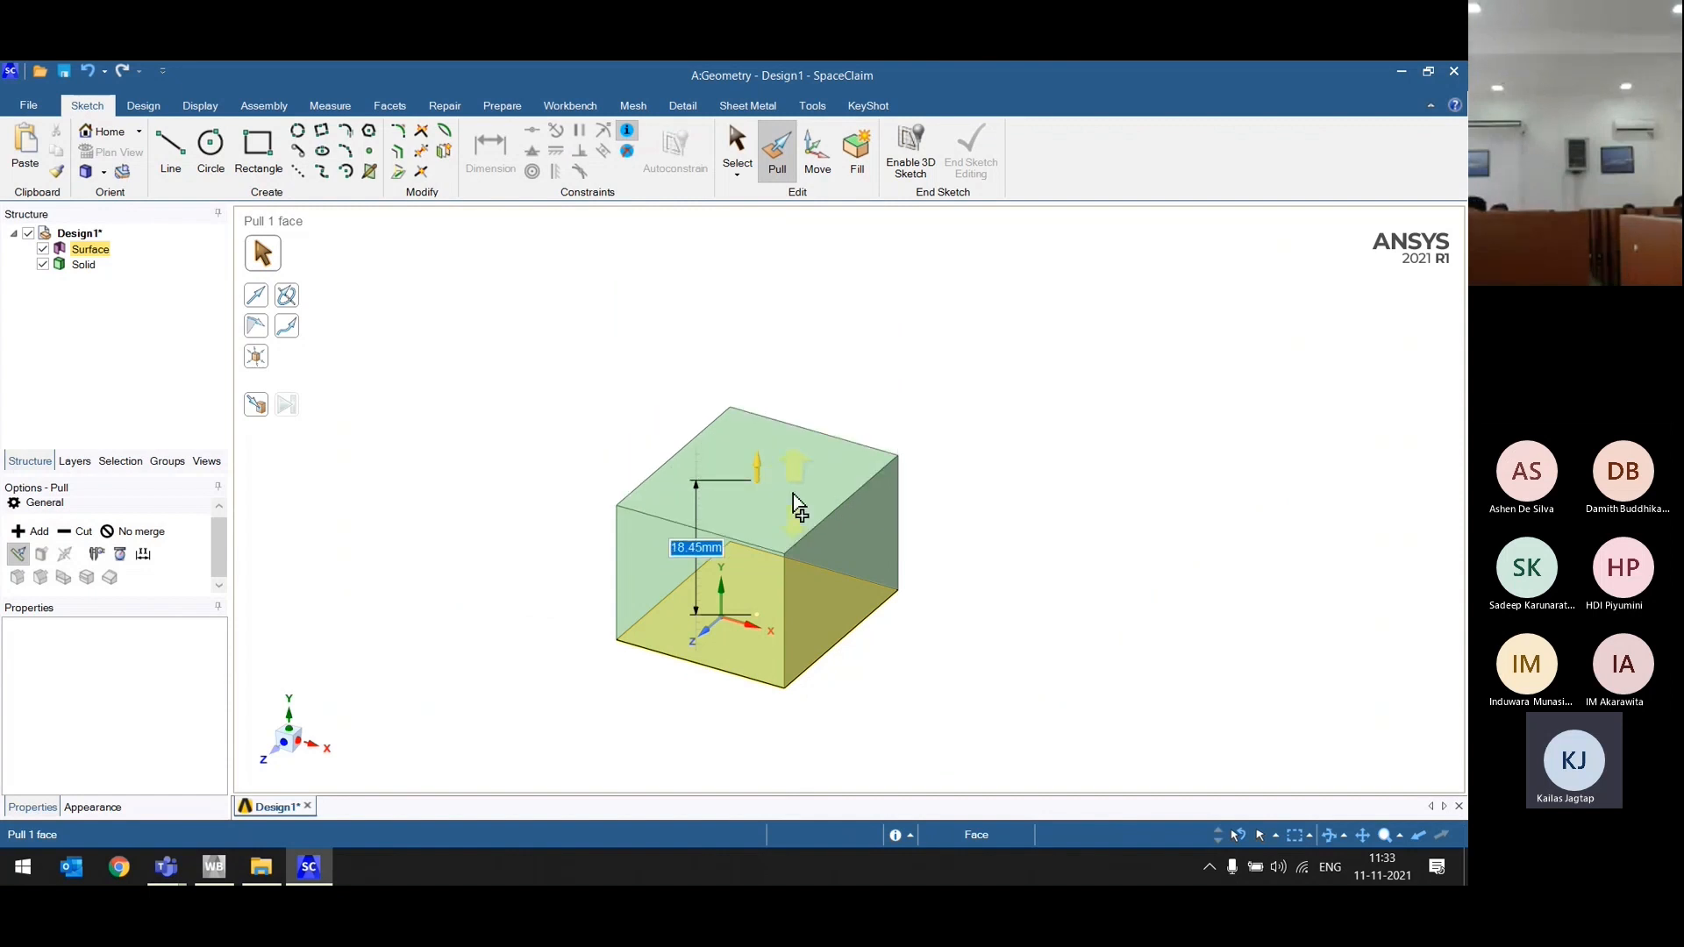
{"action": "left_click_drag", "start_coordinate": [795, 508], "coordinate": [790, 618]}
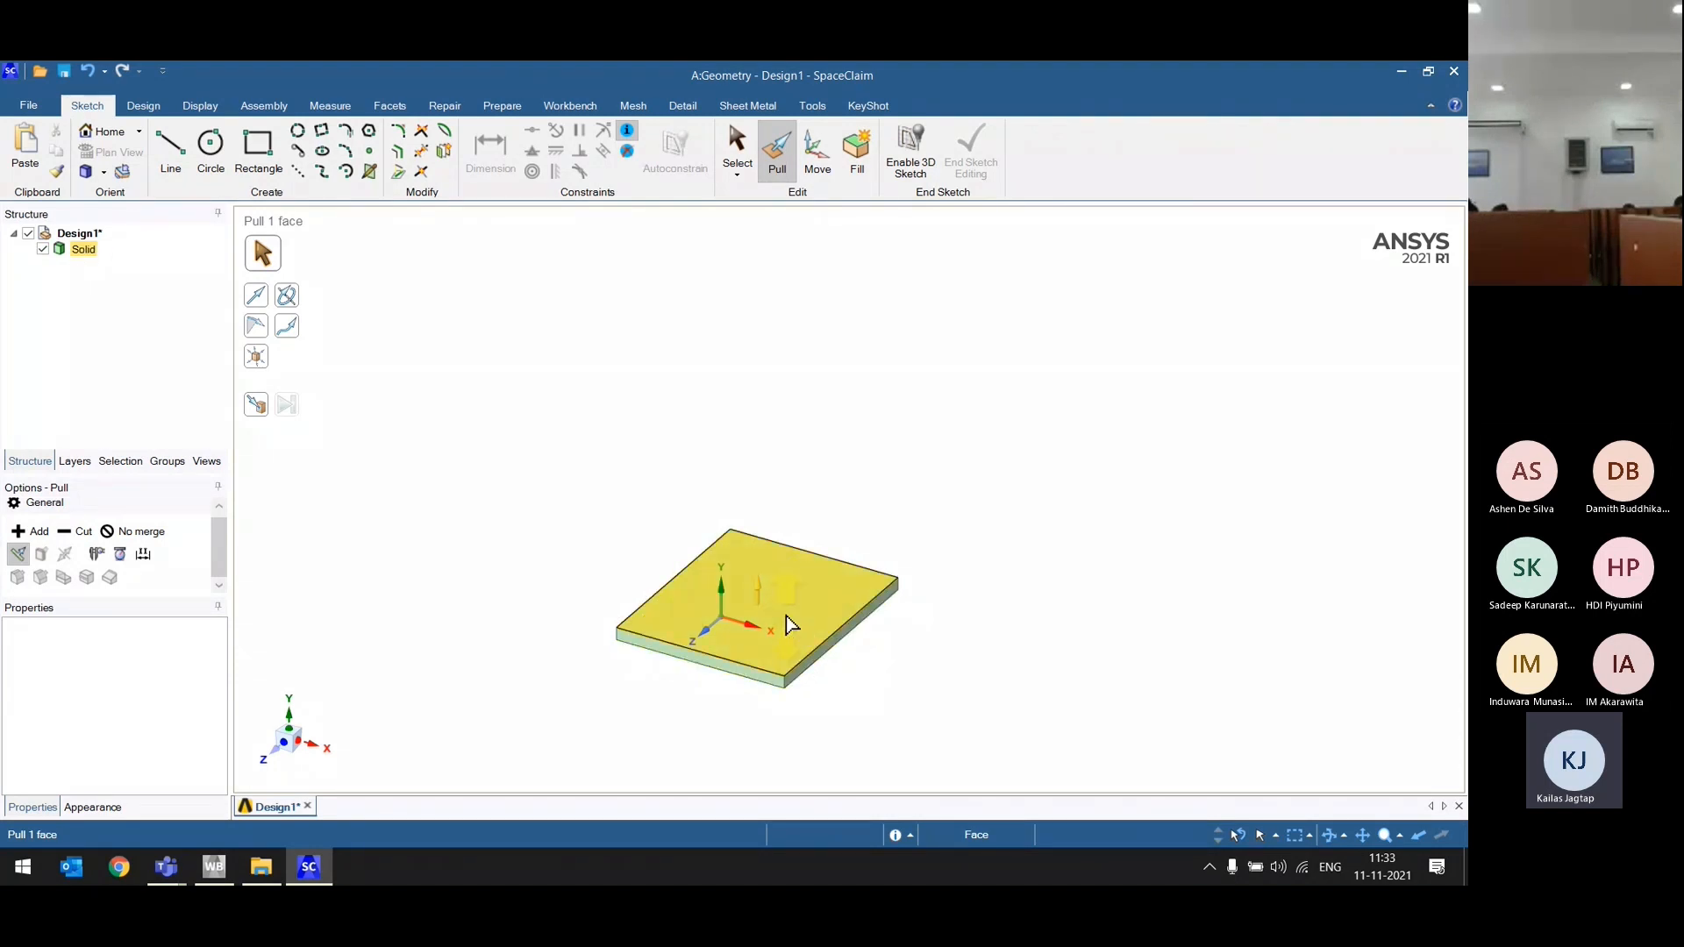
{"action": "key", "text": "ctrl+z"}
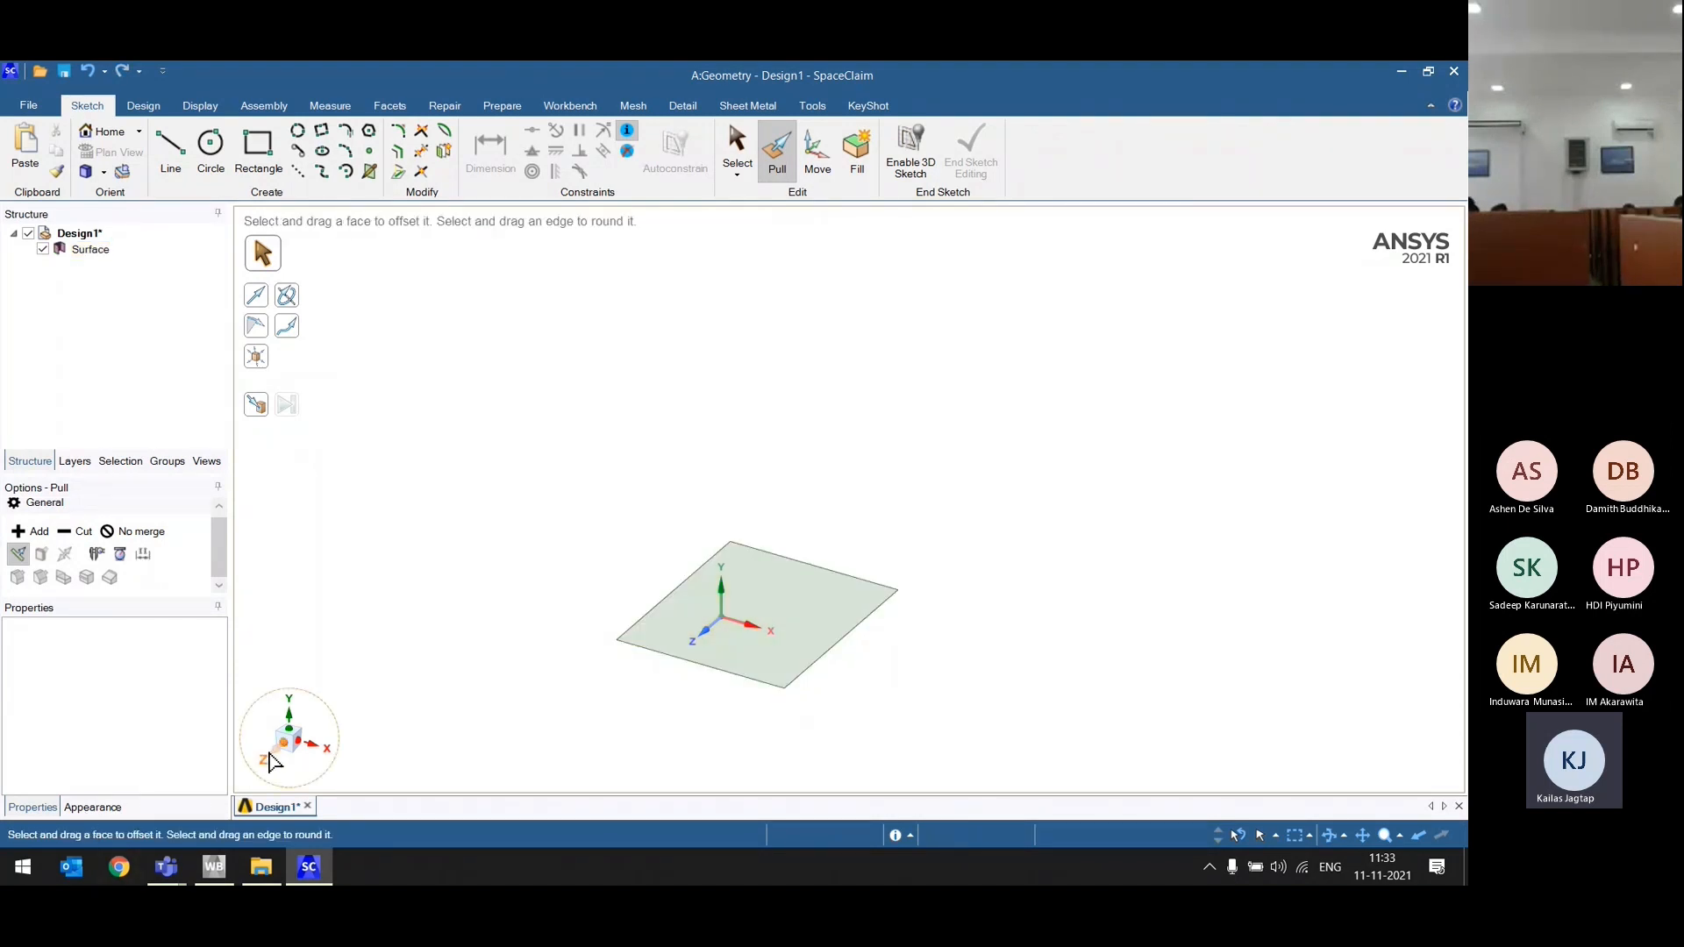
Step: Sketch an inclined line from the origin toward positive X and Y on the front XY plane
{"action": "left_click", "coordinate": [268, 758]}
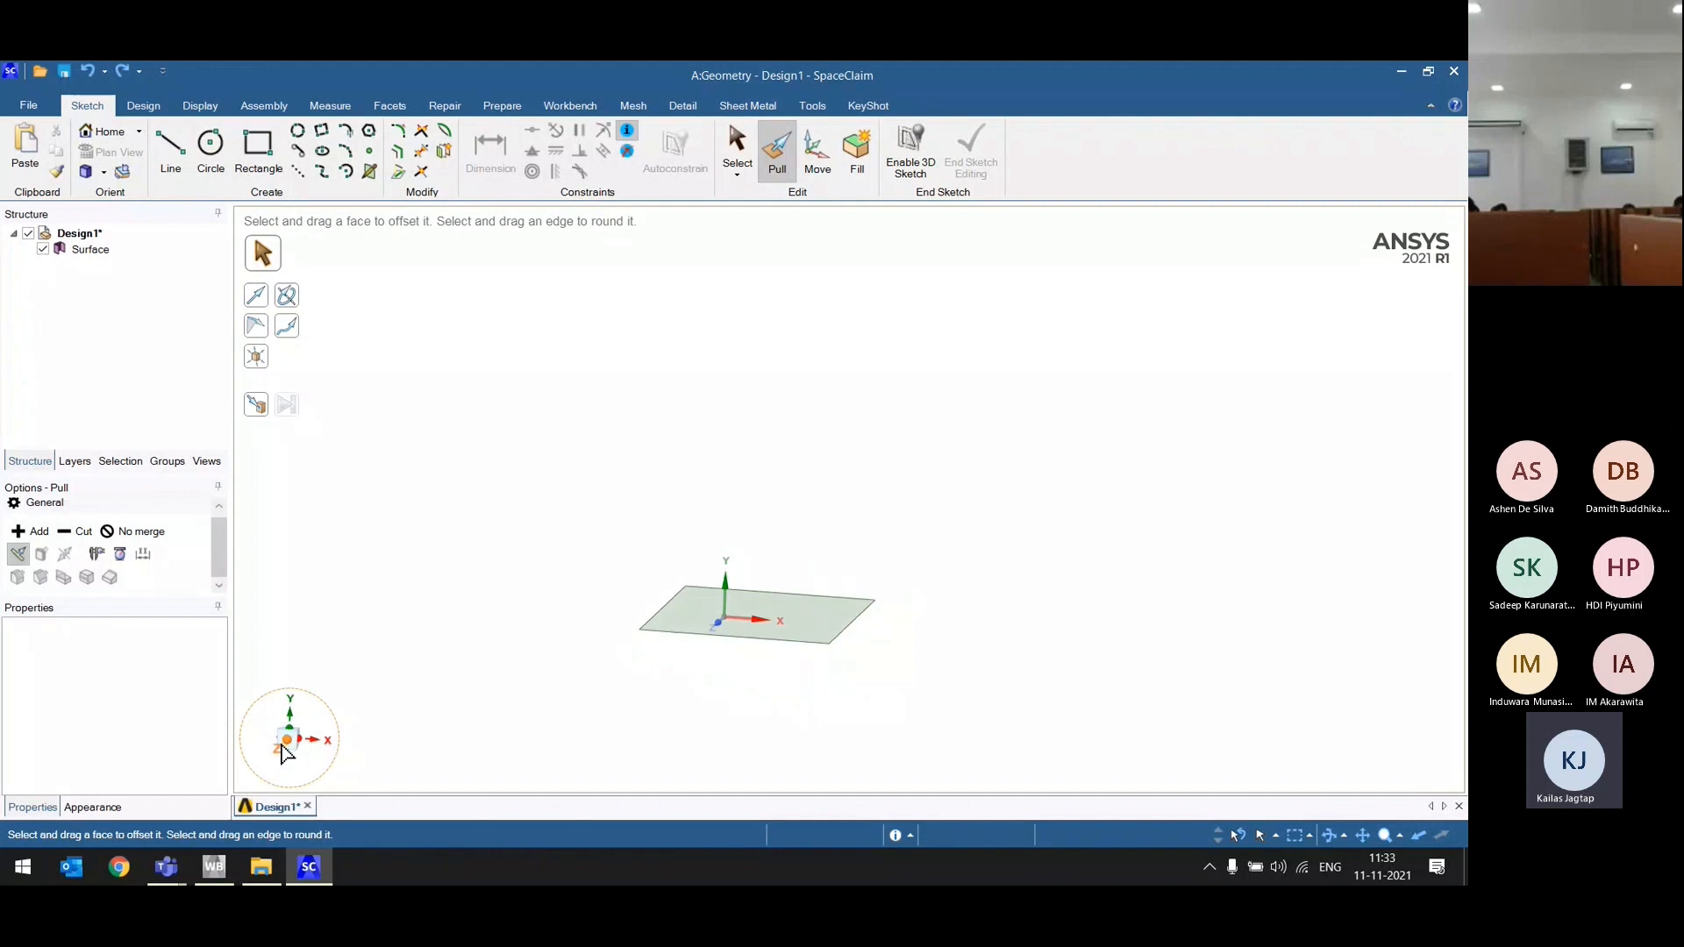
{"action": "left_click", "coordinate": [157, 147]}
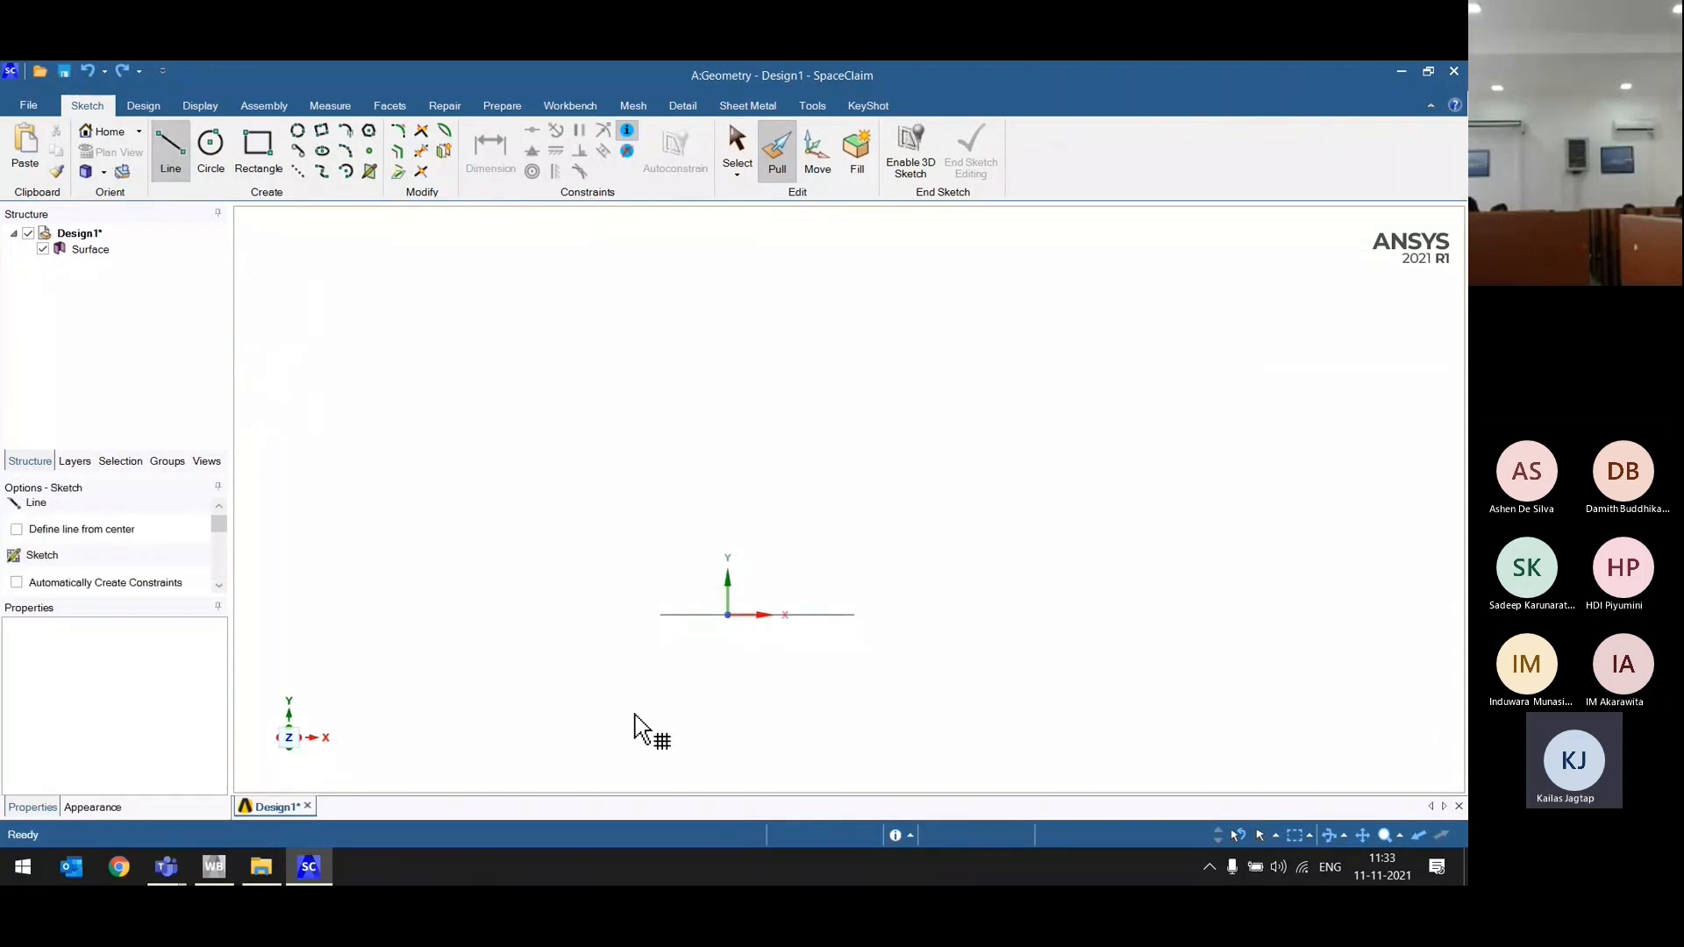
{"action": "left_click", "coordinate": [729, 617]}
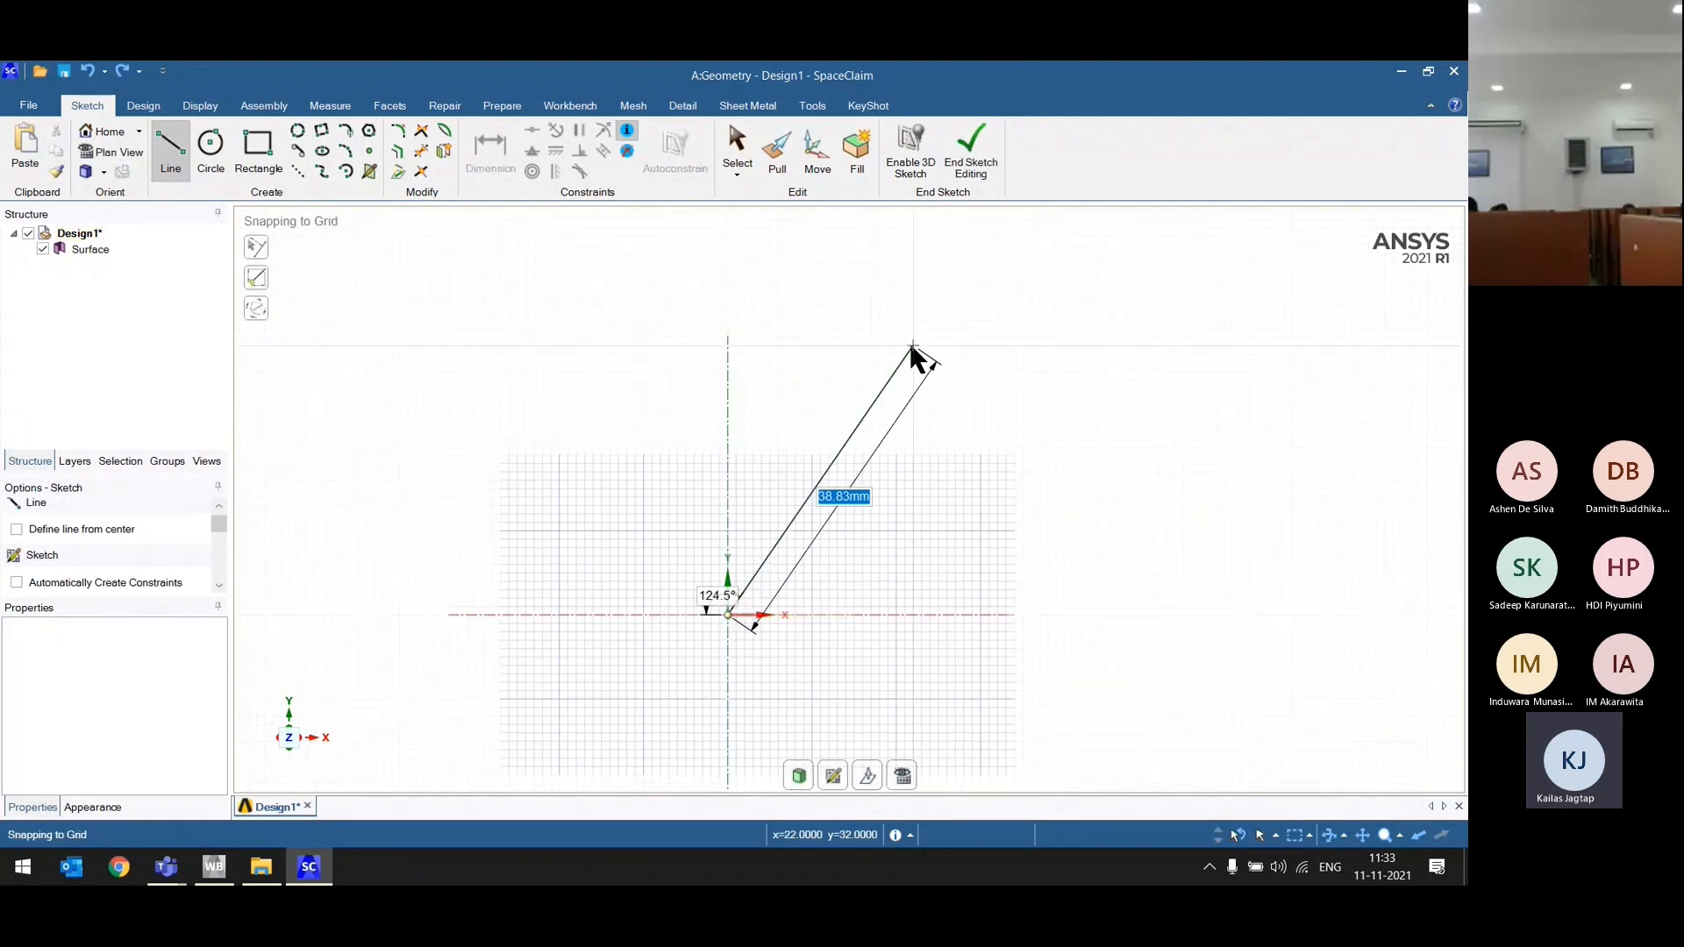
{"action": "key", "text": "Tab"}
{"action": "left_click", "coordinate": [956, 382]}
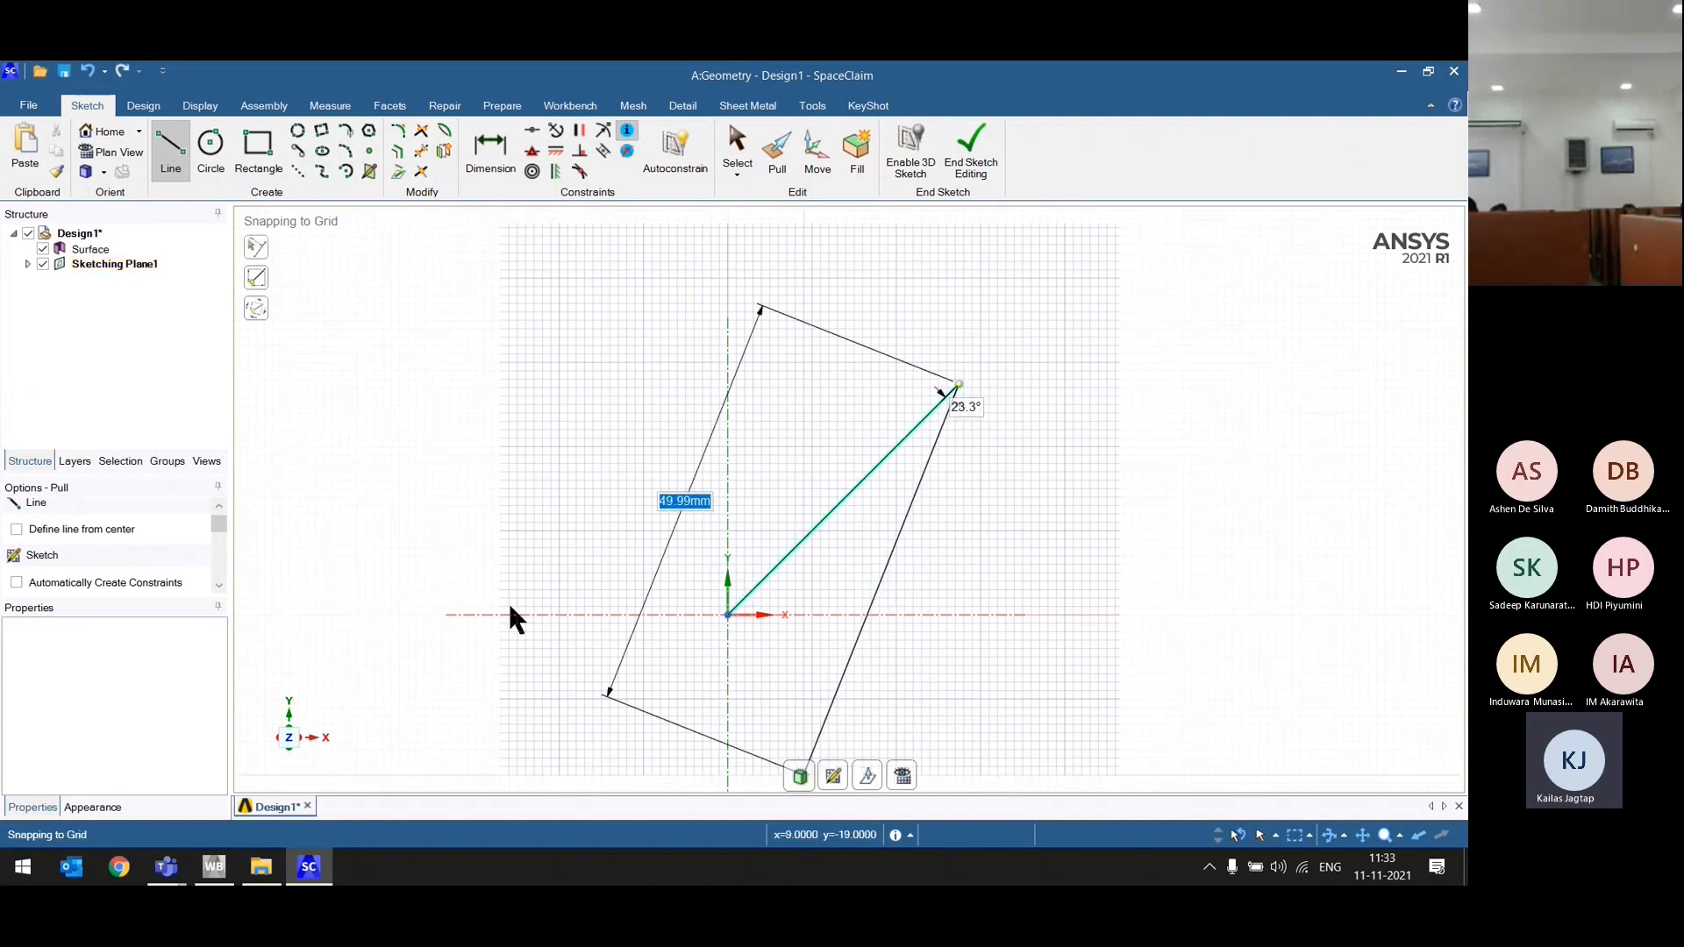
Step: Pull the rectangular surface 20 mm into a slanted solid, using the inclined line as the pull direction
{"action": "key", "text": "p"}
{"action": "left_click", "coordinate": [760, 649]}
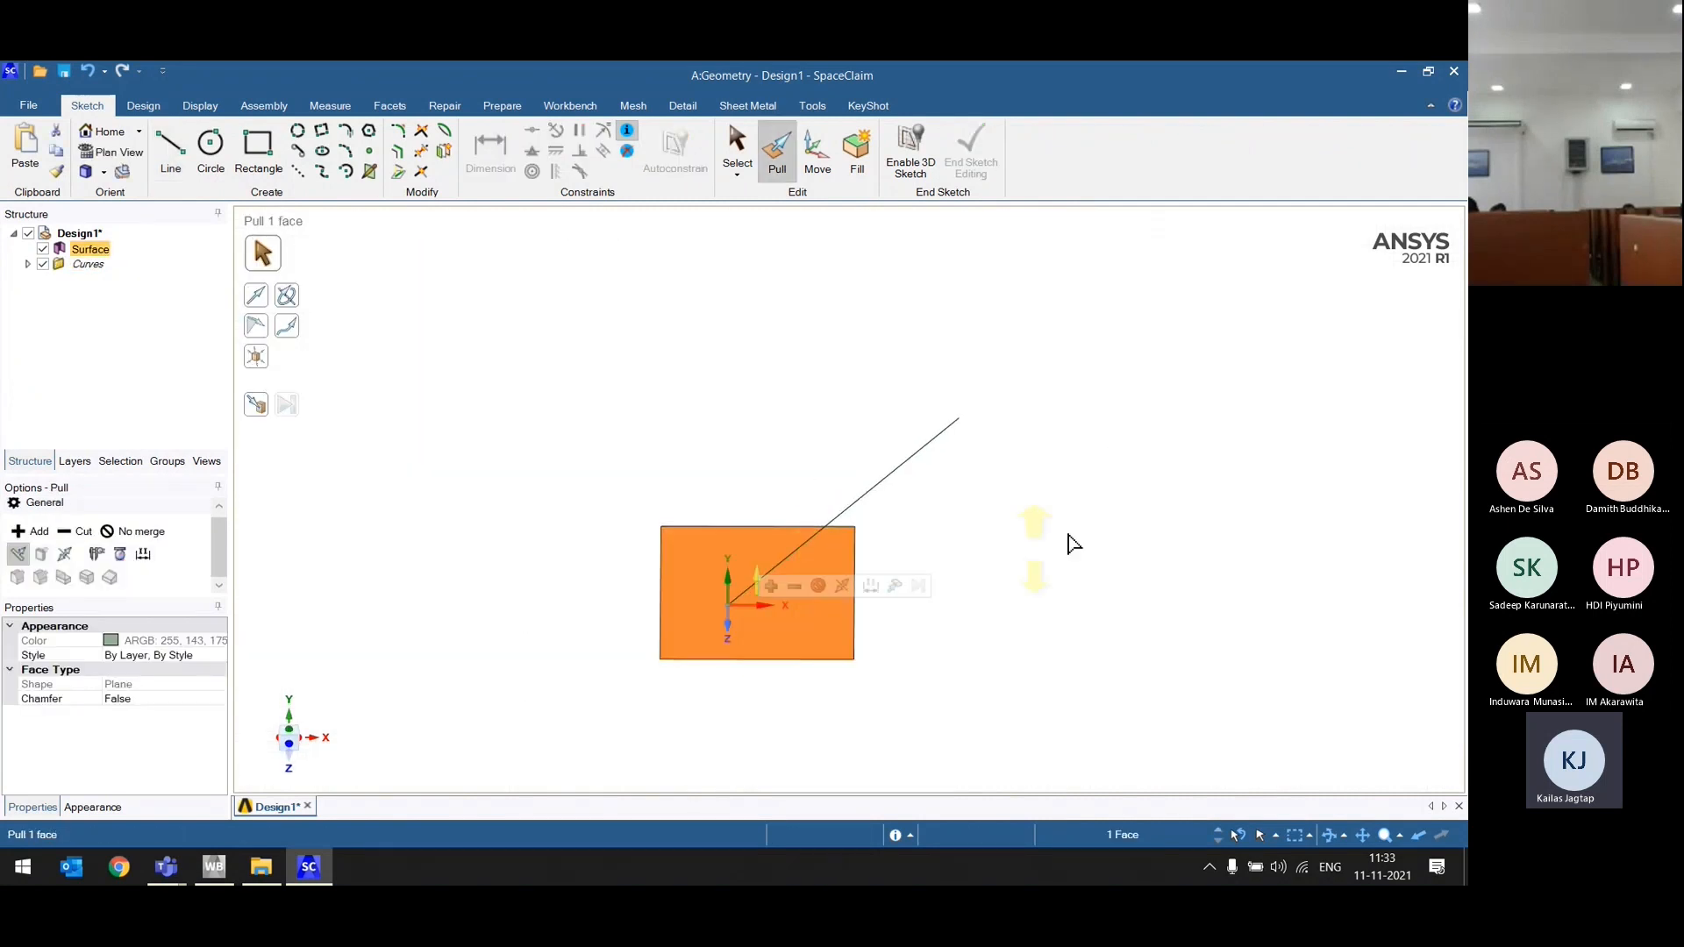
{"action": "left_click", "coordinate": [1218, 487]}
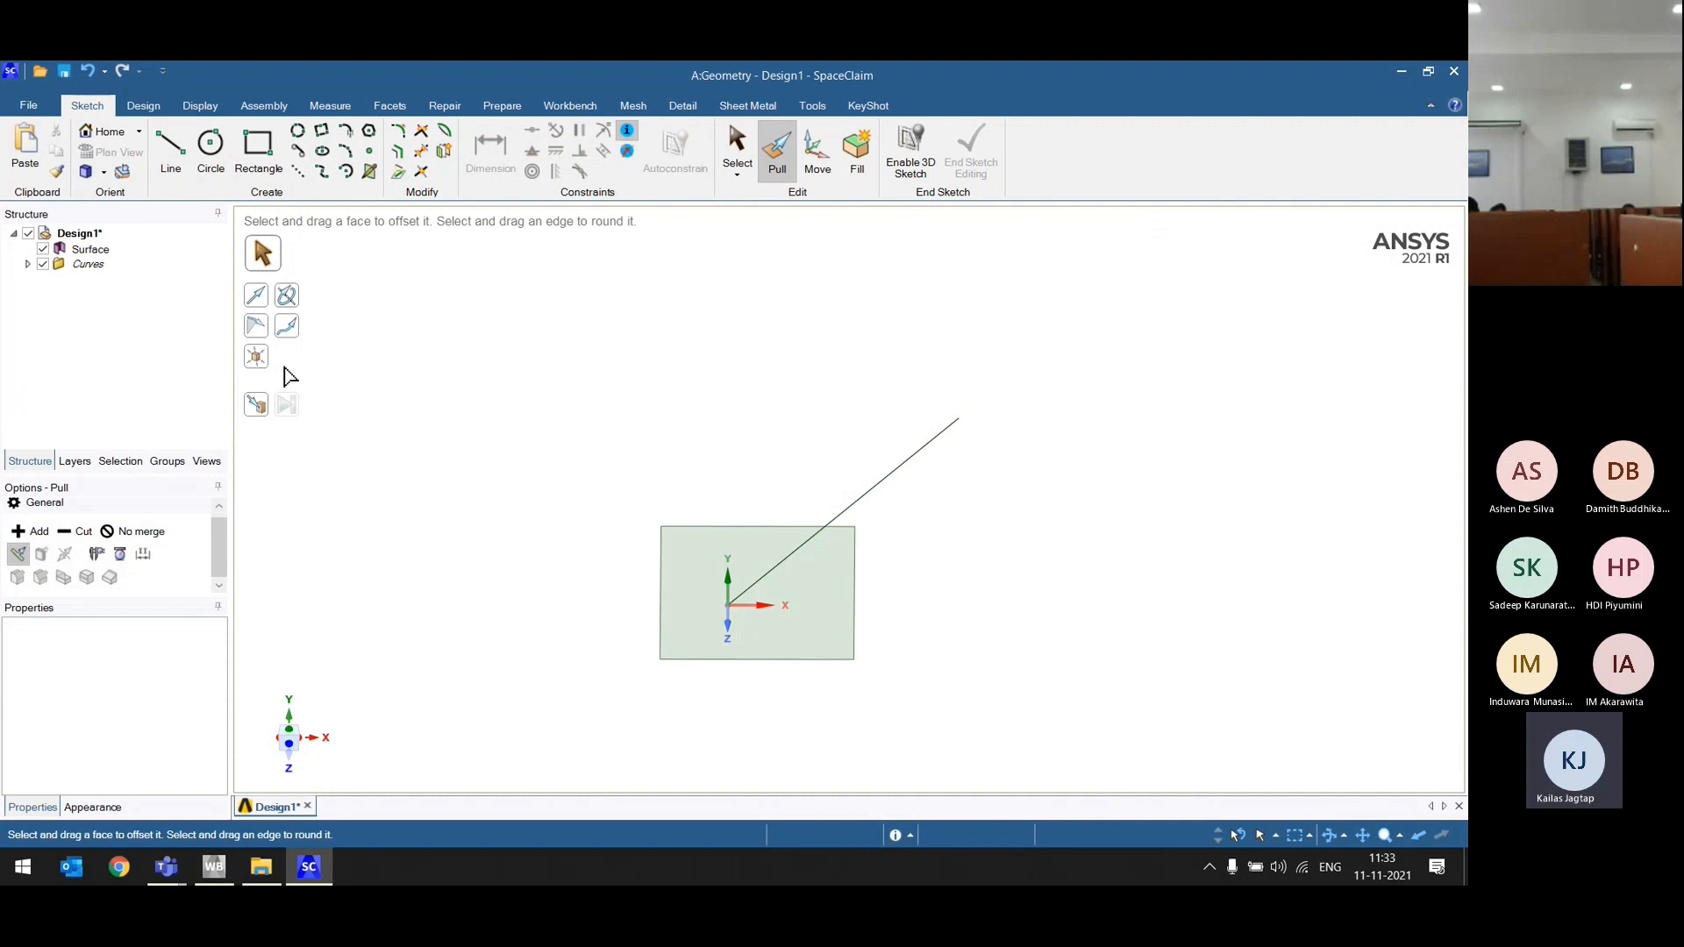
{"action": "left_click", "coordinate": [693, 608]}
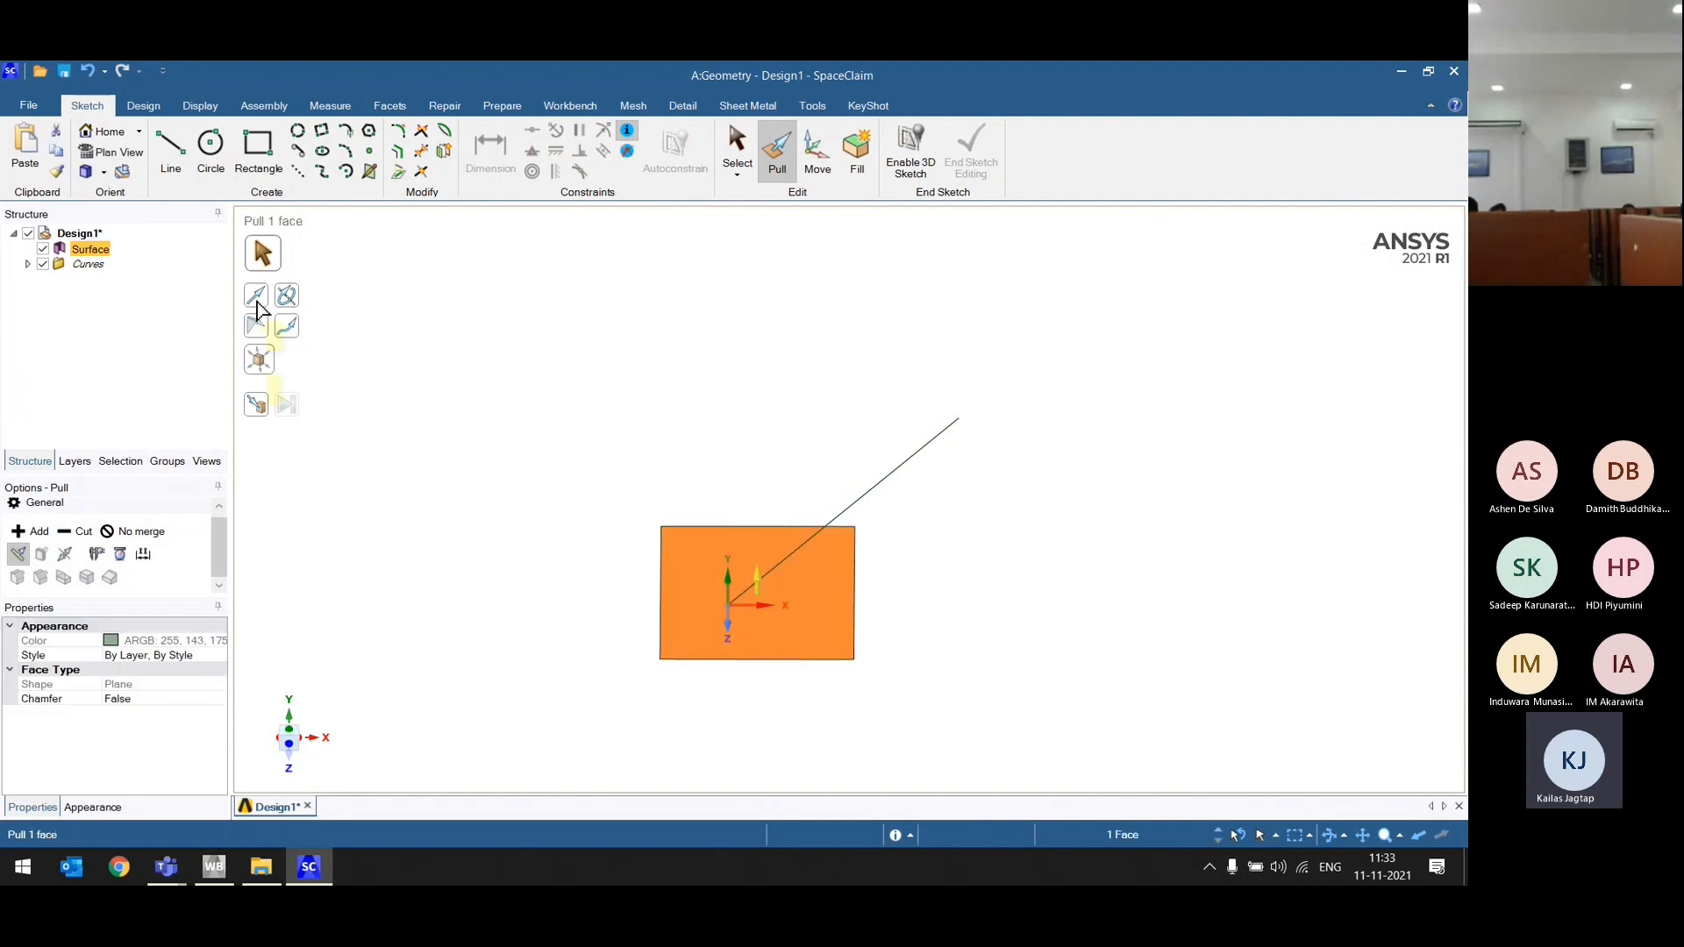
{"action": "left_click", "coordinate": [259, 303]}
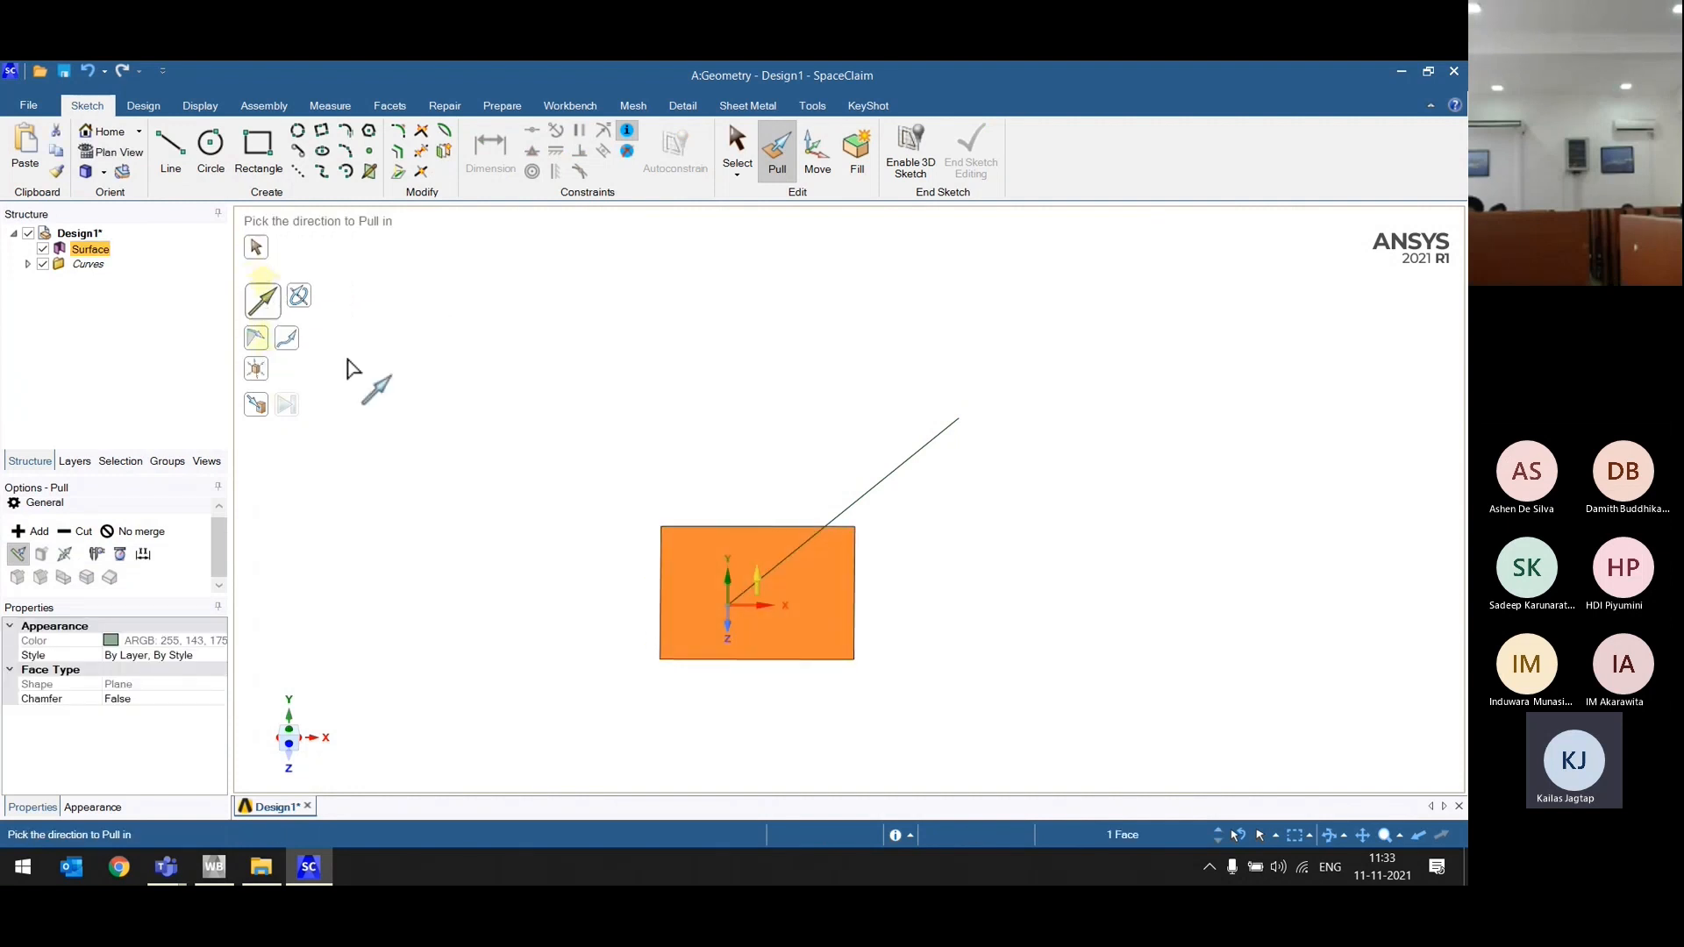
{"action": "left_click", "coordinate": [933, 454]}
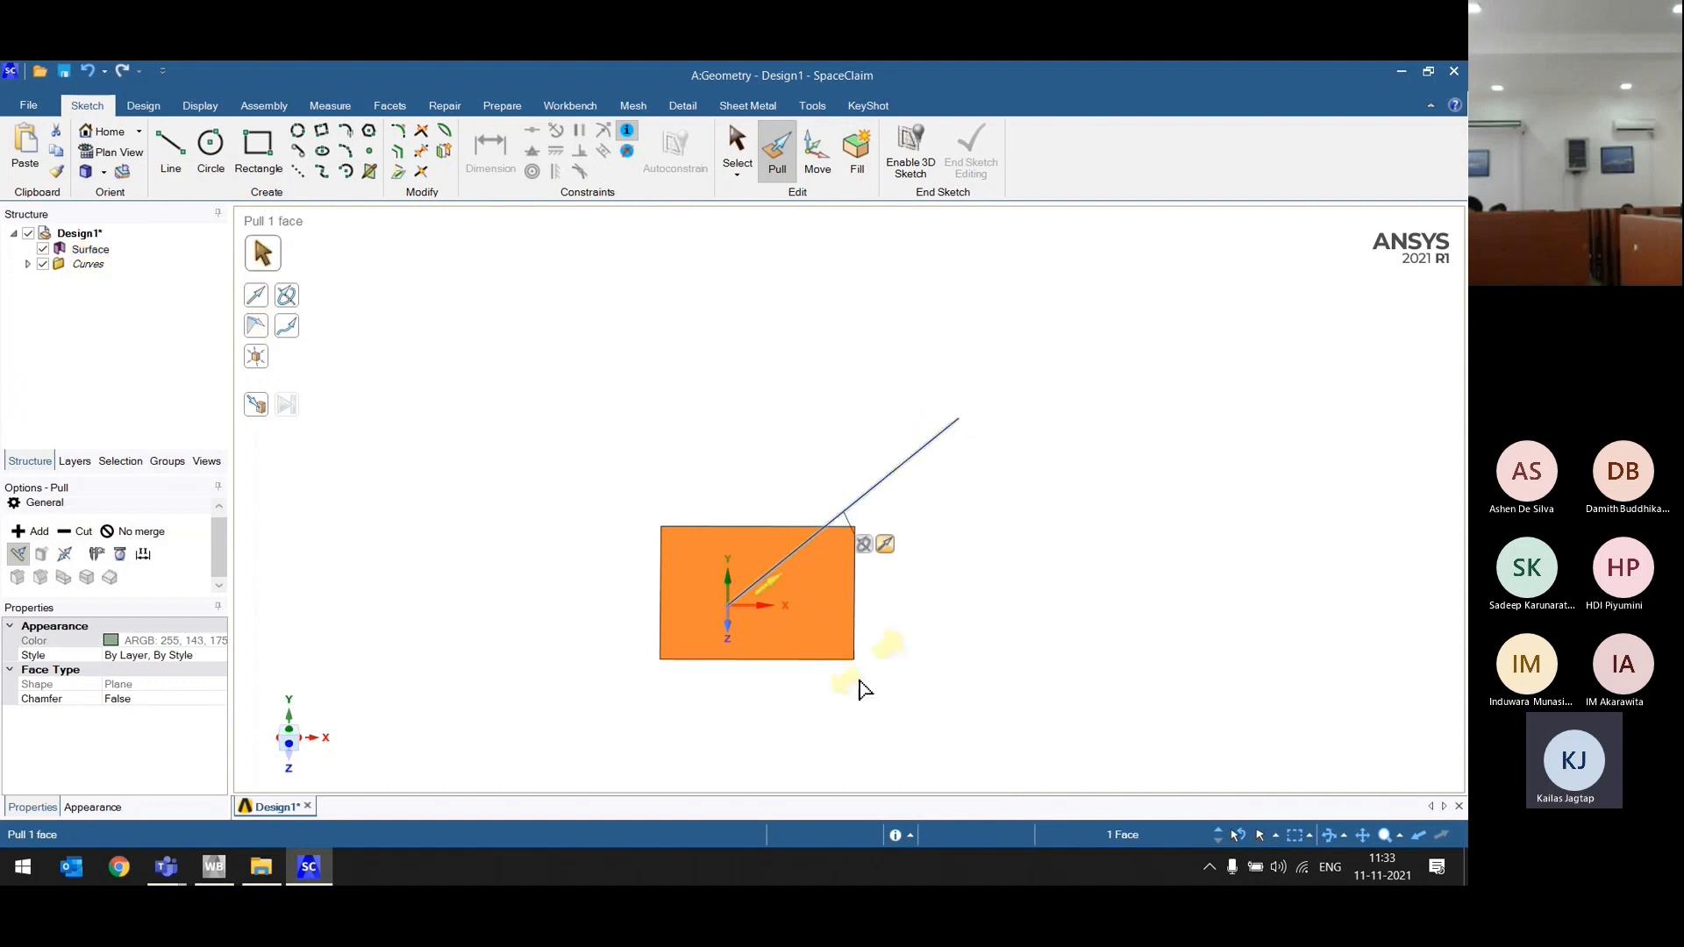
{"action": "left_click_drag", "start_coordinate": [860, 688], "coordinate": [626, 170]}
{"action": "middle_click_drag", "start_coordinate": [539, 497], "coordinate": [522, 466]}
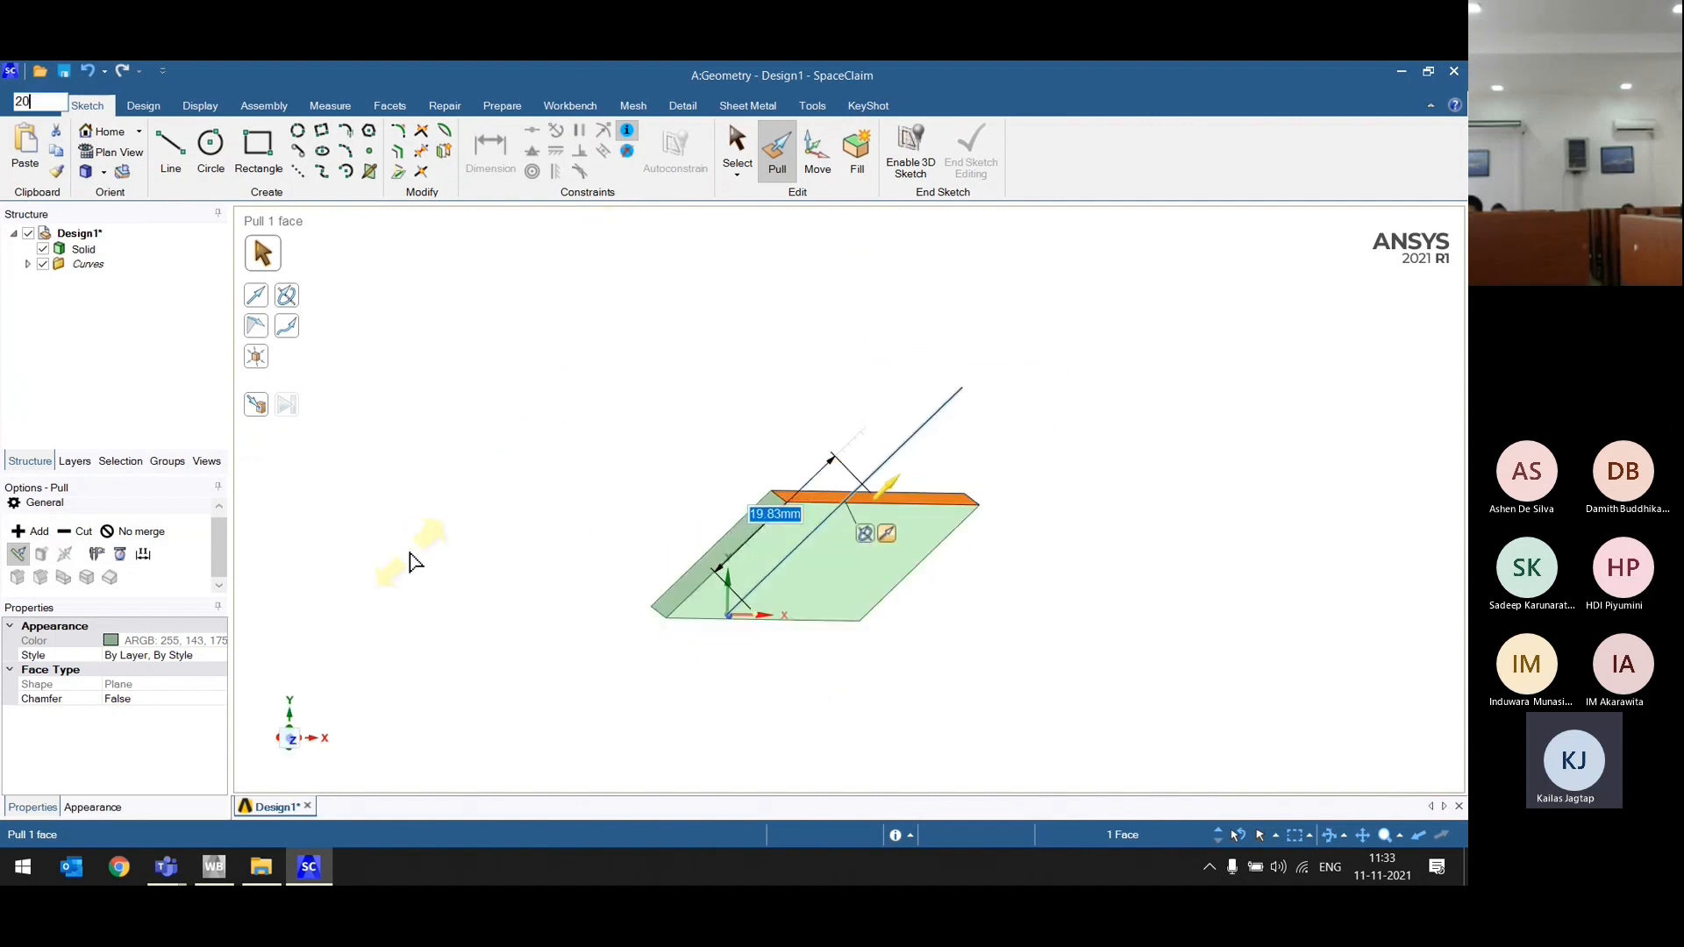
{"action": "type", "text": "20"}
{"action": "key", "text": "Return"}
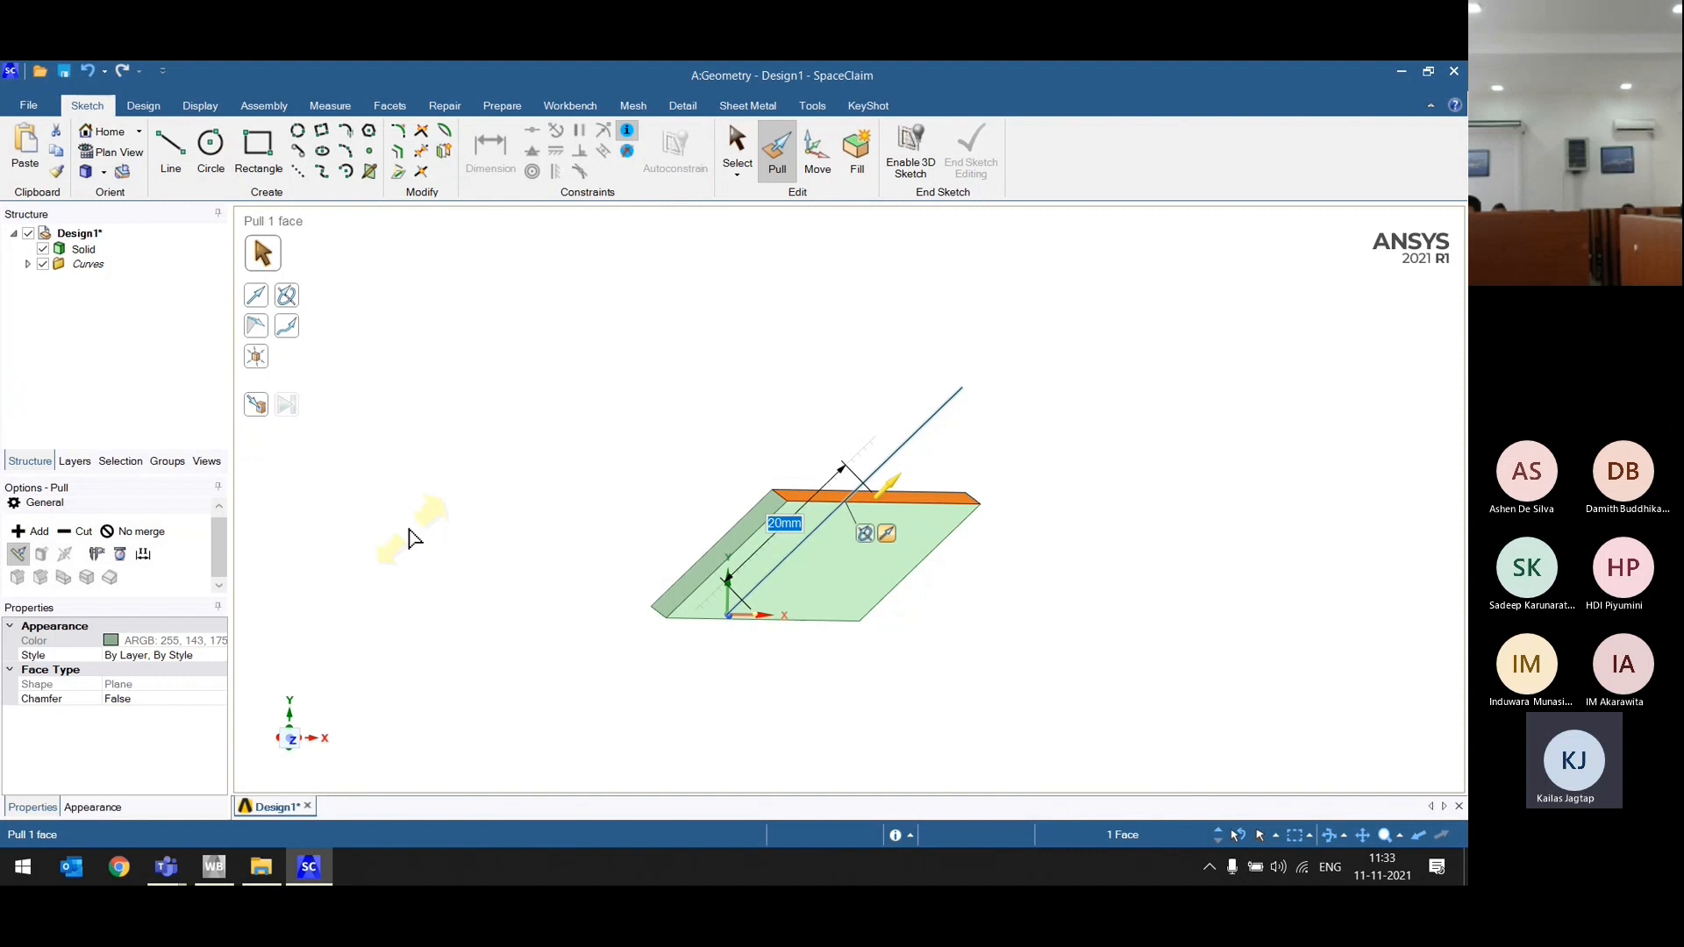
{"action": "left_click", "coordinate": [409, 532]}
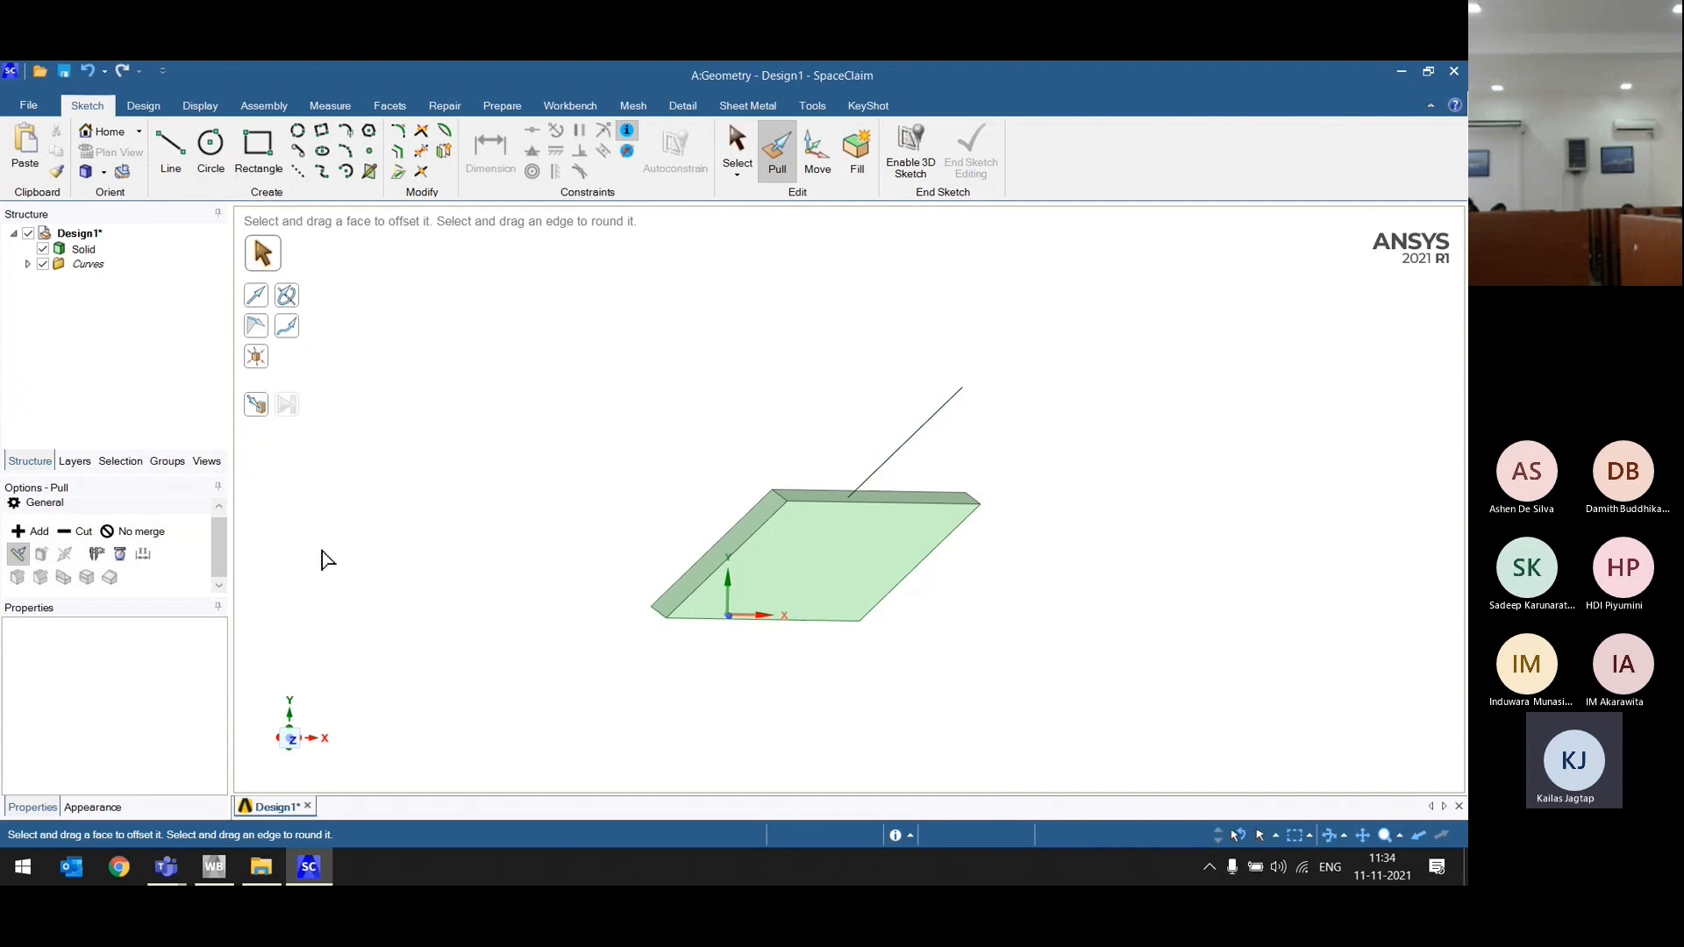
Step: Undo the slanted pull so only the rectangular surface is left, and hide the sketched curves
{"action": "key", "text": "ctrl+z"}
{"action": "key", "text": "ctrl+z"}
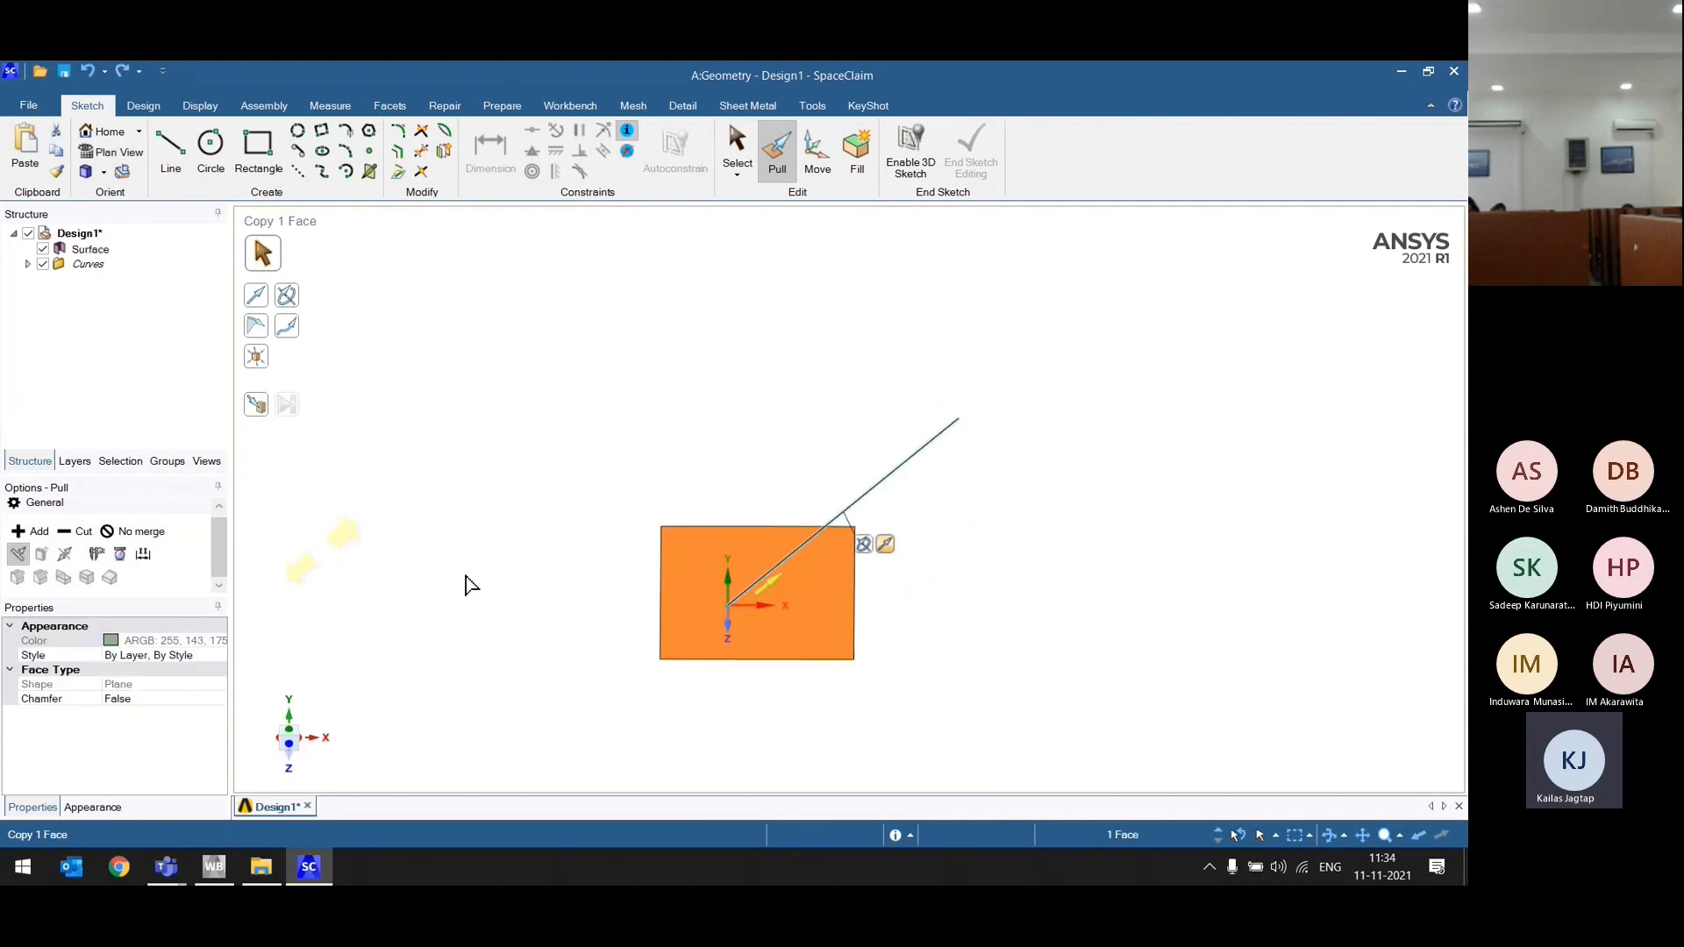
{"action": "left_click", "coordinate": [465, 576]}
{"action": "left_click", "coordinate": [42, 263]}
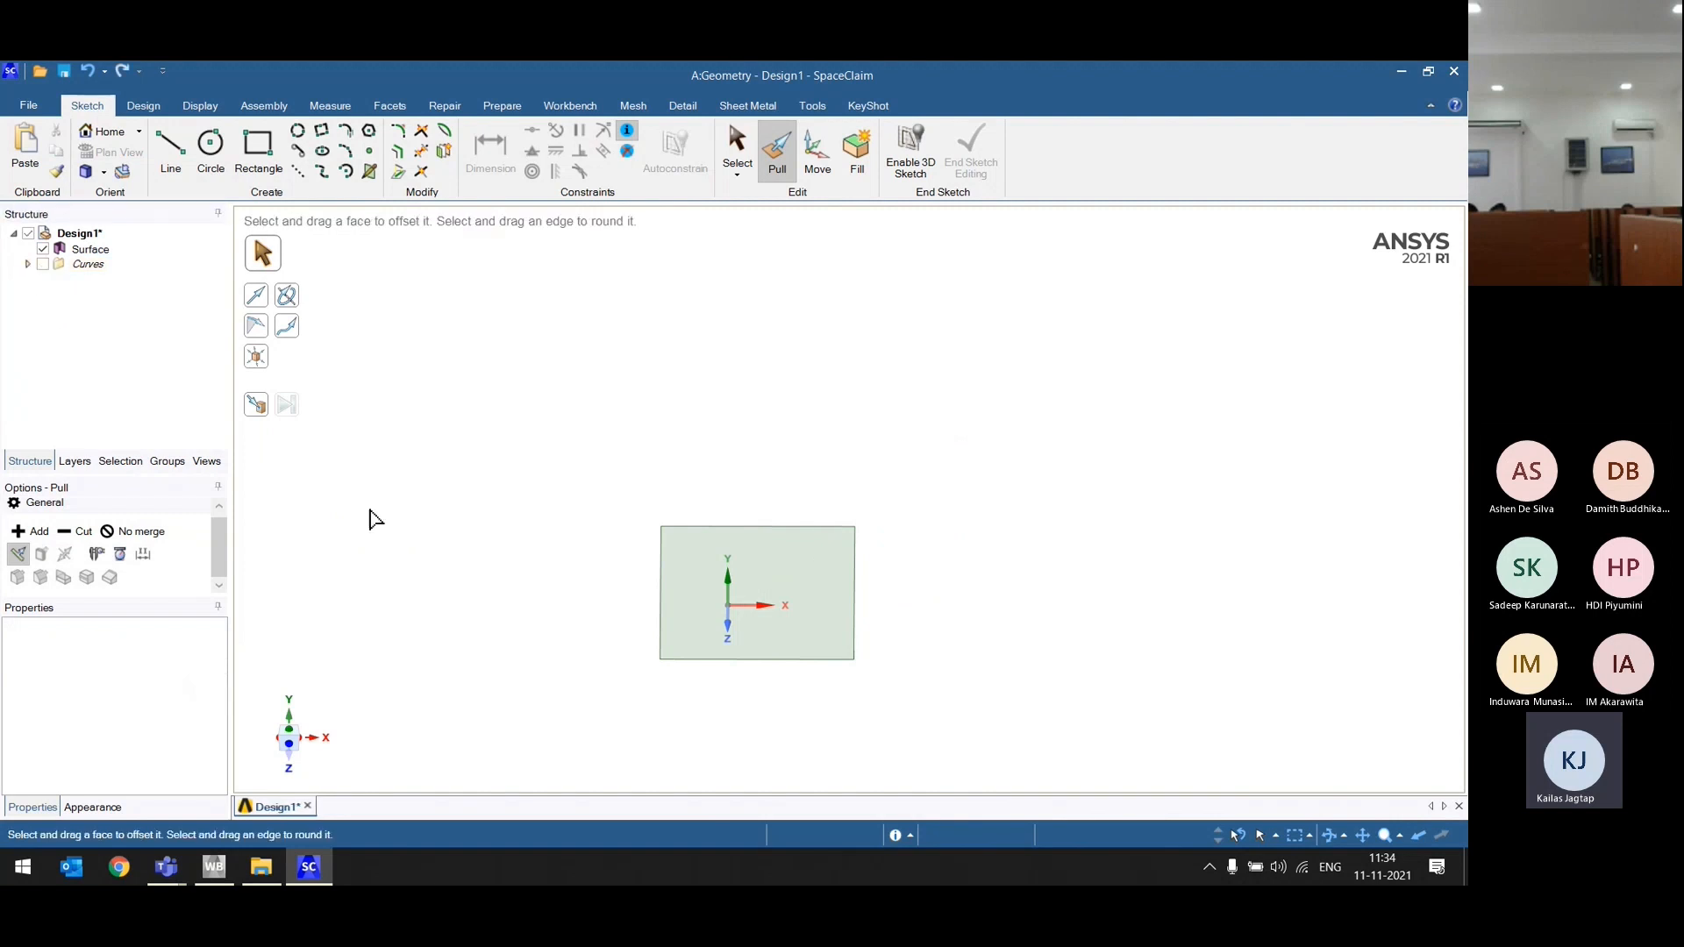
Step: Pull the rectangular surface upward into a block and draft its positive-X side face 10° about the top face
{"action": "middle_click_drag", "start_coordinate": [372, 518], "coordinate": [433, 482]}
{"action": "left_click_drag", "start_coordinate": [695, 599], "coordinate": [699, 399]}
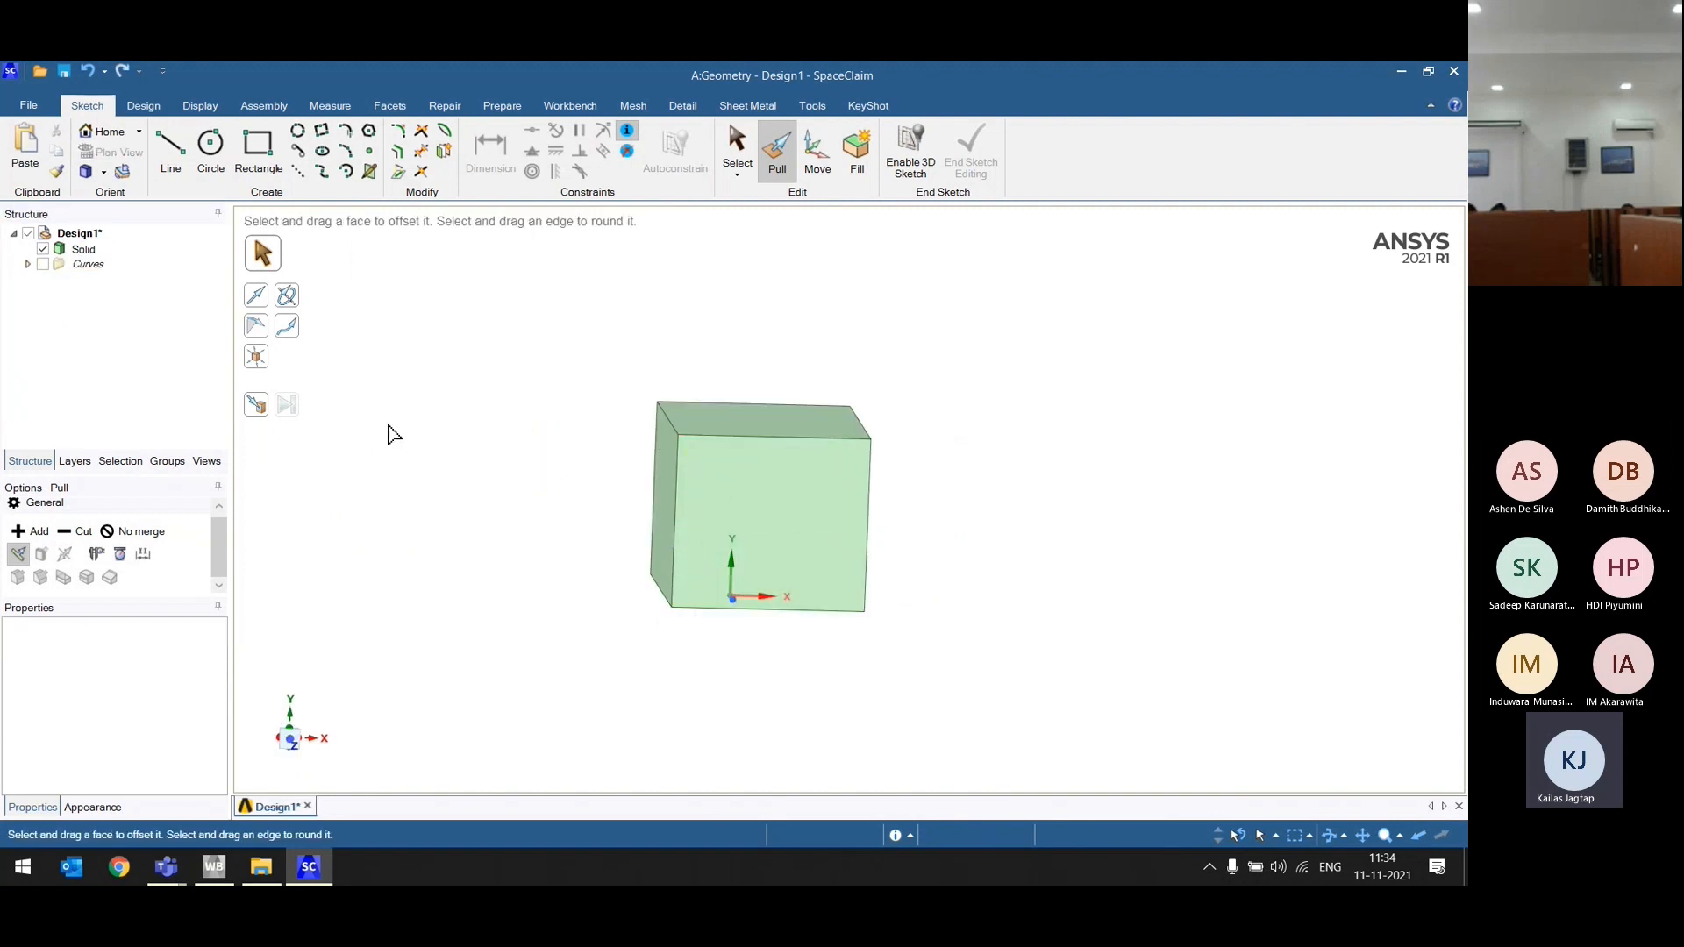
{"action": "left_click", "coordinate": [258, 329]}
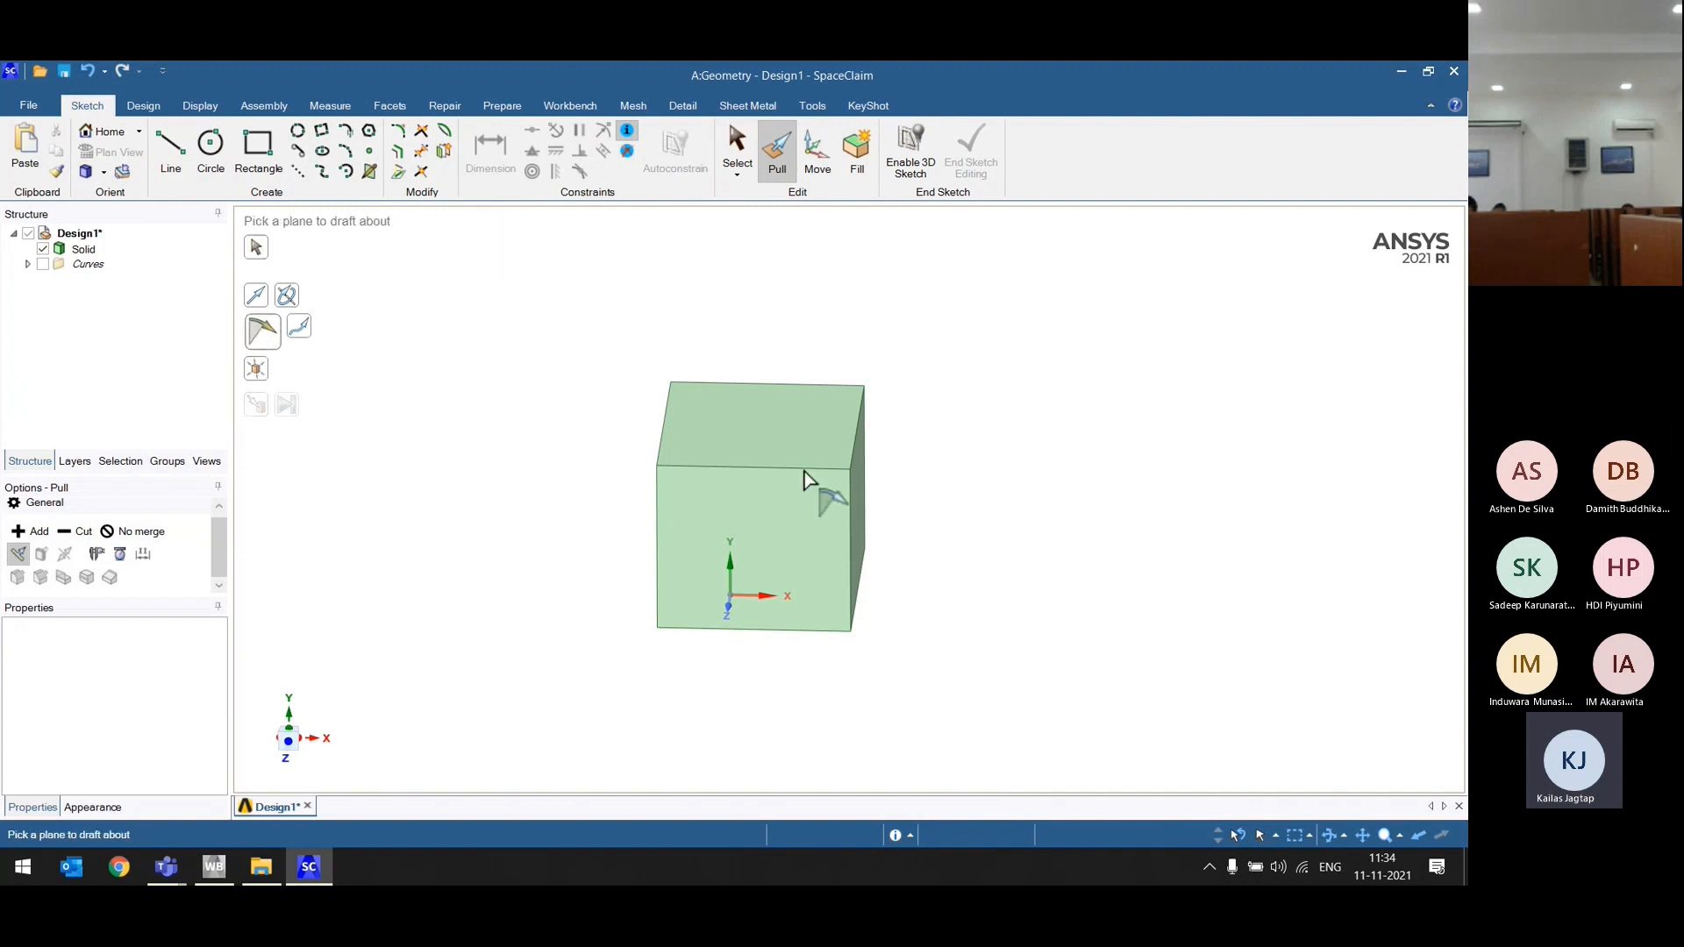
{"action": "left_click", "coordinate": [725, 439]}
{"action": "left_click", "coordinate": [862, 539]}
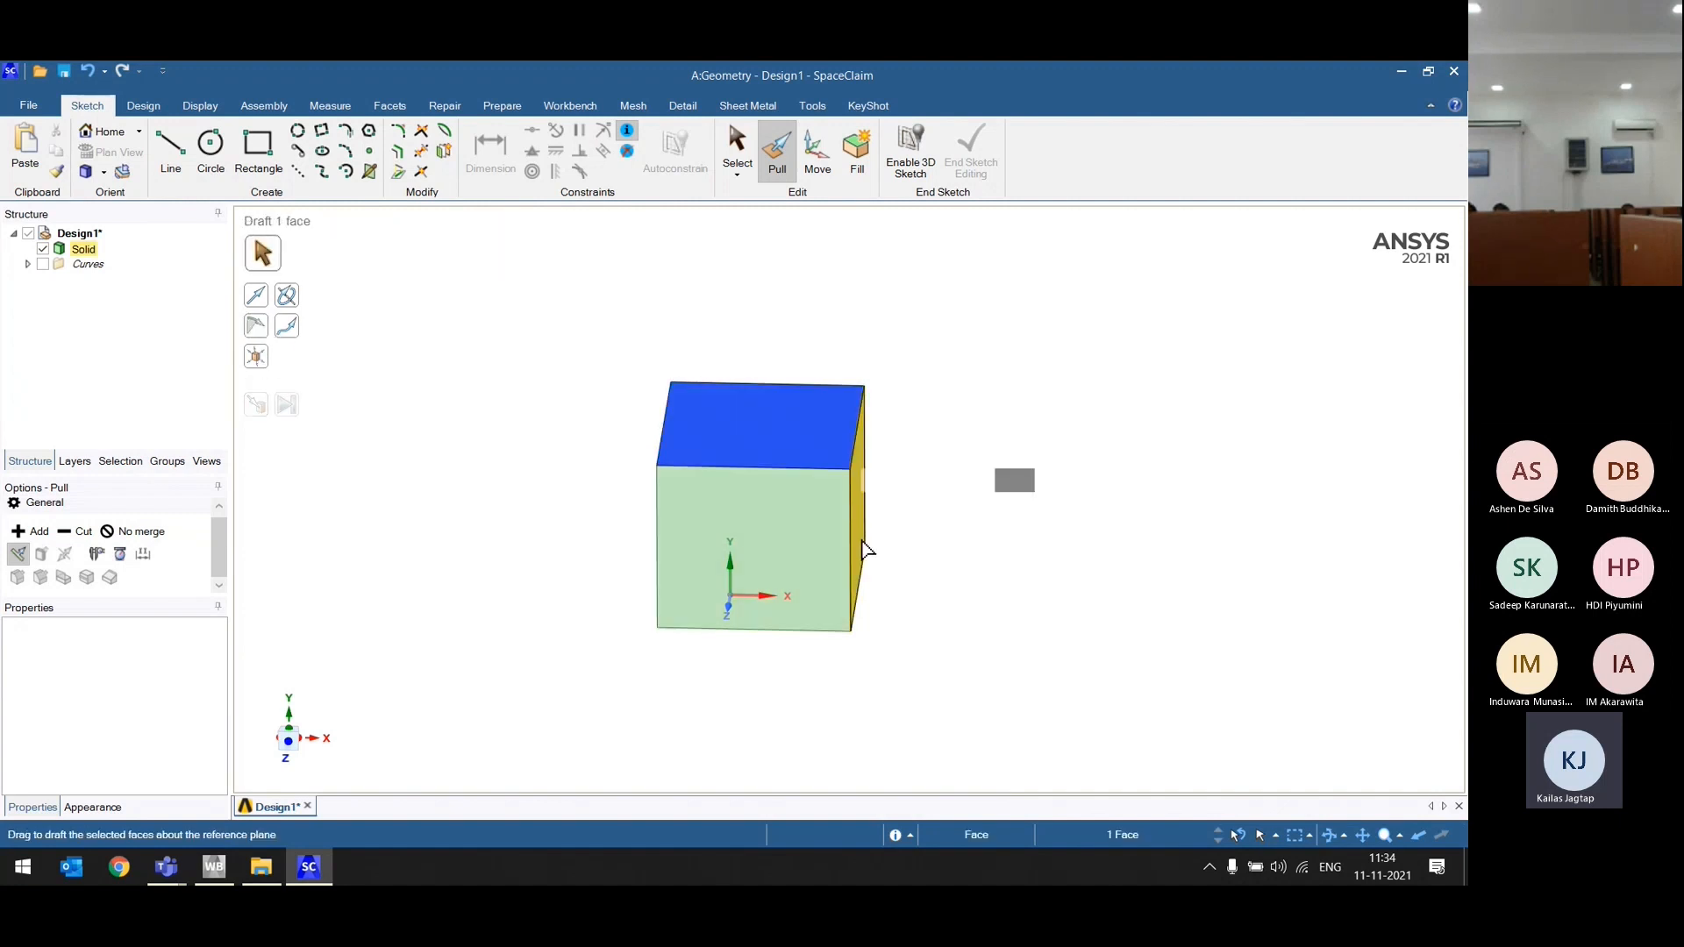
{"action": "left_click_drag", "start_coordinate": [1007, 530], "coordinate": [430, 443]}
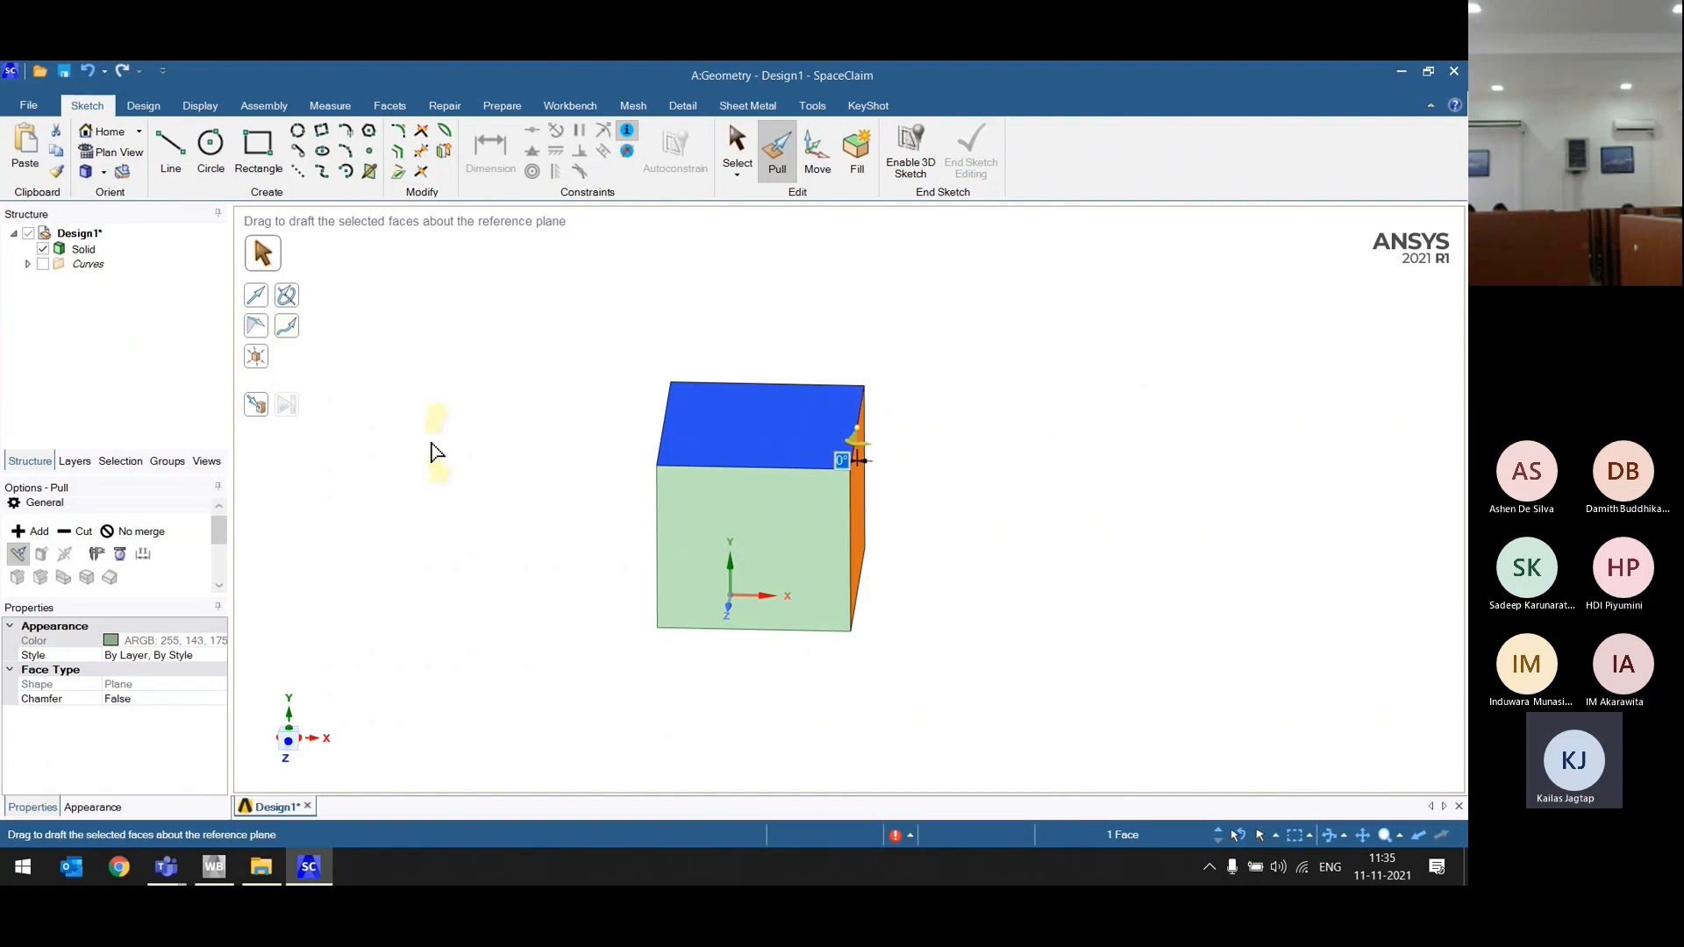
{"action": "left_click_drag", "start_coordinate": [449, 465], "coordinate": [996, 617]}
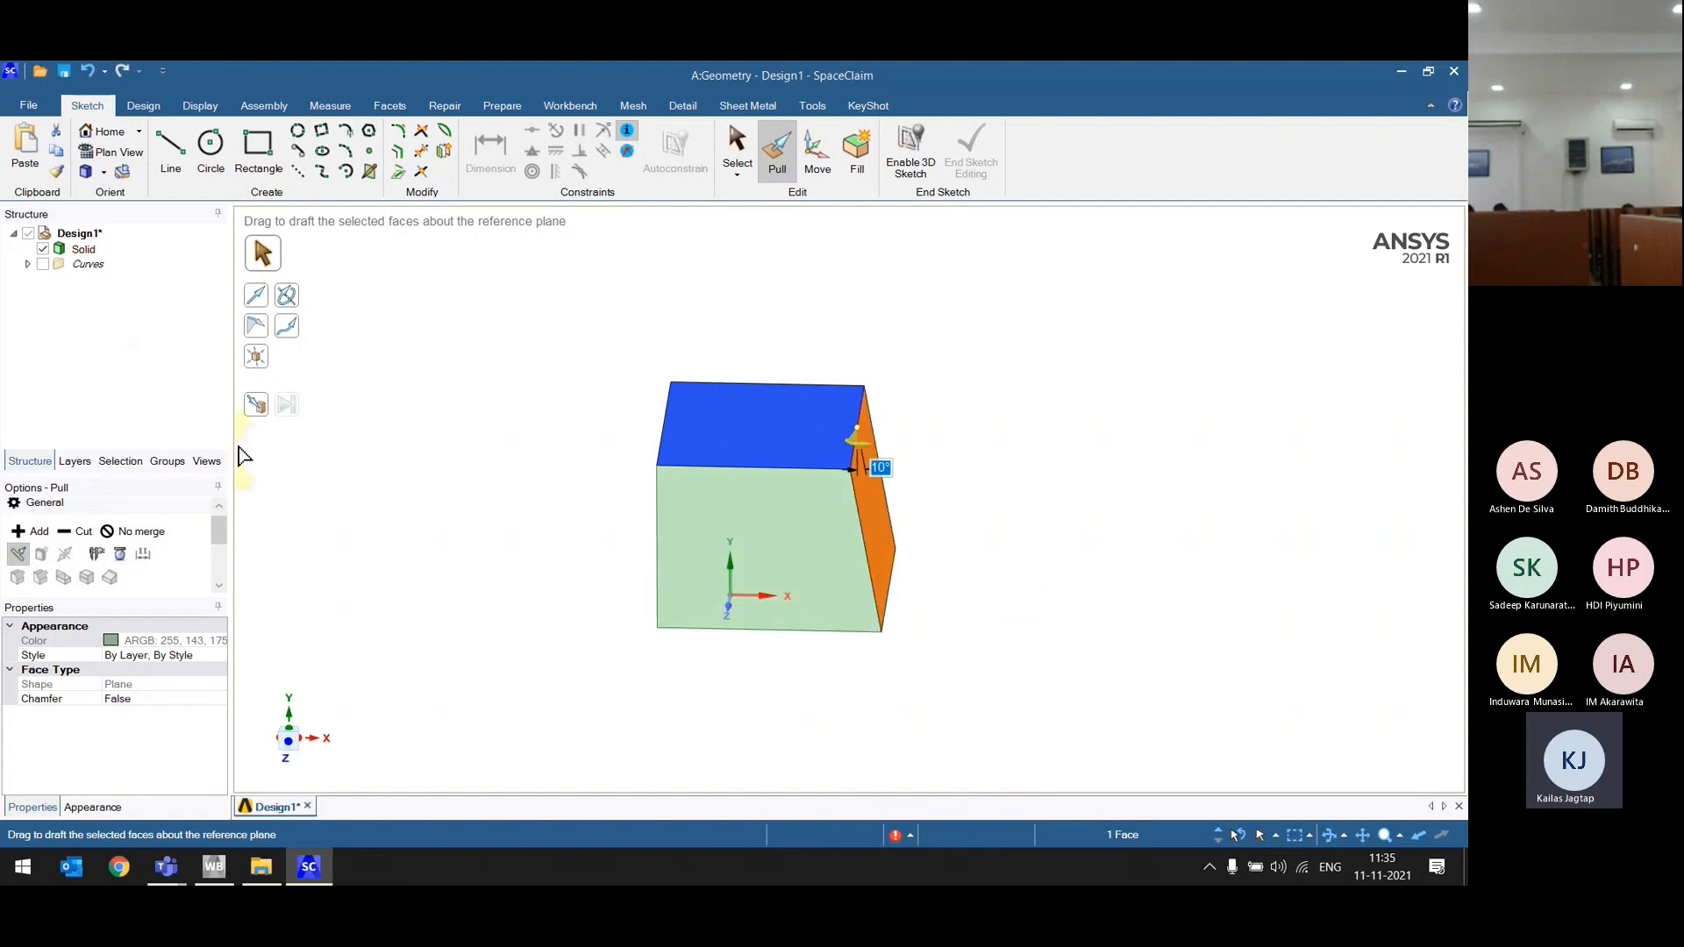
{"action": "left_click", "coordinate": [402, 518]}
{"action": "mouse_move", "coordinate": [402, 517]}
{"action": "middle_mouse_down"}
{"action": "mouse_move", "coordinate": [413, 492]}
{"action": "mouse_move", "coordinate": [520, 441]}
{"action": "mouse_move", "coordinate": [482, 488]}
{"action": "mouse_move", "coordinate": [444, 489]}
{"action": "mouse_move", "coordinate": [424, 549]}
{"action": "mouse_move", "coordinate": [412, 535]}
{"action": "middle_mouse_up"}
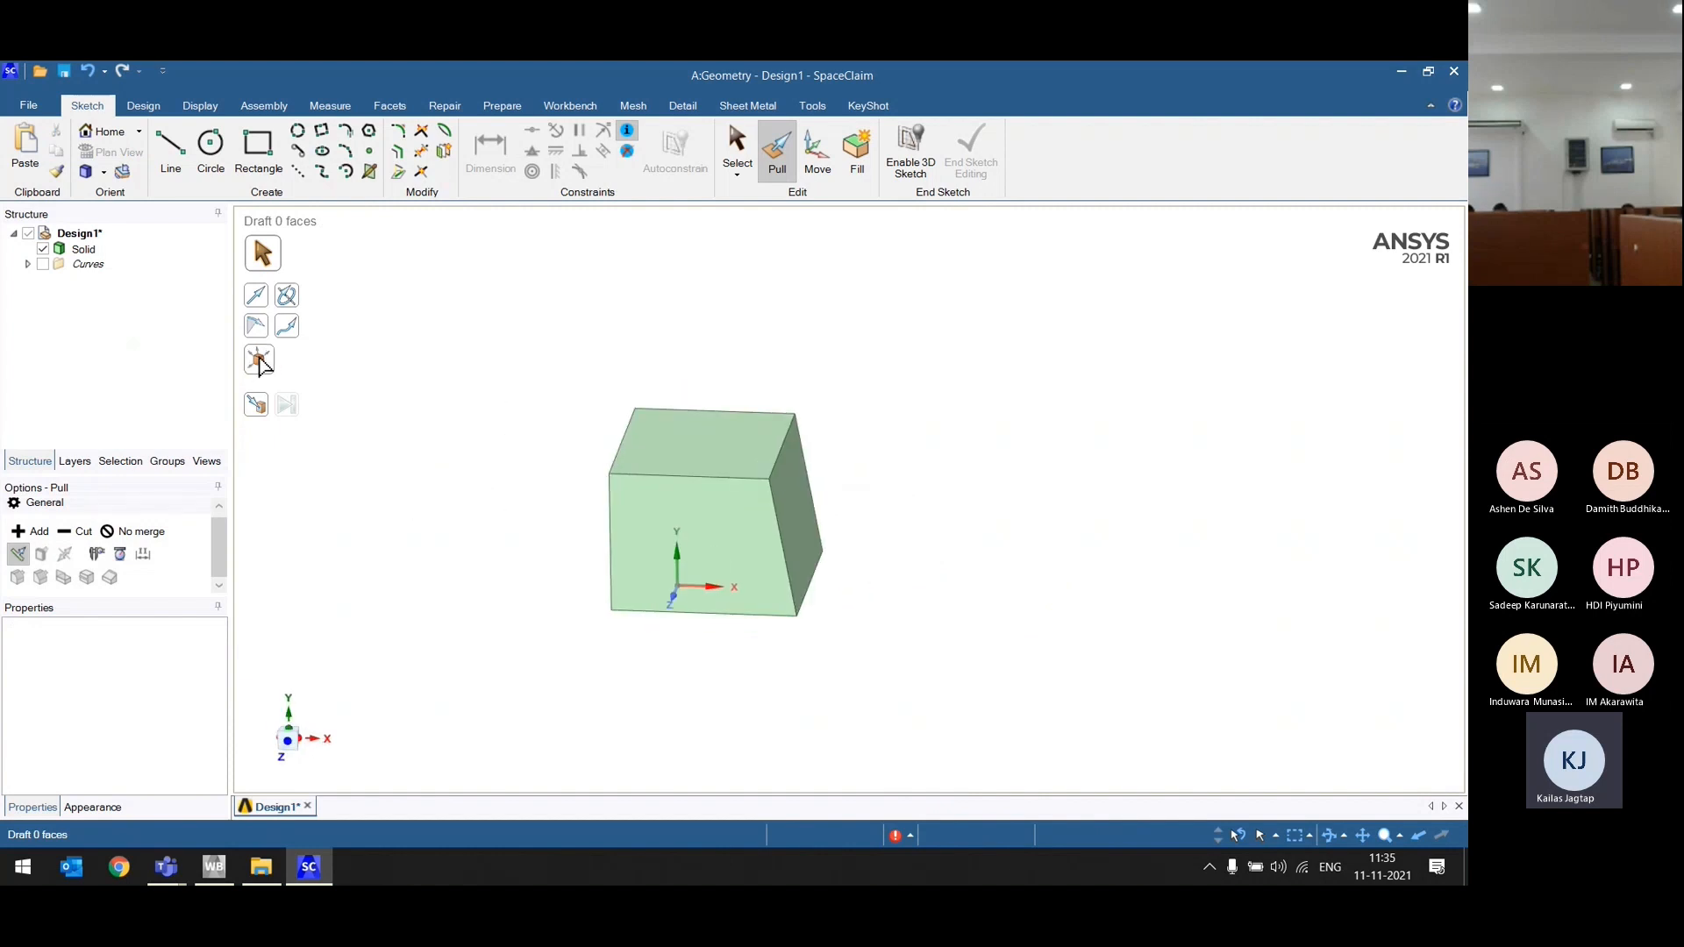
Step: Scale the whole drafted solid by a factor of 0.5, anchored at the front lower corner on the negative X side
{"action": "left_click", "coordinate": [257, 358]}
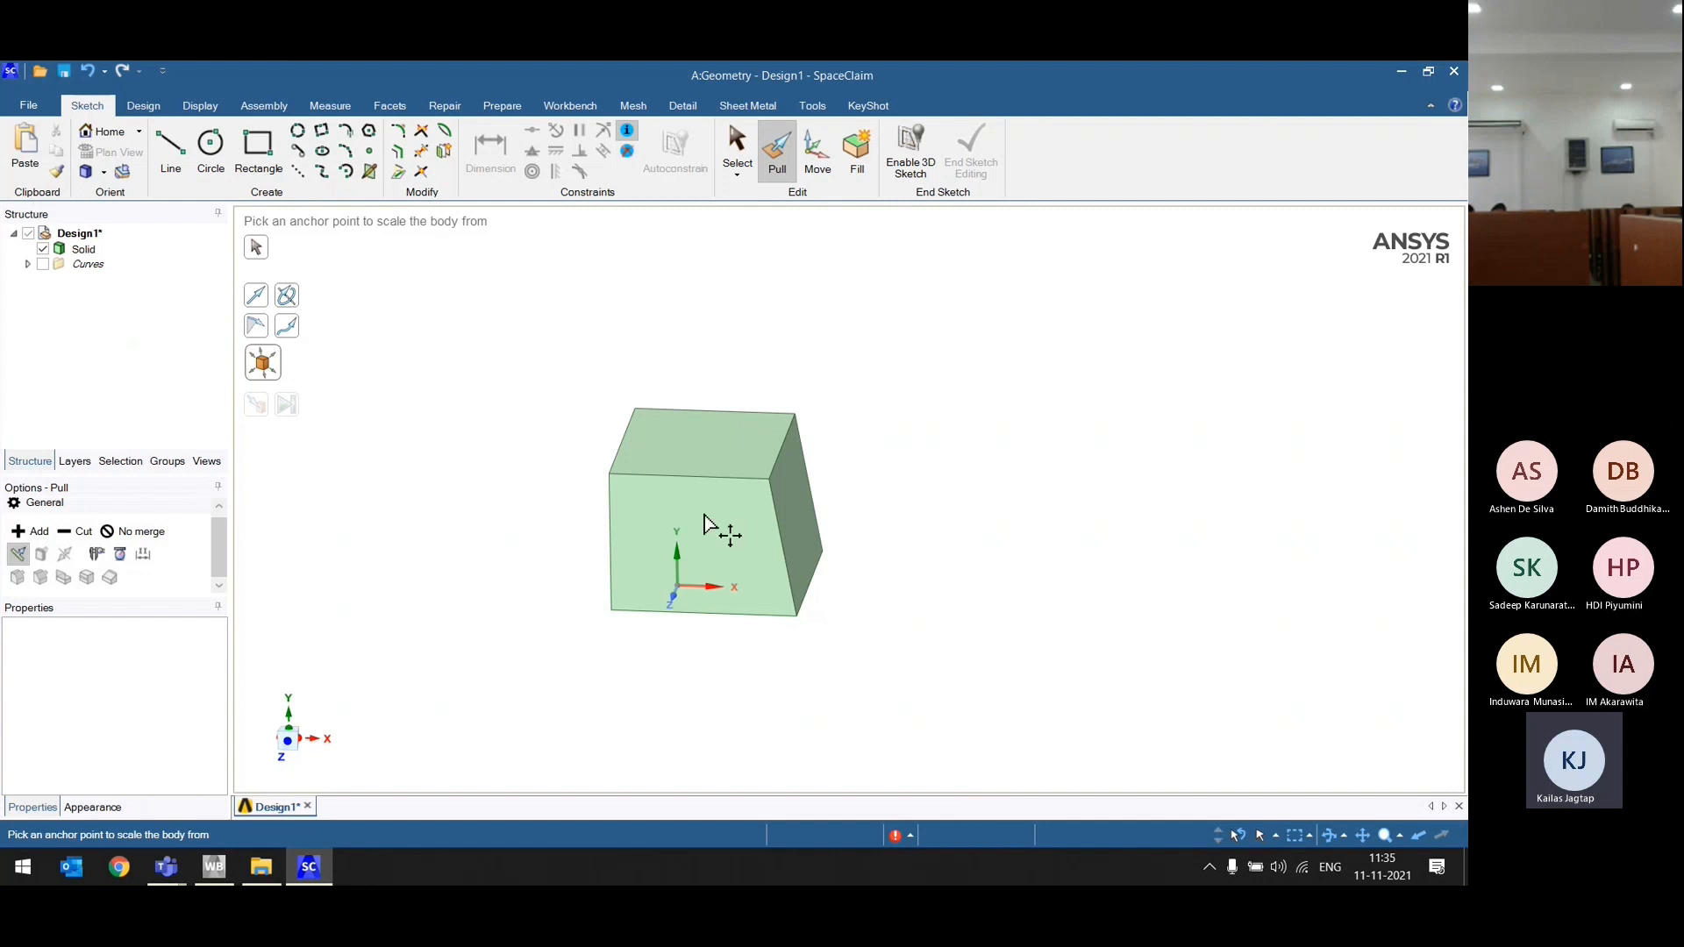
{"action": "key", "text": "s"}
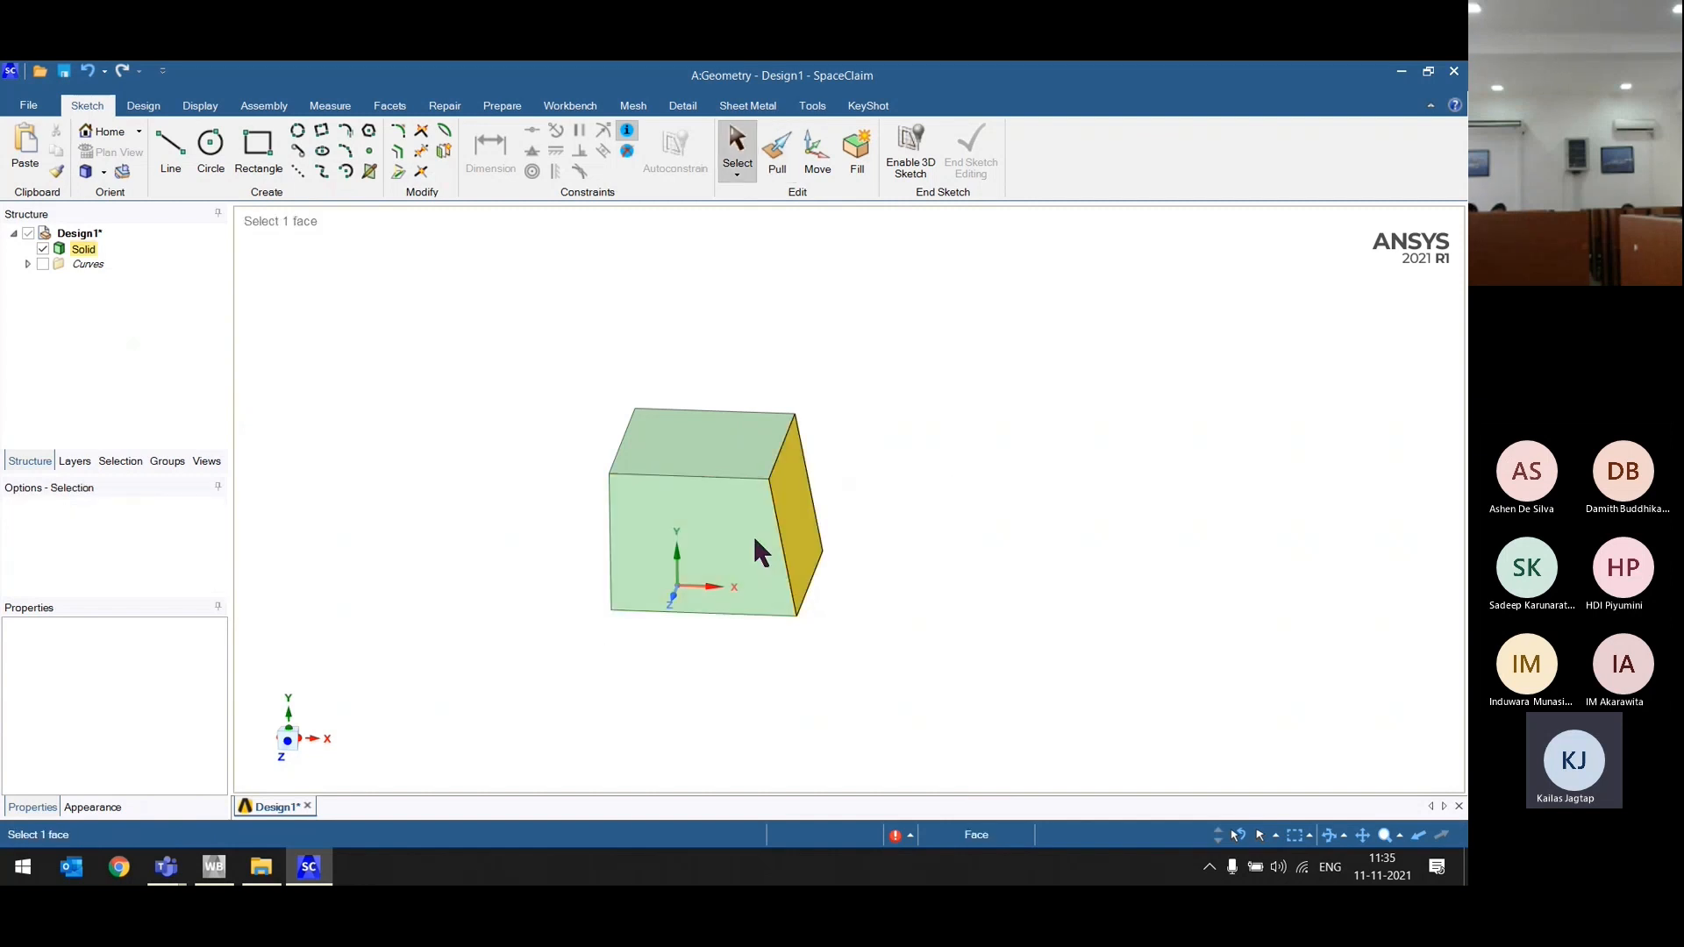
{"action": "triple_click", "coordinate": [722, 516]}
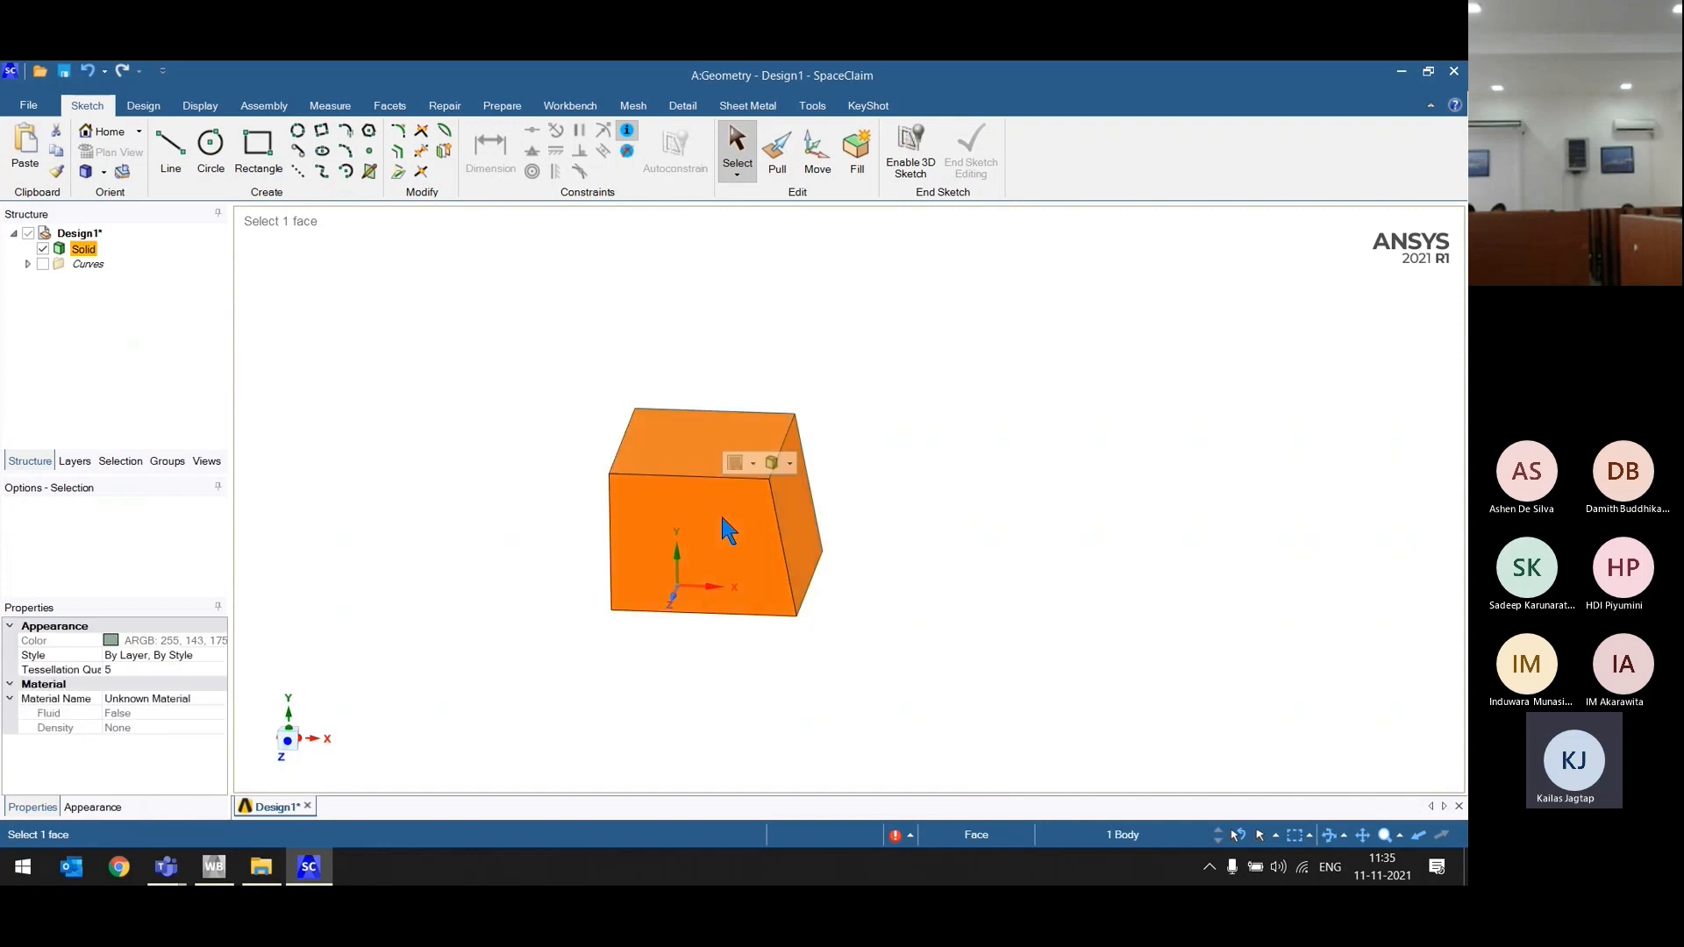
{"action": "left_click", "coordinate": [698, 244]}
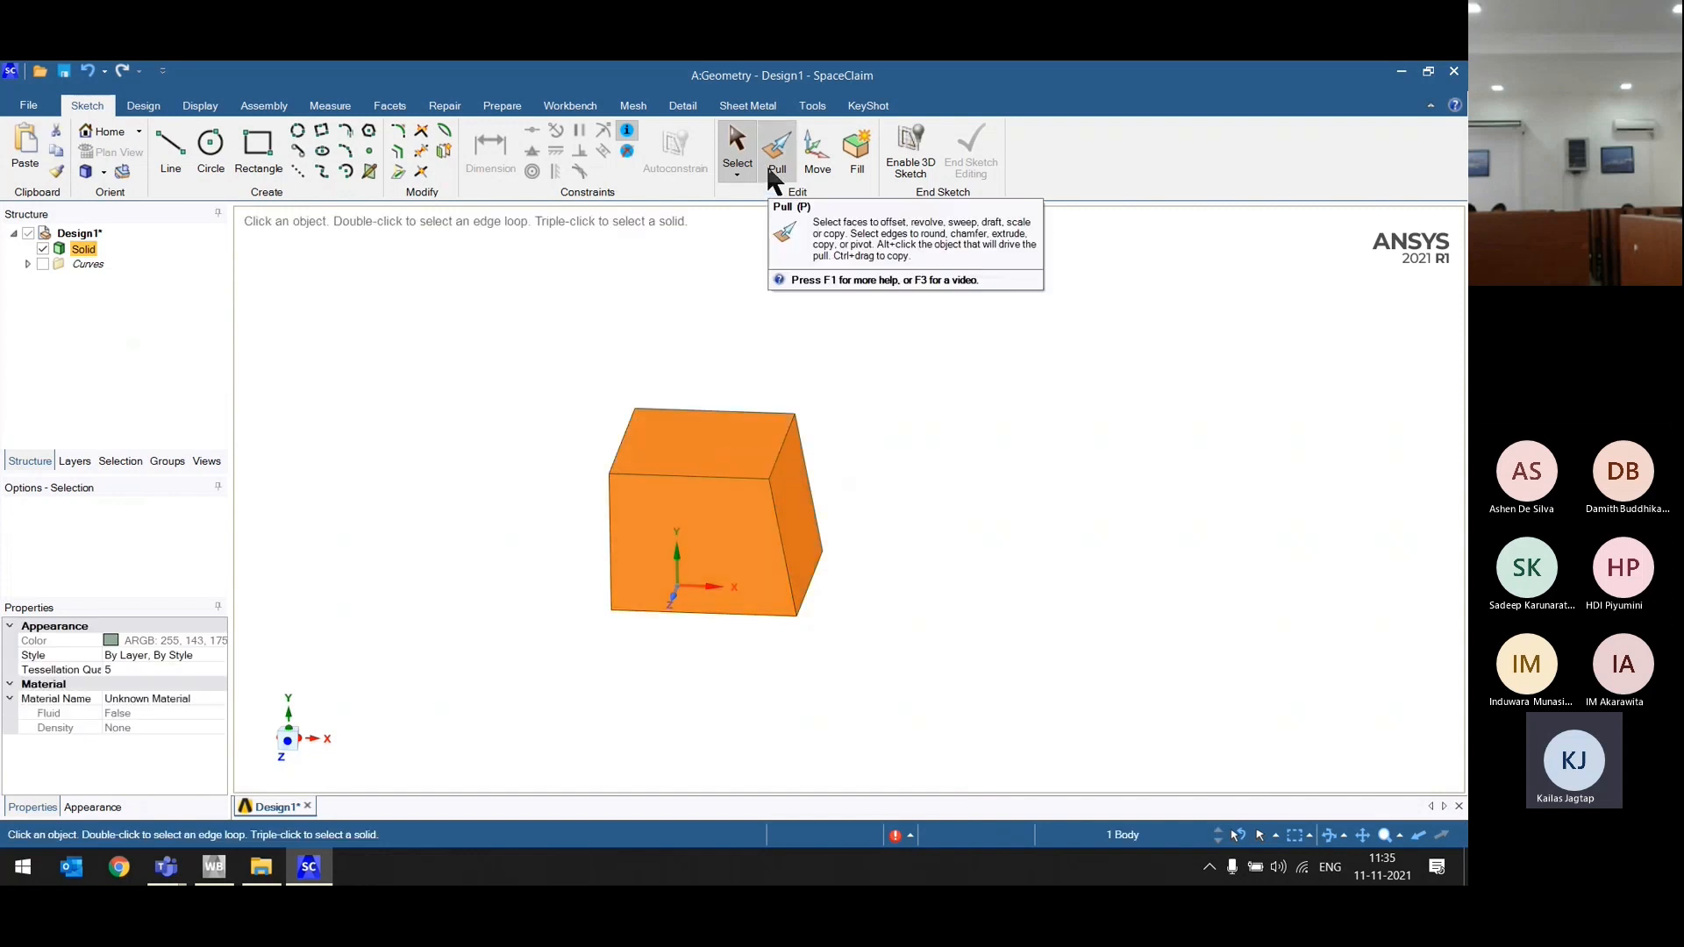
{"action": "key", "text": "p"}
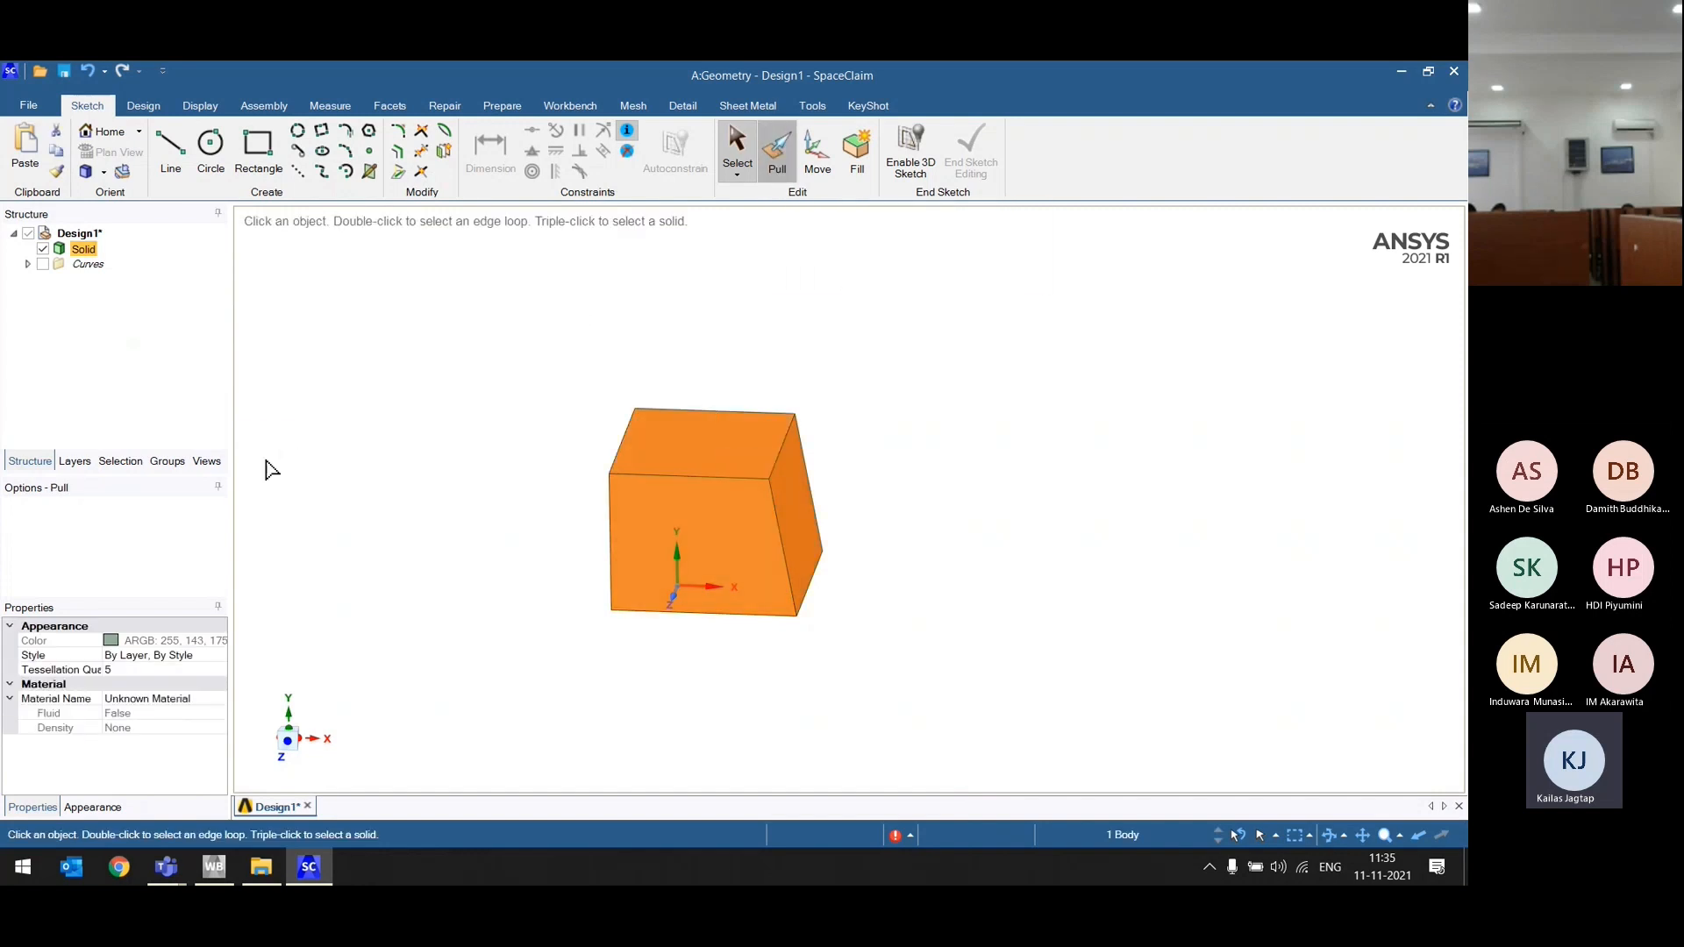
{"action": "left_click", "coordinate": [261, 376]}
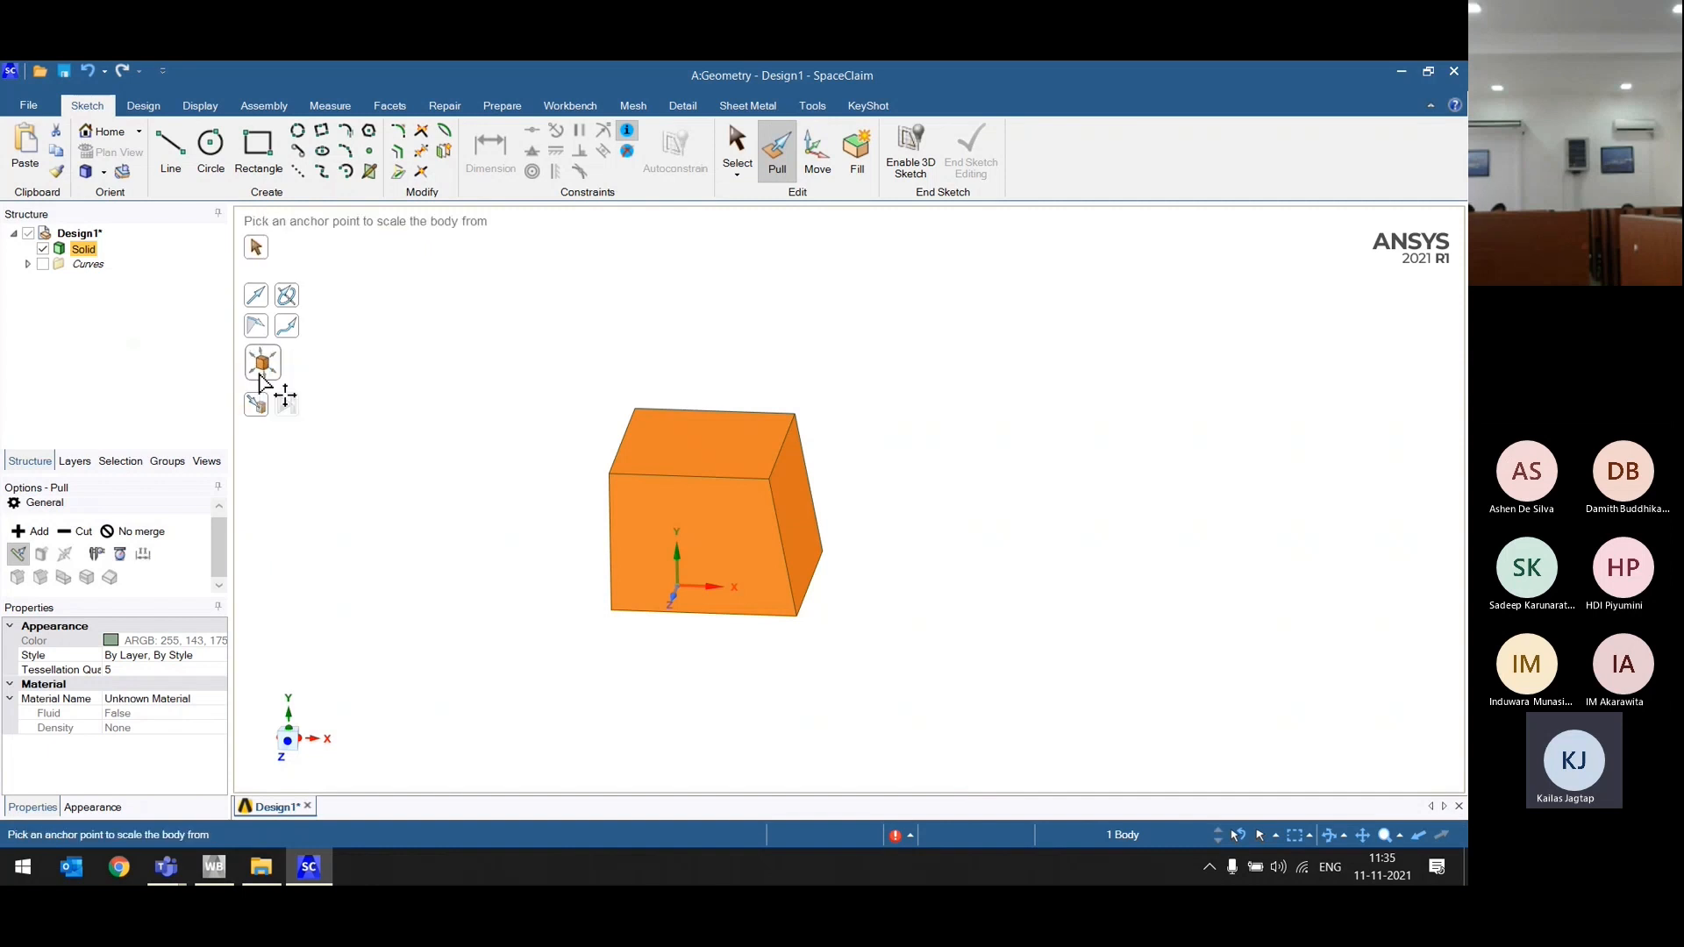
{"action": "left_click", "coordinate": [607, 616]}
{"action": "middle_click_drag", "start_coordinate": [669, 689], "coordinate": [735, 710]}
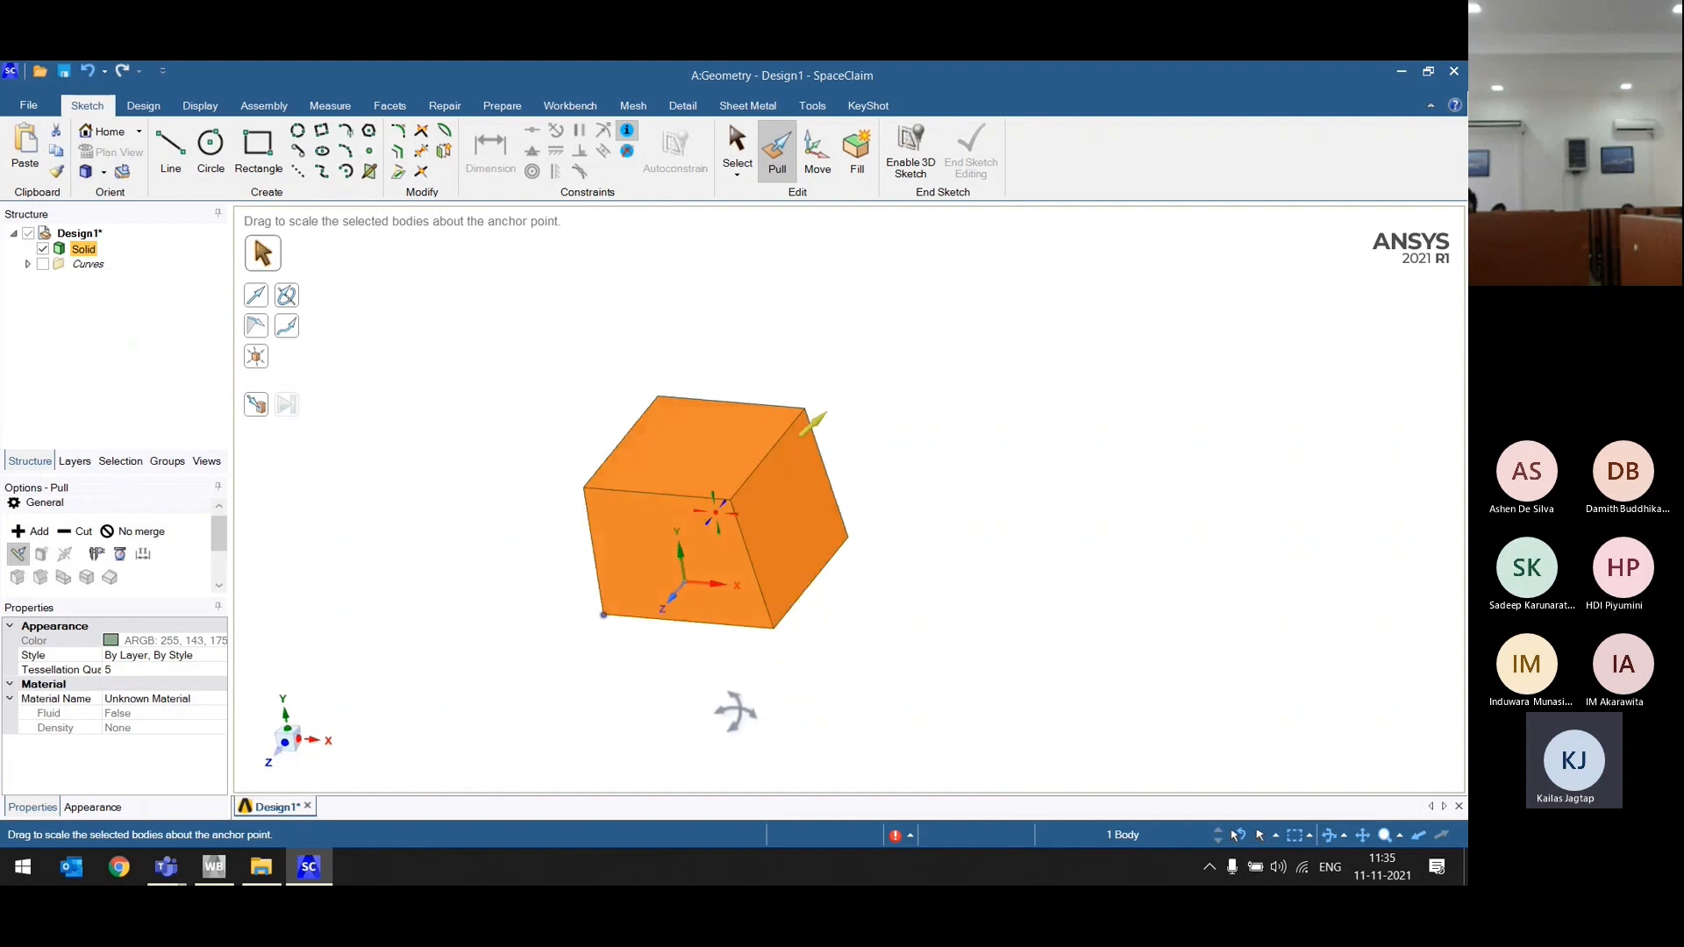
{"action": "left_click_drag", "start_coordinate": [997, 481], "coordinate": [1011, 606]}
{"action": "type", "text": "0."}
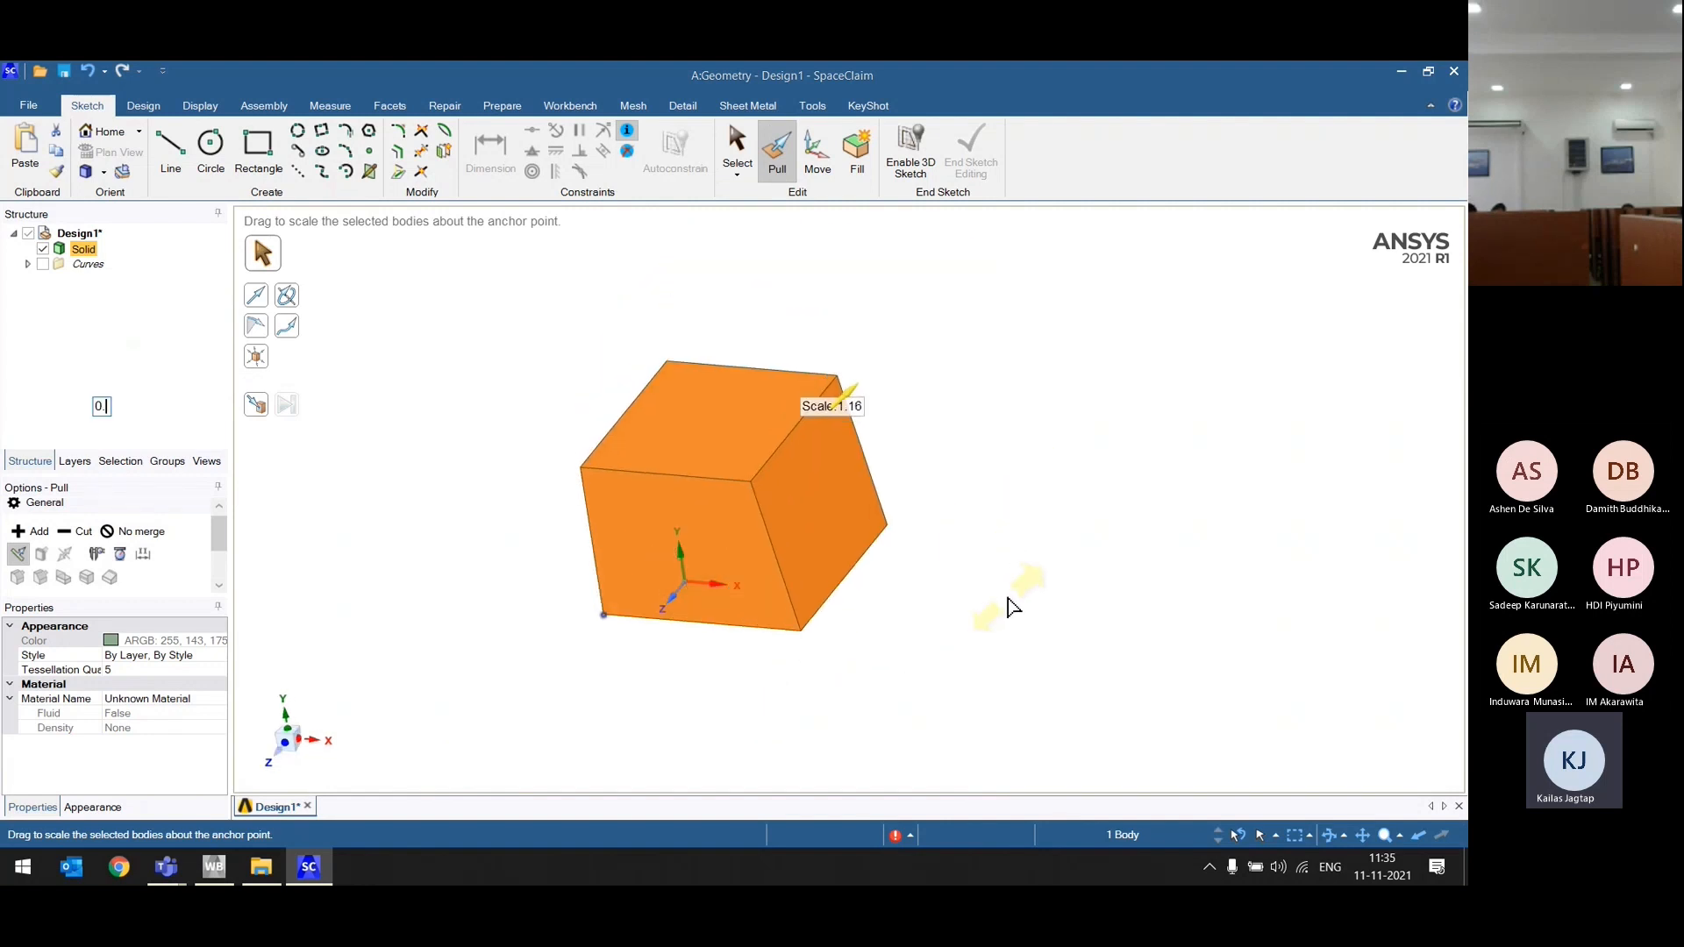
{"action": "type", "text": "5"}
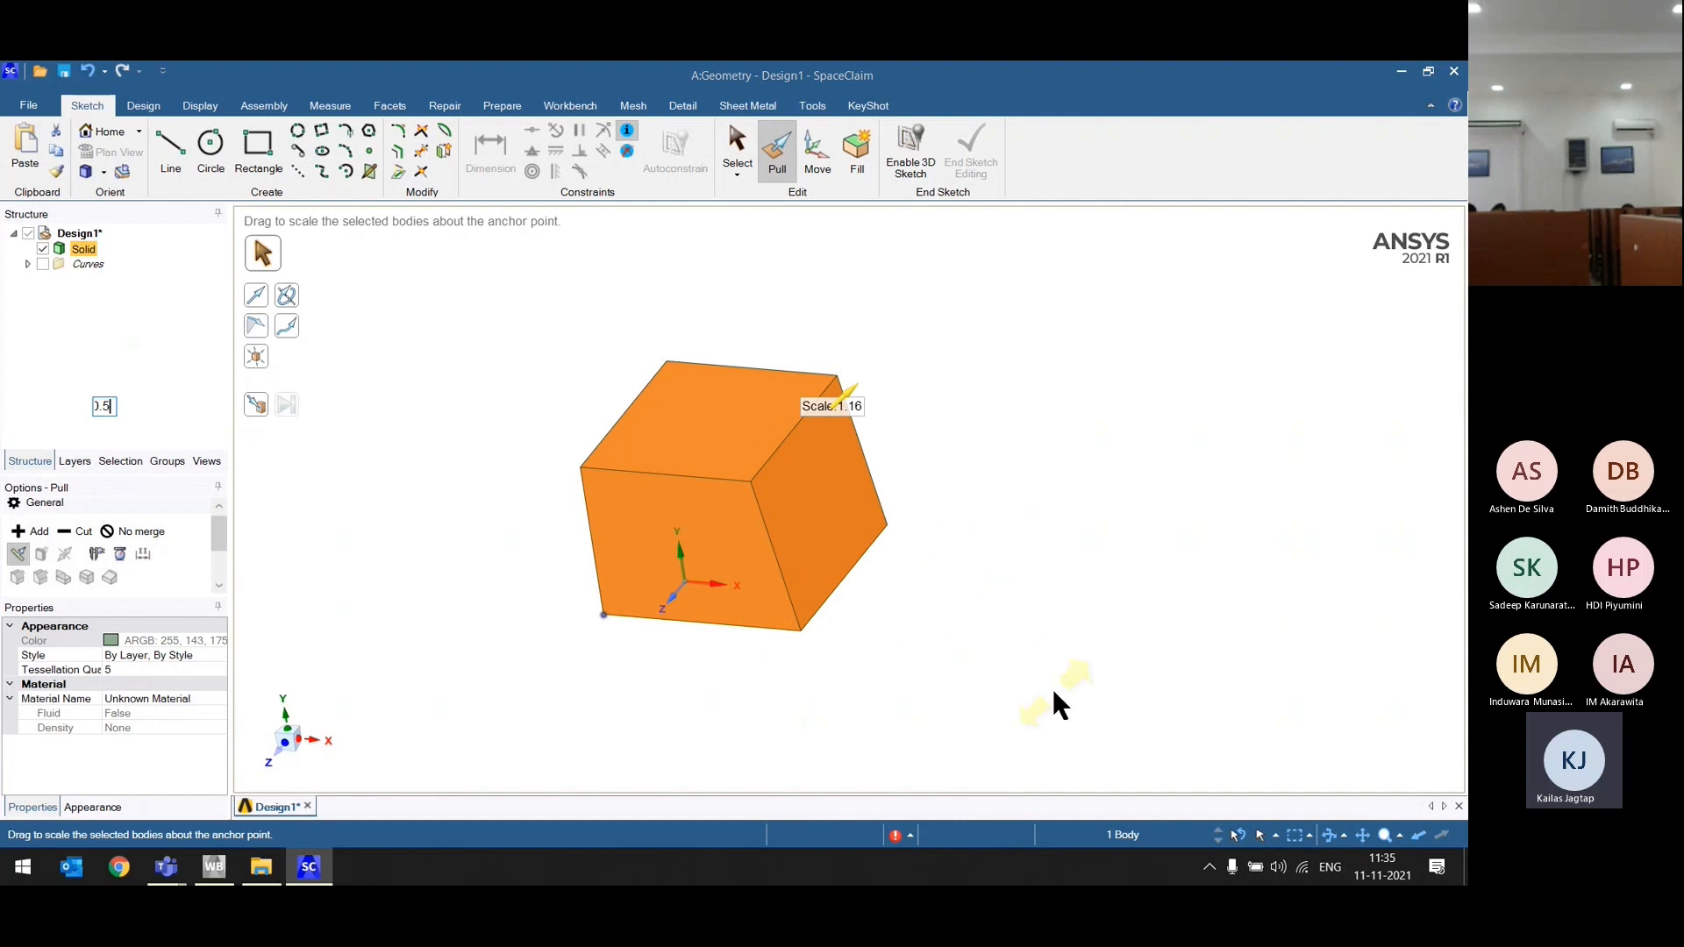
{"action": "key", "text": "Return"}
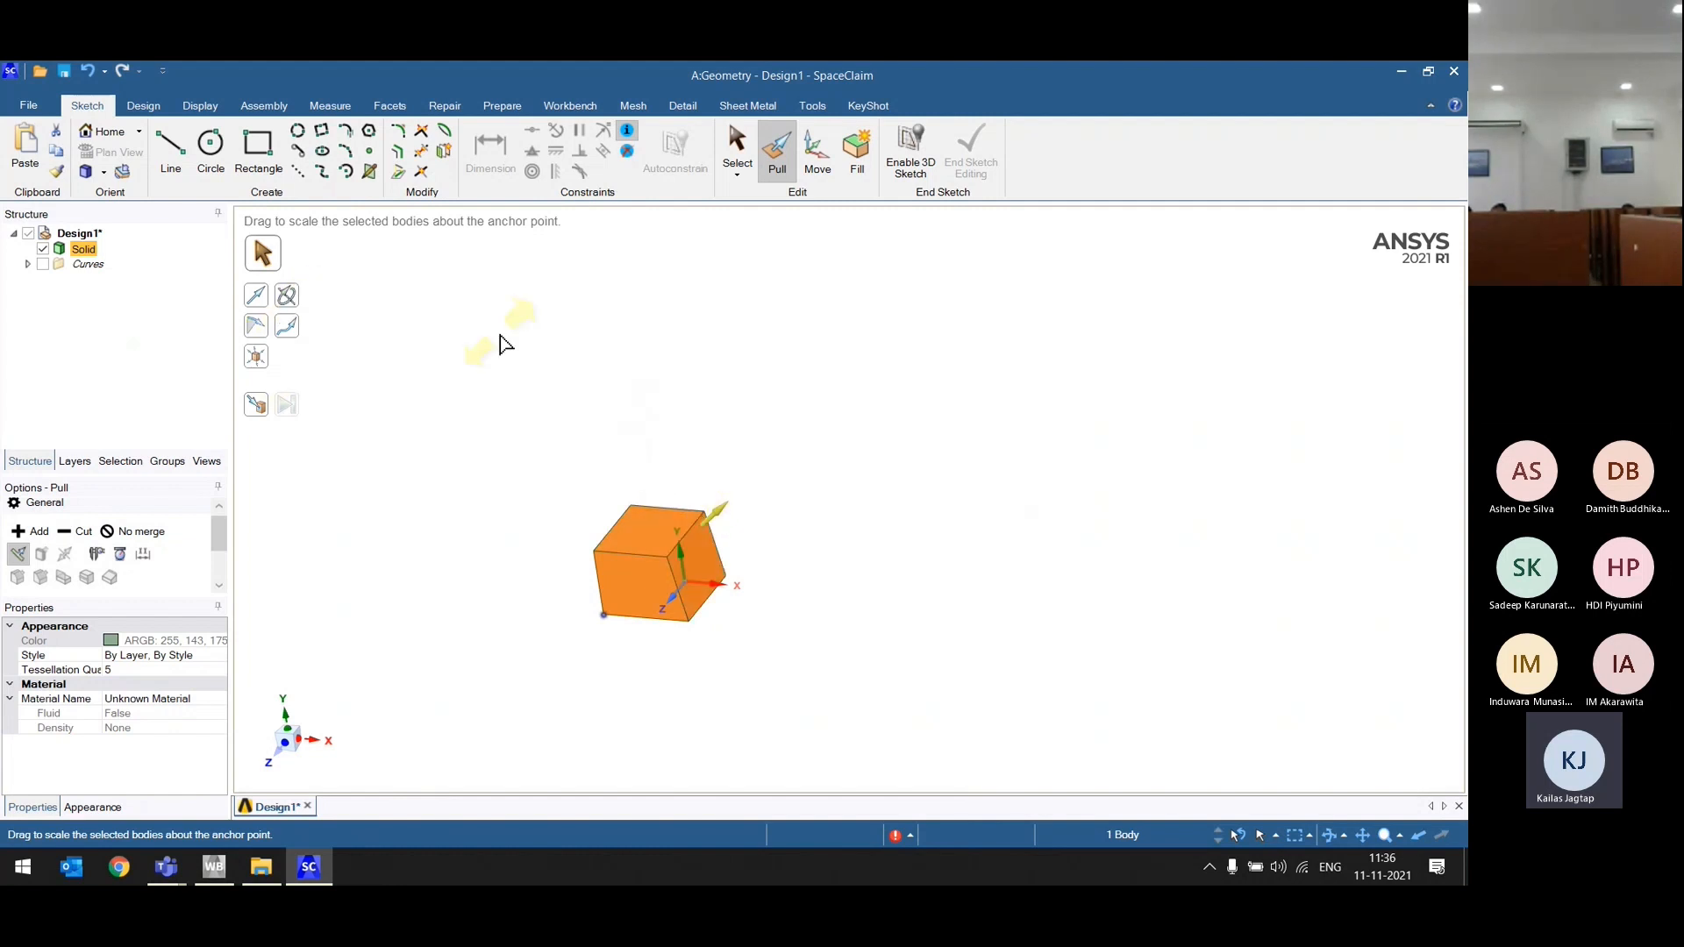
Step: Delete the scaled solid from the design
{"action": "left_click", "coordinate": [481, 373]}
{"action": "key", "text": "ctrl+a"}
{"action": "key", "text": "Delete"}
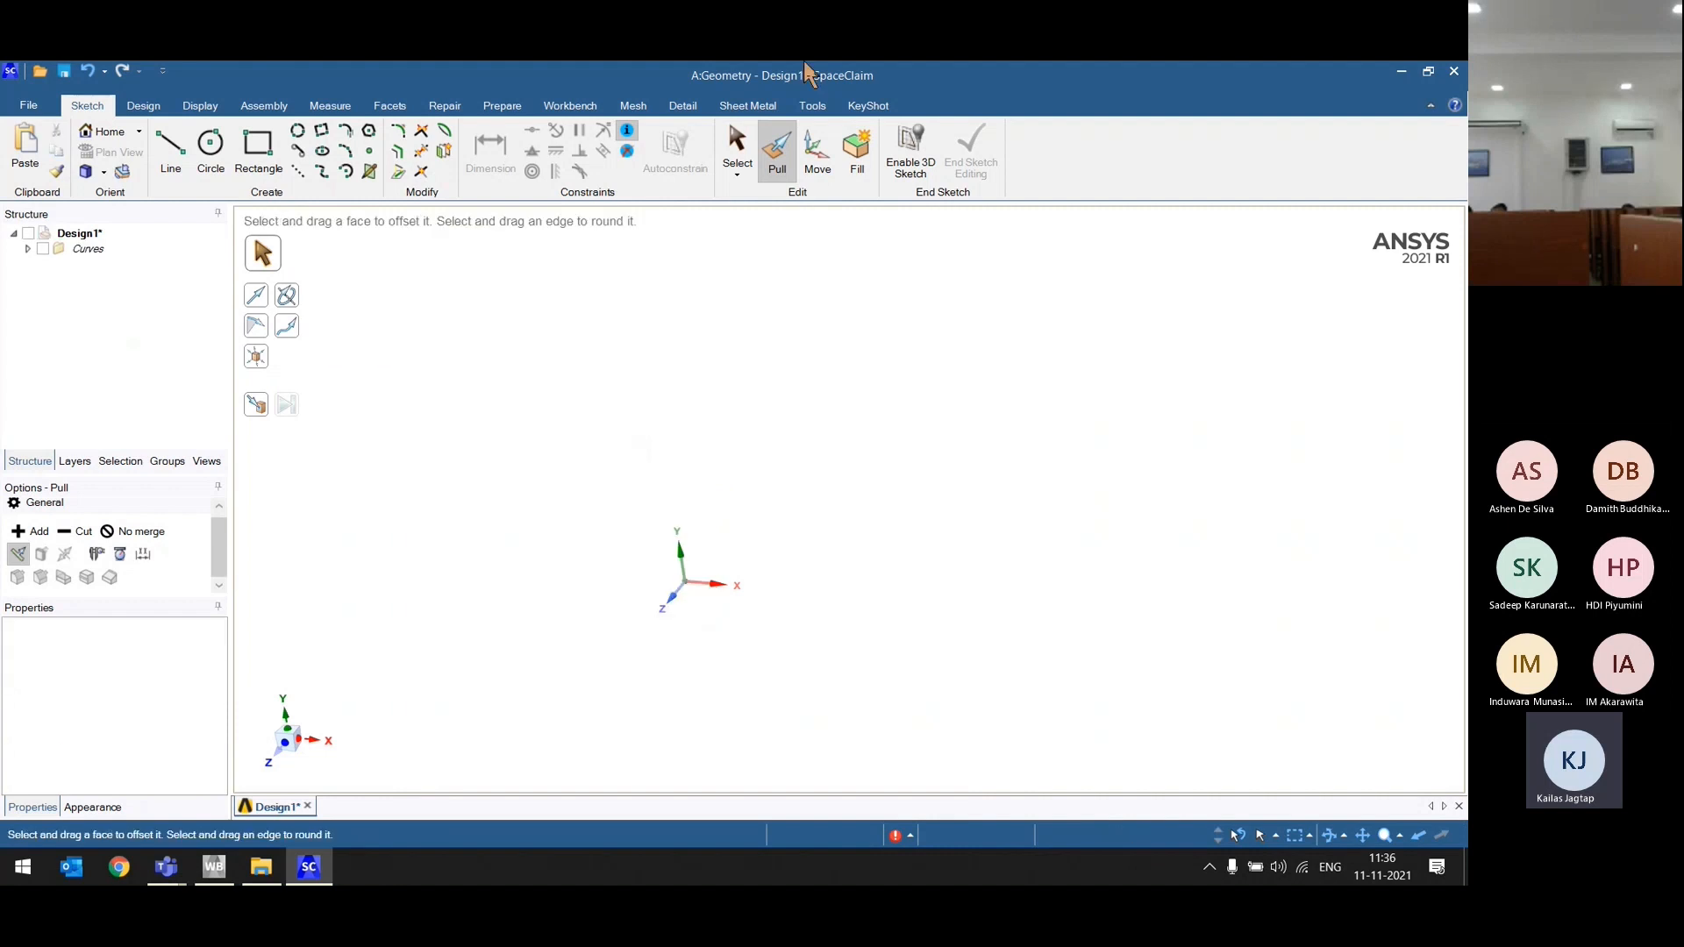
Step: Sketch a circle about 2.83 mm in diameter on the negative X axis of the XY plane and turn it into a surface
{"action": "key", "text": "h"}
{"action": "left_click", "coordinate": [217, 180]}
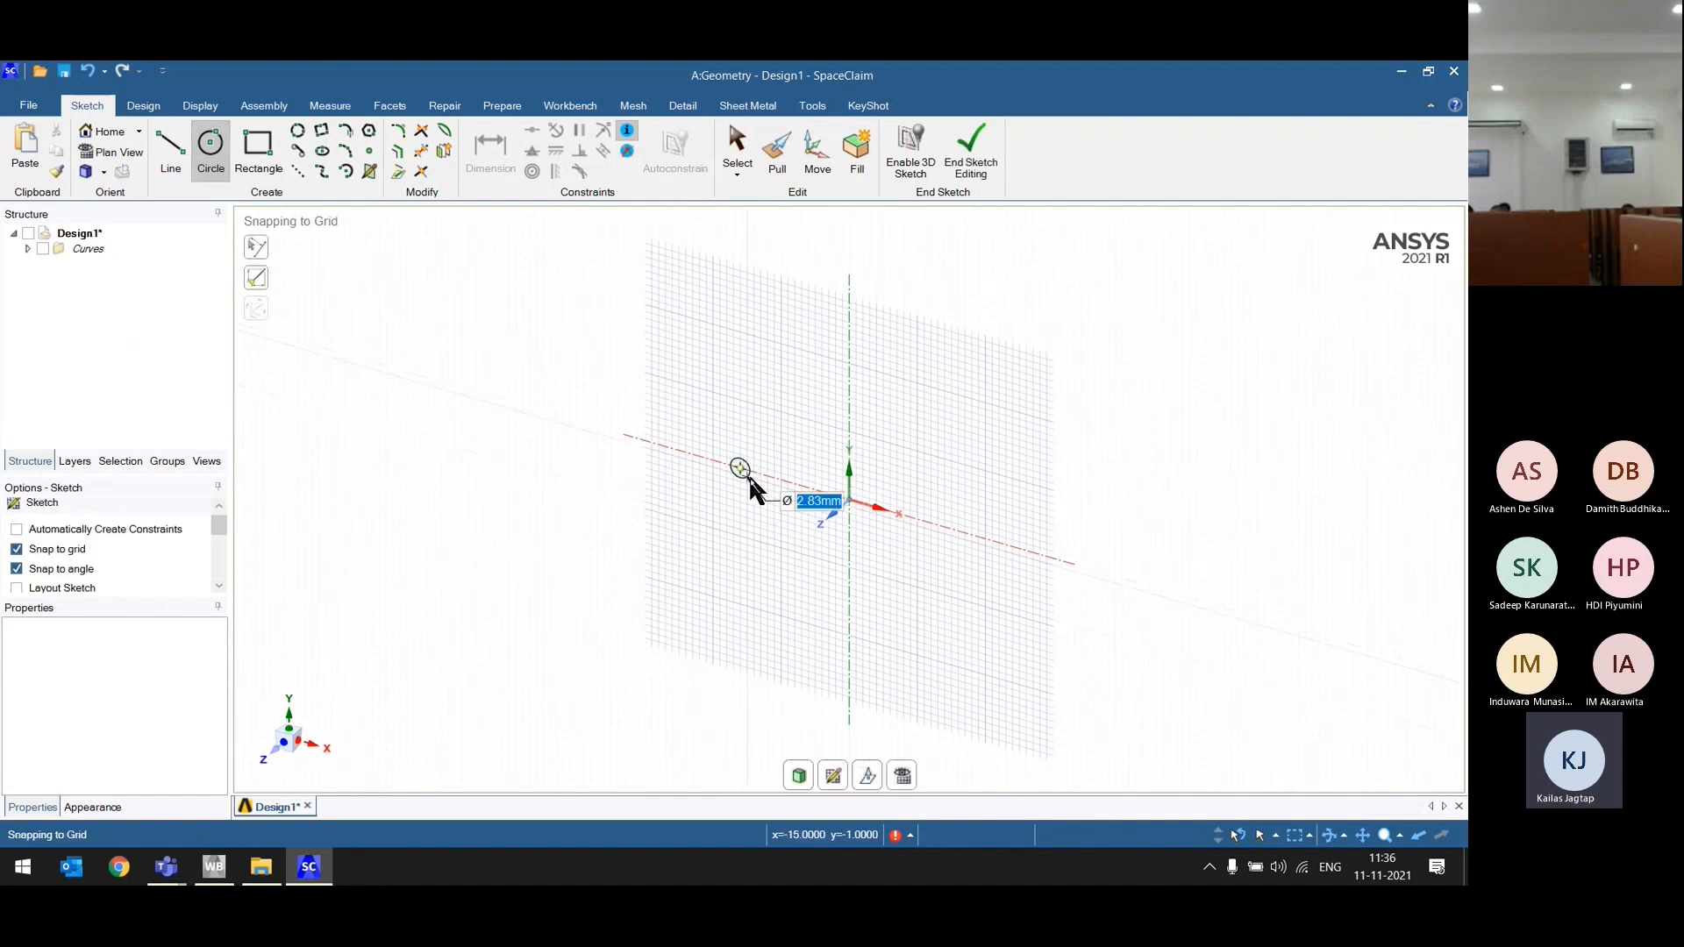
{"action": "left_click", "coordinate": [801, 777]}
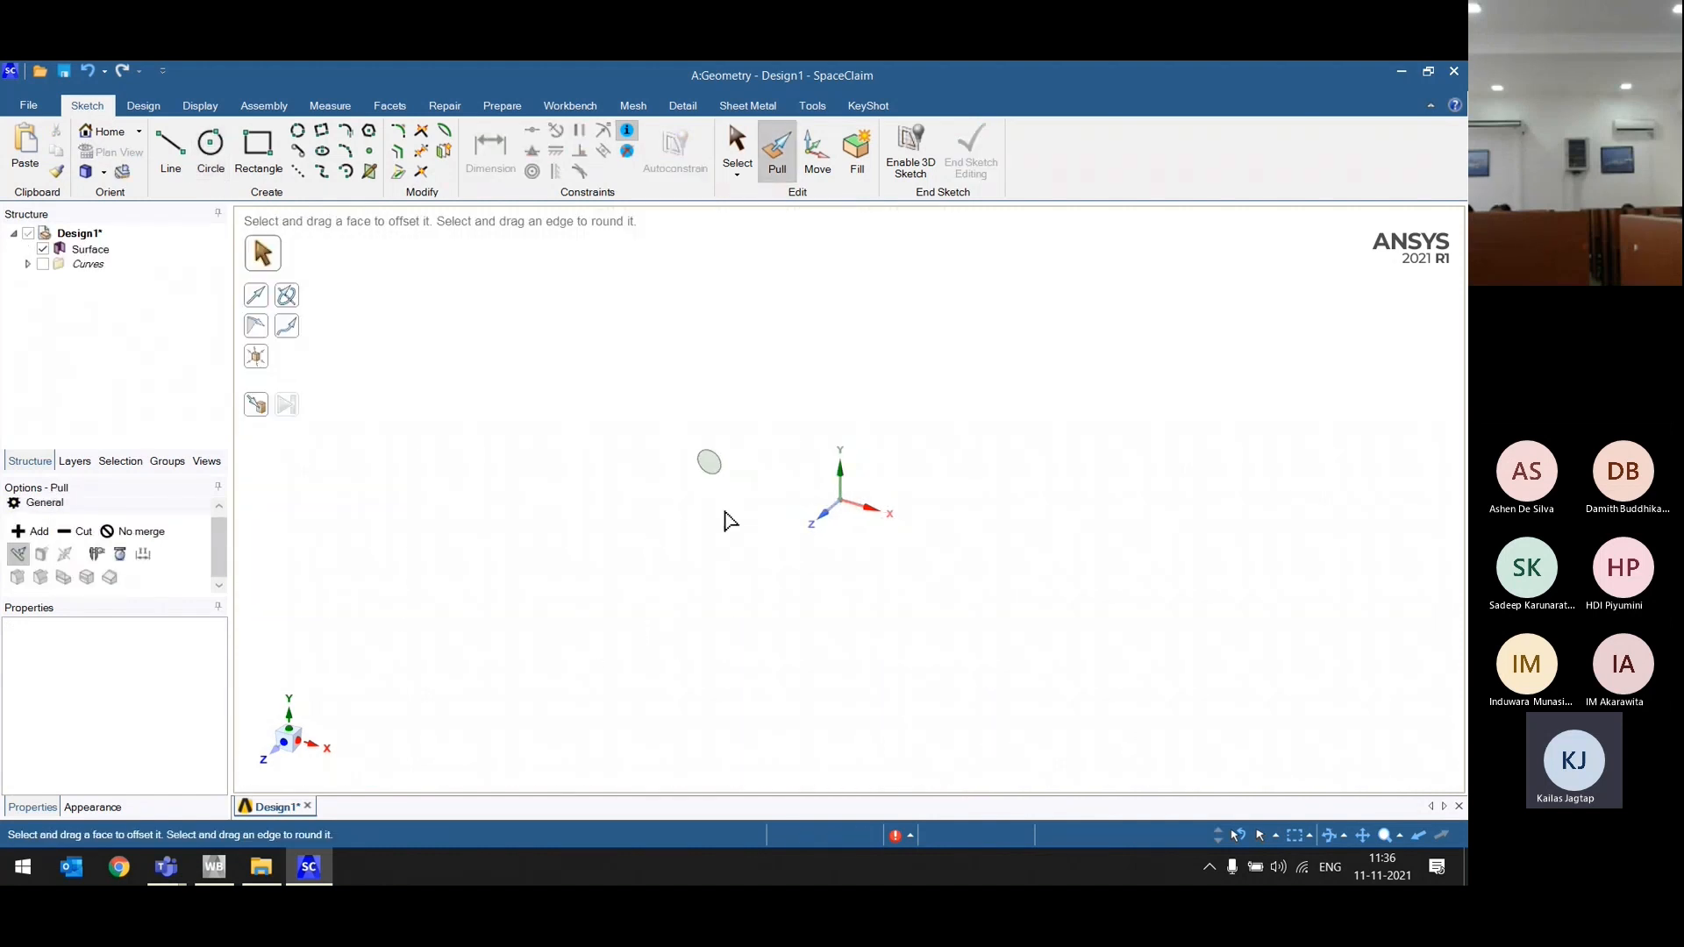
Step: Try to revolve the circular surface with the coordinate system's Y axis as the rotation axis
{"action": "scroll", "coordinate": [838, 406], "scroll_direction": "up", "scroll_amount": 3}
{"action": "left_click", "coordinate": [586, 516]}
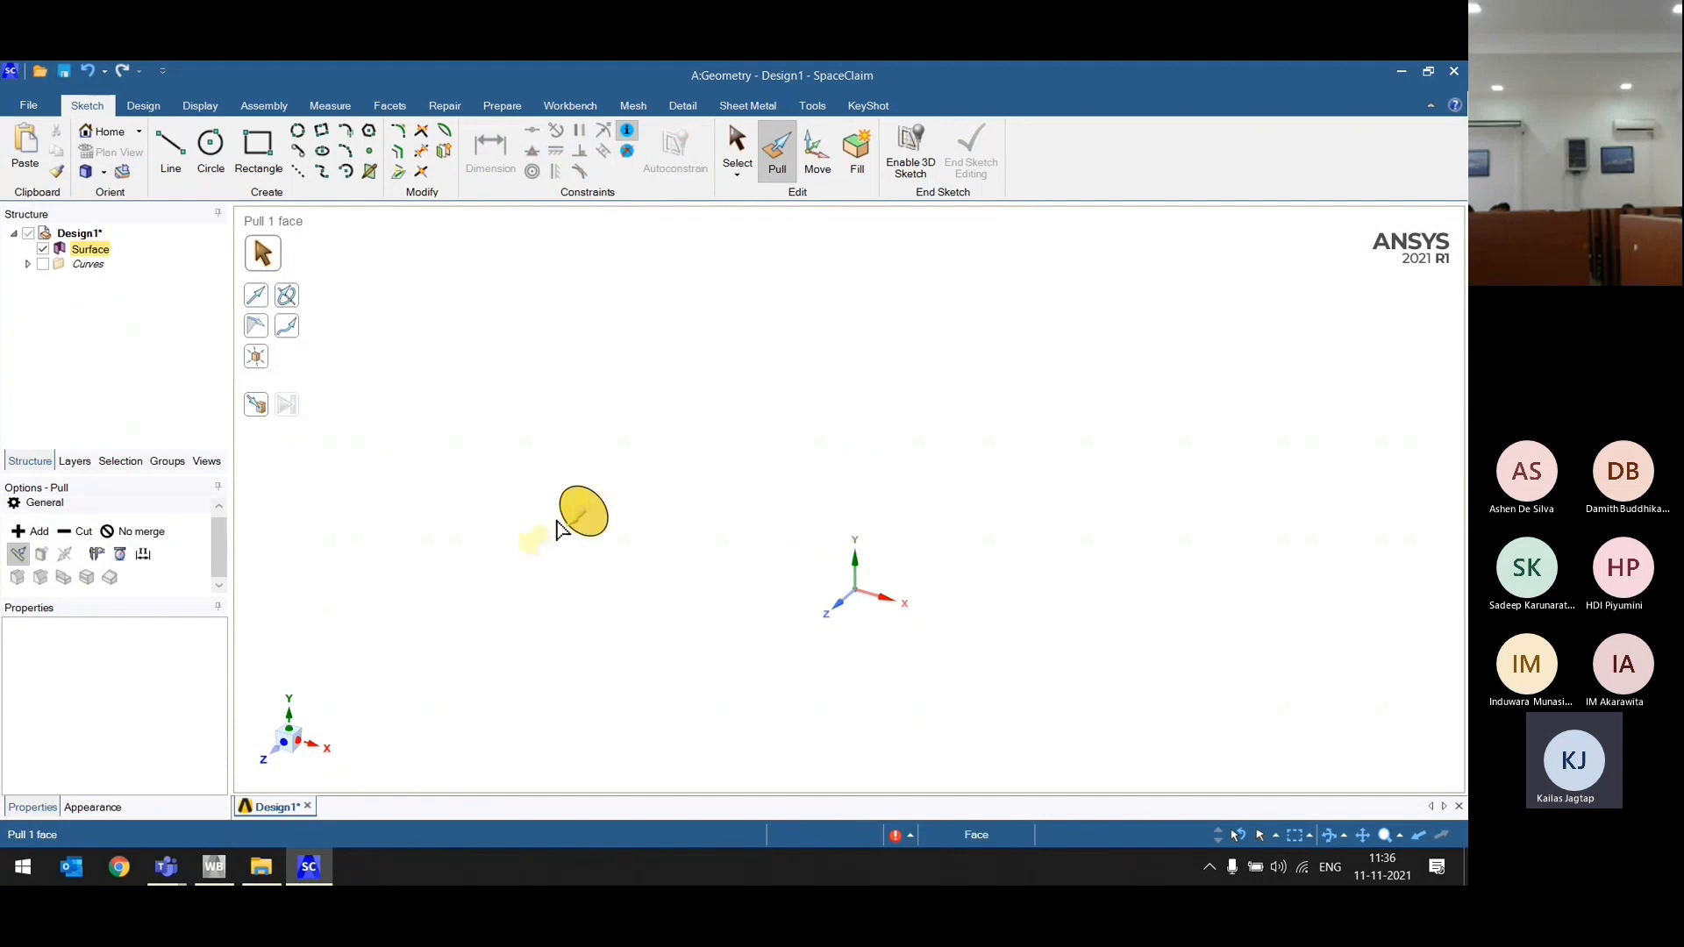
{"action": "left_click", "coordinate": [290, 303]}
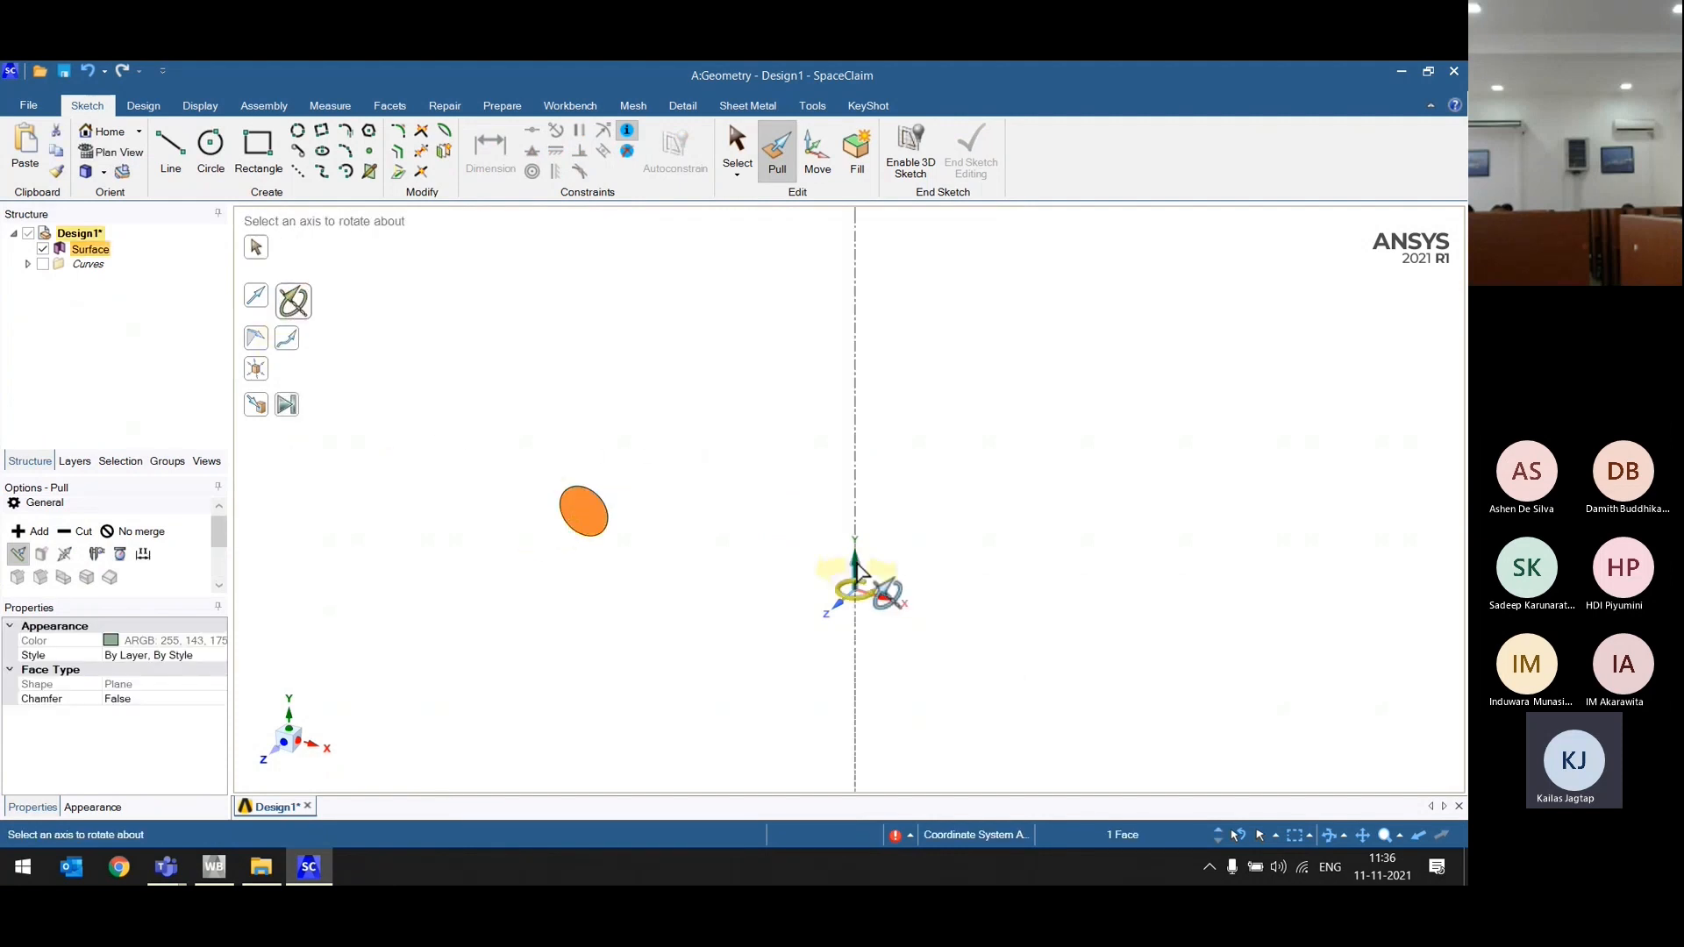
{"action": "left_click", "coordinate": [858, 569]}
{"action": "scroll", "coordinate": [808, 431], "scroll_direction": "down", "scroll_amount": 2}
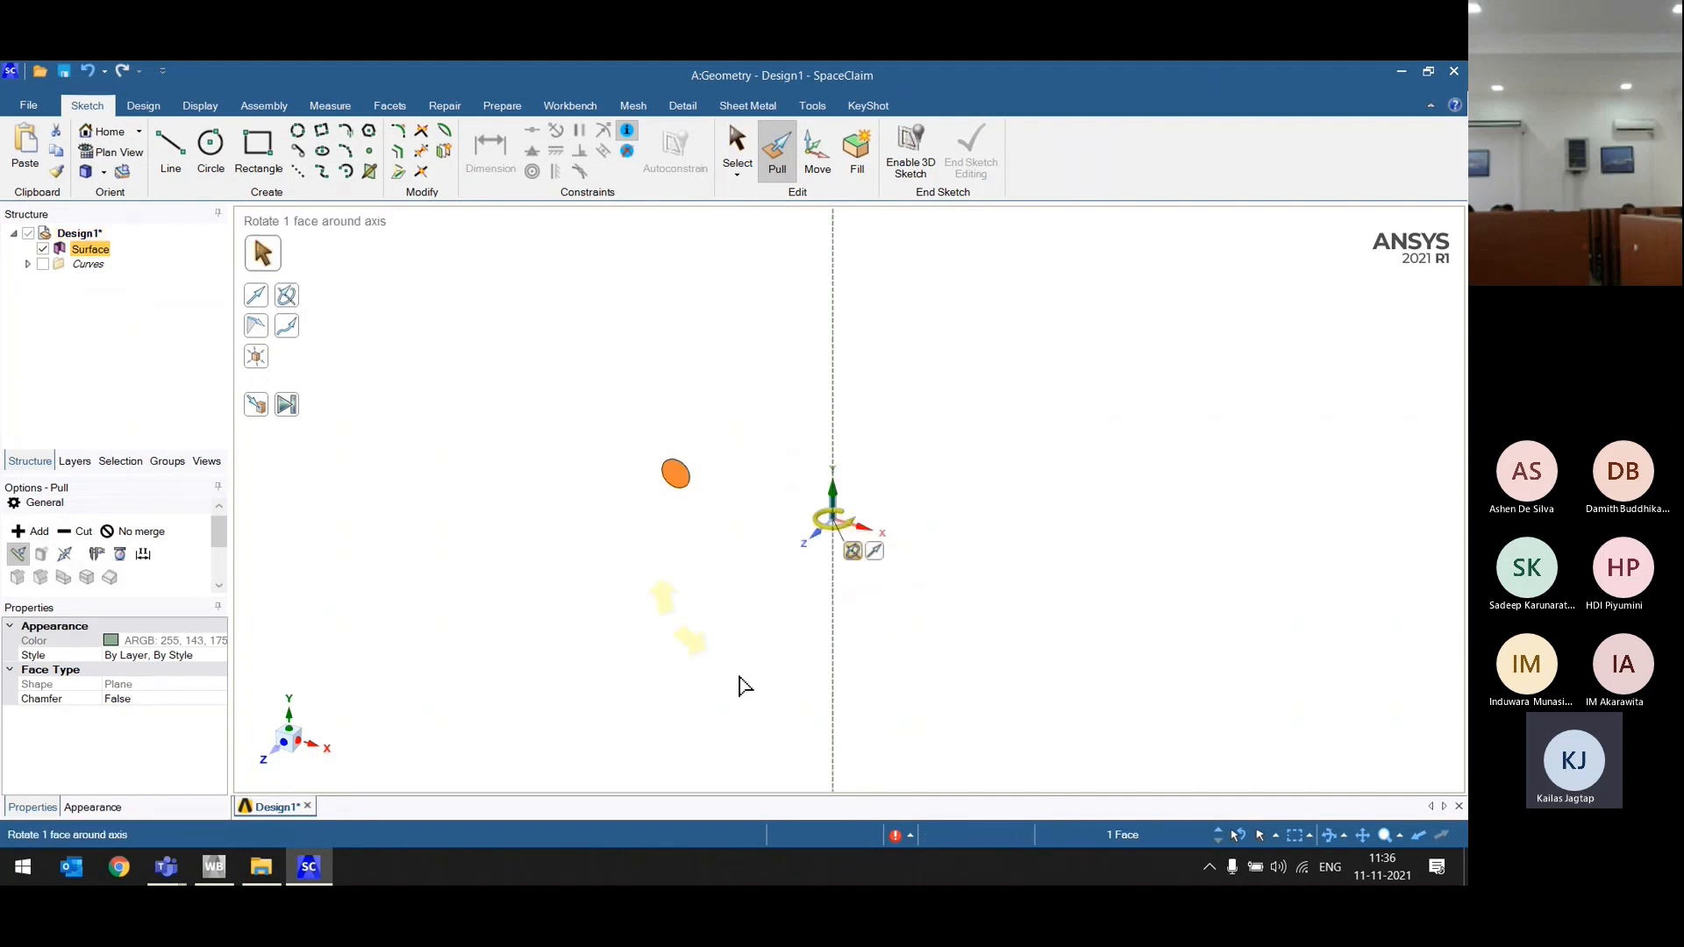
{"action": "left_click", "coordinate": [299, 172]}
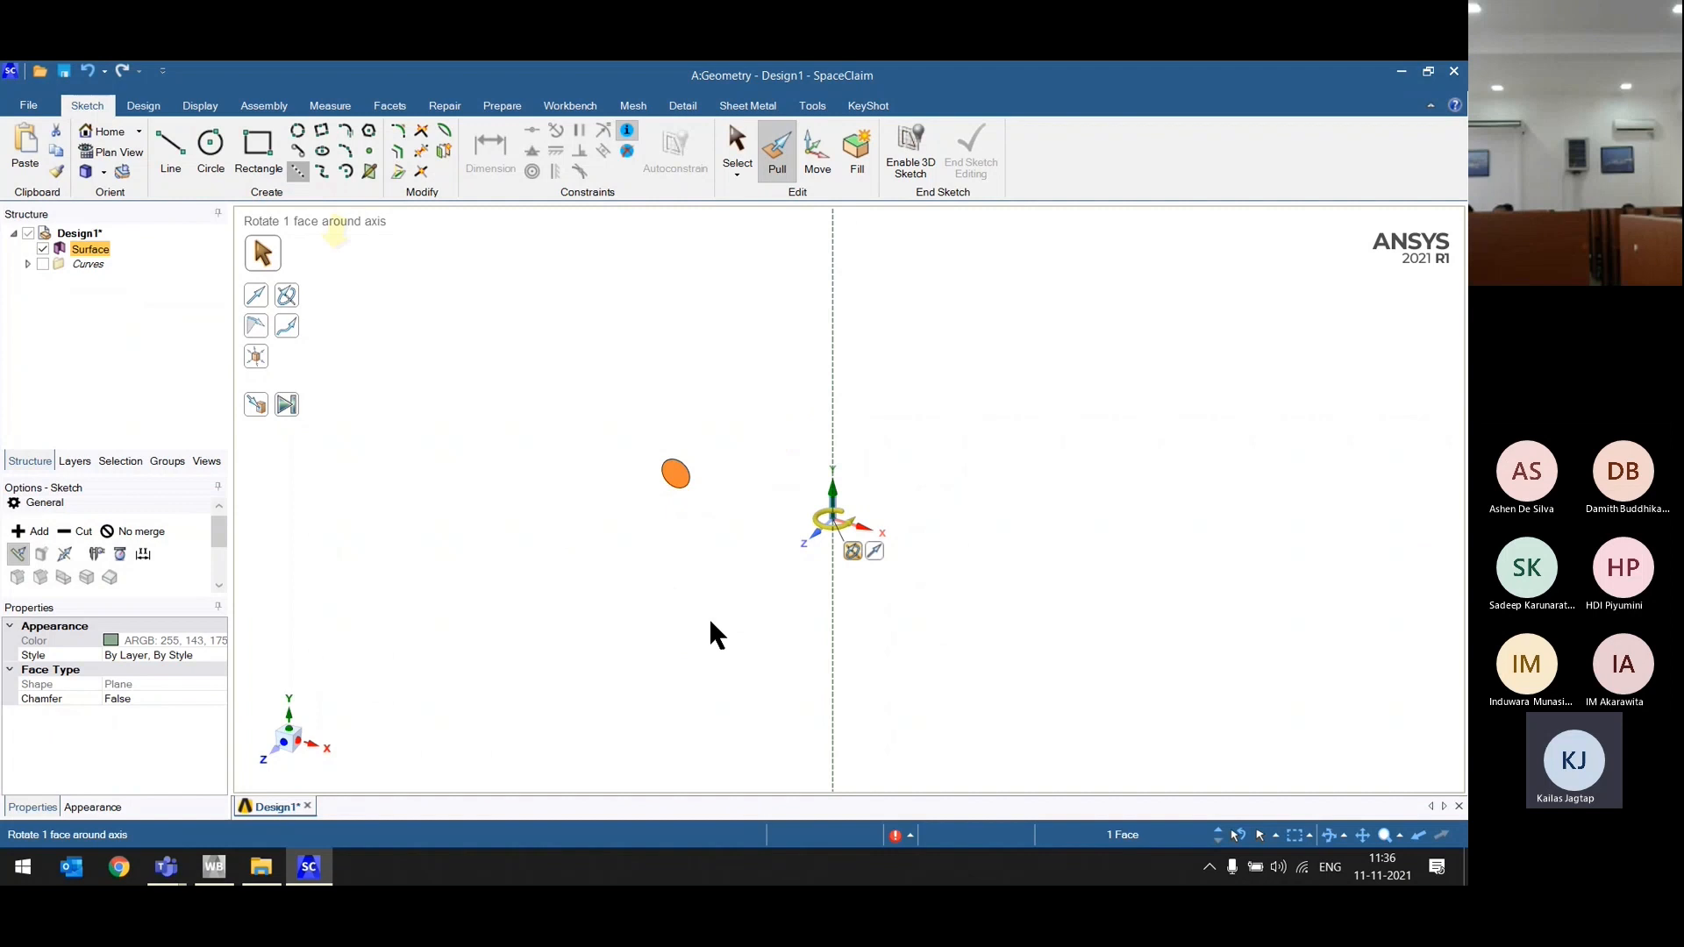
{"action": "left_click", "coordinate": [708, 618]}
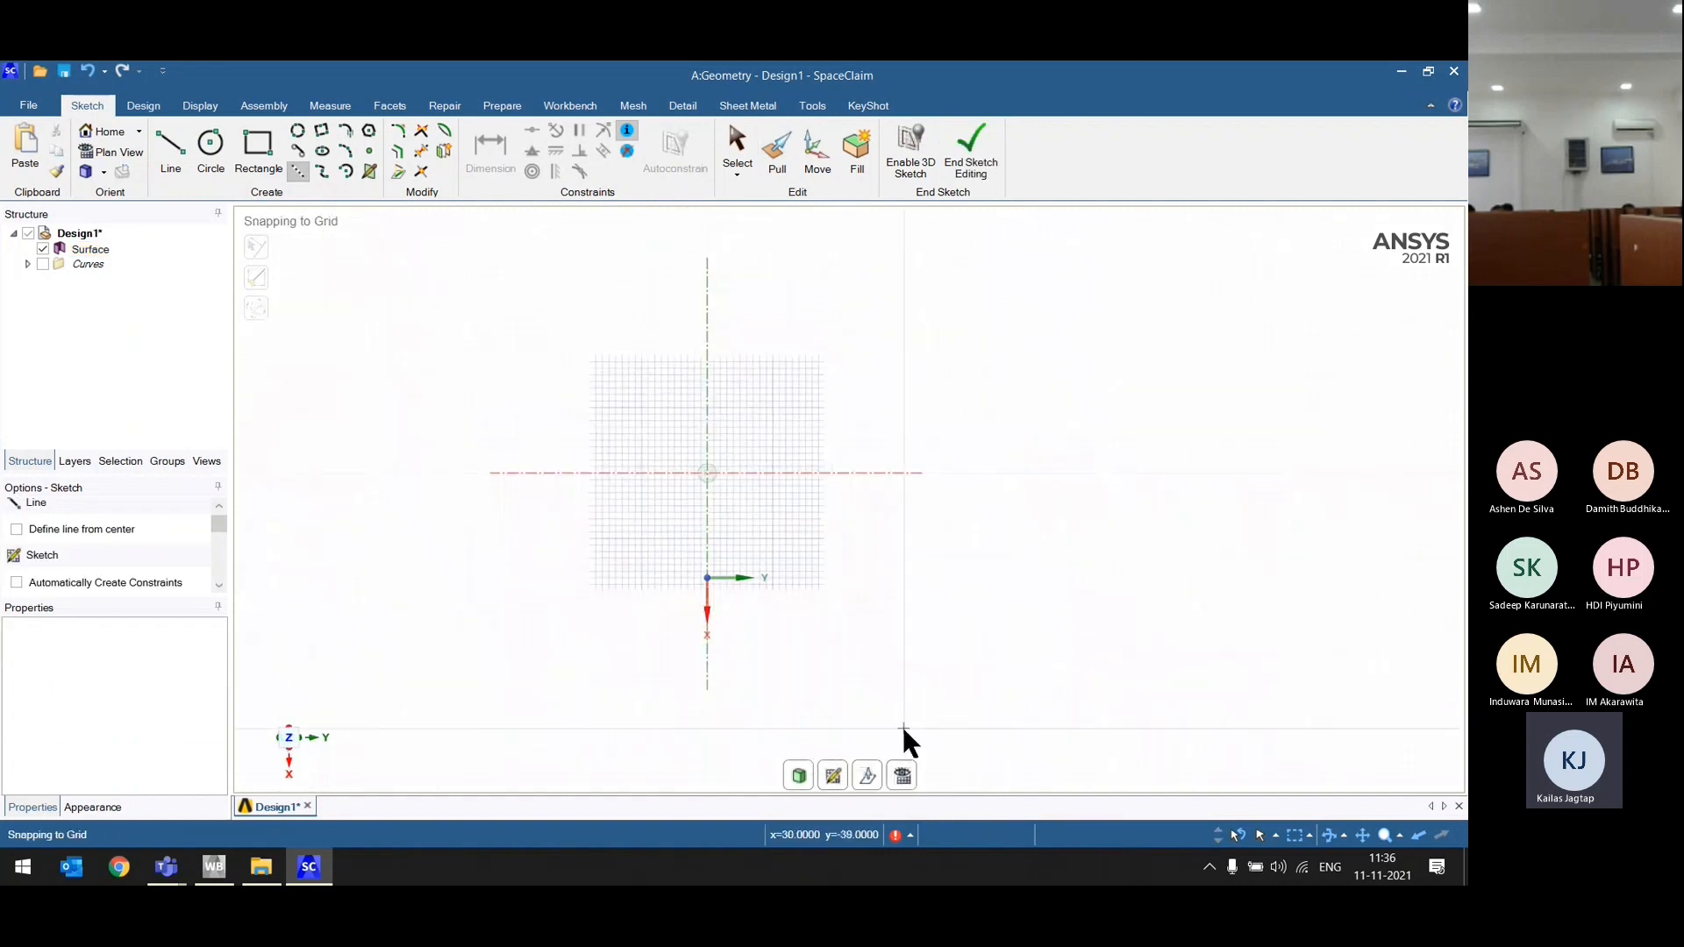
{"action": "key", "text": "h"}
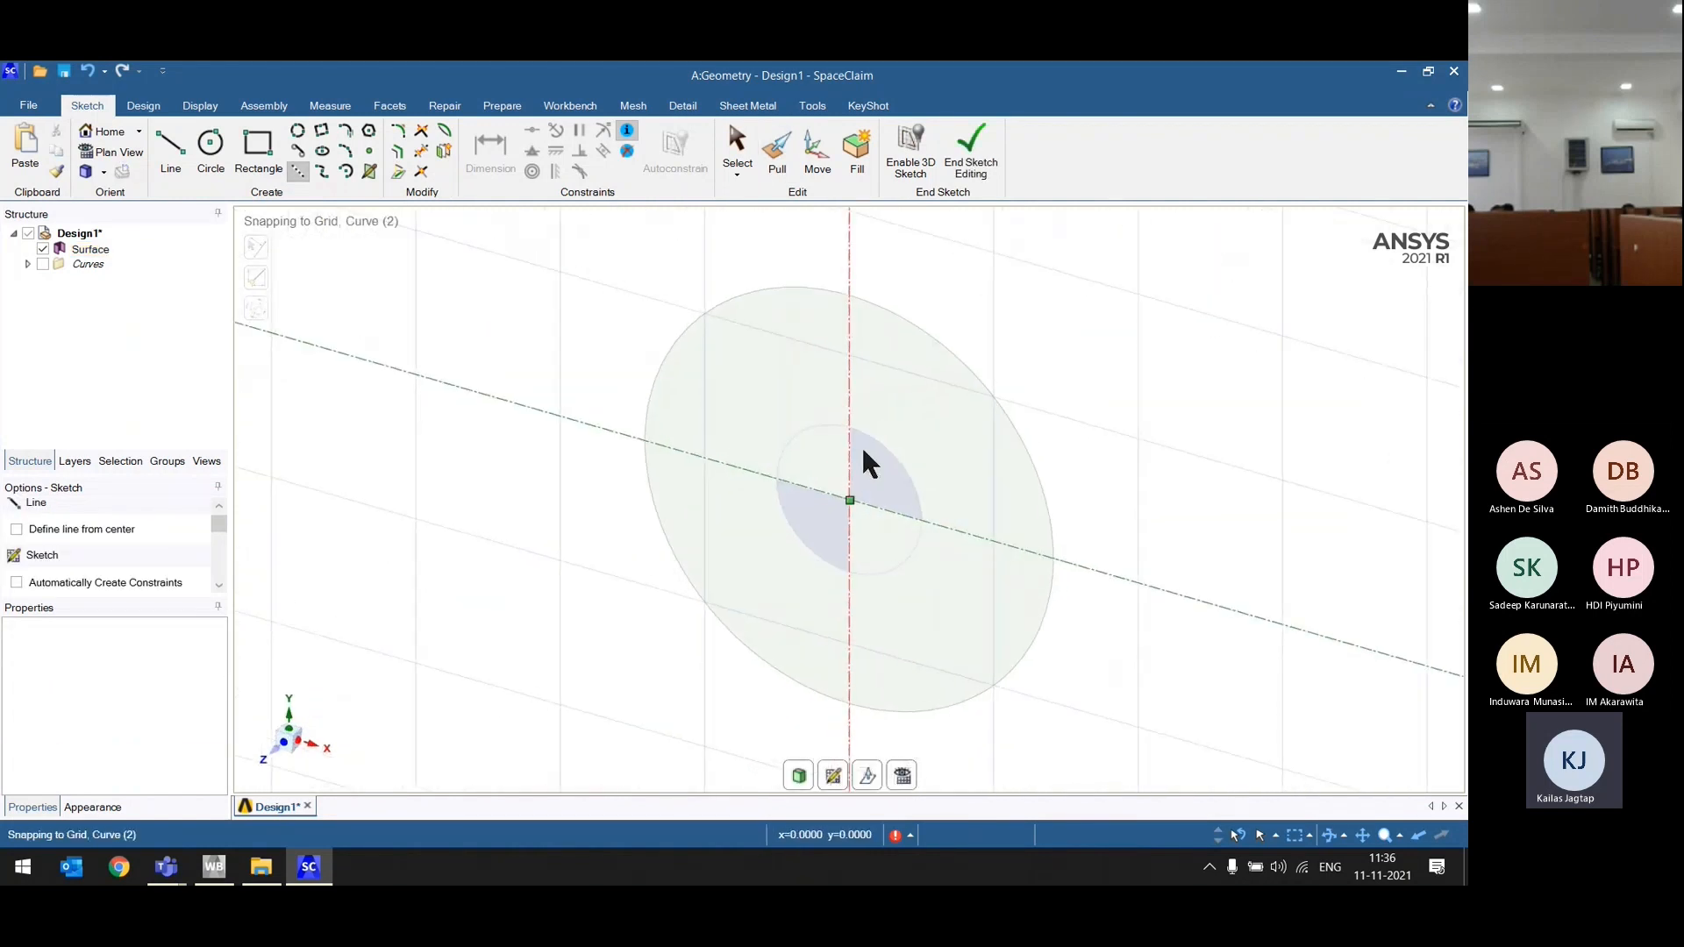
{"action": "left_click", "coordinate": [796, 777]}
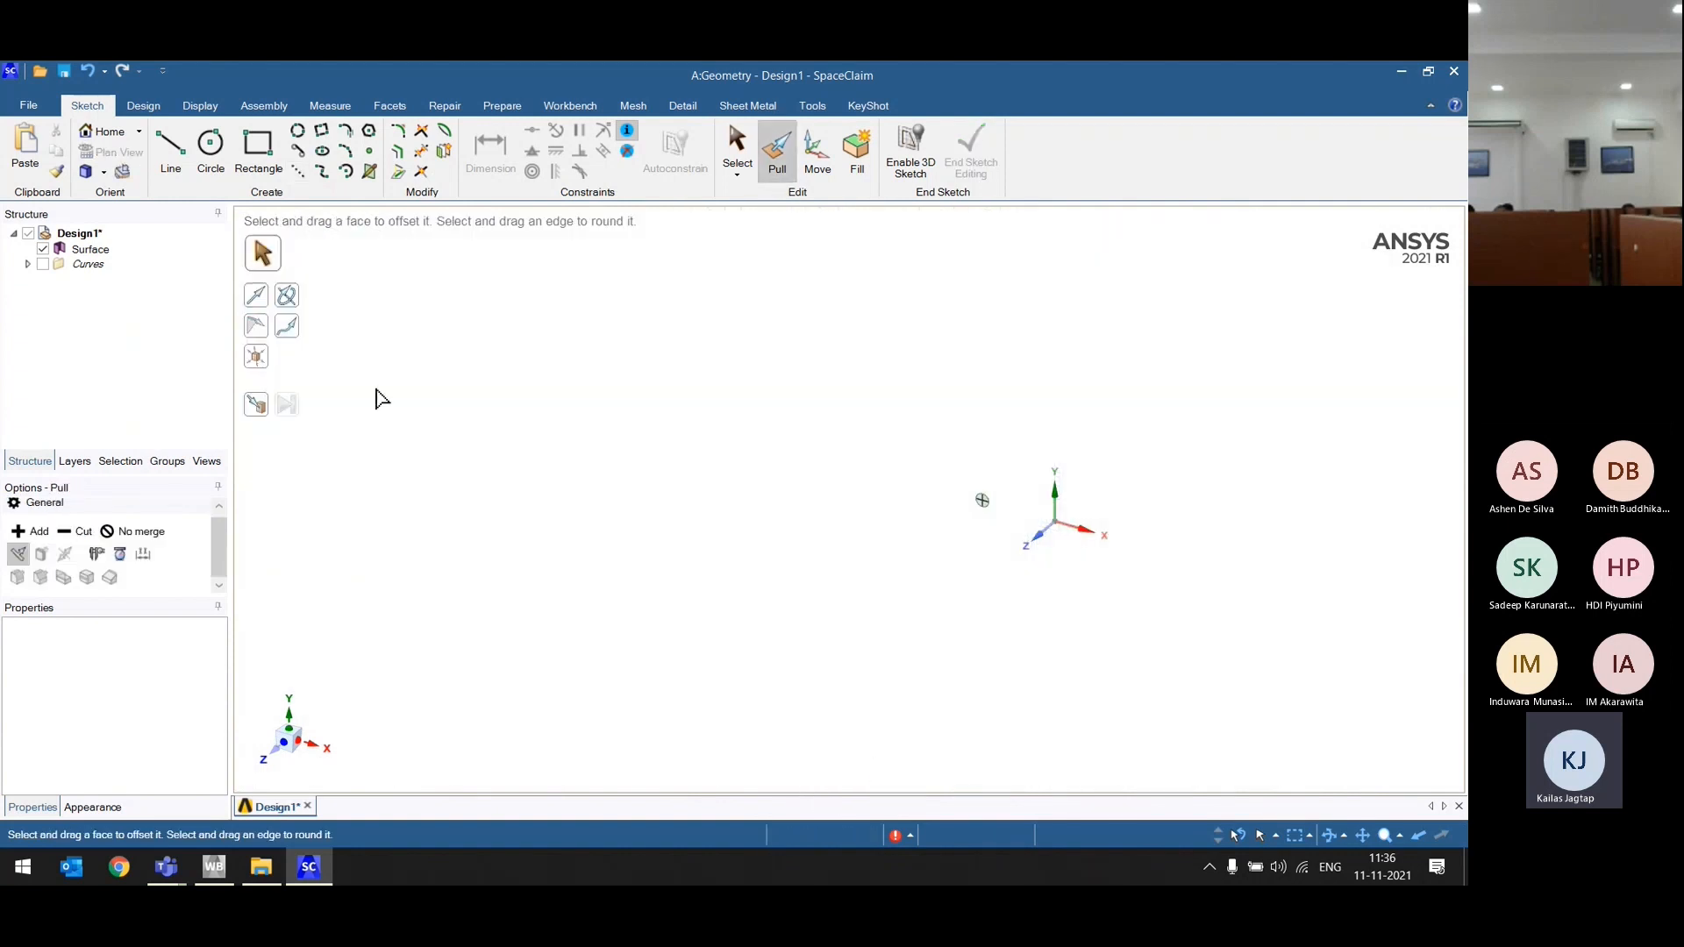
Step: Sketch a vertical construction line about 72 mm long beyond the circle on the negative X side of the XY plane, then end the sketch
{"action": "left_click", "coordinate": [298, 171]}
{"action": "left_click", "coordinate": [983, 500]}
{"action": "left_click", "coordinate": [908, 772]}
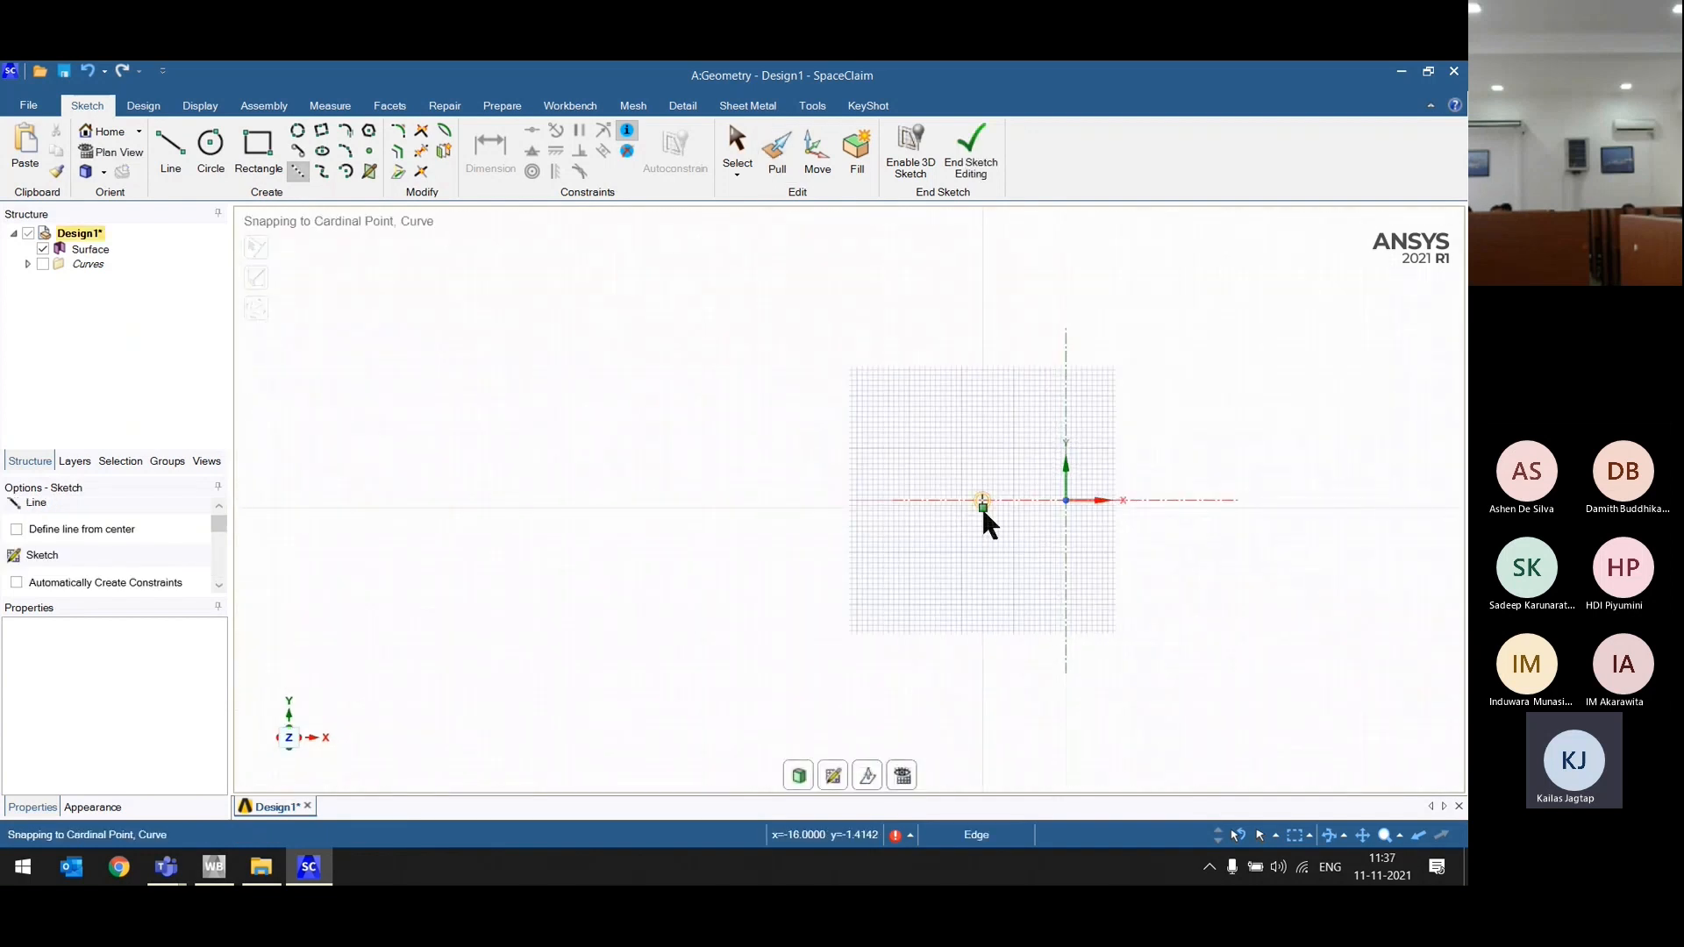
{"action": "scroll", "coordinate": [982, 506], "scroll_direction": "up", "scroll_amount": 3}
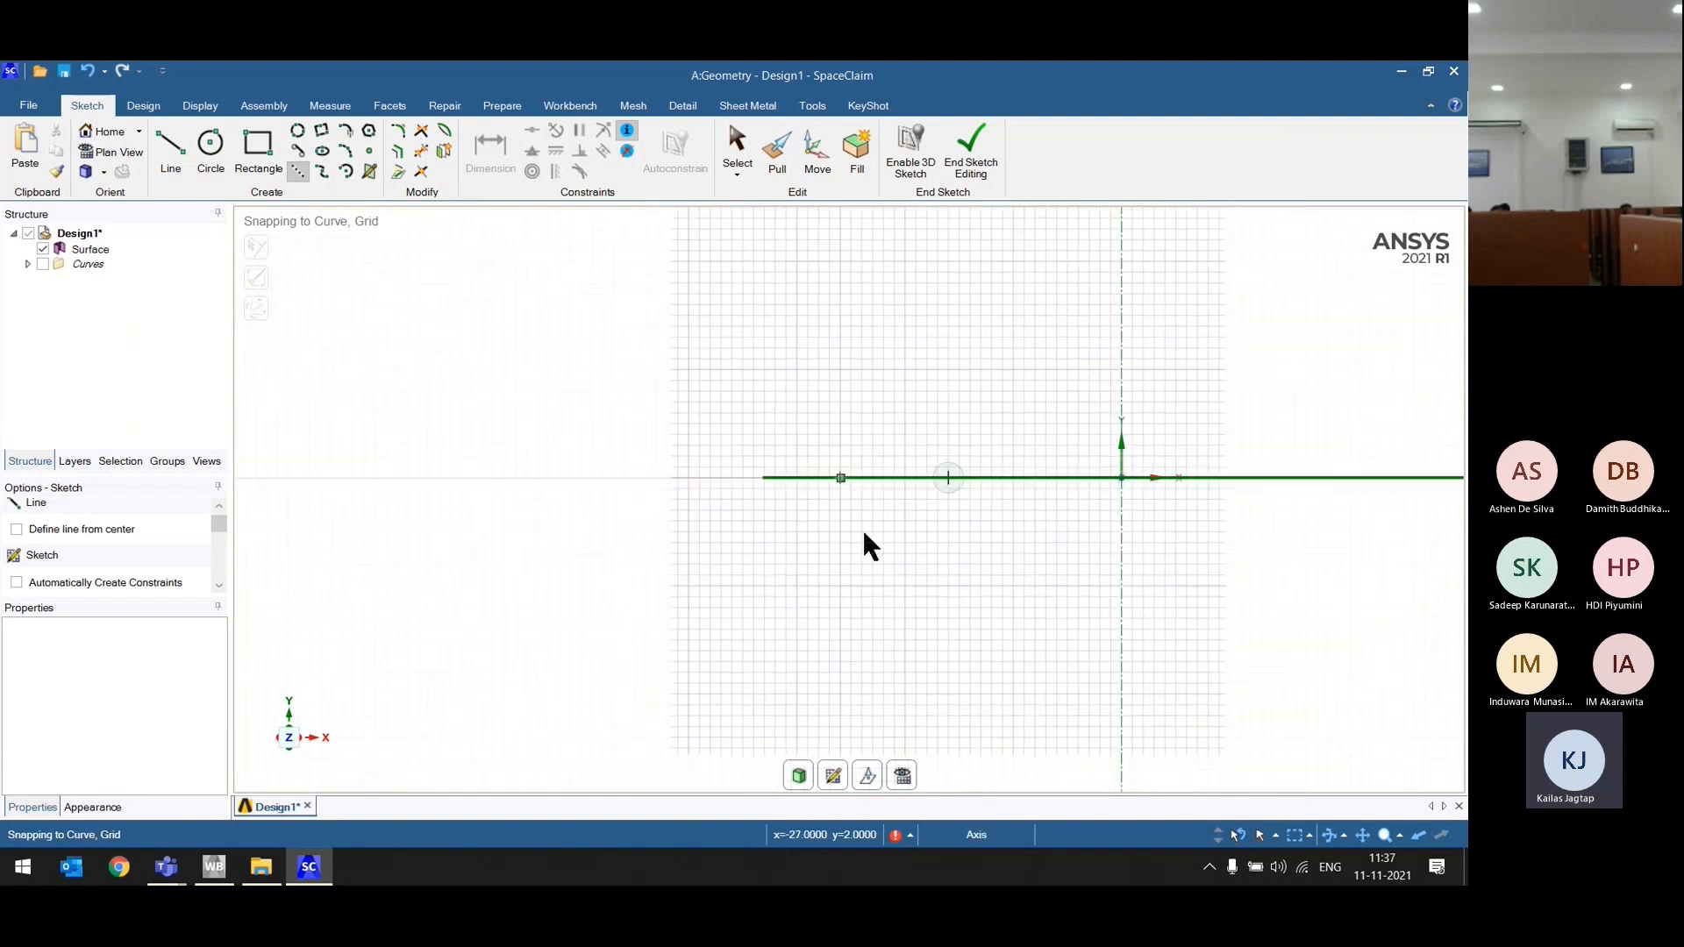
{"action": "scroll", "coordinate": [862, 528], "scroll_direction": "down", "scroll_amount": 3}
{"action": "left_click", "coordinate": [732, 351]}
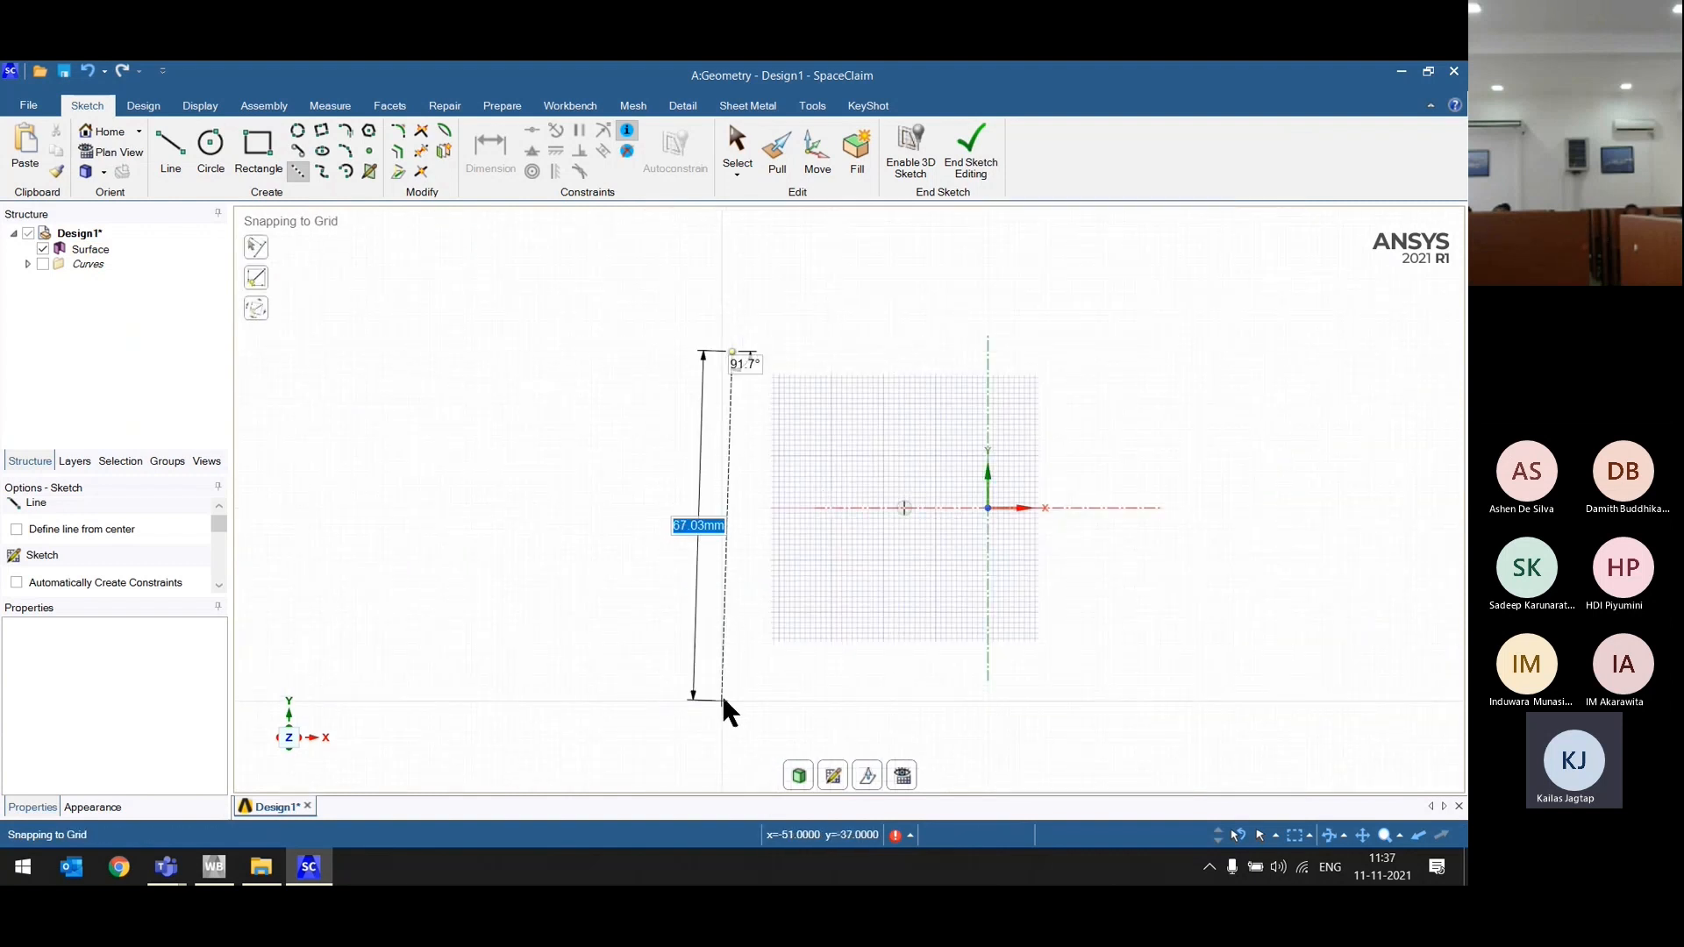
{"action": "left_click", "coordinate": [723, 698]}
{"action": "key", "text": "ctrl+z"}
{"action": "left_click", "coordinate": [675, 284]}
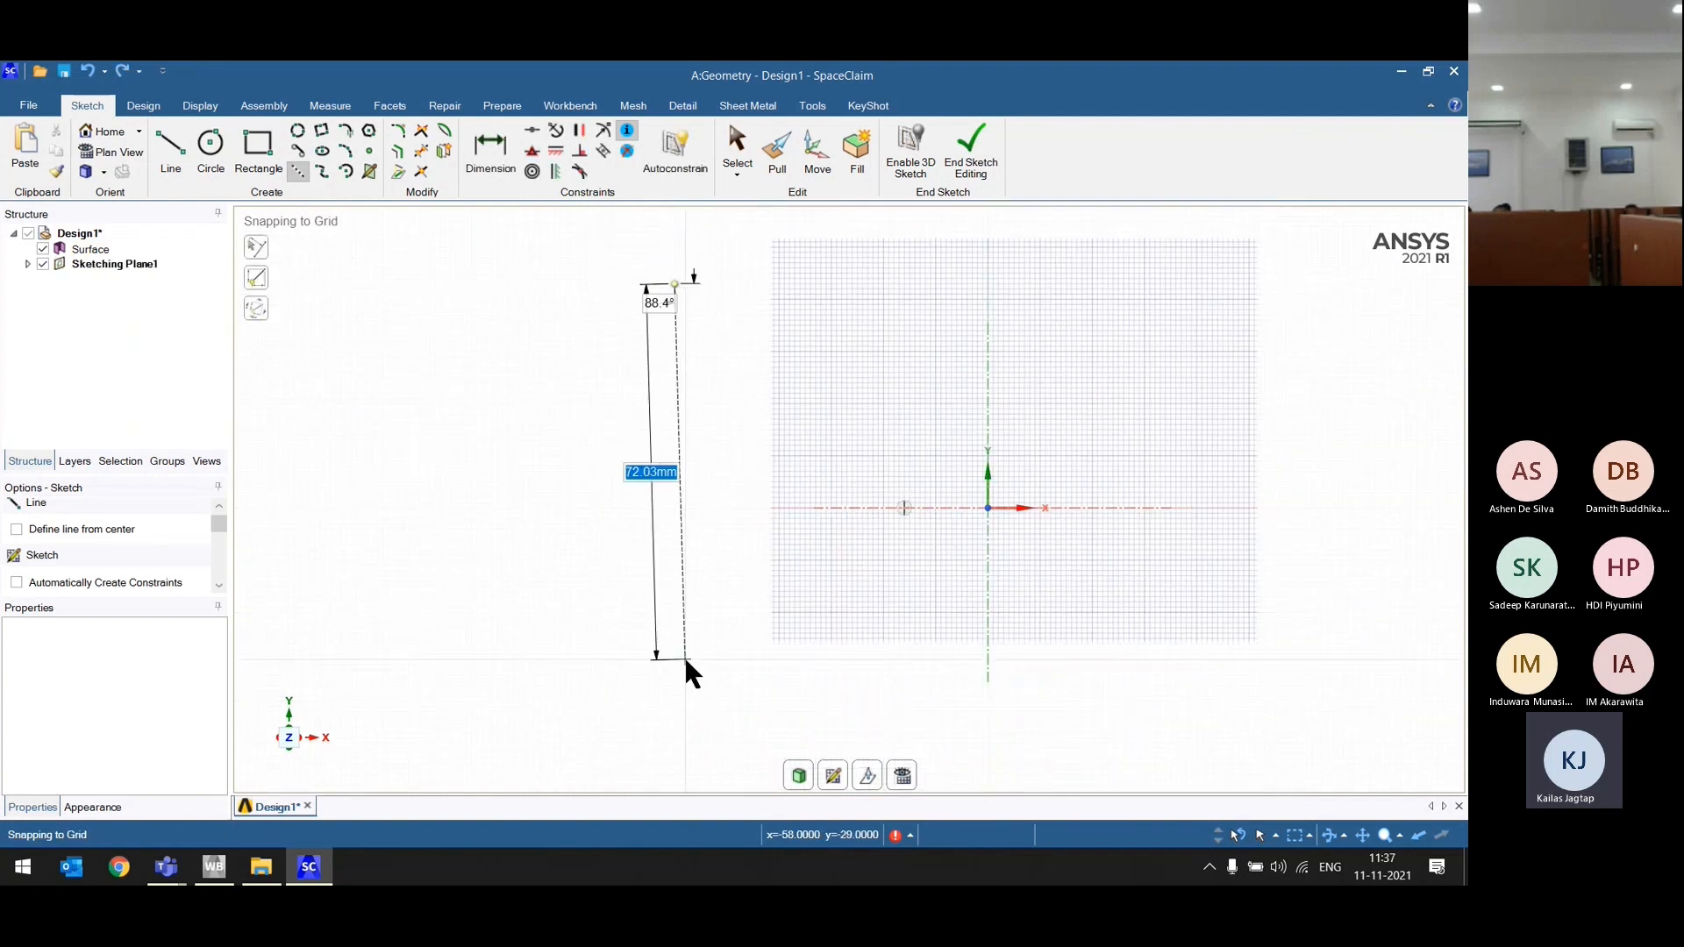
{"action": "left_click", "coordinate": [676, 664]}
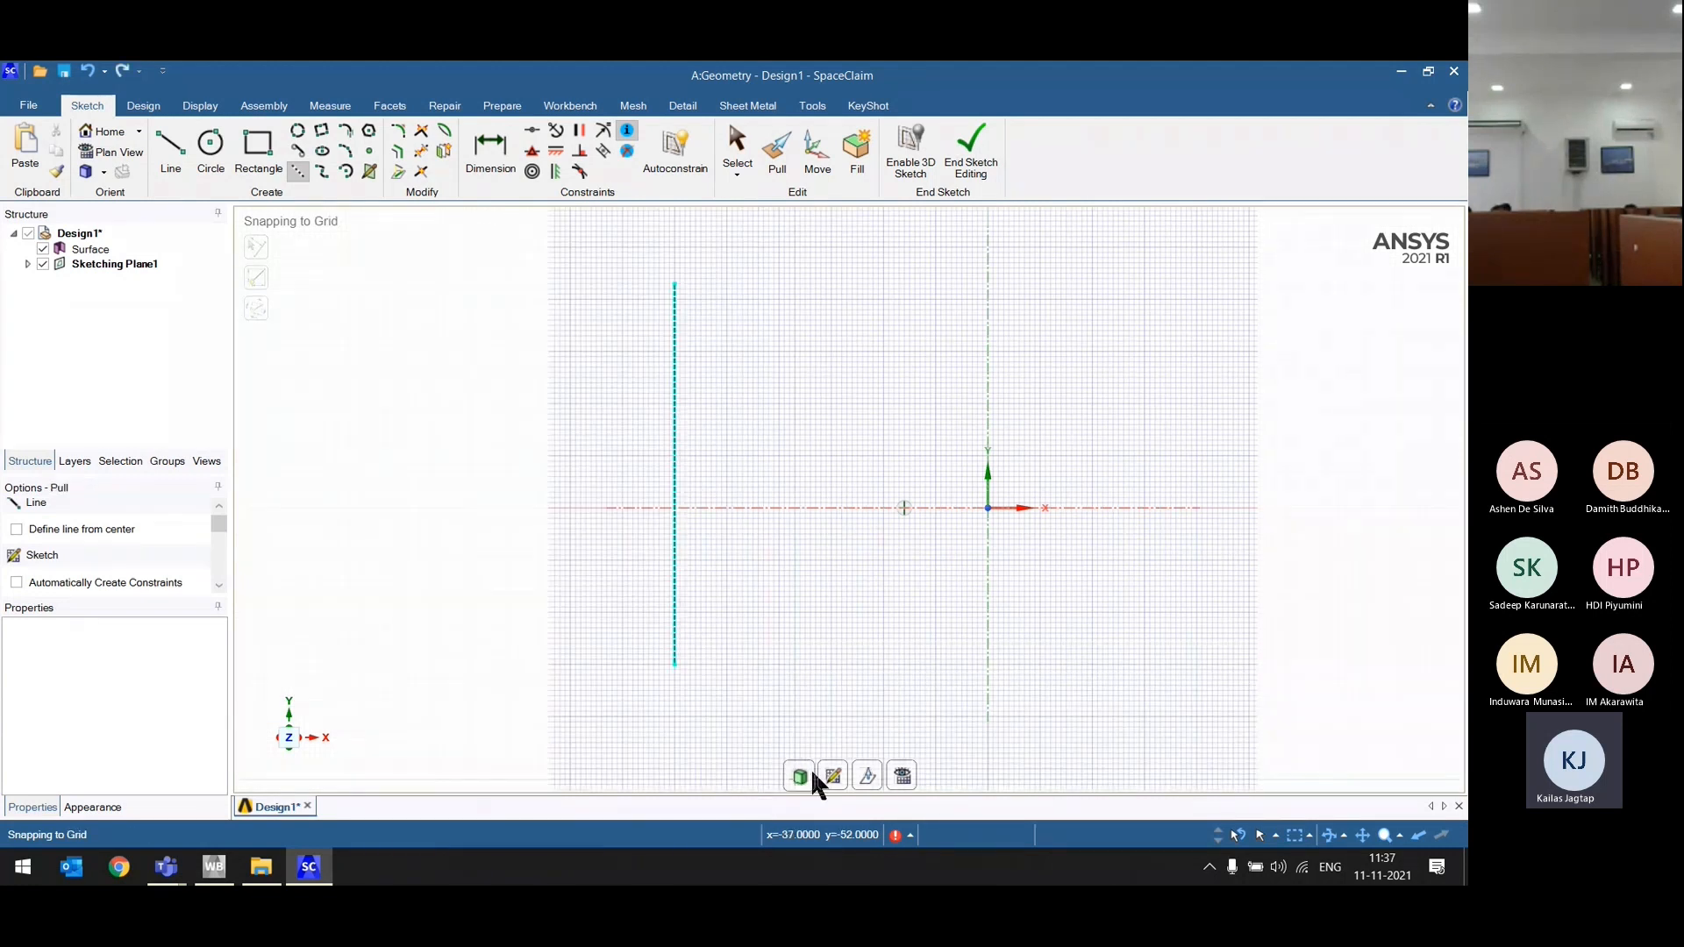
{"action": "left_click", "coordinate": [798, 778]}
Step: Revolve the circular surface a full 360° about the vertical construction line, and undo that revolve
{"action": "left_click", "coordinate": [915, 507]}
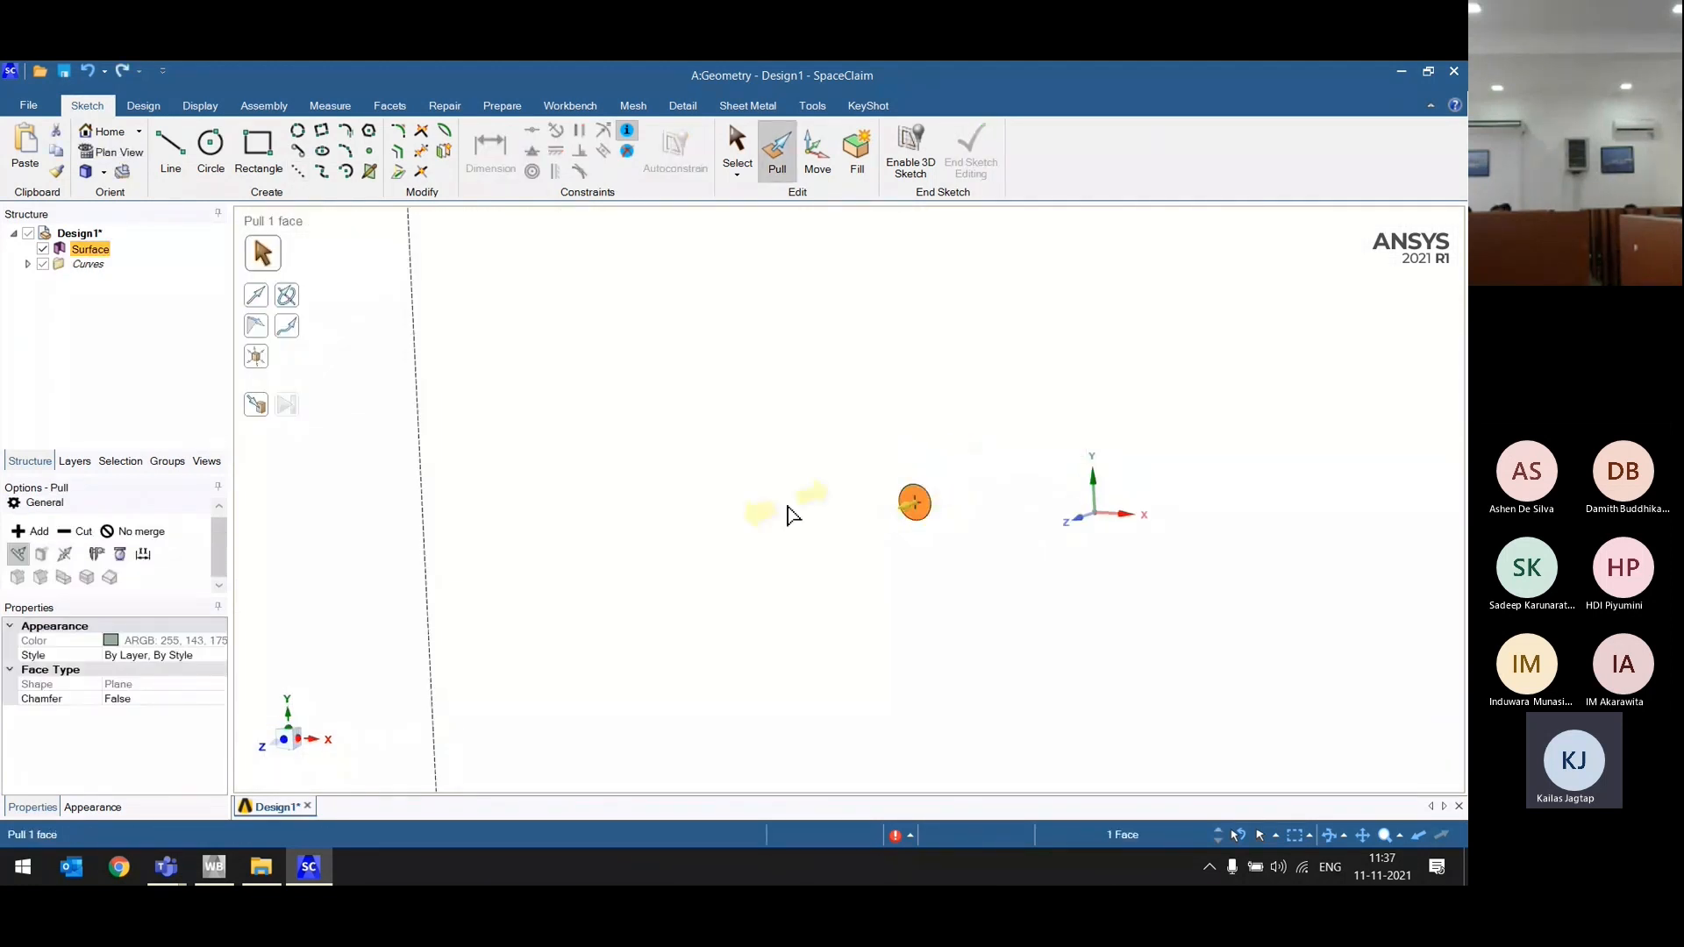
{"action": "scroll", "coordinate": [873, 570], "scroll_direction": "down", "scroll_amount": 5}
{"action": "left_click", "coordinate": [287, 299]}
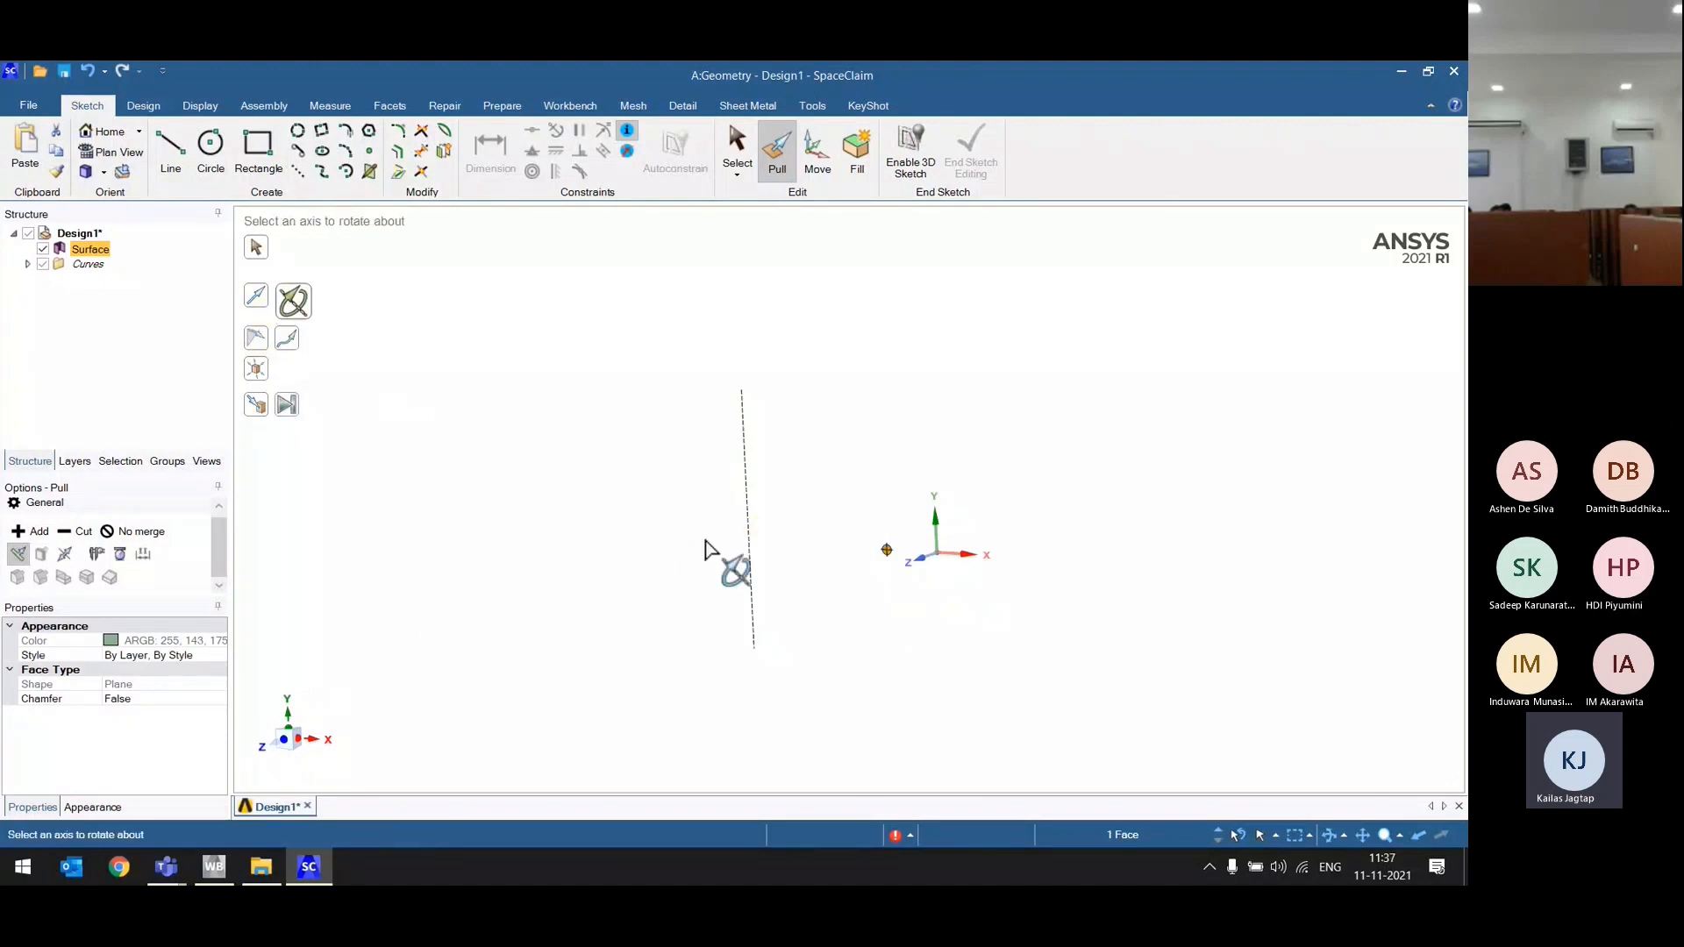
{"action": "left_click", "coordinate": [747, 555]}
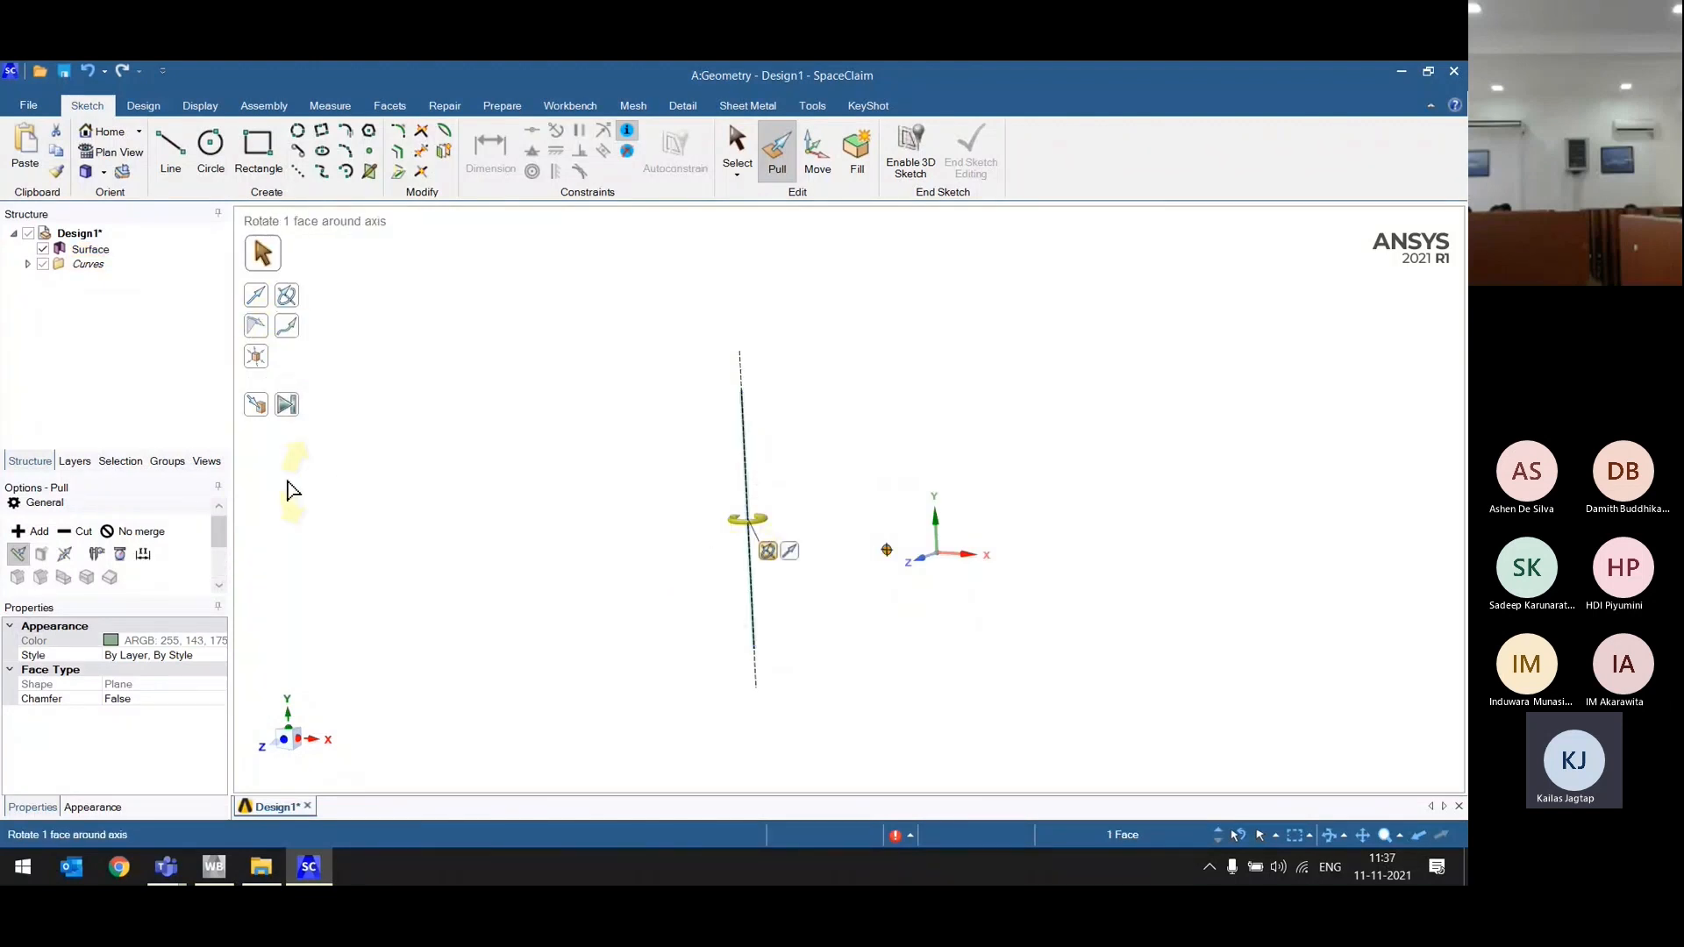
{"action": "middle_click_drag", "start_coordinate": [540, 558], "coordinate": [604, 622]}
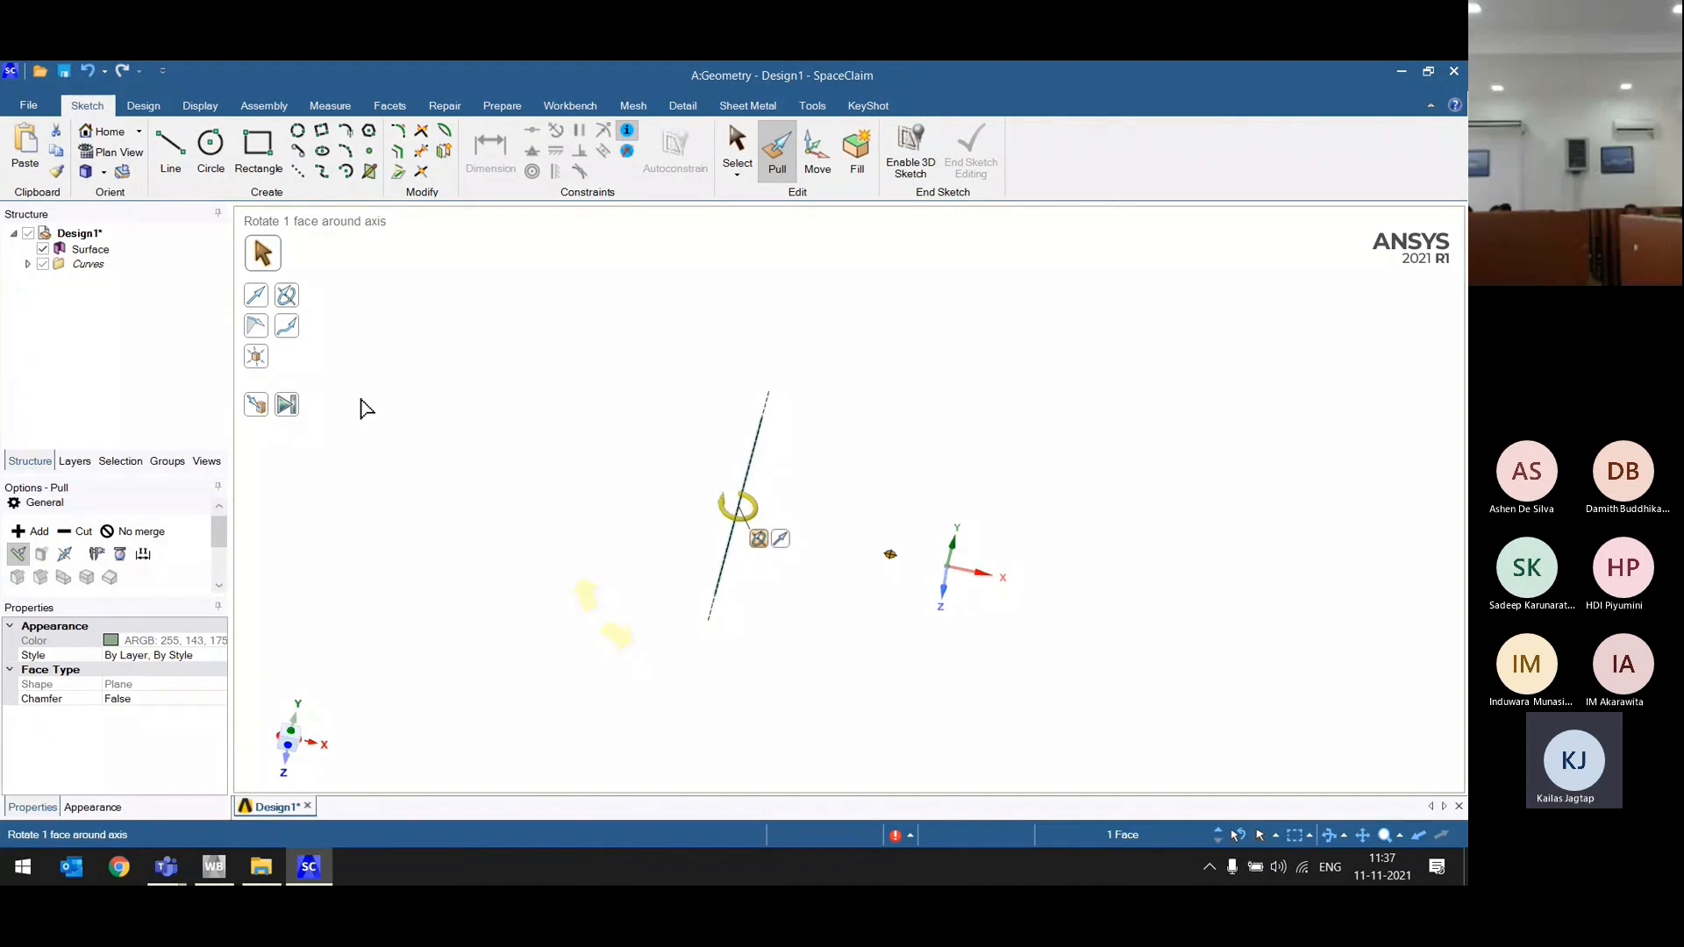
{"action": "left_click", "coordinate": [288, 406]}
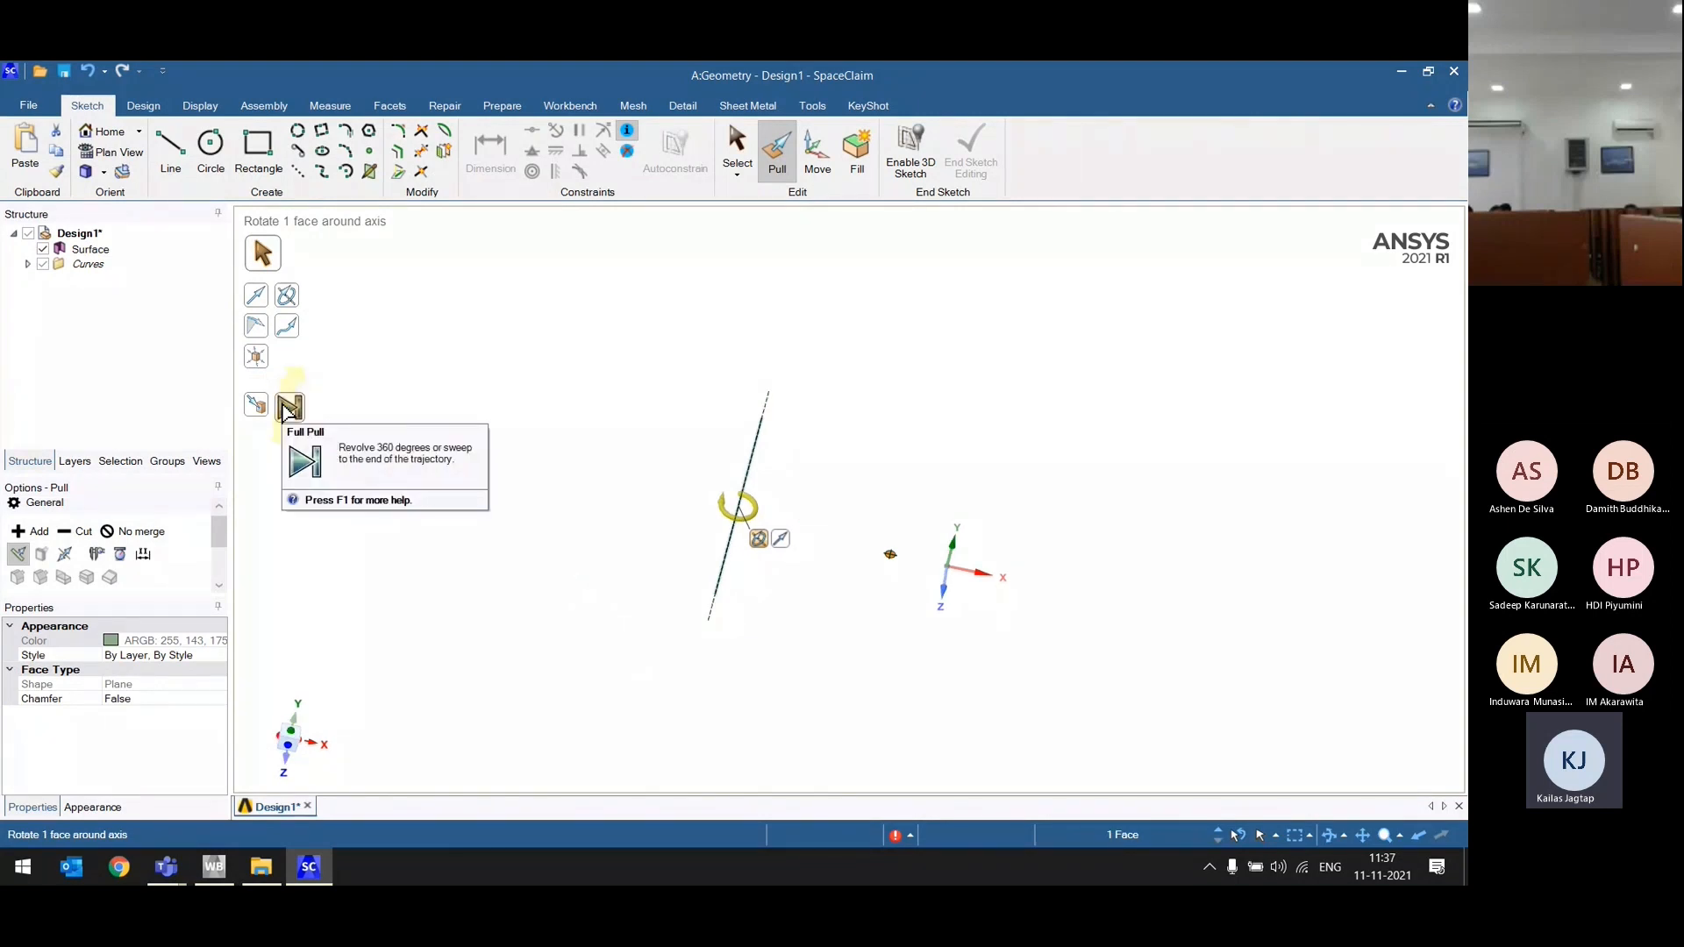
{"action": "left_click", "coordinate": [288, 407]}
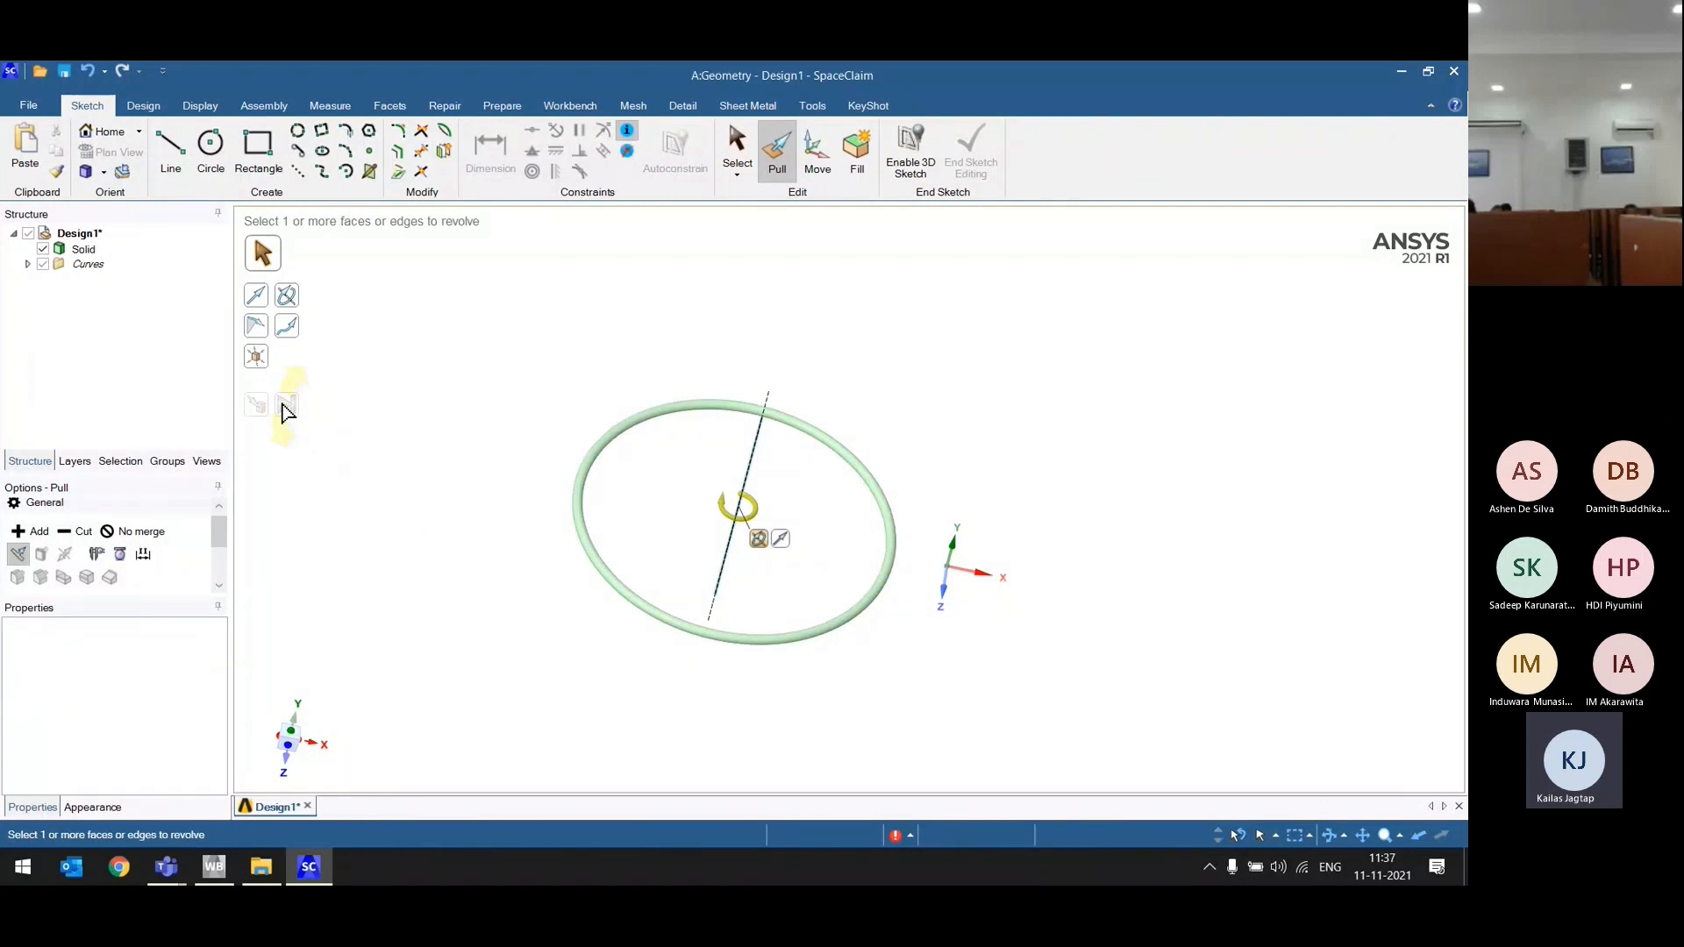
{"action": "key", "text": "ctrl+z"}
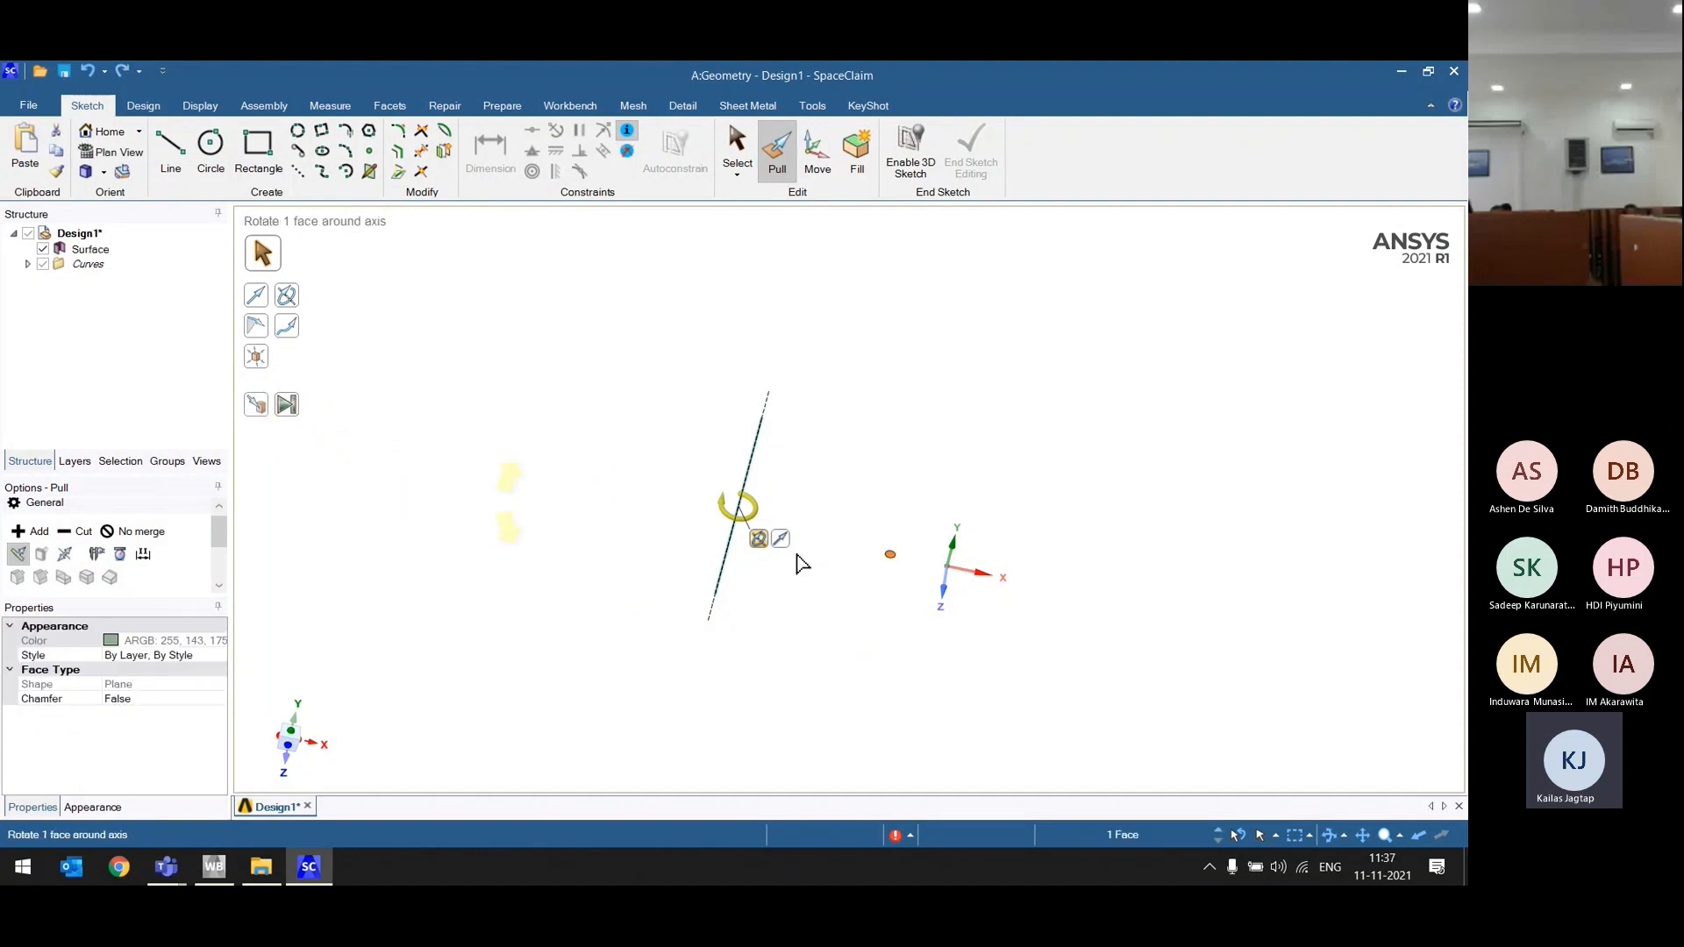
Step: Revolve the circular surface 270° about the construction line, undo that revolve and clear the selection
{"action": "left_click_drag", "start_coordinate": [877, 588], "coordinate": [692, 646]}
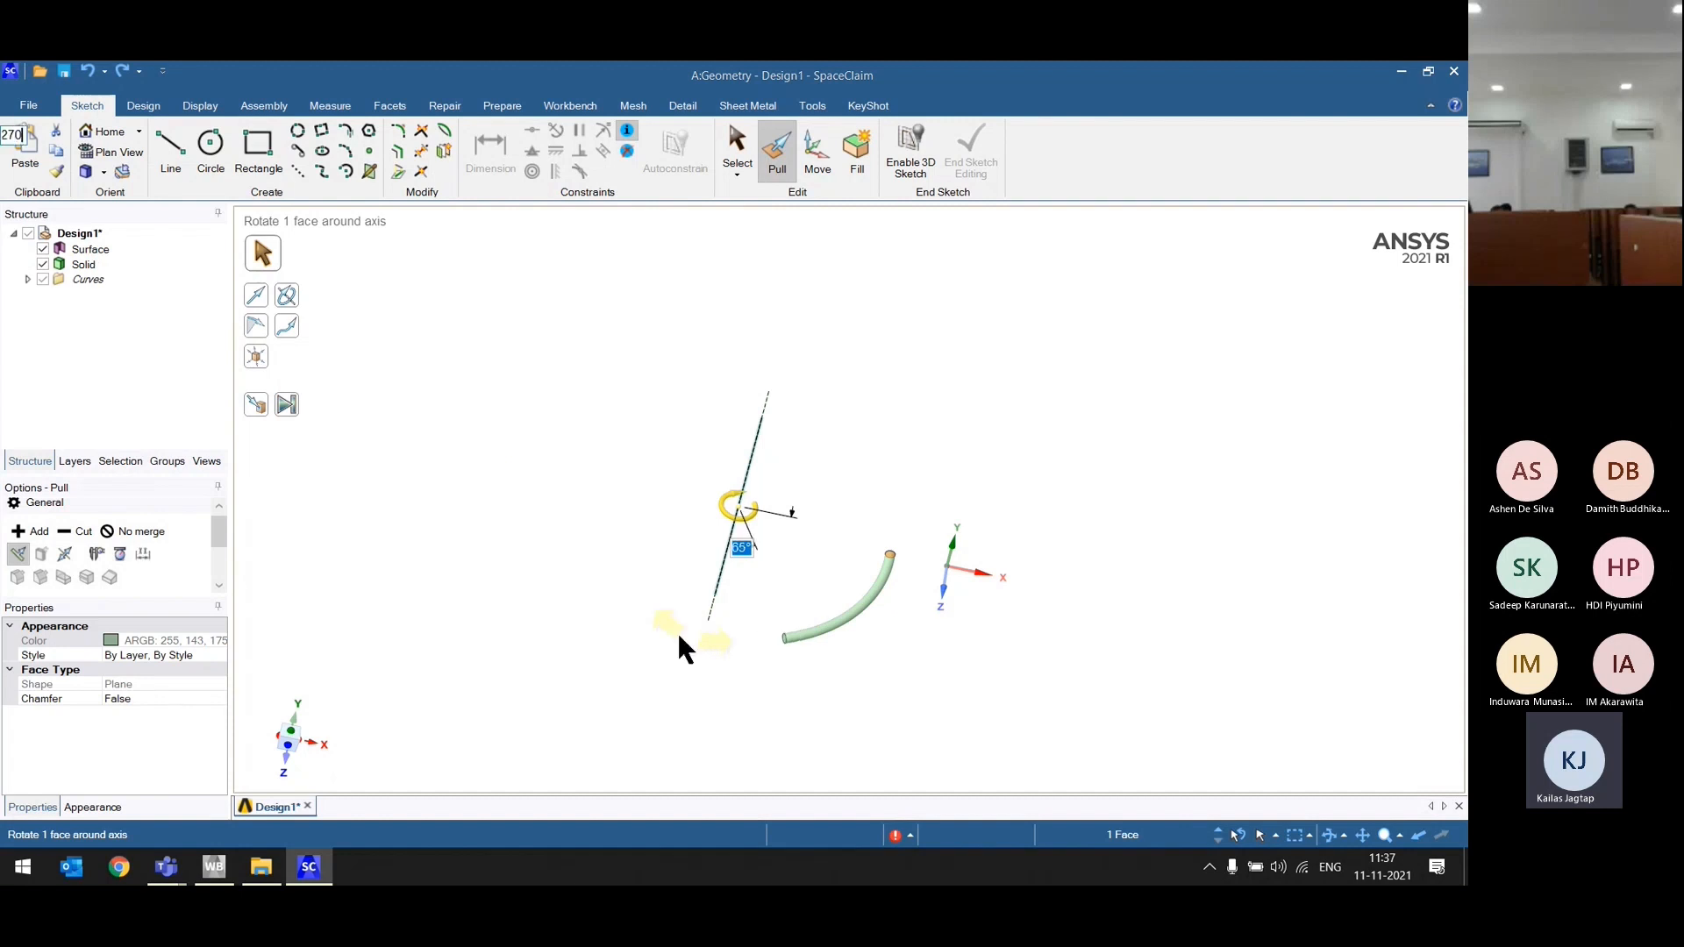
{"action": "type", "text": "270"}
{"action": "key", "text": "Return"}
{"action": "middle_click_drag", "start_coordinate": [689, 684], "coordinate": [624, 662]}
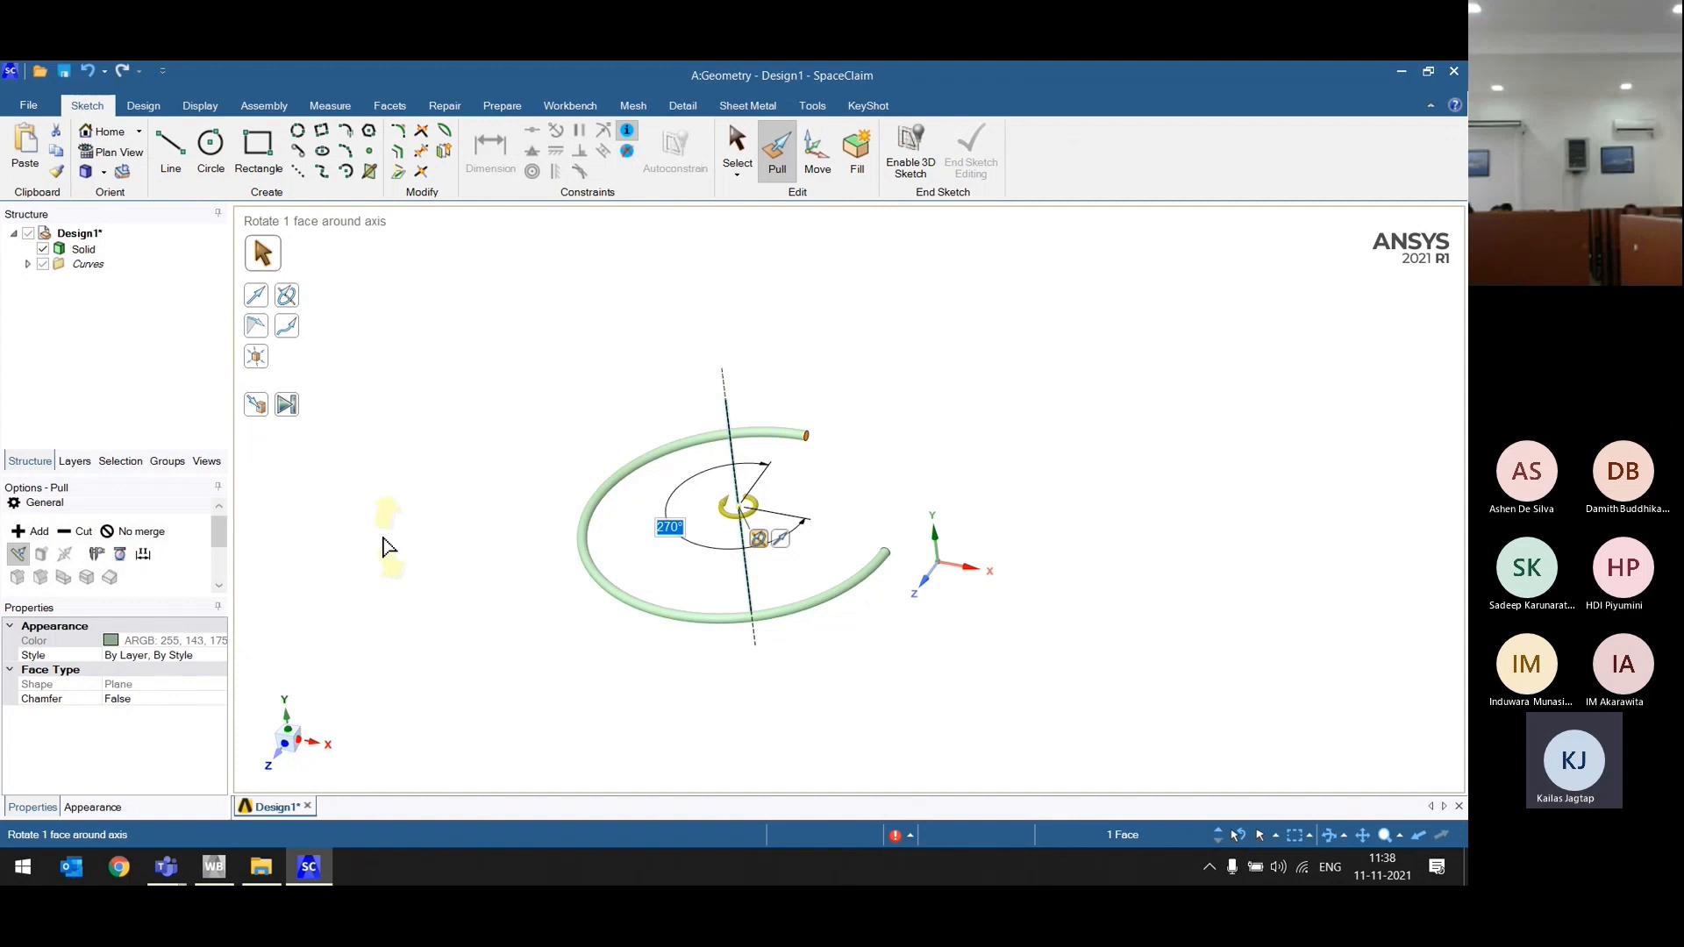
{"action": "key", "text": "ctrl+z"}
{"action": "left_click", "coordinate": [383, 639]}
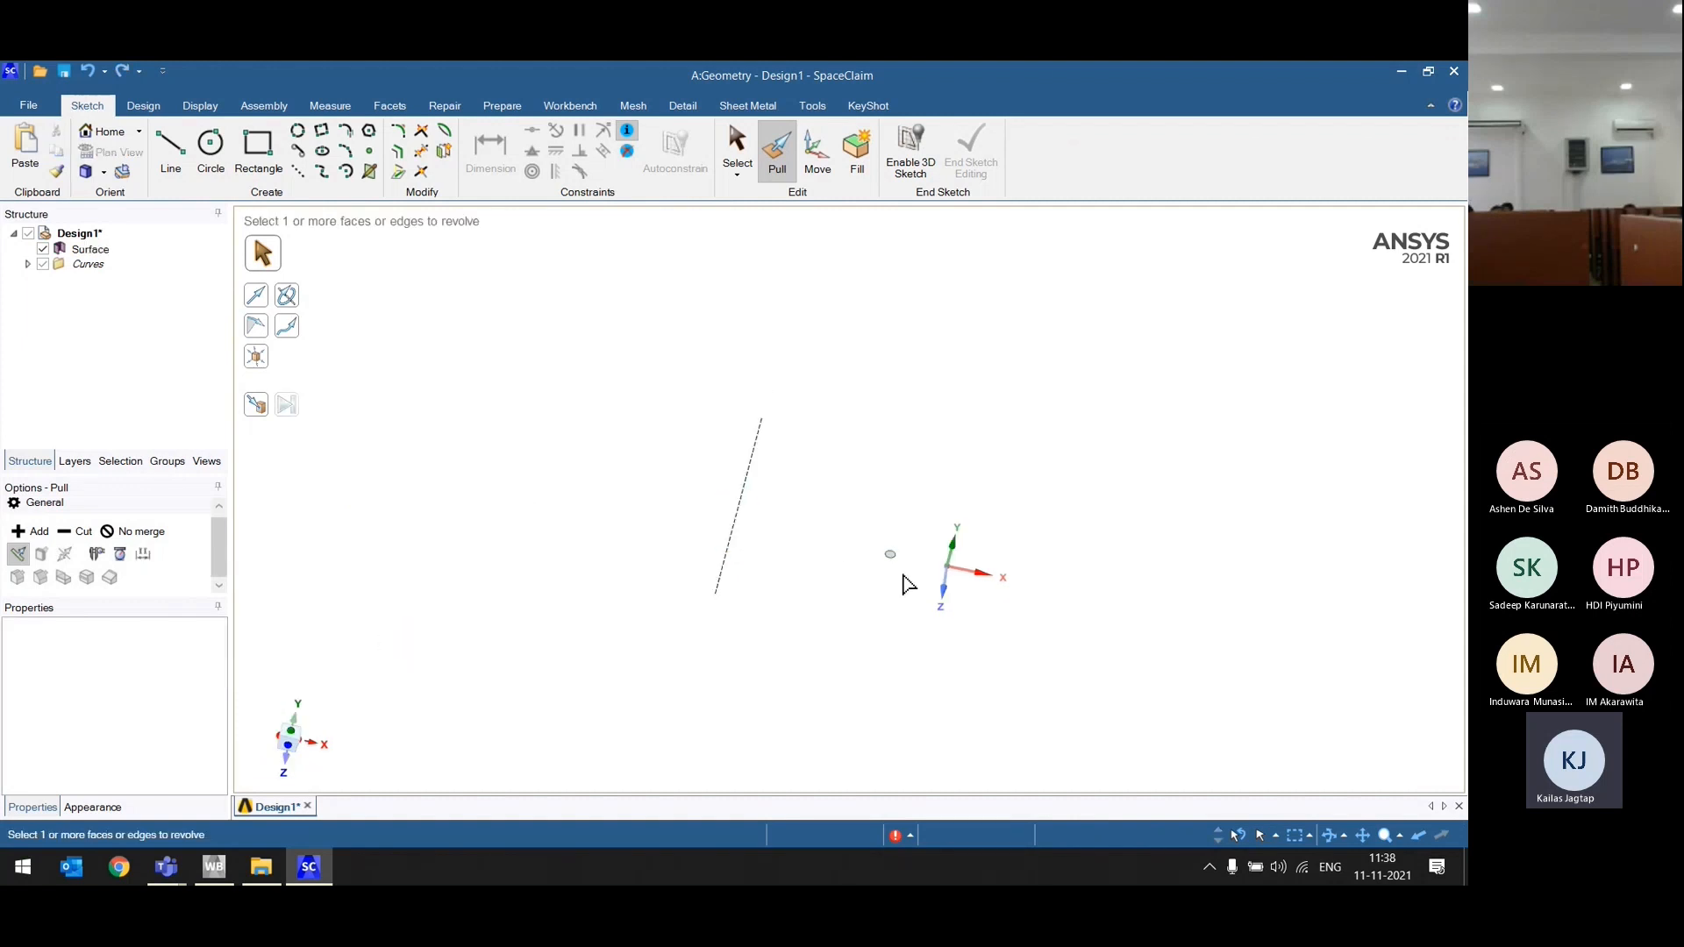
Step: Pull the circular surface's edge to resize it to a radius of about 2.57 mm
{"action": "scroll", "coordinate": [880, 572], "scroll_direction": "up", "scroll_amount": 3}
{"action": "left_click", "coordinate": [912, 546]}
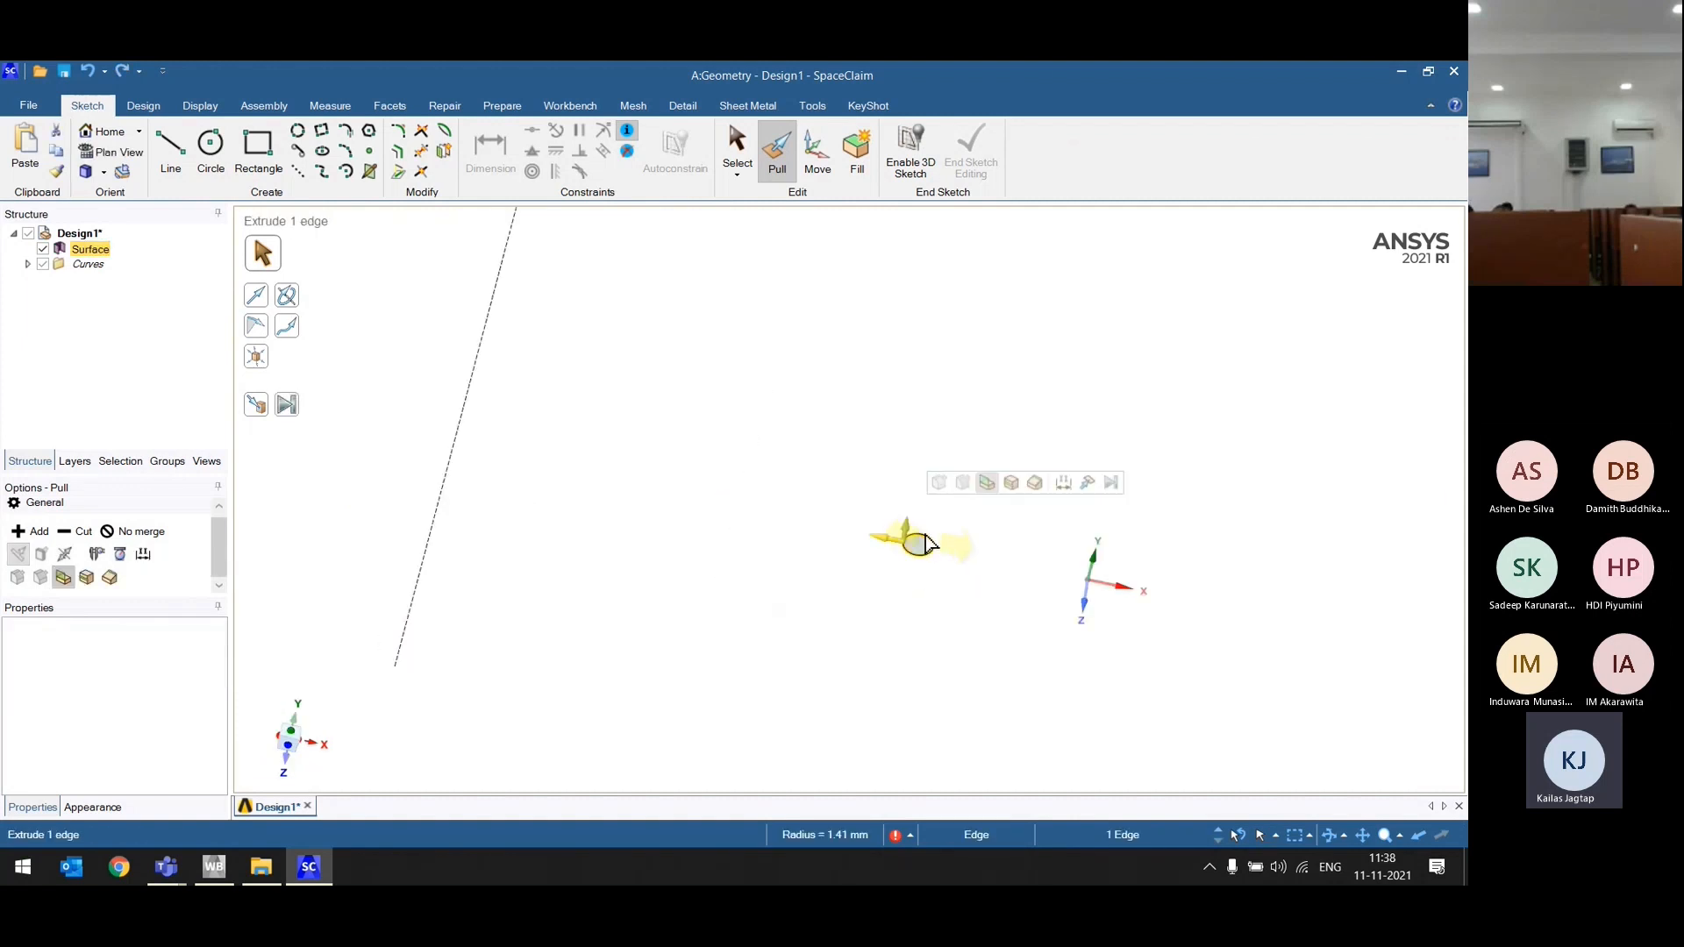
{"action": "left_click_drag", "start_coordinate": [889, 546], "coordinate": [838, 619]}
{"action": "key", "text": "ctrl+z"}
{"action": "left_click", "coordinate": [991, 576]}
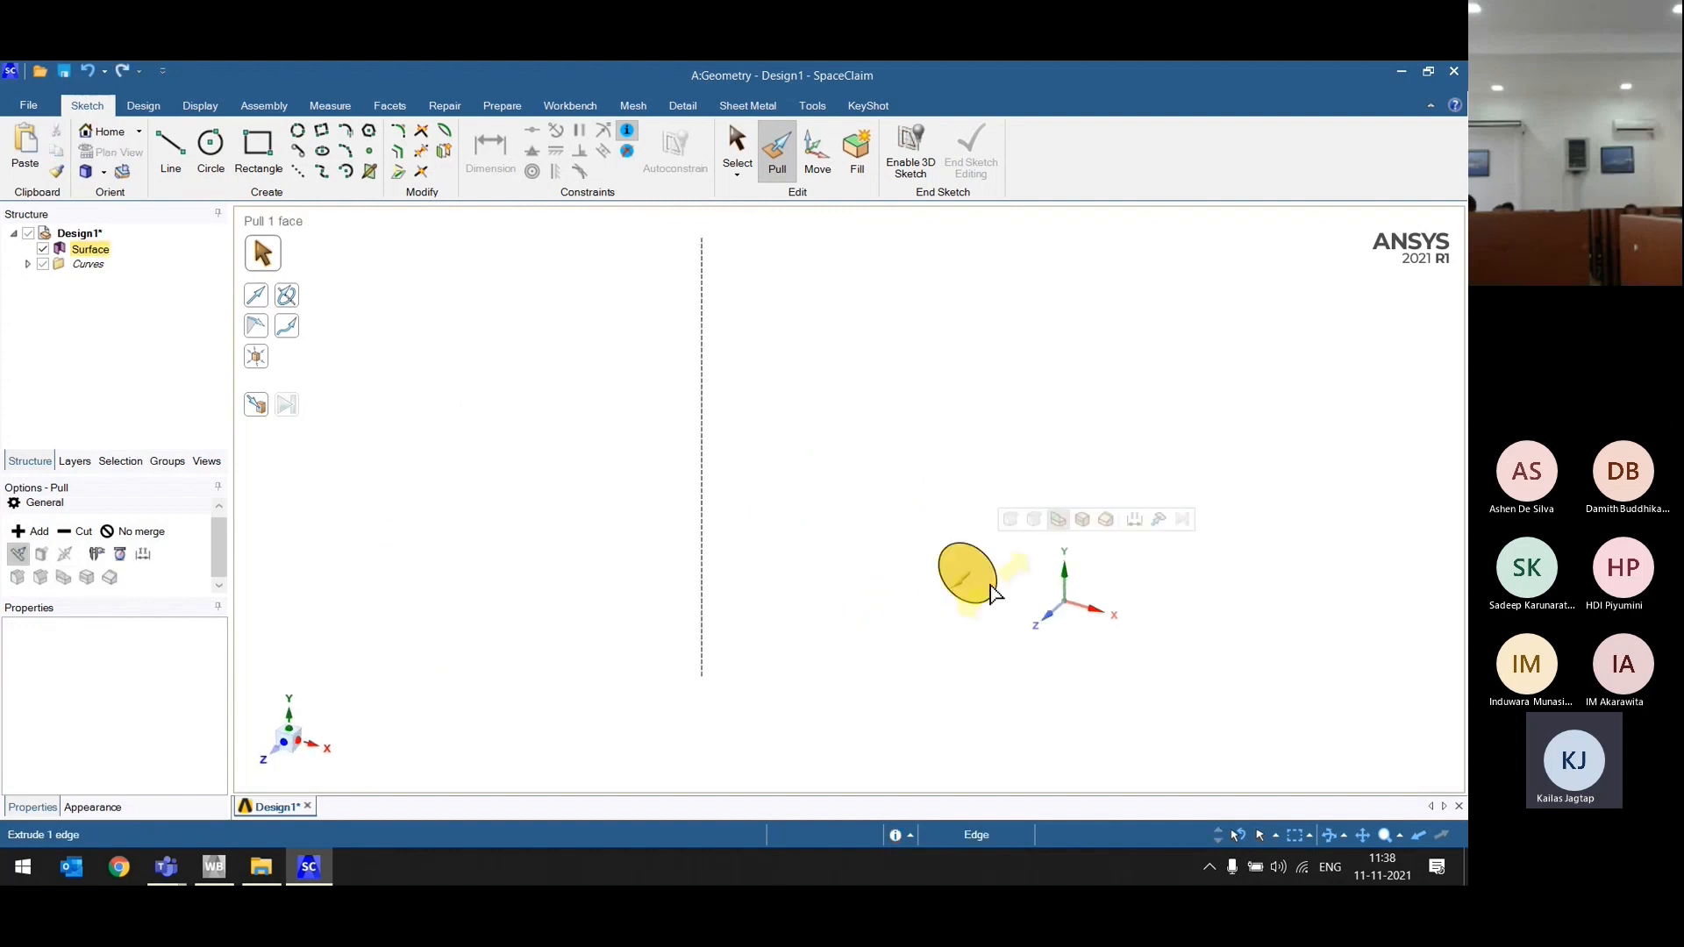
{"action": "left_click", "coordinate": [998, 577]}
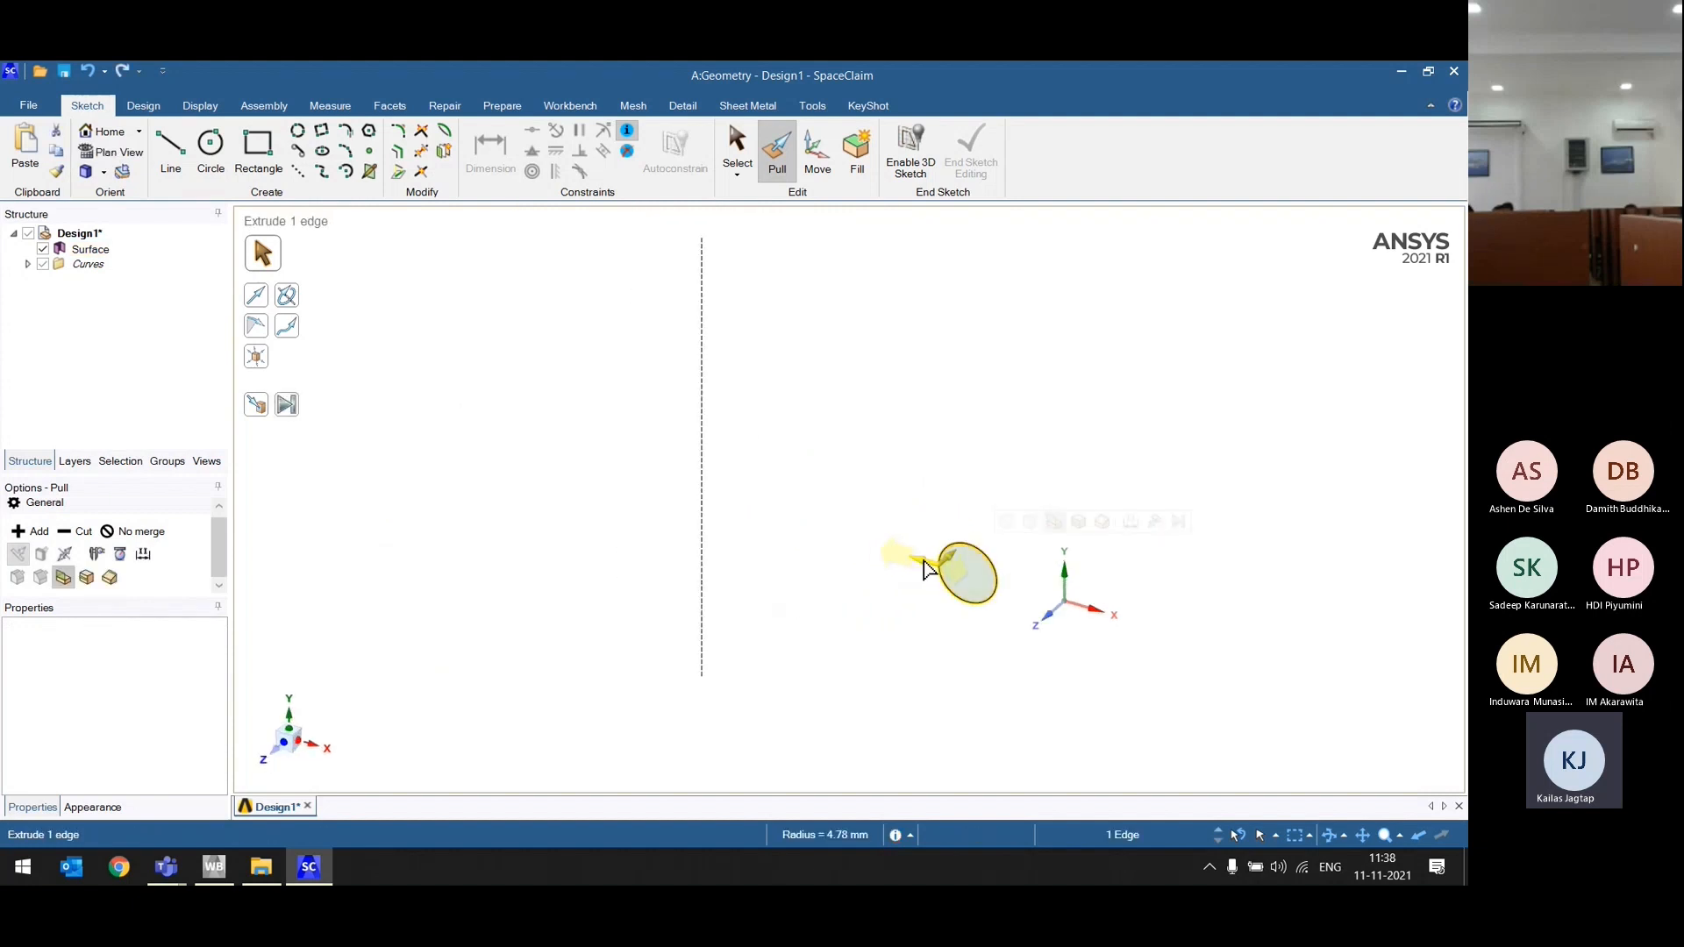
{"action": "mouse_move", "coordinate": [903, 562]}
{"action": "left_mouse_down"}
{"action": "mouse_move", "coordinate": [944, 581]}
{"action": "mouse_move", "coordinate": [932, 568]}
{"action": "left_mouse_up"}
{"action": "left_click", "coordinate": [860, 620]}
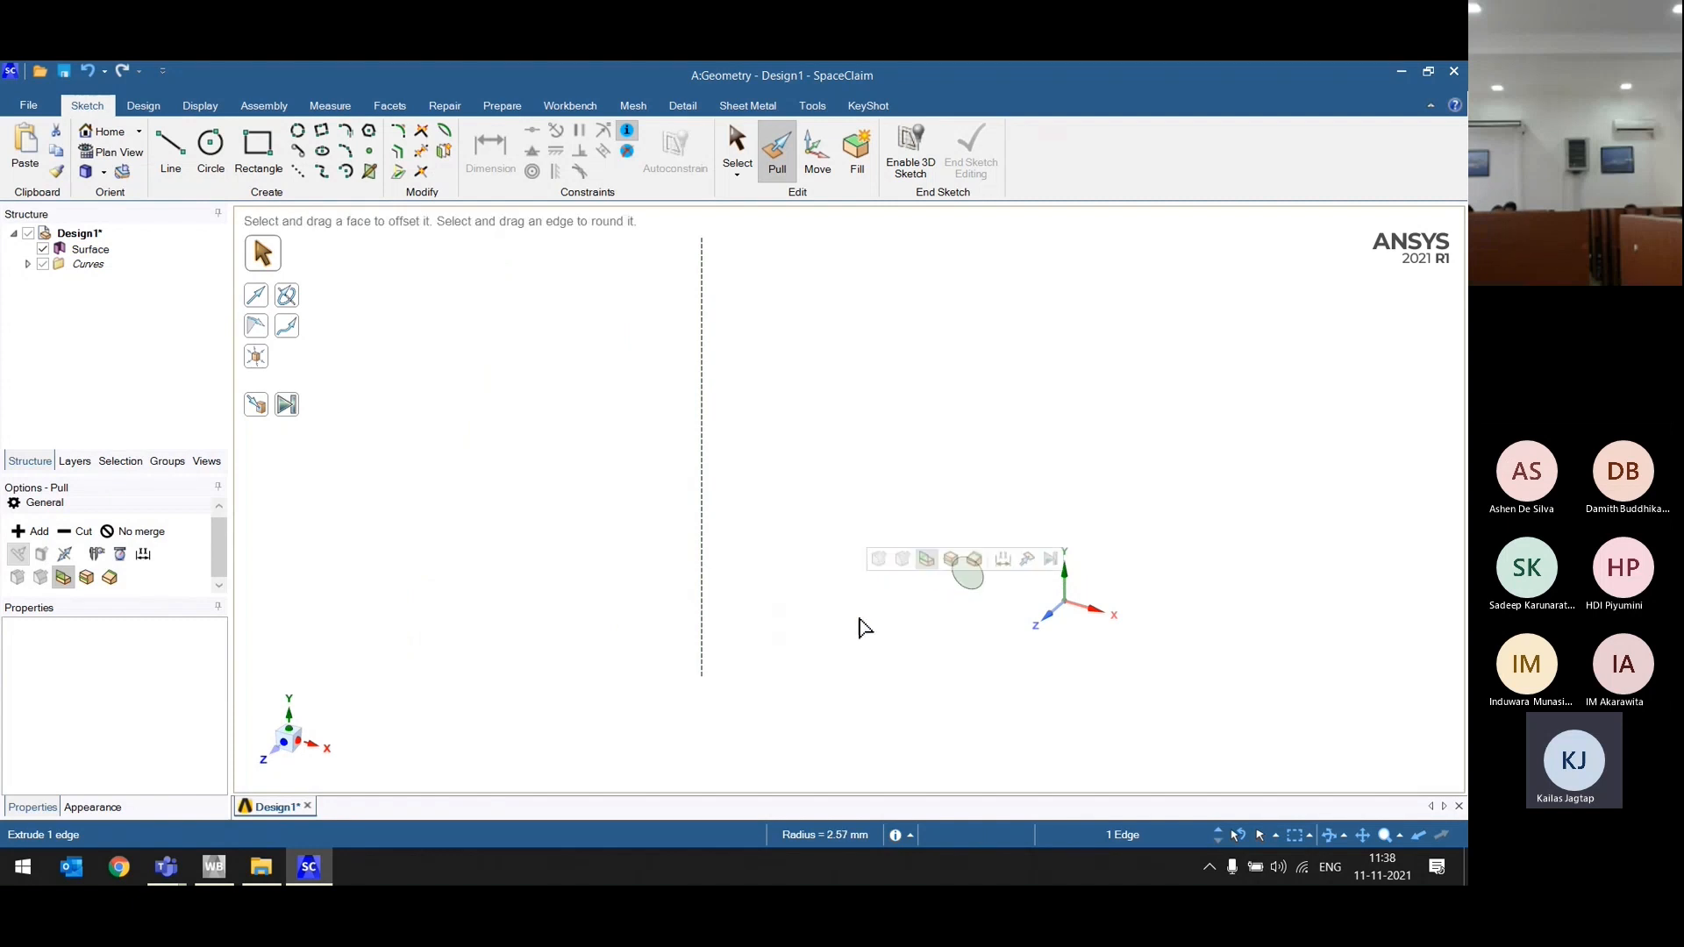
Step: Set the circular surface to rotate about the construction line with Revolve helix enabled
{"action": "scroll", "coordinate": [850, 640], "scroll_direction": "down", "scroll_amount": 3}
{"action": "mouse_move", "coordinate": [849, 641]}
{"action": "middle_mouse_down"}
{"action": "mouse_move", "coordinate": [906, 613]}
{"action": "mouse_move", "coordinate": [835, 620]}
{"action": "middle_mouse_up"}
{"action": "left_click", "coordinate": [908, 601]}
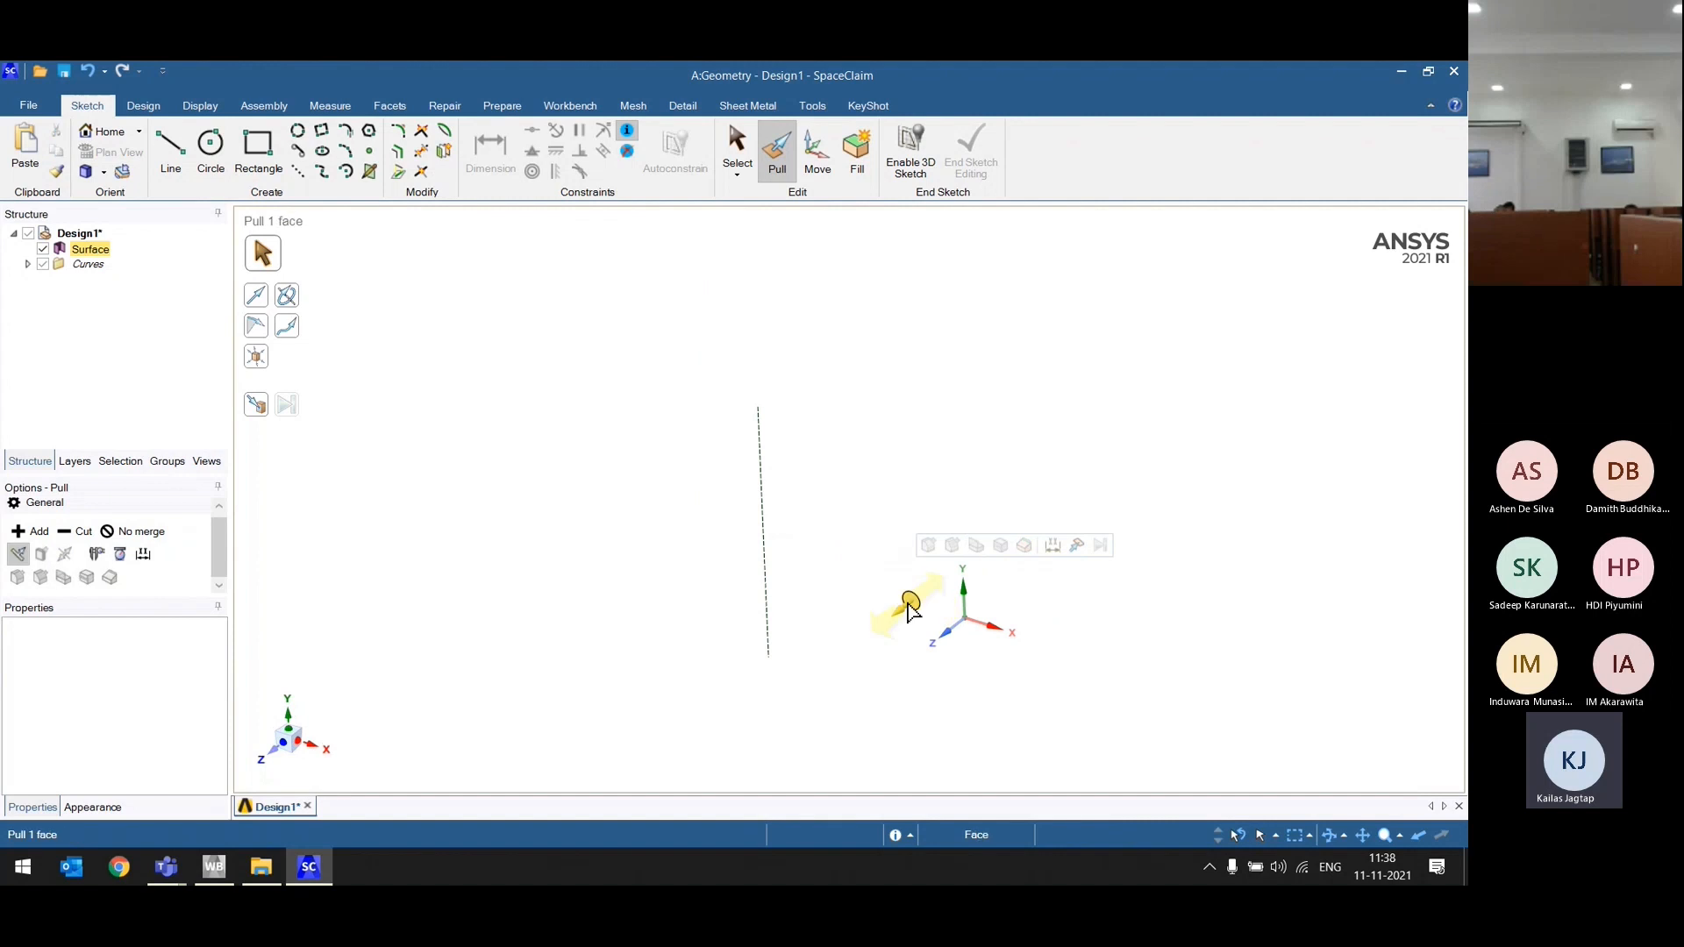
{"action": "left_click", "coordinate": [287, 295]}
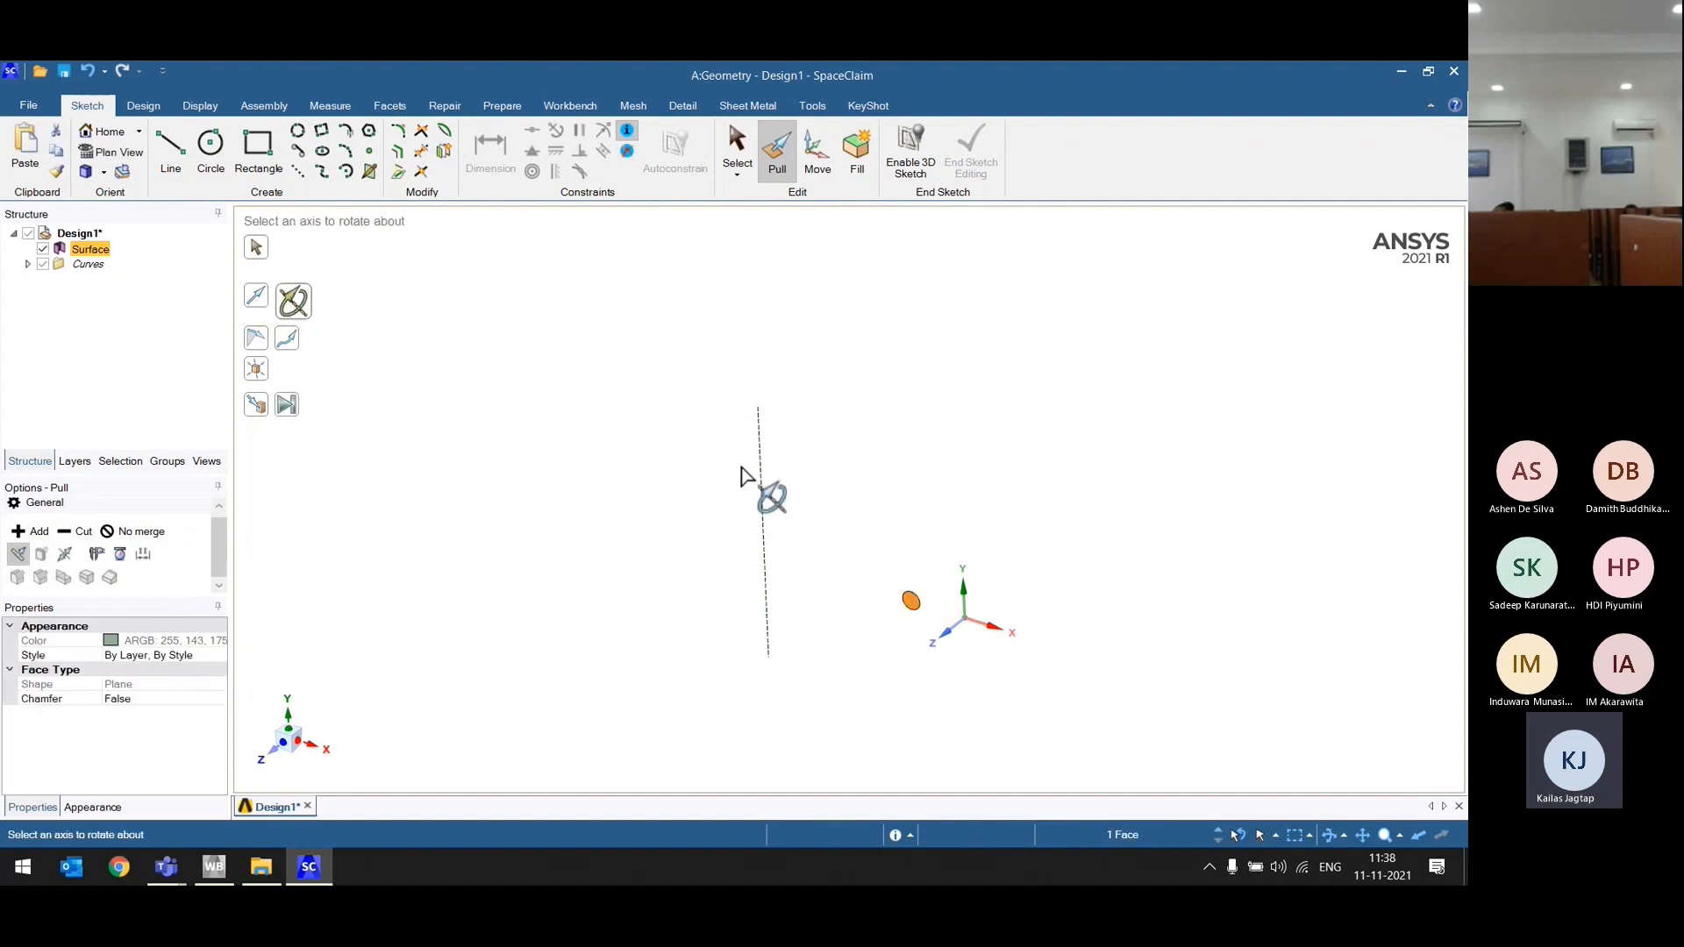
{"action": "left_click", "coordinate": [761, 498]}
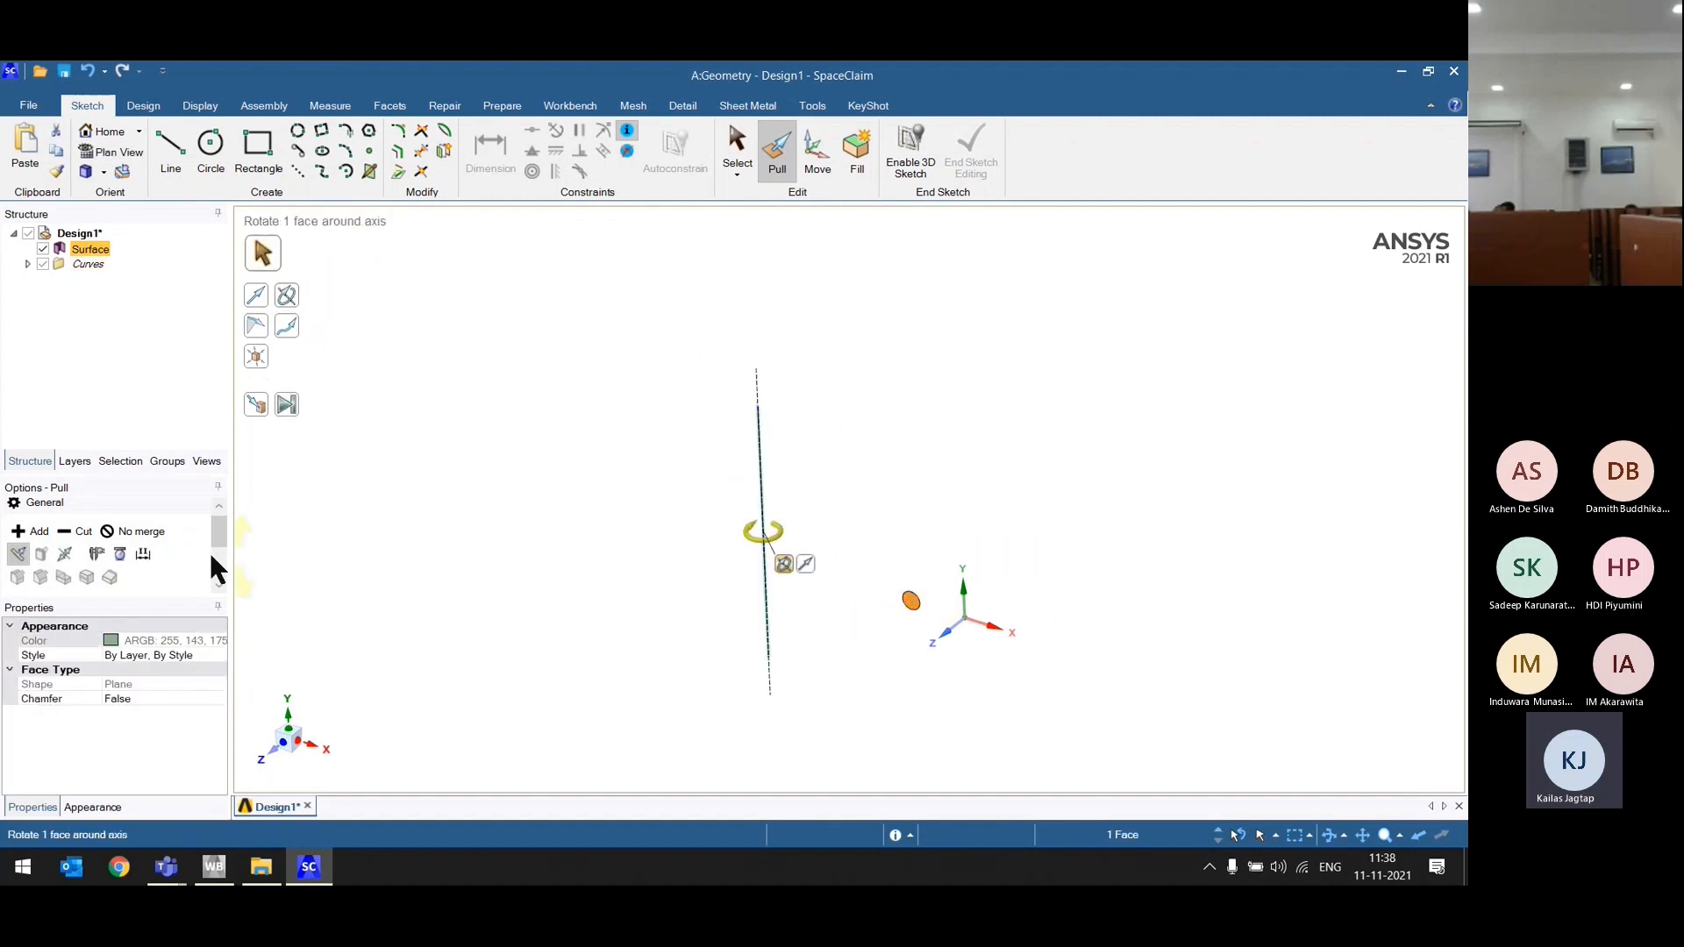
{"action": "scroll", "coordinate": [86, 590], "scroll_direction": "down", "scroll_amount": 3}
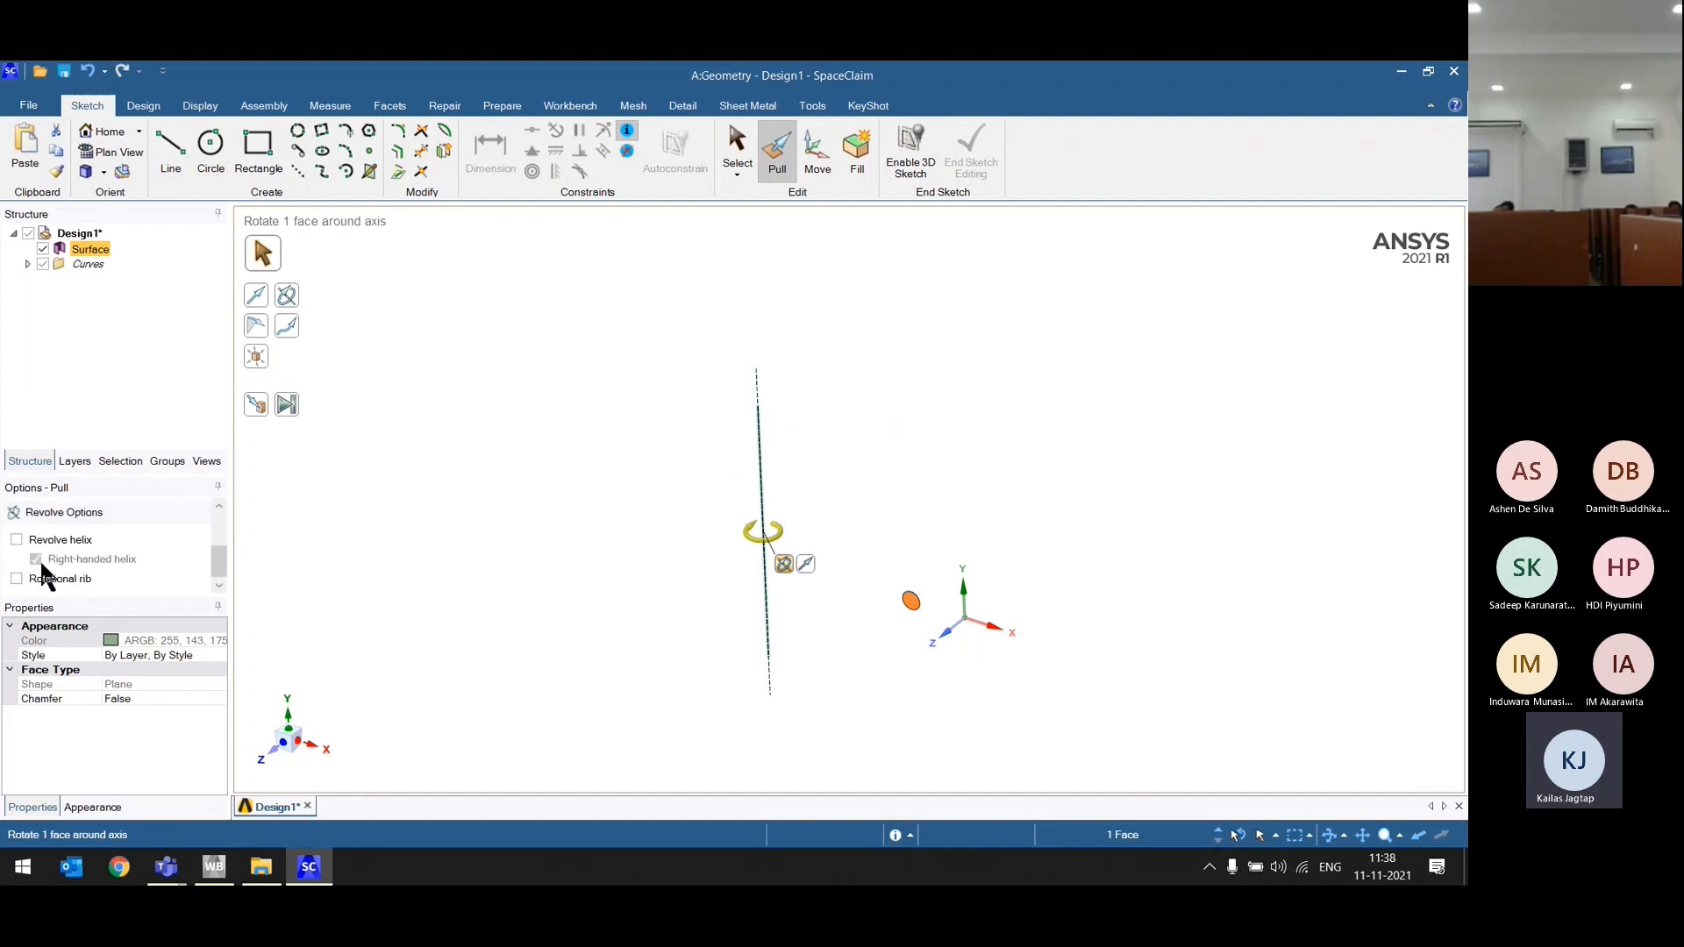
{"action": "left_click", "coordinate": [60, 537]}
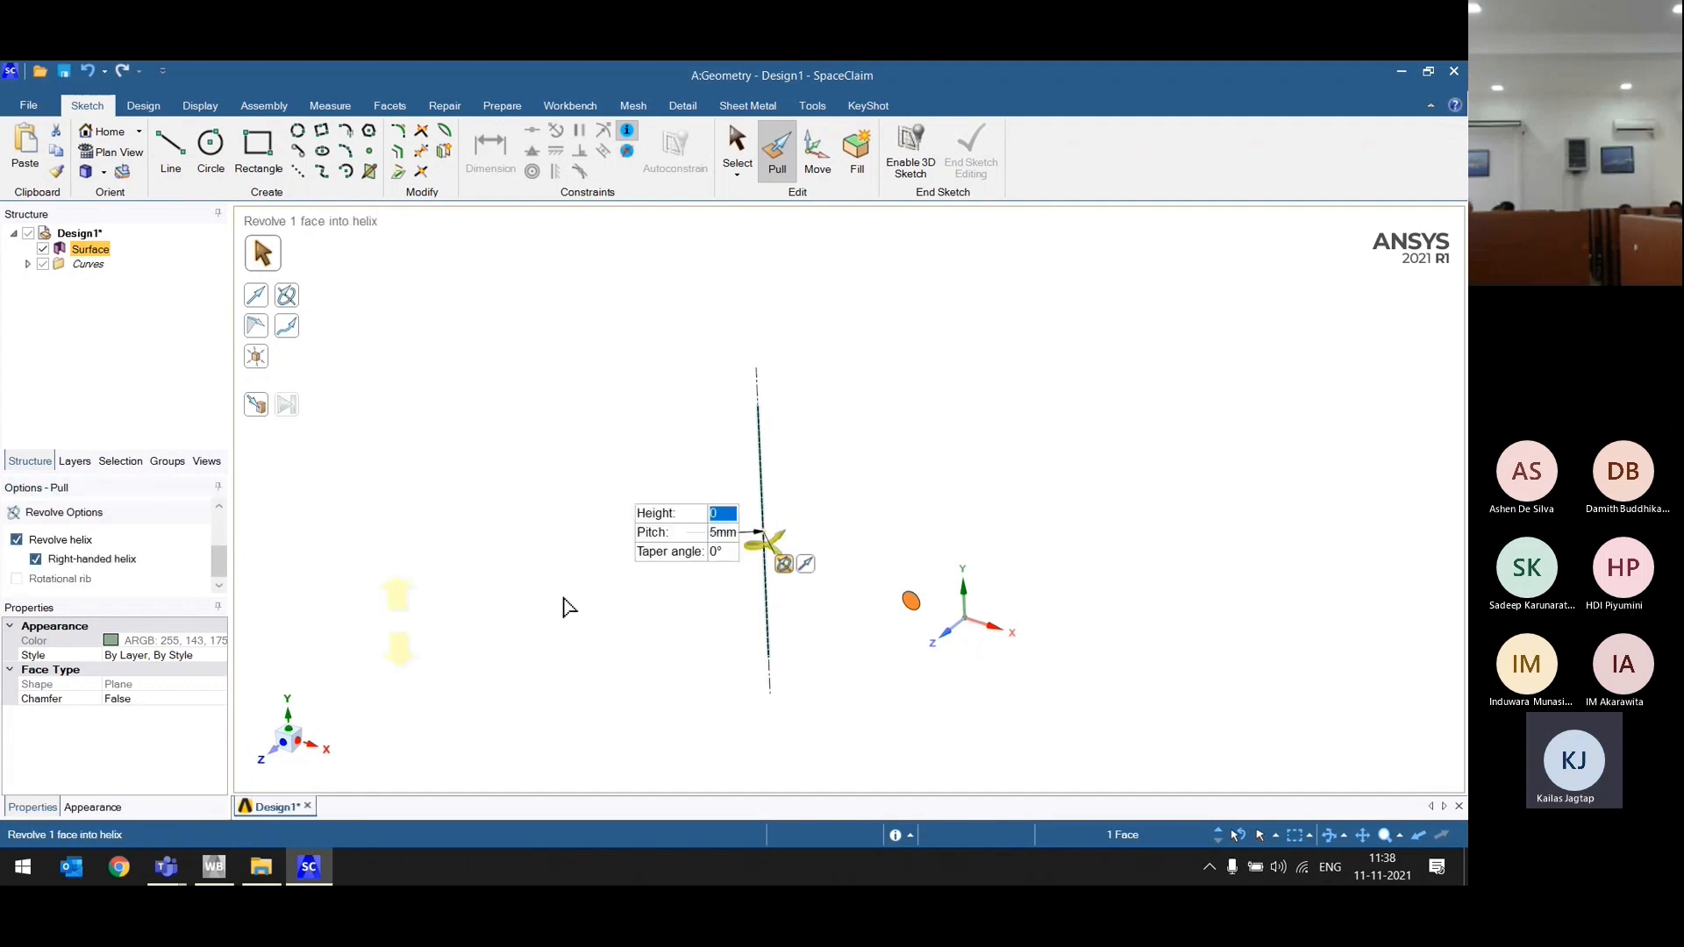
Step: Set the helix height to 150 mm, the pitch to 10 mm and the taper angle to 2°
{"action": "type", "text": "15"}
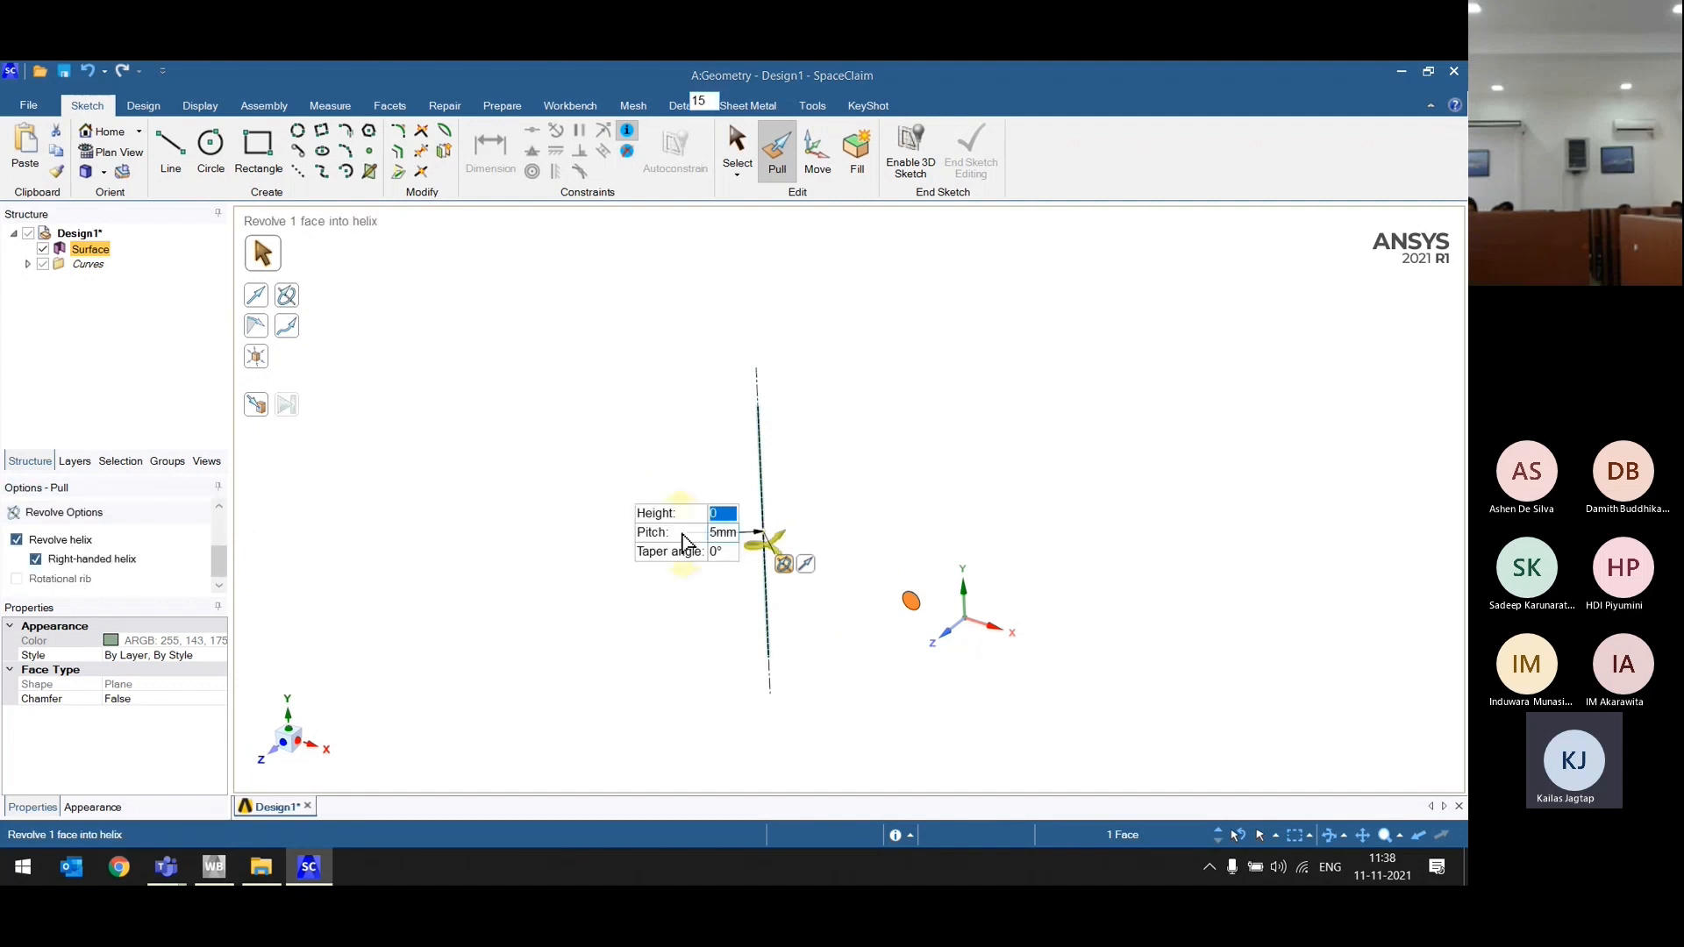
{"action": "type", "text": "0"}
{"action": "key", "text": "Tab"}
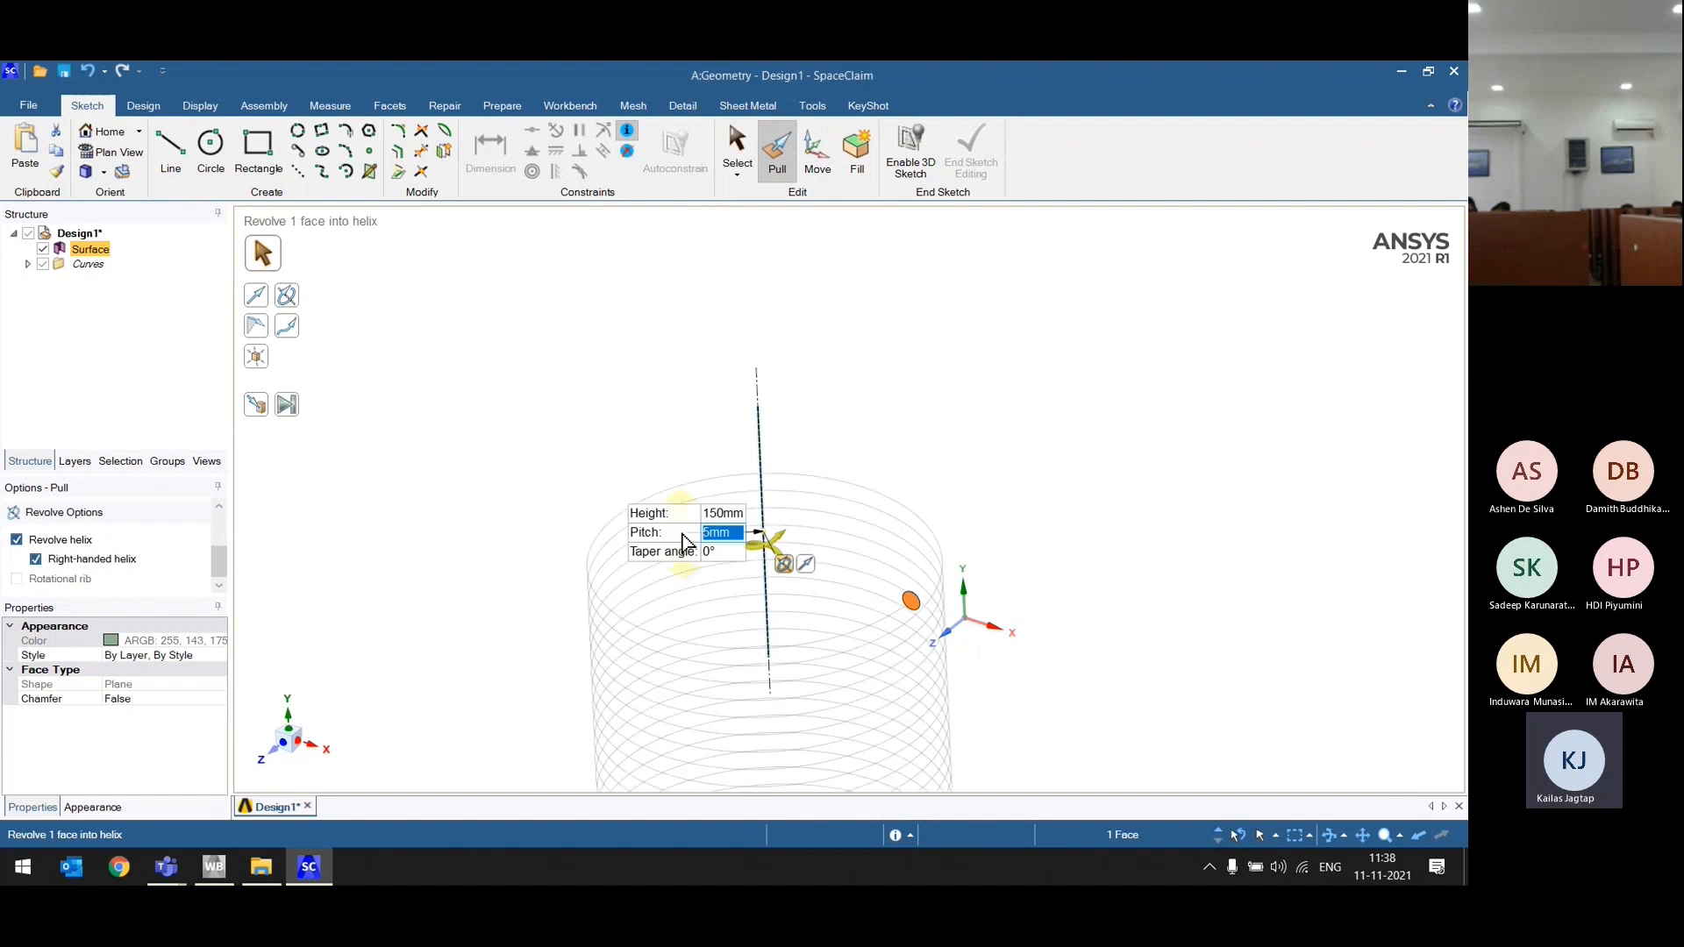
{"action": "key", "text": "Tab"}
{"action": "key", "text": "Tab"}
{"action": "key", "text": "Tab"}
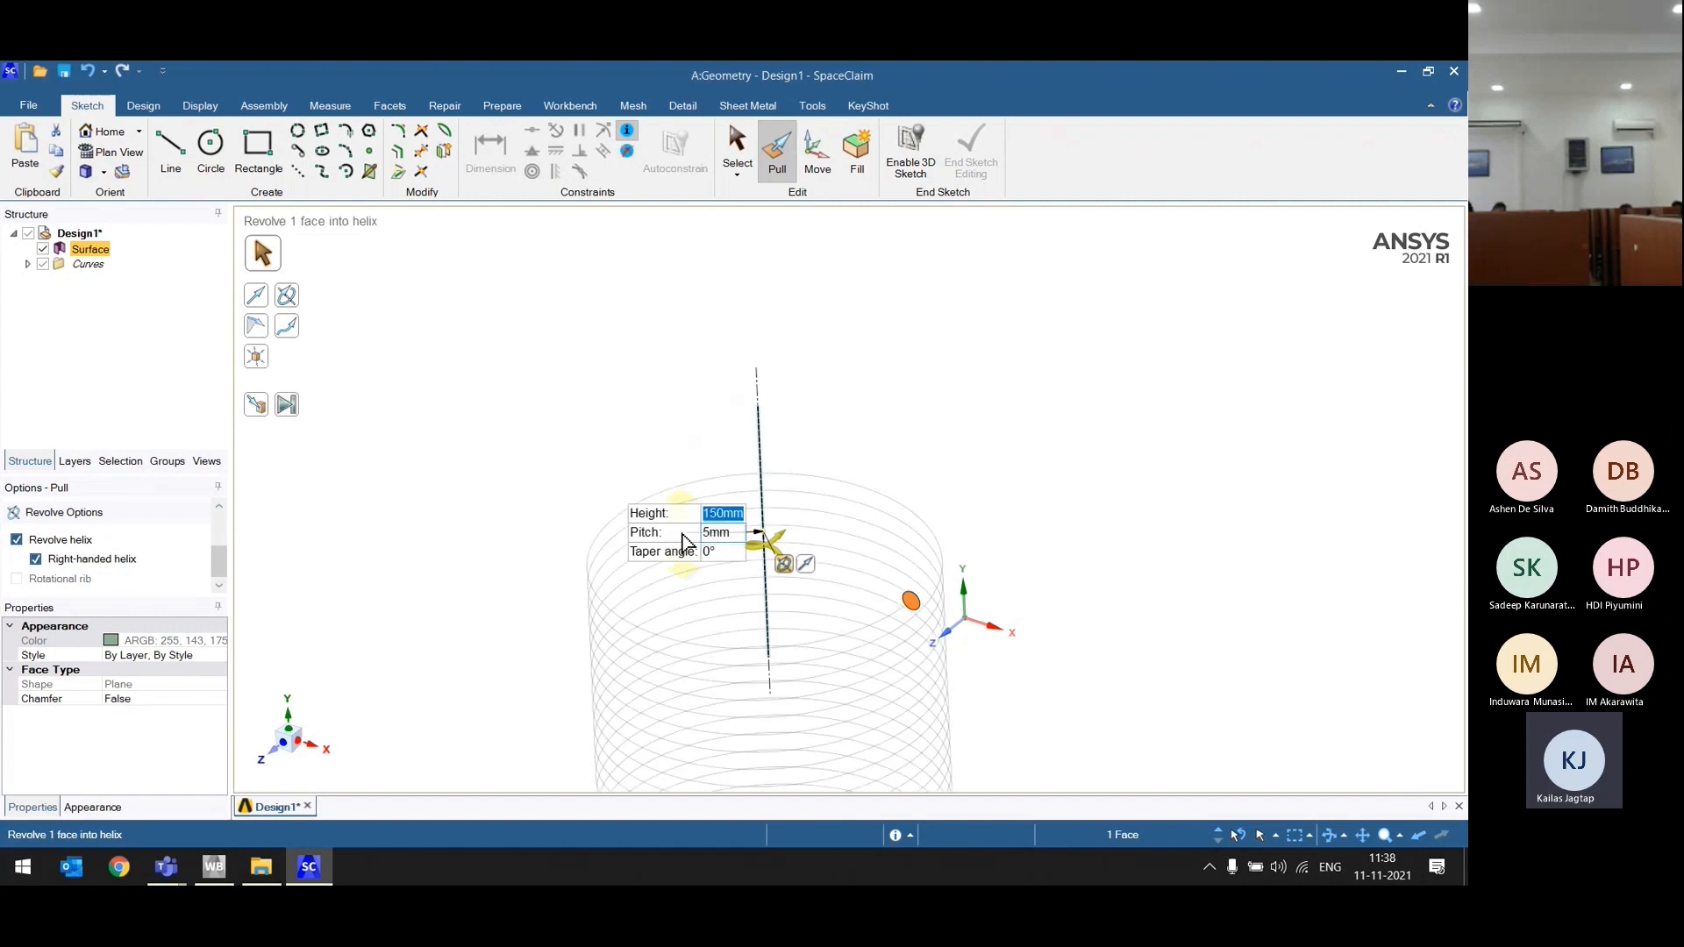
{"action": "type", "text": "10"}
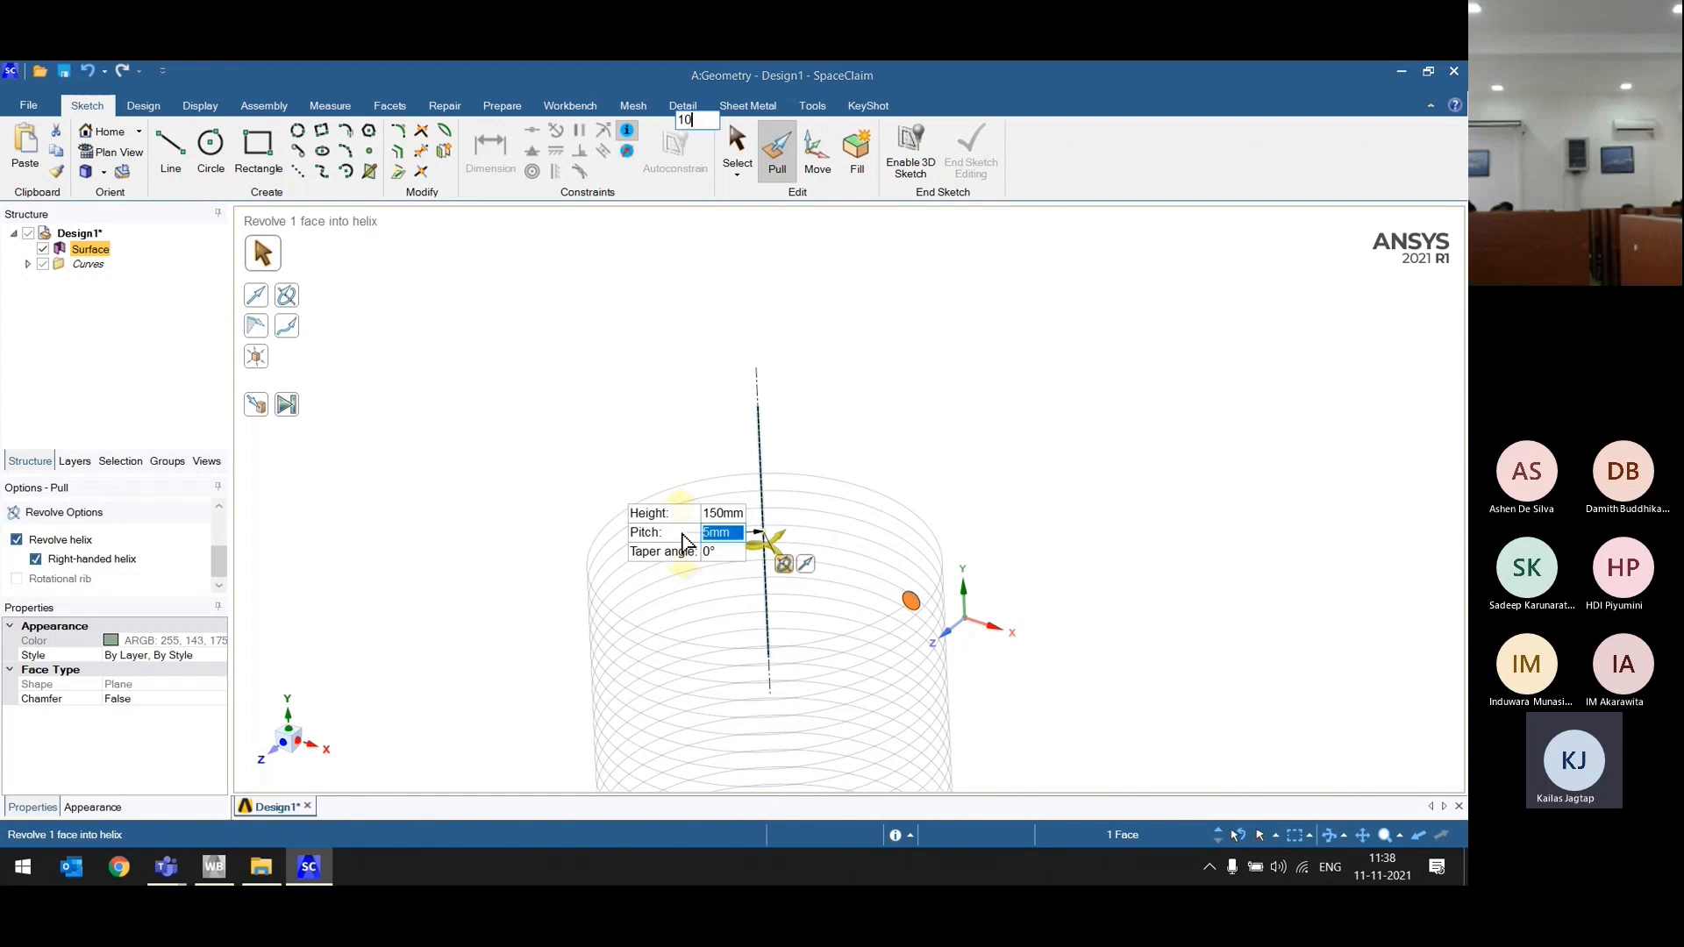
{"action": "key", "text": "Tab"}
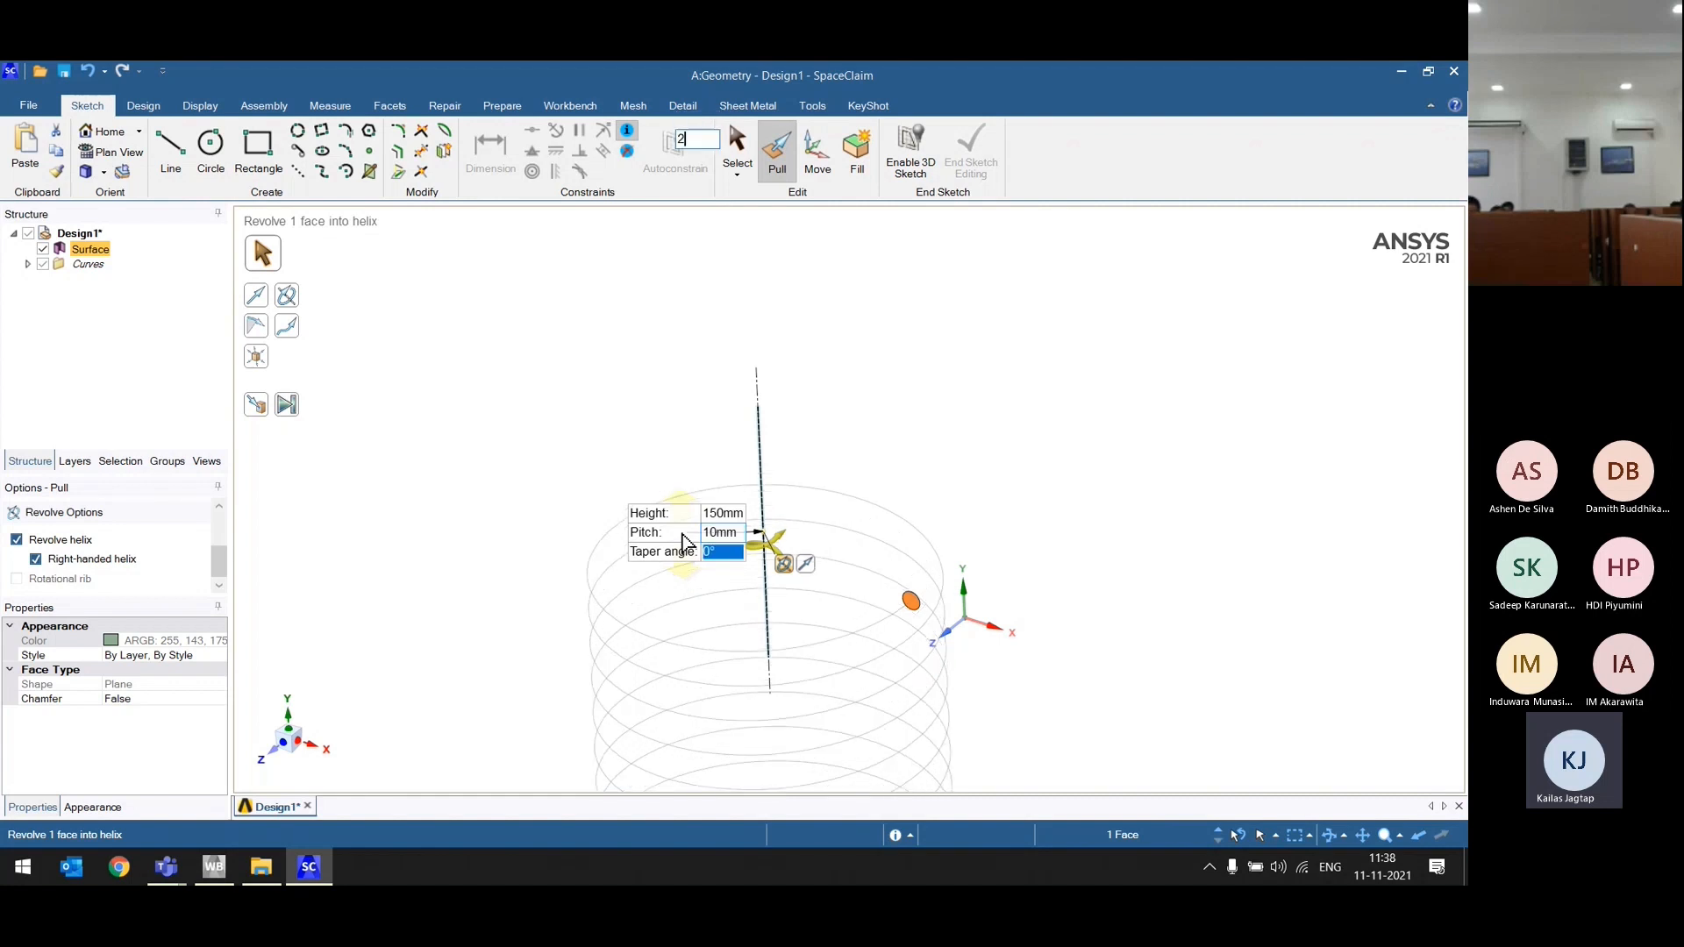
{"action": "type", "text": "2"}
{"action": "key", "text": "Tab"}
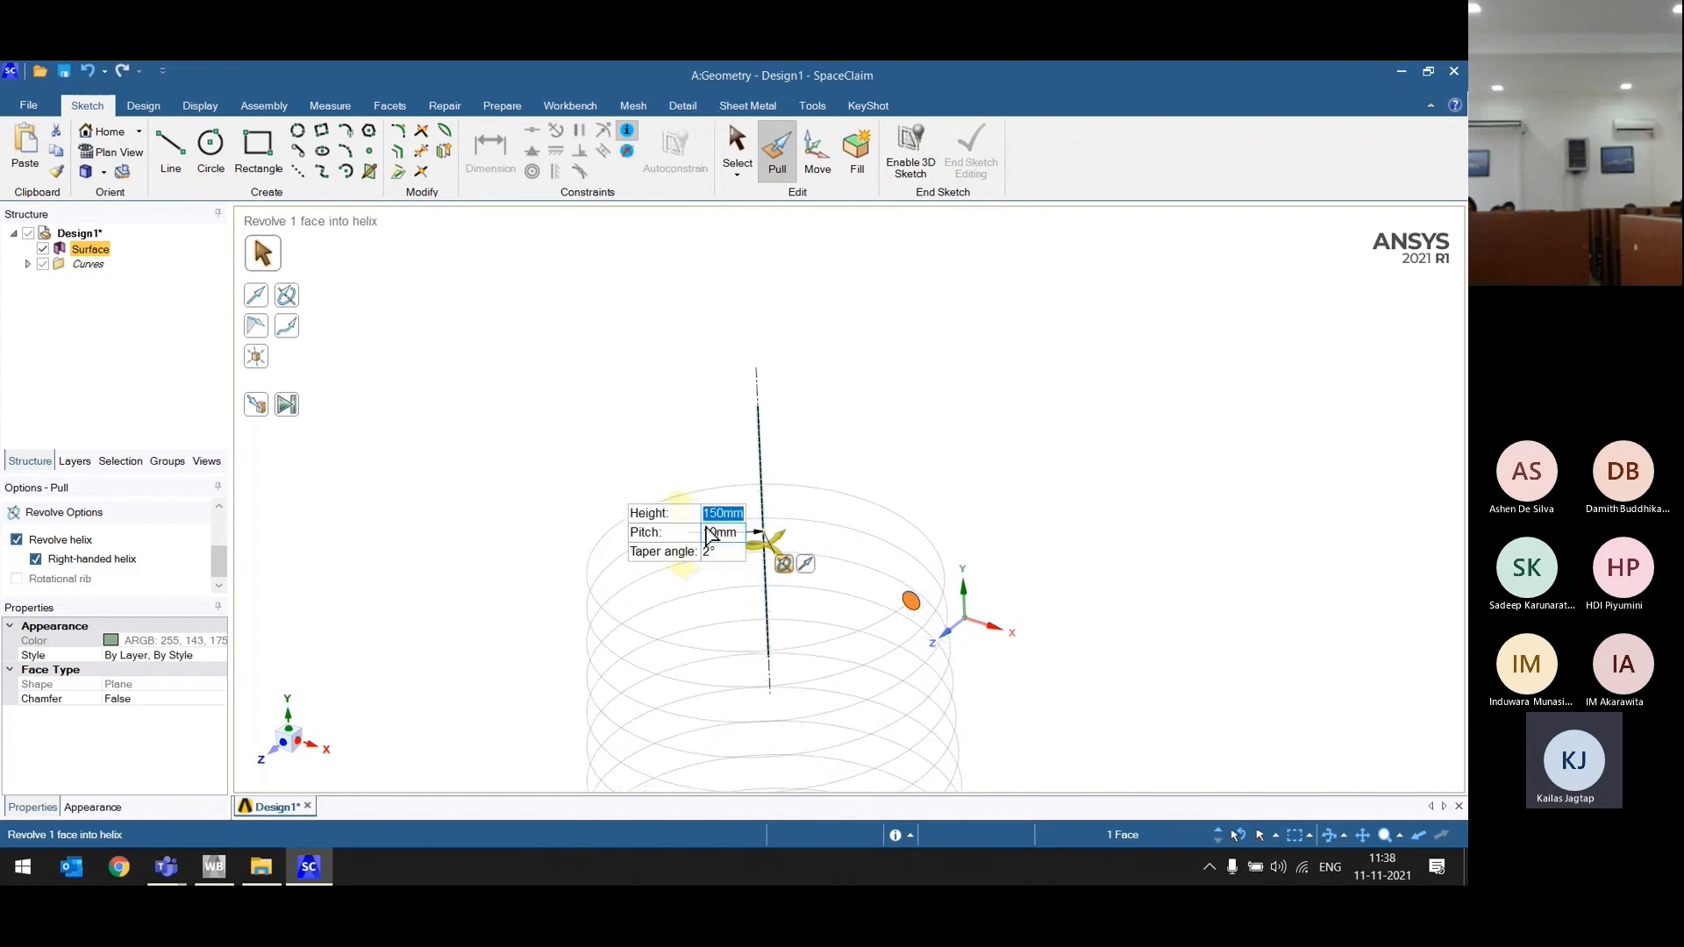
Step: Switch the construction line to a pull direction and back to a rotation axis, and set the helix height to 150 mm
{"action": "left_click", "coordinate": [806, 564]}
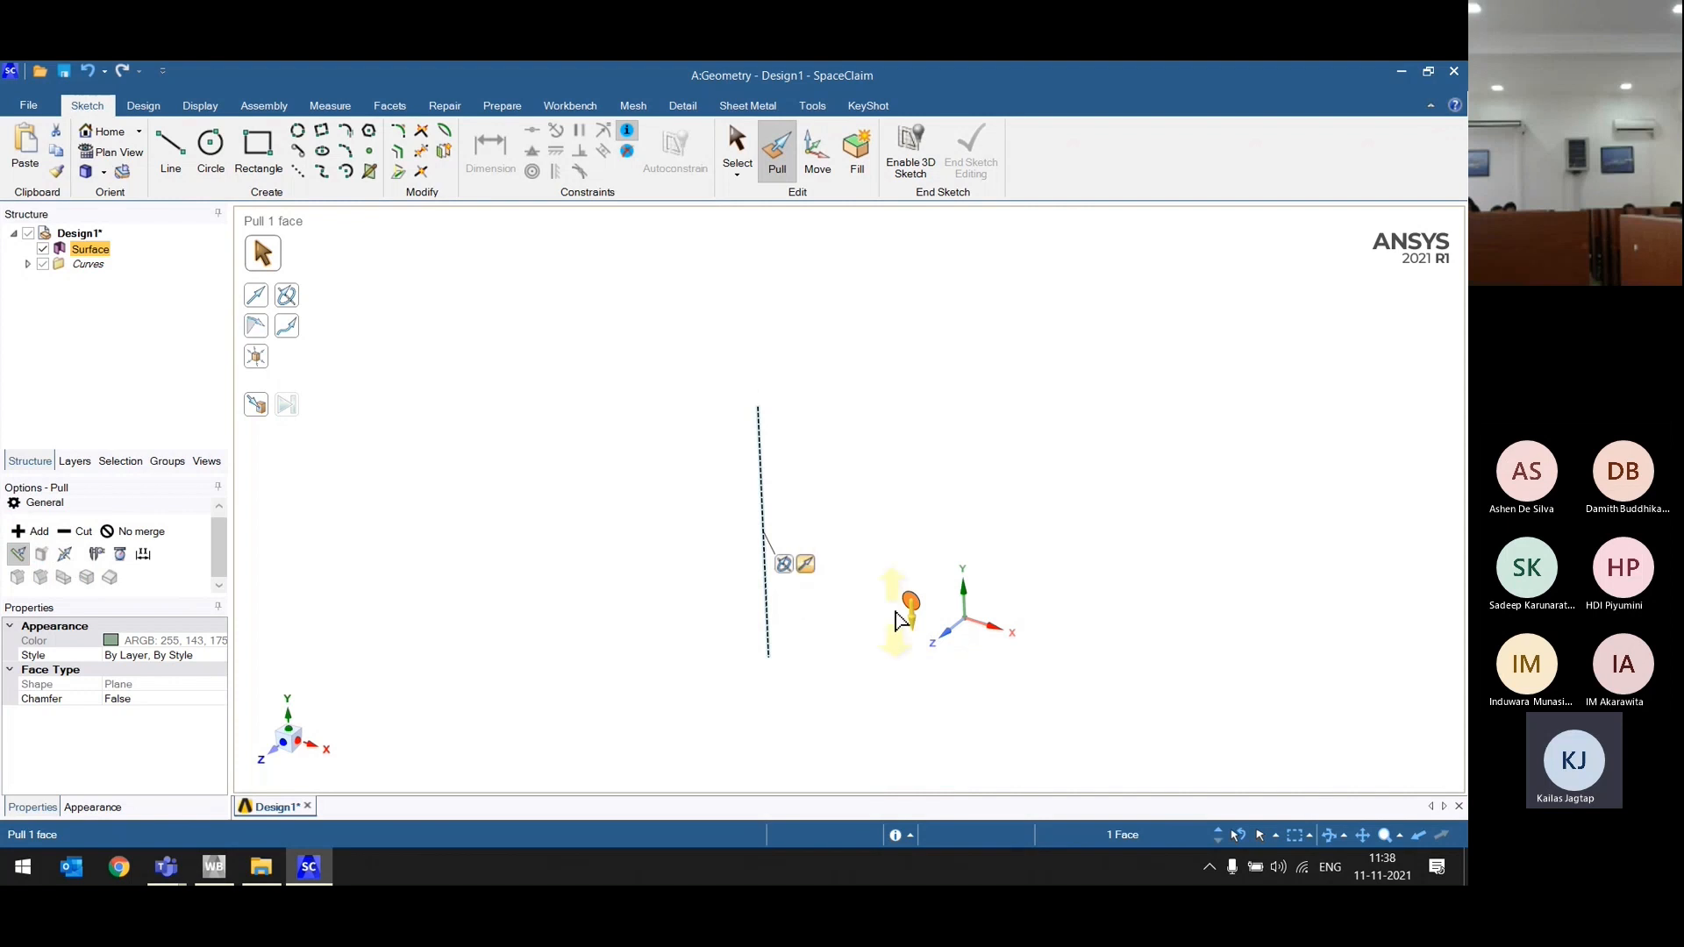
{"action": "left_click", "coordinate": [784, 566]}
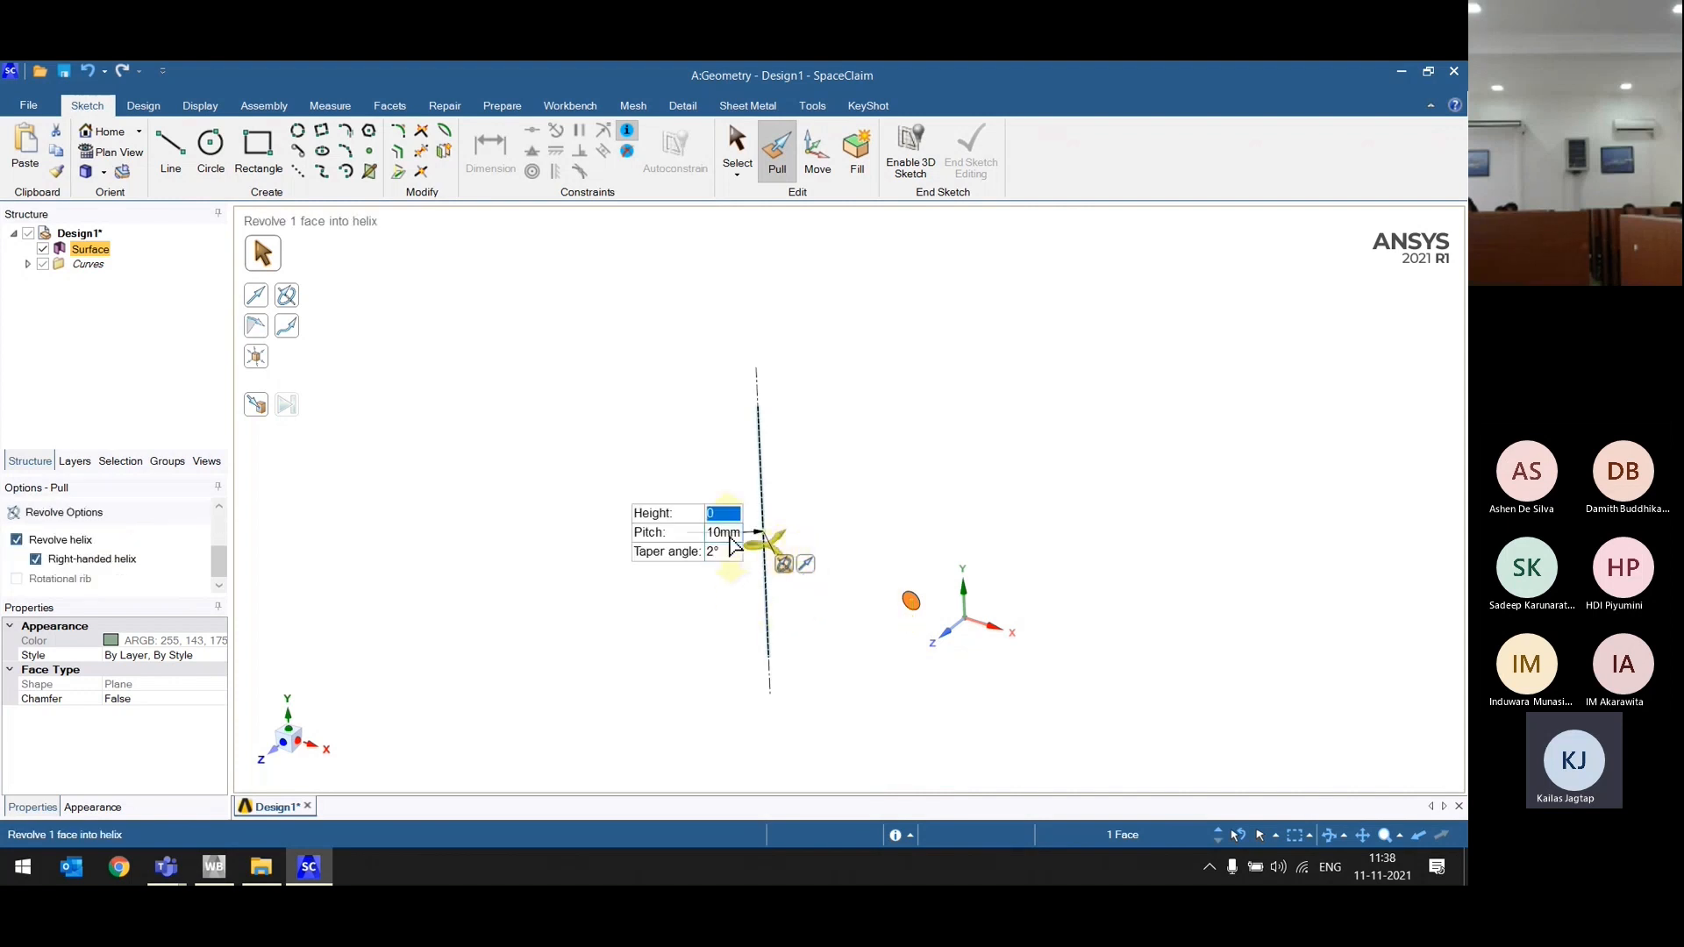
{"action": "type", "text": "150"}
{"action": "key", "text": "Tab"}
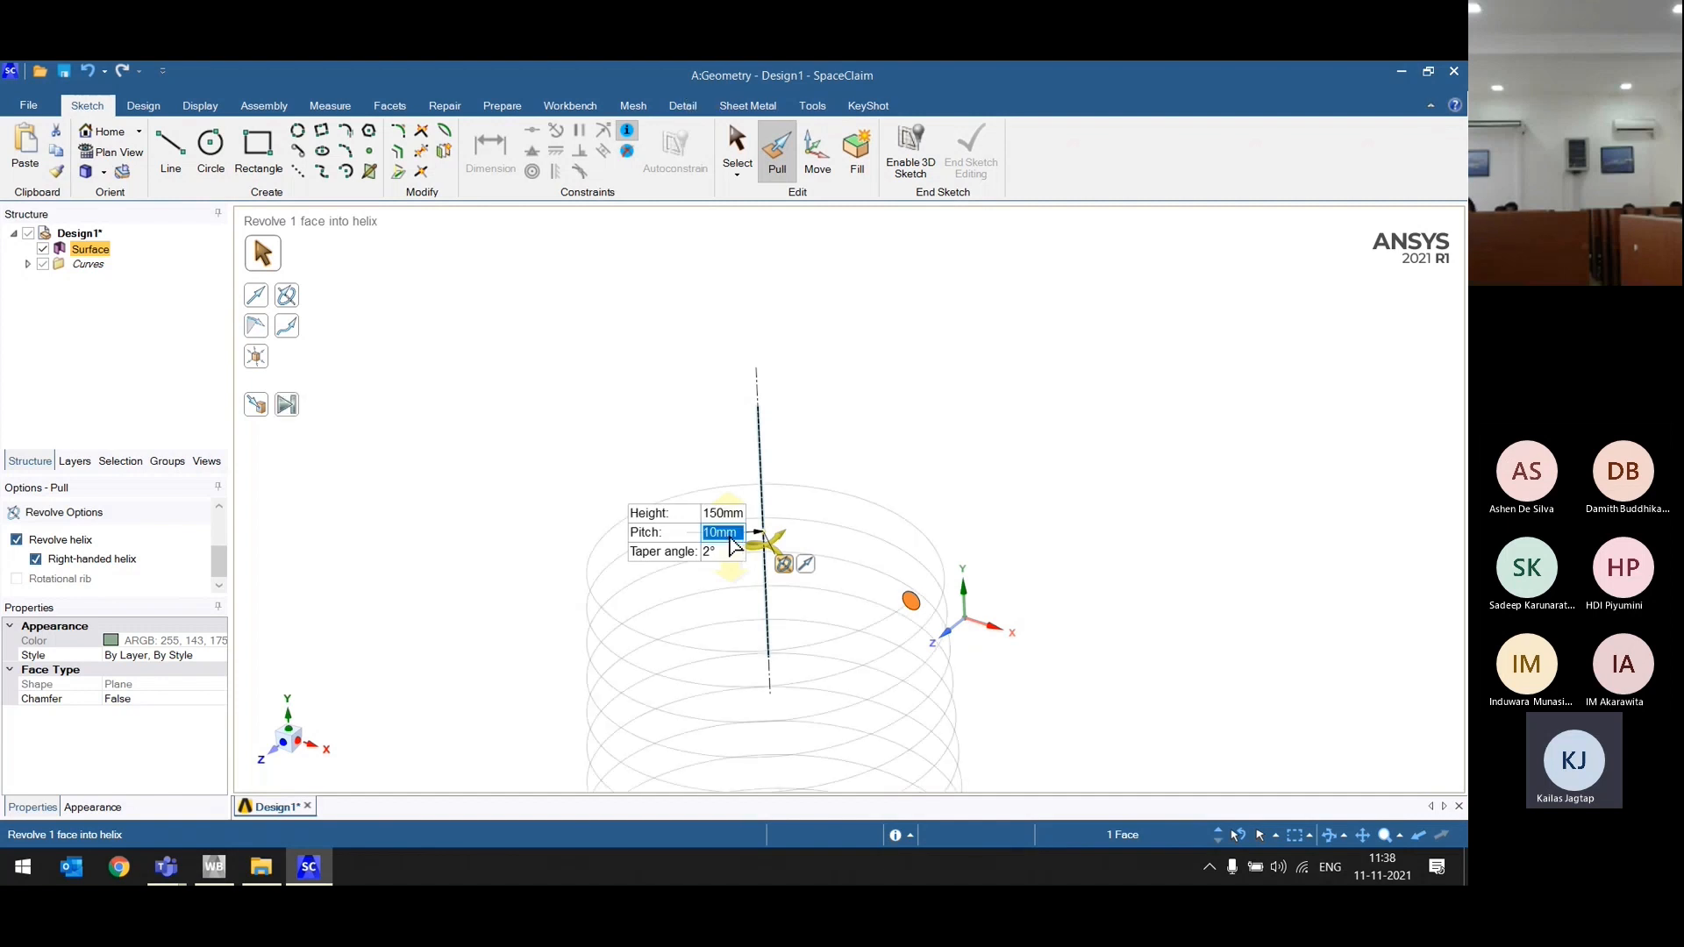
Step: Reverse the helix direction by setting its height to -150 mm
{"action": "scroll", "coordinate": [855, 360], "scroll_direction": "down", "scroll_amount": 3}
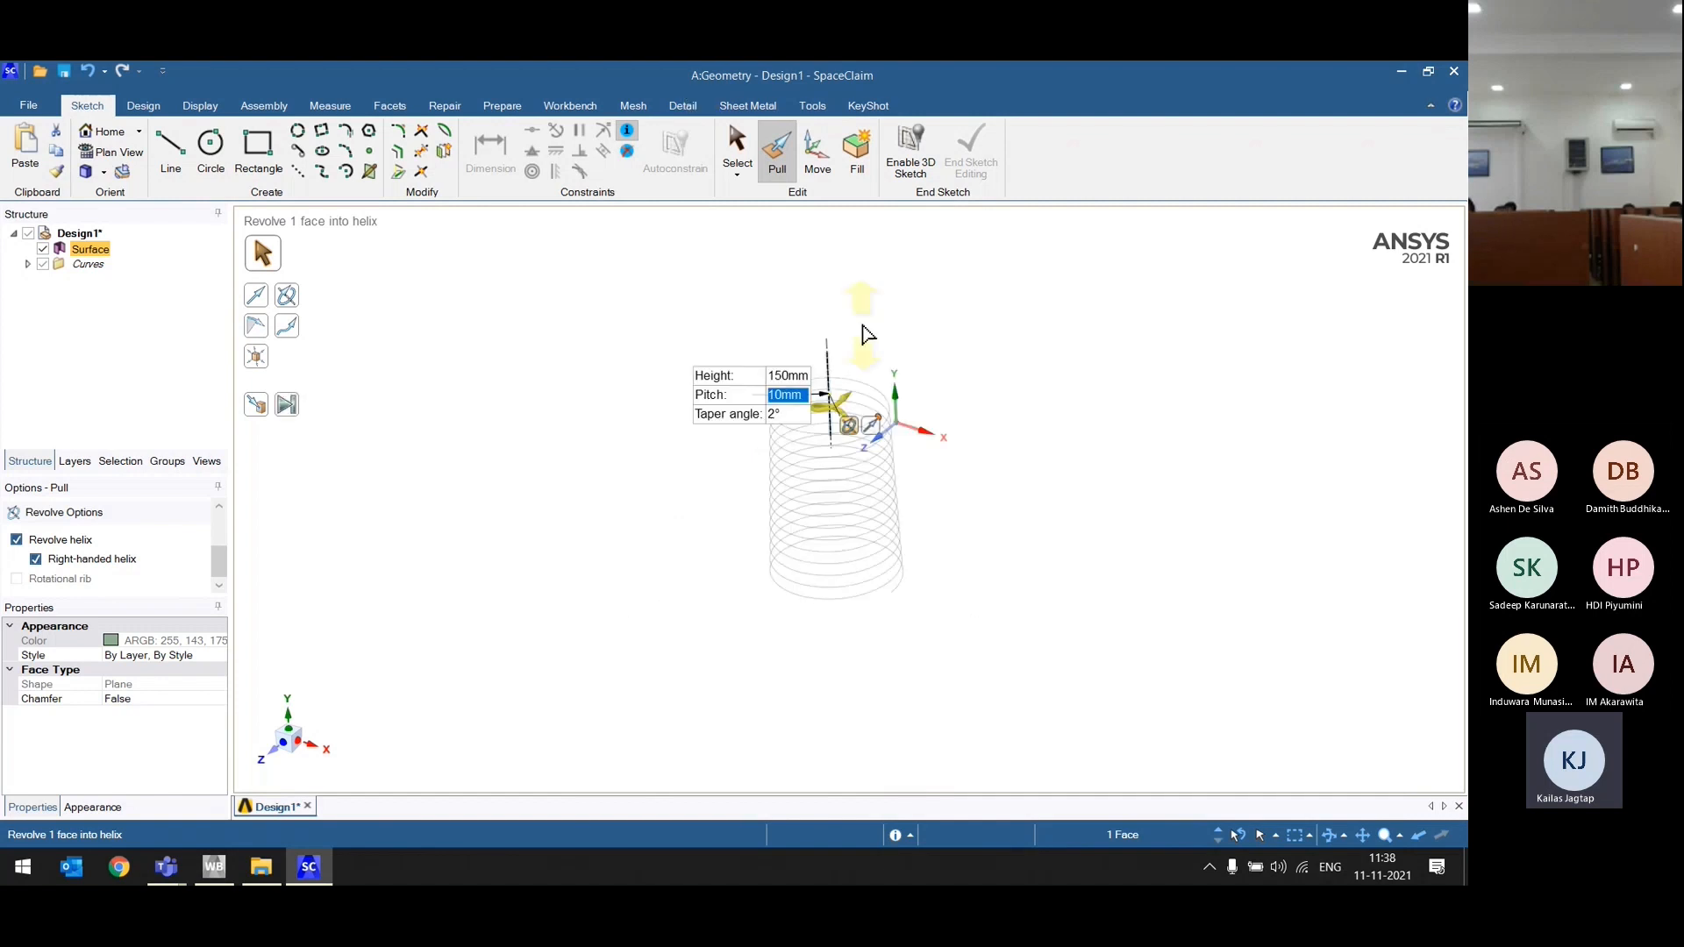
{"action": "left_click", "coordinate": [773, 377]}
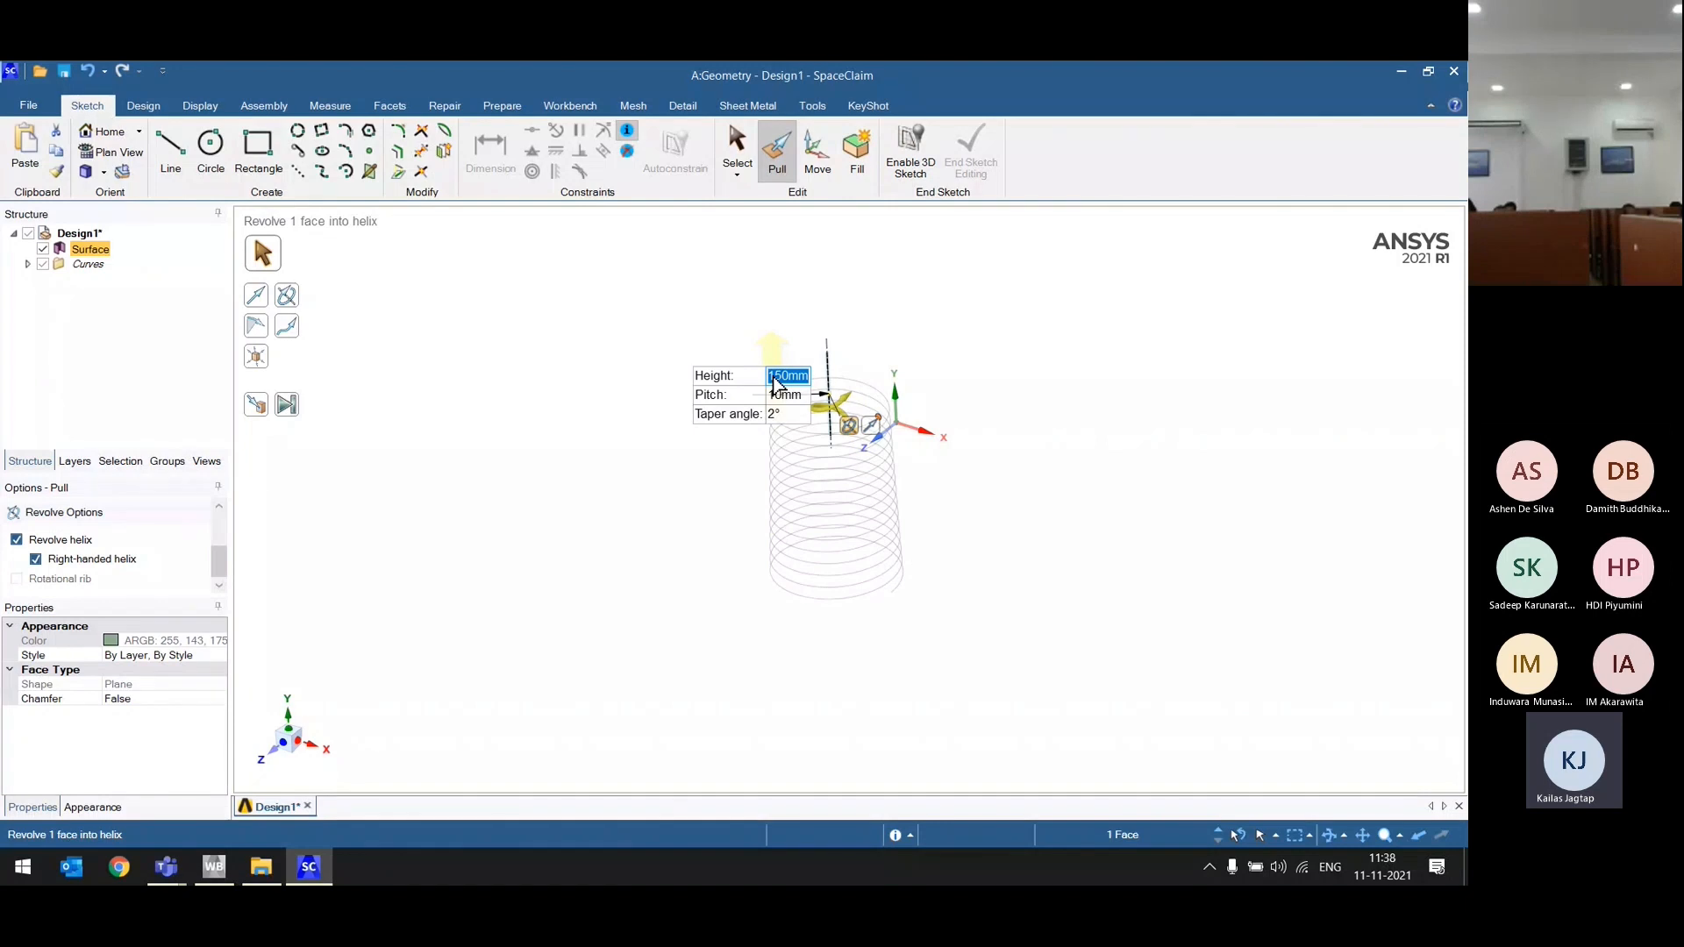
{"action": "type", "text": "-150"}
{"action": "key", "text": "Tab"}
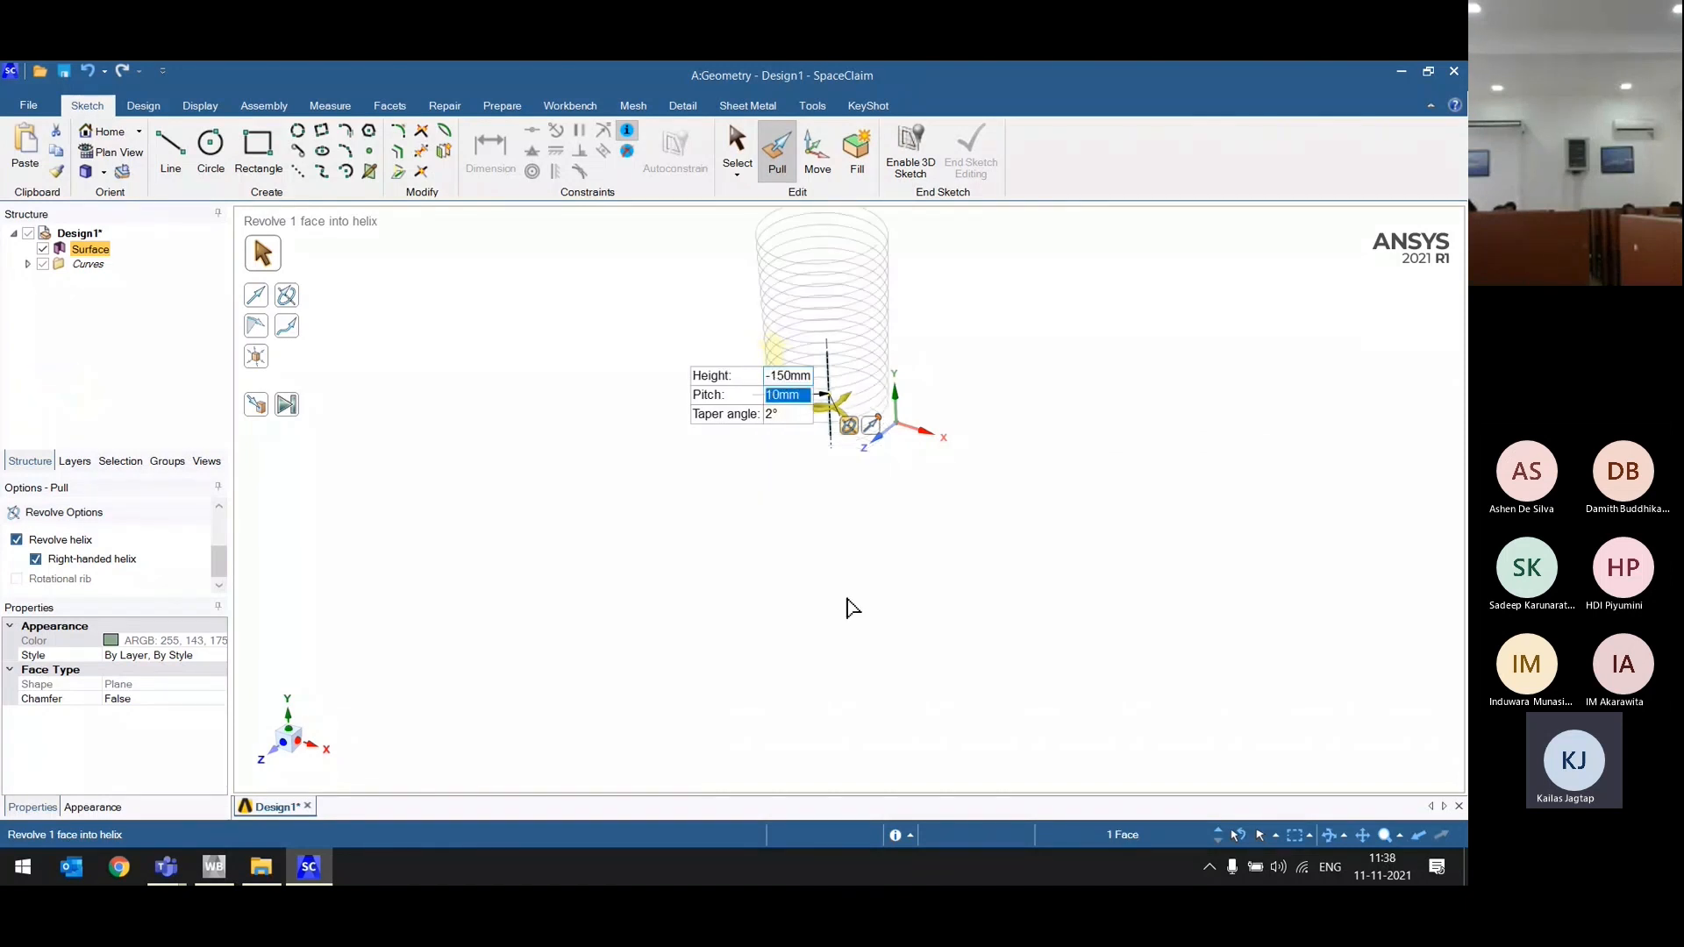
Step: Set the helix pitch to 15 mm and create the helical solid with Full Pull
{"action": "scroll", "coordinate": [772, 438], "scroll_direction": "up", "scroll_amount": 4}
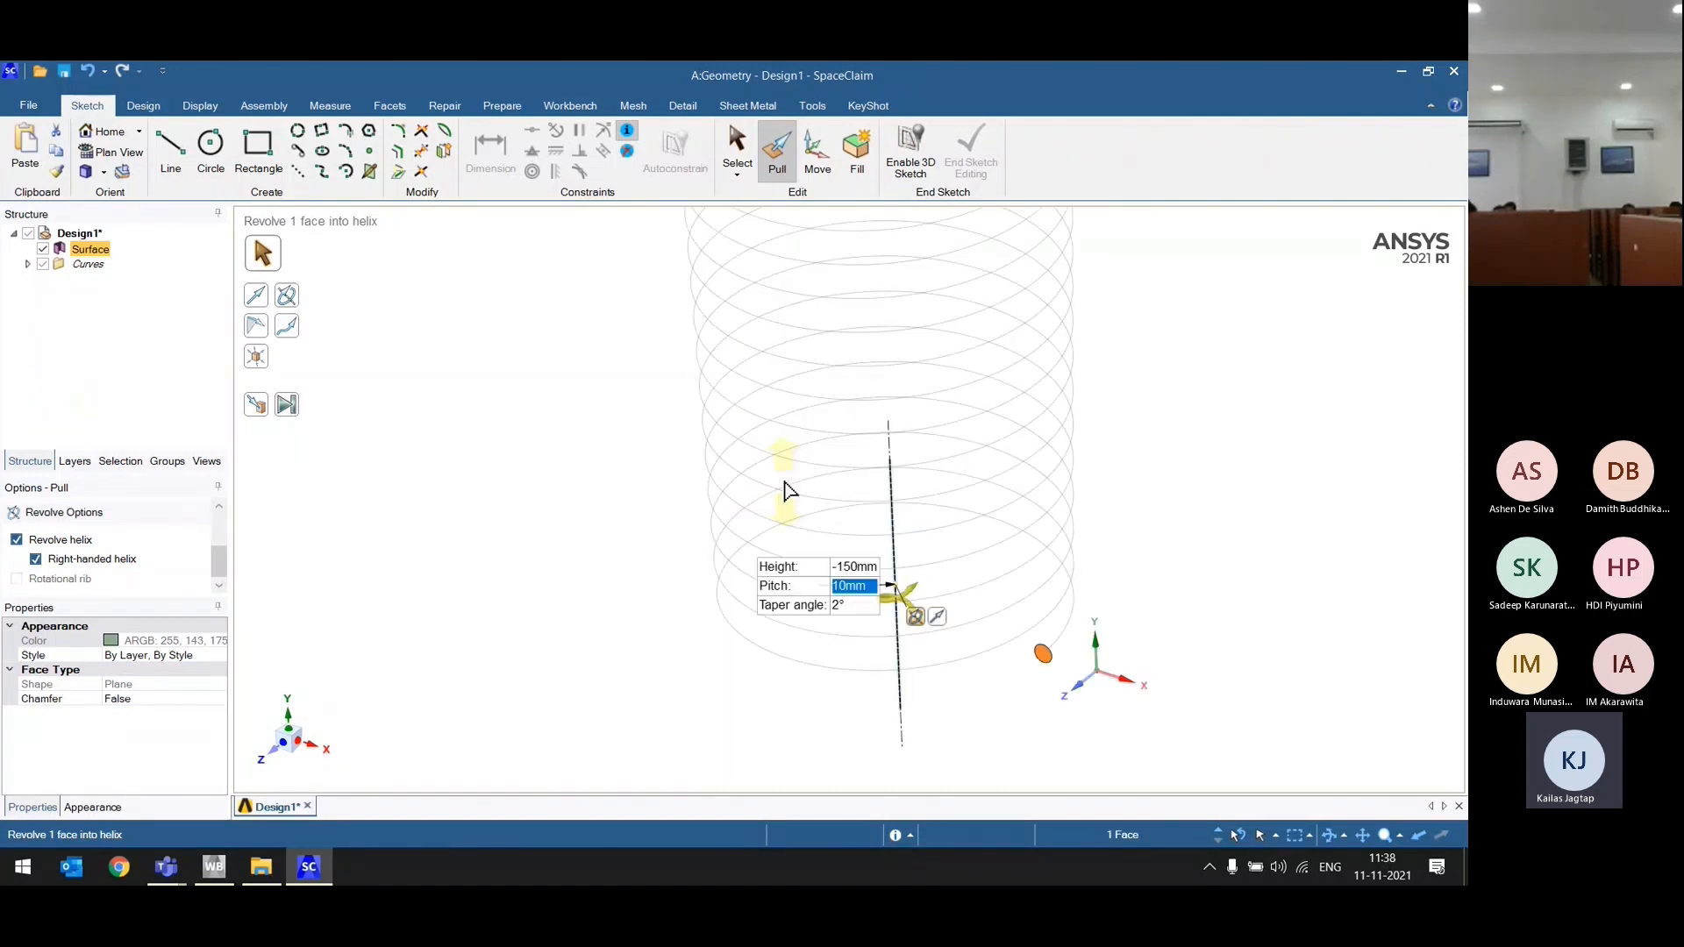
{"action": "type", "text": "15"}
{"action": "key", "text": "Tab"}
{"action": "scroll", "coordinate": [803, 754], "scroll_direction": "down", "scroll_amount": 5}
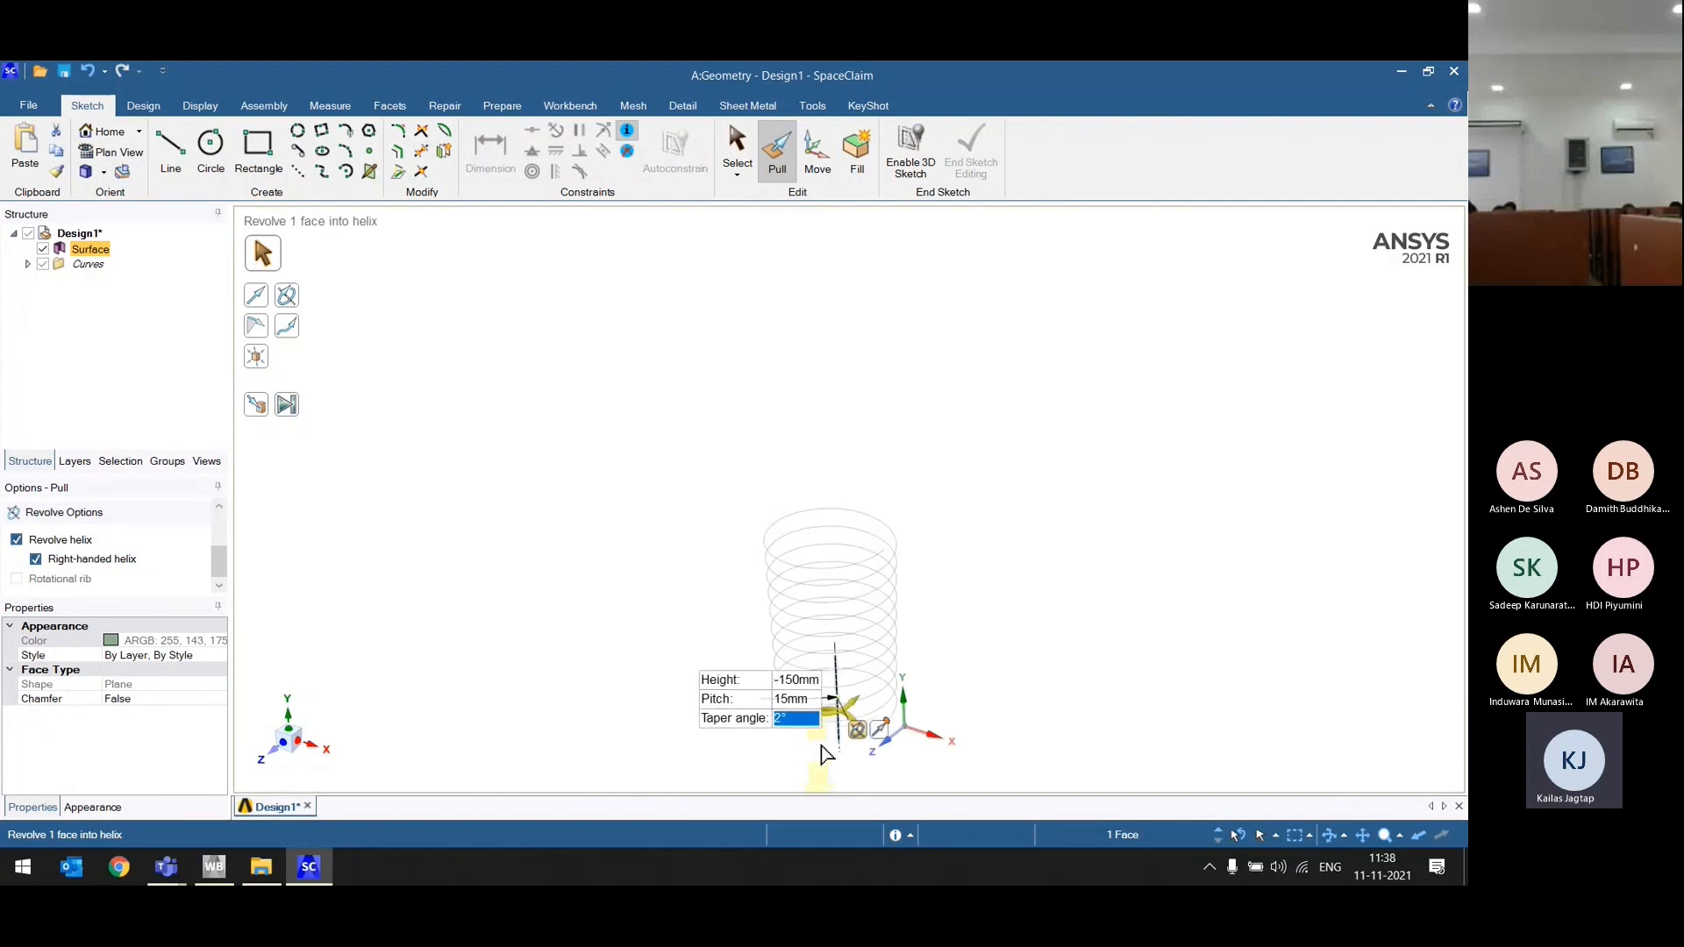
{"action": "scroll", "coordinate": [829, 754], "scroll_direction": "up", "scroll_amount": 5}
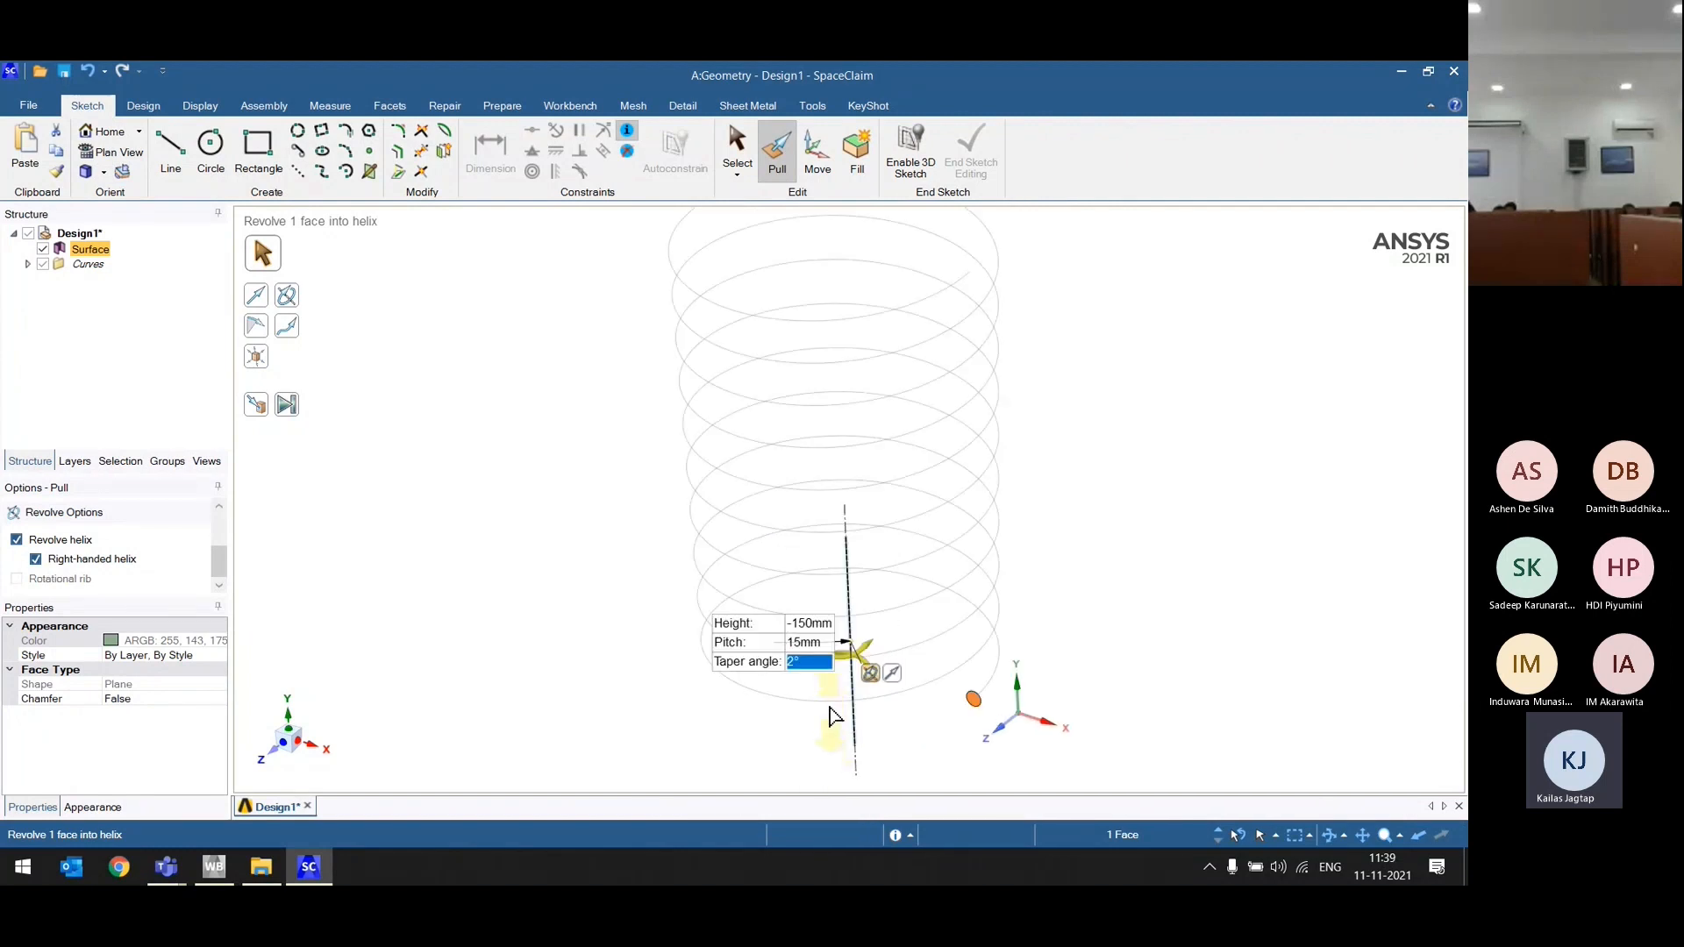
{"action": "left_click", "coordinate": [293, 416]}
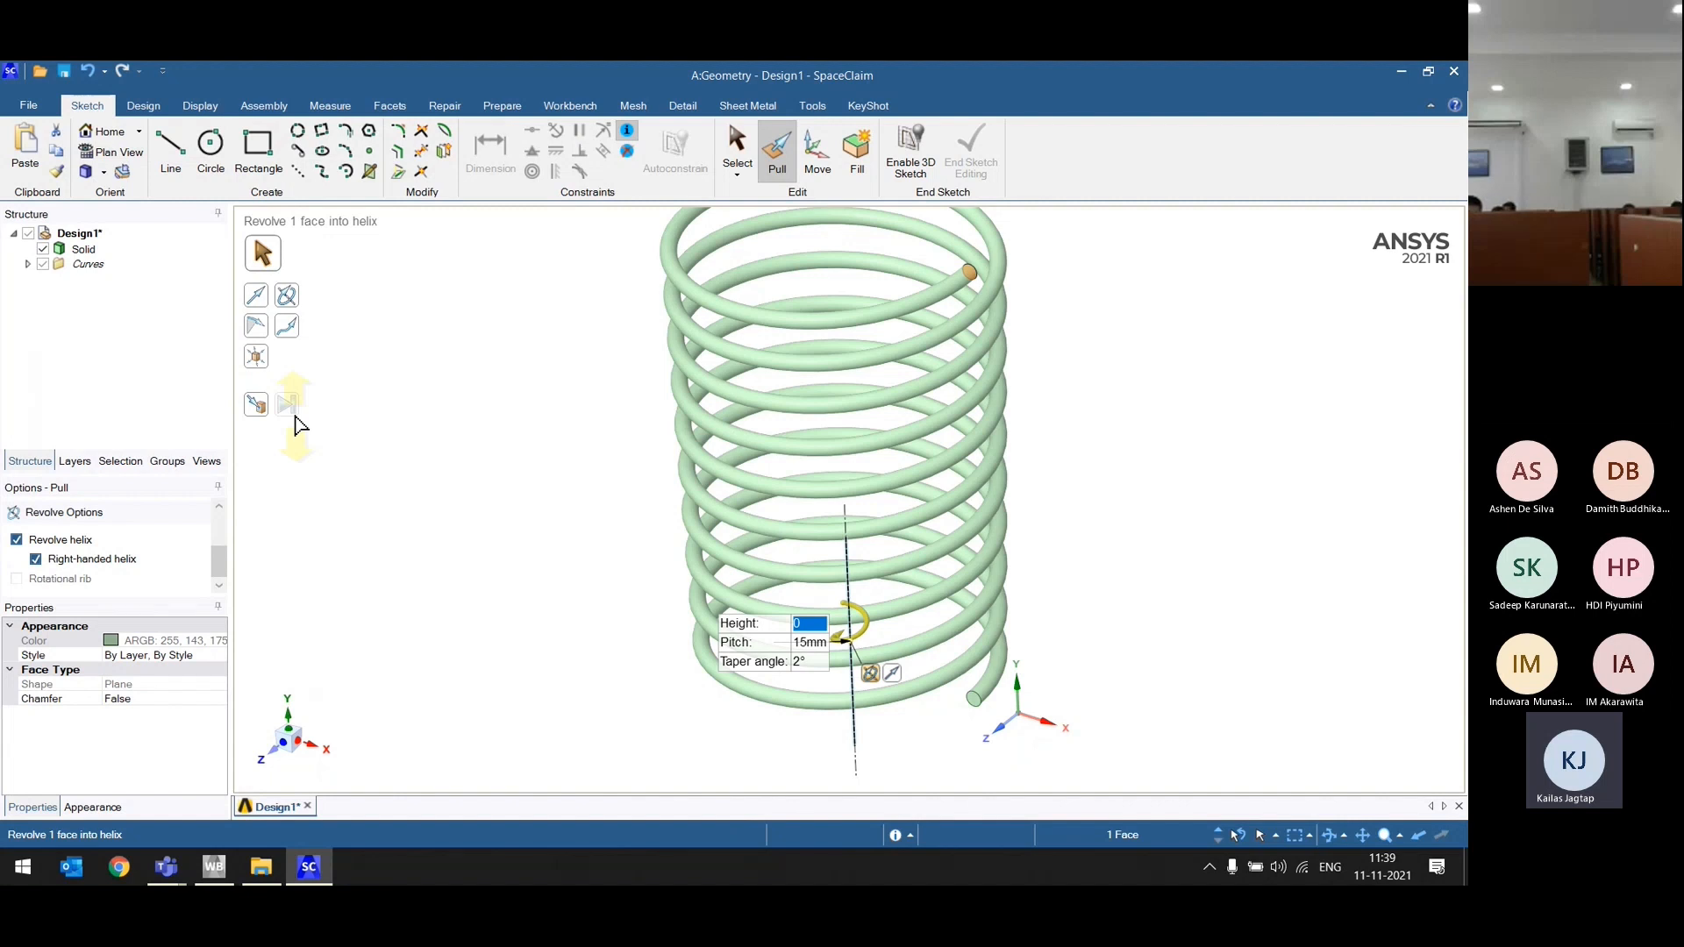
Step: Undo the helical solid and delete the construction line, keeping only the circular surface
{"action": "key", "text": "ctrl+a"}
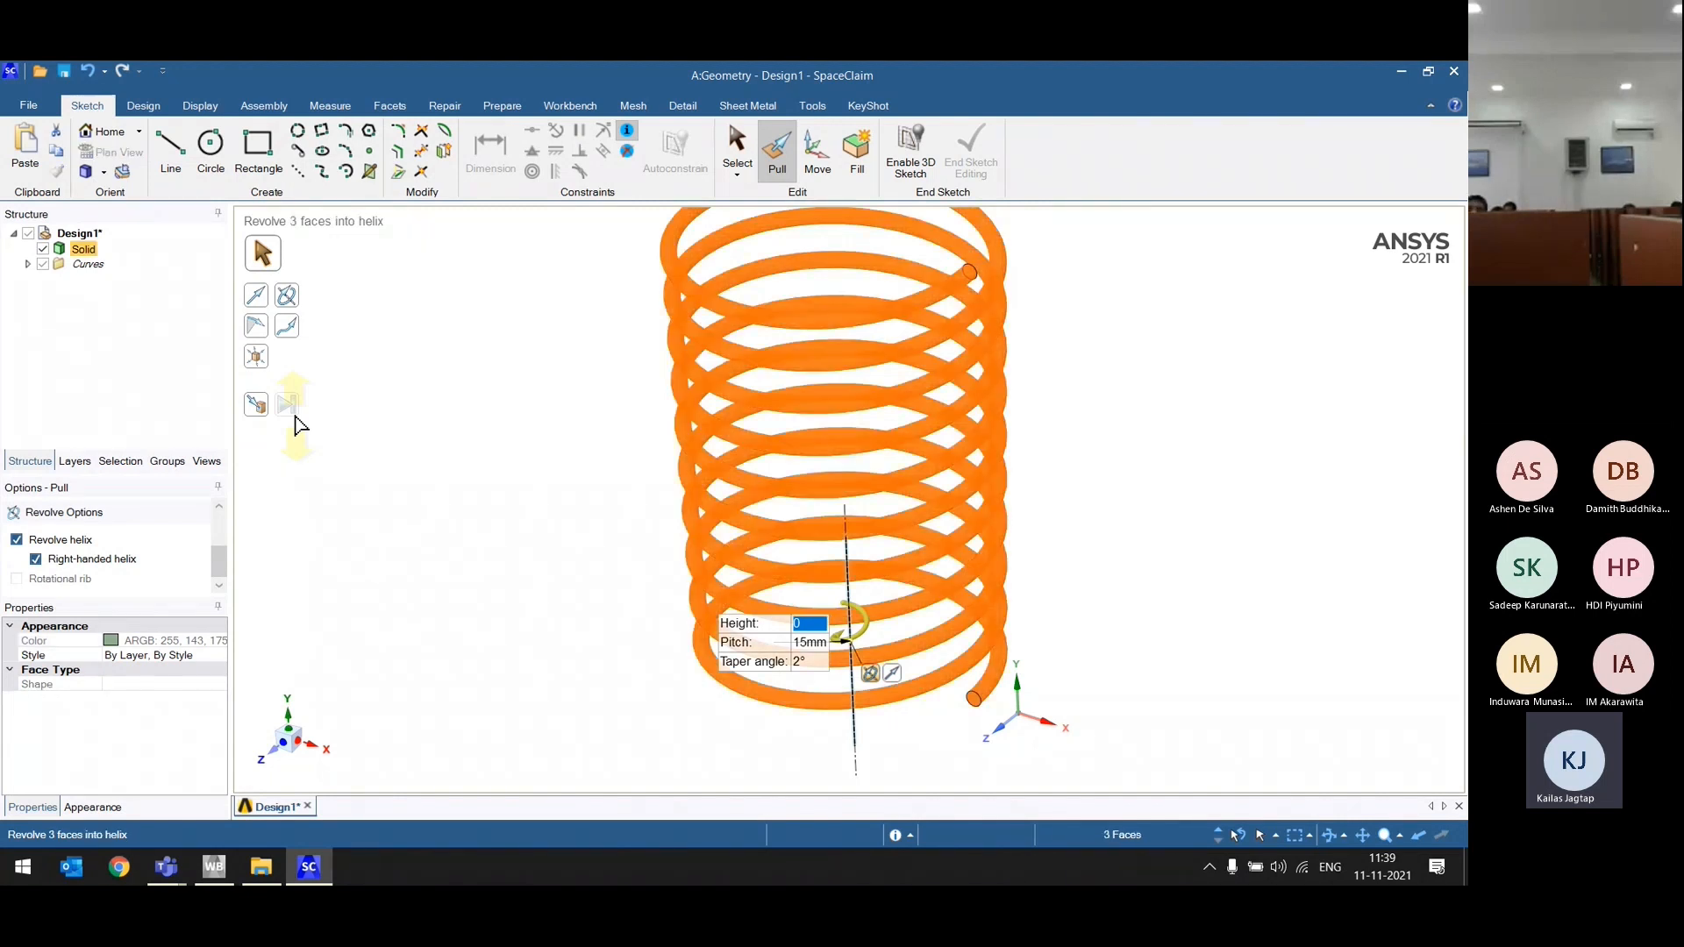
{"action": "key", "text": "ctrl+z"}
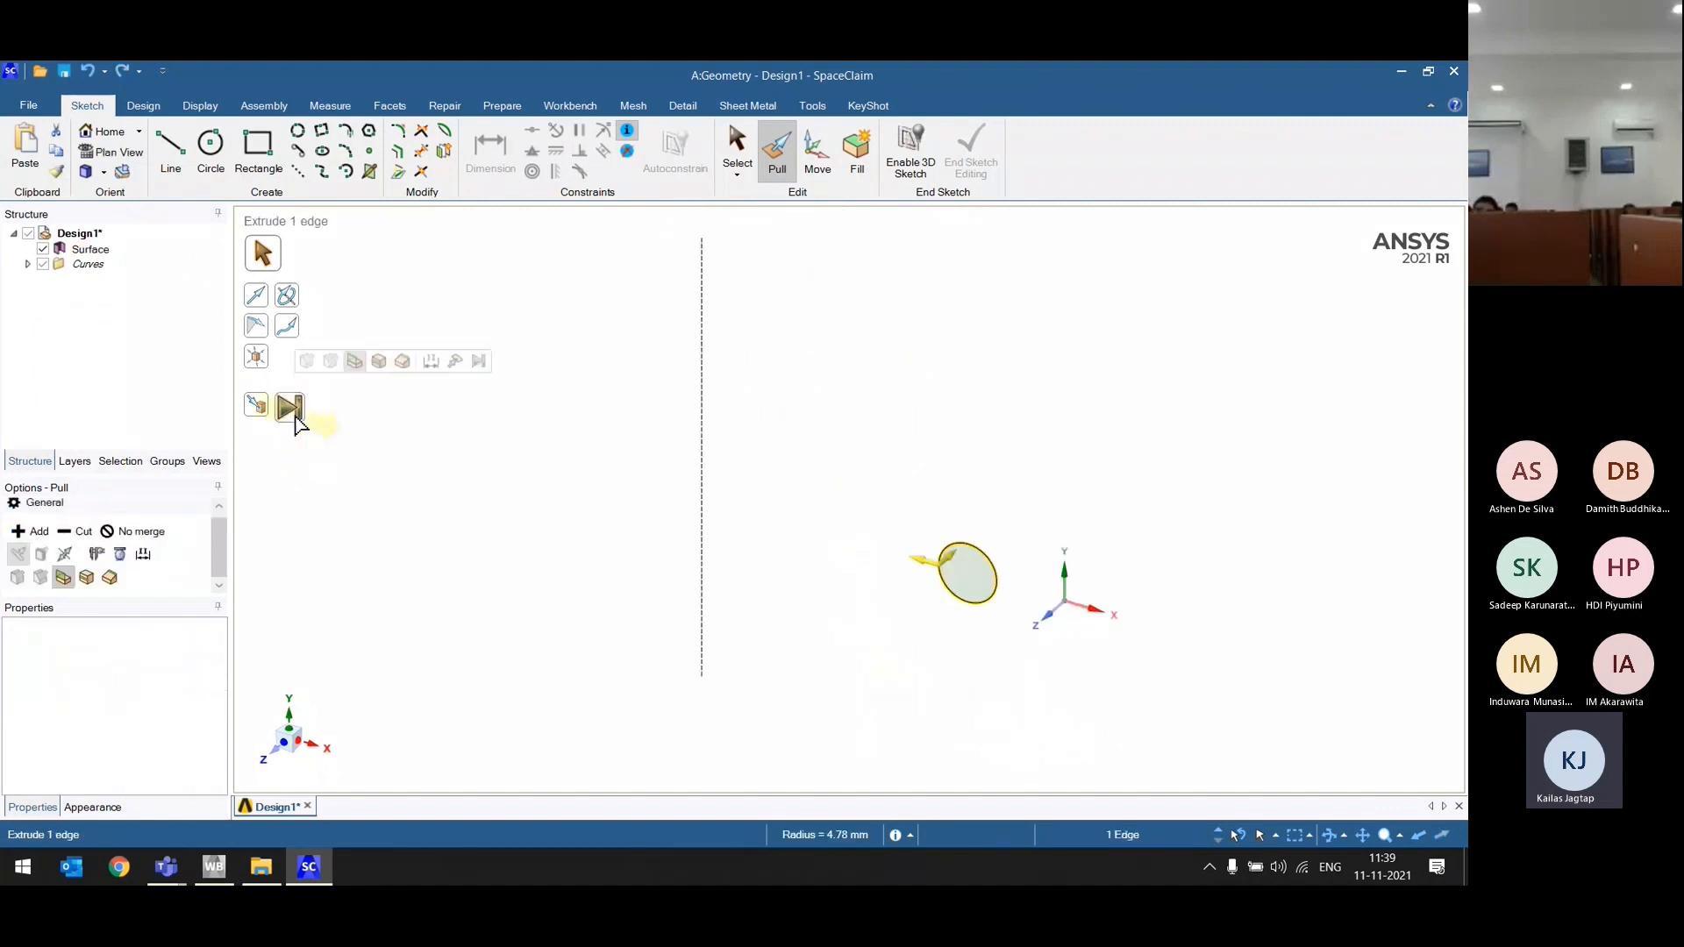
{"action": "left_click", "coordinate": [530, 448]}
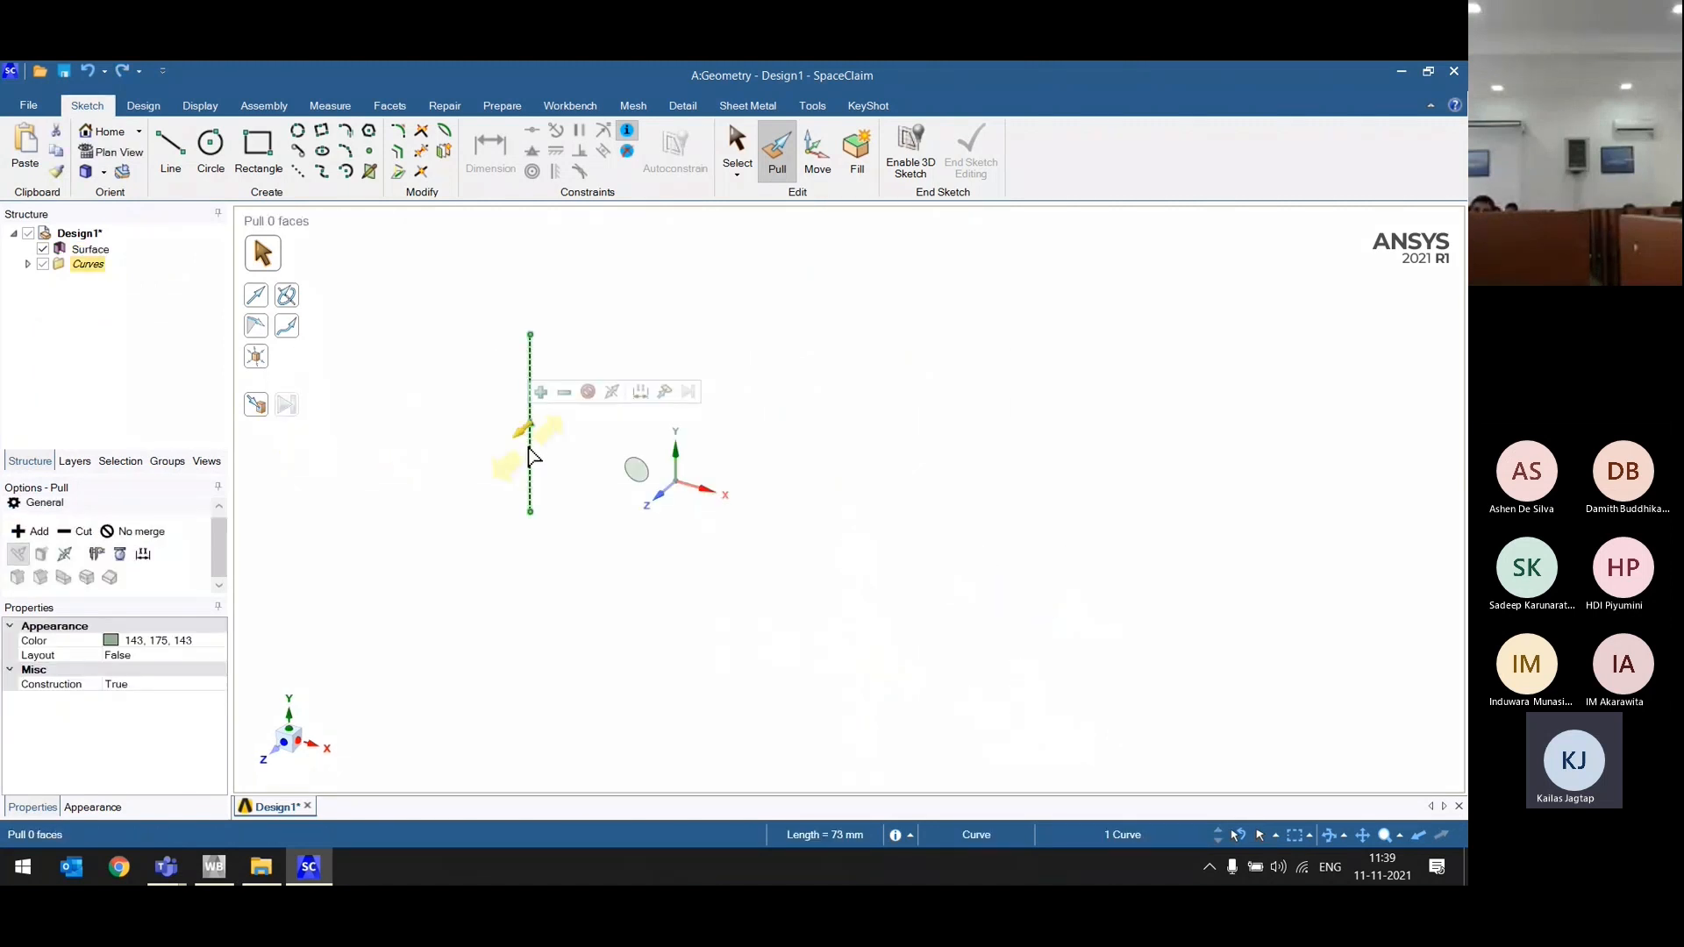
{"action": "key", "text": "Delete"}
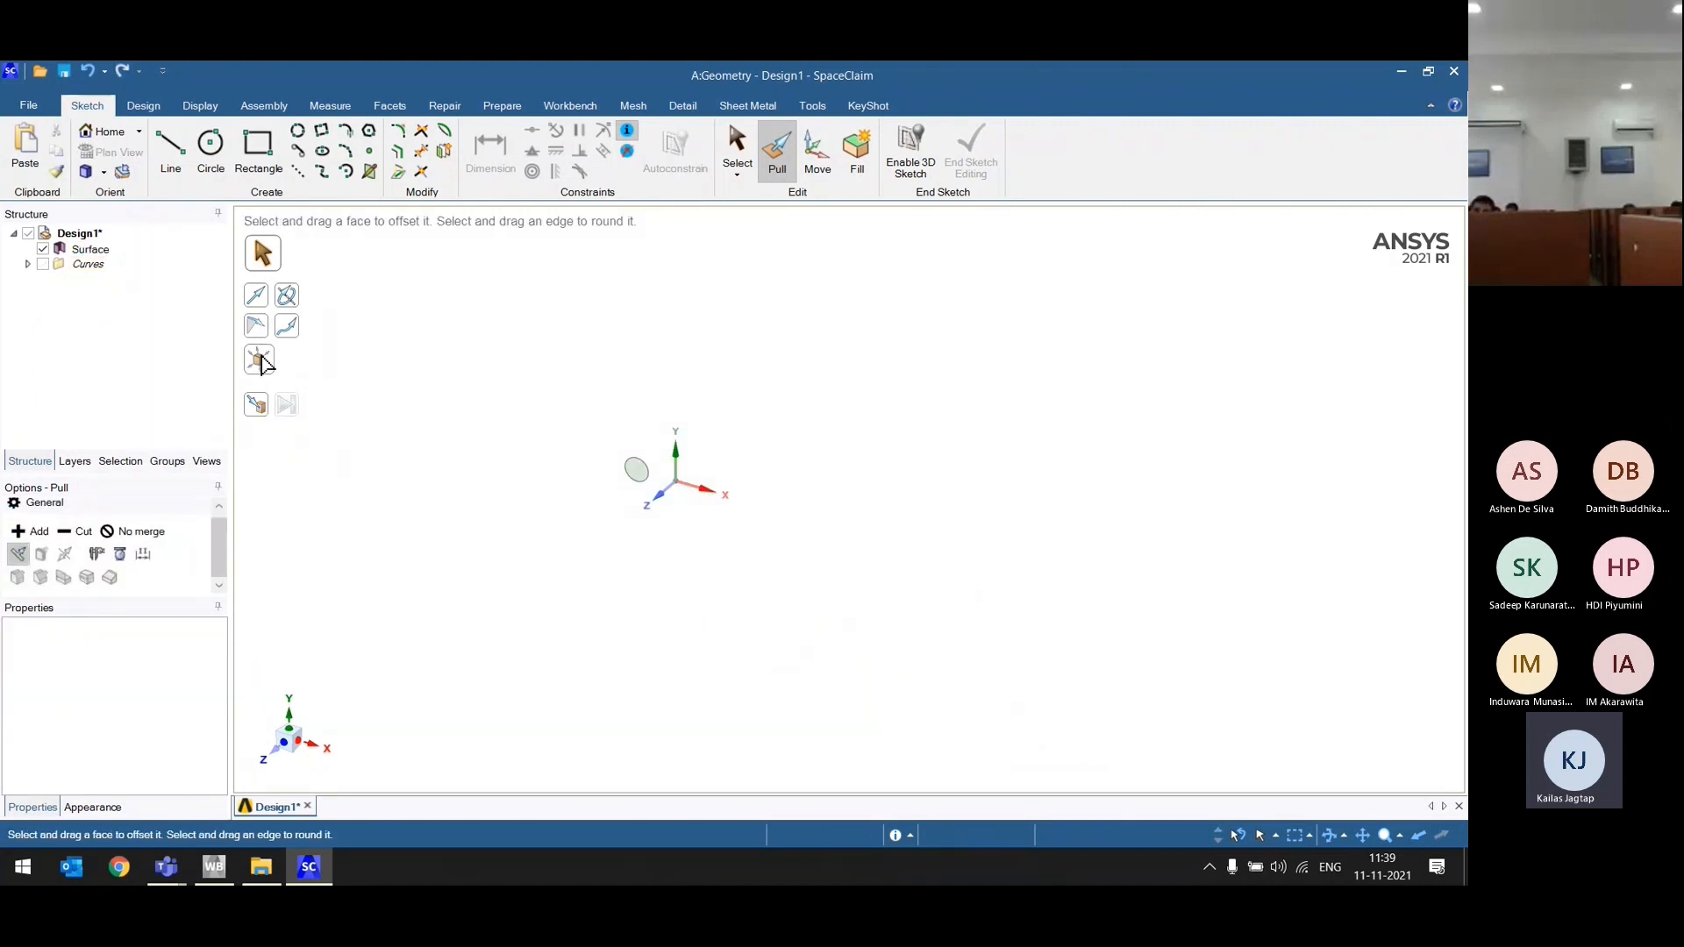
Step: Sketch a wavy four-point spline on the YZ plane, starting near the origin and running along Z, and finish the sketch
{"action": "left_click", "coordinate": [324, 174]}
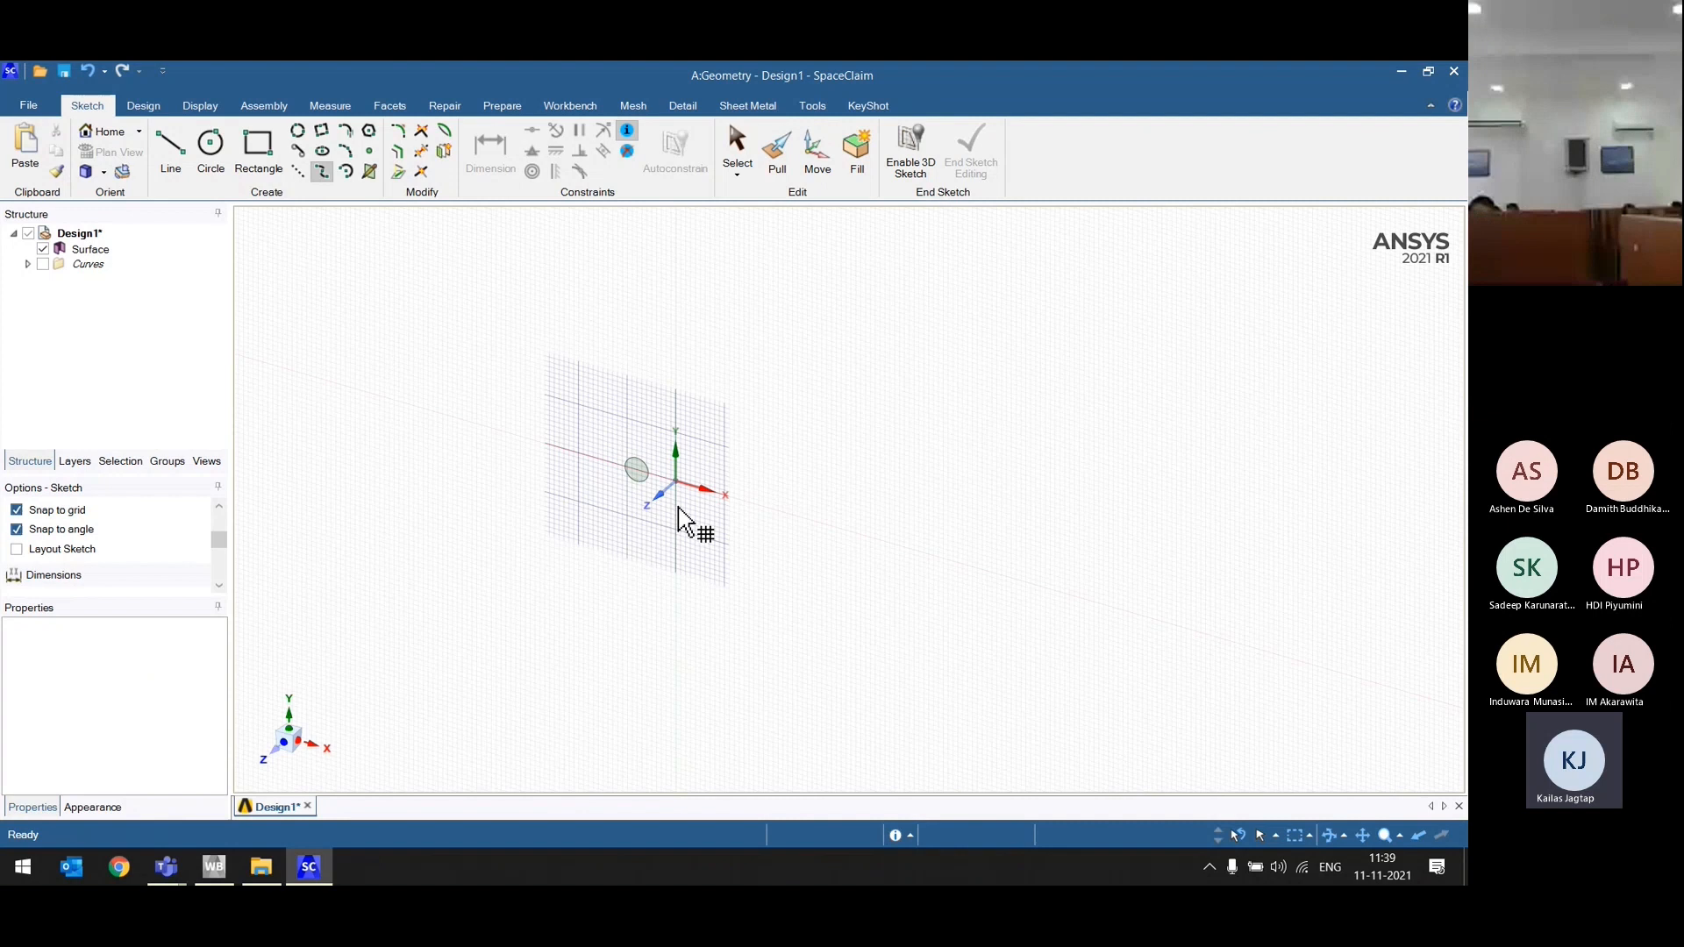
{"action": "left_click", "coordinate": [653, 346]}
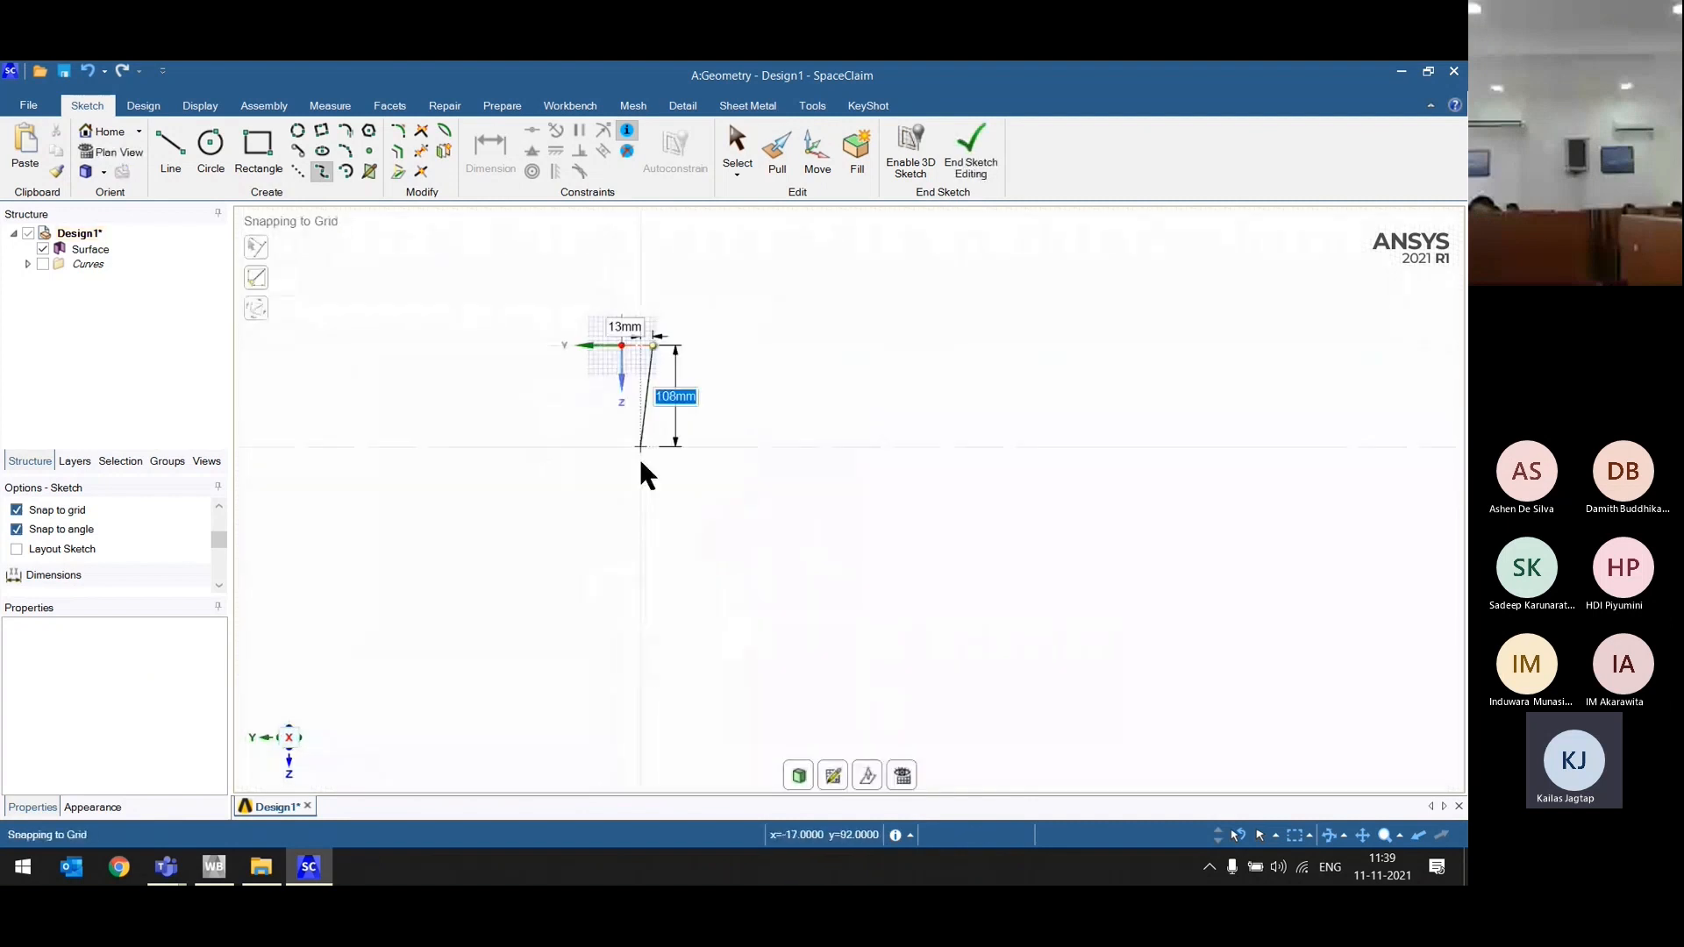
{"action": "left_click", "coordinate": [637, 474]}
{"action": "left_click", "coordinate": [667, 607]}
{"action": "left_click", "coordinate": [590, 709]}
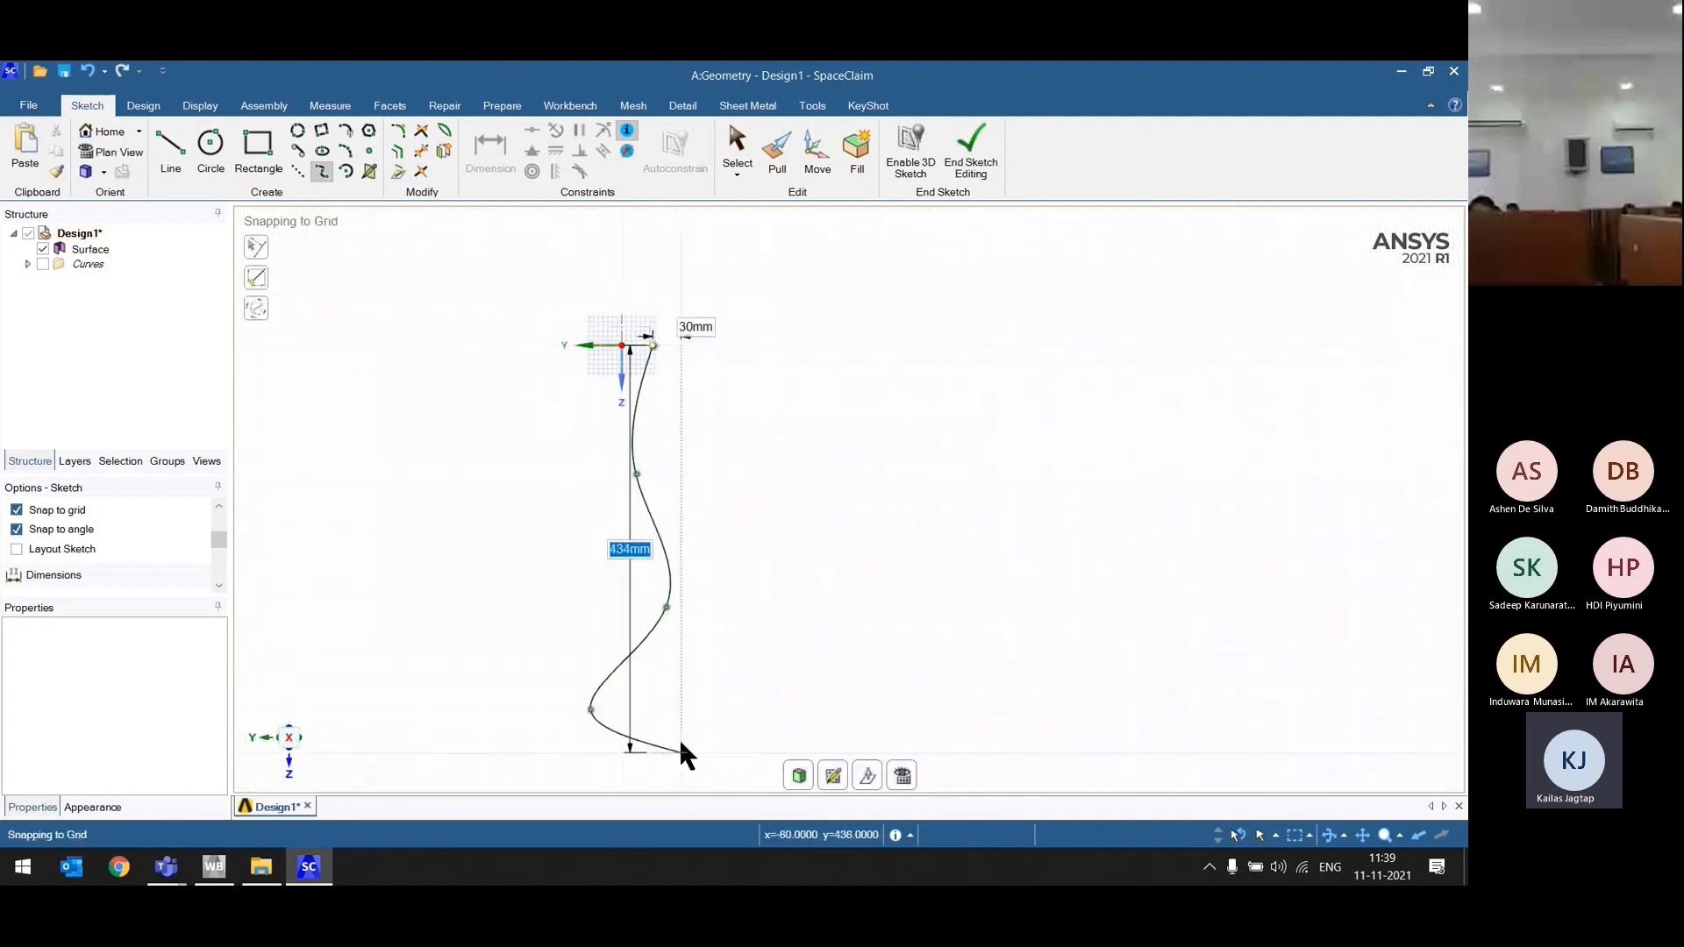
{"action": "right_click", "coordinate": [778, 600]}
{"action": "left_click", "coordinate": [820, 552]}
{"action": "left_click", "coordinate": [799, 777]}
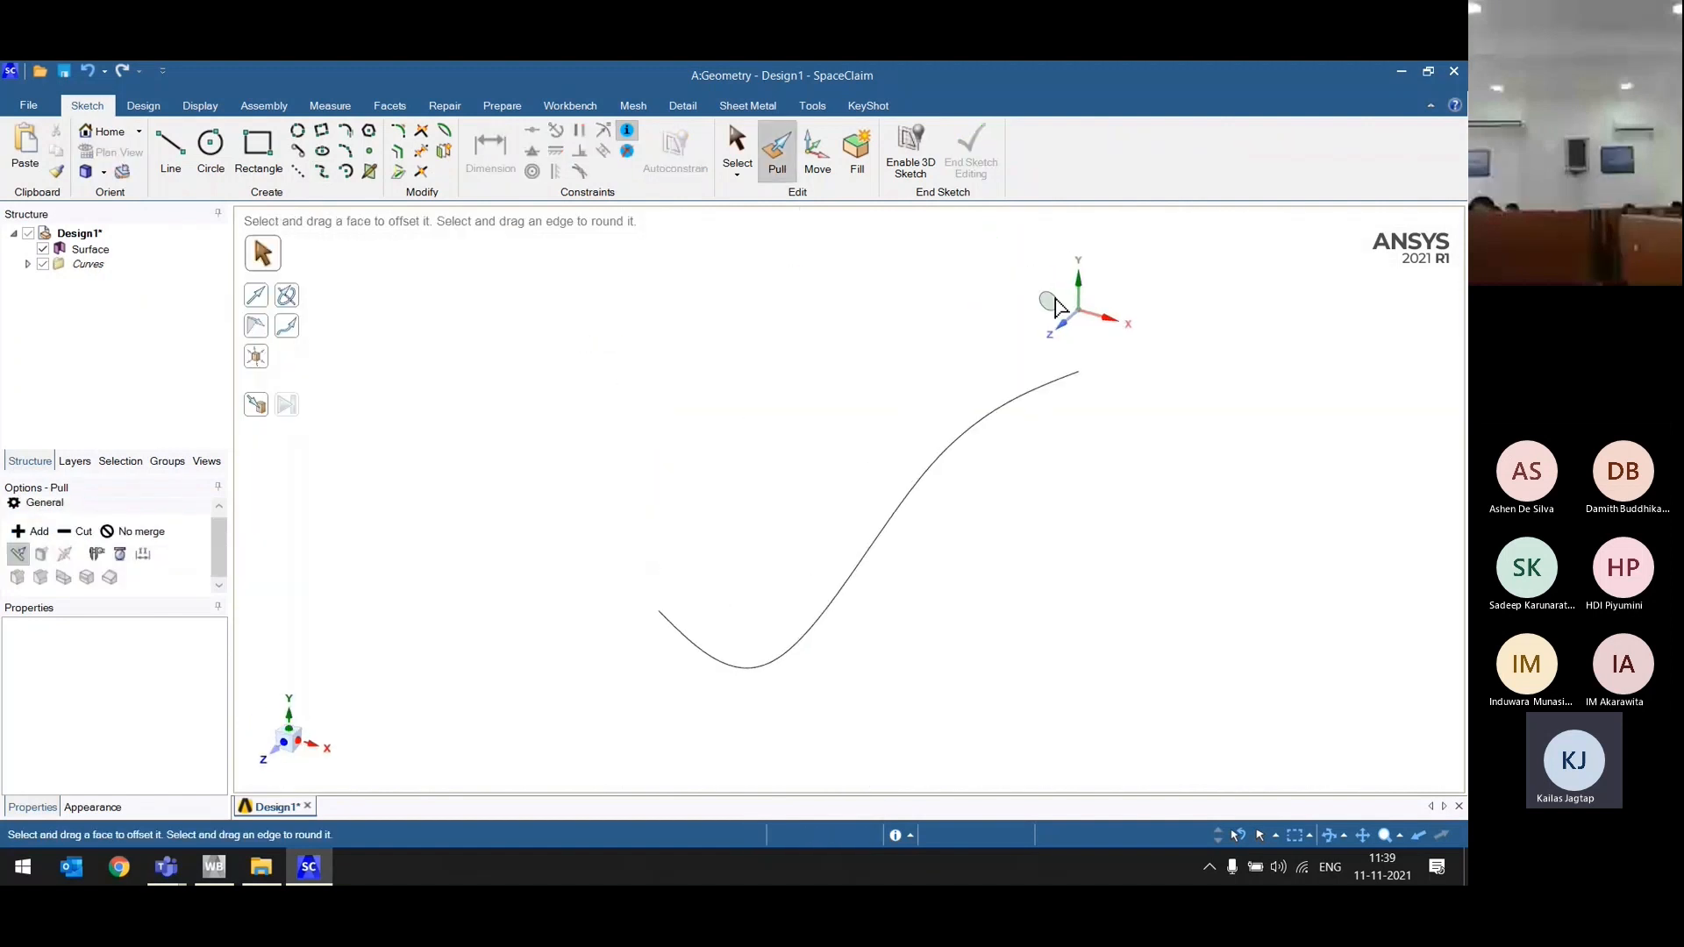
Step: Sweep the circular surface along the spline into a solid, using the Pull tool's Sweep option and Full Pull
{"action": "left_click", "coordinate": [1046, 300]}
{"action": "left_click", "coordinate": [291, 329]}
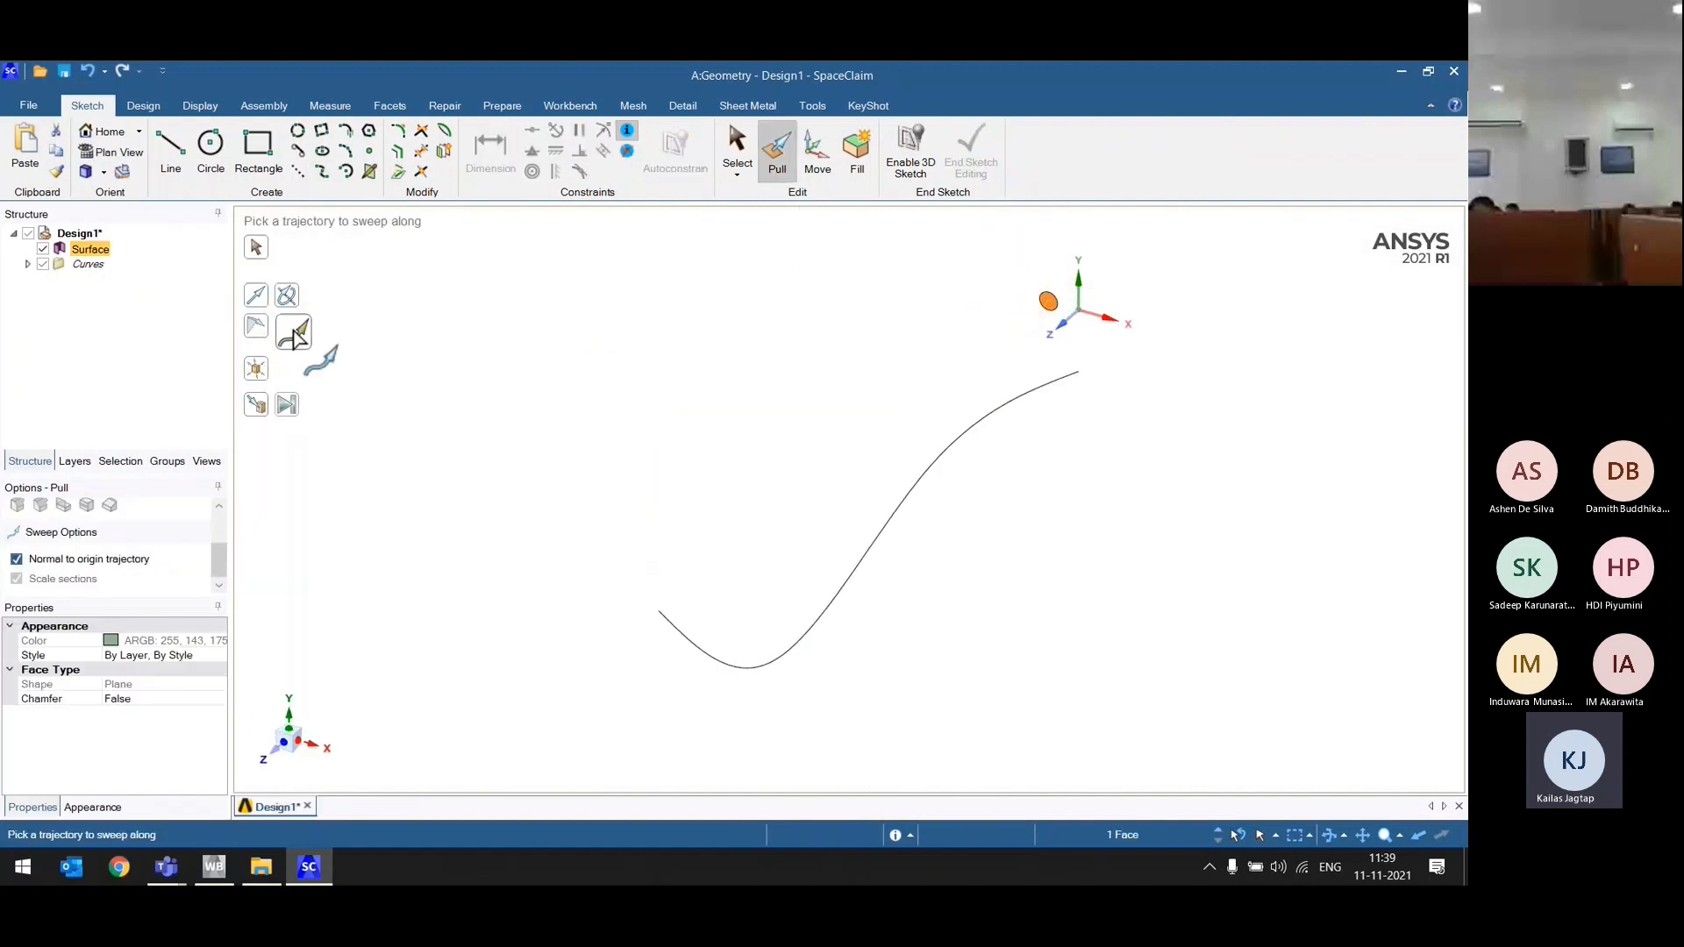
{"action": "left_click", "coordinate": [917, 474]}
{"action": "left_click", "coordinate": [293, 409]}
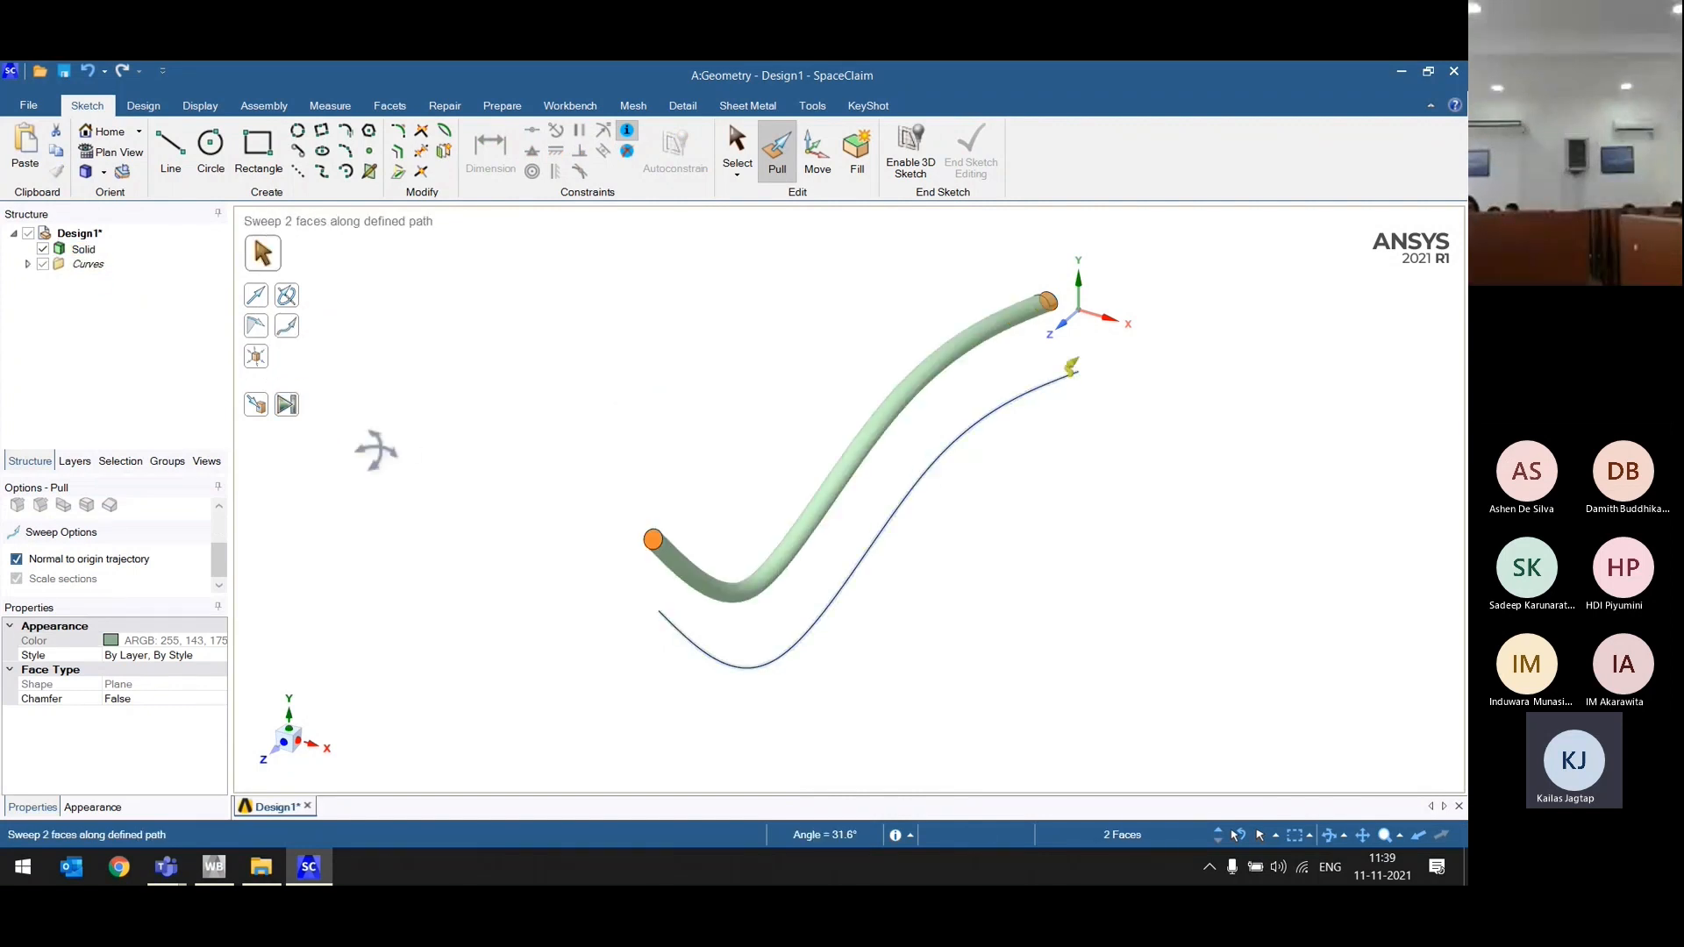
{"action": "middle_click_drag", "start_coordinate": [375, 451], "coordinate": [135, 282]}
{"action": "middle_click_drag", "start_coordinate": [664, 517], "coordinate": [443, 545]}
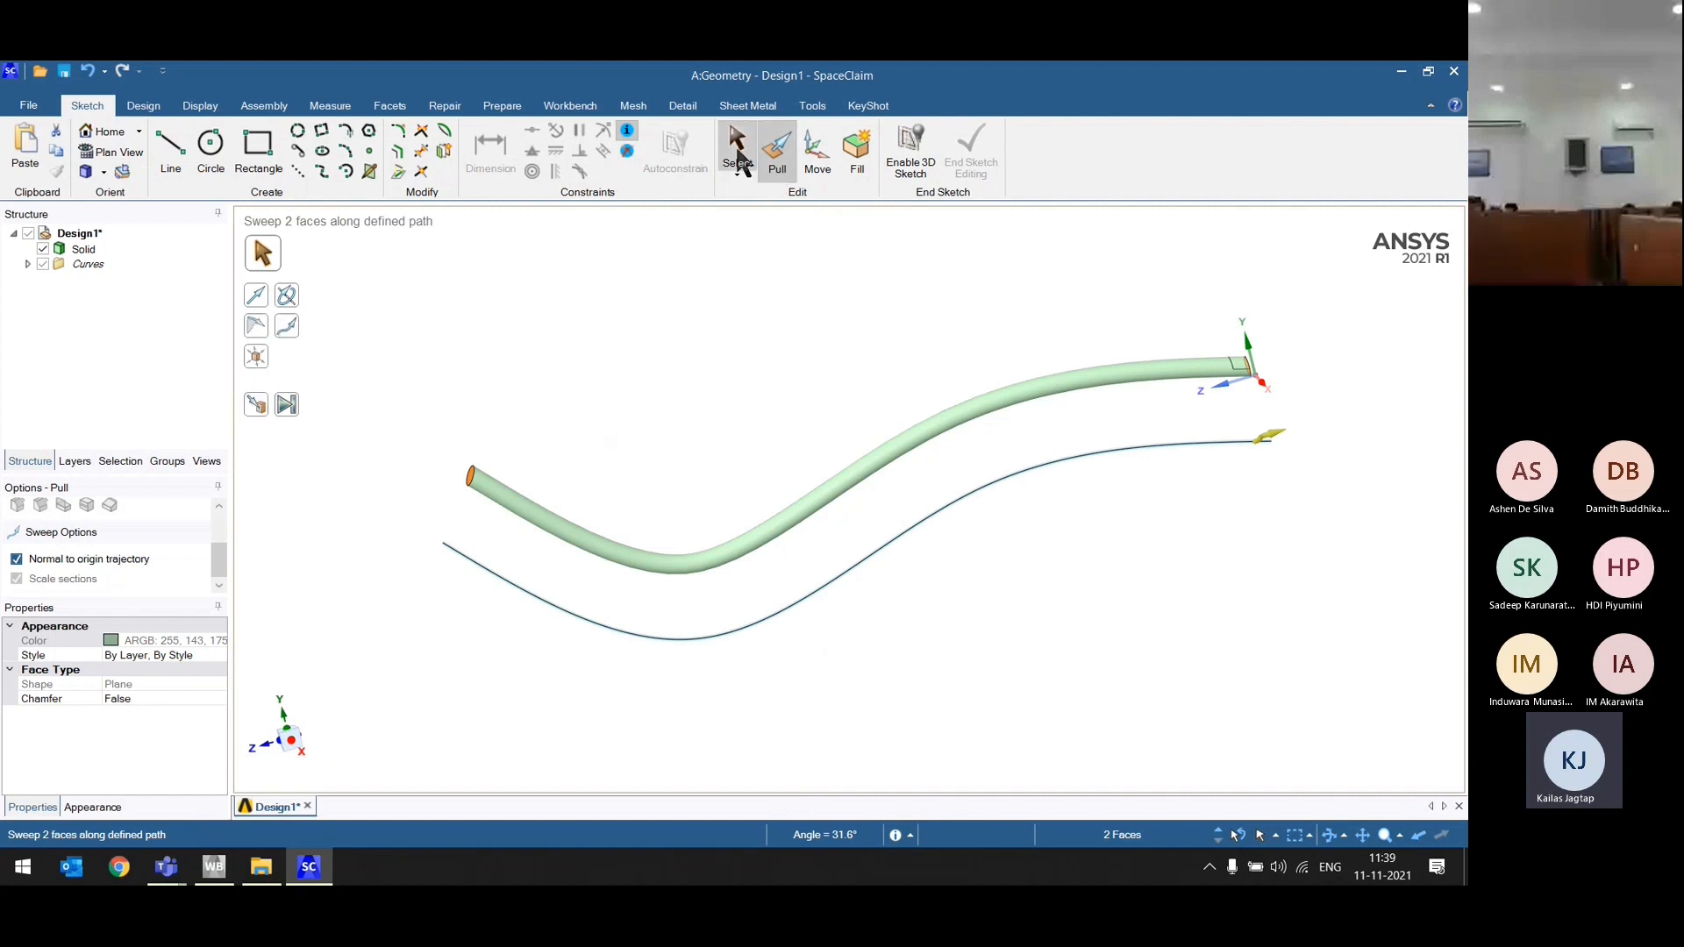
{"action": "left_click", "coordinate": [737, 151]}
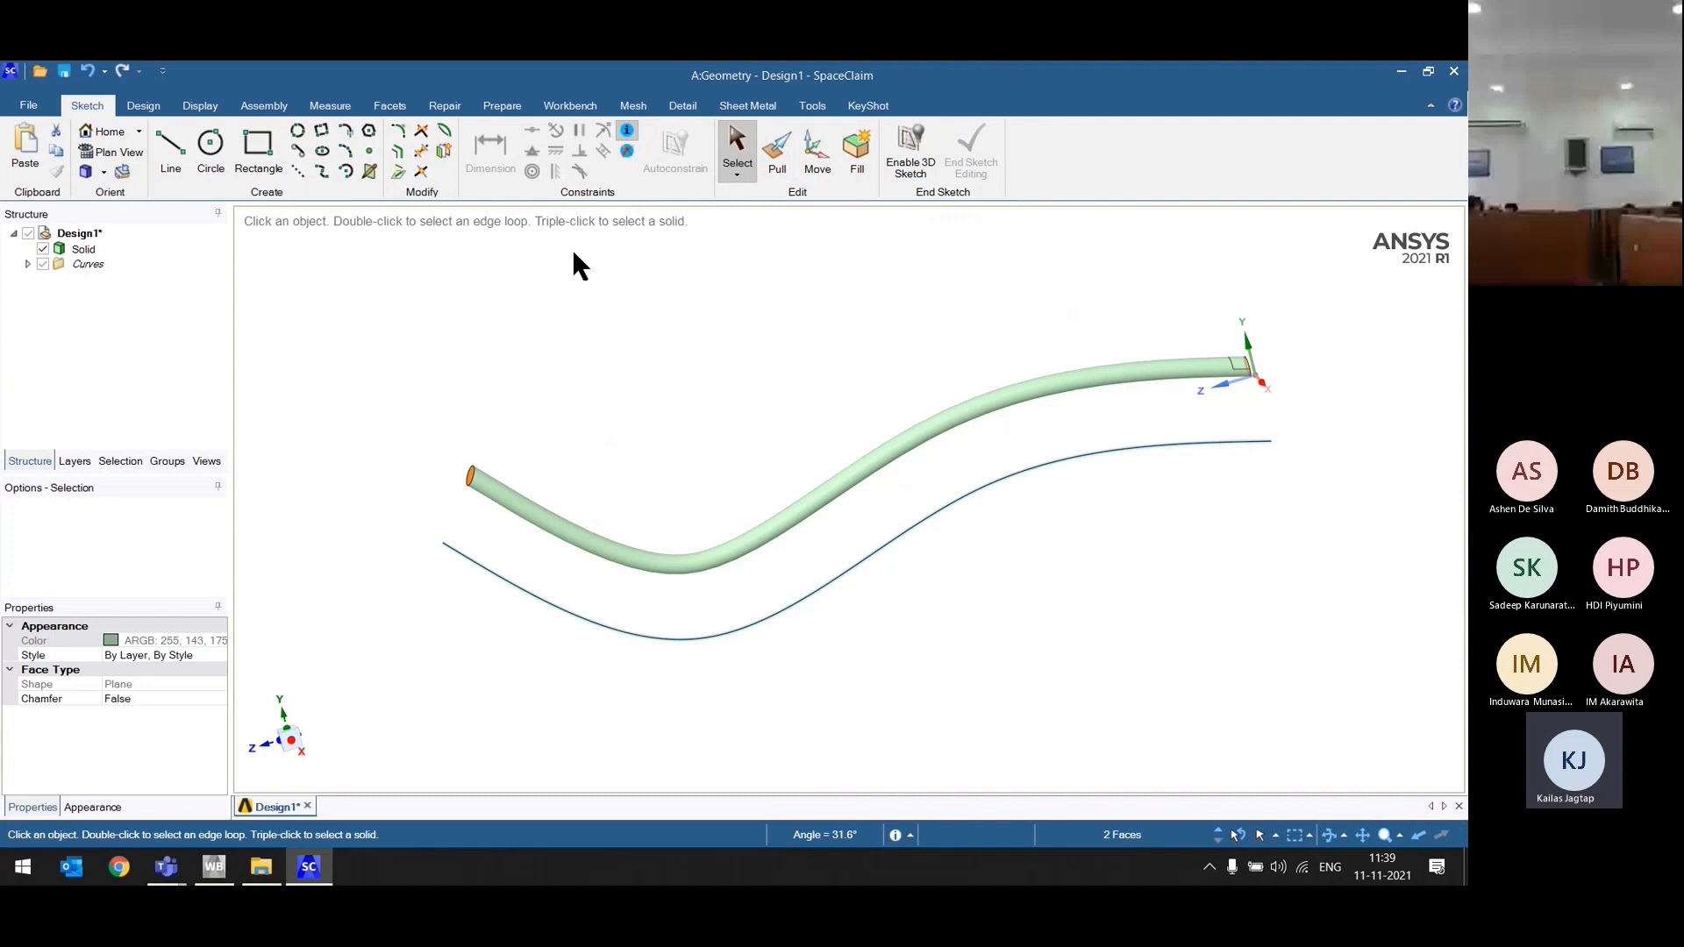
{"action": "left_click", "coordinate": [777, 162]}
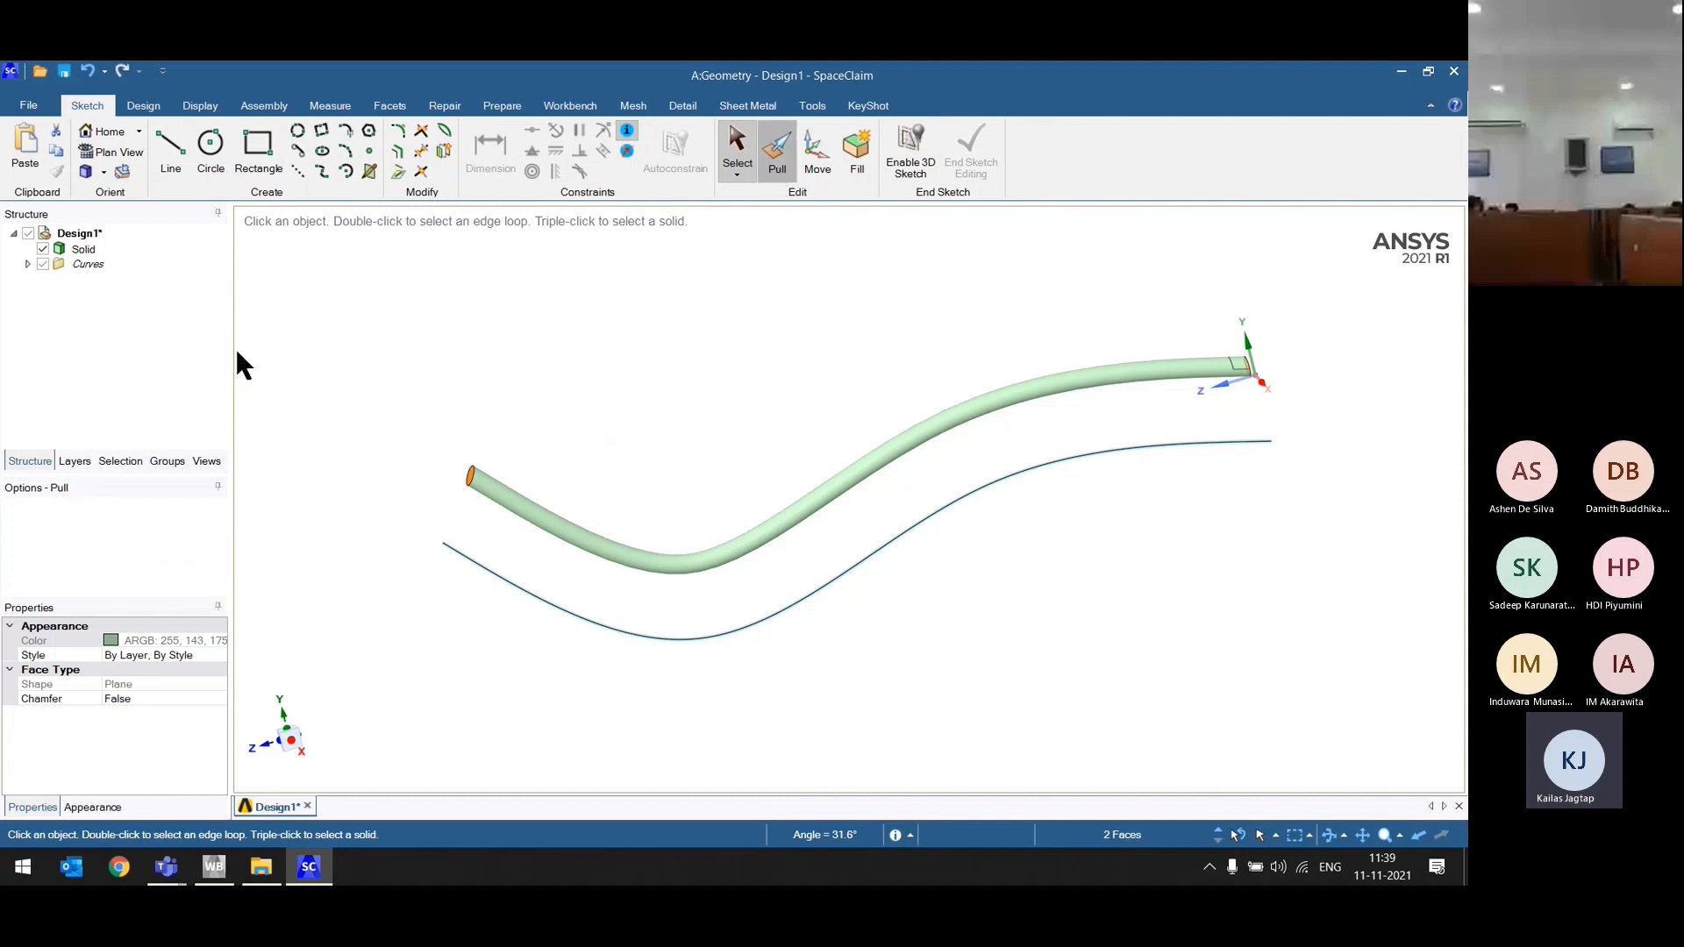
{"action": "left_click", "coordinate": [453, 358]}
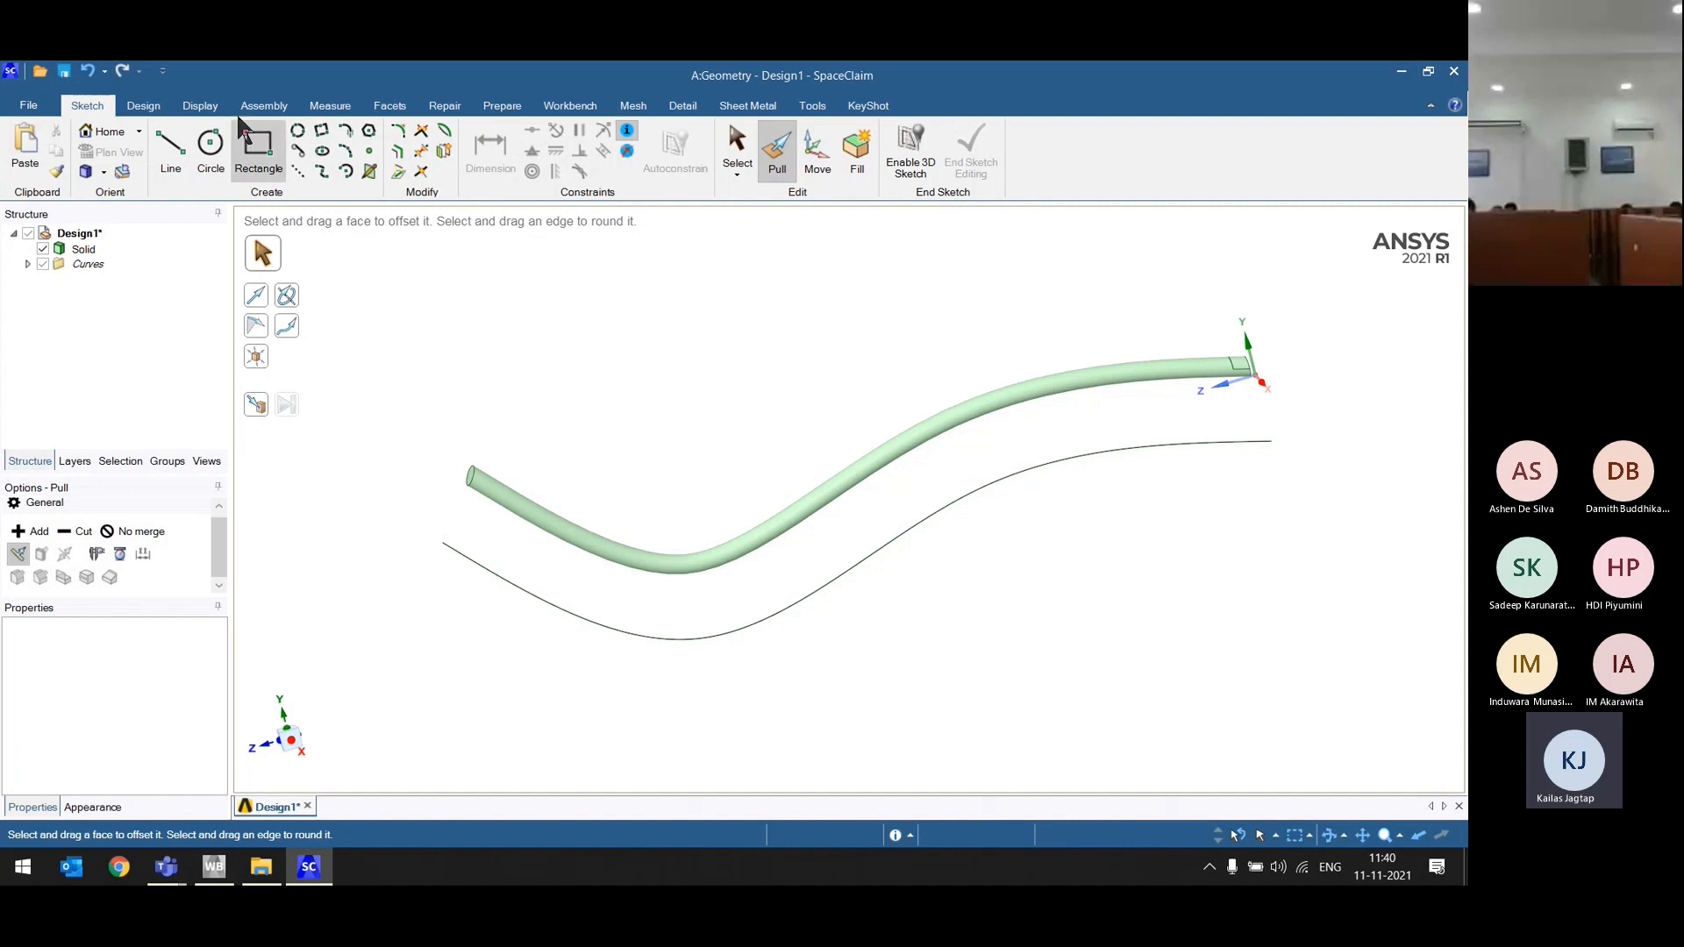
{"action": "left_click", "coordinate": [146, 109]}
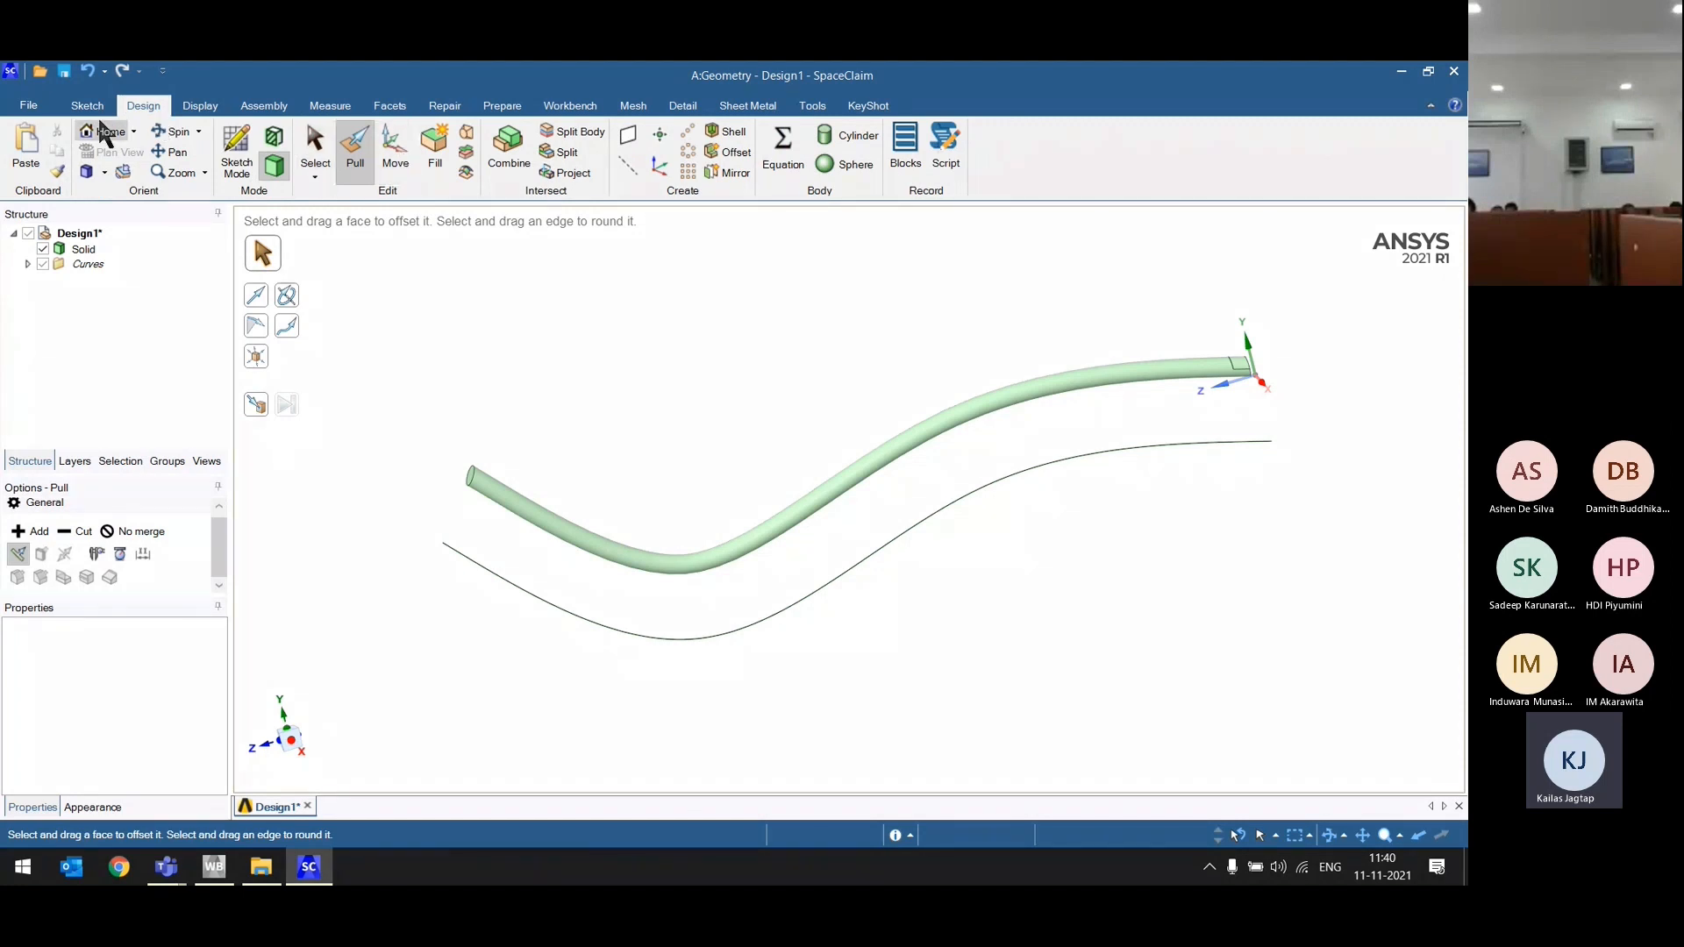
{"action": "left_click", "coordinate": [87, 106]}
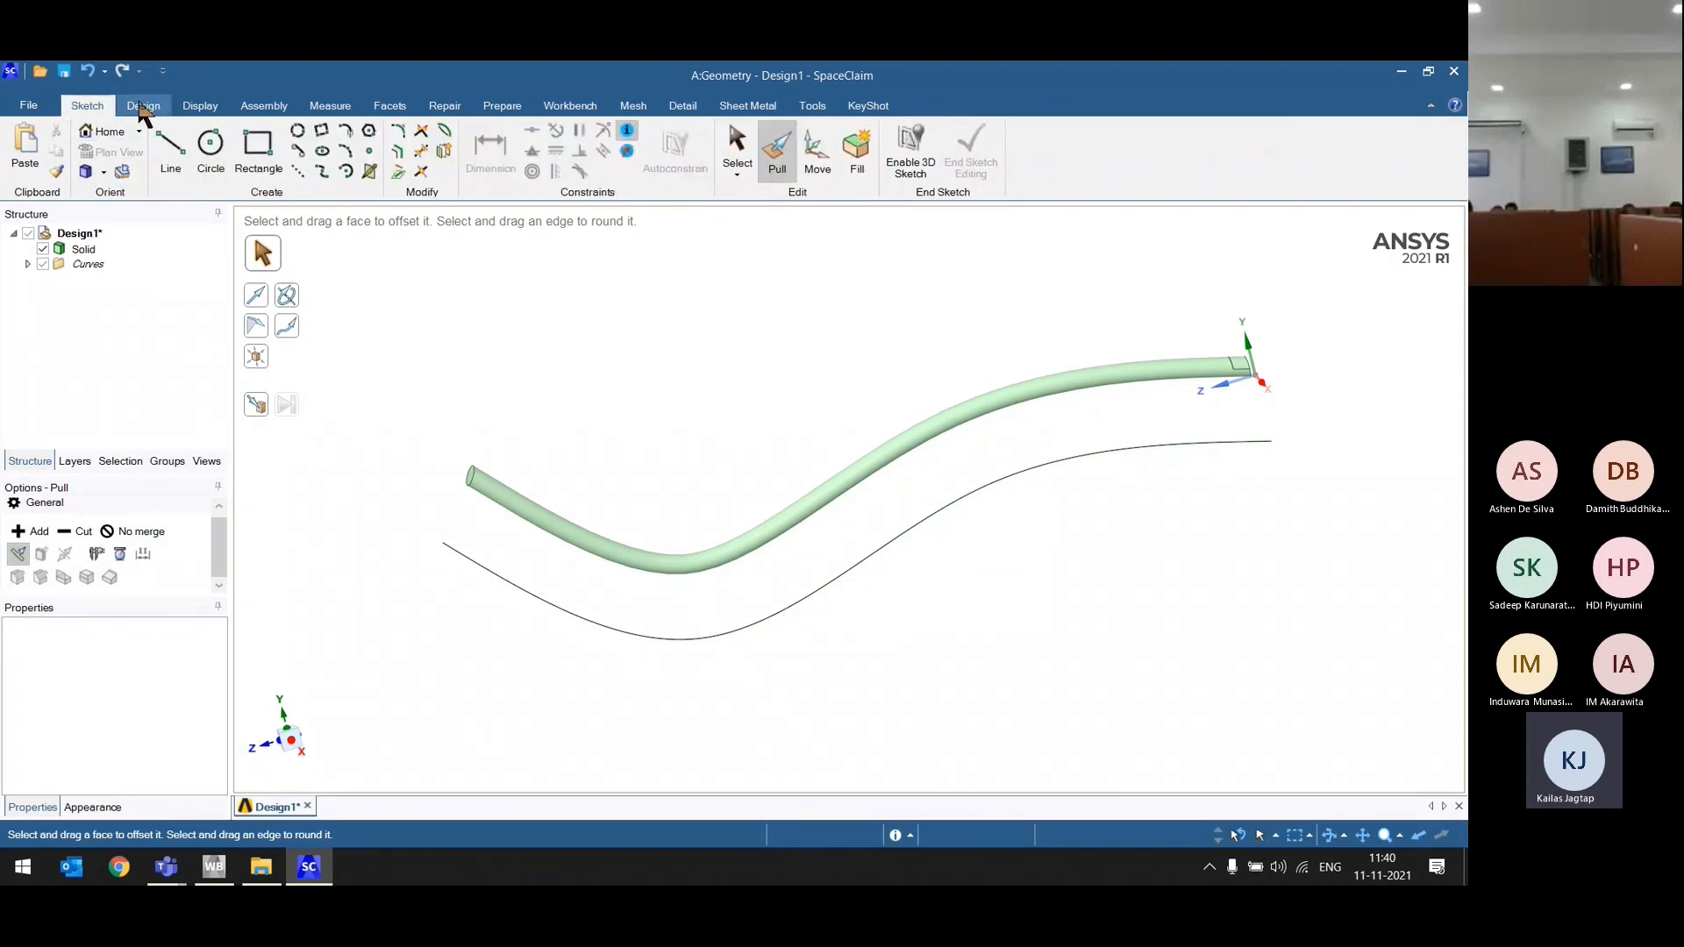
{"action": "left_click", "coordinate": [142, 107]}
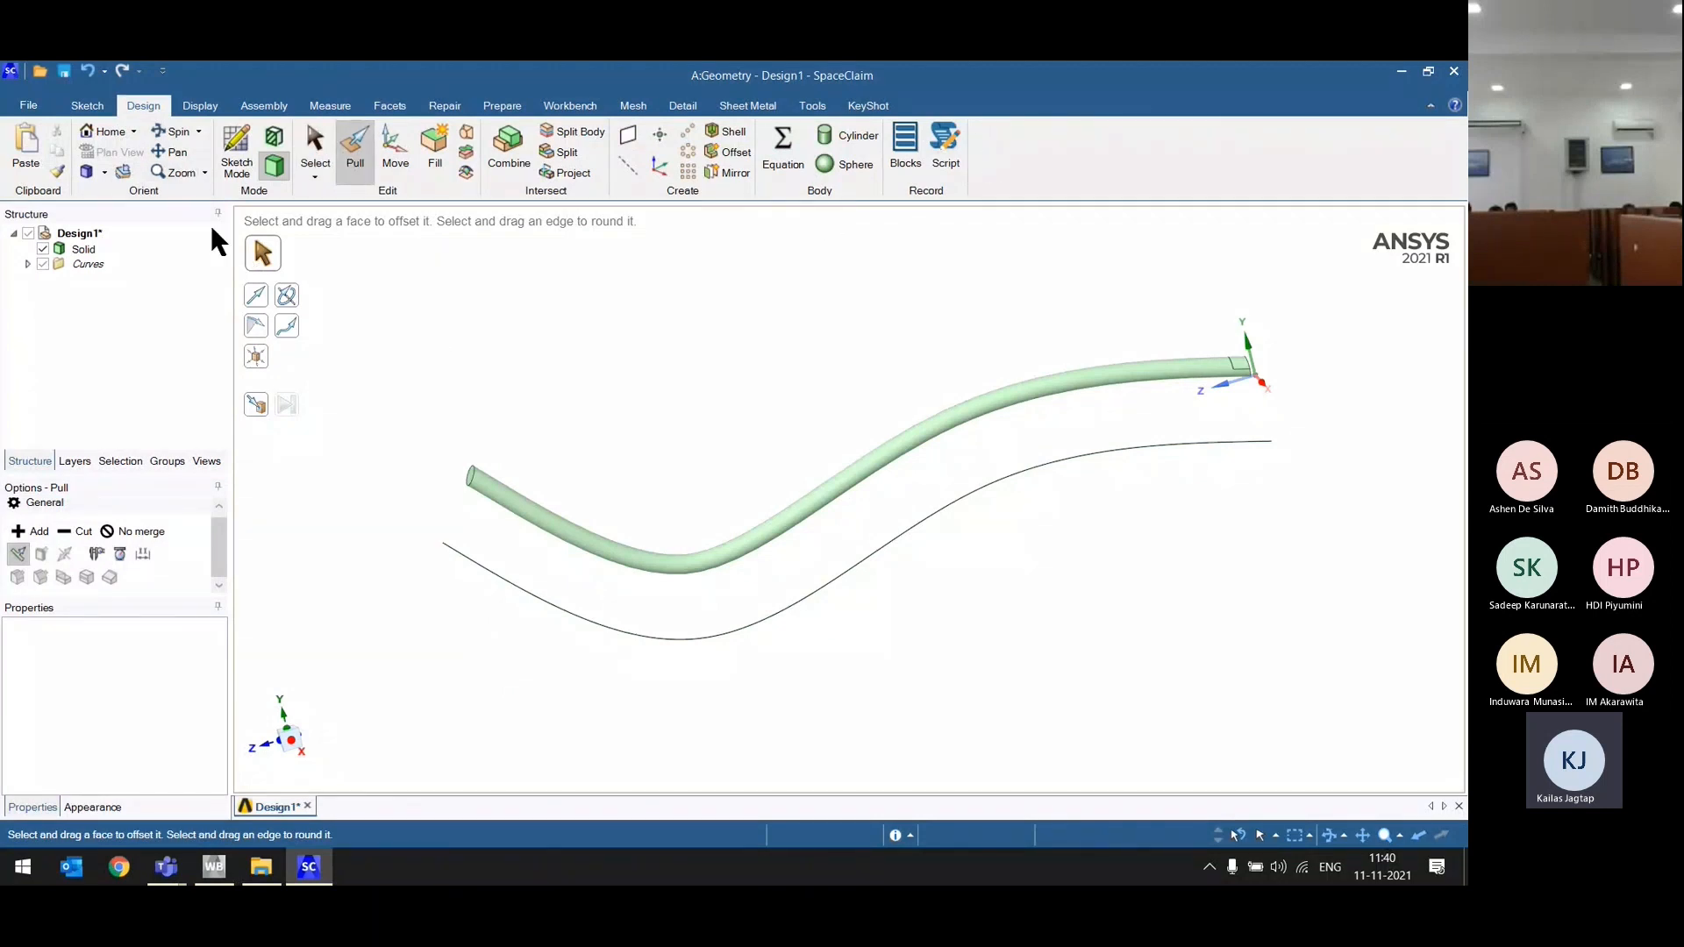
{"action": "scroll", "coordinate": [443, 355], "scroll_direction": "down", "scroll_amount": 5}
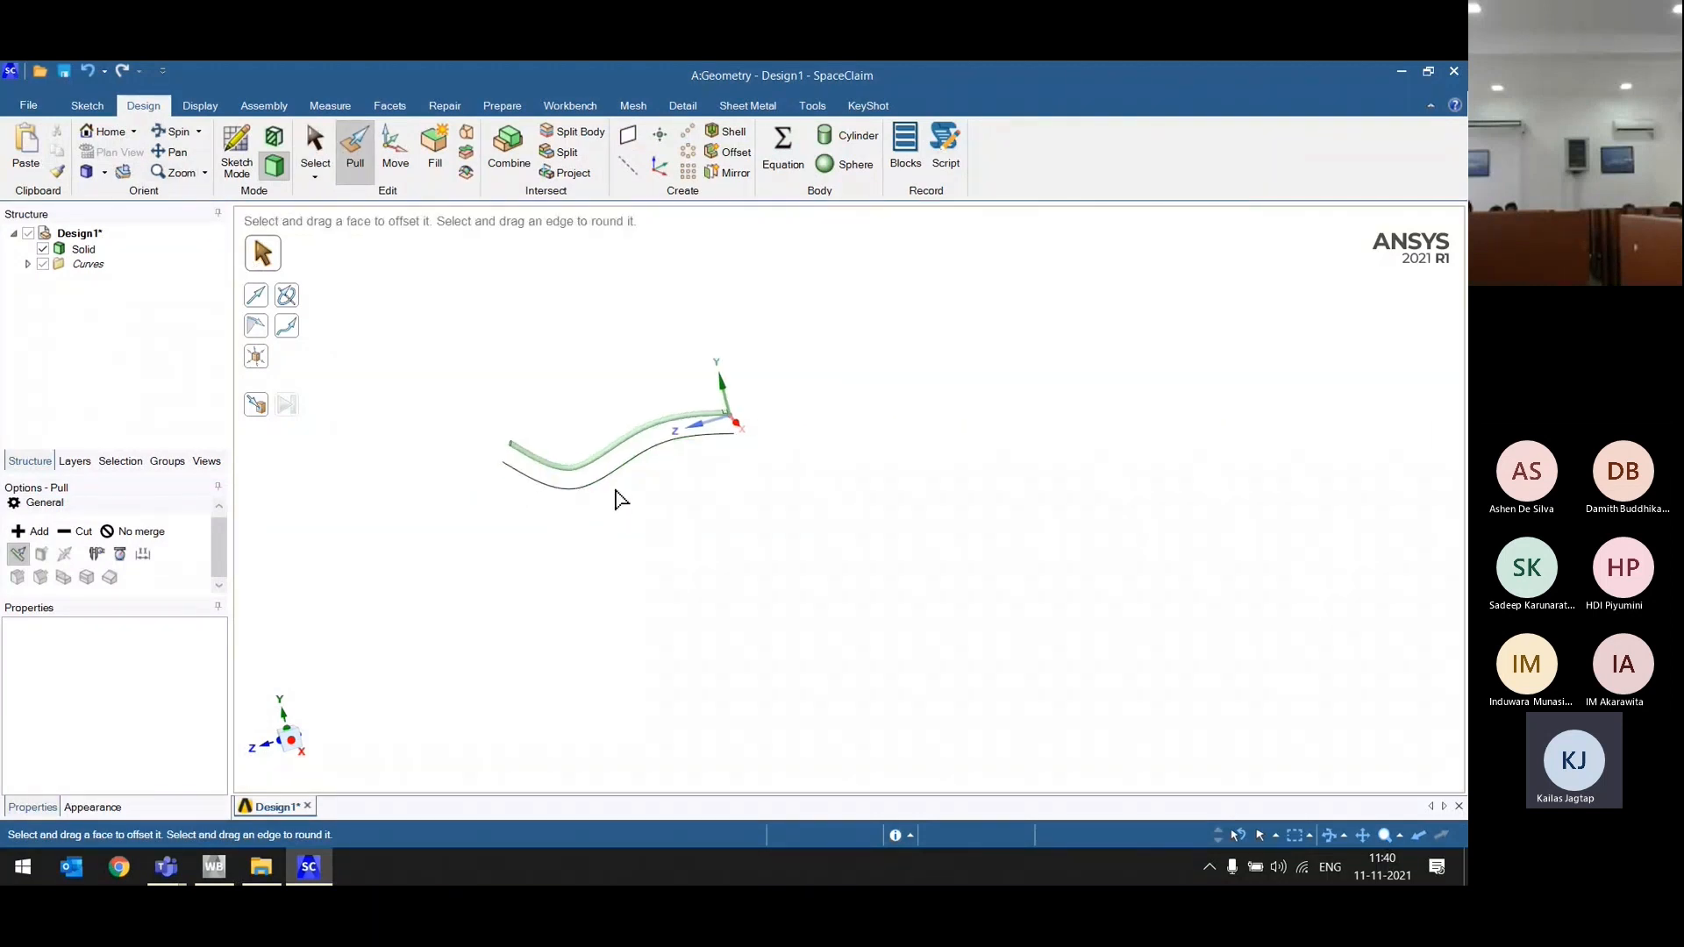
{"action": "scroll", "coordinate": [523, 553], "scroll_direction": "down", "scroll_amount": 6}
{"action": "scroll", "coordinate": [729, 496], "scroll_direction": "down", "scroll_amount": 2}
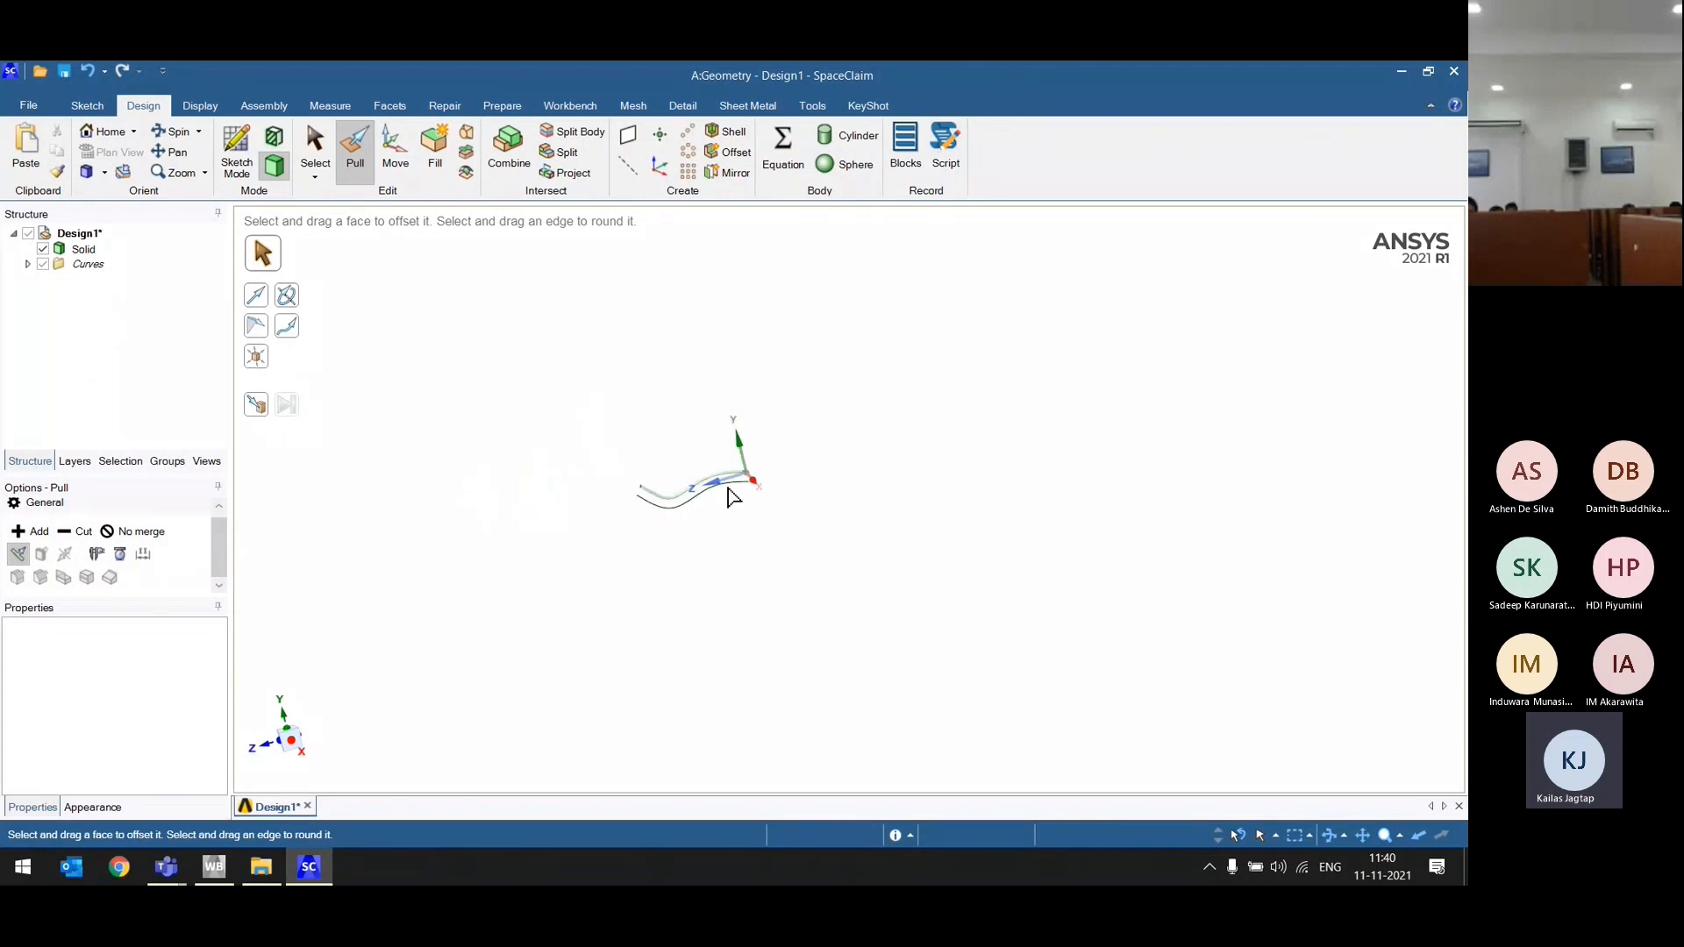
{"action": "scroll", "coordinate": [702, 492], "scroll_direction": "up", "scroll_amount": 6}
{"action": "scroll", "coordinate": [763, 485], "scroll_direction": "up", "scroll_amount": 2}
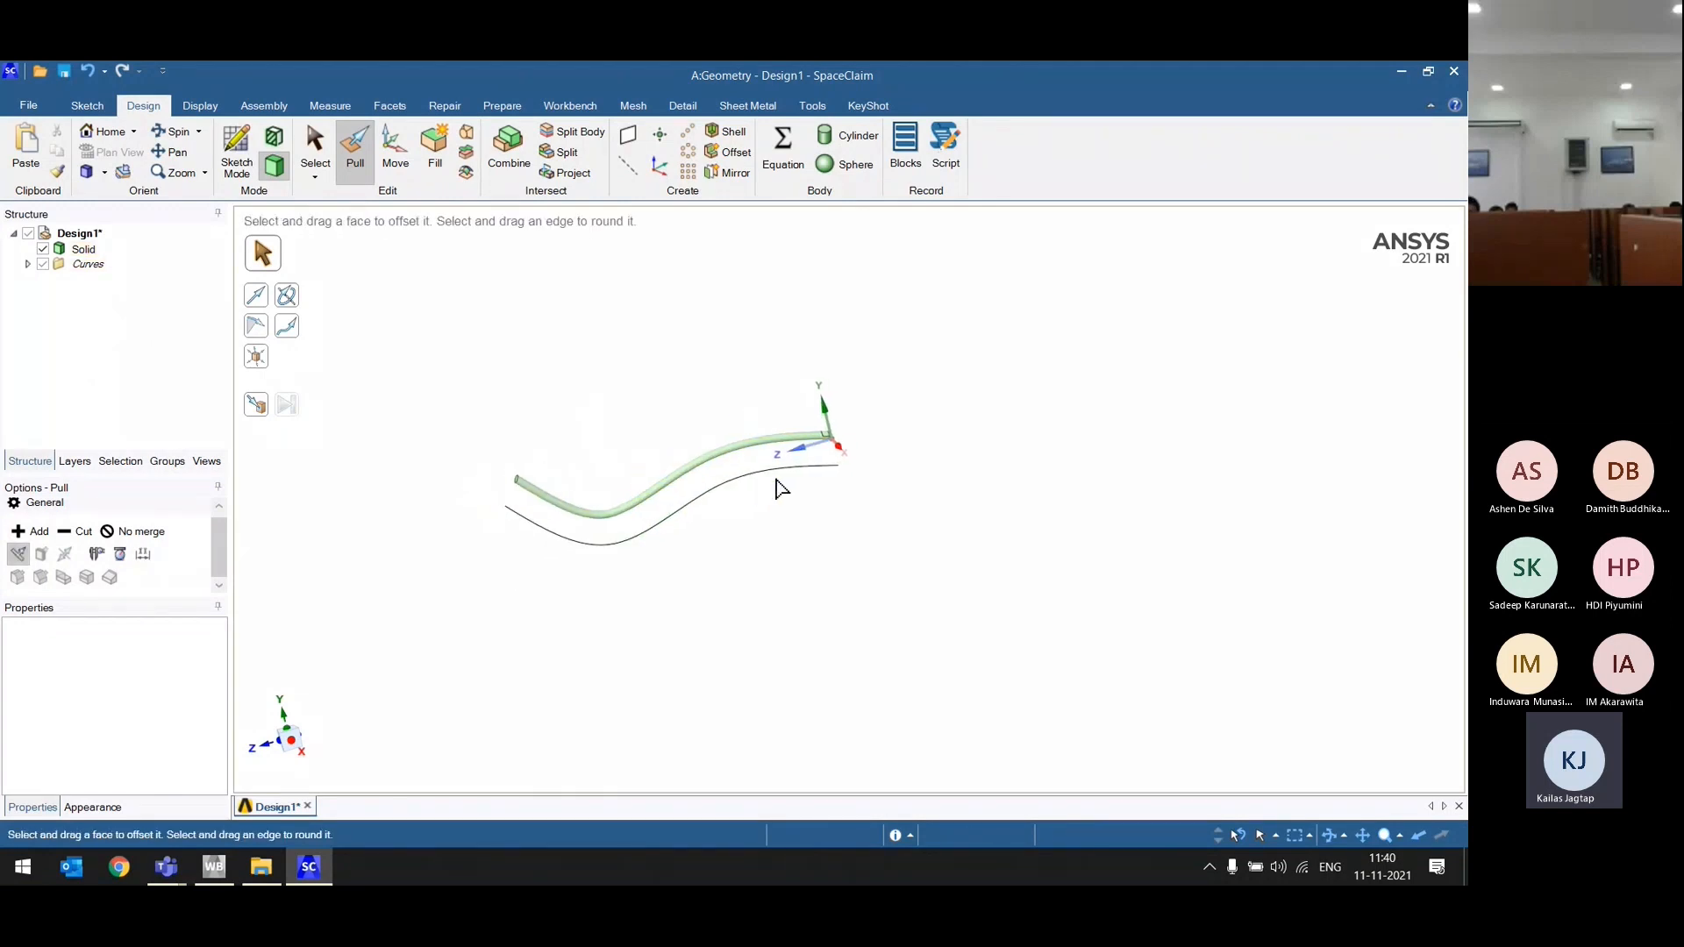
{"action": "scroll", "coordinate": [771, 519], "scroll_direction": "down", "scroll_amount": 4}
{"action": "scroll", "coordinate": [774, 519], "scroll_direction": "up", "scroll_amount": 7}
{"action": "scroll", "coordinate": [749, 527], "scroll_direction": "down", "scroll_amount": 5}
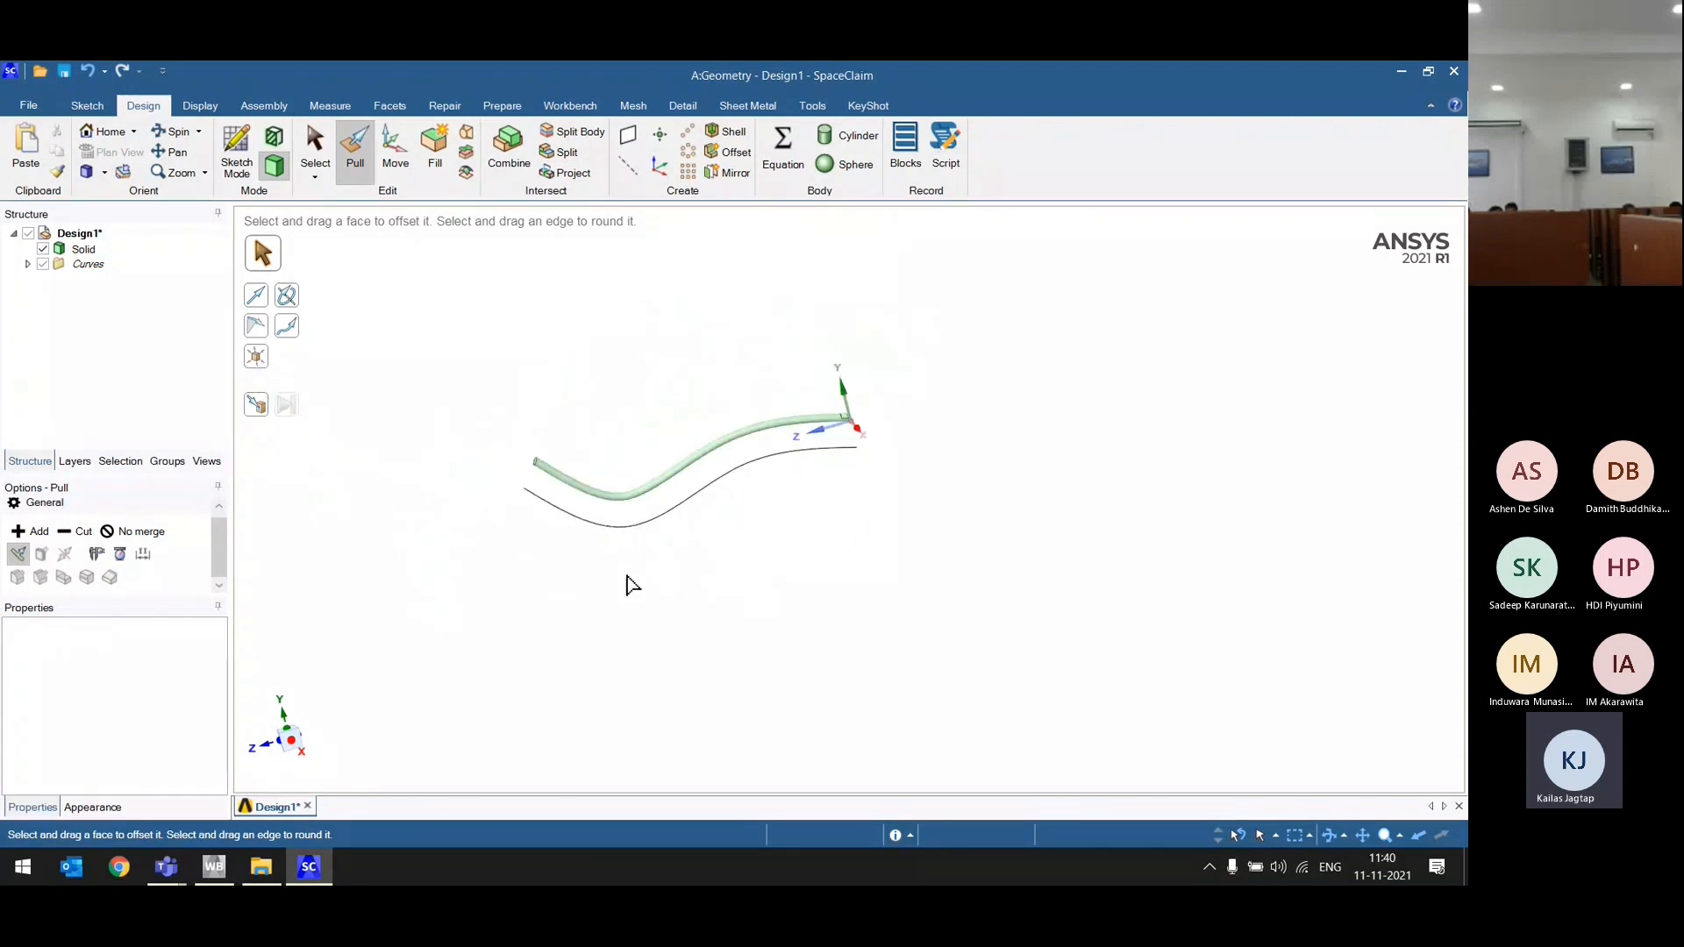
{"action": "middle_click_drag", "start_coordinate": [618, 533], "coordinate": [425, 537]}
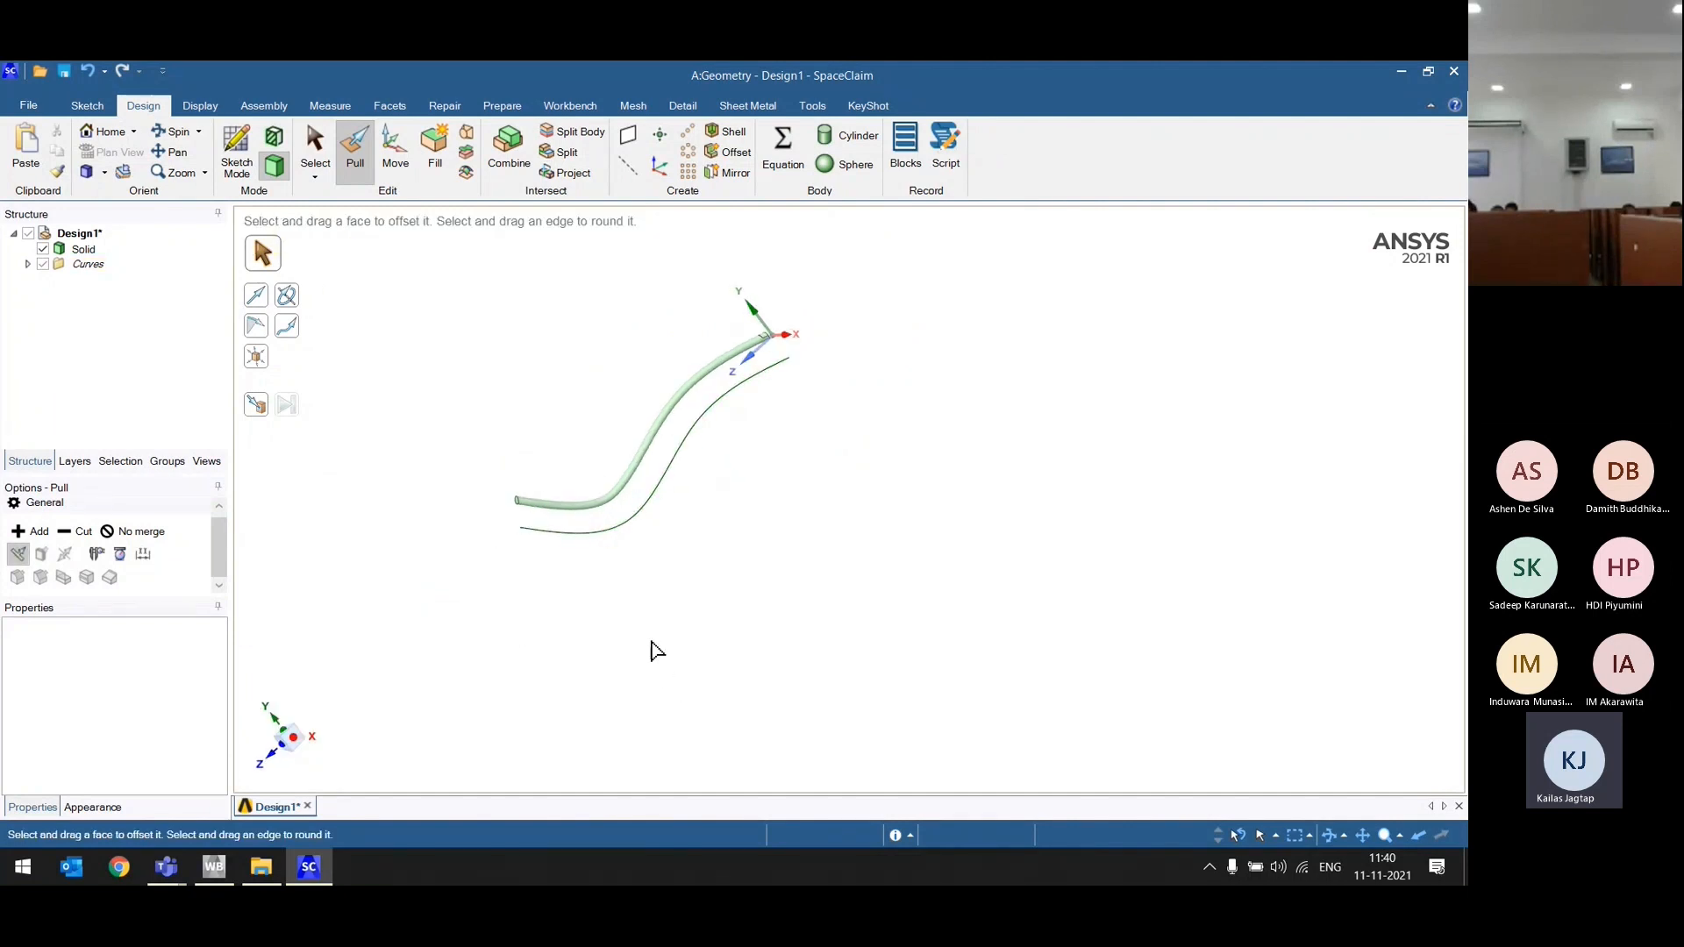
{"action": "middle_click_drag", "start_coordinate": [650, 650], "coordinate": [750, 658], "text": "shift"}
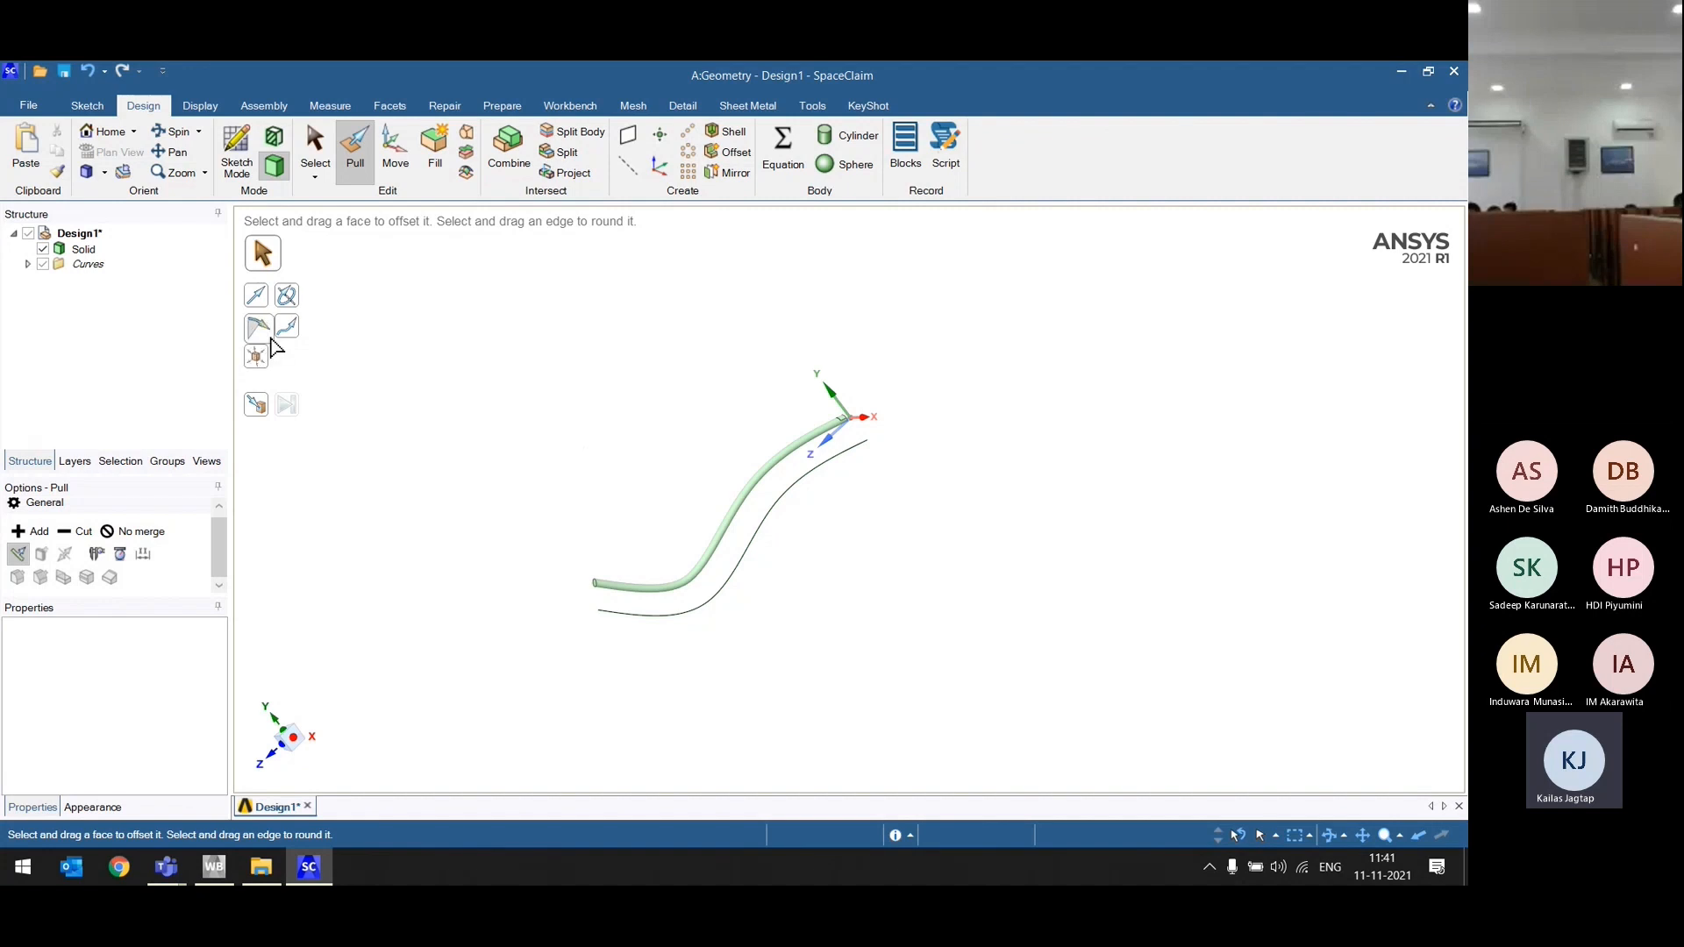
Step: Tilt the end face at the far end of the swept solid by 10° with the Move tool
{"action": "left_click", "coordinate": [402, 146]}
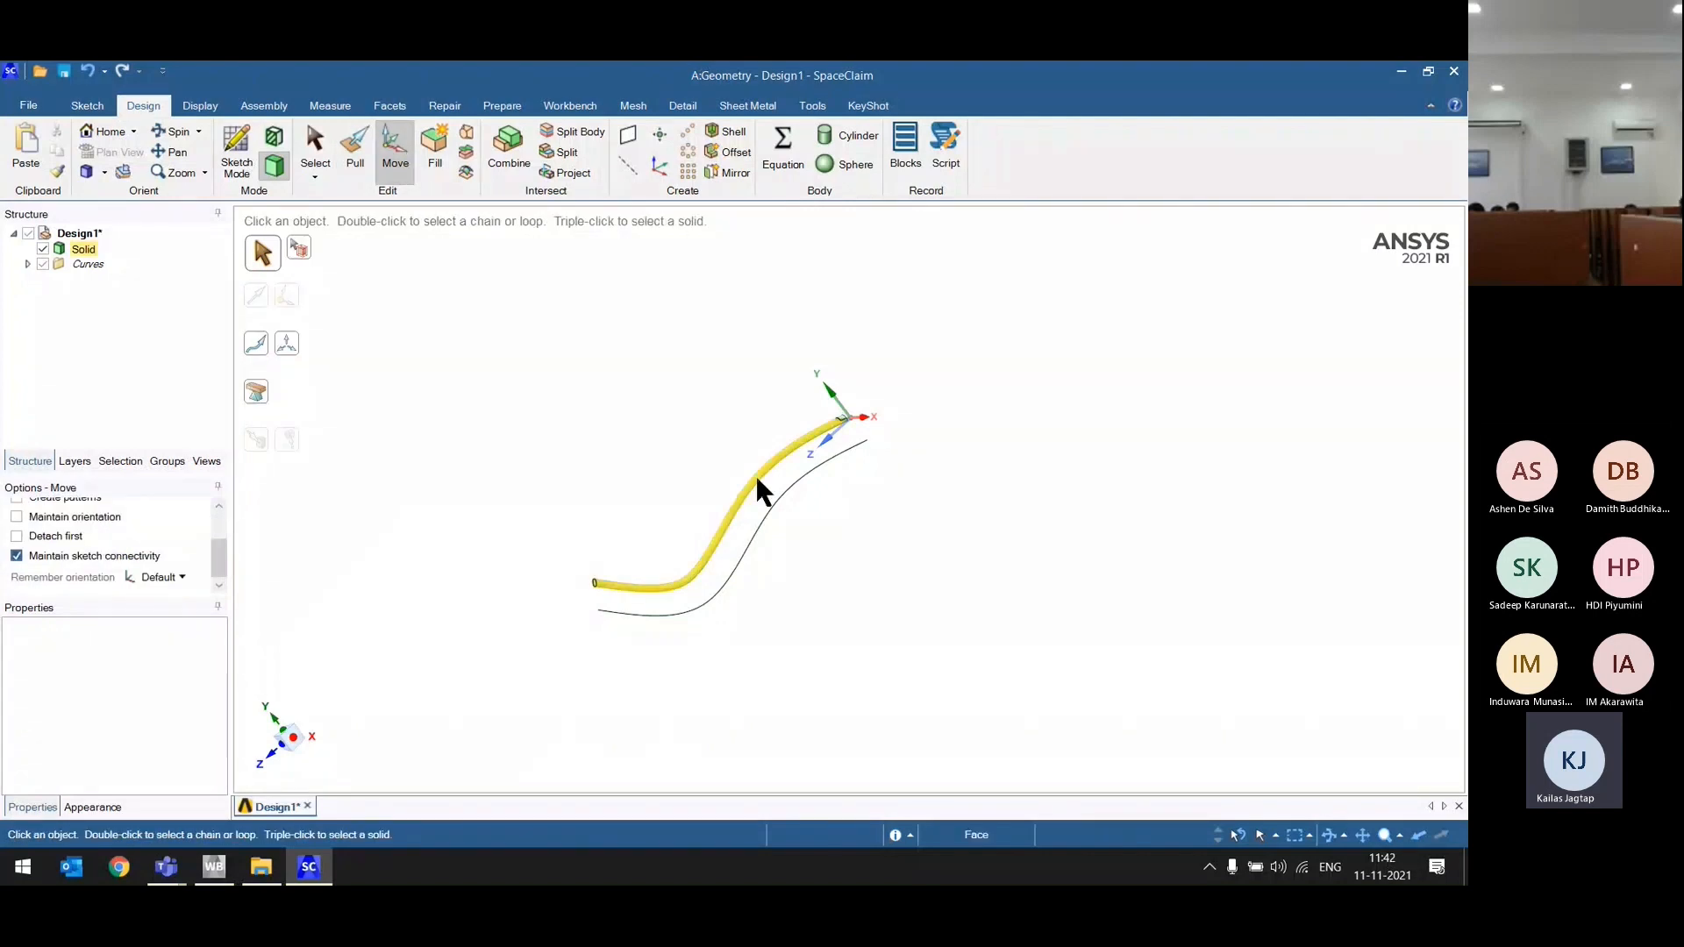
{"action": "scroll", "coordinate": [786, 561], "scroll_direction": "down", "scroll_amount": 4}
{"action": "scroll", "coordinate": [771, 458], "scroll_direction": "up", "scroll_amount": 3}
{"action": "scroll", "coordinate": [816, 513], "scroll_direction": "up", "scroll_amount": 2}
{"action": "scroll", "coordinate": [844, 466], "scroll_direction": "down", "scroll_amount": 3}
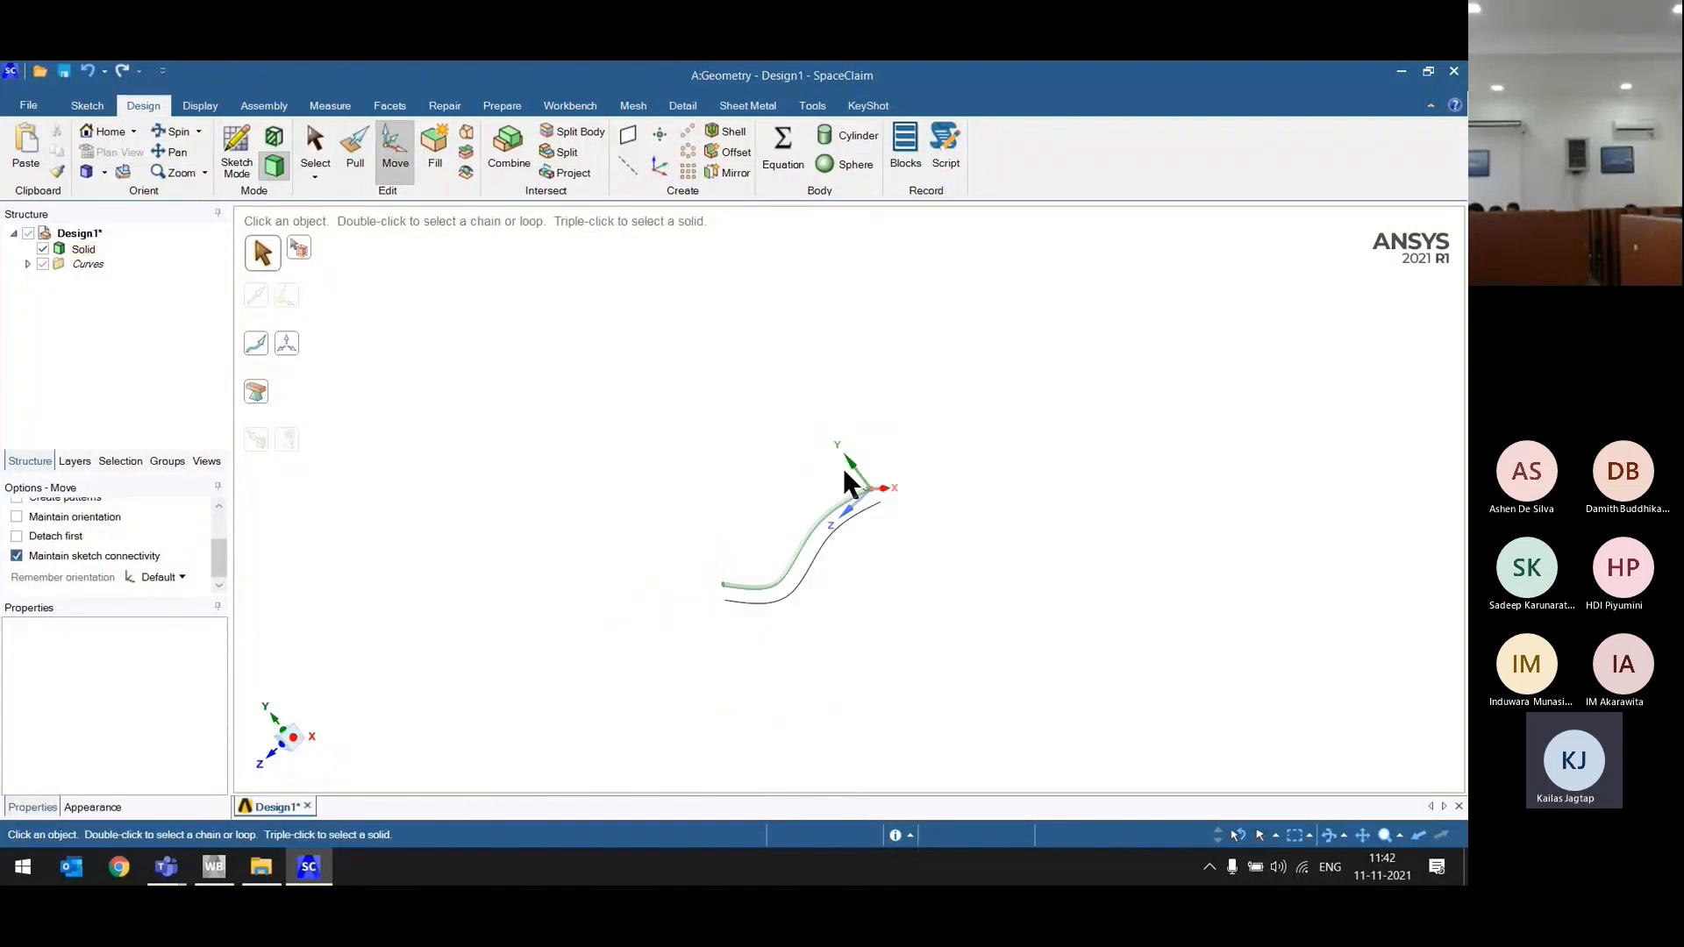
{"action": "scroll", "coordinate": [716, 599], "scroll_direction": "up", "scroll_amount": 3}
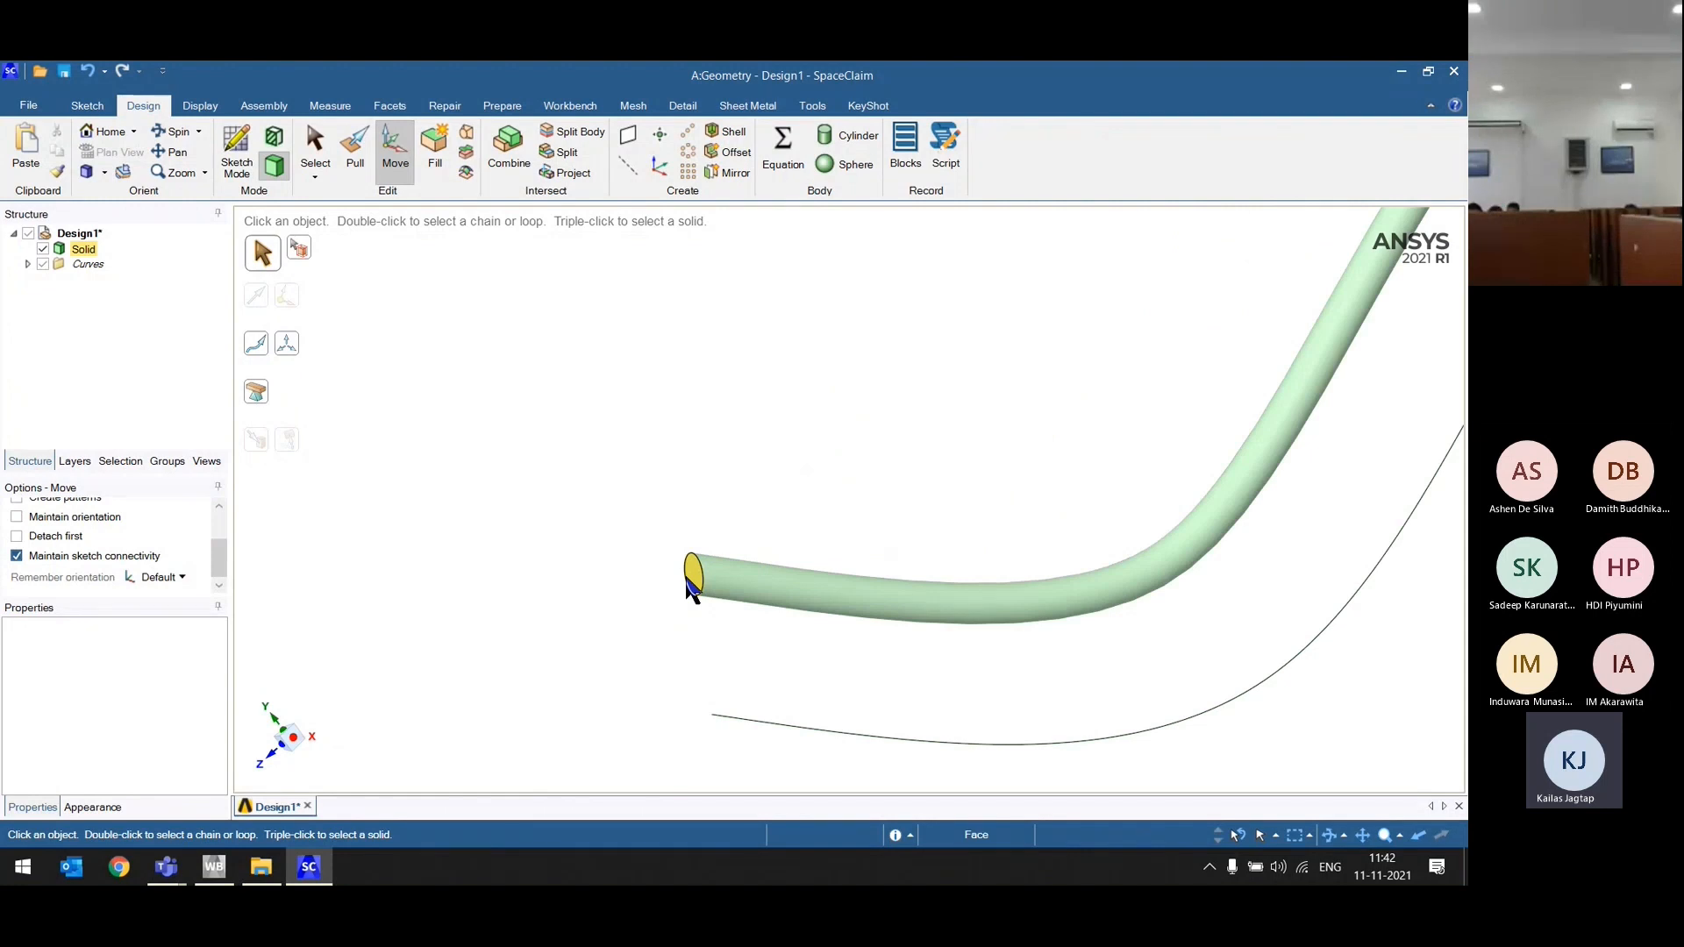
{"action": "left_click", "coordinate": [692, 581]}
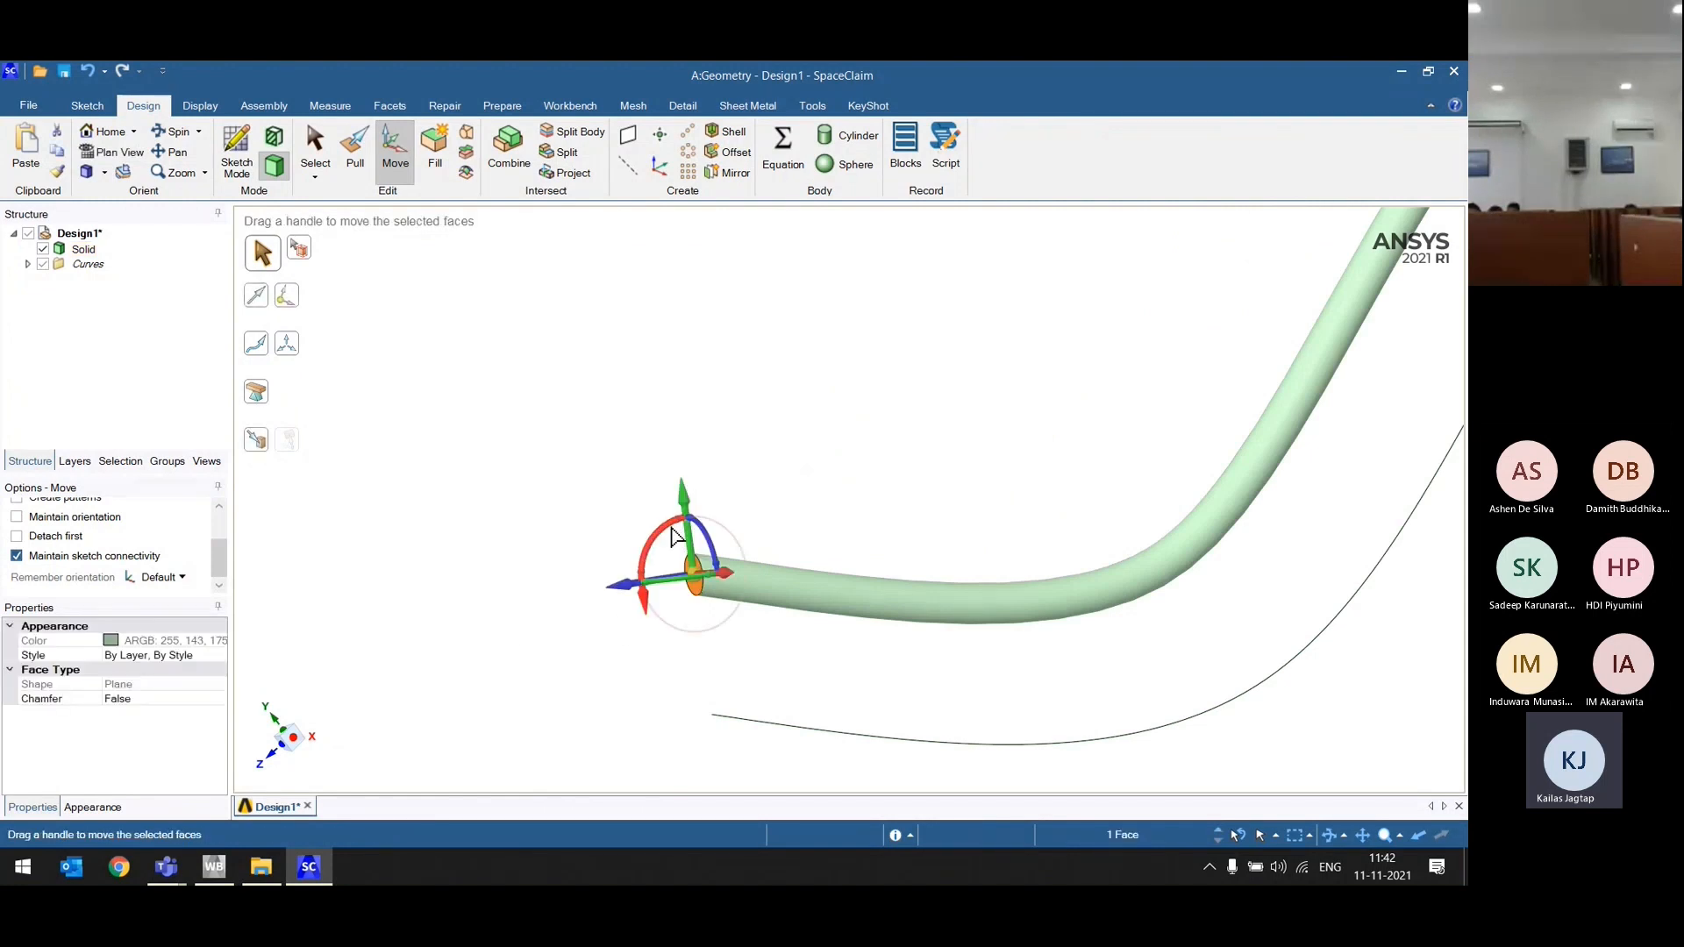
{"action": "left_click_drag", "start_coordinate": [698, 523], "coordinate": [632, 543]}
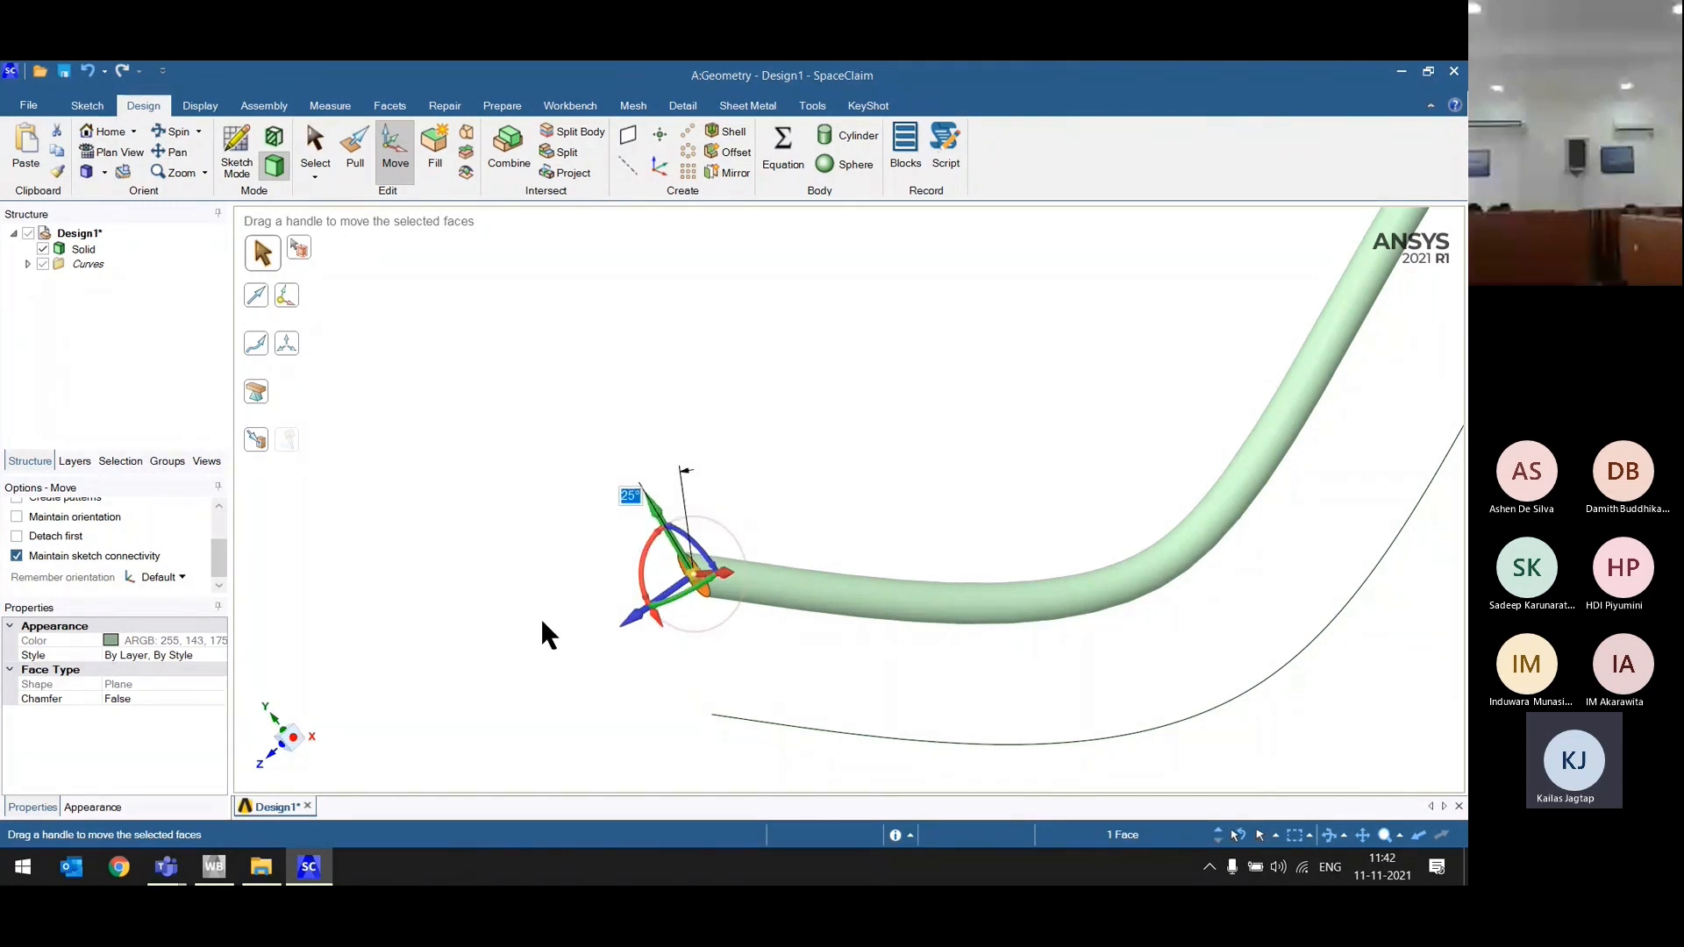
{"action": "type", "text": "10"}
{"action": "key", "text": "Return"}
{"action": "middle_click_drag", "start_coordinate": [648, 649], "coordinate": [386, 722]}
{"action": "left_click", "coordinate": [487, 614]}
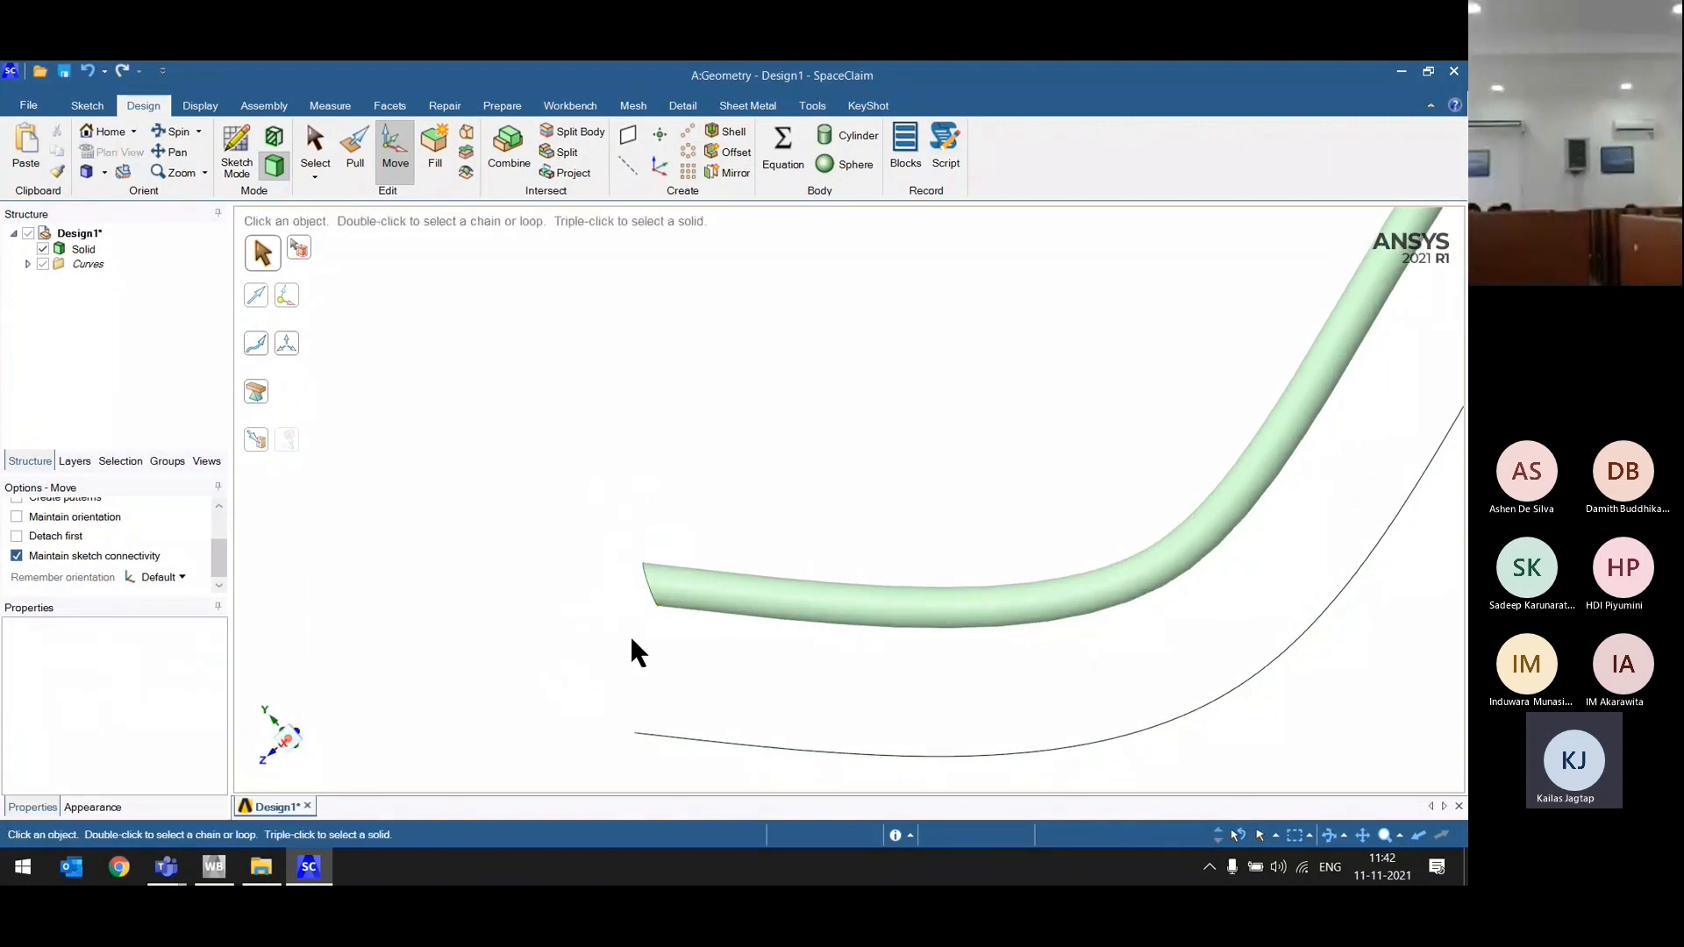
Step: Select the whole swept solid and rotate it about 80° around the X axis with the Move tool
{"action": "middle_click_drag", "start_coordinate": [632, 650], "coordinate": [693, 606]}
{"action": "left_click", "coordinate": [776, 600]}
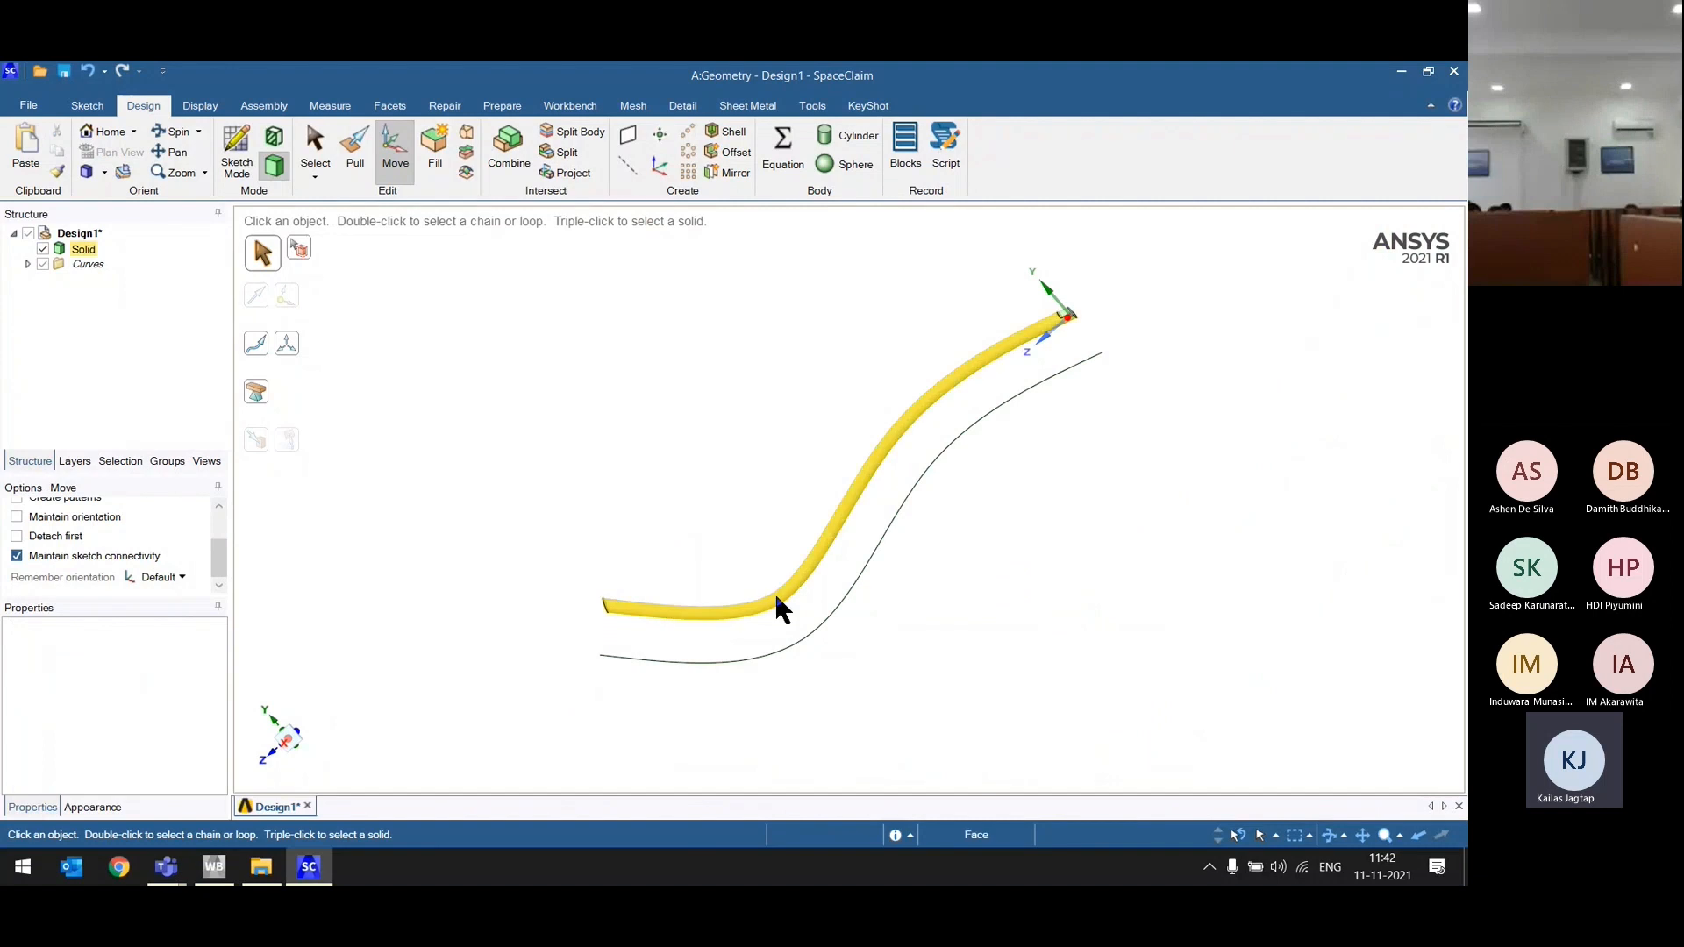
{"action": "left_click", "coordinate": [777, 599]}
{"action": "triple_click", "coordinate": [776, 599]}
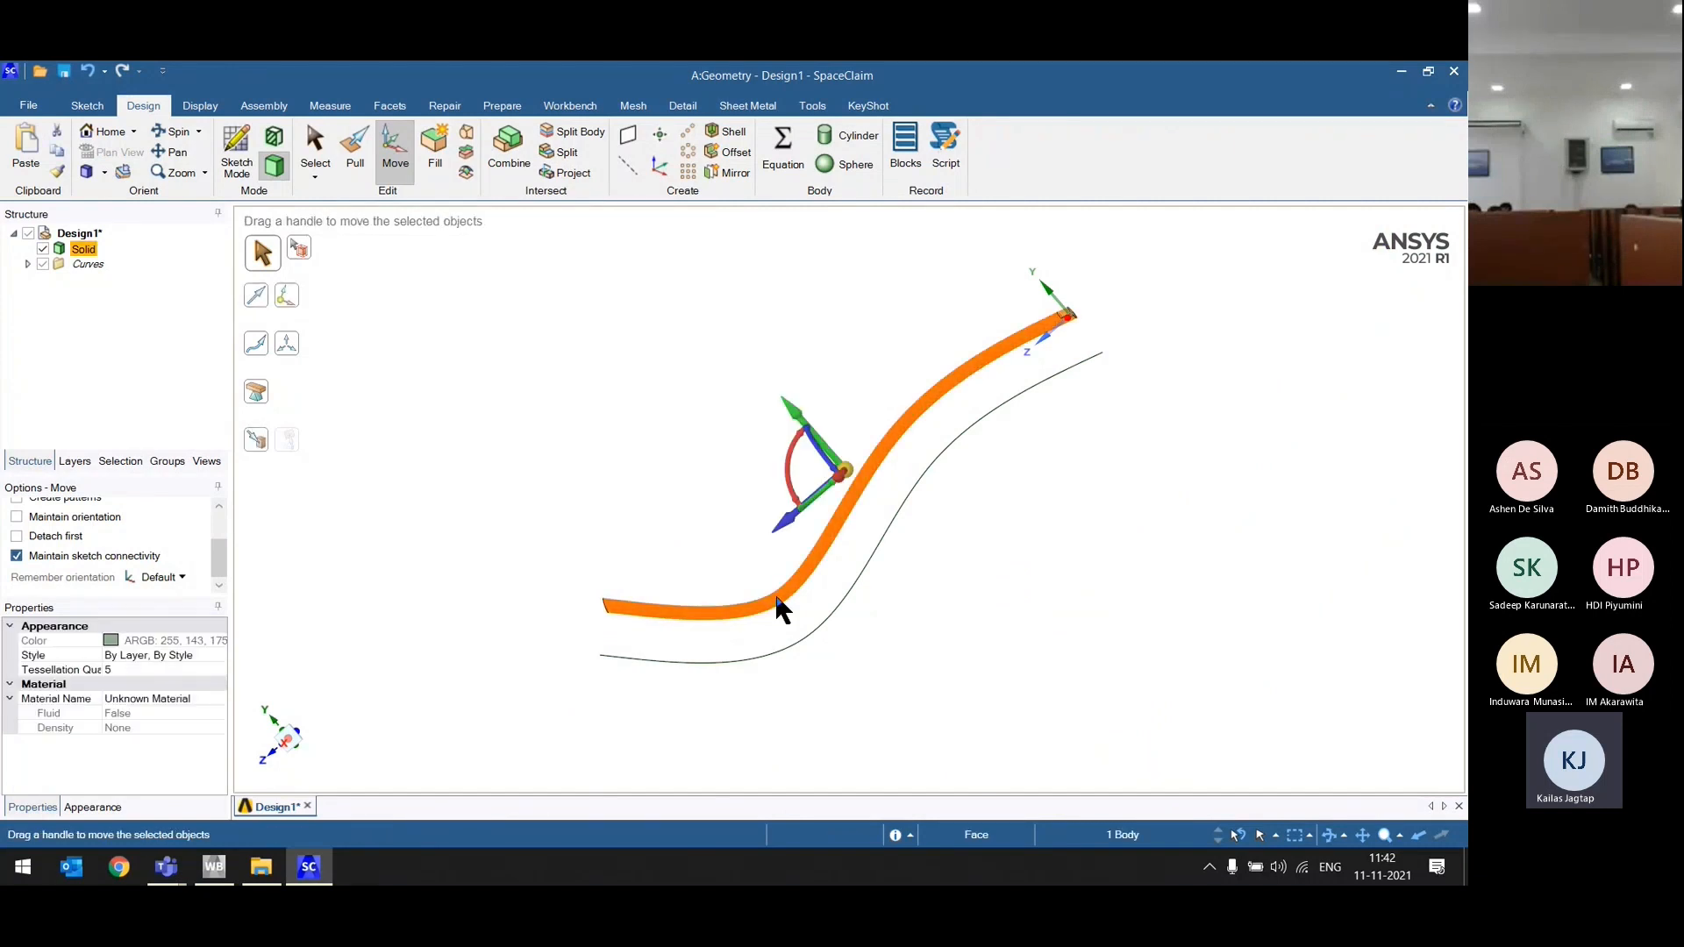
{"action": "left_click_drag", "start_coordinate": [792, 456], "coordinate": [789, 549]}
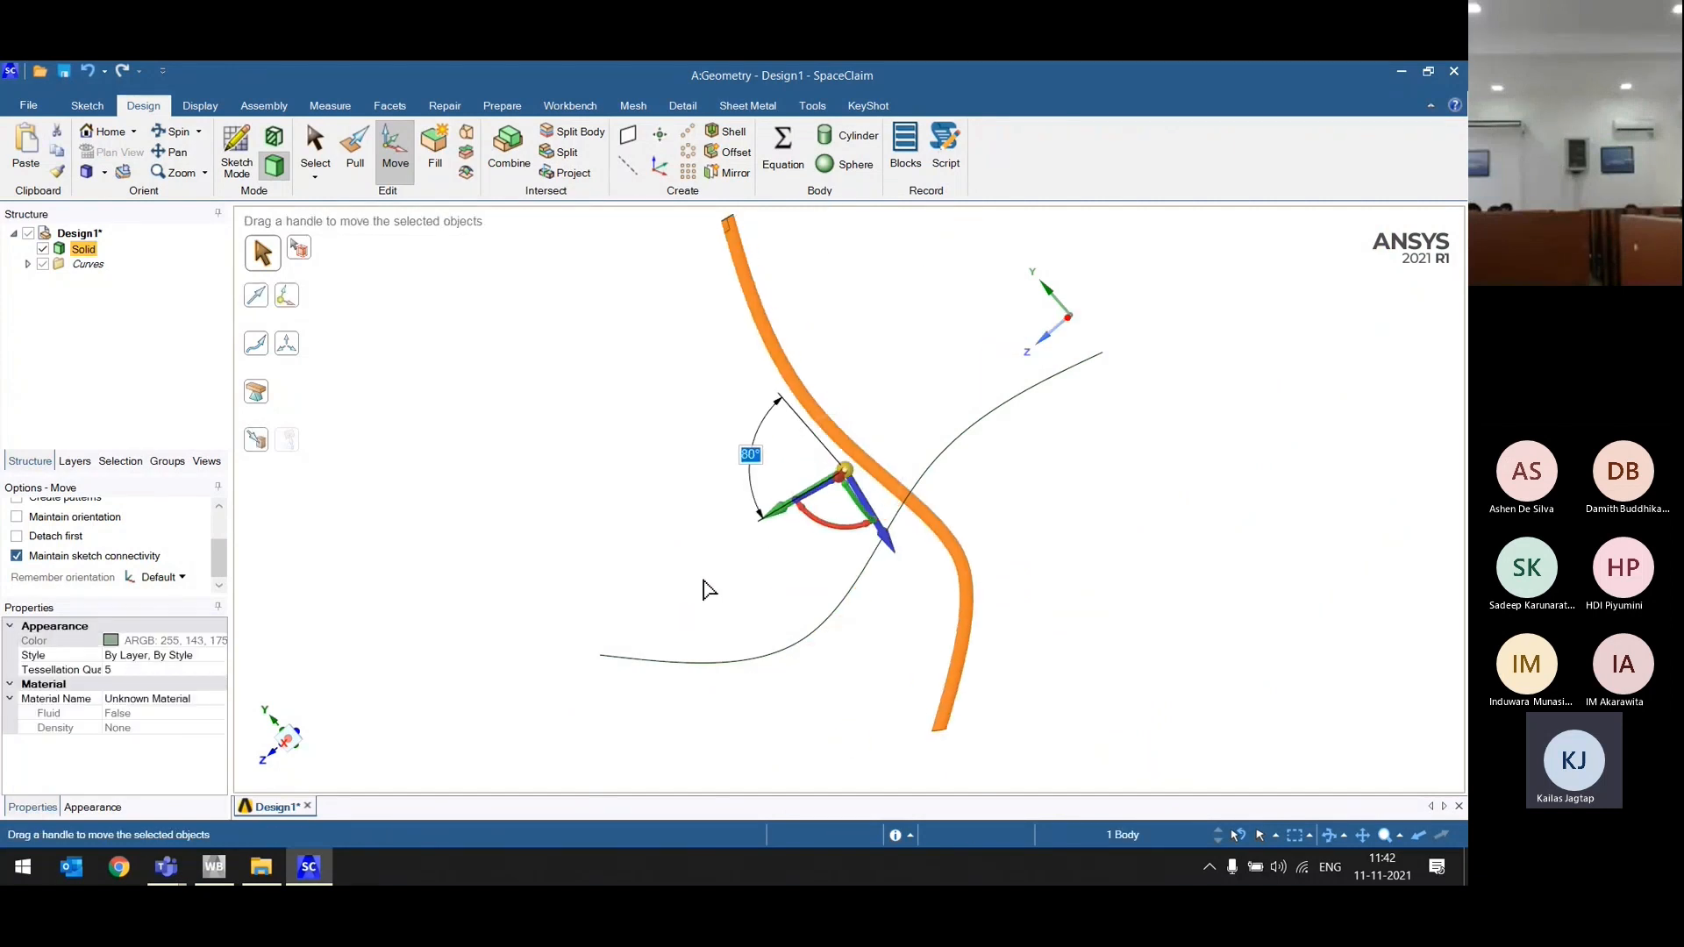
Step: Rotate the swept solid around its other axes and shift it about 4 mm using the Move handles
{"action": "middle_click_drag", "start_coordinate": [702, 582], "coordinate": [771, 391]}
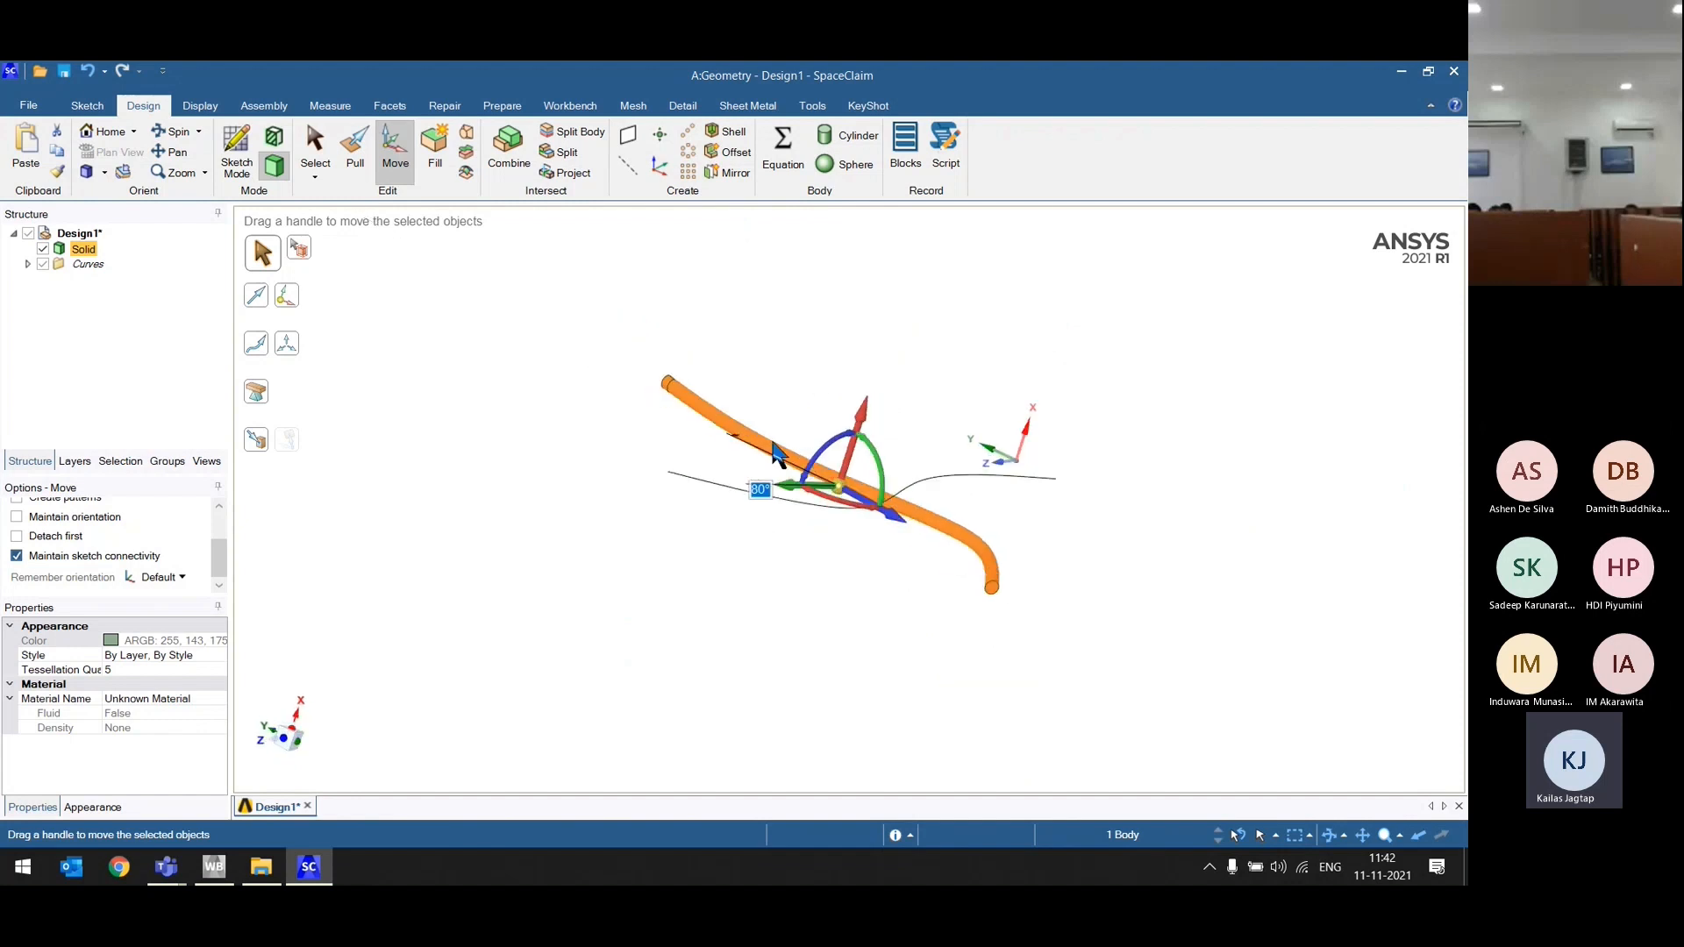
{"action": "left_click_drag", "start_coordinate": [812, 451], "coordinate": [868, 594]}
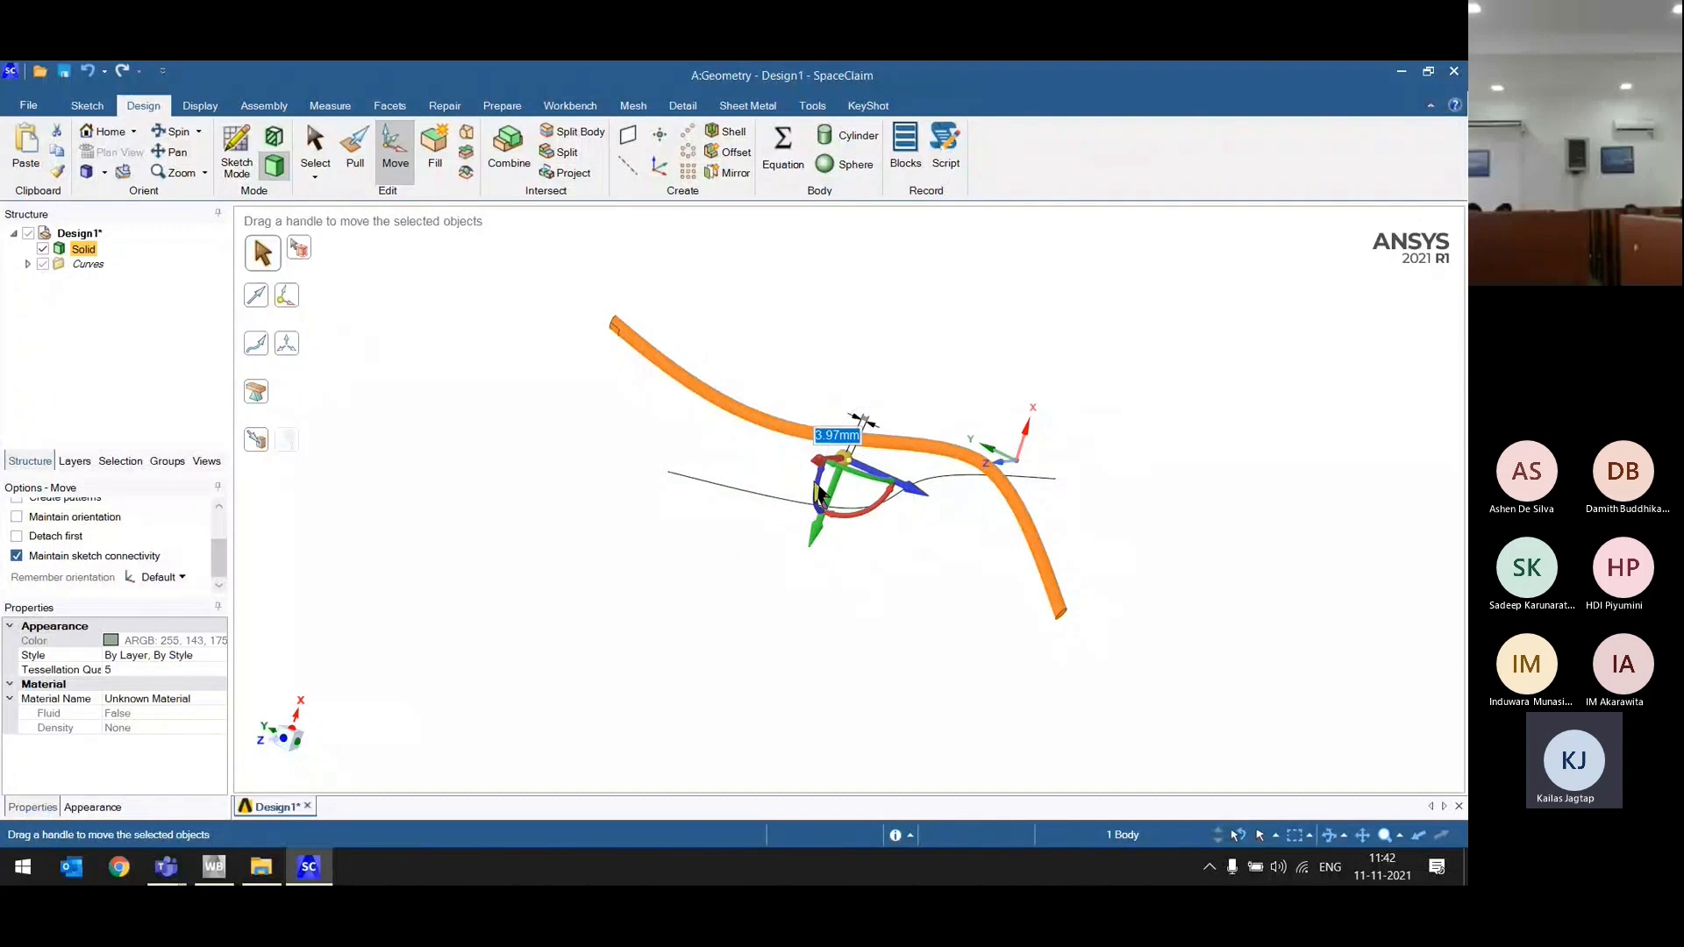
{"action": "left_click_drag", "start_coordinate": [815, 482], "coordinate": [833, 467]}
{"action": "scroll", "coordinate": [902, 645], "scroll_direction": "up", "scroll_amount": 1}
{"action": "scroll", "coordinate": [916, 507], "scroll_direction": "down", "scroll_amount": 1}
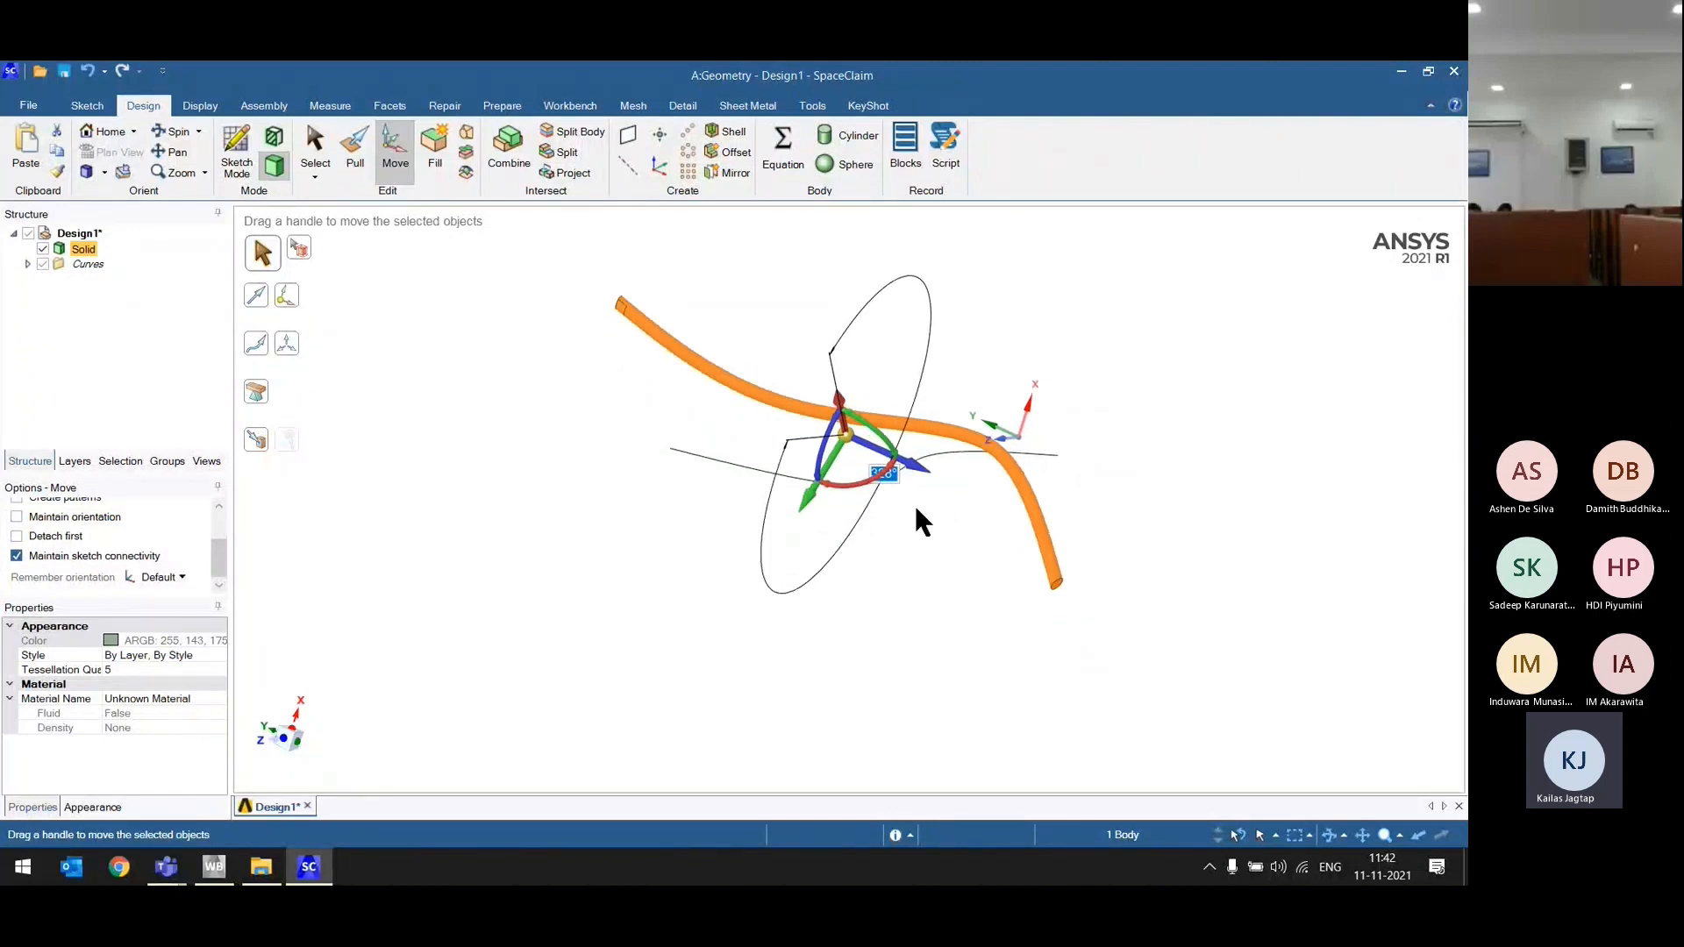
Step: Rotate the swept solid further around another axis with the Move tool's rotation handle
{"action": "middle_click_drag", "start_coordinate": [909, 528], "coordinate": [766, 498]}
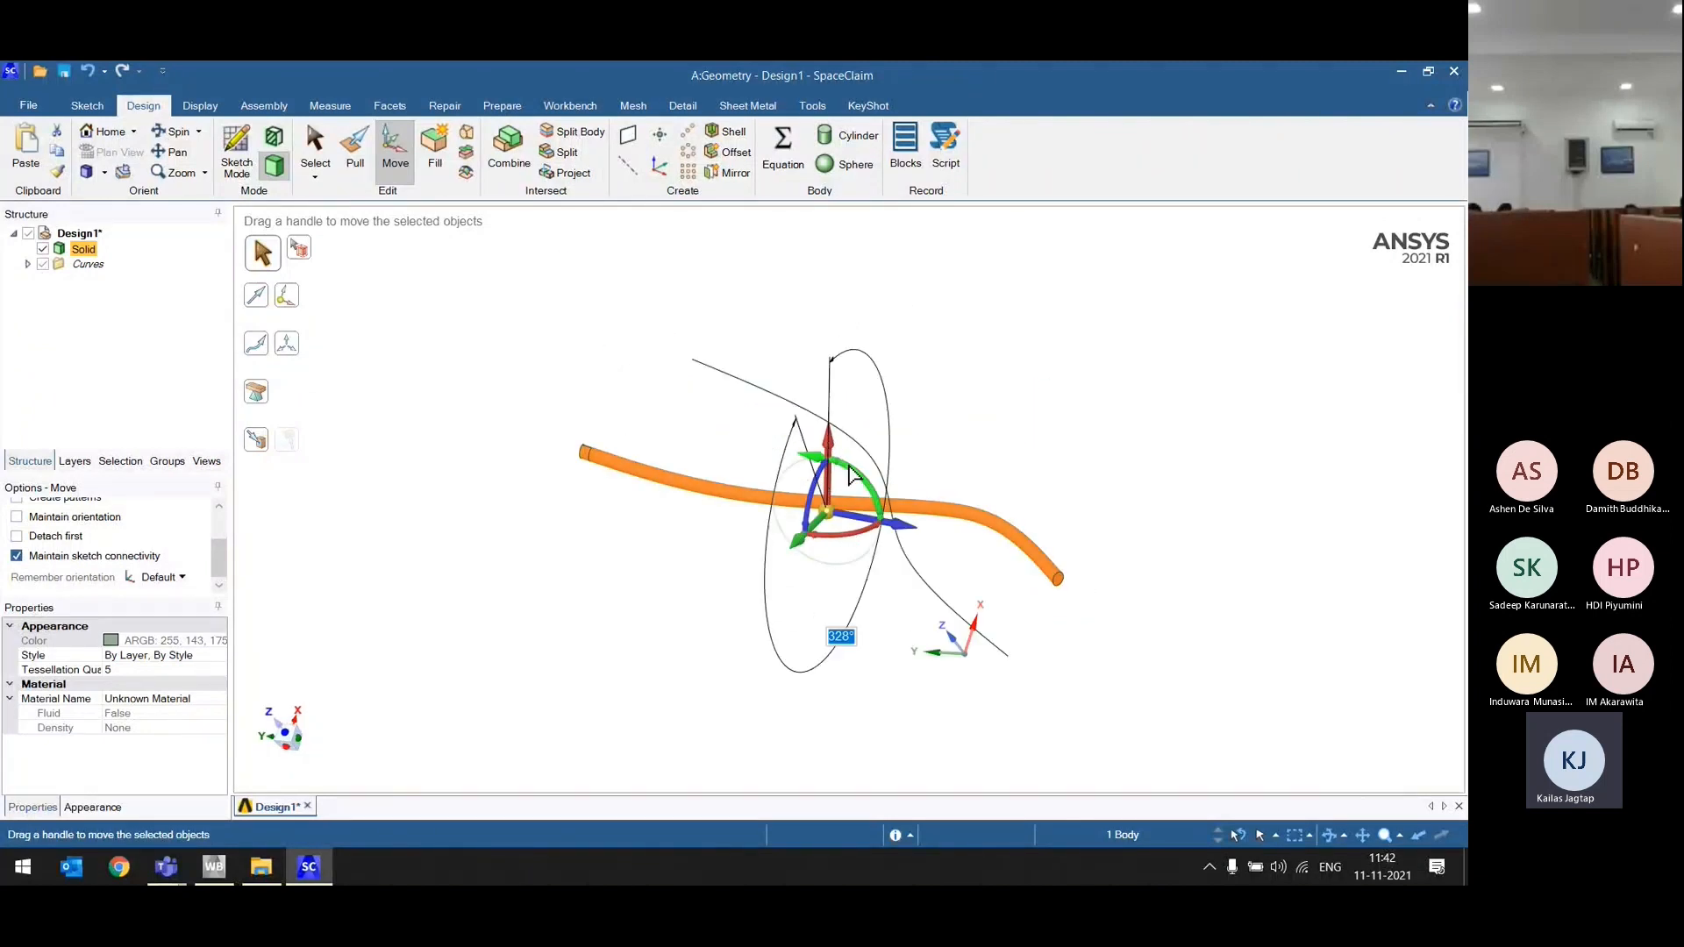
{"action": "left_click_drag", "start_coordinate": [876, 496], "coordinate": [732, 378]}
{"action": "key", "text": "ctrl+z"}
{"action": "left_click", "coordinate": [609, 522]}
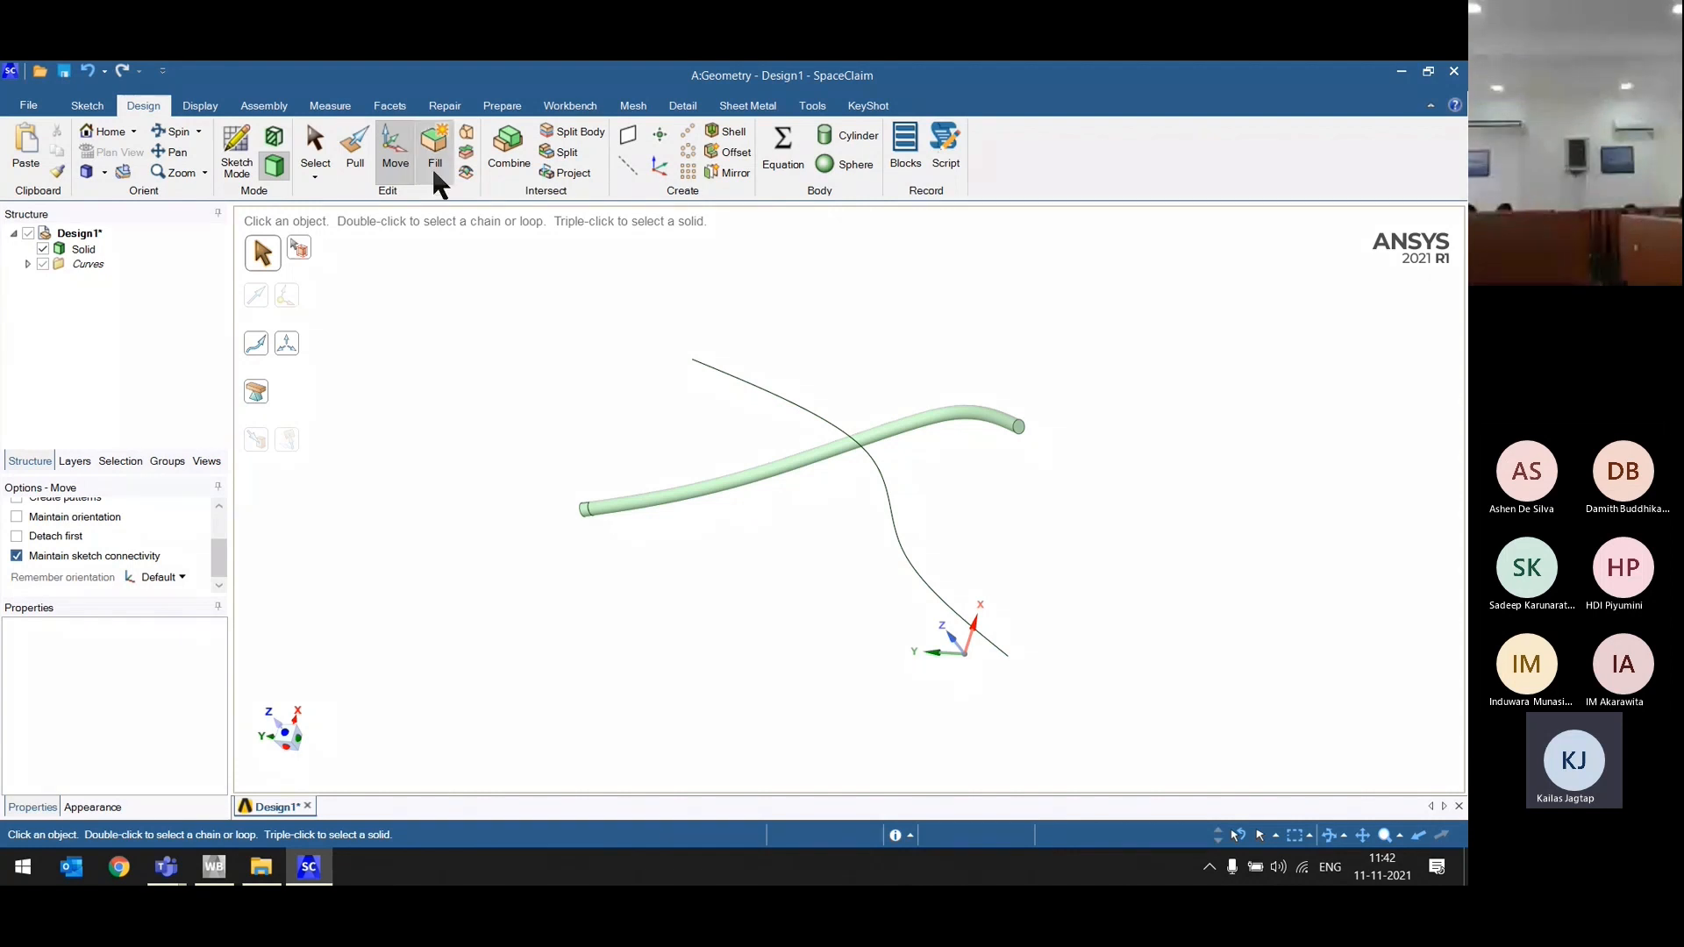
Step: Delete the whole swept solid from the design
{"action": "scroll", "coordinate": [706, 521], "scroll_direction": "up", "scroll_amount": 3}
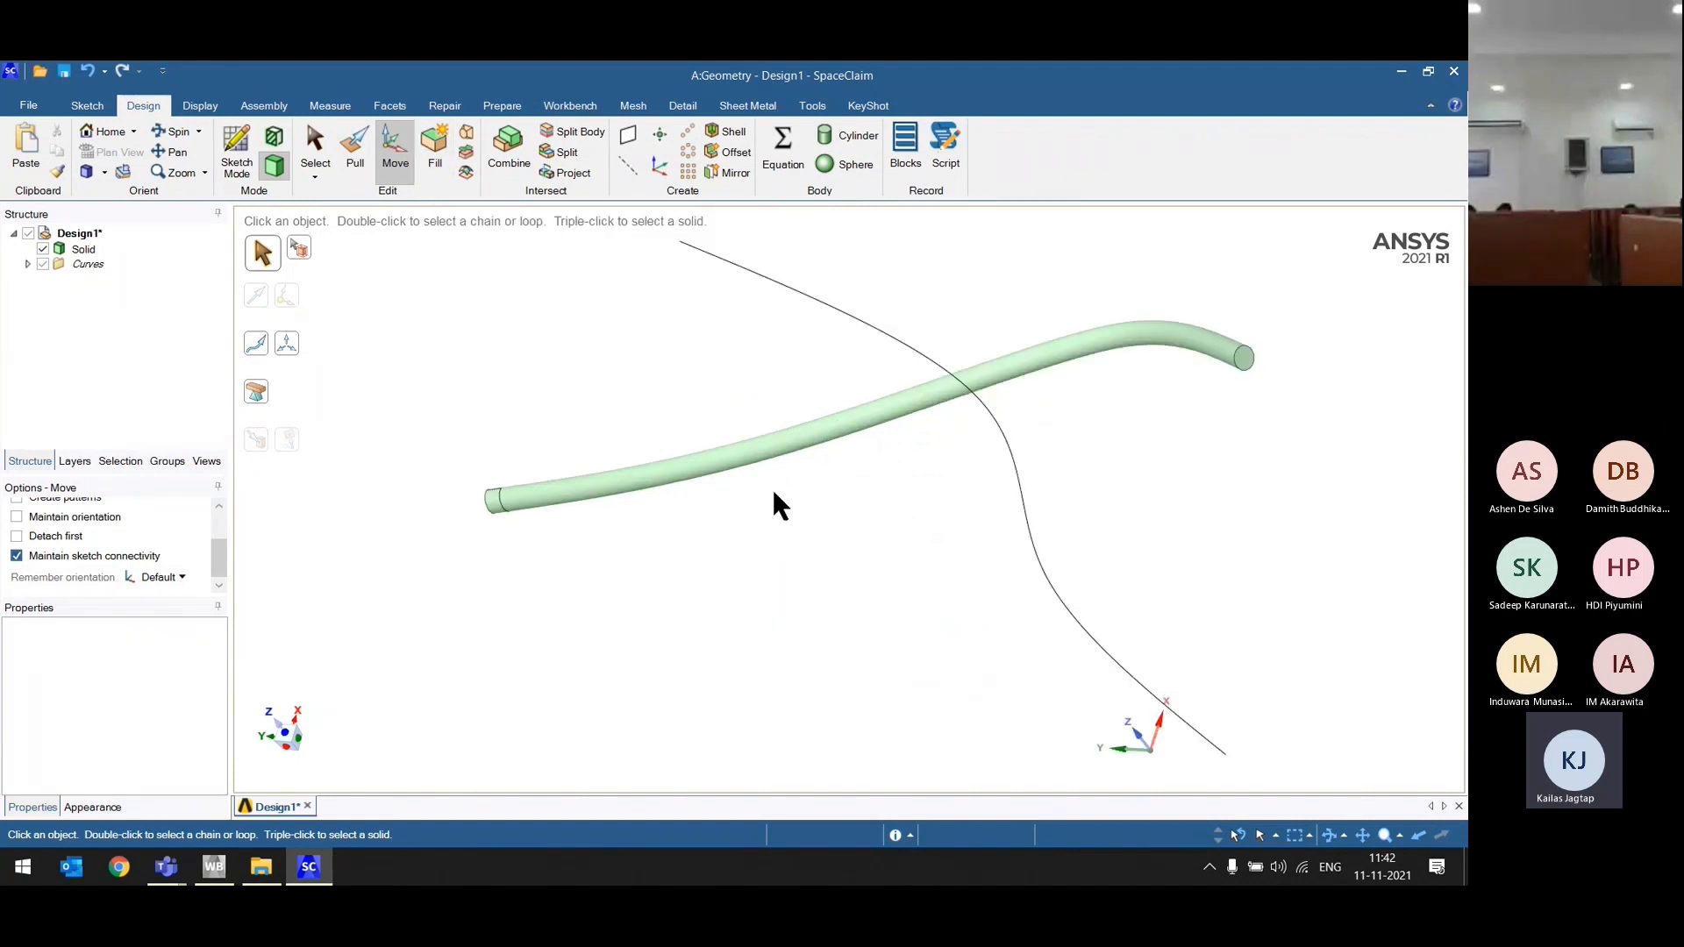
{"action": "scroll", "coordinate": [761, 466], "scroll_direction": "down", "scroll_amount": 4}
{"action": "scroll", "coordinate": [762, 480], "scroll_direction": "up", "scroll_amount": 4}
{"action": "left_click", "coordinate": [761, 480]}
{"action": "key", "text": "Delete"}
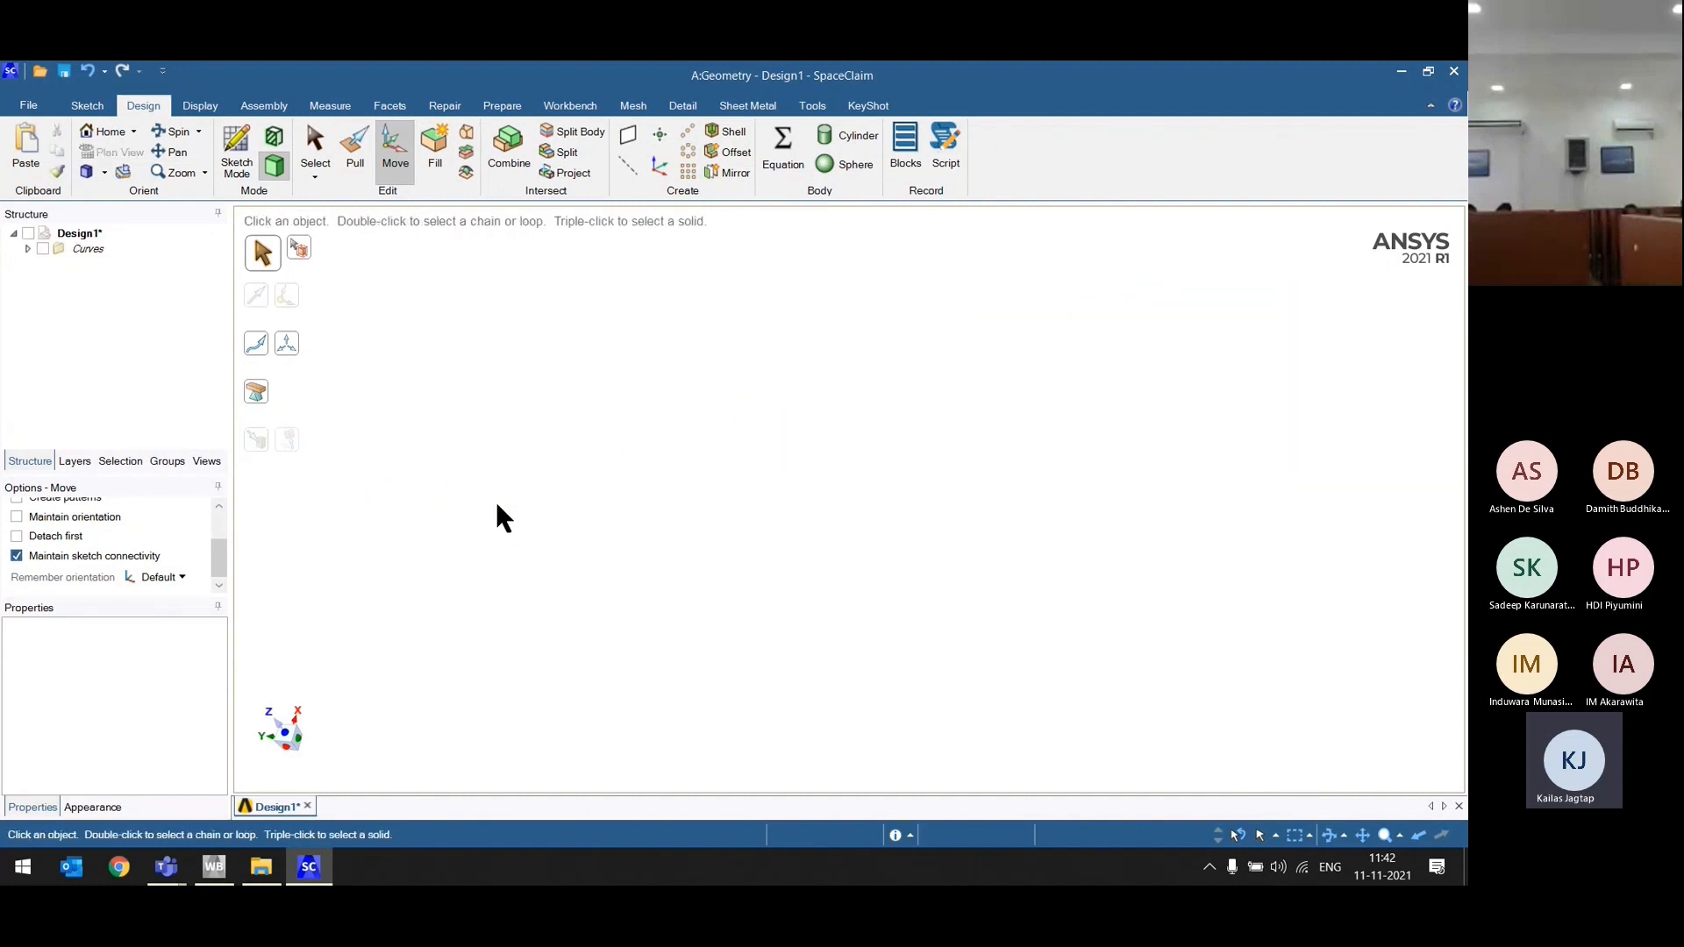
Step: Sketch a rectangle around the origin on the YZ plane and pull it into a roughly cubic block
{"action": "left_click", "coordinate": [235, 156]}
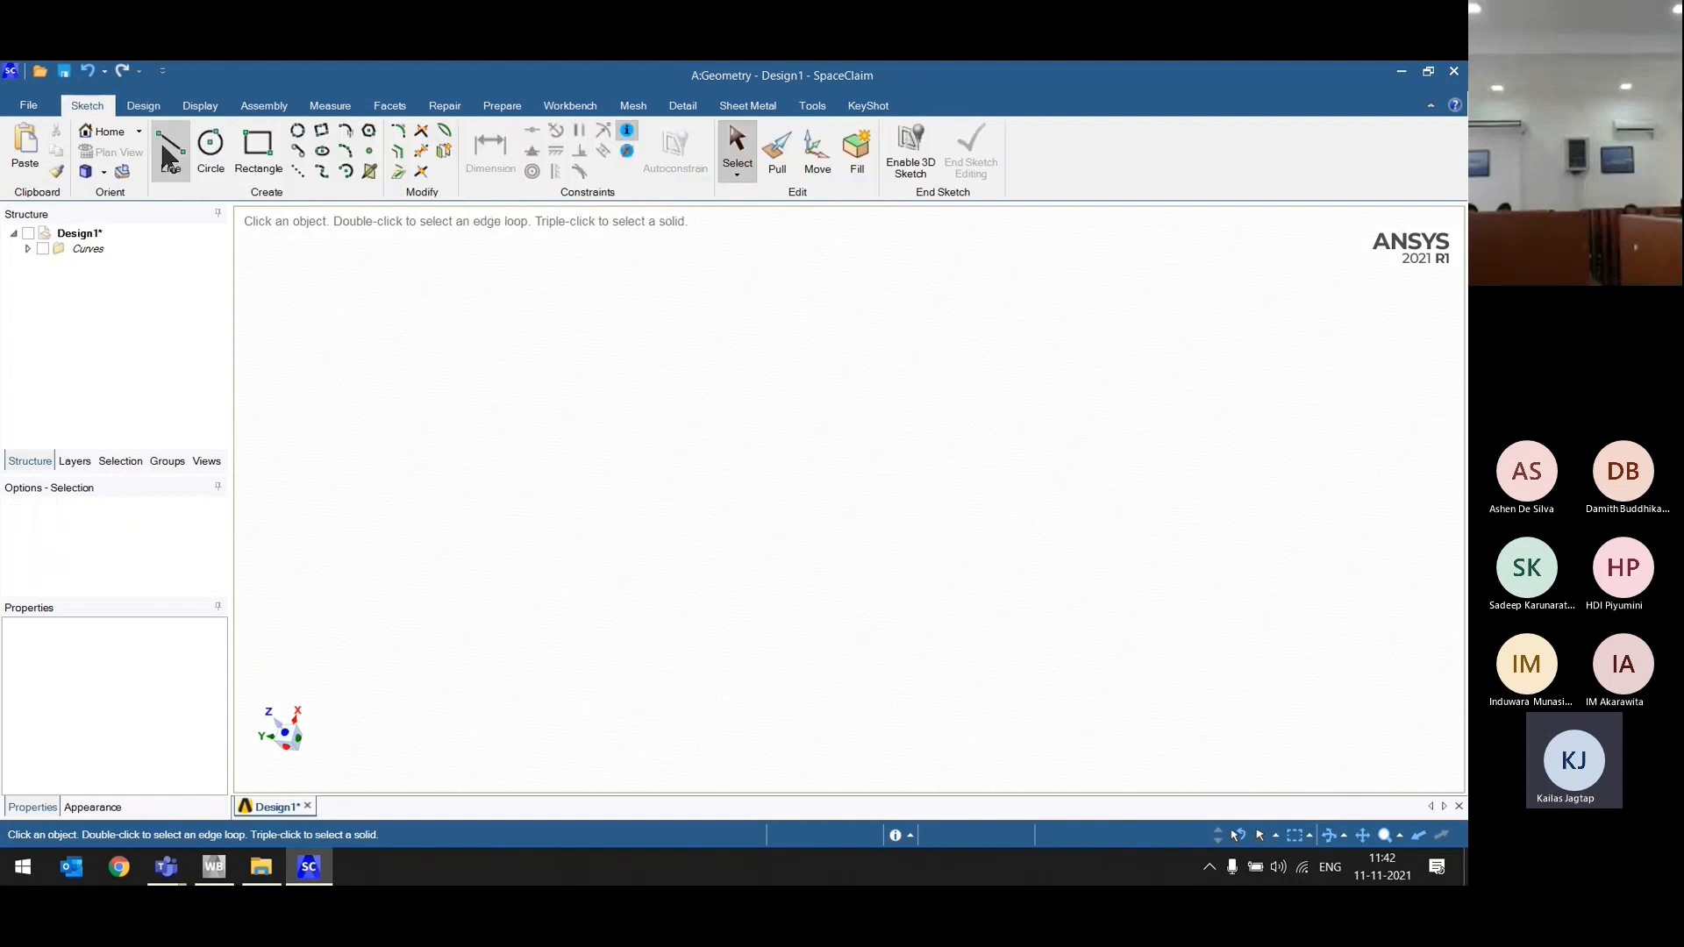
{"action": "left_click", "coordinate": [258, 149]}
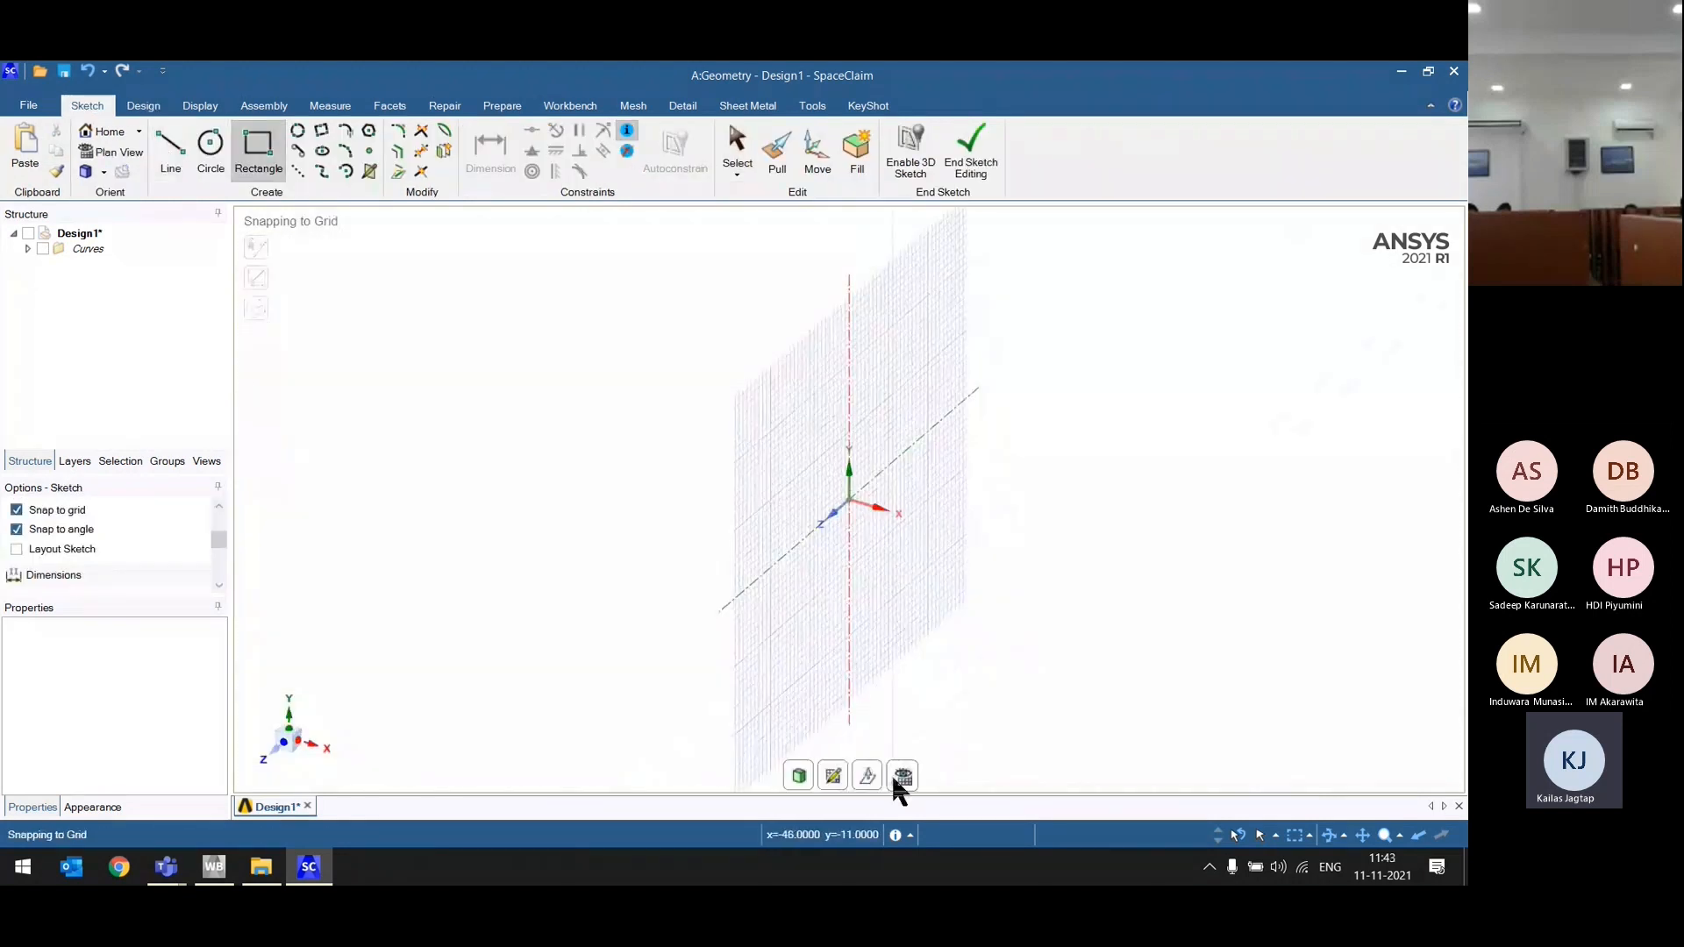
{"action": "left_click", "coordinate": [895, 774]}
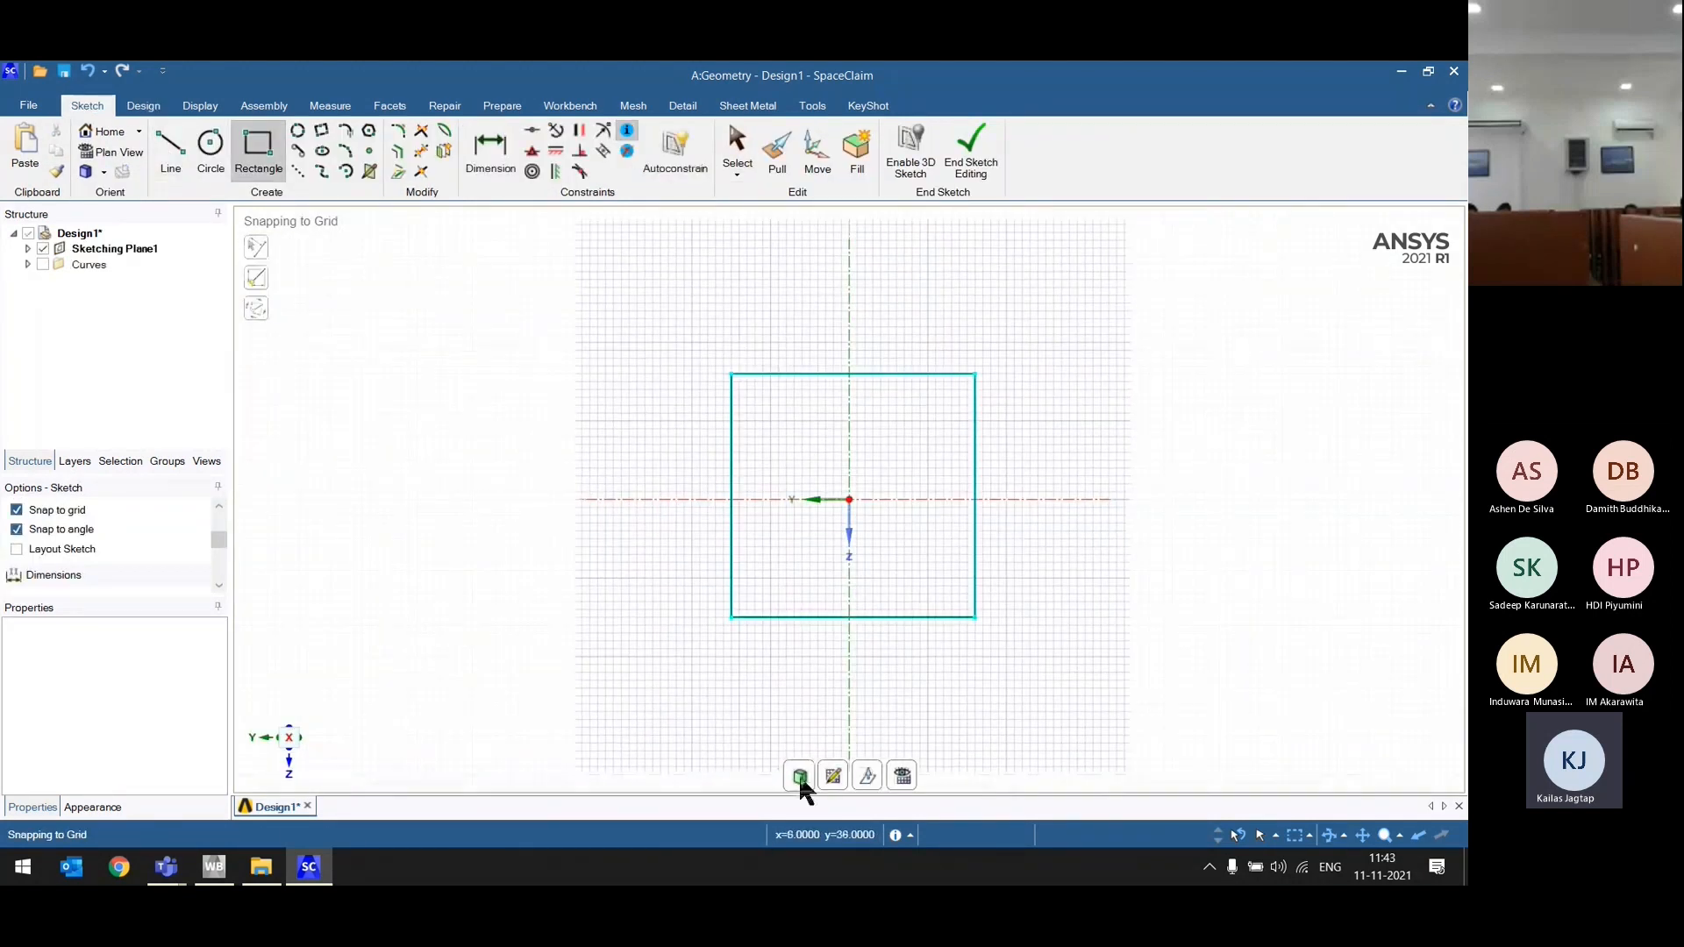
{"action": "left_click", "coordinate": [799, 777]}
{"action": "left_click", "coordinate": [829, 564]}
{"action": "left_click", "coordinate": [601, 539]}
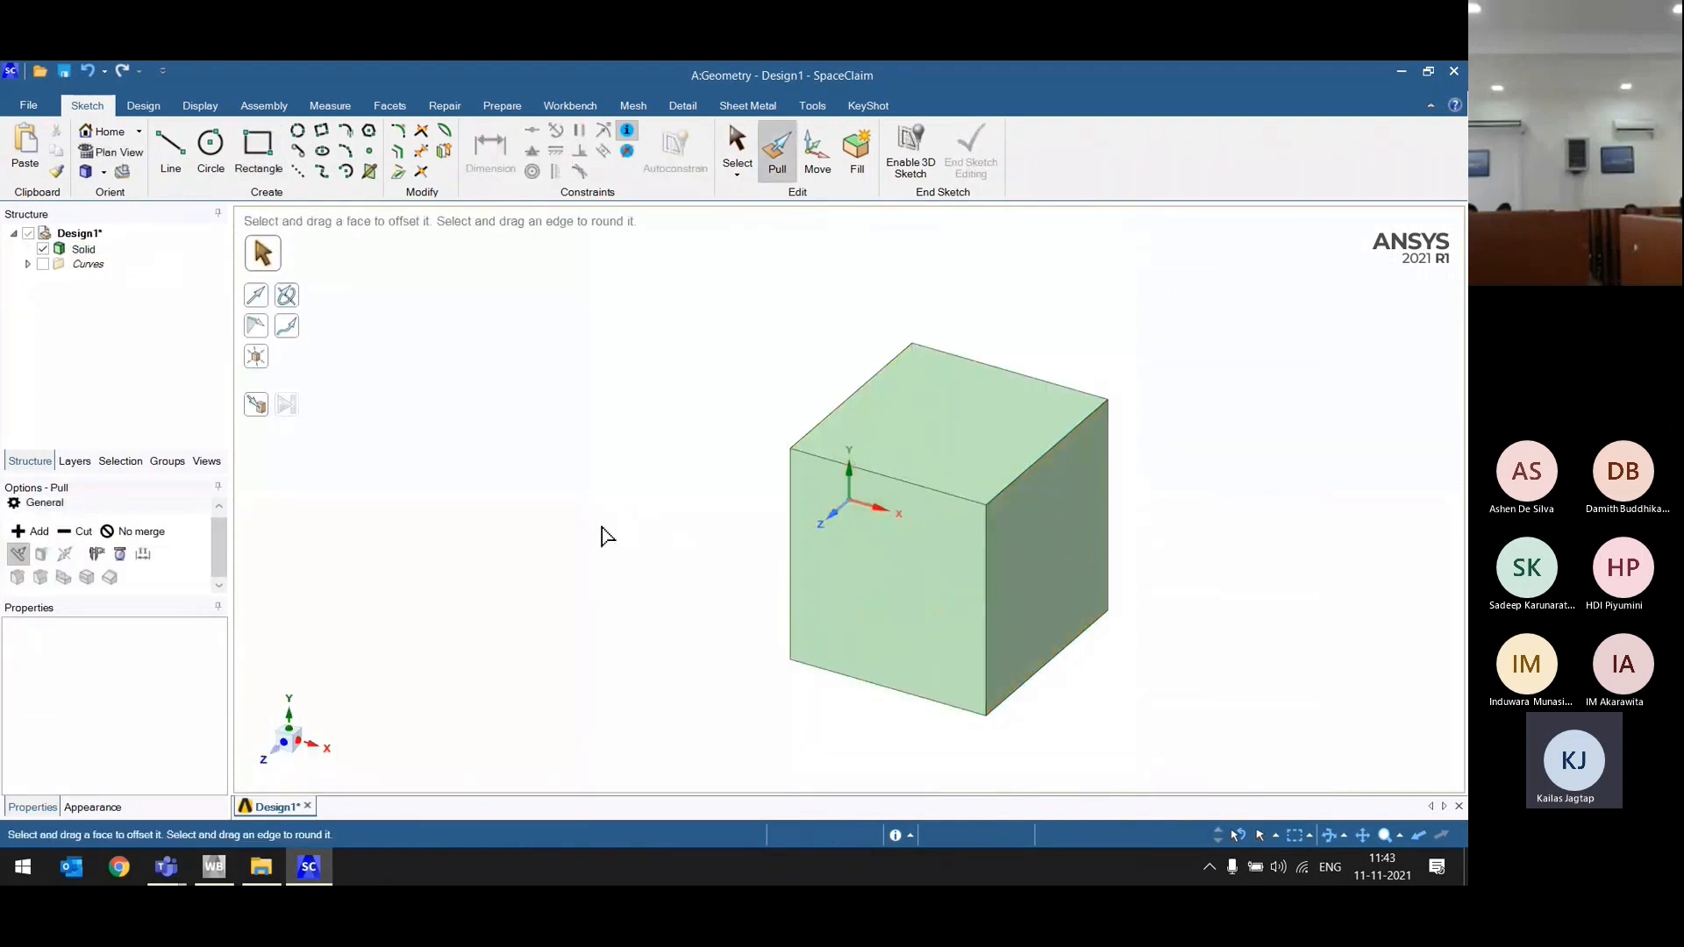
{"action": "scroll", "coordinate": [602, 538], "scroll_direction": "down", "scroll_amount": 3}
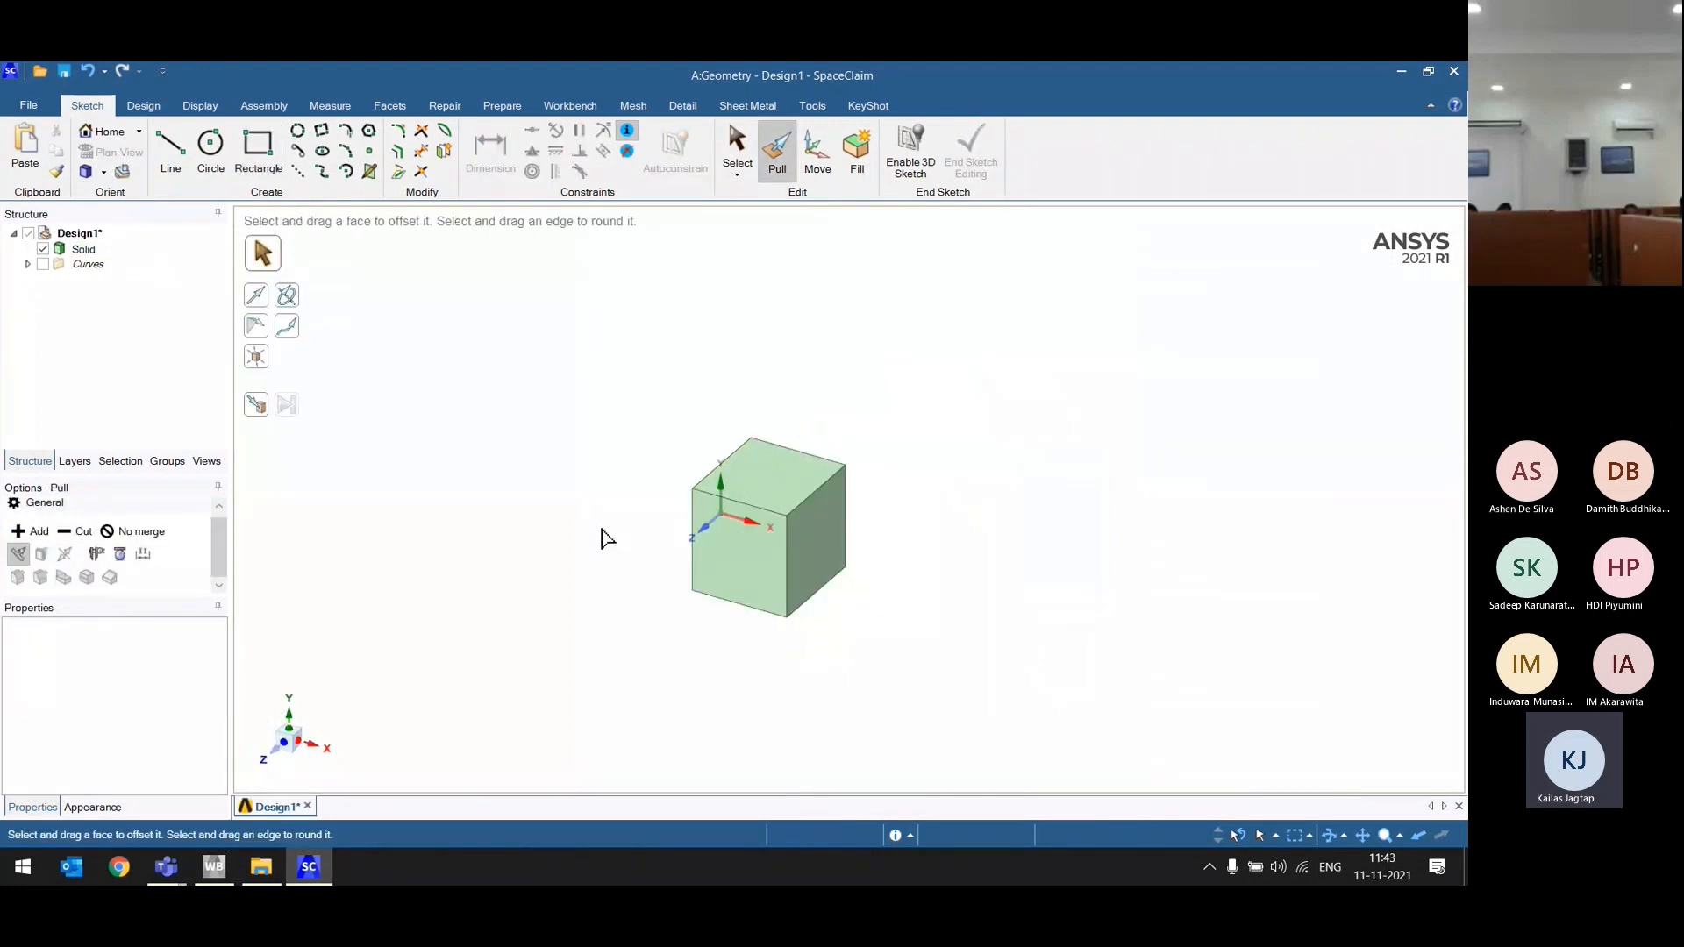
{"action": "scroll", "coordinate": [602, 539], "scroll_direction": "up", "scroll_amount": 2}
Step: Sketch a circle at the centre of the block's upper face and pull it downward to cut a blind round hole
{"action": "left_click", "coordinate": [211, 150]}
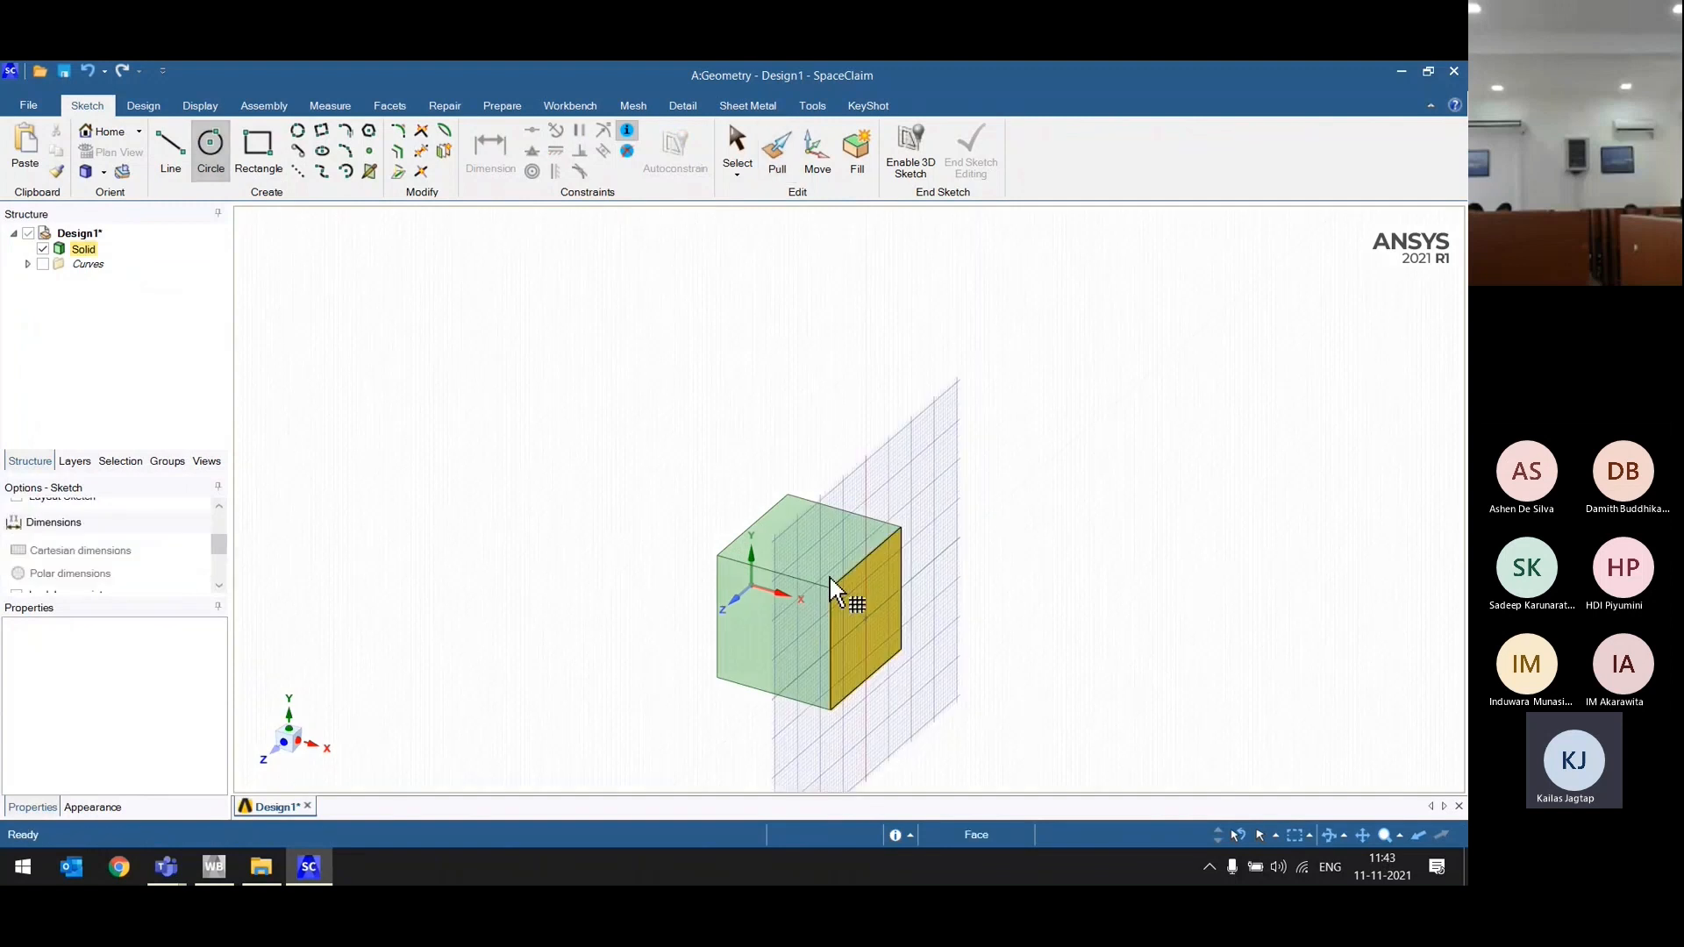
{"action": "left_click", "coordinate": [807, 544]}
{"action": "left_click", "coordinate": [808, 542]}
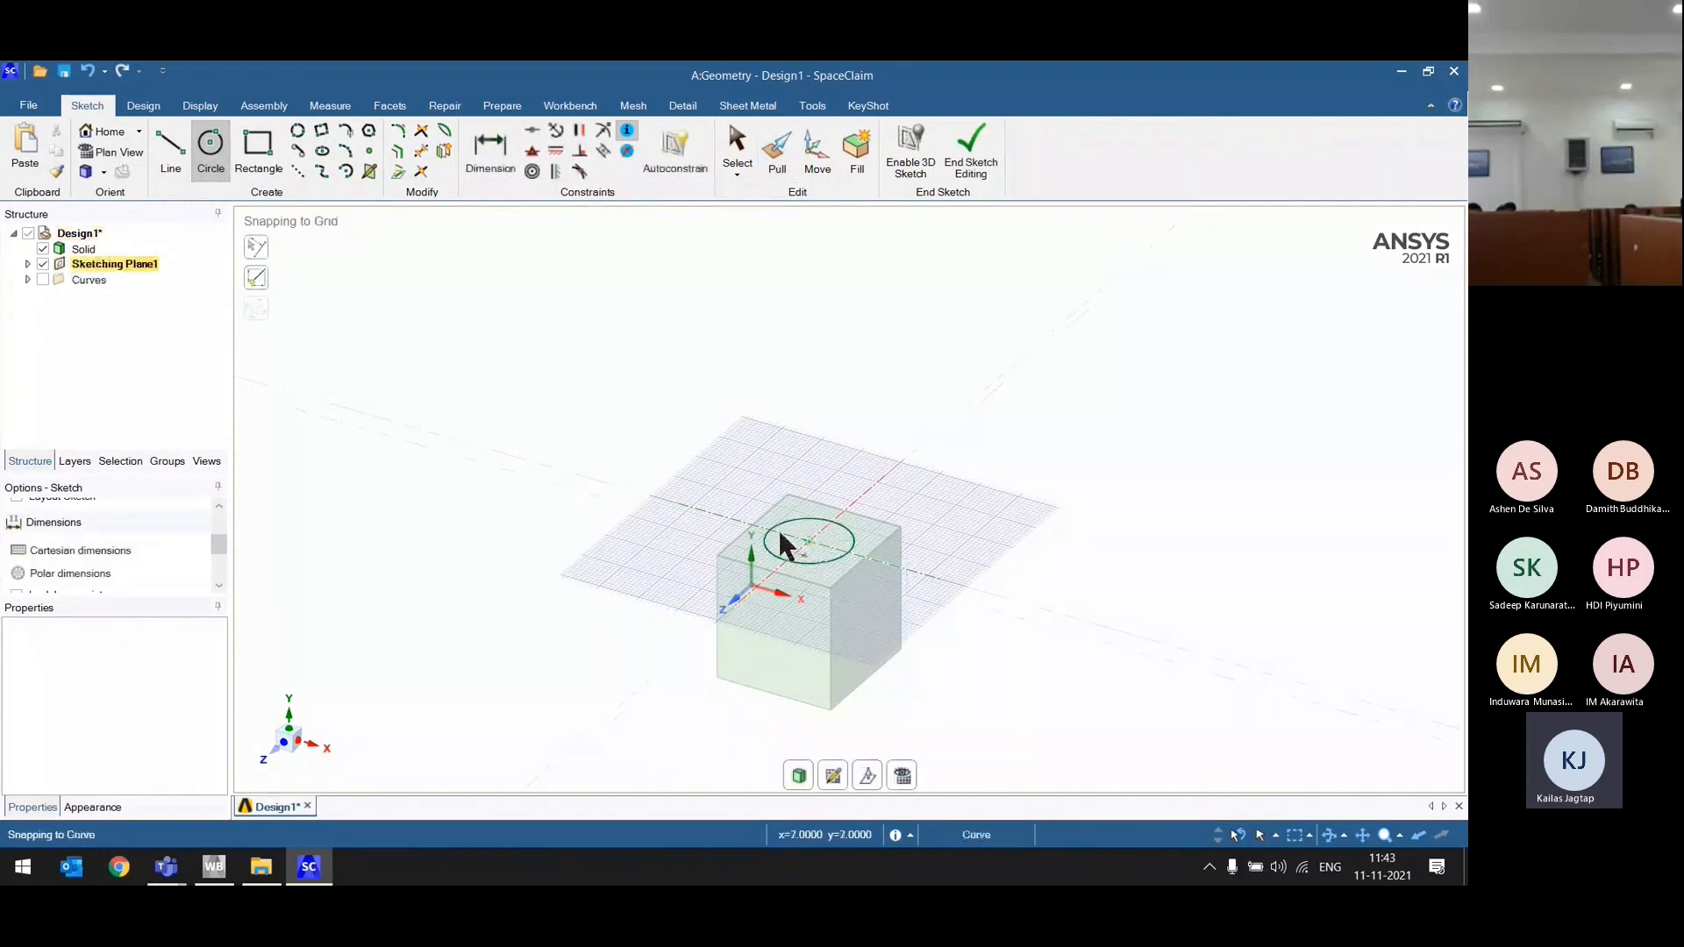
{"action": "left_click", "coordinate": [143, 106]}
{"action": "left_click", "coordinate": [354, 151]}
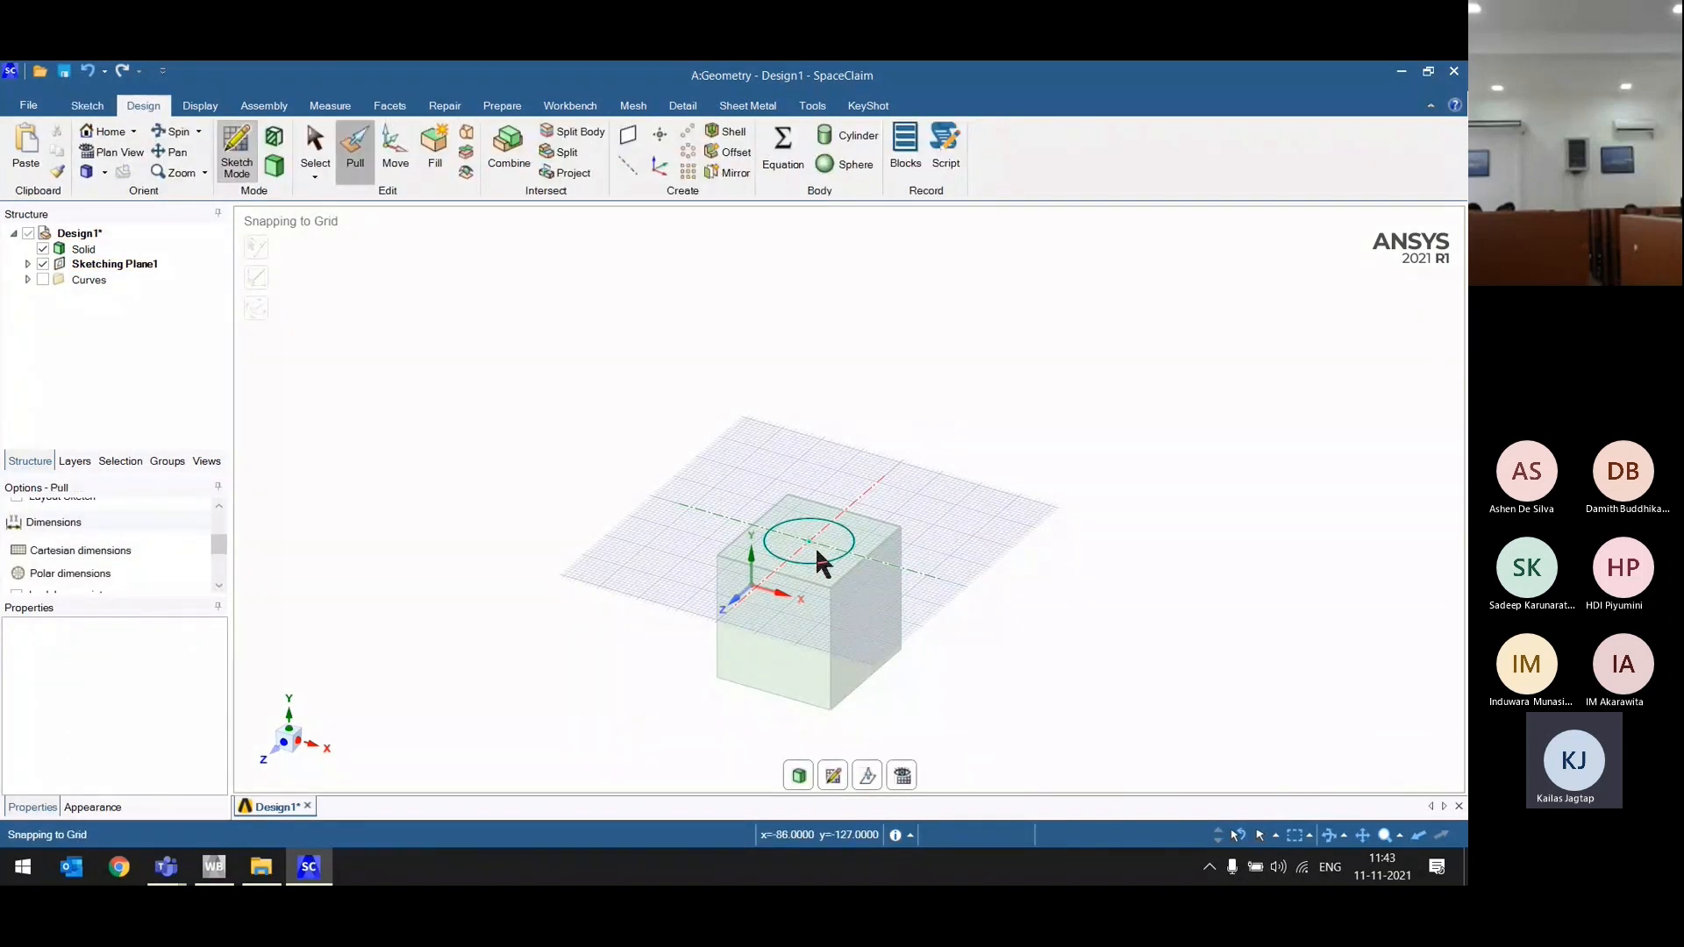
{"action": "left_click", "coordinate": [814, 545]}
{"action": "left_click_drag", "start_coordinate": [814, 544], "coordinate": [799, 613]}
{"action": "left_click", "coordinate": [577, 480]}
{"action": "middle_click_drag", "start_coordinate": [607, 648], "coordinate": [790, 624]}
{"action": "scroll", "coordinate": [717, 663], "scroll_direction": "up", "scroll_amount": 3}
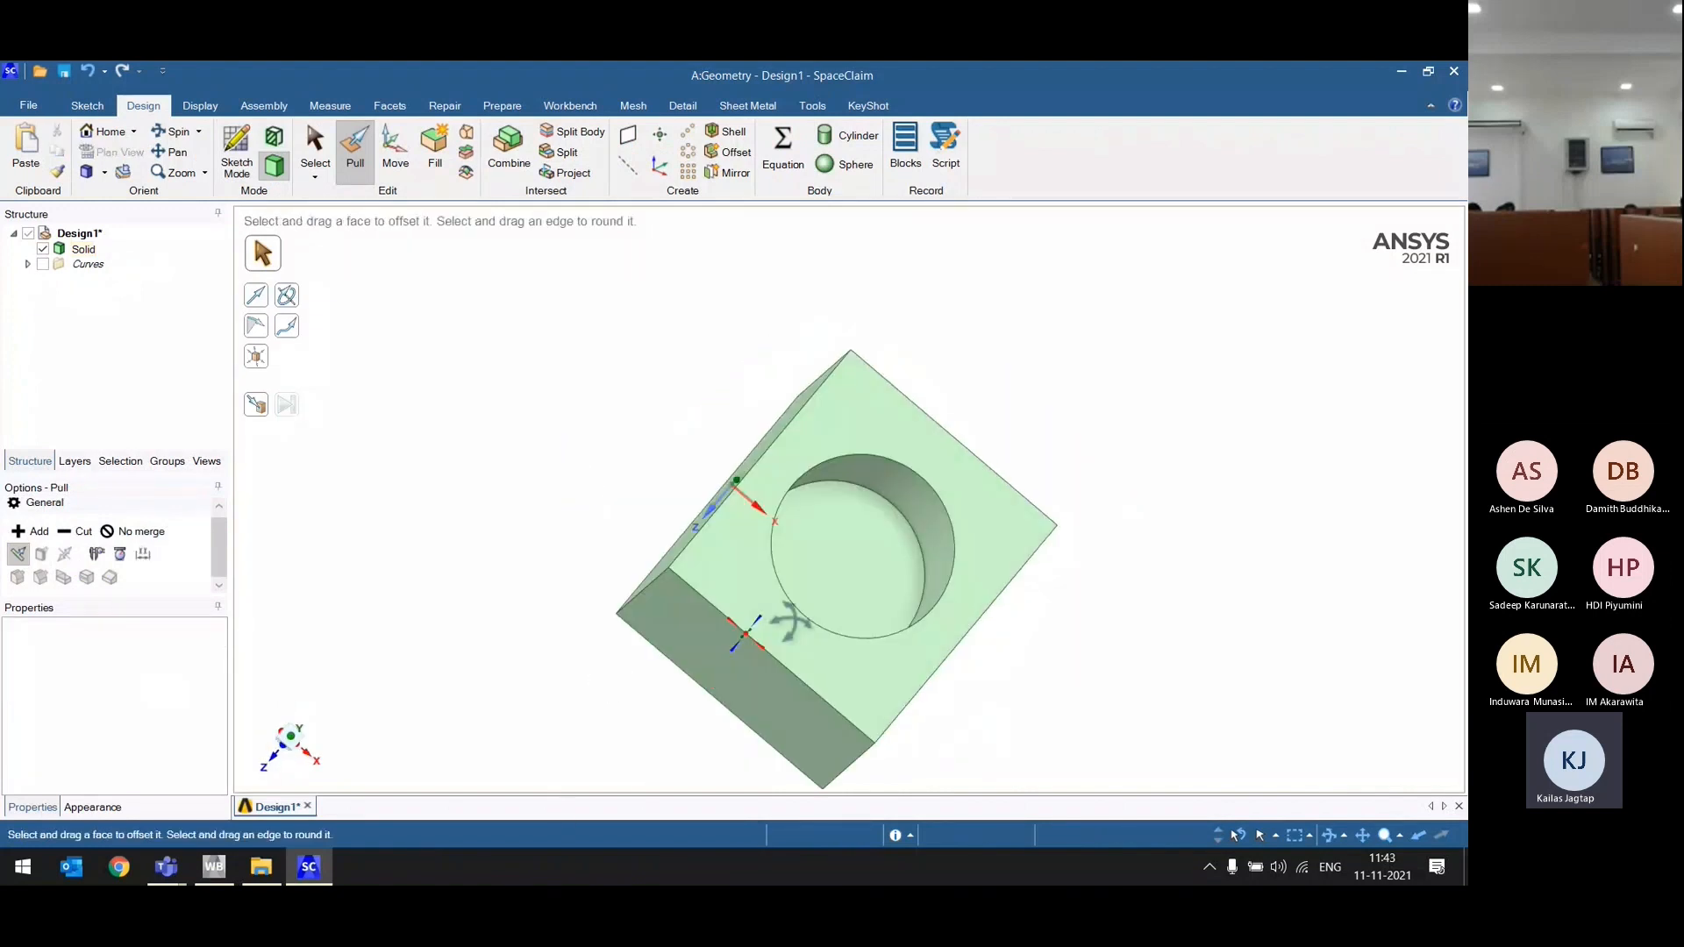
Step: Remove the blind hole from the block by selecting its wall and bottom faces with the Fill tool
{"action": "left_click", "coordinate": [828, 459]}
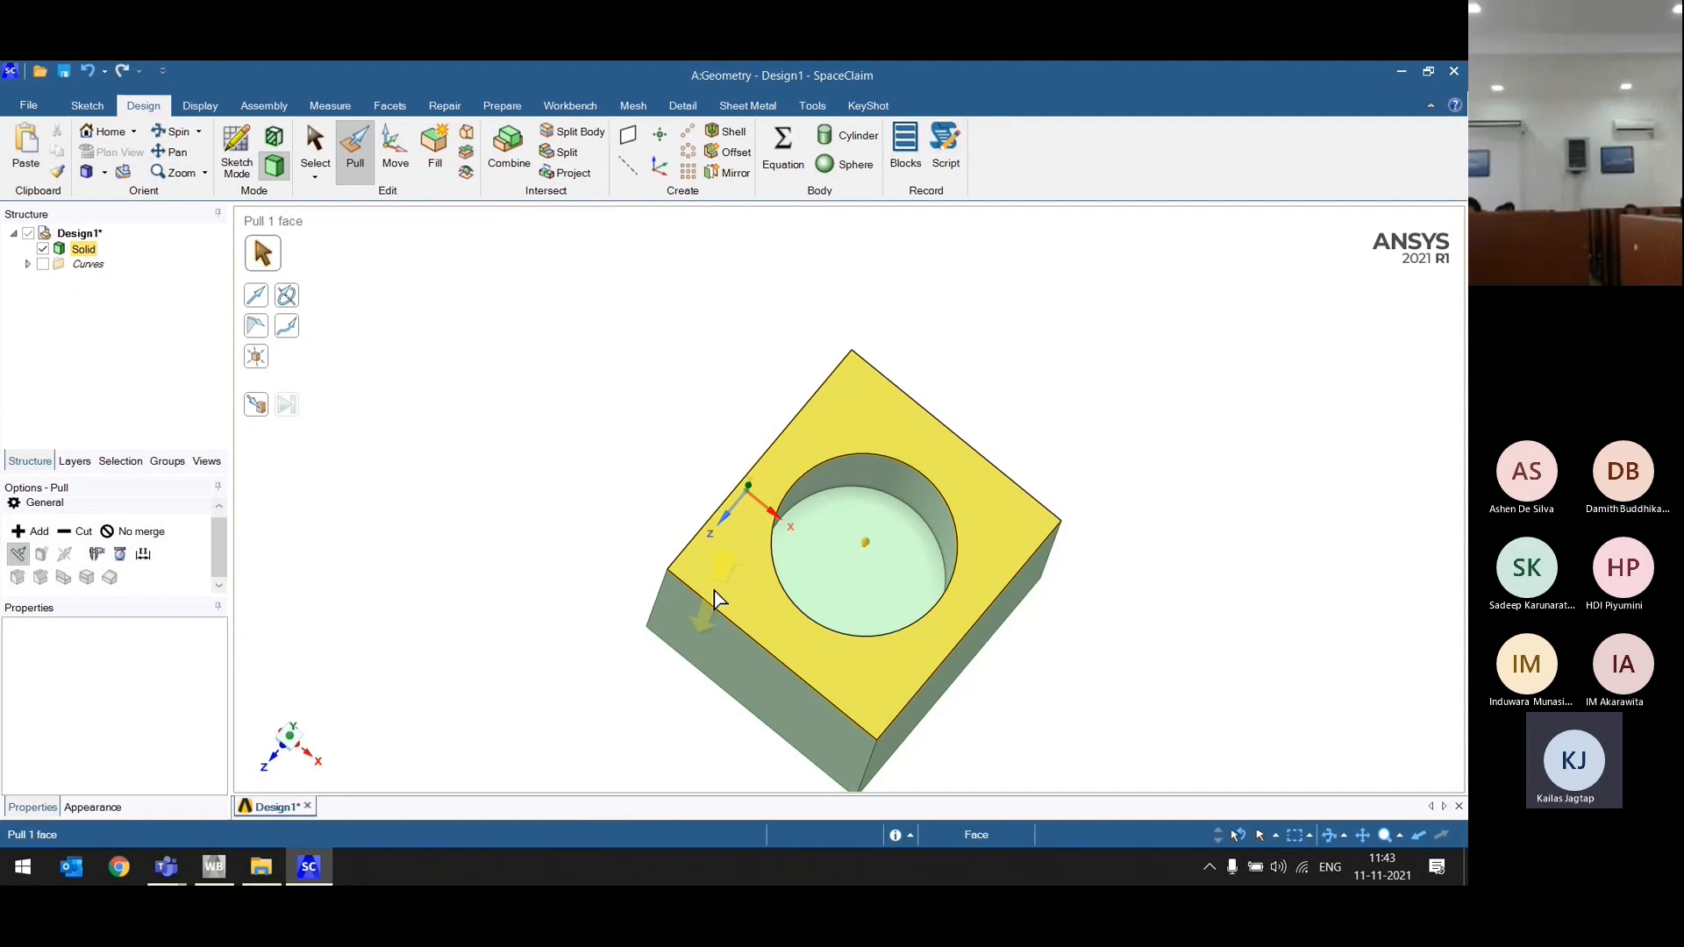
{"action": "left_click", "coordinate": [671, 250]}
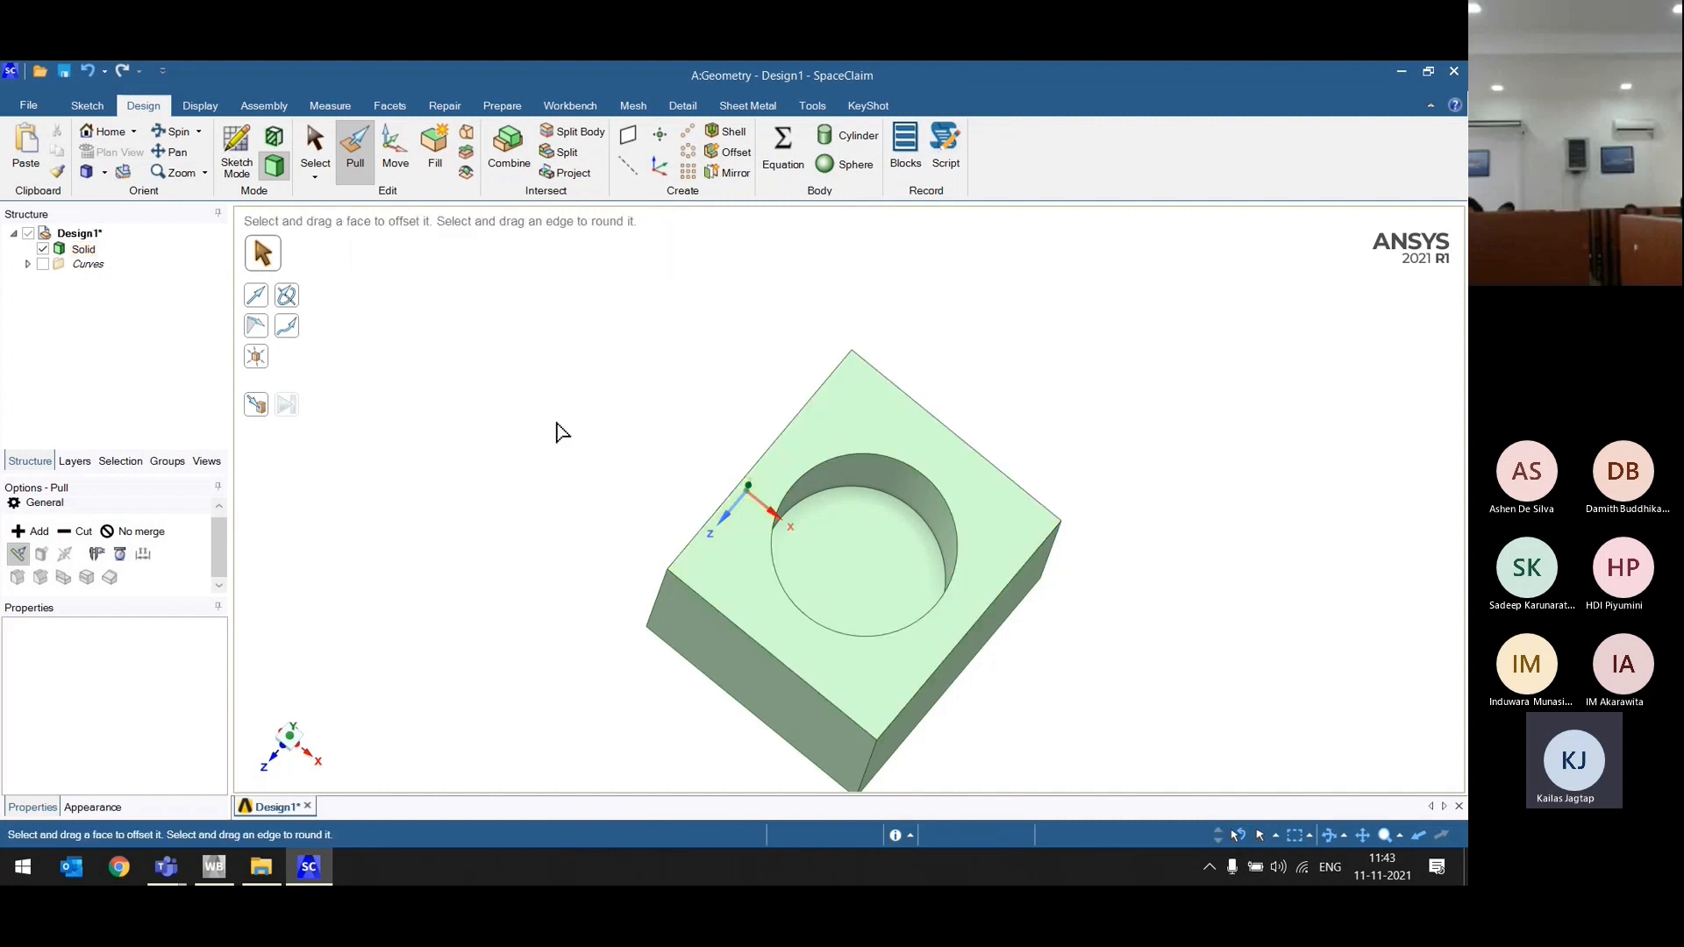
{"action": "middle_click_drag", "start_coordinate": [549, 465], "coordinate": [546, 425]}
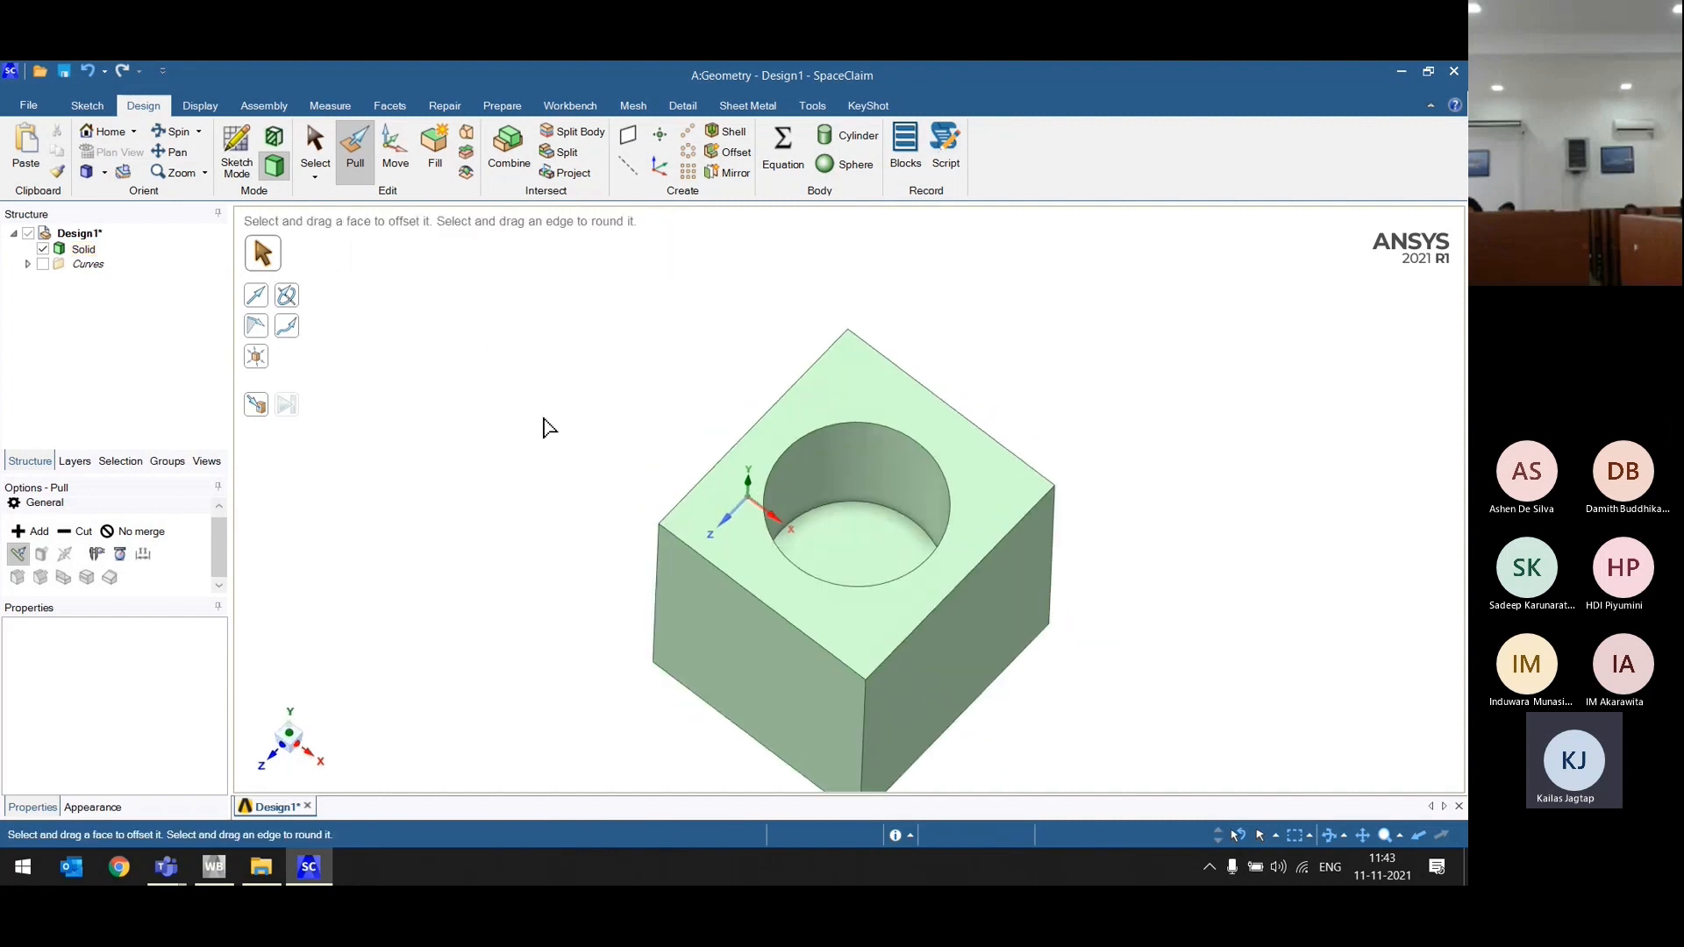
{"action": "left_click", "coordinate": [814, 531]}
{"action": "left_click", "coordinate": [633, 412]}
{"action": "left_click", "coordinate": [437, 172]}
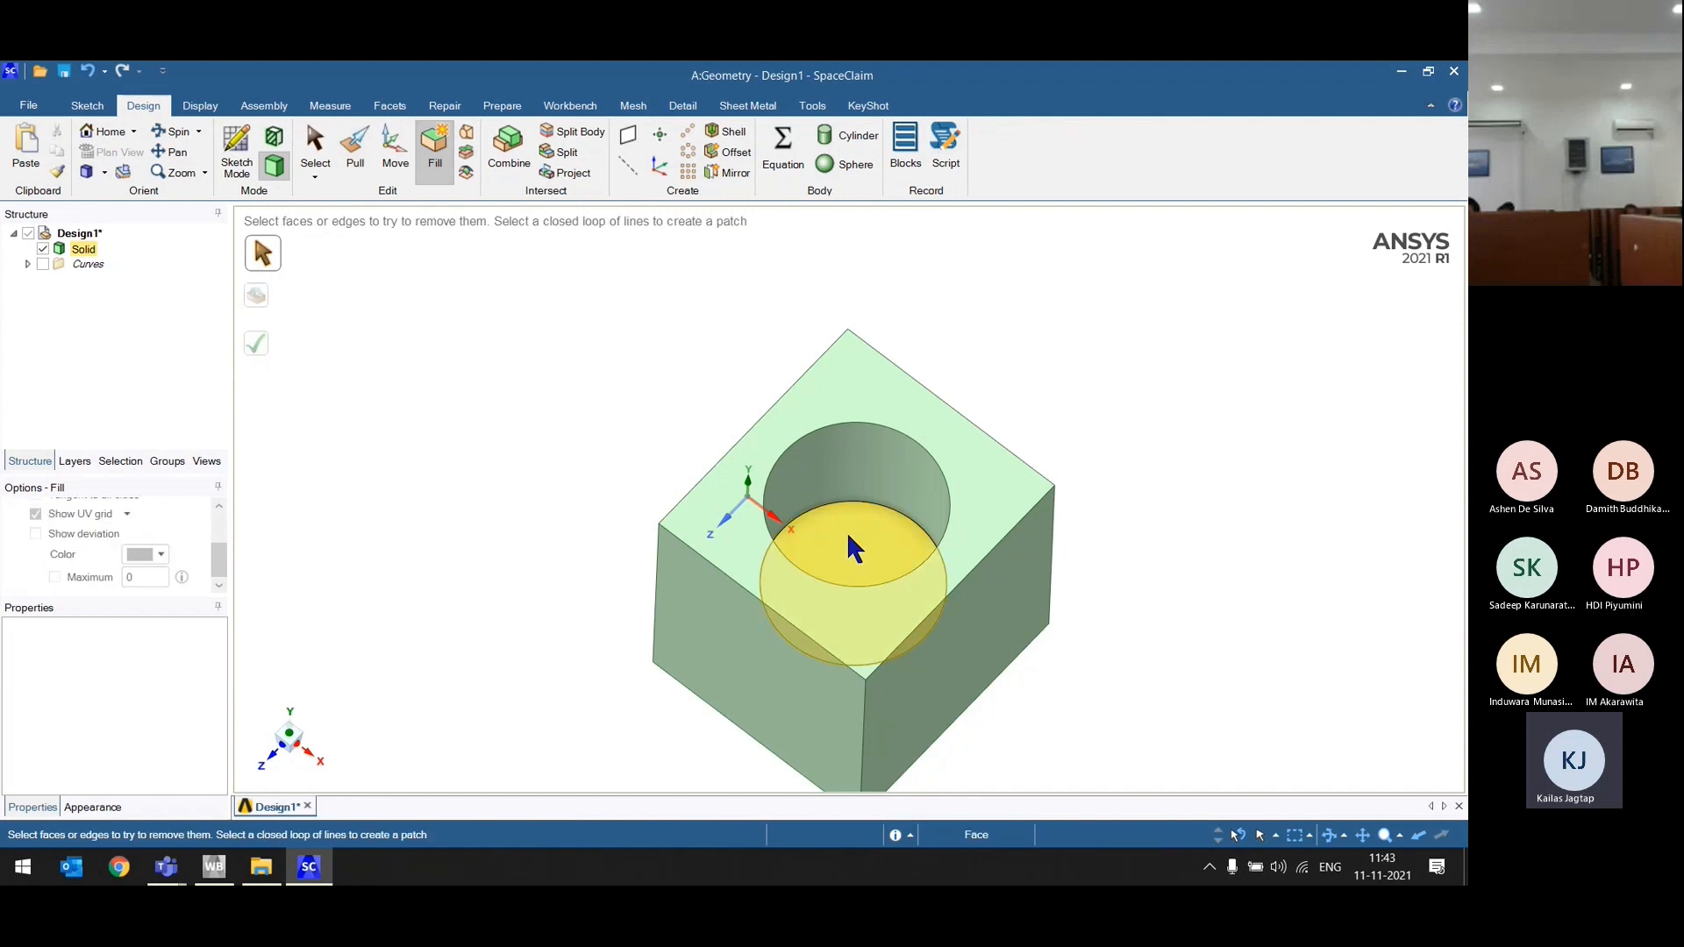
{"action": "left_click", "coordinate": [848, 539]}
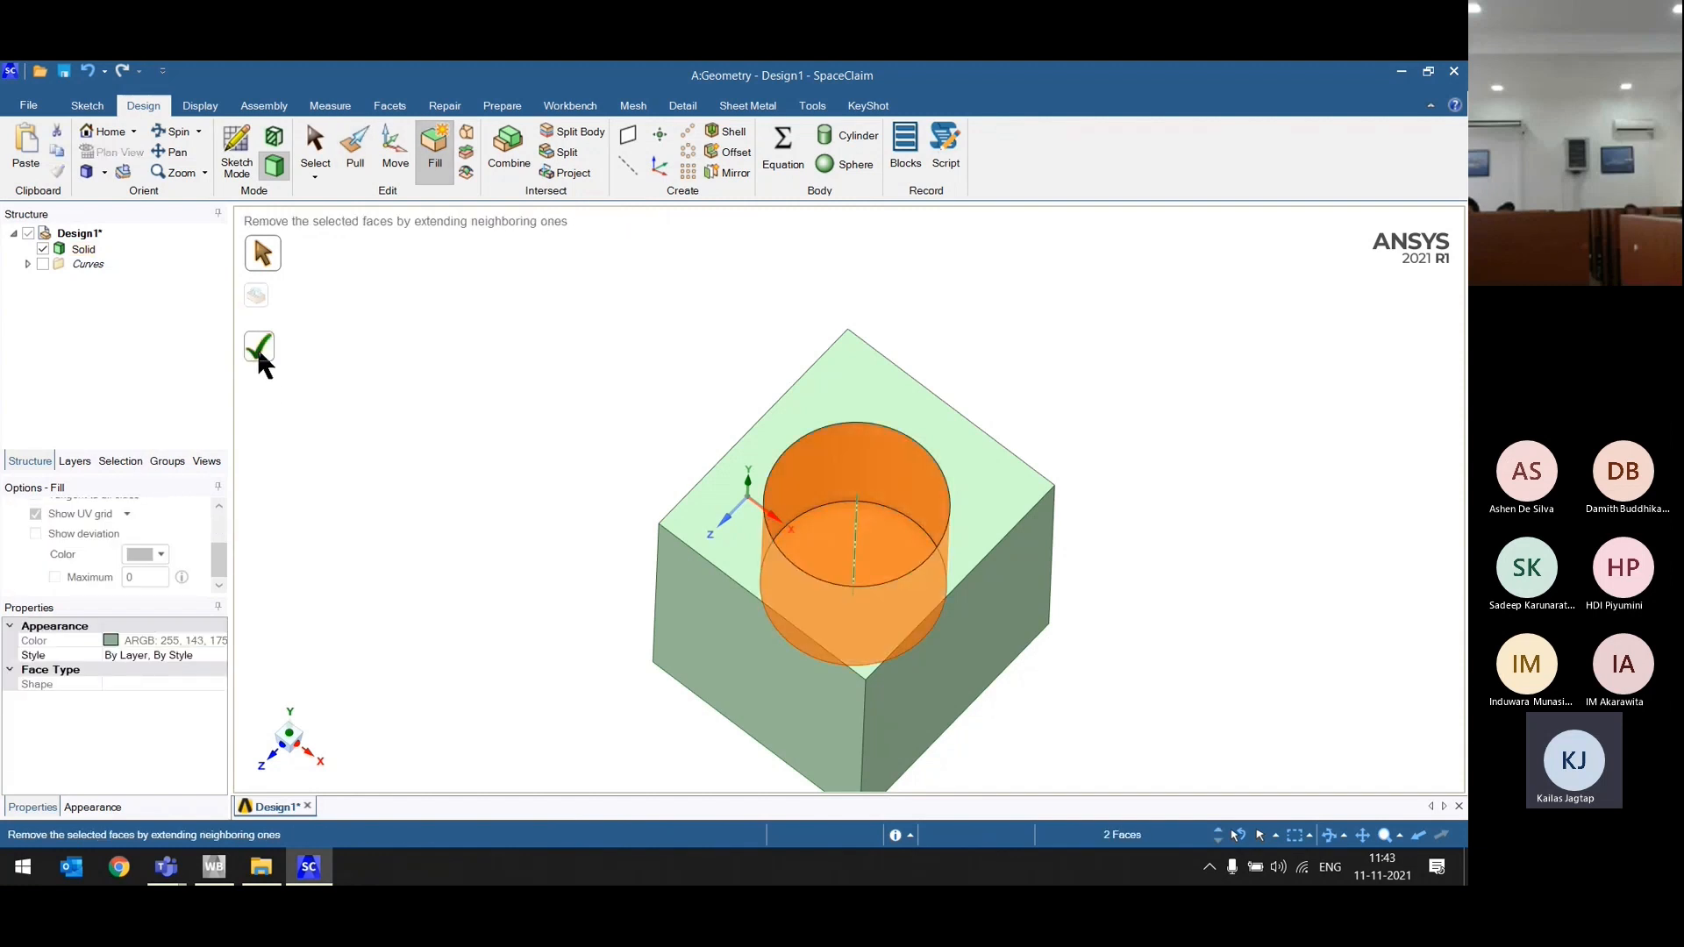
{"action": "left_click", "coordinate": [260, 351]}
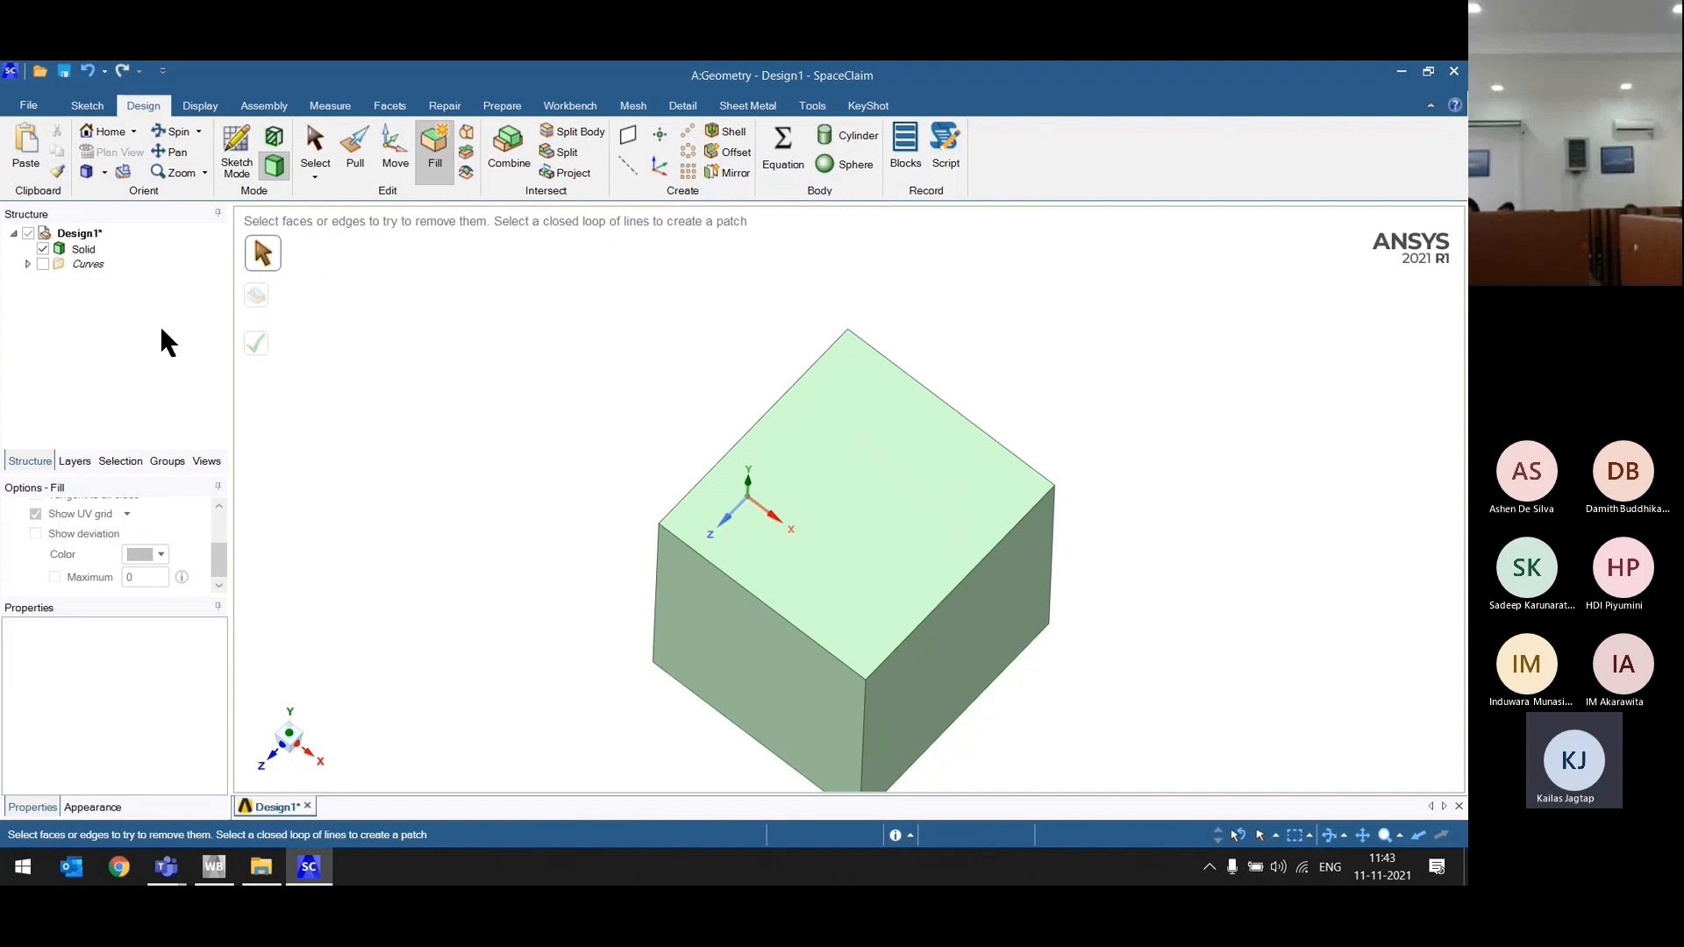
{"action": "scroll", "coordinate": [448, 308], "scroll_direction": "down", "scroll_amount": 2}
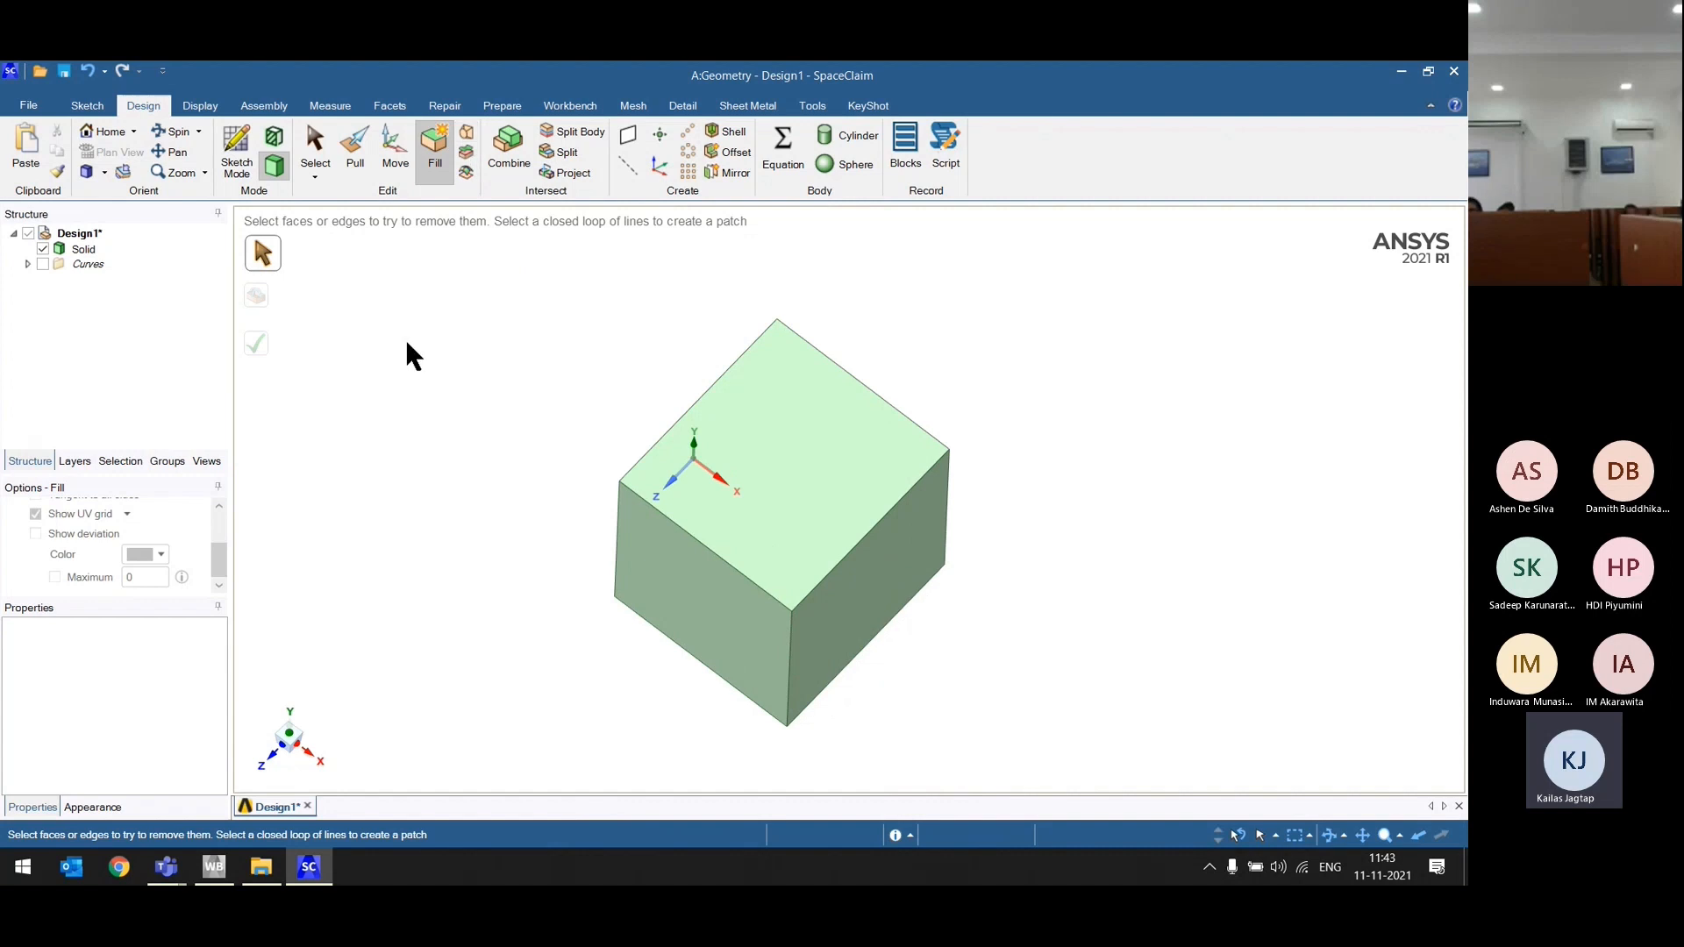
Step: Select the whole block and delete it
{"action": "key", "text": "Escape"}
{"action": "key", "text": "ctrl+a"}
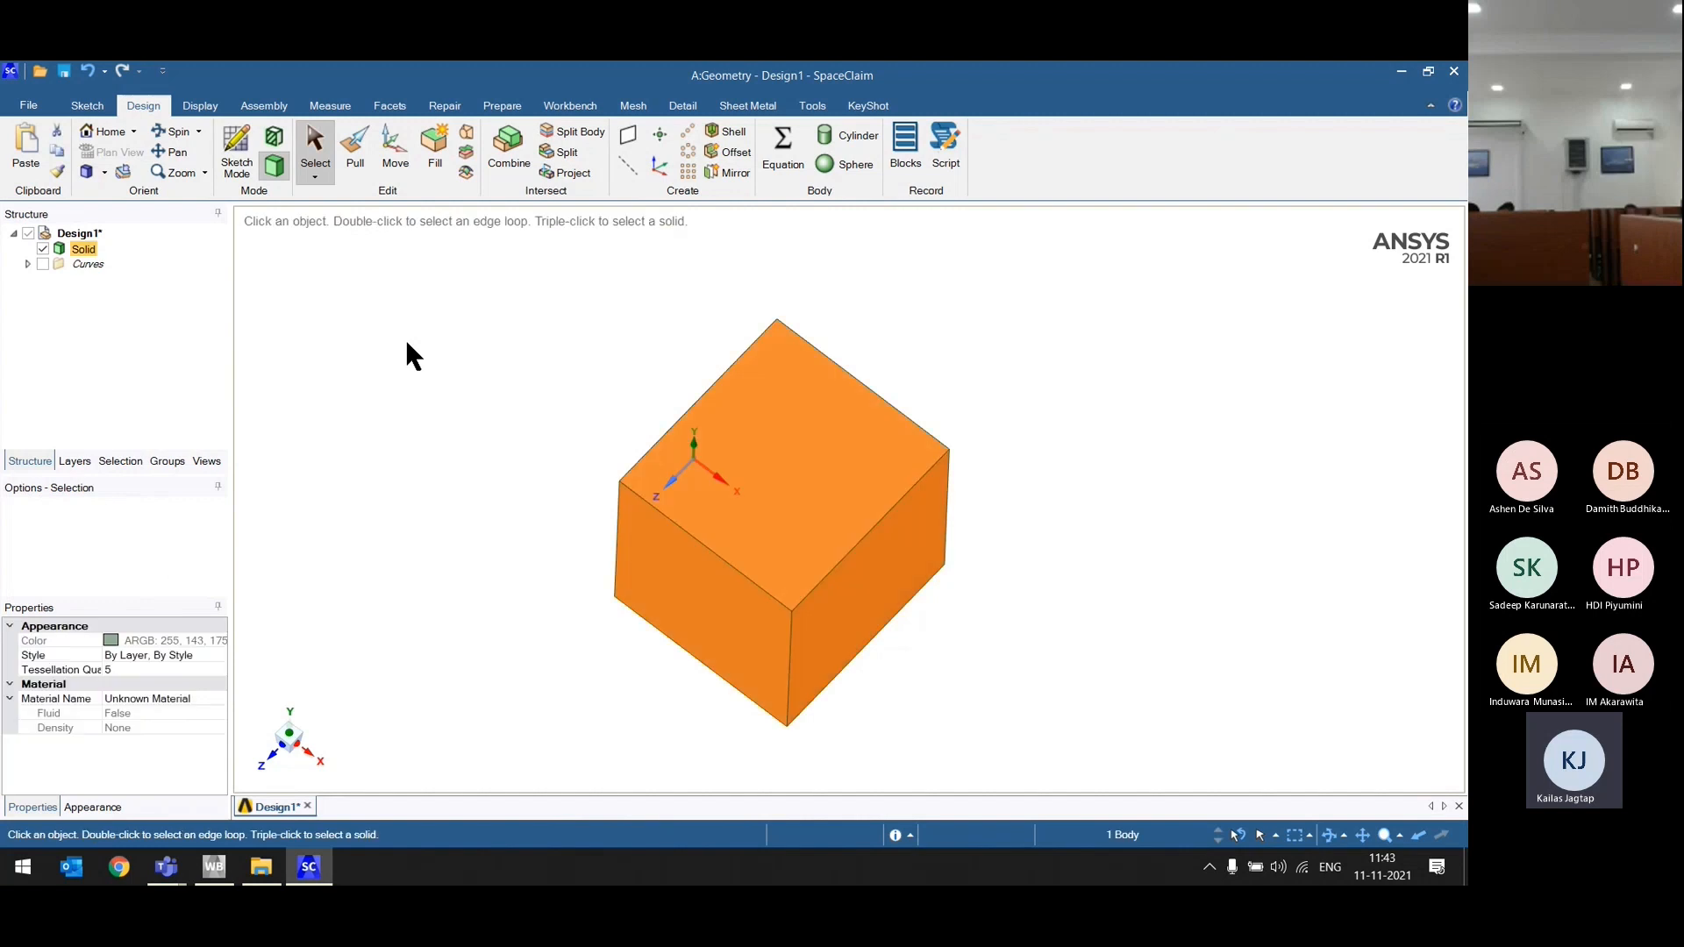
{"action": "key", "text": "Delete"}
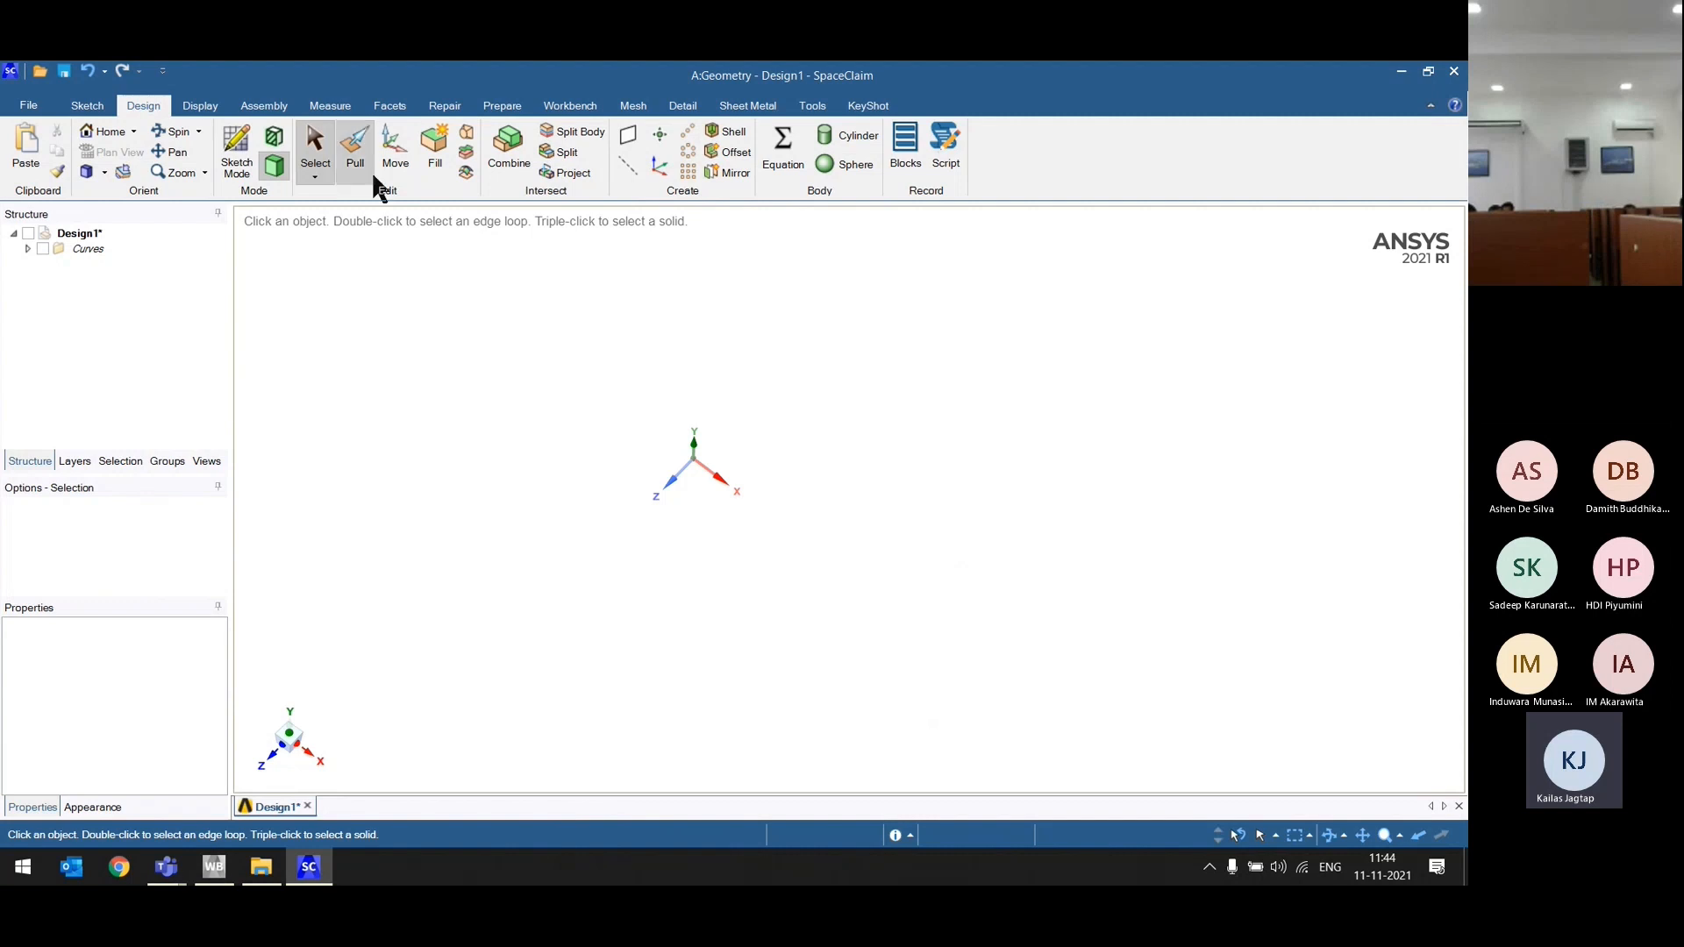
Step: Restore the home view, sketch a circle centred on the origin in the XY plane, and convert it into a surface
{"action": "key", "text": "h"}
{"action": "left_click", "coordinate": [230, 164]}
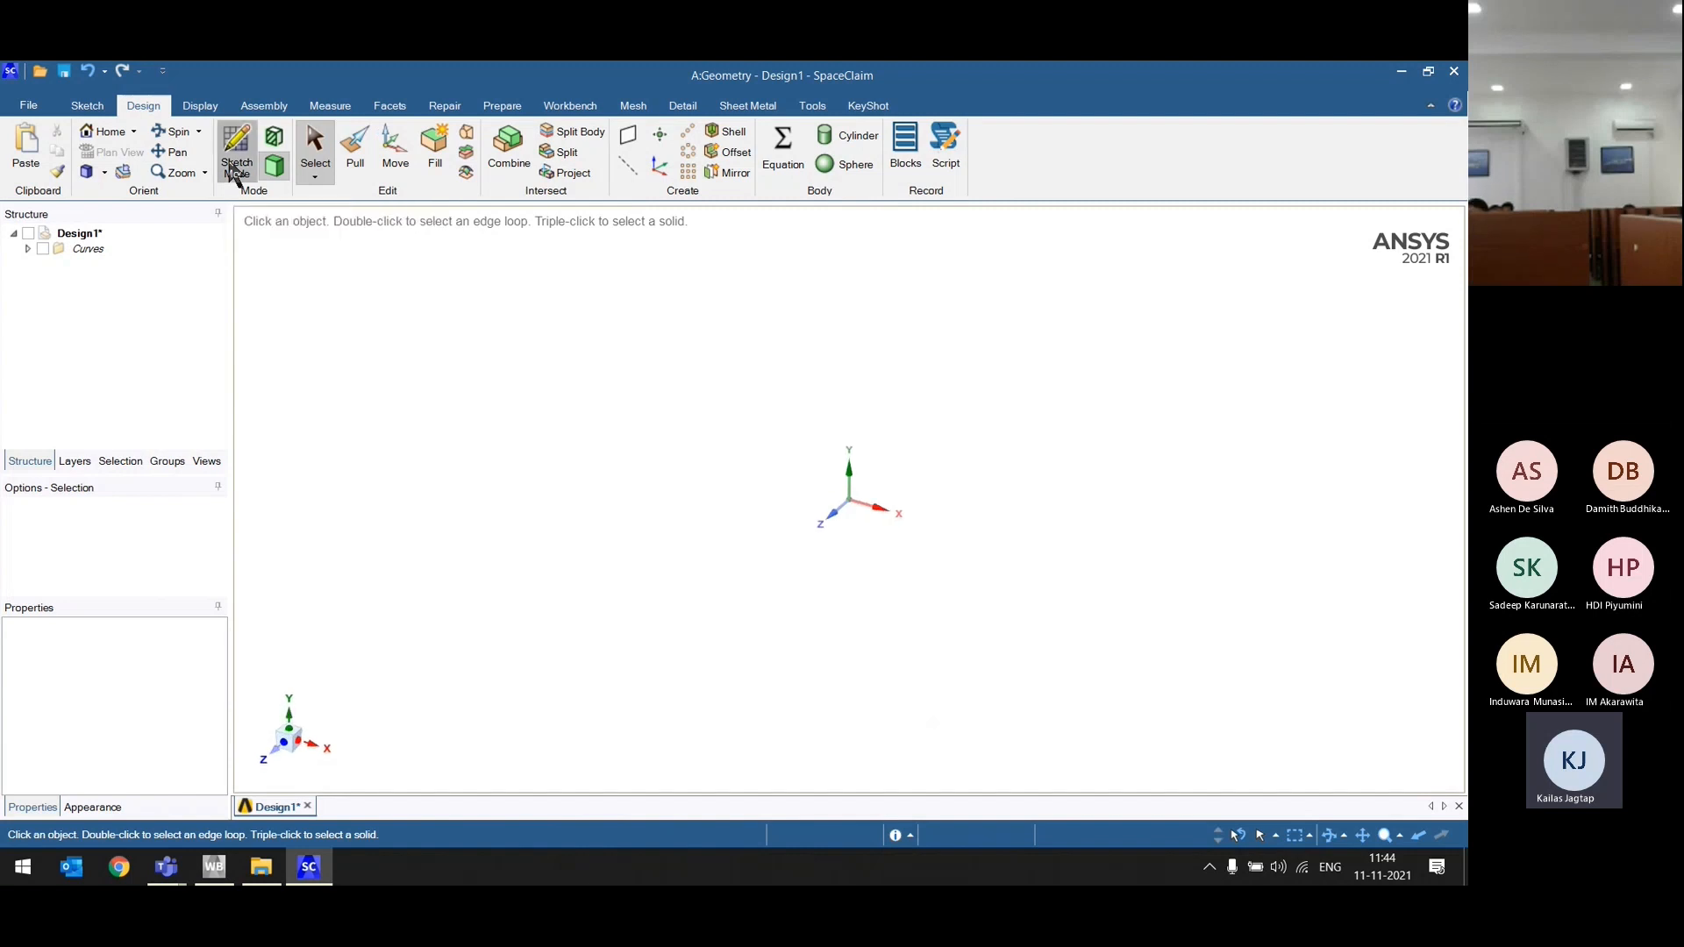
{"action": "left_click", "coordinate": [902, 775]}
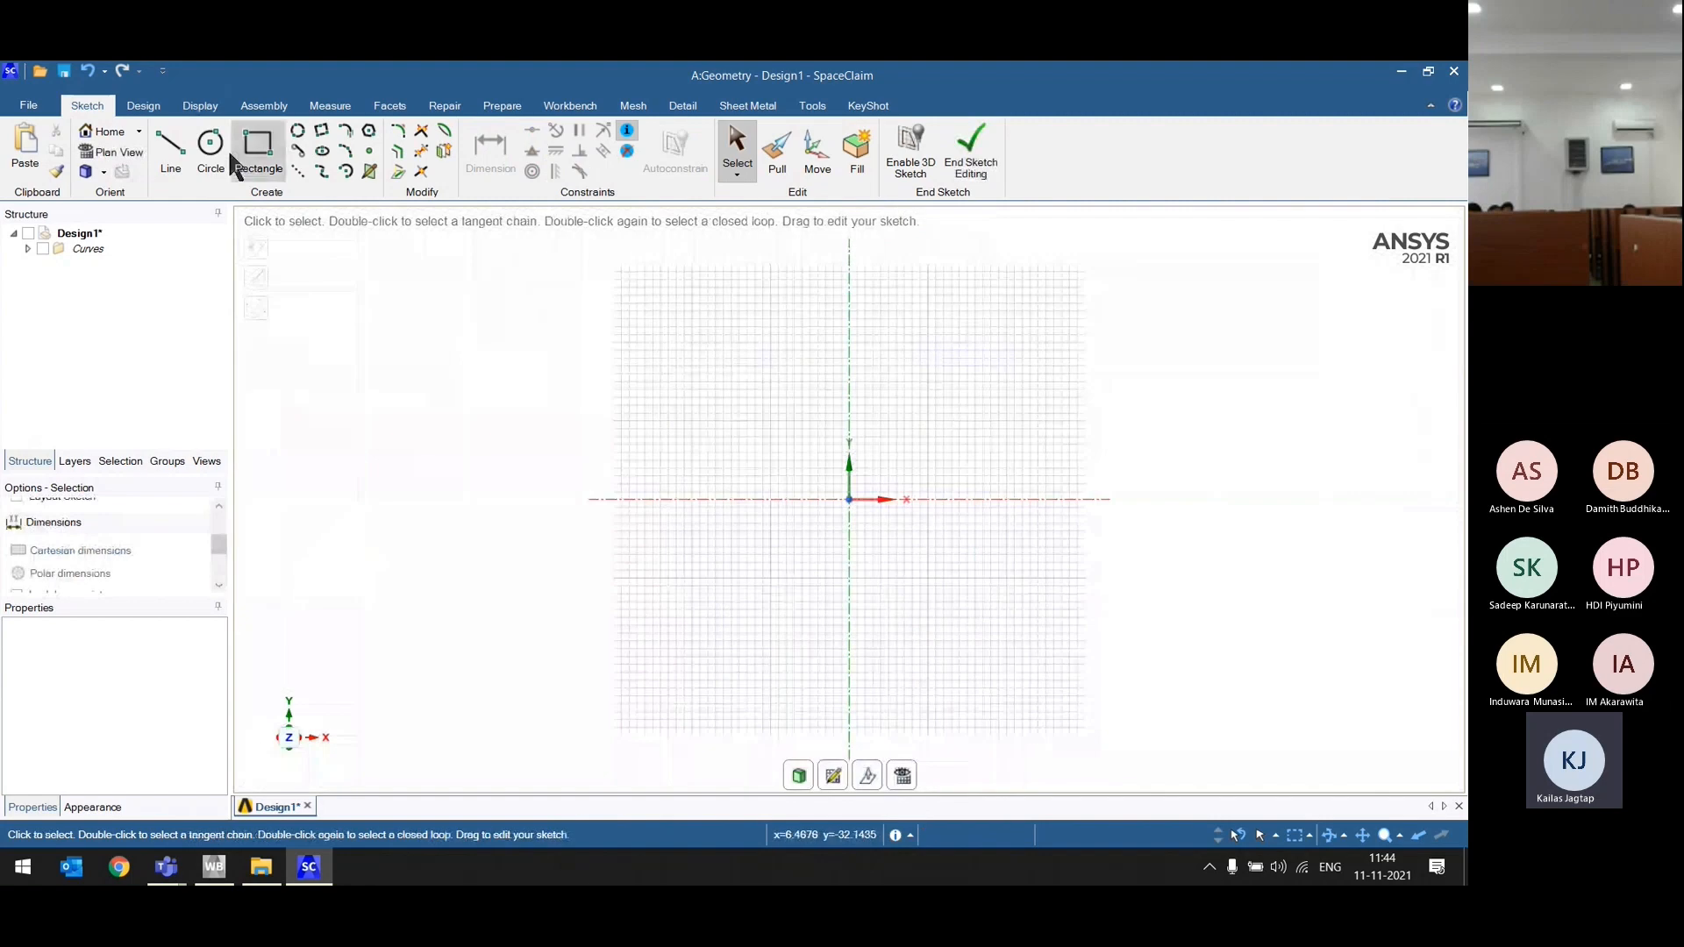
{"action": "left_click", "coordinate": [210, 151]}
{"action": "left_click", "coordinate": [849, 499]}
{"action": "left_click", "coordinate": [914, 590]}
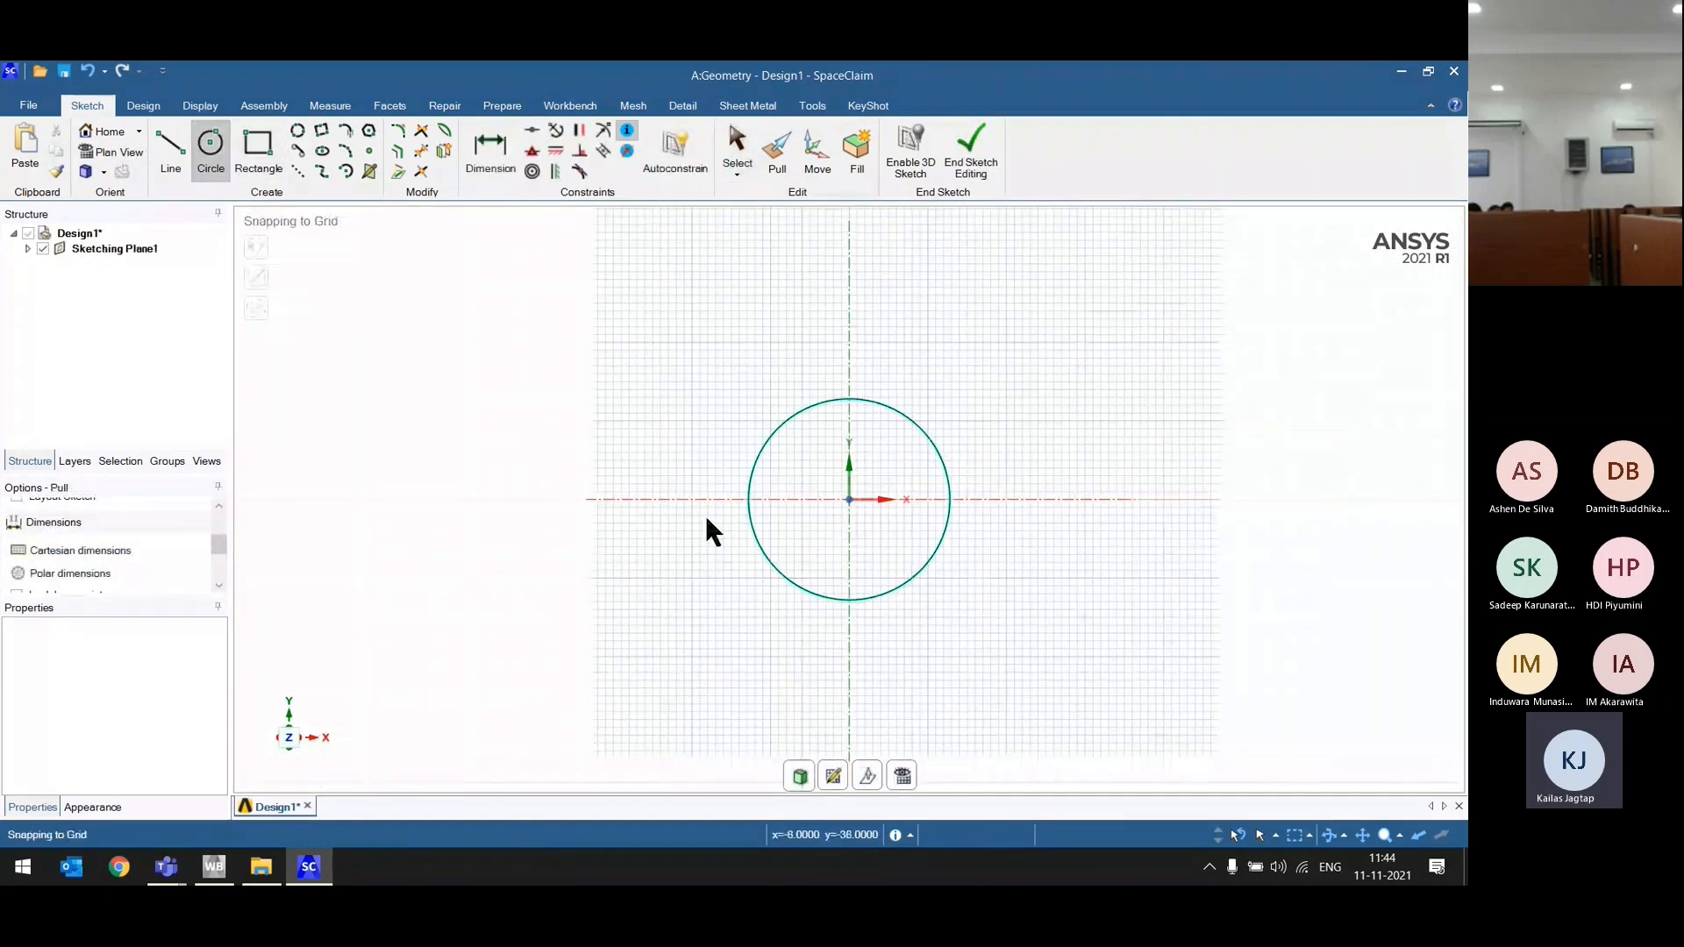
{"action": "key", "text": "p"}
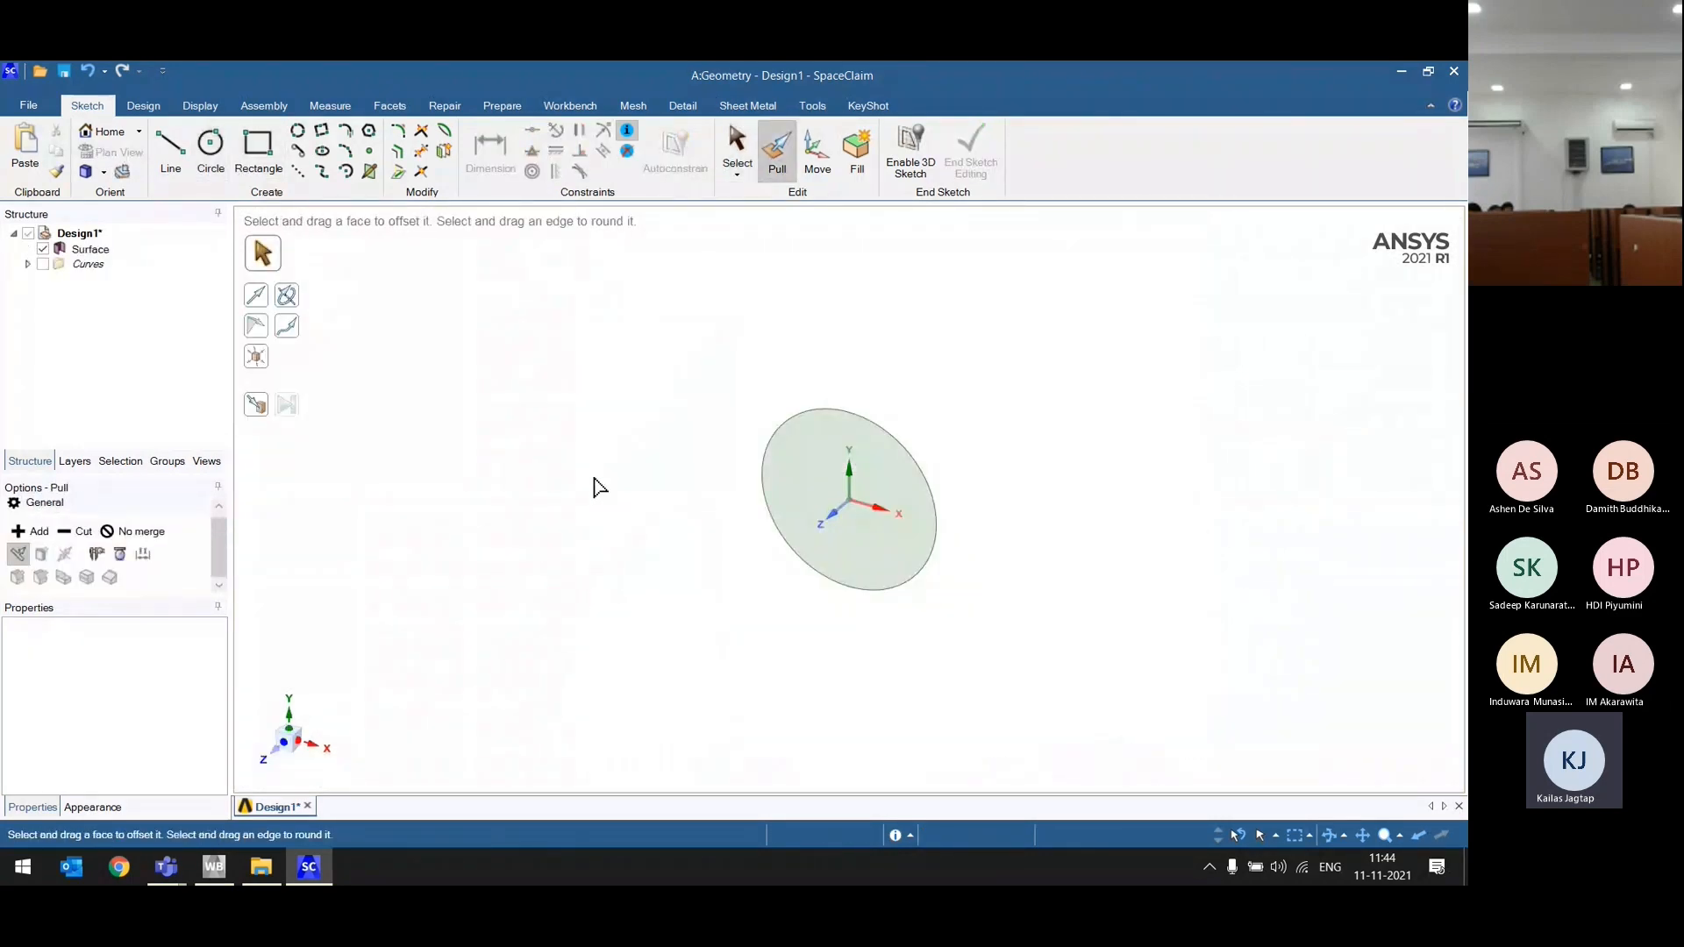
Step: Create a plane on the circular surface and delete the leftover Curves folder from the structure
{"action": "left_click", "coordinate": [143, 107]}
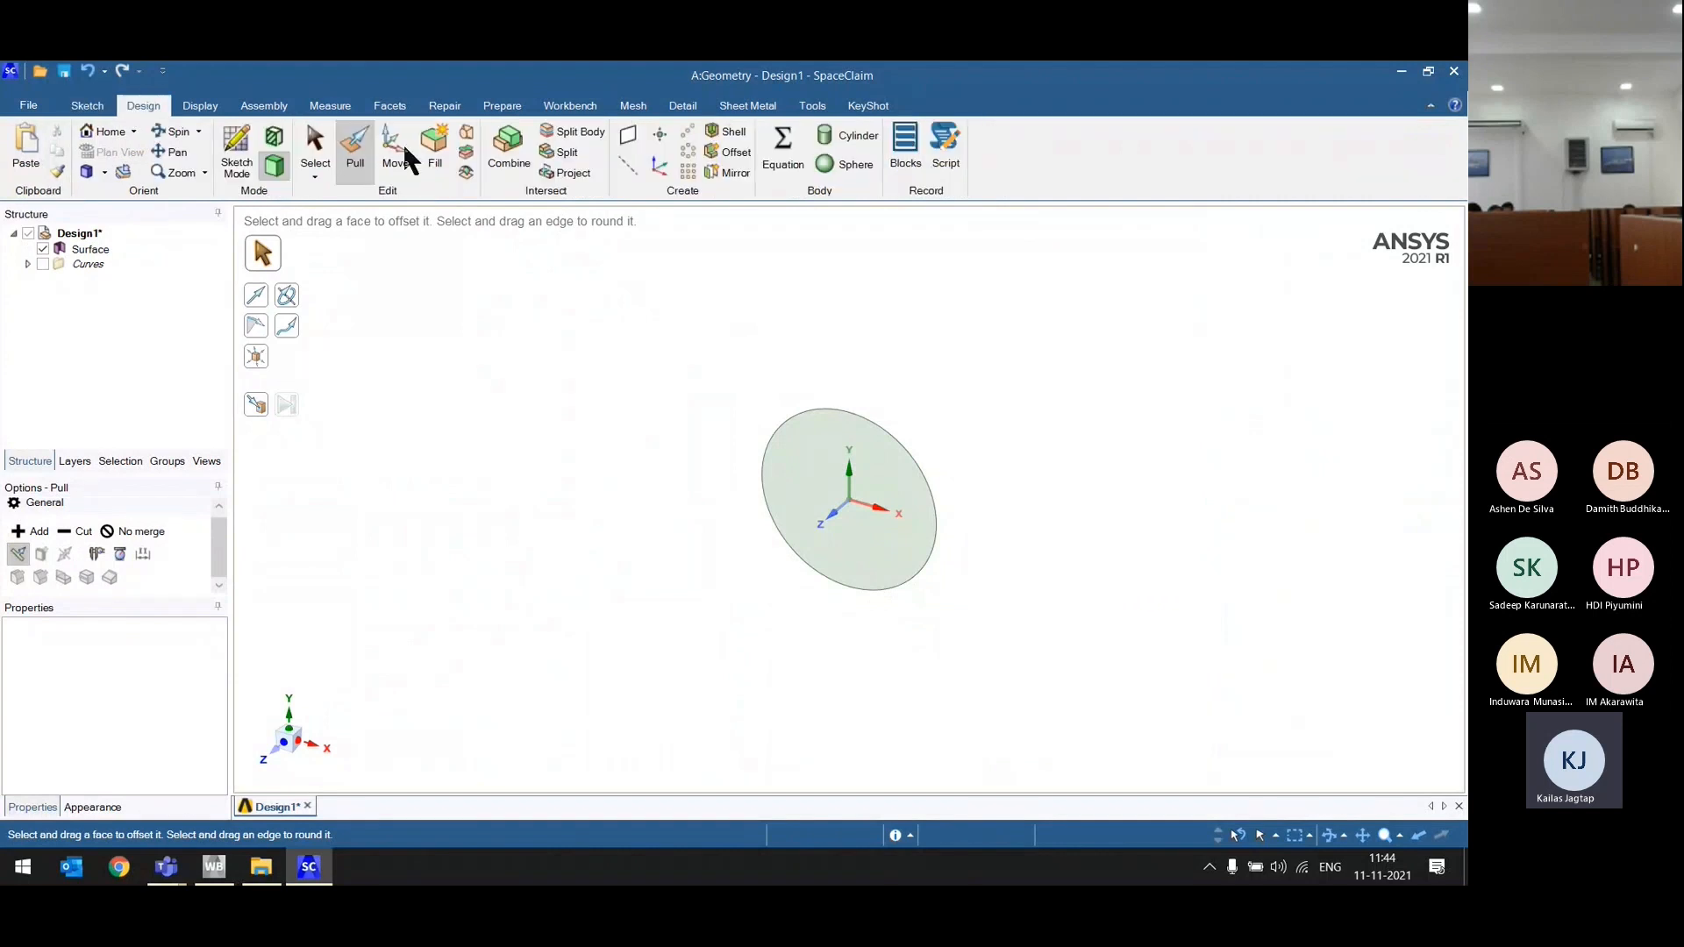
{"action": "left_click", "coordinate": [629, 134]}
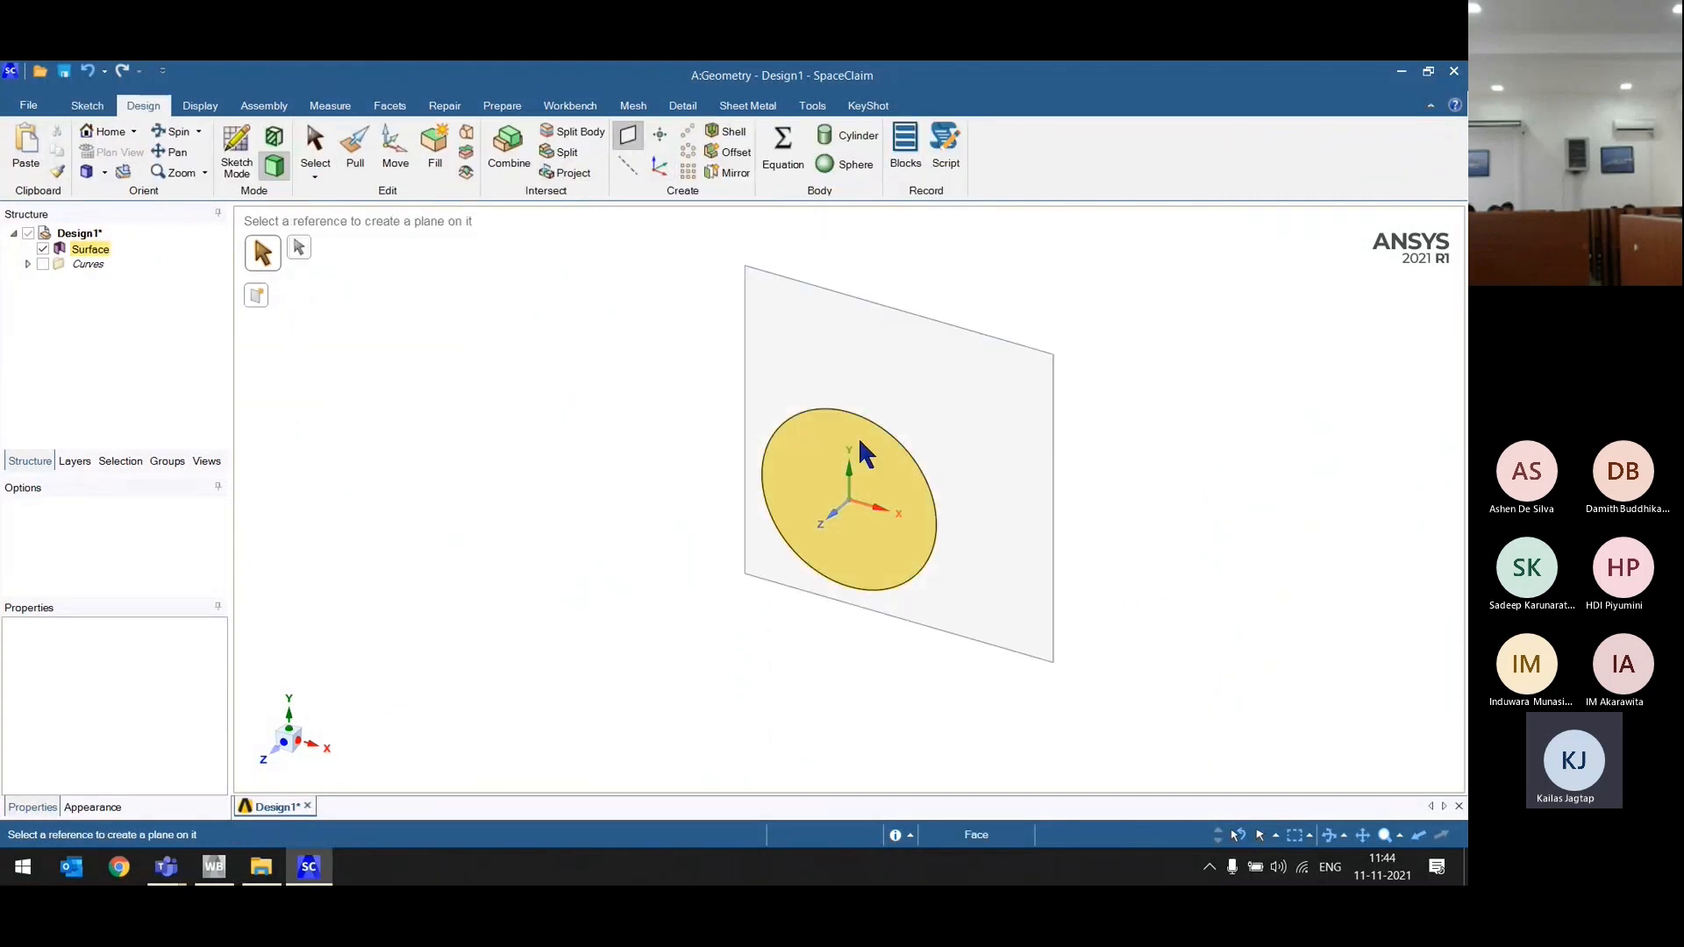
{"action": "left_click", "coordinate": [897, 484]}
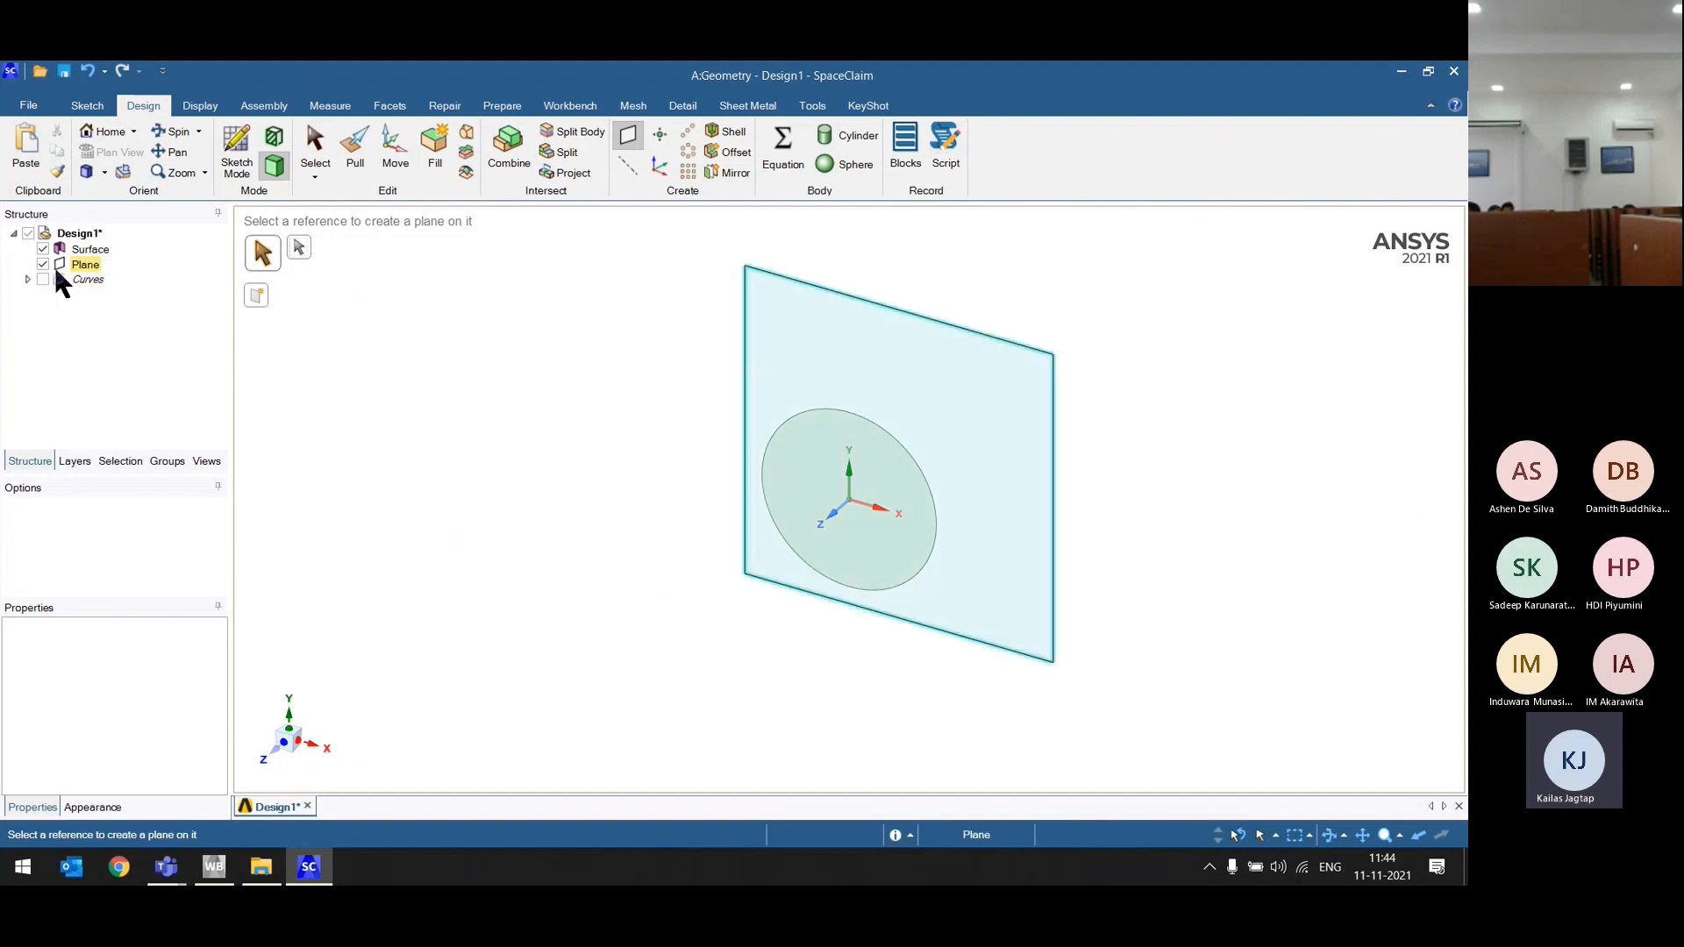
{"action": "right_click", "coordinate": [86, 278]}
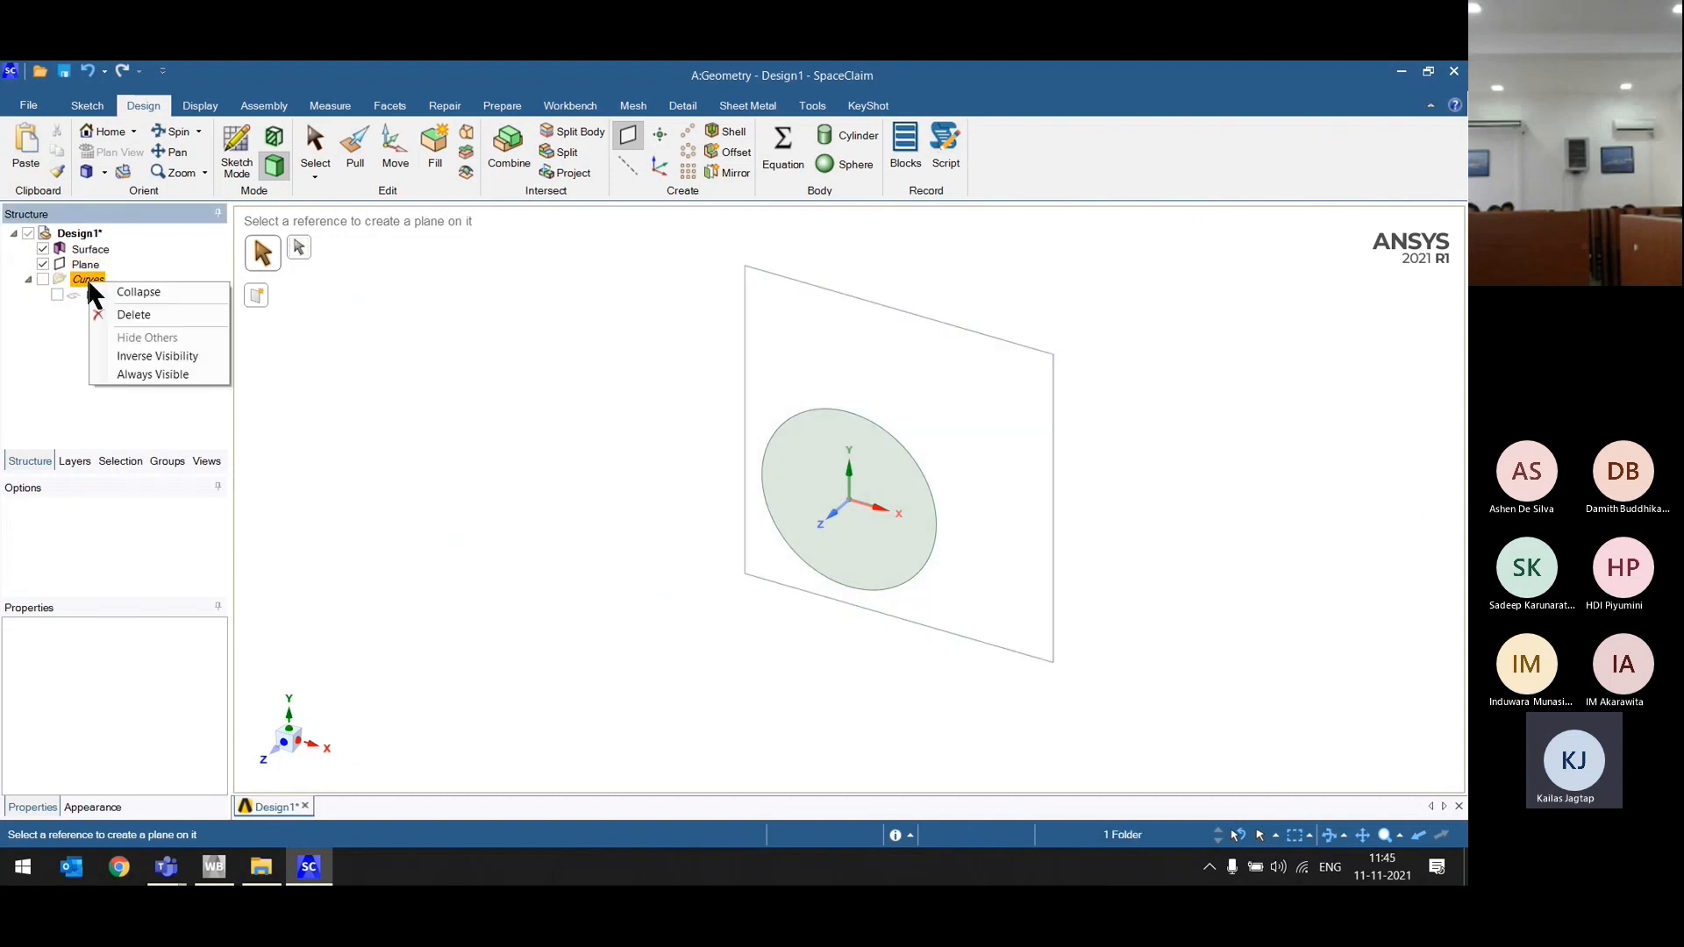
{"action": "left_click", "coordinate": [123, 314]}
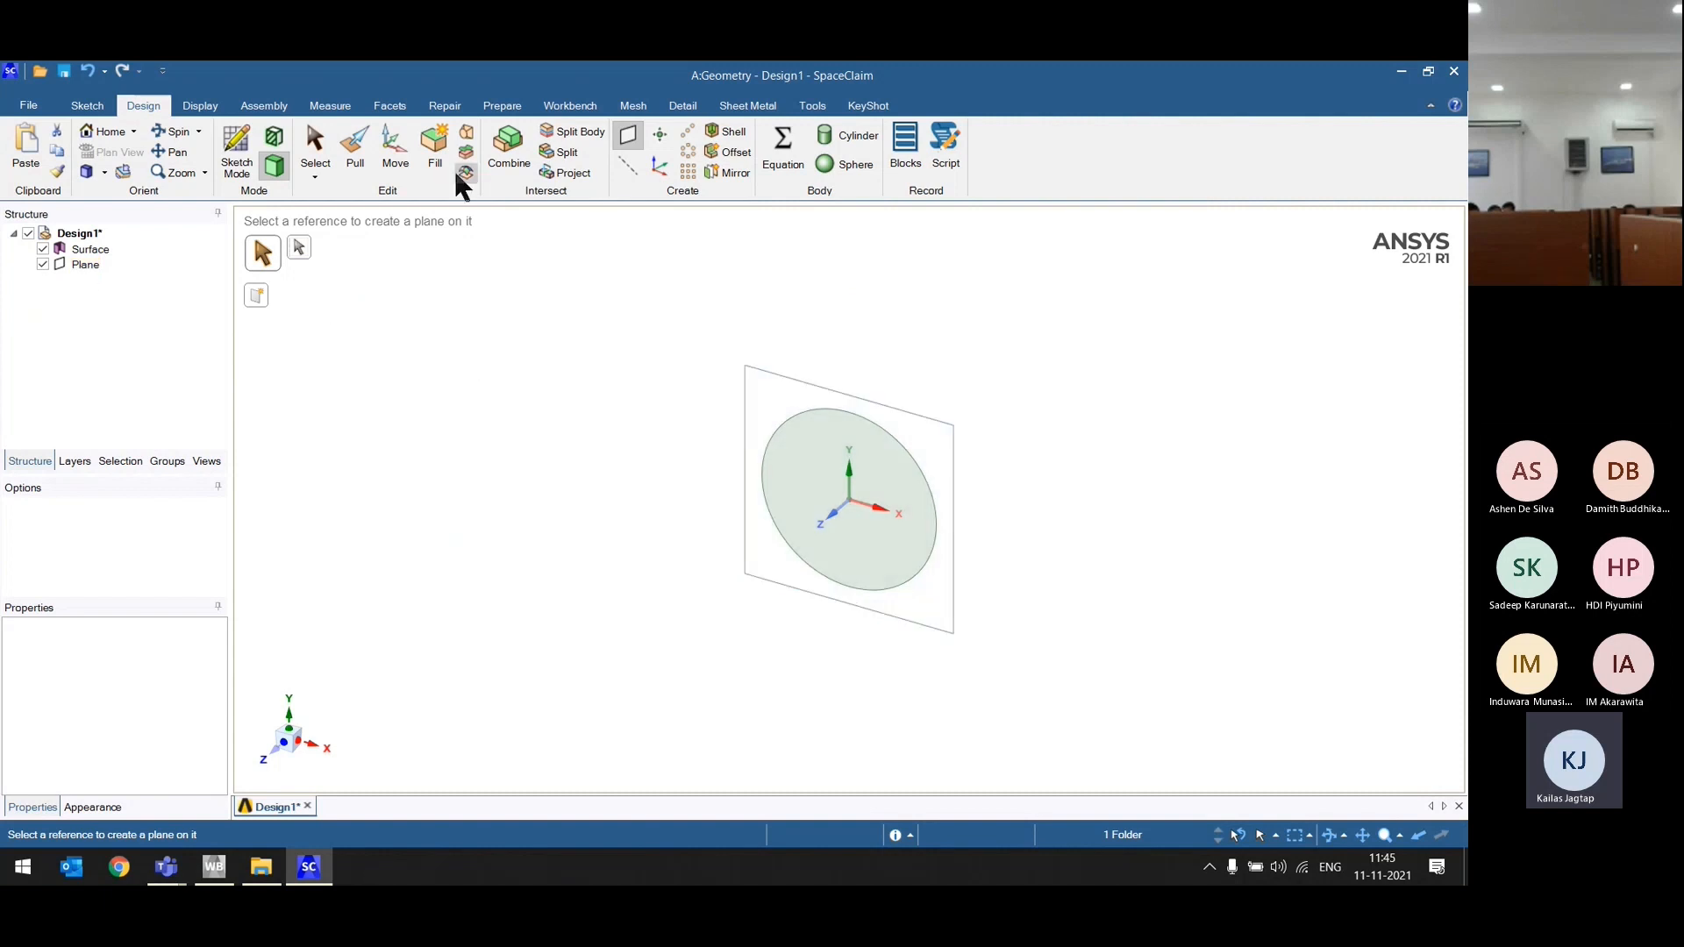
Step: Move the new plane 100 mm along the Z axis away from the circular surface
{"action": "left_click", "coordinate": [393, 158]}
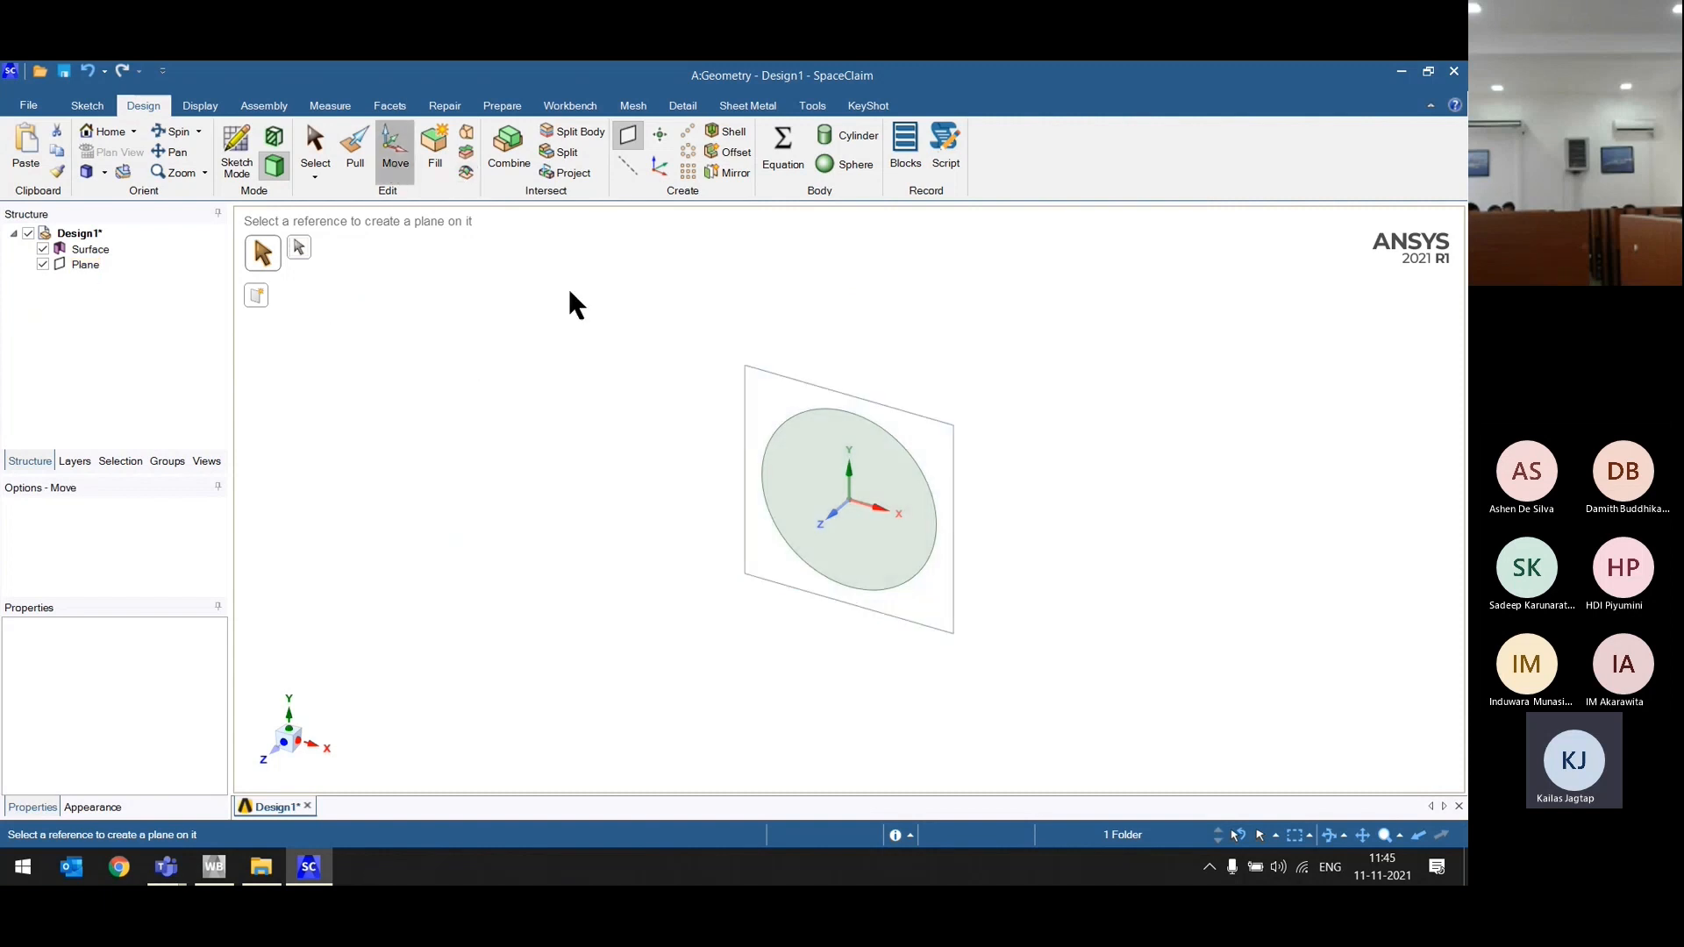
{"action": "left_click", "coordinate": [755, 367]}
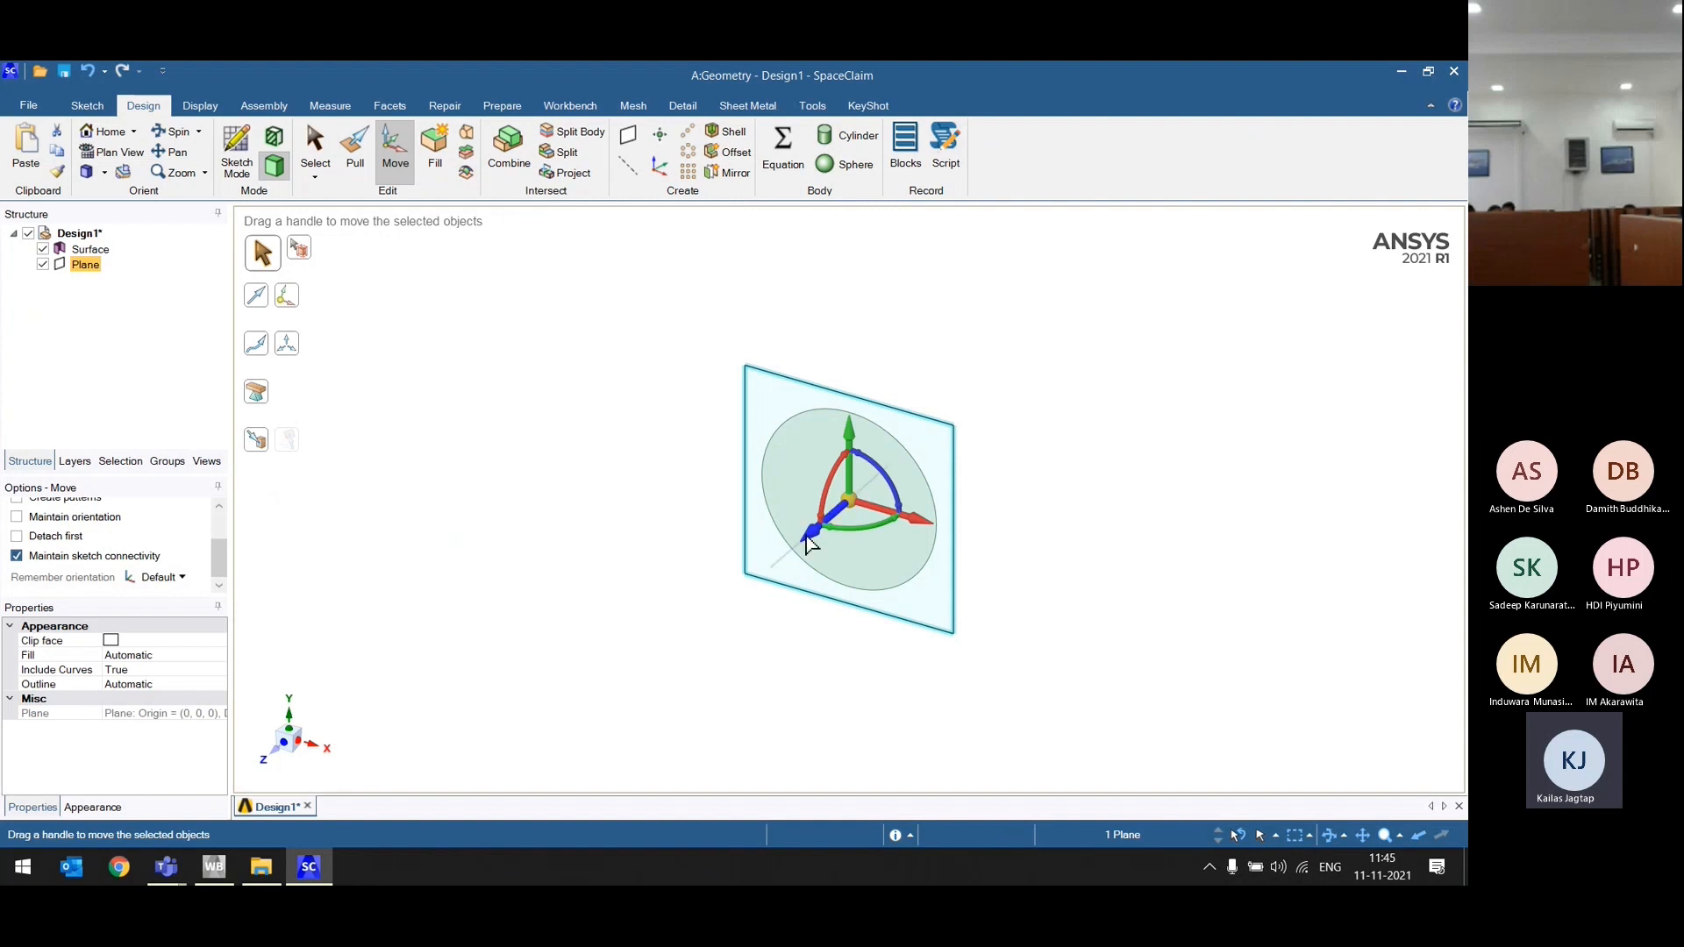
{"action": "left_click_drag", "start_coordinate": [810, 547], "coordinate": [718, 632]}
{"action": "type", "text": "100"}
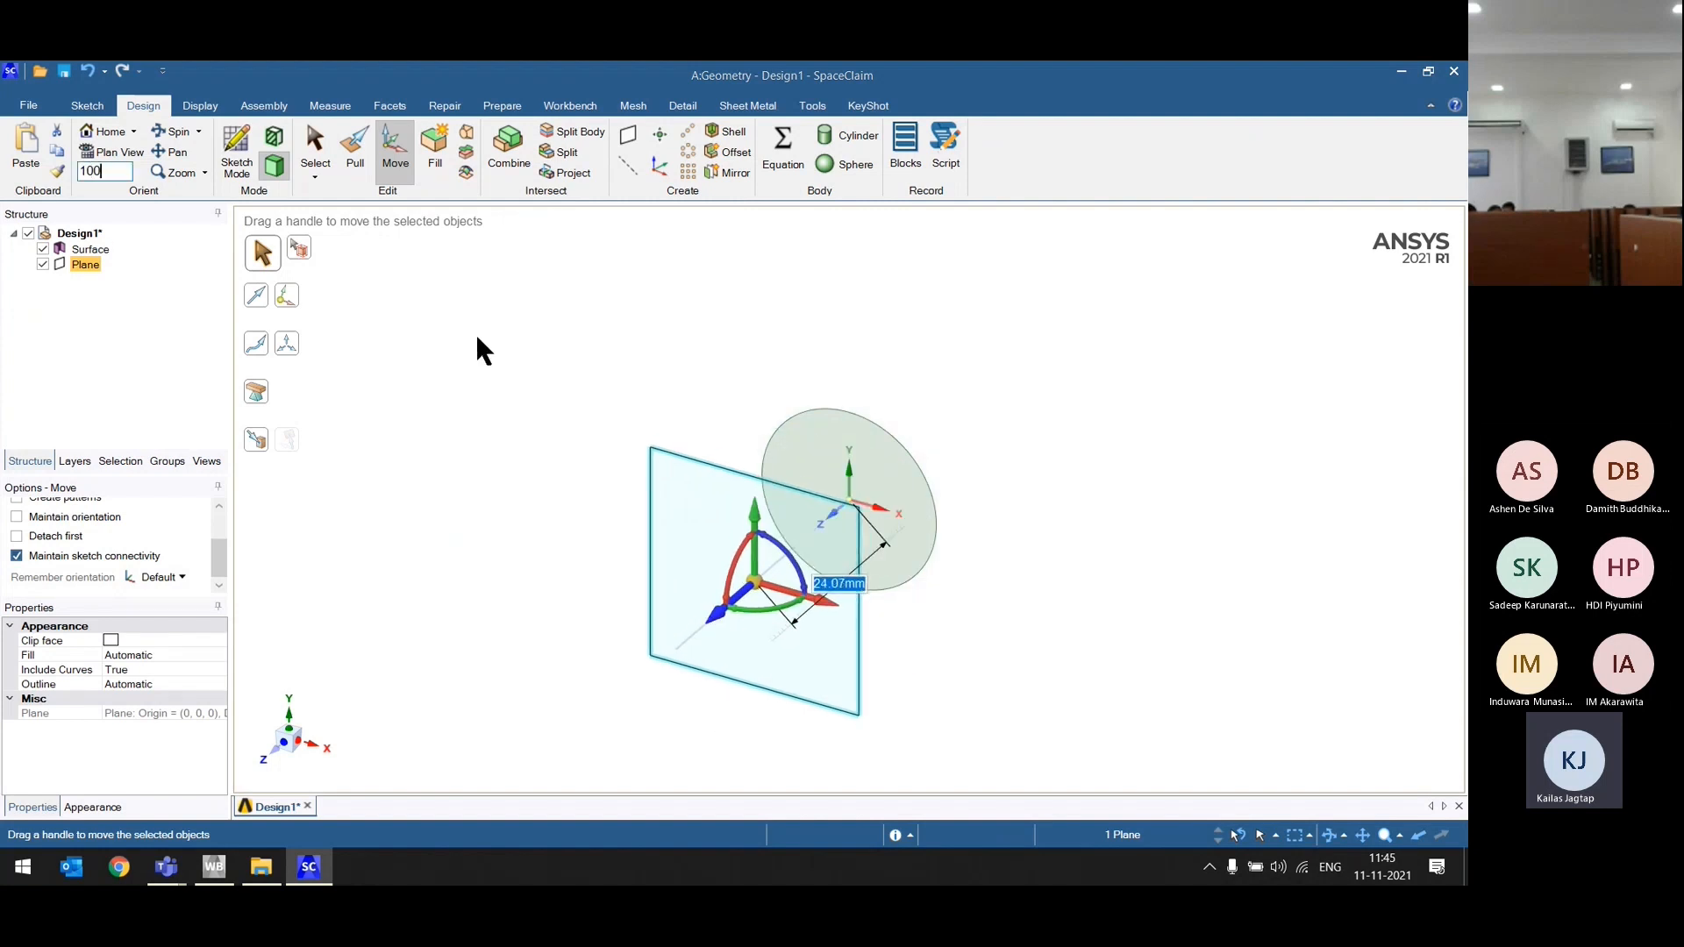
{"action": "key", "text": "Return"}
{"action": "left_click", "coordinate": [577, 541]}
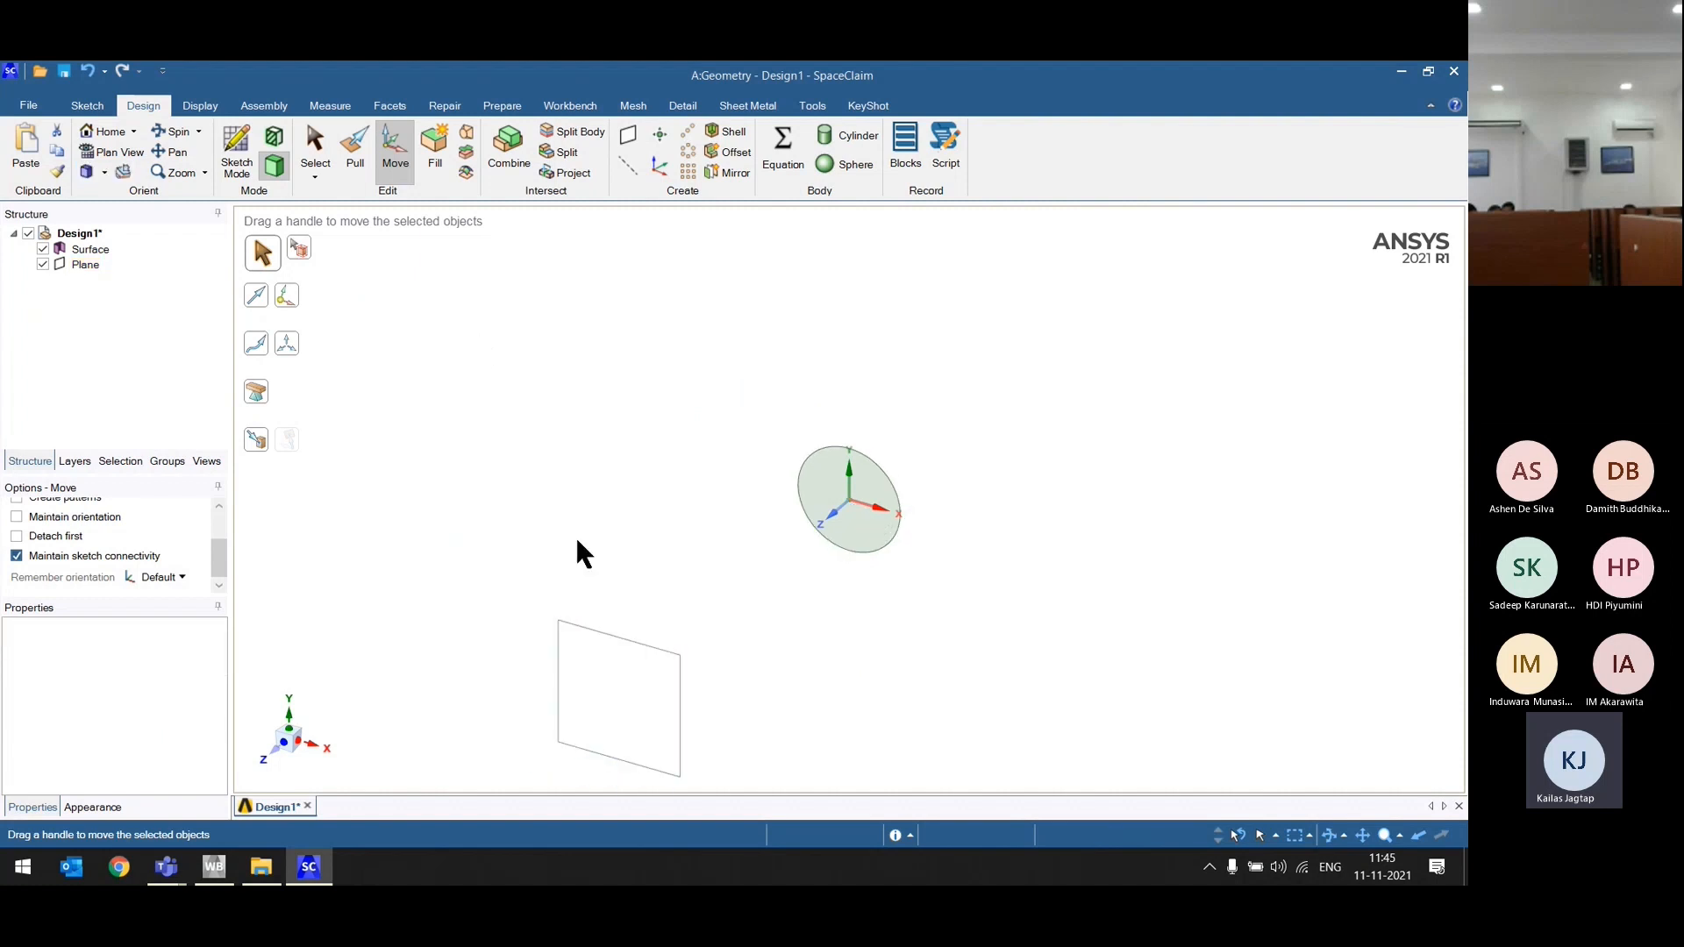
Step: Sketch a 59 mm by 39 mm rectangle around the origin on the offset plane and convert it into a surface
{"action": "left_click", "coordinate": [235, 149]}
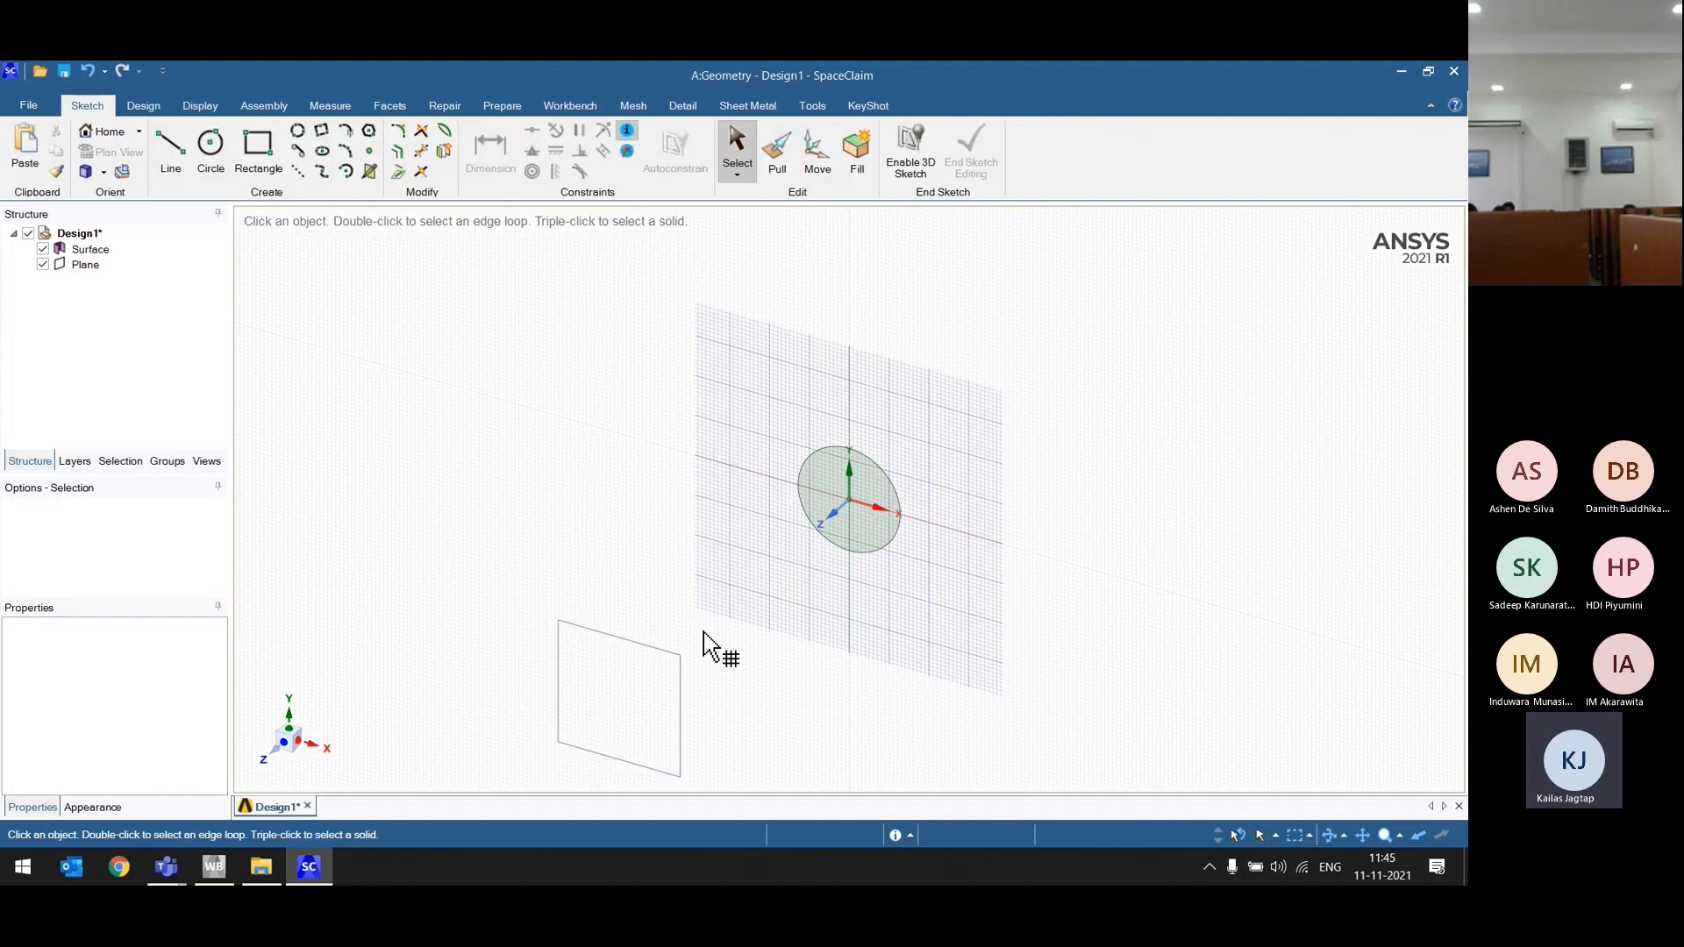
{"action": "left_click", "coordinate": [258, 150]}
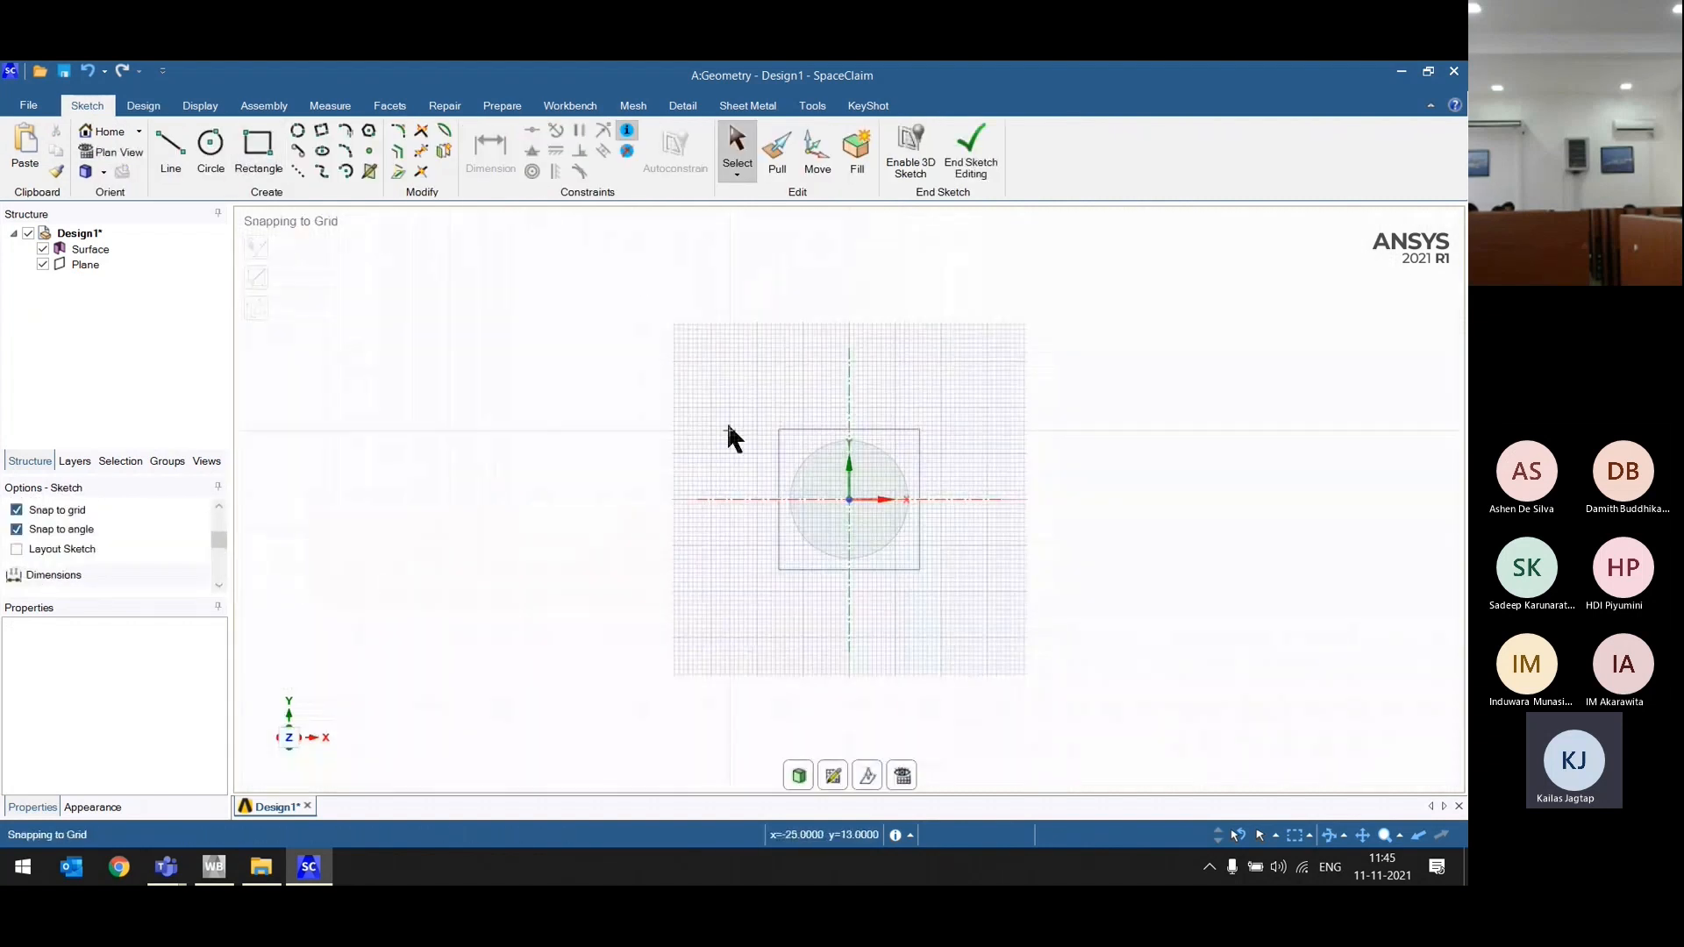
{"action": "left_click_drag", "start_coordinate": [720, 421], "coordinate": [992, 601]}
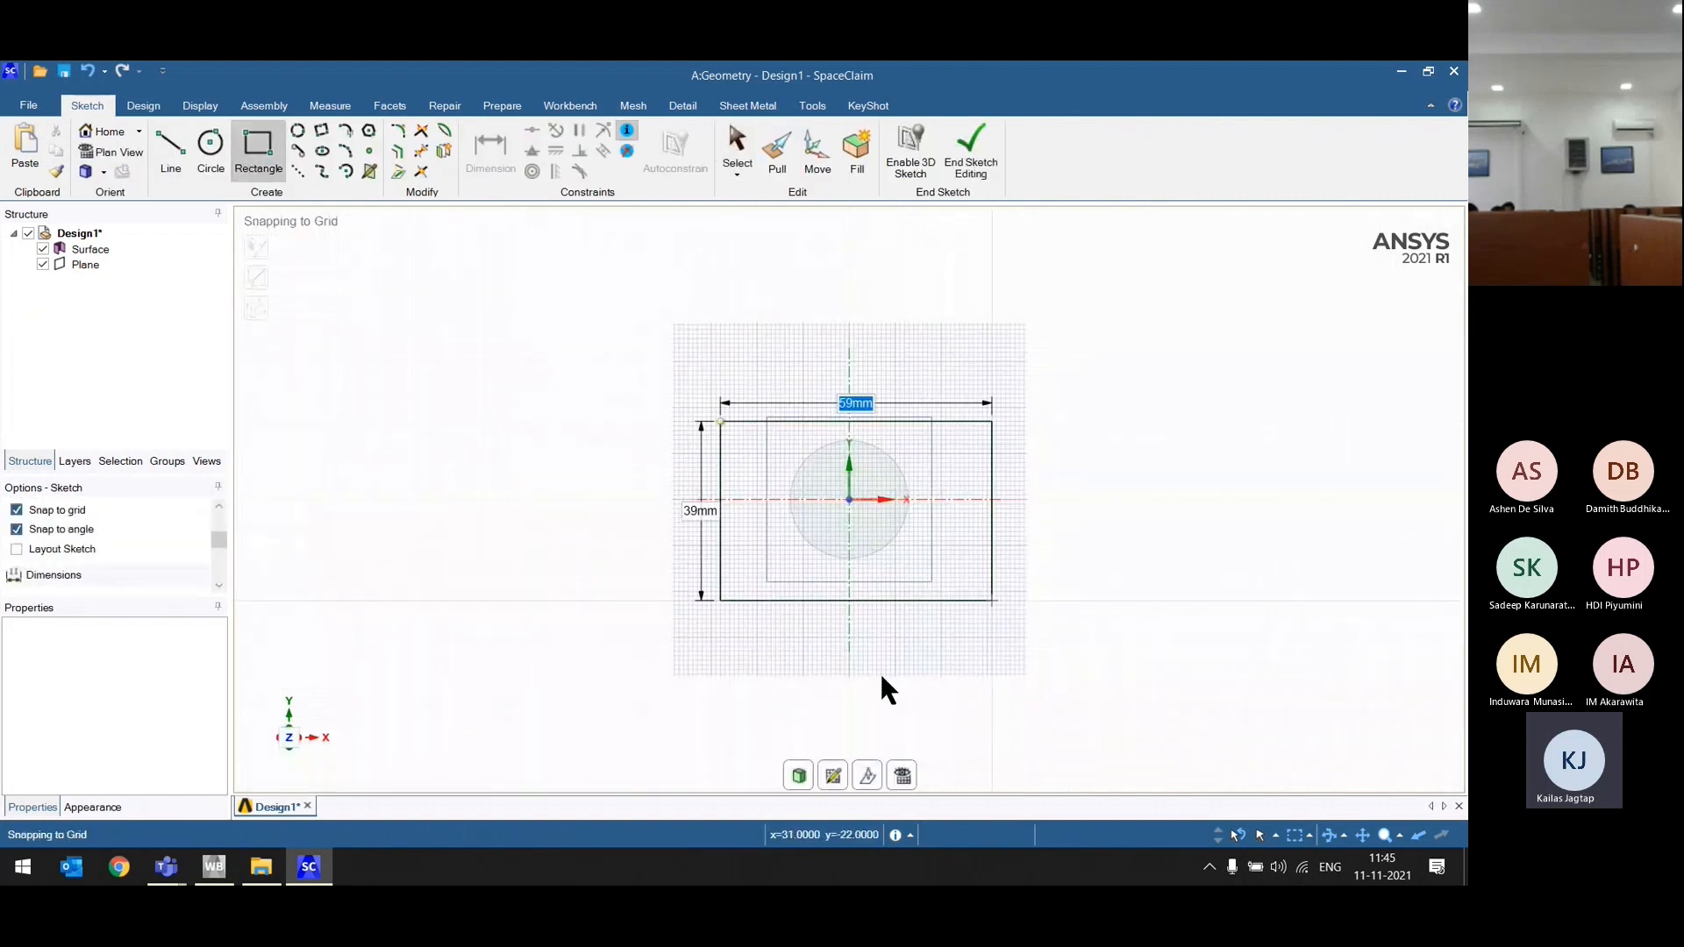
{"action": "left_click", "coordinate": [801, 777]}
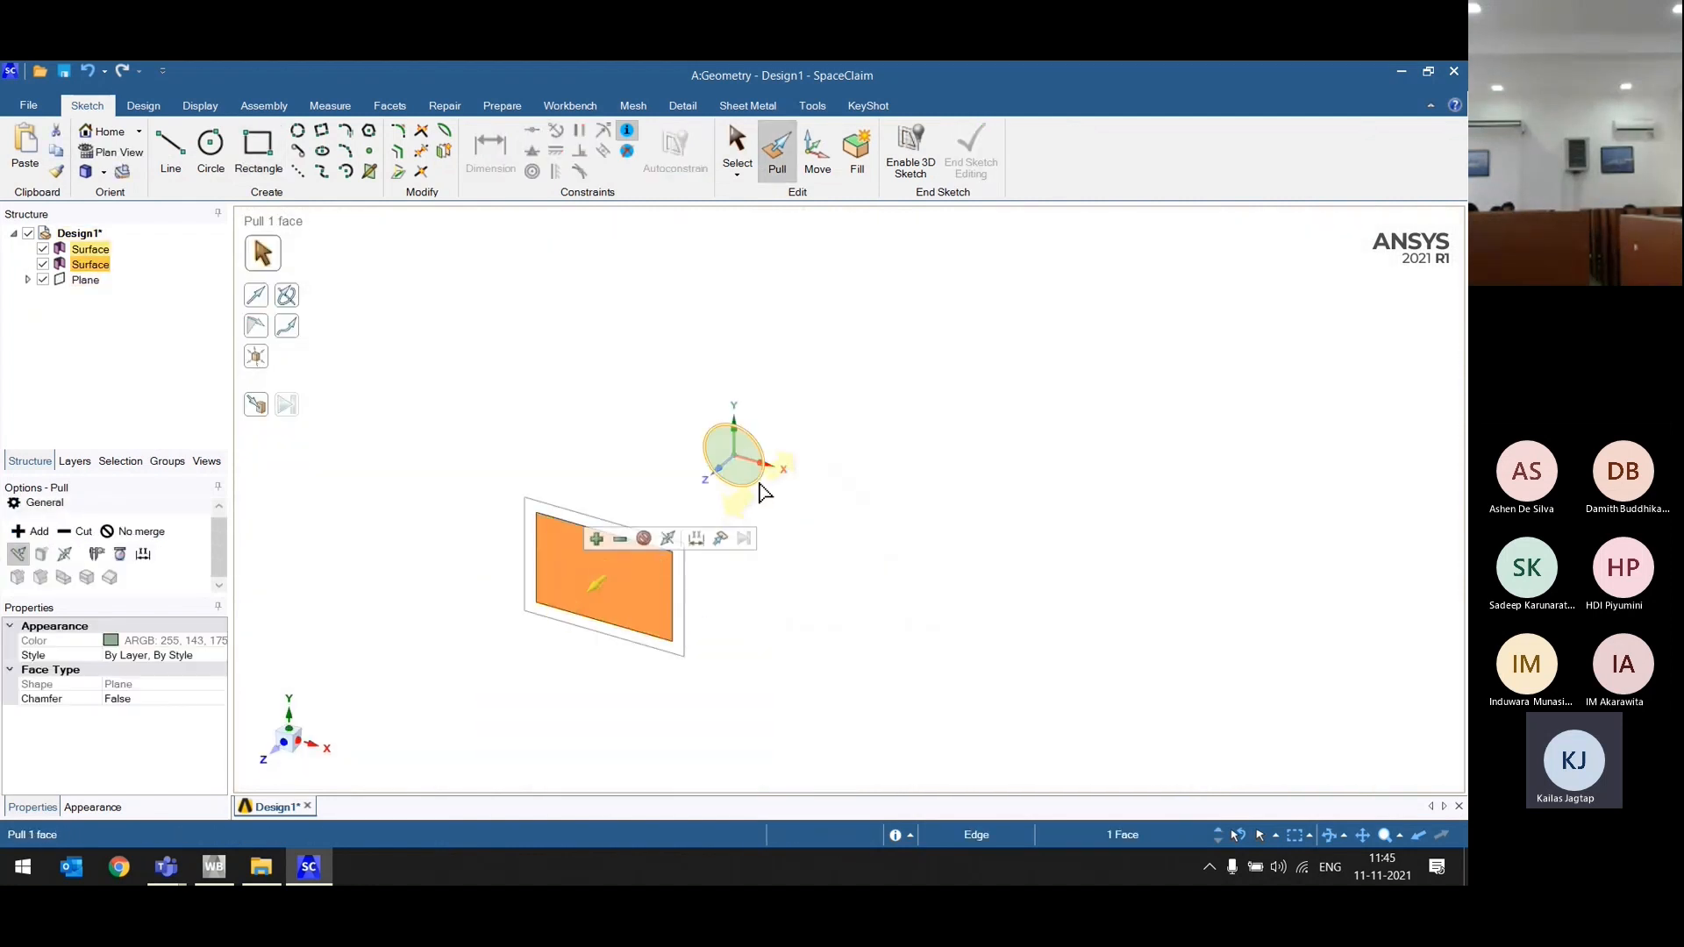
Step: Blend the circular surface and the rectangular surface into one solid
{"action": "left_click", "coordinate": [733, 452], "text": "ctrl"}
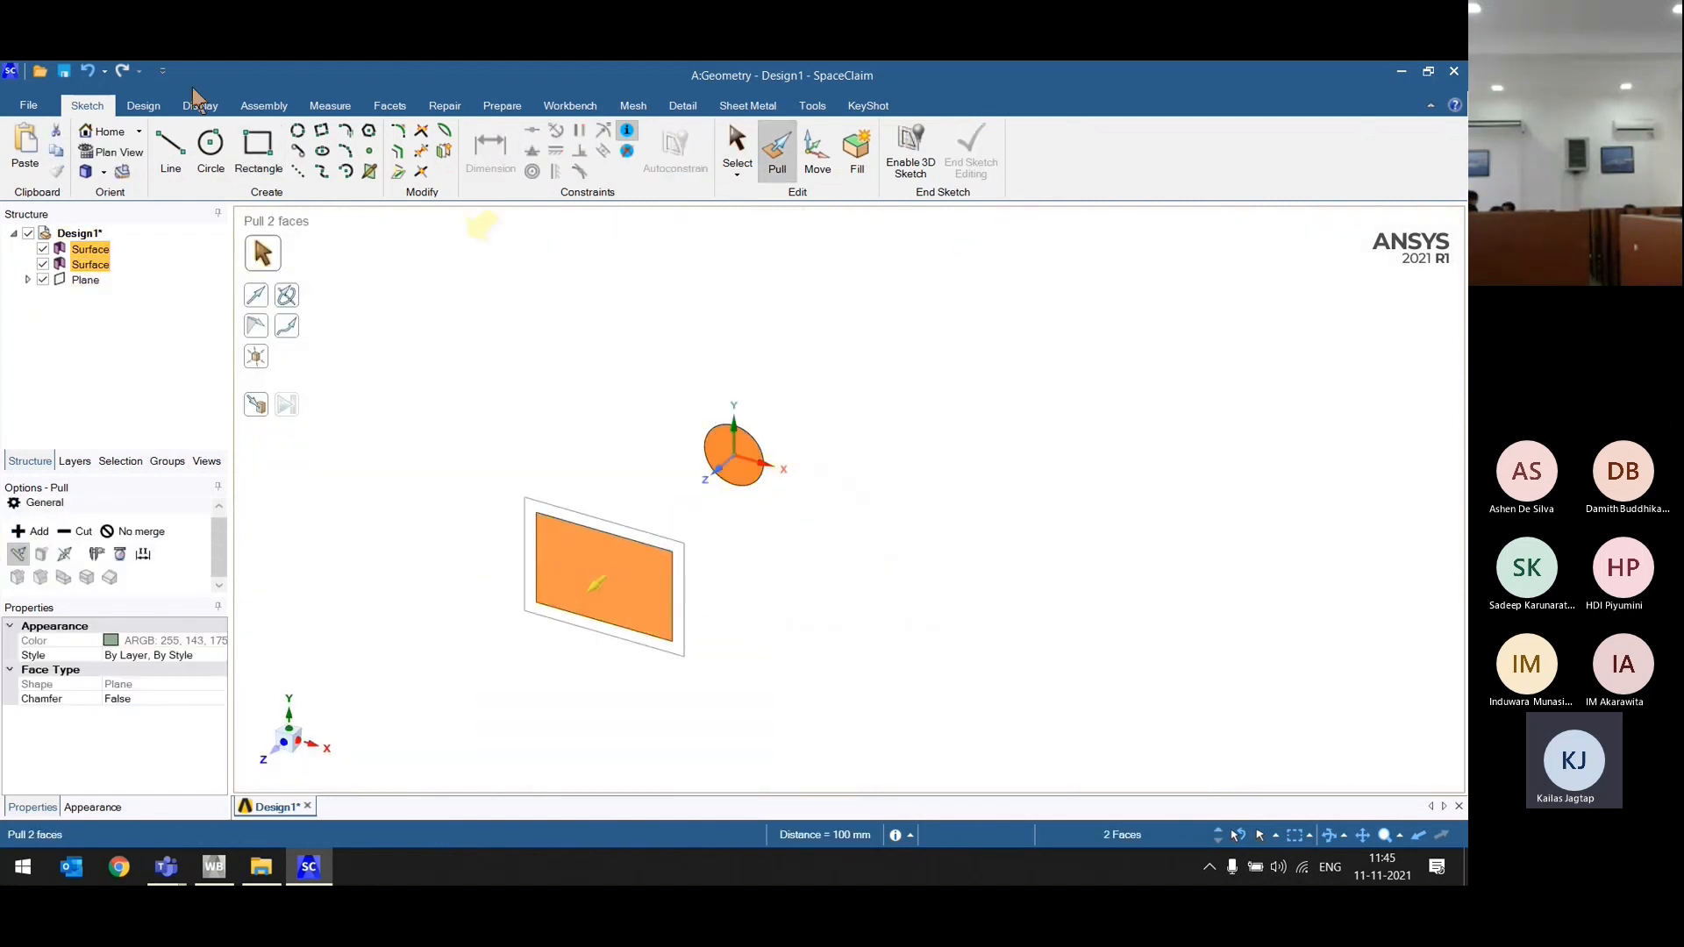
{"action": "left_click", "coordinate": [140, 107]}
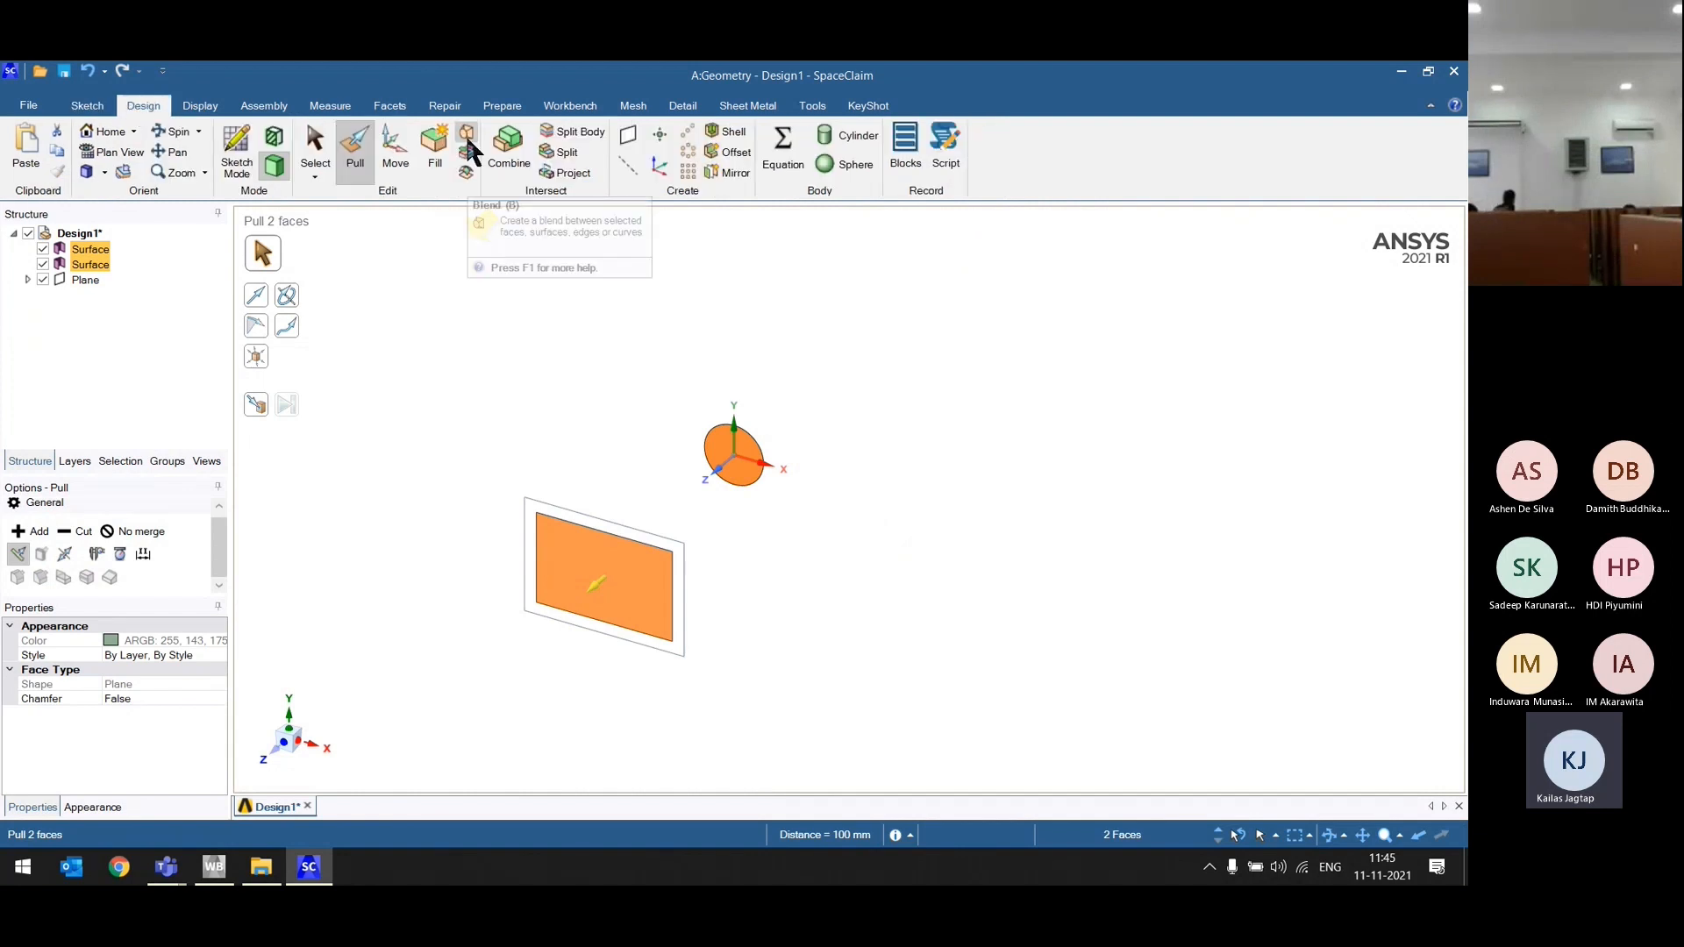
{"action": "left_click", "coordinate": [468, 139]}
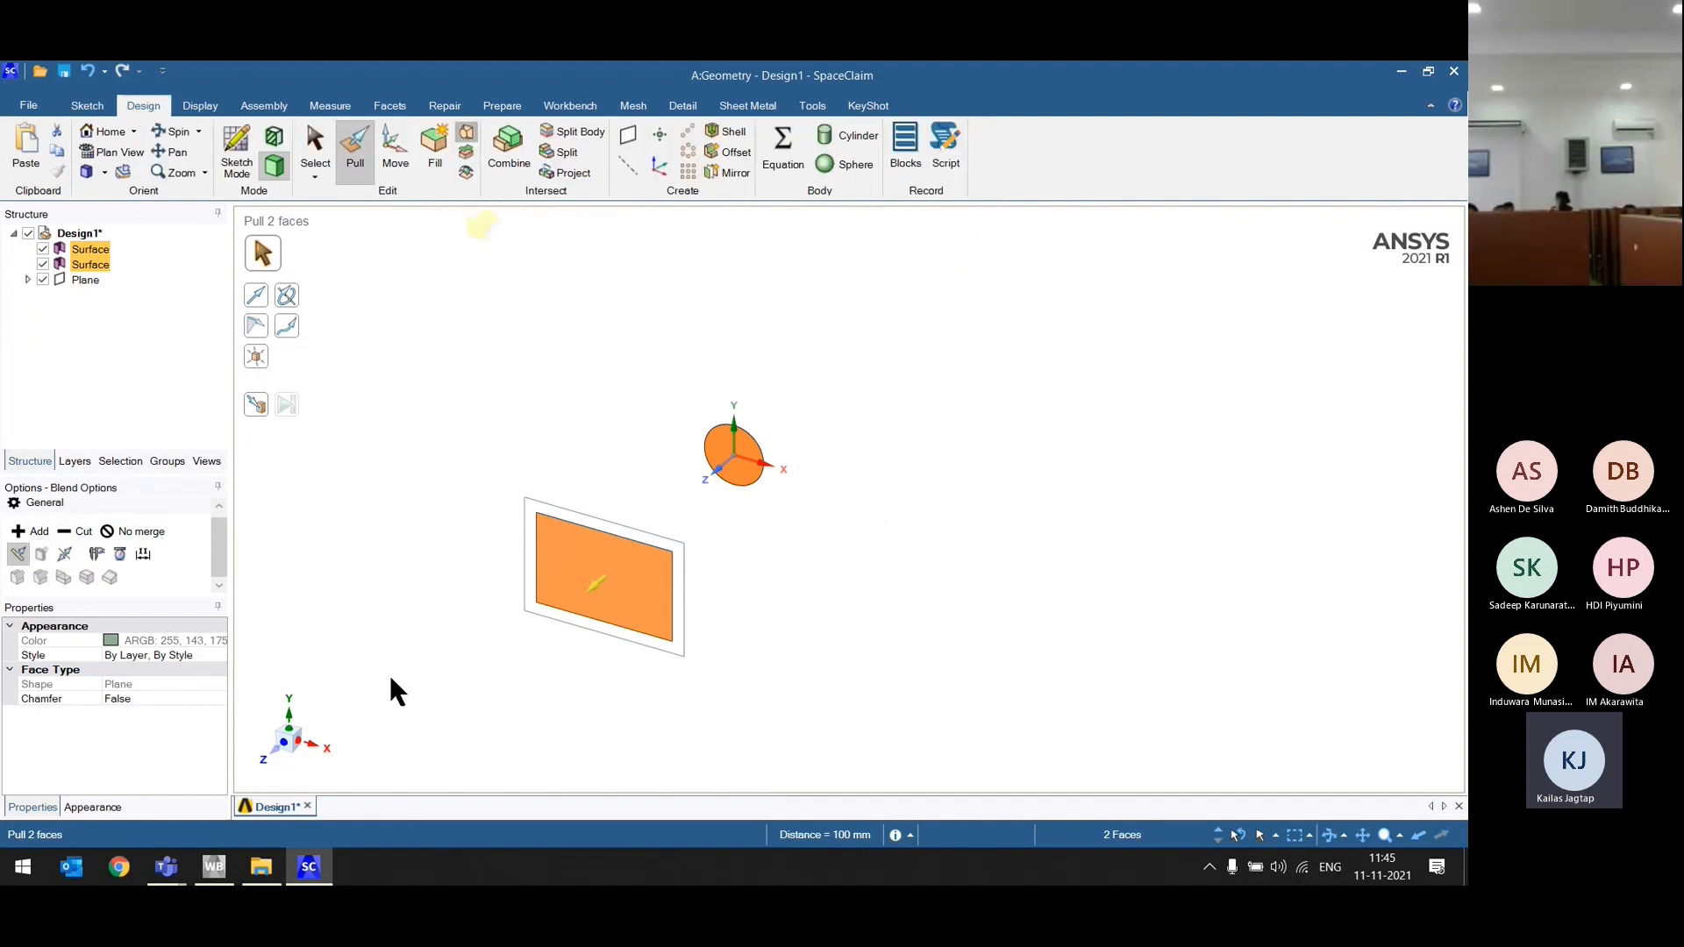
{"action": "middle_click_drag", "start_coordinate": [519, 714], "coordinate": [309, 392]}
{"action": "left_click", "coordinate": [264, 393]}
{"action": "middle_click_drag", "start_coordinate": [489, 412], "coordinate": [345, 544]}
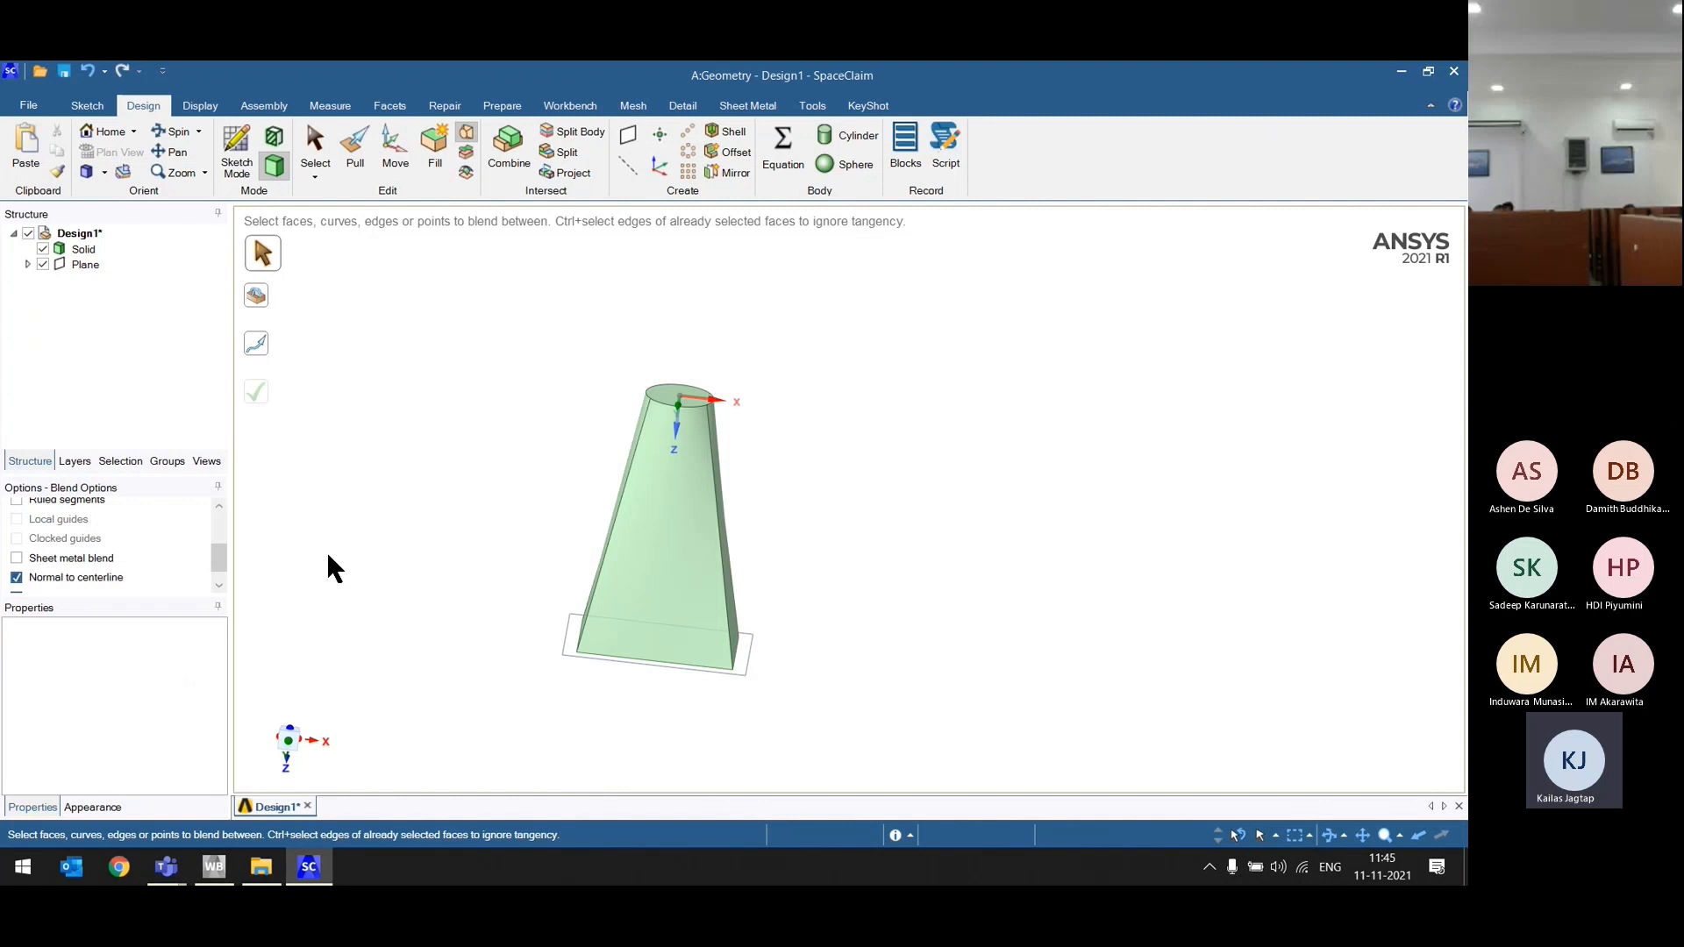
{"action": "middle_click_drag", "start_coordinate": [409, 544], "coordinate": [436, 456]}
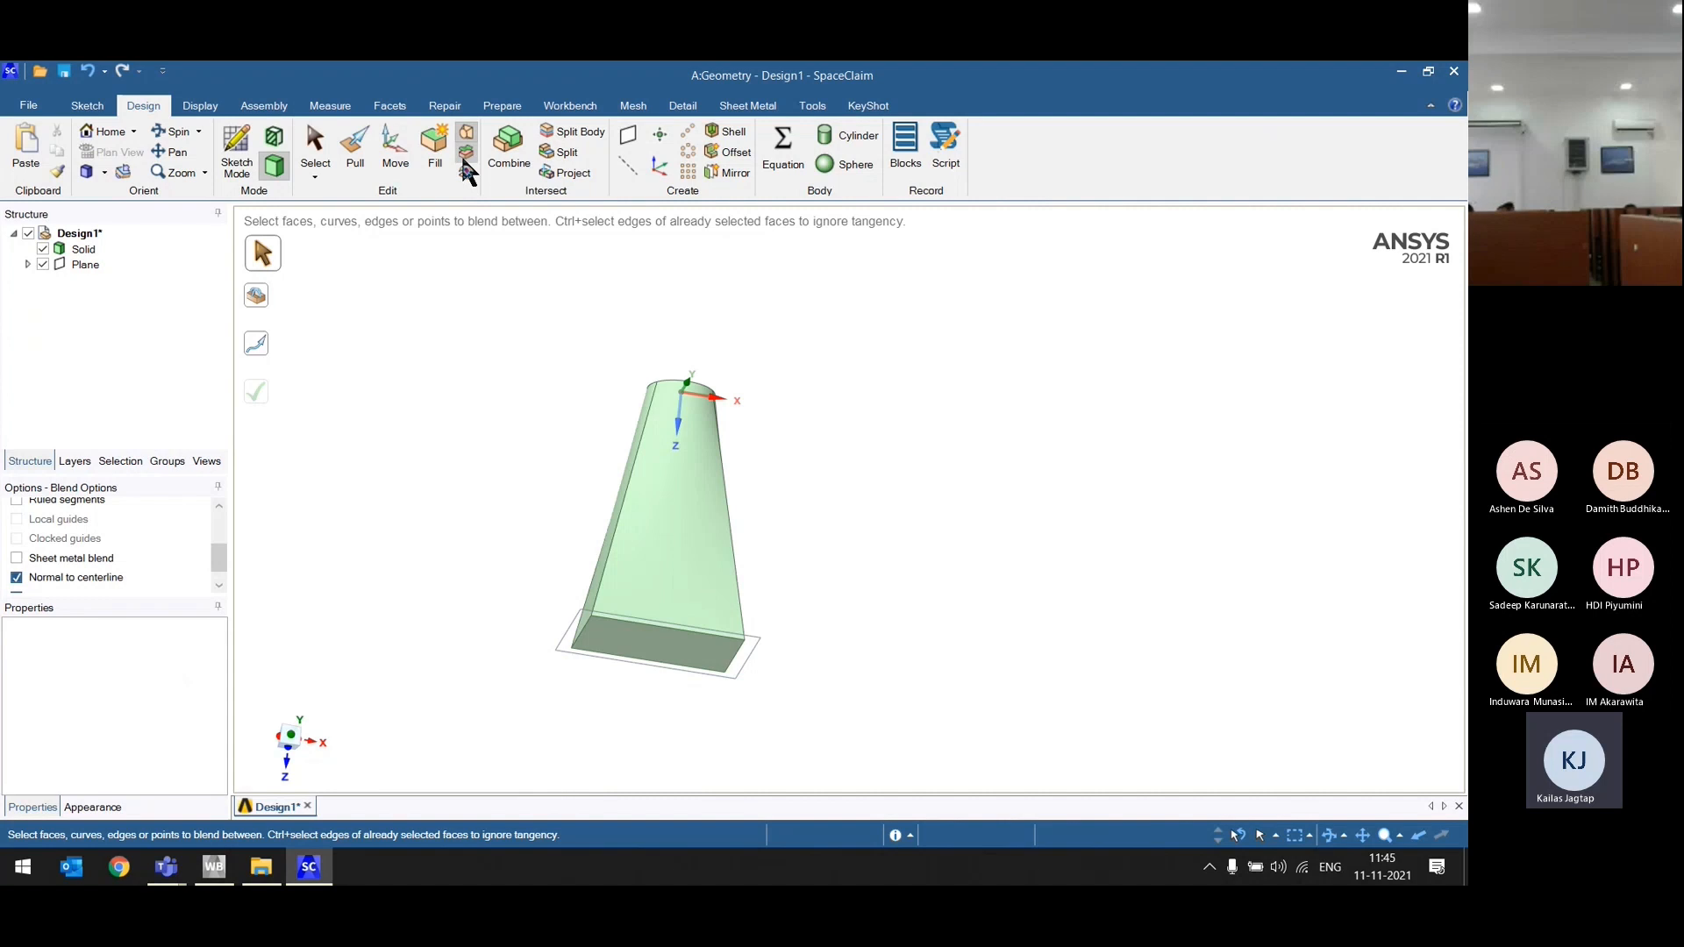
Step: Undo the blend between the two surfaces and hide the circular surface
{"action": "key", "text": "ctrl+z"}
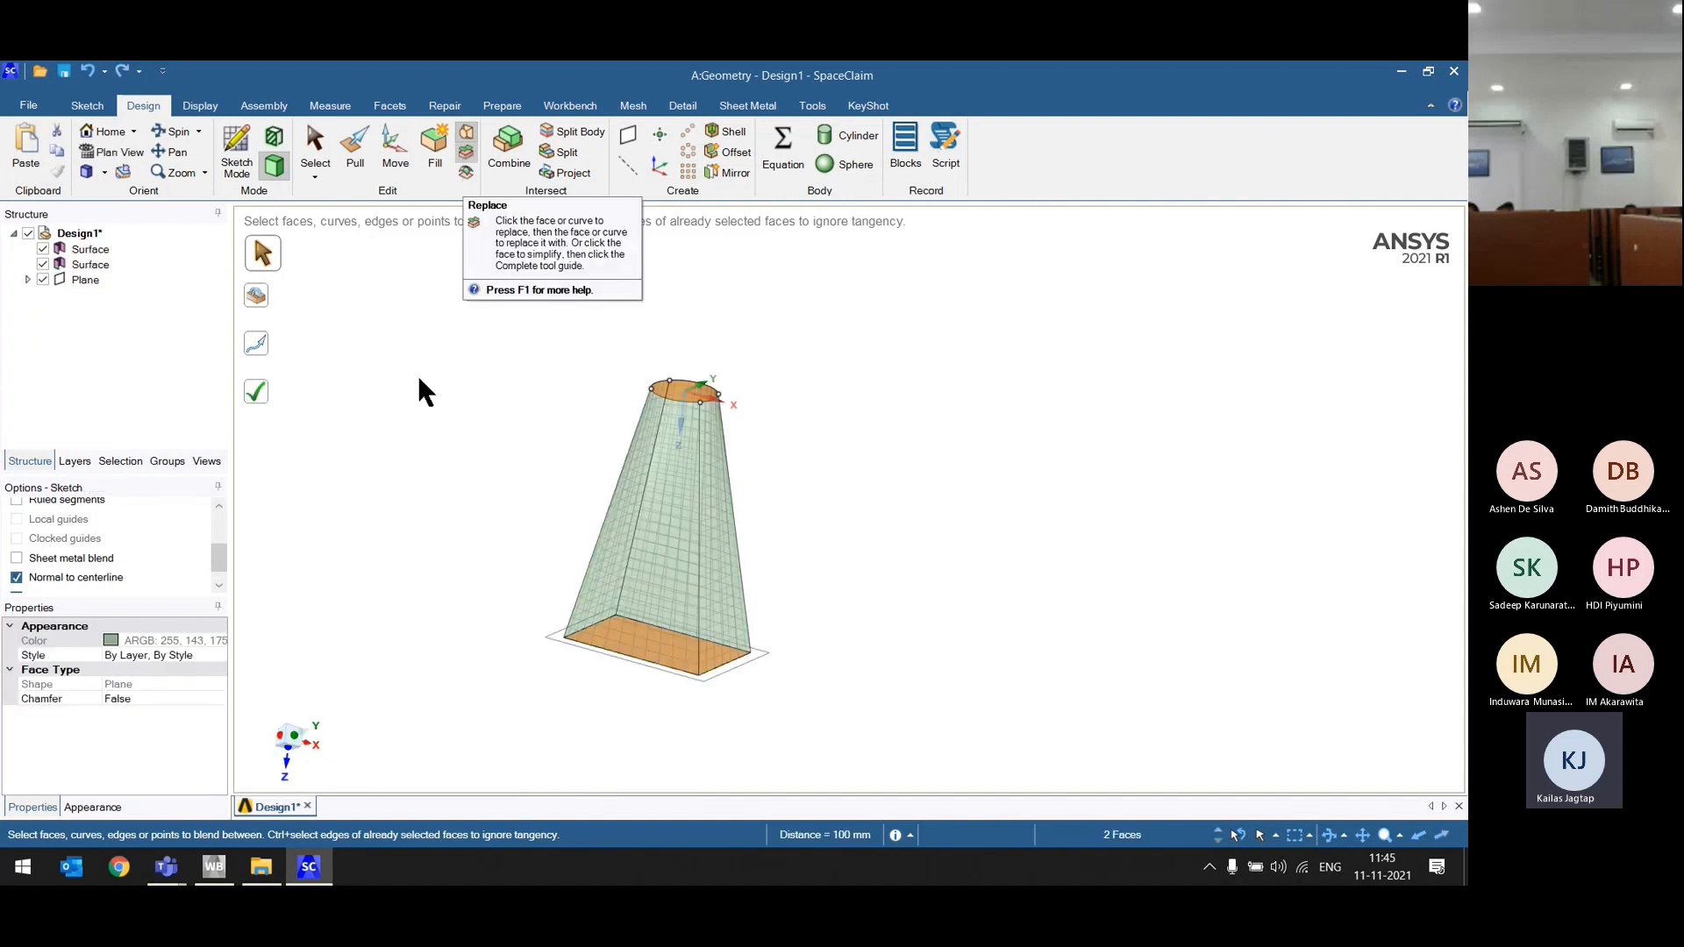
{"action": "key", "text": "ctrl+z"}
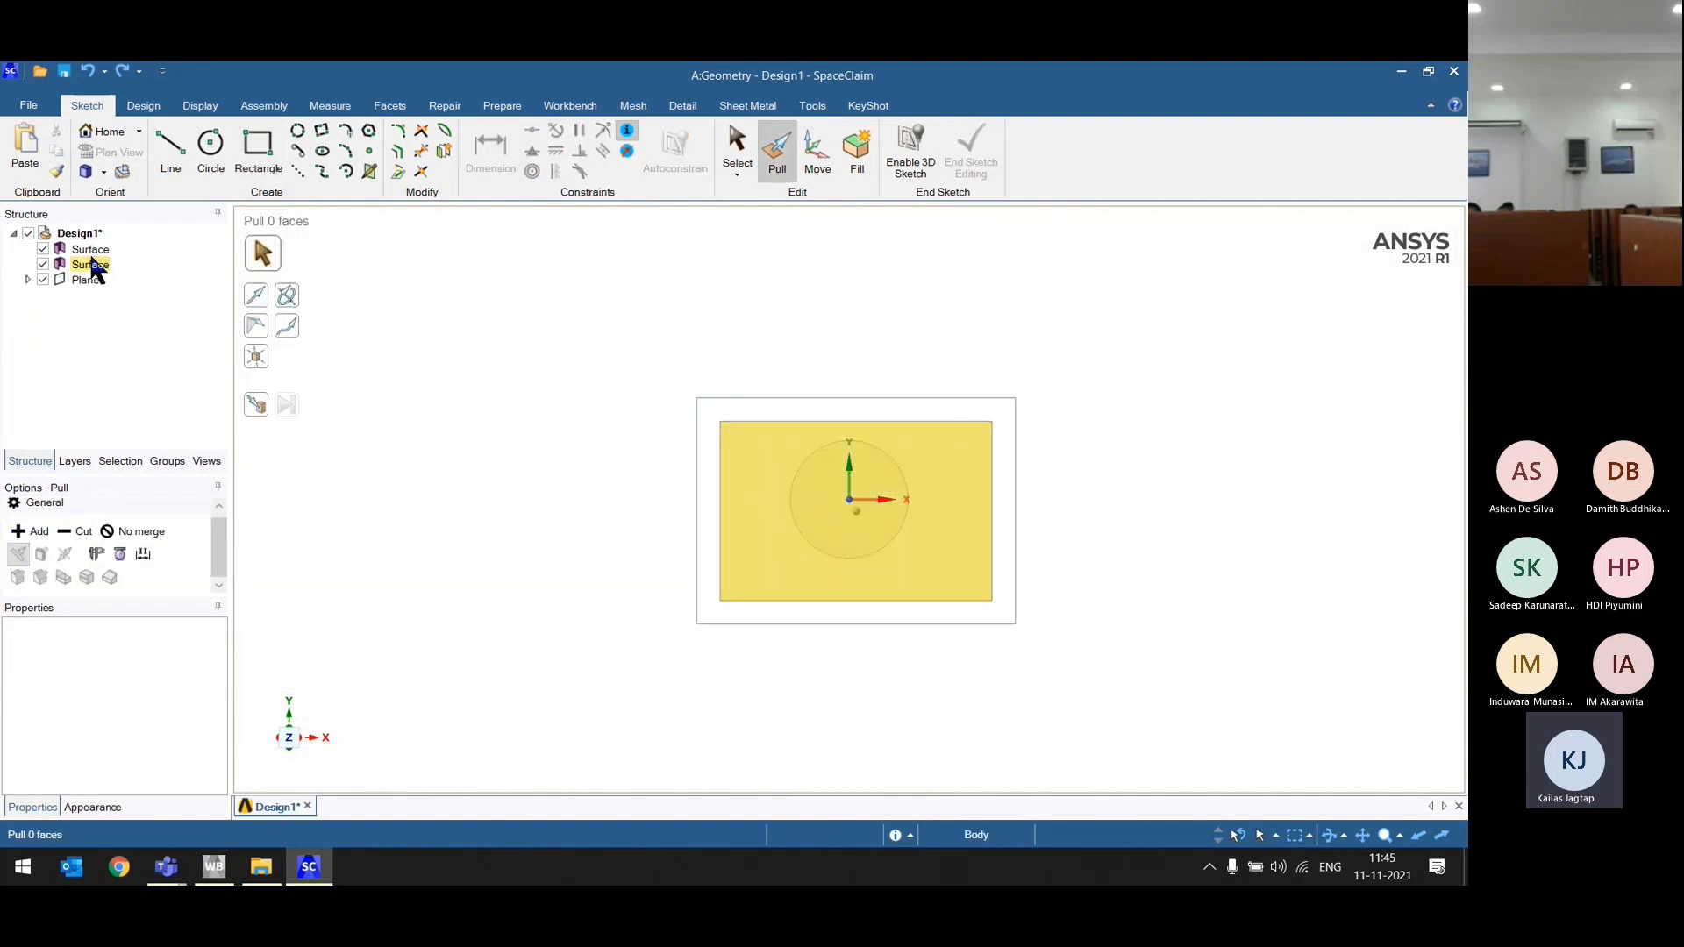
{"action": "left_click", "coordinate": [43, 249]}
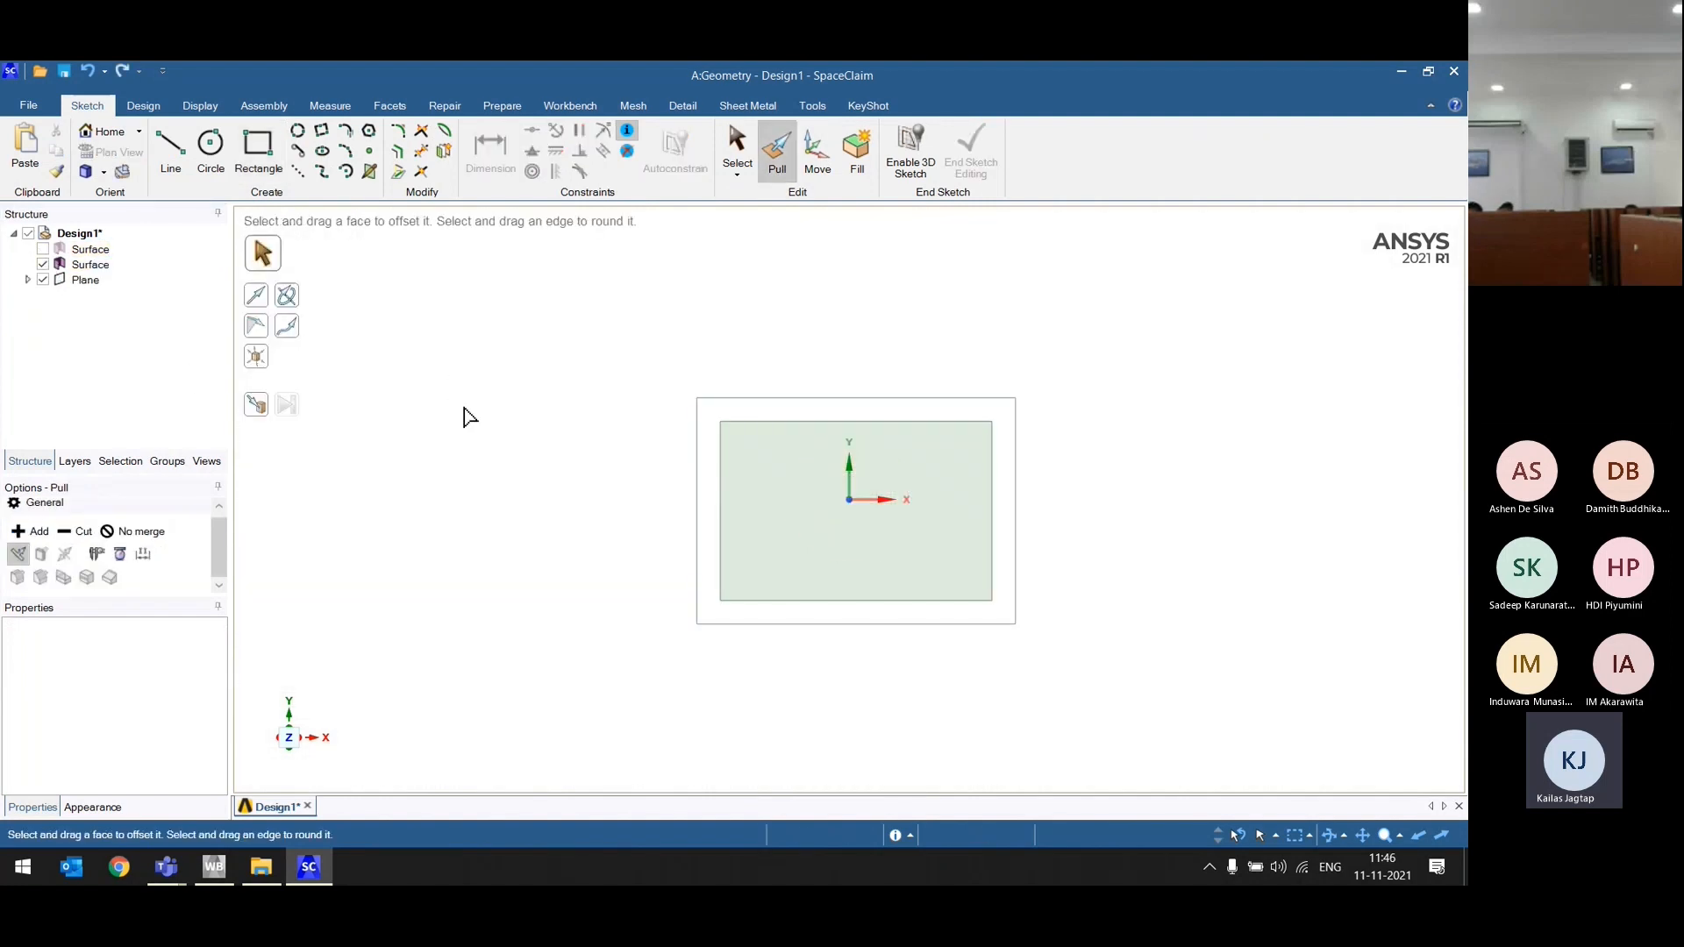
Step: Pull the rectangular surface forward into a solid block and lower its top face by about 23 mm
{"action": "key", "text": "h"}
{"action": "scroll", "coordinate": [553, 475], "scroll_direction": "down", "scroll_amount": 4}
{"action": "left_click", "coordinate": [642, 497]}
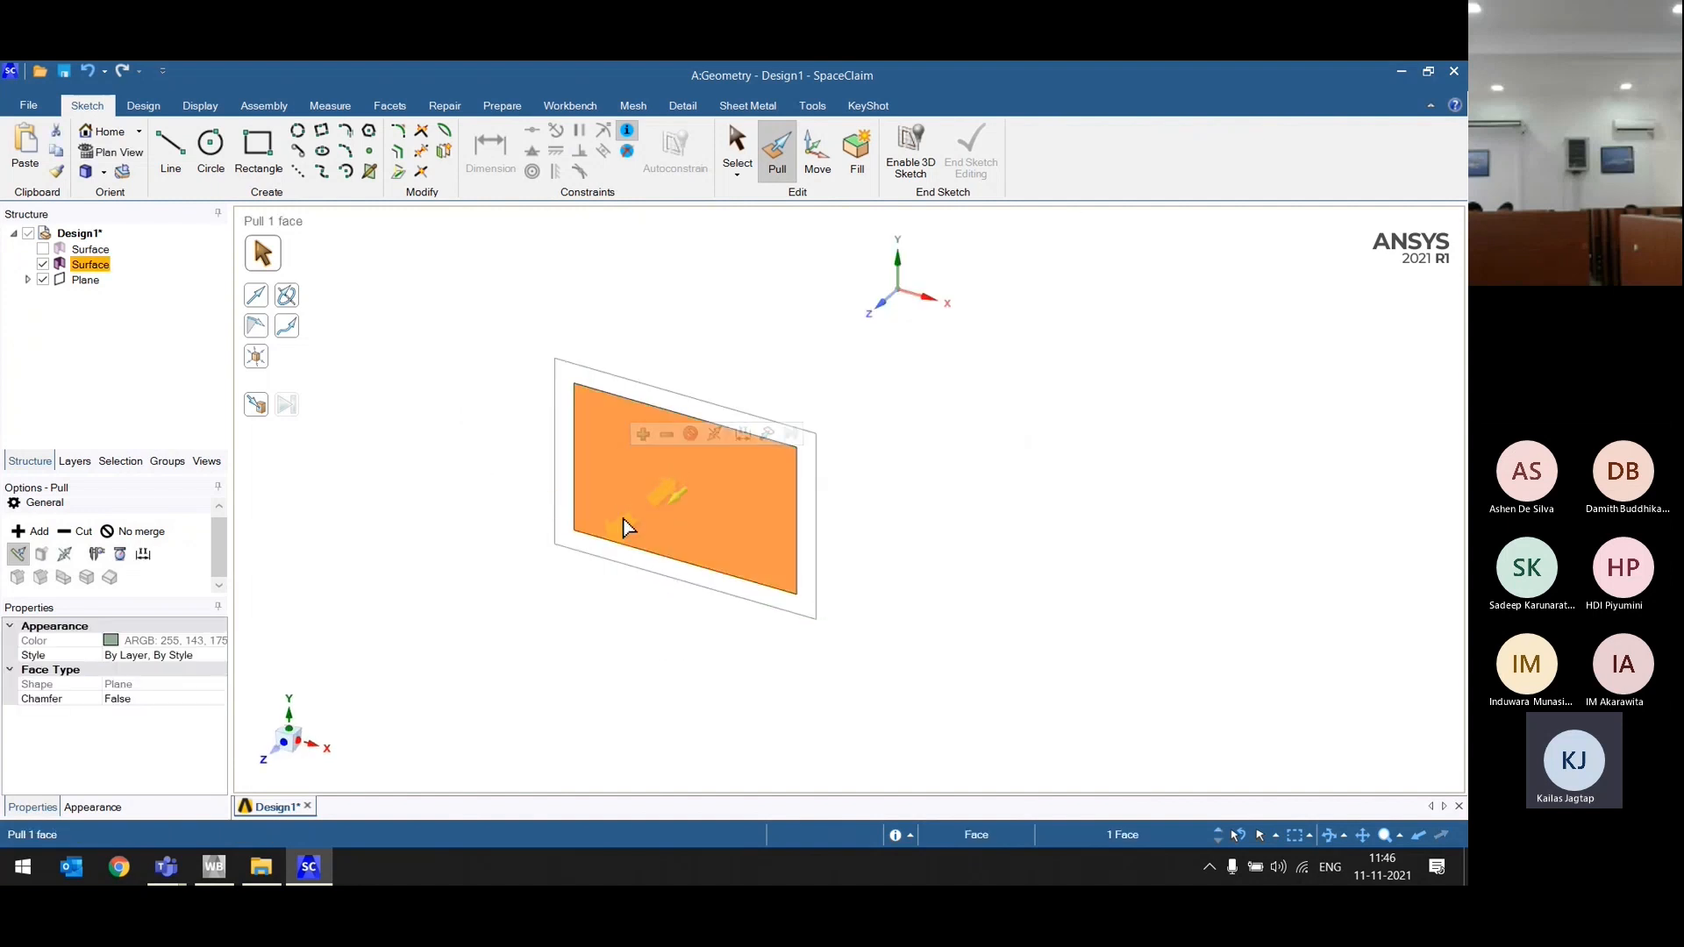
{"action": "left_click_drag", "start_coordinate": [624, 526], "coordinate": [518, 619]}
{"action": "left_click", "coordinate": [633, 500]}
{"action": "left_click_drag", "start_coordinate": [637, 534], "coordinate": [583, 562]}
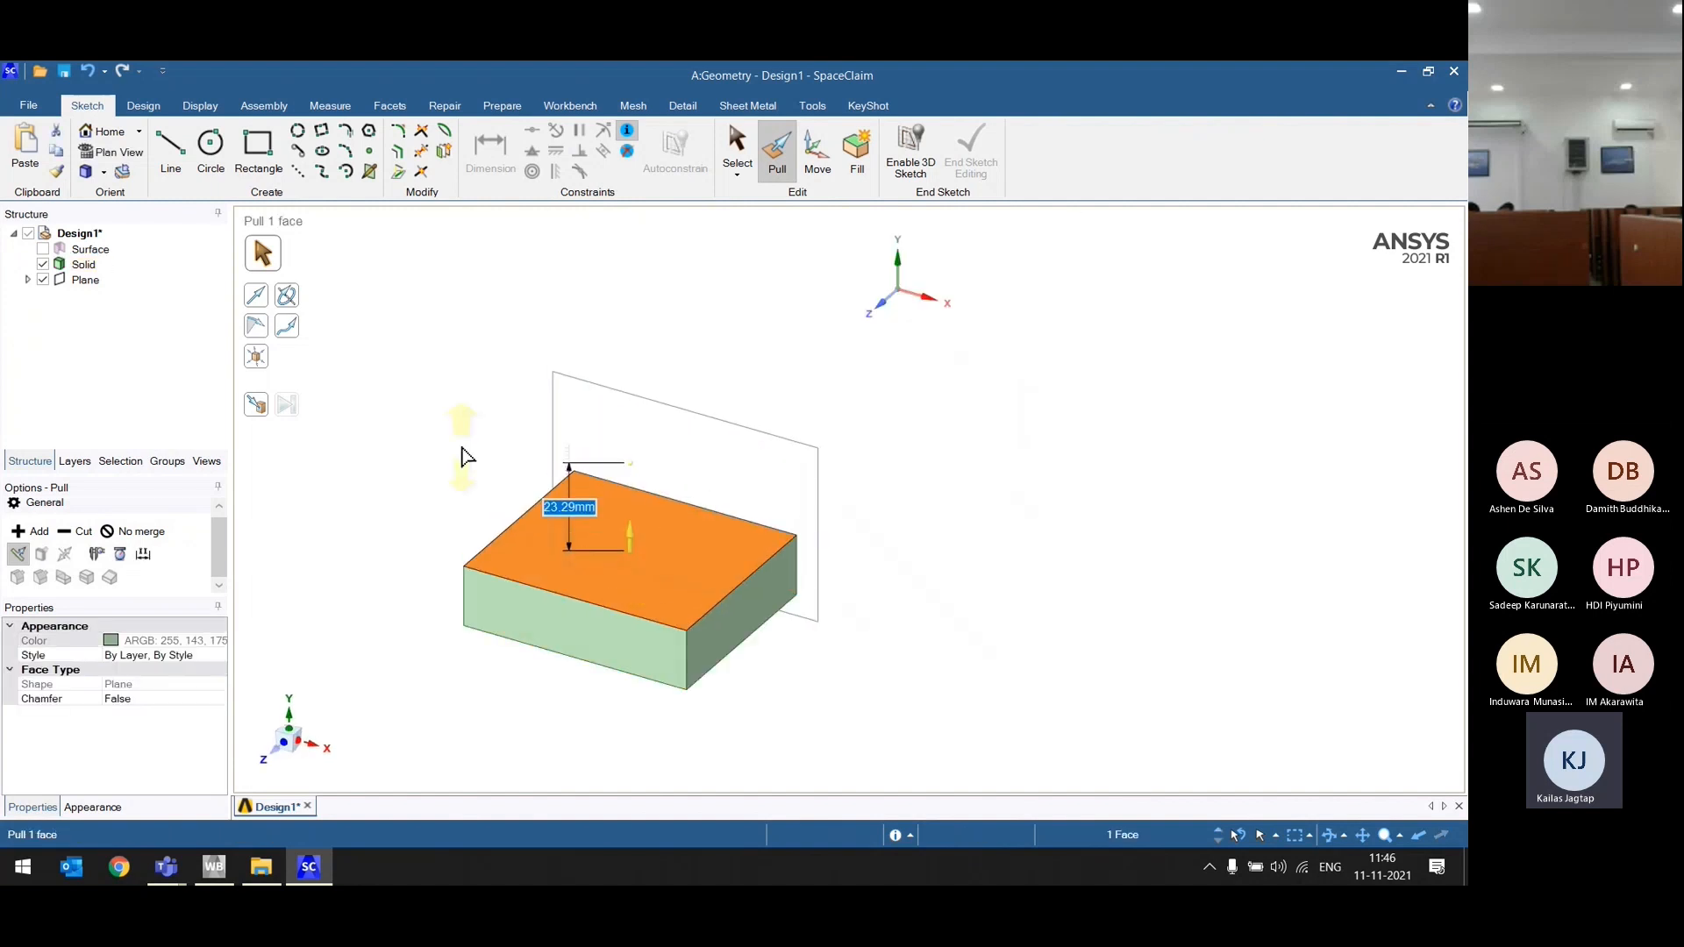
{"action": "left_click", "coordinate": [462, 455]}
Step: Sketch a wavy open spline above the block, parallel to its front face, and return to 3D mode
{"action": "scroll", "coordinate": [692, 722], "scroll_direction": "down", "scroll_amount": 2}
{"action": "middle_click_drag", "start_coordinate": [1036, 676], "coordinate": [982, 654]}
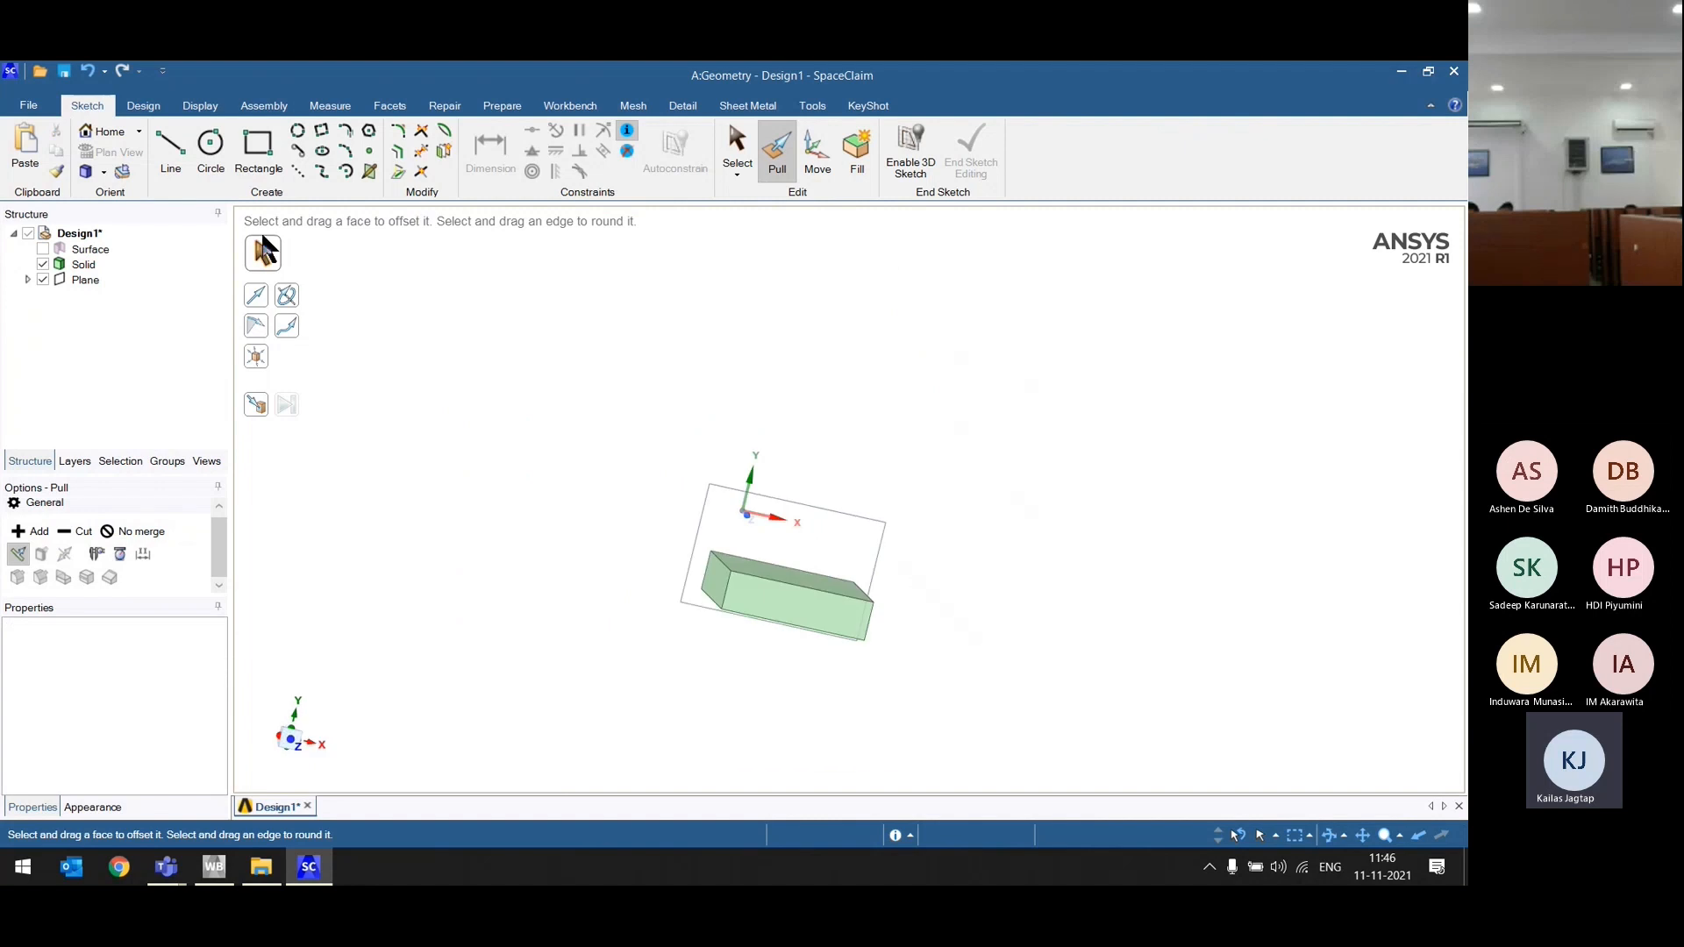
{"action": "left_click", "coordinate": [321, 172]}
{"action": "left_click", "coordinate": [671, 417]}
{"action": "left_click", "coordinate": [690, 330]}
{"action": "left_click", "coordinate": [732, 376]}
{"action": "left_click", "coordinate": [768, 320]}
{"action": "left_click", "coordinate": [804, 379]}
{"action": "left_click", "coordinate": [825, 339]}
{"action": "left_click", "coordinate": [850, 397]}
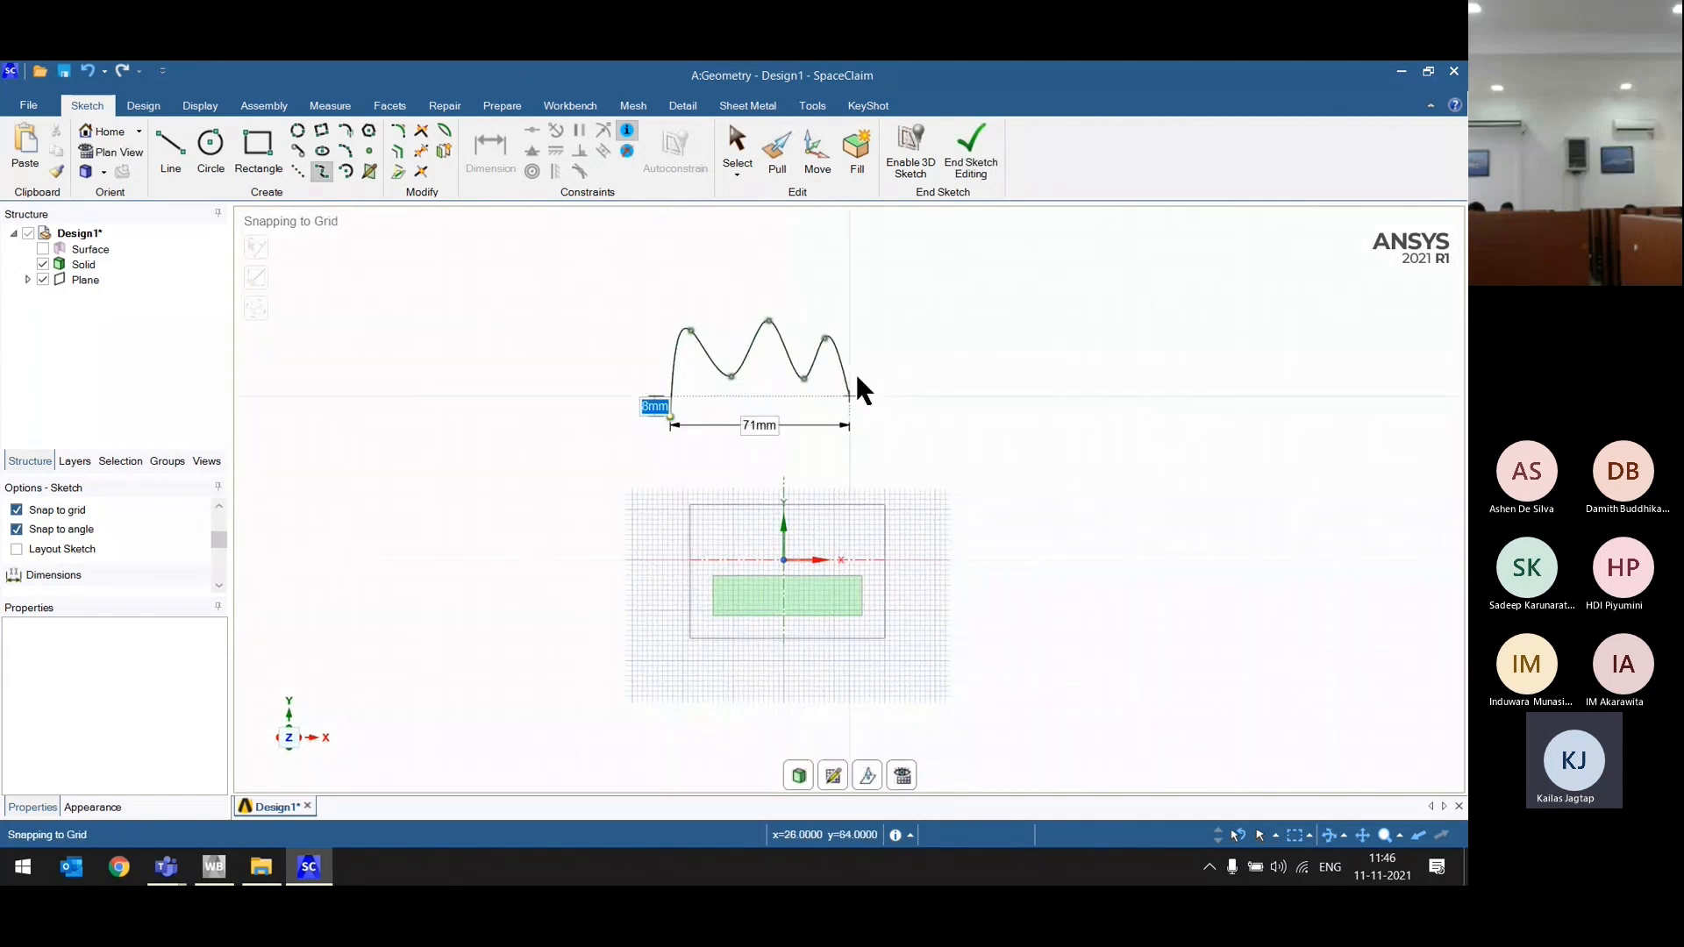
{"action": "left_click", "coordinate": [869, 361]}
{"action": "left_click", "coordinate": [902, 374]}
{"action": "key", "text": "Escape"}
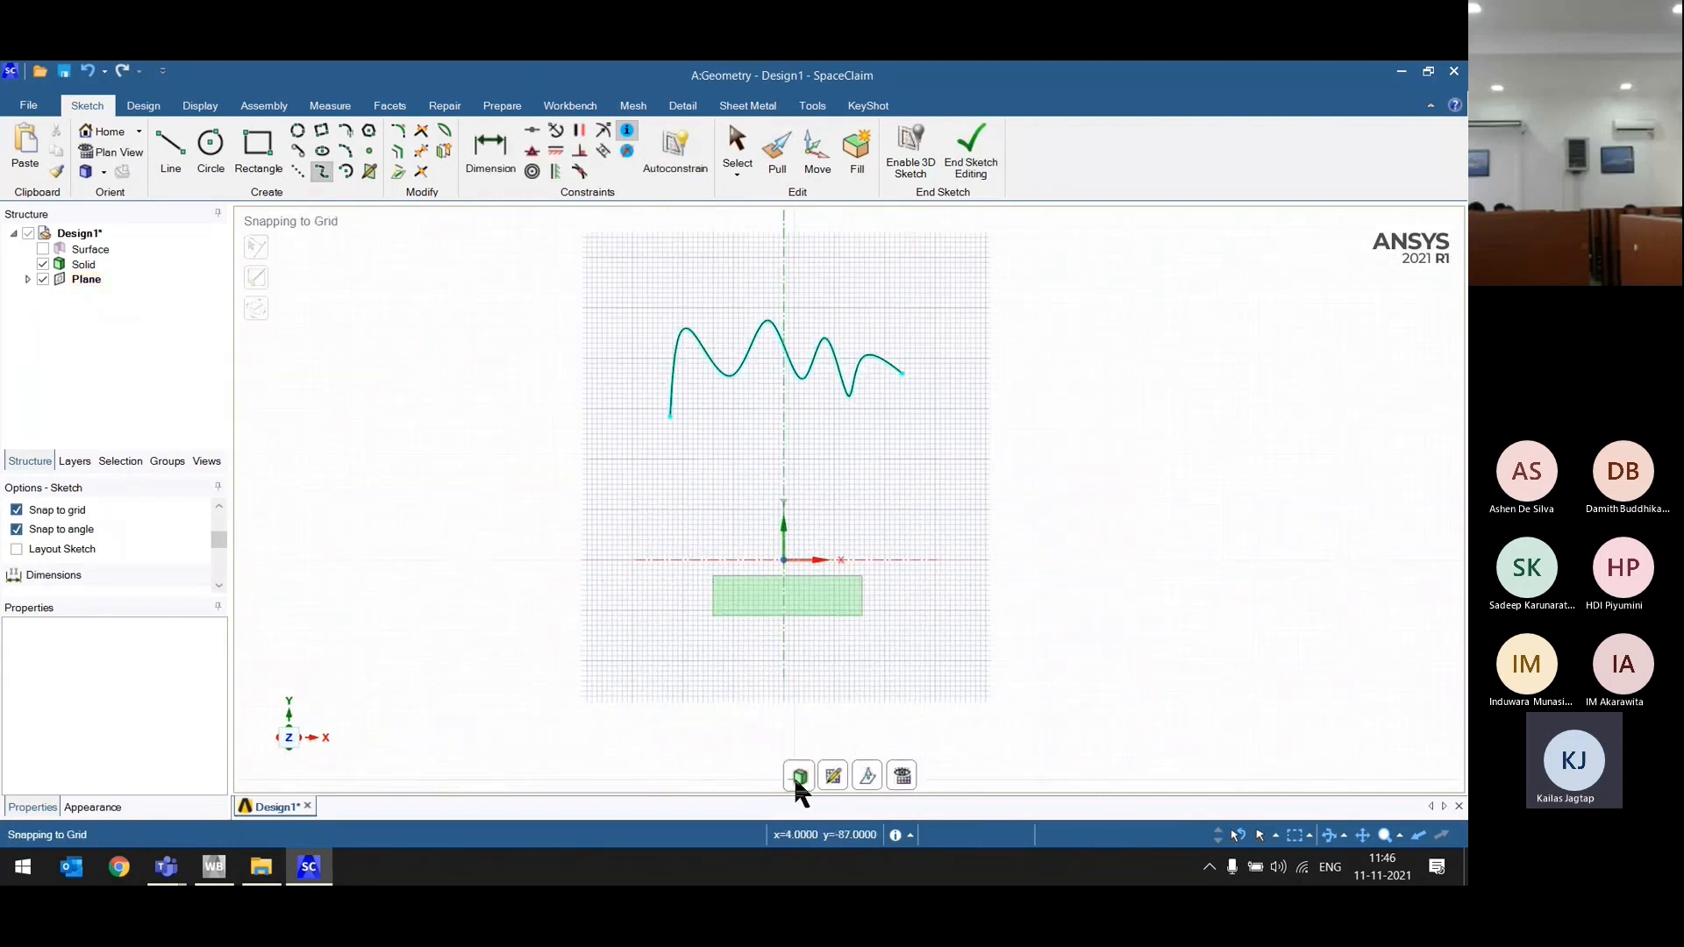
{"action": "left_click", "coordinate": [794, 774]}
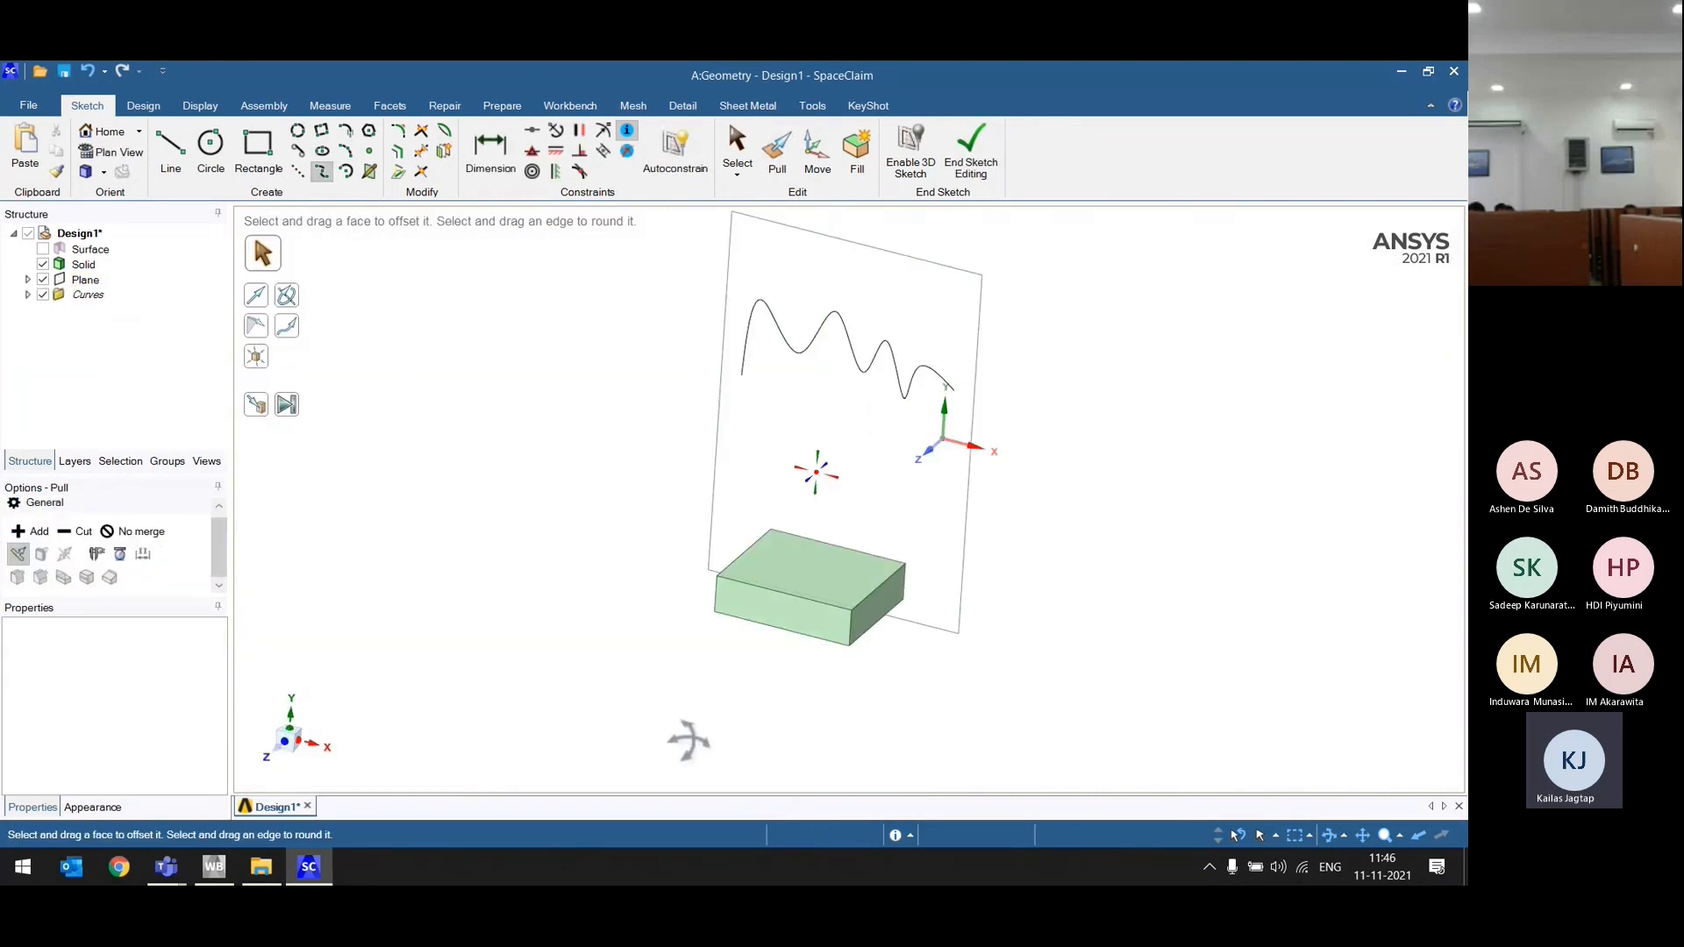
Step: Raise the block's top face about 3.87 mm and pull the spline up to the block's front face as a wavy surface
{"action": "left_click_drag", "start_coordinate": [840, 588], "coordinate": [863, 562]}
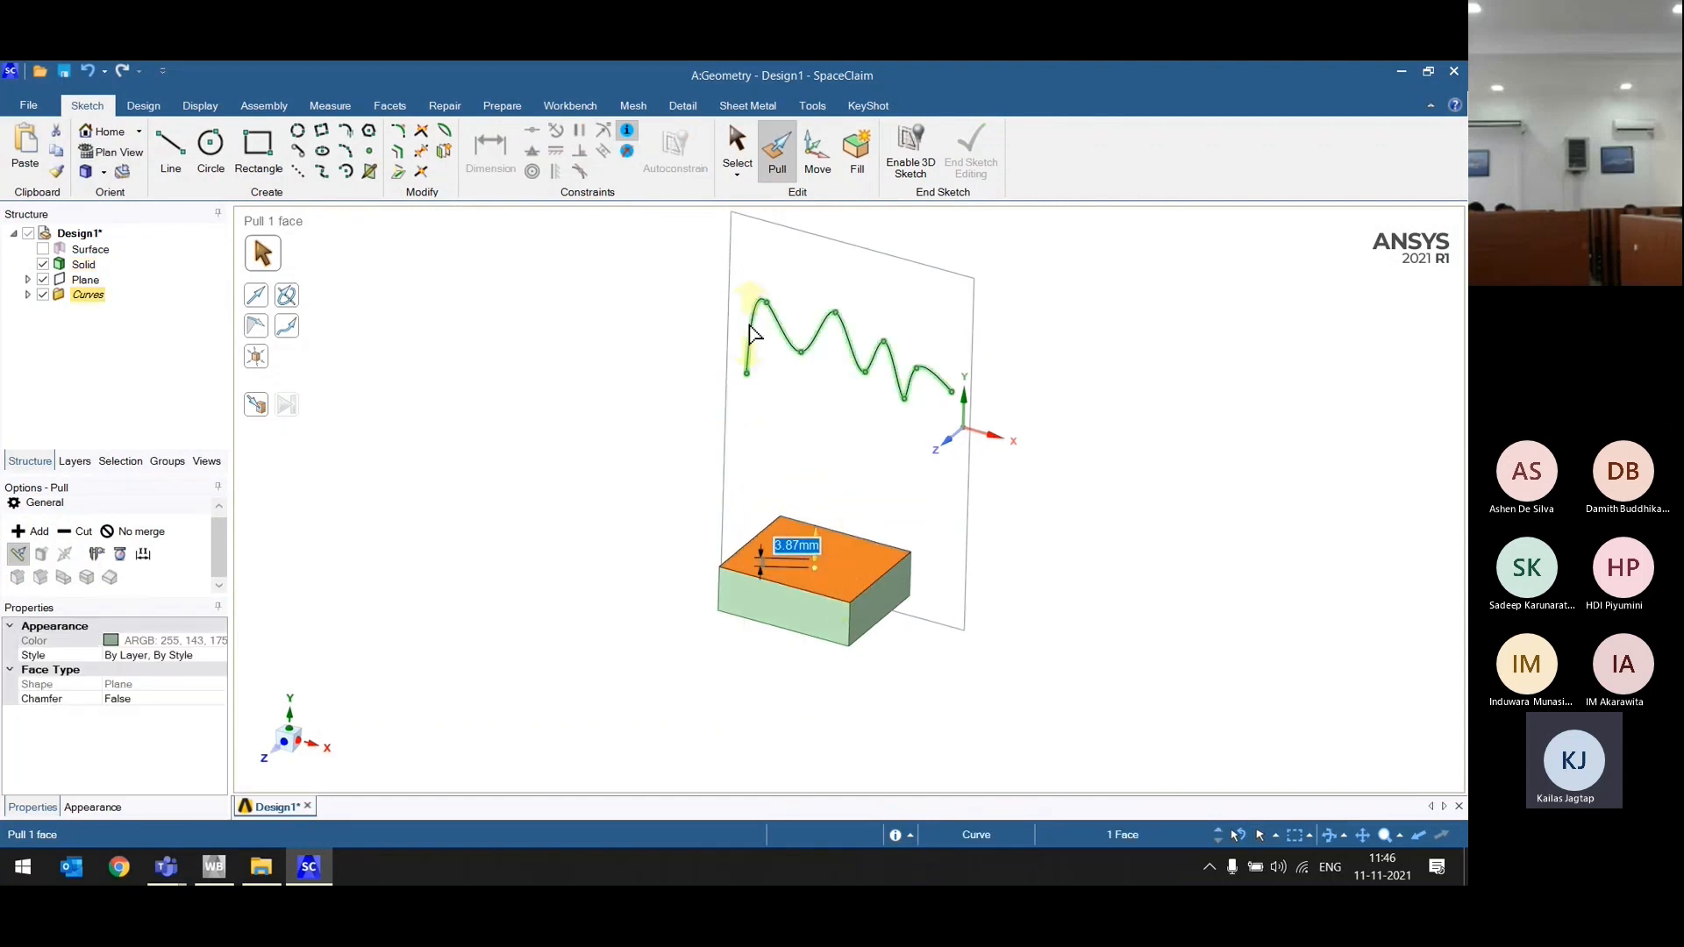
{"action": "middle_click_drag", "start_coordinate": [882, 373], "coordinate": [792, 484]}
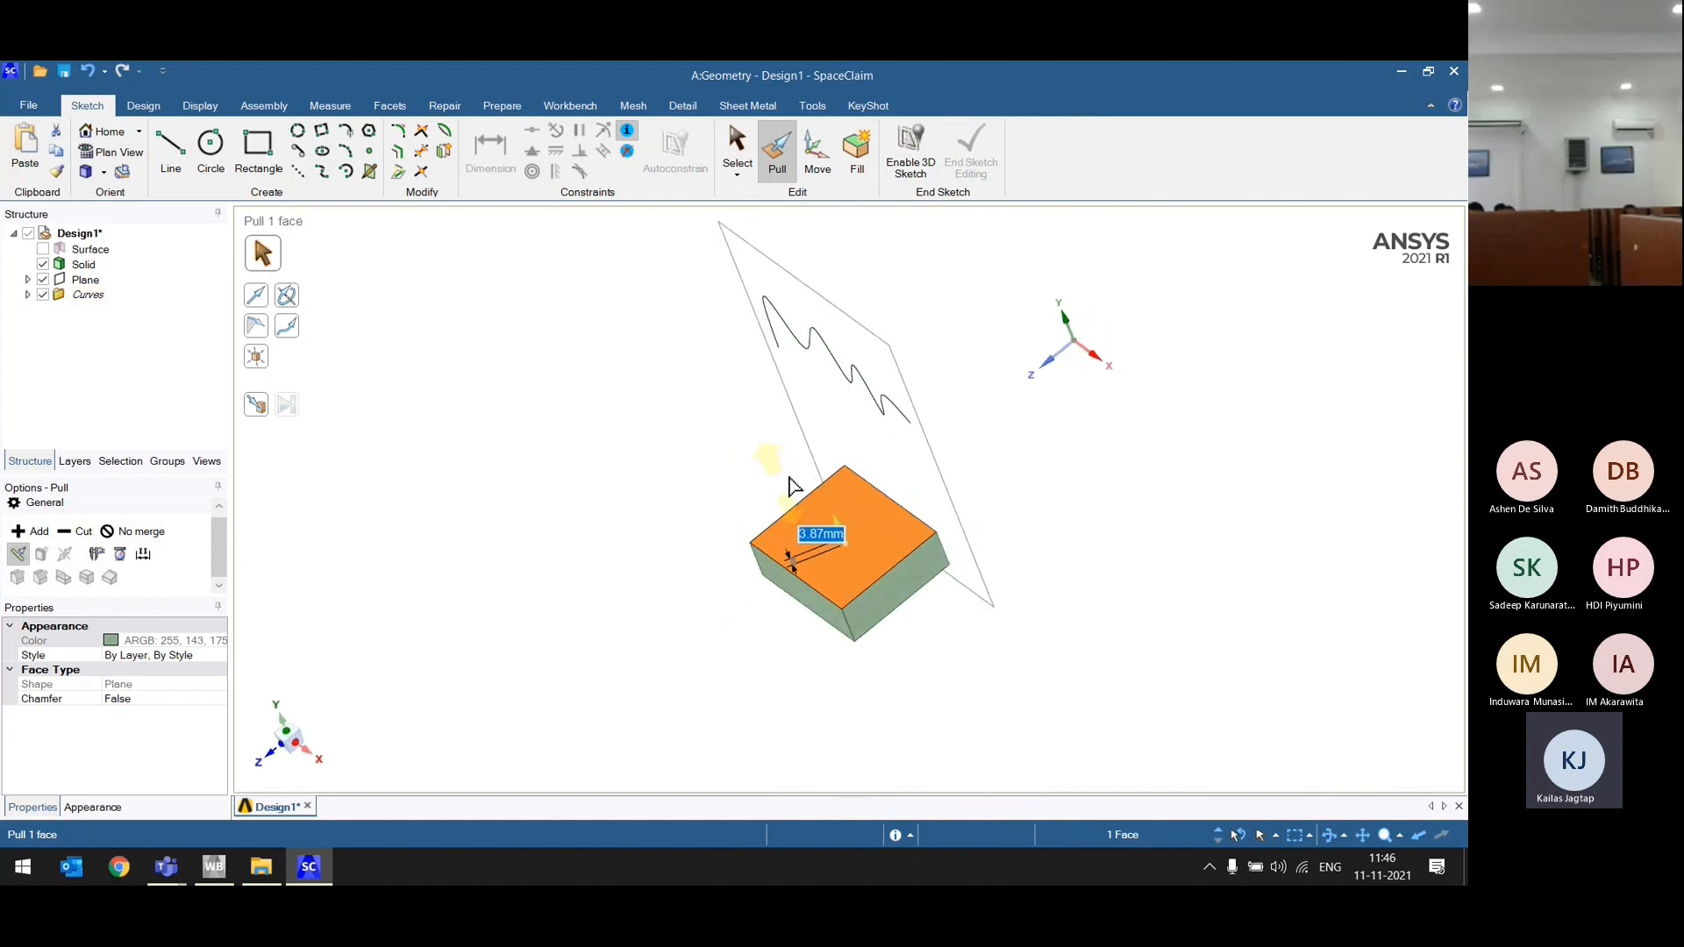
{"action": "left_click", "coordinate": [790, 349]}
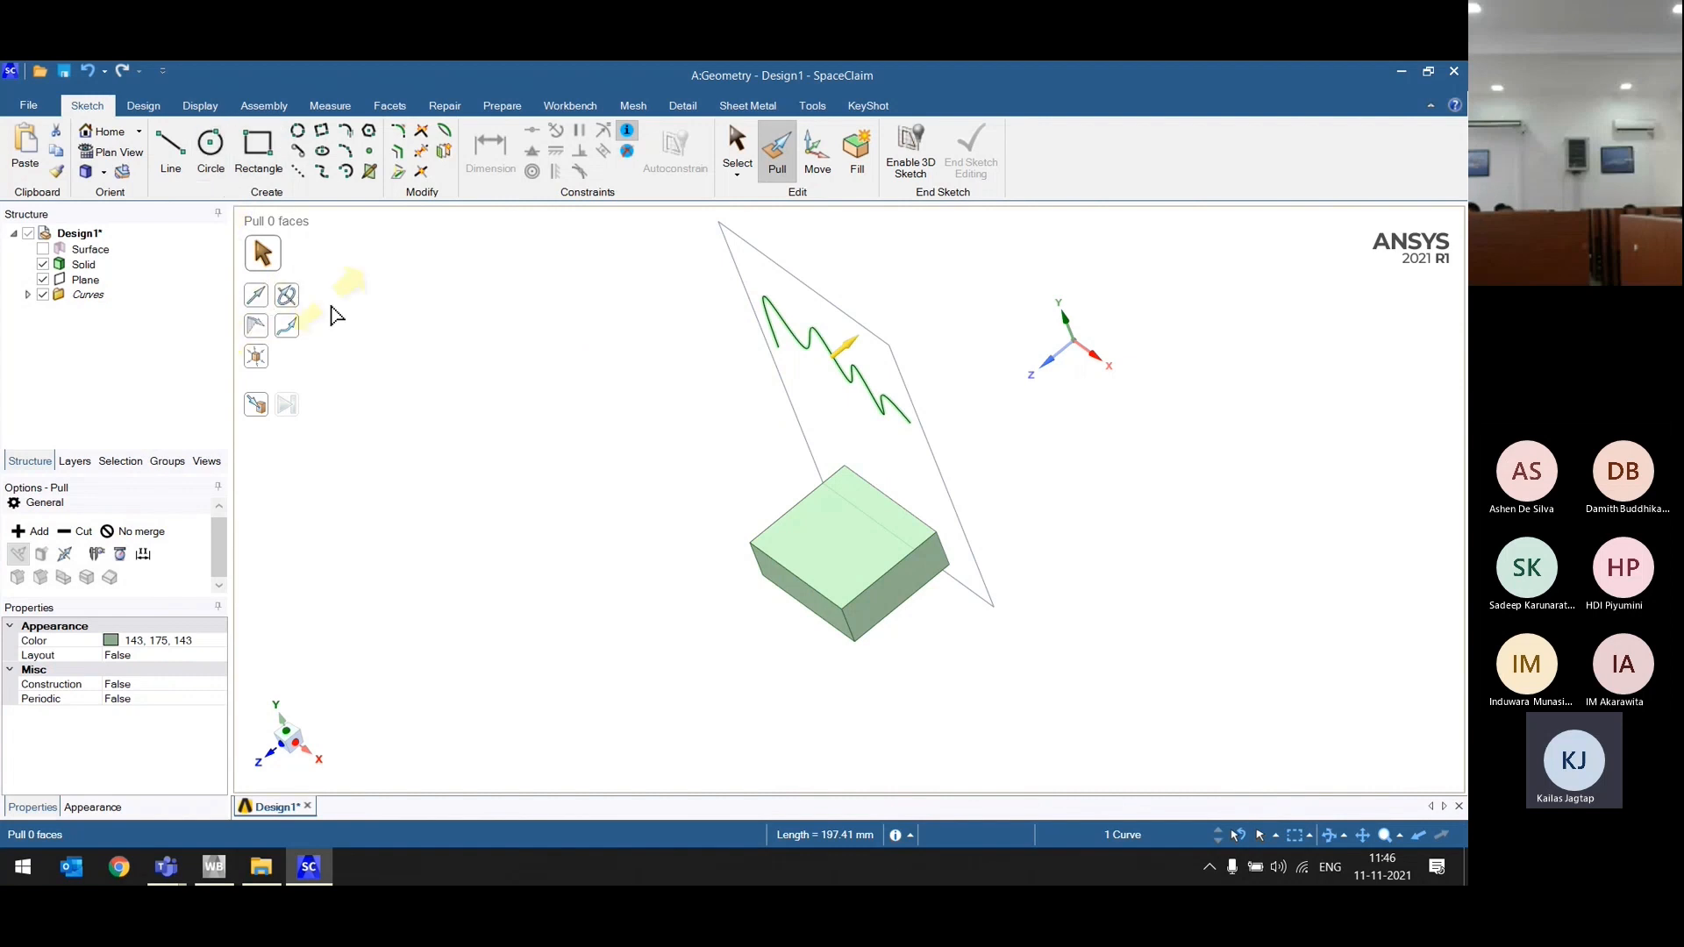
{"action": "left_click", "coordinate": [257, 405]}
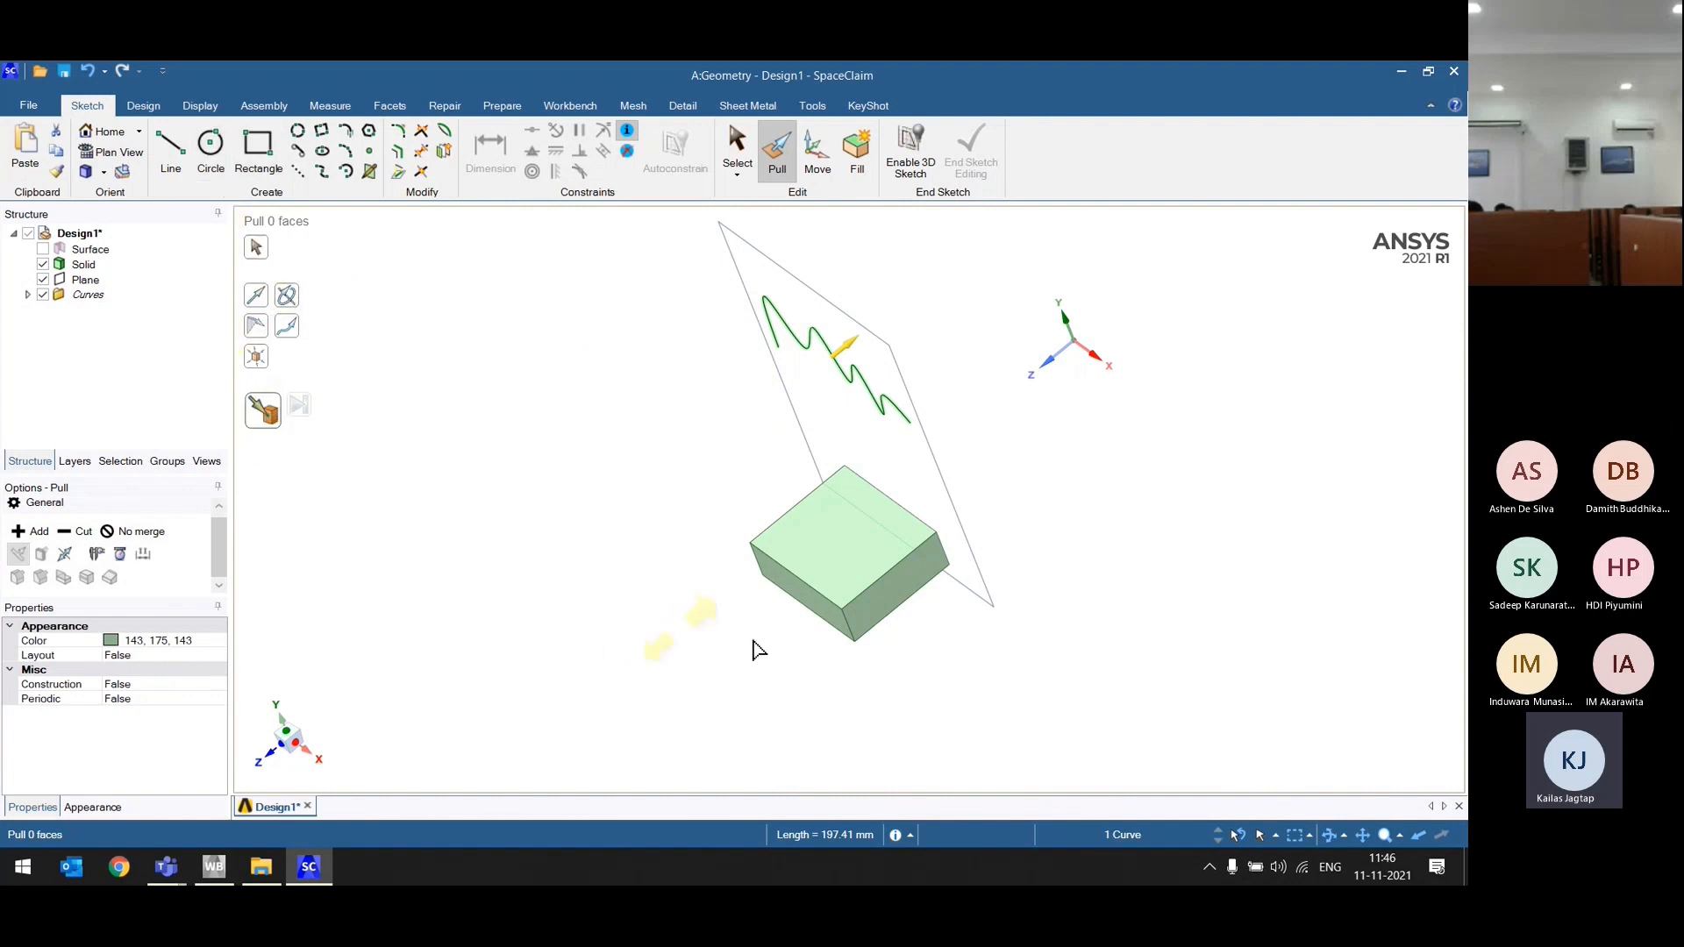
{"action": "left_click", "coordinate": [800, 614]}
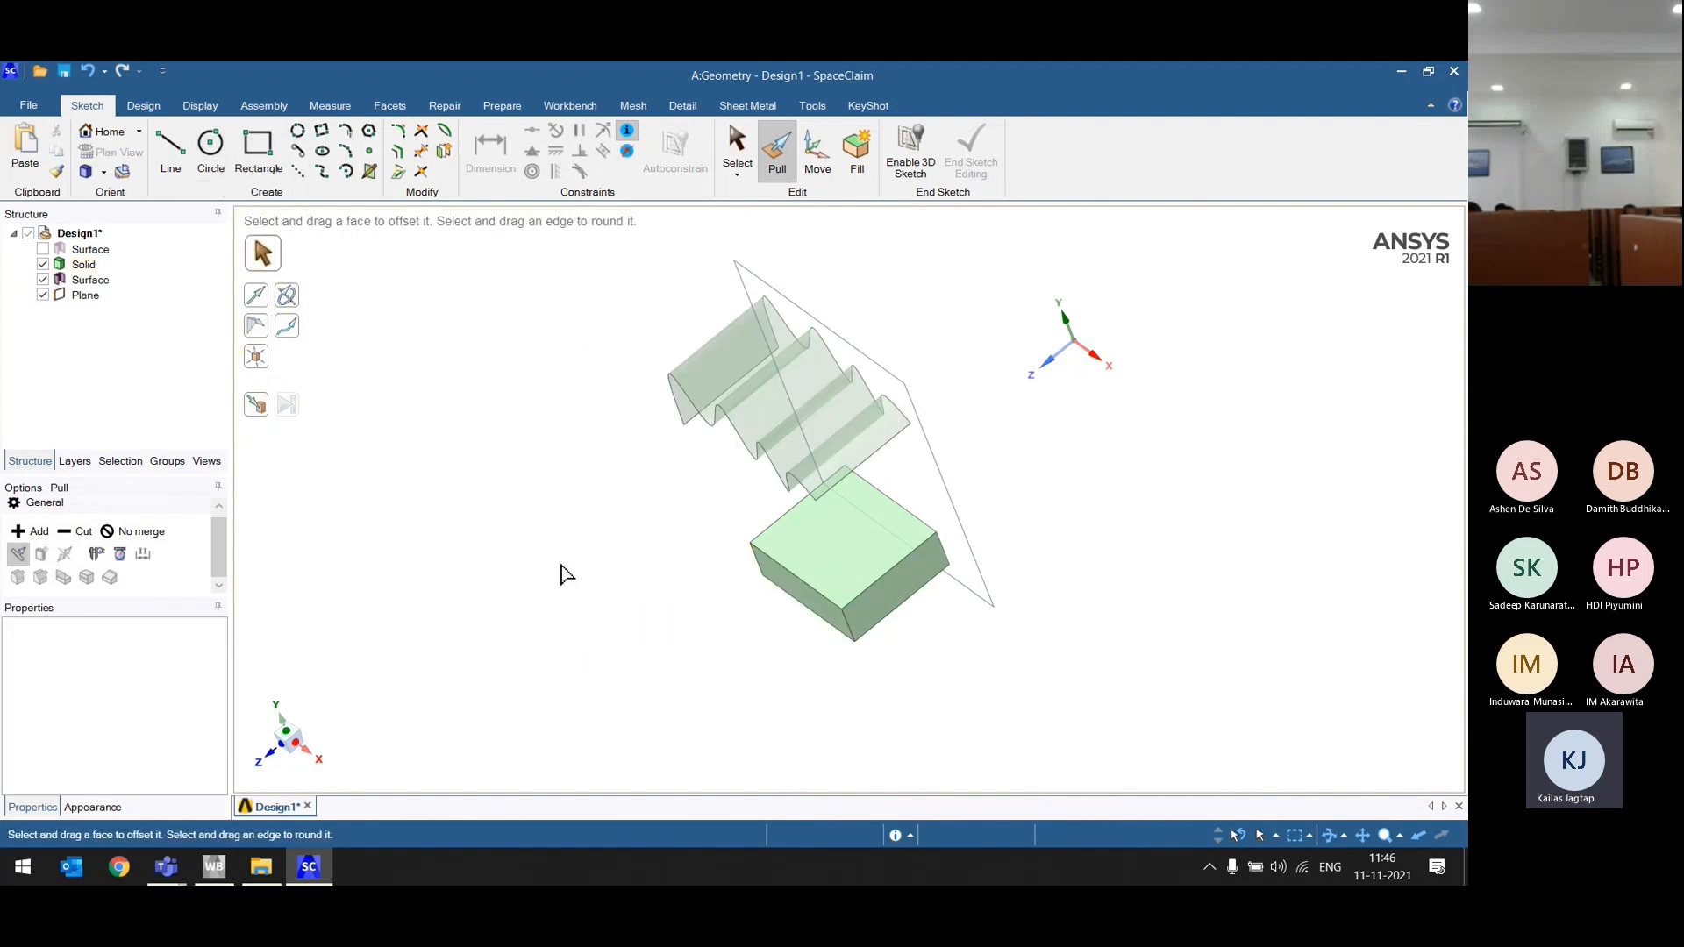
{"action": "key", "text": "h"}
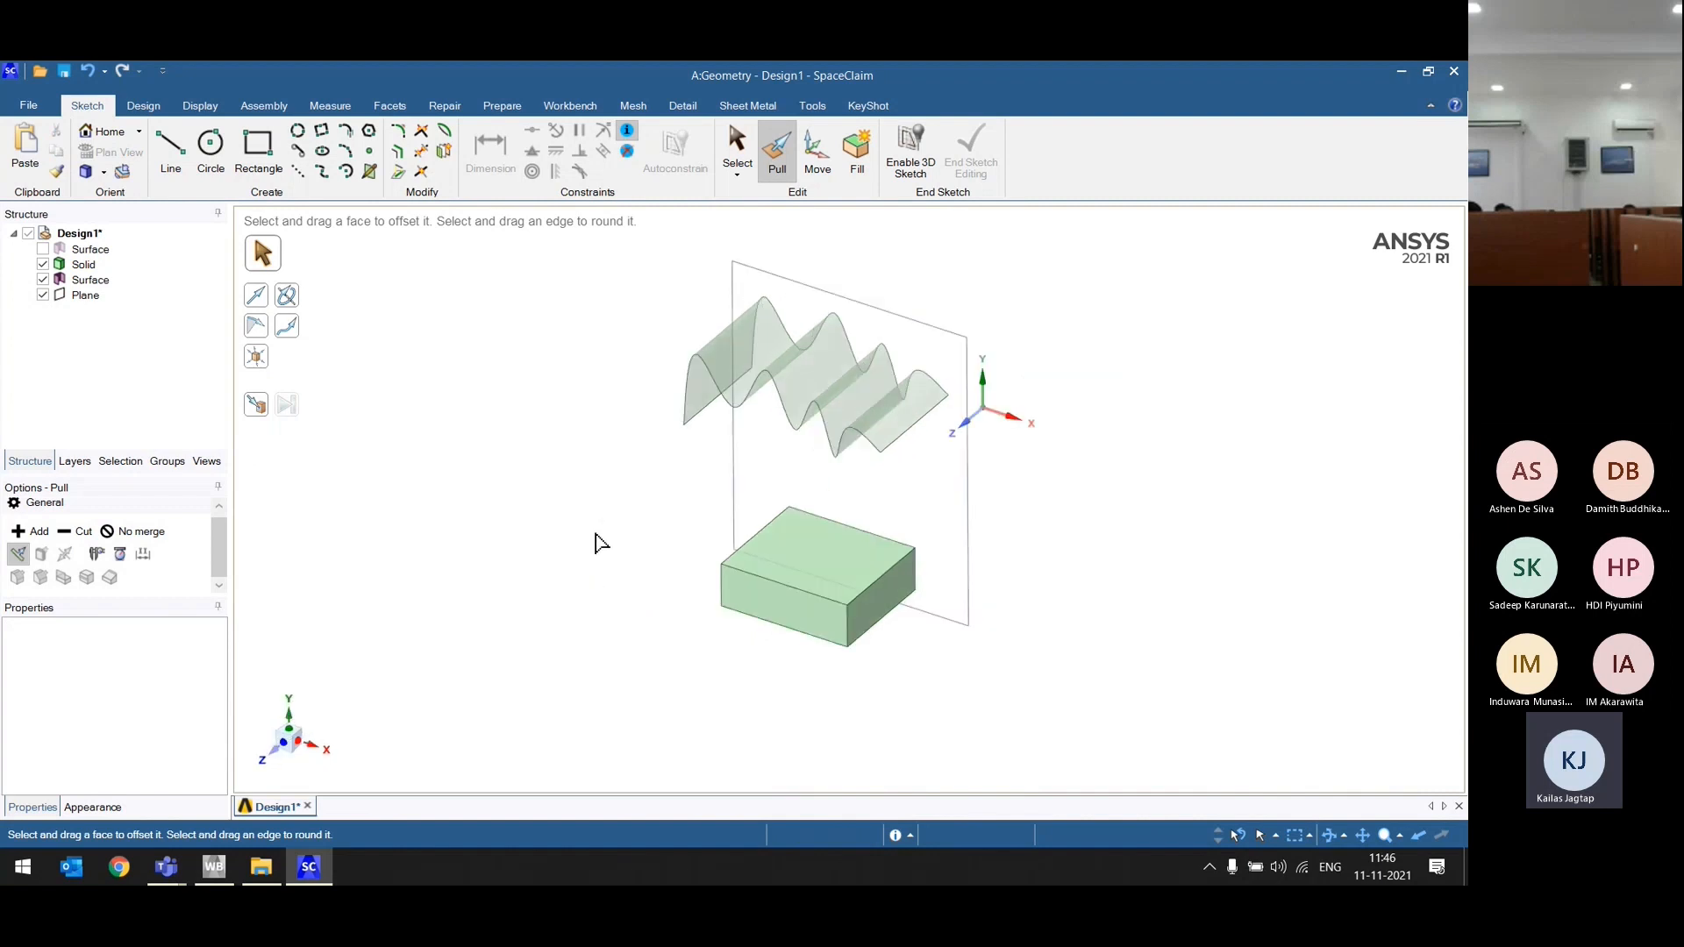
Step: Replace the block's top face with the wavy surface, and hide the wavy surface body
{"action": "left_click", "coordinate": [143, 105]}
{"action": "left_click", "coordinate": [466, 151]}
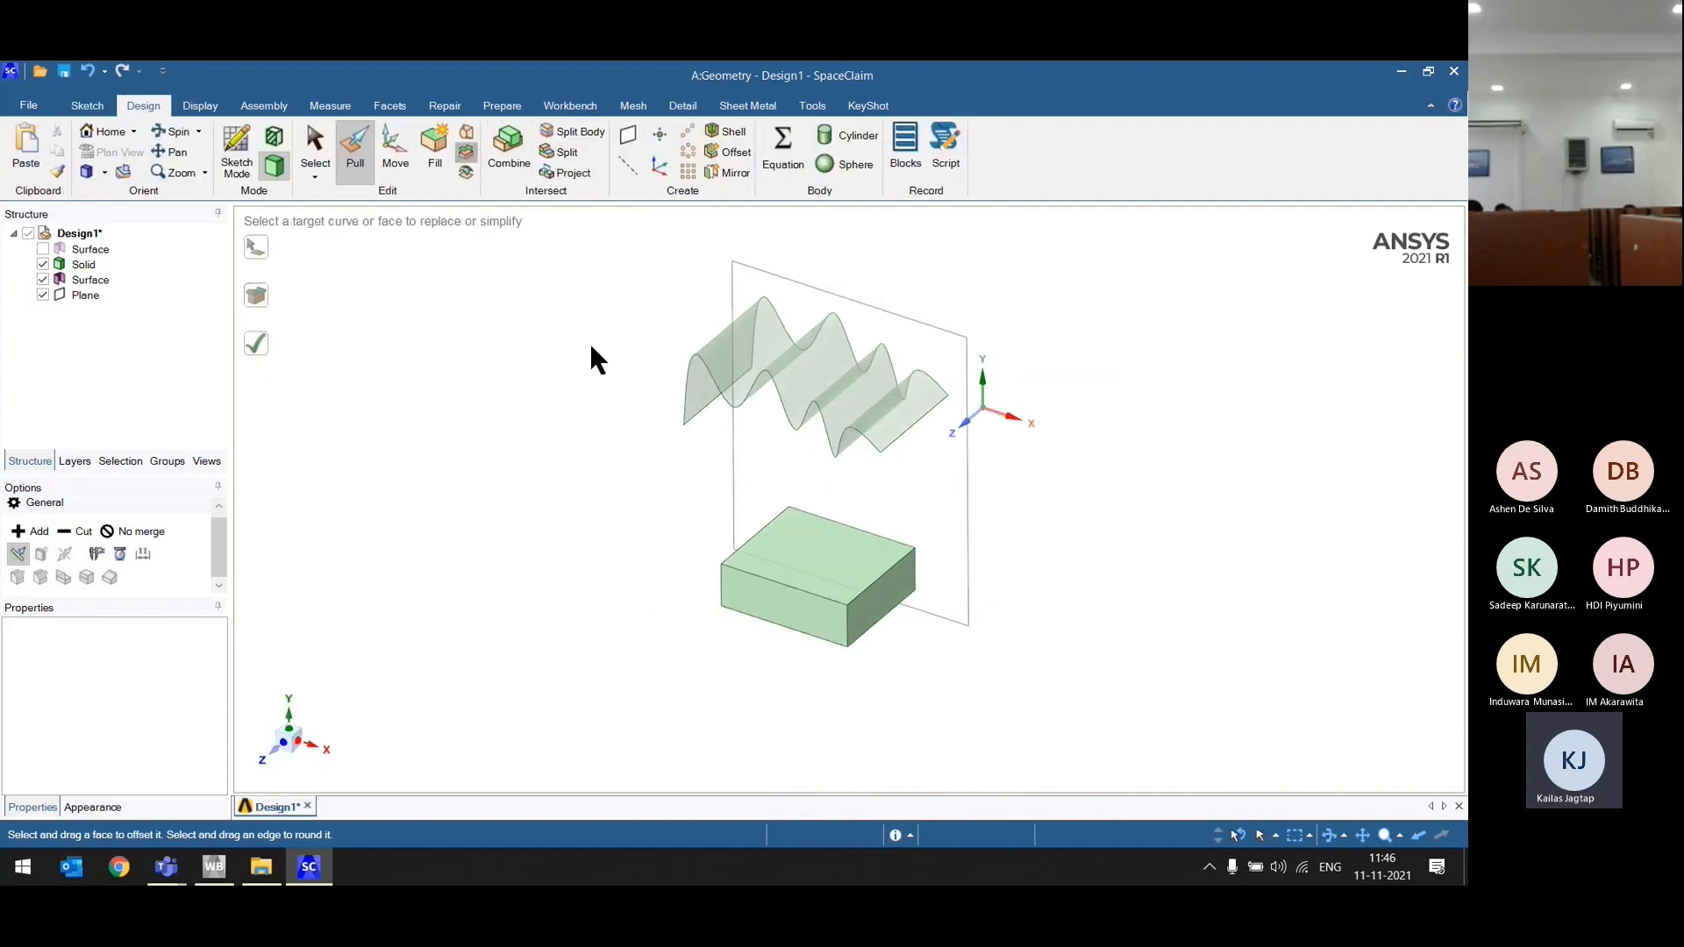
{"action": "left_click", "coordinate": [791, 560]}
{"action": "left_click", "coordinate": [817, 414]}
{"action": "middle_click_drag", "start_coordinate": [470, 684], "coordinate": [557, 607]}
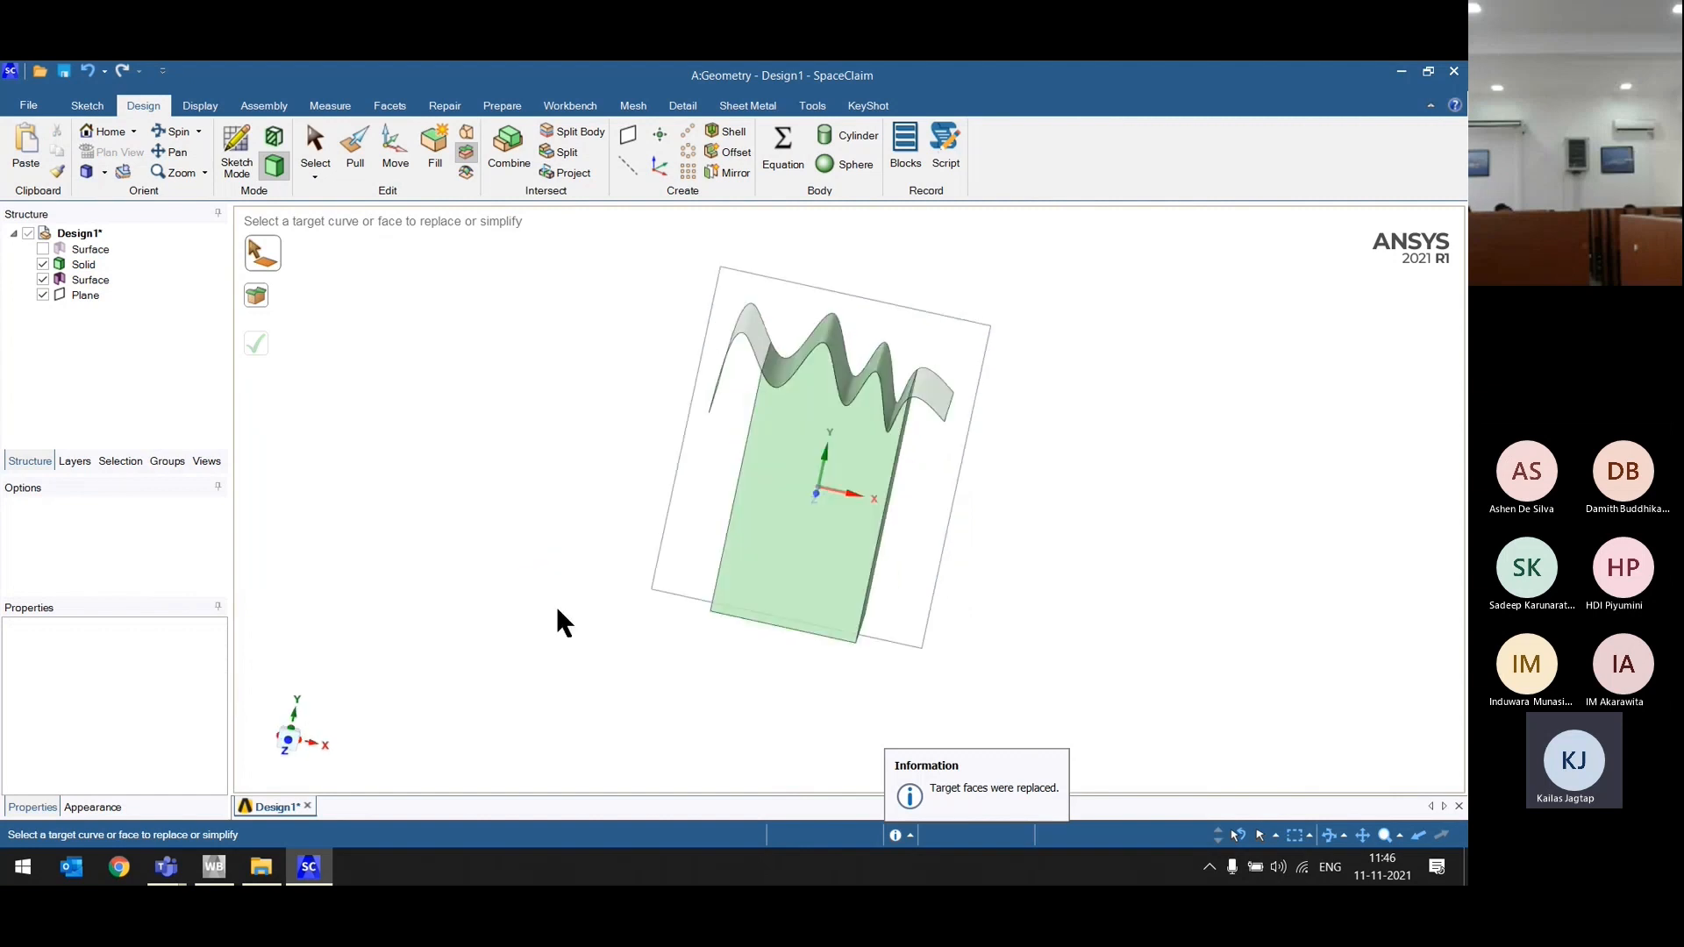
{"action": "left_click", "coordinate": [42, 279]}
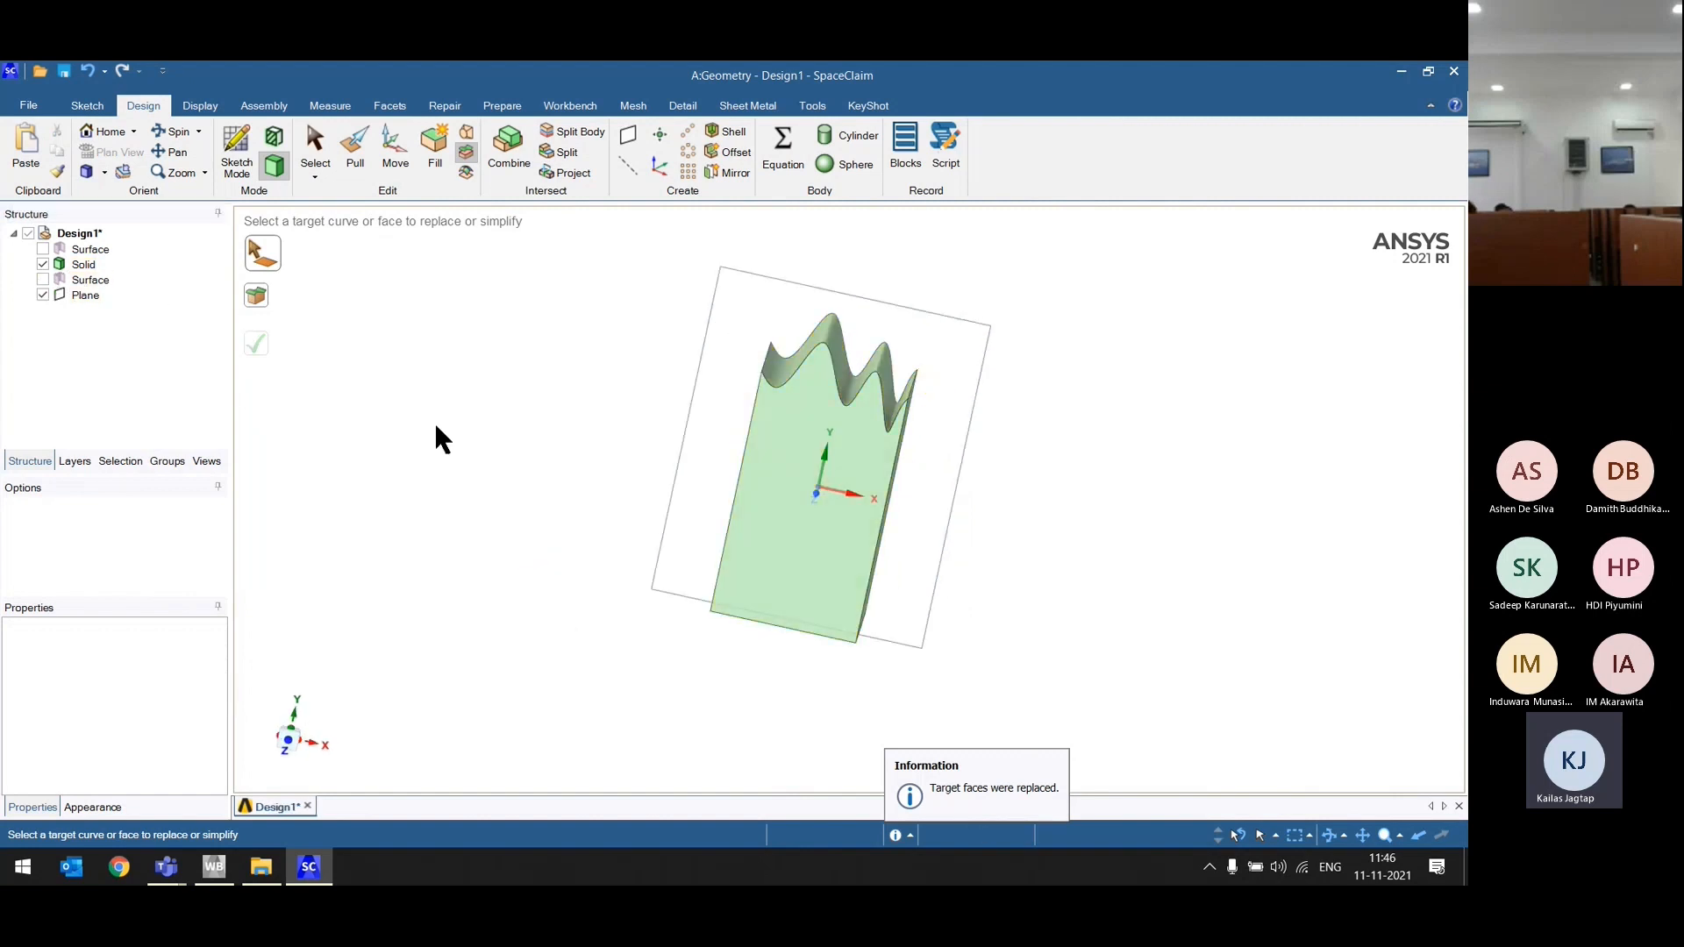
{"action": "key", "text": "h"}
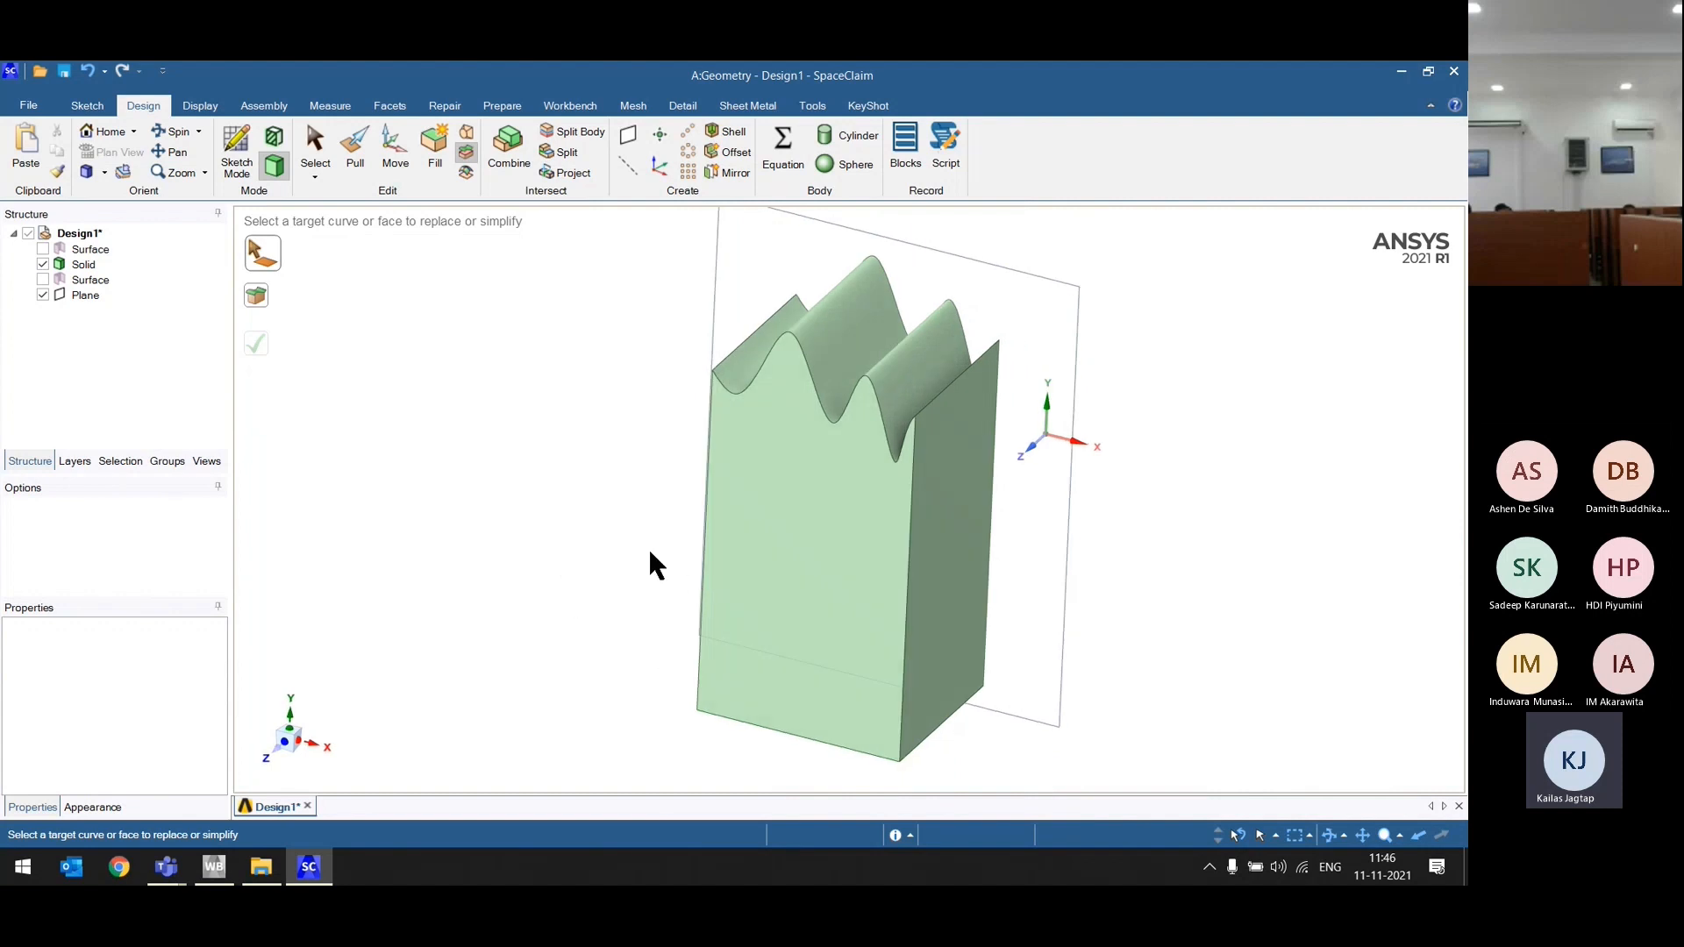
{"action": "middle_click_drag", "start_coordinate": [669, 696], "coordinate": [696, 718]}
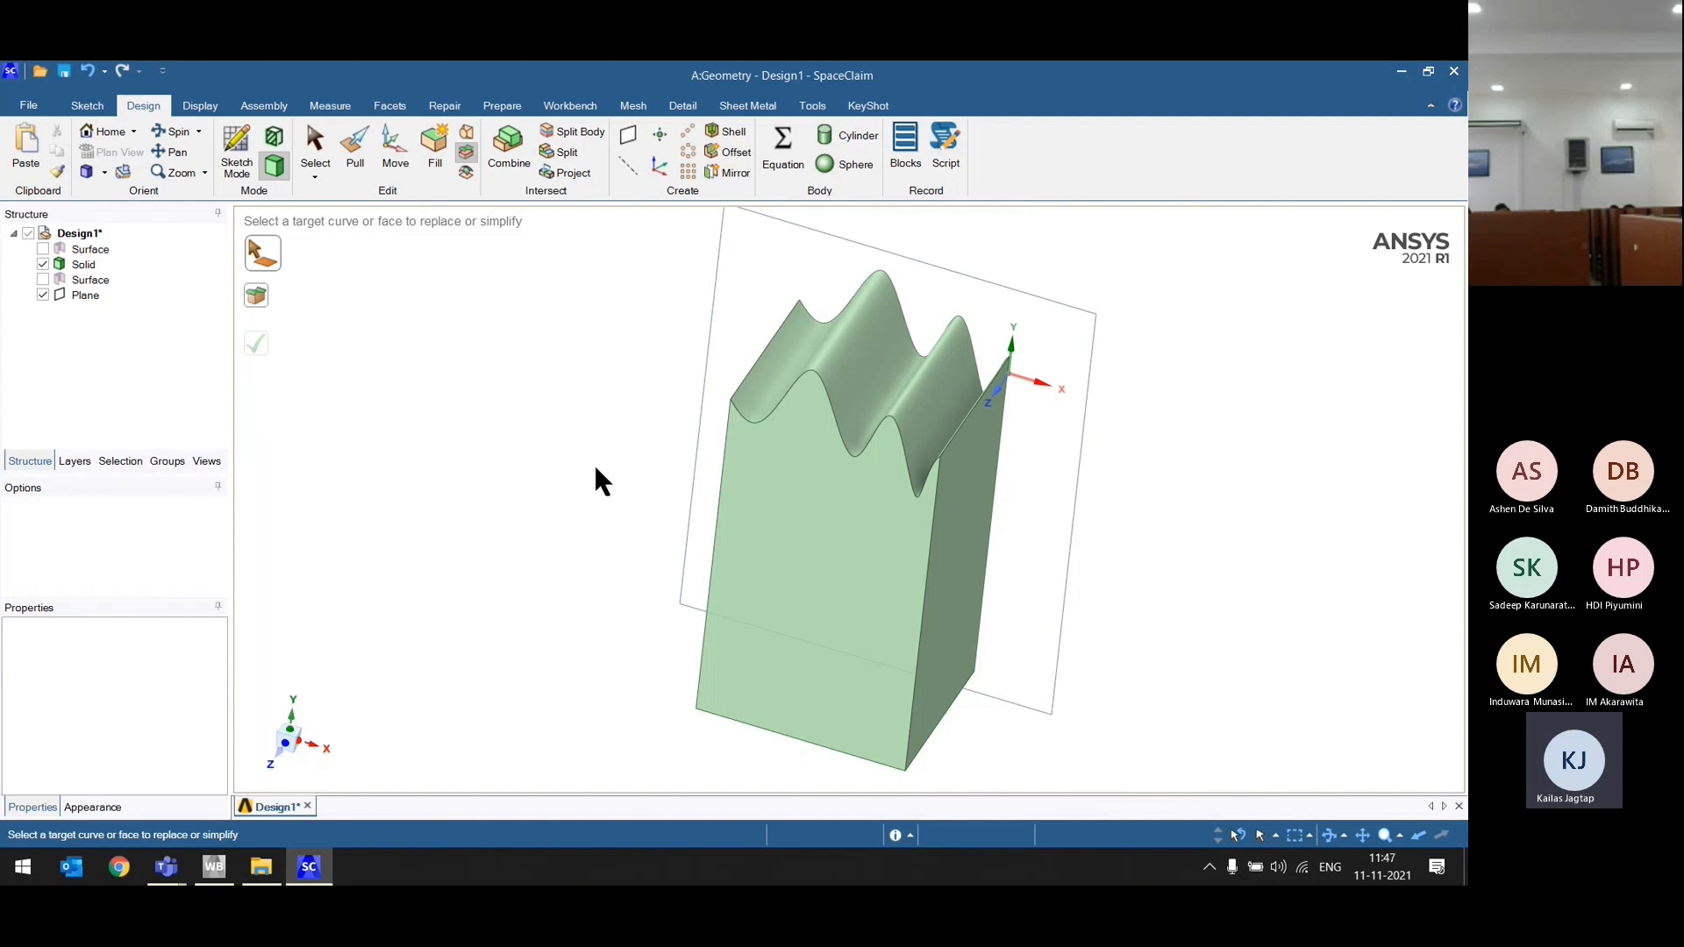
Step: Open the solid's wavy top face for control-point editing
{"action": "scroll", "coordinate": [593, 463], "scroll_direction": "down", "scroll_amount": 5}
{"action": "left_click", "coordinate": [728, 571]}
{"action": "scroll", "coordinate": [845, 489], "scroll_direction": "up", "scroll_amount": 3}
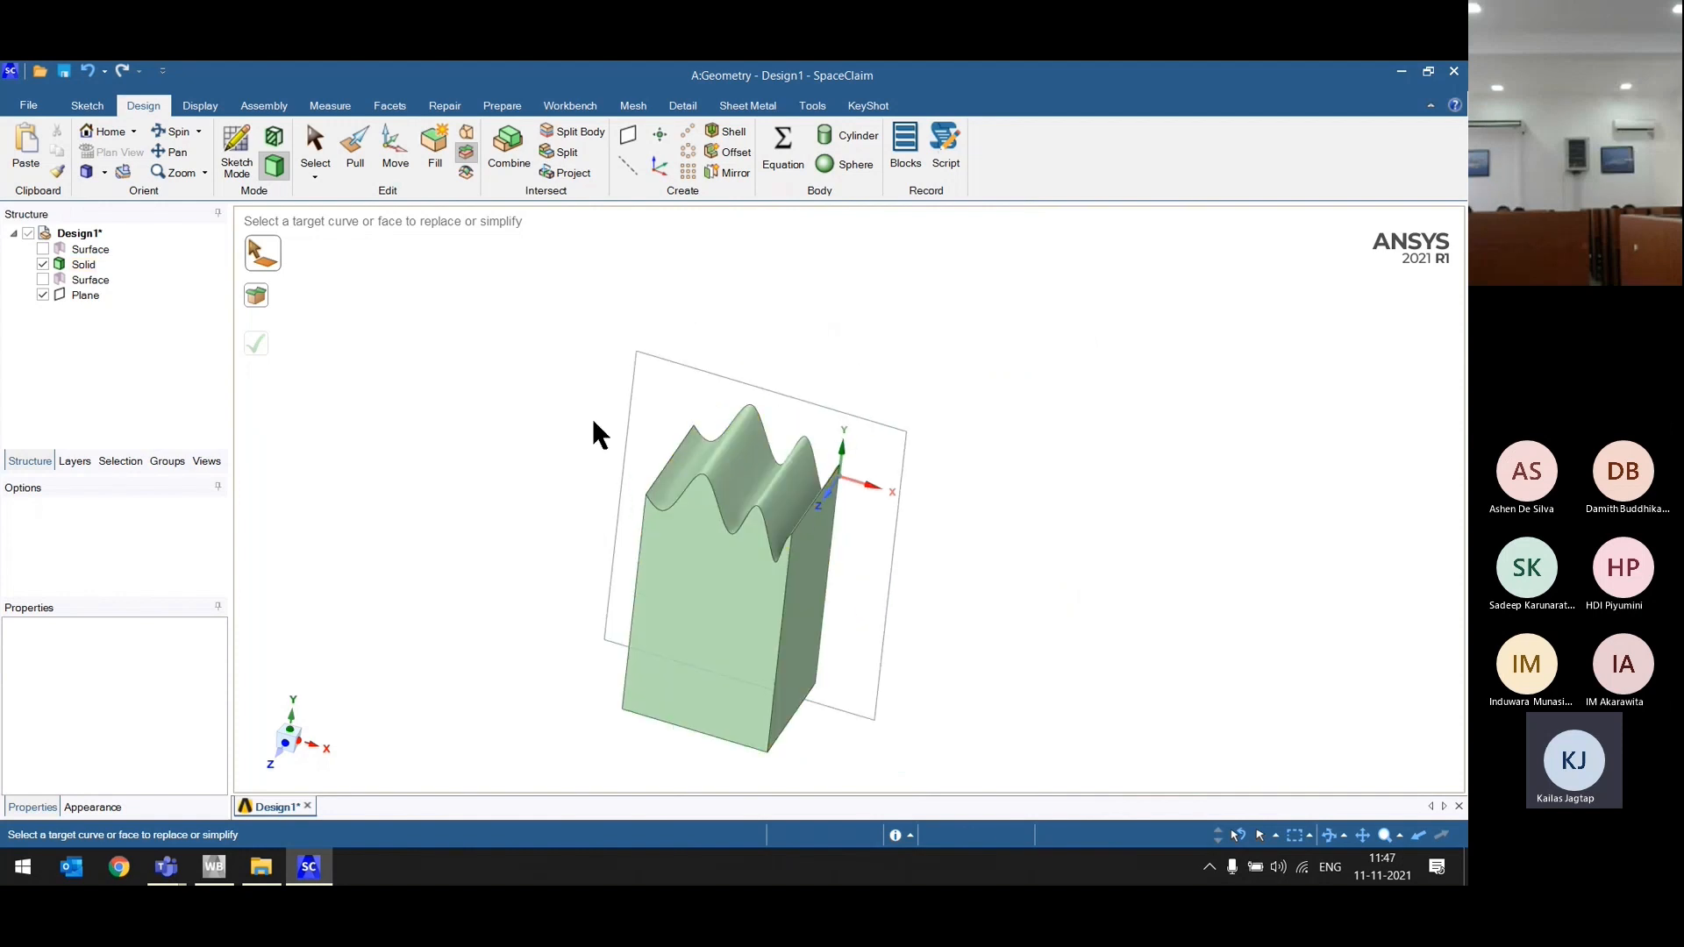
{"action": "left_click", "coordinate": [466, 174]}
{"action": "mouse_move", "coordinate": [474, 517]}
{"action": "middle_mouse_down"}
{"action": "mouse_move", "coordinate": [602, 564]}
{"action": "mouse_move", "coordinate": [527, 666]}
{"action": "mouse_move", "coordinate": [346, 614]}
{"action": "middle_mouse_up"}
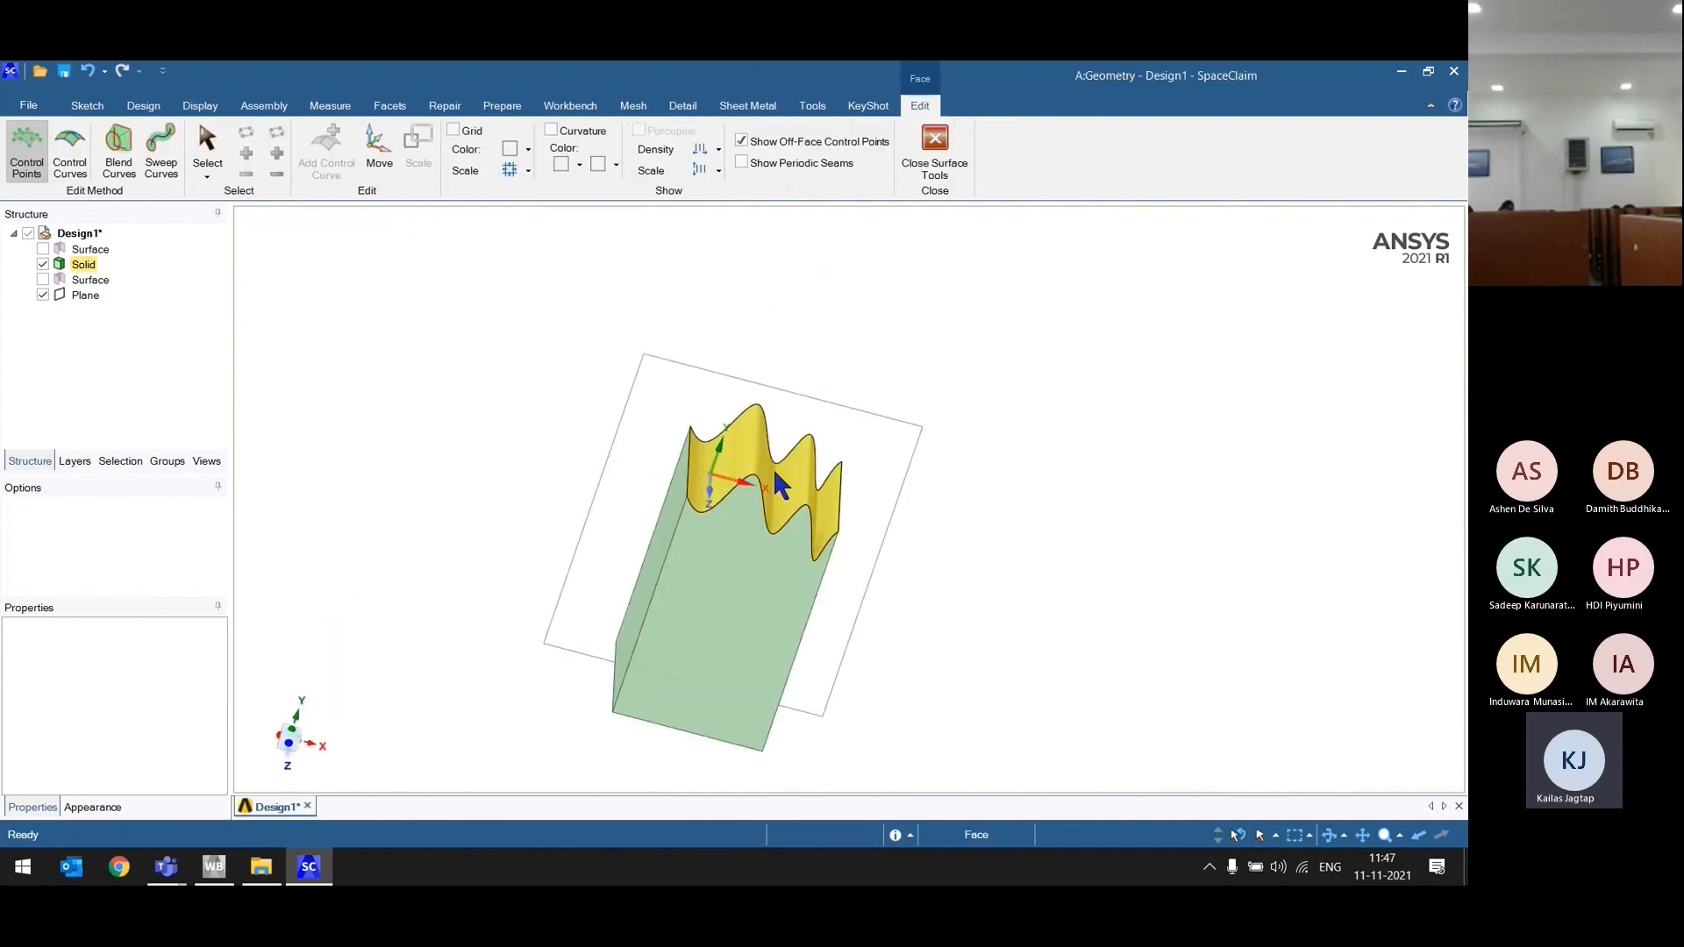
{"action": "left_click", "coordinate": [778, 480]}
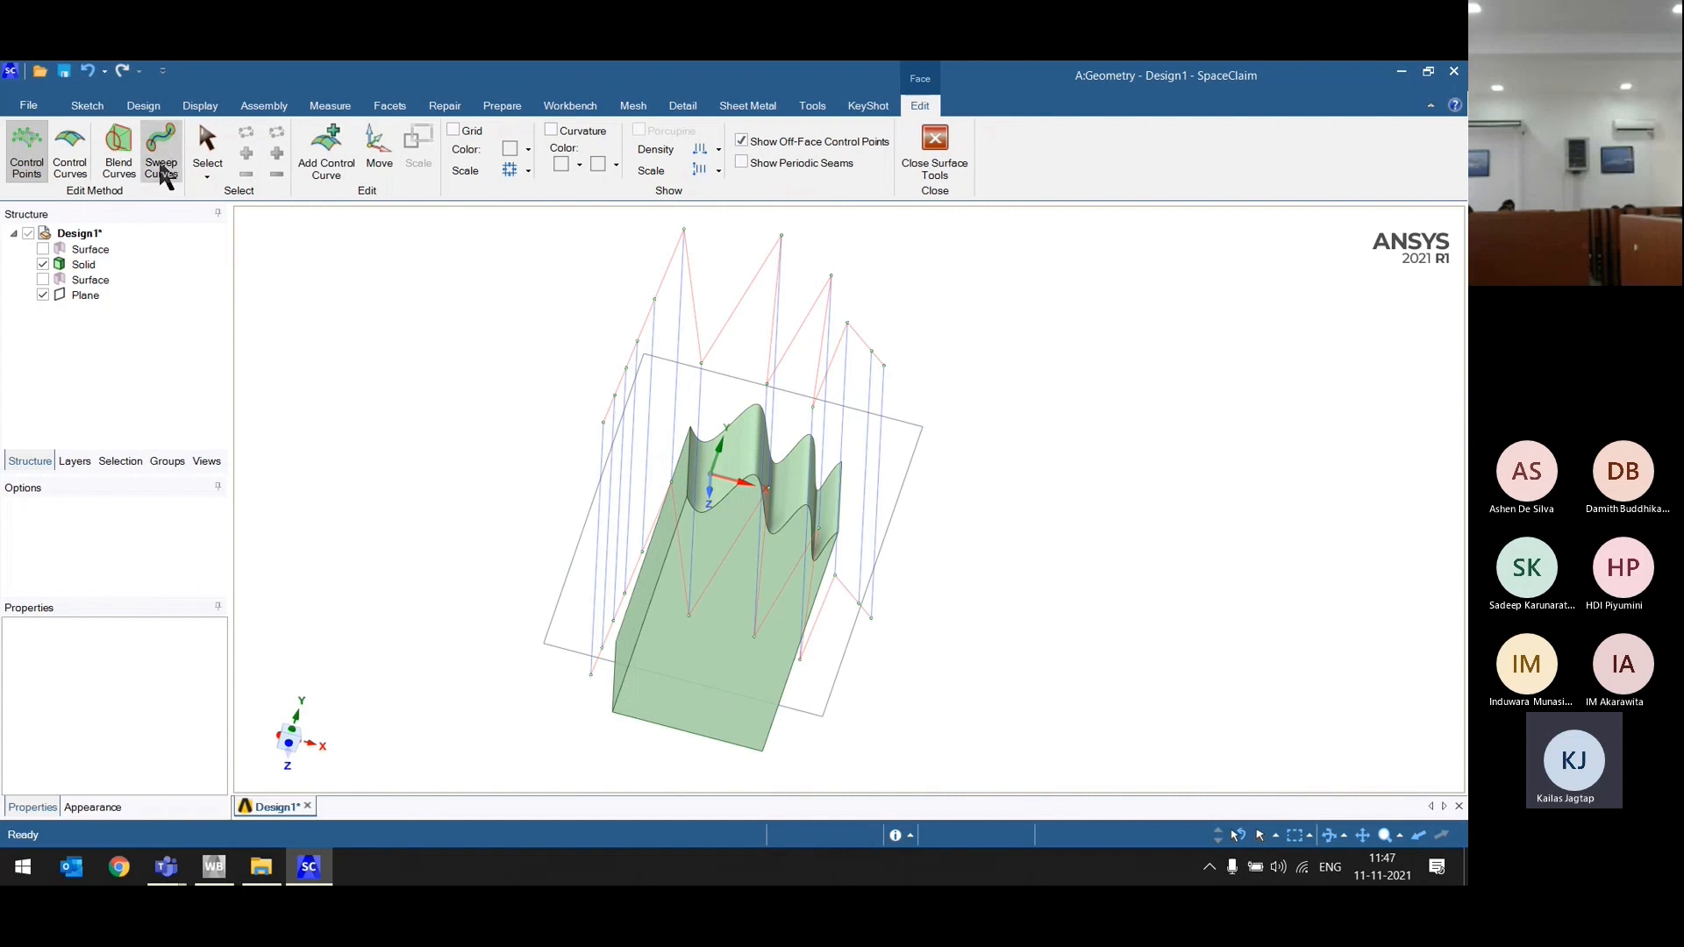
Step: Move a front outer control point of the wavy face upward by about 34 mm along the Y axis
{"action": "left_click", "coordinate": [378, 153]}
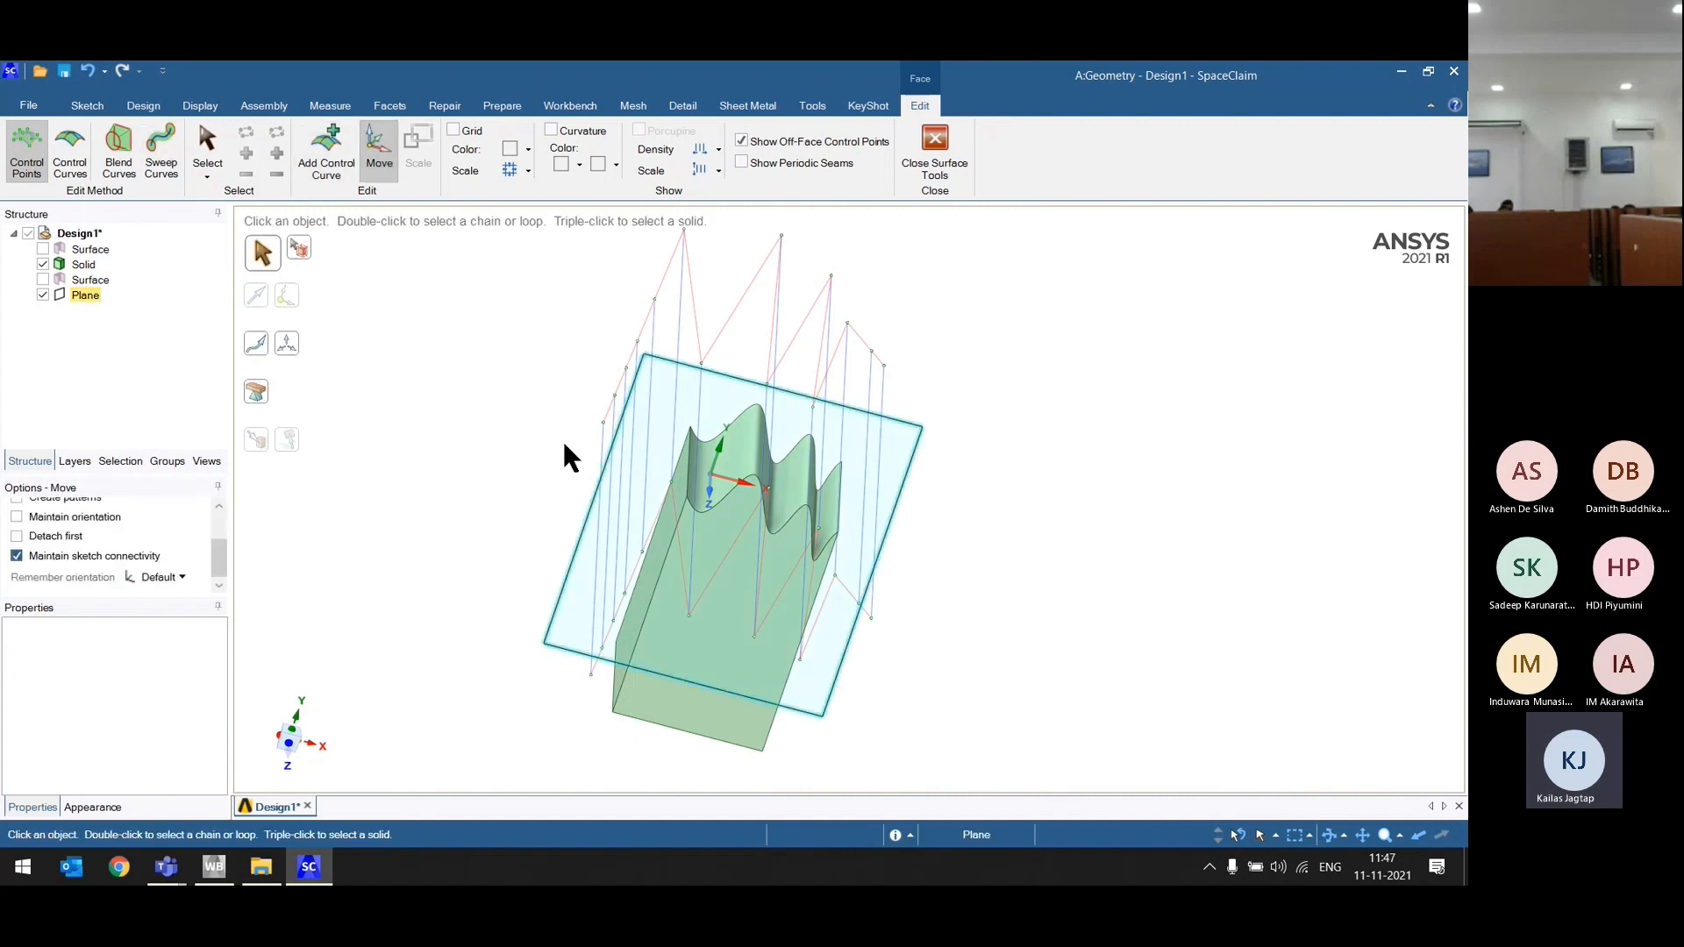
{"action": "middle_click_drag", "start_coordinate": [564, 455], "coordinate": [515, 444]}
{"action": "left_click", "coordinate": [516, 436]}
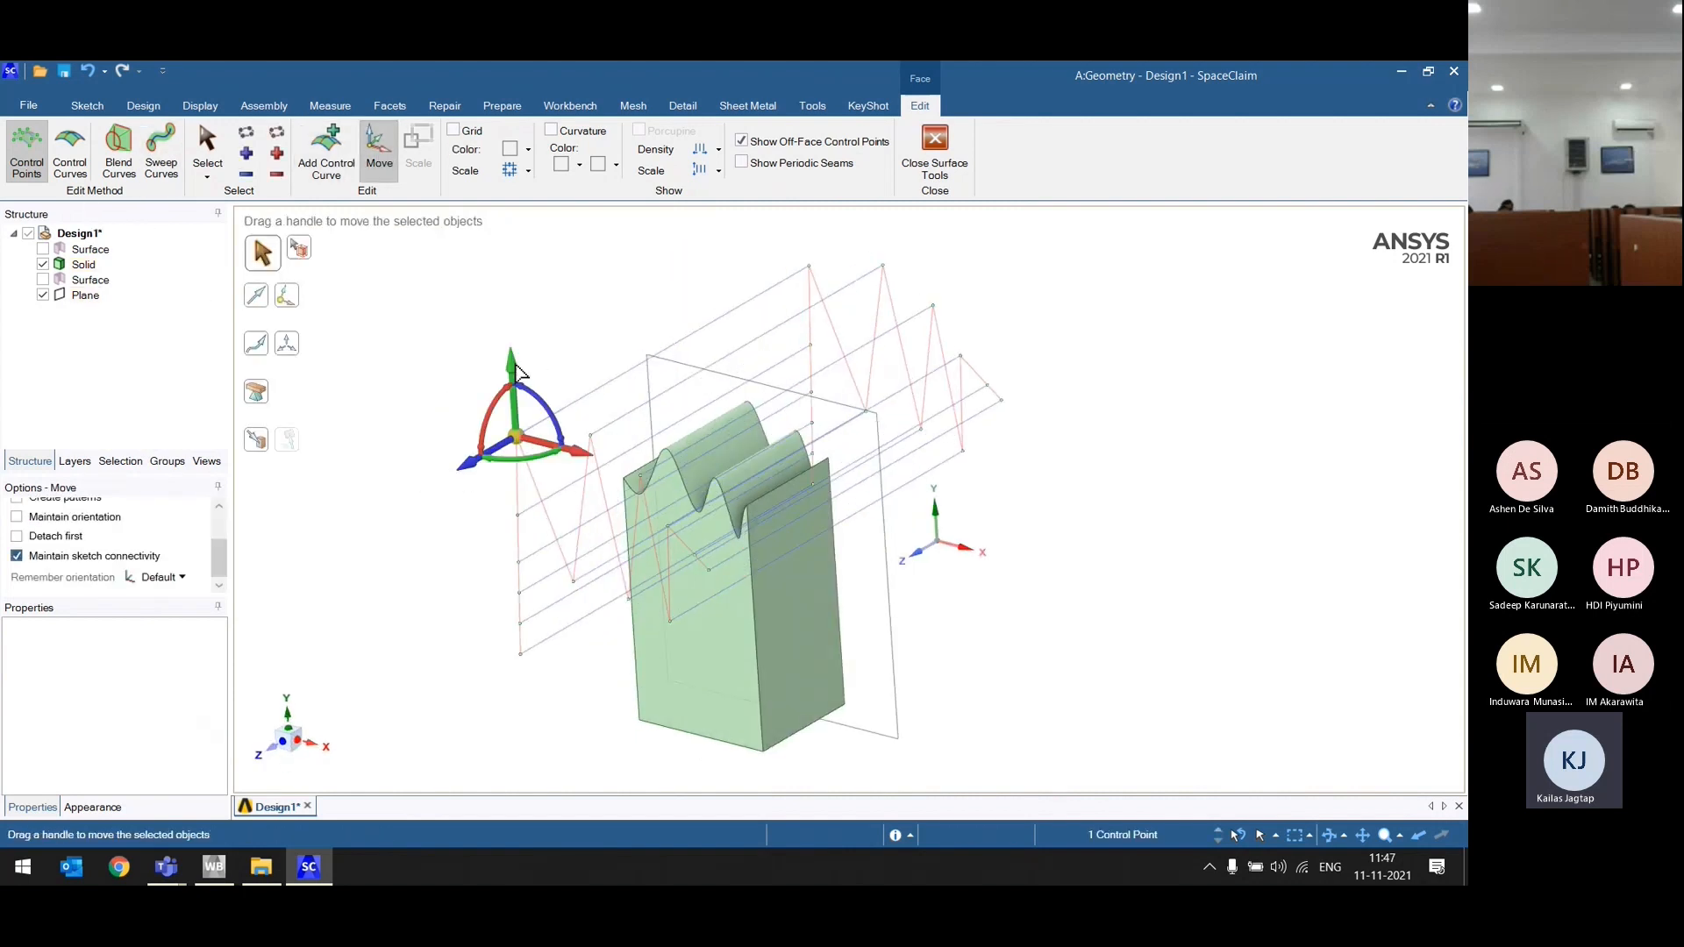
{"action": "left_click_drag", "start_coordinate": [512, 384], "coordinate": [571, 282]}
{"action": "middle_click_drag", "start_coordinate": [683, 644], "coordinate": [820, 539]}
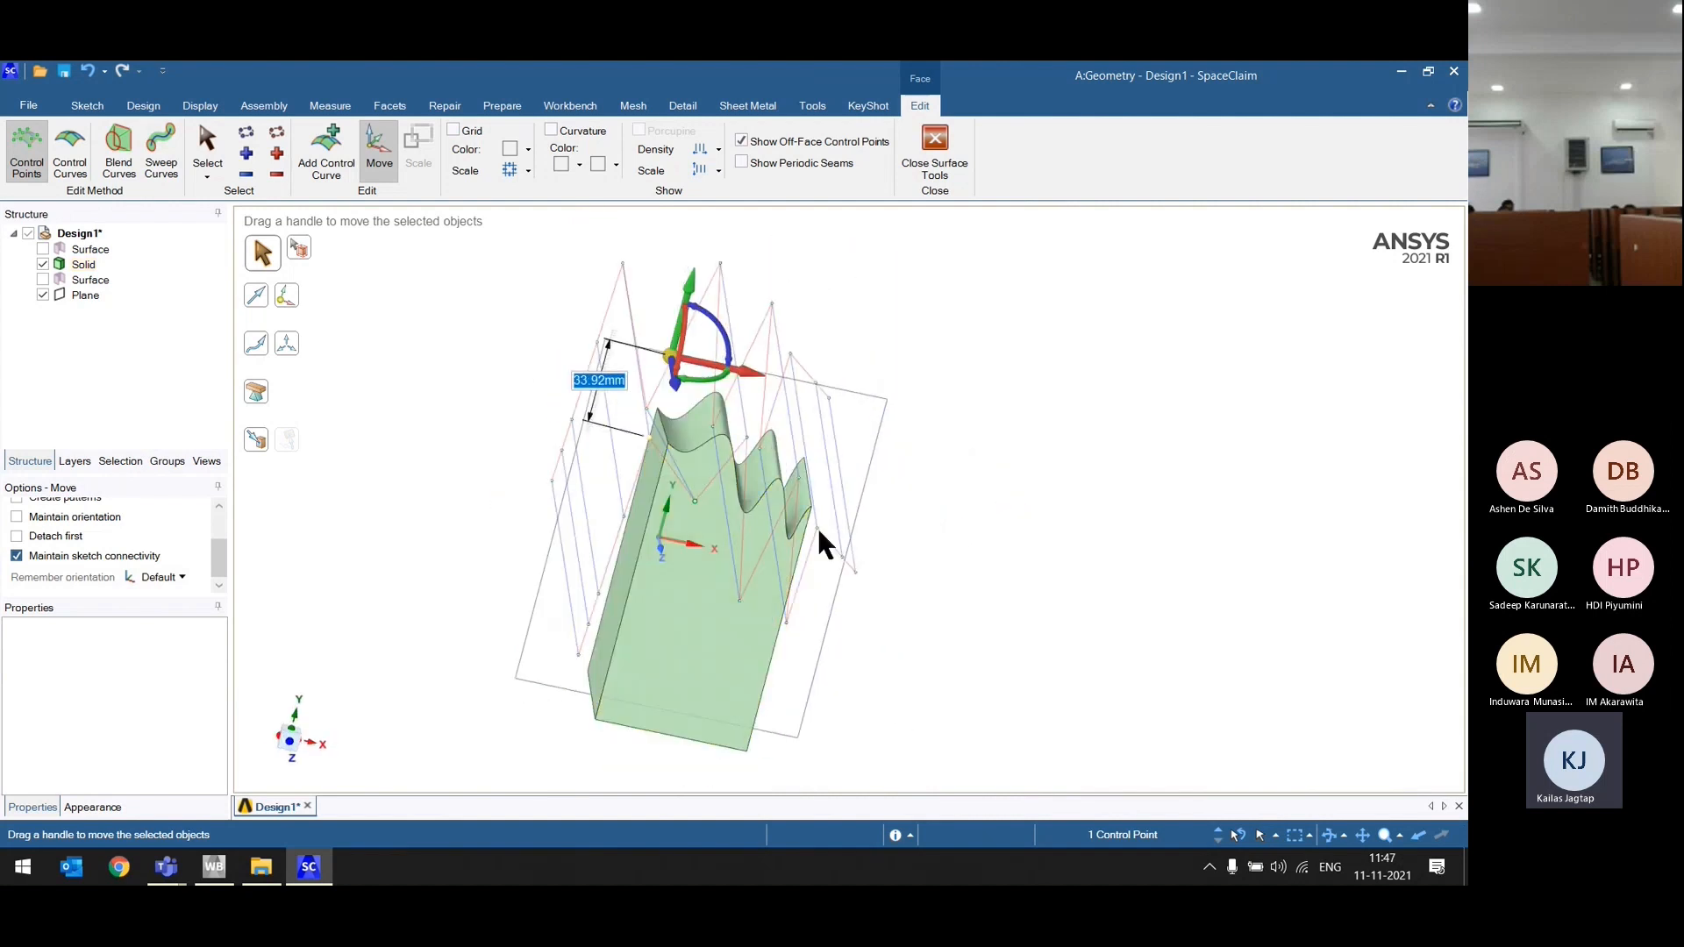
Step: Move an outer control point beside the block outward along the X axis and about 13 mm downward along Y
{"action": "left_click", "coordinate": [856, 572]}
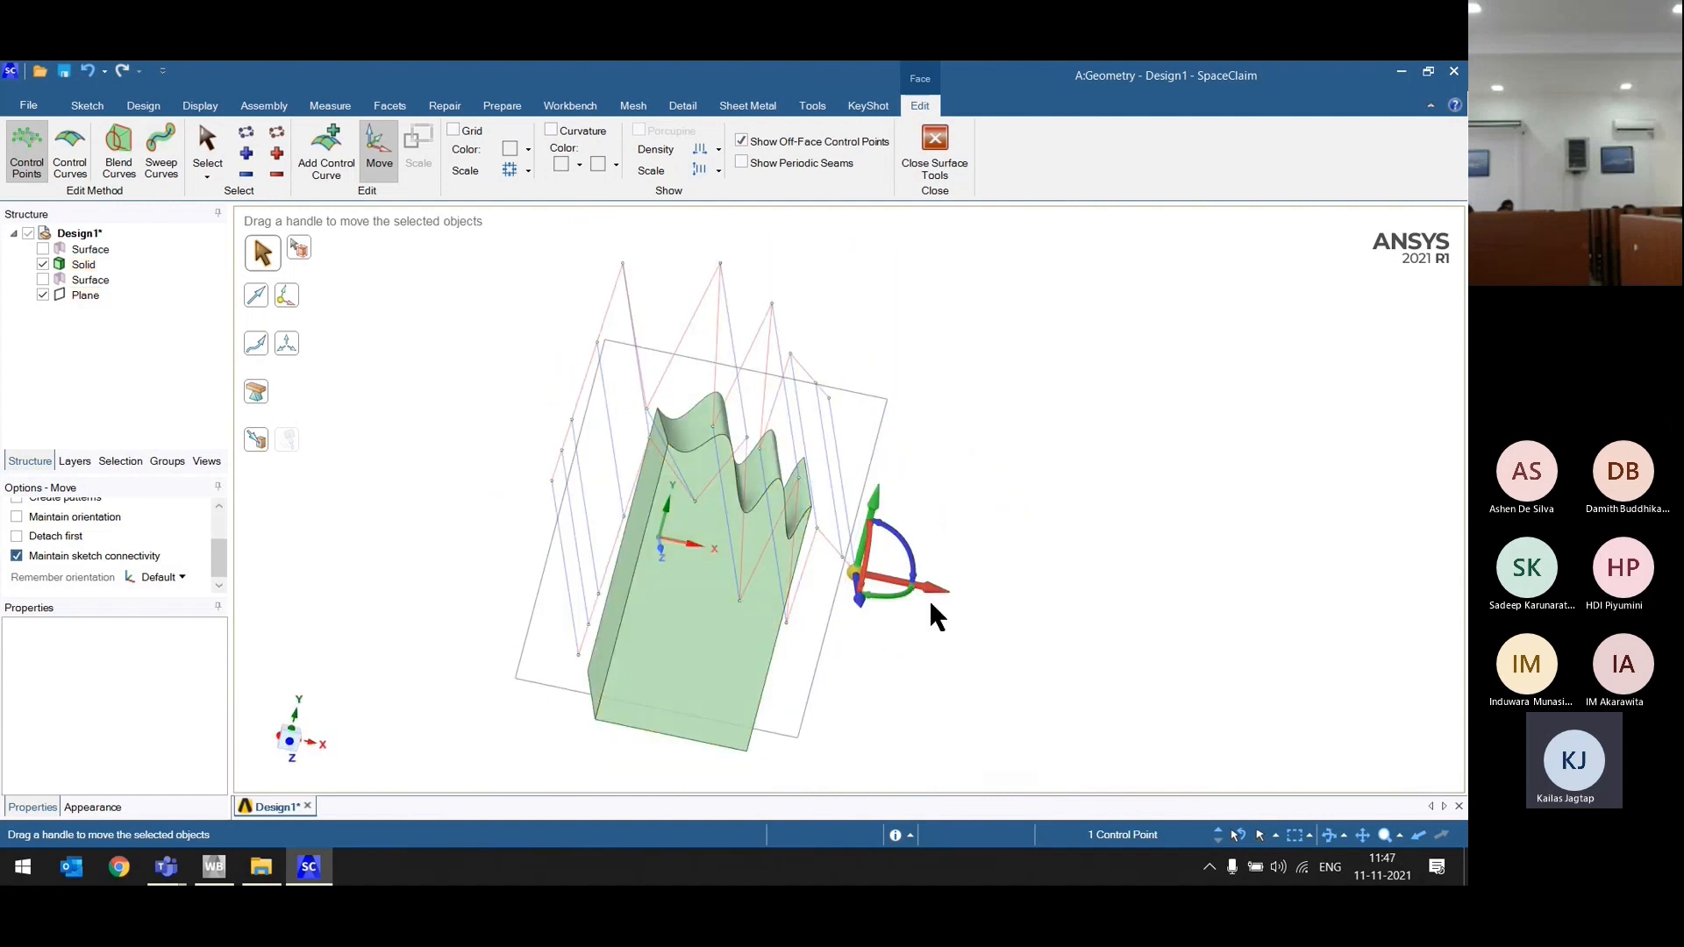
{"action": "left_click_drag", "start_coordinate": [939, 594], "coordinate": [959, 649]}
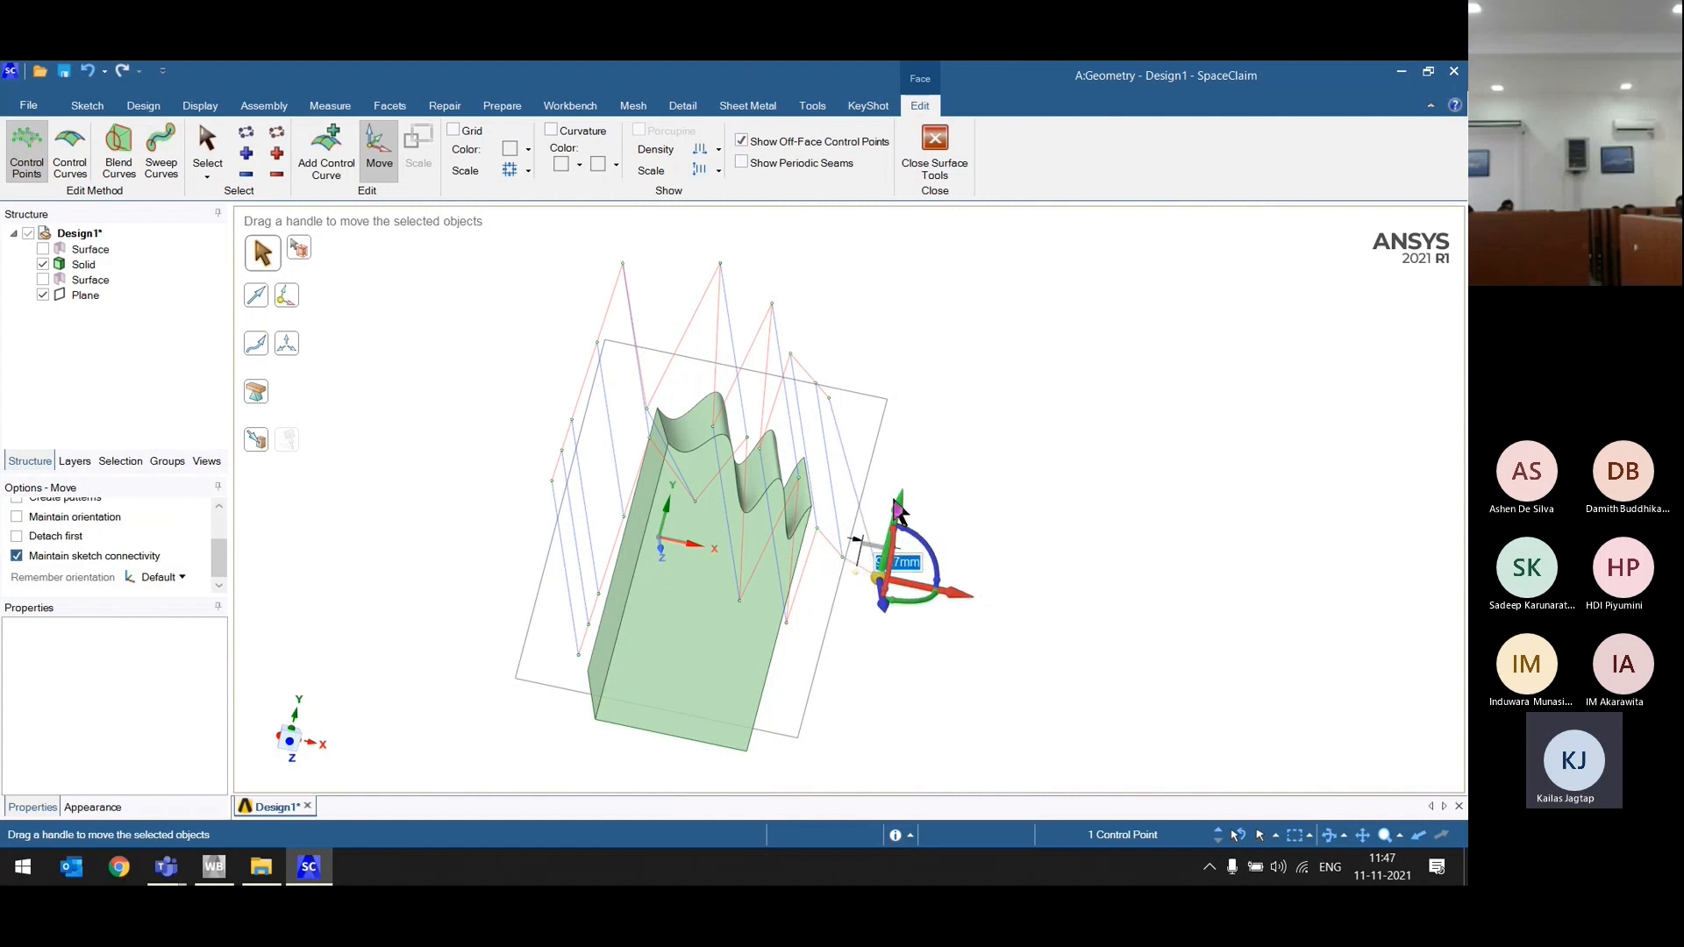
{"action": "left_click_drag", "start_coordinate": [901, 502], "coordinate": [882, 516]}
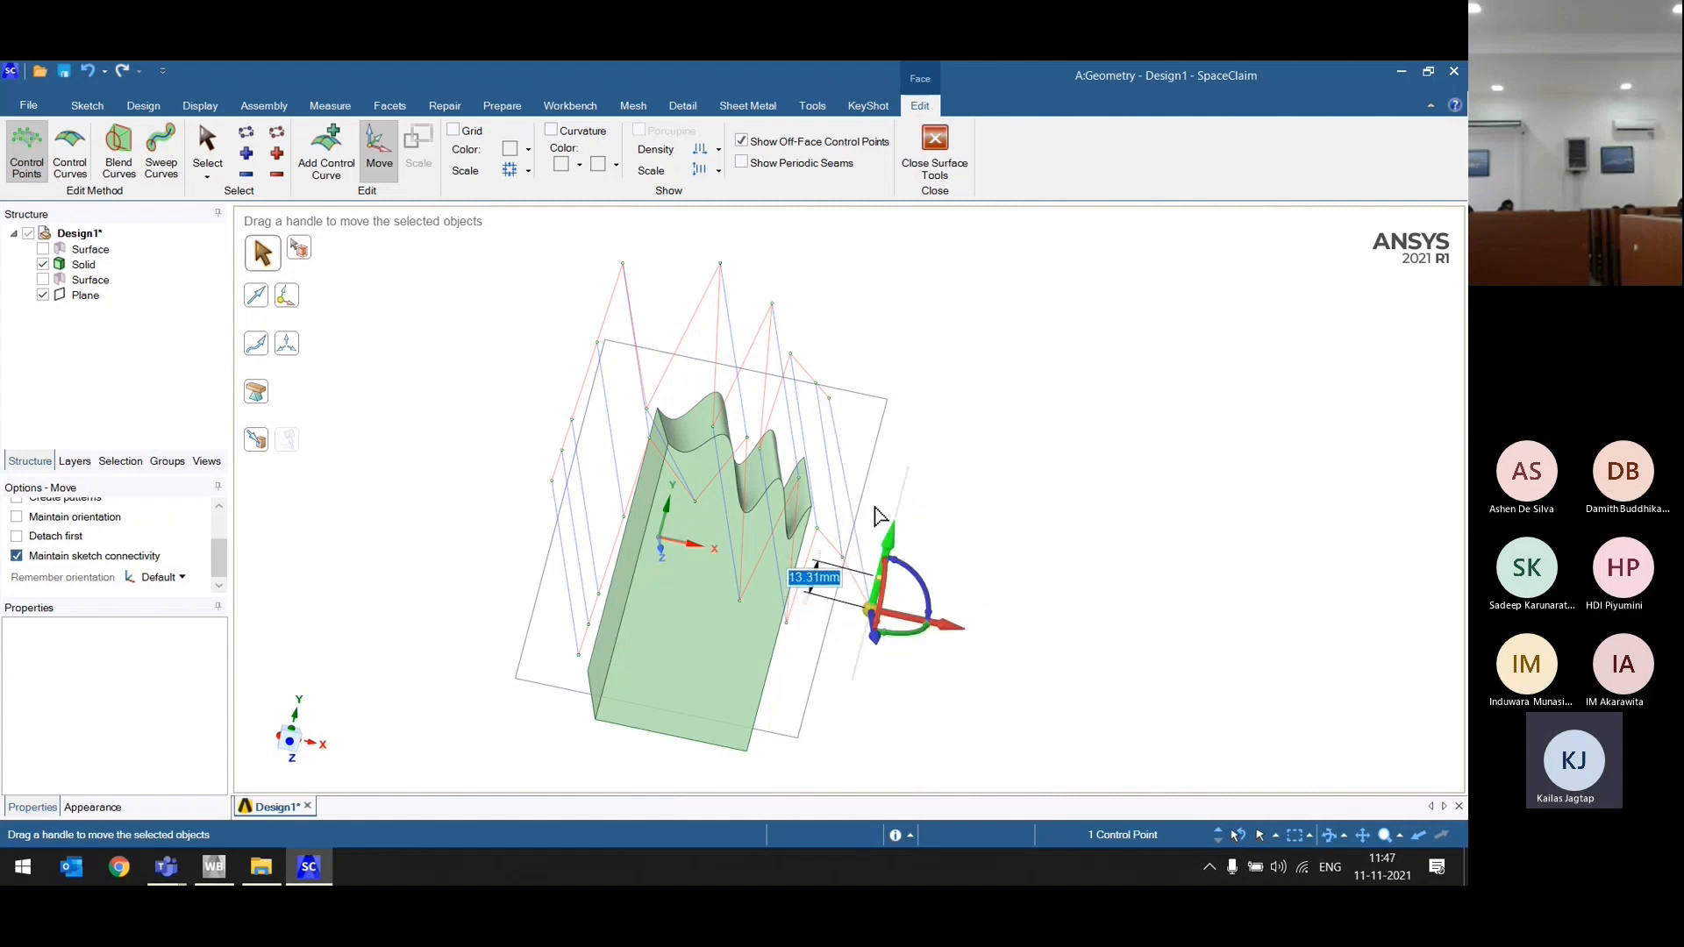
Step: Raise the neighbouring control point near the block's side edge about 110 mm along the Y axis
{"action": "left_click", "coordinate": [817, 530]}
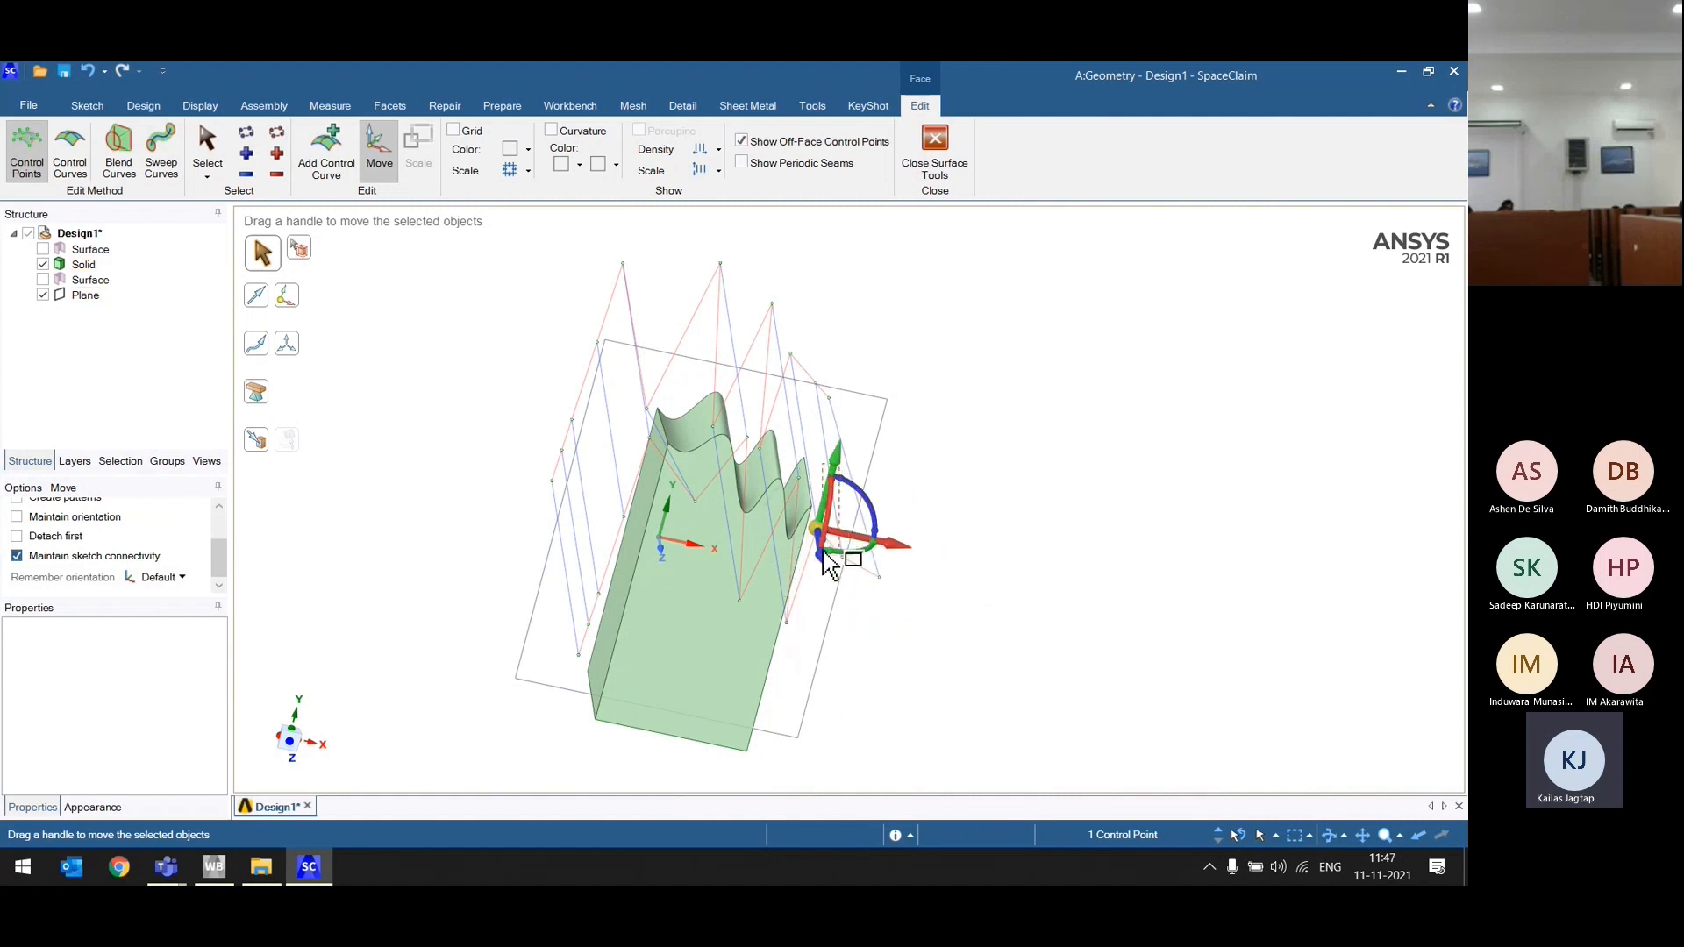
{"action": "left_click", "coordinate": [825, 519]}
{"action": "left_click", "coordinate": [818, 527]}
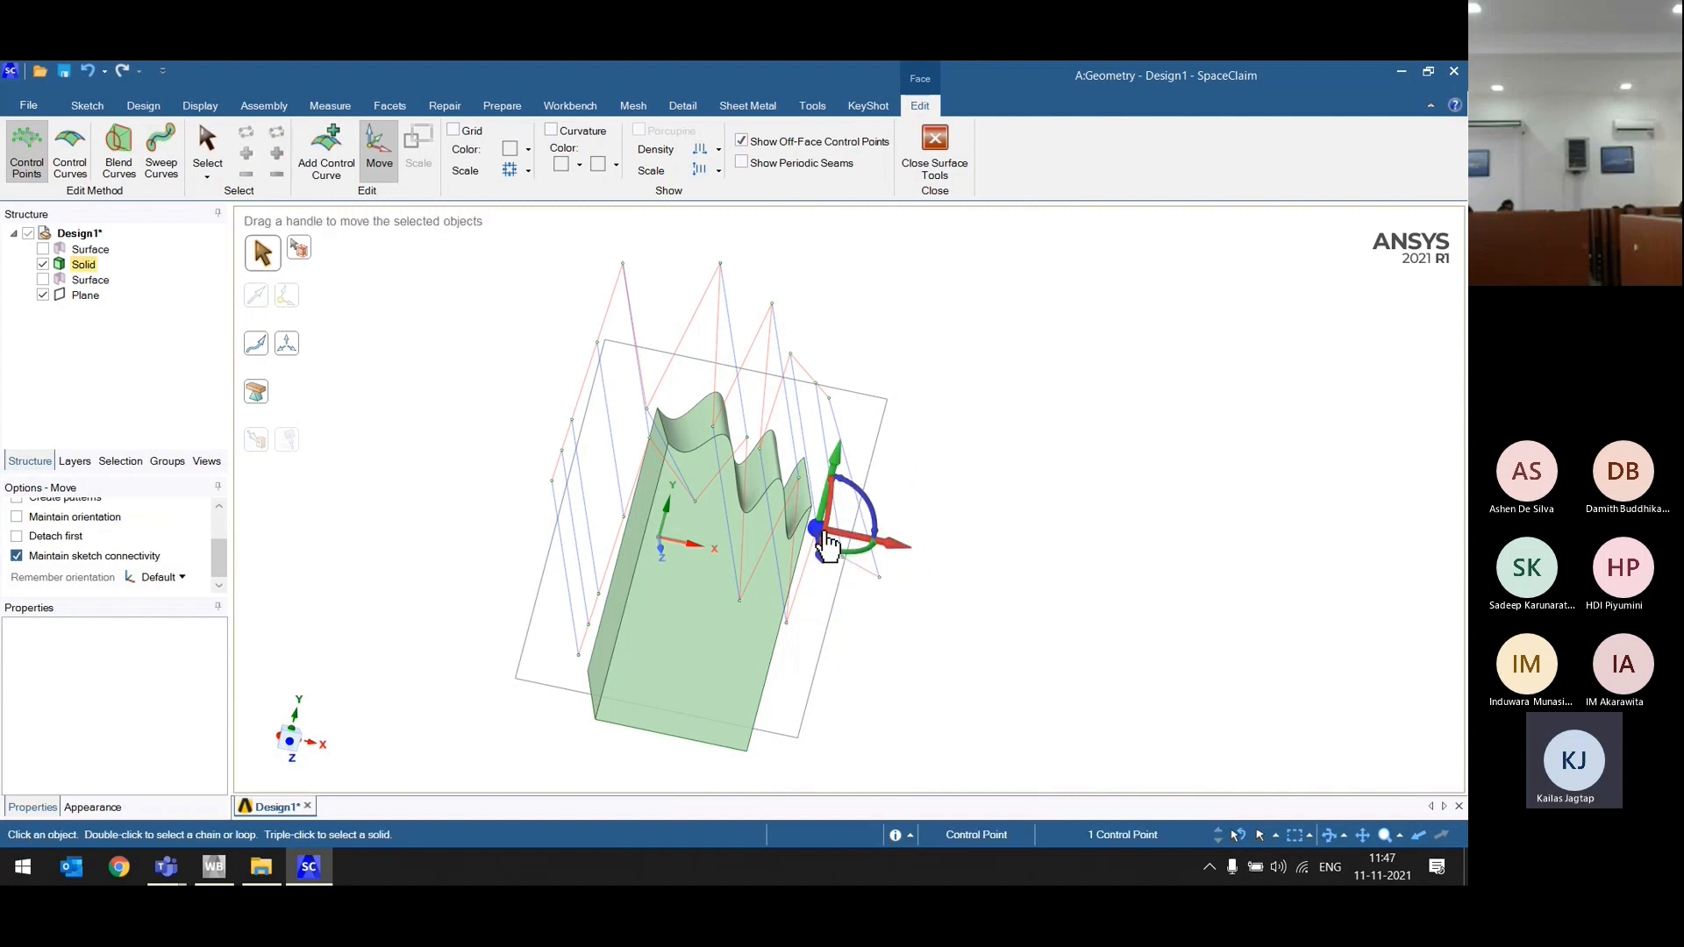
{"action": "left_click_drag", "start_coordinate": [835, 482], "coordinate": [880, 296]}
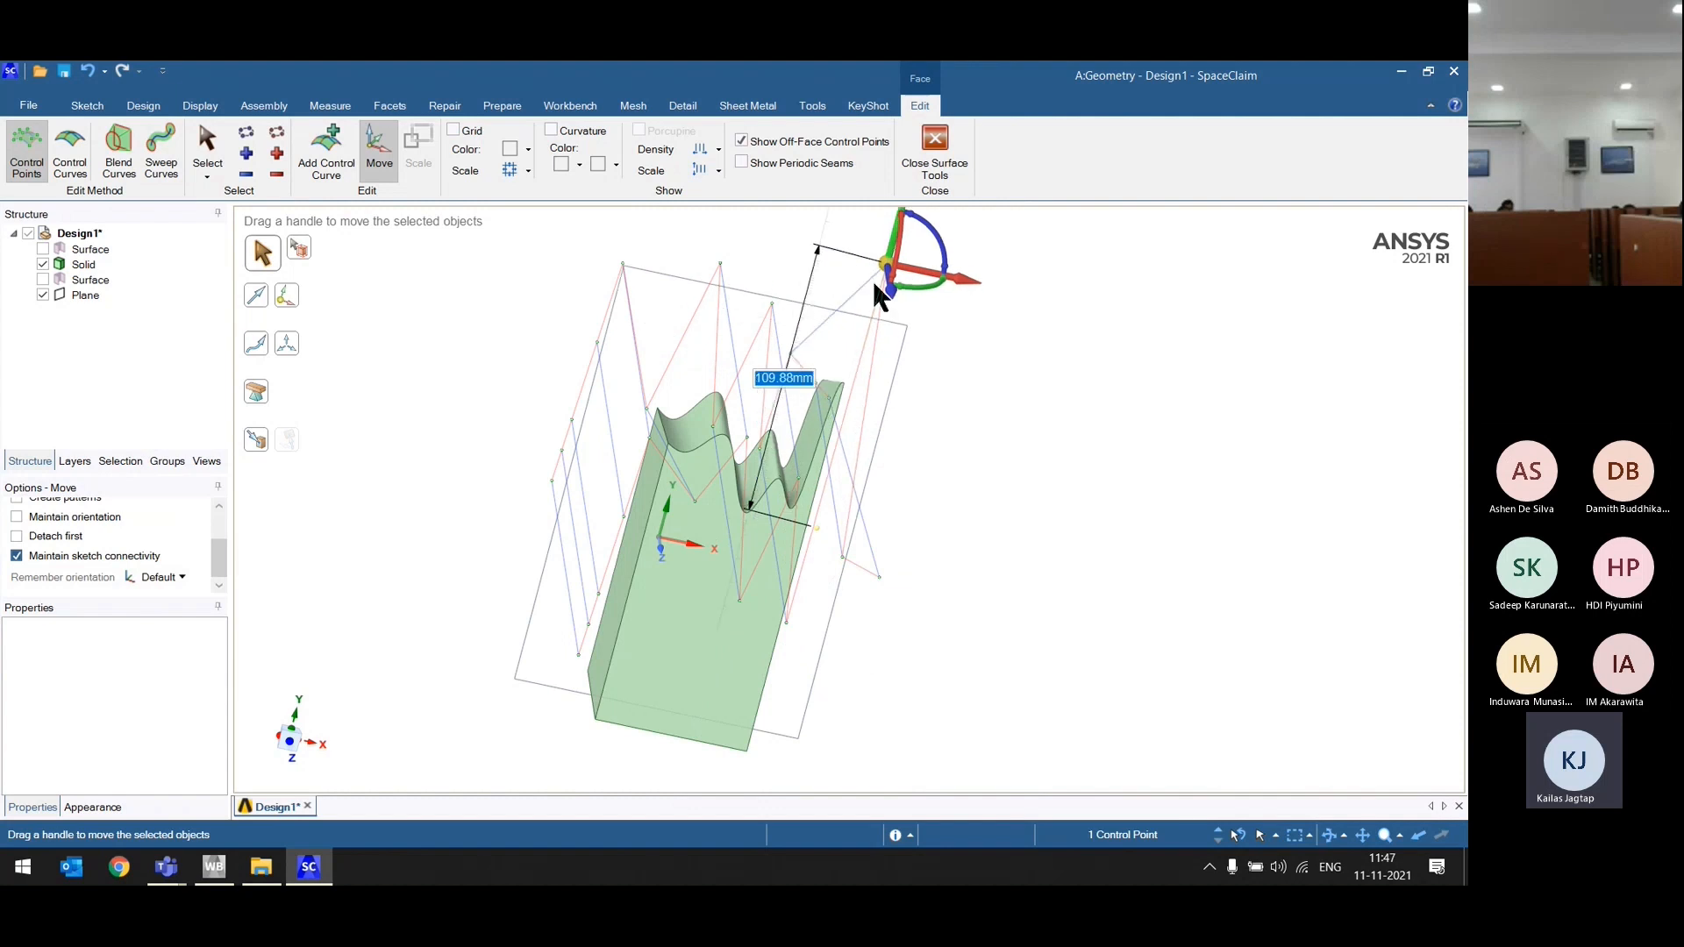
Step: Close the surface editing tools and inspect the block's reshaped wavy top
{"action": "middle_click_drag", "start_coordinate": [969, 467], "coordinate": [754, 487]}
{"action": "left_click", "coordinate": [408, 624]}
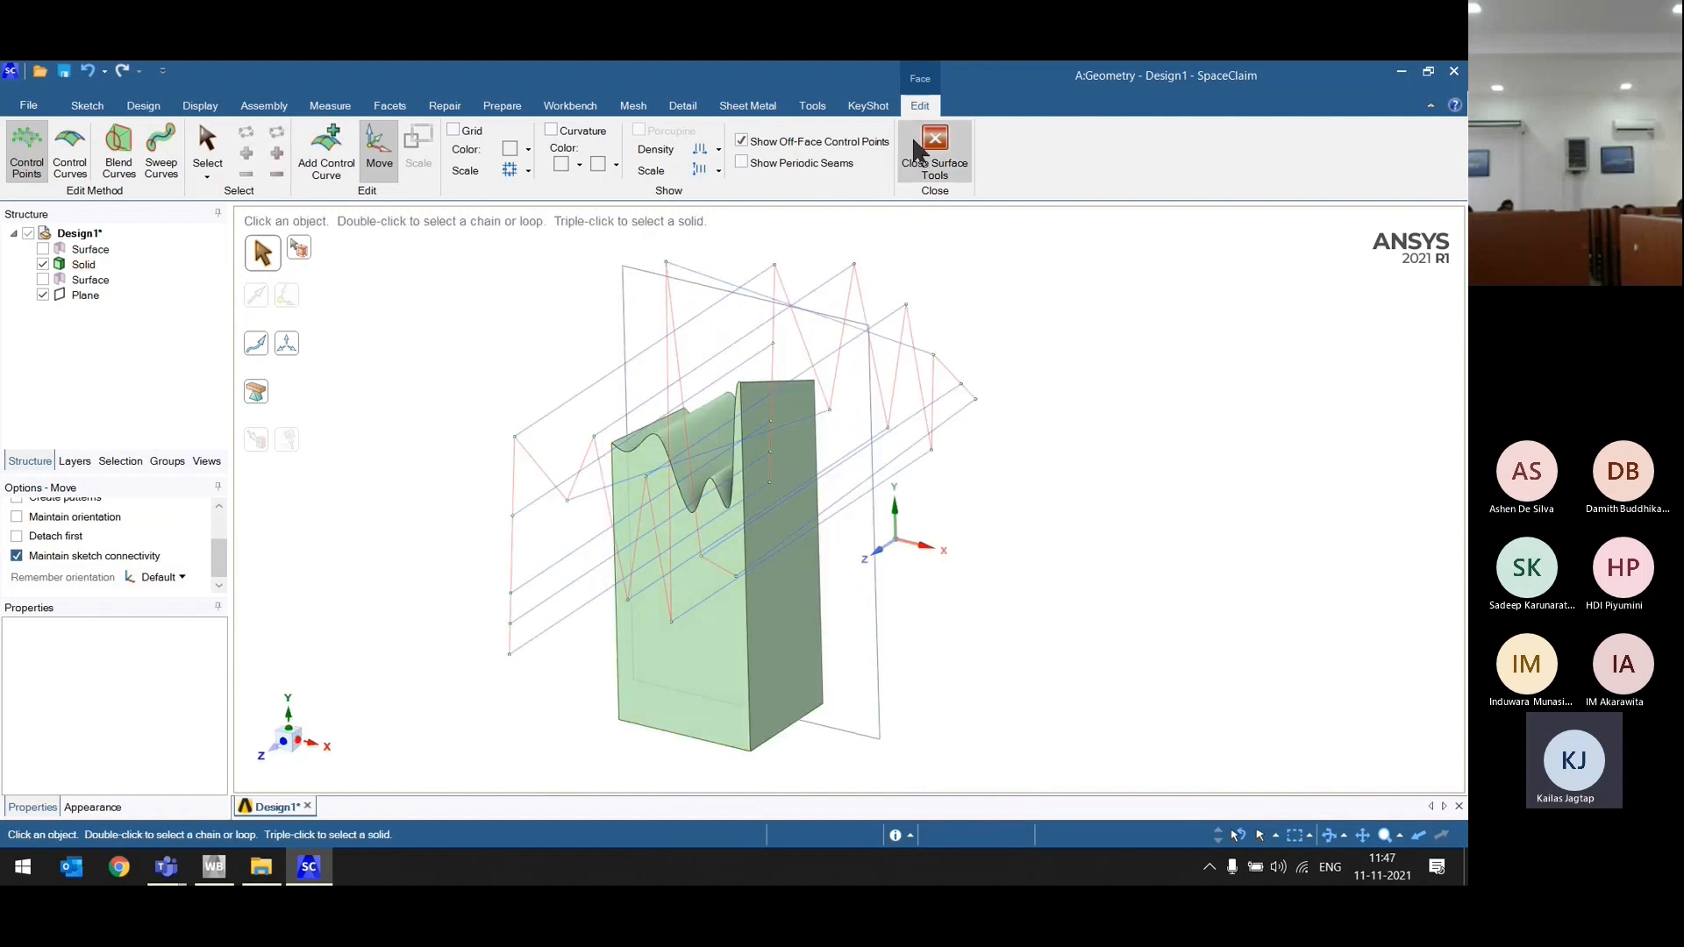
{"action": "left_click", "coordinate": [935, 162]}
{"action": "mouse_move", "coordinate": [421, 661]}
{"action": "middle_mouse_down"}
{"action": "mouse_move", "coordinate": [553, 623]}
{"action": "mouse_move", "coordinate": [436, 654]}
{"action": "middle_mouse_up"}
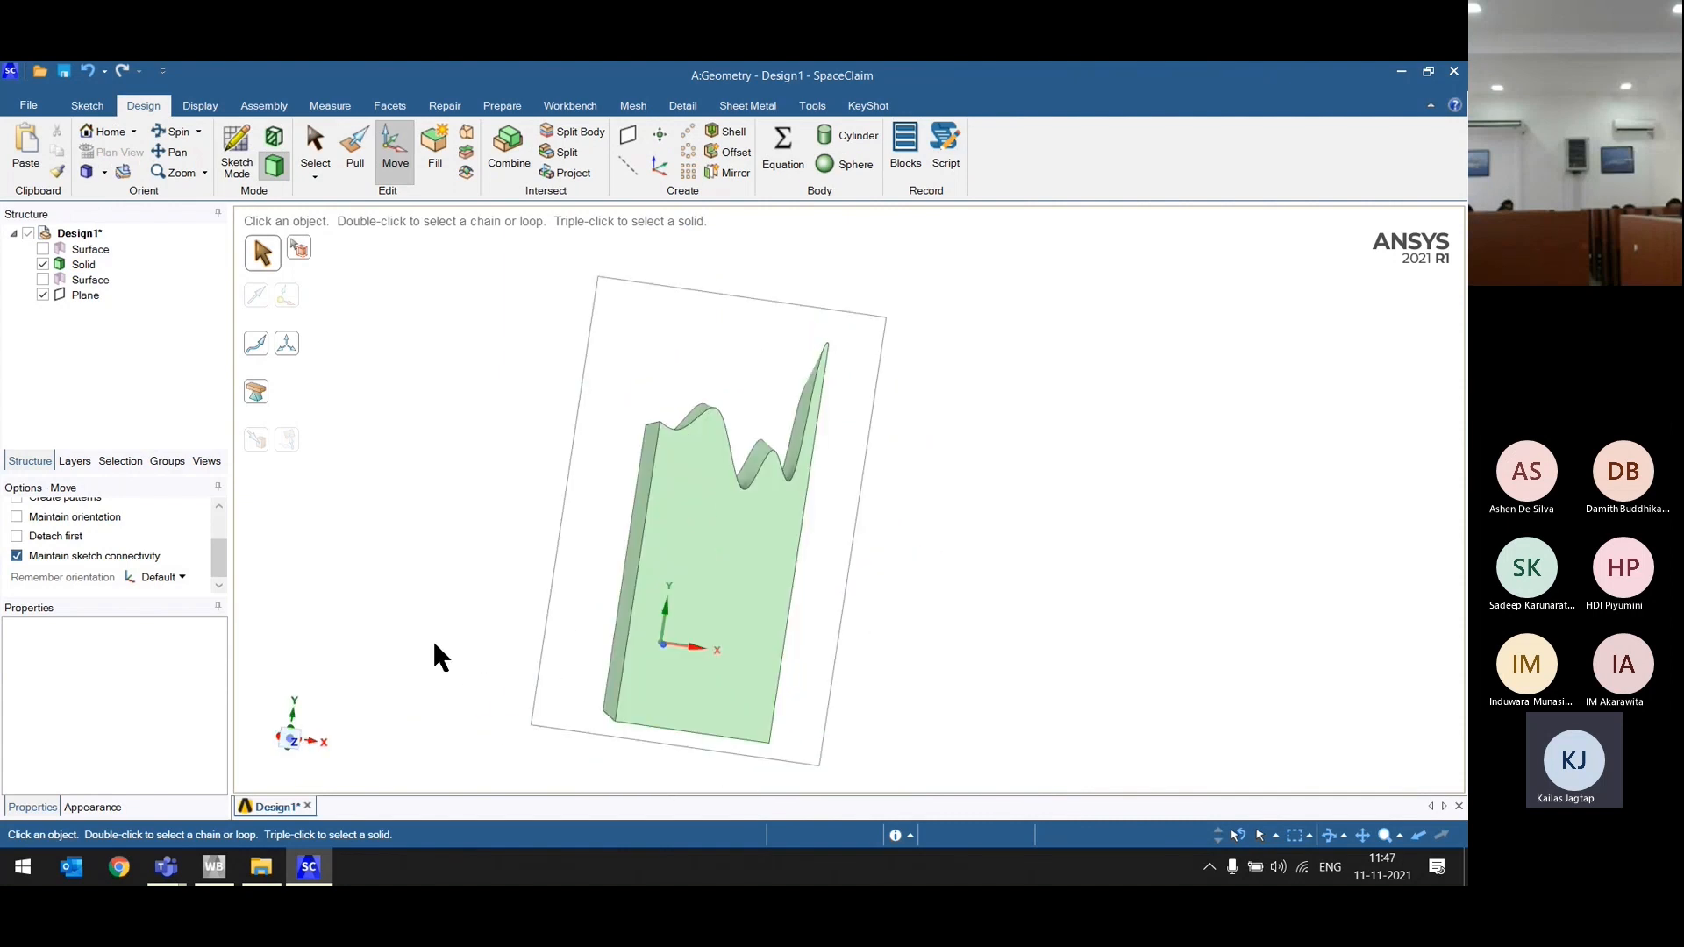
{"action": "mouse_move", "coordinate": [402, 588]}
{"action": "middle_mouse_down"}
{"action": "mouse_move", "coordinate": [387, 661]}
{"action": "mouse_move", "coordinate": [443, 634]}
{"action": "middle_mouse_up"}
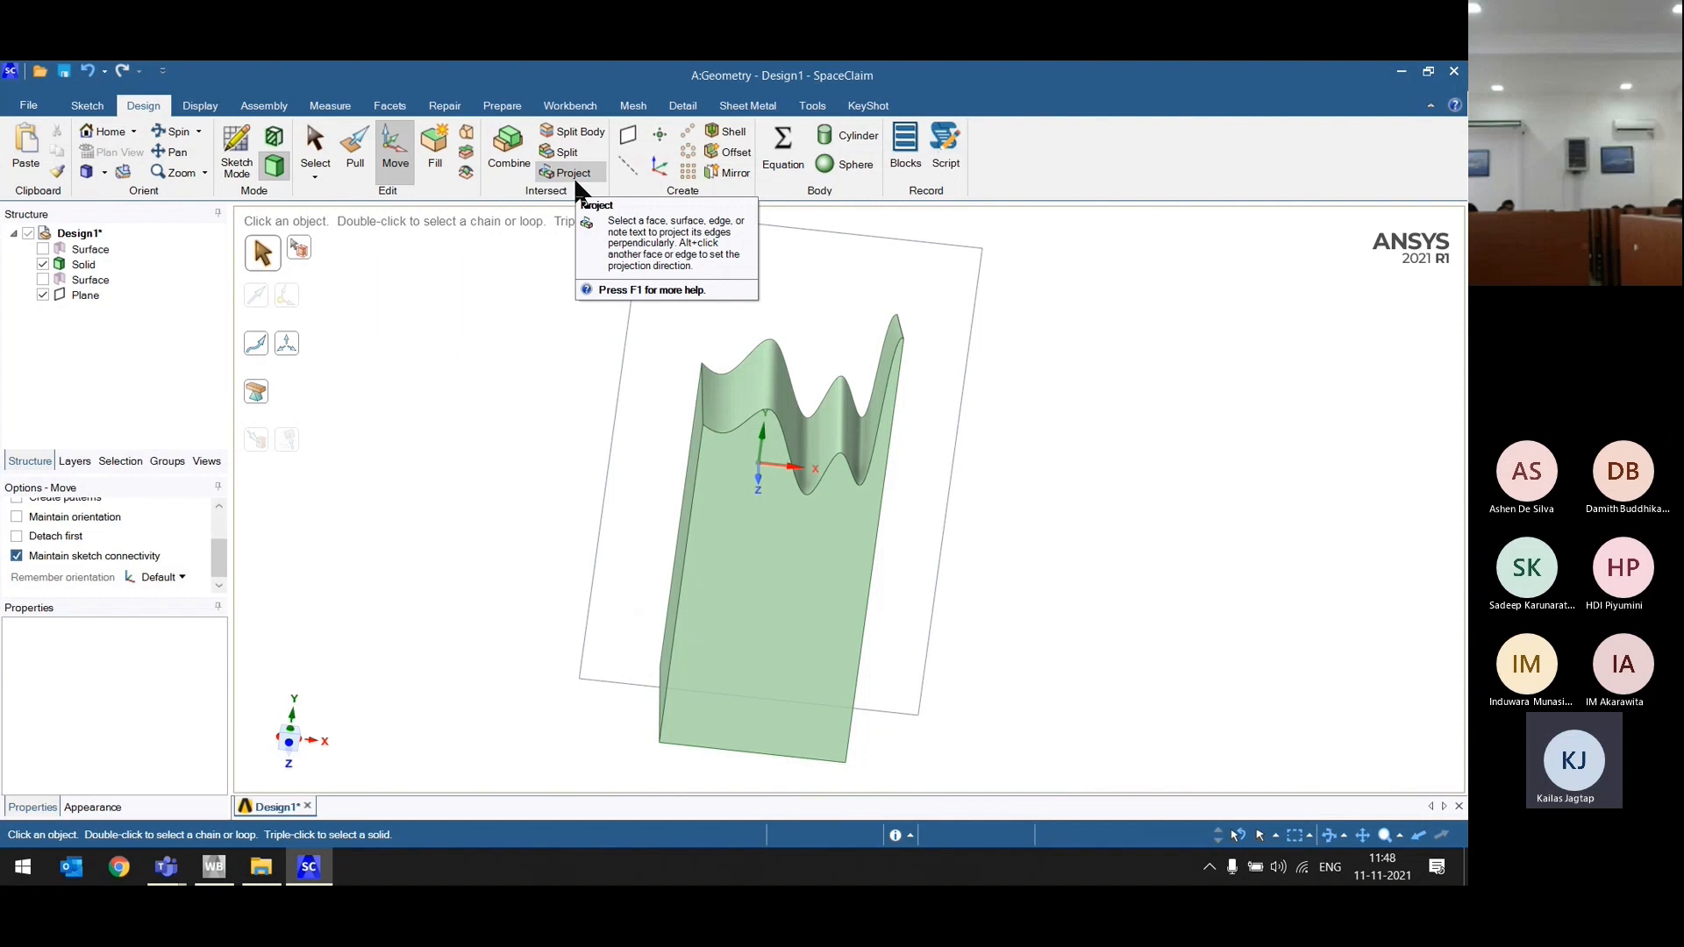
Step: Hide the existing plane and create a new plane on the block's side face on the positive X side
{"action": "middle_click_drag", "start_coordinate": [478, 500], "coordinate": [436, 478]}
{"action": "left_click", "coordinate": [628, 134]}
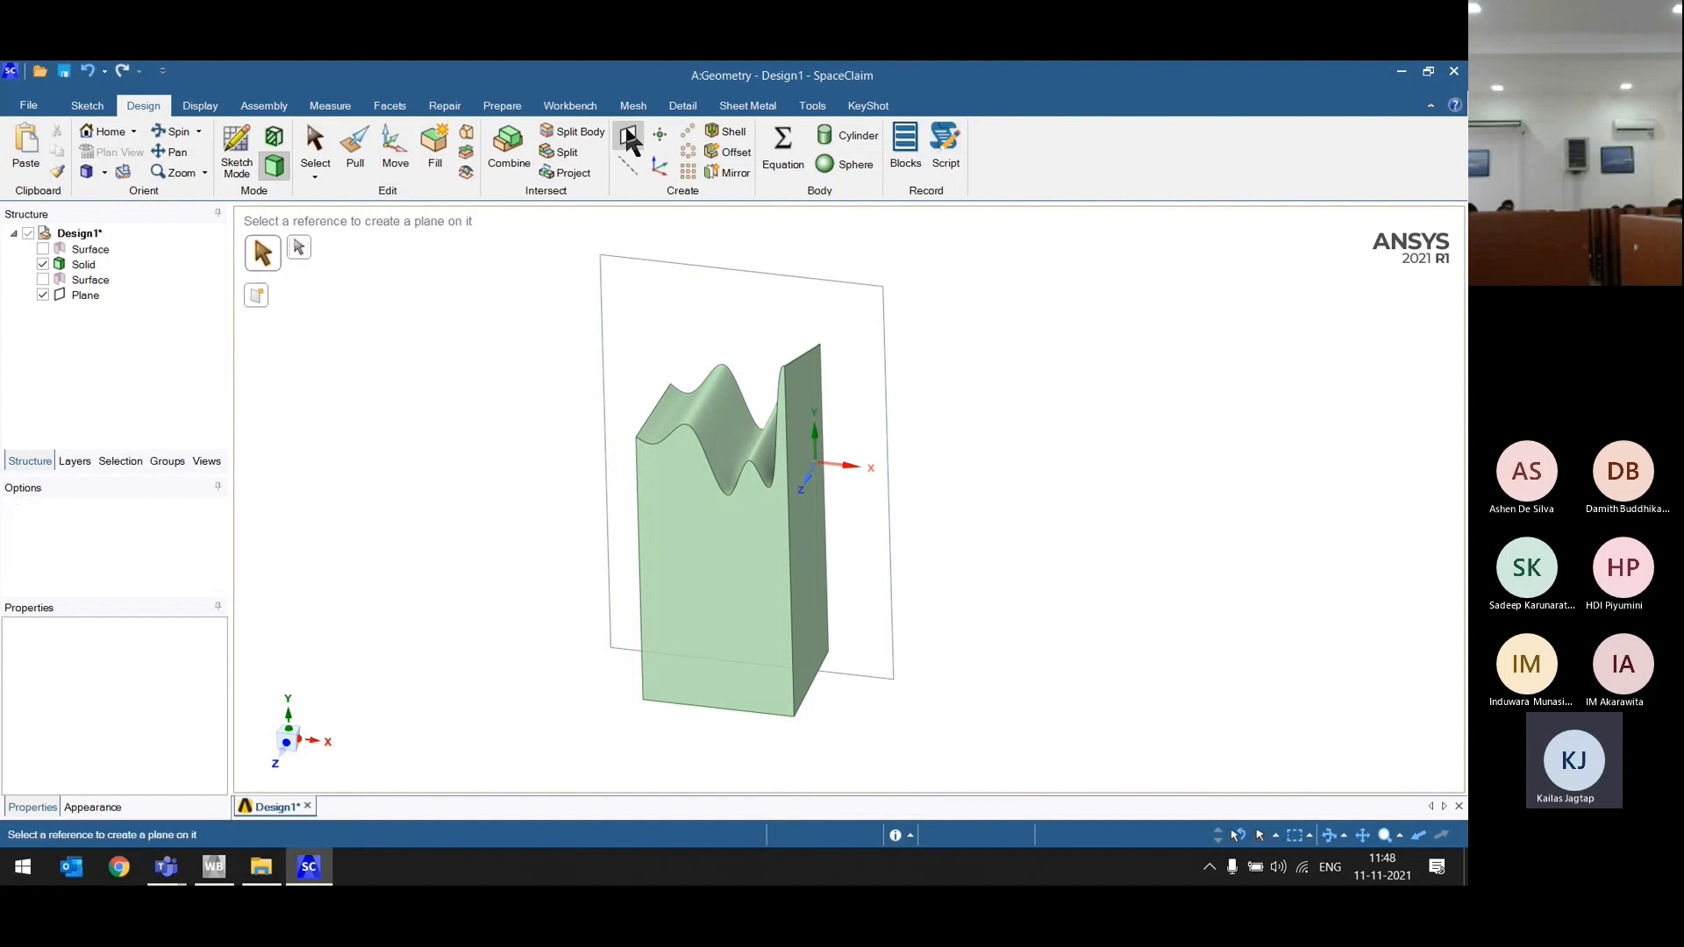
{"action": "left_click", "coordinate": [42, 295]}
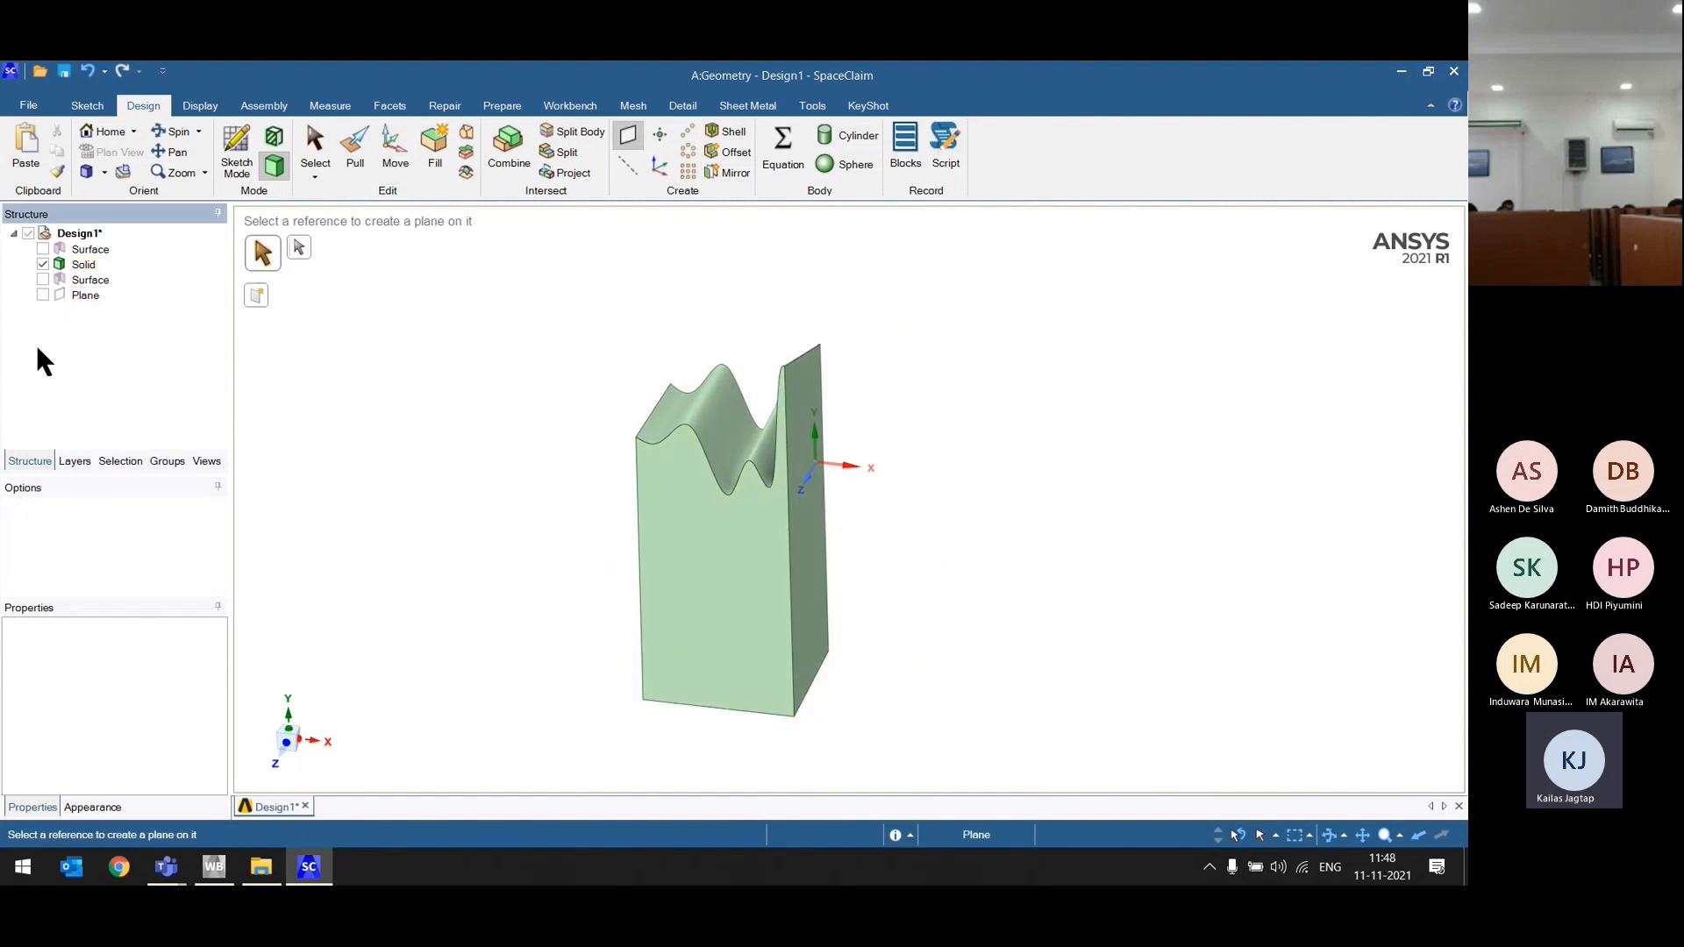
{"action": "left_click", "coordinate": [816, 526]}
{"action": "middle_click_drag", "start_coordinate": [425, 740], "coordinate": [506, 675]}
{"action": "scroll", "coordinate": [491, 673], "scroll_direction": "down", "scroll_amount": 3}
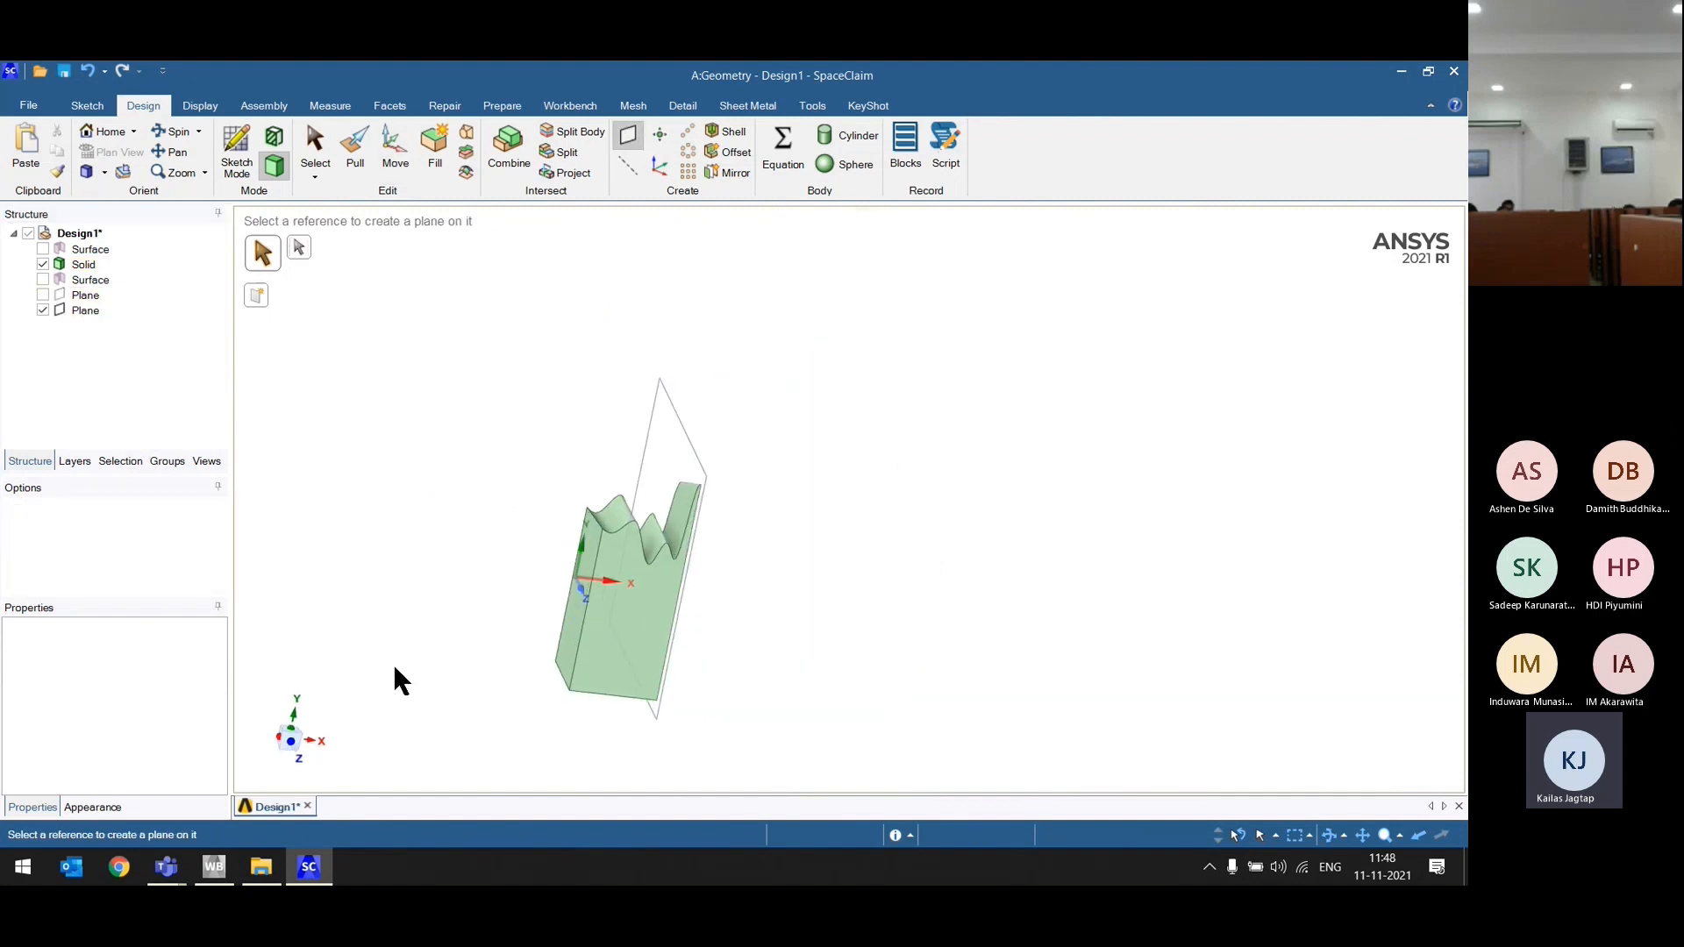
Step: Move the new plane along the X axis into the block so that it cuts through the wavy top
{"action": "left_click", "coordinate": [399, 162]}
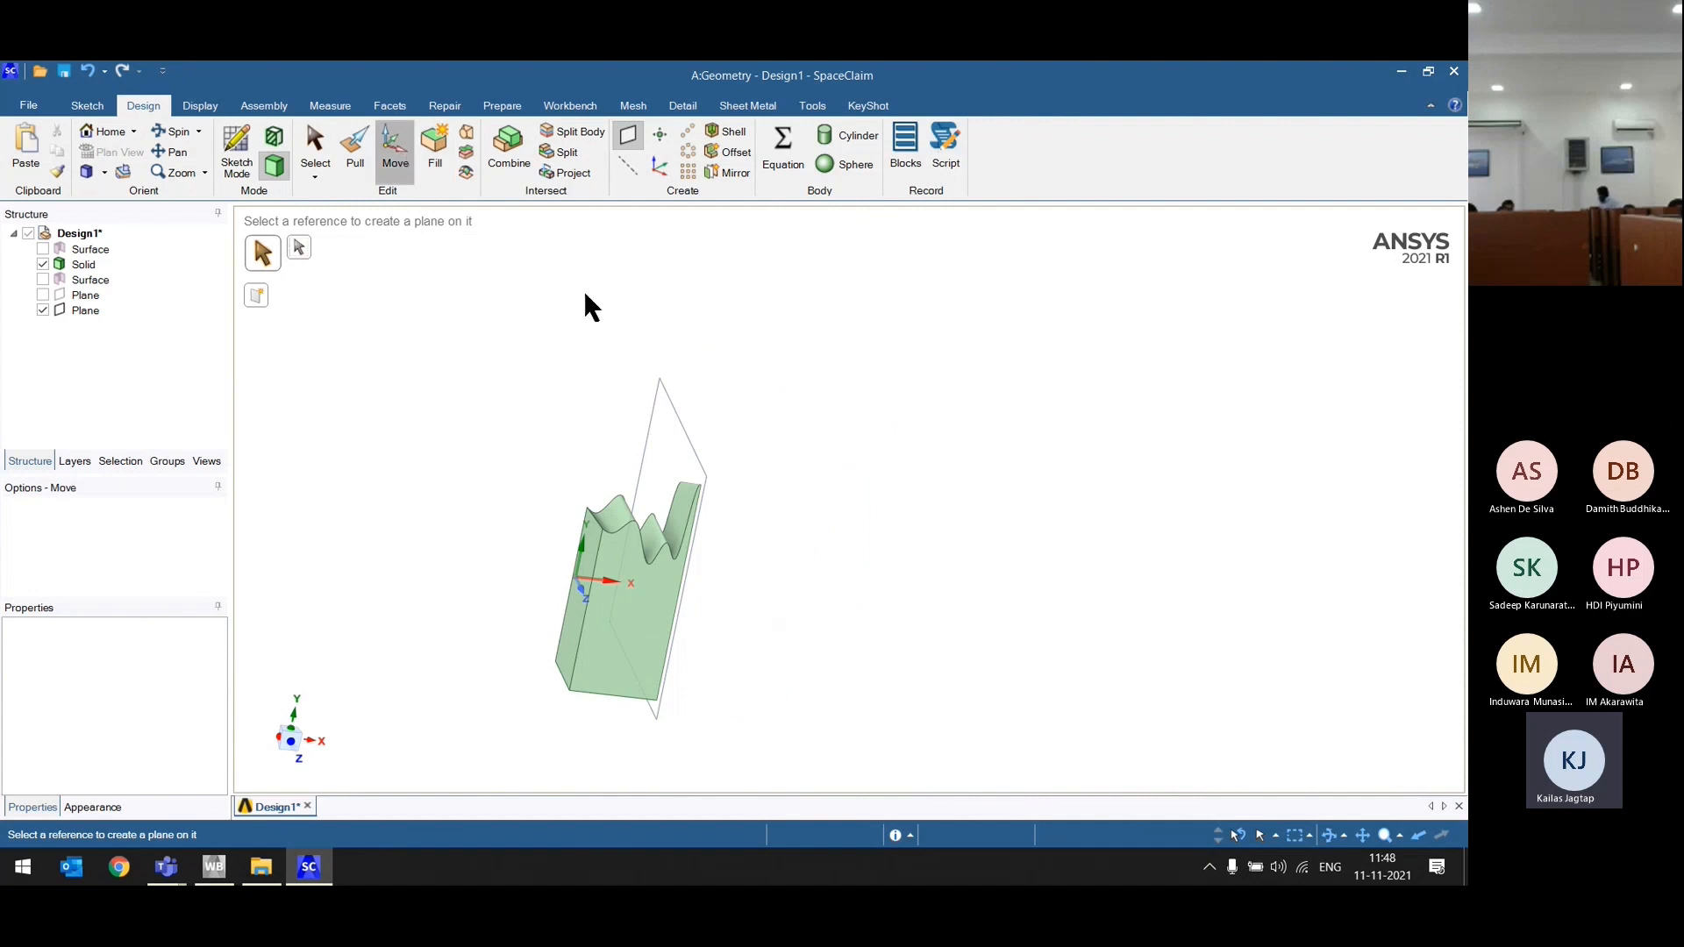
{"action": "left_click", "coordinate": [682, 425]}
{"action": "left_click_drag", "start_coordinate": [742, 561], "coordinate": [707, 557]}
{"action": "left_click", "coordinate": [820, 520]}
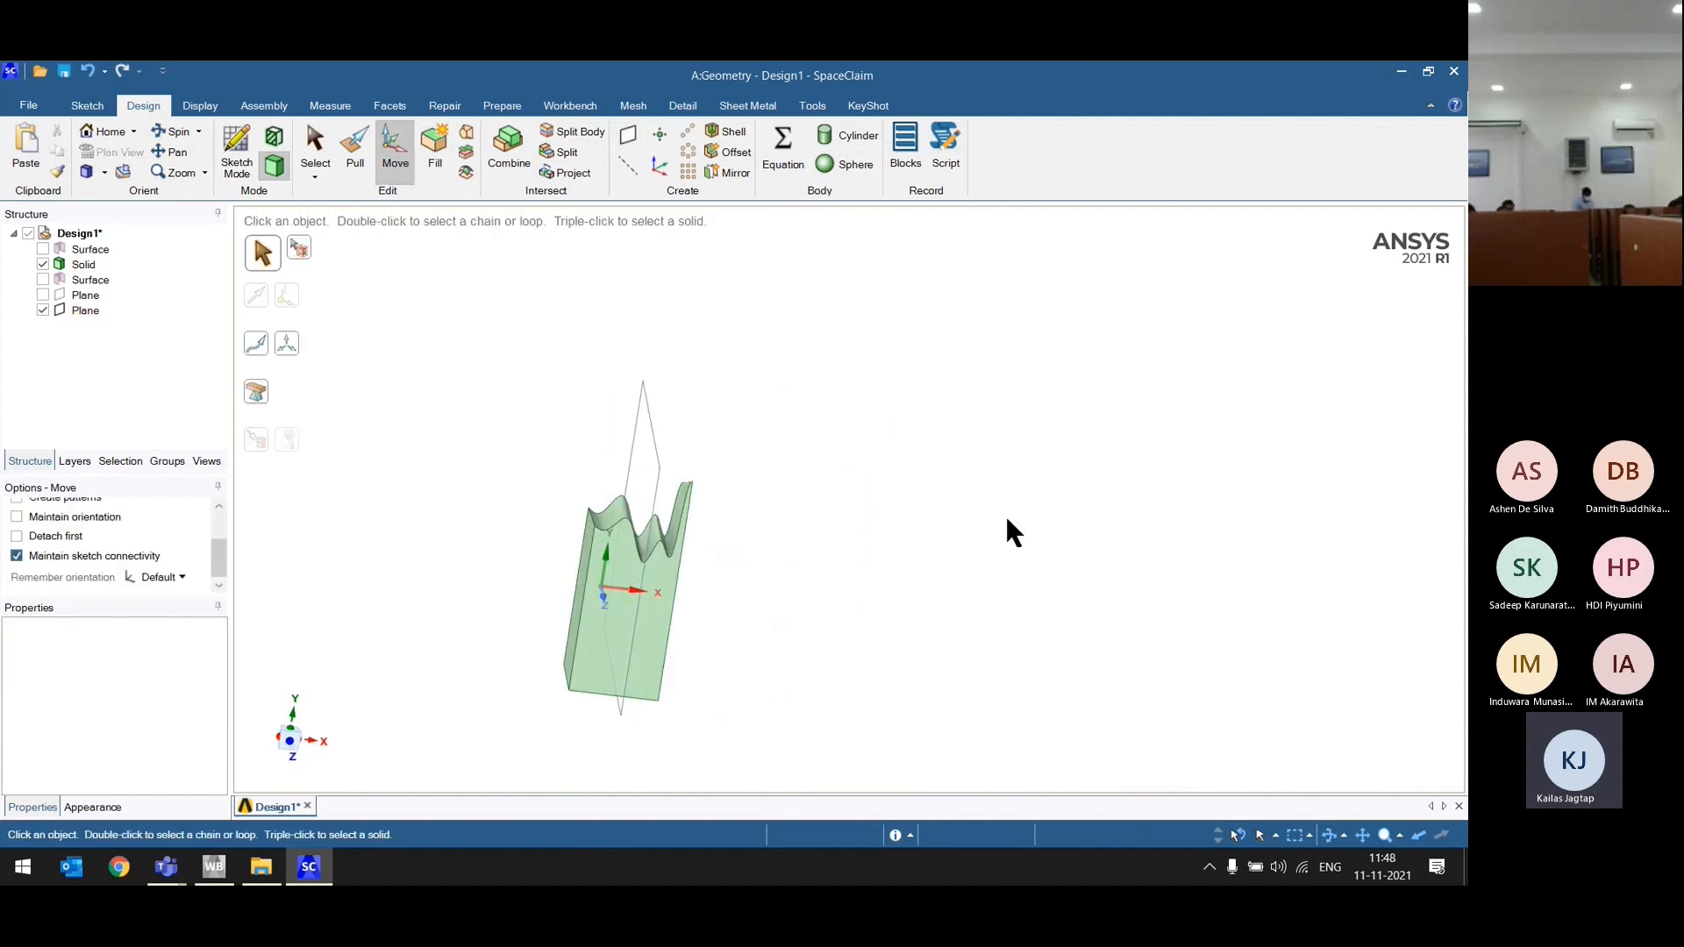
{"action": "left_click", "coordinate": [570, 570]}
{"action": "left_click", "coordinate": [632, 538]}
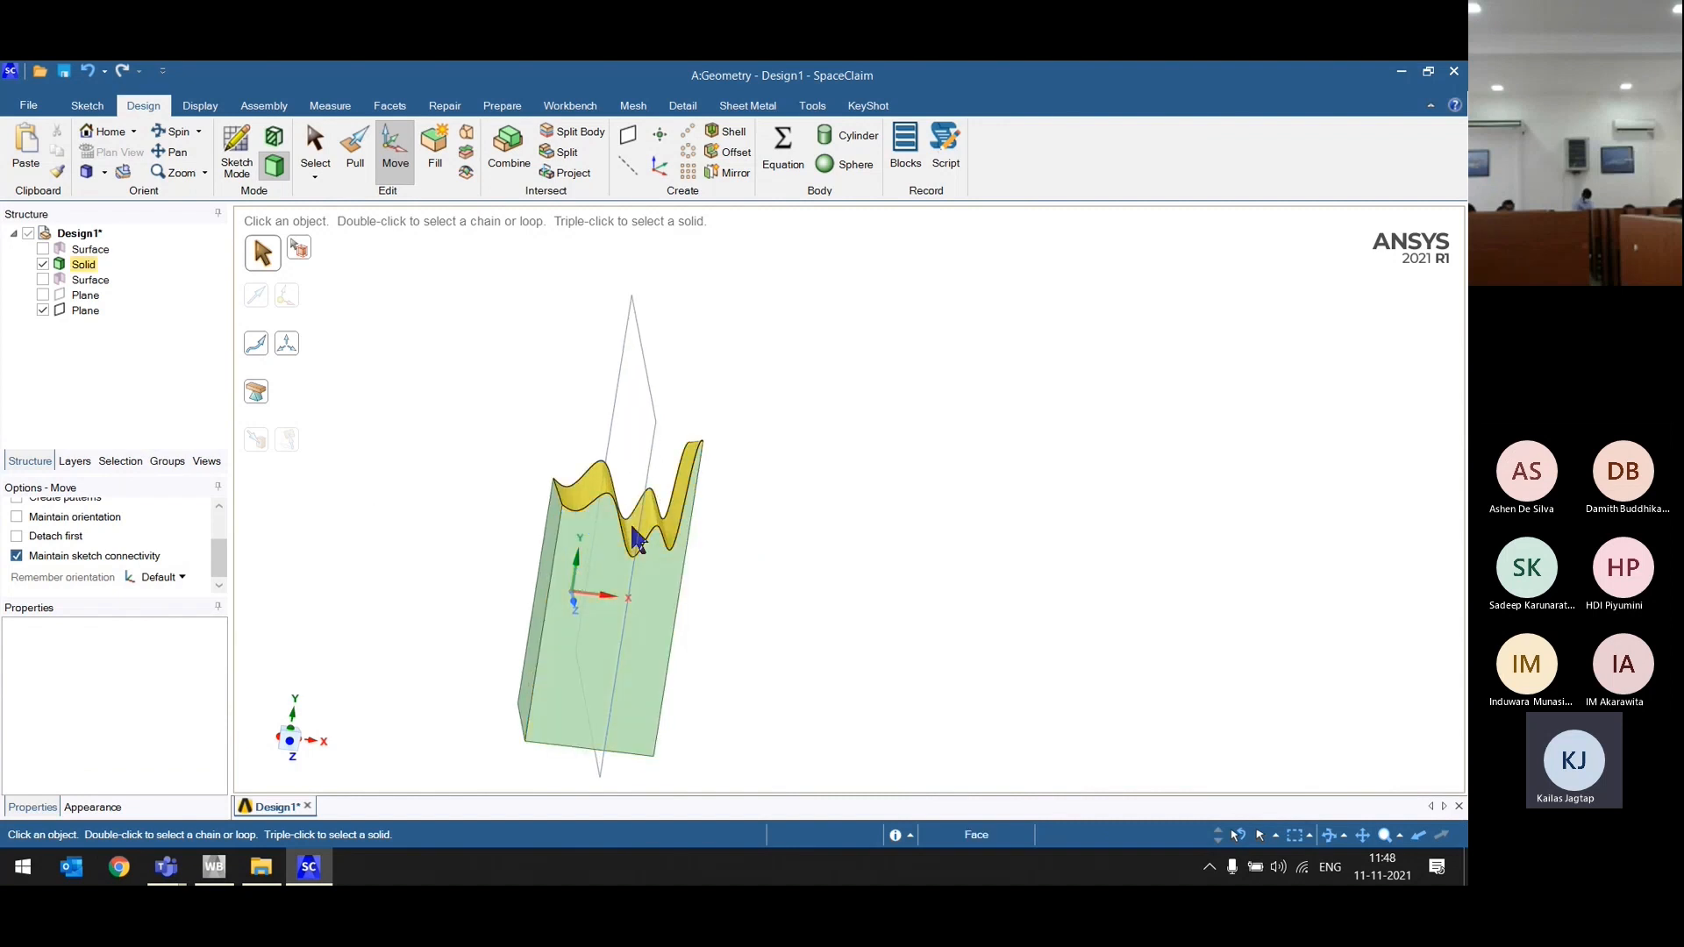
{"action": "left_click", "coordinate": [415, 521]}
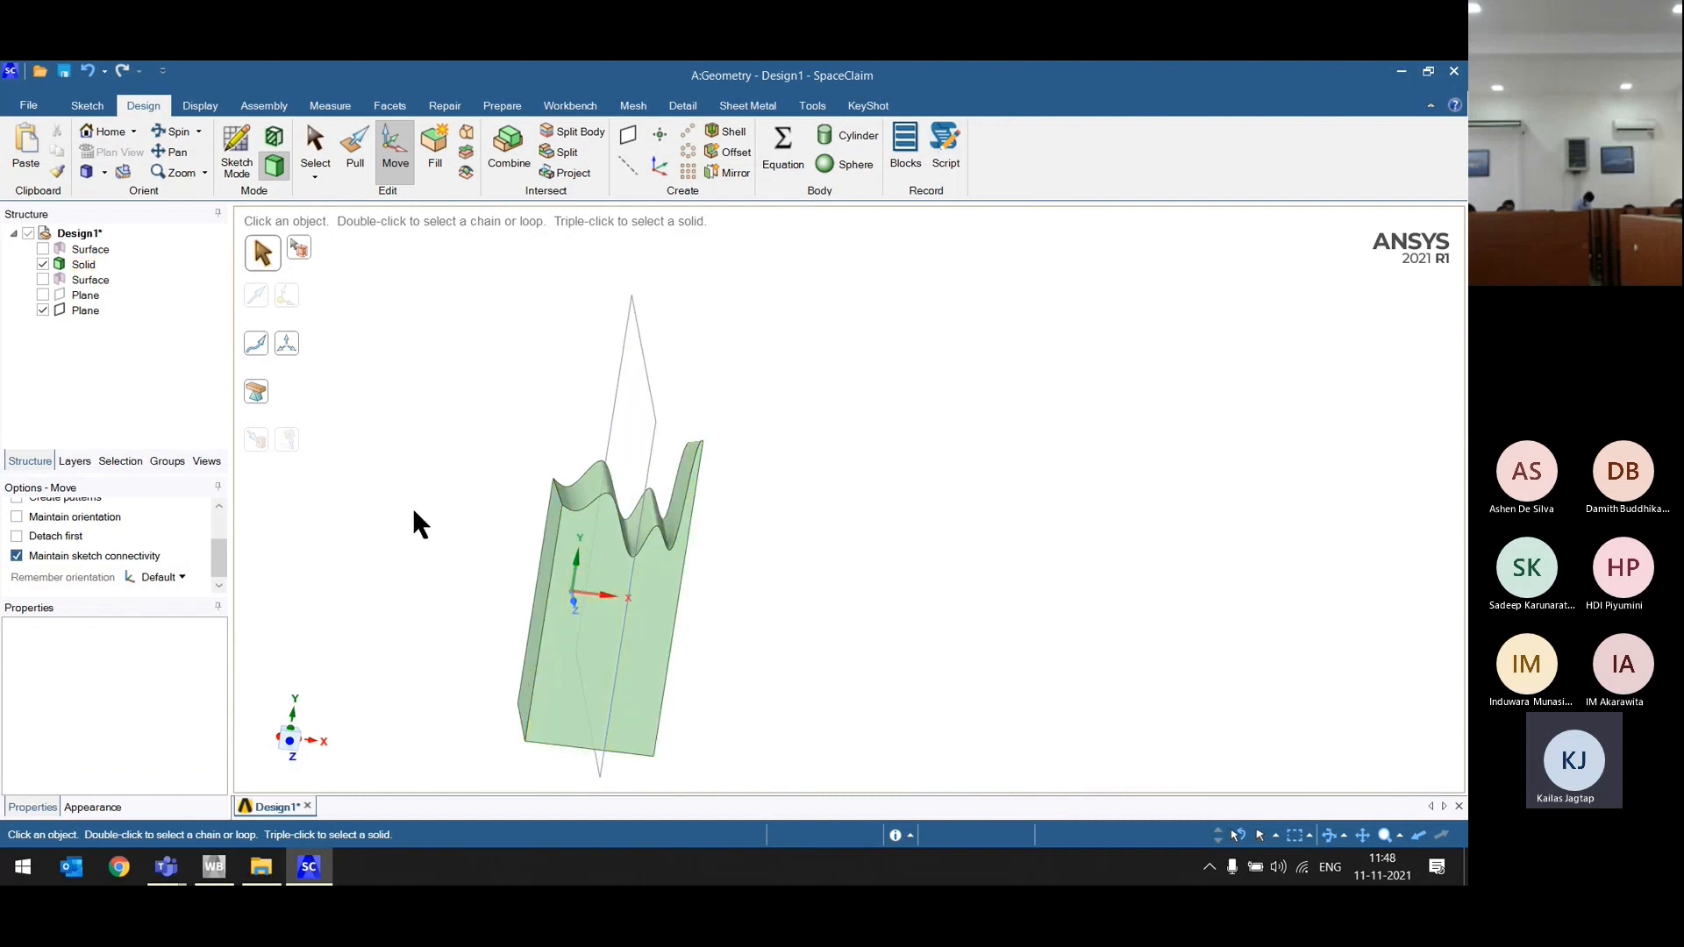
Step: Split the solid block into two bodies with Split Body, using the plane through it as the cutter
{"action": "left_click", "coordinate": [549, 139]}
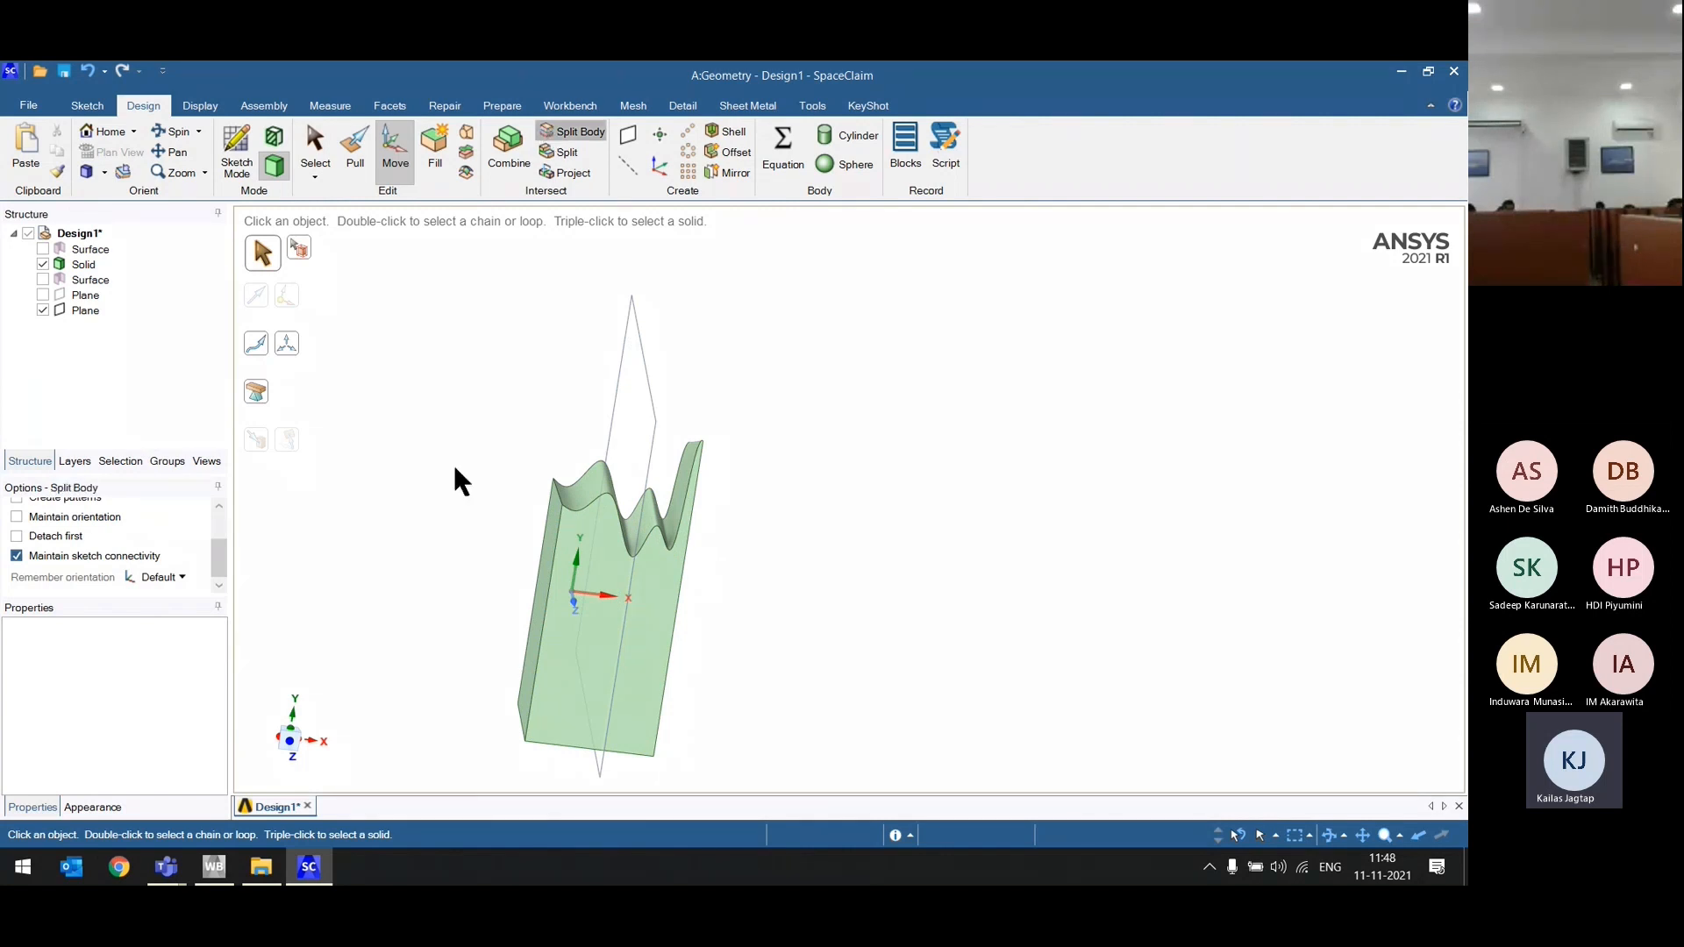
{"action": "left_click", "coordinate": [563, 586]}
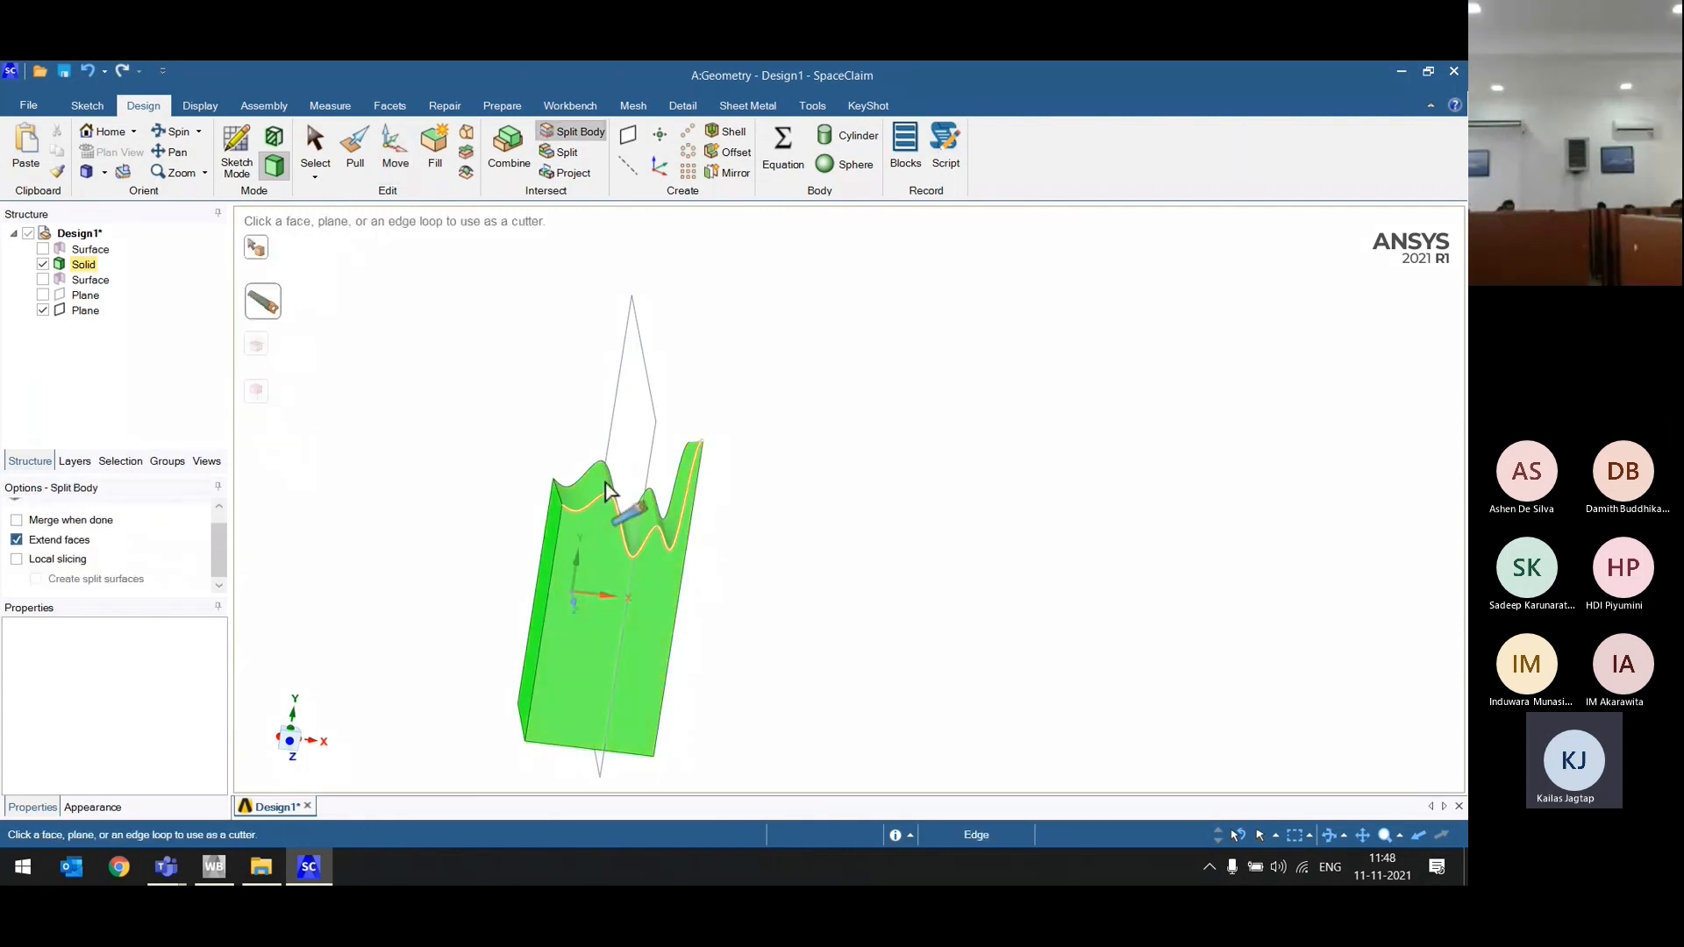
{"action": "left_click", "coordinate": [656, 436]}
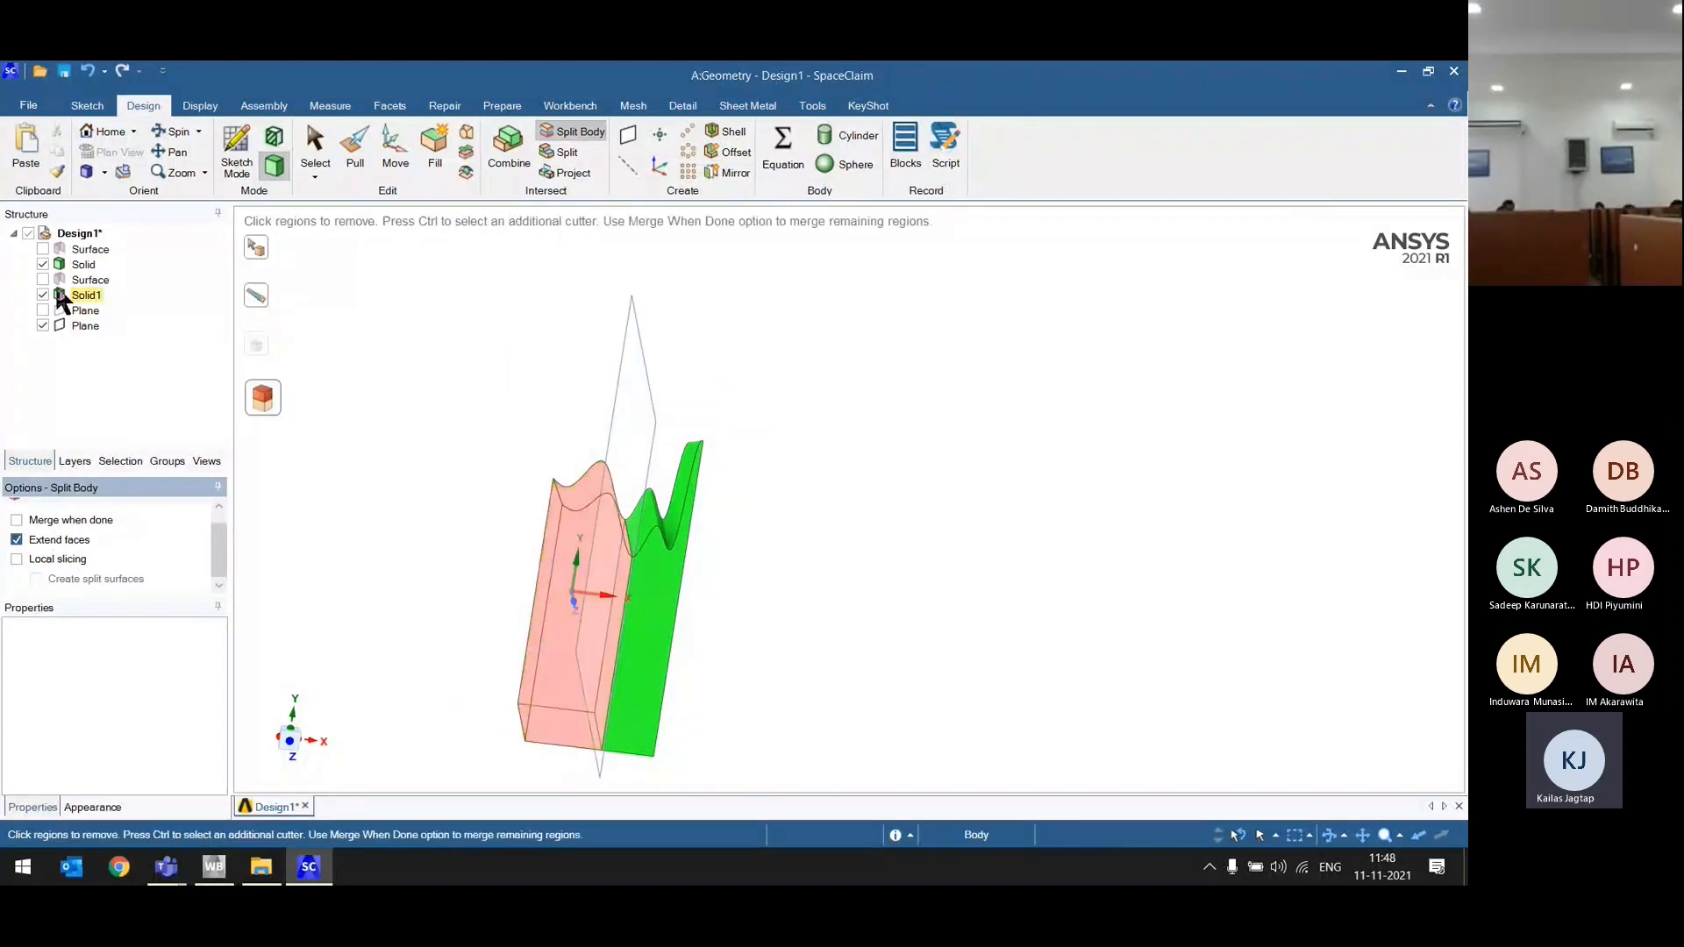
Step: Delete the two hidden surface bodies and the hidden plane from the design
{"action": "right_click", "coordinate": [80, 278]}
{"action": "left_click", "coordinate": [98, 347]}
{"action": "right_click", "coordinate": [82, 246]}
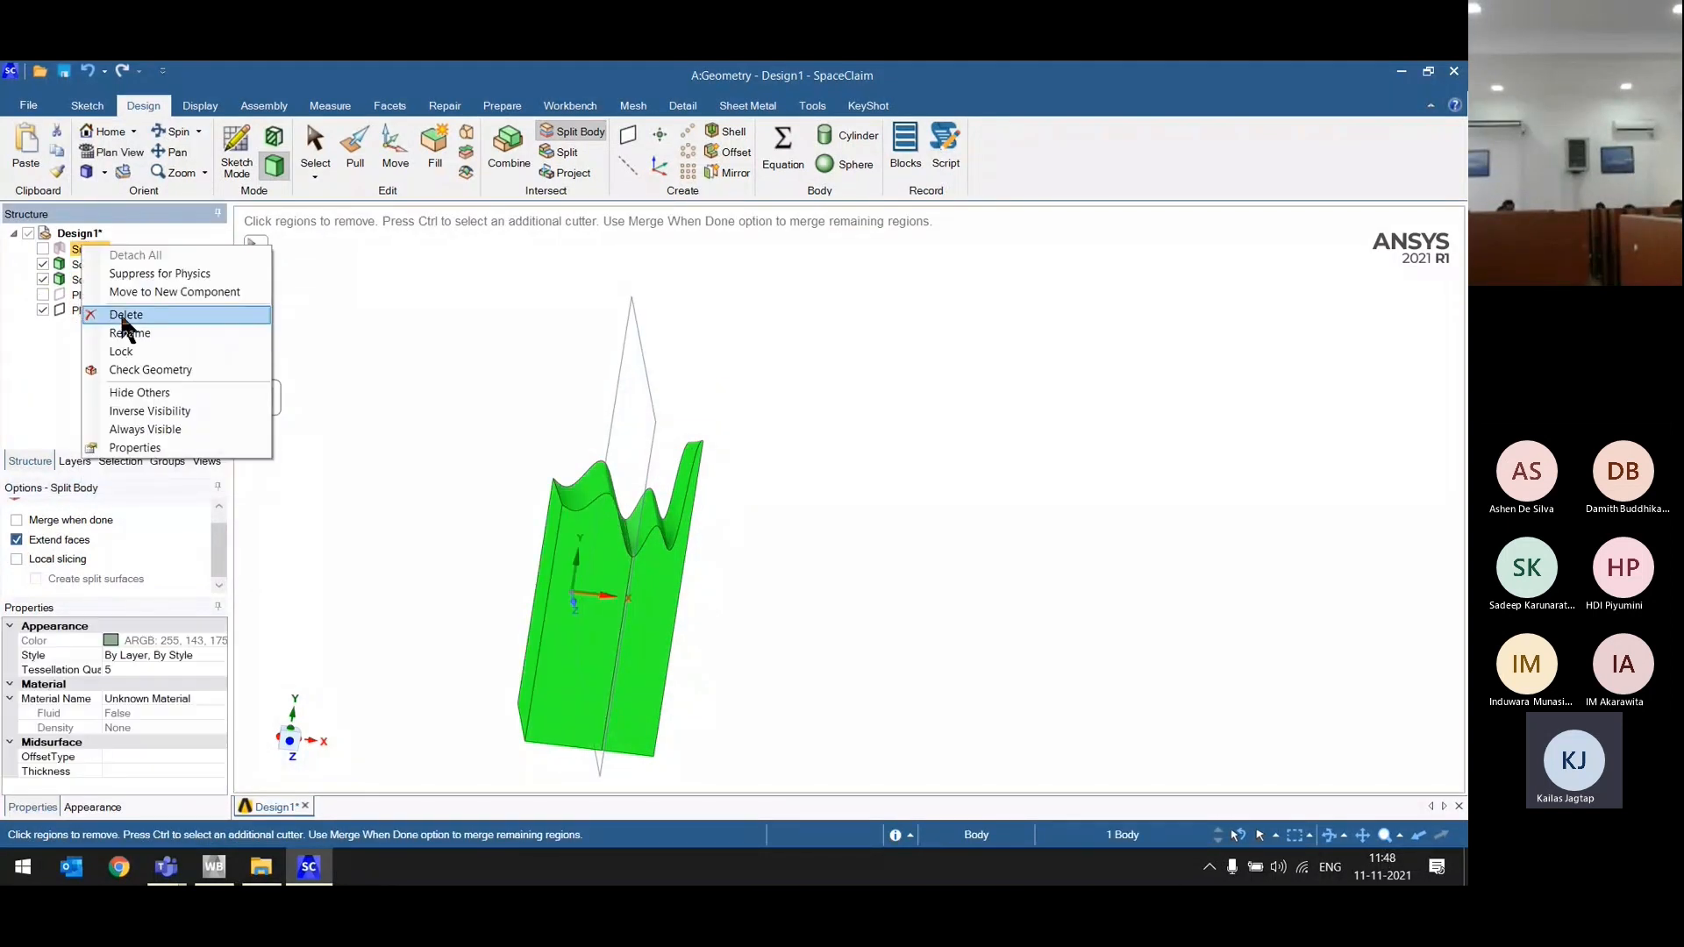
{"action": "left_click", "coordinate": [124, 317]}
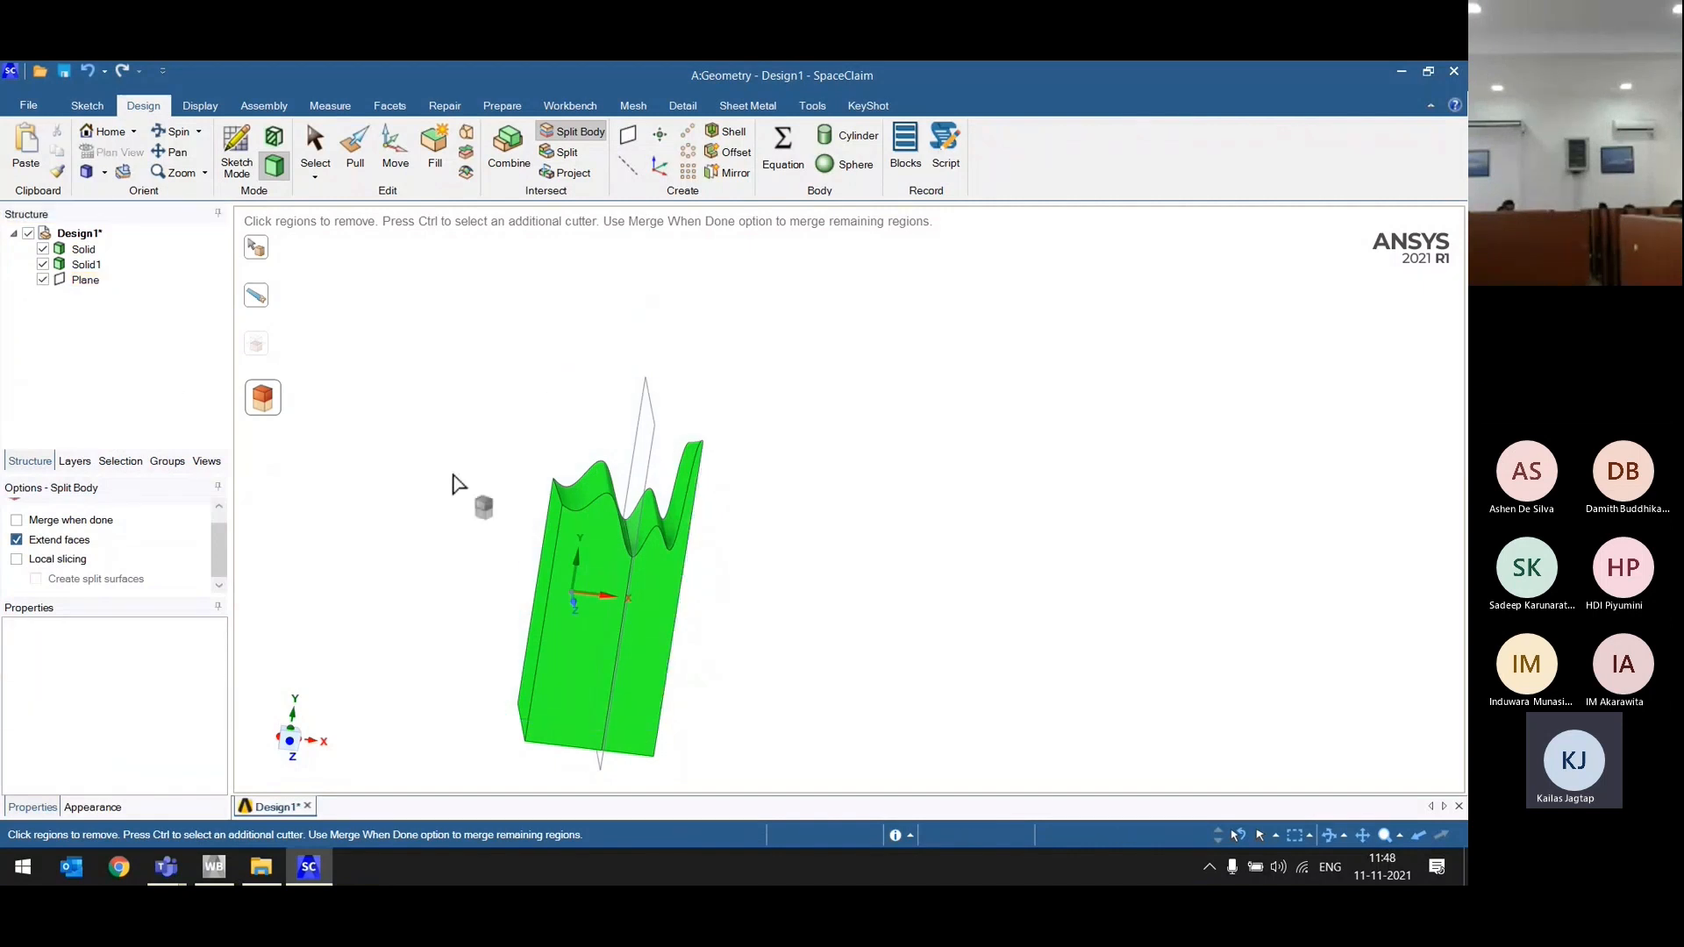
Step: Merge the two split bodies back into one solid with Combine
{"action": "middle_click_drag", "start_coordinate": [454, 482], "coordinate": [591, 545]}
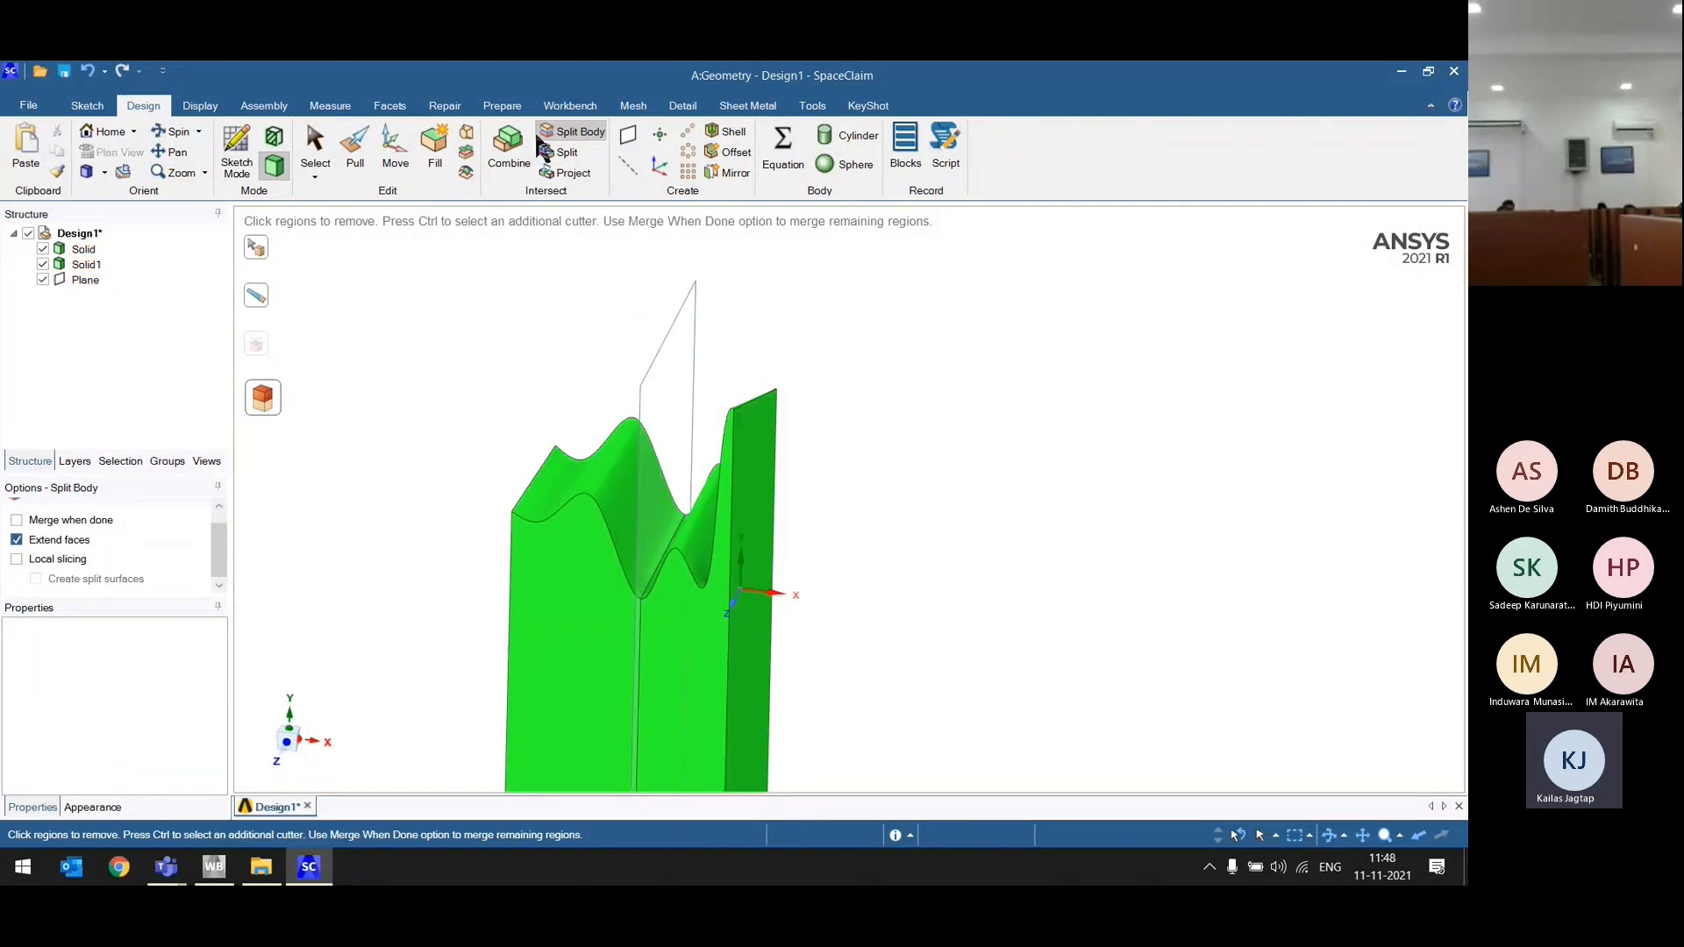
{"action": "left_click", "coordinate": [516, 158]}
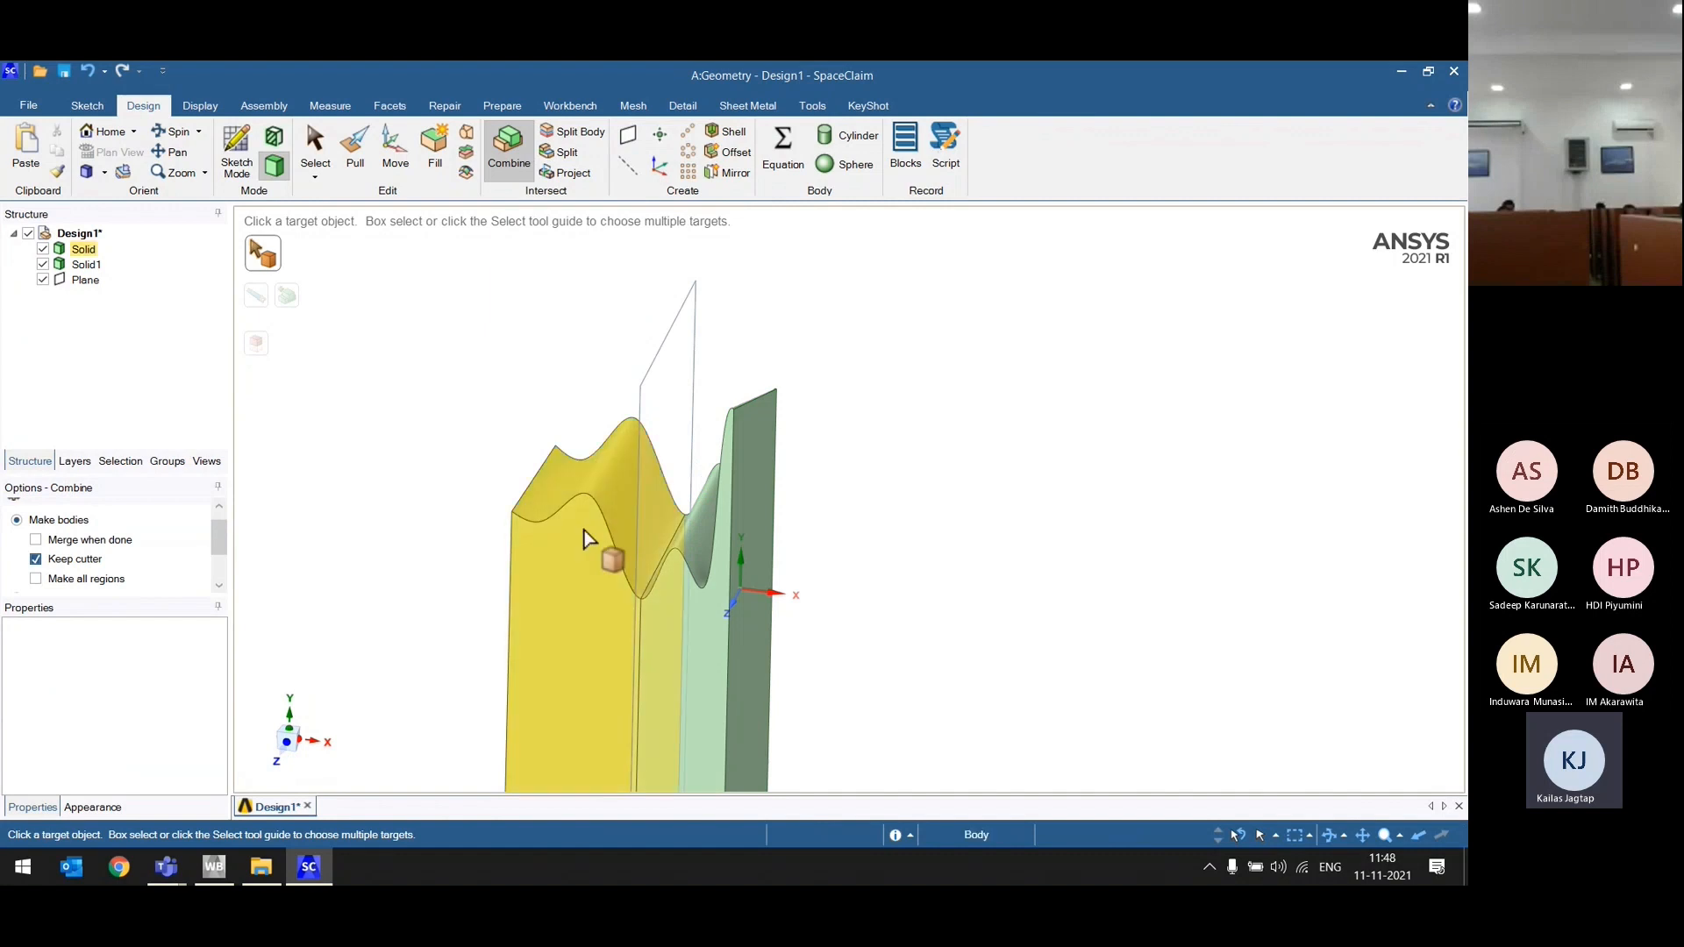
{"action": "left_click", "coordinate": [531, 535]}
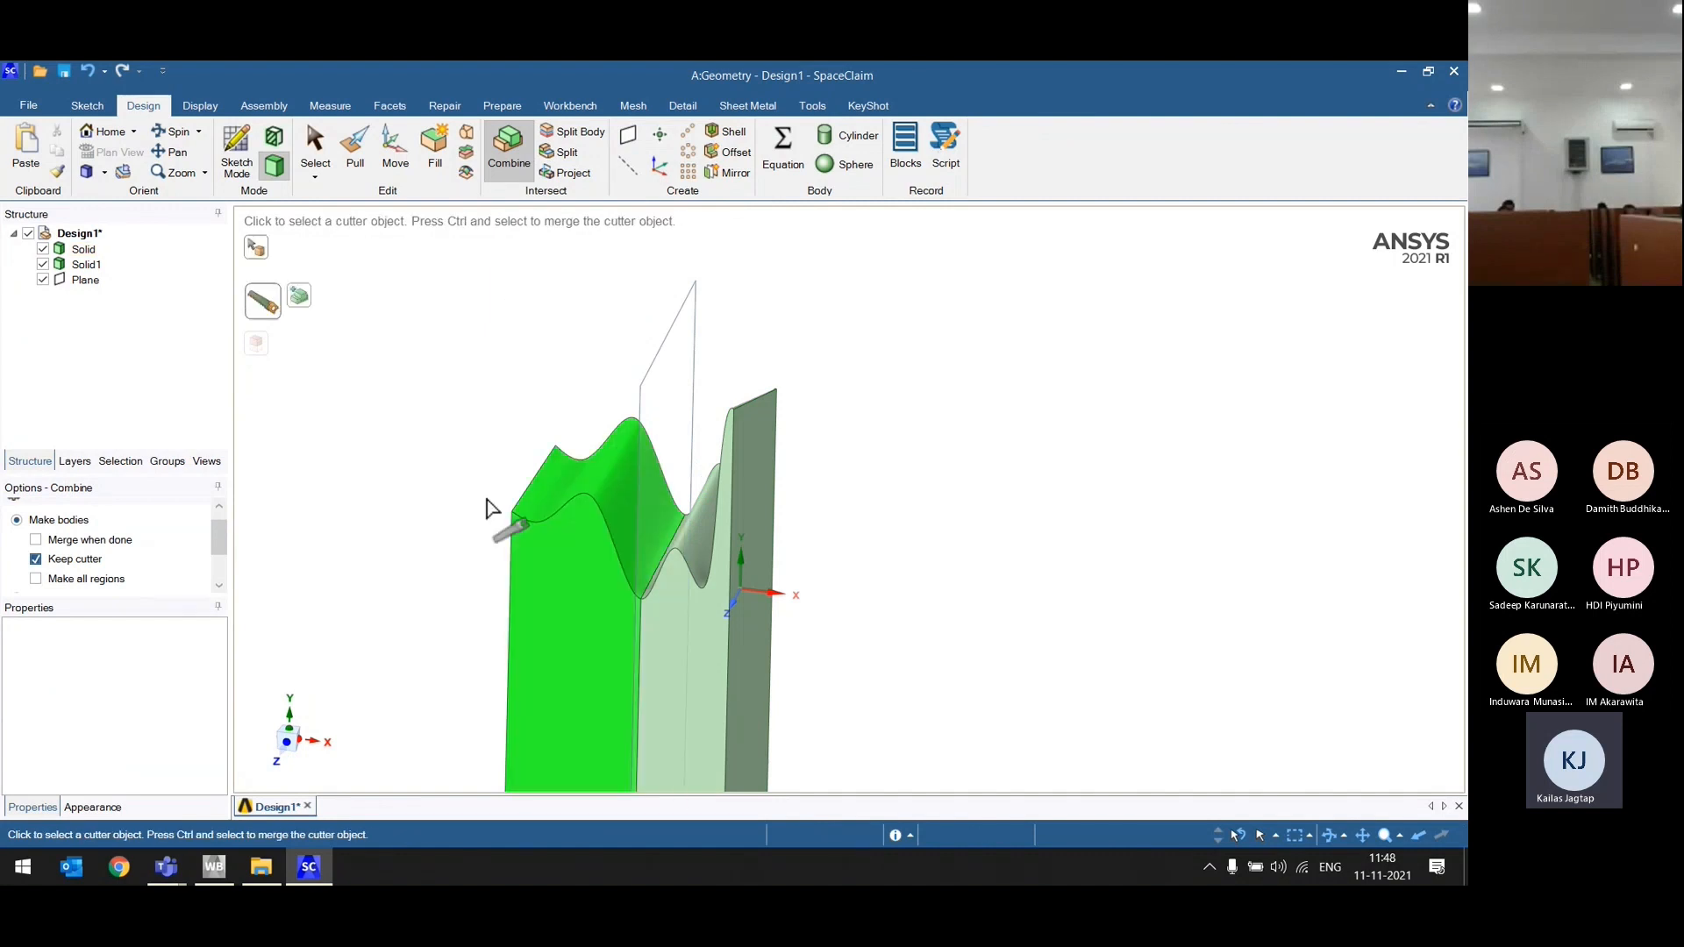
{"action": "left_click", "coordinate": [303, 302]}
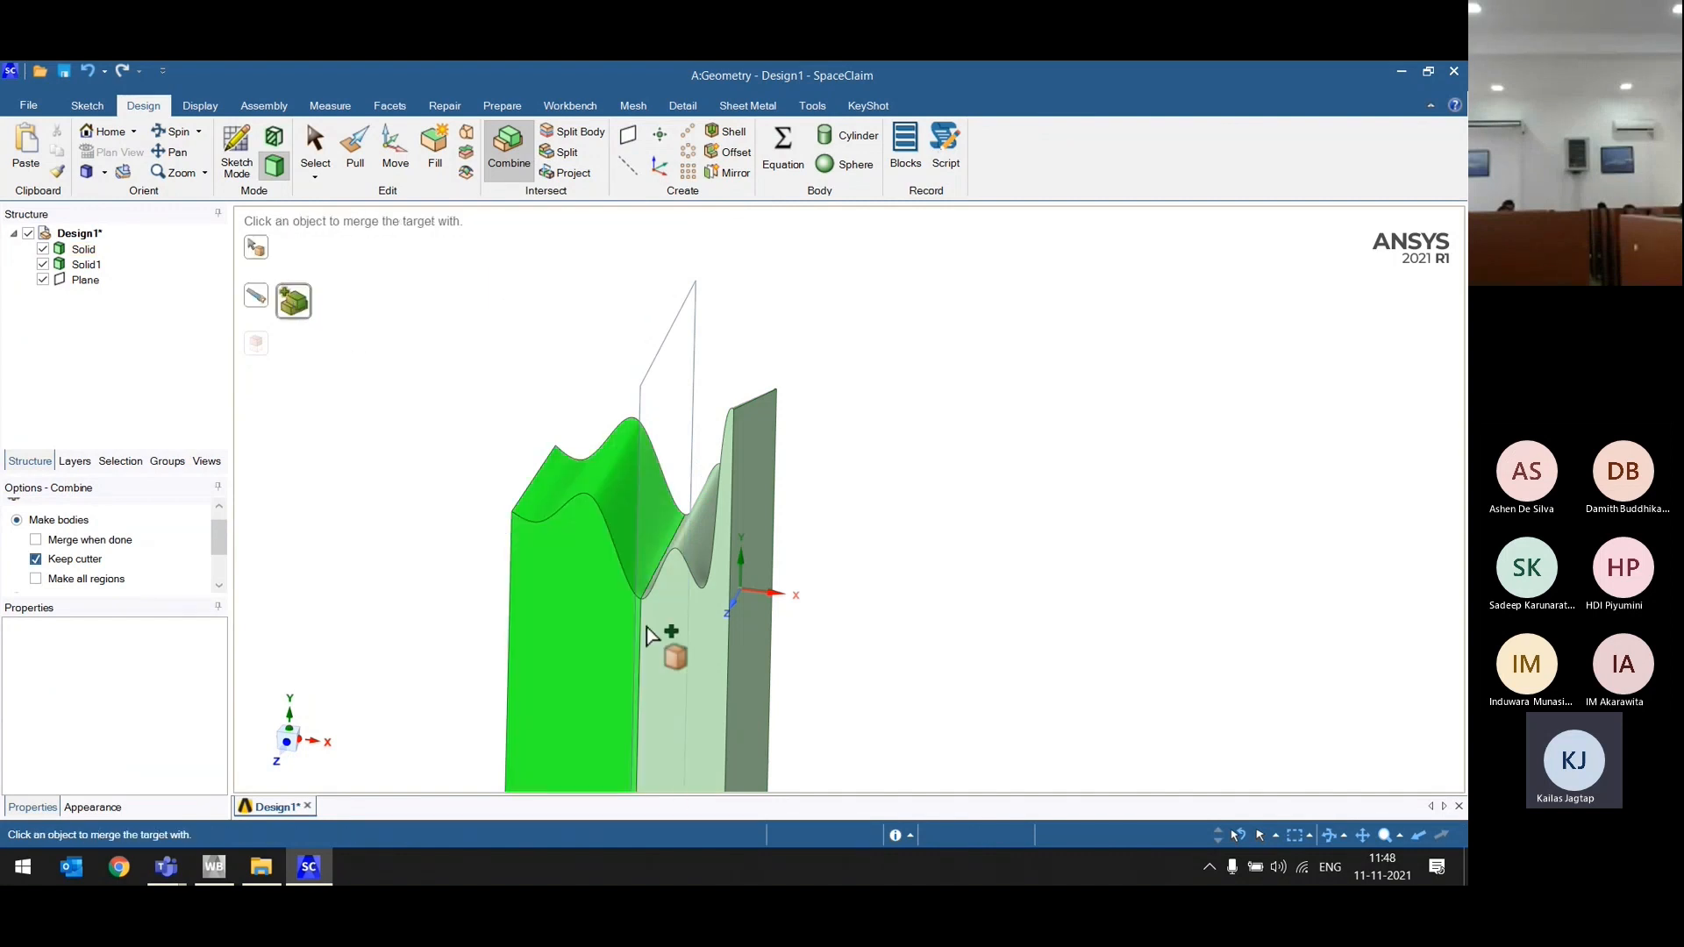
{"action": "left_click", "coordinate": [711, 645]}
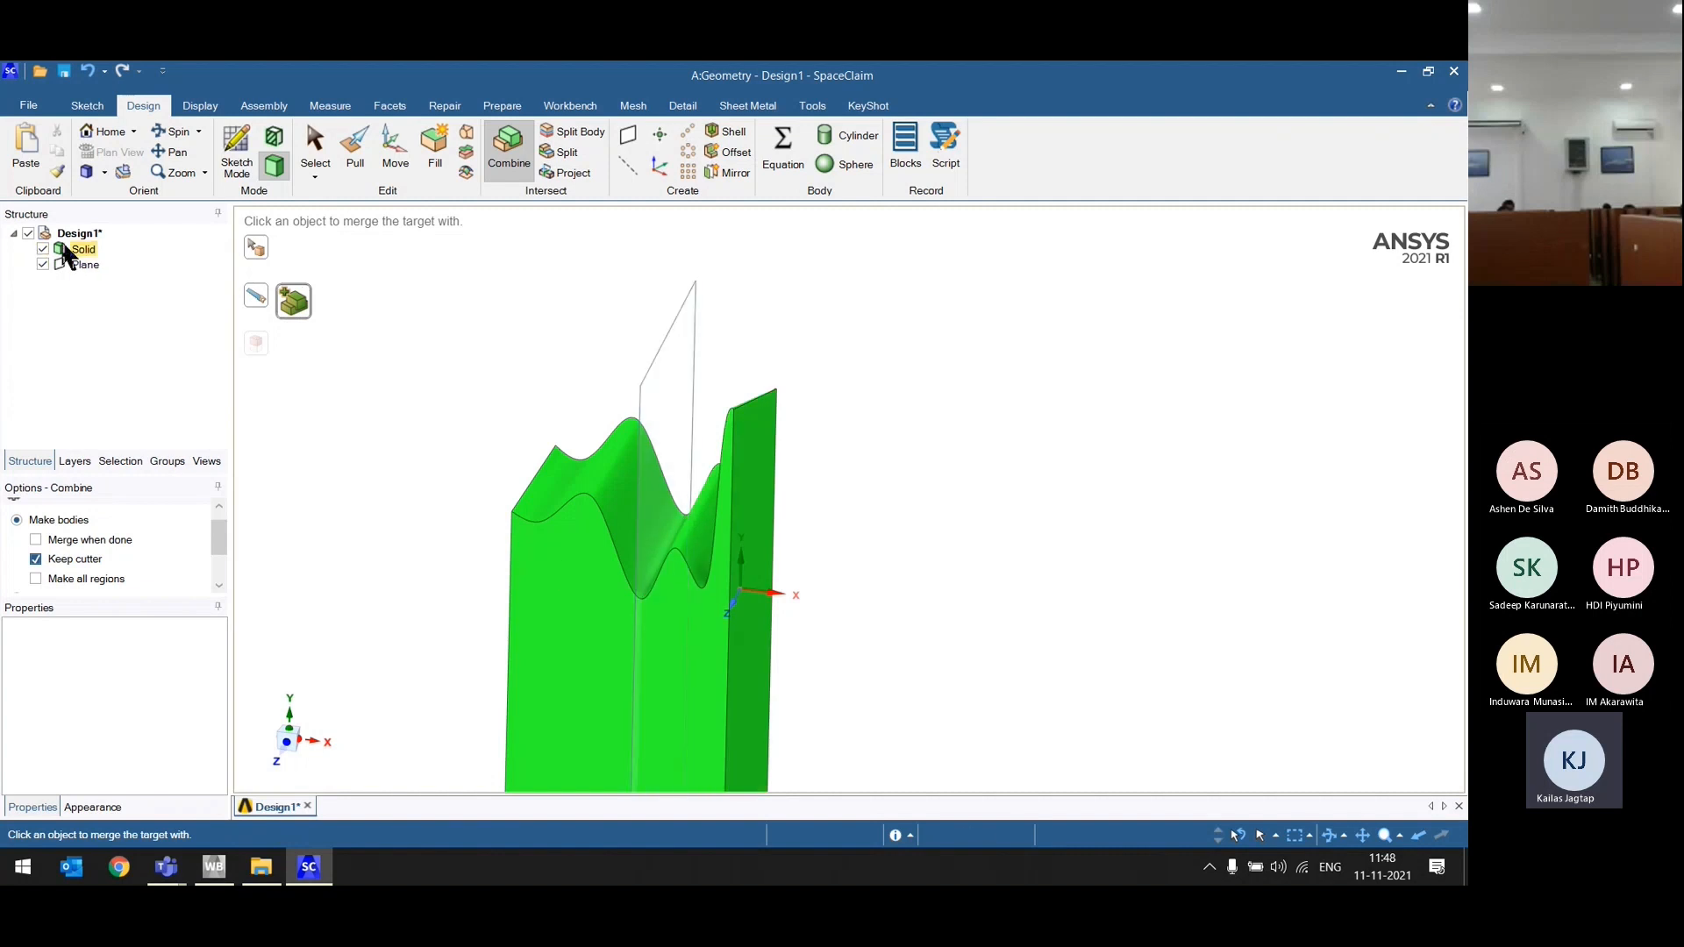
{"action": "left_click", "coordinate": [313, 514]}
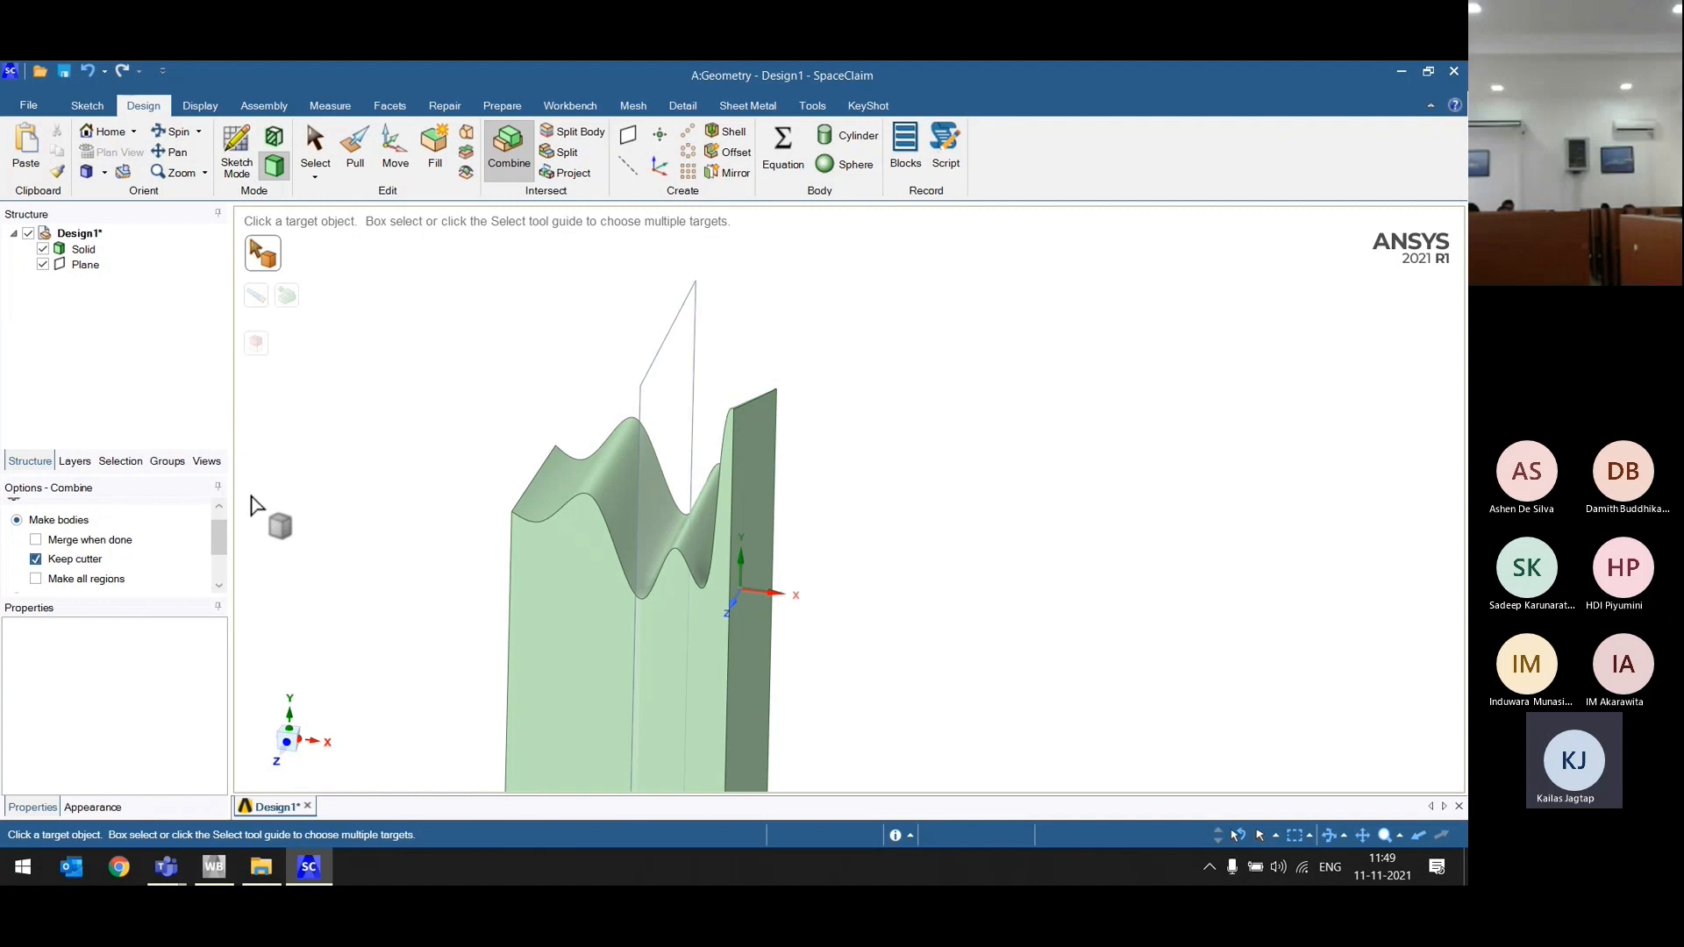
Step: Move the cutting plane along the X axis until it stands clear of the block
{"action": "scroll", "coordinate": [891, 544], "scroll_direction": "down", "scroll_amount": 3}
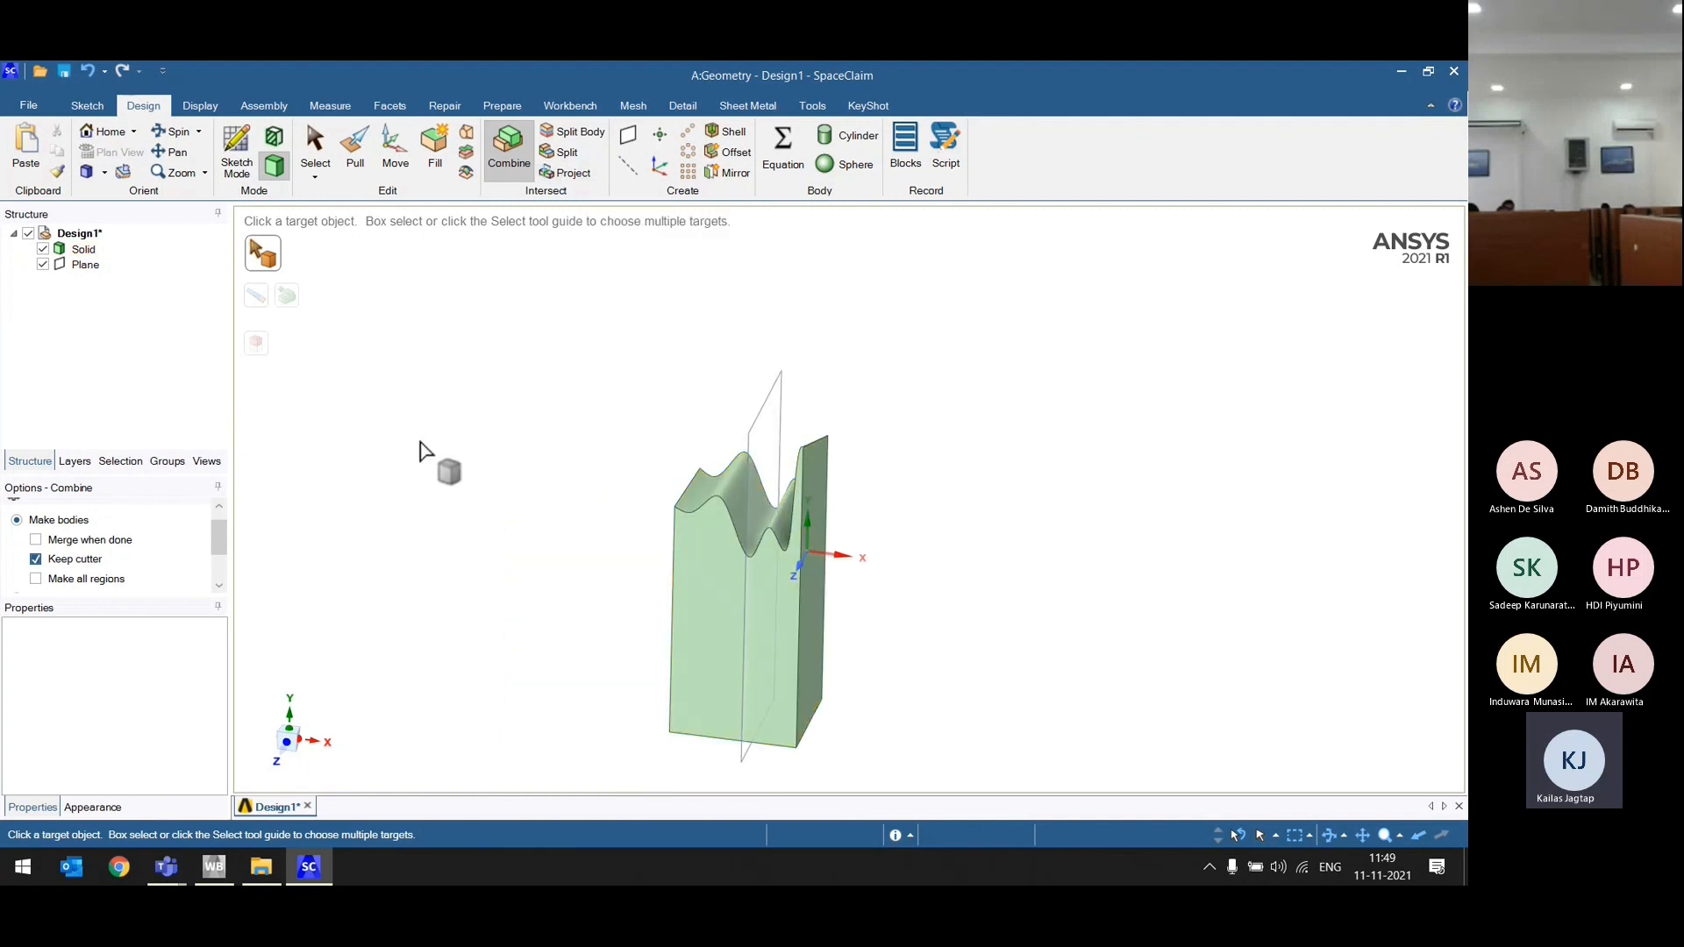
{"action": "scroll", "coordinate": [344, 352], "scroll_direction": "down", "scroll_amount": 1}
{"action": "left_click", "coordinate": [402, 167]}
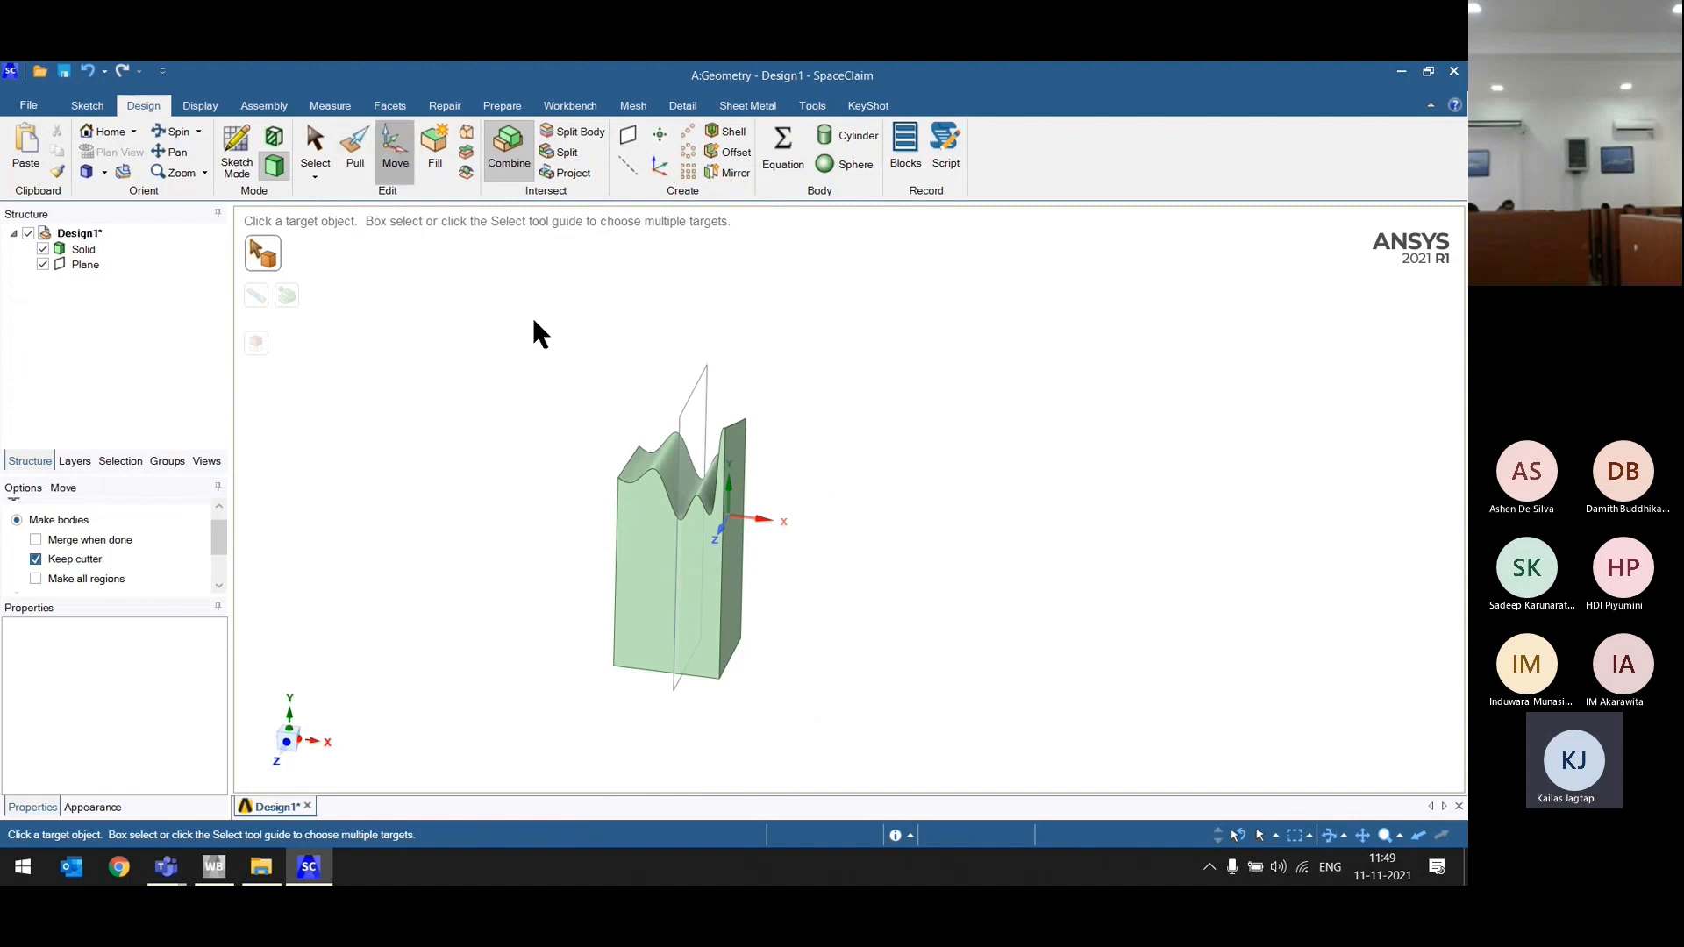
{"action": "left_click", "coordinate": [692, 388]}
{"action": "left_click_drag", "start_coordinate": [787, 546], "coordinate": [918, 554]}
{"action": "left_click", "coordinate": [790, 399]}
{"action": "middle_click_drag", "start_coordinate": [685, 384], "coordinate": [727, 433]}
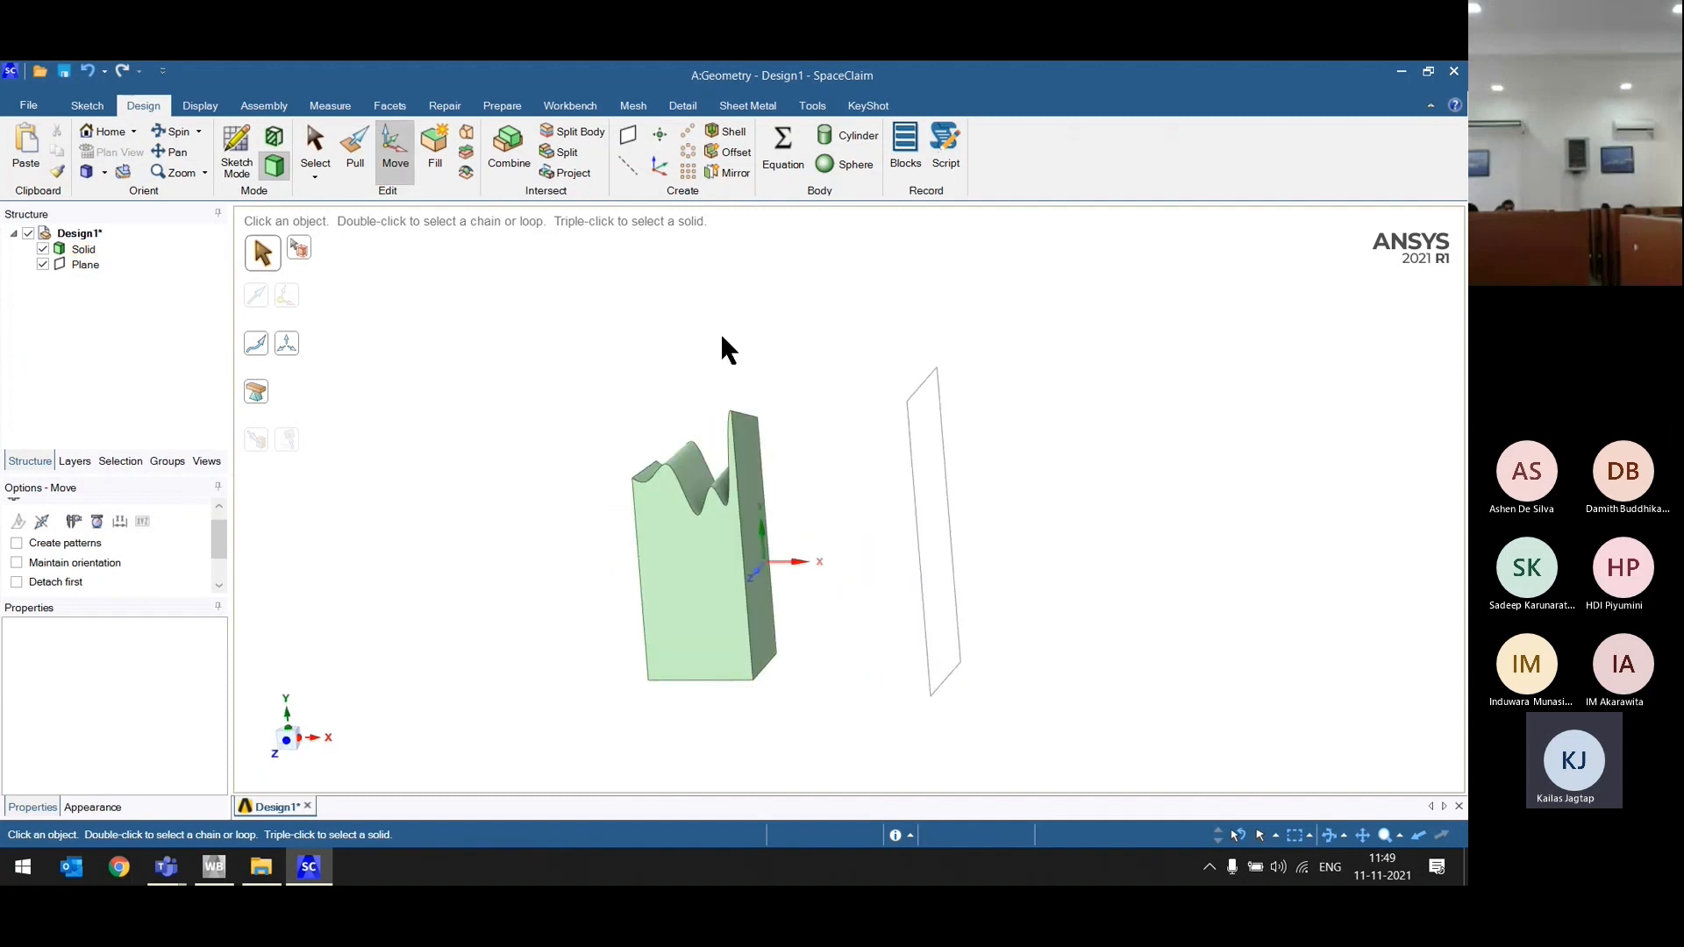
Step: Delete the plane and create a new one on the block's front face
{"action": "left_click", "coordinate": [86, 265]}
{"action": "key", "text": "Delete"}
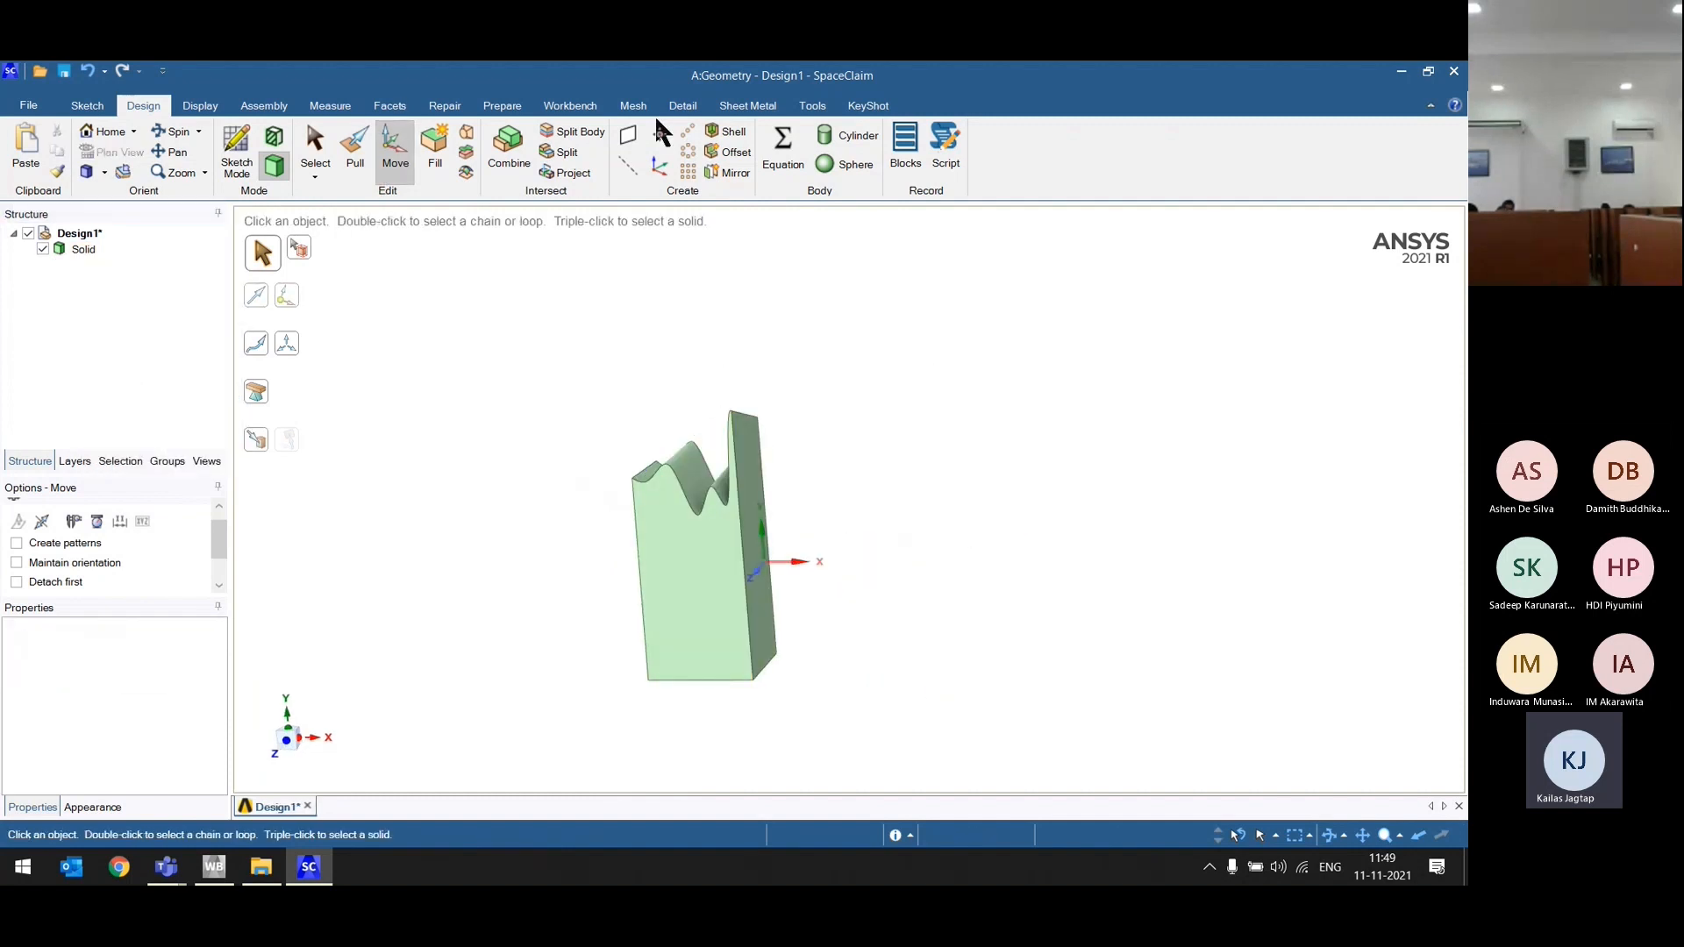
{"action": "left_click", "coordinate": [628, 138]}
{"action": "left_click", "coordinate": [699, 601]}
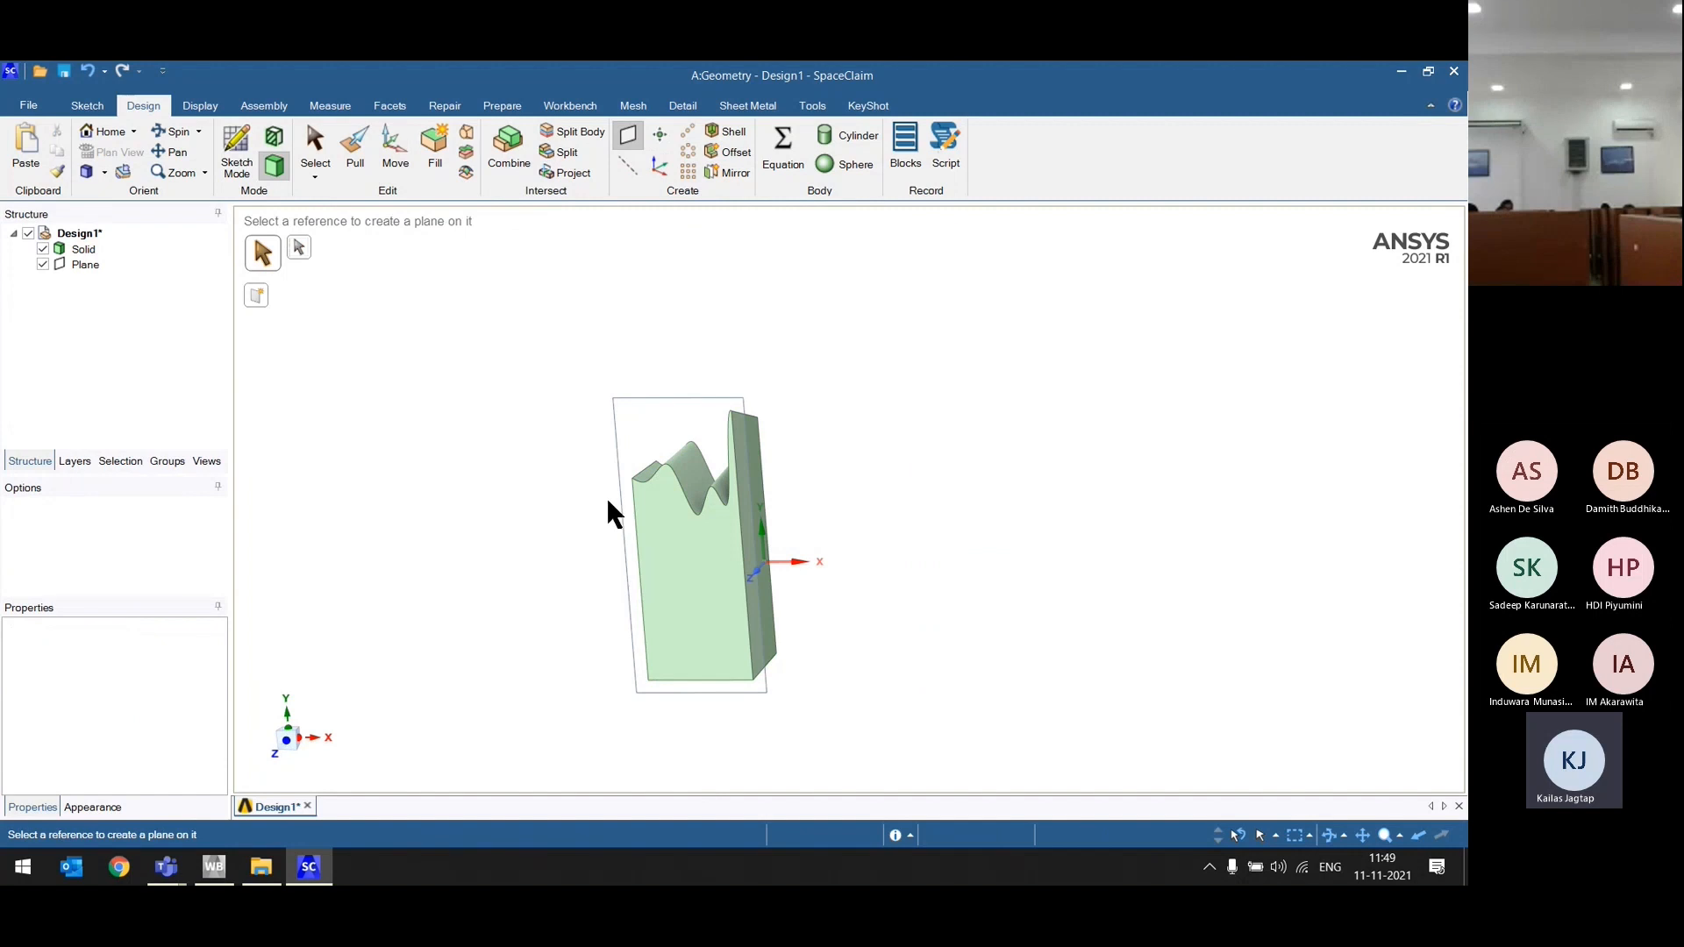
{"action": "middle_click_drag", "start_coordinate": [607, 500], "coordinate": [628, 535]}
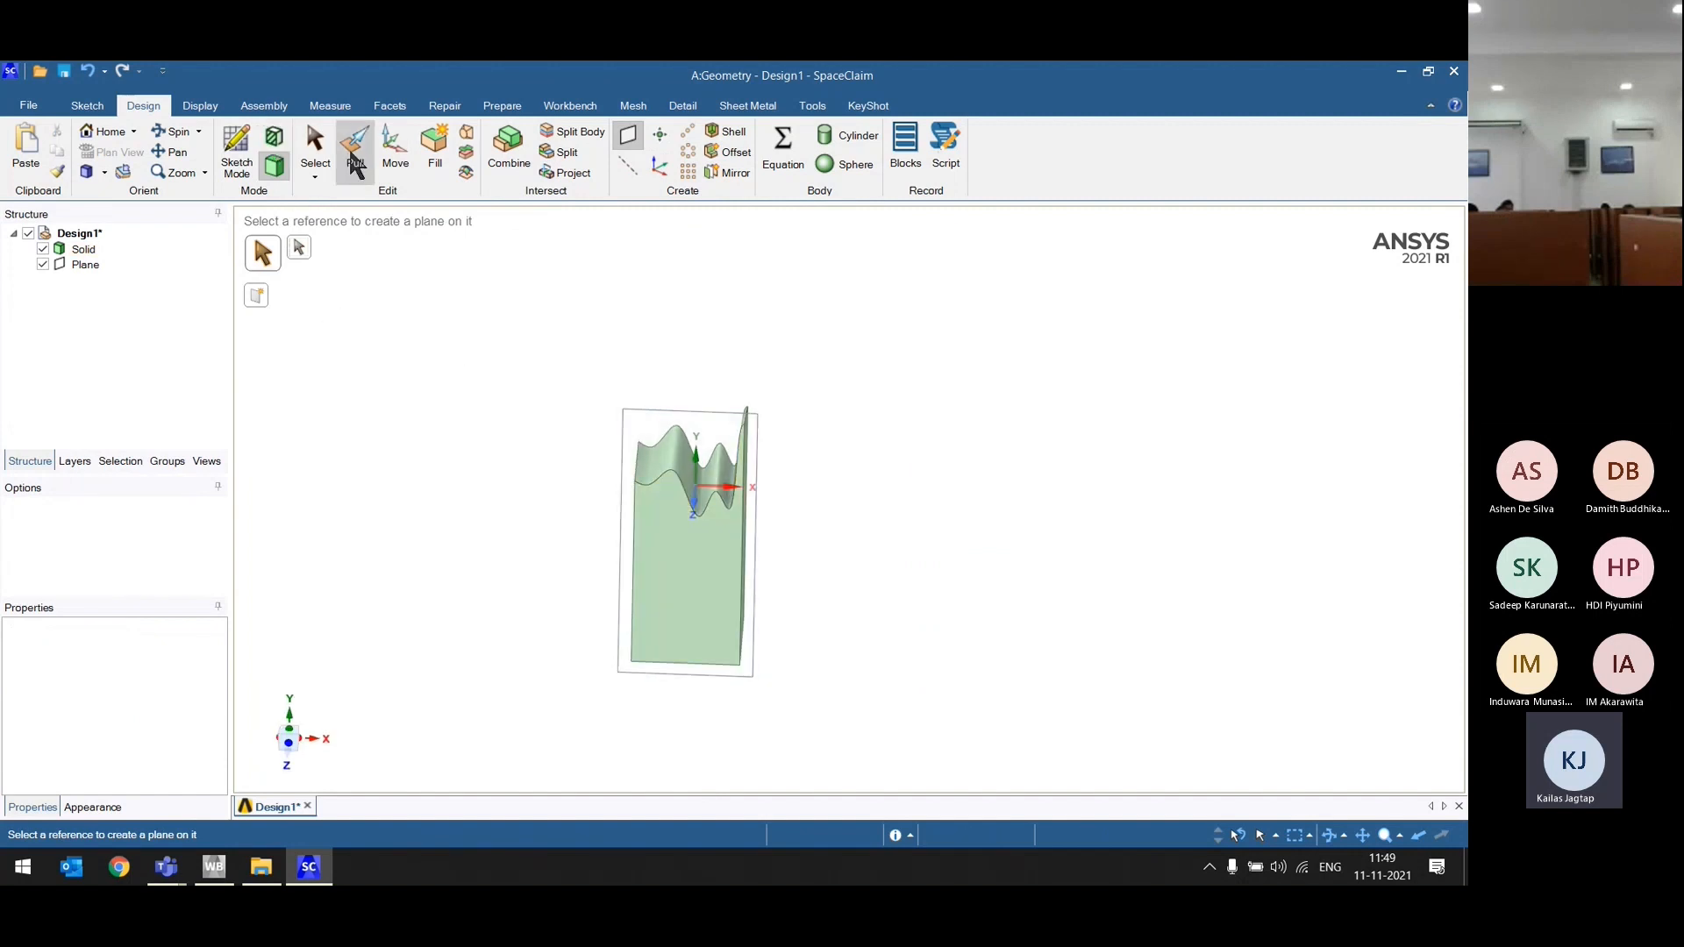
Step: Move the new plane along the Z axis away from the block's front face
{"action": "left_click", "coordinate": [403, 142]}
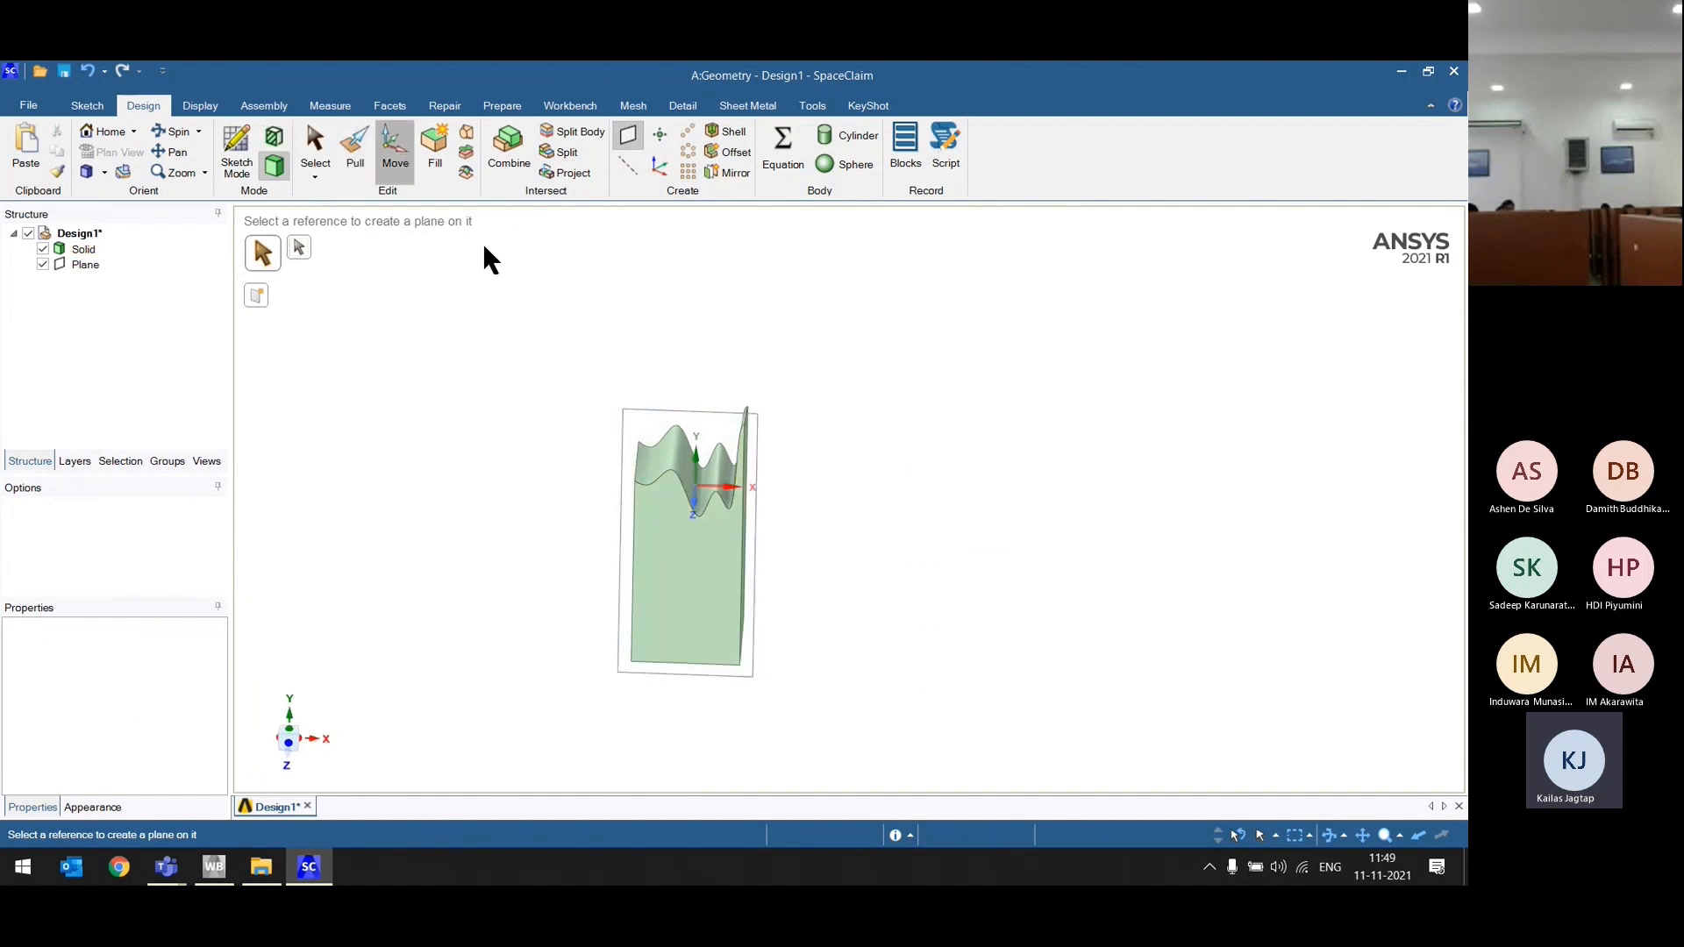
{"action": "left_click", "coordinate": [668, 405]}
{"action": "left_click_drag", "start_coordinate": [687, 575], "coordinate": [680, 643]}
{"action": "left_click", "coordinate": [486, 584]}
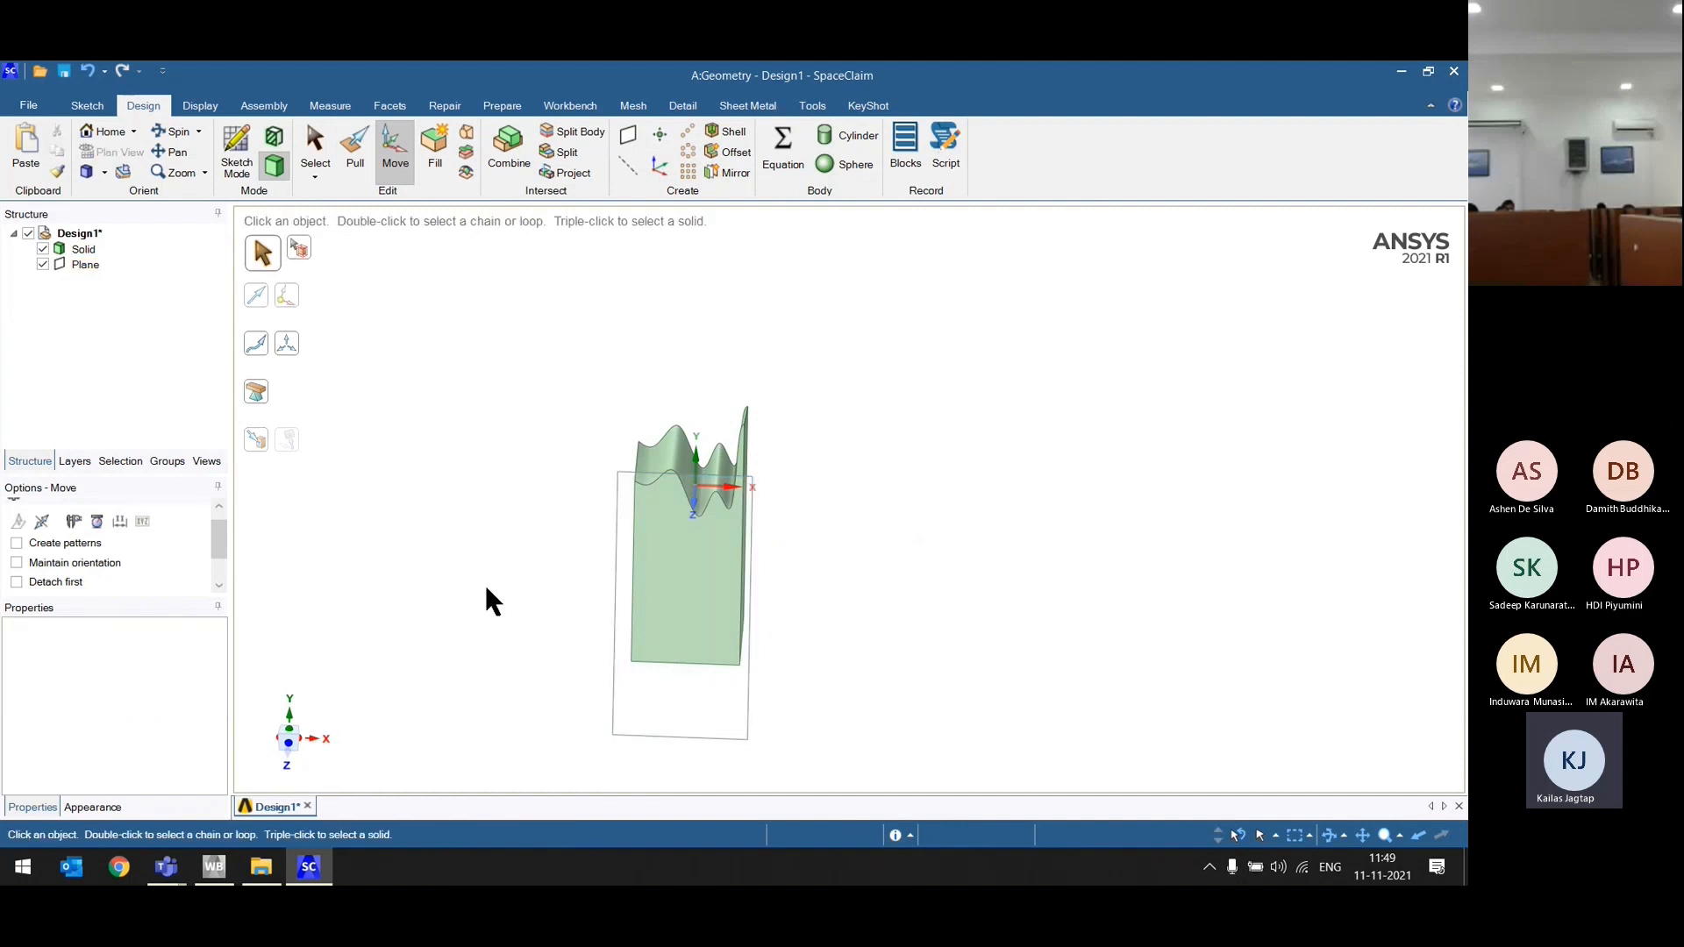
Step: Start a sketch on the new plane in front of the block
{"action": "middle_click_drag", "start_coordinate": [486, 585], "coordinate": [429, 554]}
{"action": "left_click", "coordinate": [237, 151]}
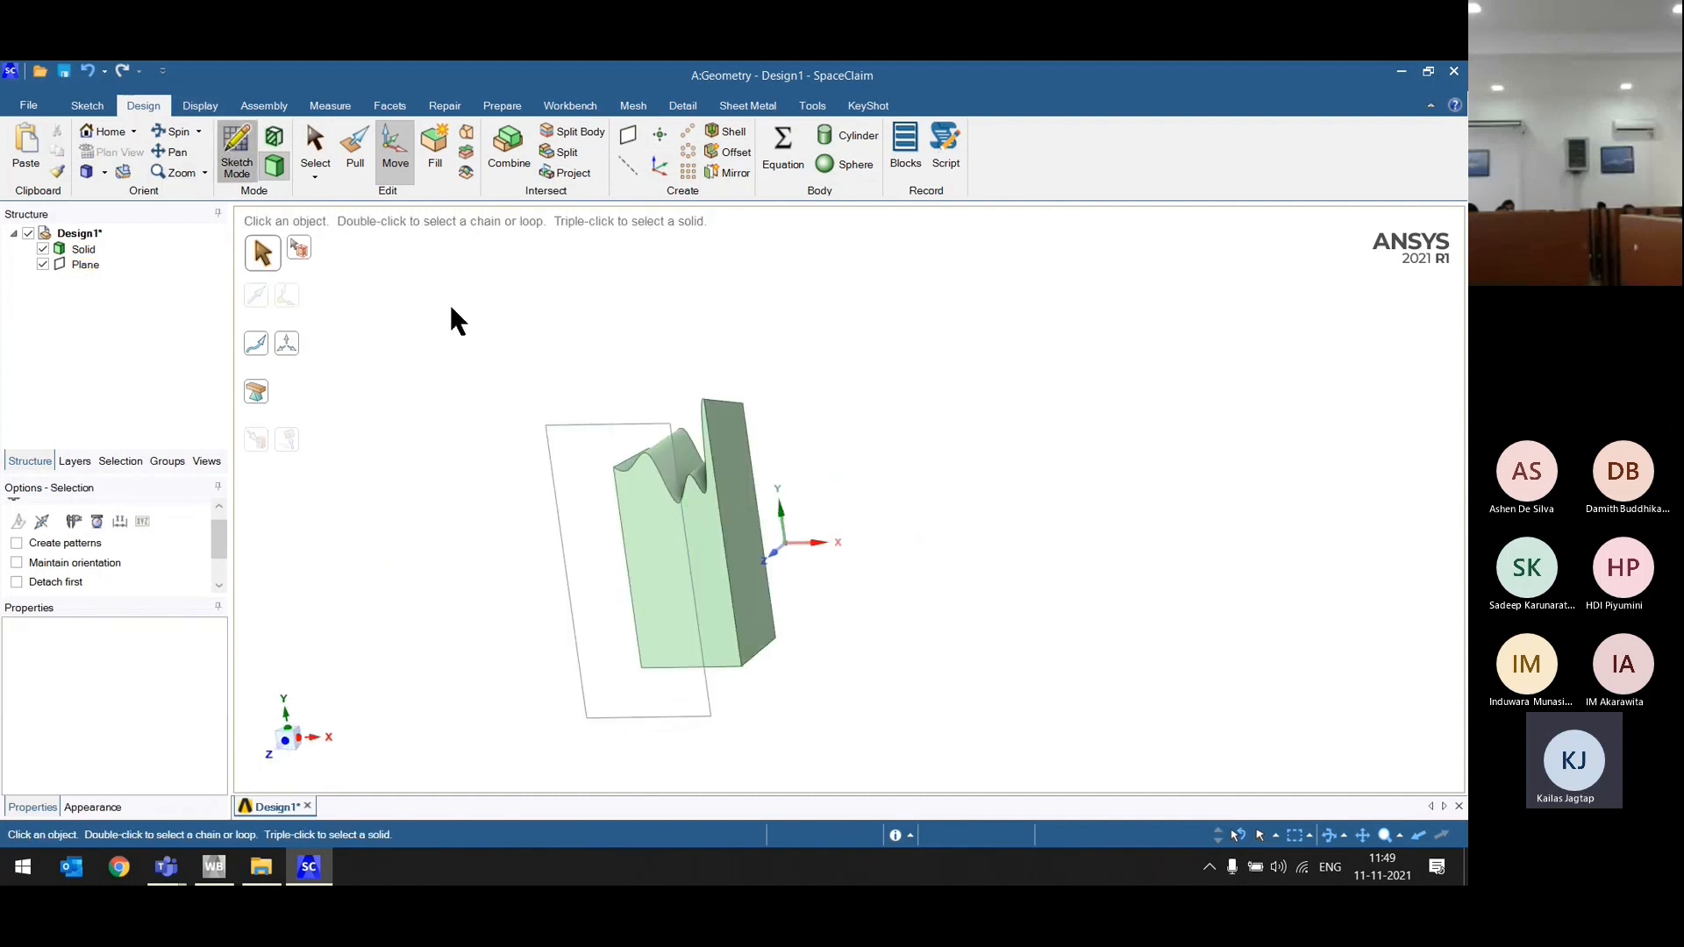
{"action": "left_click", "coordinate": [582, 439]}
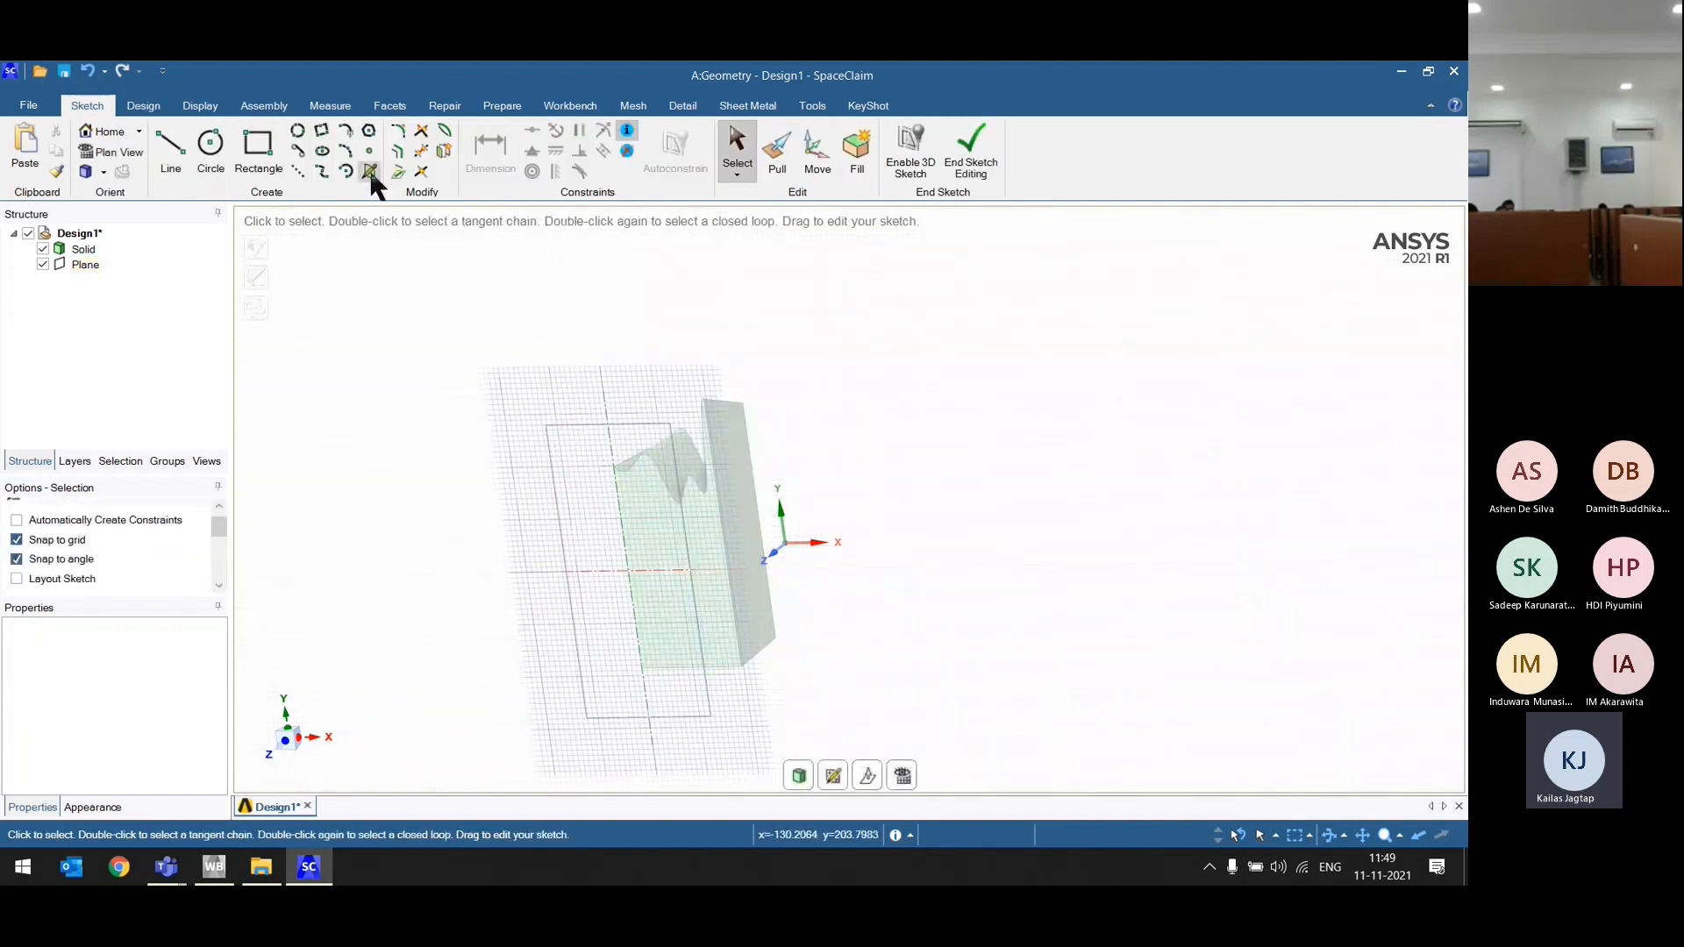
{"action": "middle_click_drag", "start_coordinate": [666, 526], "coordinate": [597, 546]}
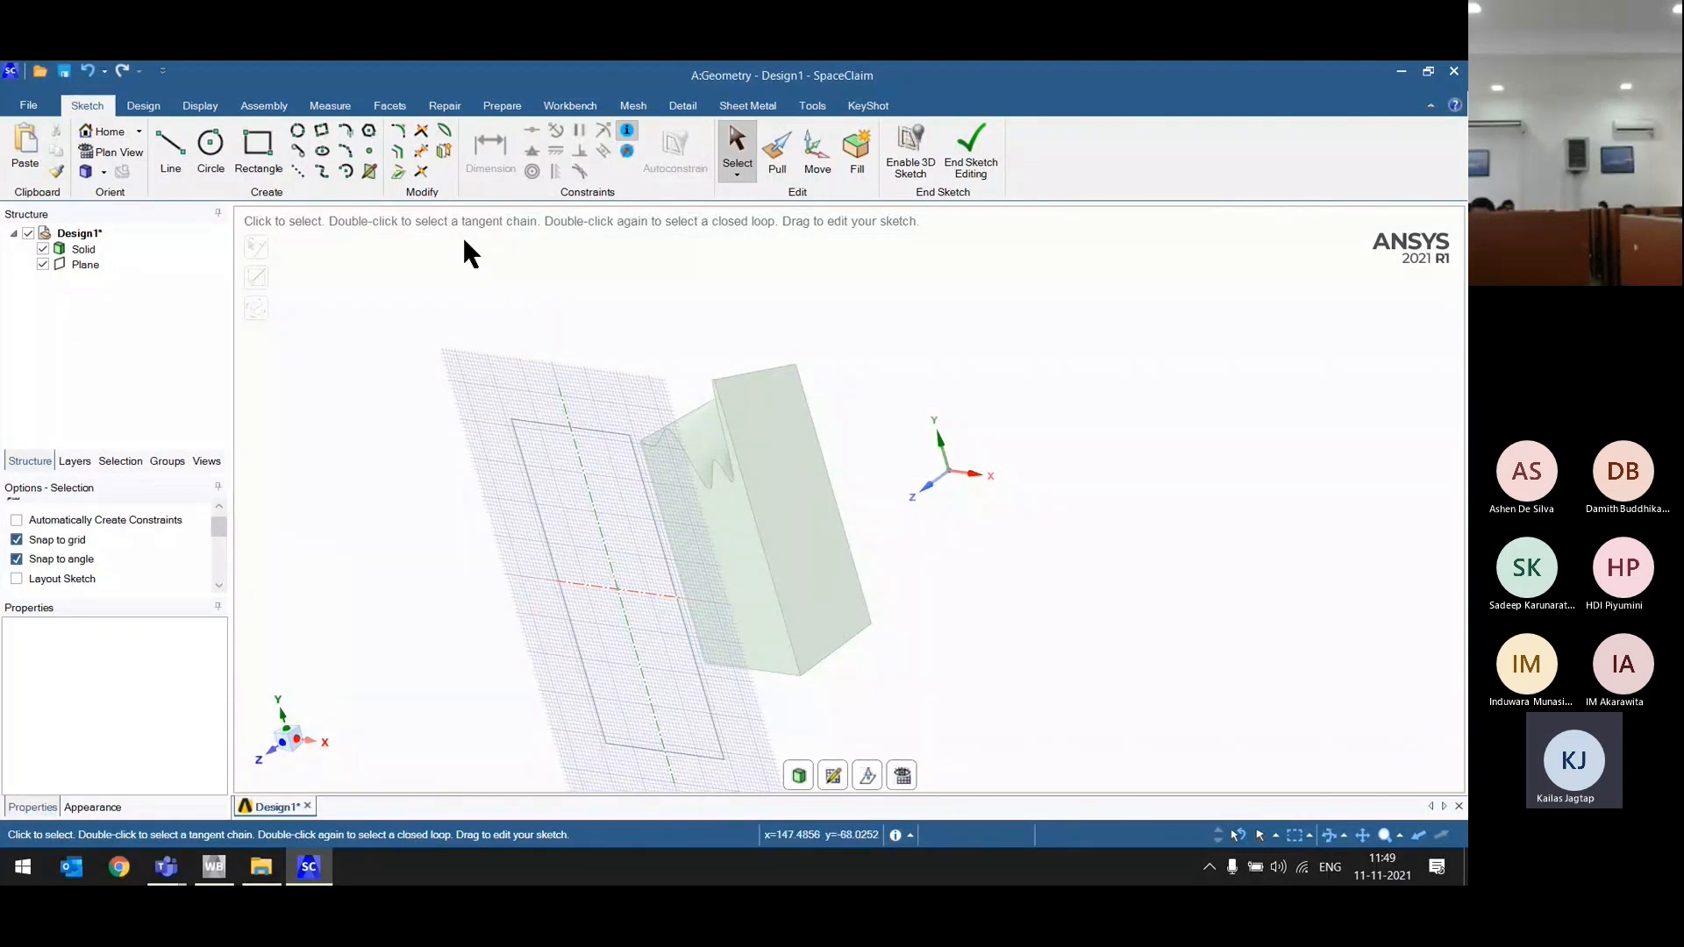
Step: Project the edges of the block's front face onto the sketch plane with Project to Sketch to form a closed outline
{"action": "left_click", "coordinate": [399, 173]}
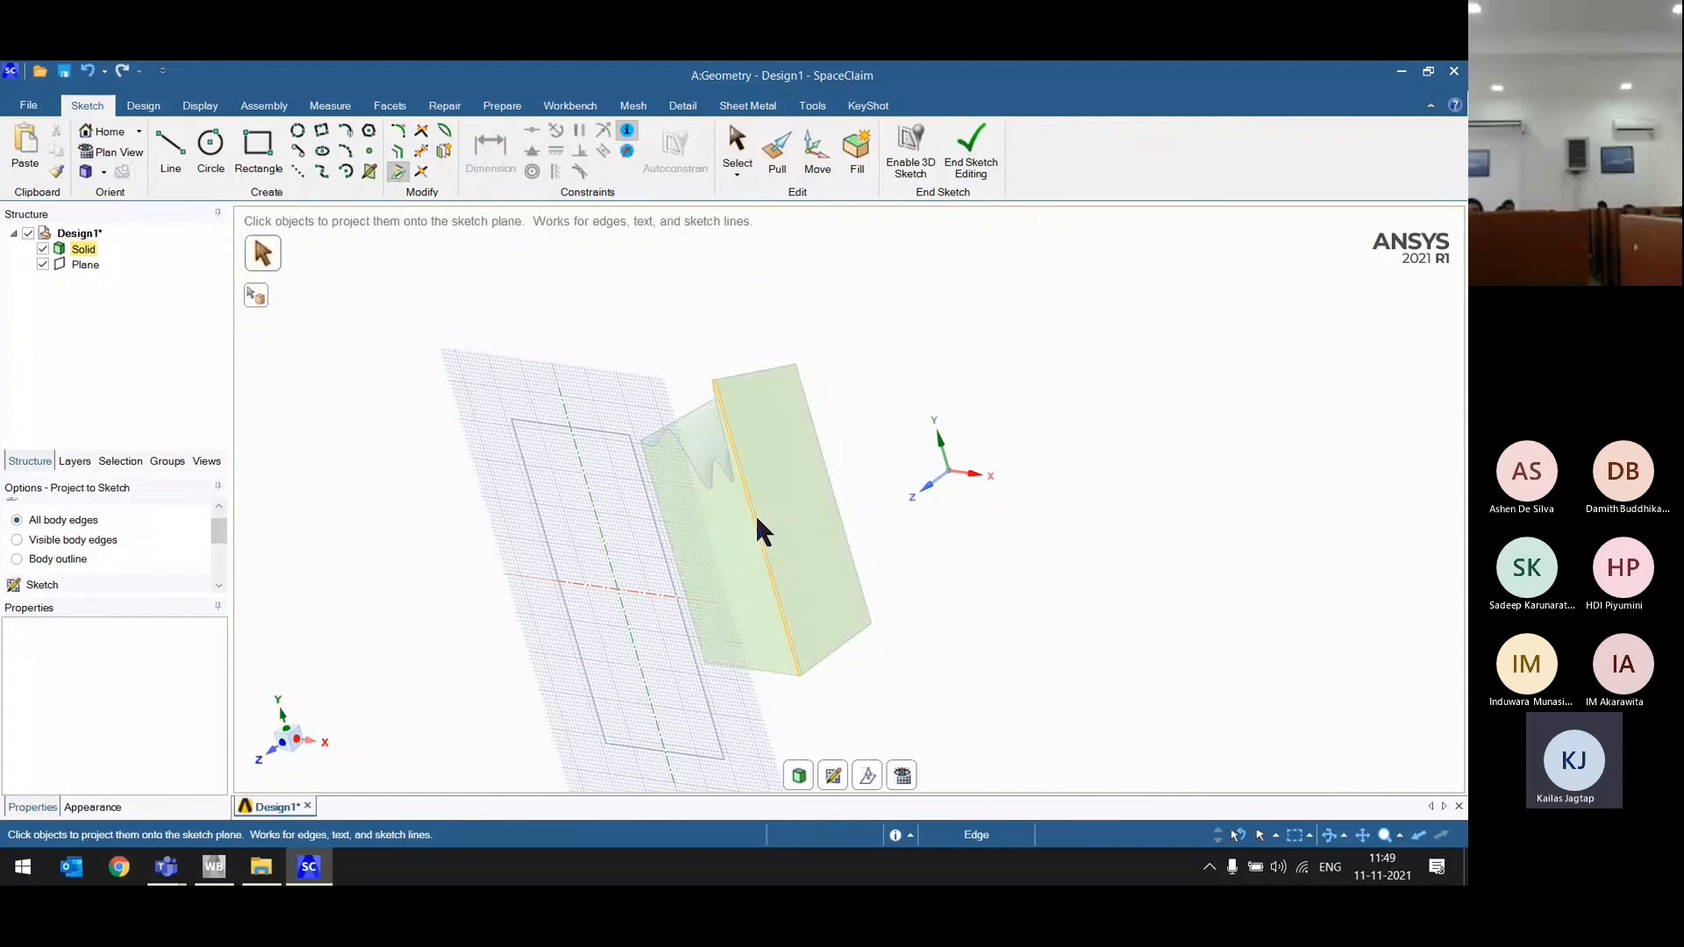
{"action": "left_click", "coordinate": [756, 515]}
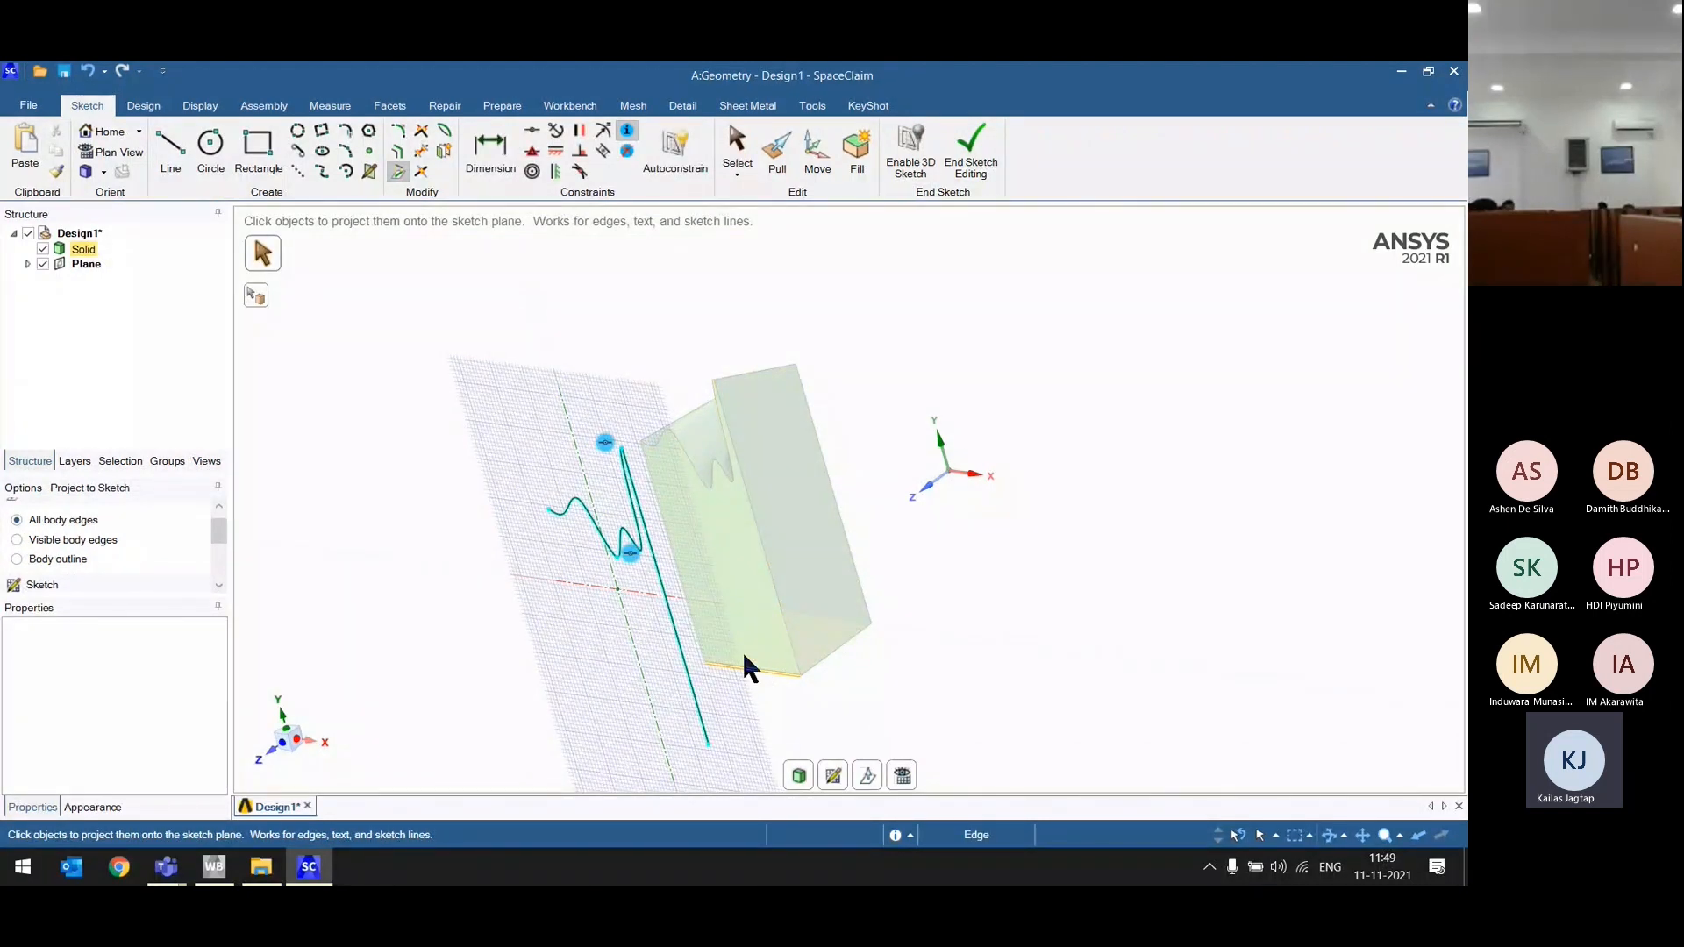
{"action": "left_click", "coordinate": [744, 656]}
{"action": "left_click", "coordinate": [693, 639]}
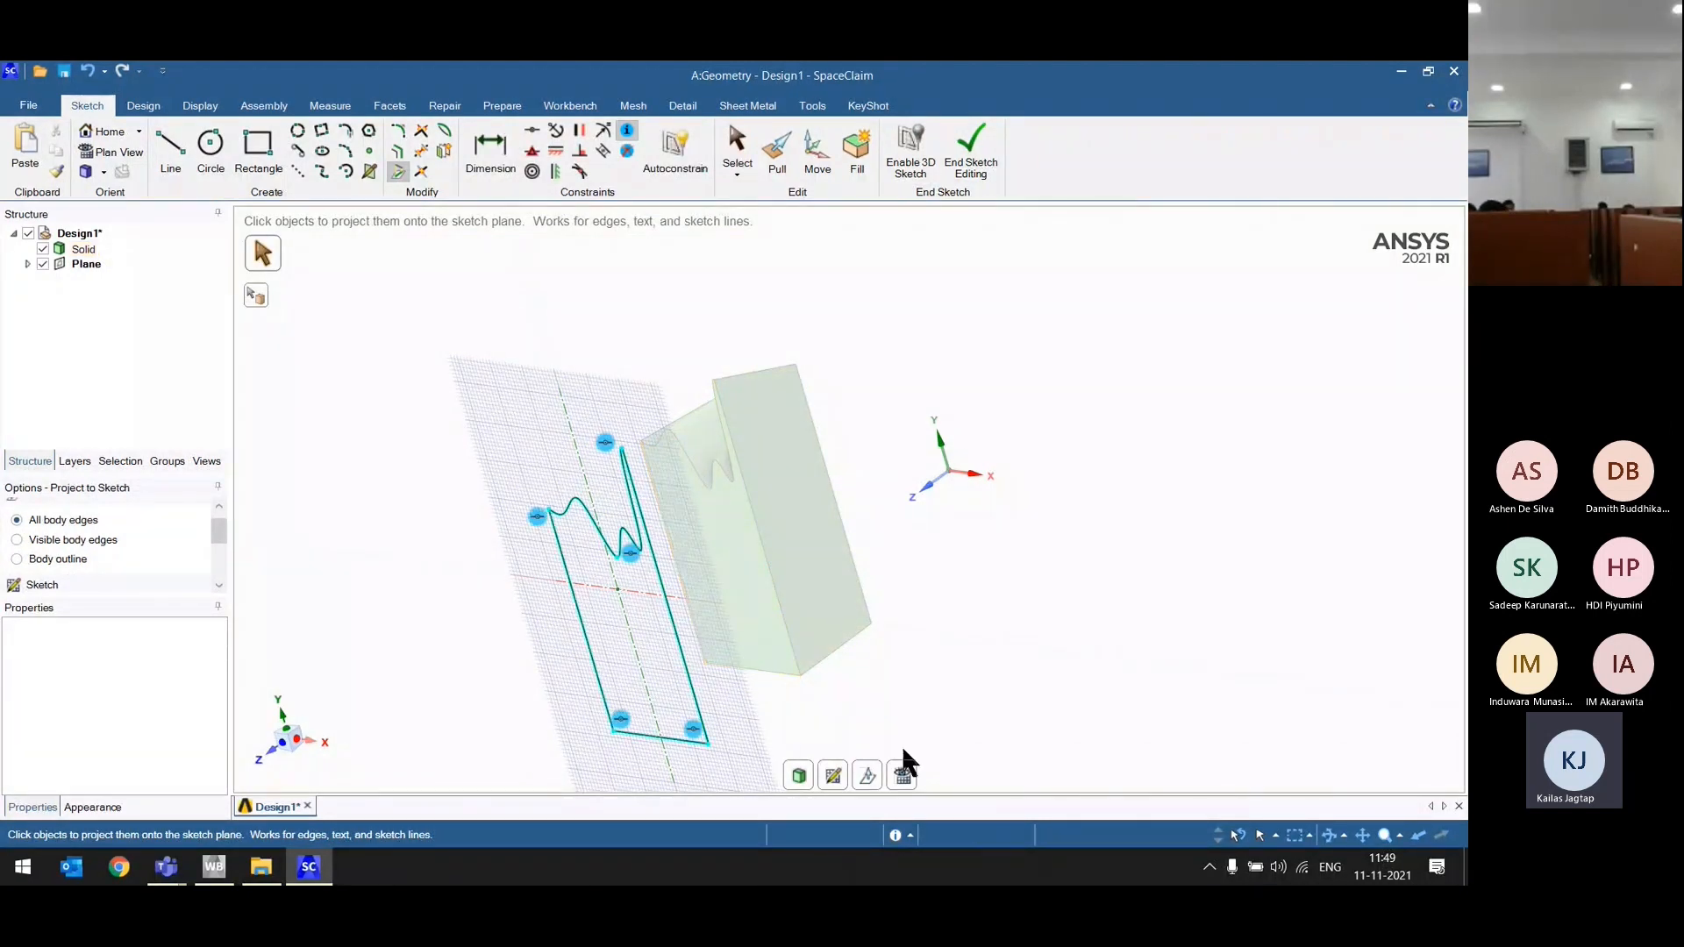
Step: Return to 3D mode so the projected closed outline becomes a surface on the plane
{"action": "left_click", "coordinate": [904, 776]}
{"action": "mouse_move", "coordinate": [902, 644]}
{"action": "middle_mouse_down"}
{"action": "mouse_move", "coordinate": [890, 624]}
{"action": "mouse_move", "coordinate": [676, 624]}
{"action": "mouse_move", "coordinate": [840, 627]}
{"action": "middle_mouse_up"}
{"action": "scroll", "coordinate": [838, 621], "scroll_direction": "down", "scroll_amount": 3}
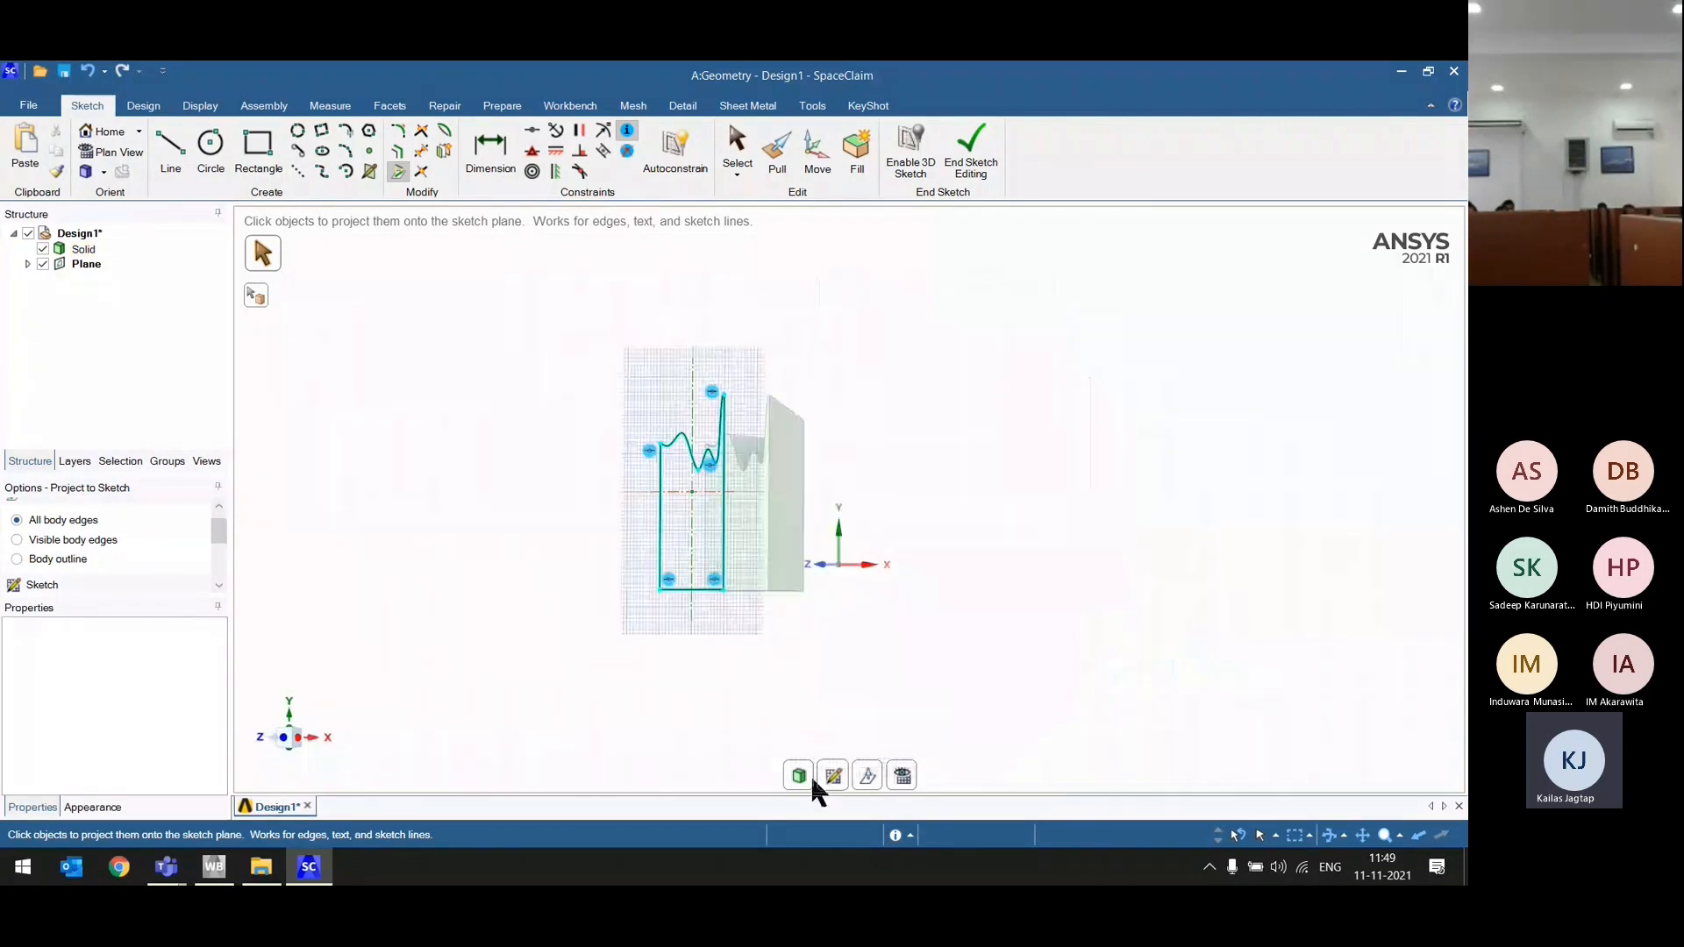
{"action": "scroll", "coordinate": [663, 475], "scroll_direction": "up", "scroll_amount": 3}
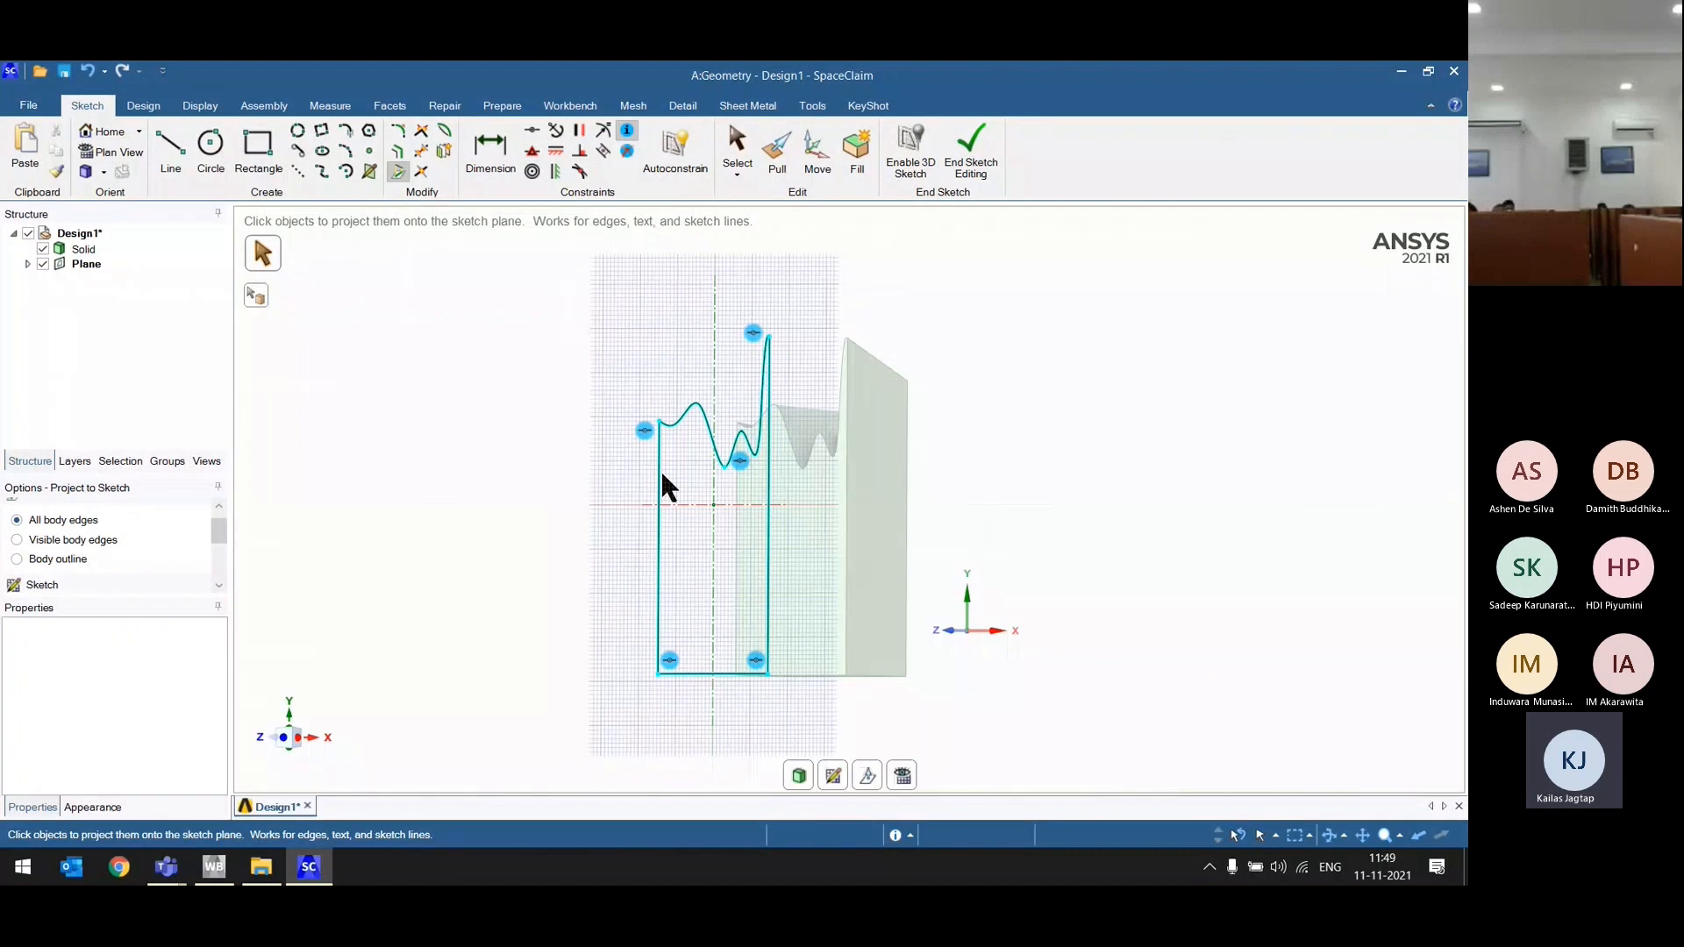
{"action": "left_click", "coordinate": [800, 778]}
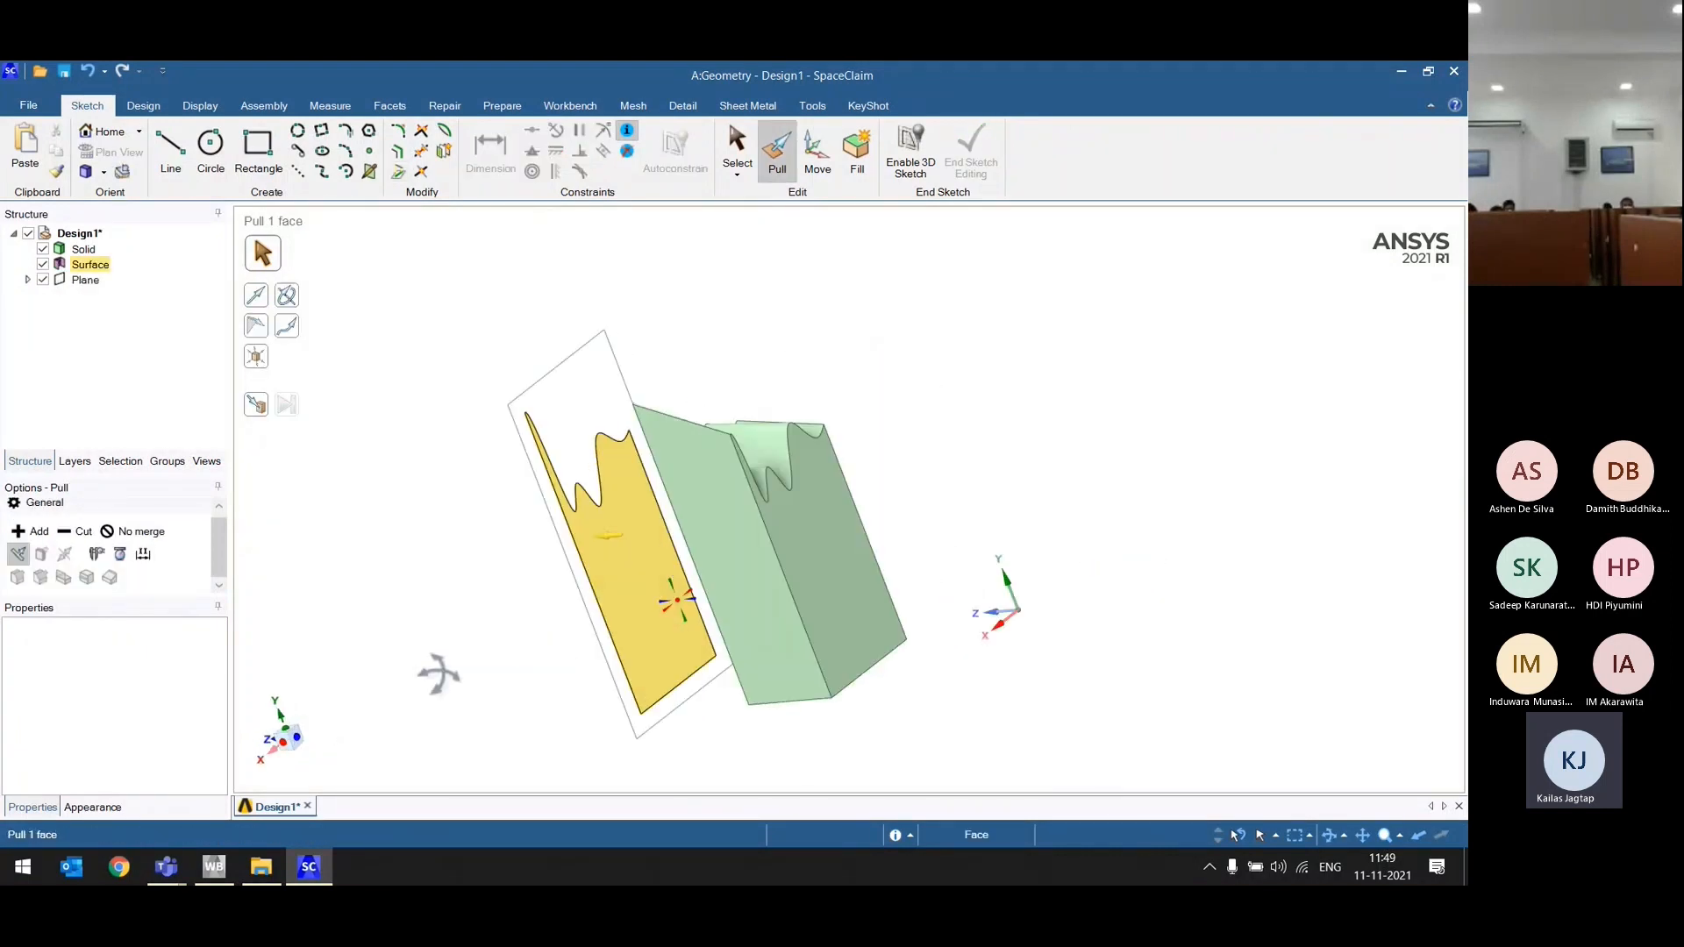
{"action": "middle_click_drag", "start_coordinate": [439, 674], "coordinate": [739, 599]}
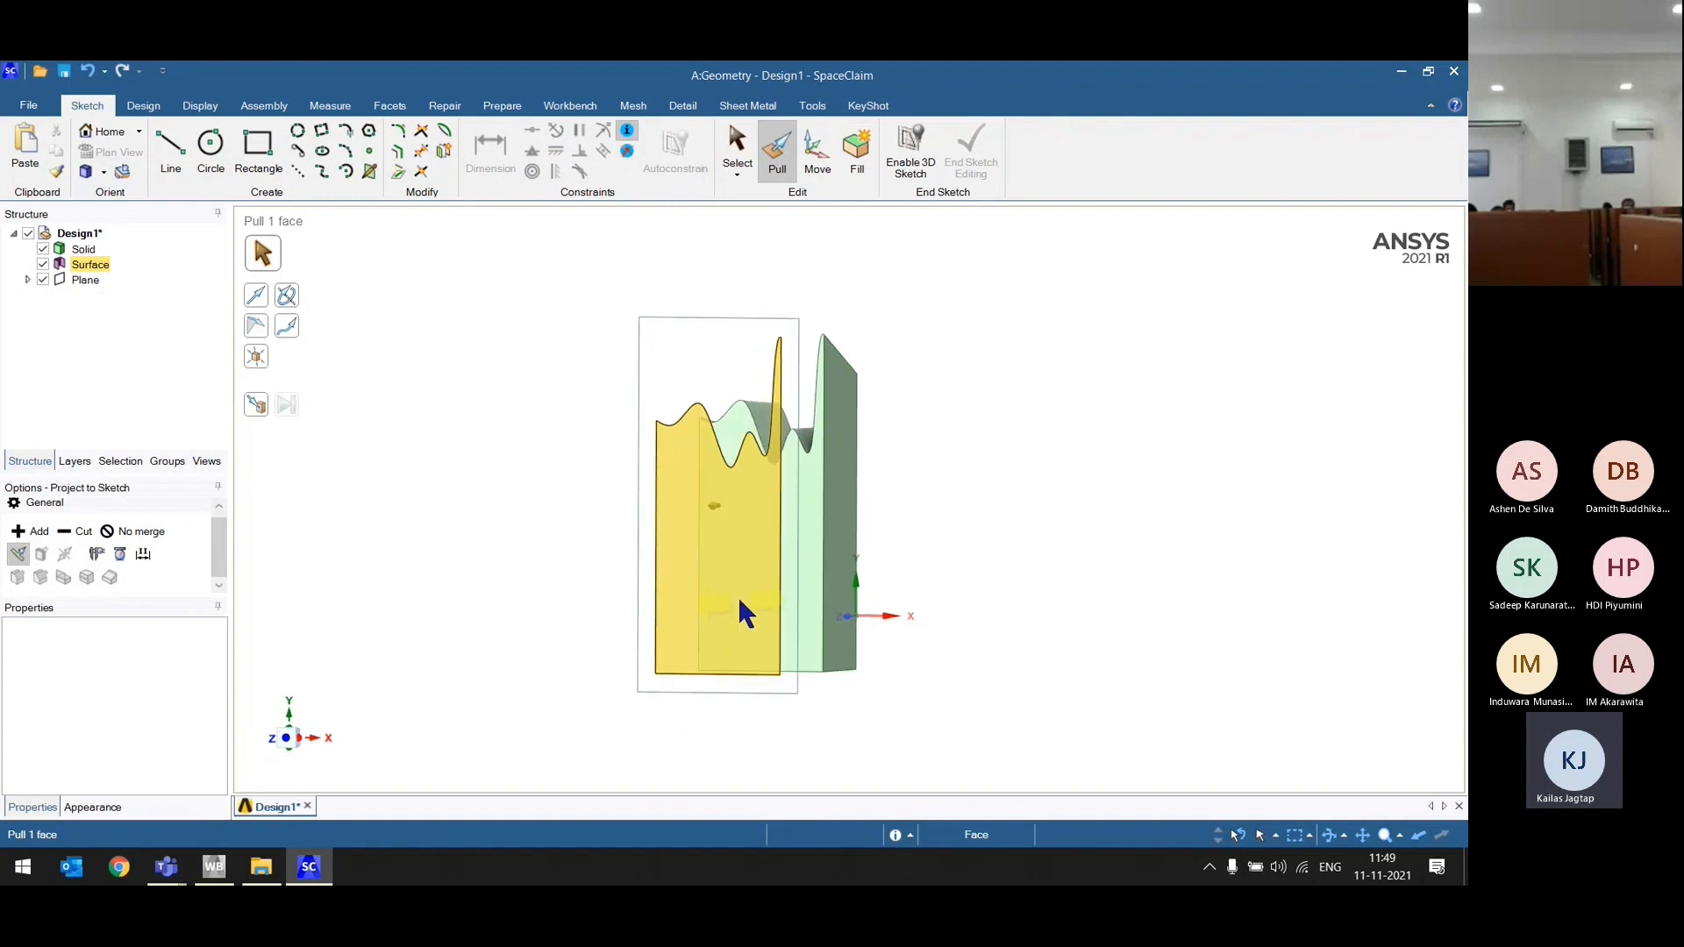
Step: Undo the surface creation and the edge projections, back to the empty sketch on the plane
{"action": "key", "text": "ctrl+z"}
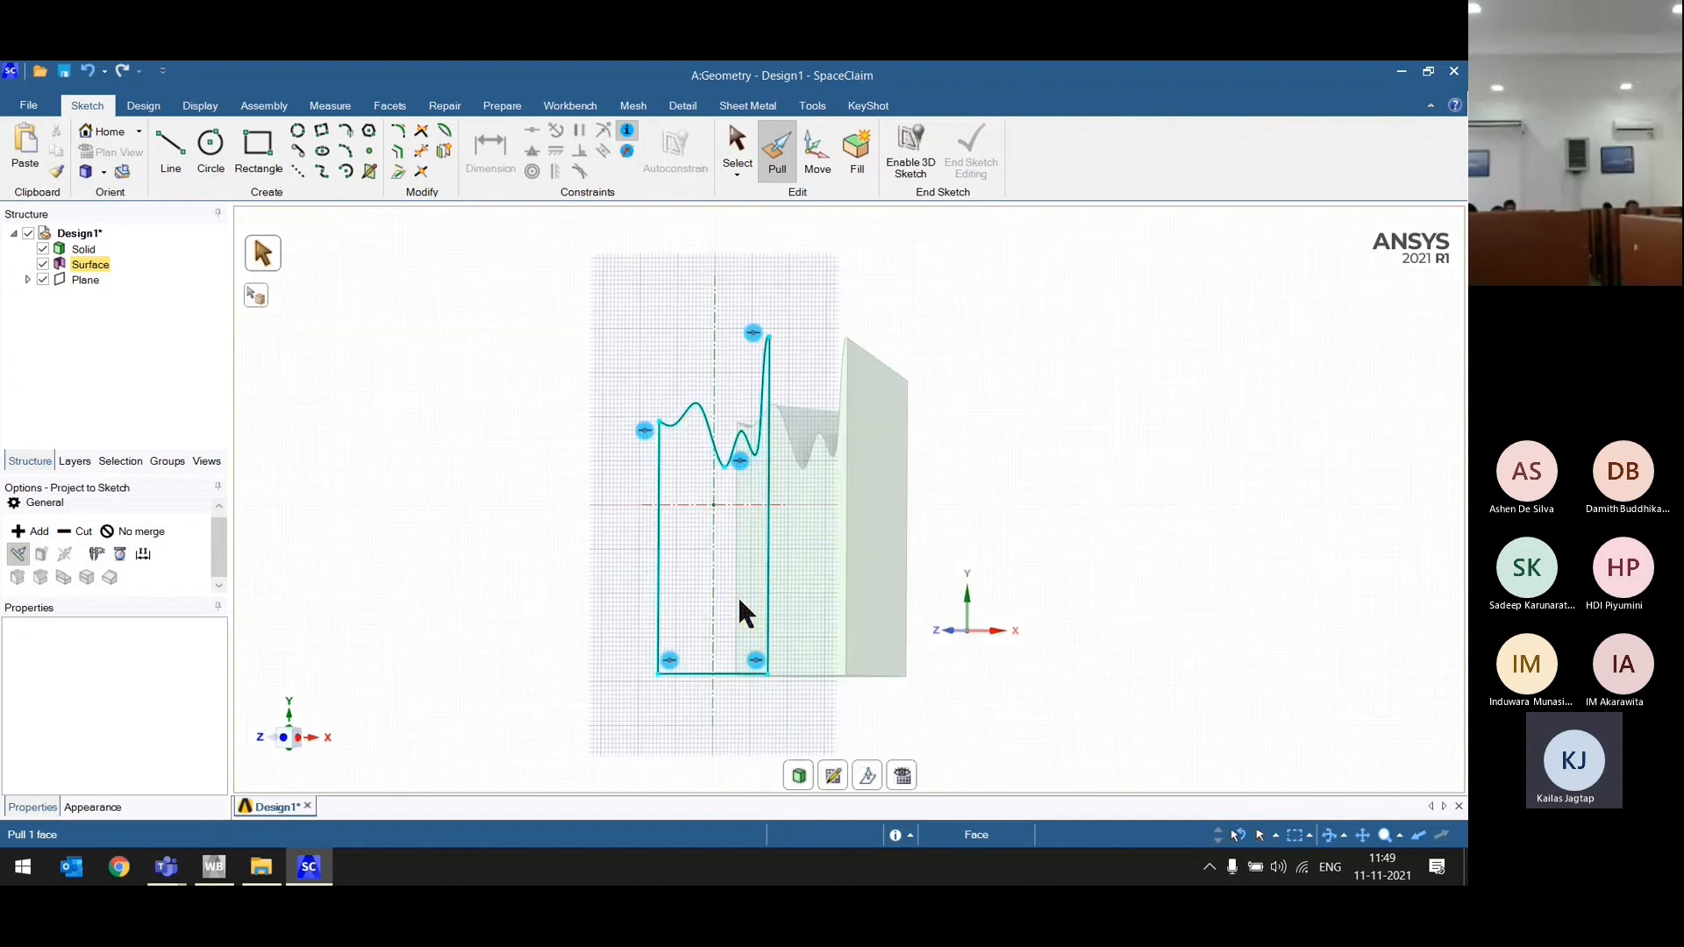
{"action": "key", "text": "ctrl+z"}
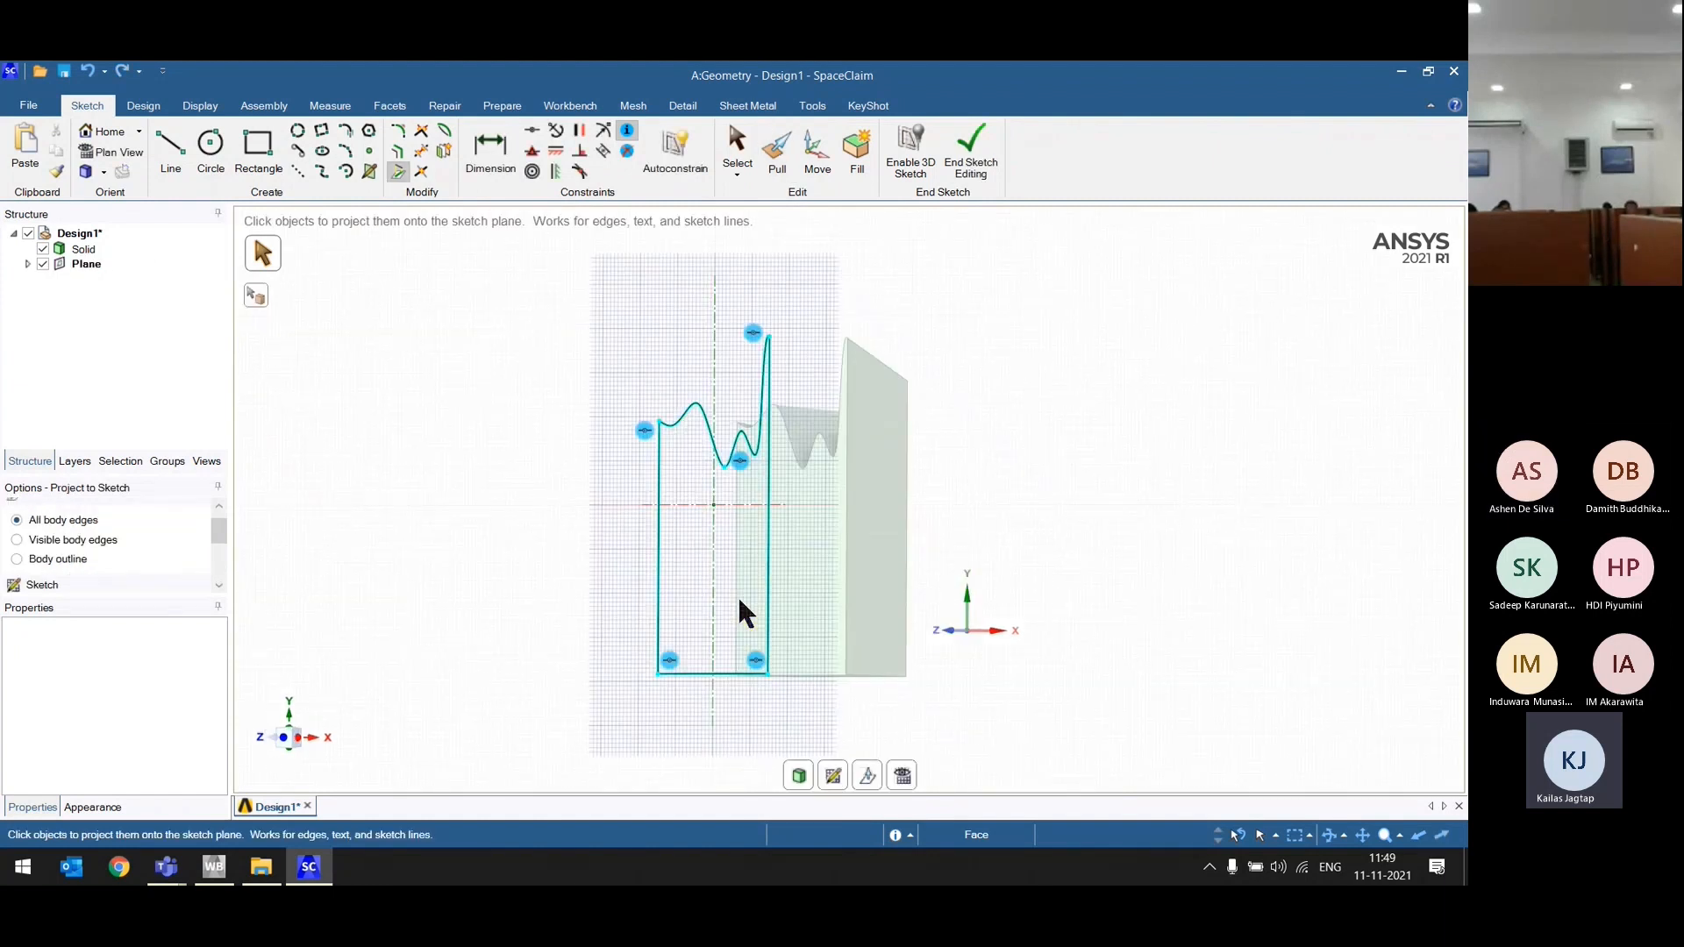
{"action": "key", "text": "ctrl+z"}
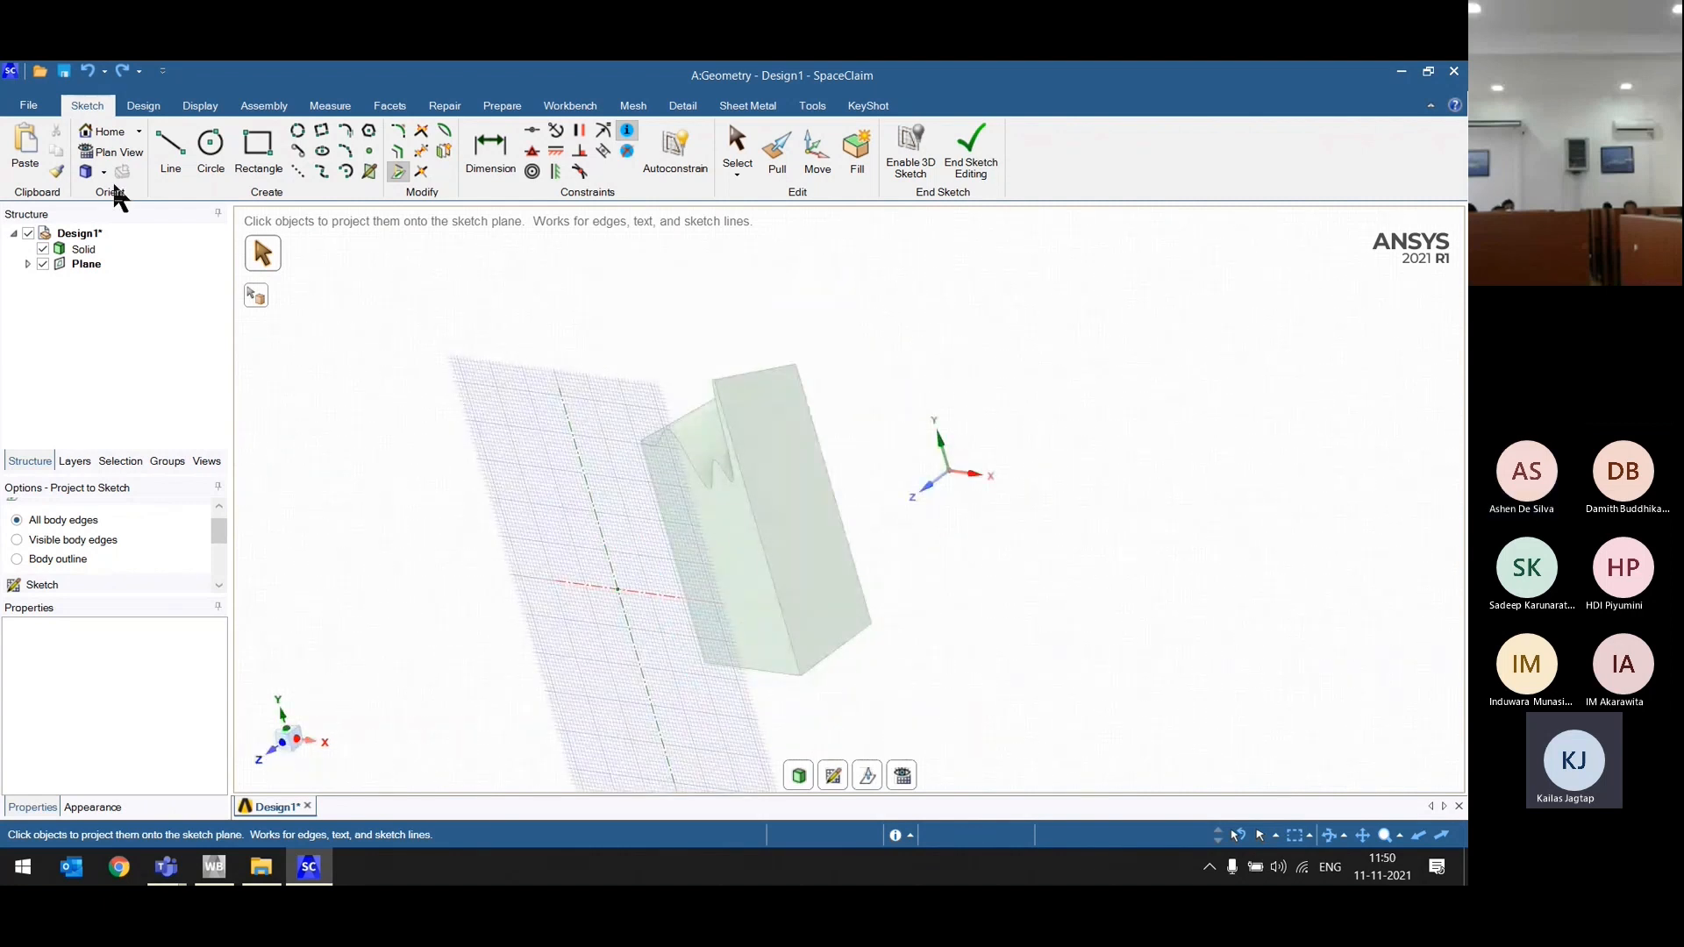
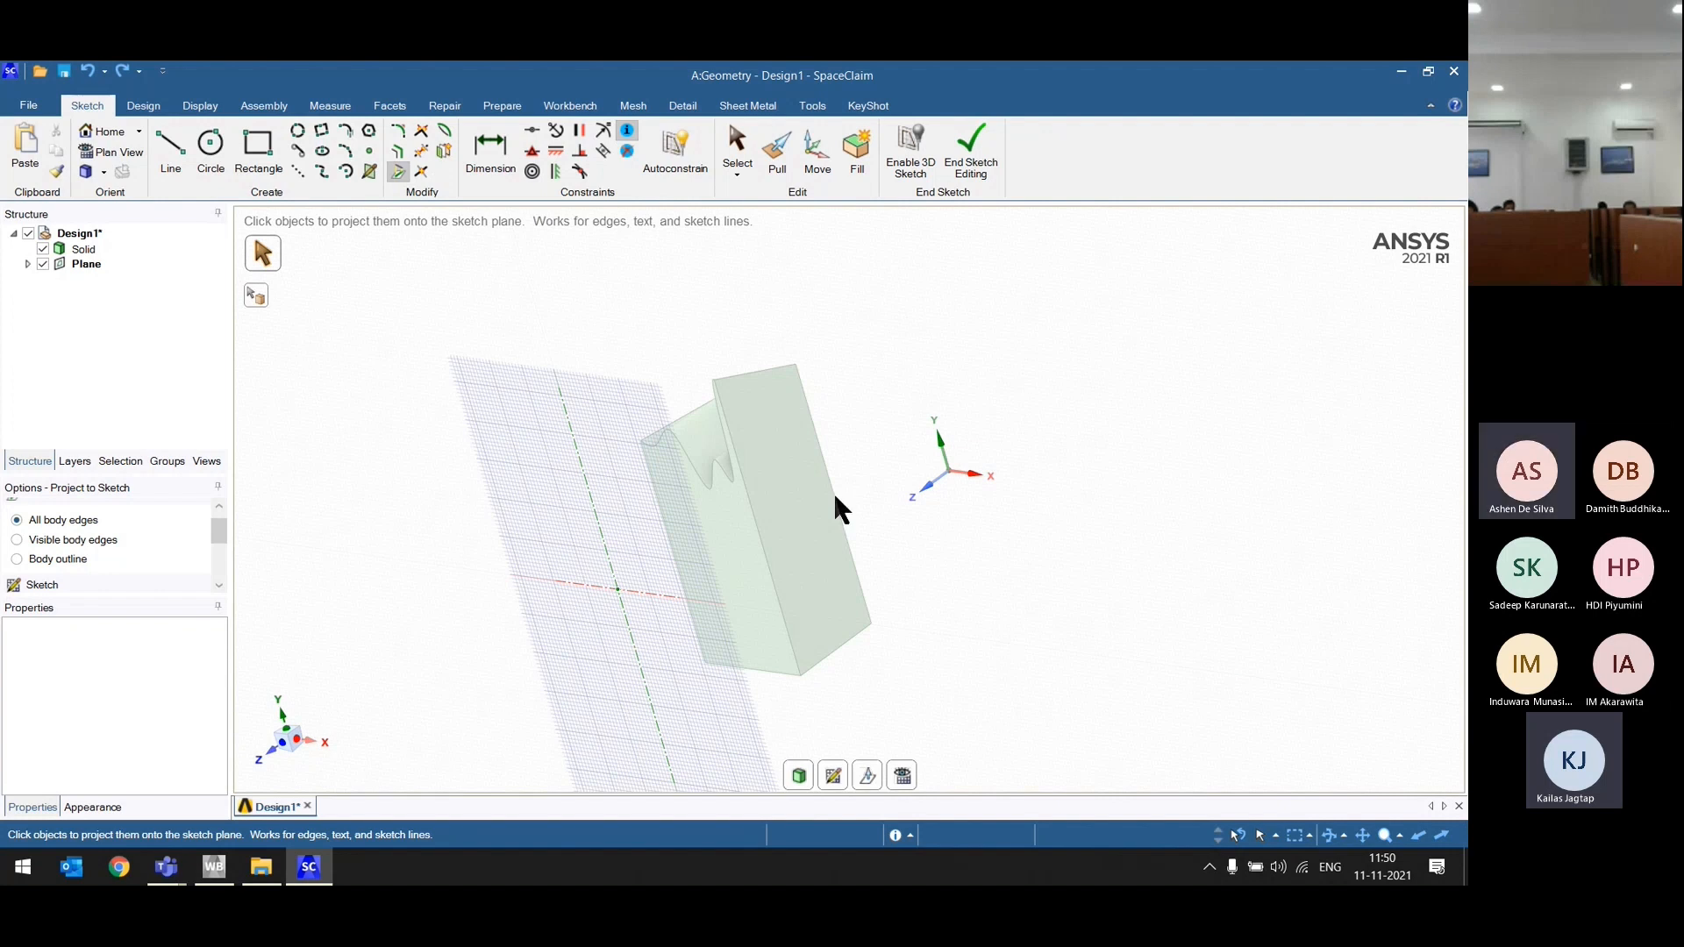
Step: Project the block's front-face edges onto the empty sketch plane again and turn the closed outline into a surface in 3D mode
{"action": "scroll", "coordinate": [826, 512], "scroll_direction": "down", "scroll_amount": 3}
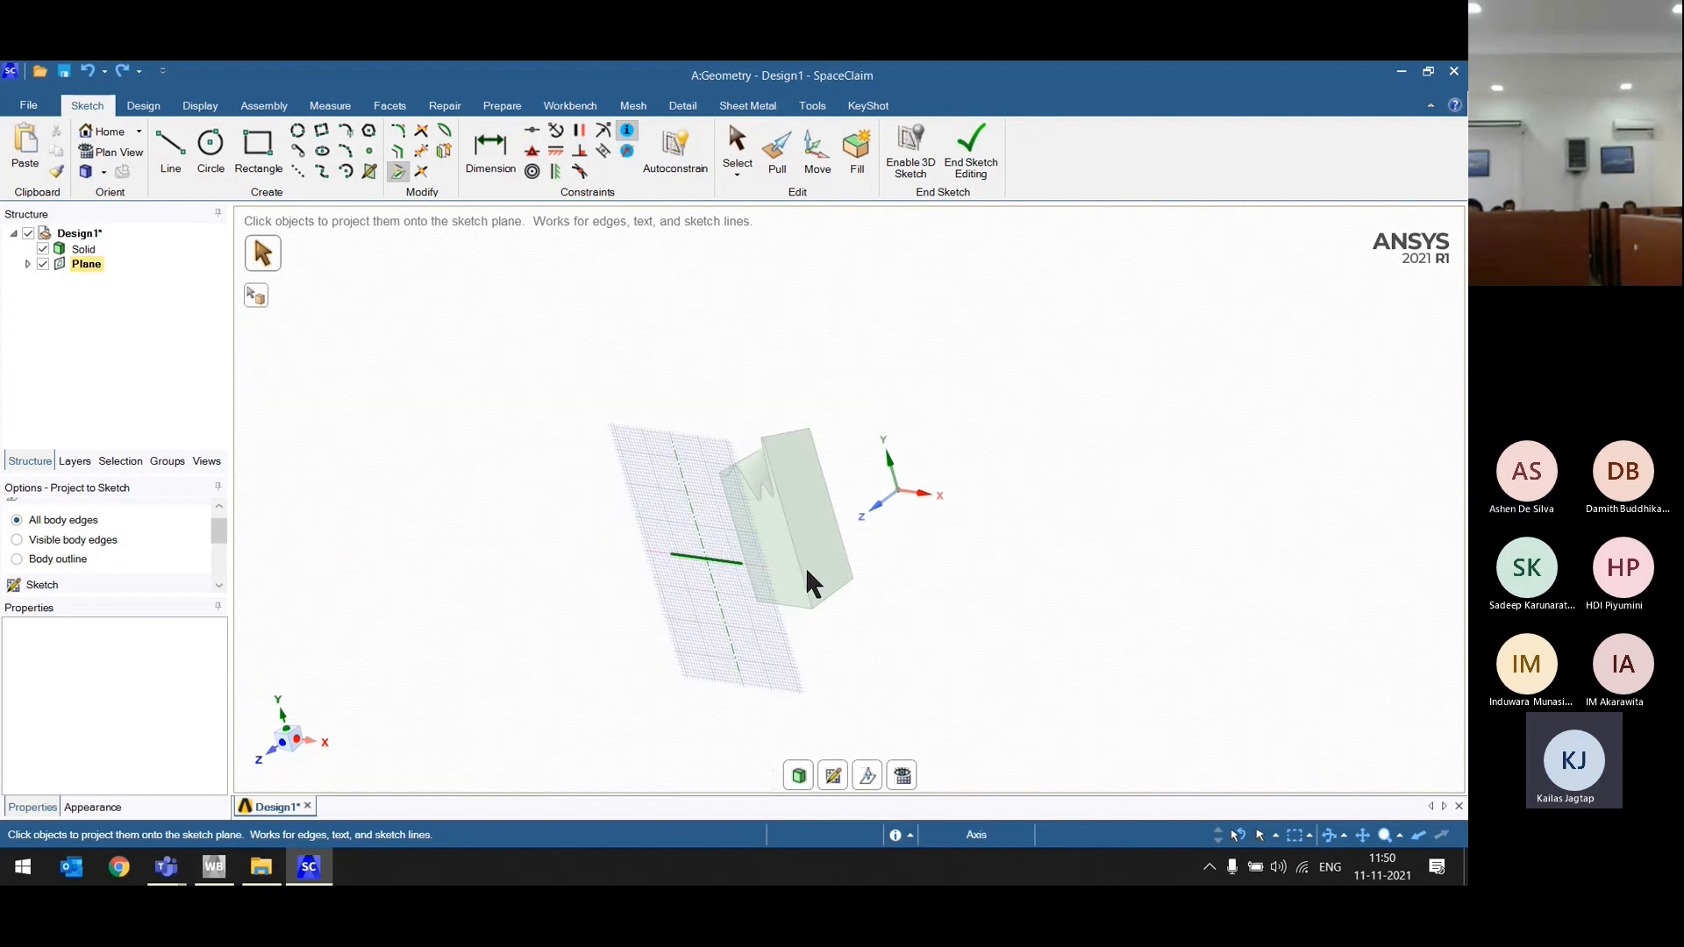
{"action": "scroll", "coordinate": [804, 565], "scroll_direction": "up", "scroll_amount": 2}
{"action": "middle_click_drag", "start_coordinate": [804, 565], "coordinate": [640, 603]}
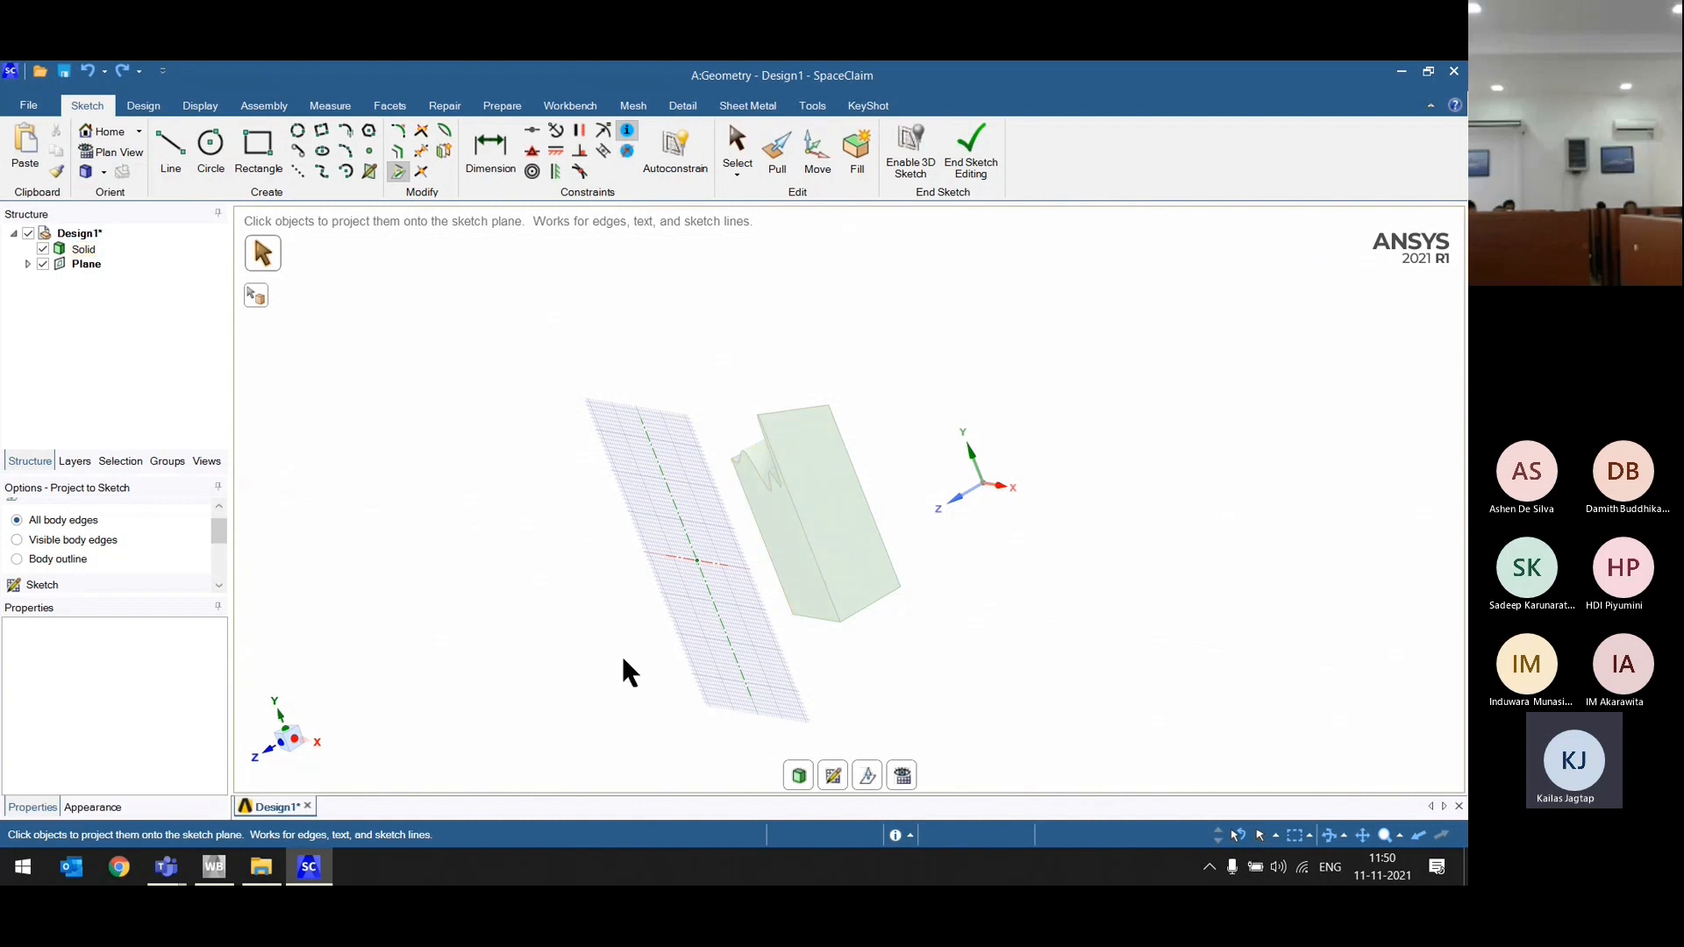
{"action": "middle_click_drag", "start_coordinate": [623, 659], "coordinate": [650, 640]}
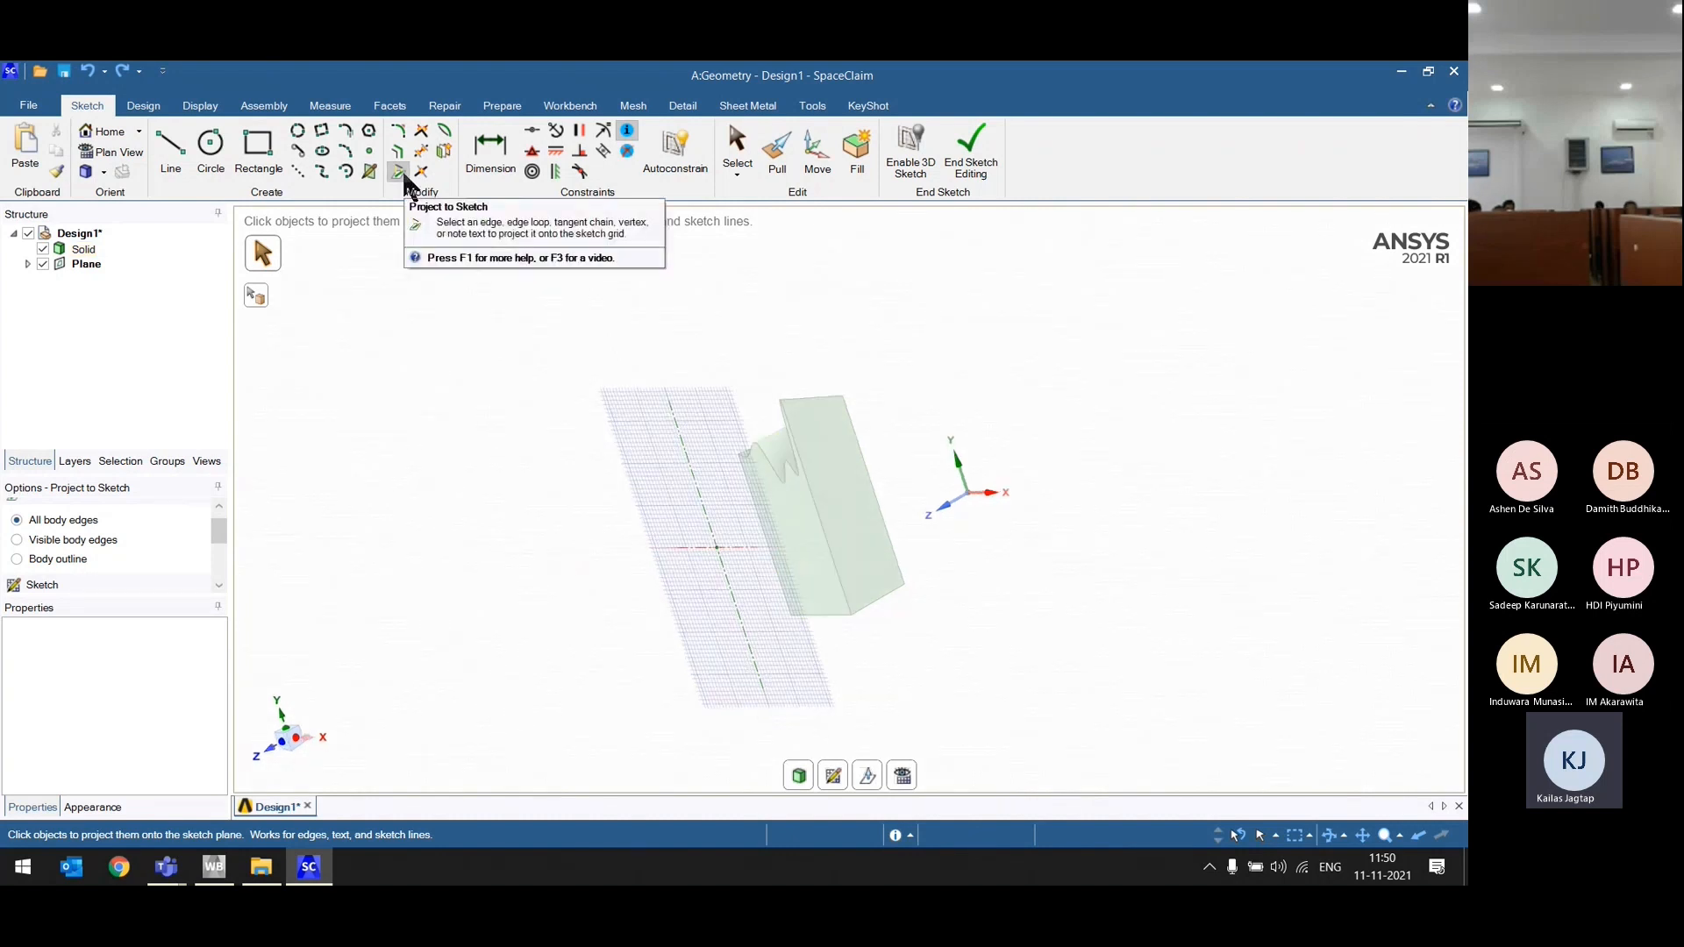
{"action": "left_click", "coordinate": [817, 508]}
{"action": "left_click", "coordinate": [786, 462]}
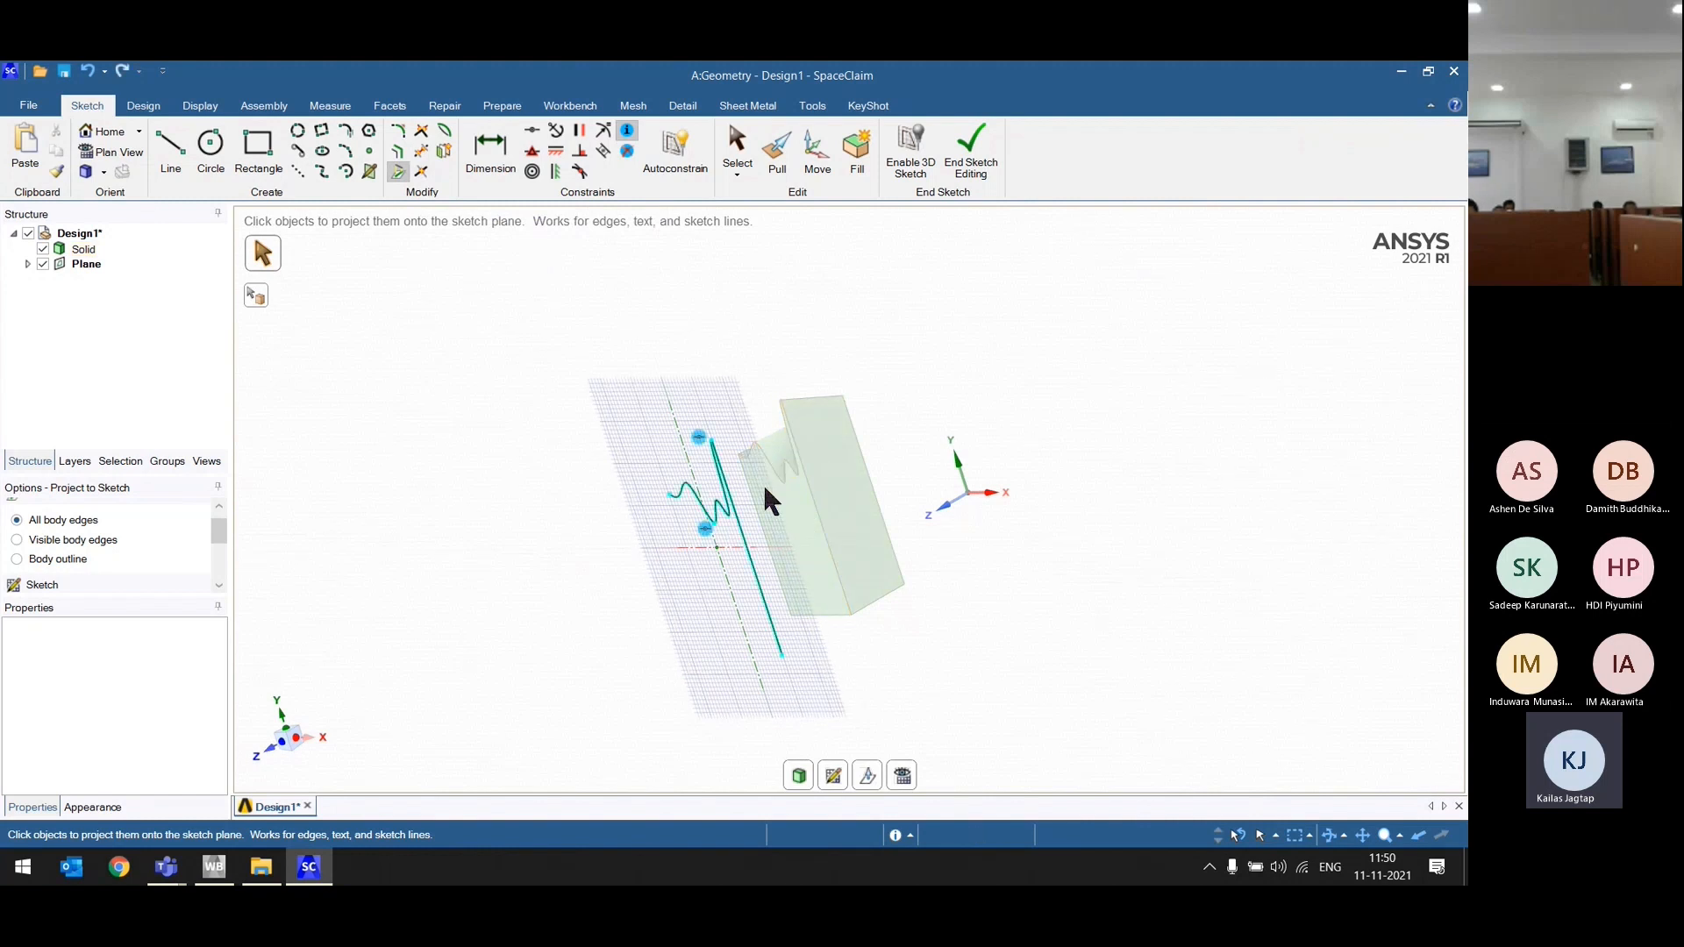
{"action": "left_click", "coordinate": [774, 554]}
{"action": "left_click", "coordinate": [736, 663]}
{"action": "mouse_move", "coordinate": [736, 663]}
{"action": "middle_mouse_down"}
{"action": "mouse_move", "coordinate": [632, 614]}
{"action": "mouse_move", "coordinate": [755, 538]}
{"action": "middle_mouse_up"}
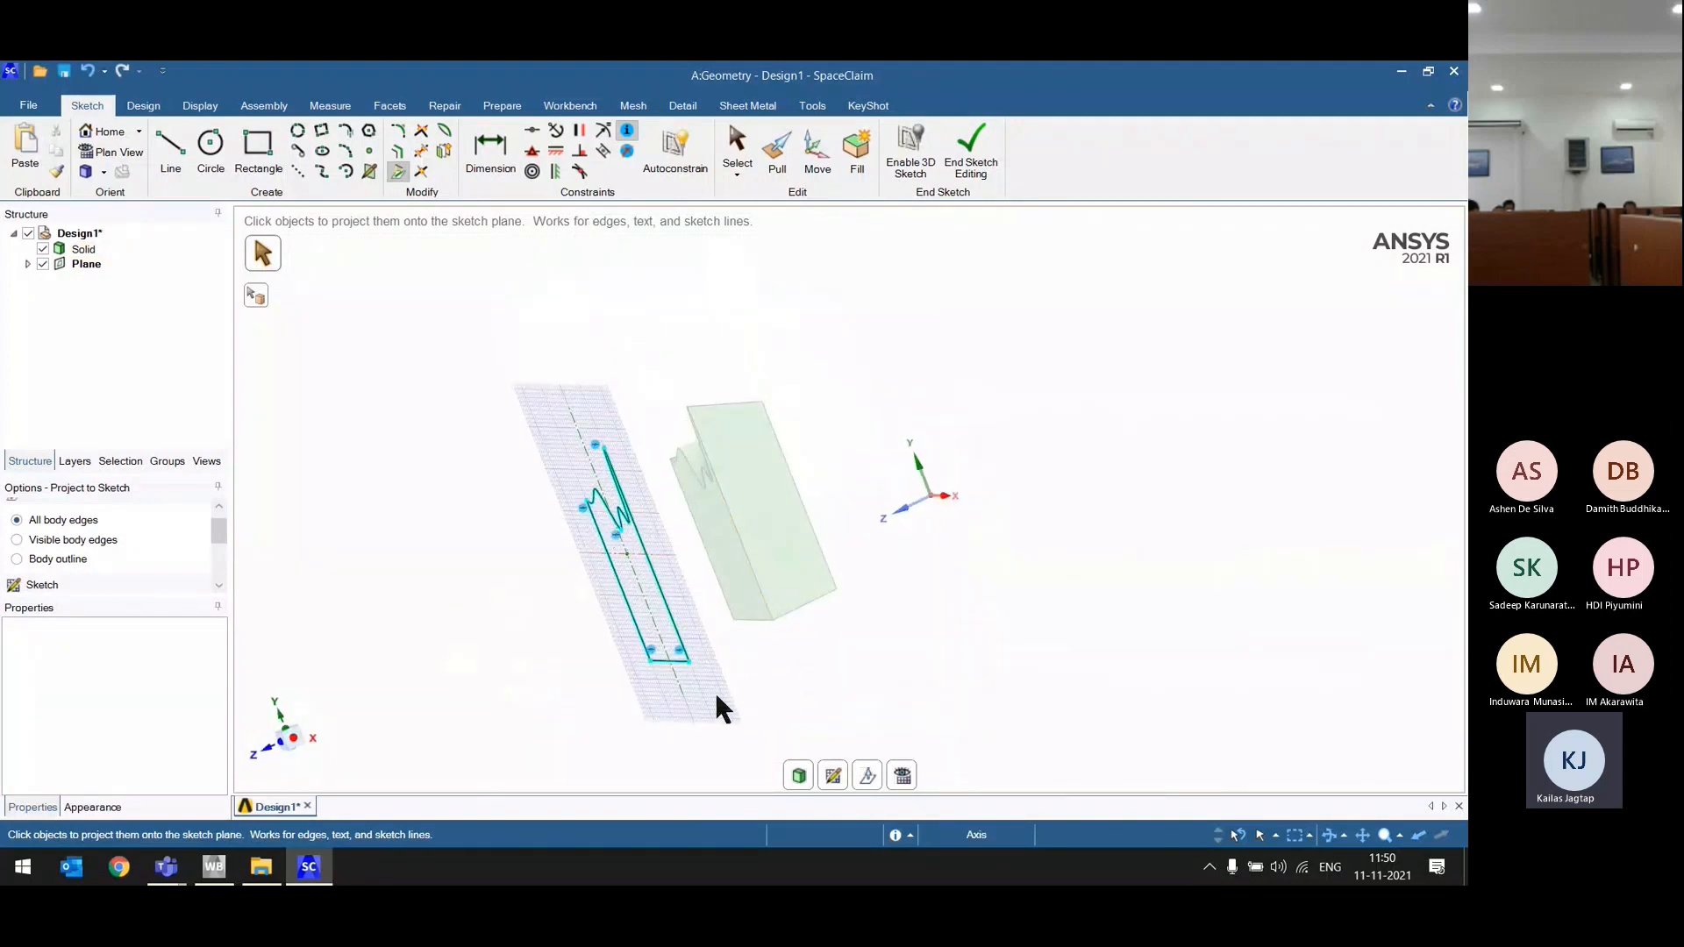
{"action": "left_click", "coordinate": [800, 779]}
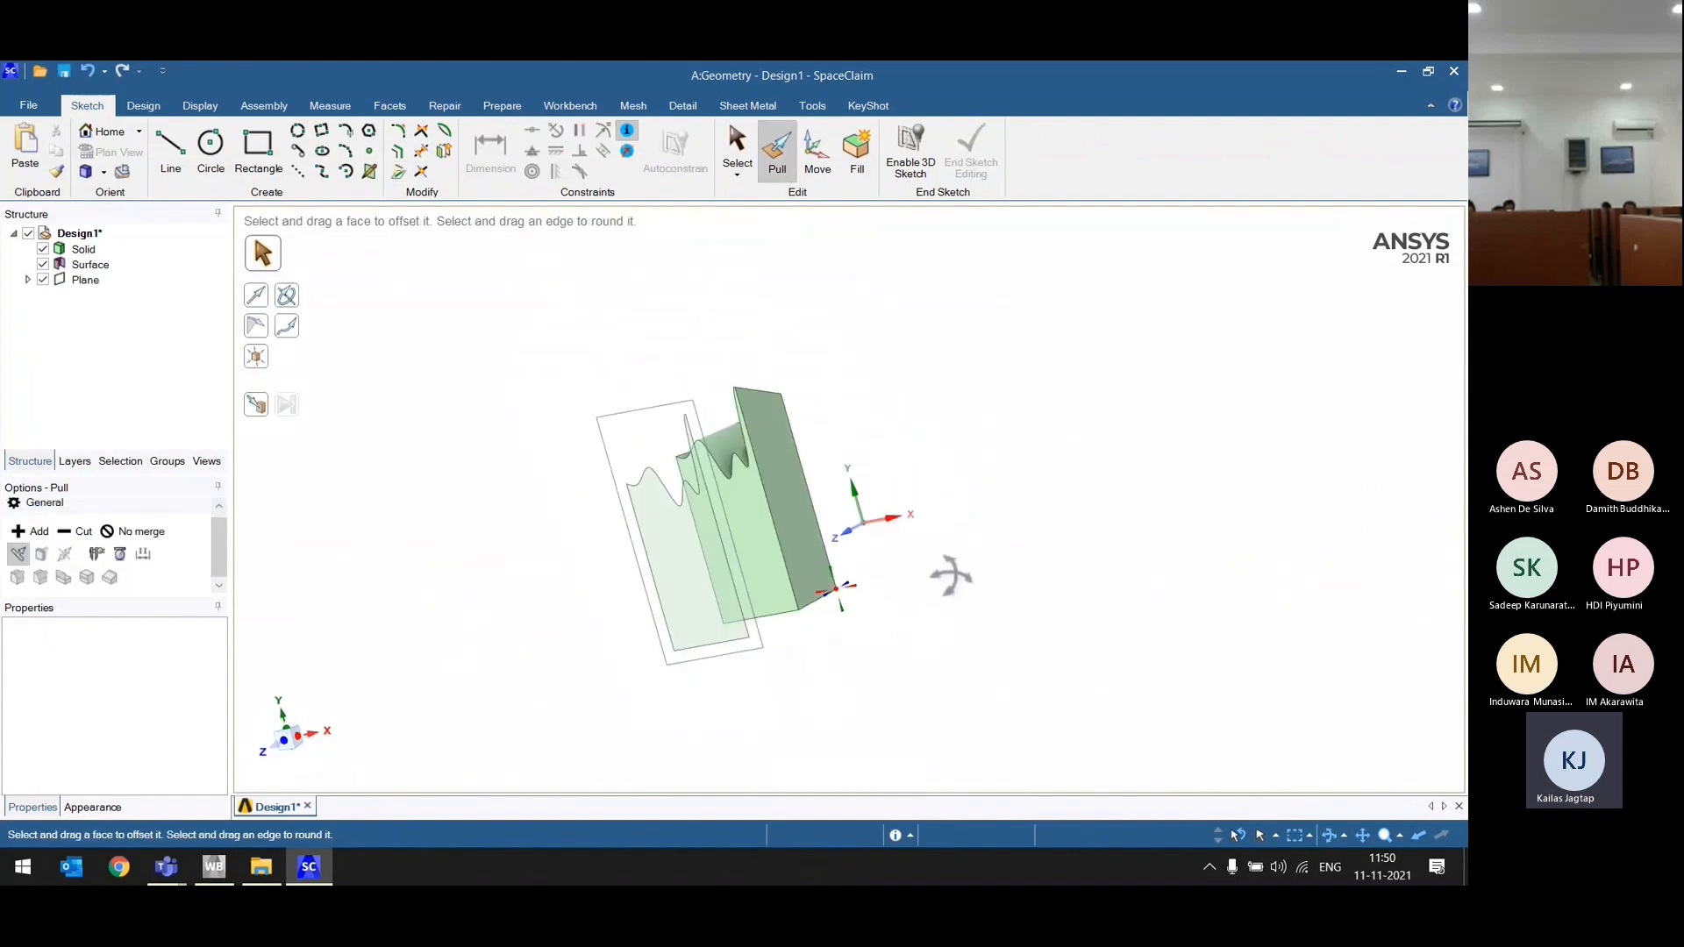
Step: Undo the projection of the block's profile until the sketch on the offset plane is empty
{"action": "key", "text": "ctrl+z"}
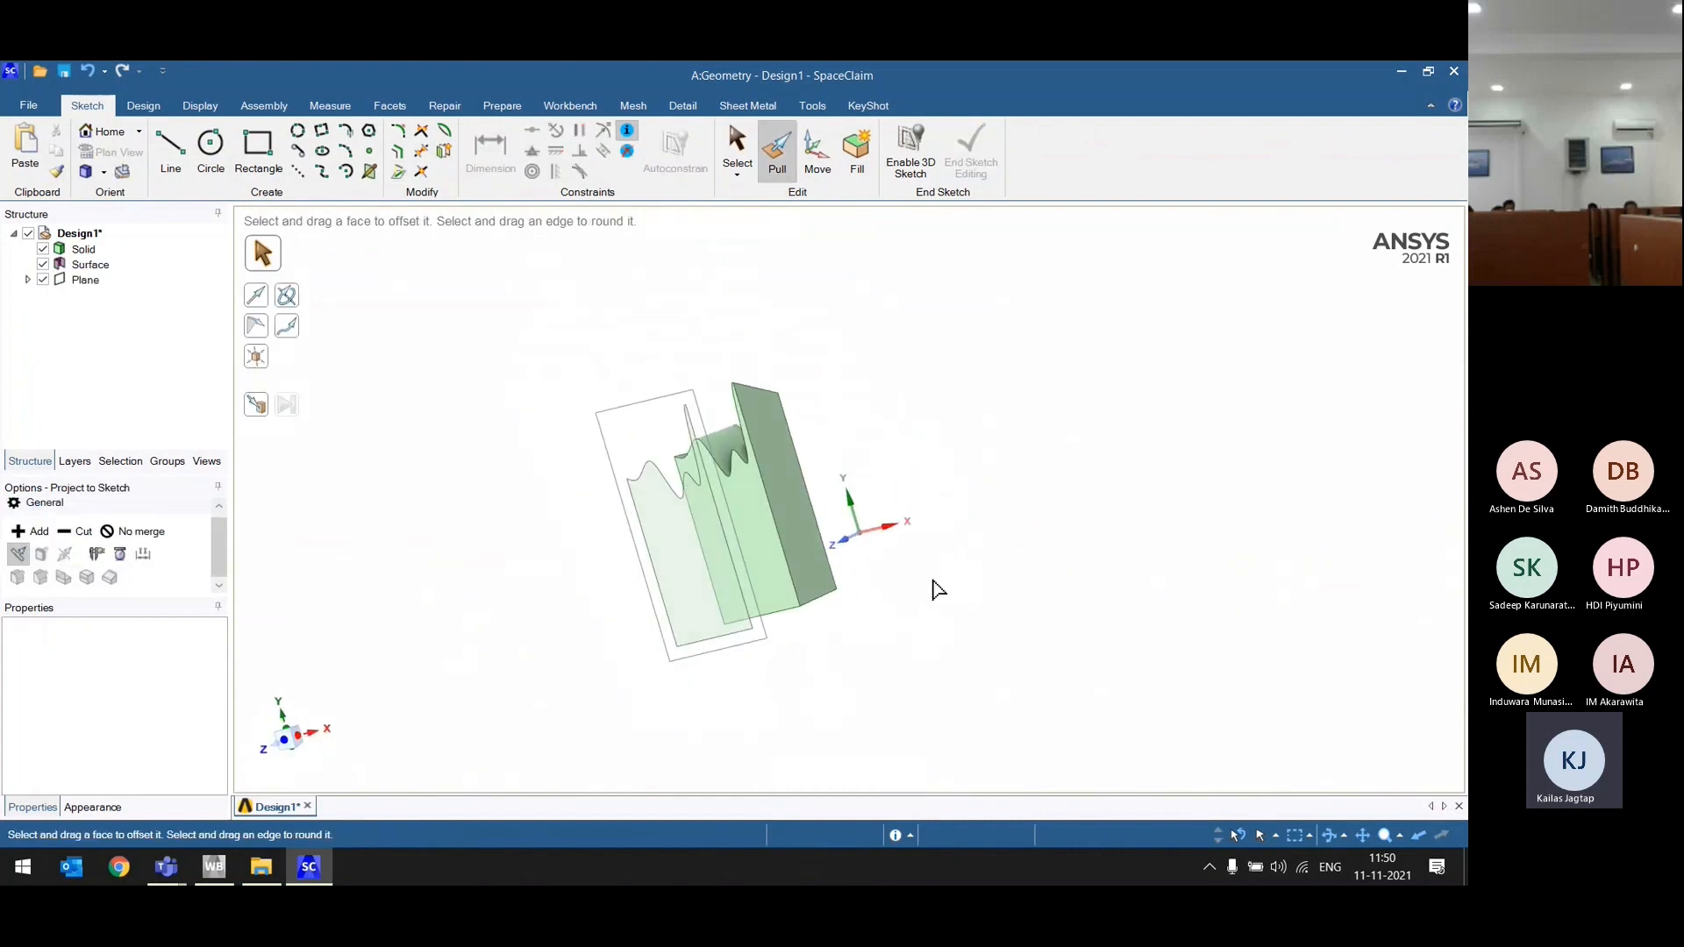
{"action": "scroll", "coordinate": [449, 657], "scroll_direction": "up", "scroll_amount": 2}
{"action": "middle_click_drag", "start_coordinate": [490, 640], "coordinate": [614, 628]}
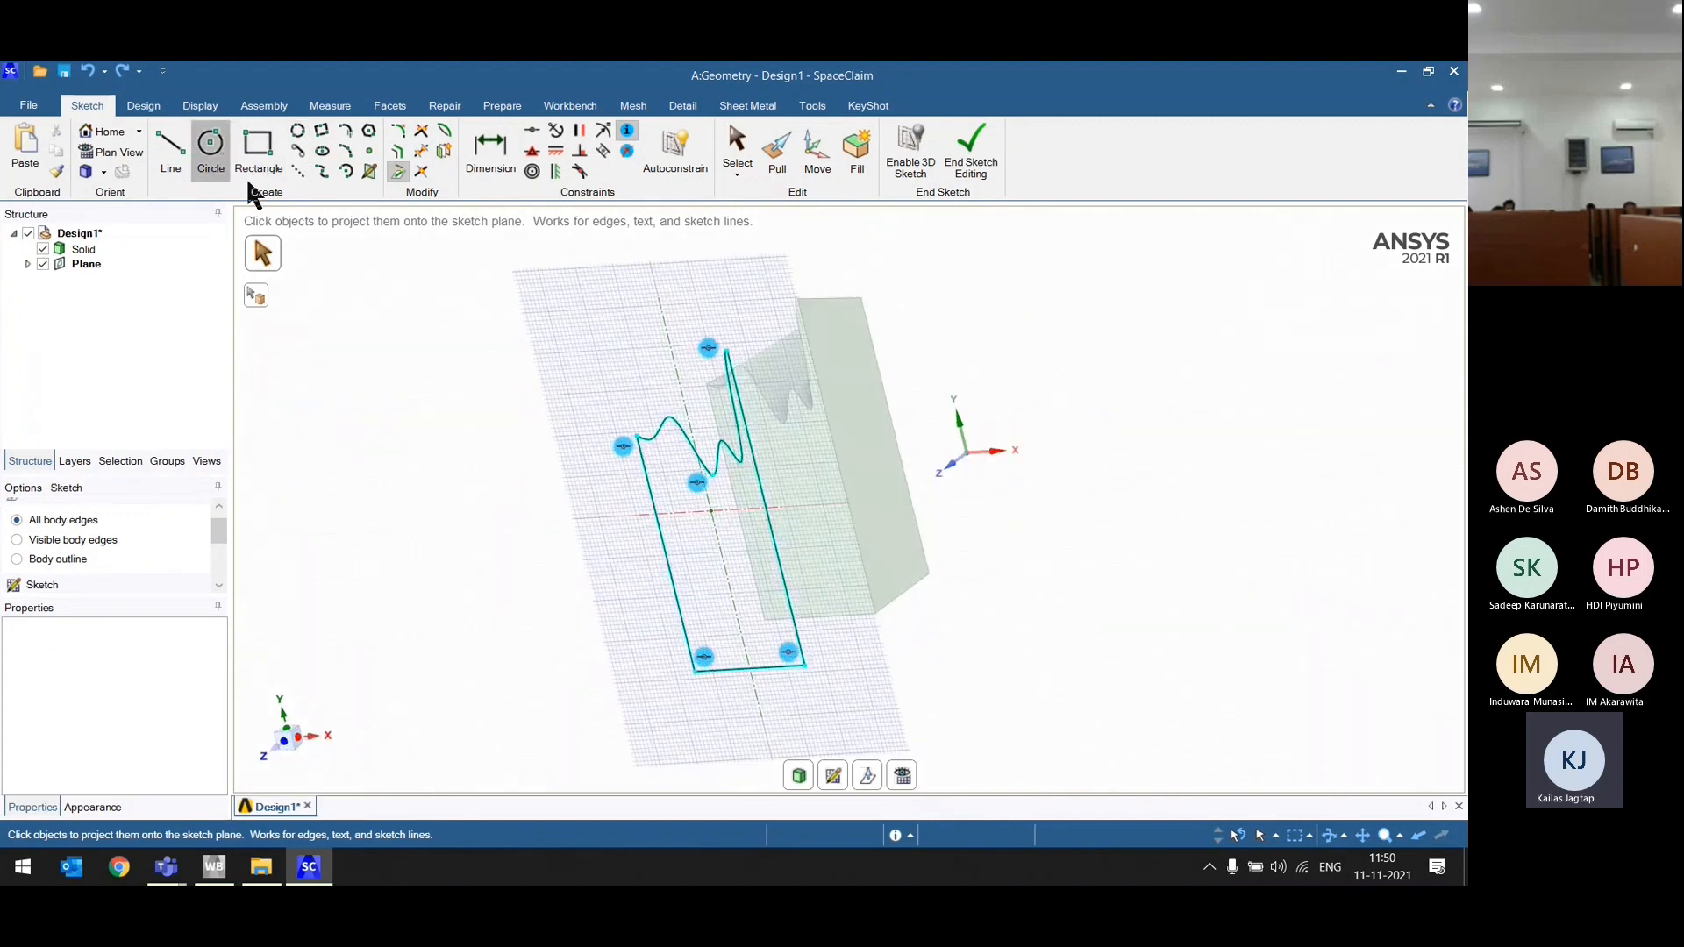
{"action": "left_click", "coordinate": [210, 145]}
{"action": "key", "text": "ctrl+z"}
{"action": "key", "text": "ctrl+z"}
{"action": "key", "text": "ctrl+z"}
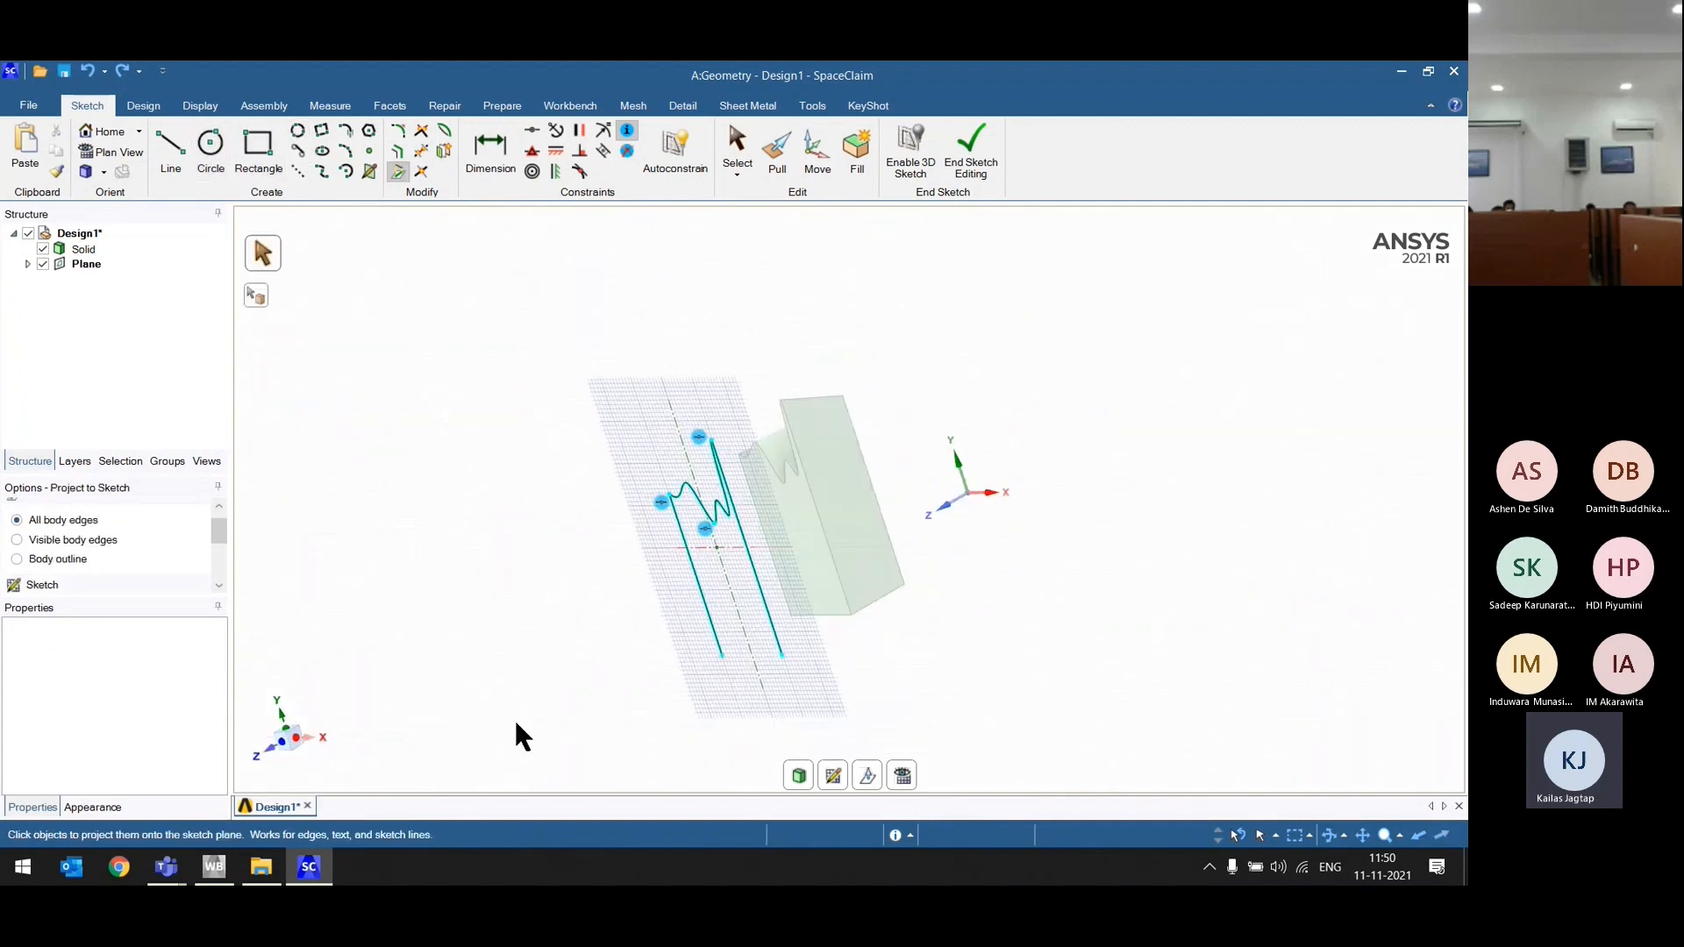
{"action": "key", "text": "ctrl+z"}
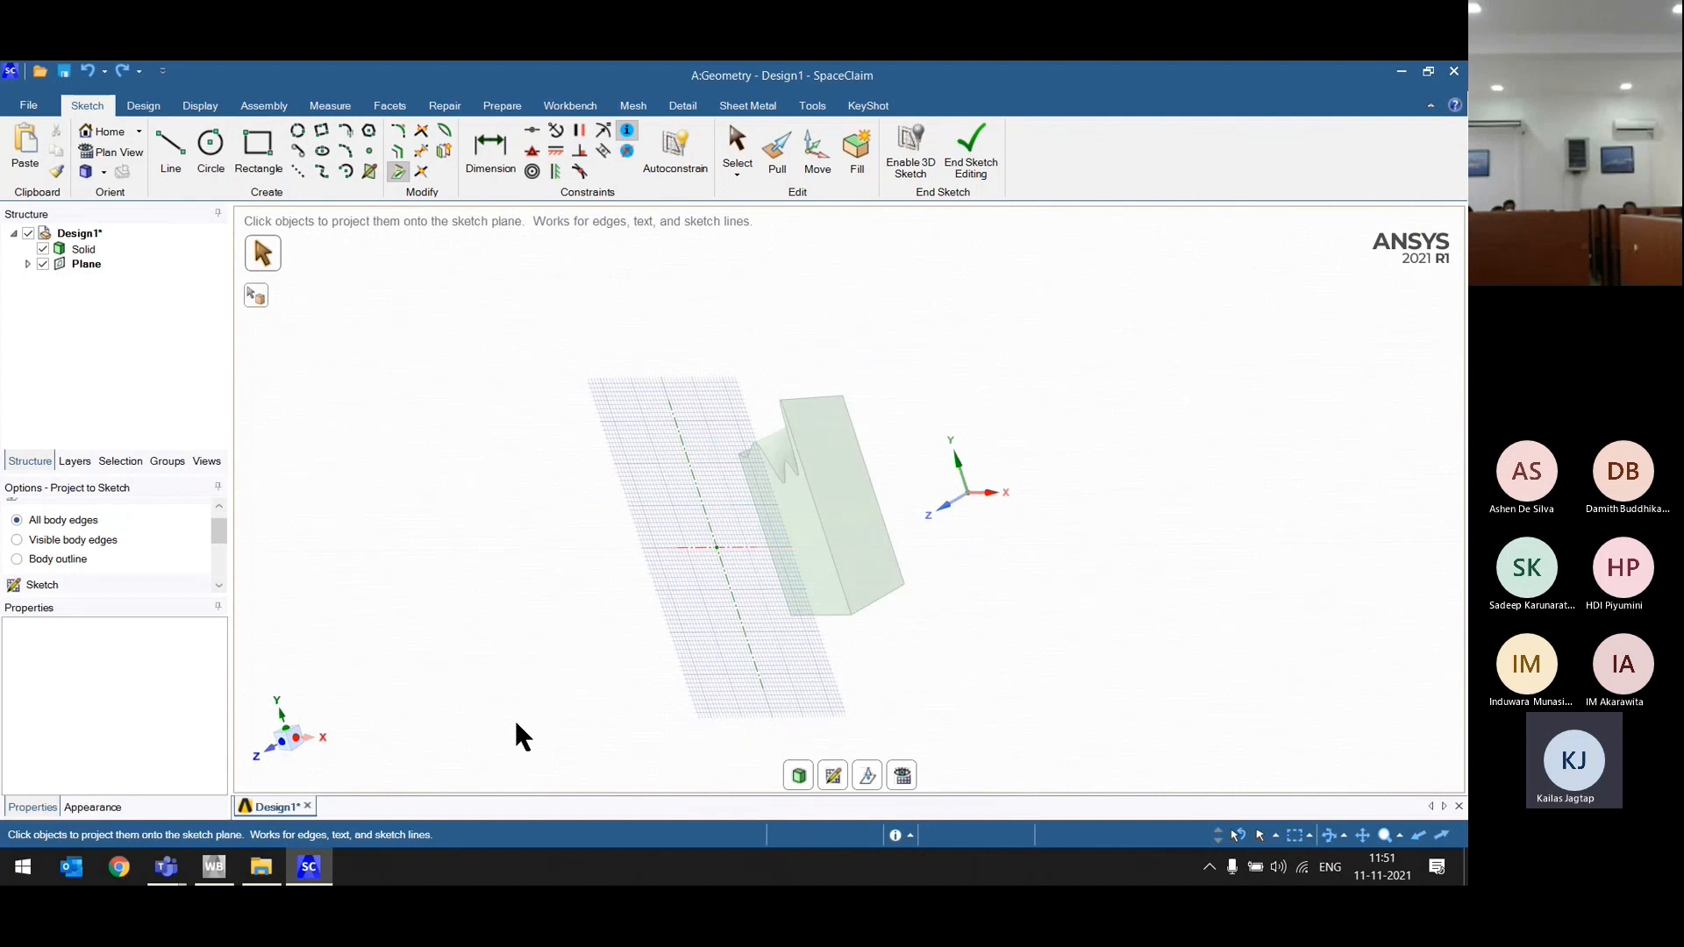
Step: Sketch a circle about 42 mm in diameter on the plane, centred on its origin
{"action": "left_click", "coordinate": [903, 775]}
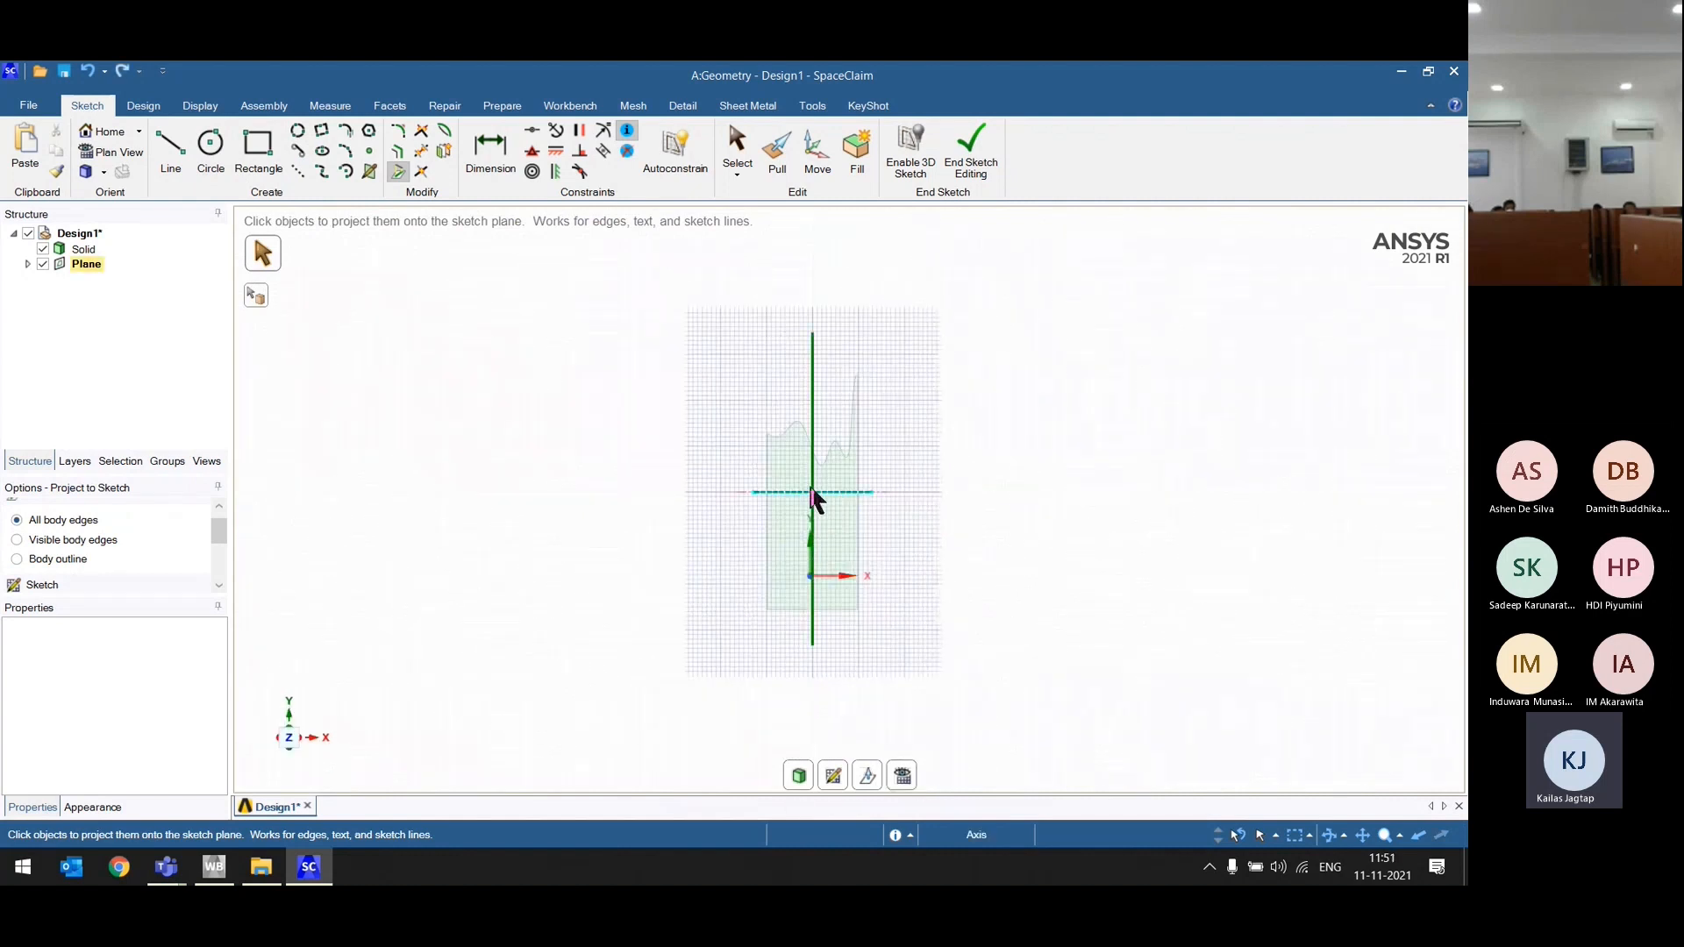
{"action": "left_click", "coordinate": [217, 146]}
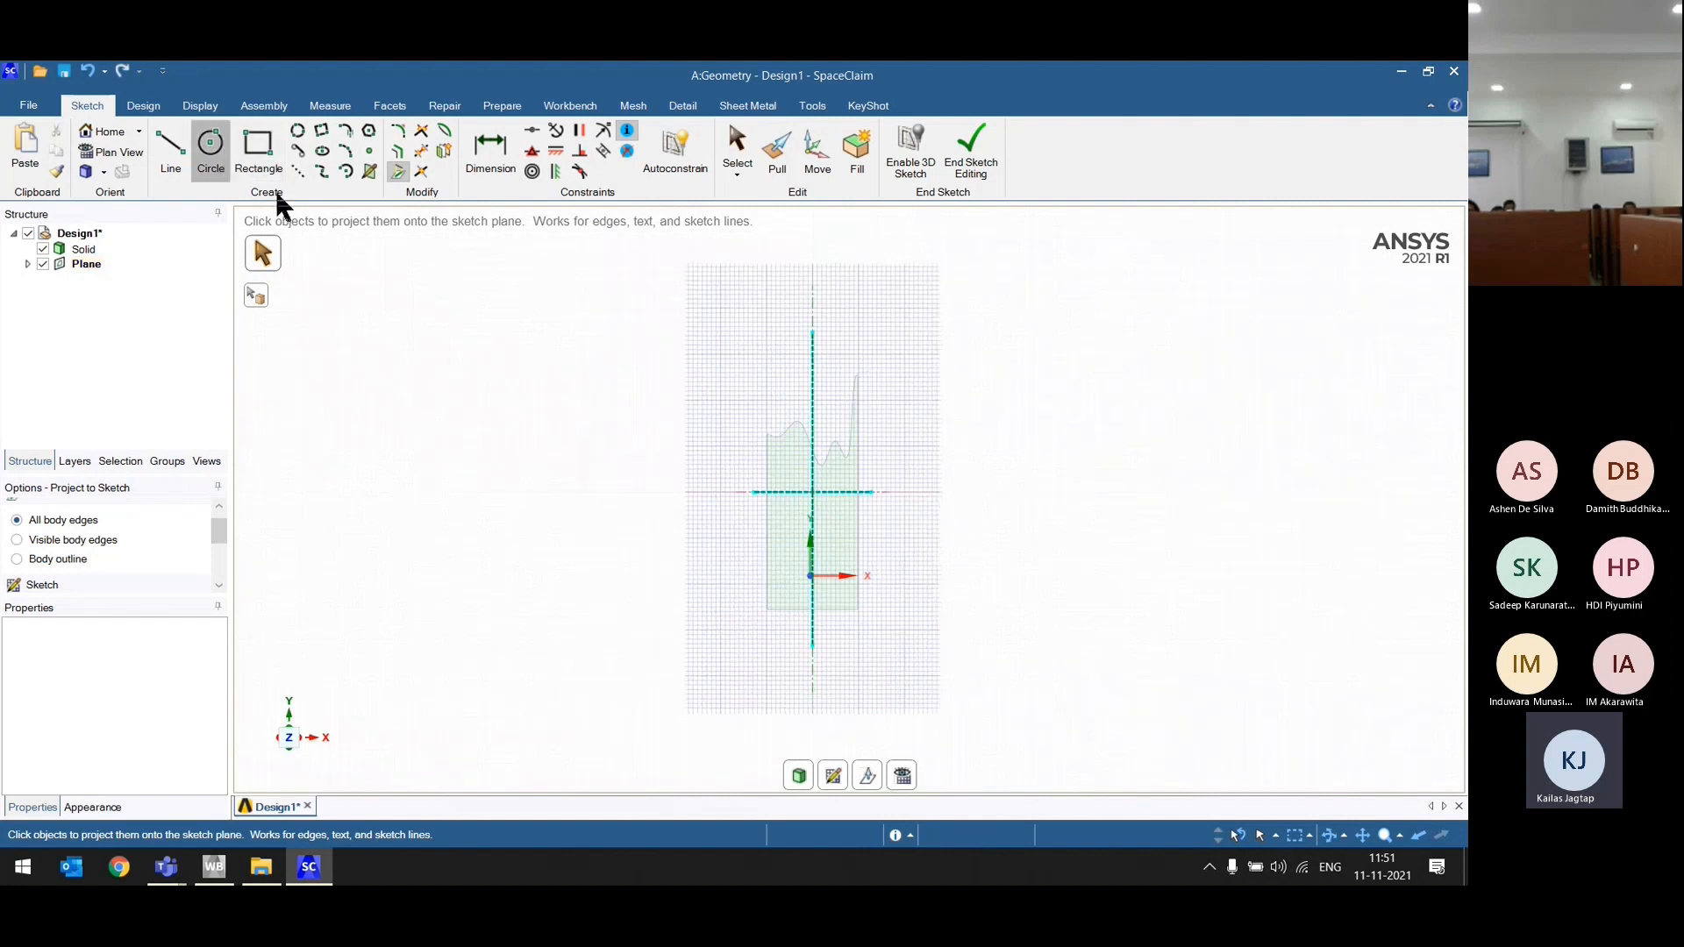
{"action": "left_click", "coordinate": [813, 494]}
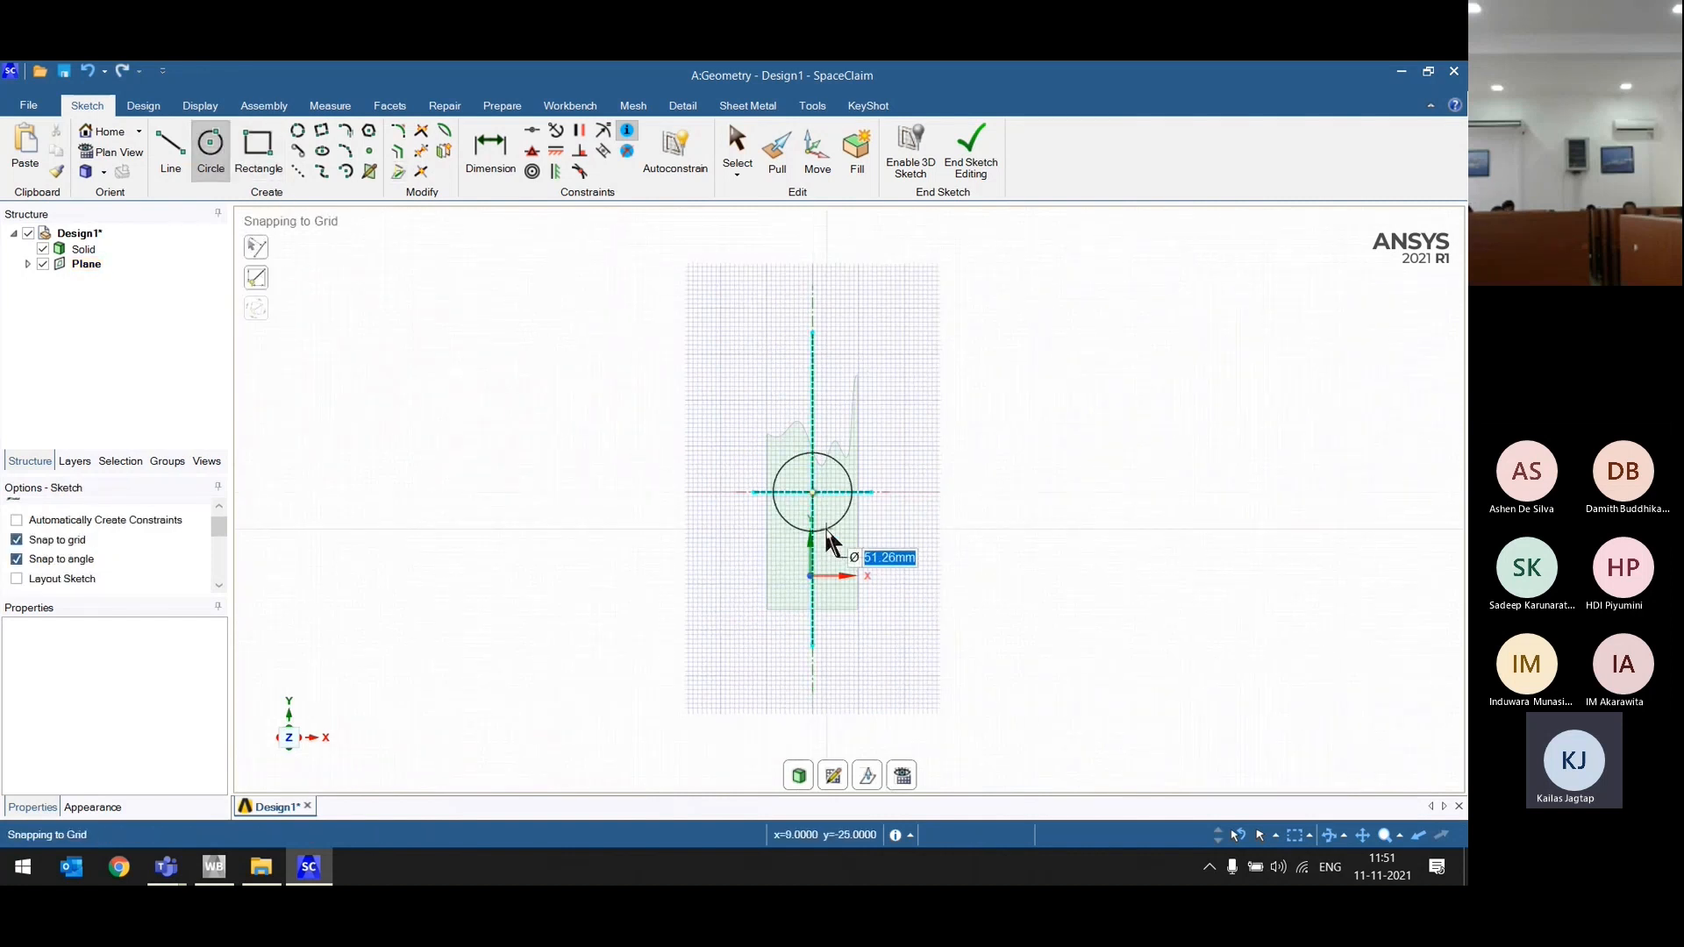
{"action": "left_click", "coordinate": [819, 524]}
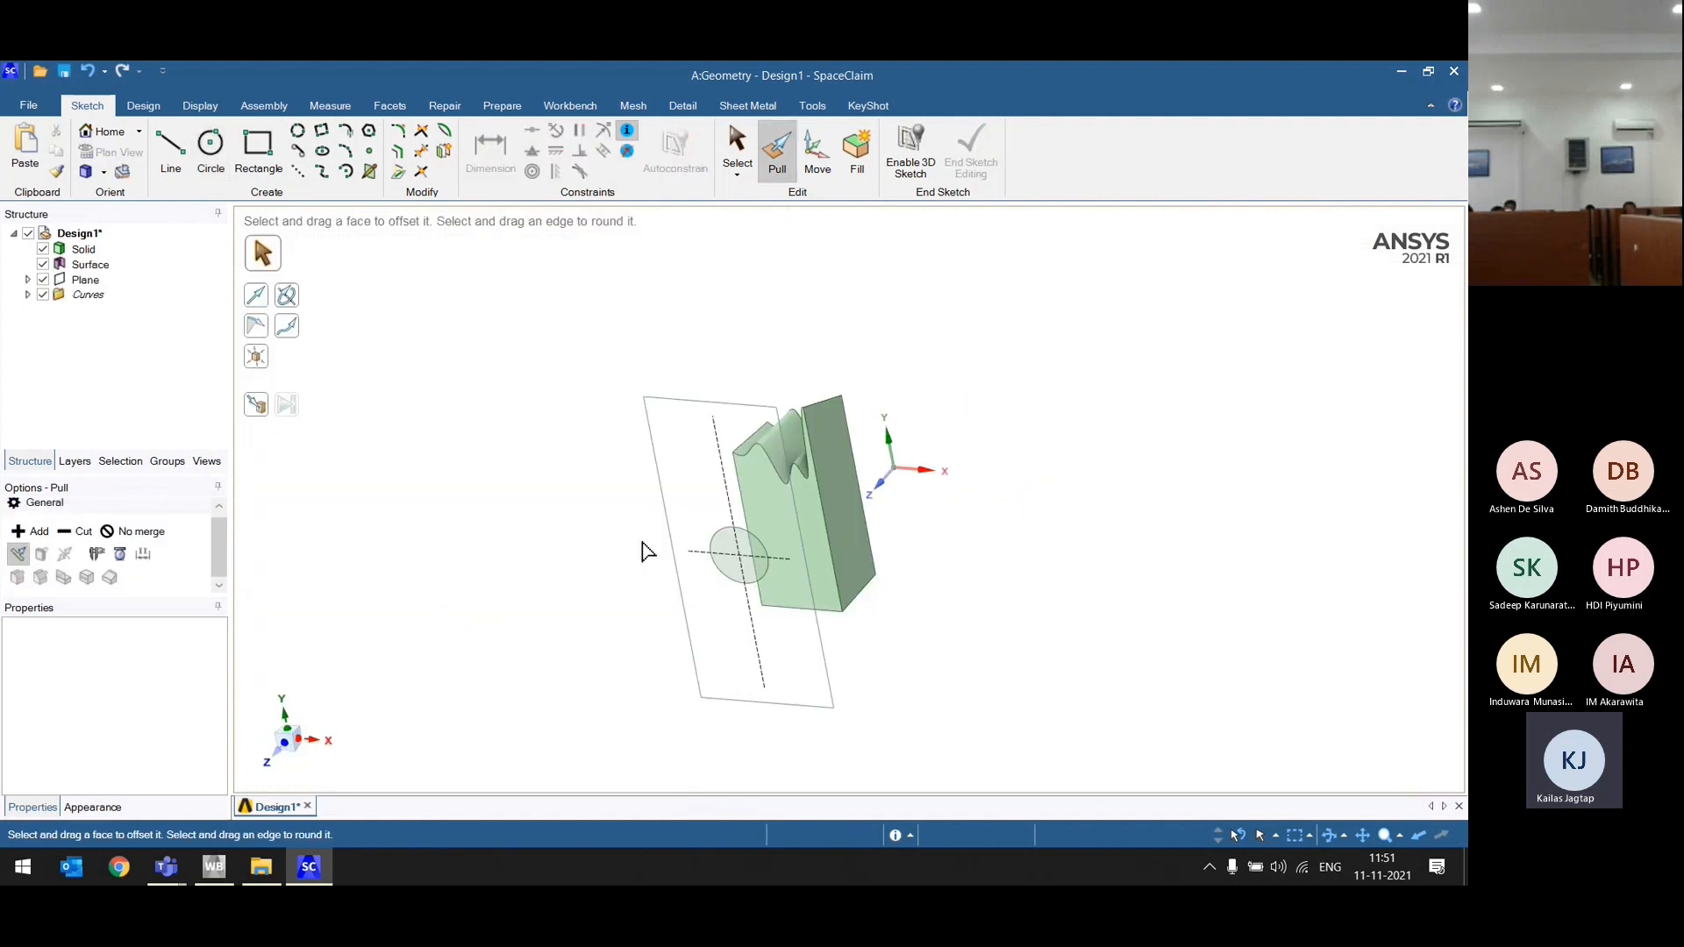
Step: Draw a closed face curve through four points on the block's tall flat side face
{"action": "left_click", "coordinate": [370, 176]}
{"action": "left_click", "coordinate": [855, 541]}
{"action": "scroll", "coordinate": [861, 497], "scroll_direction": "up", "scroll_amount": 1}
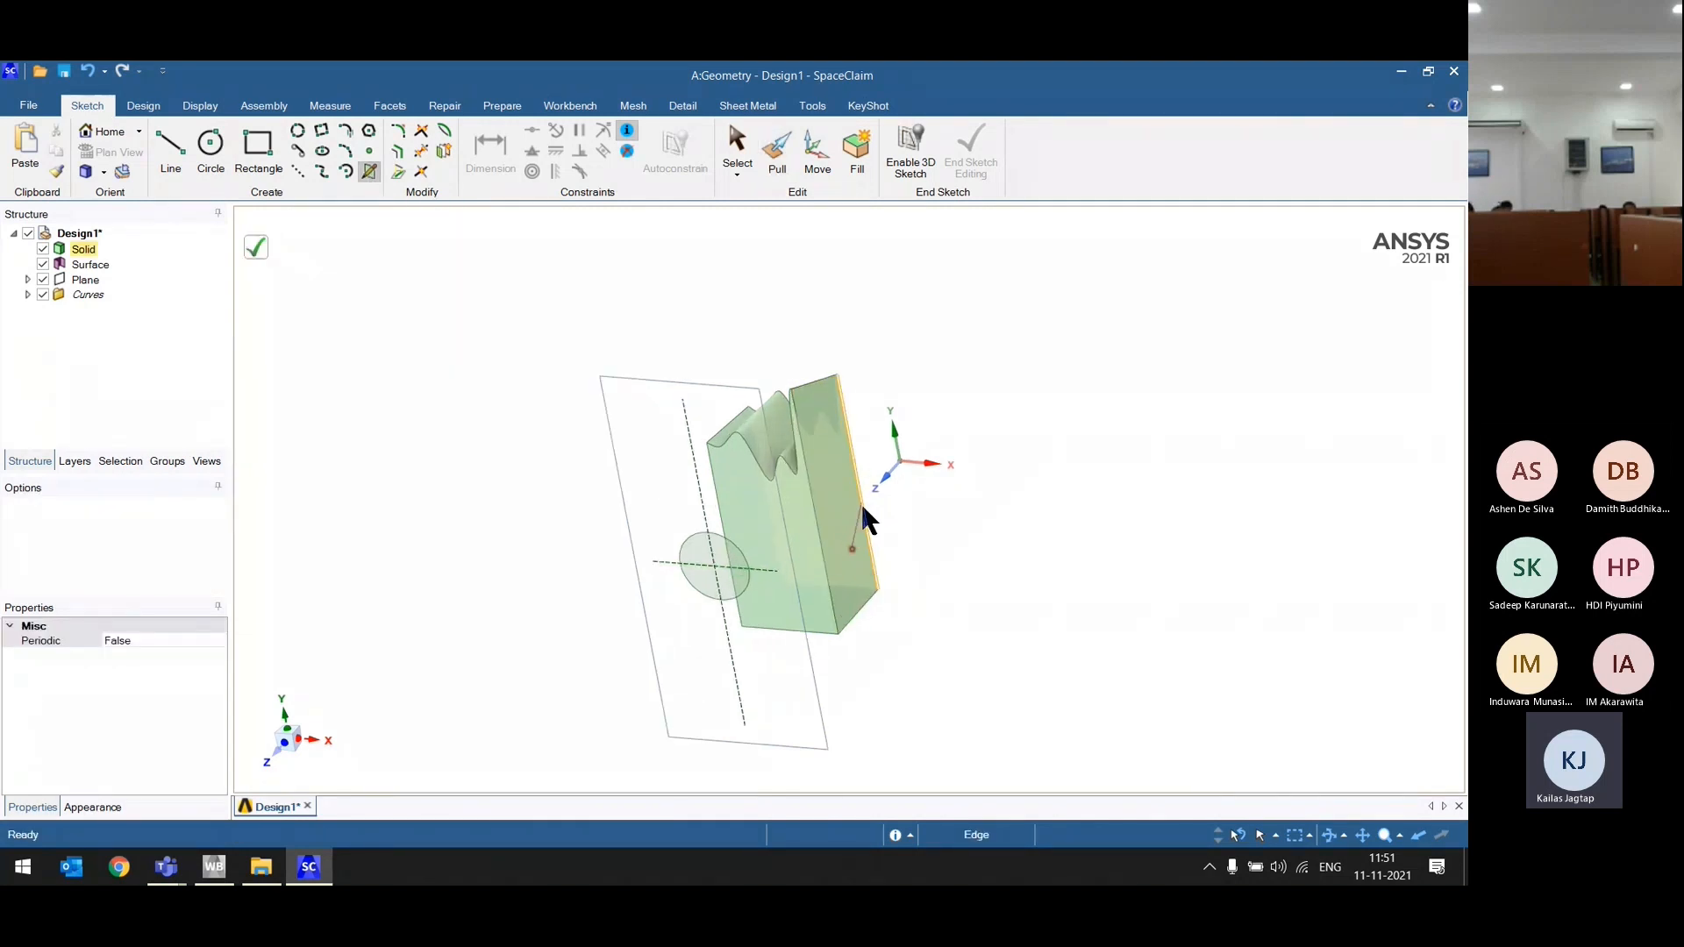
{"action": "scroll", "coordinate": [842, 496], "scroll_direction": "up", "scroll_amount": 4}
{"action": "left_click", "coordinate": [860, 458]}
{"action": "left_click", "coordinate": [787, 404]}
{"action": "left_click", "coordinate": [817, 553]}
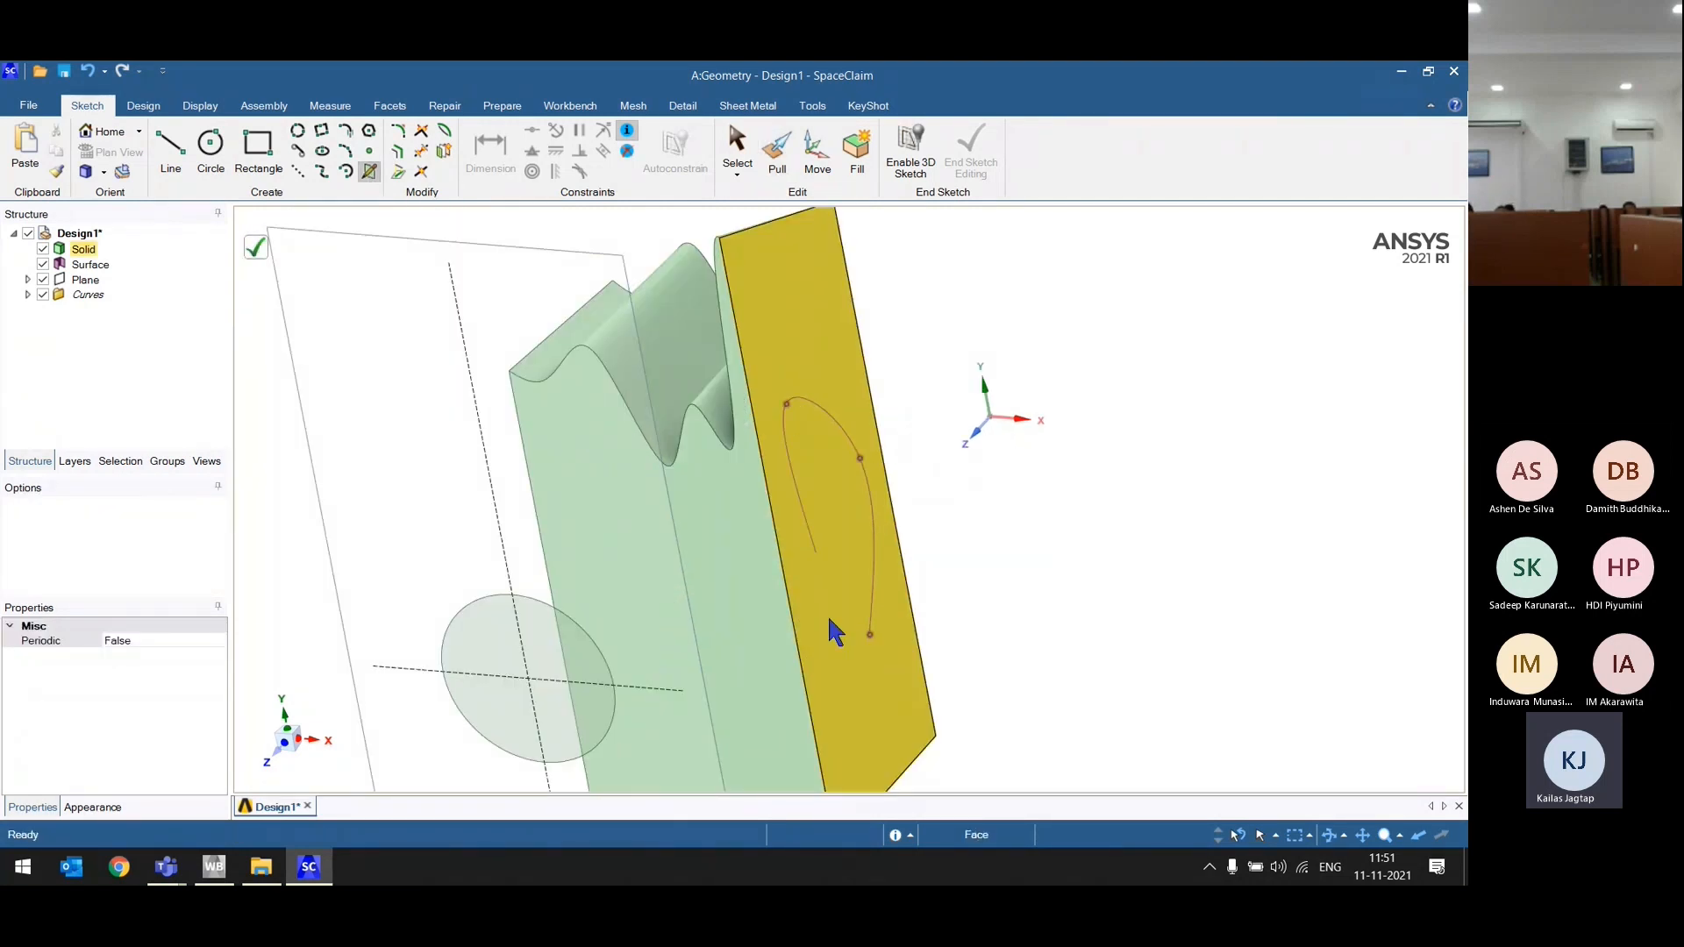
{"action": "left_click", "coordinate": [870, 636]}
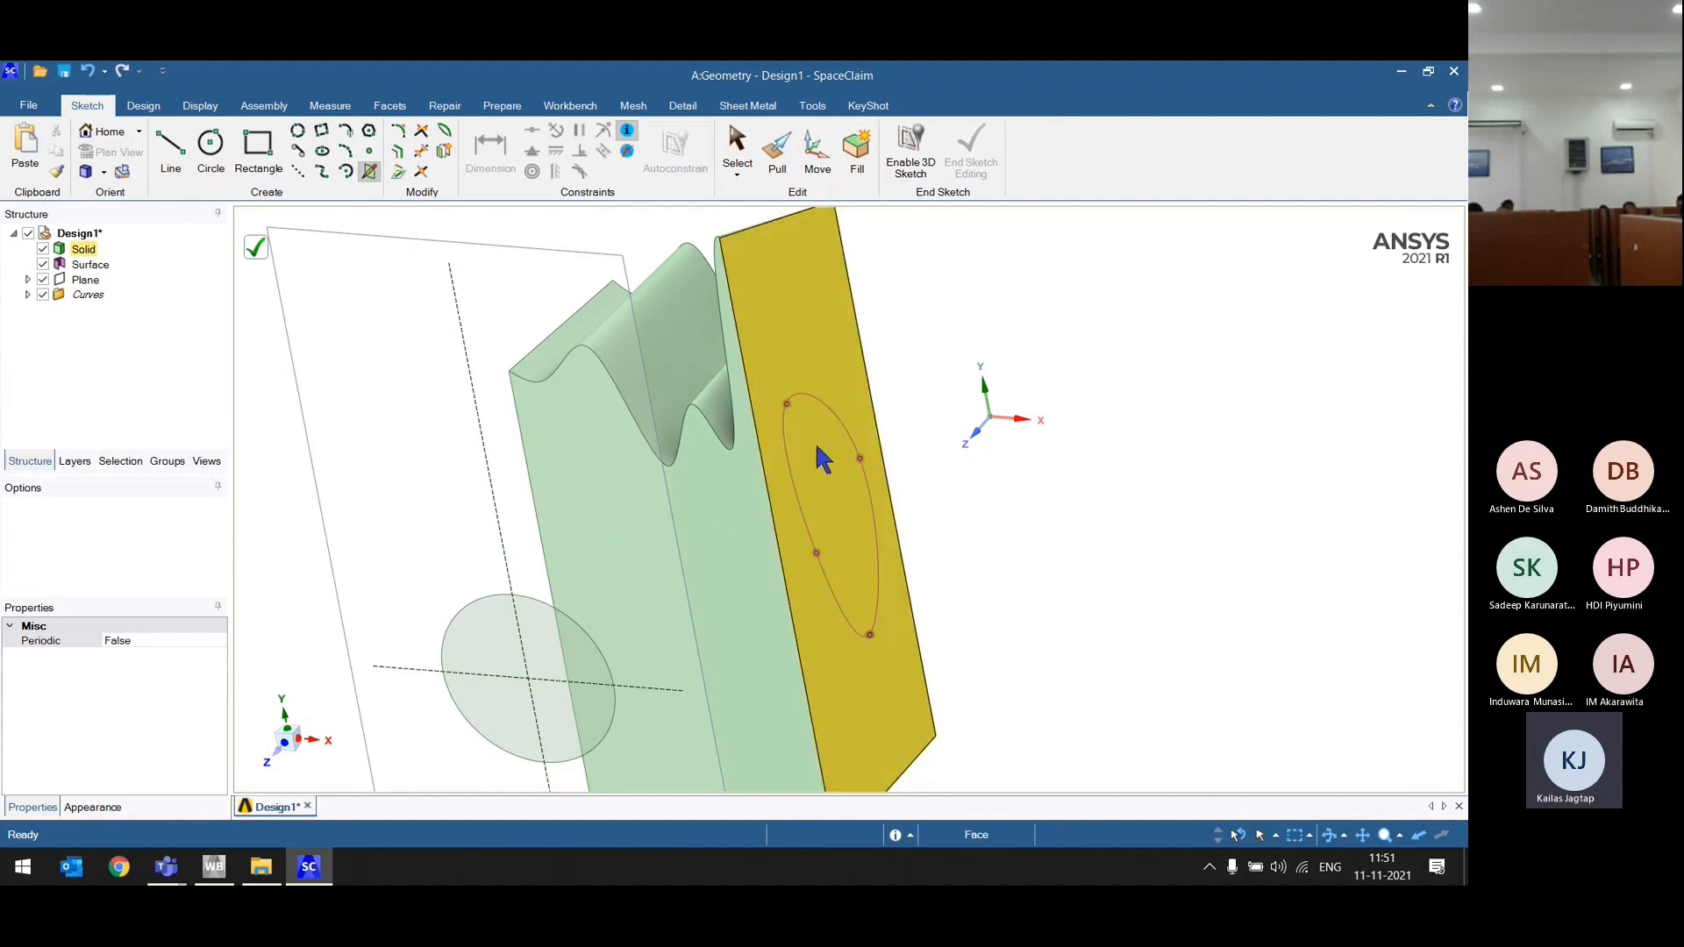
{"action": "scroll", "coordinate": [823, 491], "scroll_direction": "down", "scroll_amount": 2}
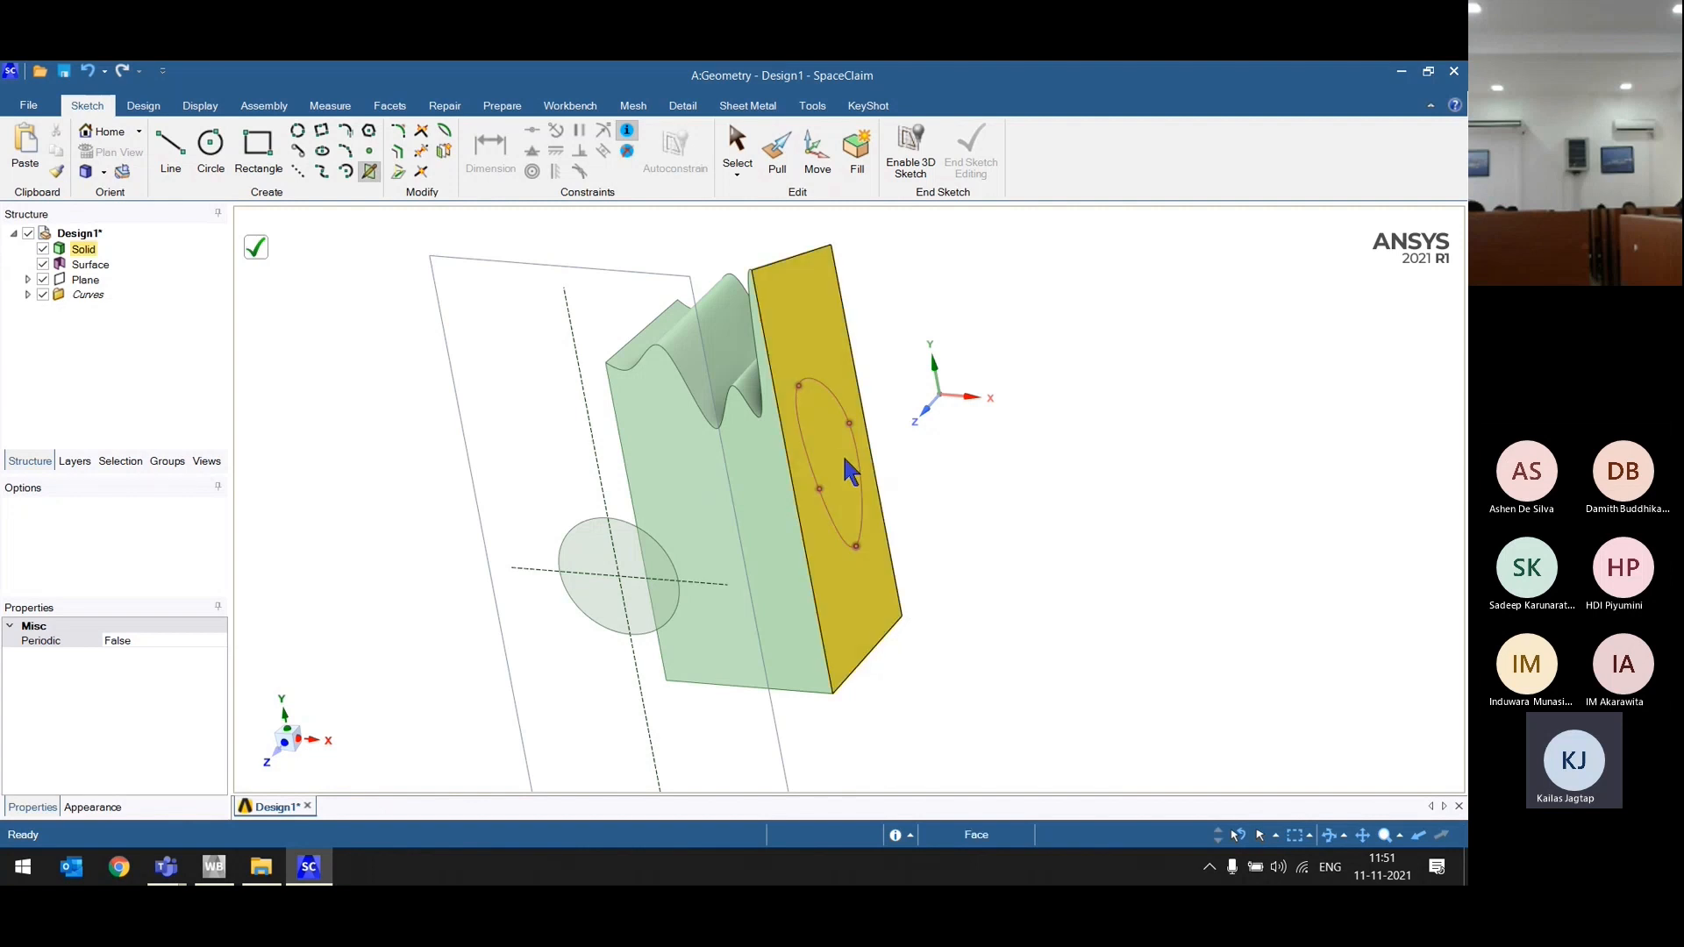
{"action": "scroll", "coordinate": [693, 412], "scroll_direction": "down", "scroll_amount": 5}
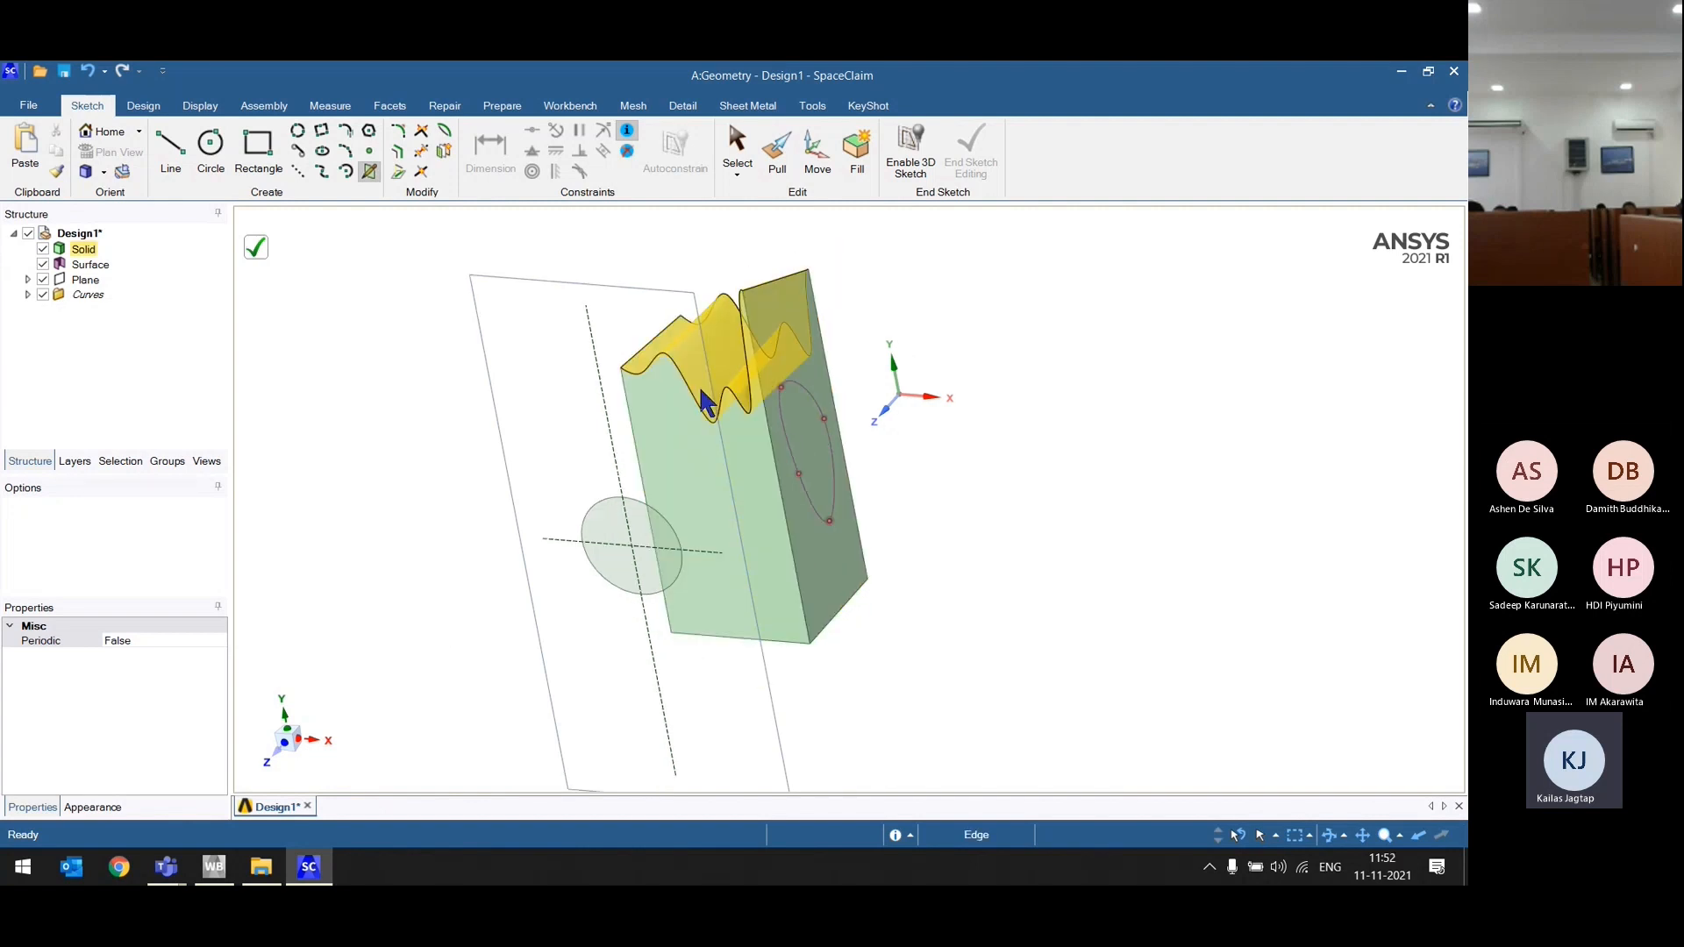
Step: Pull the circle on the plane away from the block into a separate solid cylinder
{"action": "left_click", "coordinate": [777, 149]}
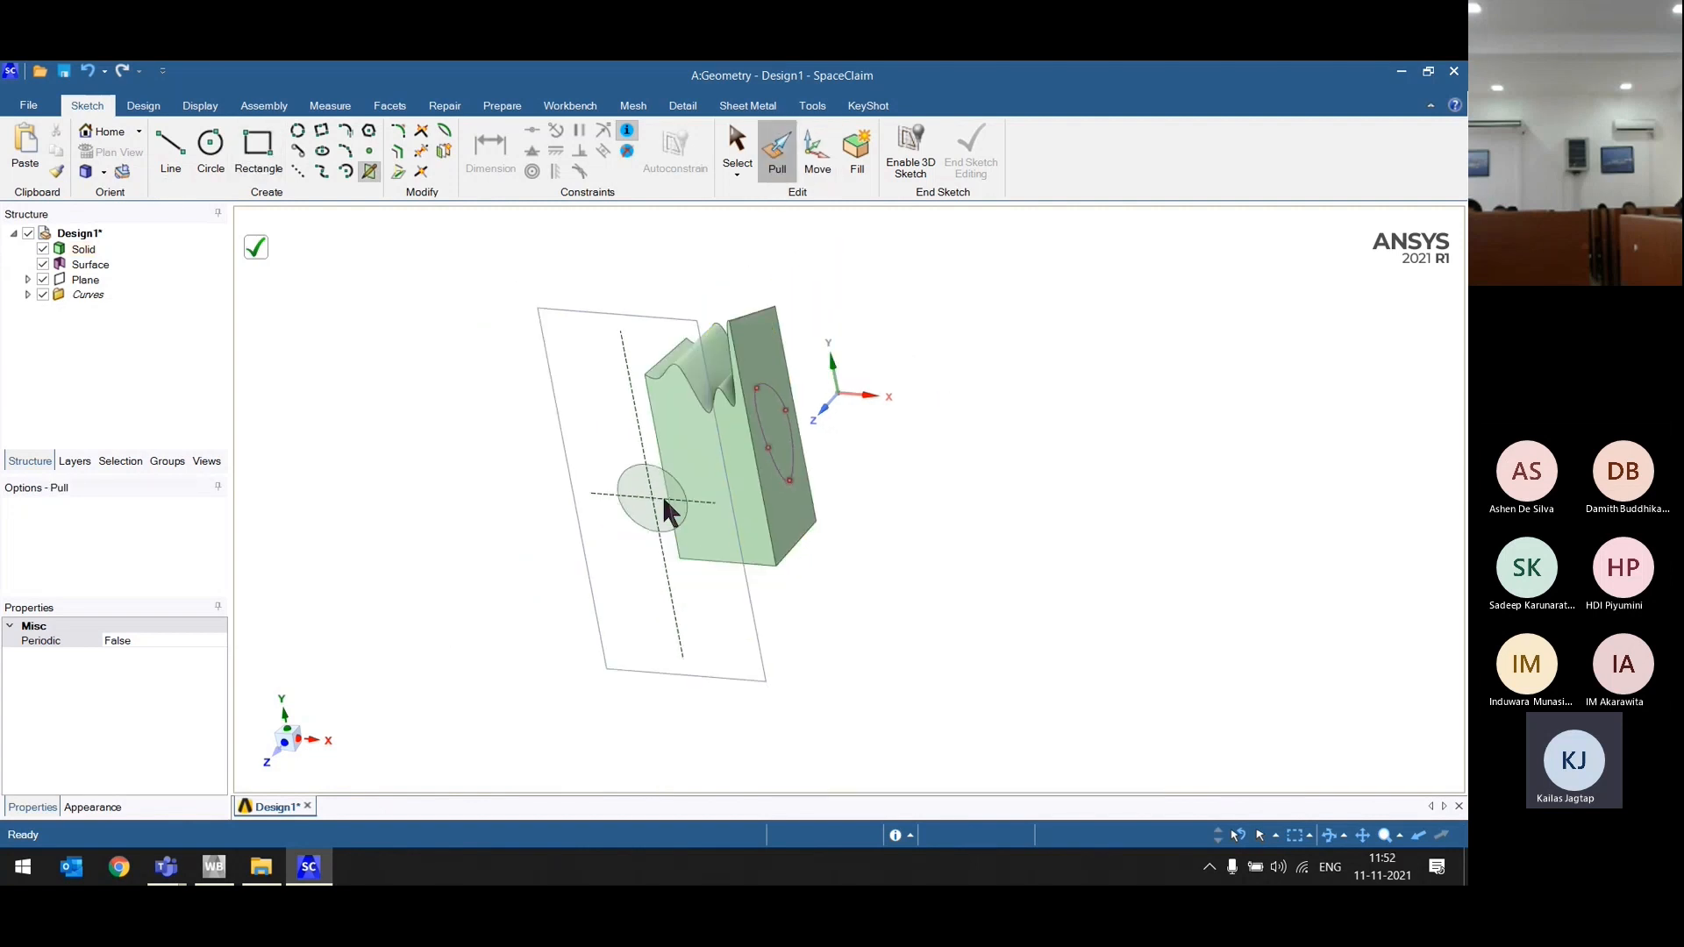
{"action": "left_click", "coordinate": [662, 504]}
{"action": "left_click_drag", "start_coordinate": [632, 564], "coordinate": [507, 641]}
{"action": "key", "text": "Escape"}
{"action": "key", "text": "Escape"}
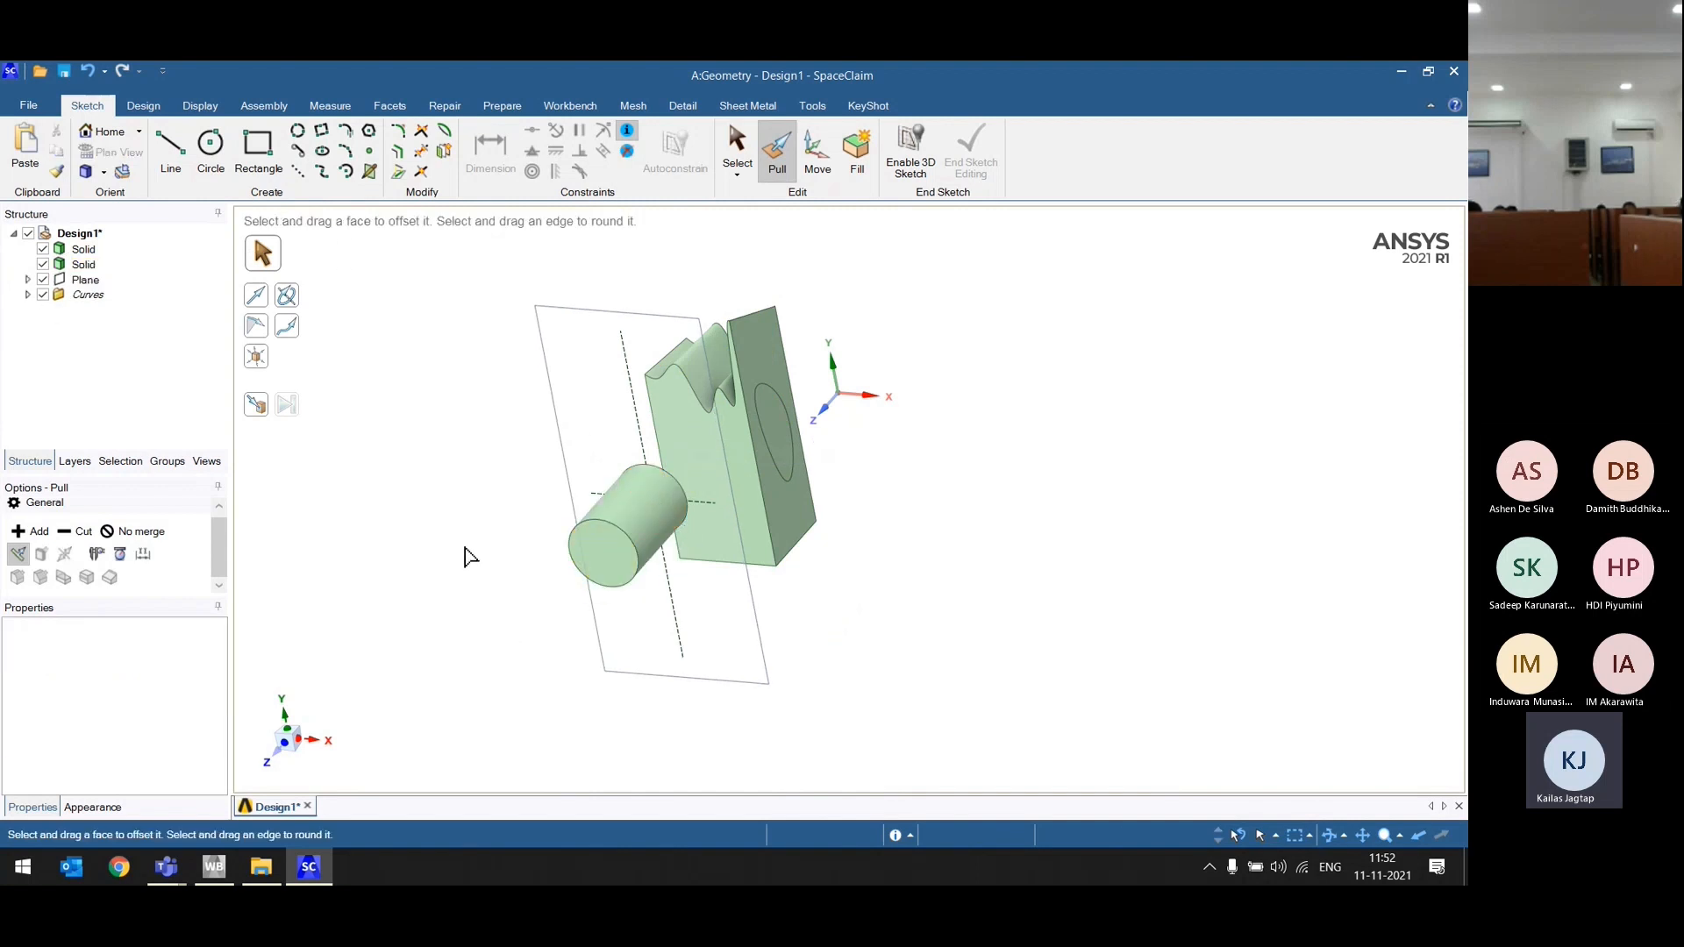
Step: Project the cylinder's curved face onto the block's front face with the Project tool
{"action": "key", "text": "h"}
{"action": "middle_click_drag", "start_coordinate": [507, 537], "coordinate": [564, 500]}
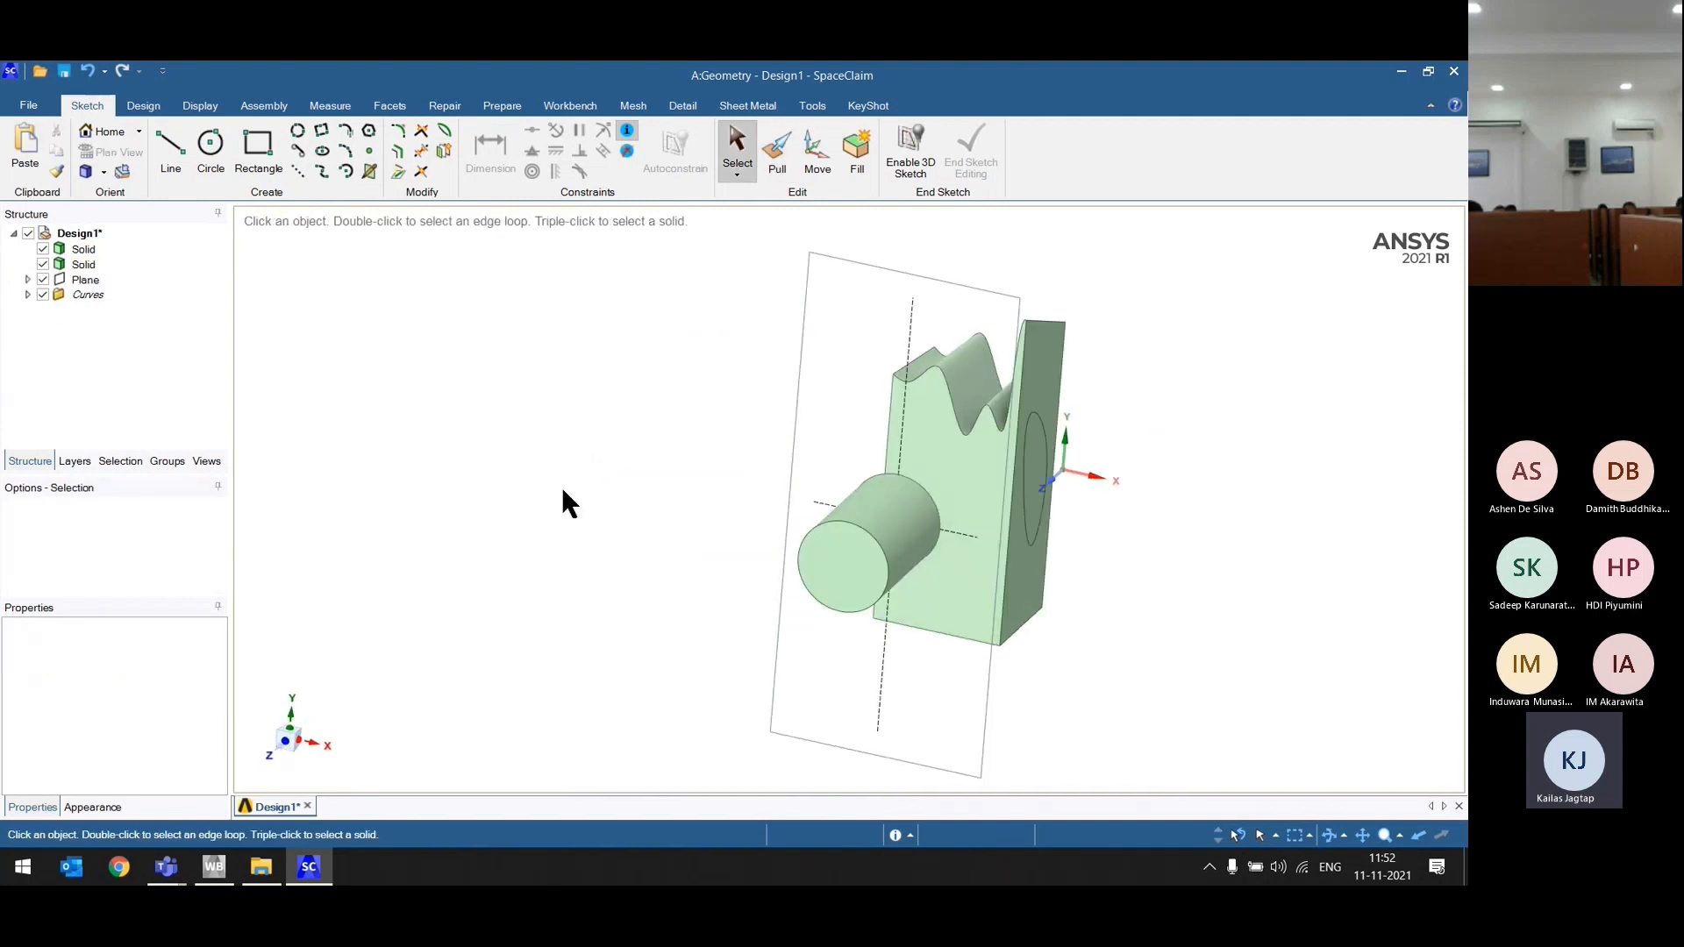
{"action": "left_click", "coordinate": [146, 109]}
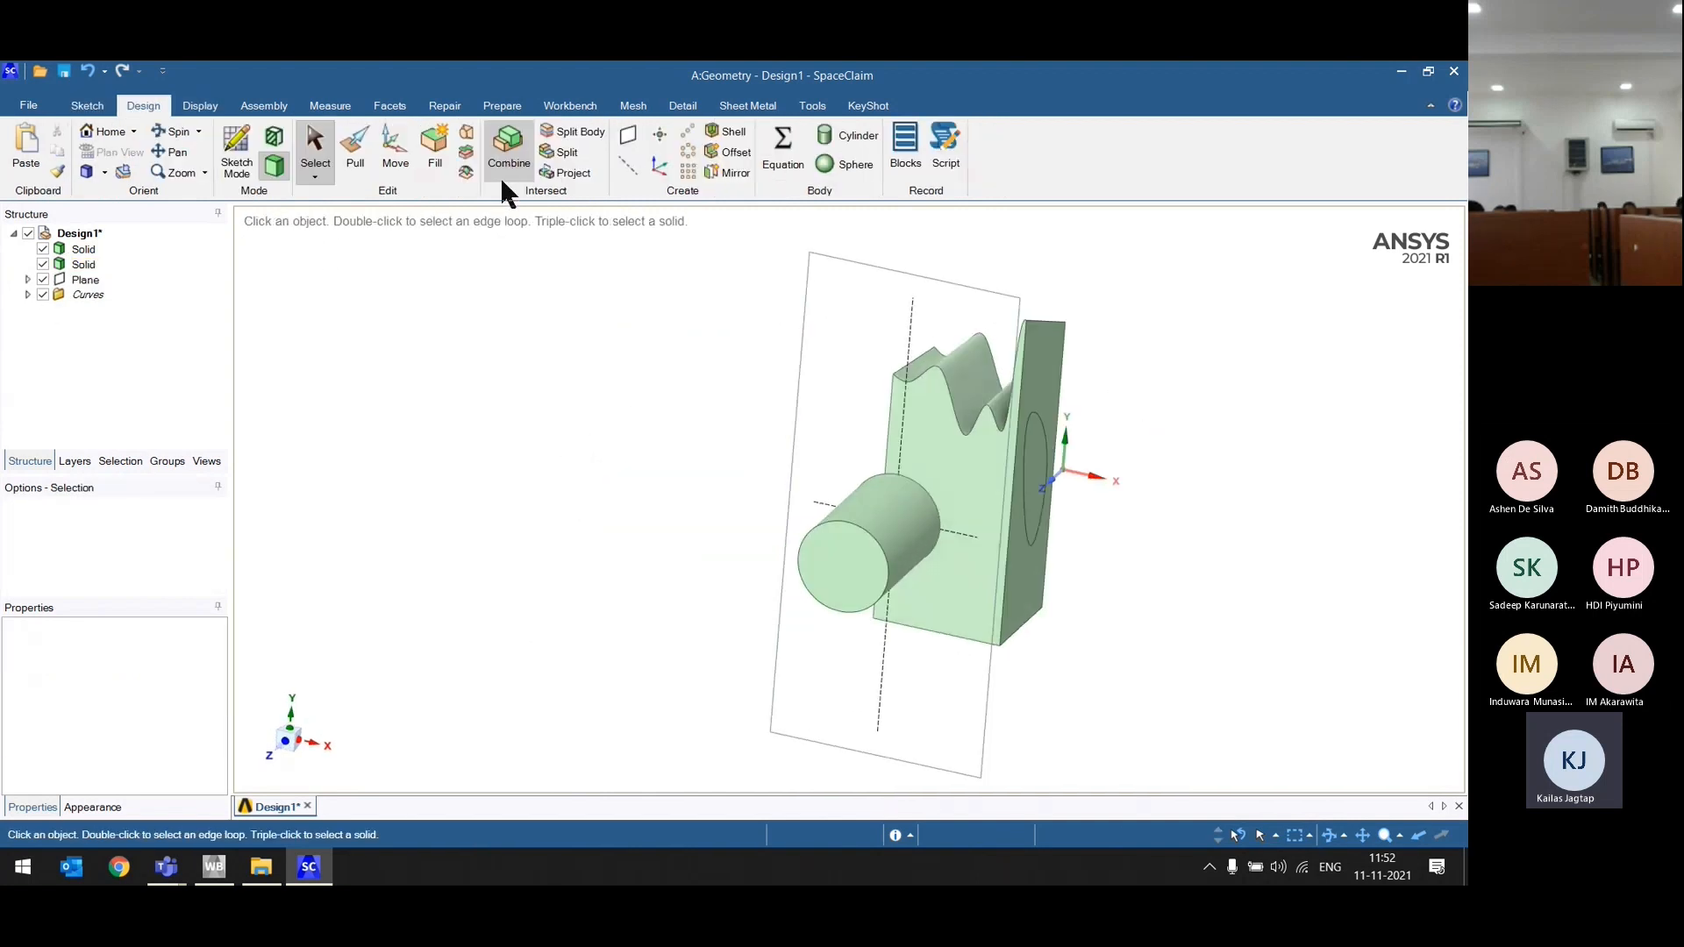
{"action": "left_click", "coordinate": [570, 175]}
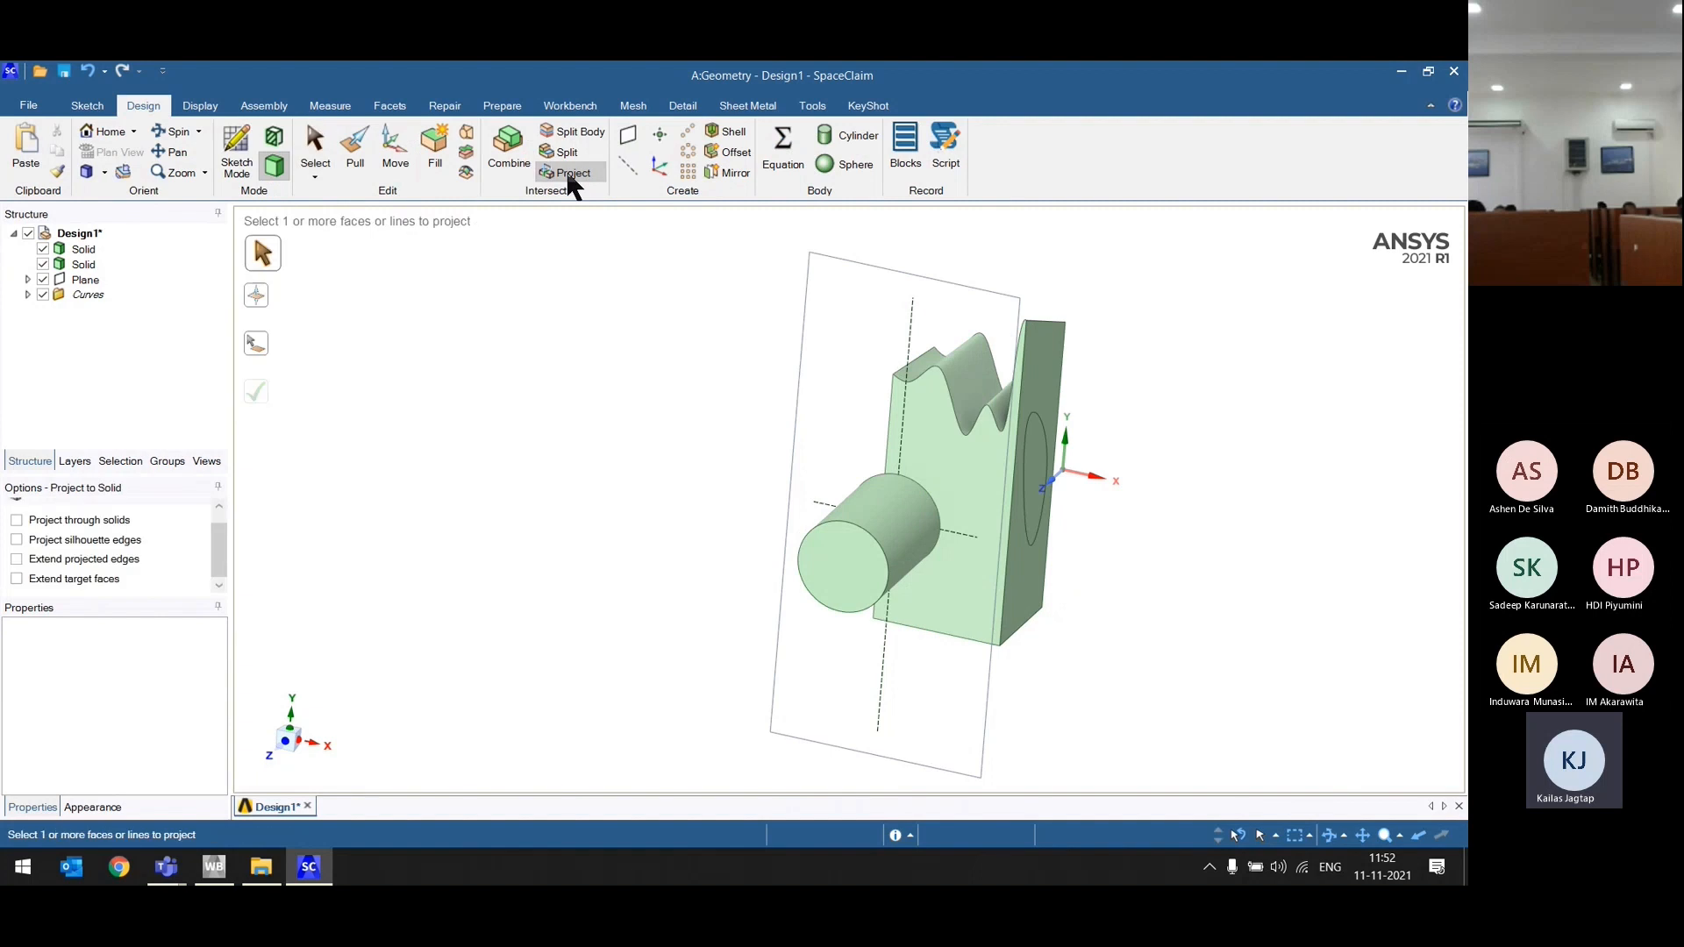
{"action": "left_click", "coordinate": [919, 550]}
{"action": "middle_click_drag", "start_coordinate": [789, 639], "coordinate": [778, 519]}
{"action": "middle_click_drag", "start_coordinate": [987, 482], "coordinate": [859, 471]}
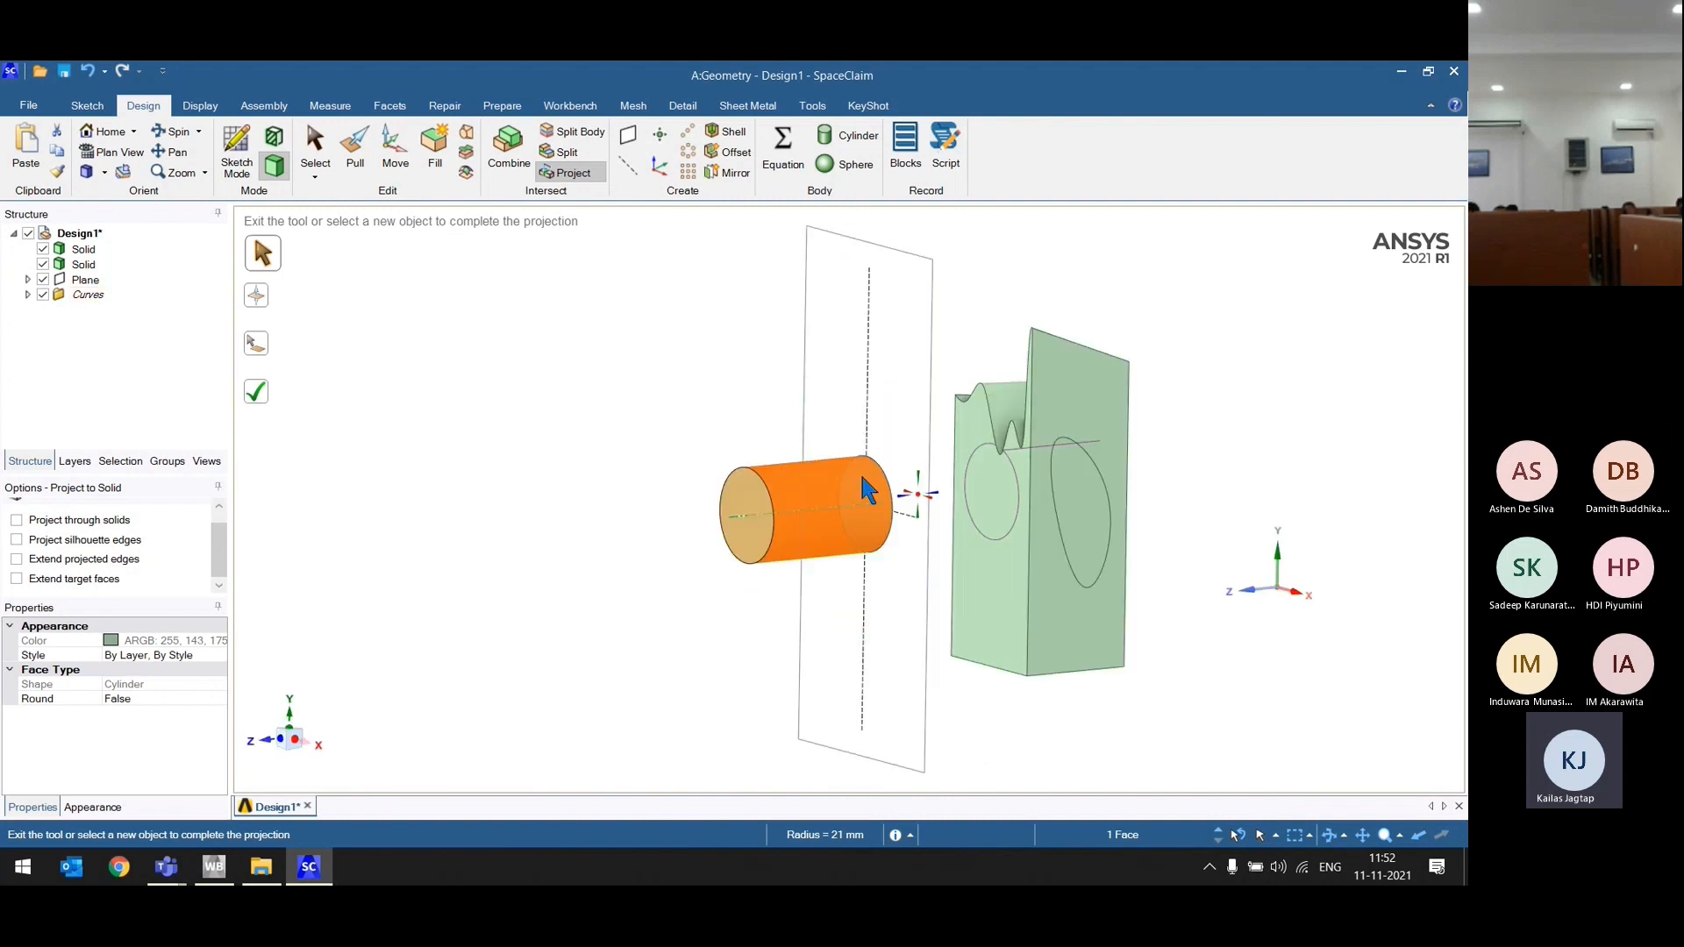
{"action": "left_click", "coordinate": [602, 434]}
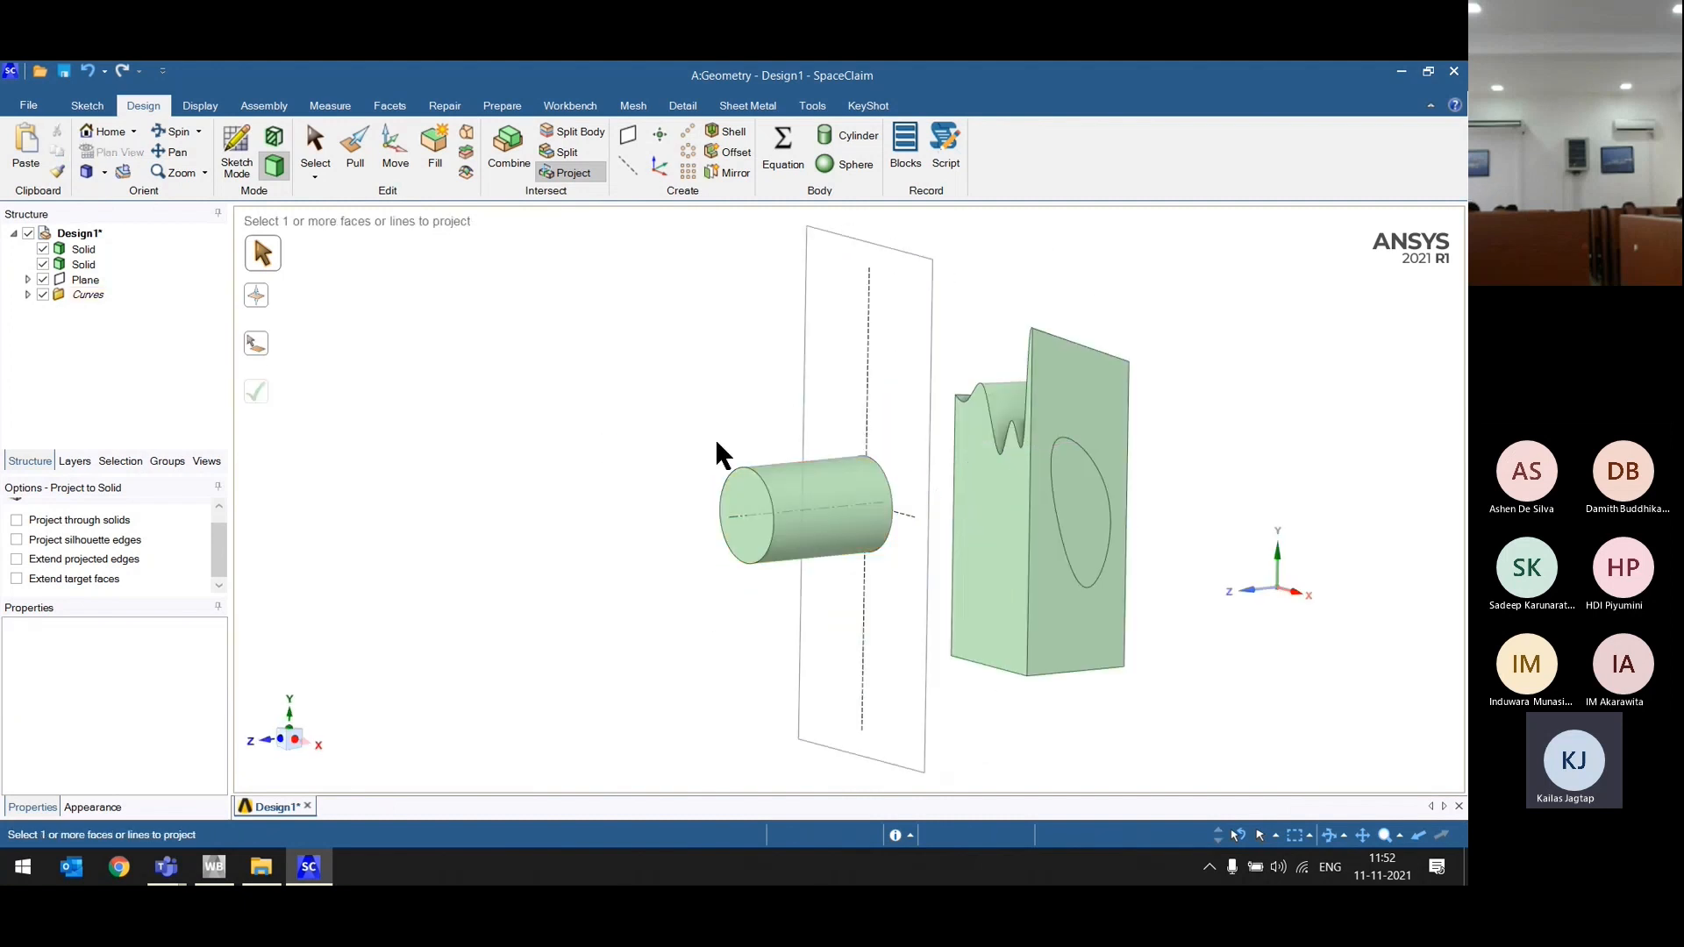
{"action": "left_click", "coordinate": [812, 488]}
{"action": "left_click", "coordinate": [788, 492]}
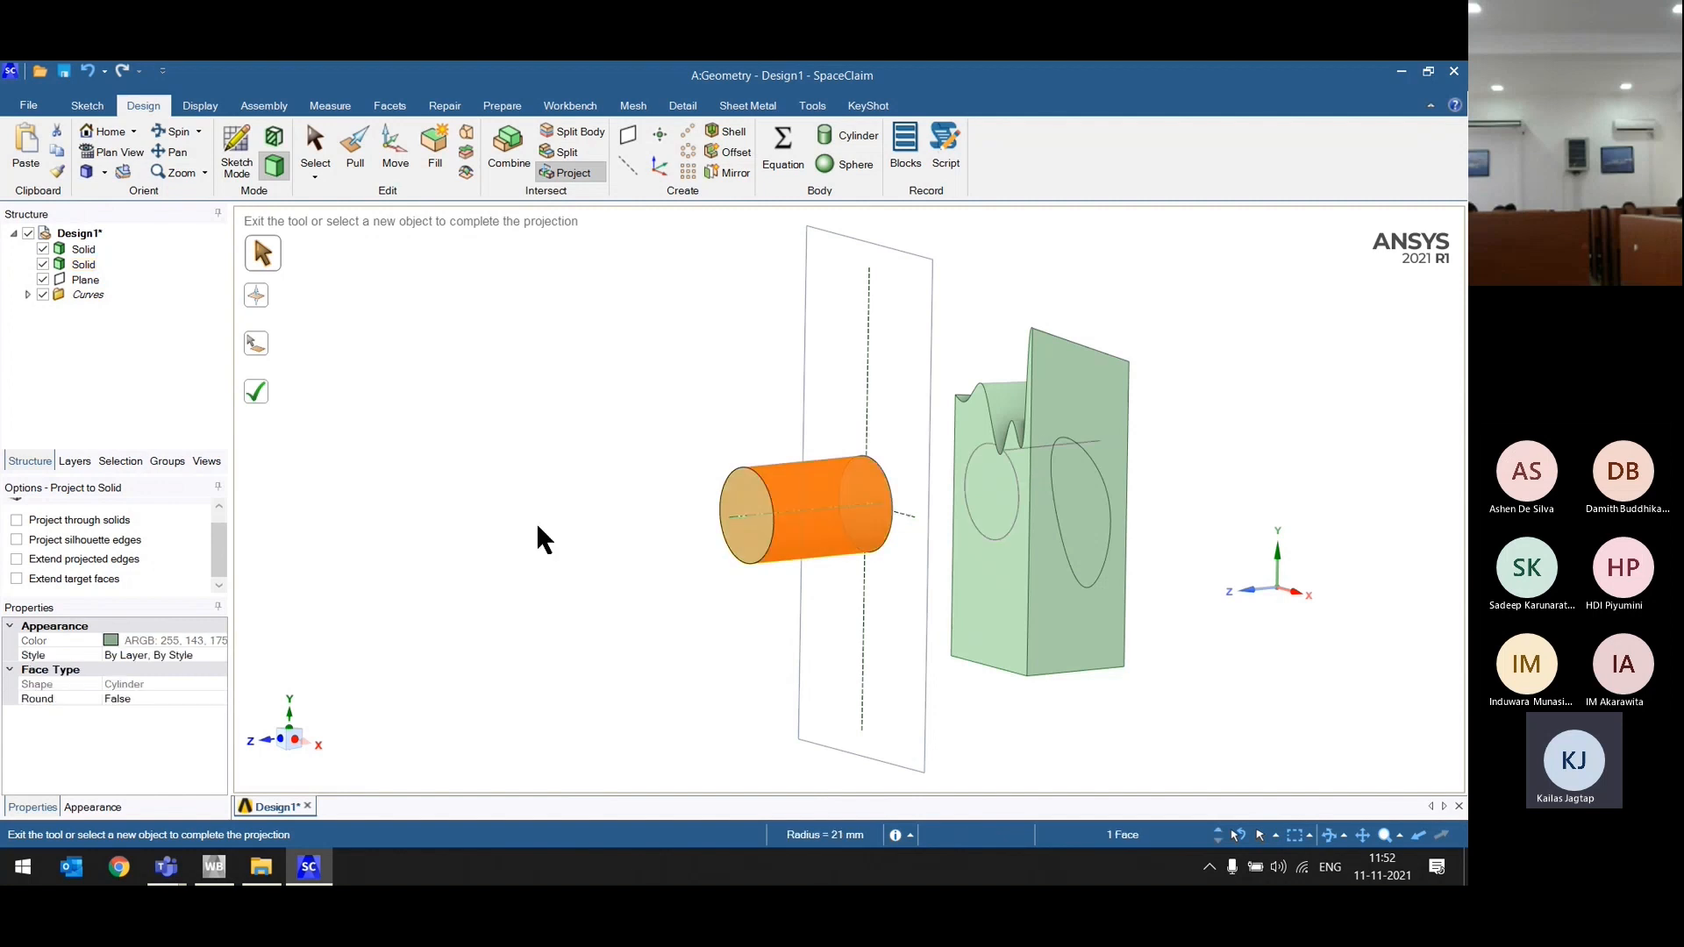
{"action": "left_click", "coordinate": [259, 397]}
Step: Hide the cylinder, the plane and the curves so that only the block is shown
{"action": "middle_click_drag", "start_coordinate": [456, 483], "coordinate": [667, 474]}
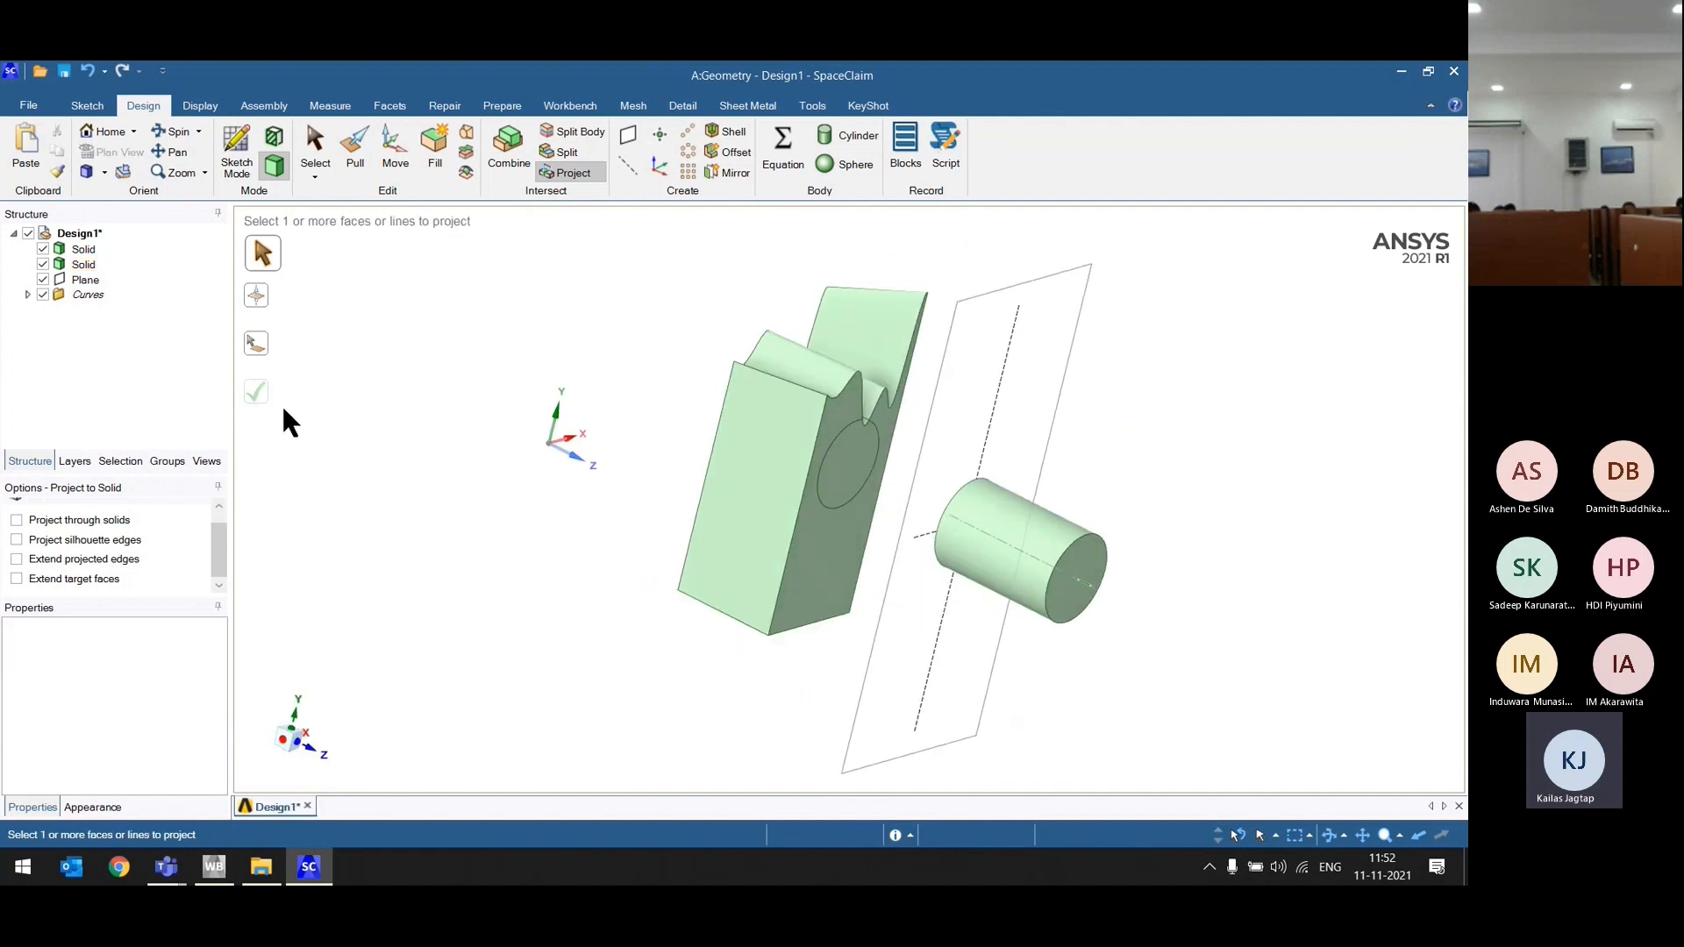
{"action": "left_click", "coordinate": [42, 264]}
{"action": "middle_click_drag", "start_coordinate": [594, 544], "coordinate": [490, 516]}
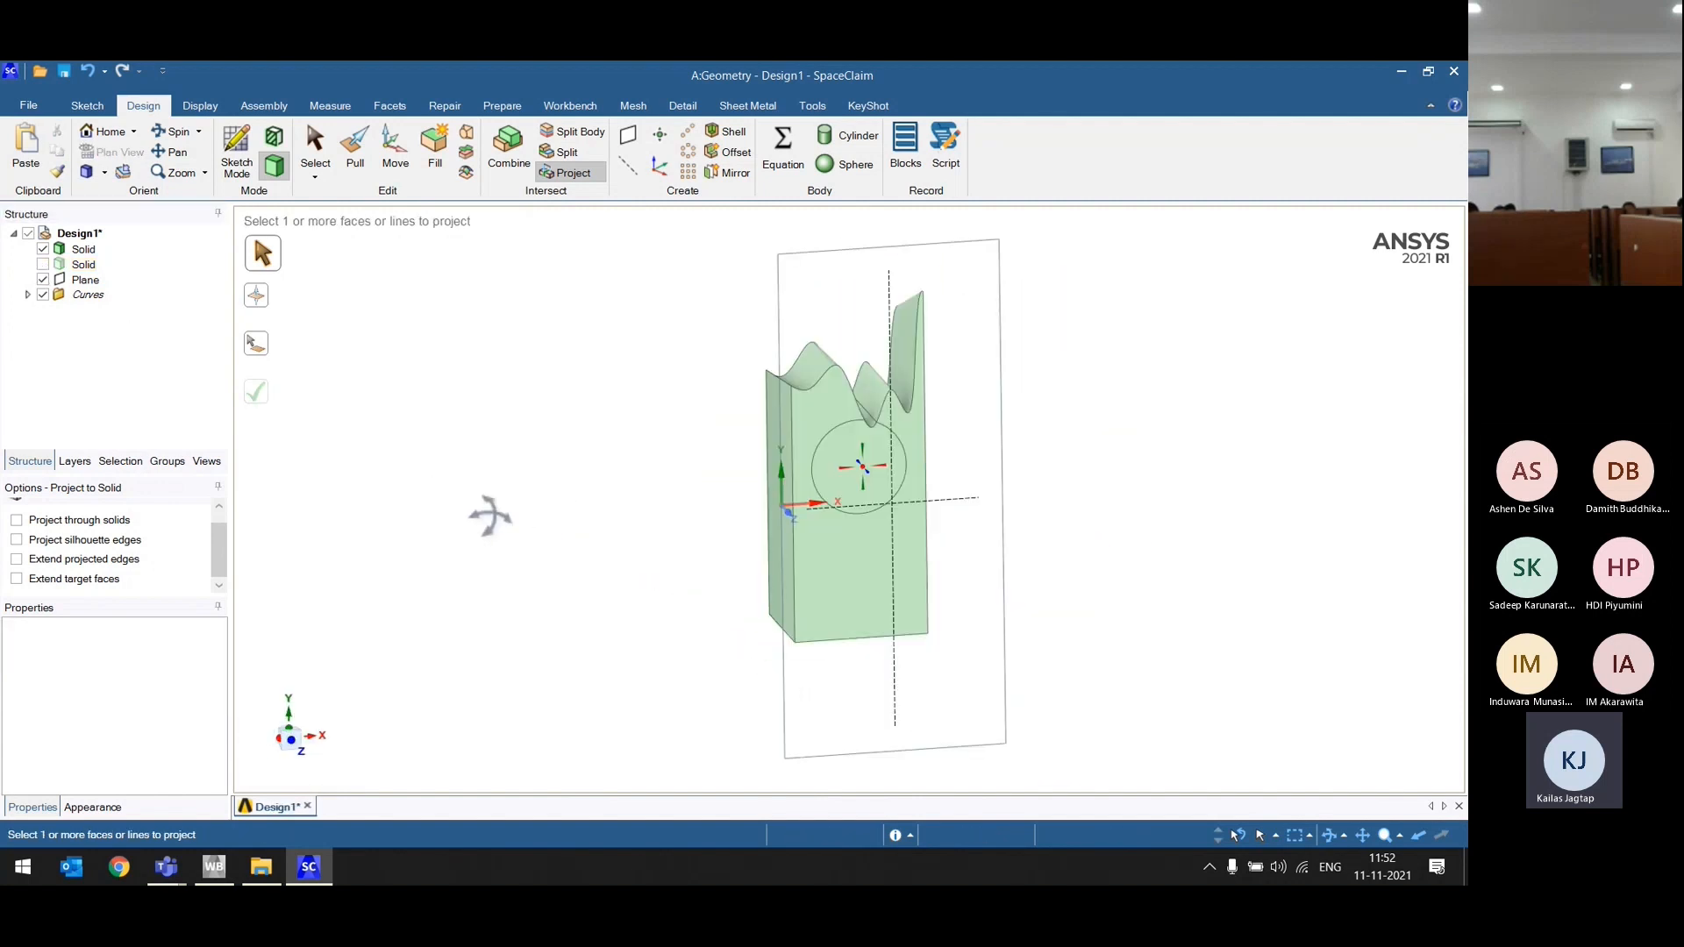
{"action": "left_click", "coordinate": [43, 279]}
{"action": "left_click", "coordinate": [42, 294]}
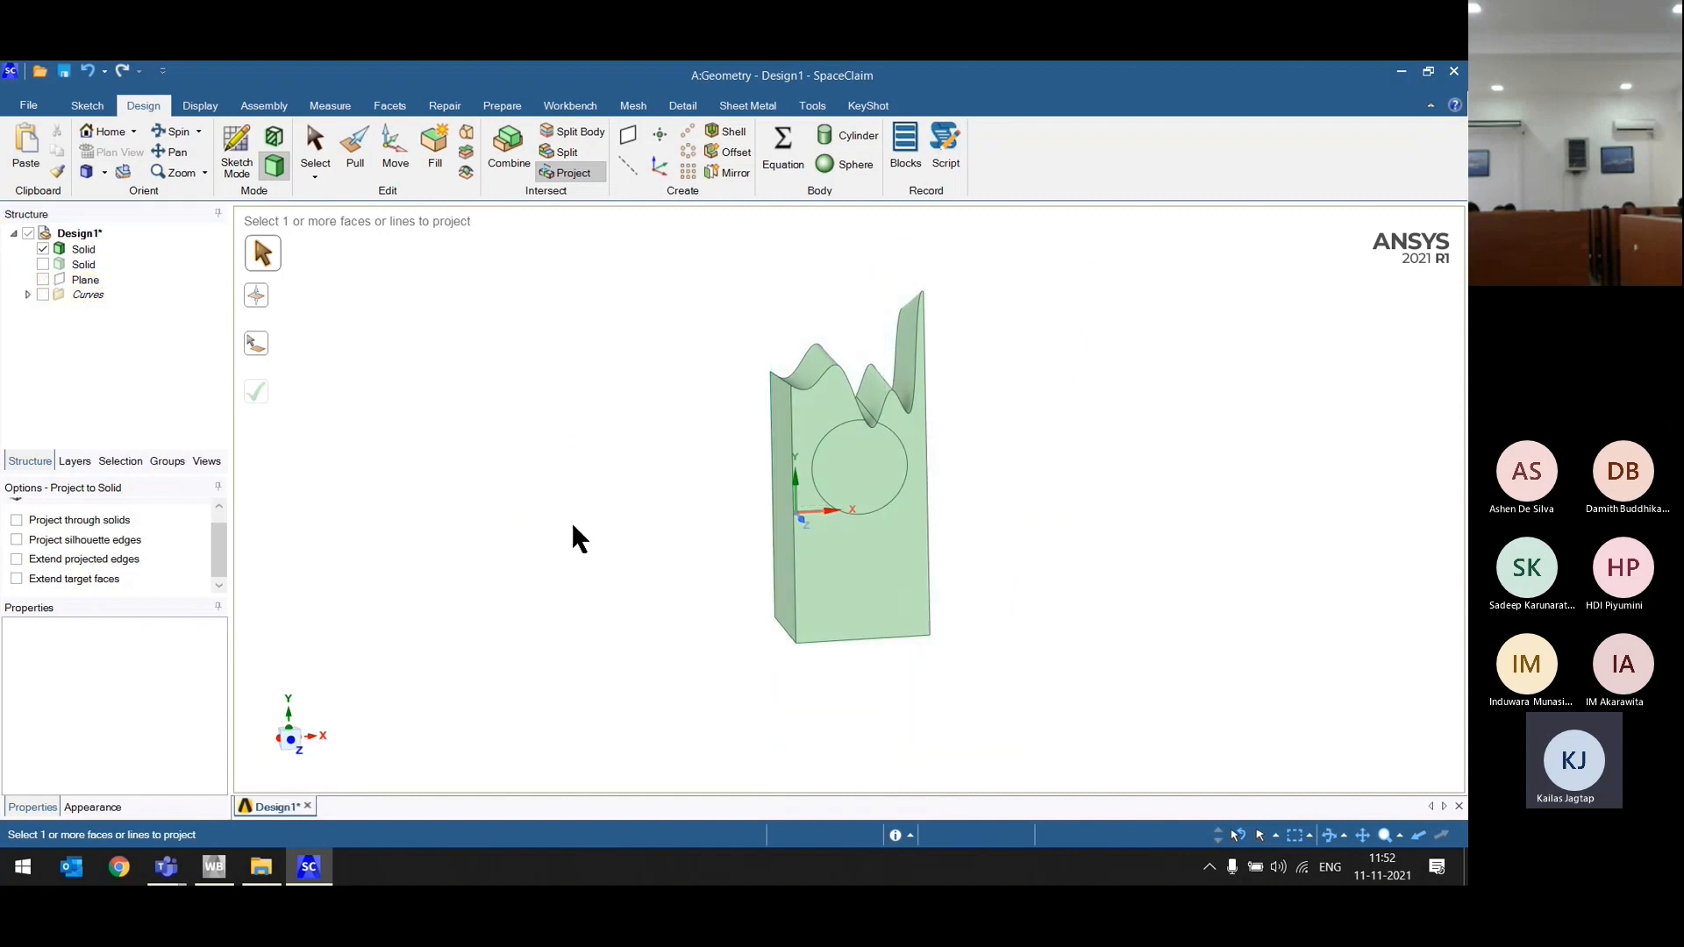
Step: Examine the projected circle on the block's front face, especially where it meets the wavy top edge
{"action": "middle_click_drag", "start_coordinate": [693, 518], "coordinate": [571, 491]}
{"action": "scroll", "coordinate": [848, 389], "scroll_direction": "up", "scroll_amount": 3}
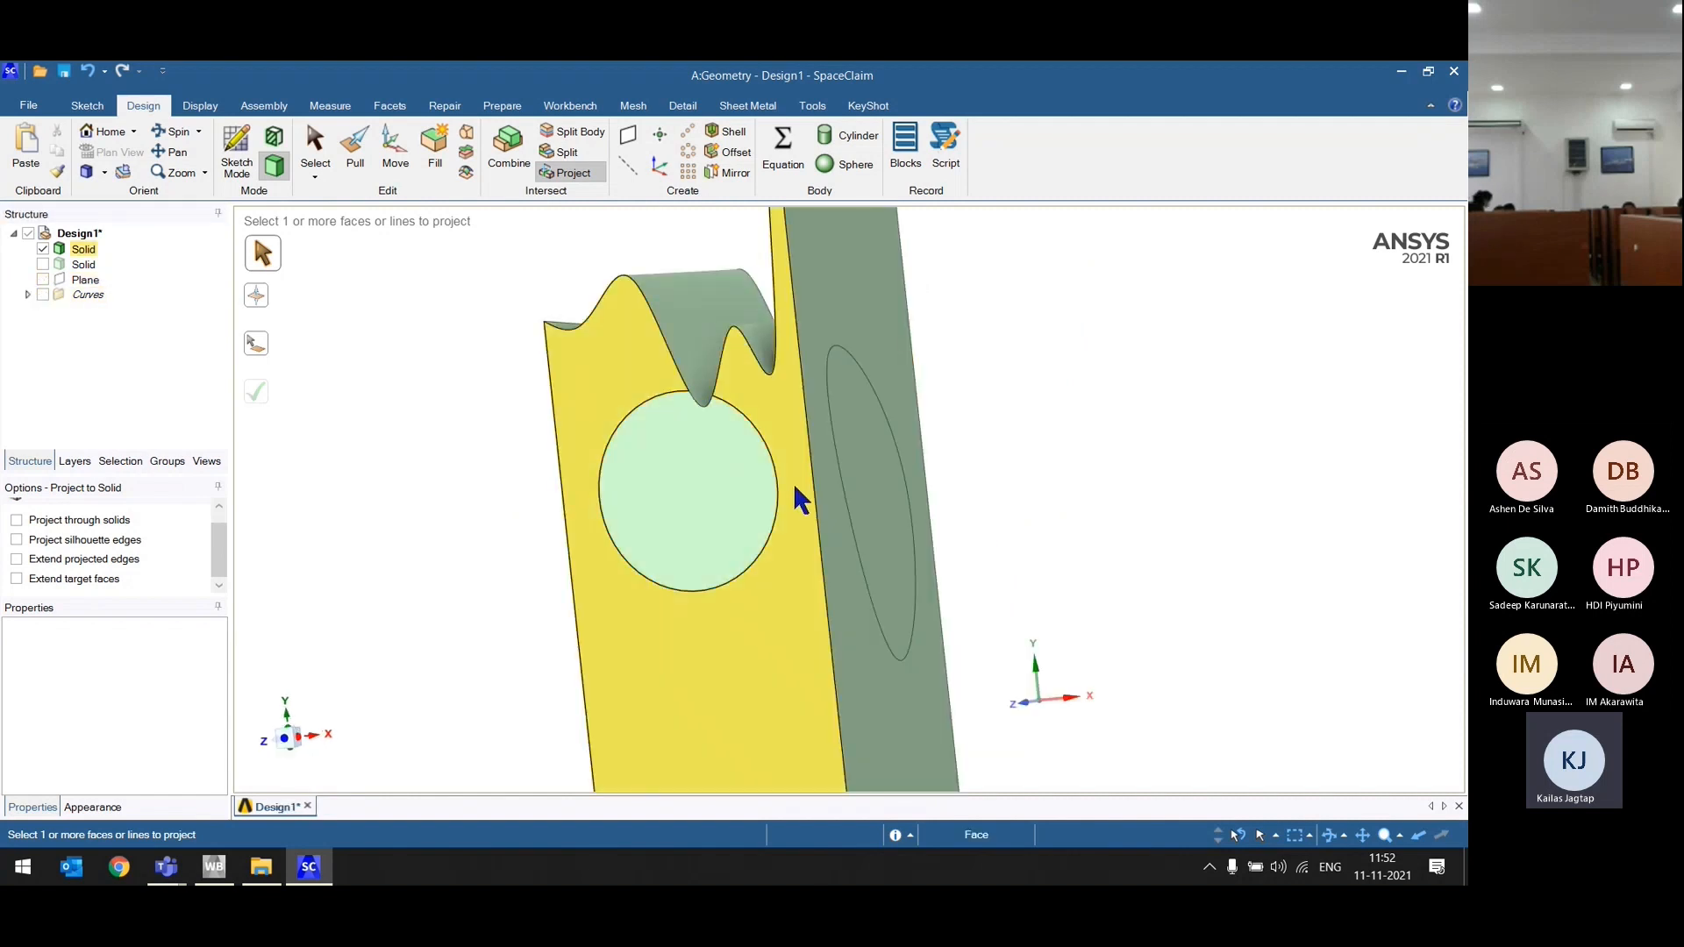
{"action": "middle_click_drag", "start_coordinate": [801, 520], "coordinate": [886, 553]}
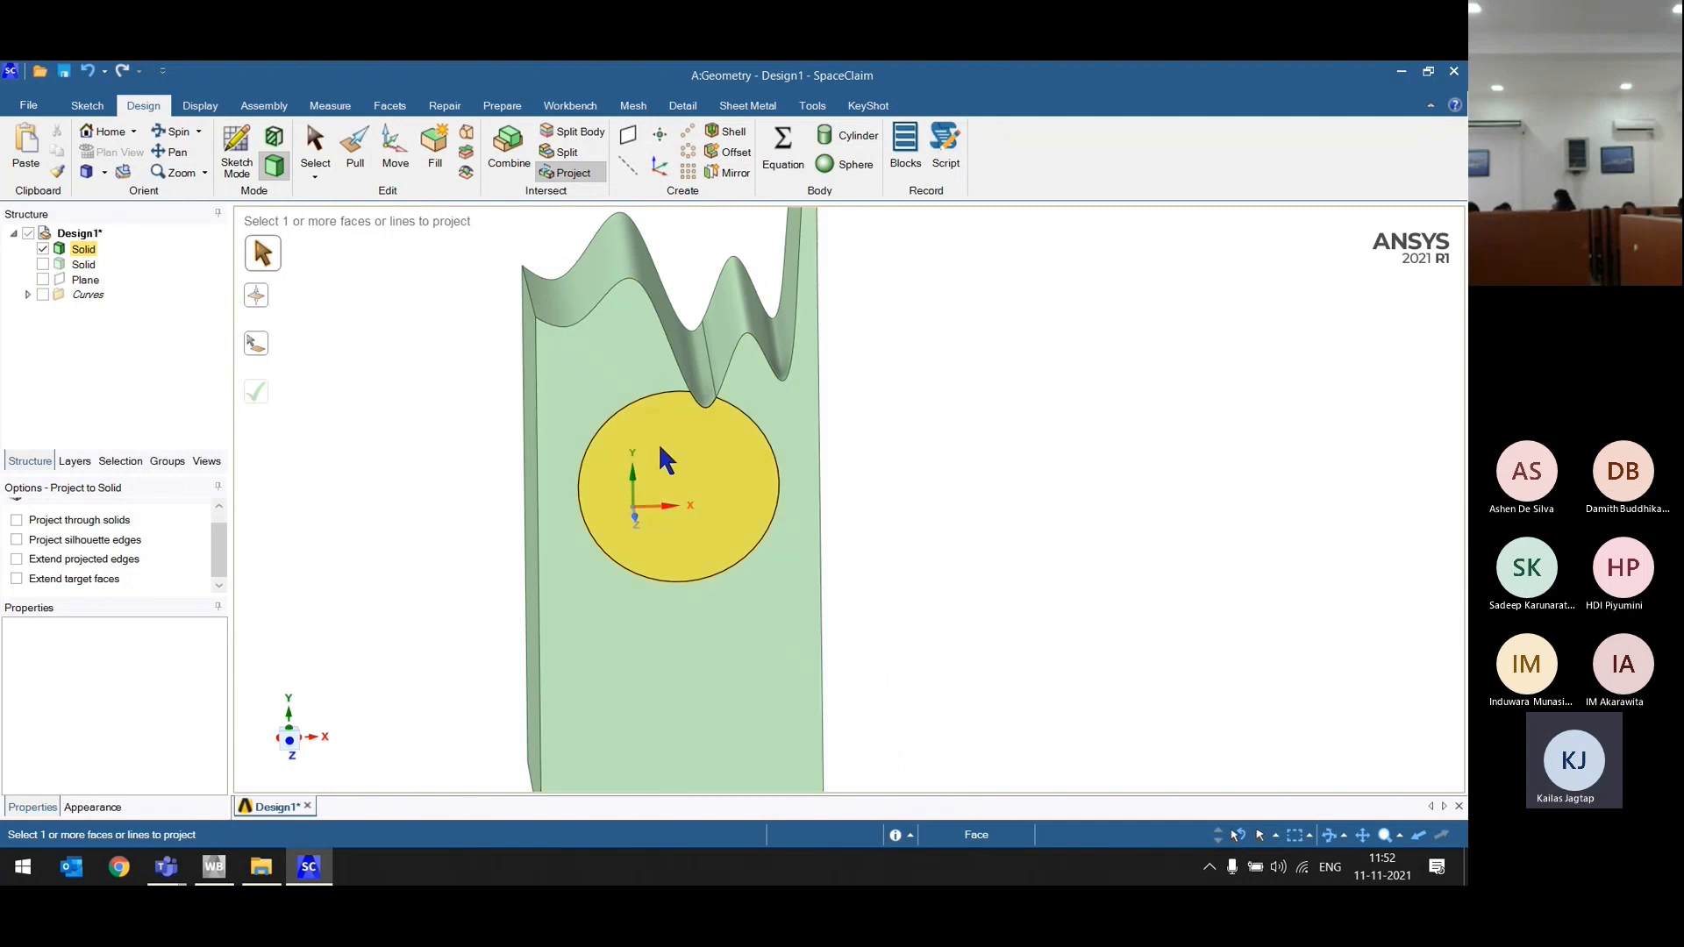
{"action": "scroll", "coordinate": [688, 422], "scroll_direction": "up", "scroll_amount": 2}
{"action": "left_click", "coordinate": [703, 439]}
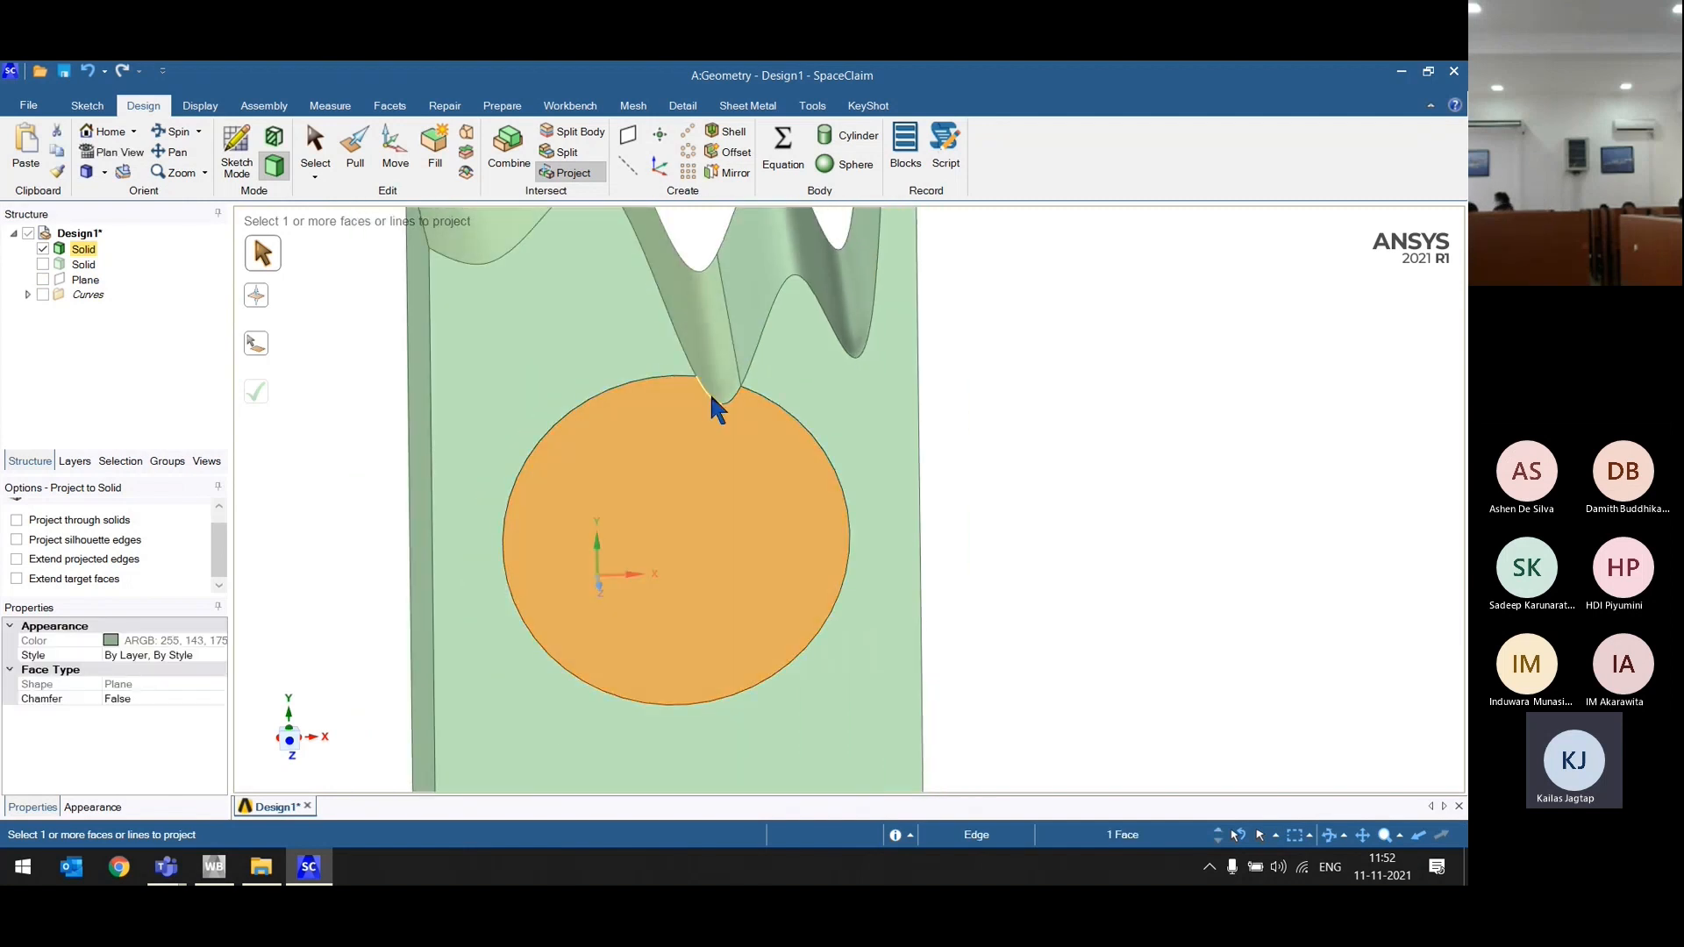
{"action": "scroll", "coordinate": [728, 505], "scroll_direction": "down", "scroll_amount": 1}
{"action": "left_click", "coordinate": [1037, 497]}
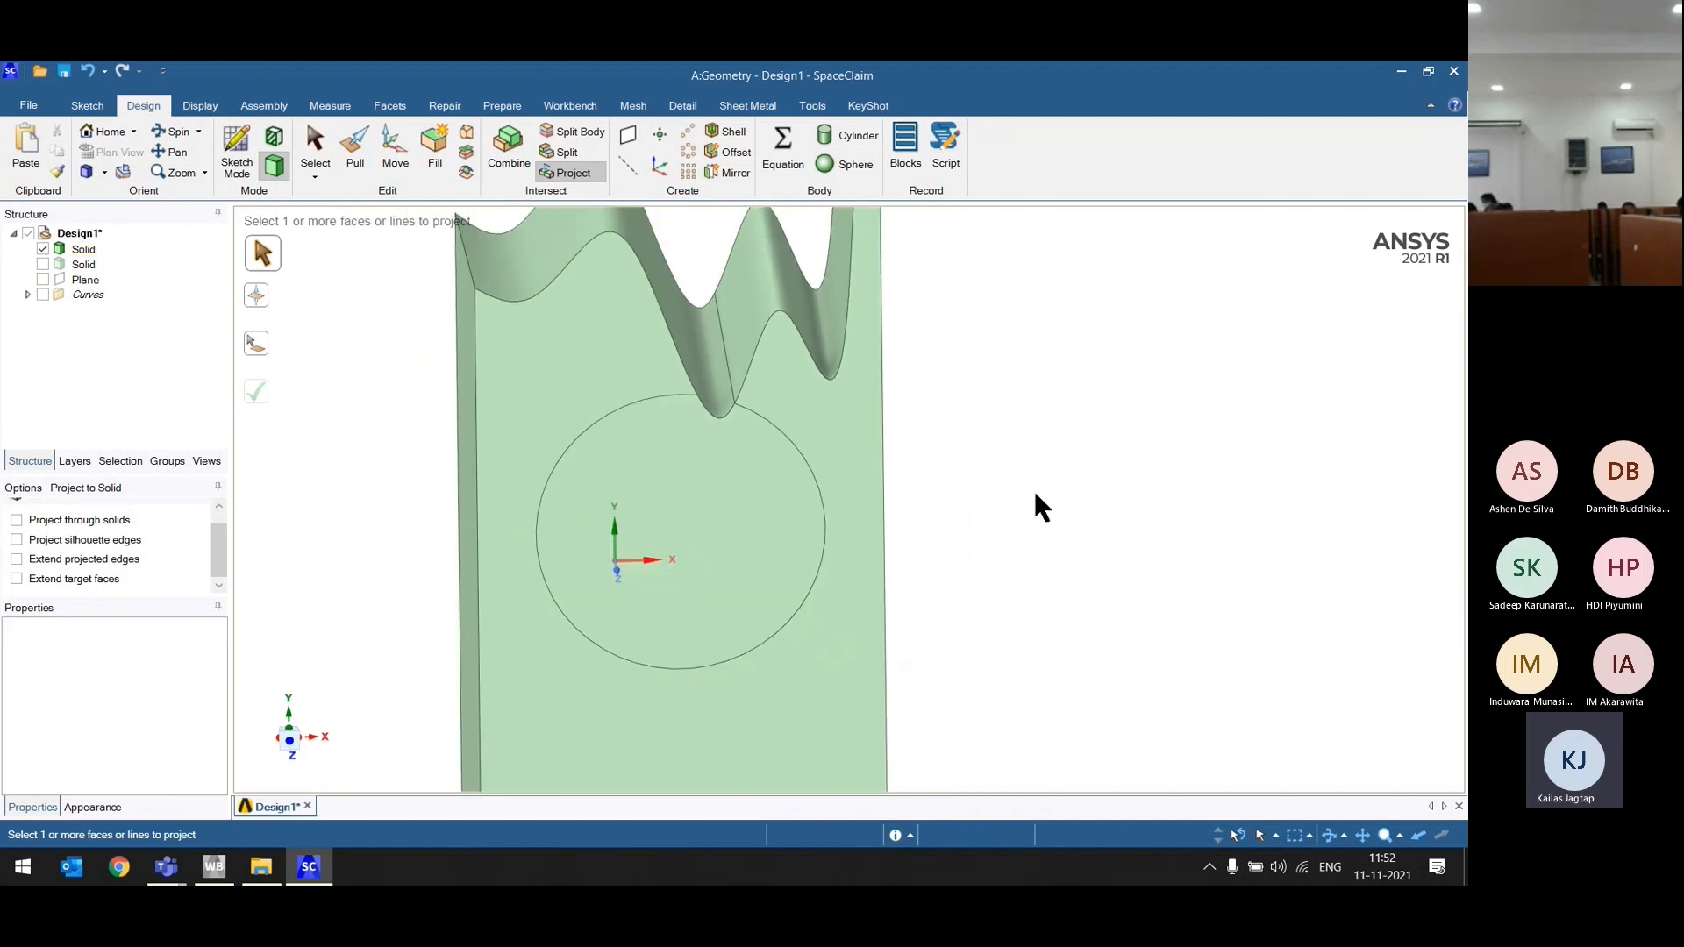
{"action": "scroll", "coordinate": [1035, 494], "scroll_direction": "down", "scroll_amount": 3}
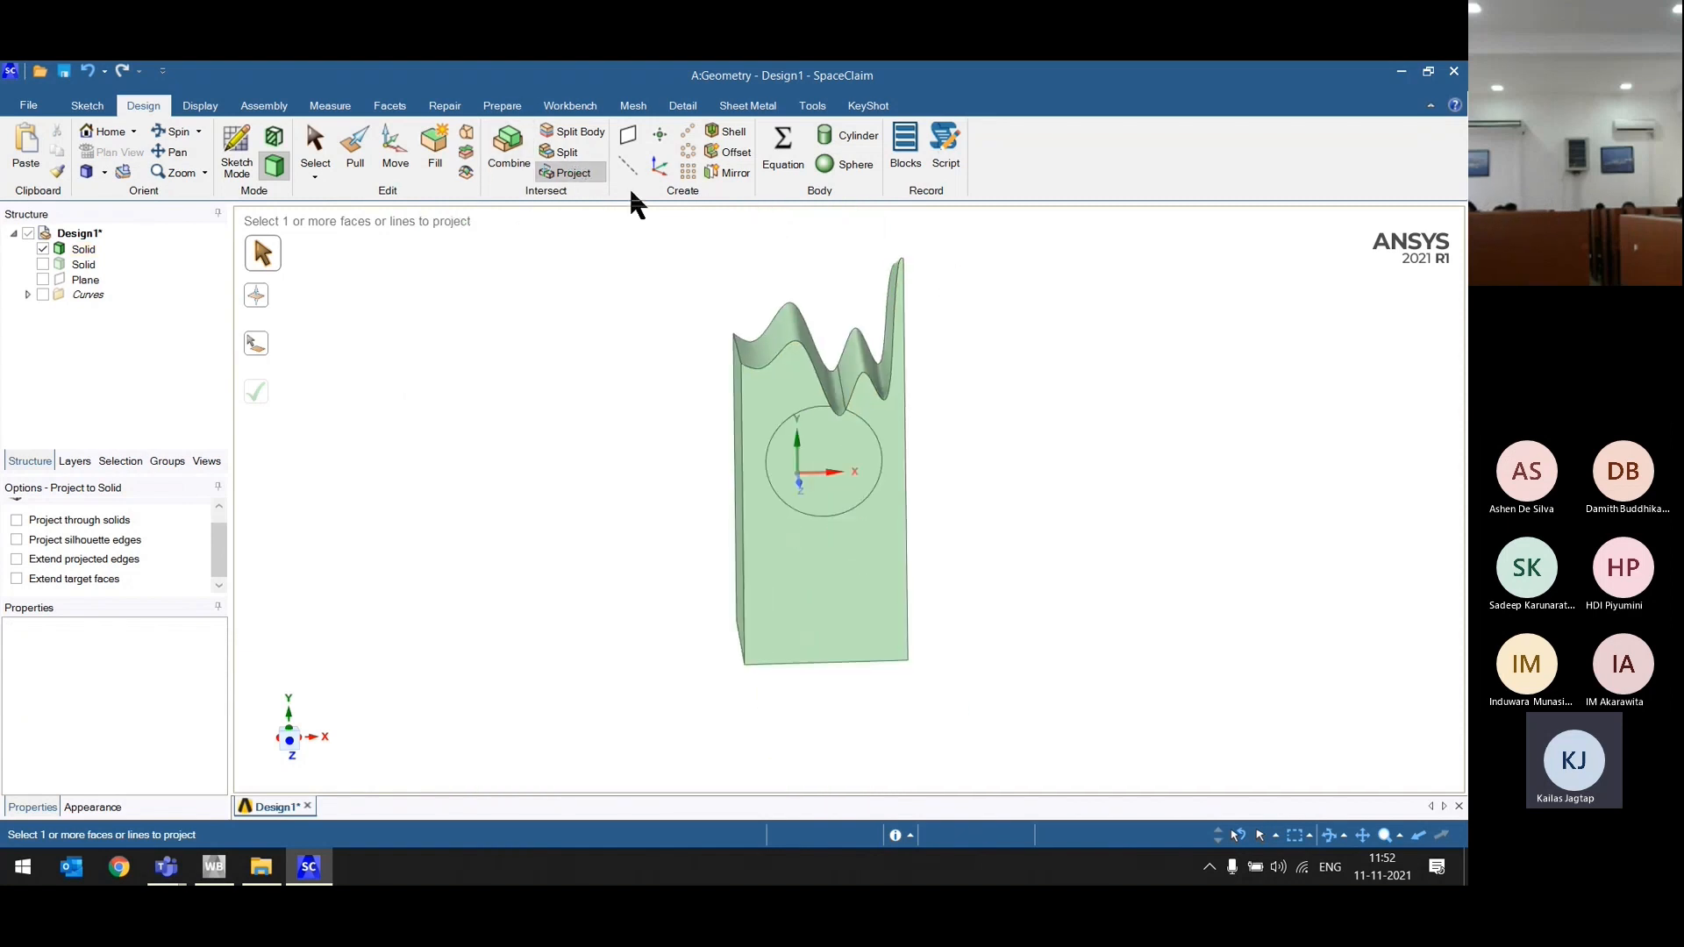
{"action": "scroll", "coordinate": [586, 331], "scroll_direction": "down", "scroll_amount": 4}
{"action": "scroll", "coordinate": [665, 316], "scroll_direction": "up", "scroll_amount": 3}
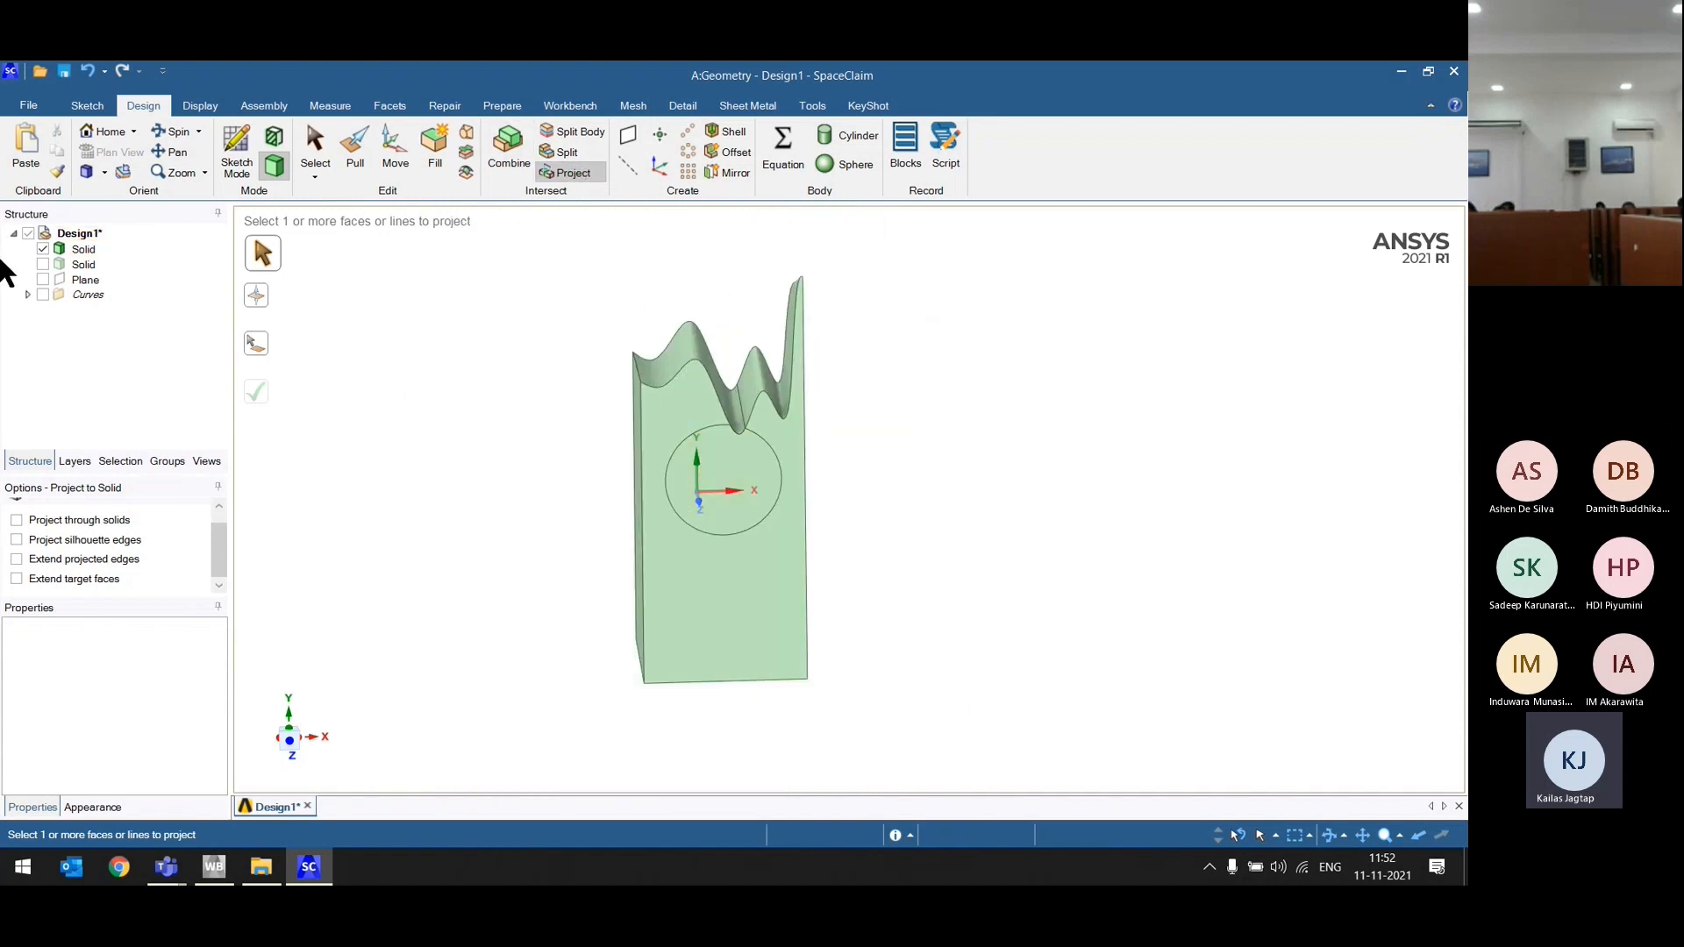
Step: Show the cylinder again and create an axis through its centreline
{"action": "left_click", "coordinate": [42, 264]}
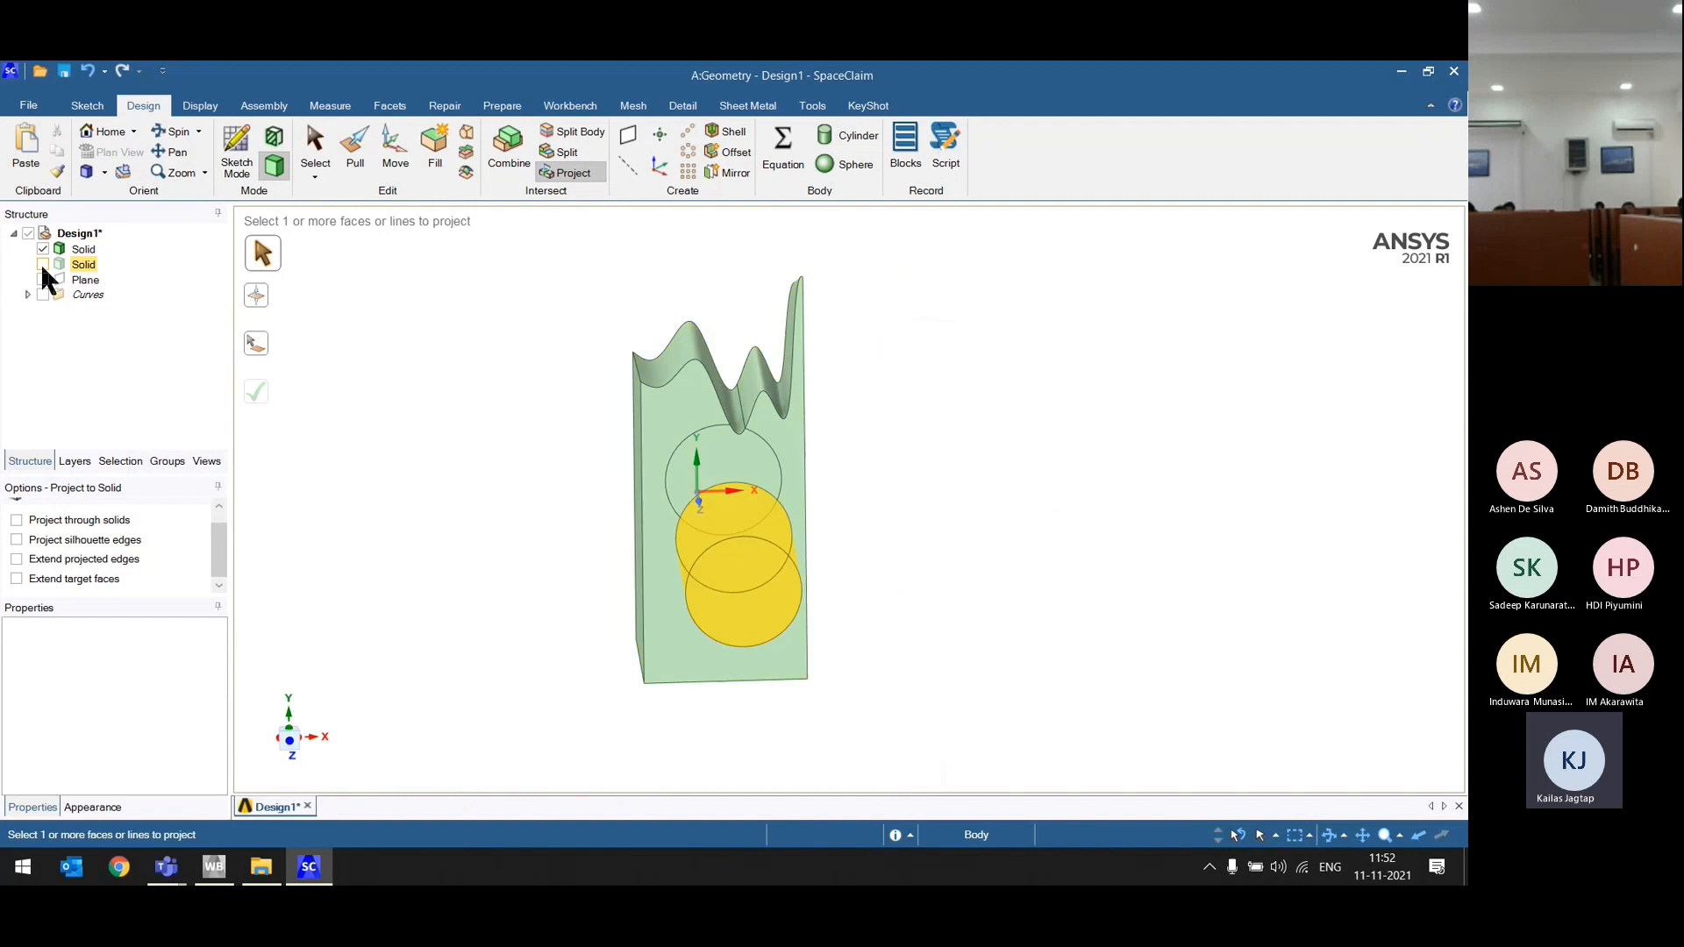
{"action": "left_click", "coordinate": [630, 166]}
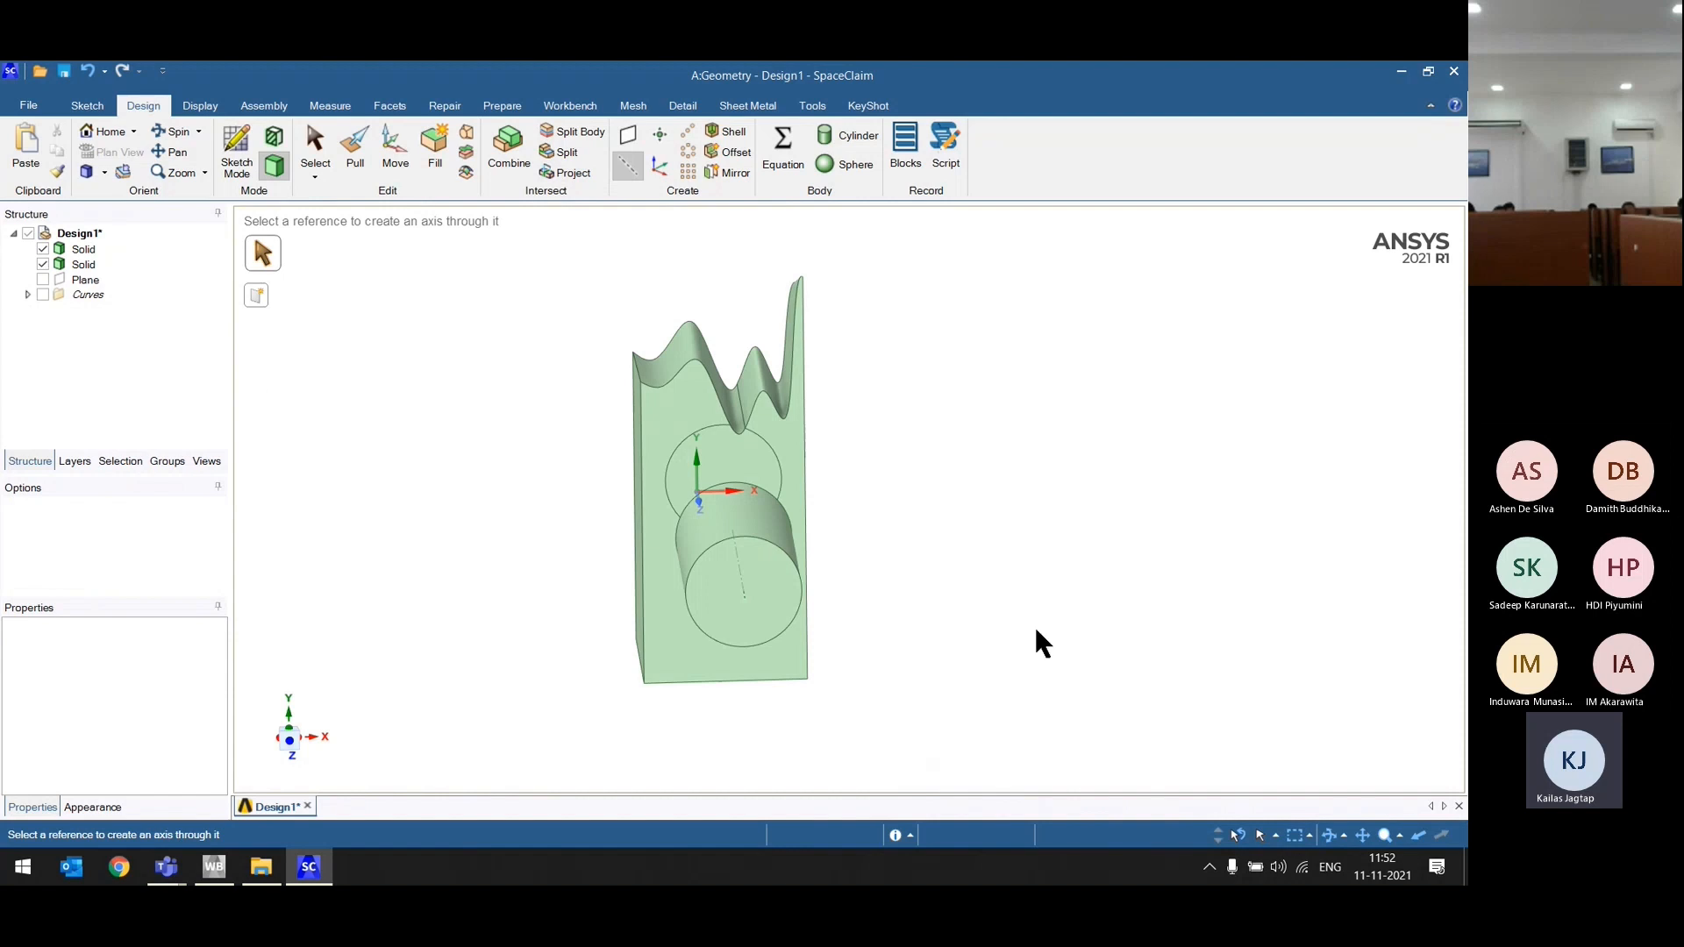
{"action": "middle_click_drag", "start_coordinate": [1036, 631], "coordinate": [1109, 491]}
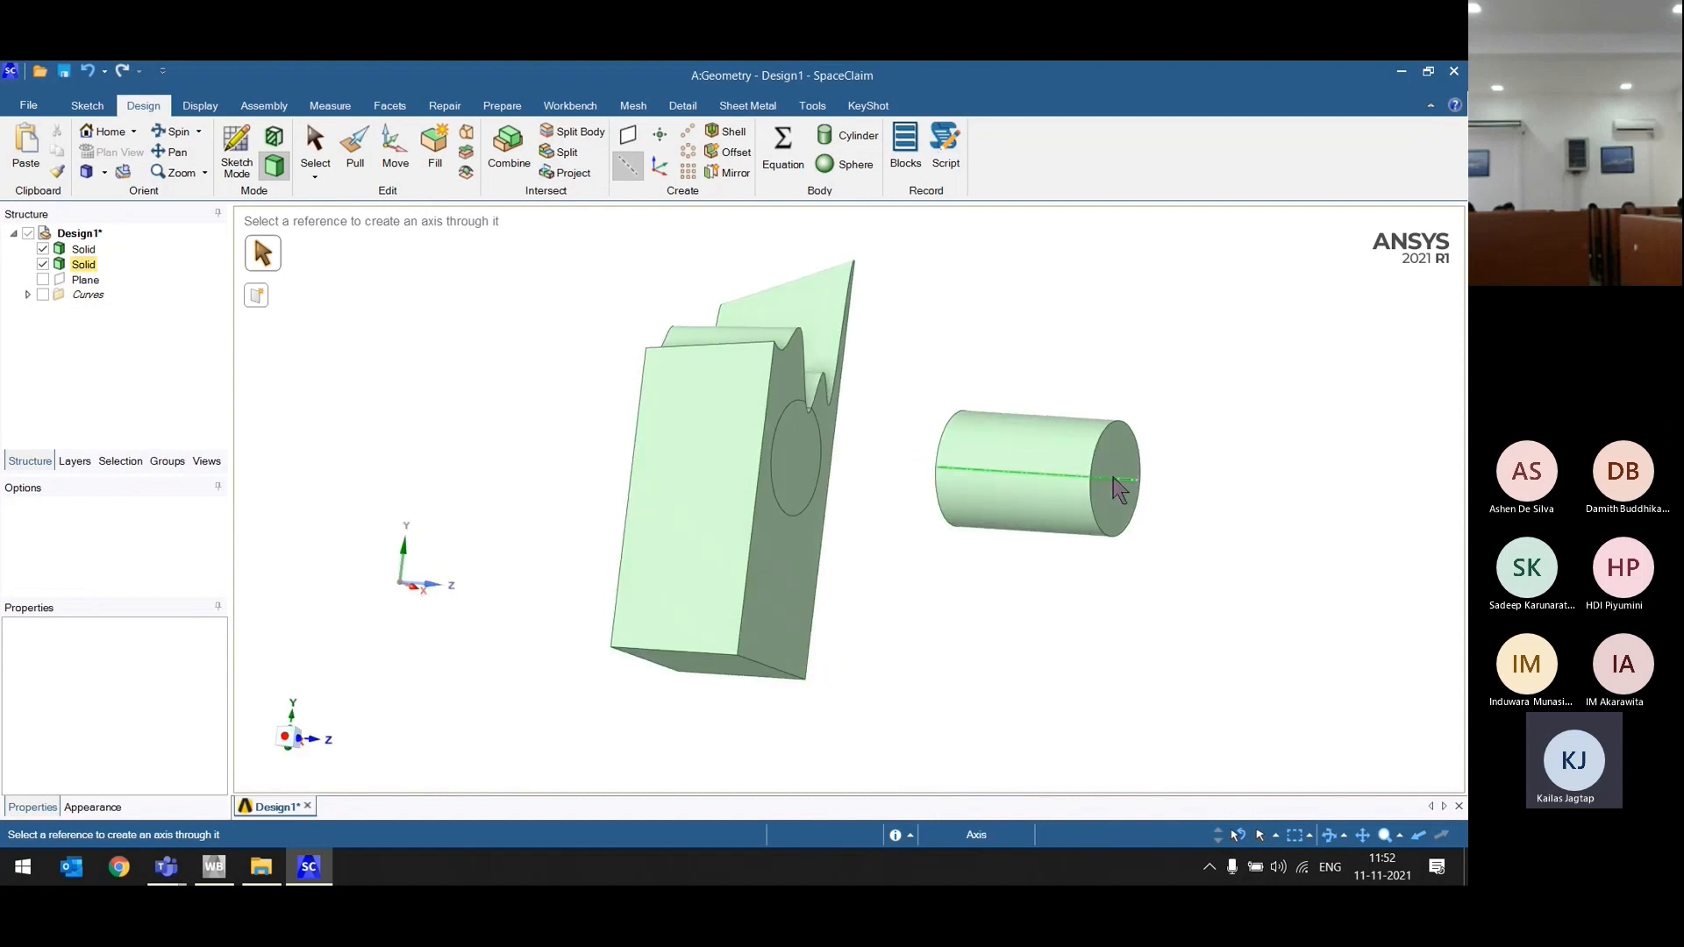
{"action": "left_click", "coordinate": [1074, 509]}
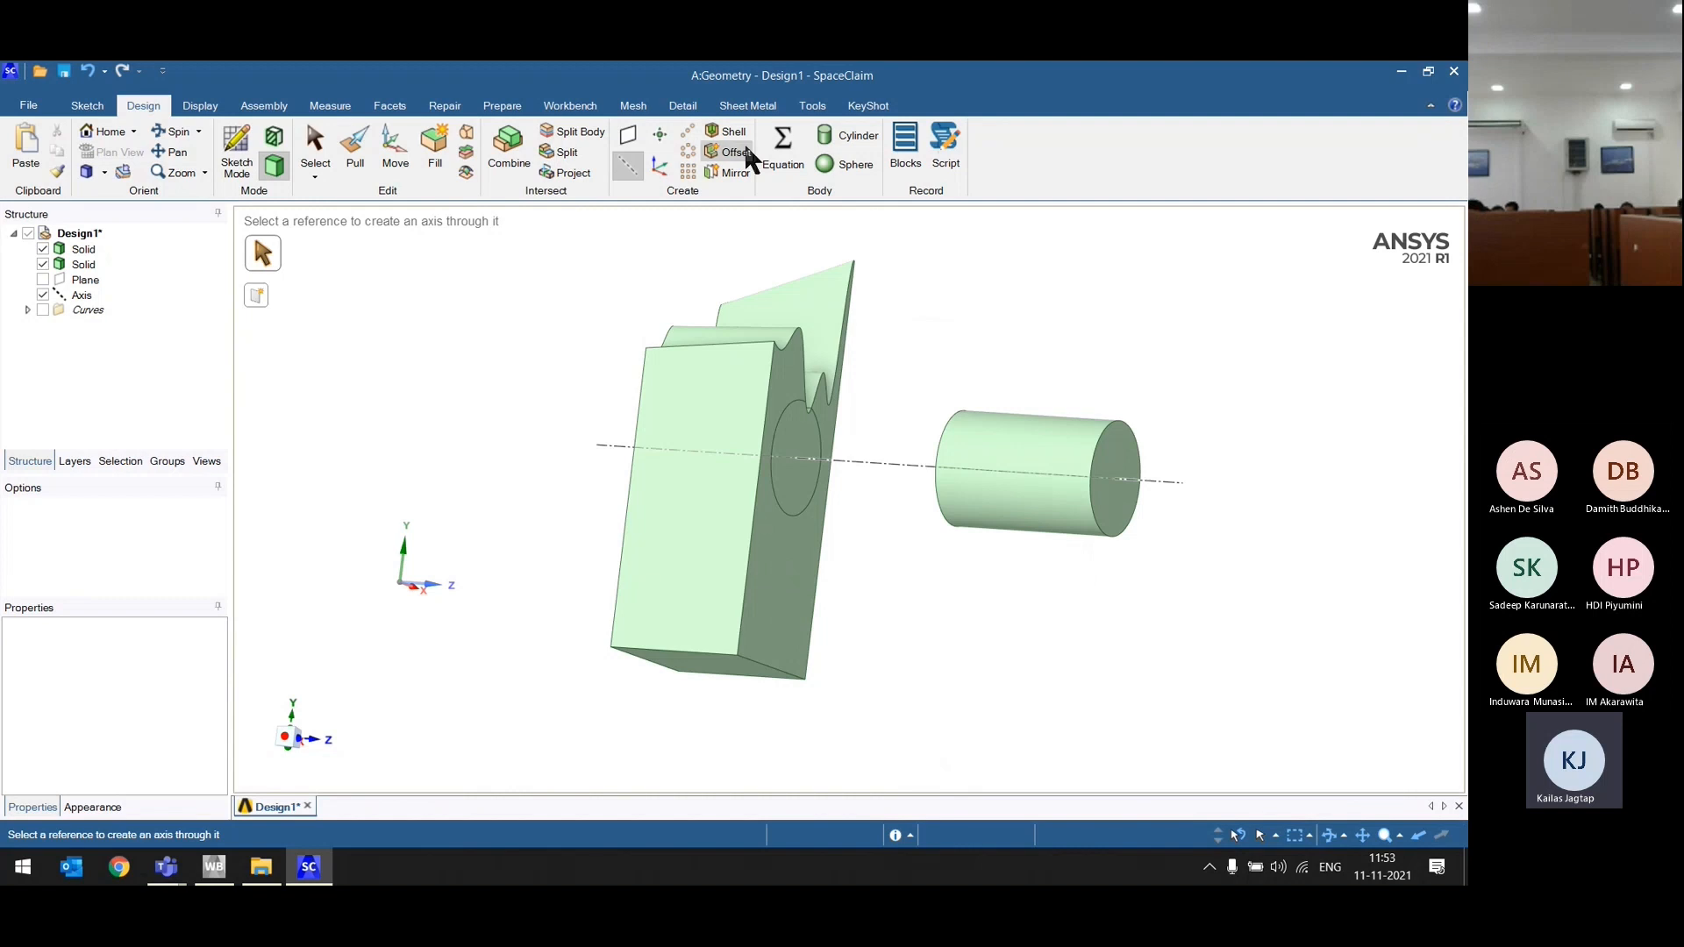
Step: Create six reference points spread over the upper half of the block's large flat side face
{"action": "left_click", "coordinate": [662, 135]}
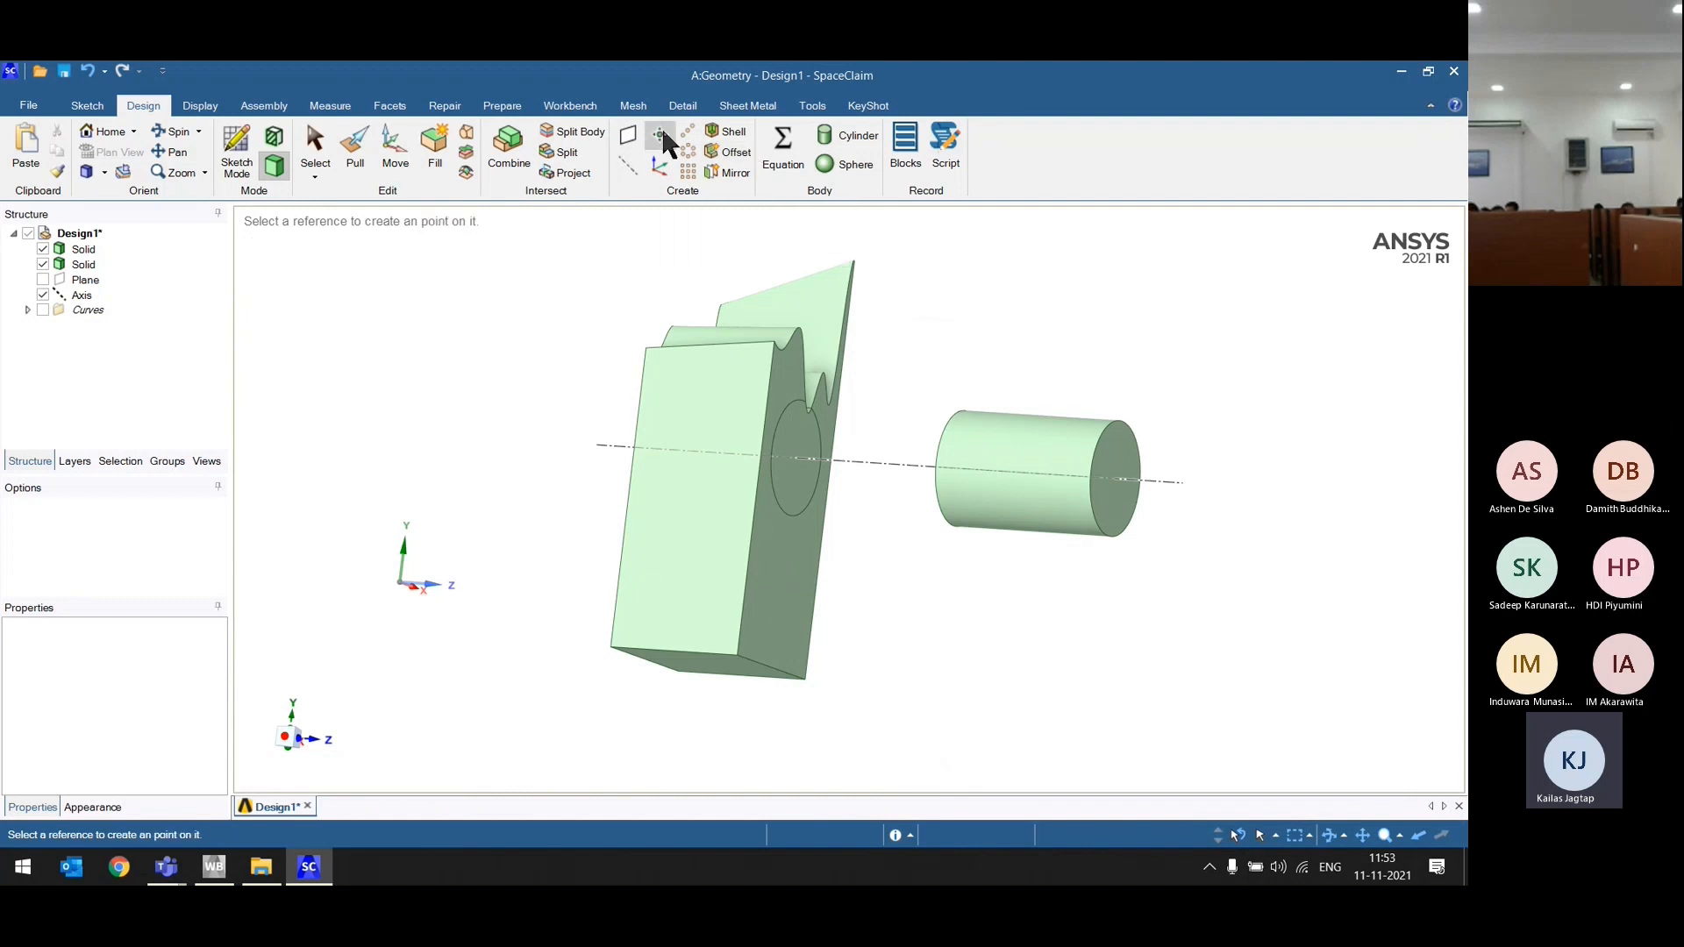
{"action": "left_click", "coordinate": [675, 378]}
{"action": "left_click", "coordinate": [673, 510]}
{"action": "left_click", "coordinate": [725, 364]}
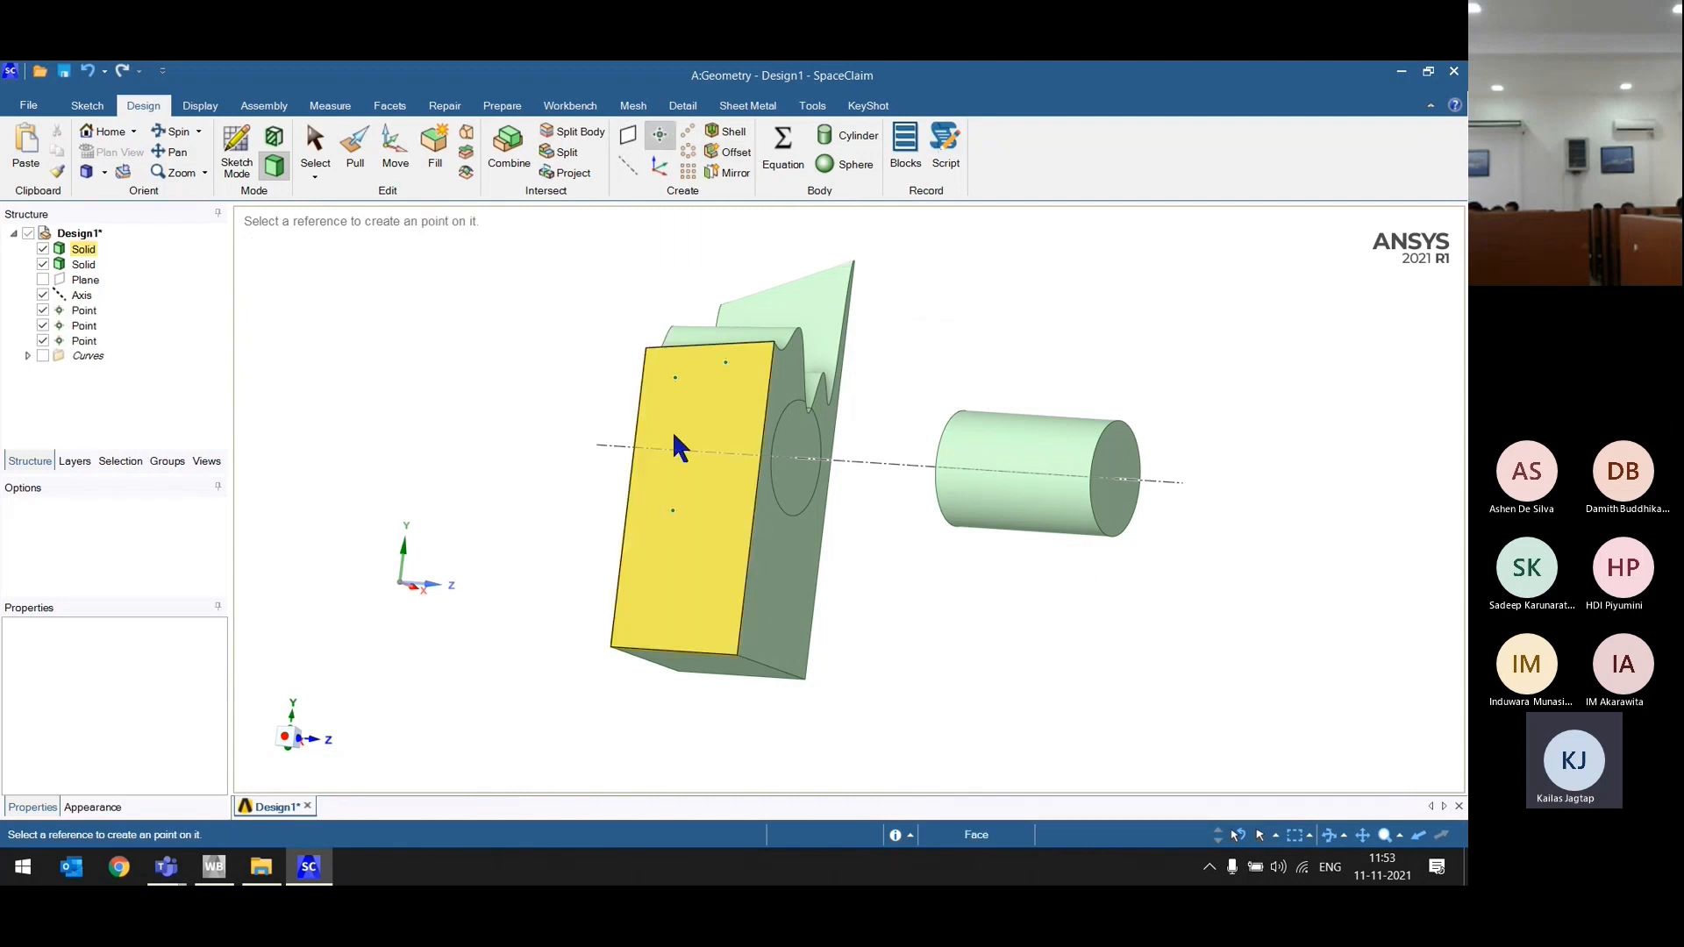
{"action": "left_click", "coordinate": [674, 434]}
{"action": "left_click", "coordinate": [725, 435]}
{"action": "left_click", "coordinate": [705, 478]}
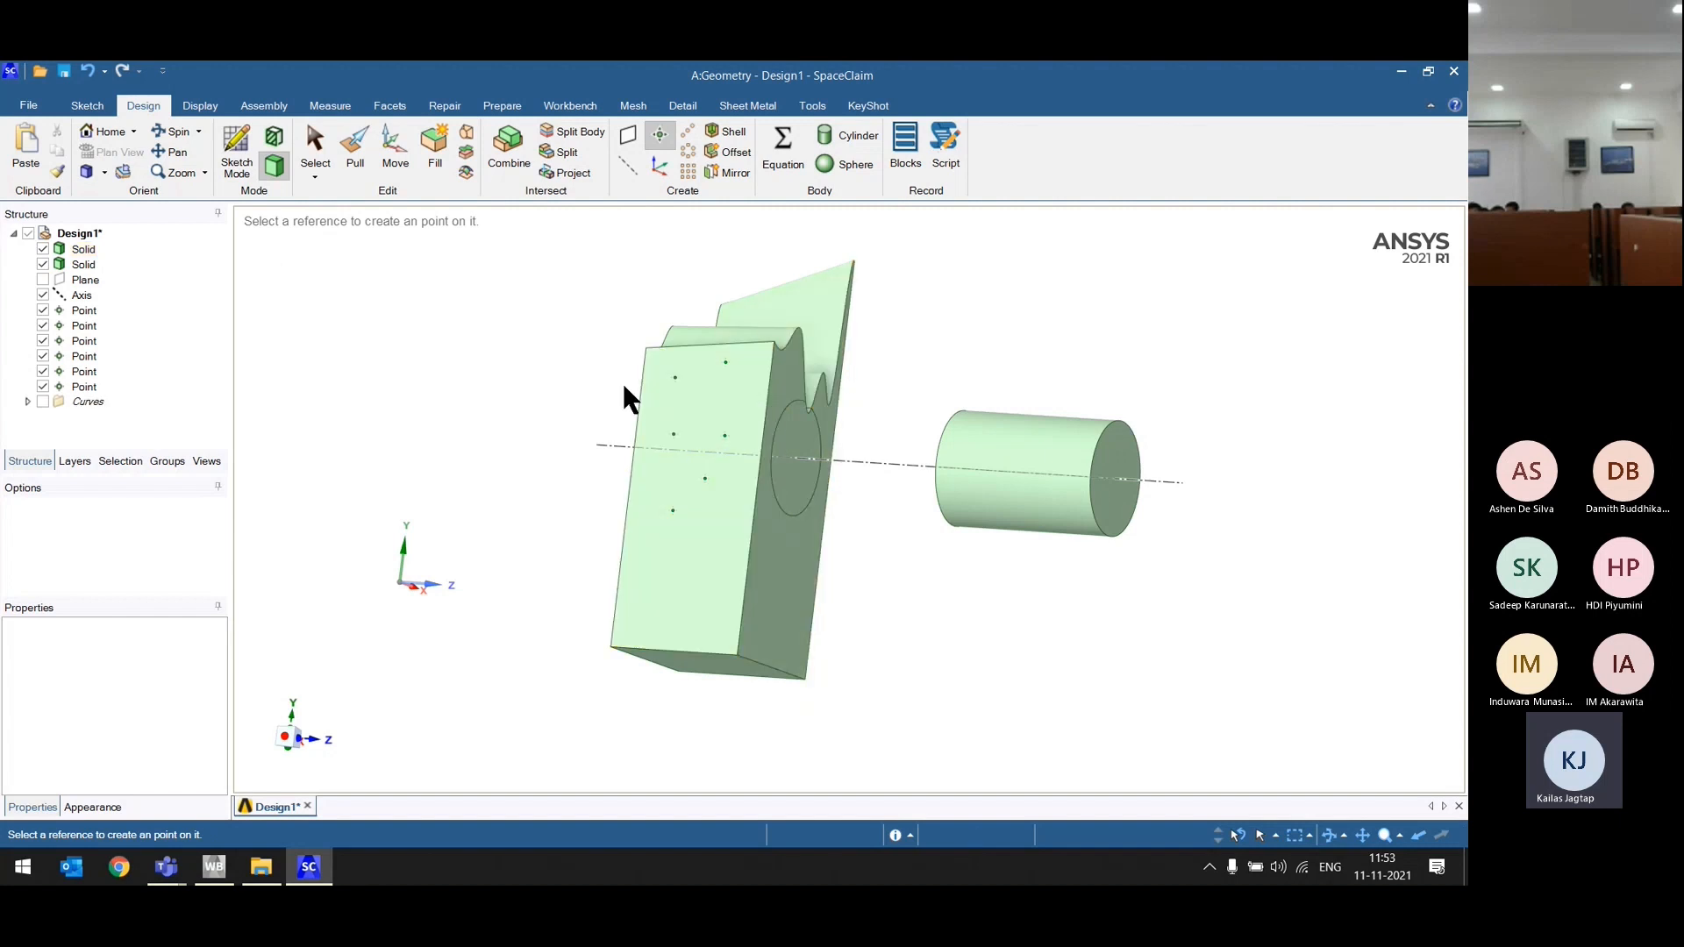
Step: Move the upper point nearest the block's outer edge down the face, using Up To with the block's bottom face as the target
{"action": "left_click", "coordinate": [395, 151]}
{"action": "left_click", "coordinate": [677, 381]}
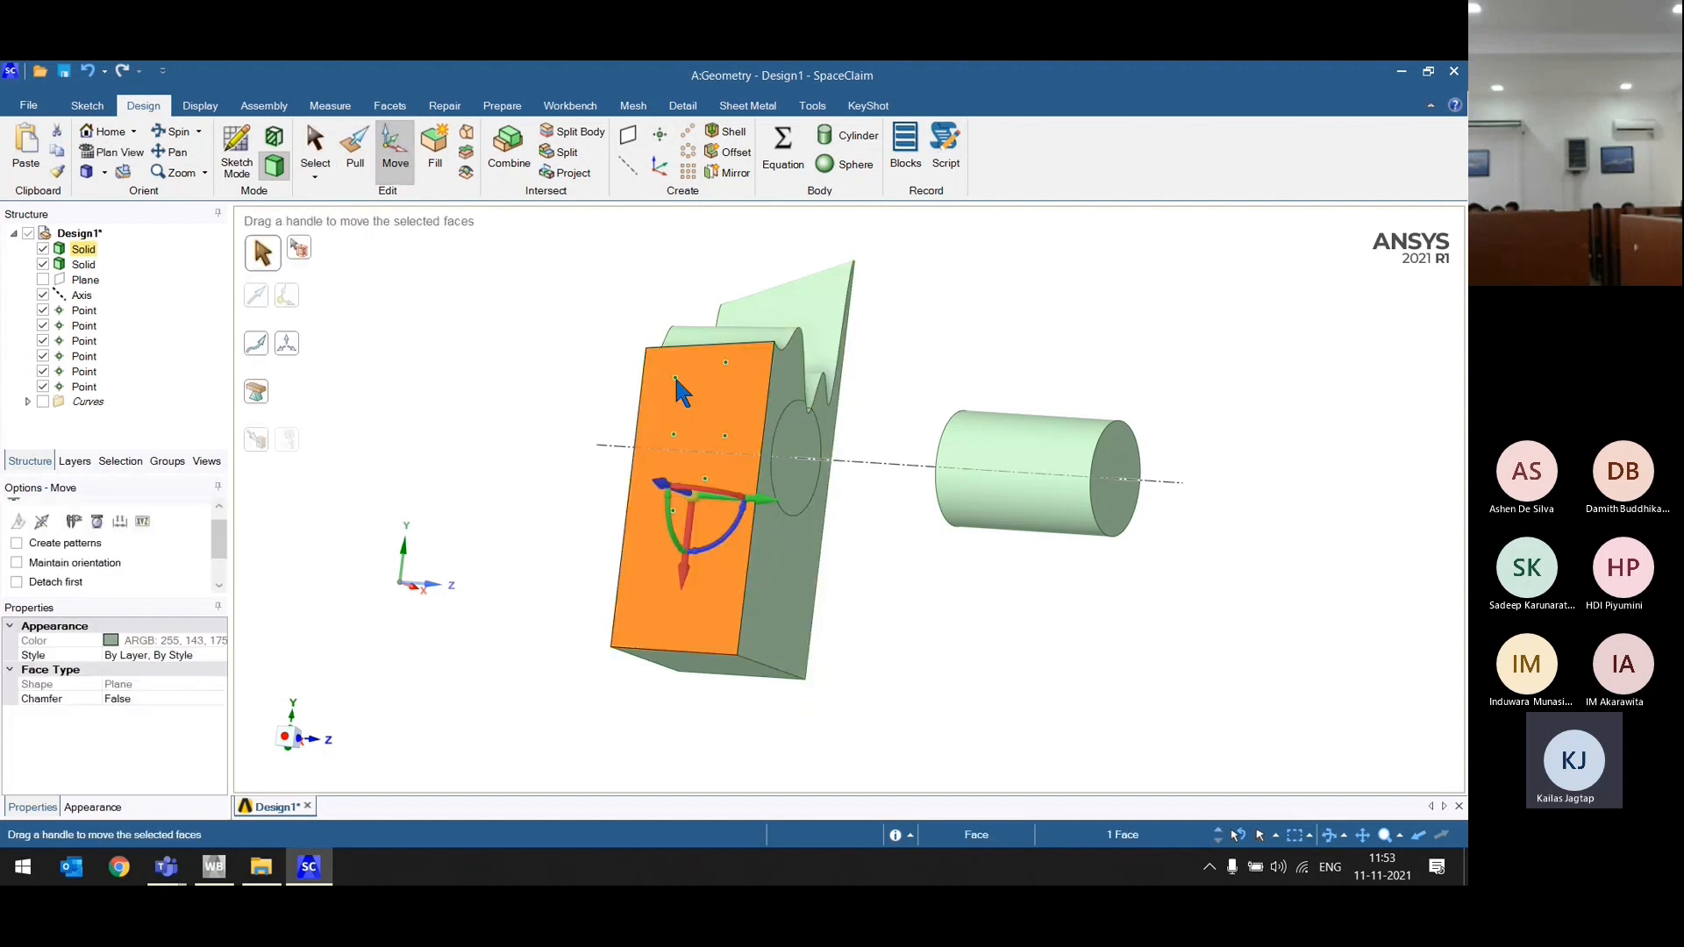
{"action": "left_click", "coordinate": [675, 378]}
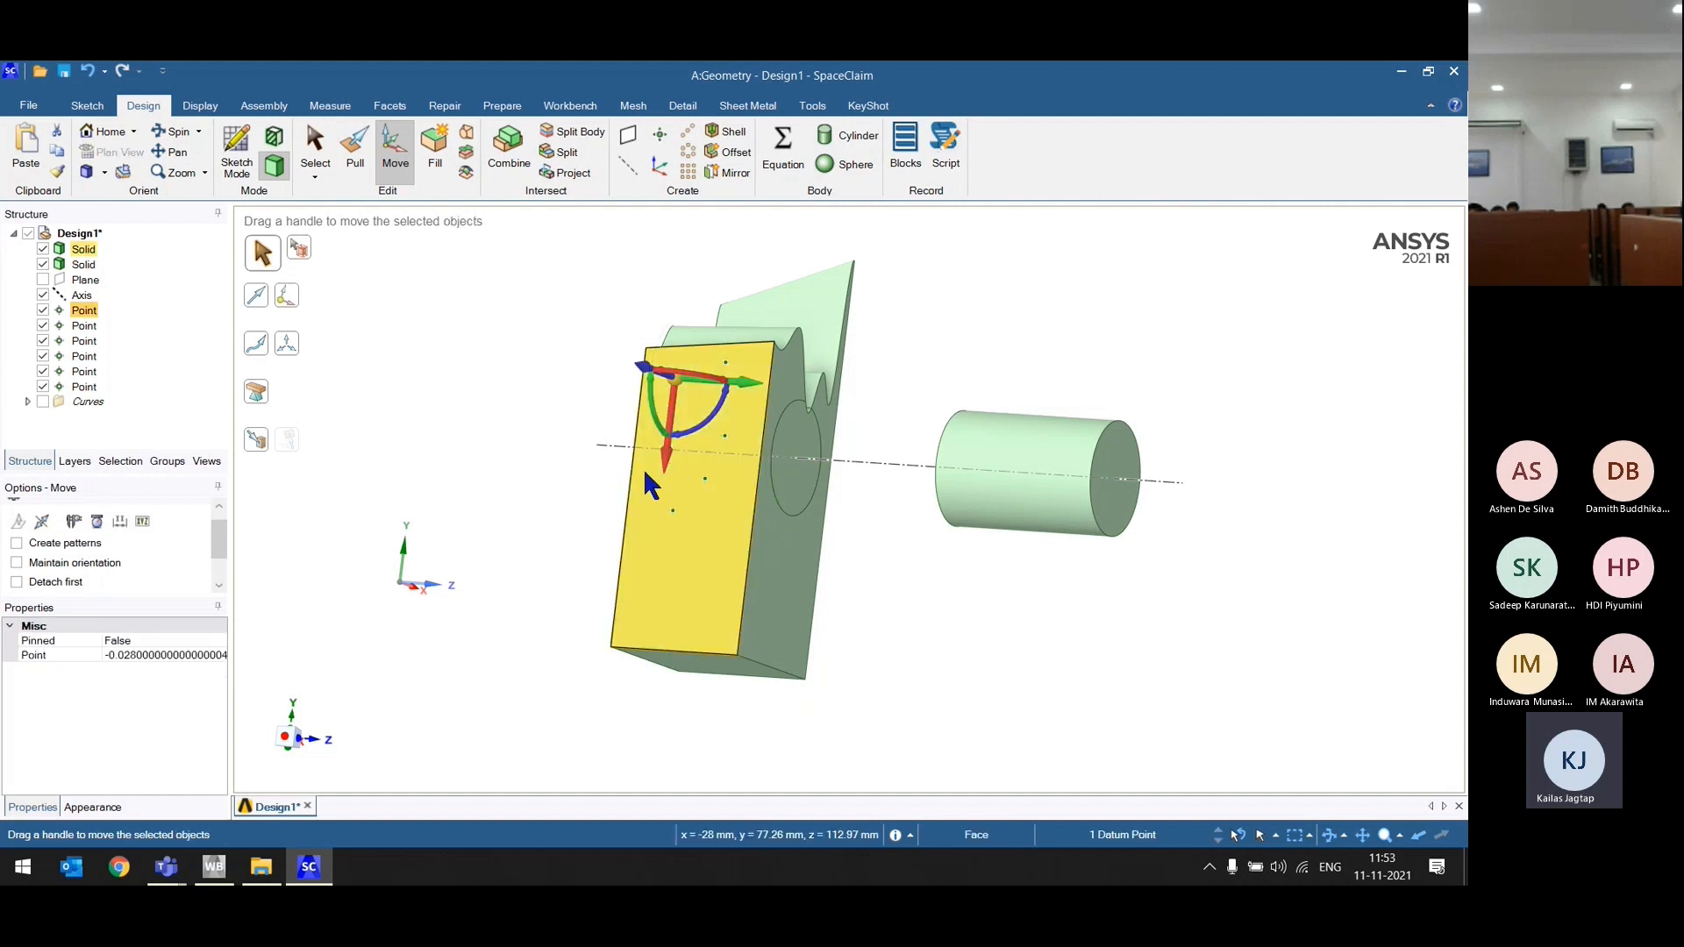
{"action": "left_click_drag", "start_coordinate": [667, 463], "coordinate": [693, 533]}
{"action": "left_click", "coordinate": [258, 444]}
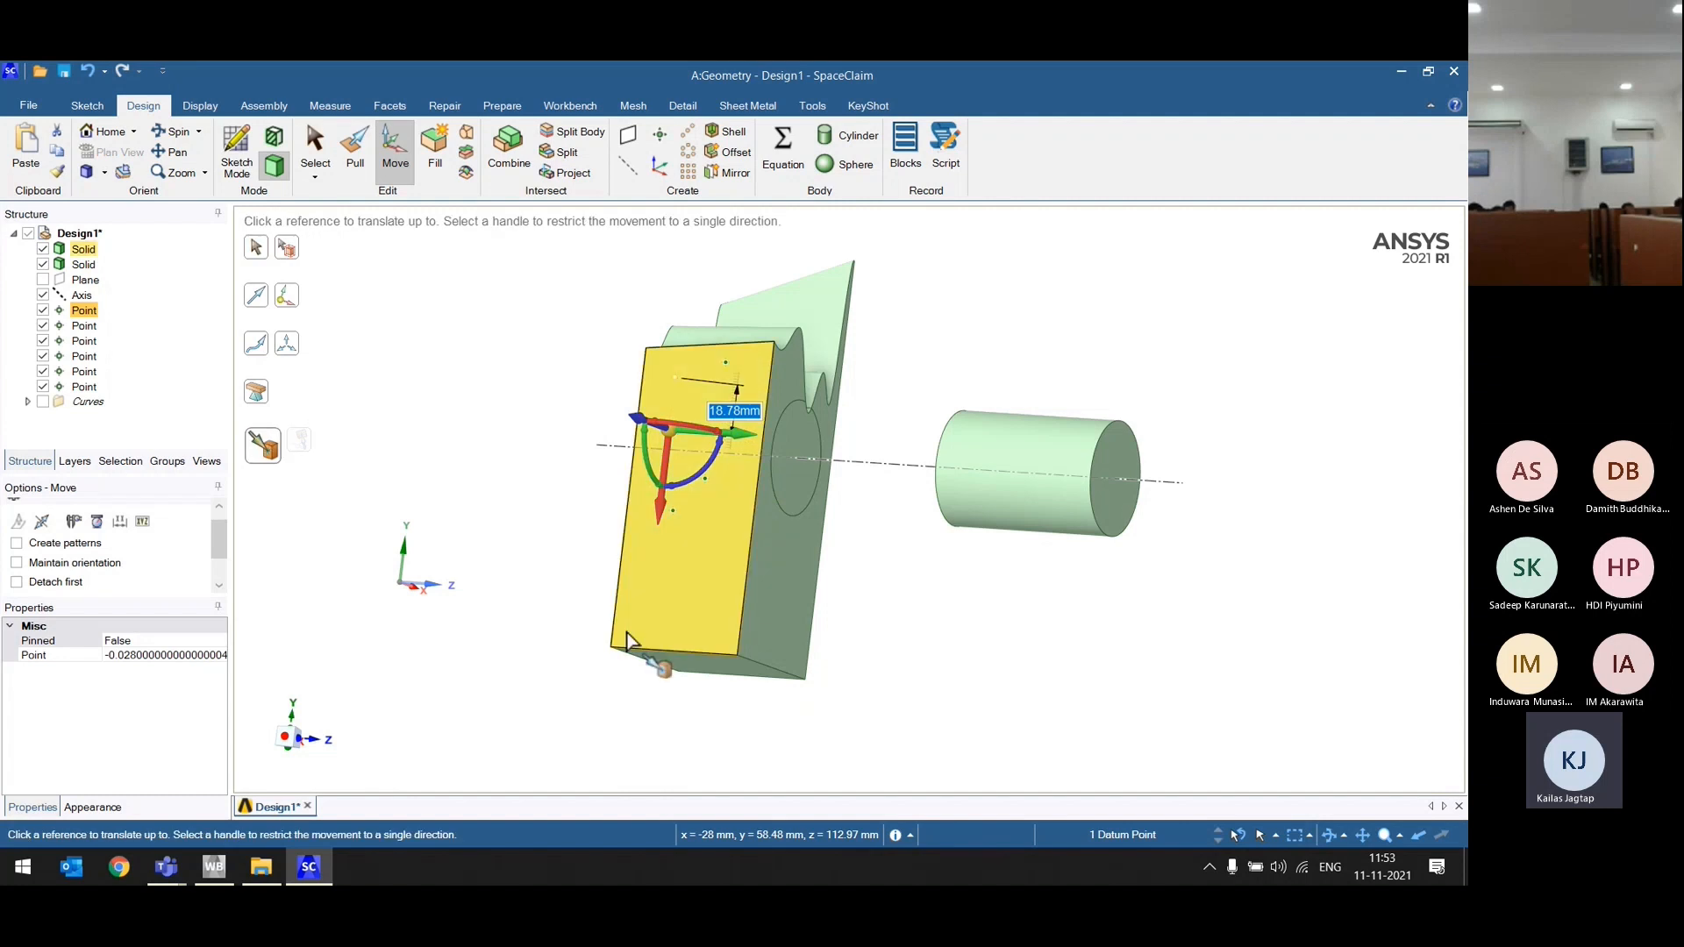
{"action": "left_click", "coordinate": [671, 671]}
{"action": "left_click", "coordinate": [522, 670]}
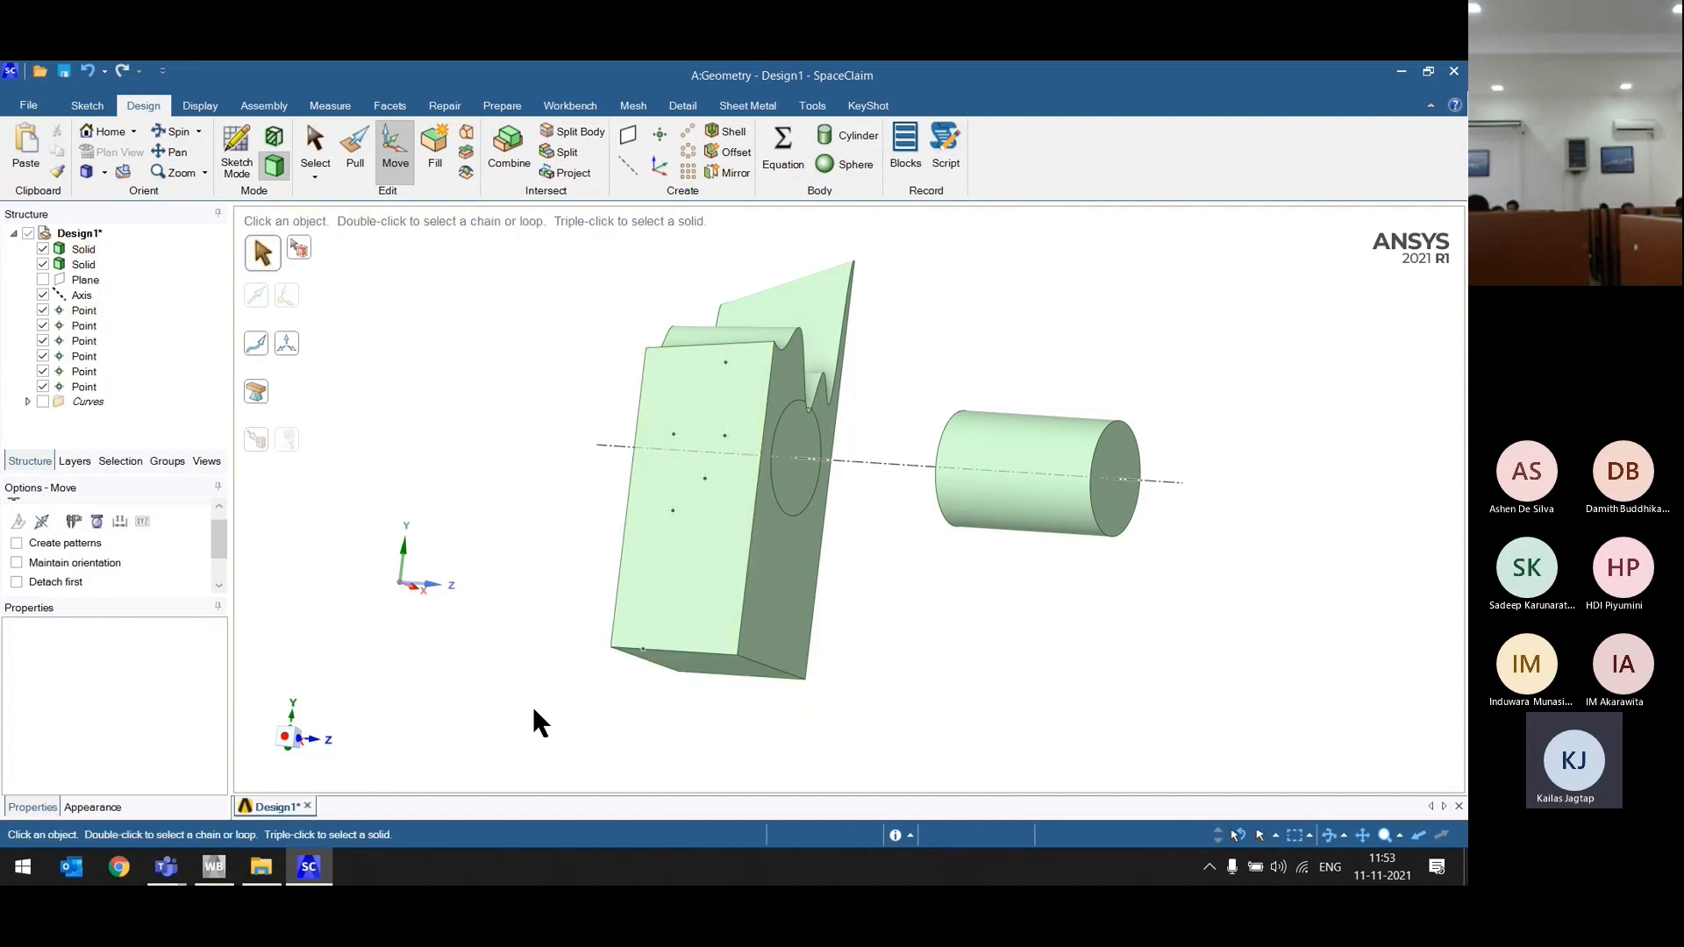
{"action": "middle_click_drag", "start_coordinate": [534, 712], "coordinate": [611, 708]}
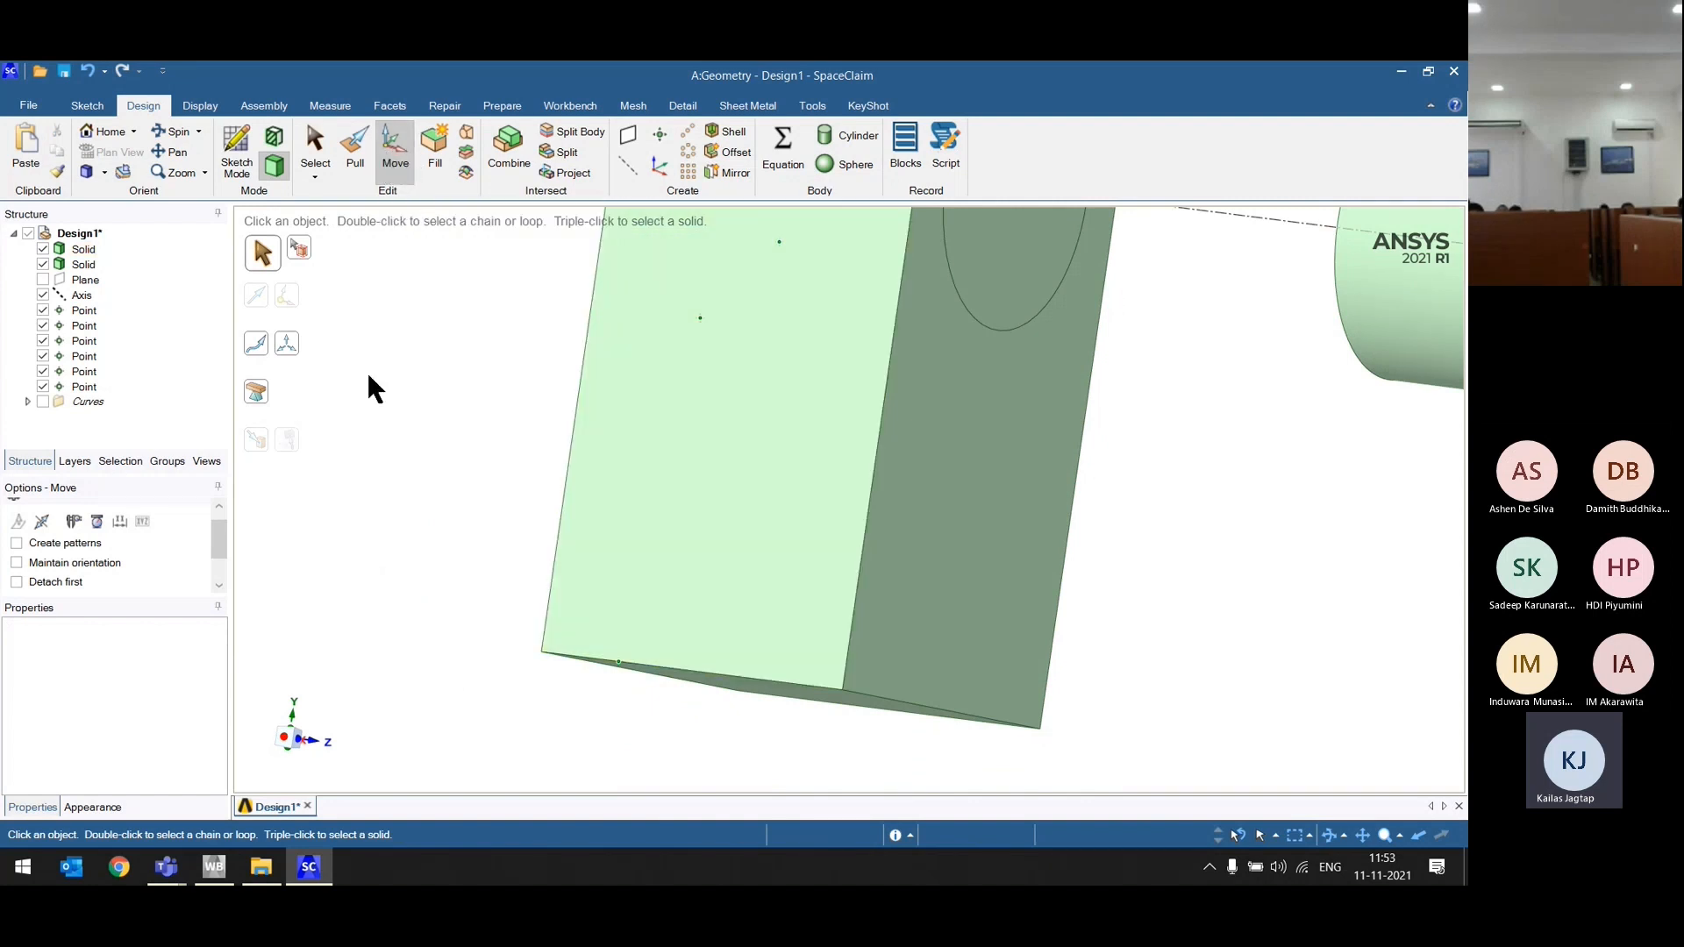
{"action": "scroll", "coordinate": [624, 355], "scroll_direction": "down", "scroll_amount": 5}
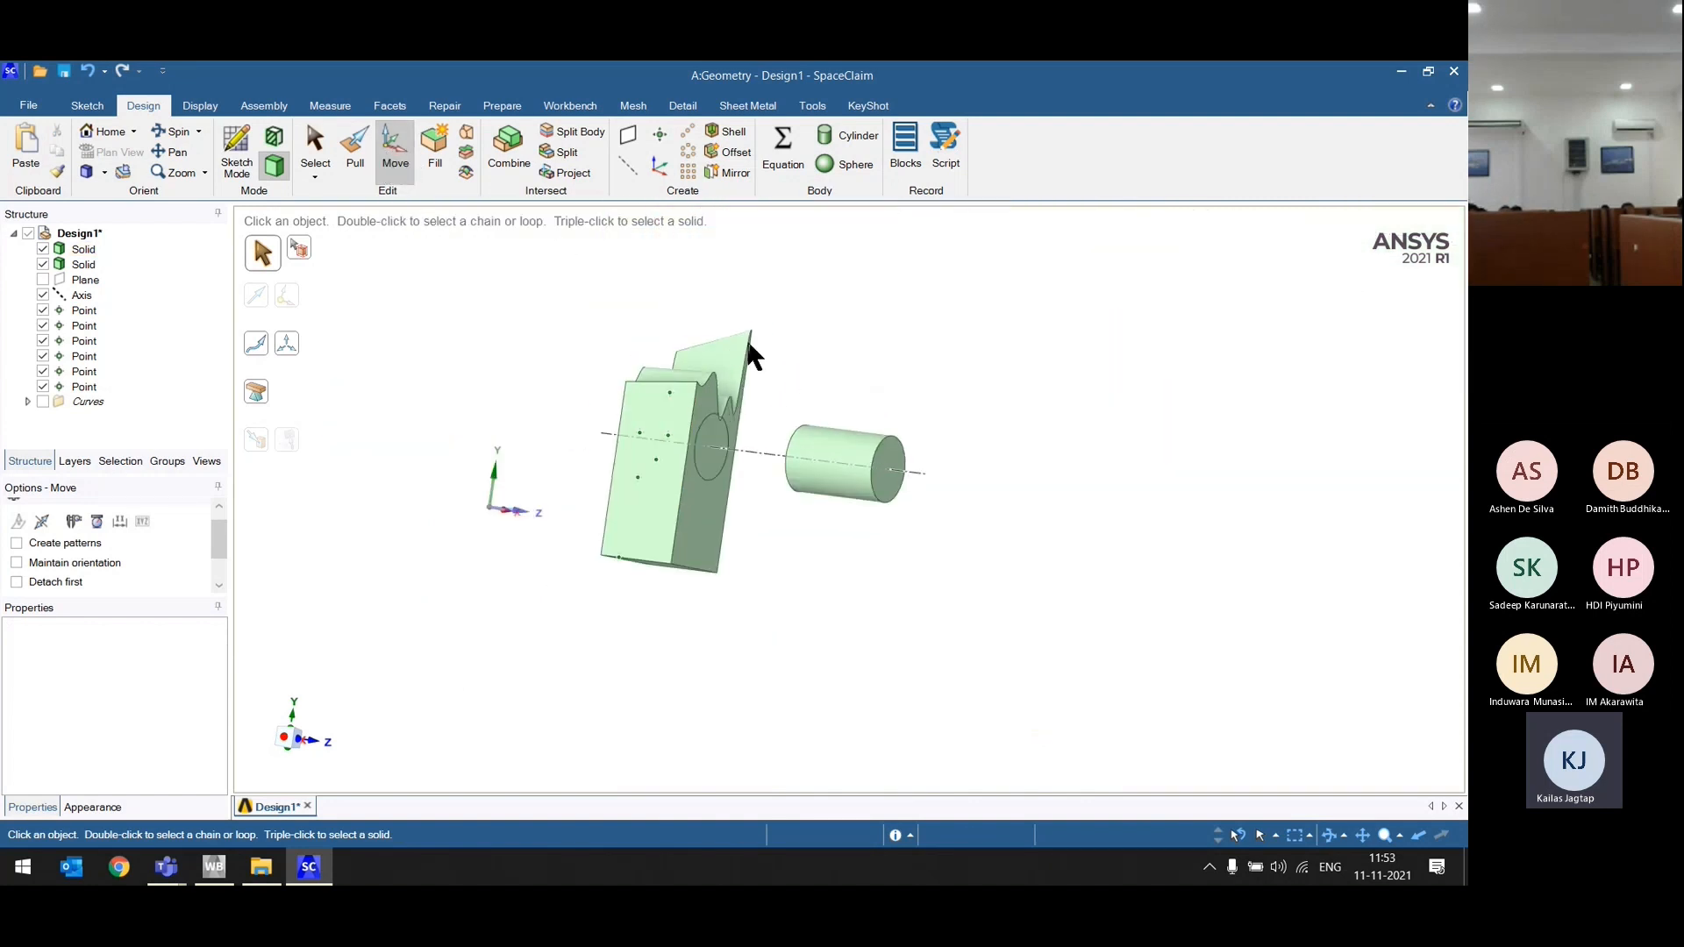
Step: Place an origin on the cylinder's end face, and delete all visible solids, points and the axis
{"action": "left_click", "coordinate": [660, 166]}
{"action": "left_click", "coordinate": [889, 474]}
{"action": "key", "text": "ctrl+a"}
{"action": "key", "text": "Delete"}
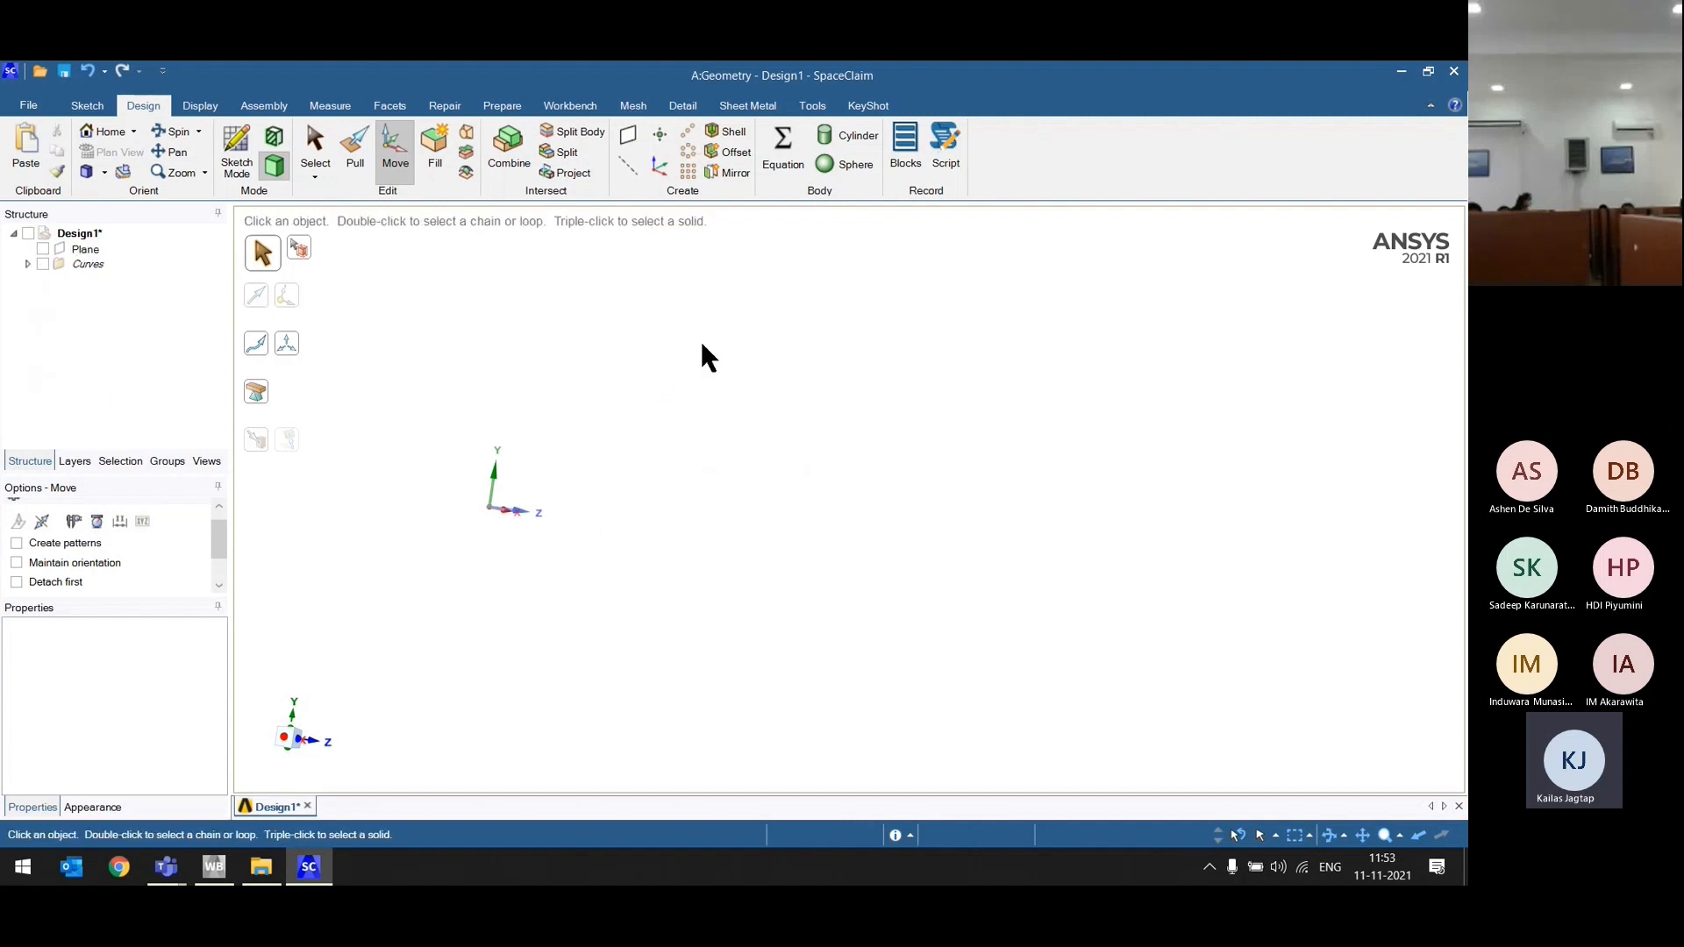
Step: Restore the home view, show the hidden plane and curves, and delete them to empty the design
{"action": "key", "text": "h"}
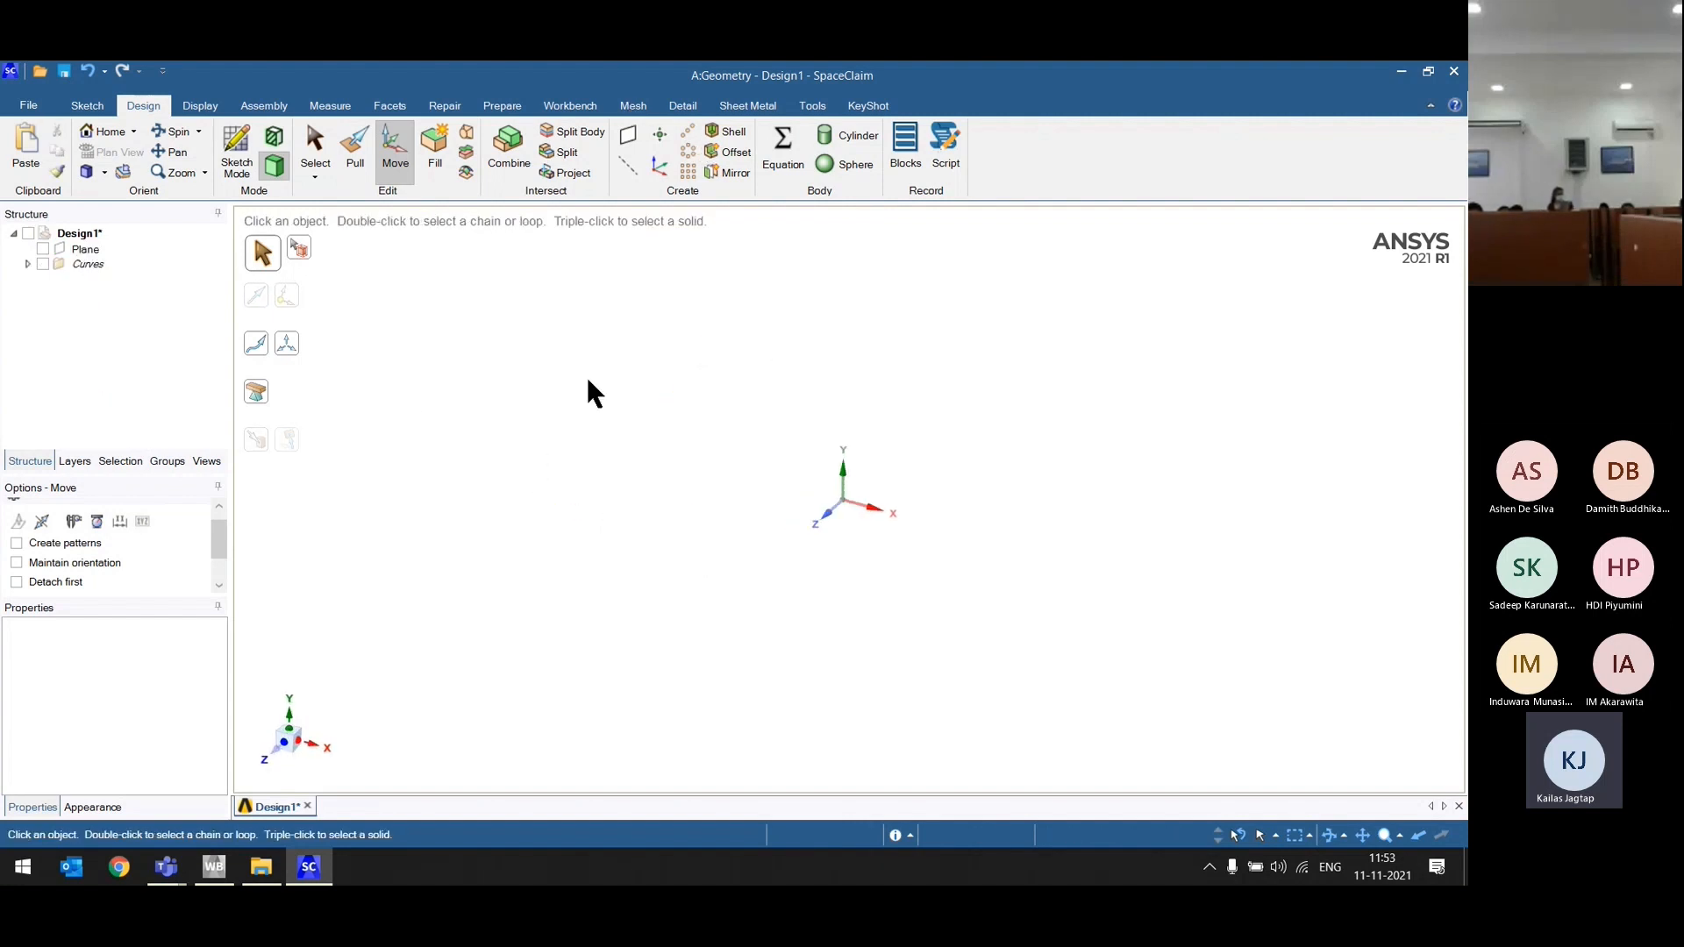
{"action": "left_click", "coordinate": [29, 233]}
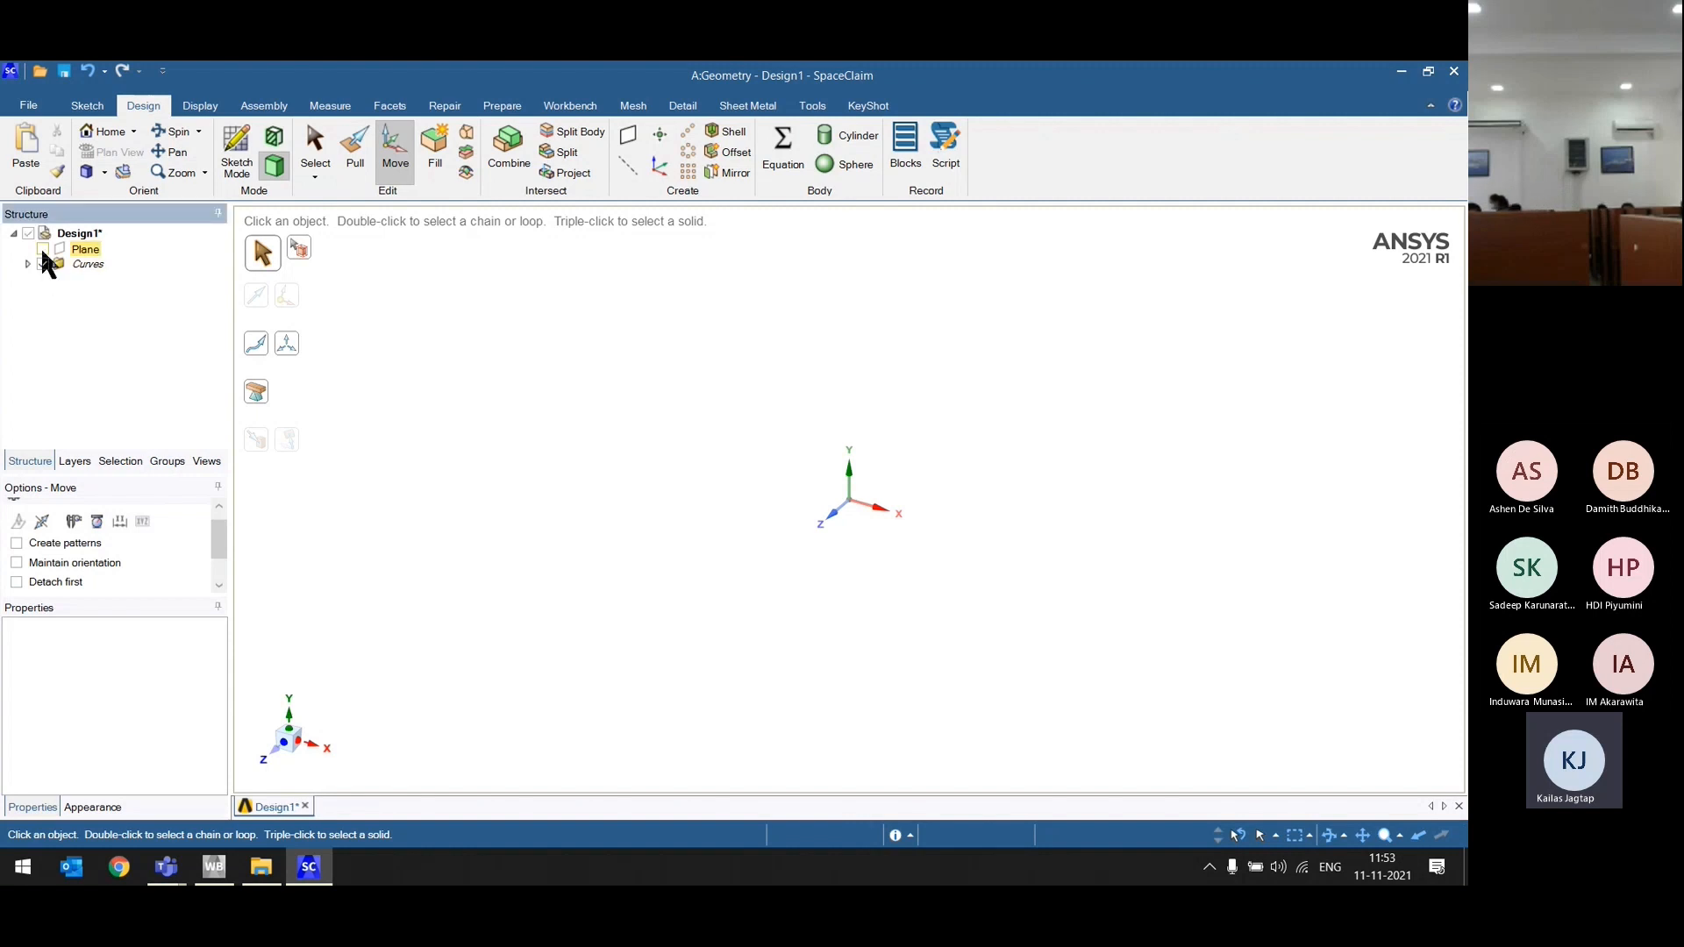
{"action": "key", "text": "ctrl+a"}
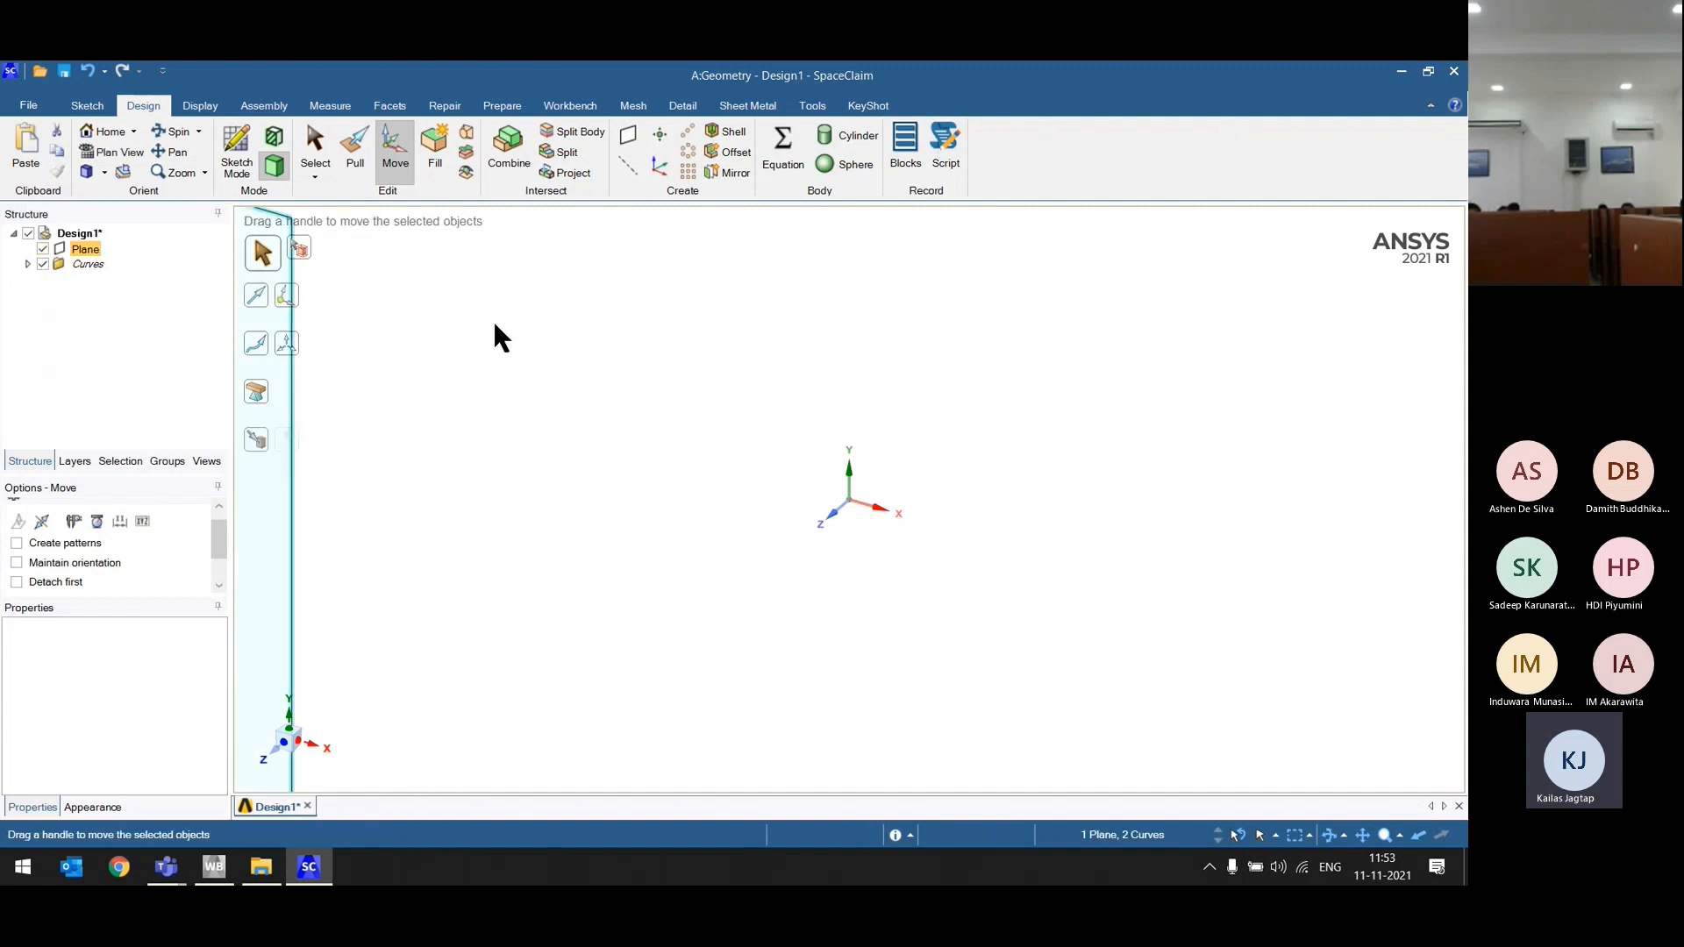
{"action": "key", "text": "Delete"}
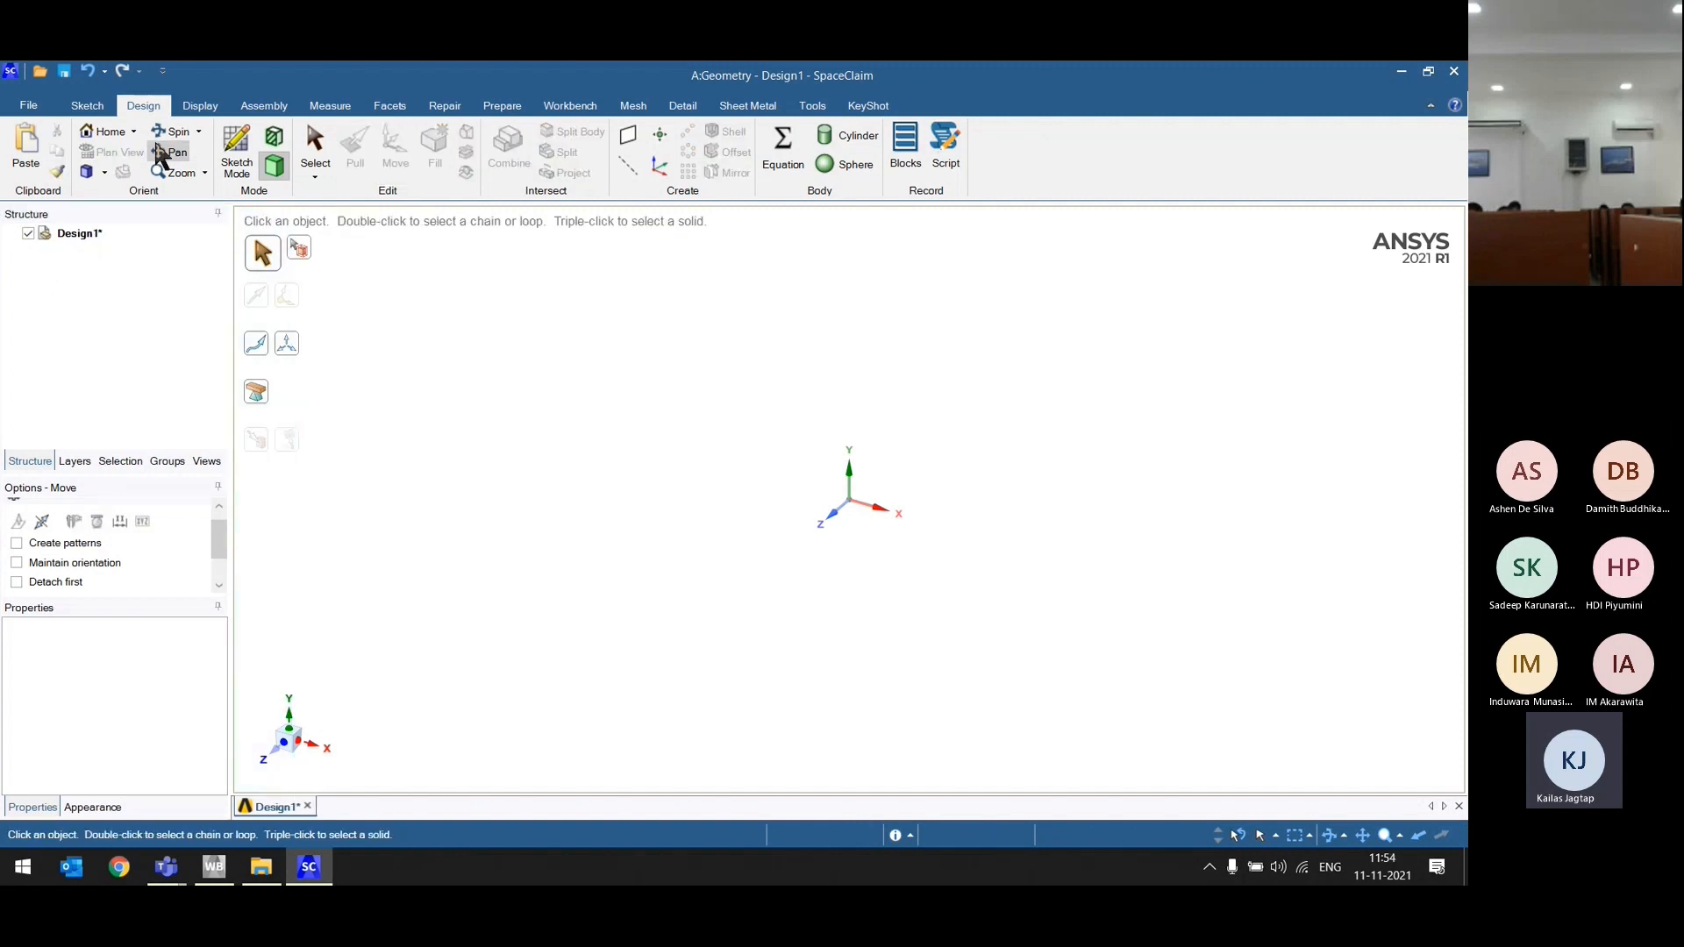
Step: Sketch a large rectangle around the origin on the horizontal plane and pull it into a thin plate
{"action": "left_click", "coordinate": [236, 151]}
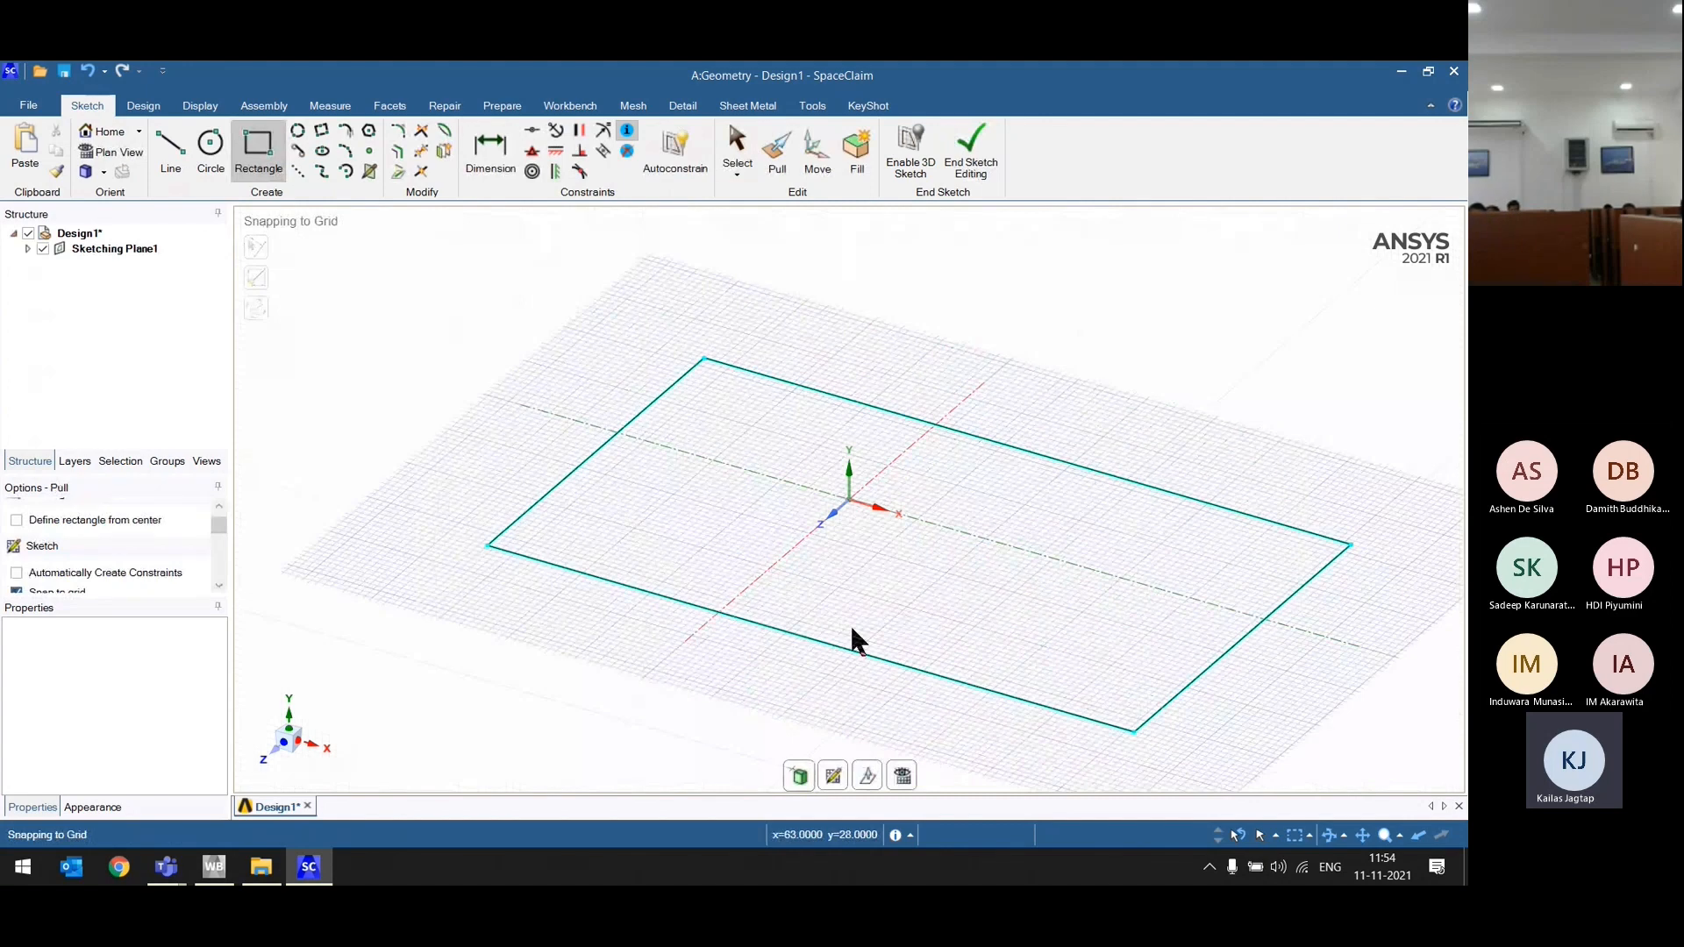
{"action": "key", "text": "p"}
{"action": "left_click_drag", "start_coordinate": [857, 632], "coordinate": [861, 669]}
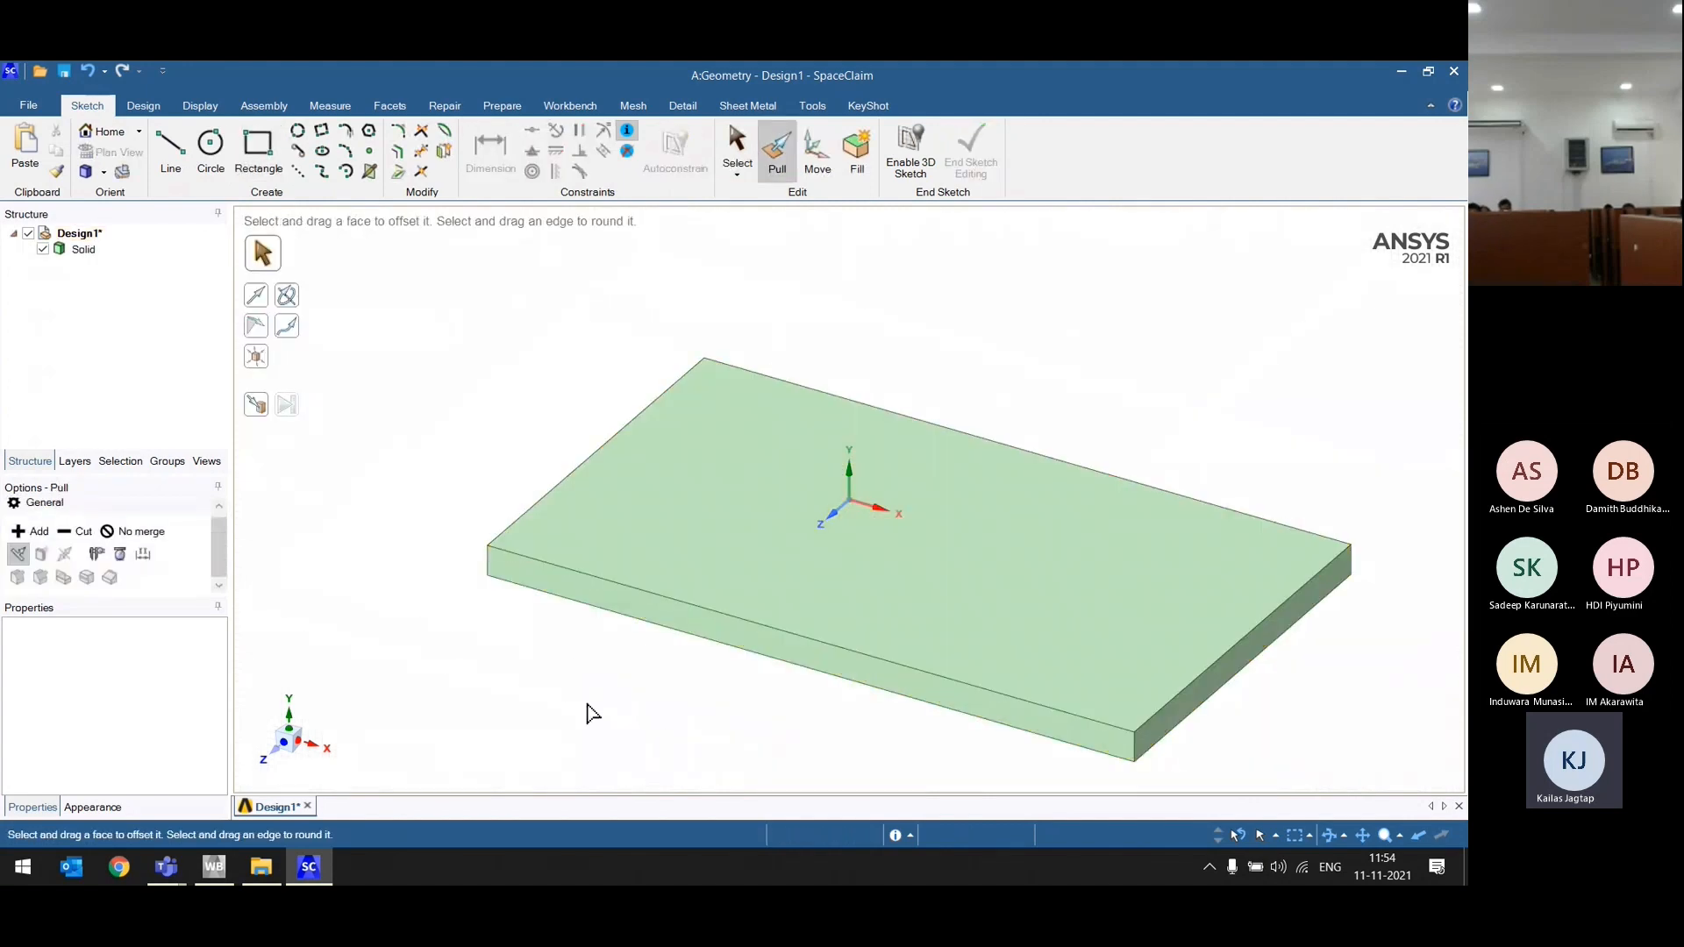
Step: Sketch a circle of about 2.24 mm radius on the plate's top face, offset from the centre towards the front edge
{"action": "left_click", "coordinate": [138, 109]}
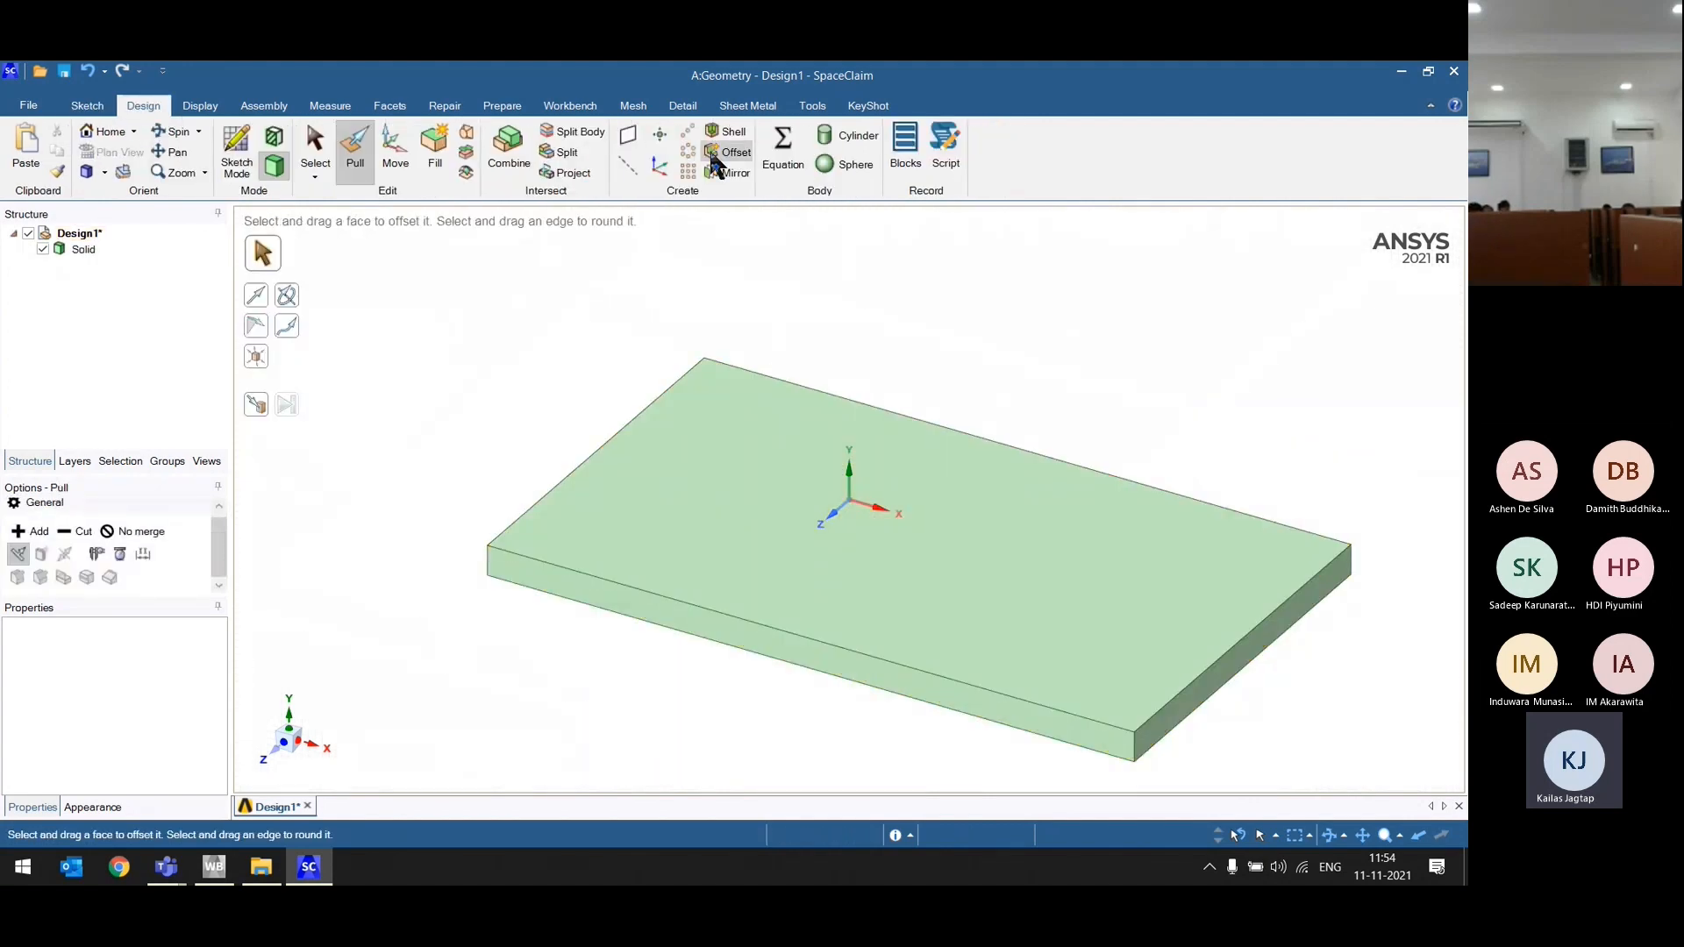
{"action": "left_click", "coordinate": [230, 158]}
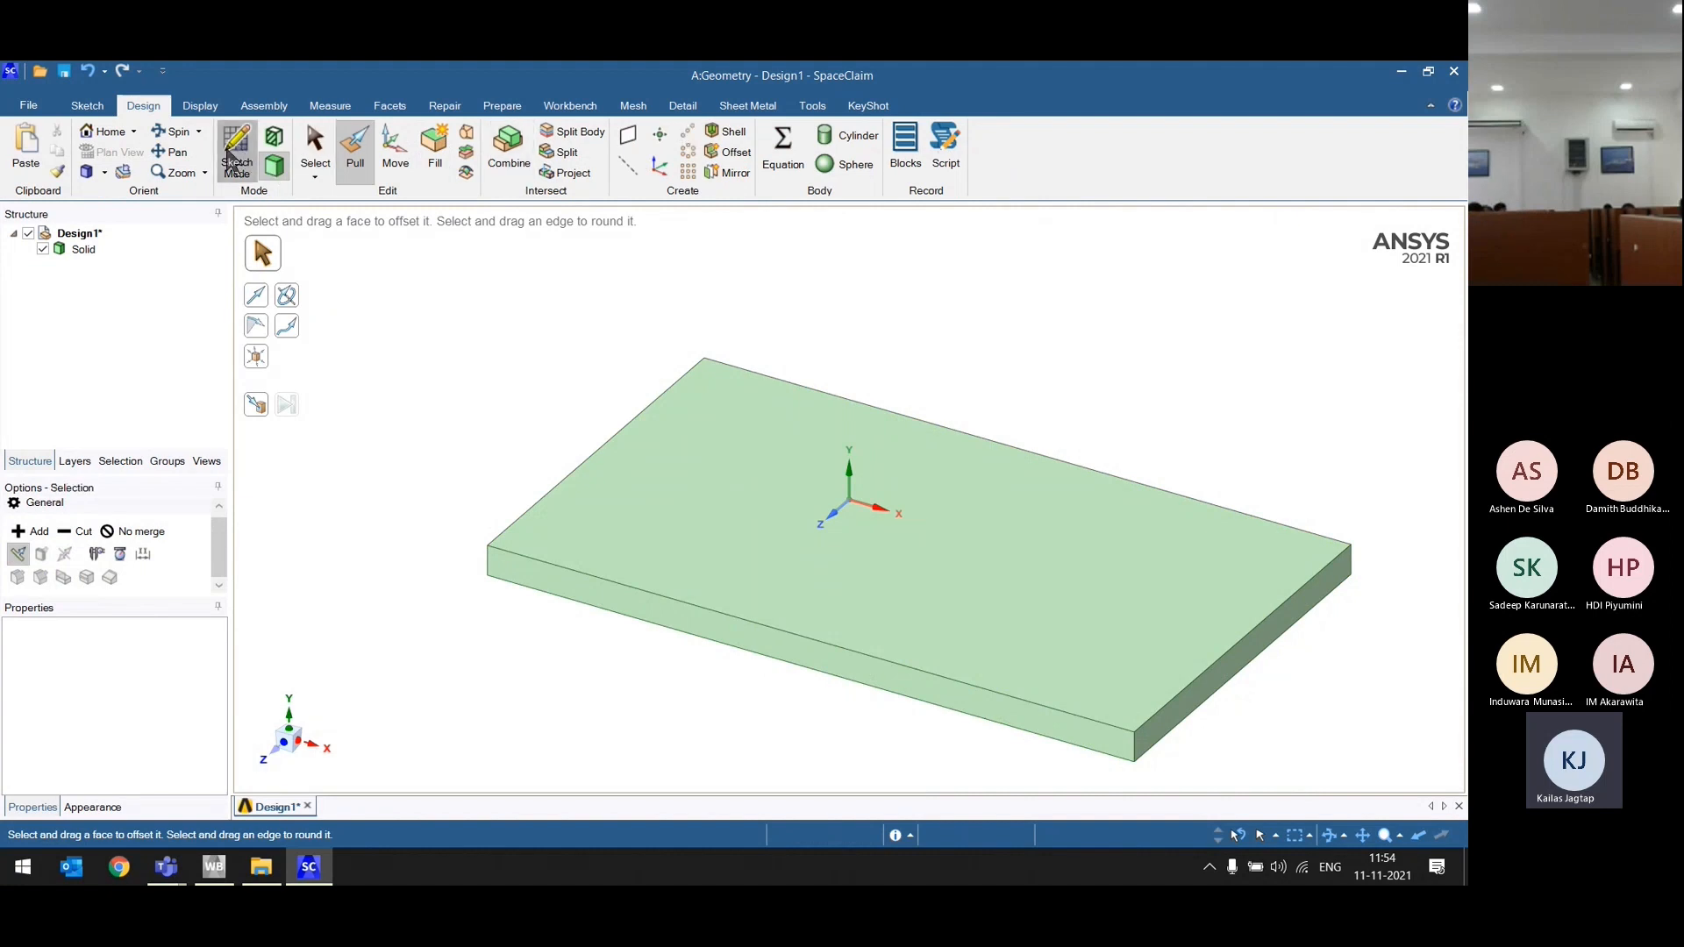
{"action": "left_click", "coordinate": [903, 777]}
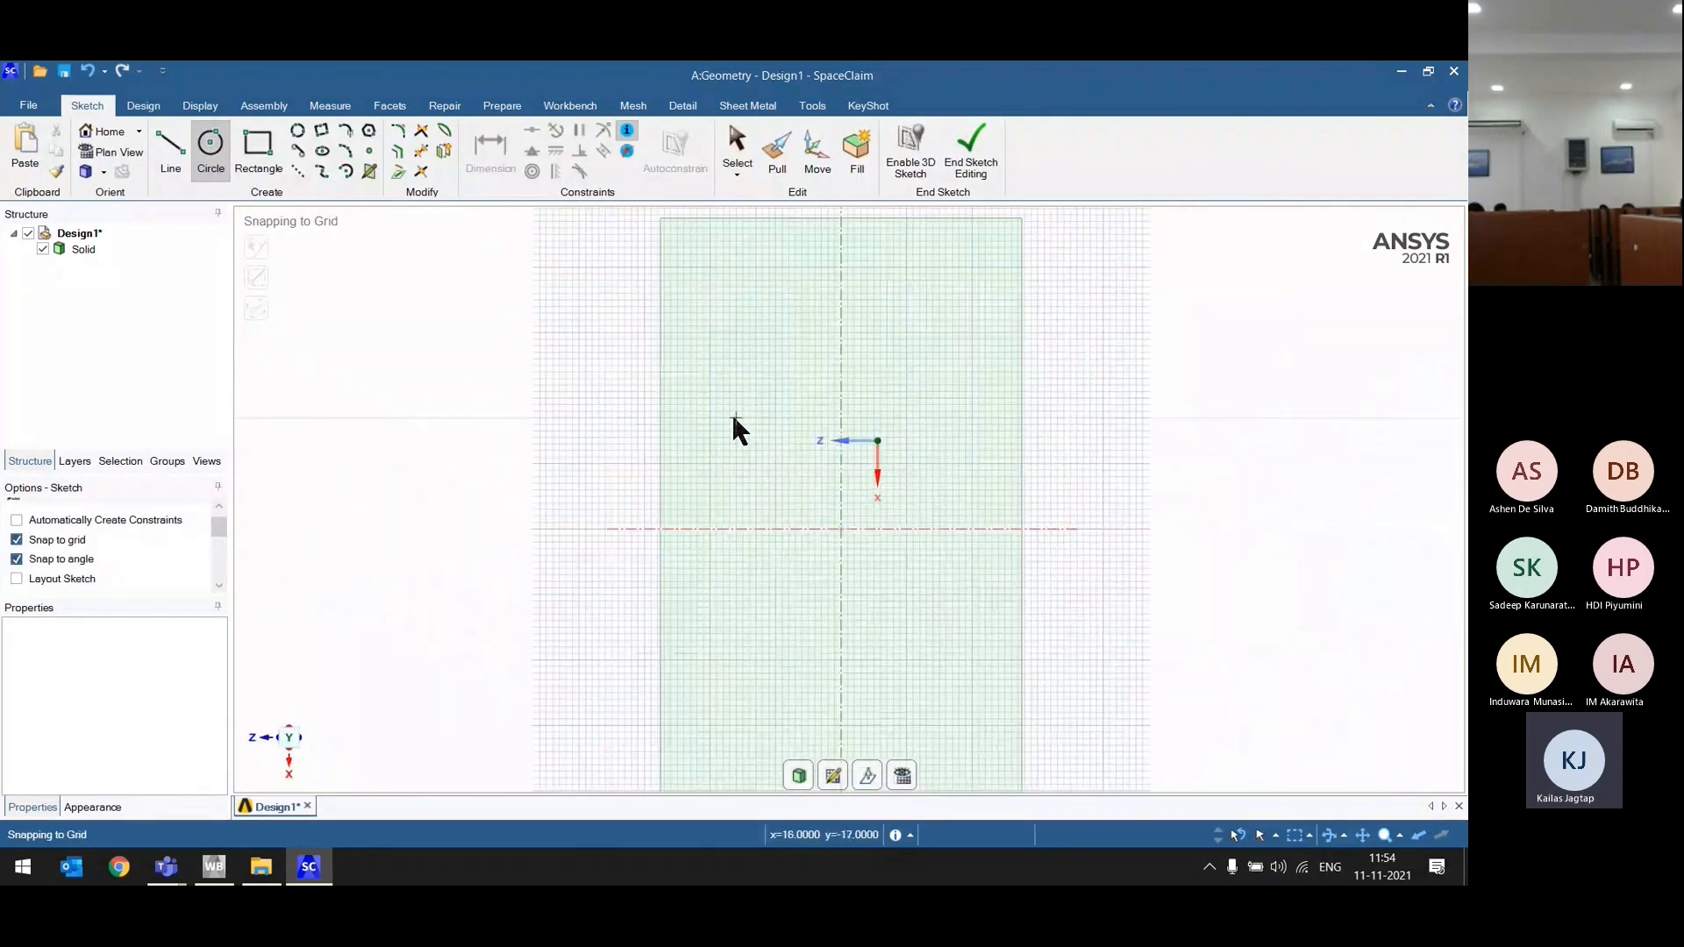
{"action": "left_click", "coordinate": [763, 450]}
{"action": "left_click", "coordinate": [777, 450]}
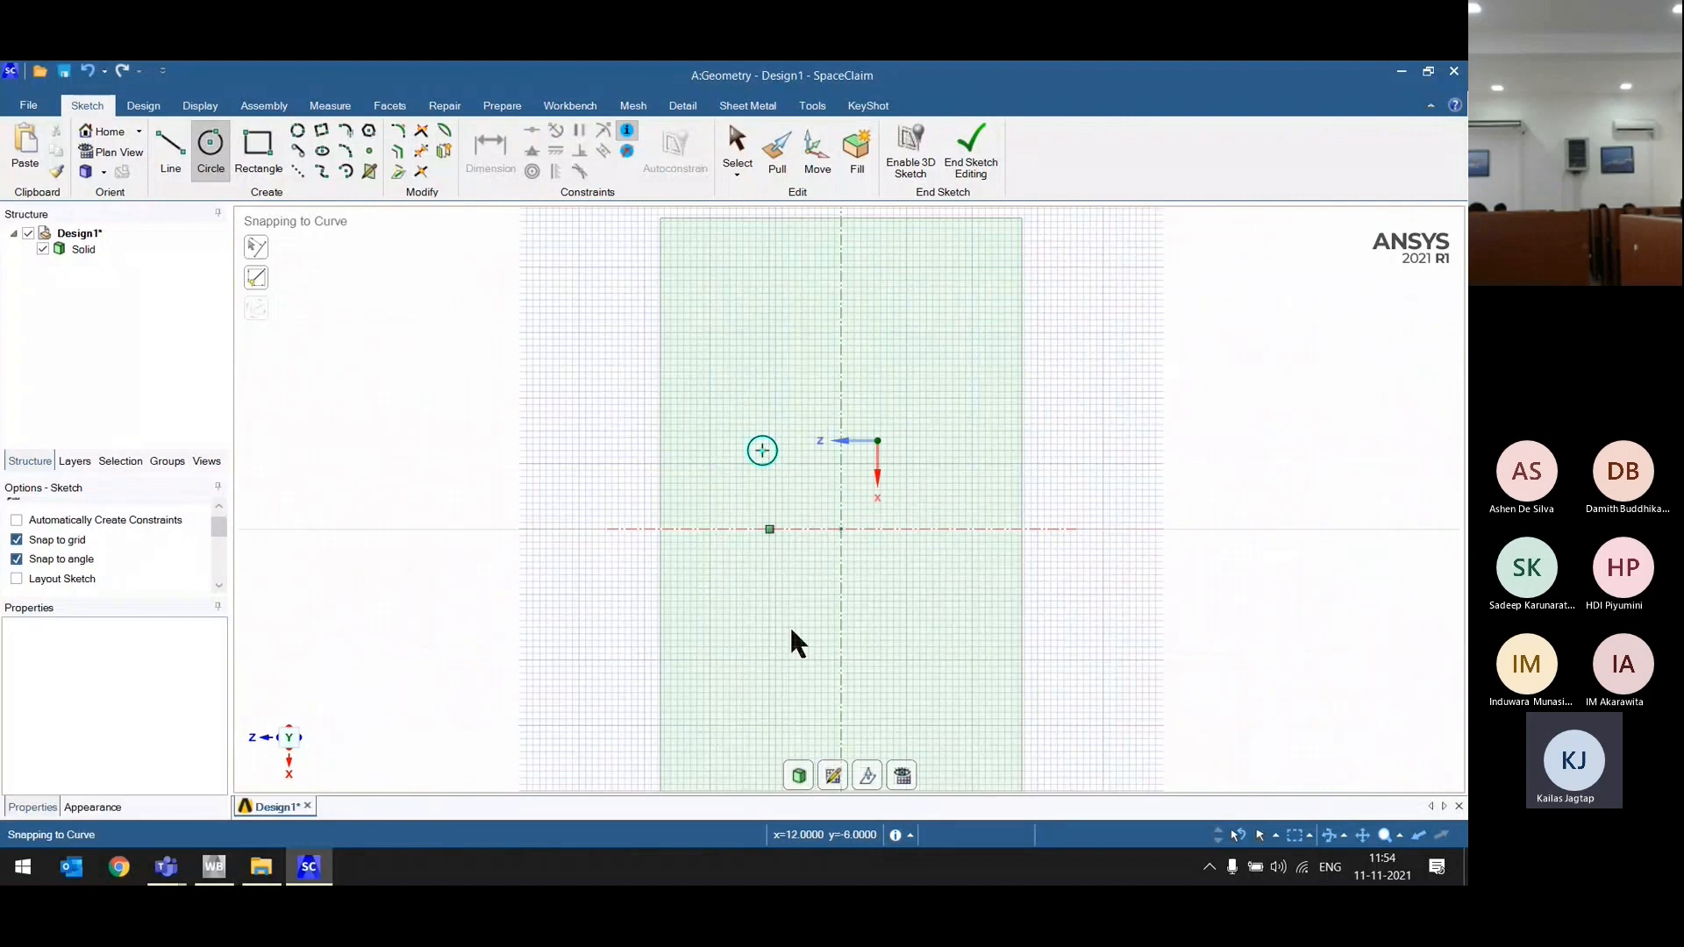
Step: Pull the circular face down through the plate to cut a through hole
{"action": "left_click", "coordinate": [799, 776]}
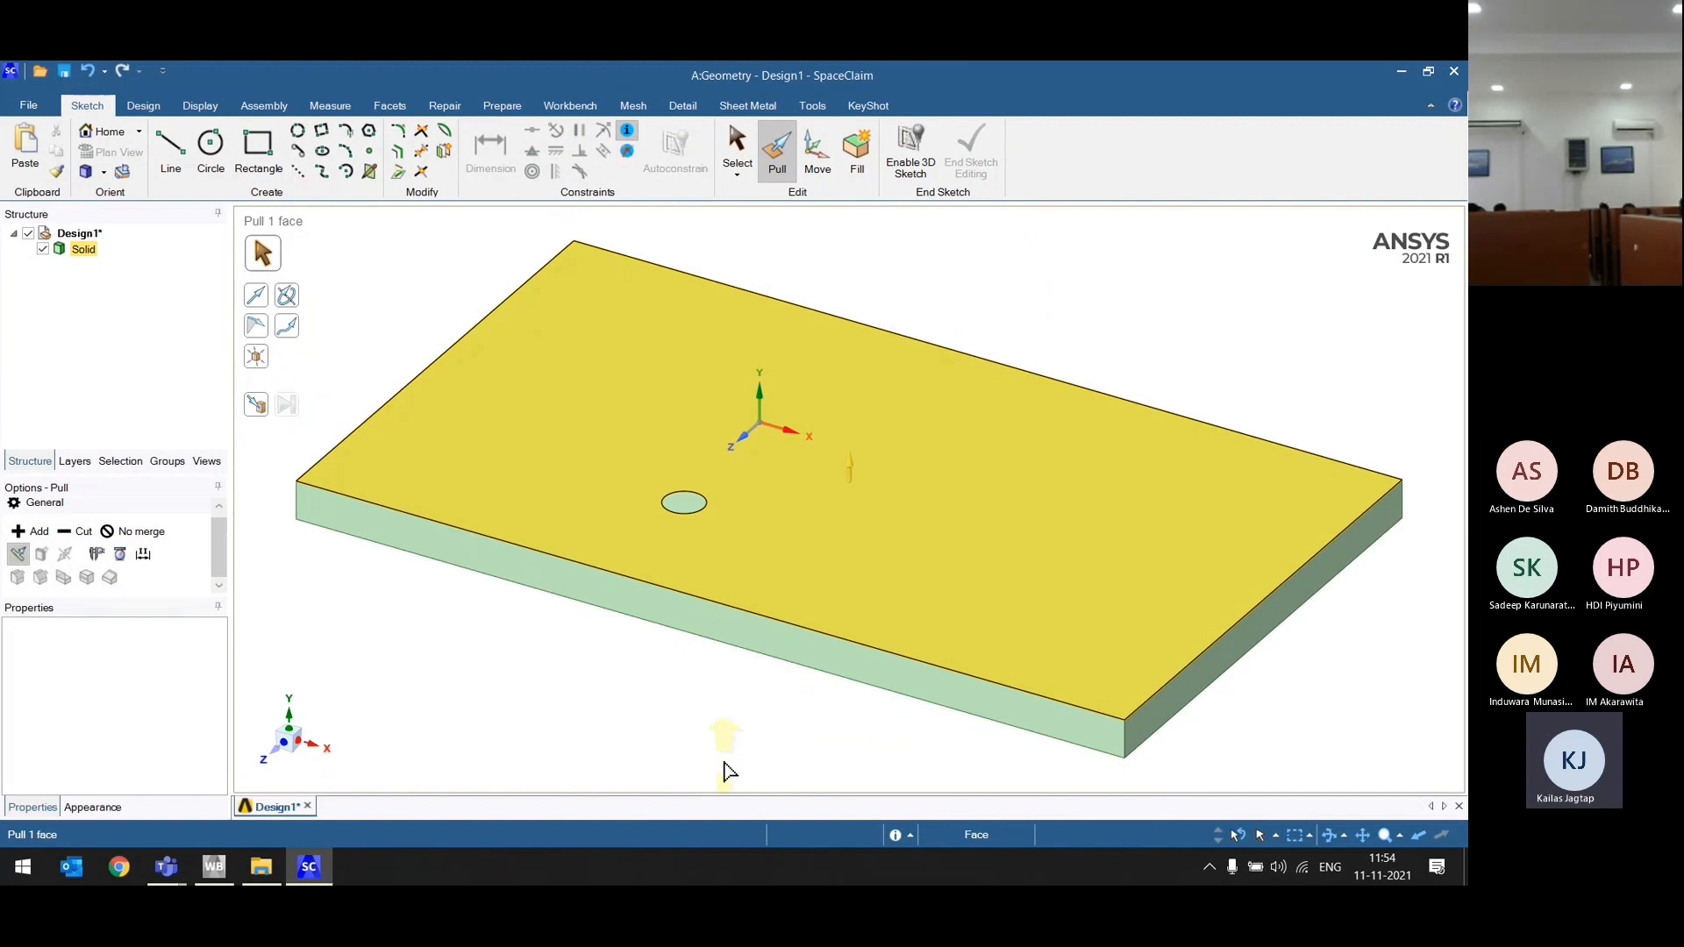
{"action": "left_click", "coordinate": [683, 505]}
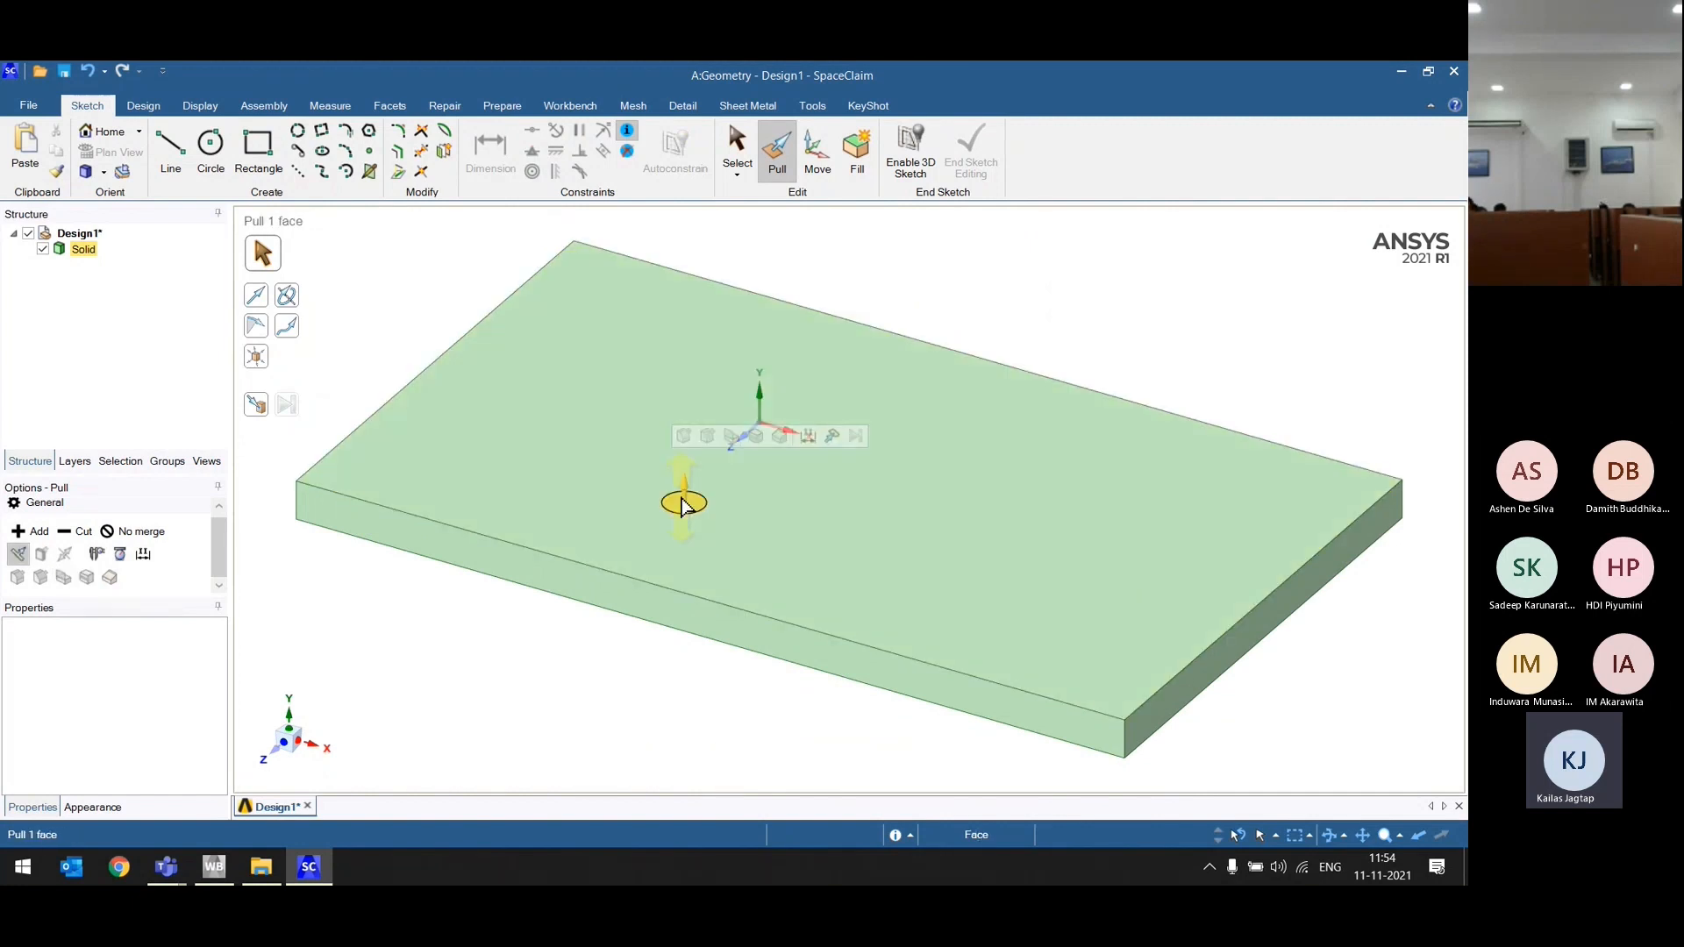
{"action": "left_click", "coordinate": [143, 105]}
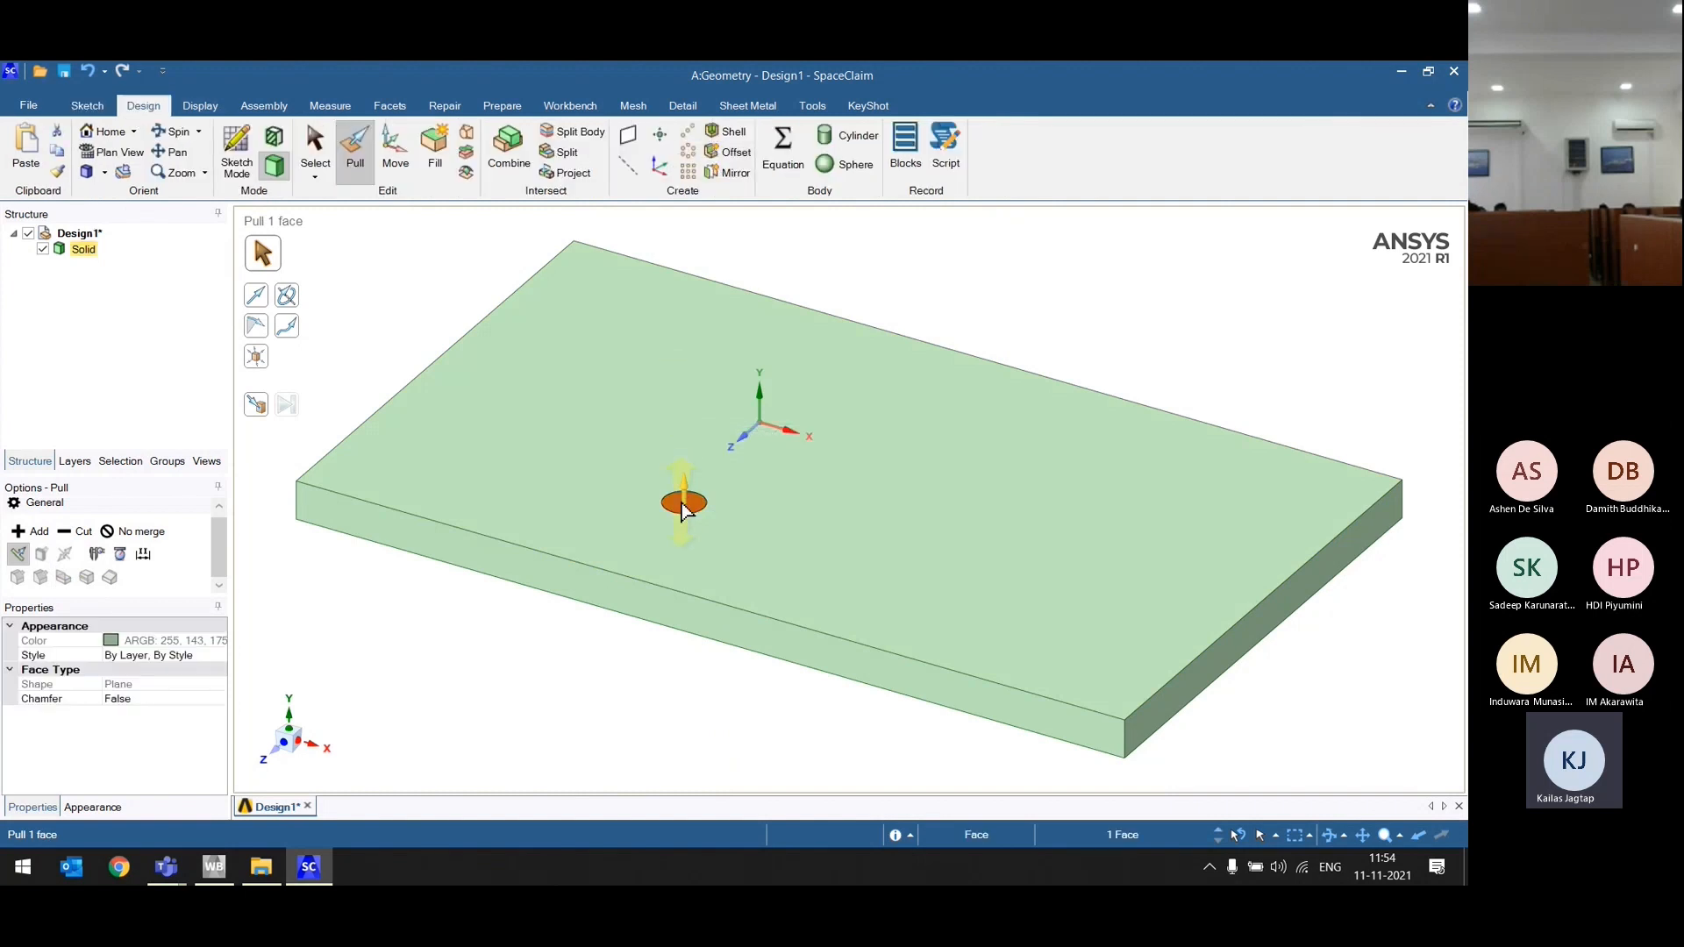
{"action": "left_click_drag", "start_coordinate": [683, 506], "coordinate": [503, 684]}
{"action": "middle_click_drag", "start_coordinate": [424, 650], "coordinate": [341, 748]}
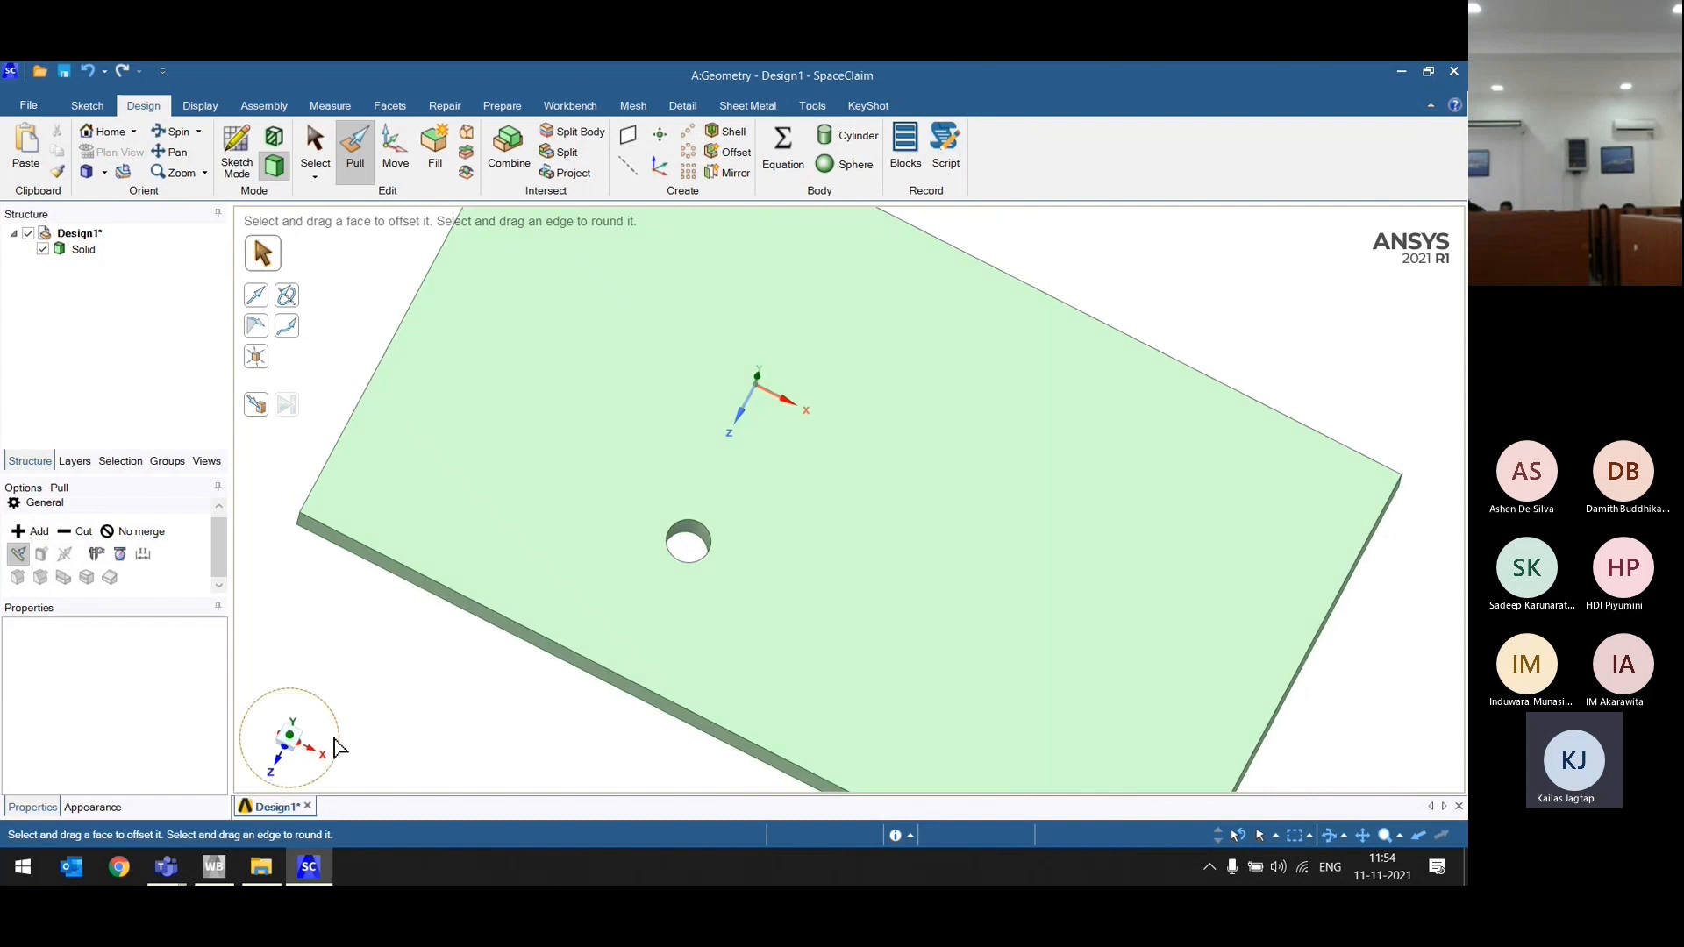
Step: Set up a one-dimensional linear pattern of the hole along the plate's long back edge with an X count of 7
{"action": "left_click", "coordinate": [291, 727]}
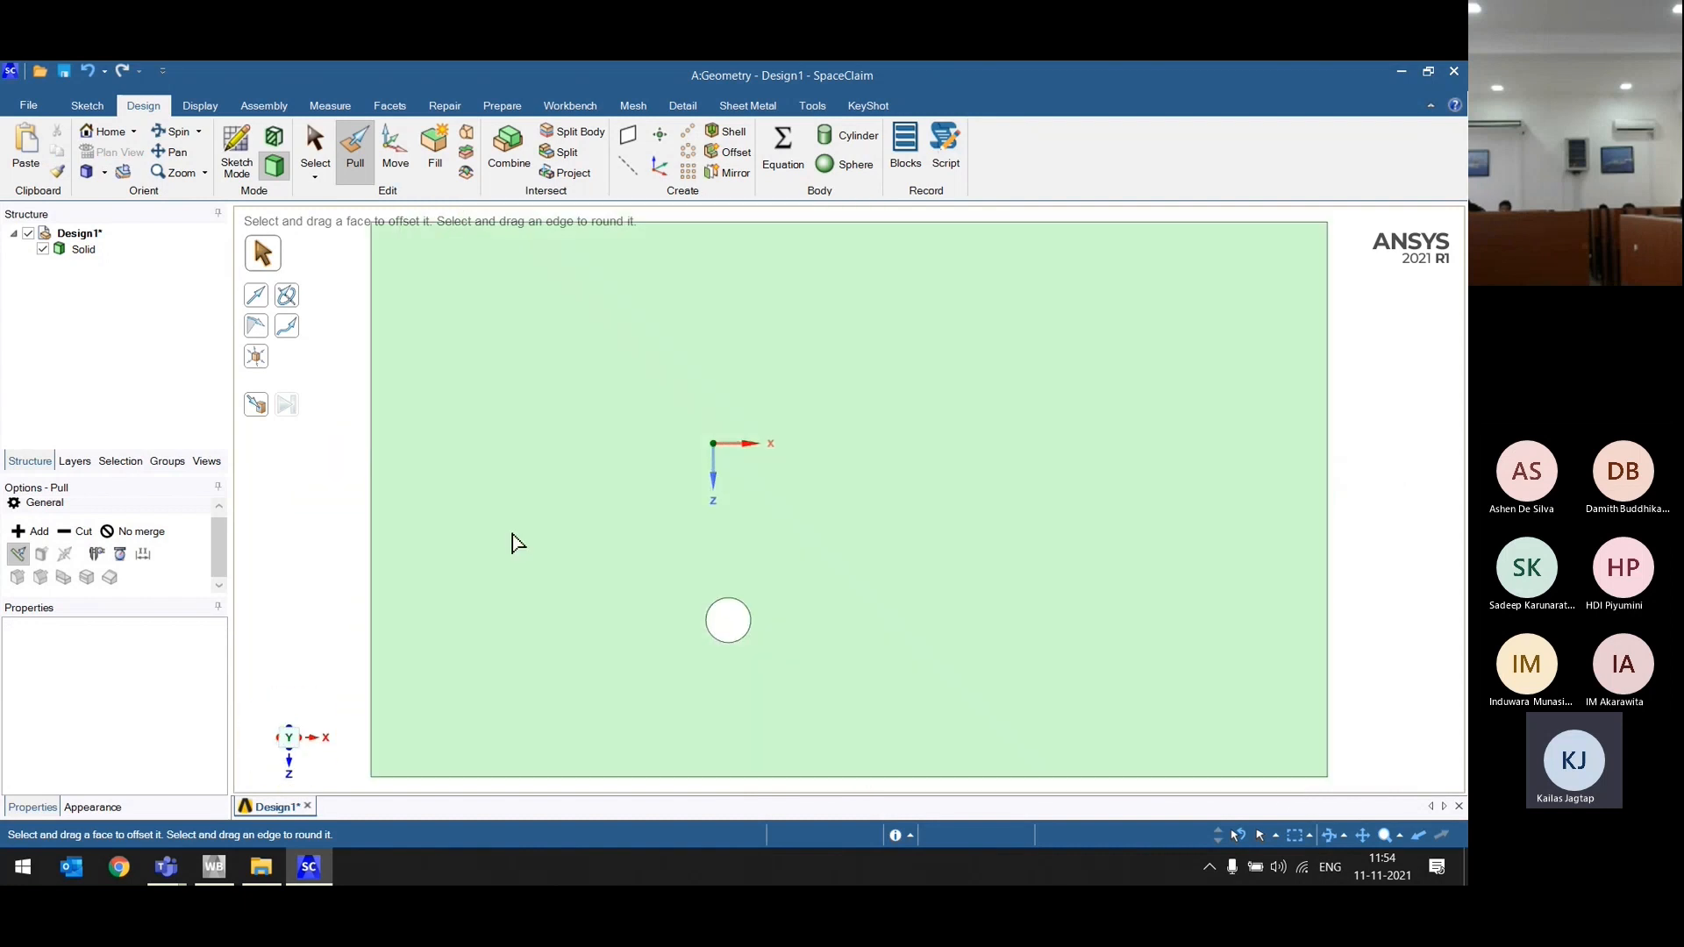
{"action": "scroll", "coordinate": [514, 535], "scroll_direction": "down", "scroll_amount": 4}
{"action": "scroll", "coordinate": [517, 536], "scroll_direction": "up", "scroll_amount": 2}
{"action": "middle_click_drag", "start_coordinate": [519, 537], "coordinate": [503, 485]}
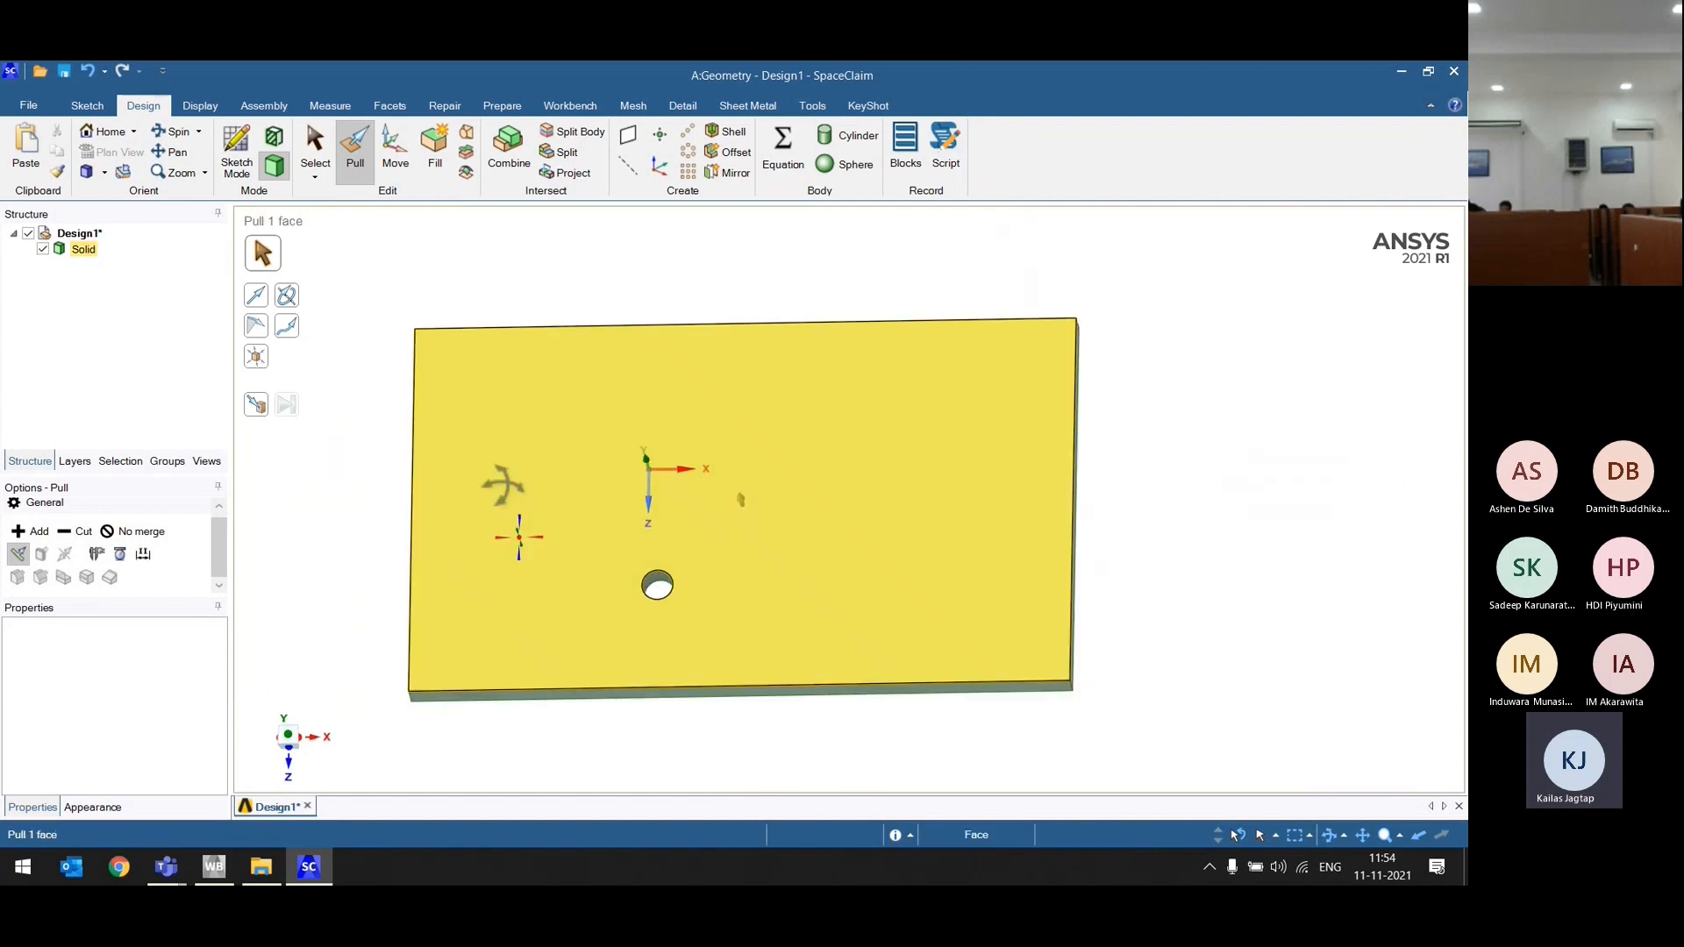
{"action": "left_click", "coordinate": [696, 134]}
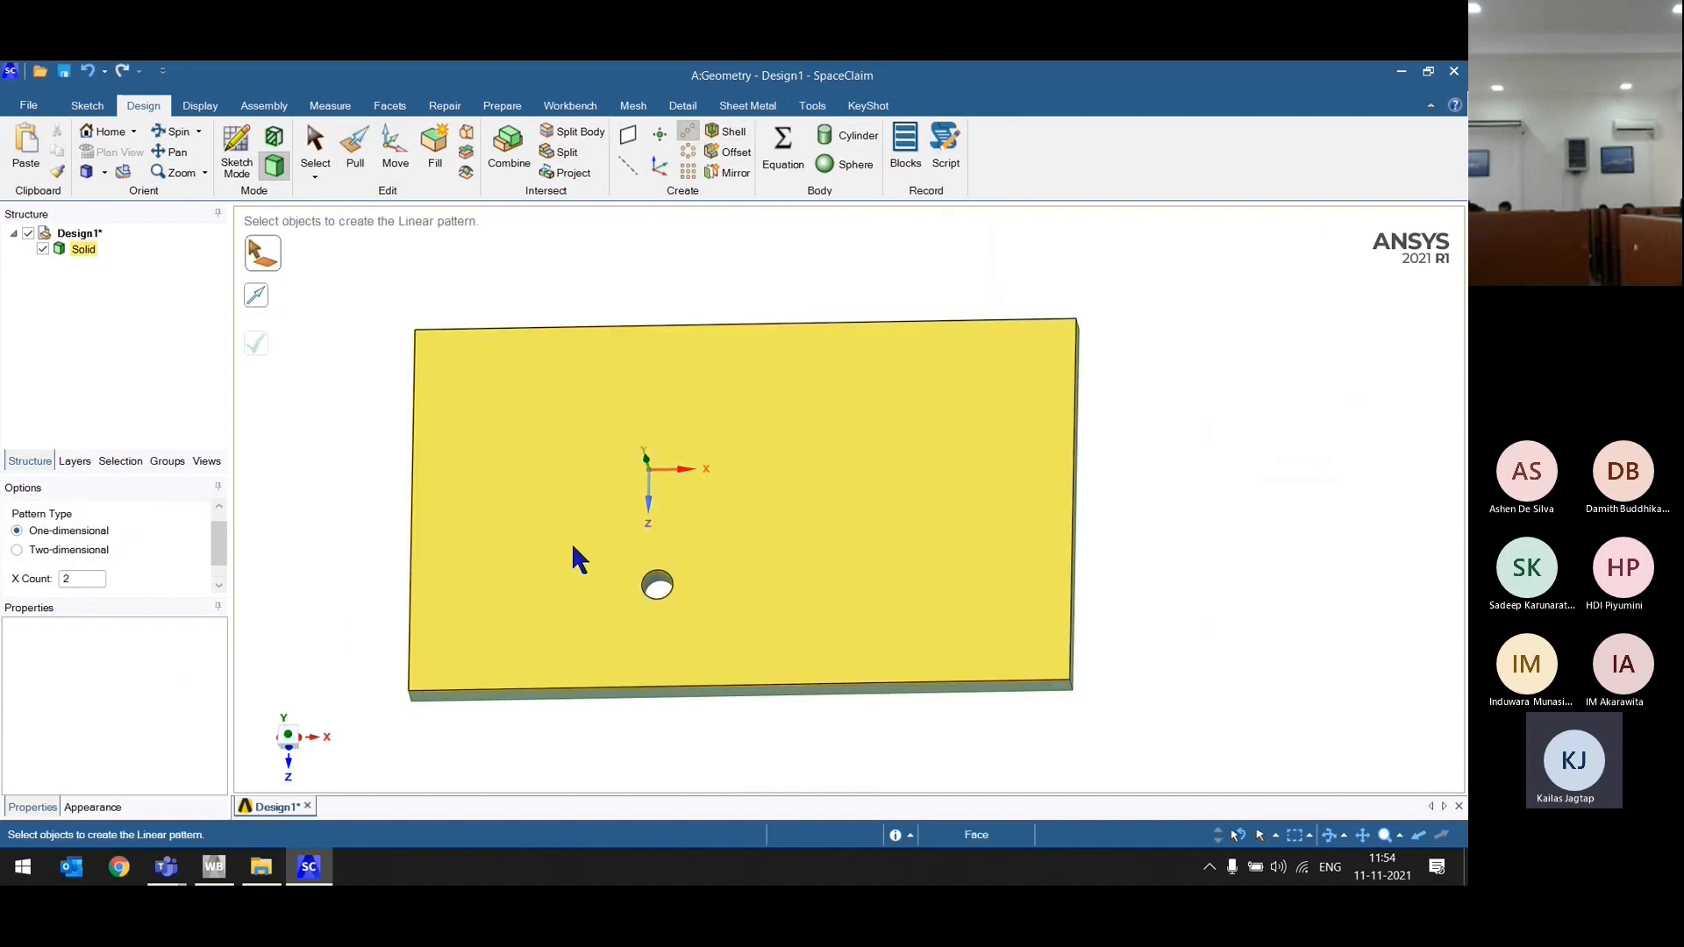
{"action": "left_click", "coordinate": [659, 587]}
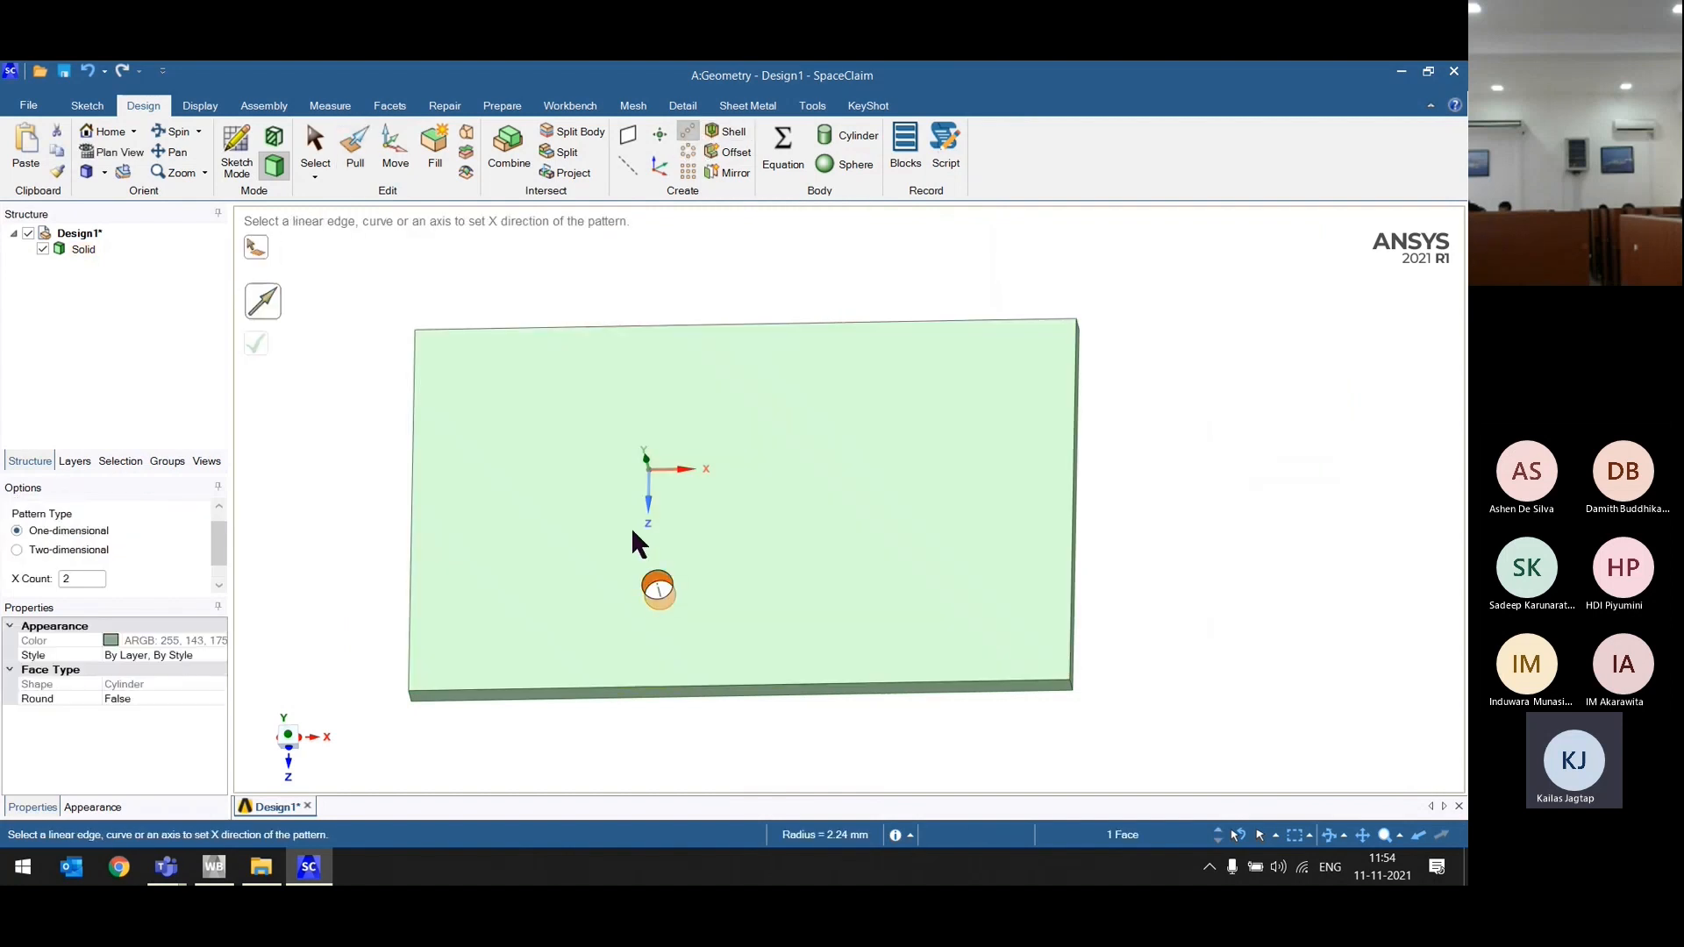
{"action": "left_click", "coordinate": [638, 331]}
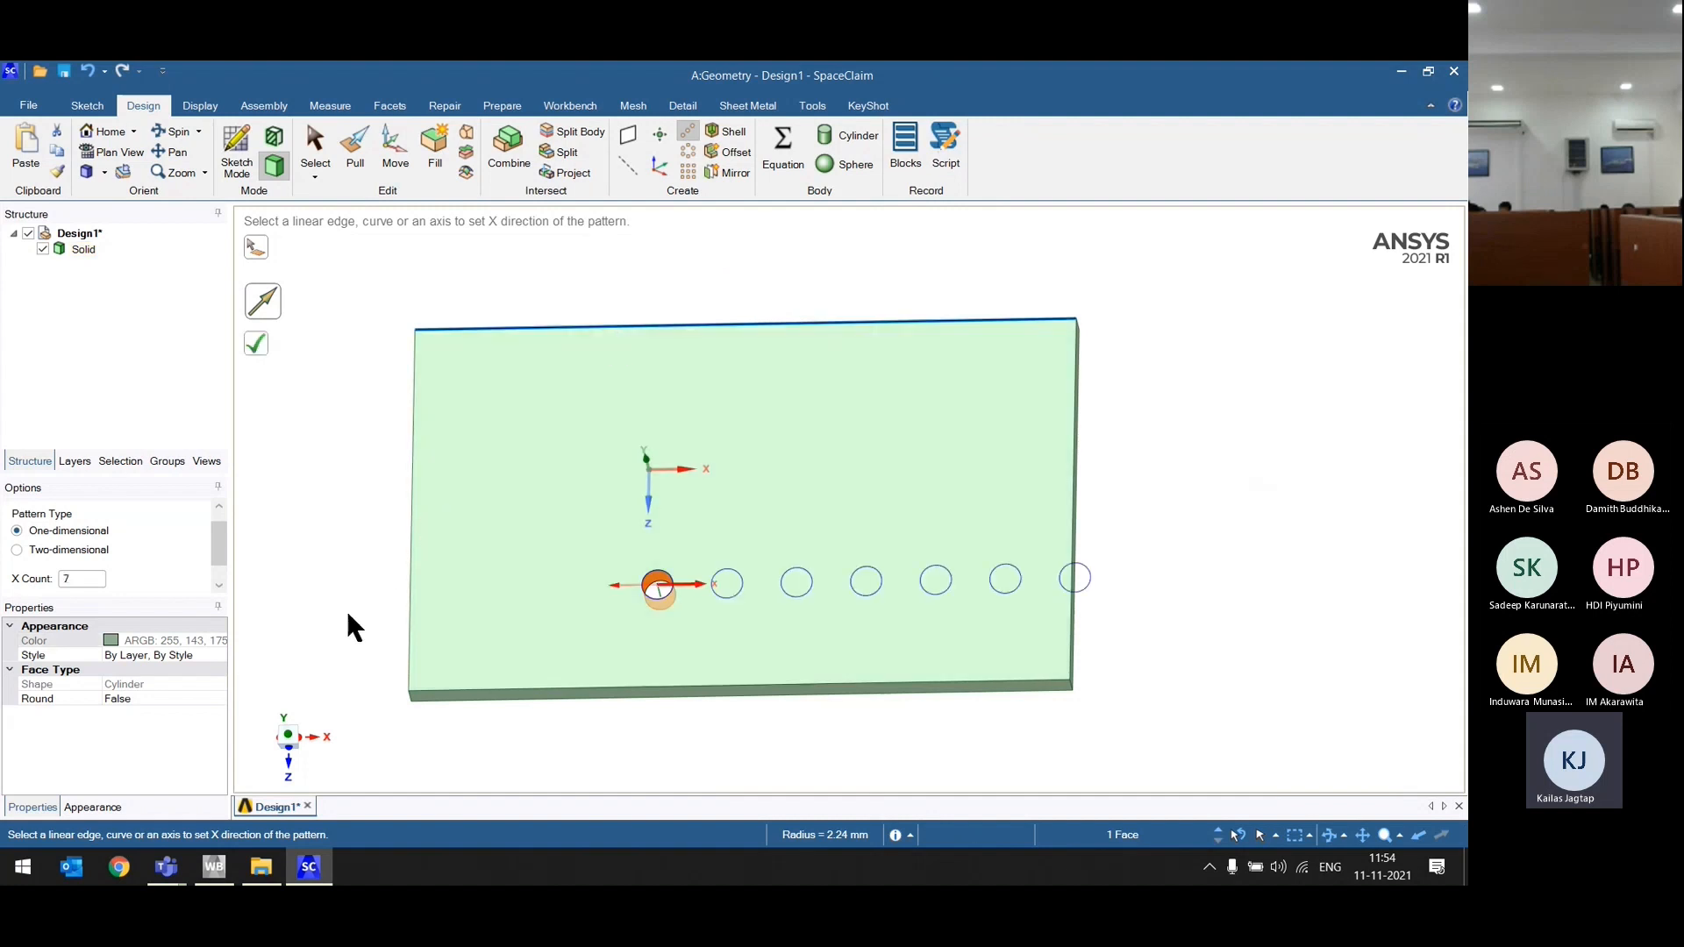
{"action": "scroll", "coordinate": [1142, 341], "scroll_direction": "down", "scroll_amount": 2}
{"action": "middle_click_drag", "start_coordinate": [1154, 552], "coordinate": [1195, 542]}
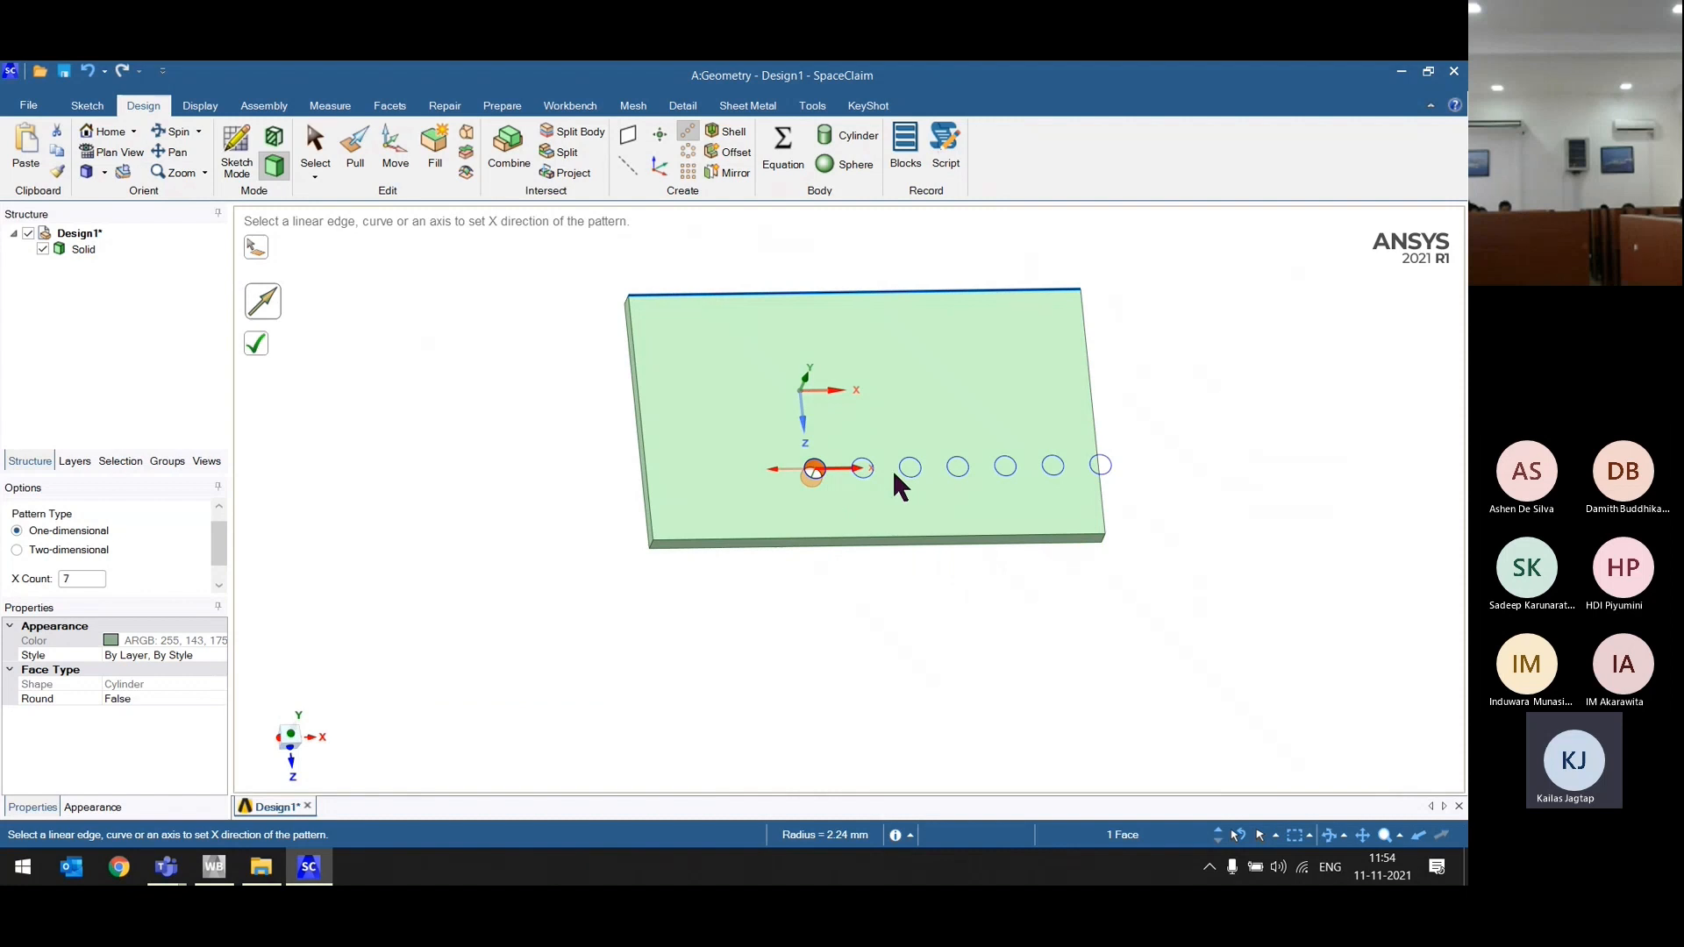
Step: Change the X count to 5, pick the back edge again, point the direction along positive X and create the pattern
{"action": "double_click", "coordinate": [75, 582]}
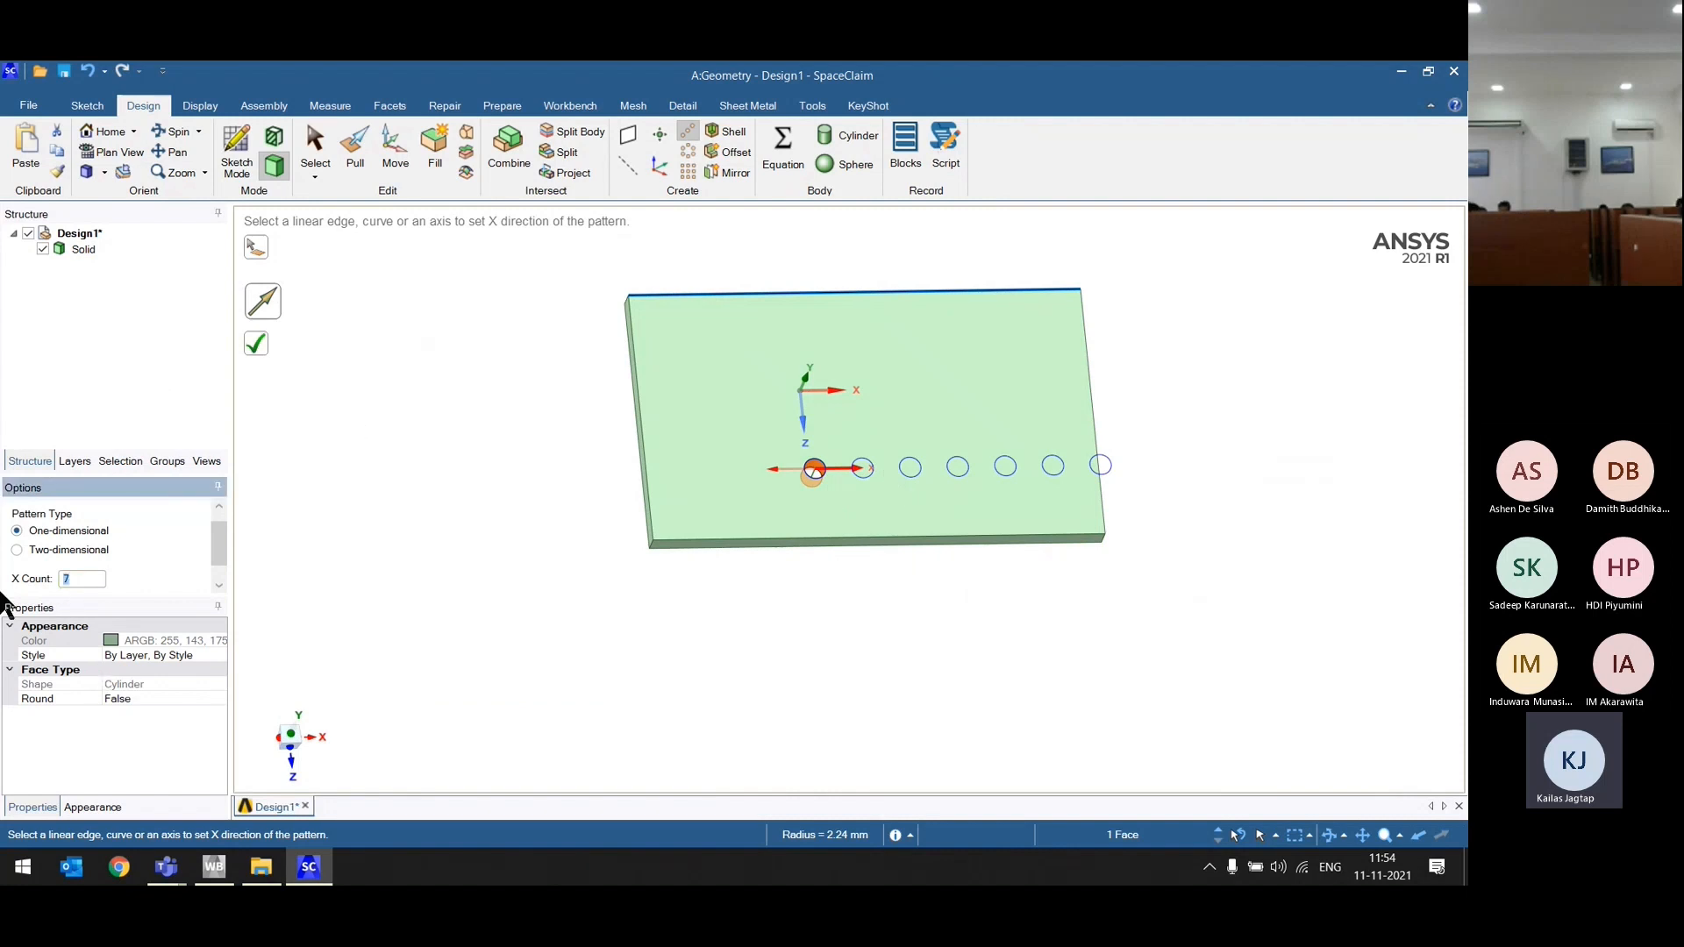
{"action": "type", "text": "5"}
{"action": "left_click", "coordinate": [530, 591]}
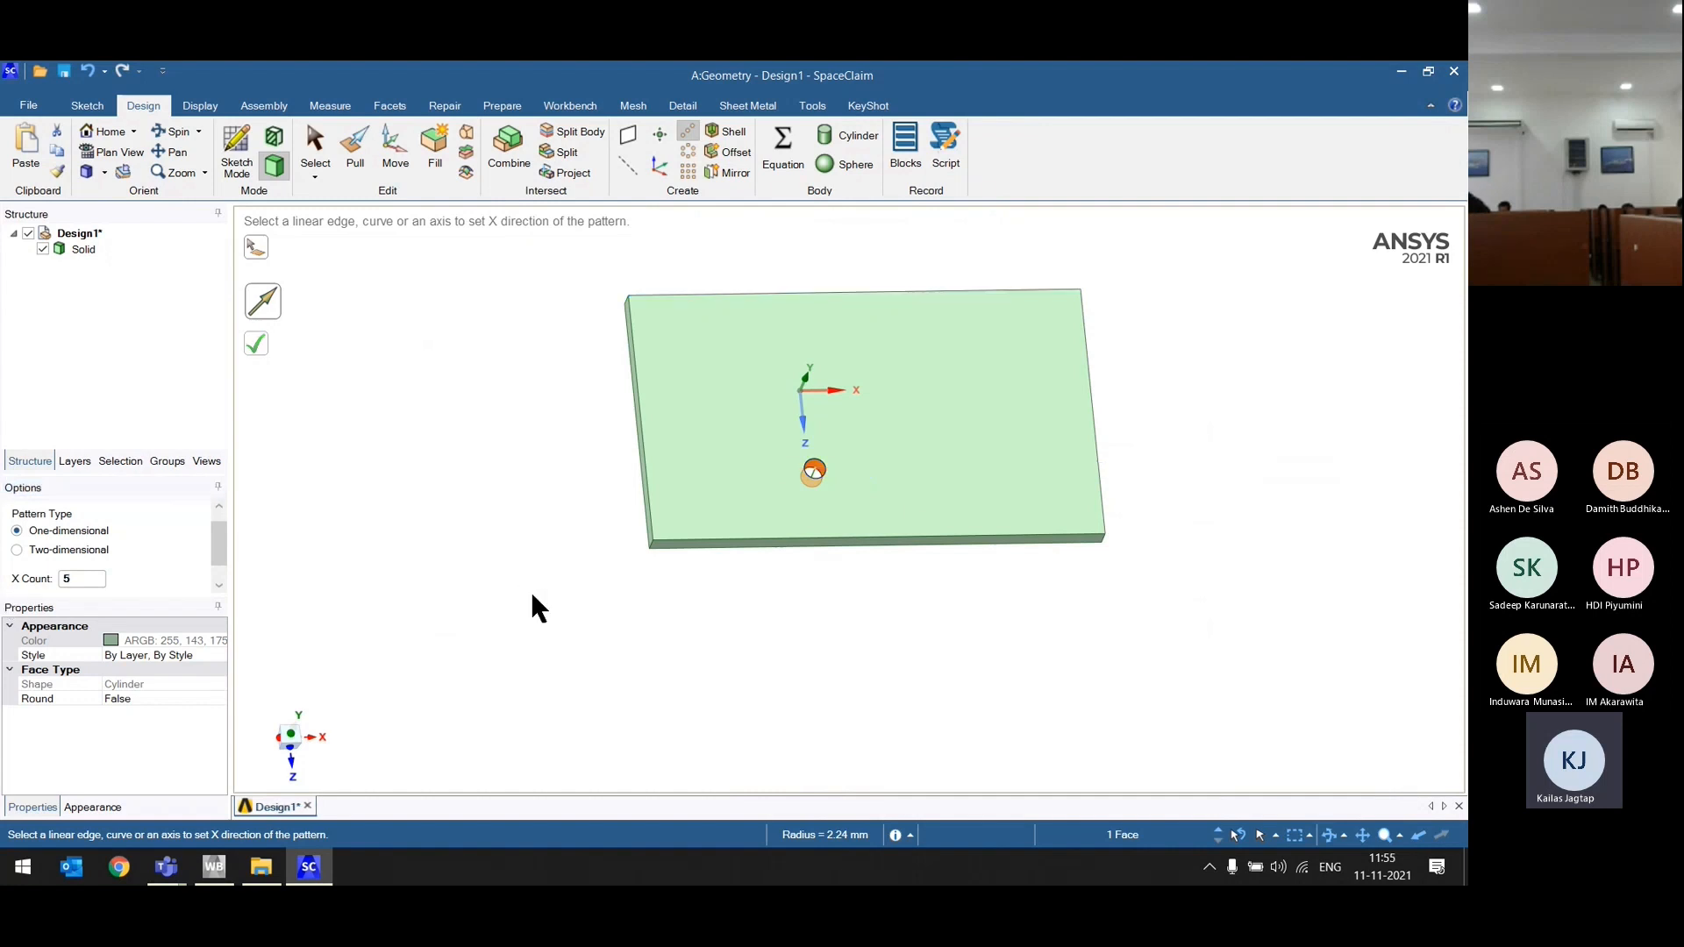
{"action": "left_click", "coordinate": [805, 292]}
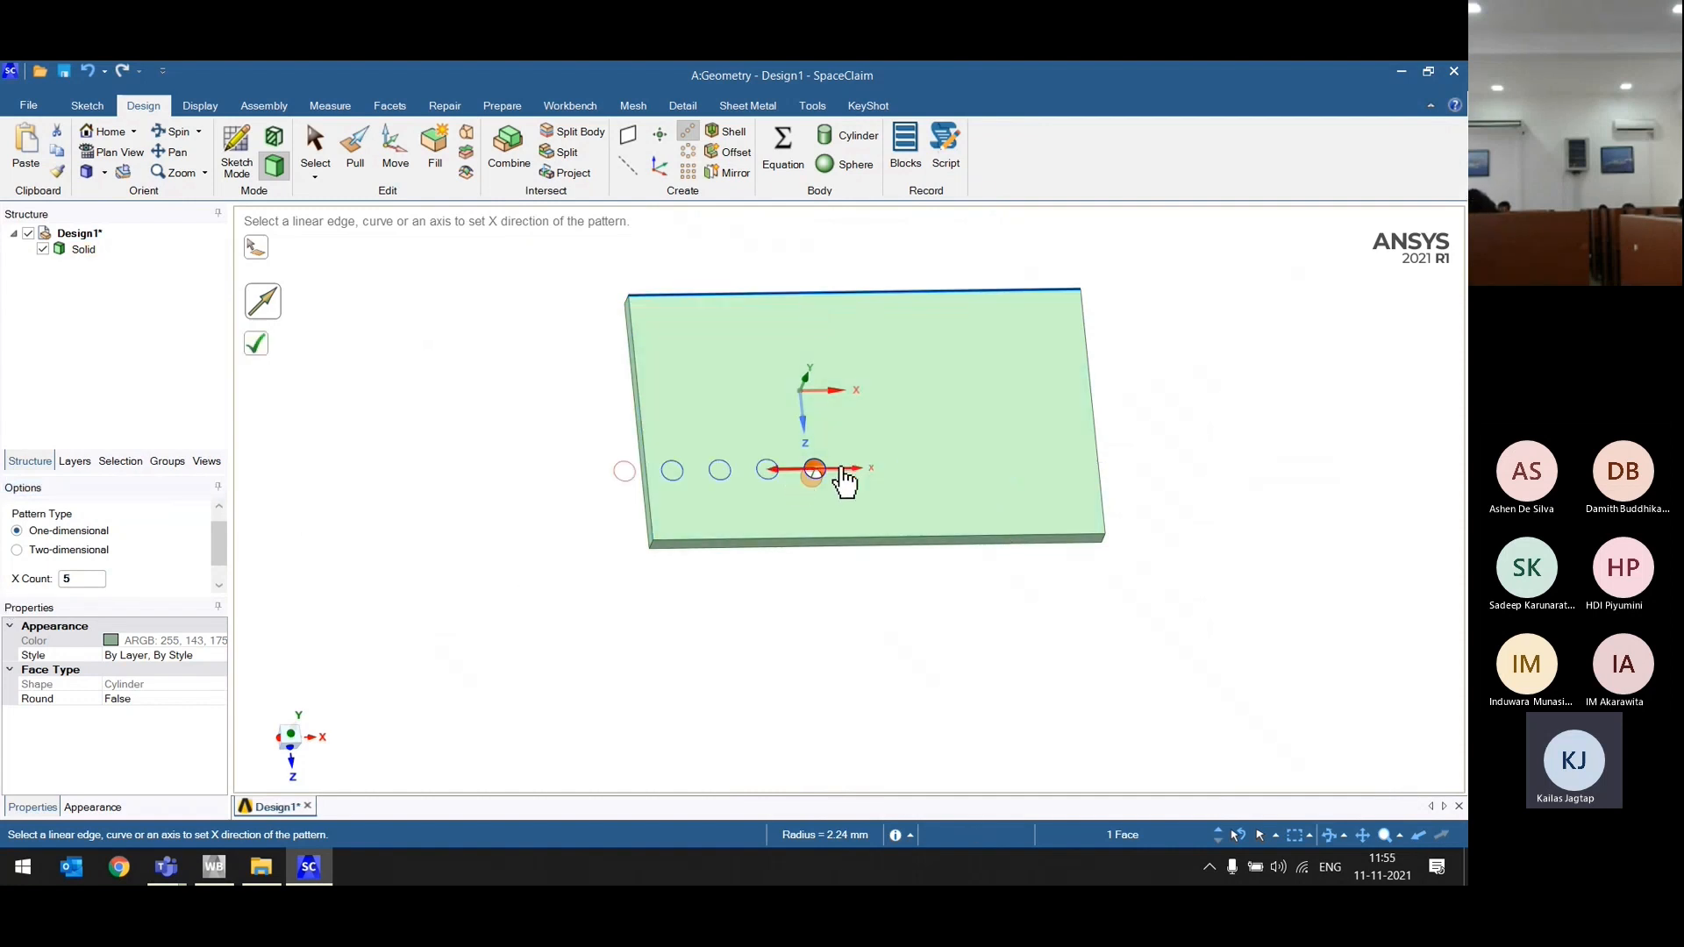
{"action": "left_click", "coordinate": [790, 471]}
{"action": "left_click", "coordinate": [850, 478]}
{"action": "middle_click_drag", "start_coordinate": [564, 537], "coordinate": [517, 530]}
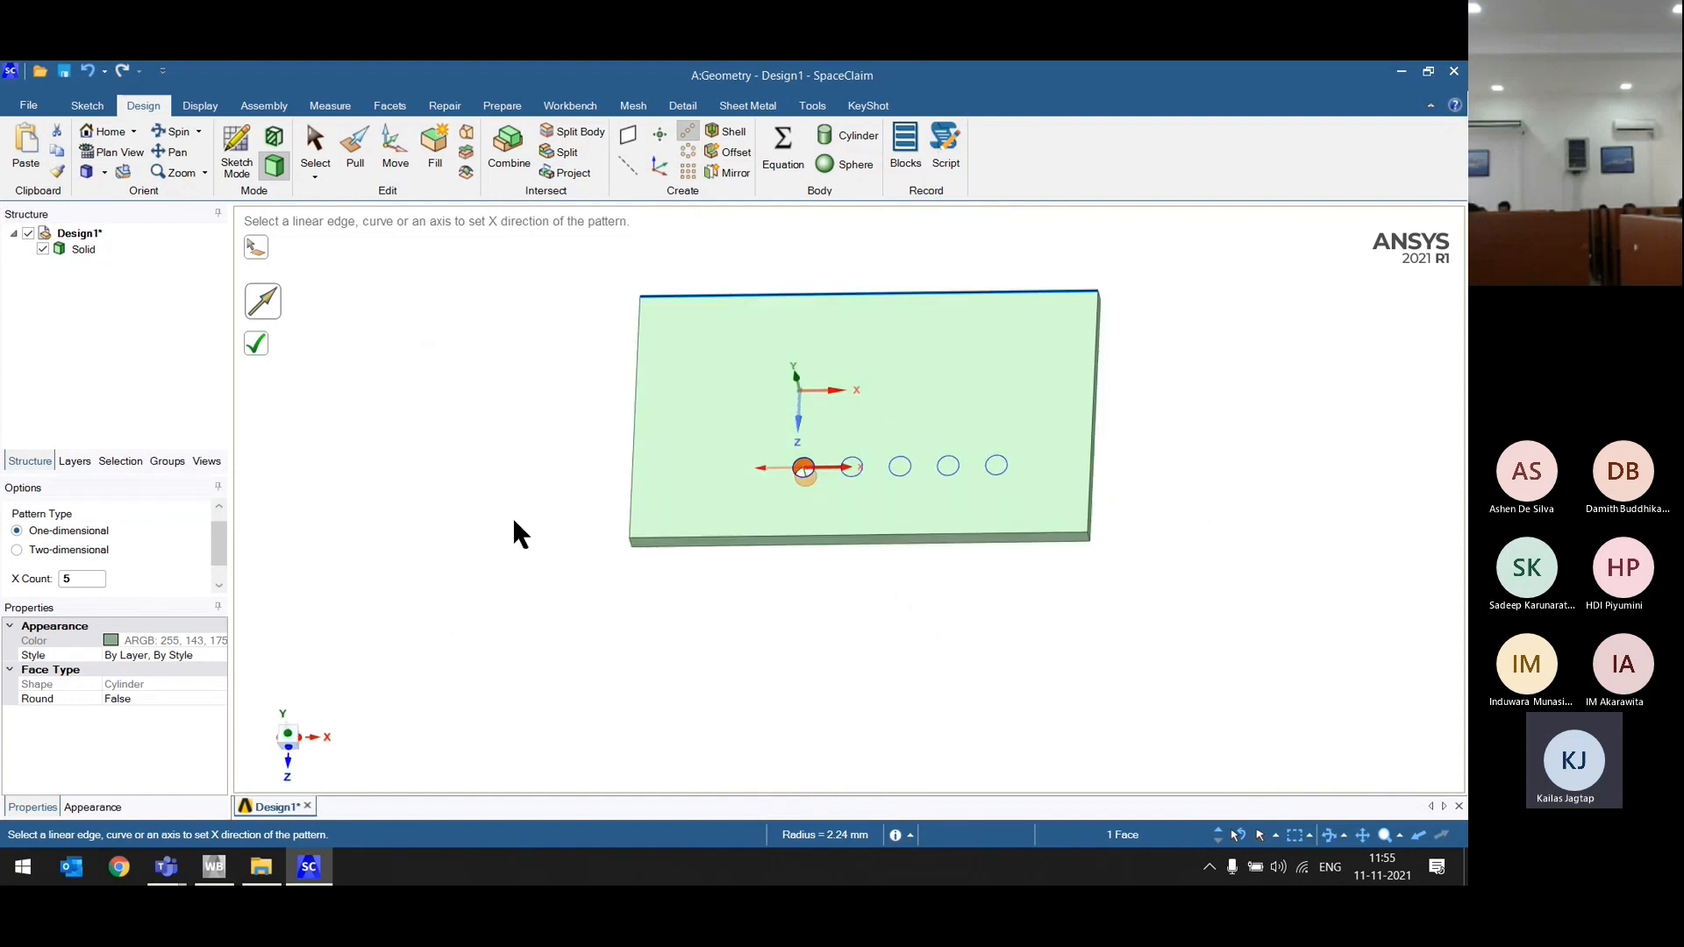
{"action": "left_click", "coordinate": [255, 345]}
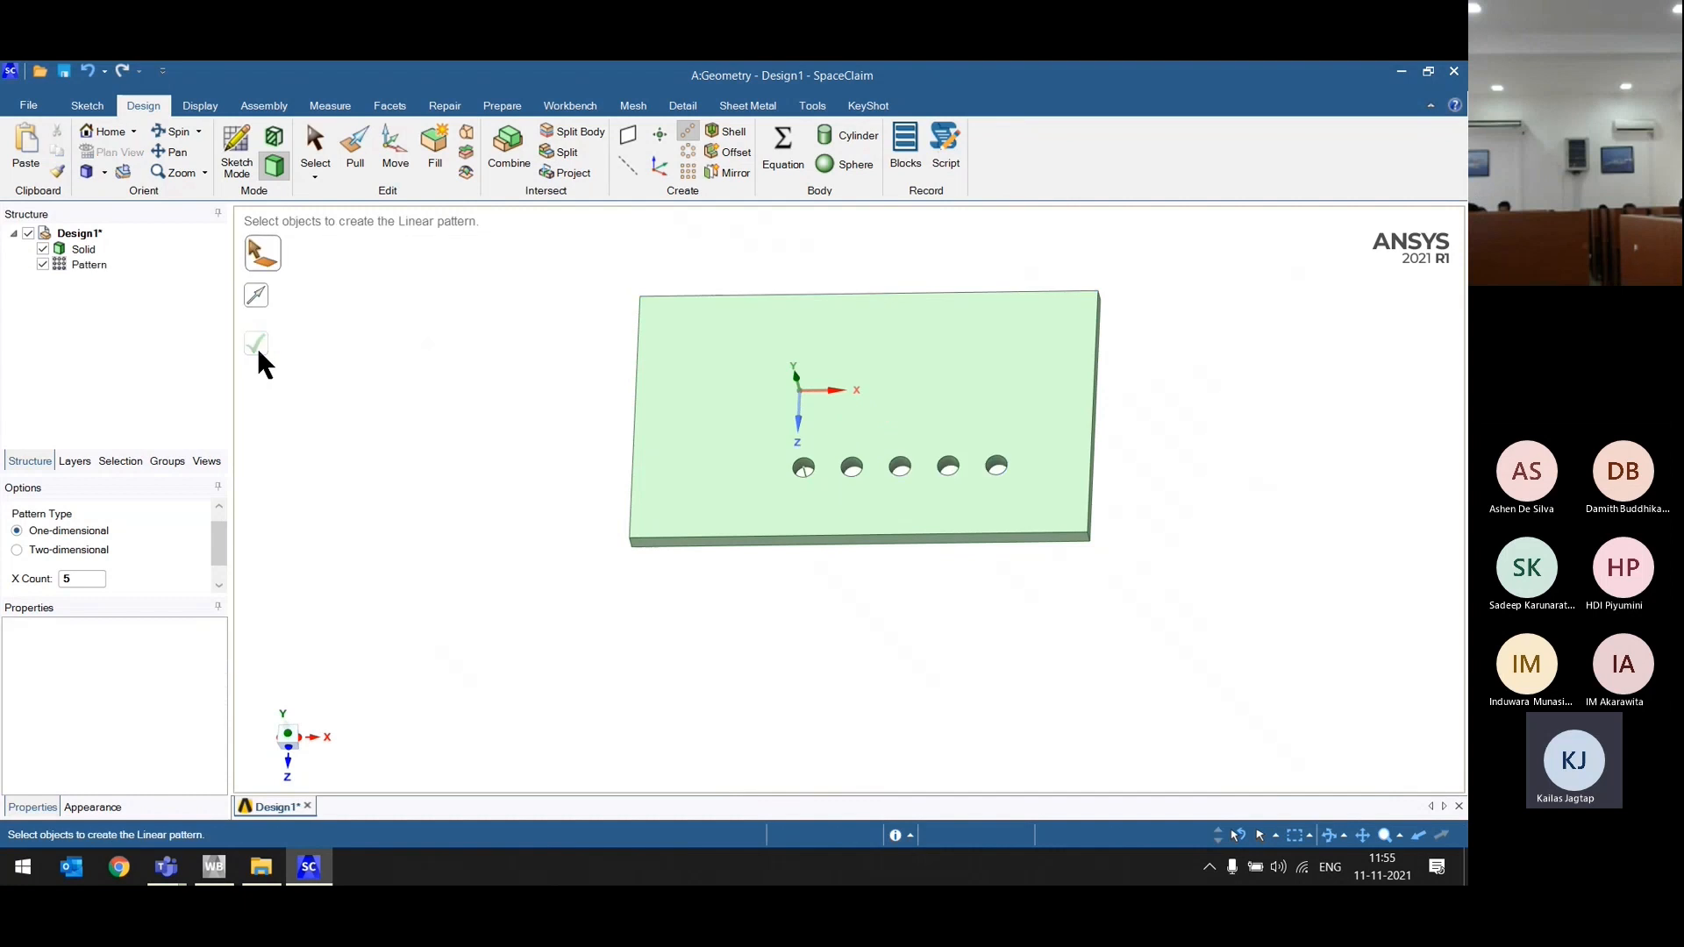
Step: Undo the last linear pattern and set its X pitch to 15 mm
{"action": "key", "text": "ctrl+z"}
{"action": "left_click_drag", "start_coordinate": [218, 558], "coordinate": [220, 577]}
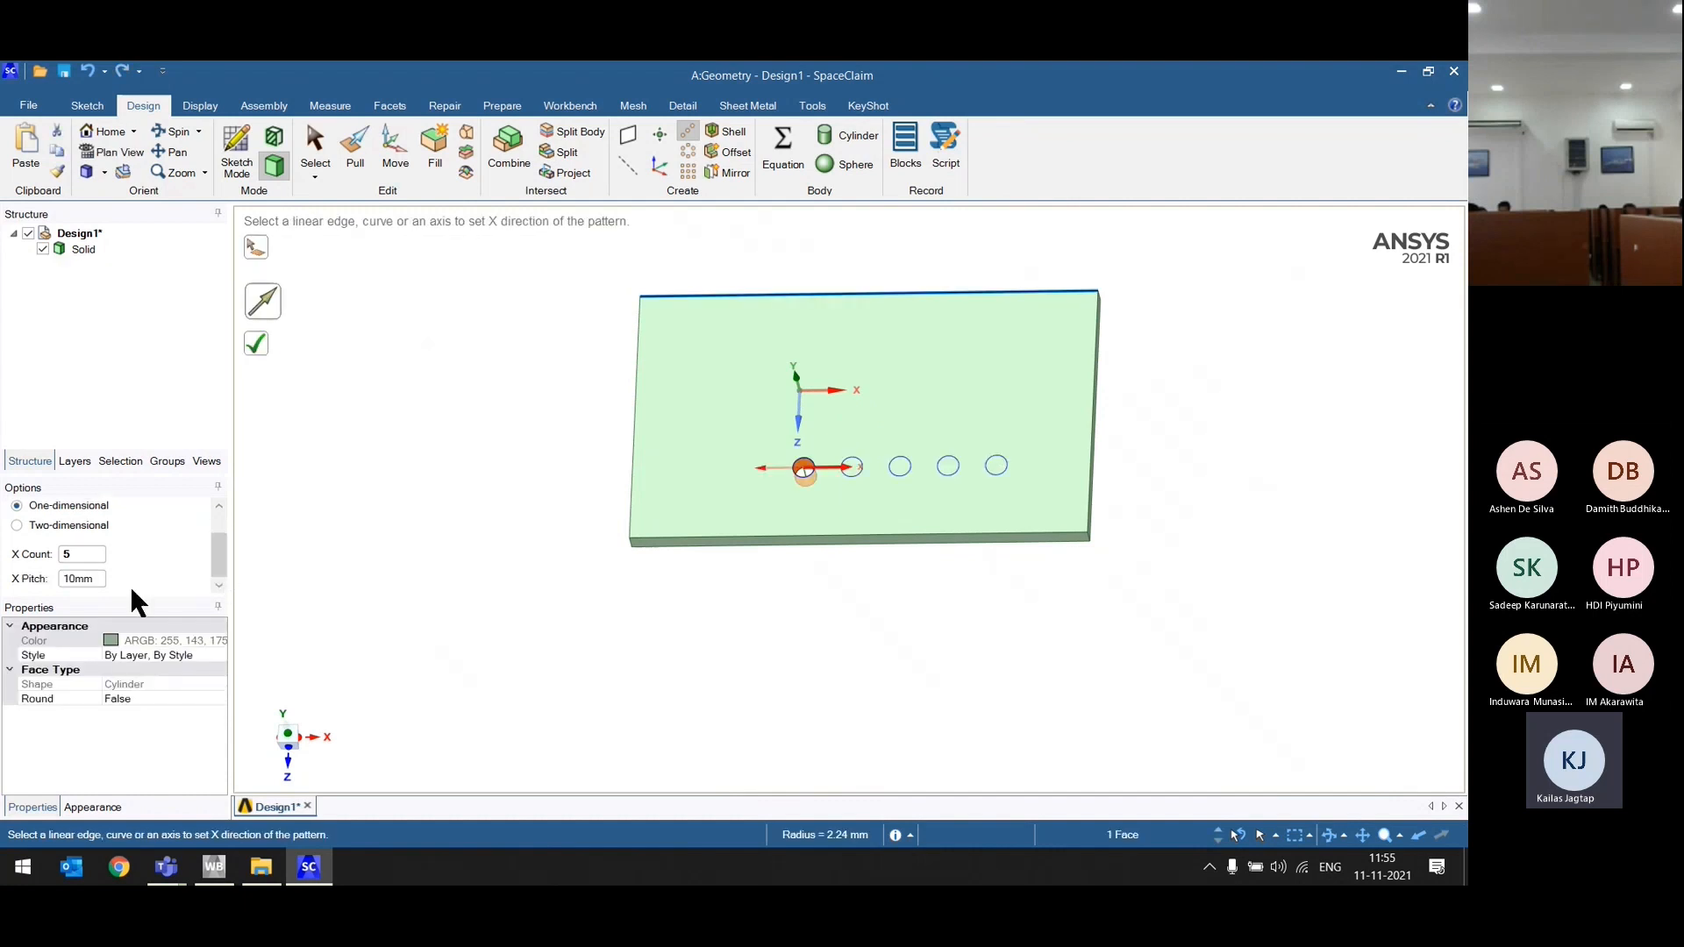
{"action": "double_click", "coordinate": [95, 579]}
{"action": "type", "text": "15"}
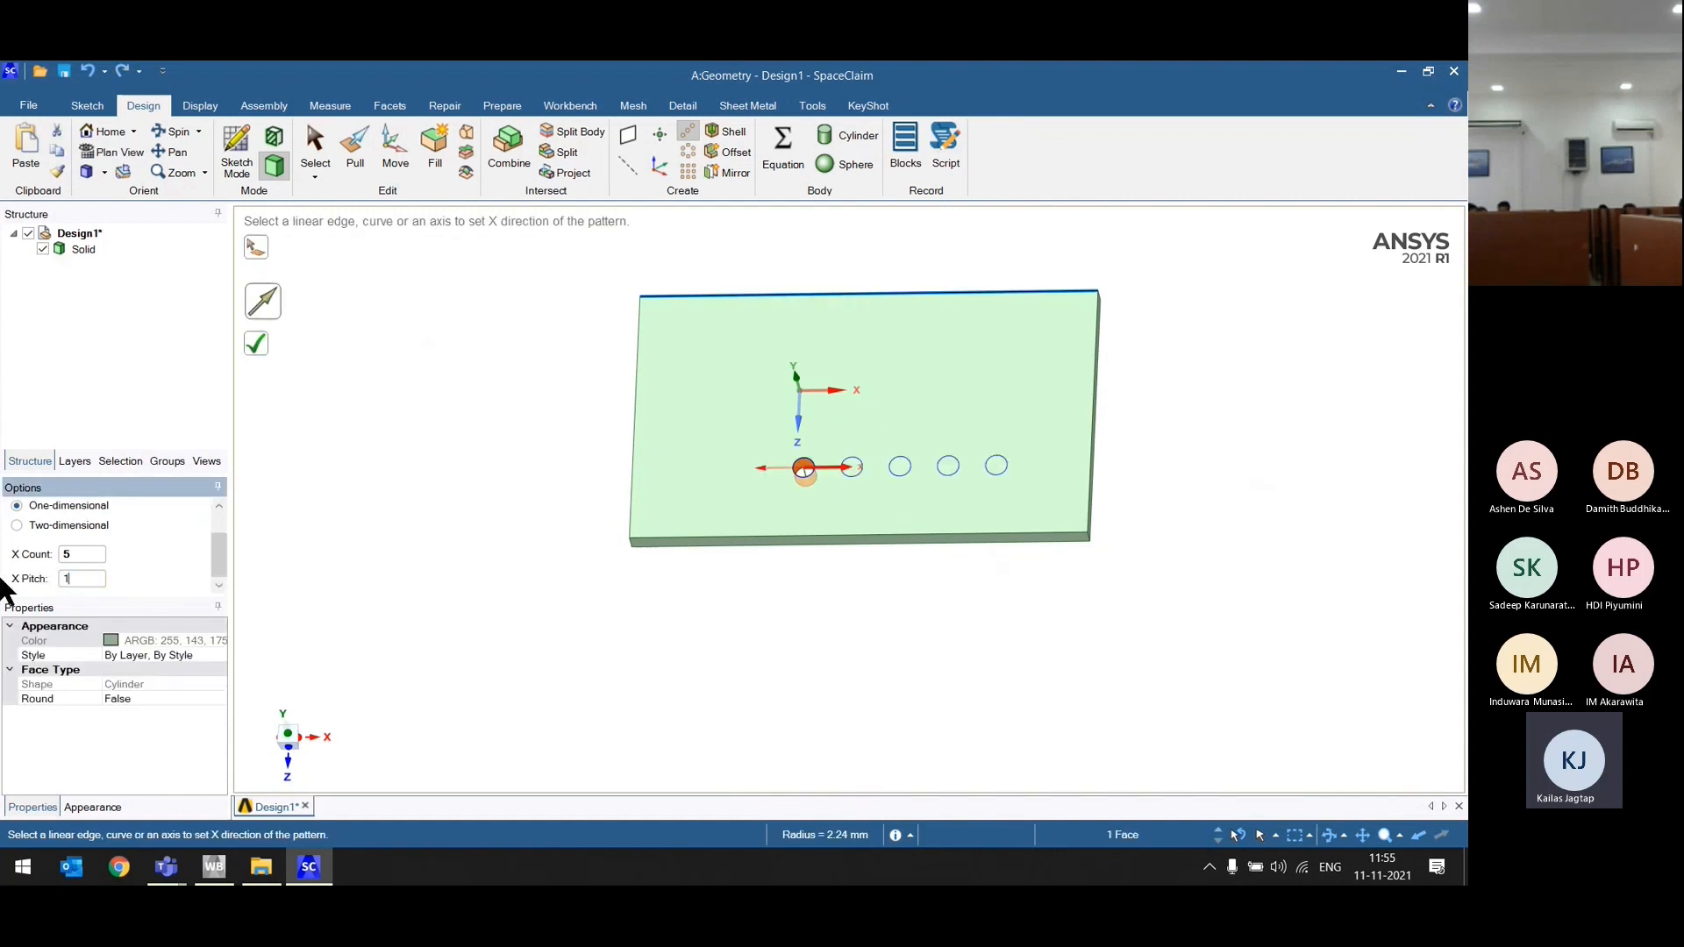
{"action": "key", "text": "Return"}
Step: Set the X pitch to 12 mm and create the one-dimensional linear pattern of the hole
{"action": "double_click", "coordinate": [97, 579]}
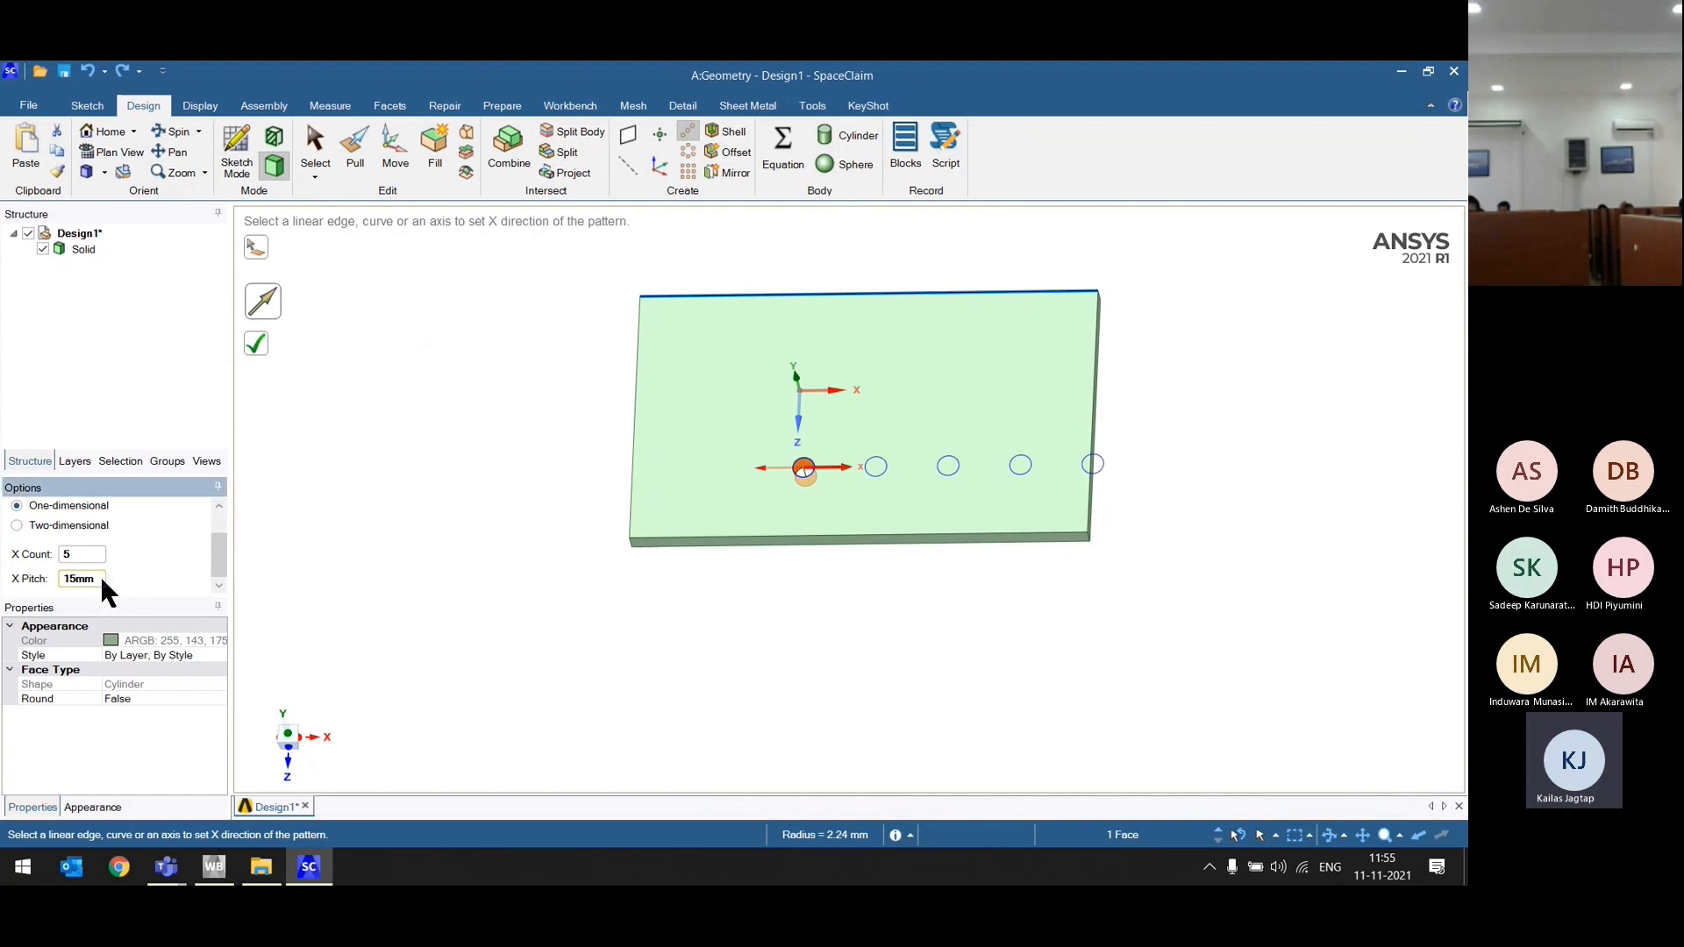
{"action": "type", "text": "12"}
{"action": "key", "text": "Return"}
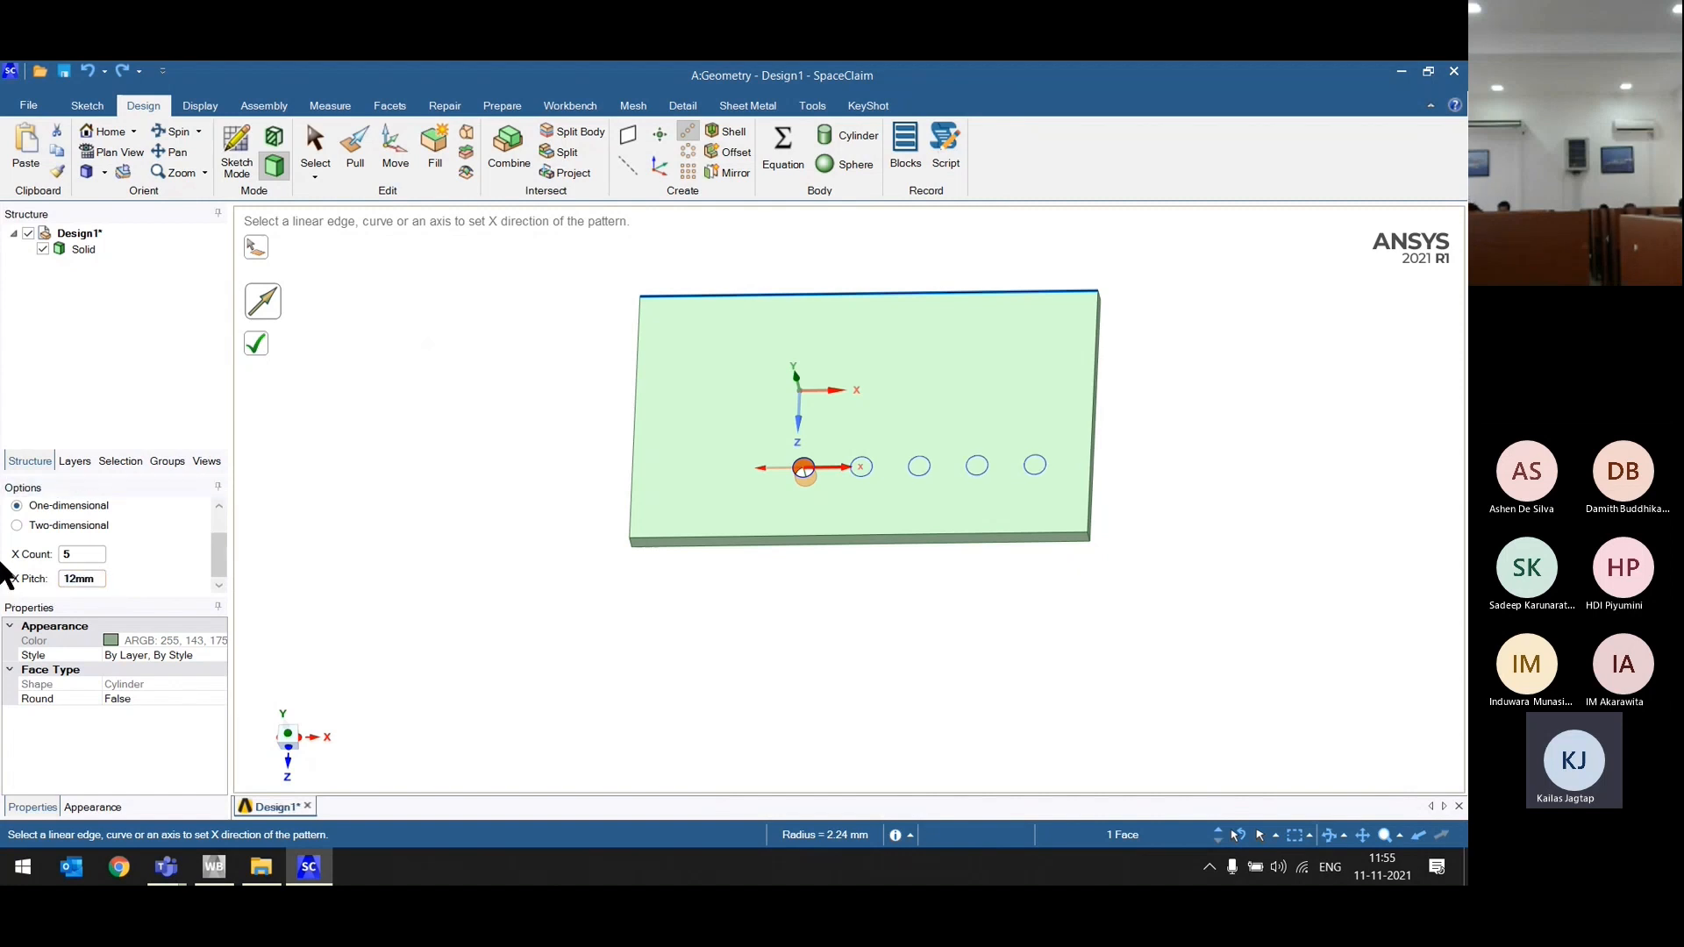
{"action": "left_click", "coordinate": [256, 343]}
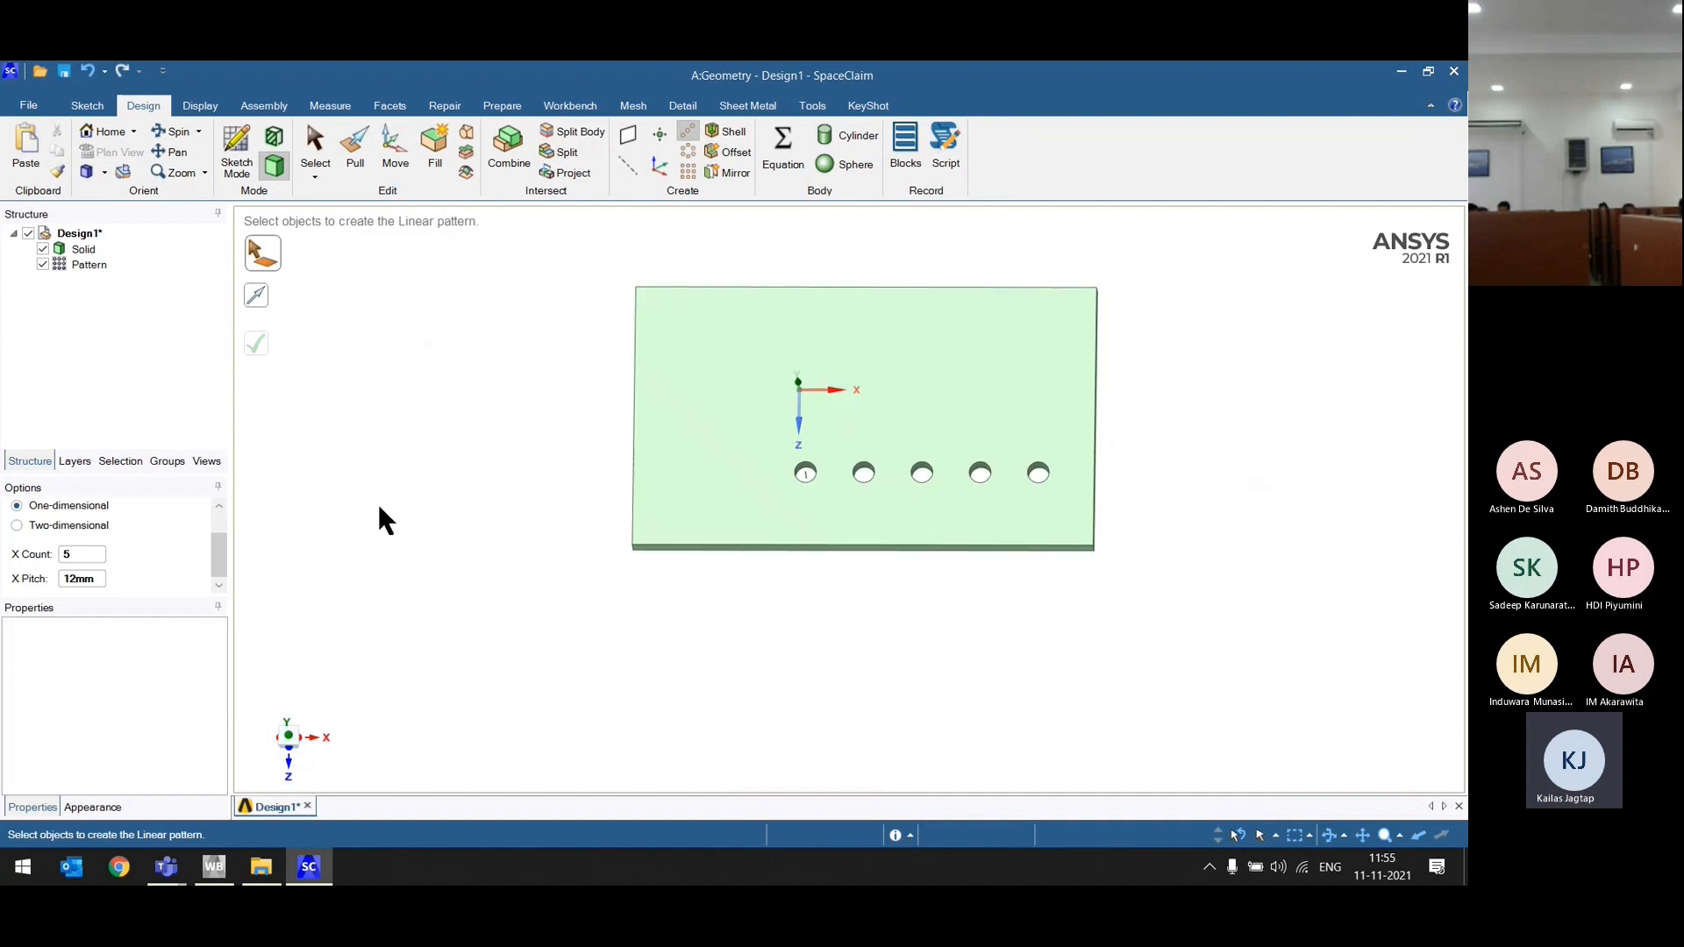
Step: Undo the one-dimensional pattern and recreate it as a two-dimensional pattern with a Y count of 4
{"action": "key", "text": "ctrl+z"}
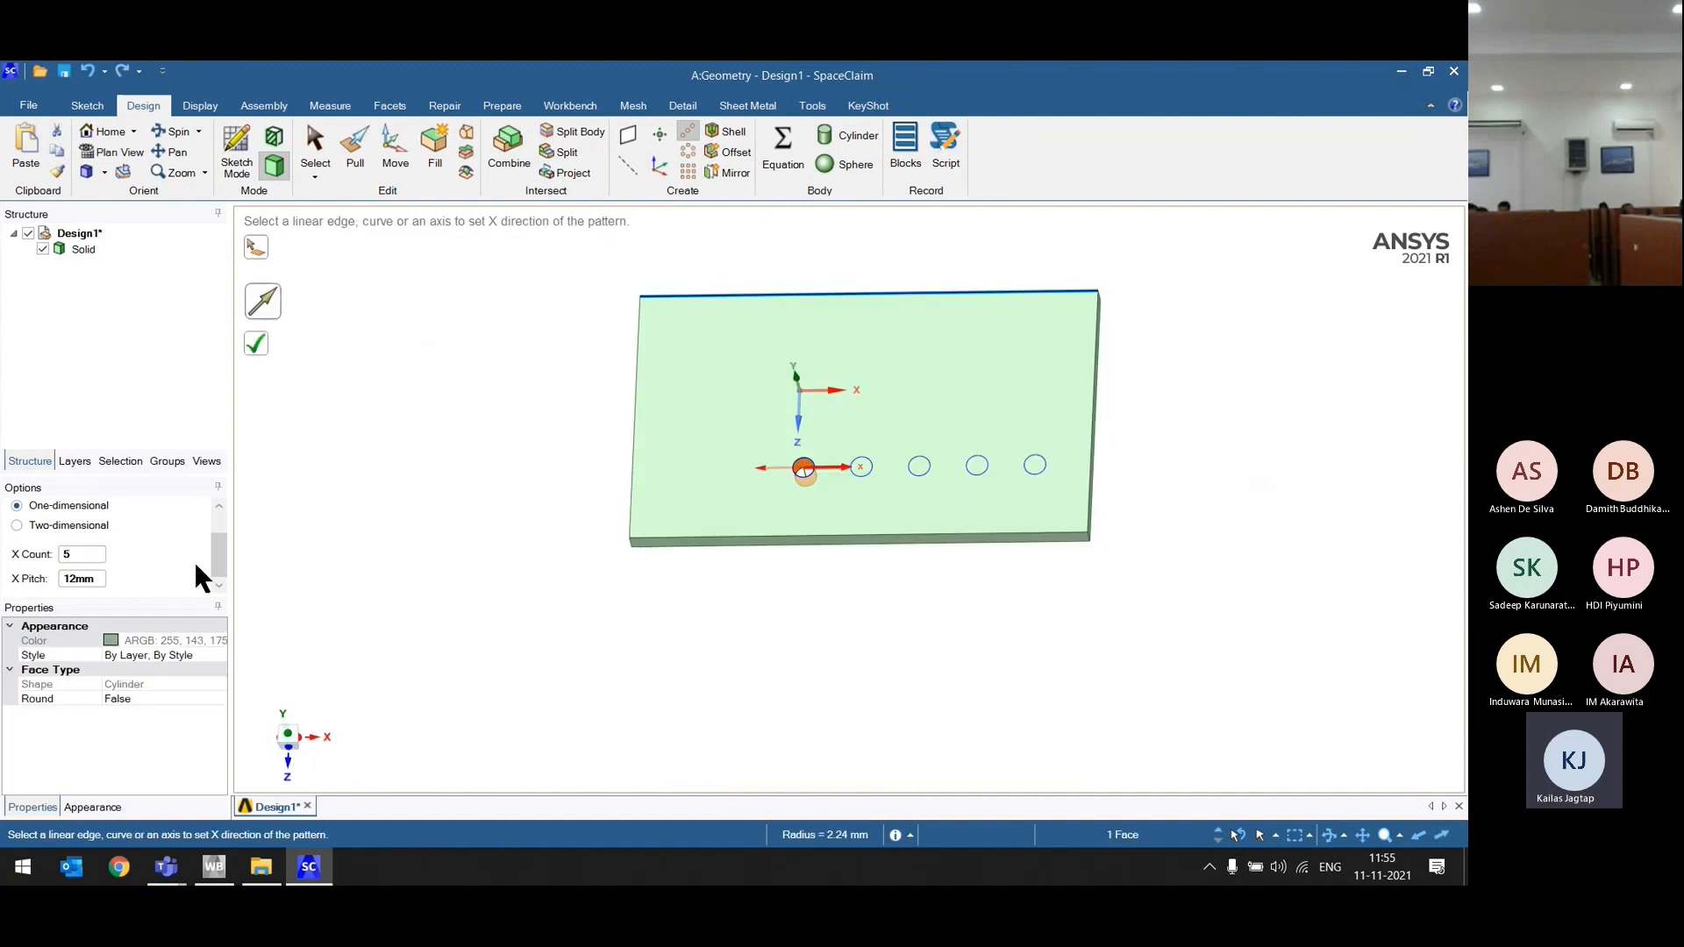
{"action": "left_click", "coordinate": [60, 527]}
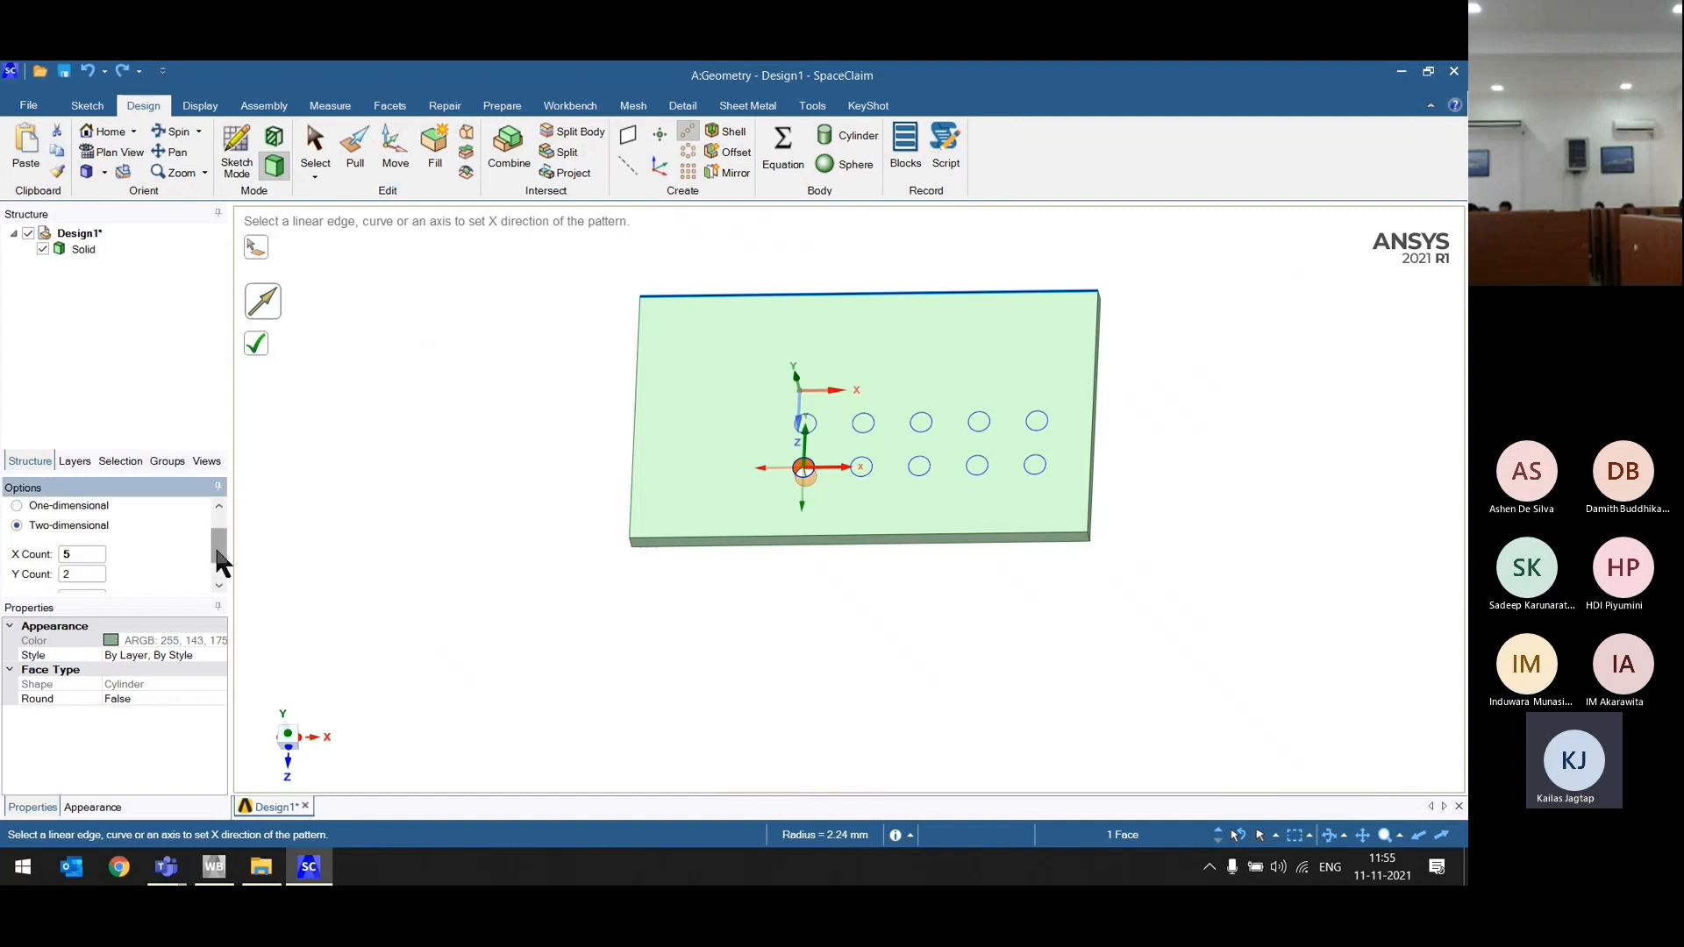
{"action": "scroll", "coordinate": [219, 562], "scroll_direction": "down", "scroll_amount": 2}
{"action": "left_click", "coordinate": [76, 535]}
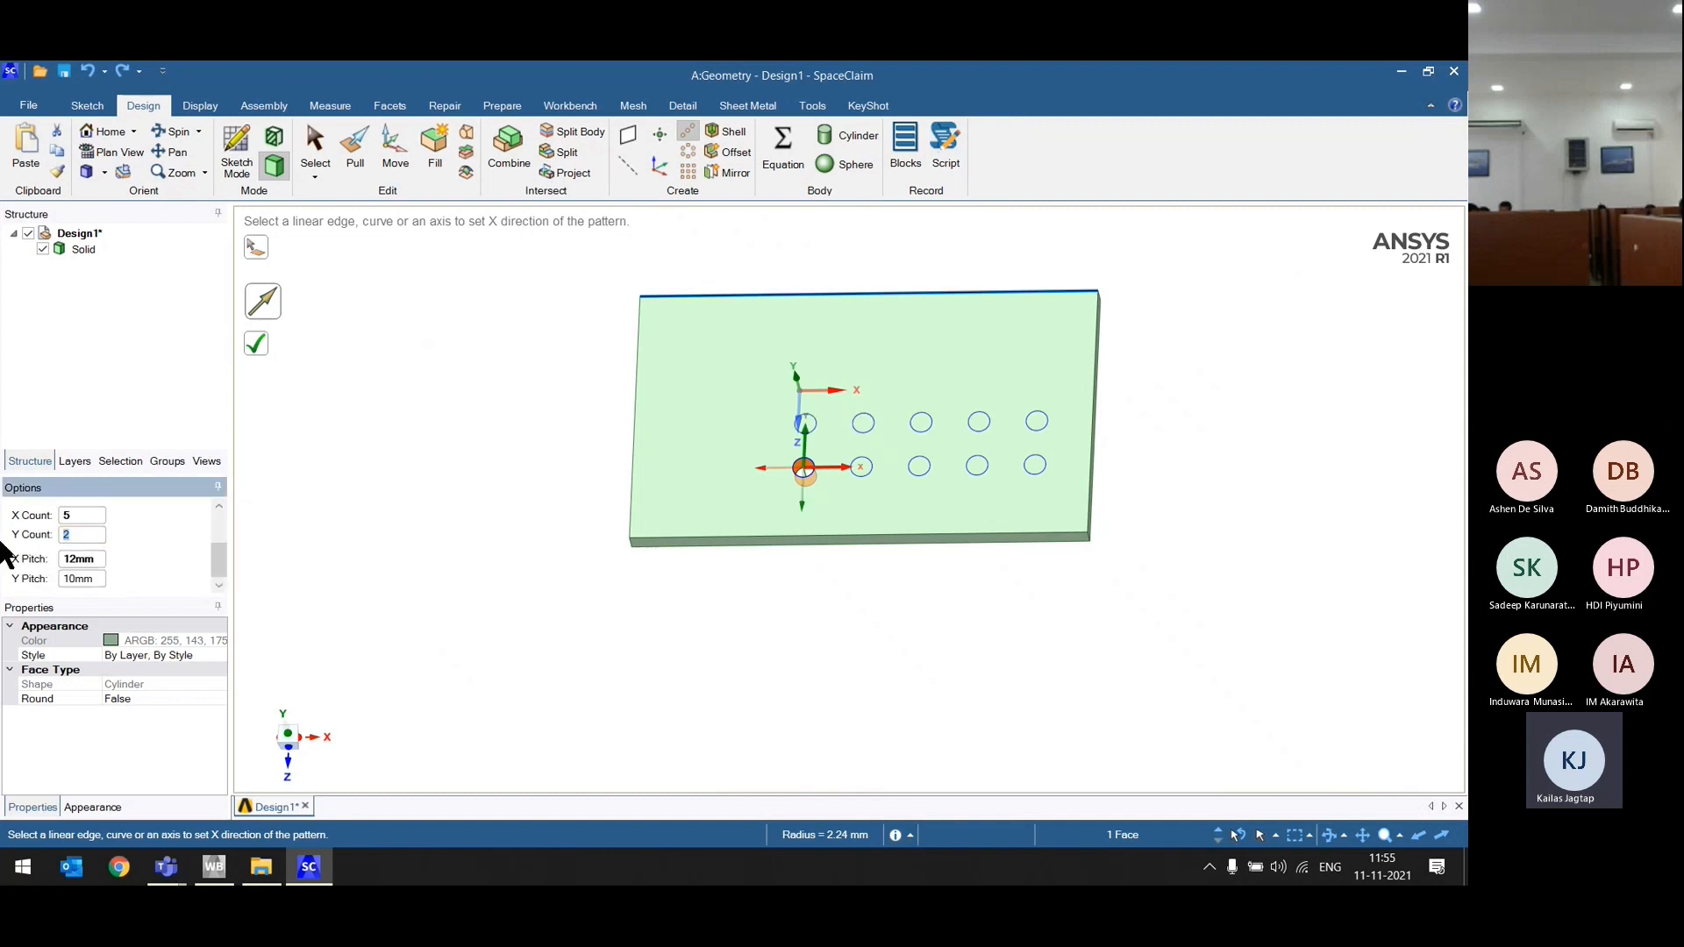
{"action": "type", "text": "4"}
{"action": "key", "text": "Tab"}
{"action": "key", "text": "Tab"}
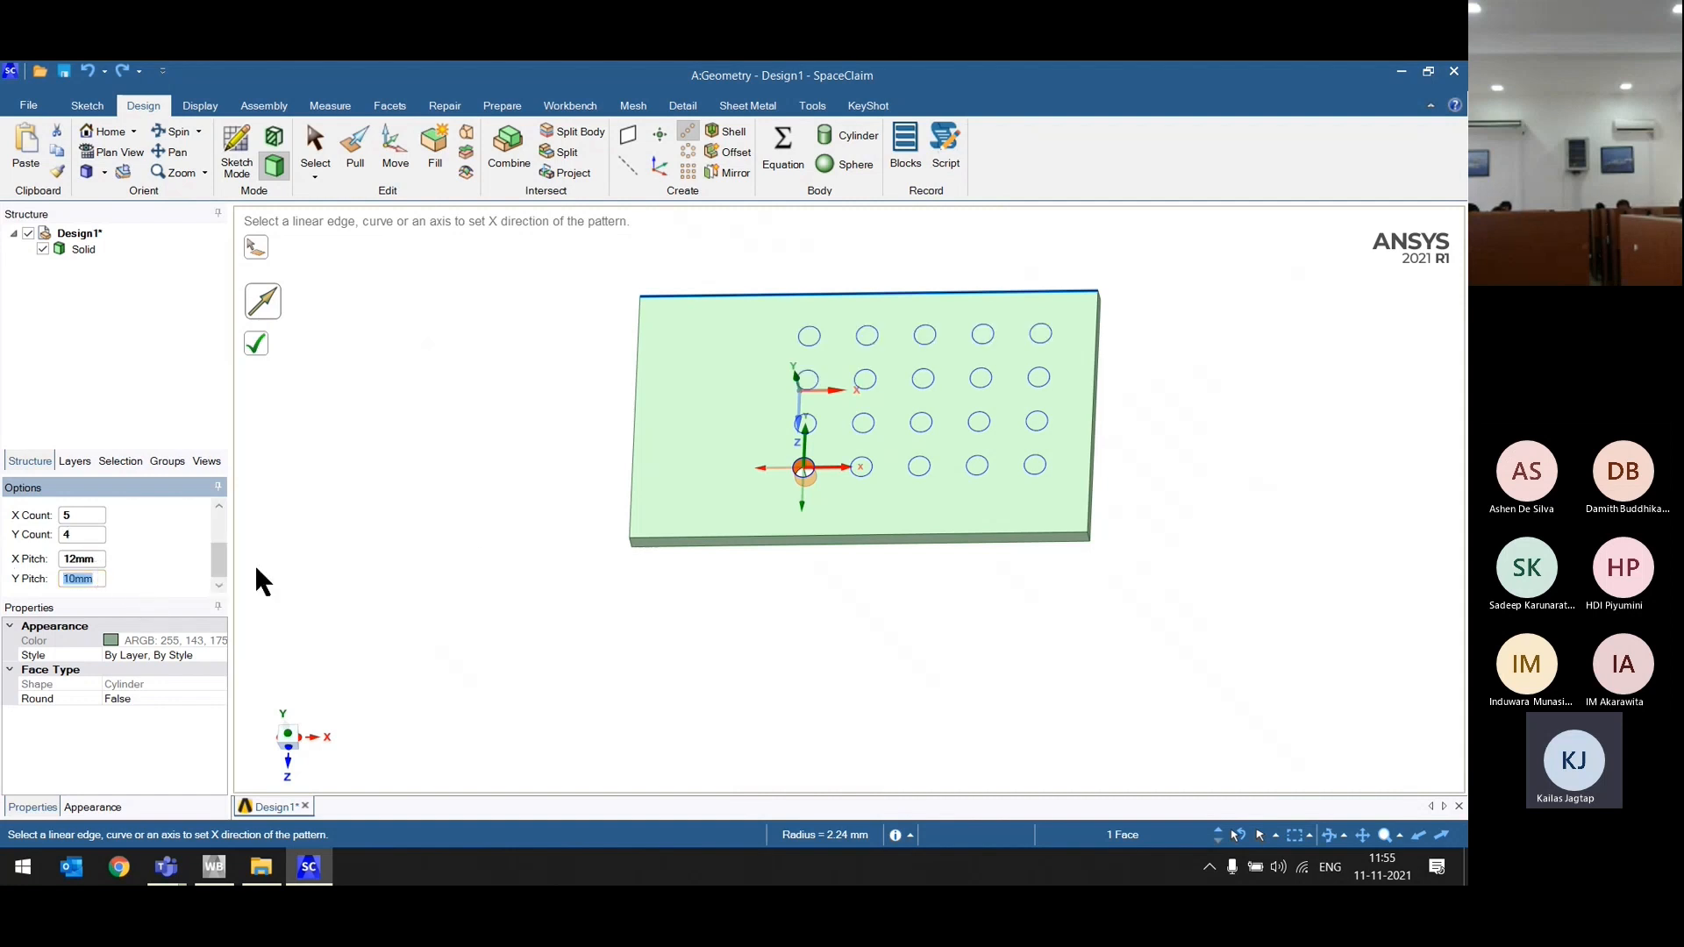
{"action": "key", "text": "Return"}
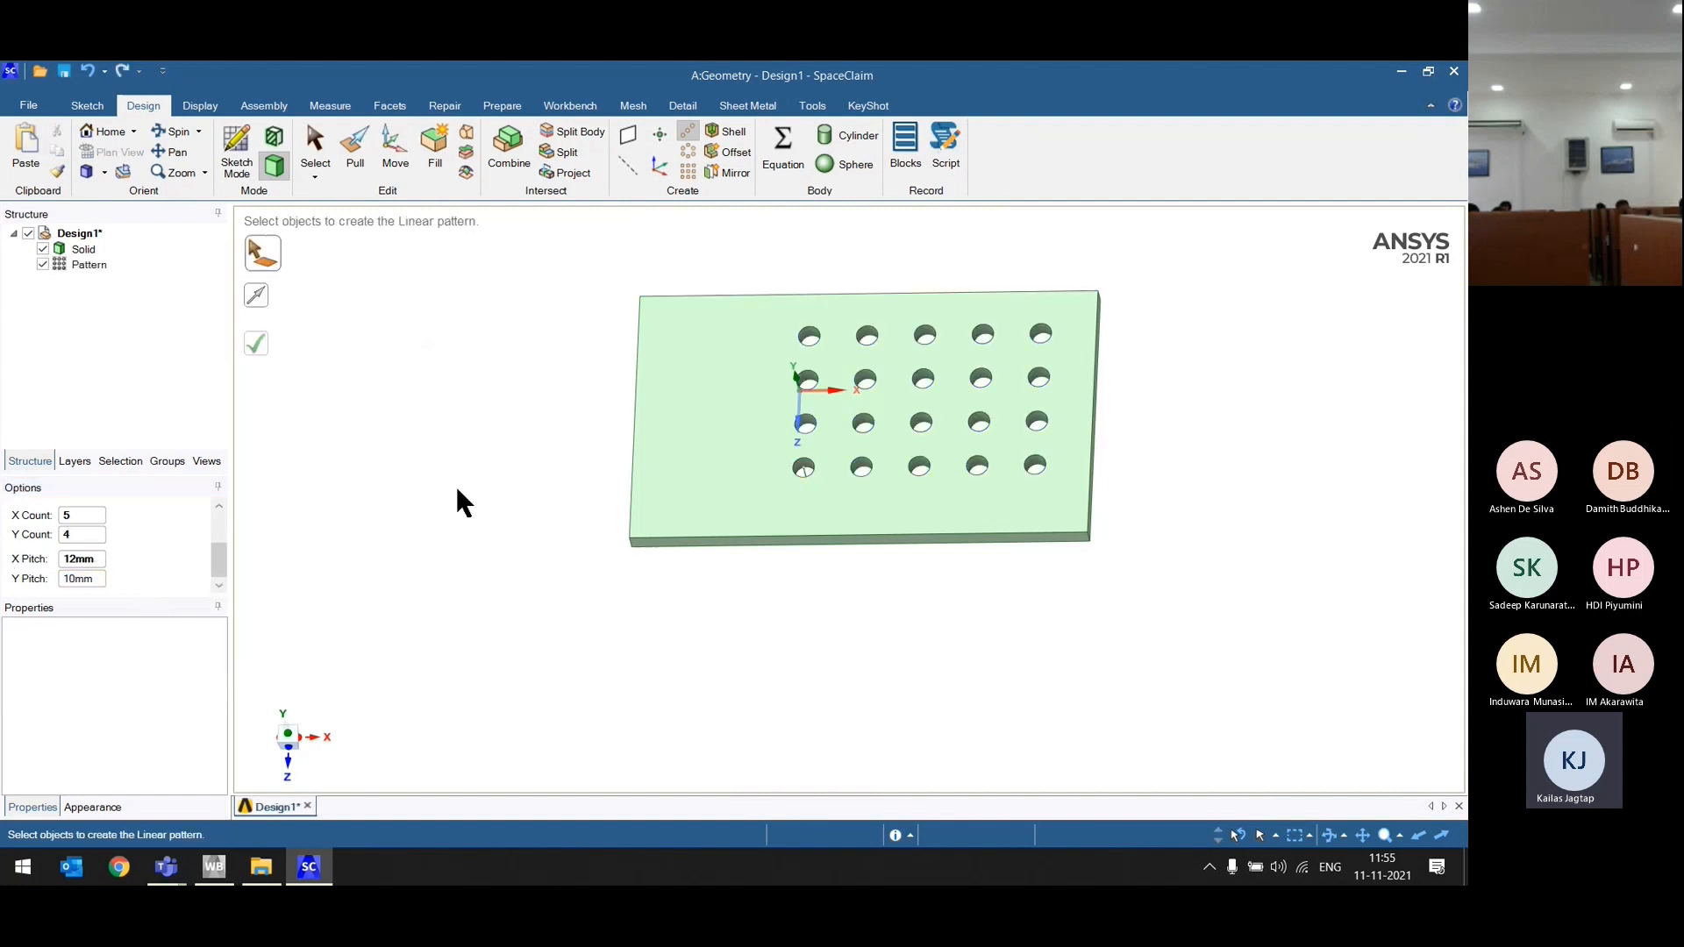
Step: Undo the two-dimensional linear pattern of the hole
{"action": "middle_click_drag", "start_coordinate": [459, 500], "coordinate": [579, 645]}
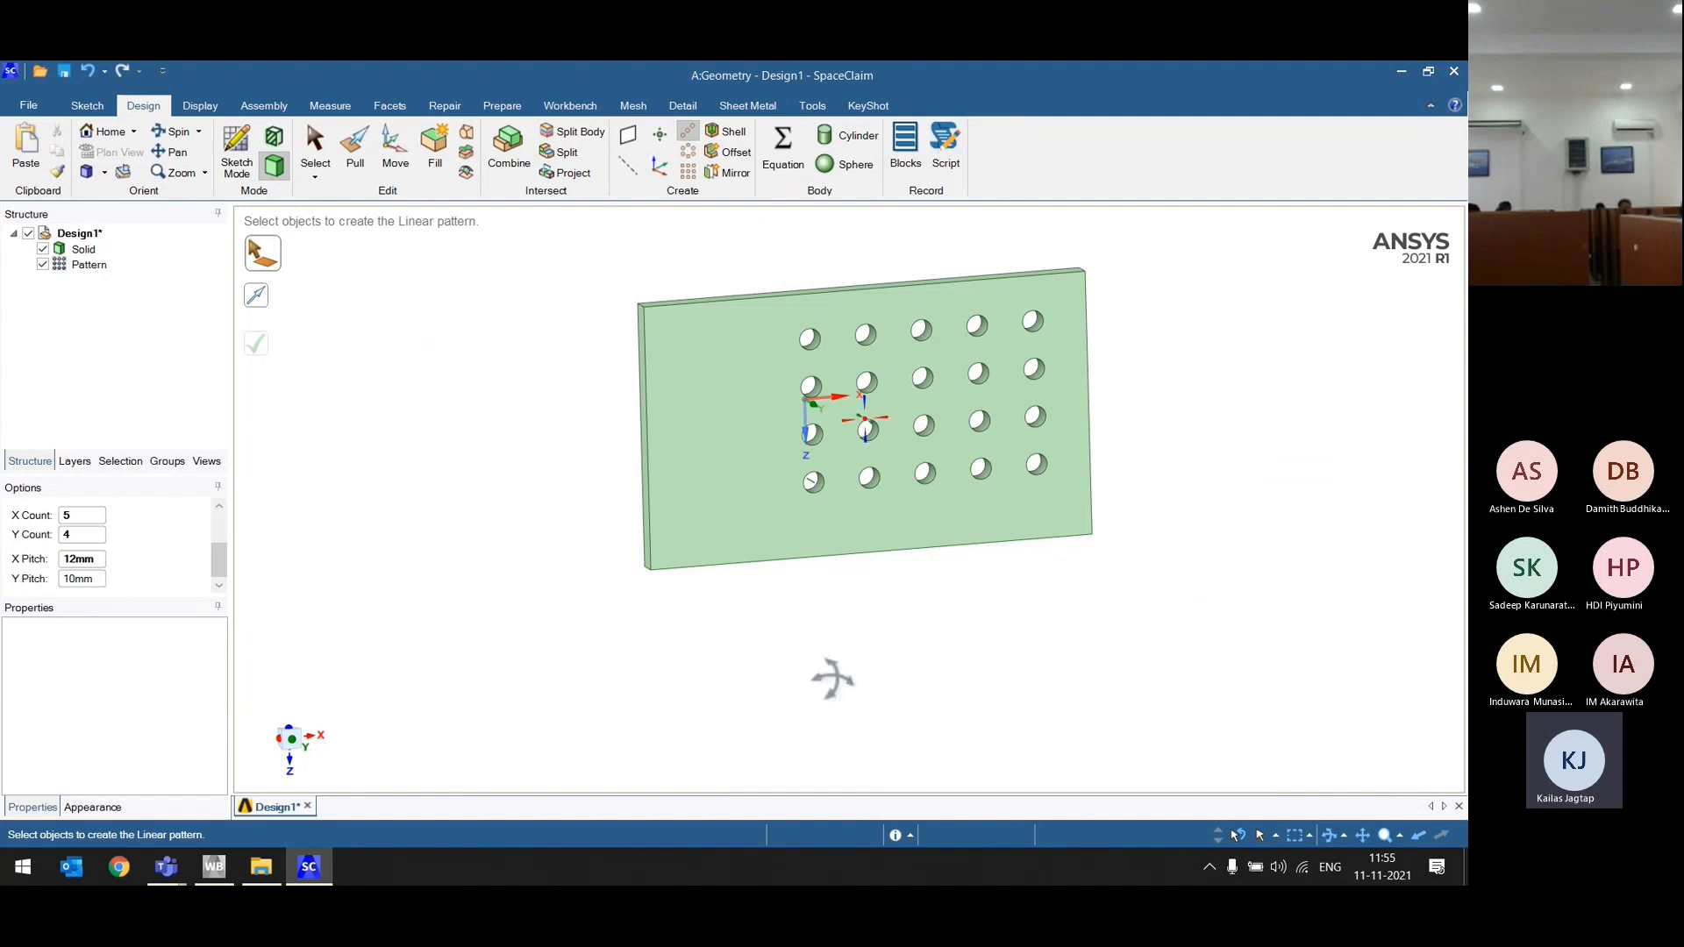
{"action": "middle_click_drag", "start_coordinate": [834, 676], "coordinate": [824, 665]}
{"action": "key", "text": "h"}
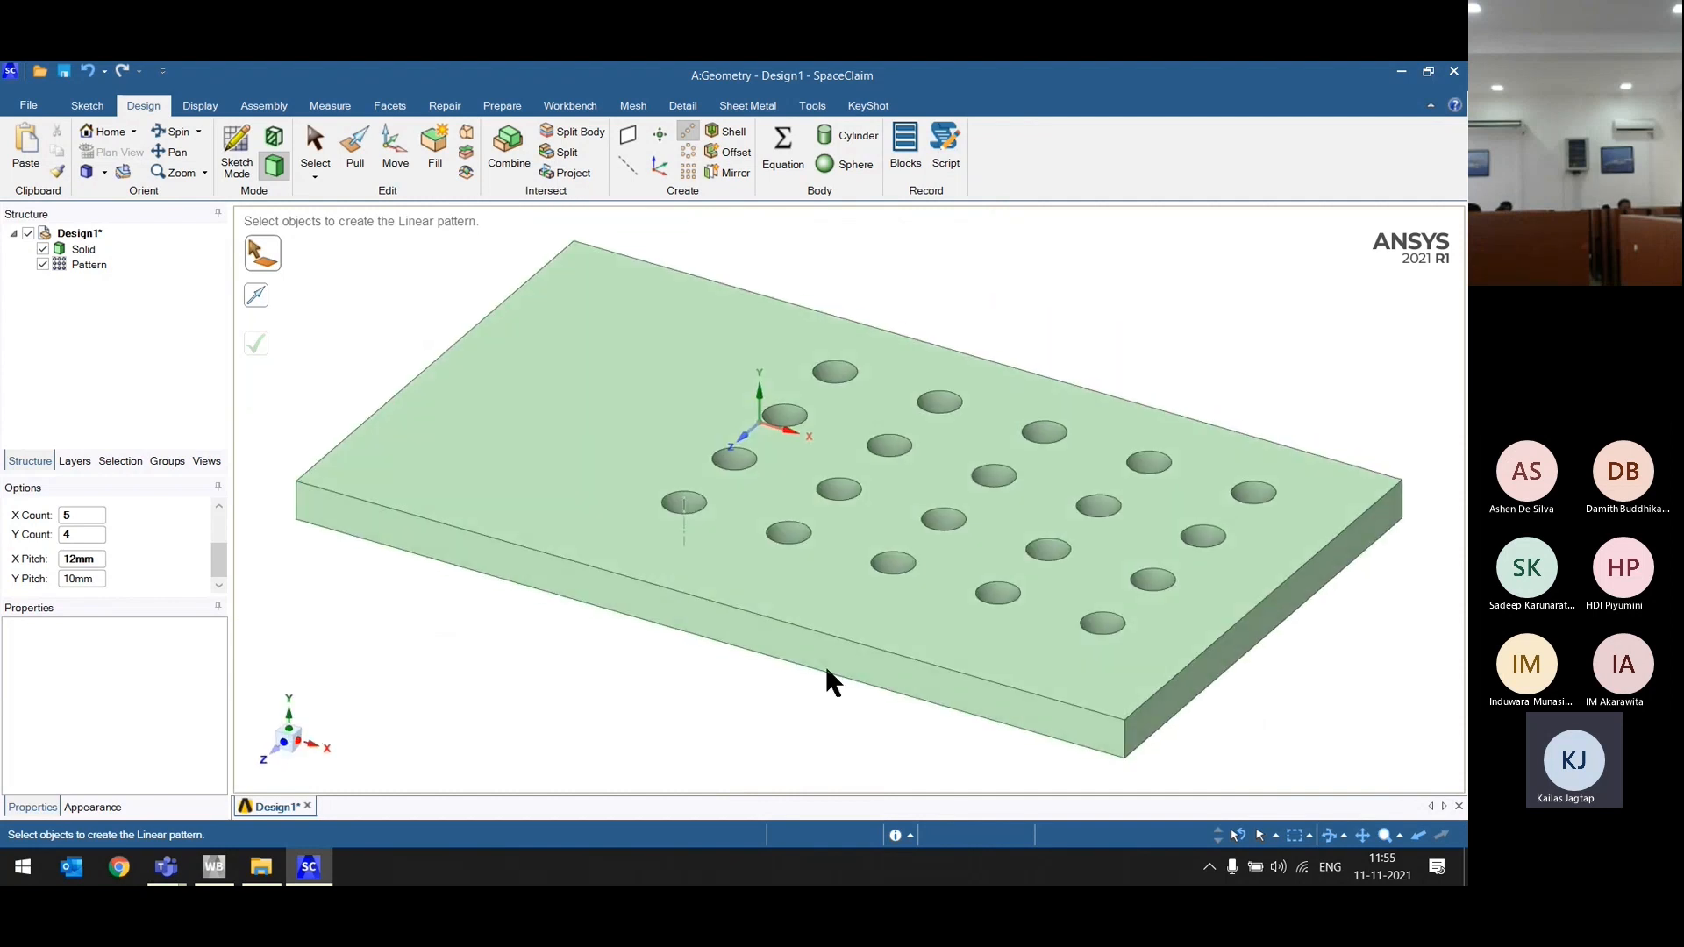
{"action": "scroll", "coordinate": [781, 648], "scroll_direction": "down", "scroll_amount": 3}
{"action": "key", "text": "v"}
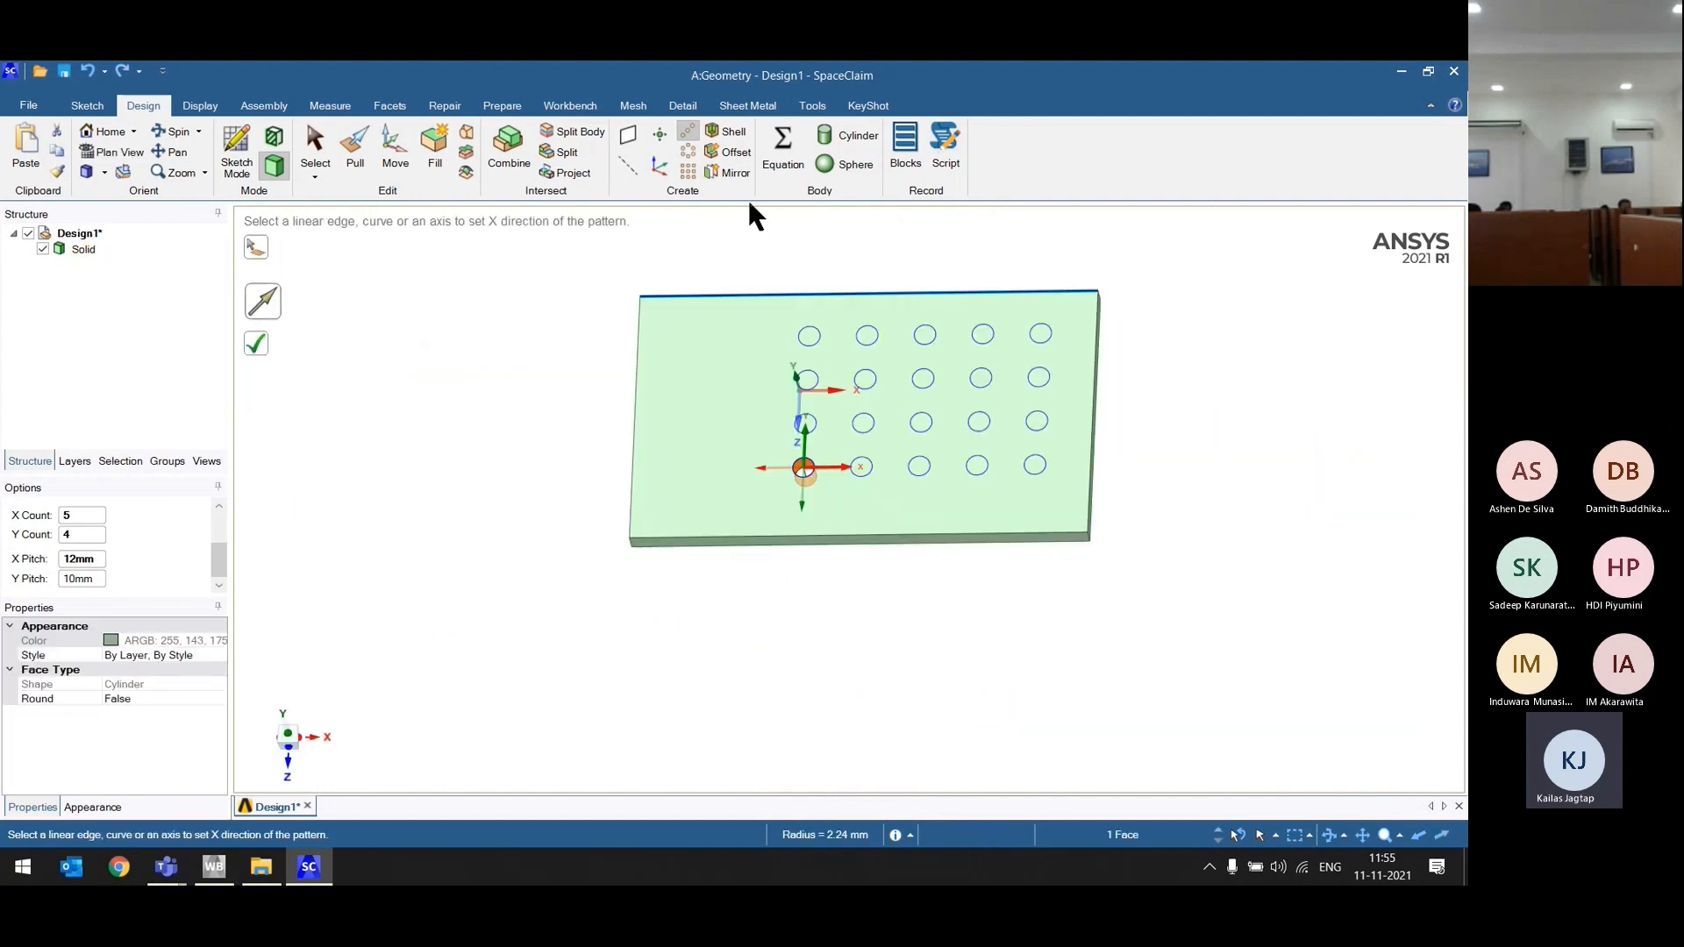
{"action": "left_click", "coordinate": [688, 154]}
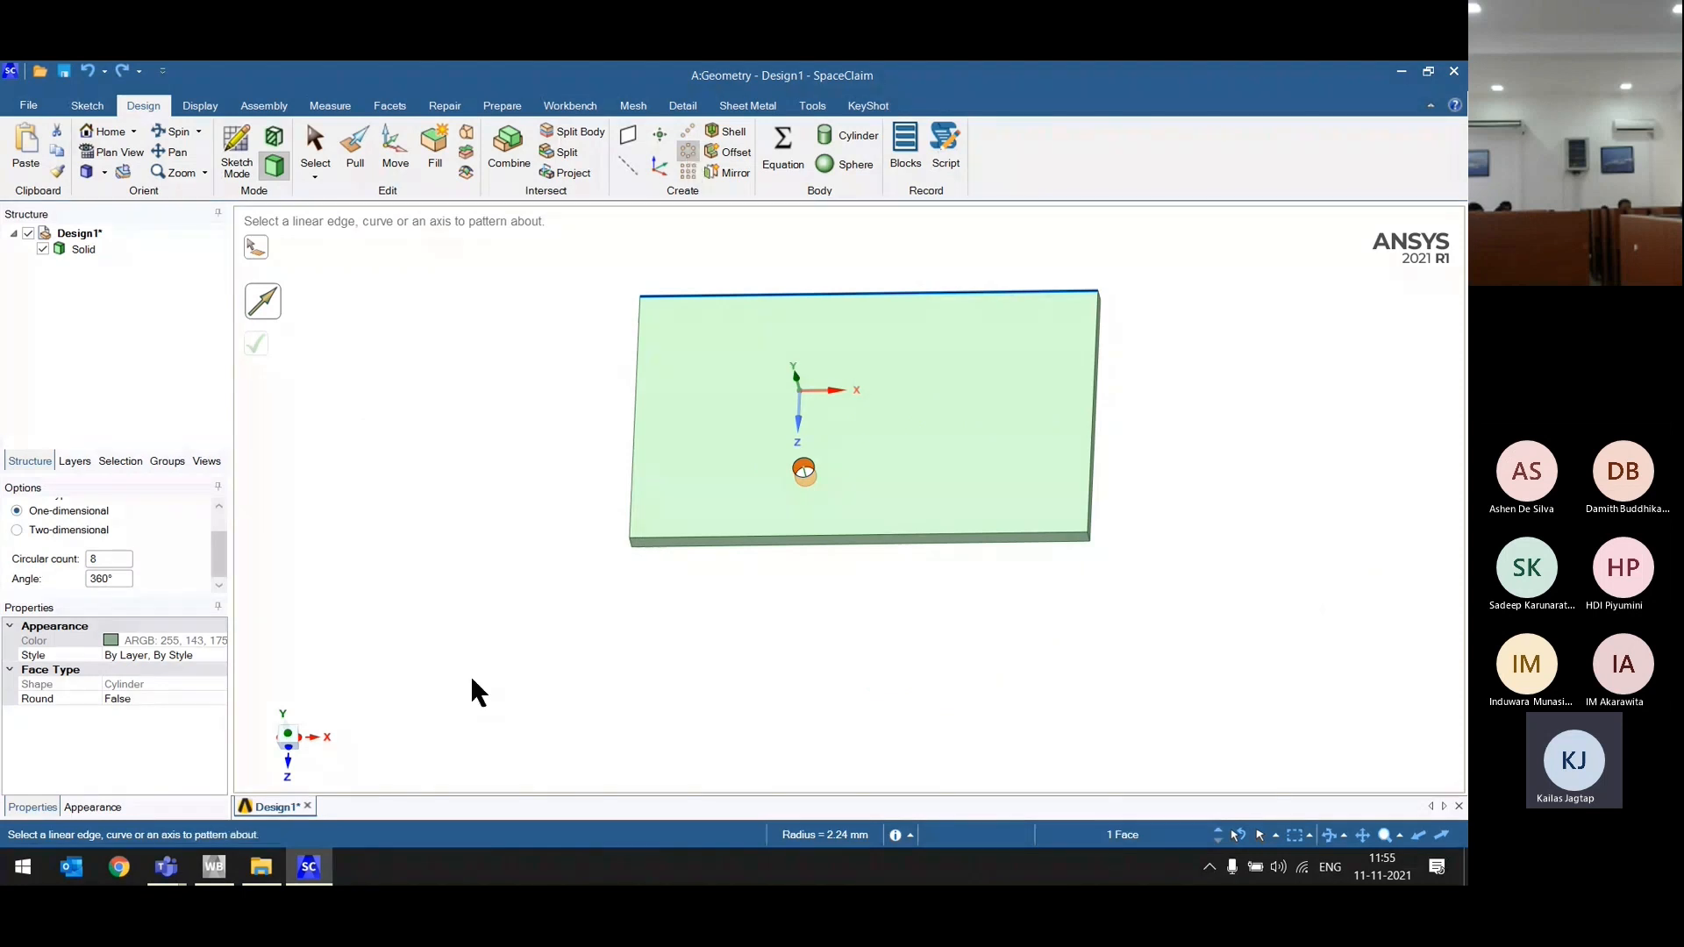
{"action": "left_click", "coordinate": [395, 148]}
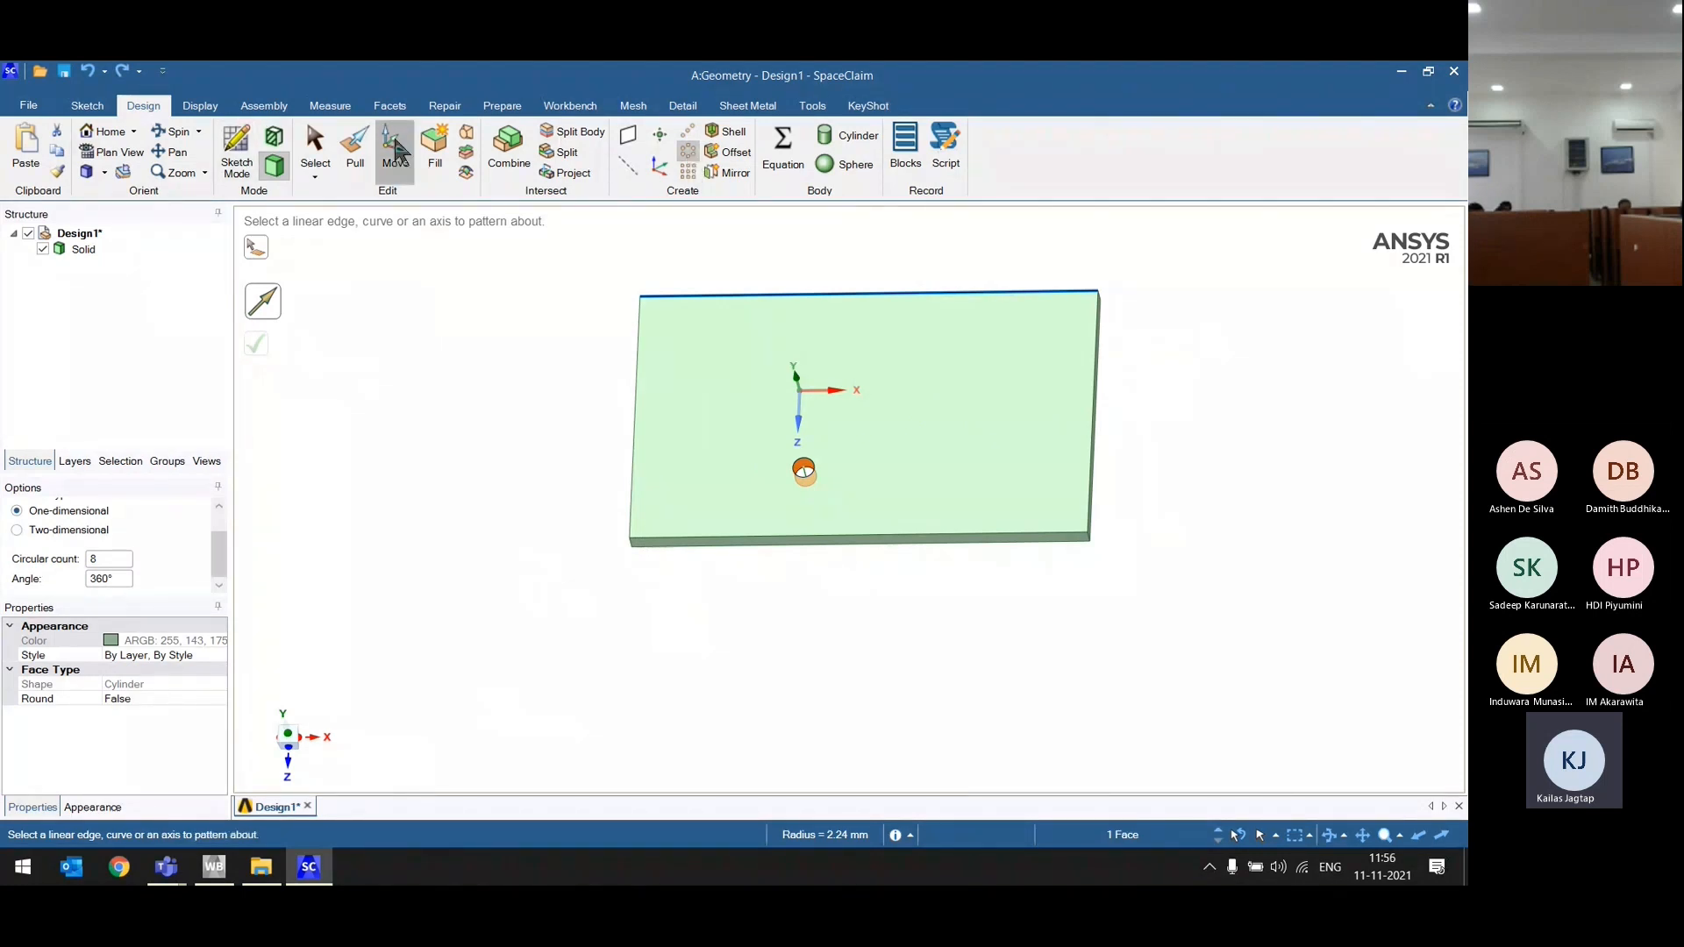
{"action": "key", "text": "Escape"}
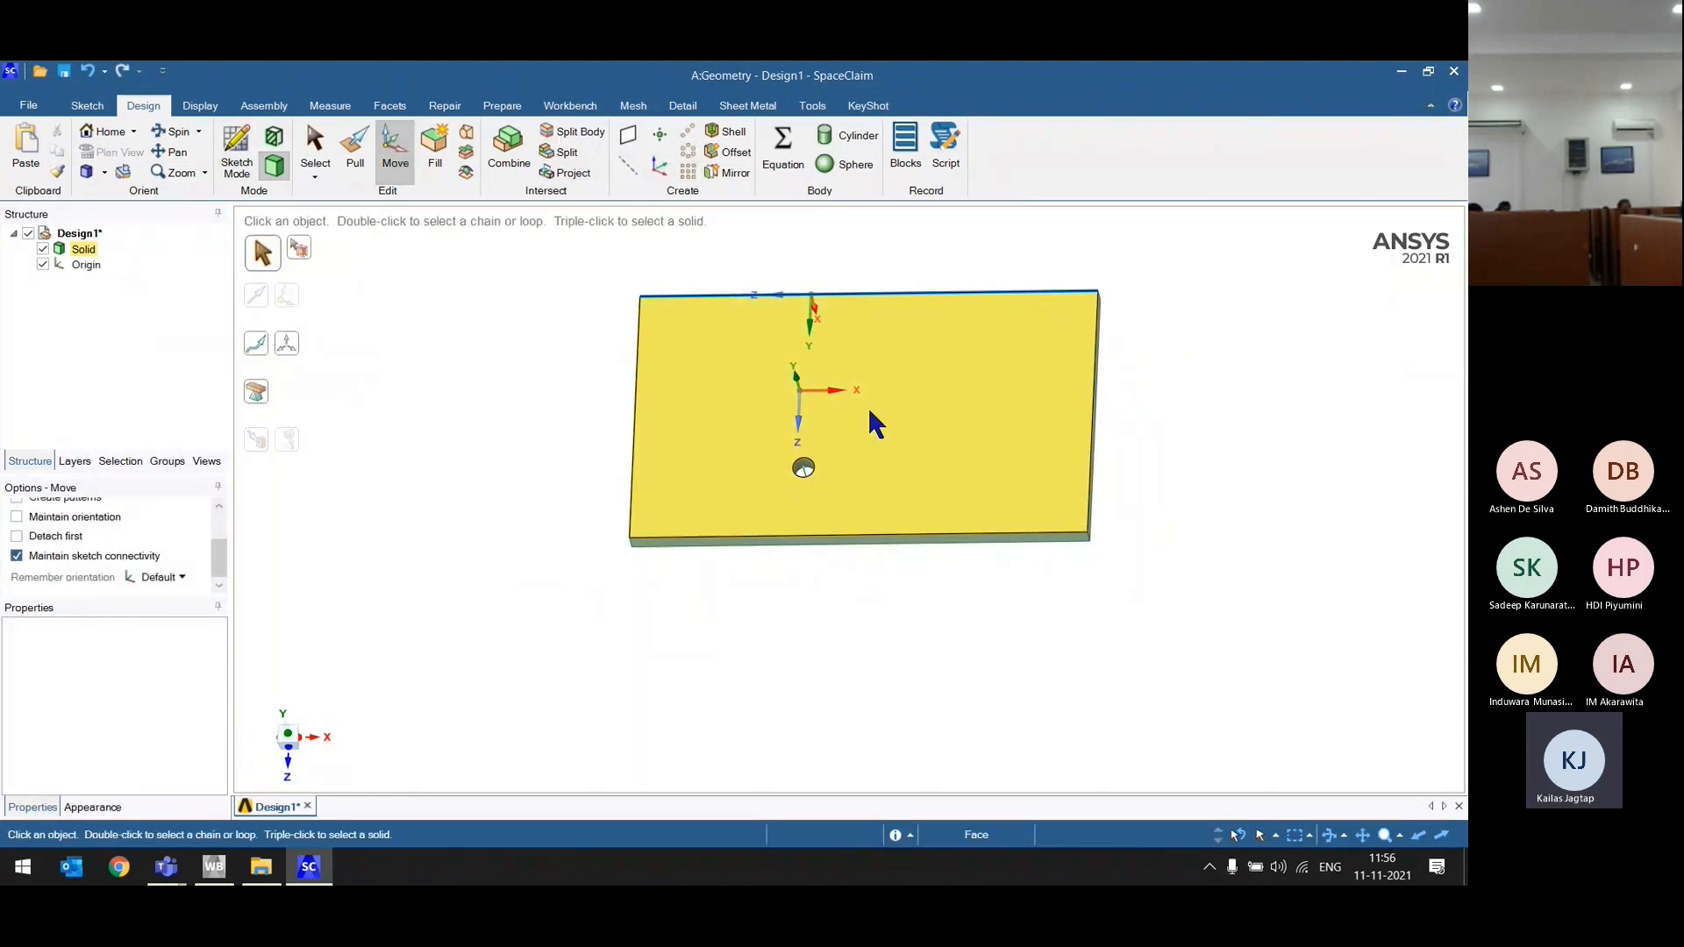
{"action": "left_click", "coordinate": [860, 400]}
{"action": "middle_click_drag", "start_coordinate": [863, 407], "coordinate": [797, 472]}
{"action": "key", "text": "Escape"}
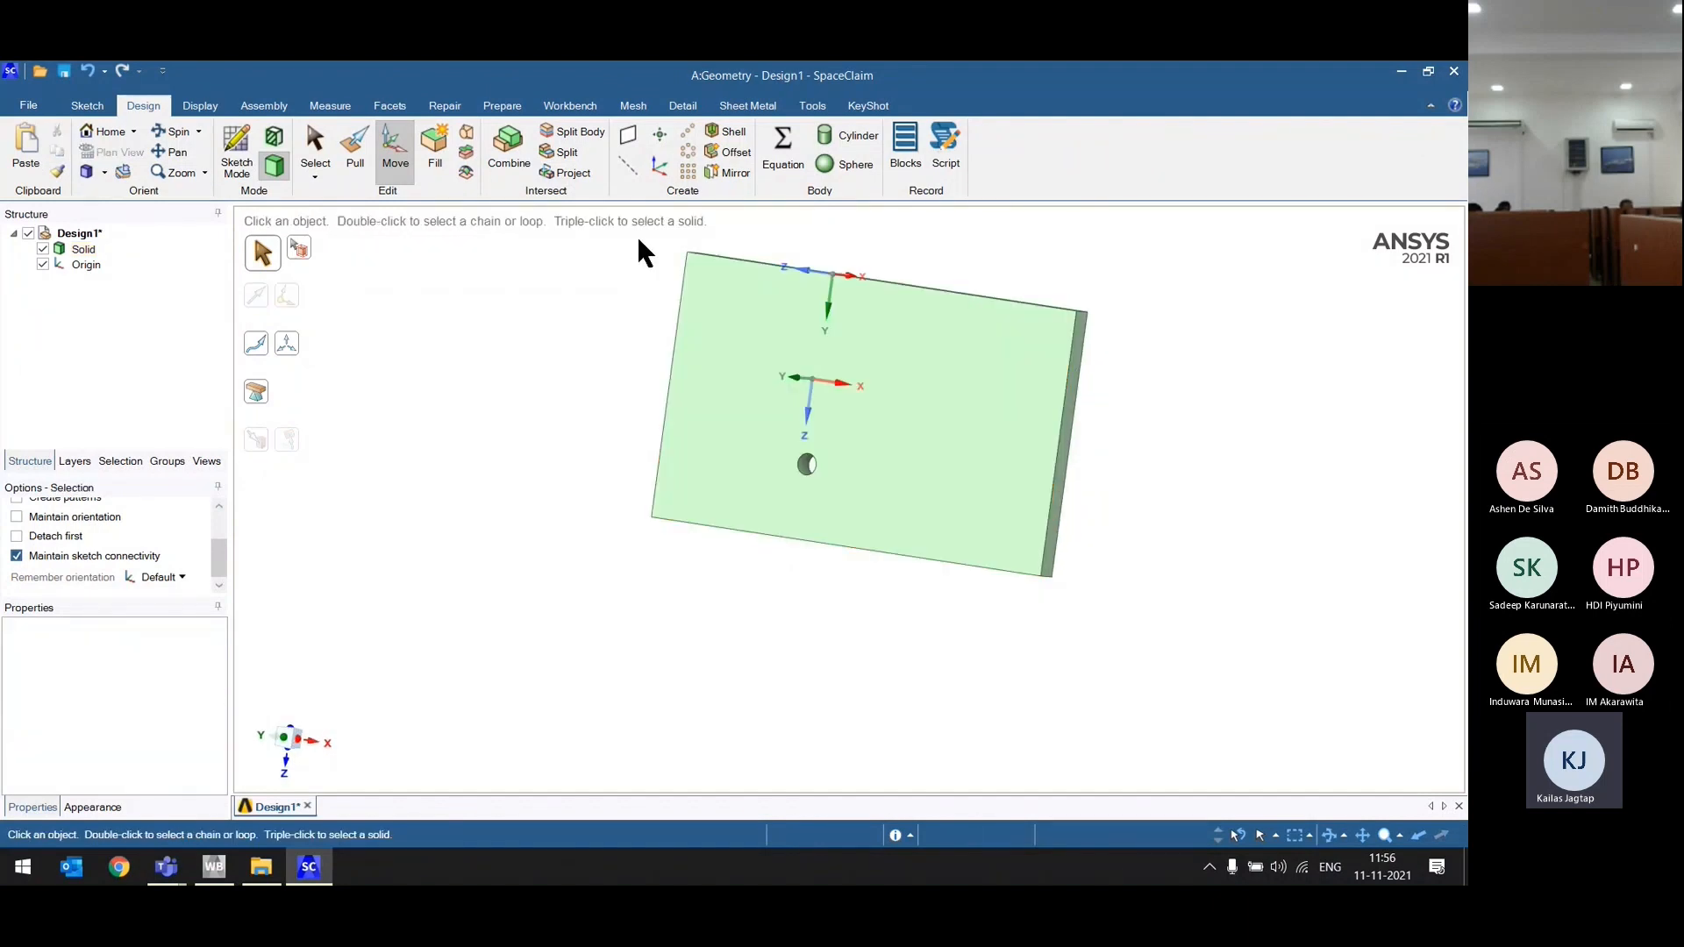
{"action": "key", "text": "Escape"}
{"action": "key", "text": "ctrl+z"}
{"action": "left_click", "coordinate": [522, 405]}
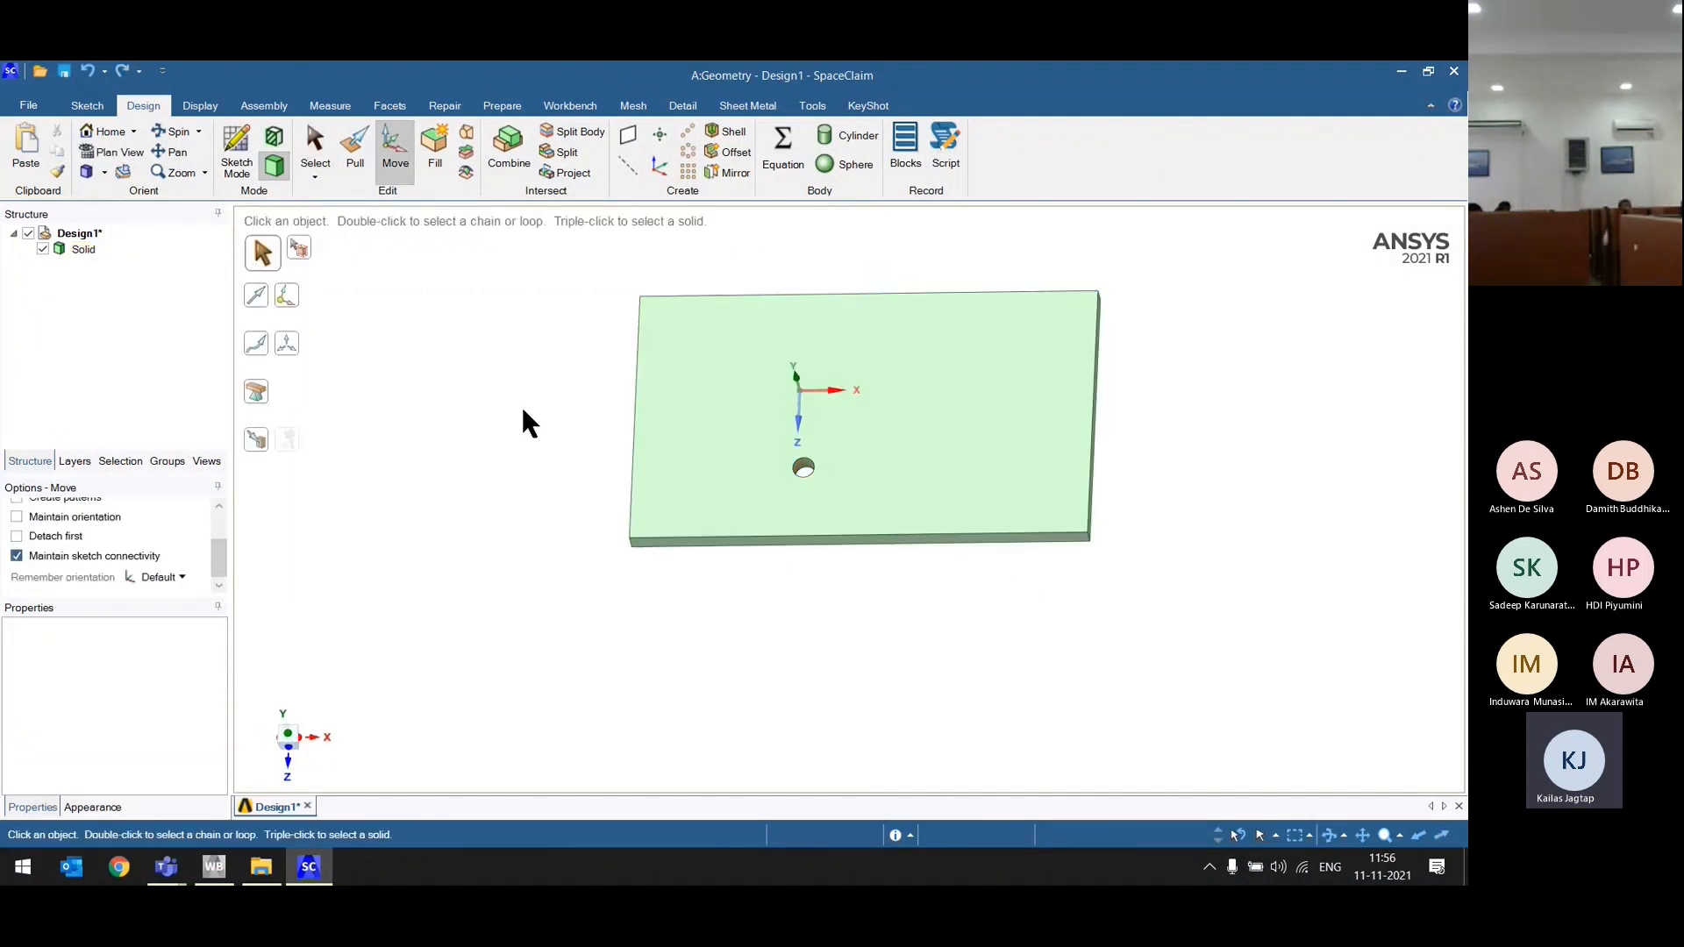
Step: Place an origin on the plate's top face, offset from the centre along positive X
{"action": "left_click", "coordinate": [660, 165]}
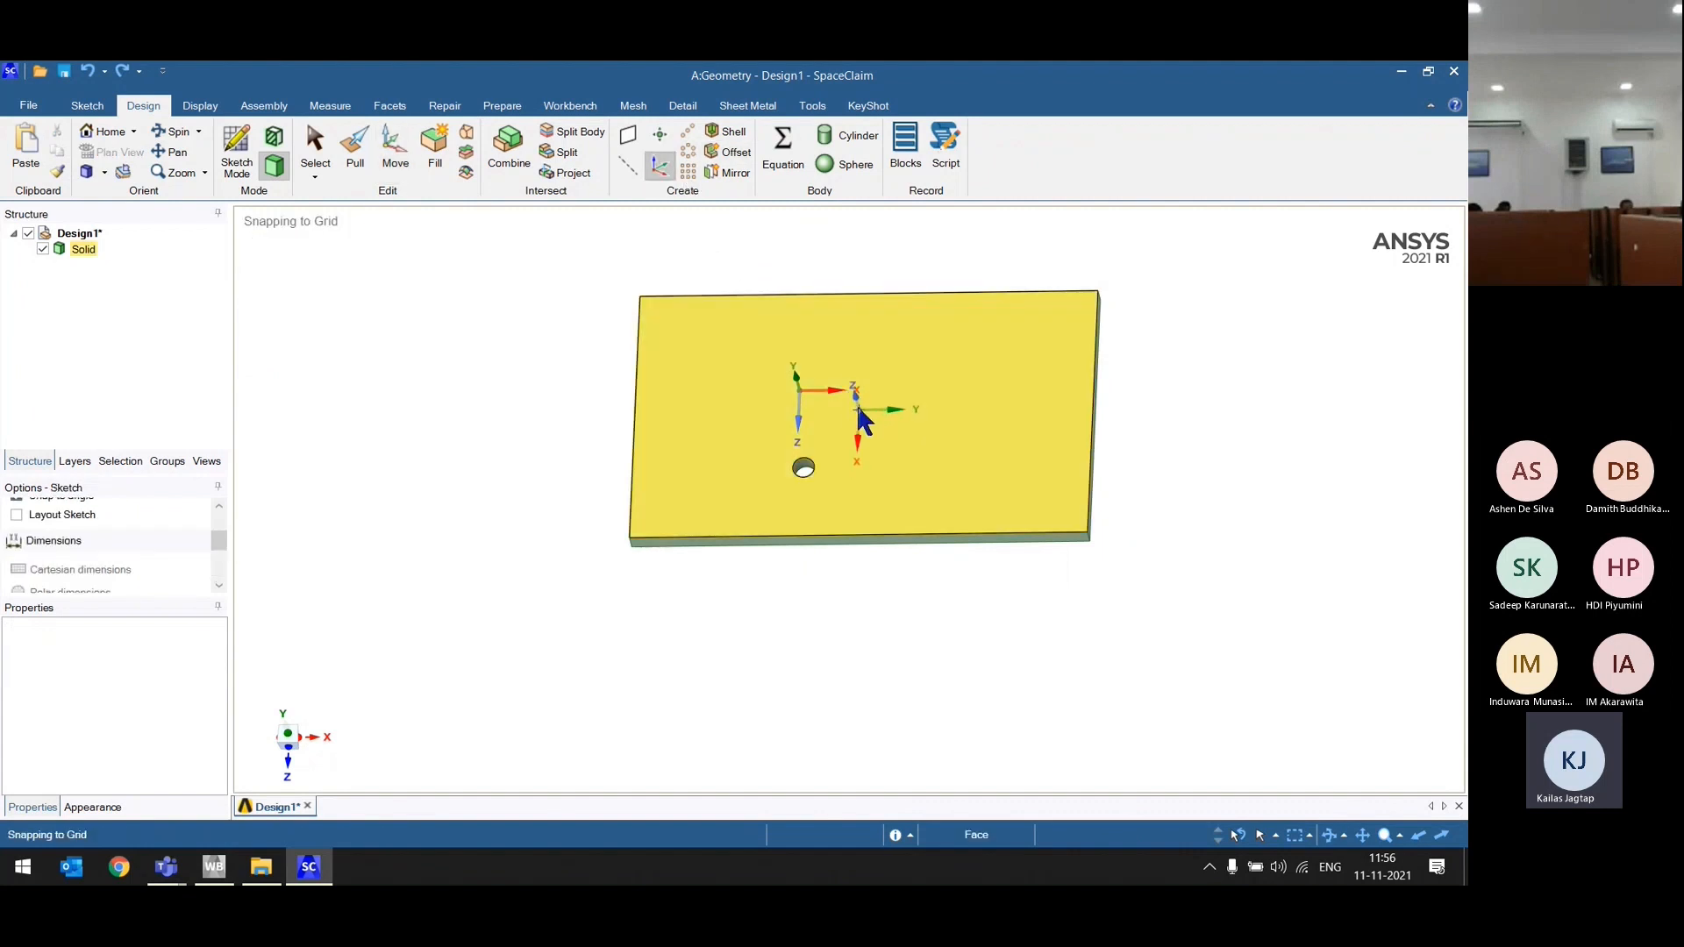
{"action": "left_click", "coordinate": [859, 407]}
{"action": "key", "text": "m"}
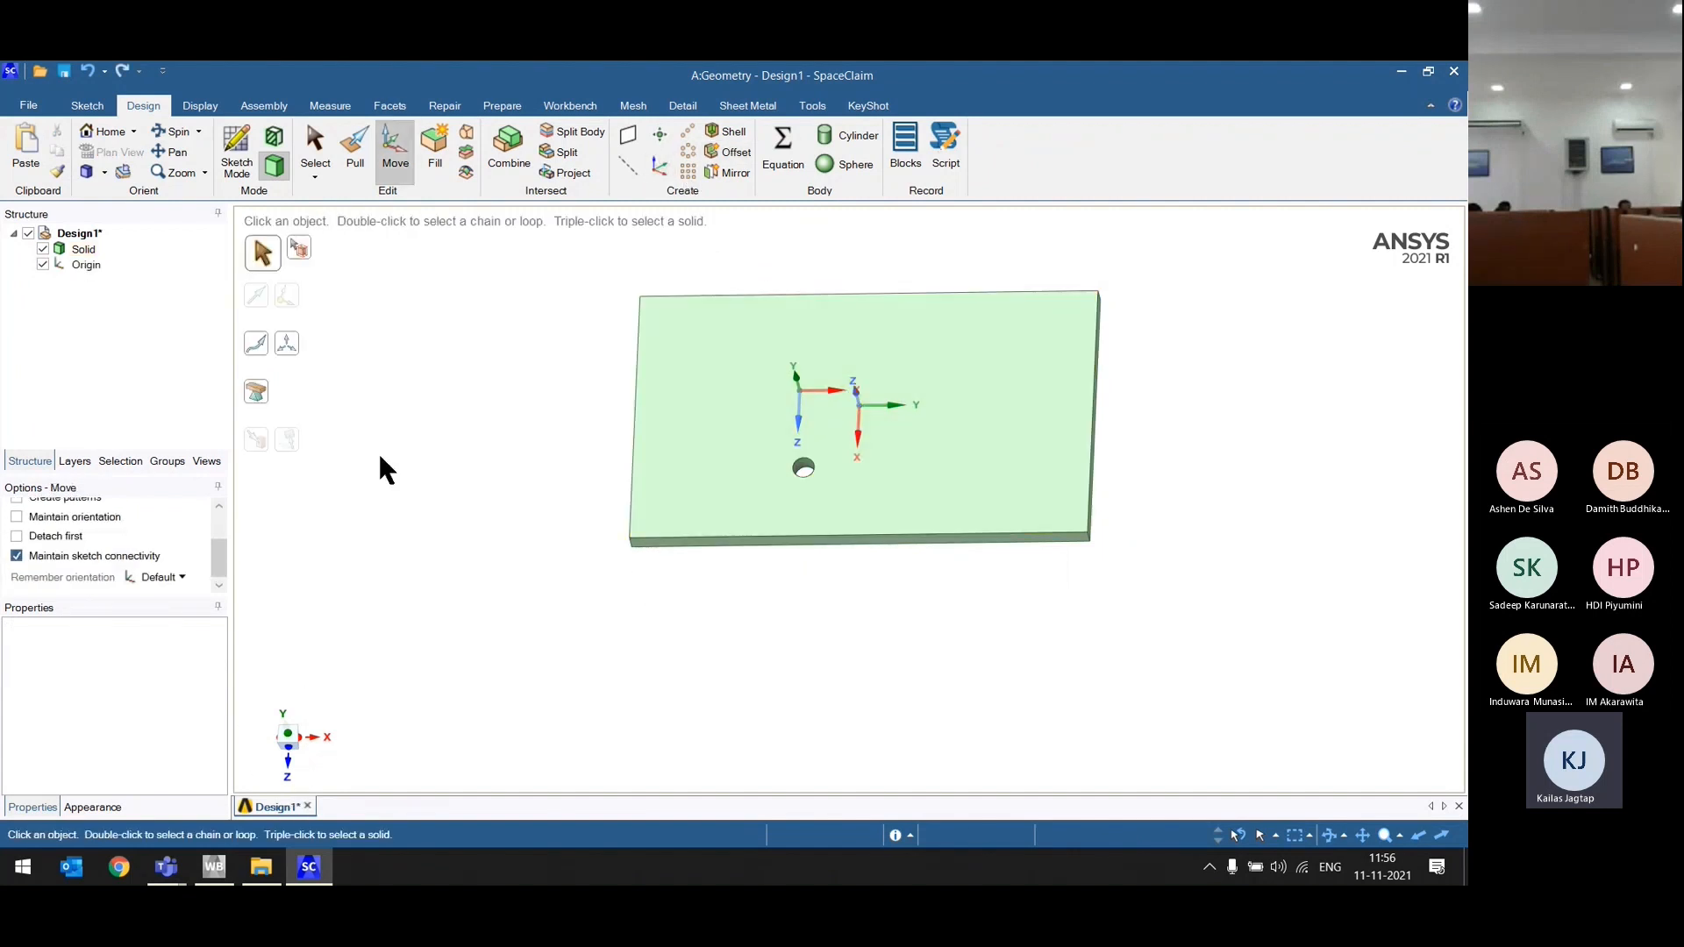
Step: Set up a circular pattern of the hole about the new origin's Z axis
{"action": "left_click", "coordinate": [688, 152]}
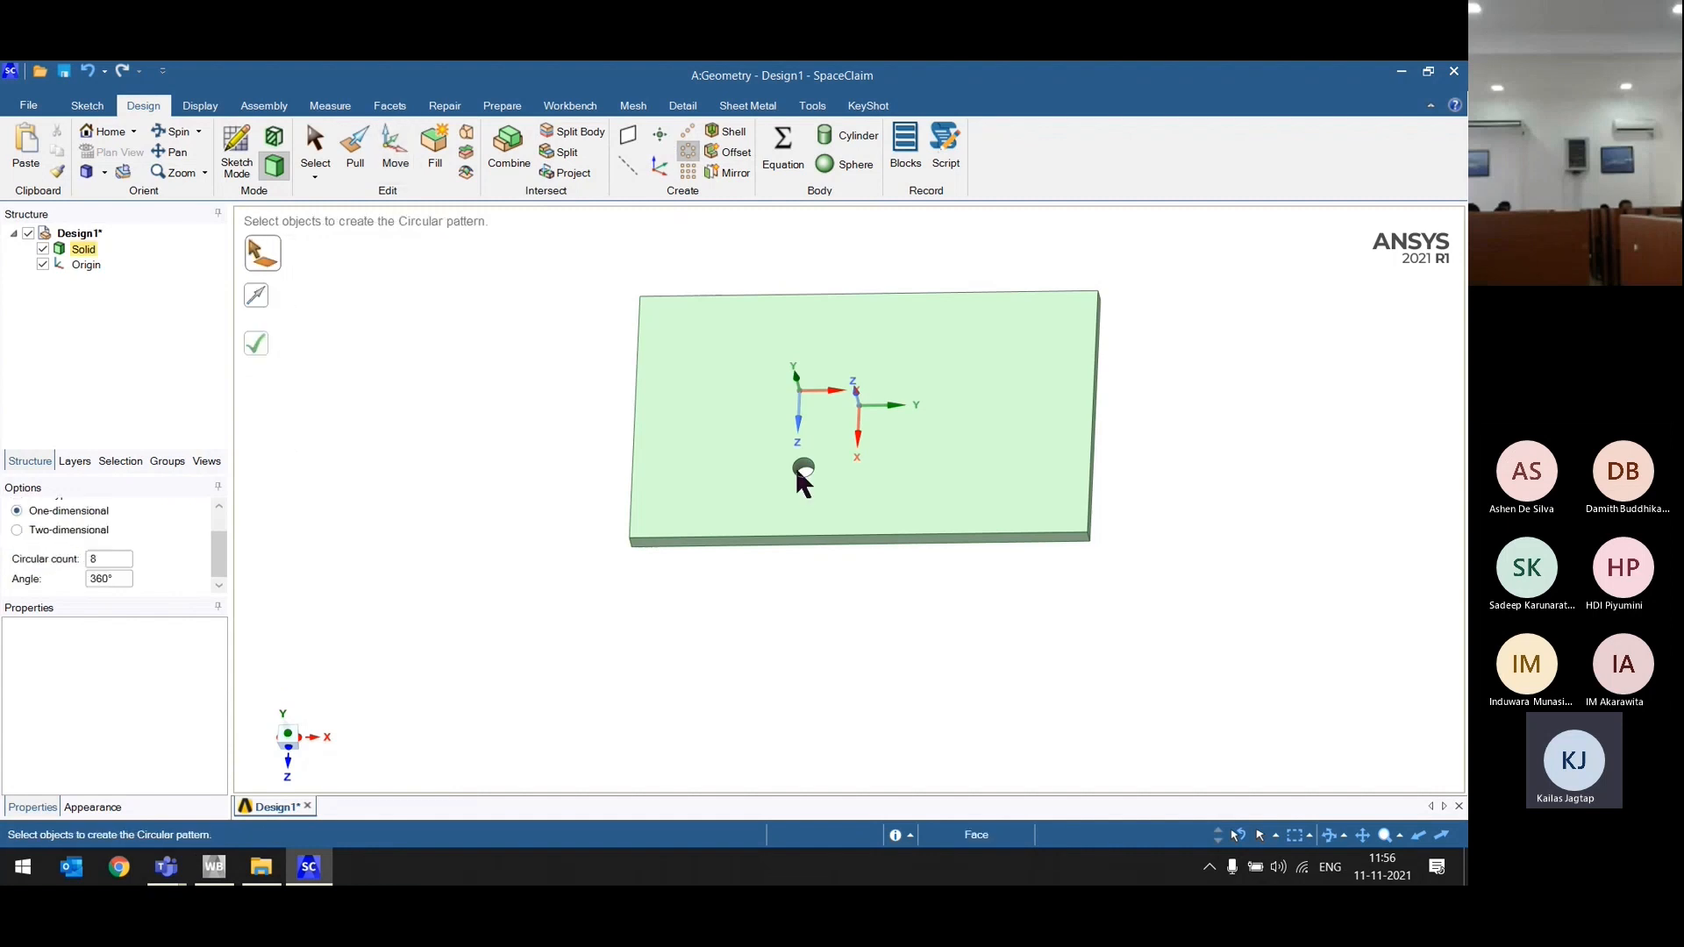
{"action": "scroll", "coordinate": [803, 470], "scroll_direction": "up", "scroll_amount": 5}
{"action": "left_click", "coordinate": [815, 485]}
{"action": "scroll", "coordinate": [816, 509], "scroll_direction": "down", "scroll_amount": 5}
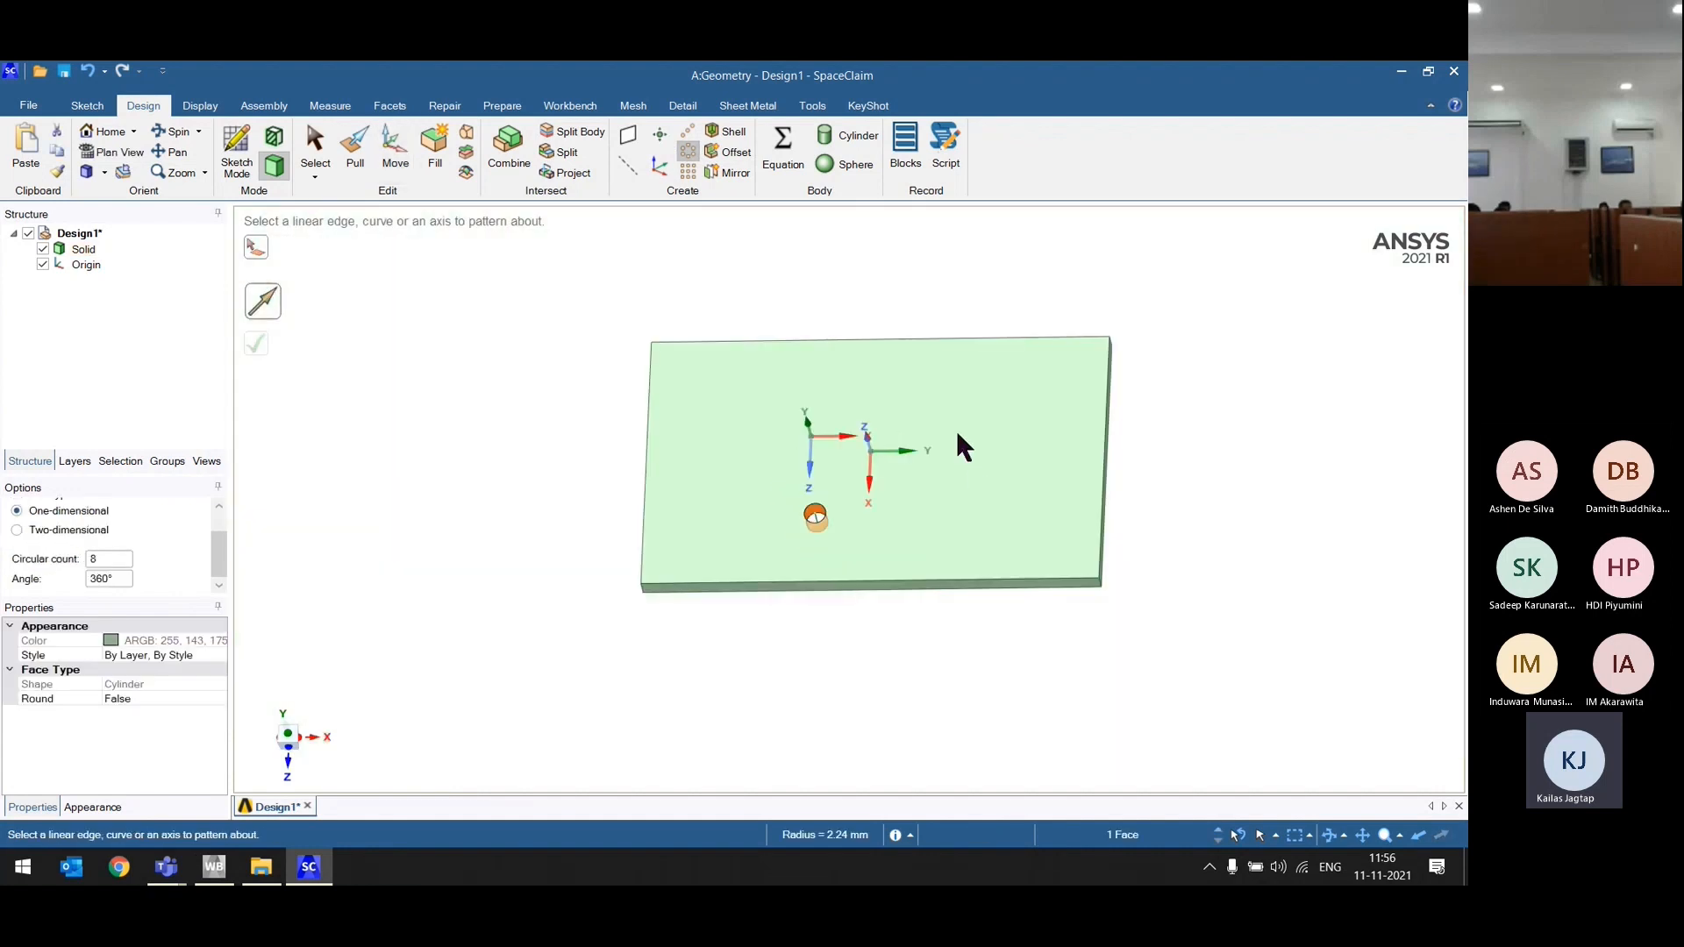
{"action": "middle_click_drag", "start_coordinate": [956, 428], "coordinate": [850, 565]}
{"action": "left_click", "coordinate": [880, 427]}
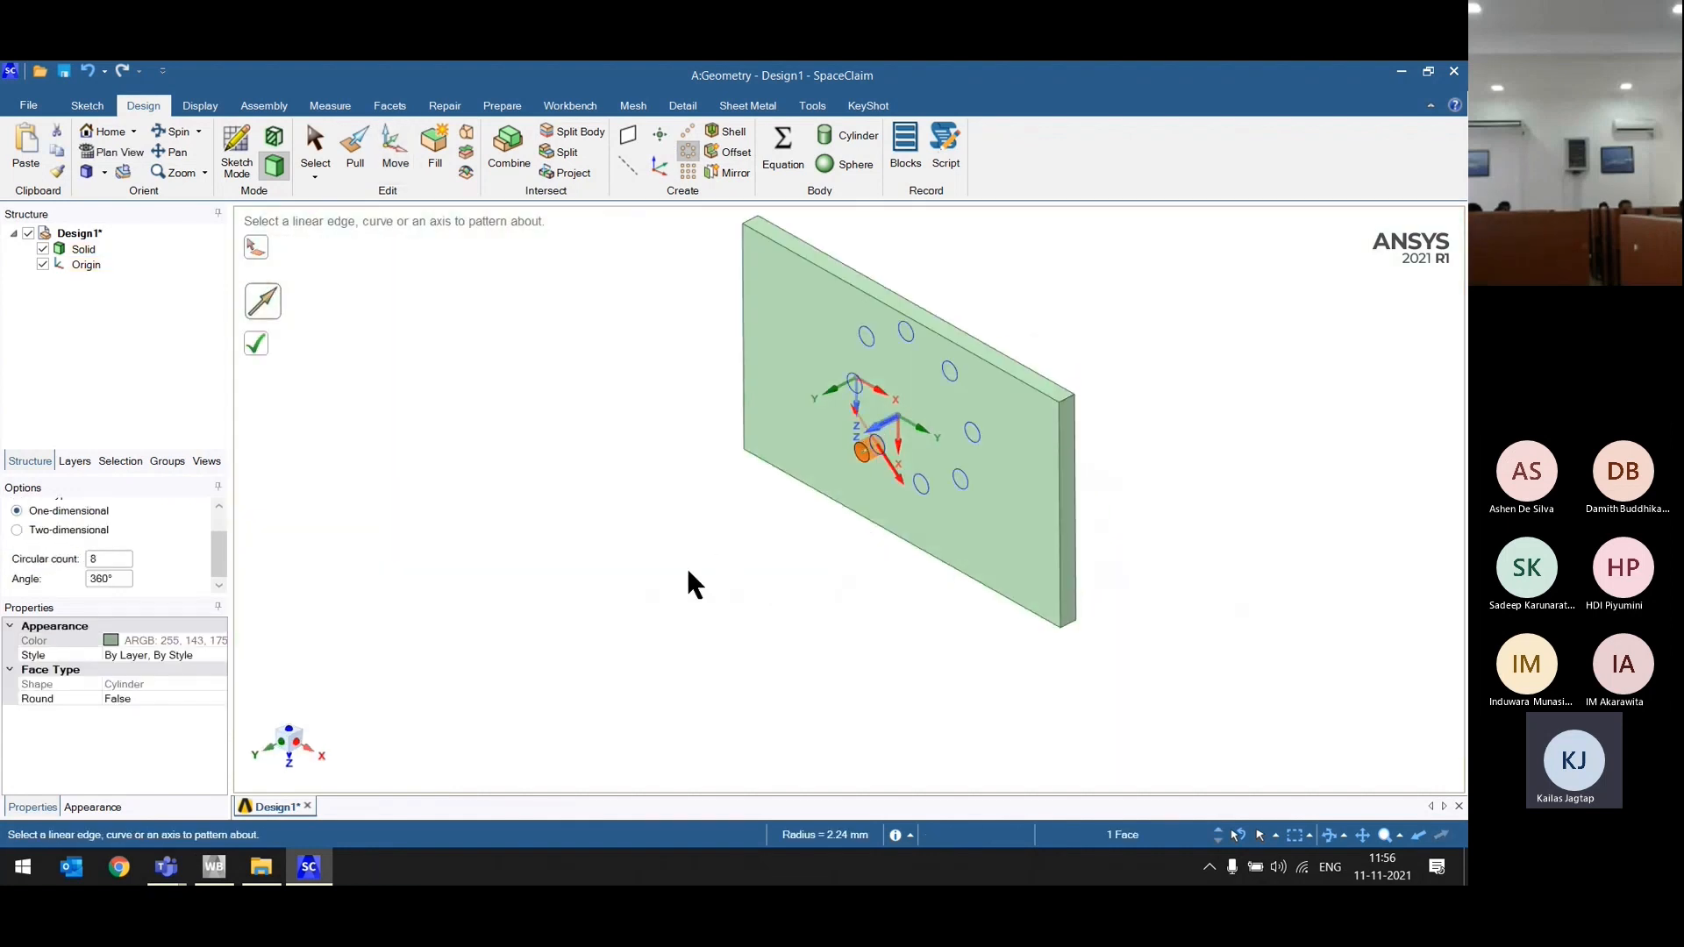
{"action": "middle_click_drag", "start_coordinate": [689, 572], "coordinate": [834, 443]}
{"action": "scroll", "coordinate": [999, 423], "scroll_direction": "up", "scroll_amount": 3}
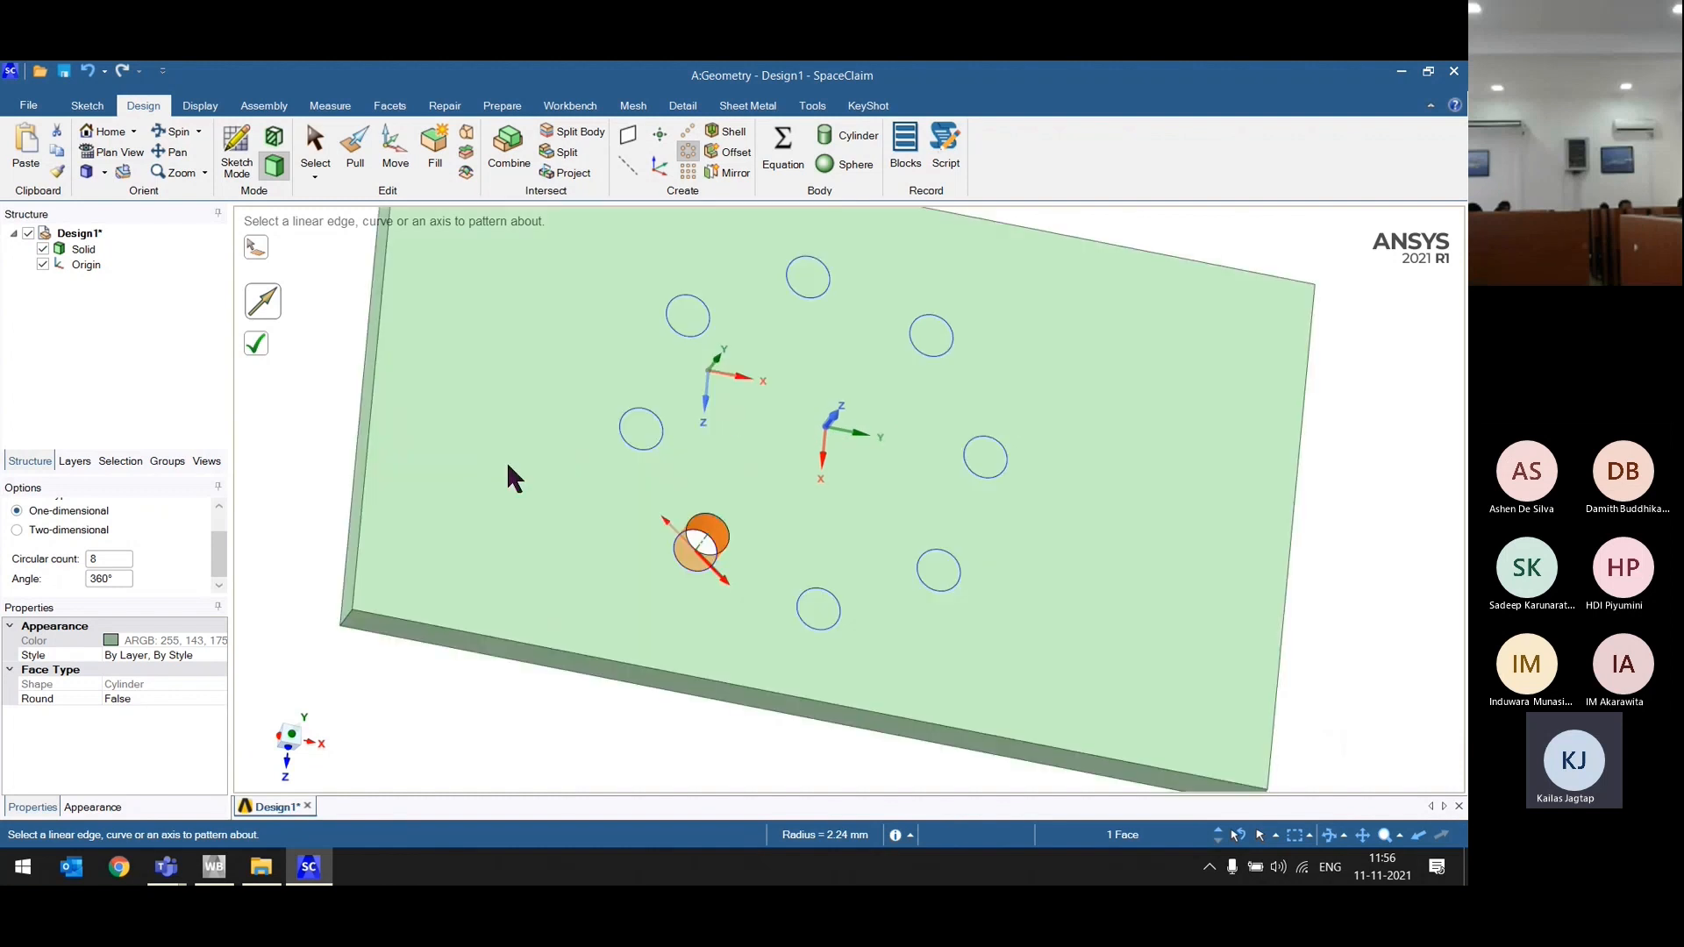
Step: Set the pattern's circular count to 12 and its angle to 270°
{"action": "left_click", "coordinate": [105, 559]}
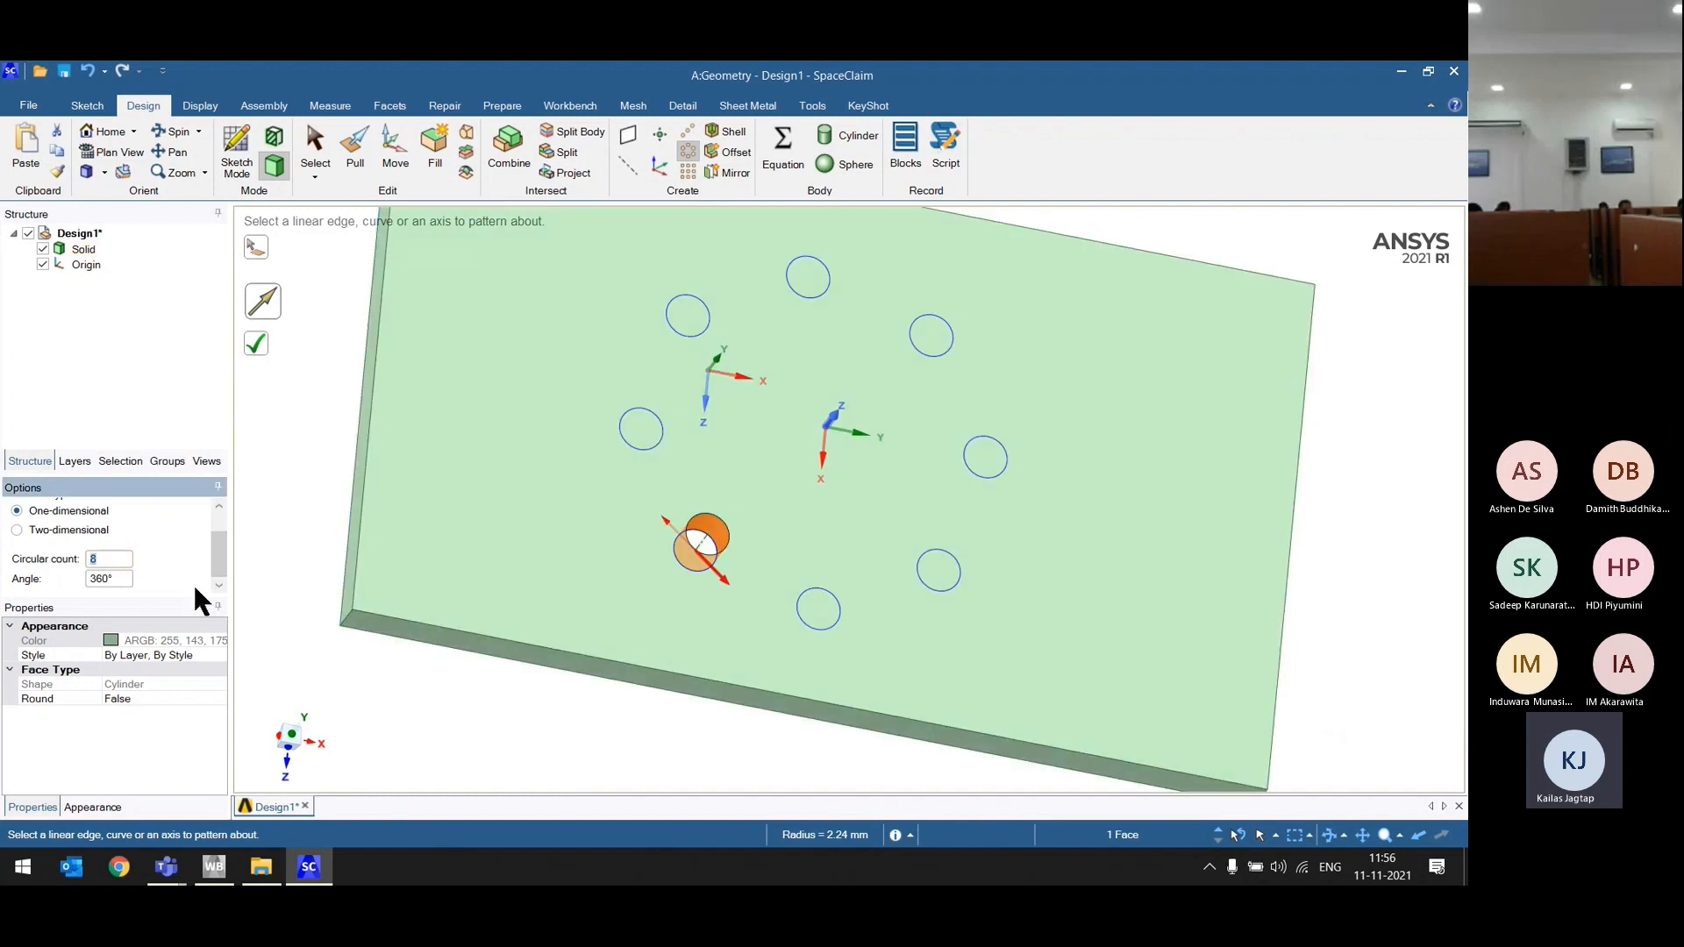
{"action": "scroll", "coordinate": [544, 574], "scroll_direction": "down", "scroll_amount": 1}
{"action": "middle_click_drag", "start_coordinate": [544, 574], "coordinate": [438, 609]}
{"action": "double_click", "coordinate": [114, 558]}
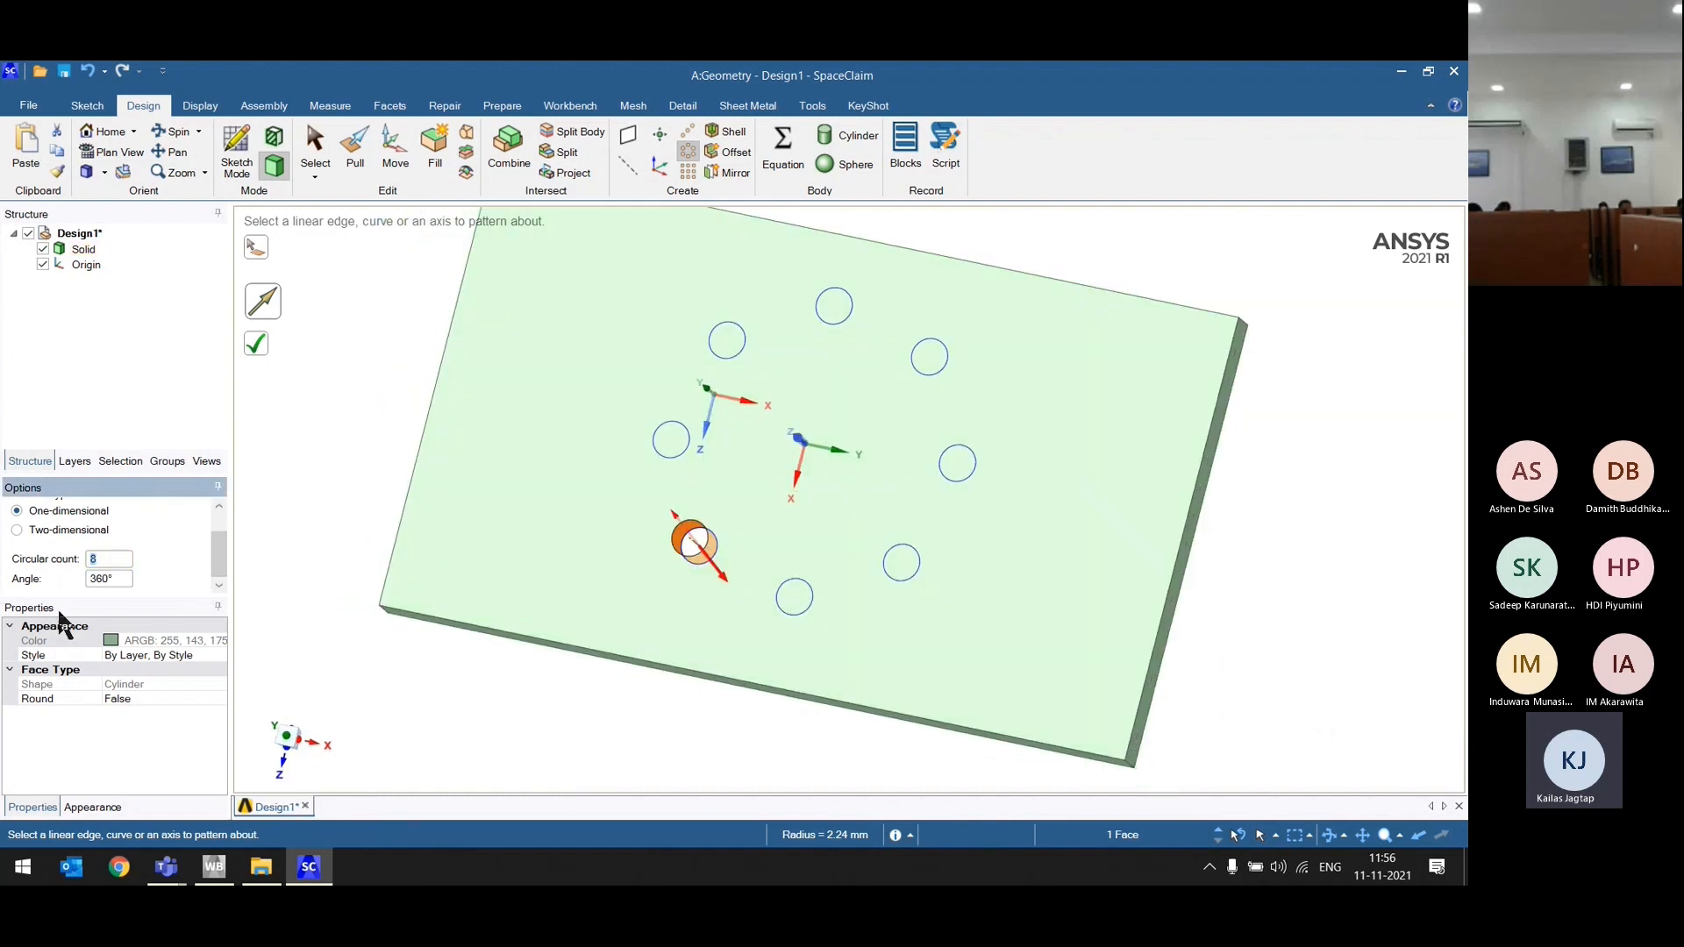
{"action": "type", "text": "12"}
{"action": "key", "text": "Return"}
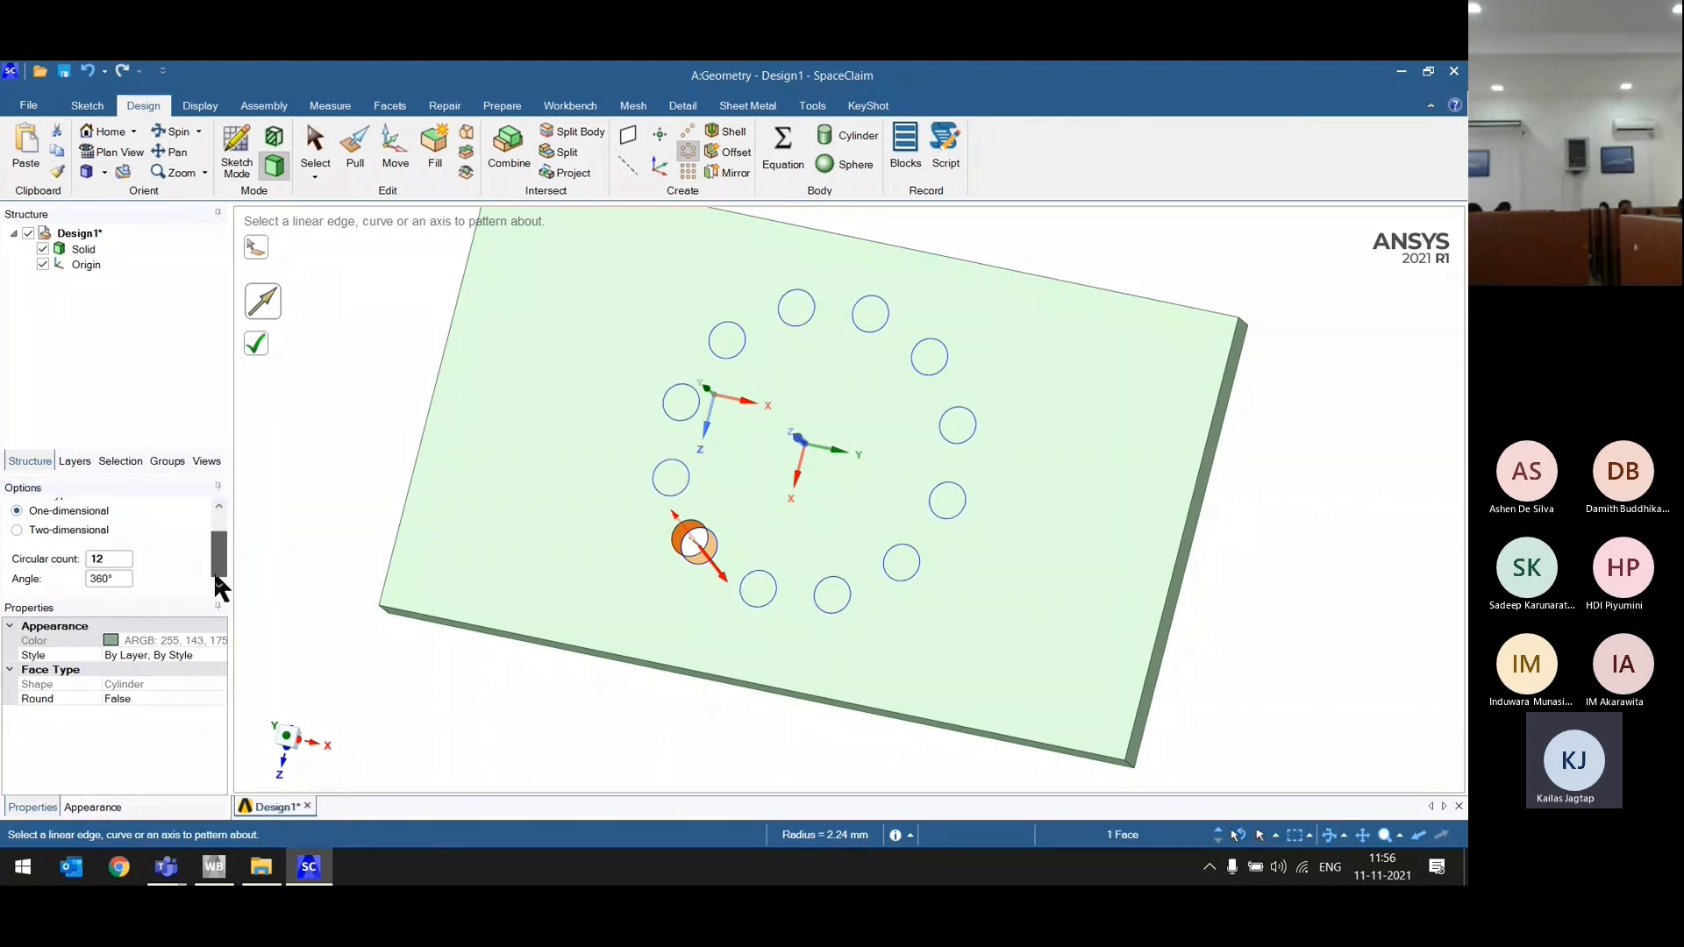
{"action": "double_click", "coordinate": [101, 579]}
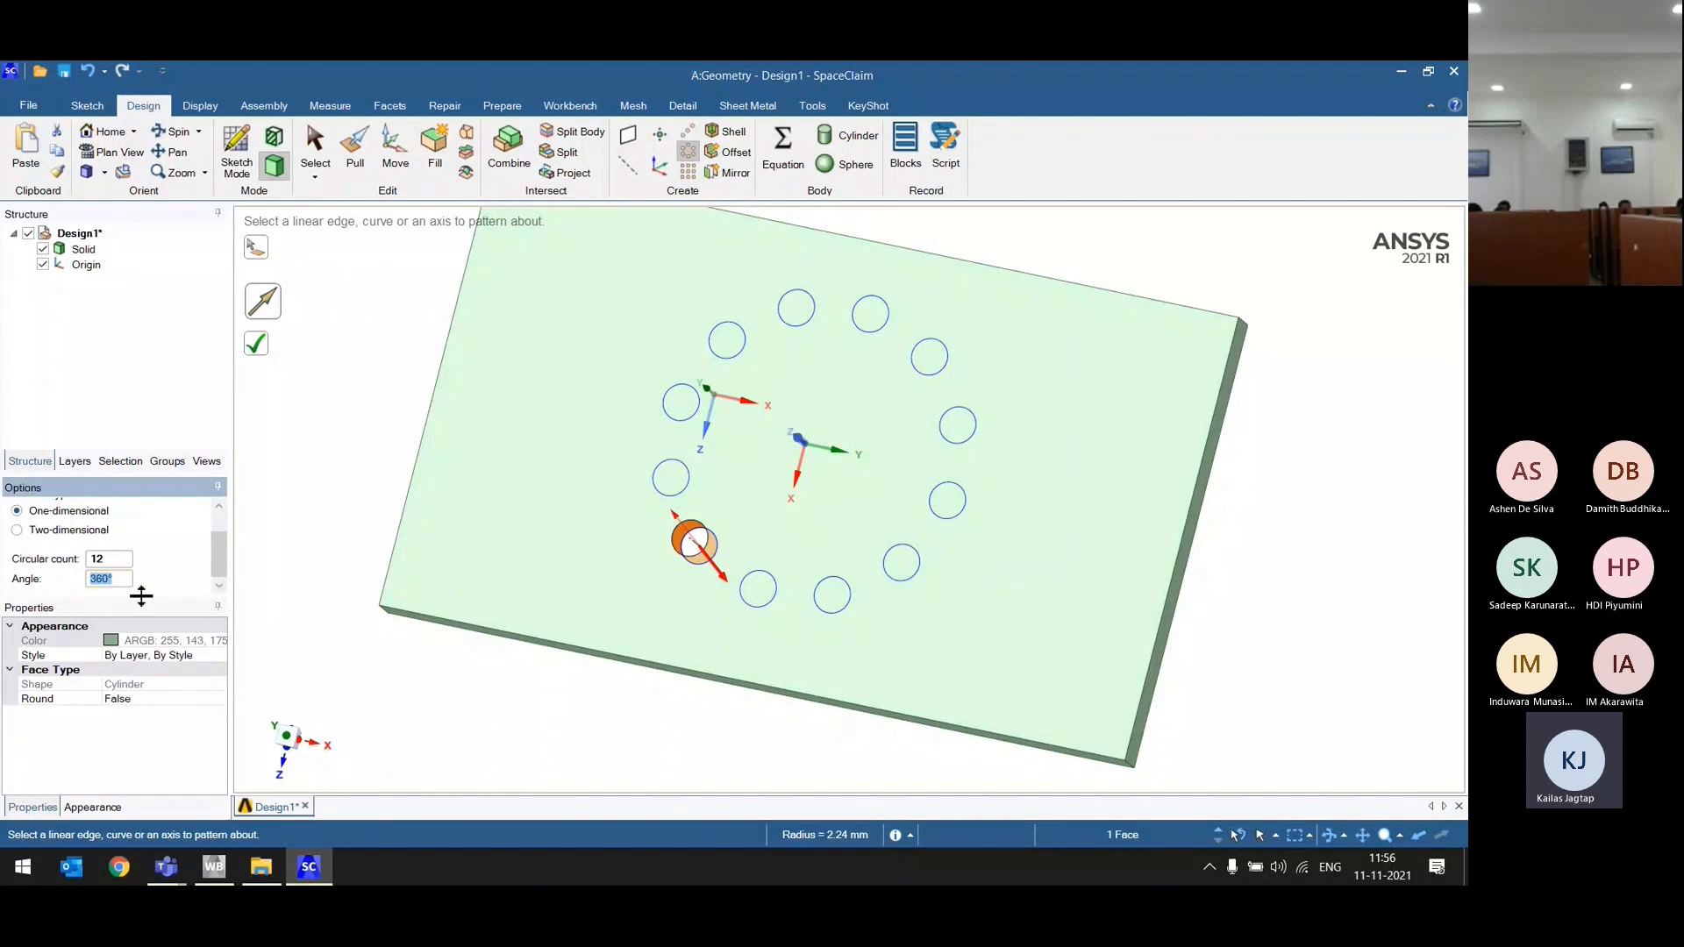
{"action": "type", "text": "270"}
{"action": "left_click", "coordinate": [123, 610]}
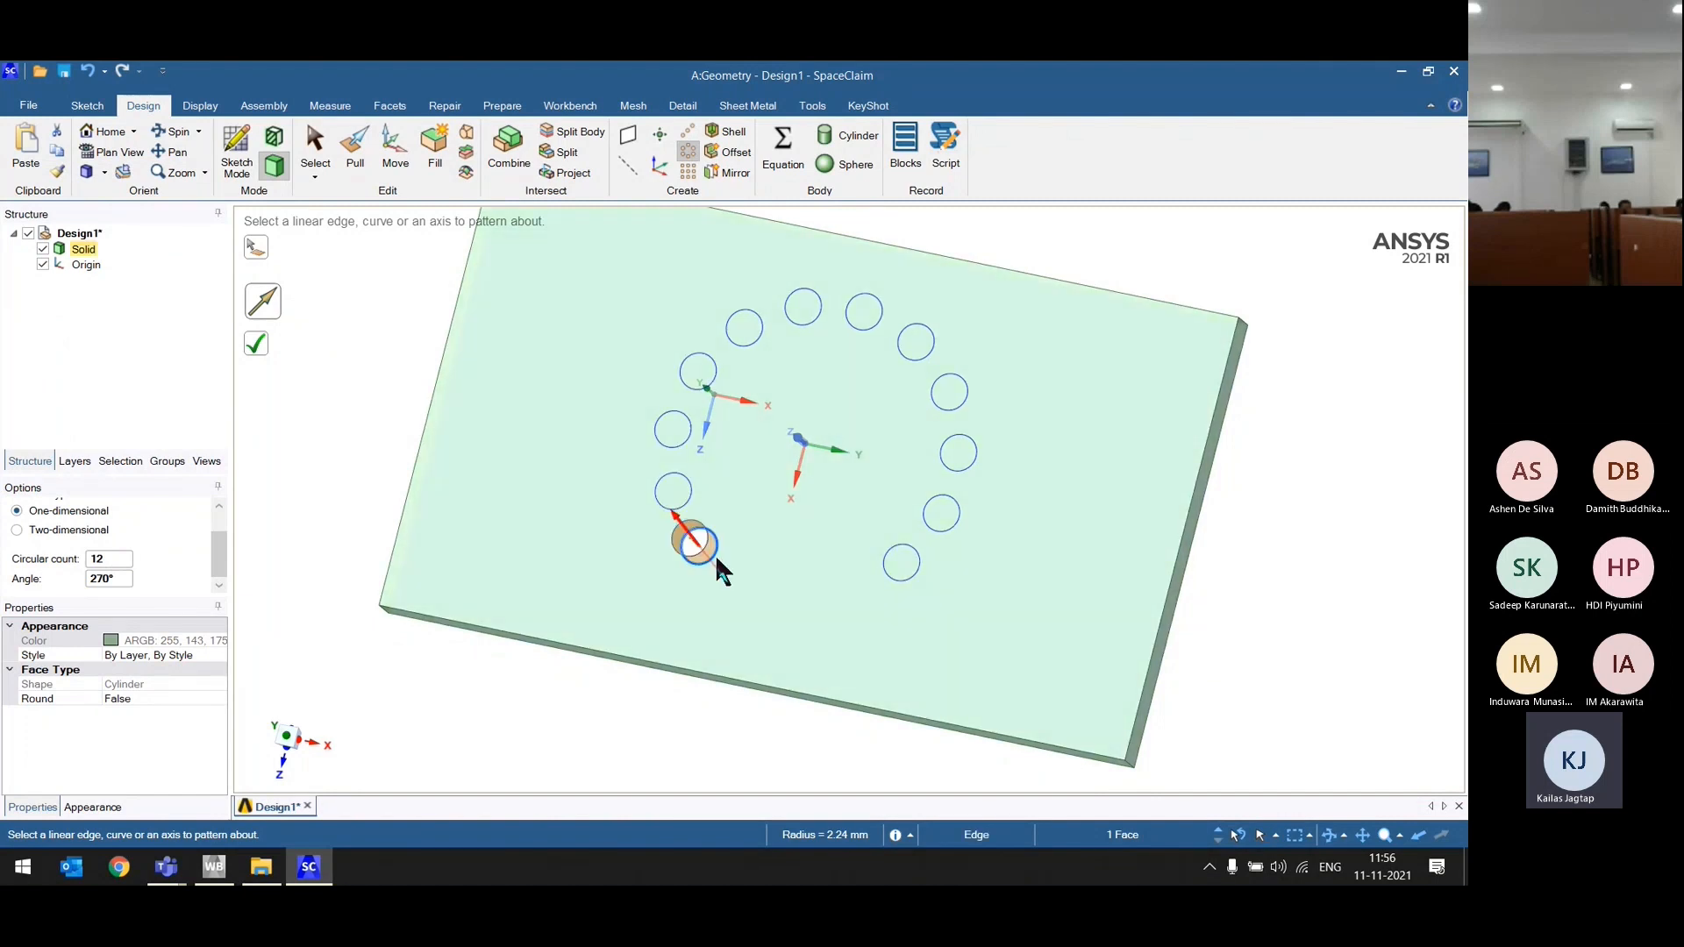
Step: Reverse the circular pattern's direction and create it, and undo the creation
{"action": "left_click", "coordinate": [674, 515]}
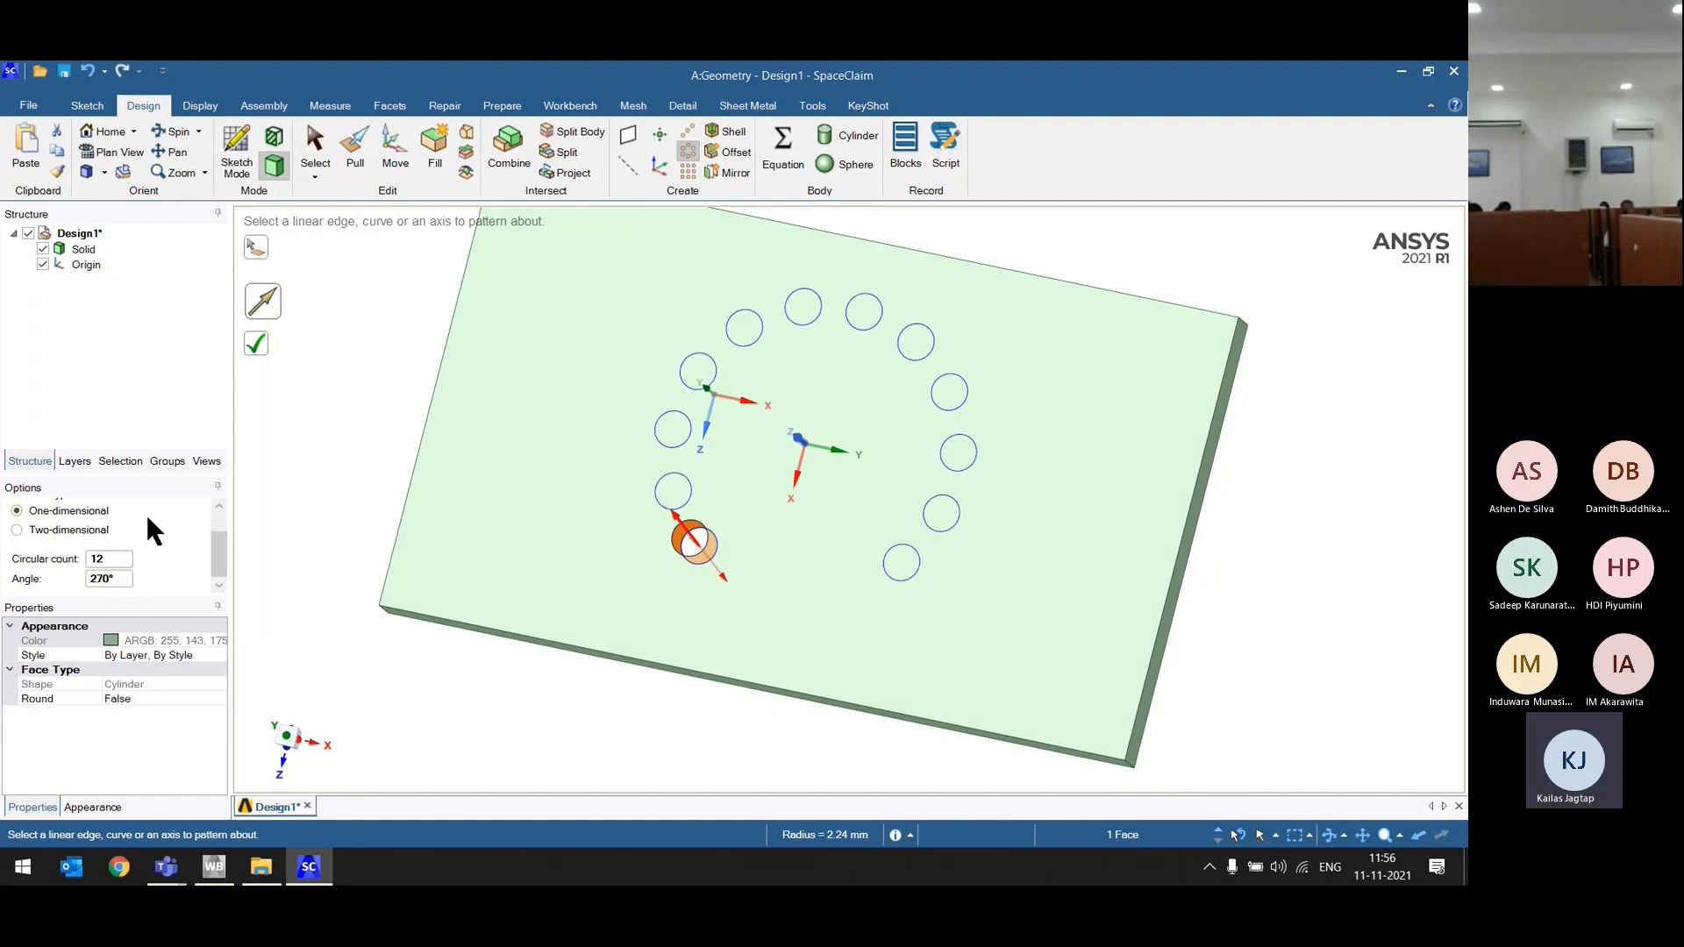
{"action": "left_click", "coordinate": [255, 344]}
{"action": "middle_click_drag", "start_coordinate": [333, 430], "coordinate": [379, 474]}
{"action": "key", "text": "ctrl+z"}
Step: Make the circular pattern two-dimensional, pointing outward with a linear pitch of 5 mm, and create it
{"action": "left_click", "coordinate": [49, 529]}
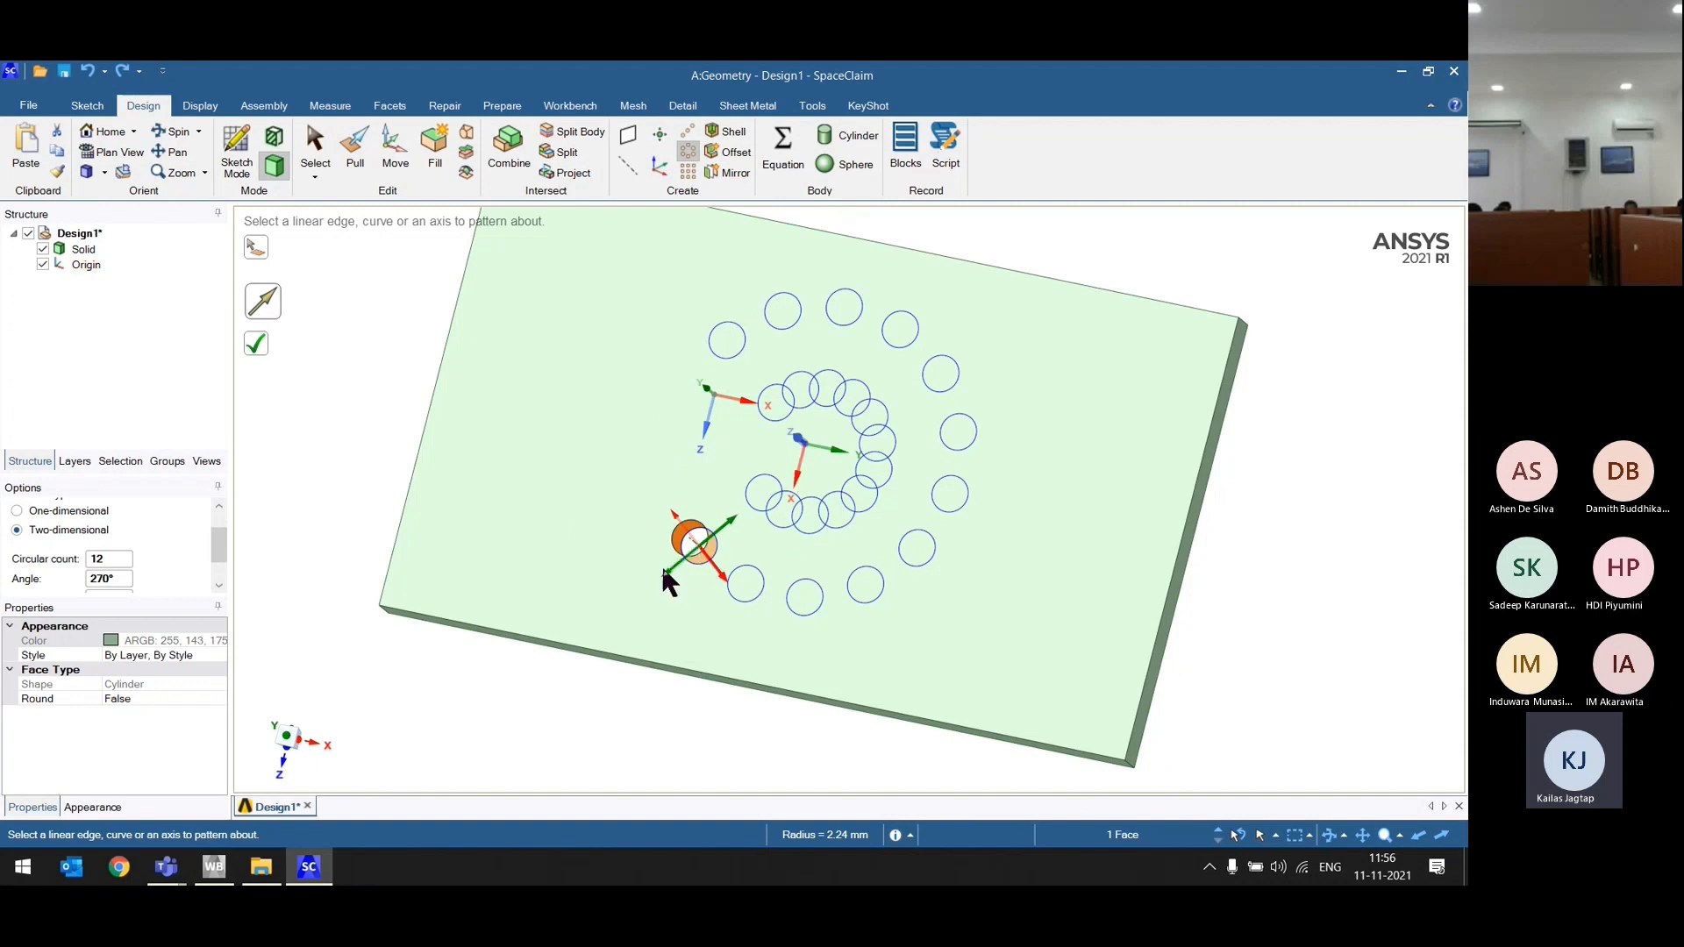
{"action": "left_click_drag", "start_coordinate": [664, 579], "coordinate": [508, 562]}
{"action": "left_click_drag", "start_coordinate": [212, 558], "coordinate": [14, 596]}
{"action": "type", "text": "5"}
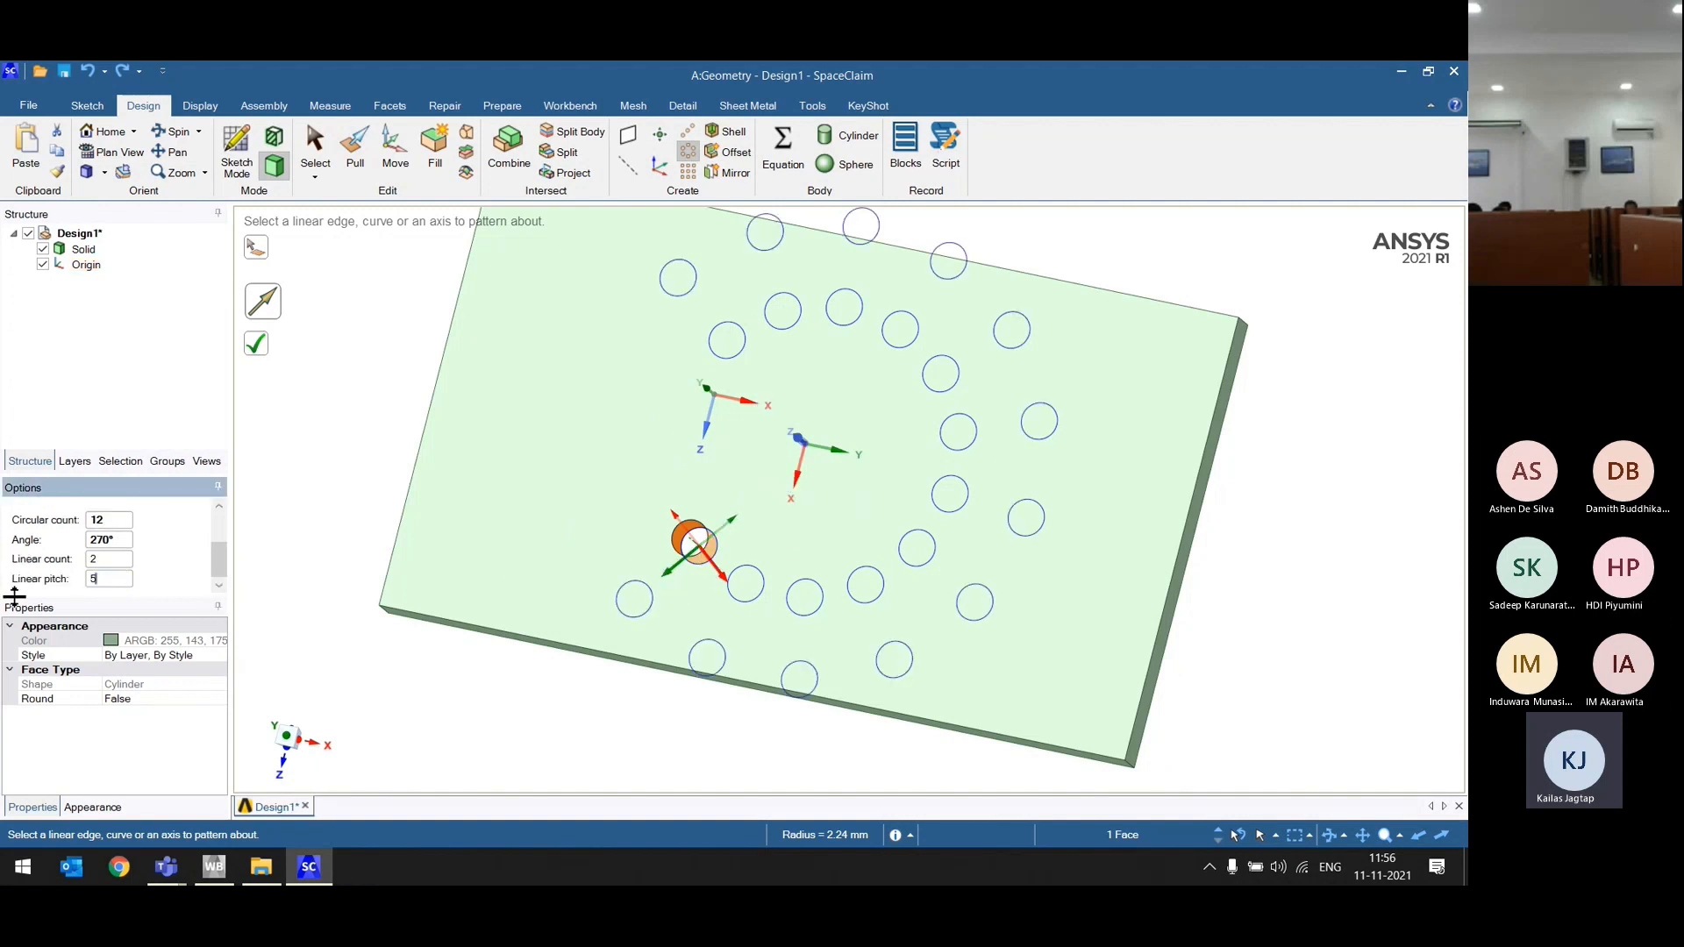
{"action": "left_click", "coordinate": [170, 596]}
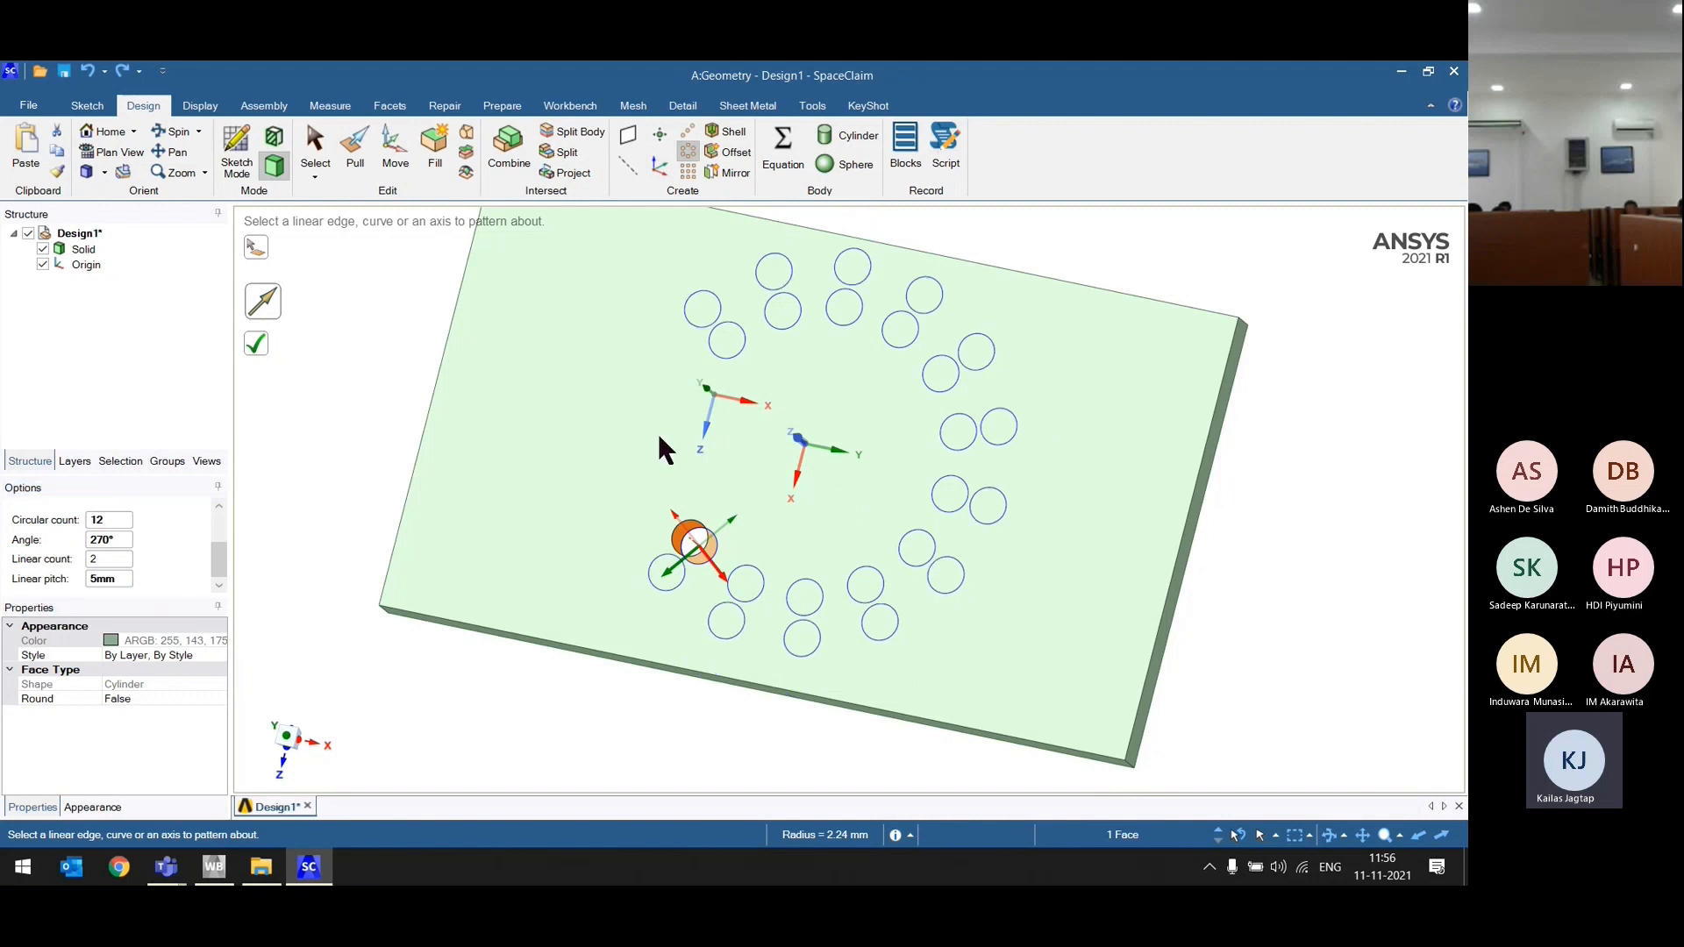
{"action": "left_click", "coordinate": [261, 349]}
{"action": "middle_click_drag", "start_coordinate": [332, 472], "coordinate": [403, 572]}
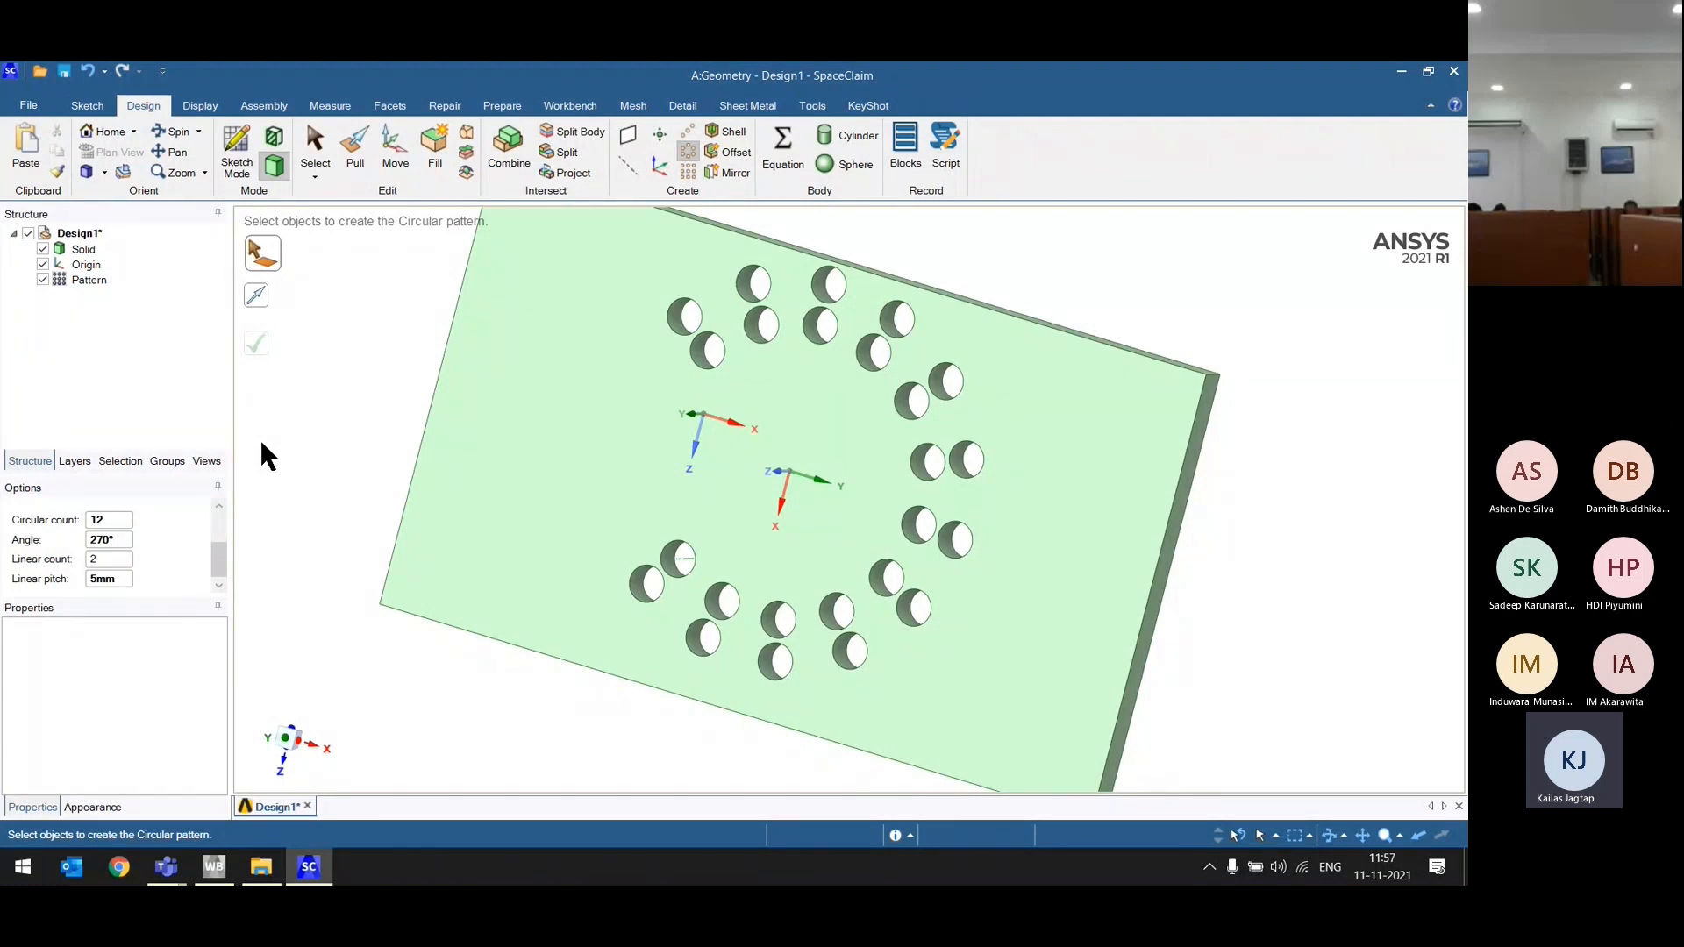
{"action": "scroll", "coordinate": [204, 529], "scroll_direction": "up", "scroll_amount": 3}
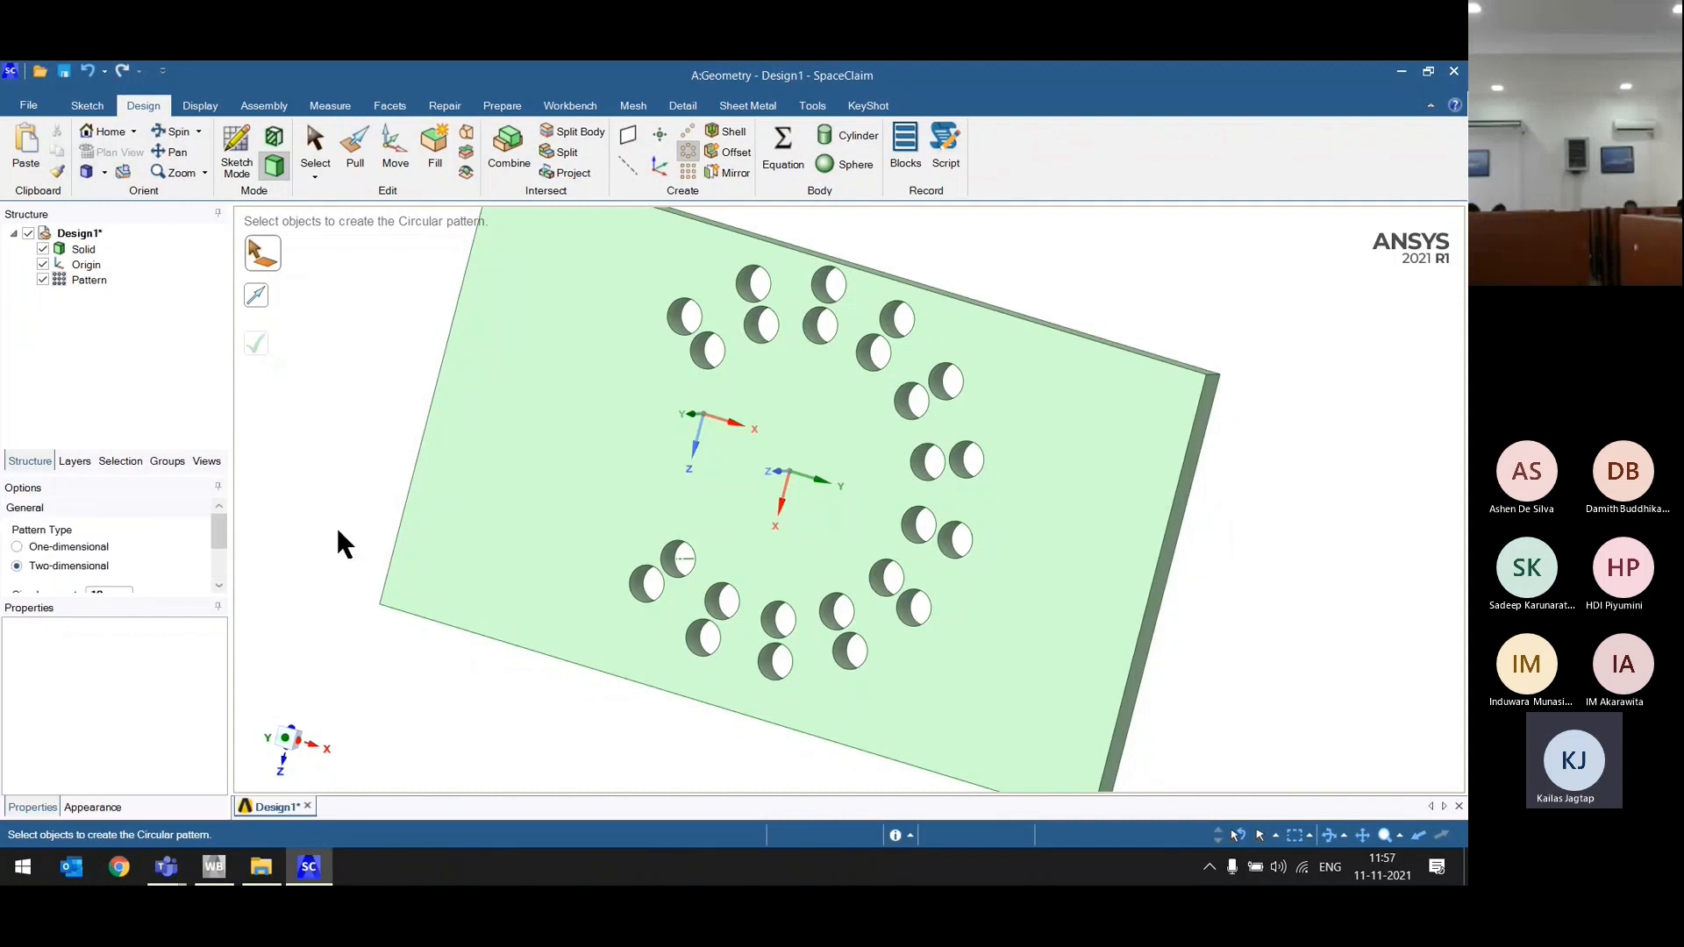
Step: Undo the two-dimensional circular pattern and set up a grid fill pattern of the hole along the plate's long rear edge
{"action": "key", "text": "ctrl+z"}
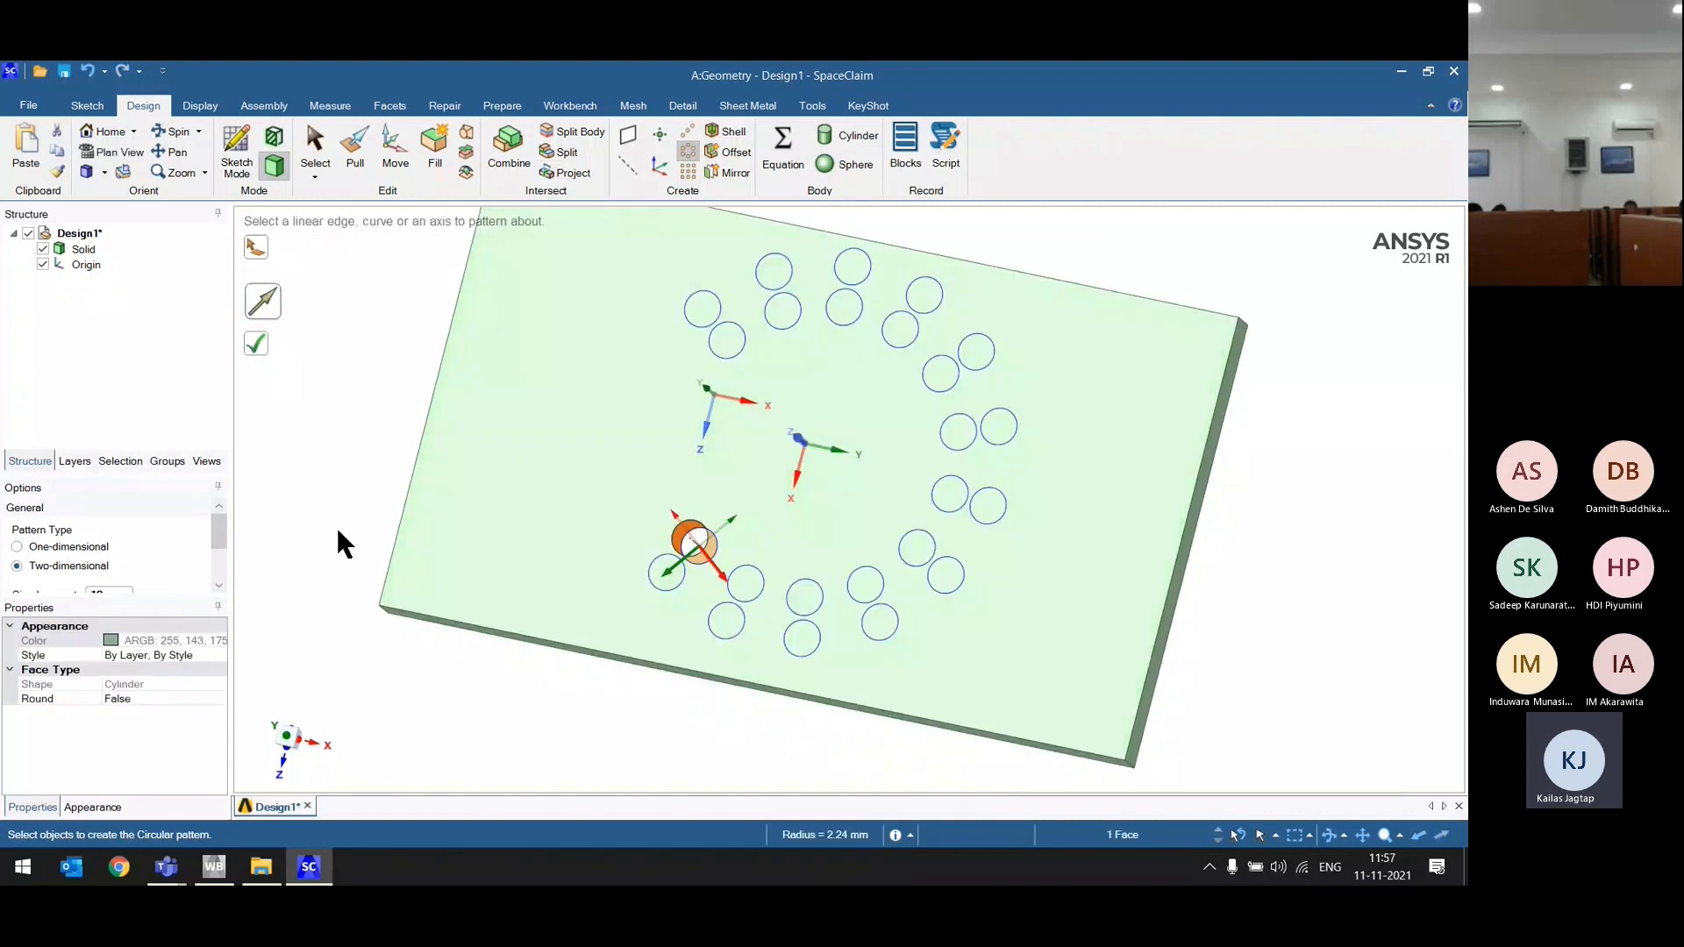
{"action": "left_click", "coordinate": [688, 173]}
{"action": "middle_click_drag", "start_coordinate": [899, 412], "coordinate": [941, 346]}
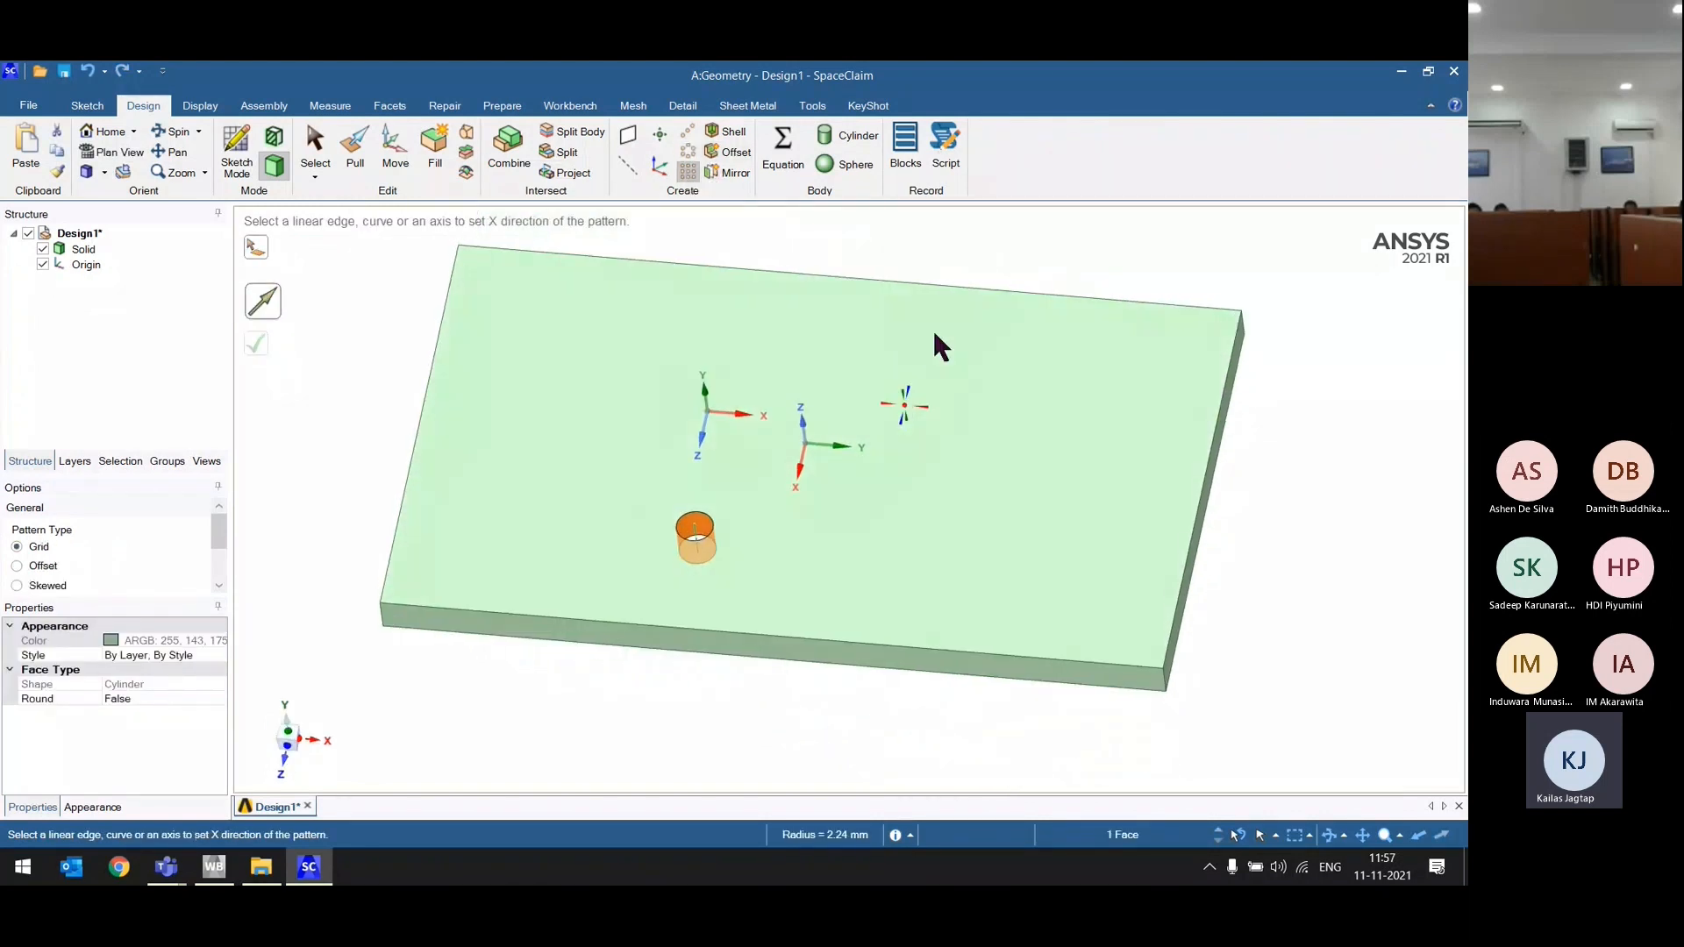
{"action": "left_click", "coordinate": [956, 285]}
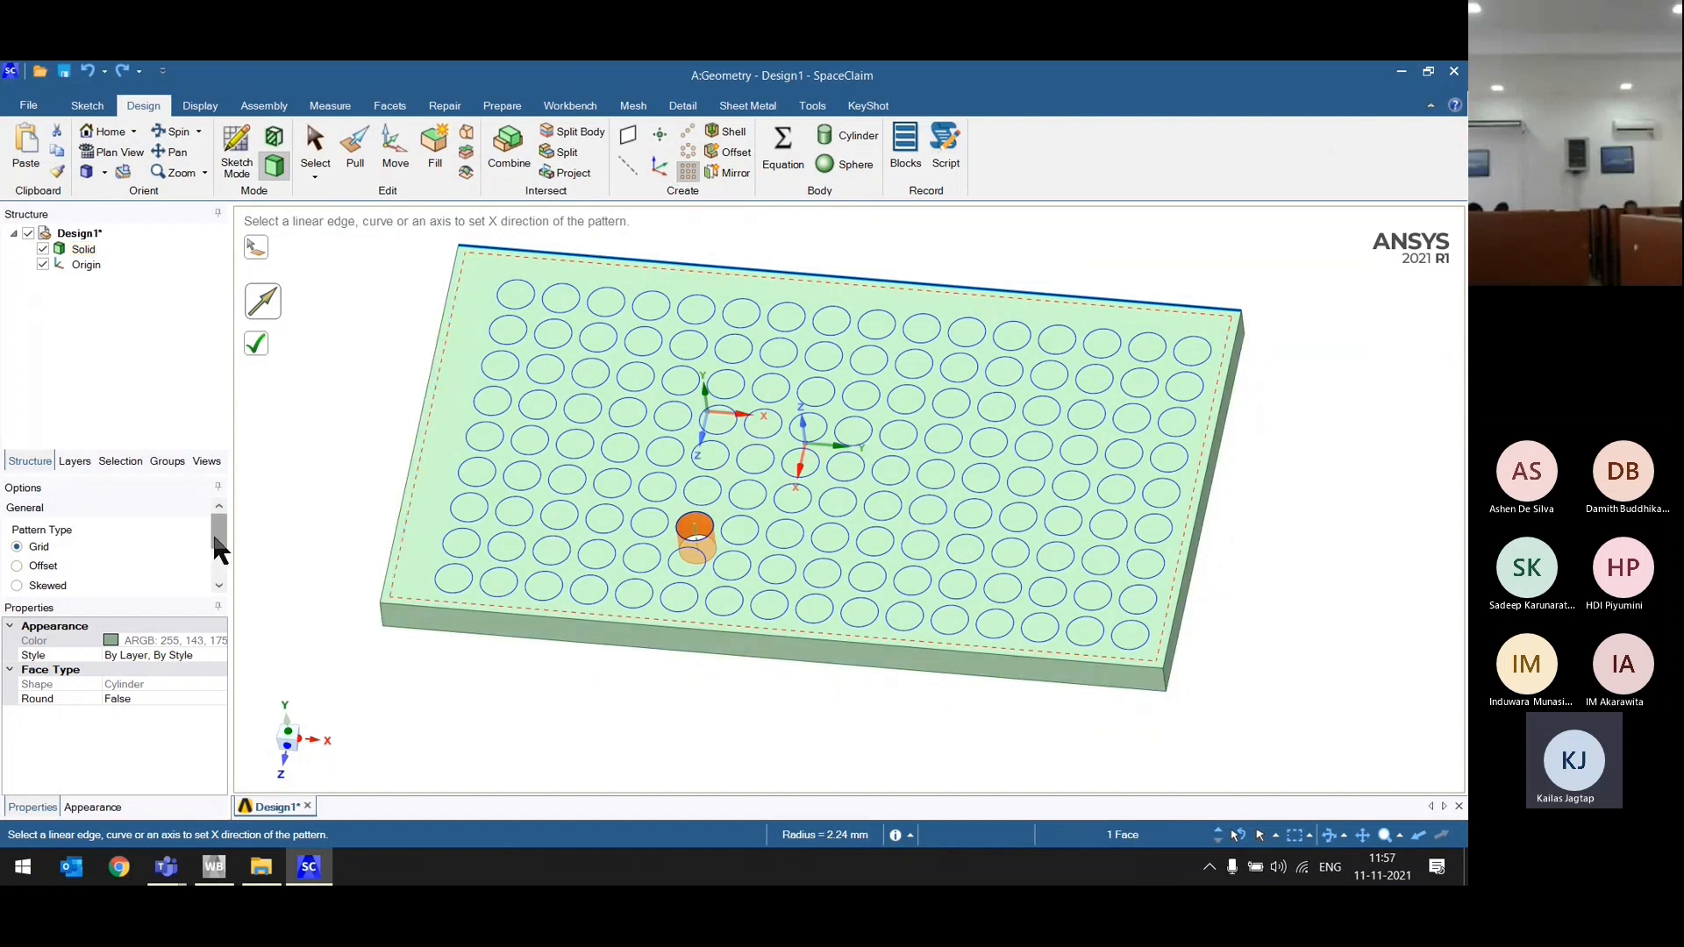
Step: Set the fill pattern's X spacing to 2 mm and its Y spacing to 3 mm
{"action": "left_click_drag", "start_coordinate": [216, 530], "coordinate": [216, 556]}
{"action": "double_click", "coordinate": [87, 540]}
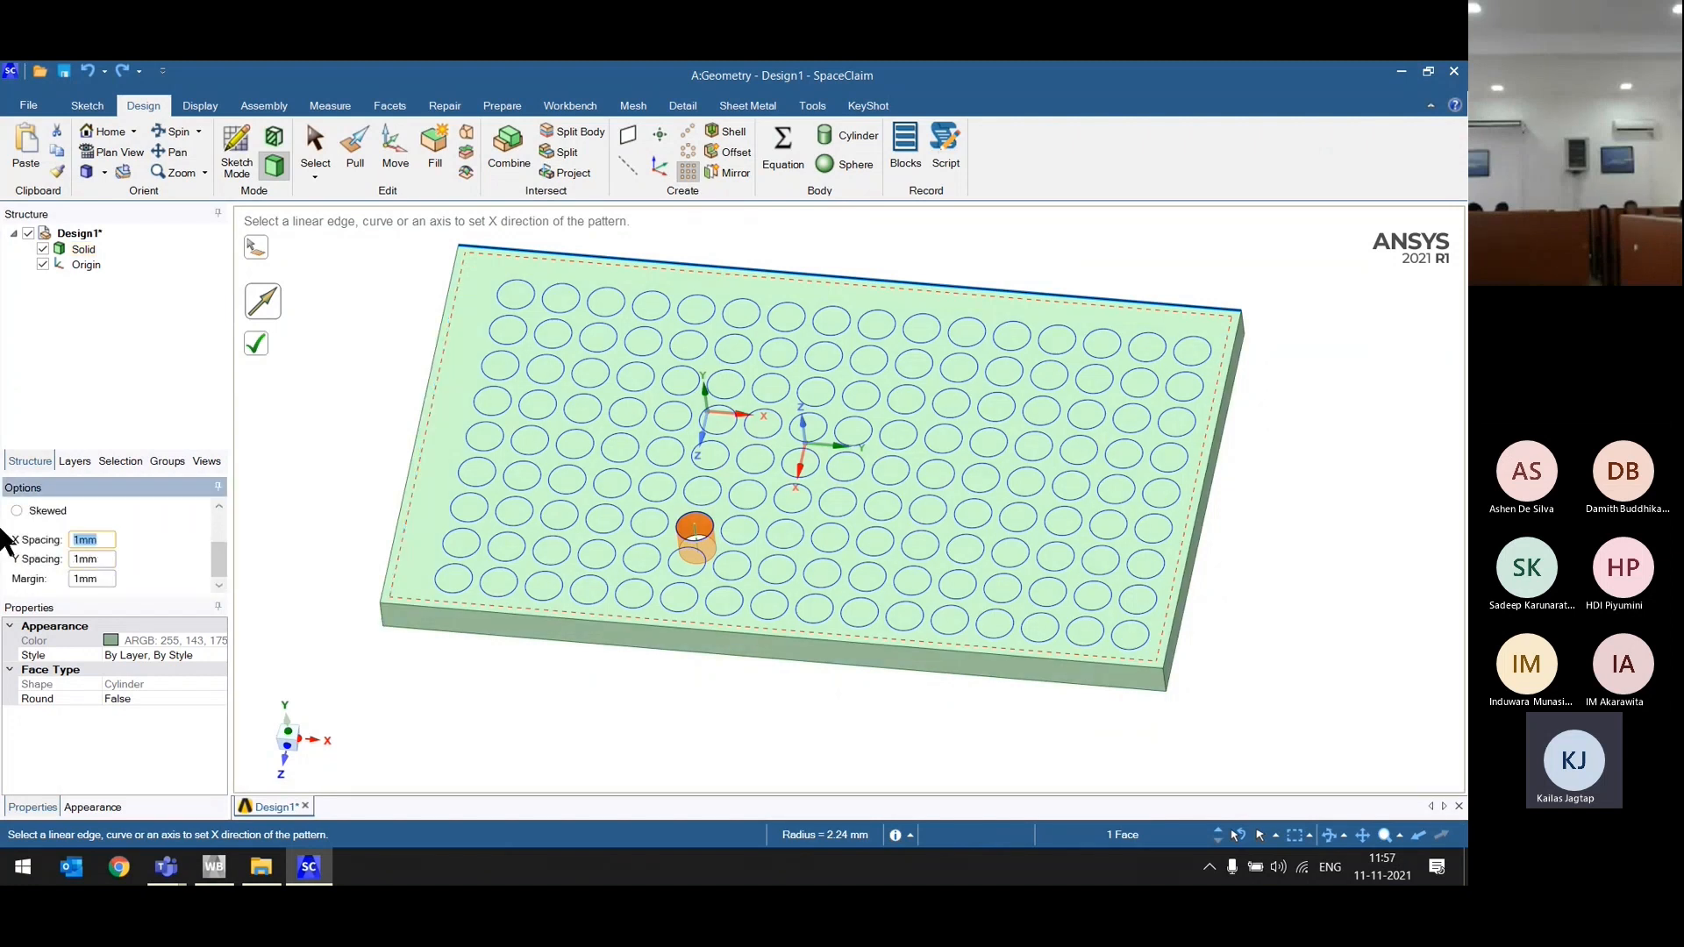
{"action": "type", "text": "2"}
{"action": "key", "text": "Tab"}
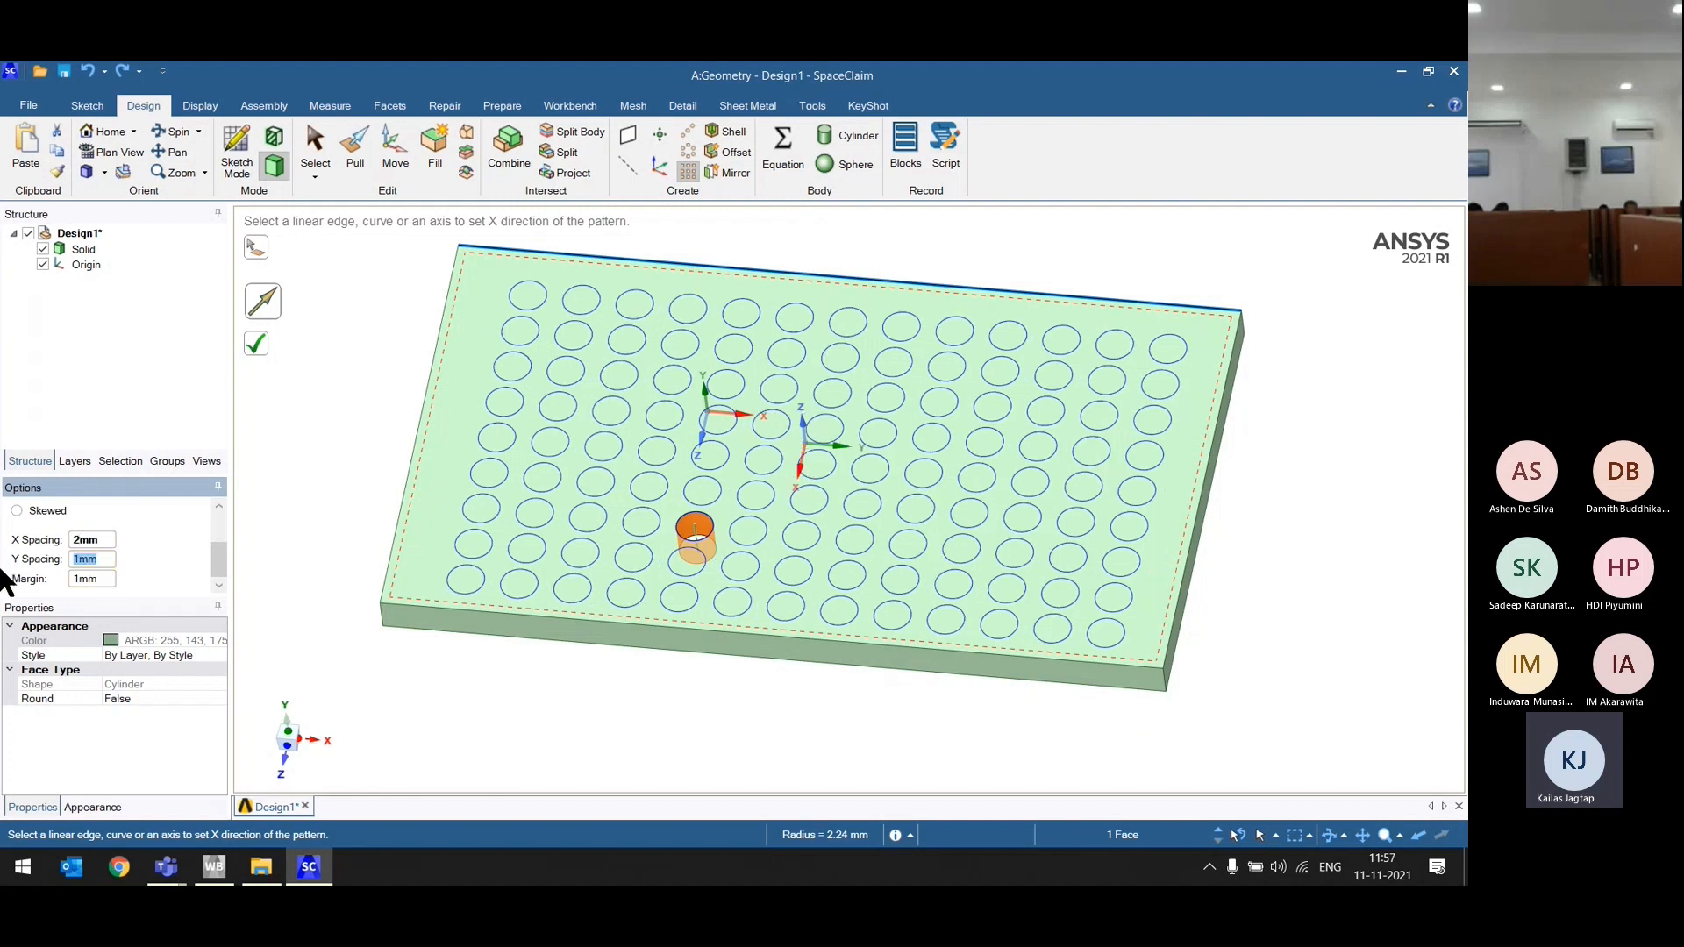
{"action": "type", "text": "3"}
{"action": "key", "text": "Return"}
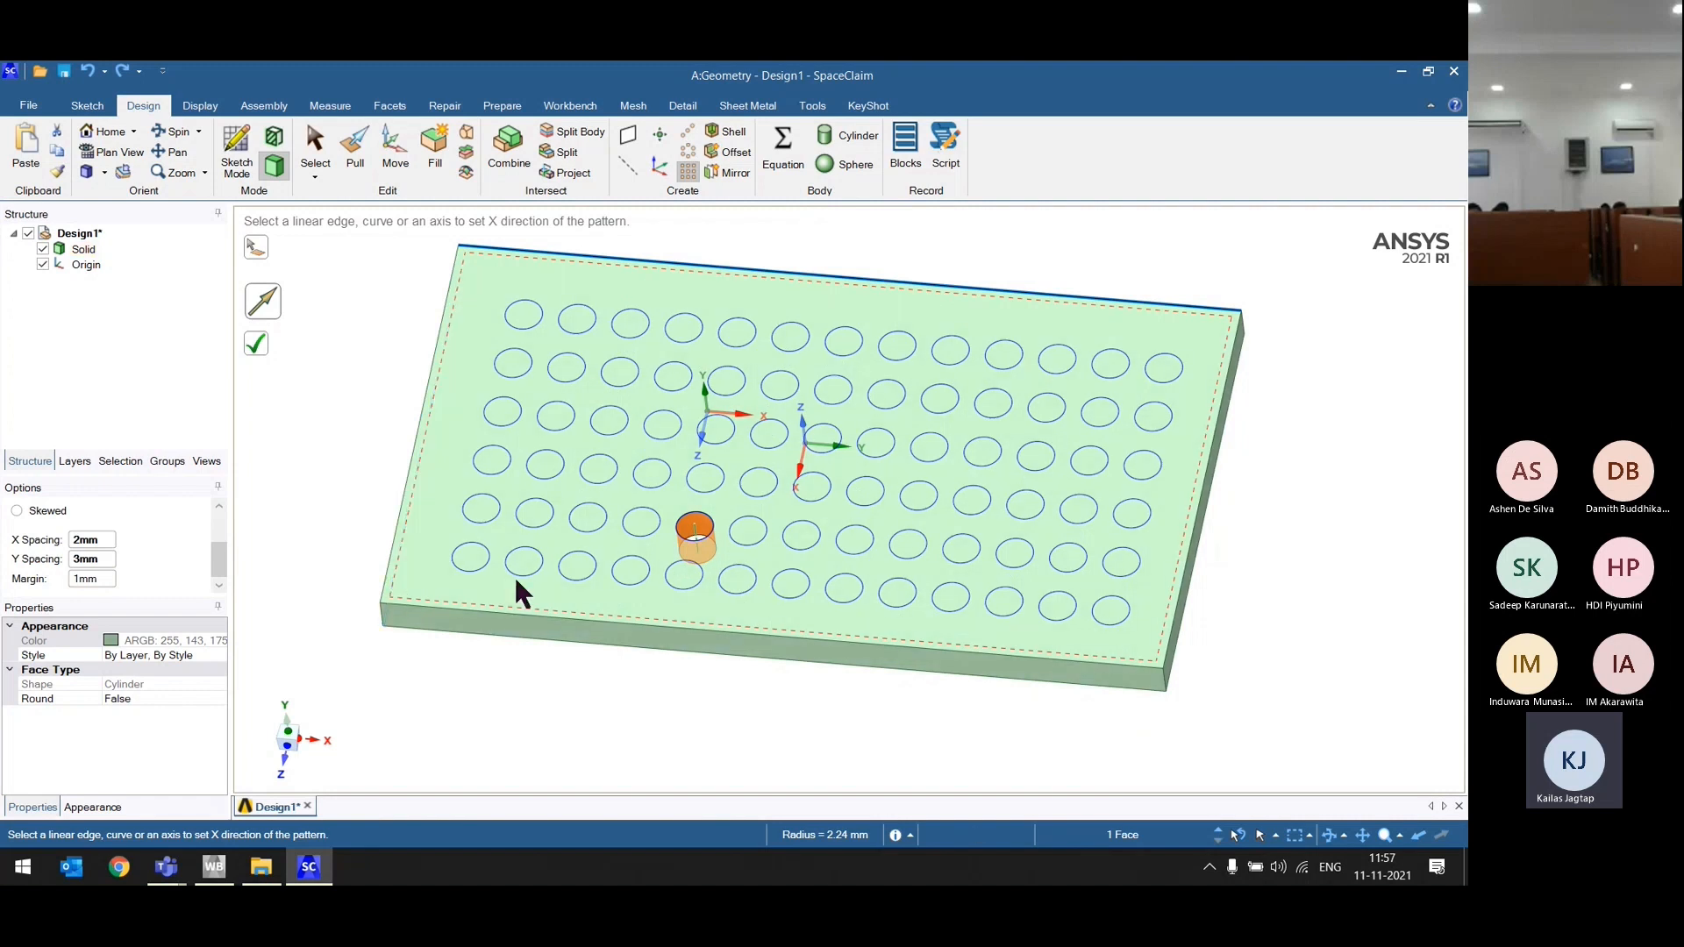
Step: Change the fill pattern's Y spacing to 1 mm and its margin to 3 mm
{"action": "double_click", "coordinate": [107, 558]}
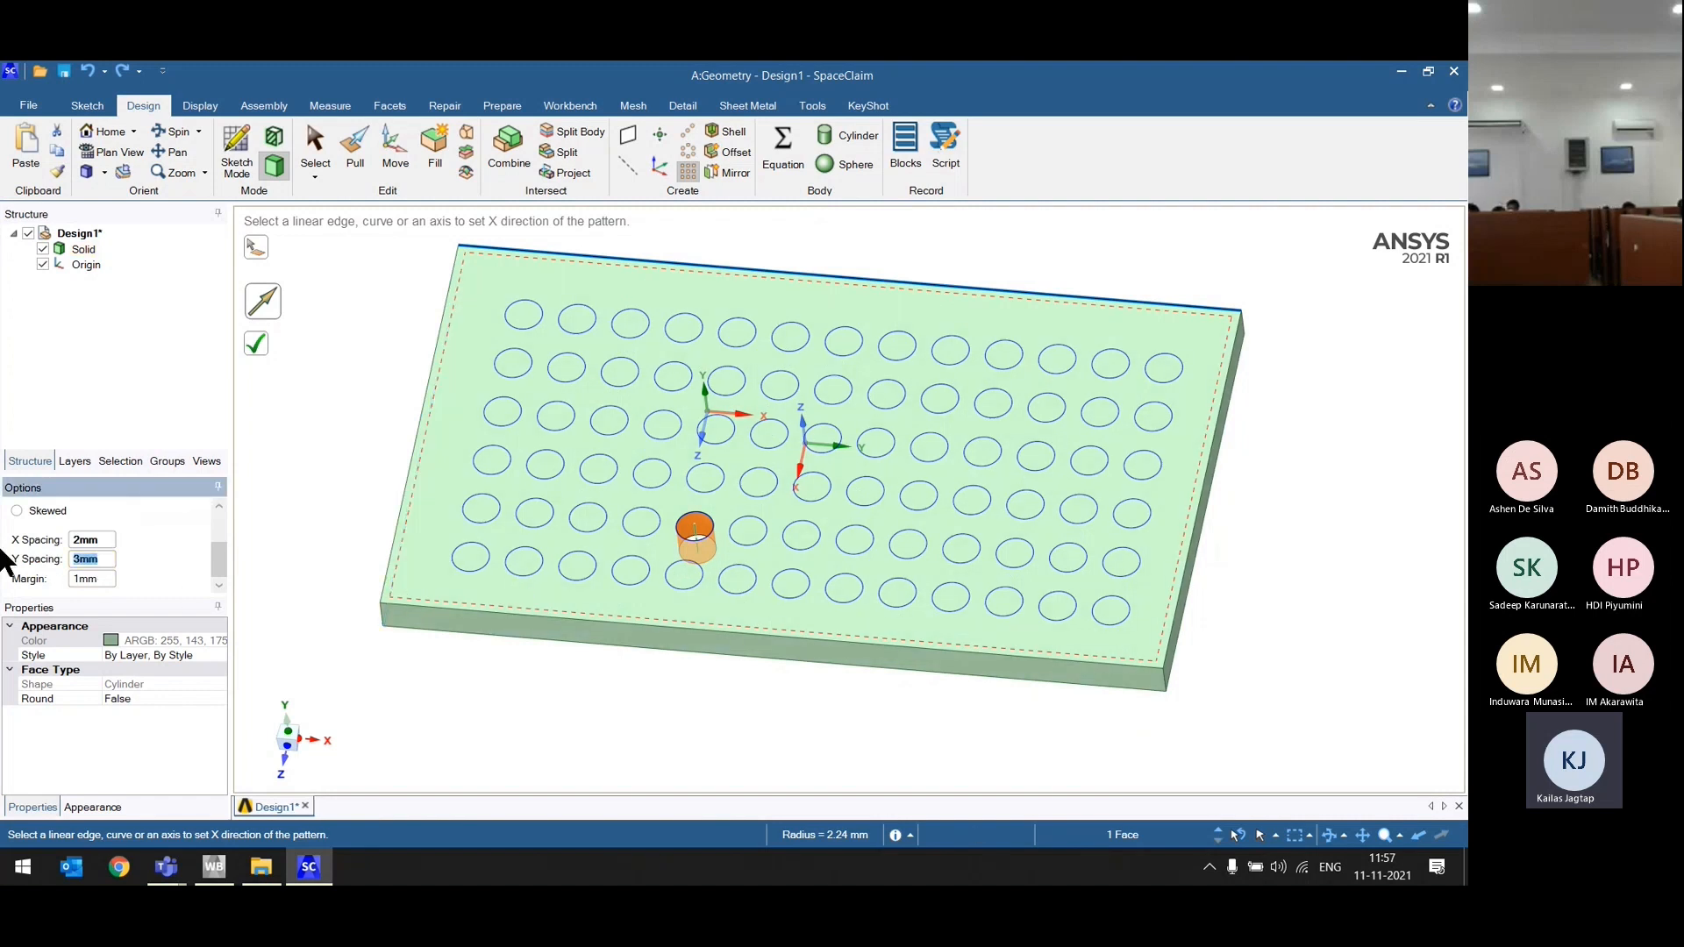
{"action": "type", "text": "1"}
{"action": "key", "text": "Return"}
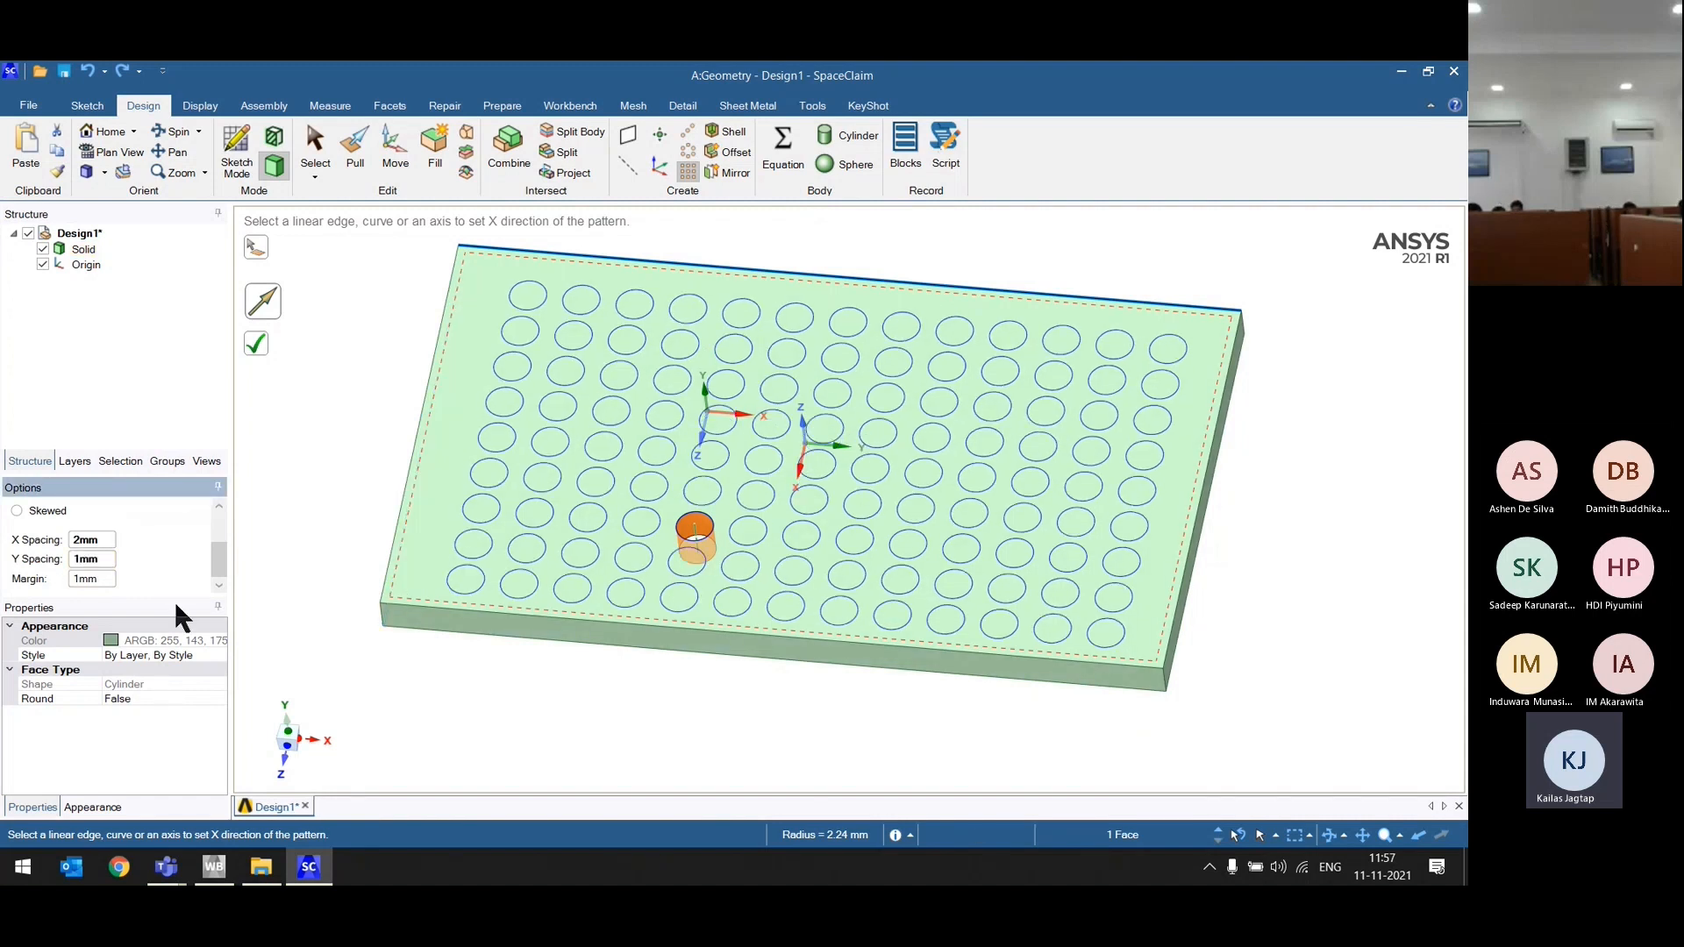
{"action": "double_click", "coordinate": [103, 579]}
{"action": "type", "text": "3"}
{"action": "key", "text": "Return"}
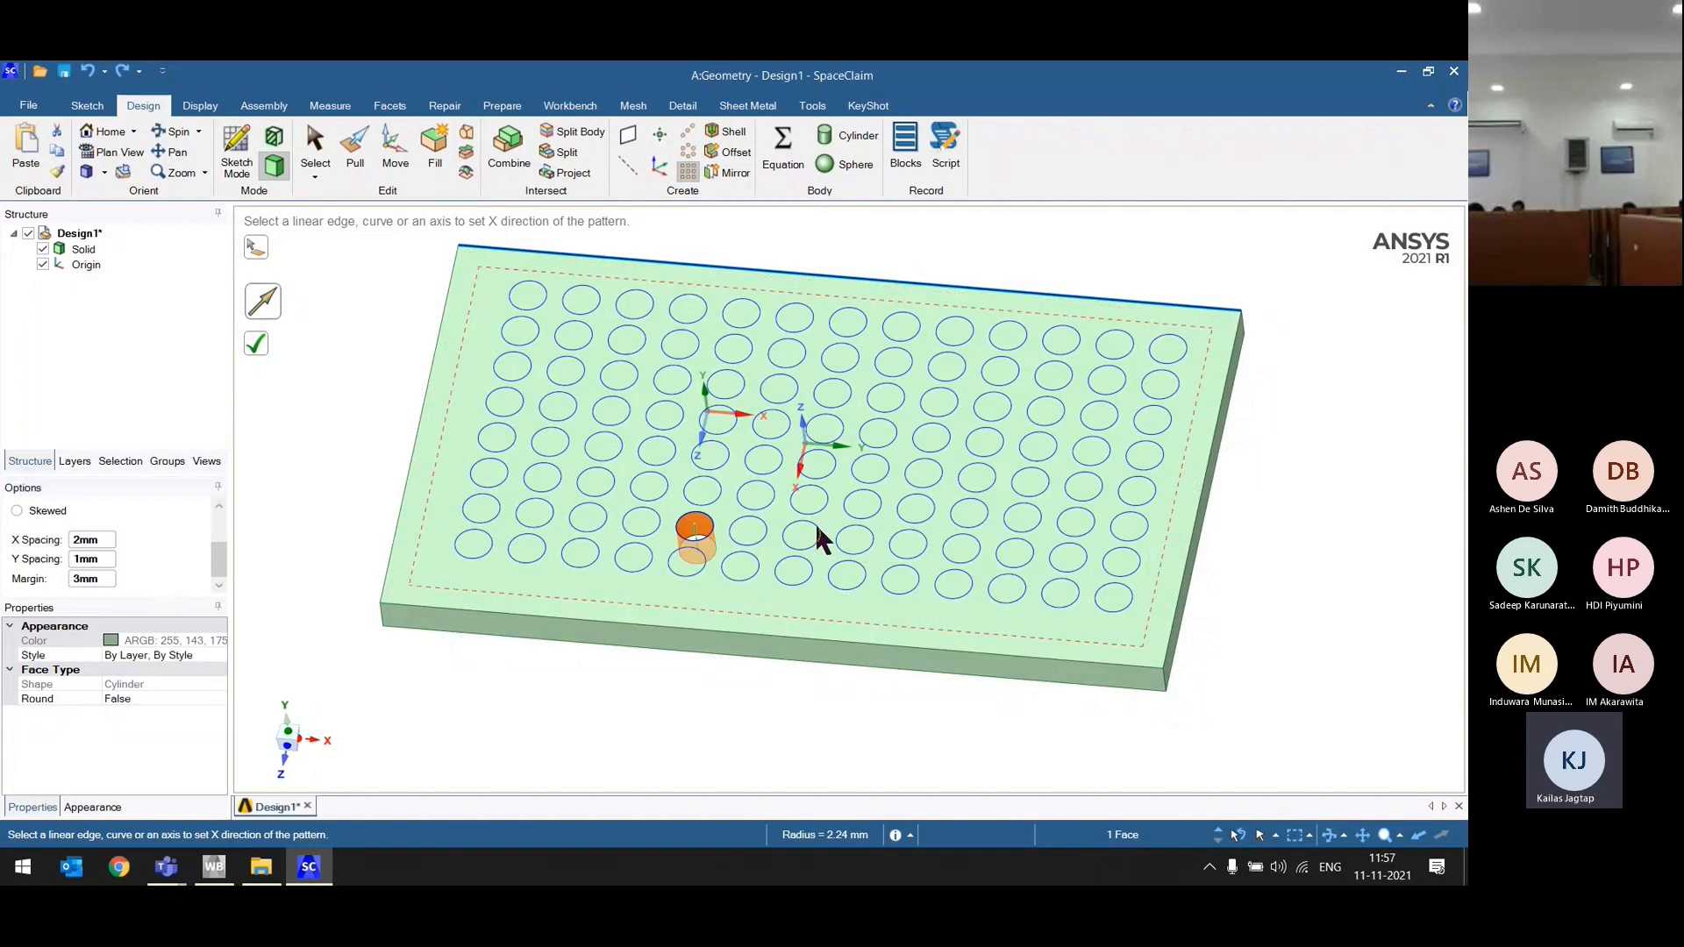
Step: Create the fill pattern of holes across the plate
{"action": "scroll", "coordinate": [439, 421], "scroll_direction": "up", "scroll_amount": 2}
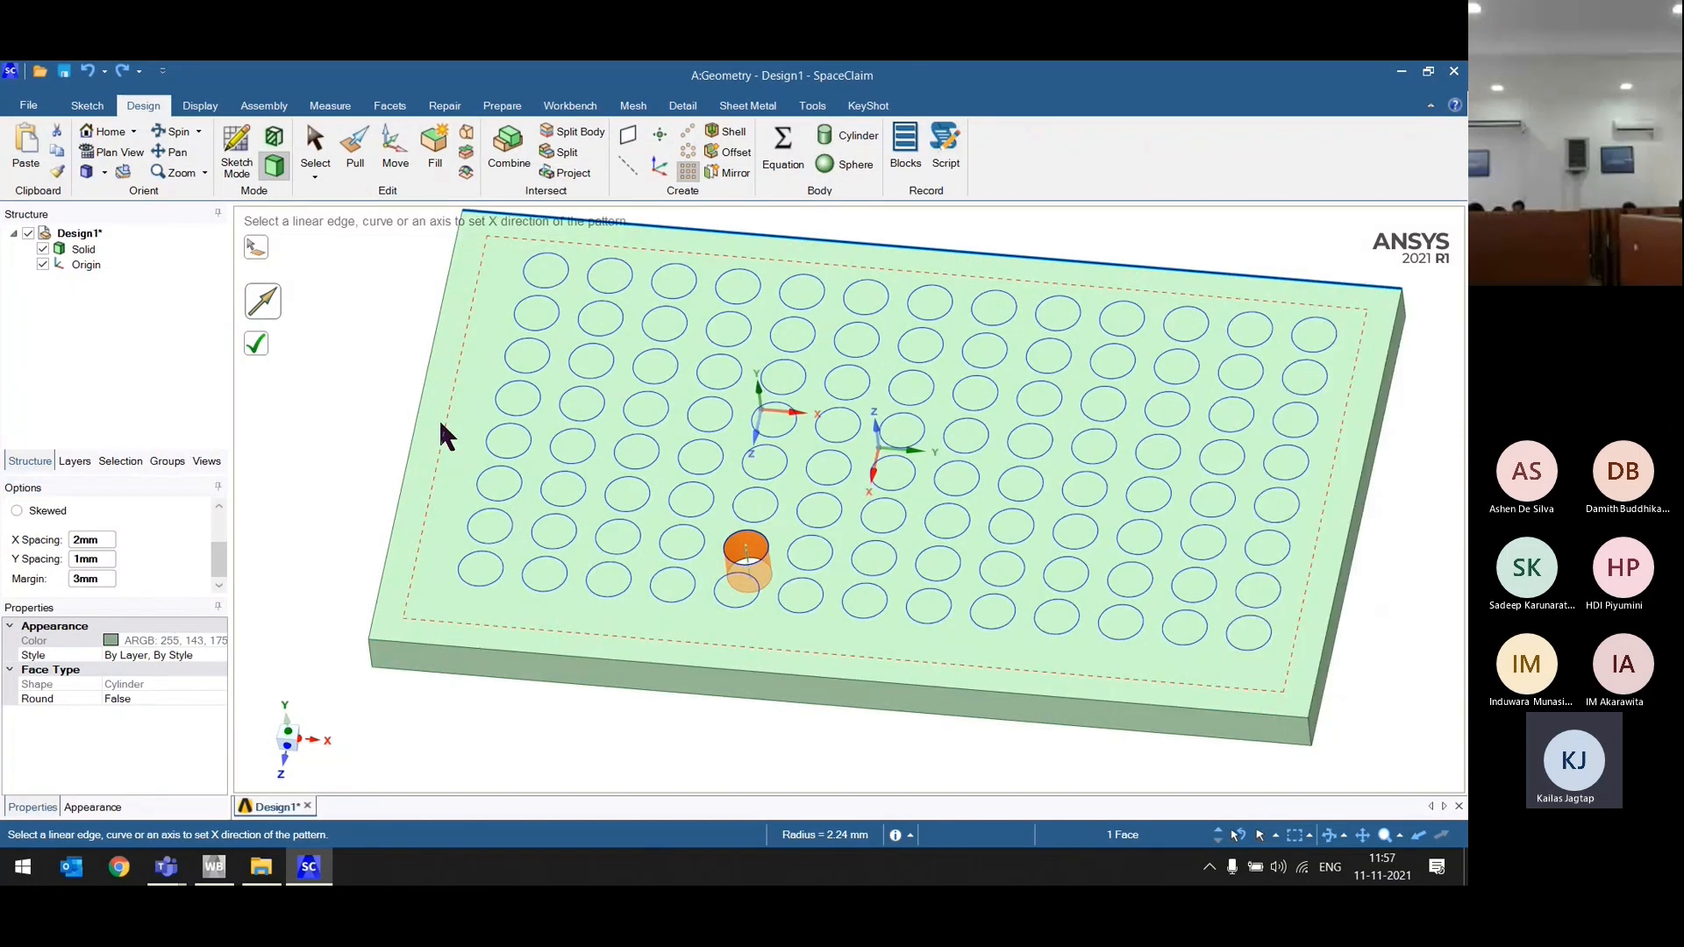
{"action": "left_click", "coordinate": [260, 341]}
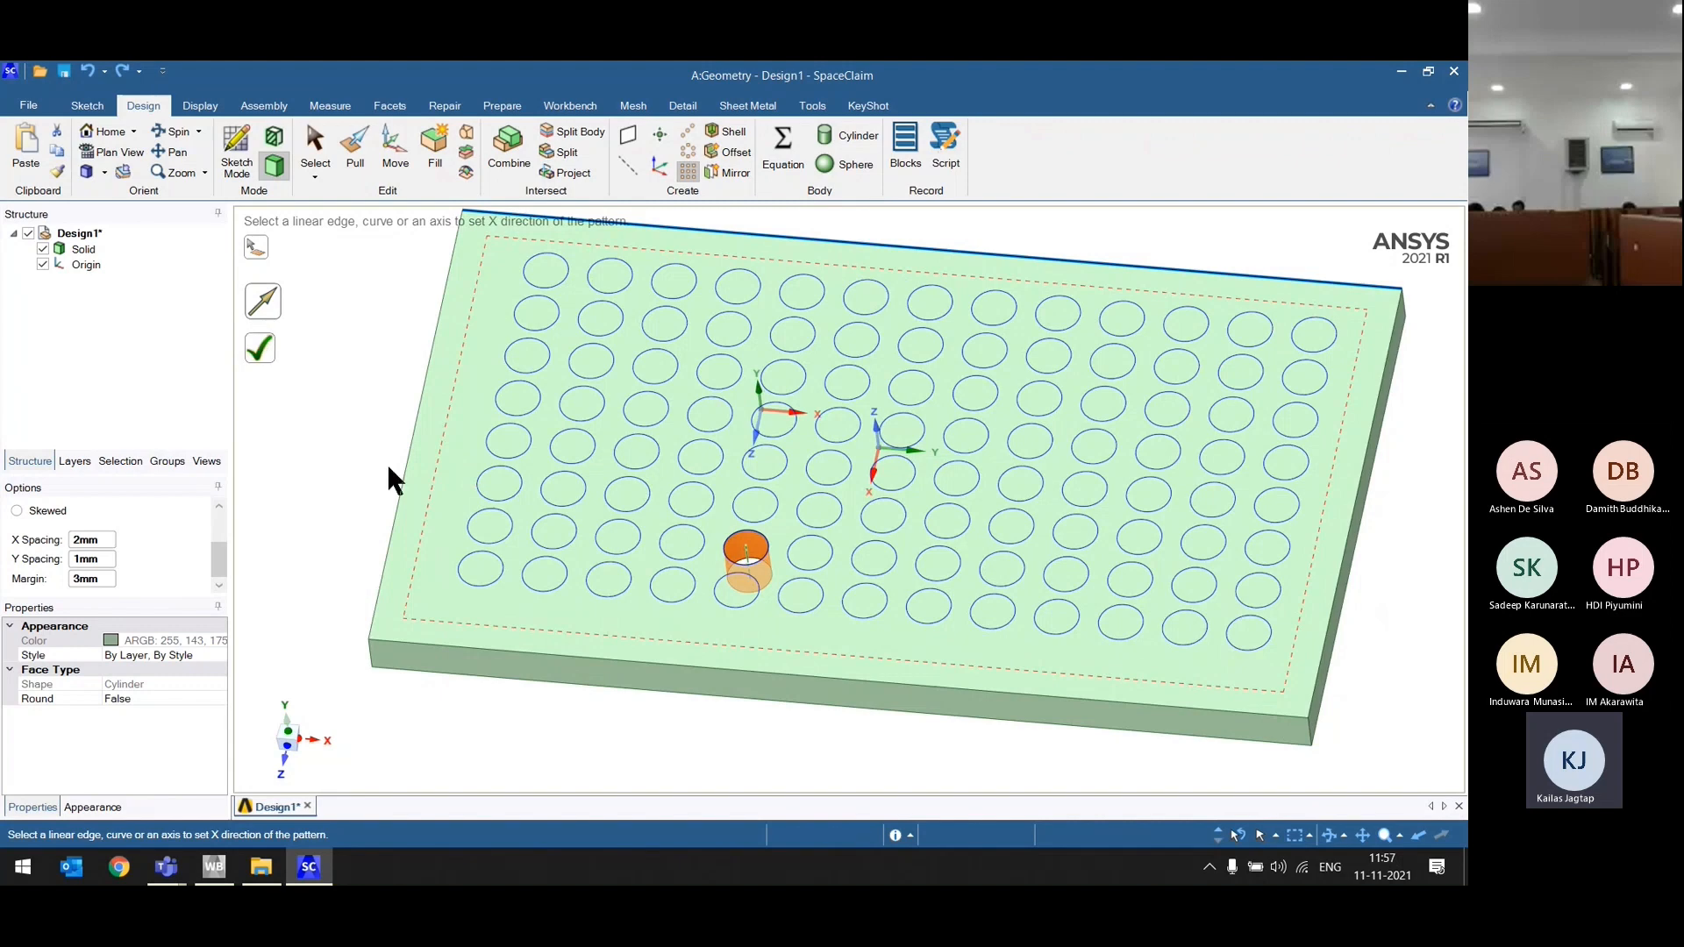
{"action": "scroll", "coordinate": [537, 495], "scroll_direction": "up", "scroll_amount": 1}
{"action": "scroll", "coordinate": [535, 492], "scroll_direction": "down", "scroll_amount": 5}
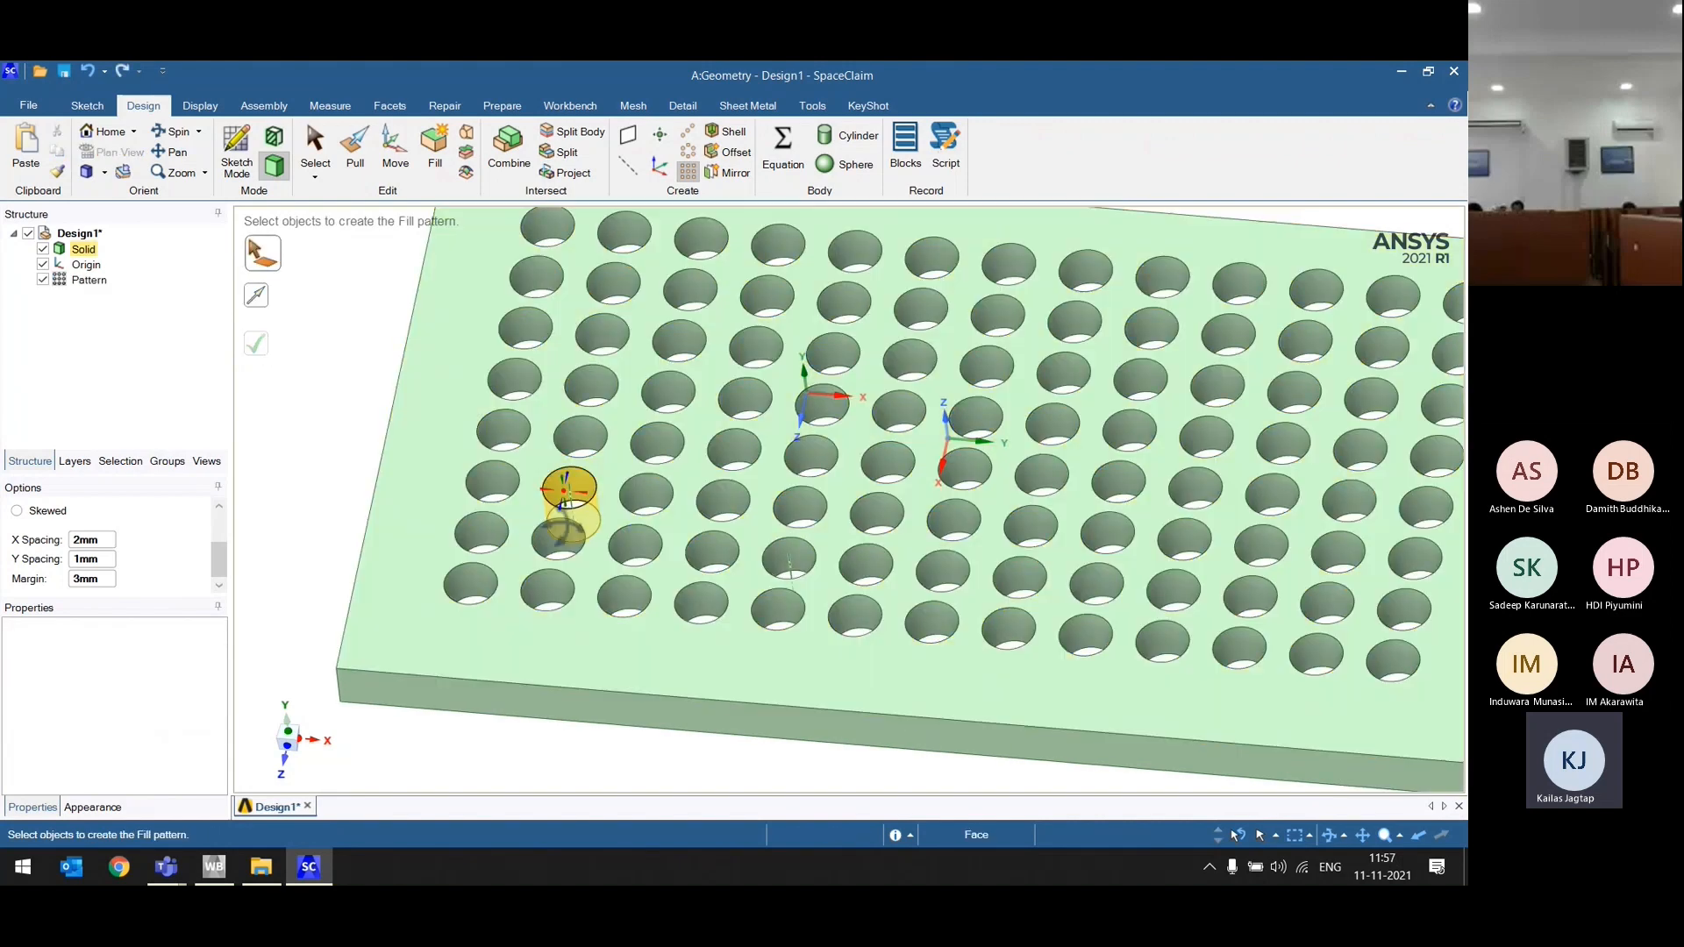
{"action": "middle_click_drag", "start_coordinate": [517, 519], "coordinate": [465, 539]}
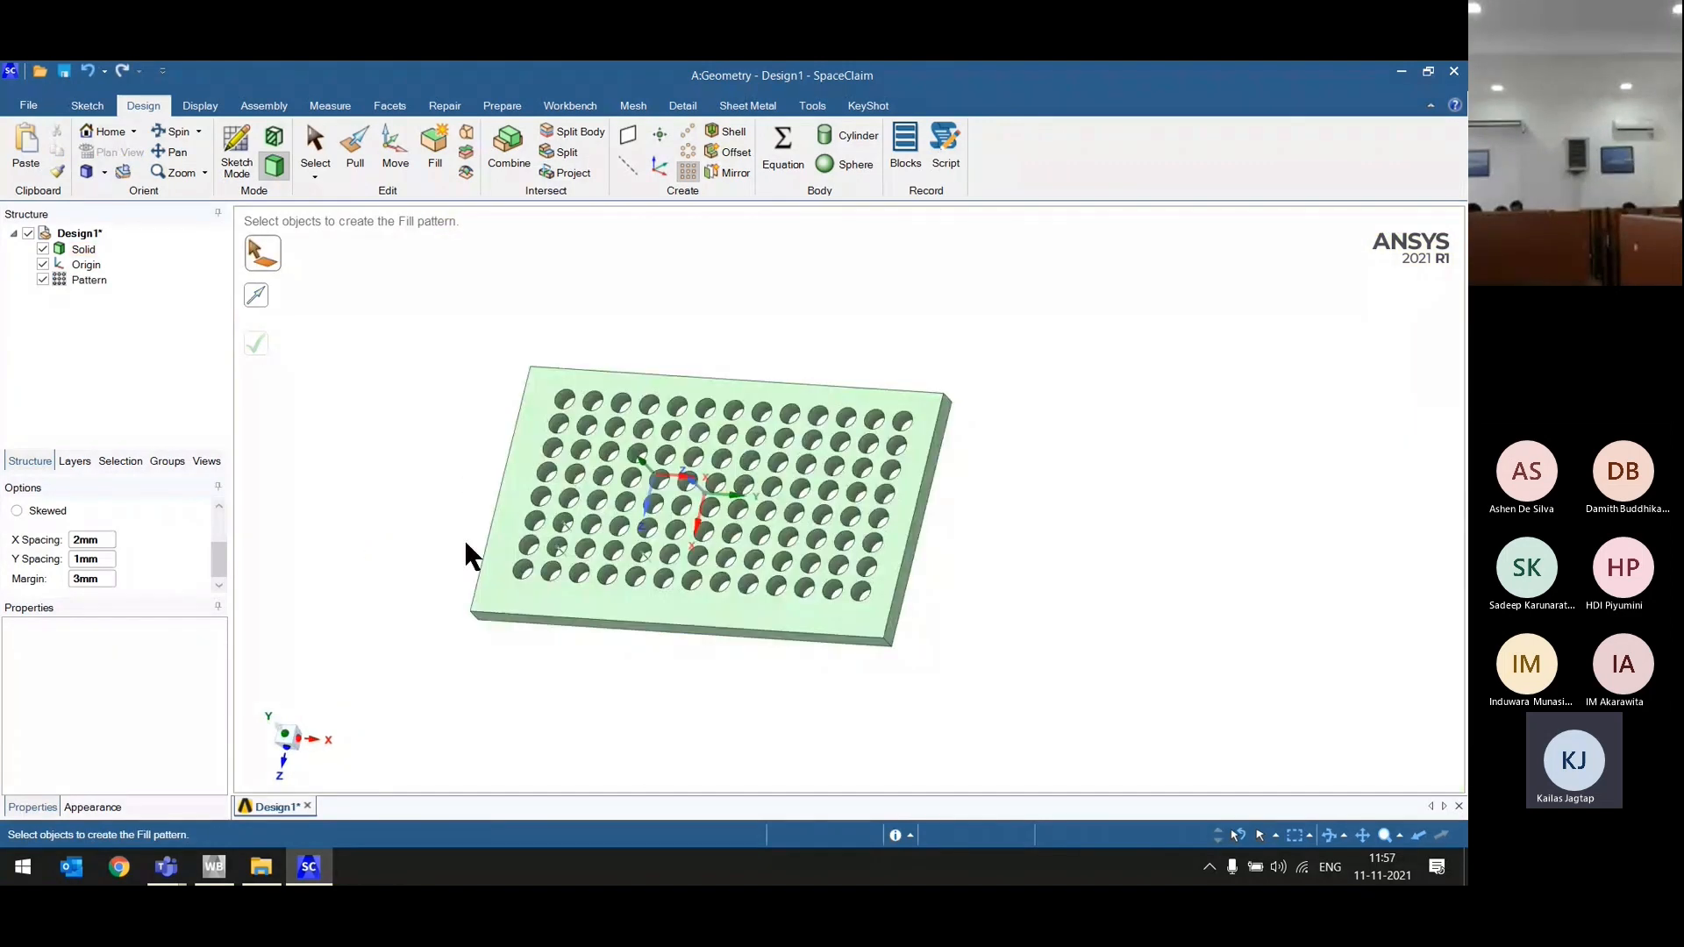
{"action": "scroll", "coordinate": [465, 538], "scroll_direction": "up", "scroll_amount": 2}
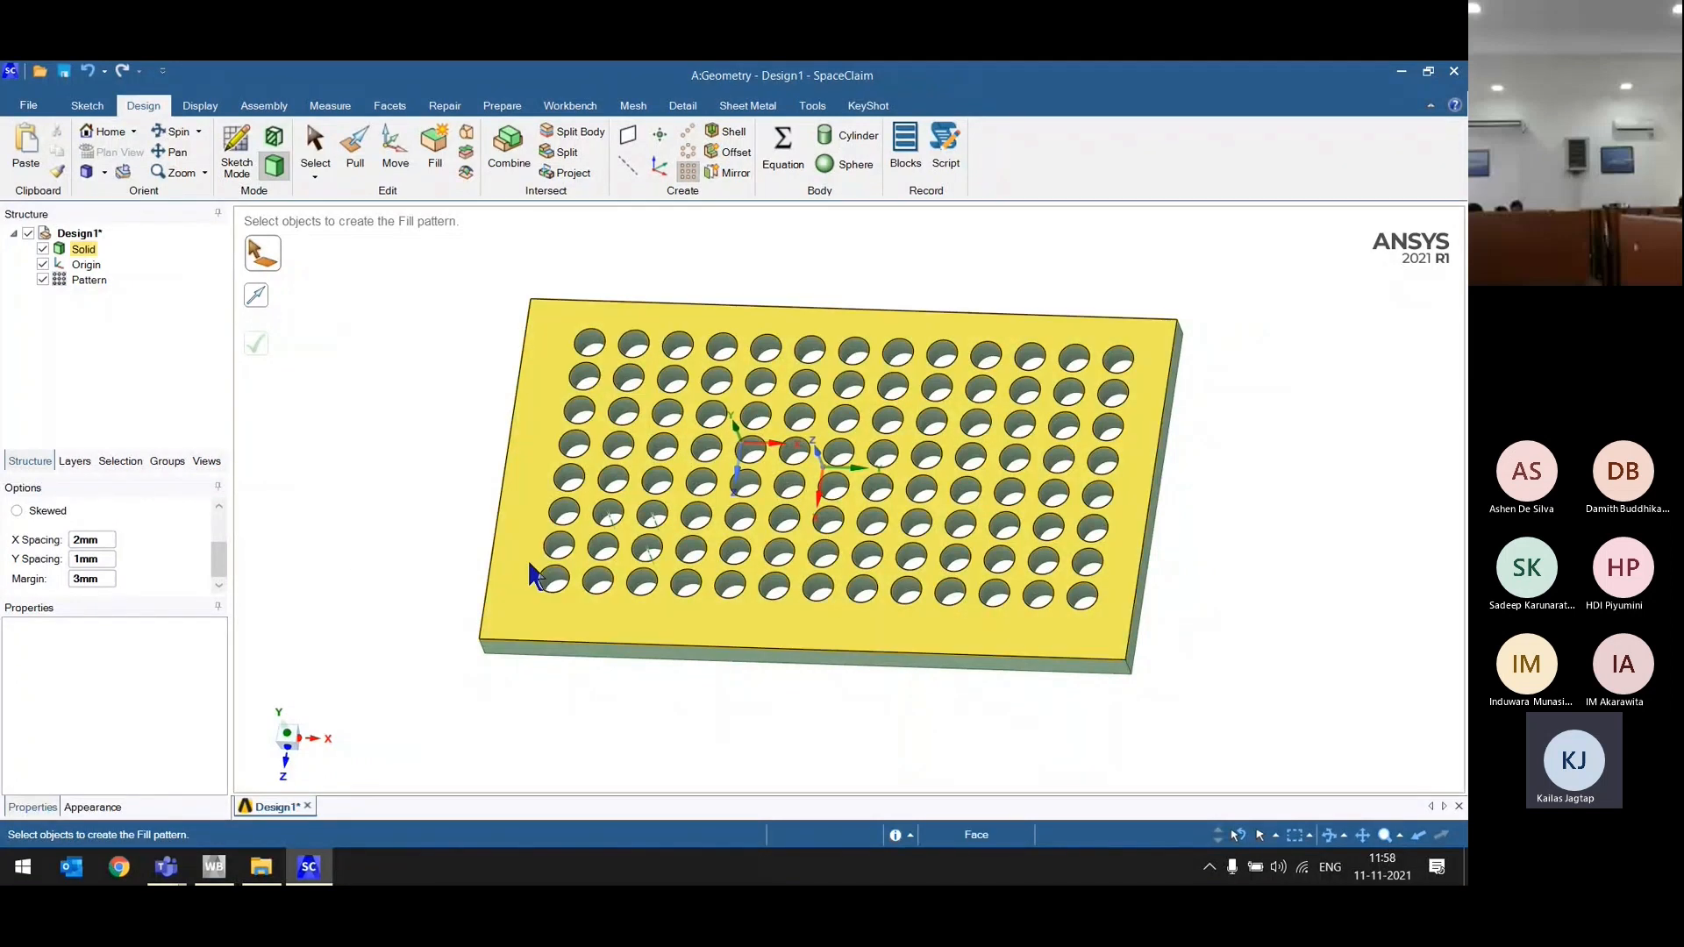
Step: Shell the perforated plate by removing its upper face, with a wall thickness of 2 mm
{"action": "left_click", "coordinate": [735, 140]}
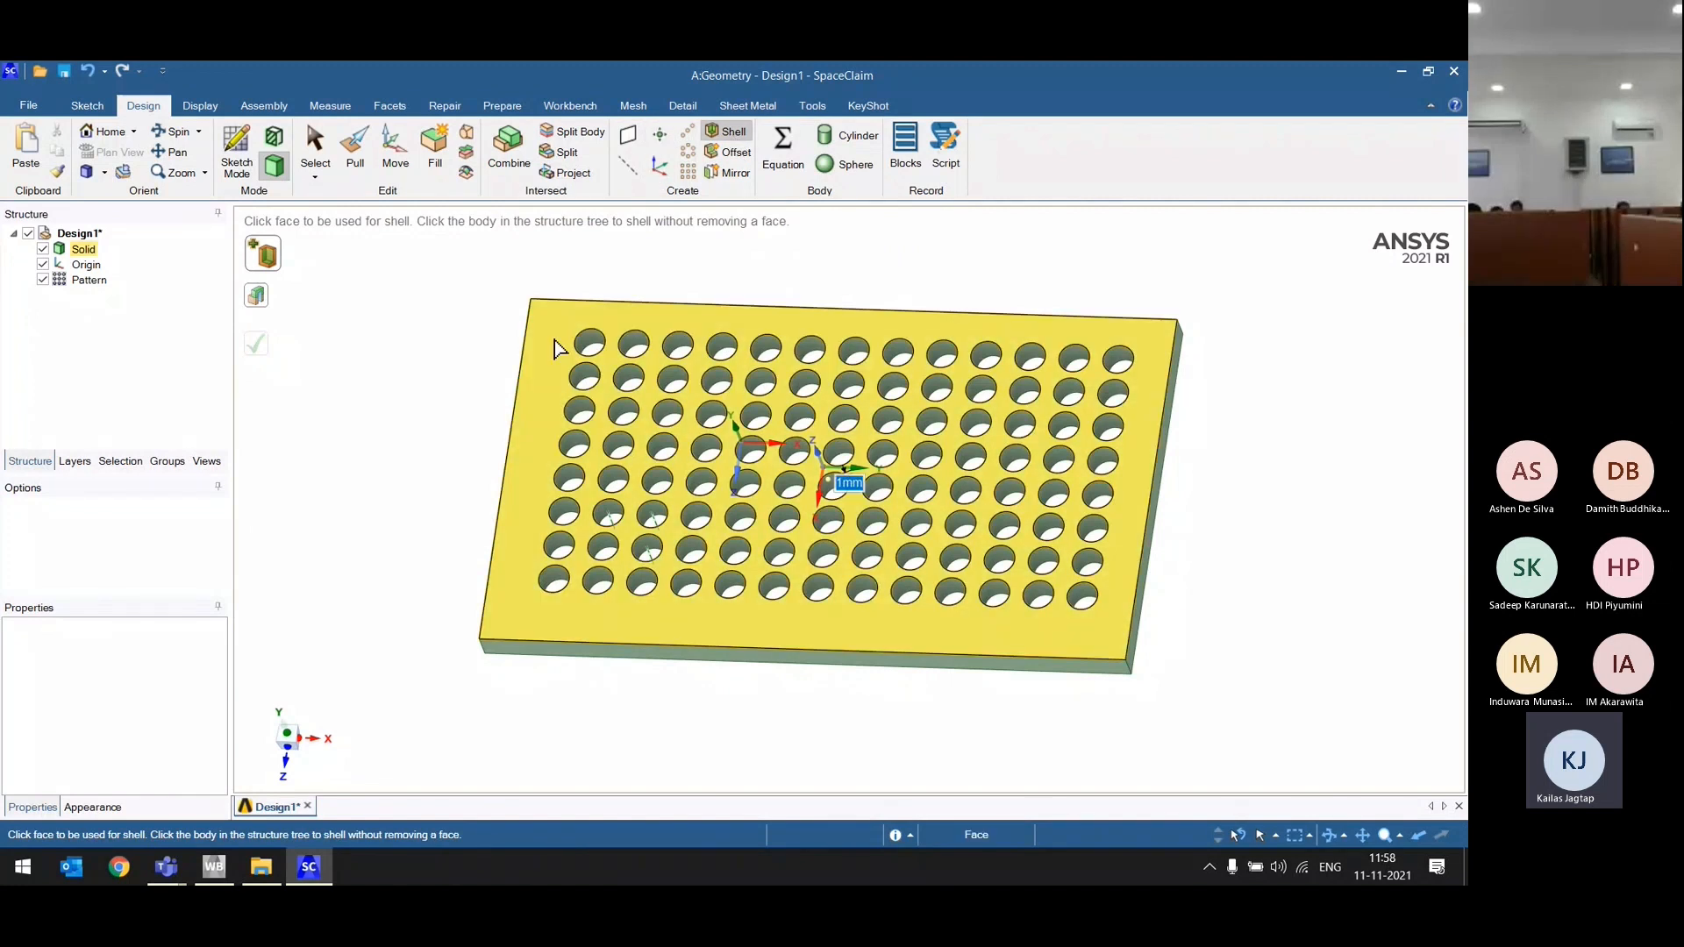
{"action": "left_click", "coordinate": [571, 615]}
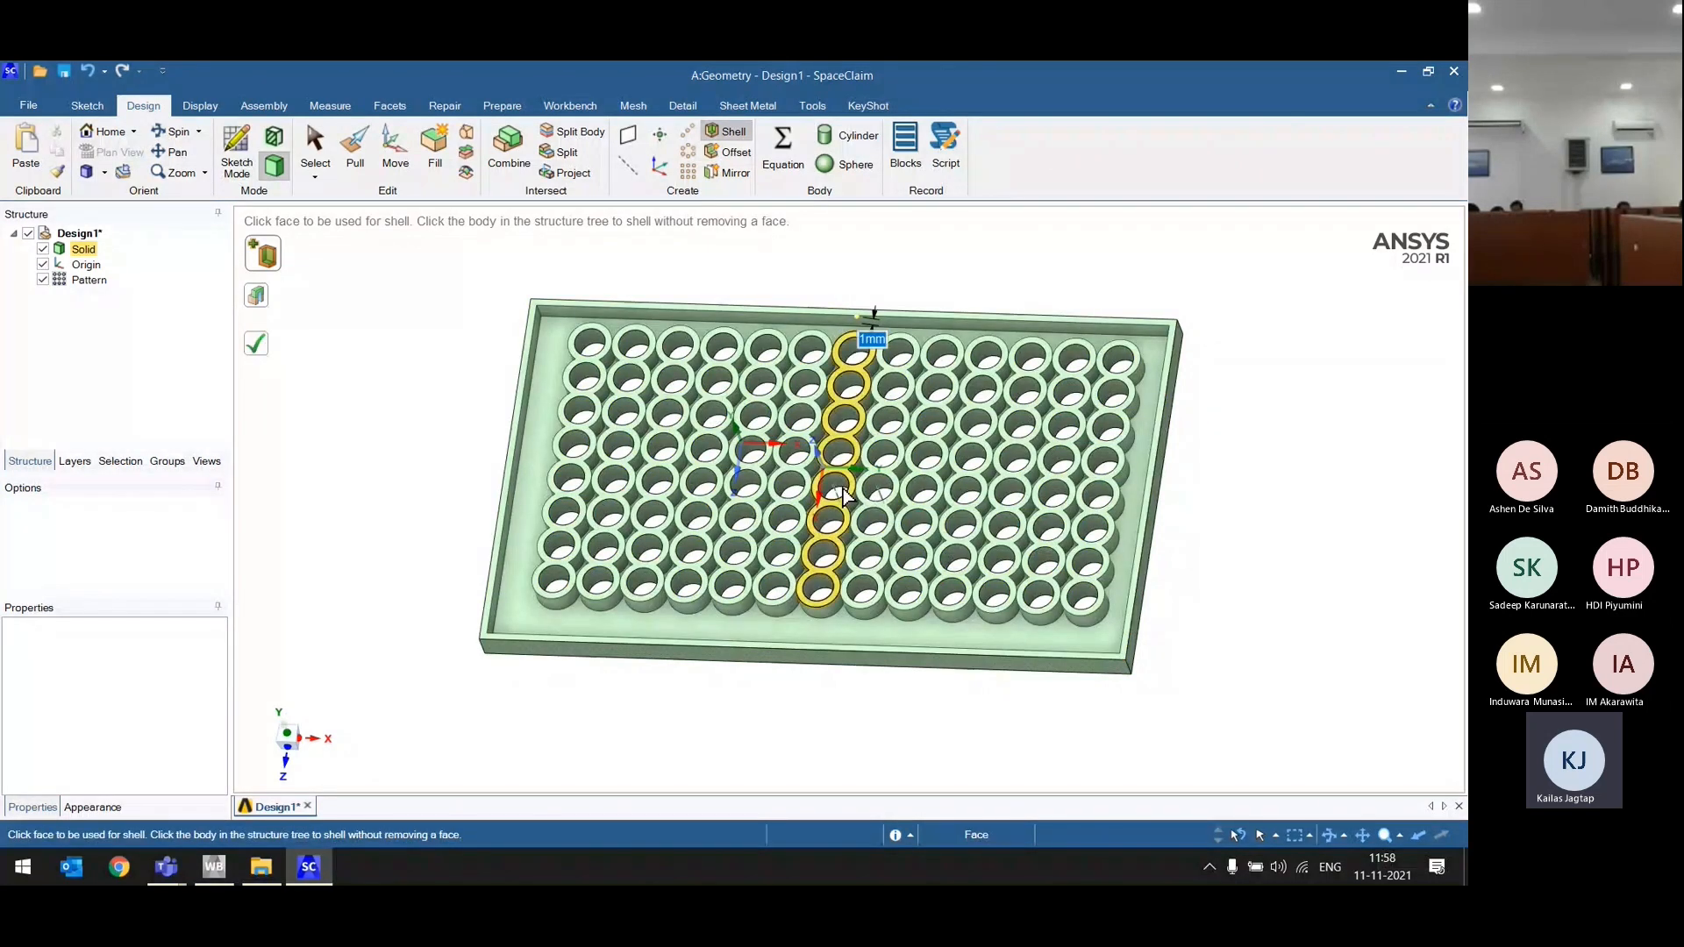
{"action": "left_click", "coordinate": [884, 351]}
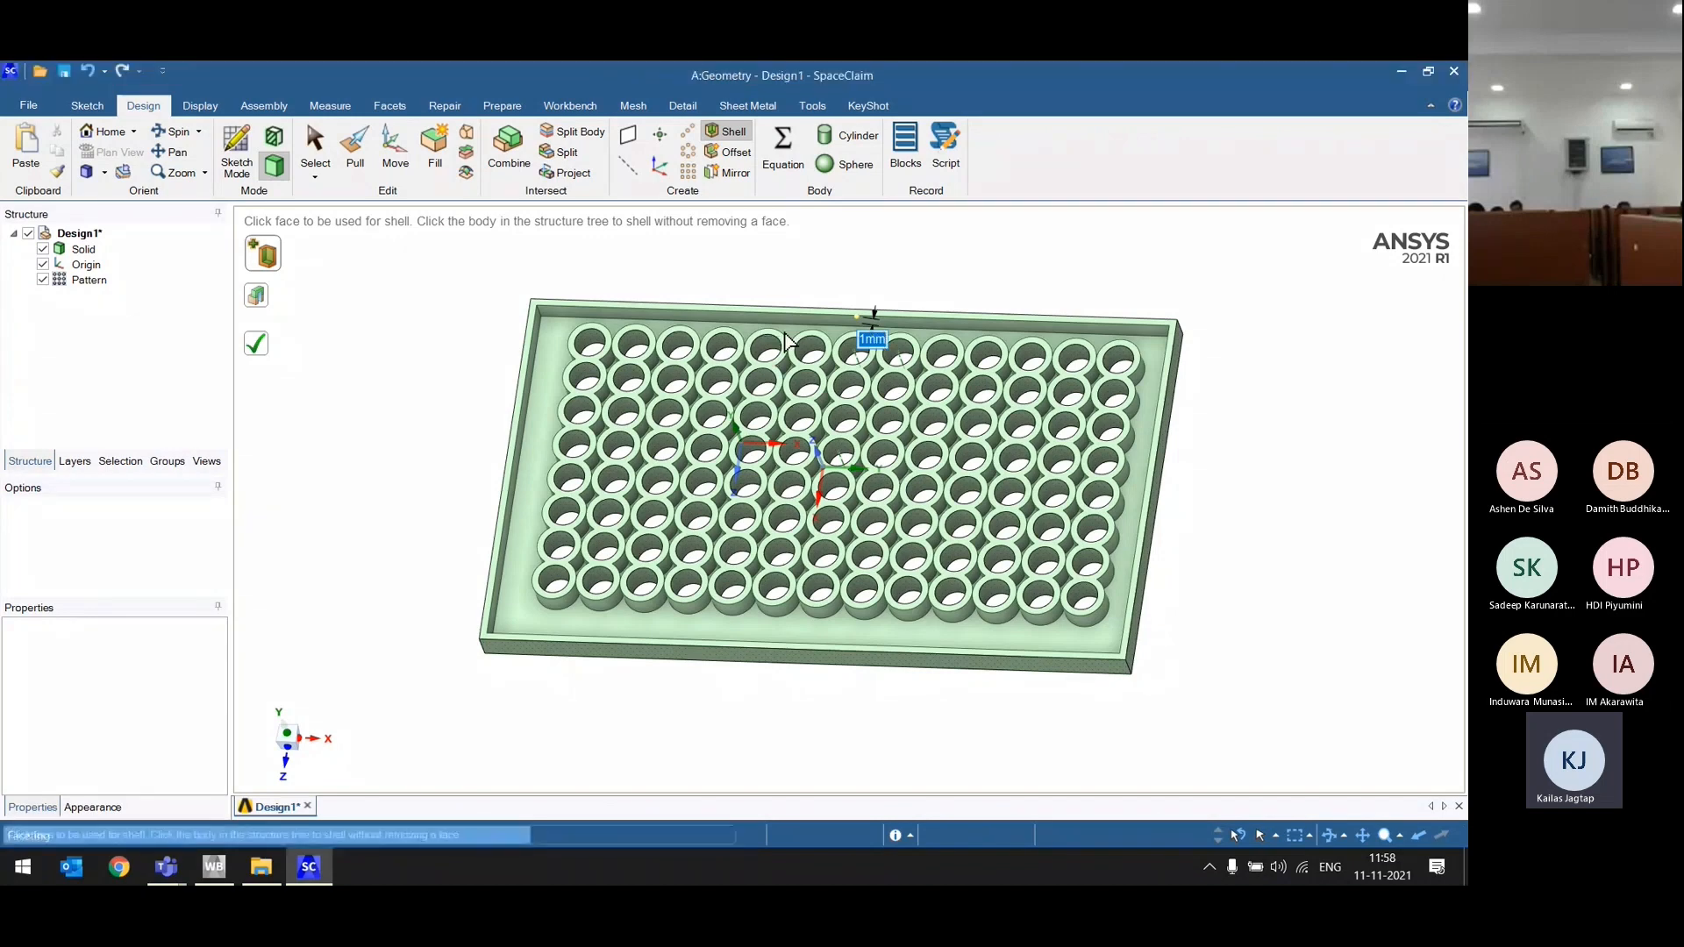
{"action": "middle_click_drag", "start_coordinate": [939, 627], "coordinate": [1041, 739]}
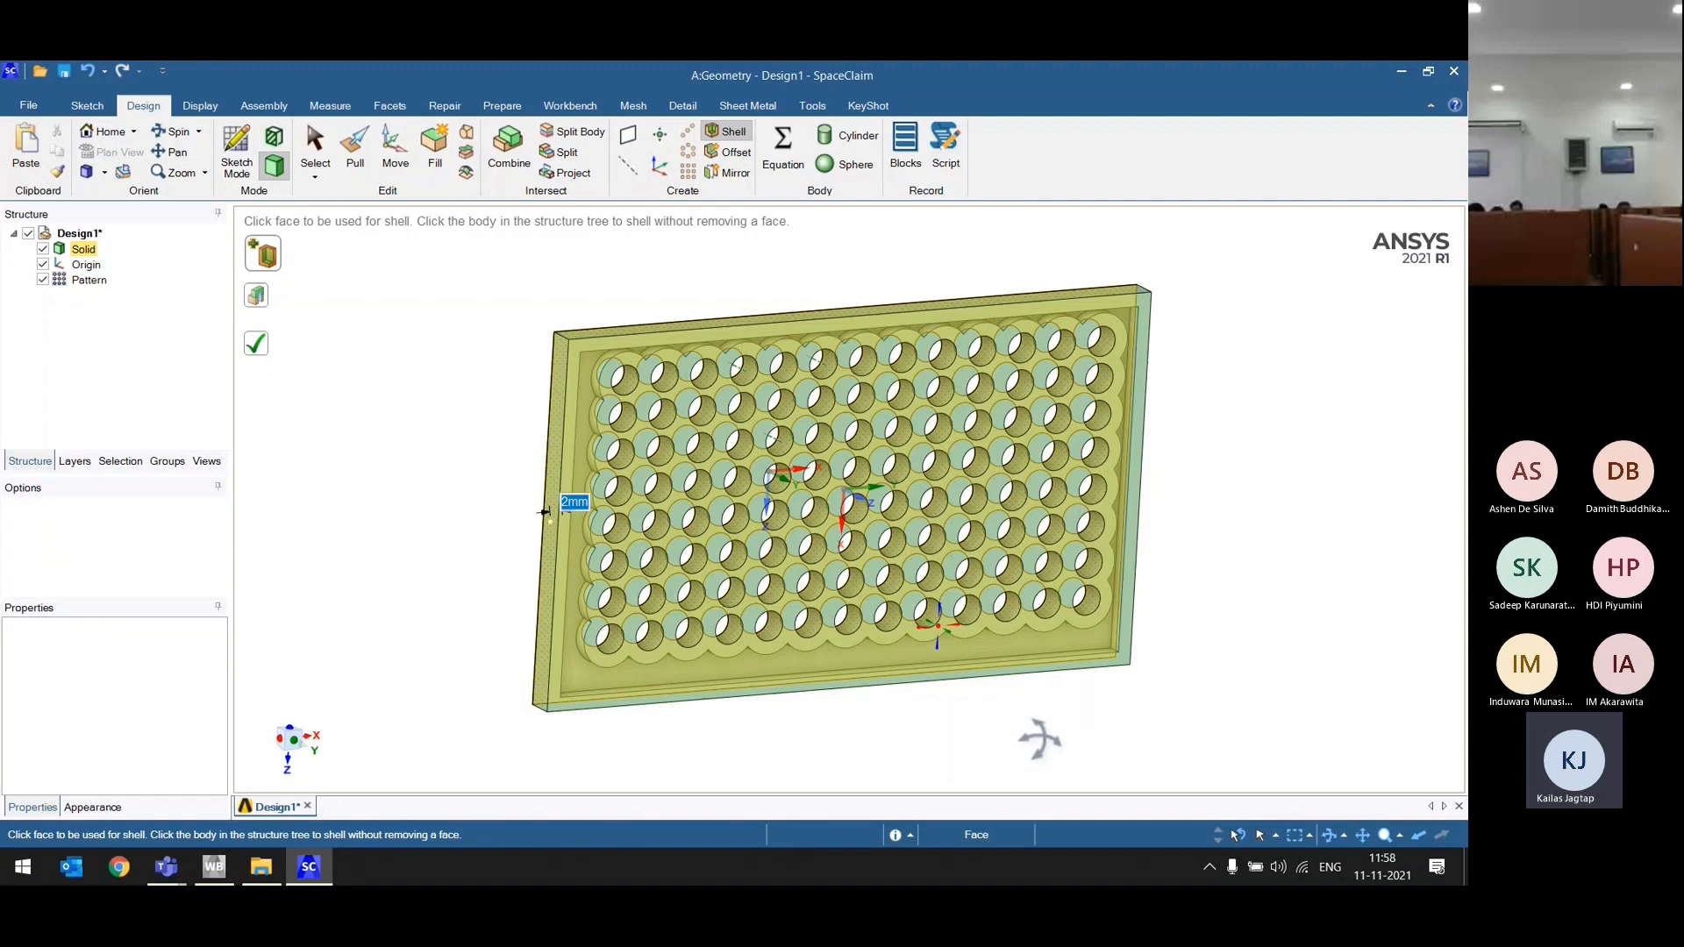
{"action": "middle_click_drag", "start_coordinate": [1040, 739], "coordinate": [952, 648]}
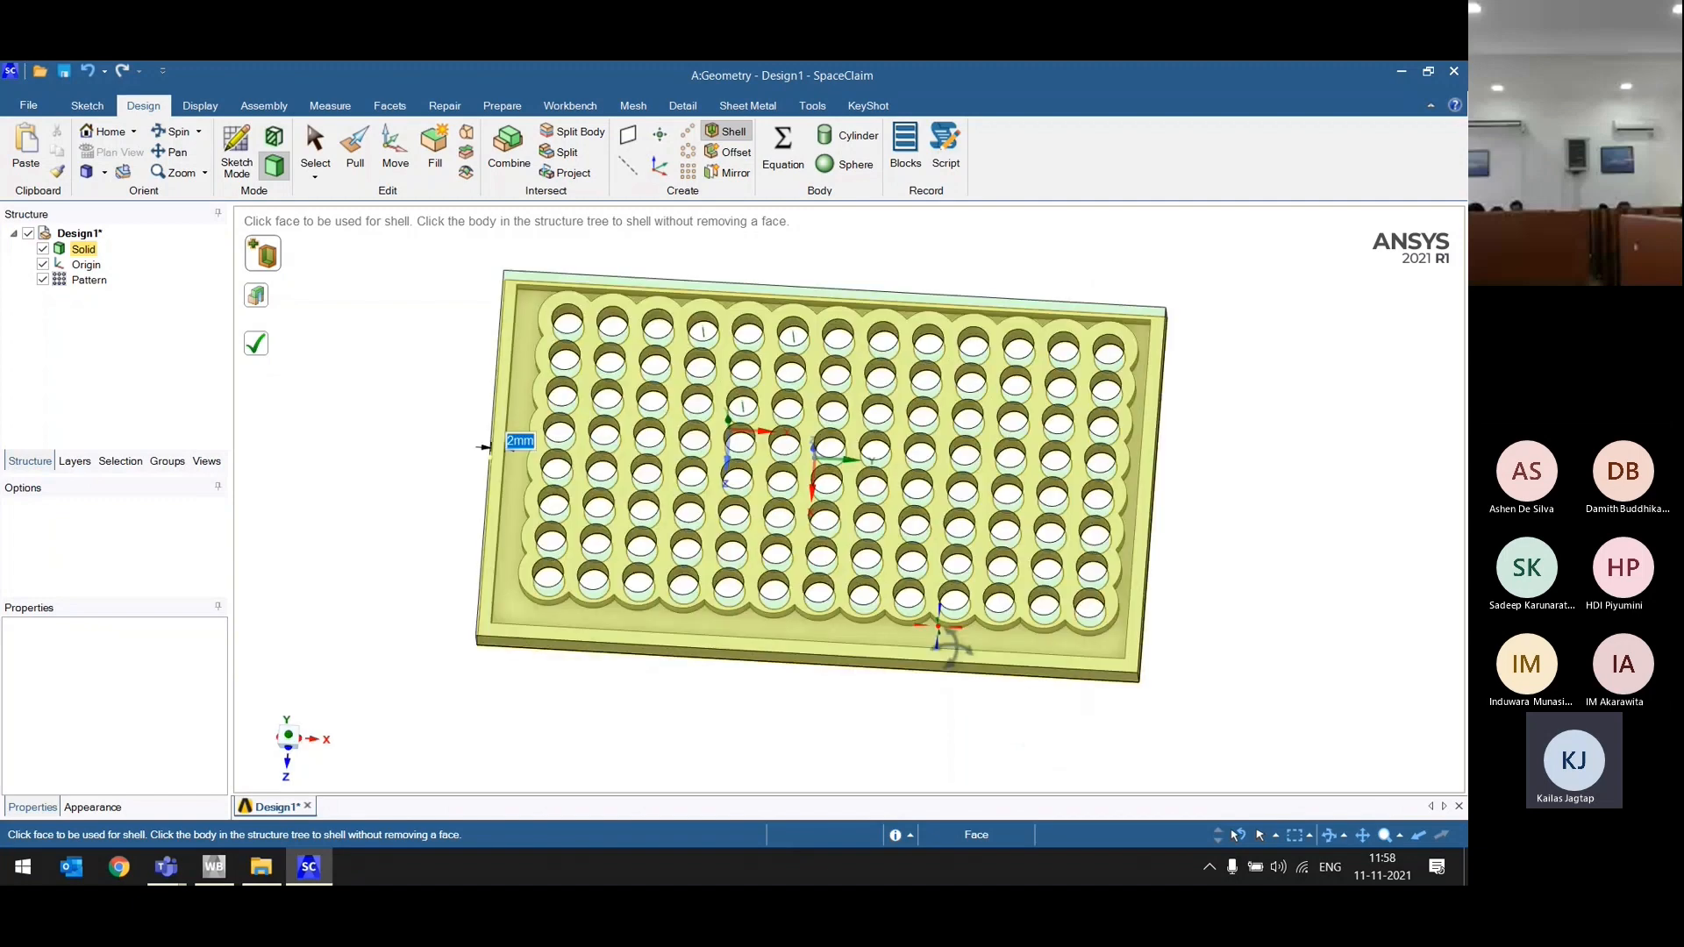
{"action": "scroll", "coordinate": [465, 517], "scroll_direction": "up", "scroll_amount": 5}
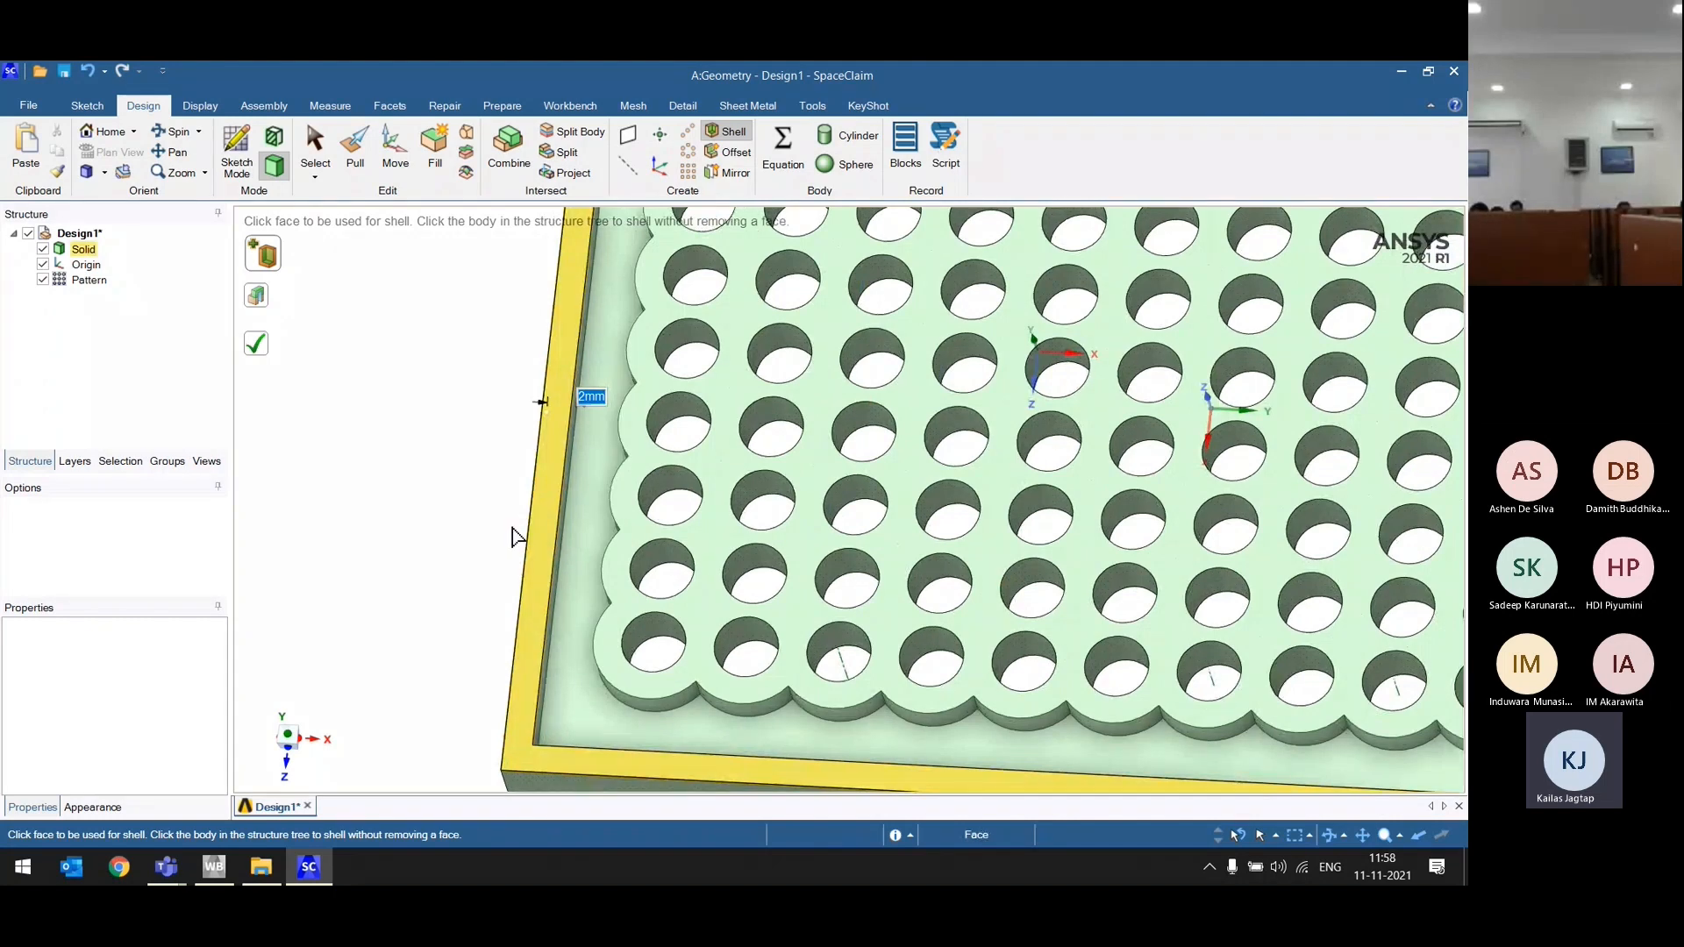
{"action": "scroll", "coordinate": [518, 536], "scroll_direction": "down", "scroll_amount": 5}
Step: Open the shell at the plate's two short ends by removing their side walls
{"action": "middle_click_drag", "start_coordinate": [415, 552], "coordinate": [481, 523]}
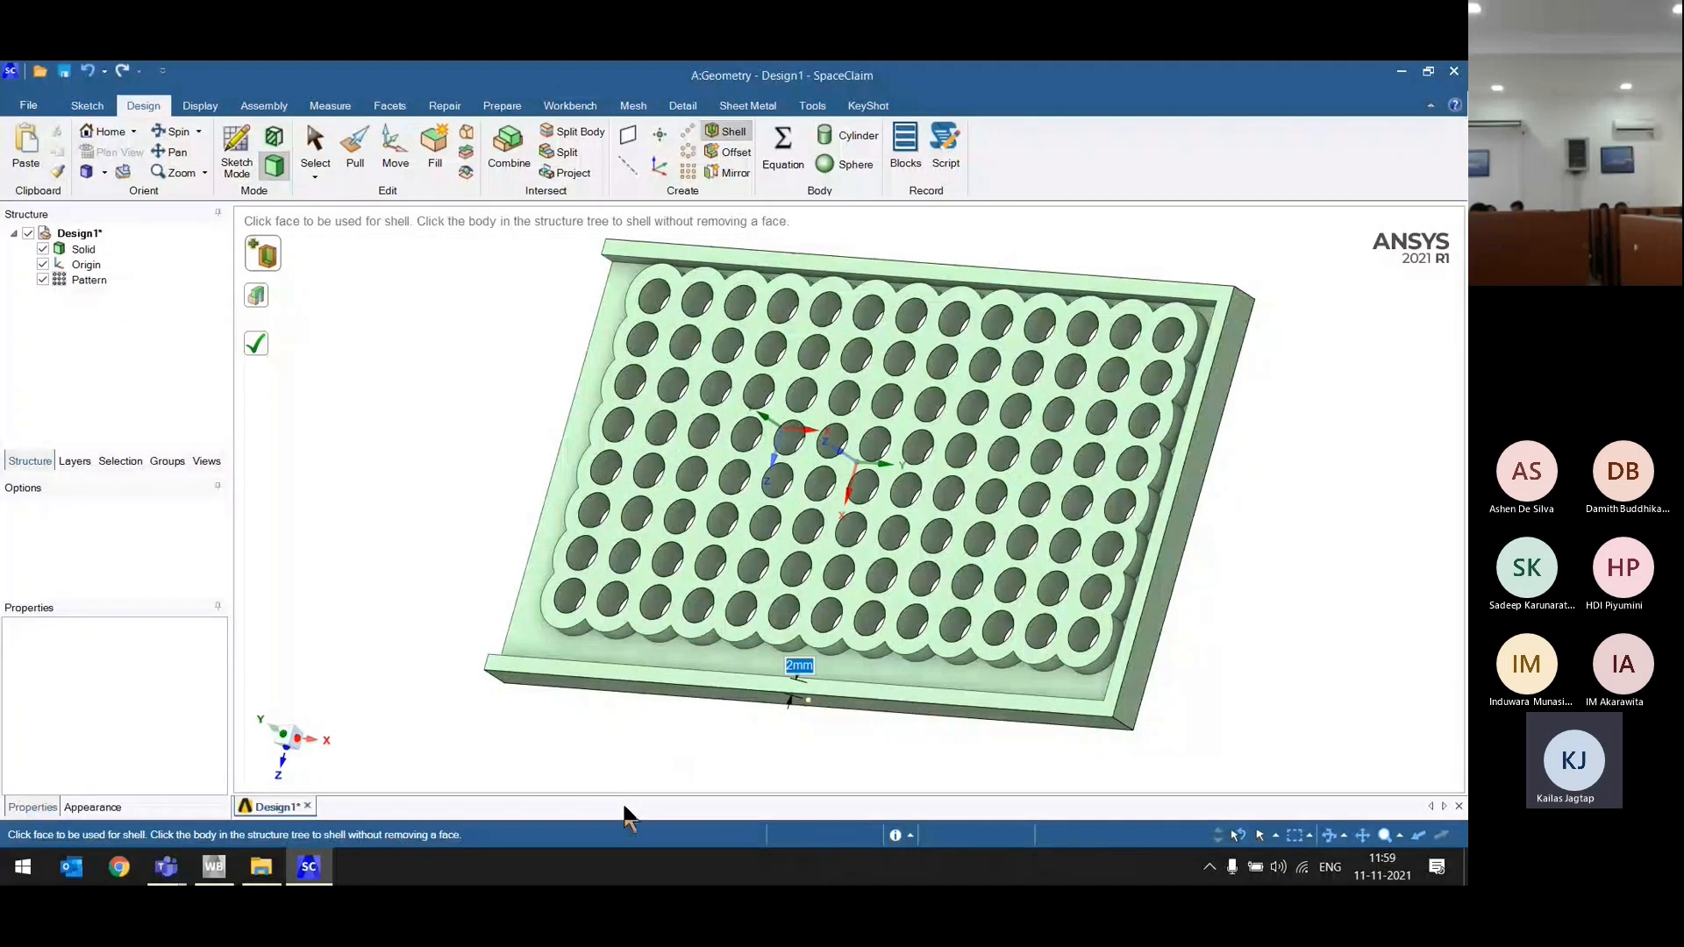
{"action": "middle_click_drag", "start_coordinate": [808, 700], "coordinate": [820, 790]}
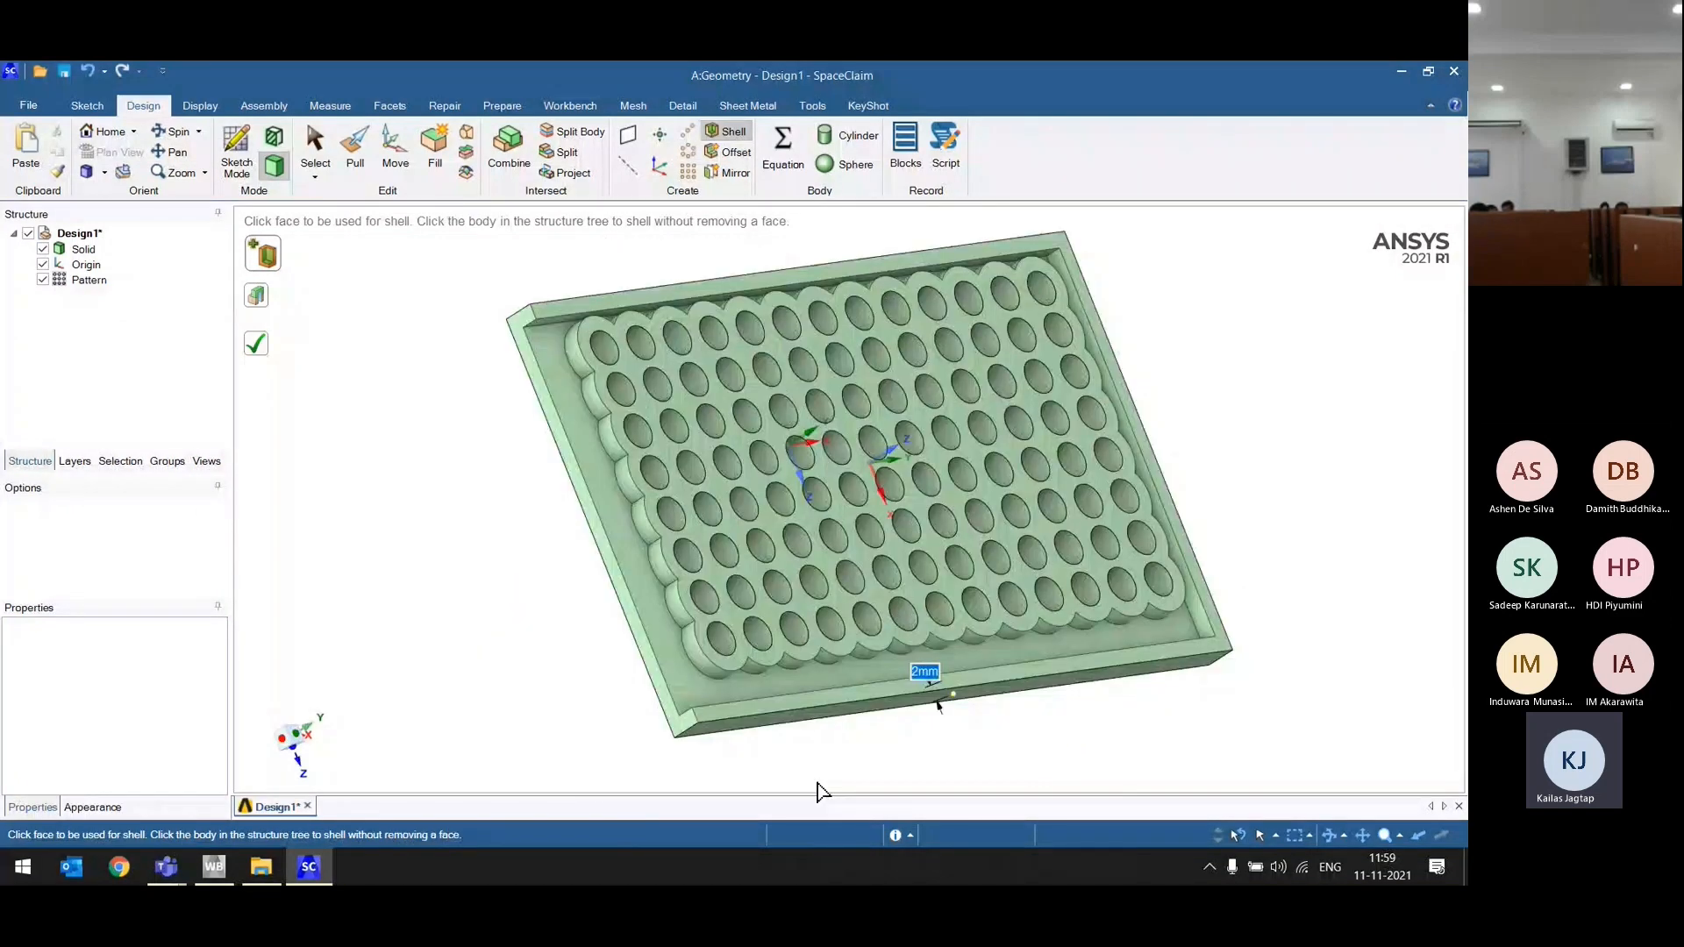
{"action": "left_click", "coordinate": [1202, 623]}
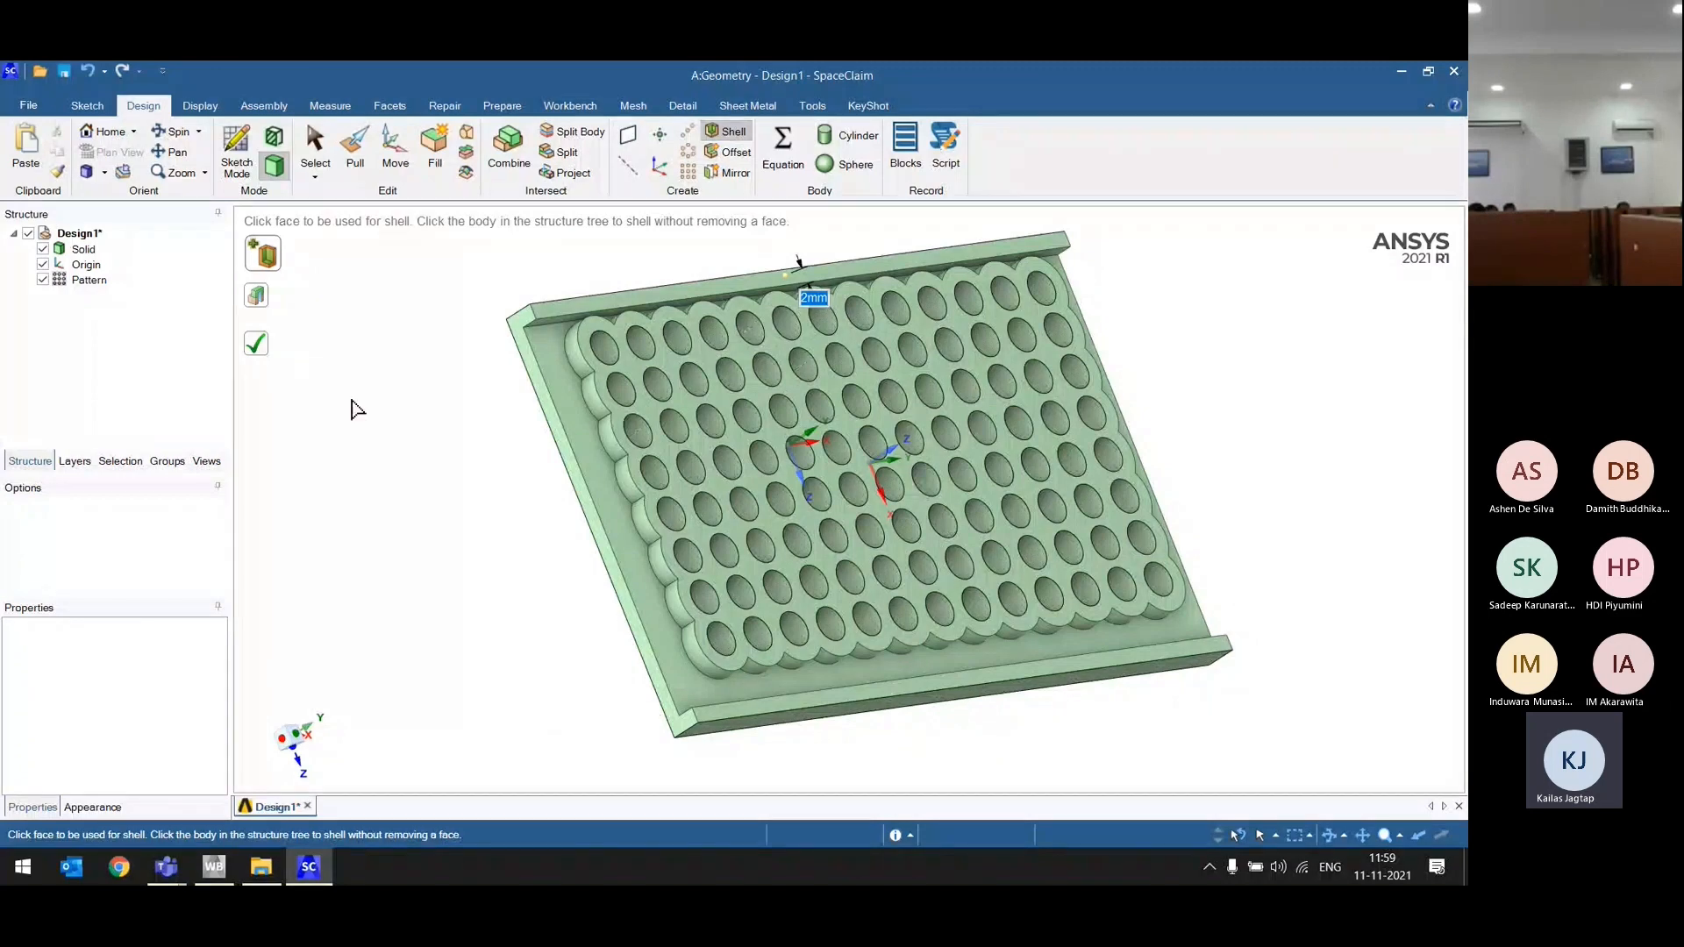
Step: Delete the shelled plate with its pattern, enter sketch mode and delete the remaining origin object
{"action": "key", "text": "ctrl+a"}
{"action": "key", "text": "Delete"}
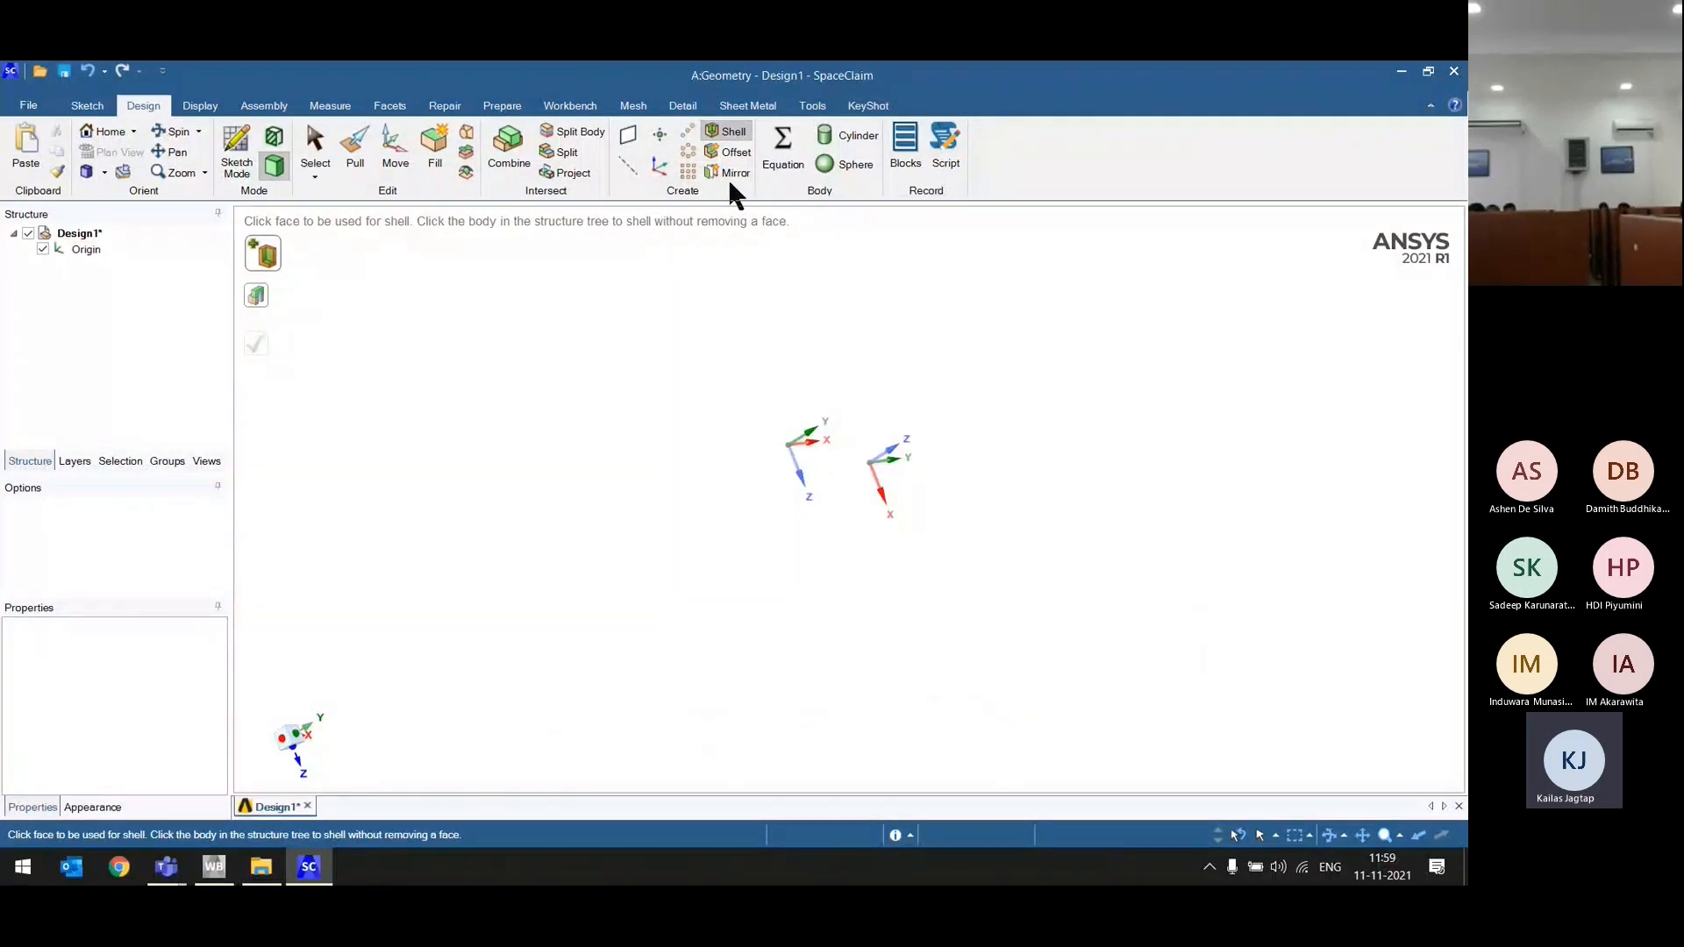
{"action": "left_click", "coordinate": [230, 156]}
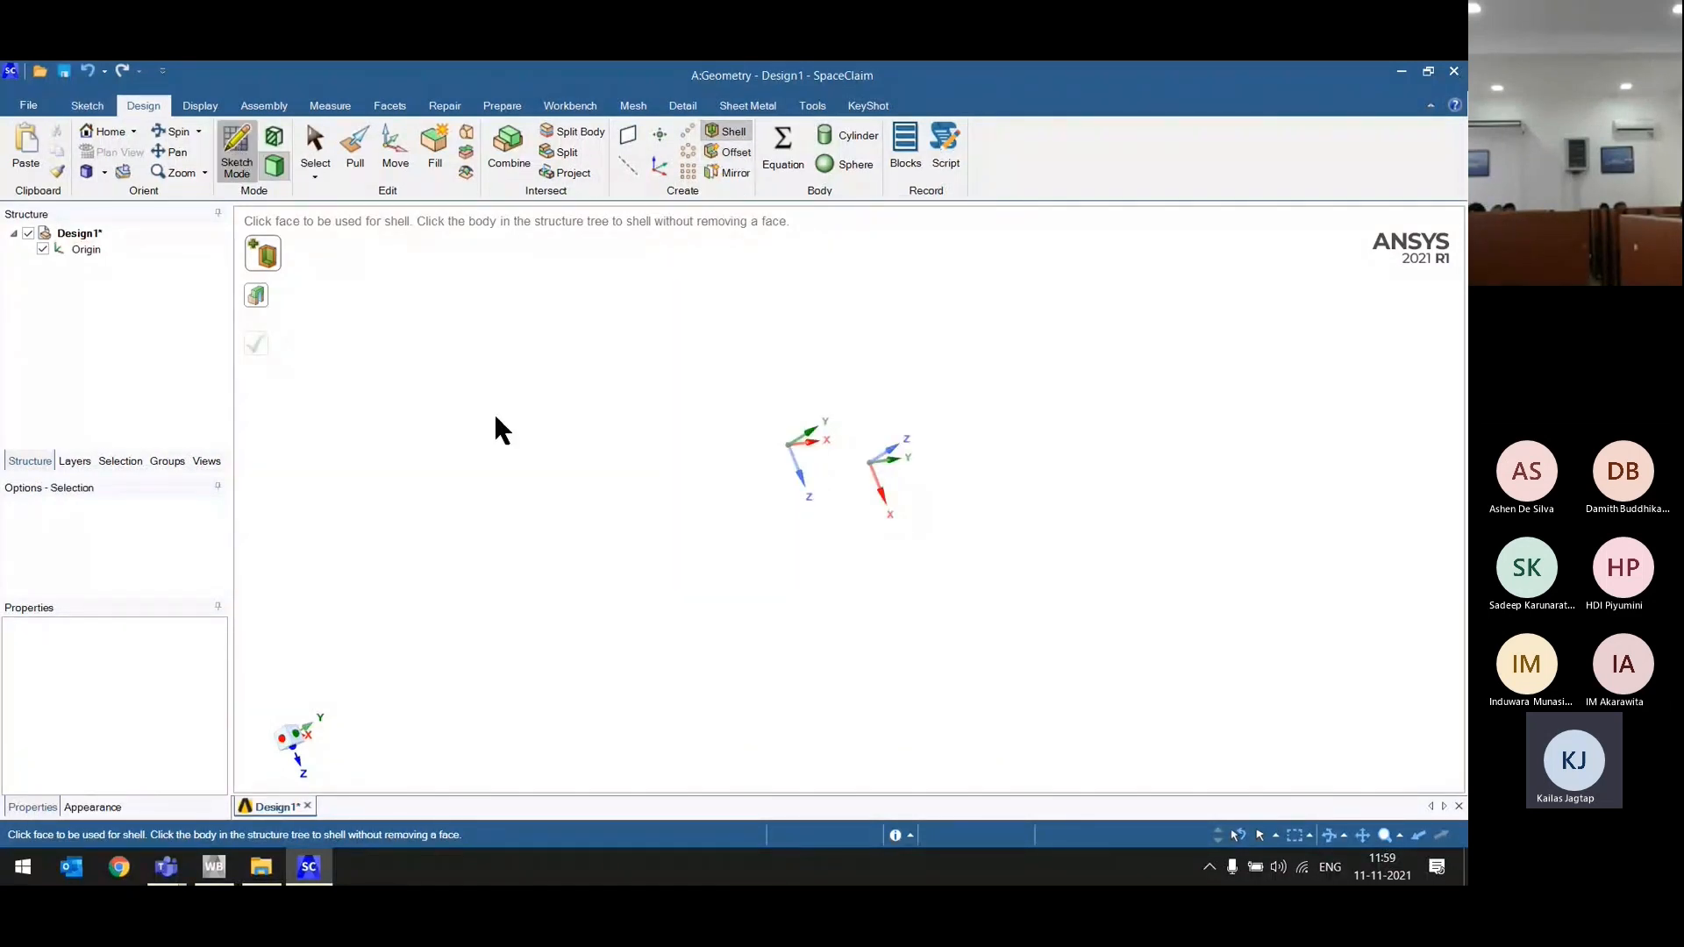
{"action": "right_click", "coordinate": [82, 249]}
{"action": "left_click", "coordinate": [103, 291]}
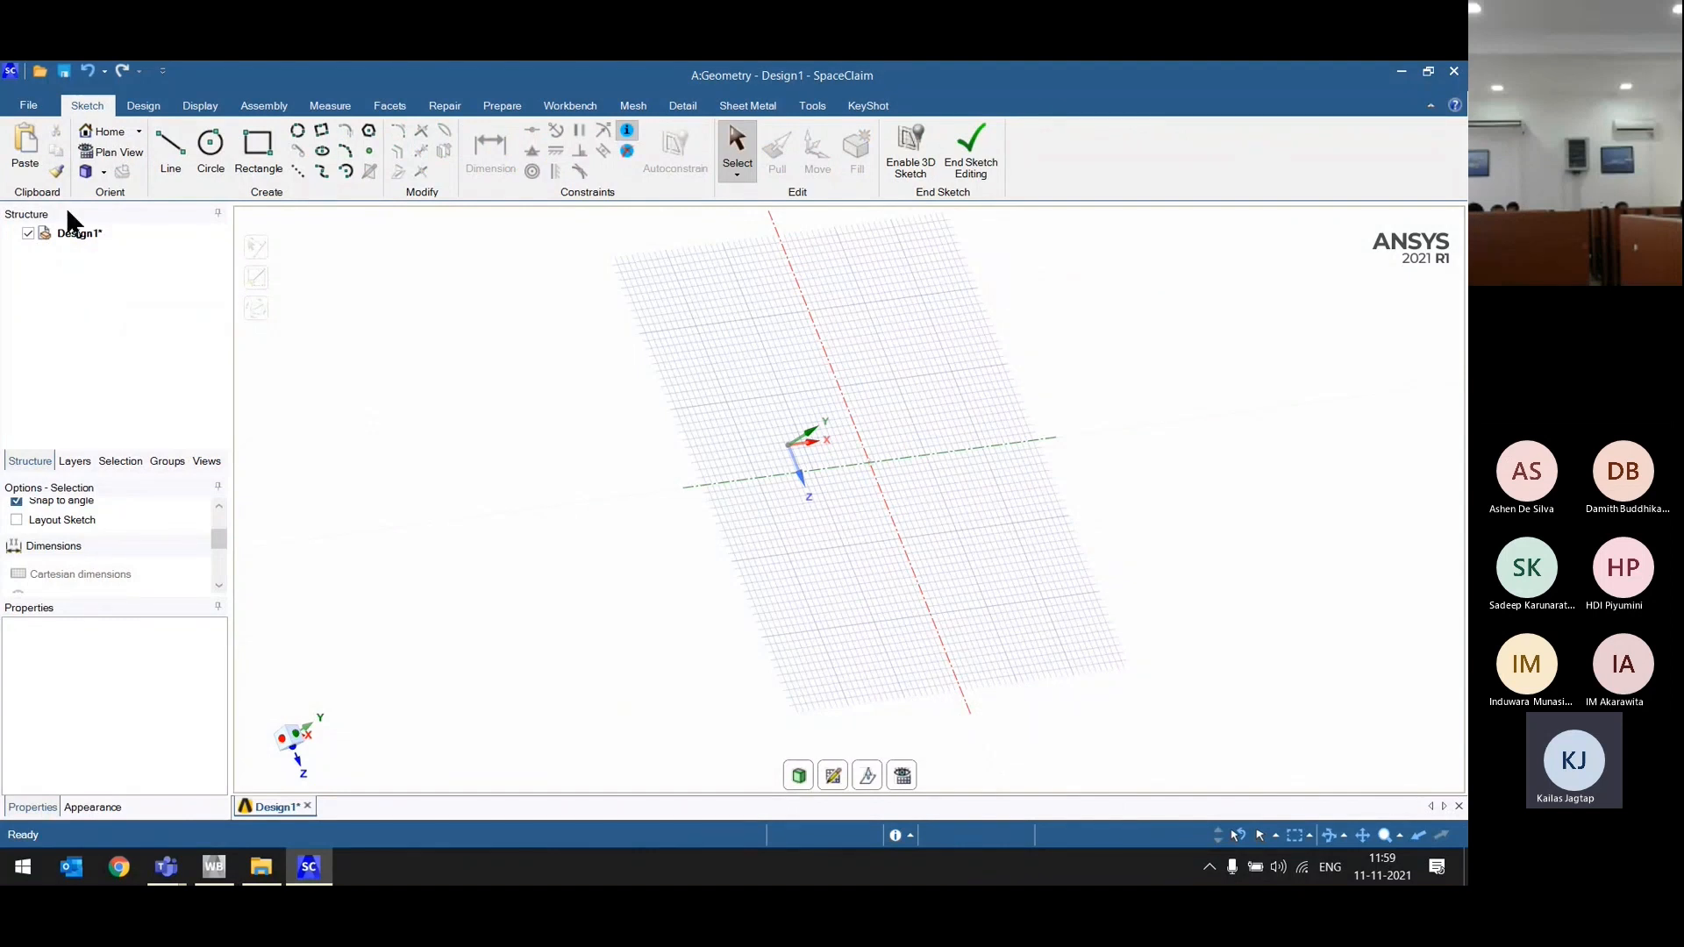
{"action": "left_click", "coordinate": [255, 163]}
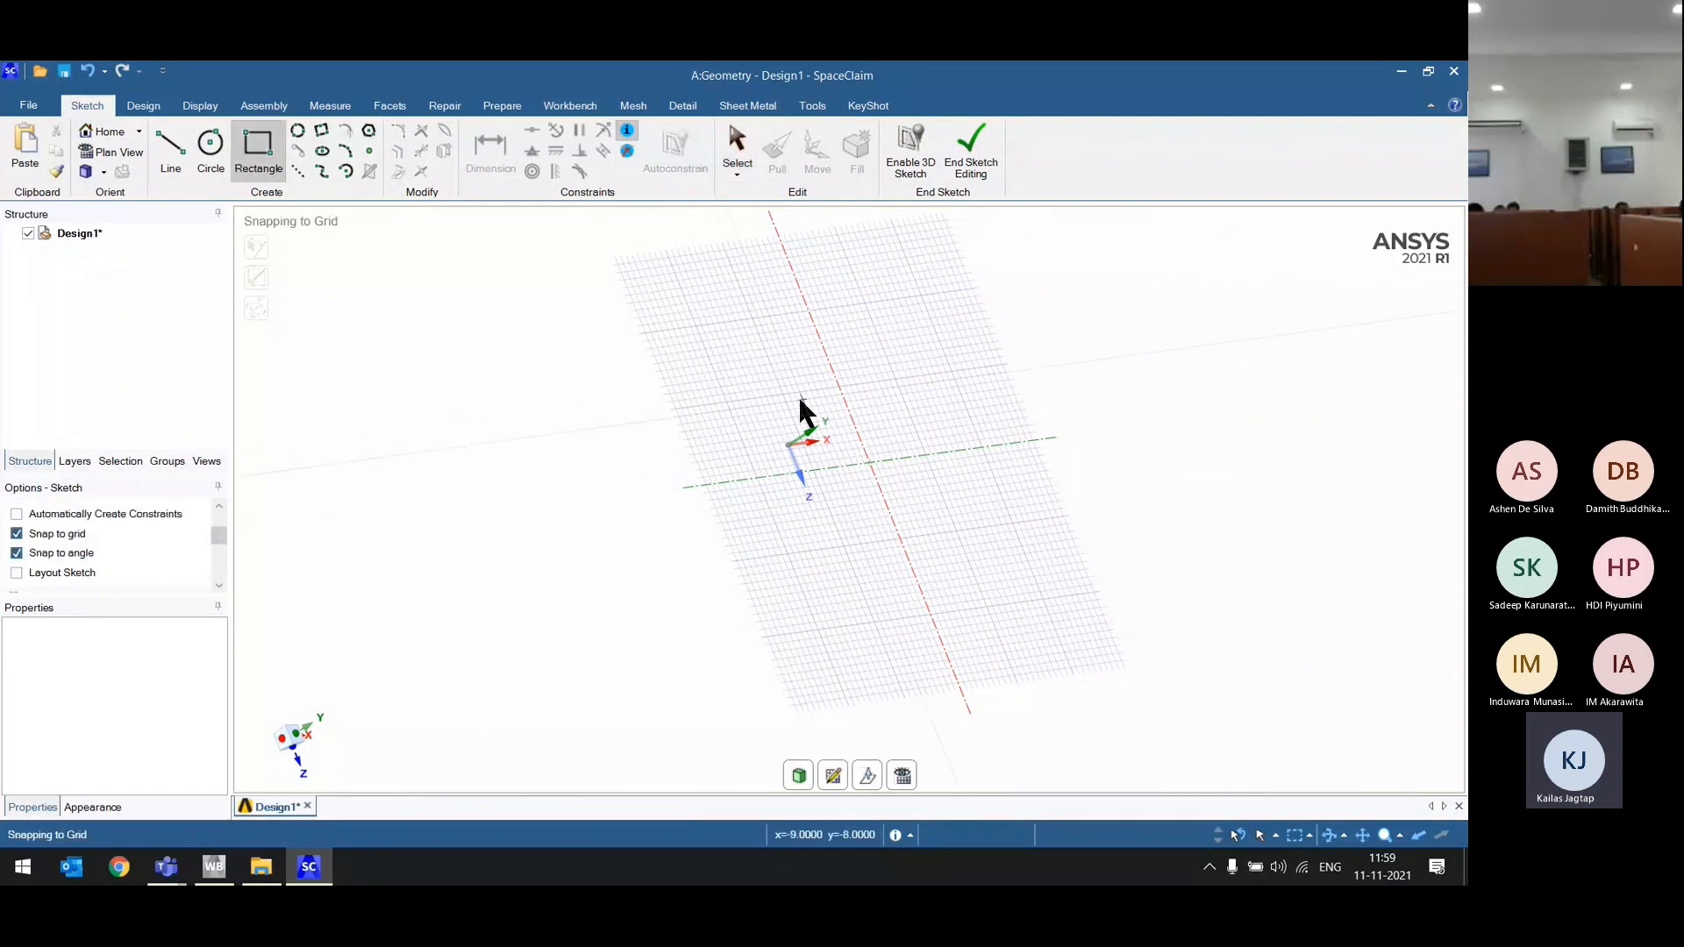
{"action": "middle_click_drag", "start_coordinate": [799, 395], "coordinate": [816, 518]}
{"action": "left_click", "coordinate": [685, 442]}
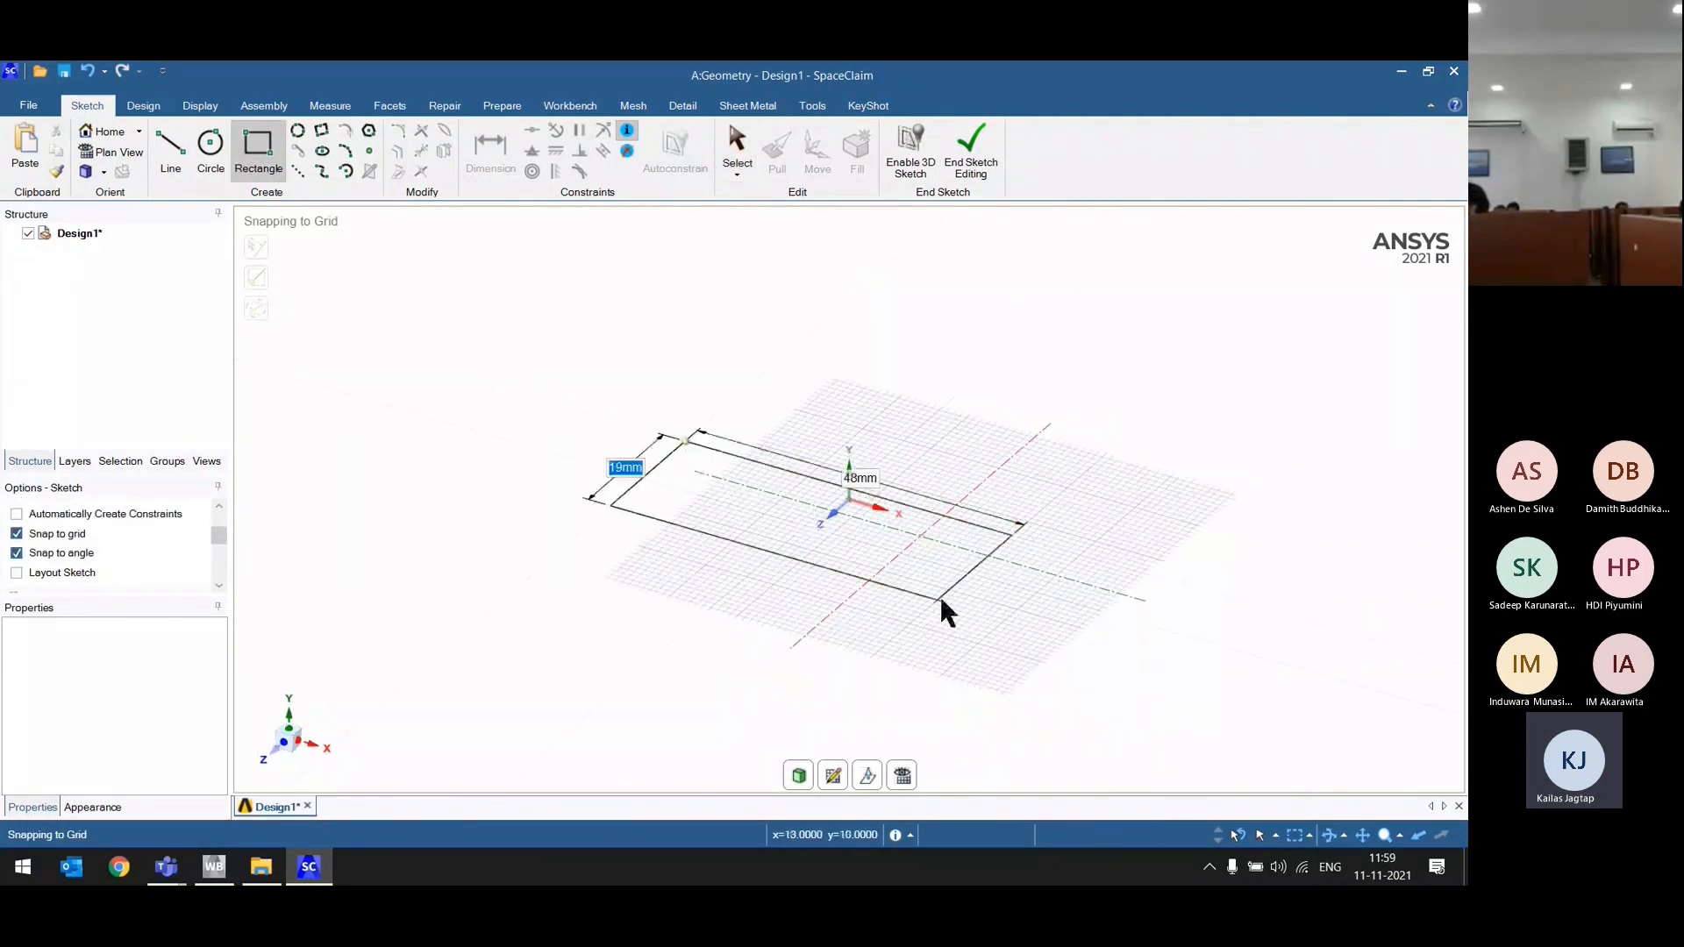
{"action": "key", "text": "Escape"}
Step: Place the sketch plane on the horizontal XZ plane of the world origin and sketch a large rectangle around the origin
{"action": "left_click", "coordinate": [833, 776]}
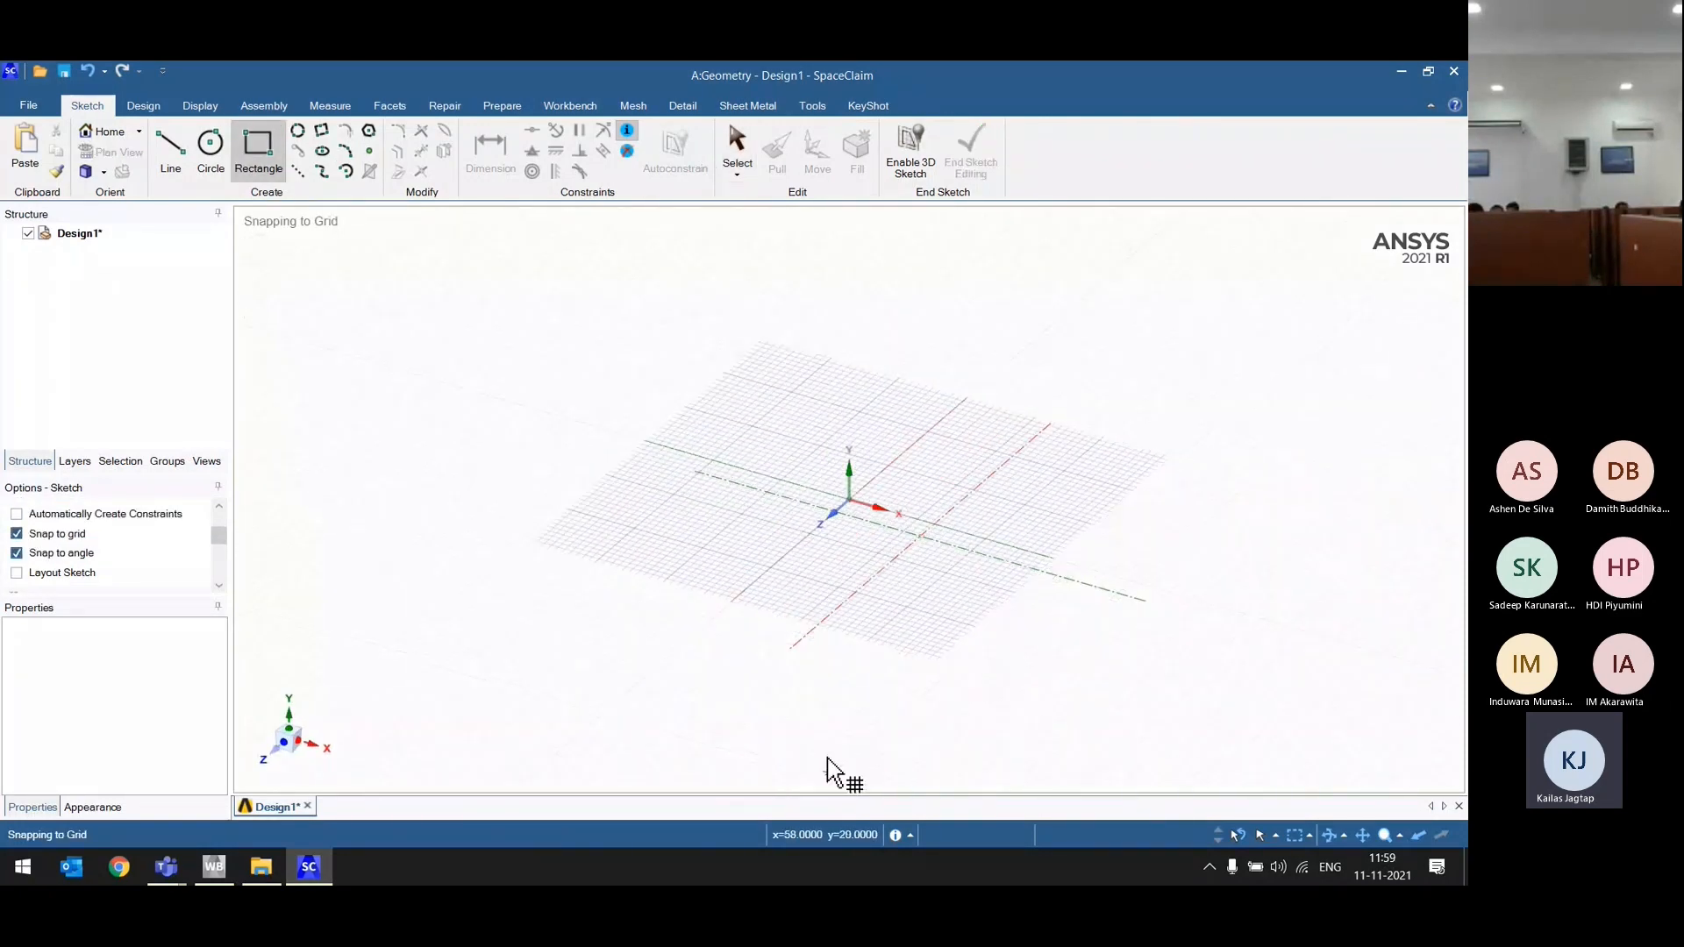
{"action": "left_click", "coordinate": [803, 540]}
{"action": "left_click", "coordinate": [837, 776]}
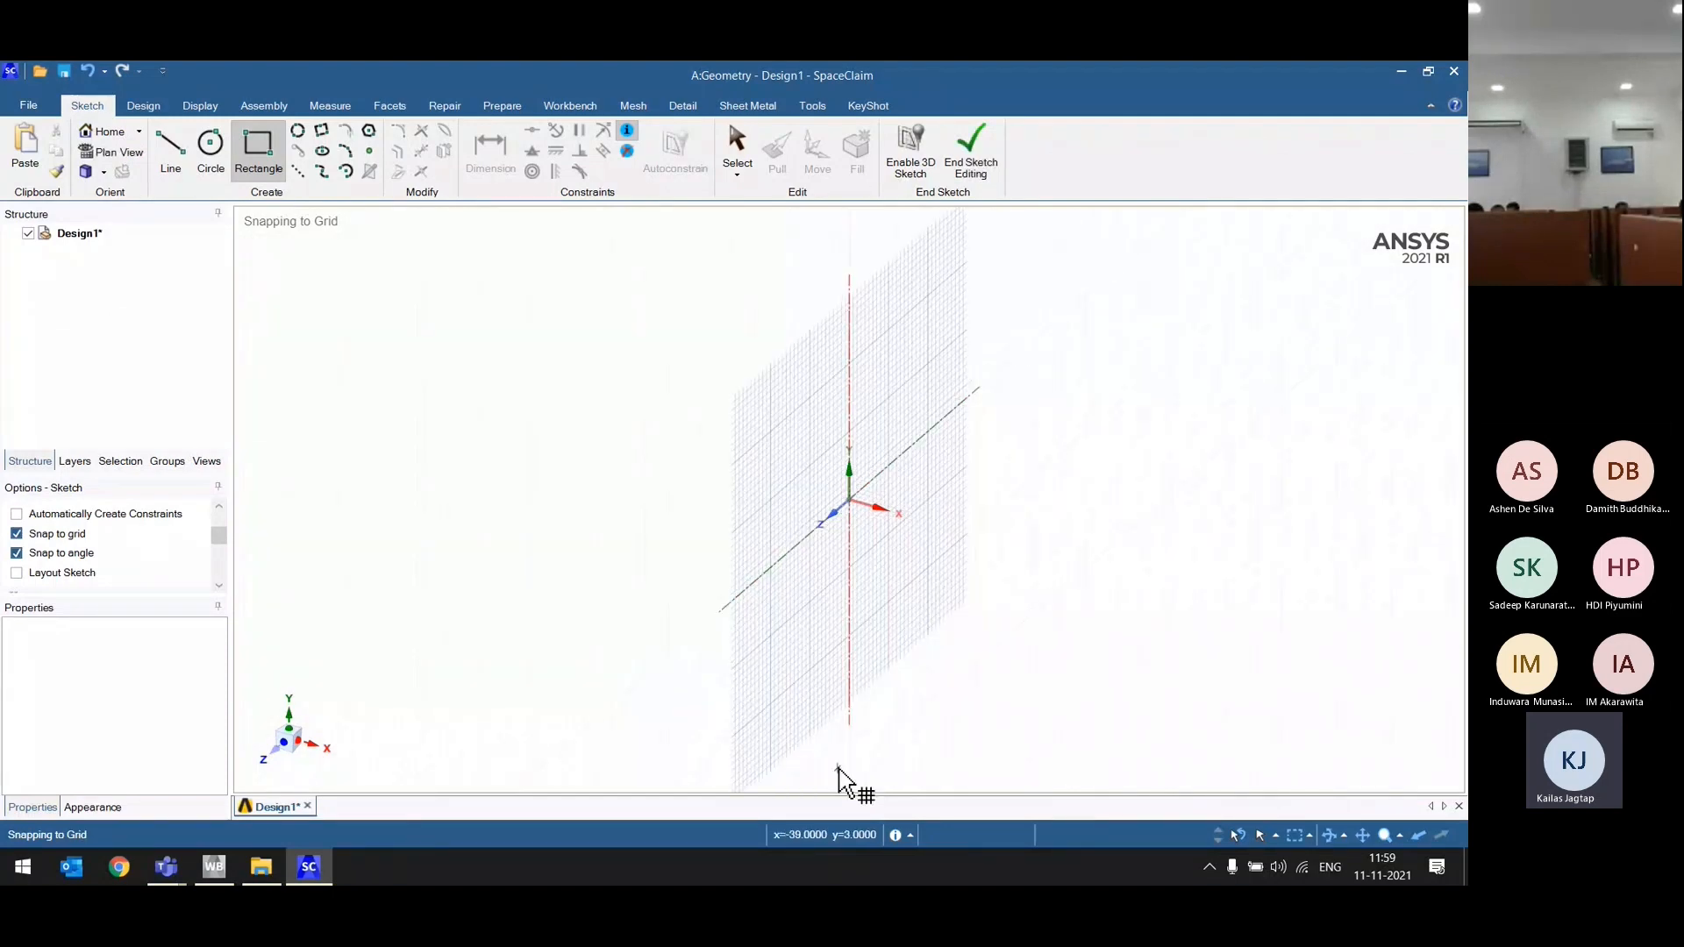
{"action": "left_click", "coordinate": [864, 540]}
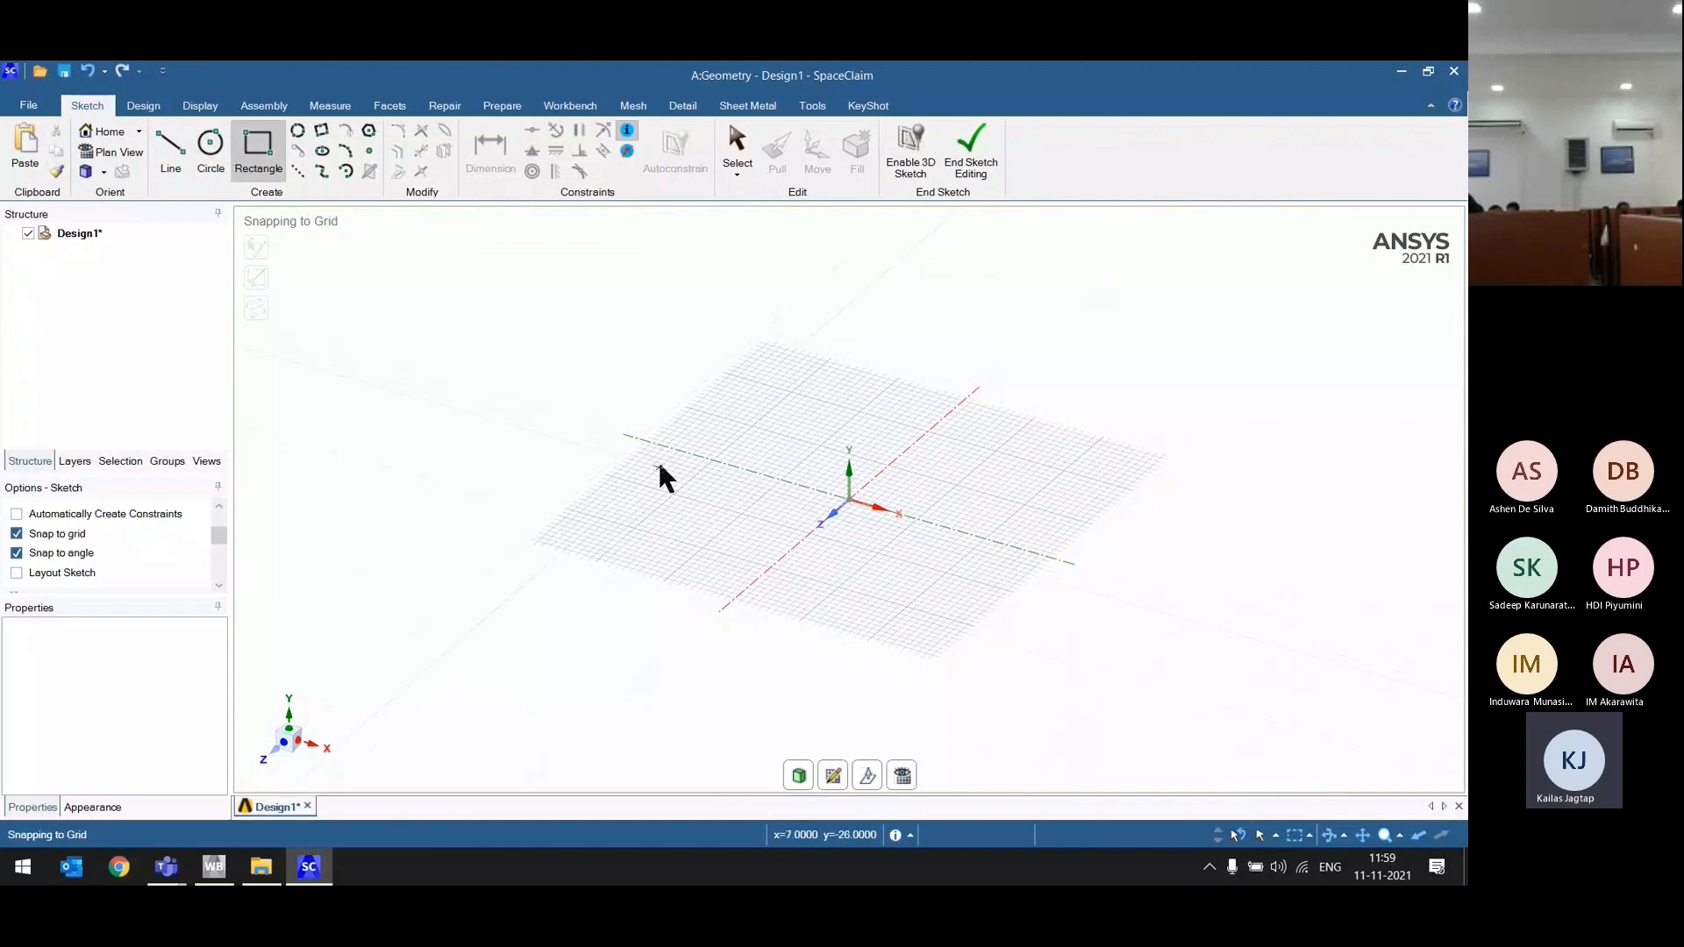
{"action": "left_click", "coordinate": [631, 382]}
{"action": "left_click", "coordinate": [1105, 687]}
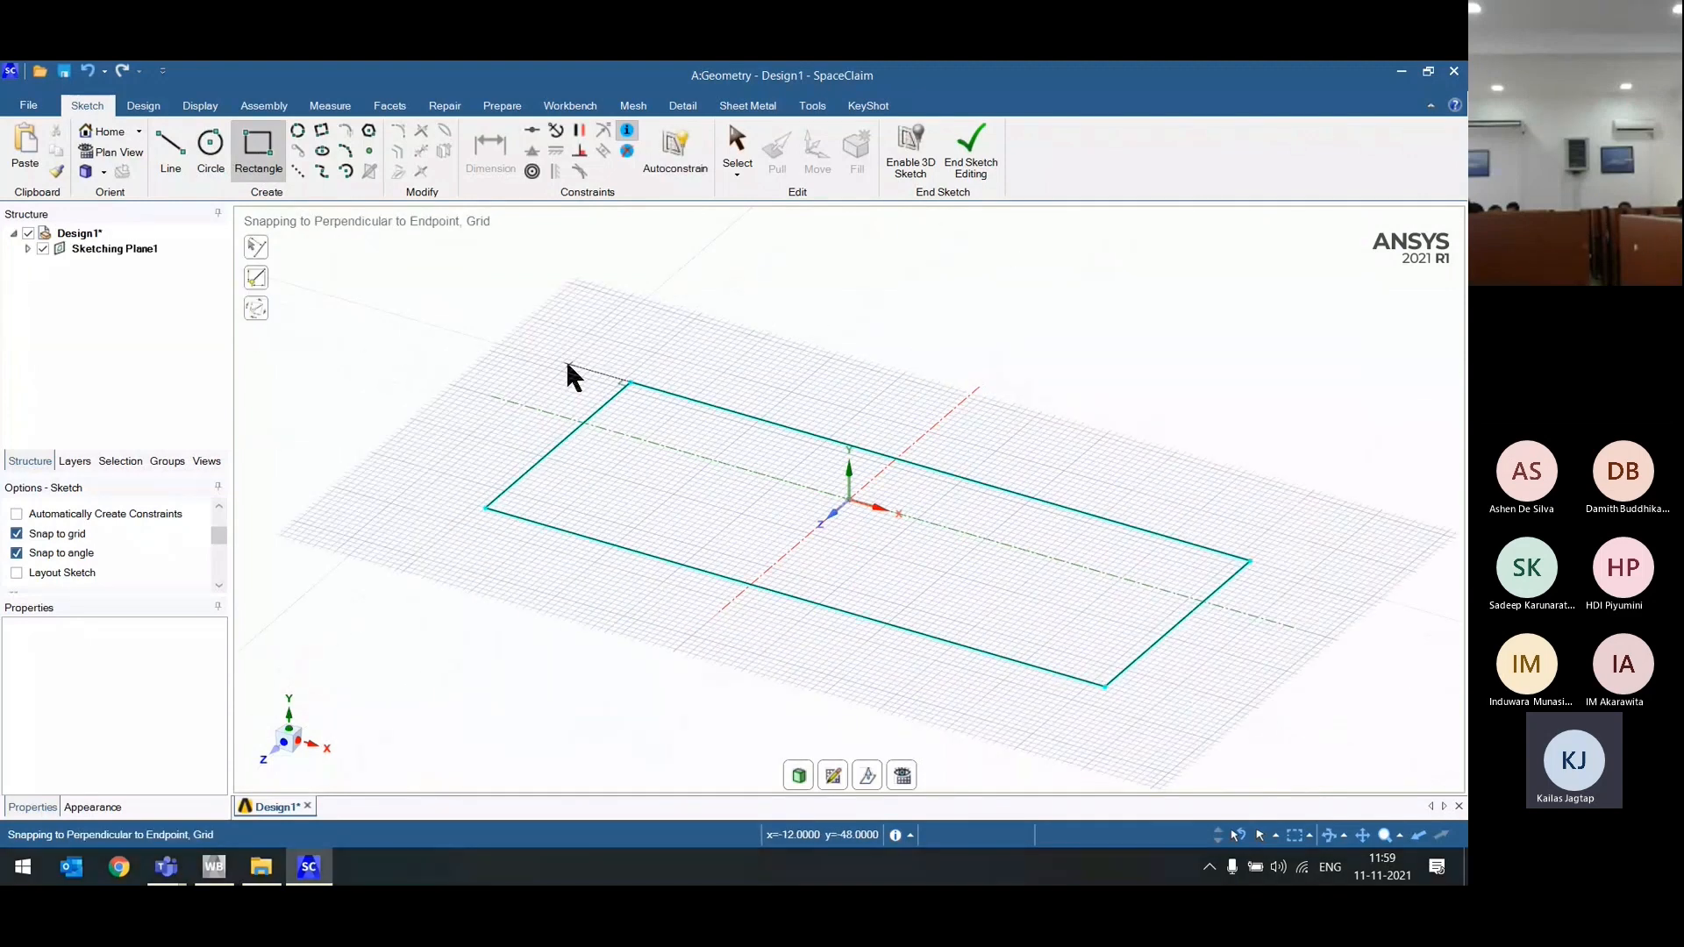
Step: Pull the sketched rectangle into a solid rectangular block
{"action": "left_click", "coordinate": [143, 105]}
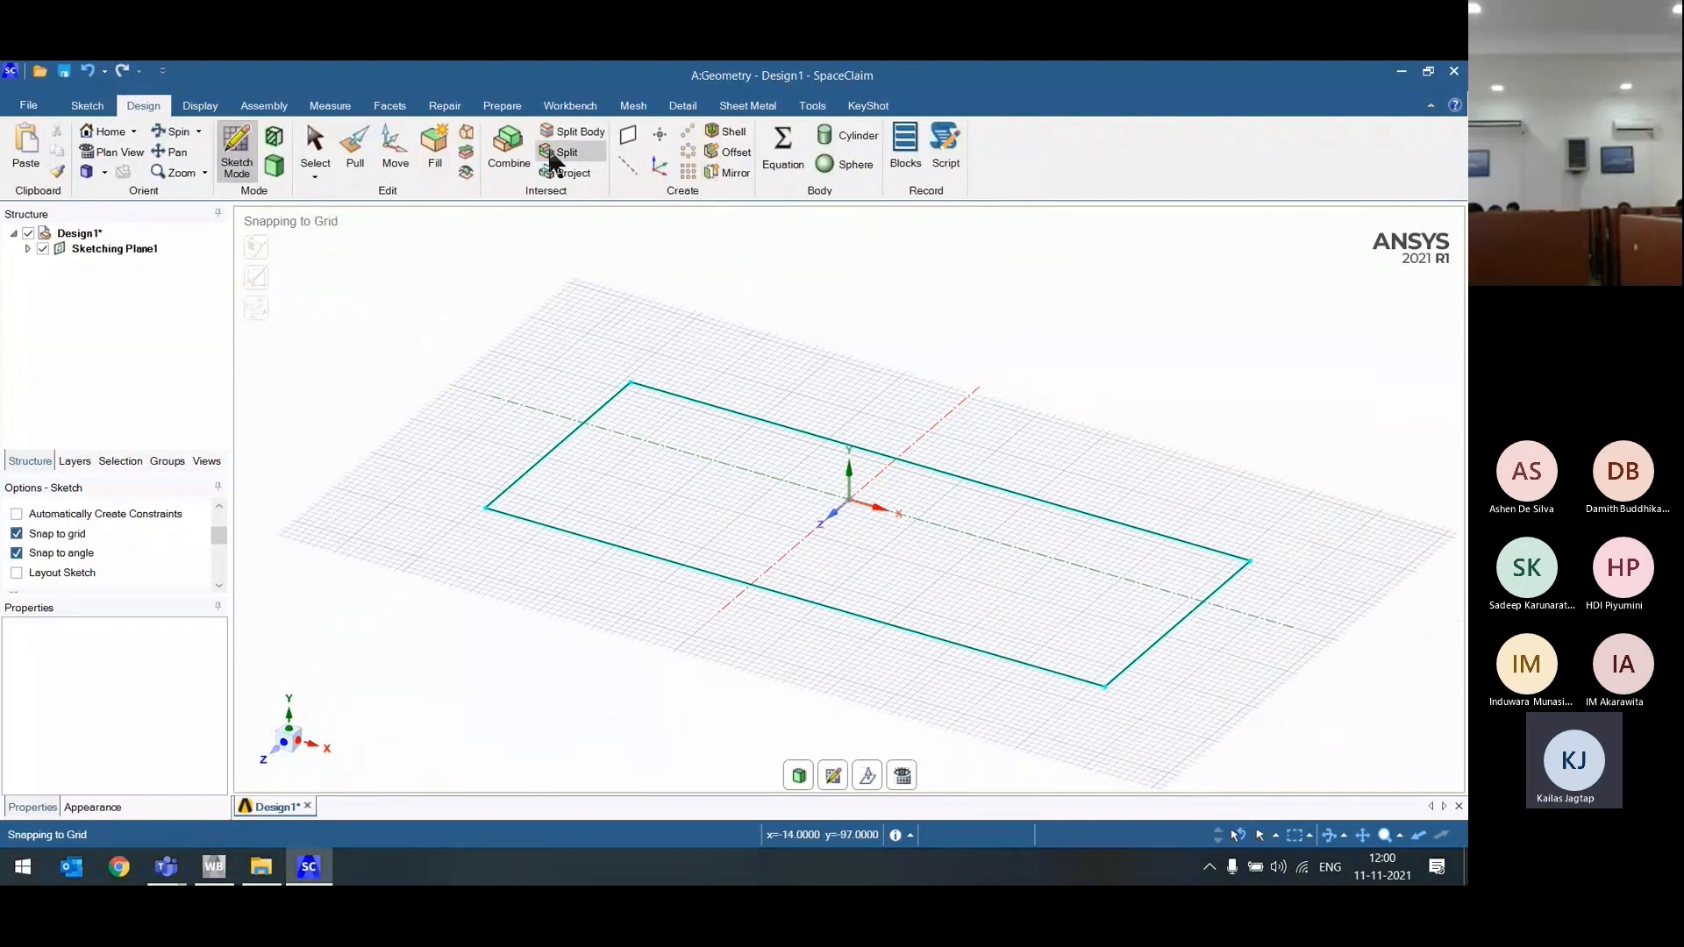
{"action": "left_click", "coordinate": [355, 154]}
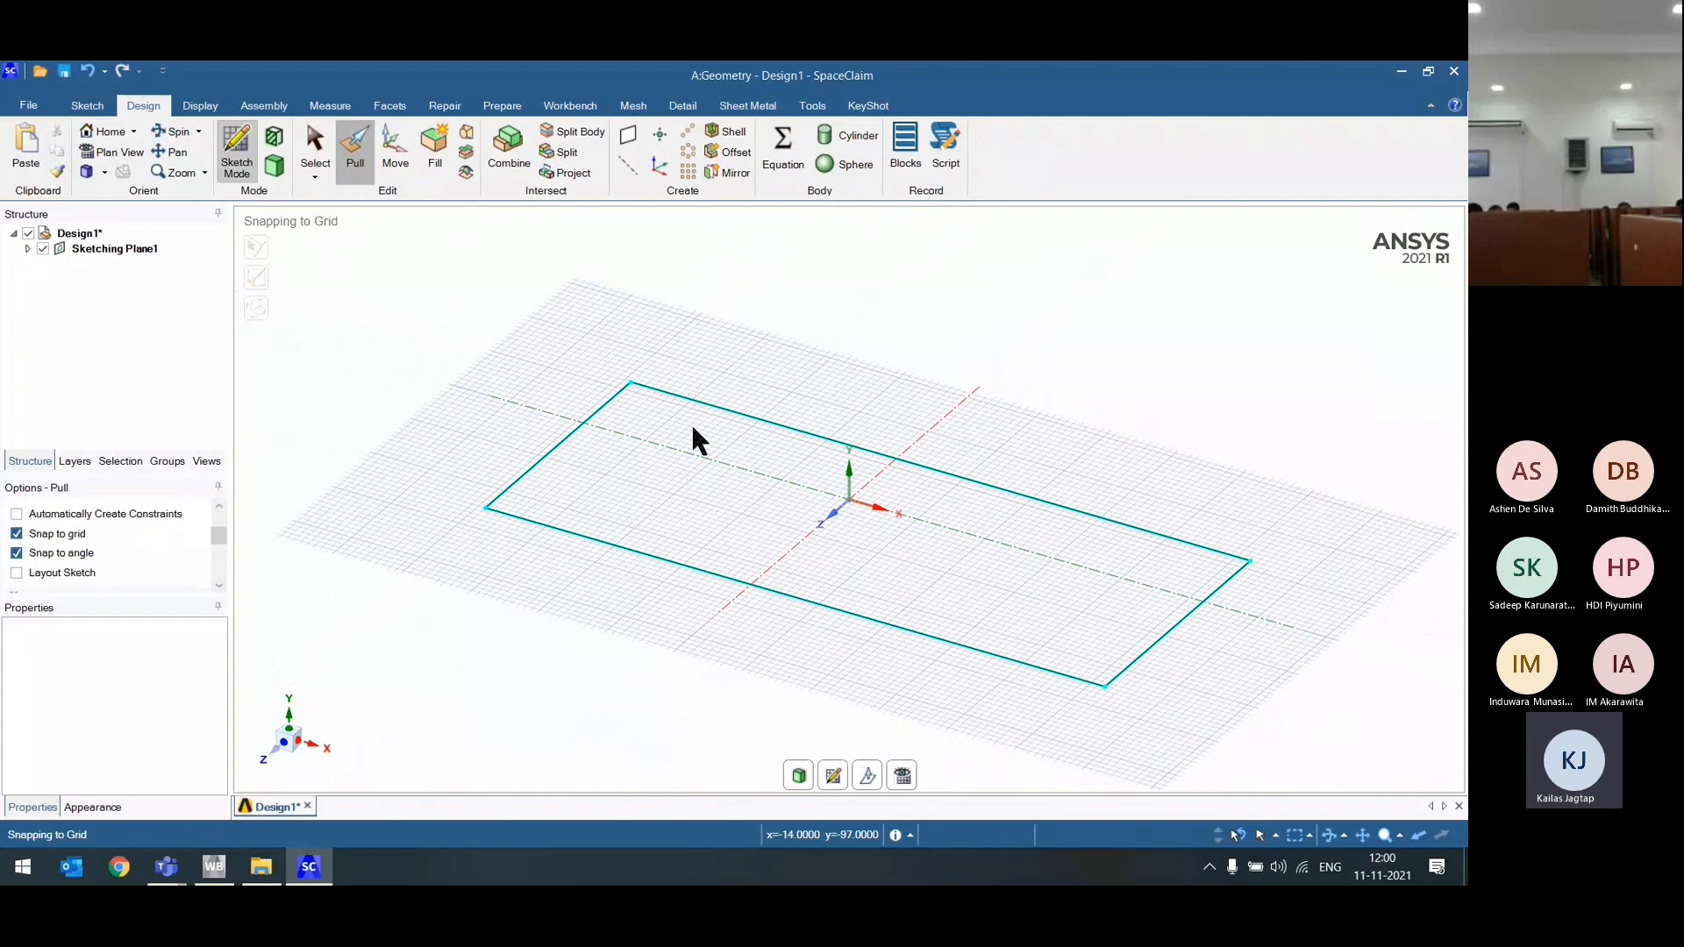
{"action": "mouse_move", "coordinate": [592, 463]}
{"action": "left_mouse_down"}
{"action": "mouse_move", "coordinate": [671, 479]}
{"action": "mouse_move", "coordinate": [673, 442]}
{"action": "left_mouse_up"}
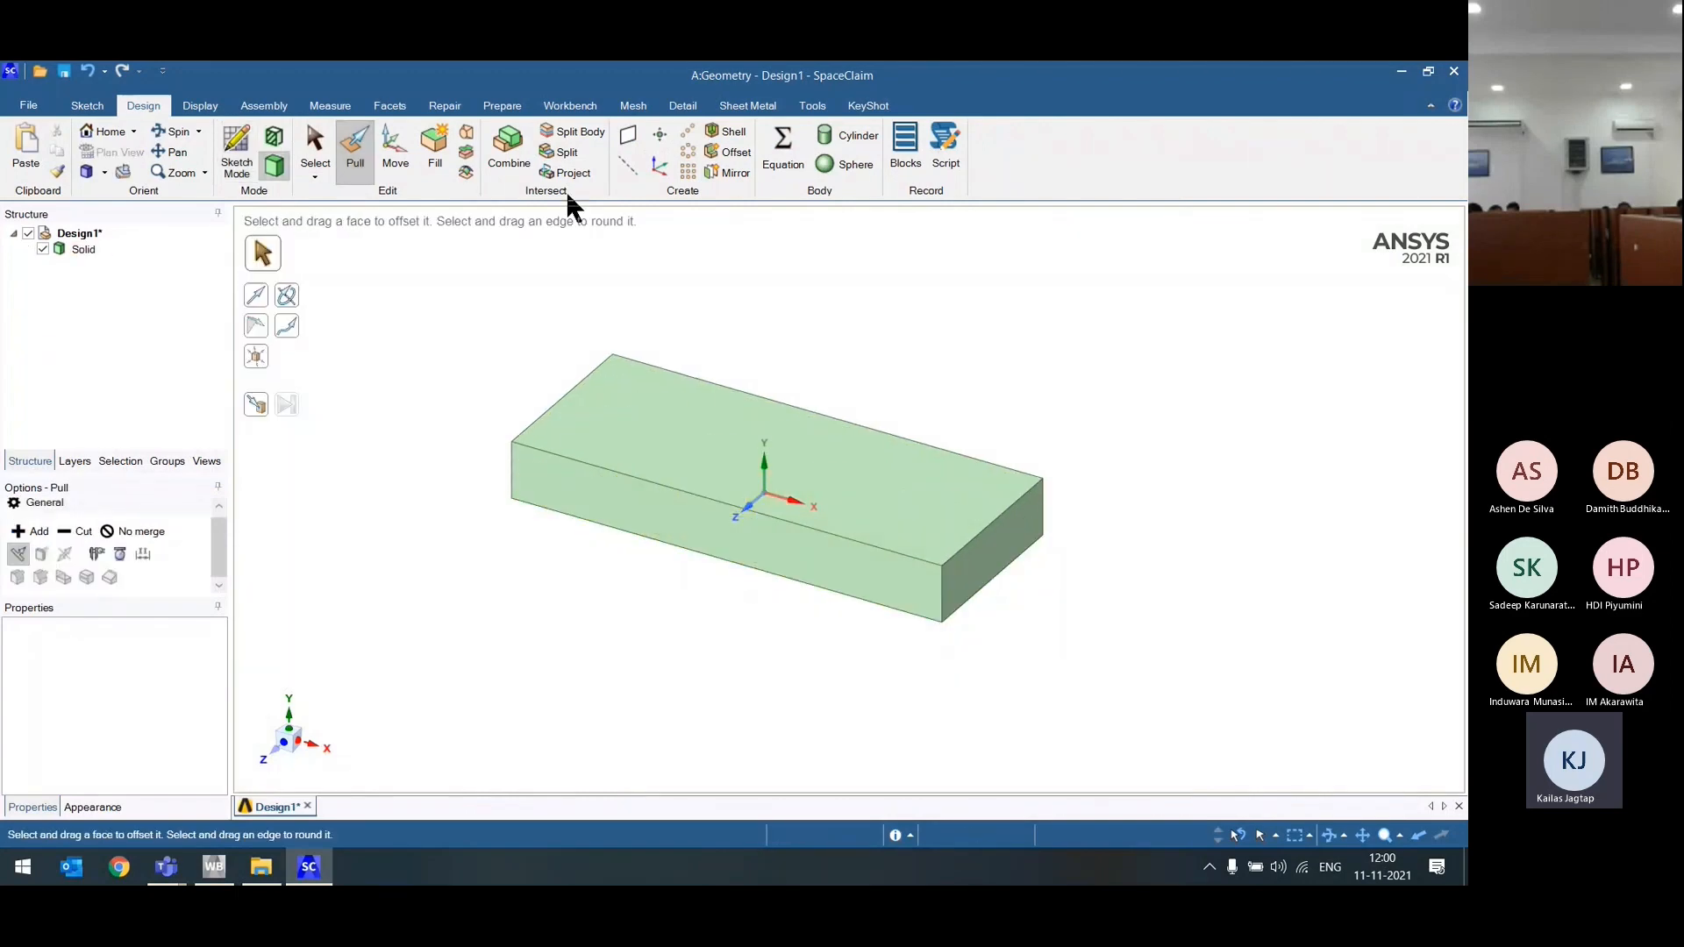
Step: Split the block's top face lengthwise into a front and a rear strip
{"action": "left_click", "coordinate": [566, 153]}
{"action": "left_click", "coordinate": [669, 421]}
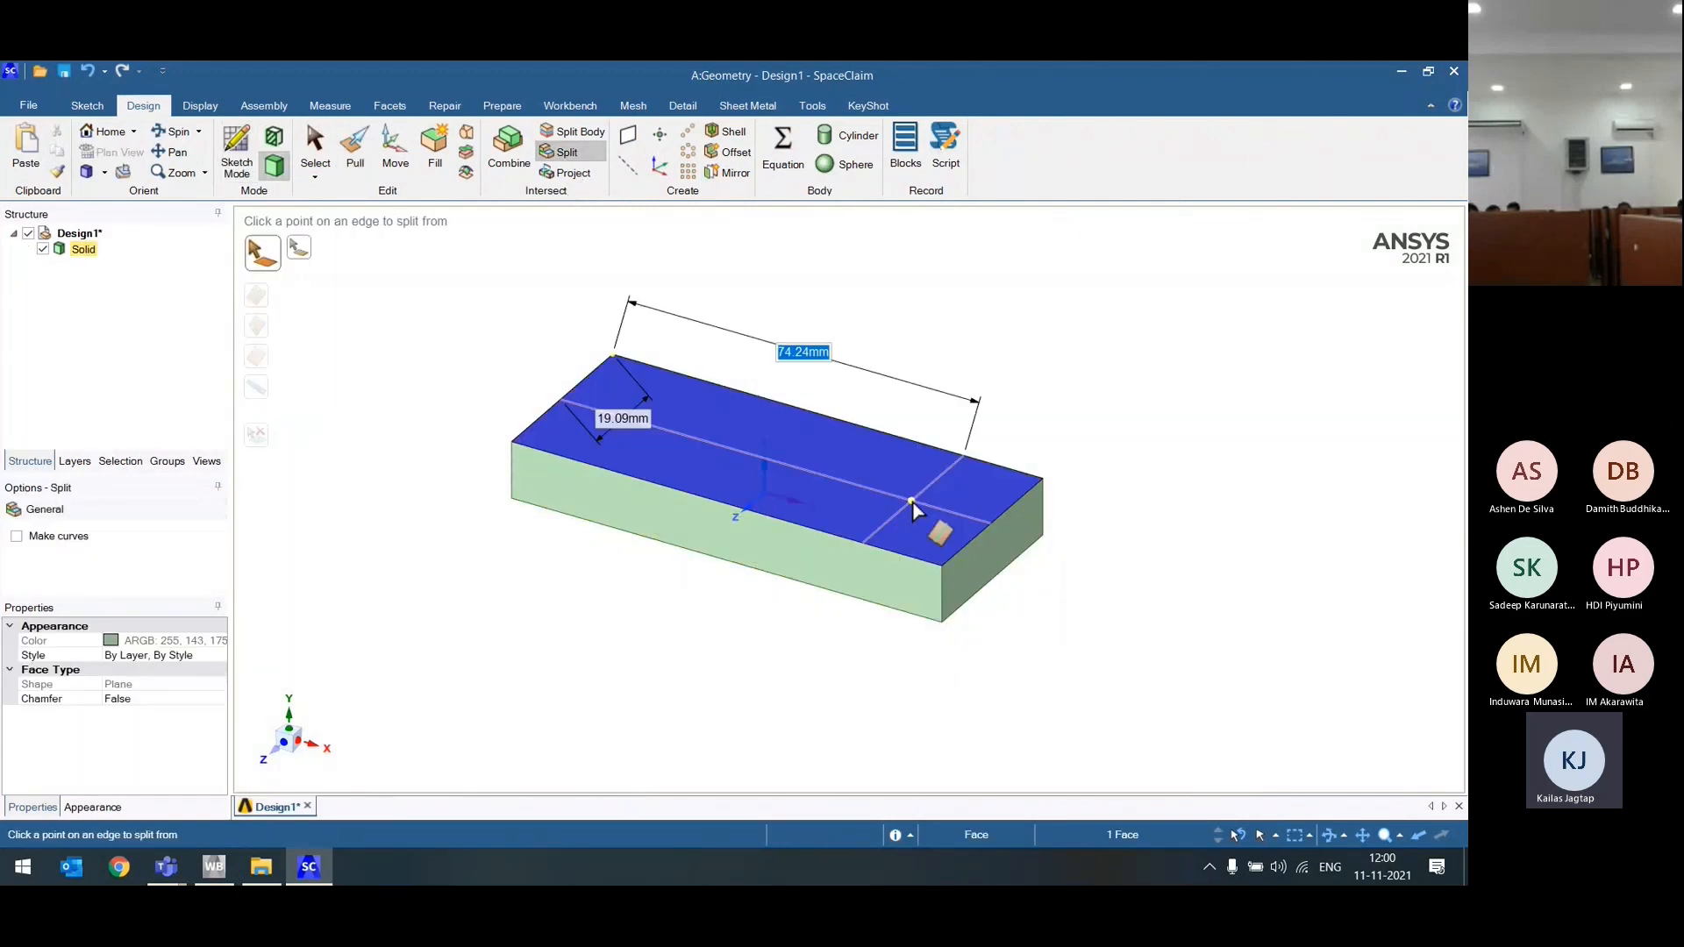
{"action": "key", "text": "Escape"}
{"action": "left_click", "coordinate": [975, 530]}
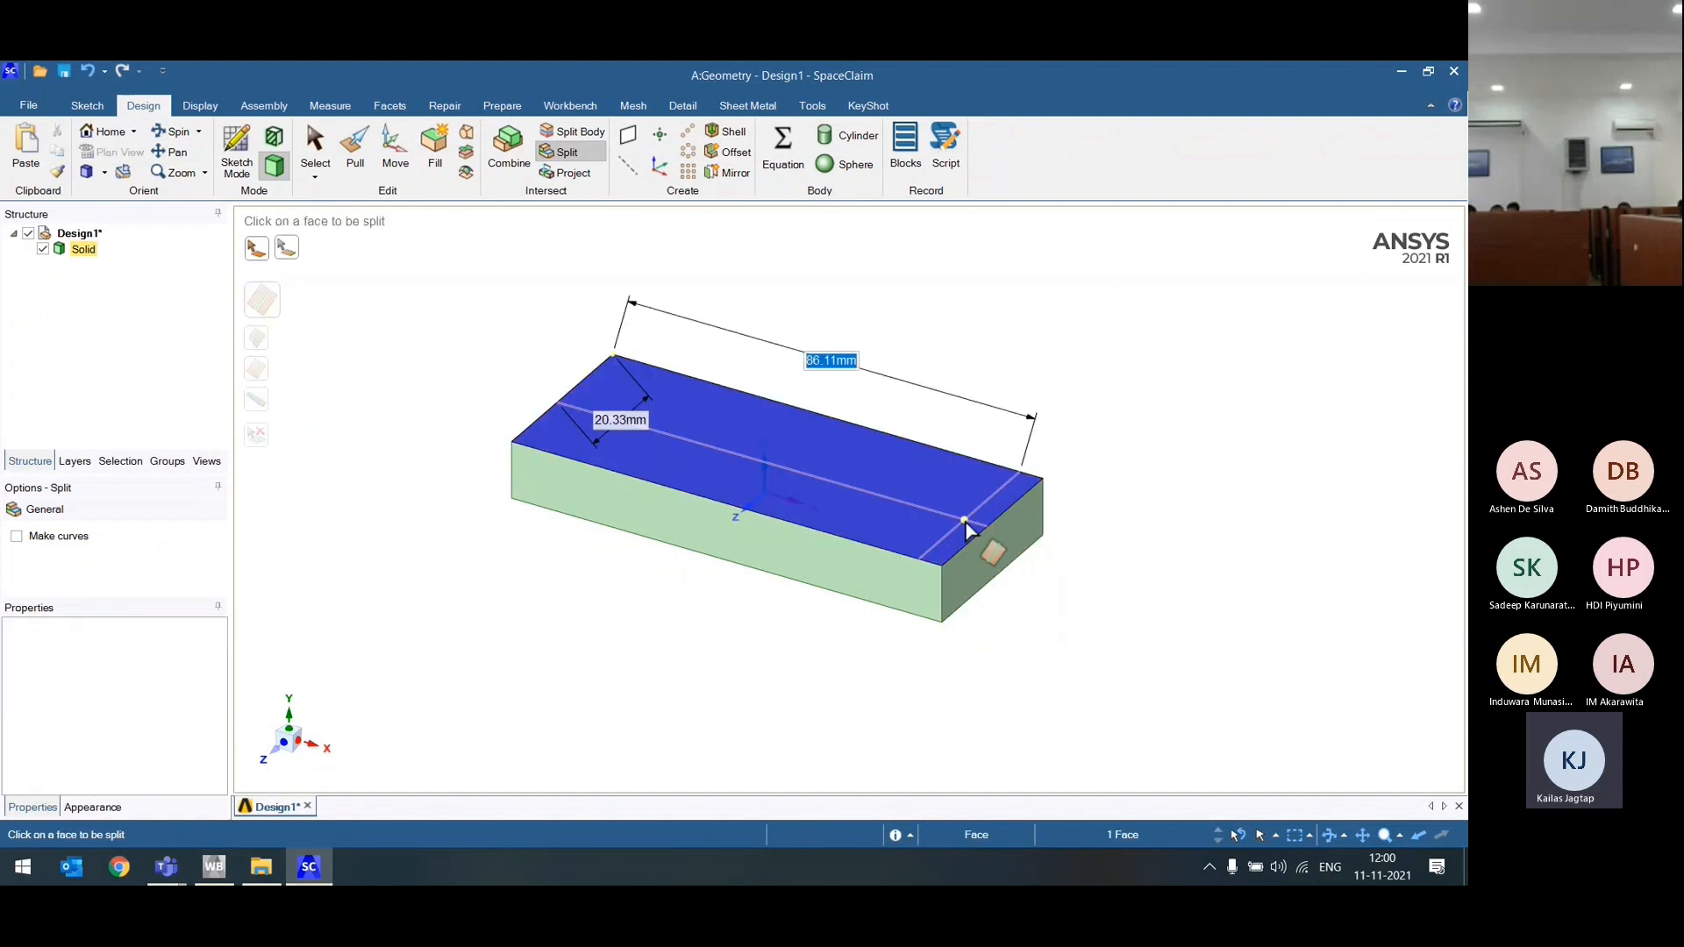
{"action": "left_click", "coordinate": [940, 516]}
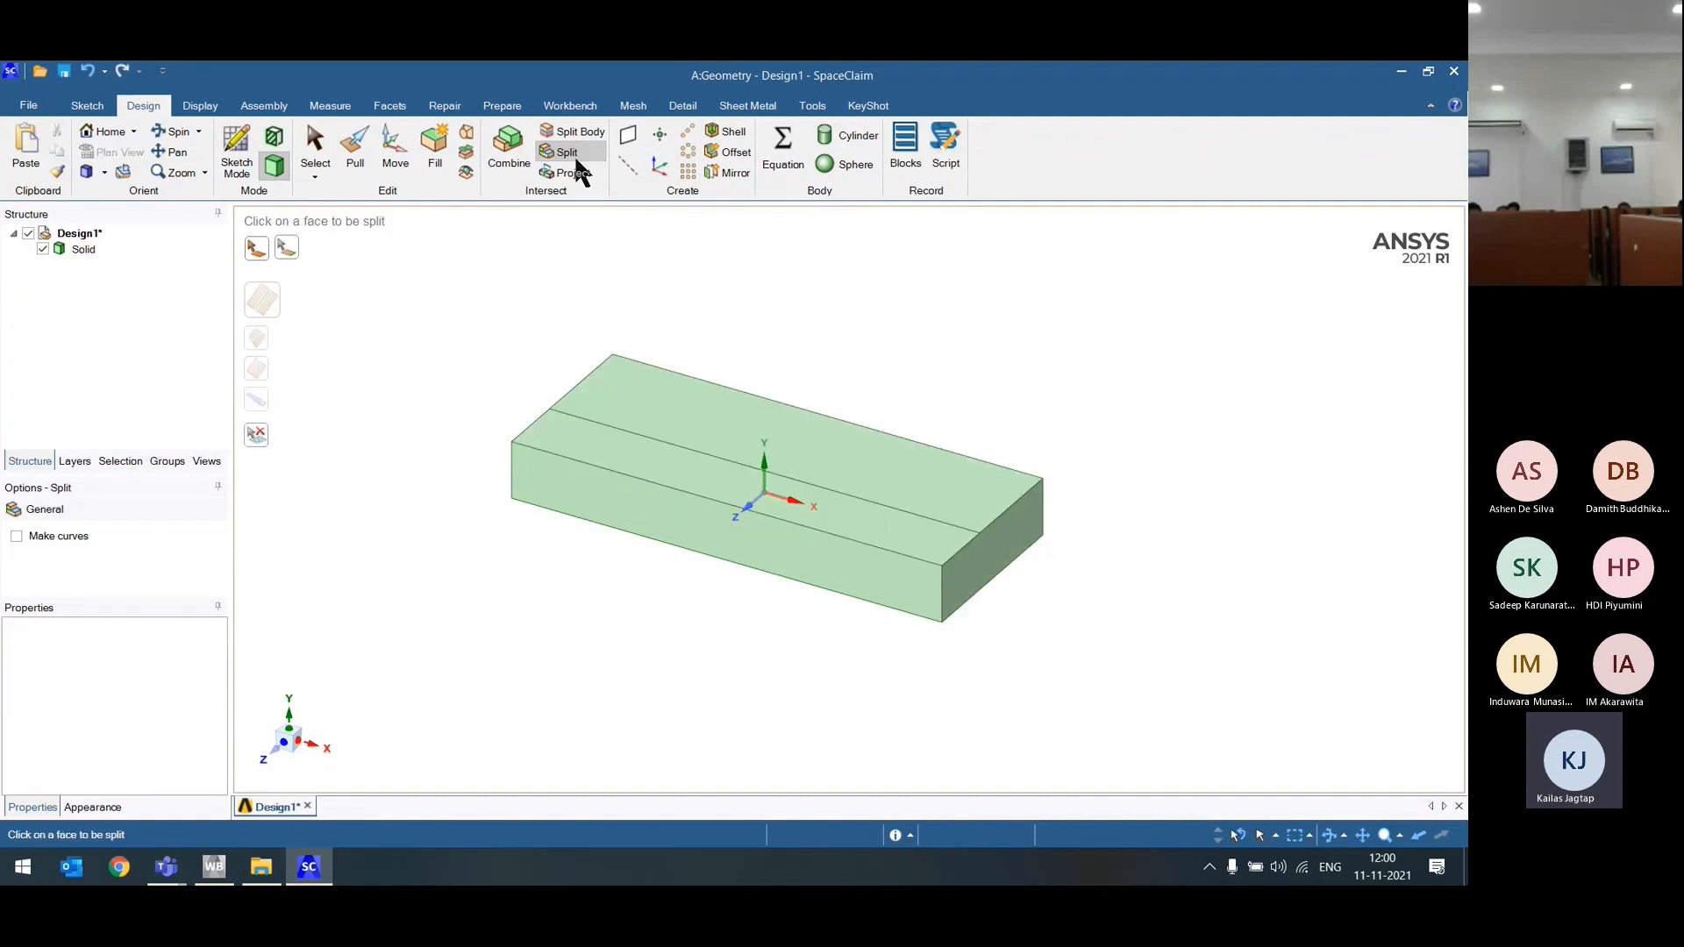
Step: Pull the rear strip of the split top face upward to form a raised step
{"action": "scroll", "coordinate": [572, 161], "scroll_direction": "up", "scroll_amount": 1}
{"action": "scroll", "coordinate": [559, 341], "scroll_direction": "up", "scroll_amount": 3}
{"action": "scroll", "coordinate": [712, 357], "scroll_direction": "down", "scroll_amount": 3}
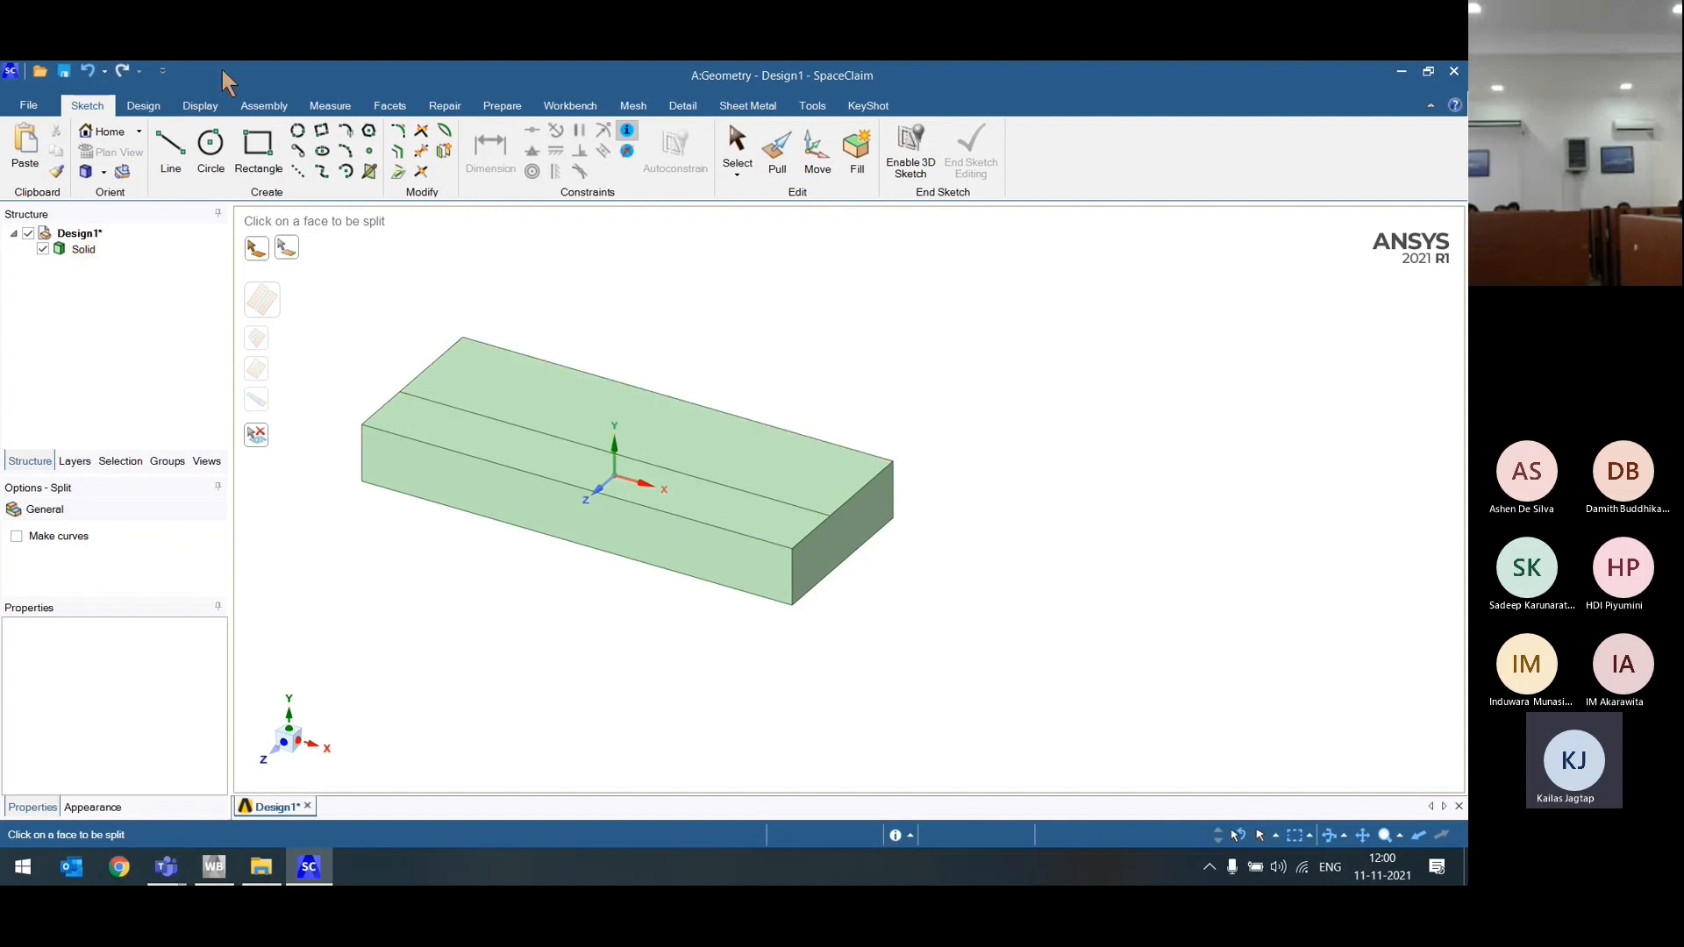
{"action": "left_click", "coordinate": [131, 108]}
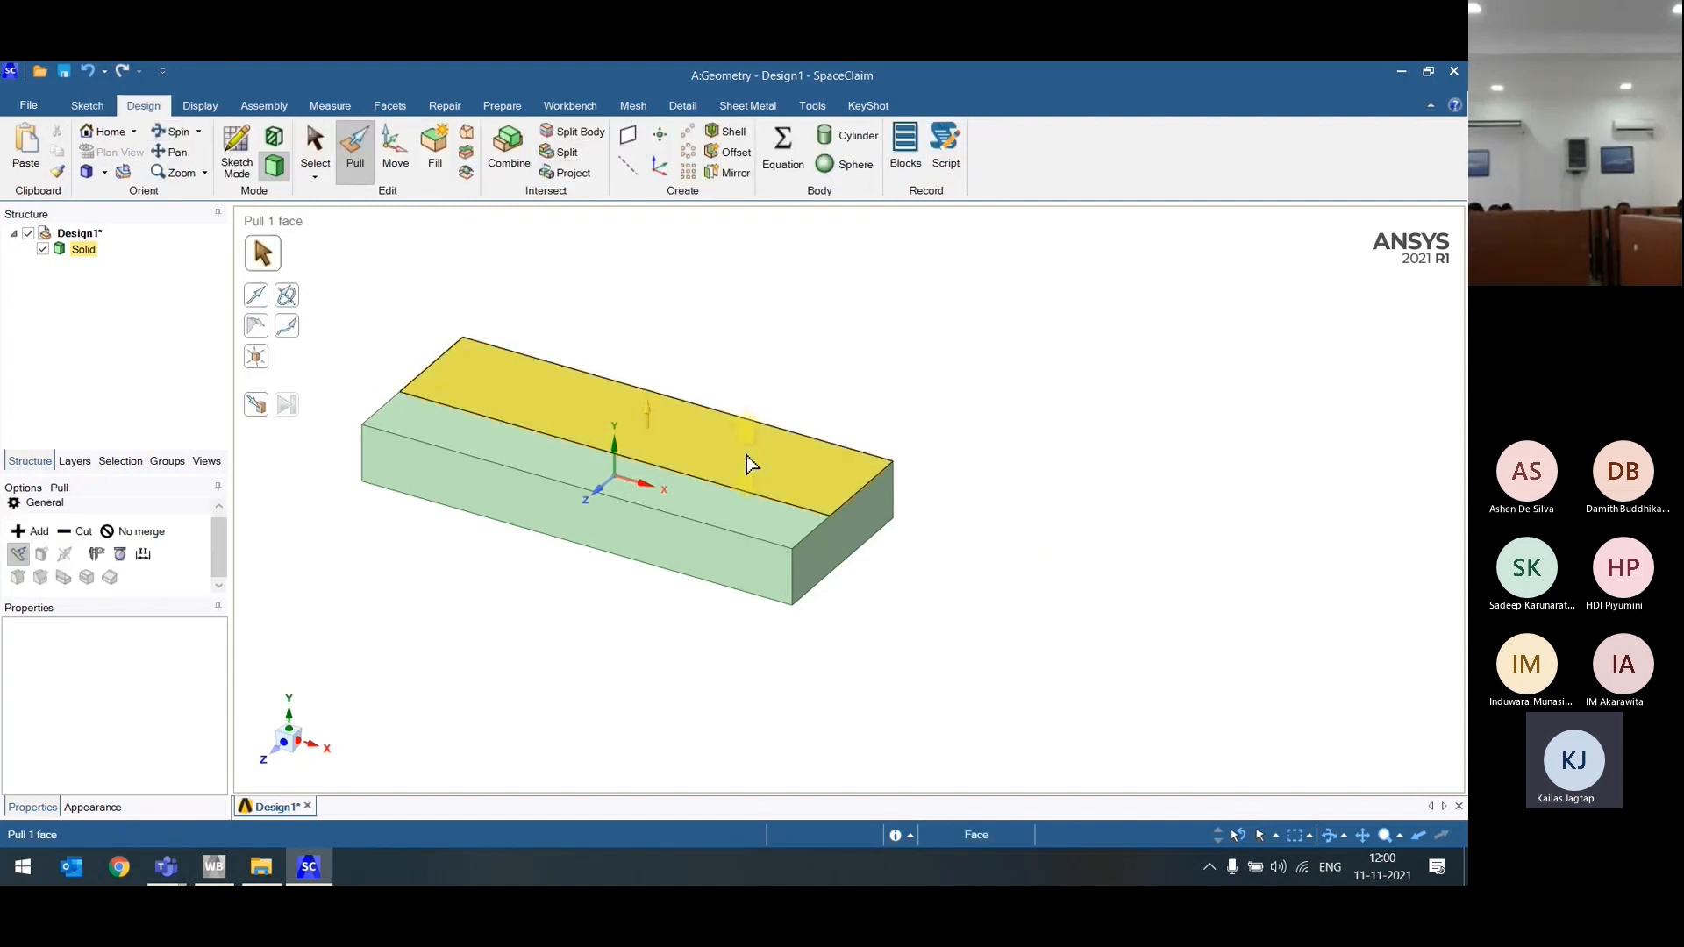
{"action": "left_click_drag", "start_coordinate": [748, 462], "coordinate": [752, 407]}
{"action": "left_click", "coordinate": [665, 259]}
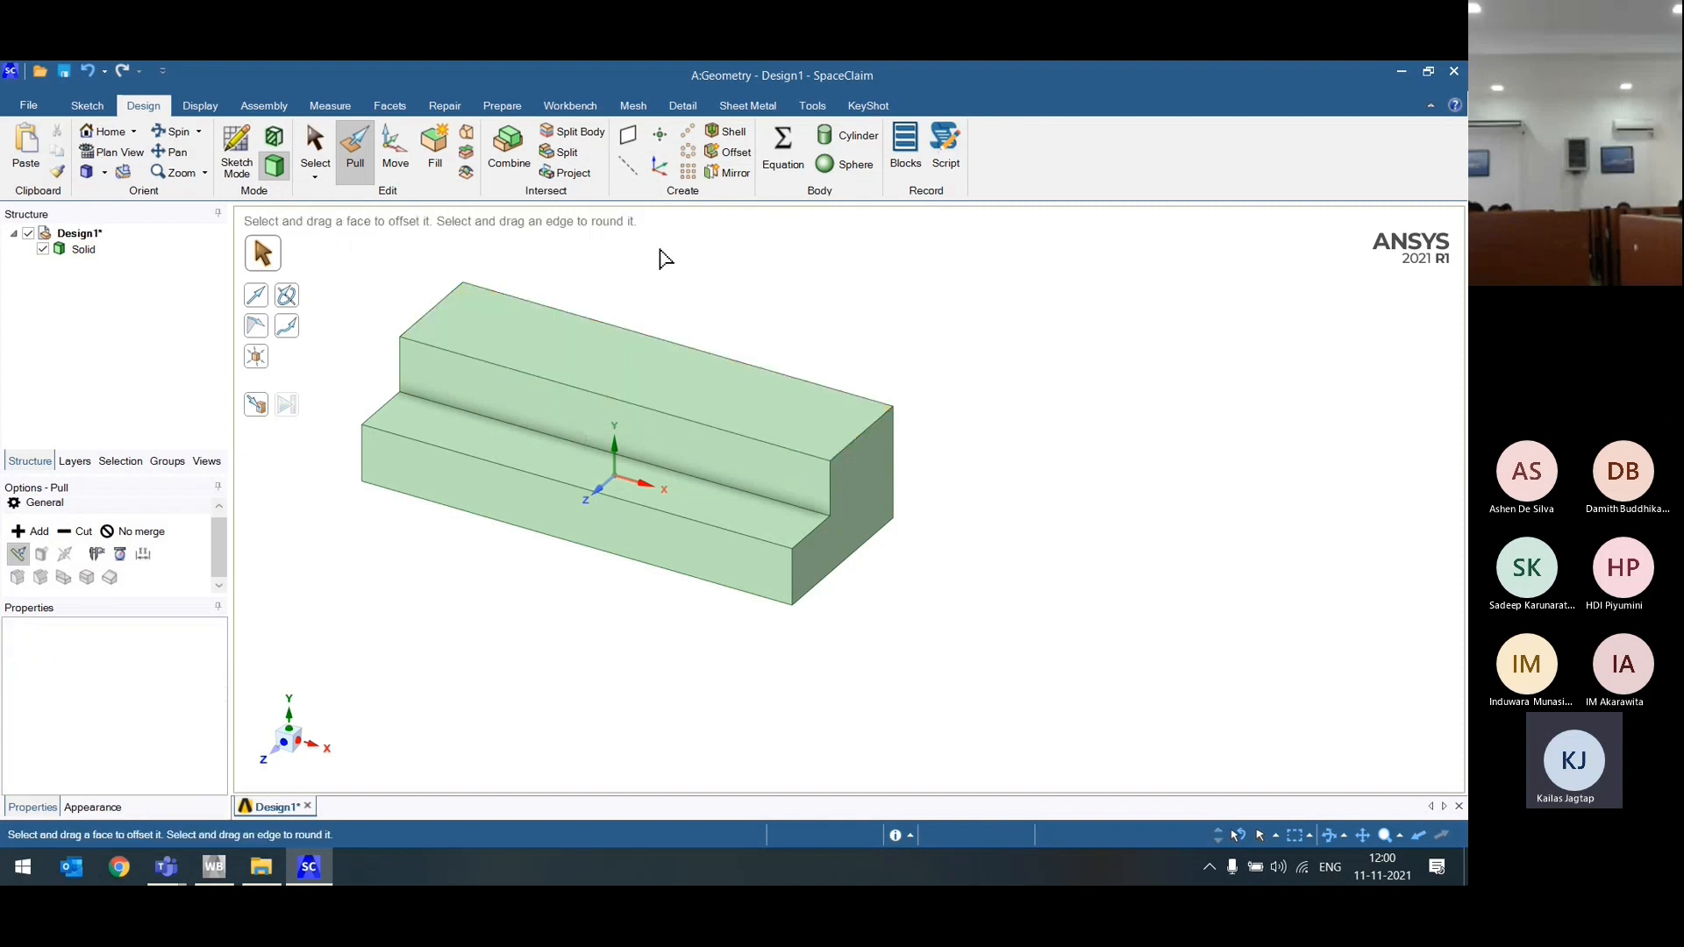
Step: Split the raised top face lengthwise and pull its rear strip up about 13 mm to form a third step
{"action": "left_click", "coordinate": [571, 163]}
{"action": "left_click", "coordinate": [618, 366]}
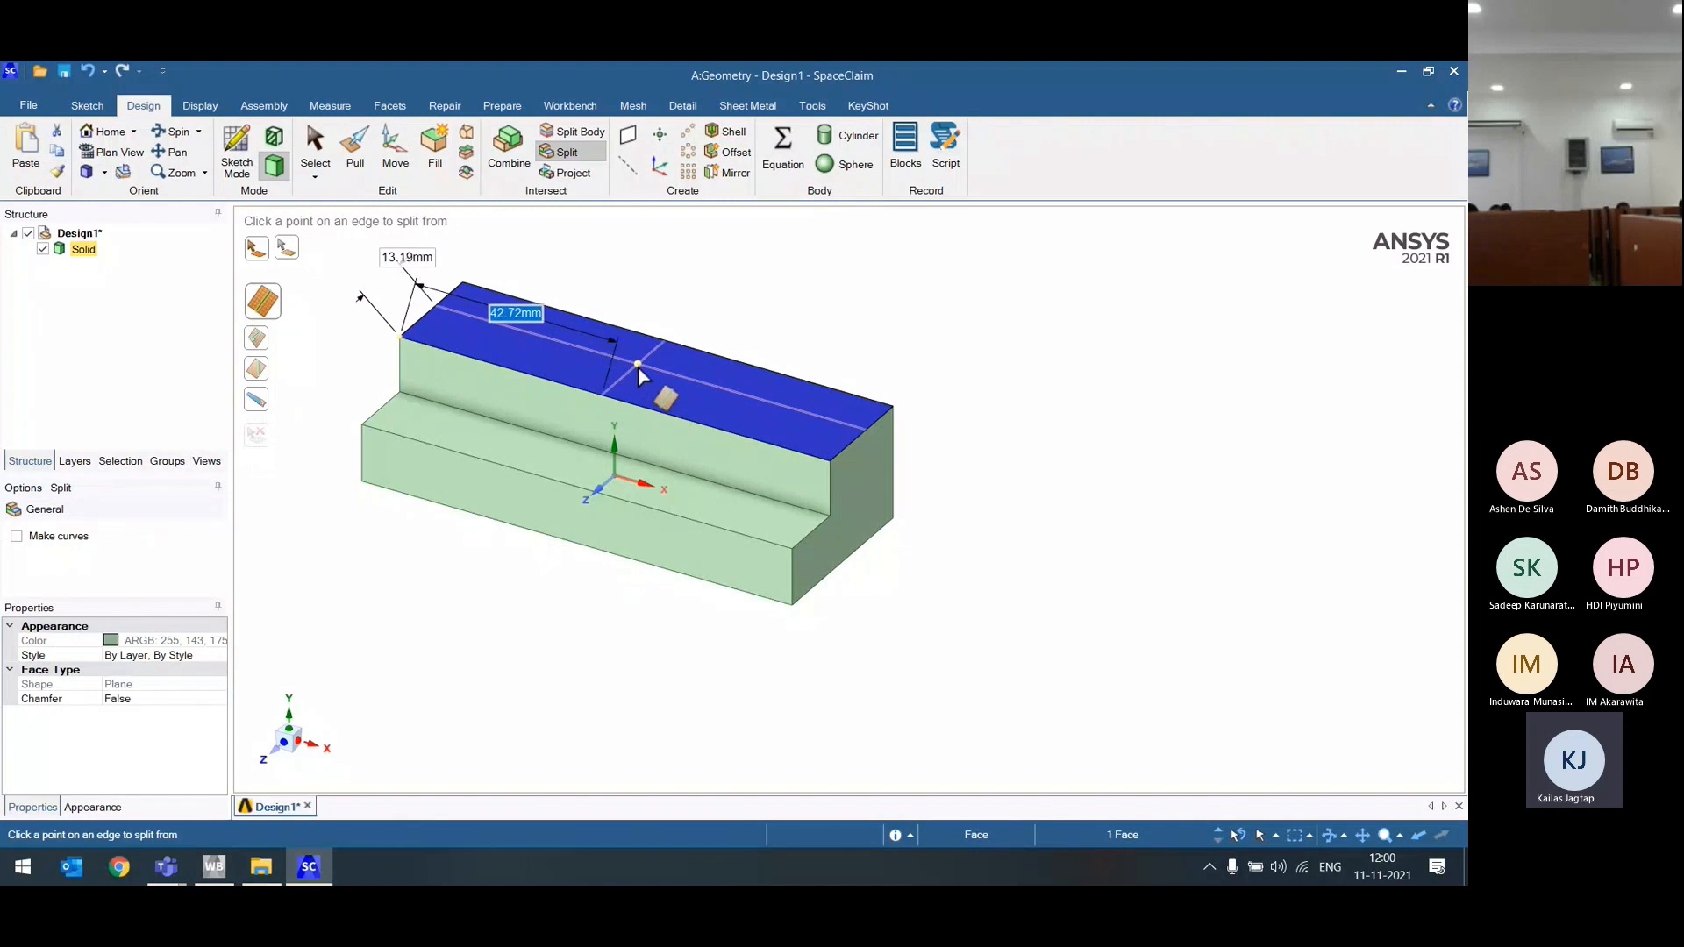
{"action": "left_click", "coordinate": [855, 446]}
{"action": "left_click", "coordinate": [356, 147]}
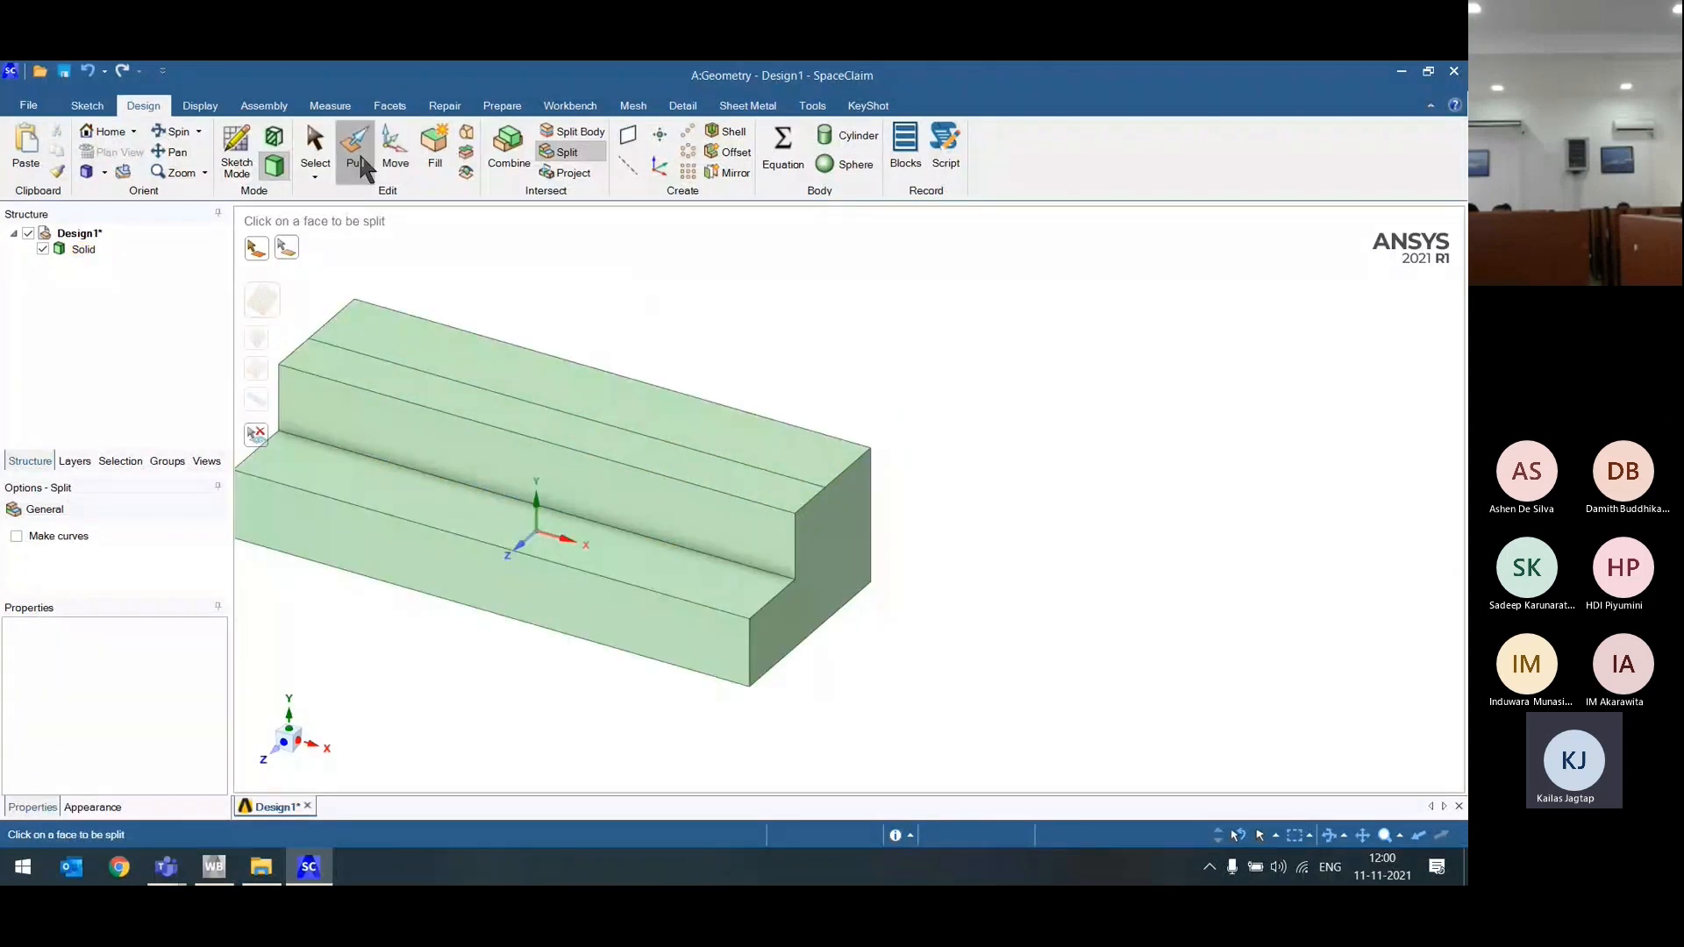
{"action": "left_click", "coordinate": [629, 418]}
{"action": "left_click_drag", "start_coordinate": [629, 418], "coordinate": [621, 345]}
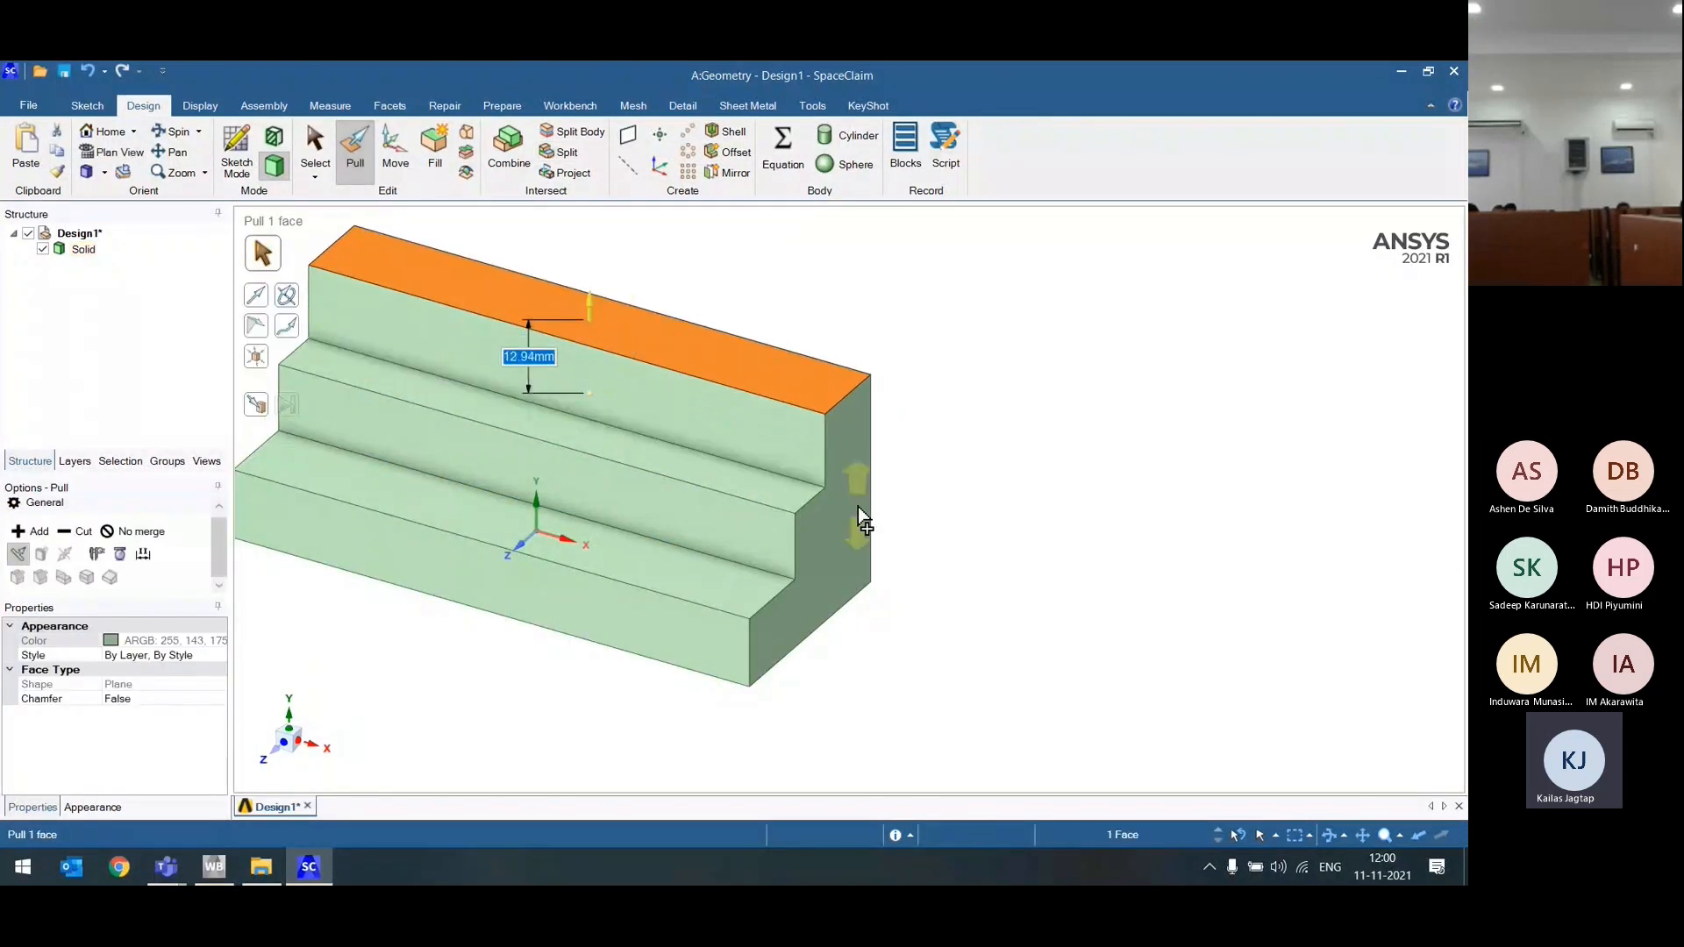
Step: Pull the end face at the positive X side outward to lengthen the stepped solid
{"action": "left_click", "coordinate": [833, 533]}
{"action": "left_click_drag", "start_coordinate": [833, 533], "coordinate": [945, 566]}
{"action": "key", "text": "Escape"}
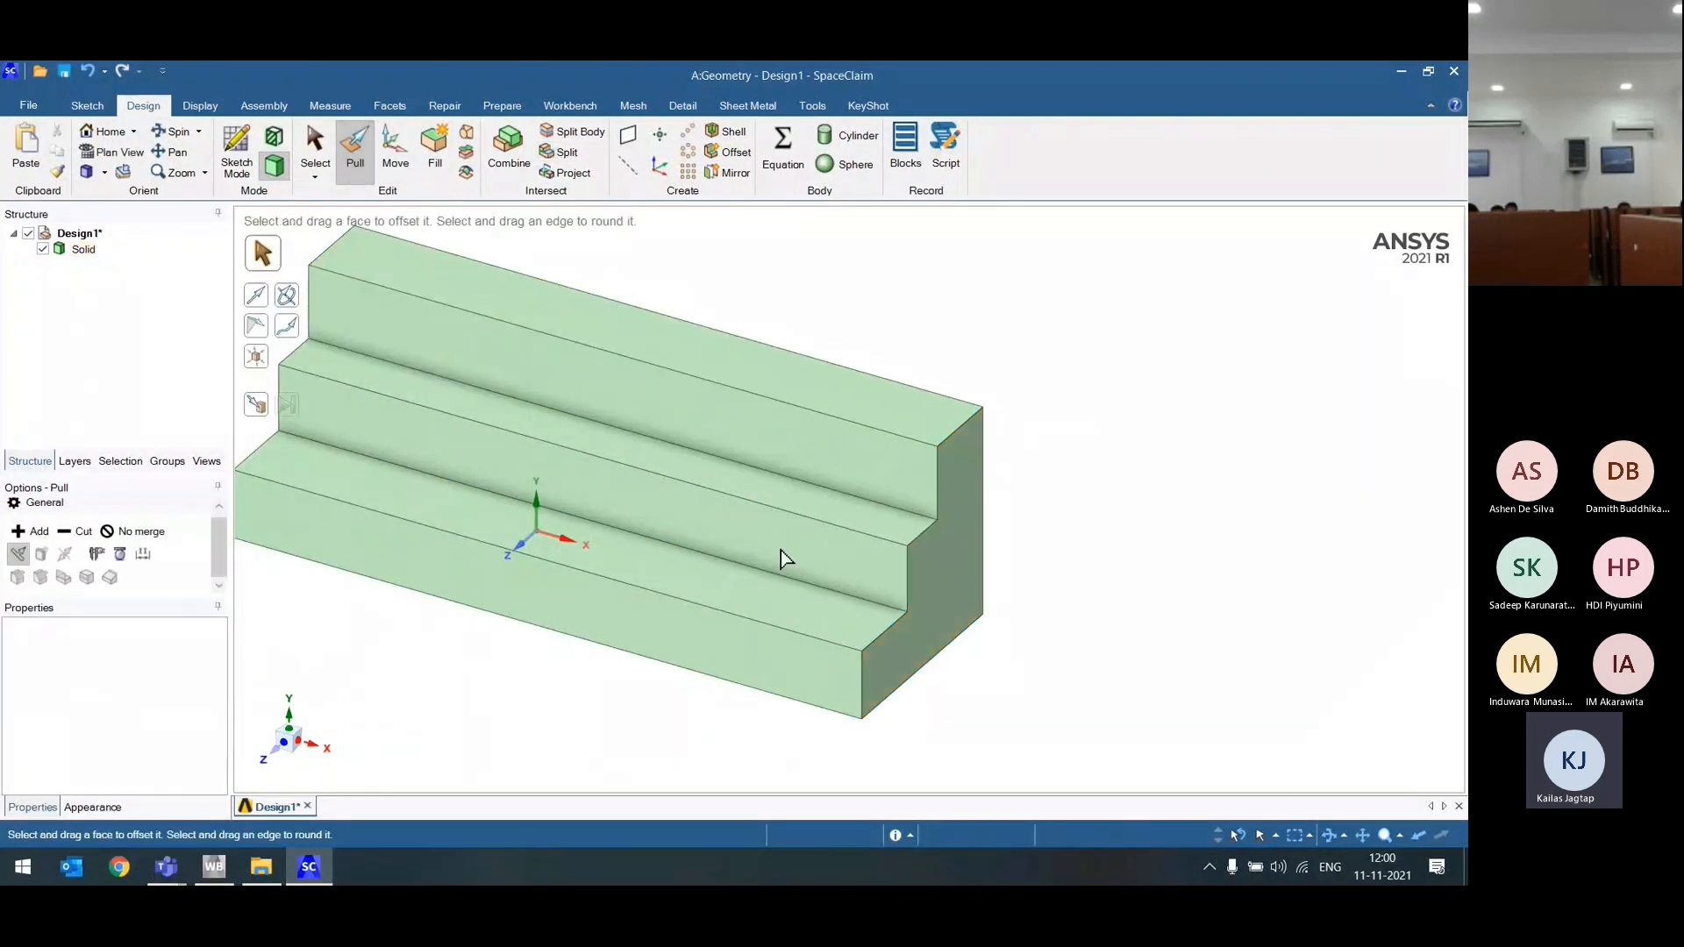
Step: Pull the stair risers individually, offsetting the uppermost by about 2.2 mm and the lowest front face outward by about 5 mm
{"action": "middle_click_drag", "start_coordinate": [781, 550], "coordinate": [667, 588]}
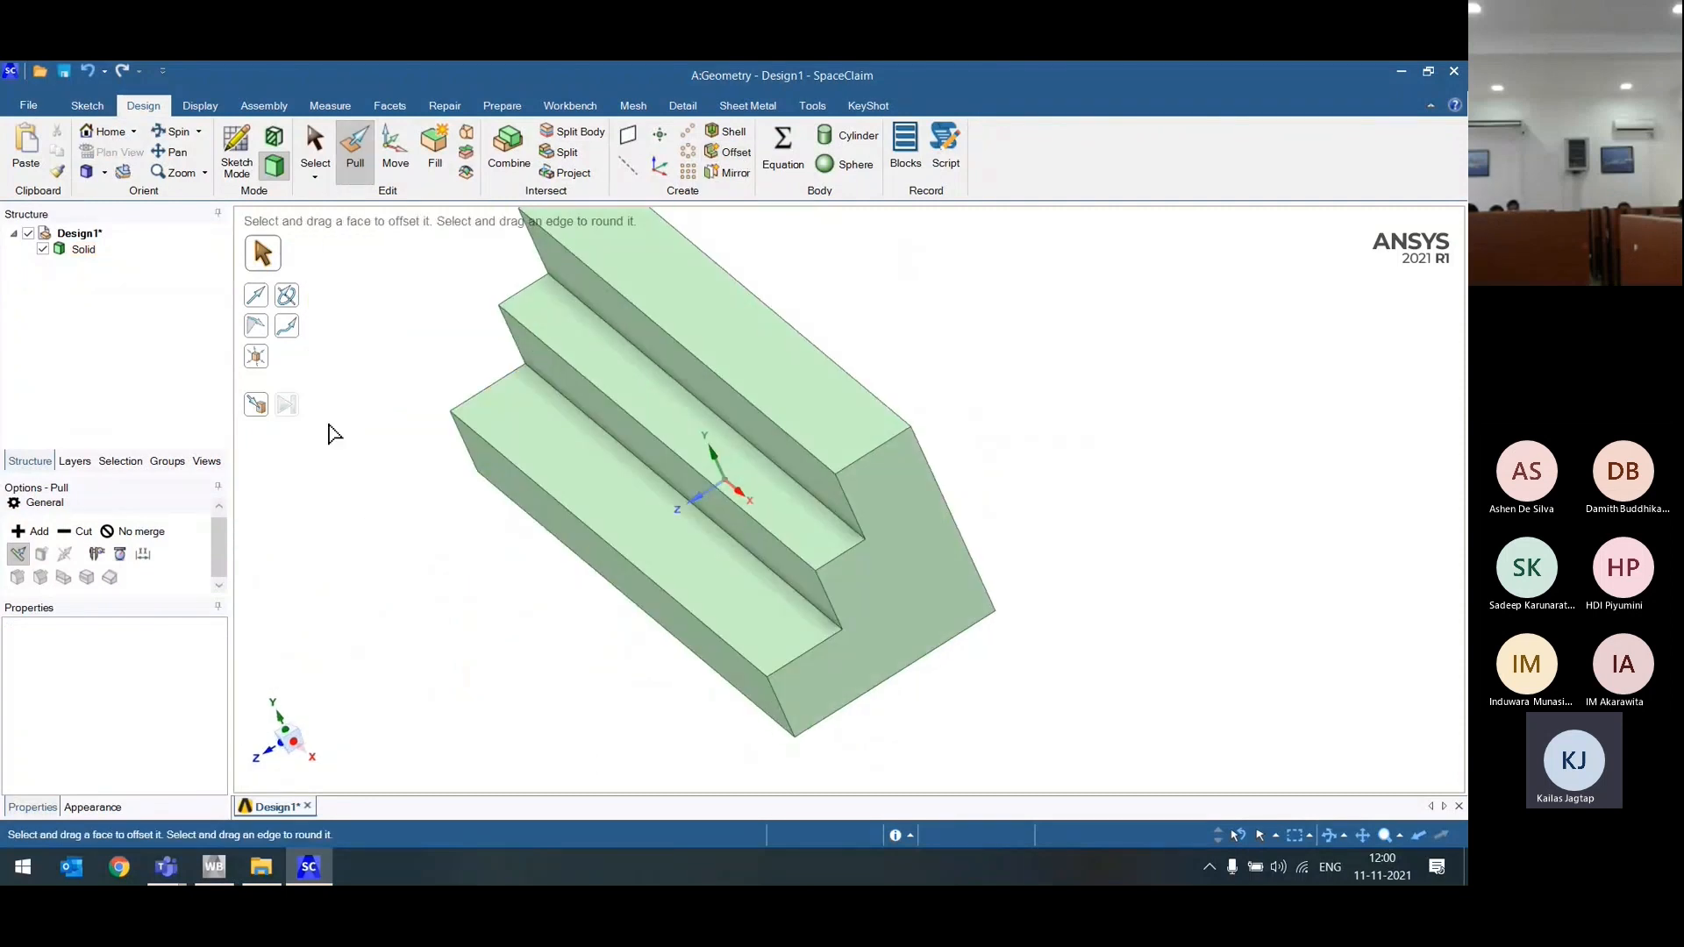
{"action": "middle_click_drag", "start_coordinate": [379, 602], "coordinate": [467, 526]}
{"action": "left_click", "coordinate": [437, 550]}
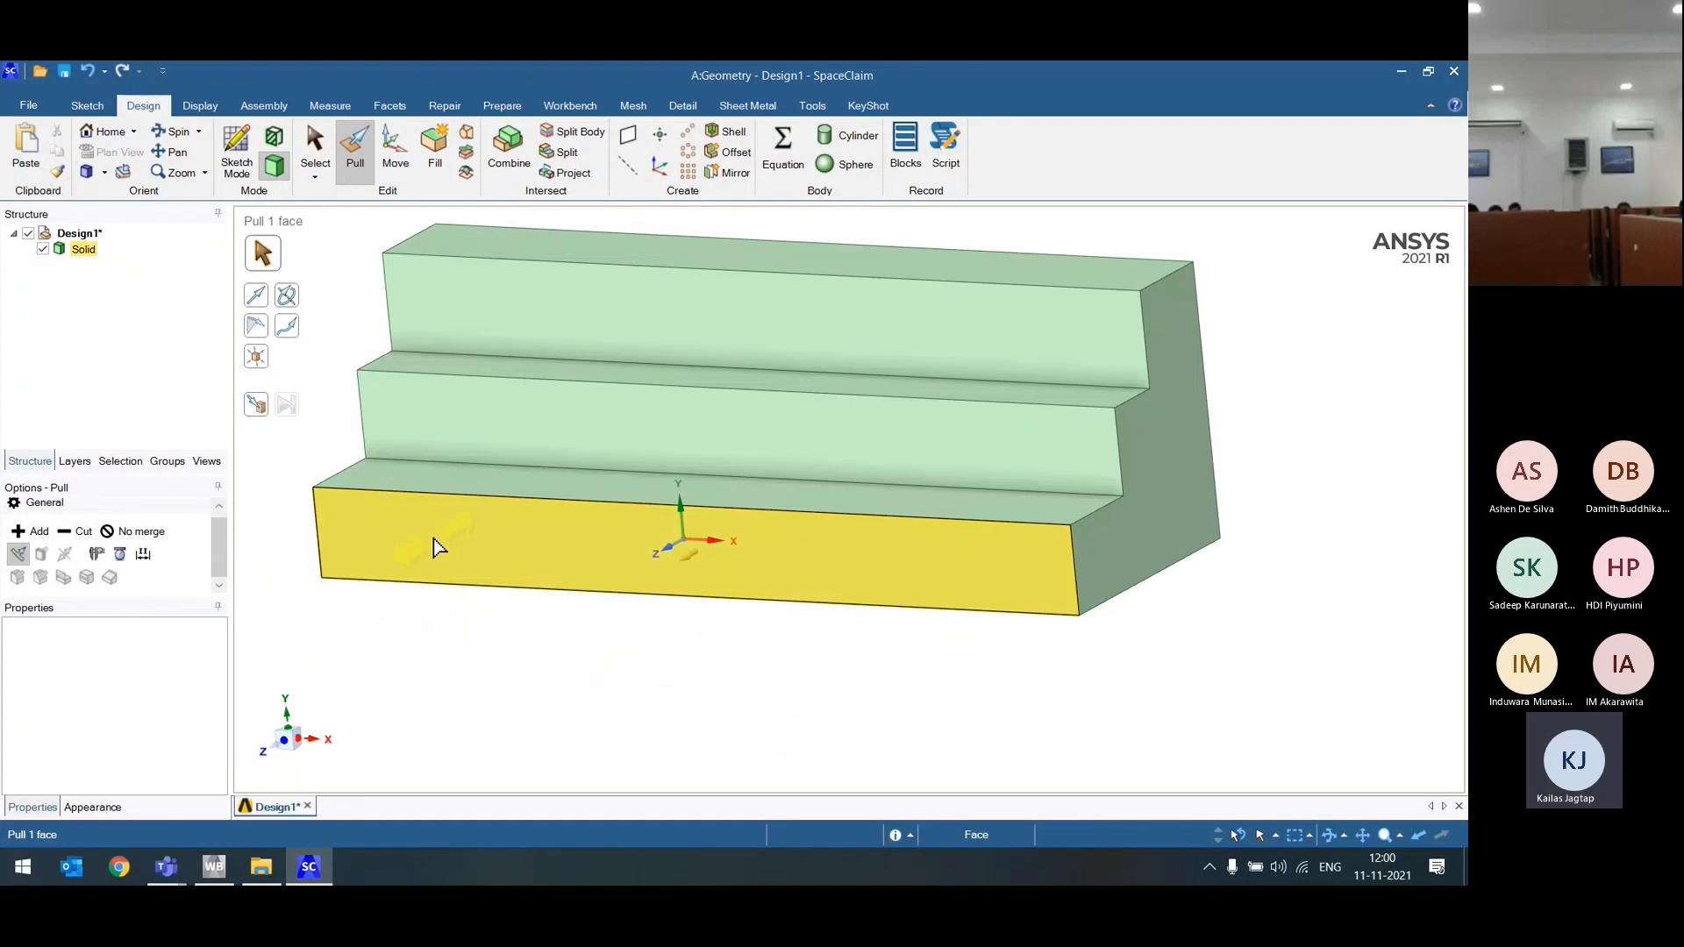
{"action": "left_click", "coordinate": [739, 426]}
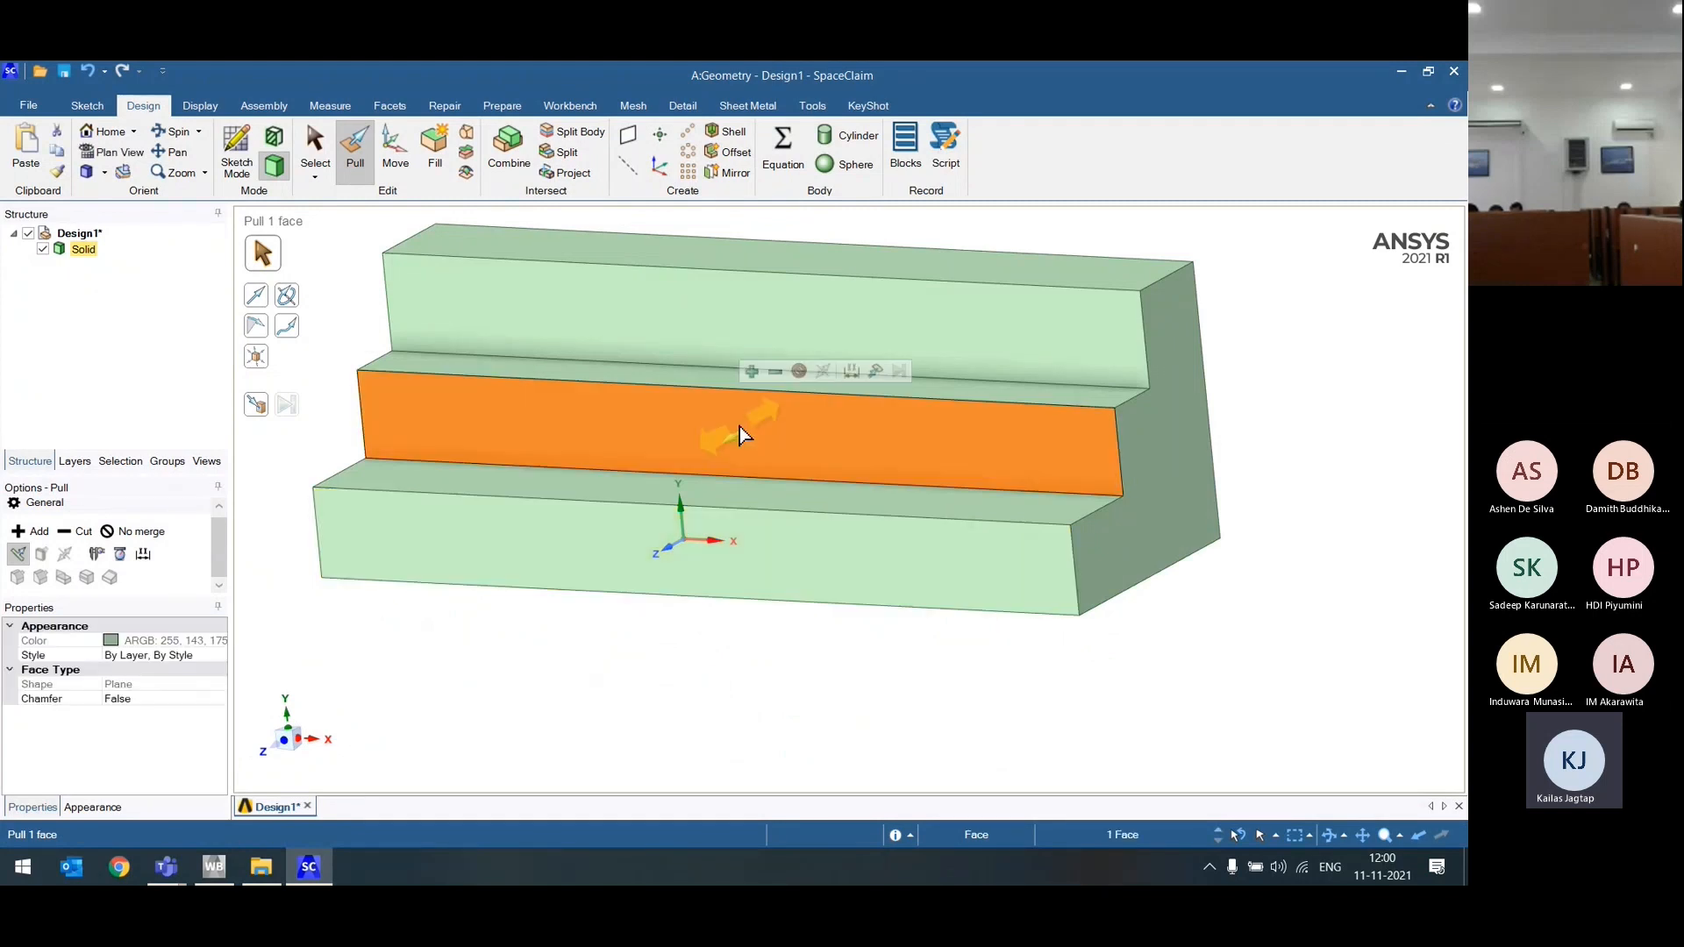
{"action": "left_click_drag", "start_coordinate": [740, 426], "coordinate": [790, 553]}
{"action": "middle_click_drag", "start_coordinate": [992, 571], "coordinate": [1006, 319]}
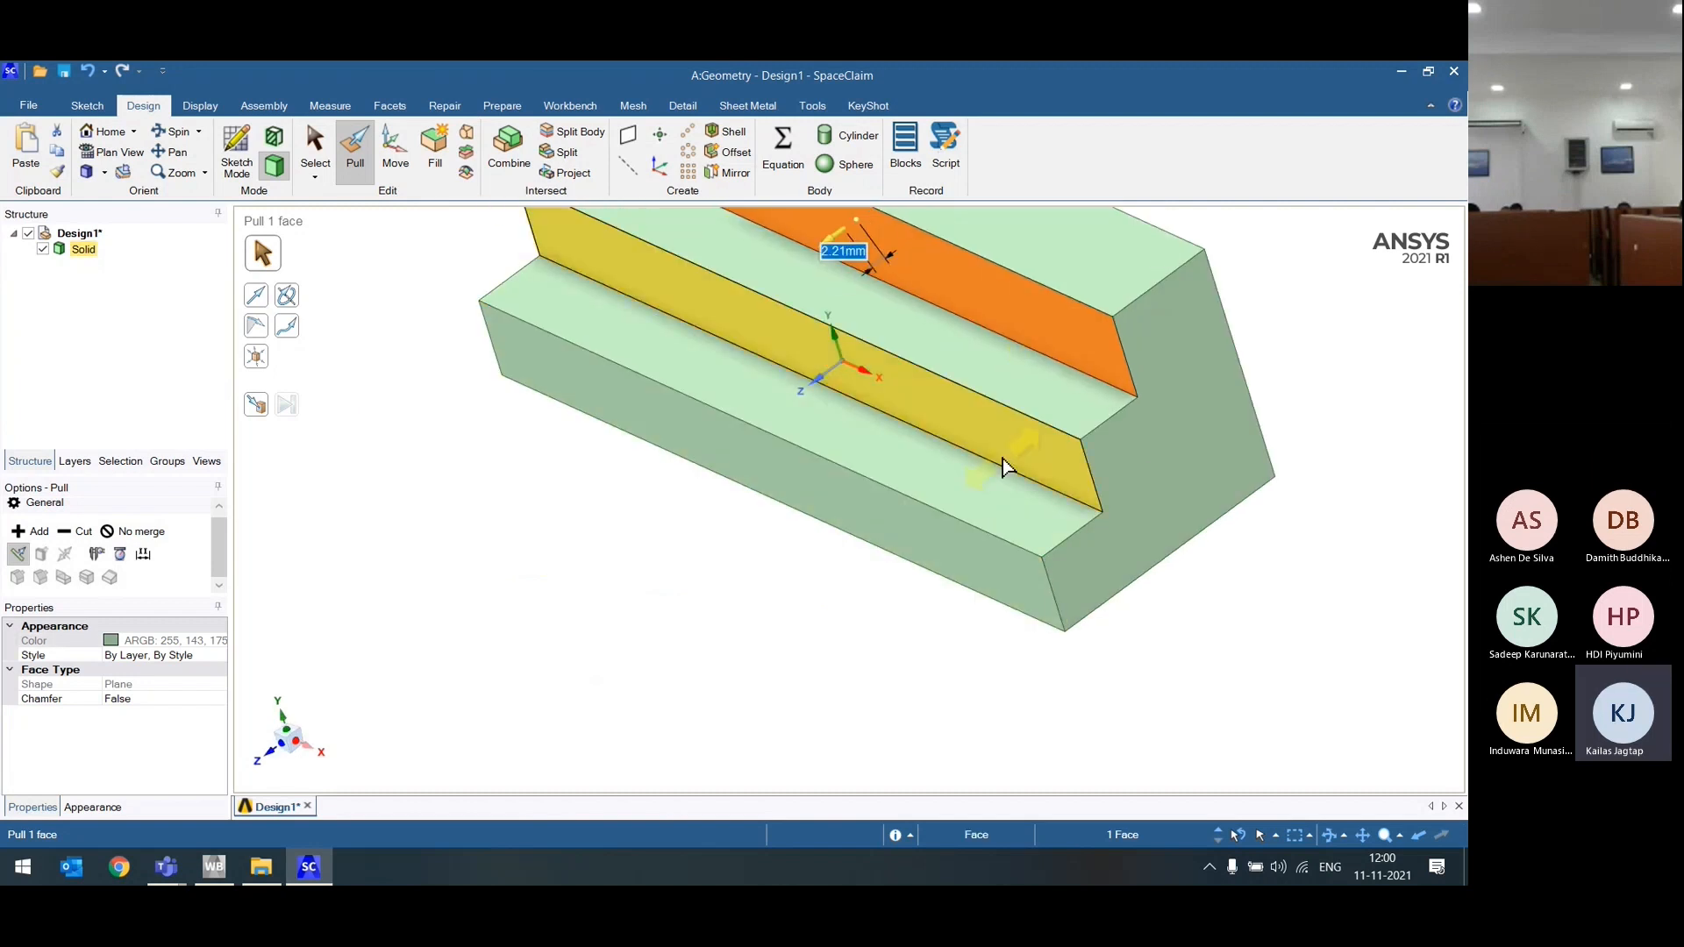
{"action": "left_click_drag", "start_coordinate": [968, 562], "coordinate": [929, 590]}
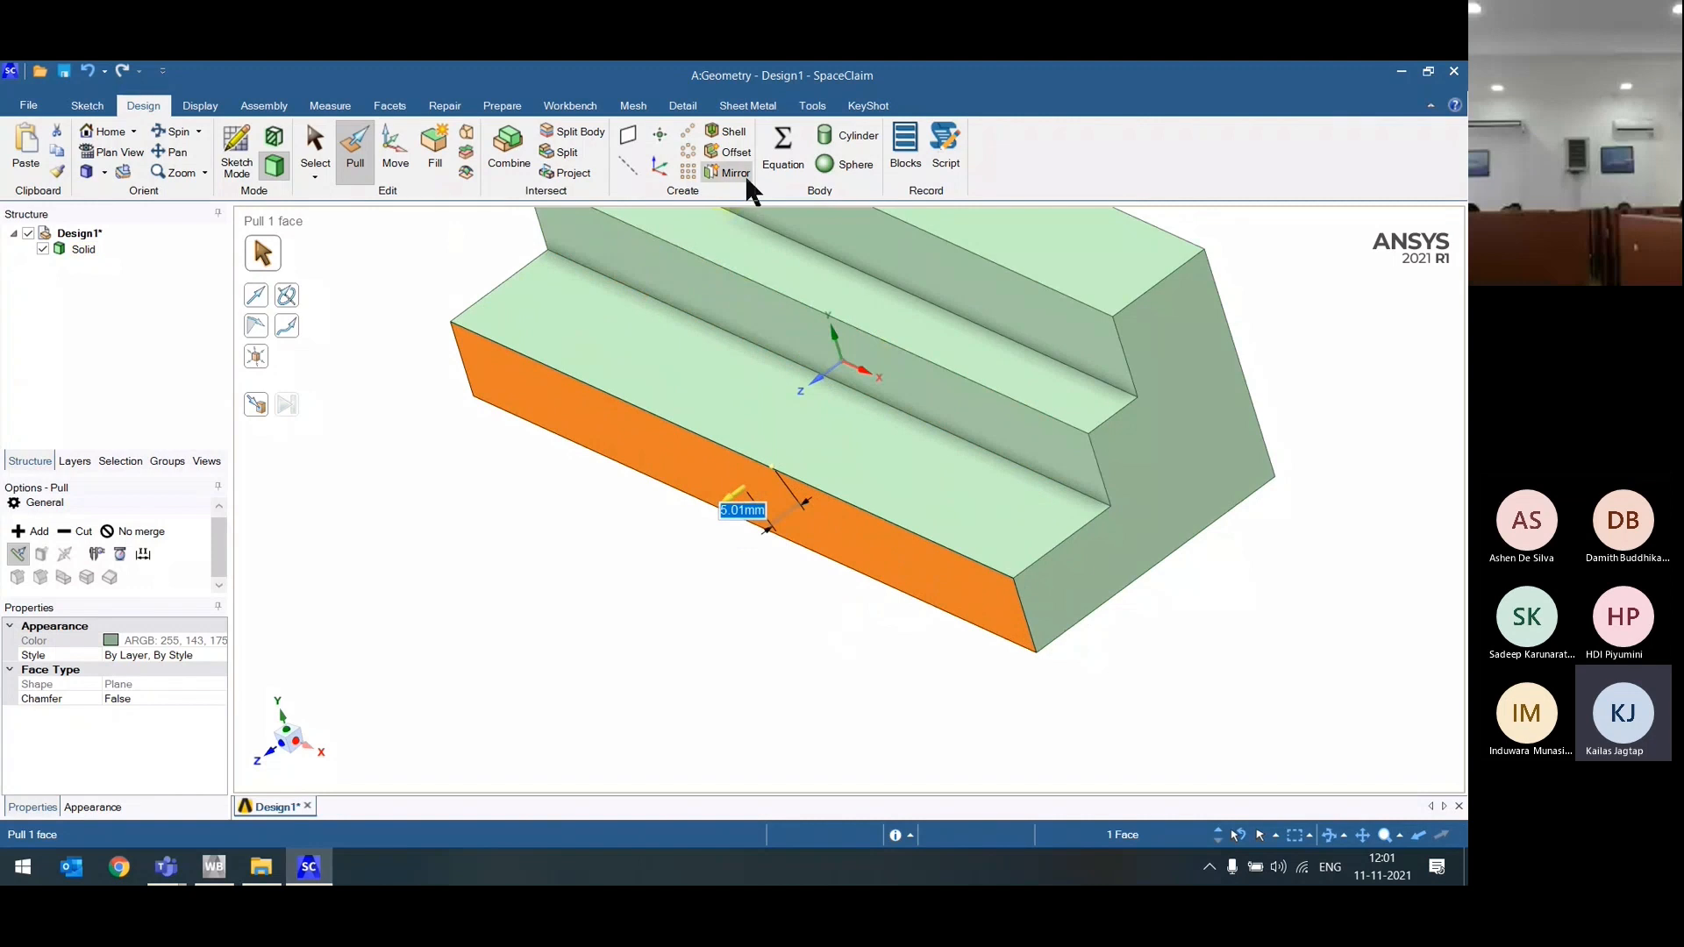
{"action": "left_click", "coordinate": [589, 498]}
Step: Create an offset relationship between the middle riser and the lowest front face
{"action": "left_click", "coordinate": [725, 154]}
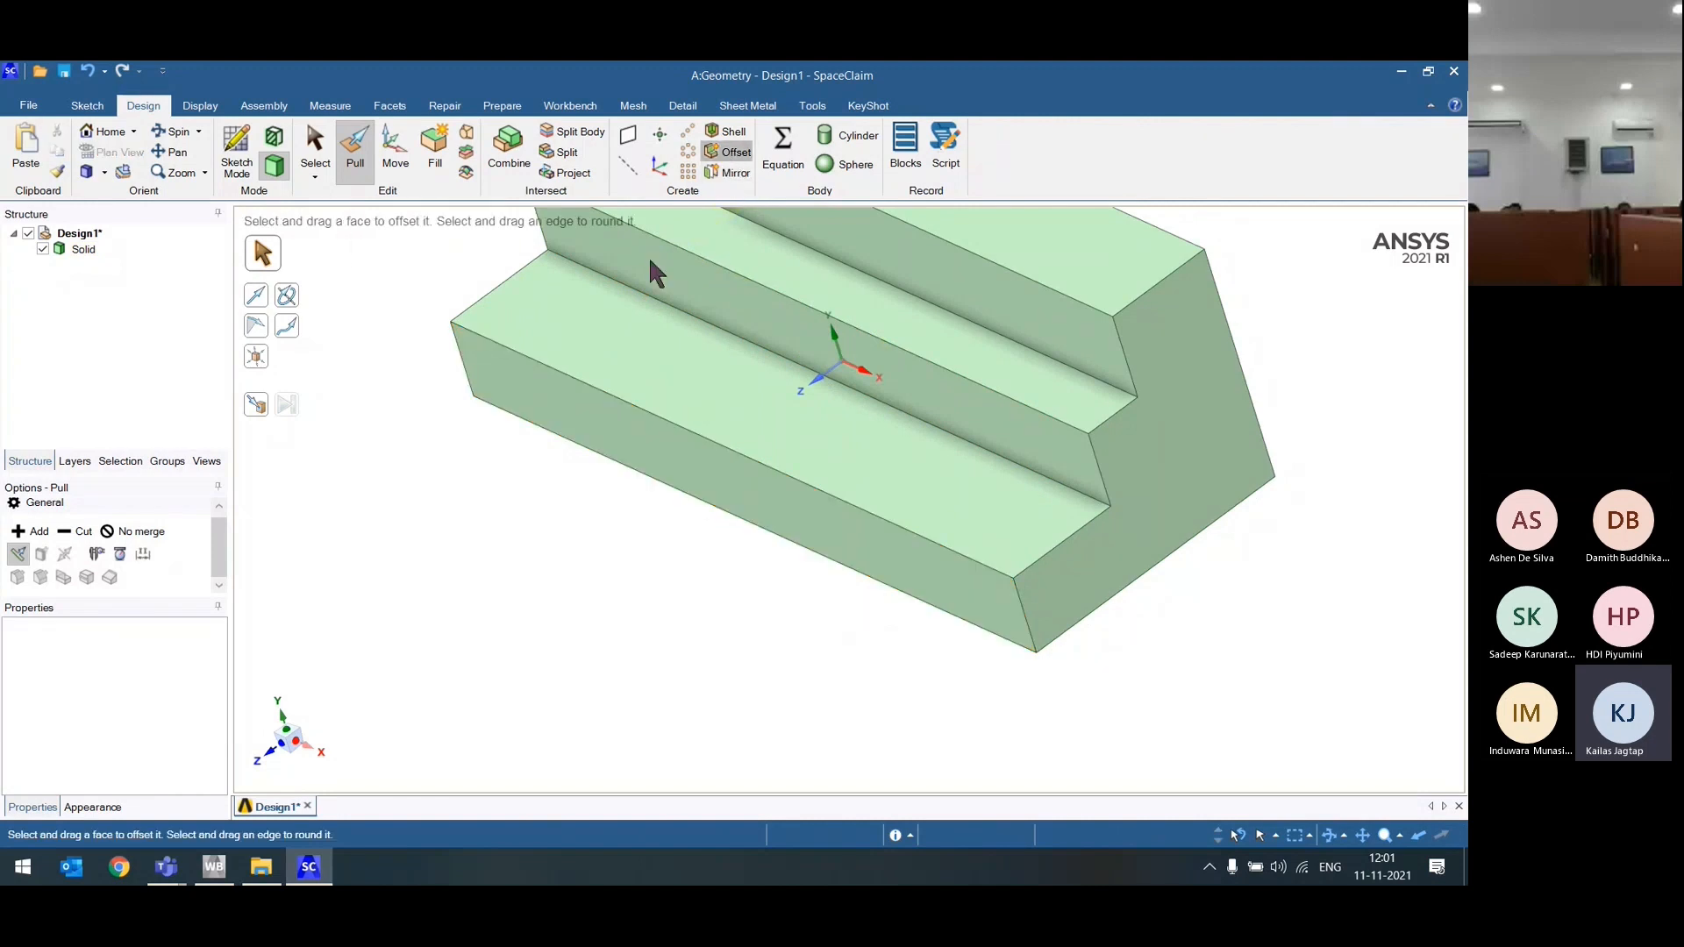
{"action": "left_click", "coordinate": [976, 449]}
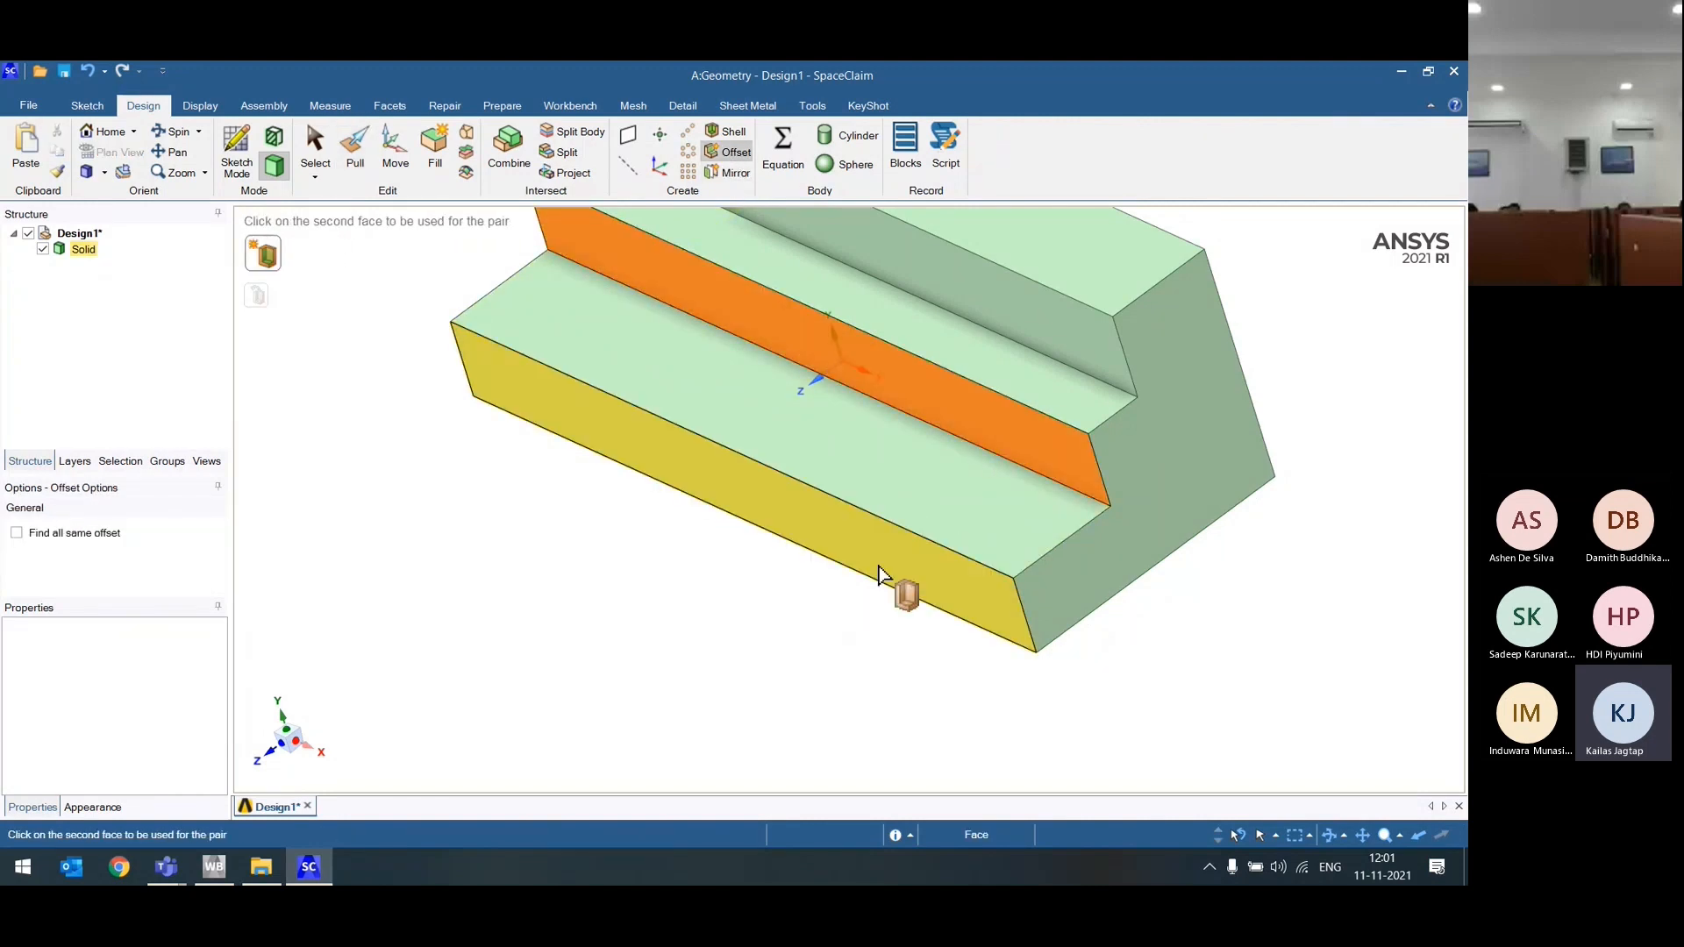
{"action": "left_click", "coordinate": [880, 576]}
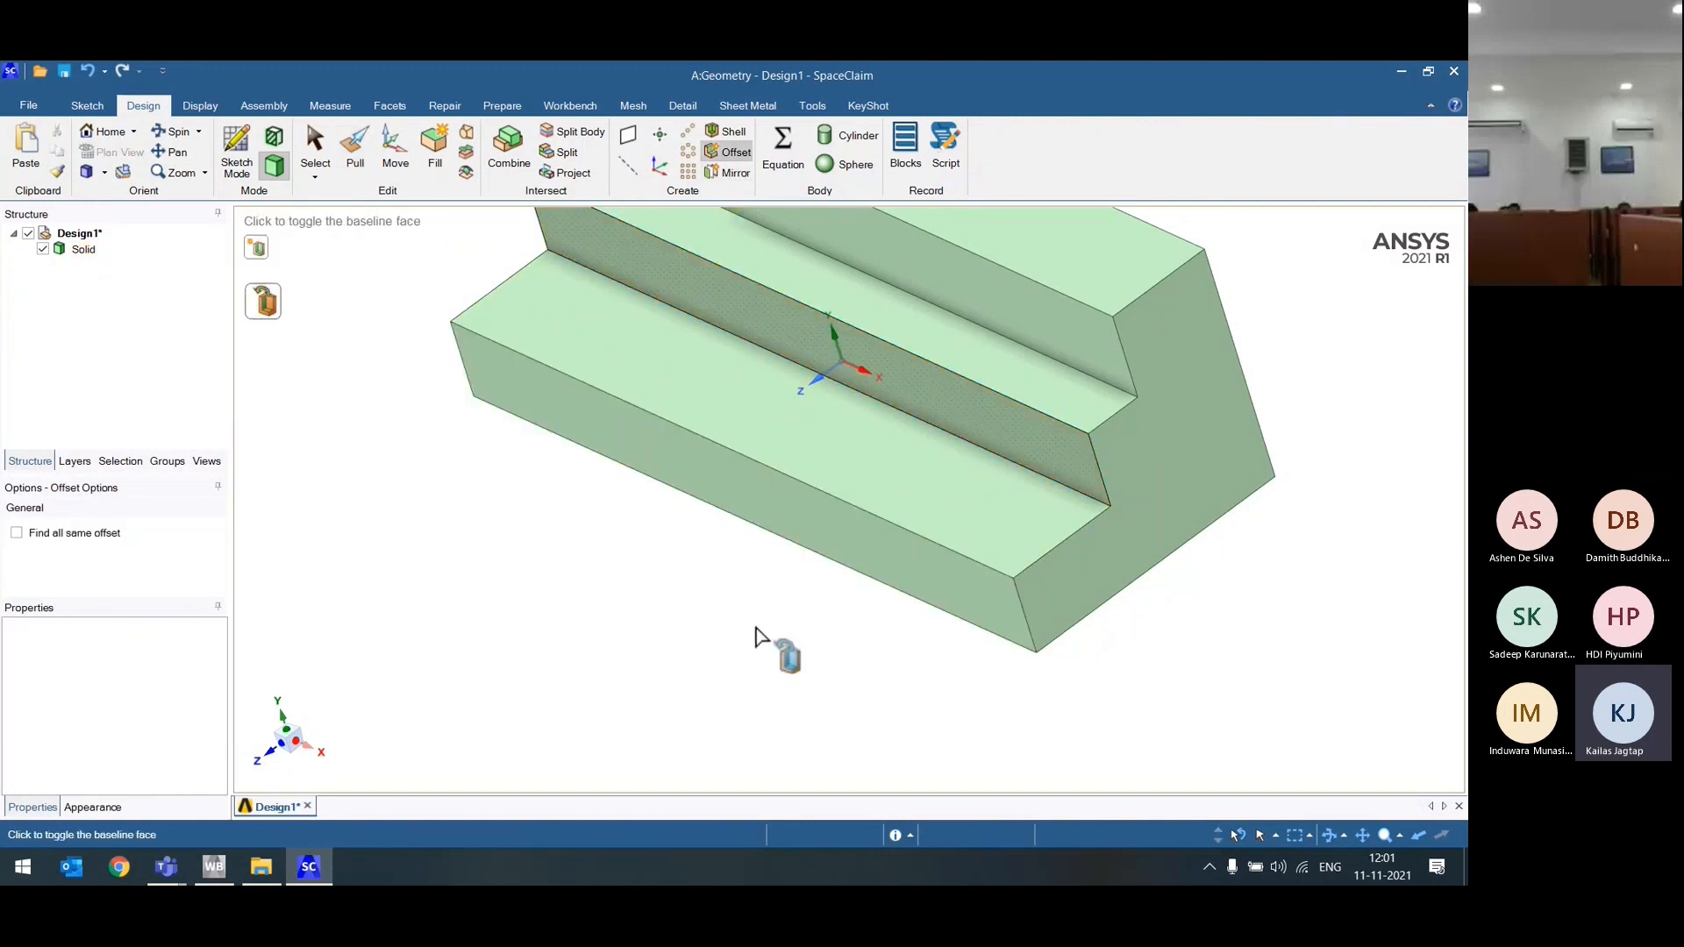
Step: Pull the lowest front face outward about 8.3 mm so the linked middle riser moves along with it
{"action": "left_click", "coordinate": [351, 145]}
{"action": "left_click", "coordinate": [914, 592]}
{"action": "left_click_drag", "start_coordinate": [914, 591], "coordinate": [702, 631]}
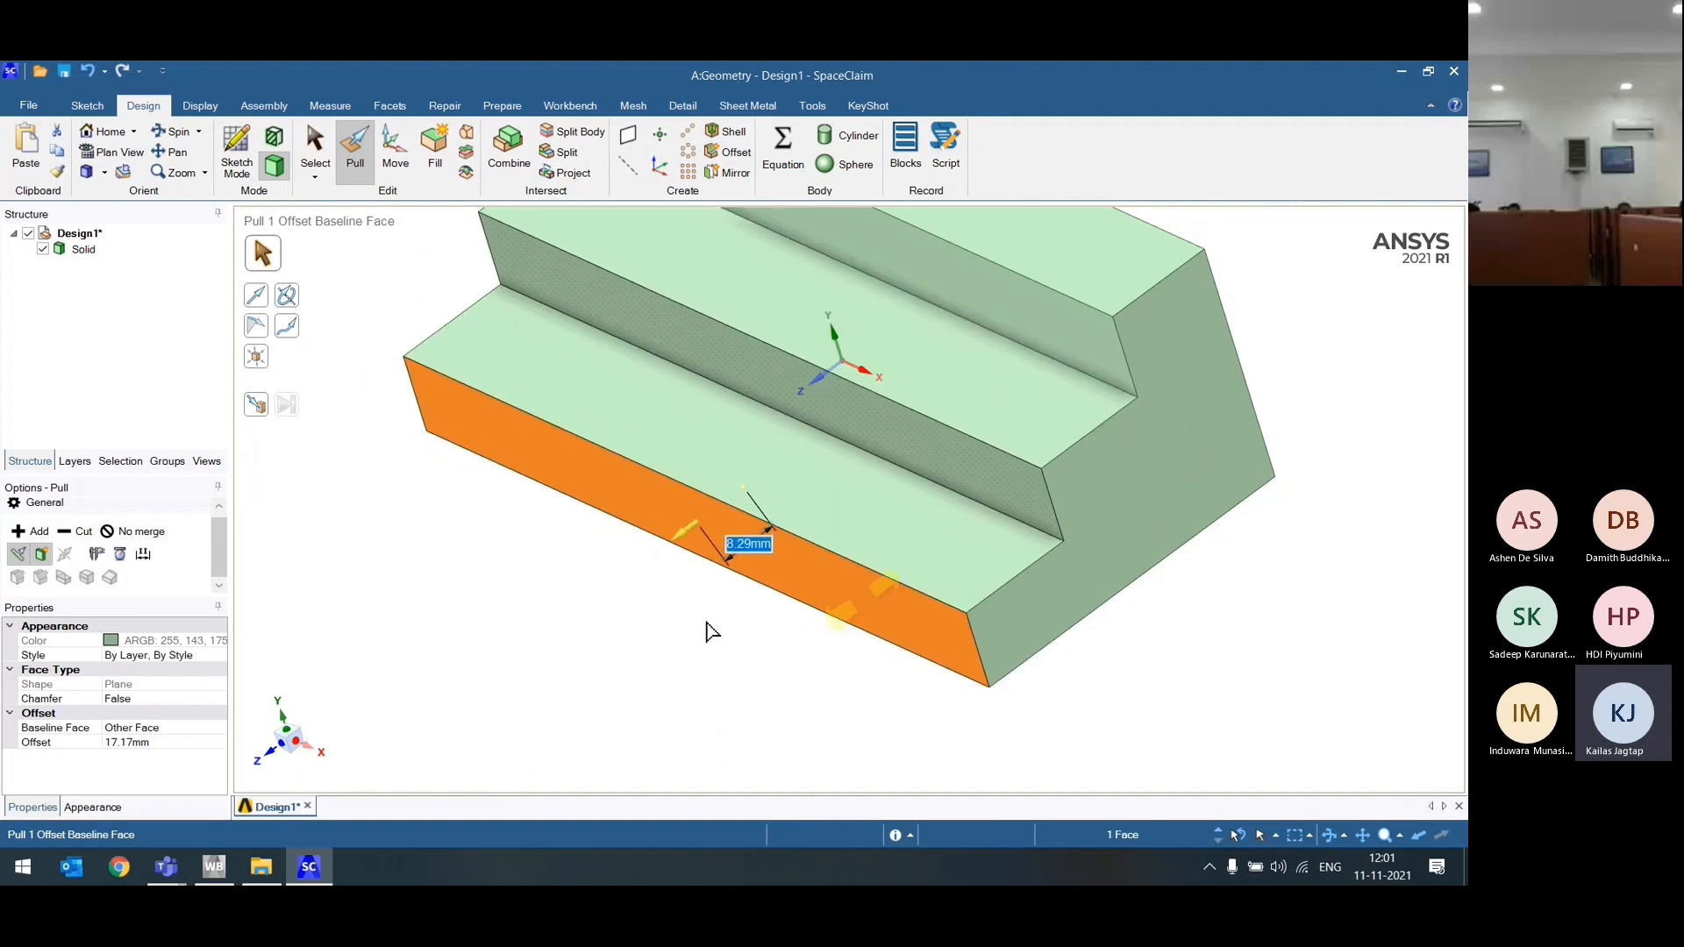
{"action": "left_click", "coordinate": [703, 632]}
{"action": "key", "text": "h"}
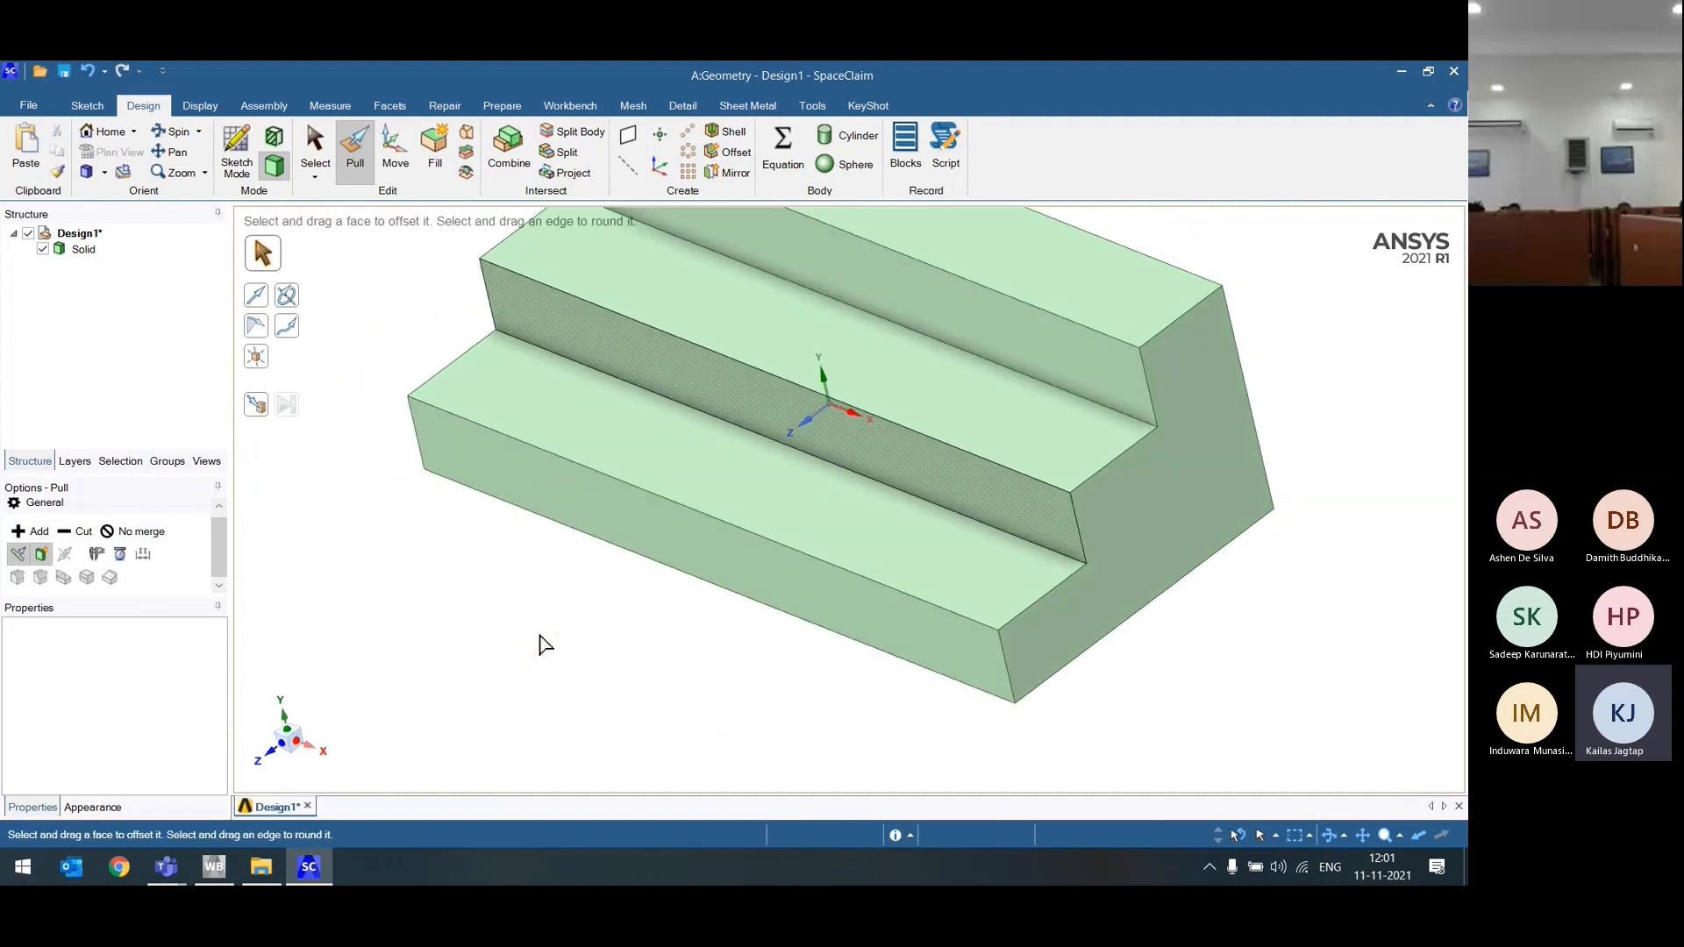
Step: Create a reference plane on the stair solid's end face at the positive X side
{"action": "left_click", "coordinate": [631, 135]}
{"action": "scroll", "coordinate": [798, 428], "scroll_direction": "down", "scroll_amount": 3}
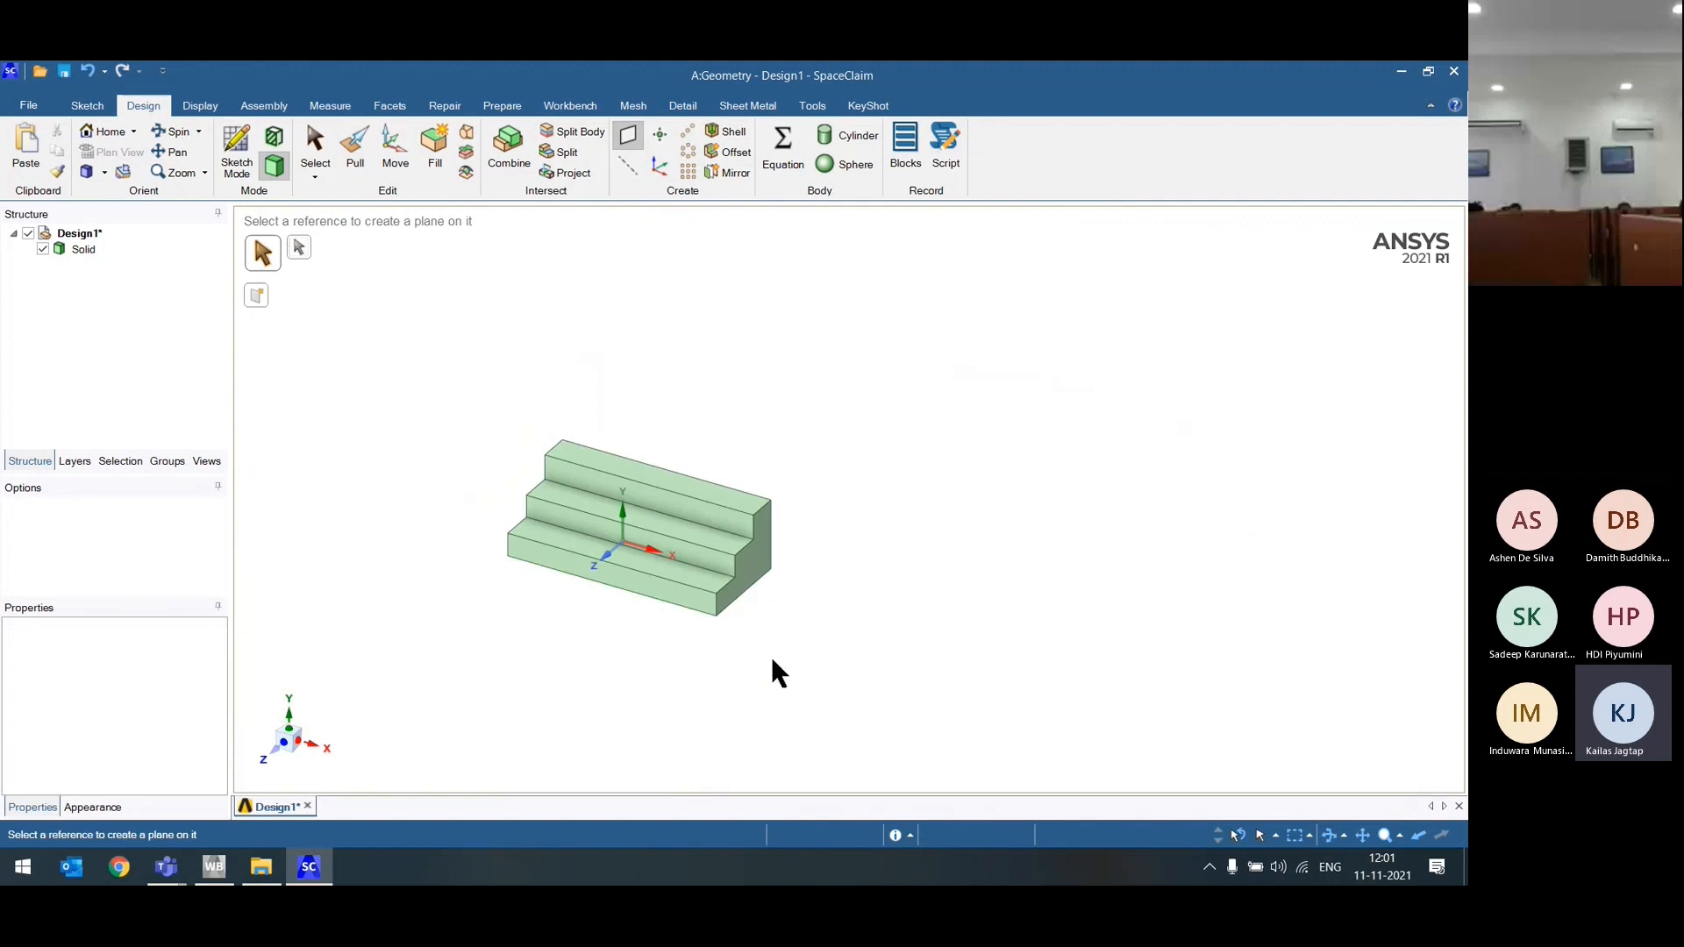
{"action": "scroll", "coordinate": [762, 606], "scroll_direction": "up", "scroll_amount": 4}
{"action": "left_click", "coordinate": [754, 526]}
{"action": "scroll", "coordinate": [805, 544], "scroll_direction": "down", "scroll_amount": 6}
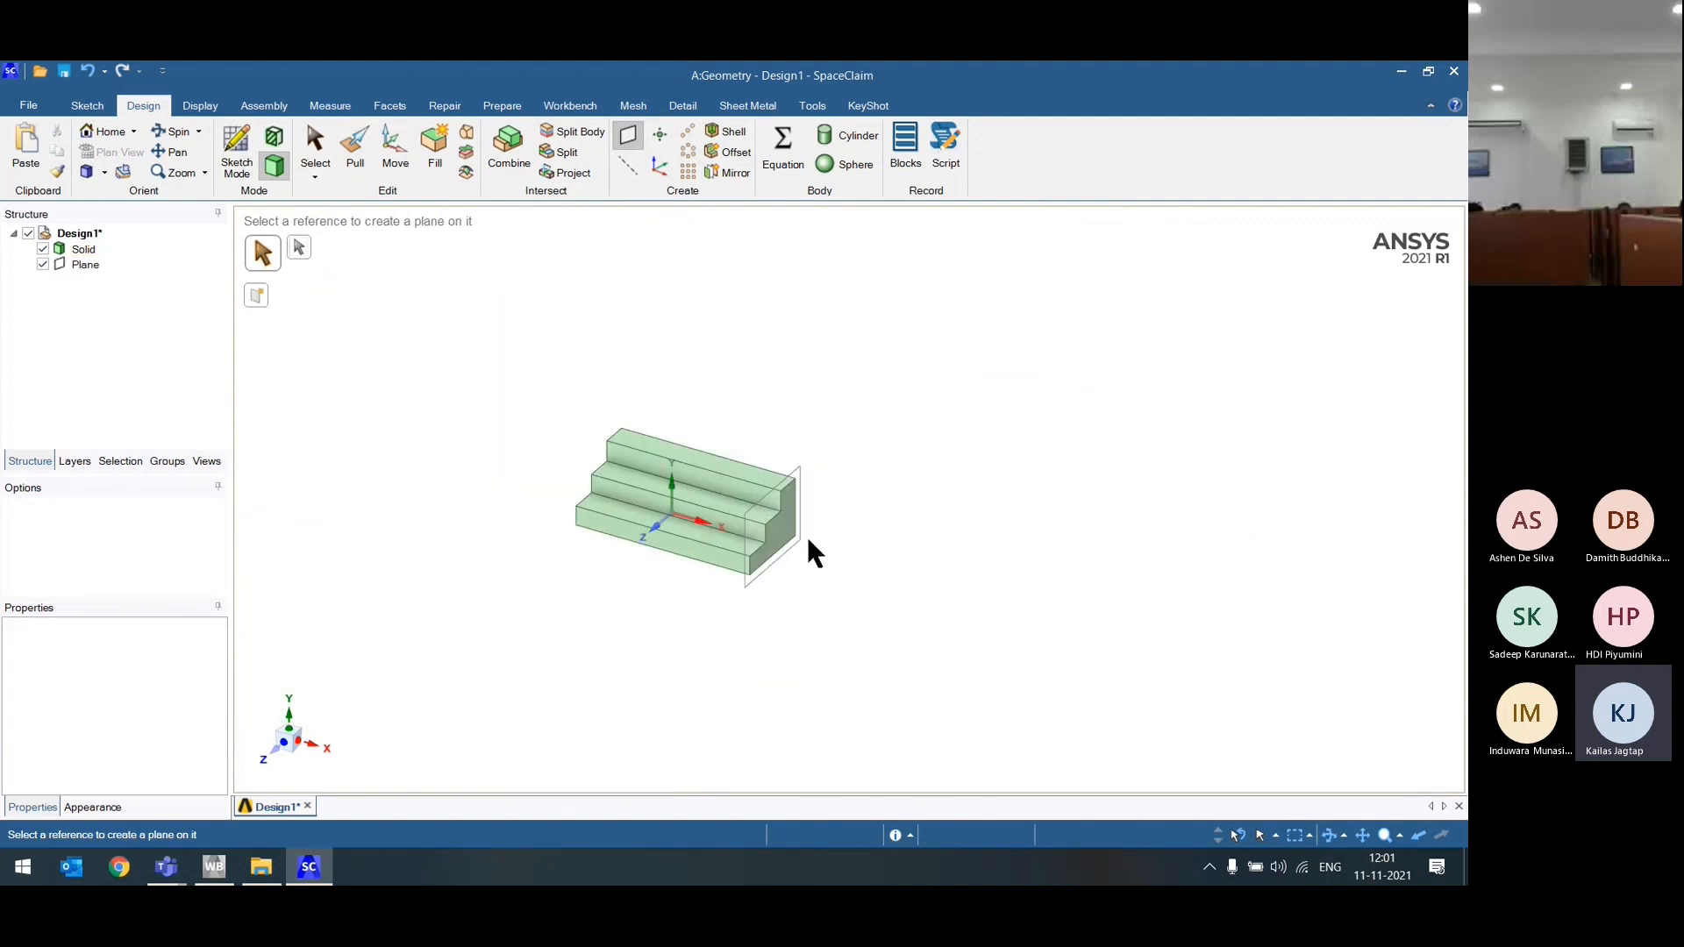
Step: Rotate the reference plane to 330° about its vertical axis and shift it away from the stair solid
{"action": "left_click", "coordinate": [397, 155]}
{"action": "left_click", "coordinate": [799, 477]}
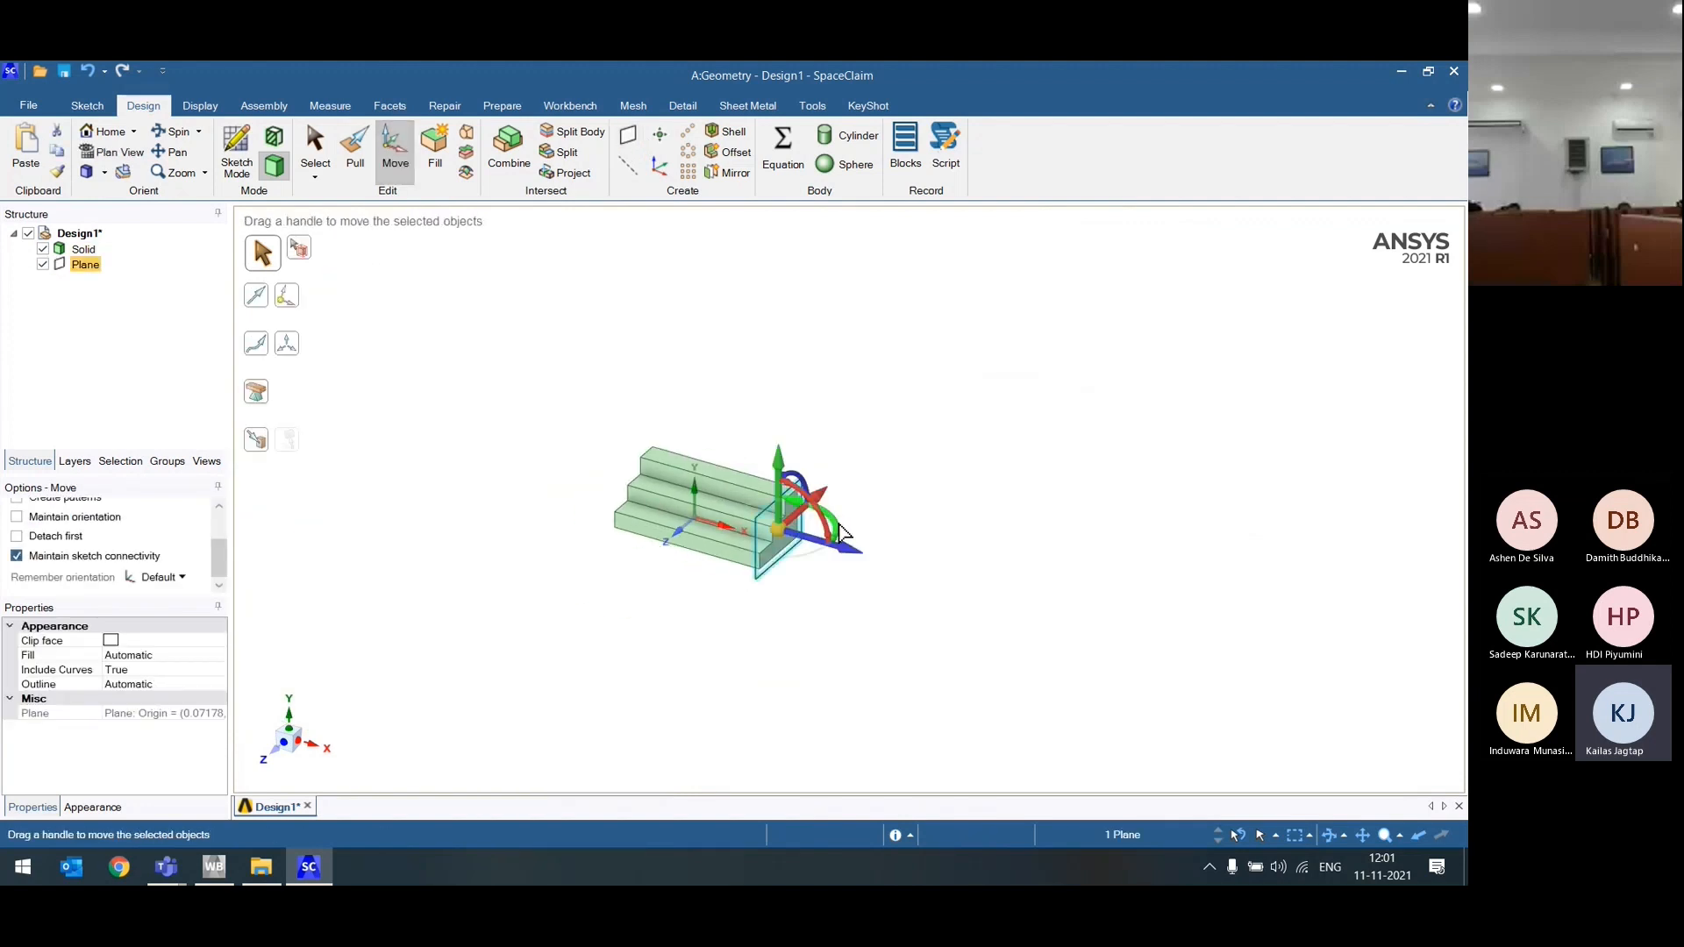
{"action": "left_click_drag", "start_coordinate": [839, 527], "coordinate": [820, 579]}
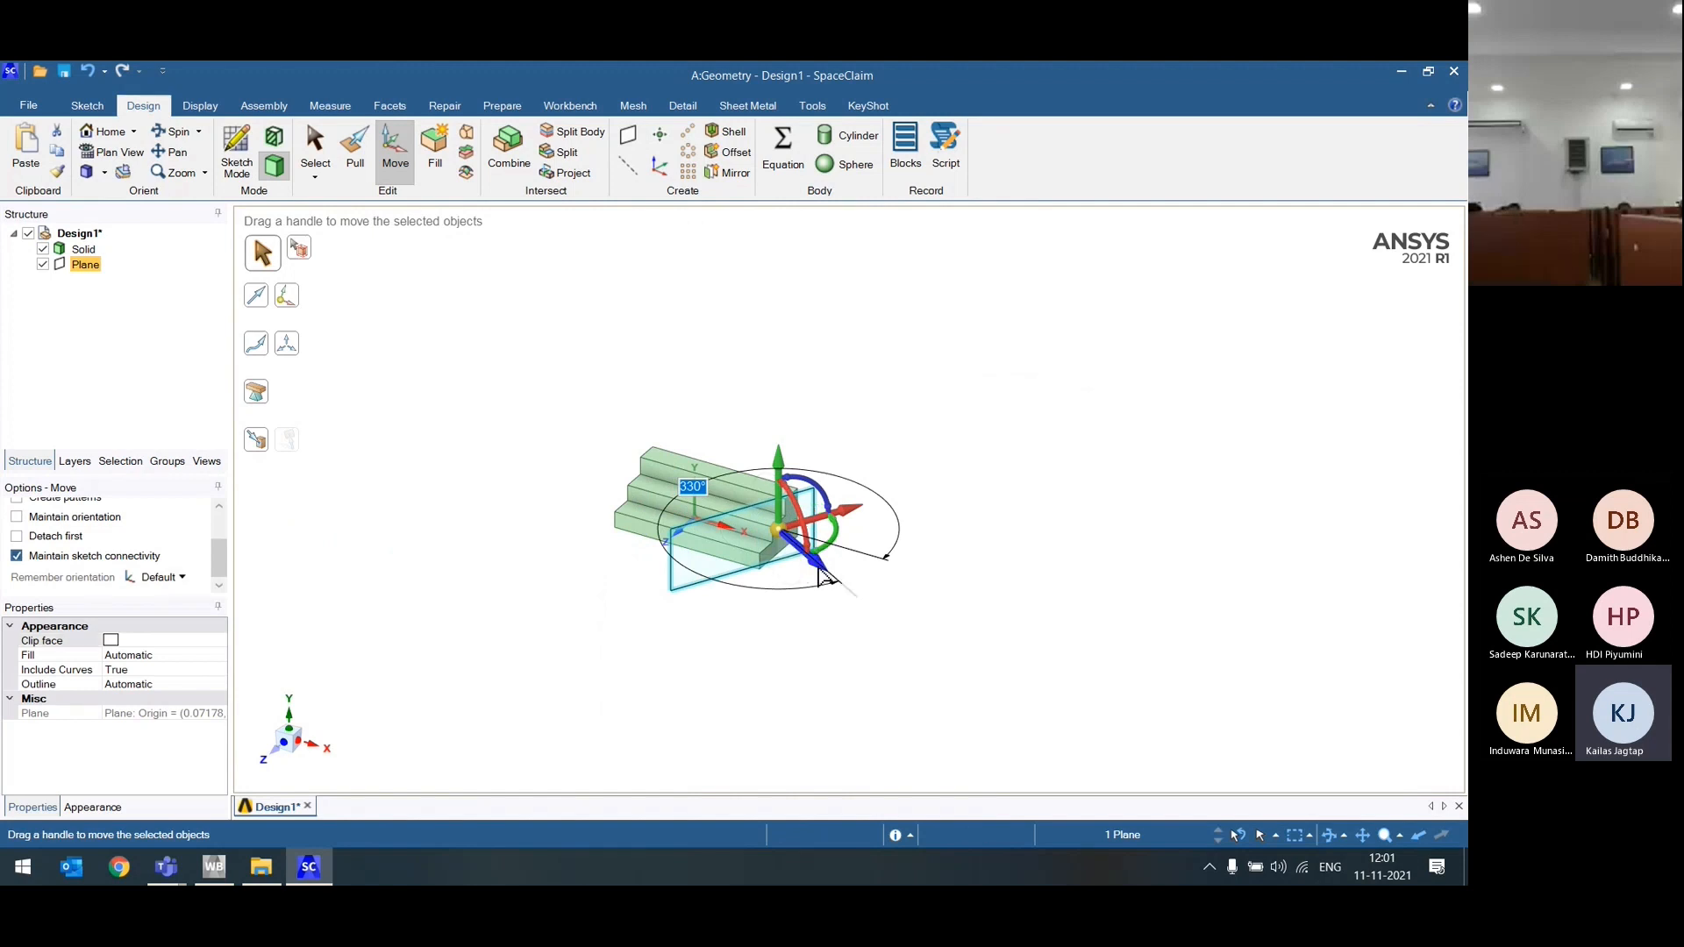
{"action": "left_click", "coordinate": [1003, 550]}
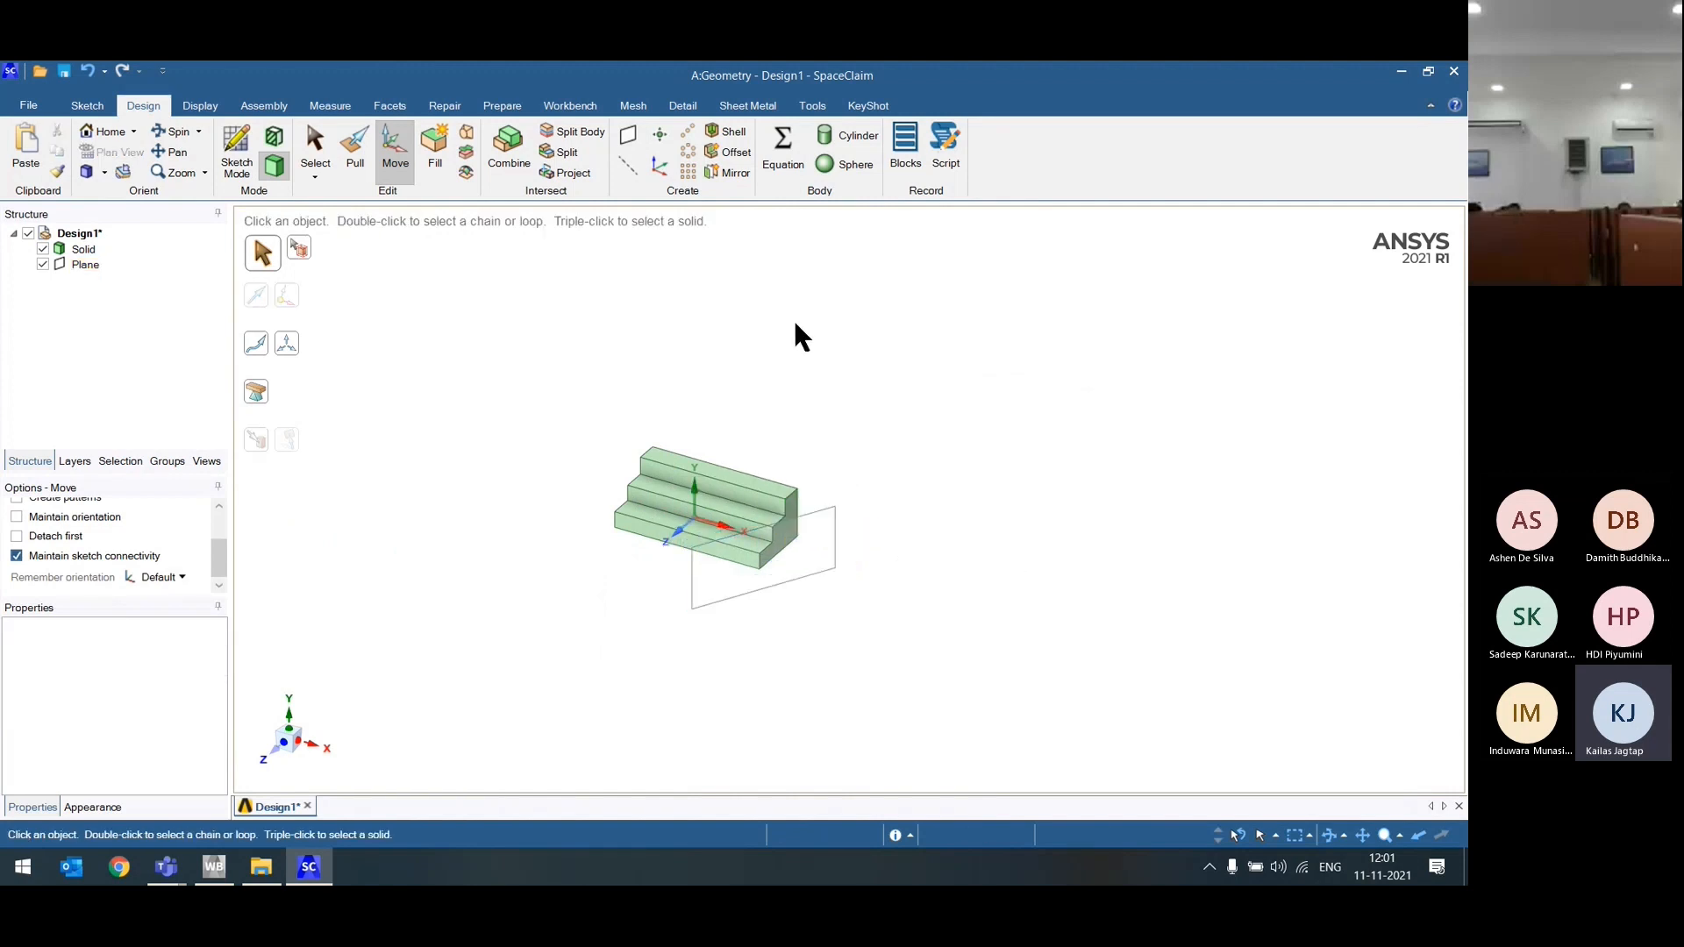
Step: Mirror the stair solid about the angled reference plane and inspect the two bodies
{"action": "left_click", "coordinate": [729, 174]}
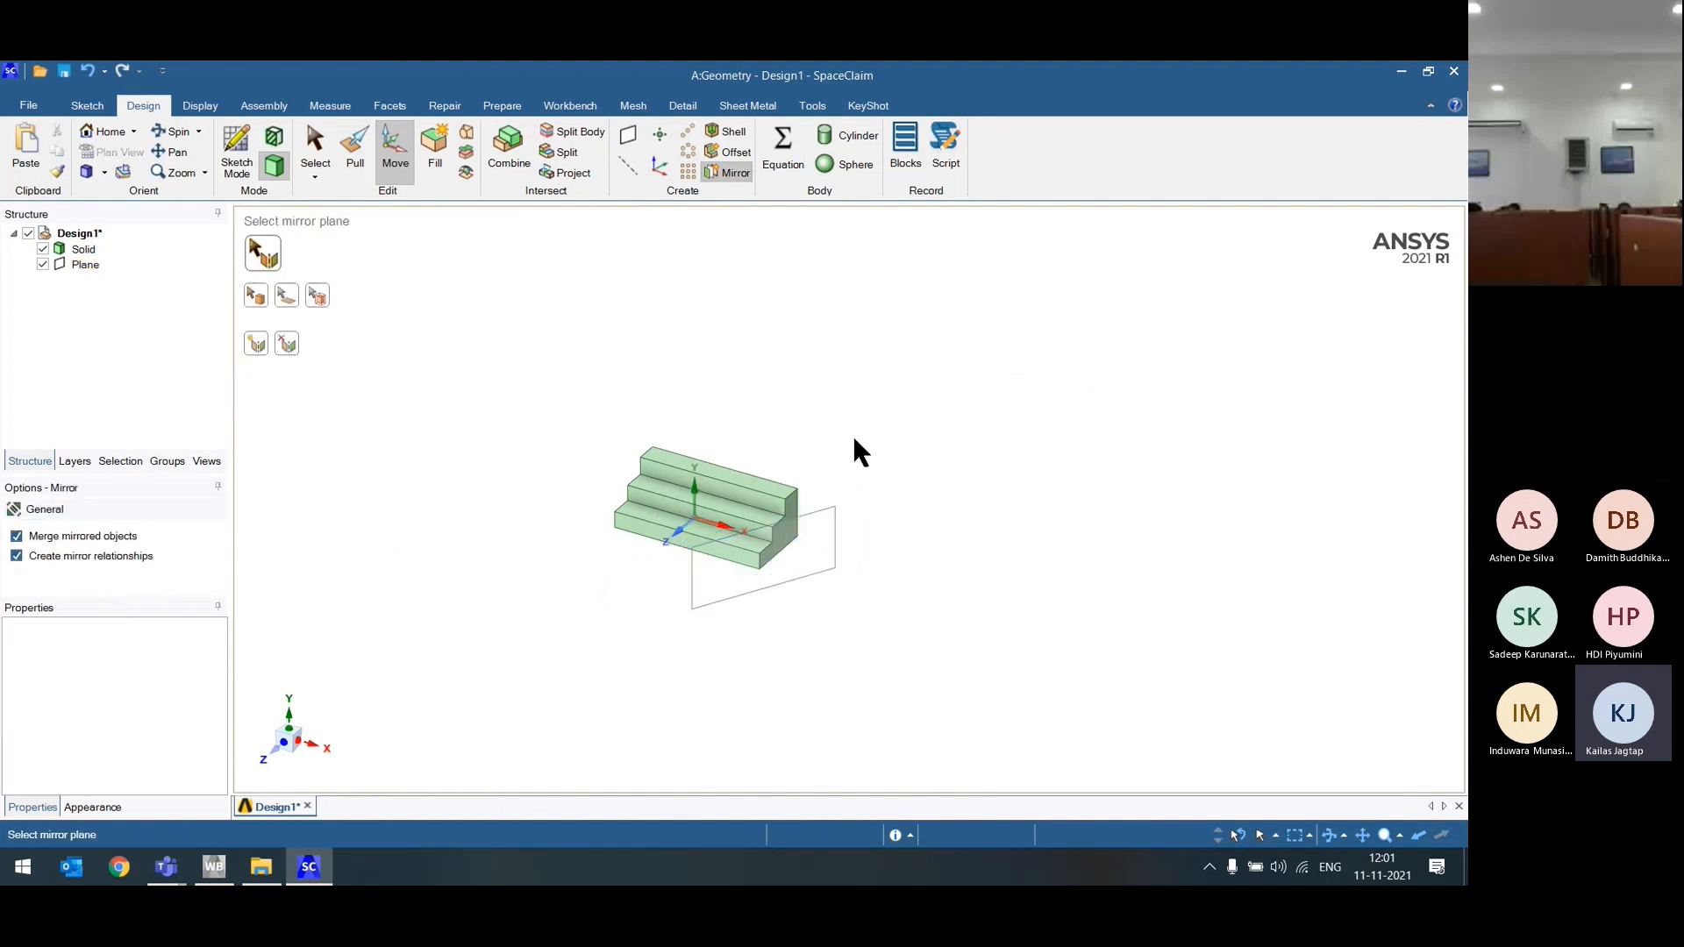
{"action": "left_click", "coordinate": [833, 537]}
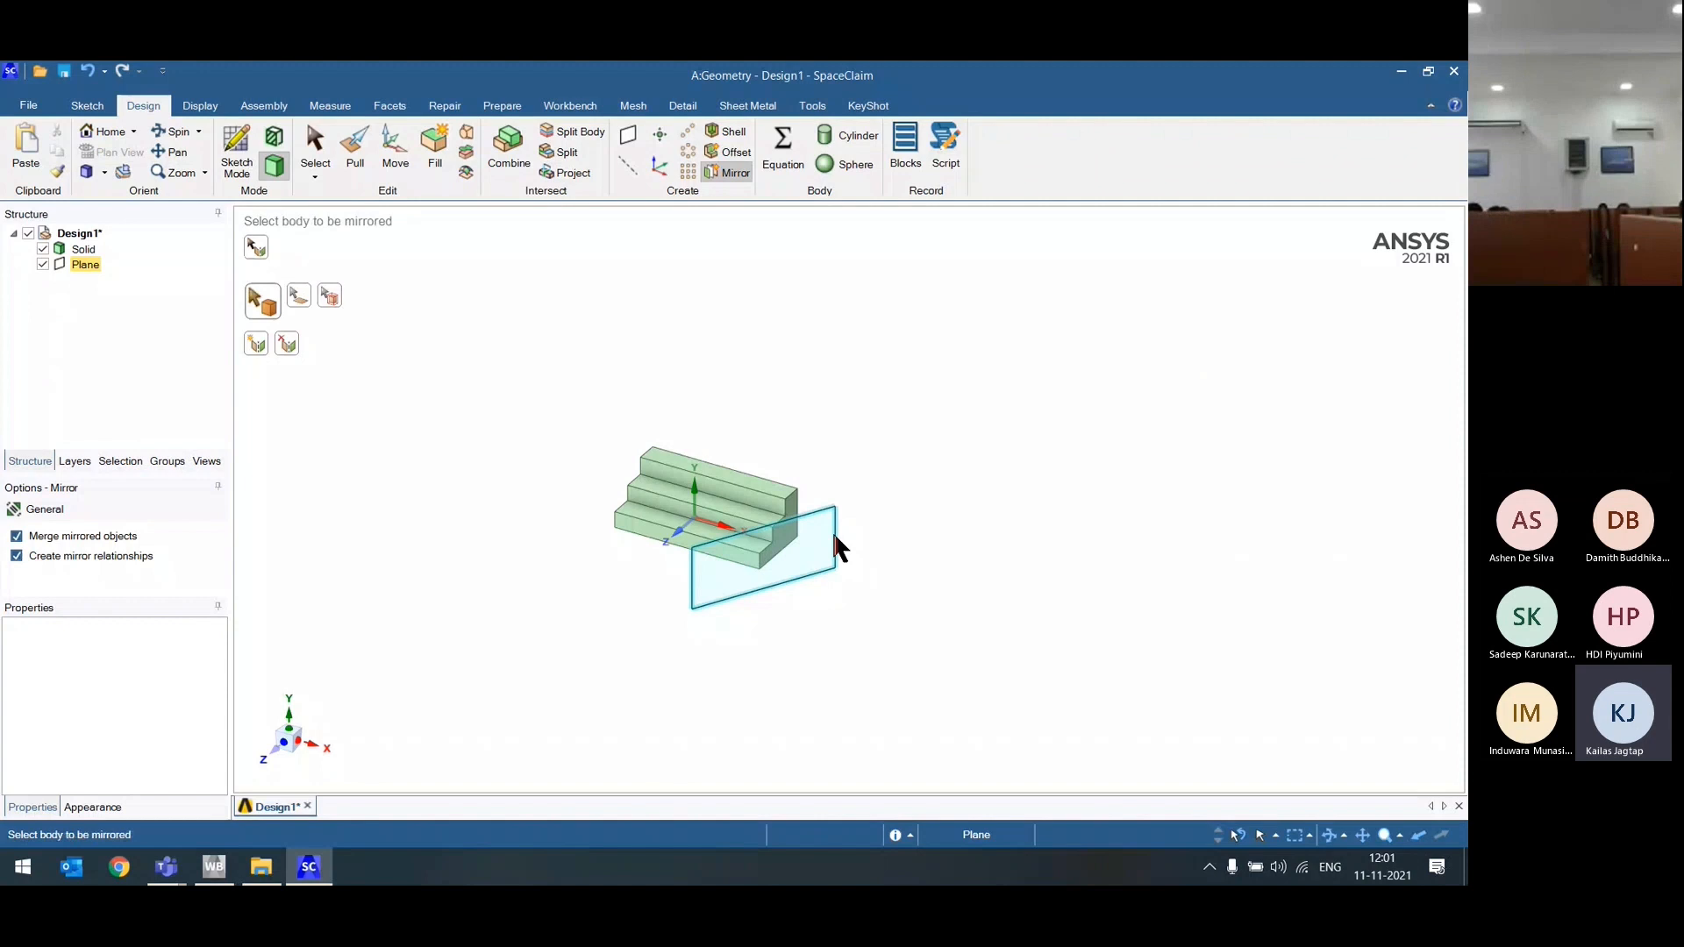
{"action": "left_click", "coordinate": [781, 545]}
{"action": "middle_click_drag", "start_coordinate": [779, 688], "coordinate": [818, 730]}
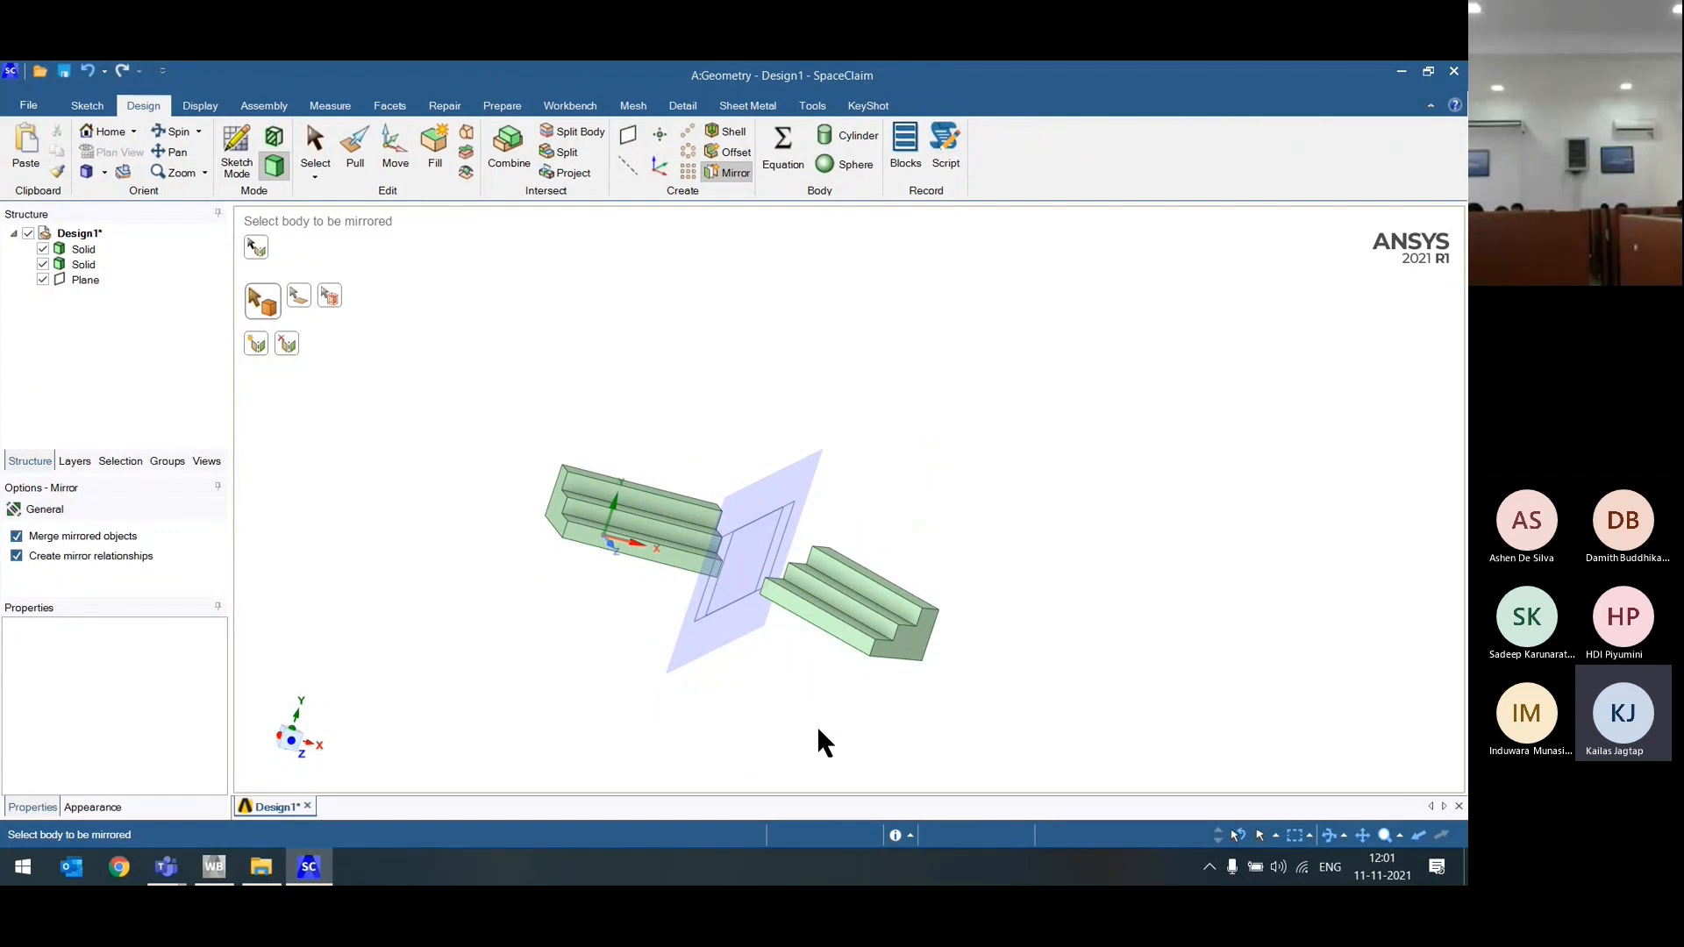
{"action": "middle_click_drag", "start_coordinate": [816, 724], "coordinate": [742, 716]}
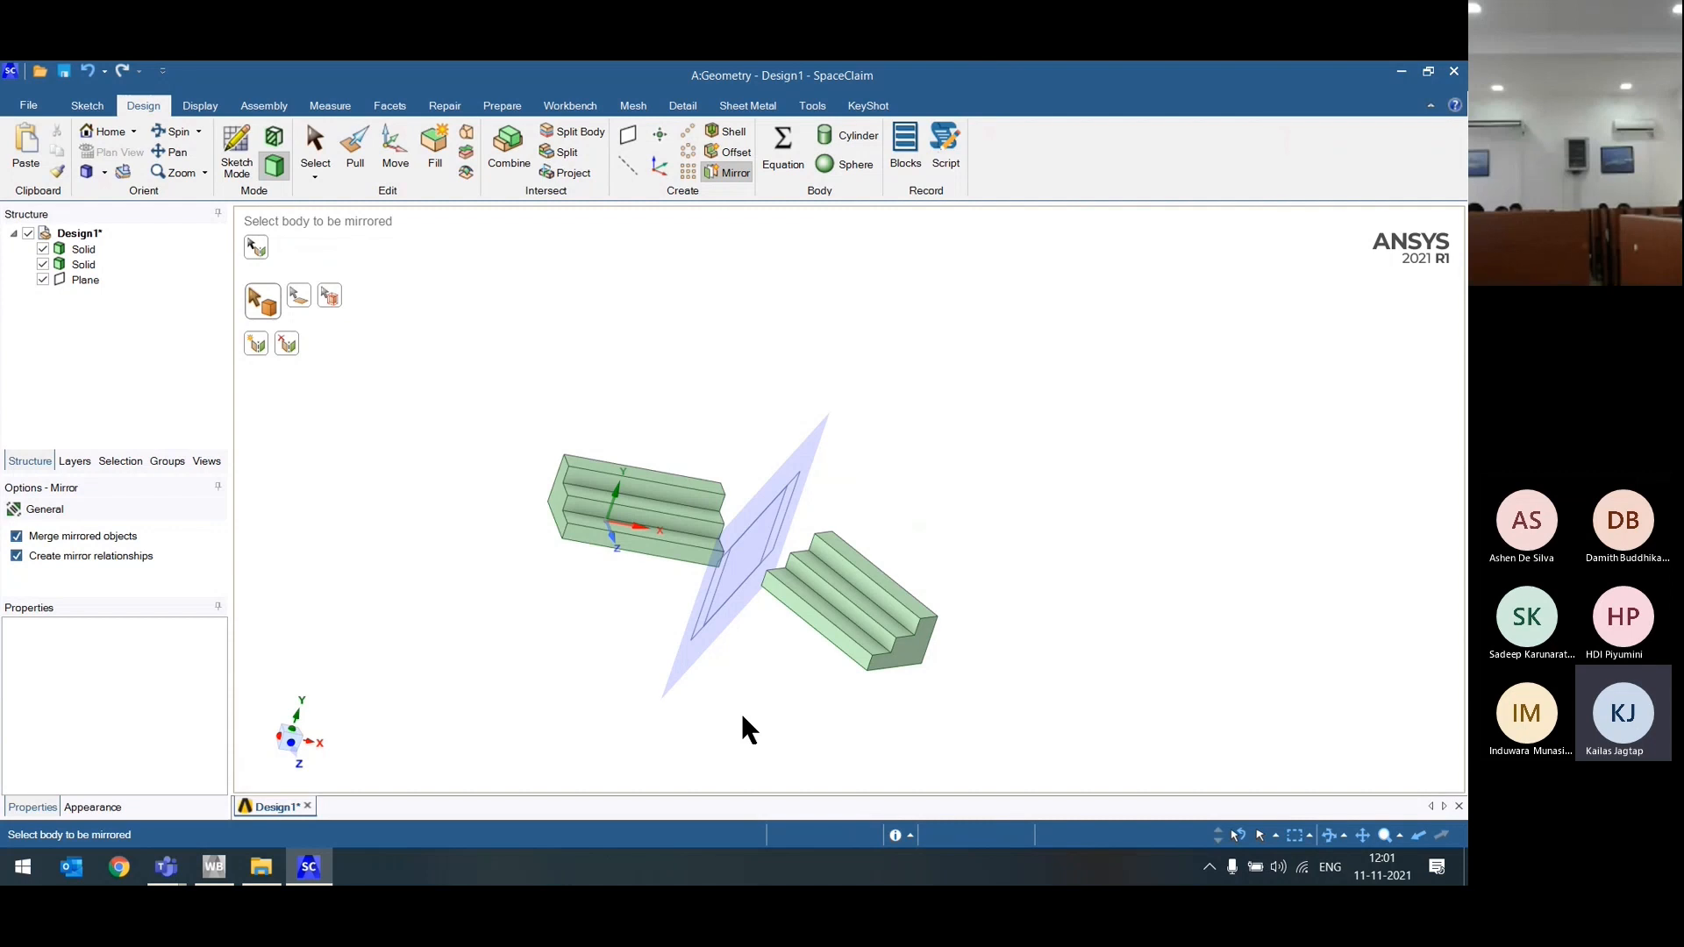
{"action": "middle_click_drag", "start_coordinate": [1112, 500], "coordinate": [918, 391]}
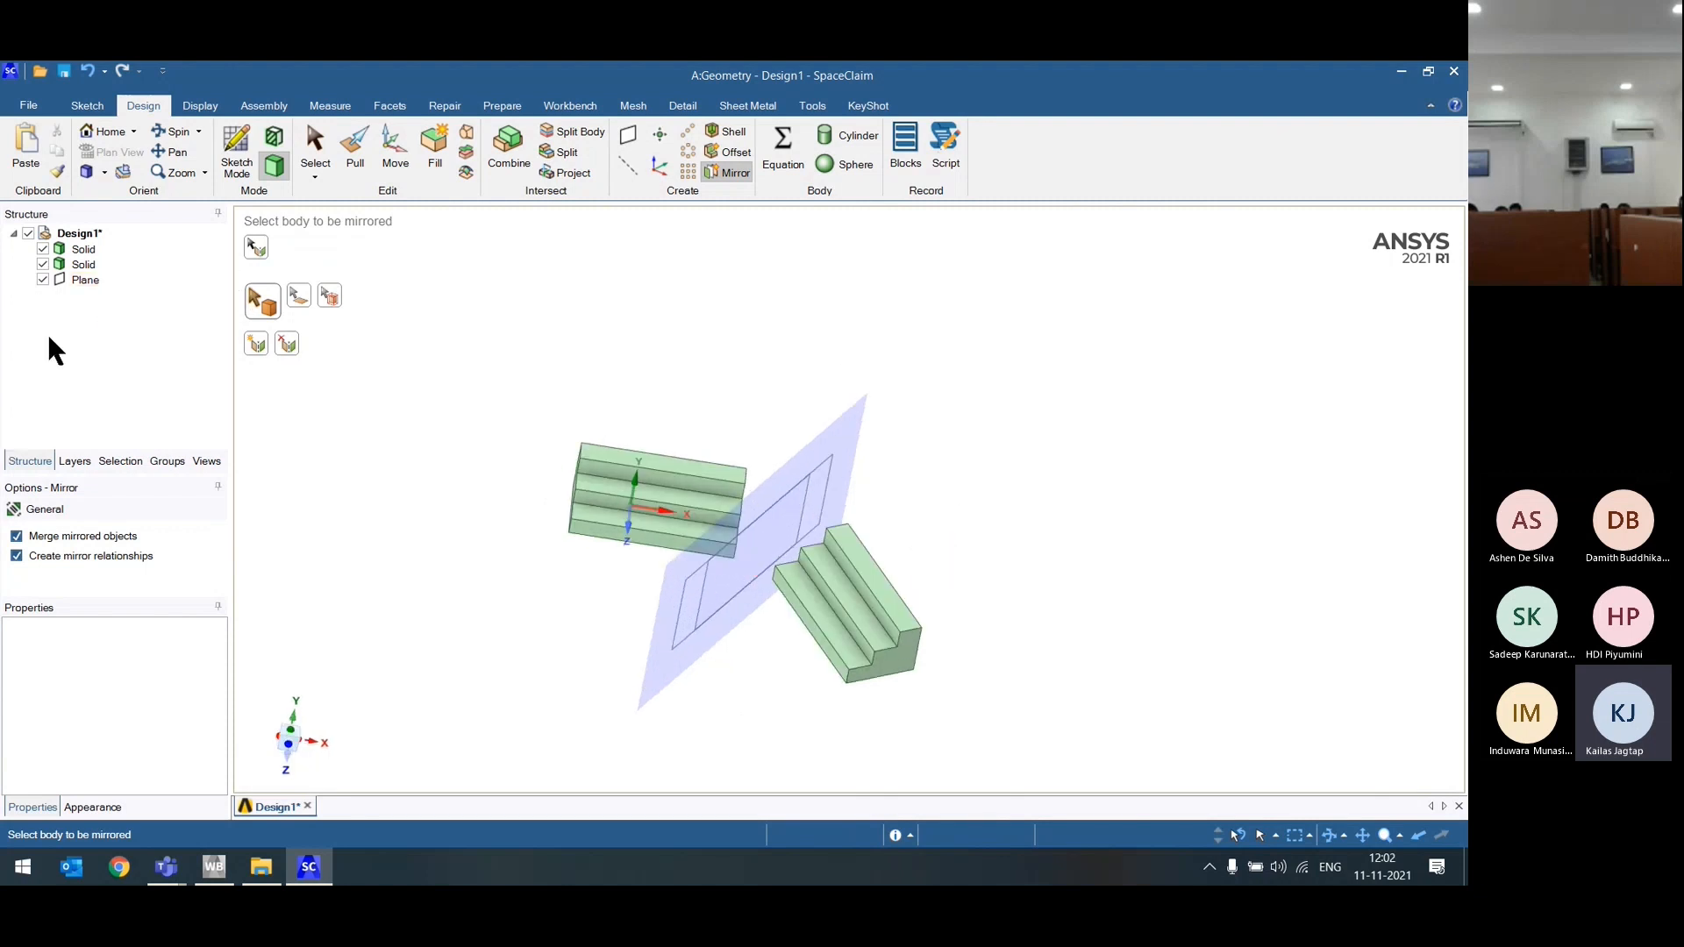
Step: Delete both stair solids and the mirror plane from the design
{"action": "left_click", "coordinate": [81, 263]}
{"action": "key", "text": "ctrl+a"}
{"action": "key", "text": "Delete"}
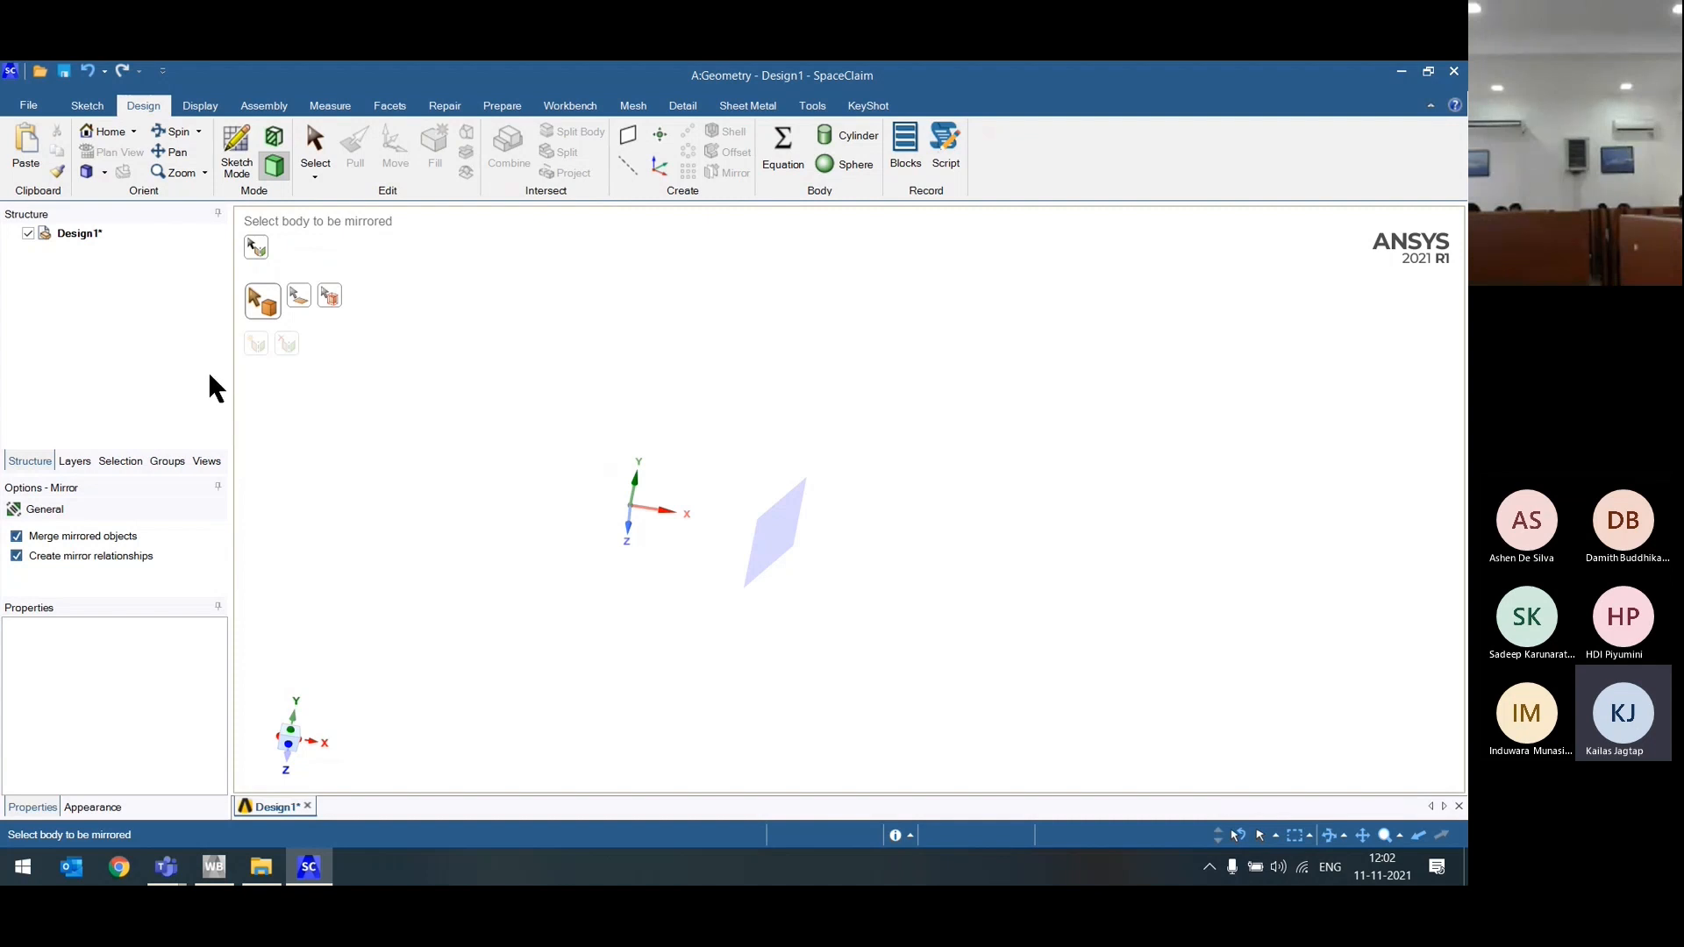
Step: Start an equation-driven body using the Helicoid surface type and inspect its preview
{"action": "left_click", "coordinate": [784, 147]}
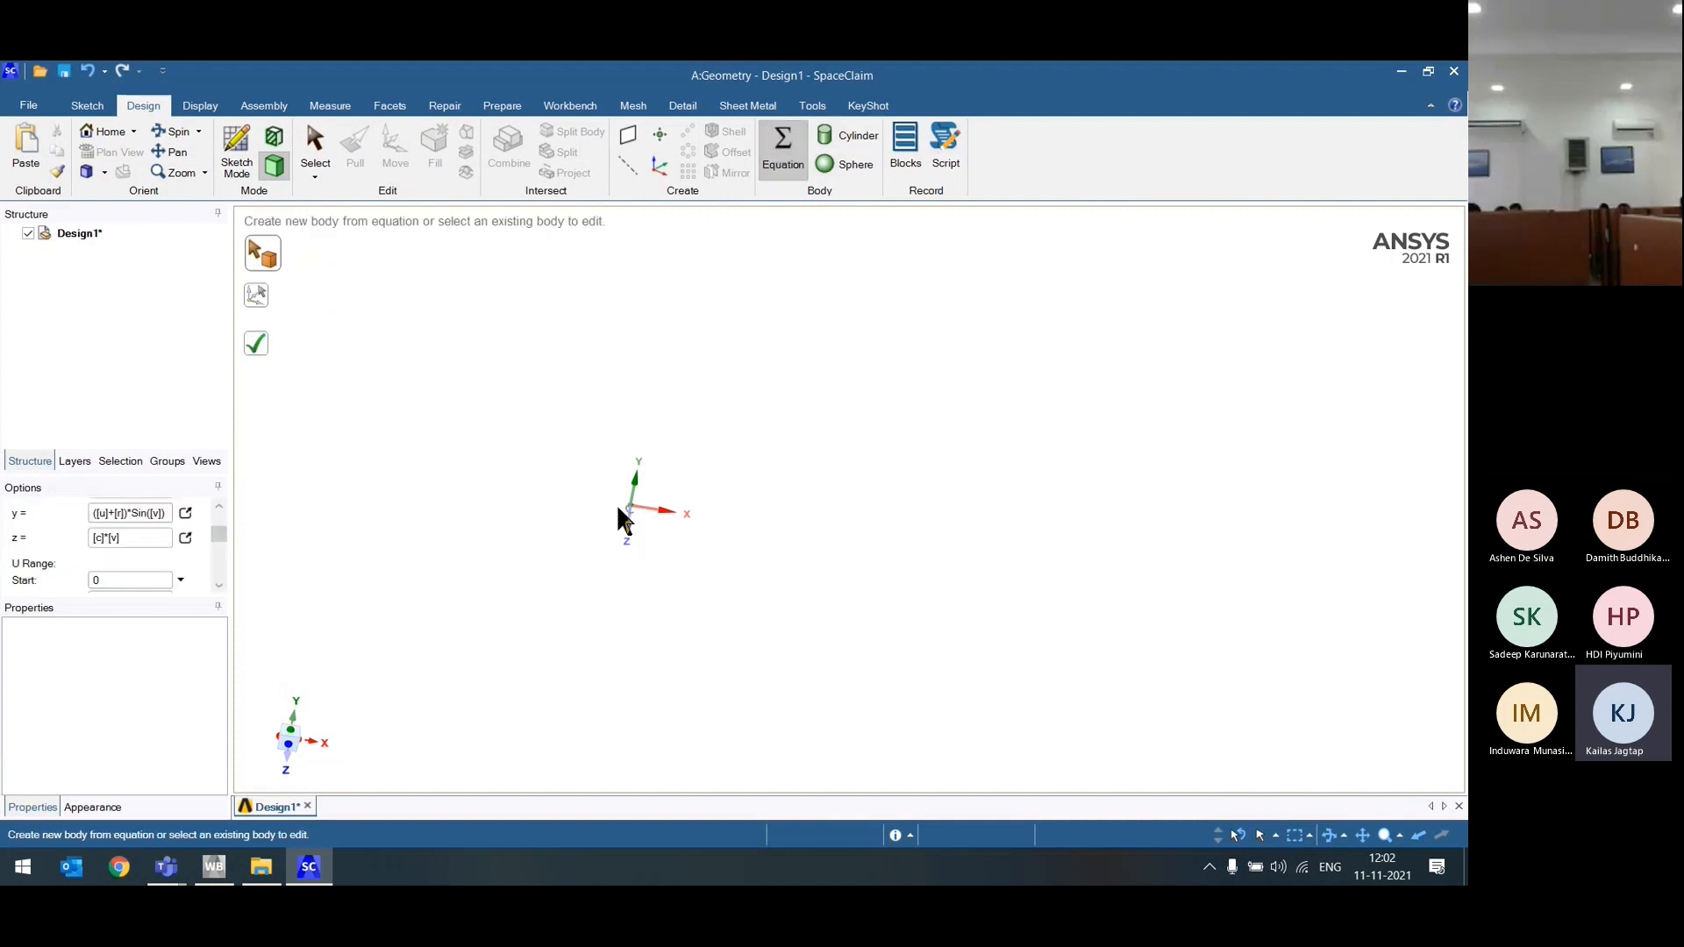
{"action": "scroll", "coordinate": [607, 519], "scroll_direction": "up", "scroll_amount": 3}
{"action": "middle_click_drag", "start_coordinate": [607, 519], "coordinate": [635, 474]}
{"action": "key", "text": "h"}
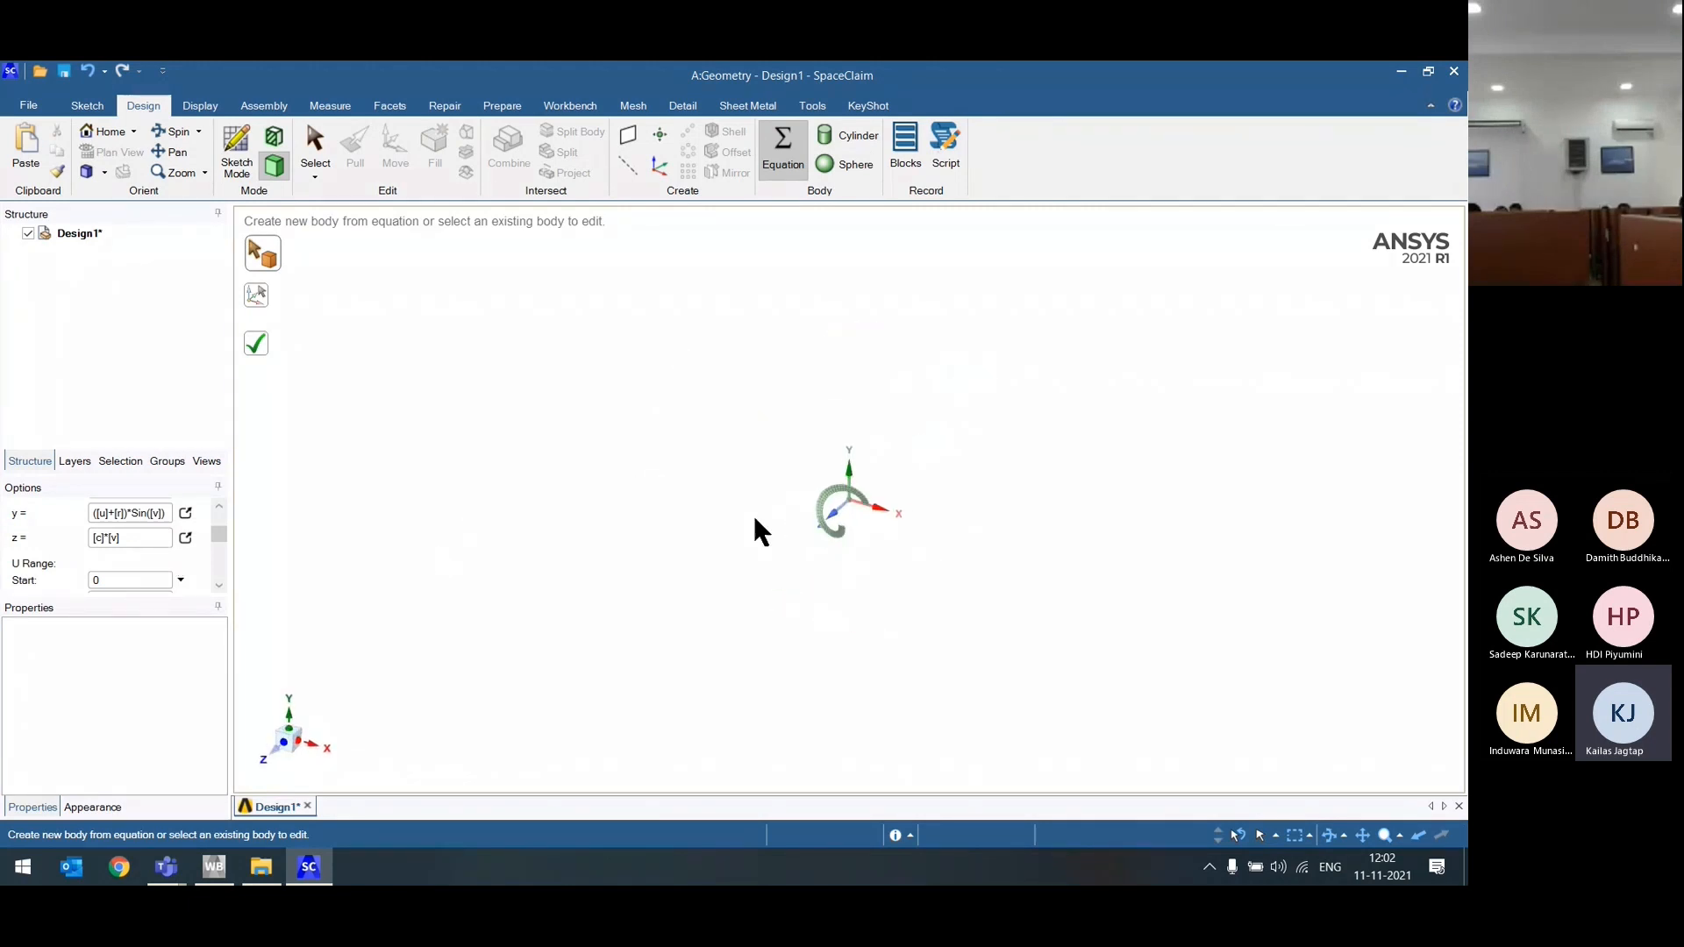
{"action": "scroll", "coordinate": [901, 492], "scroll_direction": "up", "scroll_amount": 2}
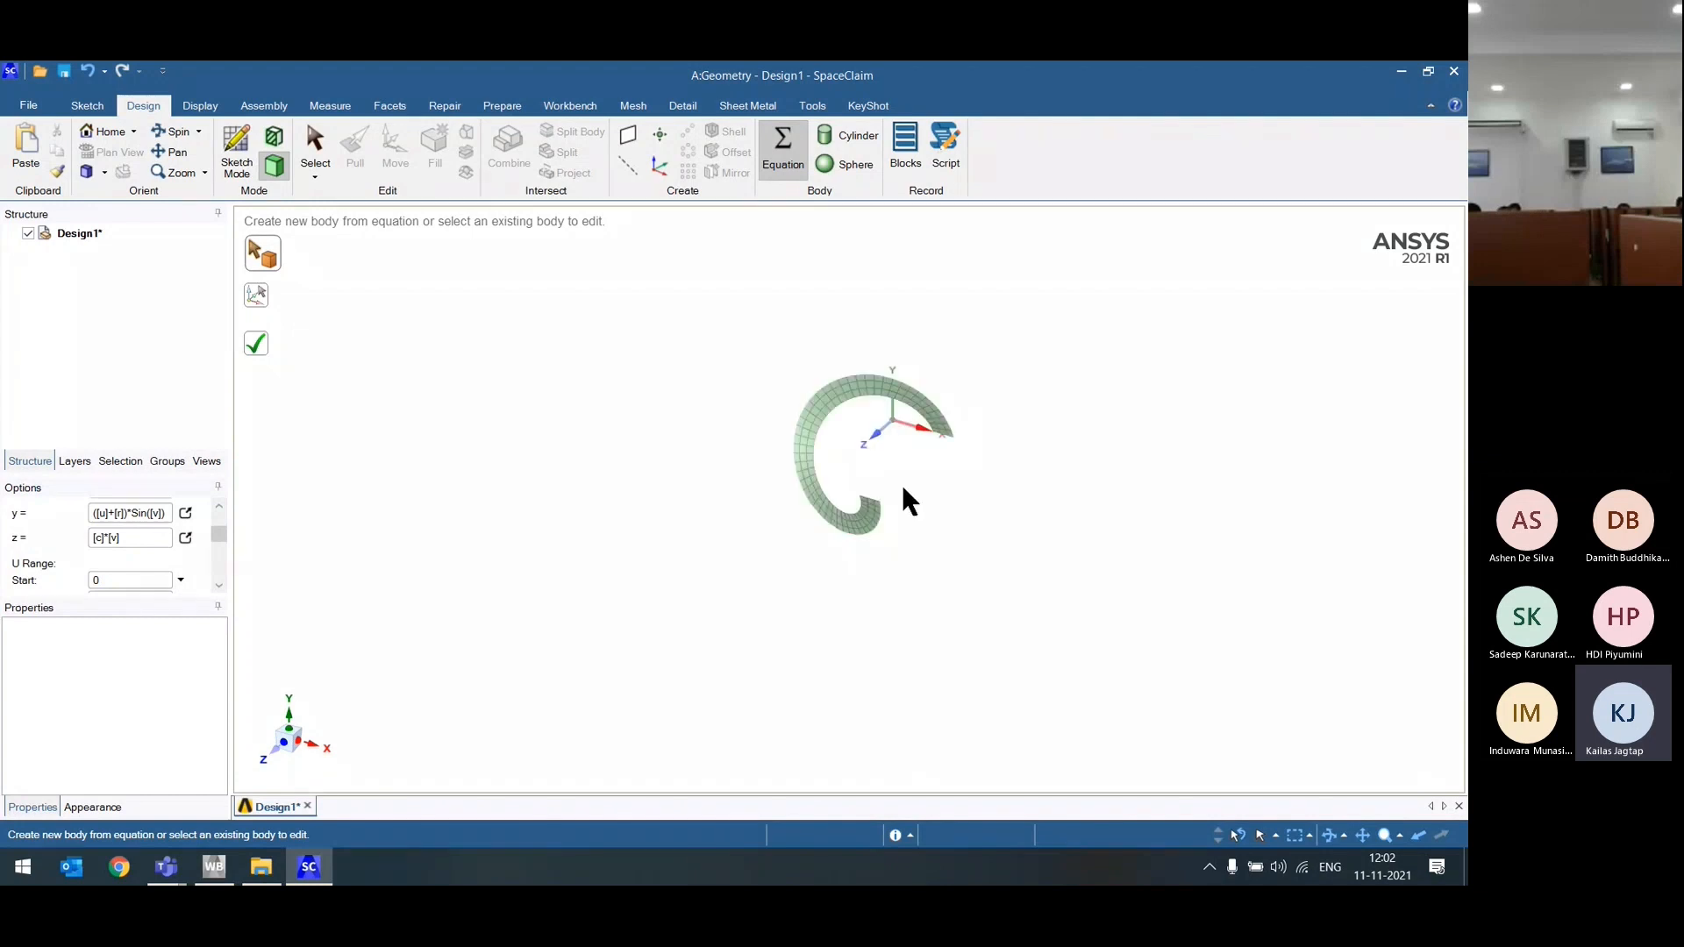
{"action": "scroll", "coordinate": [995, 368], "scroll_direction": "up", "scroll_amount": 3}
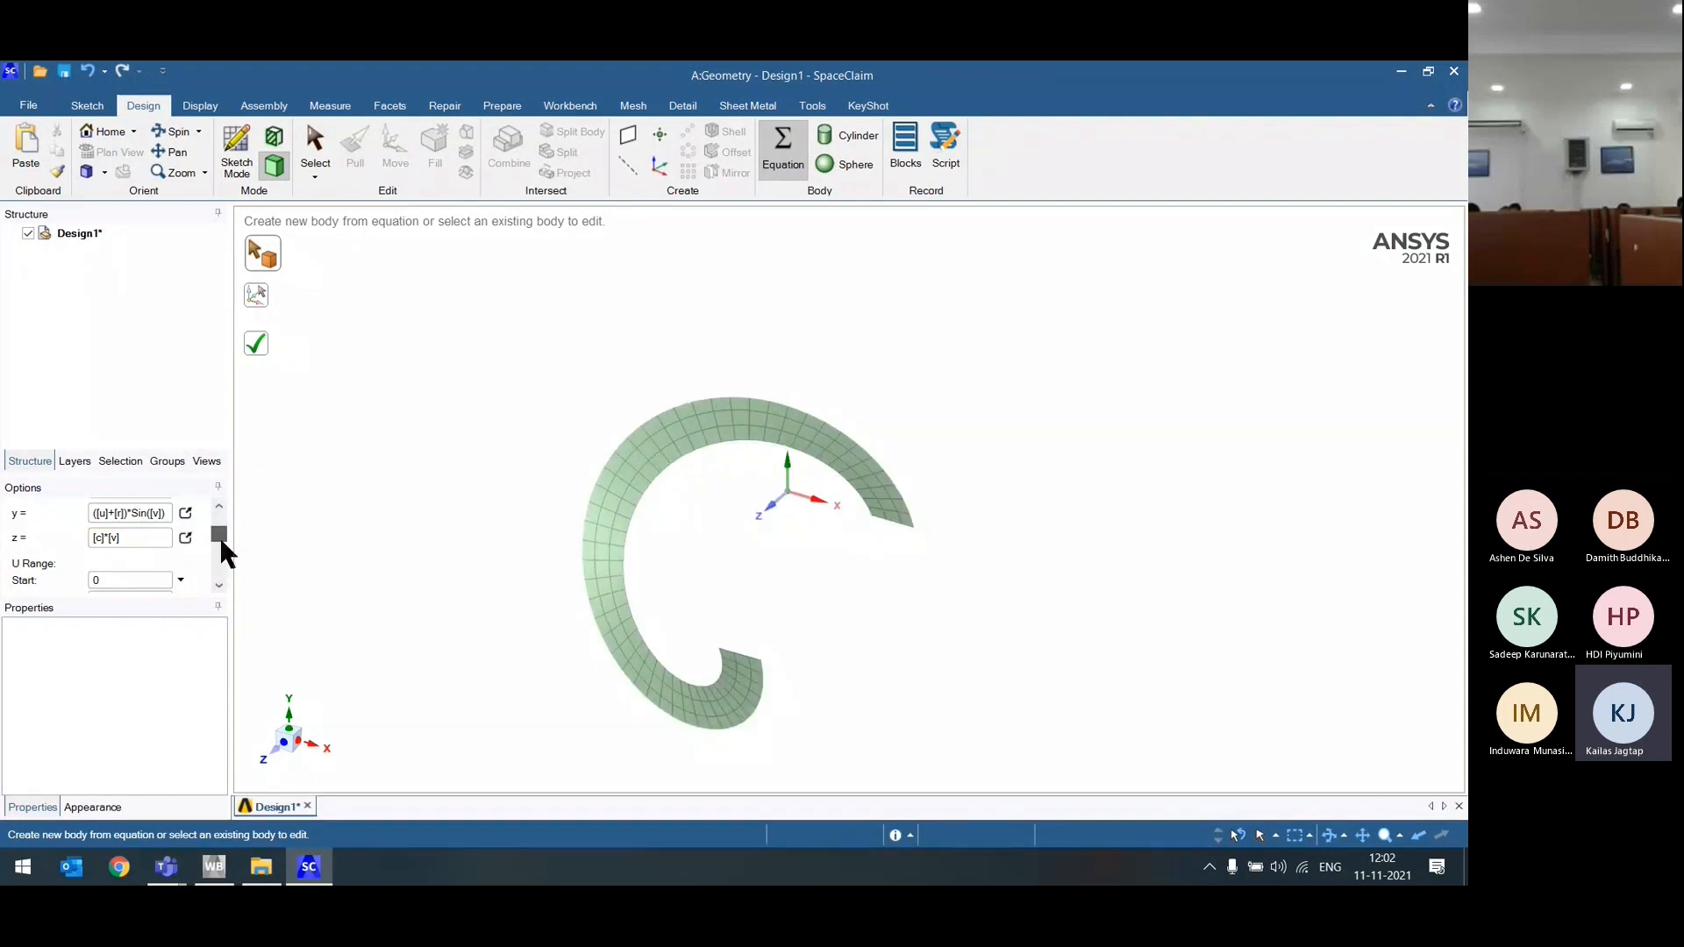
Step: Set the helicoid's parameters to c = 2 and r = 4 and inspect the updated preview
{"action": "left_click_drag", "start_coordinate": [219, 537], "coordinate": [220, 562]}
{"action": "left_click", "coordinate": [109, 548]}
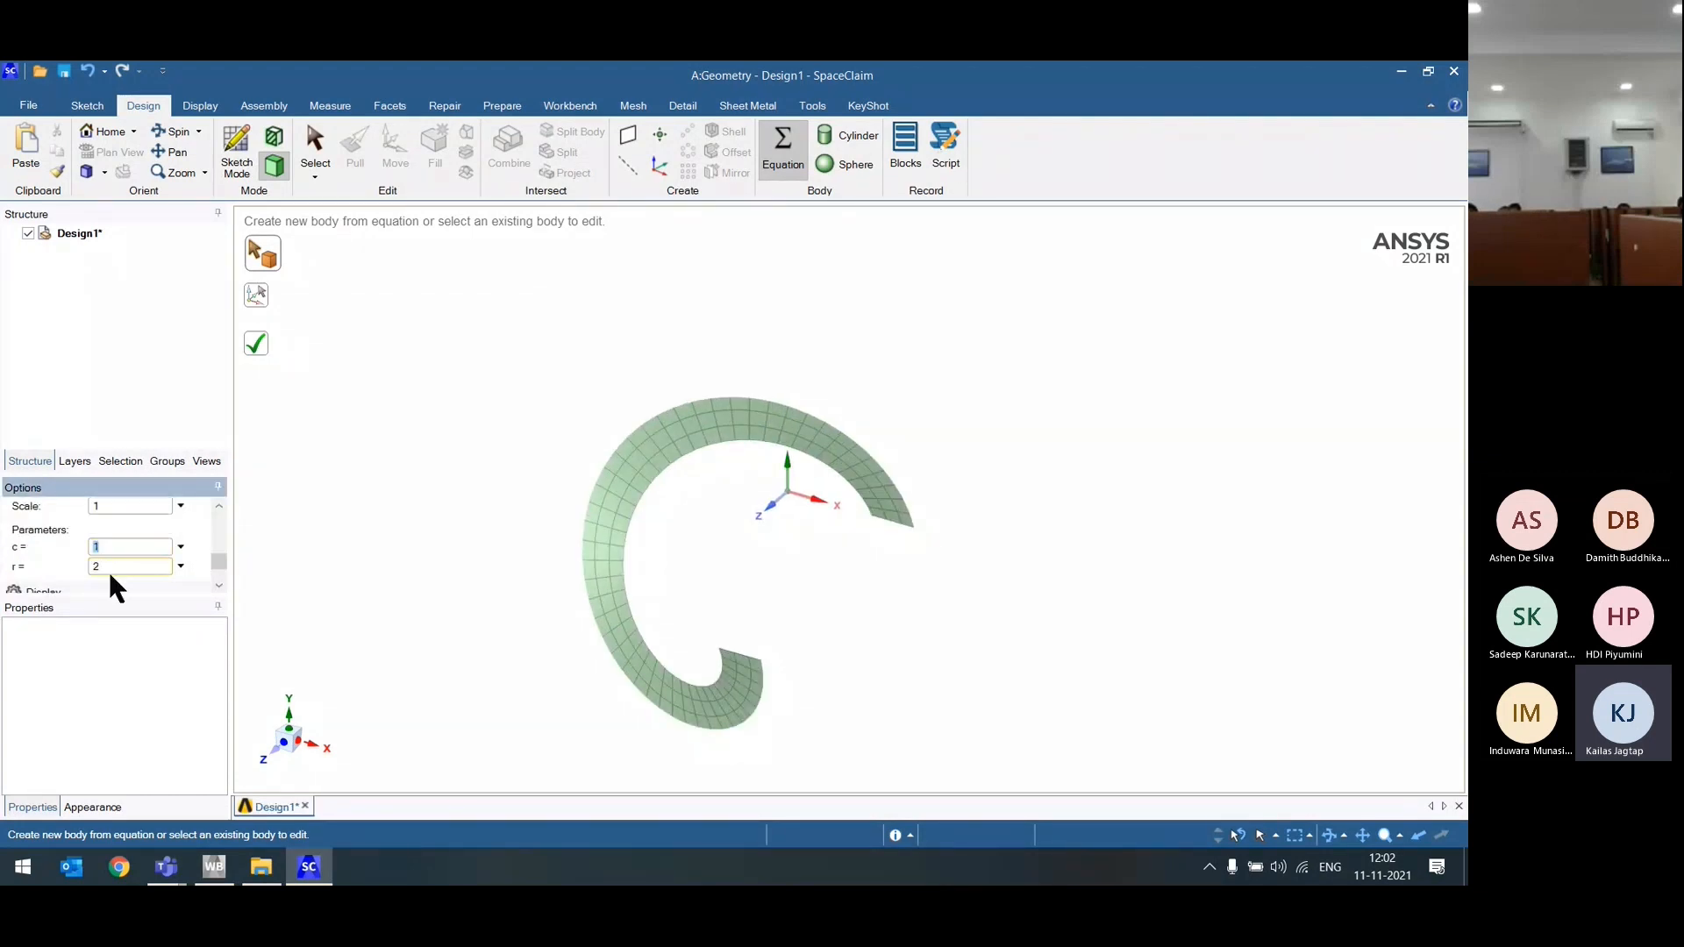
{"action": "type", "text": "2"}
{"action": "left_click_drag", "start_coordinate": [121, 565], "coordinate": [71, 563]}
{"action": "type", "text": "4"}
{"action": "left_click", "coordinate": [358, 495]}
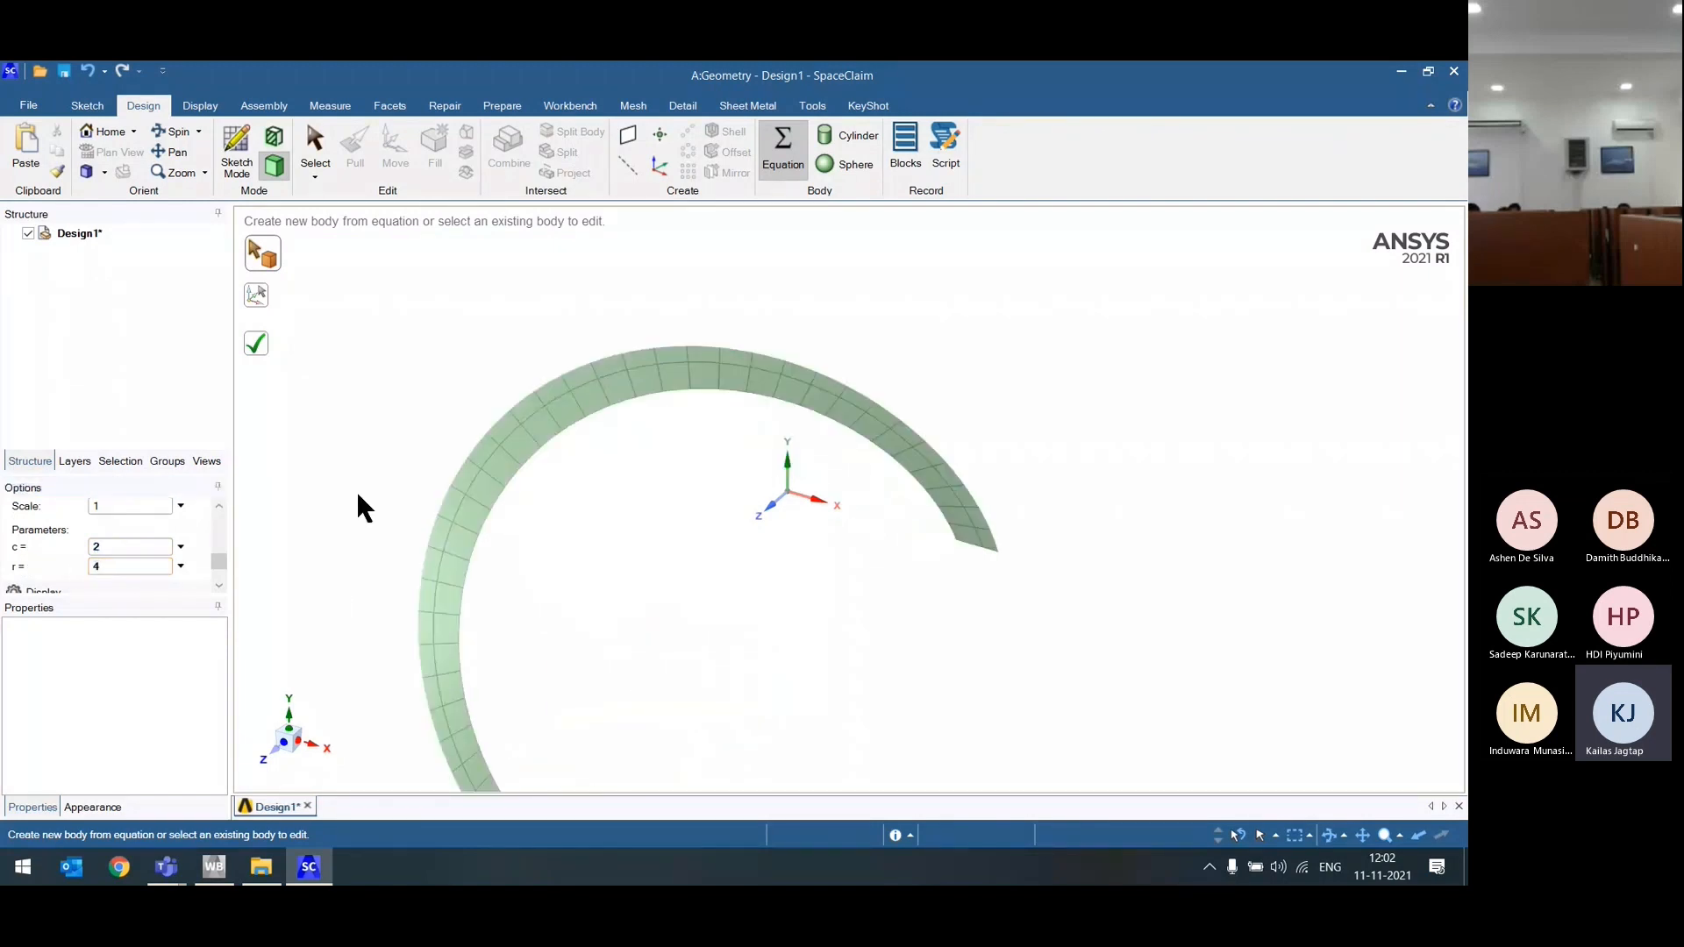
{"action": "middle_click_drag", "start_coordinate": [604, 430], "coordinate": [786, 394]}
{"action": "scroll", "coordinate": [786, 395], "scroll_direction": "down", "scroll_amount": 5}
{"action": "scroll", "coordinate": [721, 423], "scroll_direction": "up", "scroll_amount": 3}
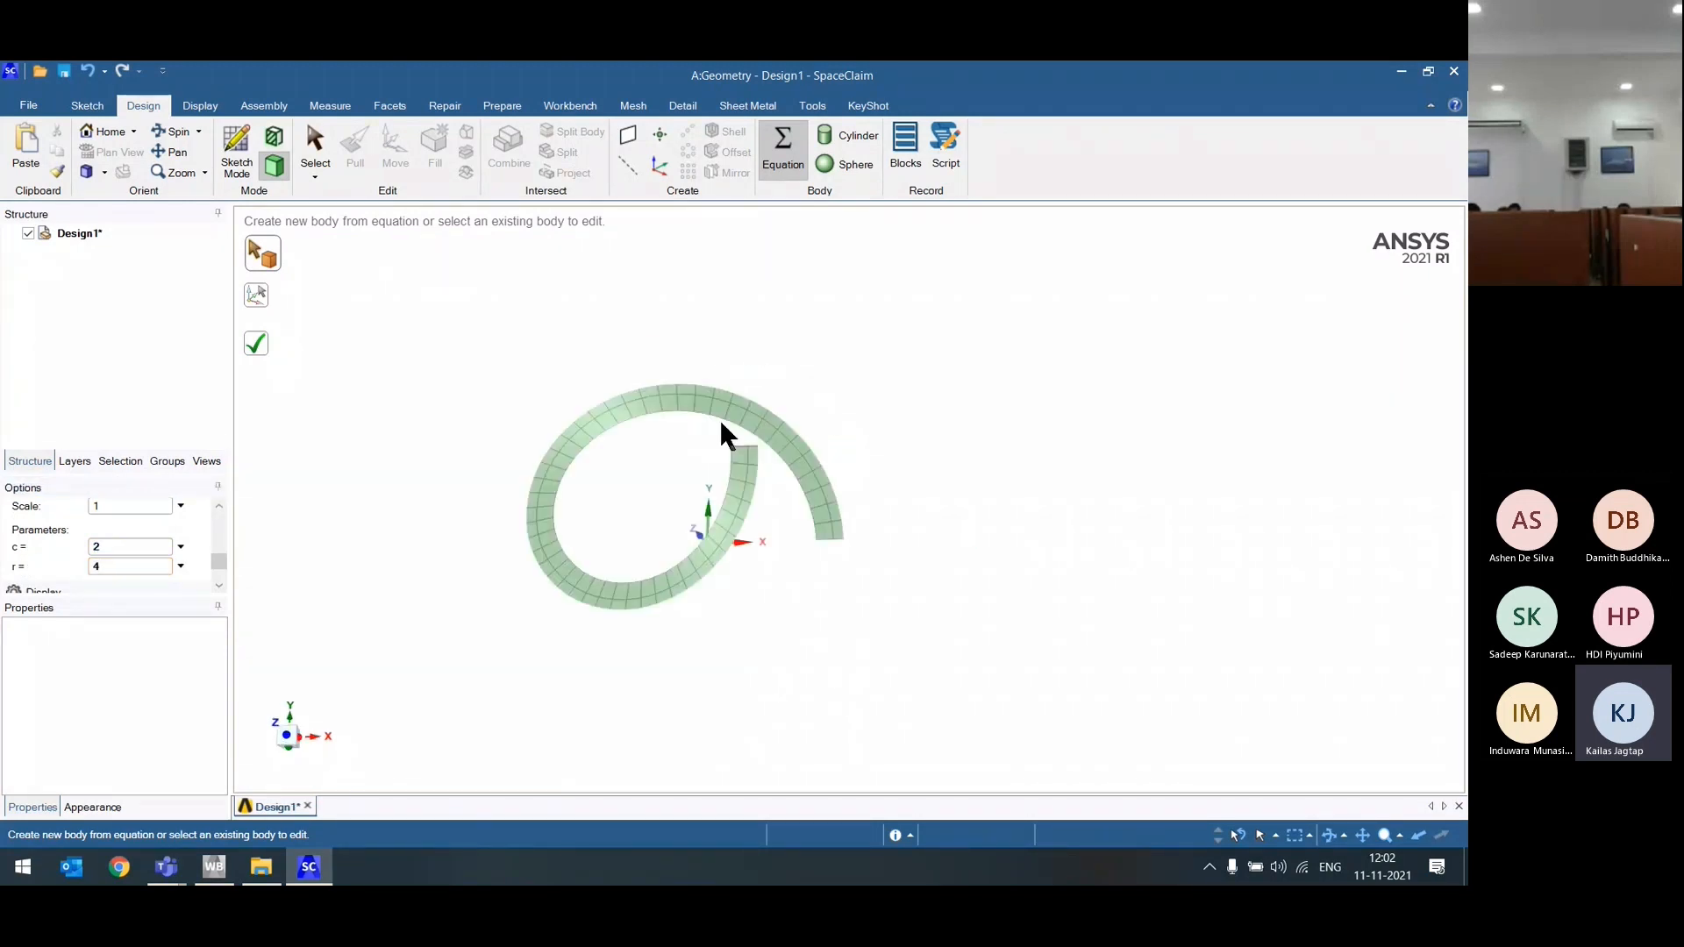
Step: Change the equation body's surface type to Paraboloid
{"action": "scroll", "coordinate": [155, 508], "scroll_direction": "up", "scroll_amount": 3}
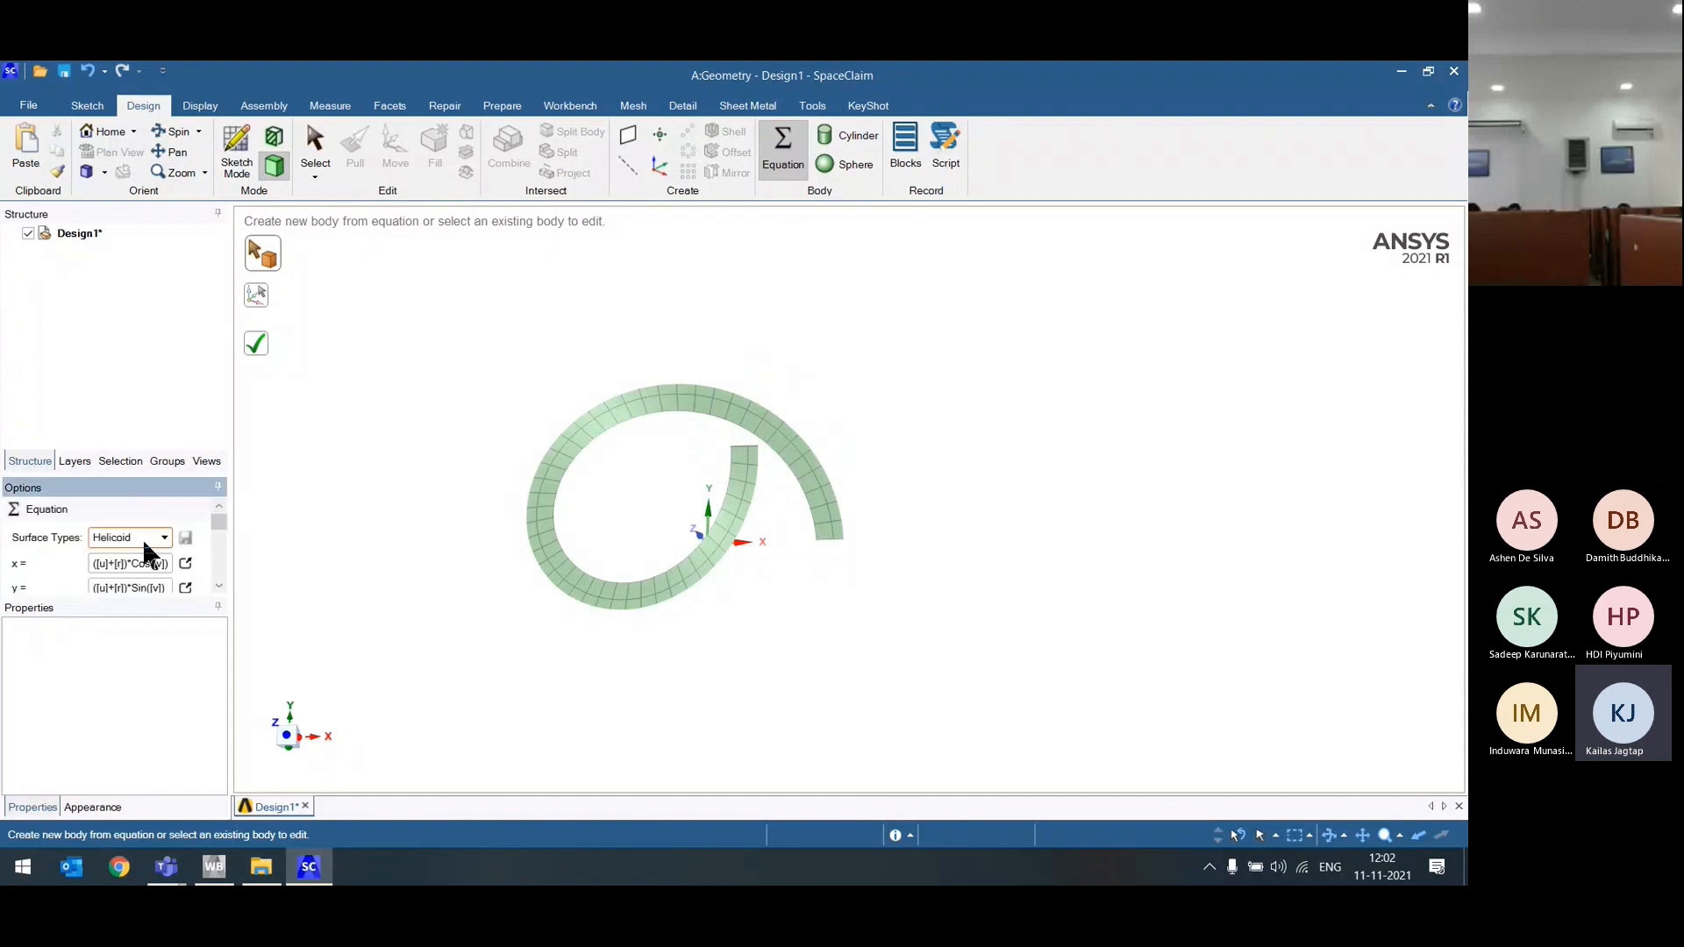
{"action": "left_click", "coordinate": [145, 545]}
{"action": "left_click", "coordinate": [134, 621]}
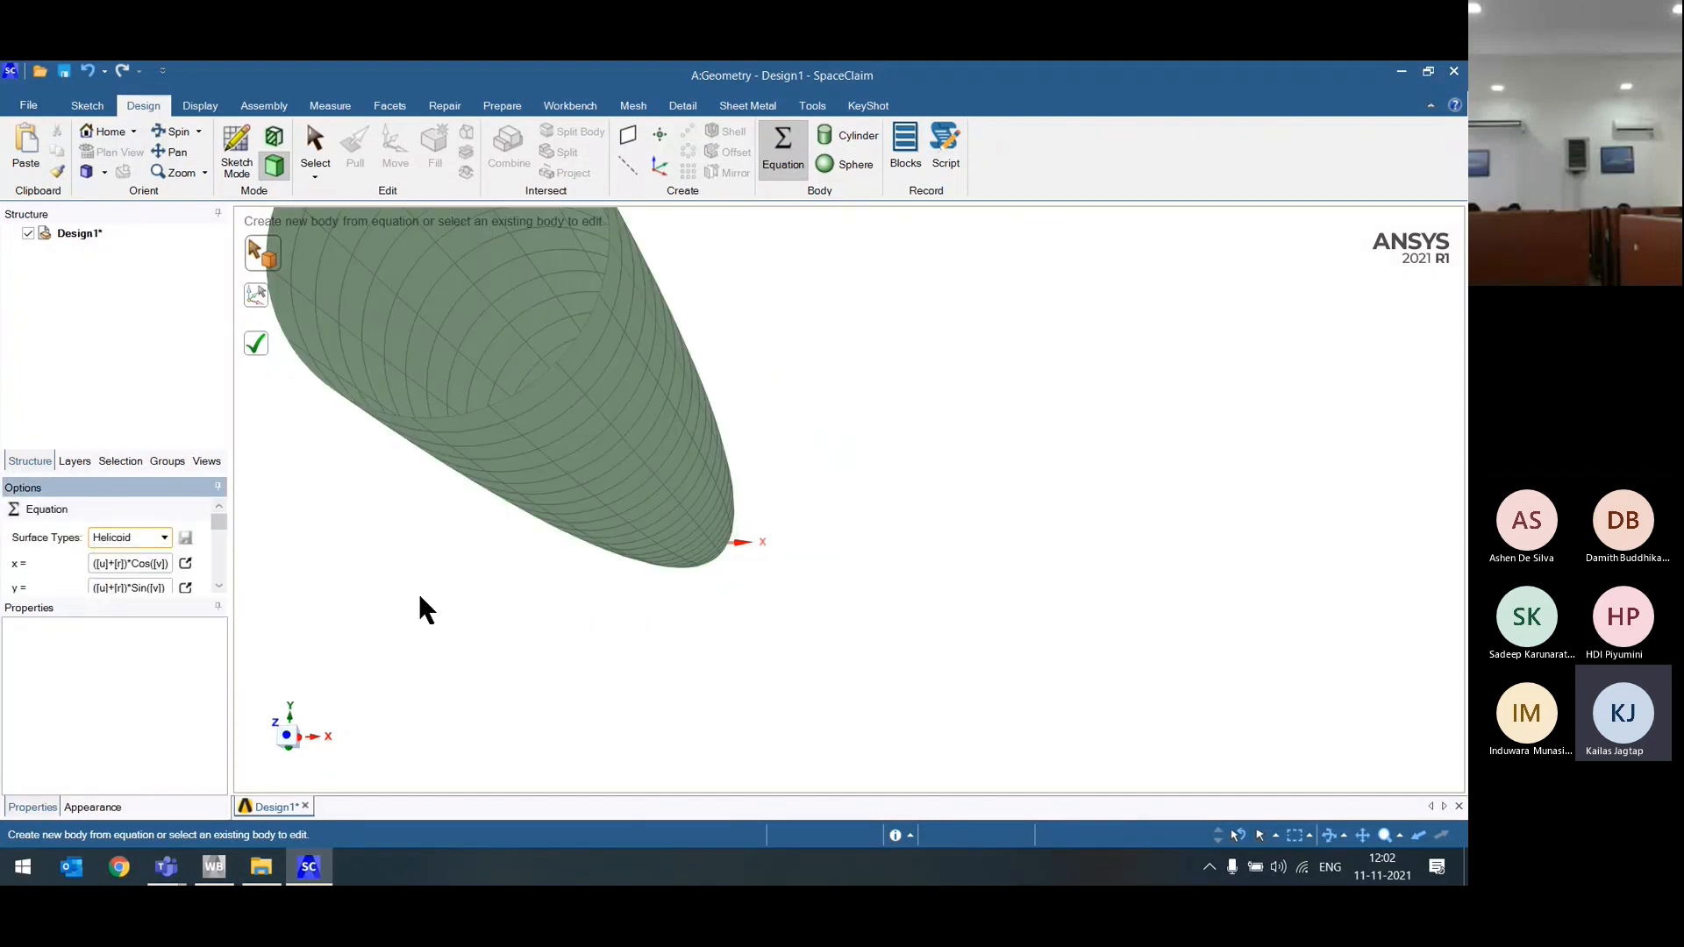
{"action": "scroll", "coordinate": [172, 557], "scroll_direction": "down", "scroll_amount": 5}
{"action": "scroll", "coordinate": [132, 576], "scroll_direction": "up", "scroll_amount": 1}
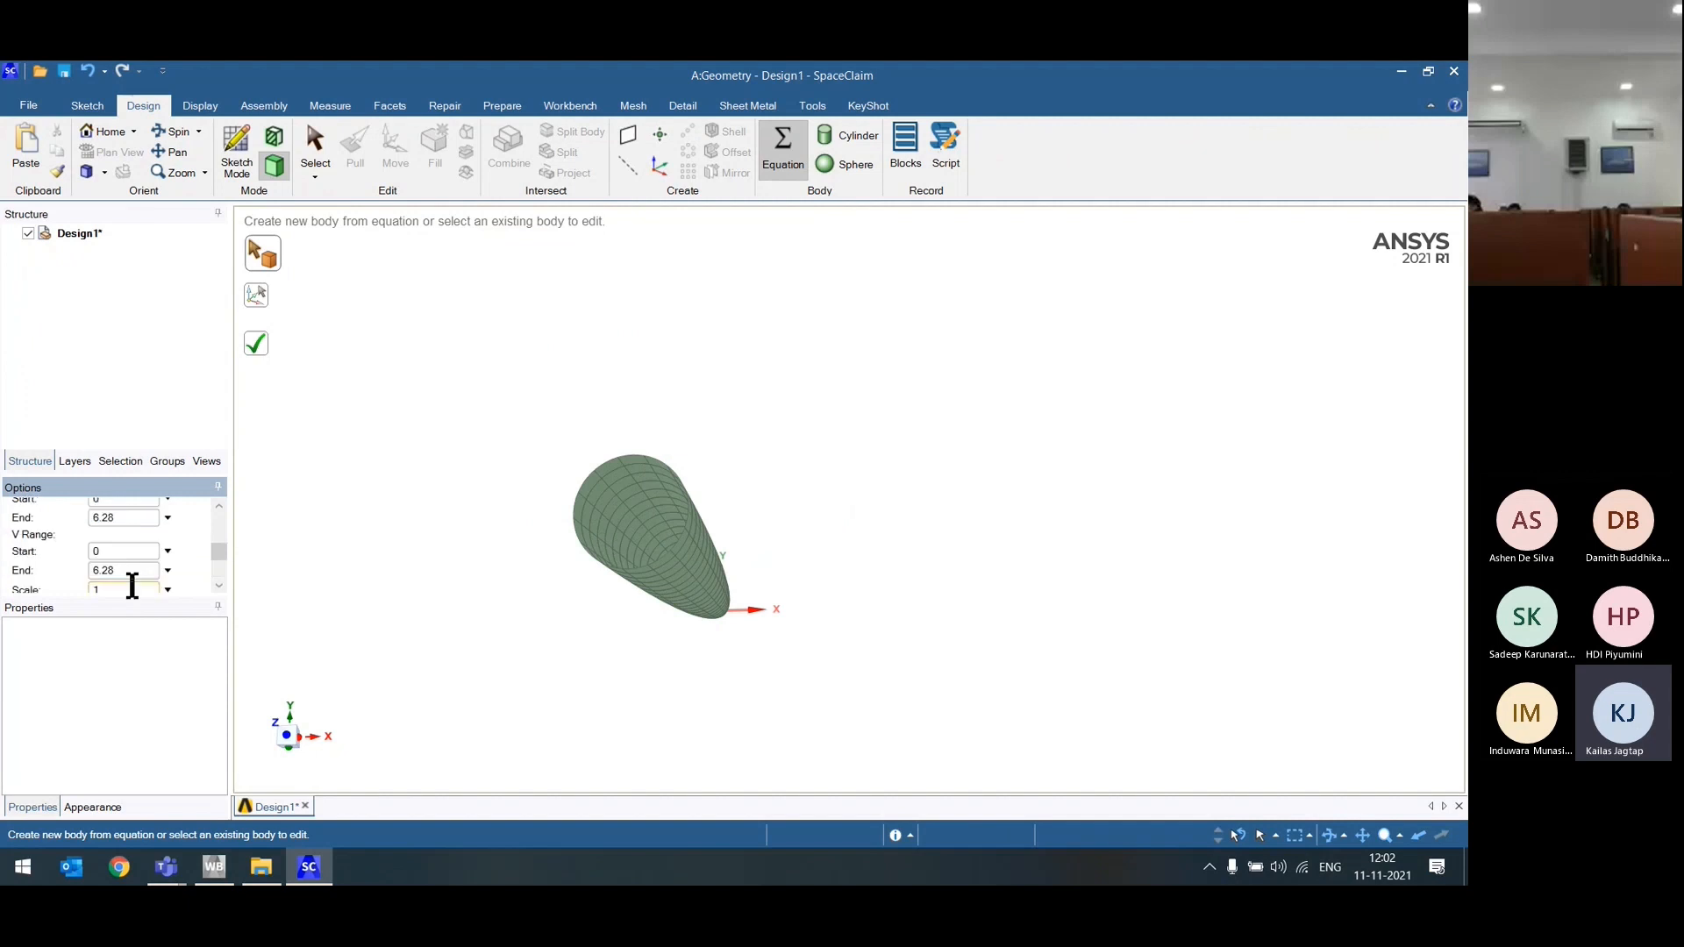
Step: Set the paraboloid's V range end to 10 and its scale to 2, and inspect the preview
{"action": "scroll", "coordinate": [137, 566], "scroll_direction": "up", "scroll_amount": 1}
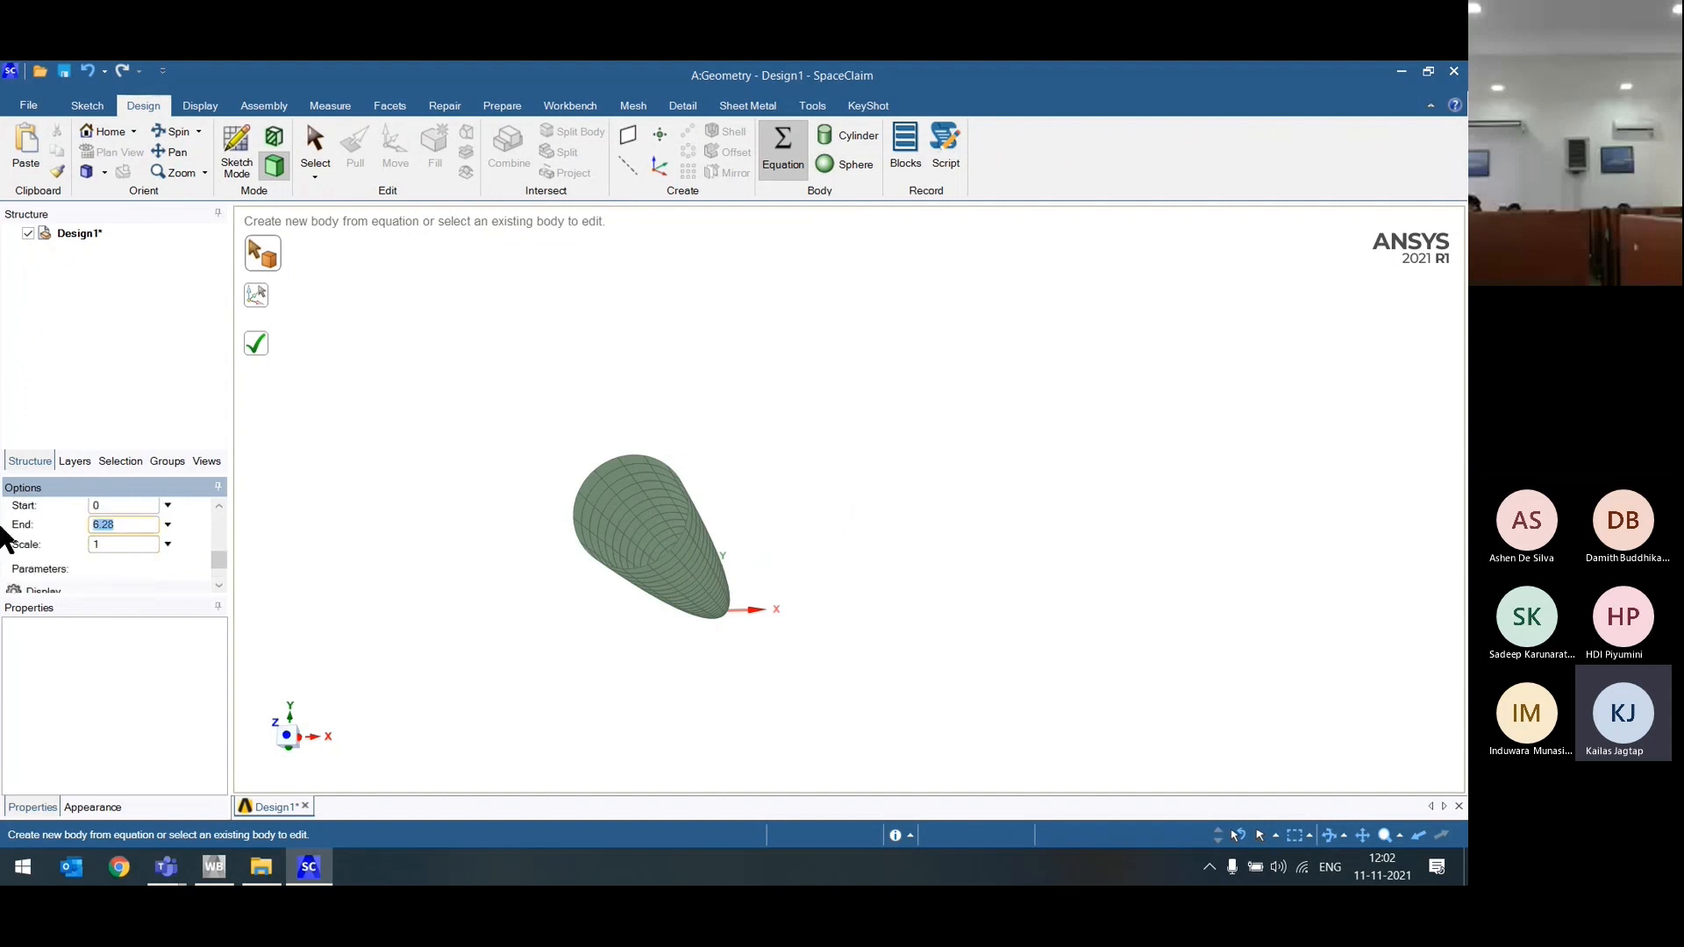
{"action": "double_click", "coordinate": [103, 525]}
{"action": "type", "text": "10"}
{"action": "key", "text": "Tab"}
{"action": "type", "text": "2"}
{"action": "left_click", "coordinate": [160, 648]}
{"action": "middle_click_drag", "start_coordinate": [690, 632], "coordinate": [766, 539]}
{"action": "scroll", "coordinate": [162, 551], "scroll_direction": "up", "scroll_amount": 4}
{"action": "scroll", "coordinate": [166, 566], "scroll_direction": "down", "scroll_amount": 3}
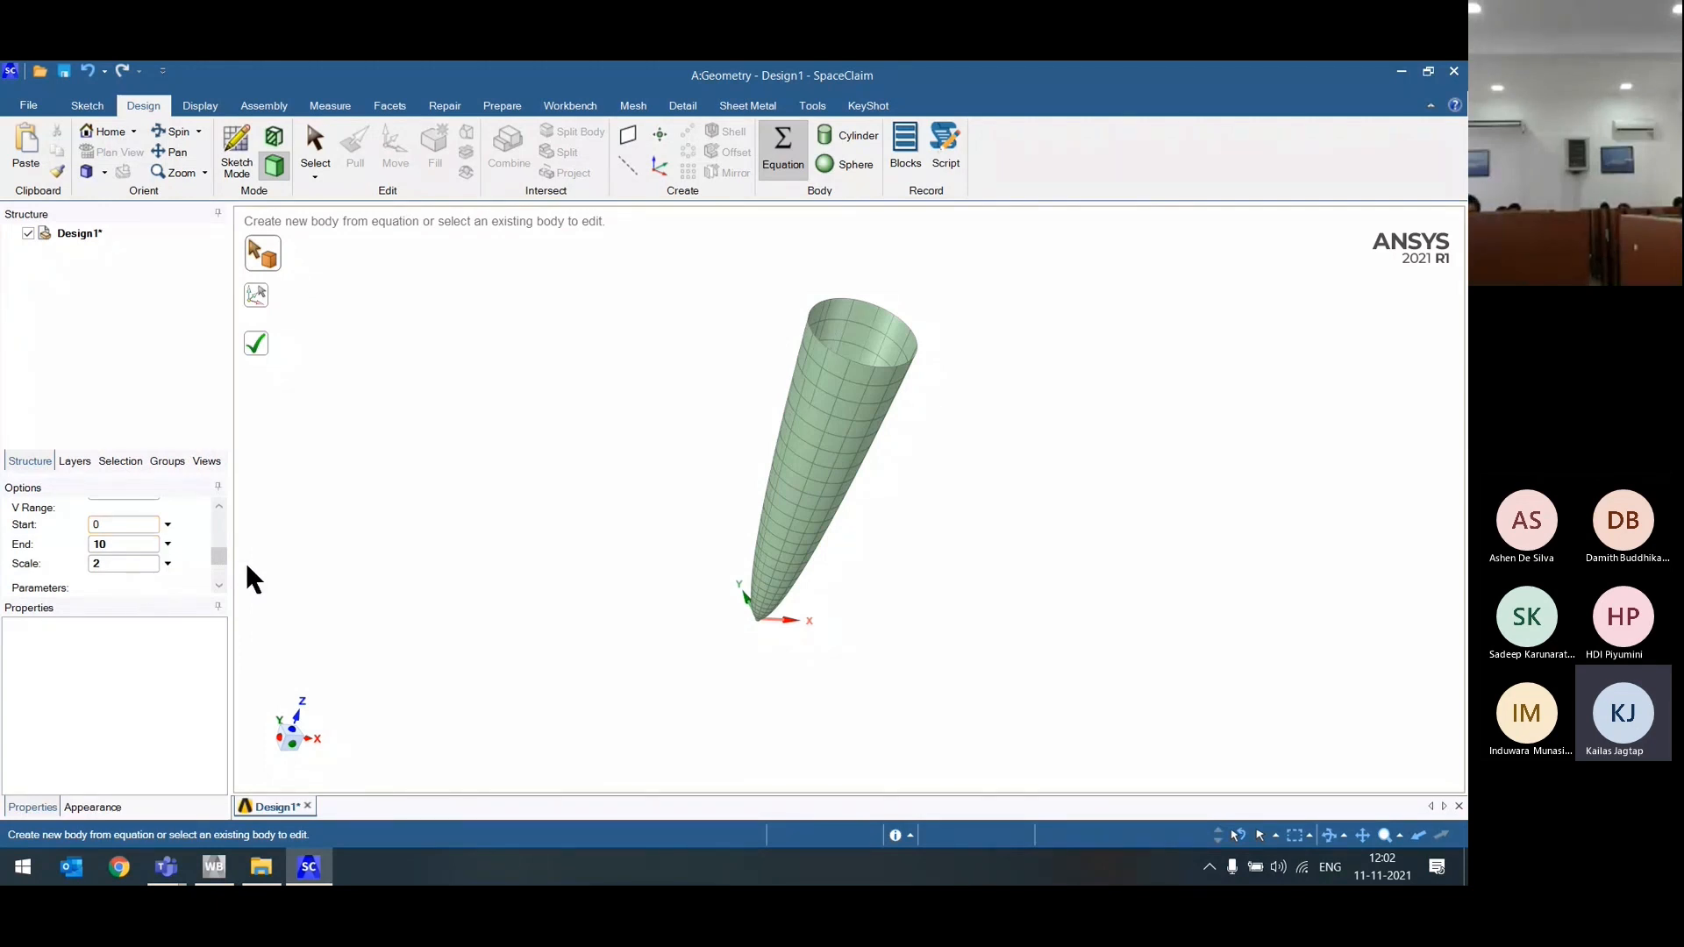
Step: Switch the surface type to Custom and review its equation, range and scale options
{"action": "scroll", "coordinate": [213, 555], "scroll_direction": "up", "scroll_amount": 3}
{"action": "left_click", "coordinate": [143, 538]}
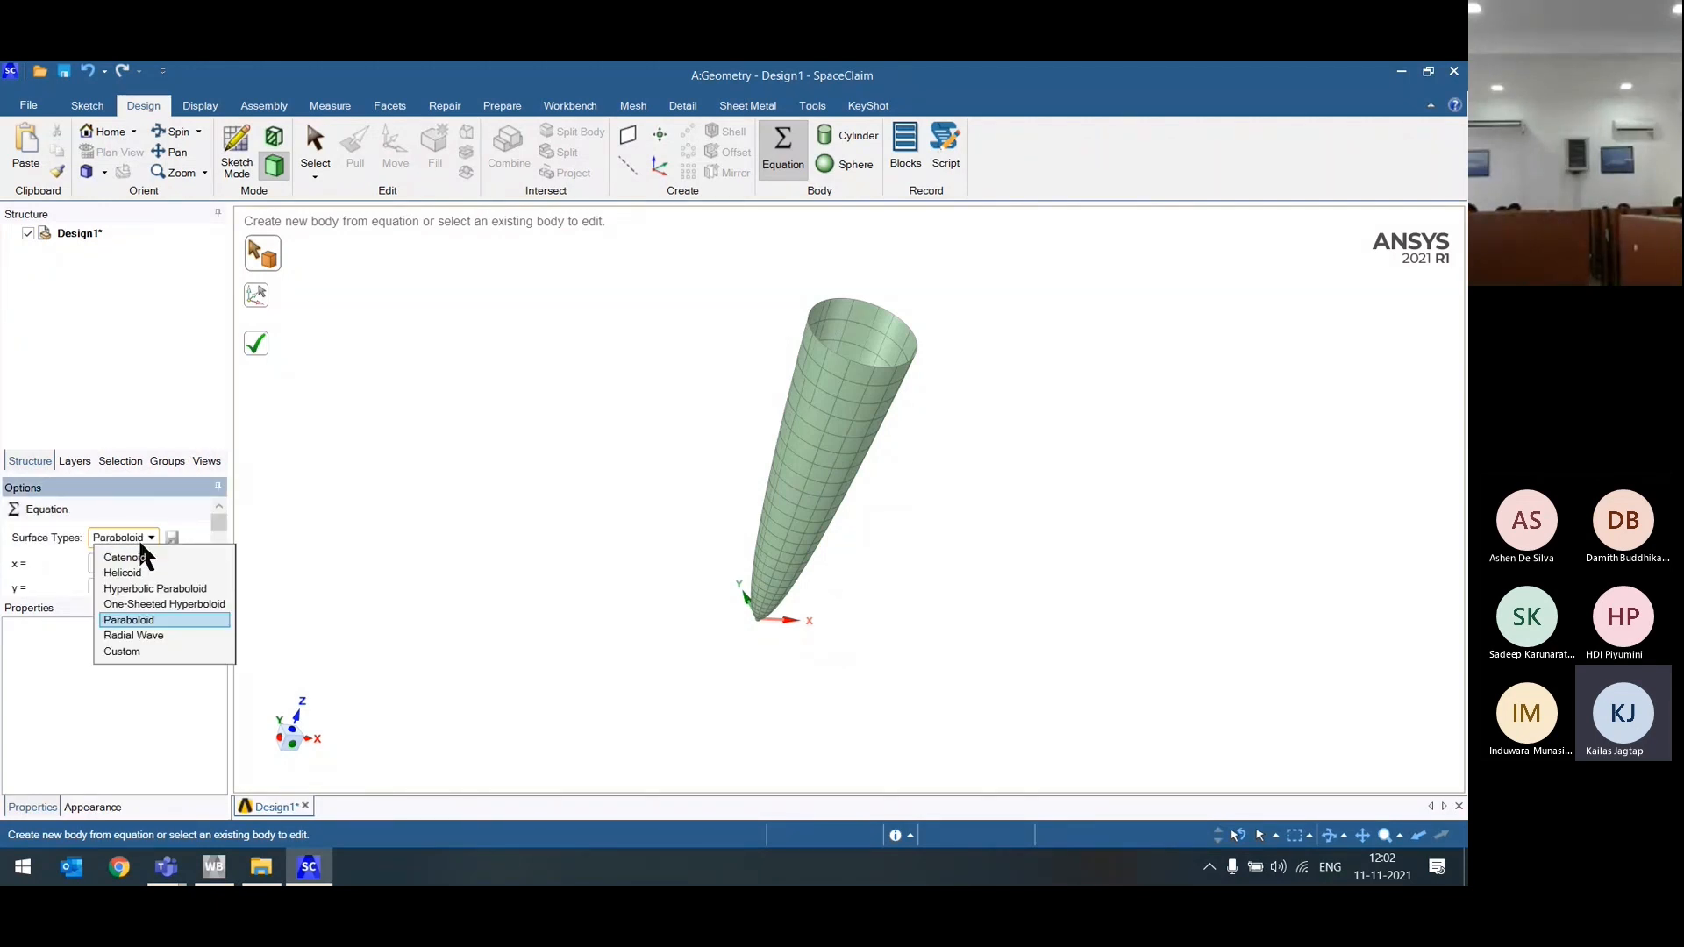
{"action": "left_click", "coordinate": [127, 651]}
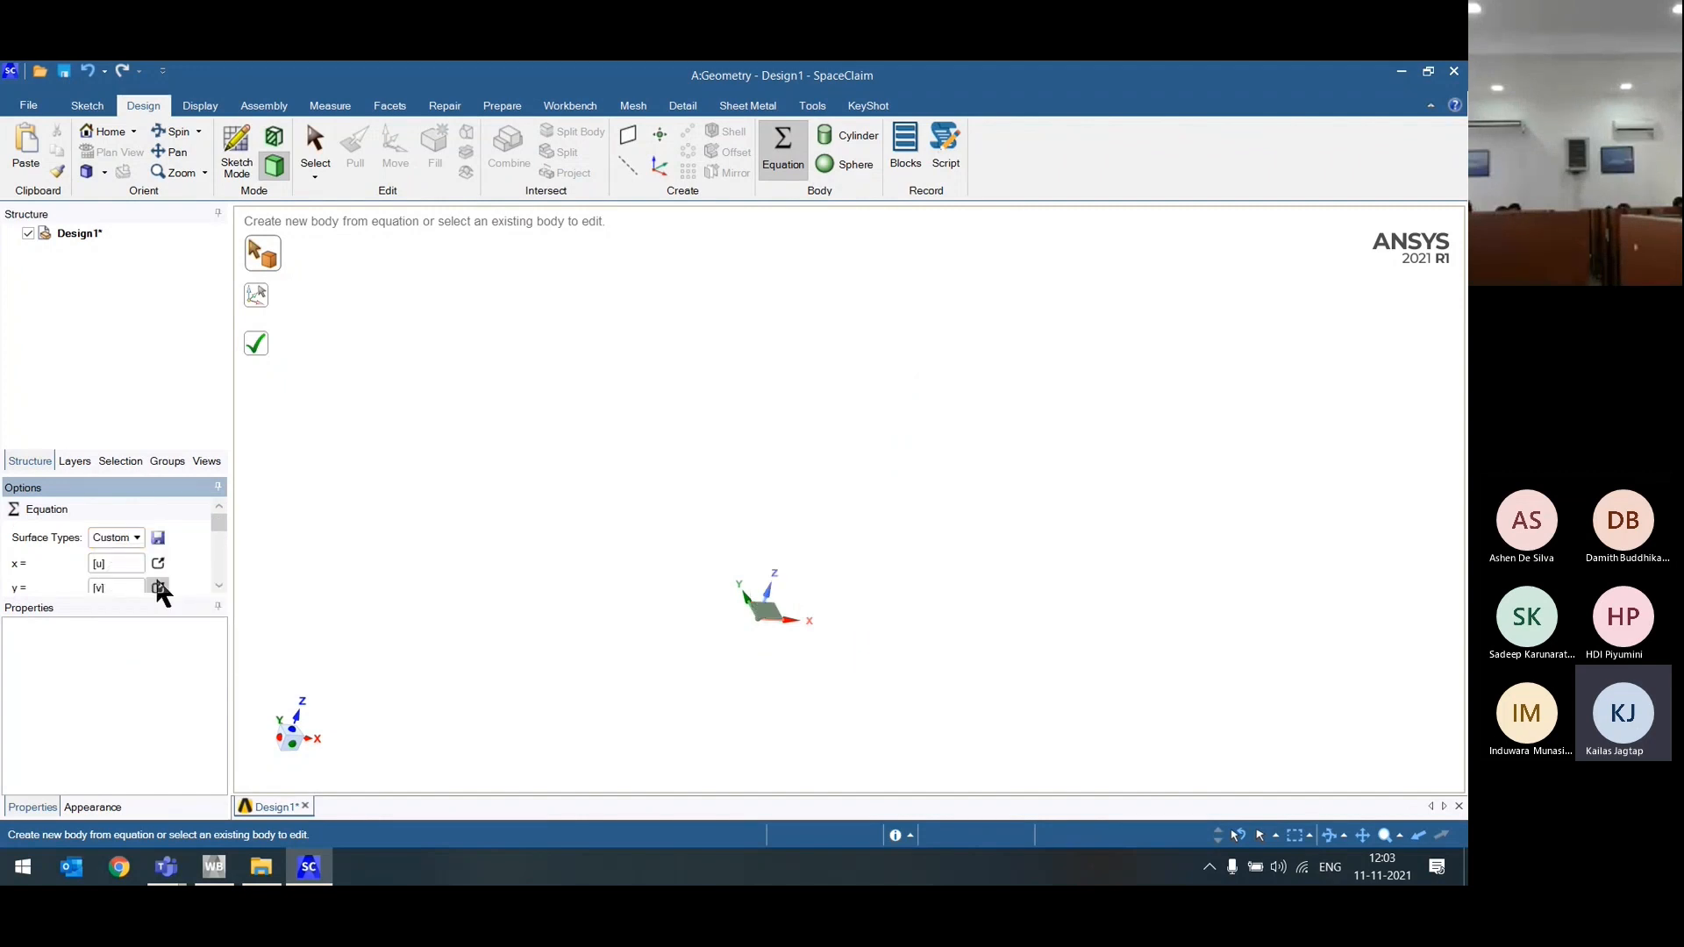
{"action": "scroll", "coordinate": [118, 553], "scroll_direction": "down", "scroll_amount": 3}
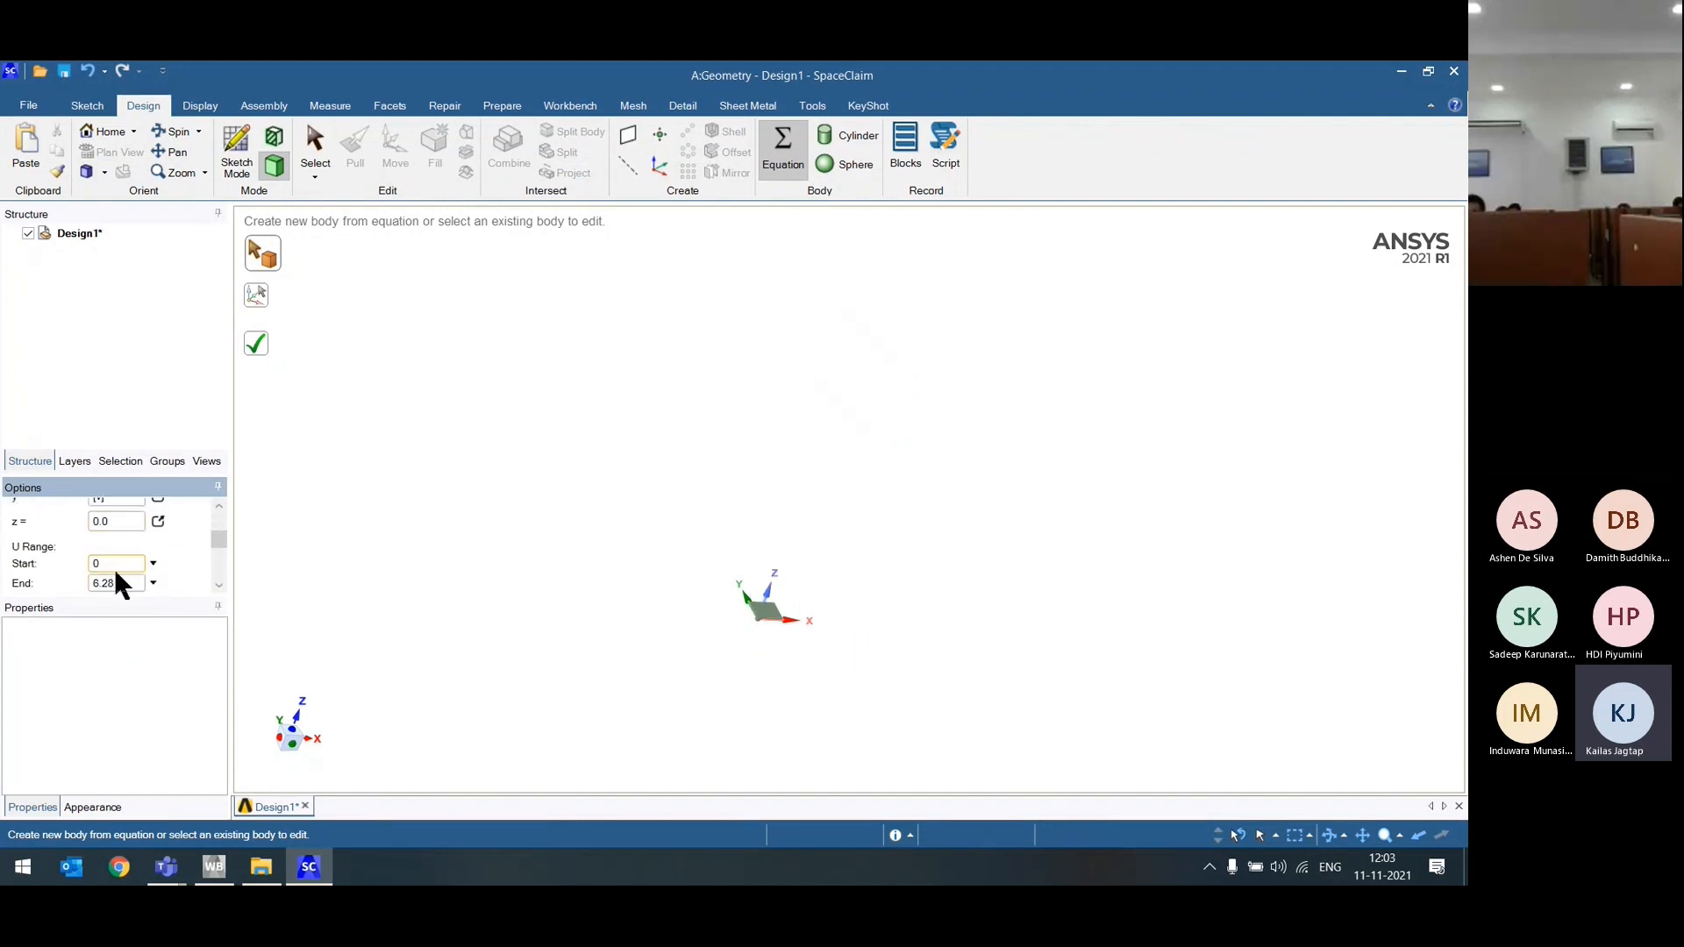
{"action": "scroll", "coordinate": [114, 570], "scroll_direction": "down", "scroll_amount": 3}
{"action": "scroll", "coordinate": [116, 553], "scroll_direction": "up", "scroll_amount": 1}
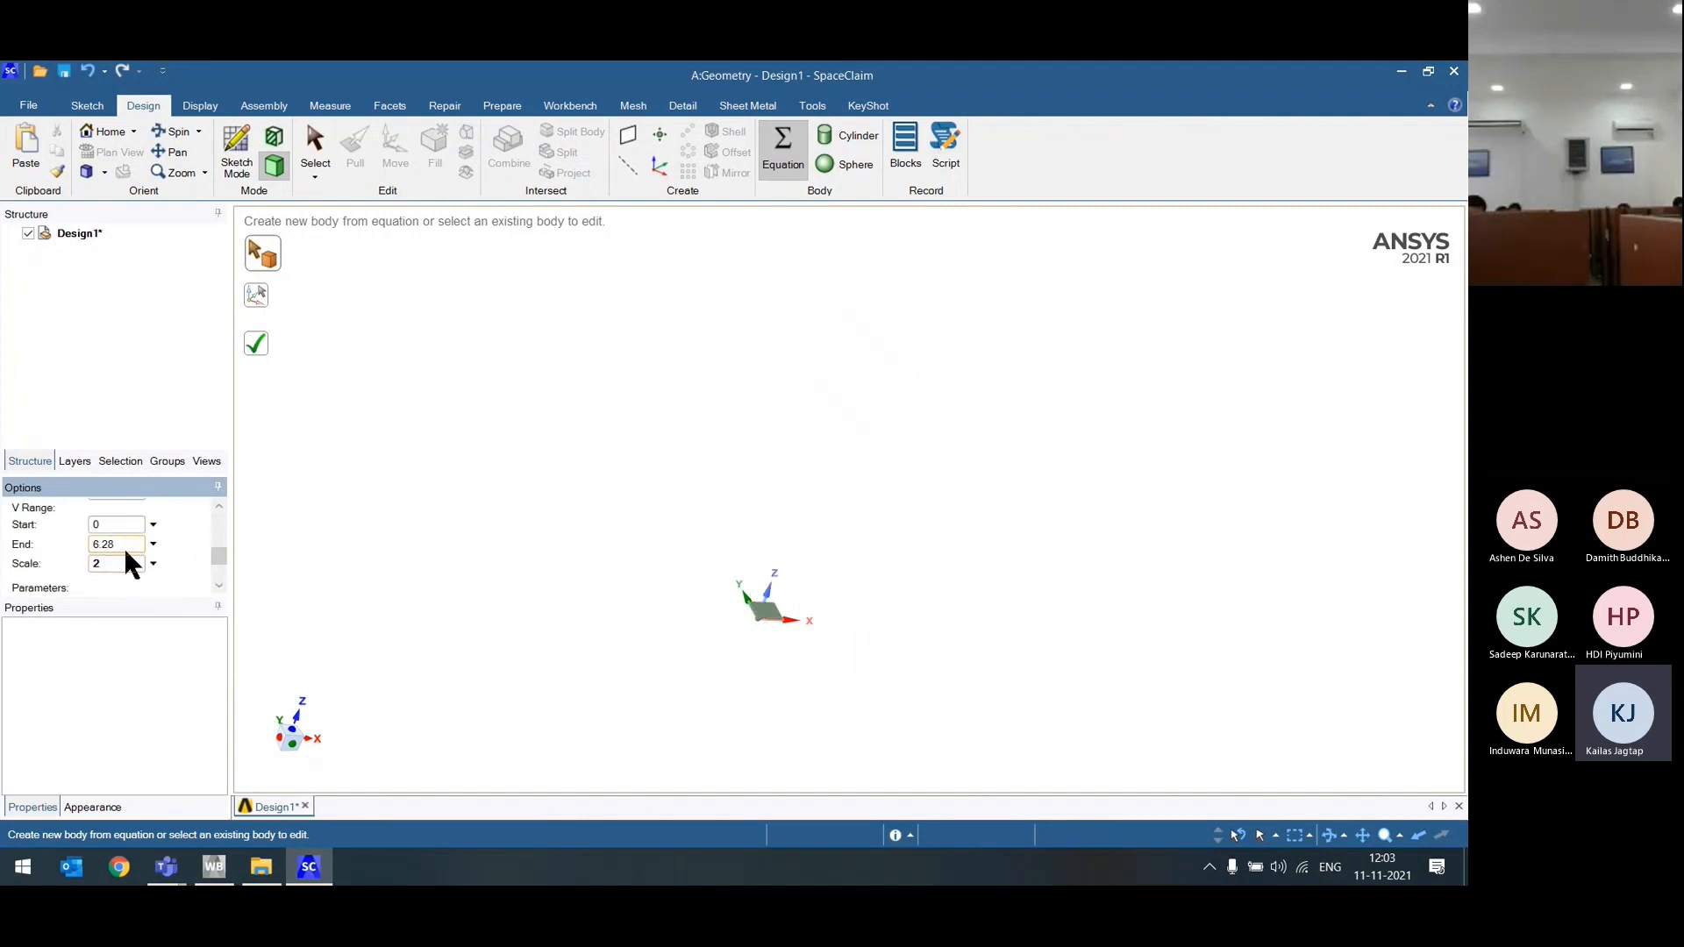
Step: Create a Radial Wave surface body with parameter r set to 4
{"action": "scroll", "coordinate": [125, 561], "scroll_direction": "up", "scroll_amount": 5}
{"action": "left_click", "coordinate": [123, 539]}
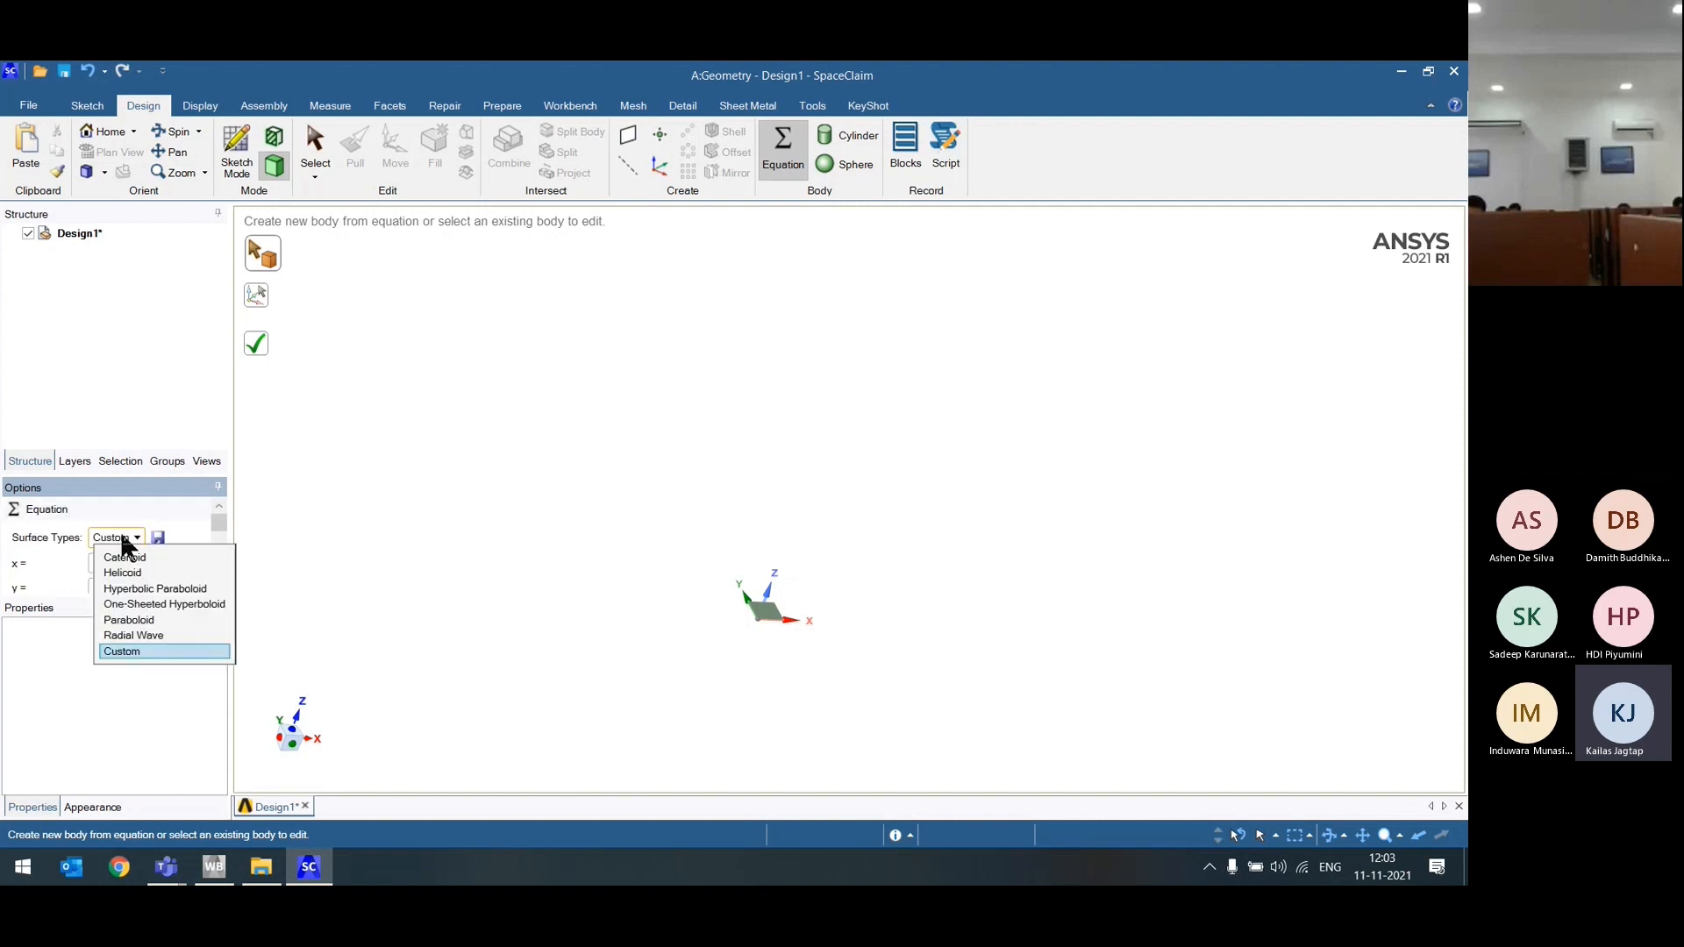
{"action": "left_click", "coordinate": [130, 635]}
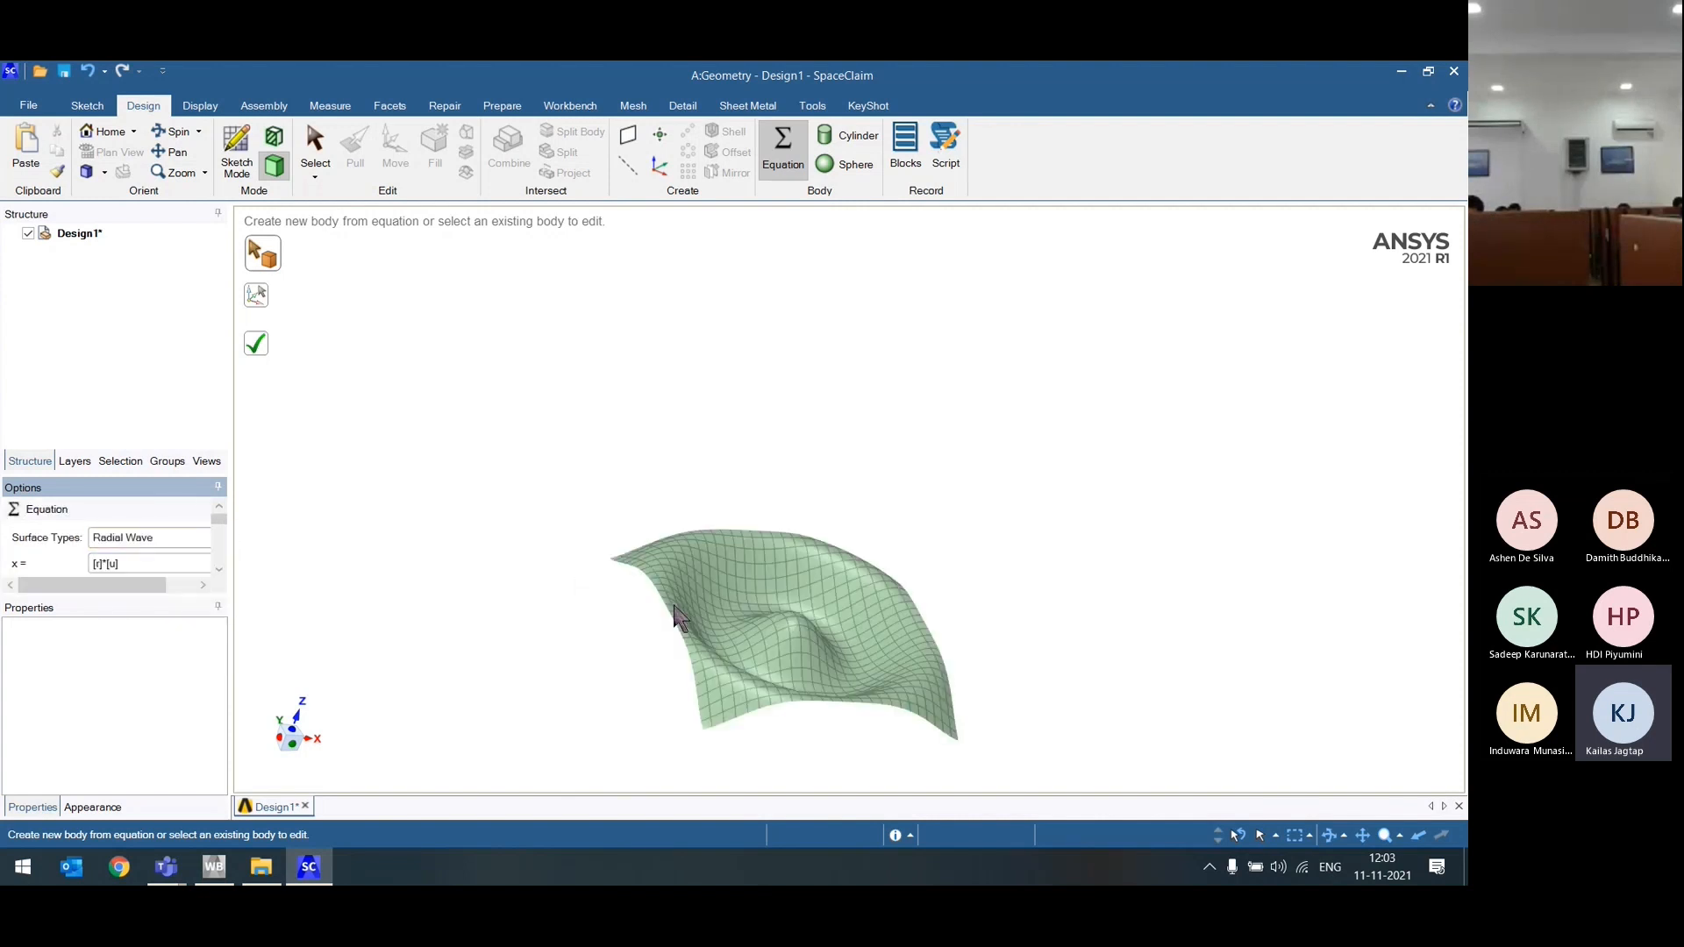
{"action": "left_click_drag", "start_coordinate": [219, 523], "coordinate": [160, 545]}
{"action": "double_click", "coordinate": [106, 549]}
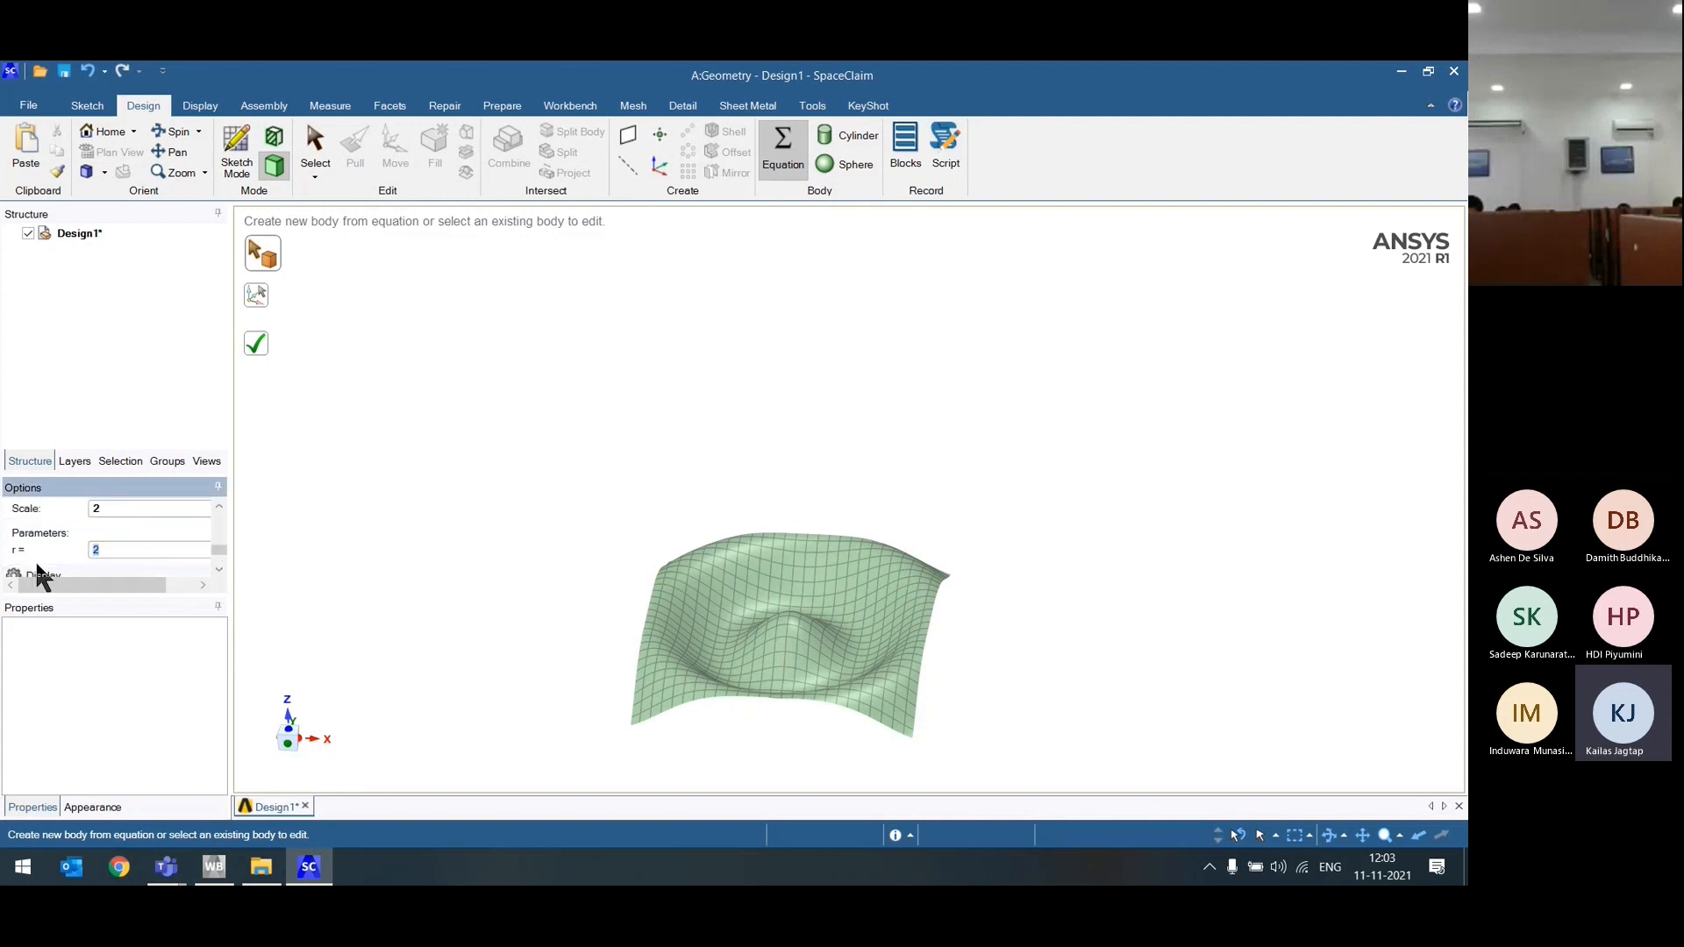
{"action": "type", "text": "4"}
{"action": "left_click", "coordinate": [137, 676]}
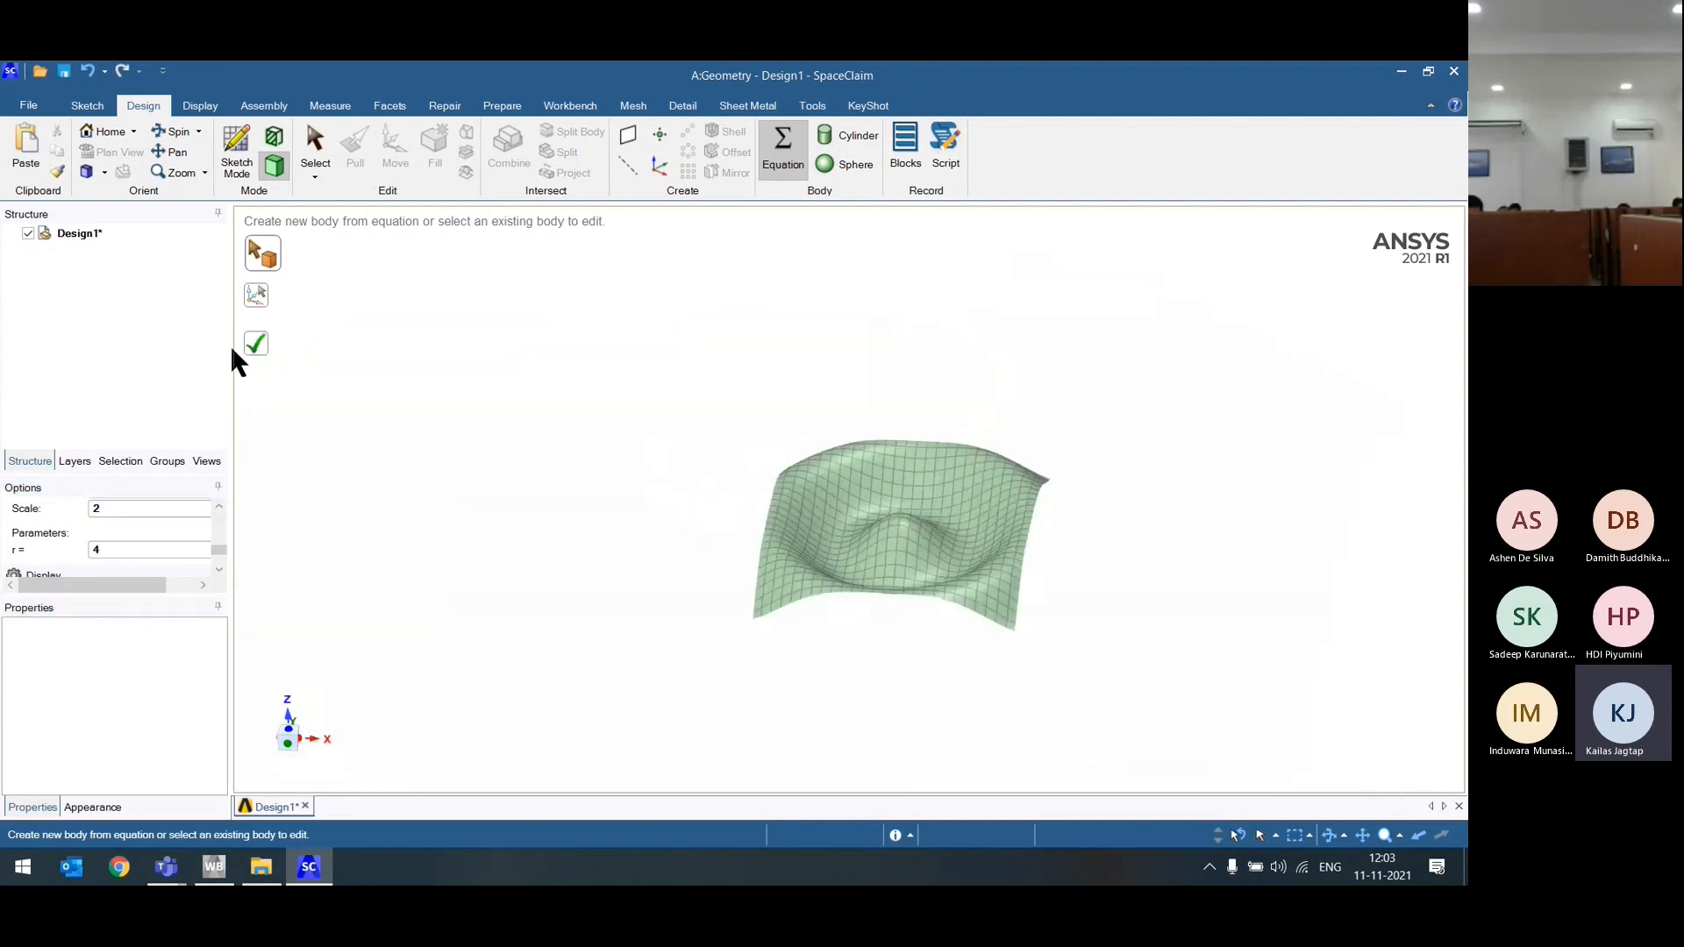
{"action": "left_click", "coordinate": [260, 348]}
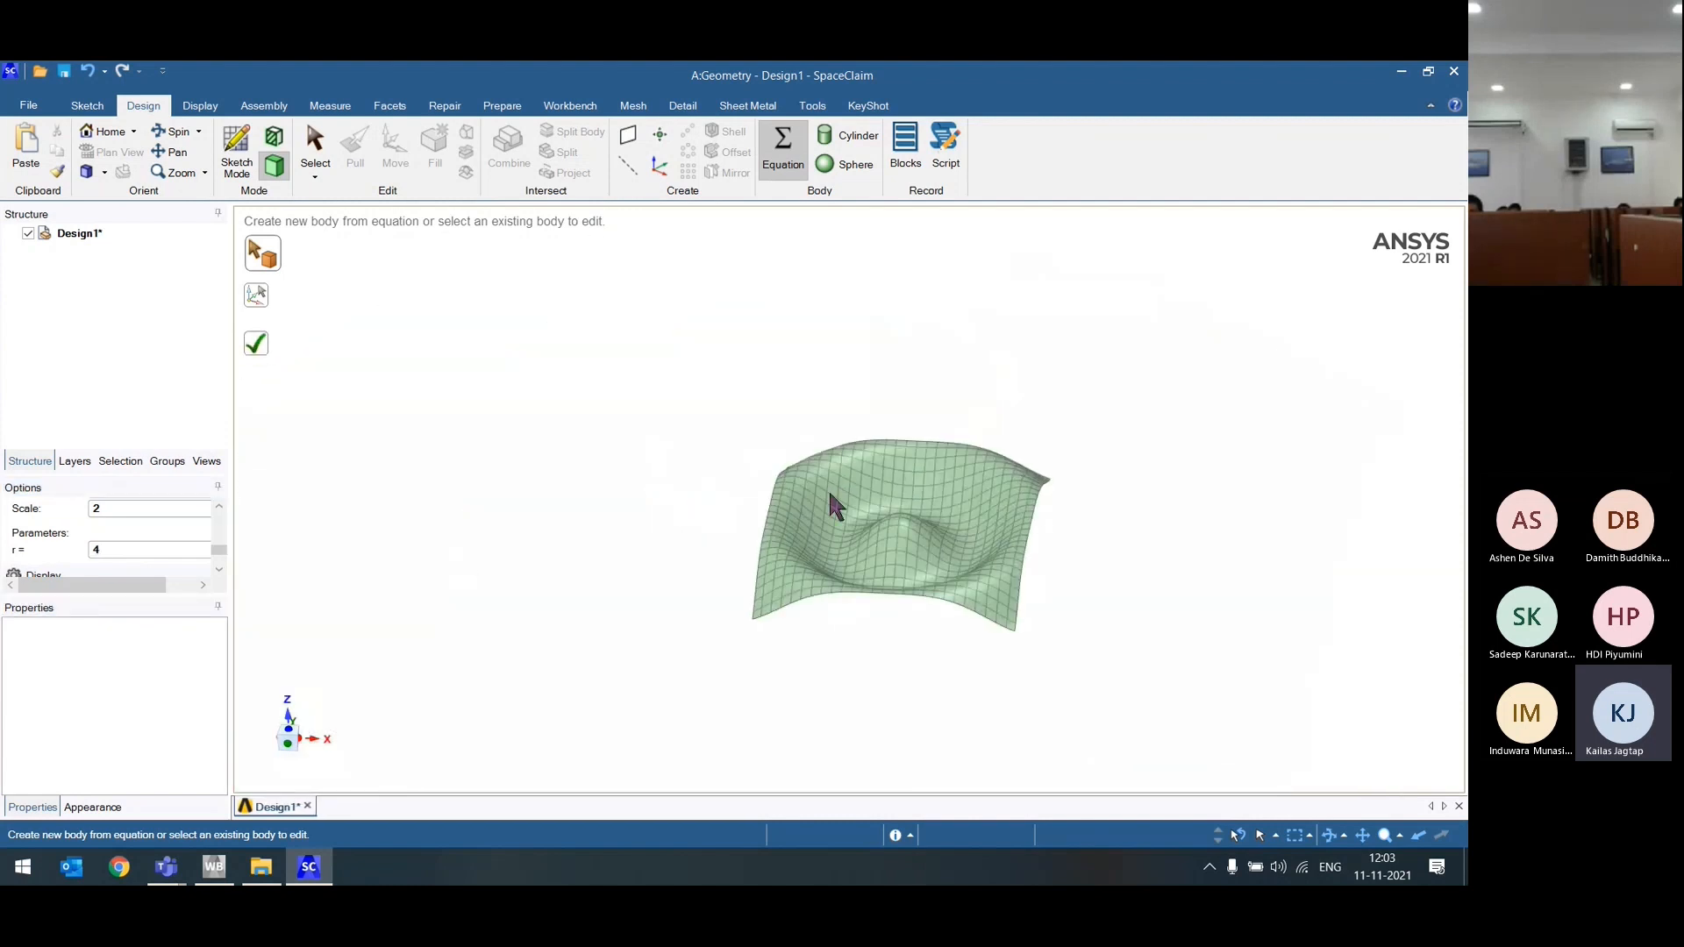
Step: Try to thicken the radial wave face downward by about 5.6 mm with Pull
{"action": "left_click", "coordinate": [850, 536]}
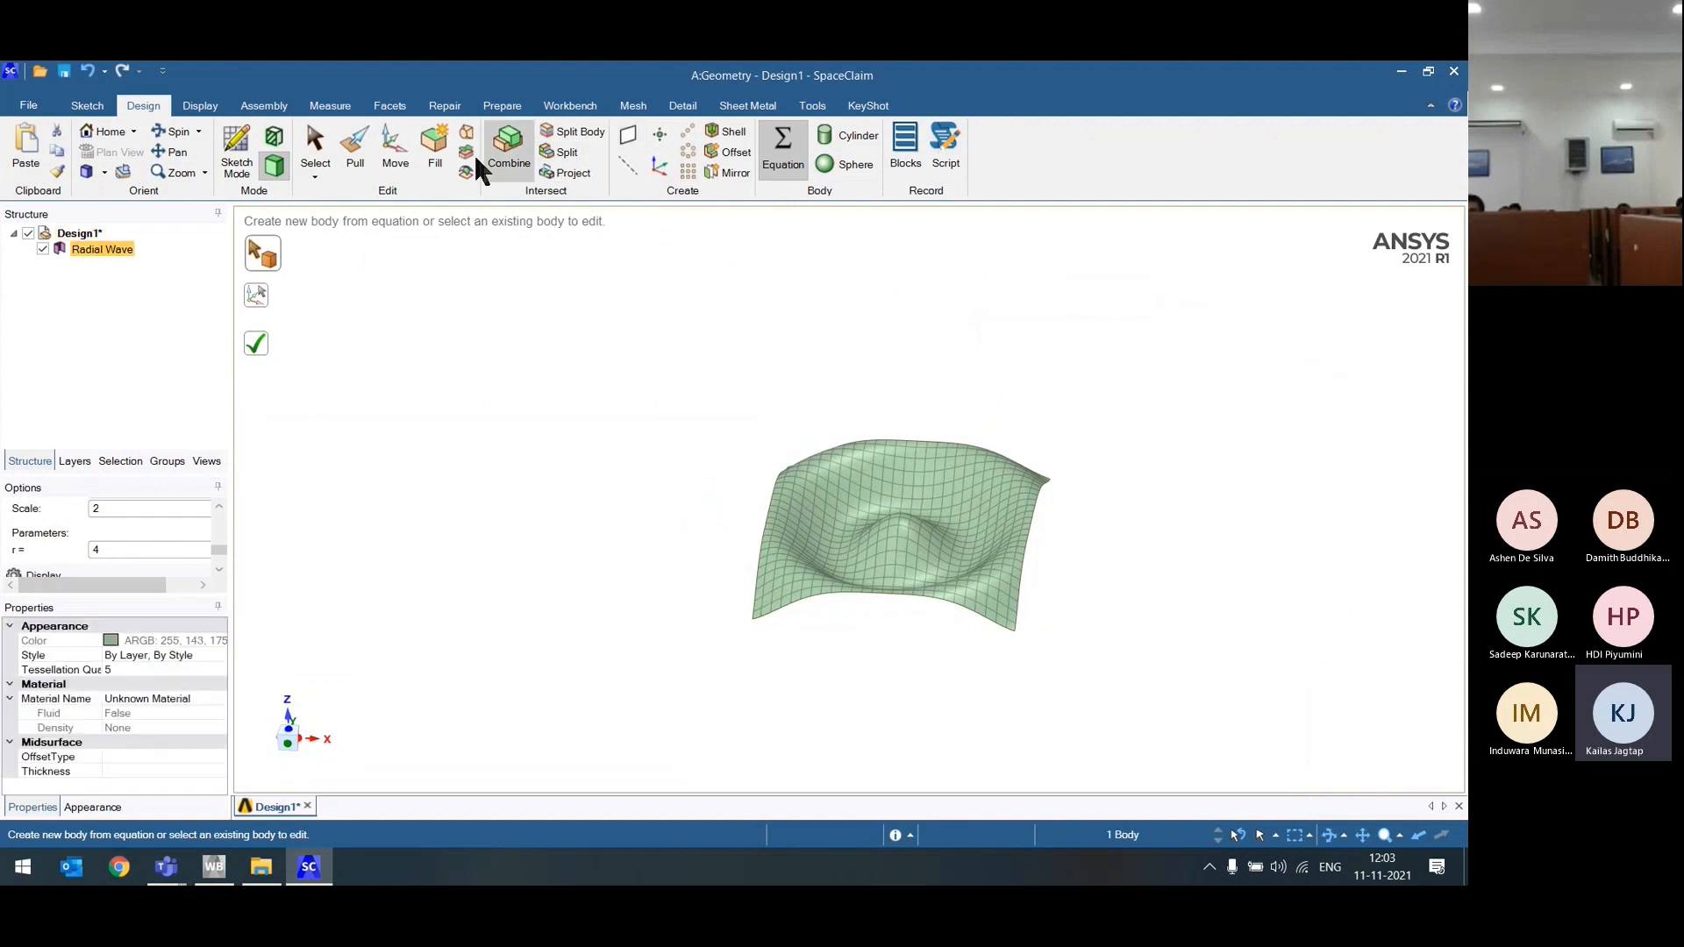
{"action": "left_click", "coordinate": [355, 147]}
{"action": "left_click", "coordinate": [863, 519]}
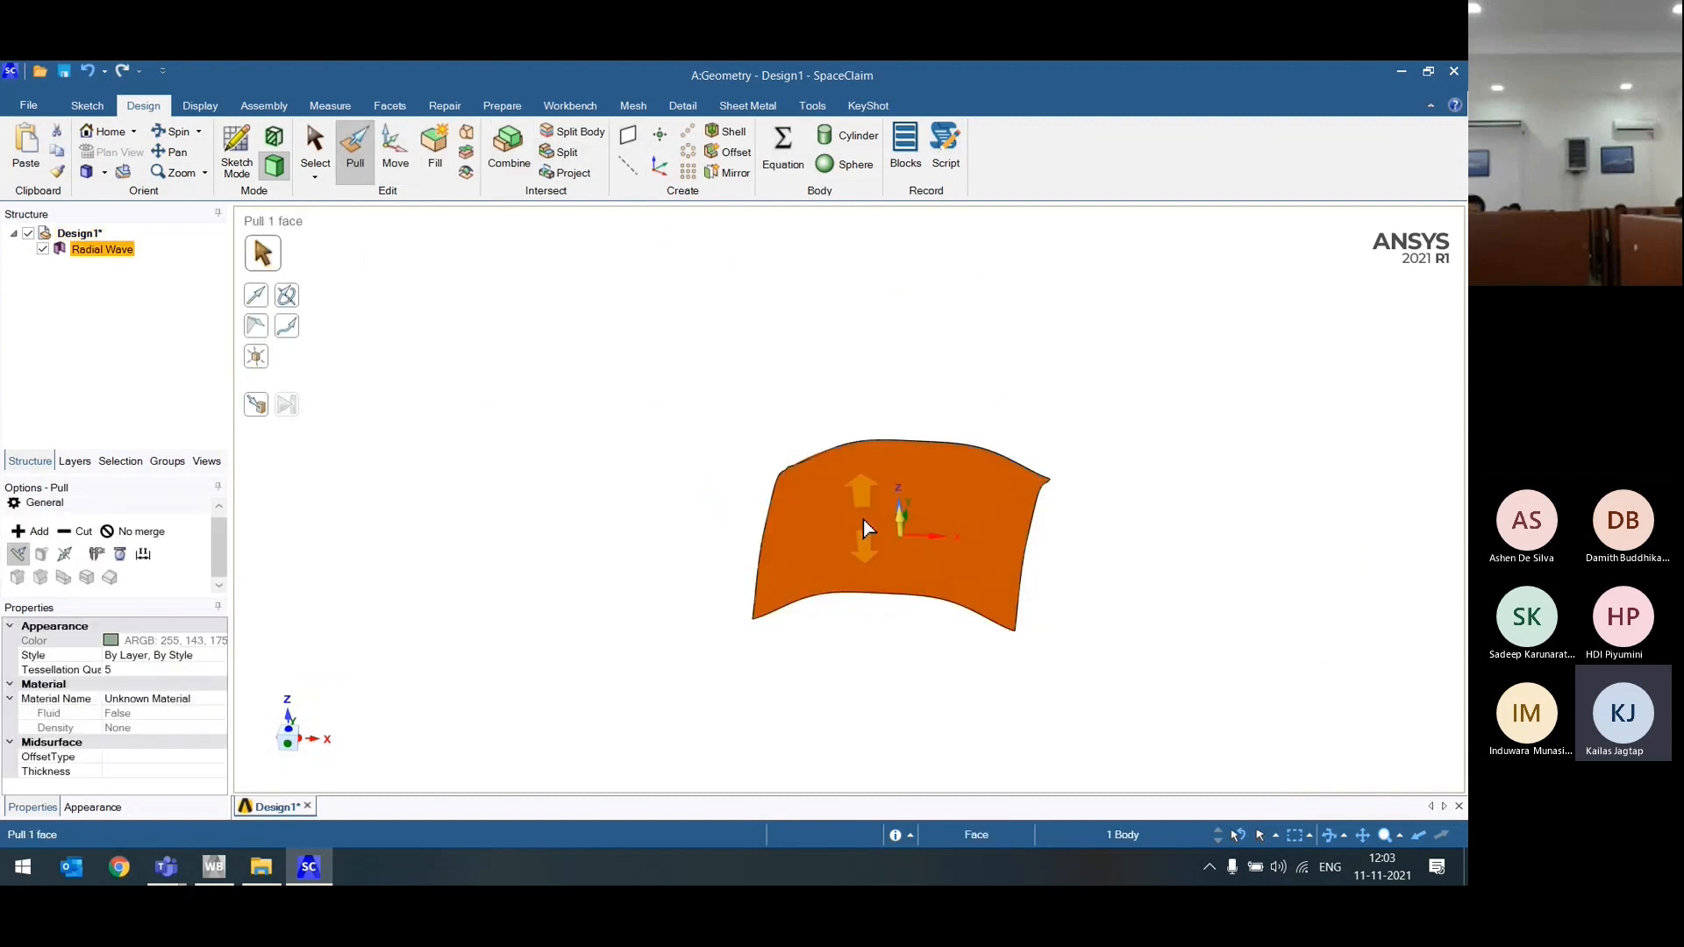
{"action": "left_click_drag", "start_coordinate": [845, 685], "coordinate": [584, 564]}
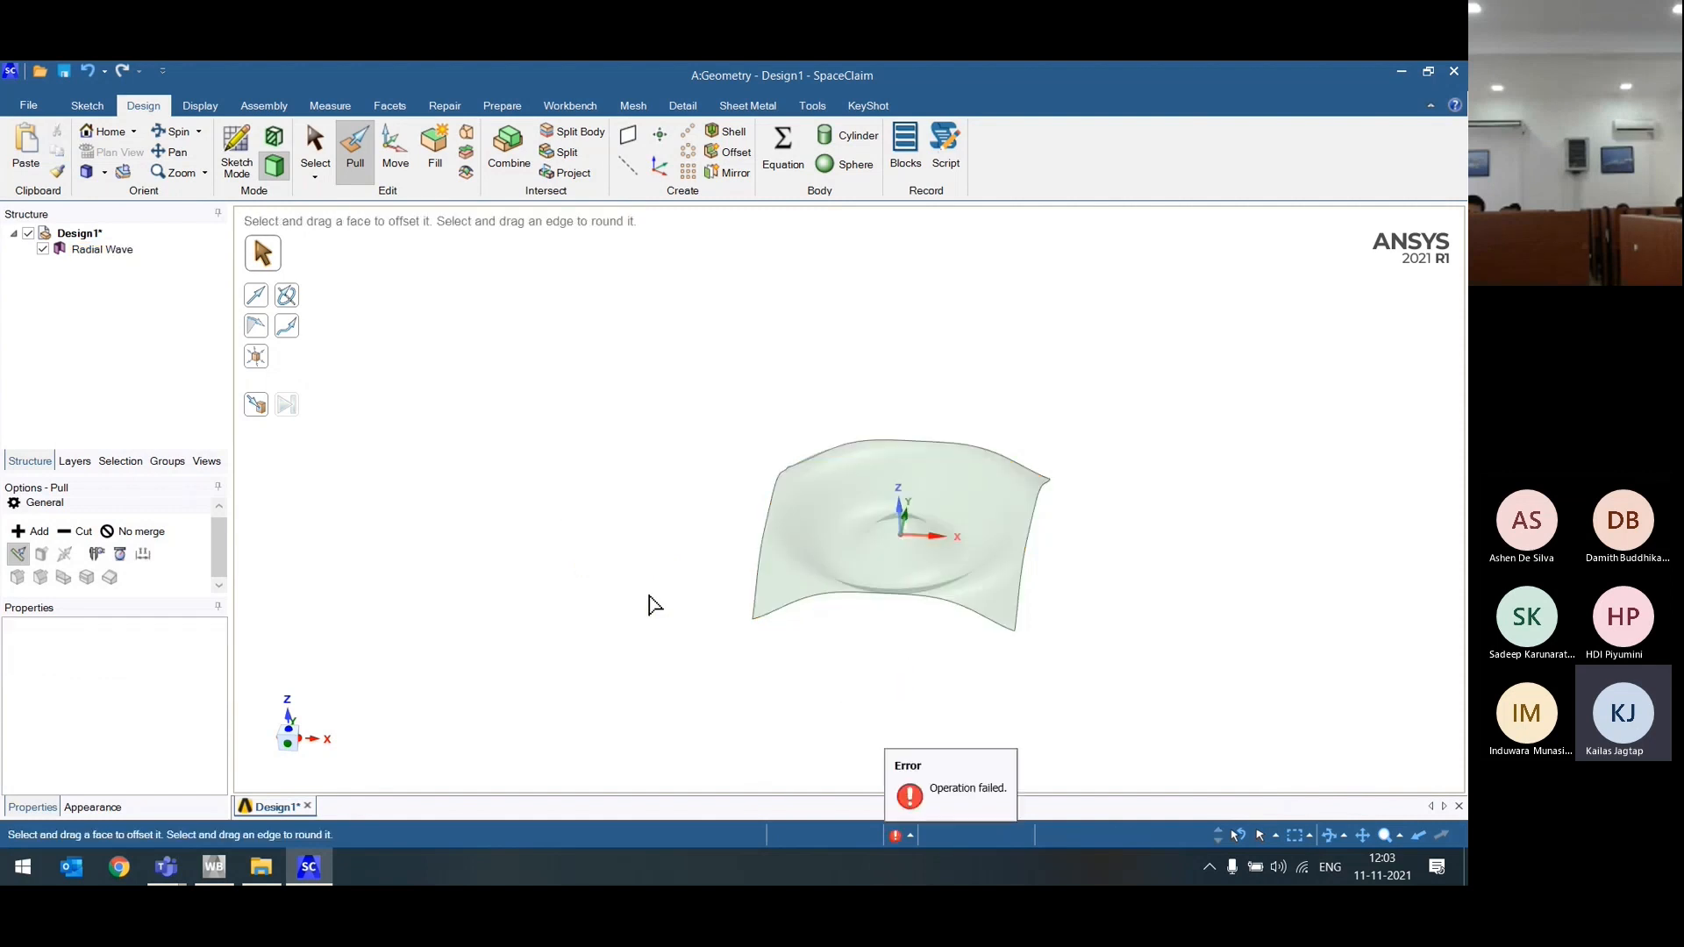
{"action": "left_click", "coordinate": [842, 533]}
{"action": "left_click_drag", "start_coordinate": [842, 541], "coordinate": [841, 570]}
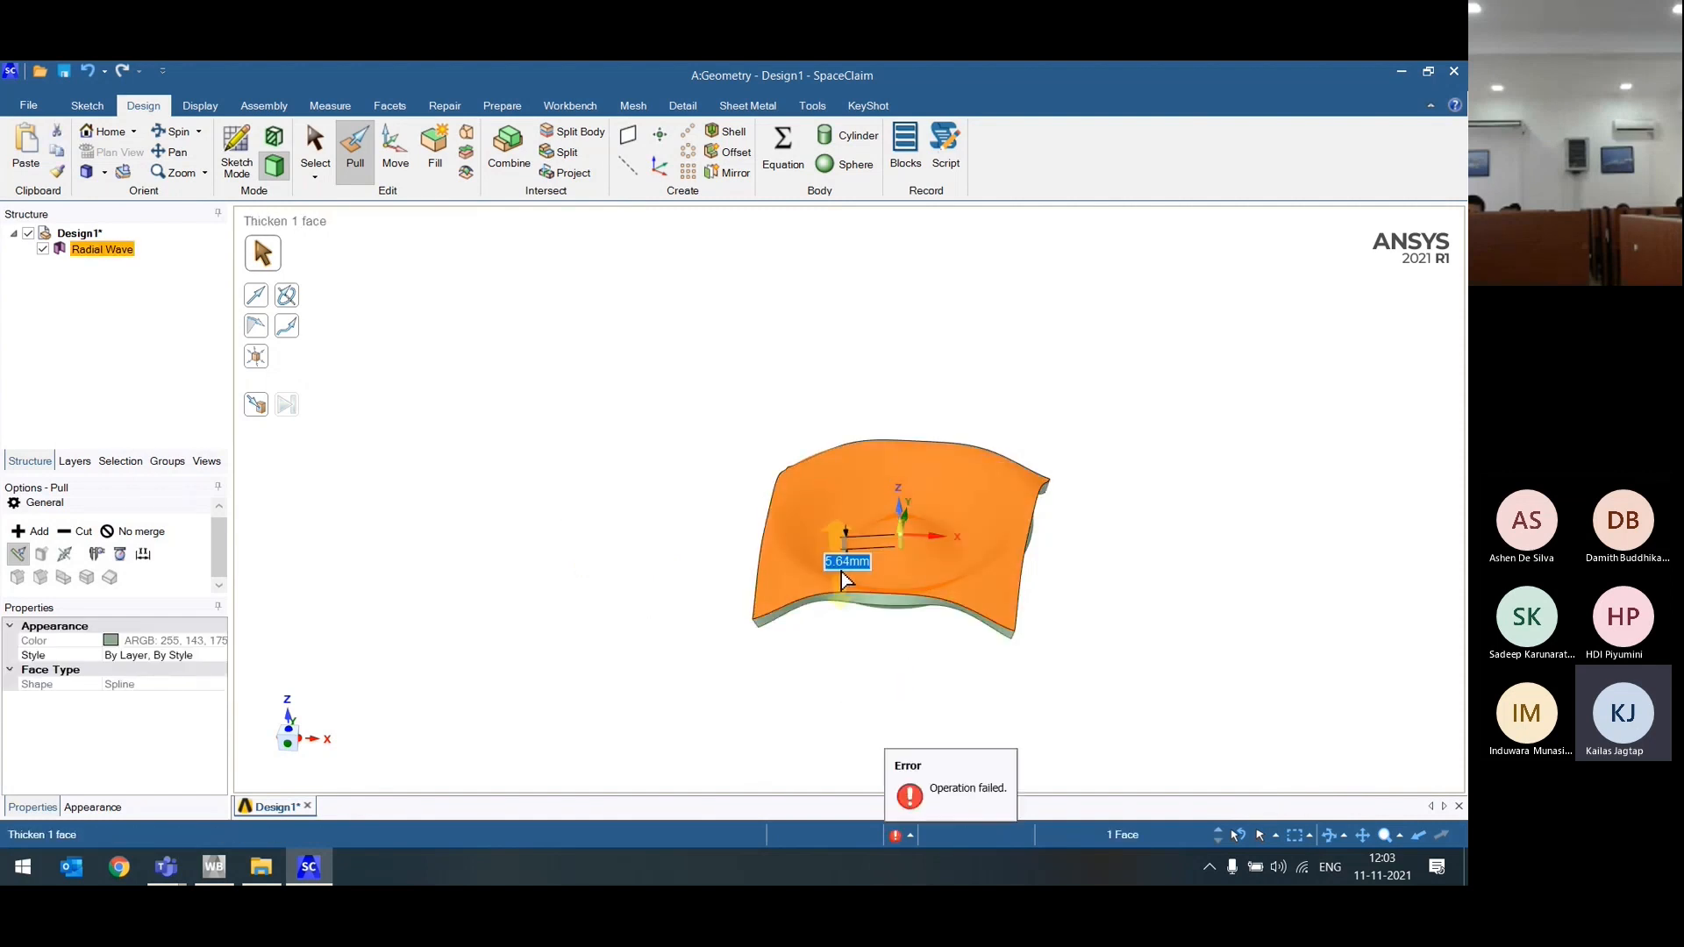
{"action": "left_click_drag", "start_coordinate": [660, 561], "coordinate": [628, 620]}
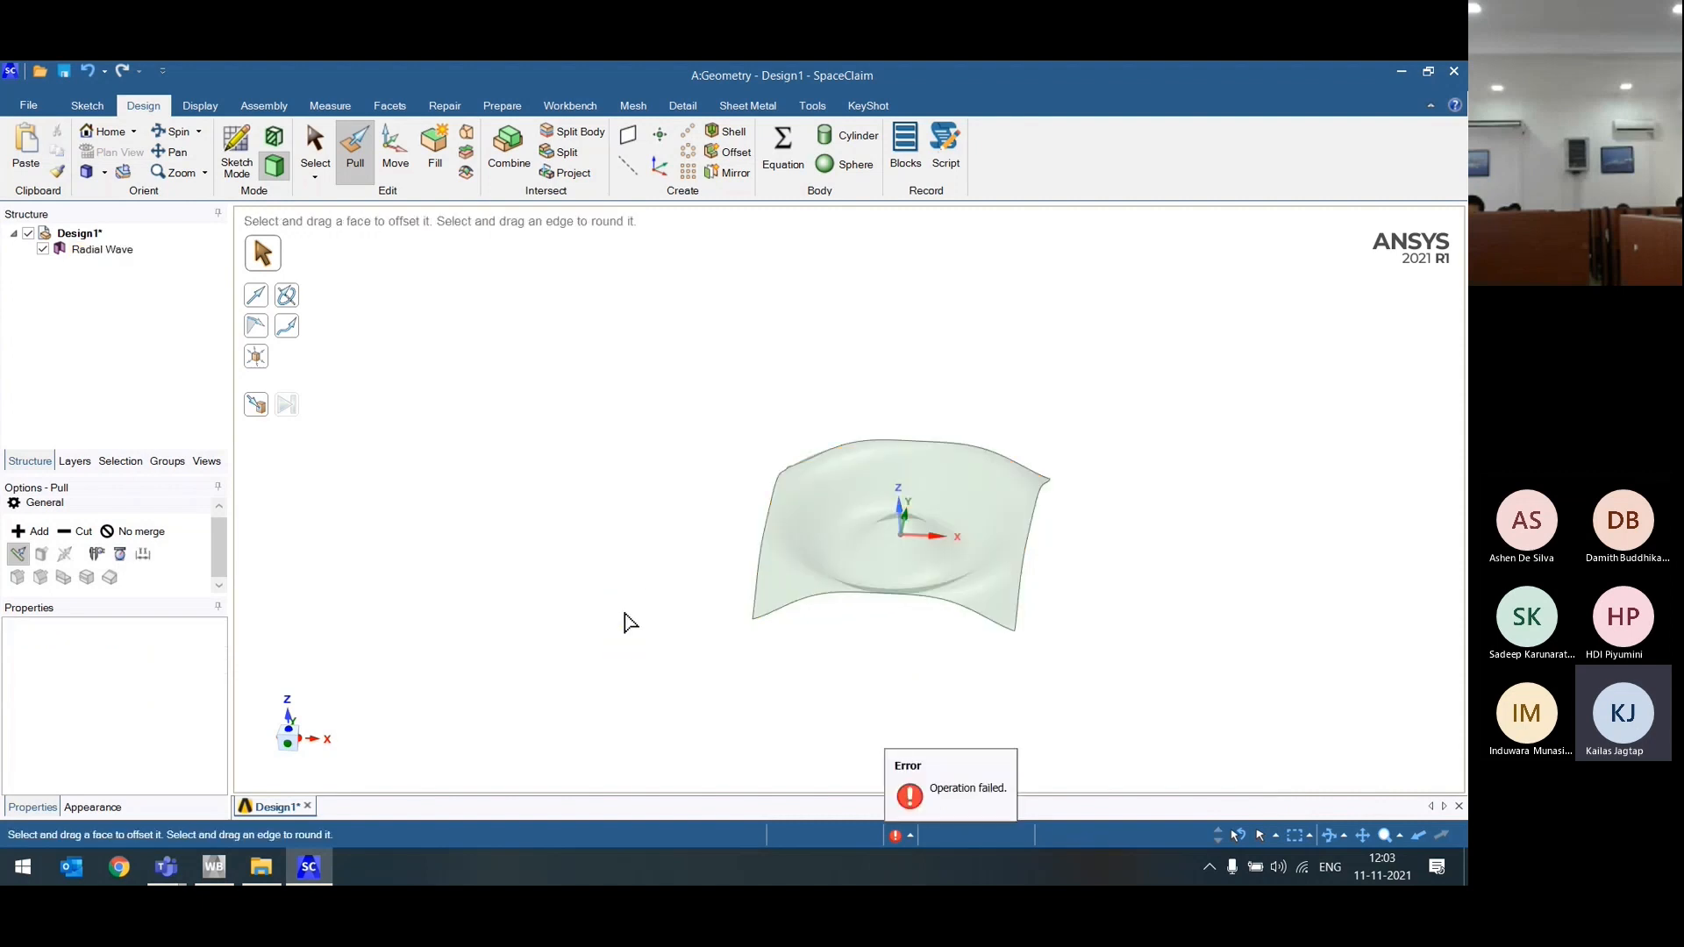
Step: Try to thicken the radial wave face upward by about 12 mm, then cancel the operation
{"action": "left_click", "coordinate": [928, 537]}
{"action": "left_click_drag", "start_coordinate": [937, 497], "coordinate": [936, 466]}
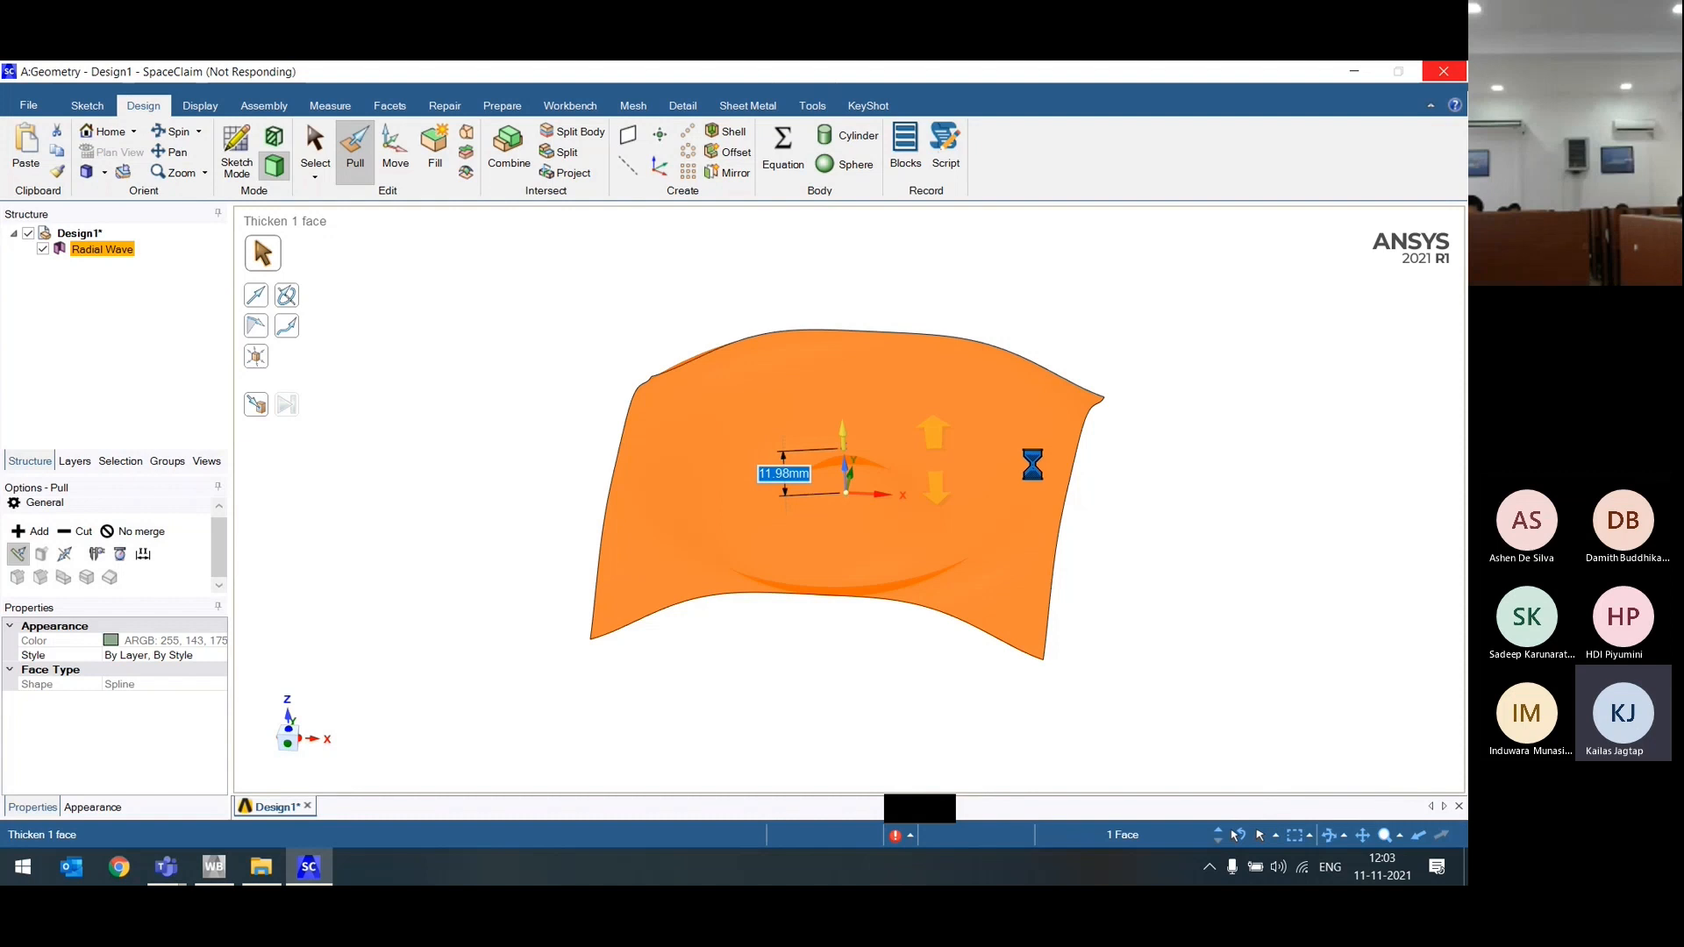
{"action": "key", "text": "Escape"}
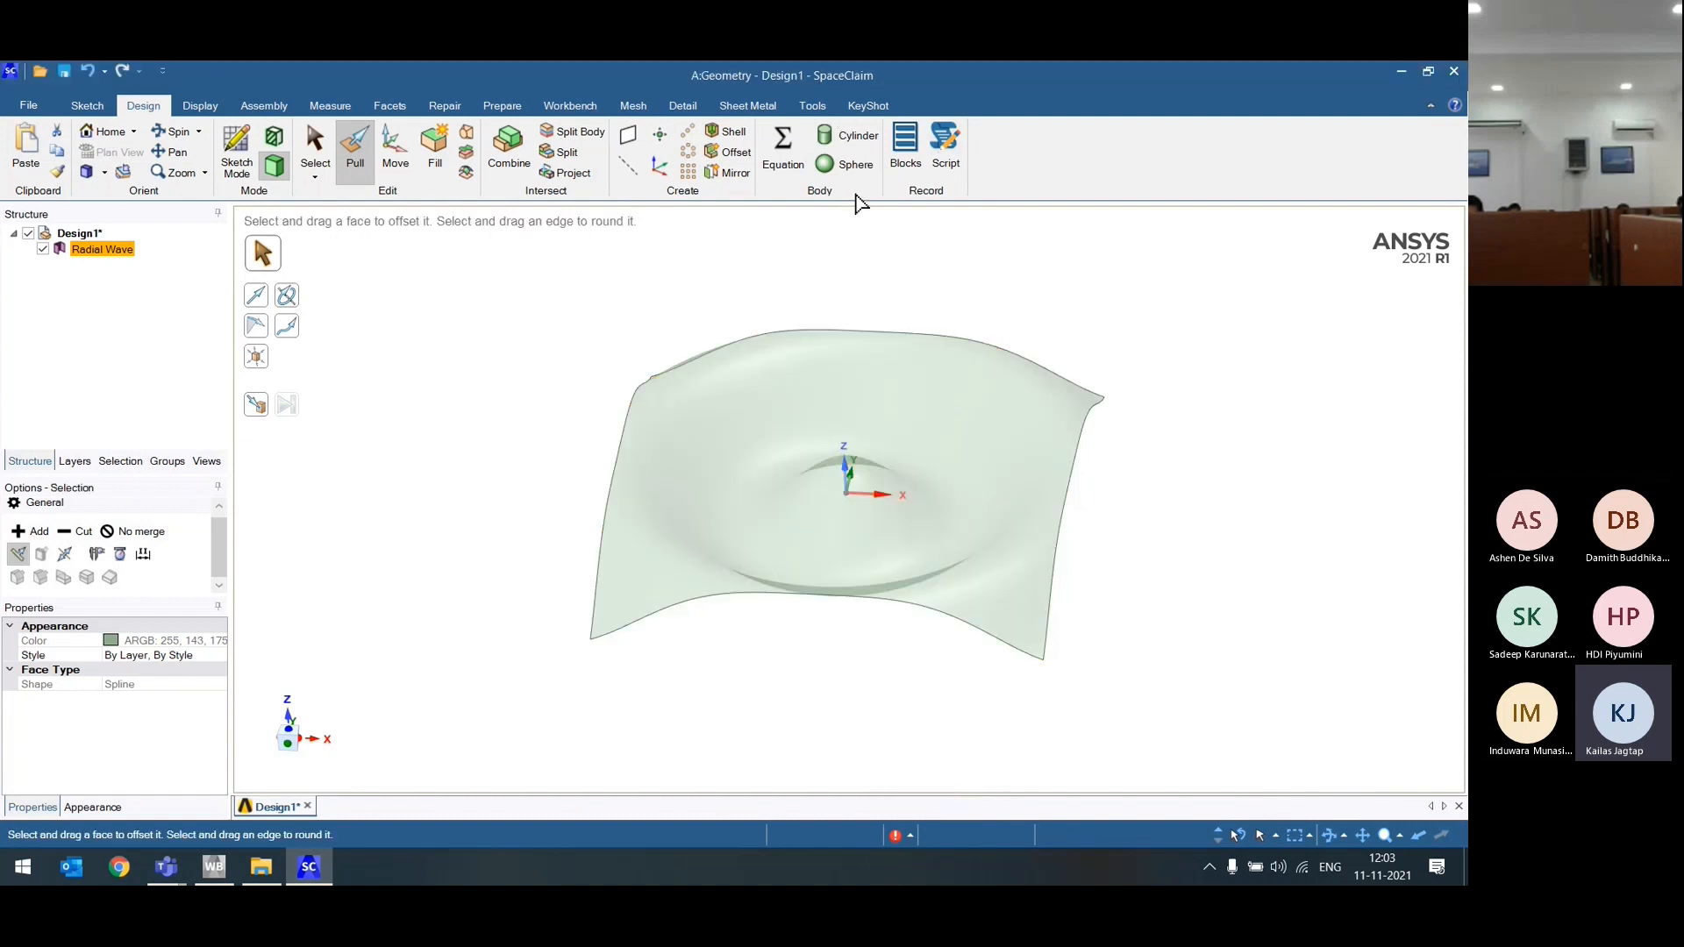
Step: Undo the creation of the radial wave surface body
{"action": "scroll", "coordinate": [855, 194], "scroll_direction": "down", "scroll_amount": 1}
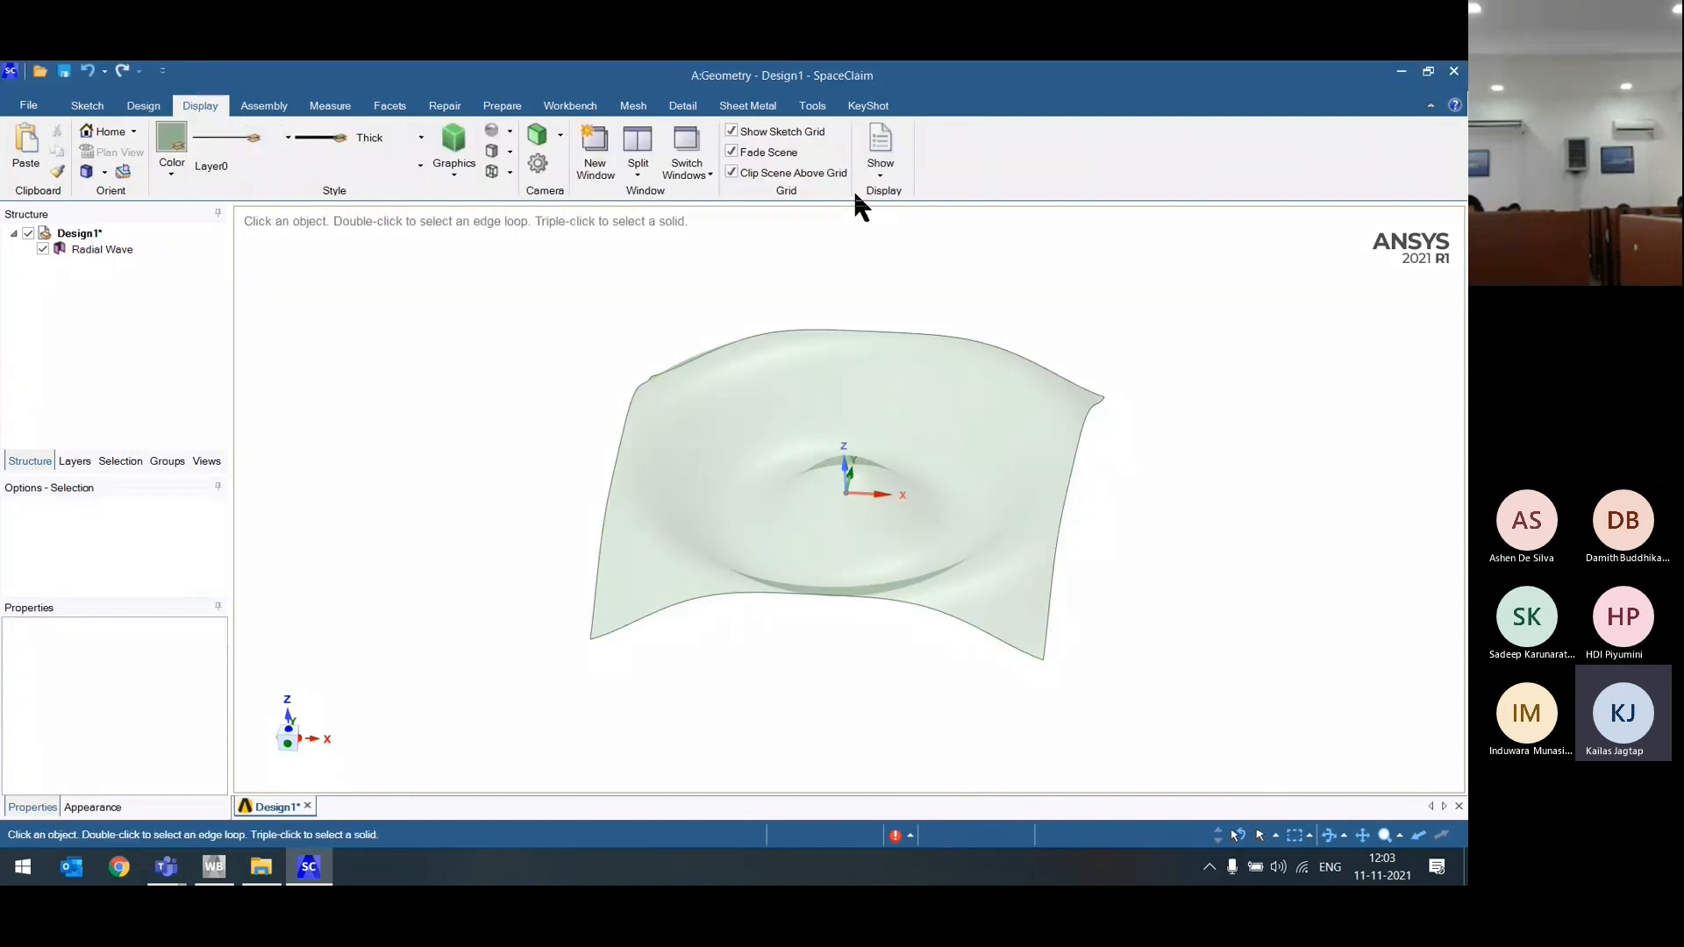
{"action": "left_click", "coordinate": [87, 106]}
{"action": "left_click", "coordinate": [143, 106]}
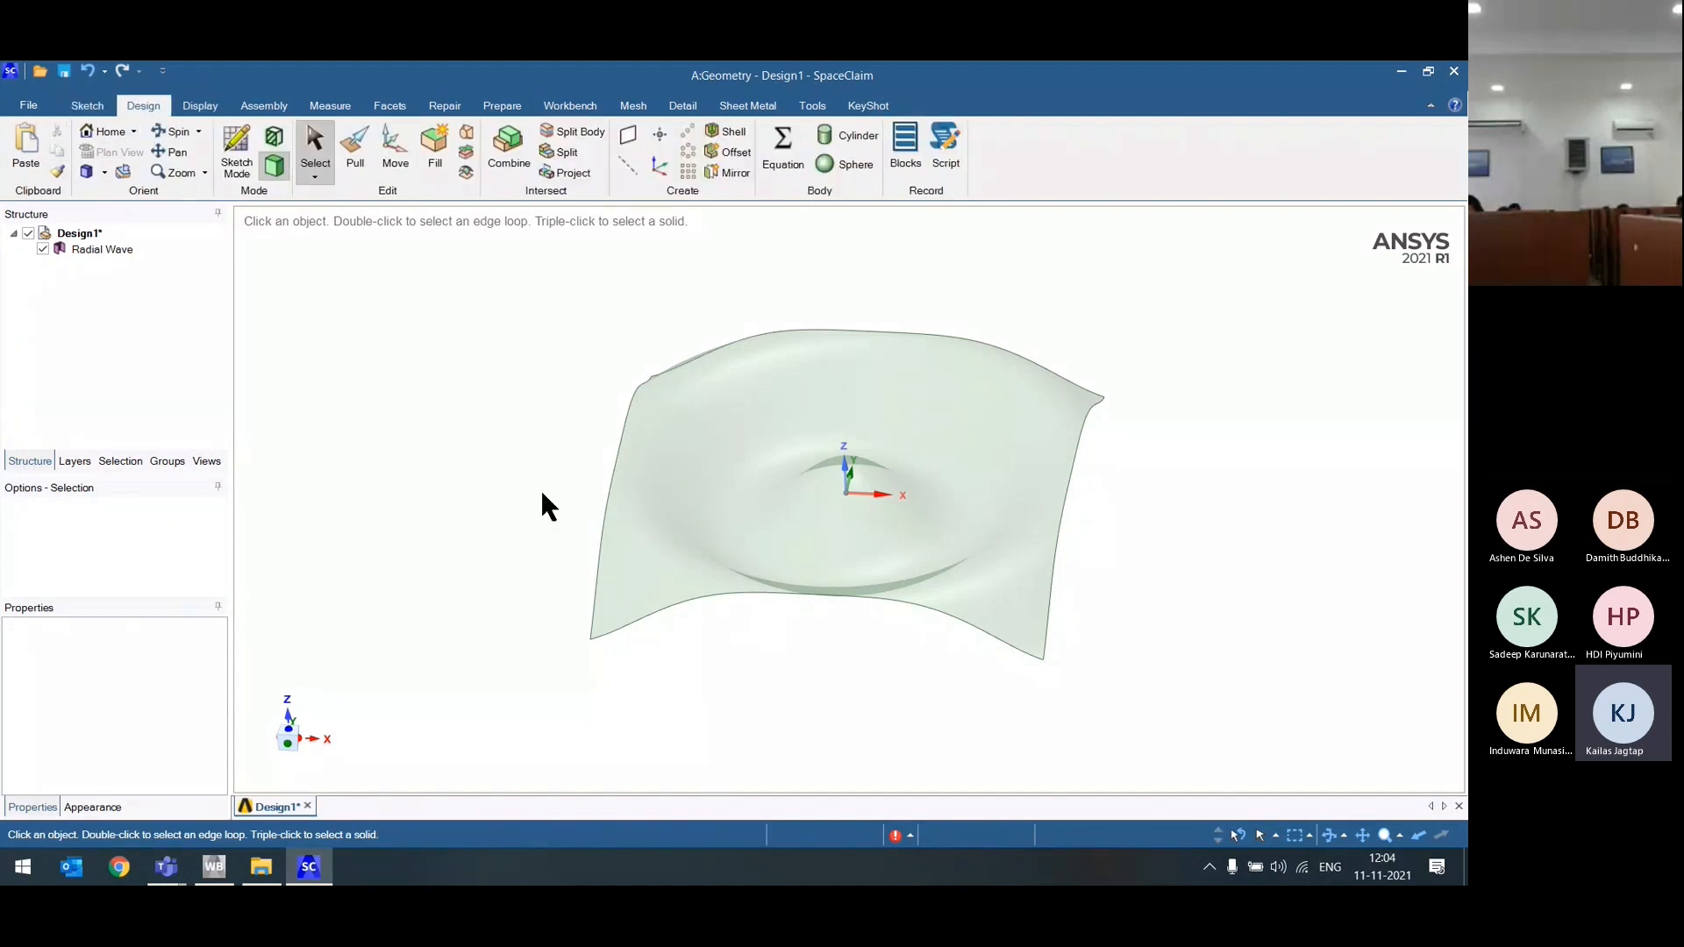
{"action": "key", "text": "ctrl+z"}
Step: Create a solid cylinder about 120 mm long from the origin along the X axis, inspect it, and undo it
{"action": "left_click", "coordinate": [848, 137]}
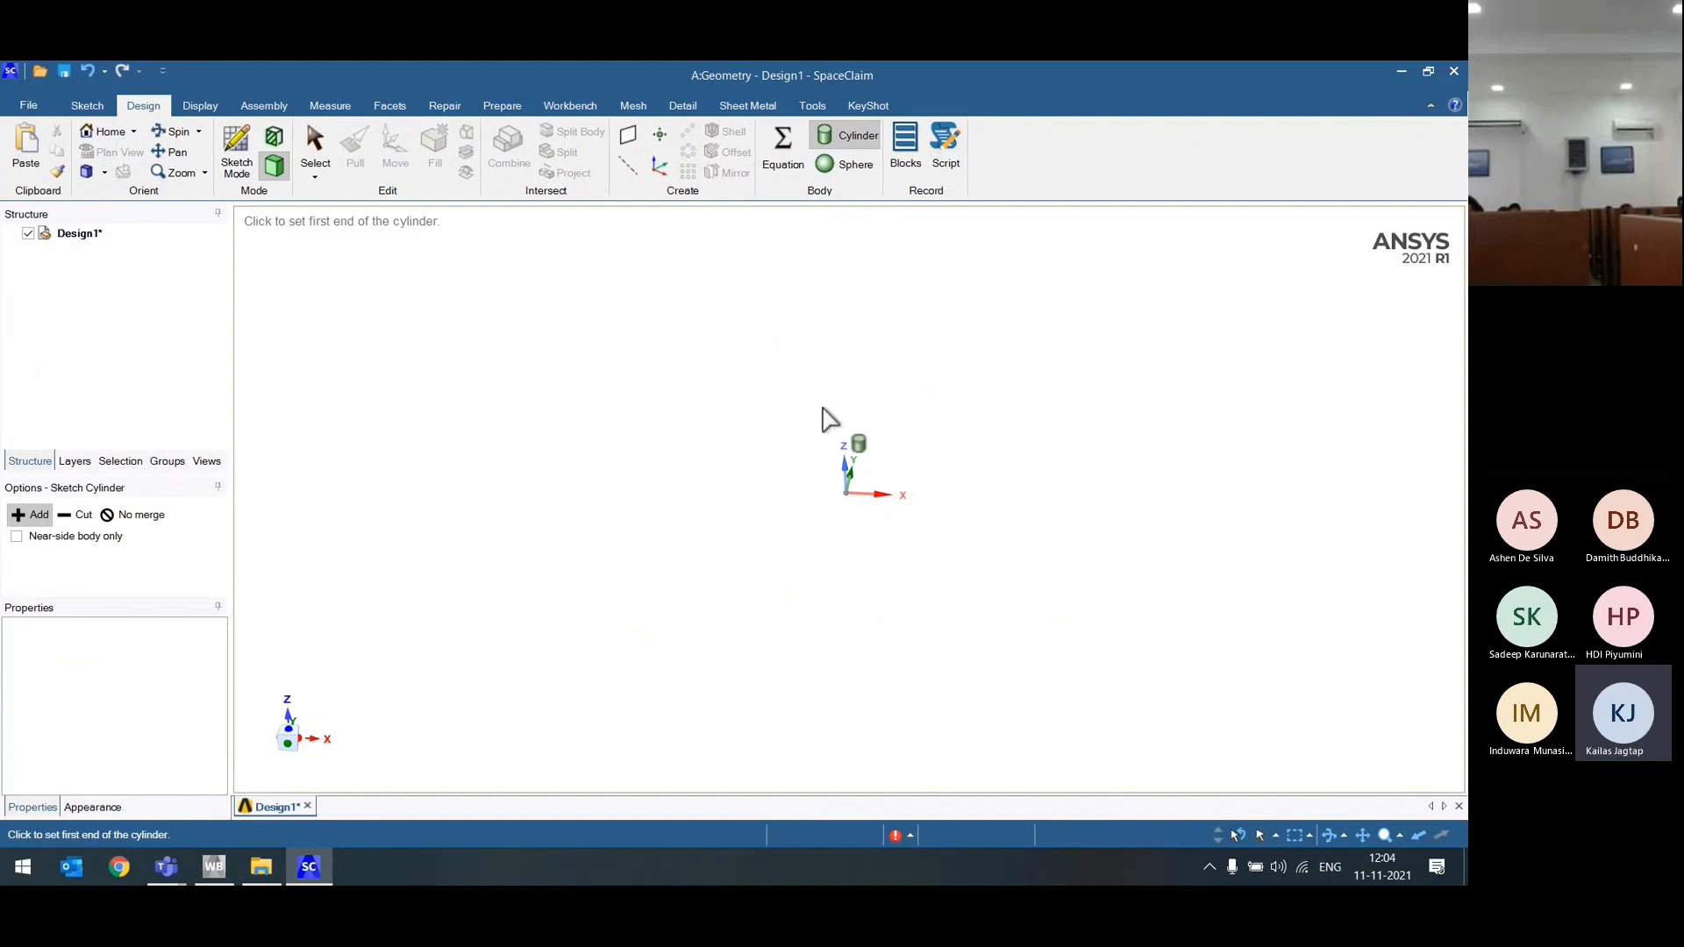
{"action": "left_click", "coordinate": [847, 493]}
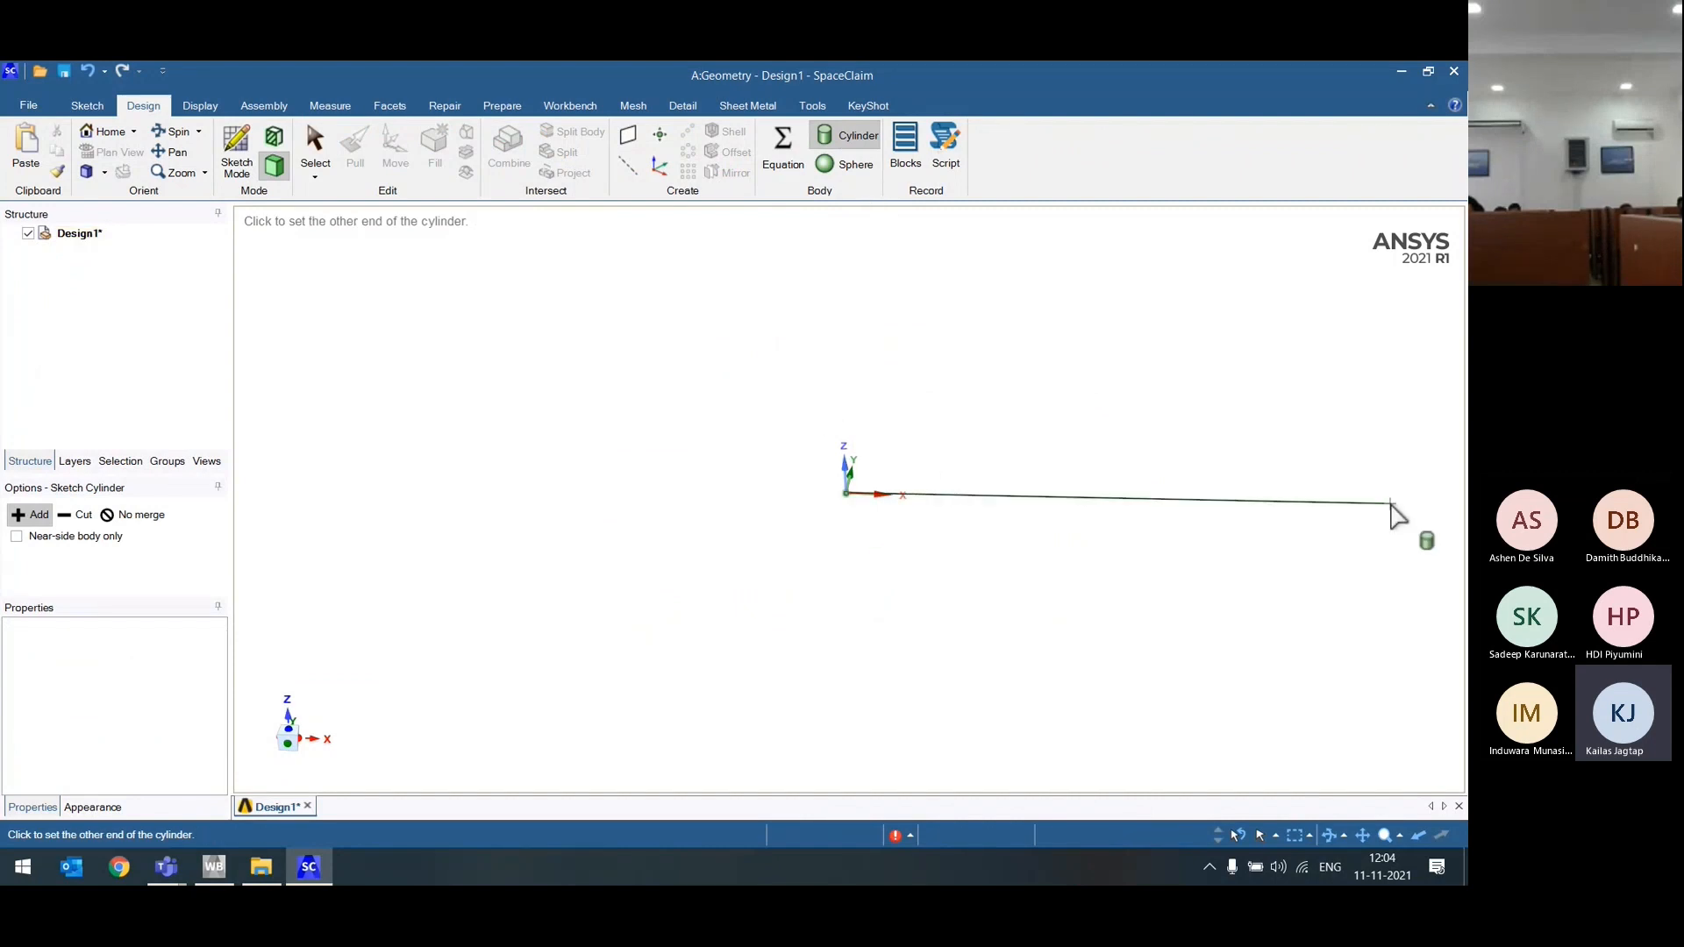
{"action": "left_click", "coordinate": [1393, 503]}
{"action": "left_click", "coordinate": [1338, 640]}
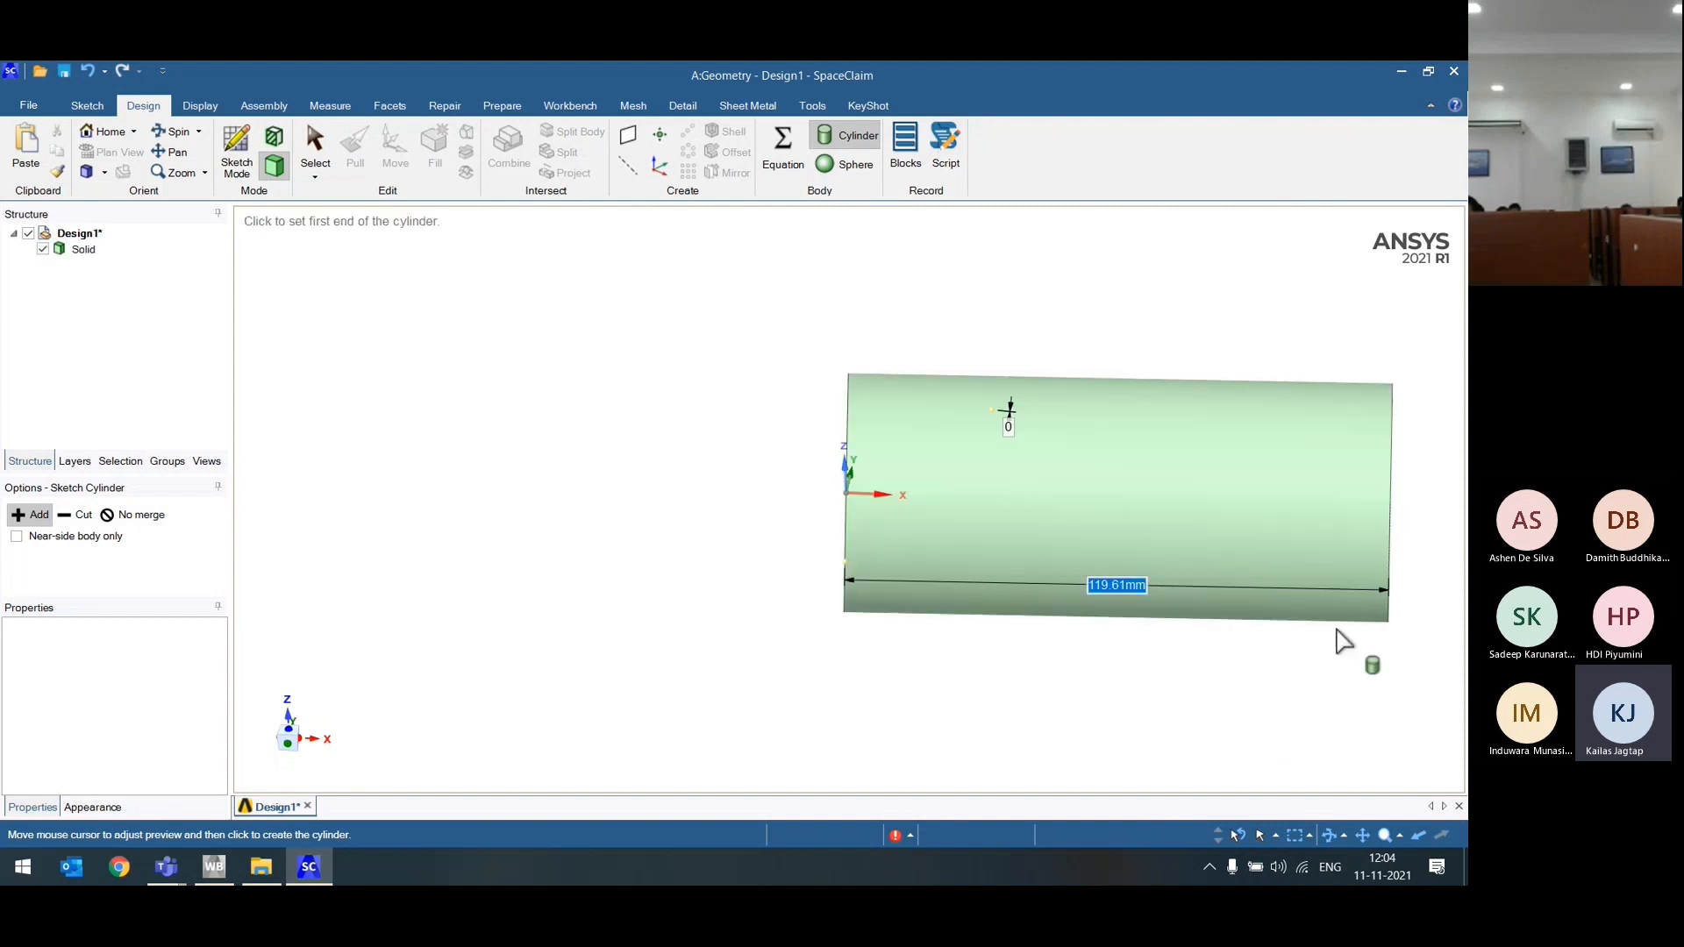
{"action": "middle_click_drag", "start_coordinate": [1339, 640], "coordinate": [1457, 617]}
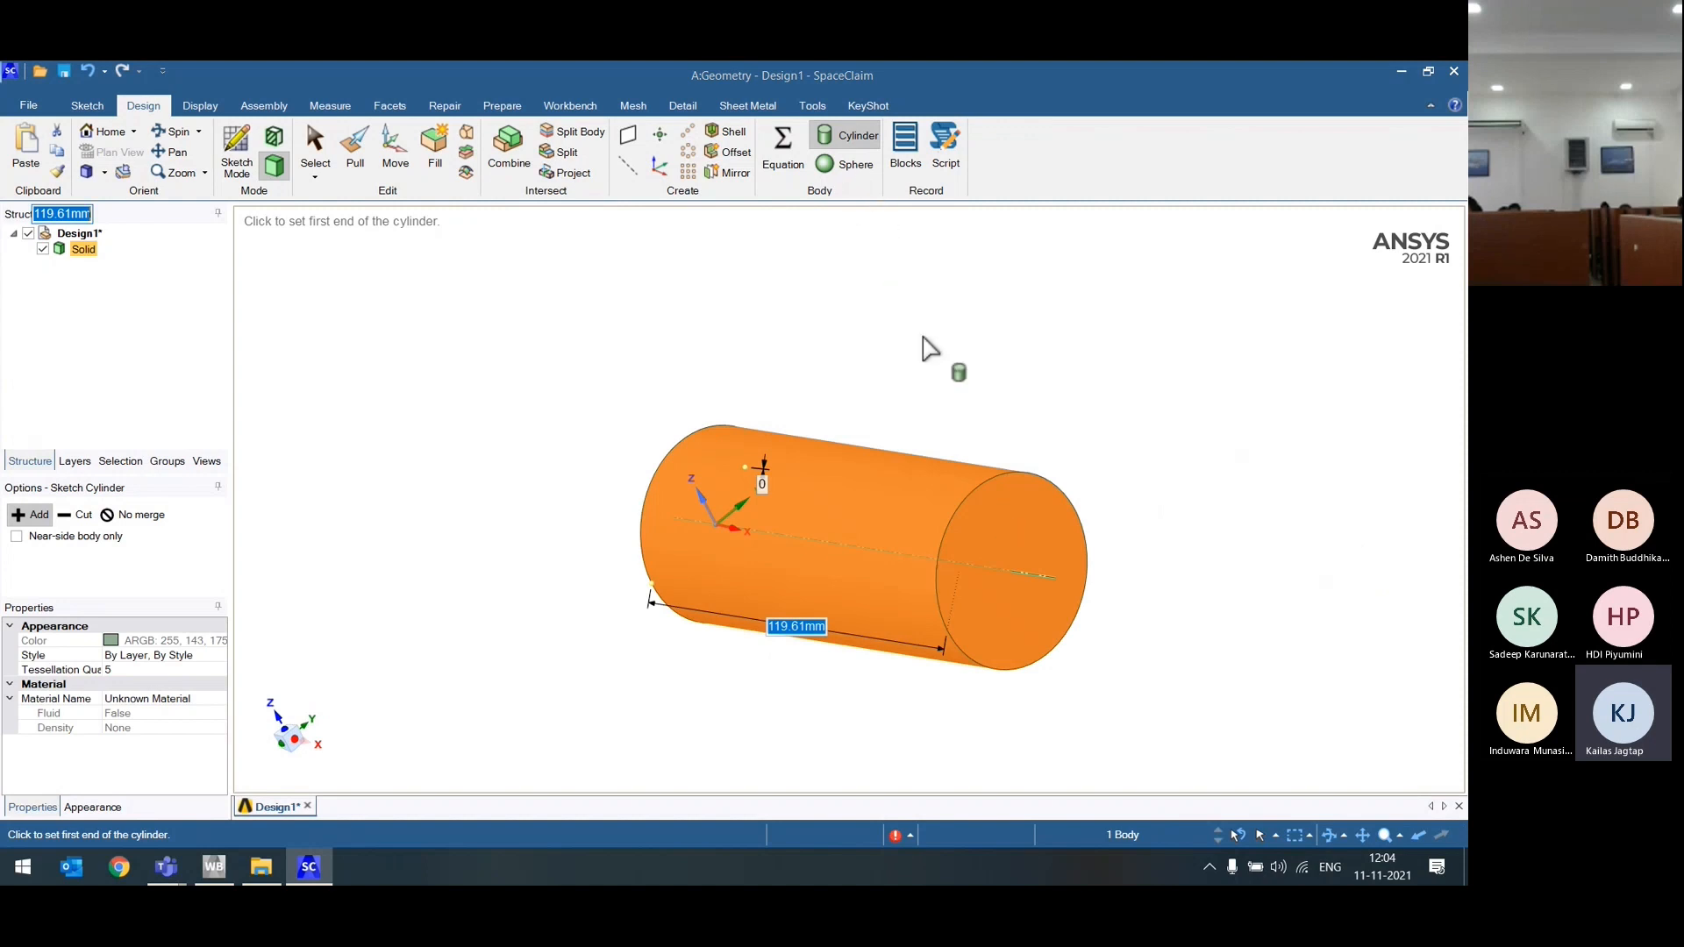
{"action": "key", "text": "ctrl+z"}
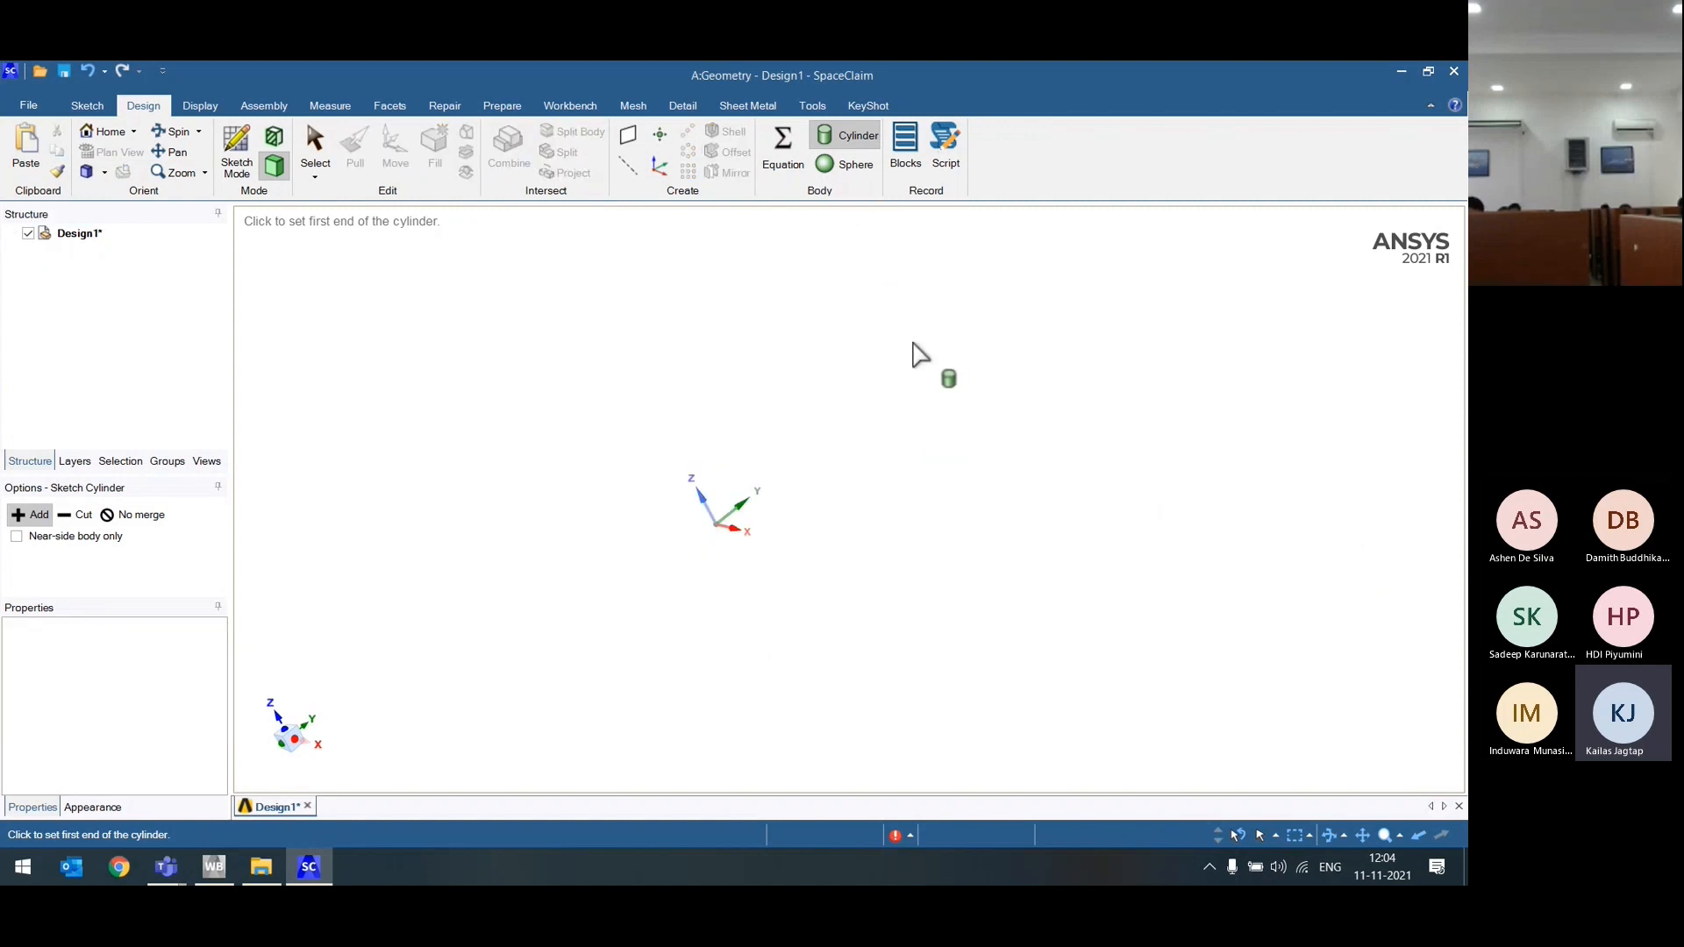
Step: Create a solid sphere centred on the origin and inspect it from another angle
{"action": "left_click", "coordinate": [846, 165]}
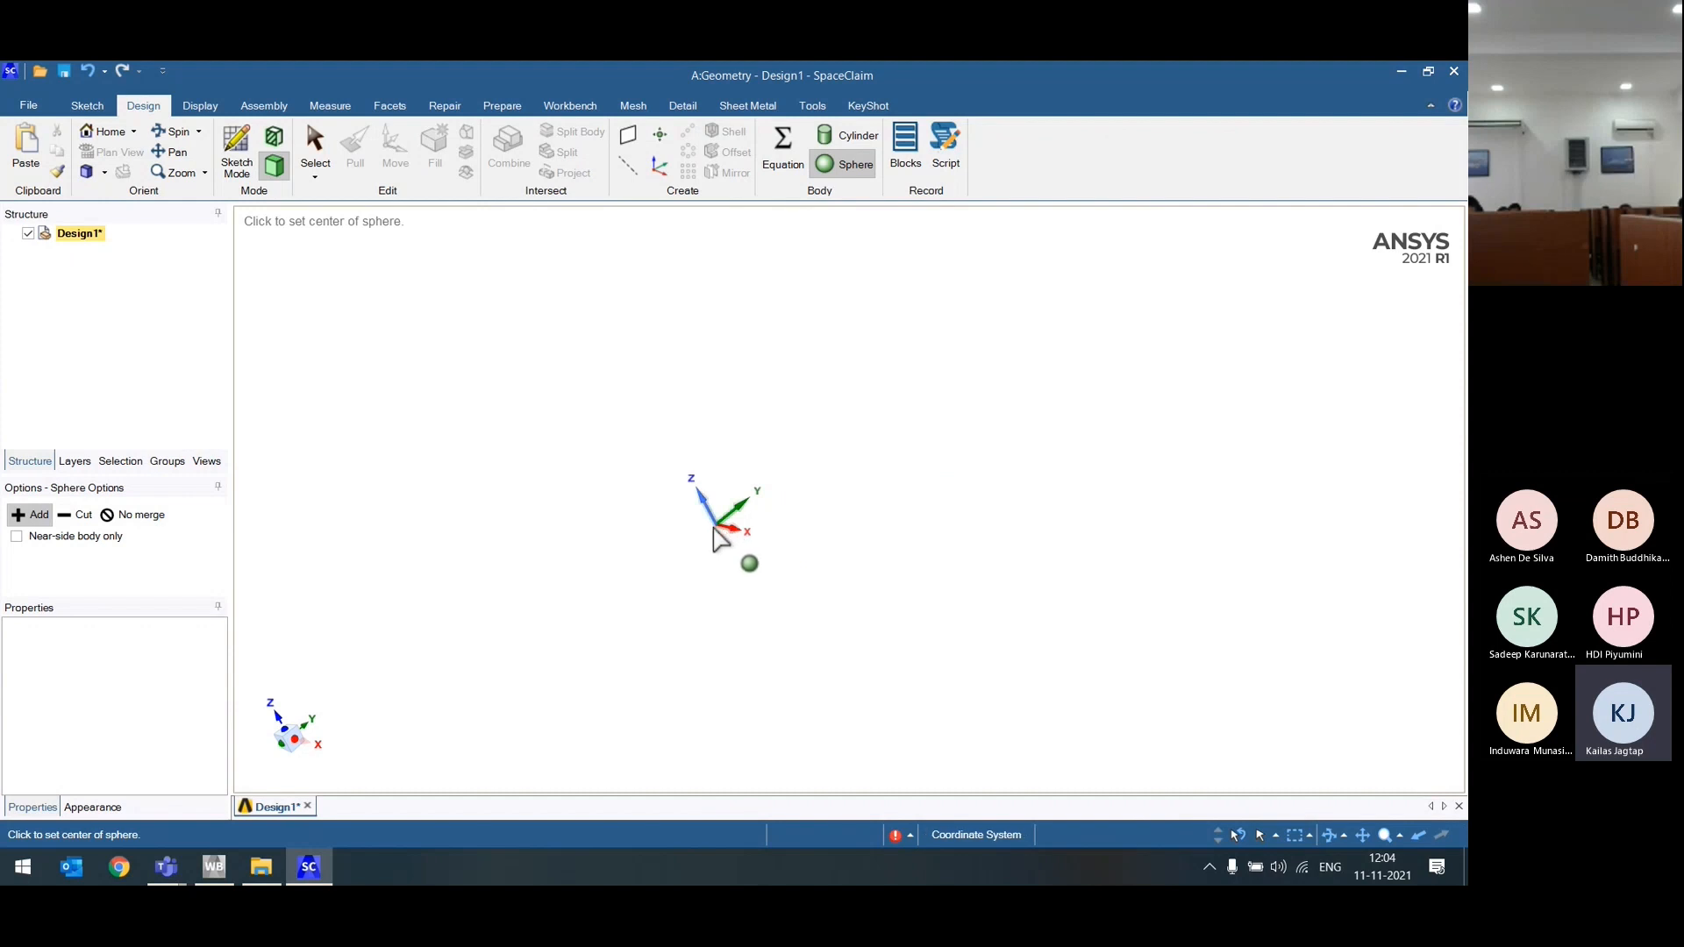
{"action": "left_click", "coordinate": [727, 529]}
{"action": "left_click", "coordinate": [1219, 453]}
{"action": "scroll", "coordinate": [1125, 484], "scroll_direction": "down", "scroll_amount": 5}
{"action": "scroll", "coordinate": [1124, 482], "scroll_direction": "up", "scroll_amount": 3}
{"action": "middle_click_drag", "start_coordinate": [1123, 482], "coordinate": [793, 527]}
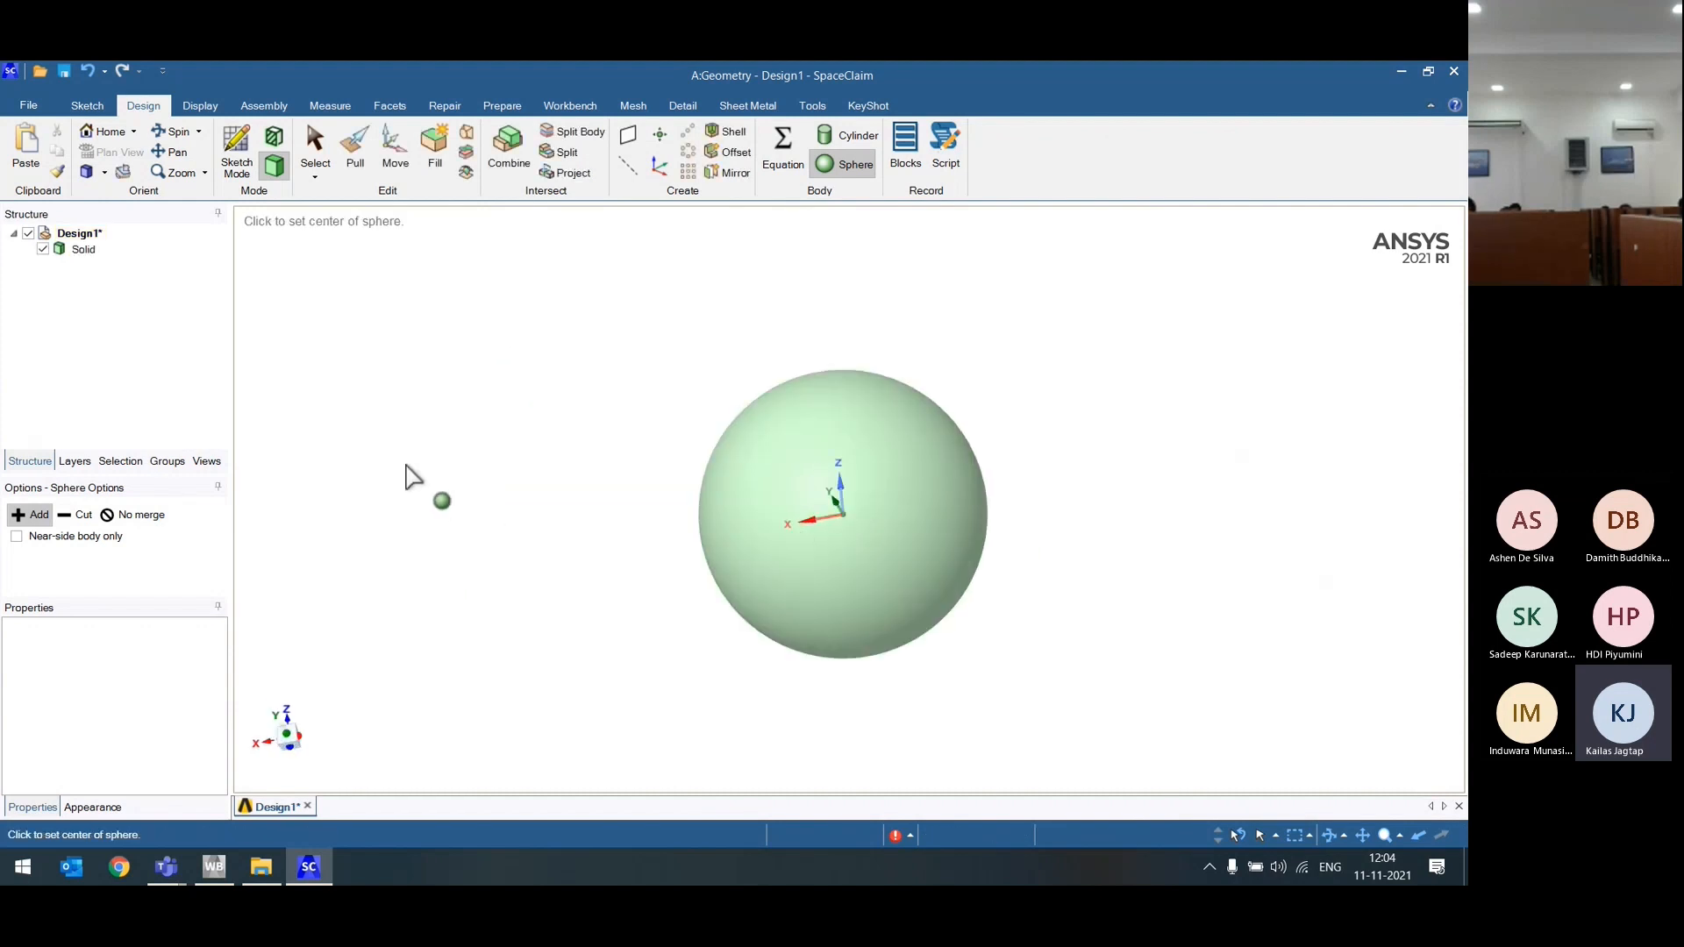
Step: Delete the sphere body and restore the home view orientation
{"action": "key", "text": "ctrl+a"}
{"action": "key", "text": "Delete"}
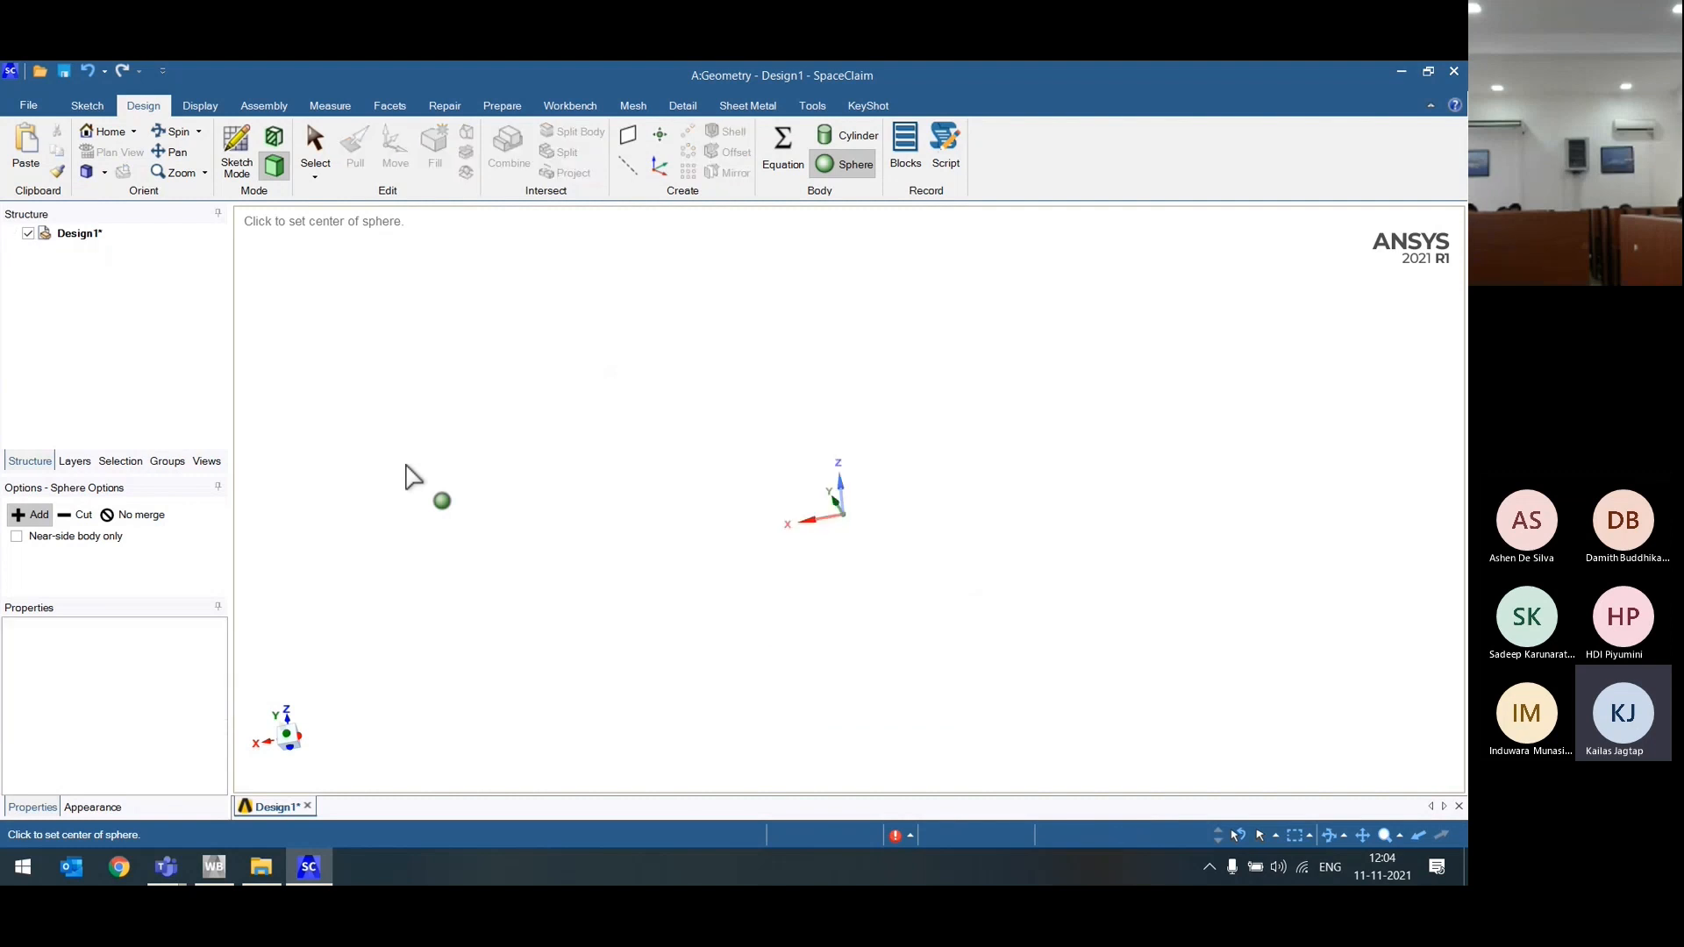
{"action": "key", "text": "h"}
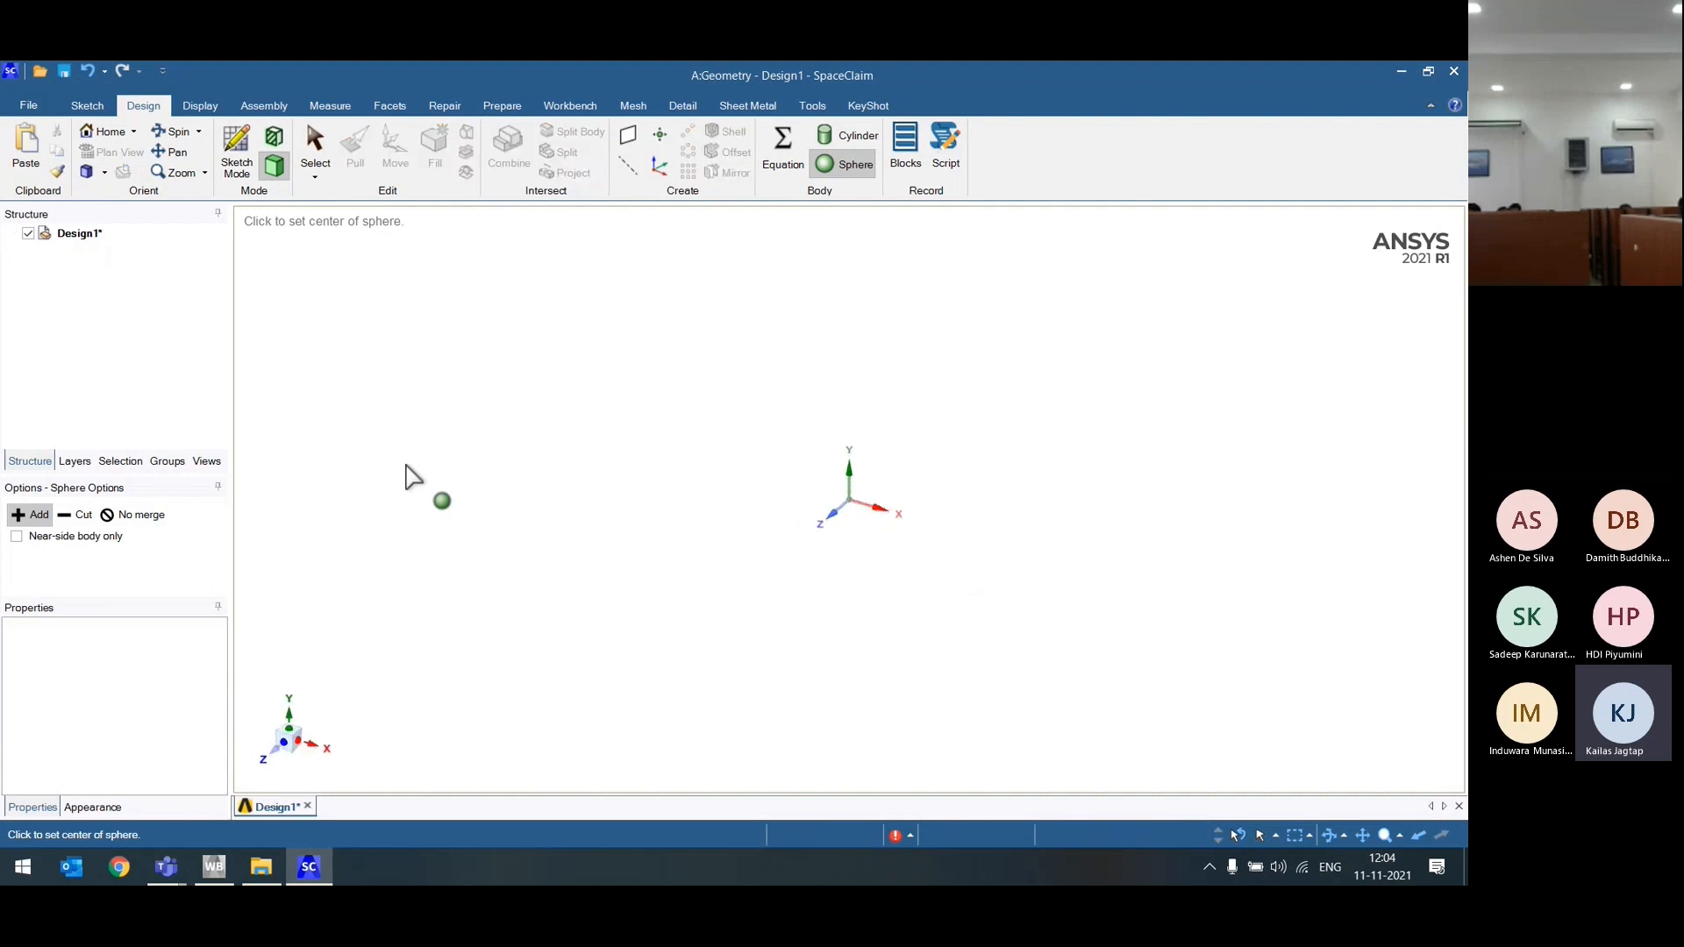
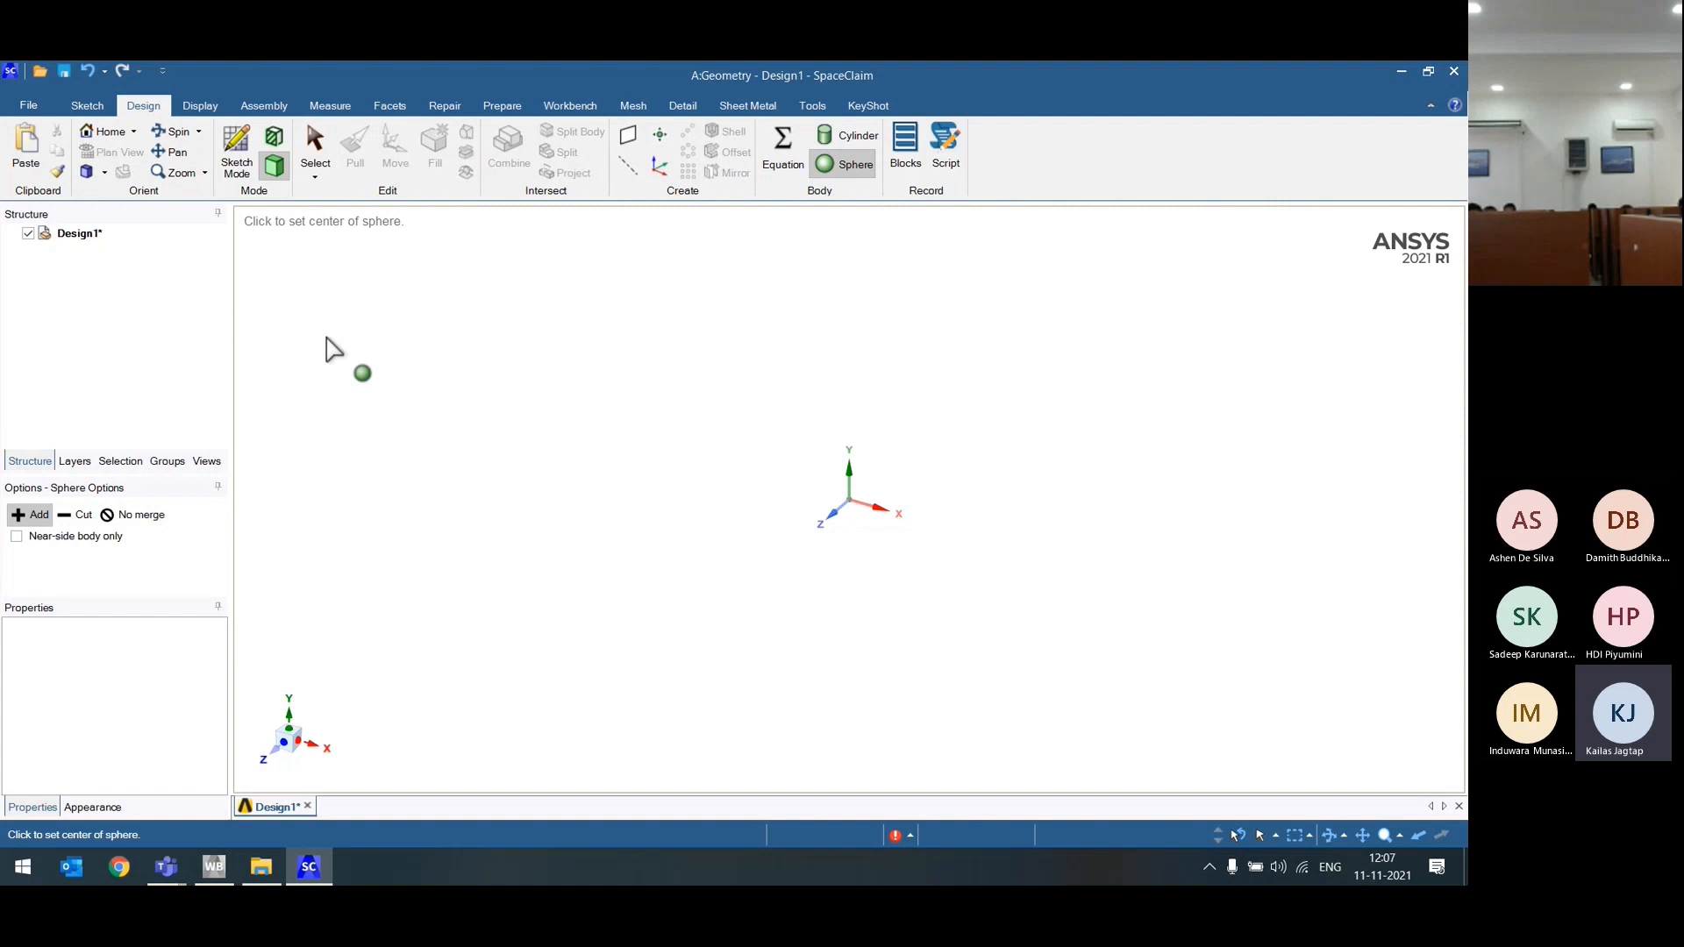
Step: Bring up the set of Repair tools
{"action": "left_click", "coordinate": [105, 98]}
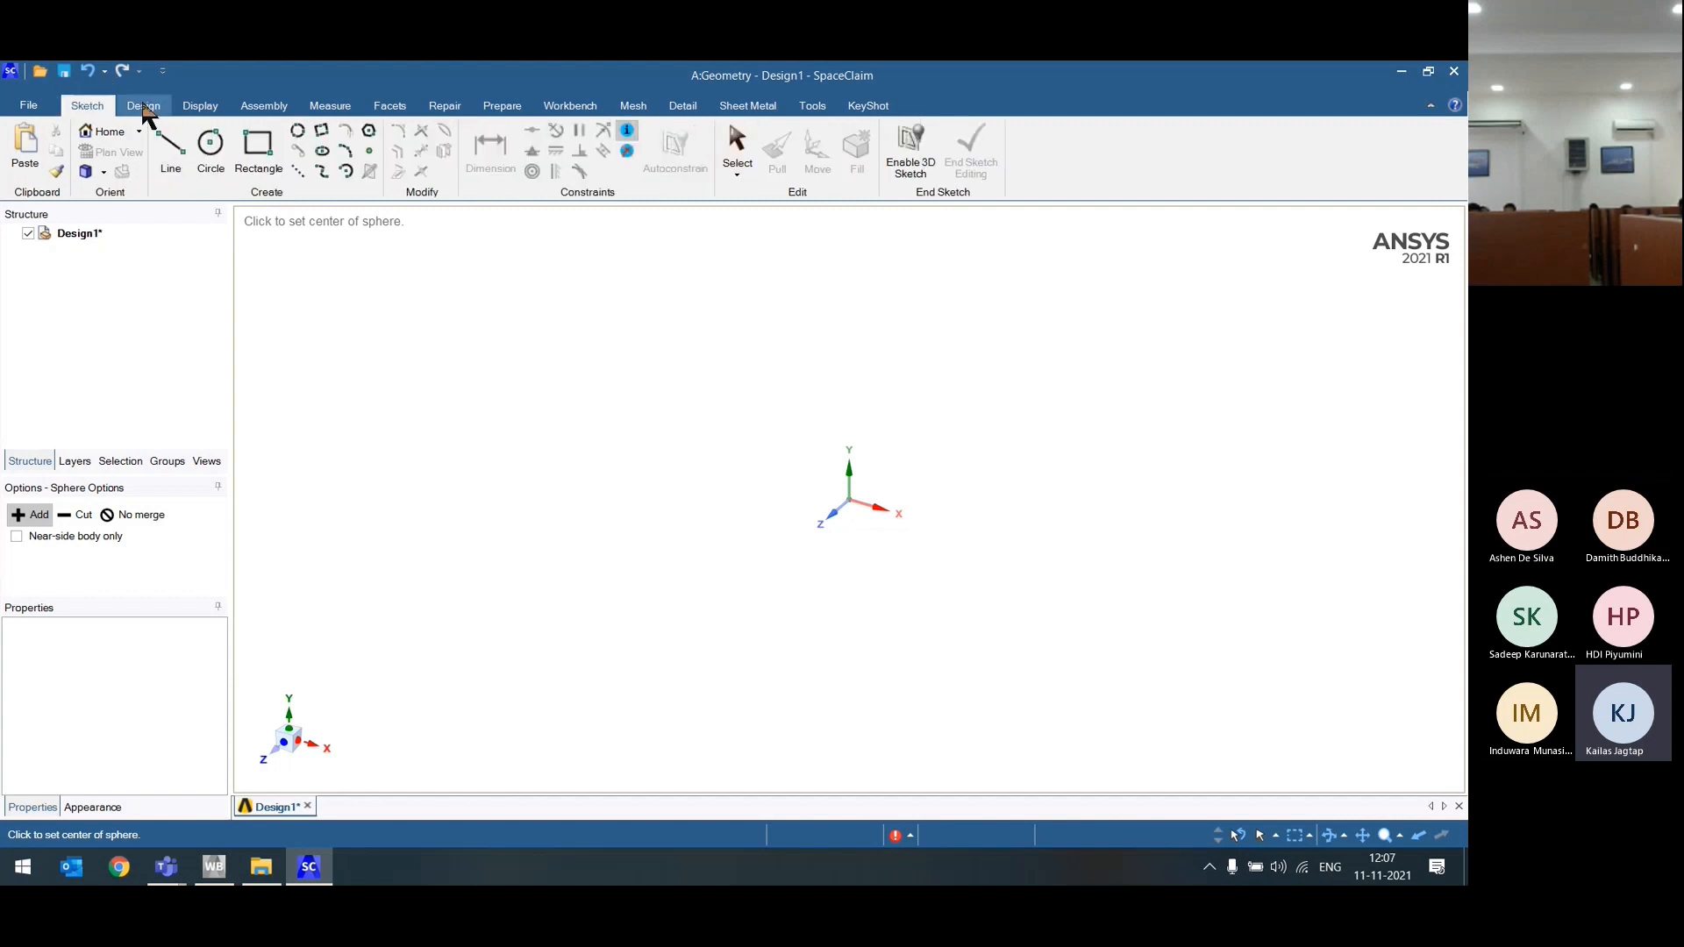
{"action": "left_click", "coordinate": [141, 111]}
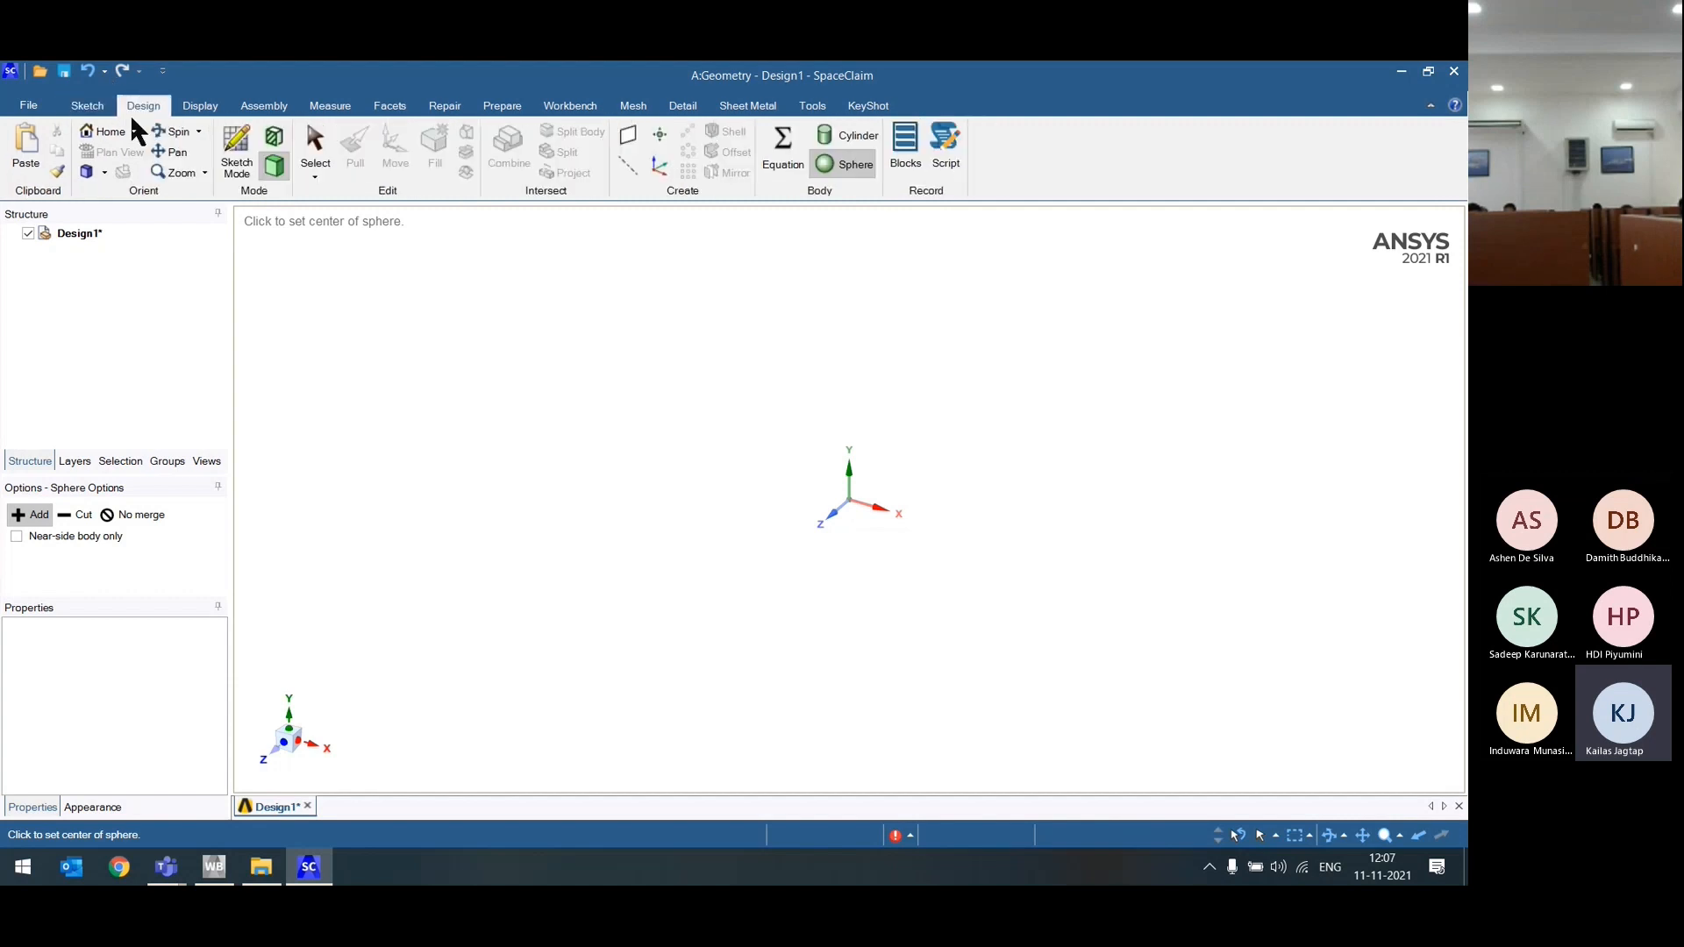
{"action": "left_click", "coordinate": [445, 105]}
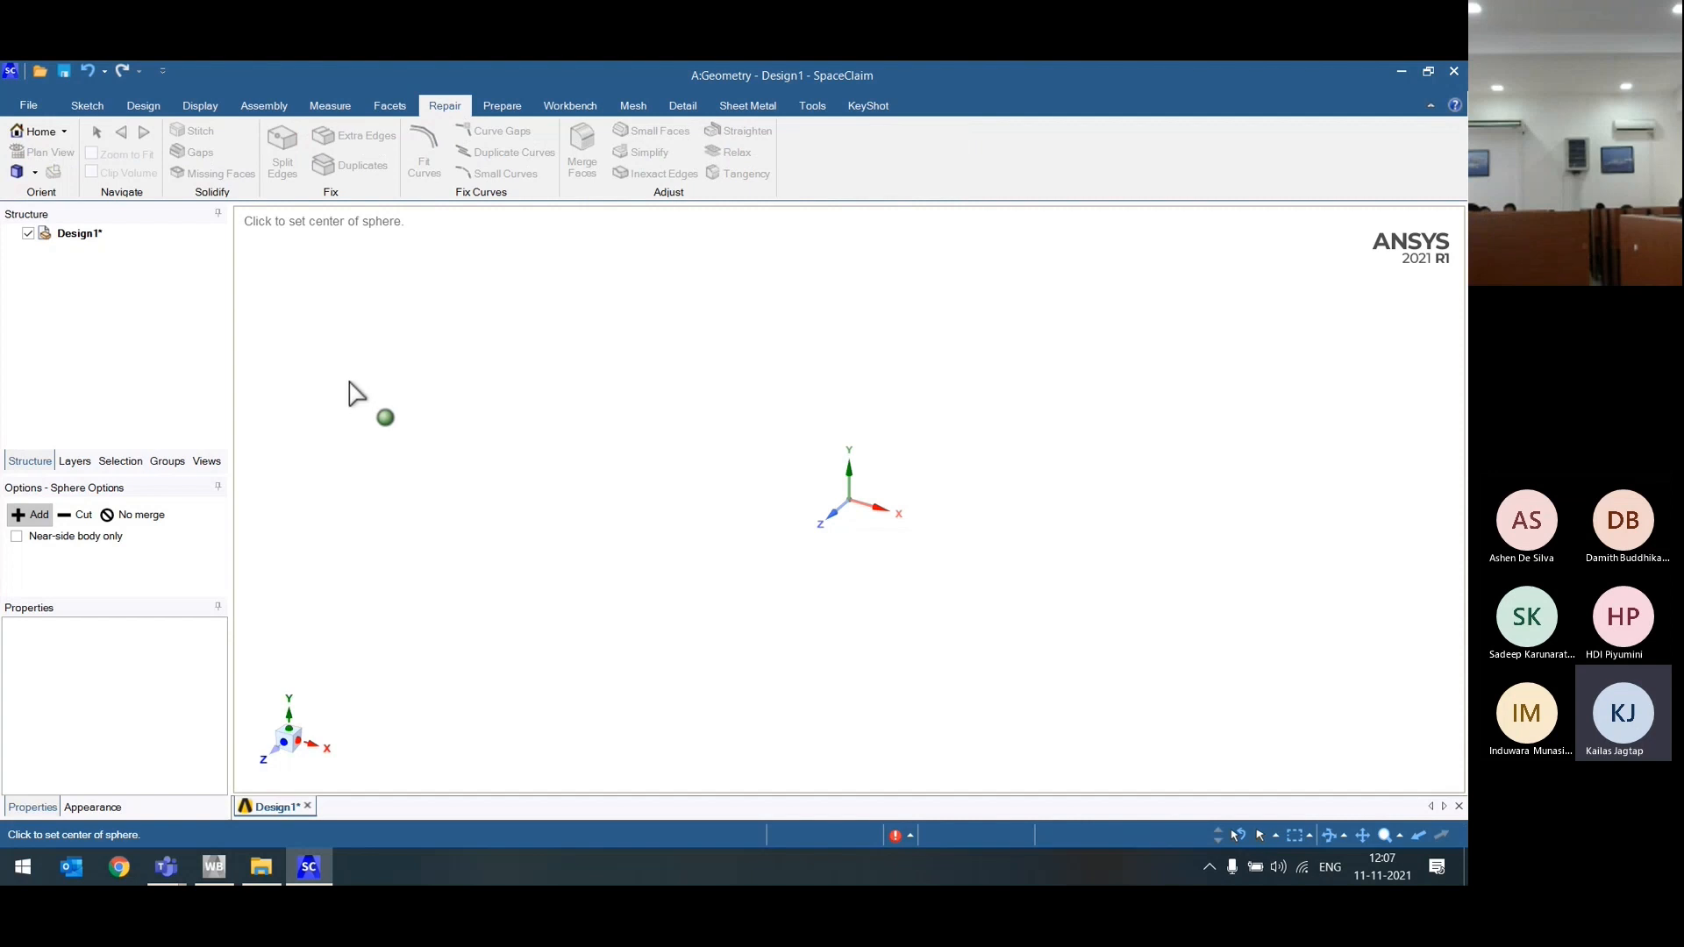
Step: Start opening a file and examine which CAD file formats can be imported
{"action": "left_click", "coordinate": [28, 105]}
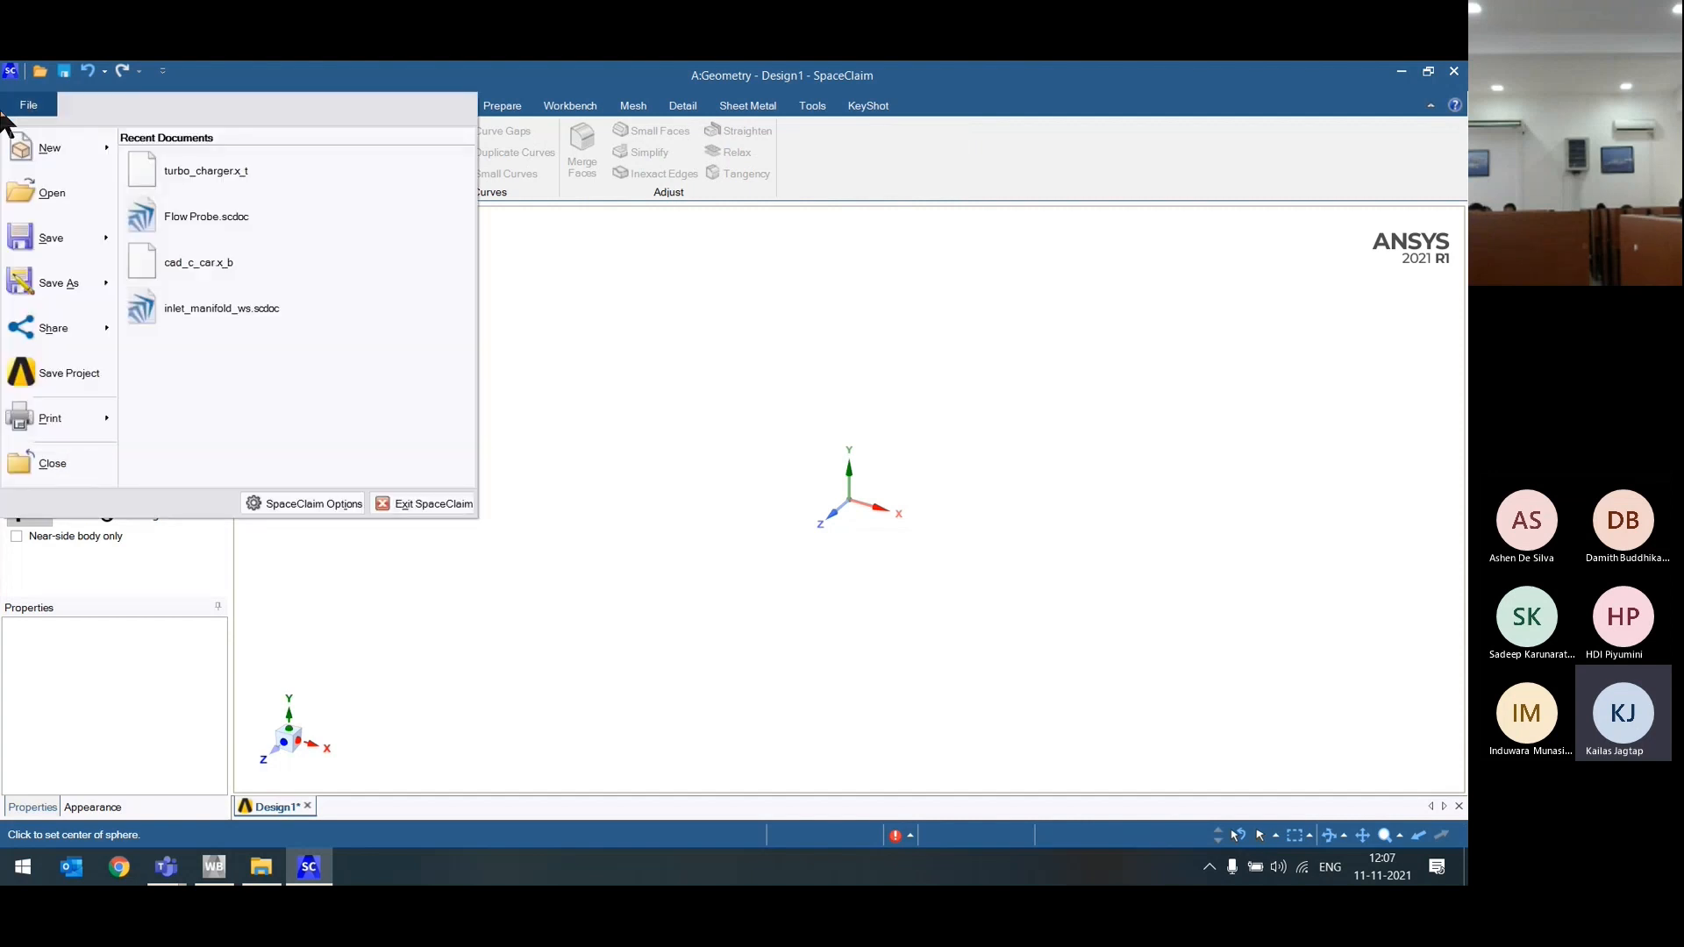
{"action": "left_click", "coordinate": [48, 191]}
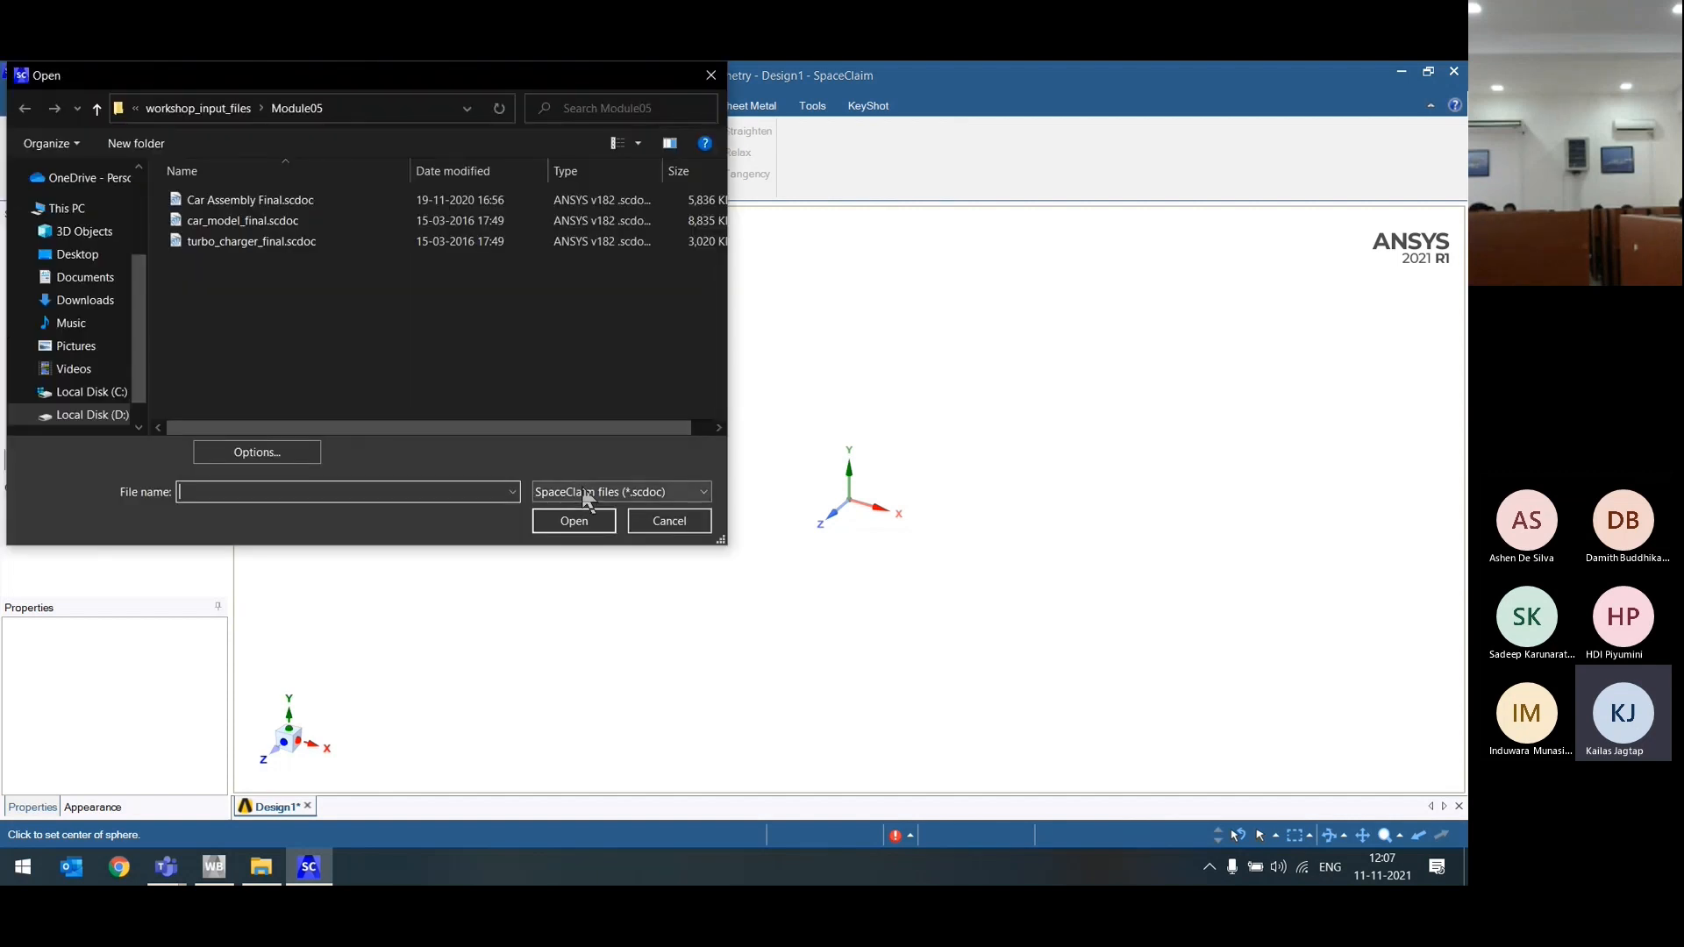
{"action": "left_click", "coordinate": [639, 492]}
{"action": "scroll", "coordinate": [658, 176], "scroll_direction": "down", "scroll_amount": 1}
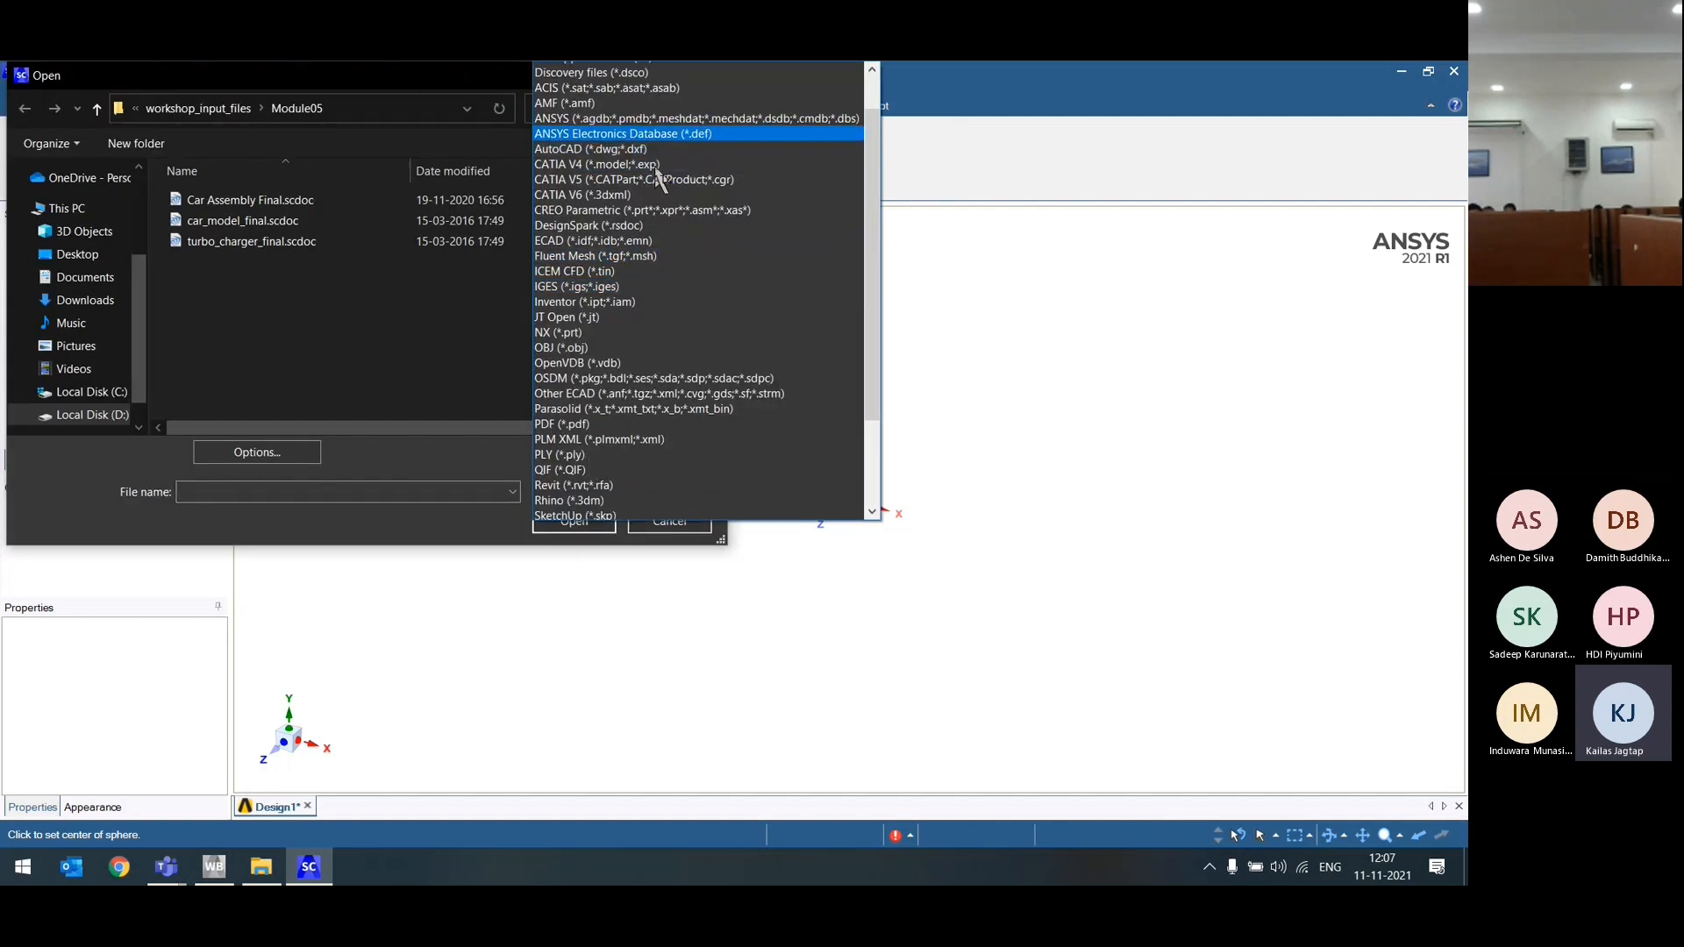
{"action": "scroll", "coordinate": [631, 263], "scroll_direction": "down", "scroll_amount": 2}
{"action": "scroll", "coordinate": [614, 298], "scroll_direction": "down", "scroll_amount": 1}
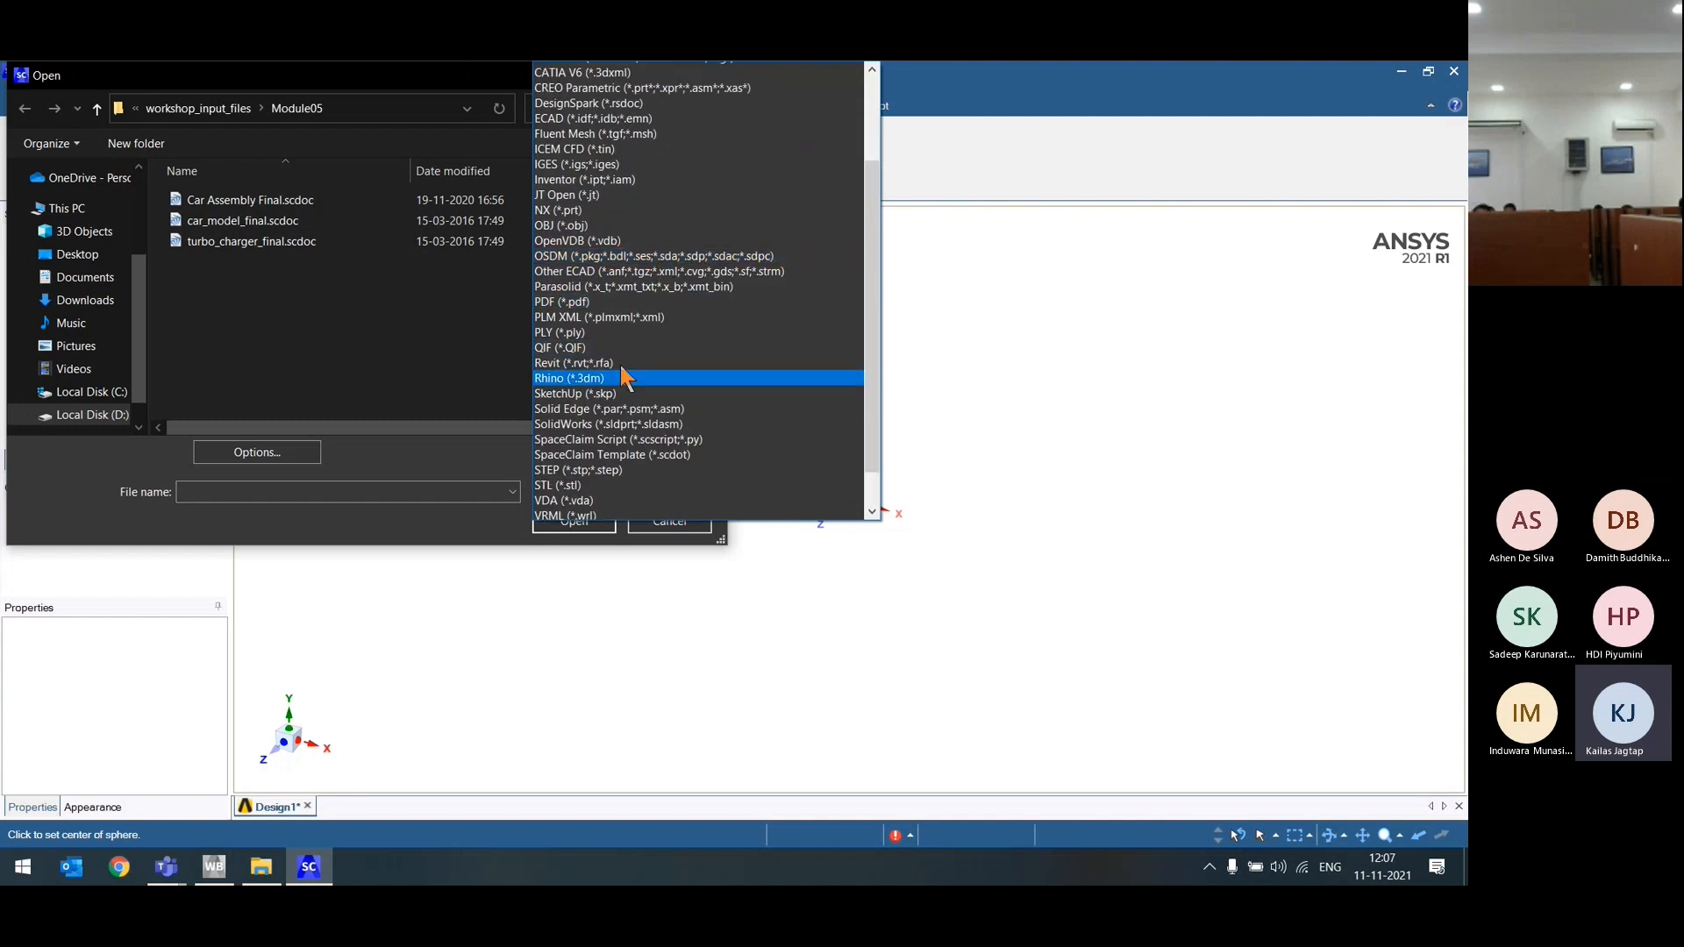
{"action": "scroll", "coordinate": [623, 363], "scroll_direction": "up", "scroll_amount": 3}
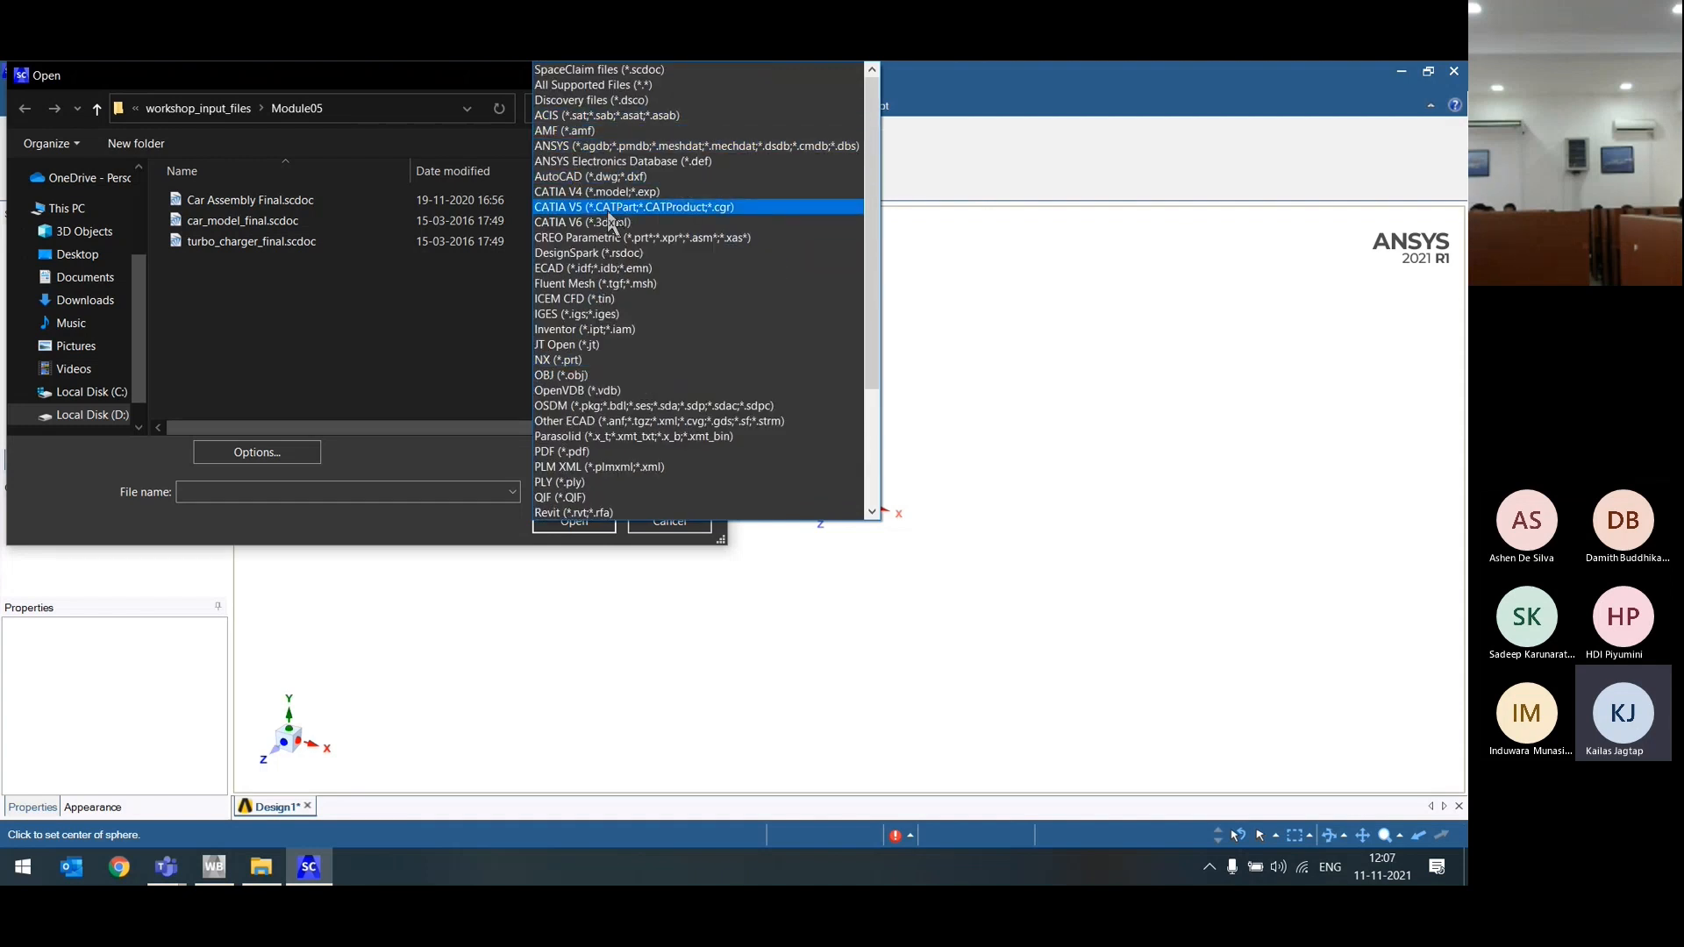
{"action": "scroll", "coordinate": [602, 228], "scroll_direction": "down", "scroll_amount": 2}
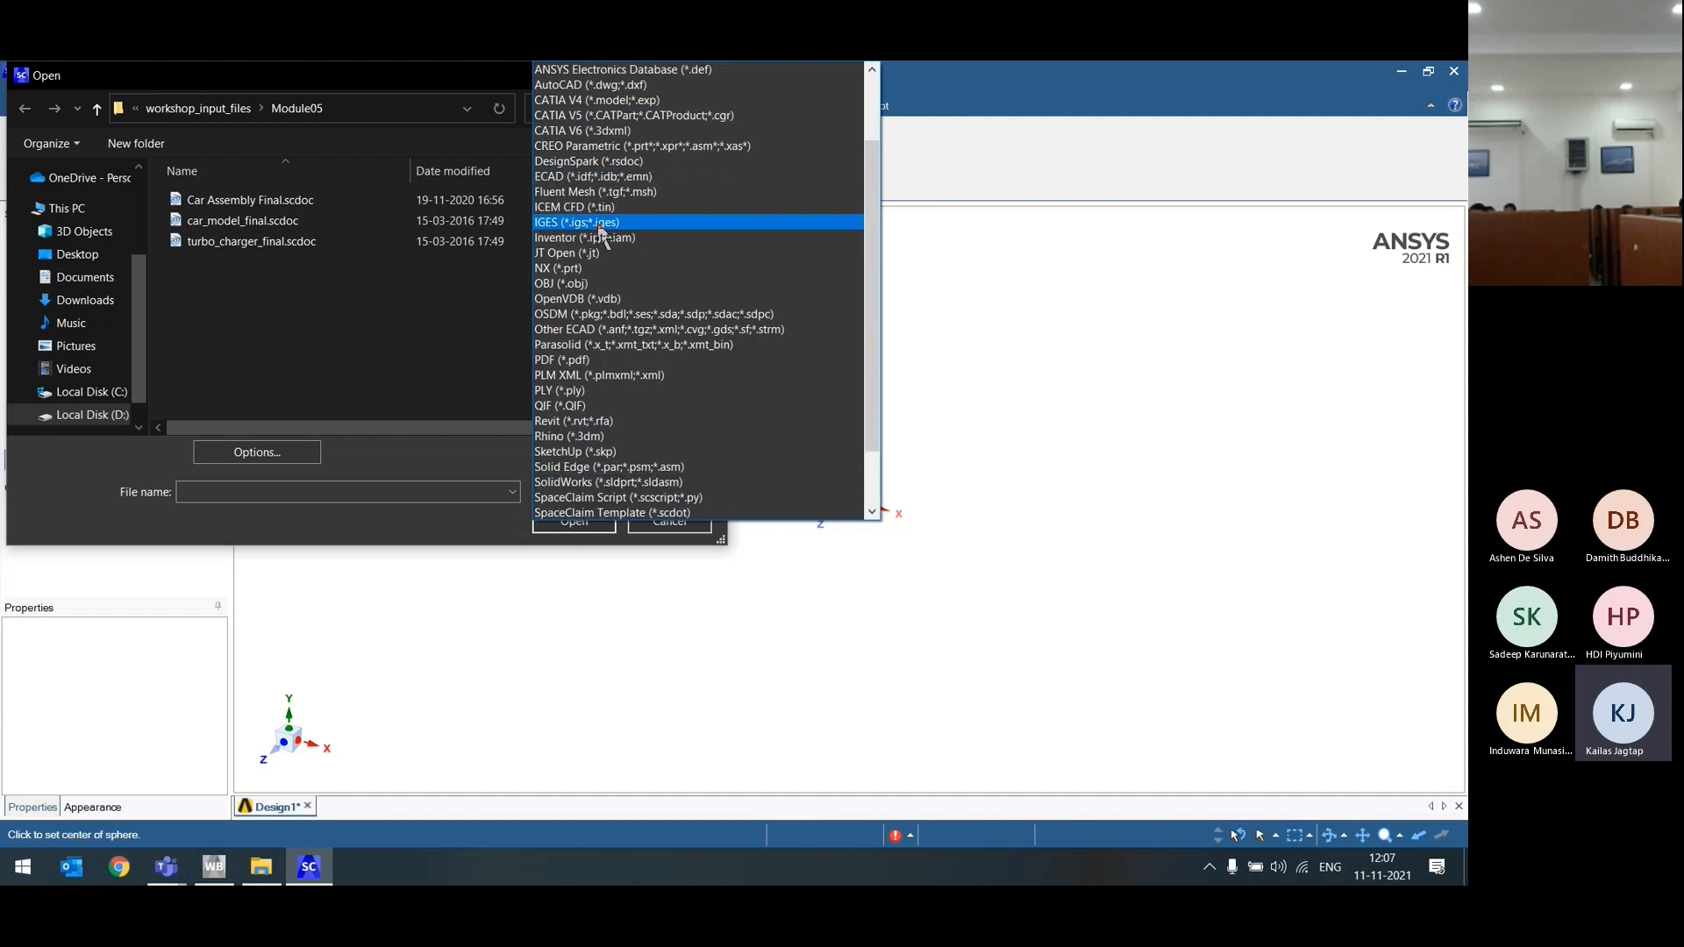
{"action": "scroll", "coordinate": [602, 230], "scroll_direction": "down", "scroll_amount": 2}
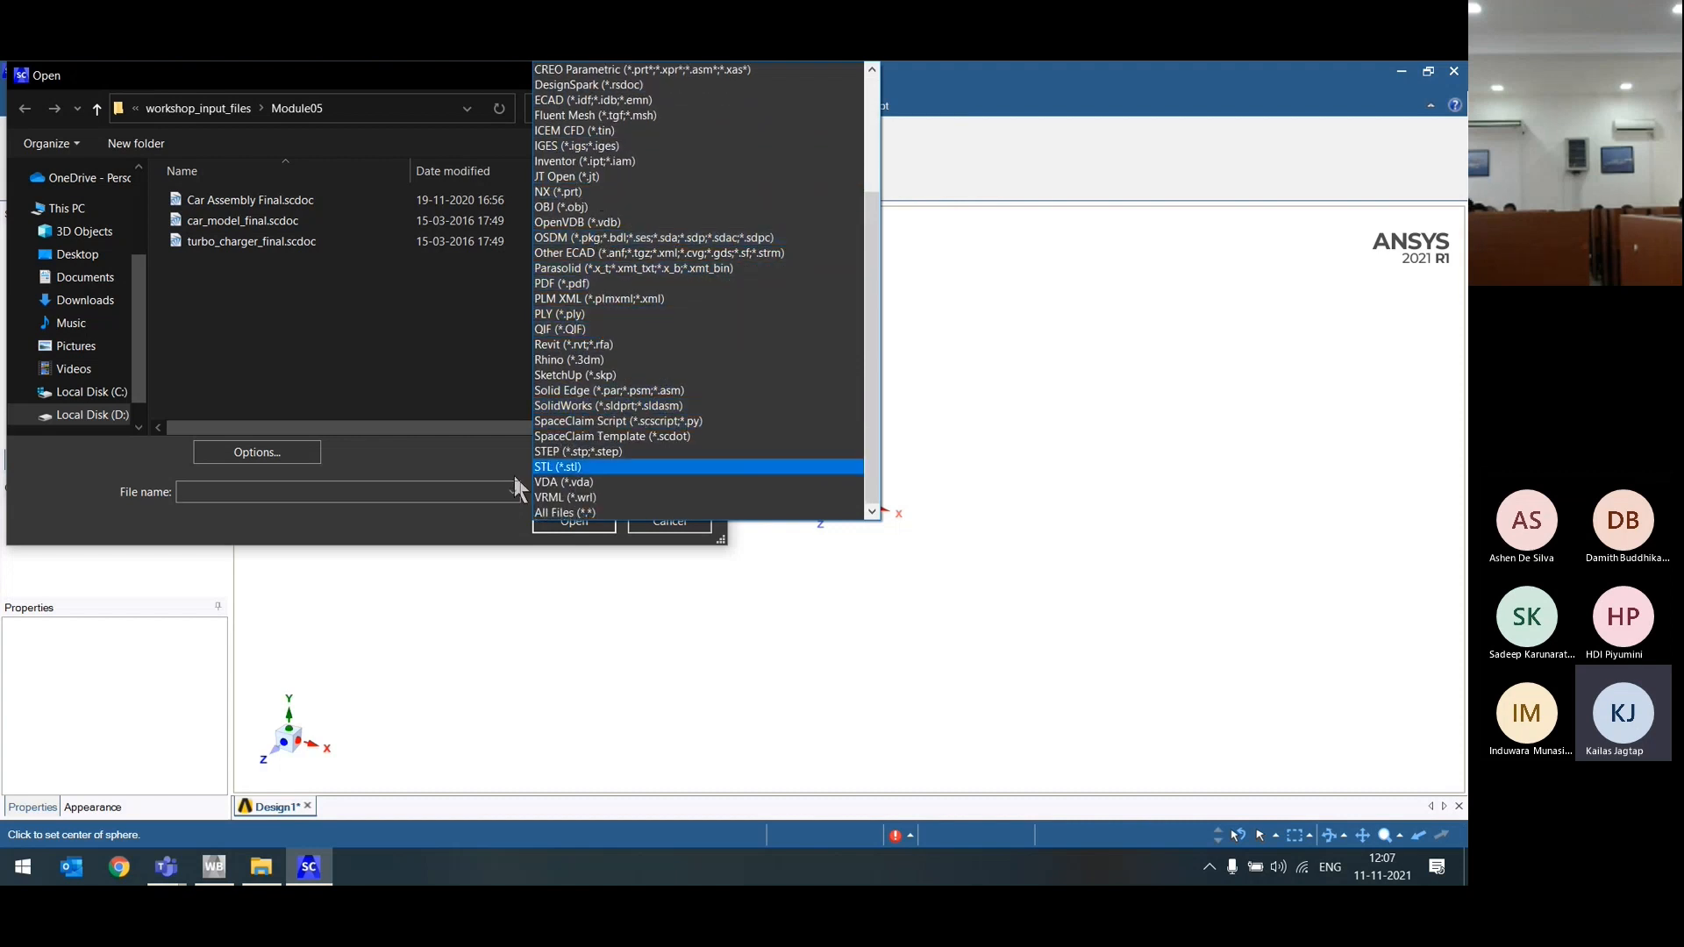
{"action": "scroll", "coordinate": [597, 470], "scroll_direction": "up", "scroll_amount": 4}
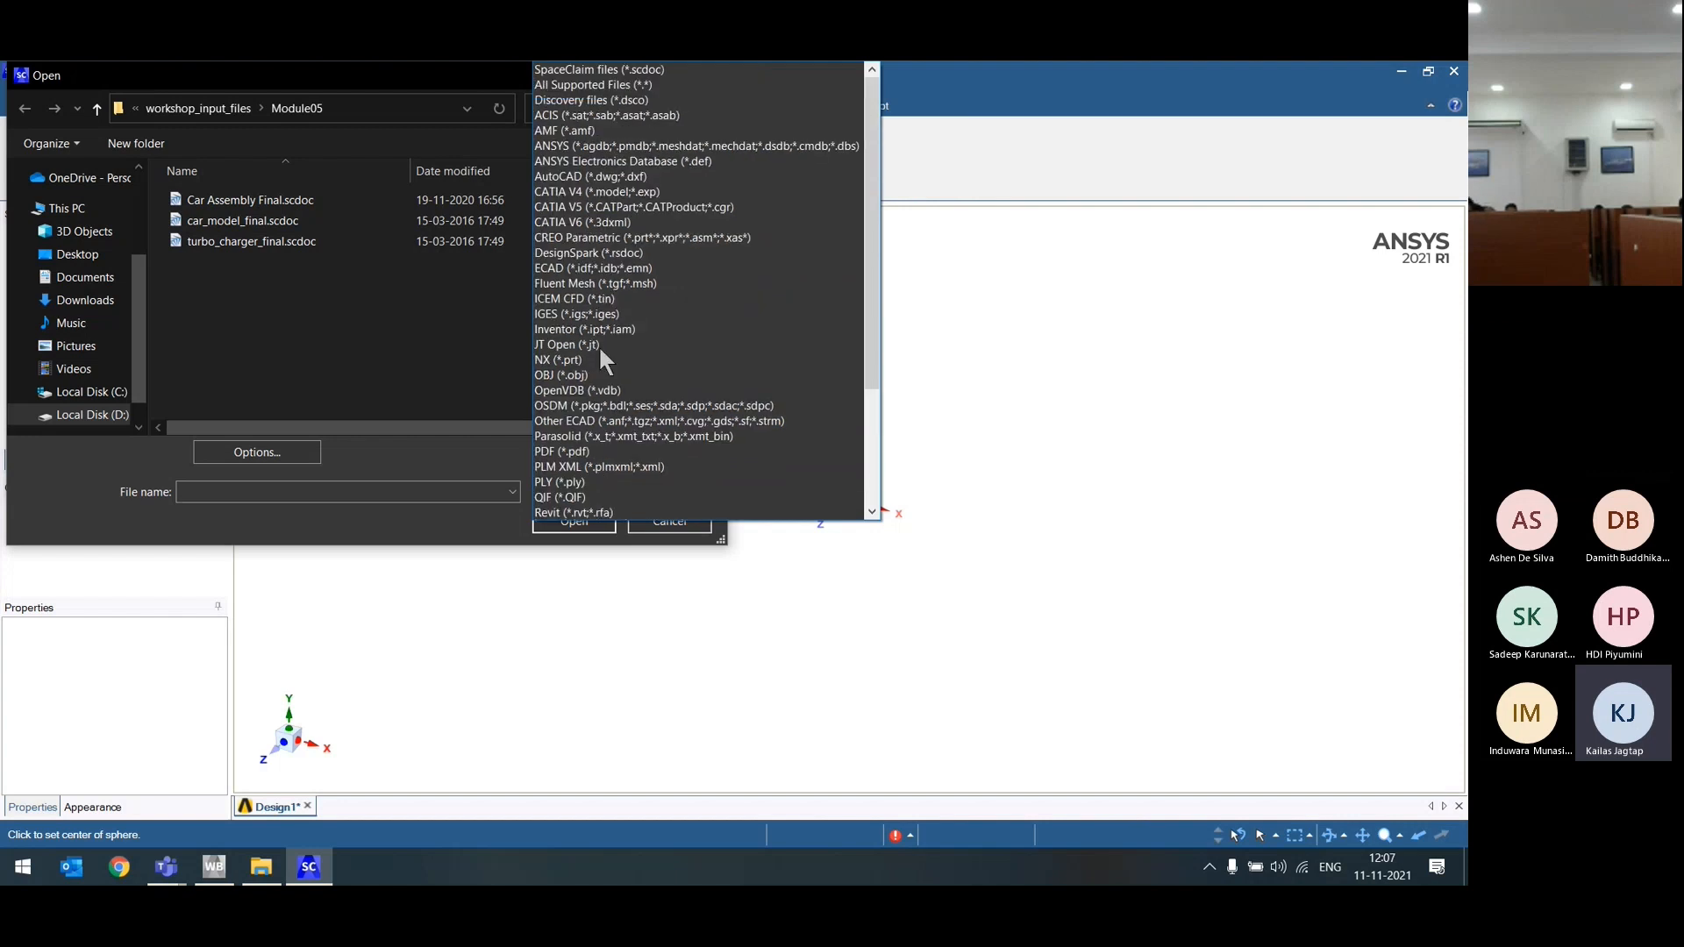
{"action": "scroll", "coordinate": [628, 415], "scroll_direction": "down", "scroll_amount": 2}
{"action": "scroll", "coordinate": [630, 421], "scroll_direction": "down", "scroll_amount": 1}
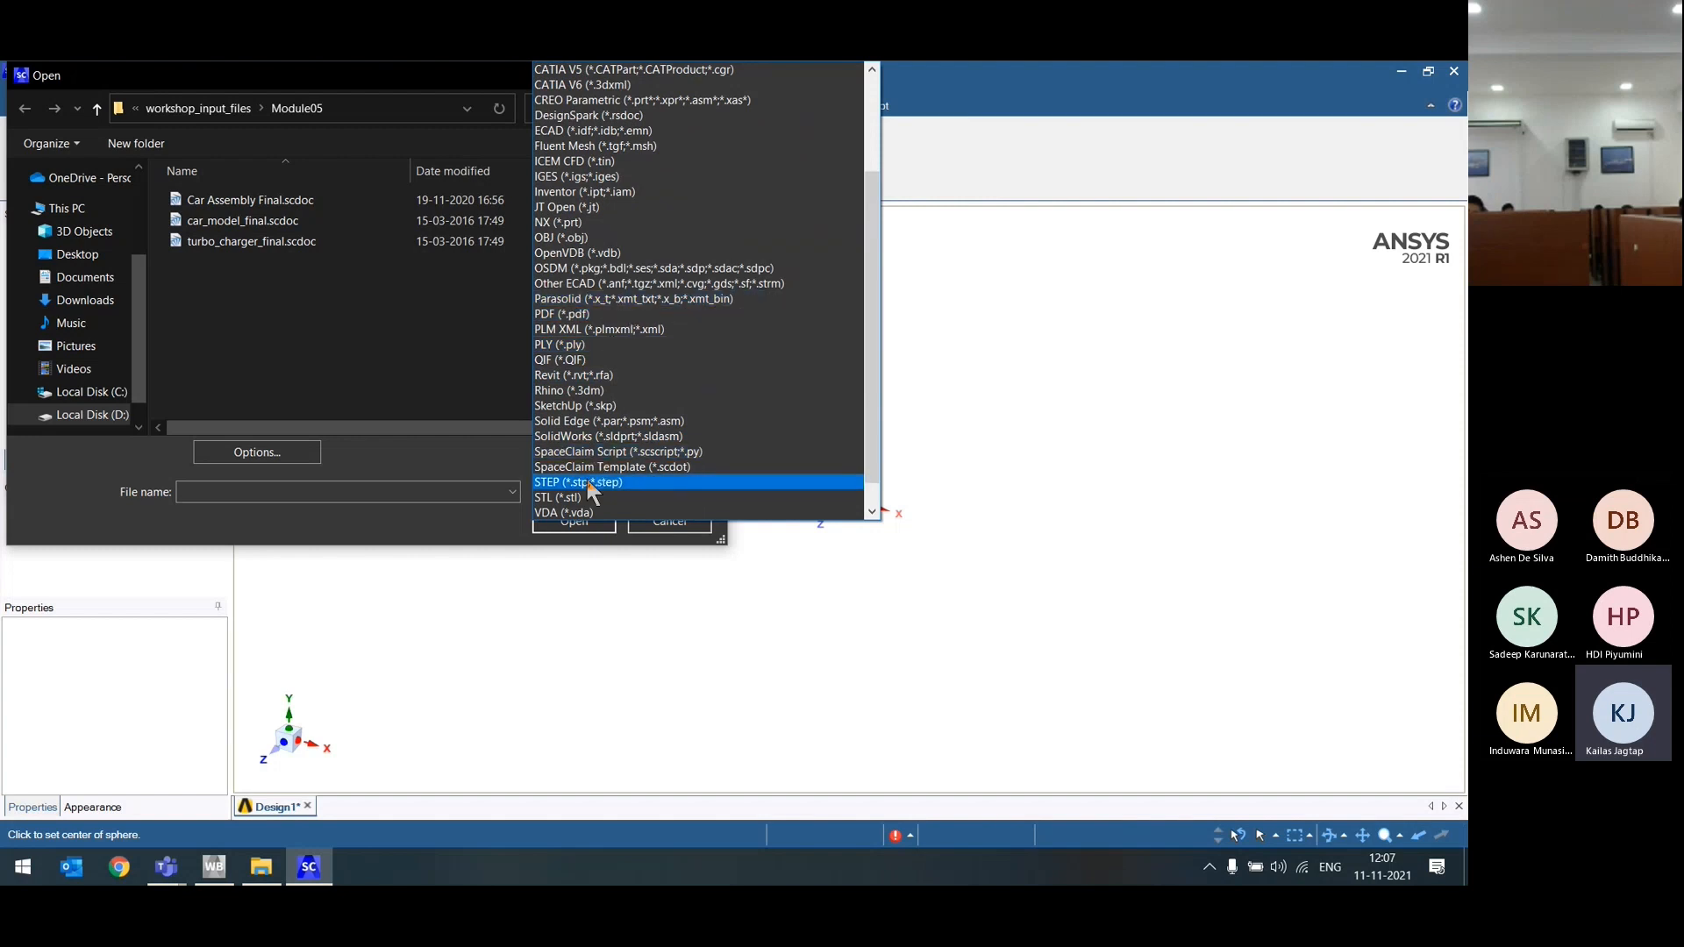
{"action": "left_click", "coordinate": [419, 360]}
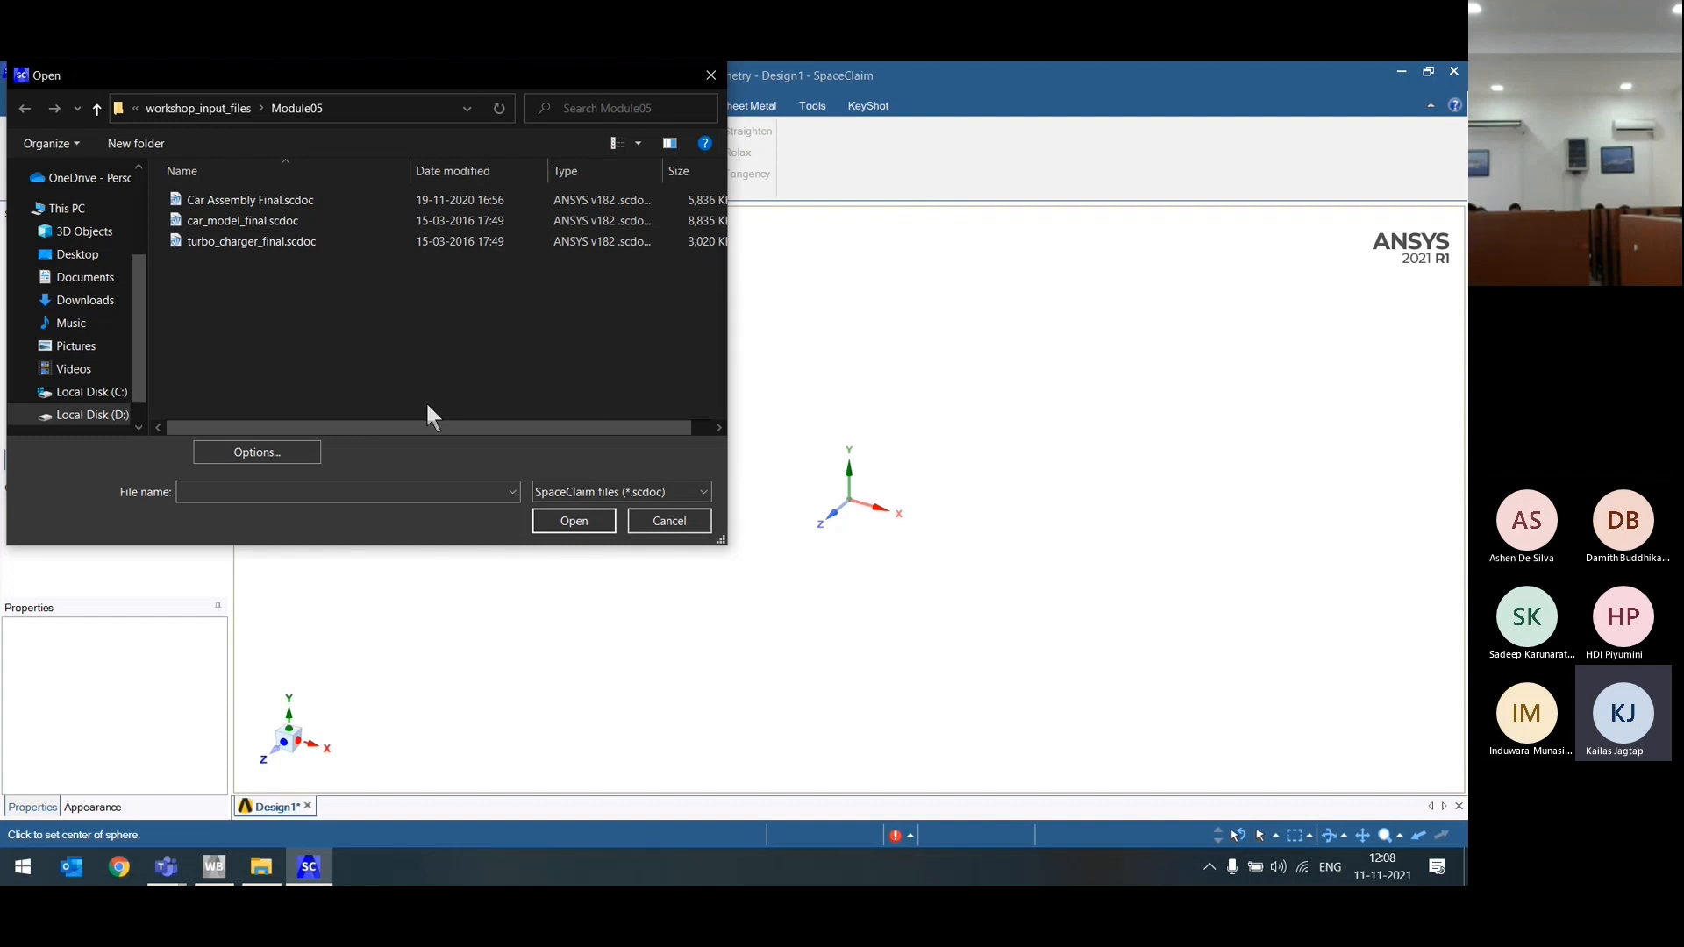
{"action": "left_click", "coordinate": [606, 506]}
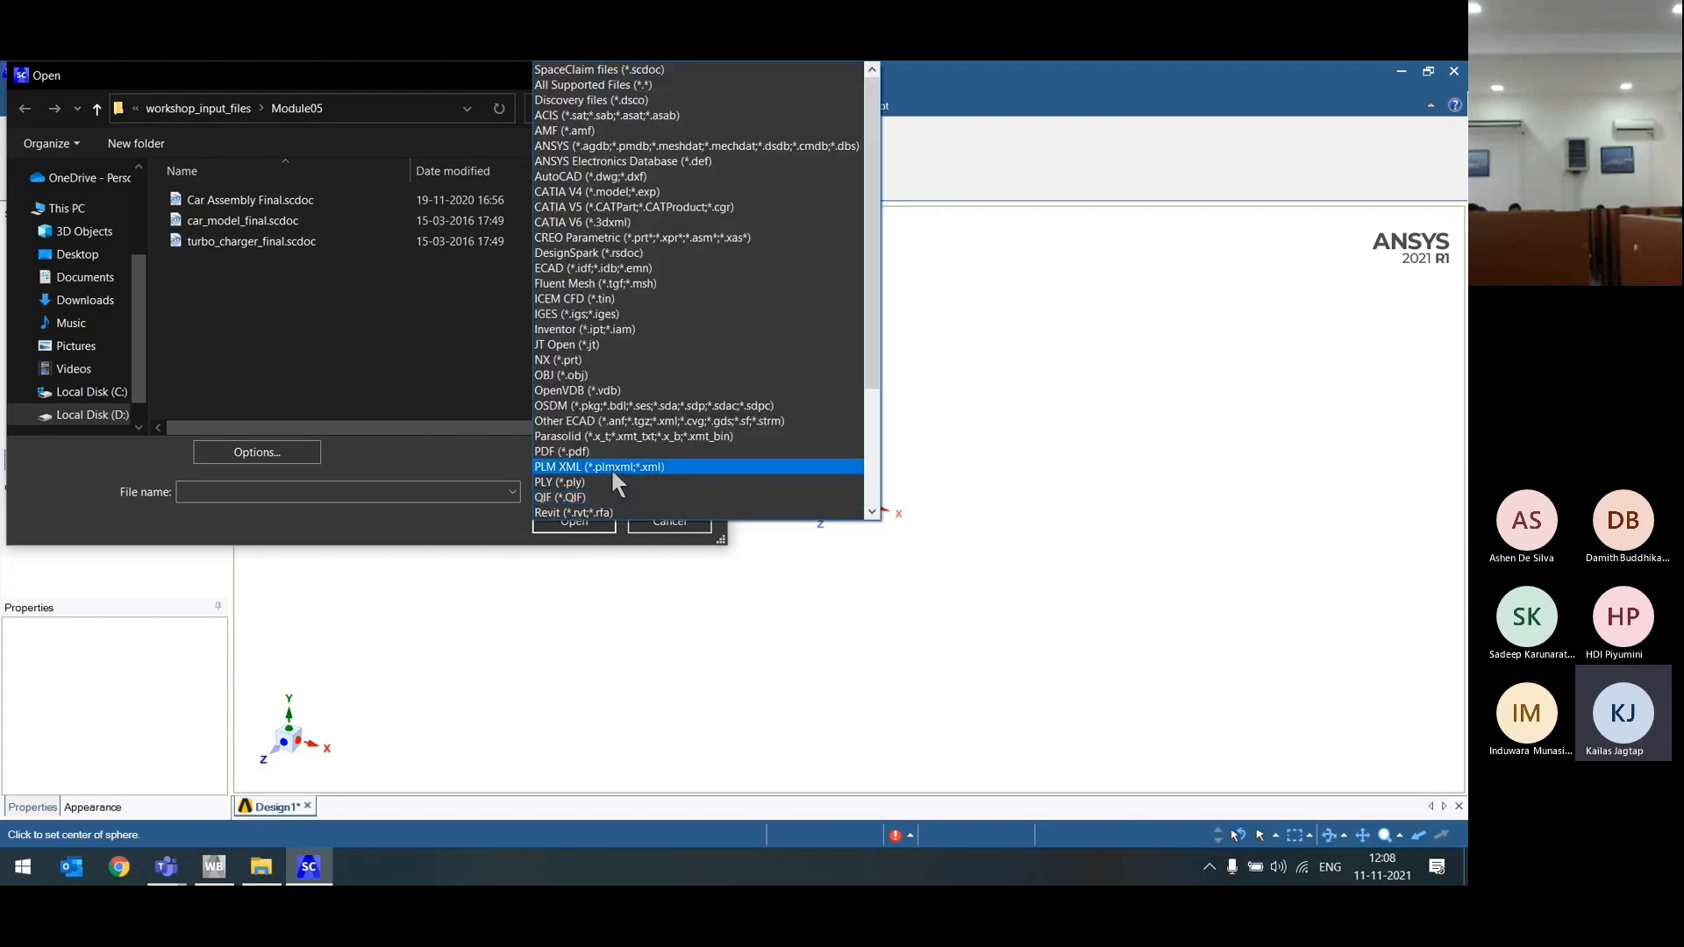
{"action": "left_click", "coordinate": [614, 497]}
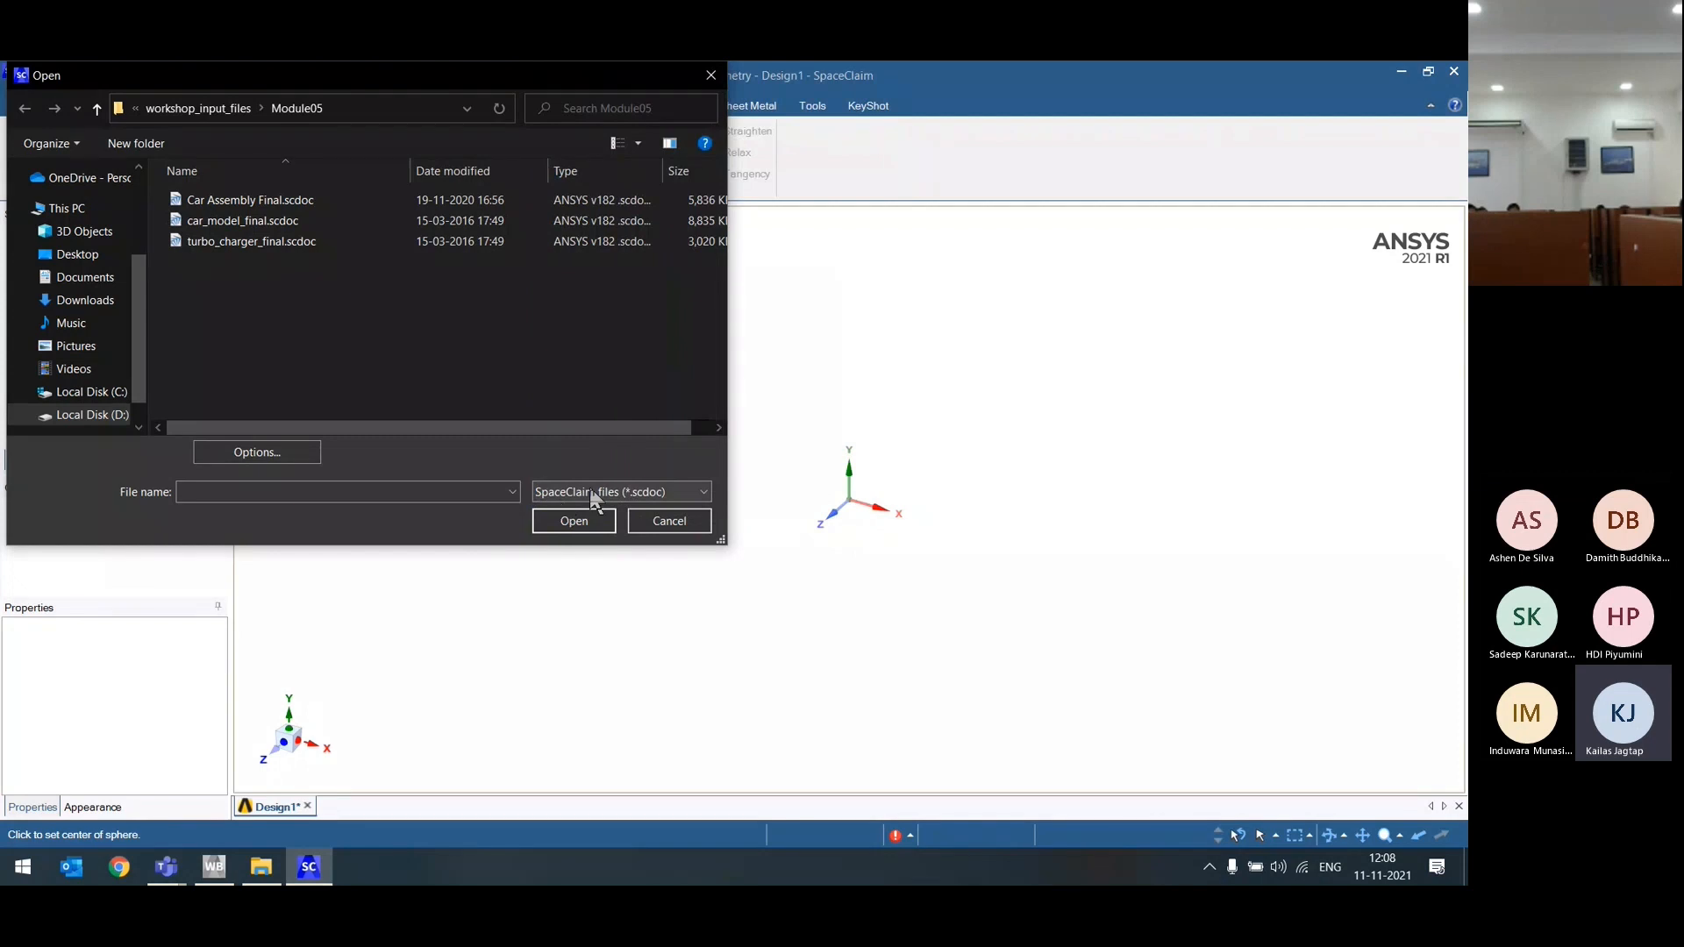
{"action": "left_click", "coordinate": [606, 496]}
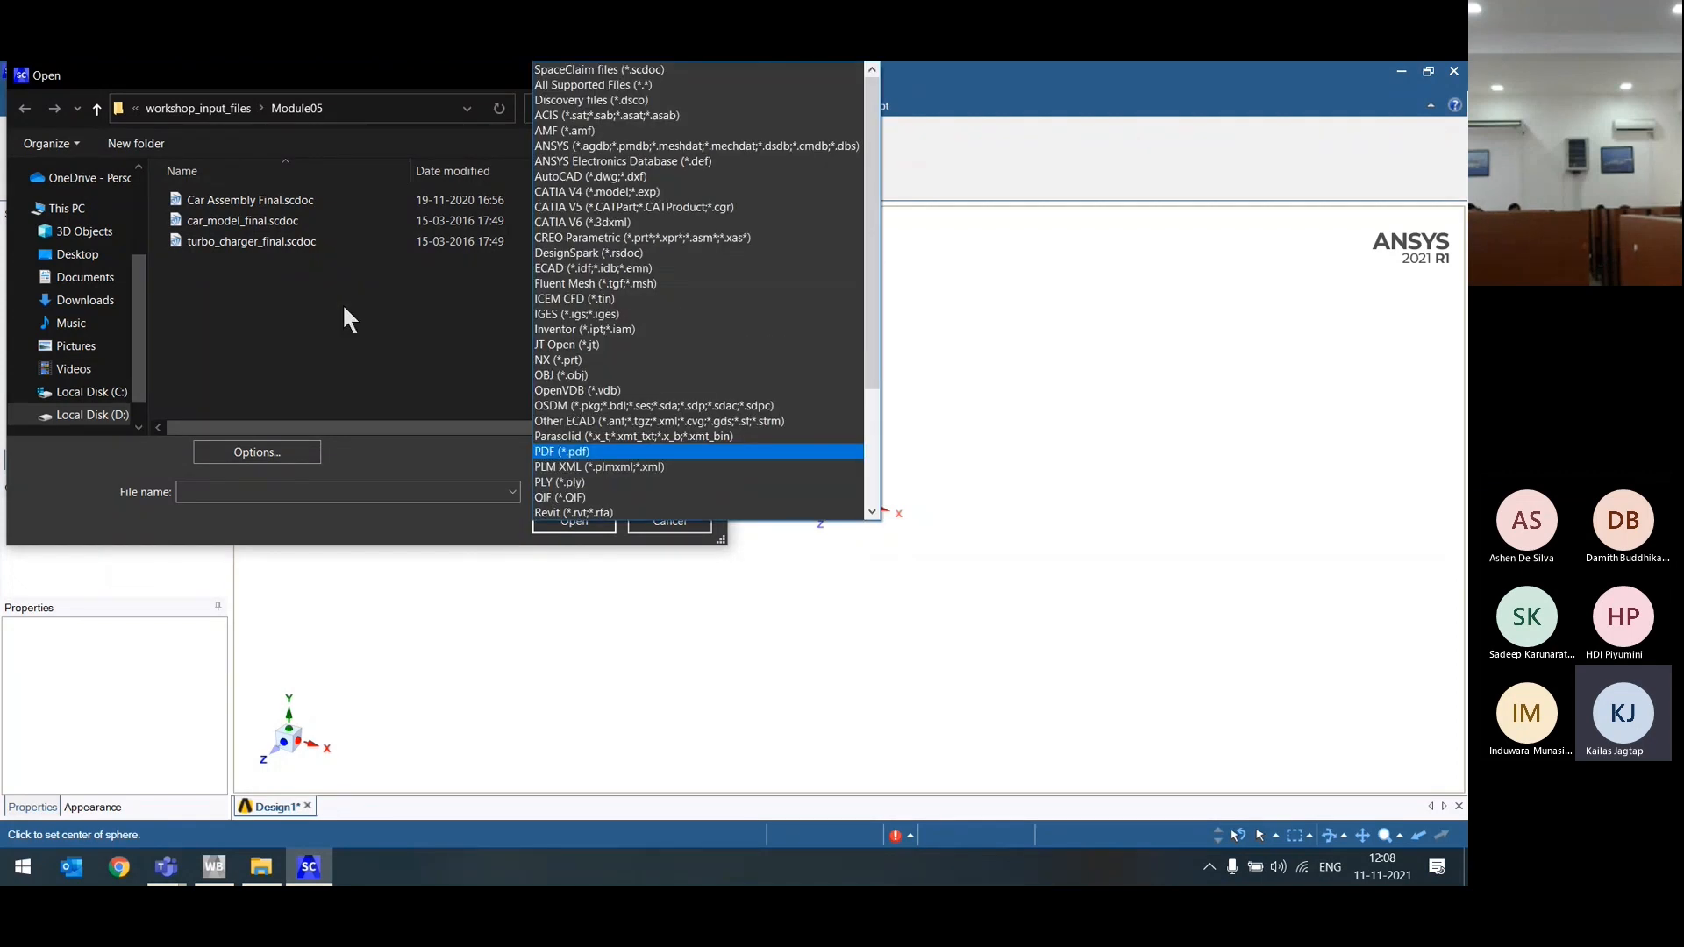
{"action": "left_click", "coordinate": [344, 307]}
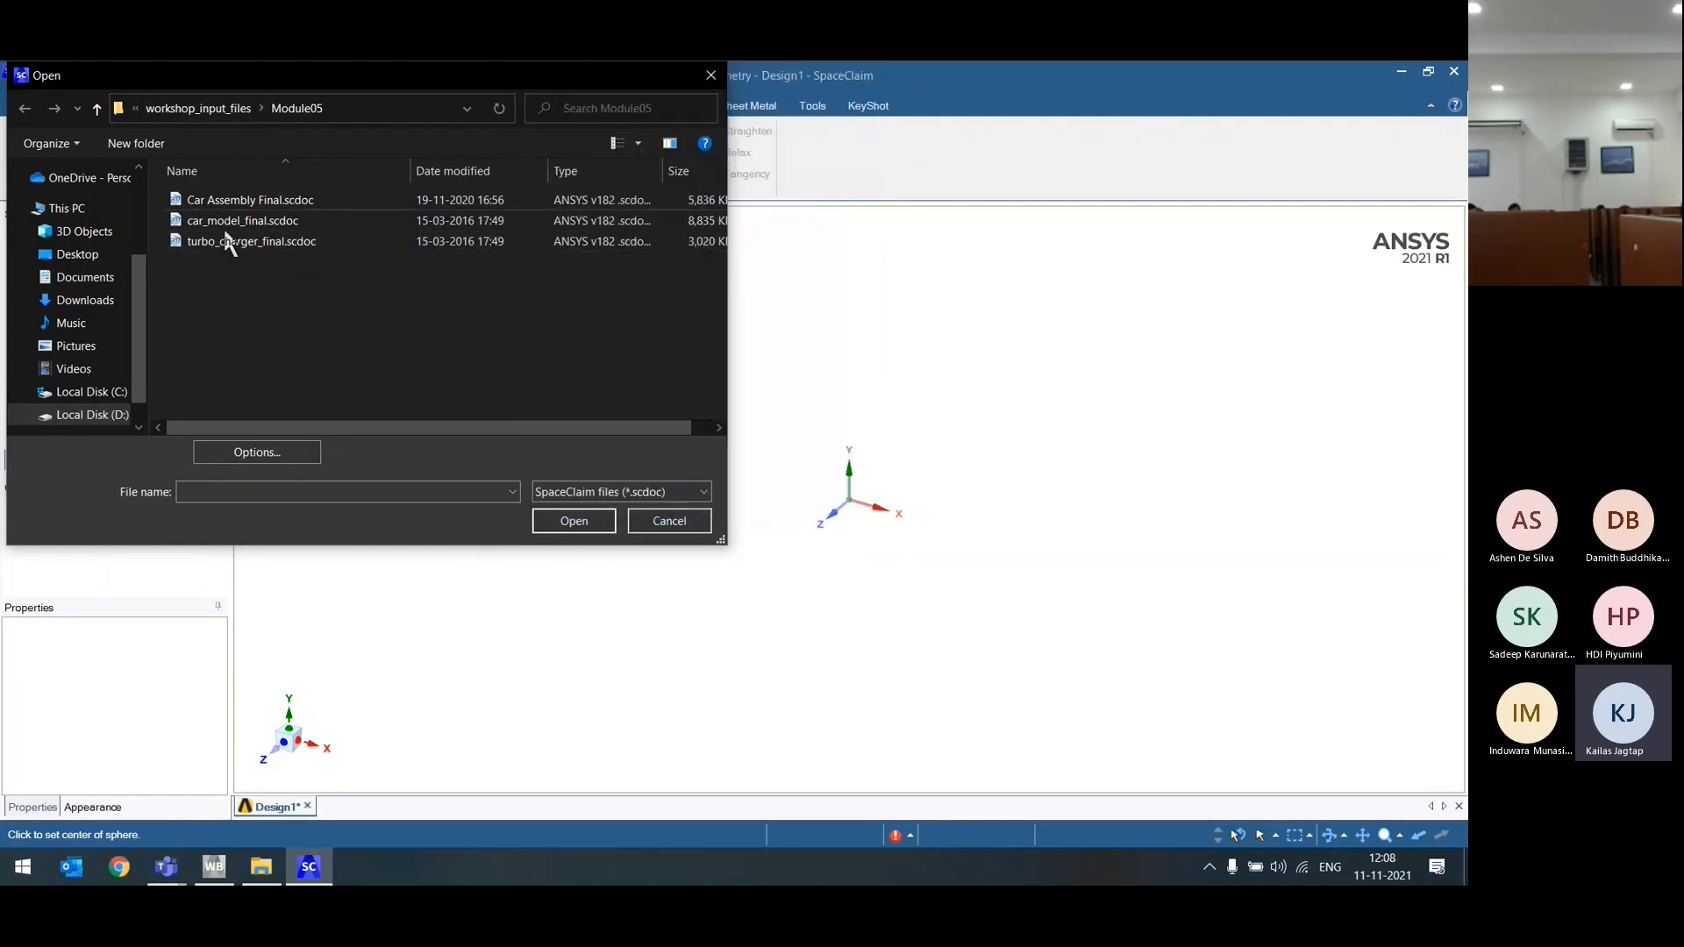
Step: Show all file types in the Module05 folder and open turbo_charger.x_t
{"action": "left_click", "coordinate": [587, 493]}
{"action": "scroll", "coordinate": [608, 328], "scroll_direction": "down", "scroll_amount": 5}
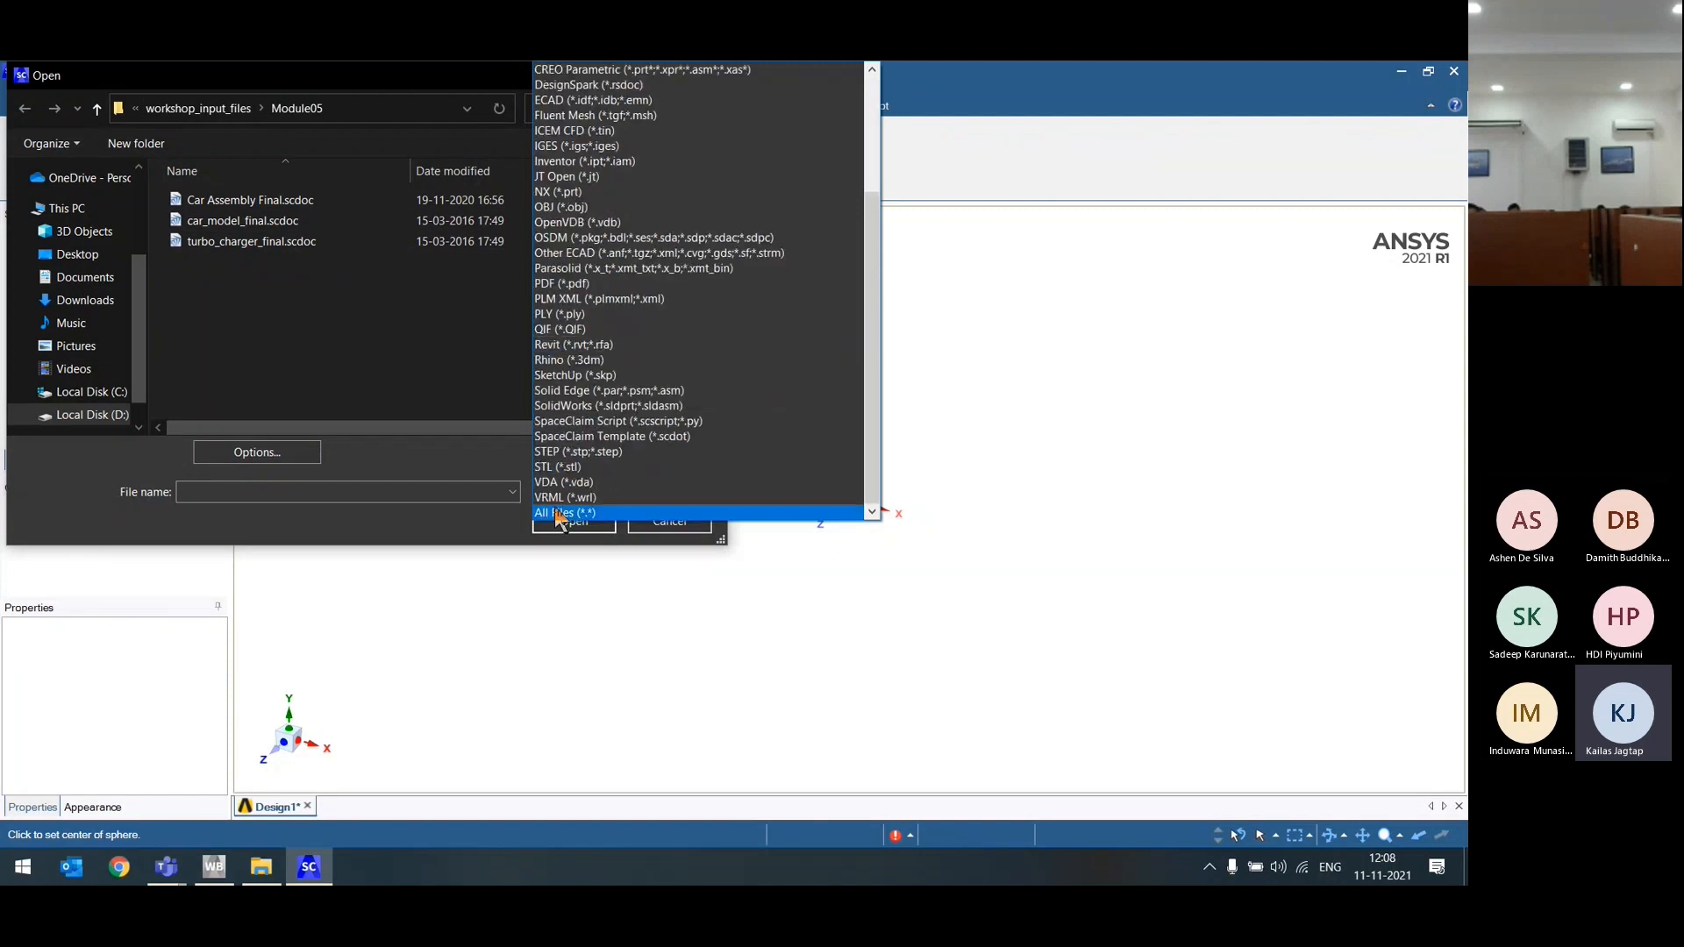
{"action": "left_click", "coordinate": [564, 513]}
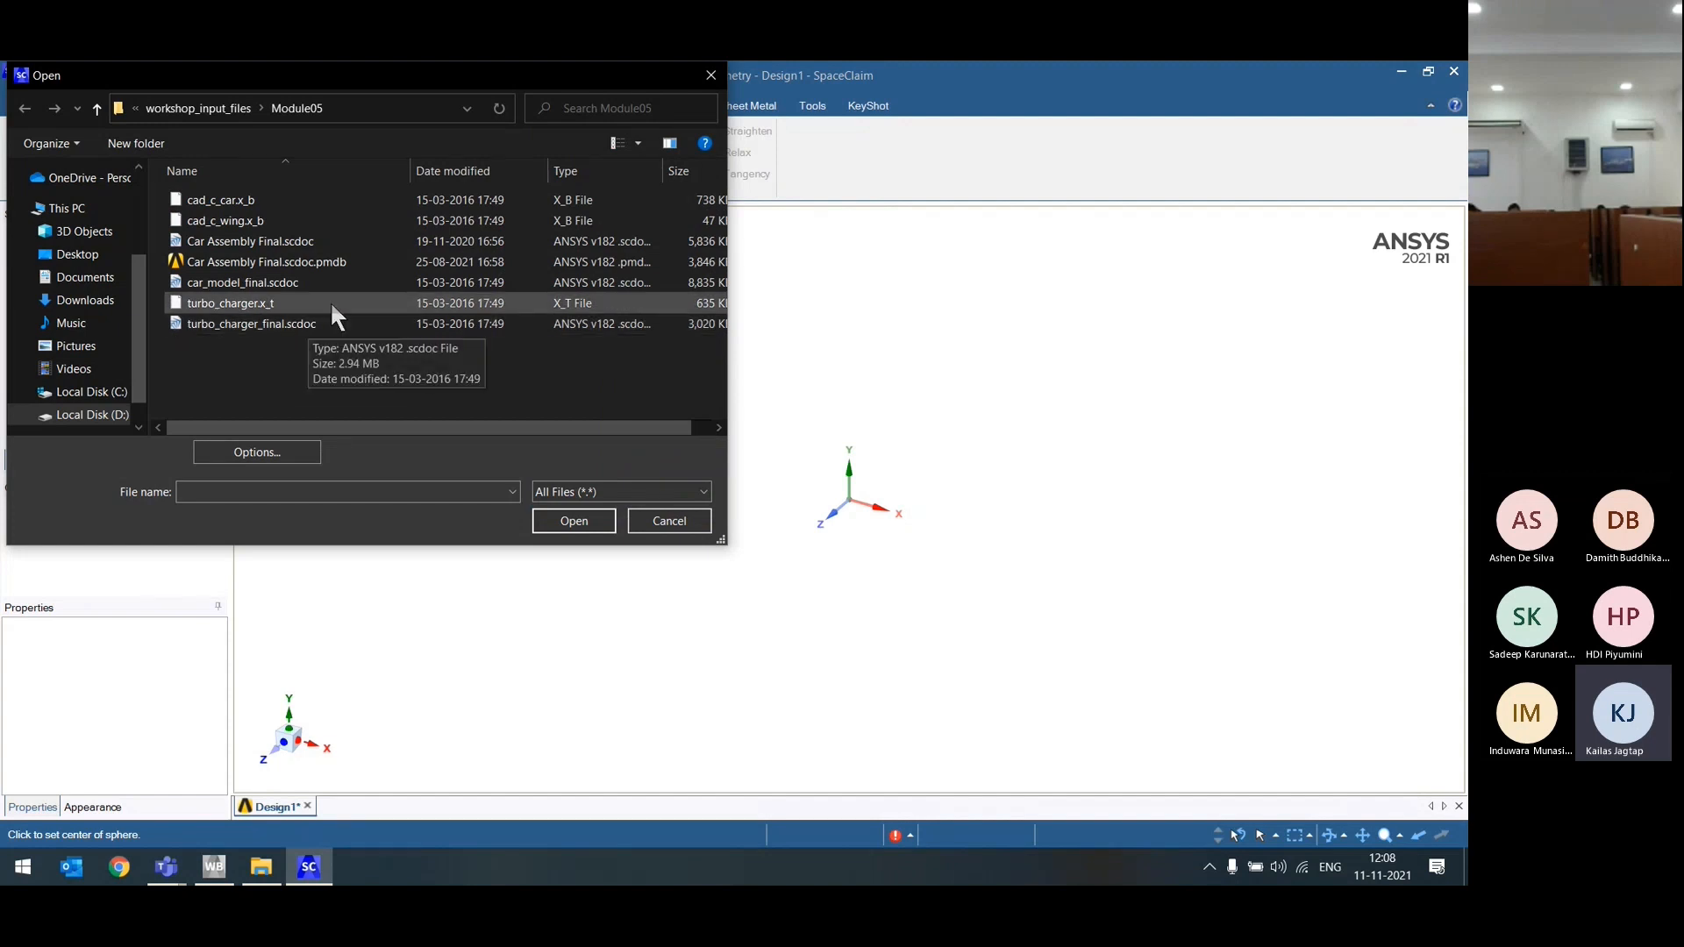
{"action": "left_click", "coordinate": [228, 303]}
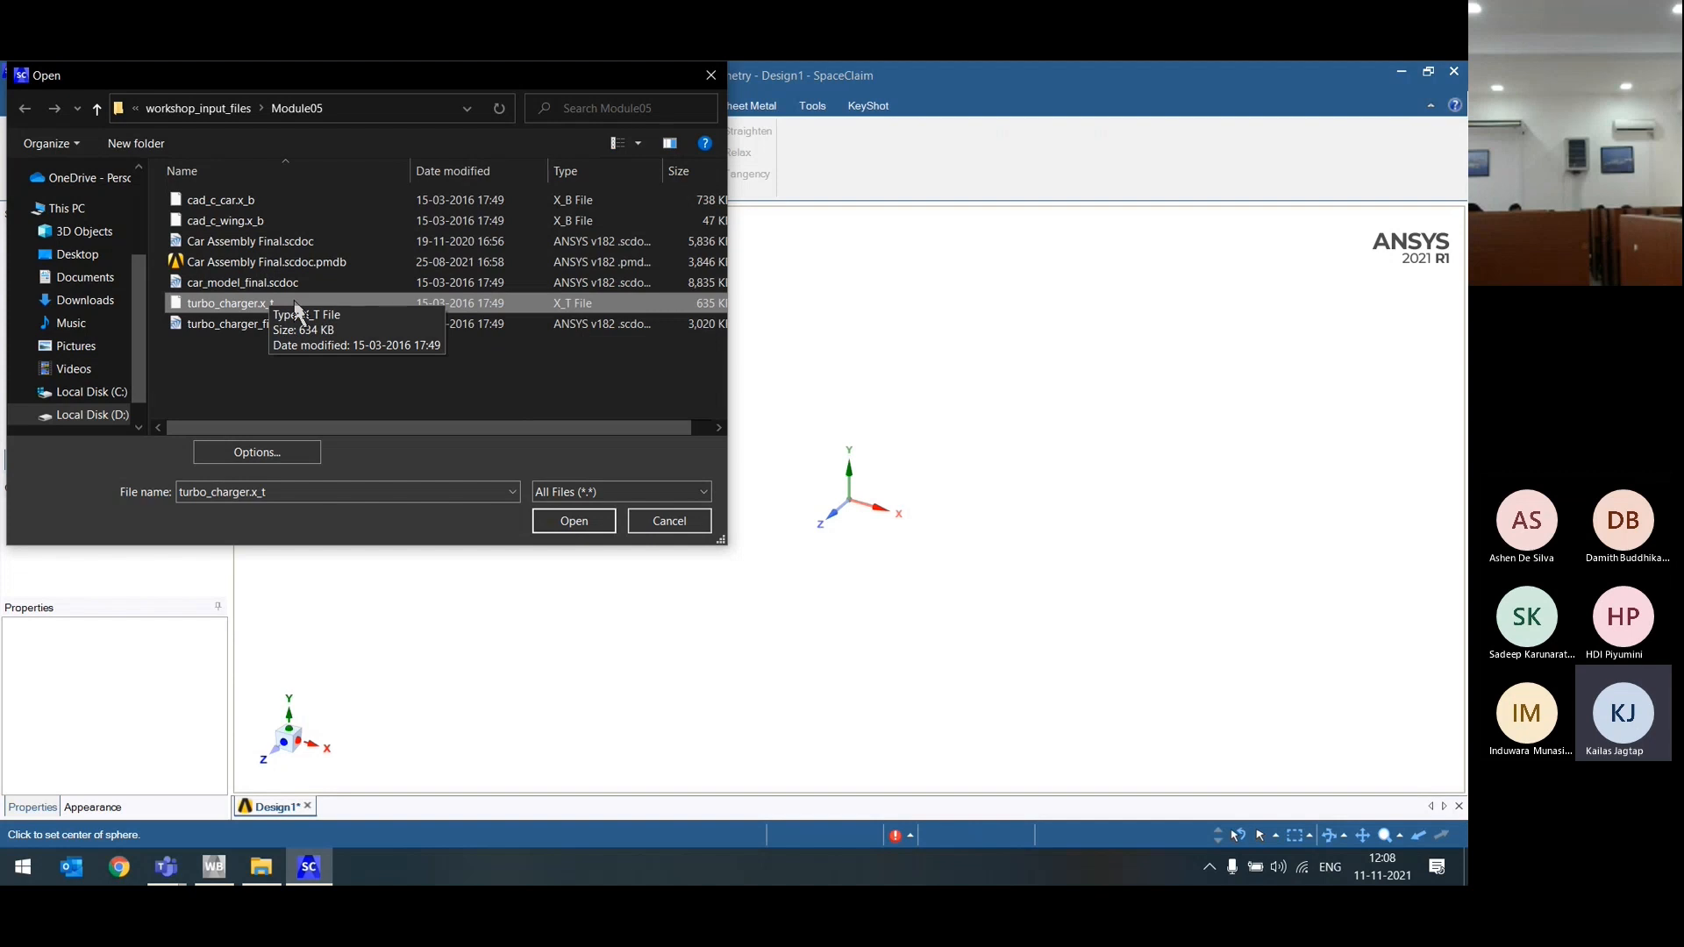
{"action": "left_click", "coordinate": [294, 303]}
{"action": "left_click", "coordinate": [560, 521]}
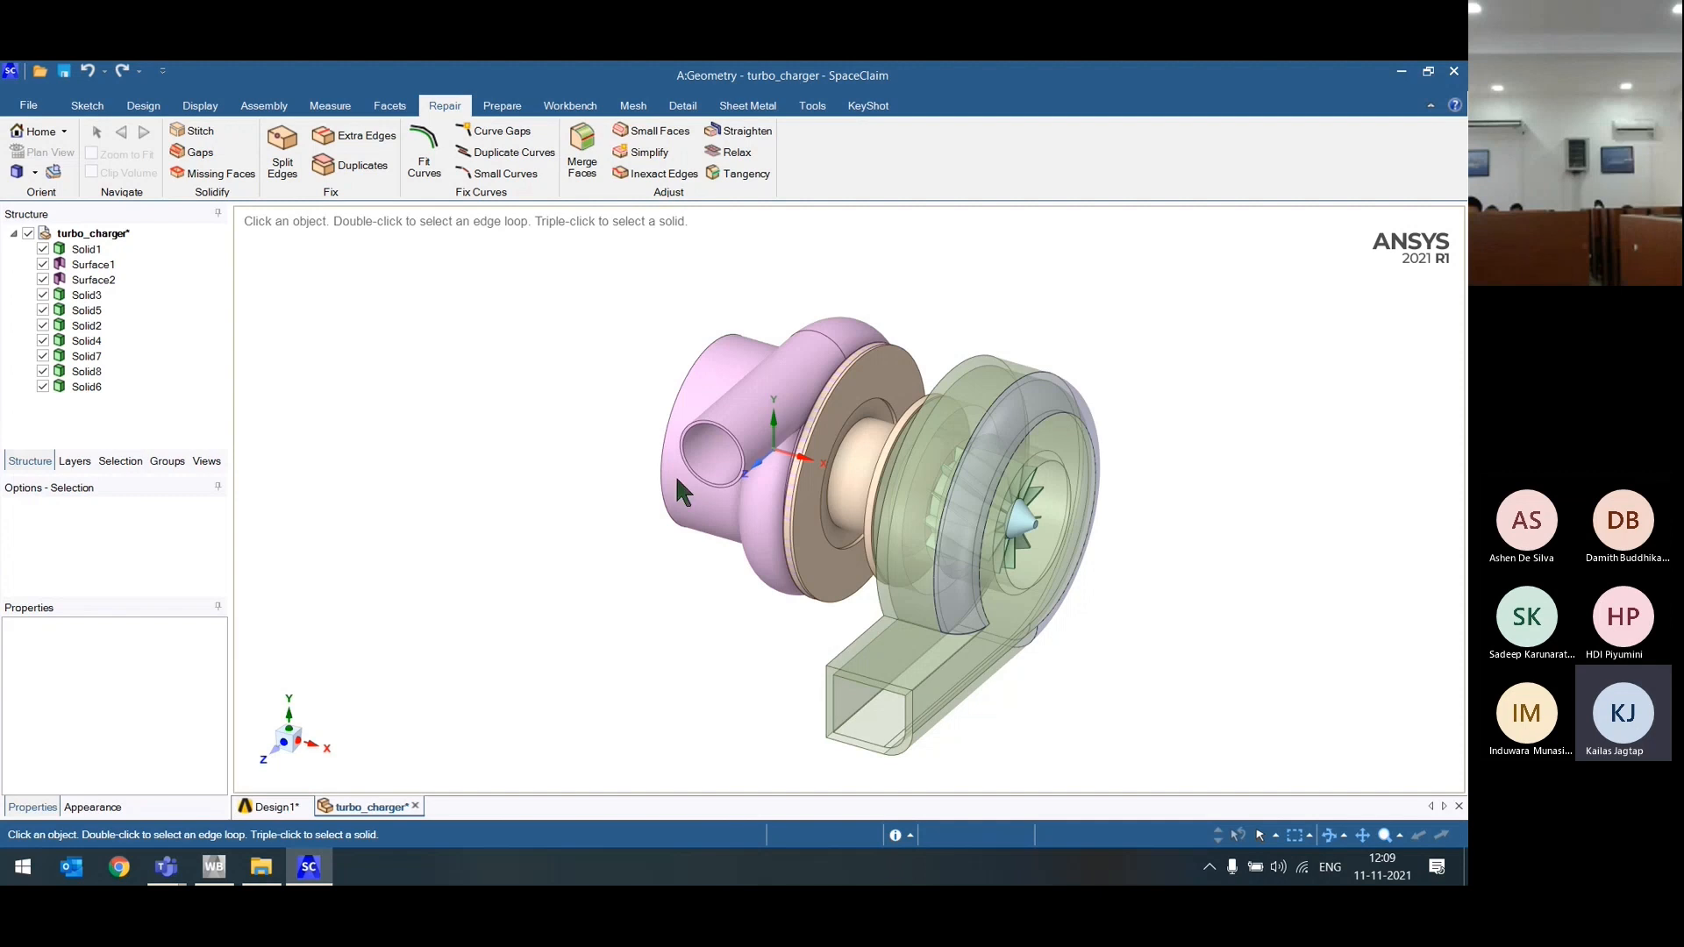
{"action": "left_click", "coordinate": [699, 532]}
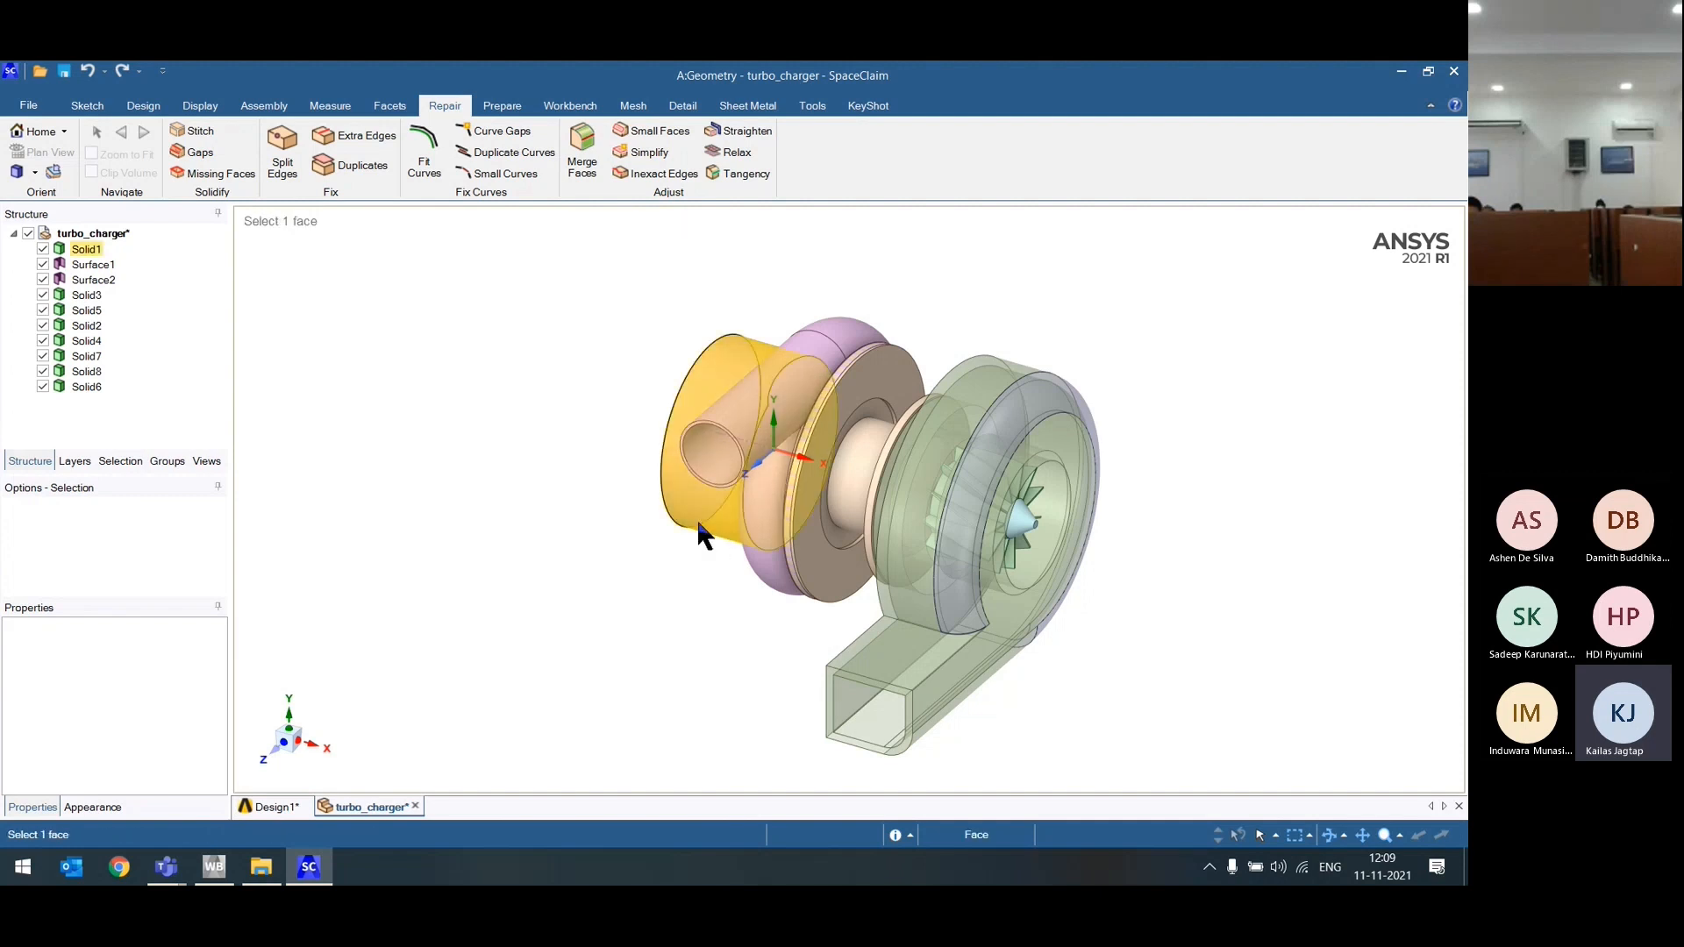
{"action": "left_click", "coordinate": [486, 443]}
{"action": "scroll", "coordinate": [582, 470], "scroll_direction": "down", "scroll_amount": 2}
{"action": "scroll", "coordinate": [583, 478], "scroll_direction": "down", "scroll_amount": 3}
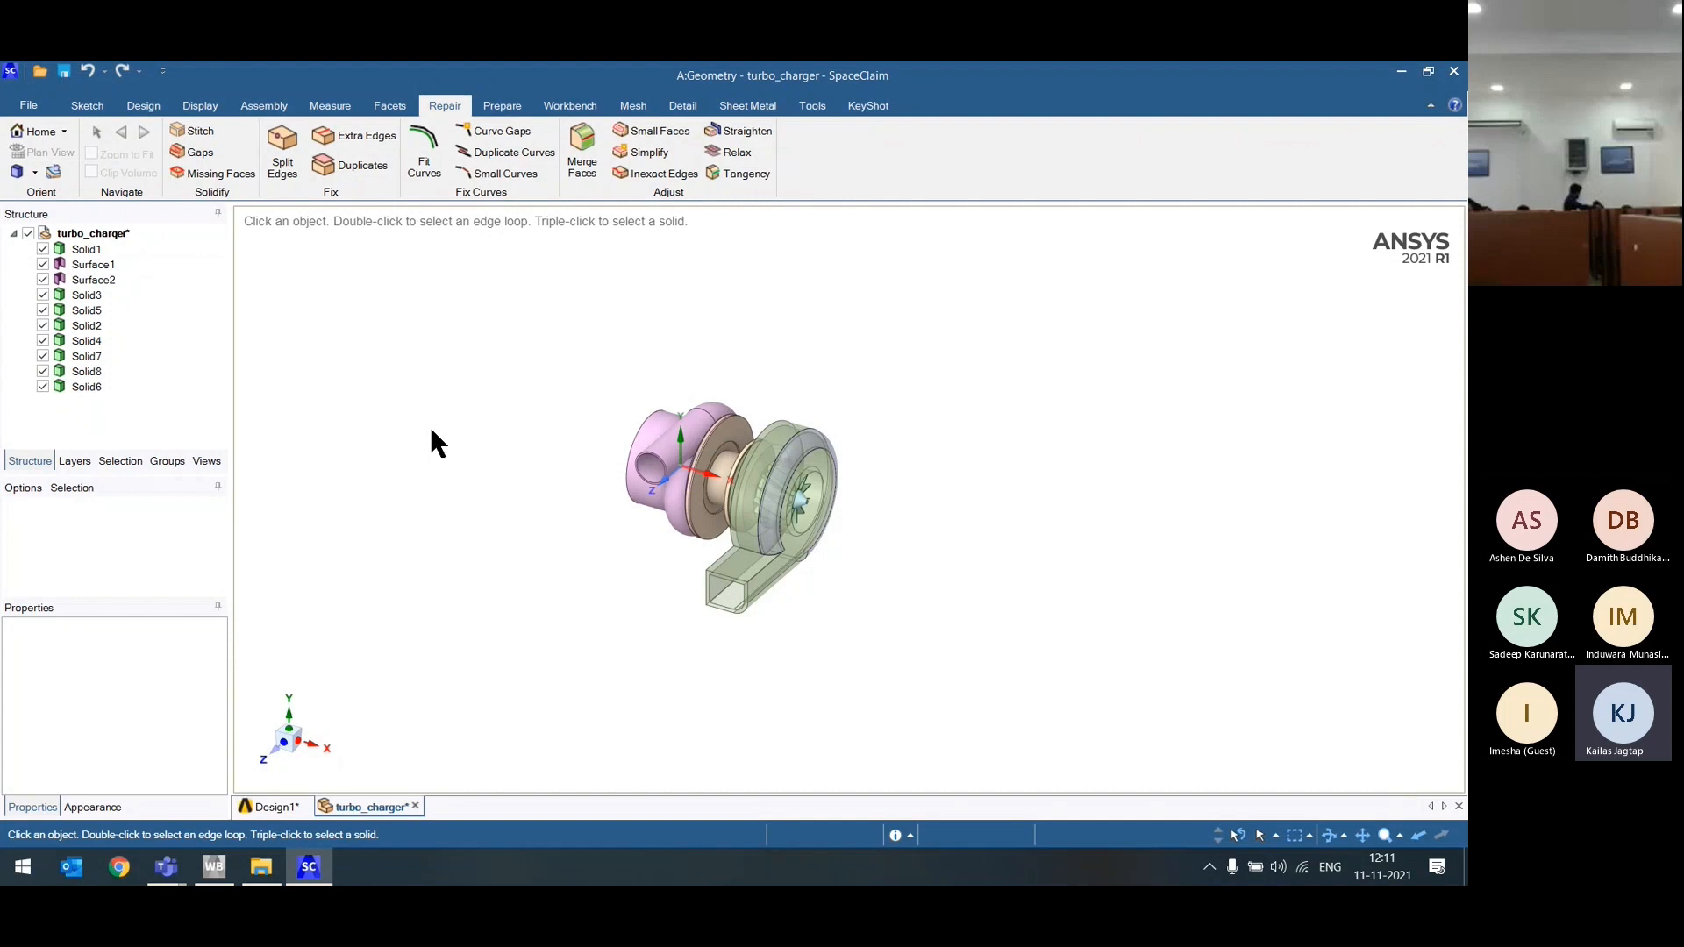
{"action": "scroll", "coordinate": [432, 430], "scroll_direction": "up", "scroll_amount": 3}
{"action": "scroll", "coordinate": [400, 424], "scroll_direction": "up", "scroll_amount": 2}
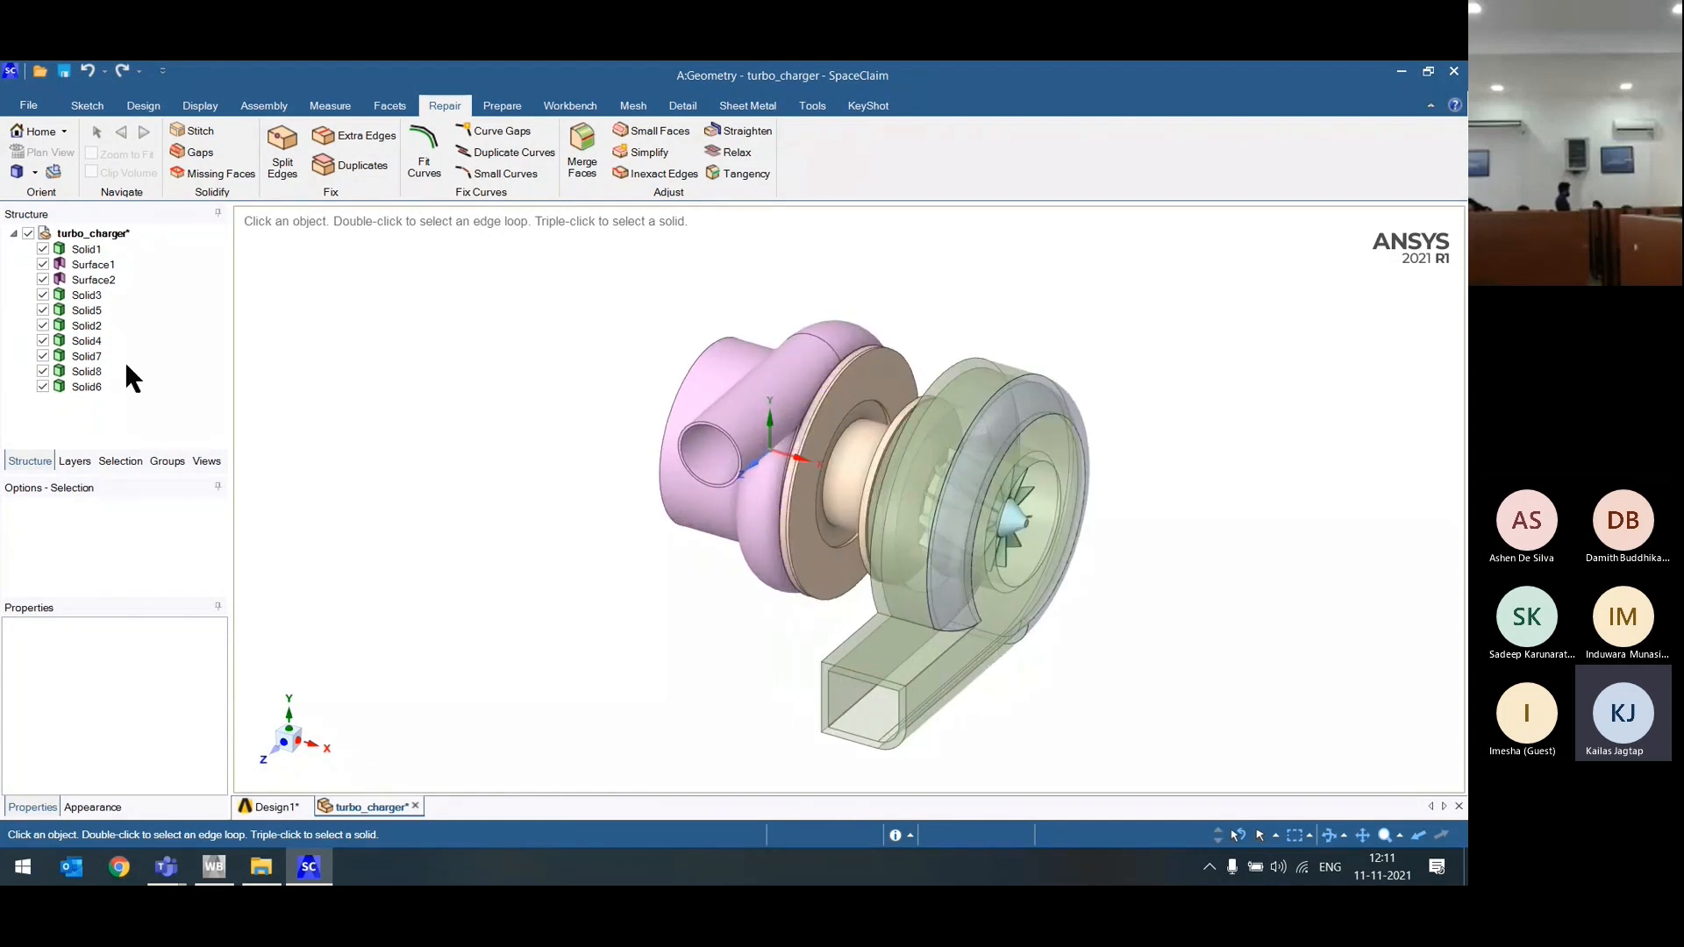
Step: Select Solid1, Surface2, Solid3, Solid2, Solid4 and Solid7 one after another to identify each body of the turbocharger
{"action": "left_click", "coordinate": [69, 248]}
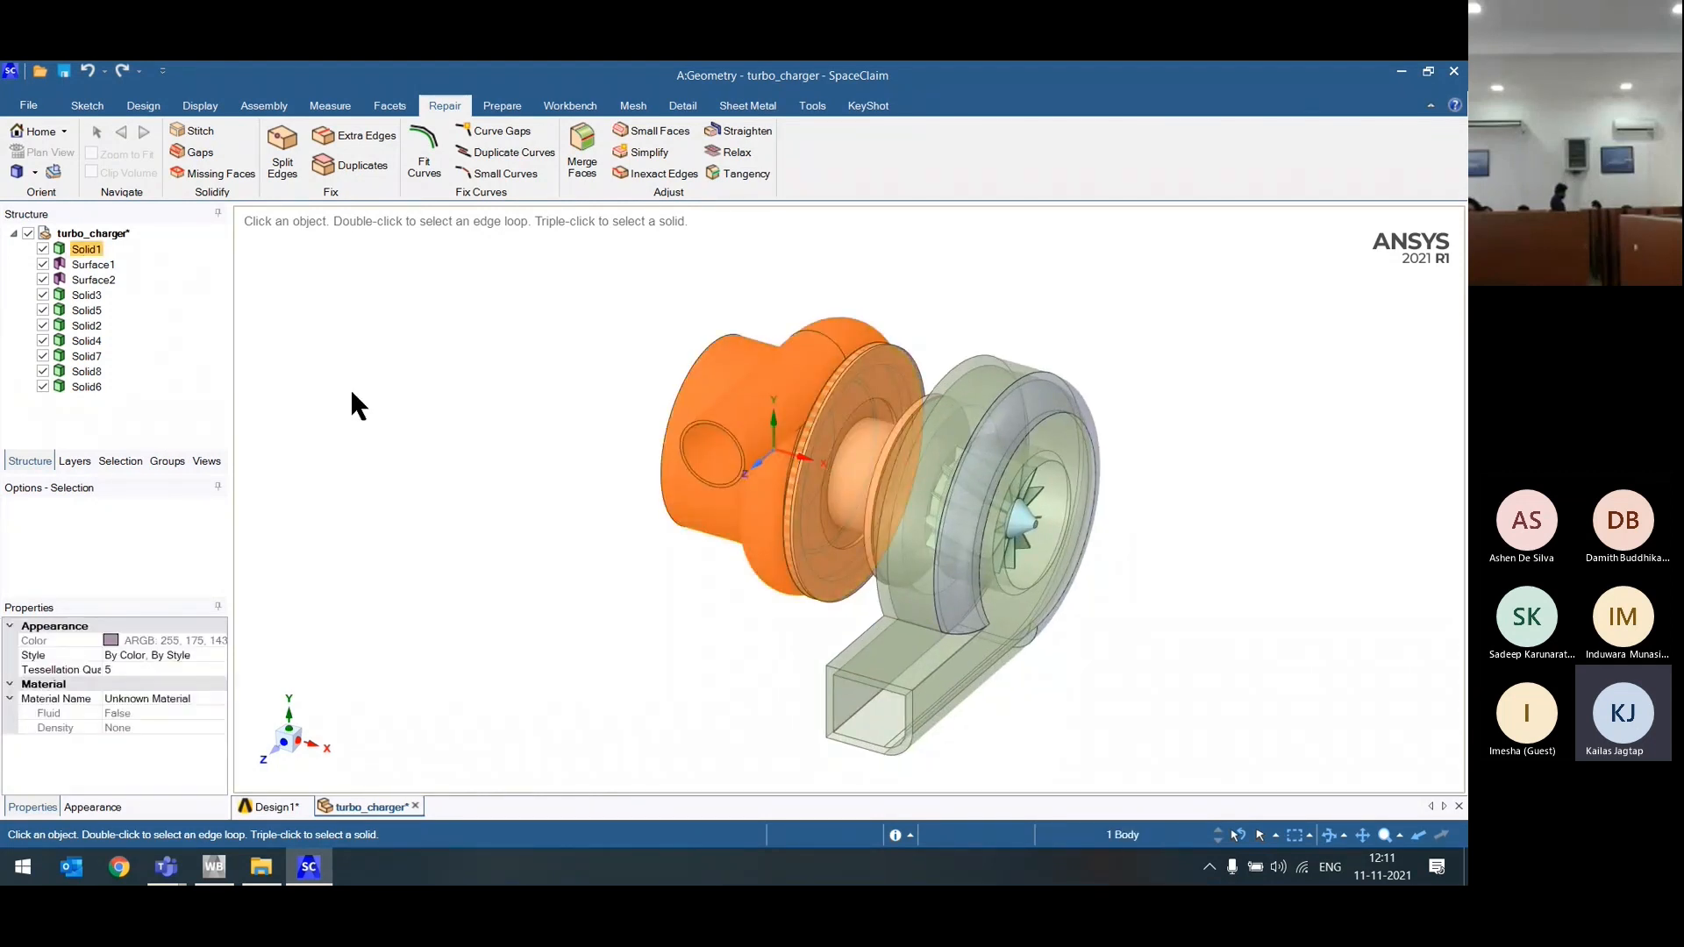
{"action": "left_click", "coordinate": [99, 279]}
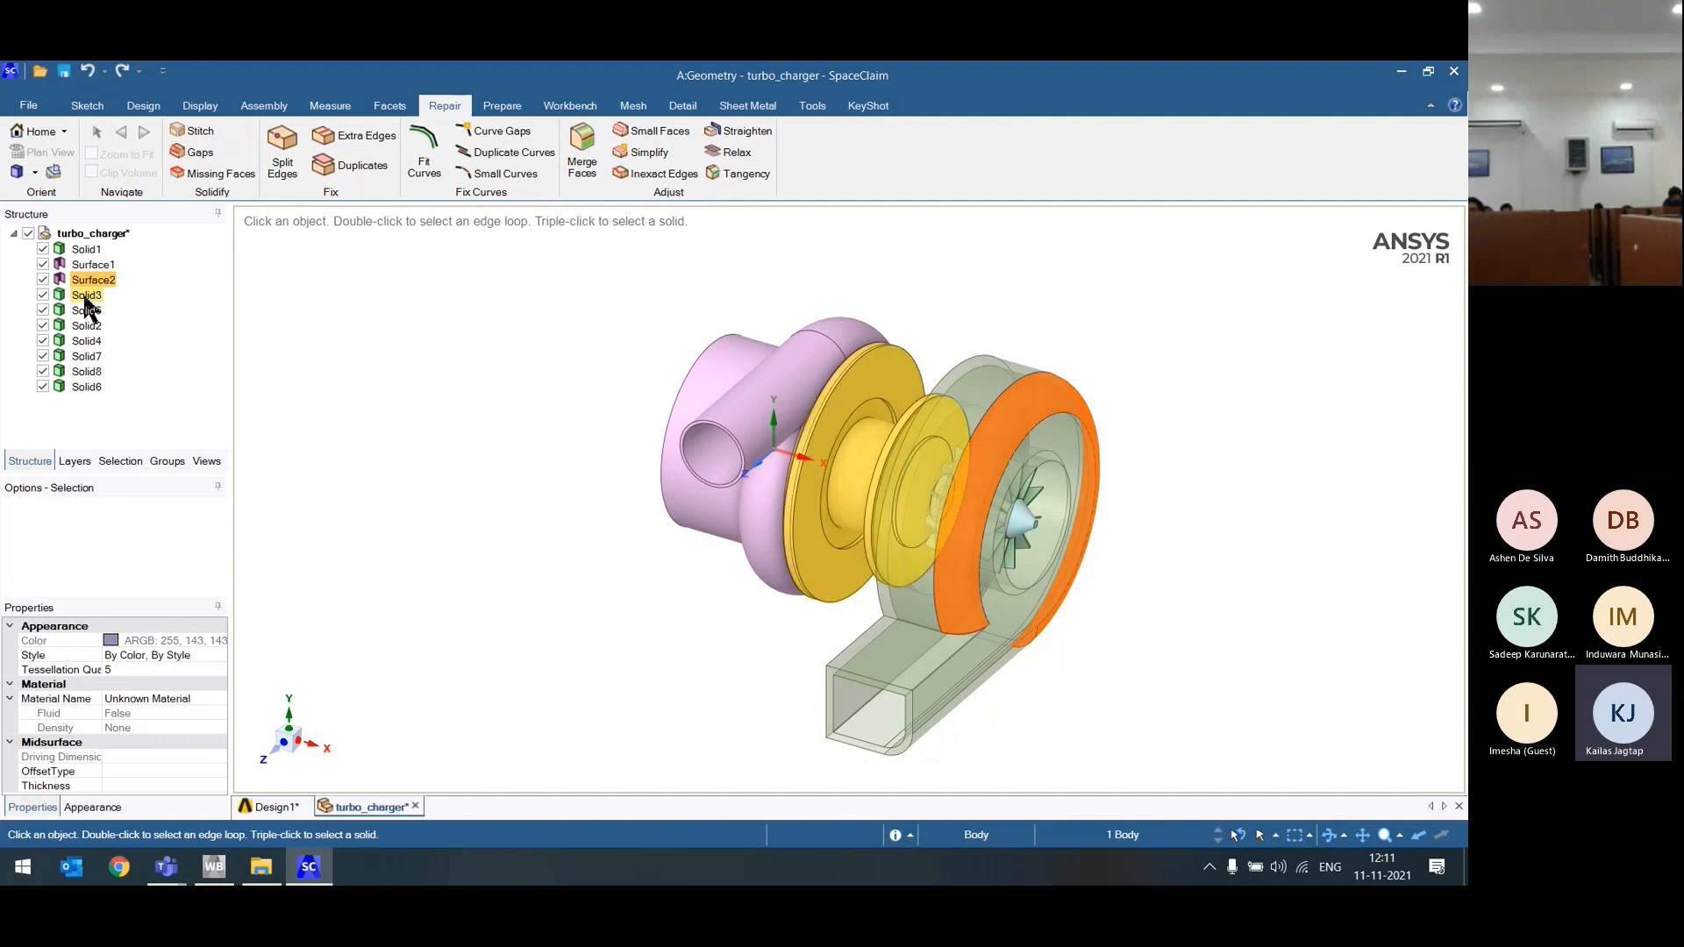
{"action": "left_click", "coordinate": [86, 296]}
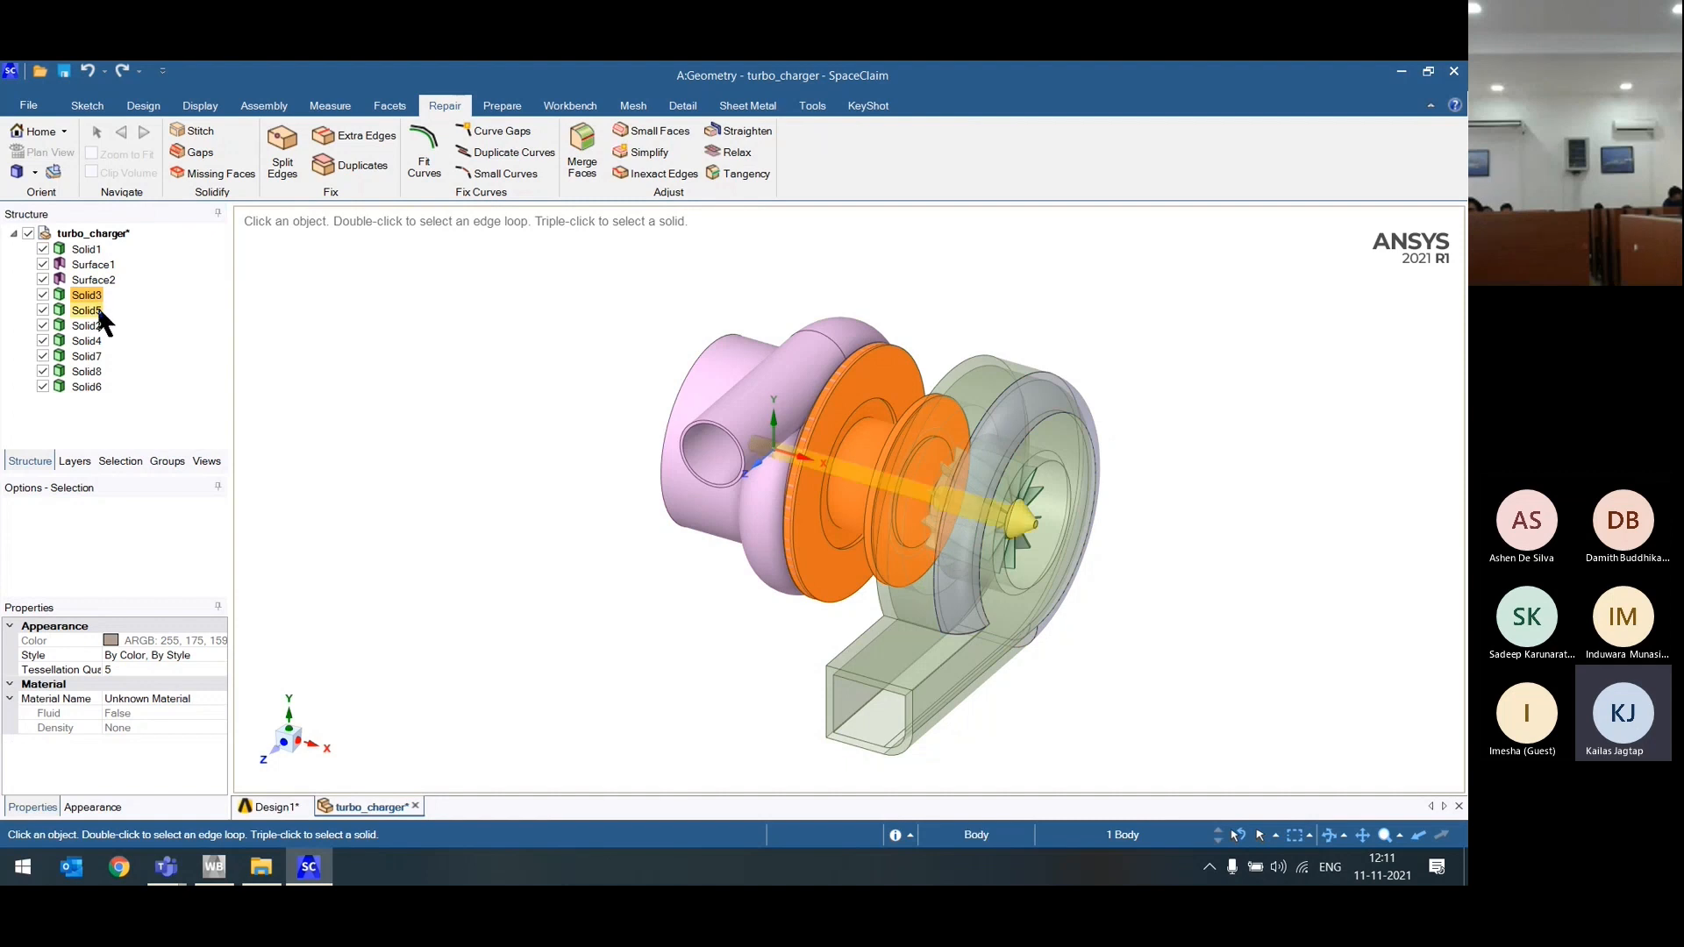
{"action": "left_click", "coordinate": [86, 326]}
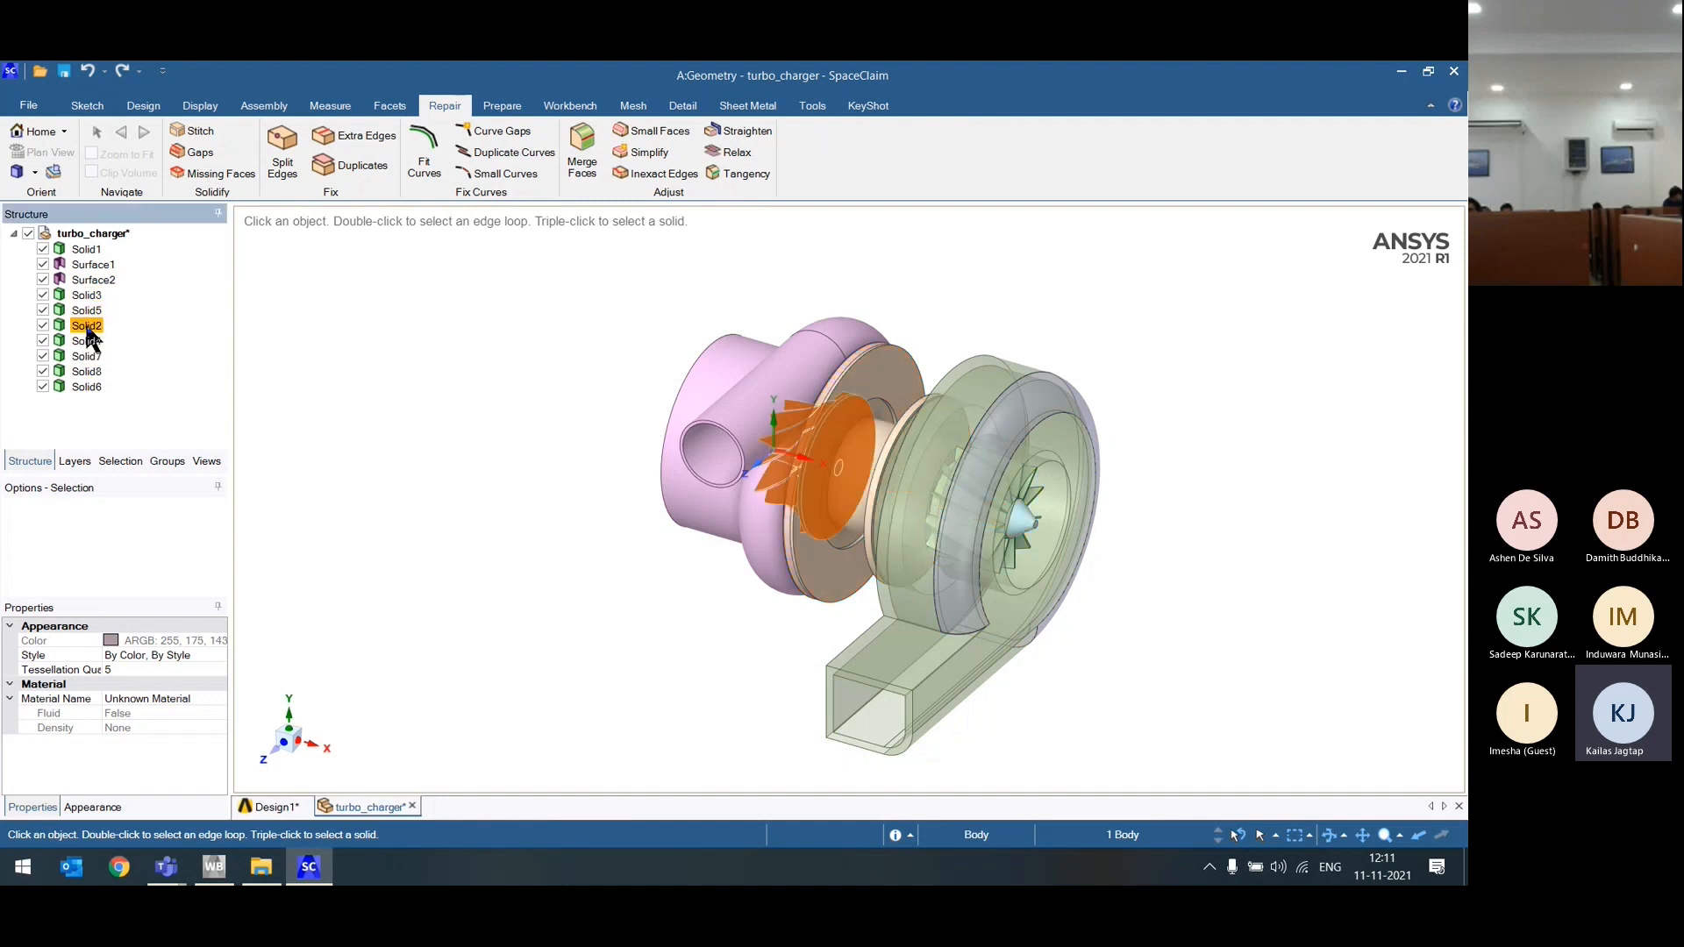
{"action": "left_click", "coordinate": [86, 342]}
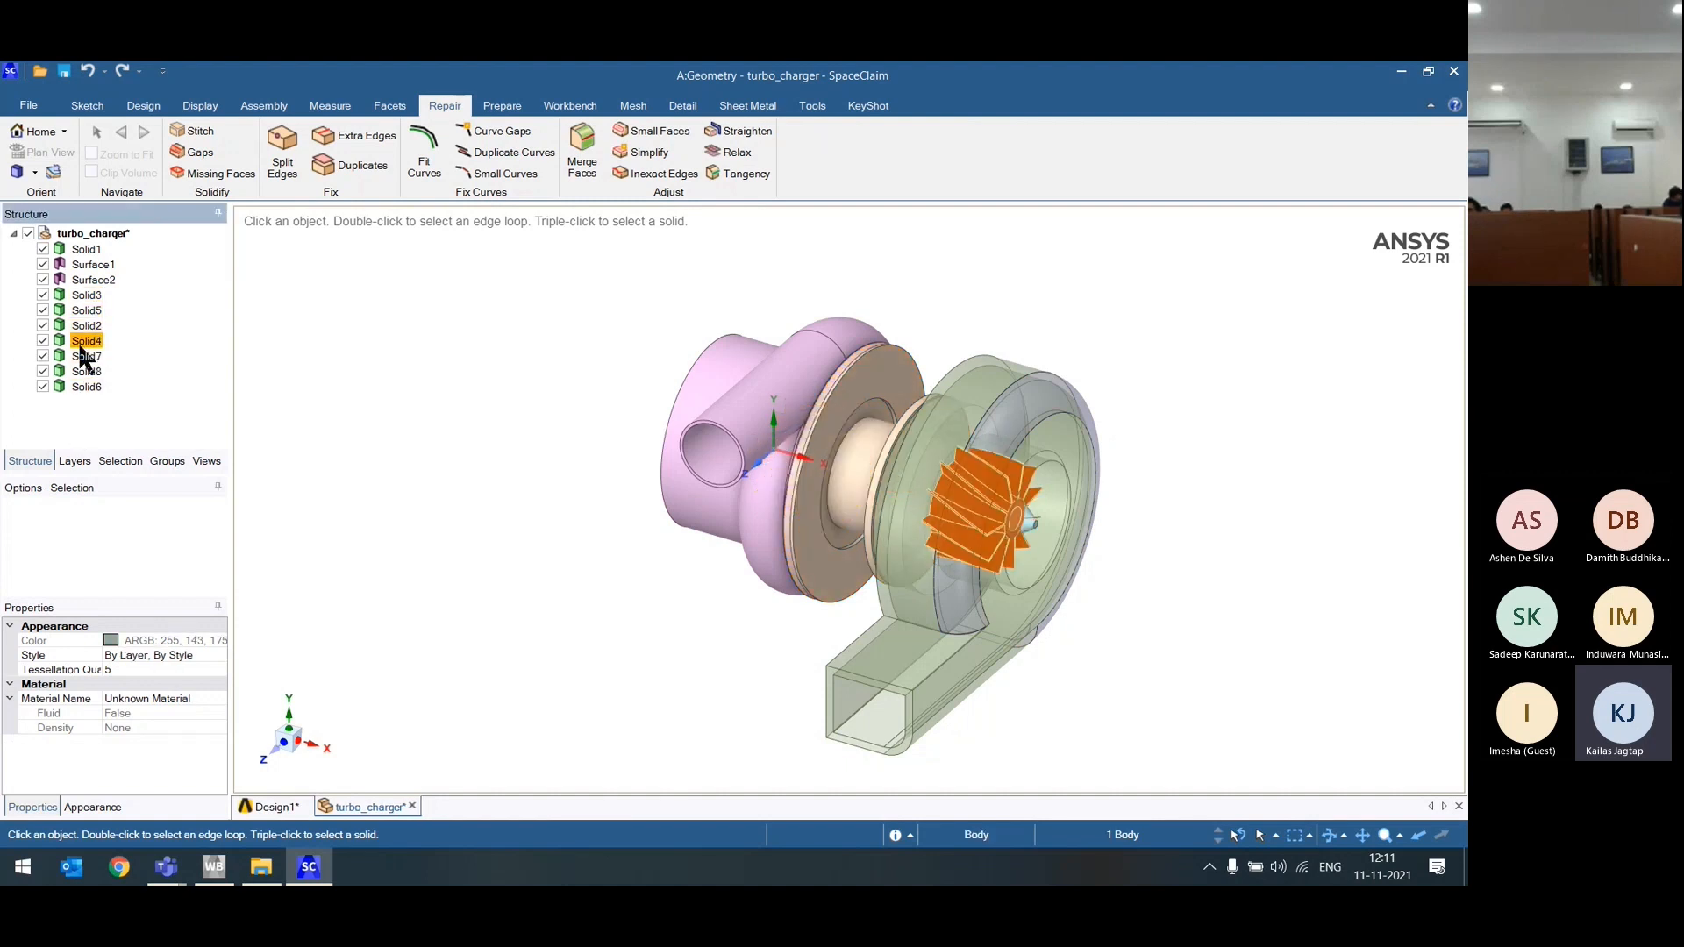
{"action": "left_click", "coordinate": [93, 356]}
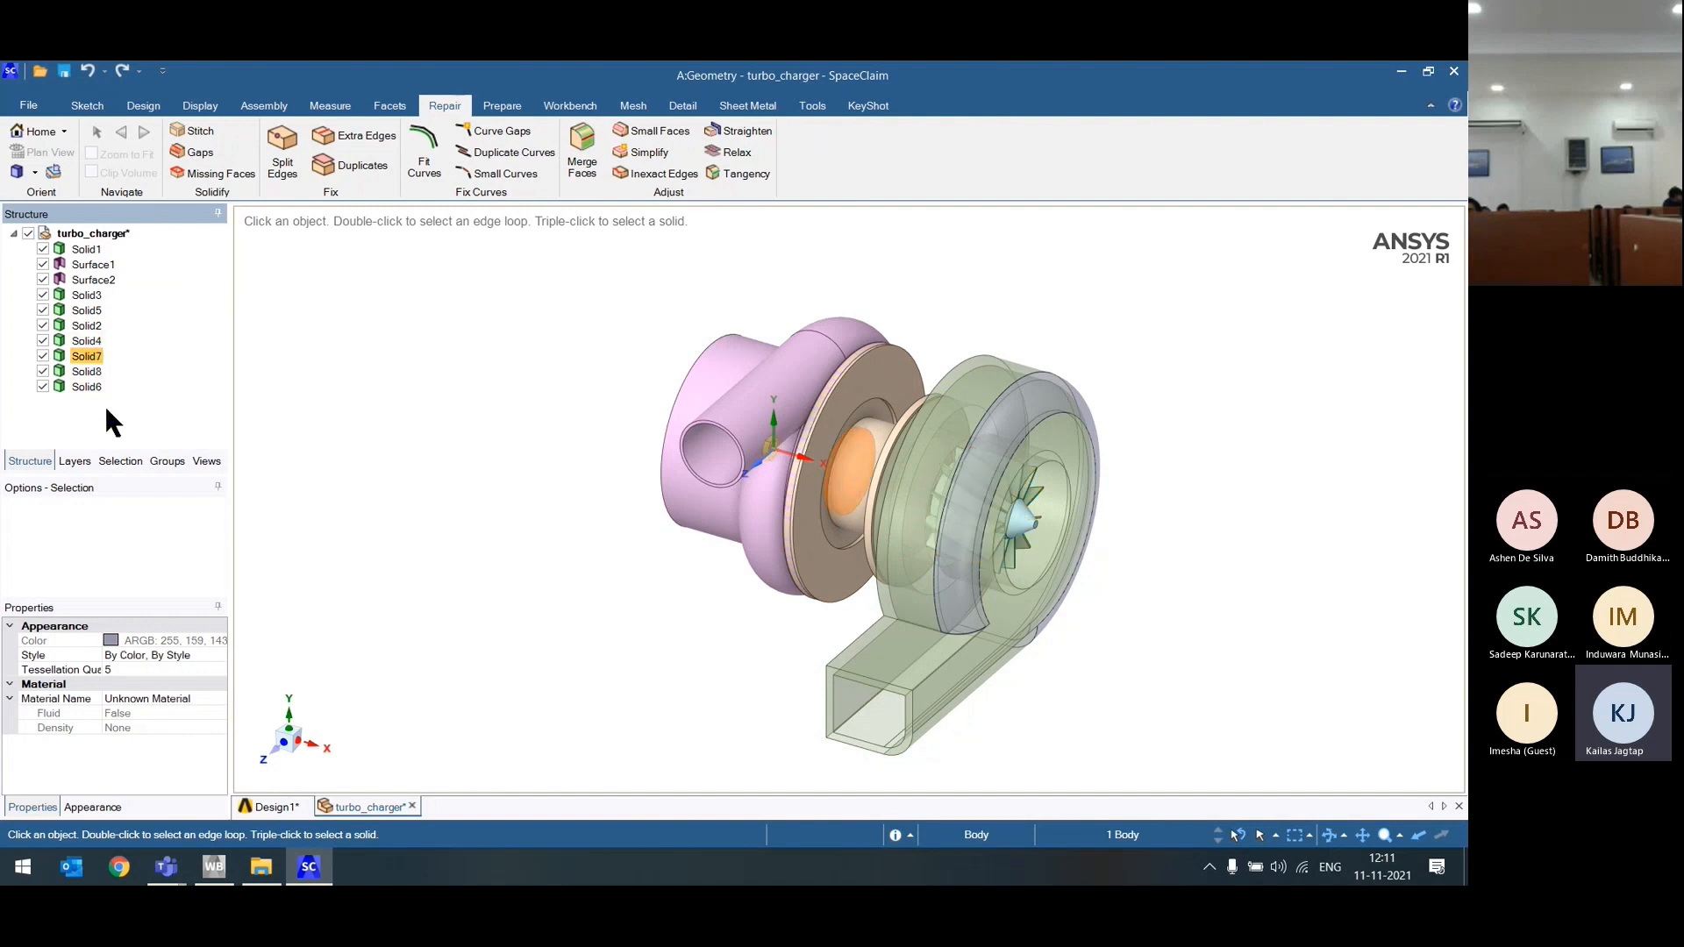
Step: Select Solid8 and Solid6 one after another to identify these bodies in the assembly, and clear the selection
{"action": "left_click", "coordinate": [87, 372], "text": "ctrl"}
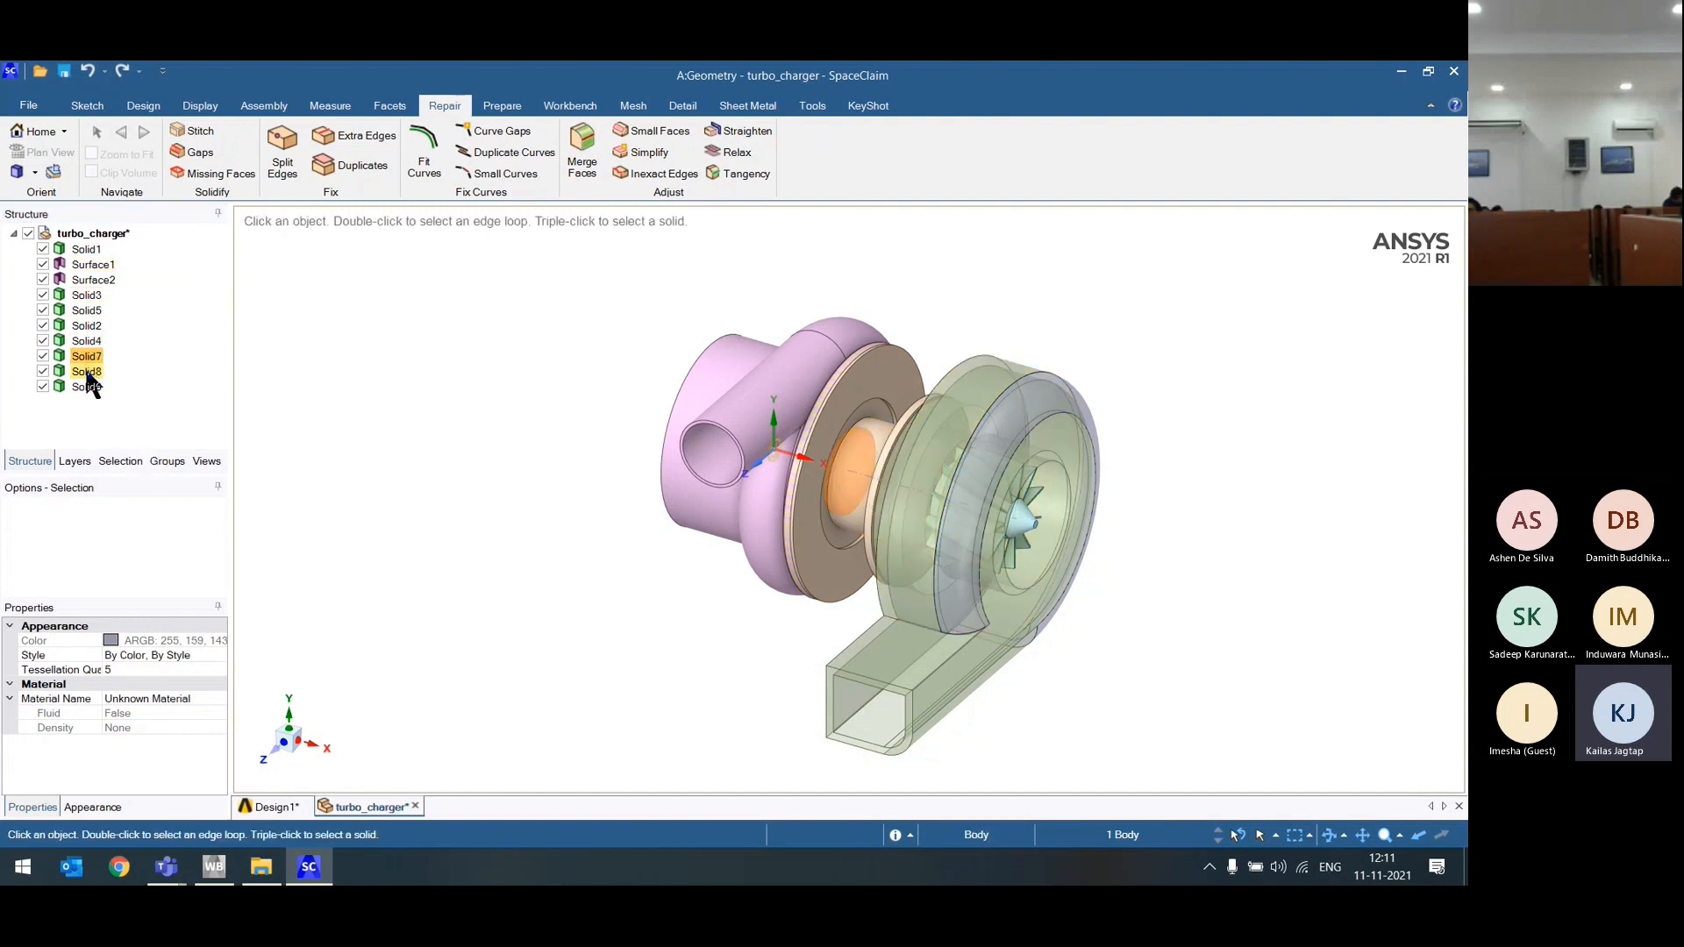
{"action": "left_click", "coordinate": [87, 373]}
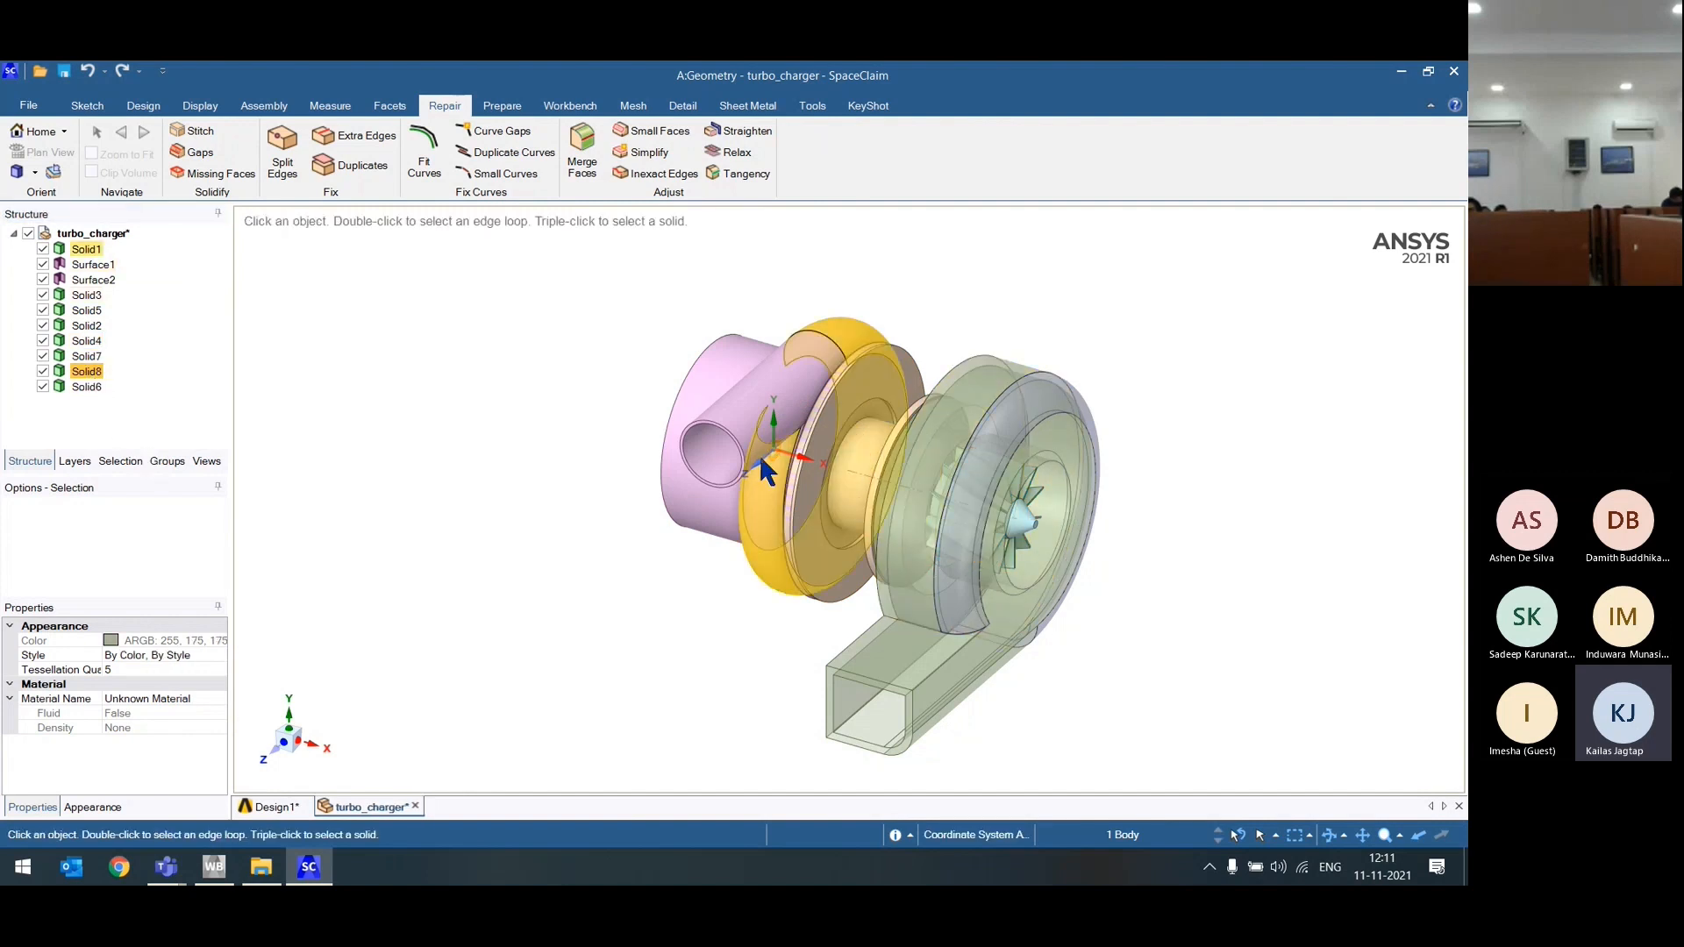
{"action": "scroll", "coordinate": [762, 458], "scroll_direction": "up", "scroll_amount": 5}
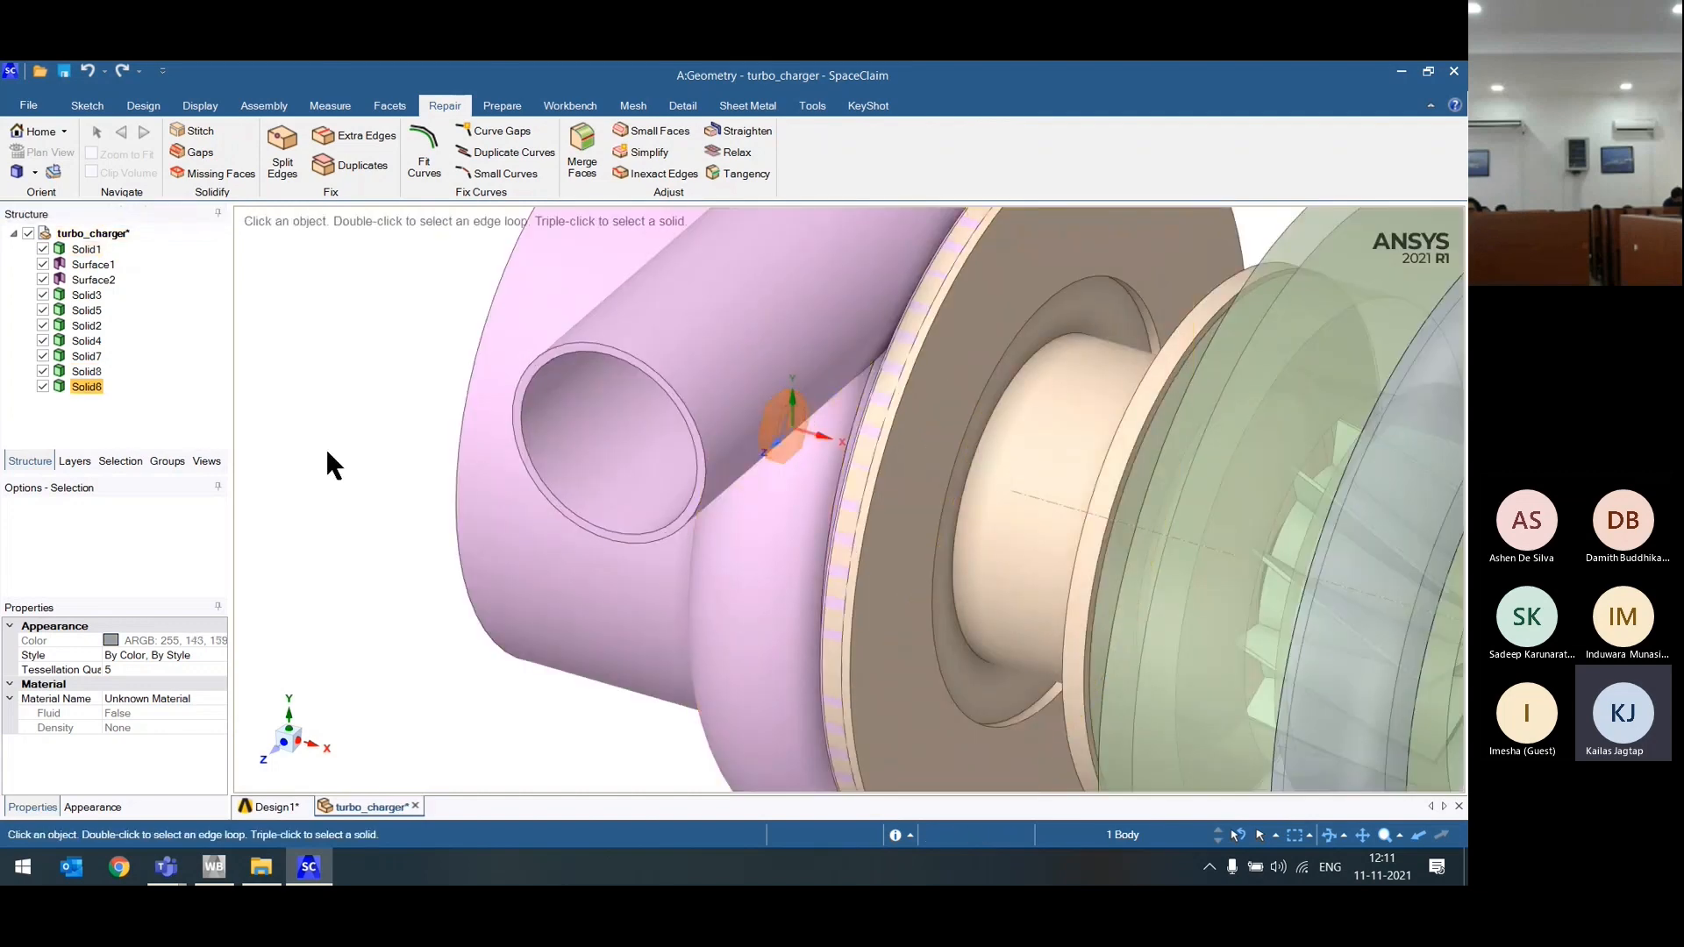
{"action": "scroll", "coordinate": [451, 416], "scroll_direction": "down", "scroll_amount": 6}
{"action": "left_click", "coordinate": [430, 642]}
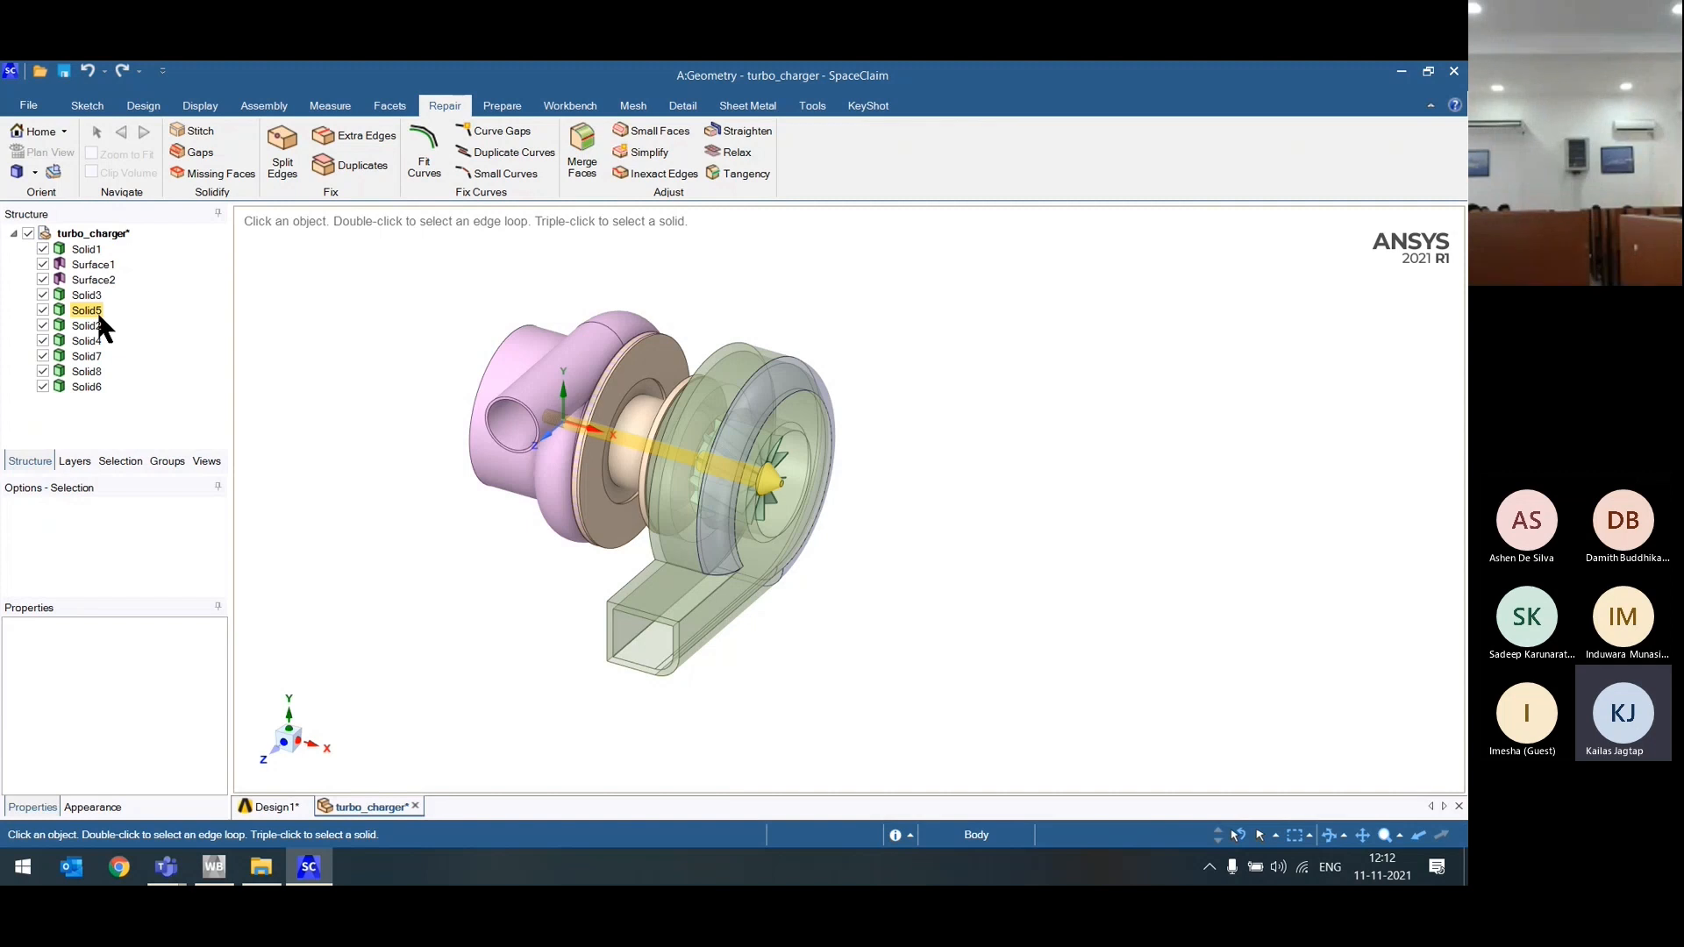
Step: Stitch the edge joining Surface2 to Surface1 with a 0.1 mm maximum distance and check the remaining surface body
{"action": "left_click", "coordinate": [202, 132]}
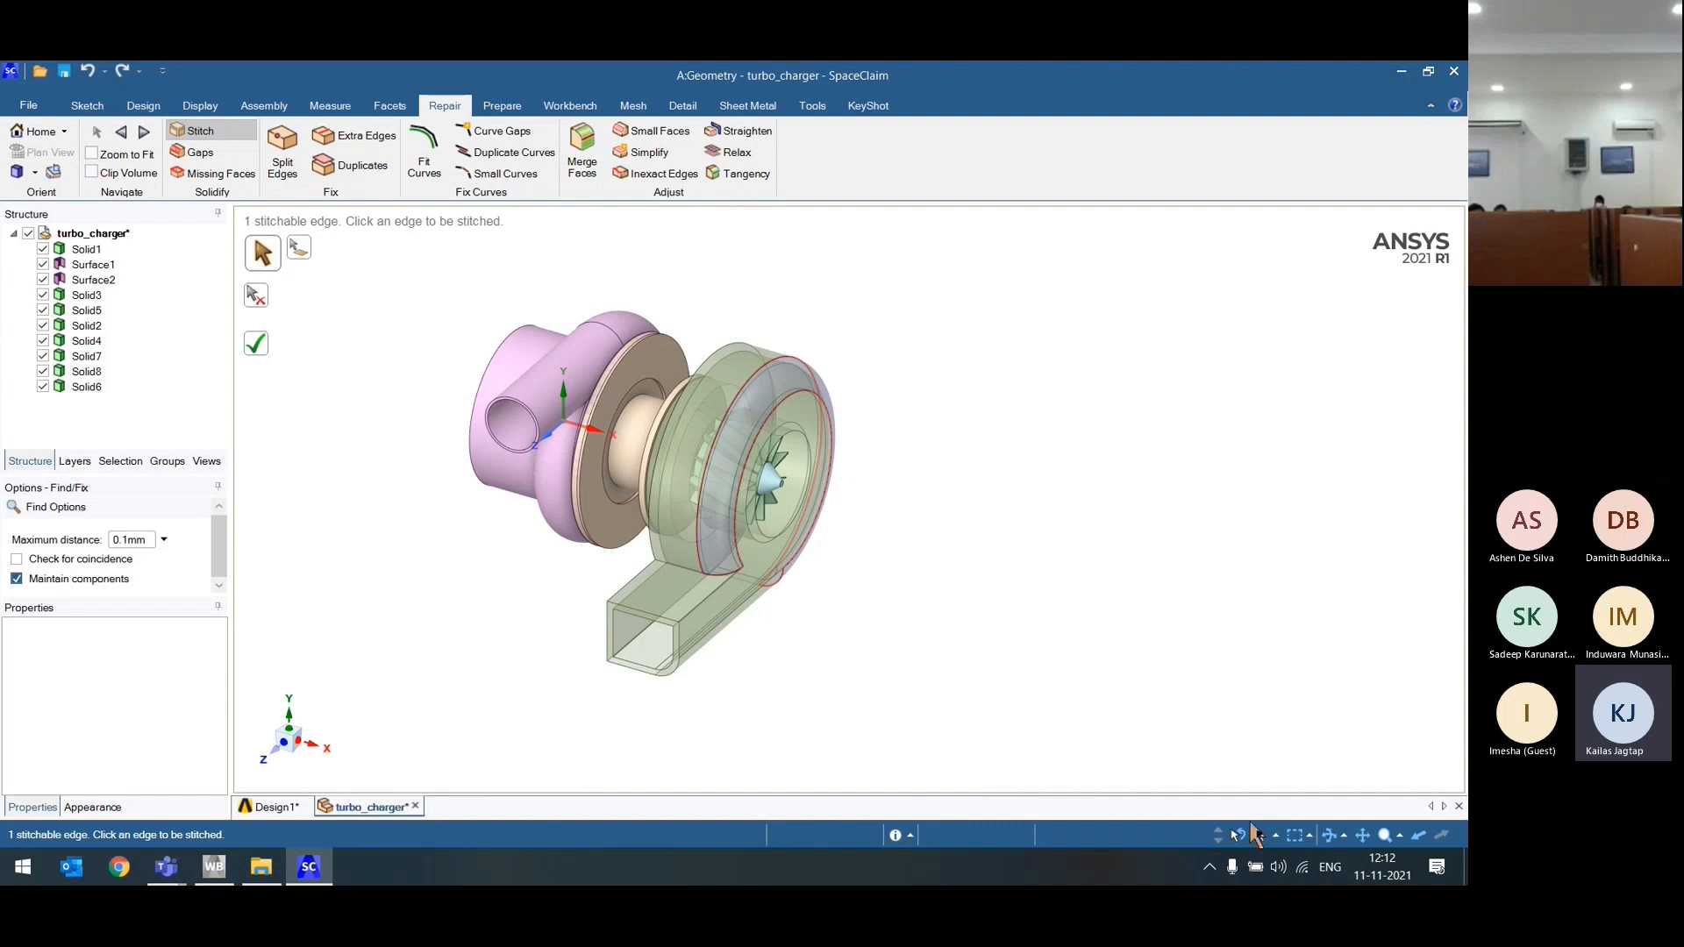
{"action": "left_click", "coordinate": [726, 447]}
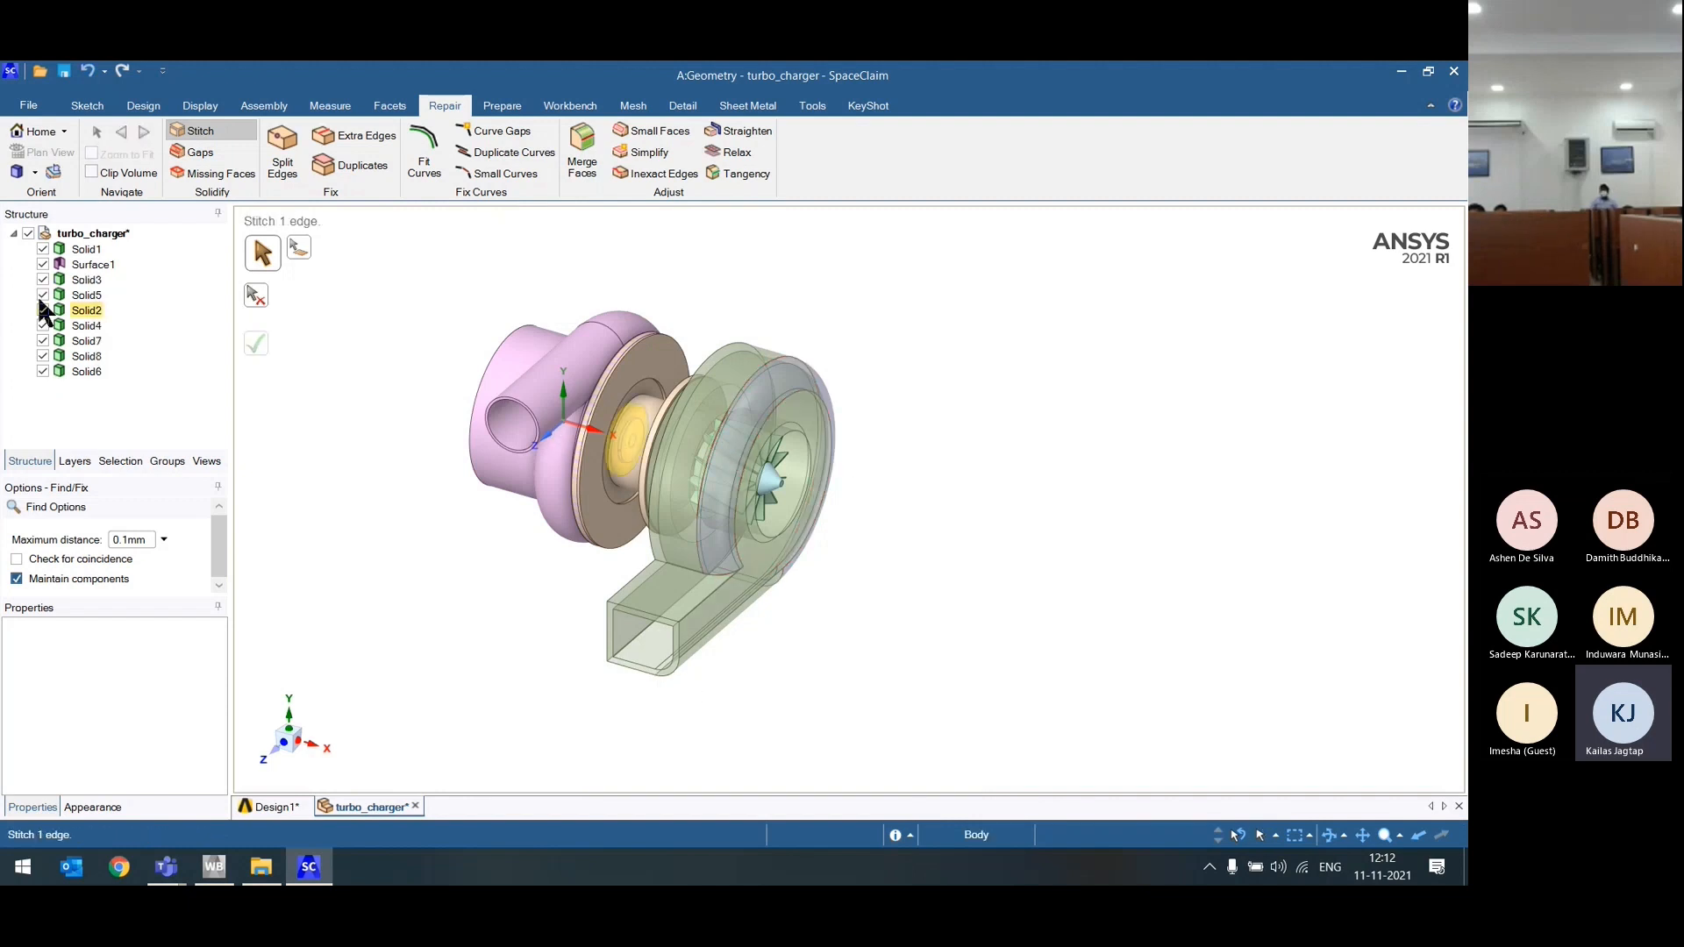
{"action": "left_click", "coordinate": [85, 280]}
{"action": "left_click", "coordinate": [88, 267]}
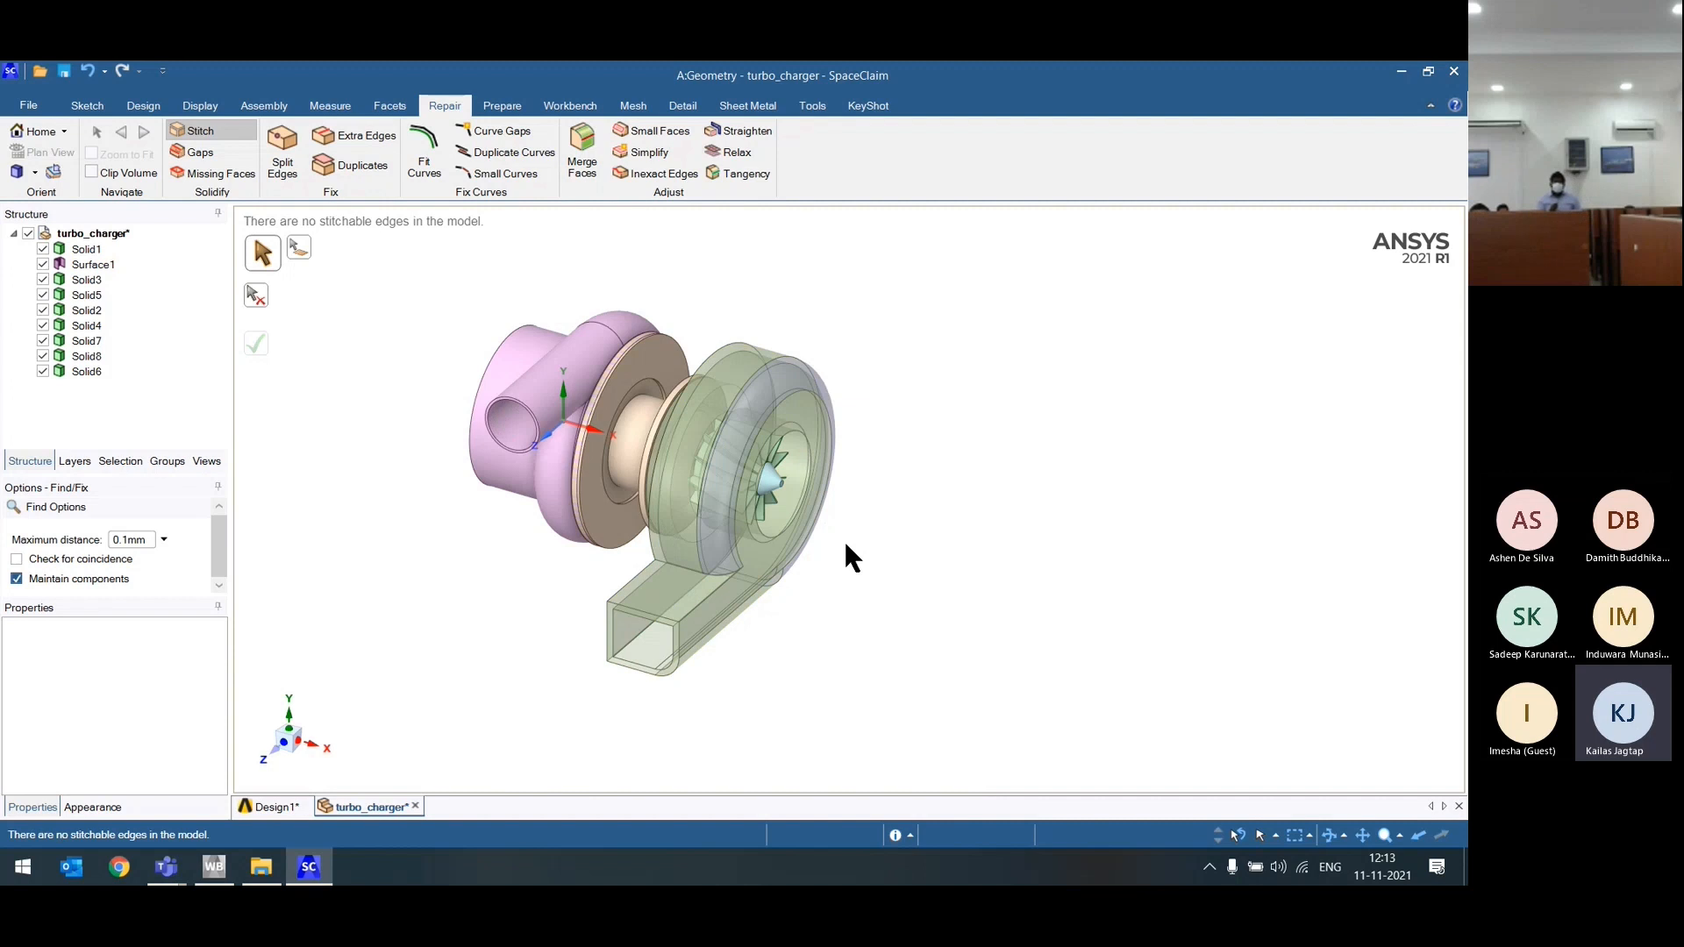
{"action": "left_click", "coordinate": [92, 264]}
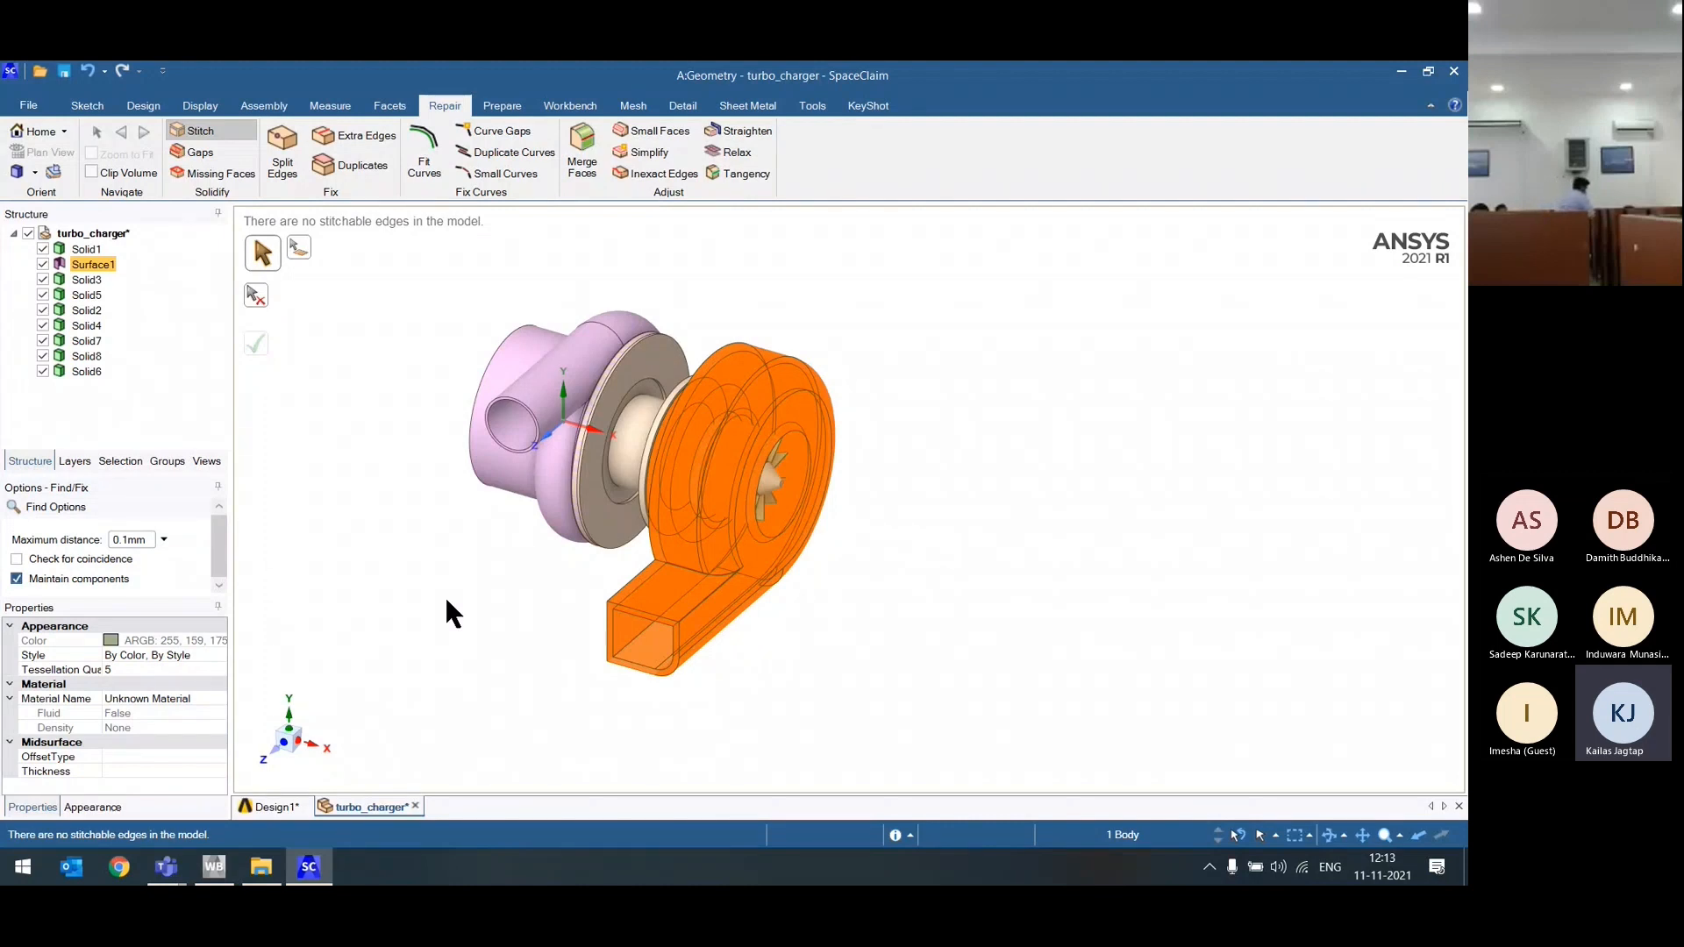
Step: Check the model for gaps, and create the missing face on the Surface1 housing's rectangular outlet using the Patch option
{"action": "left_click", "coordinate": [200, 153]}
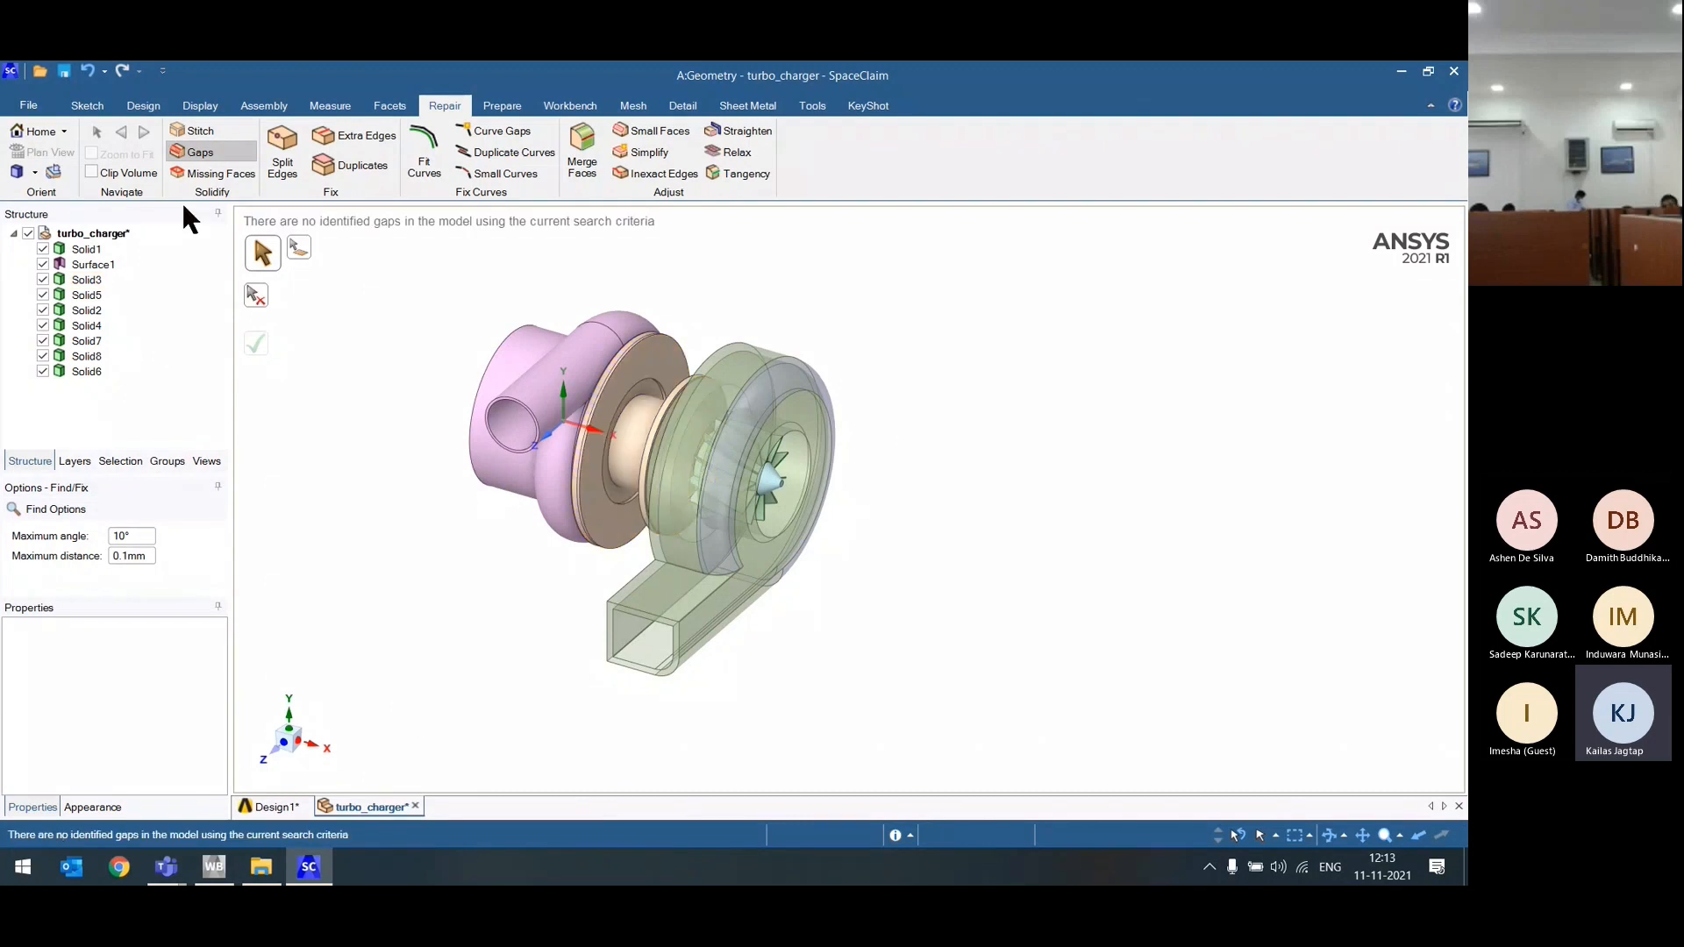
{"action": "left_click", "coordinate": [215, 175]}
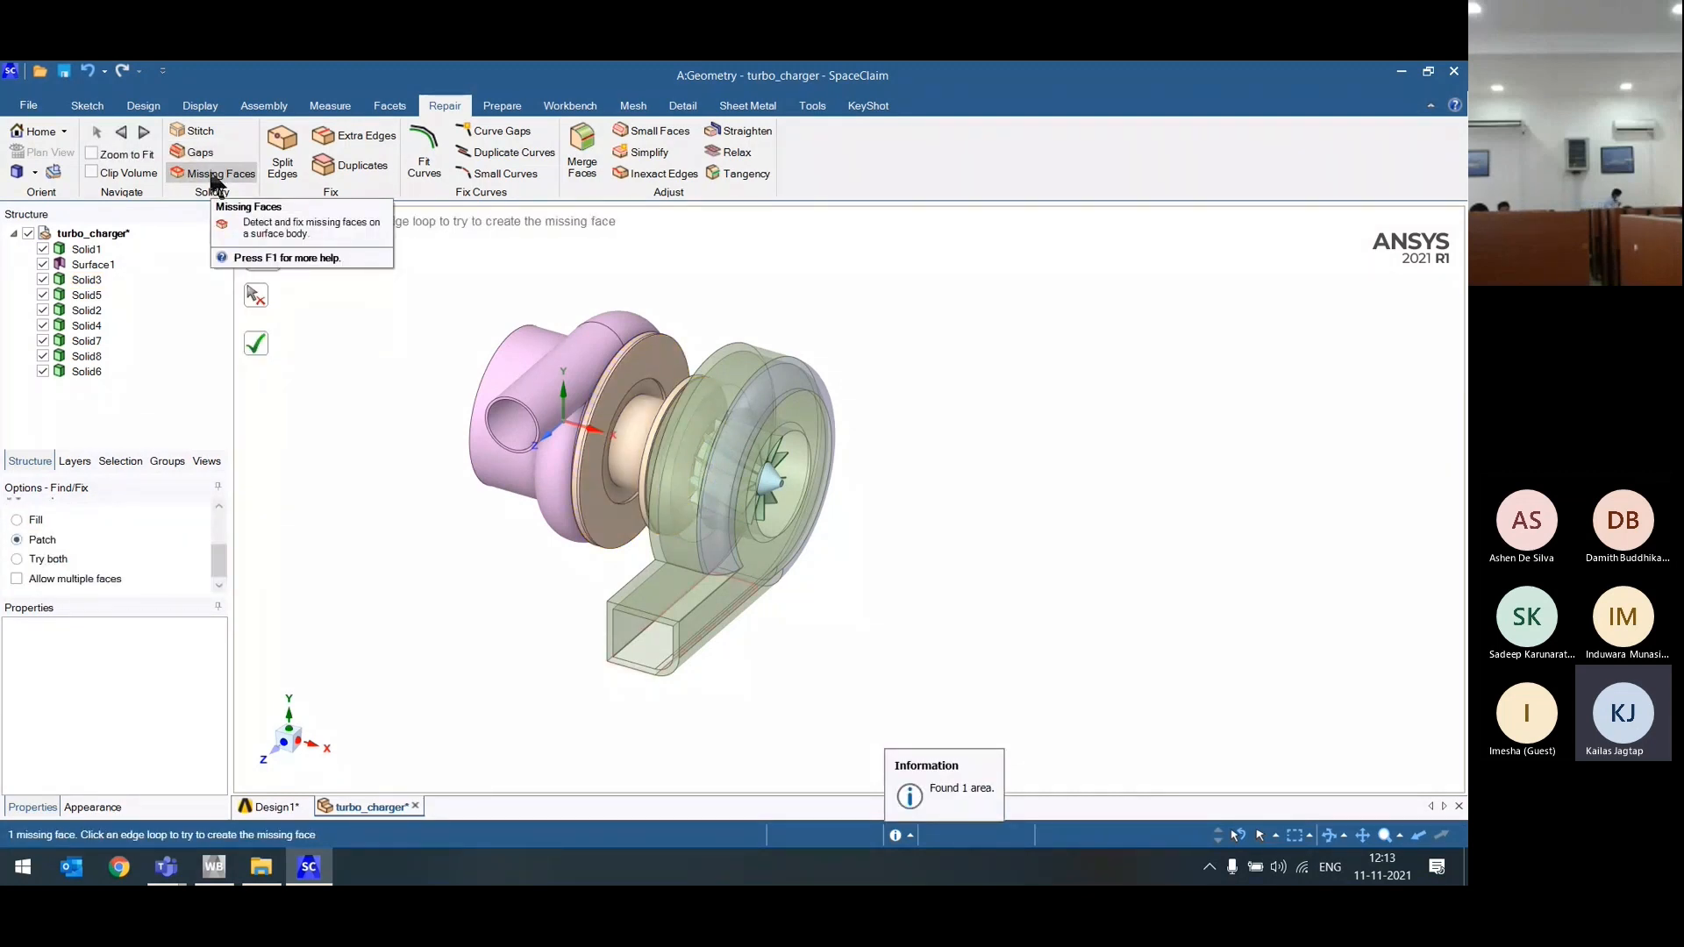
{"action": "middle_click_drag", "start_coordinate": [744, 638], "coordinate": [614, 386]}
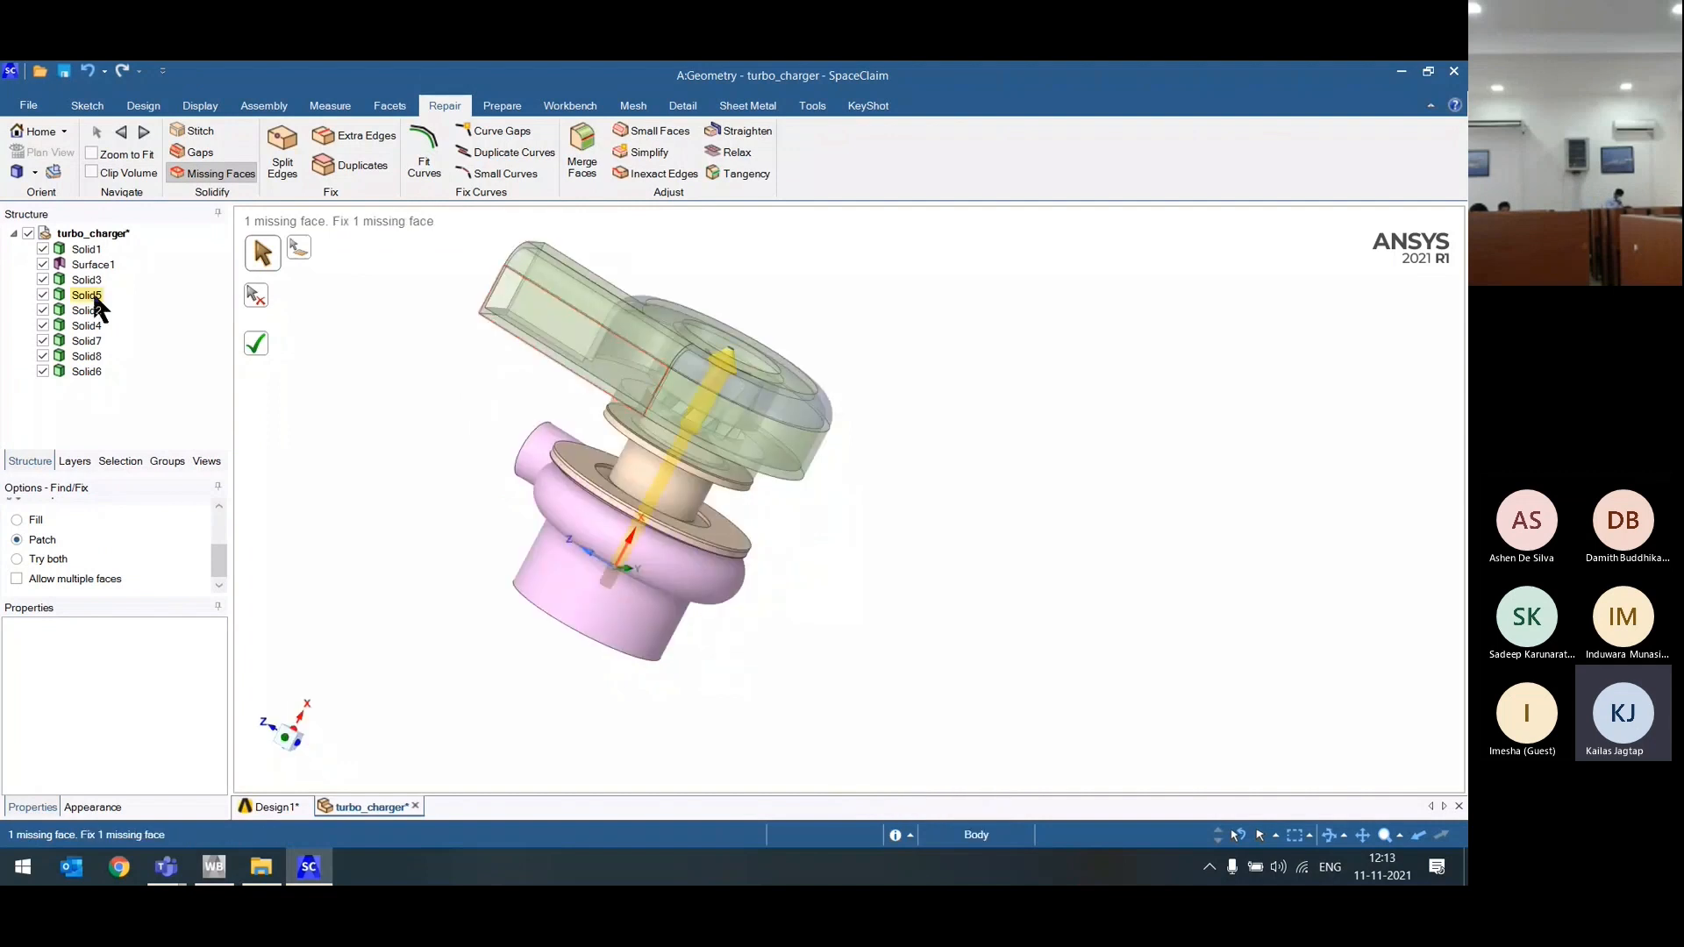
{"action": "scroll", "coordinate": [422, 414], "scroll_direction": "up", "scroll_amount": 1}
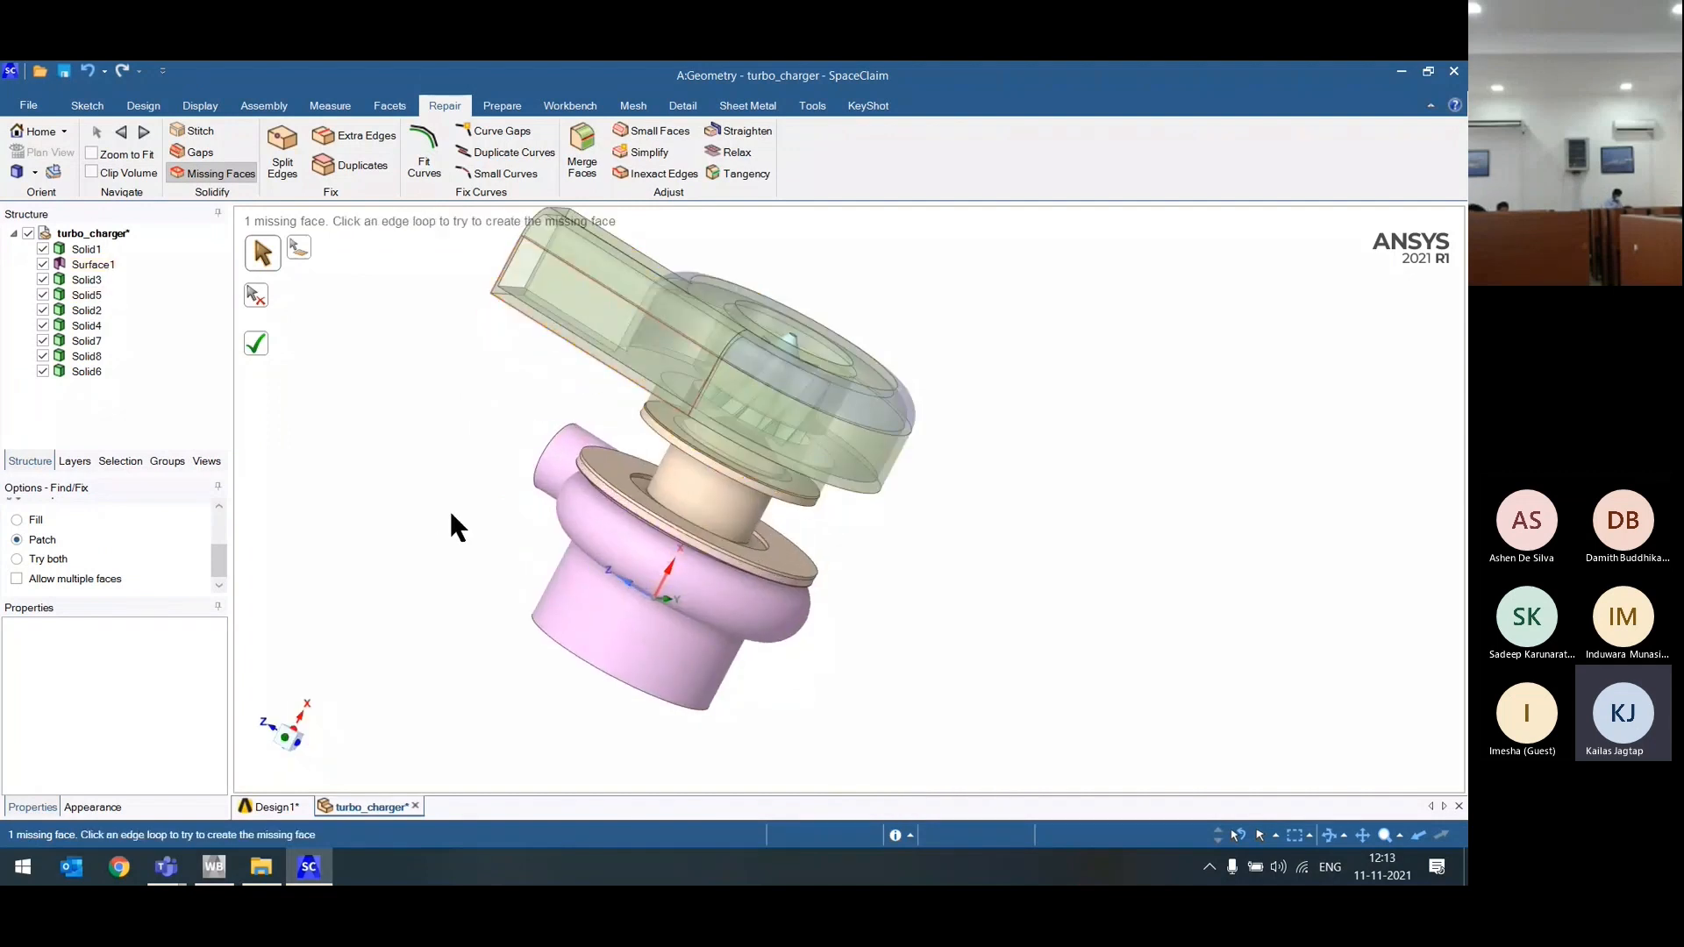
{"action": "middle_click_drag", "start_coordinate": [451, 515], "coordinate": [472, 493]}
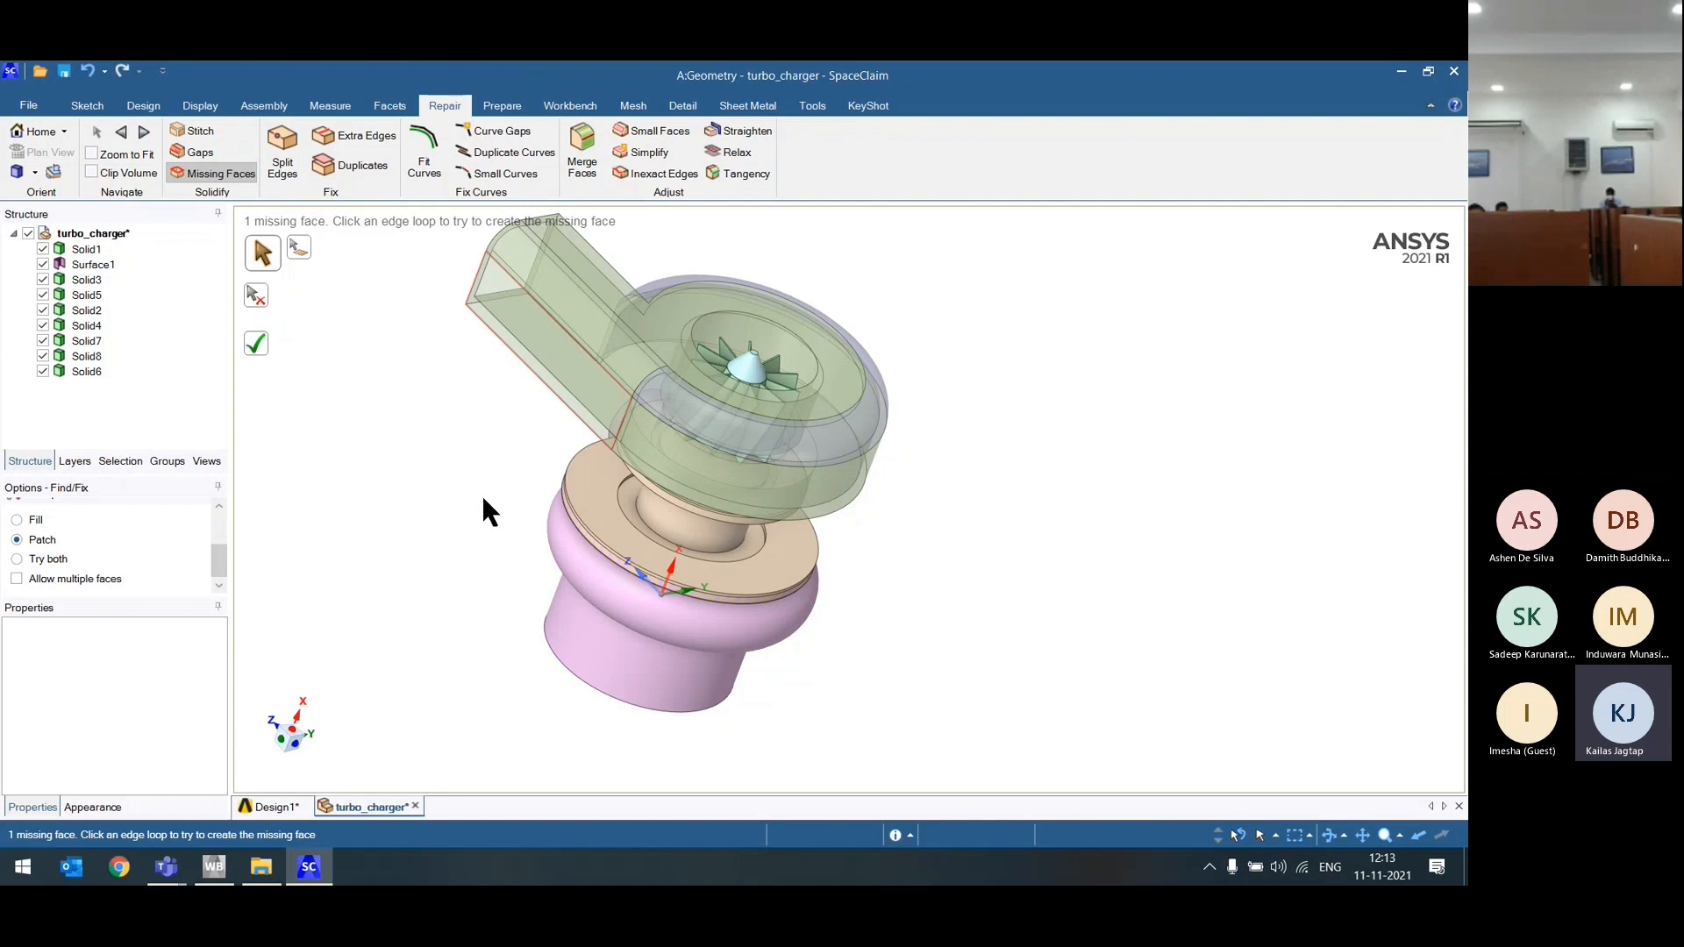
{"action": "left_click", "coordinate": [519, 364]}
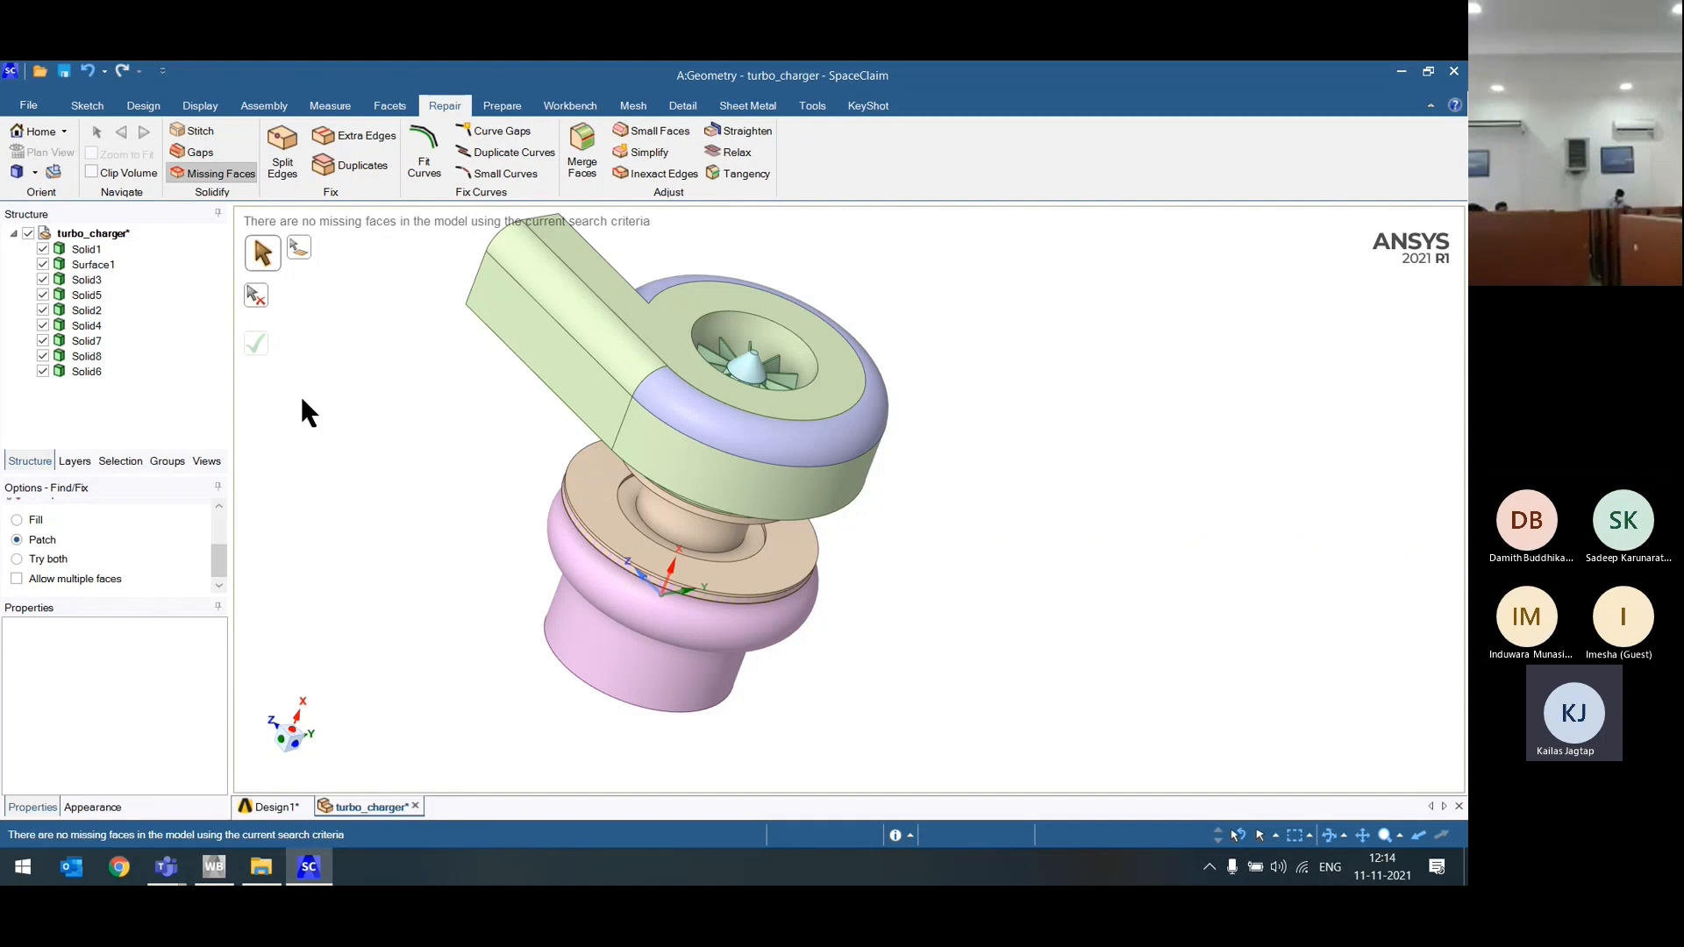
{"action": "left_click", "coordinate": [70, 265]}
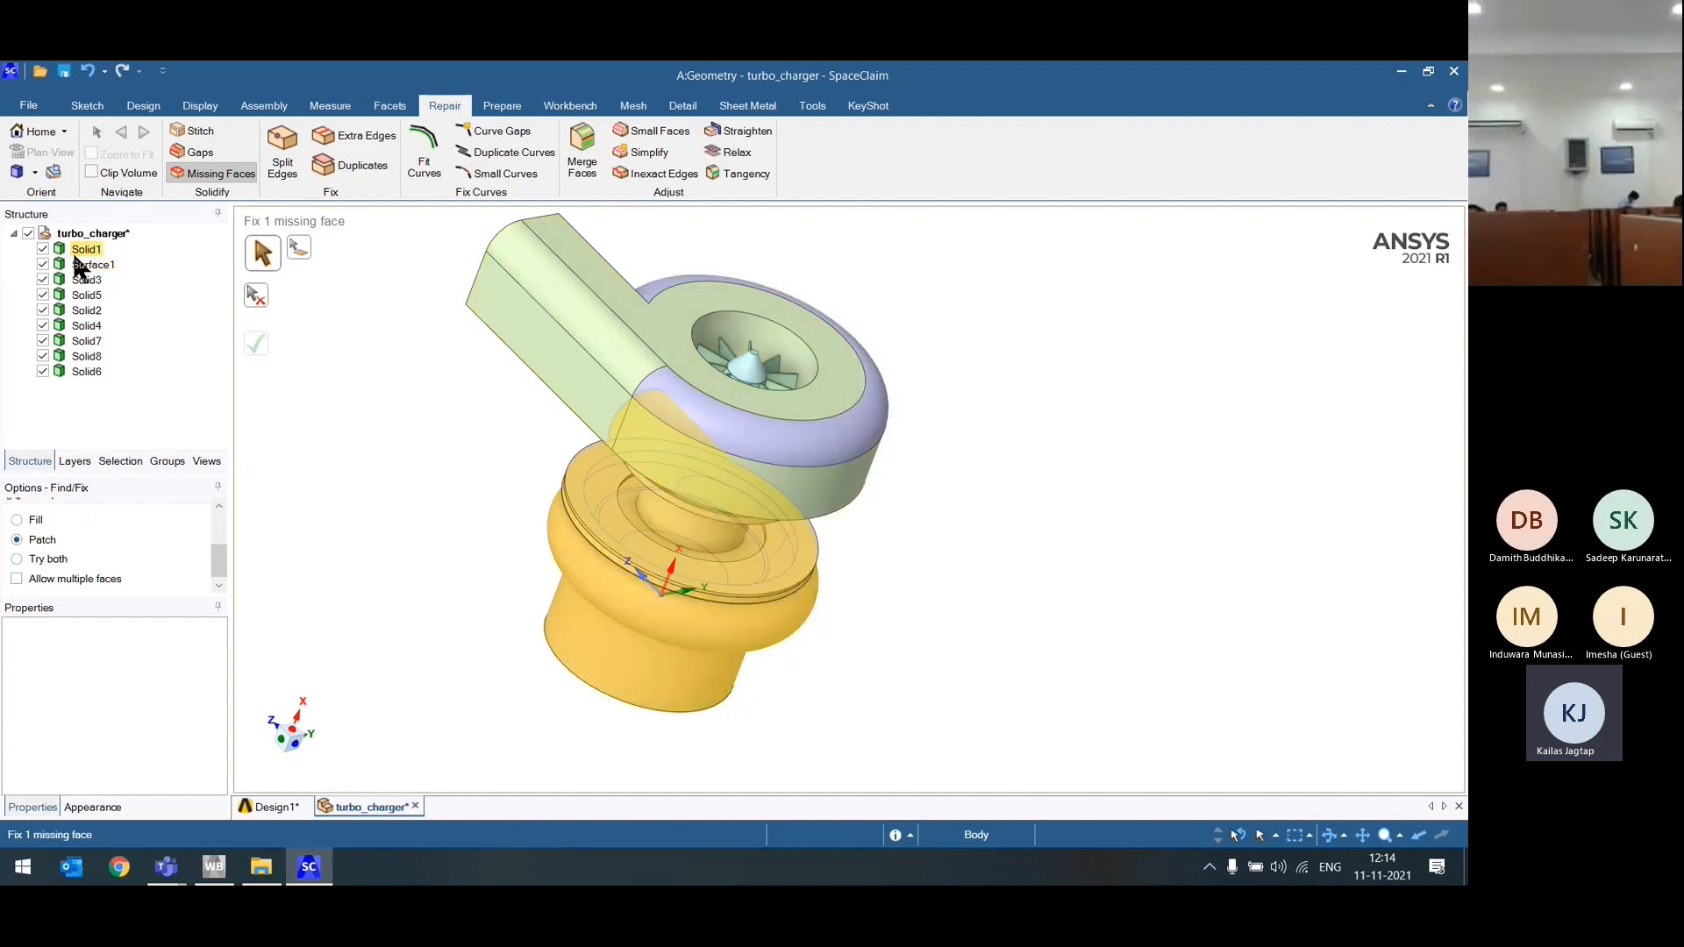
{"action": "key", "text": "h"}
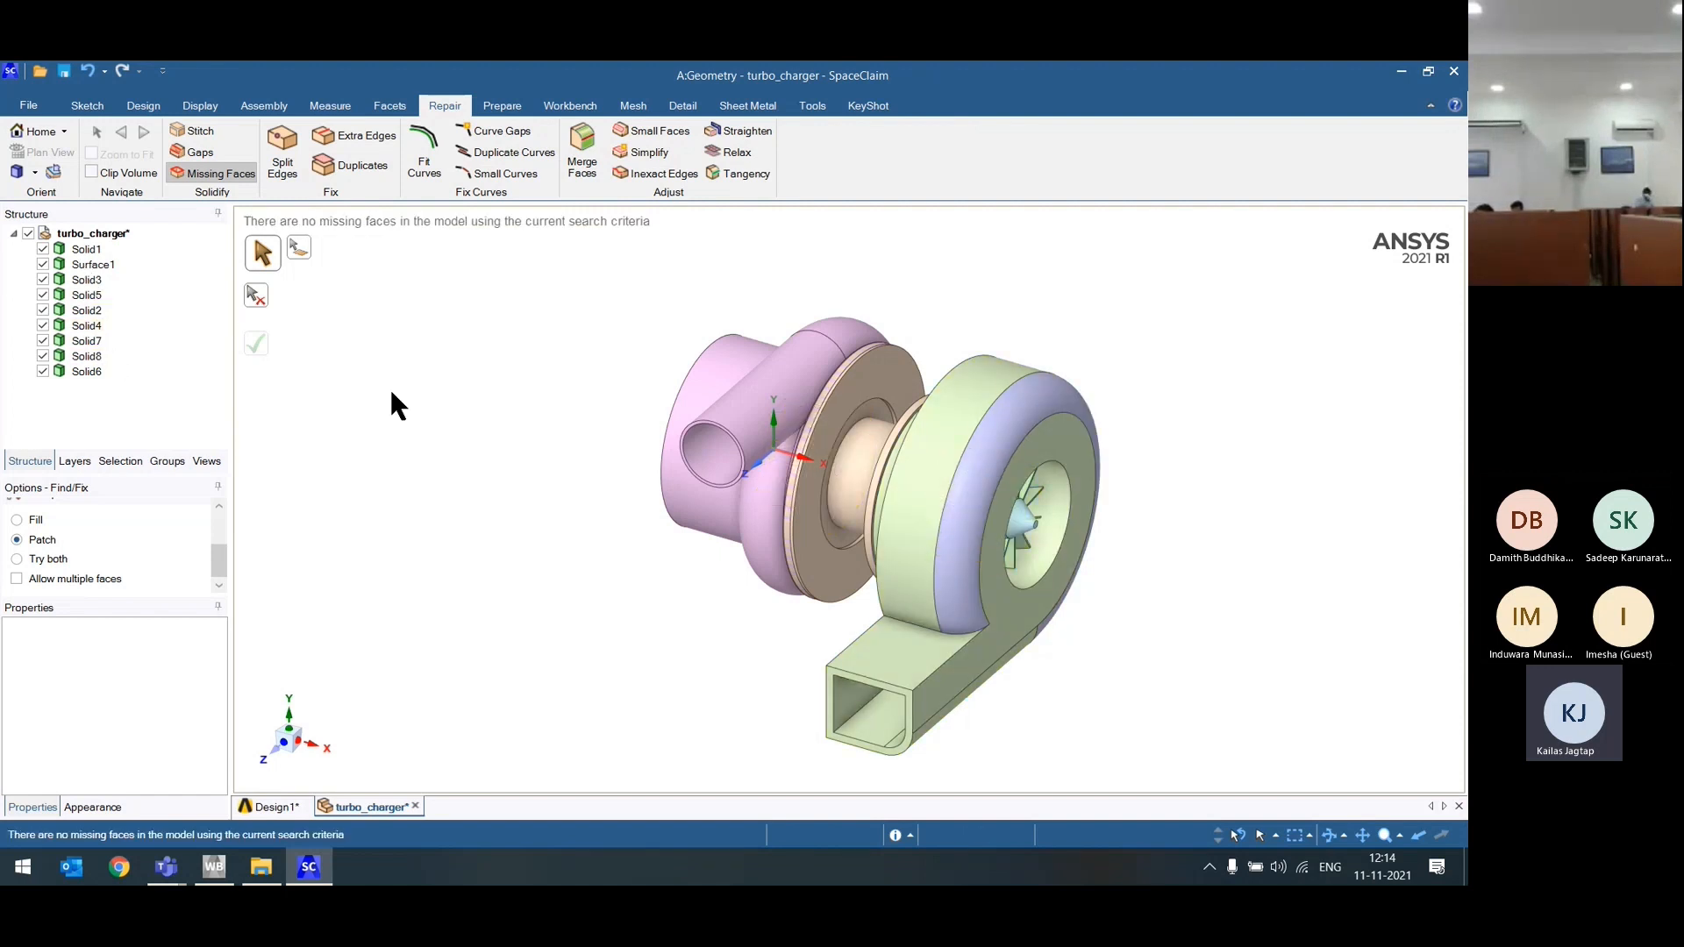
Step: Find the split edges and merge the one at the base of the pink housing's round inlet pipe
{"action": "left_click", "coordinate": [284, 180]}
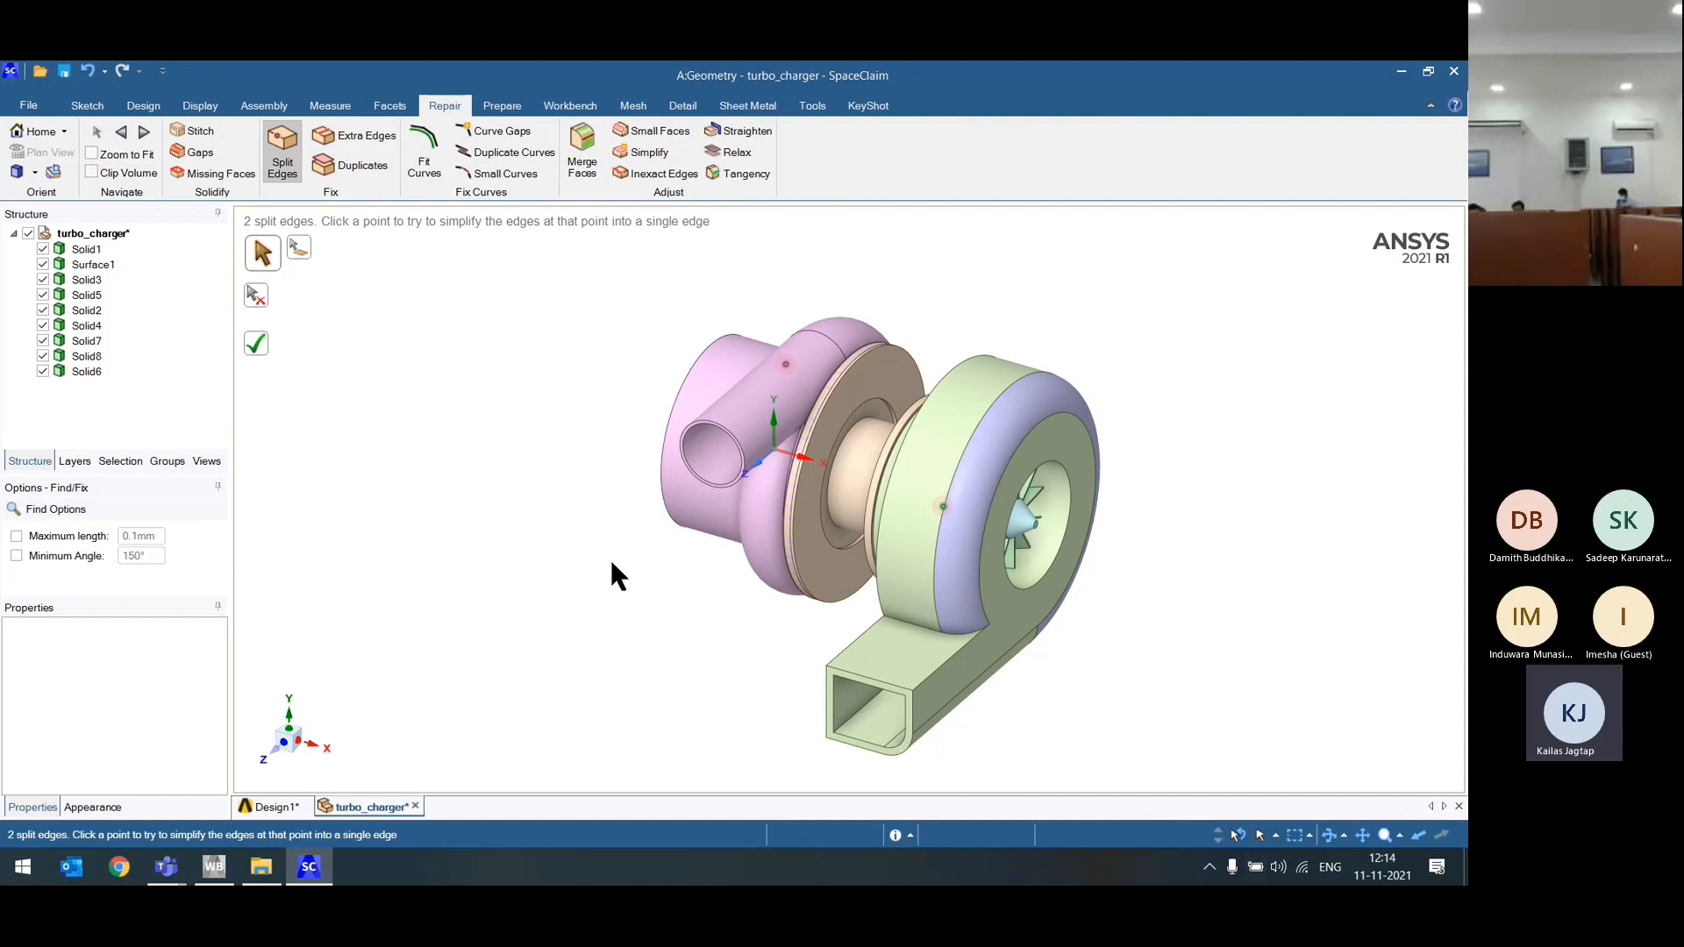
{"action": "middle_click_drag", "start_coordinate": [659, 532], "coordinate": [826, 537]}
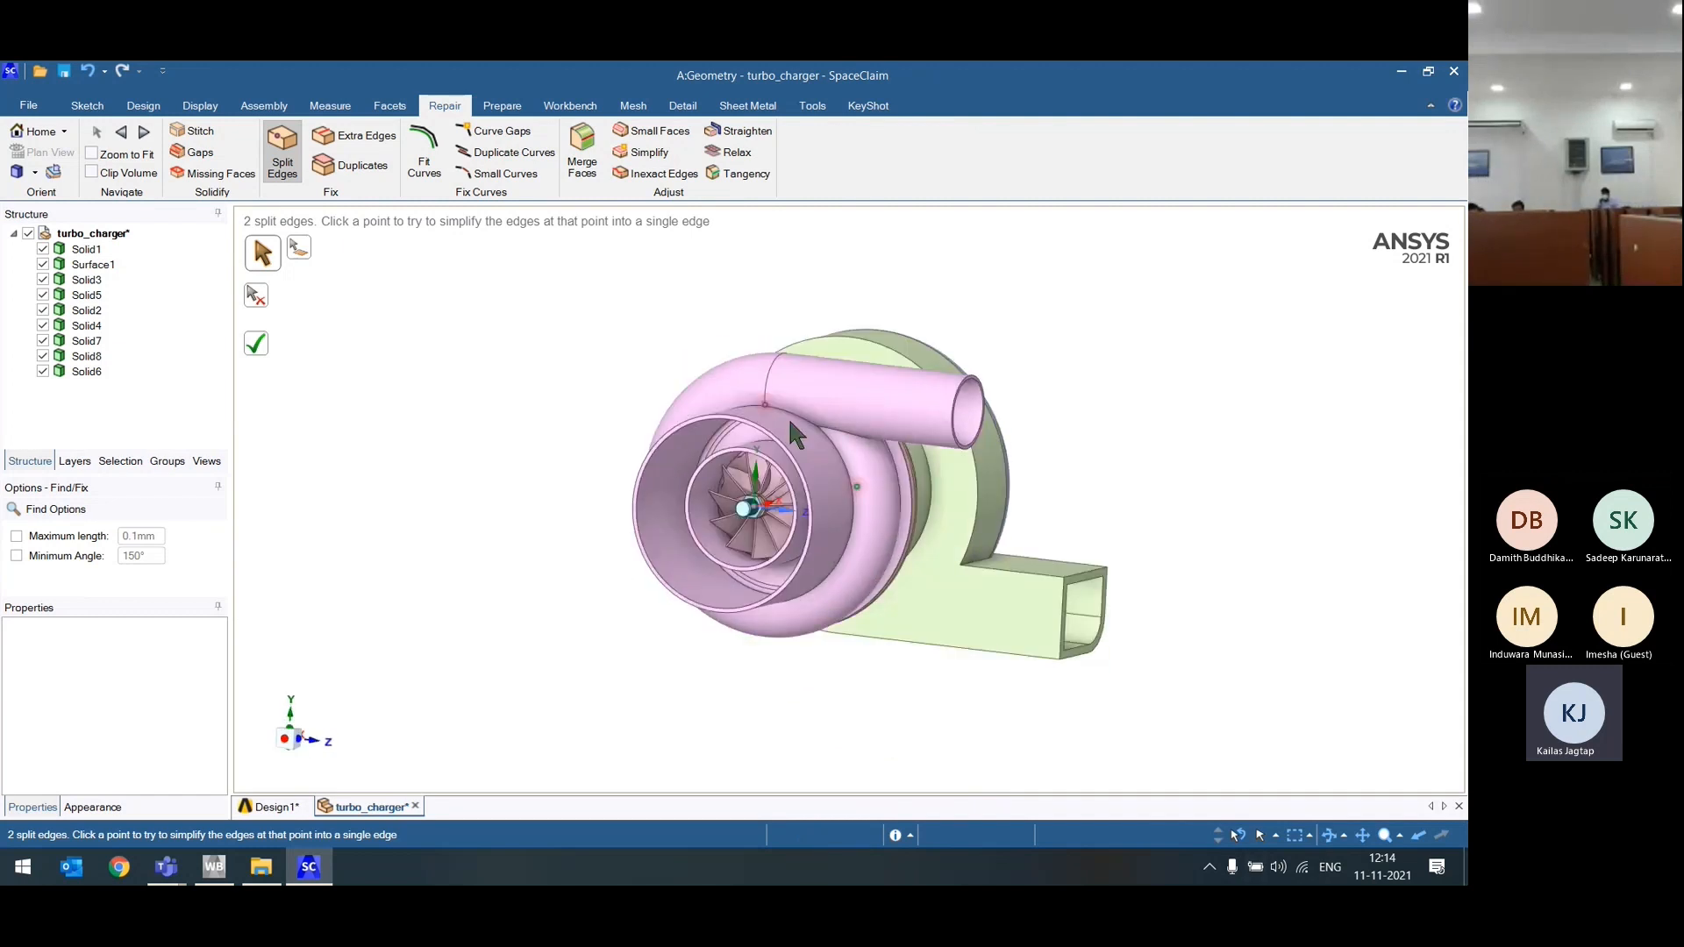
{"action": "scroll", "coordinate": [788, 416], "scroll_direction": "up", "scroll_amount": 5}
{"action": "scroll", "coordinate": [768, 396], "scroll_direction": "up", "scroll_amount": 3}
{"action": "left_click", "coordinate": [635, 377]}
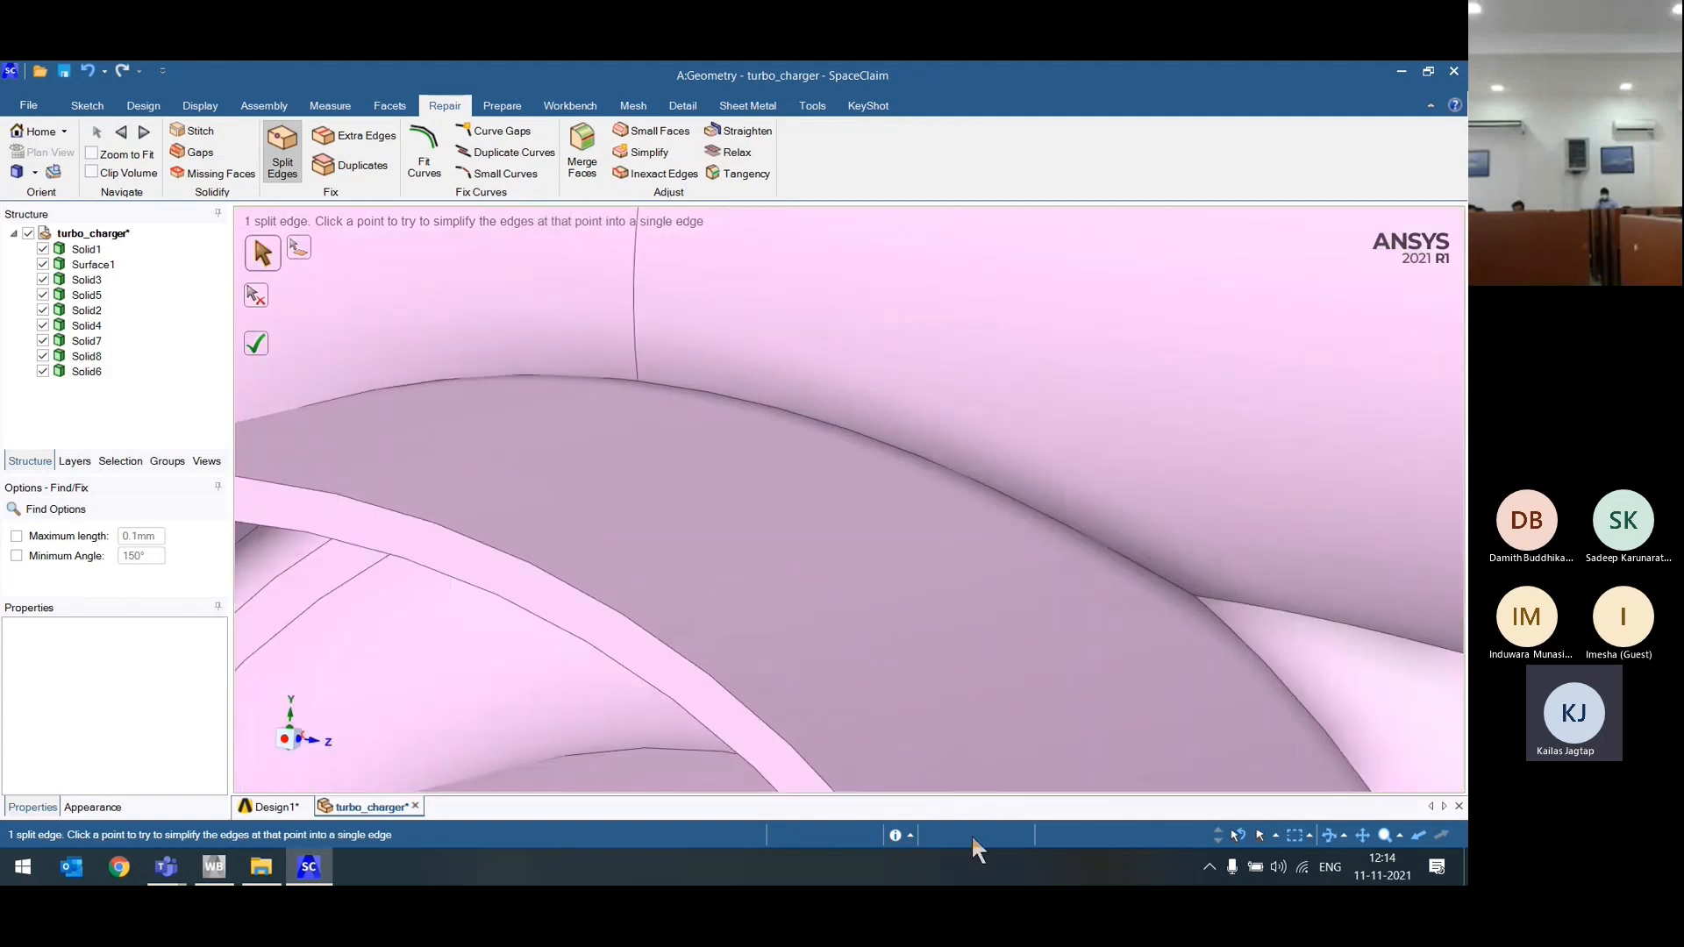
Step: Isolate the bladed wheel Solid4 by hiding it and inverting the visibility of all bodies
{"action": "scroll", "coordinate": [631, 438], "scroll_direction": "down", "scroll_amount": 10}
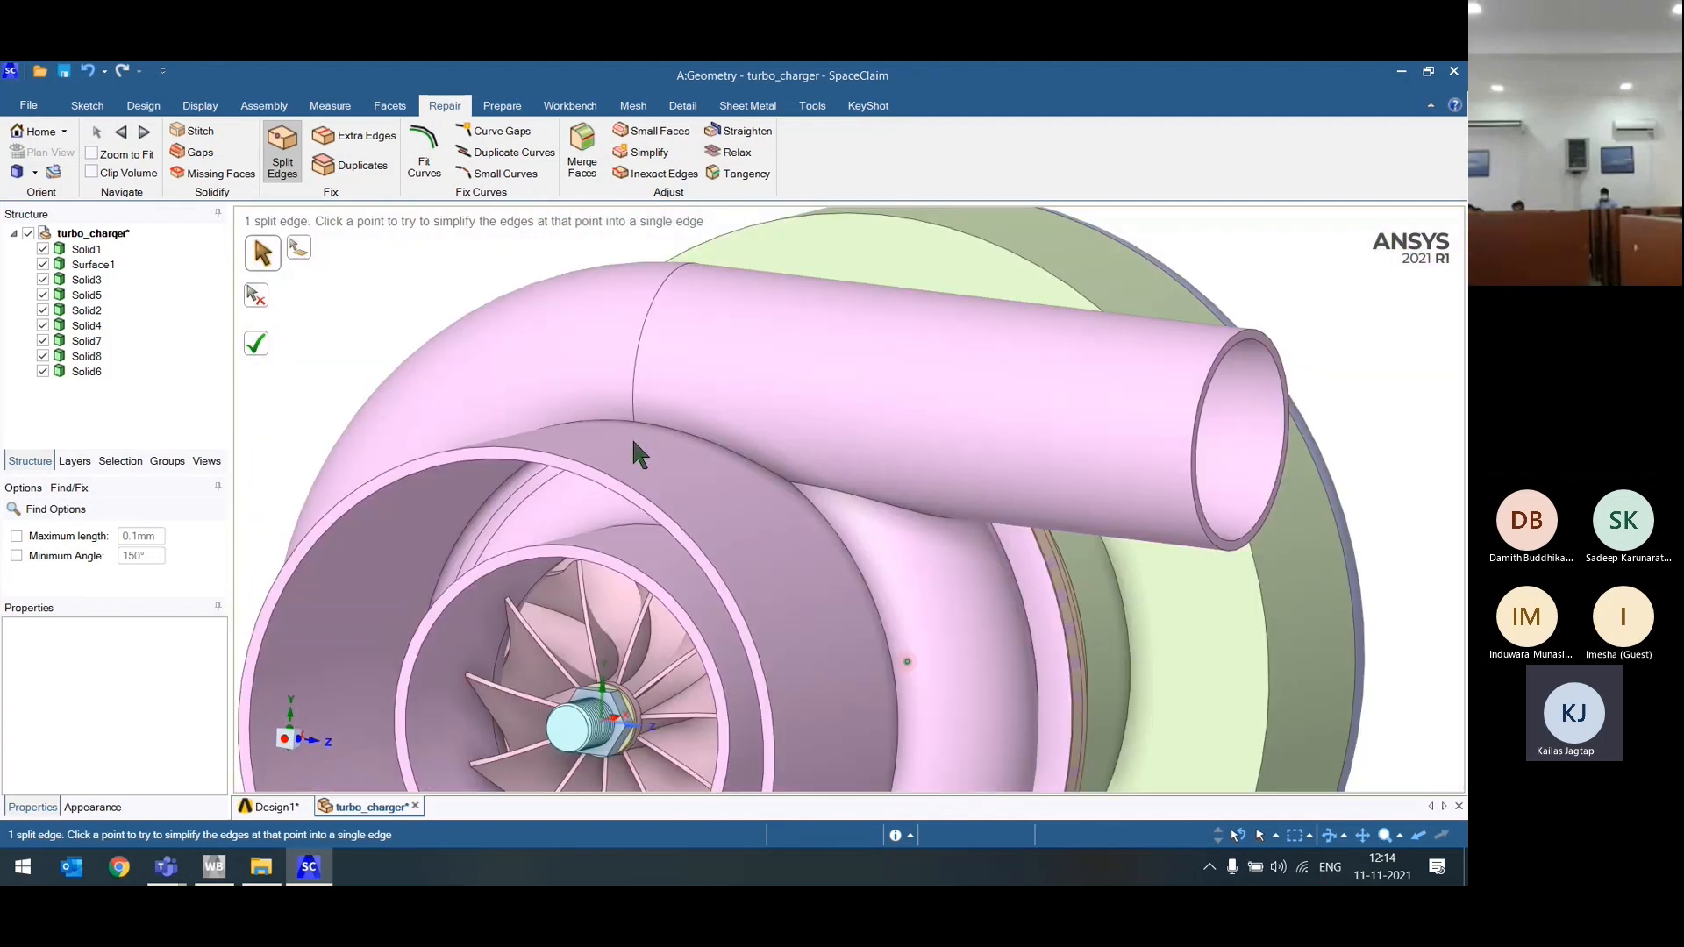
{"action": "middle_click_drag", "start_coordinate": [632, 439], "coordinate": [725, 545]}
{"action": "scroll", "coordinate": [728, 544], "scroll_direction": "down", "scroll_amount": 4}
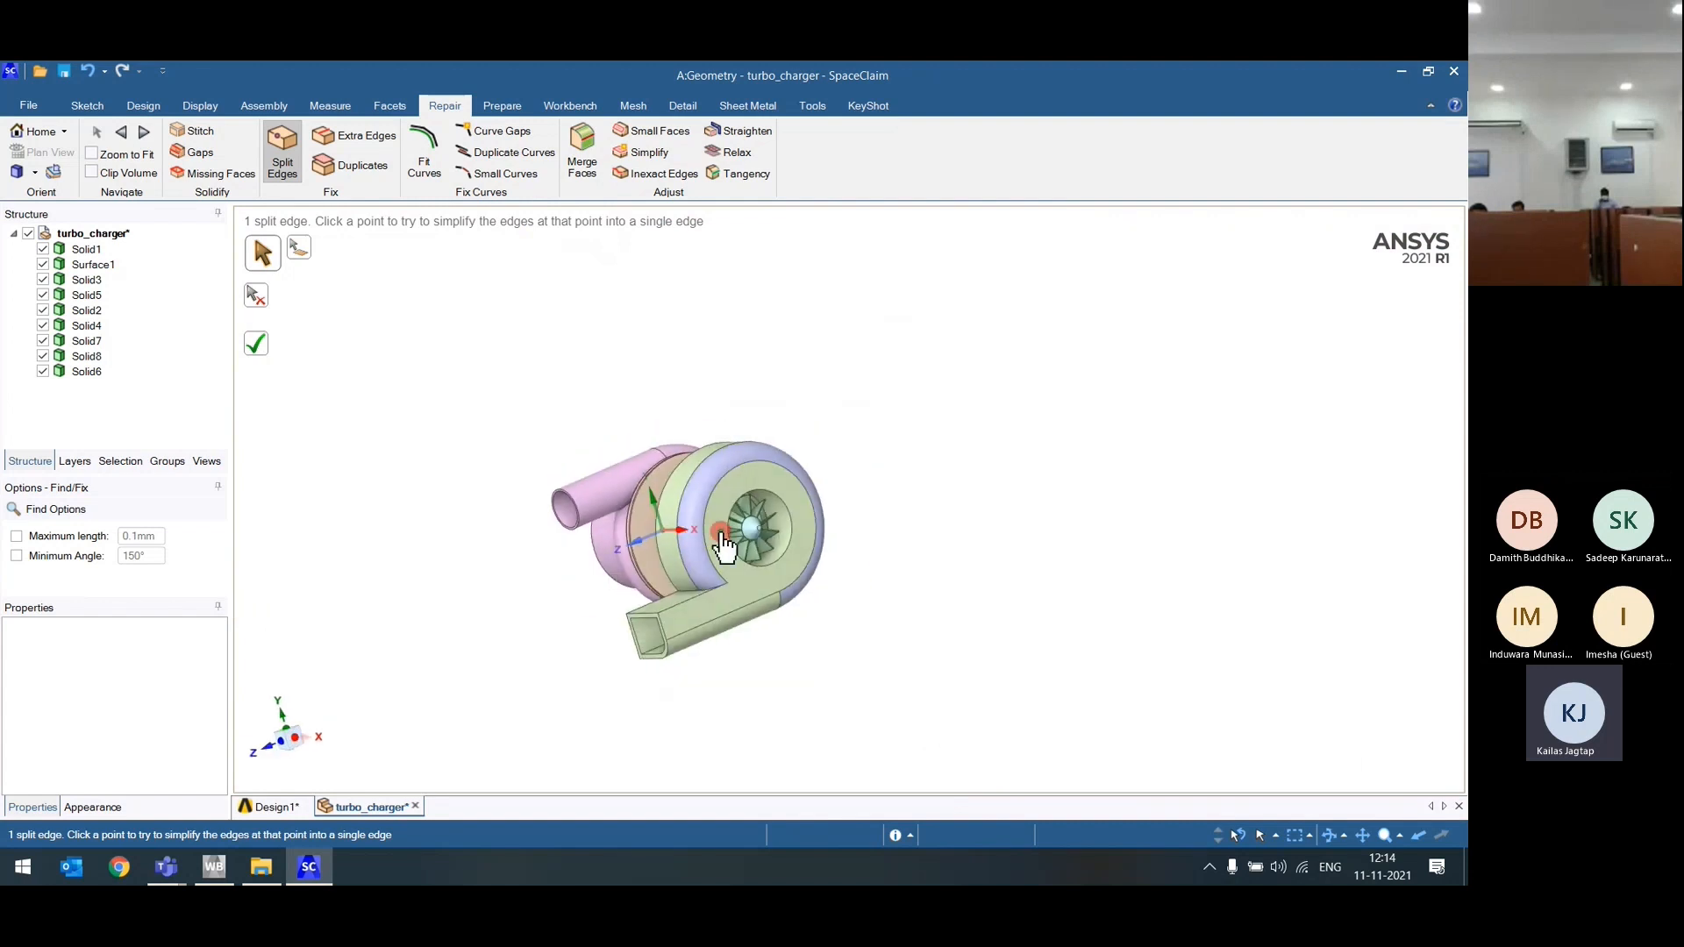
{"action": "left_click", "coordinate": [42, 325]}
{"action": "right_click", "coordinate": [377, 401]}
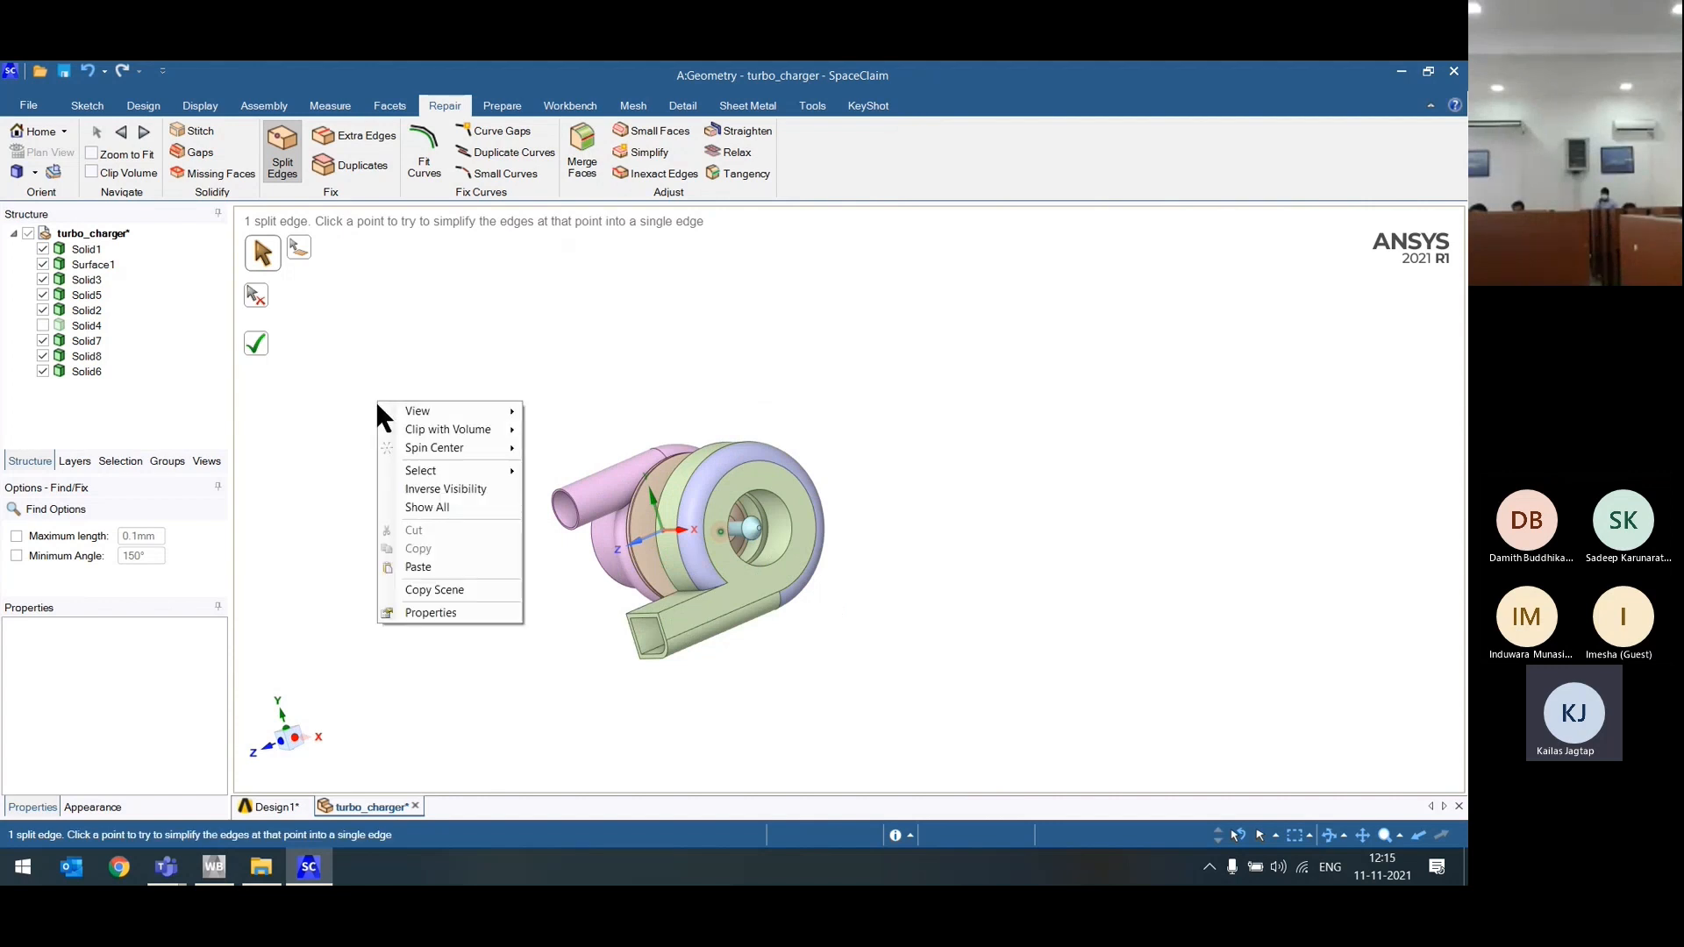
{"action": "left_click", "coordinate": [444, 488]}
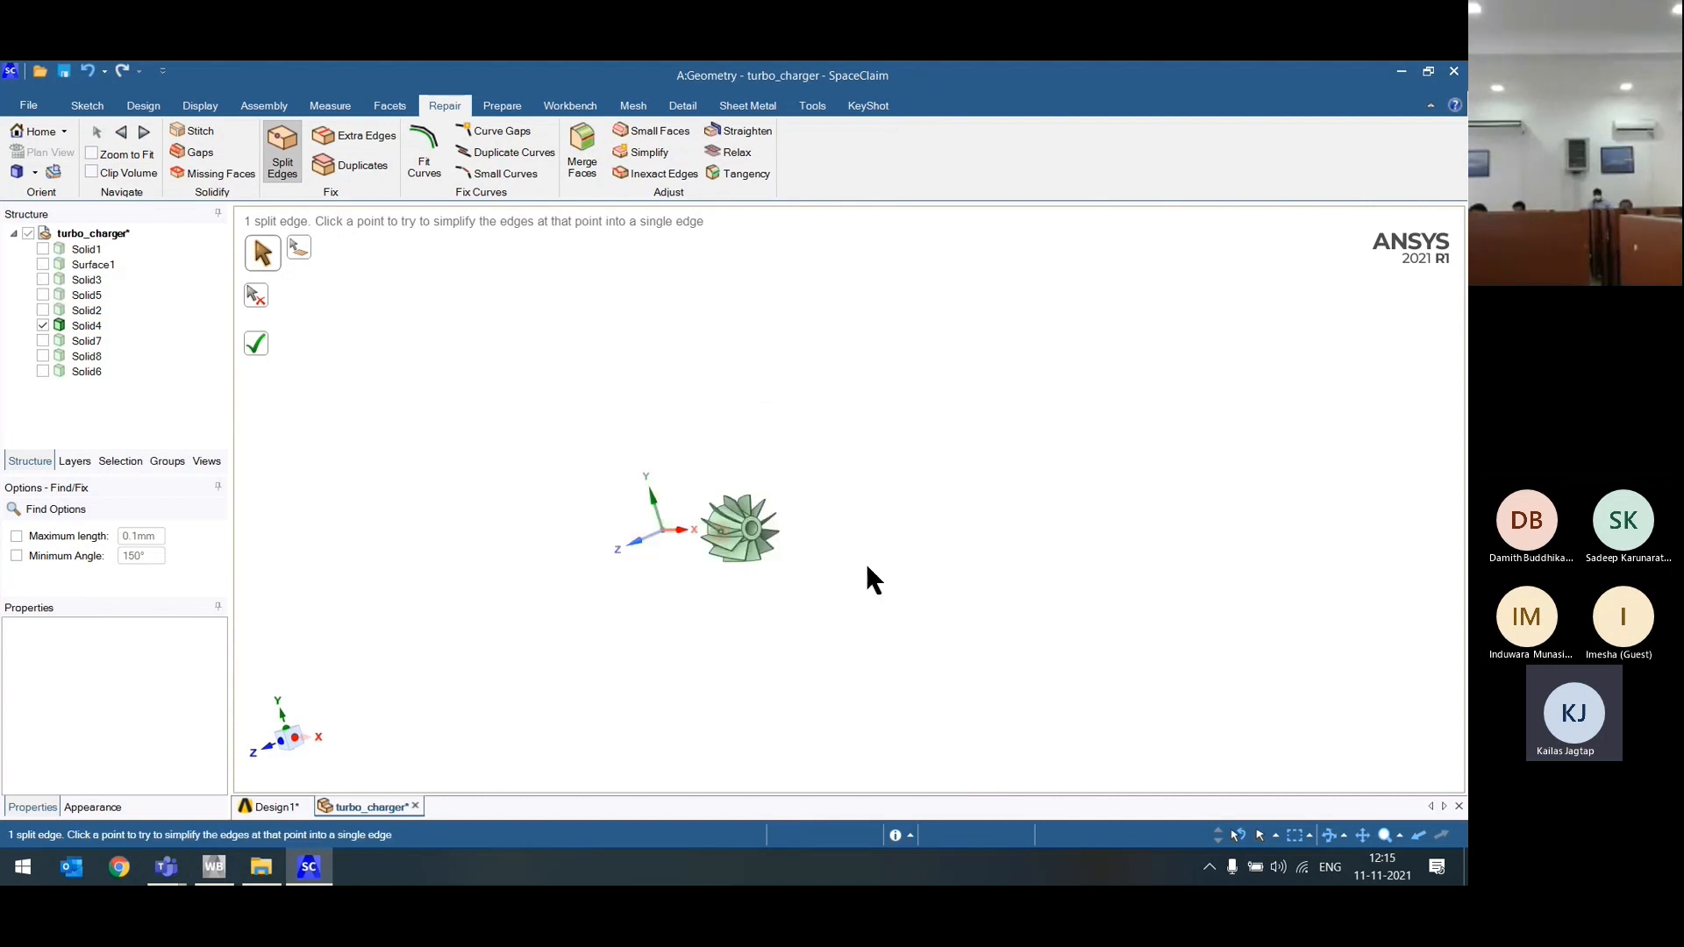
Step: Try to merge the split edge at the point beside the bore on Solid4's flat hub face
{"action": "middle_click_drag", "start_coordinate": [865, 576], "coordinate": [782, 535]}
{"action": "scroll", "coordinate": [782, 528], "scroll_direction": "up", "scroll_amount": 3}
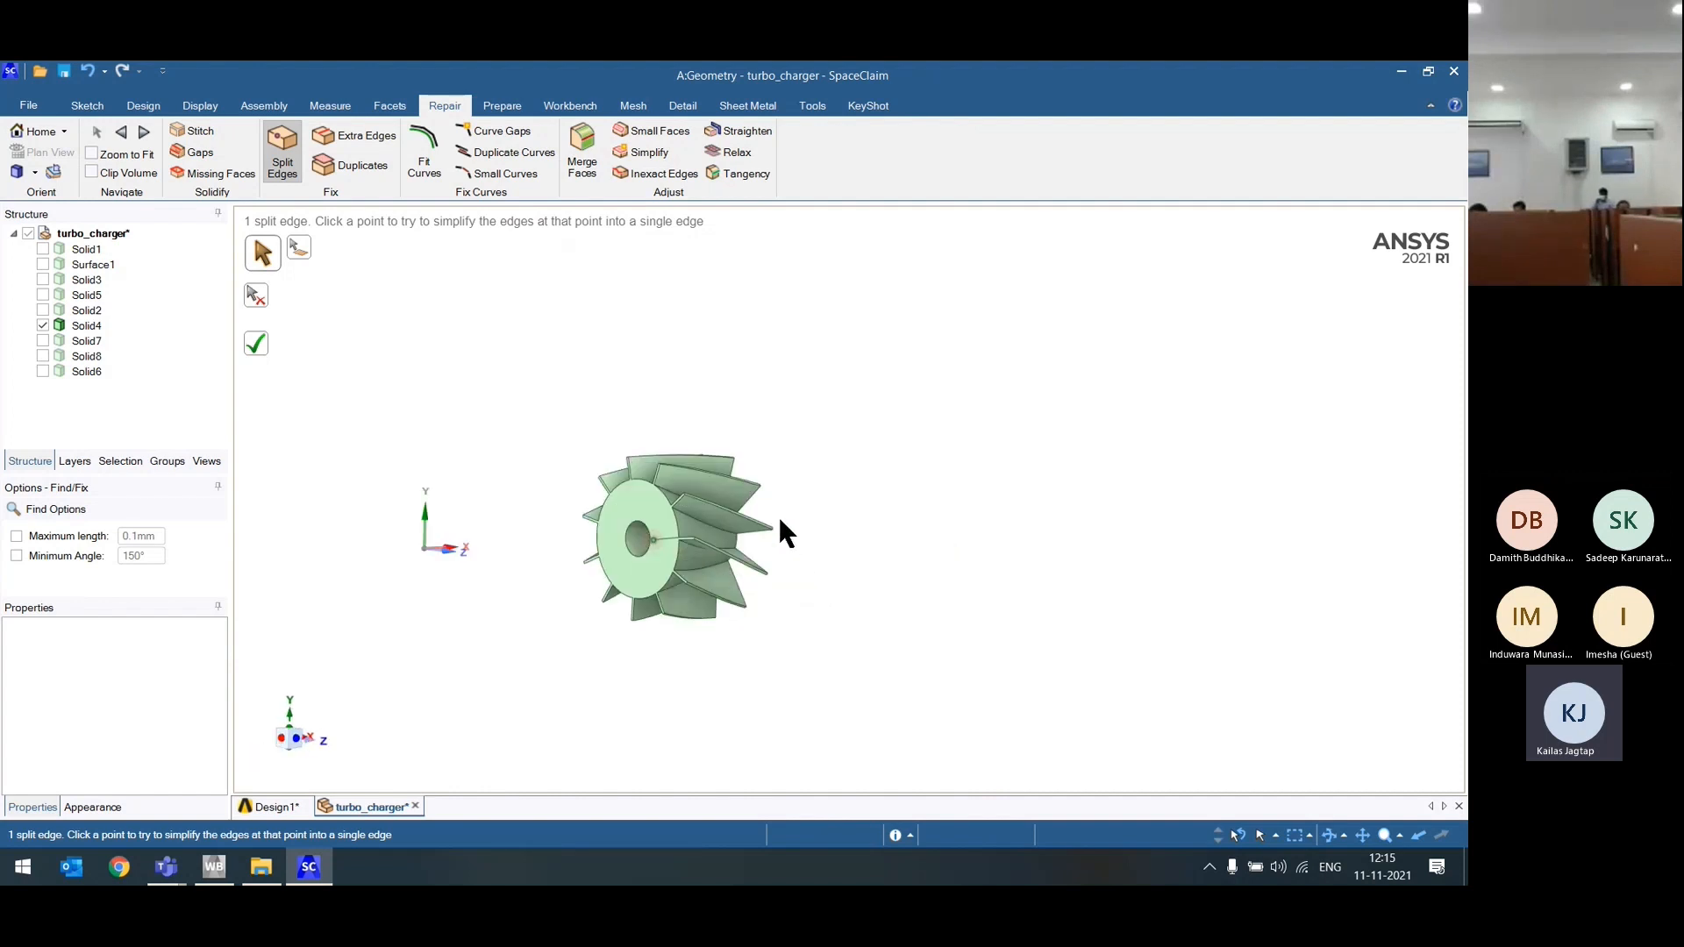
{"action": "scroll", "coordinate": [780, 525], "scroll_direction": "up", "scroll_amount": 5}
{"action": "middle_click_drag", "start_coordinate": [596, 533], "coordinate": [986, 776]}
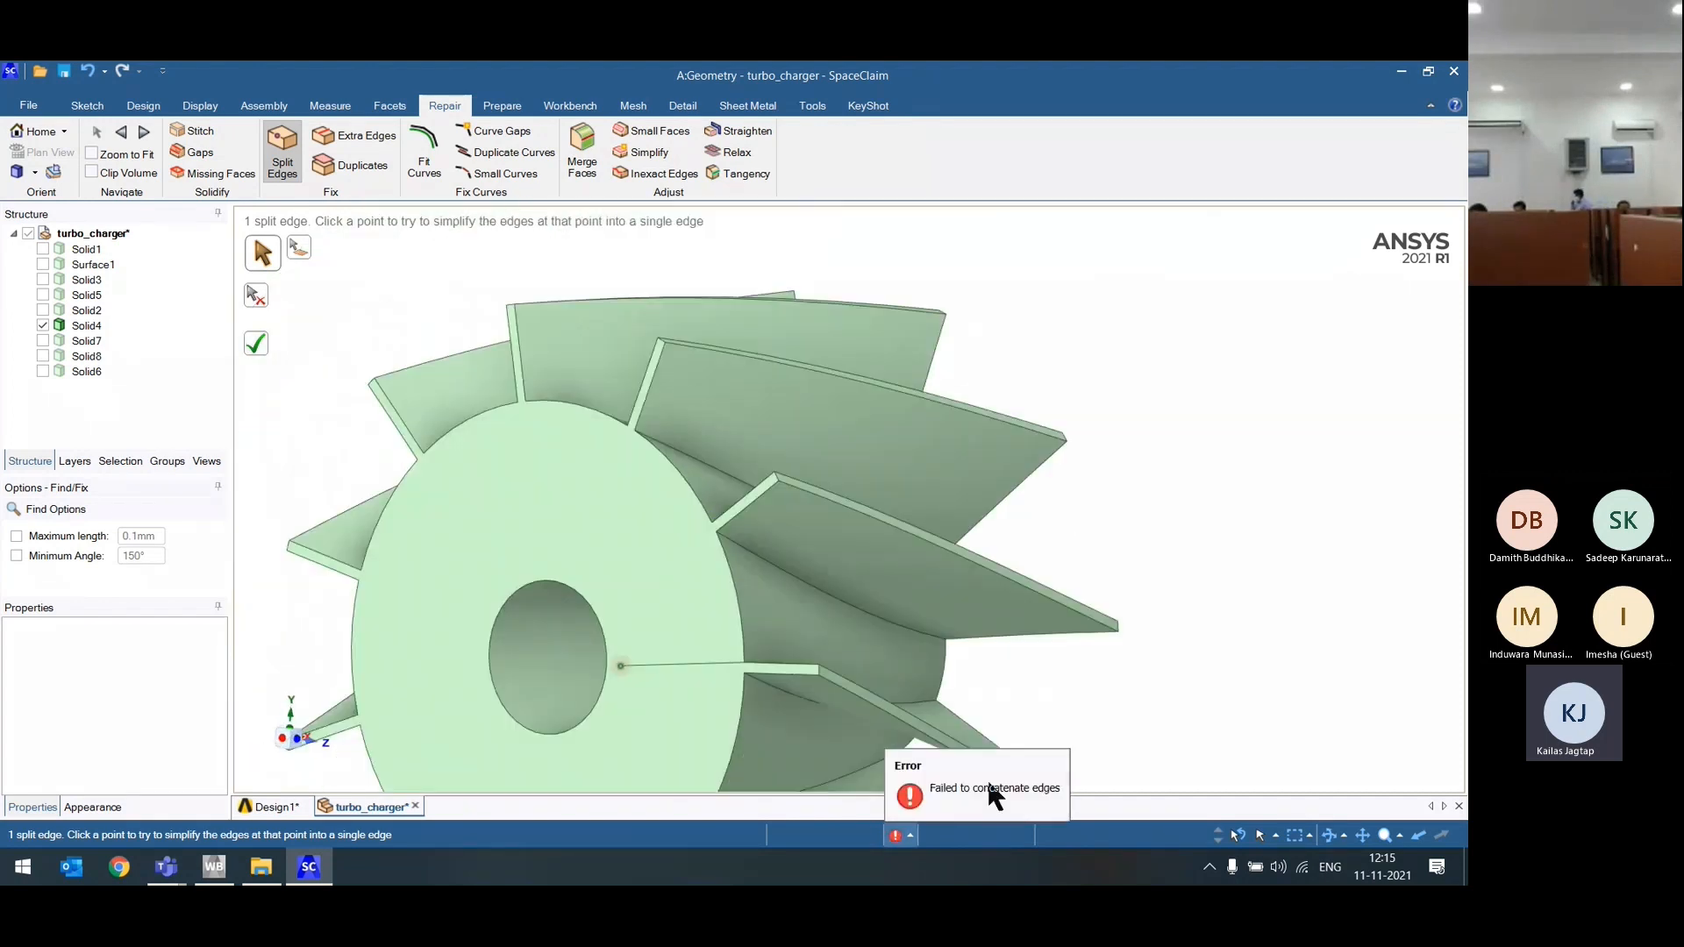
{"action": "scroll", "coordinate": [675, 748], "scroll_direction": "up", "scroll_amount": 2}
{"action": "middle_click_drag", "start_coordinate": [675, 749], "coordinate": [743, 577], "text": "shift"}
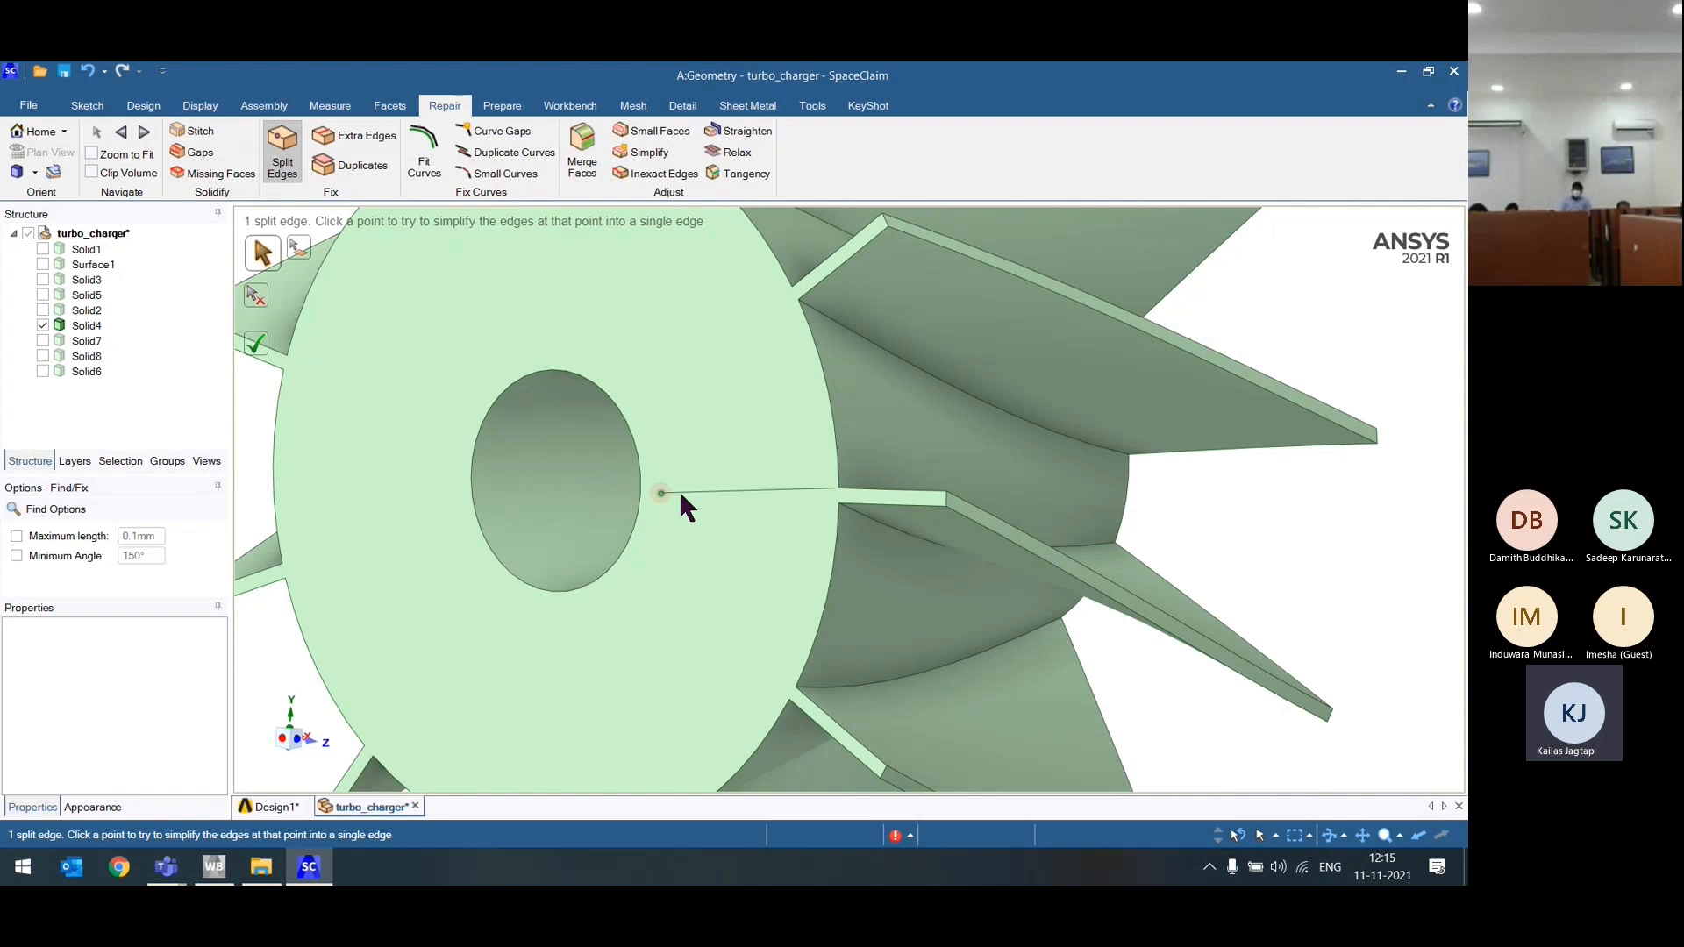
{"action": "left_click", "coordinate": [661, 493]}
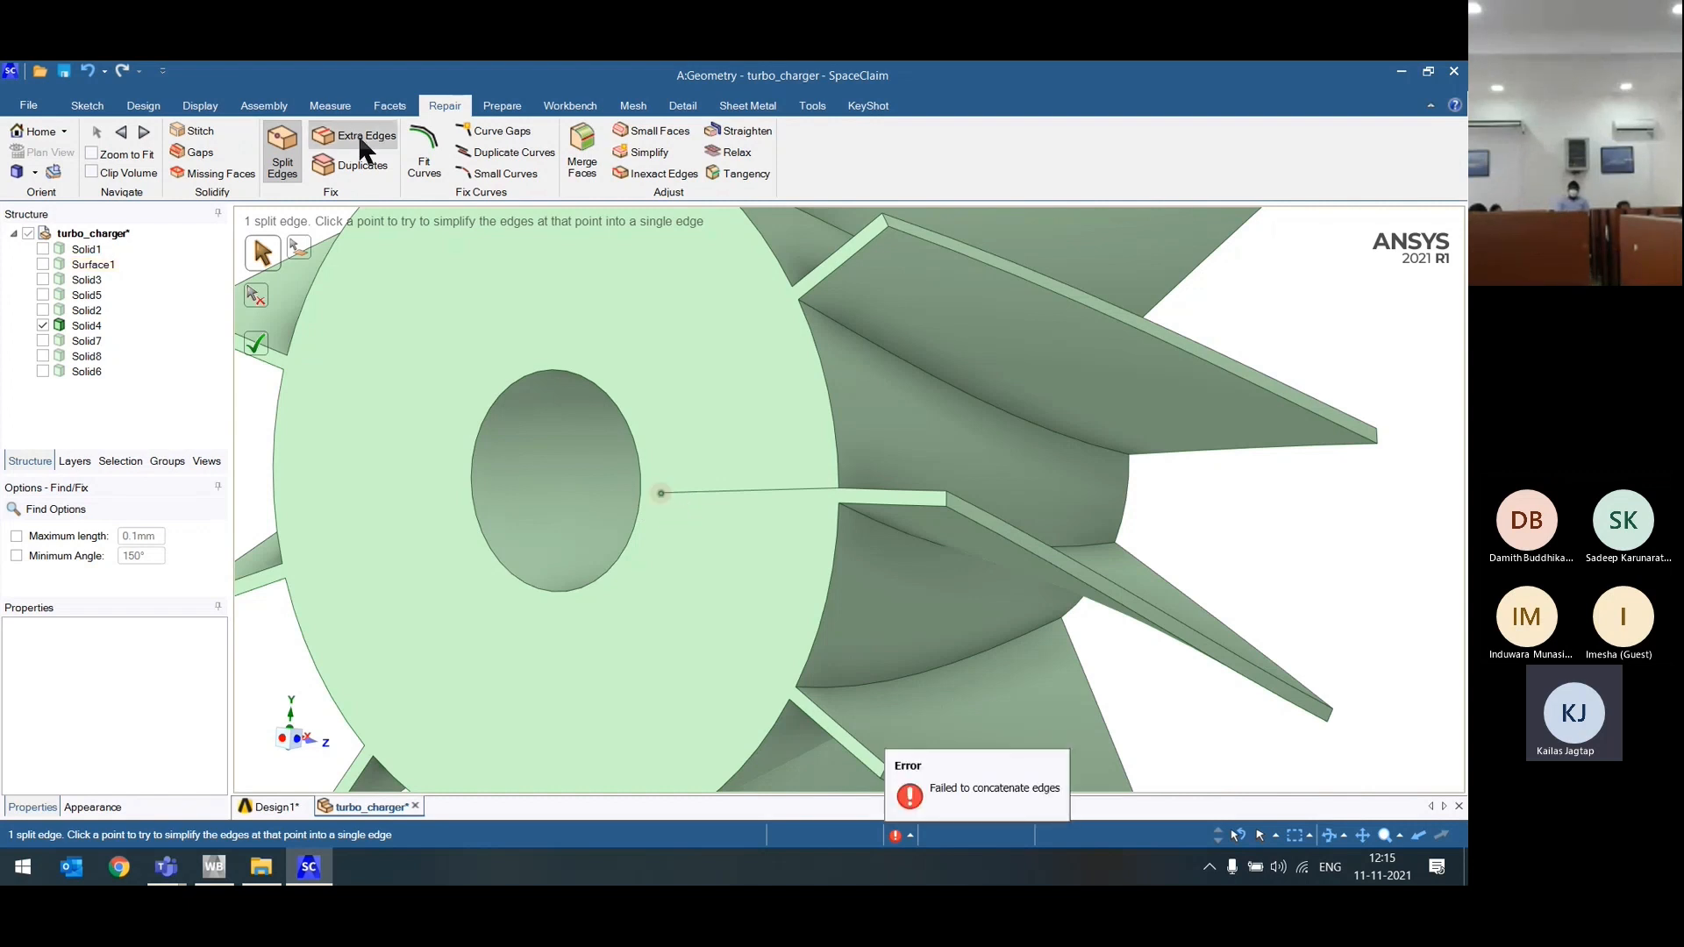
Step: Remove the extra edge from Solid4's flat hub face, and show all bodies again in the home view
{"action": "left_click", "coordinate": [360, 137]}
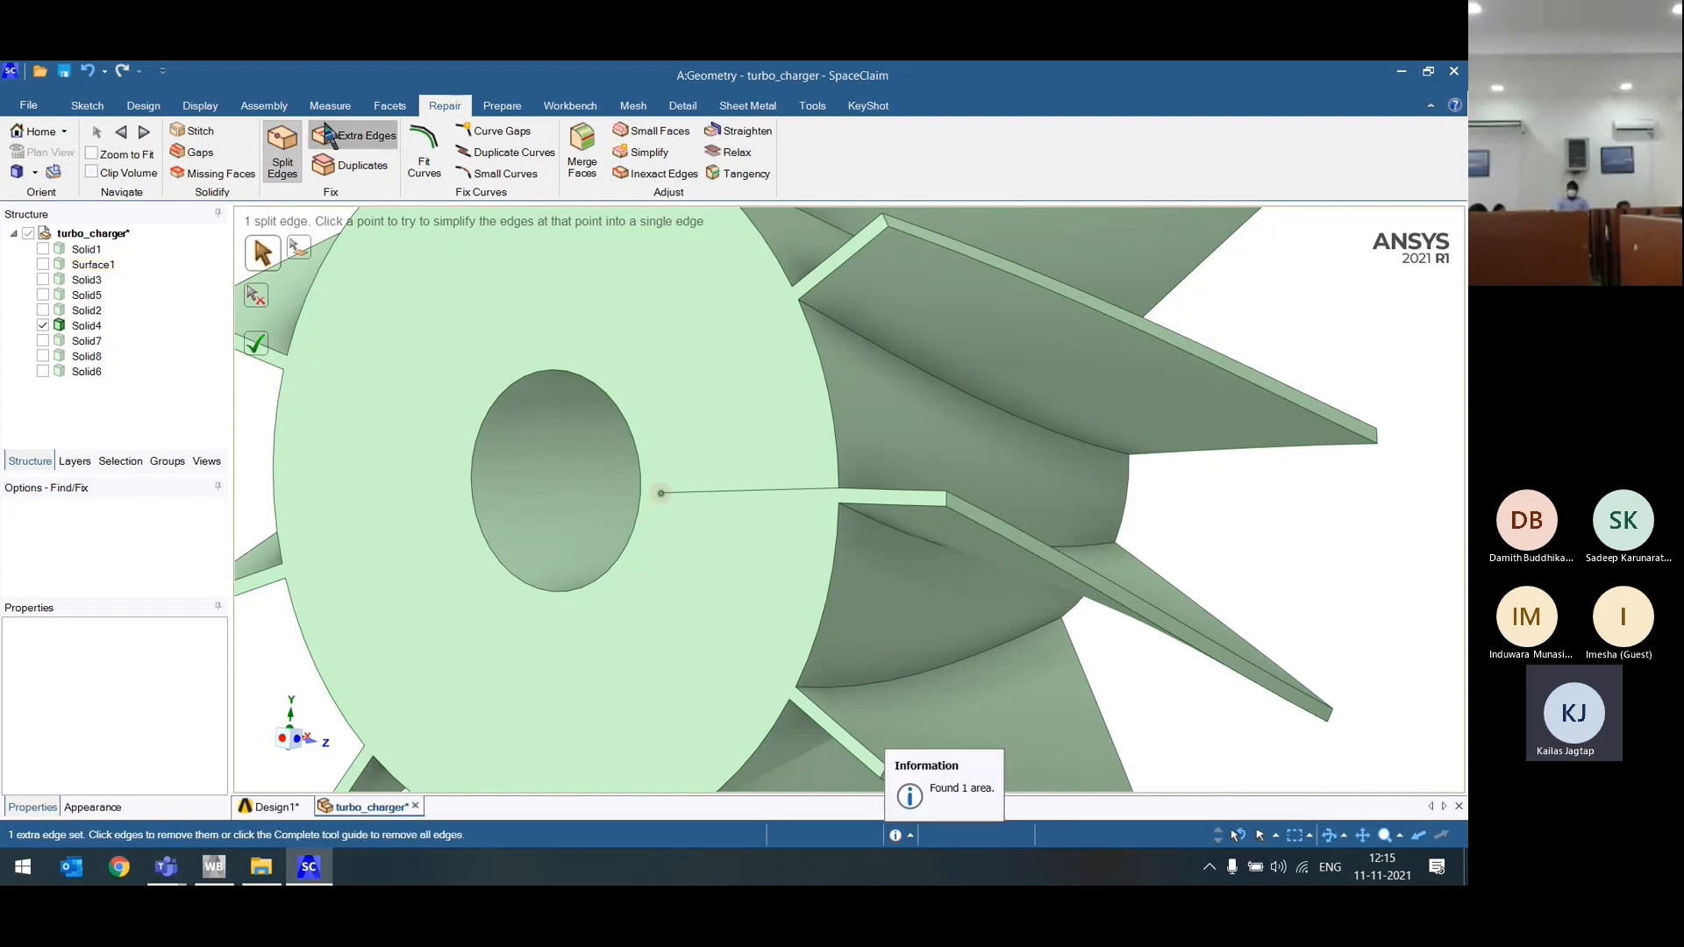
{"action": "left_click", "coordinate": [735, 507]}
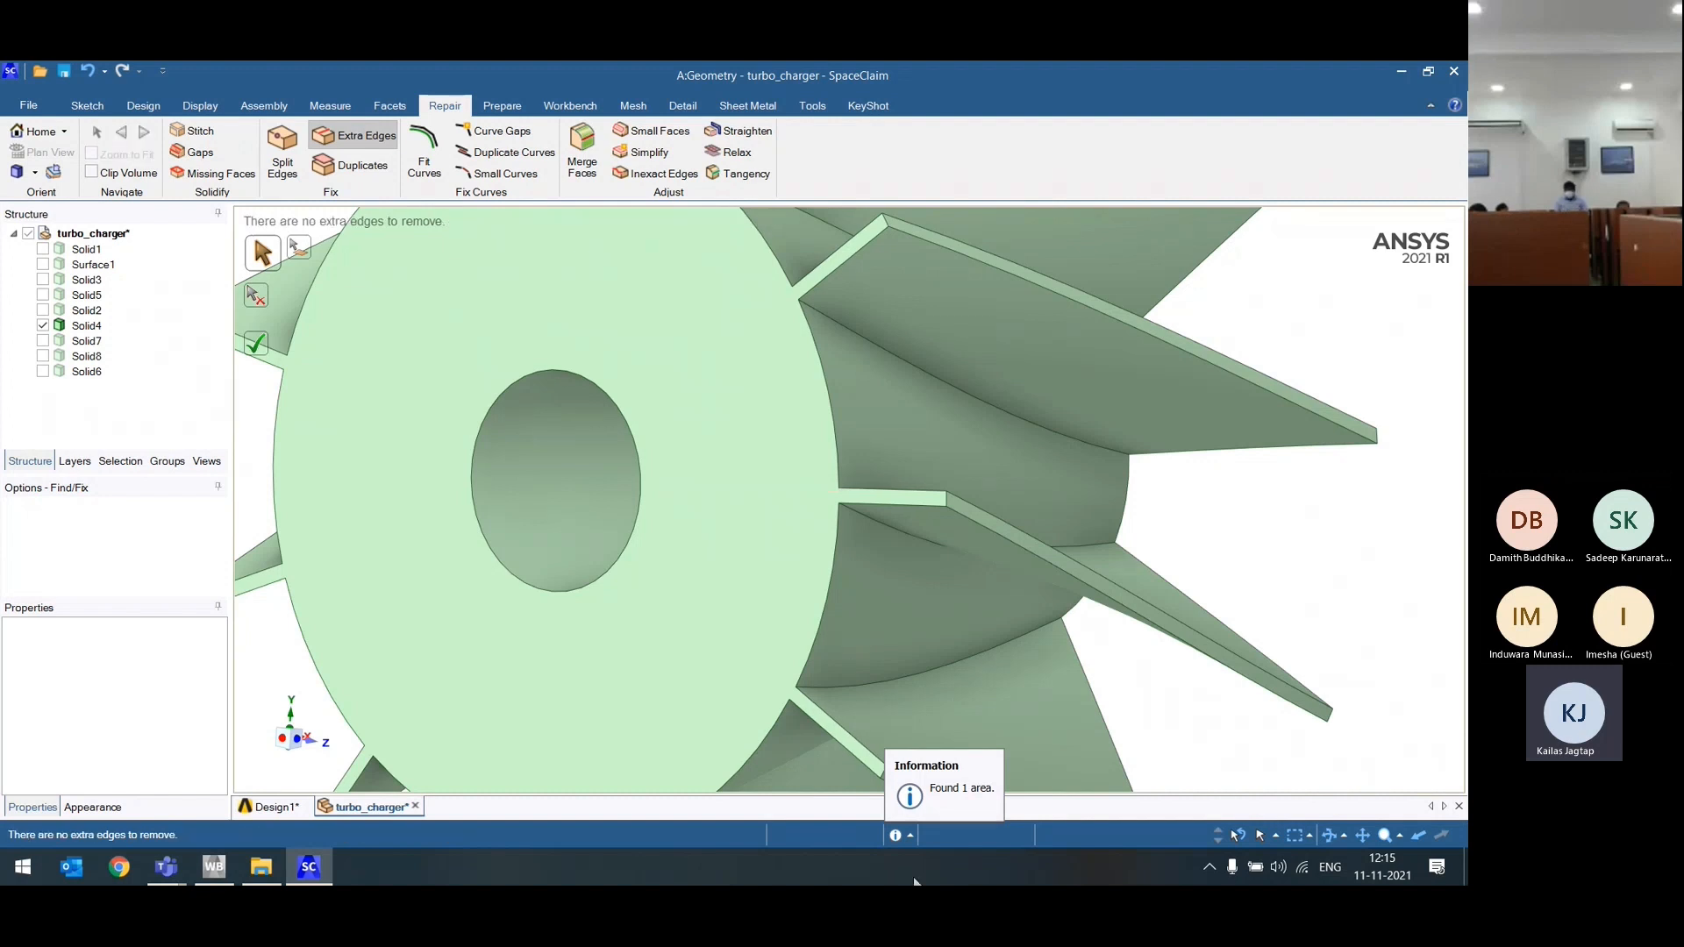
{"action": "scroll", "coordinate": [700, 523], "scroll_direction": "down", "scroll_amount": 5}
{"action": "right_click", "coordinate": [381, 307]}
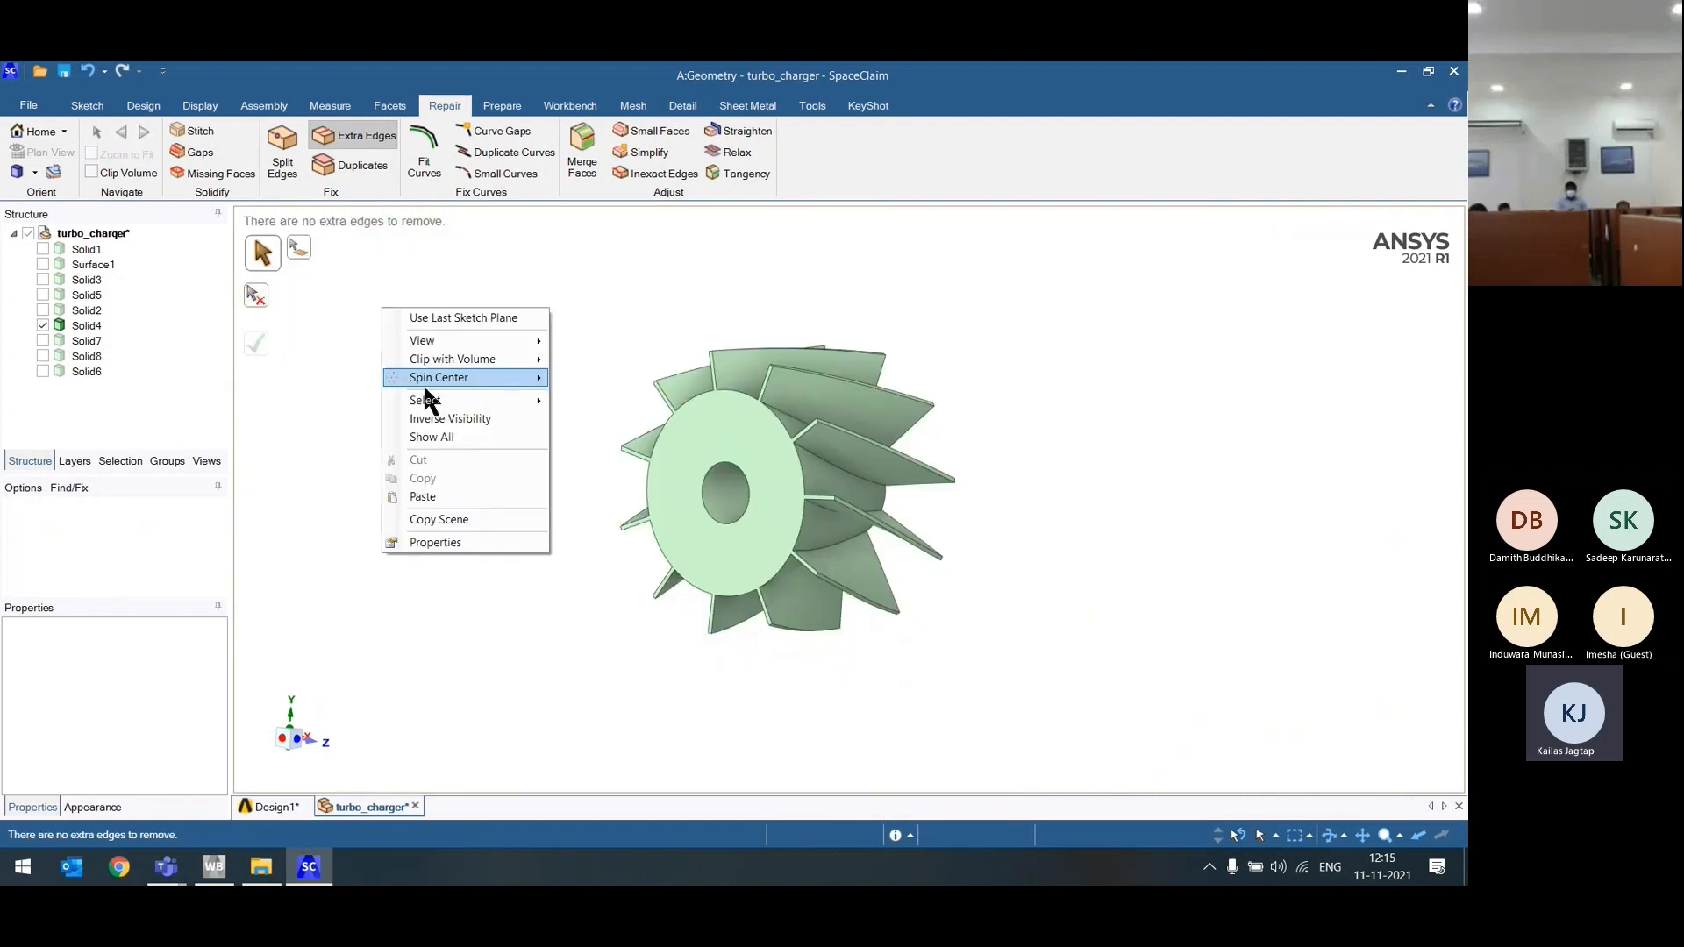
{"action": "left_click", "coordinate": [439, 436]}
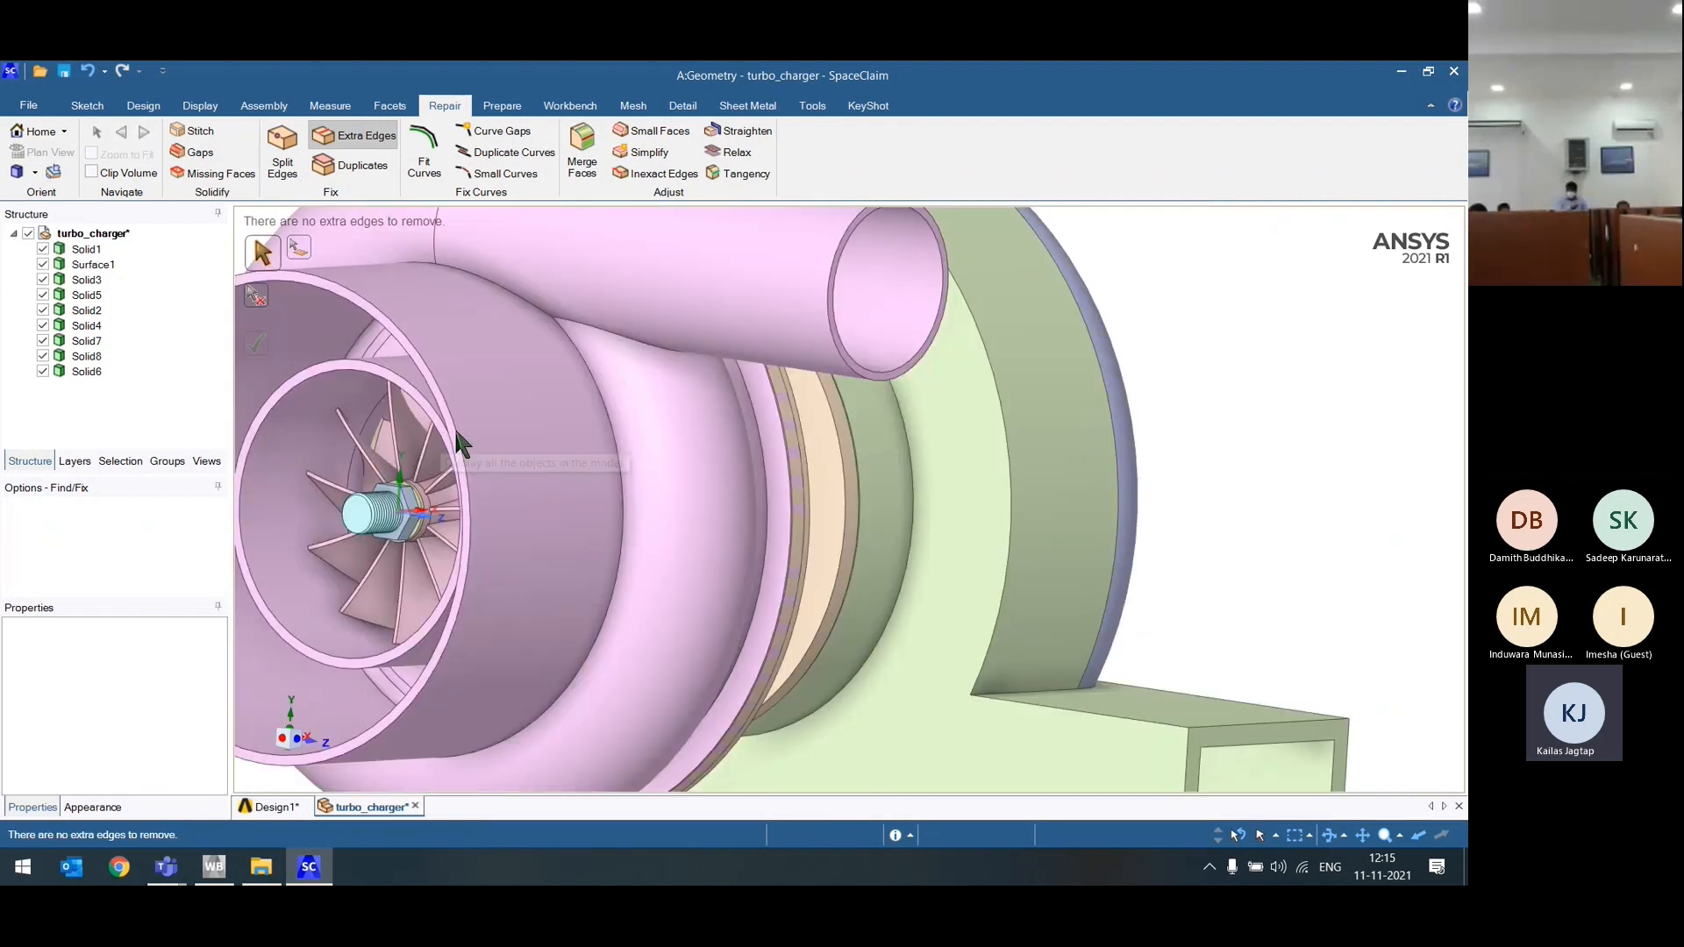
{"action": "scroll", "coordinate": [869, 398], "scroll_direction": "down", "scroll_amount": 4}
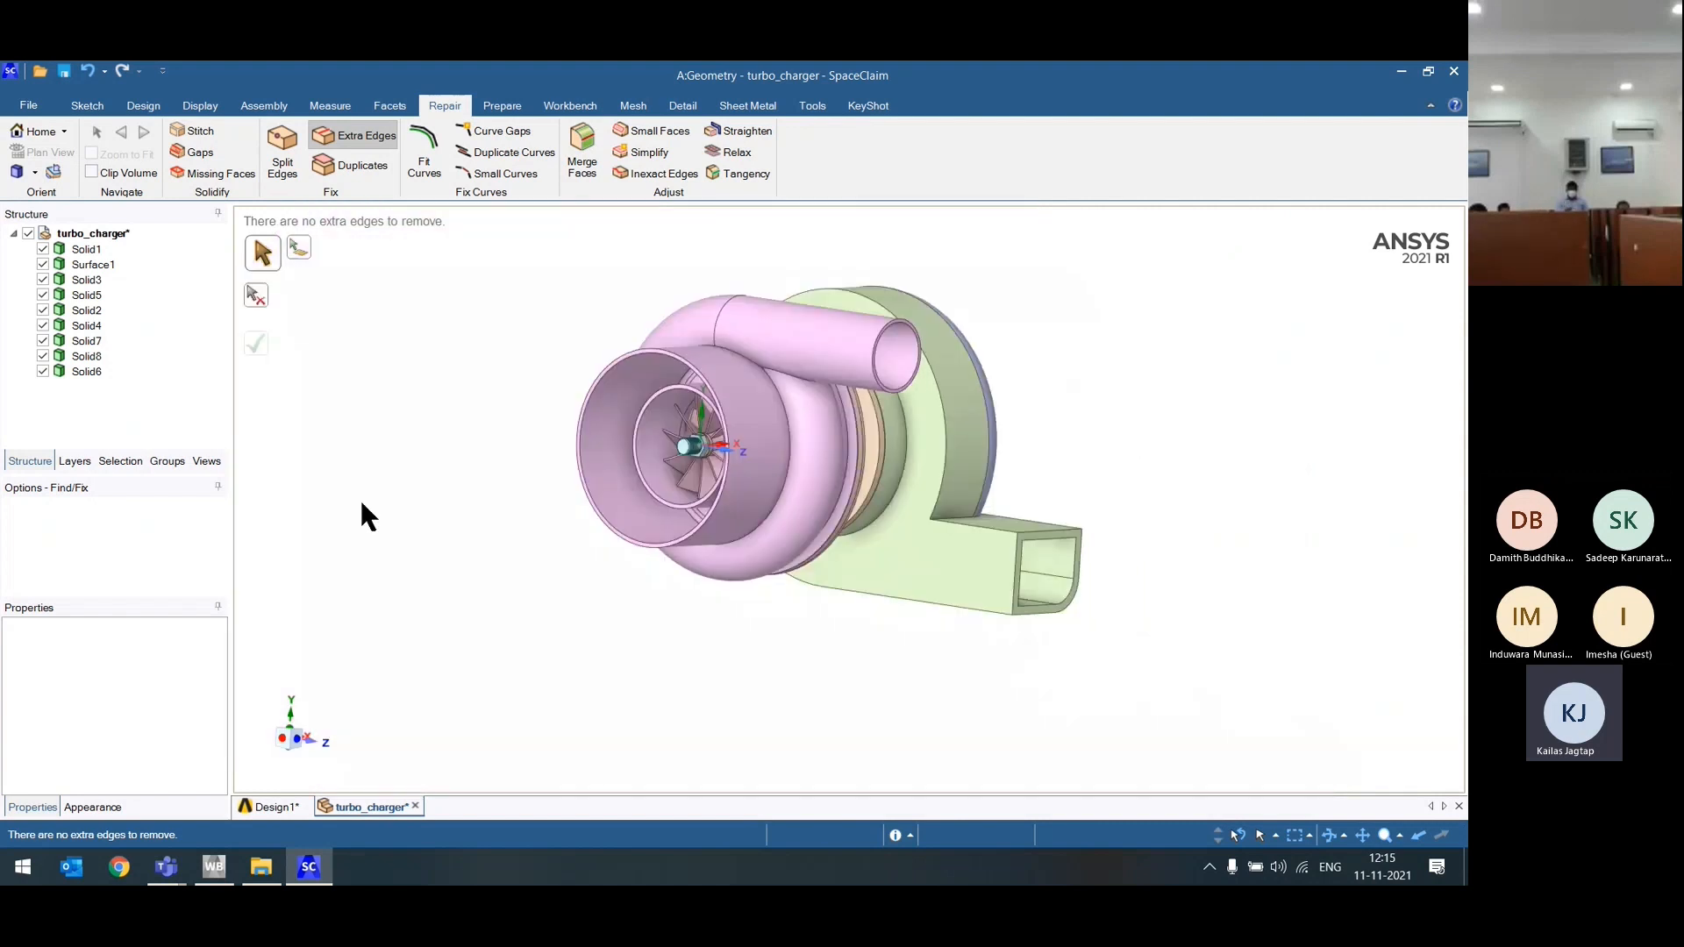
{"action": "middle_click_drag", "start_coordinate": [360, 503], "coordinate": [356, 505]}
{"action": "key", "text": "h"}
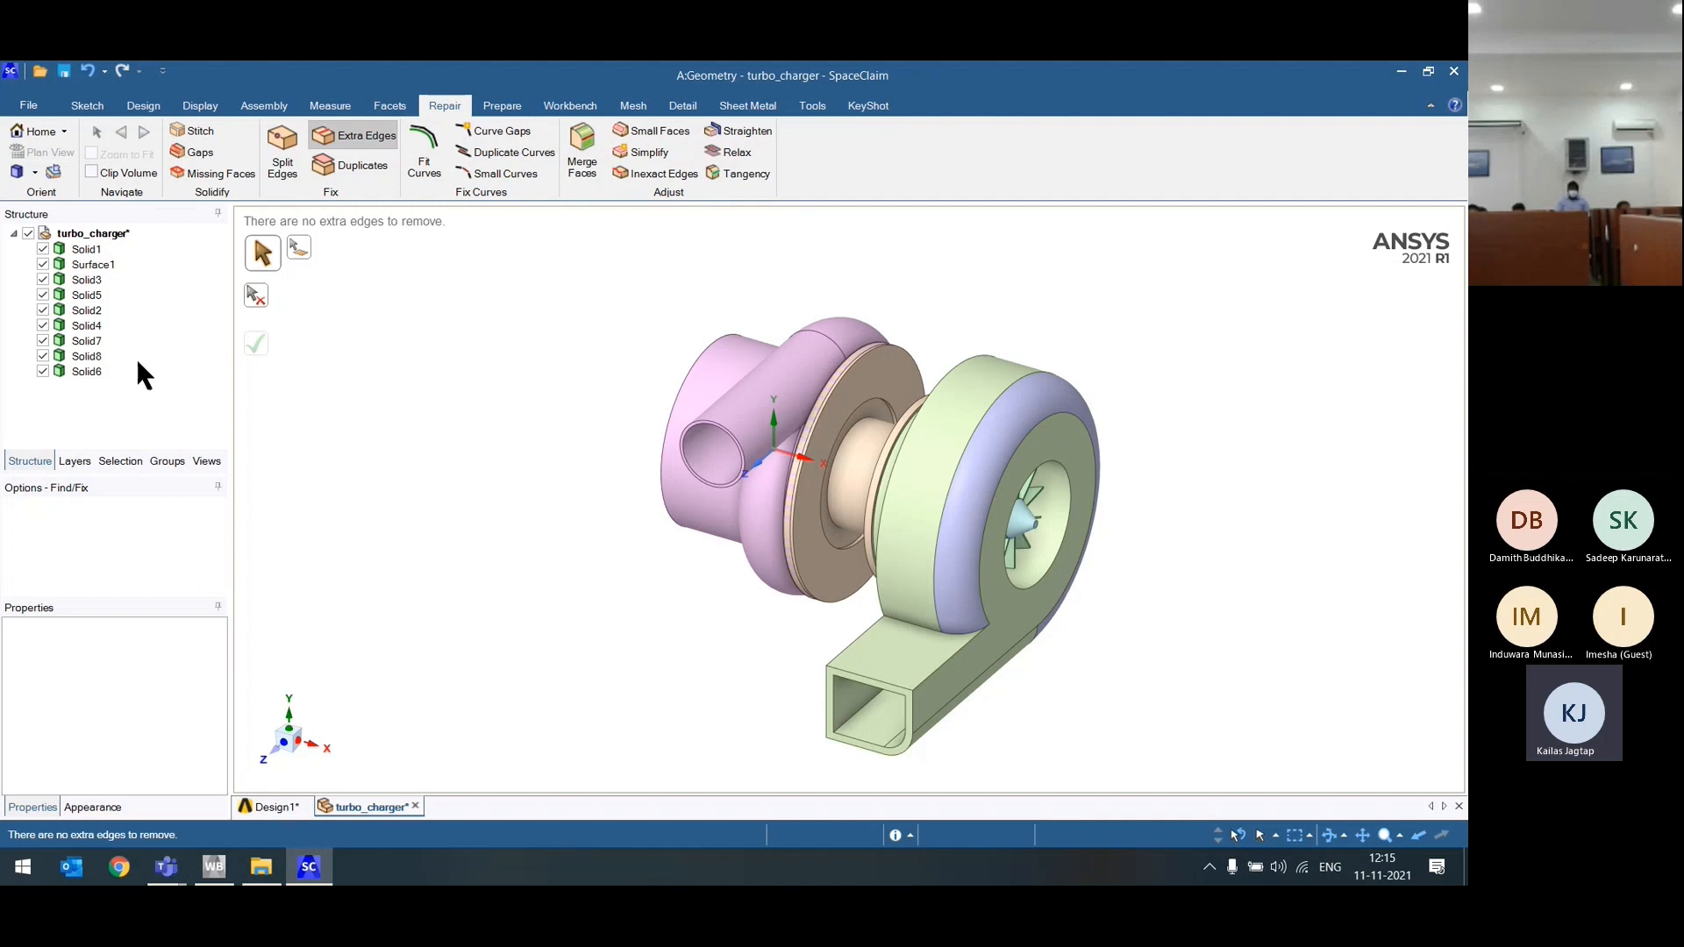
Step: Find the remaining extra edges and isolate Solid7 by hiding it and inverting the visibility of all bodies
{"action": "left_click", "coordinate": [356, 137]}
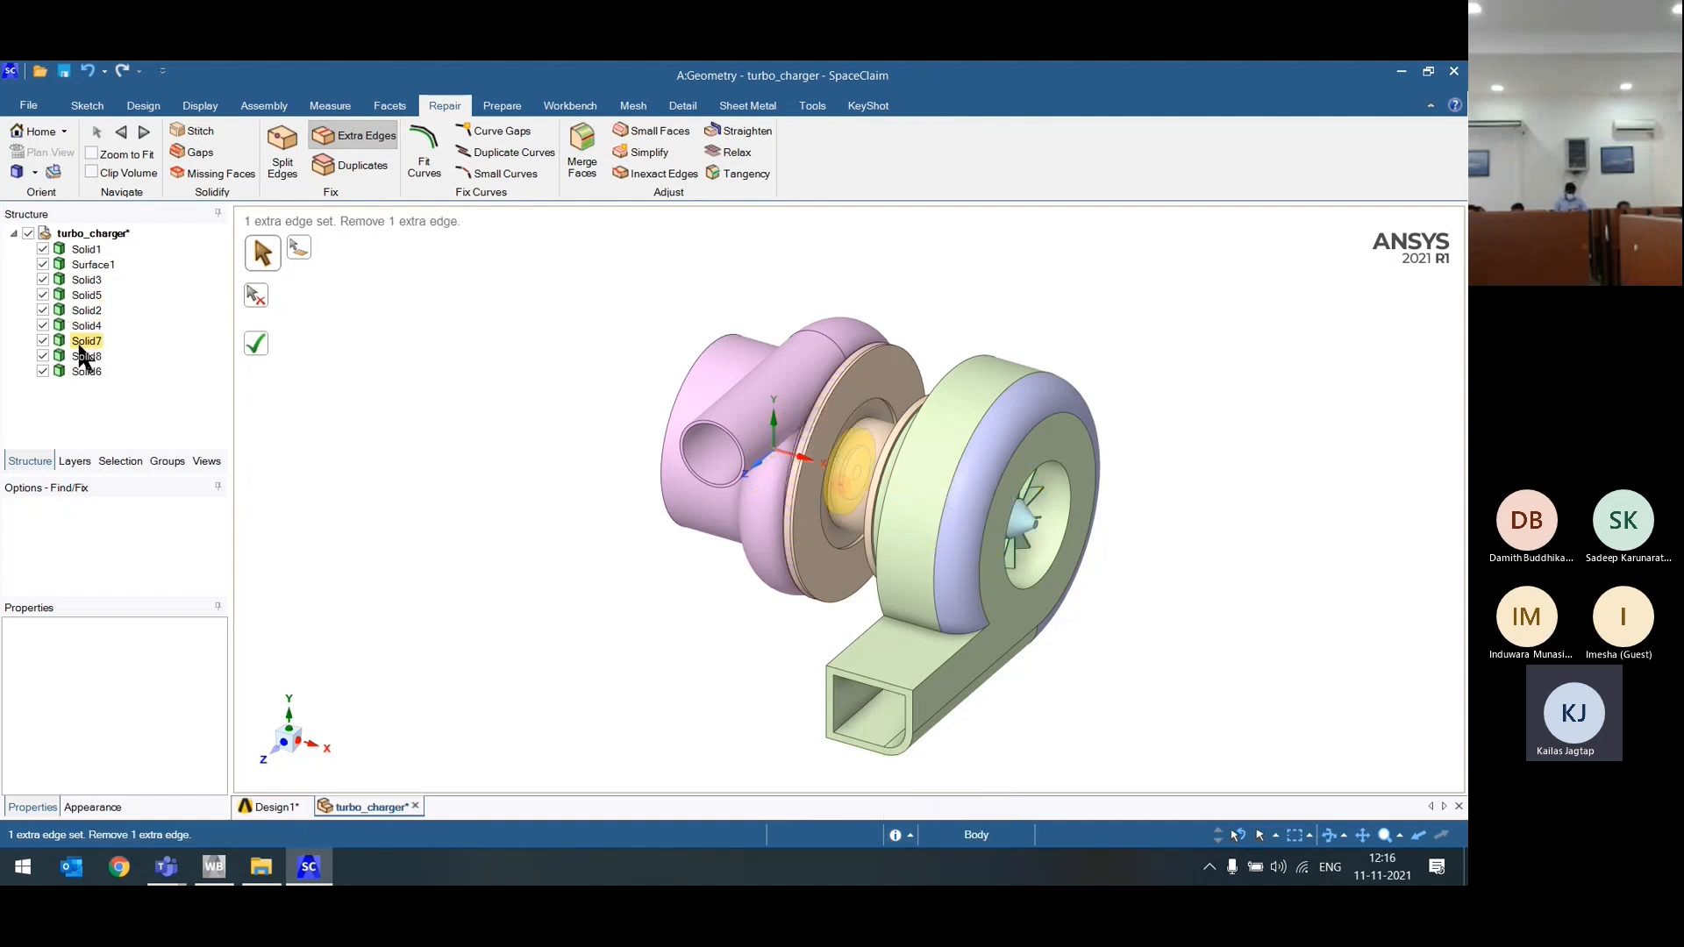
{"action": "left_click", "coordinate": [43, 341]}
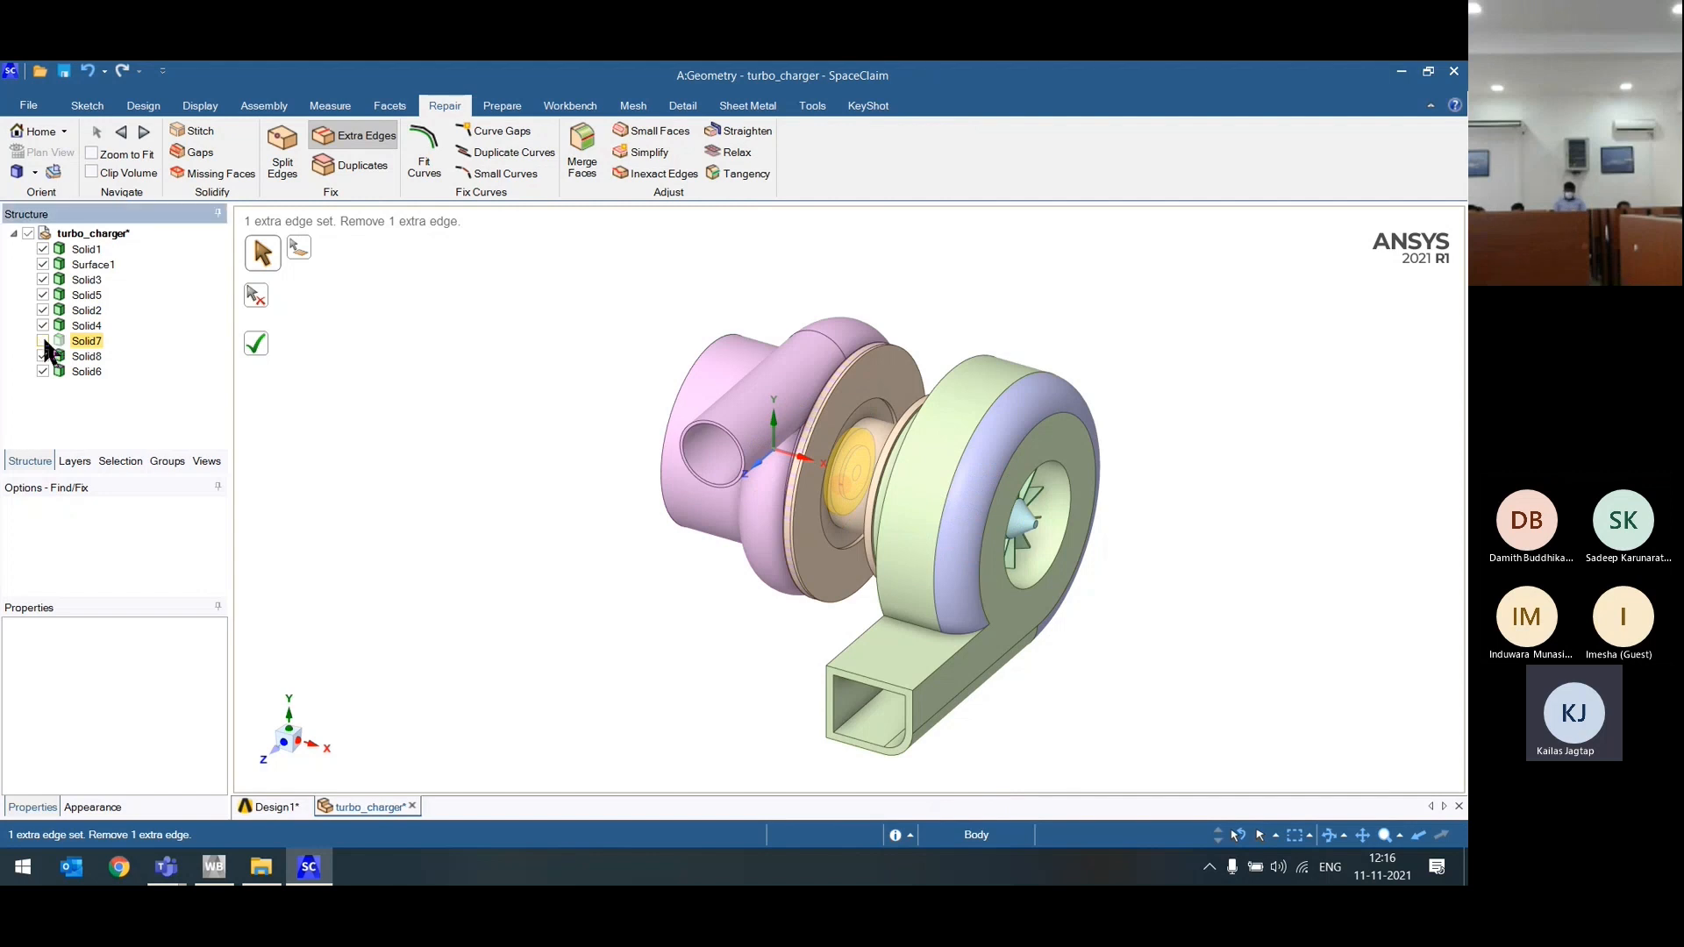
{"action": "right_click", "coordinate": [357, 333]}
{"action": "left_click", "coordinate": [430, 447]}
{"action": "middle_click_drag", "start_coordinate": [701, 487], "coordinate": [751, 500]}
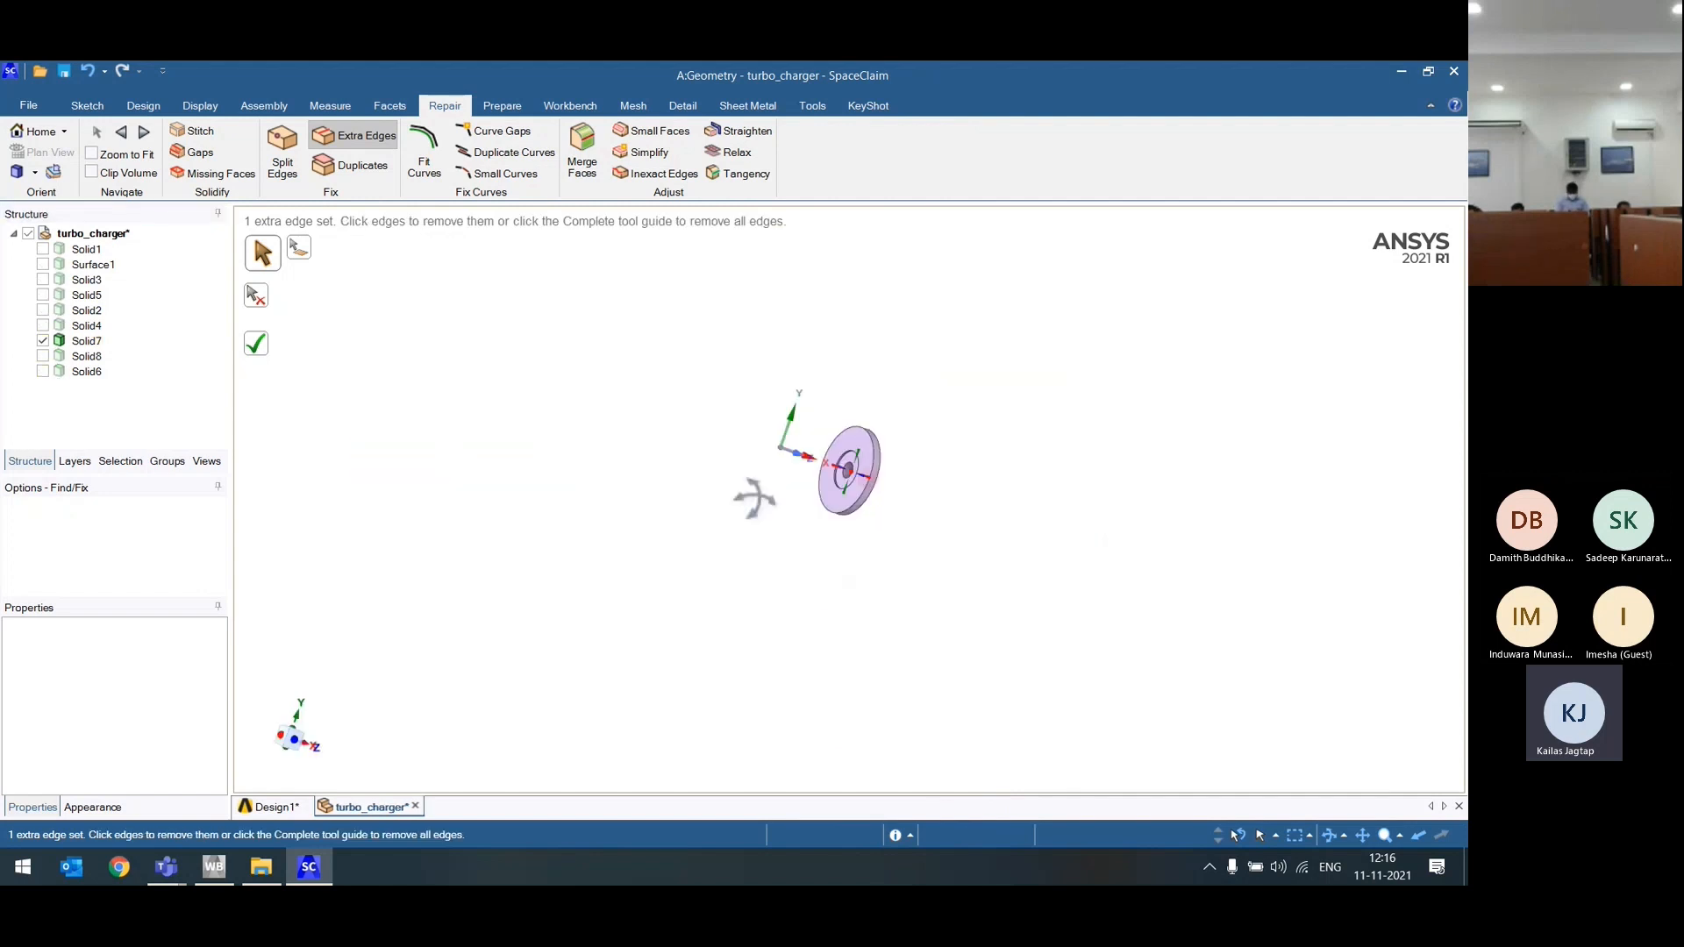
Step: Remove the extra edge from the rim of Solid7's raised hub, show all bodies again and fit the whole model in view
{"action": "scroll", "coordinate": [906, 497], "scroll_direction": "up", "scroll_amount": 4}
{"action": "middle_click_drag", "start_coordinate": [905, 497], "coordinate": [888, 409]}
{"action": "scroll", "coordinate": [888, 409], "scroll_direction": "up", "scroll_amount": 3}
{"action": "scroll", "coordinate": [890, 411], "scroll_direction": "up", "scroll_amount": 2}
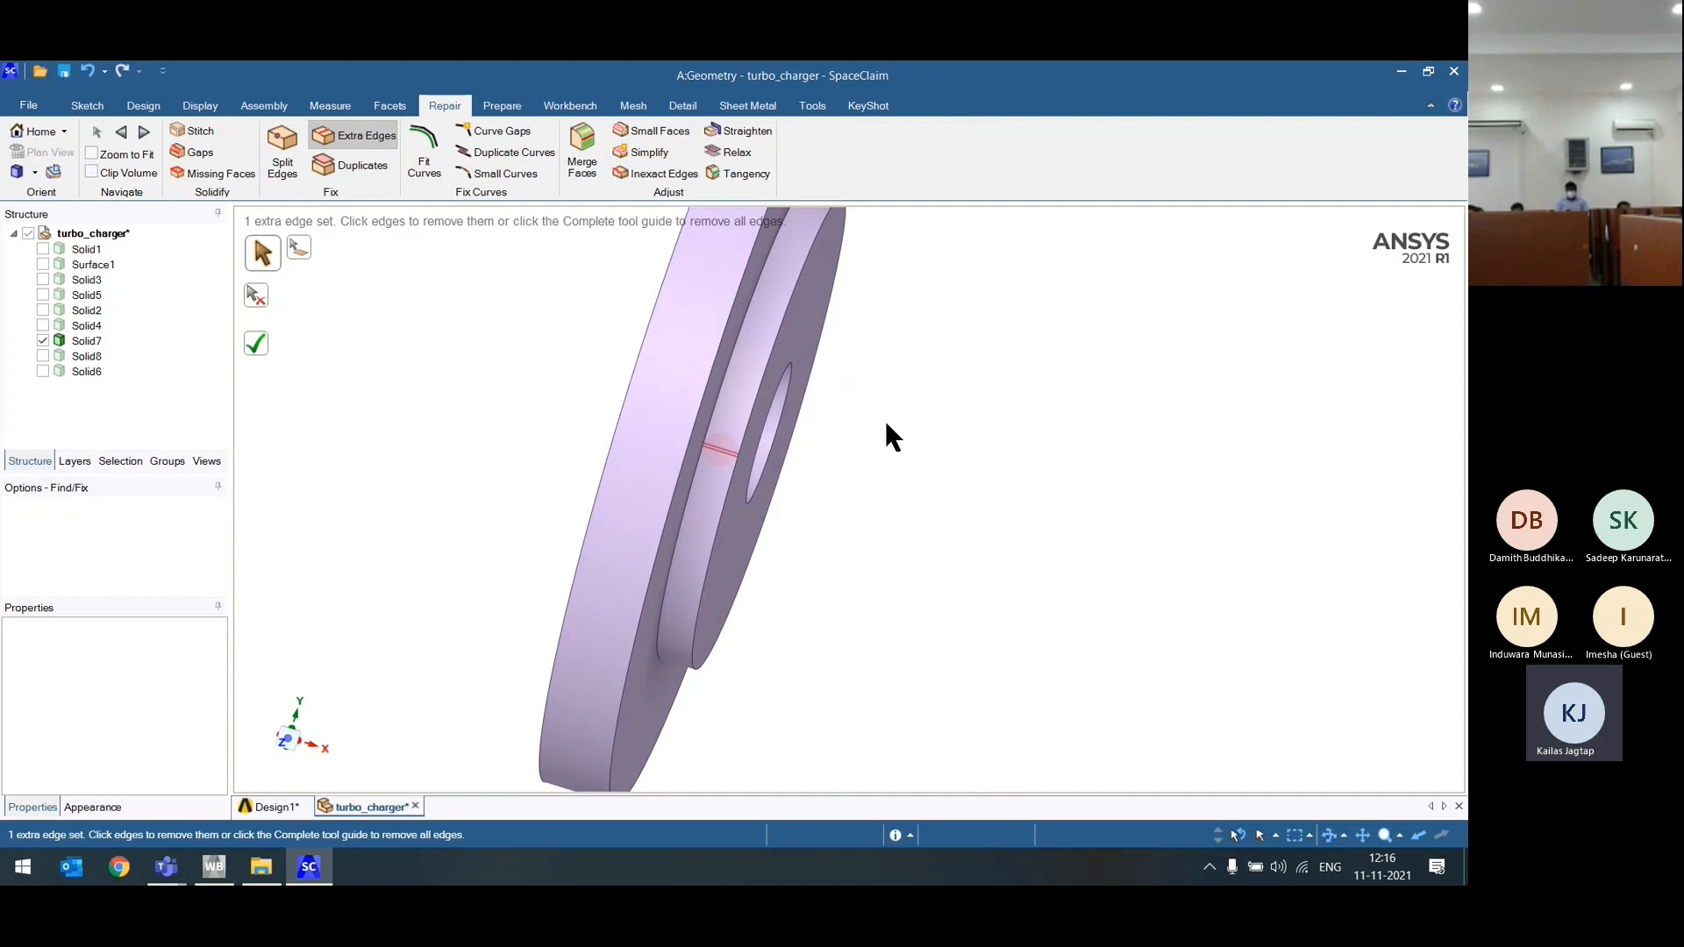
{"action": "left_click", "coordinate": [716, 450]}
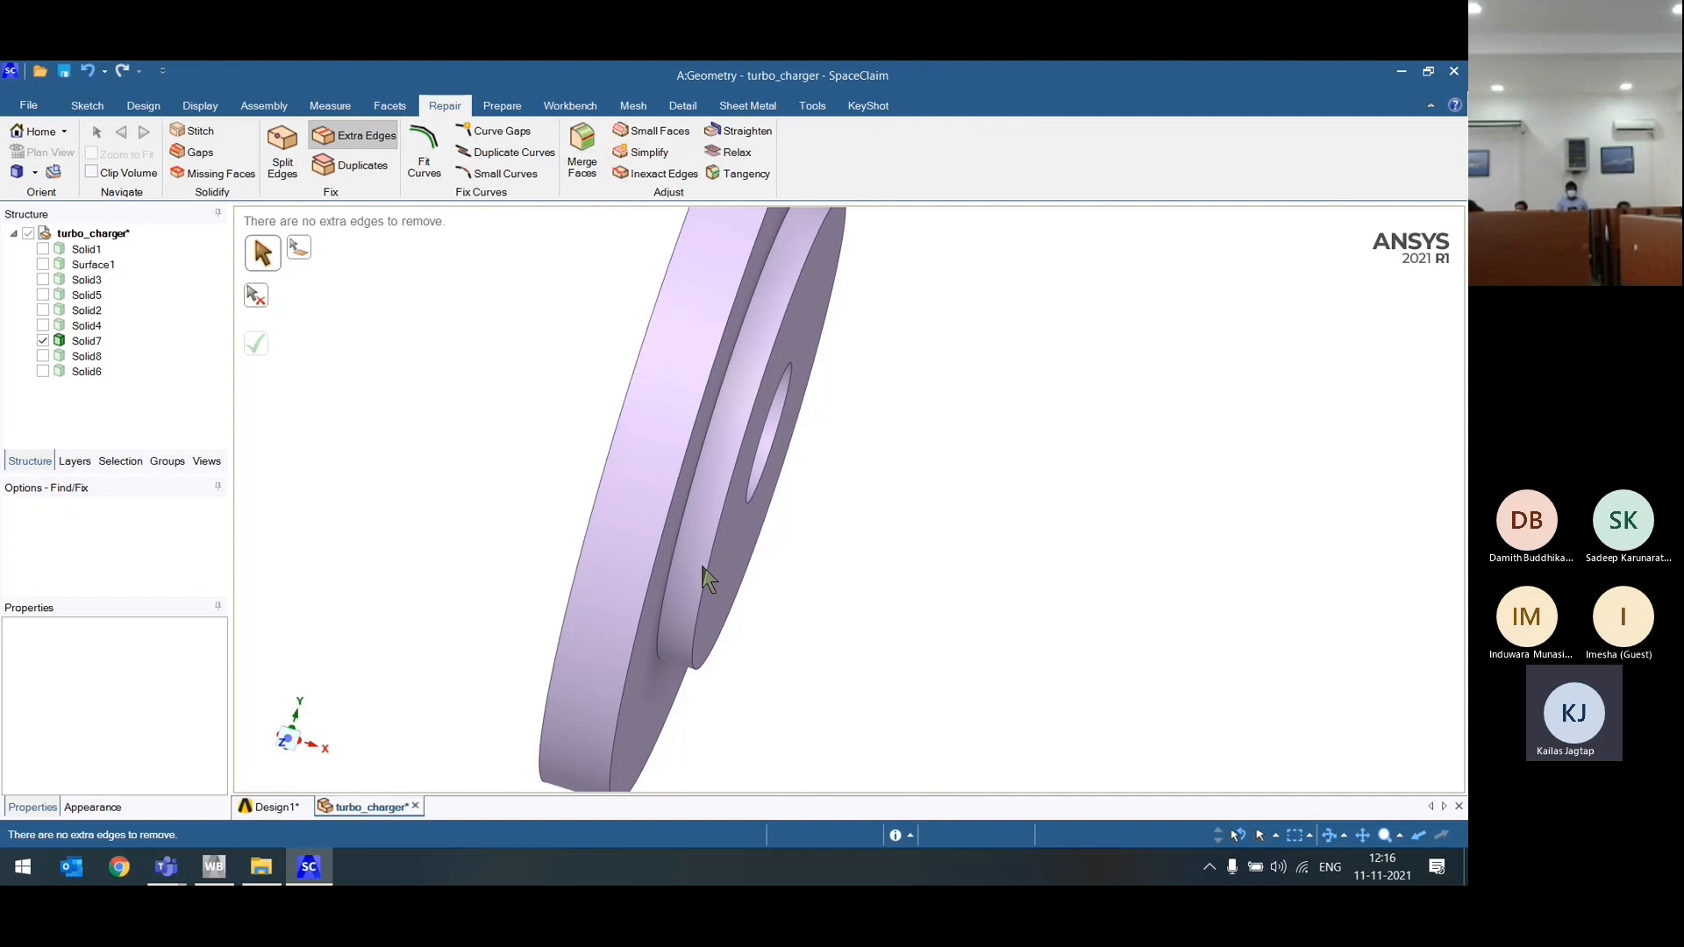
{"action": "right_click", "coordinate": [336, 353]}
{"action": "left_click", "coordinate": [367, 484]}
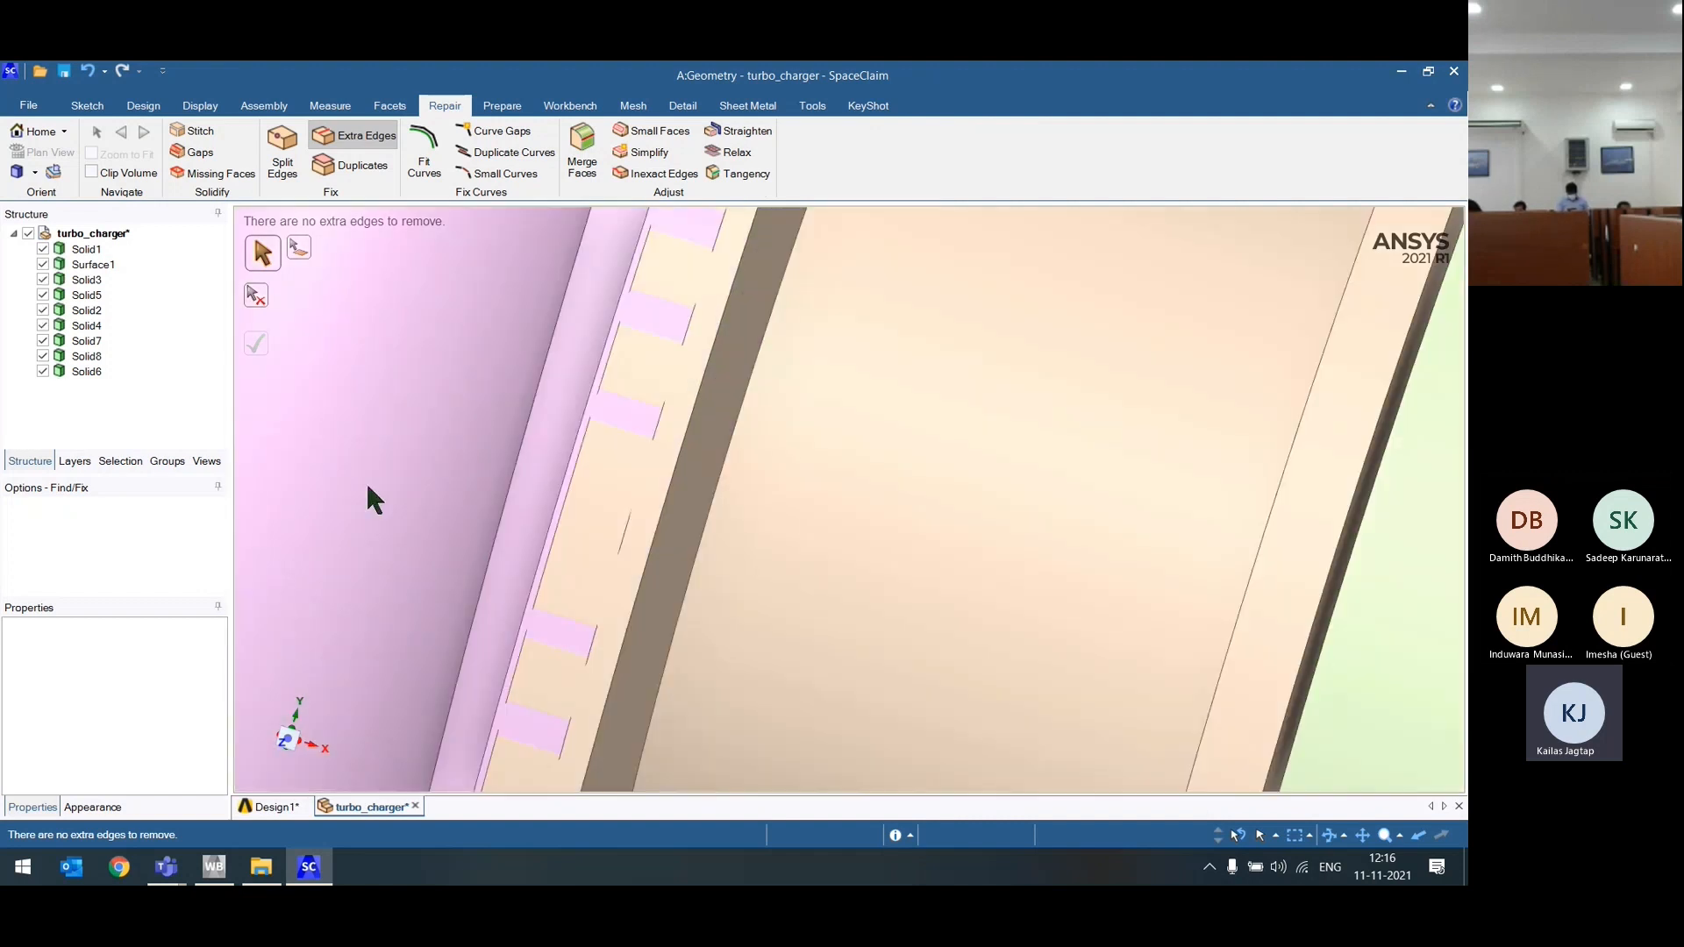
{"action": "key", "text": "z"}
Step: Find the duplicate faces and try to delete the one behind the hex nut on the shaft's threaded end
{"action": "left_click", "coordinate": [360, 165]}
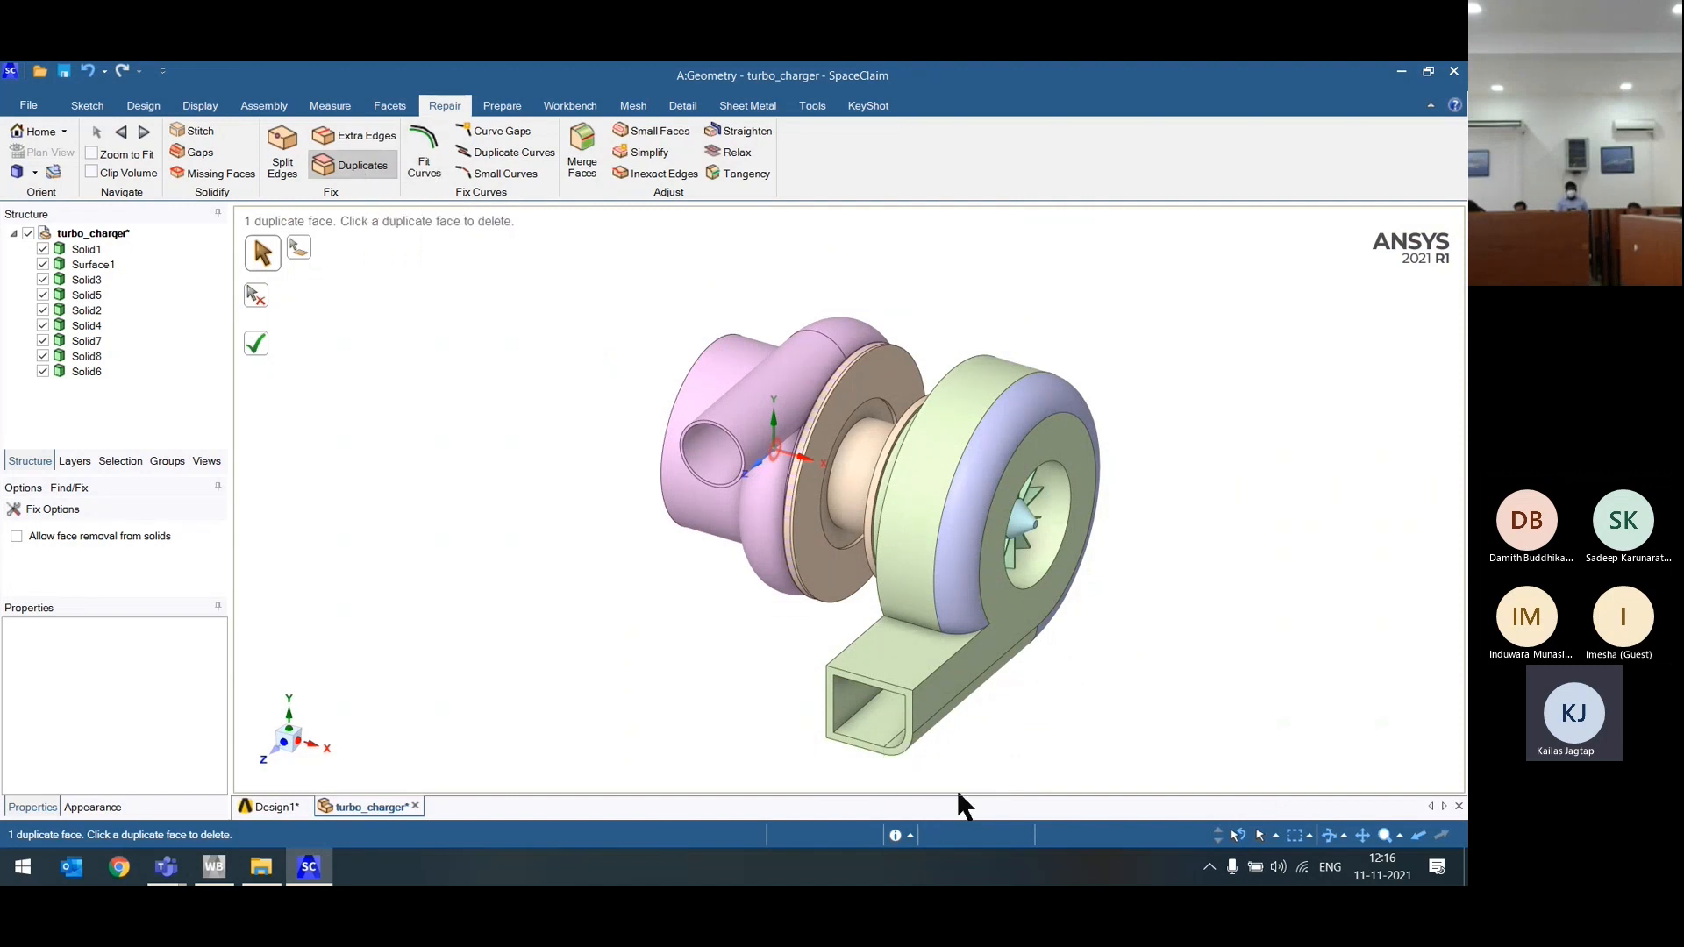
{"action": "left_click", "coordinate": [323, 166]}
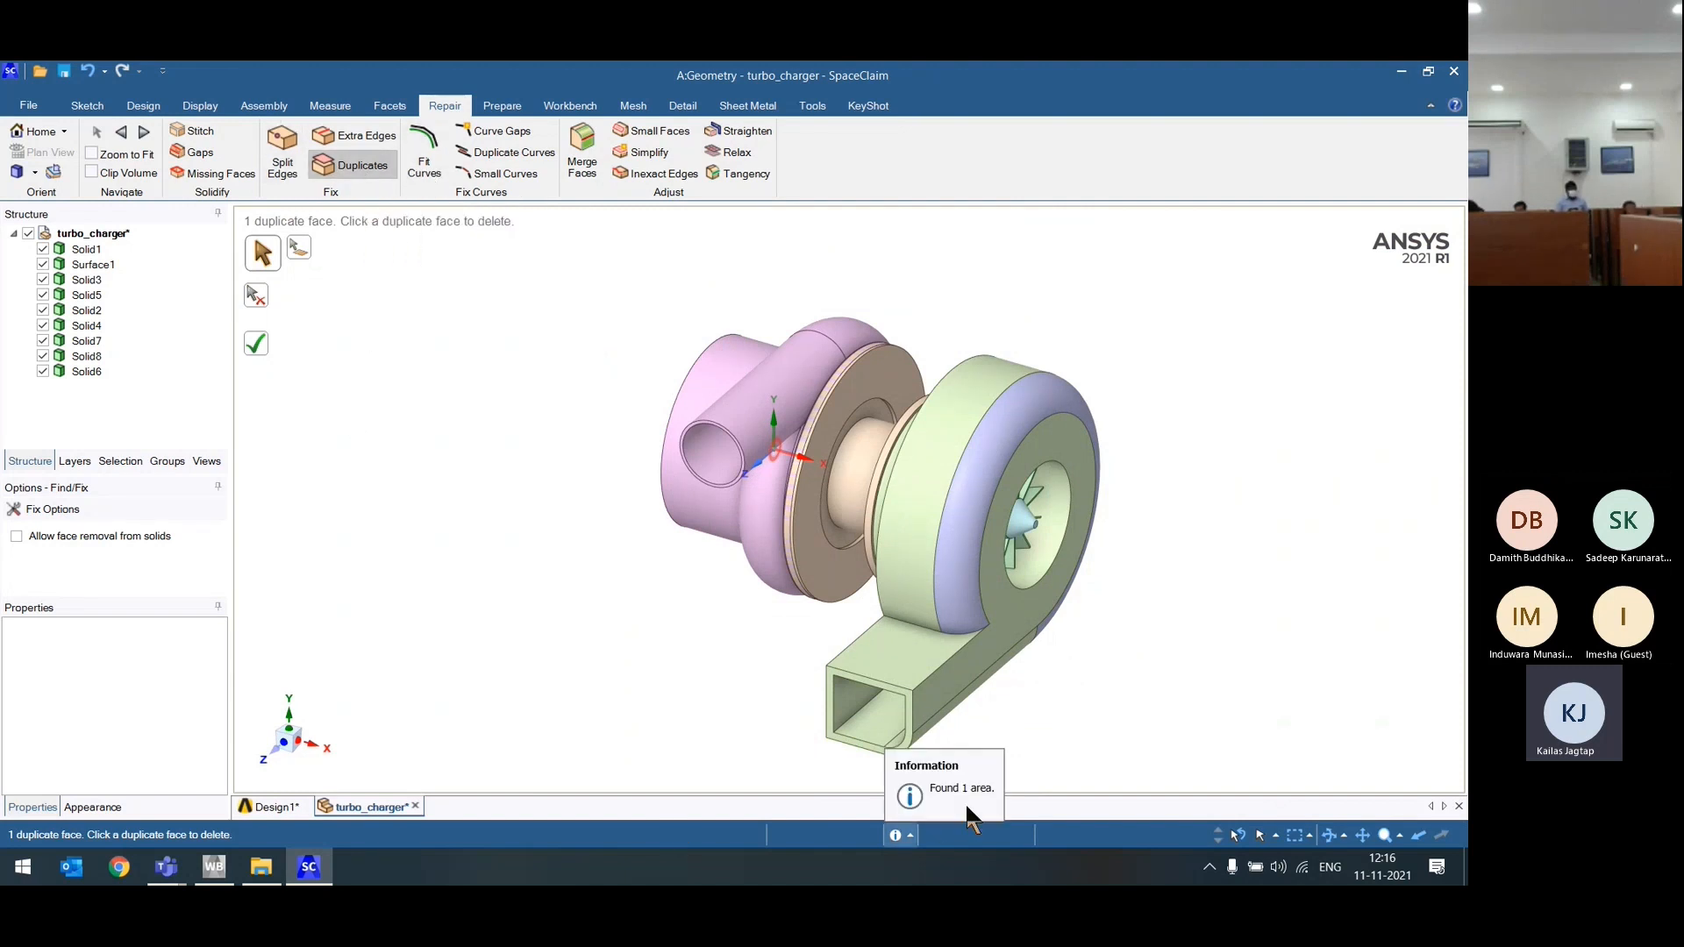
{"action": "middle_click_drag", "start_coordinate": [683, 708], "coordinate": [785, 444]}
{"action": "scroll", "coordinate": [662, 517], "scroll_direction": "up", "scroll_amount": 5}
{"action": "scroll", "coordinate": [829, 377], "scroll_direction": "up", "scroll_amount": 6}
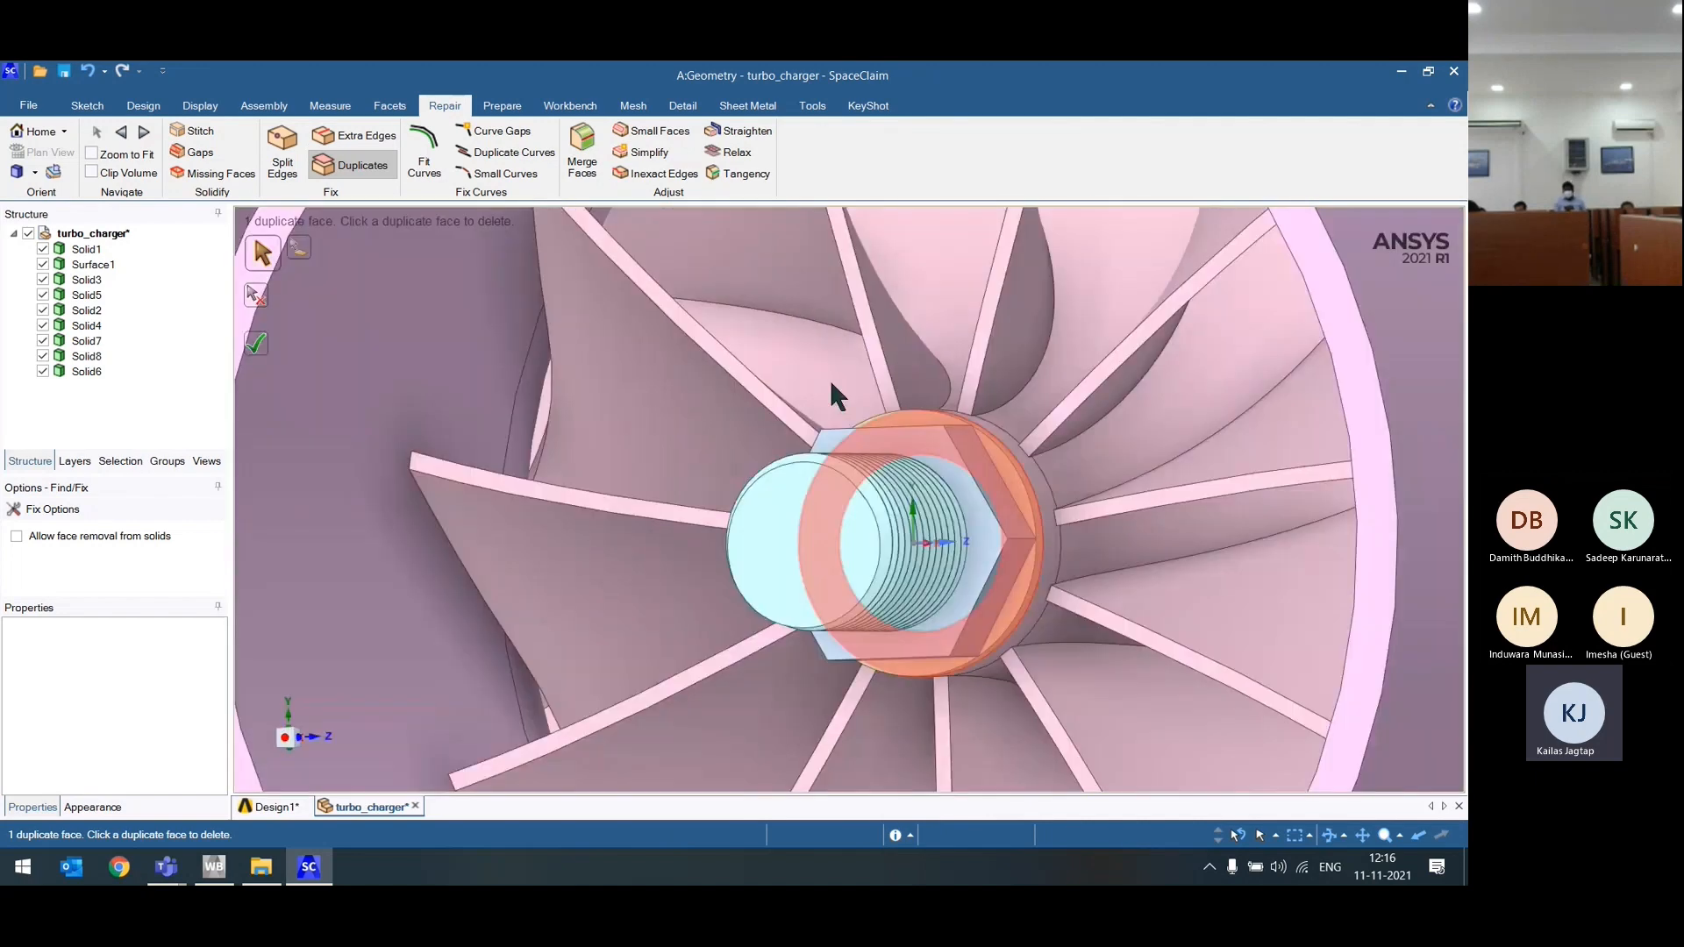
{"action": "middle_click_drag", "start_coordinate": [830, 386], "coordinate": [905, 608]}
{"action": "left_click", "coordinate": [875, 658]}
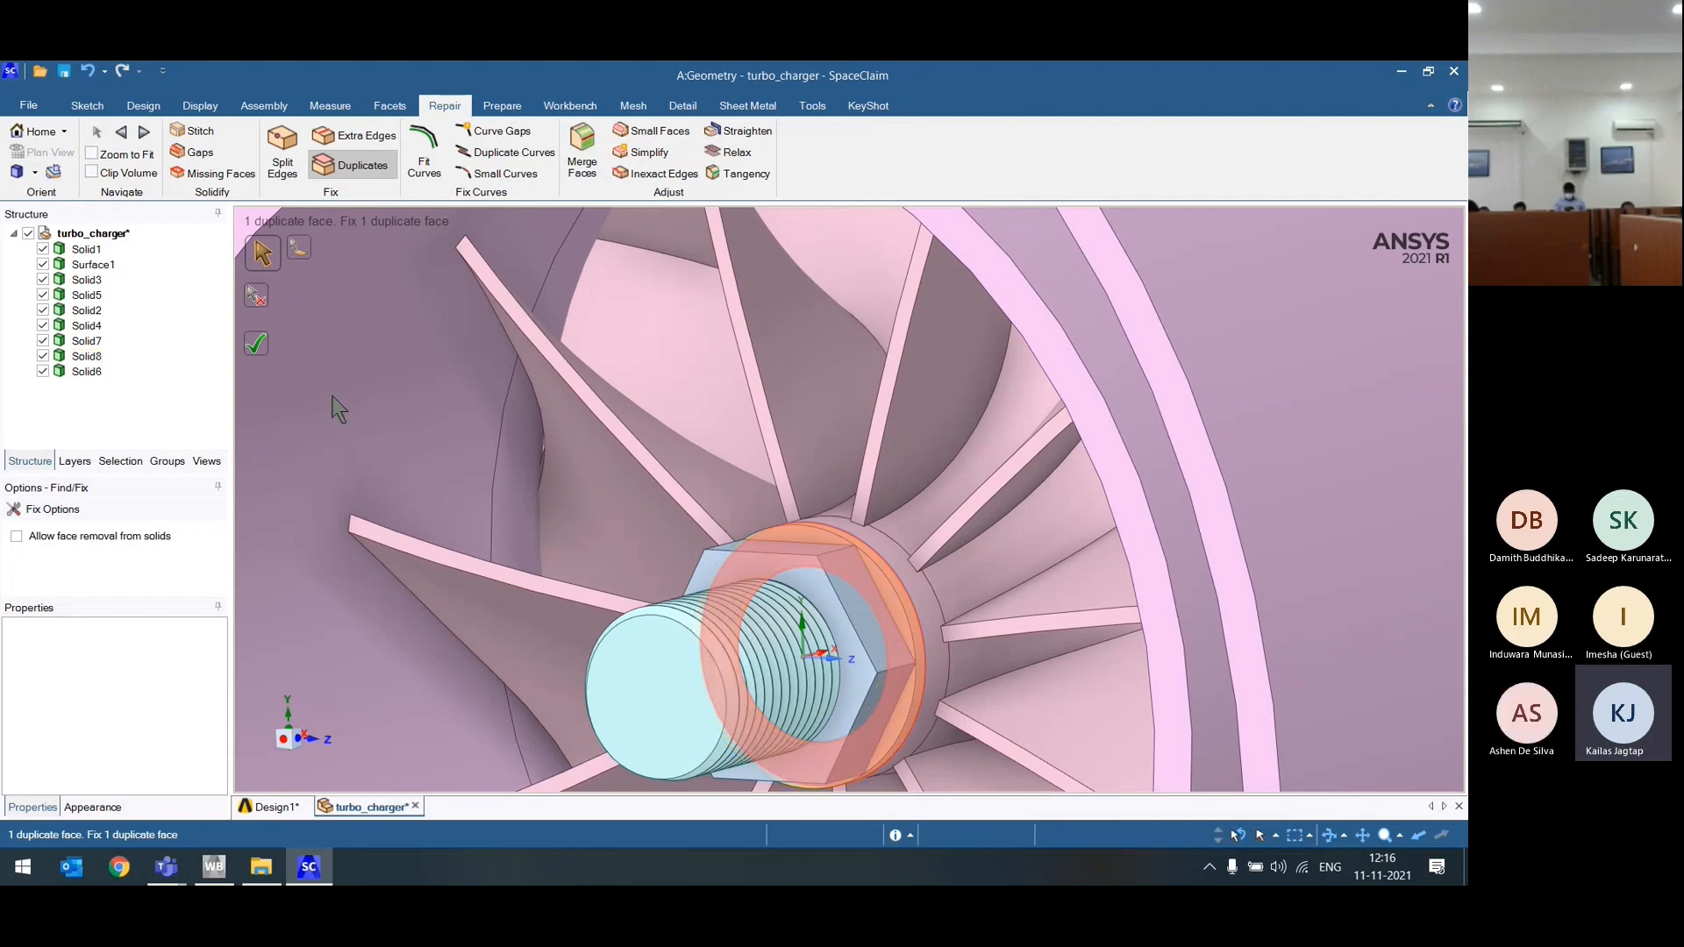
{"action": "scroll", "coordinate": [391, 393], "scroll_direction": "down", "scroll_amount": 5}
{"action": "scroll", "coordinate": [391, 393], "scroll_direction": "down", "scroll_amount": 5}
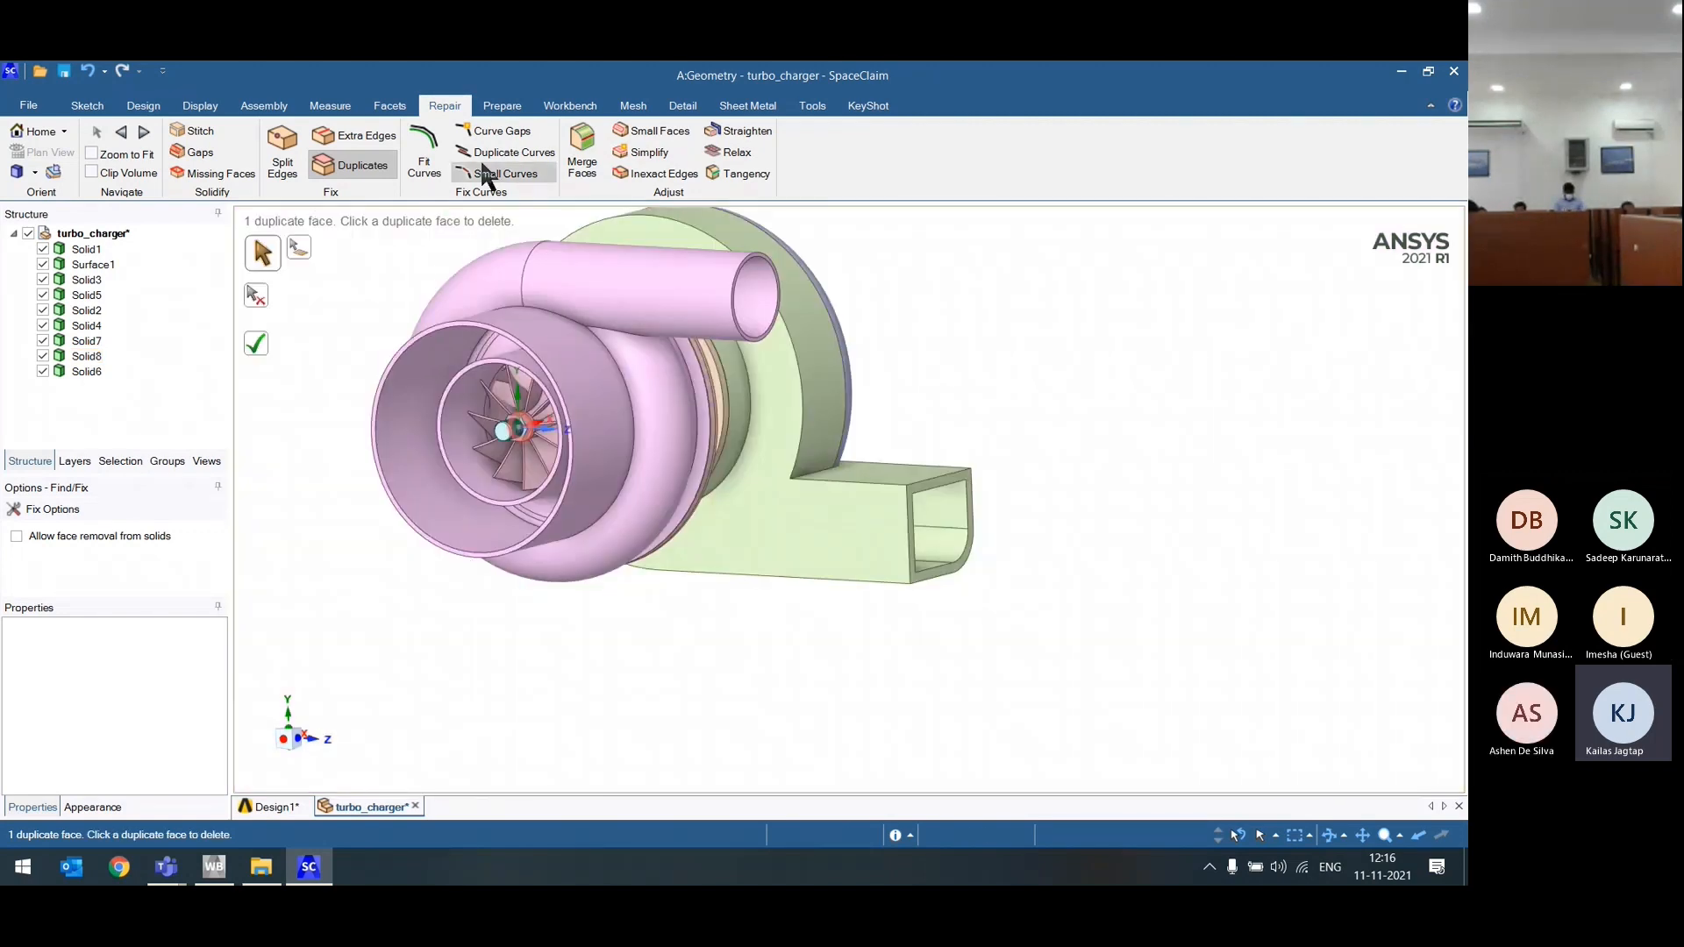
Step: Check the bodies for interference and examine the interfering regions with the turbocharger viewed along the Z axis
{"action": "left_click", "coordinate": [501, 107]}
{"action": "key", "text": "h"}
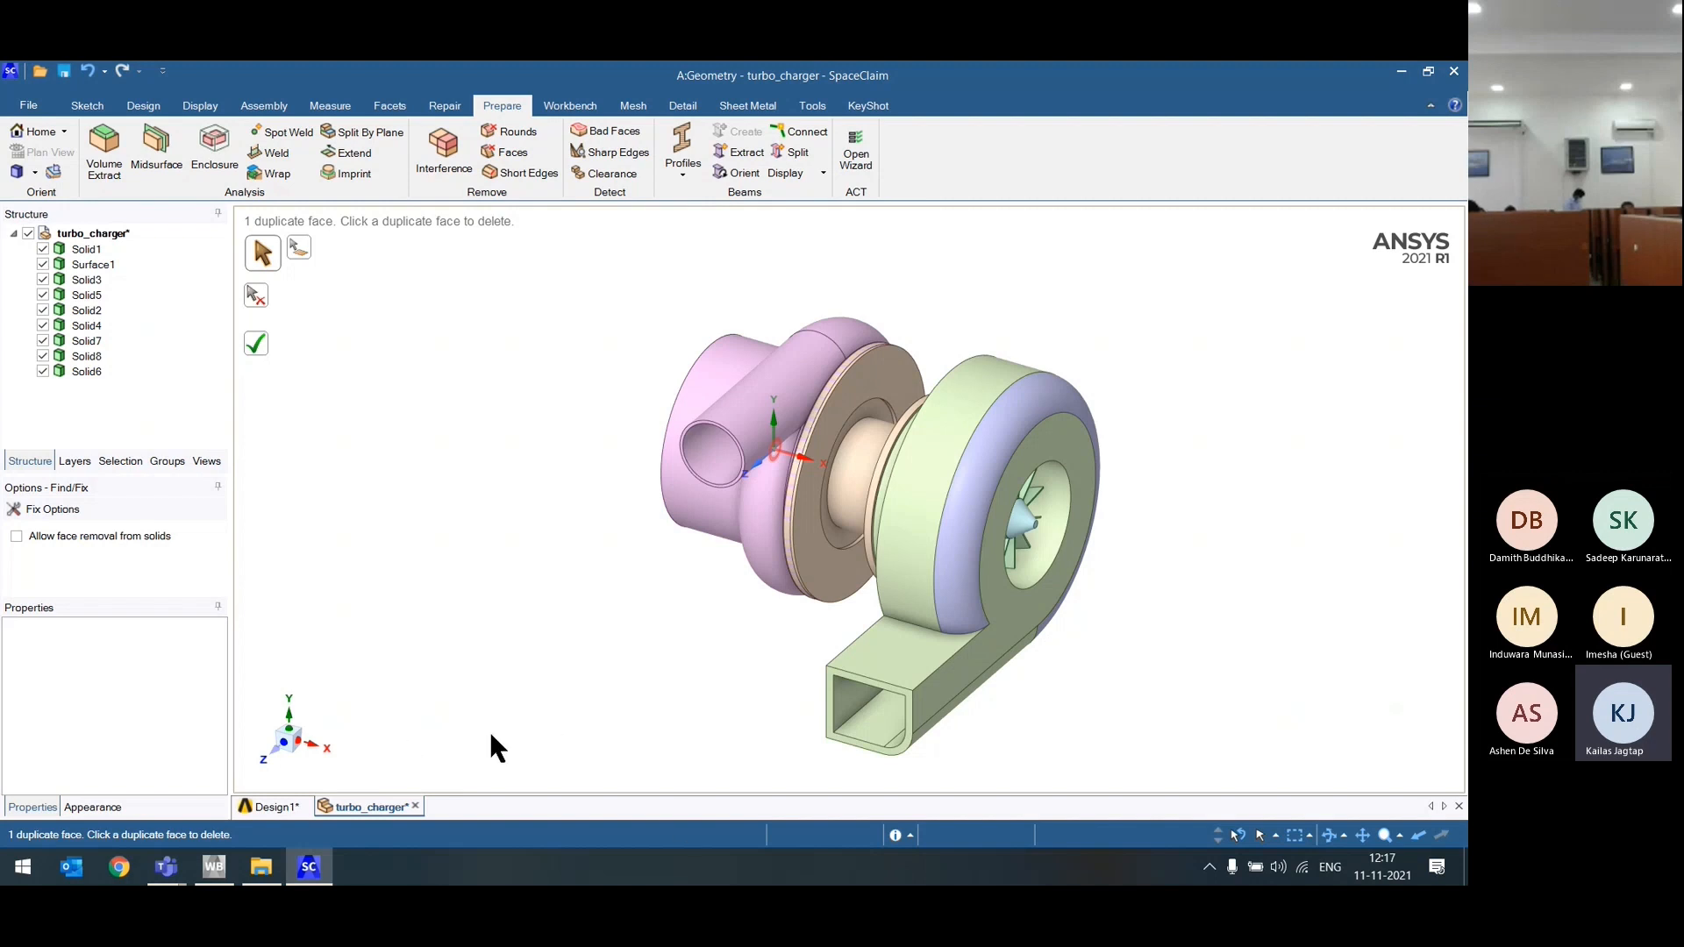
{"action": "scroll", "coordinate": [489, 730], "scroll_direction": "up", "scroll_amount": 2}
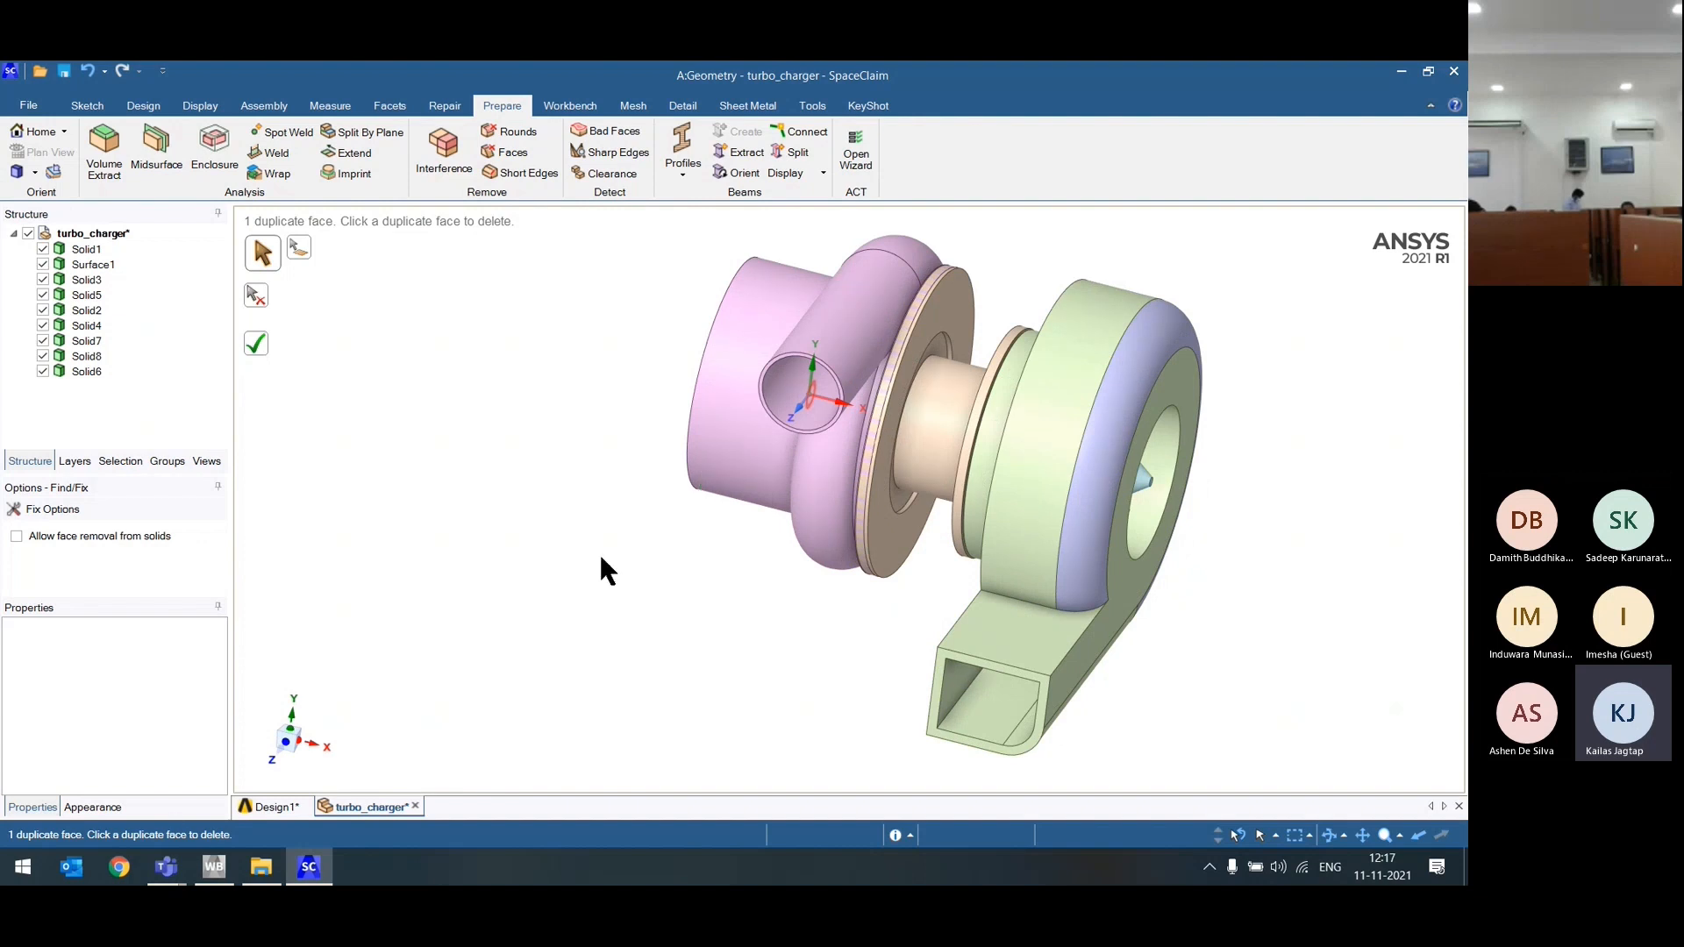
{"action": "left_click", "coordinate": [284, 732]}
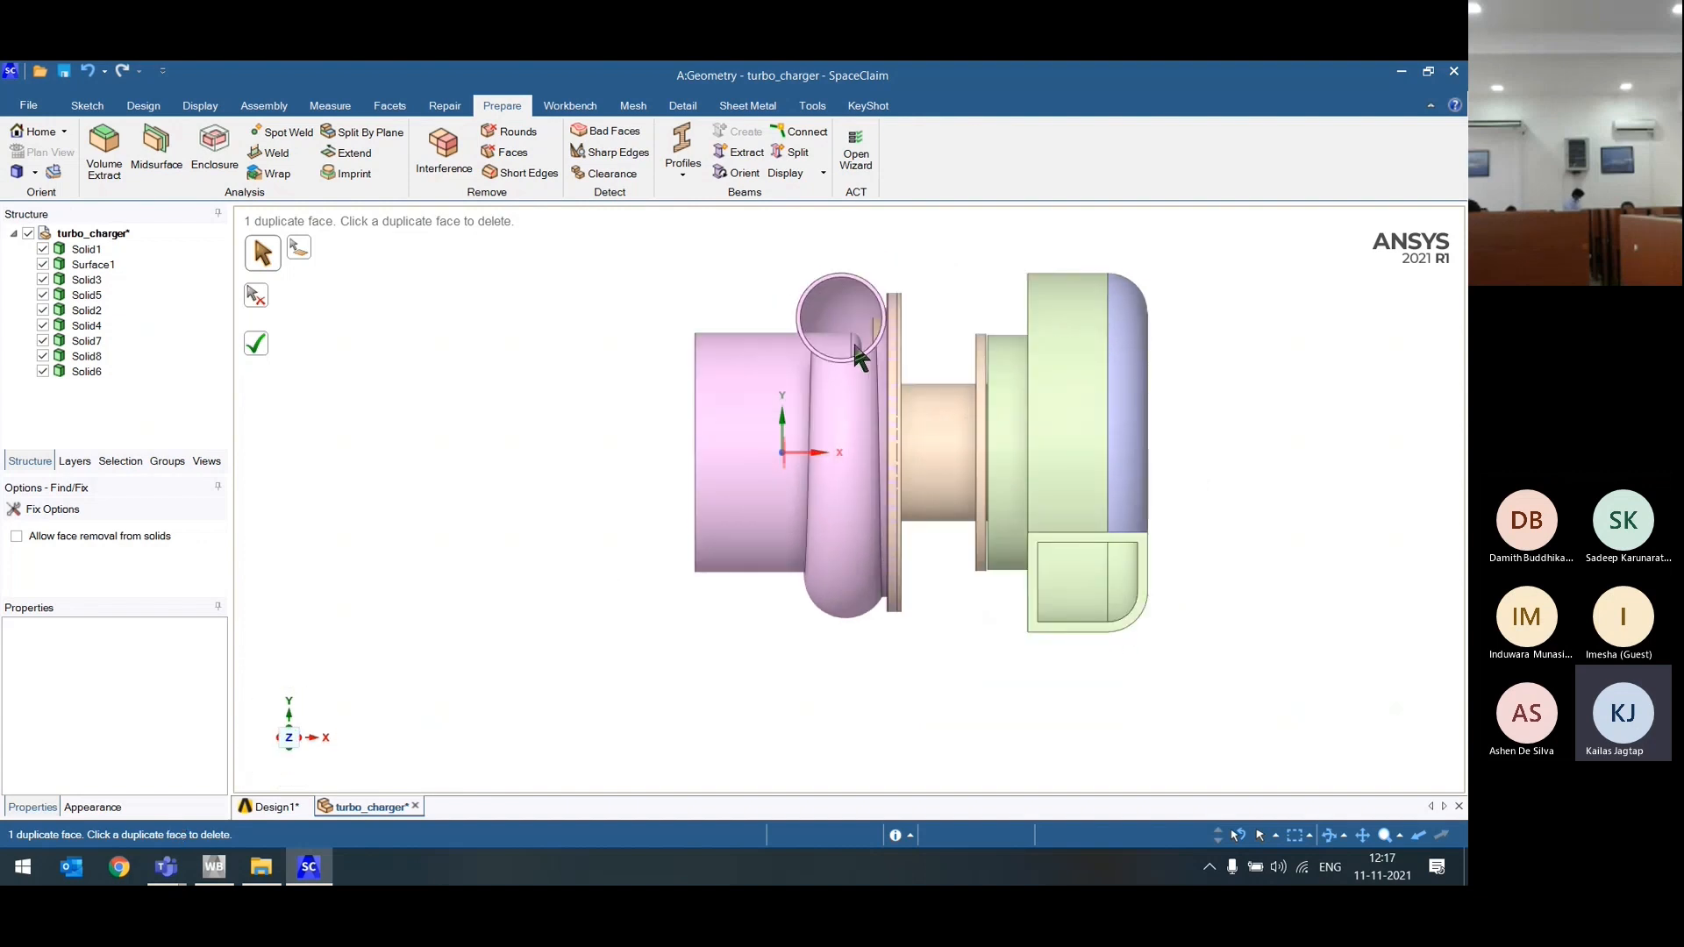
{"action": "left_click", "coordinate": [443, 149]}
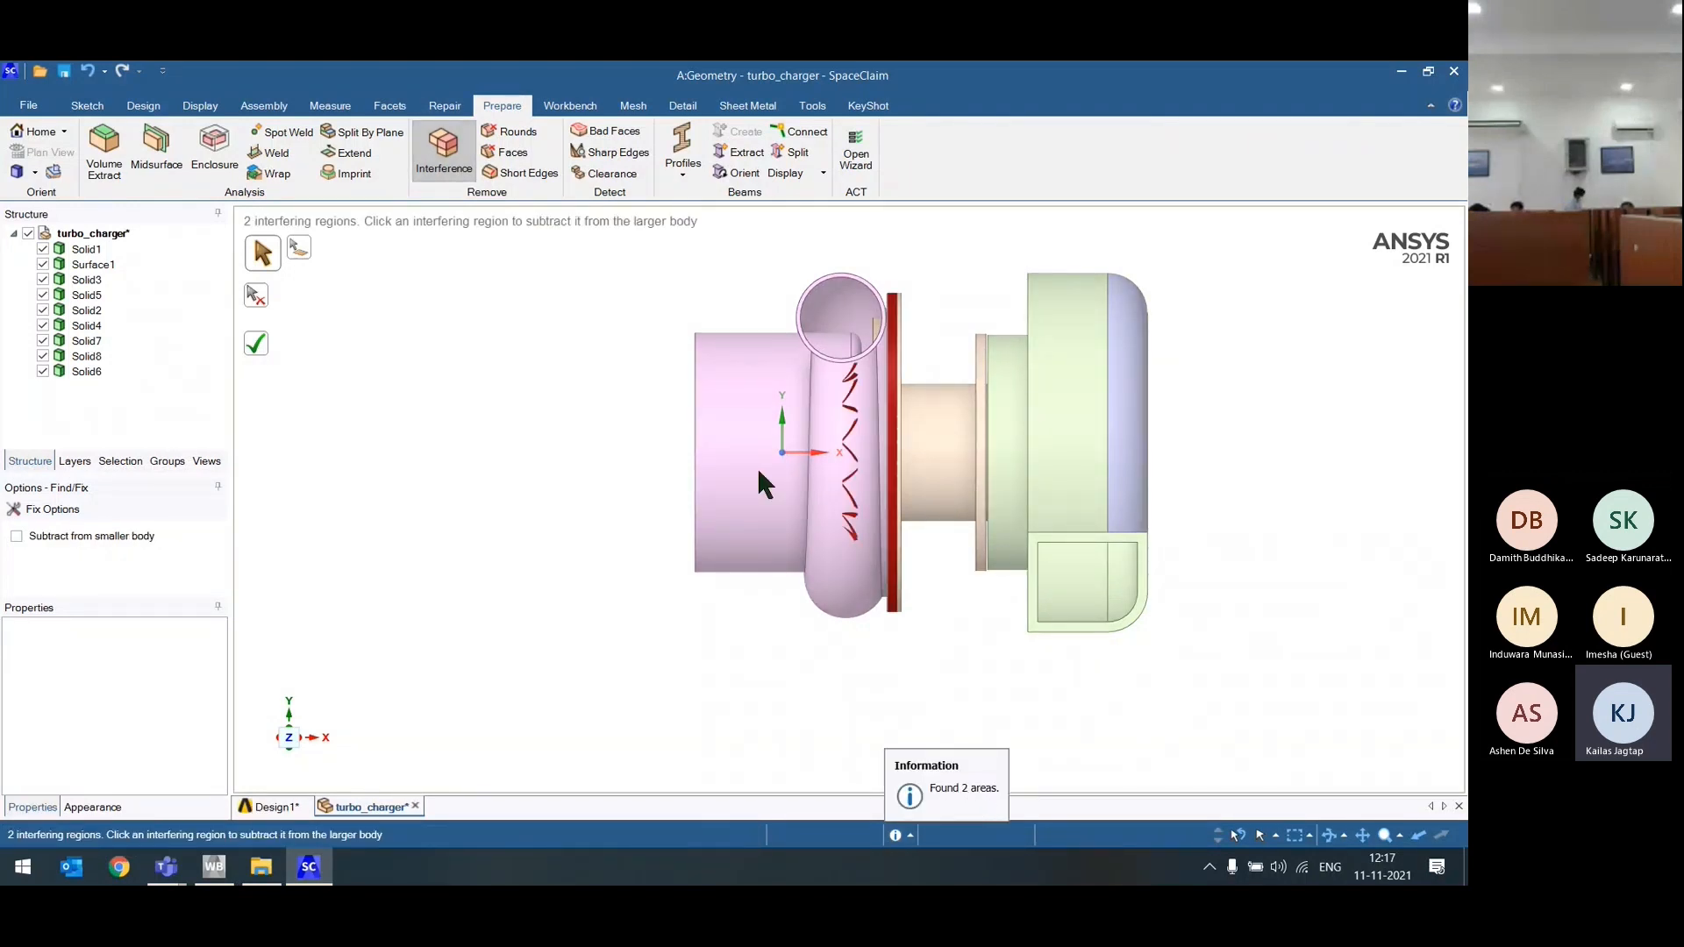
{"action": "scroll", "coordinate": [928, 333], "scroll_direction": "up", "scroll_amount": 4}
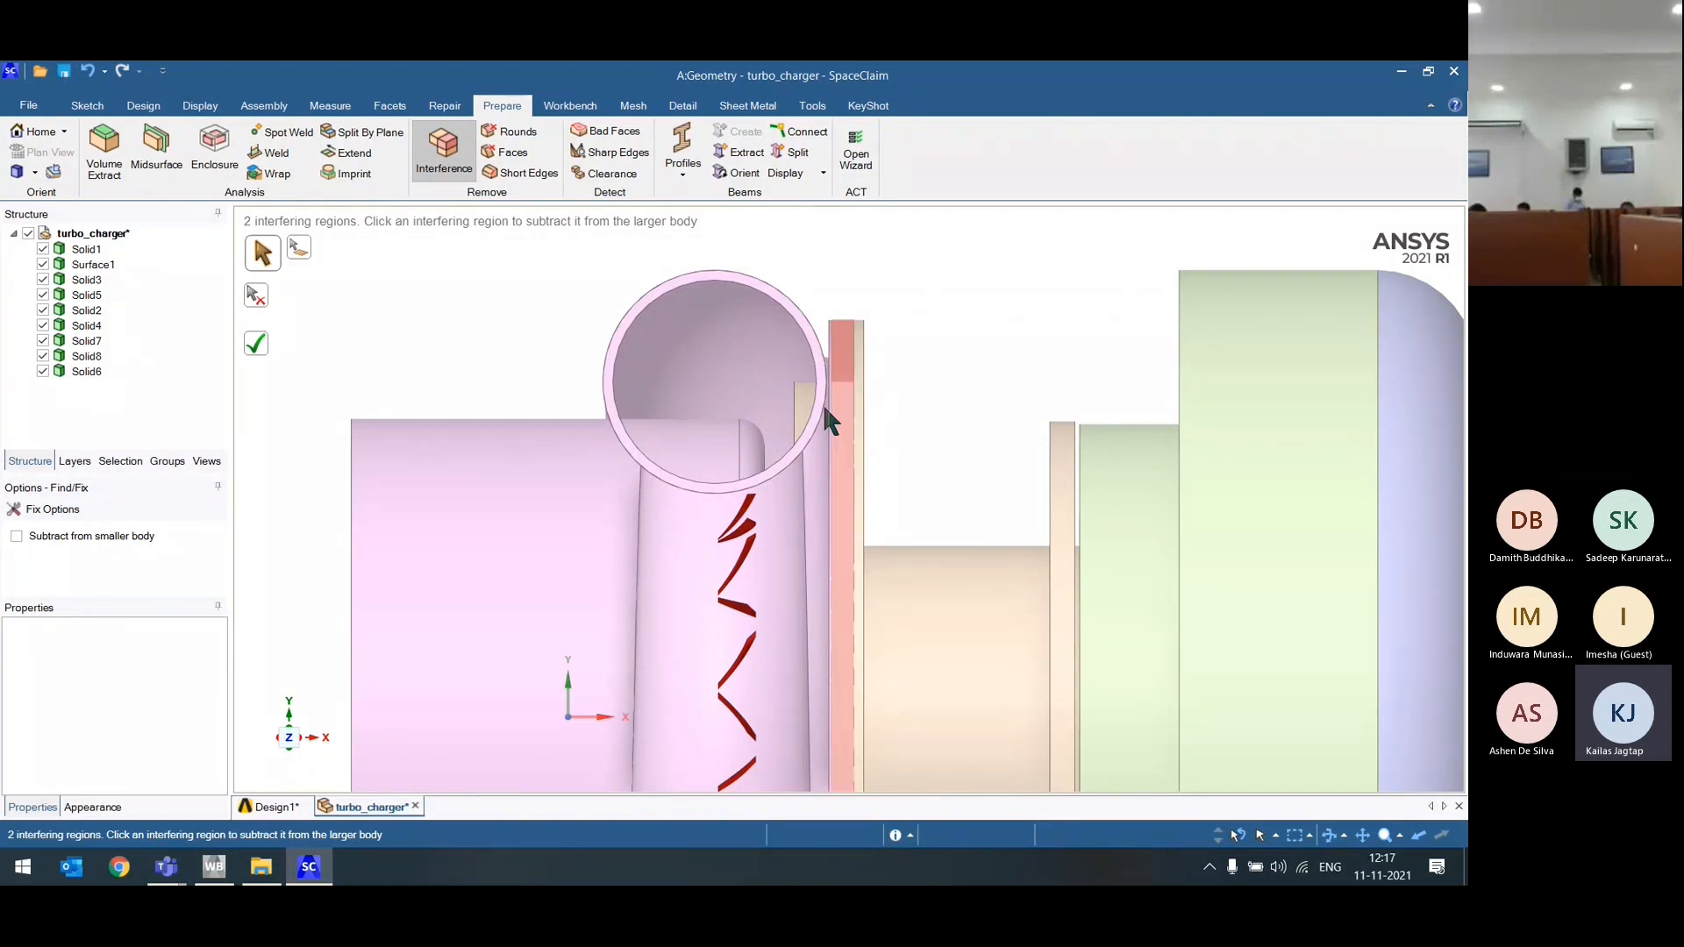
{"action": "scroll", "coordinate": [821, 402], "scroll_direction": "down", "scroll_amount": 3}
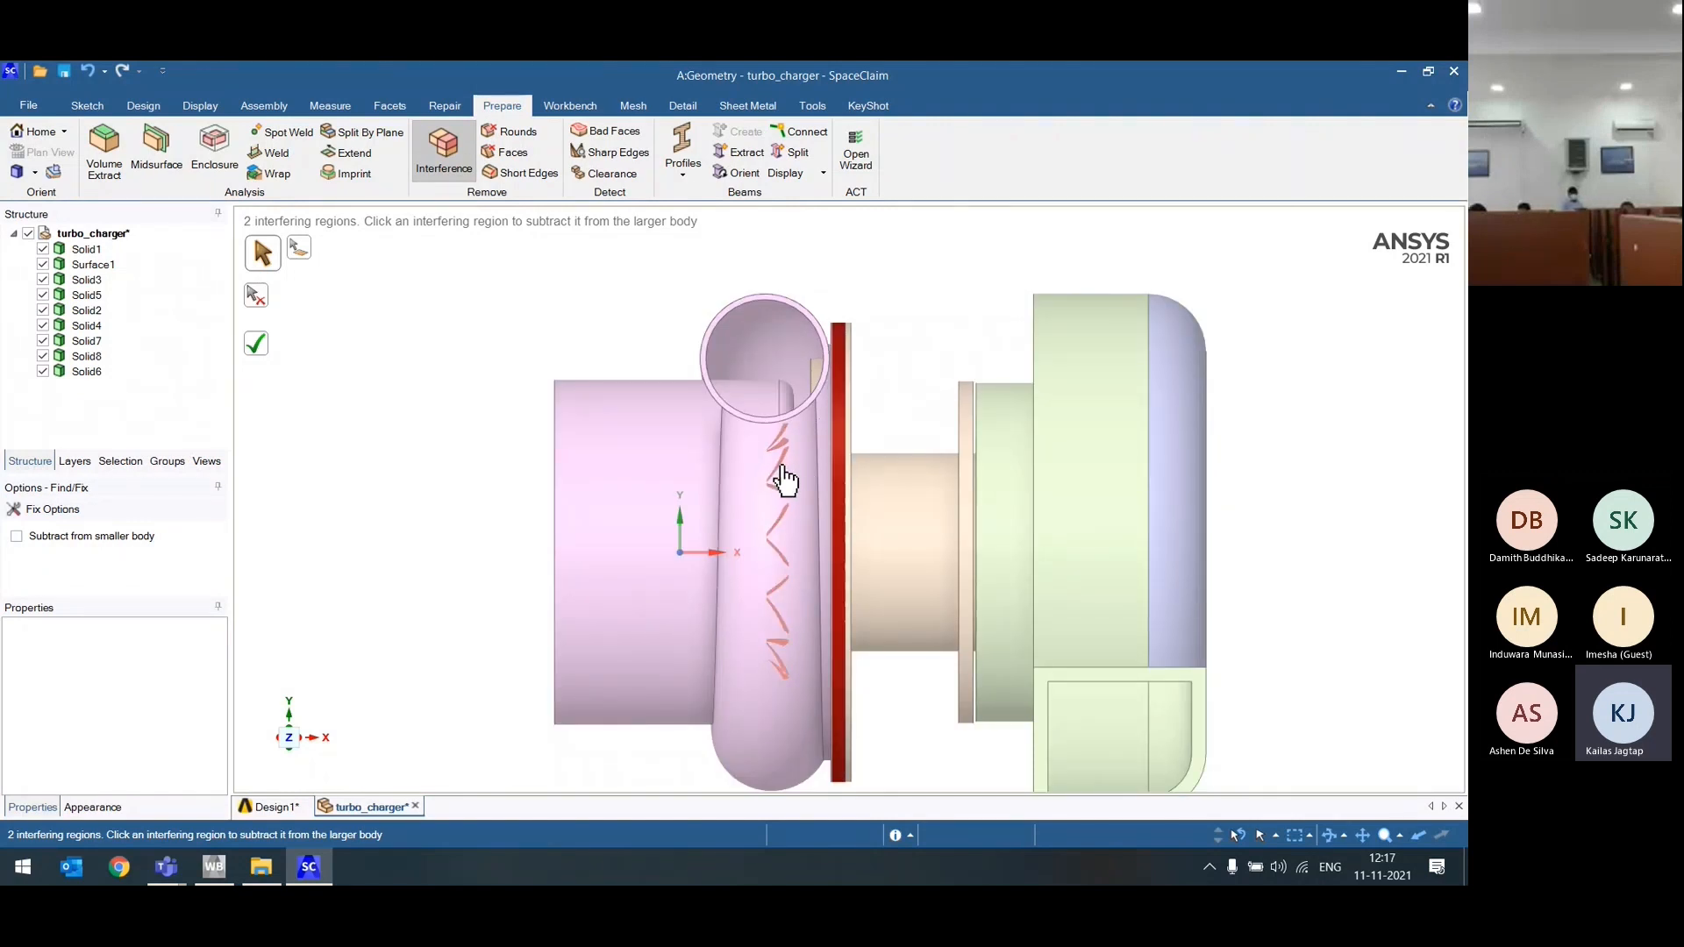
{"action": "scroll", "coordinate": [739, 450], "scroll_direction": "up", "scroll_amount": 1}
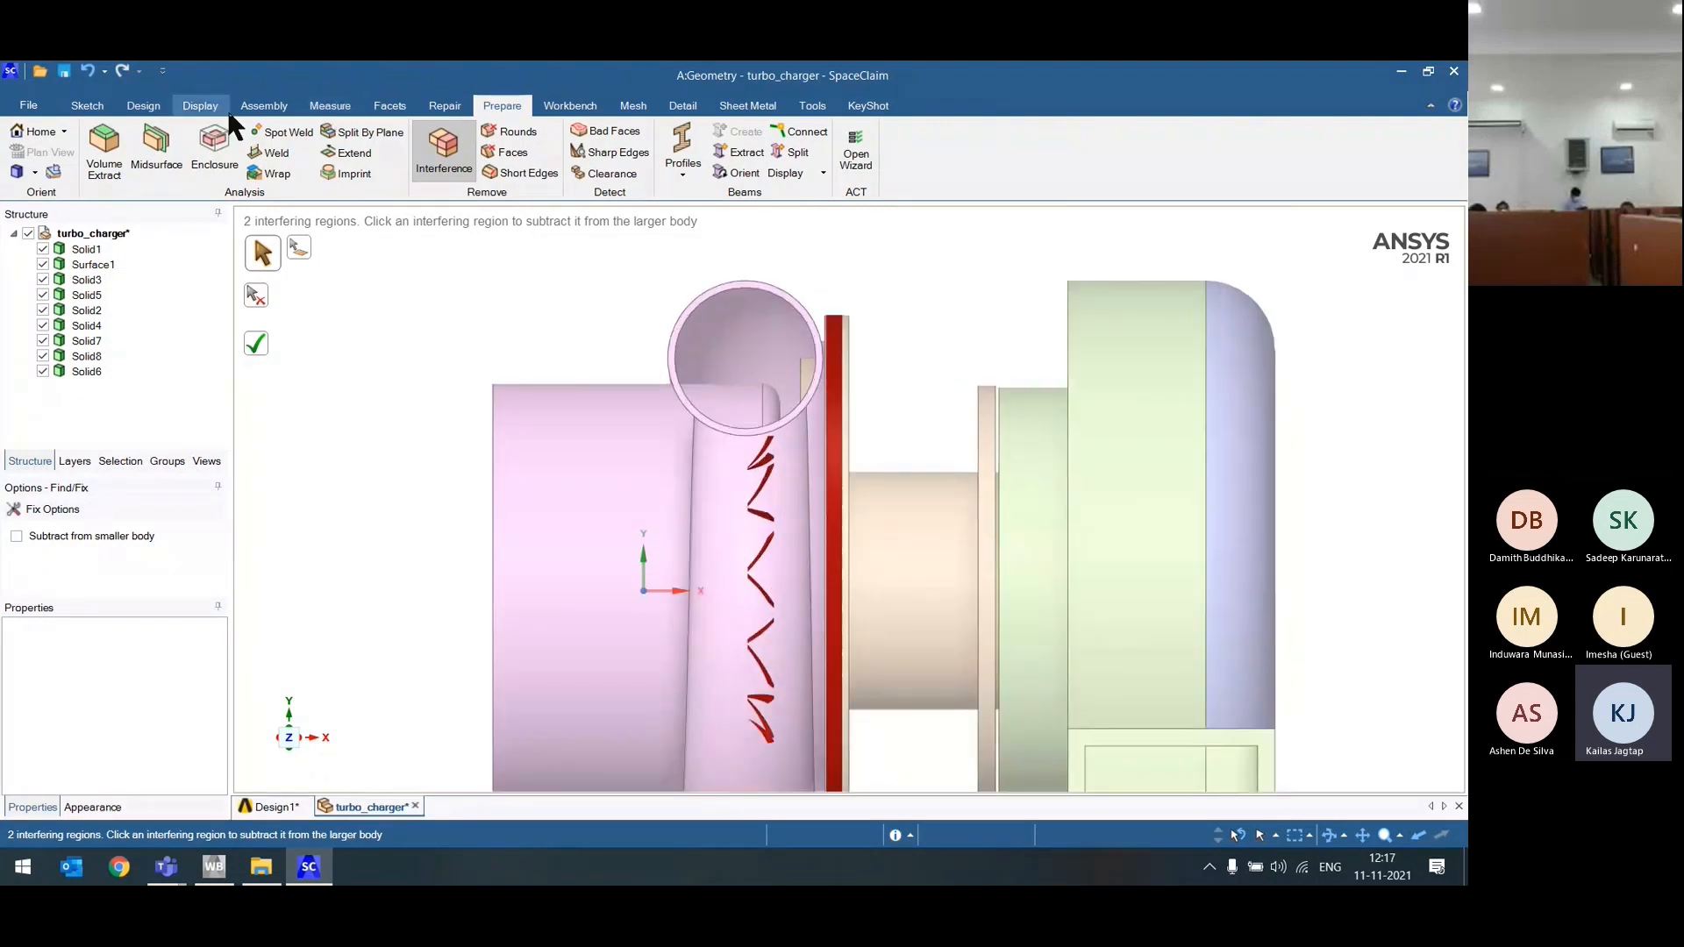
Step: Display the model in wireframe to examine the interference at the impeller blades, and return to the shaded graphics style
{"action": "left_click", "coordinate": [202, 107]}
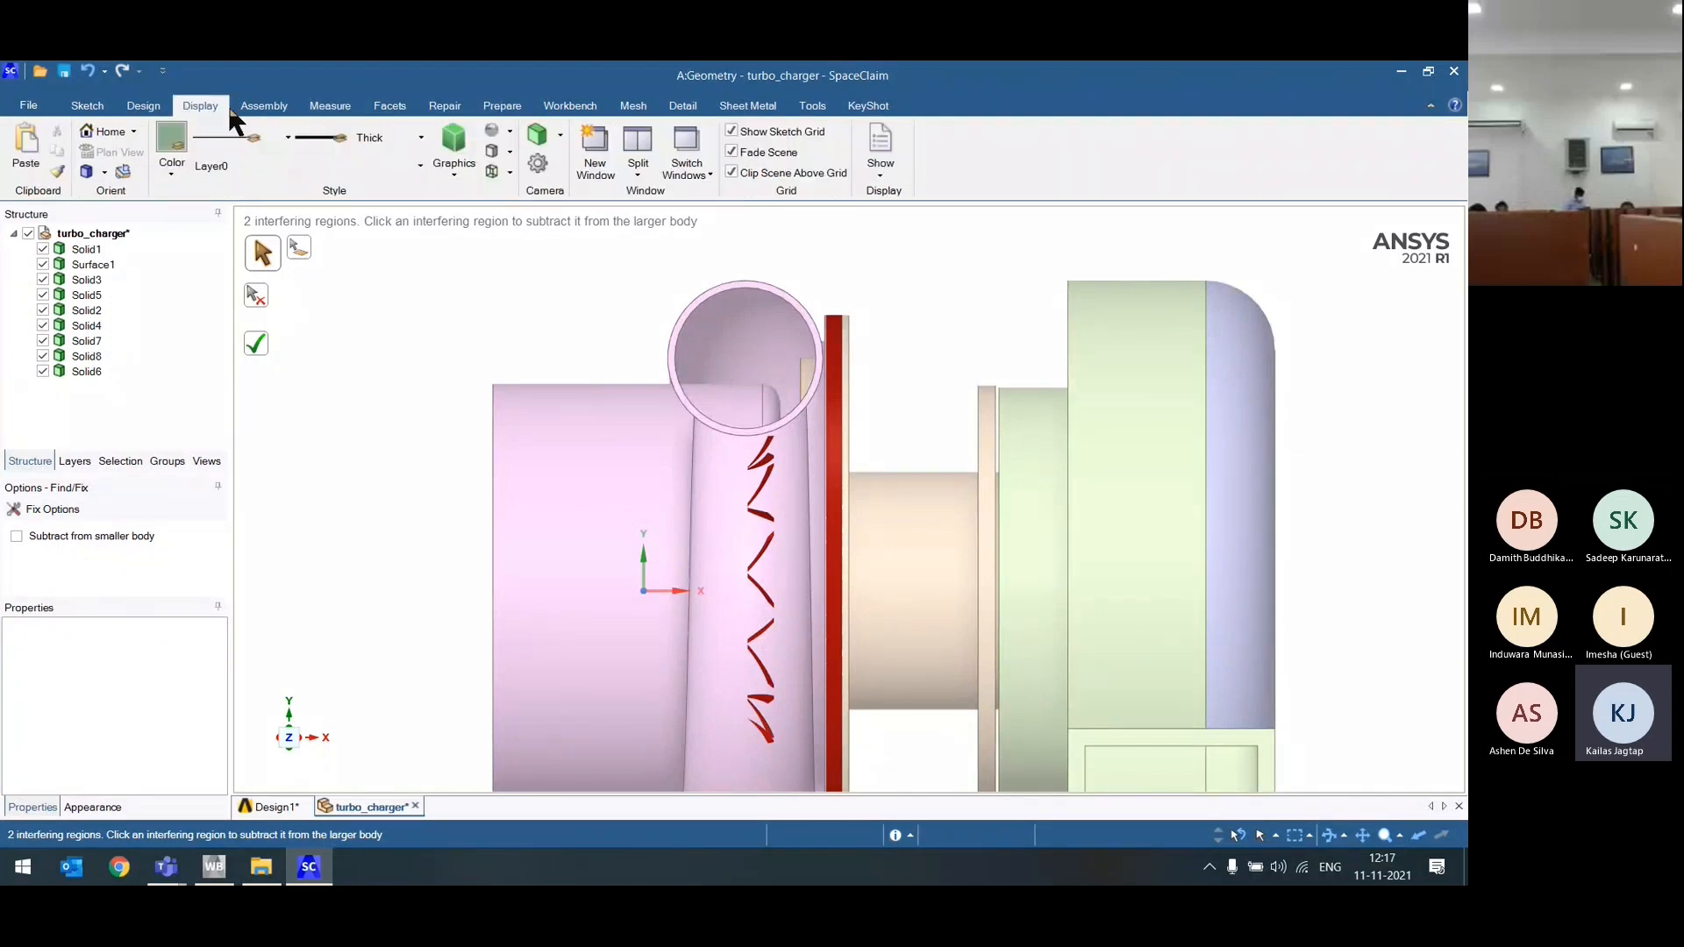
{"action": "left_click", "coordinate": [493, 163]}
{"action": "left_click", "coordinate": [474, 254]}
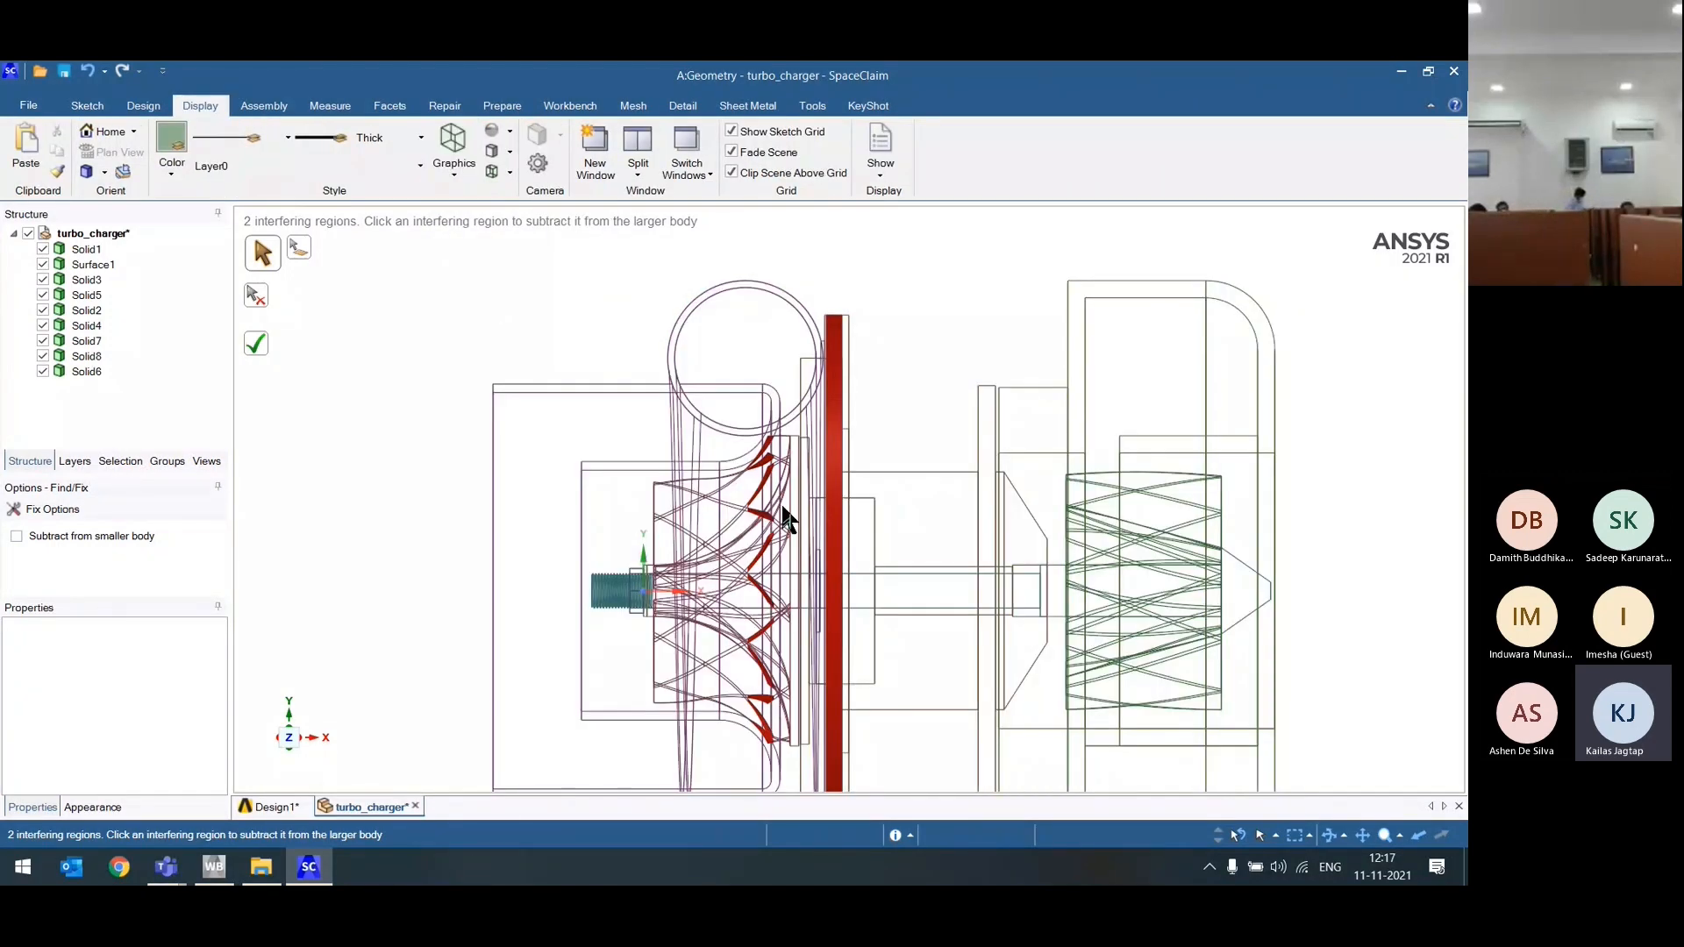
{"action": "scroll", "coordinate": [742, 432], "scroll_direction": "up", "scroll_amount": 3}
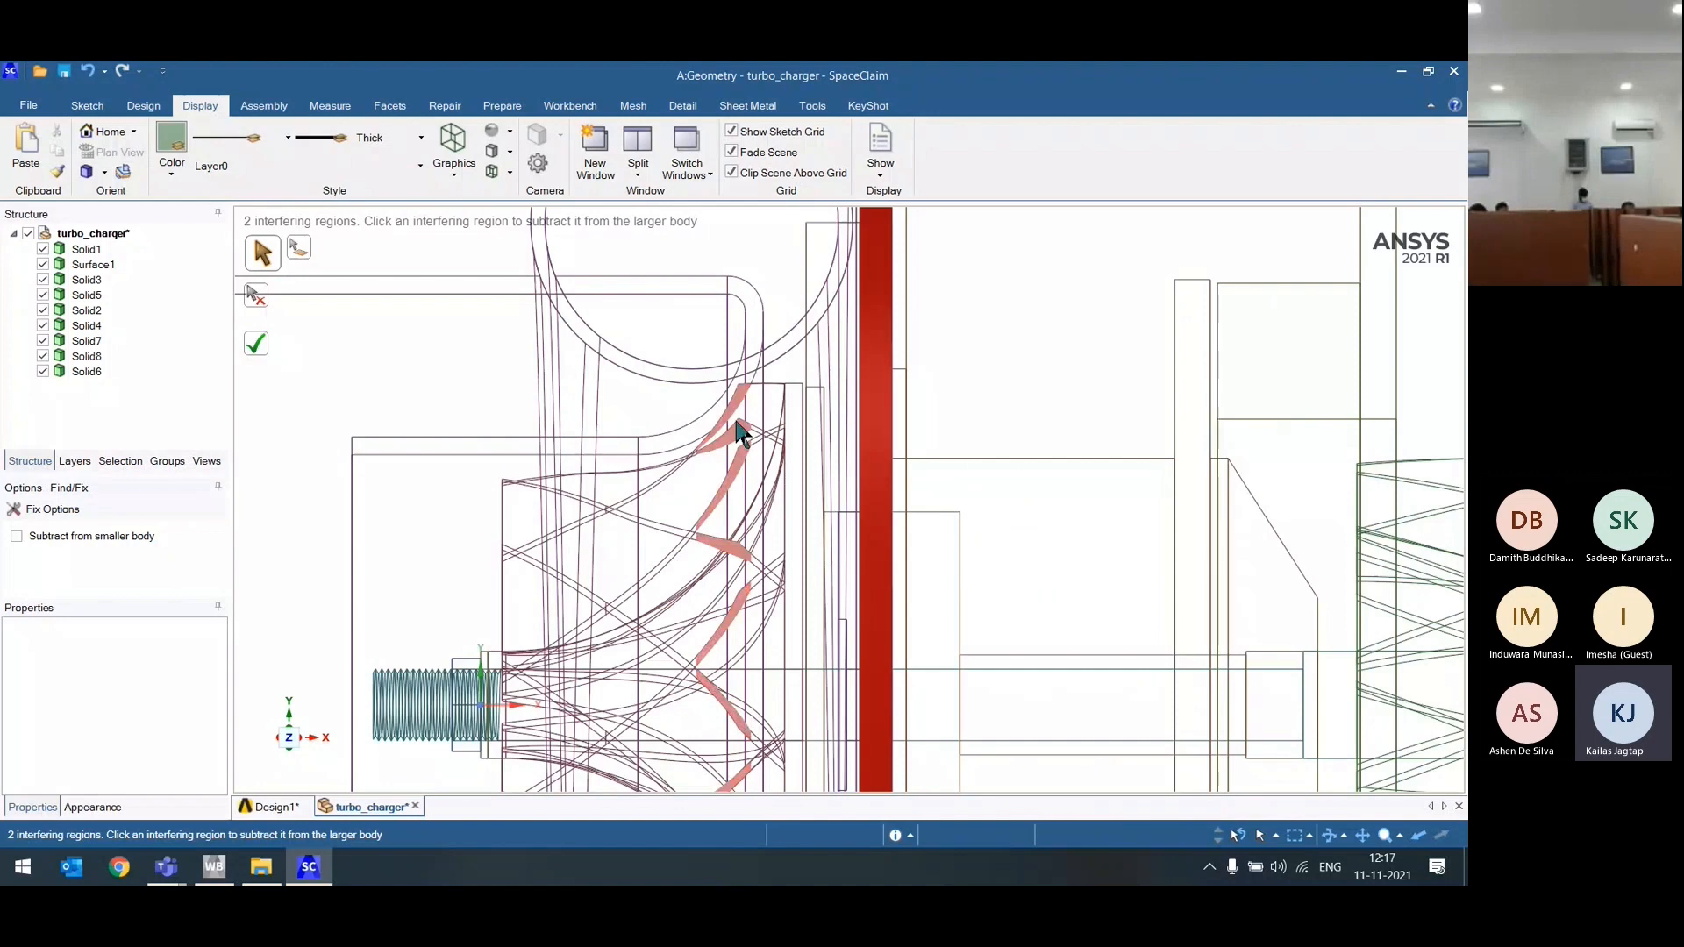
{"action": "scroll", "coordinate": [785, 345], "scroll_direction": "down", "scroll_amount": 3}
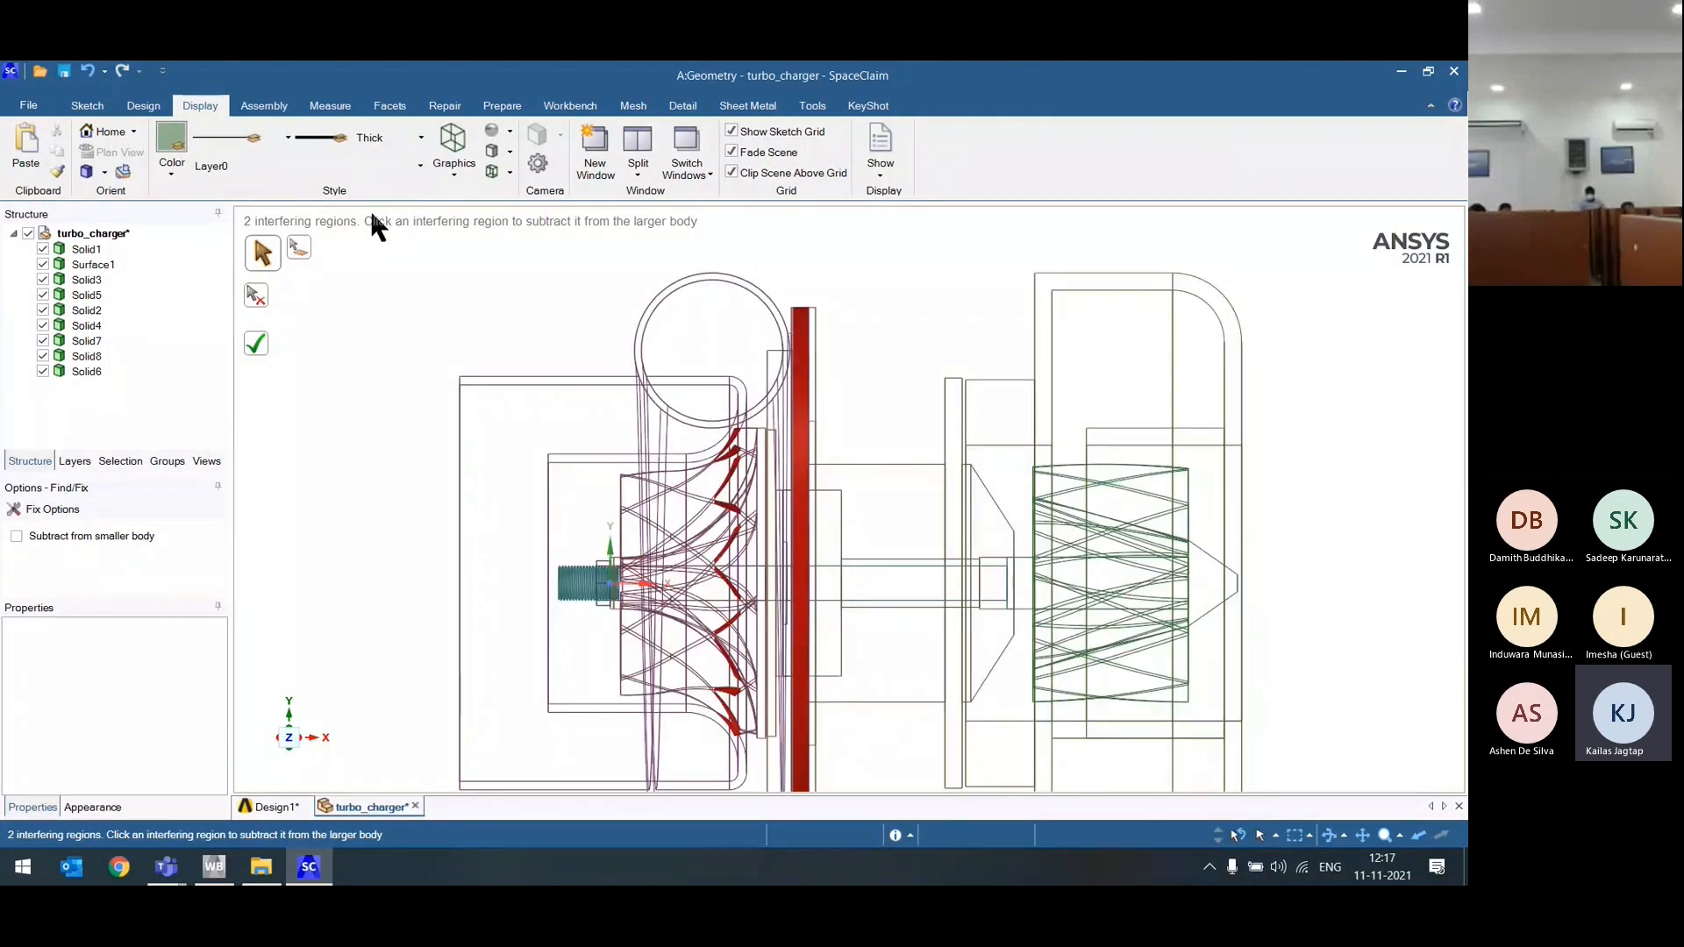
{"action": "left_click", "coordinate": [455, 165]}
{"action": "left_click", "coordinate": [473, 203]}
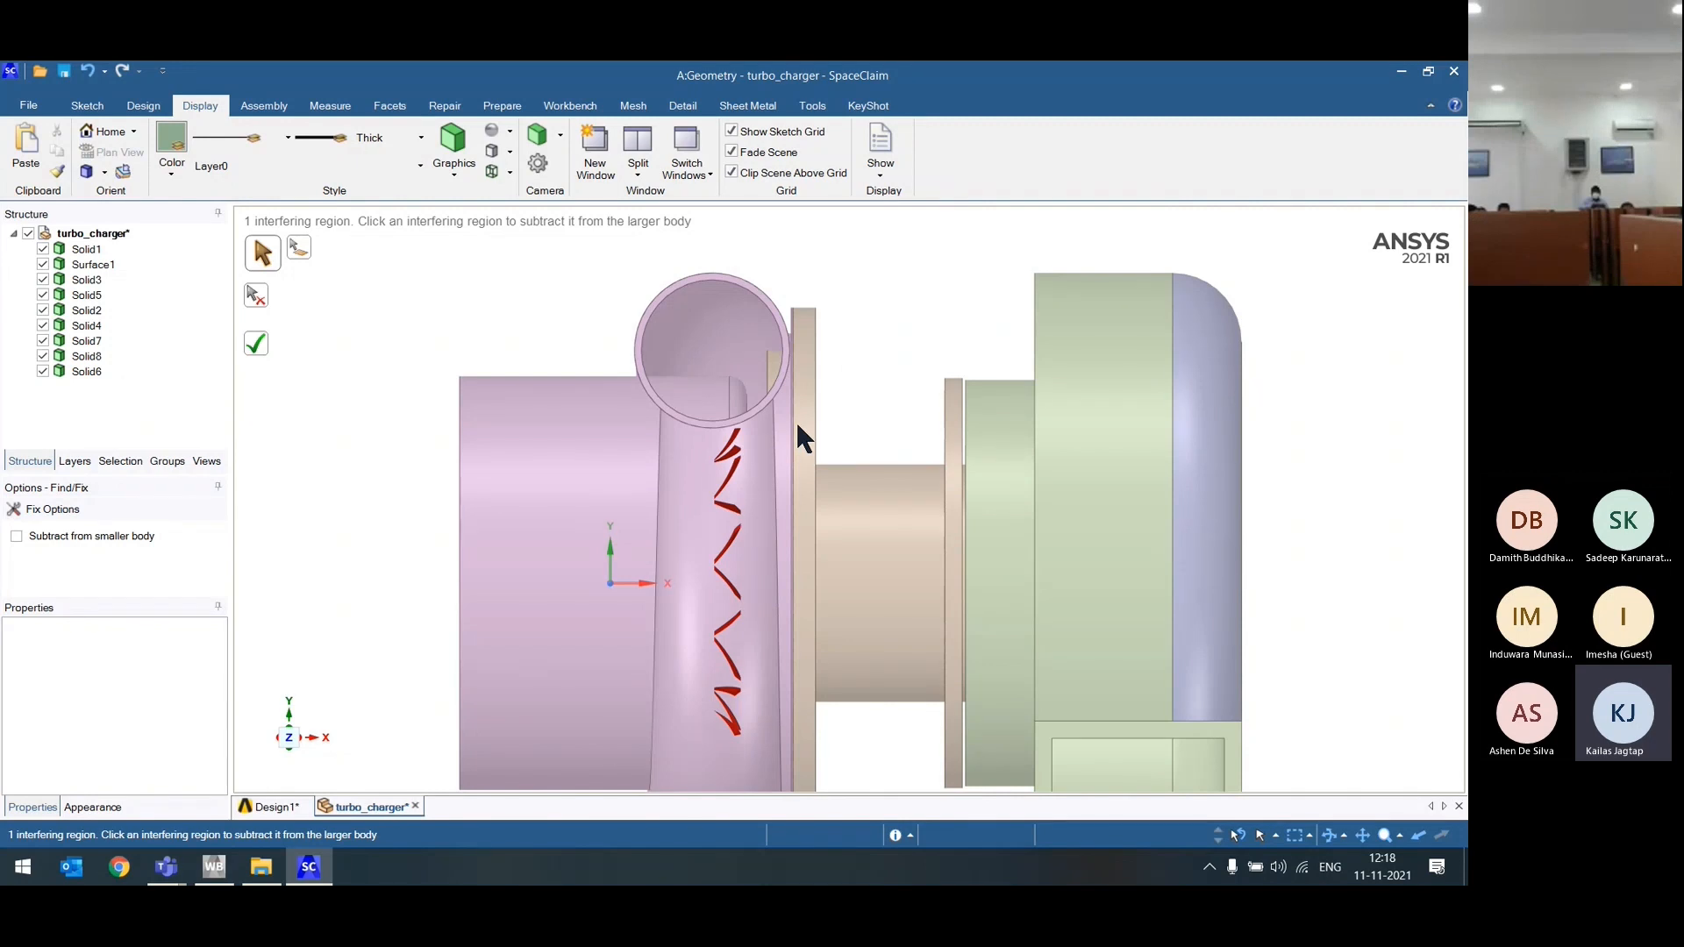
Step: Subtract the interfering region at the flange beside the pink housing from the larger body and inspect the flange's rim
{"action": "scroll", "coordinate": [813, 326], "scroll_direction": "up", "scroll_amount": 5}
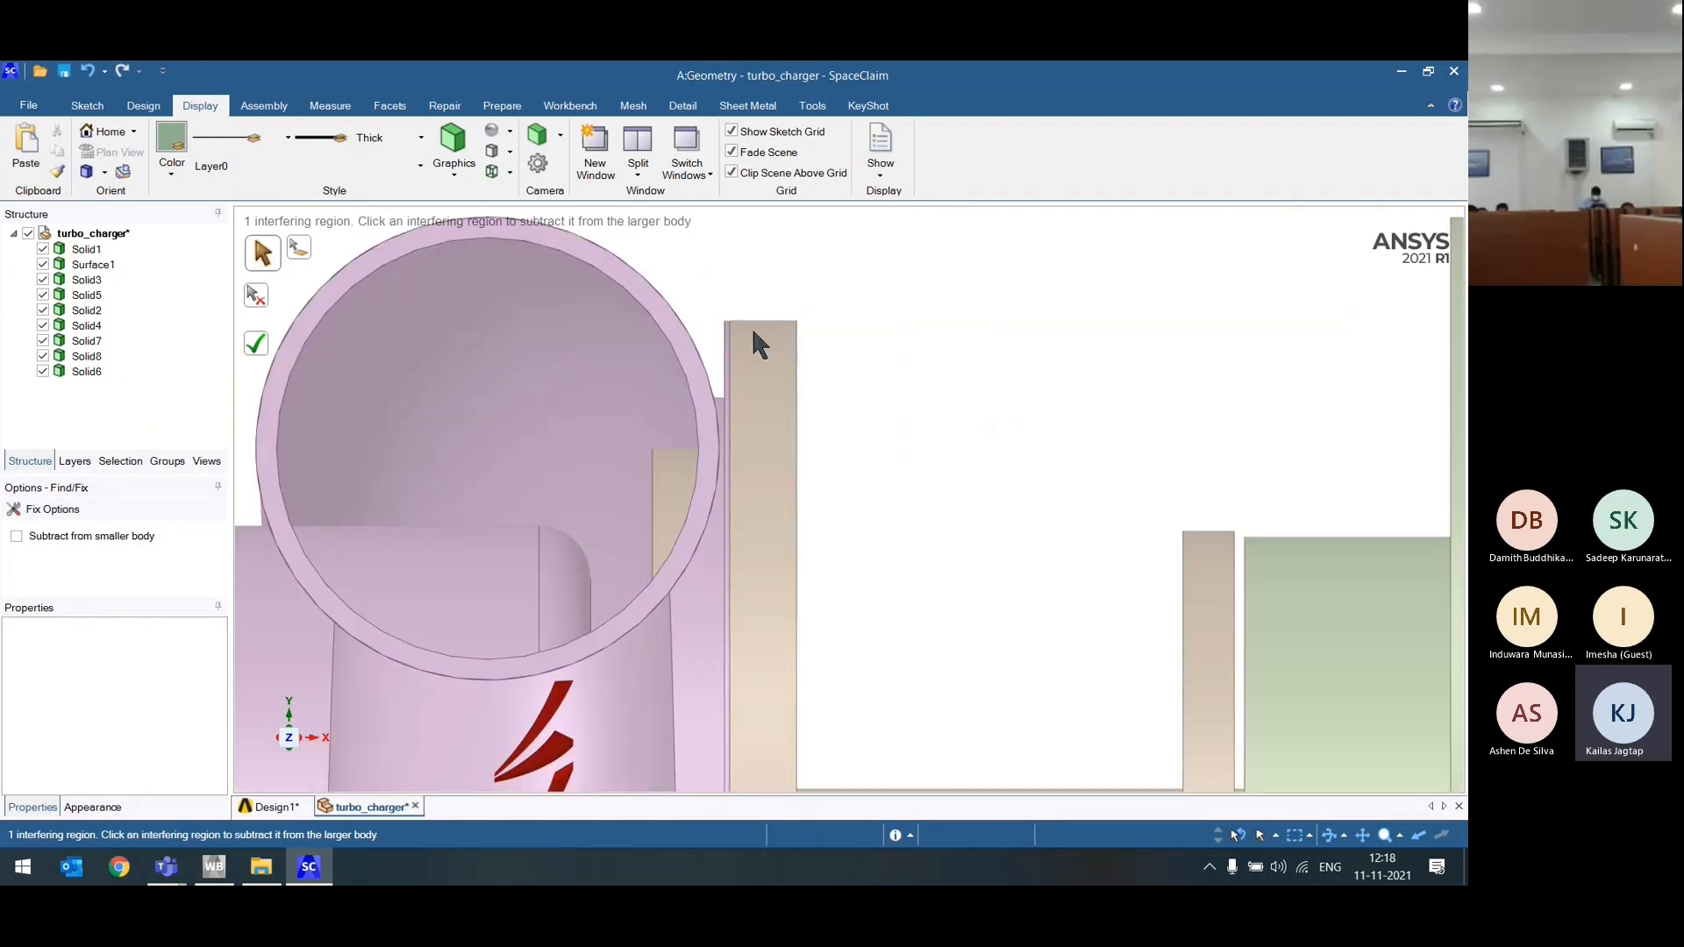
{"action": "scroll", "coordinate": [733, 333], "scroll_direction": "up", "scroll_amount": 3}
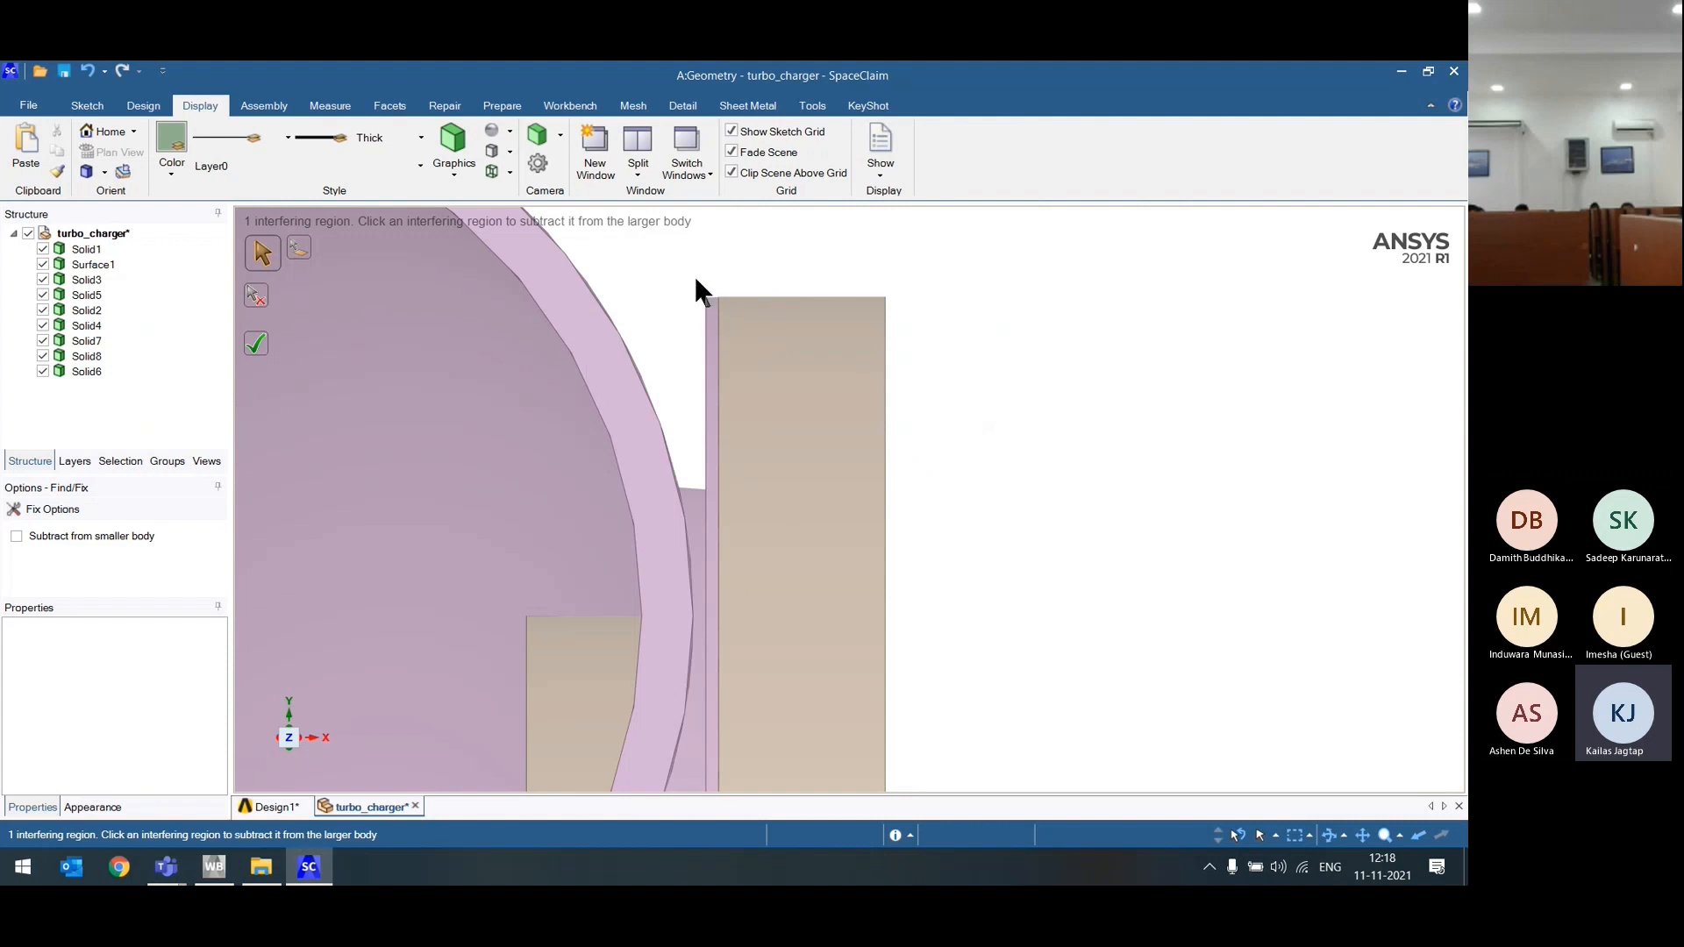
{"action": "scroll", "coordinate": [734, 350], "scroll_direction": "down", "scroll_amount": 2}
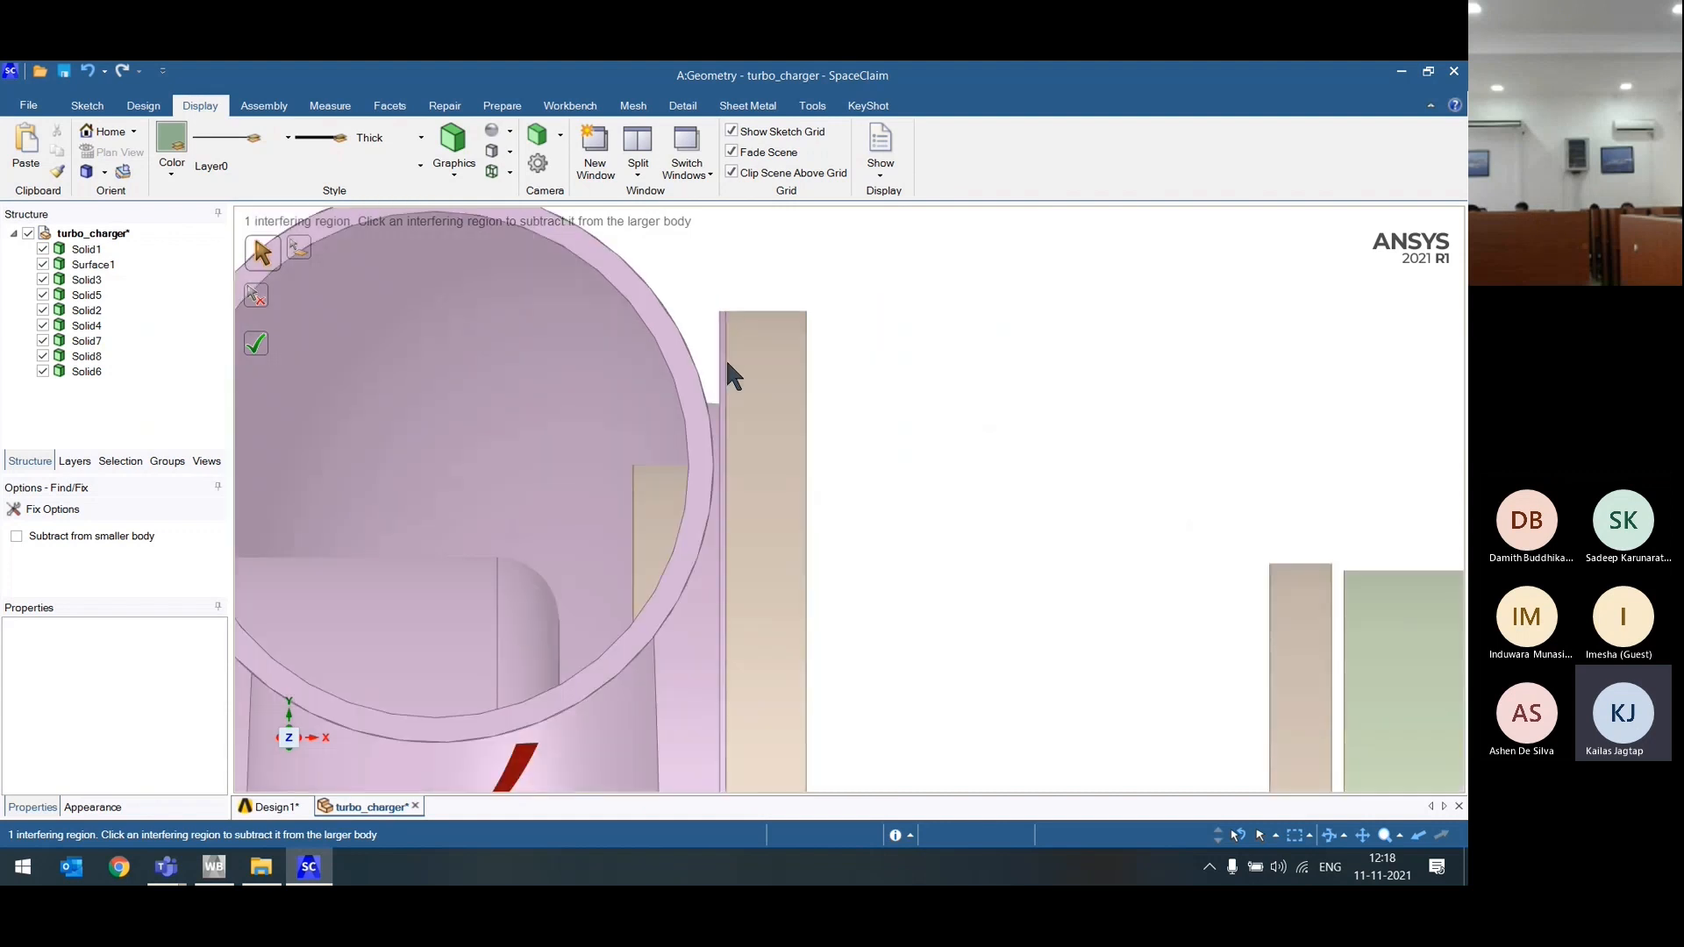
{"action": "left_click", "coordinate": [727, 364]}
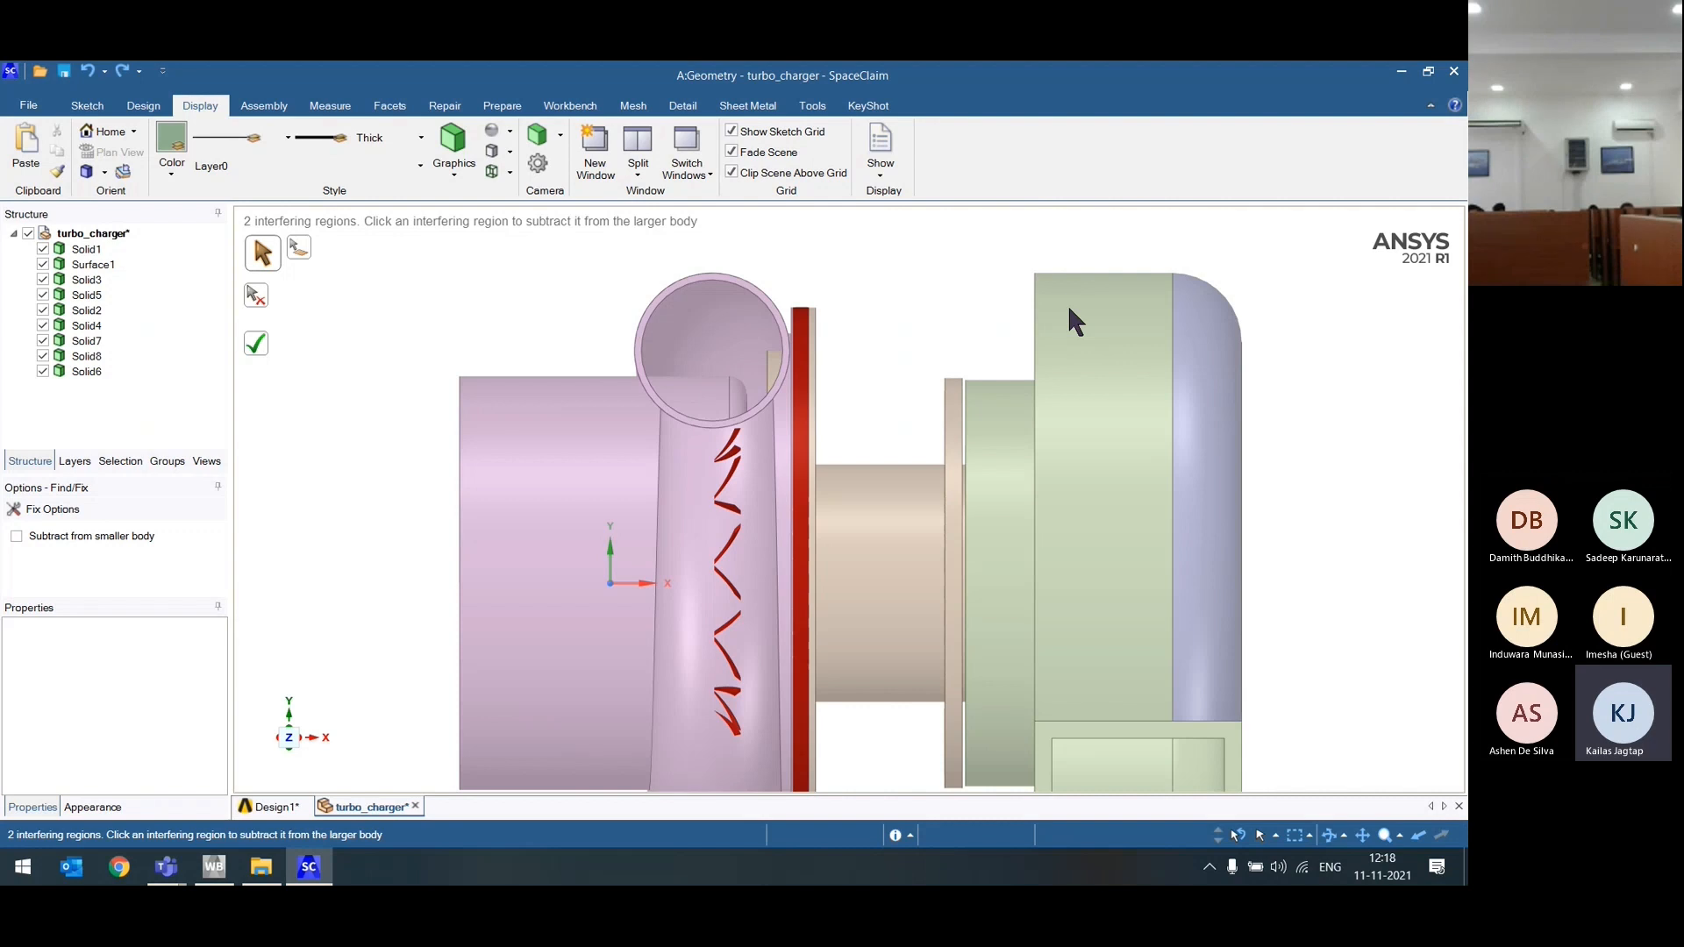
Step: Measure the distance between the two circular edges bounding the overlap on the flange beside the pink housing
{"action": "scroll", "coordinate": [874, 341], "scroll_direction": "down", "scroll_amount": 3}
{"action": "scroll", "coordinate": [824, 354], "scroll_direction": "up", "scroll_amount": 4}
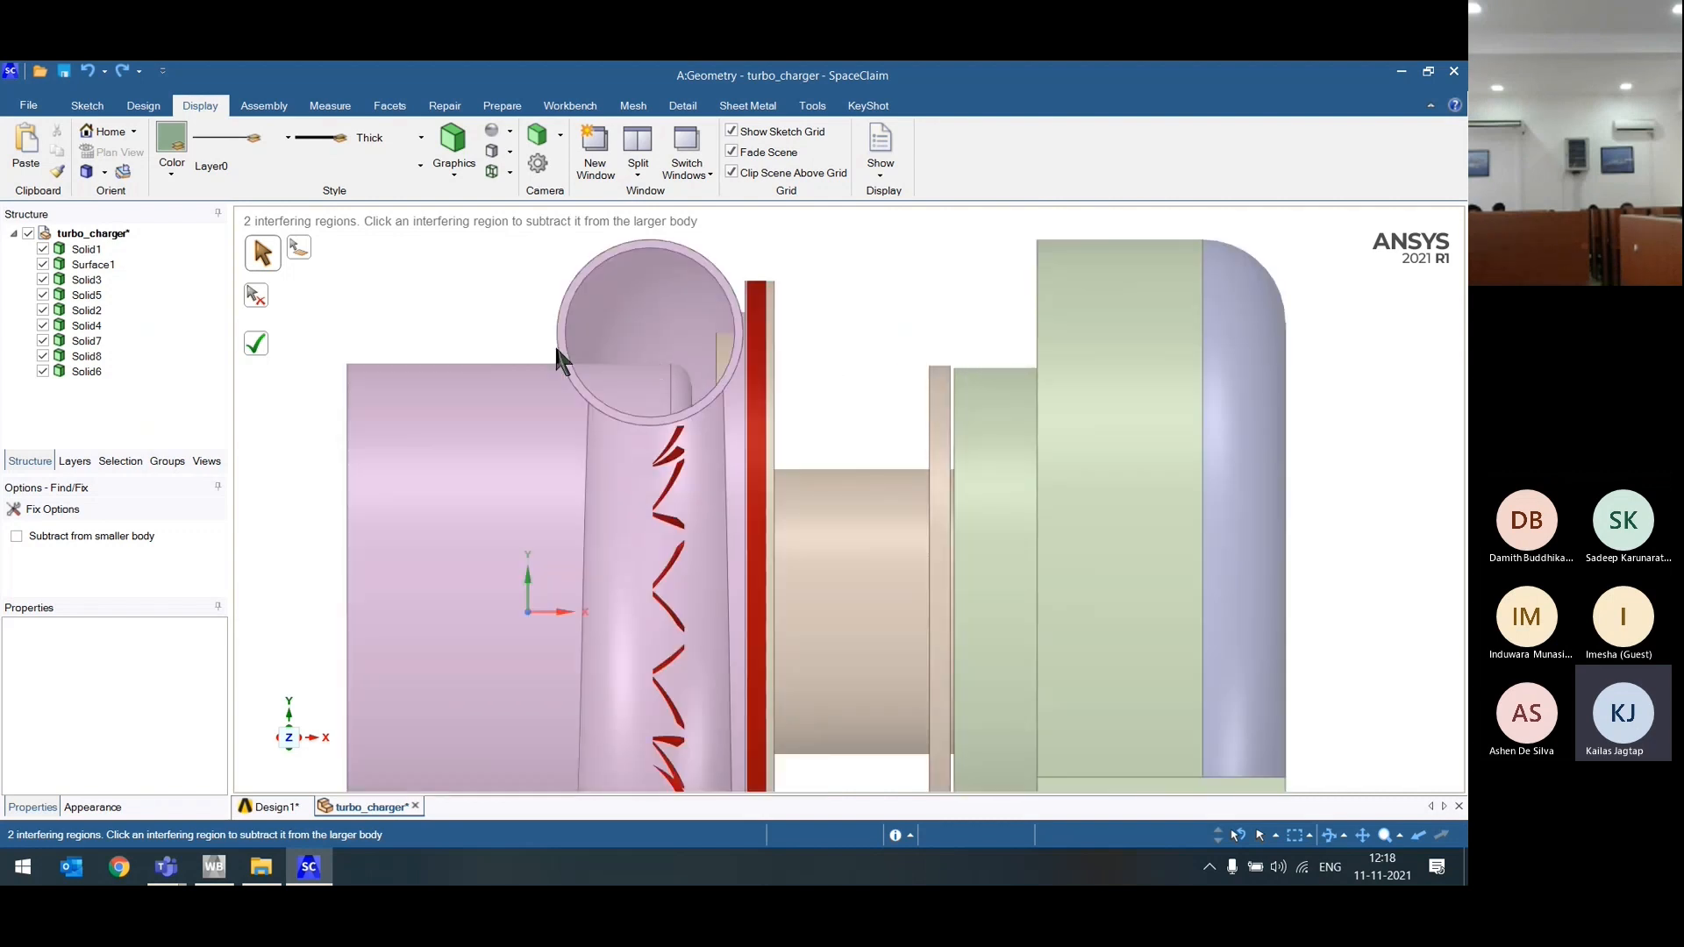
{"action": "scroll", "coordinate": [555, 344], "scroll_direction": "down", "scroll_amount": 2}
{"action": "scroll", "coordinate": [740, 329], "scroll_direction": "down", "scroll_amount": 2}
{"action": "scroll", "coordinate": [740, 329], "scroll_direction": "up", "scroll_amount": 2}
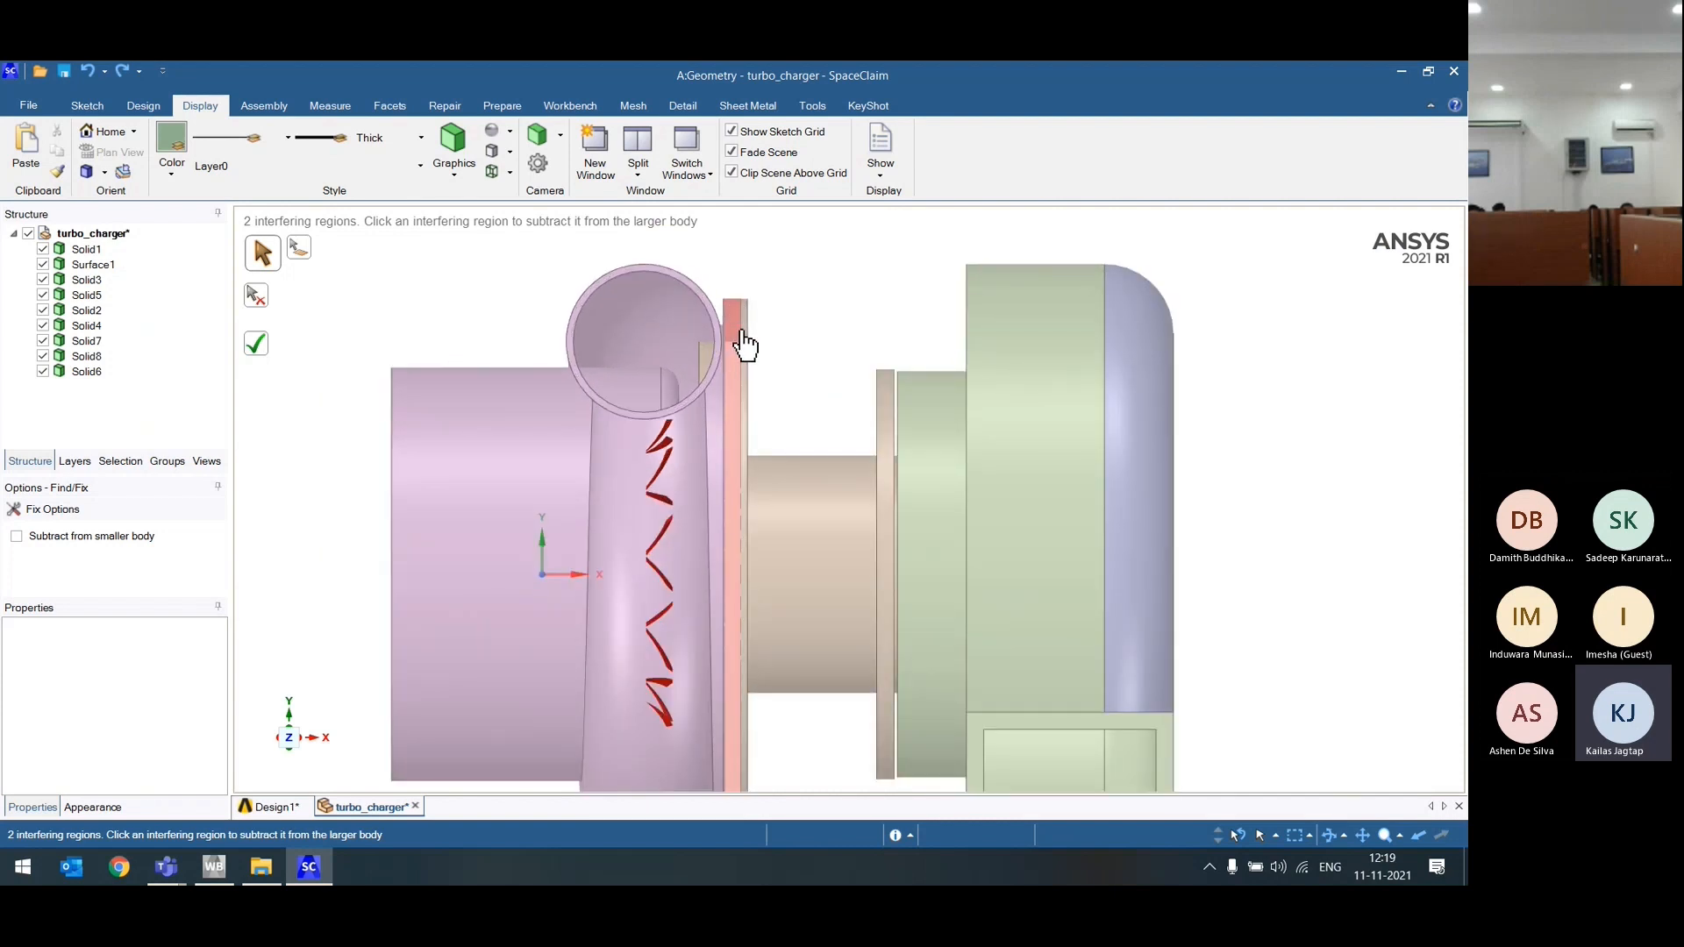
{"action": "left_click", "coordinate": [725, 376]}
{"action": "left_click", "coordinate": [334, 109]}
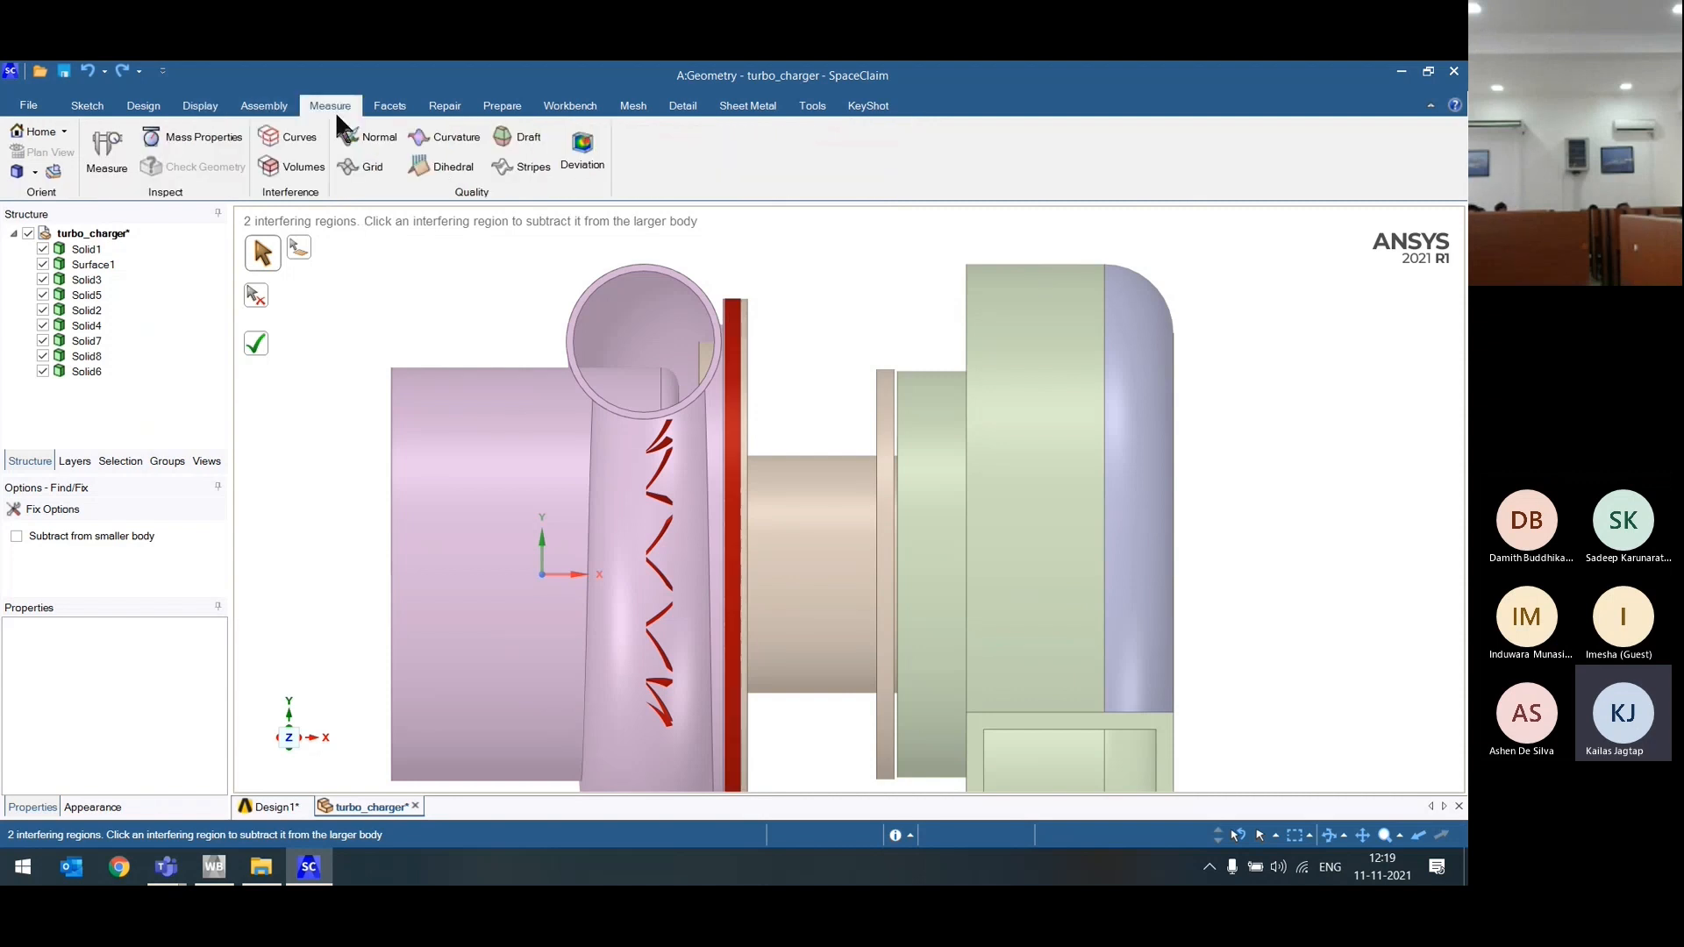
{"action": "left_click", "coordinate": [103, 156]}
{"action": "scroll", "coordinate": [714, 319], "scroll_direction": "up", "scroll_amount": 5}
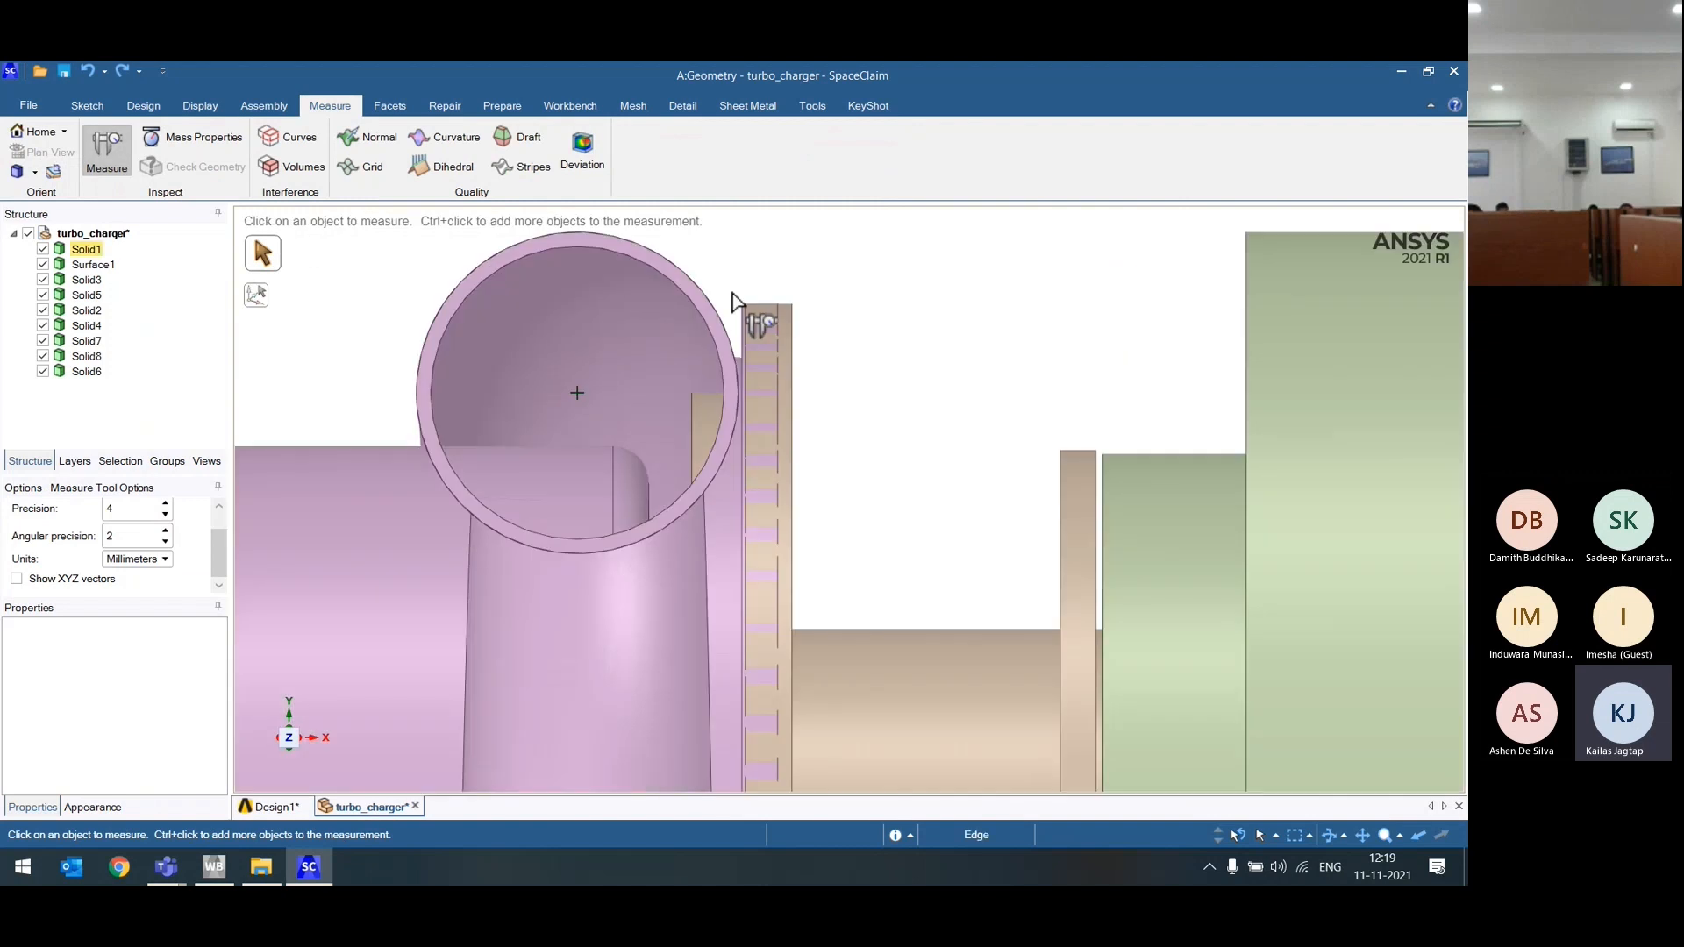
{"action": "left_click", "coordinate": [818, 383]}
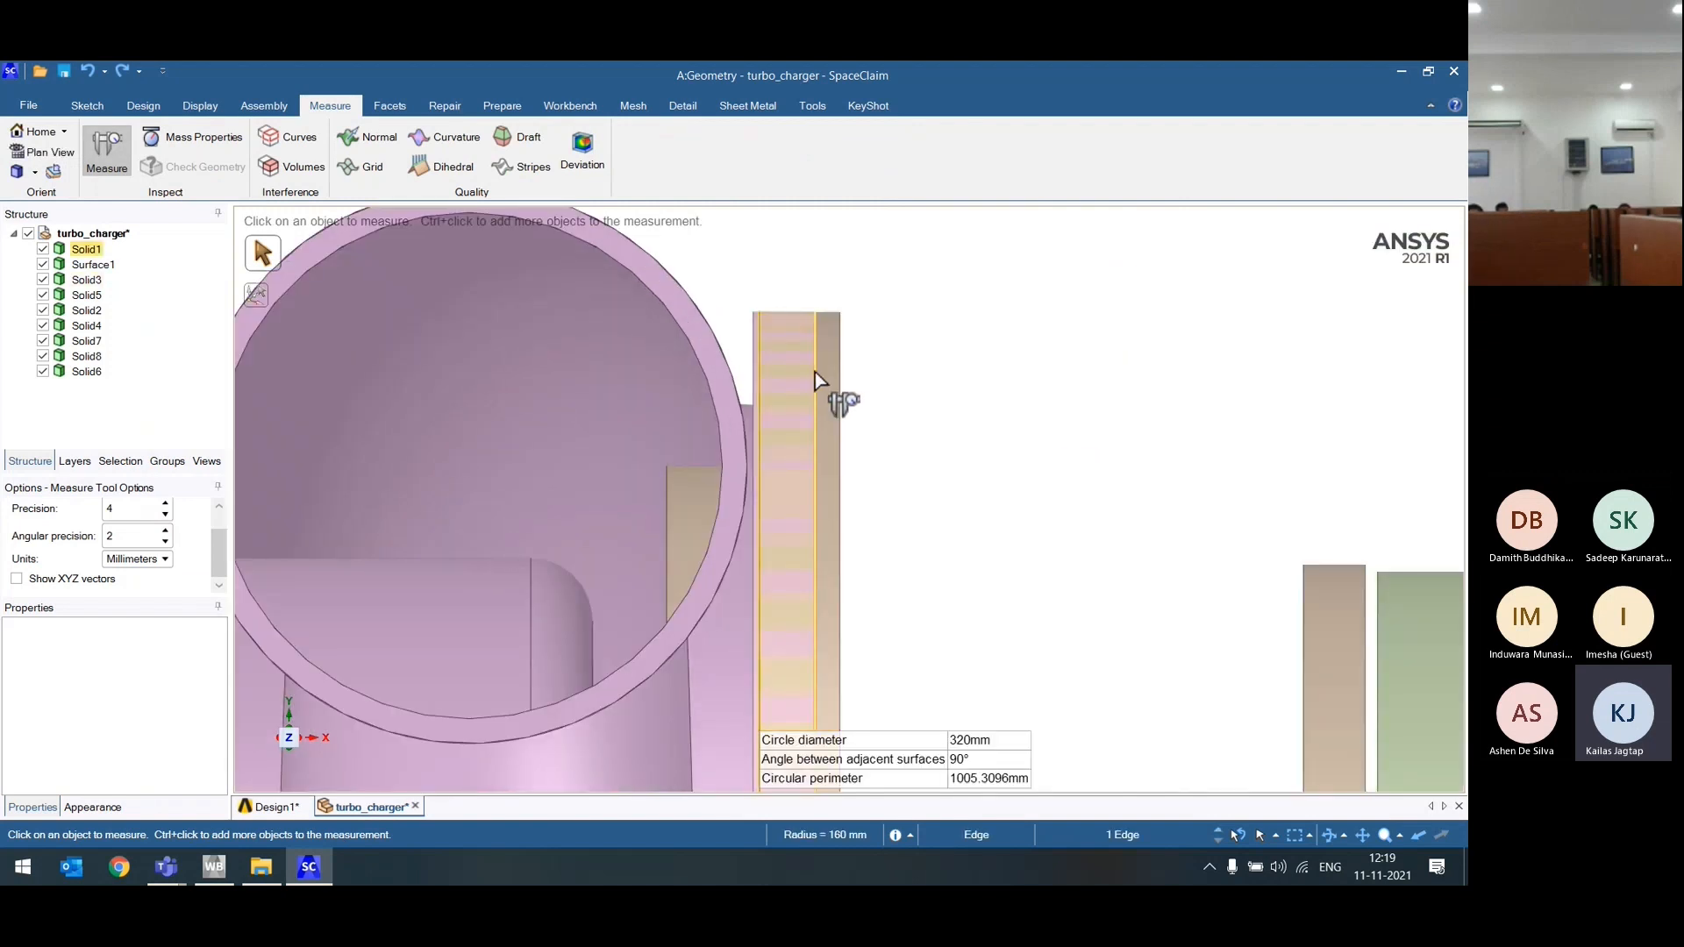
{"action": "left_click", "coordinate": [684, 482], "text": "ctrl"}
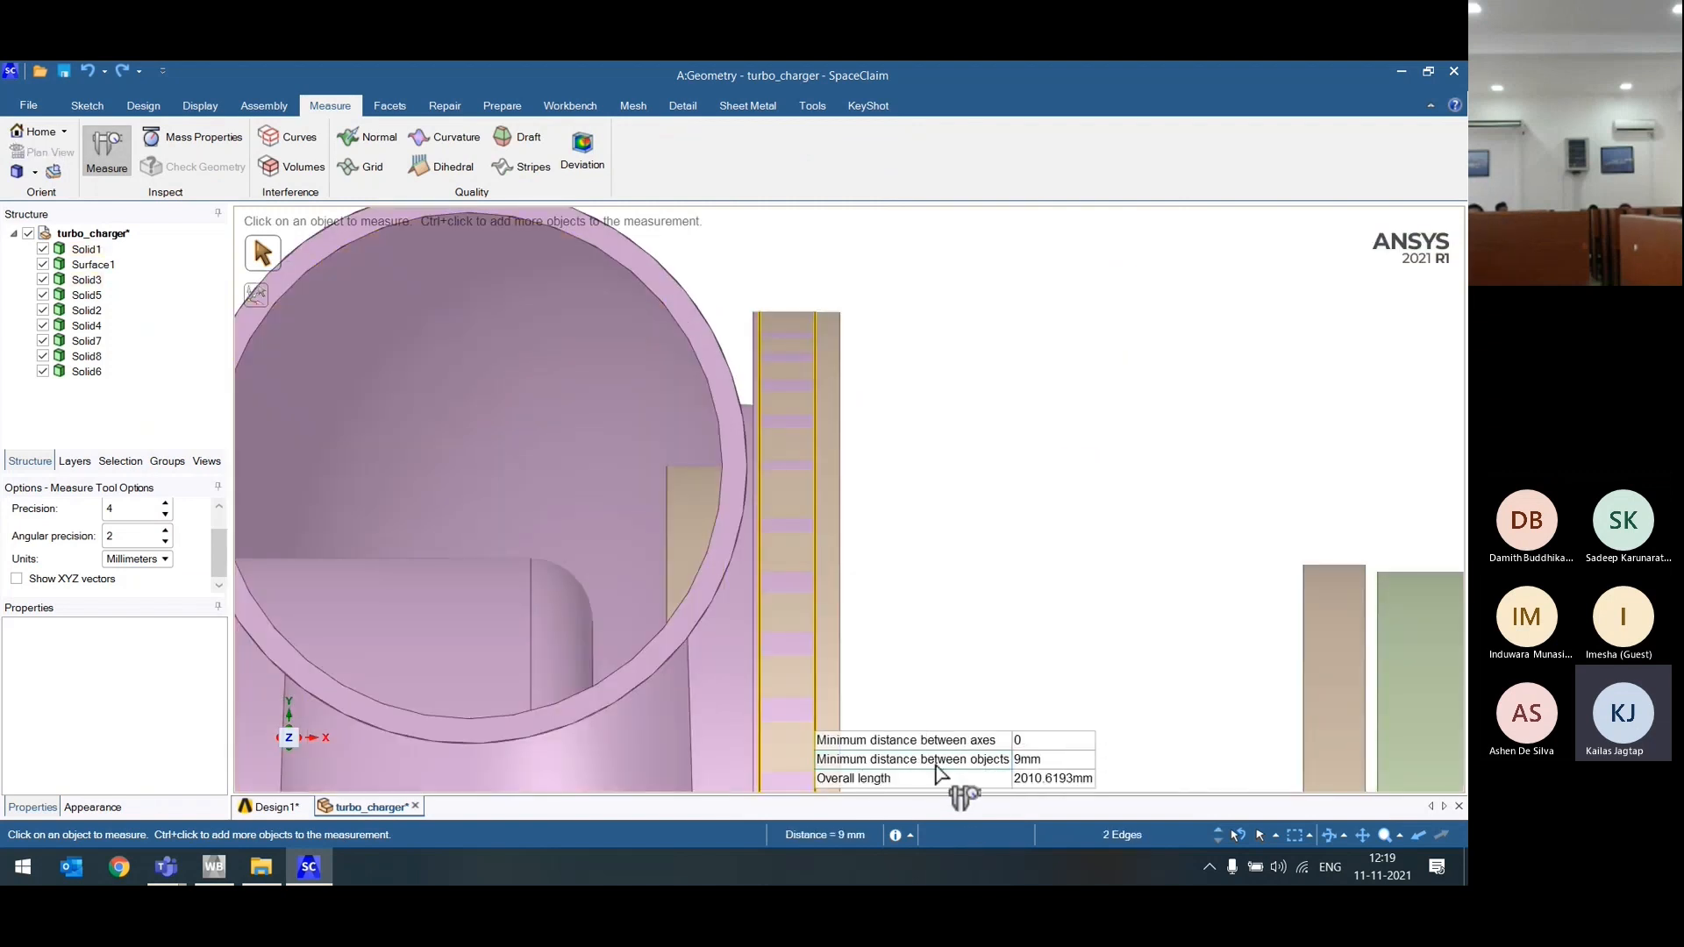
{"action": "left_click", "coordinate": [1061, 442]}
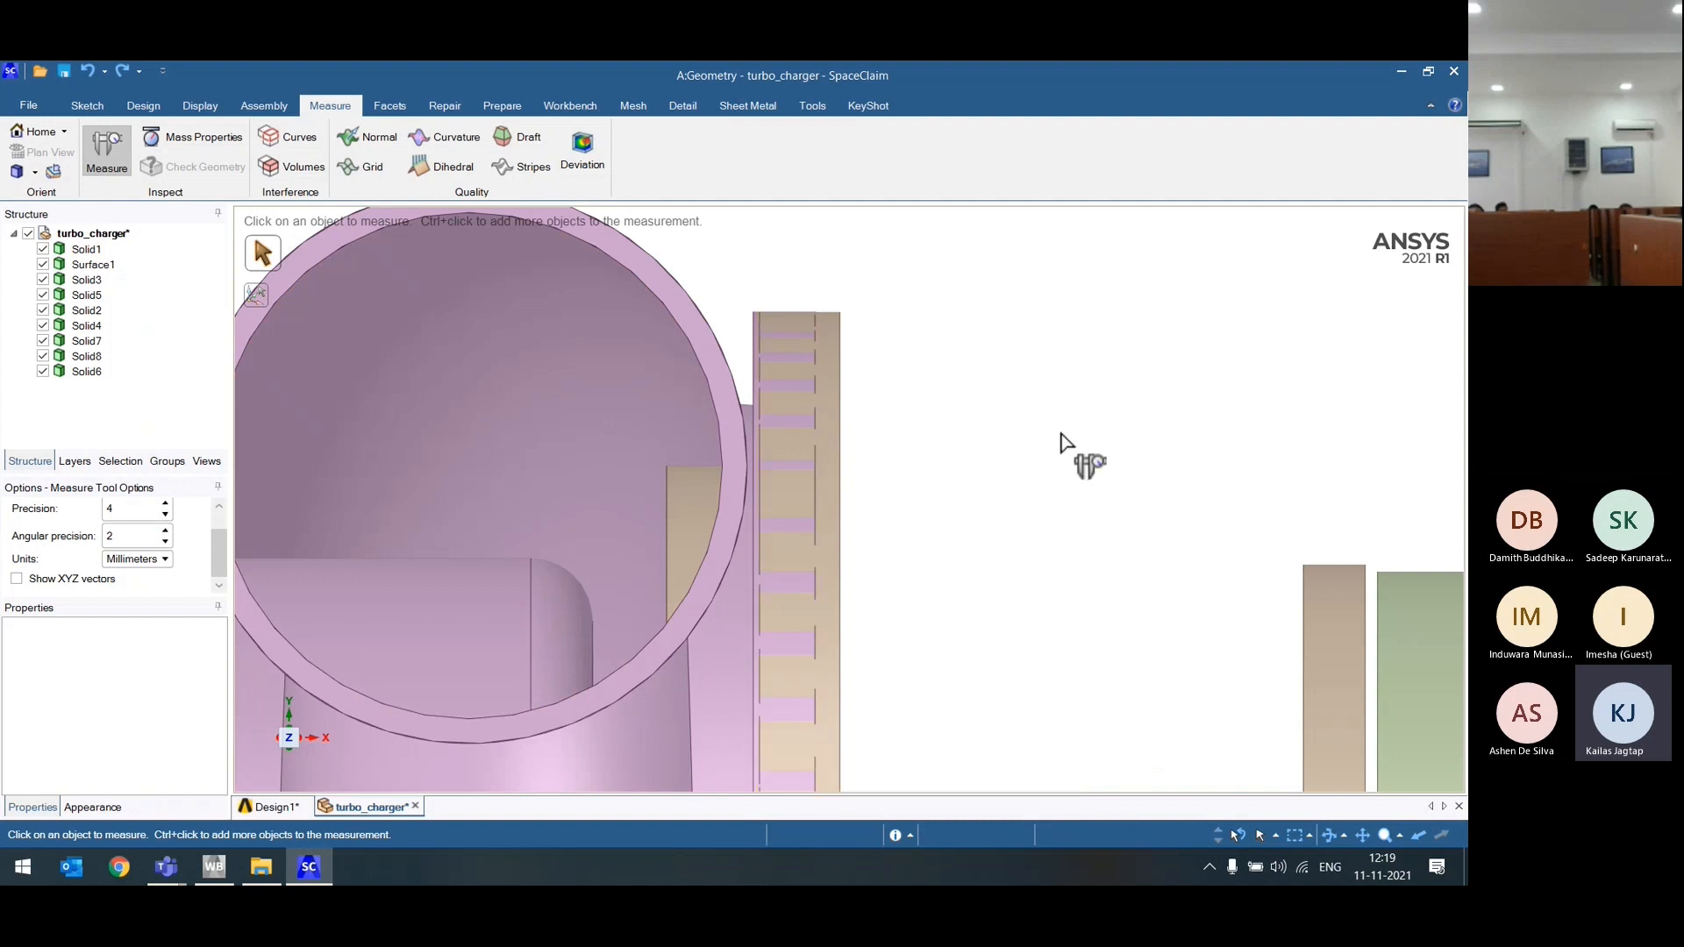
{"action": "scroll", "coordinate": [1017, 394], "scroll_direction": "down", "scroll_amount": 4}
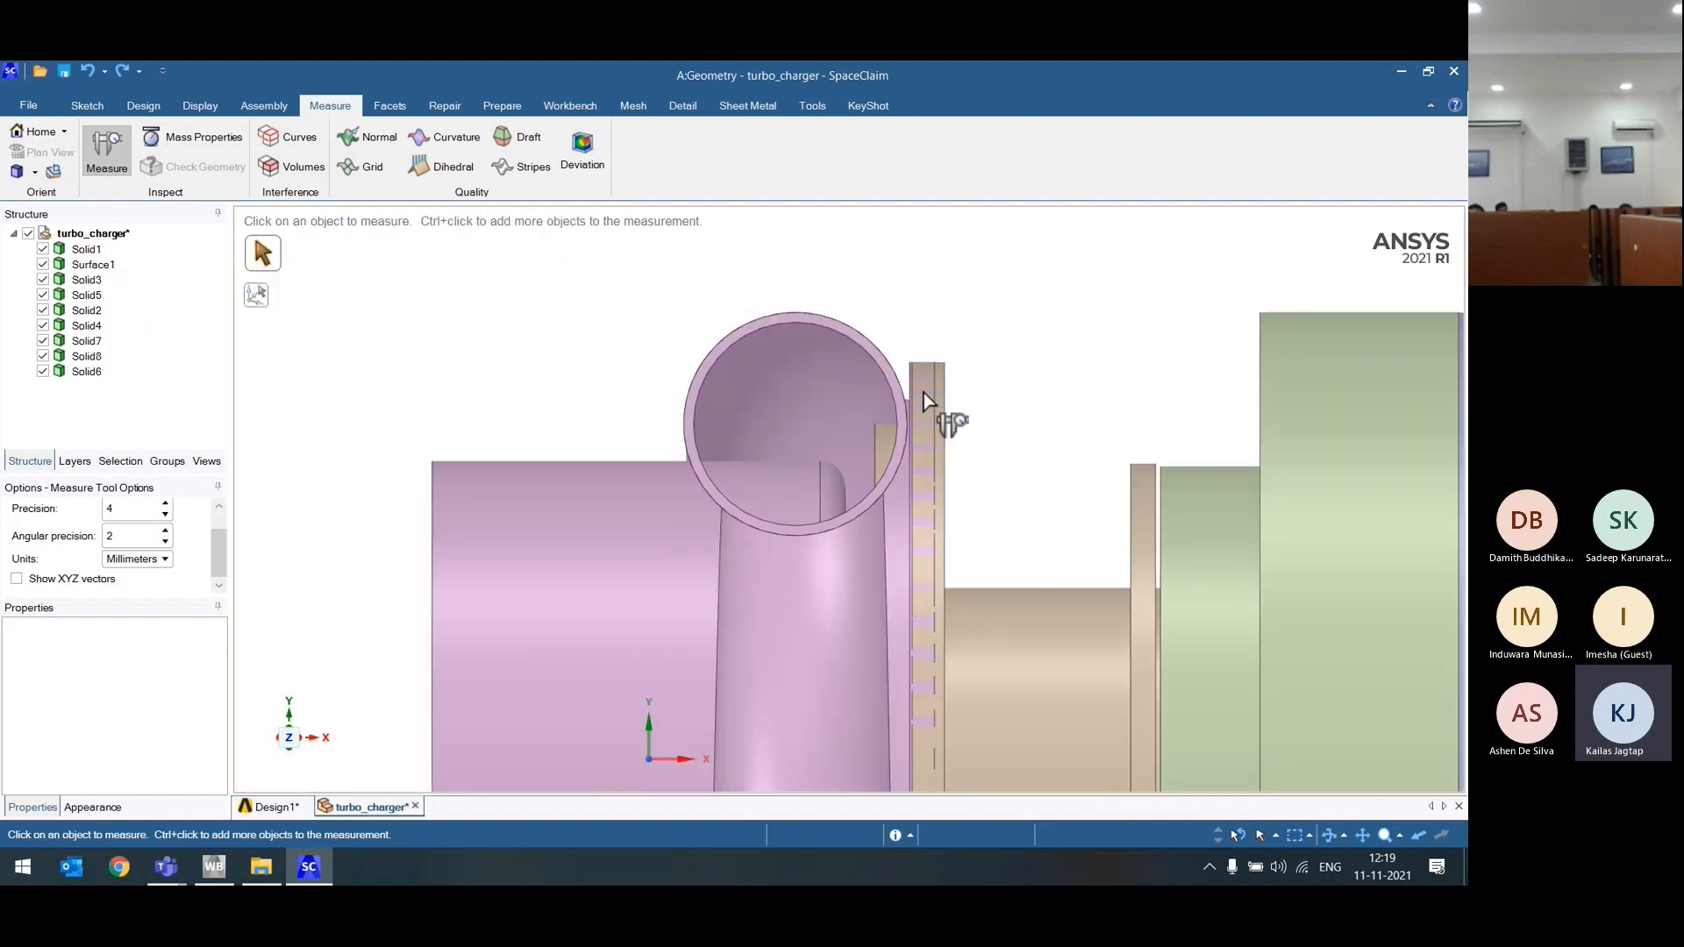
Step: Move the pink housing along the X axis, away from the tan centre body, until their flanges no longer overlap
{"action": "left_click", "coordinate": [134, 109]}
{"action": "left_click", "coordinate": [392, 158]}
{"action": "scroll", "coordinate": [598, 378], "scroll_direction": "down", "scroll_amount": 5}
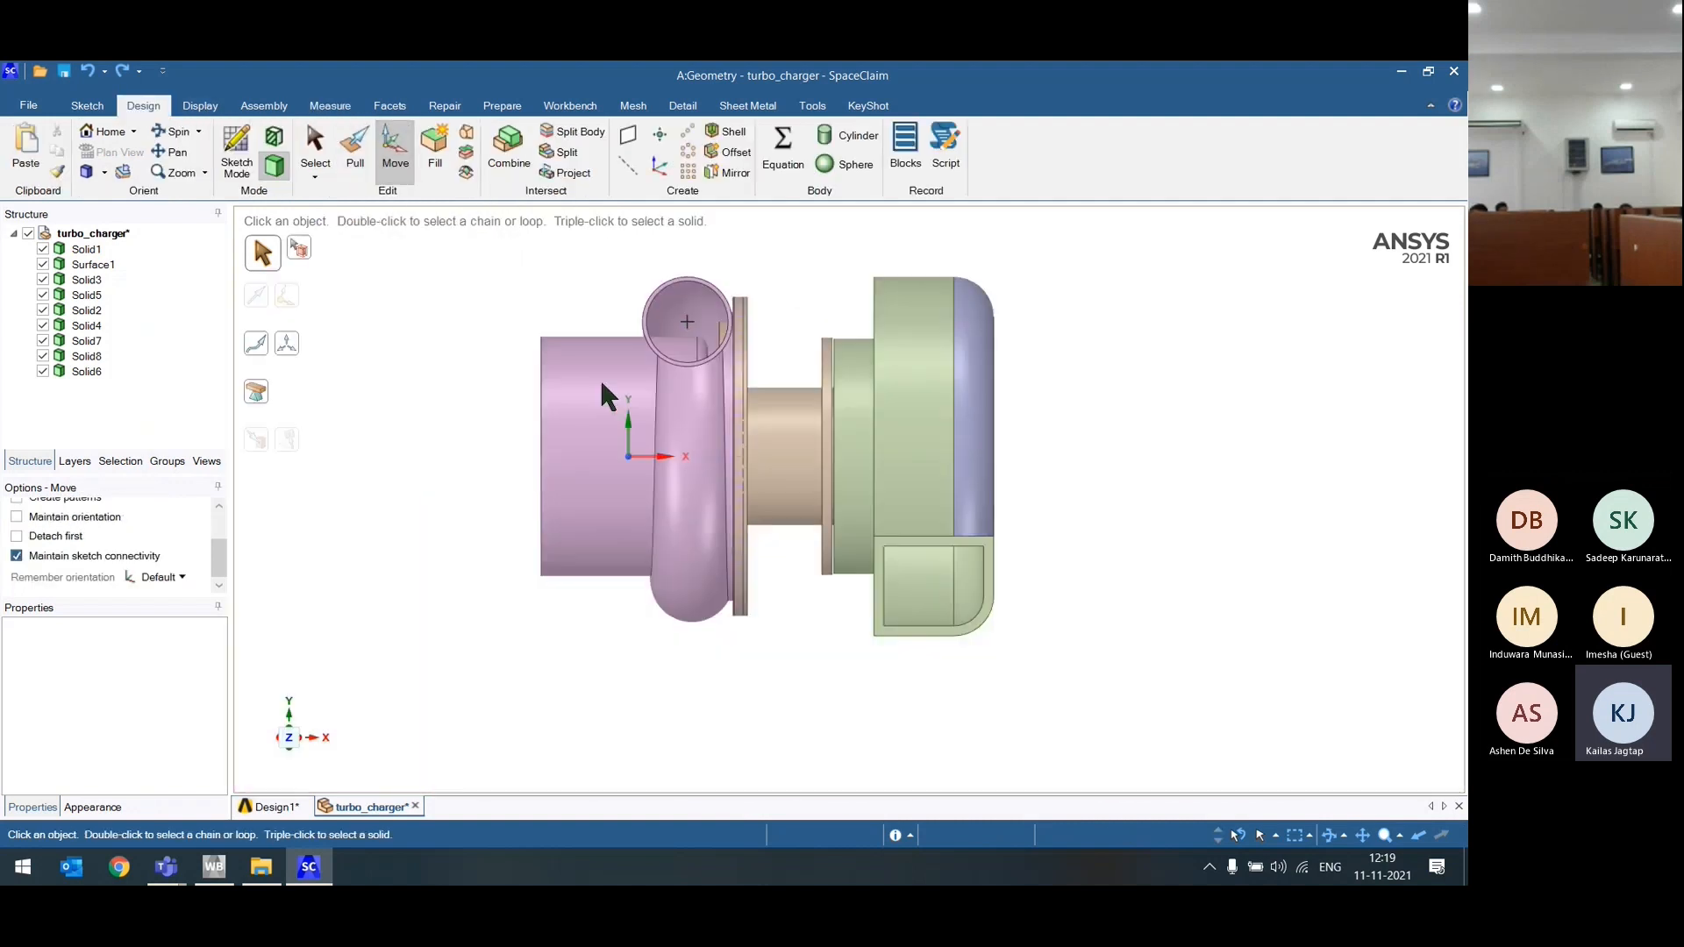
{"action": "left_click", "coordinate": [586, 400]}
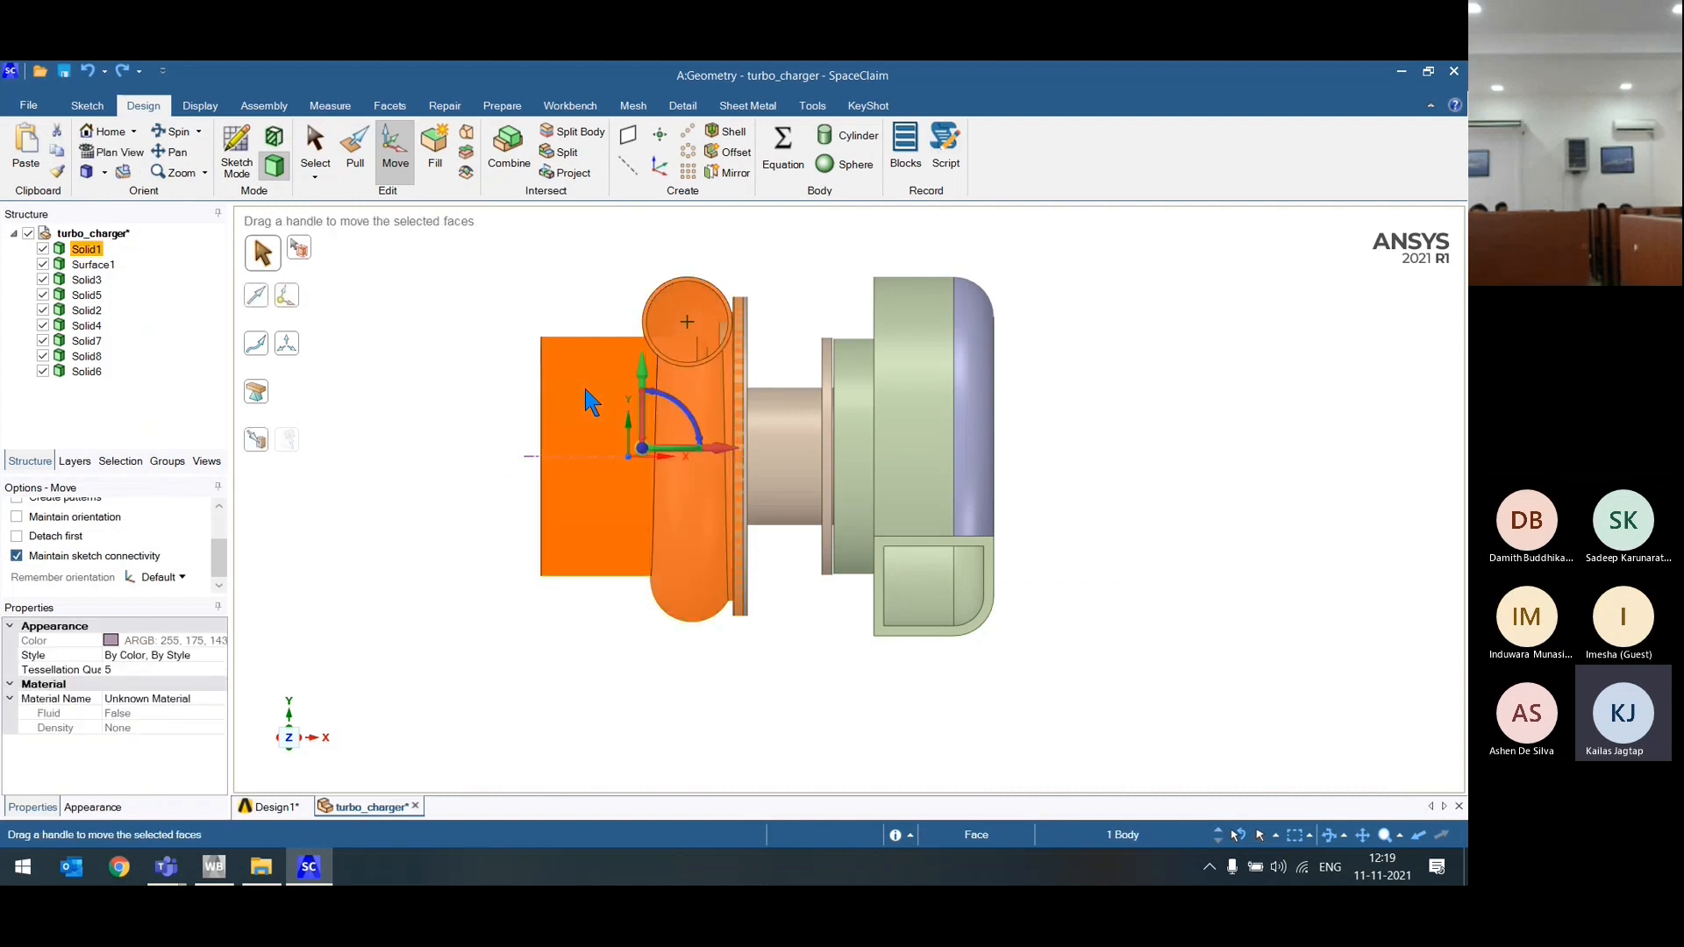
{"action": "middle_click_drag", "start_coordinate": [586, 400], "coordinate": [387, 525]}
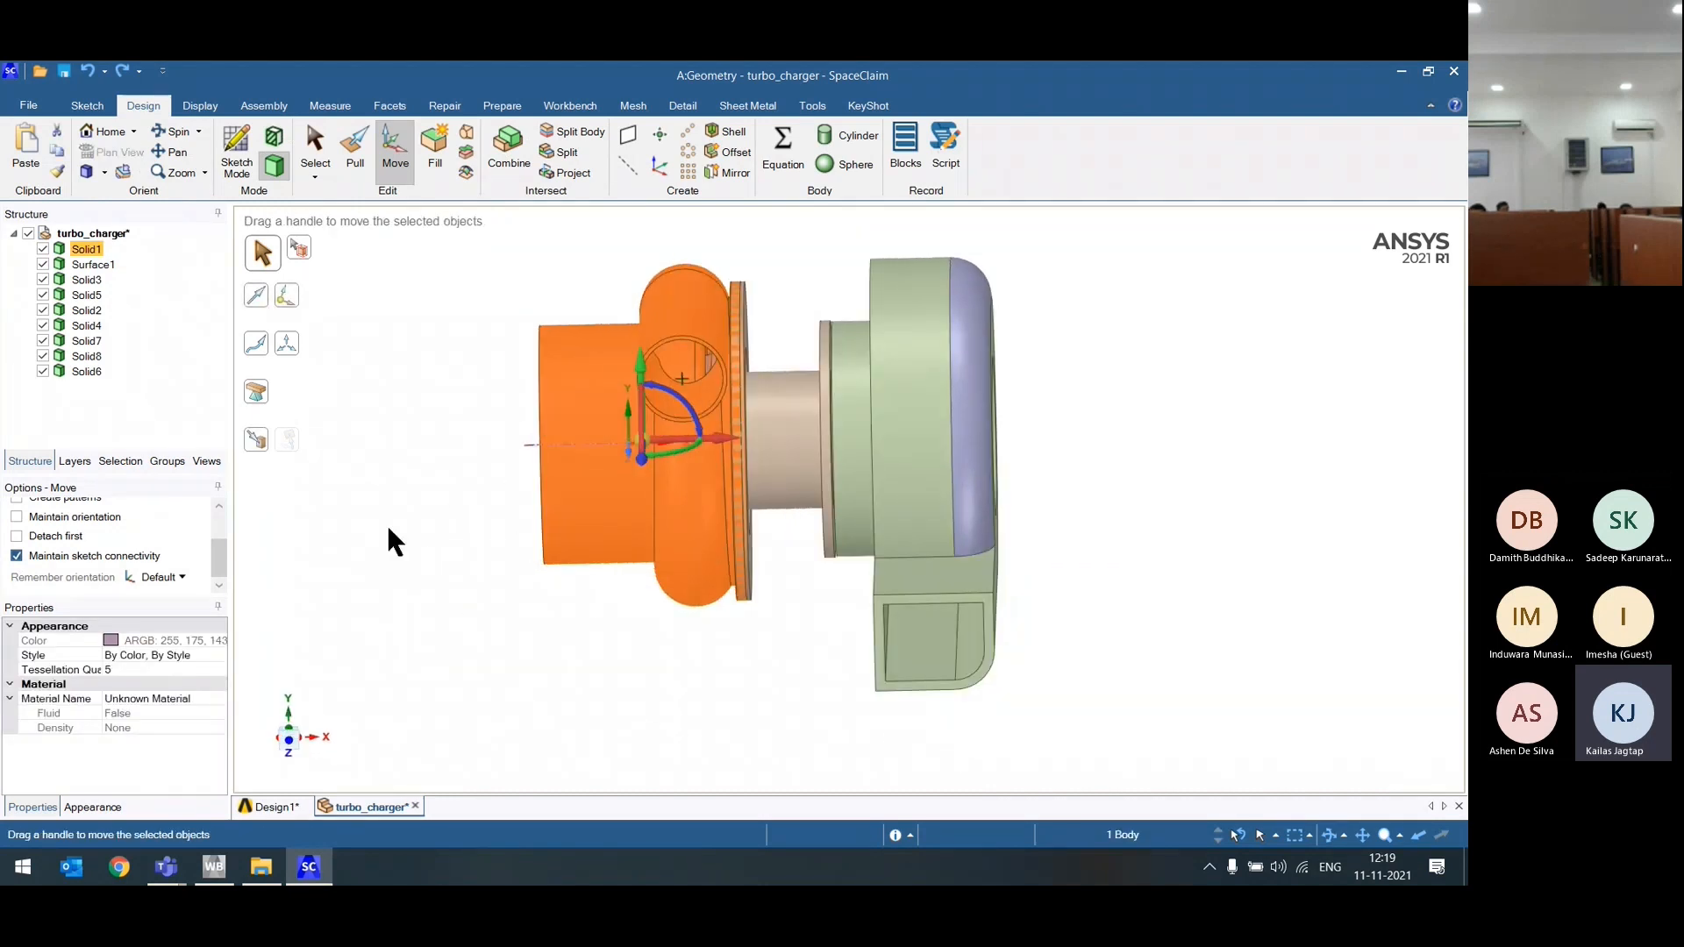
{"action": "left_click_drag", "start_coordinate": [728, 443], "coordinate": [681, 445]}
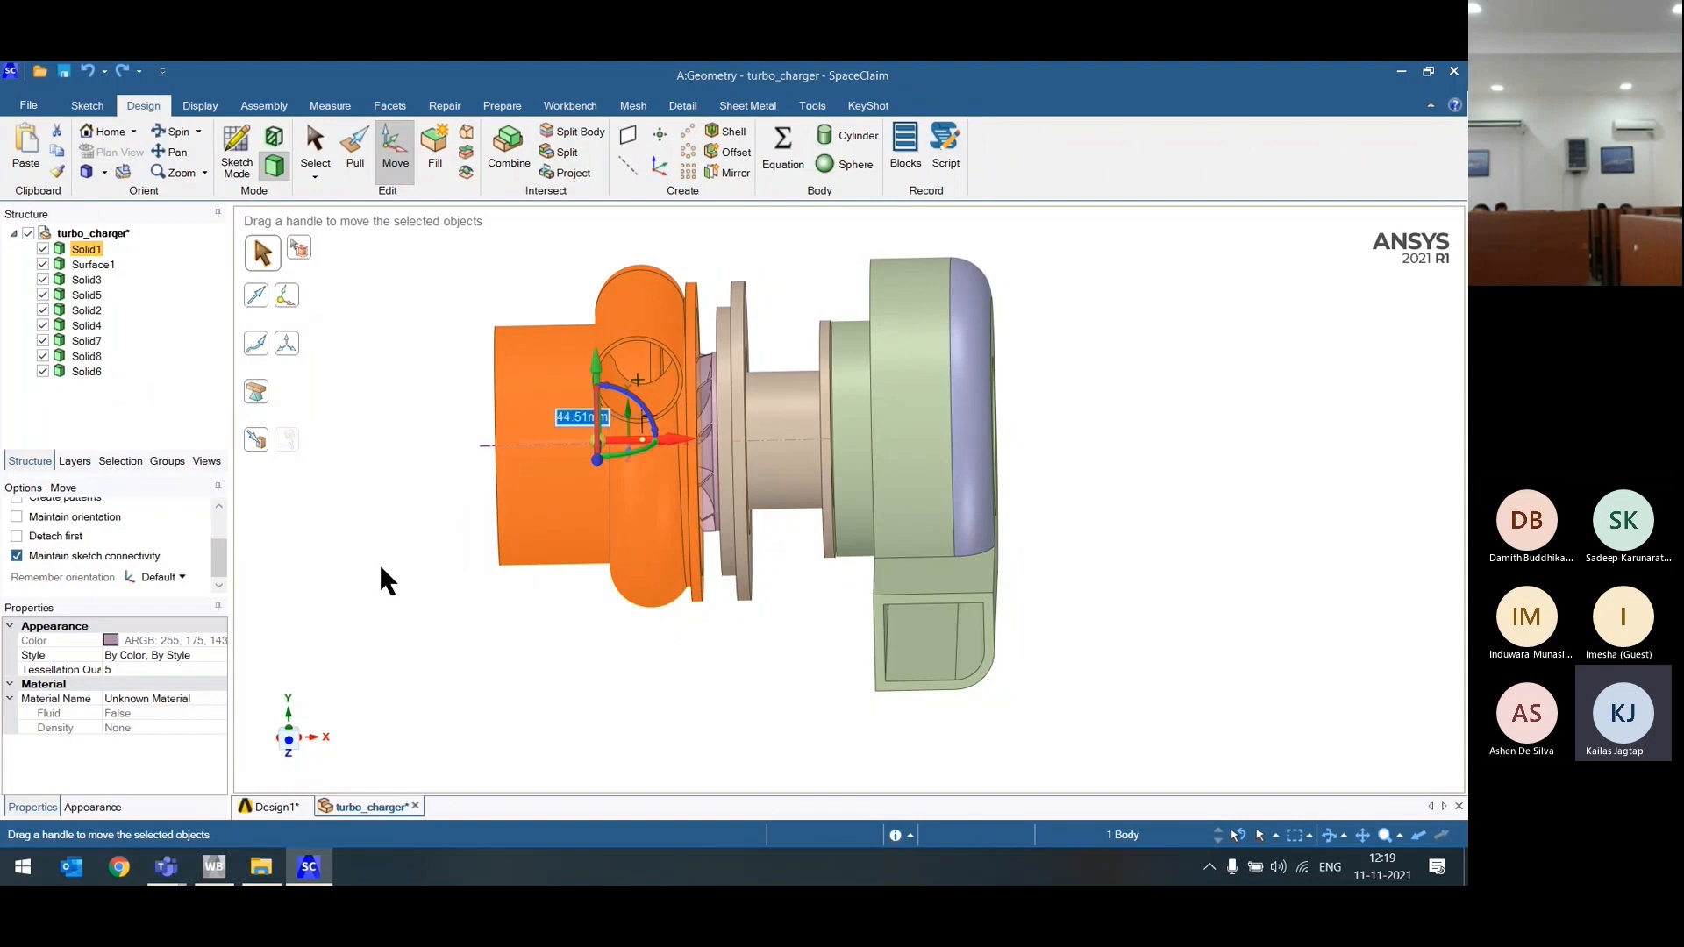
{"action": "key", "text": "ctrl+z"}
{"action": "left_click", "coordinate": [551, 621]}
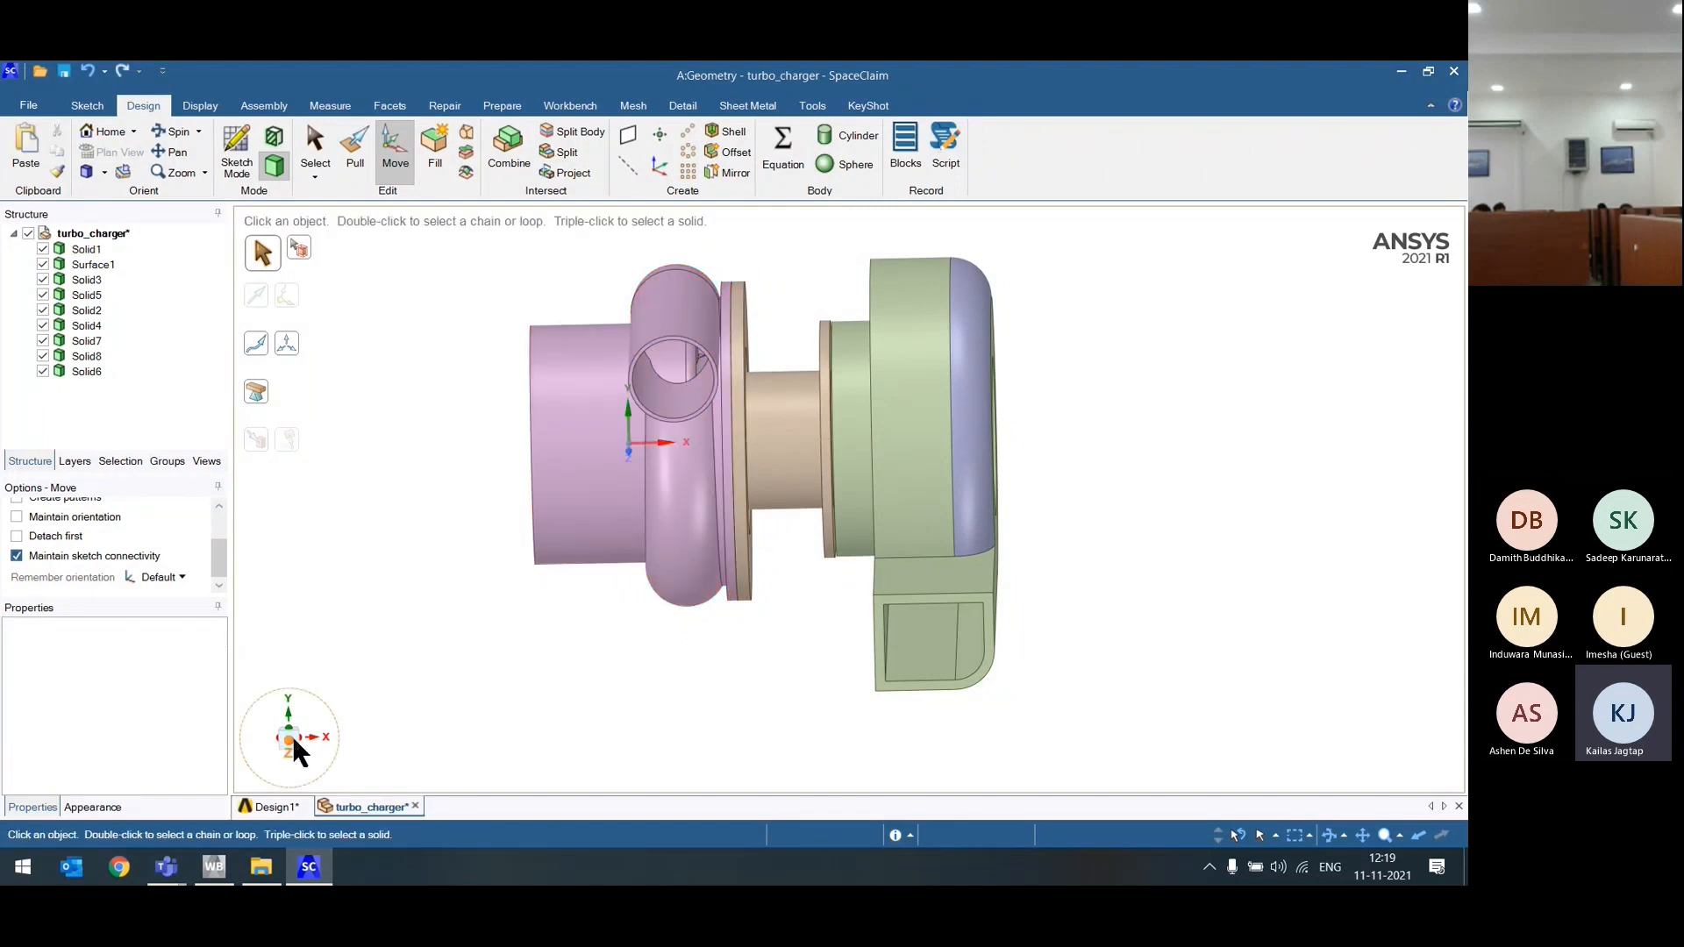
Step: Inspect the joint between the pink and tan flanges along the Z axis and recheck the bodies for interference
{"action": "left_click", "coordinate": [292, 737]}
{"action": "scroll", "coordinate": [723, 290], "scroll_direction": "up", "scroll_amount": 5}
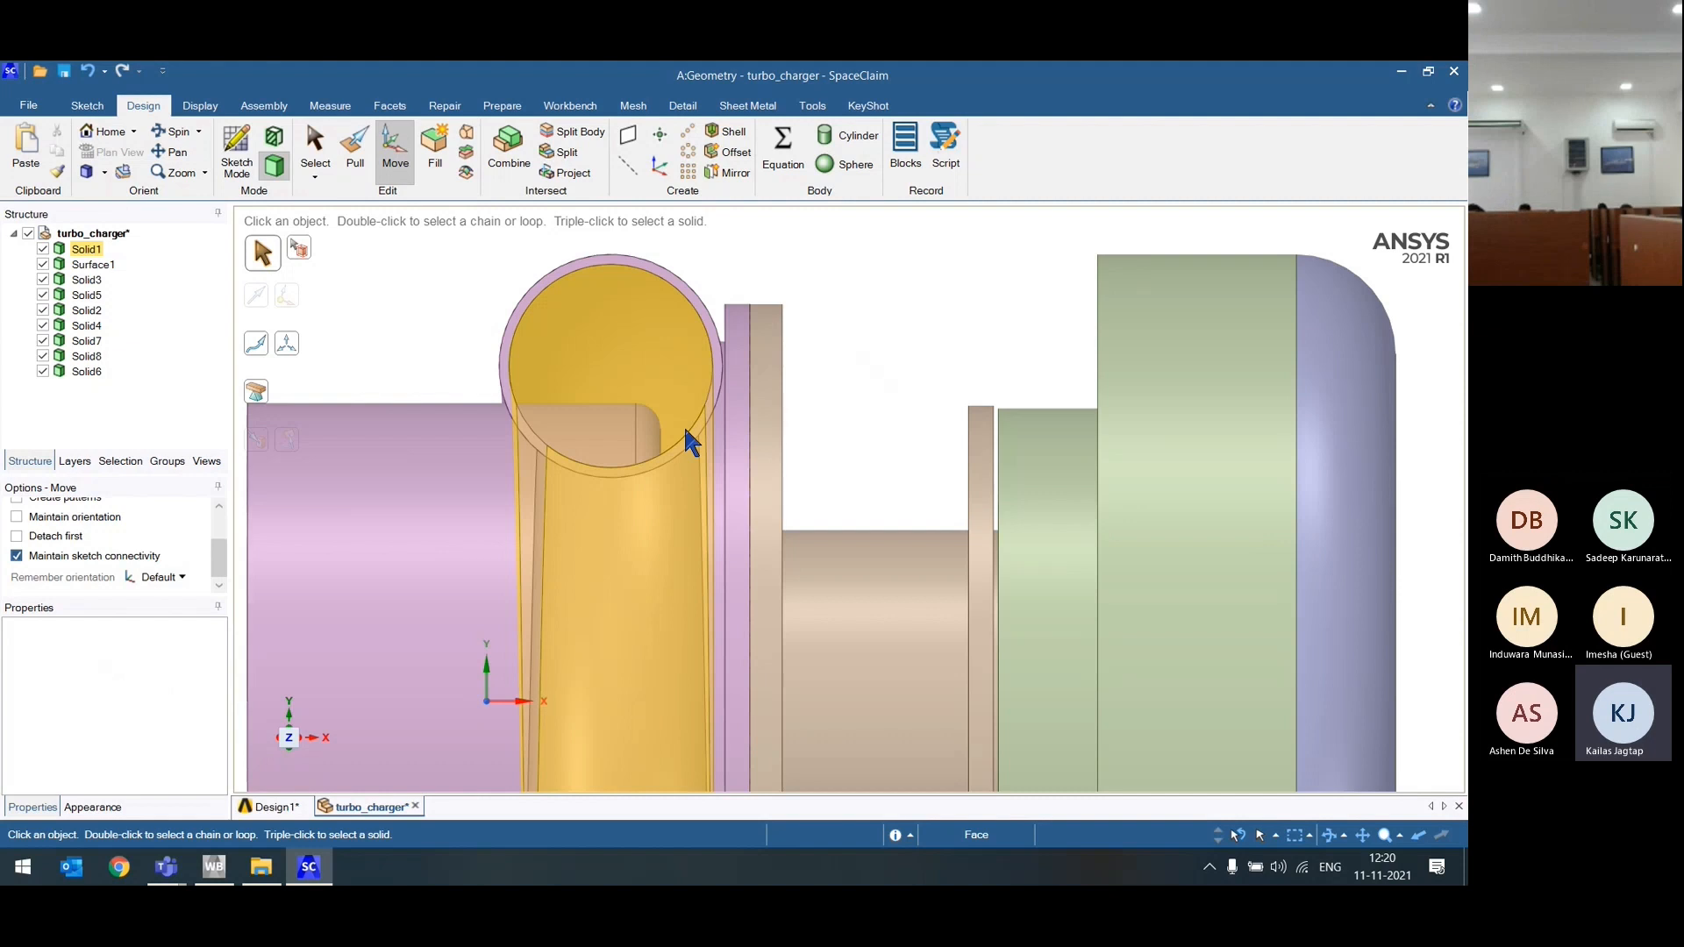
{"action": "left_click", "coordinate": [848, 322]}
{"action": "scroll", "coordinate": [848, 323], "scroll_direction": "down", "scroll_amount": 3}
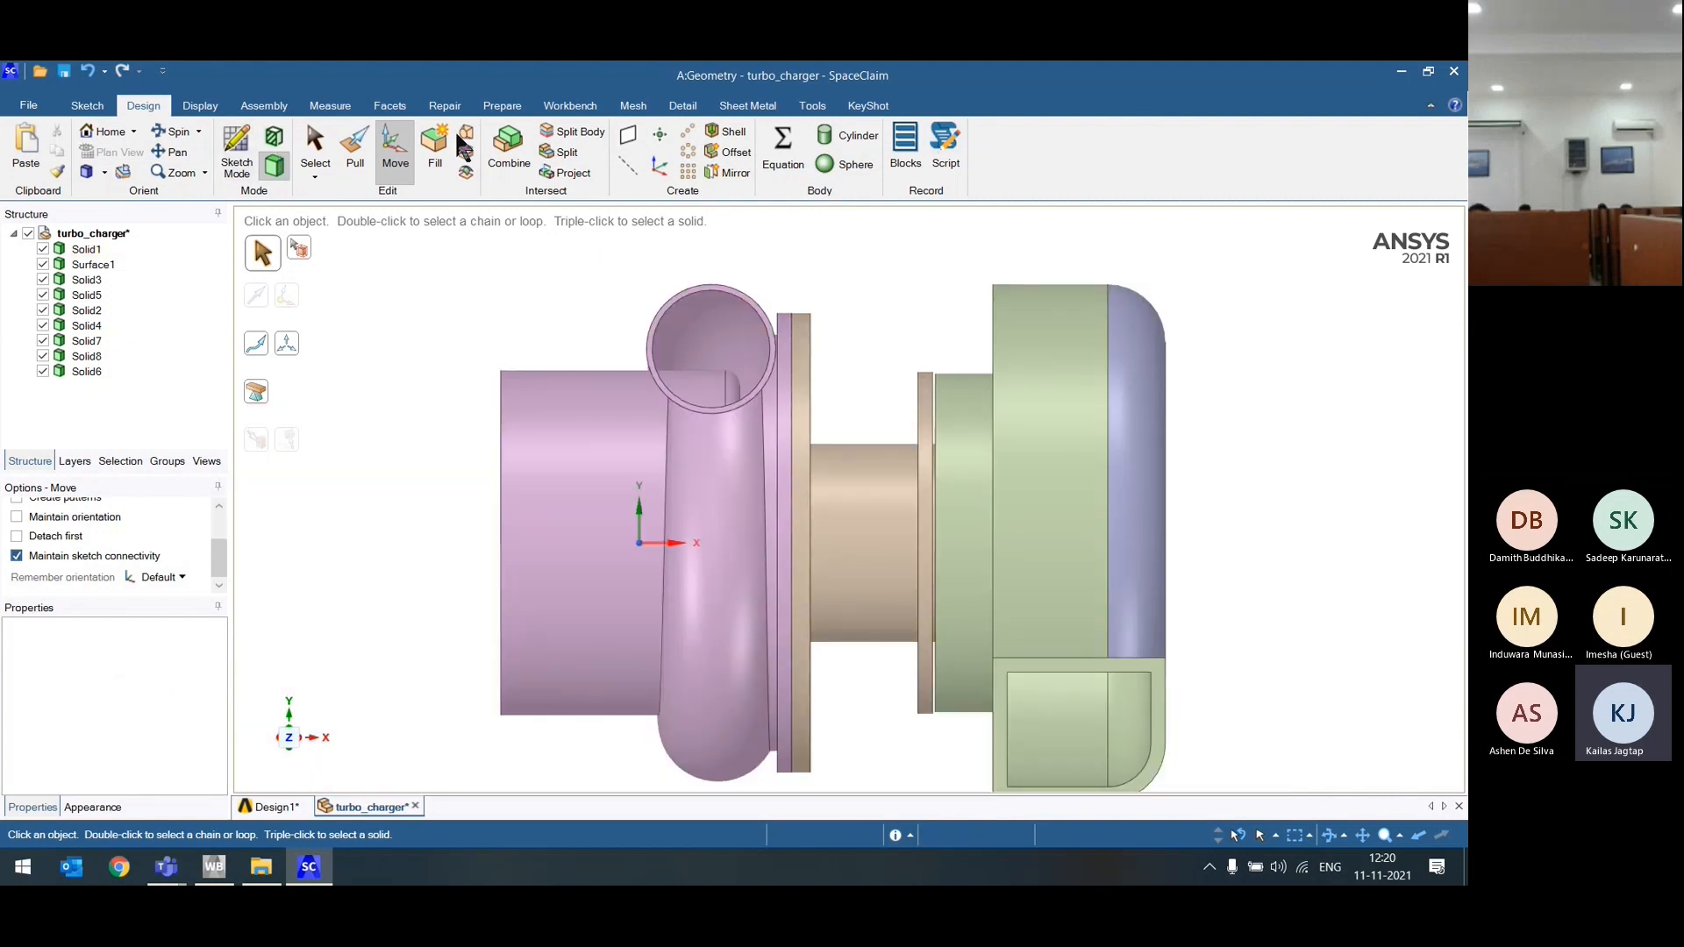
{"action": "left_click", "coordinate": [502, 106]}
{"action": "left_click", "coordinate": [441, 158]}
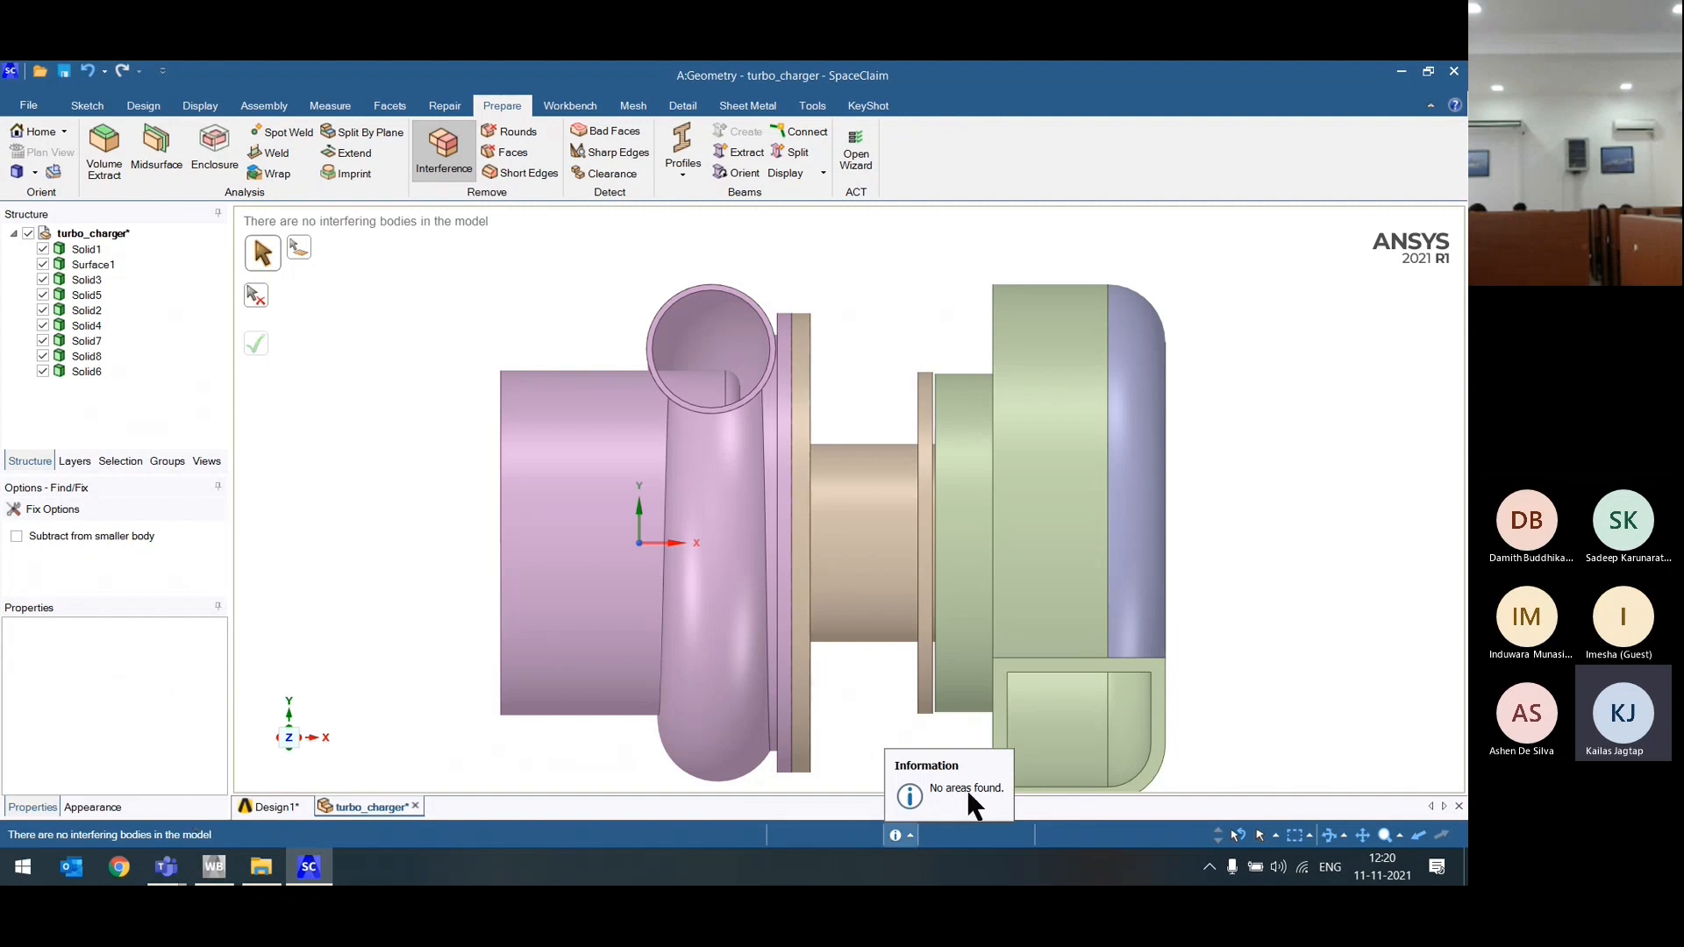
Step: Examine the impeller inside the pink housing through its round outlet and along the Z axis
{"action": "scroll", "coordinate": [729, 321], "scroll_direction": "up", "scroll_amount": 5}
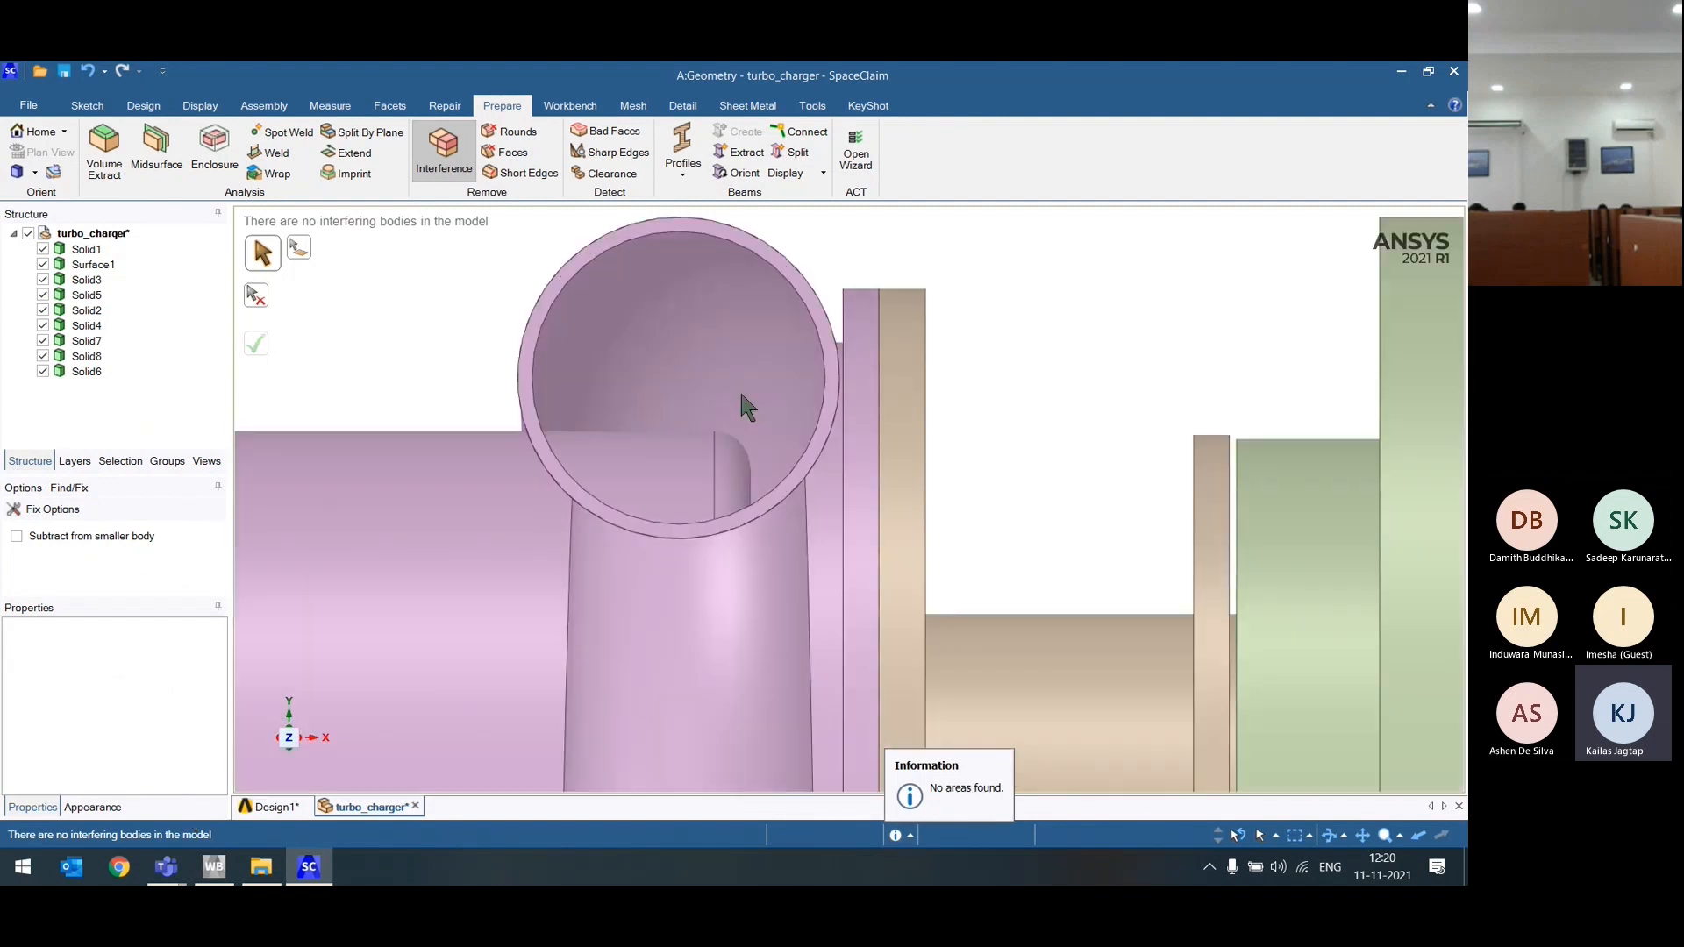
{"action": "middle_click_drag", "start_coordinate": [735, 477], "coordinate": [752, 517]}
{"action": "scroll", "coordinate": [736, 477], "scroll_direction": "up", "scroll_amount": 3}
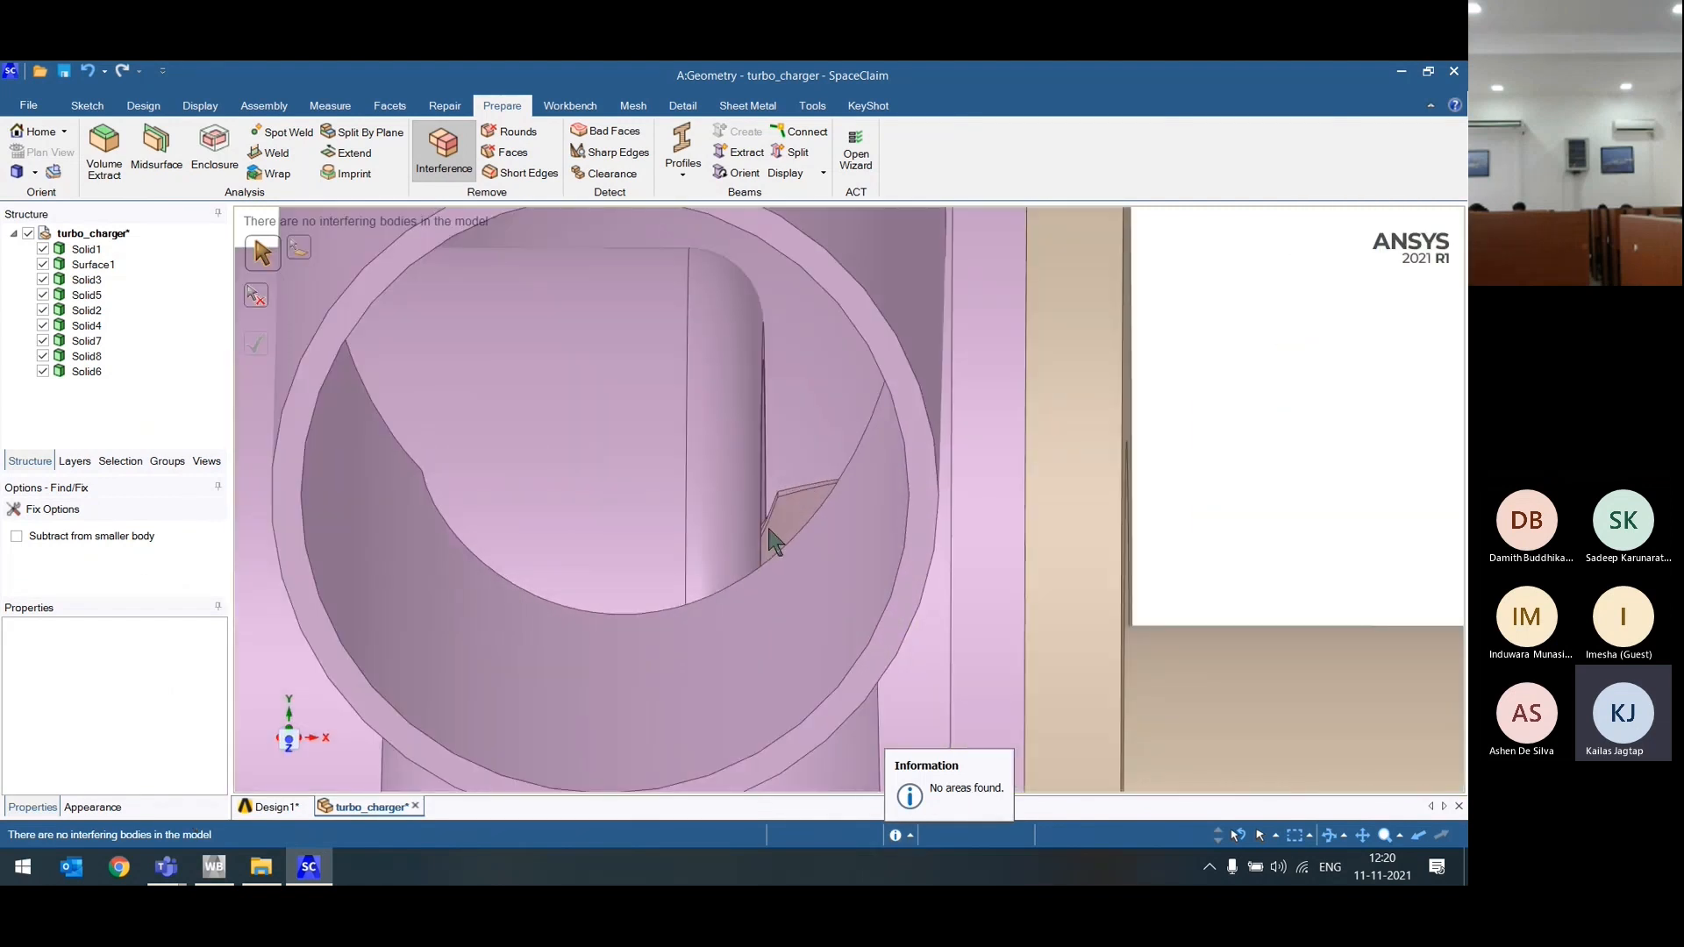
{"action": "scroll", "coordinate": [781, 539], "scroll_direction": "up", "scroll_amount": 2}
{"action": "scroll", "coordinate": [650, 472], "scroll_direction": "down", "scroll_amount": 5}
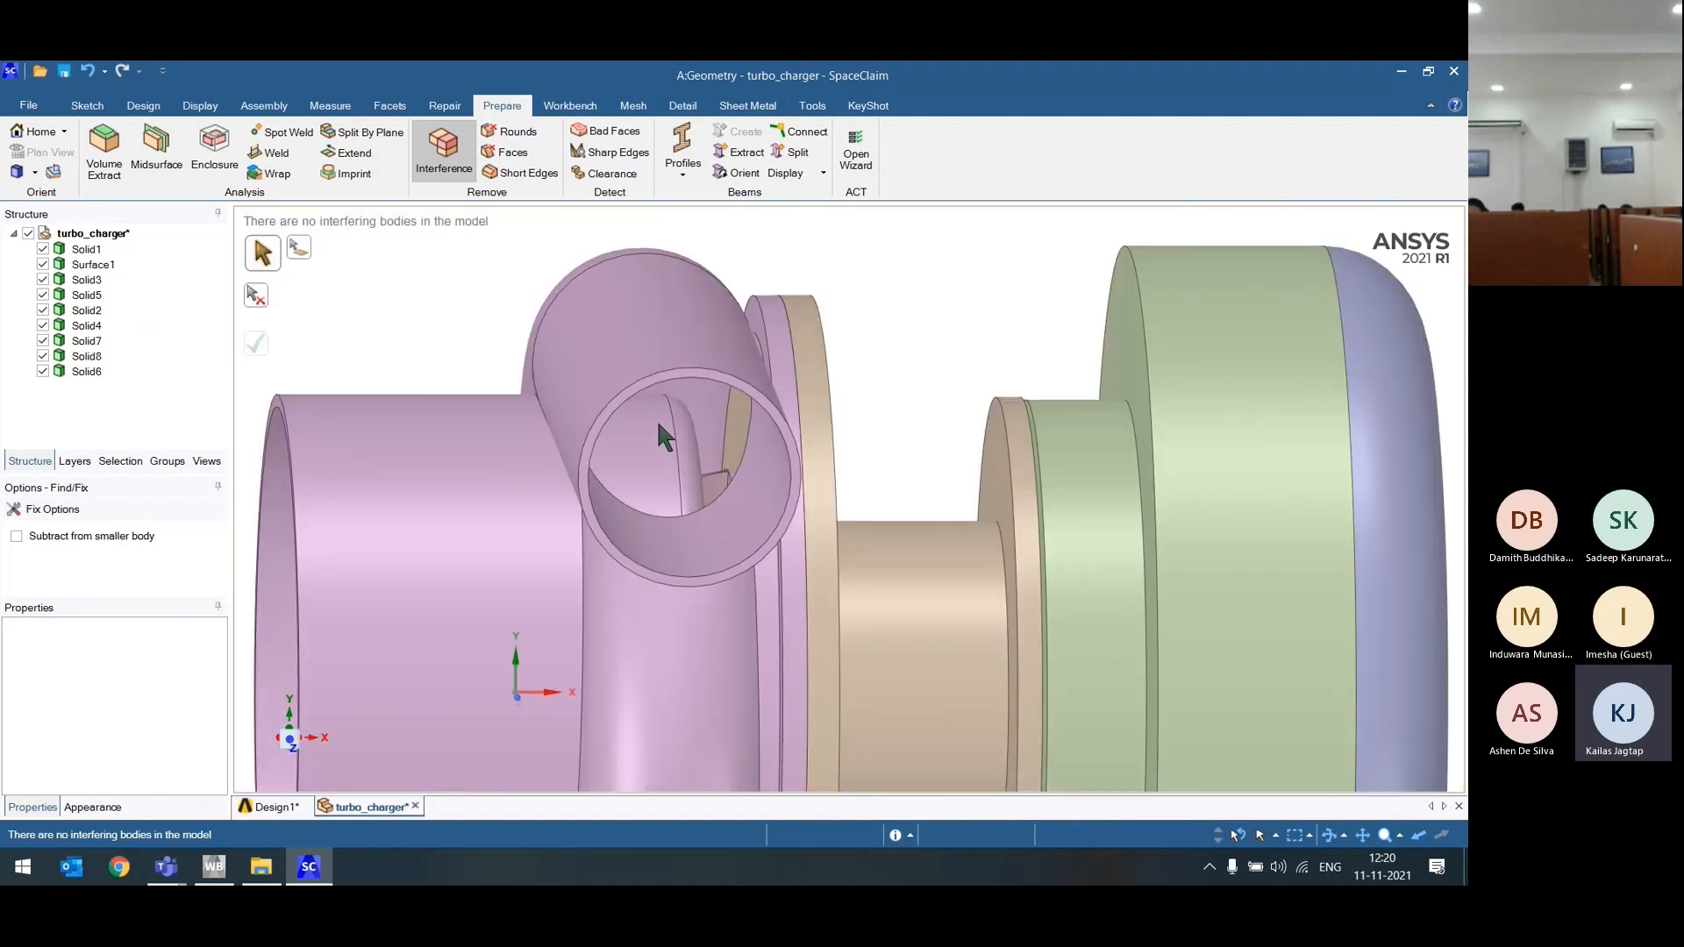
{"action": "middle_click_drag", "start_coordinate": [611, 470], "coordinate": [564, 444]}
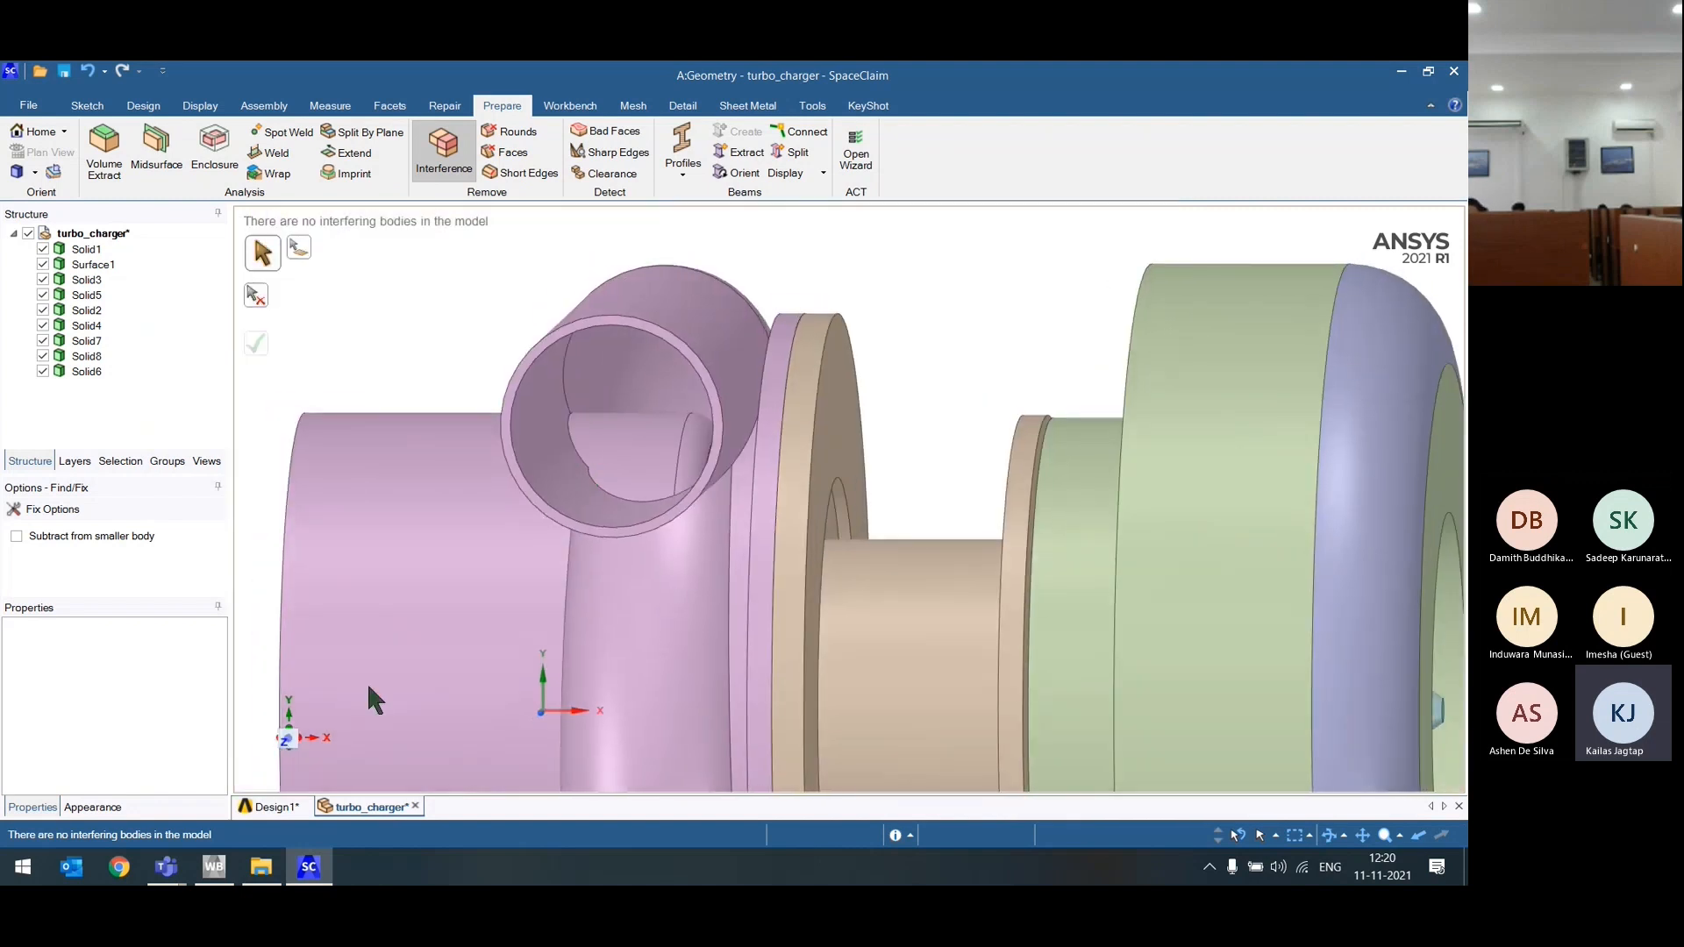
{"action": "left_click", "coordinate": [290, 740]}
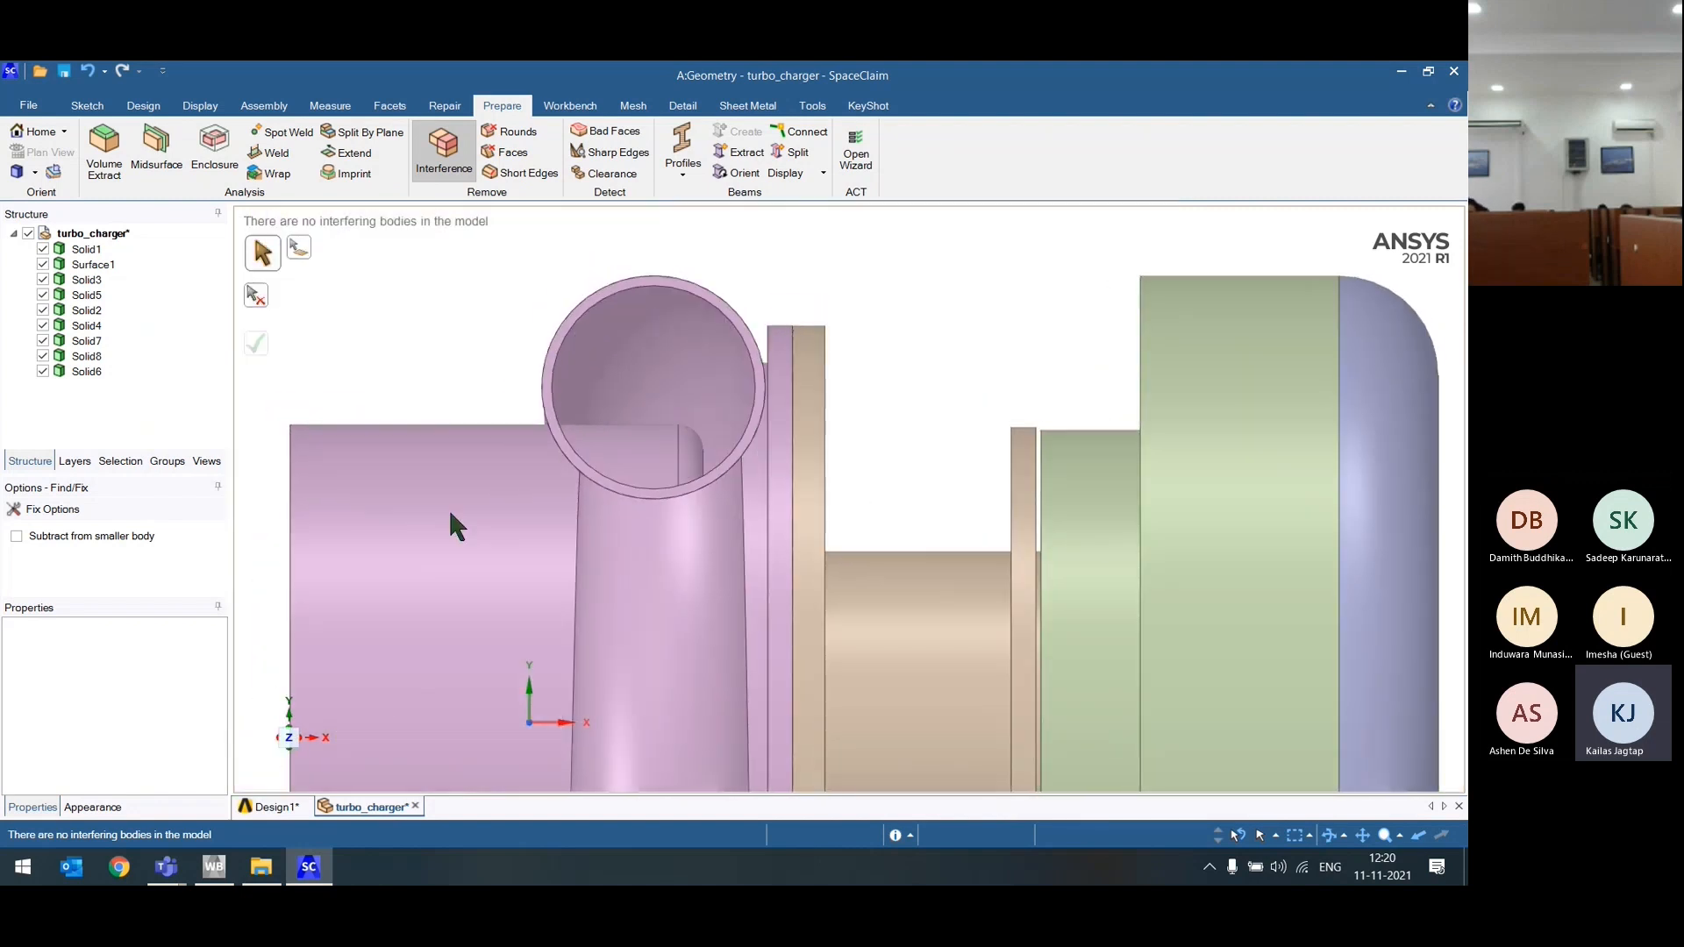
Step: Examine the flange contact at the pink housing and the gap between the tan centre body and the green housing
{"action": "scroll", "coordinate": [417, 428], "scroll_direction": "down", "scroll_amount": 4}
{"action": "scroll", "coordinate": [418, 427], "scroll_direction": "up", "scroll_amount": 4}
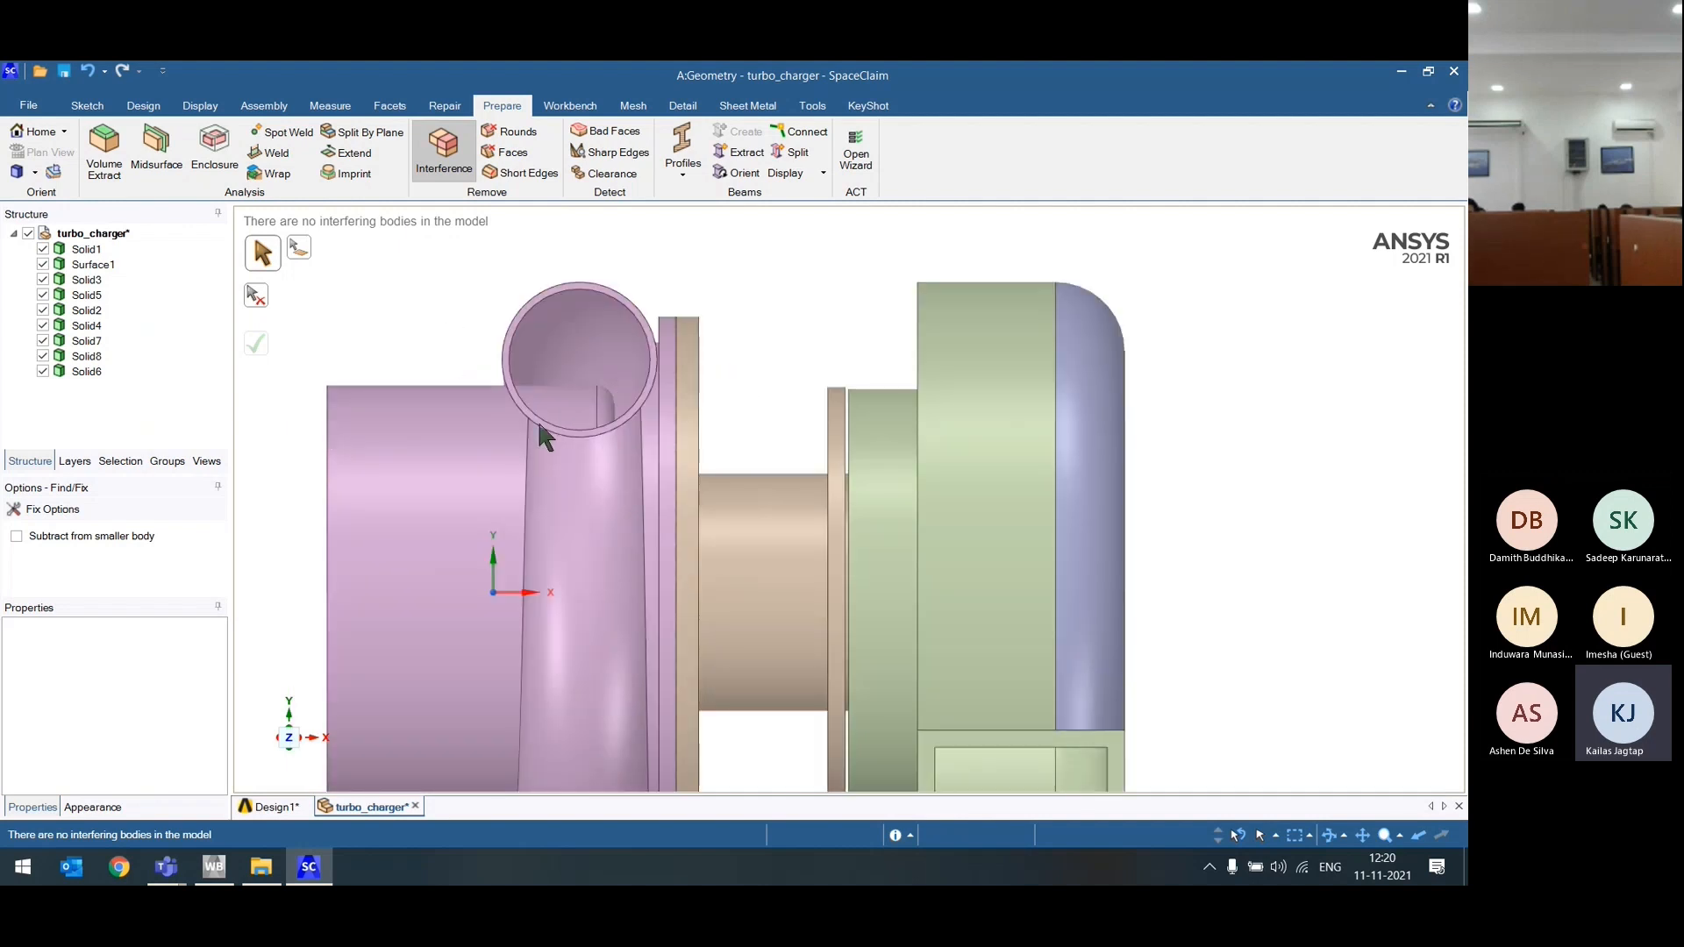
{"action": "scroll", "coordinate": [545, 432], "scroll_direction": "down", "scroll_amount": 3}
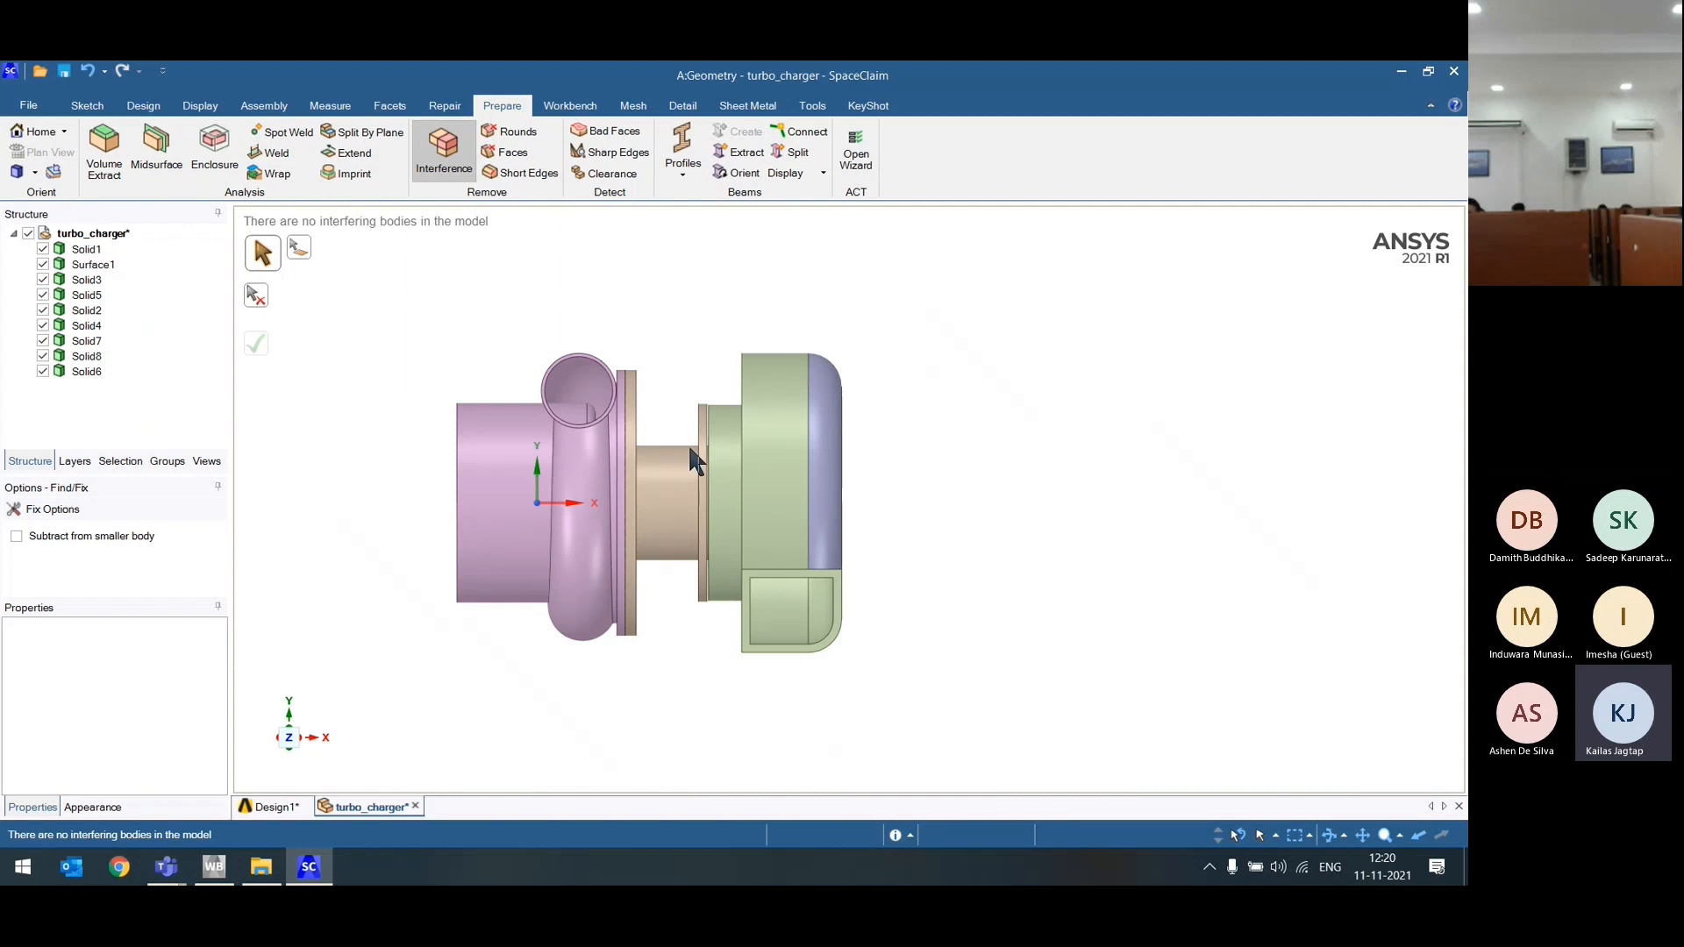
{"action": "scroll", "coordinate": [706, 438], "scroll_direction": "up", "scroll_amount": 1}
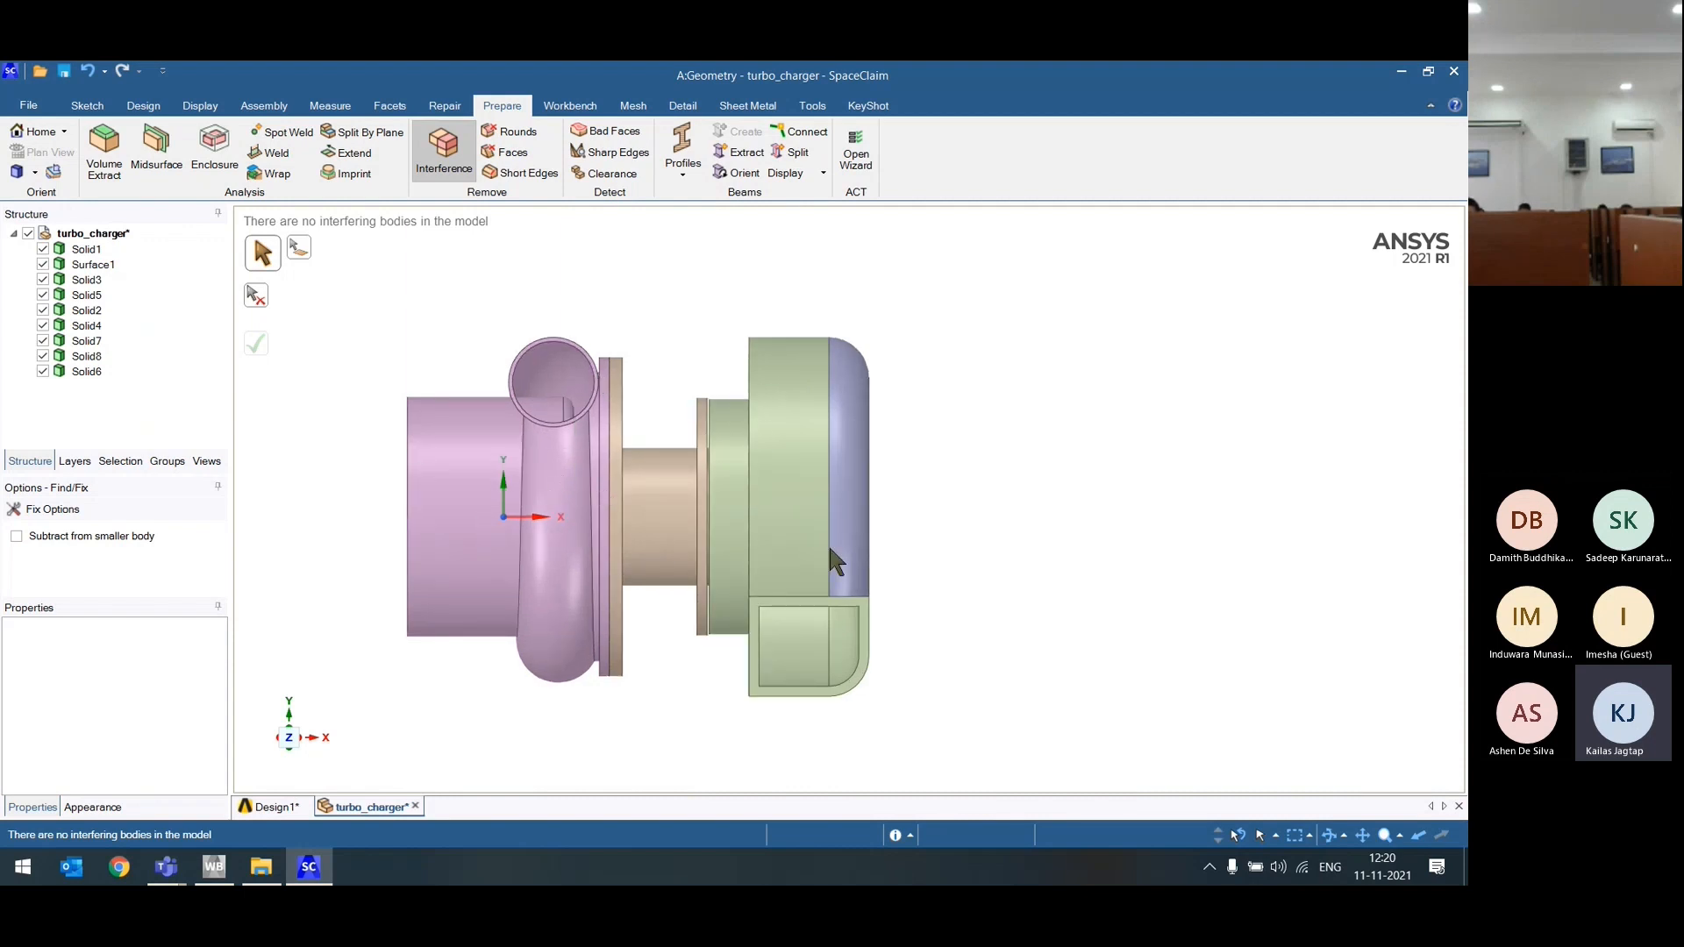
{"action": "scroll", "coordinate": [613, 357], "scroll_direction": "up", "scroll_amount": 4}
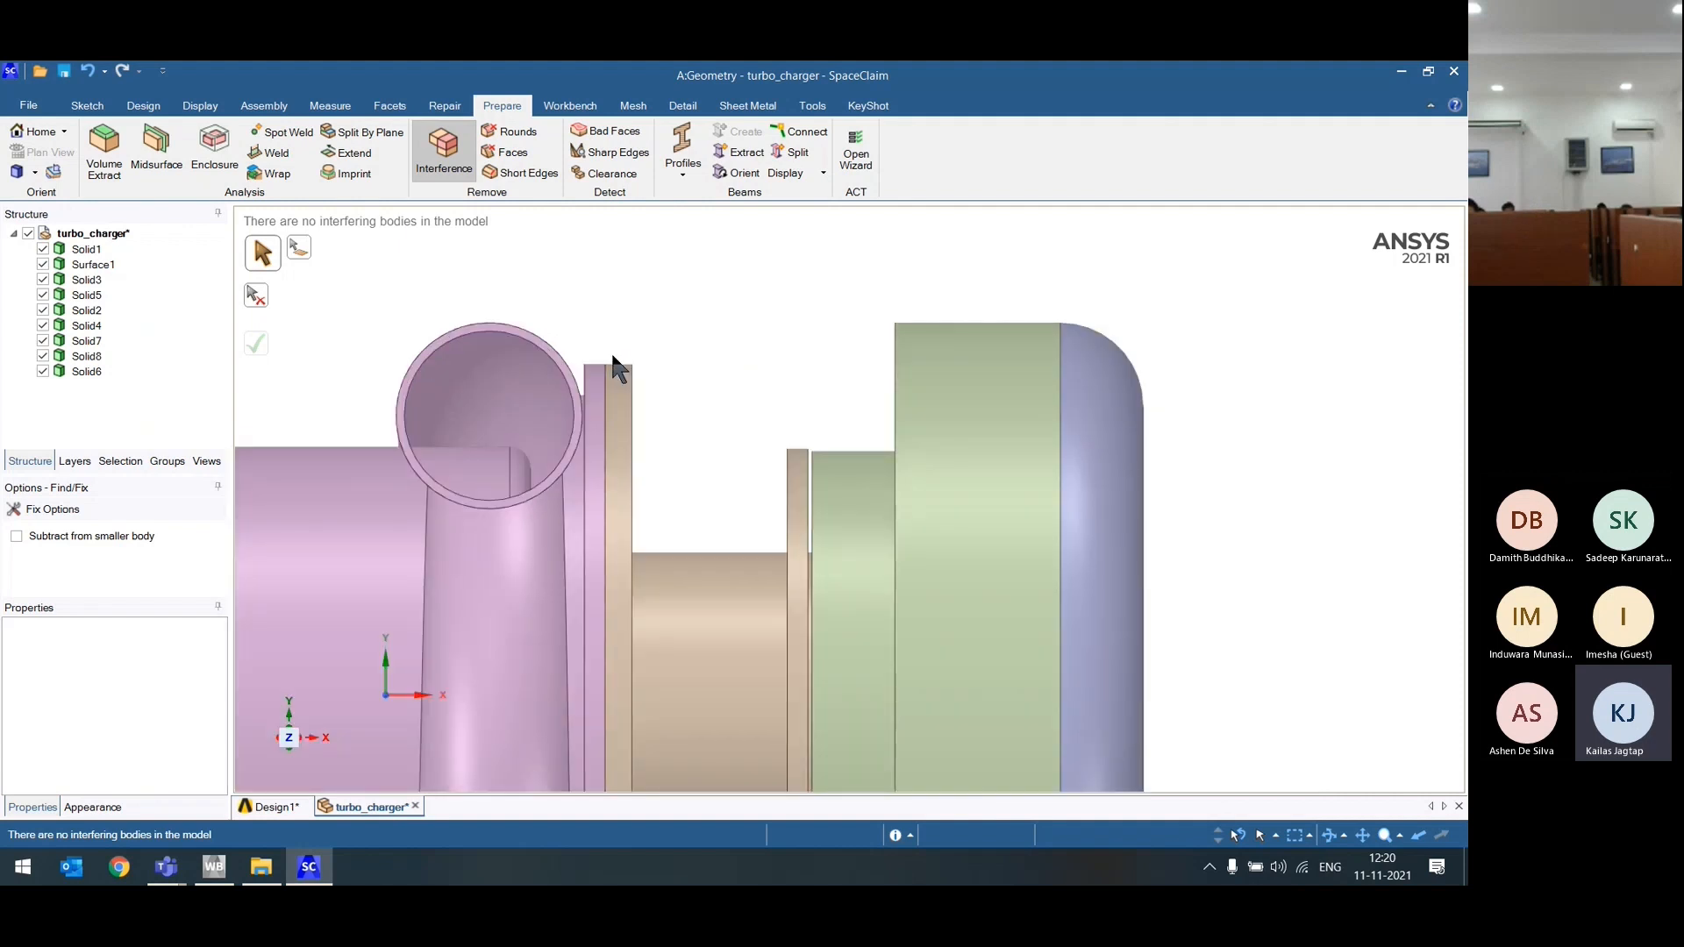
{"action": "scroll", "coordinate": [613, 357], "scroll_direction": "up", "scroll_amount": 2}
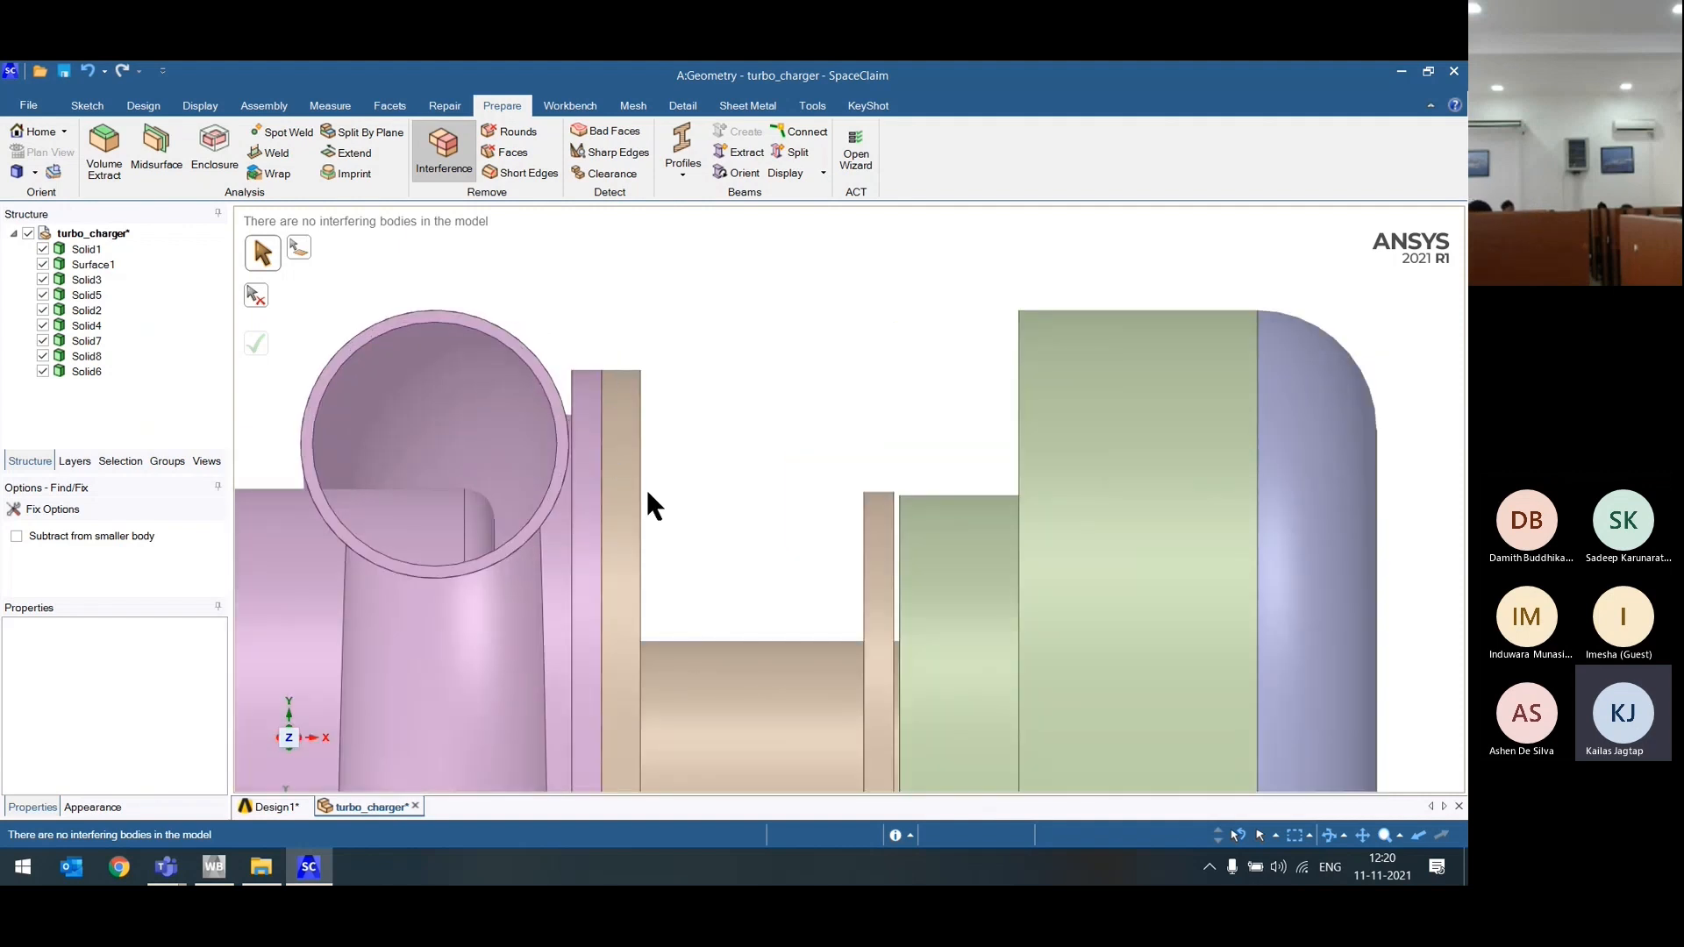
{"action": "scroll", "coordinate": [920, 507], "scroll_direction": "up", "scroll_amount": 3}
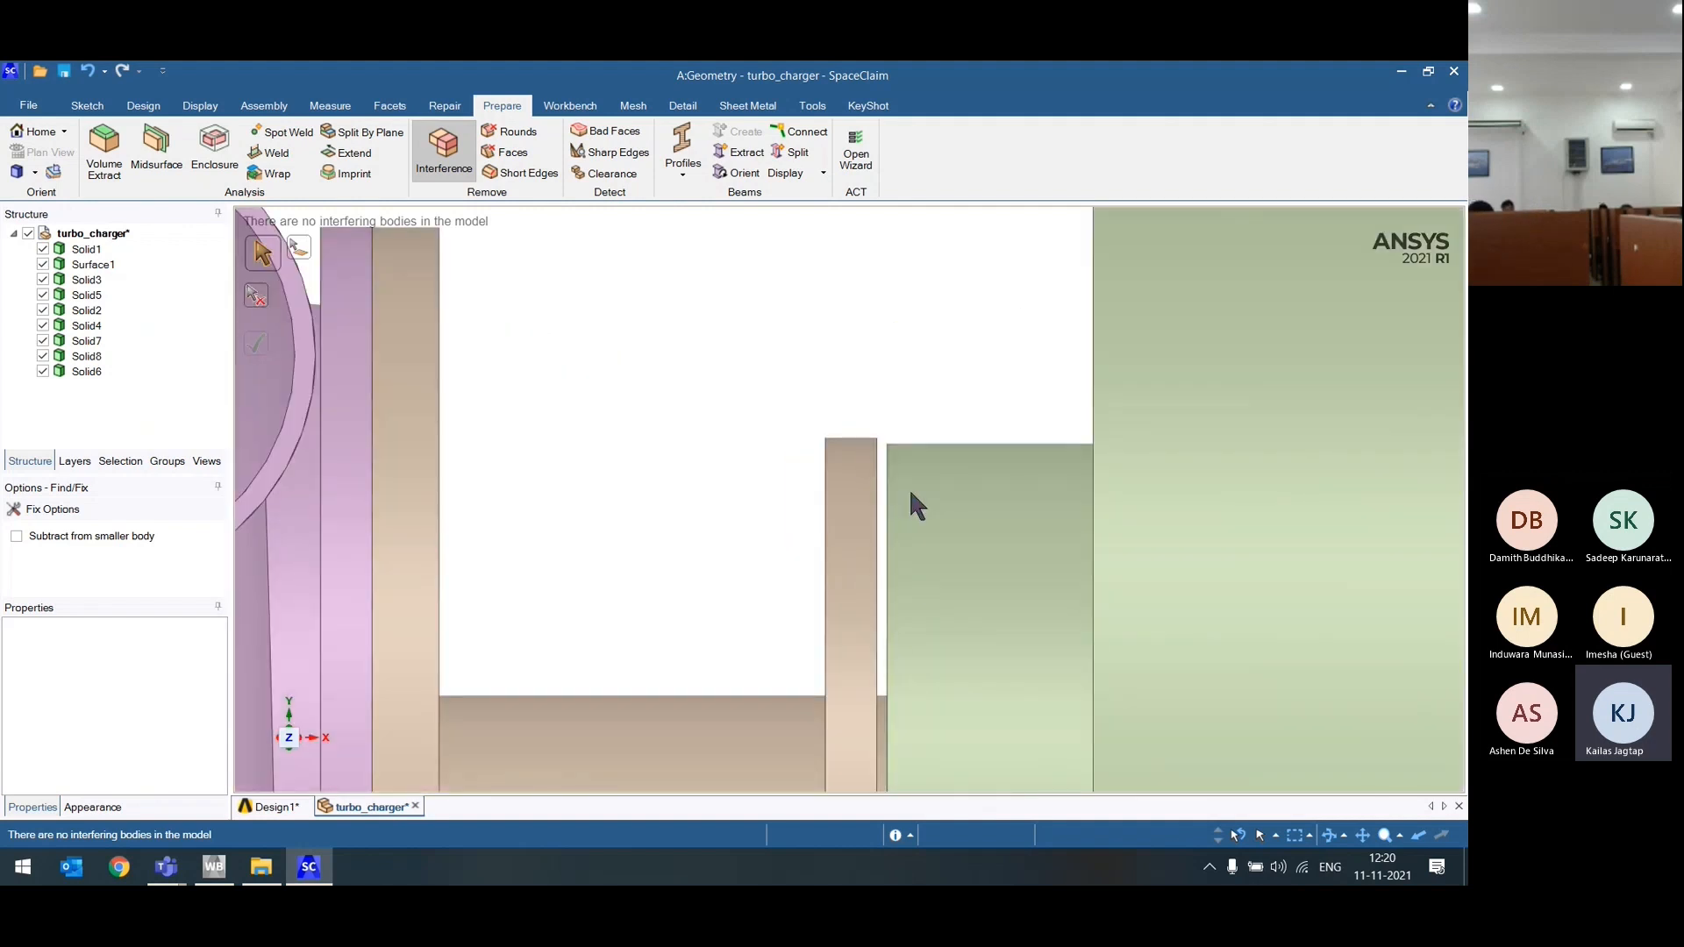
{"action": "scroll", "coordinate": [960, 486], "scroll_direction": "down", "scroll_amount": 5}
Step: Toggle the pink housing Solid1 off and on again, and hide the tan centre body Solid3
{"action": "left_click", "coordinate": [49, 253]}
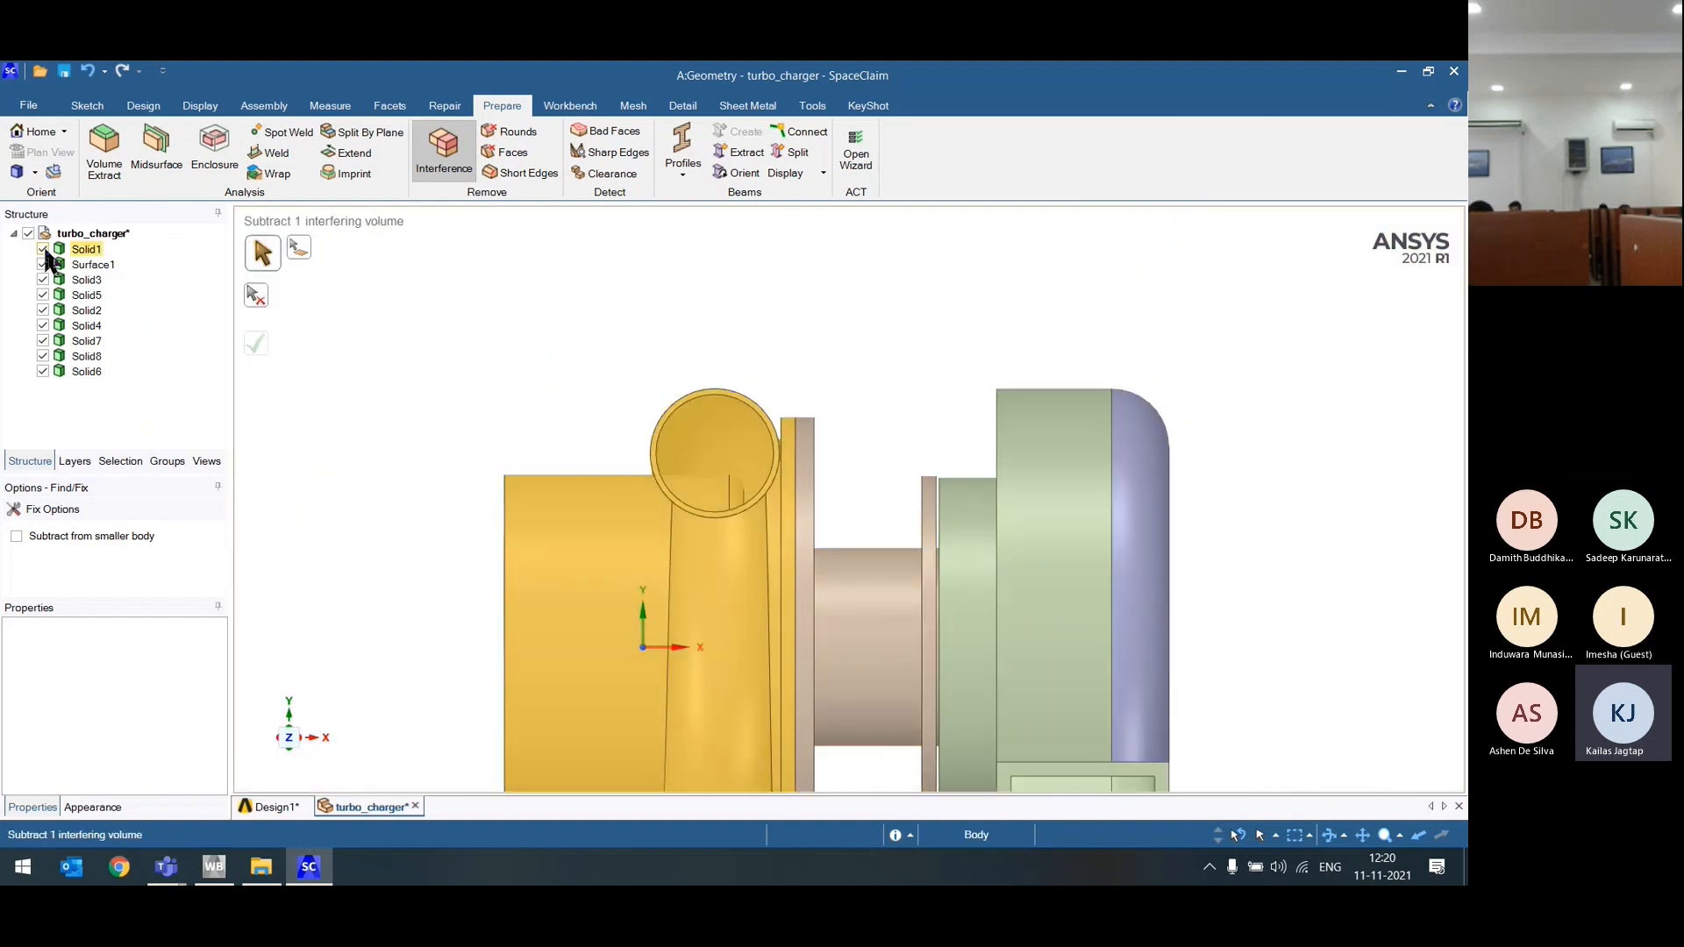
{"action": "left_click", "coordinate": [43, 250]}
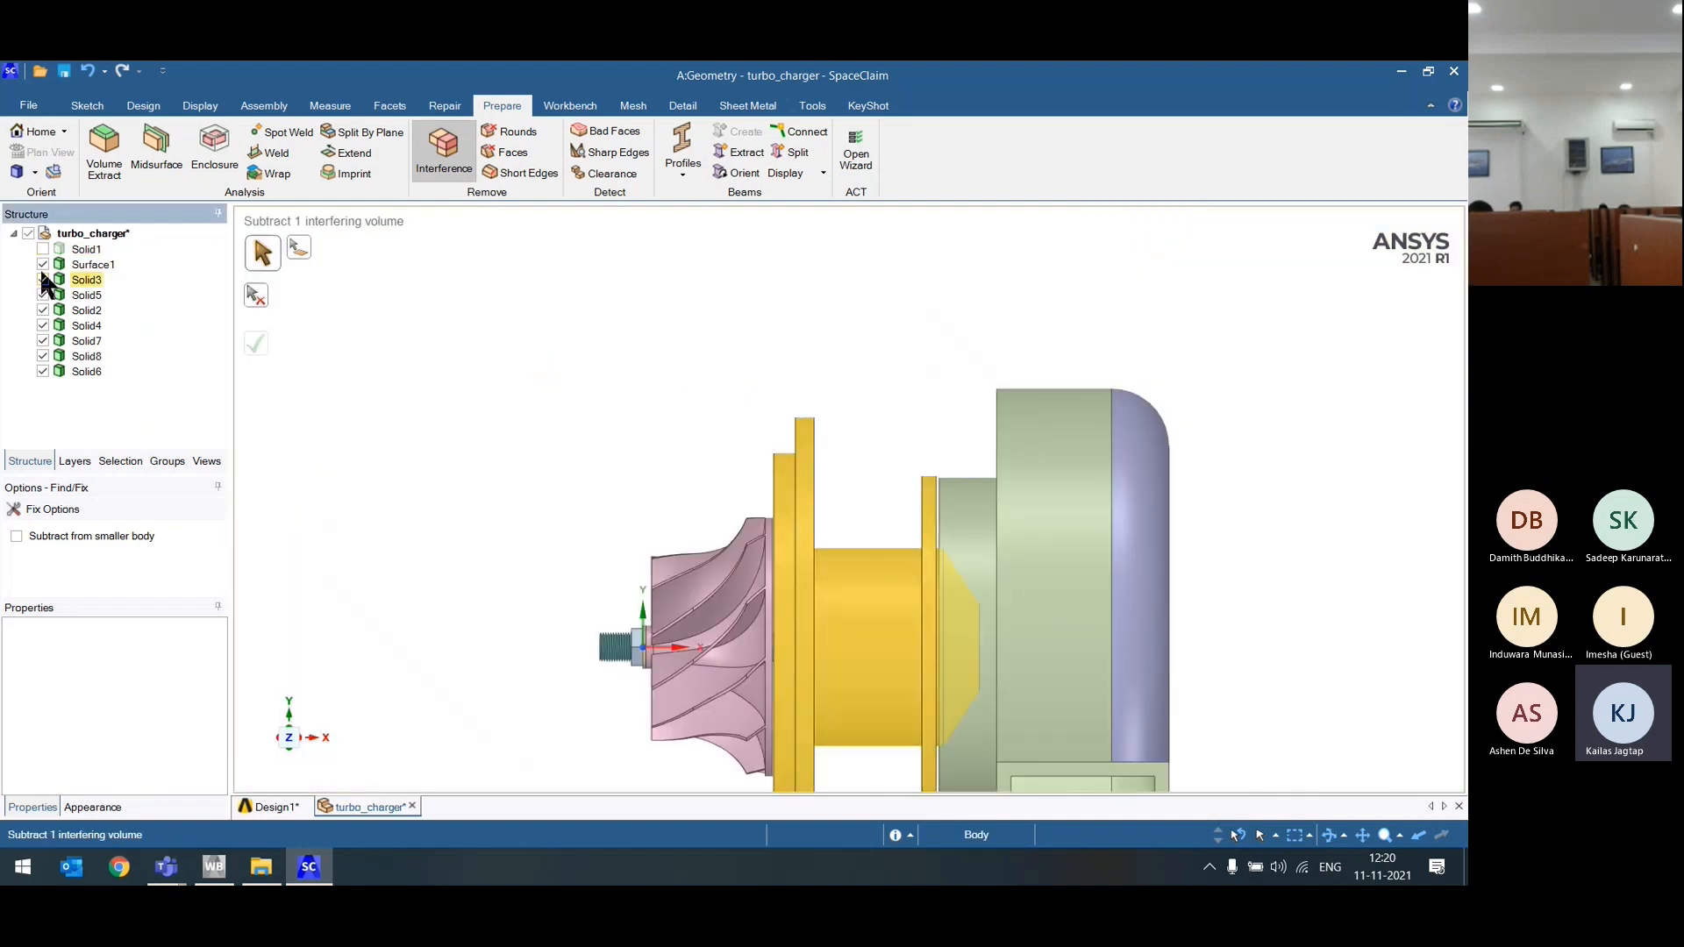
{"action": "left_click", "coordinate": [42, 295]}
{"action": "left_click", "coordinate": [42, 280]}
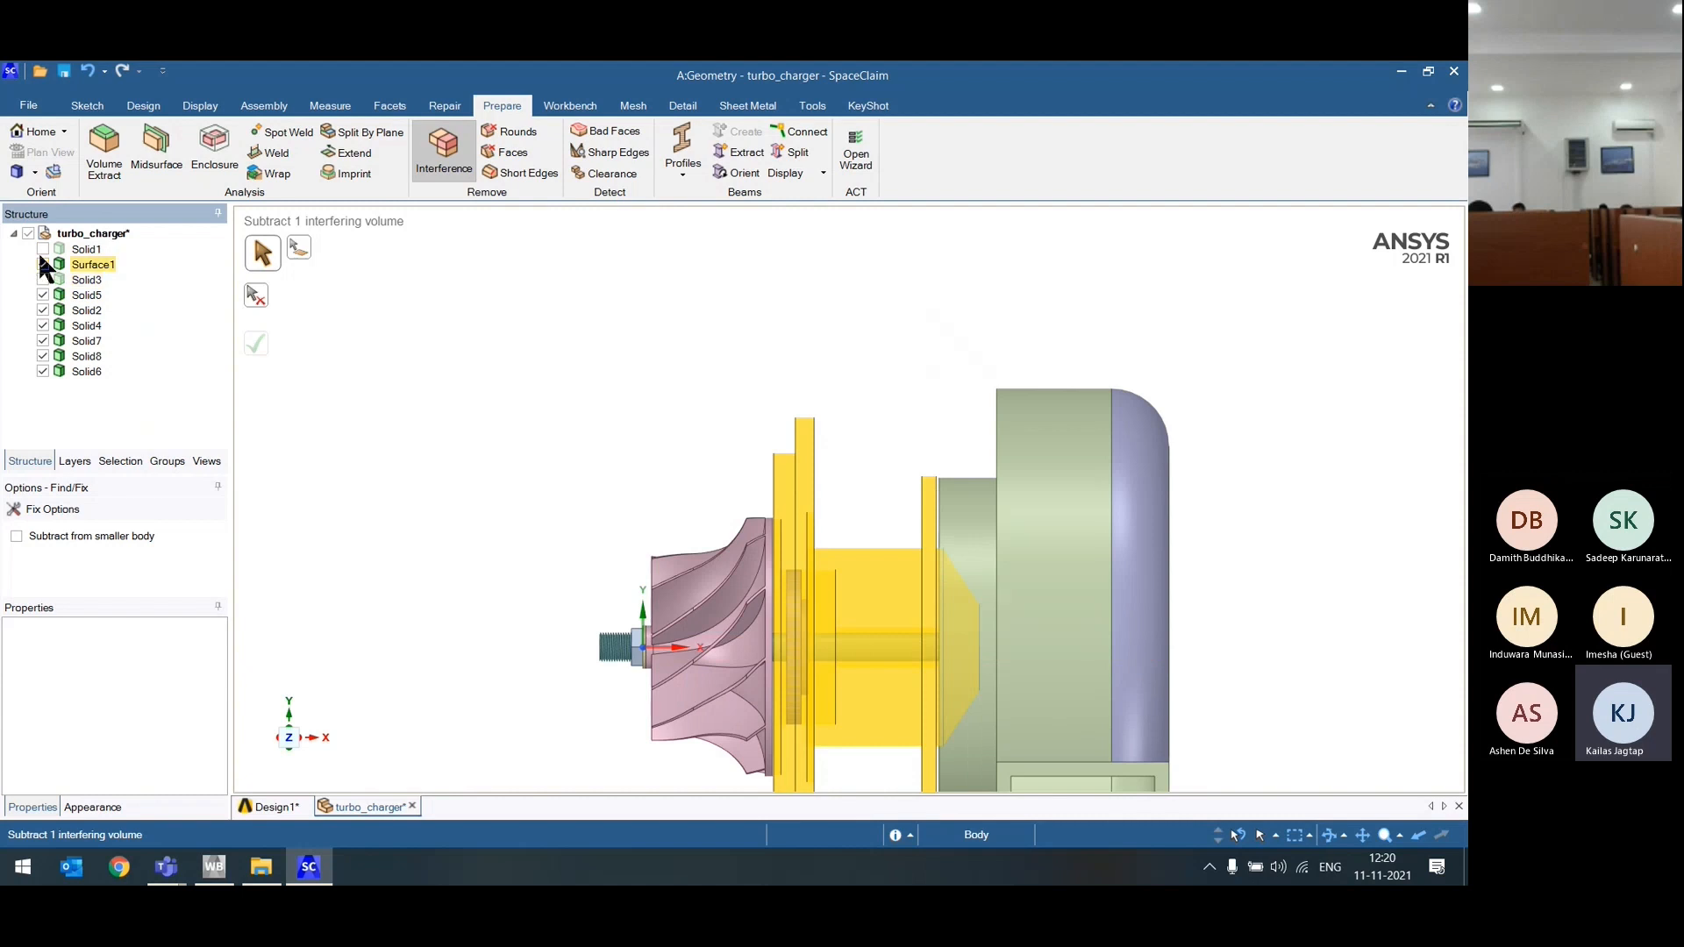
{"action": "left_click", "coordinate": [42, 250]}
Step: Identify the green housing Surface1 among the bodies, hide it too, and invert the visibility to display only Surface1 and Solid3
{"action": "left_click", "coordinate": [51, 310]}
{"action": "left_click", "coordinate": [51, 296]}
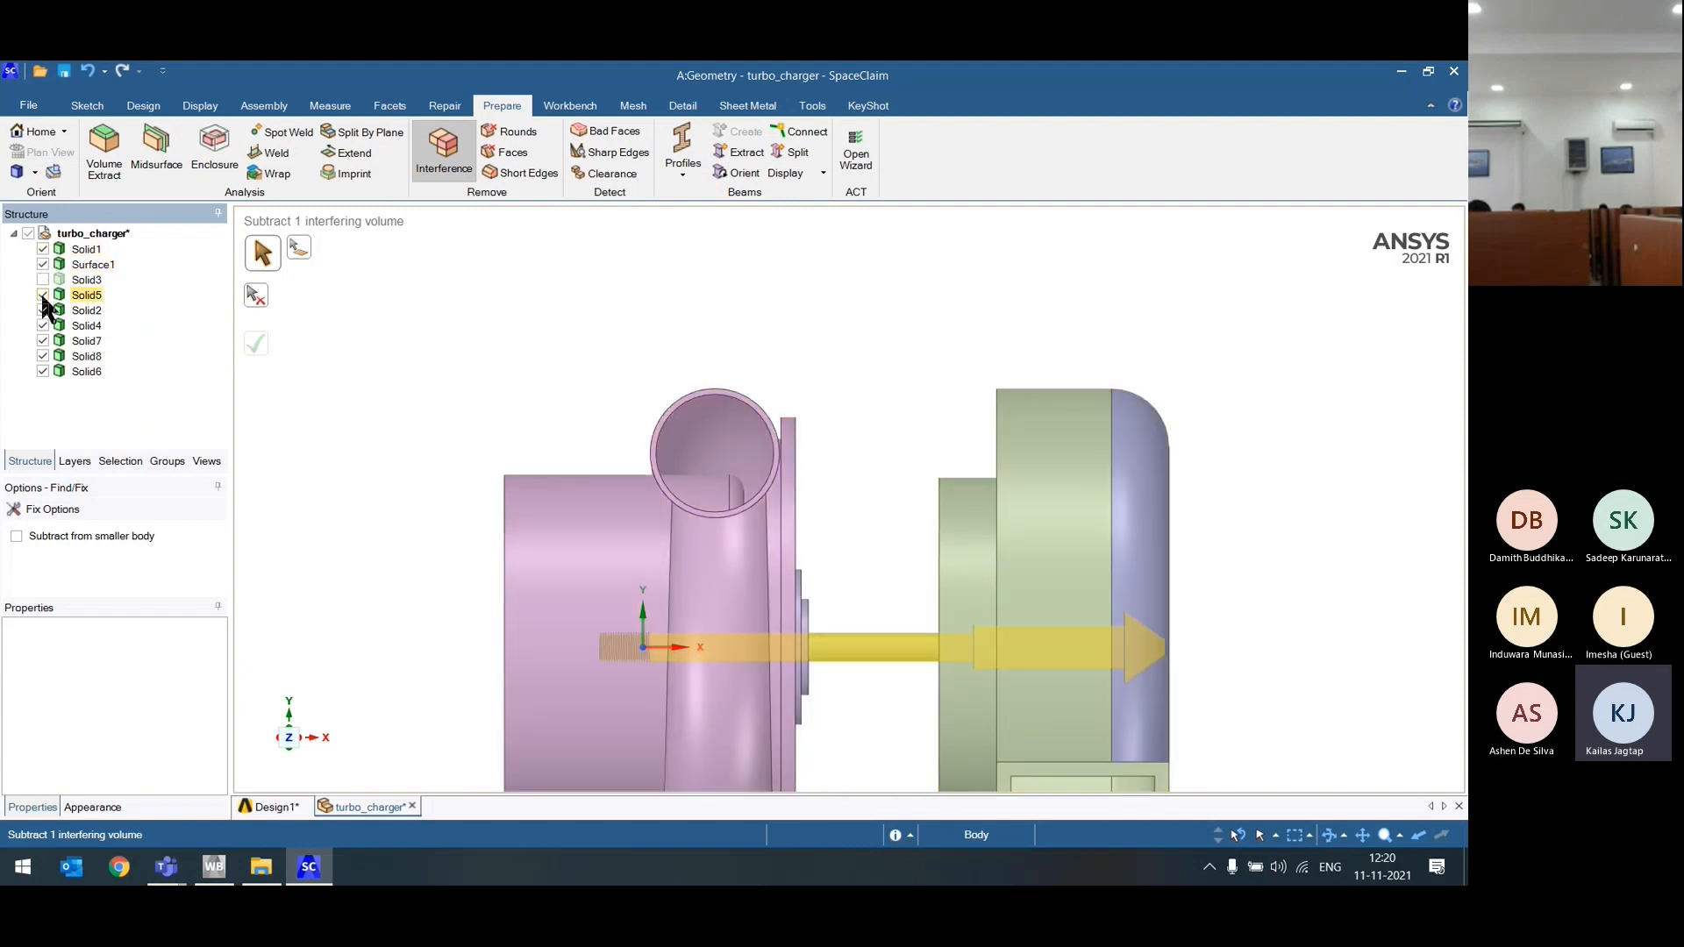
{"action": "left_click", "coordinate": [52, 326]}
{"action": "left_click", "coordinate": [51, 341]}
{"action": "left_click", "coordinate": [50, 356]}
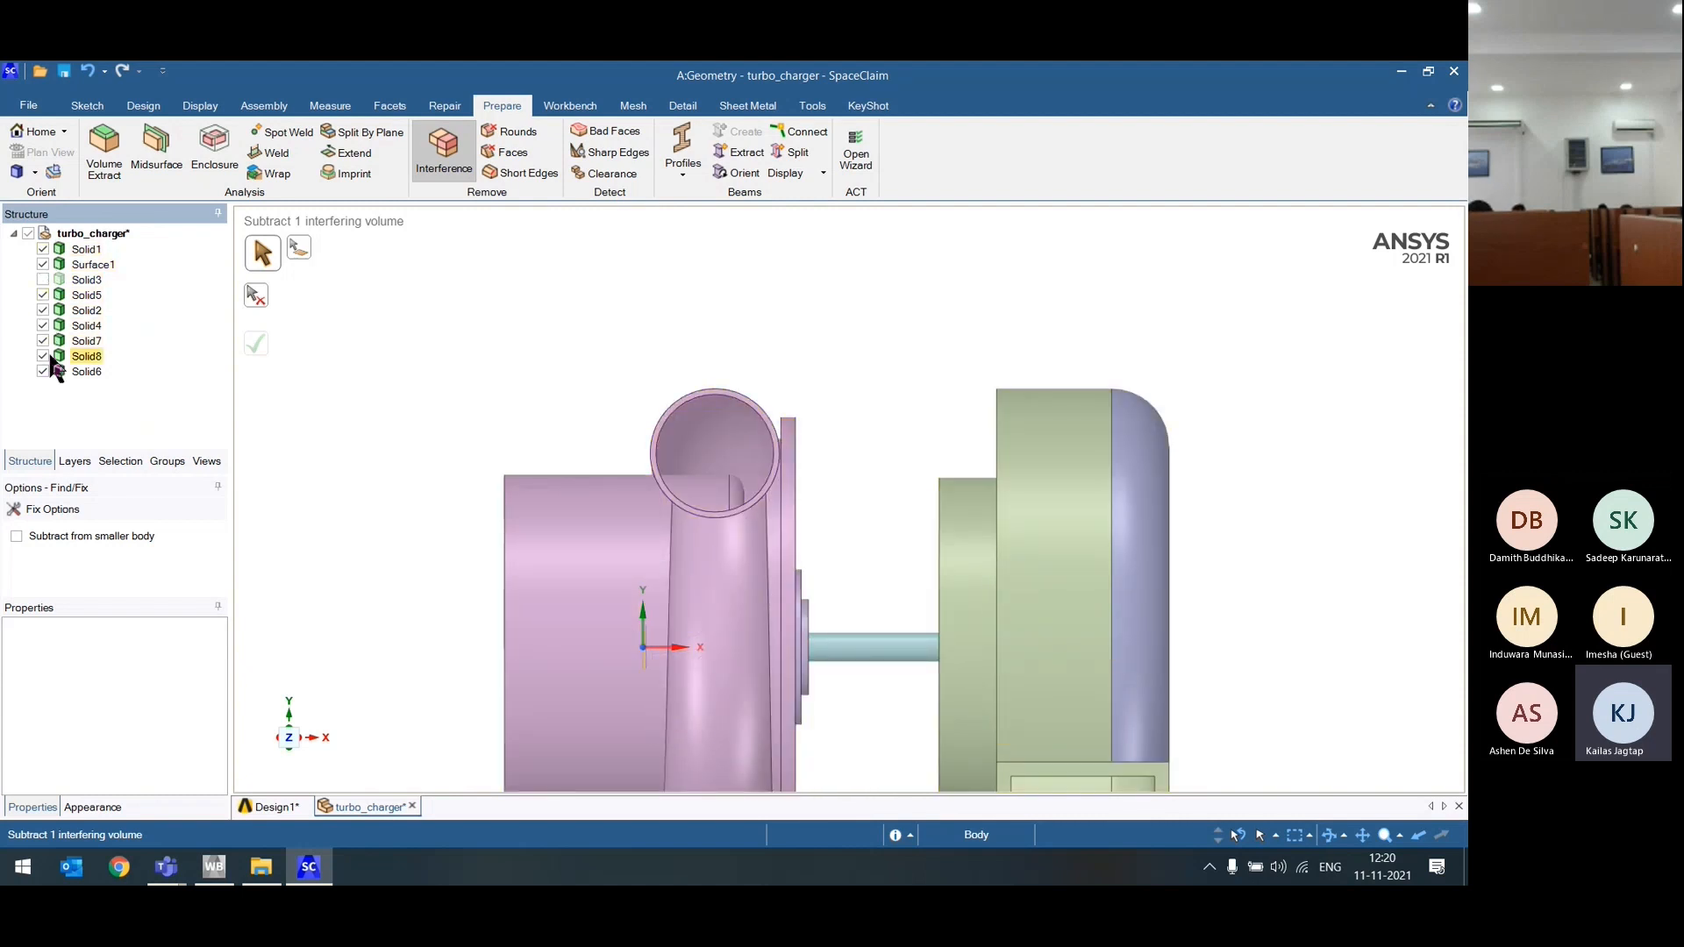
{"action": "left_click", "coordinate": [46, 371]}
{"action": "left_click", "coordinate": [51, 312]}
{"action": "left_click", "coordinate": [48, 252]}
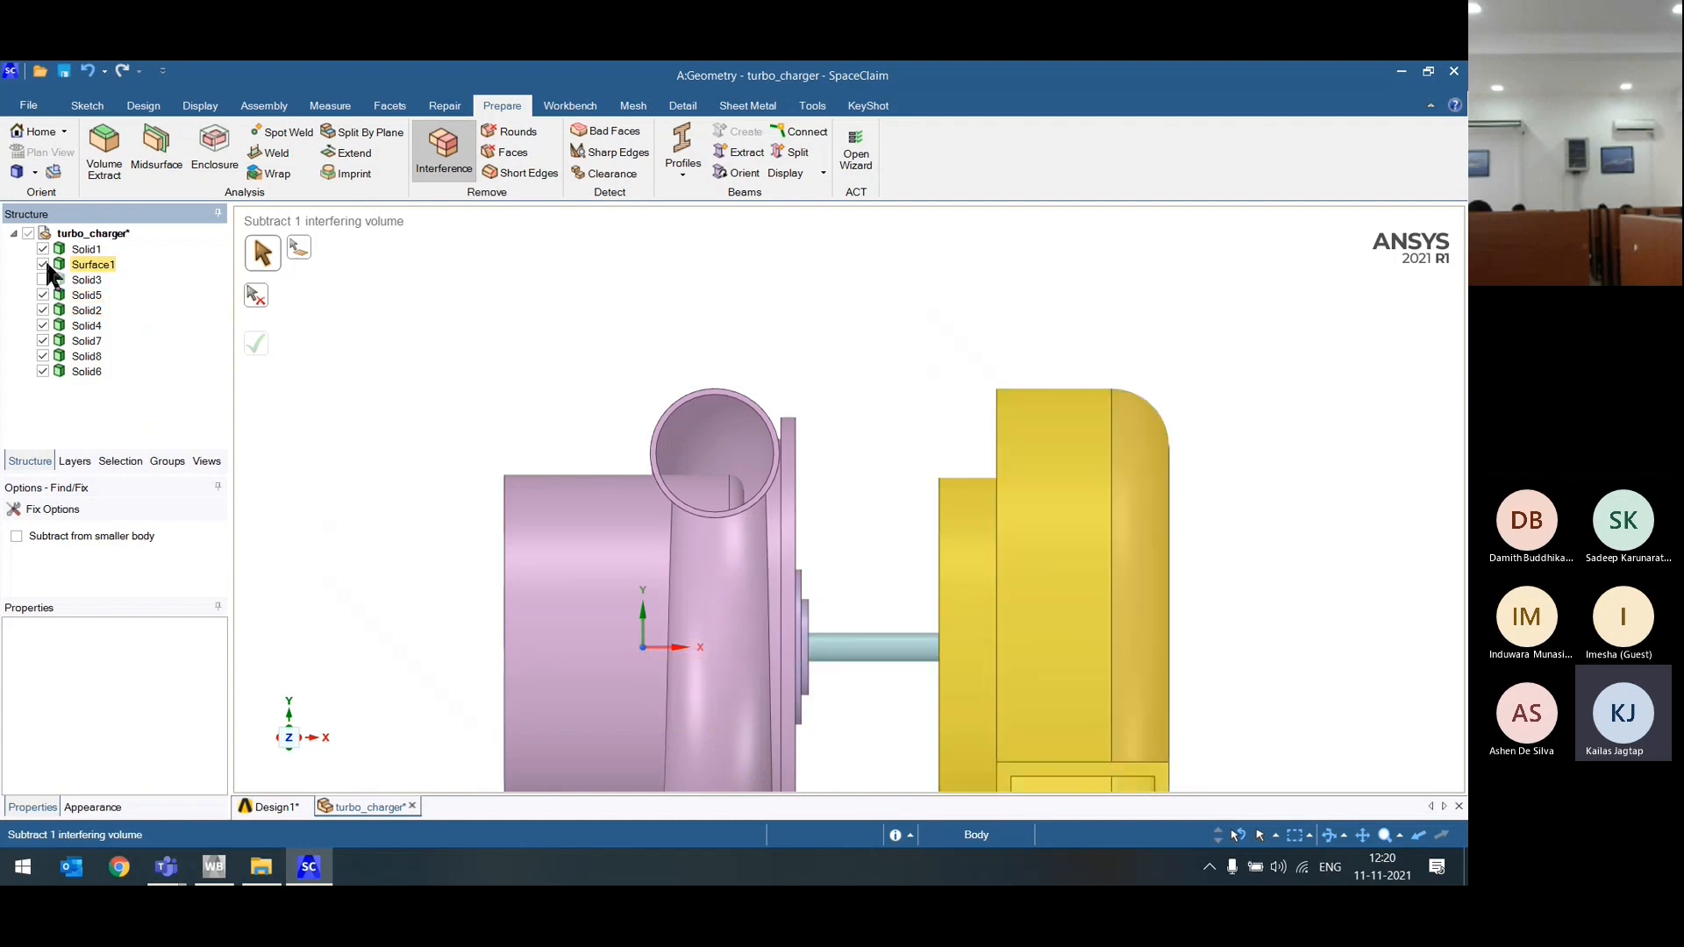
{"action": "left_click", "coordinate": [46, 298]}
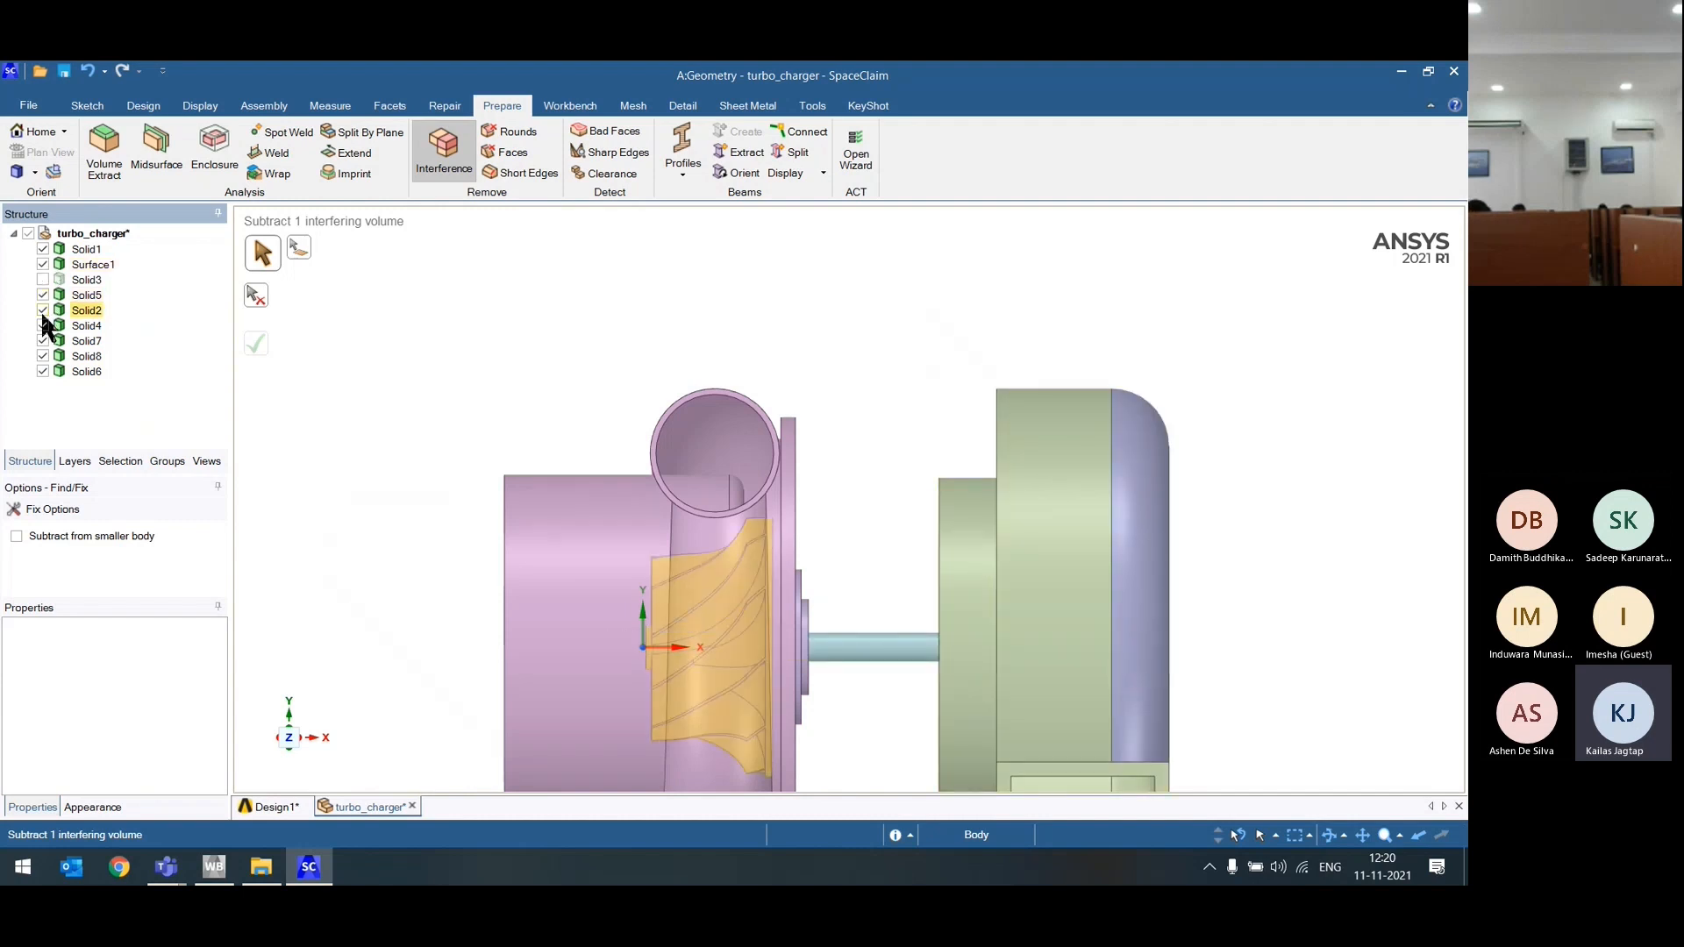
{"action": "left_click", "coordinate": [42, 263]}
{"action": "right_click", "coordinate": [513, 337]}
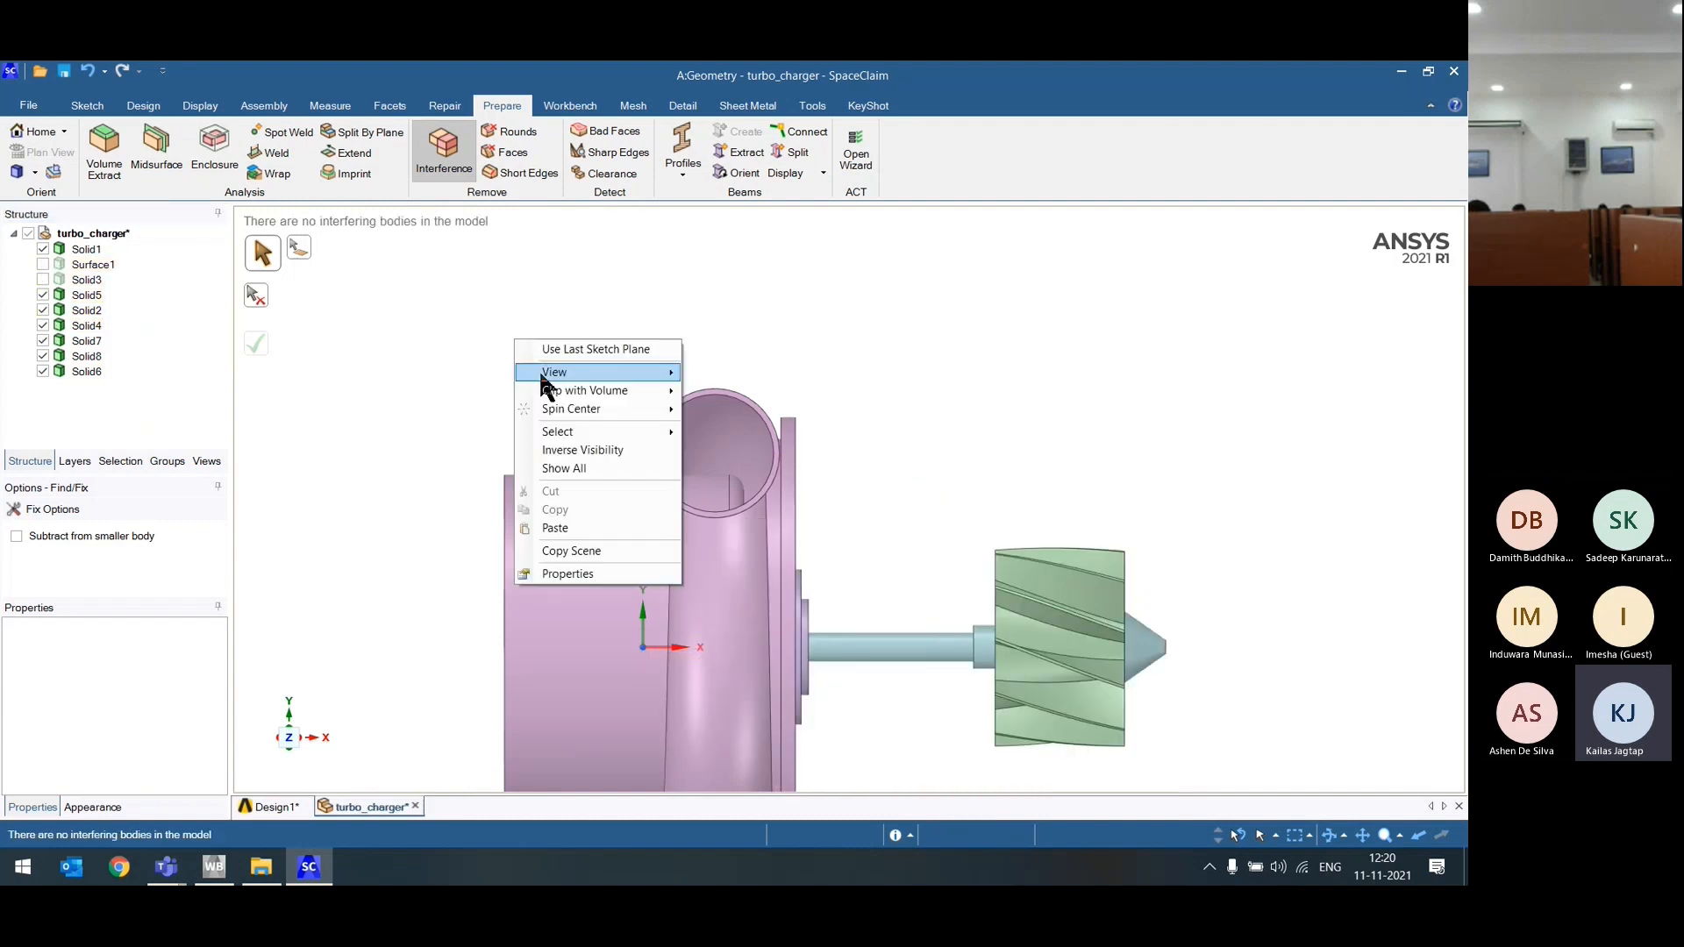
{"action": "left_click", "coordinate": [572, 456]}
Step: Pull the green housing's annular end face up to the facing surface of the tan centre body's flange, closing the gap
{"action": "scroll", "coordinate": [596, 542], "scroll_direction": "up", "scroll_amount": 1}
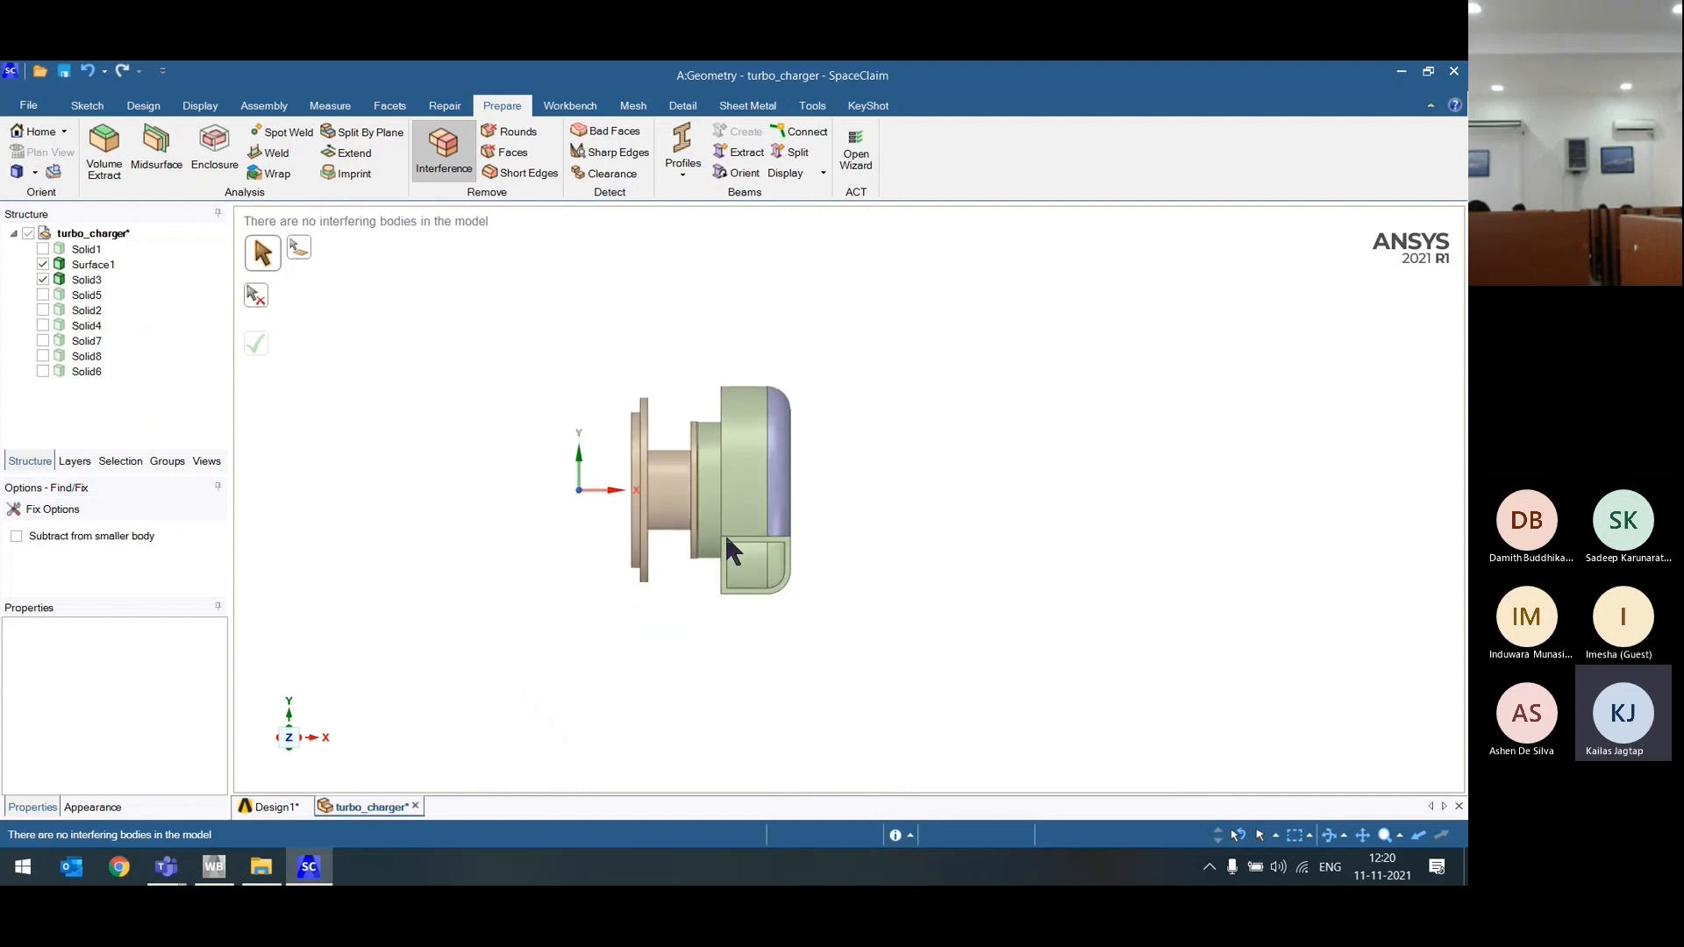
{"action": "middle_click_drag", "start_coordinate": [724, 533], "coordinate": [704, 583]}
{"action": "scroll", "coordinate": [691, 444], "scroll_direction": "up", "scroll_amount": 8}
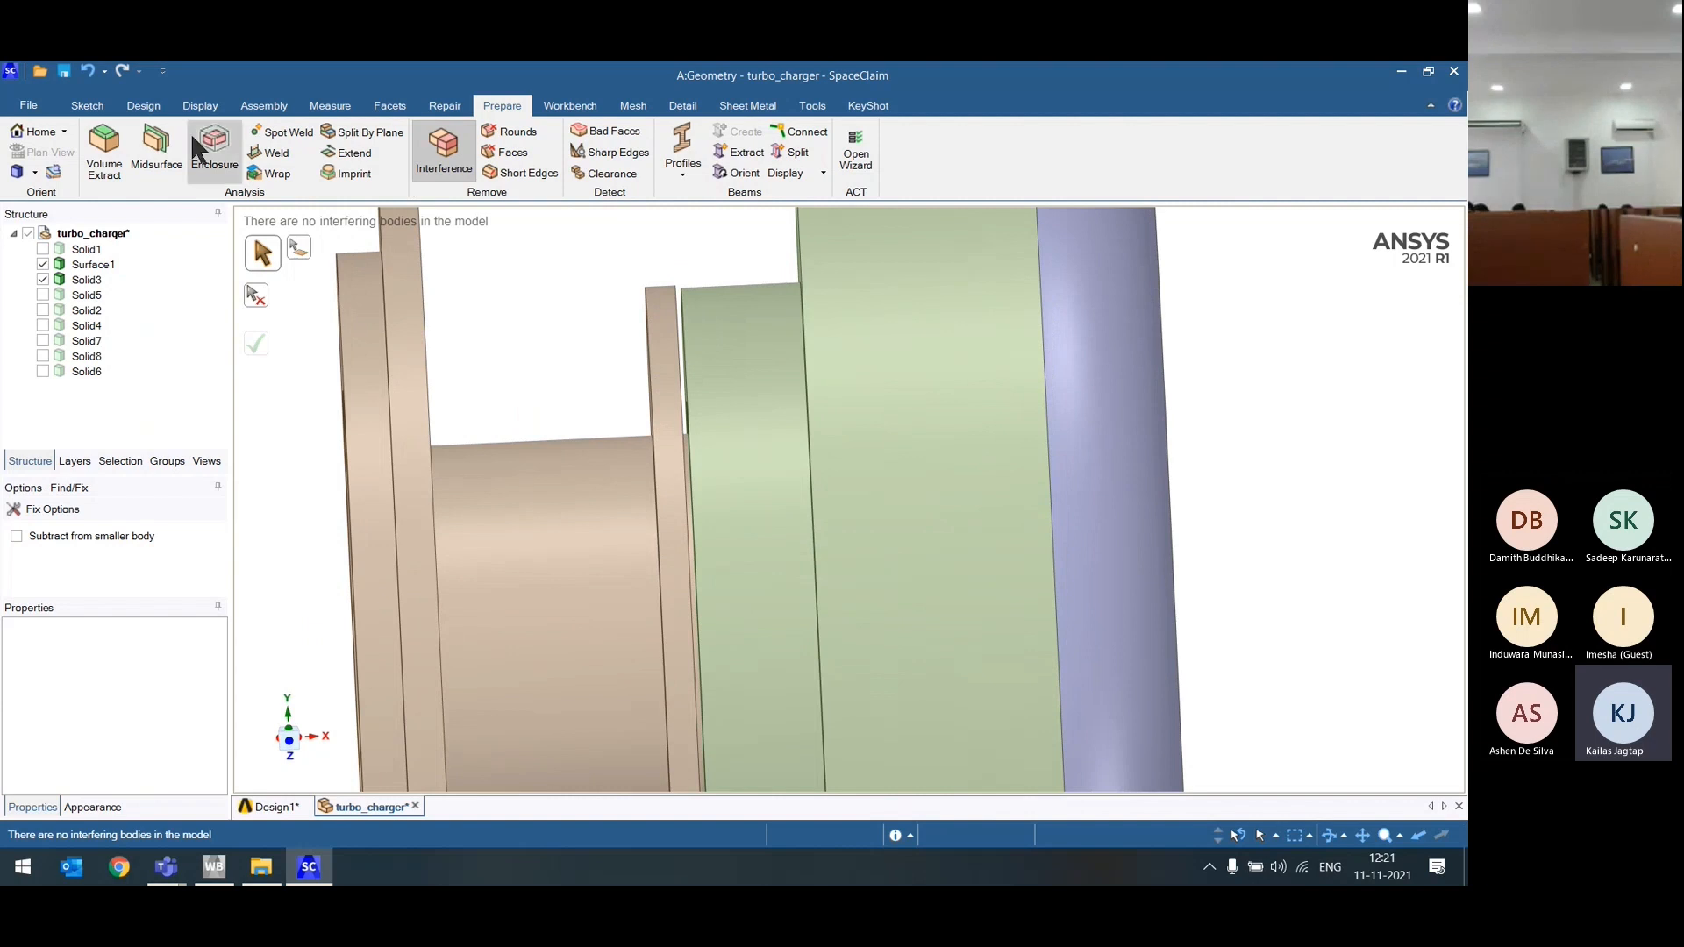
{"action": "left_click", "coordinate": [143, 106]}
{"action": "left_click", "coordinate": [355, 151]}
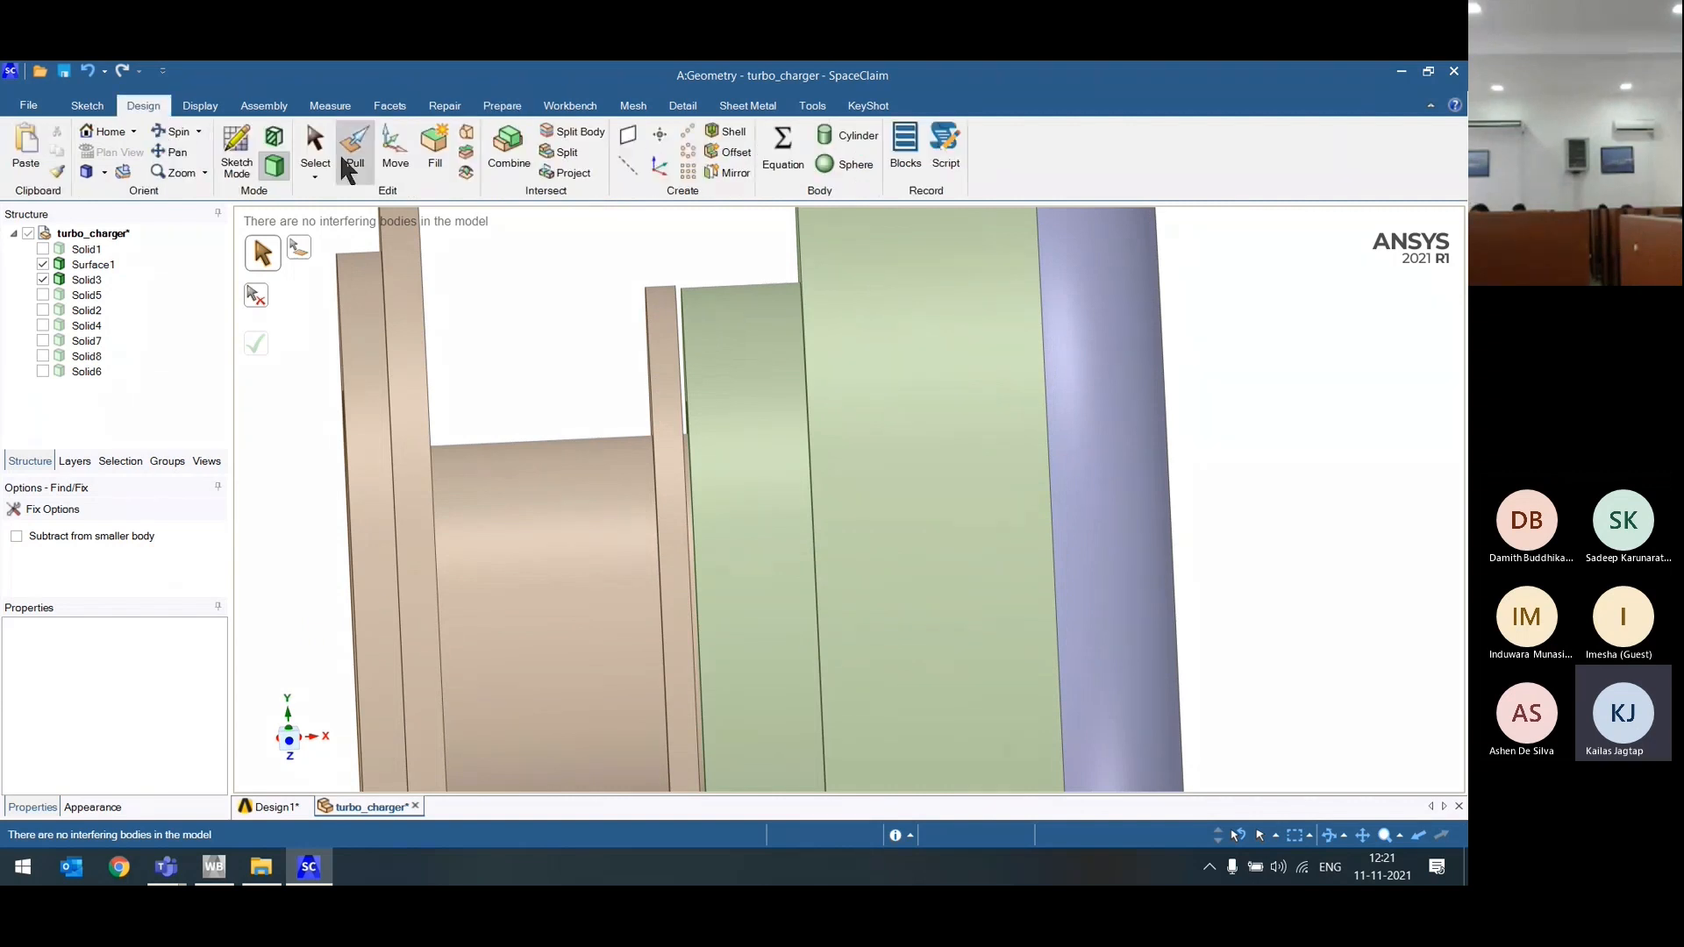
{"action": "left_click", "coordinate": [688, 349]}
{"action": "scroll", "coordinate": [689, 350], "scroll_direction": "up", "scroll_amount": 3}
{"action": "middle_click_drag", "start_coordinate": [694, 351], "coordinate": [715, 365]}
{"action": "left_click", "coordinate": [677, 375]}
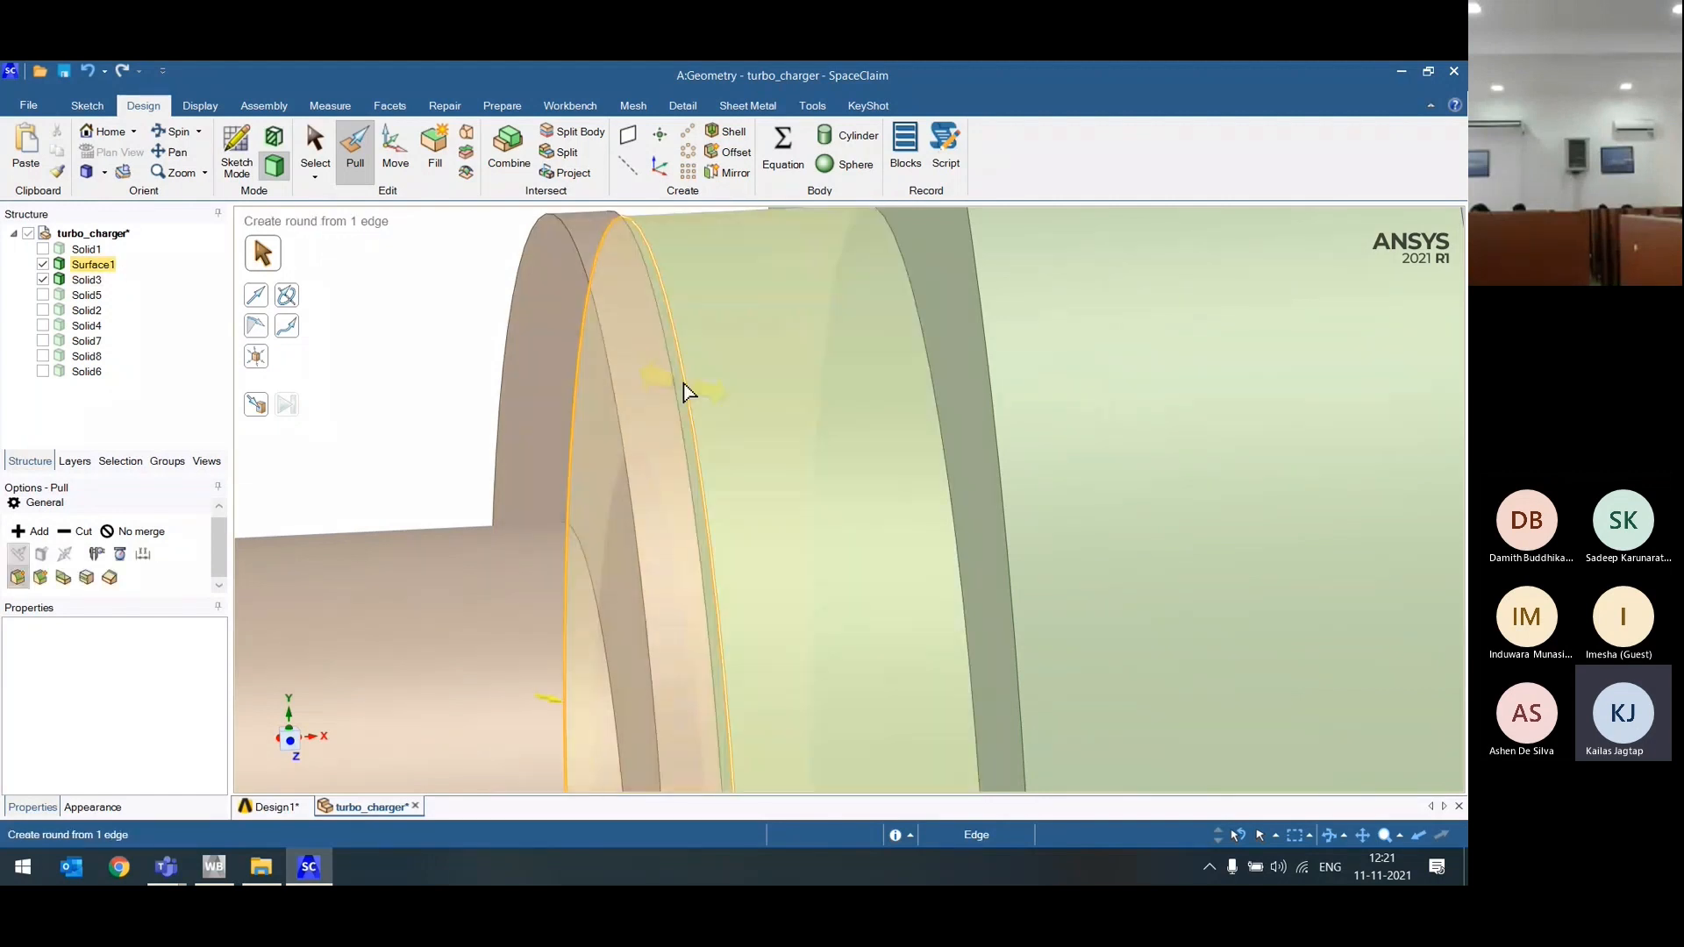
{"action": "left_click", "coordinate": [698, 392]}
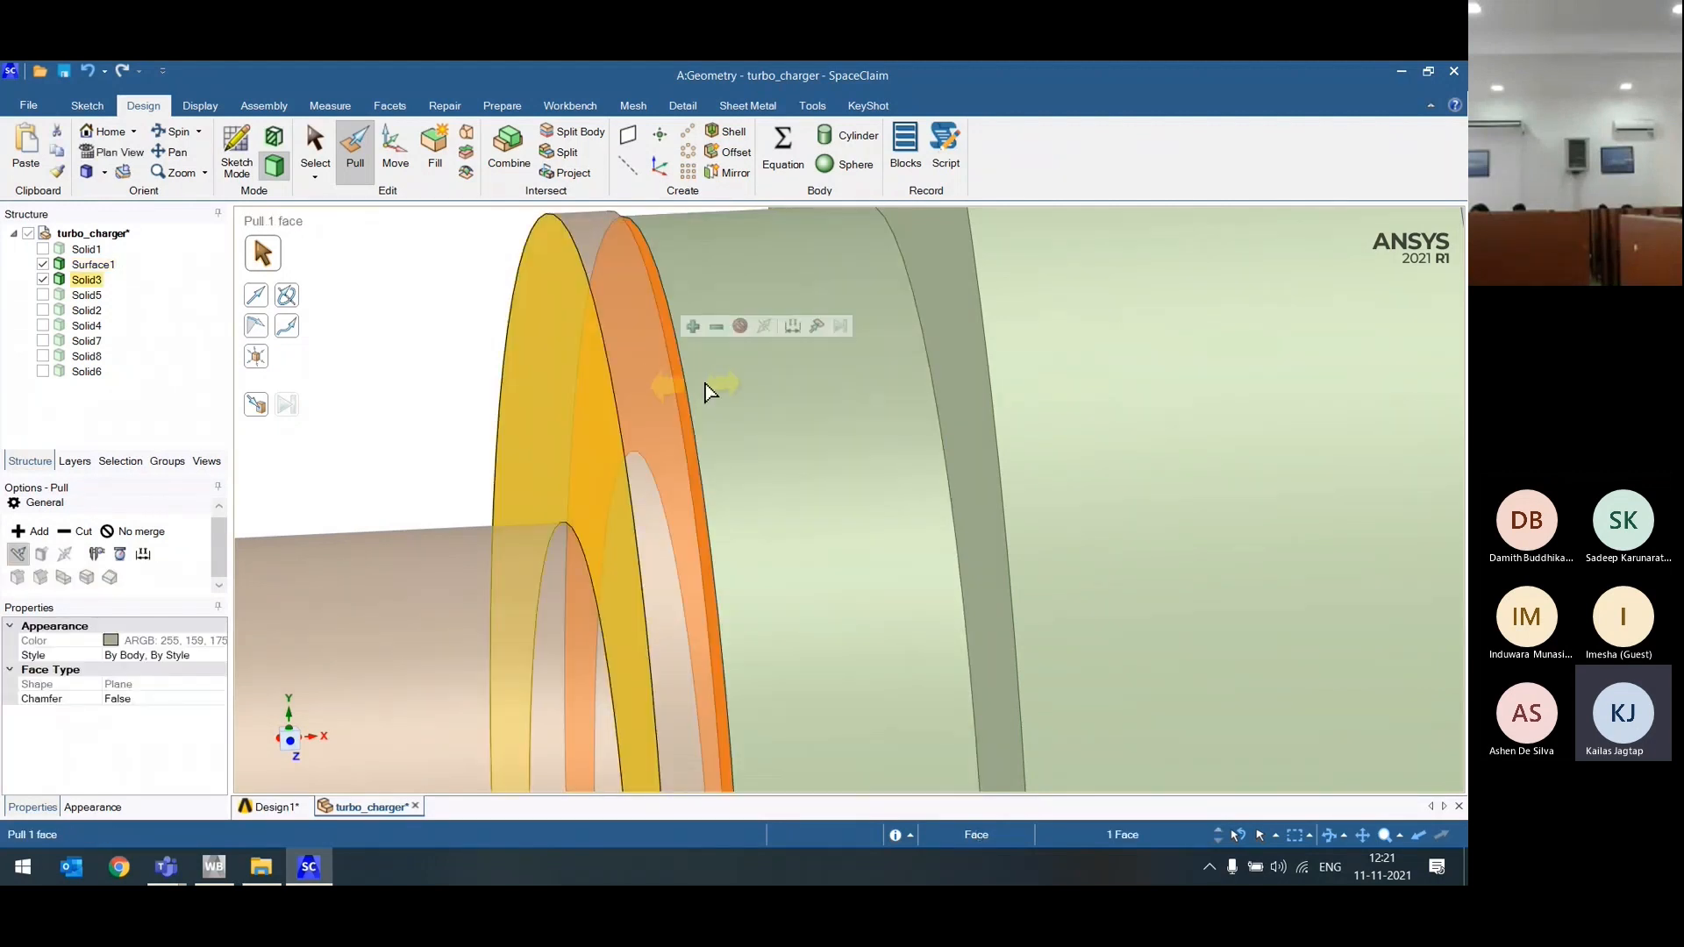
{"action": "left_click", "coordinate": [256, 404]}
{"action": "scroll", "coordinate": [751, 470], "scroll_direction": "down", "scroll_amount": 5}
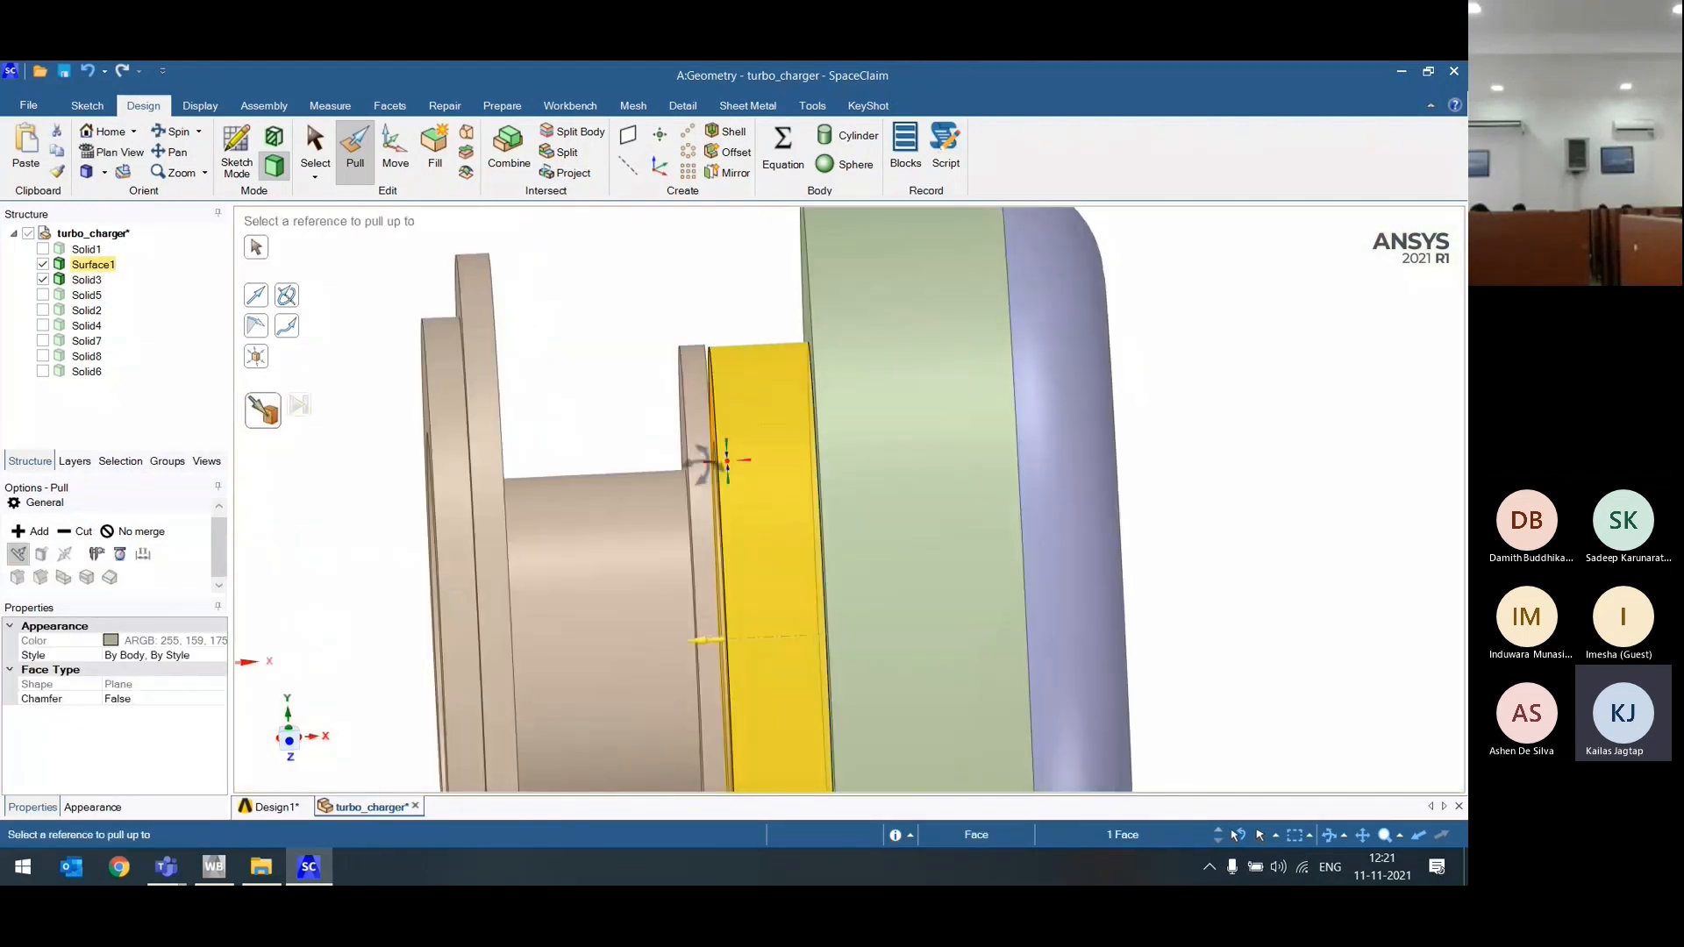
{"action": "middle_click_drag", "start_coordinate": [727, 460], "coordinate": [744, 449]}
{"action": "scroll", "coordinate": [740, 441], "scroll_direction": "up", "scroll_amount": 5}
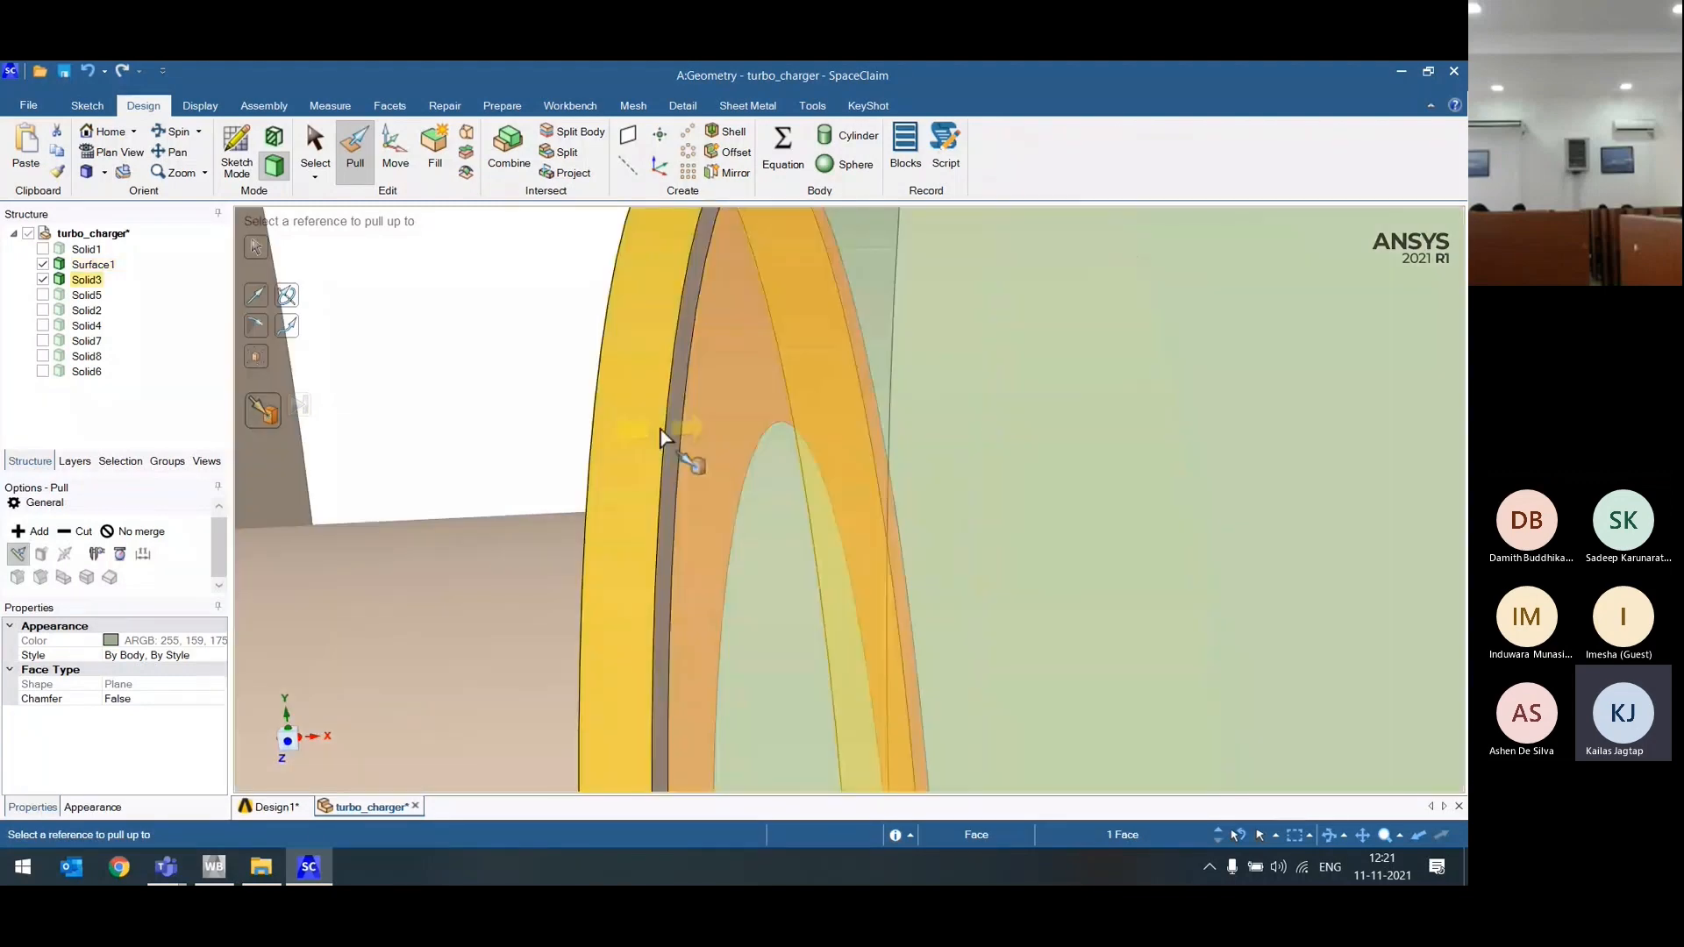
{"action": "left_click", "coordinate": [660, 429]}
{"action": "scroll", "coordinate": [609, 424], "scroll_direction": "down", "scroll_amount": 10}
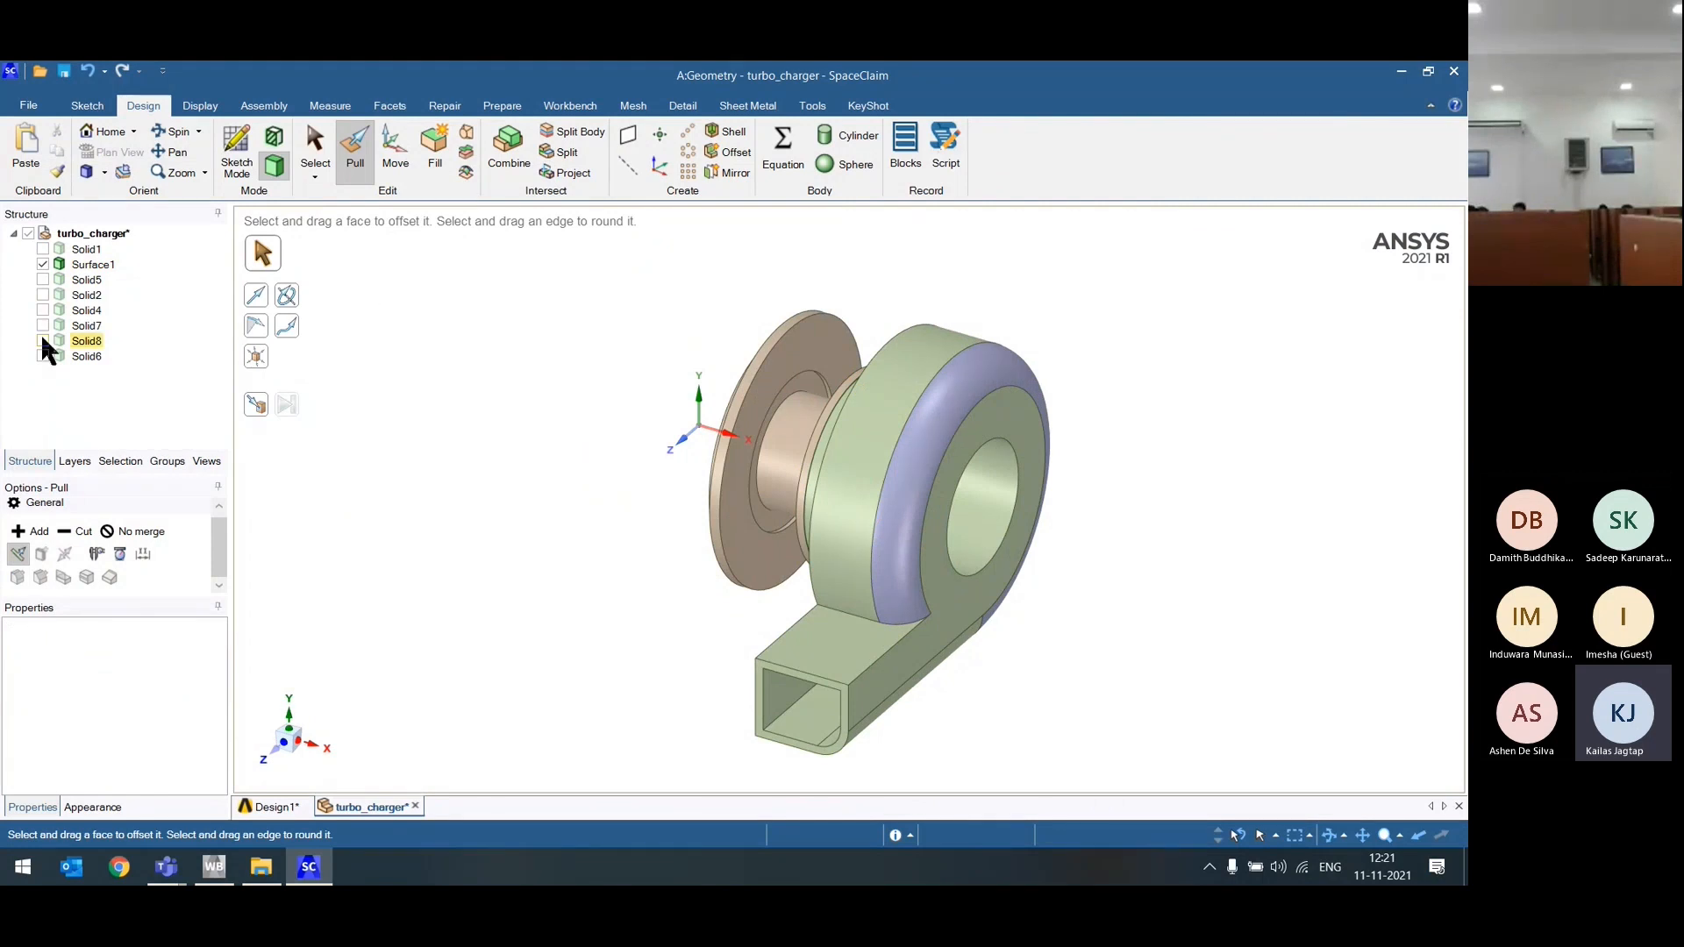
Step: Show all bodies of the turbo_charger again and check the closed joint between the tan flange and the green housing
{"action": "left_click", "coordinate": [315, 145]}
{"action": "right_click", "coordinate": [365, 321]}
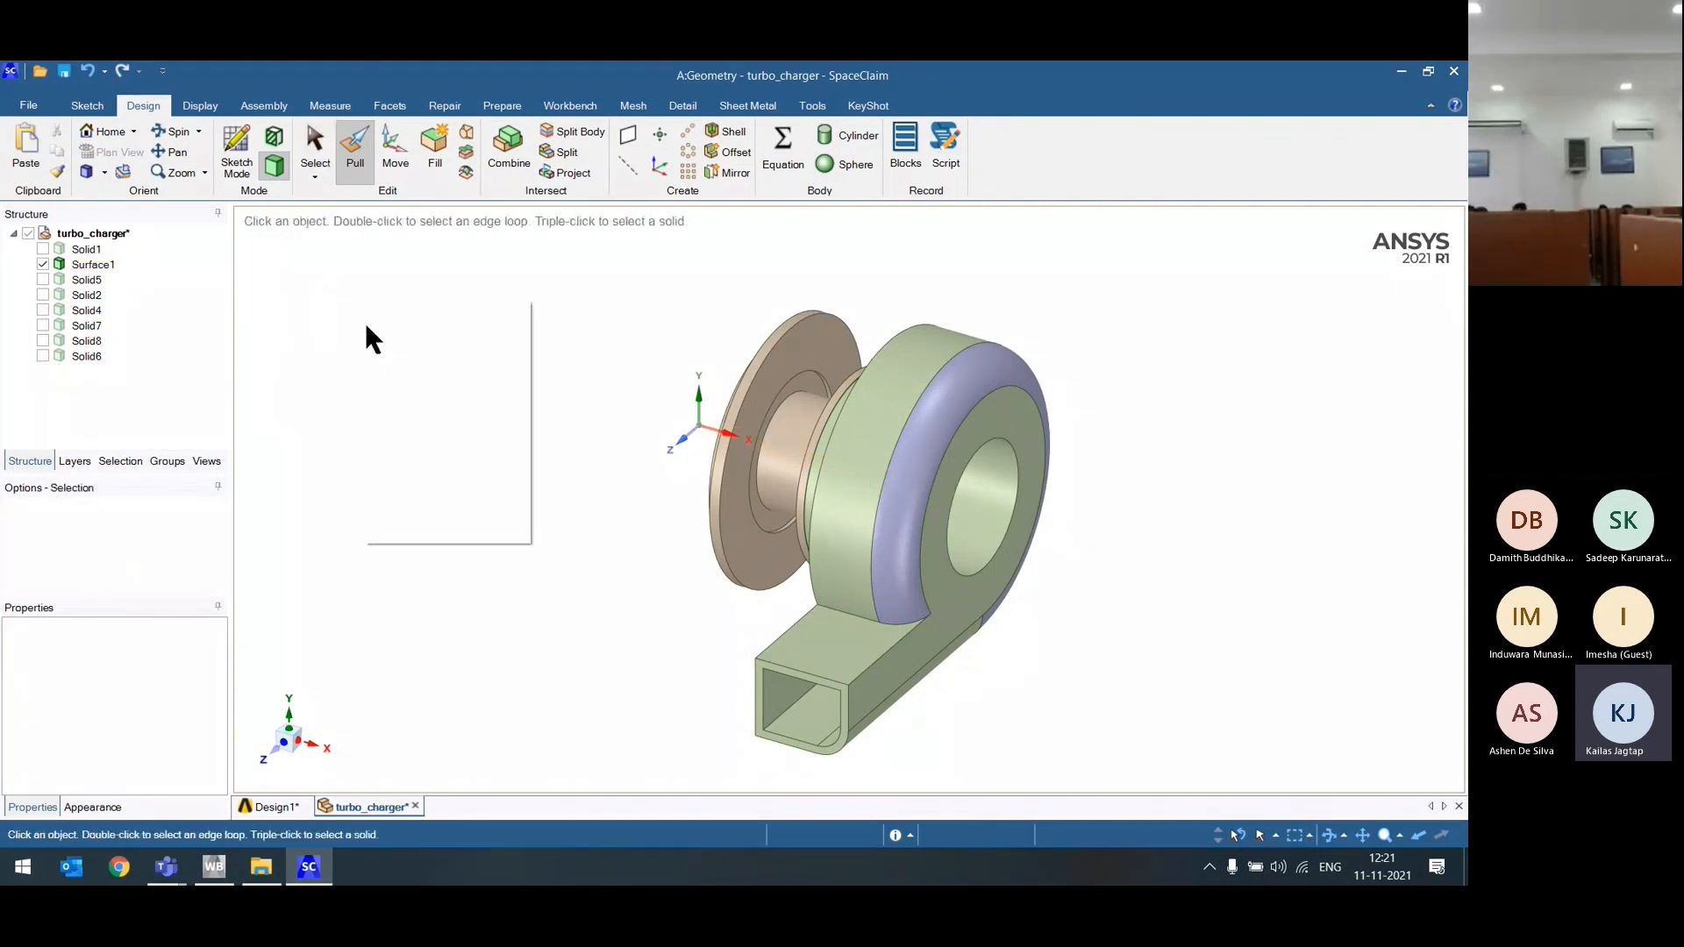
{"action": "left_click", "coordinate": [412, 427]}
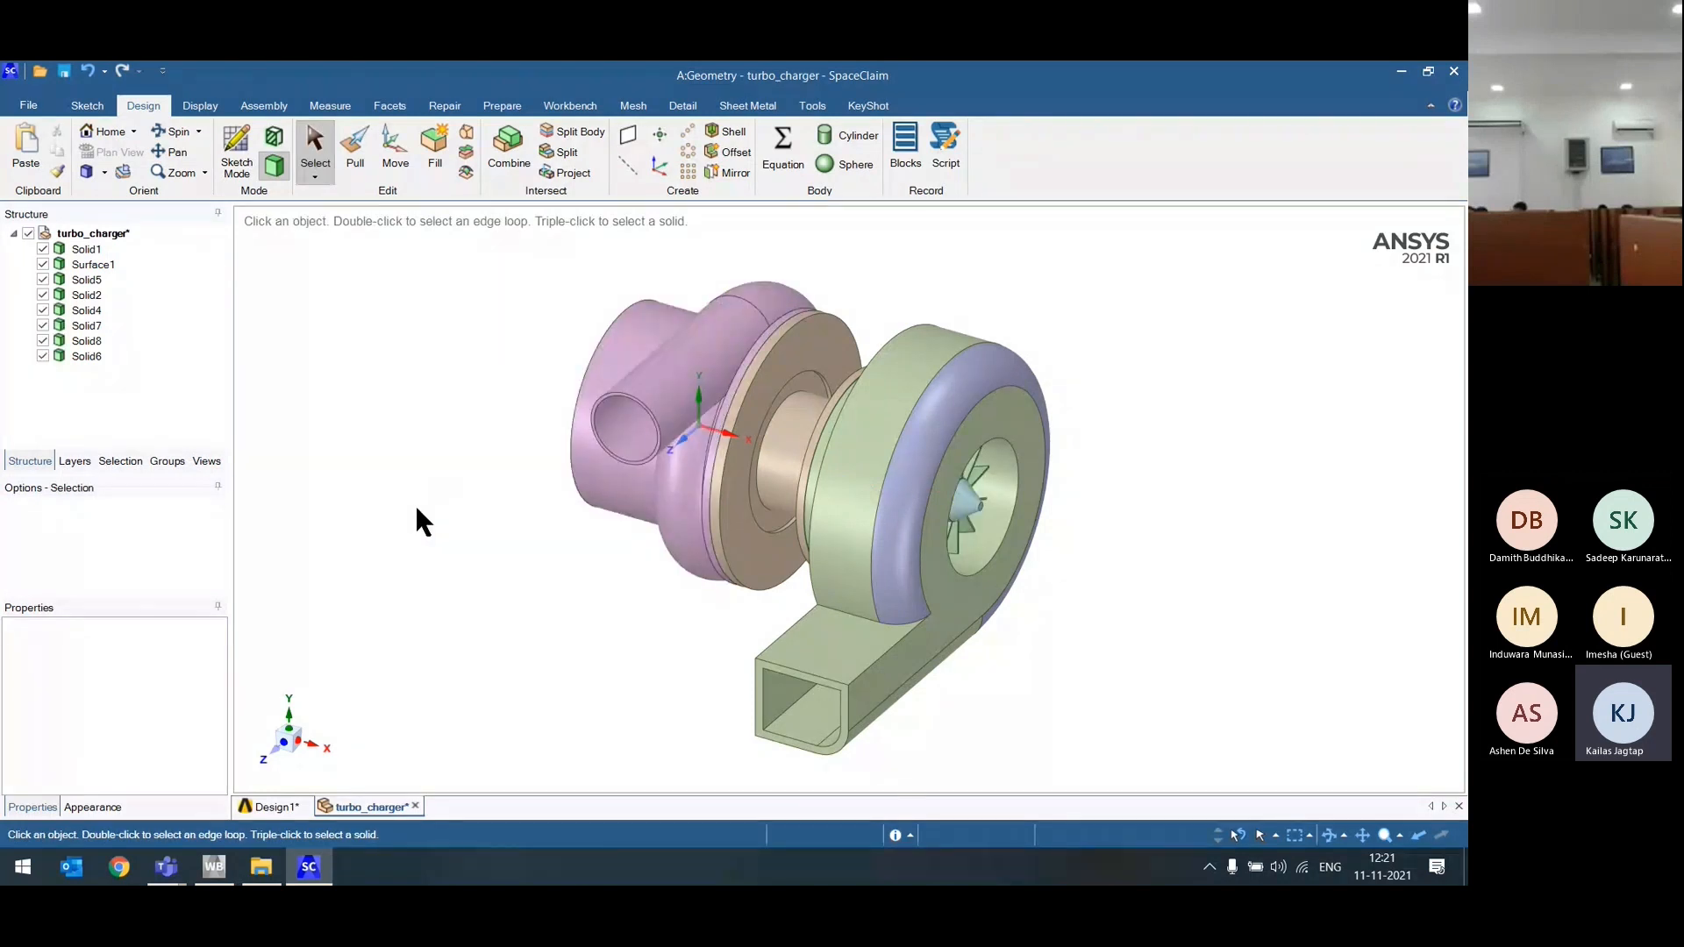
{"action": "key", "text": "z"}
{"action": "left_click", "coordinate": [282, 744]}
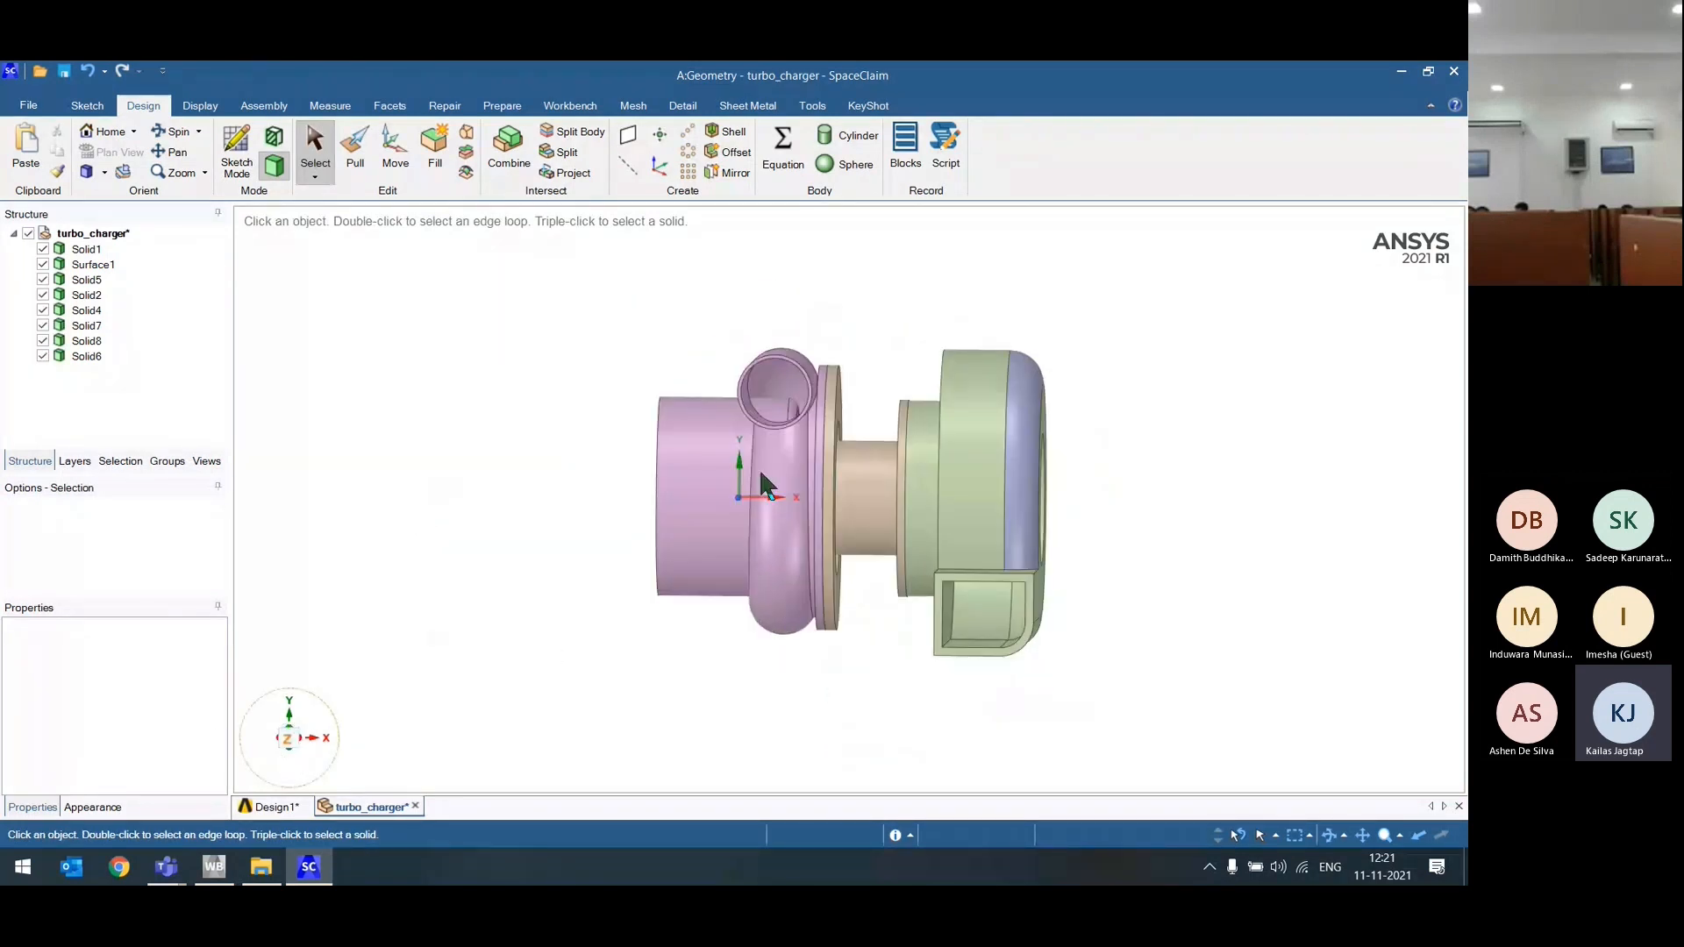
{"action": "scroll", "coordinate": [865, 314], "scroll_direction": "up", "scroll_amount": 10}
{"action": "scroll", "coordinate": [871, 414], "scroll_direction": "down", "scroll_amount": 3}
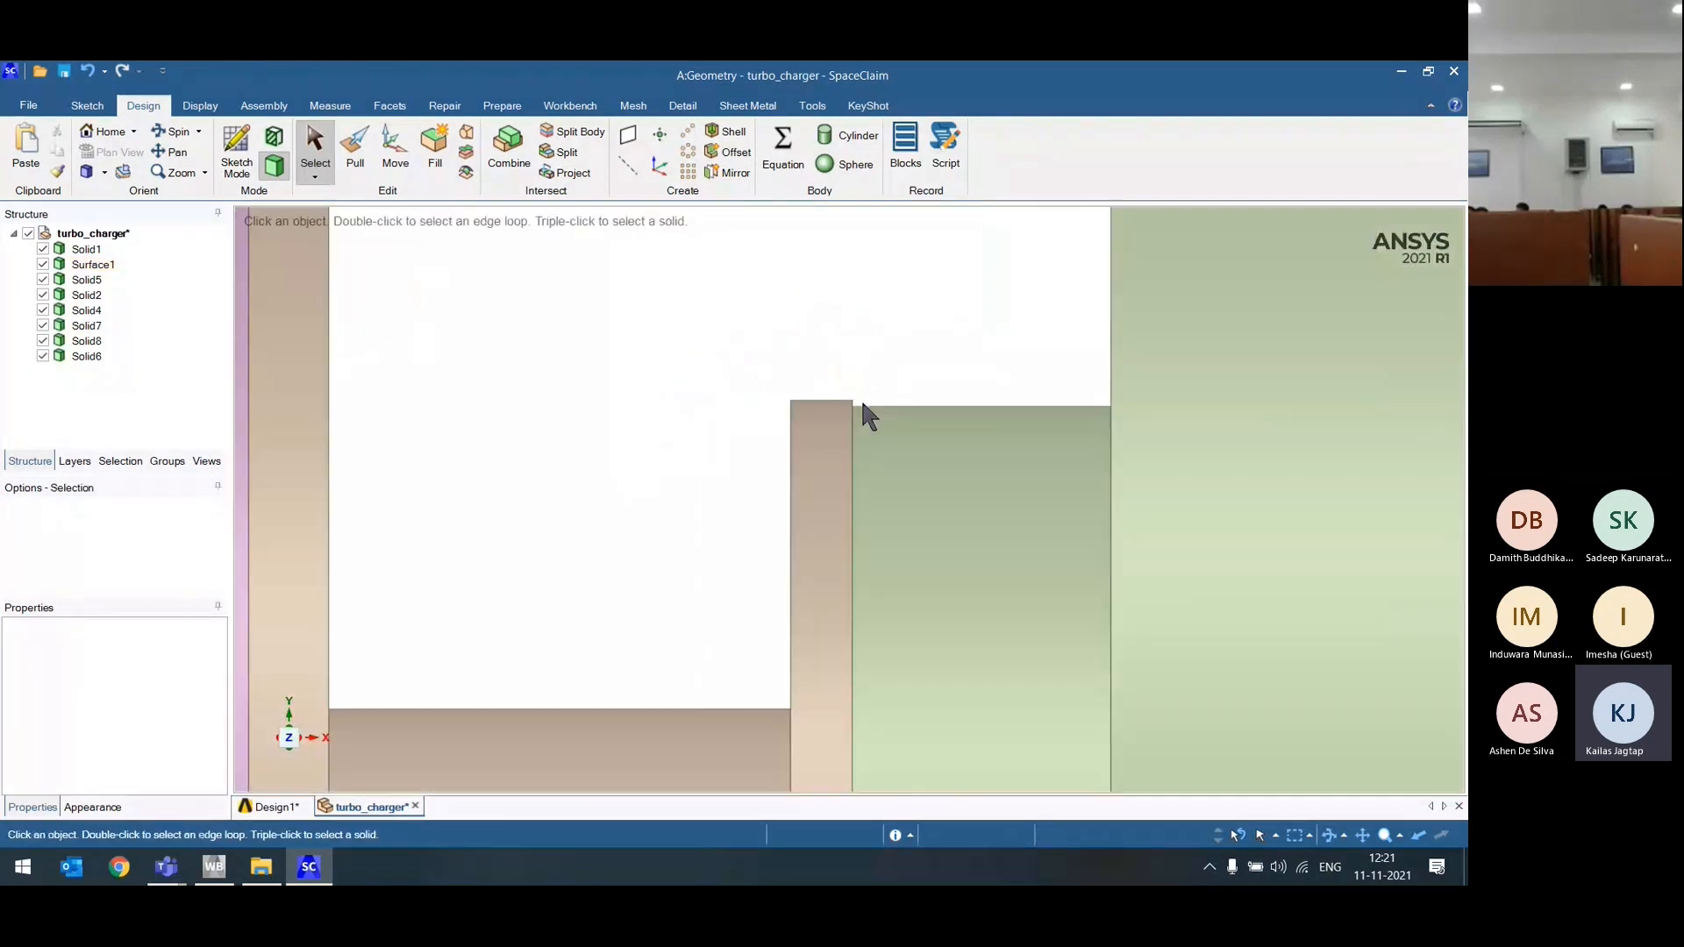
{"action": "key", "text": "h"}
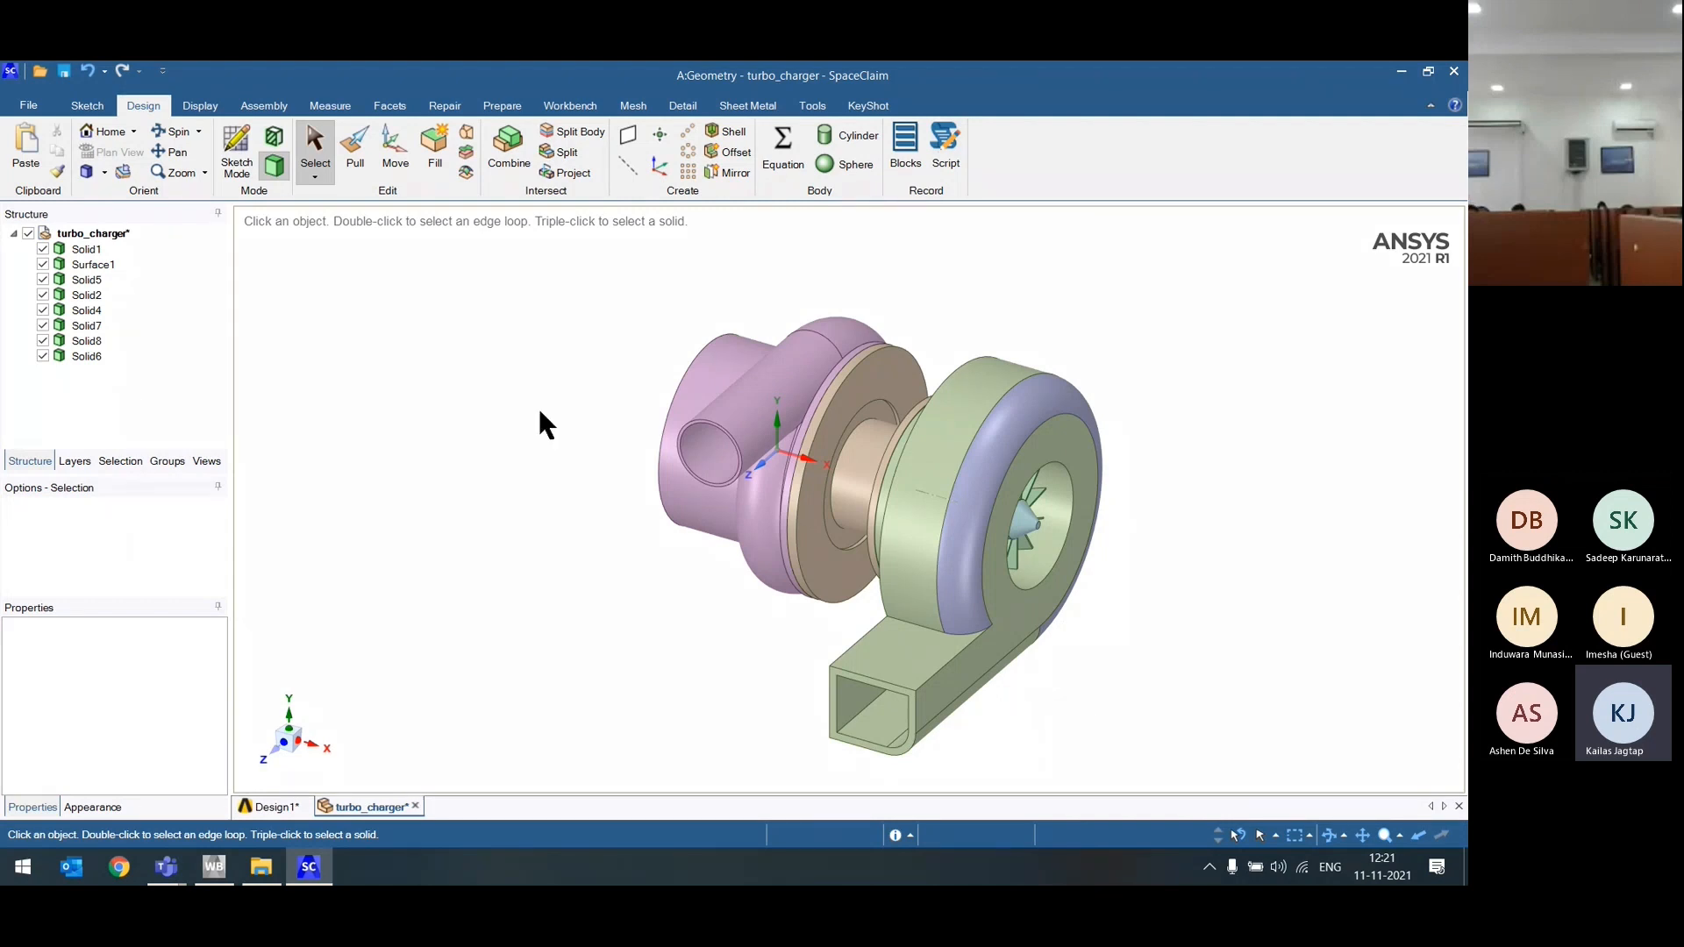
Step: Start a Volume Extract by edge loops and select the inner edges of the green housing's round opening and rectangular outlet
{"action": "left_click", "coordinate": [190, 105]}
{"action": "left_click", "coordinate": [144, 109]}
{"action": "left_click", "coordinate": [501, 105]}
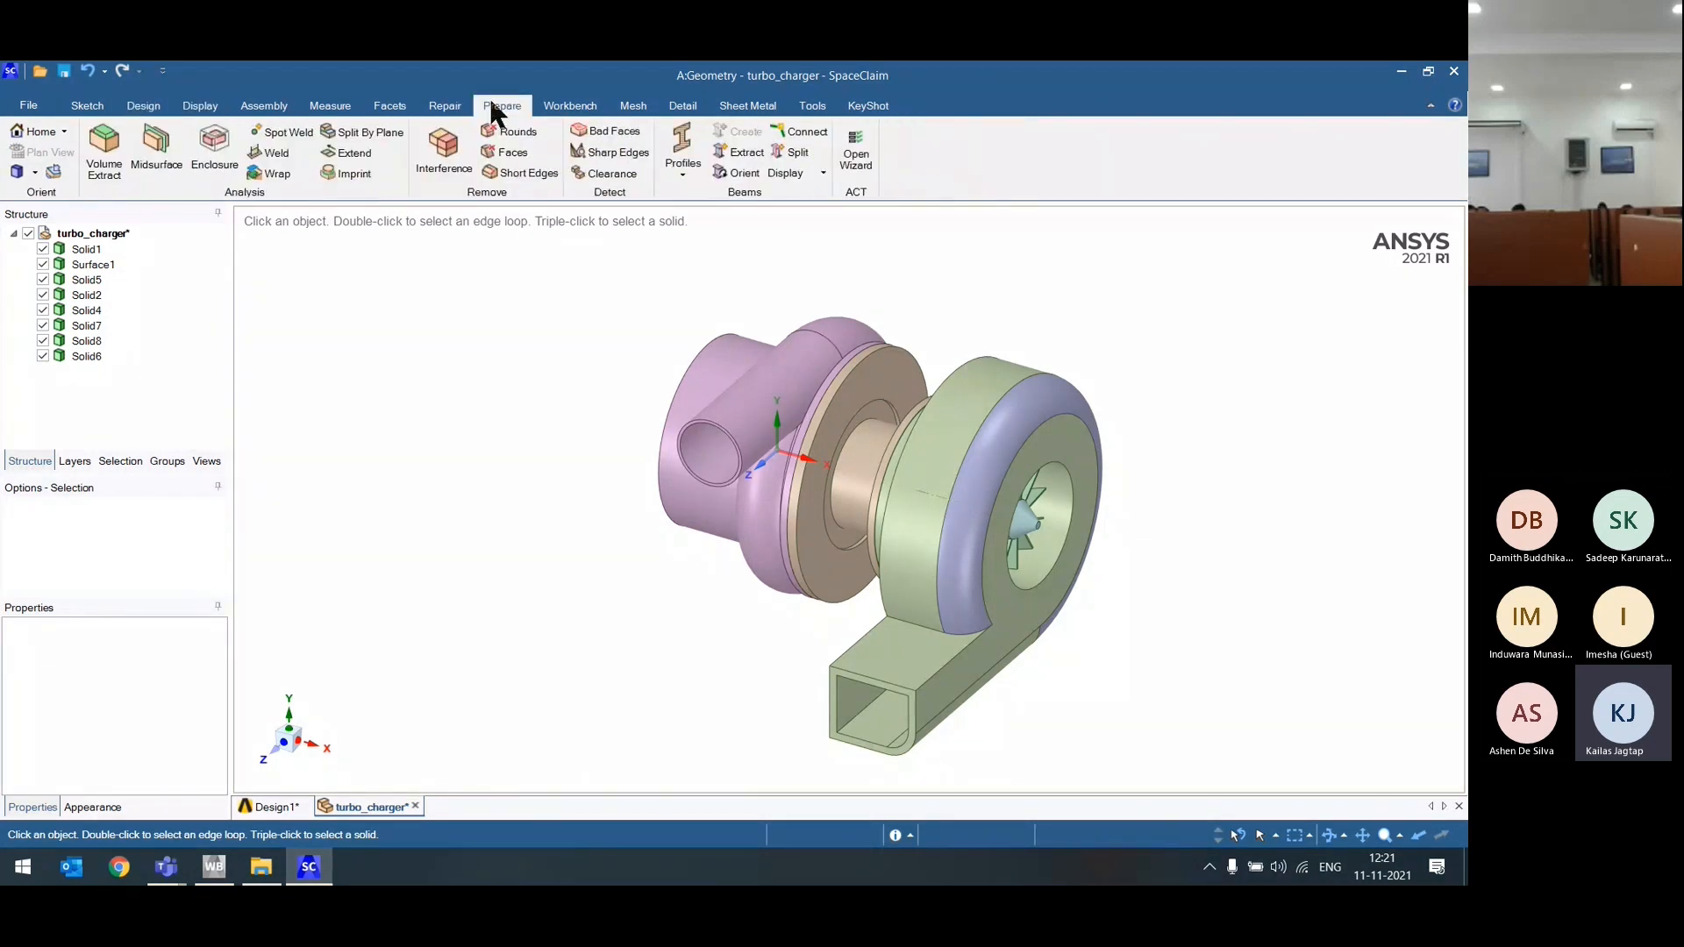
{"action": "left_click", "coordinate": [104, 154]}
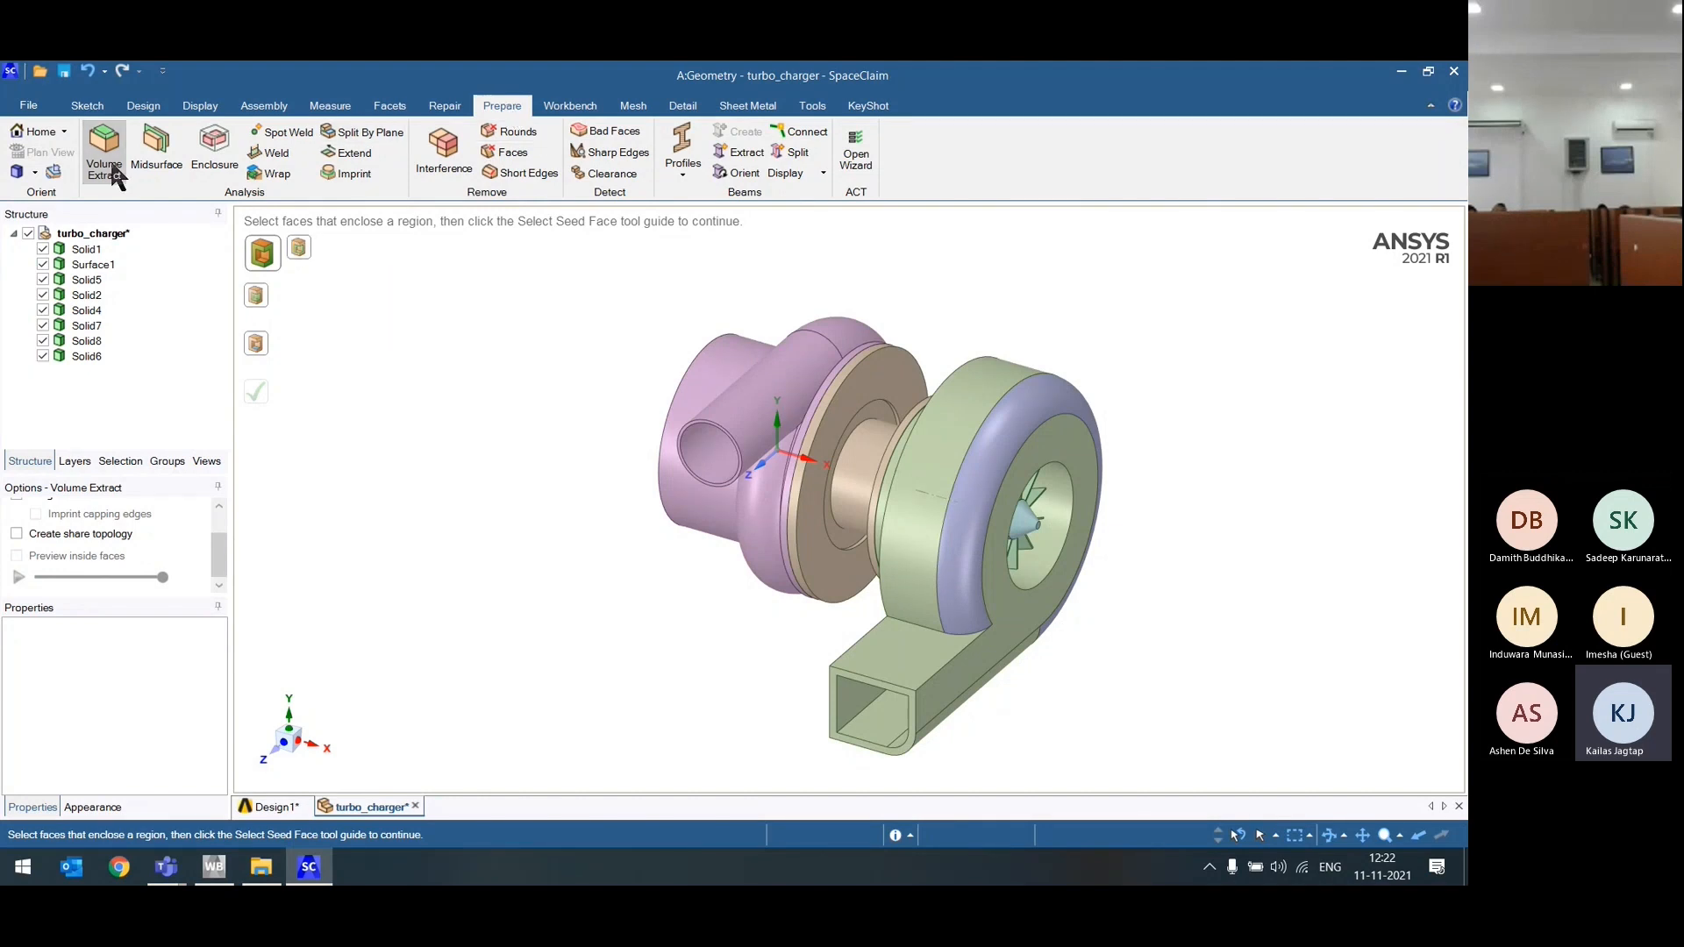
{"action": "left_click", "coordinate": [298, 250]}
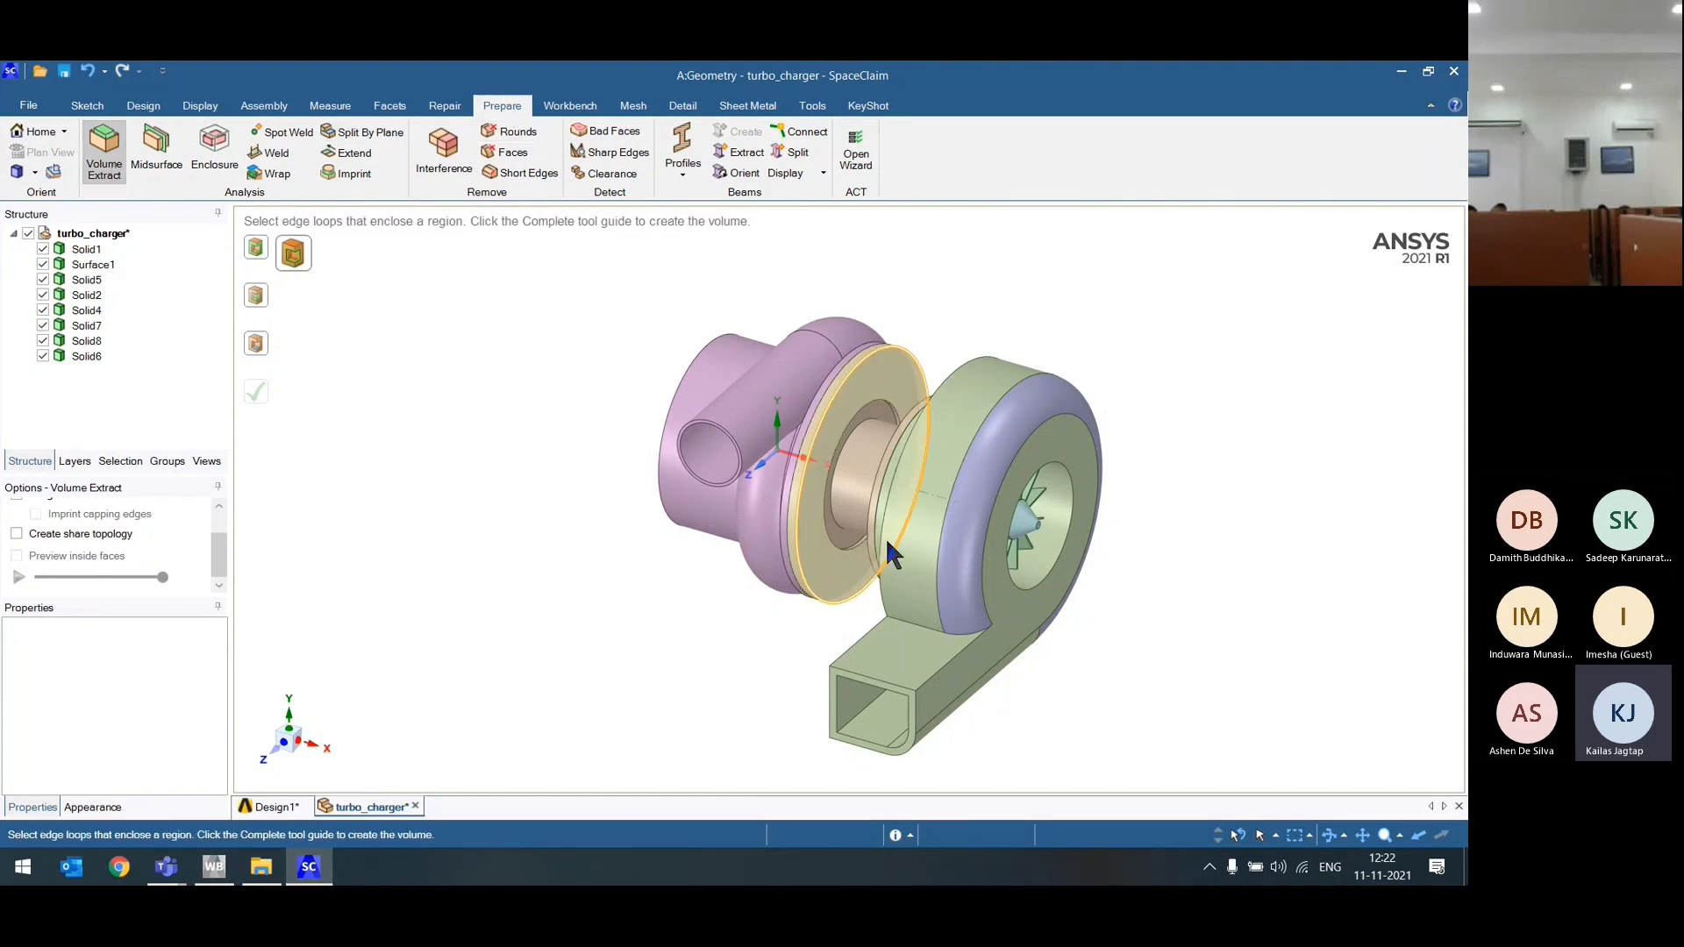
{"action": "scroll", "coordinate": [1107, 485], "scroll_direction": "up", "scroll_amount": 2}
{"action": "left_click", "coordinate": [1063, 500]}
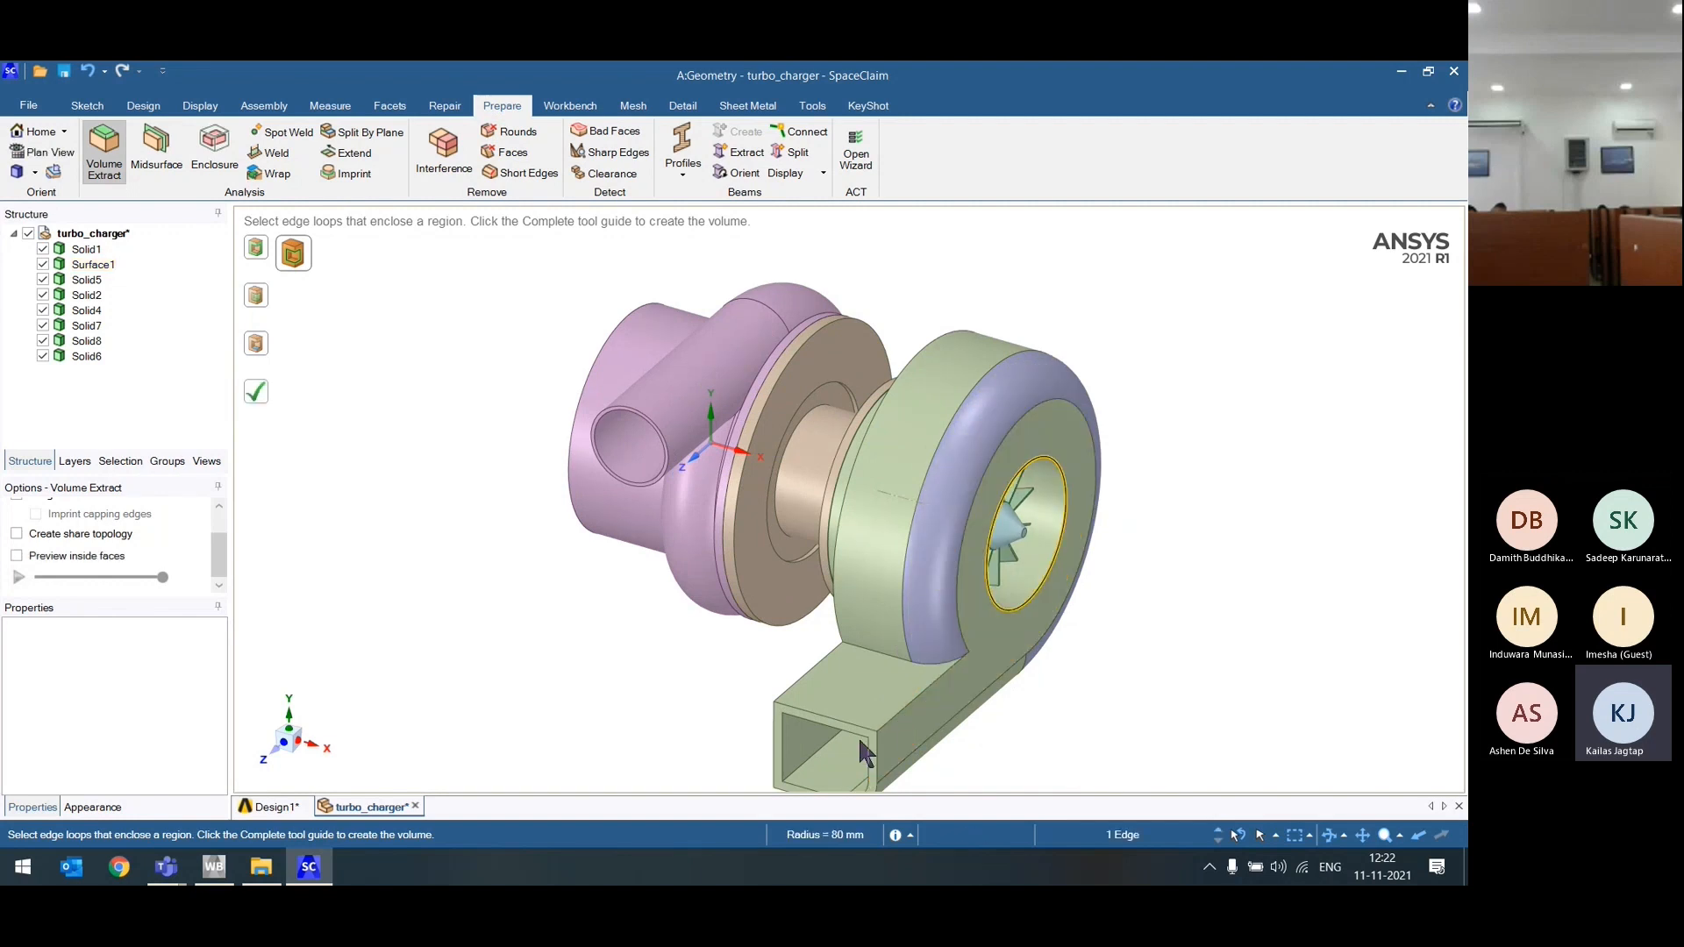
{"action": "left_click", "coordinate": [861, 744]}
Step: Complete the green housing's volume extraction and highlight the resulting Volume body in the structure to check it
{"action": "scroll", "coordinate": [722, 658], "scroll_direction": "down", "scroll_amount": 4}
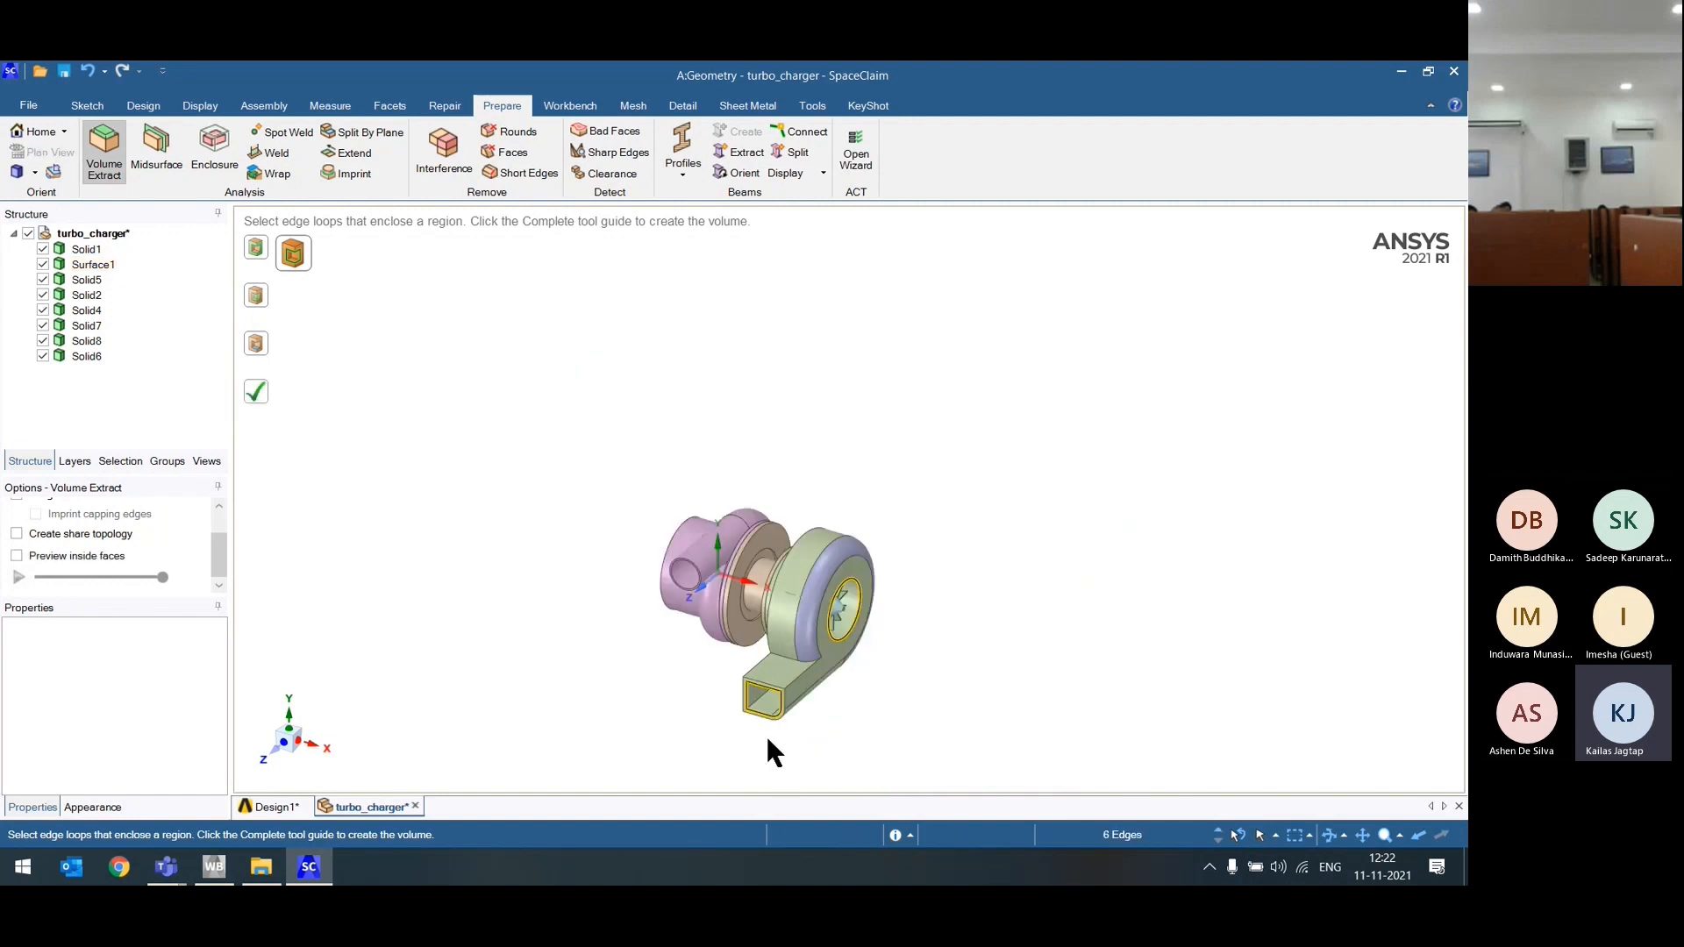
{"action": "scroll", "coordinate": [768, 740], "scroll_direction": "up", "scroll_amount": 4}
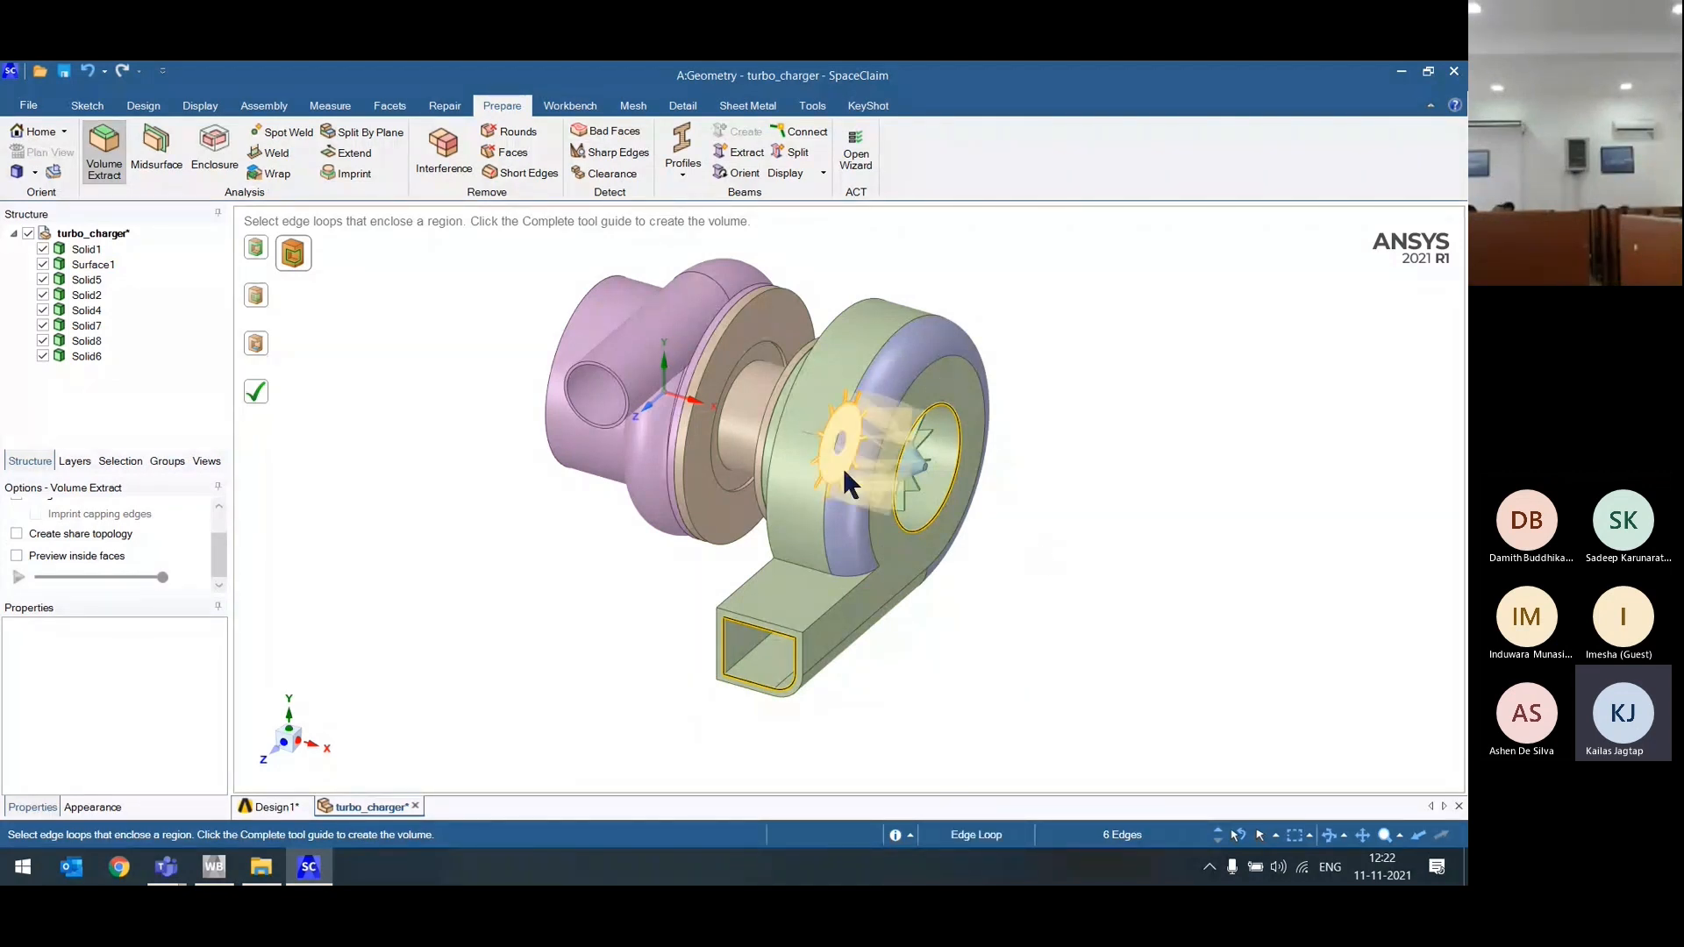
{"action": "middle_click_drag", "start_coordinate": [842, 466], "coordinate": [1223, 442]}
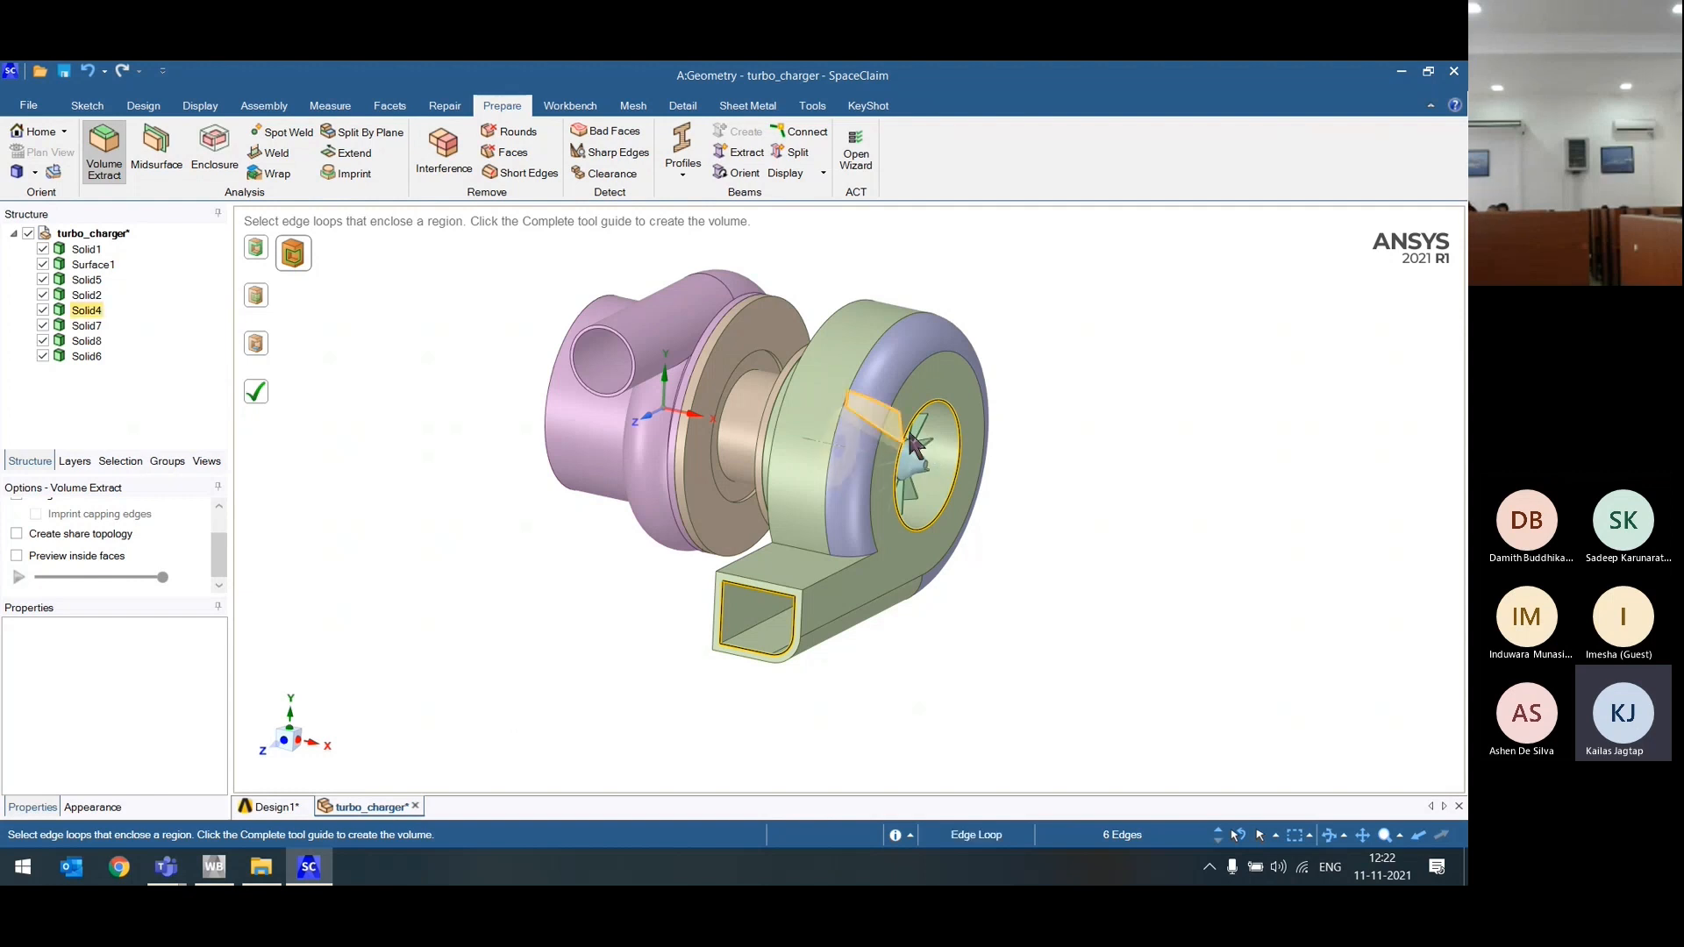
{"action": "scroll", "coordinate": [930, 457], "scroll_direction": "up", "scroll_amount": 3}
{"action": "scroll", "coordinate": [949, 471], "scroll_direction": "down", "scroll_amount": 4}
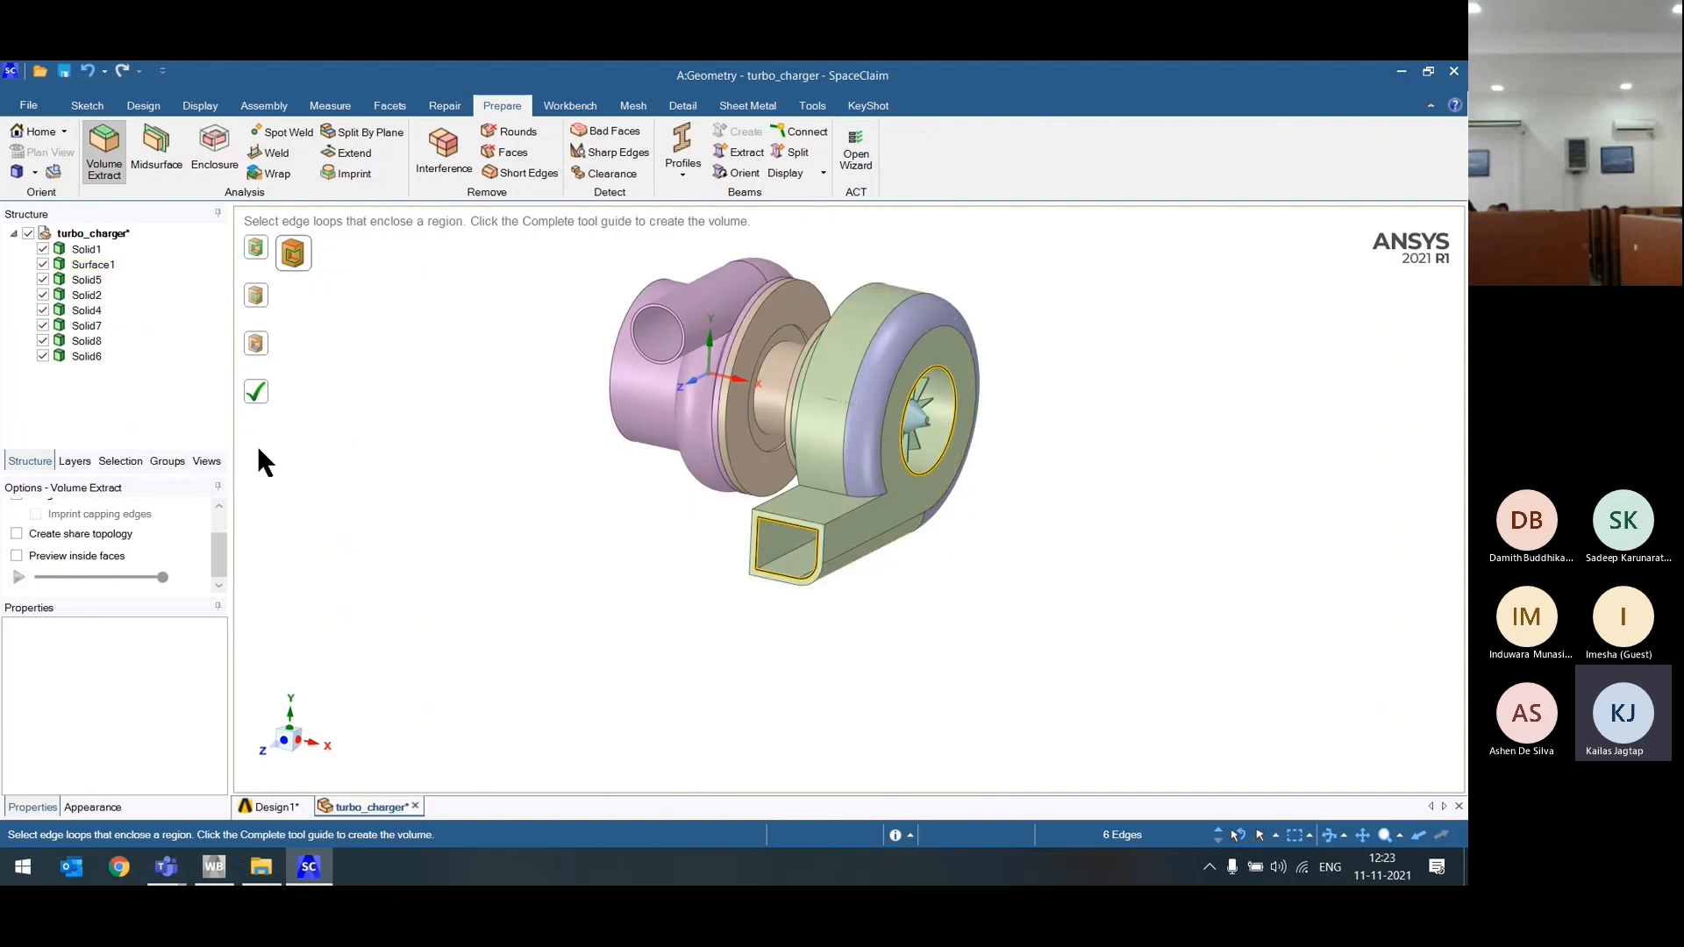
{"action": "left_click", "coordinate": [256, 392]}
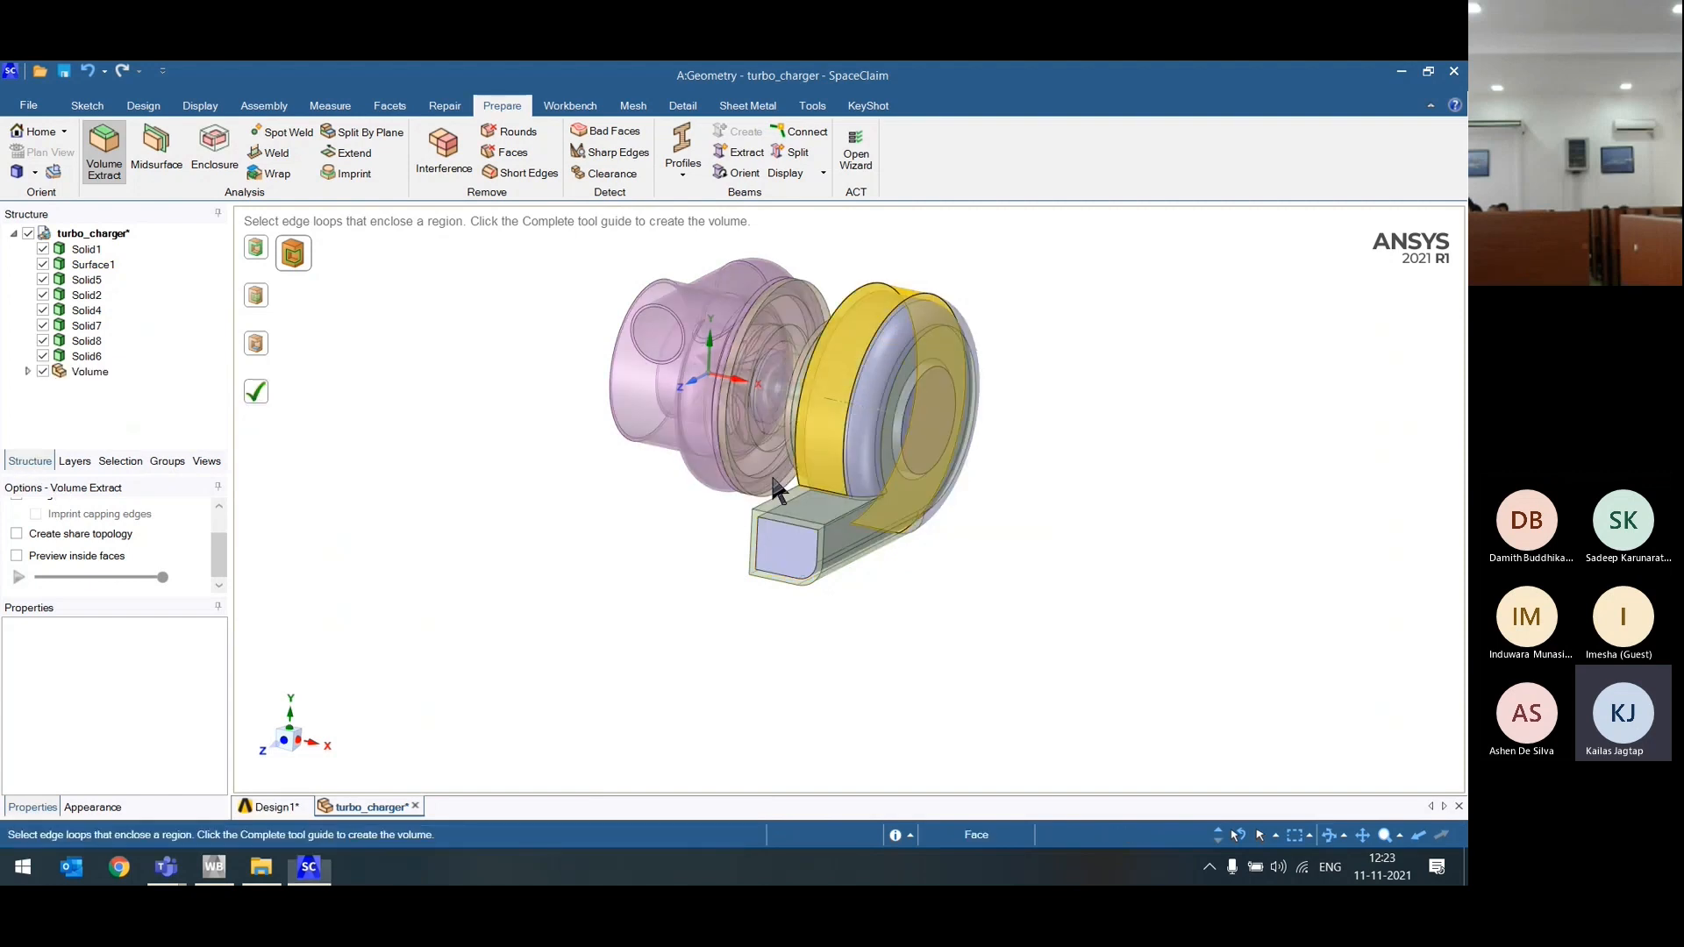
{"action": "left_click", "coordinate": [28, 371]}
{"action": "left_click", "coordinate": [107, 387]}
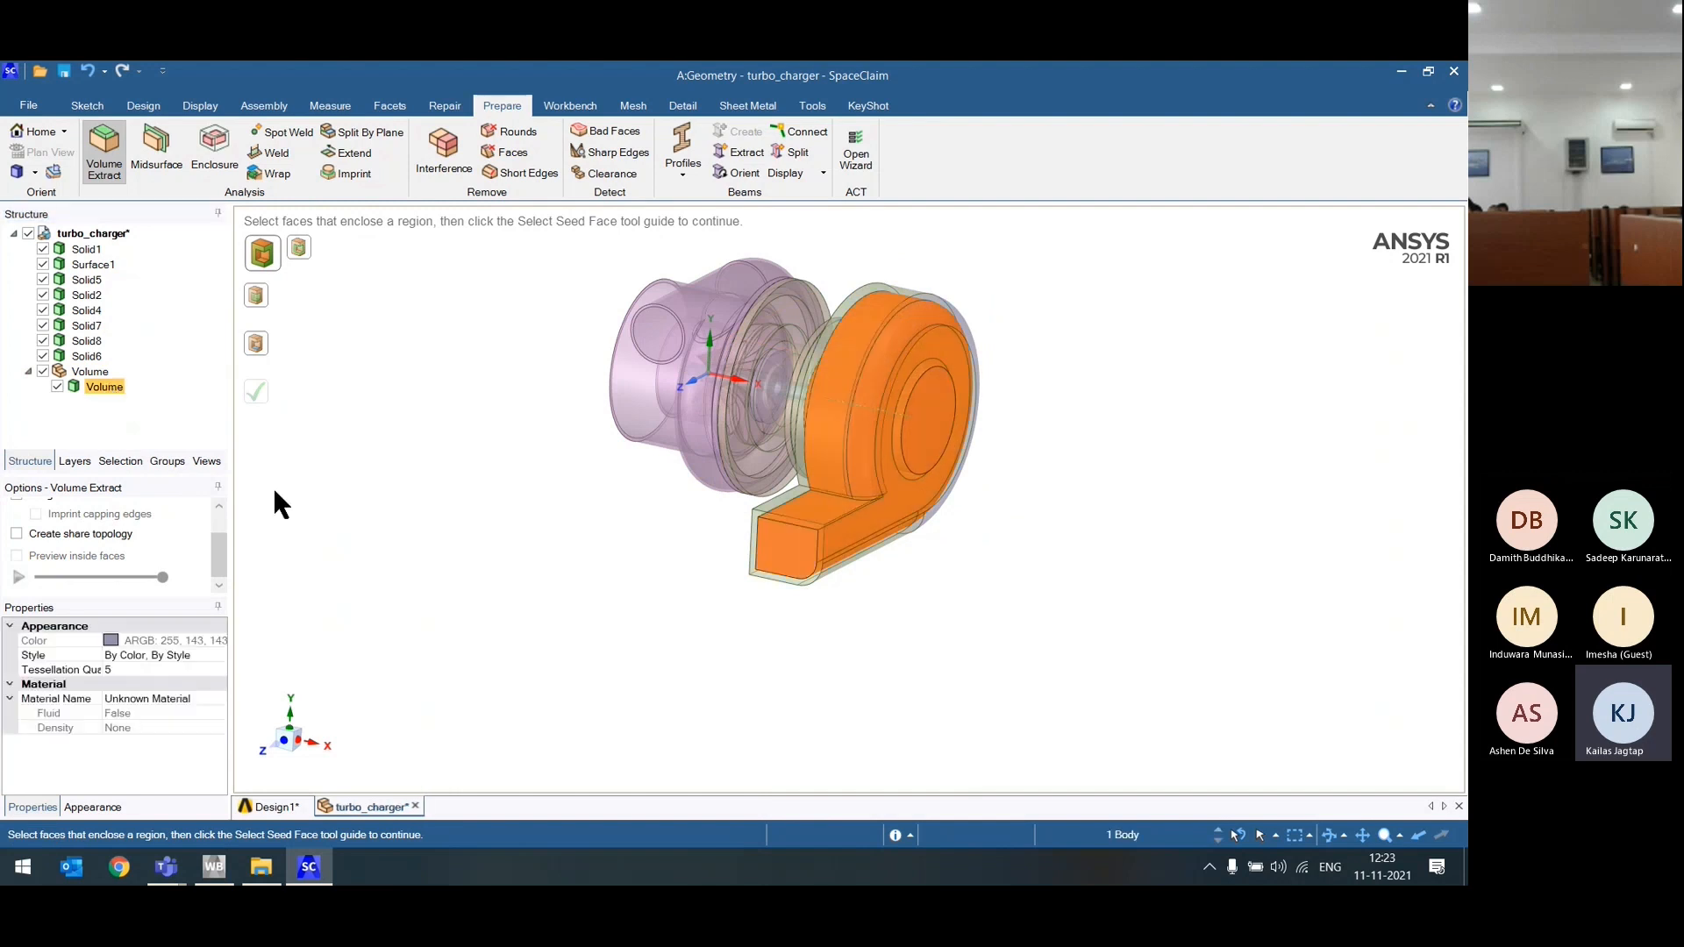
{"action": "left_click", "coordinate": [406, 524]}
{"action": "middle_click_drag", "start_coordinate": [405, 524], "coordinate": [478, 526]}
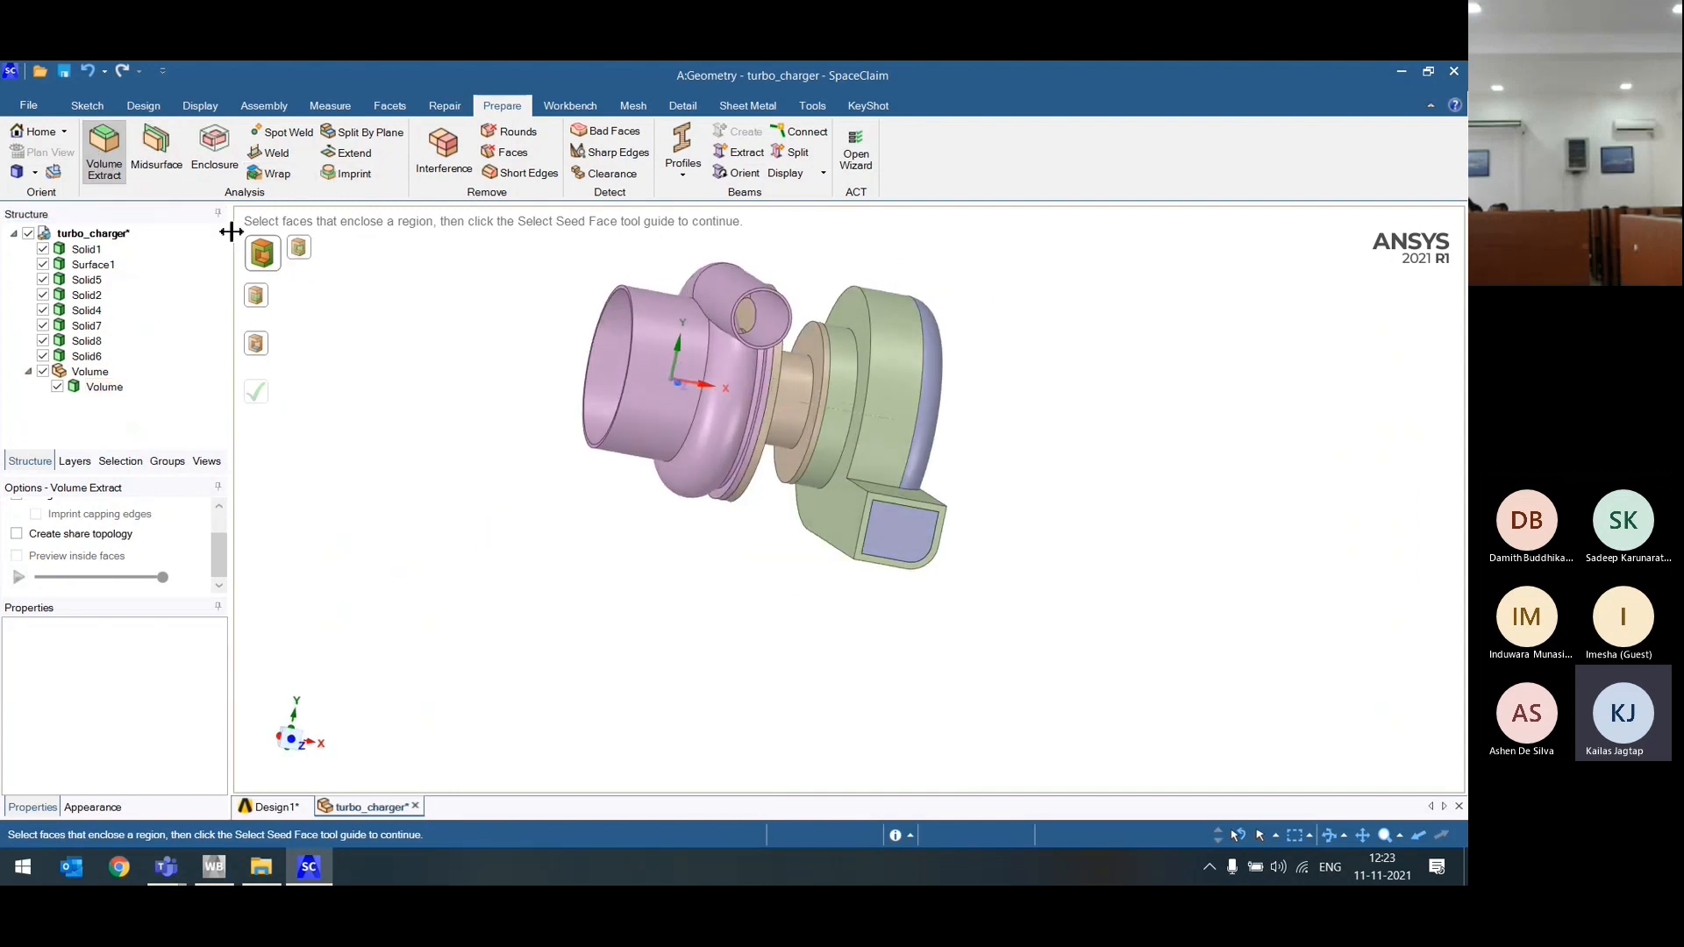
Step: Extract the pink housing's internal volume from the inner edge loops of its side pipe and its large round opening
{"action": "left_click", "coordinate": [302, 253]}
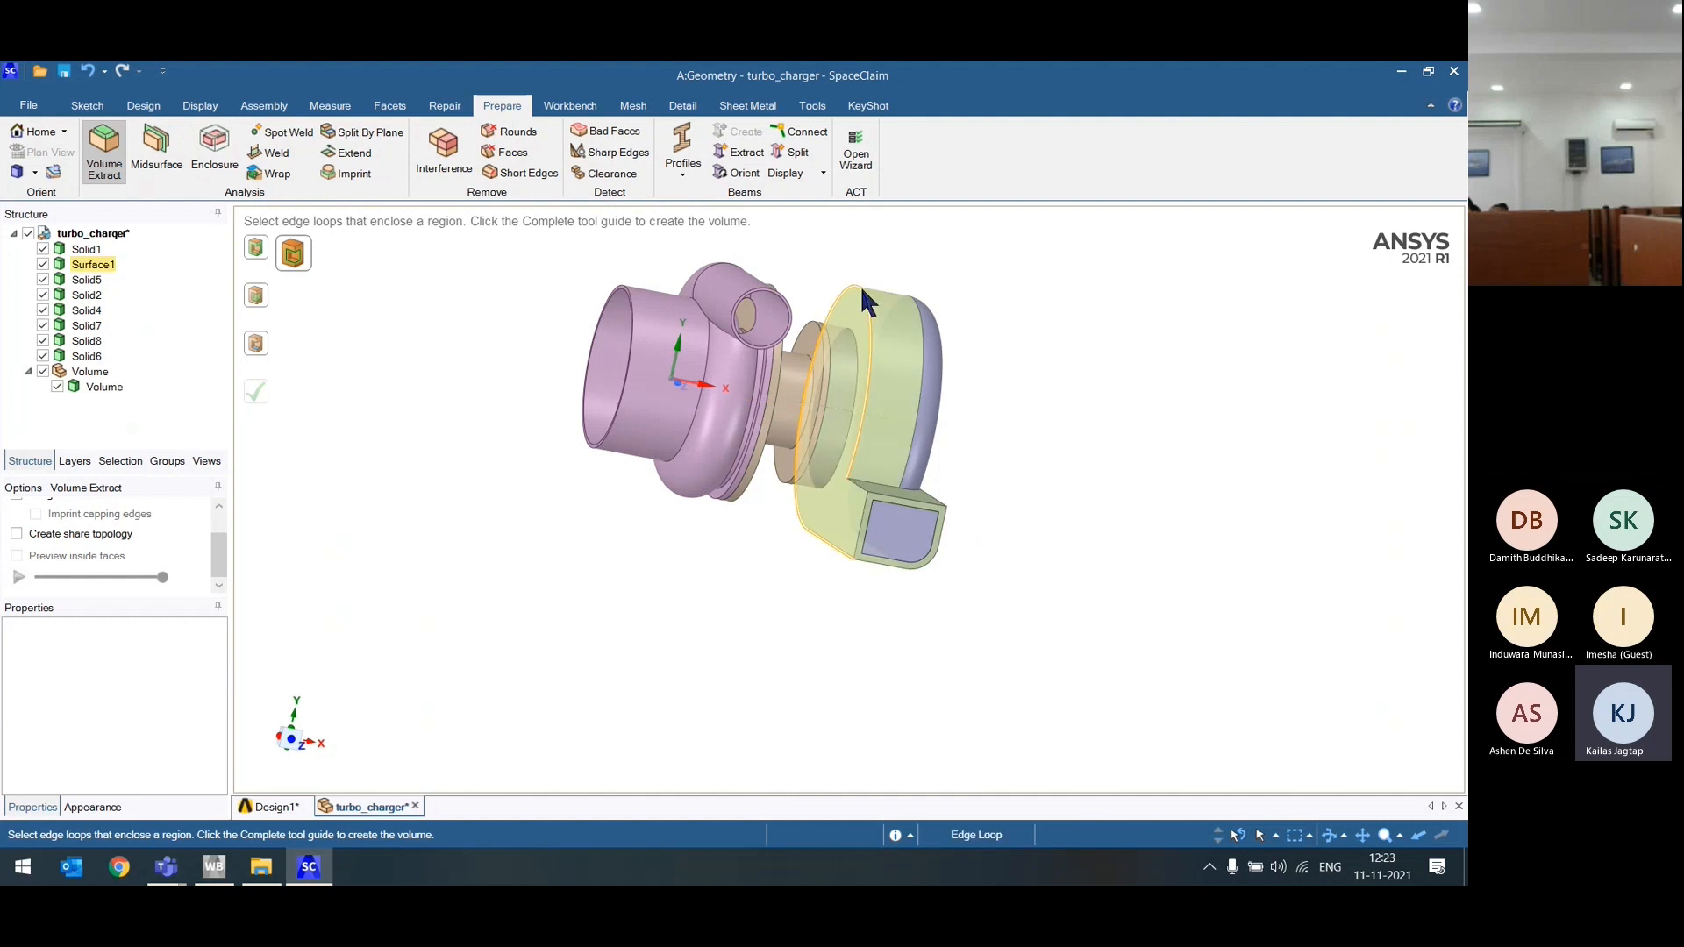
{"action": "scroll", "coordinate": [859, 283], "scroll_direction": "up", "scroll_amount": 5}
{"action": "left_click", "coordinate": [632, 340]}
{"action": "scroll", "coordinate": [724, 379], "scroll_direction": "down", "scroll_amount": 4}
{"action": "scroll", "coordinate": [725, 381], "scroll_direction": "up", "scroll_amount": 4}
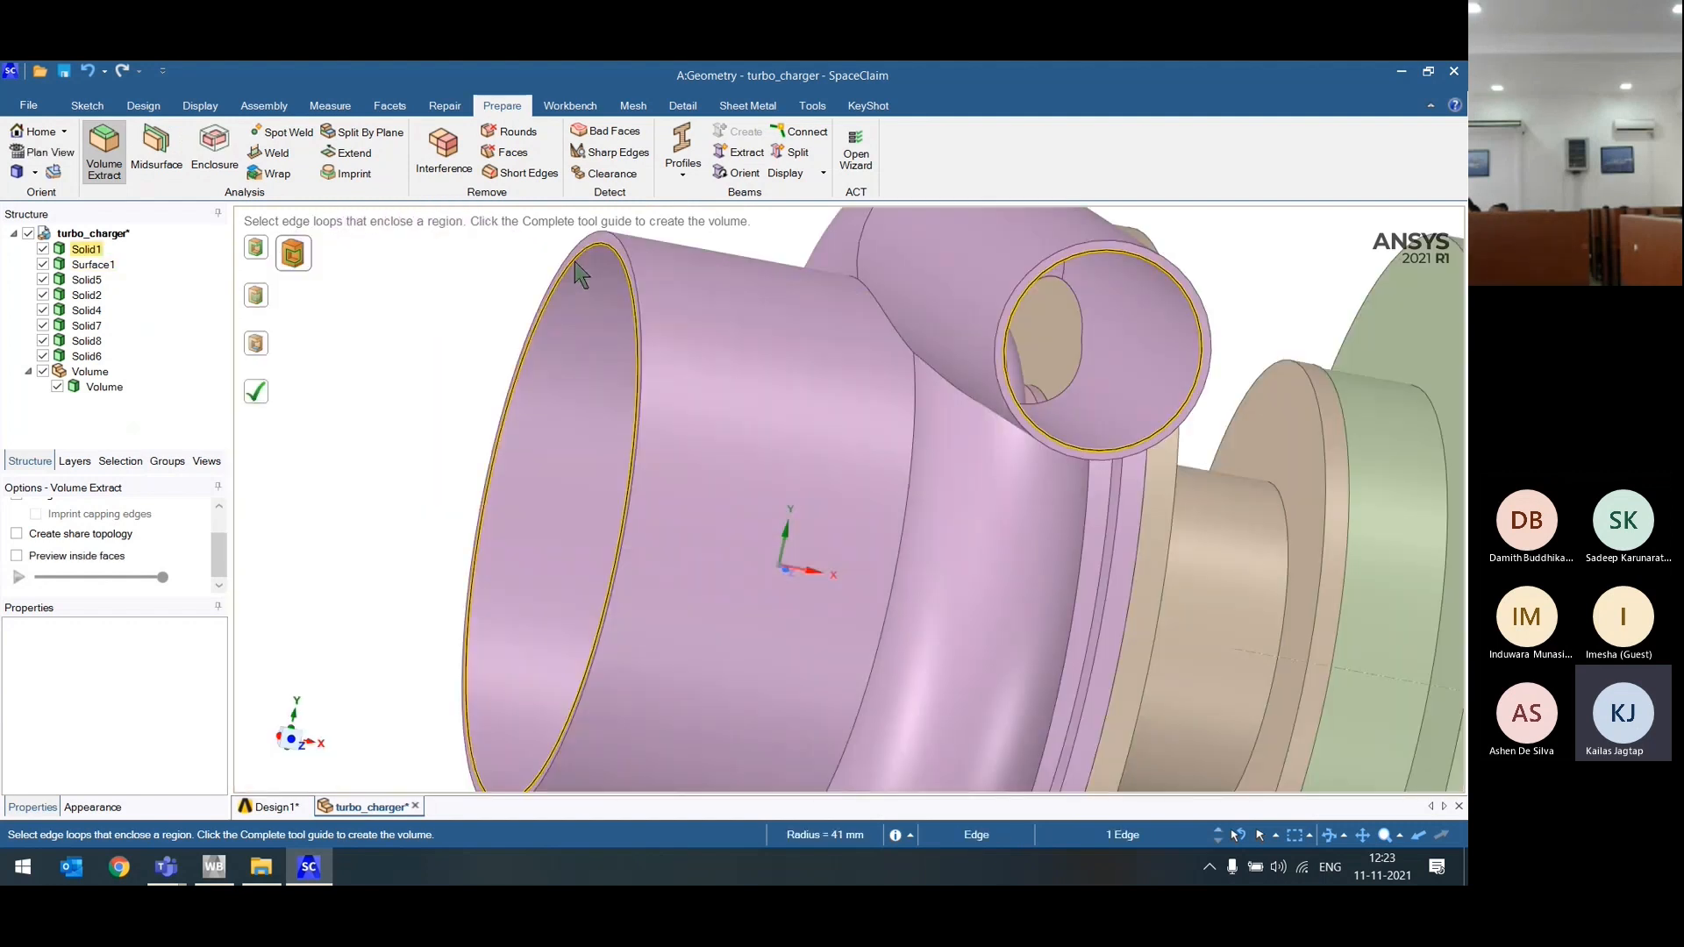
{"action": "left_click", "coordinate": [574, 263]}
{"action": "scroll", "coordinate": [513, 516], "scroll_direction": "down", "scroll_amount": 4}
{"action": "middle_click_drag", "start_coordinate": [513, 518], "coordinate": [689, 355]}
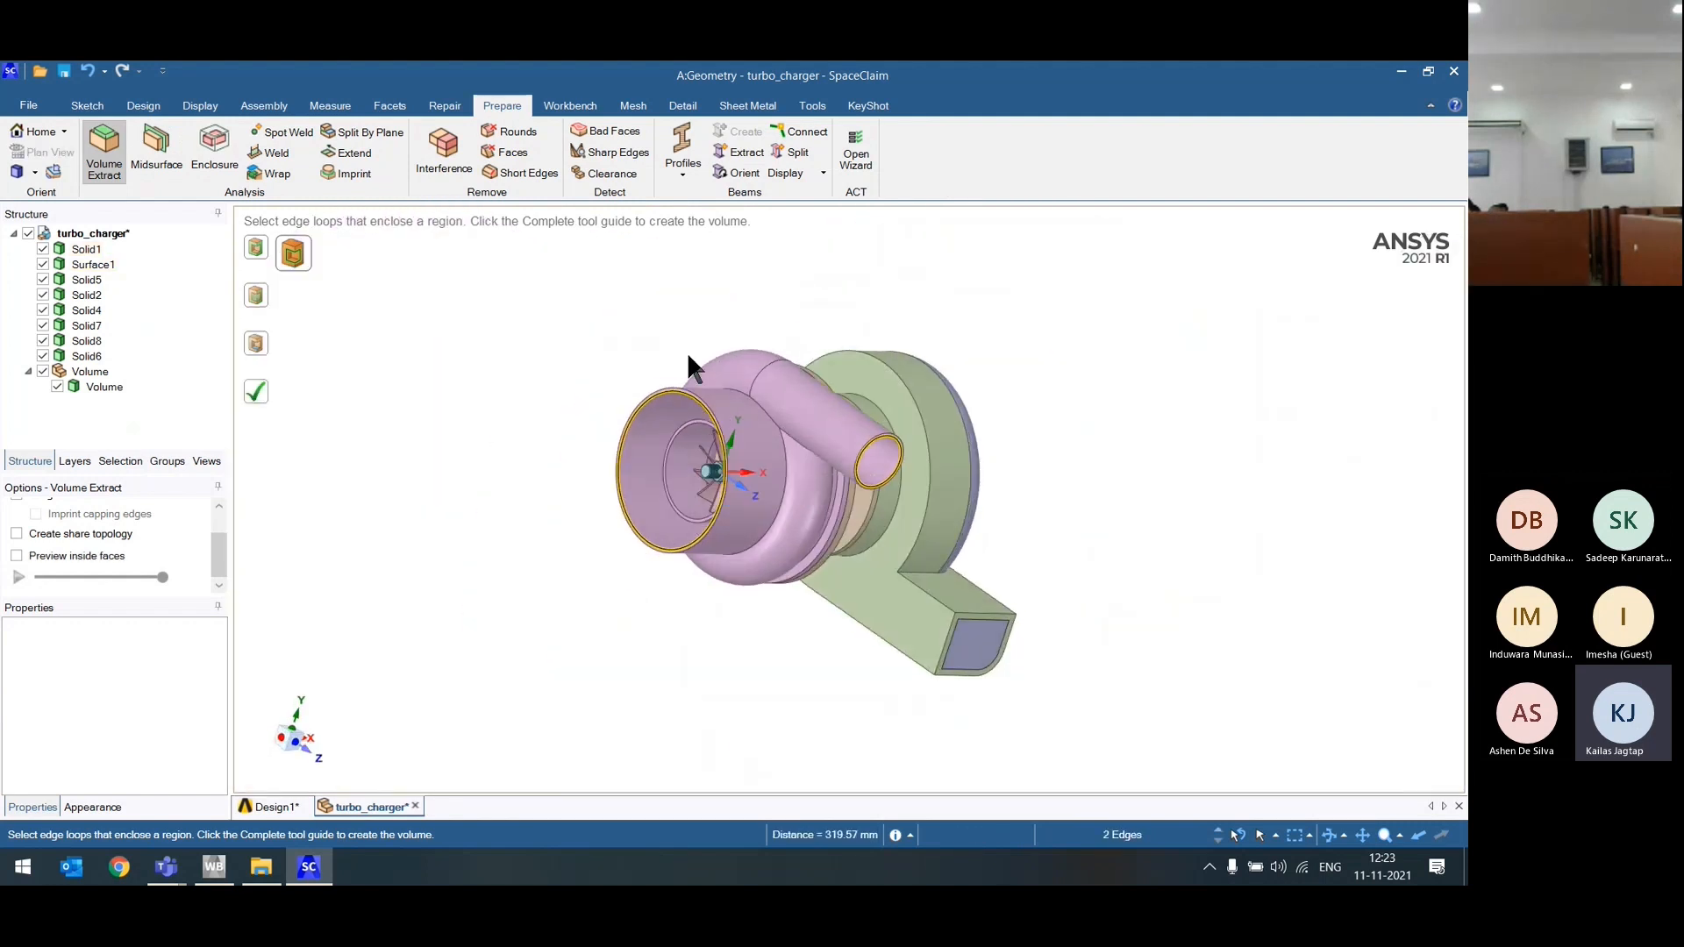
{"action": "scroll", "coordinate": [689, 357], "scroll_direction": "up", "scroll_amount": 4}
{"action": "scroll", "coordinate": [667, 379], "scroll_direction": "down", "scroll_amount": 4}
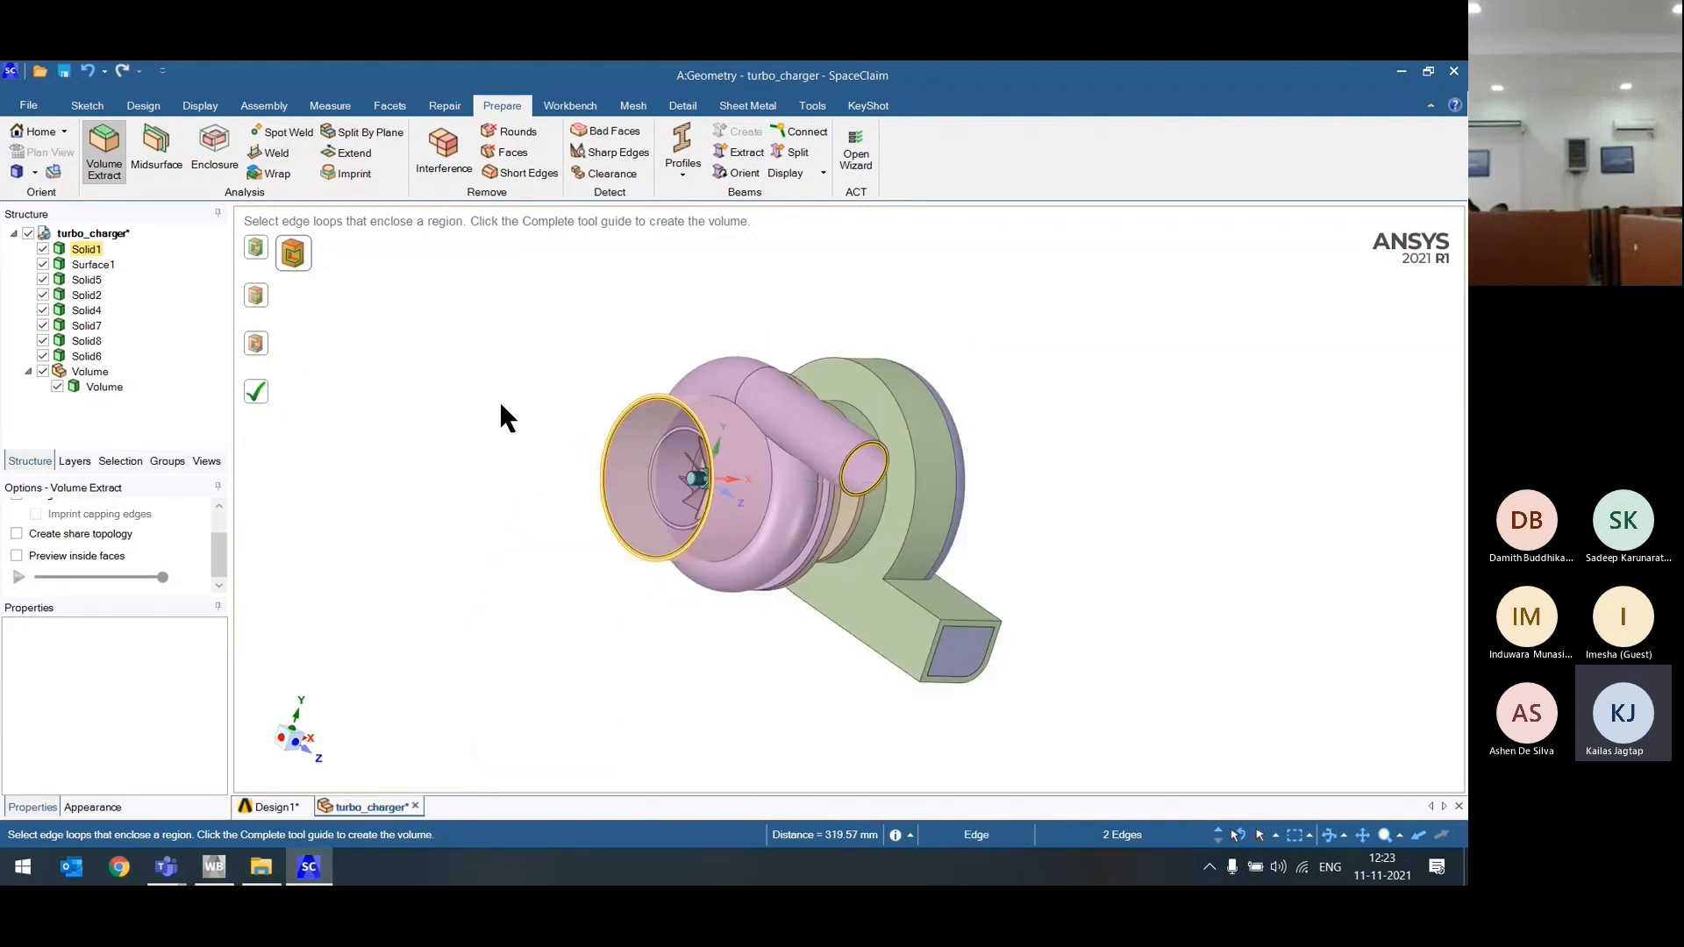
{"action": "left_click", "coordinate": [258, 394]}
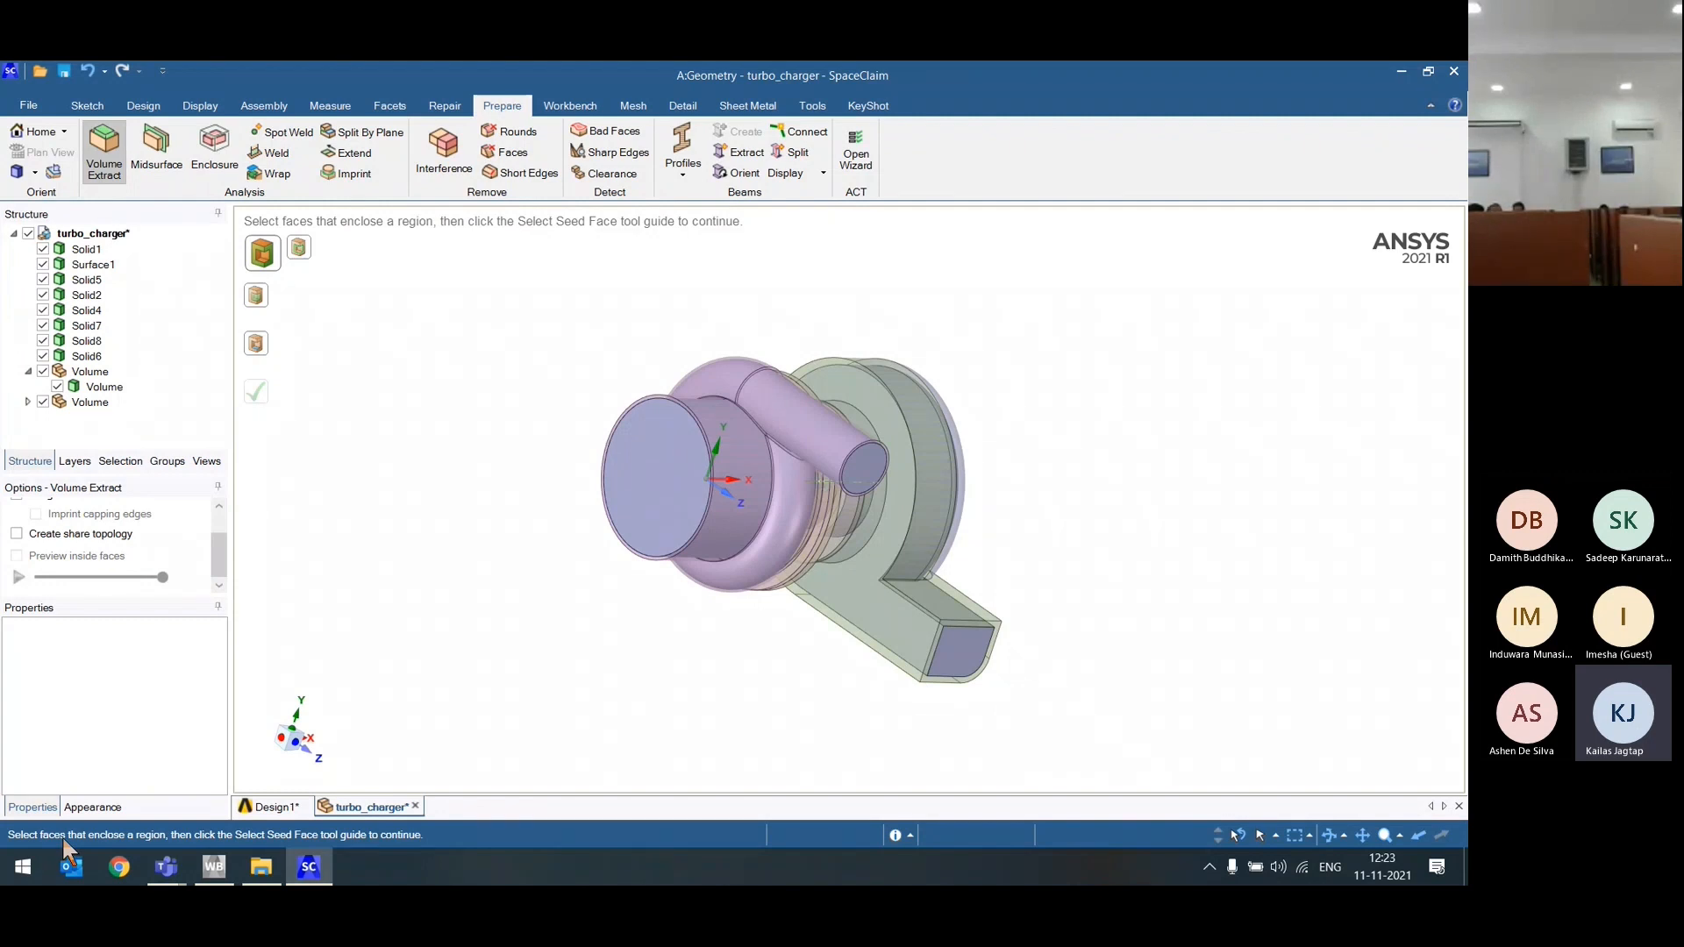
Step: Hide both extracted volumes, invert the visibility to display only them, and inspect their shapes
{"action": "middle_click_drag", "start_coordinate": [471, 666], "coordinate": [517, 526]}
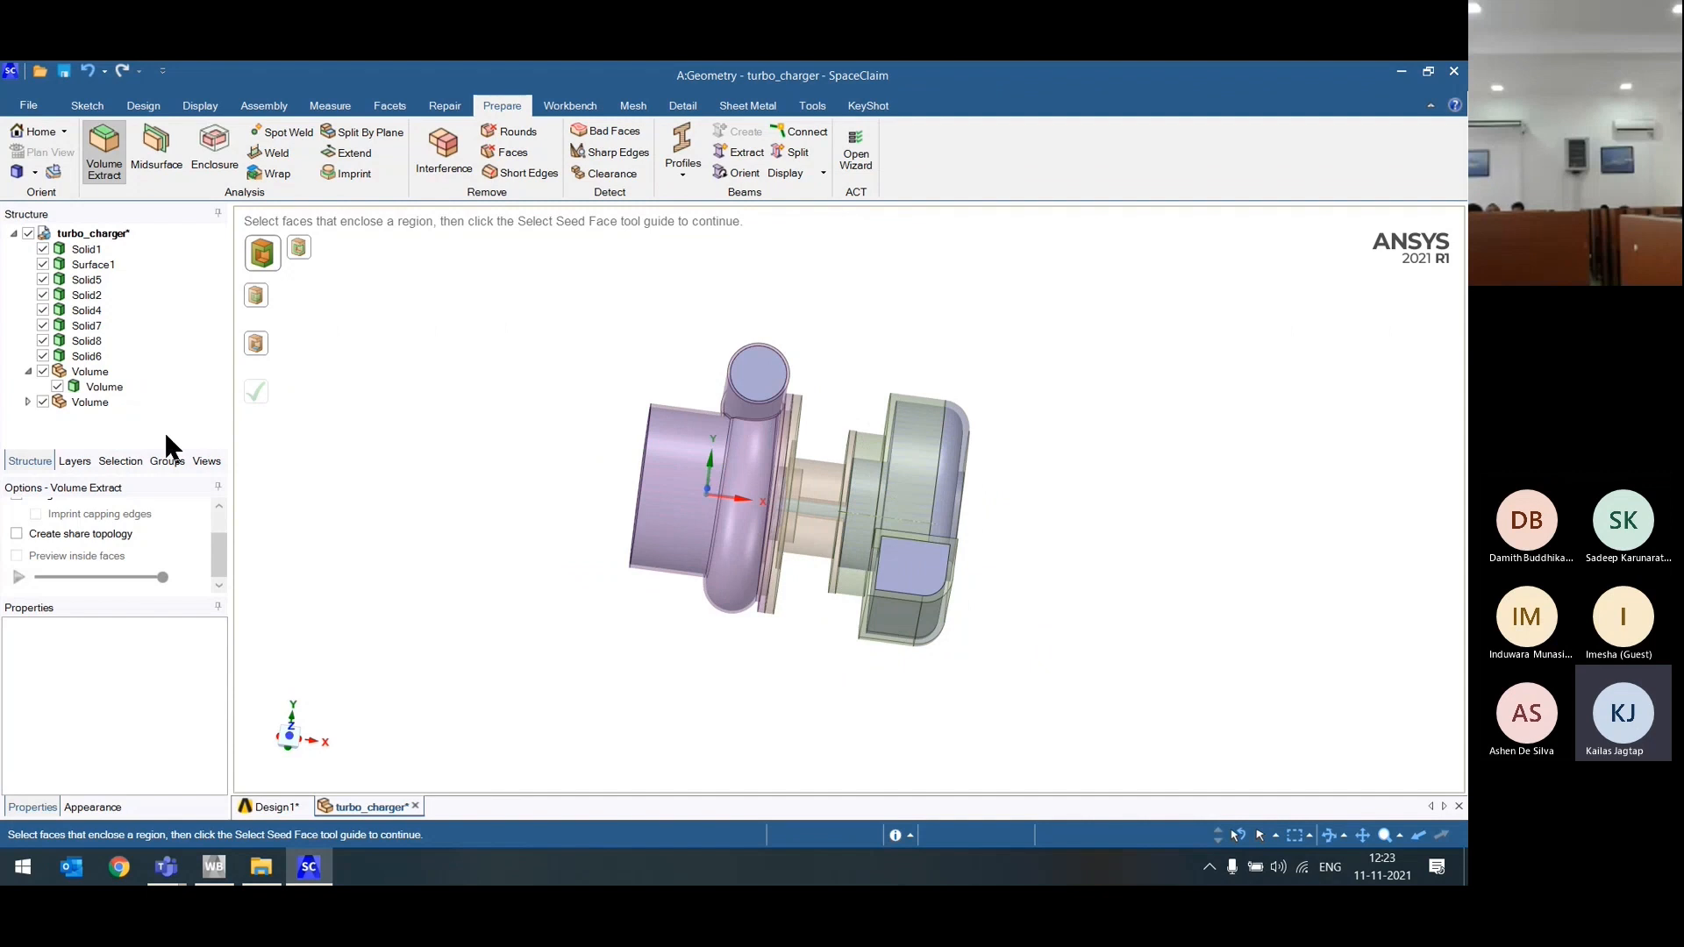
{"action": "left_click", "coordinate": [43, 371]}
{"action": "left_click", "coordinate": [43, 402]}
{"action": "right_click", "coordinate": [375, 350]}
{"action": "left_click", "coordinate": [429, 441]}
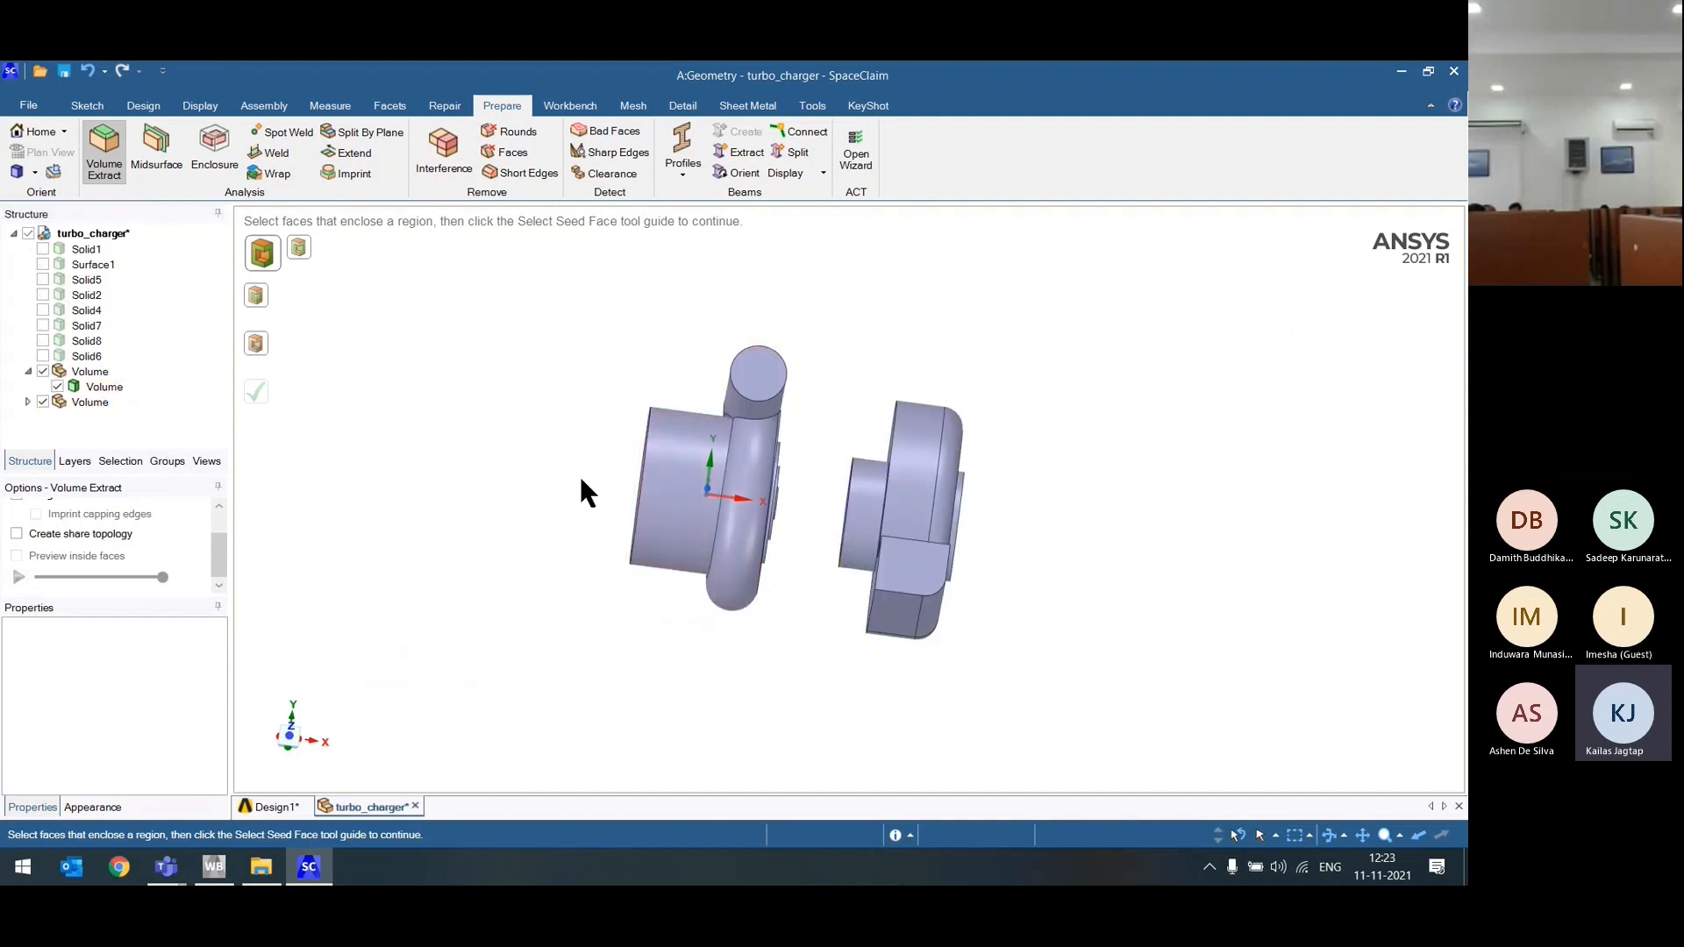
{"action": "middle_click_drag", "start_coordinate": [579, 476], "coordinate": [454, 494]}
{"action": "scroll", "coordinate": [635, 511], "scroll_direction": "up", "scroll_amount": 4}
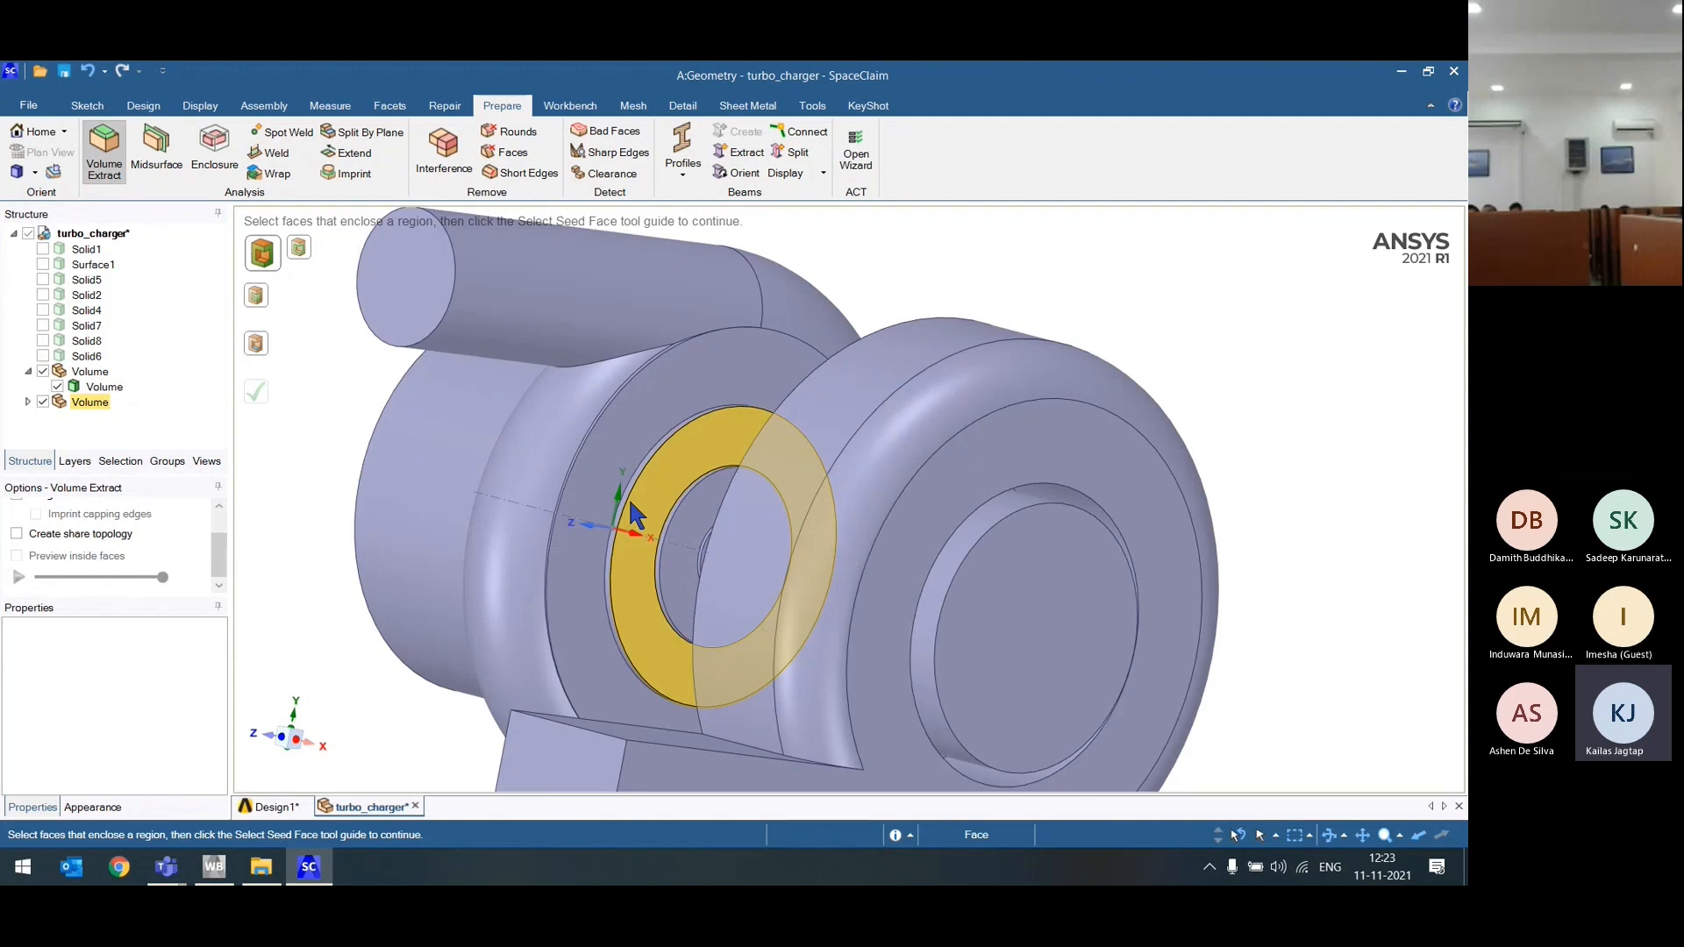
{"action": "scroll", "coordinate": [658, 522], "scroll_direction": "down", "scroll_amount": 5}
{"action": "middle_click_drag", "start_coordinate": [517, 569], "coordinate": [470, 559]}
{"action": "key", "text": "h"}
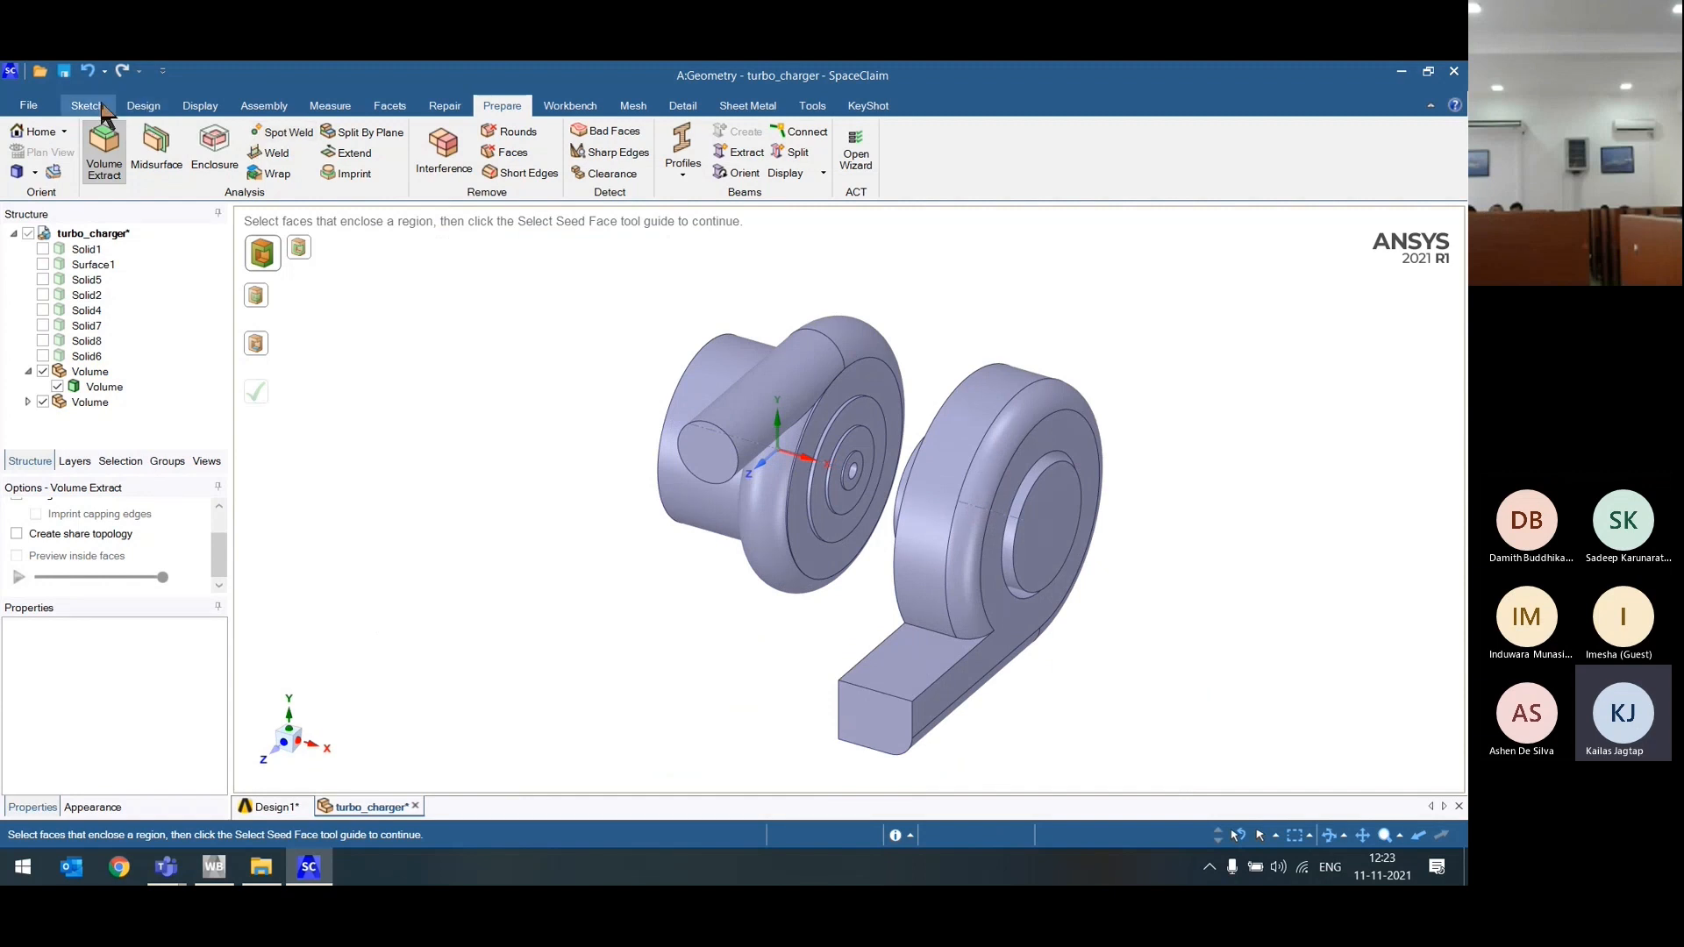
Step: Create a horizontal XZ plane through the origin and clip the model with it
{"action": "left_click", "coordinate": [143, 107]}
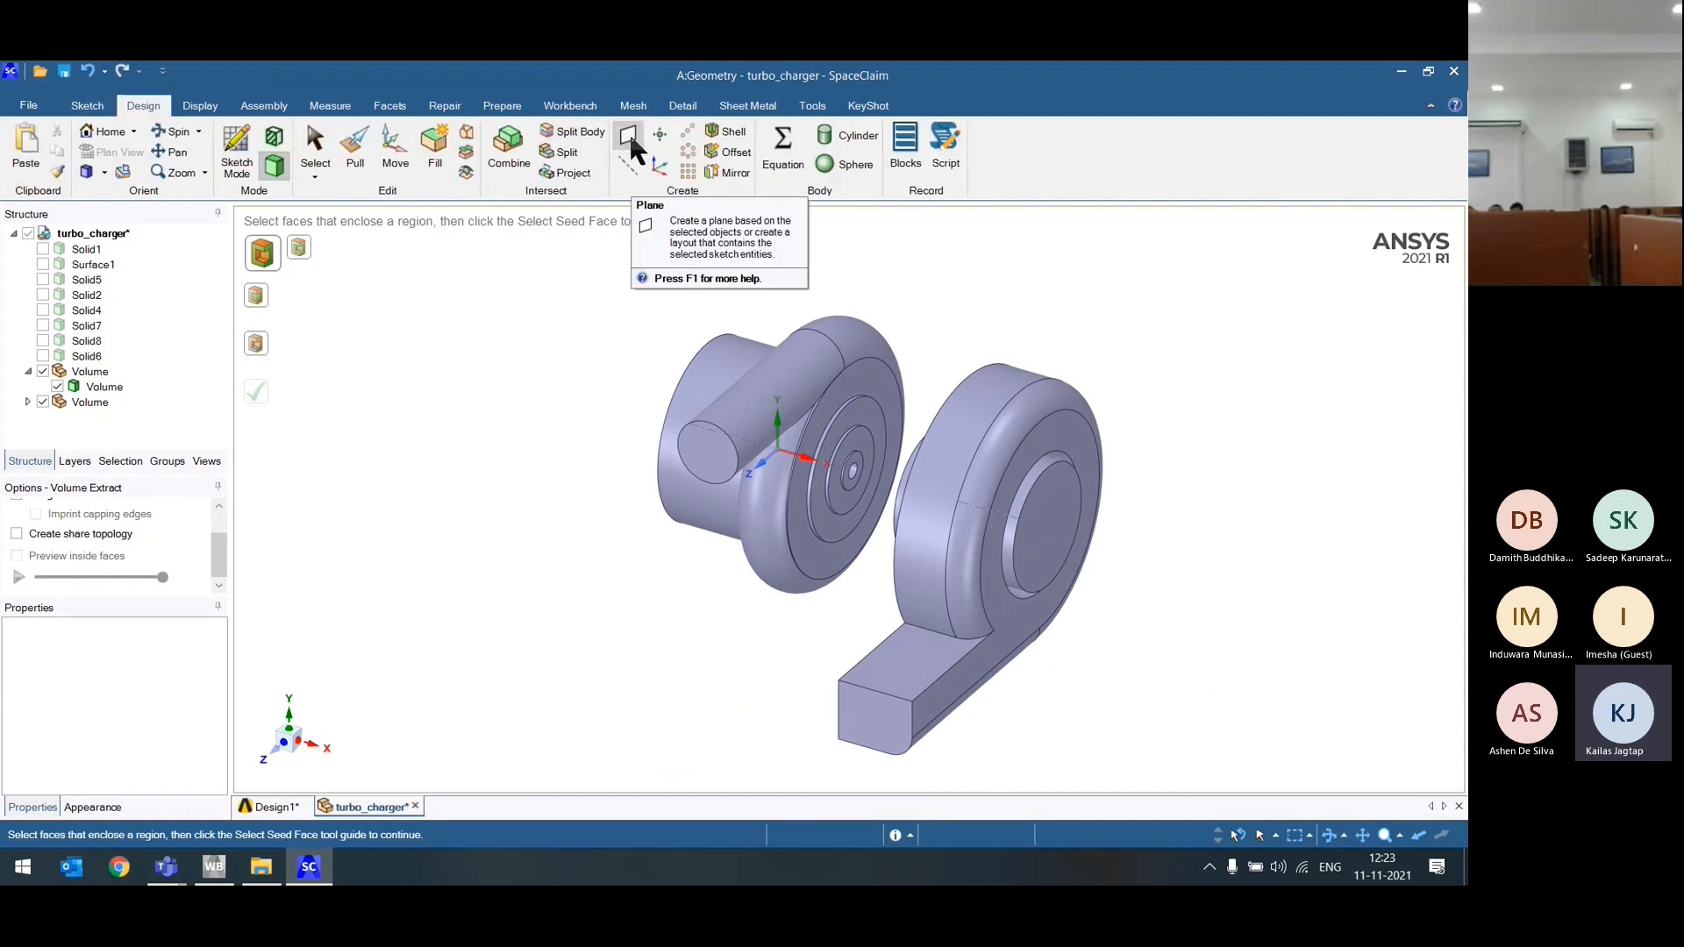
{"action": "left_click", "coordinate": [631, 139]}
{"action": "left_click", "coordinate": [763, 455]}
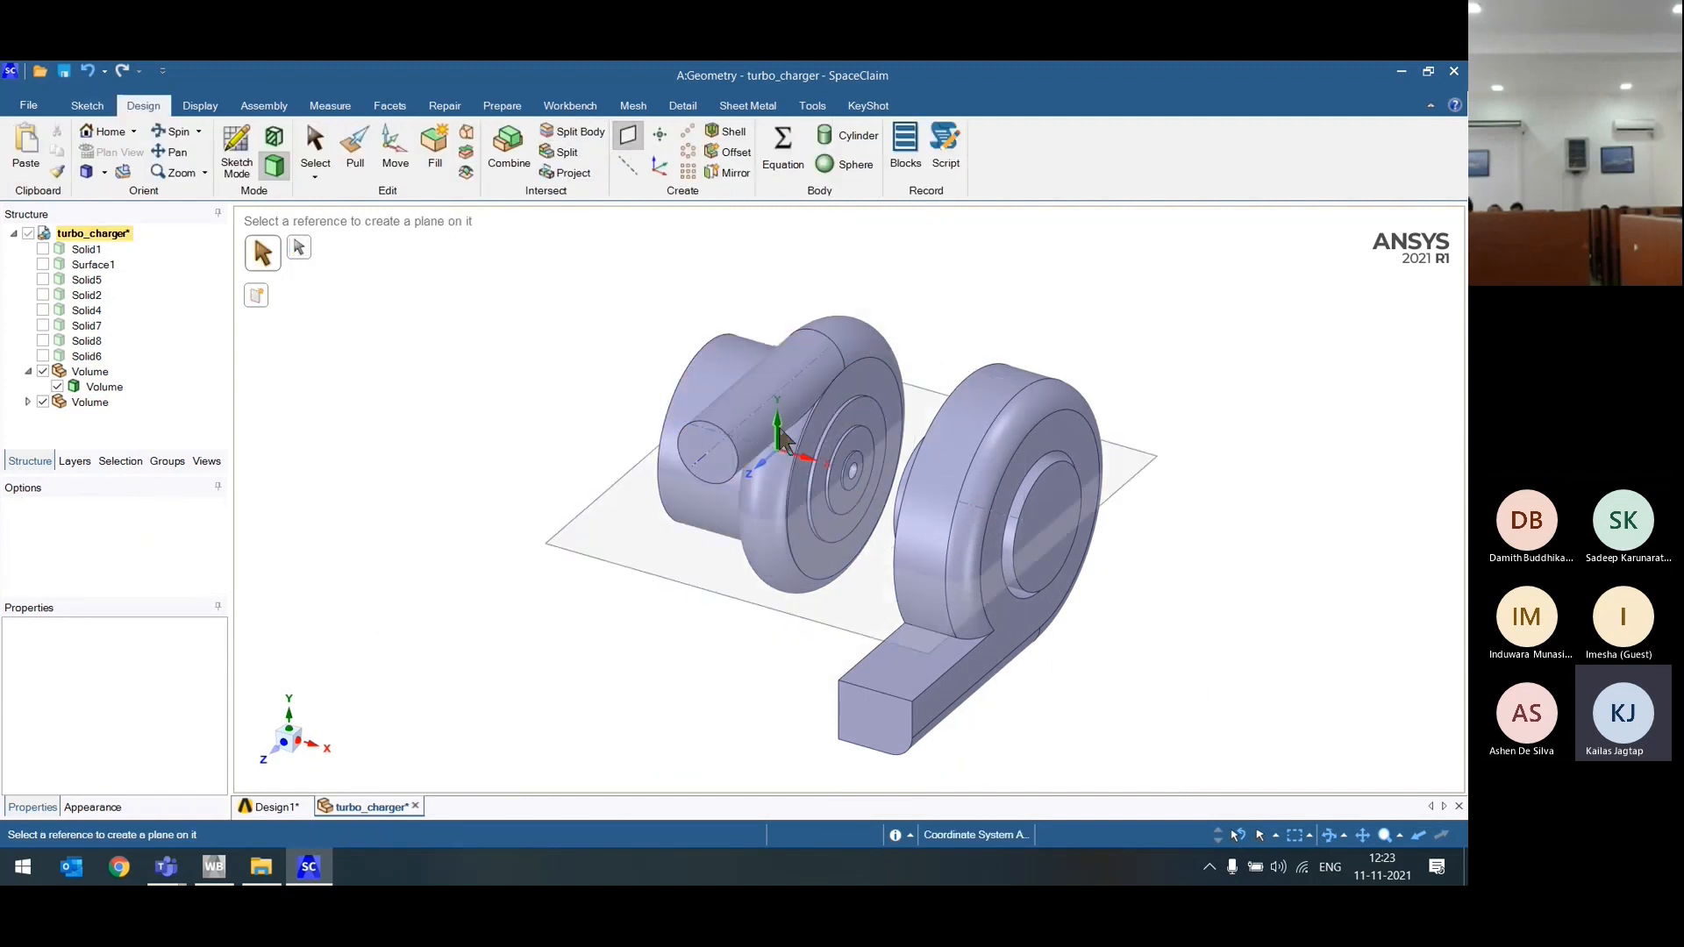
{"action": "scroll", "coordinate": [377, 527], "scroll_direction": "down", "scroll_amount": 3}
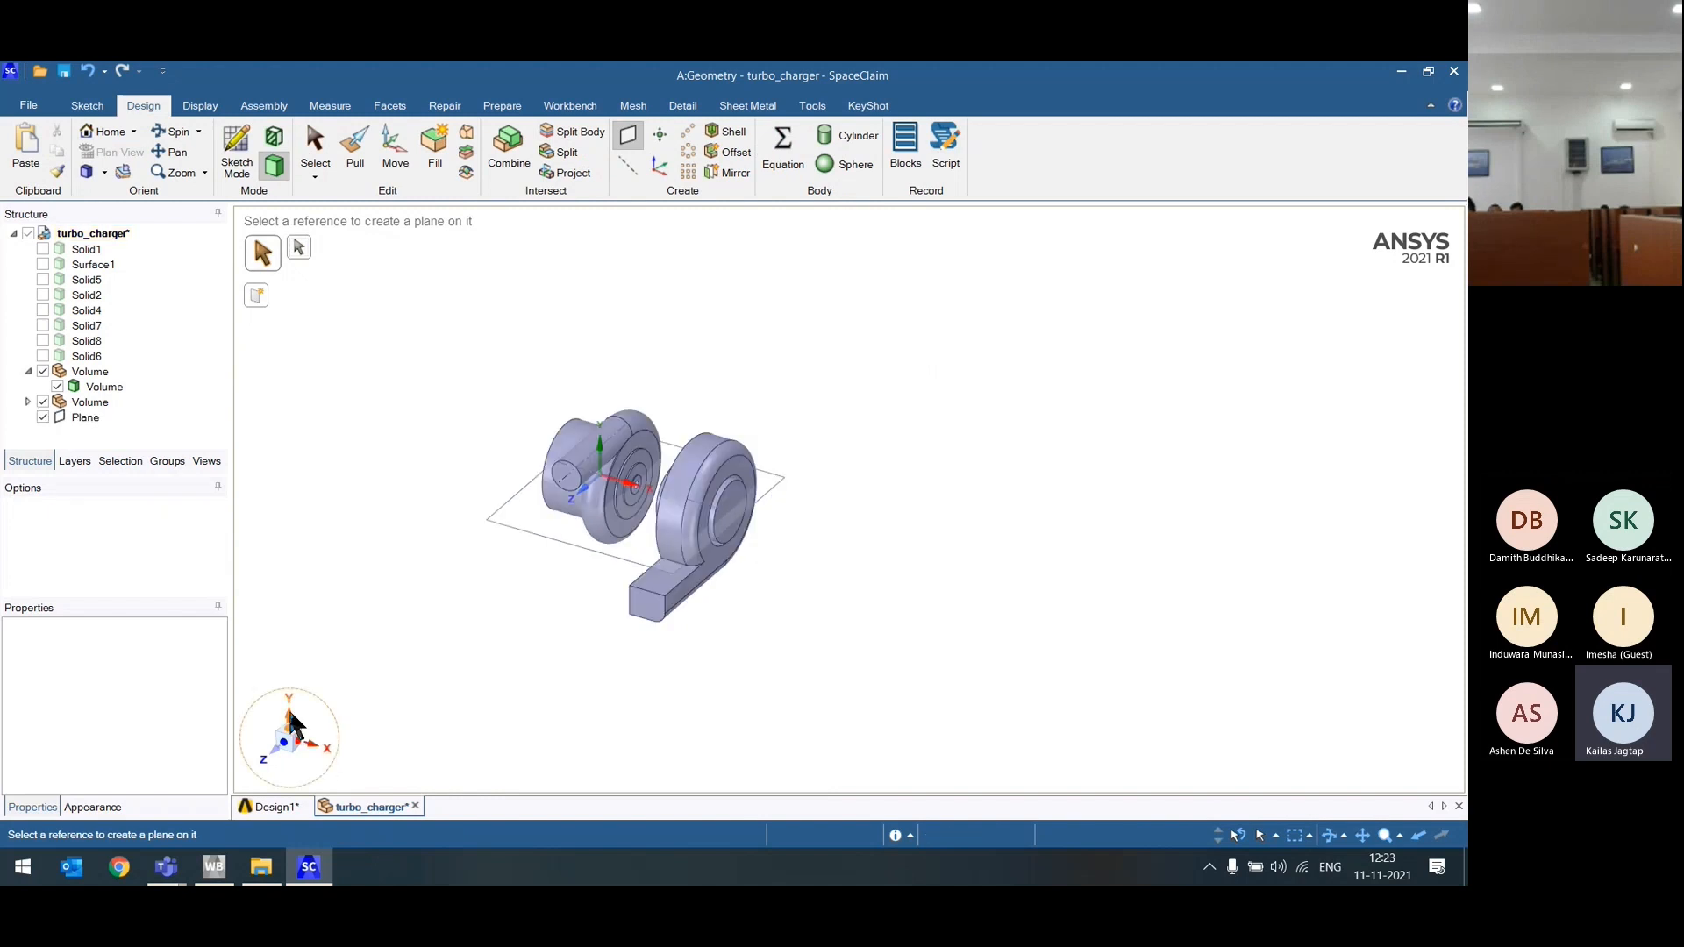
{"action": "left_click", "coordinate": [99, 419]}
{"action": "right_click", "coordinate": [99, 422]}
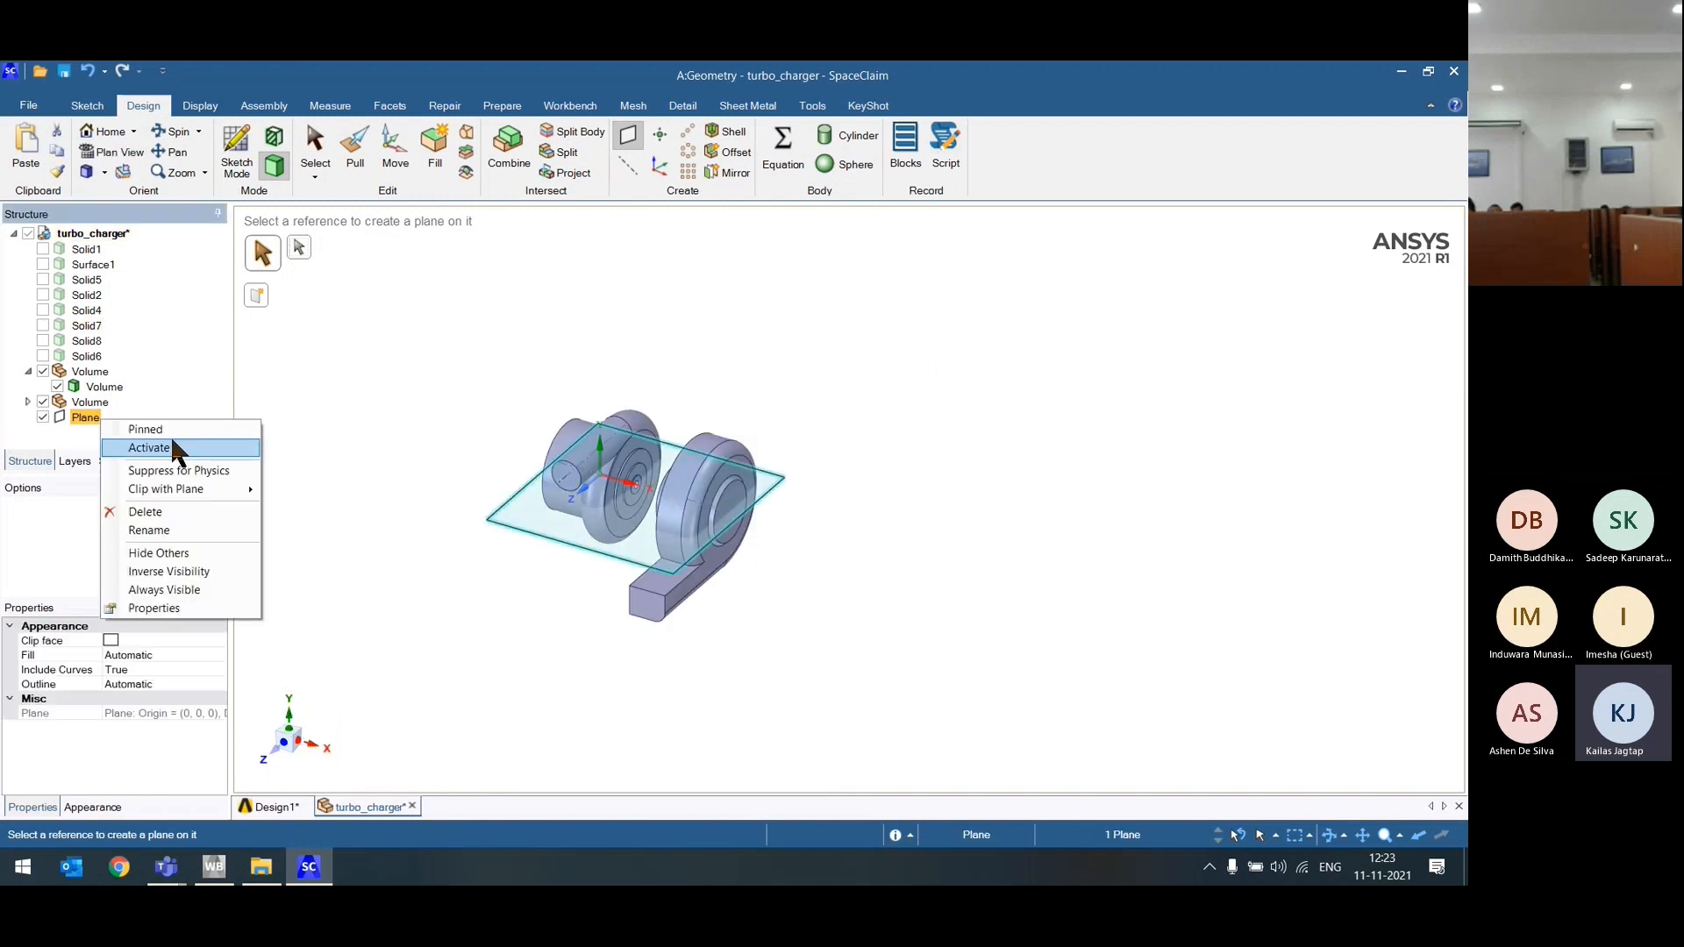
{"action": "mouse_move", "coordinate": [210, 489]}
{"action": "left_click", "coordinate": [306, 493]}
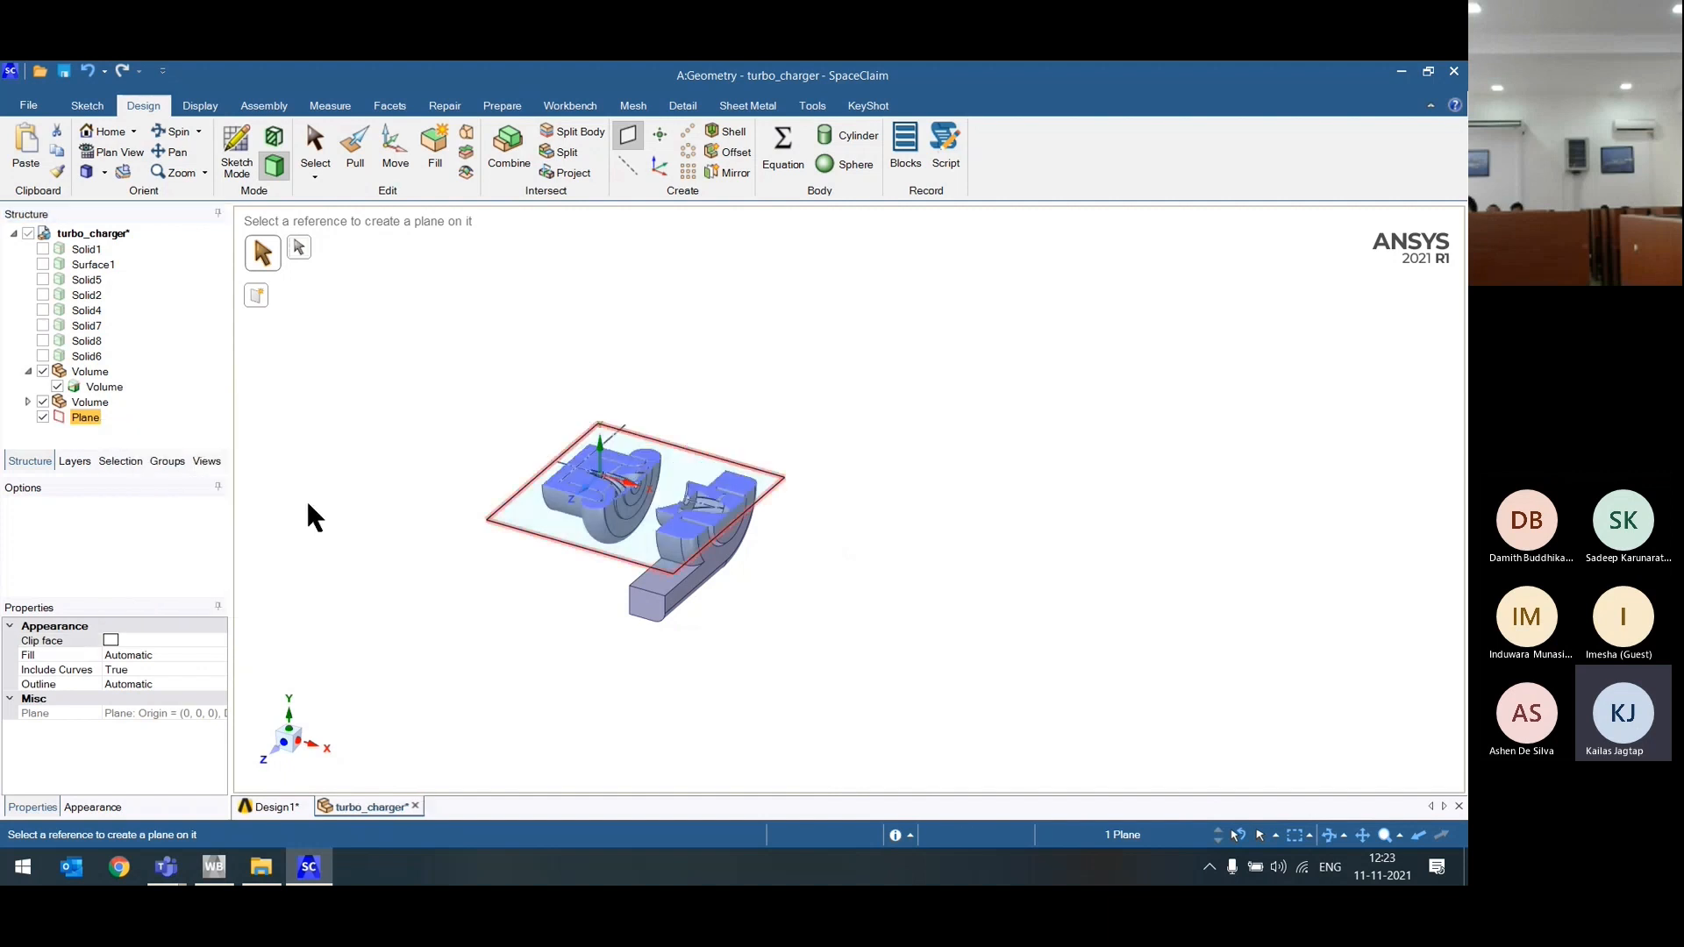
Step: Examine the impeller cavities in the clipped section of both fluid volumes, along Y and at an angle
{"action": "left_click", "coordinate": [288, 711]}
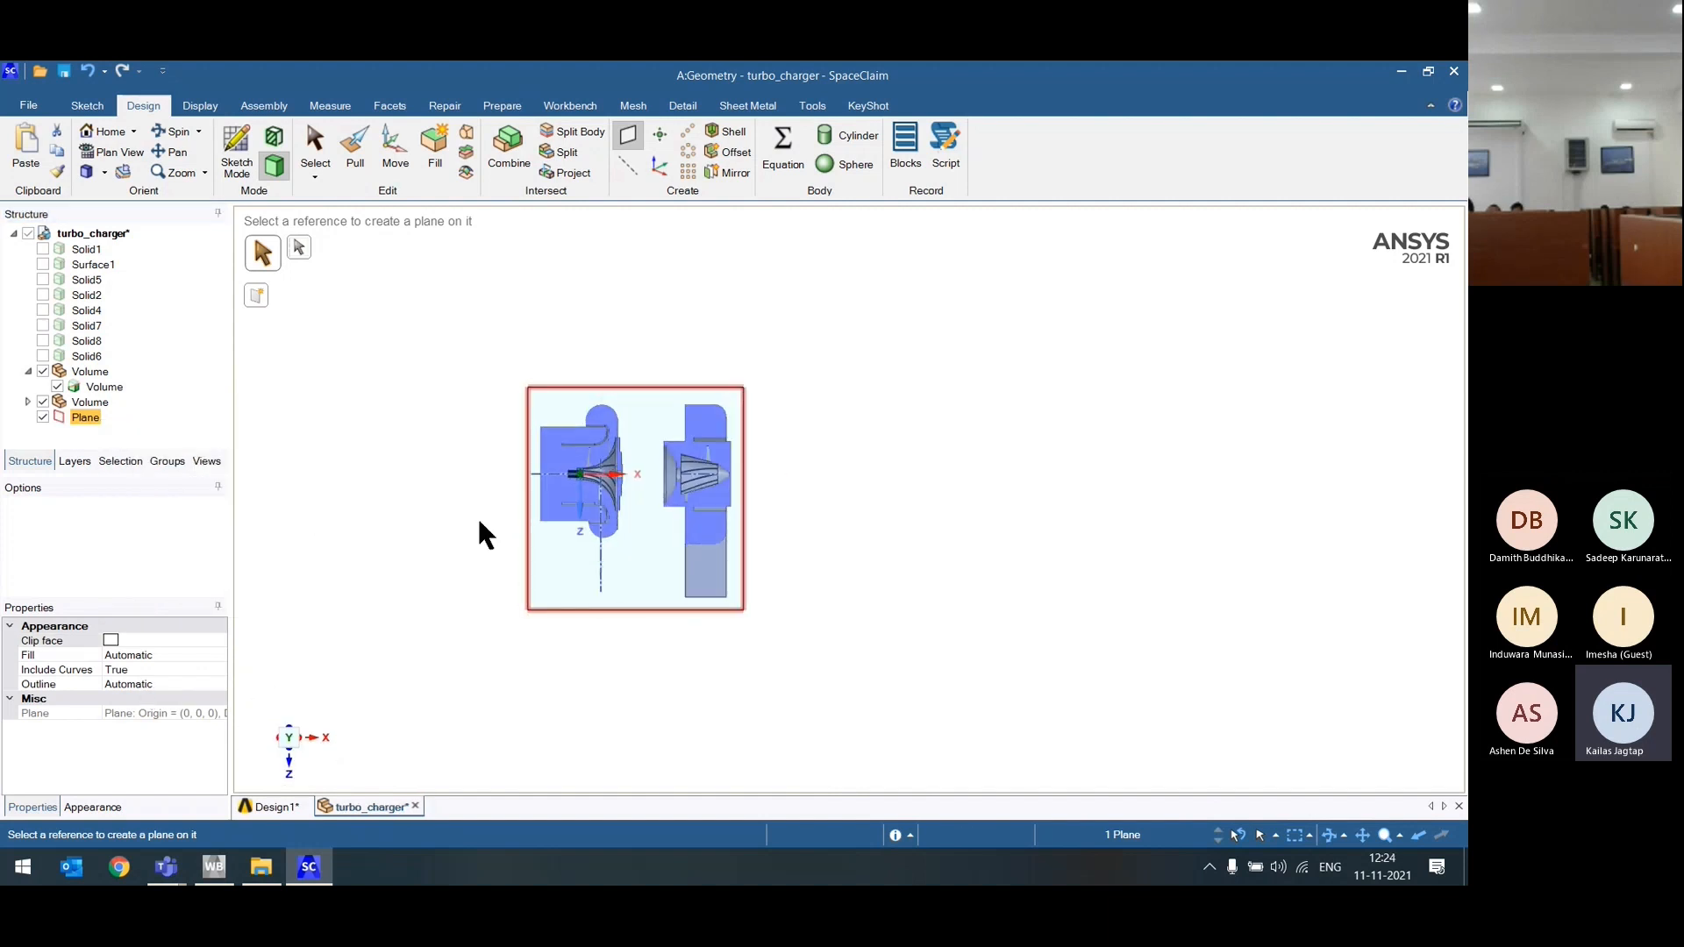
{"action": "scroll", "coordinate": [478, 527], "scroll_direction": "up", "scroll_amount": 3}
{"action": "scroll", "coordinate": [703, 533], "scroll_direction": "down", "scroll_amount": 3}
{"action": "scroll", "coordinate": [702, 448], "scroll_direction": "up", "scroll_amount": 3}
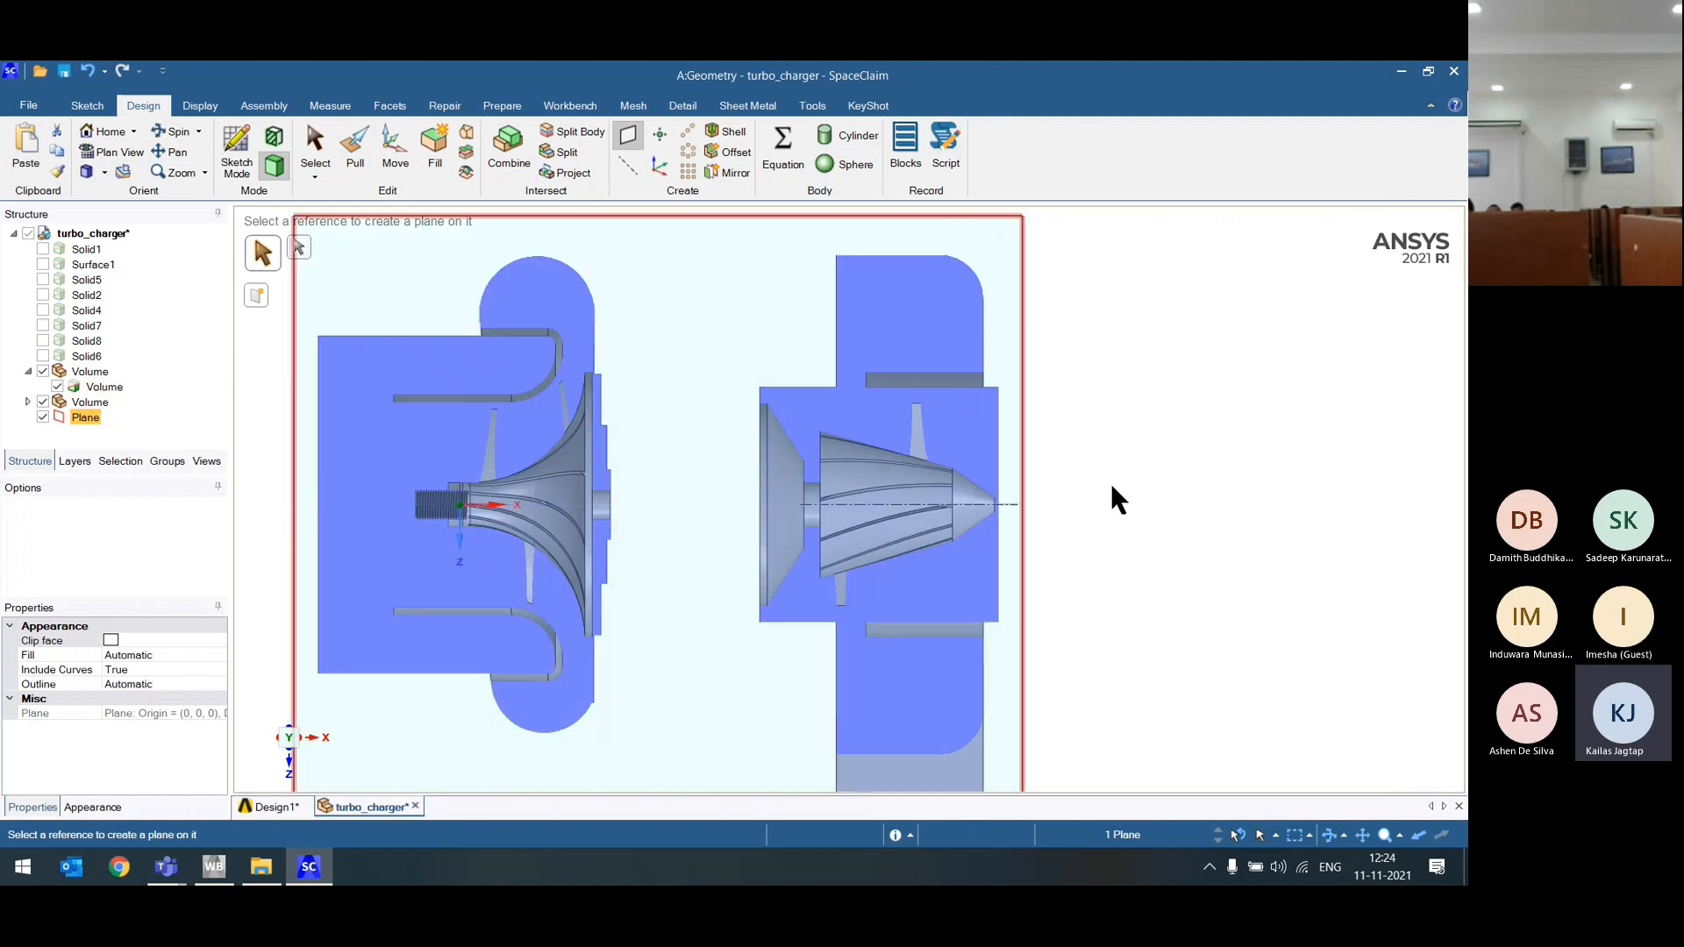
{"action": "middle_click_drag", "start_coordinate": [1110, 482], "coordinate": [987, 570]}
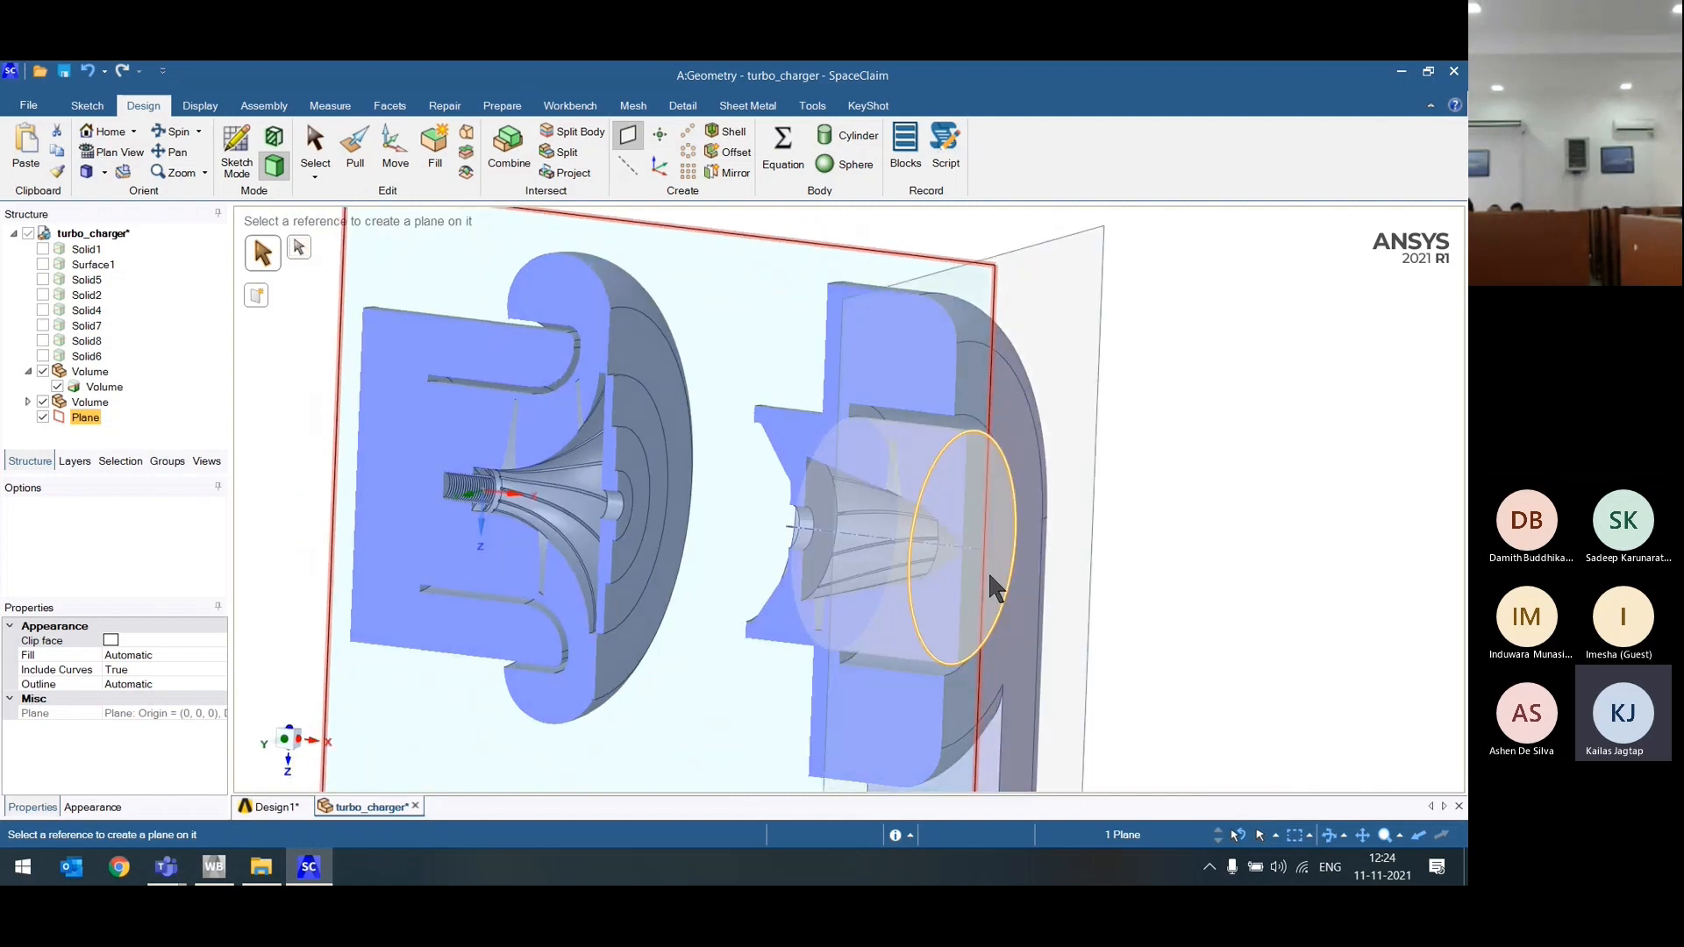
{"action": "scroll", "coordinate": [774, 528], "scroll_direction": "up", "scroll_amount": 2}
{"action": "scroll", "coordinate": [774, 528], "scroll_direction": "down", "scroll_amount": 4}
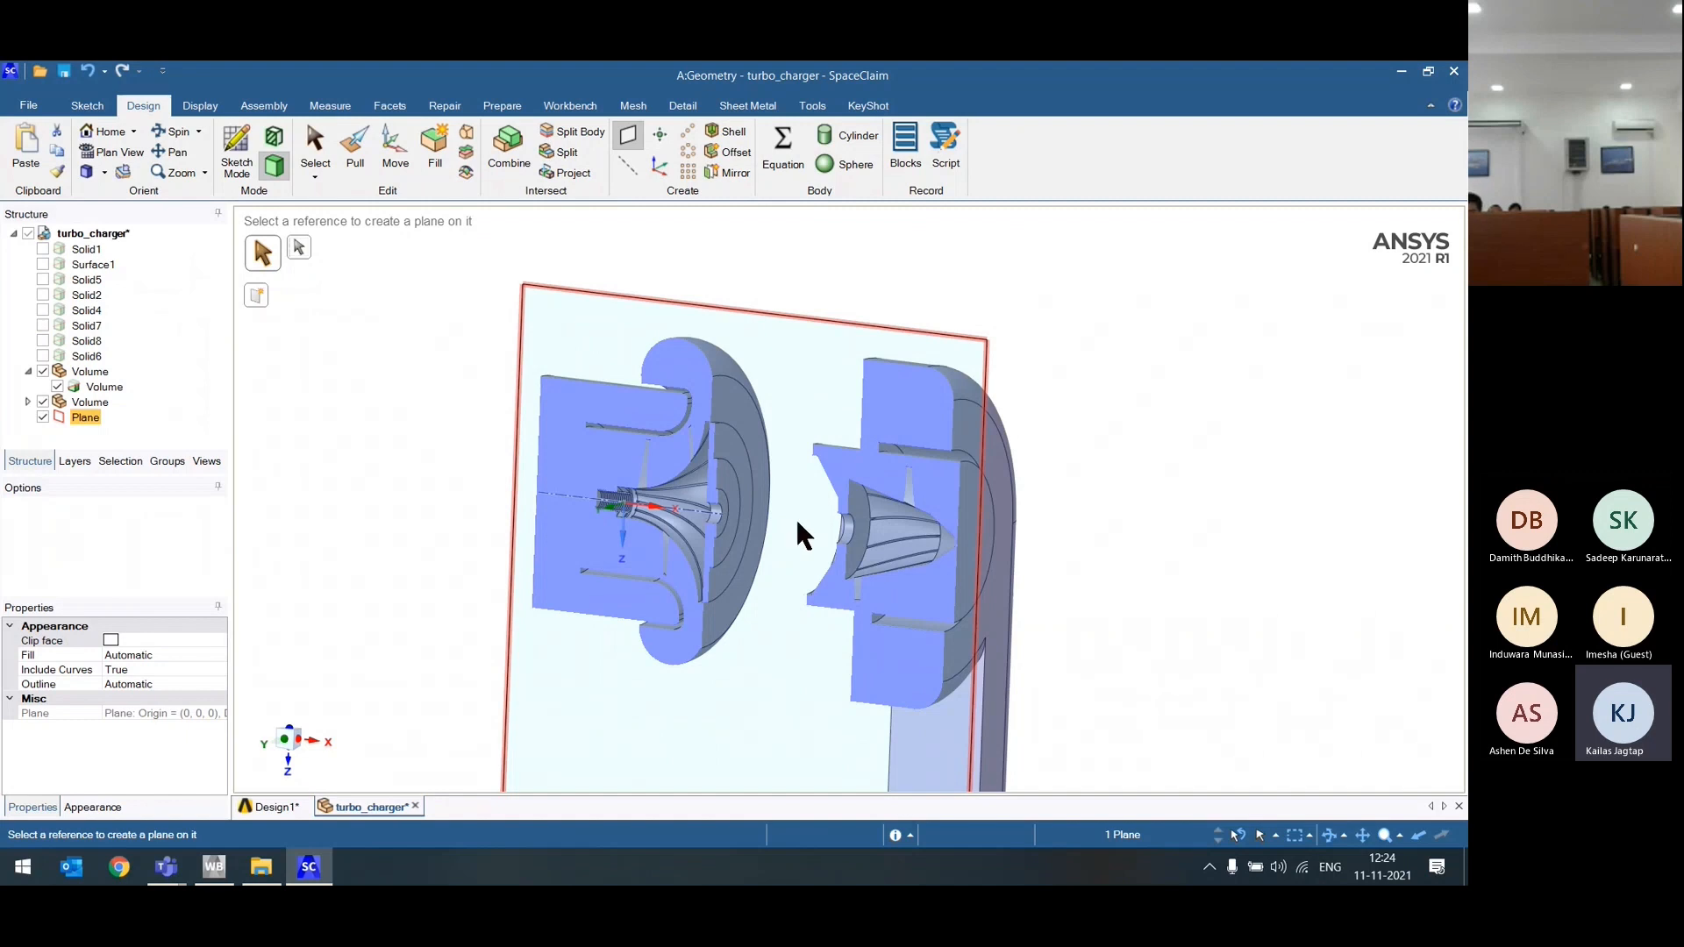
Step: Invert the visibility to display the solid bodies instead of the two volumes and the plane
{"action": "right_click", "coordinate": [366, 427]}
{"action": "left_click", "coordinate": [419, 666]}
{"action": "scroll", "coordinate": [681, 564], "scroll_direction": "down", "scroll_amount": 3}
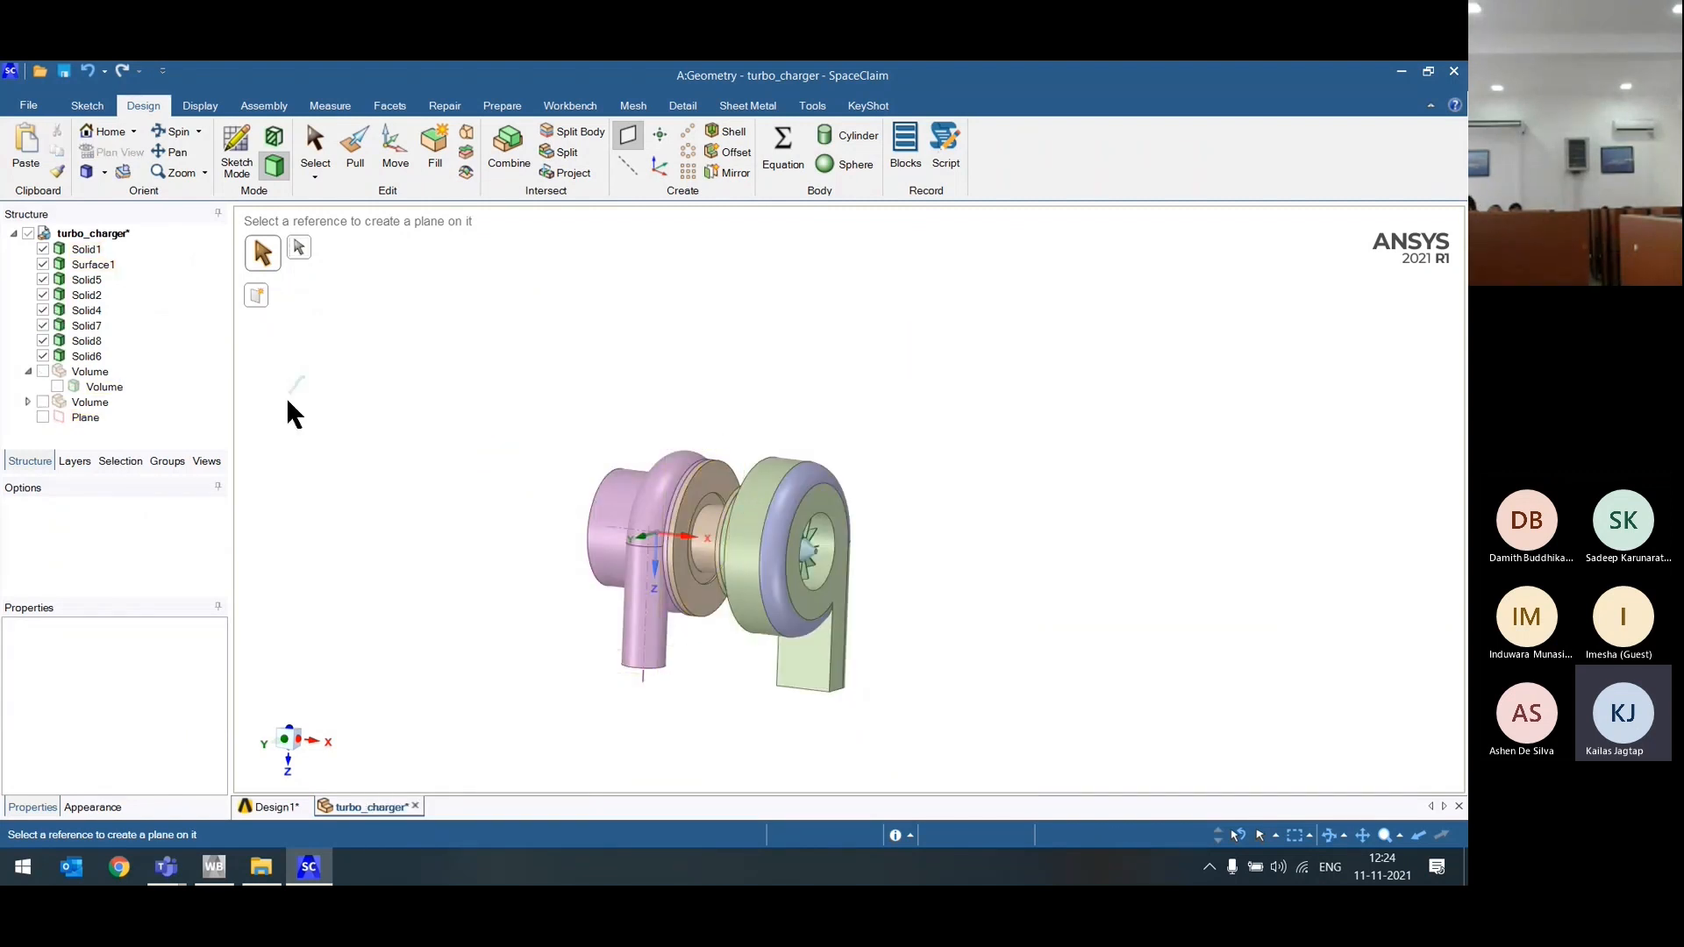
Step: Leave the plane command, show all hidden objects, and examine the clipped section of the solids with both fluid volumes
{"action": "key", "text": "Escape"}
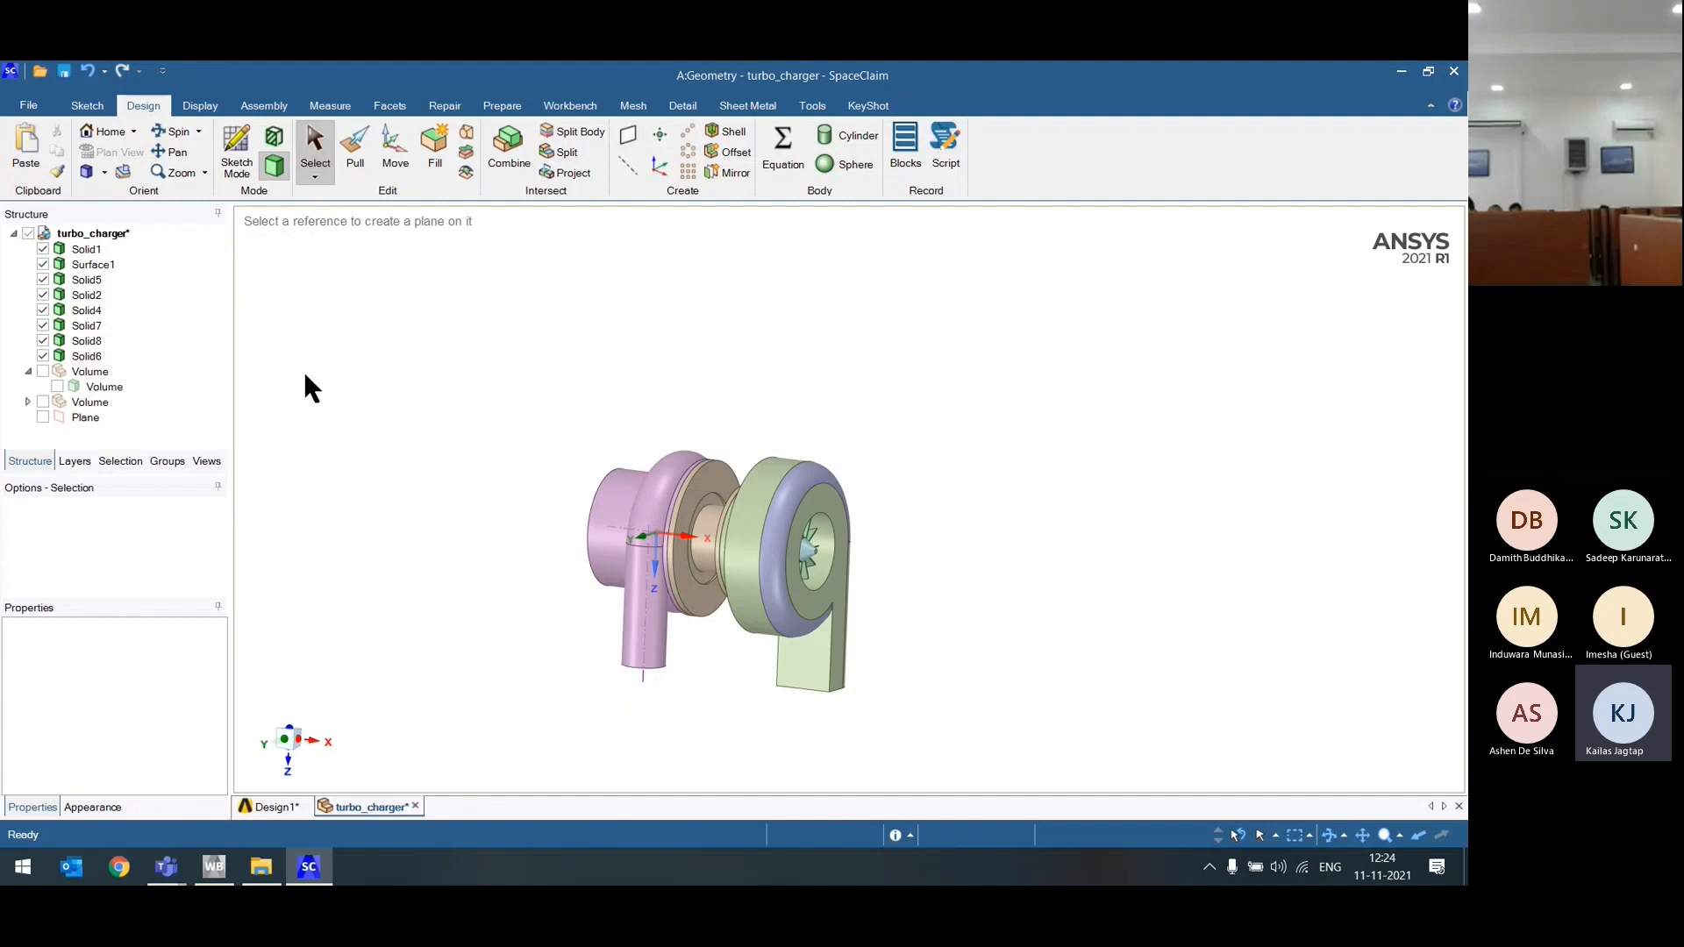
{"action": "right_click", "coordinate": [304, 371]}
{"action": "left_click", "coordinate": [348, 512]}
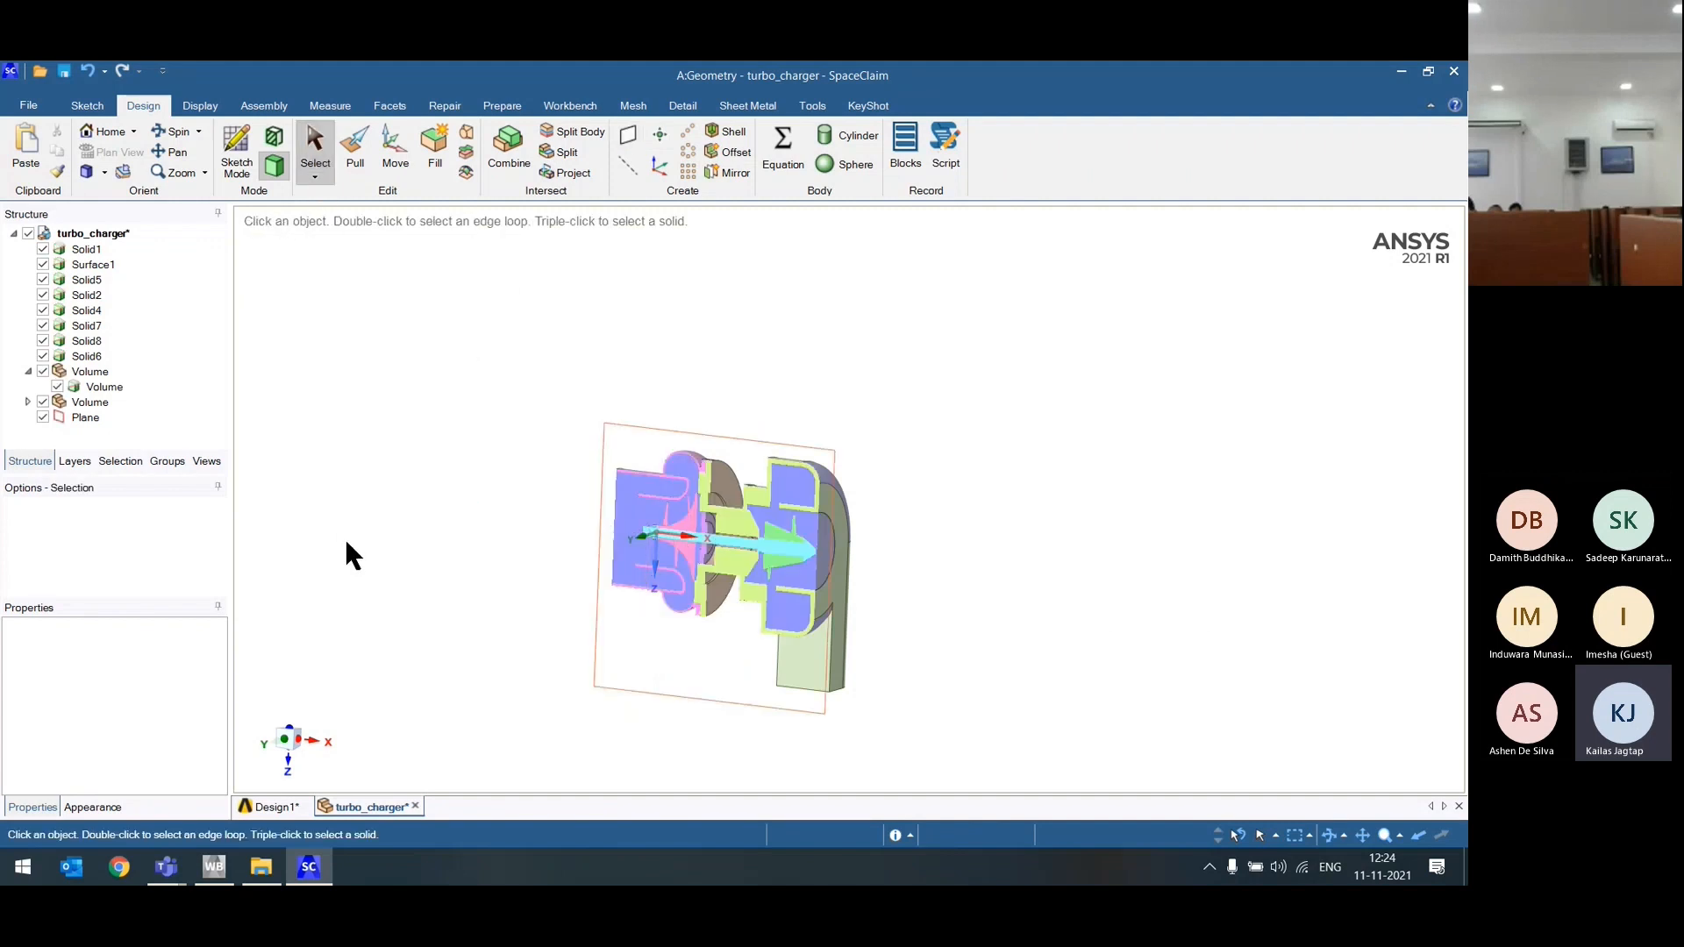
{"action": "scroll", "coordinate": [590, 593], "scroll_direction": "up", "scroll_amount": 5}
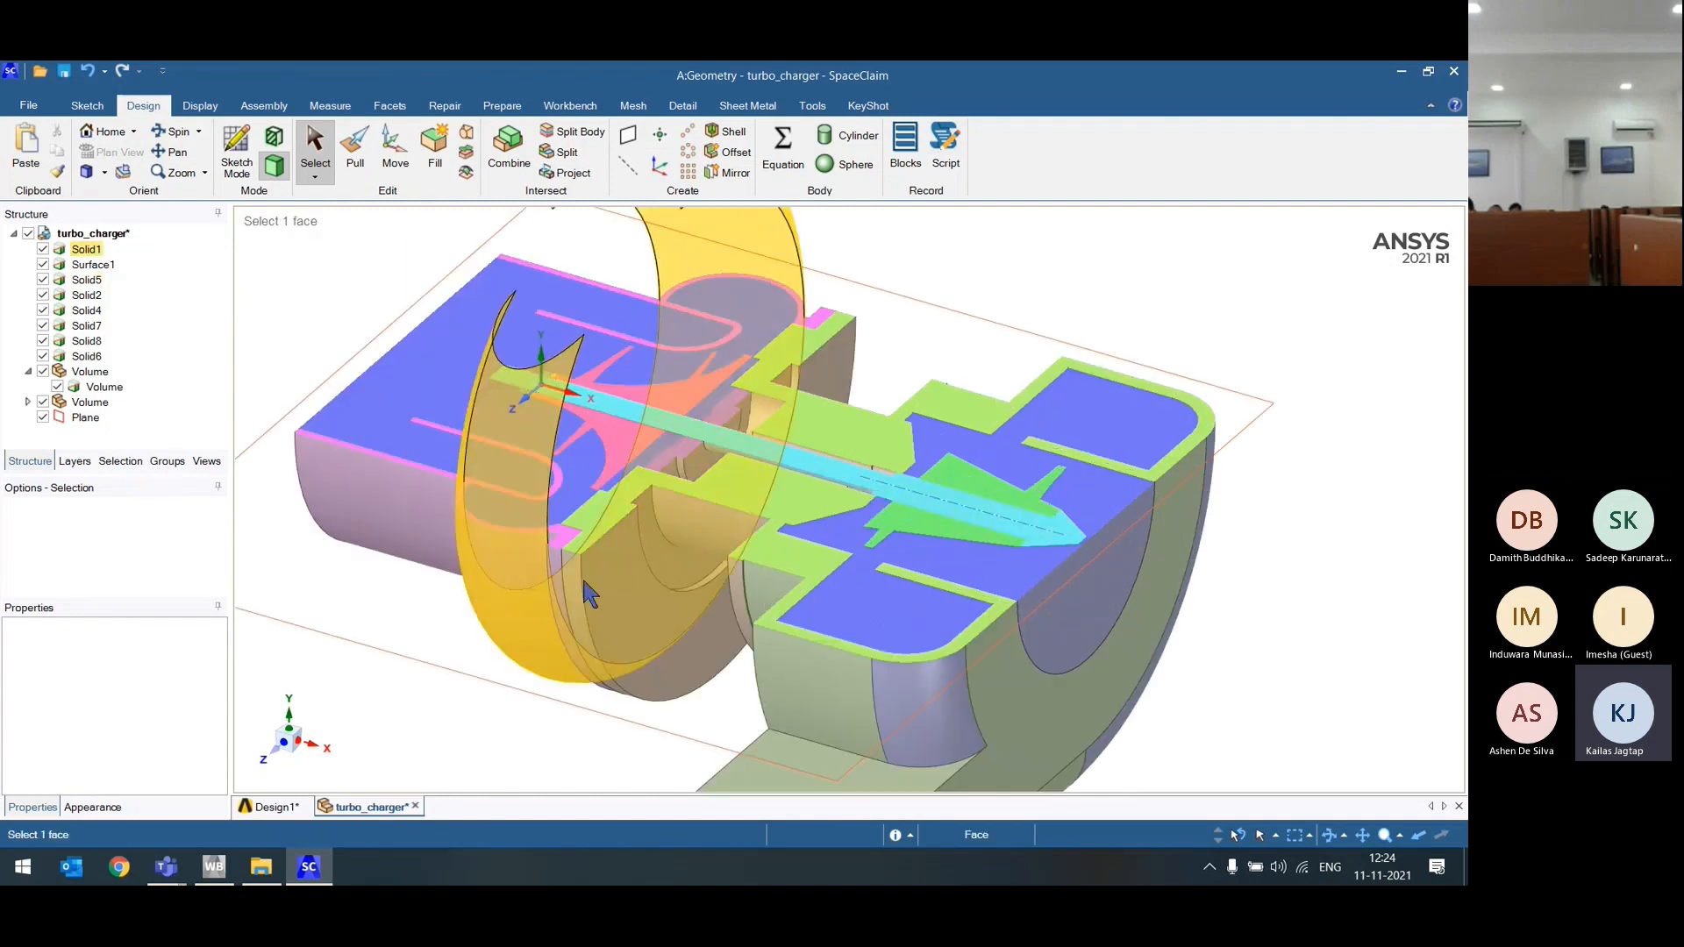
{"action": "scroll", "coordinate": [590, 594], "scroll_direction": "down", "scroll_amount": 4}
{"action": "scroll", "coordinate": [592, 595], "scroll_direction": "down", "scroll_amount": 3}
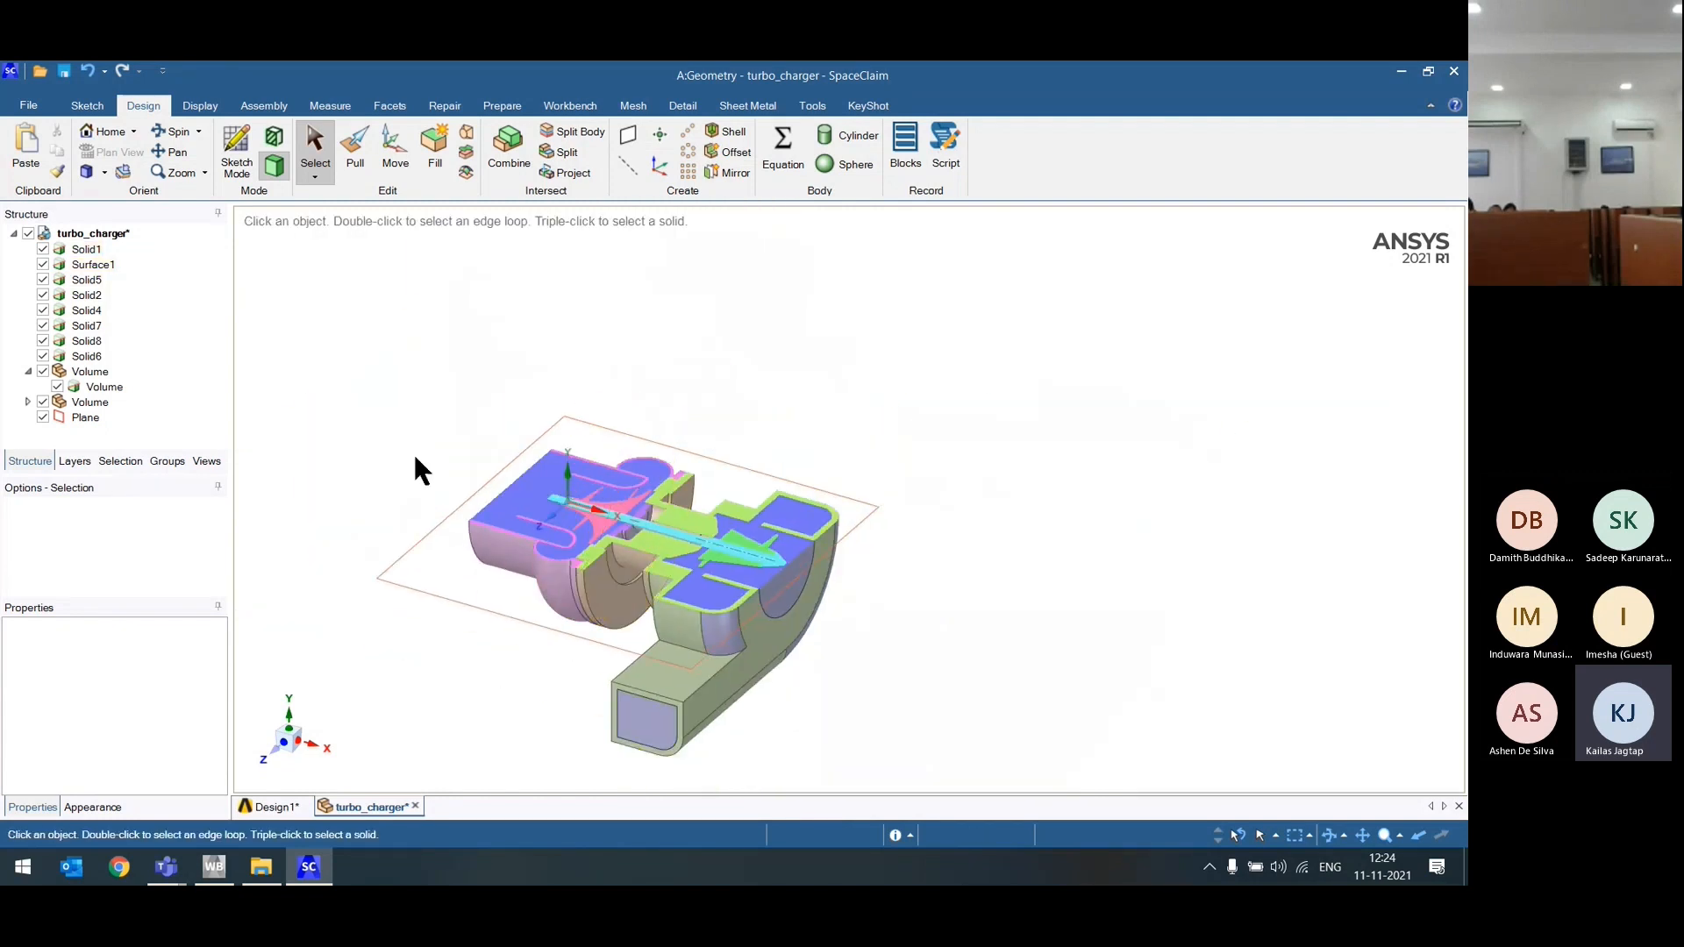
Step: Hide the section plane and inspect the unclipped turbocharger with both fluid volumes in place
{"action": "left_click", "coordinate": [42, 418]}
{"action": "scroll", "coordinate": [360, 529], "scroll_direction": "up", "scroll_amount": 3}
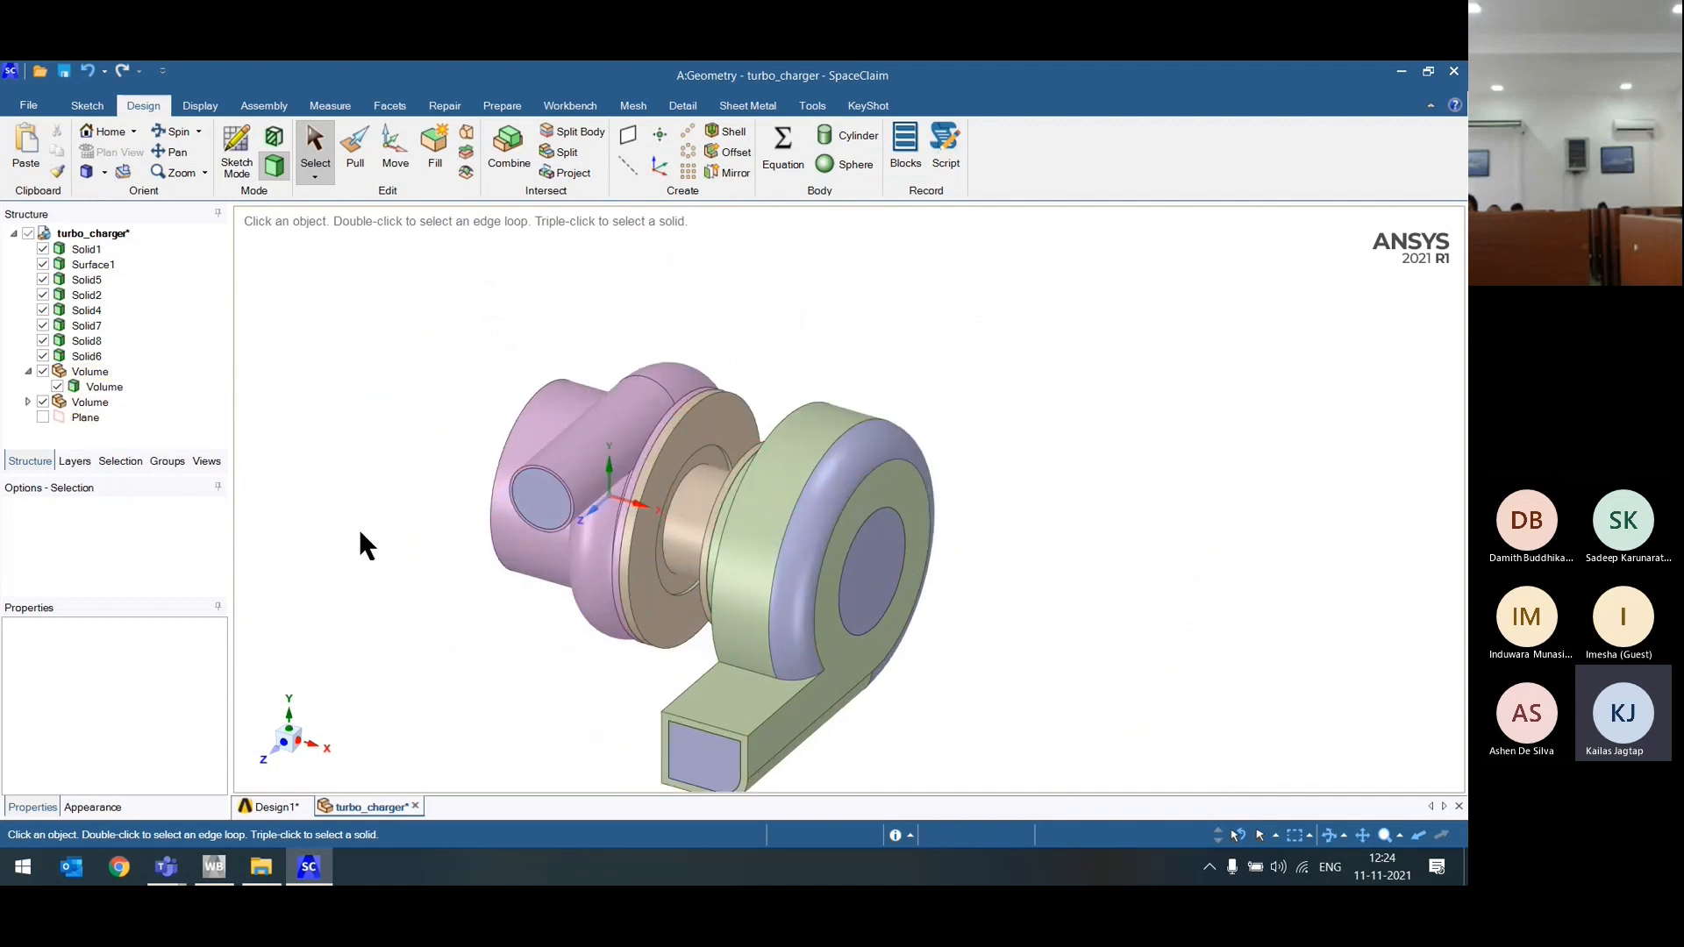
{"action": "scroll", "coordinate": [414, 487], "scroll_direction": "down", "scroll_amount": 4}
{"action": "scroll", "coordinate": [507, 543], "scroll_direction": "up", "scroll_amount": 4}
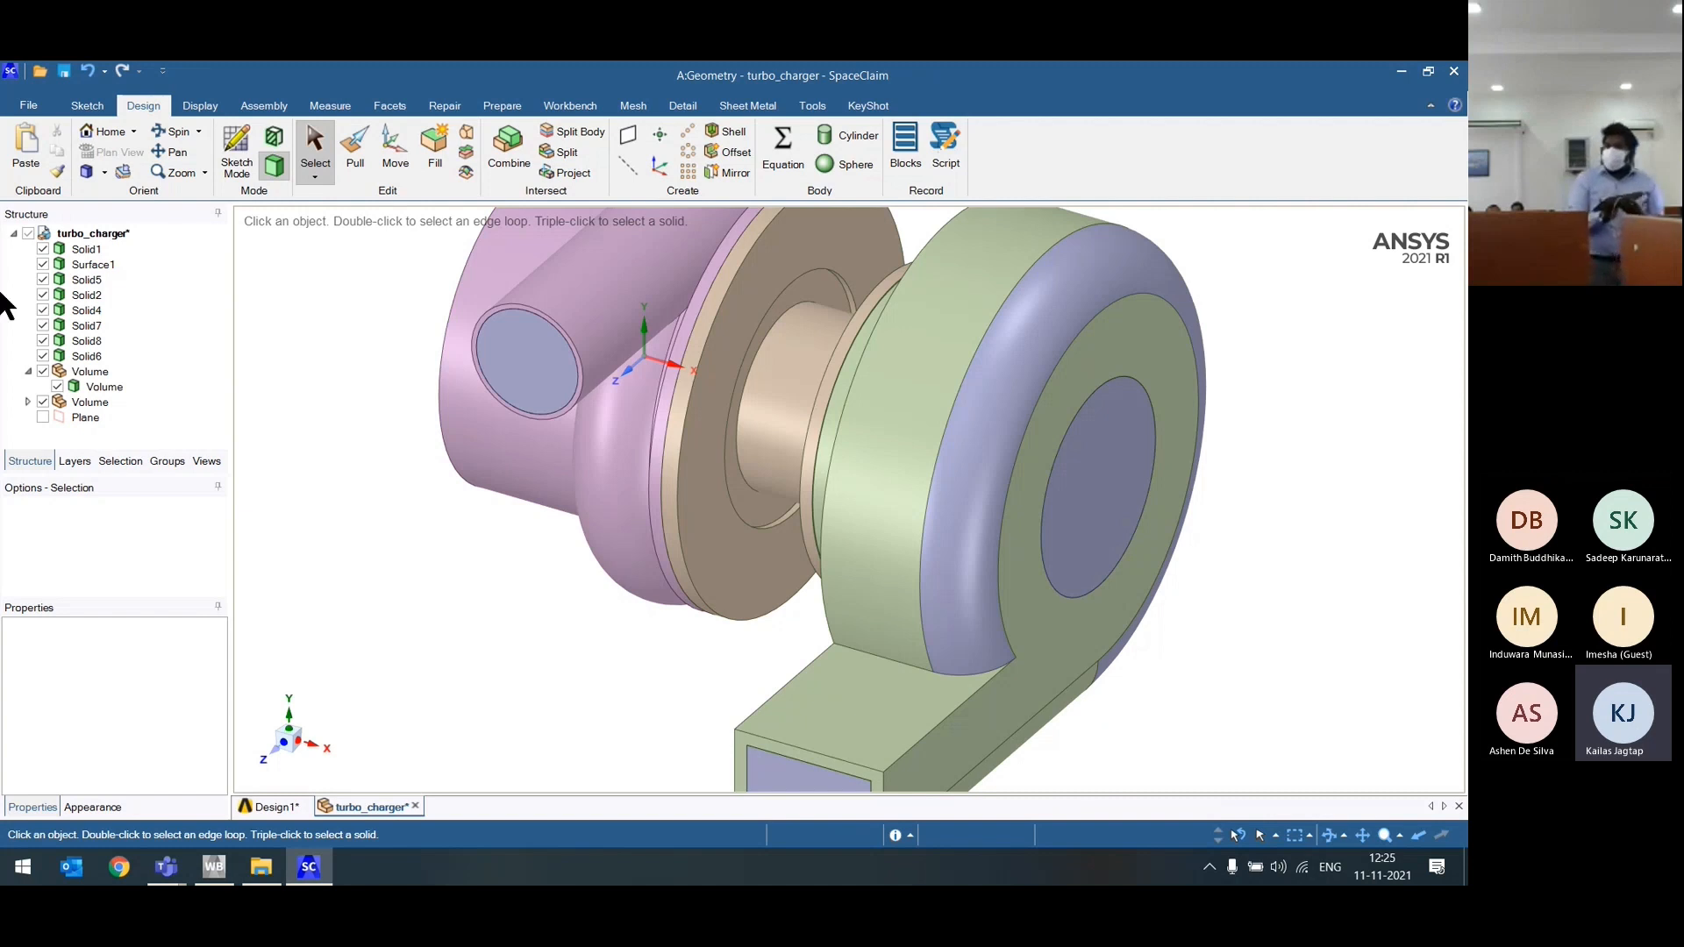
{"action": "left_click", "coordinate": [87, 105]}
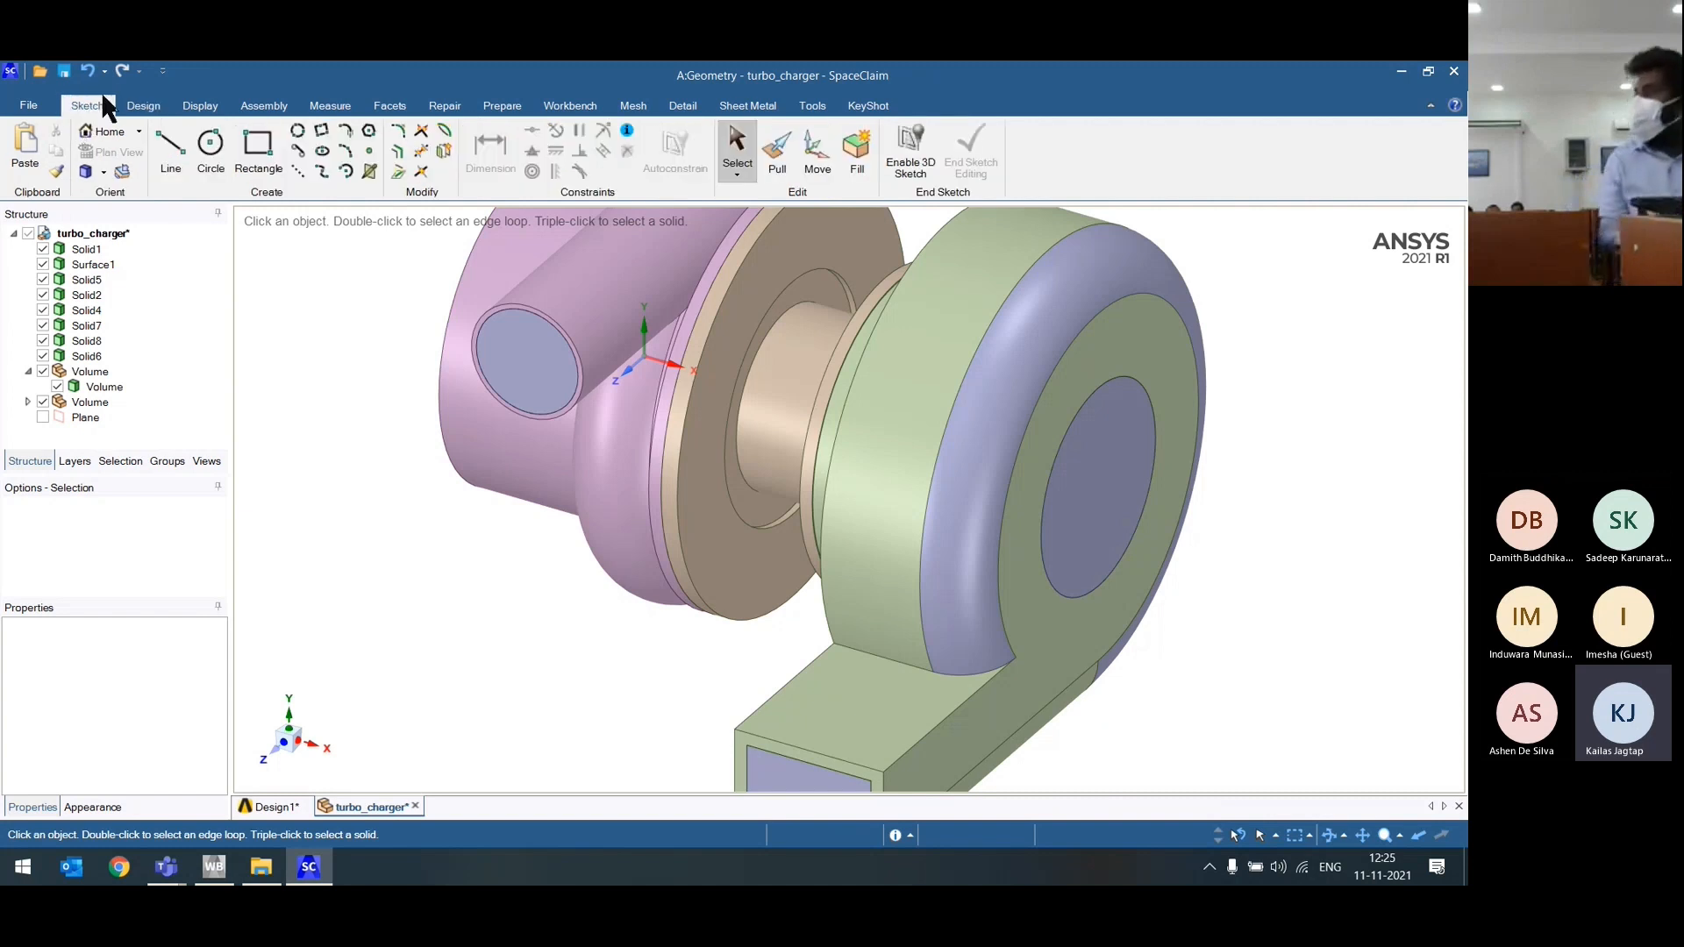
{"action": "left_click", "coordinate": [145, 109]}
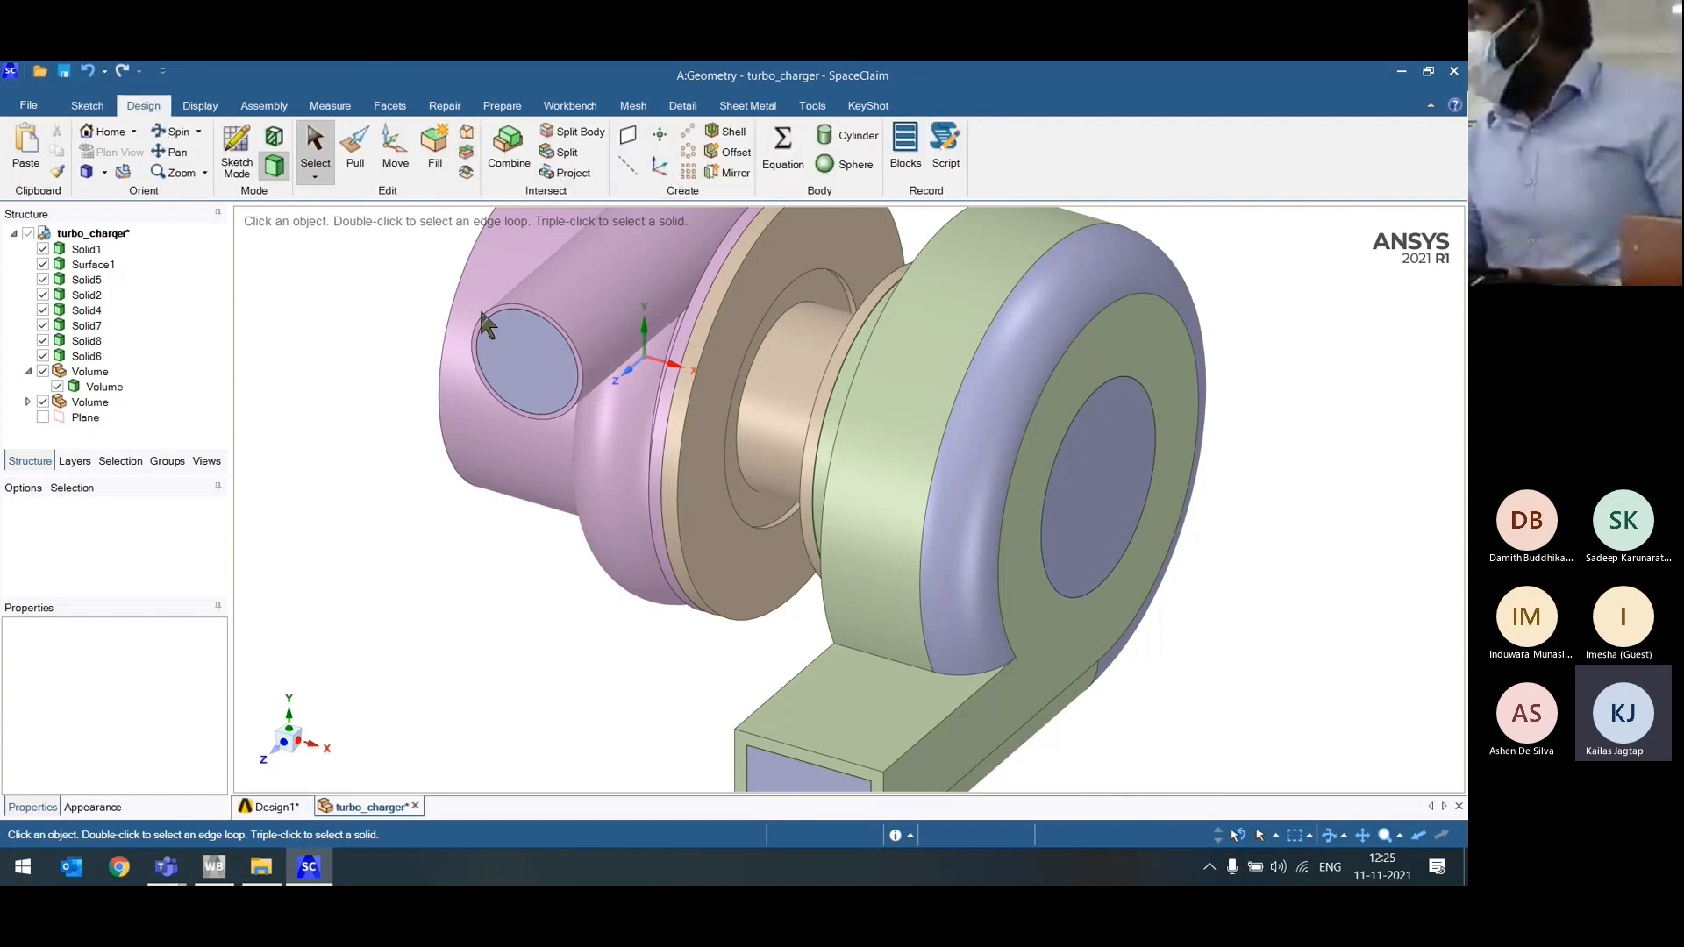
{"action": "left_click", "coordinate": [219, 873]}
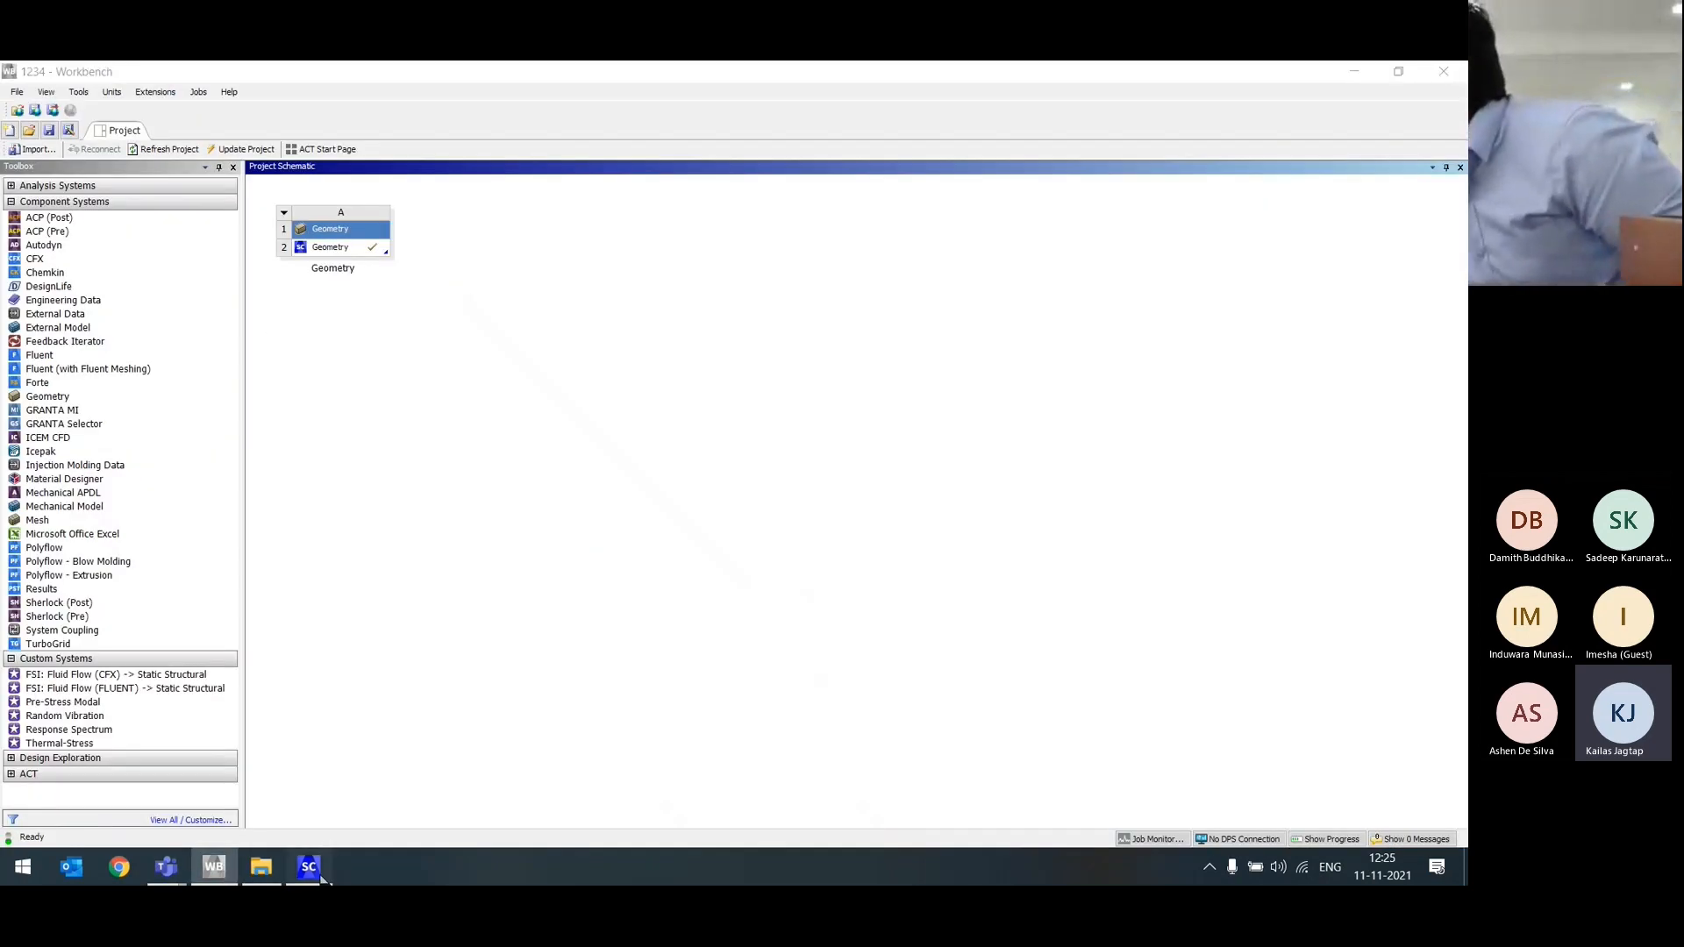
{"action": "left_click", "coordinate": [316, 873]}
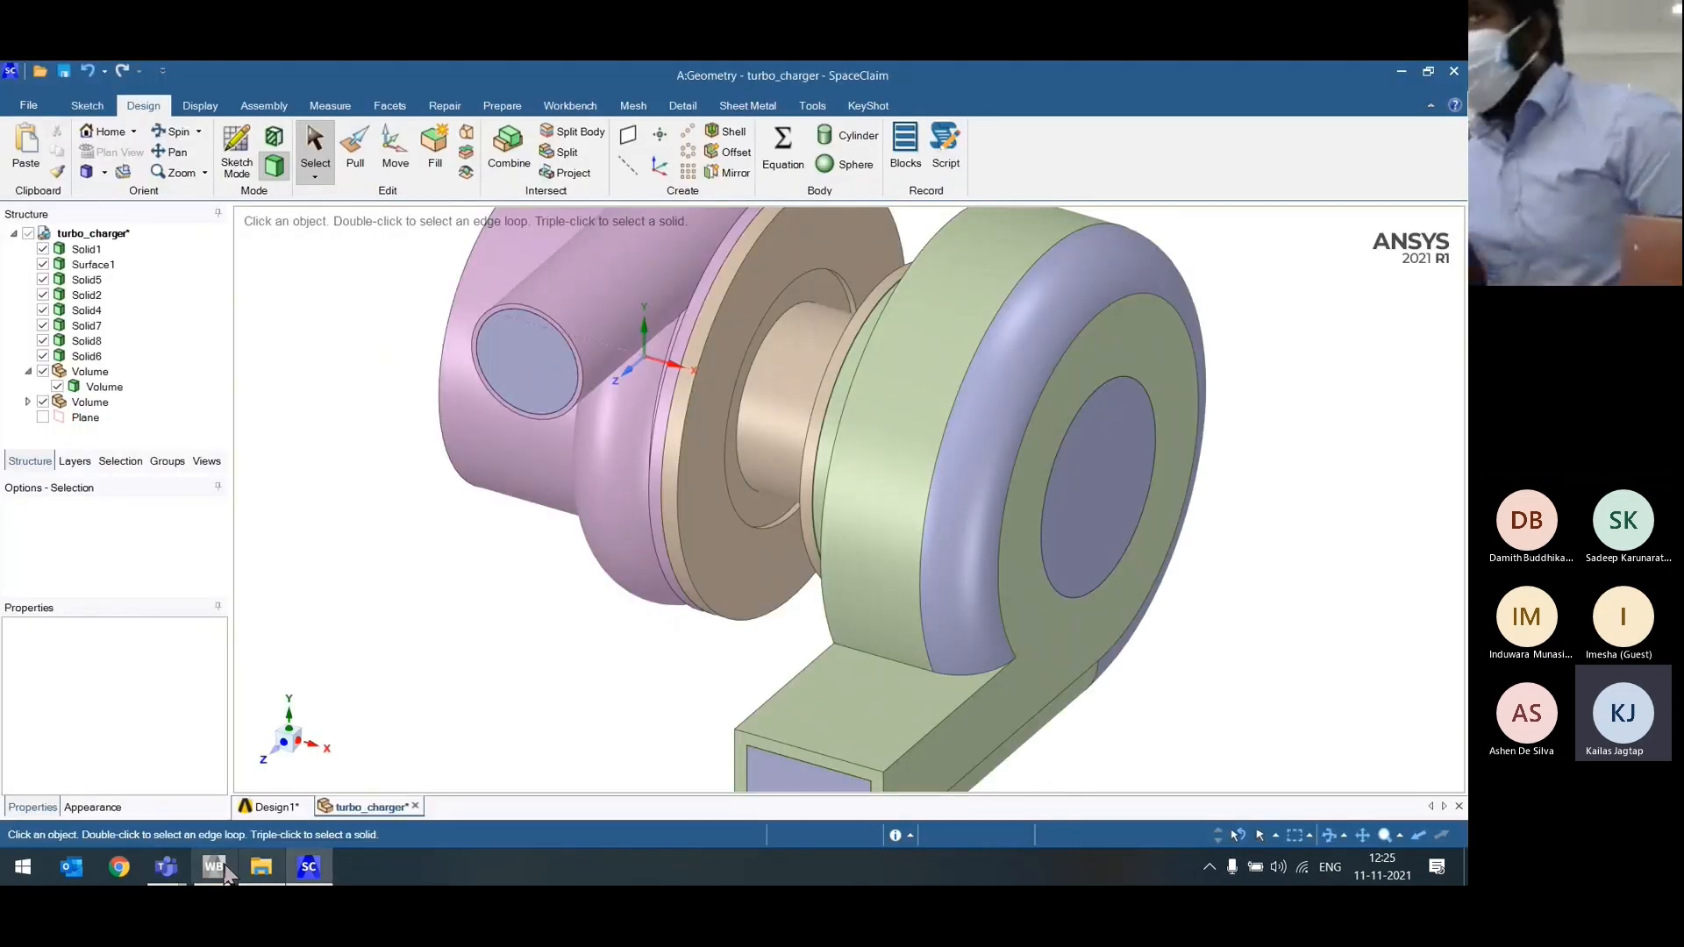
Step: Switch to Workbench, add a second standalone Geometry system beside the first, and keep the Project Schematic docked
{"action": "key", "text": "alt+Tab"}
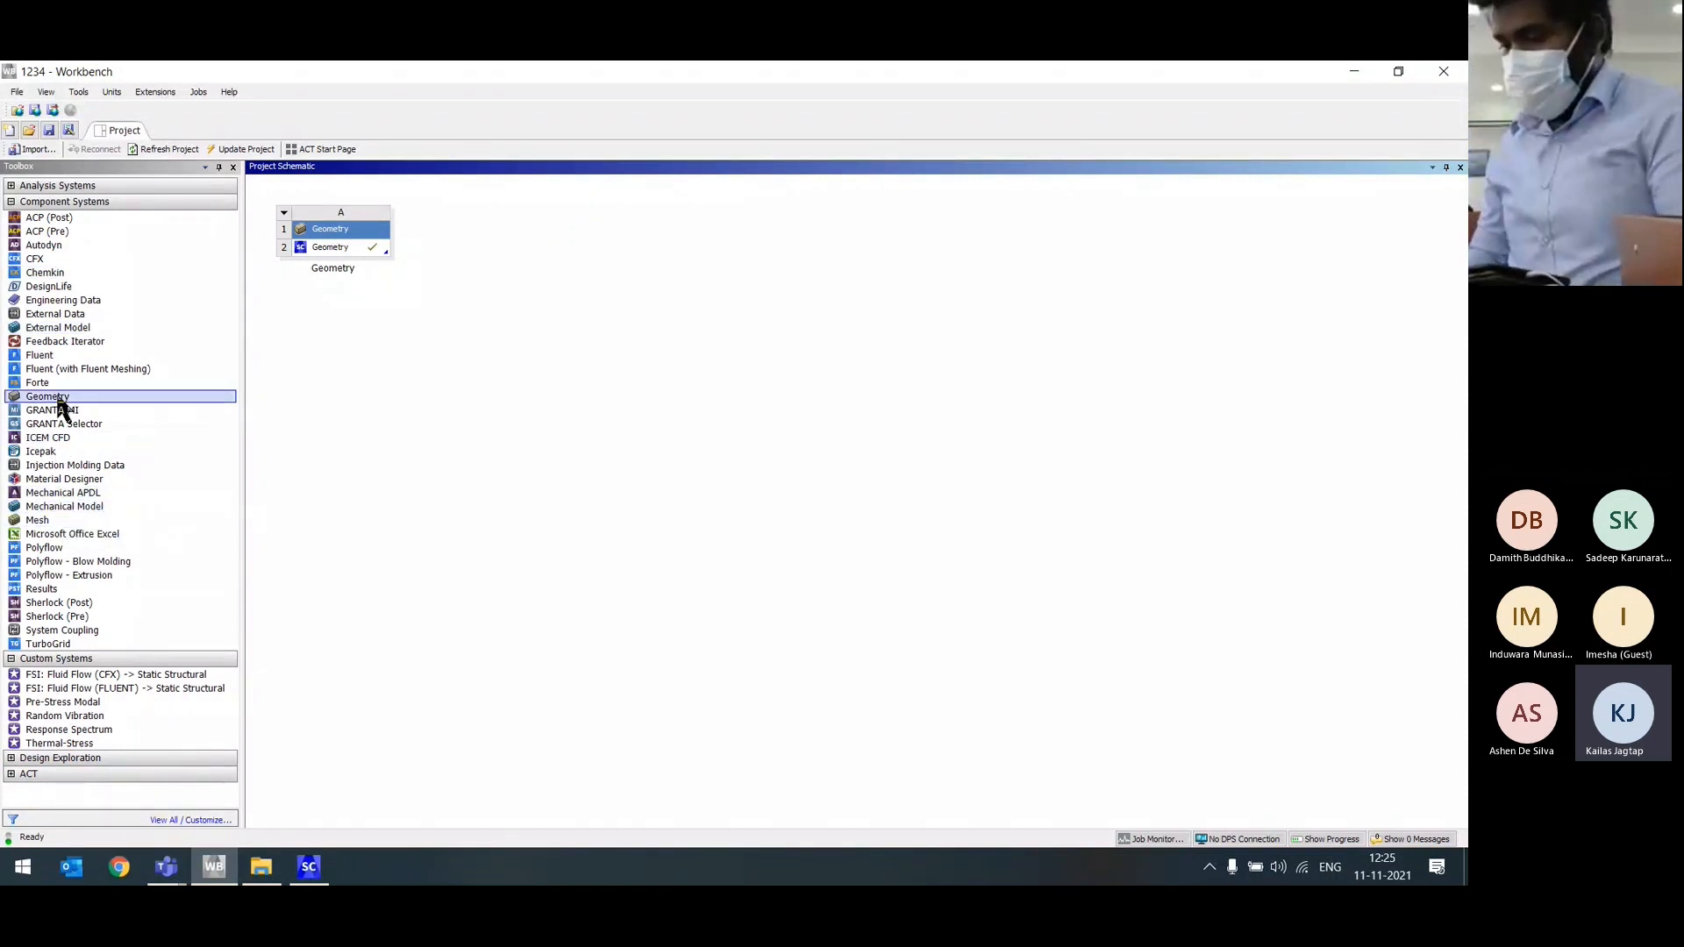
{"action": "left_click_drag", "start_coordinate": [53, 397], "coordinate": [512, 247]}
{"action": "left_click", "coordinate": [430, 257]}
{"action": "left_click_drag", "start_coordinate": [428, 168], "coordinate": [465, 238]}
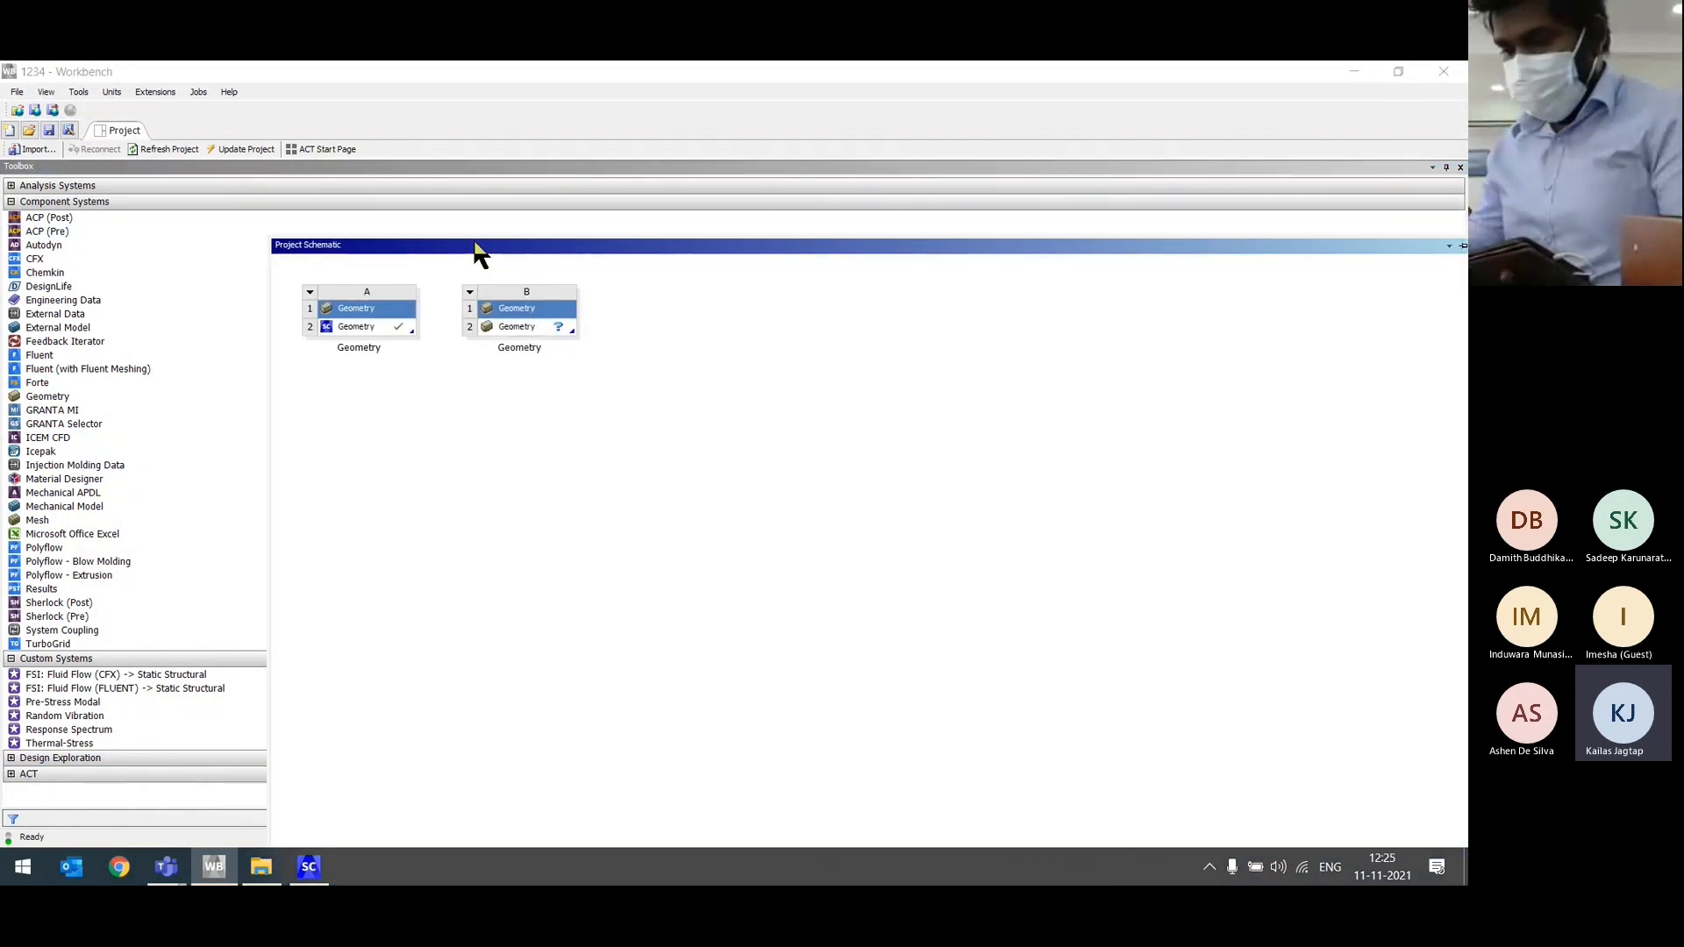
{"action": "double_click", "coordinate": [478, 254]}
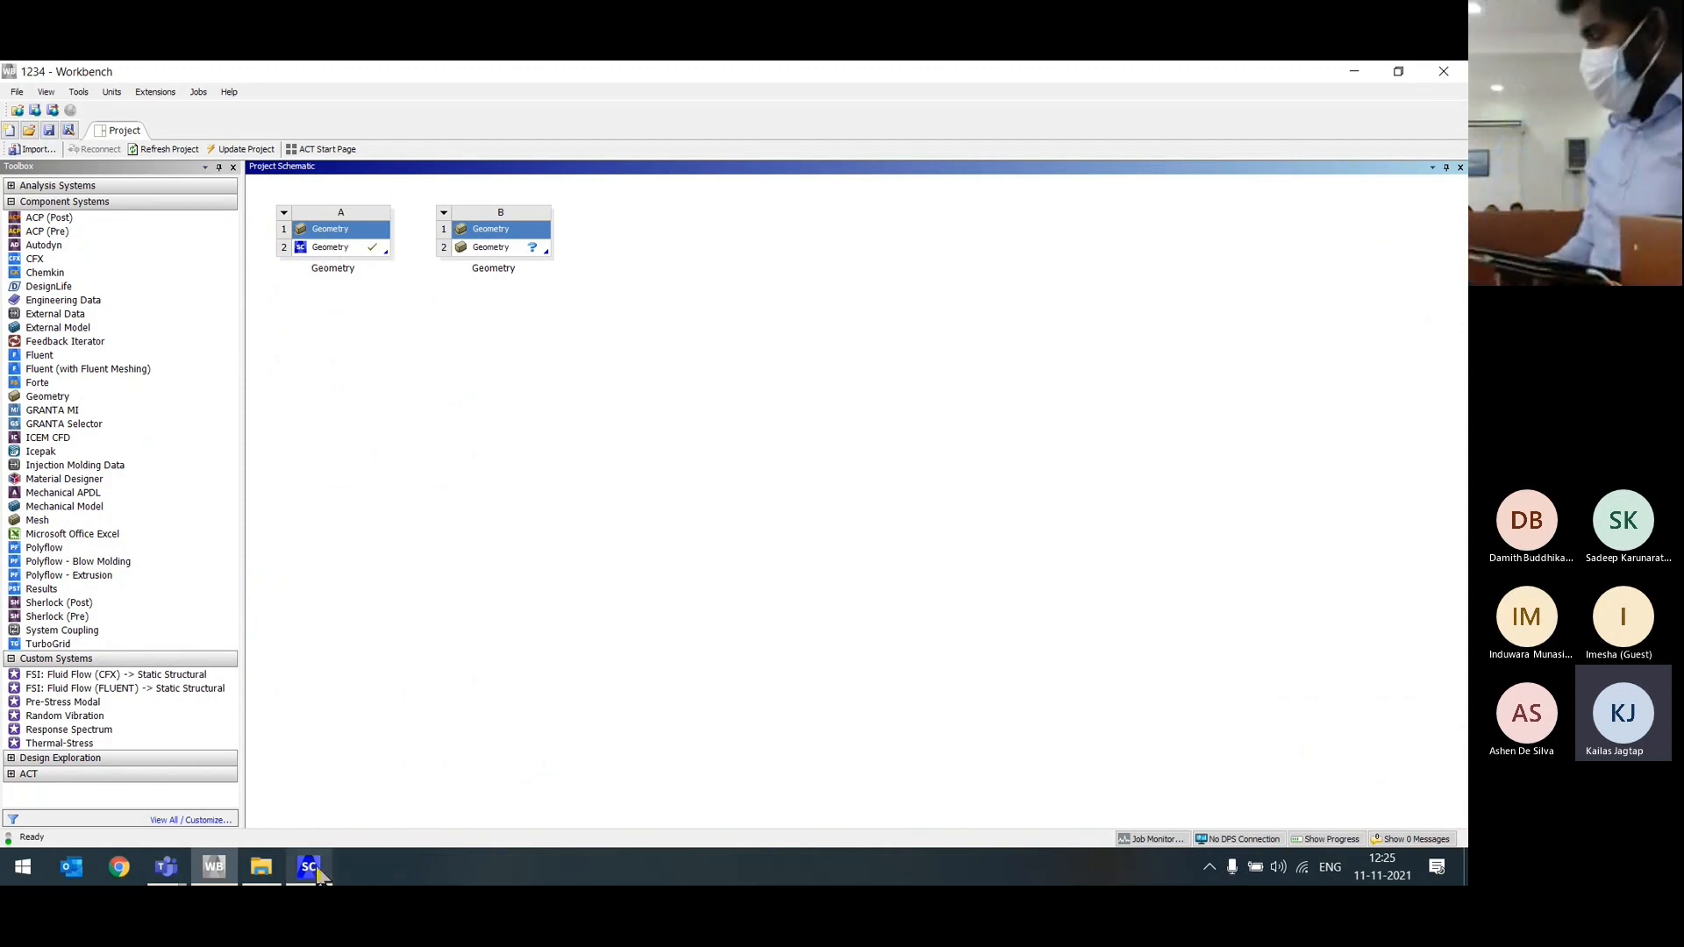
{"action": "left_click", "coordinate": [312, 869]}
{"action": "scroll", "coordinate": [562, 559], "scroll_direction": "up", "scroll_amount": 1}
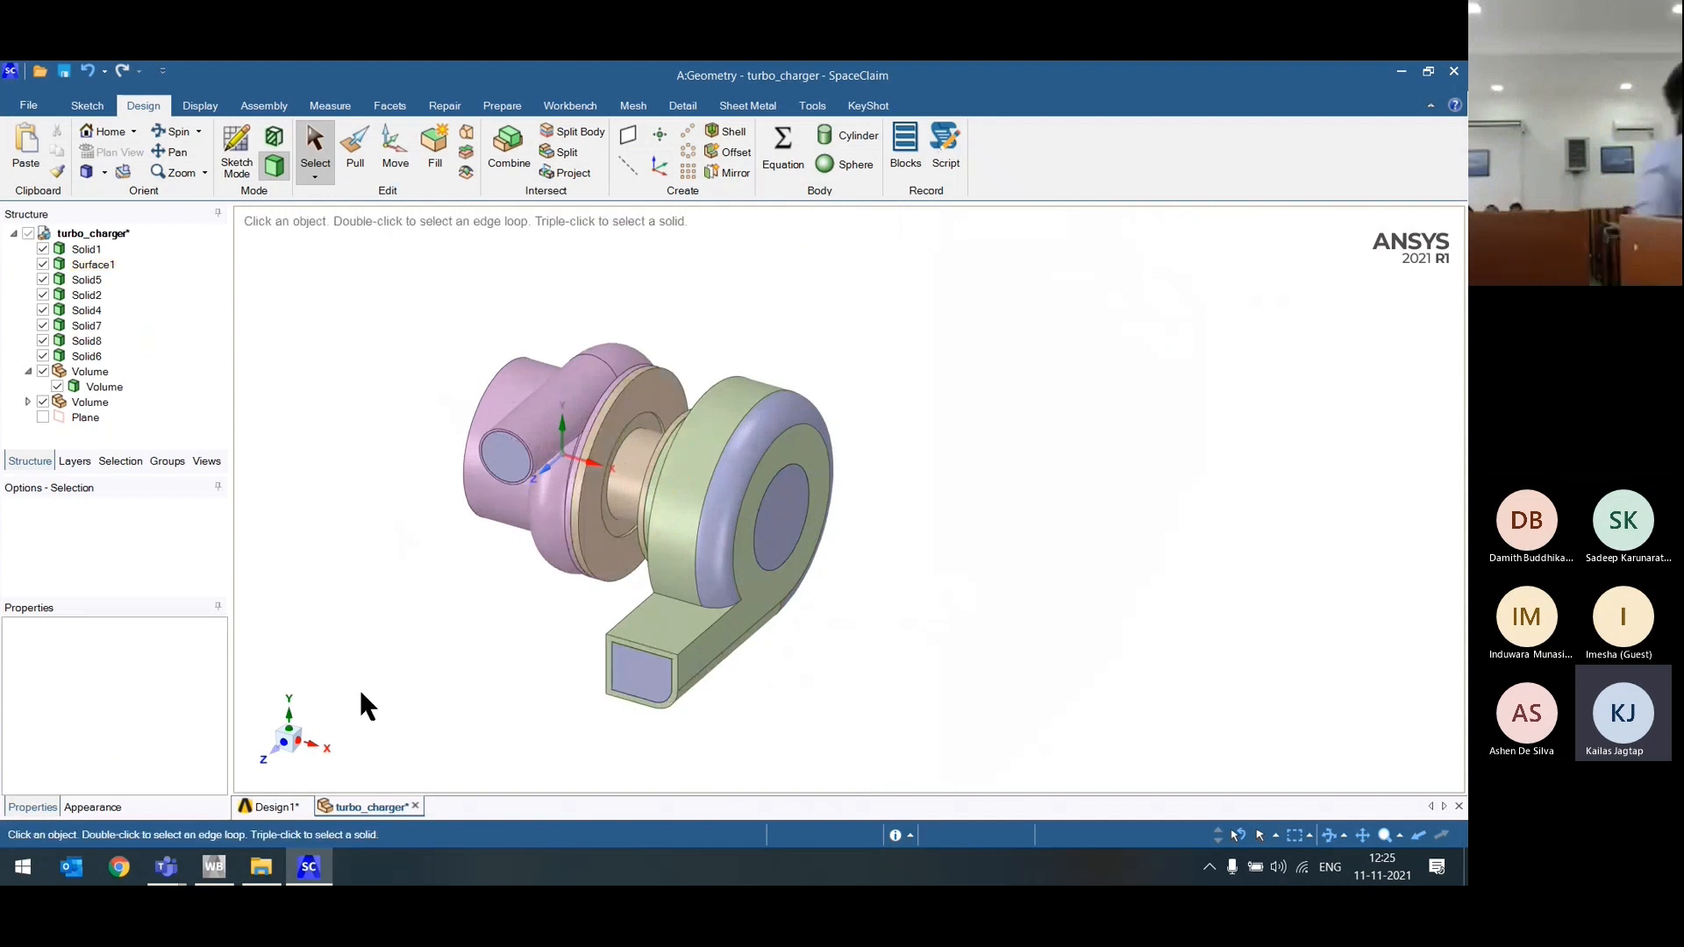
{"action": "left_click", "coordinate": [214, 868]}
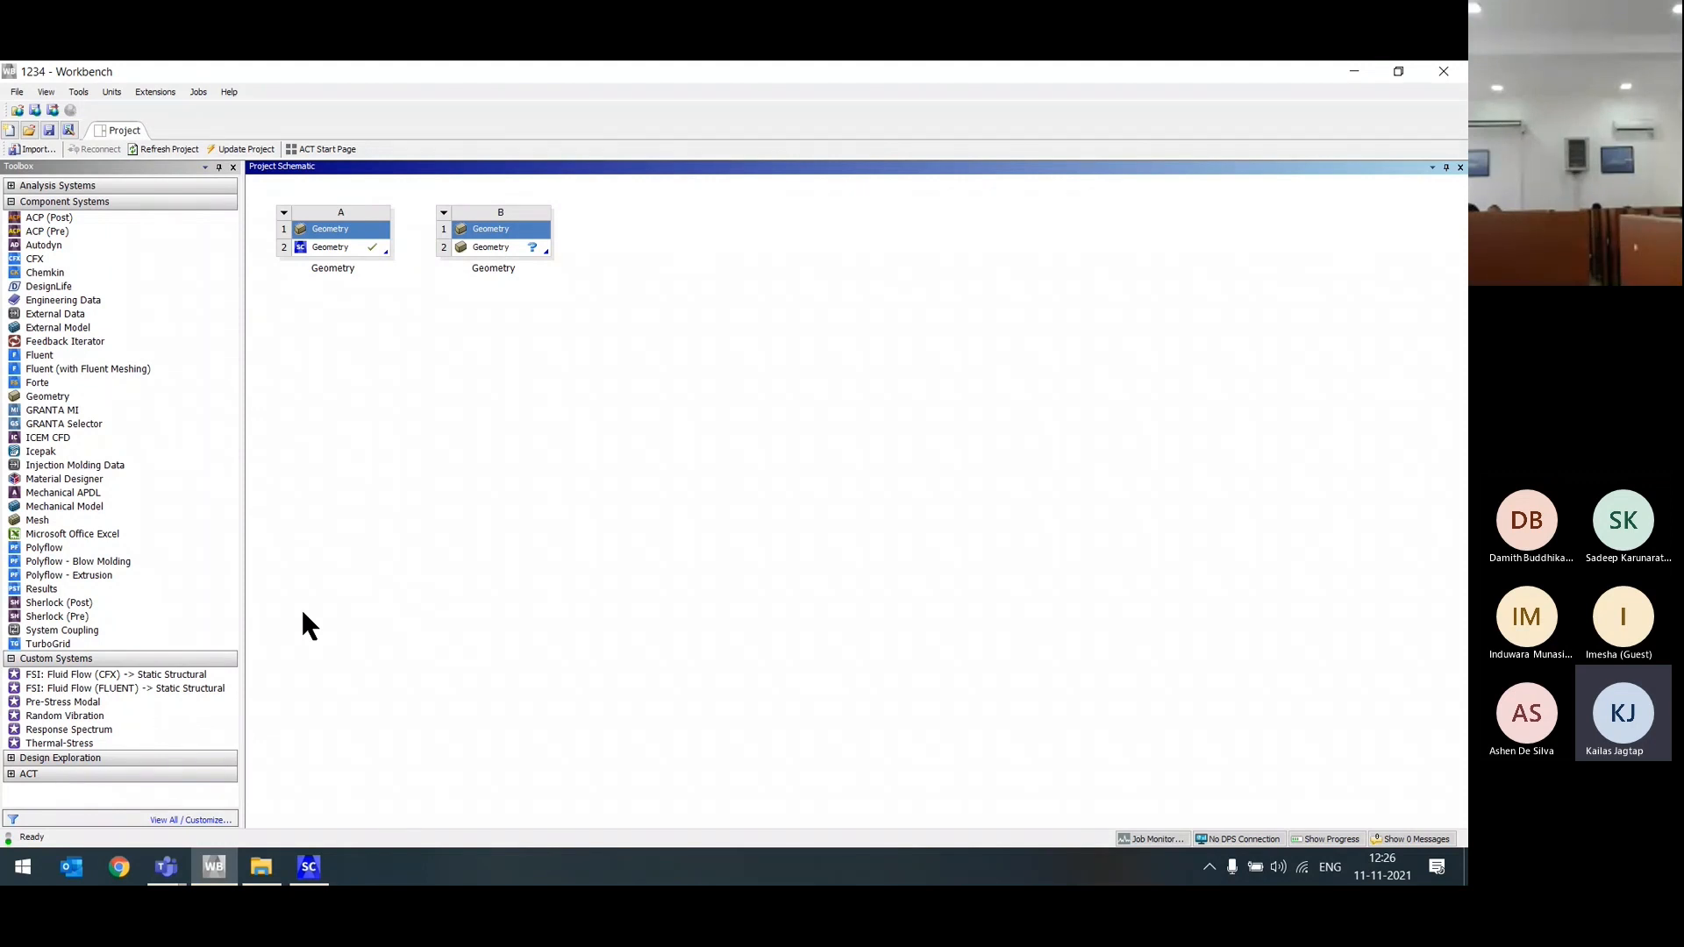
Step: Switch to the Microsoft Teams training meeting, mute the microphone and stop sharing the screen
{"action": "mouse_move", "coordinate": [167, 867]}
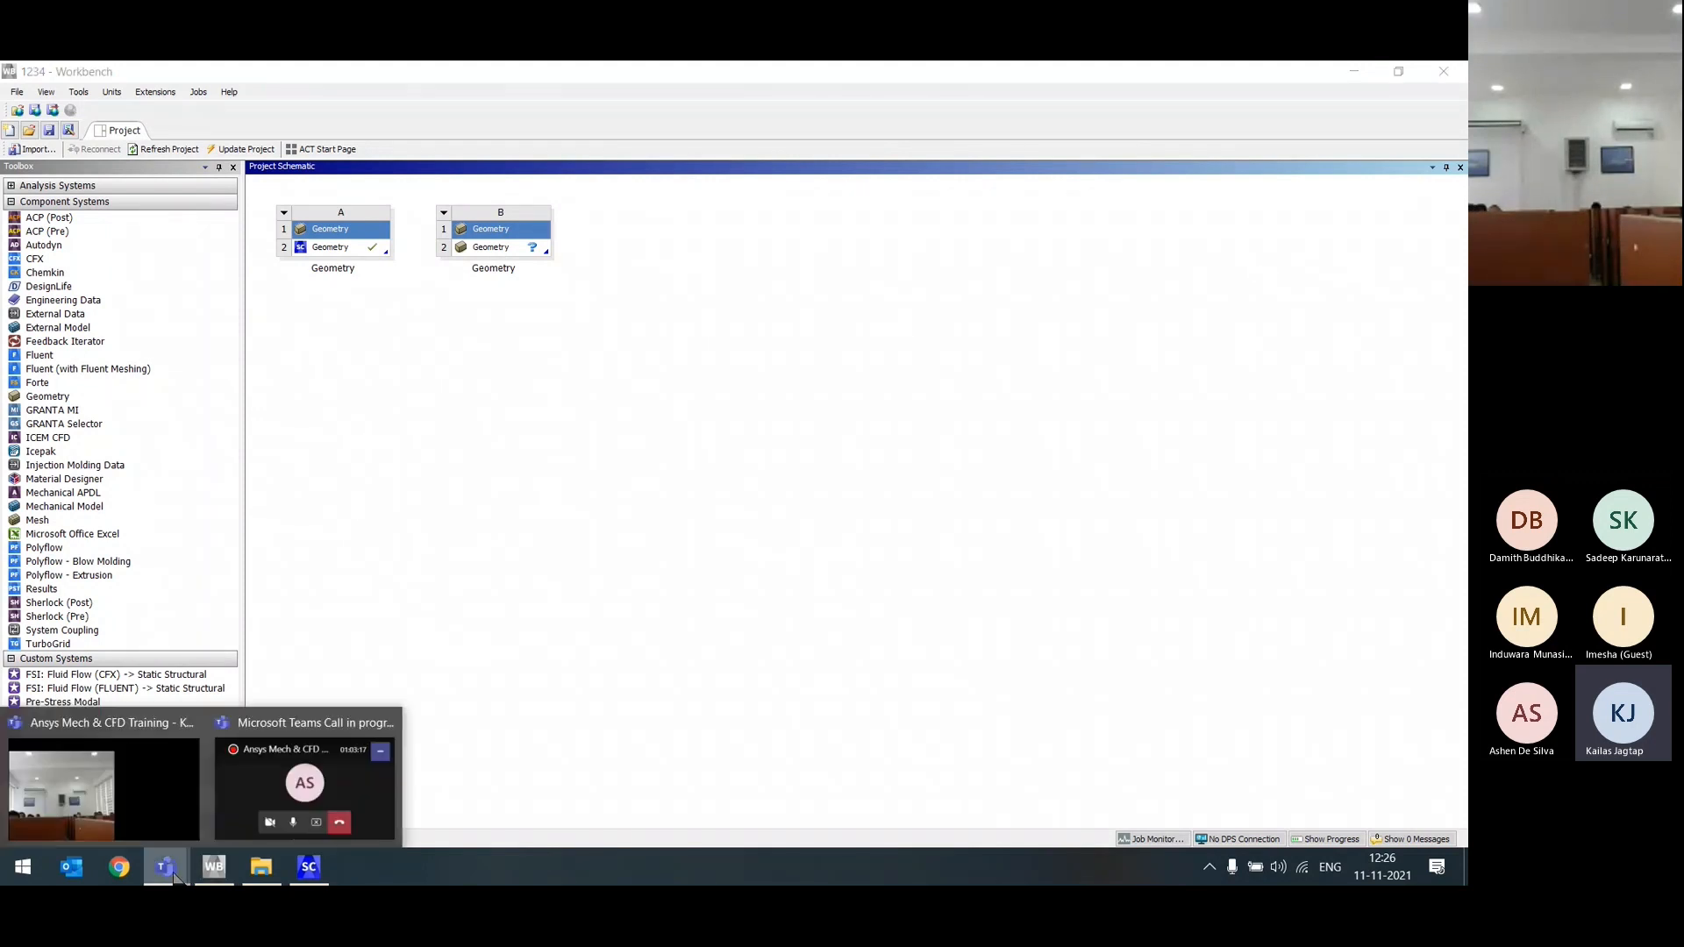
{"action": "left_click", "coordinate": [127, 781]}
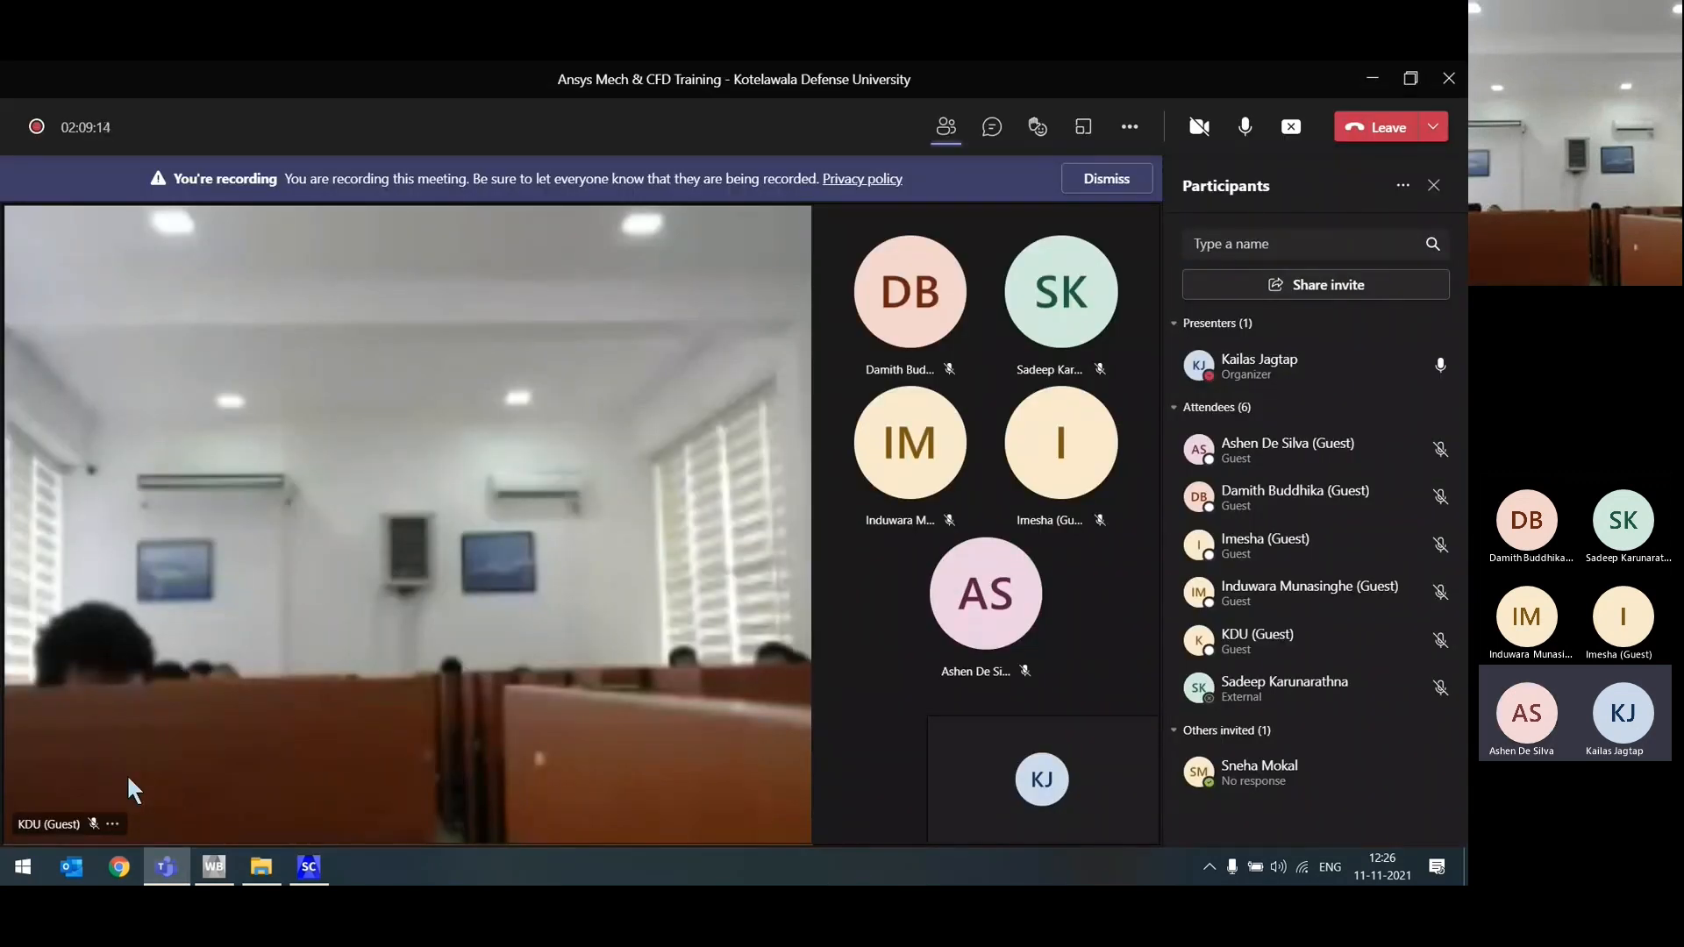
{"action": "left_click", "coordinate": [1247, 134]}
{"action": "left_click", "coordinate": [1289, 128]}
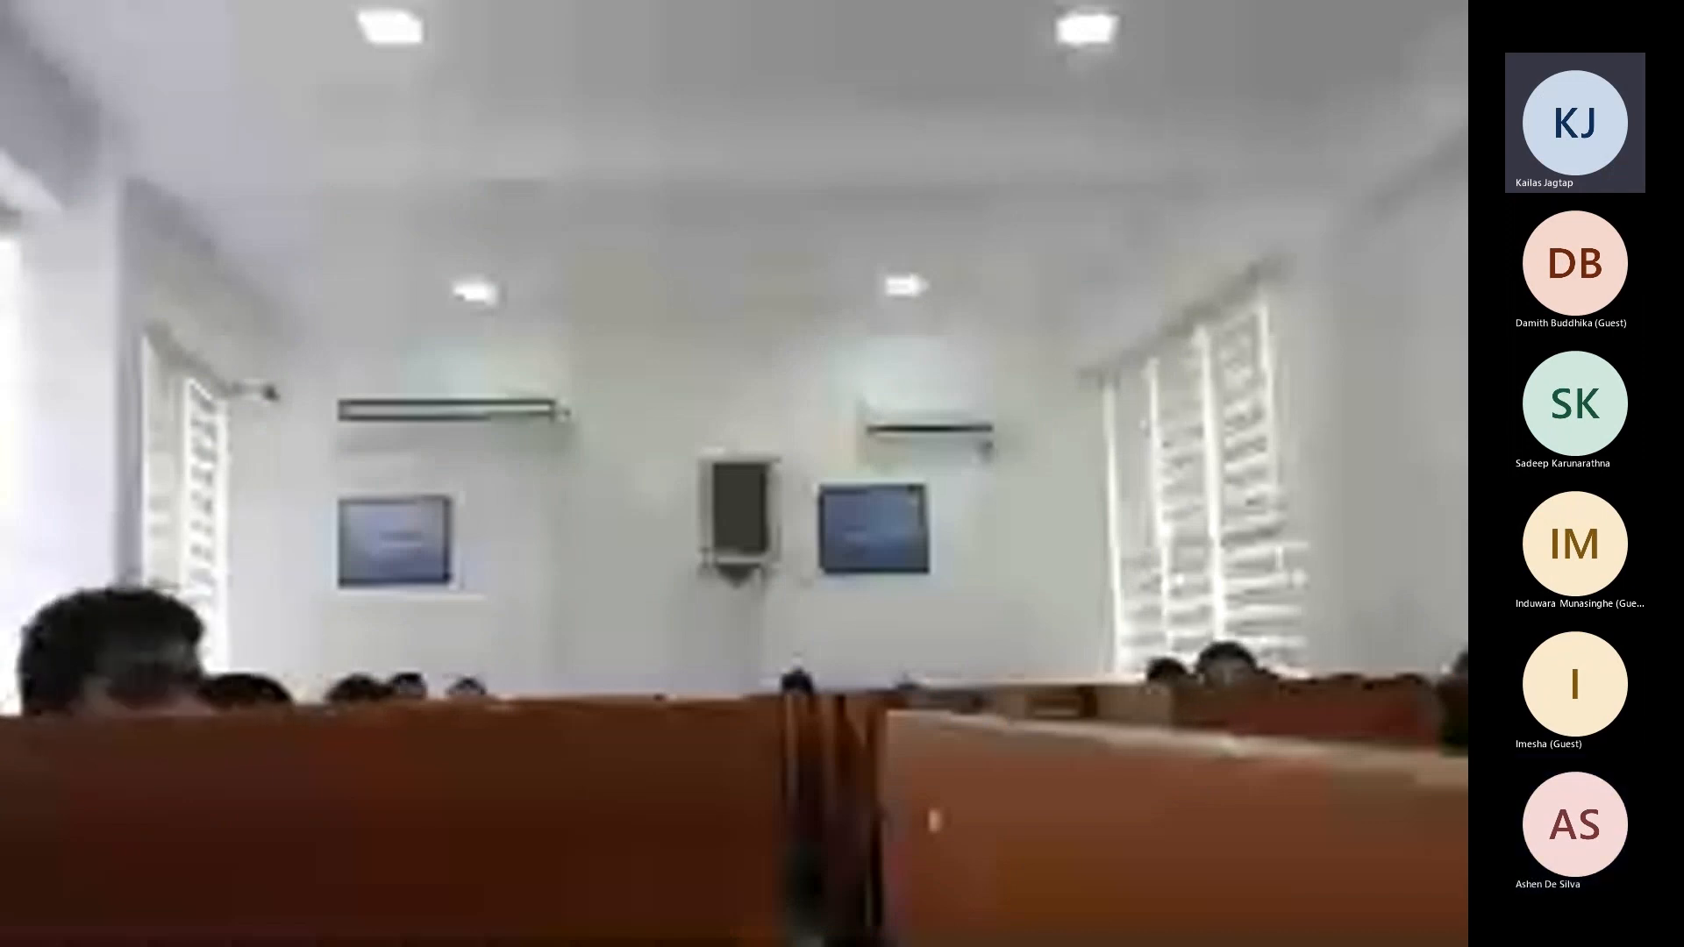